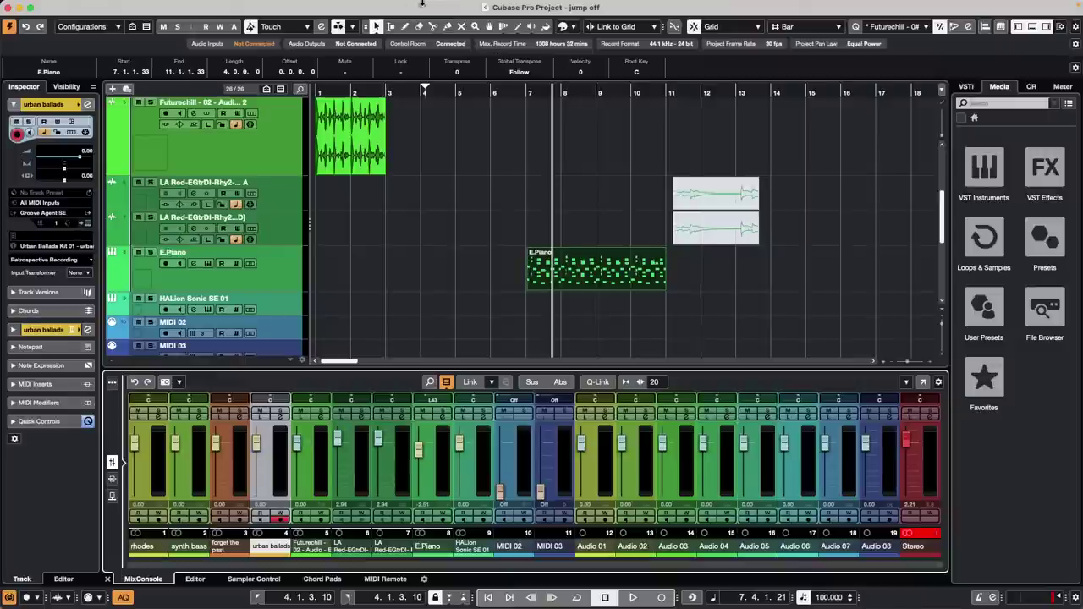
- Open the MIDI Logical Editor and reposition its window over the track list and event area
mouse_move(352, 7)
left_click(191, 6)
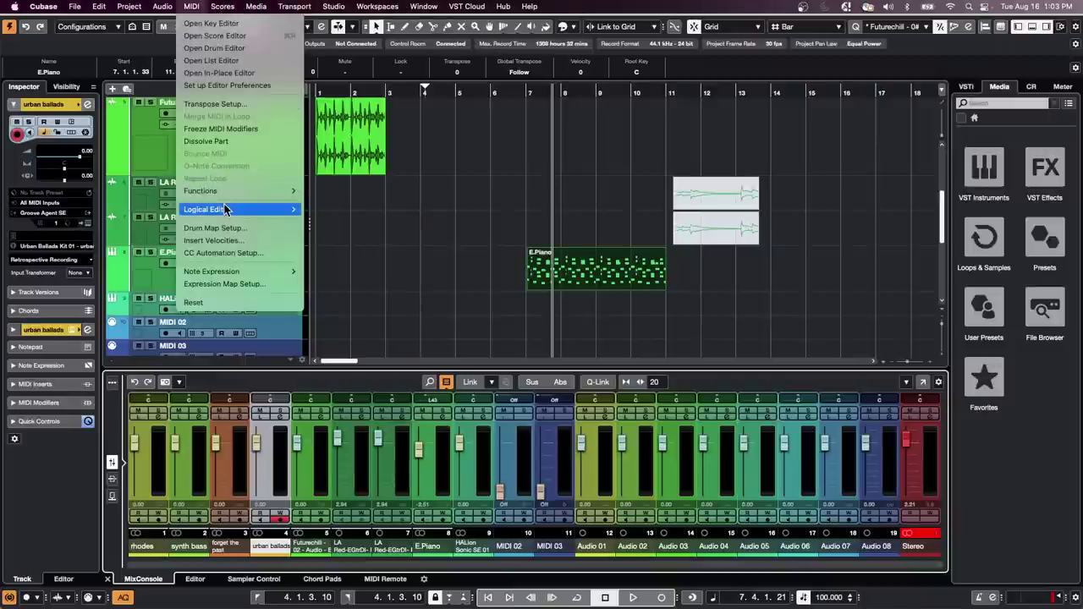
mouse_move(227, 209)
left_click(318, 212)
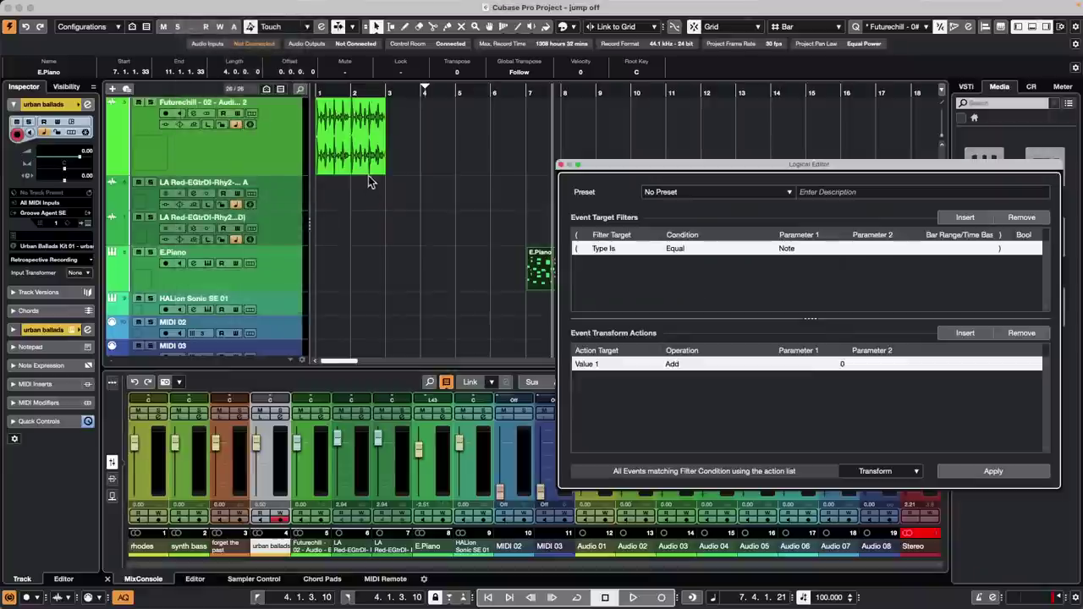
left_click_drag(628, 175, 240, 122)
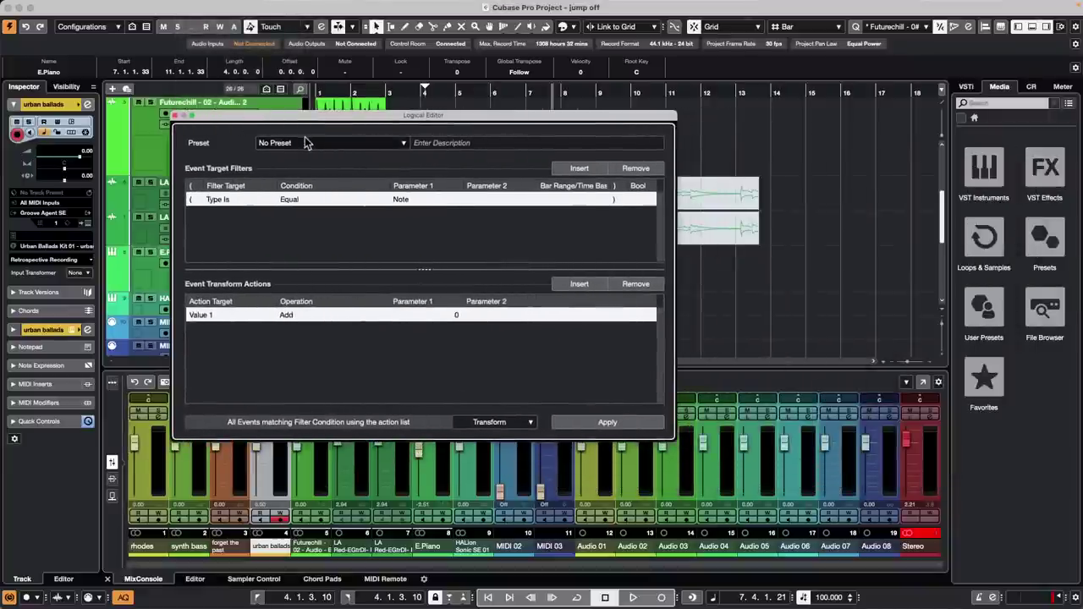
- Examine the Logical Editor's factory presets, expanding categories from Control Change and Copy and Extract through Notes Transpose and Select
left_click(306, 142)
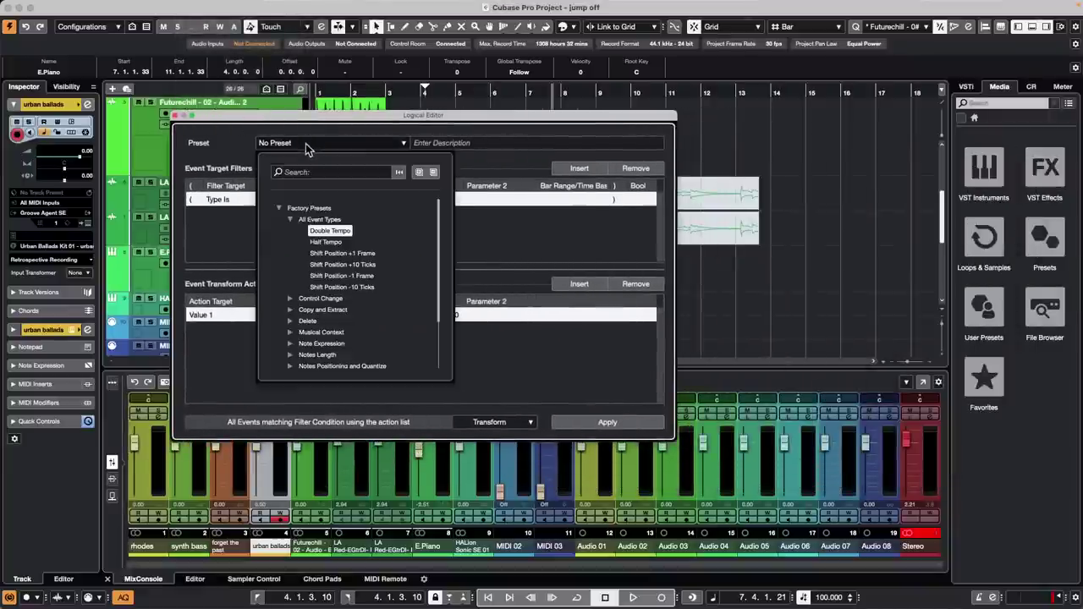
left_click(279, 209)
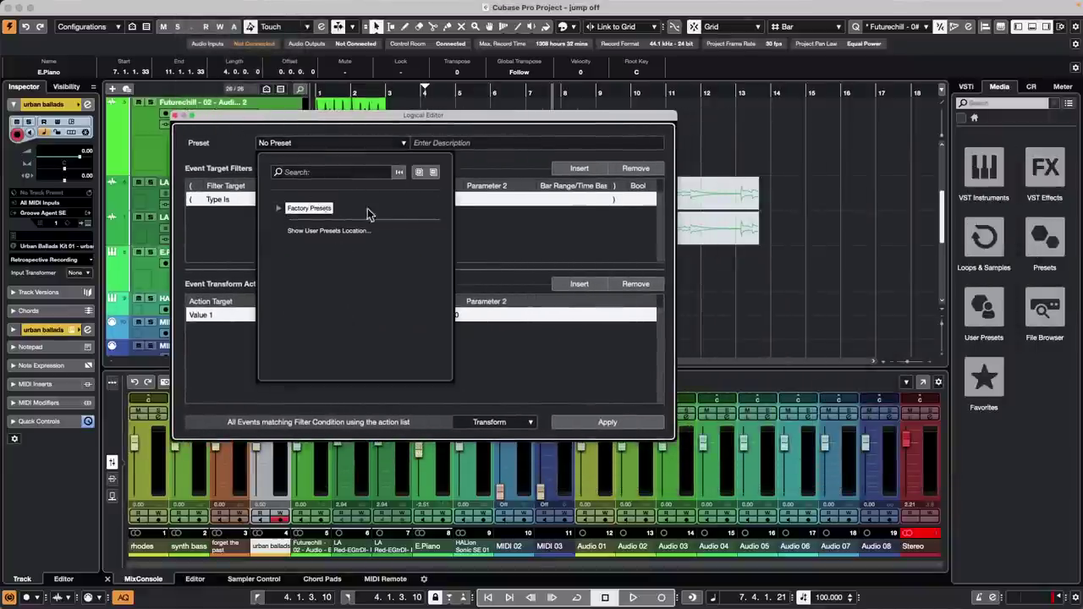
left_click(278, 208)
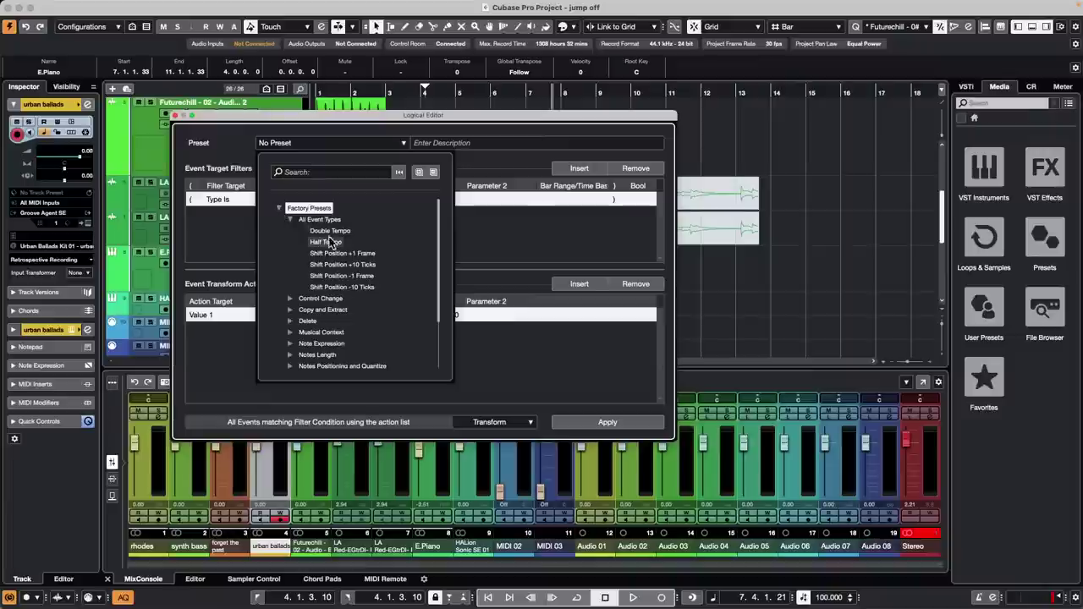
left_click(290, 298)
scroll(303, 265, "down", 3)
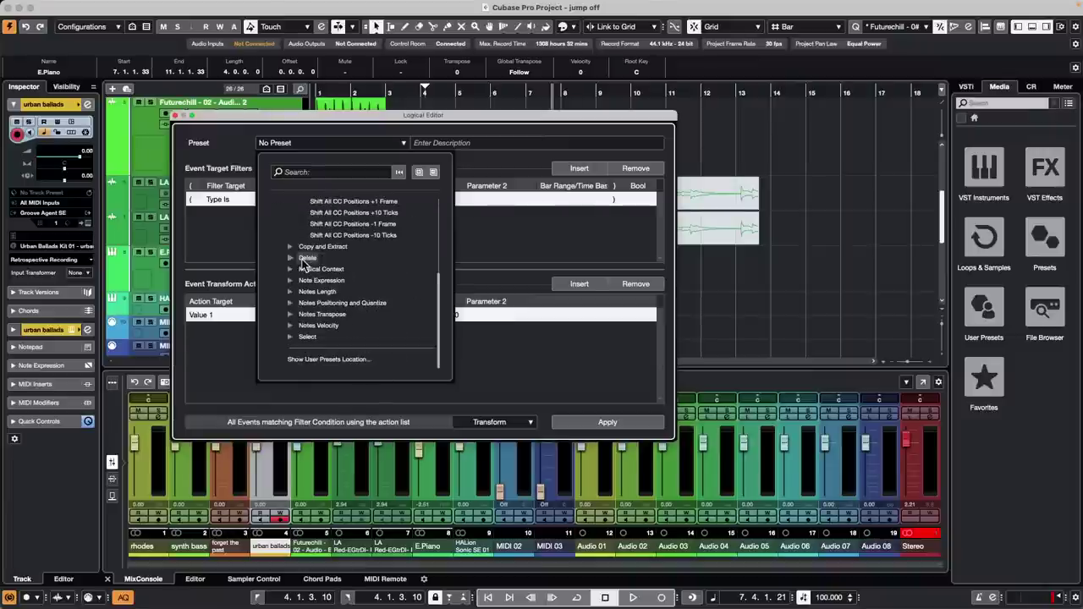
left_click(290, 336)
left_click(290, 325)
left_click(291, 314)
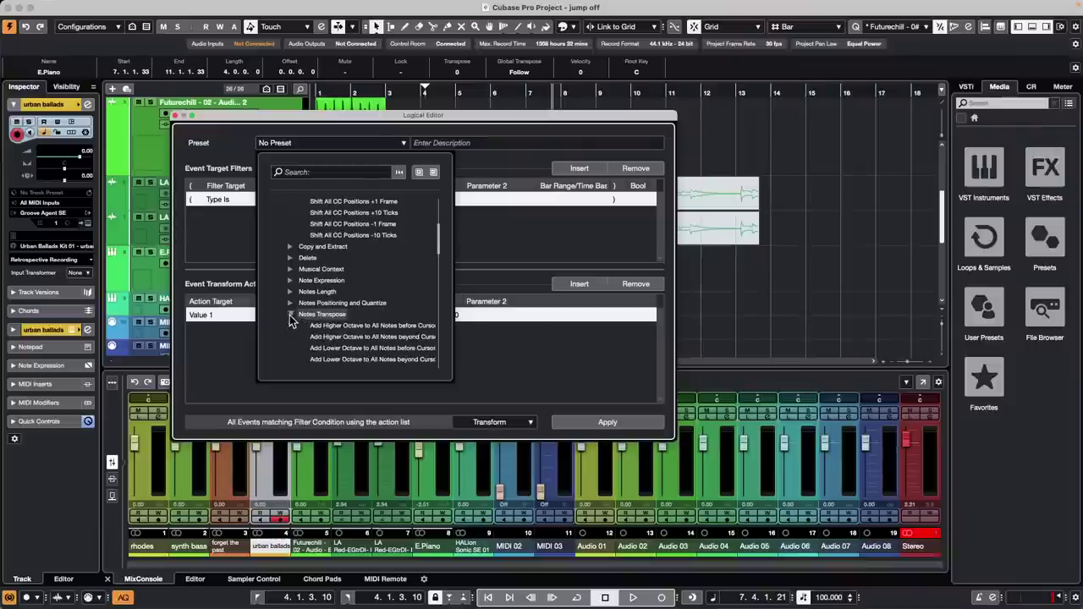
left_click(290, 302)
left_click(291, 291)
left_click(291, 280)
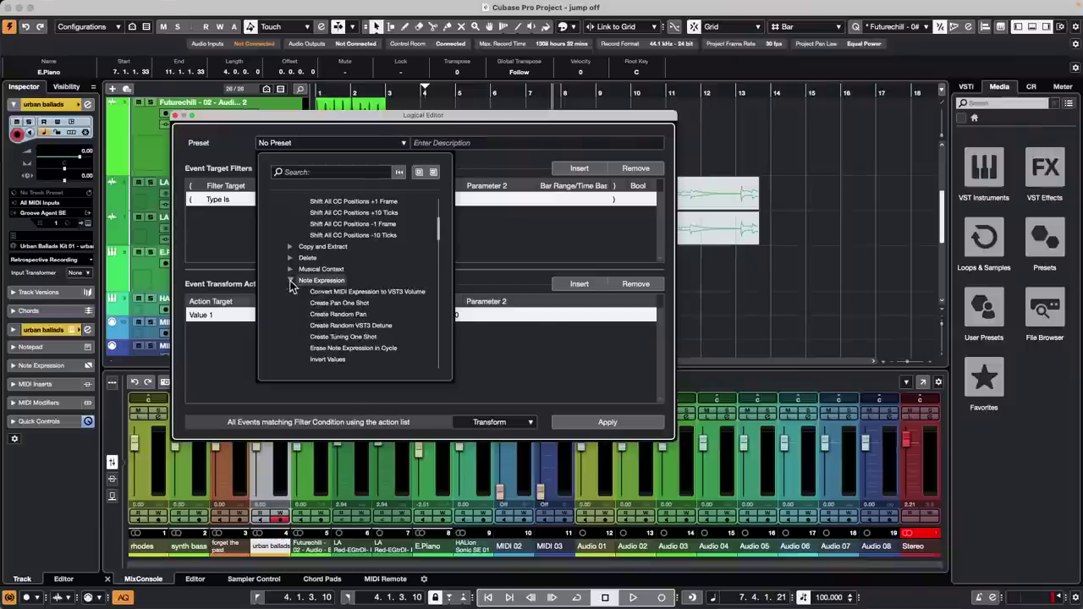
left_click(291, 269)
left_click(290, 257)
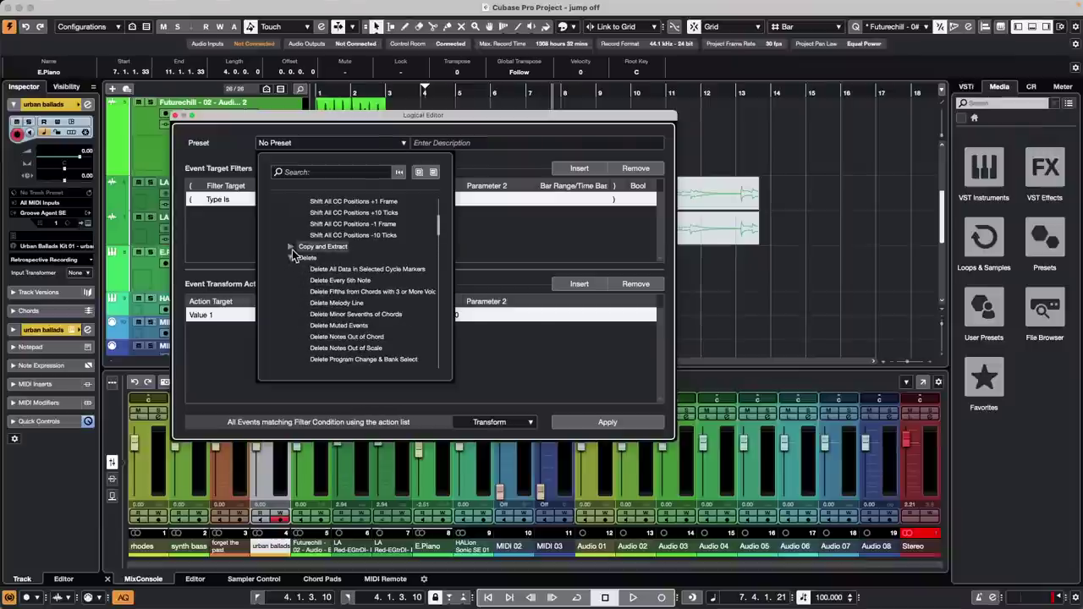
left_click(291, 247)
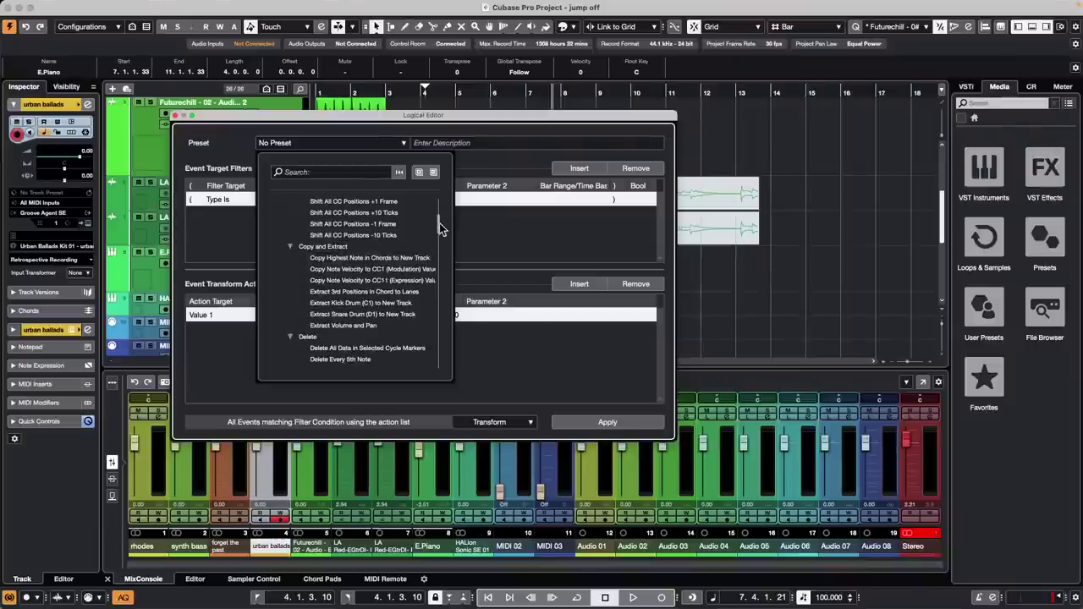
left_click_drag(440, 222, 438, 363)
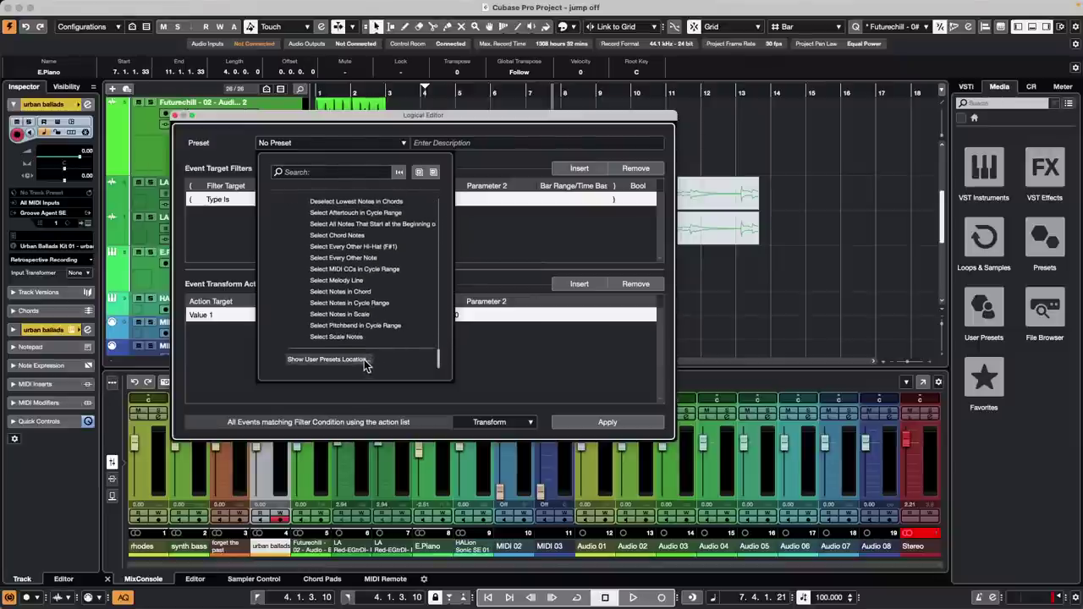
- Show the Logical Editor's user presets location in Finder, and close both the folder window and the Logical Editor
left_click(297, 146)
scroll(310, 258, "down", 2)
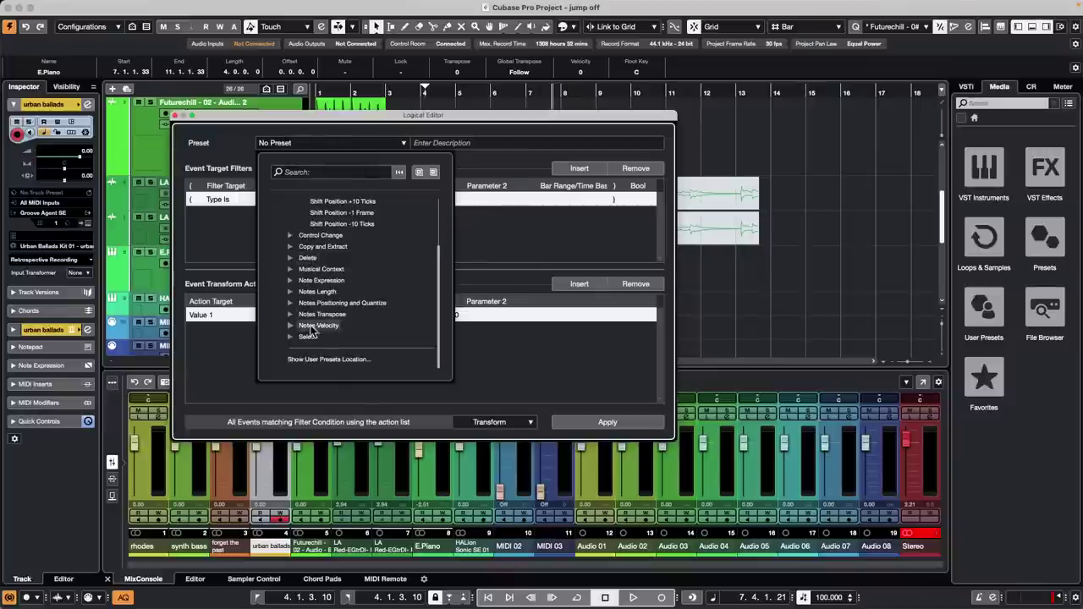
left_click(325, 360)
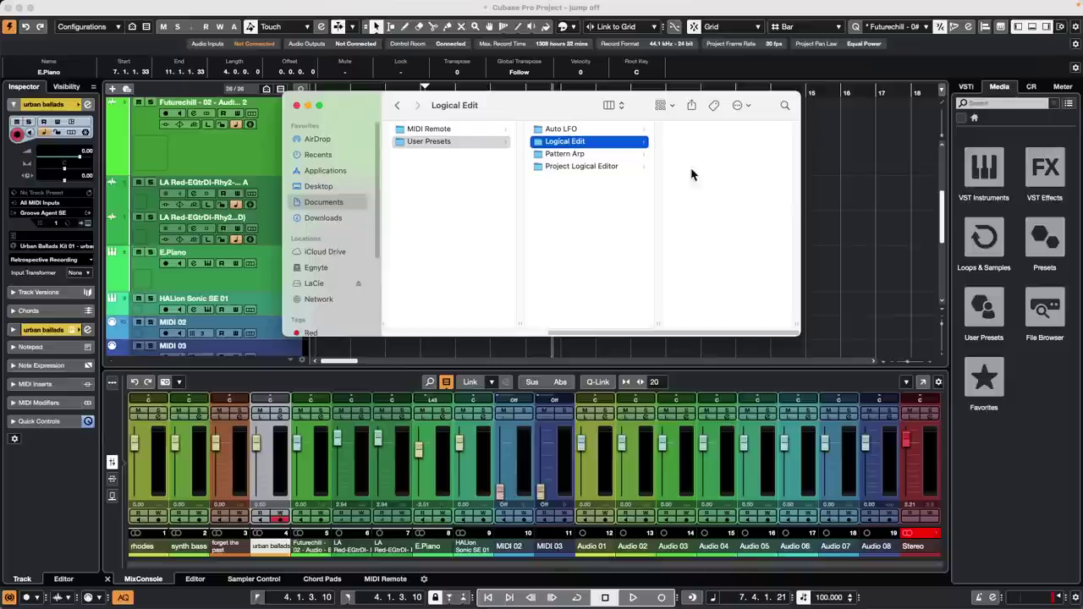
left_click(297, 106)
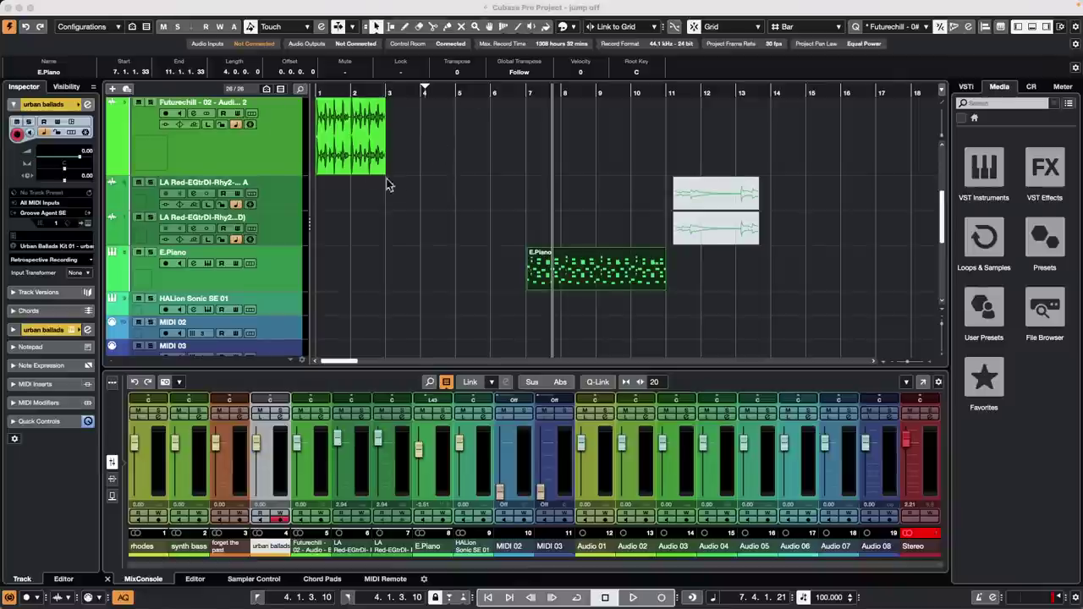
key("ctrl+l")
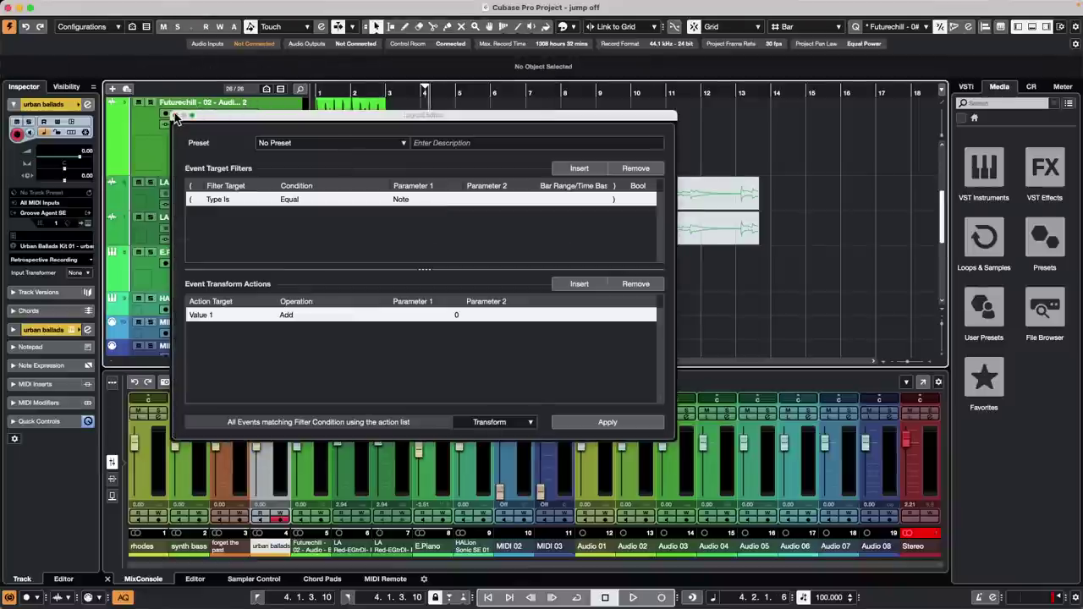
left_click(175, 115)
- Open the recent project August 16 2022.cpr and activate it
mouse_move(131, 7)
left_click(74, 7)
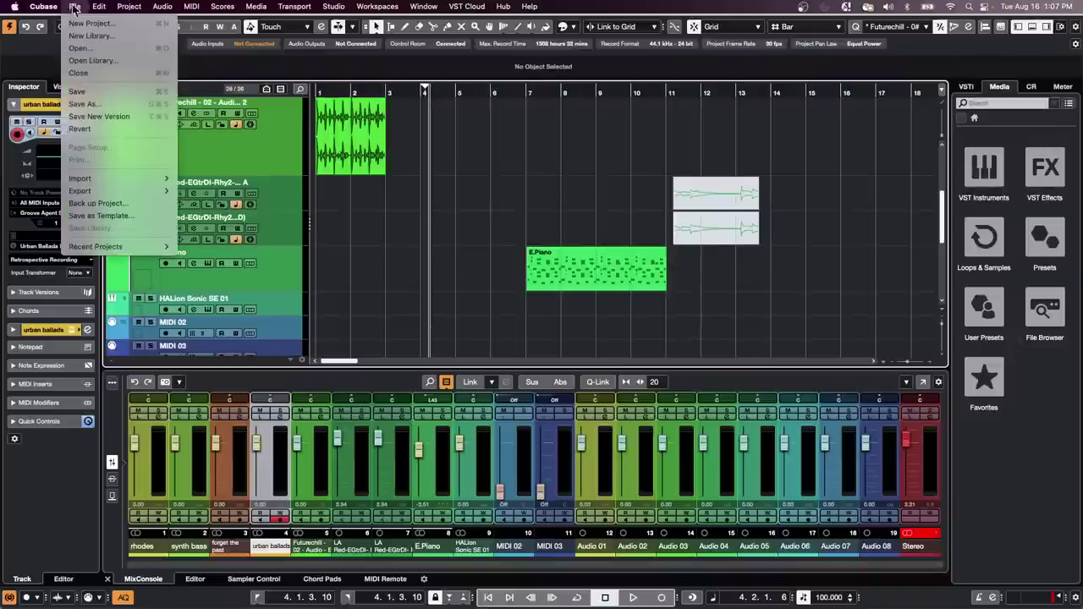
mouse_move(122, 180)
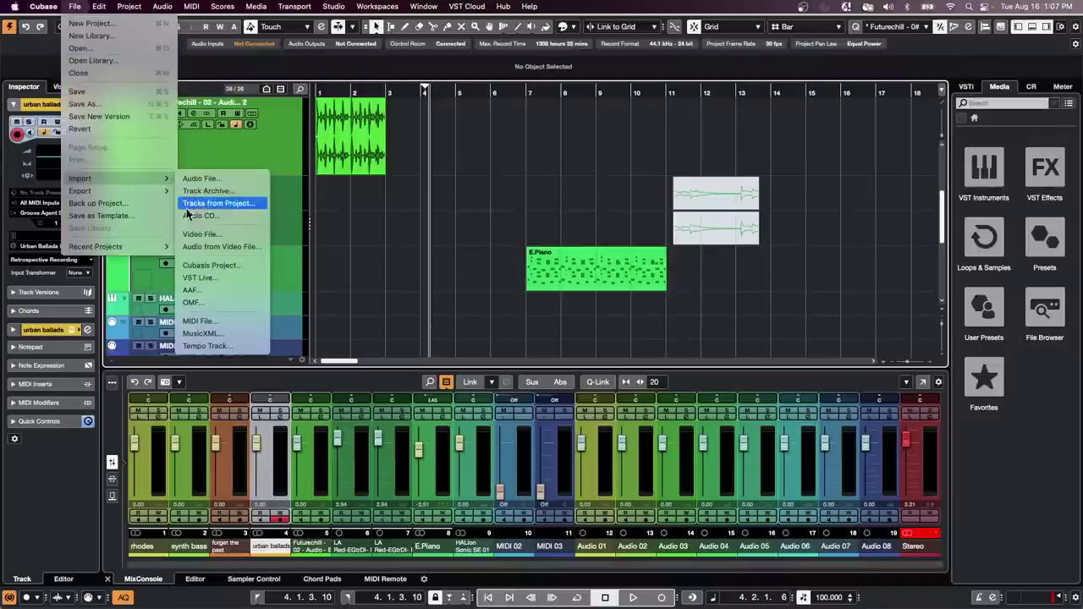
mouse_move(149, 247)
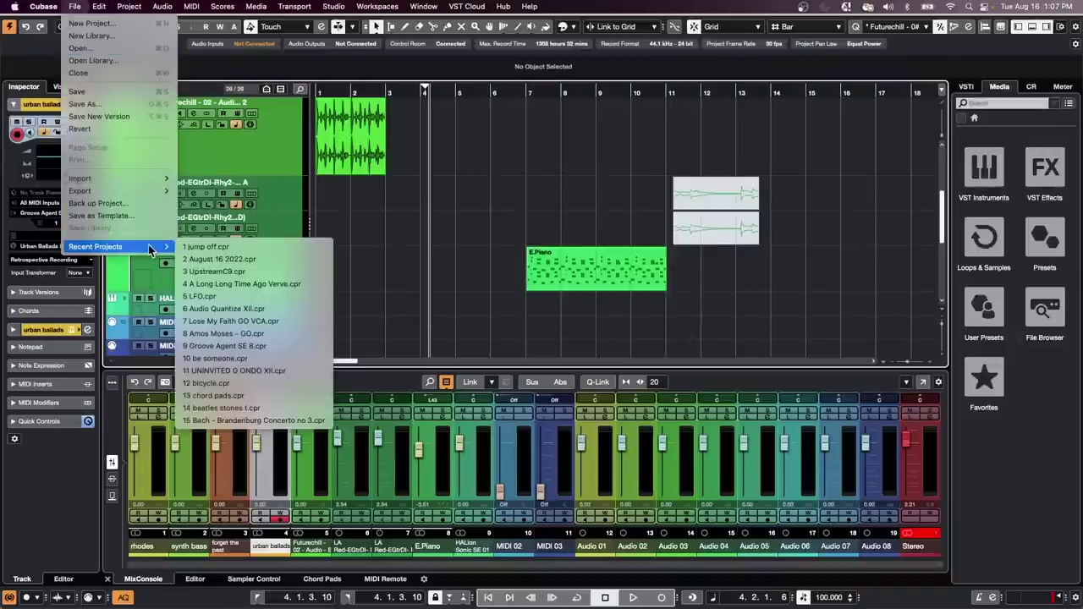
left_click(218, 260)
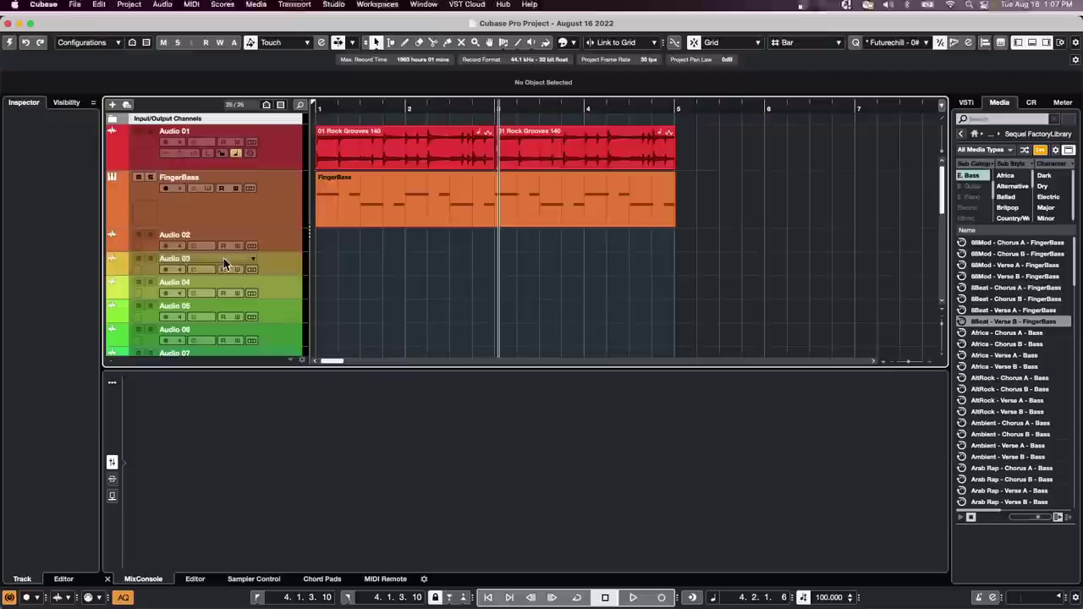
left_click(9, 42)
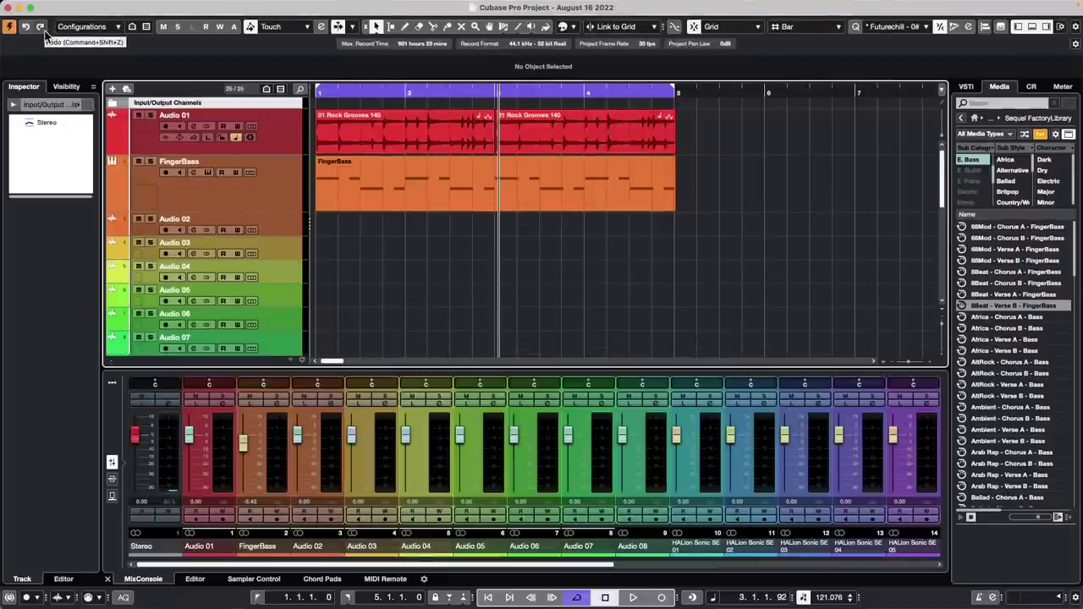
- Choose the Warp tool, check its available modes, and inspect the time base of the FingerBass and Audio 01 tracks
left_click(504, 28)
left_click(504, 28)
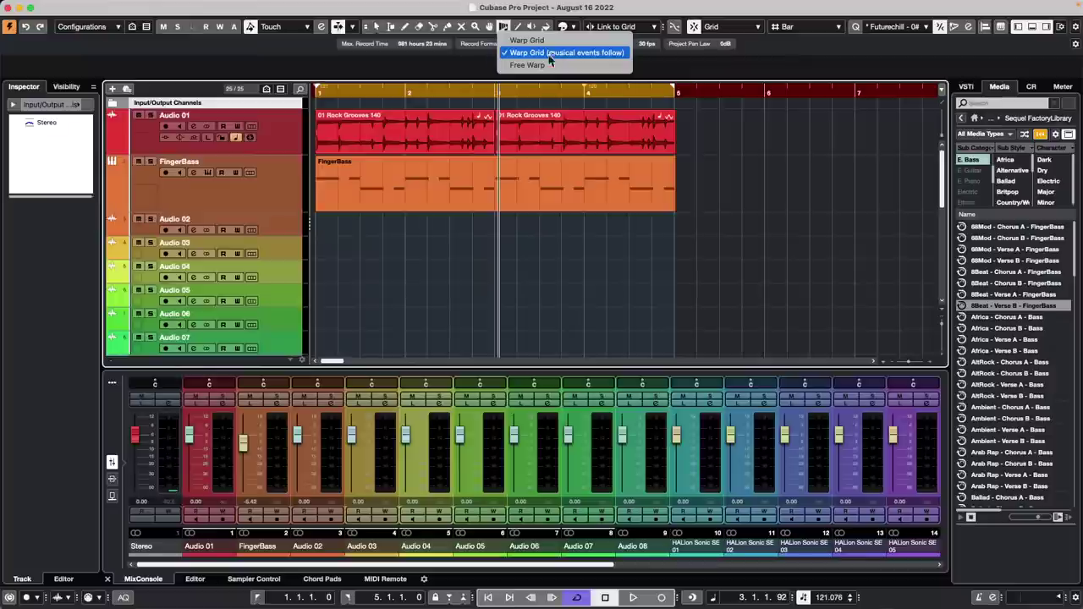
left_click(262, 188)
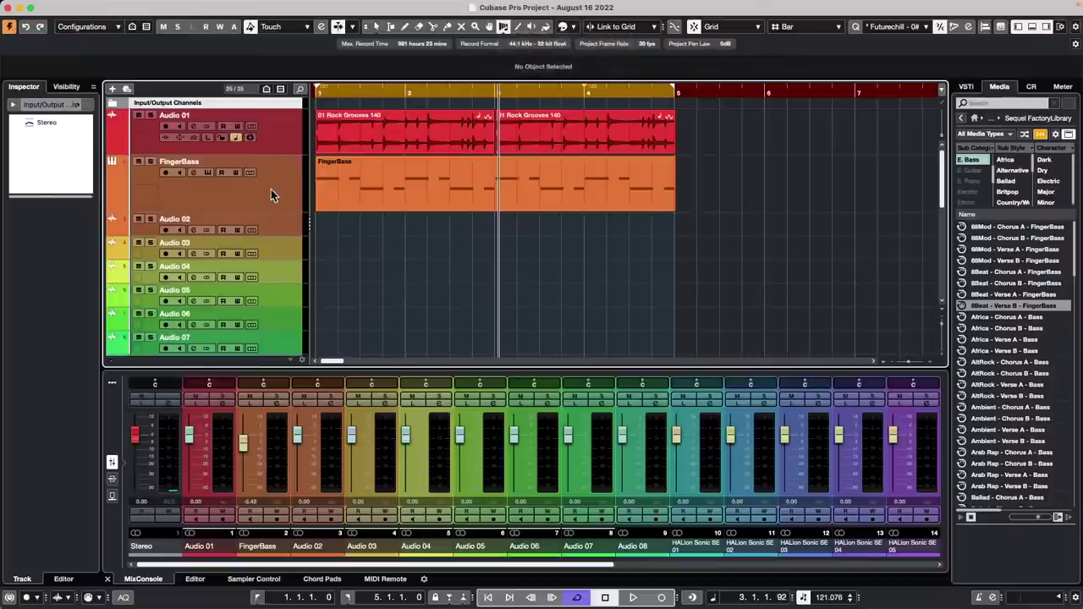
left_click(270, 189)
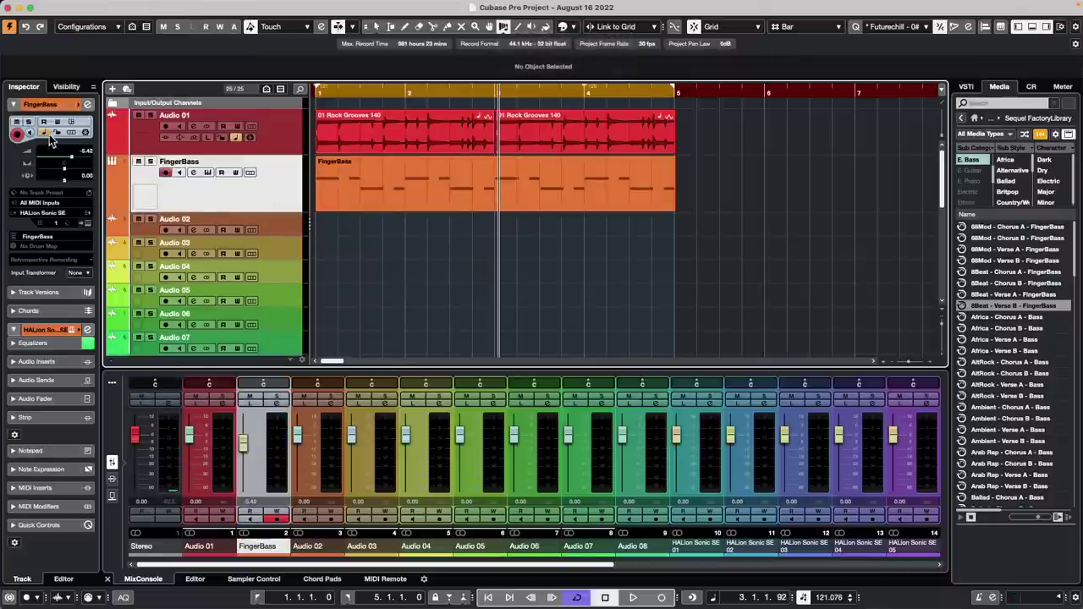
left_click(273, 131)
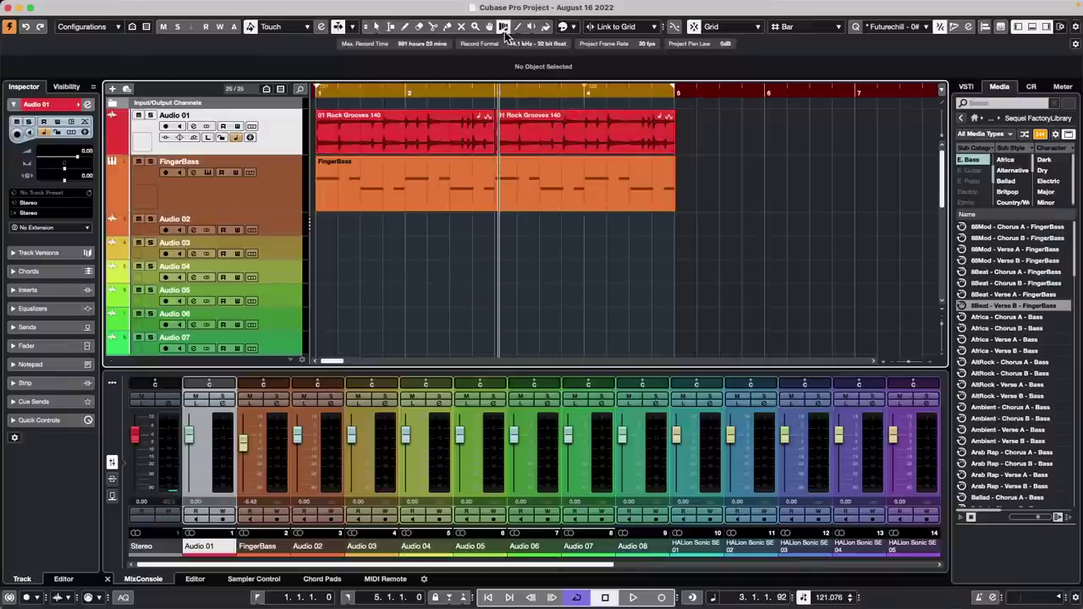
- Select the second 01 Rock Grooves 140 event with the Object Selection tool and play the project from within bar 1
key("1")
left_click(566, 128)
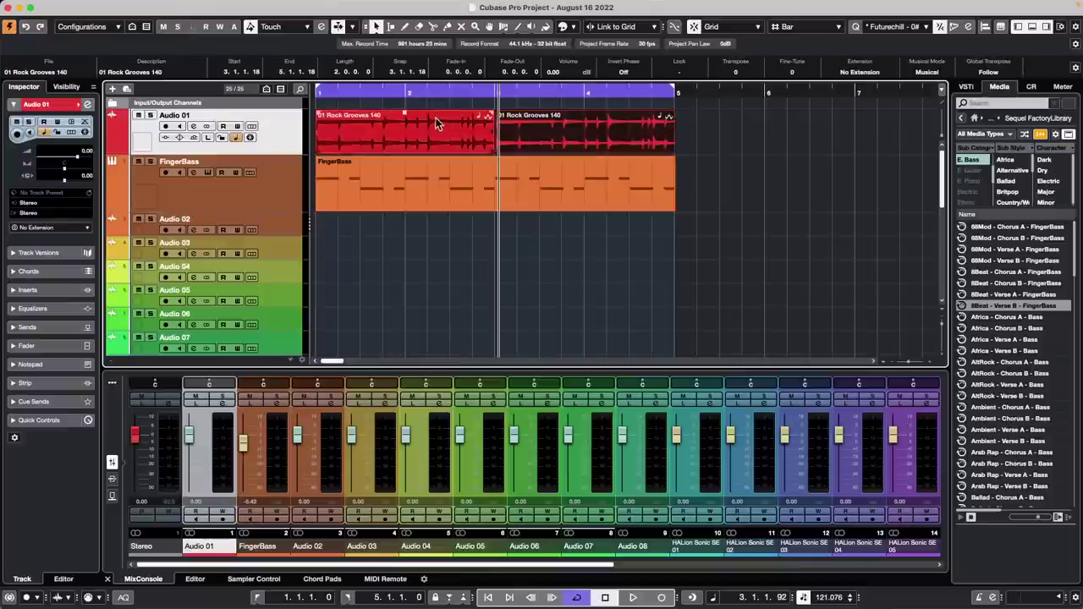
left_click(357, 89)
key("space")
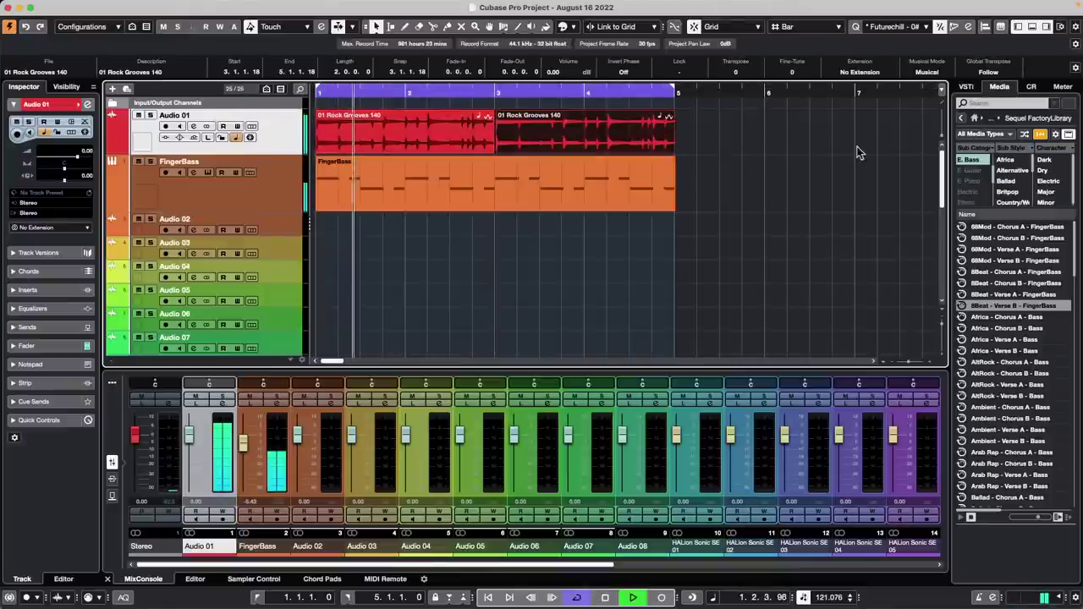
- Raise the Control Room's main output level to 3.59 during playback, and stop the playback
left_click(1027, 85)
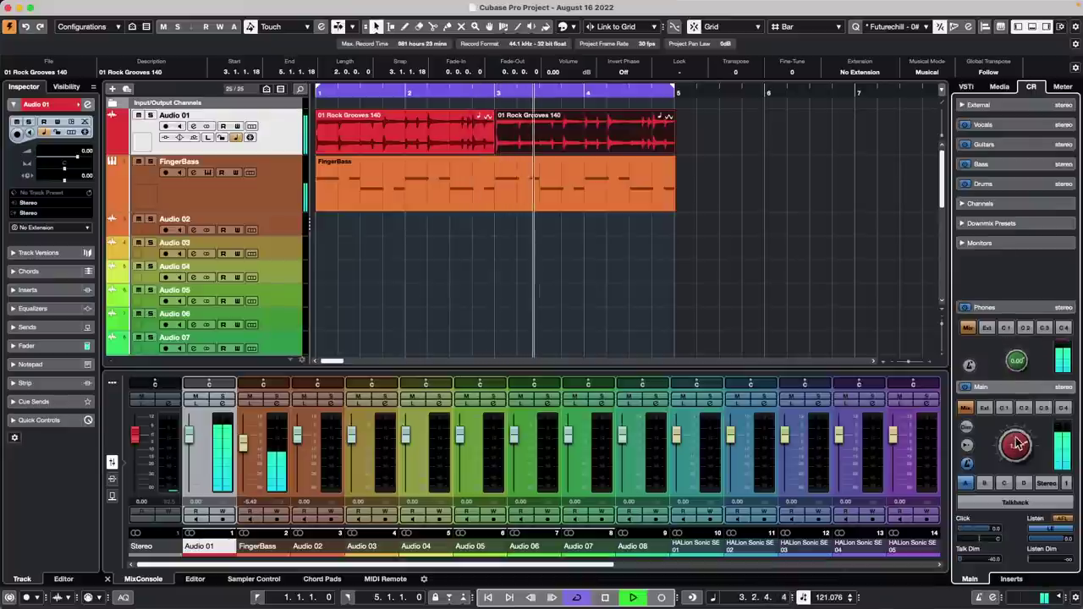
scroll(1017, 442, "up", 3)
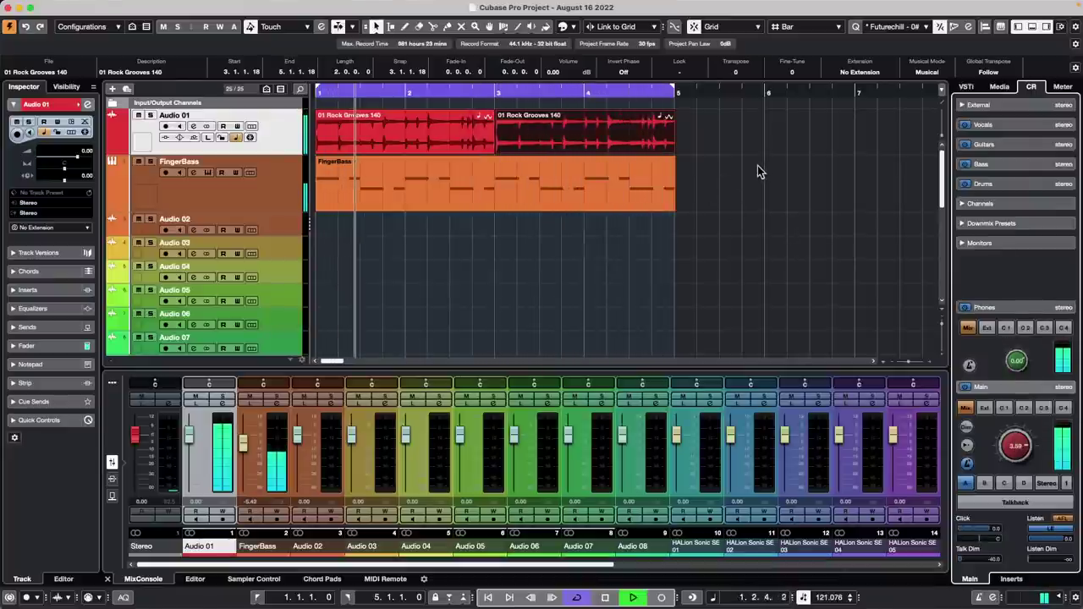
key("space")
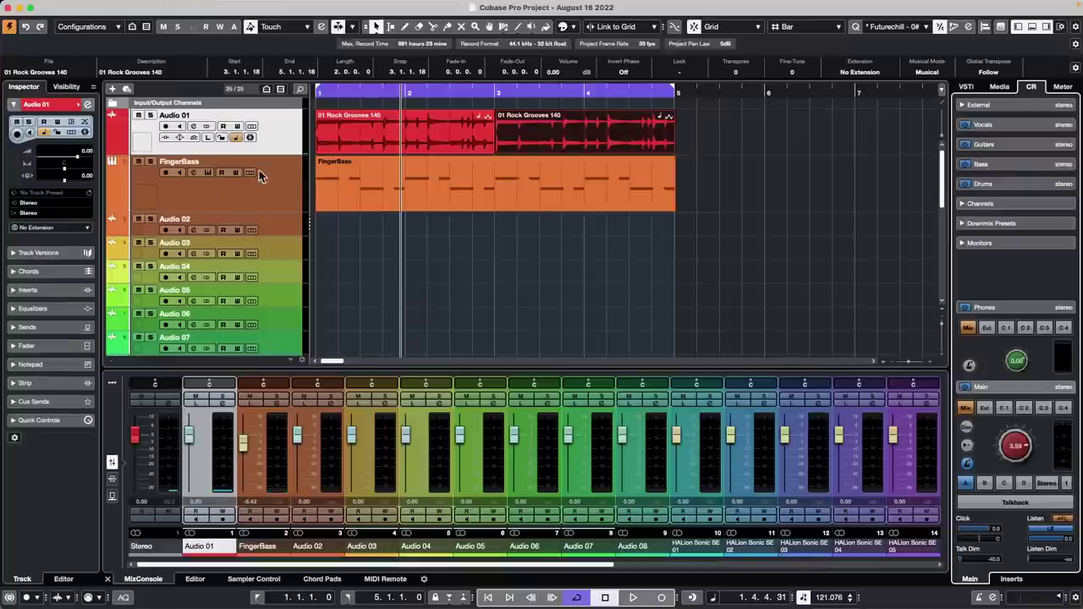
- Select the FingerBass track and set the Warp tool to the plain Warp Grid mode
left_click(267, 147)
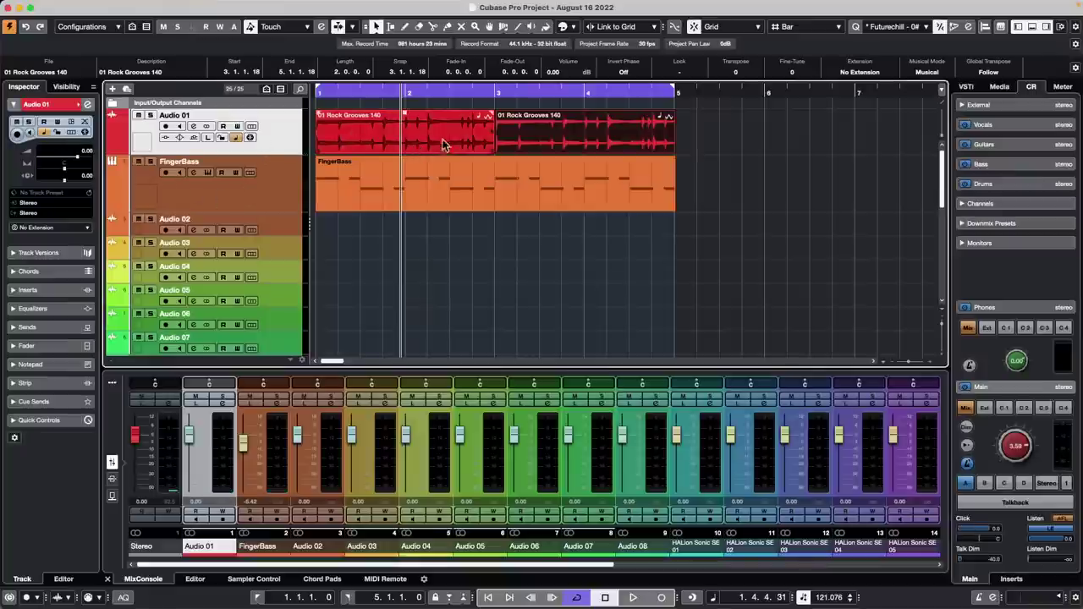
left_click(227, 183)
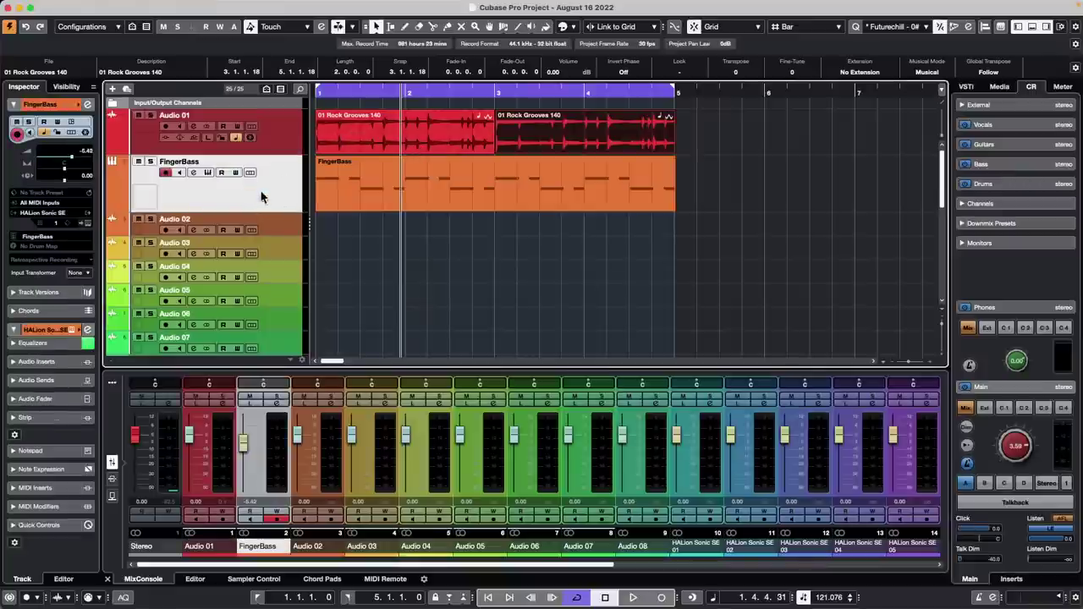
left_click(503, 26)
left_click(503, 28)
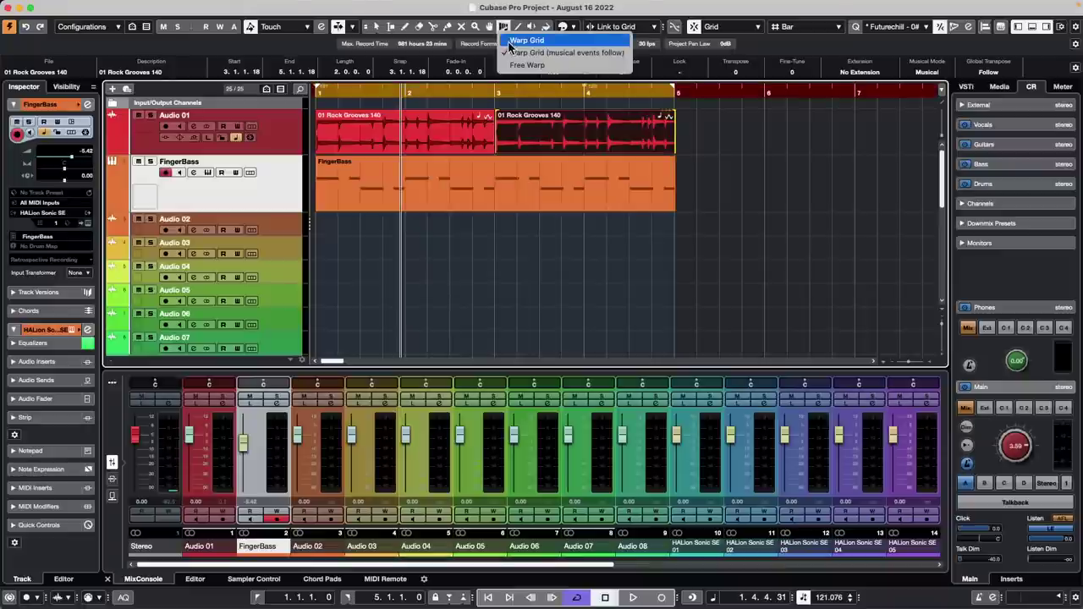
left_click(516, 40)
- Warp the tempo grid by pulling bar 3 to an earlier position, and play the project to hear the tempo changes
left_click_drag(498, 93, 318, 90)
left_click(445, 90)
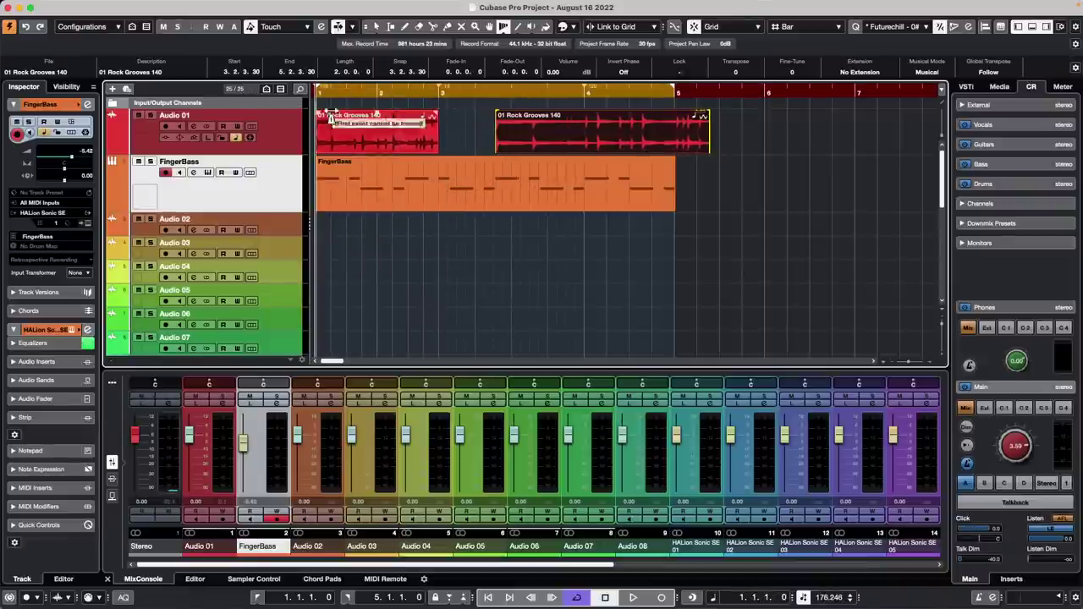
key("space")
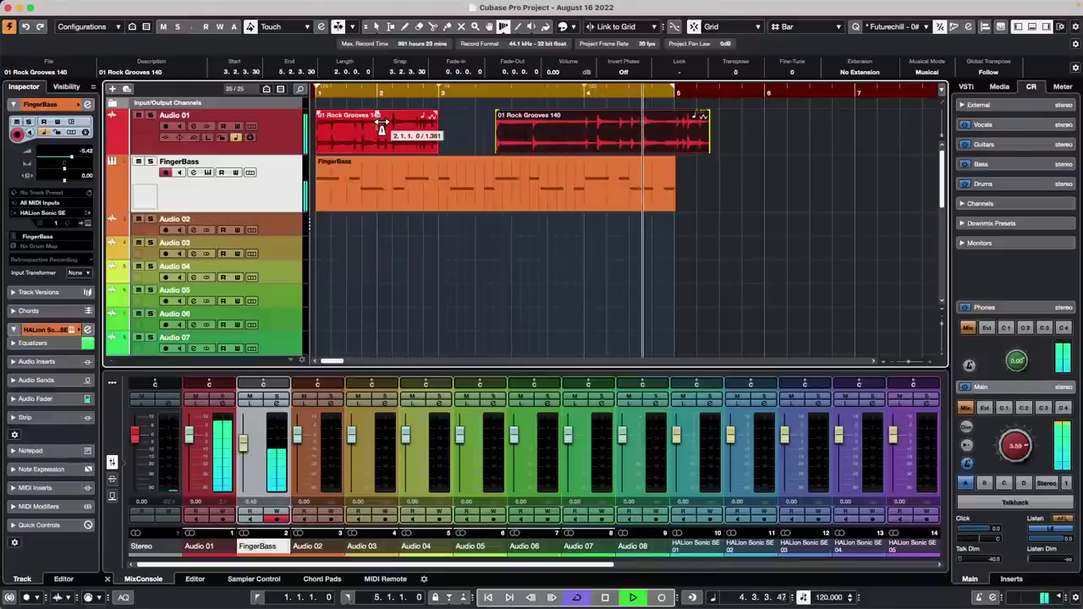
- Stop the playback, restore the tempo grid's even bar spacing, and set the Warp tool to Warp Grid (musical events follow)
key("space")
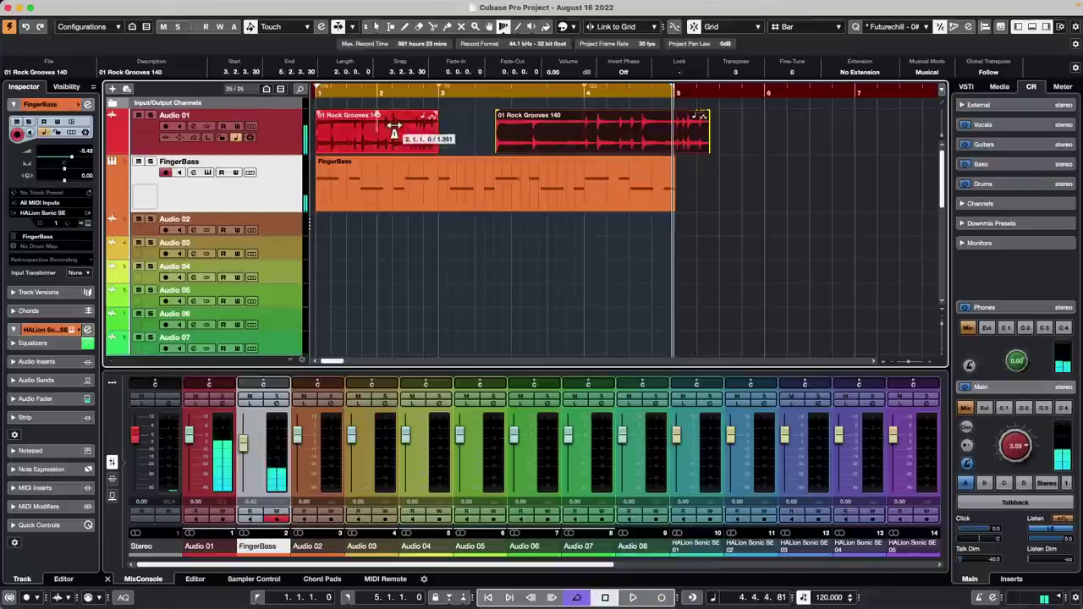
left_click_drag(401, 128, 521, 154)
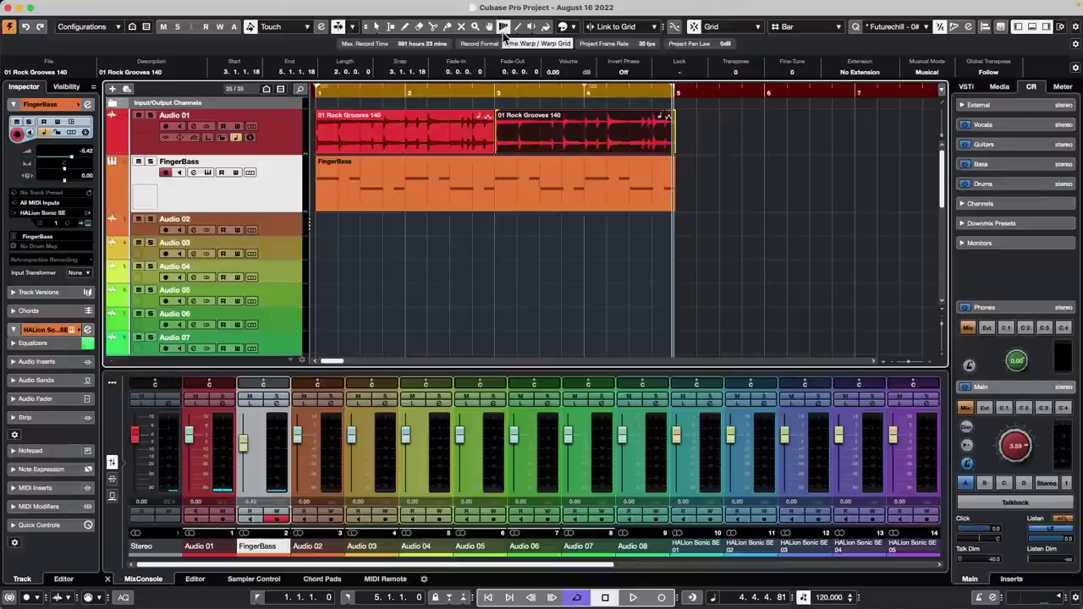
left_click(503, 28)
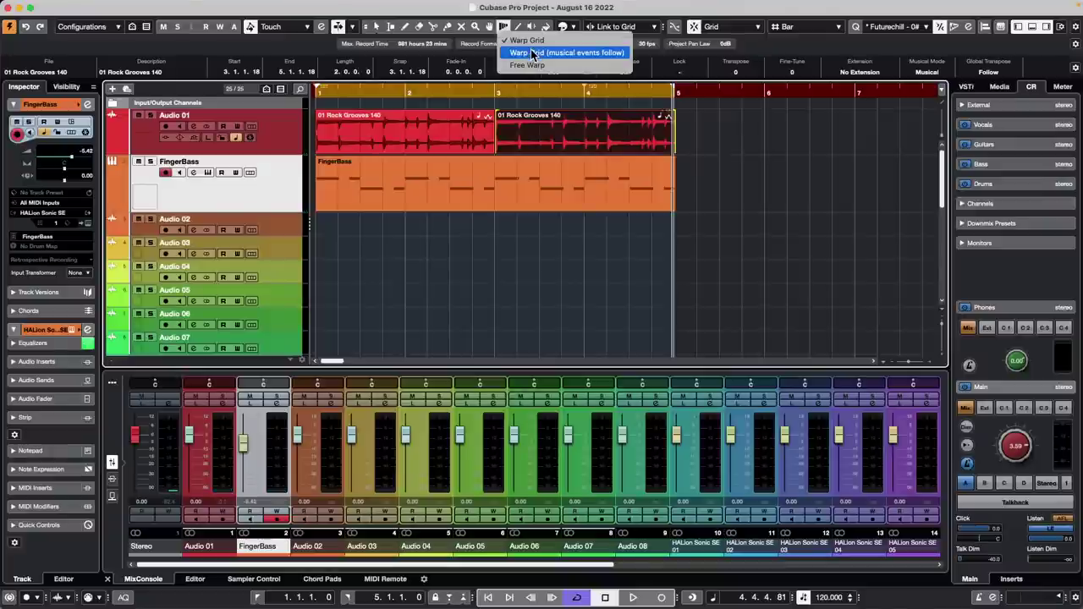
left_click(533, 53)
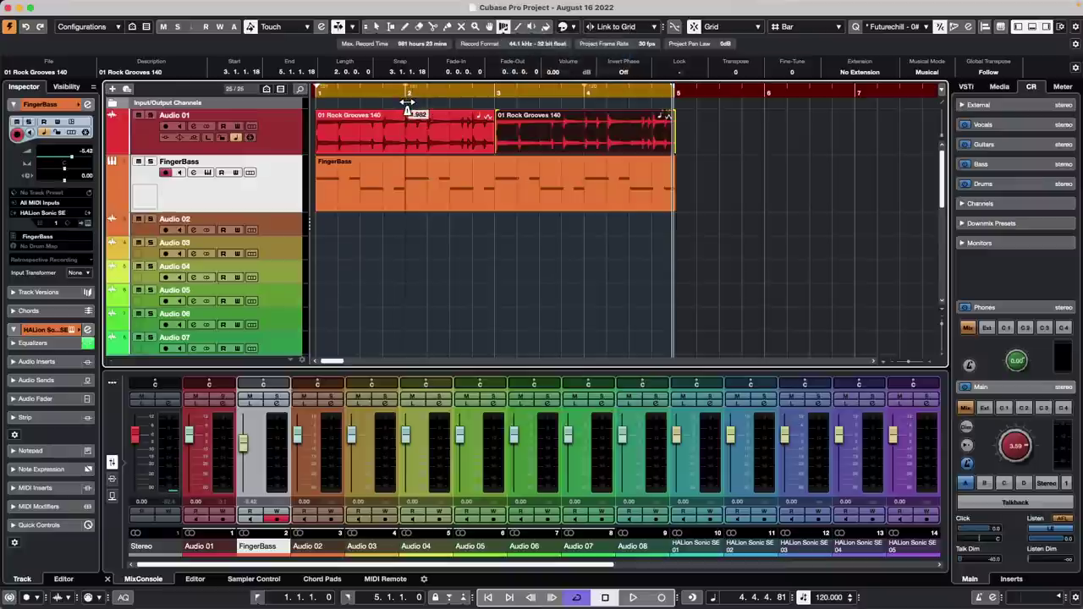
- Warp the tempo grid by pulling bars 2 and 3 to earlier positions and bar 4 to a later one
mouse_move(407, 102)
left_mouse_down()
mouse_move(358, 106)
mouse_move(397, 107)
left_mouse_up()
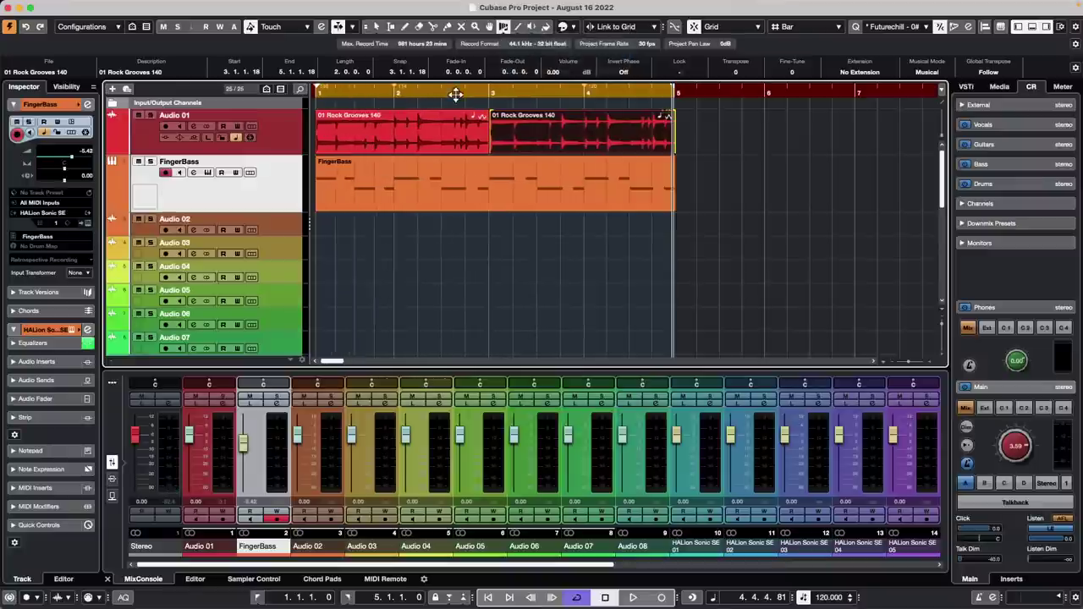
mouse_move(491, 105)
left_mouse_down()
mouse_move(539, 108)
mouse_move(475, 103)
left_mouse_up()
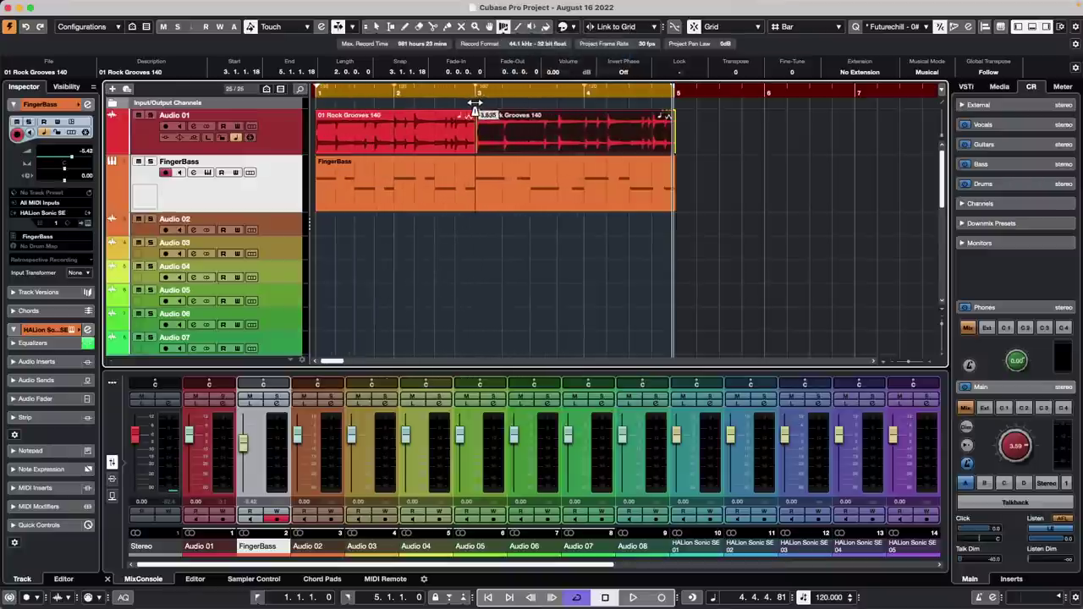
mouse_move(586, 104)
left_mouse_down()
mouse_move(626, 105)
mouse_move(598, 105)
left_mouse_up()
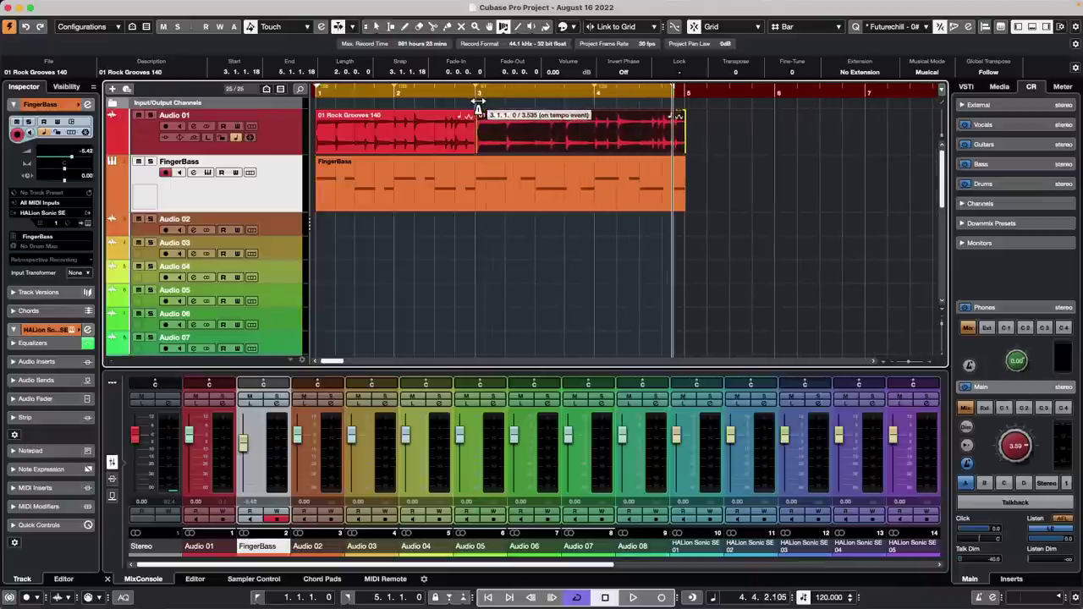
left_click_drag(478, 105, 465, 105)
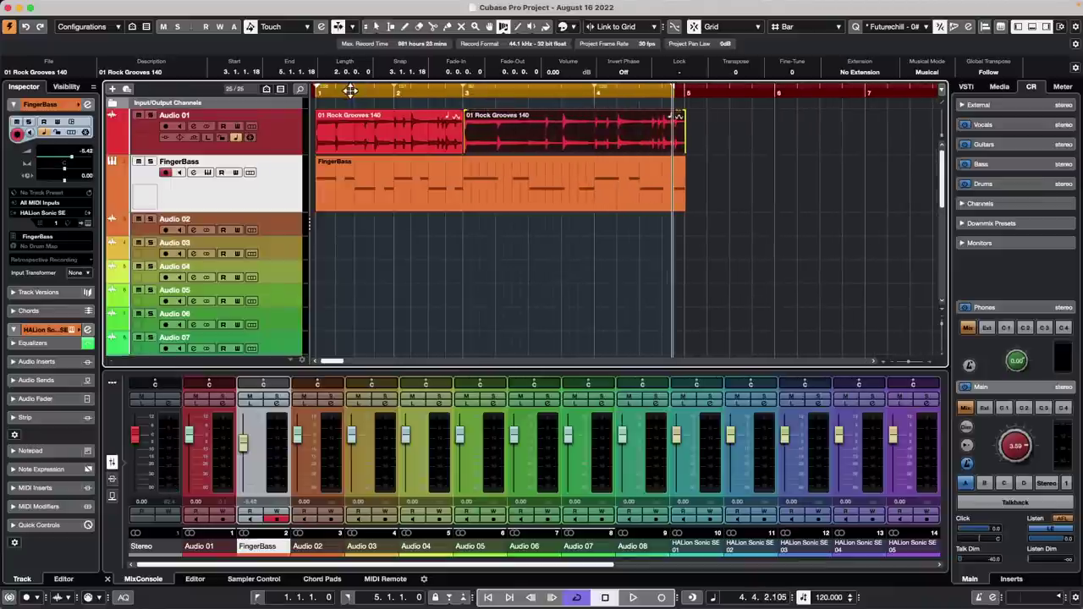
- Play the warped project from the start, pulling bar 4 to an earlier position during playback, and stop it
key("period")
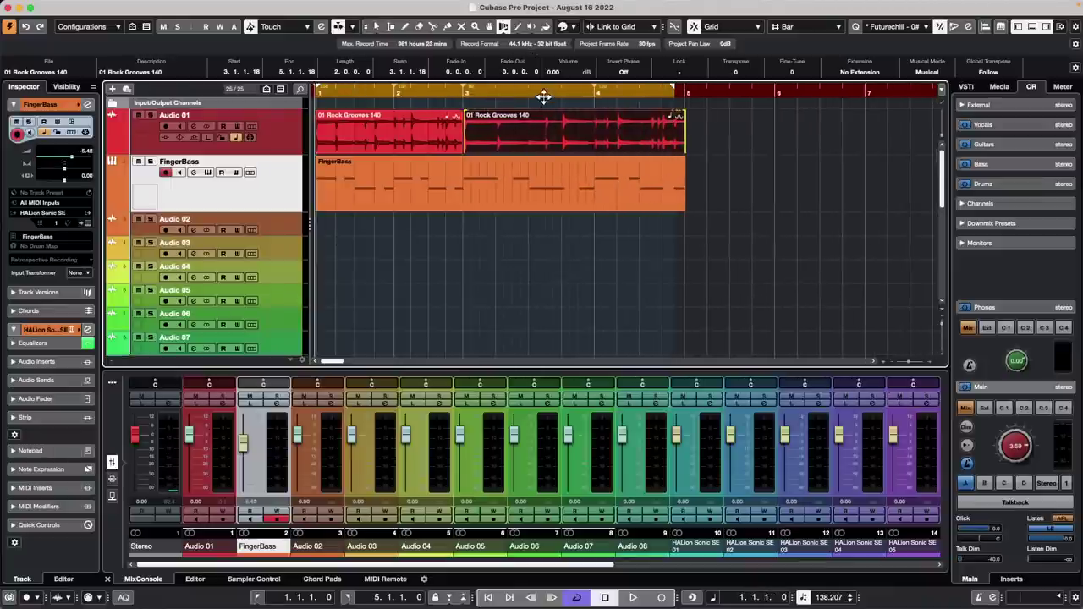
key("space")
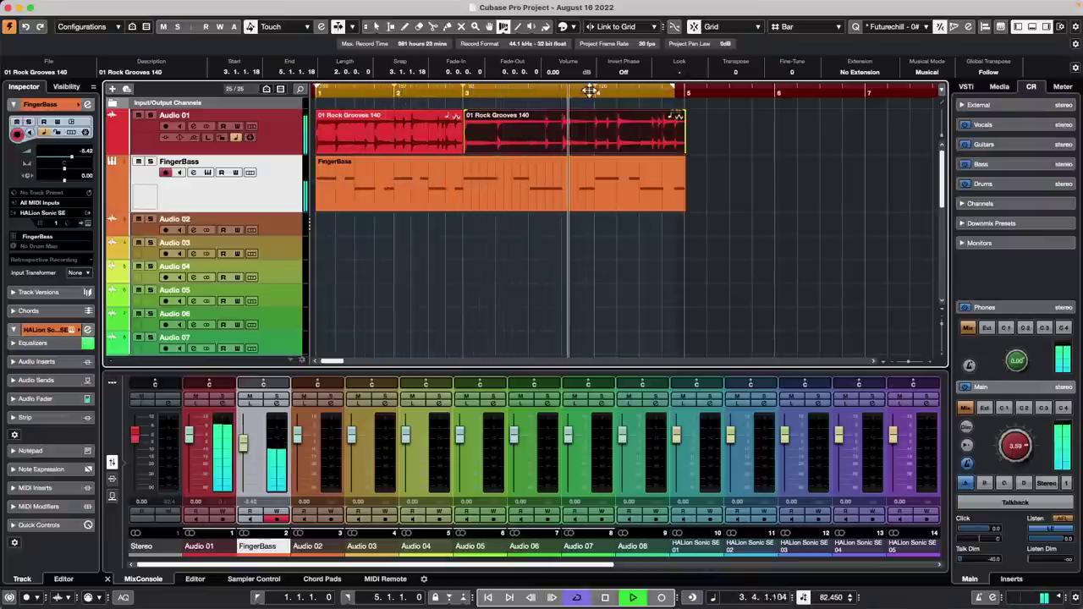
left_click_drag(599, 102, 564, 108)
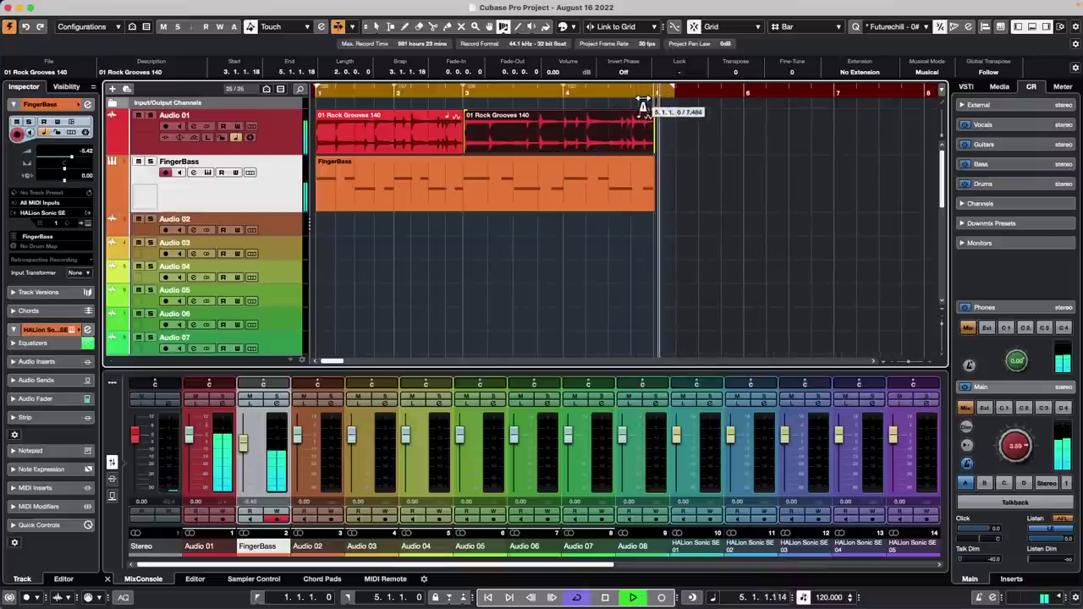
key("space")
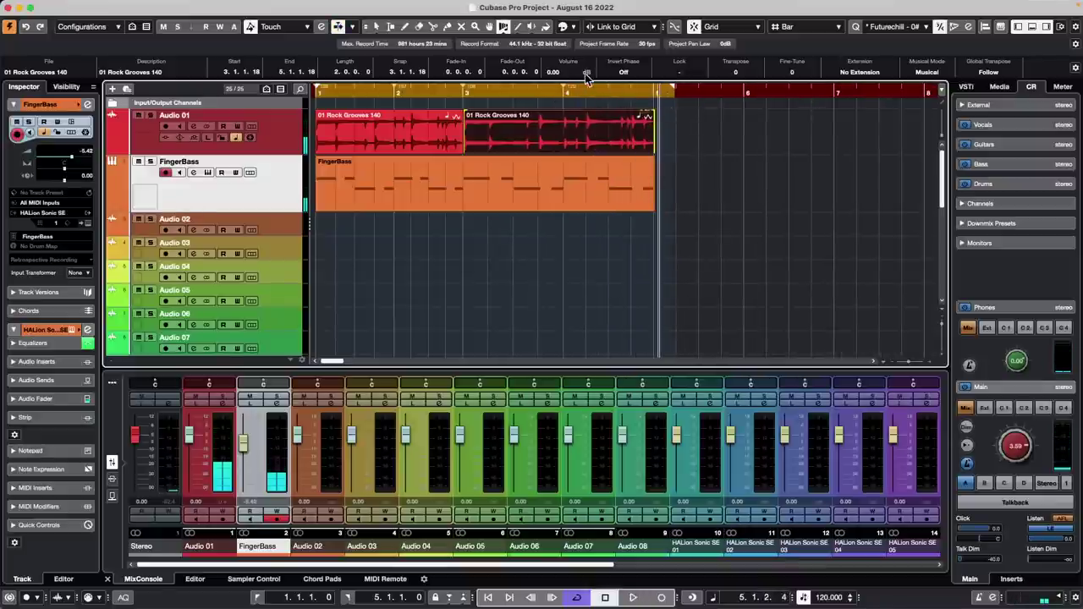
- Try the plain Warp Grid mode by pulling bar 3 to a slightly earlier position
left_click(503, 29)
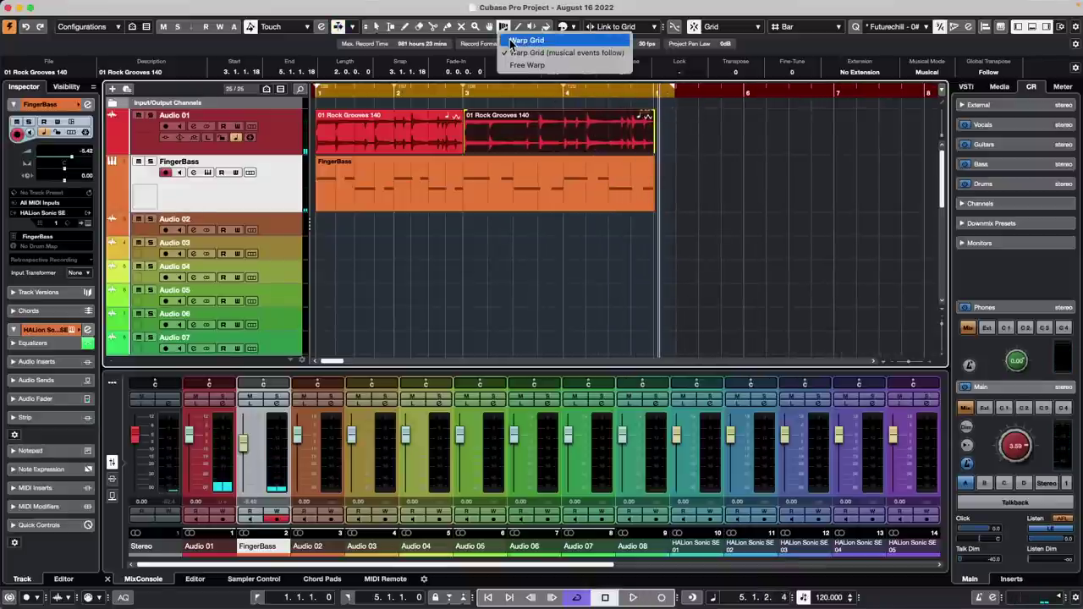
left_click(525, 39)
mouse_move(484, 114)
left_mouse_down()
mouse_move(472, 113)
mouse_move(515, 113)
mouse_move(417, 111)
mouse_move(501, 113)
mouse_move(437, 113)
mouse_move(457, 113)
left_mouse_up()
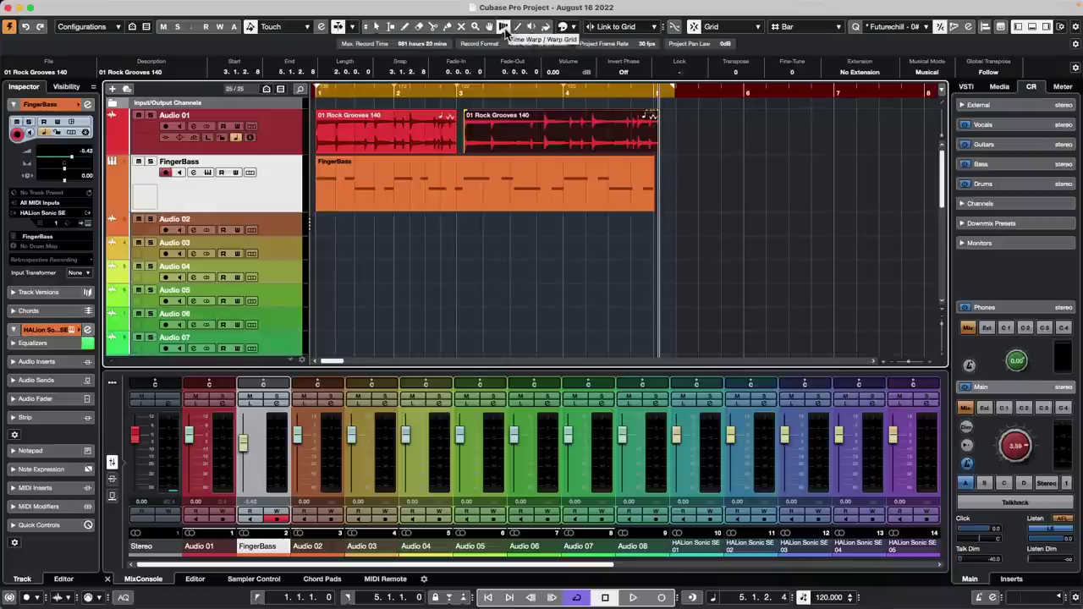
left_click(506, 28)
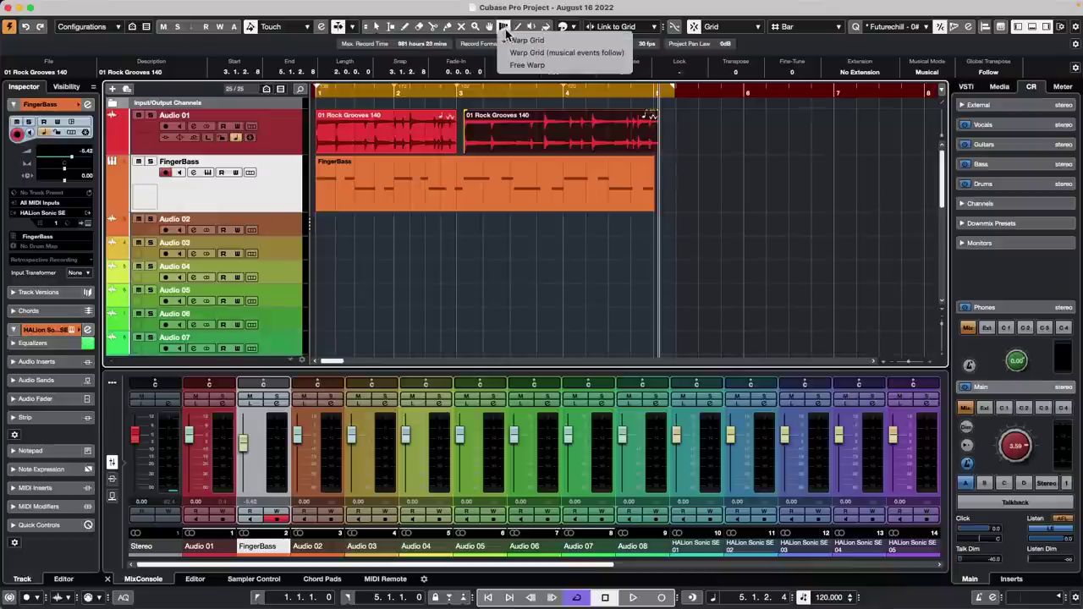
left_click(713, 99)
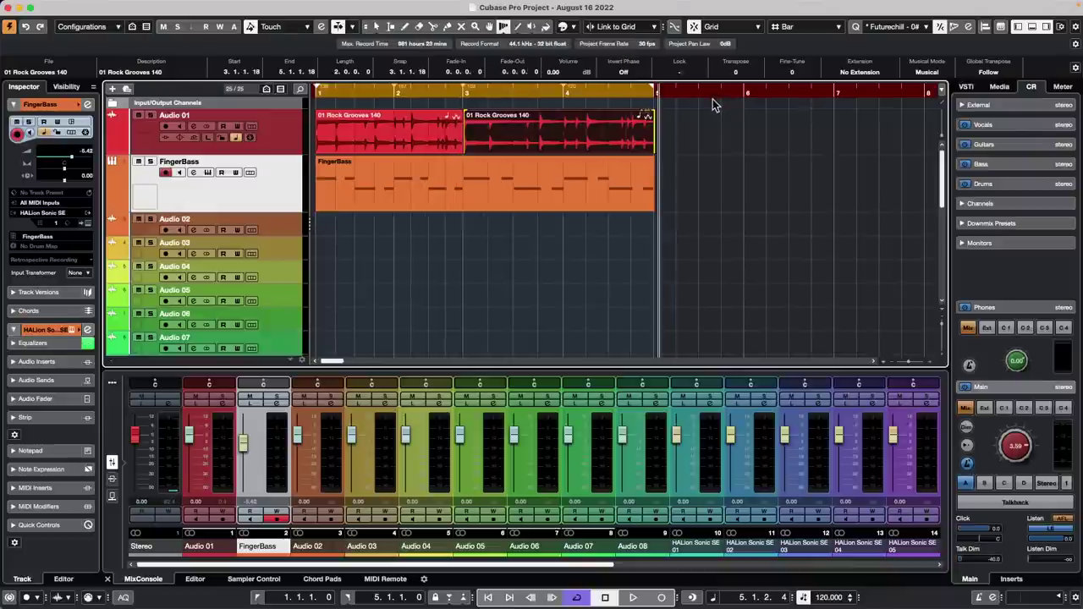
- Undo the recent grid warps, and pull bar 3 to a later position using Warp Grid (musical events follow)
key("super+z")
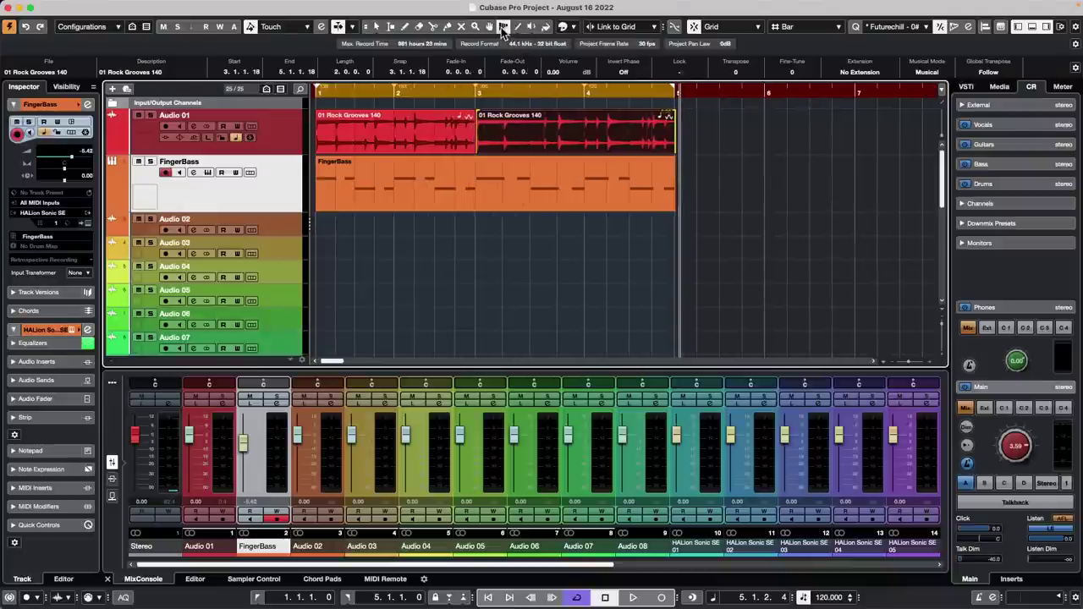
left_click(504, 28)
left_click(523, 48)
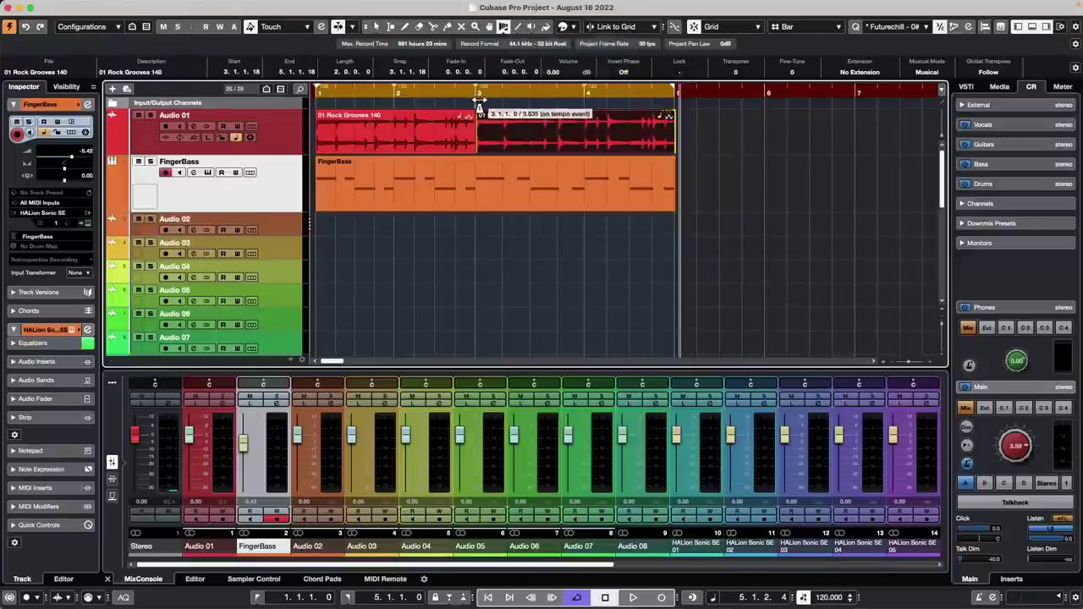
mouse_move(479, 108)
left_mouse_down()
mouse_move(423, 108)
mouse_move(498, 107)
left_mouse_up()
left_click(505, 30)
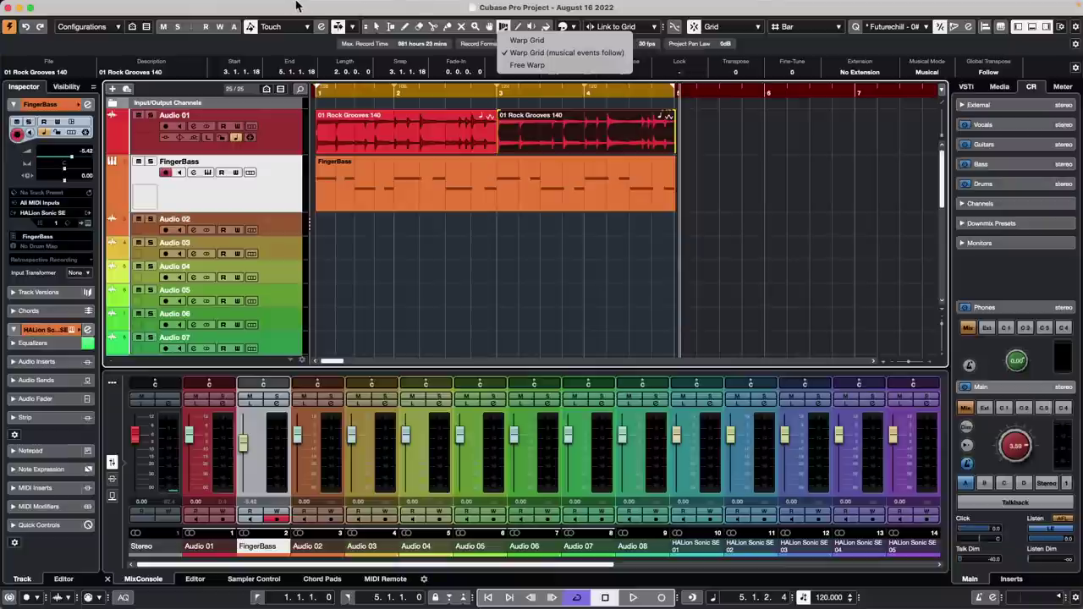
left_click(475, 238)
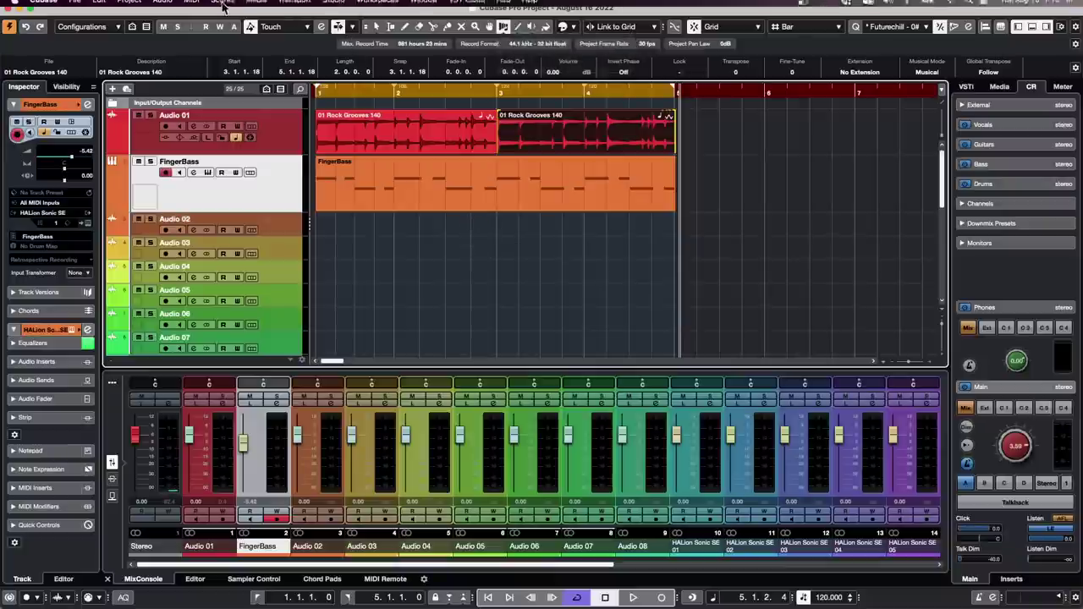
- Open the Audio Connections outputs and add a 5.1 output bus
left_click(258, 6)
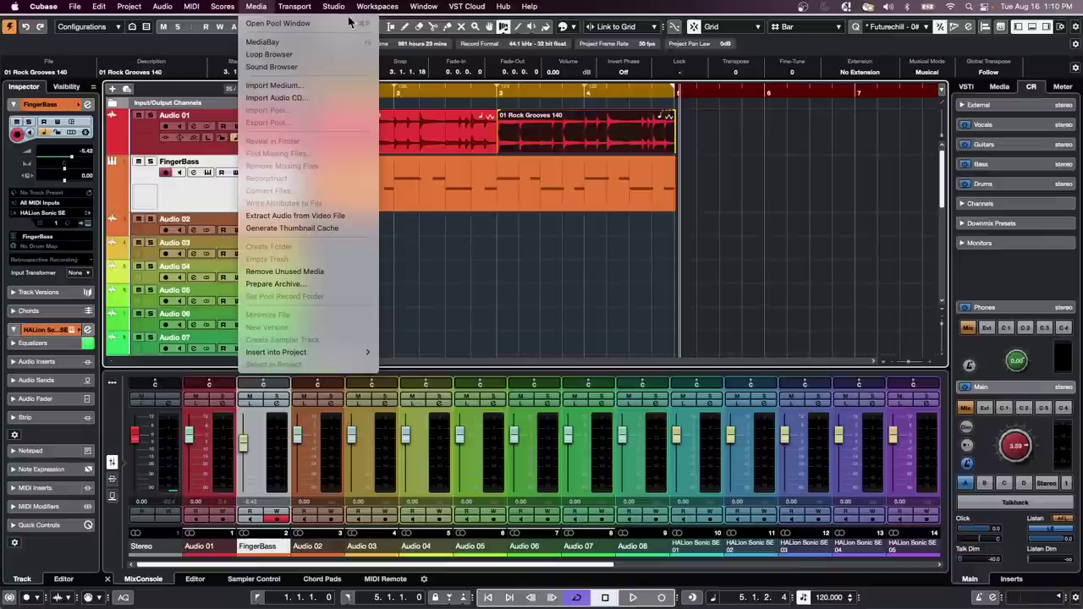
mouse_move(340, 6)
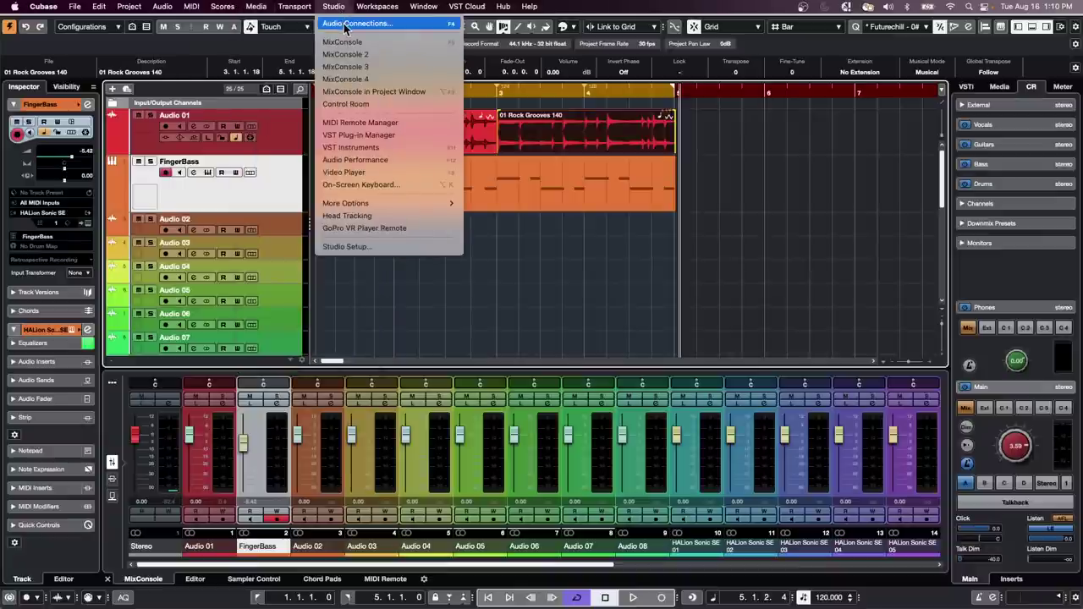
left_click(347, 24)
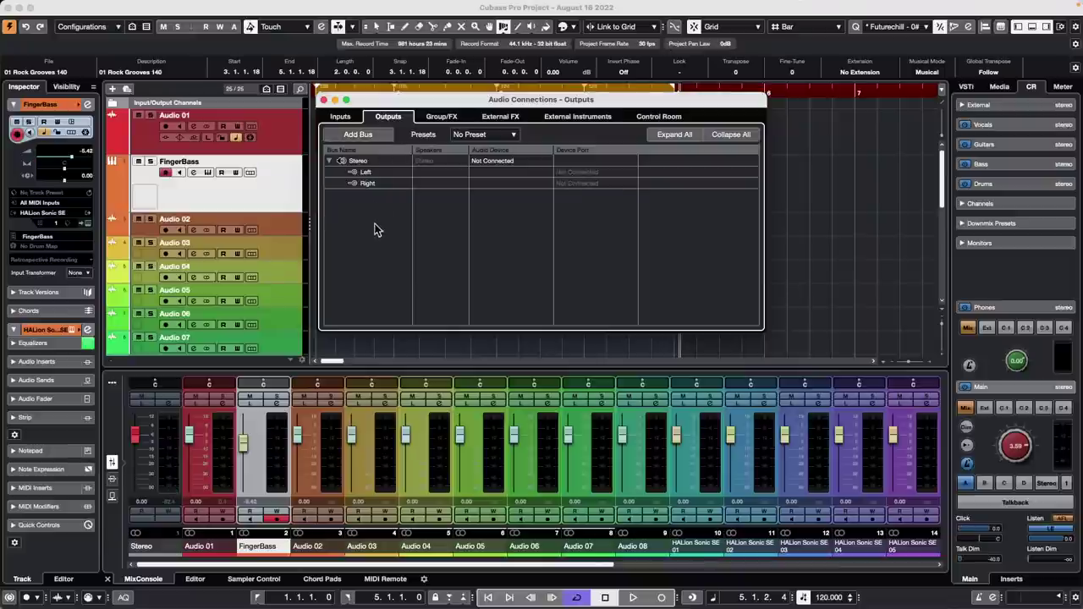
right_click(377, 230)
mouse_move(415, 267)
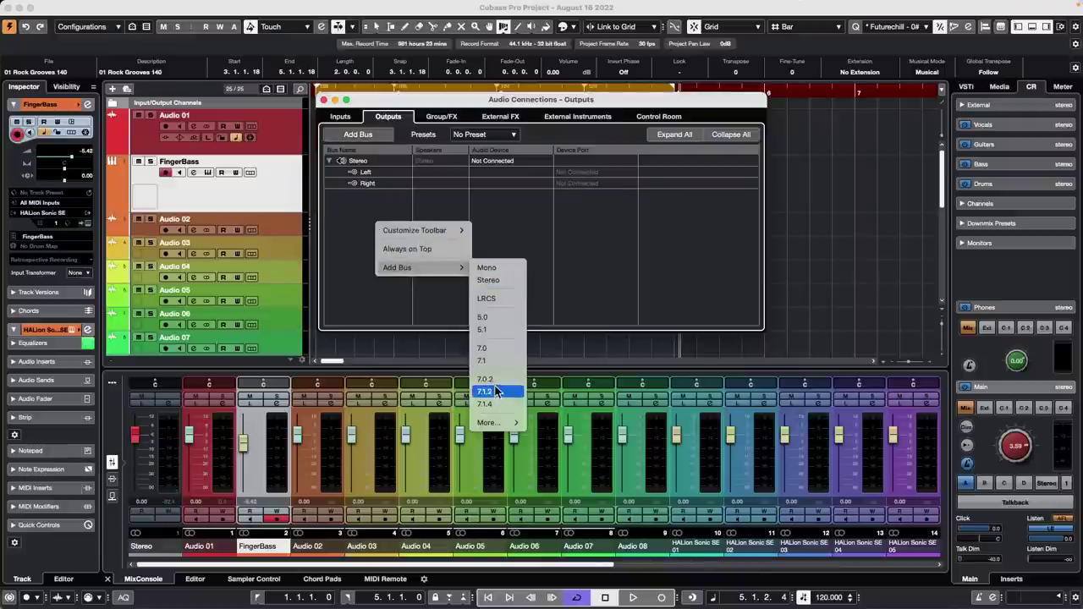
left_click(497, 330)
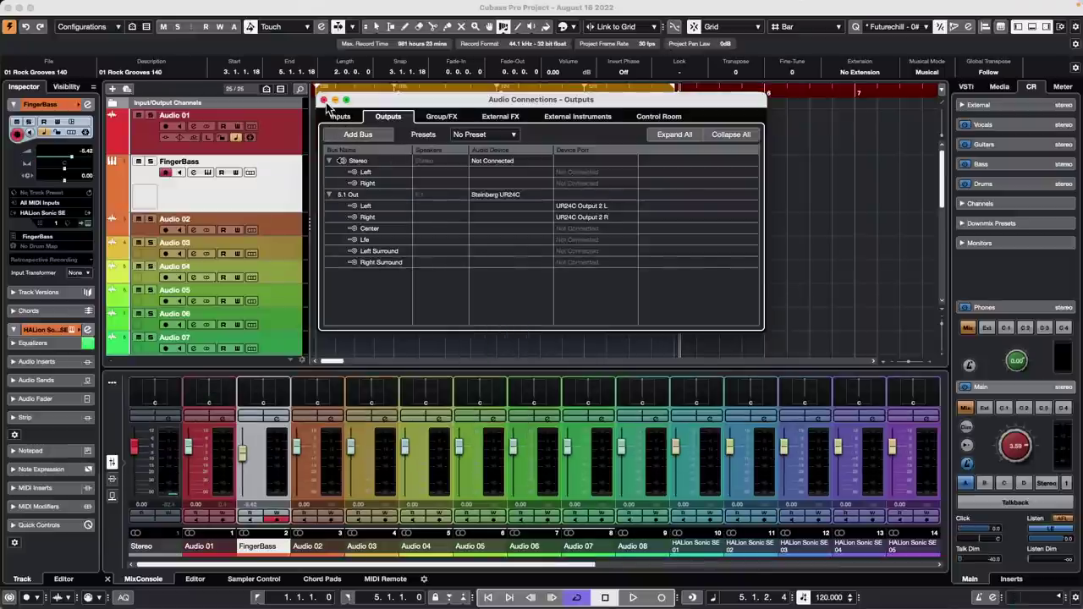
- Set the 5.1 Out bus as the Main Mix and close the Audio Connections window
right_click(351, 197)
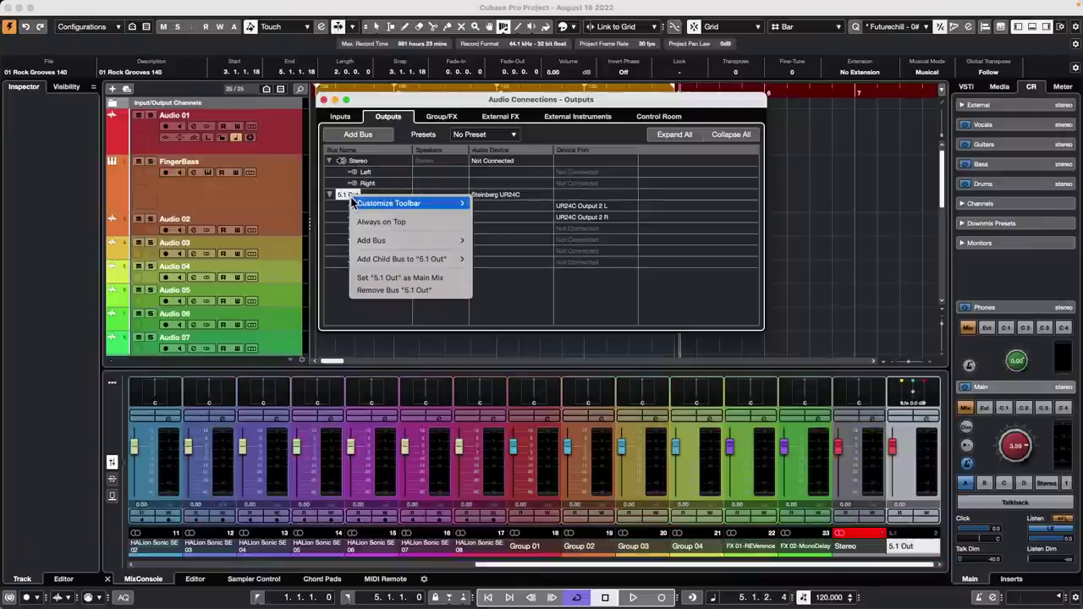
left_click(419, 281)
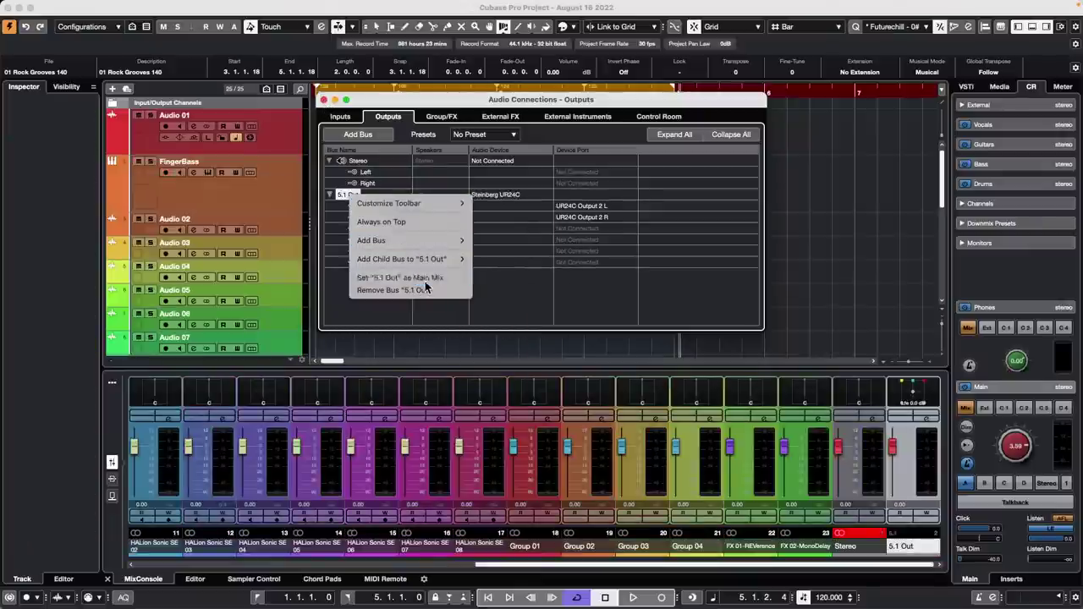
left_click(323, 100)
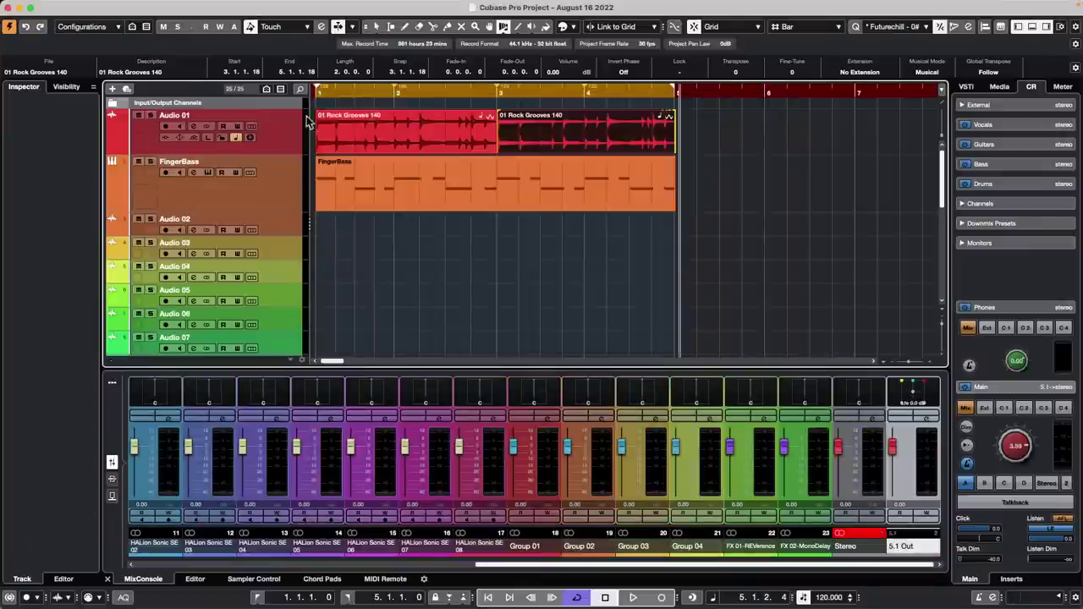
- Select the tracks Audio 02 through Audio 06 and set the output routing to 5.1 Out
left_click(289, 176)
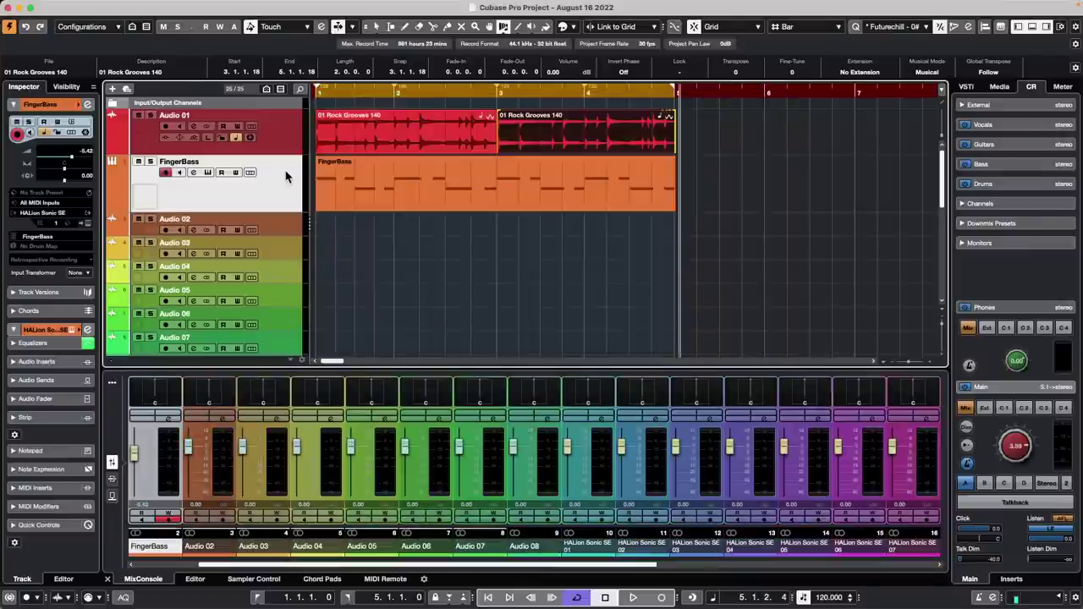
left_click(285, 233)
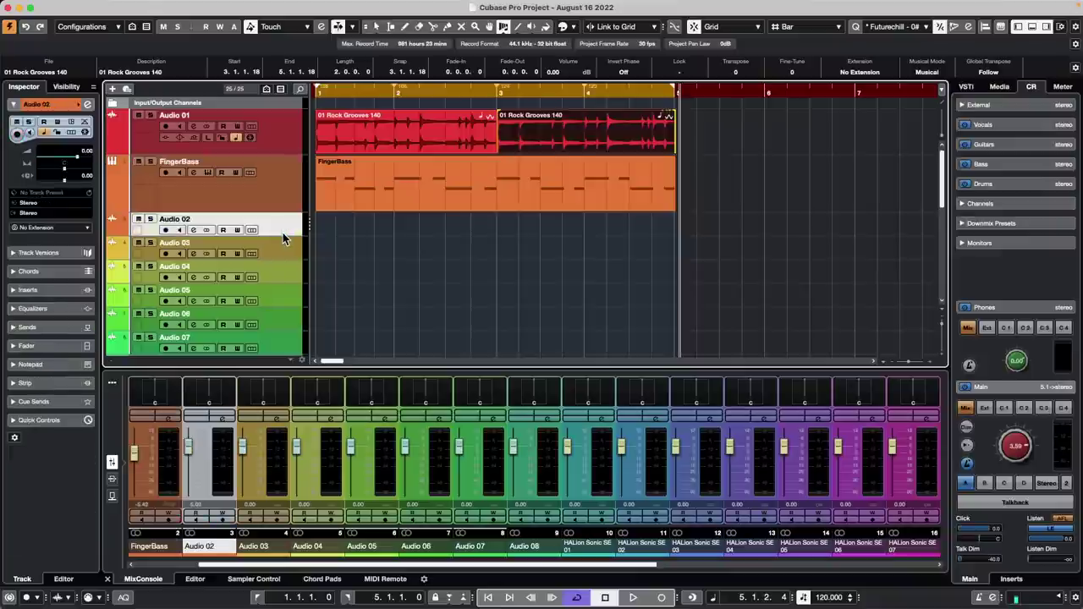
left_click(283, 329, "shift")
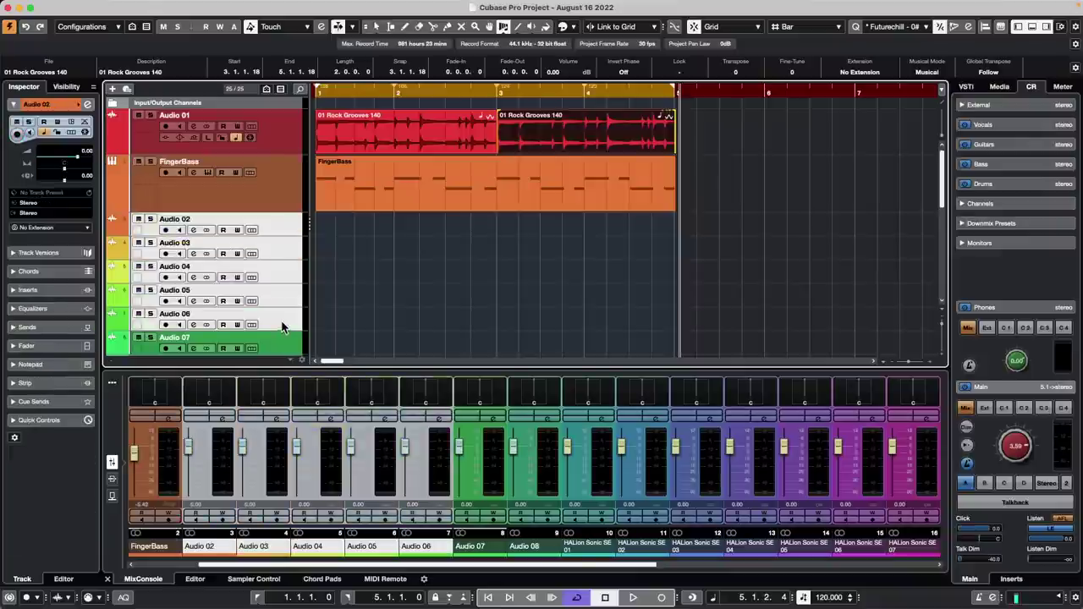
left_click(38, 218)
left_click(55, 308)
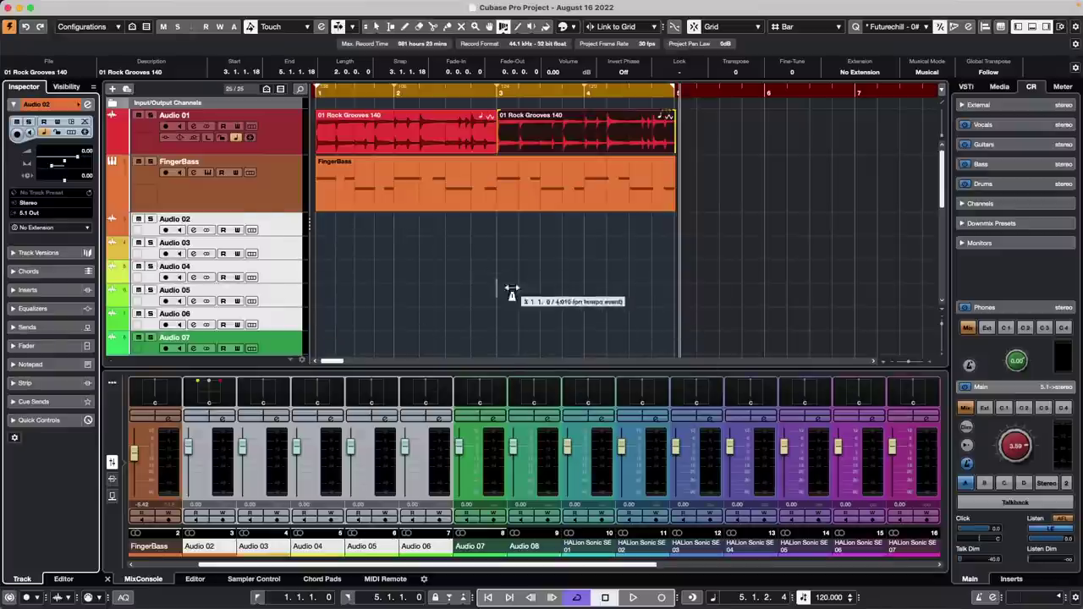
- Open the Stereo Balance Panner of the HALion Sonic SE 05 channel in the MixConsole
left_click_drag(599, 566, 876, 563)
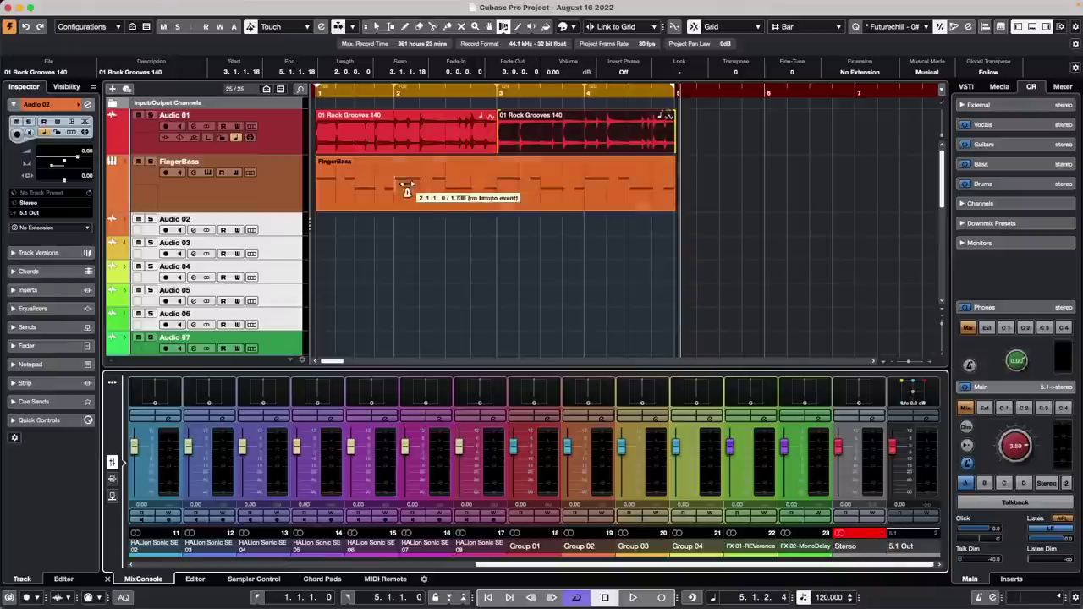
left_click_drag(407, 184, 409, 185)
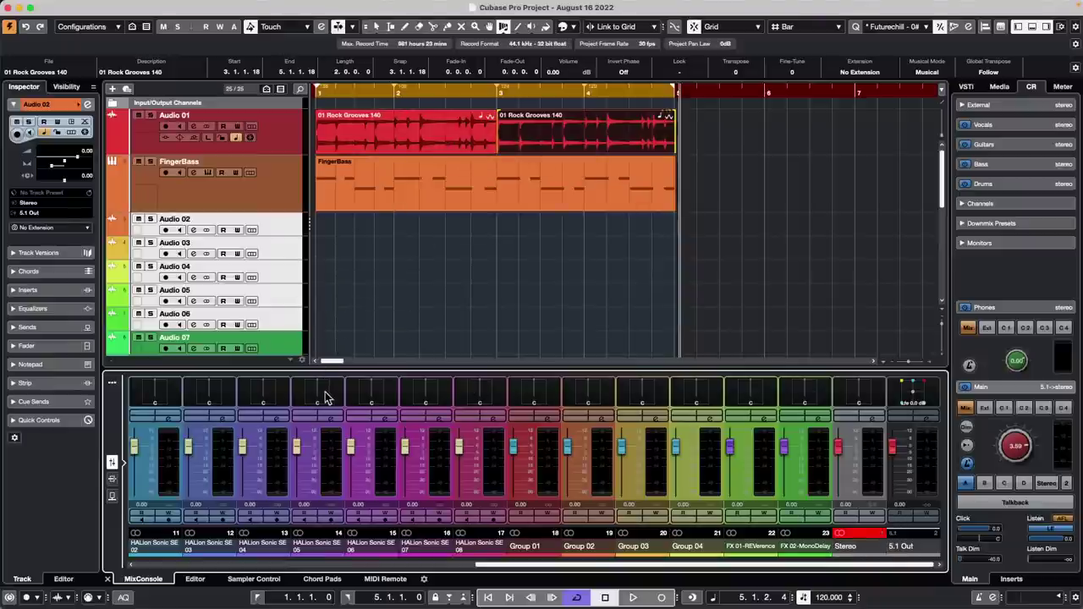
double_click(322, 398)
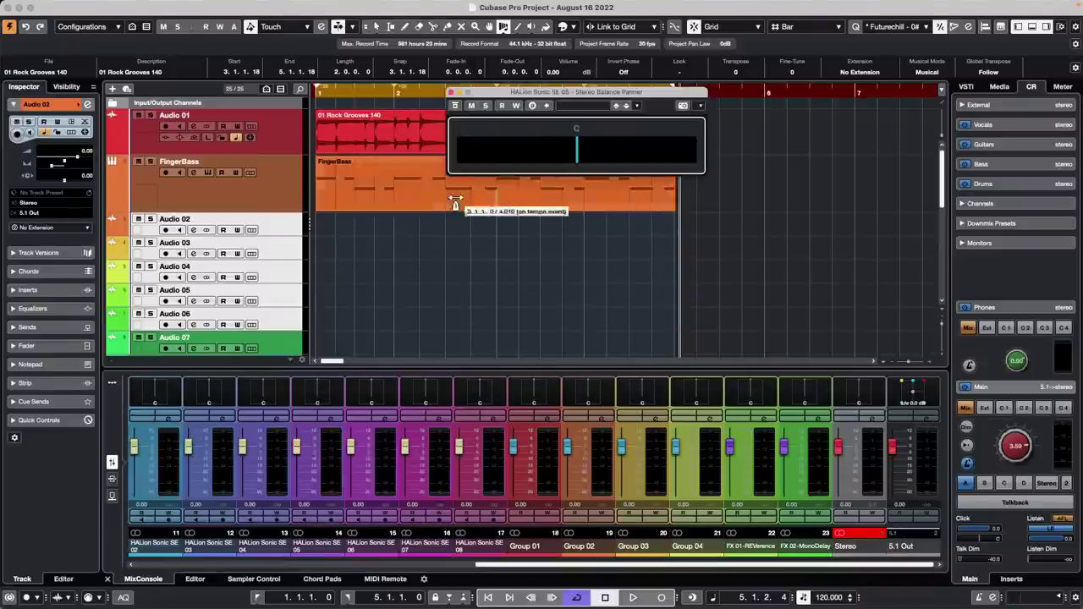
- Close the Stereo Balance Panner and open the VST MultiPanner of the Audio 02 channel
left_click(452, 93)
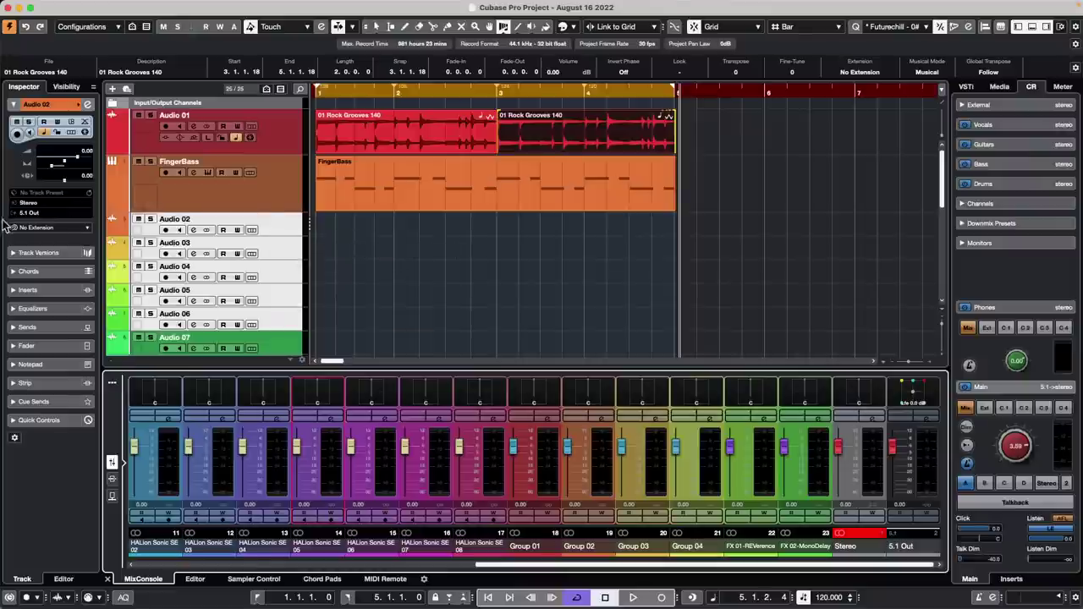
left_click(276, 243)
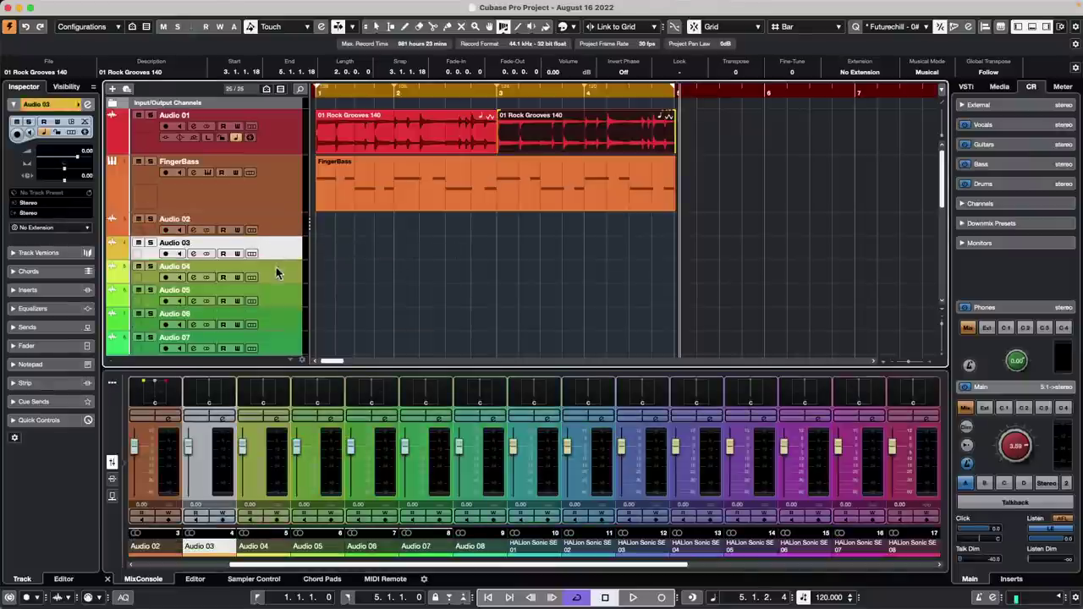
left_click(281, 226)
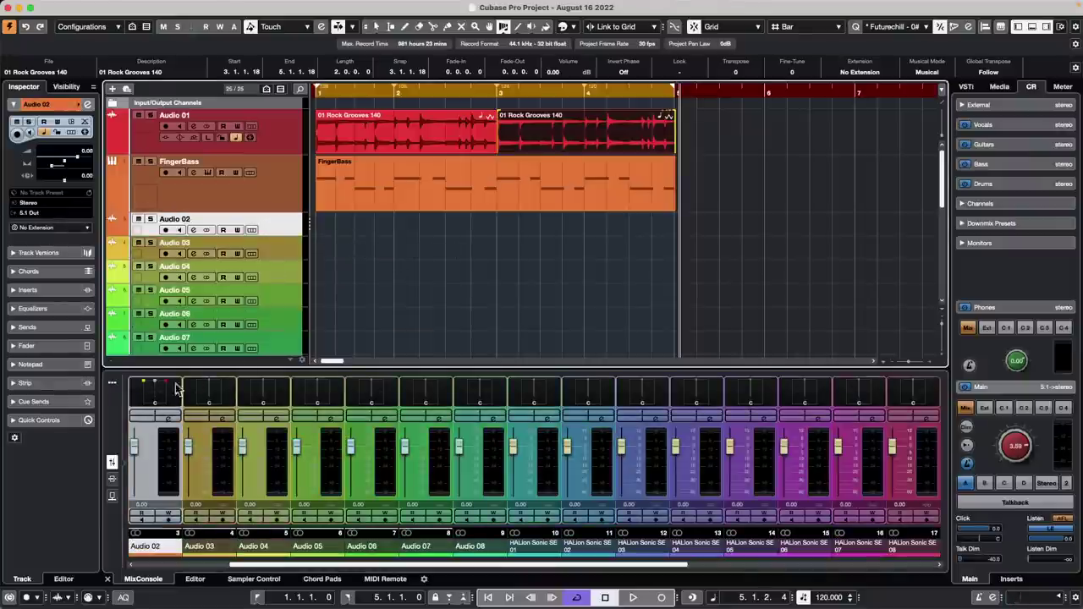
double_click(161, 398)
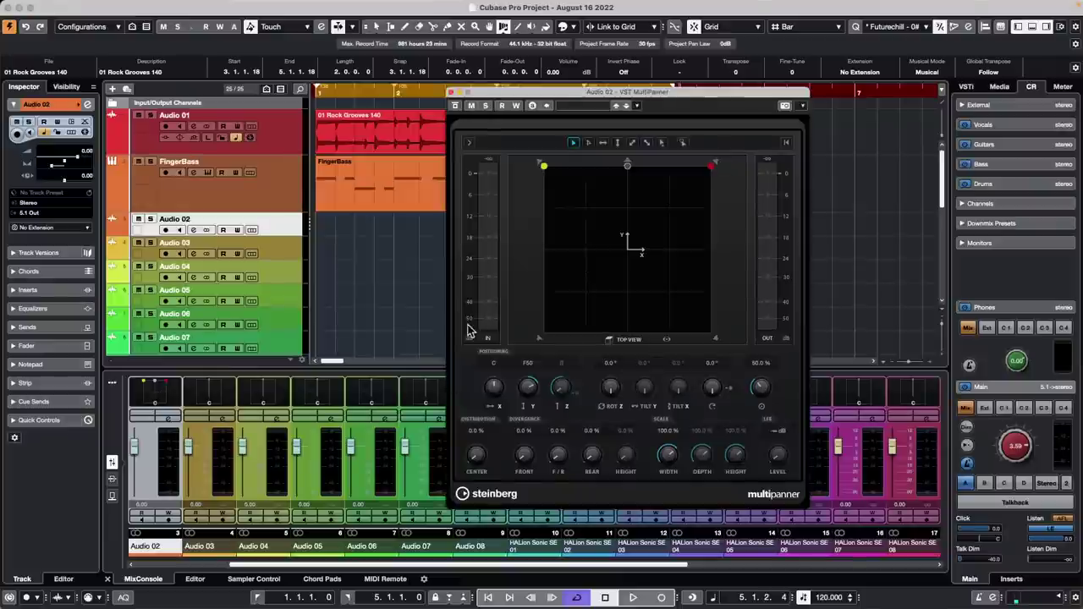
- Open the MixConsole in its own window
left_click(305, 6)
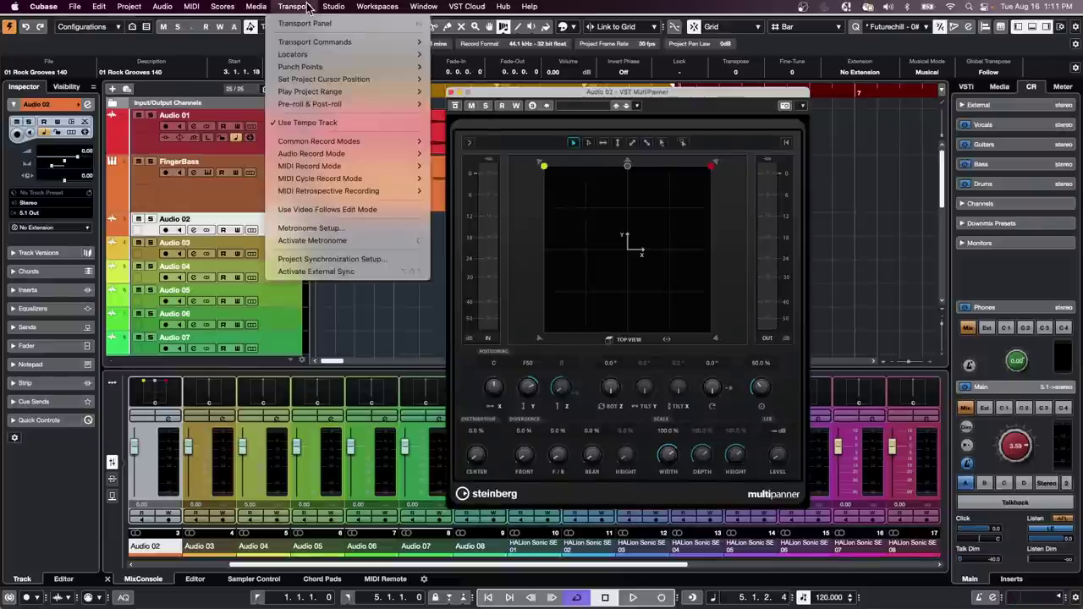
mouse_move(264, 7)
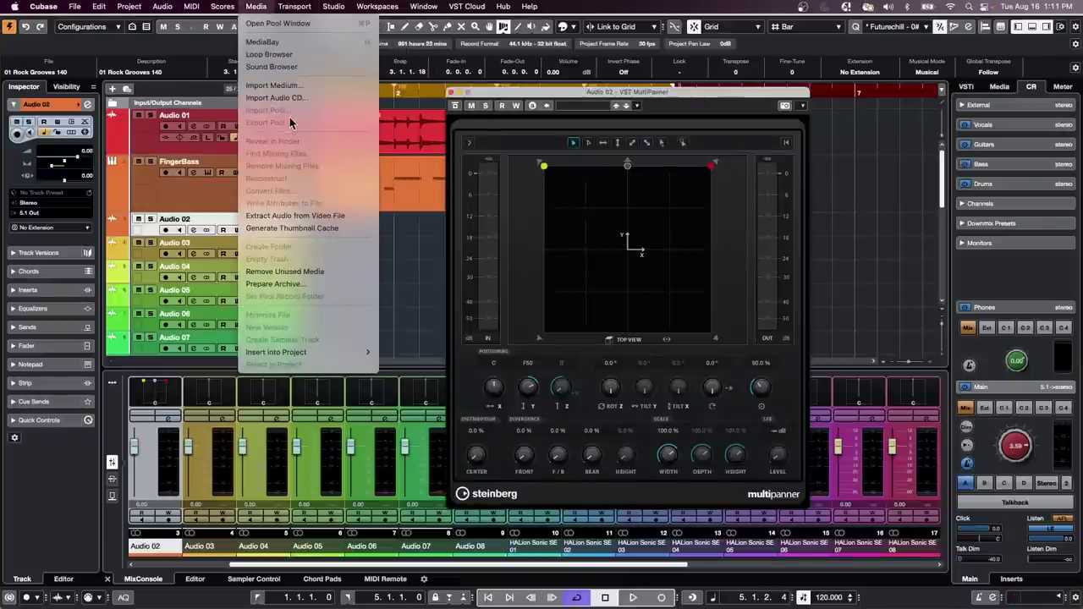
mouse_move(336, 6)
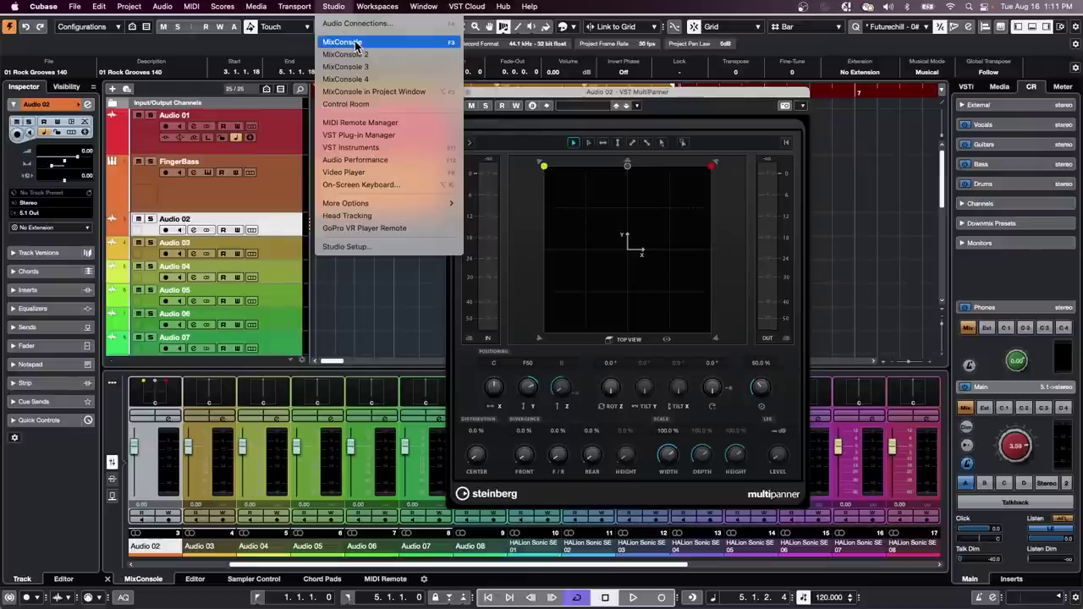
left_click(353, 48)
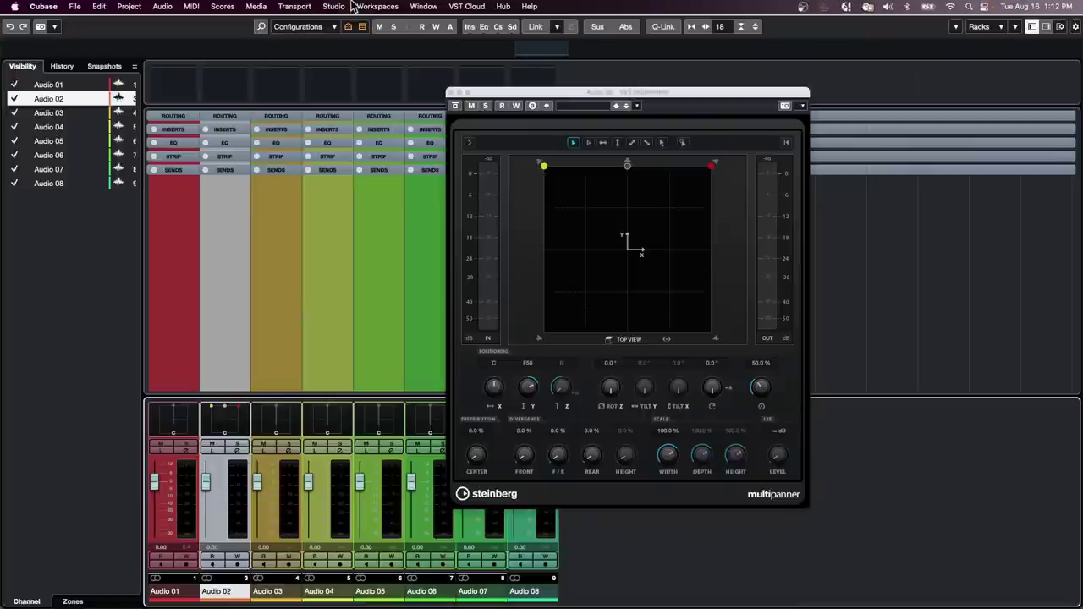
- Open the VST Plug-in Manager and move the Audio 02 MultiPanner window away so it no longer covers the plug-in list
left_click(379, 6)
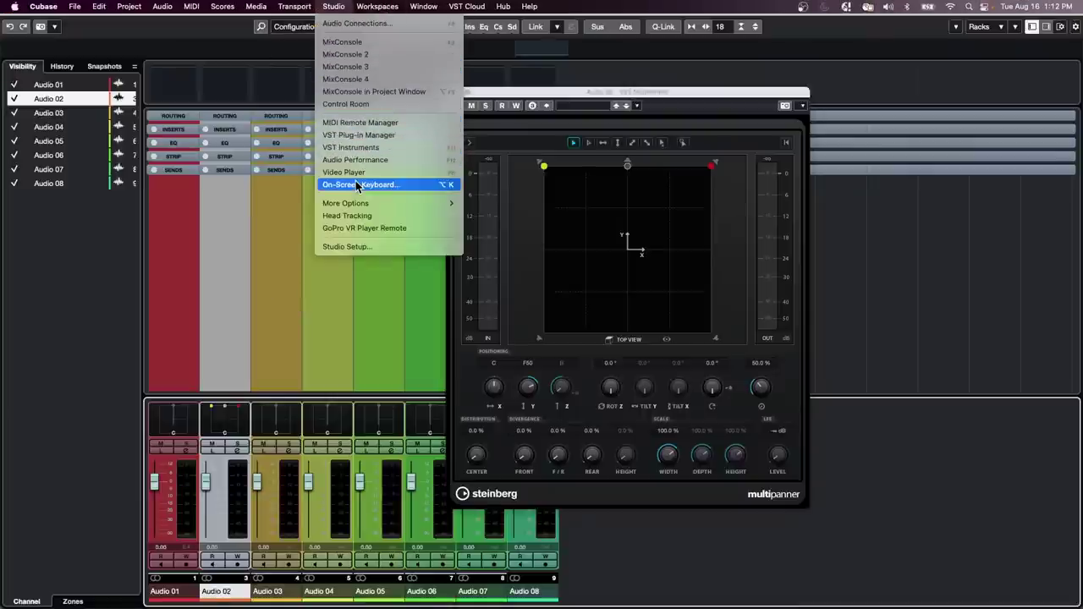
left_click(376, 137)
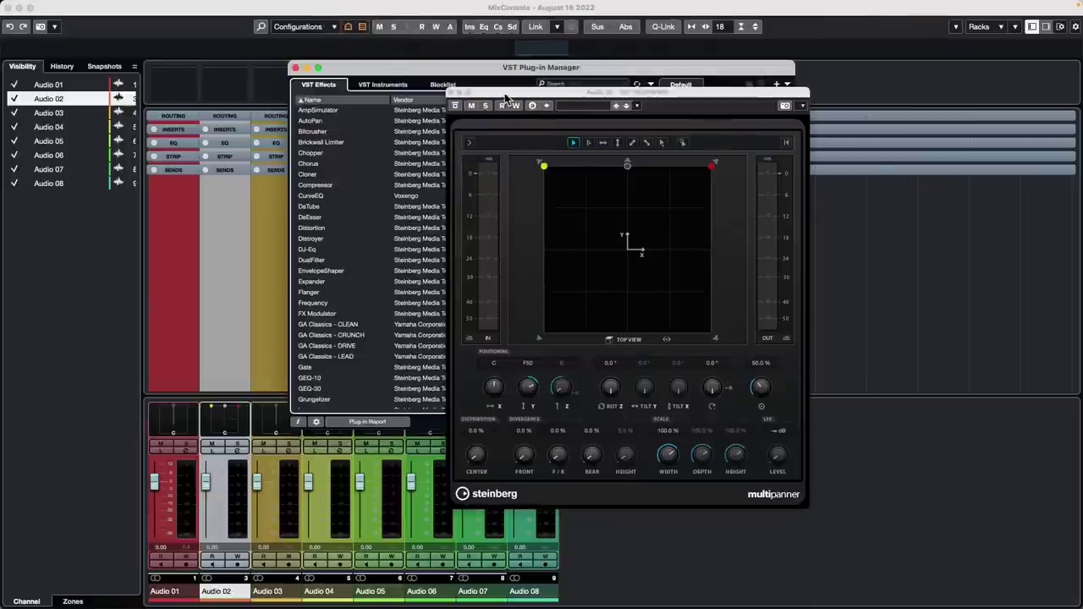
left_click_drag(504, 93, 810, 209)
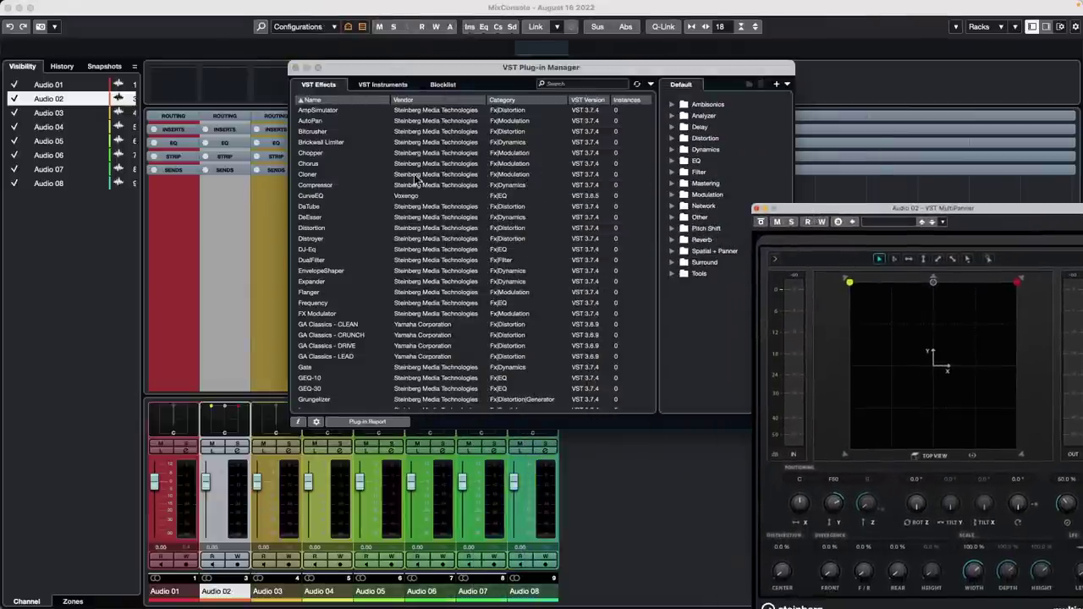
- Look through the VST effects list and locate MixConvert V6 in its plug-in collection folder
scroll(420, 181, "down", 15)
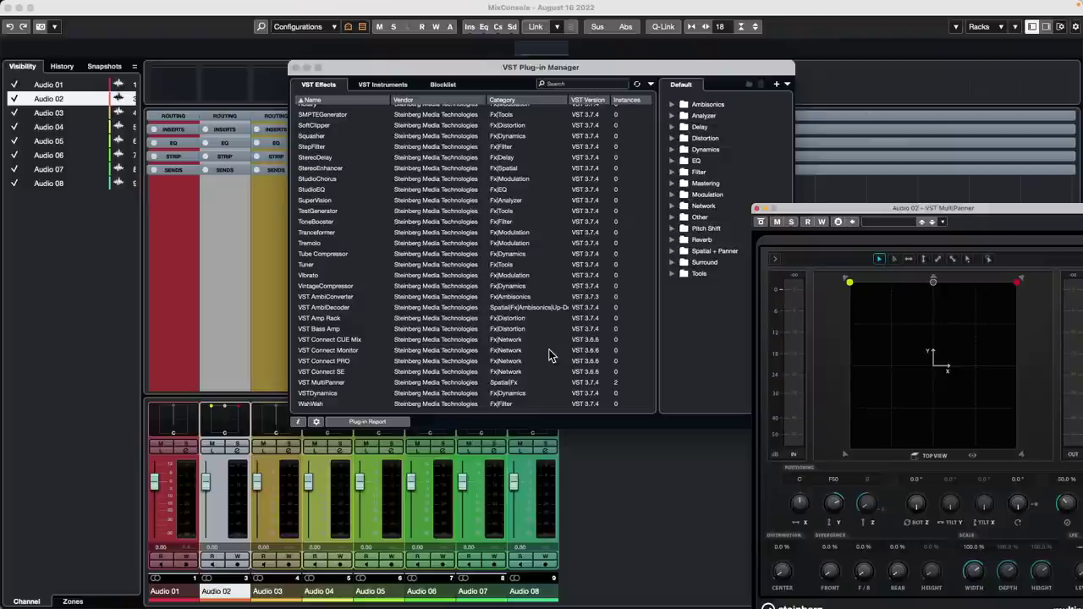
scroll(550, 356, "up", 8)
scroll(551, 355, "up", 2)
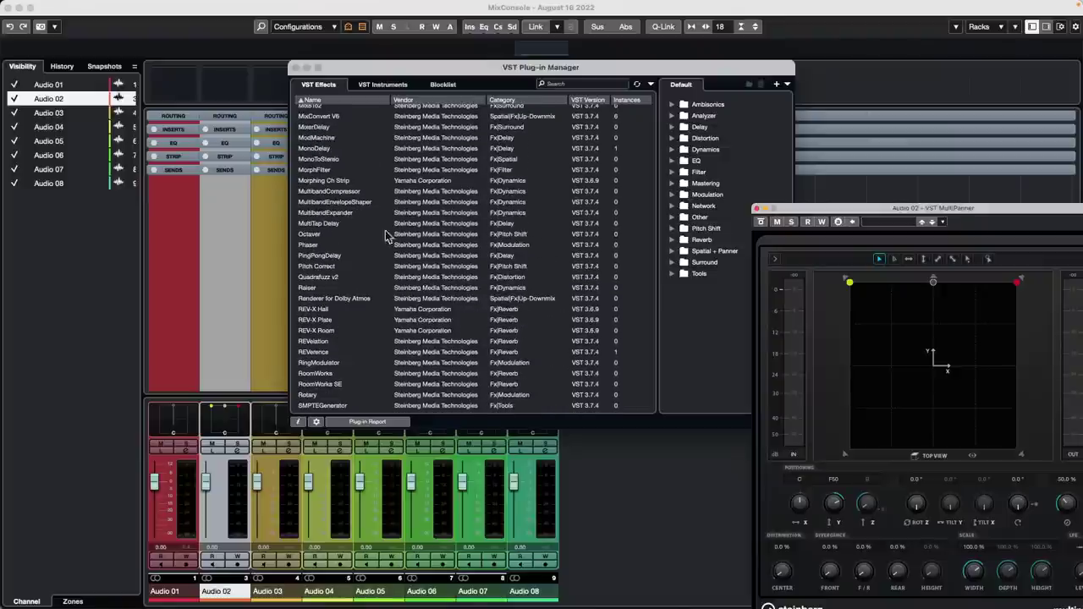
left_click(333, 121)
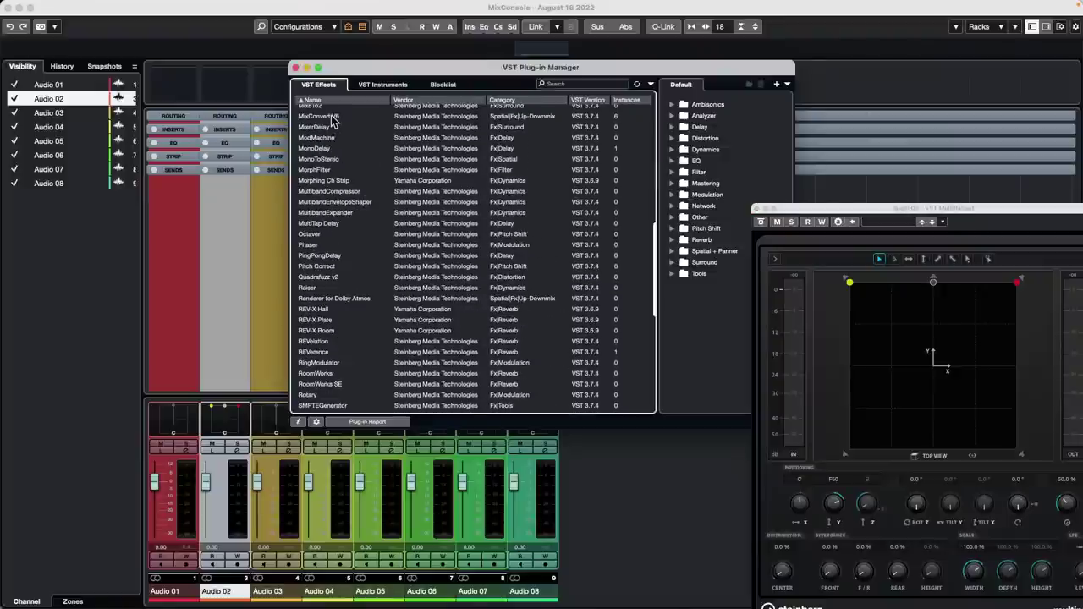
left_click(332, 121)
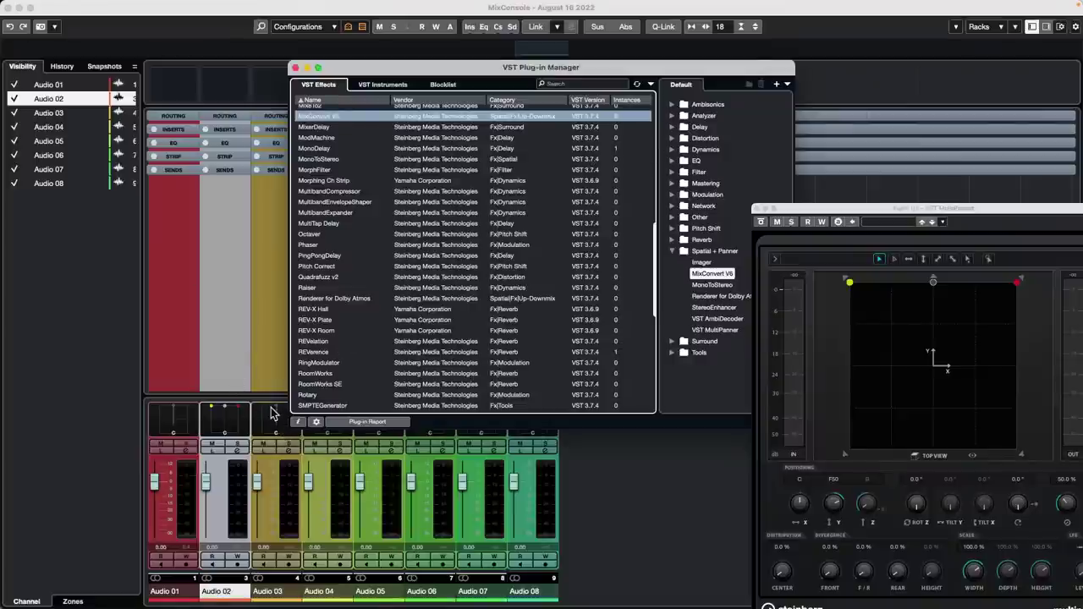
- Close the MixConsole window and set the VST Plug-in Manager to stay always on top
left_click(227, 425)
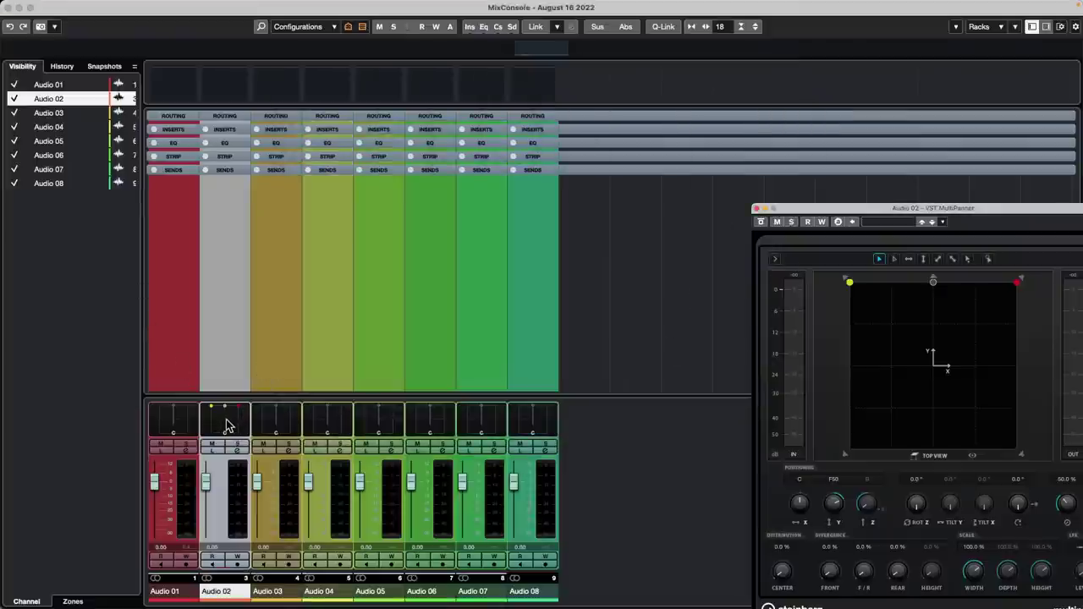
left_click(8, 7)
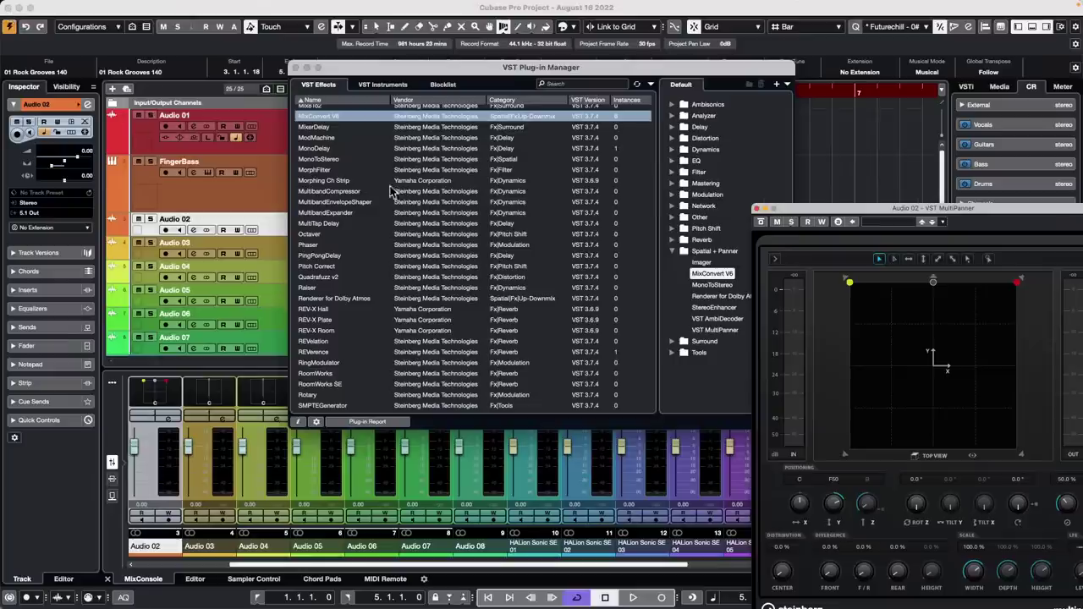
left_click(501, 119)
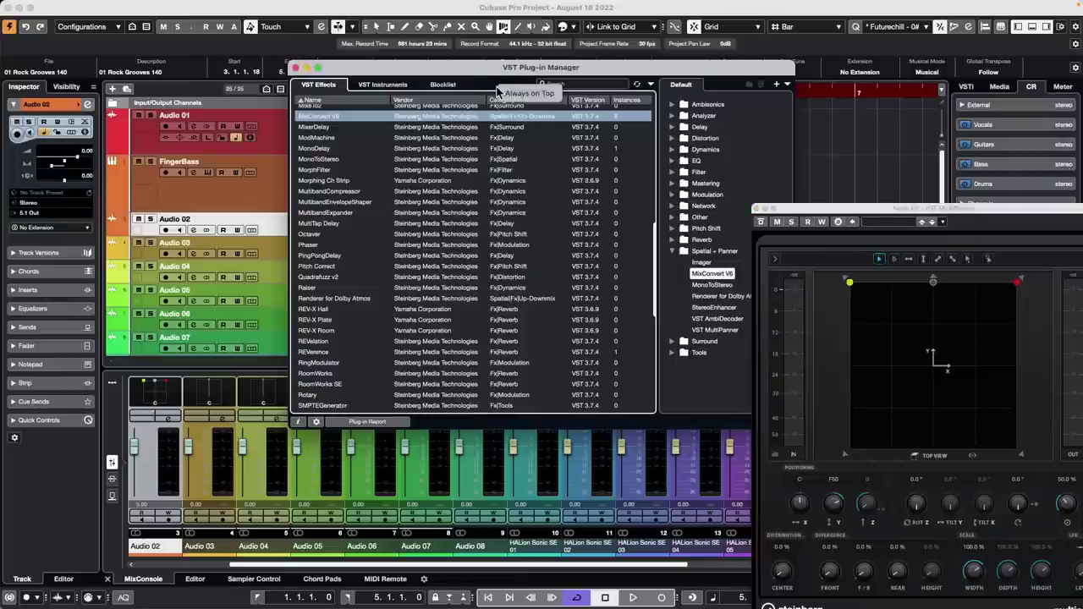
- Set the output routing of Audio 02 to Stereo and close the VST Plug-in Manager
left_click(35, 213)
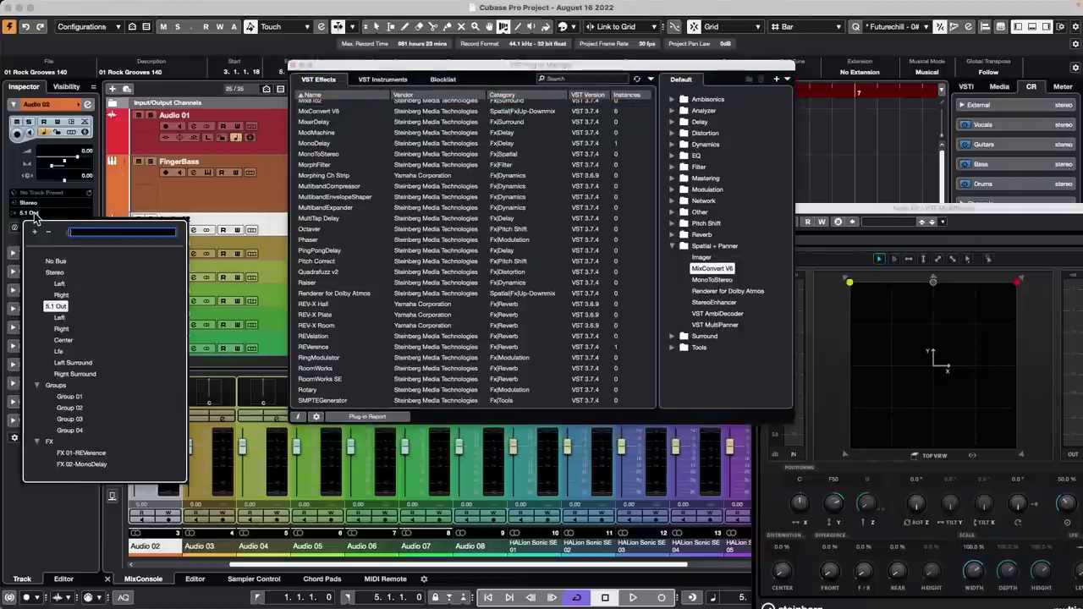
left_click(55, 274)
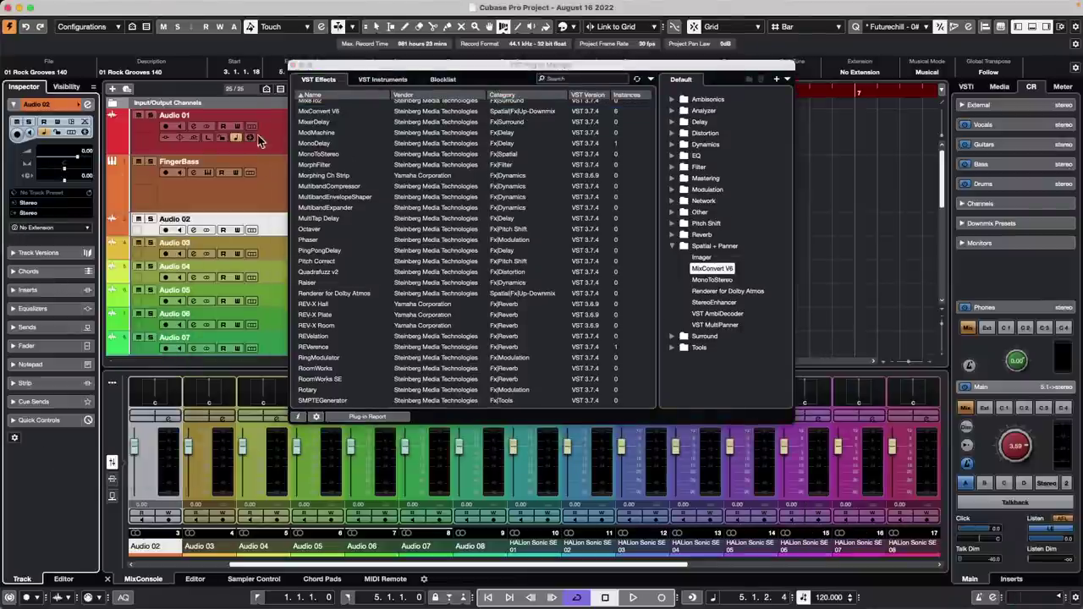
left_click(326, 154)
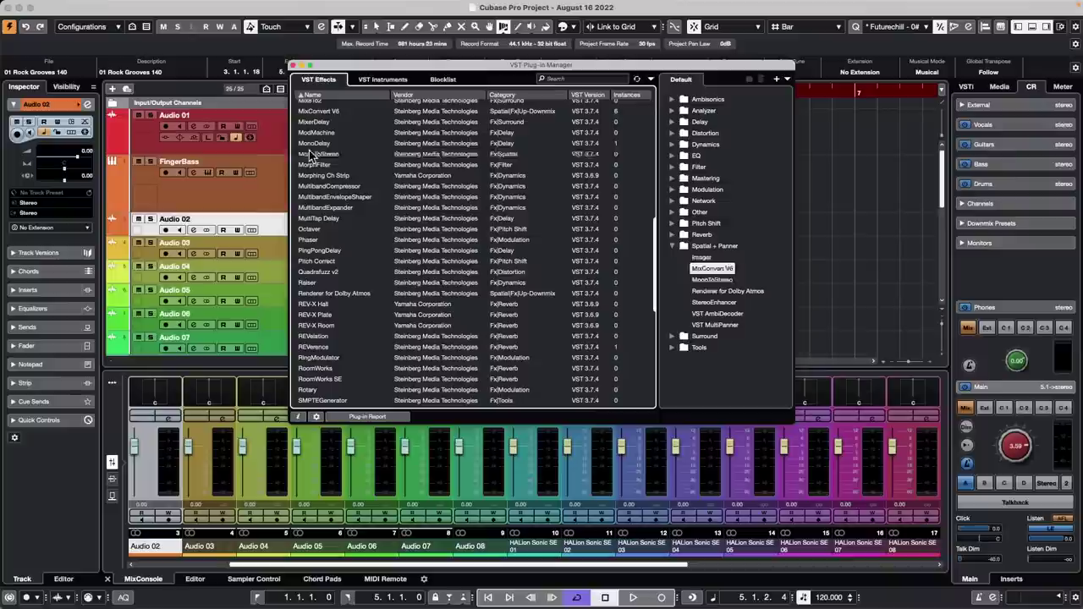
left_click(293, 66)
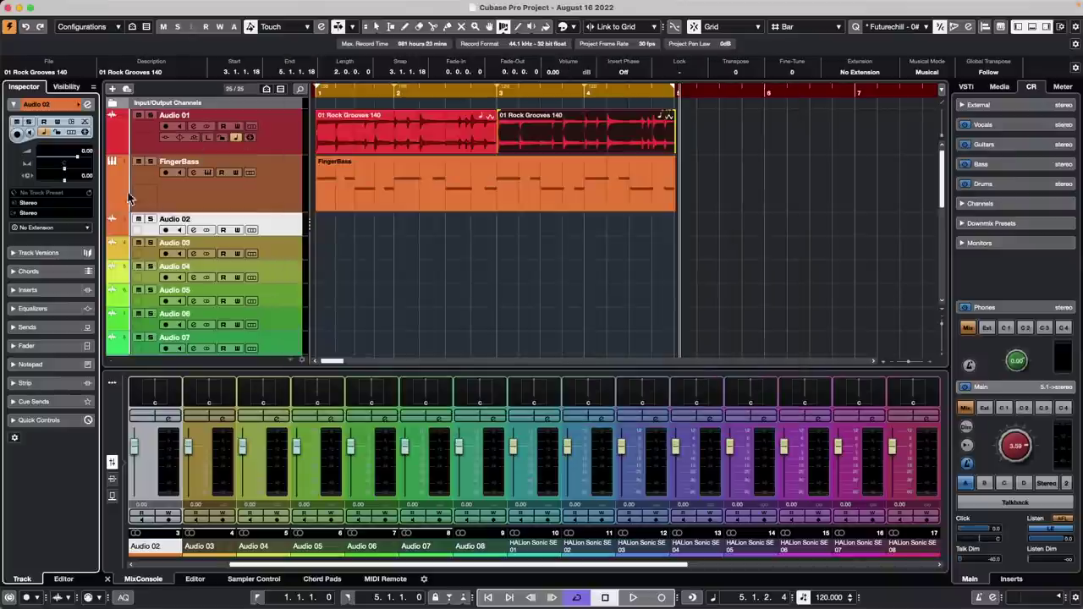
- Select the FingerBass track, review the effects list in the VST Plug-in Manager, and close the manager
left_click(276, 178)
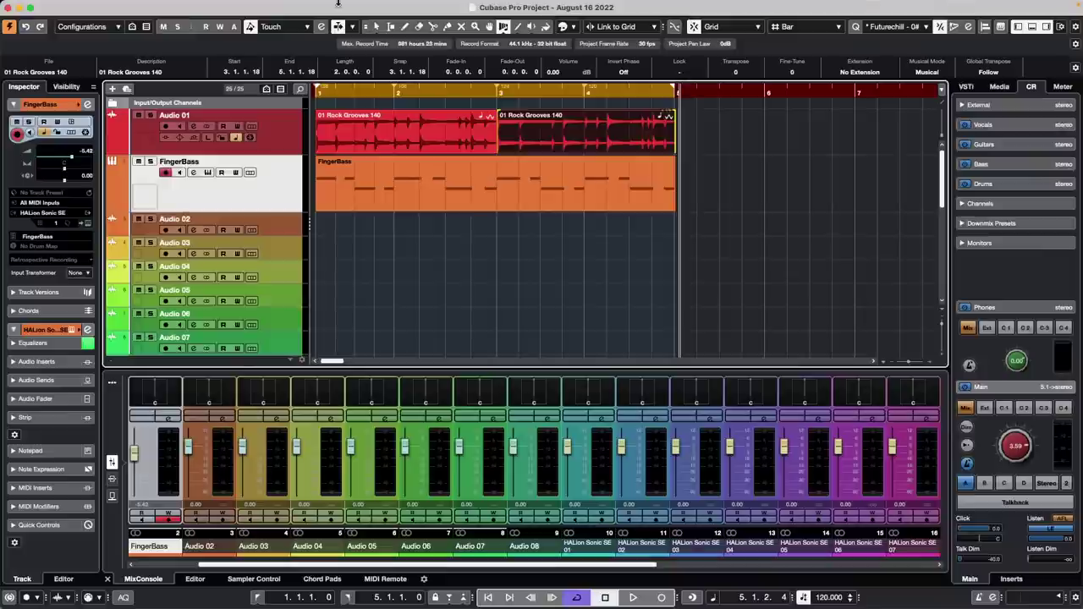
left_click(310, 6)
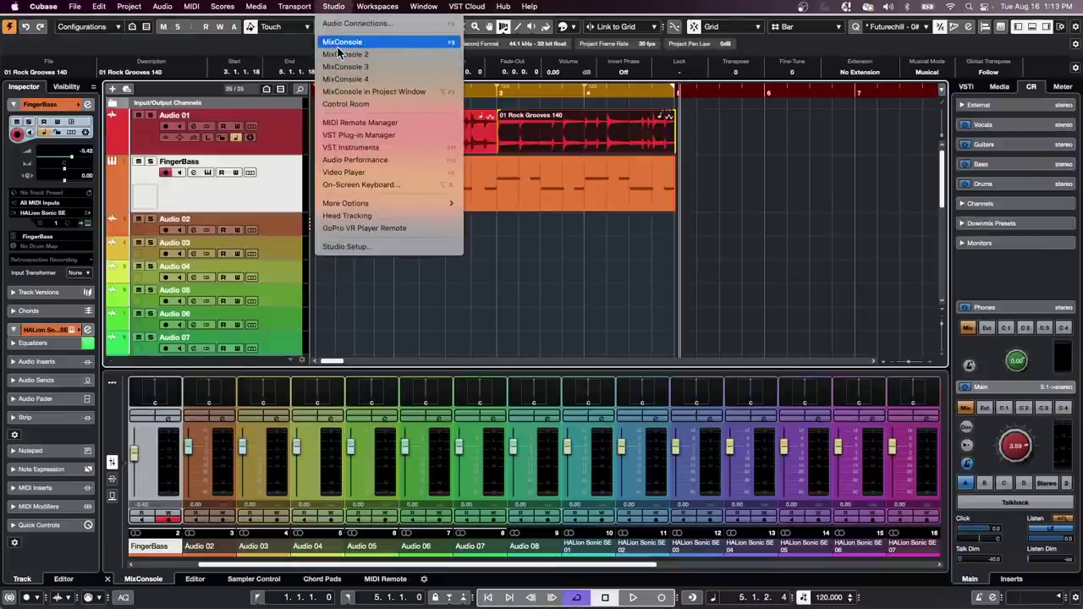
left_click(362, 137)
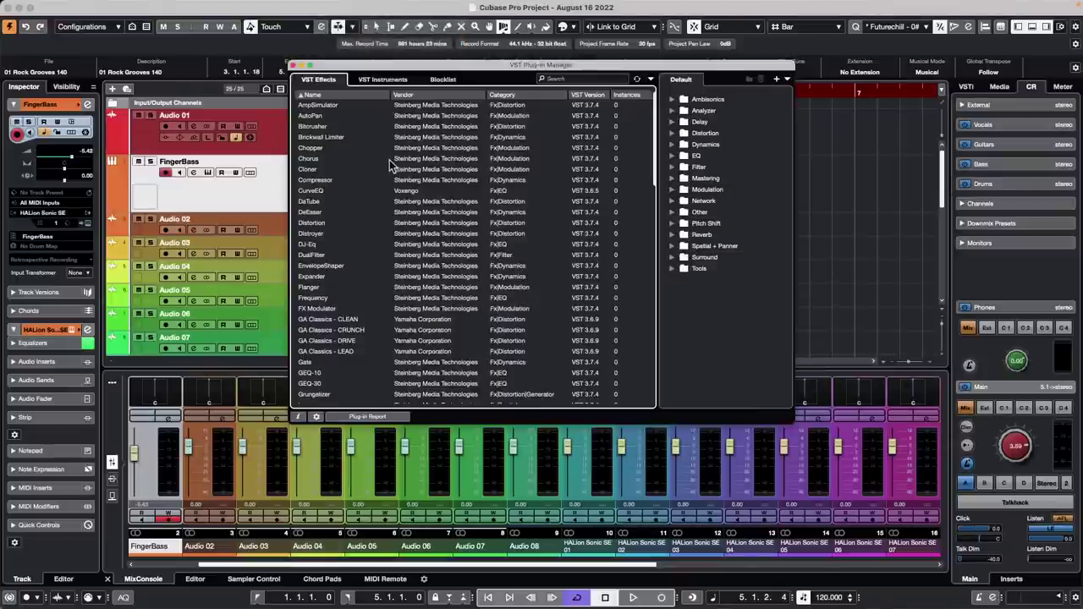
scroll(395, 164, "down", 5)
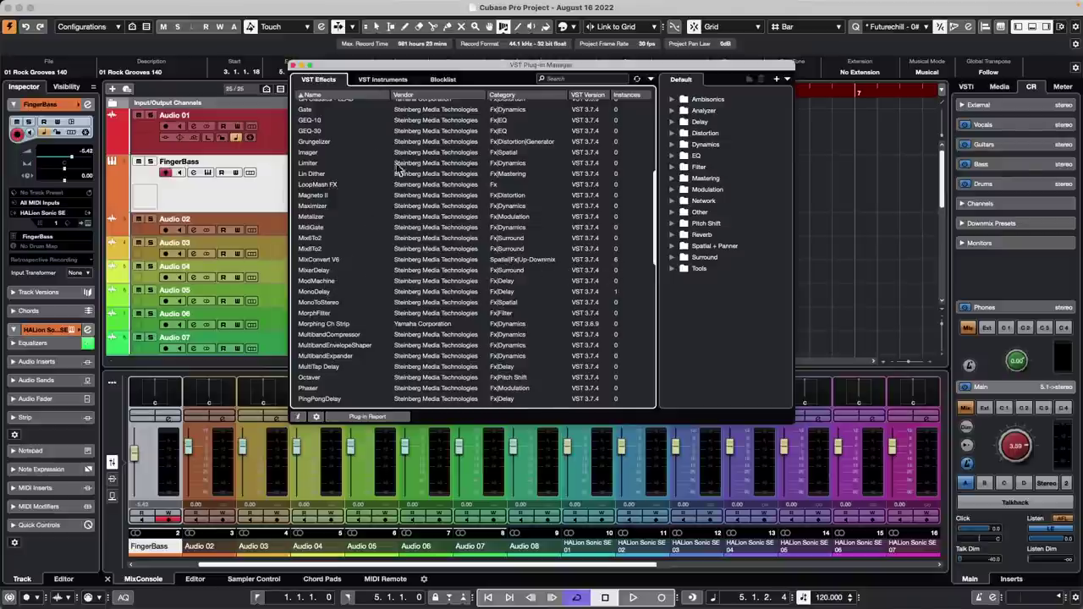
left_click(294, 65)
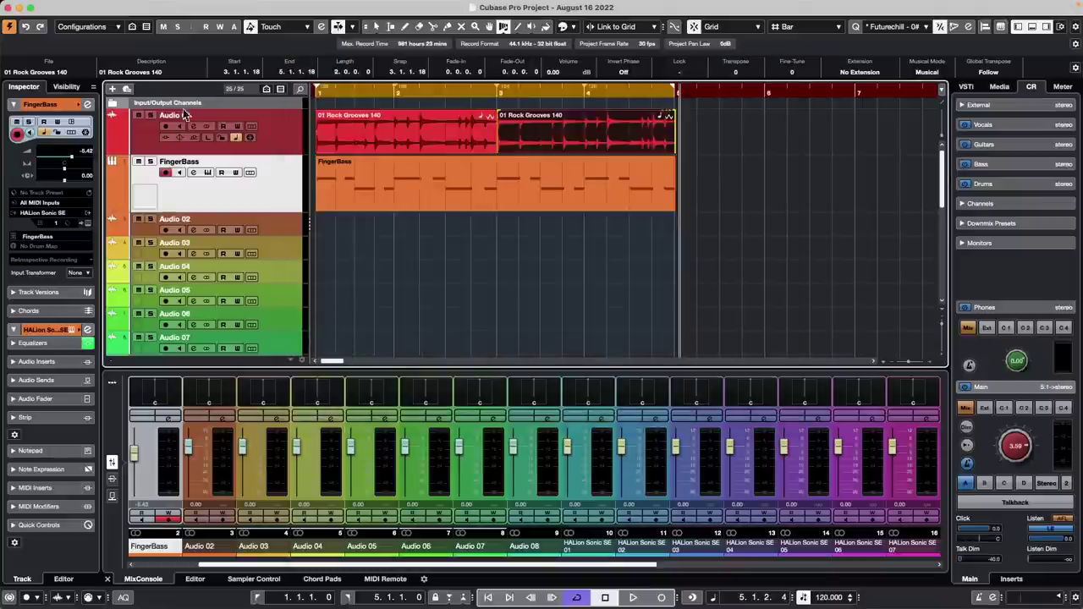
- Step through the tracks from Audio 02 down to HALion Sonic SE 02 and back up to Audio 04, checking their output routing
left_click(280, 229)
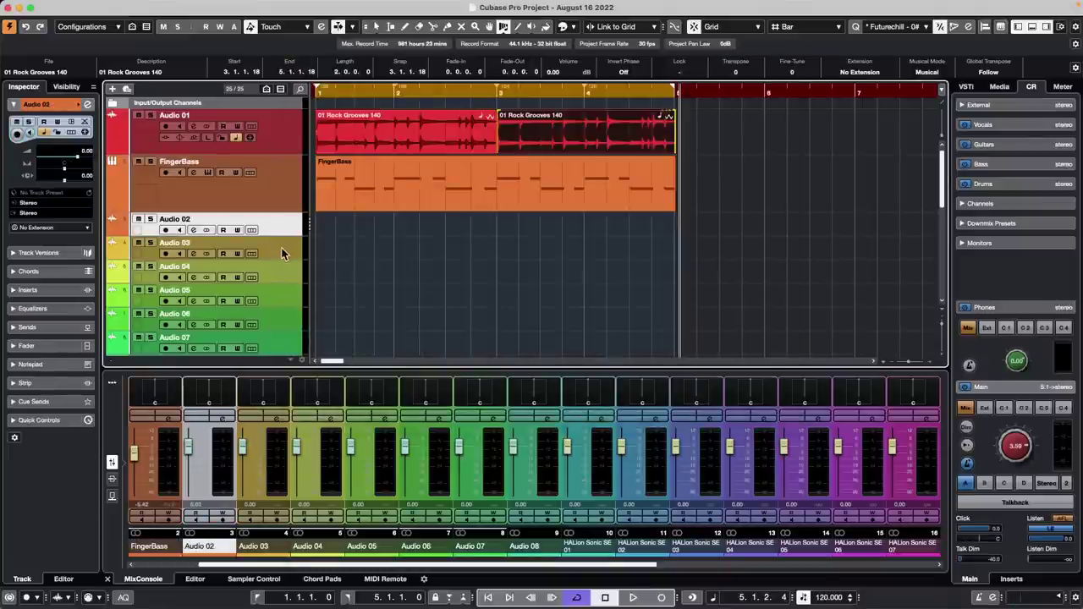
left_click(280, 250)
left_click(284, 270)
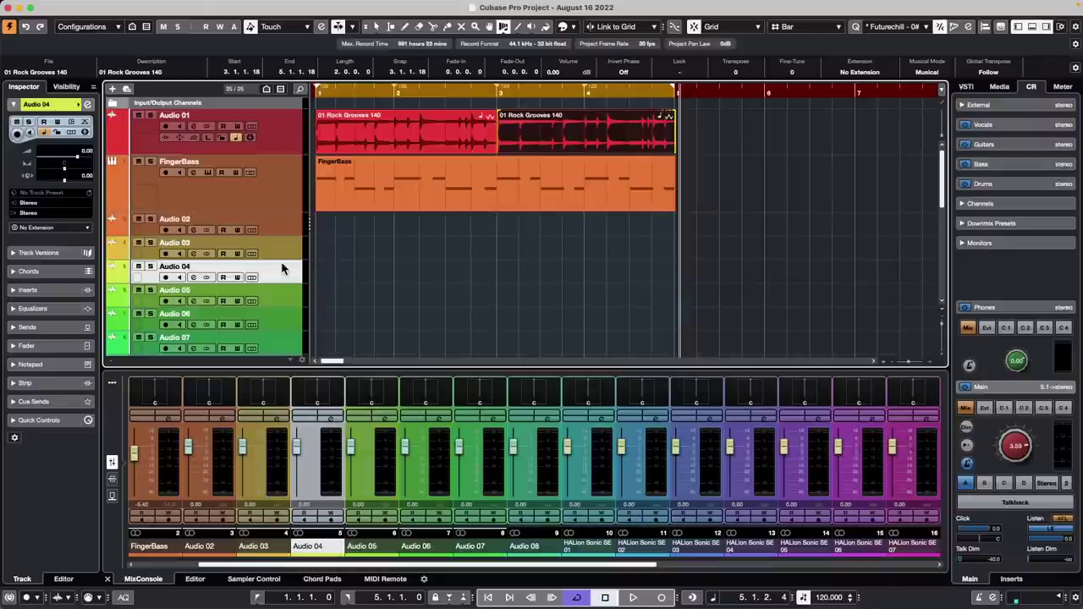
key("Down")
key("Down")
key("Down")
key("Down")
key("Down")
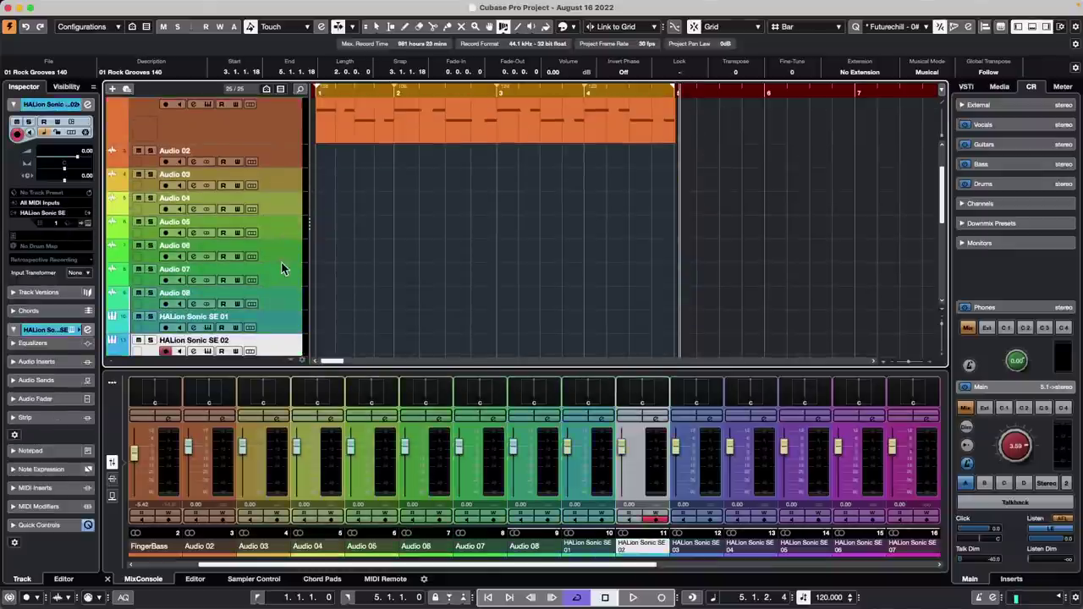
key("Up")
key("Up")
key("Up")
key("Up")
key("Up")
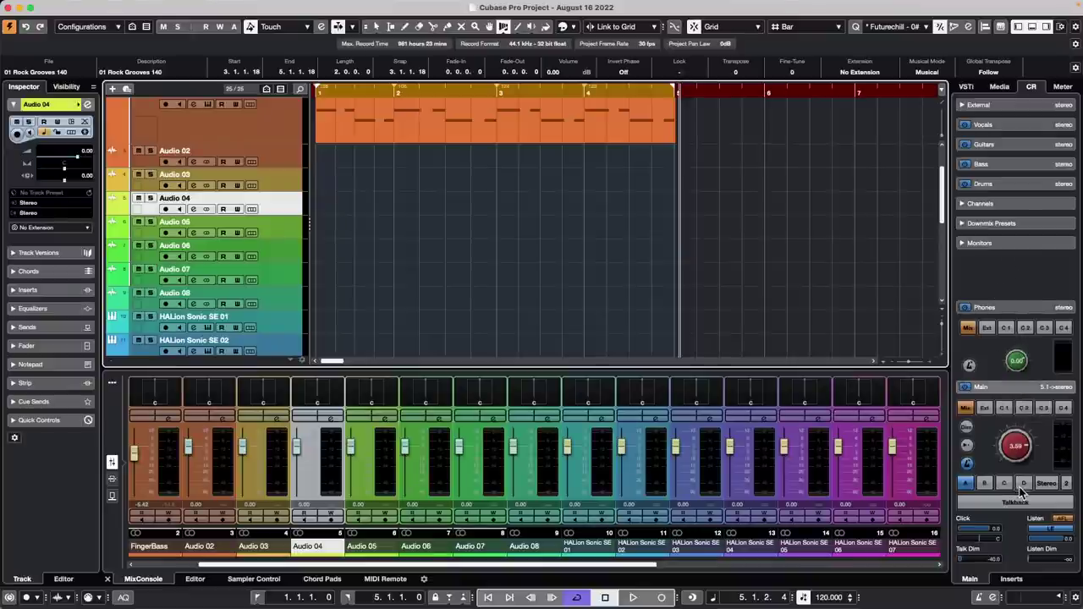
- Expand the Downmix Presets section of the Control Room
left_click(1026, 224)
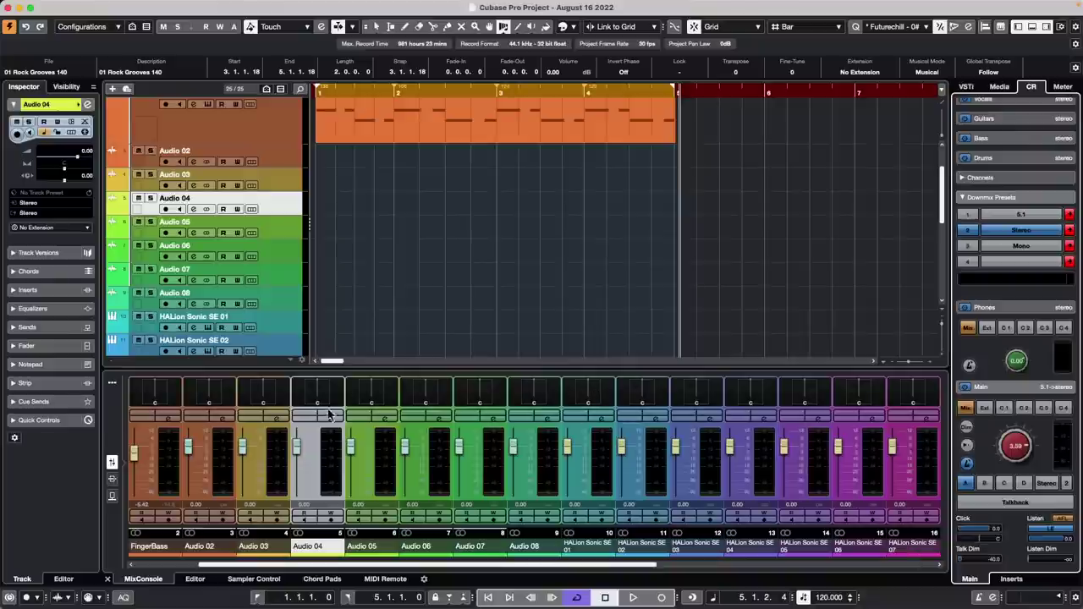
mouse_move(342, 408)
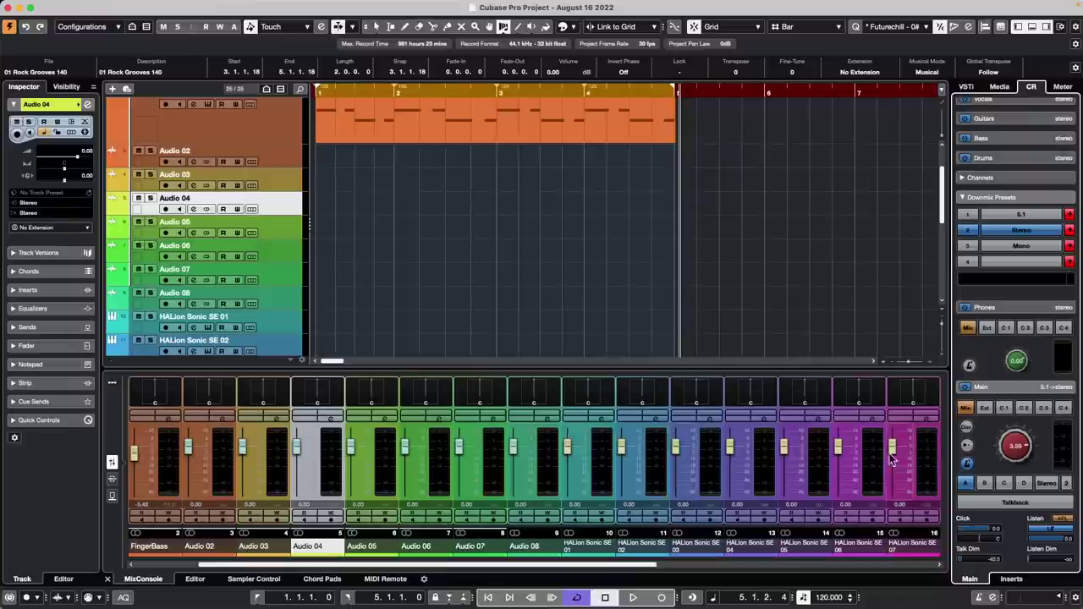
- Open Audio Connections and add a Stereo output bus
mouse_move(95, 5)
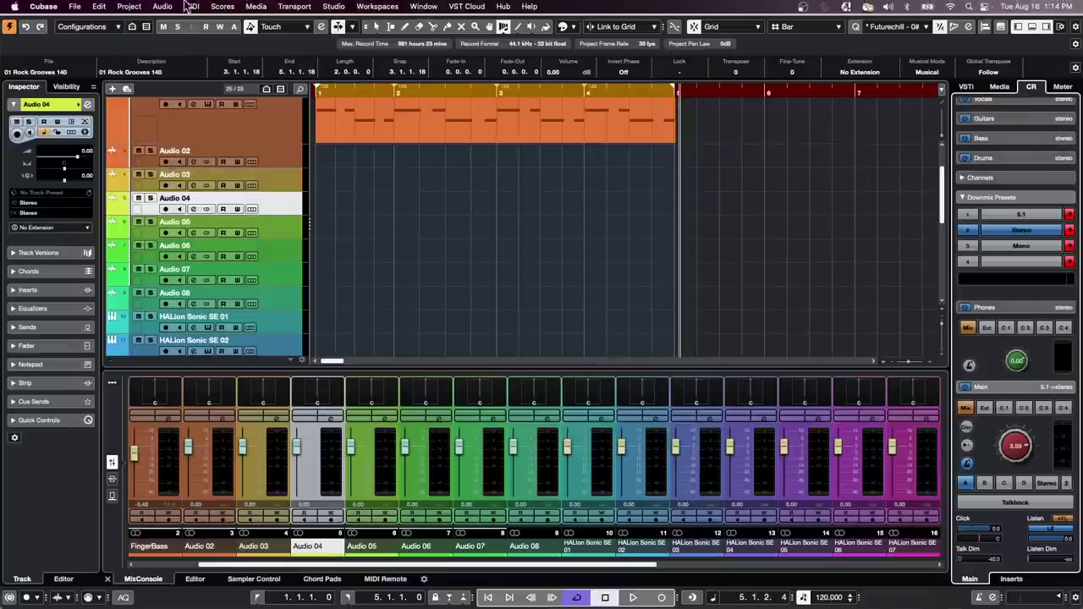
left_click(257, 6)
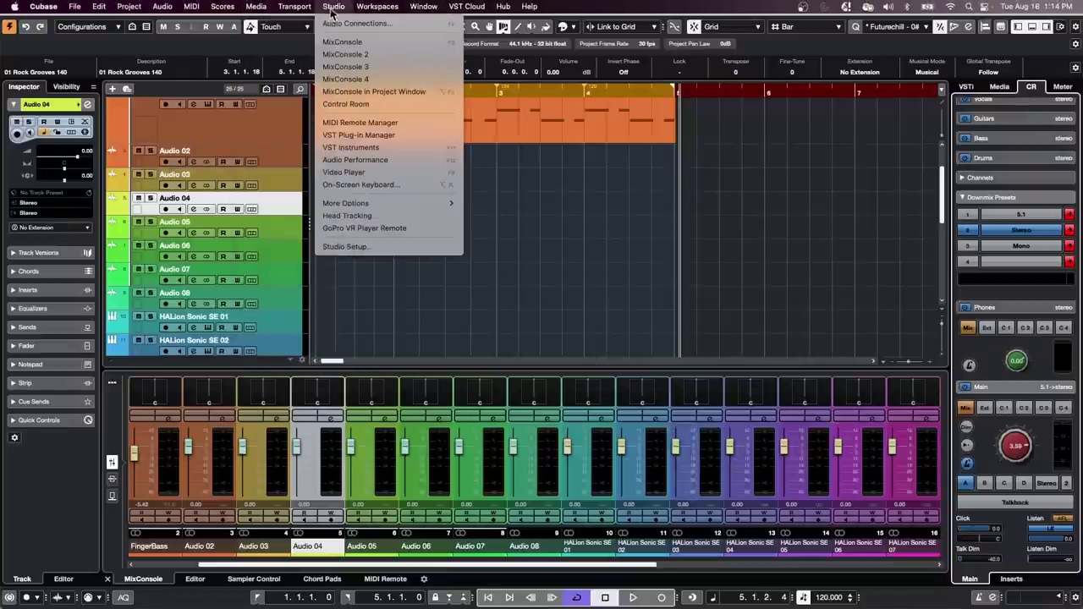
left_click(337, 27)
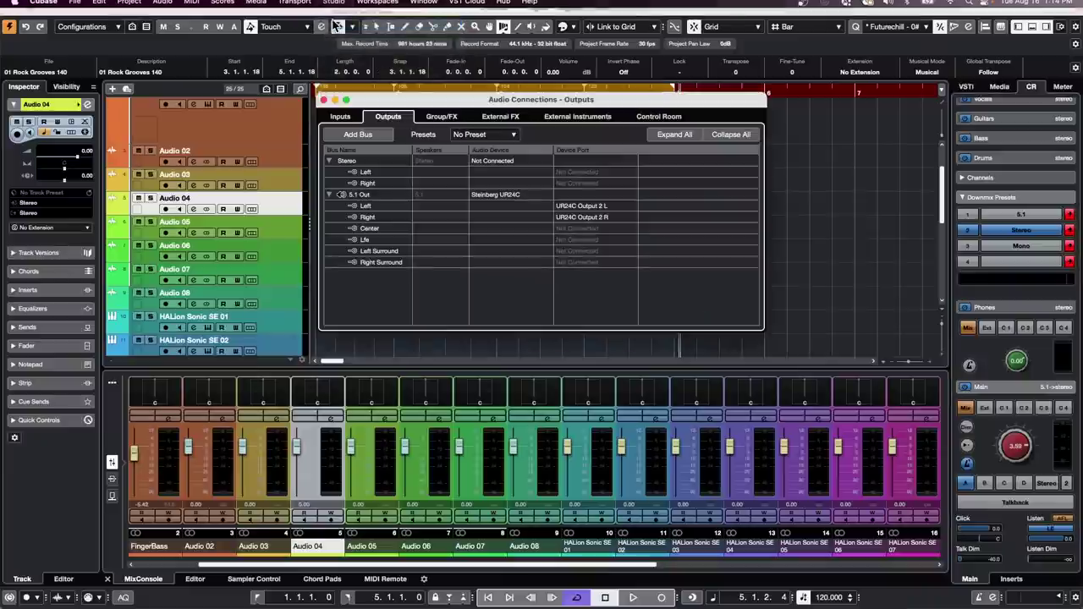
left_click(359, 195)
right_click(364, 196)
mouse_move(420, 239)
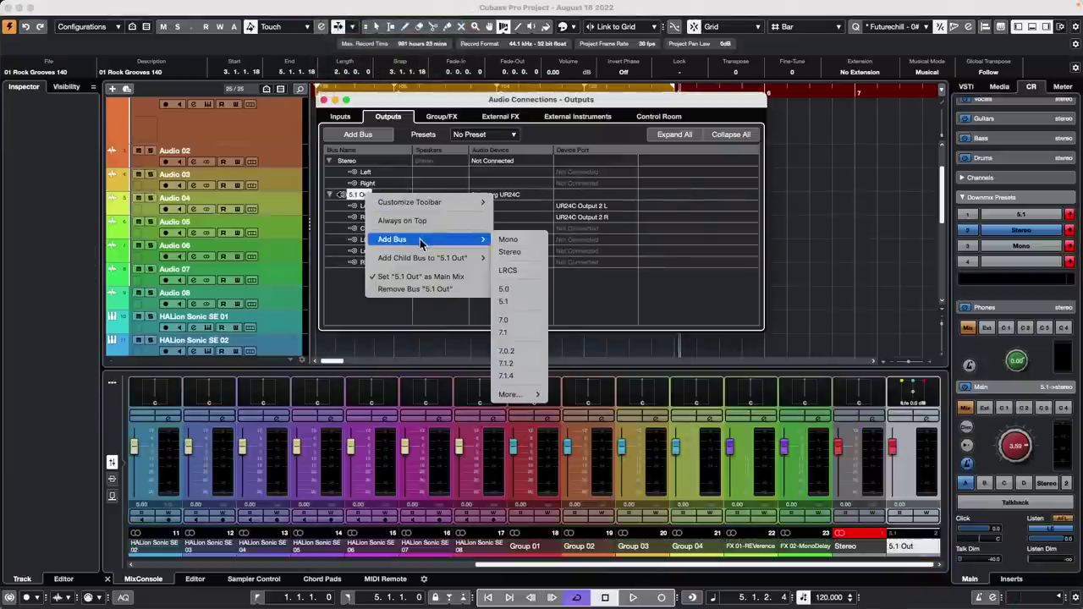
left_click(512, 252)
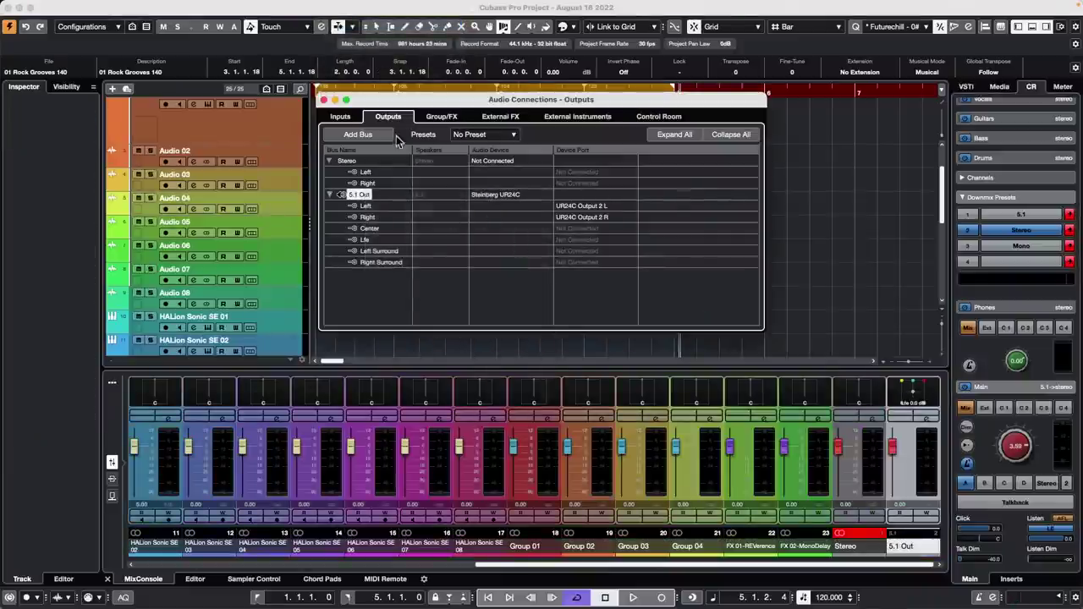
- Remove the 5.1 Out and Stereo Out output buses, check that Stereo is the main mix, and close Audio Connections
right_click(362, 195)
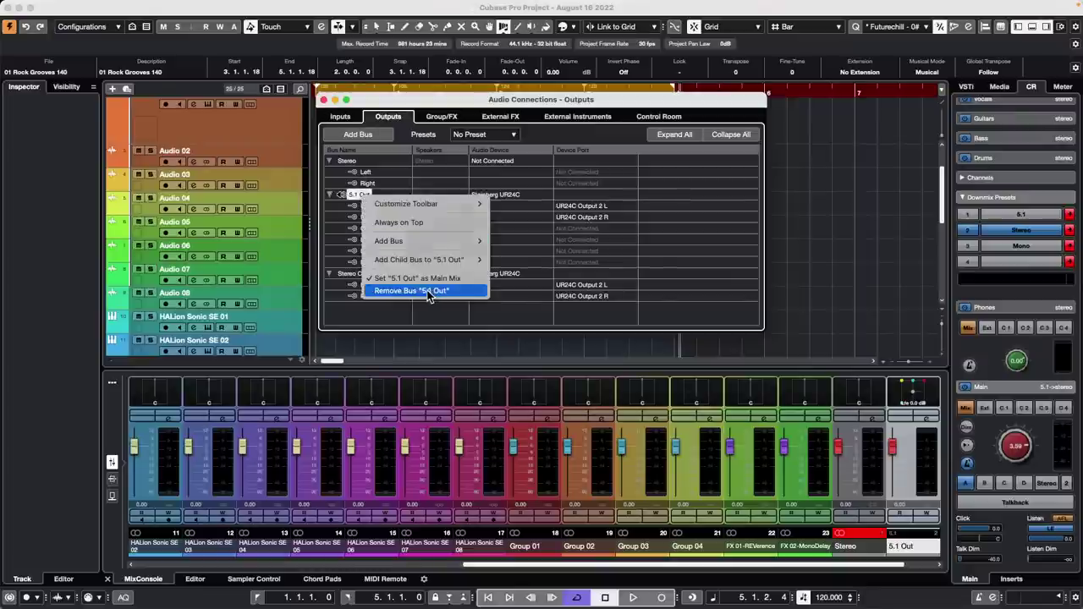
left_click(432, 291)
right_click(366, 195)
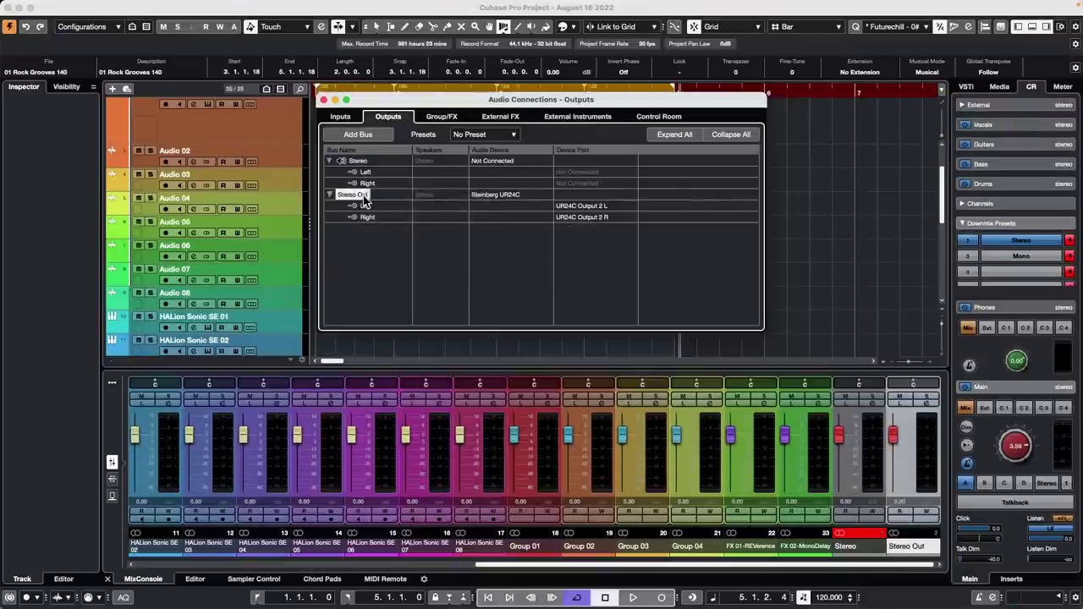
left_click(406, 270)
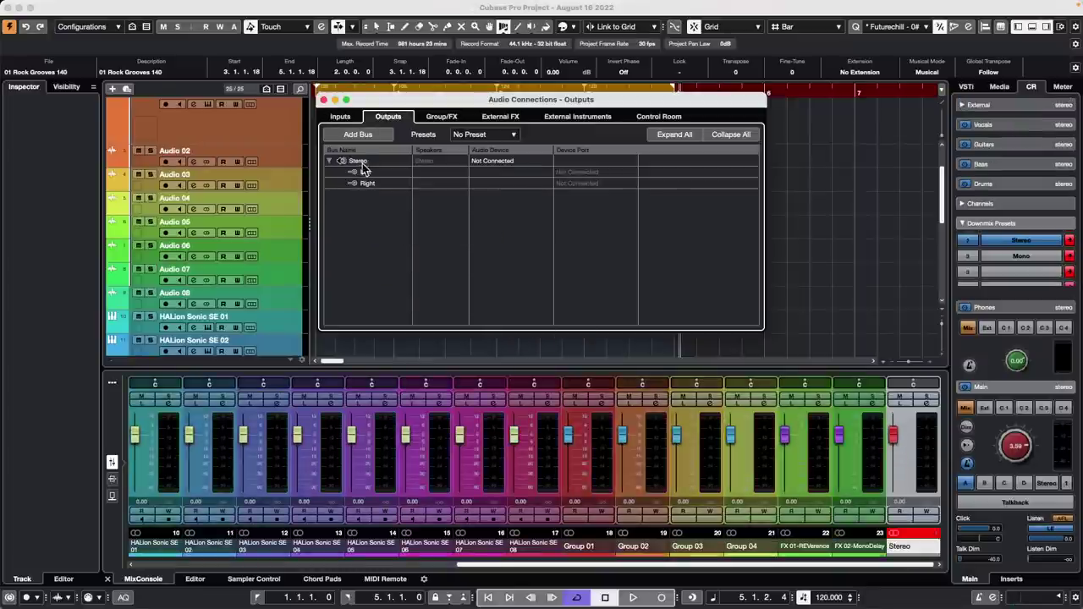
right_click(362, 161)
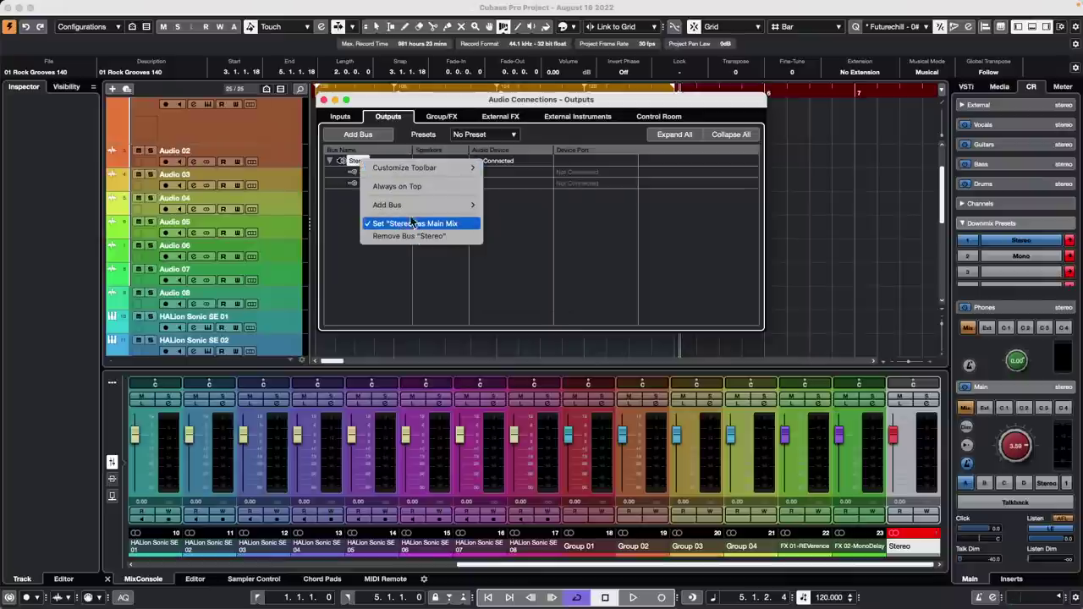
left_click(325, 100)
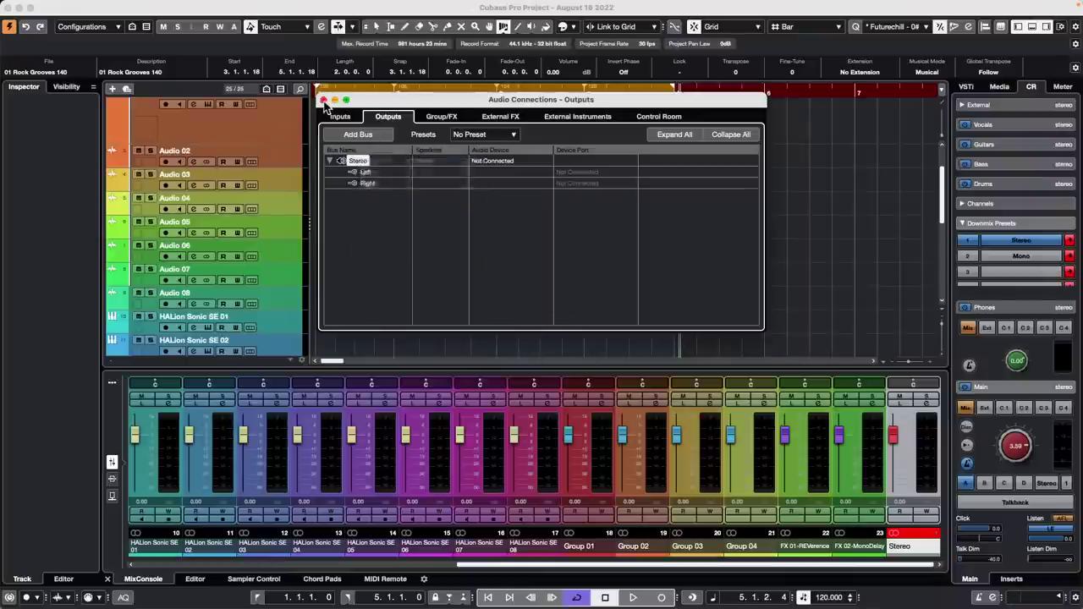
left_click(324, 100)
- Open the VST Plug-in Manager and select MixConvert V6 in the effects list to check its instances
left_click(357, 6)
mouse_move(334, 7)
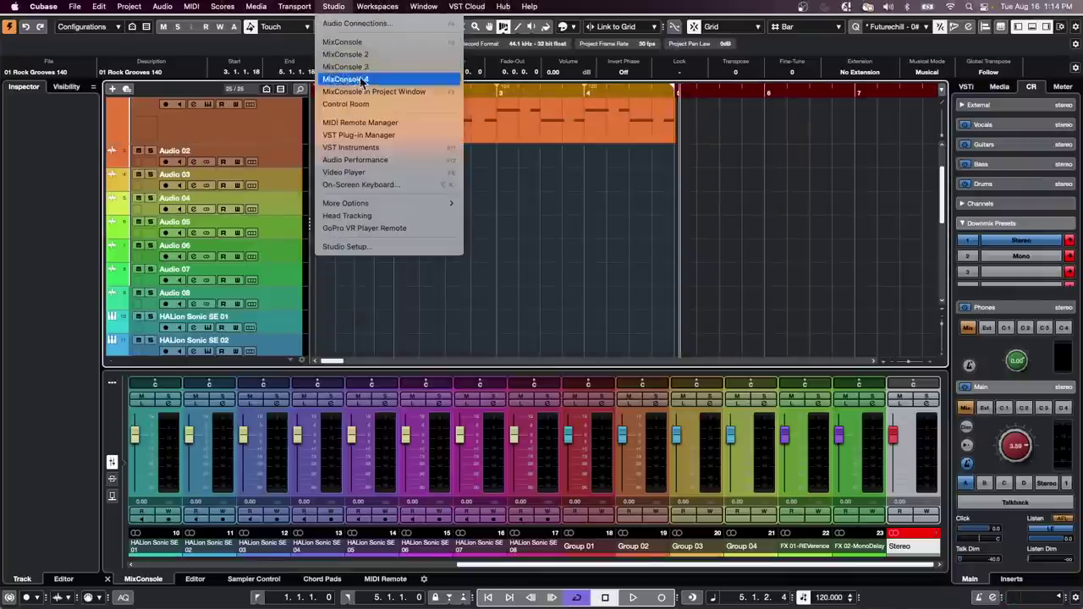
left_click(382, 136)
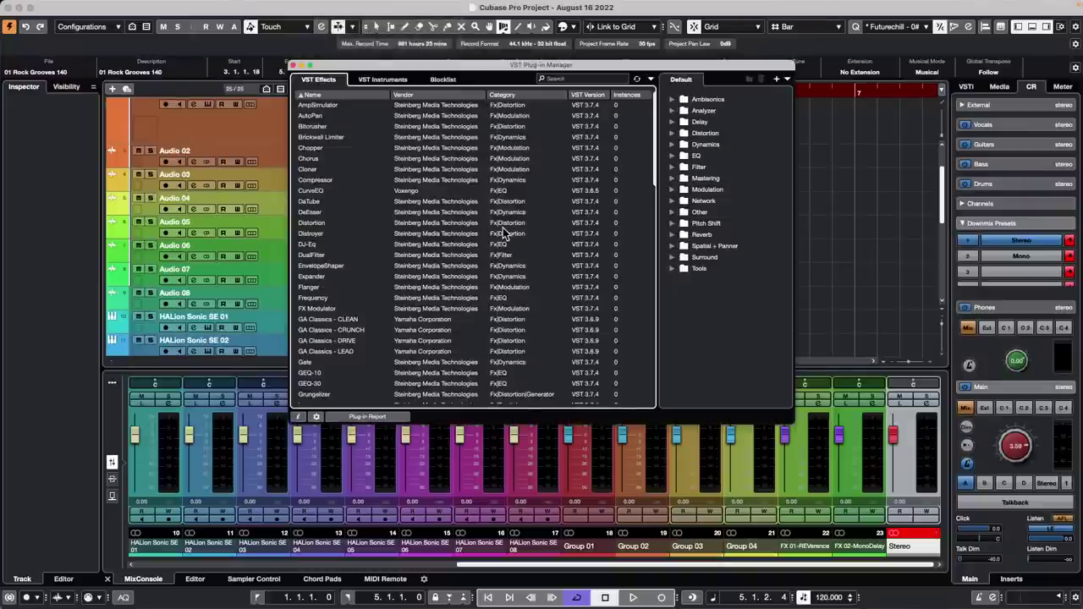
scroll(506, 229, "down", 15)
scroll(504, 228, "up", 10)
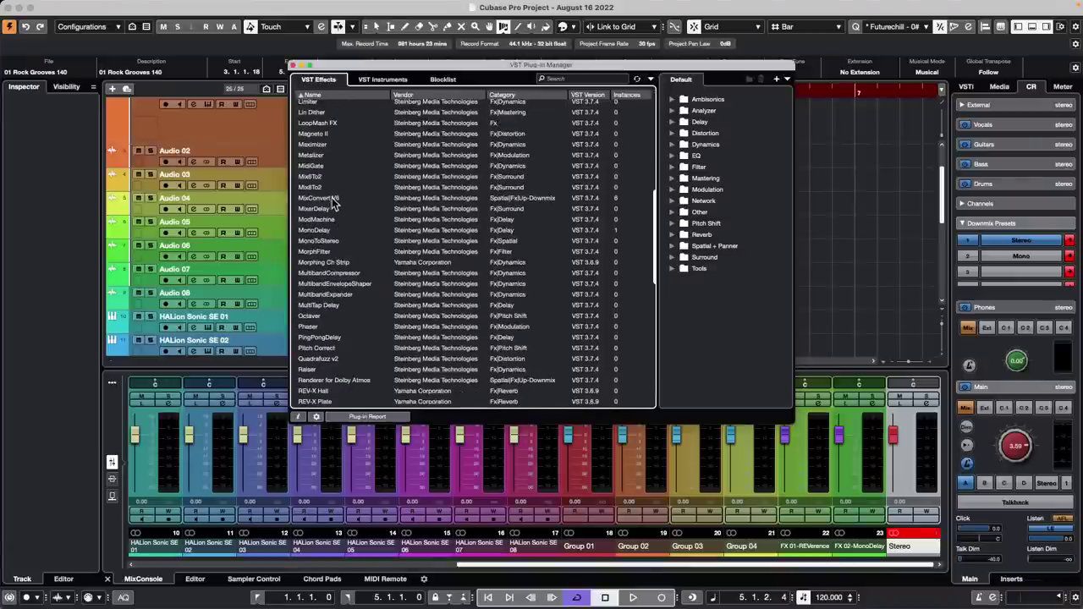
left_click(591, 203)
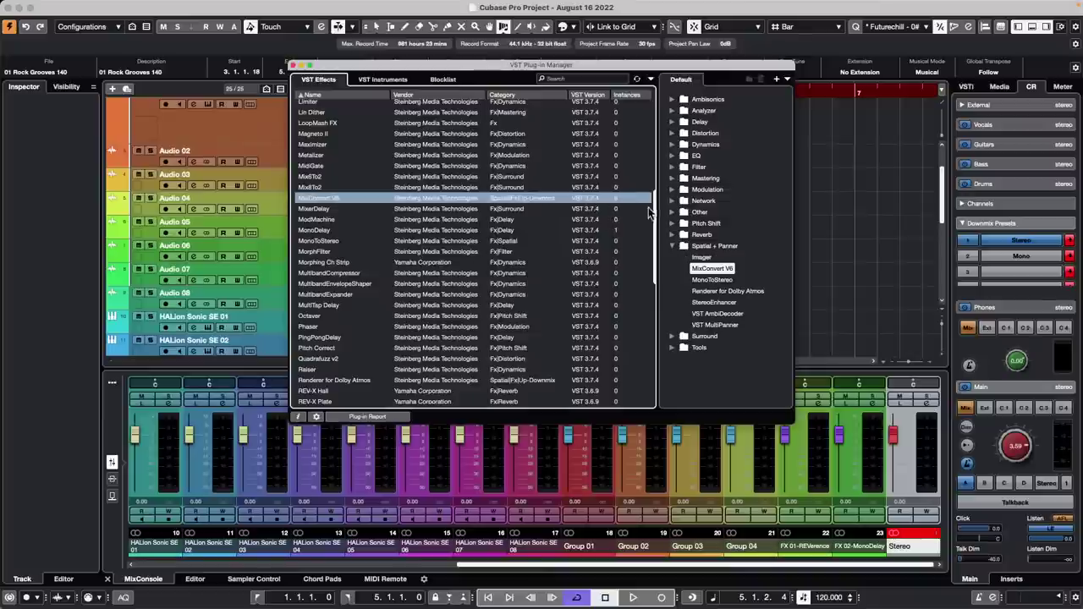
- Create a new project in the Uminvited C8 folder
left_click(75, 6)
left_click(77, 23)
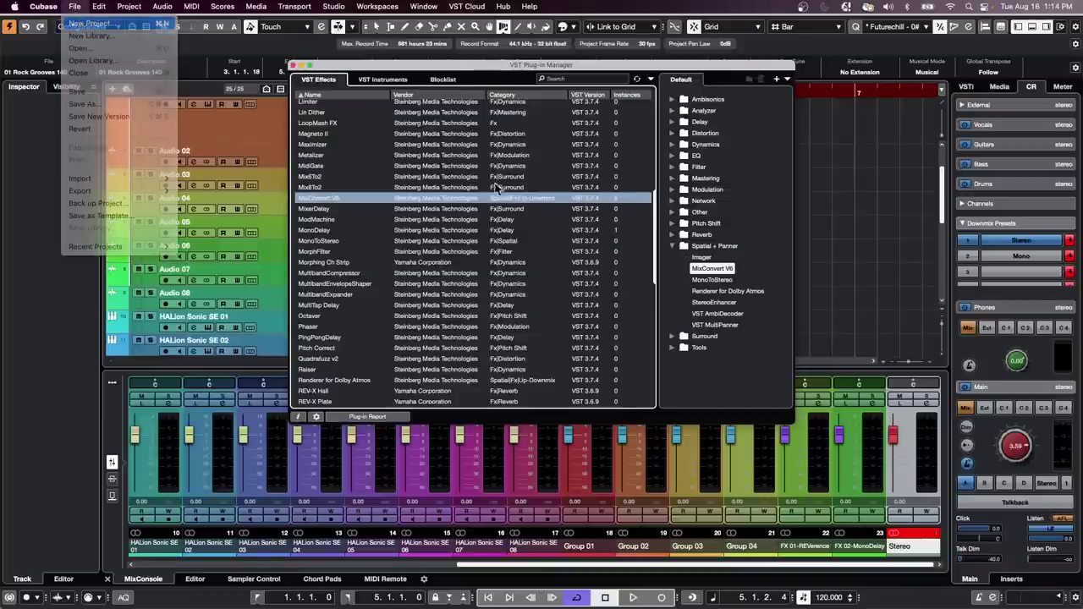
left_click(861, 426)
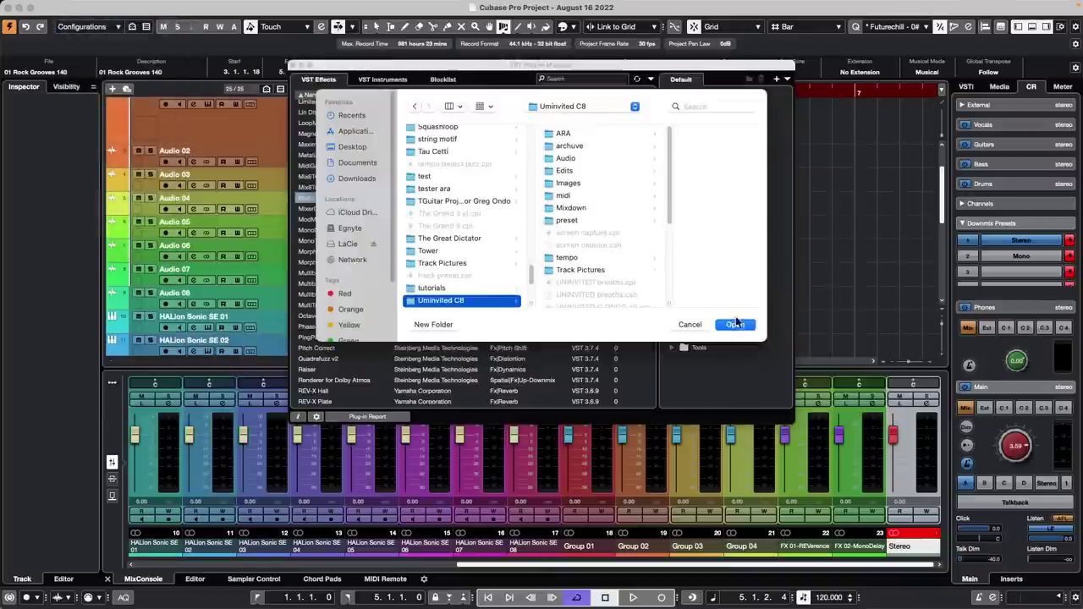
left_click(738, 324)
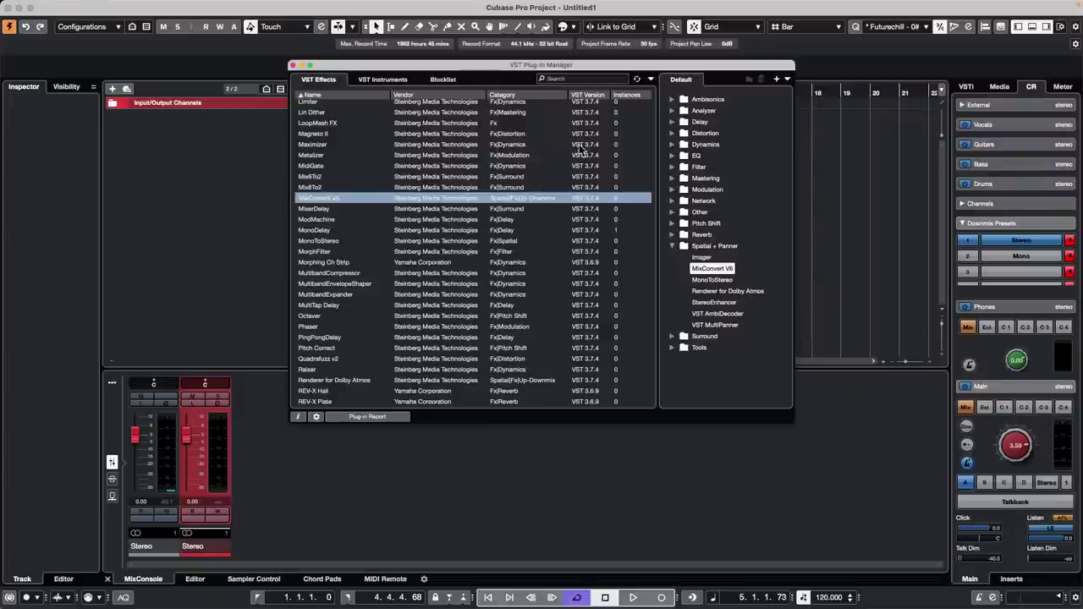
- Move the VST Plug-in Manager window aside to make room for Audio Connections
left_click(333, 6)
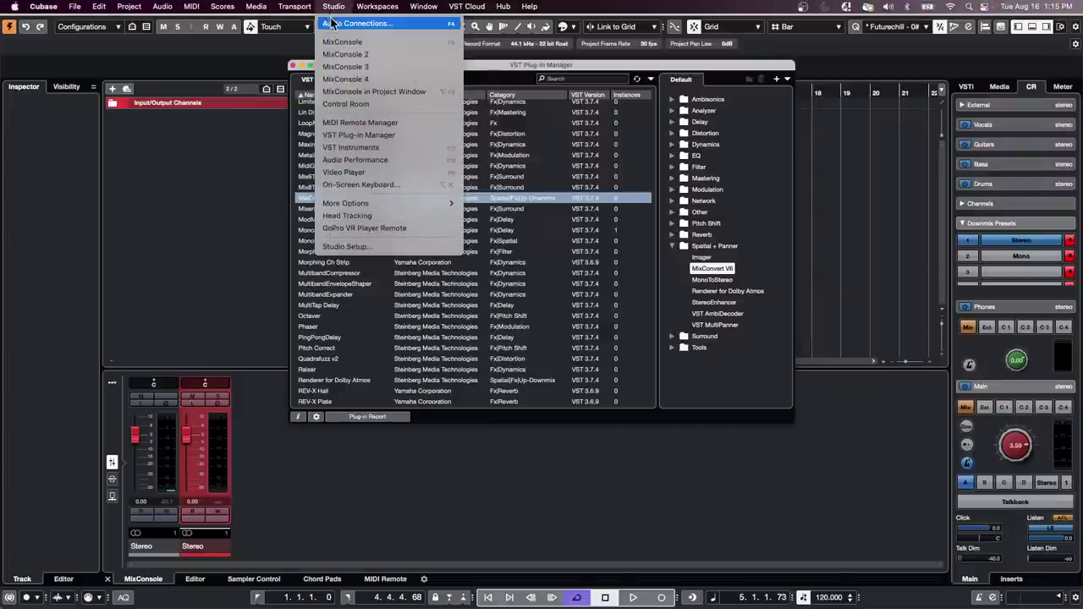
left_click(516, 182)
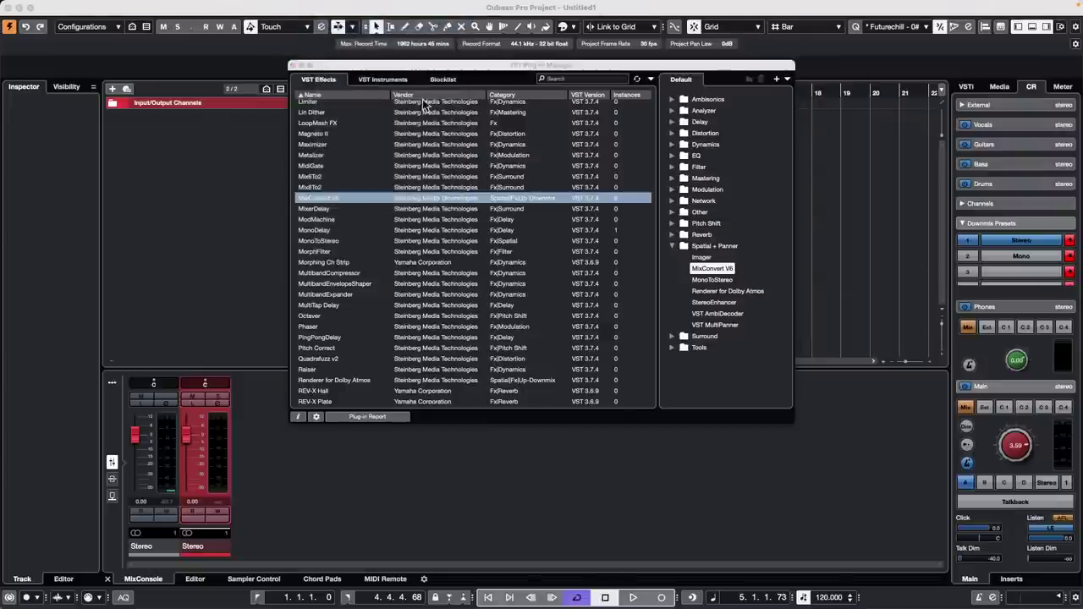
left_click(333, 6)
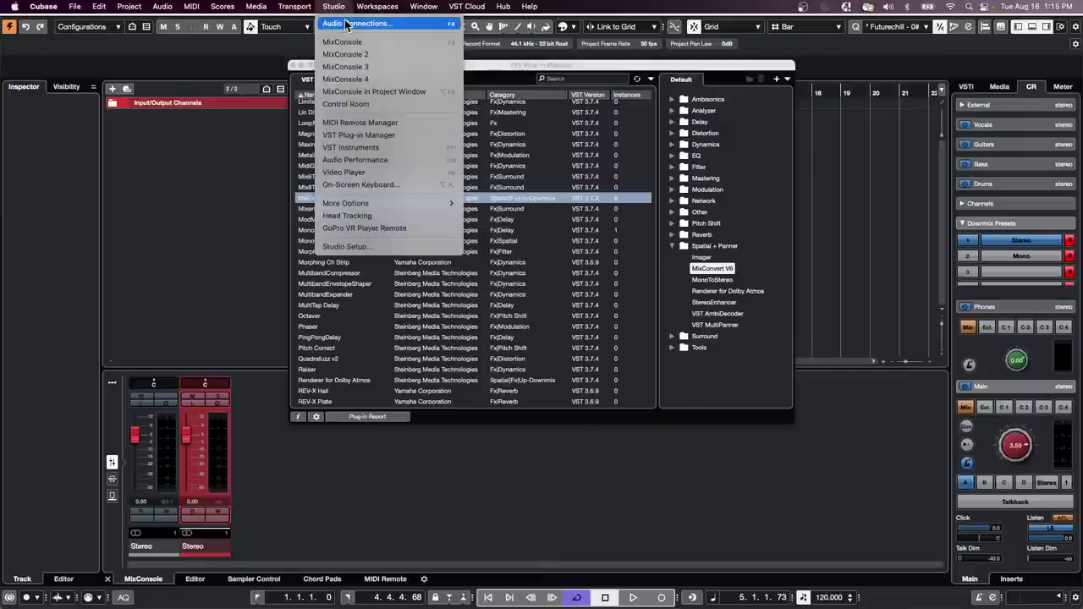
left_click(514, 68)
left_click_drag(515, 68, 687, 248)
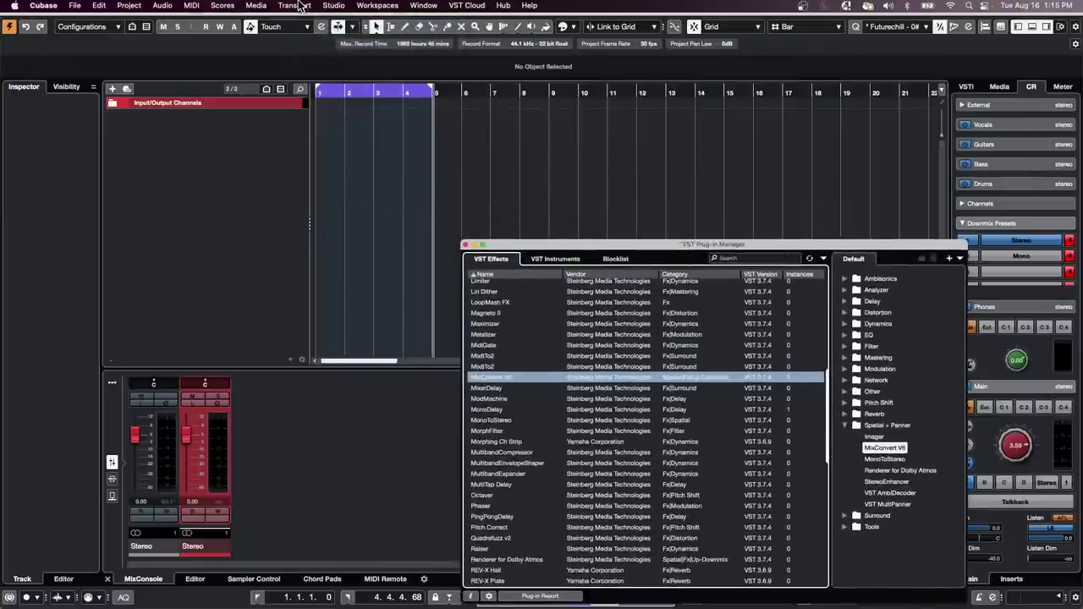
- Open the Control Room settings in Audio Connections and disable the Control Room
left_click(257, 6)
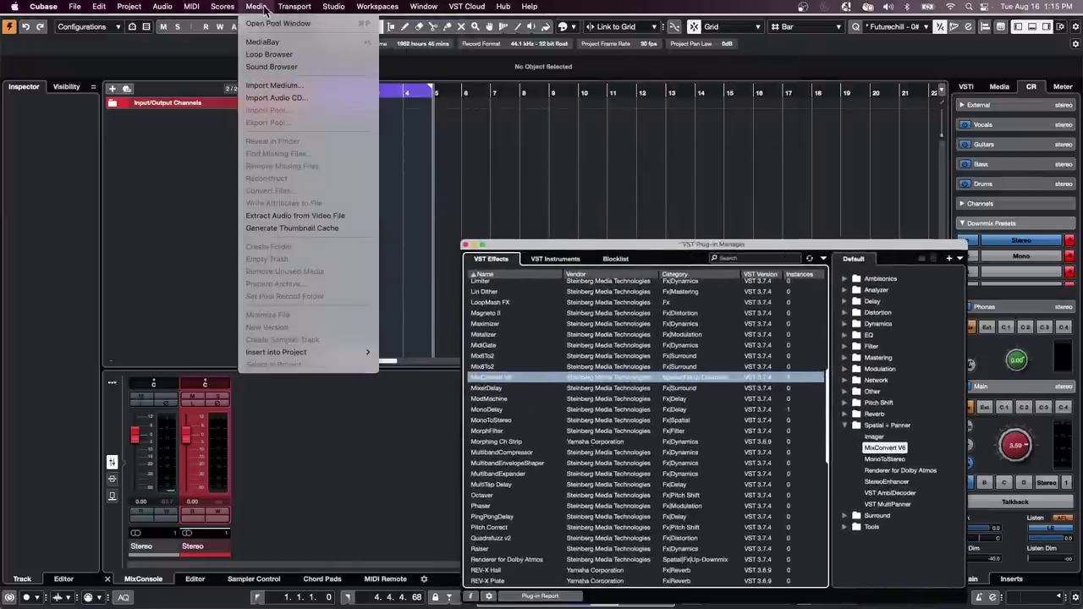
mouse_move(355, 7)
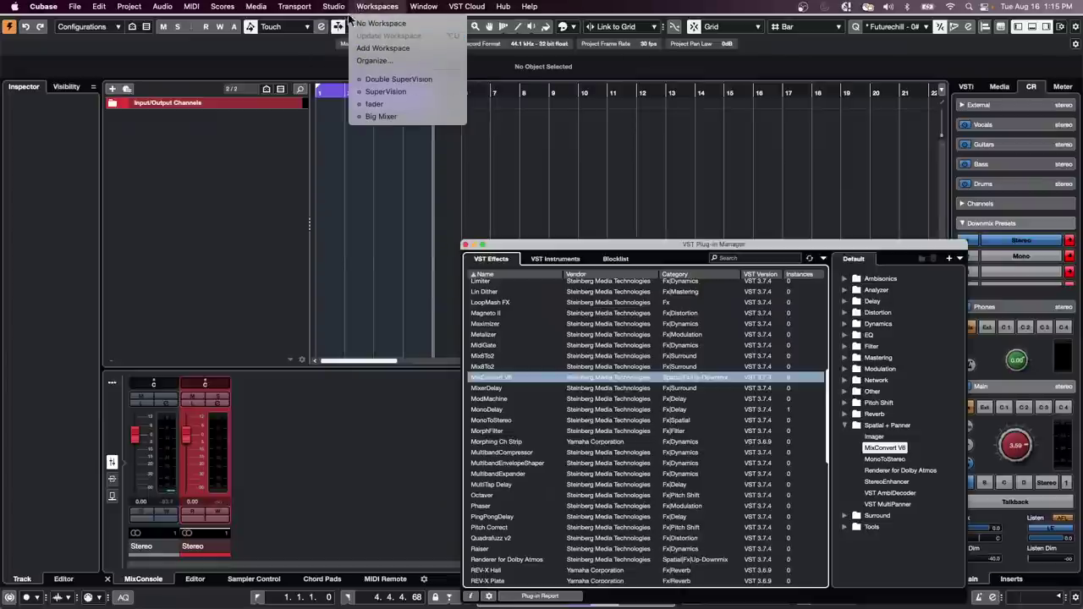
left_click(343, 23)
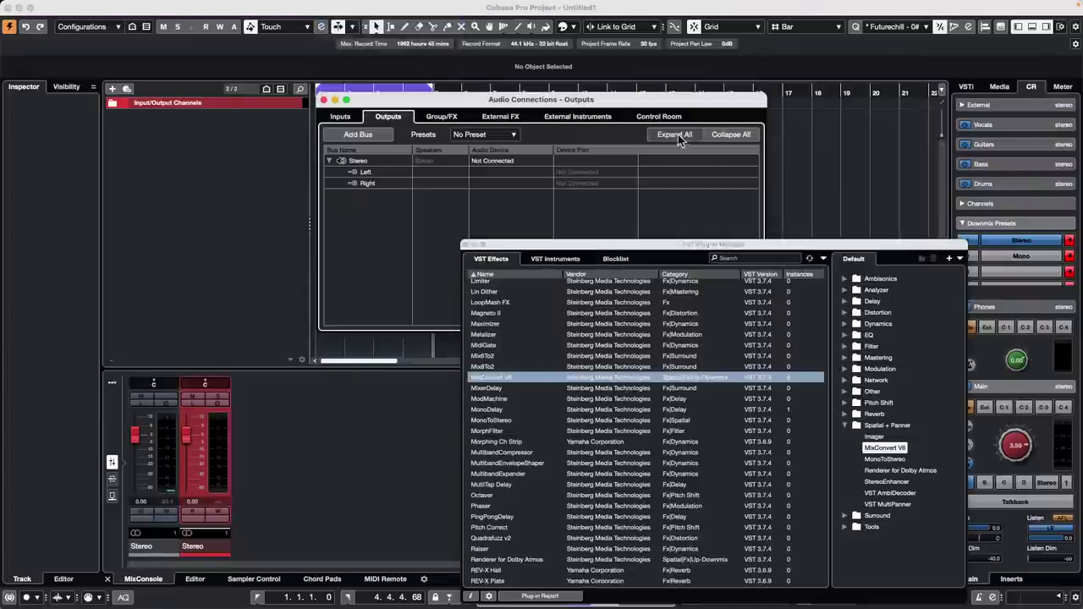
left_click(659, 117)
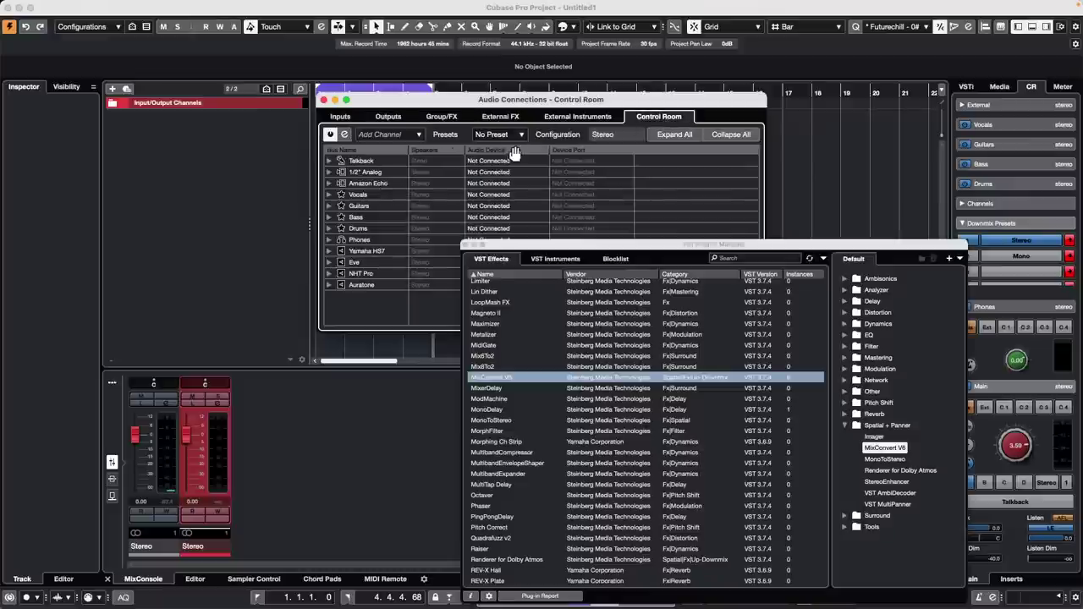
left_click(330, 134)
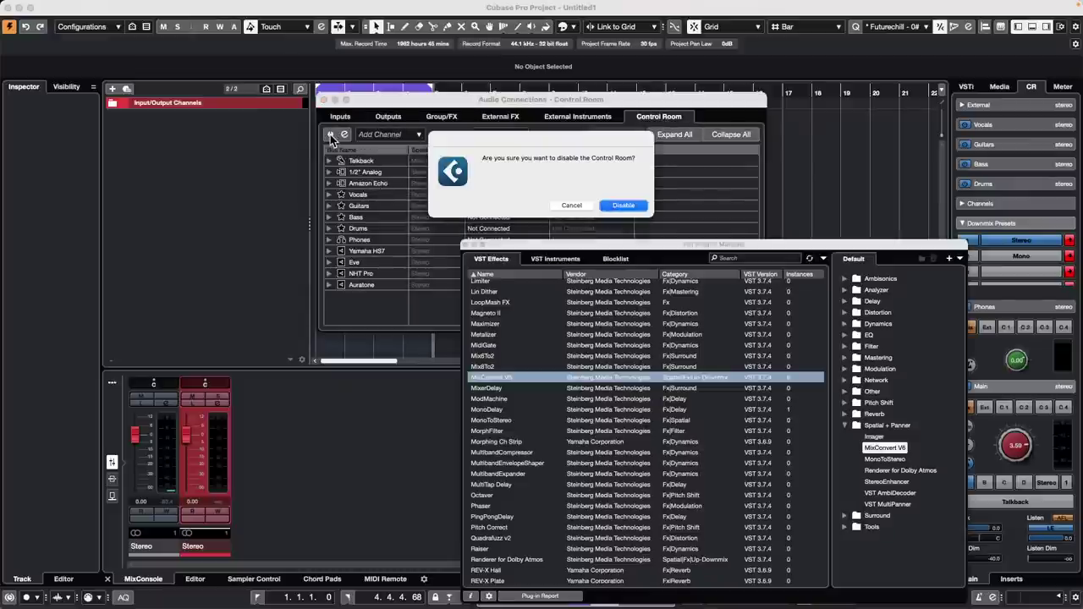
left_click(622, 207)
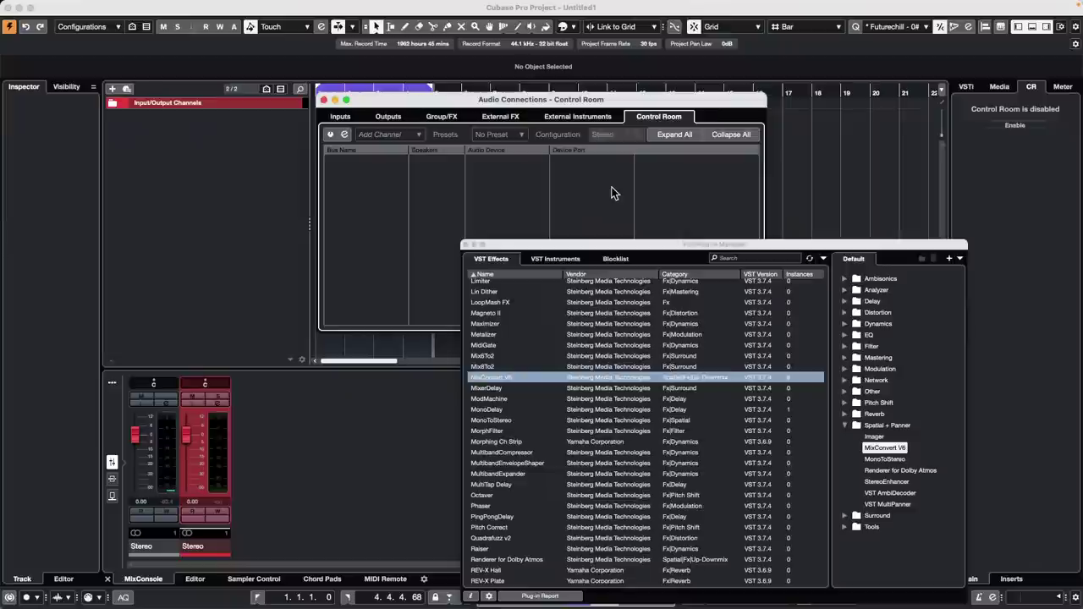
- Close and reopen the VST Plug-in Manager, find MixConvert V6 in the effects list, and check its instances
left_click(467, 244)
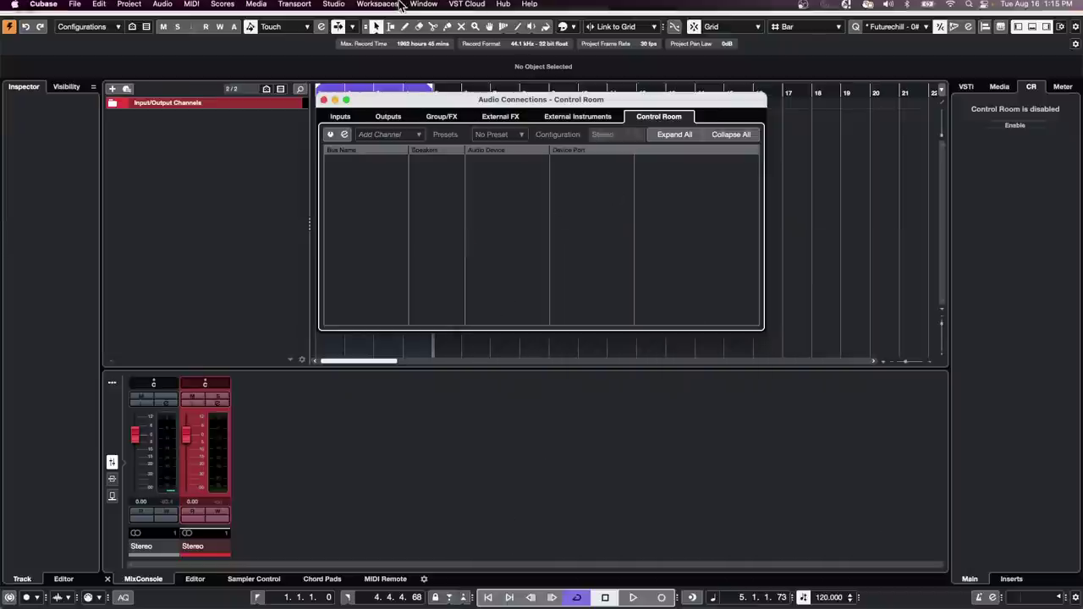
left_click(419, 6)
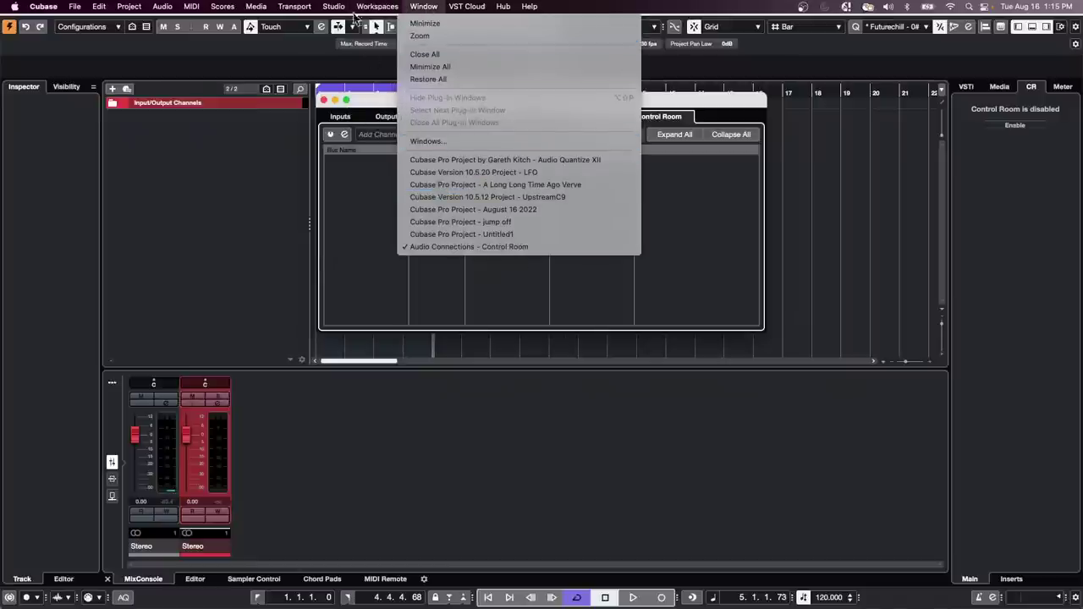
mouse_move(335, 7)
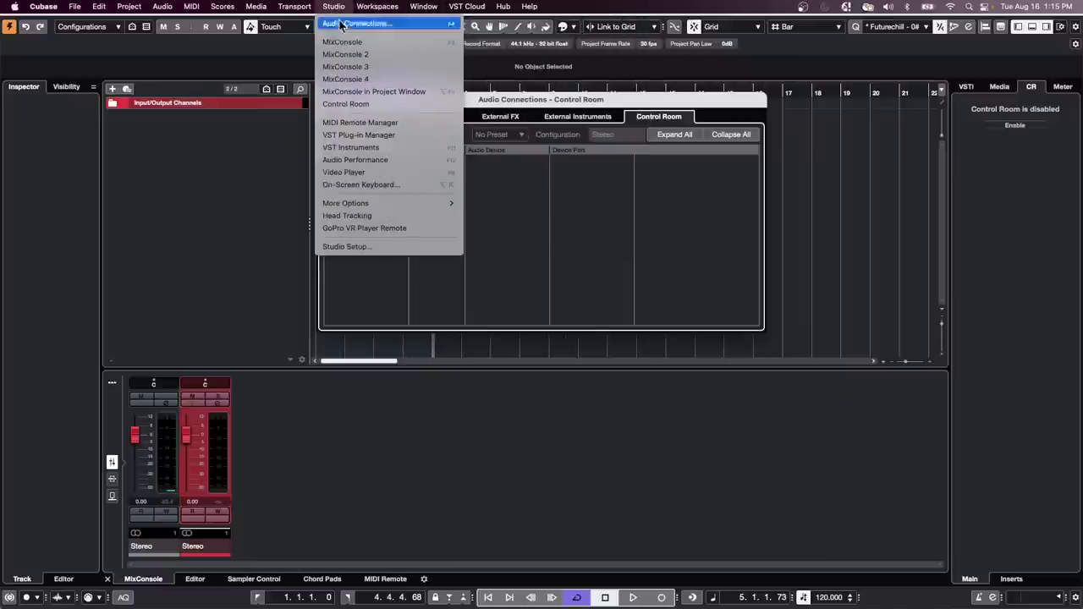
left_click(393, 137)
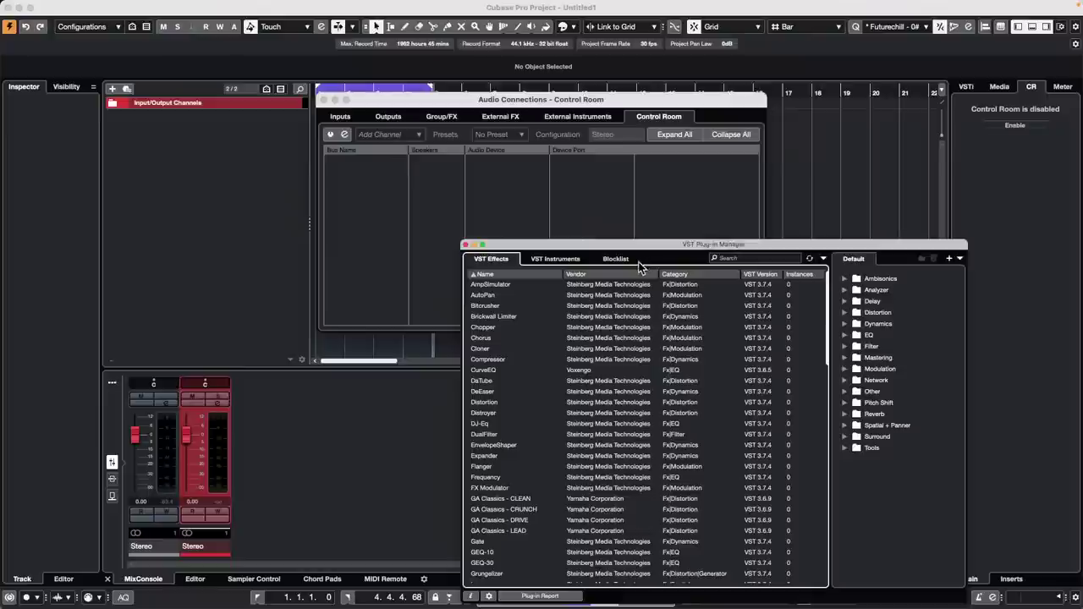
scroll(595, 326, "down", 5)
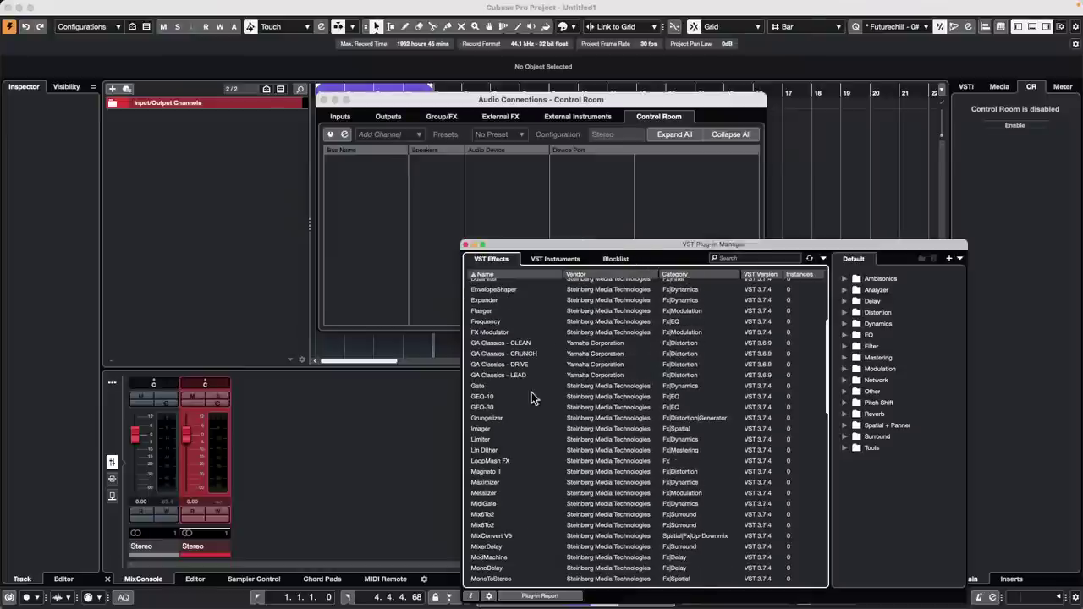
scroll(545, 403, "down", 8)
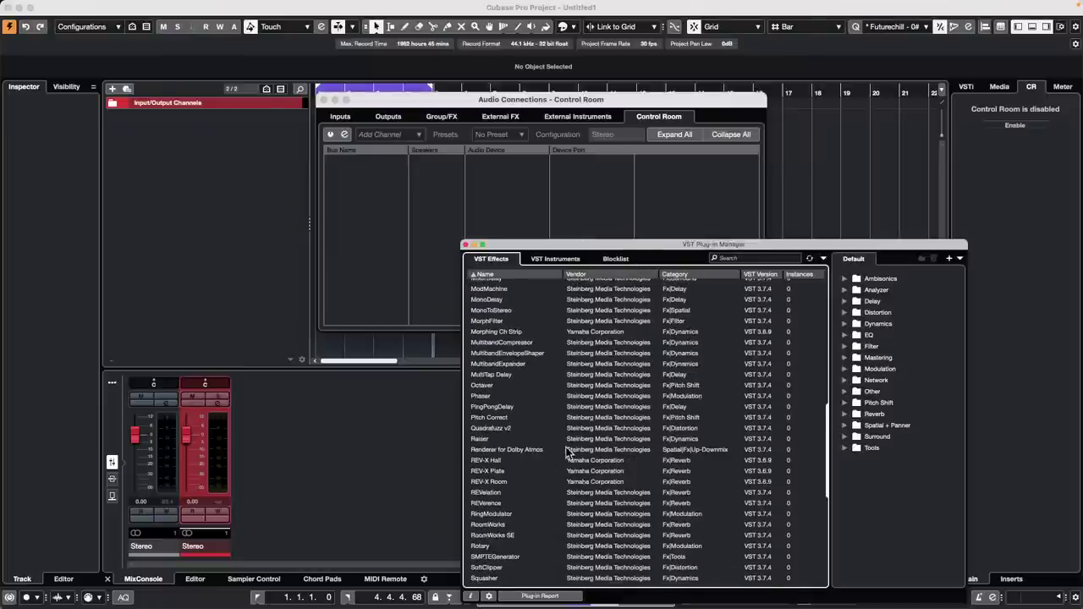
scroll(507, 376, "up", 1)
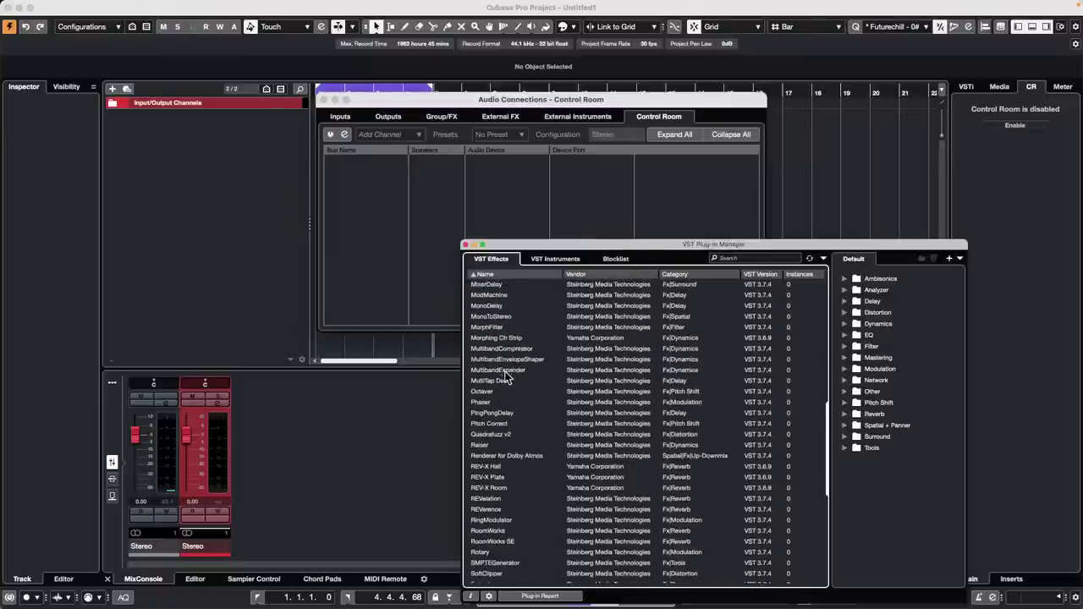
scroll(506, 377, "up", 2)
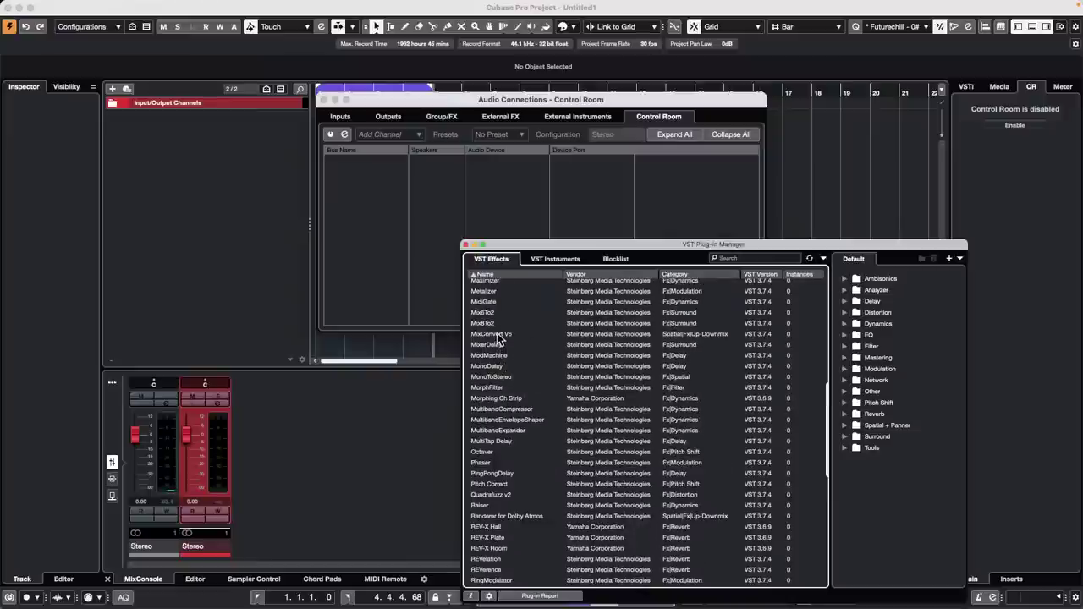
- Re-enable the Control Room and refresh the VST effects list to recheck the instances of MixConvert V6
left_click(498, 335)
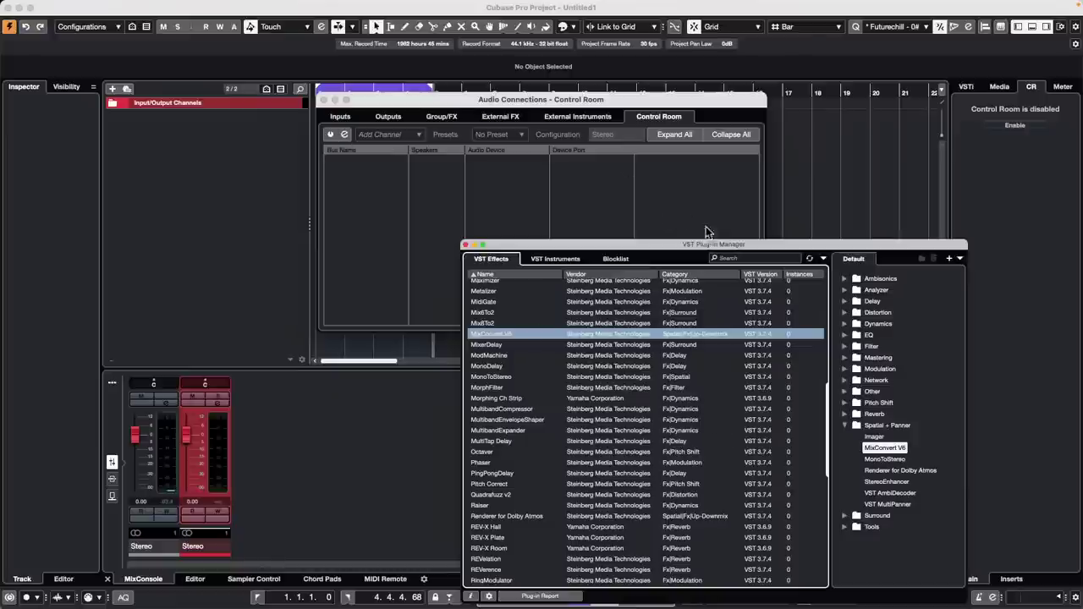
left_click(331, 139)
left_click(330, 136)
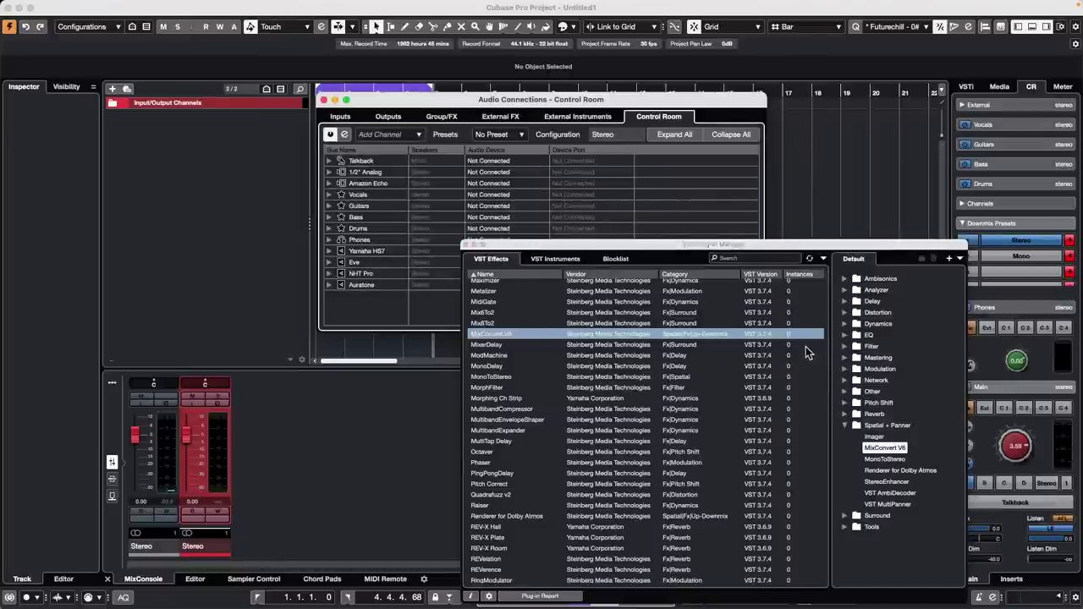
left_click(750, 357)
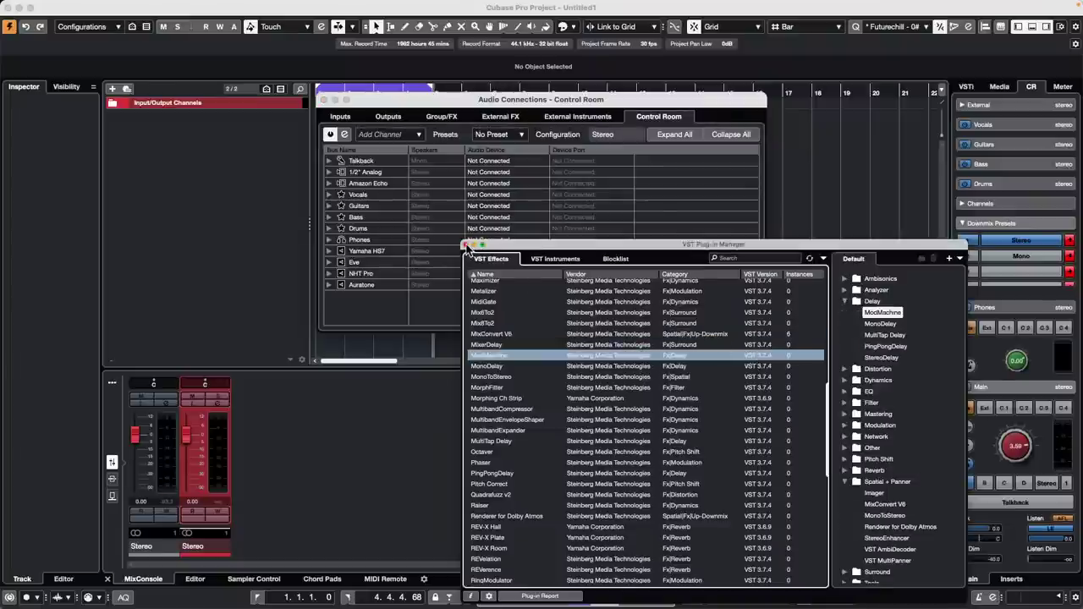
- Close the VST Plug-in Manager and Audio Connections windows, and show all four Control Room downmix presets
left_click(466, 245)
left_click(333, 6)
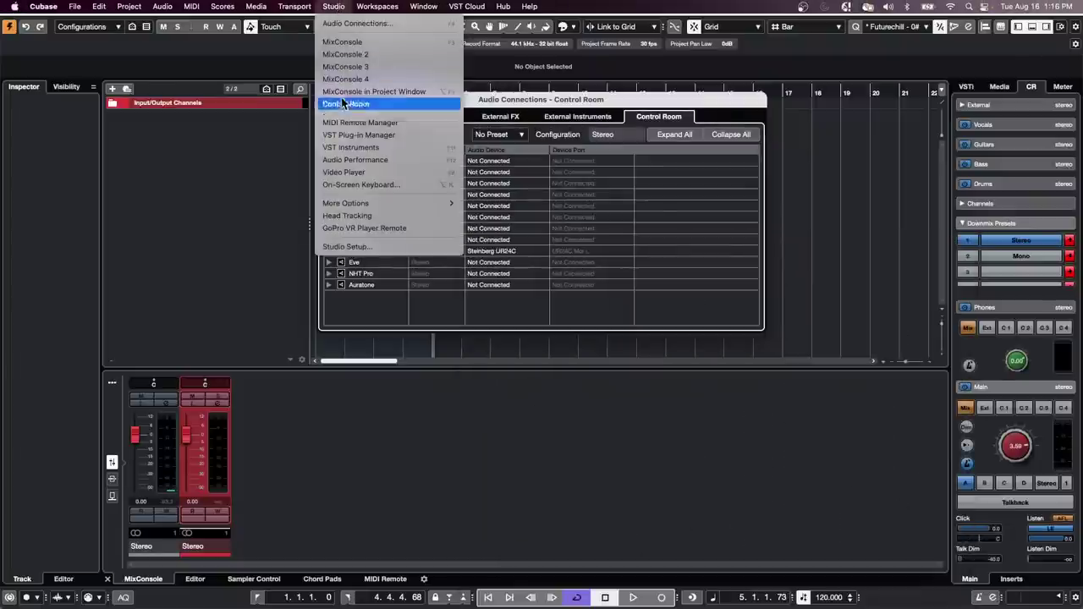
left_click(990, 244)
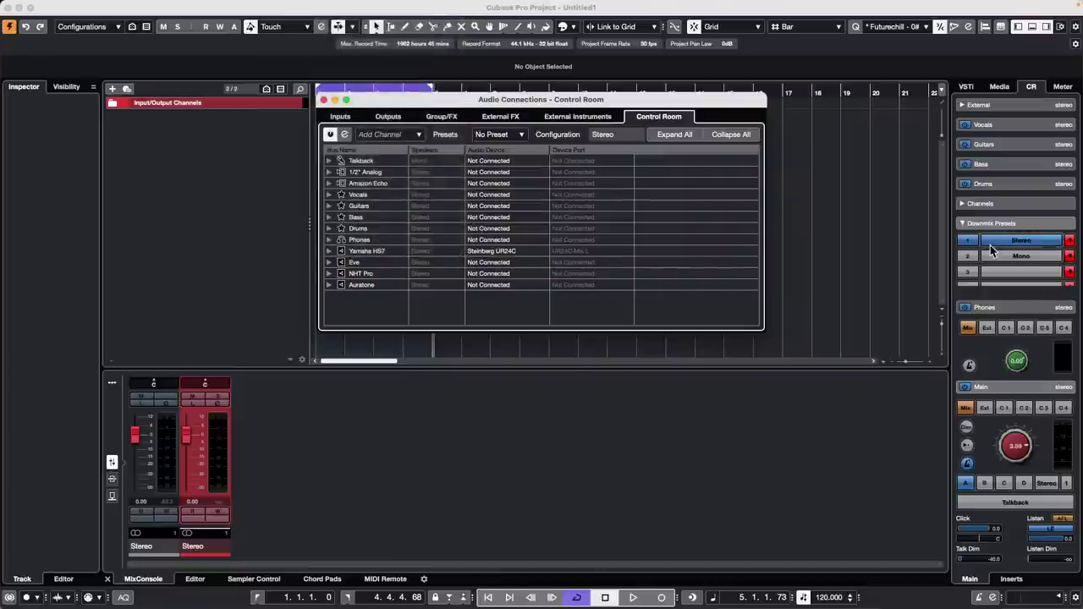
key("F4")
scroll(987, 224, "down", 1)
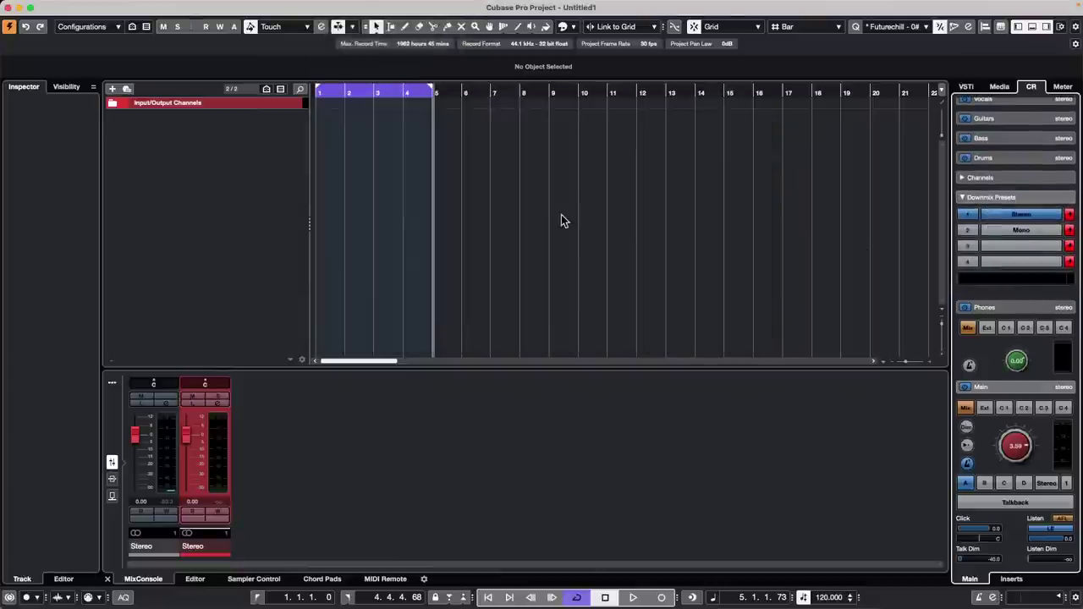
left_click(334, 6)
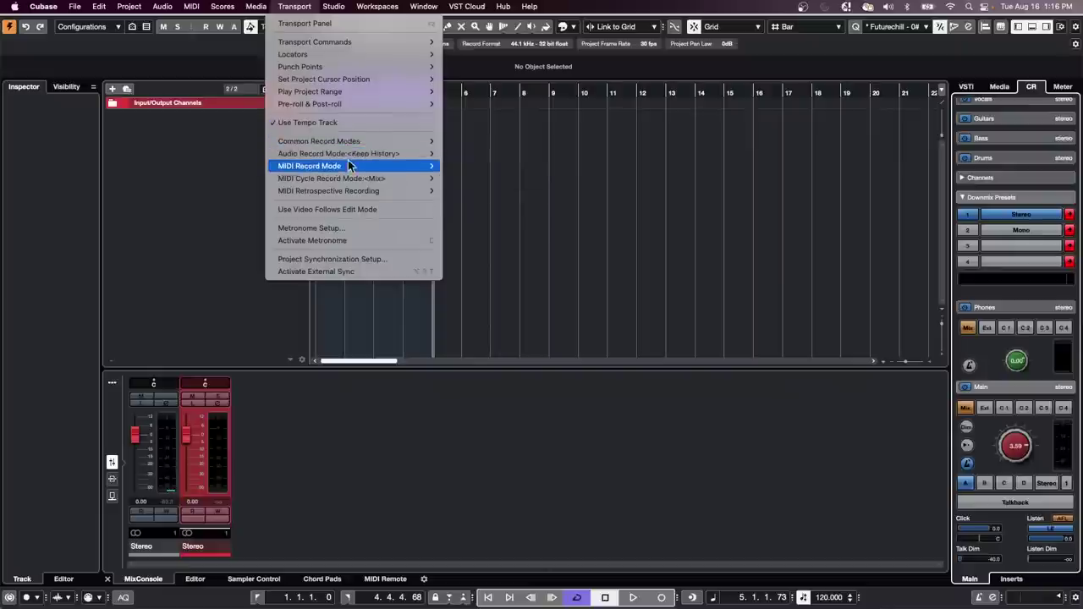
mouse_move(355, 180)
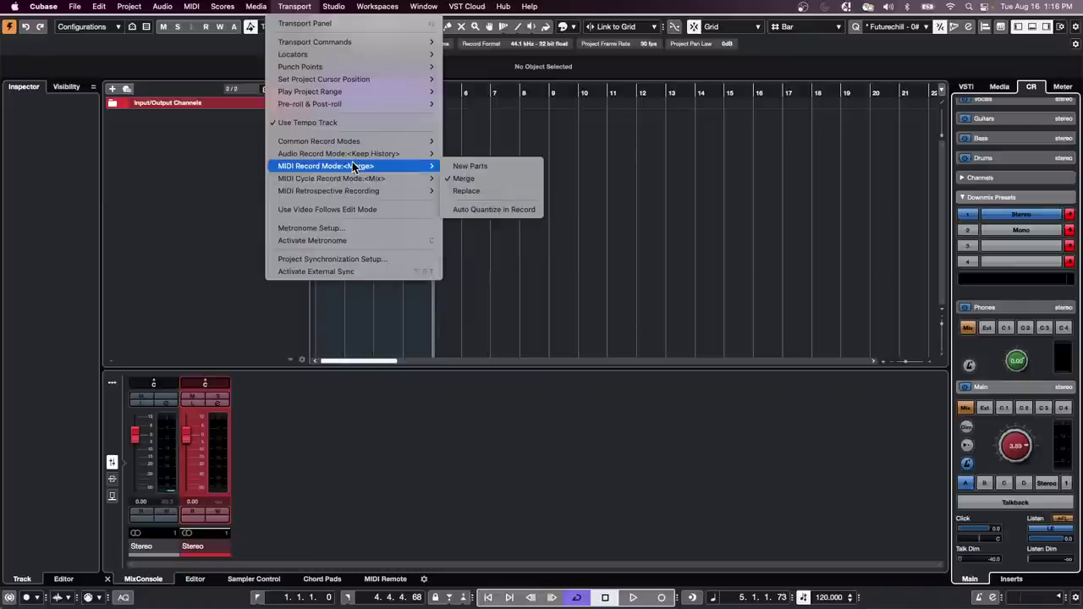
mouse_move(333, 6)
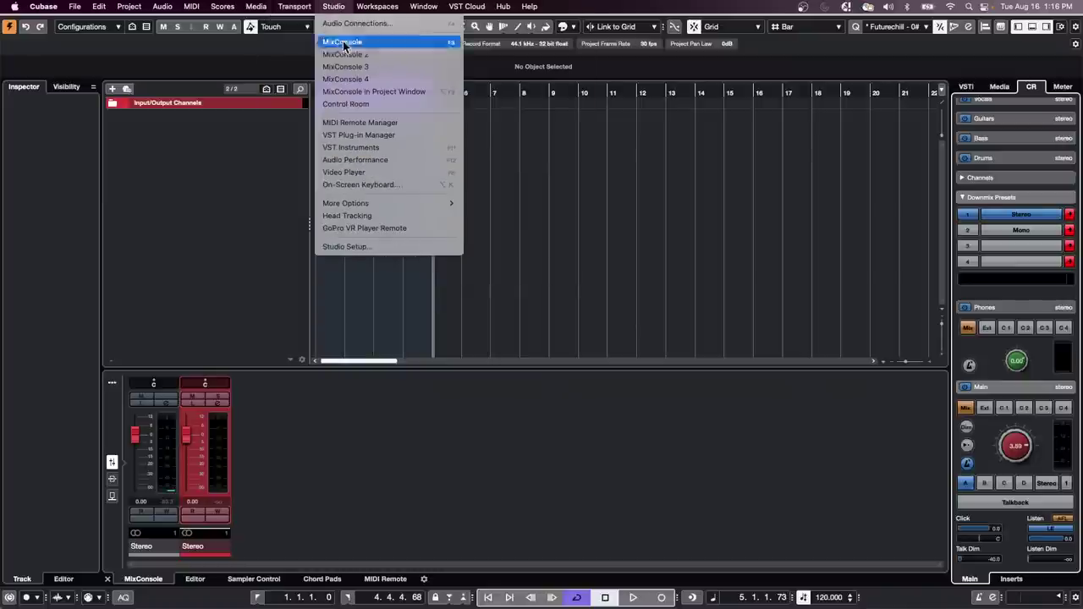
left_click(358, 149)
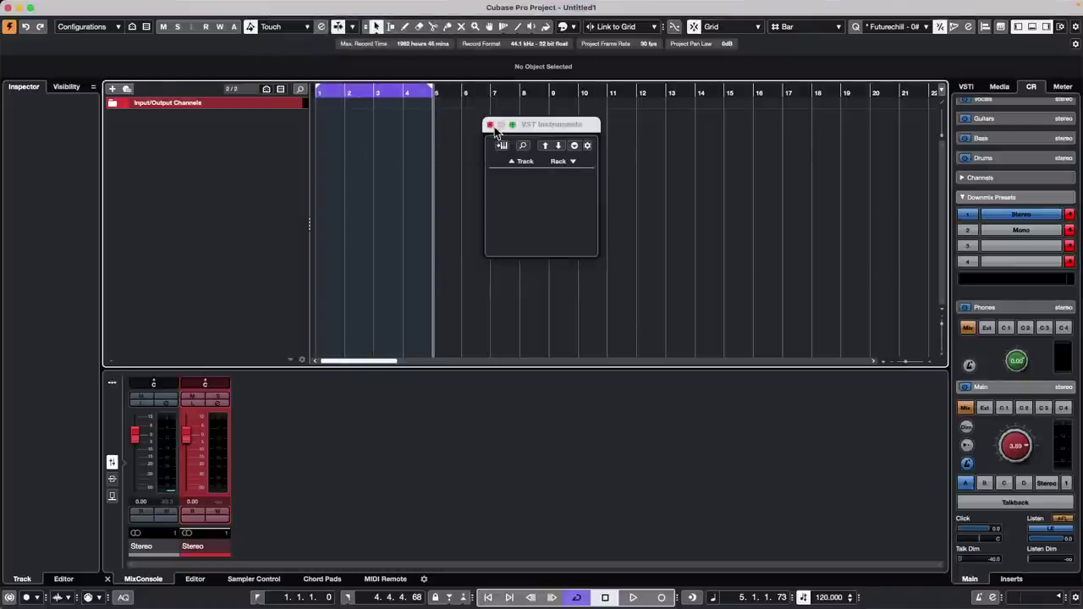
left_click(490, 121)
- Look up MixConvert V6 in the VST Plug-in Manager, examine its instance count with the Control Room enabled, and close the manager
left_click(340, 7)
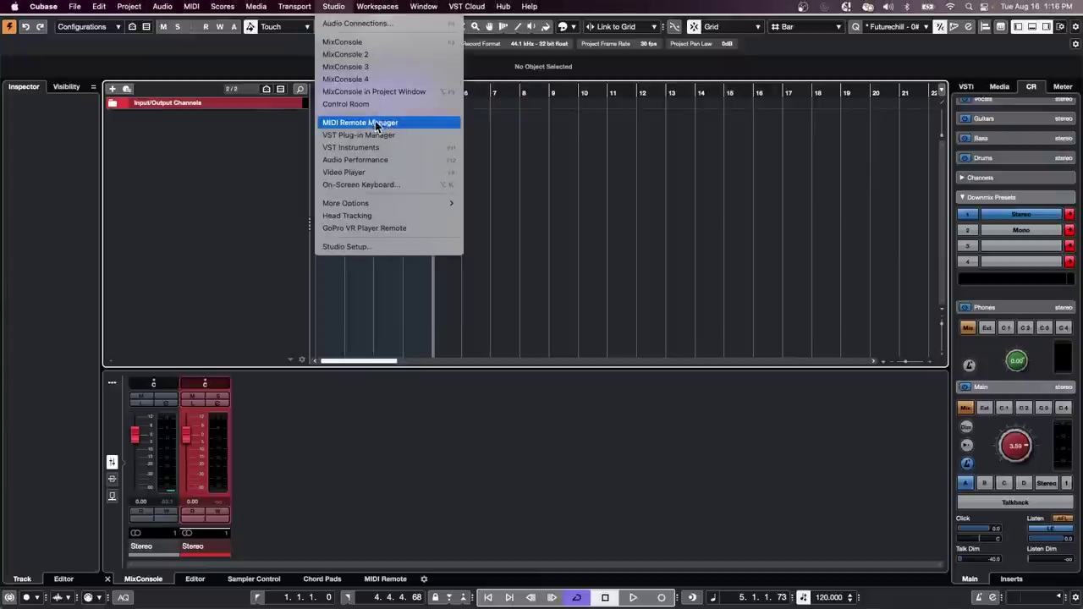
left_click(392, 134)
scroll(552, 335, "down", 10)
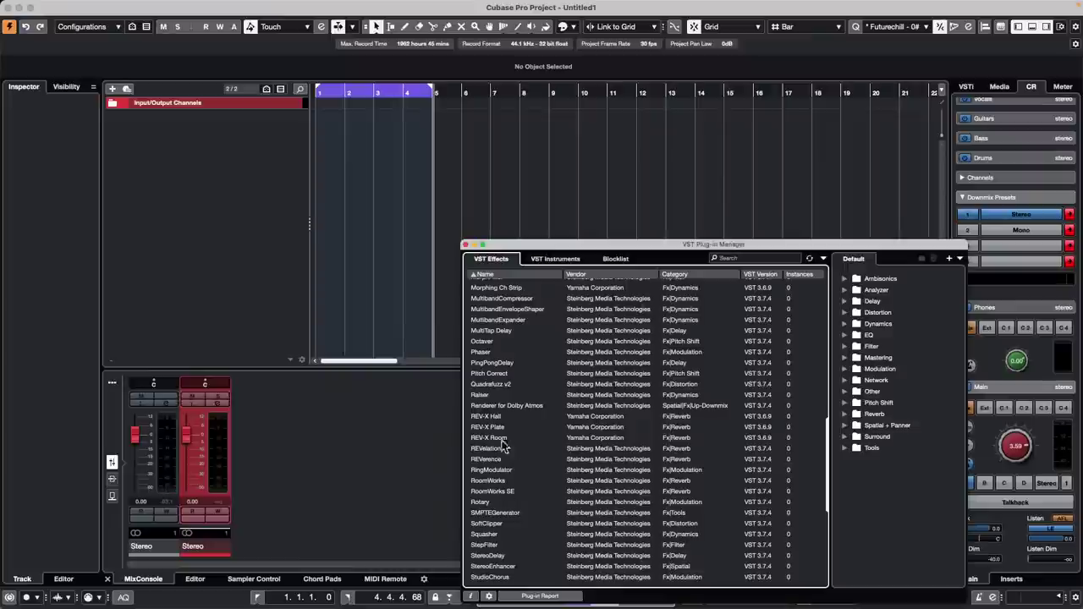
scroll(504, 446, "up", 5)
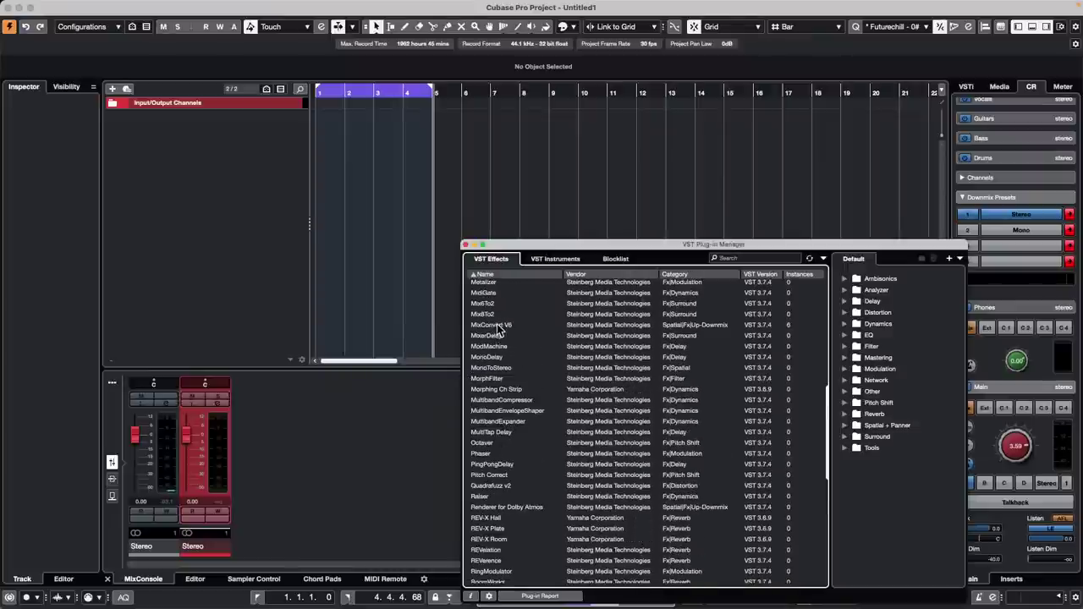
left_click(465, 243)
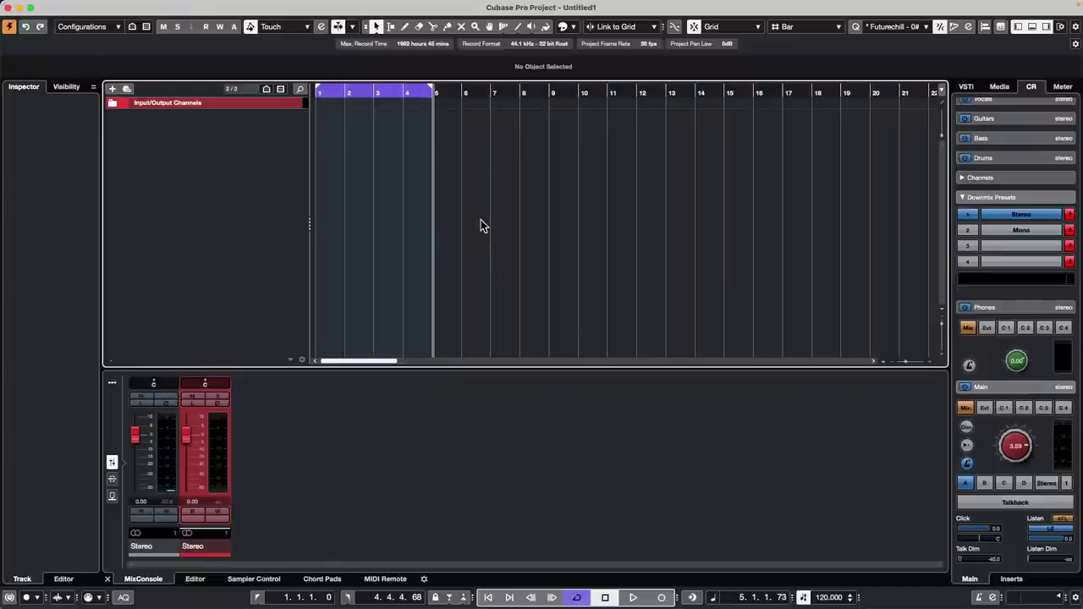
- Open the recent project UNINVITED G ONDO XII.cpr
mouse_move(163, 6)
left_click(74, 7)
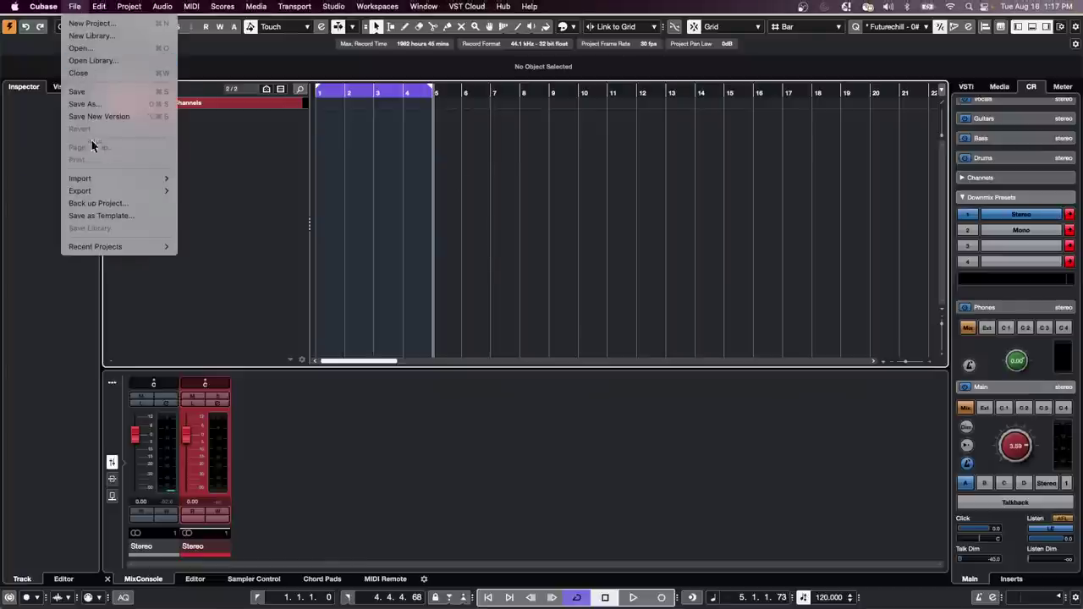
key("Escape")
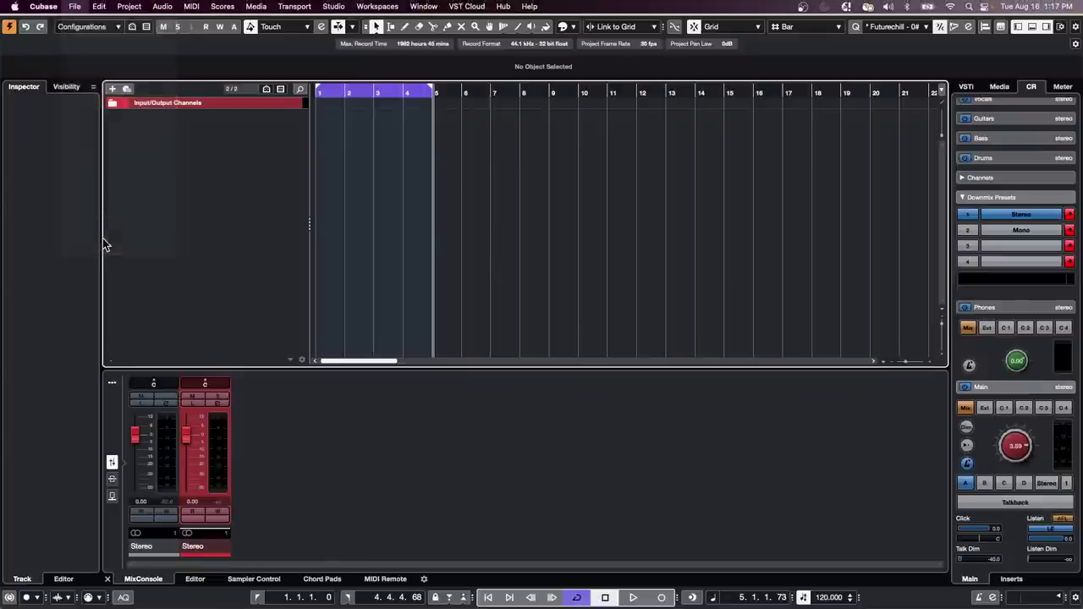
left_click(75, 6)
mouse_move(89, 247)
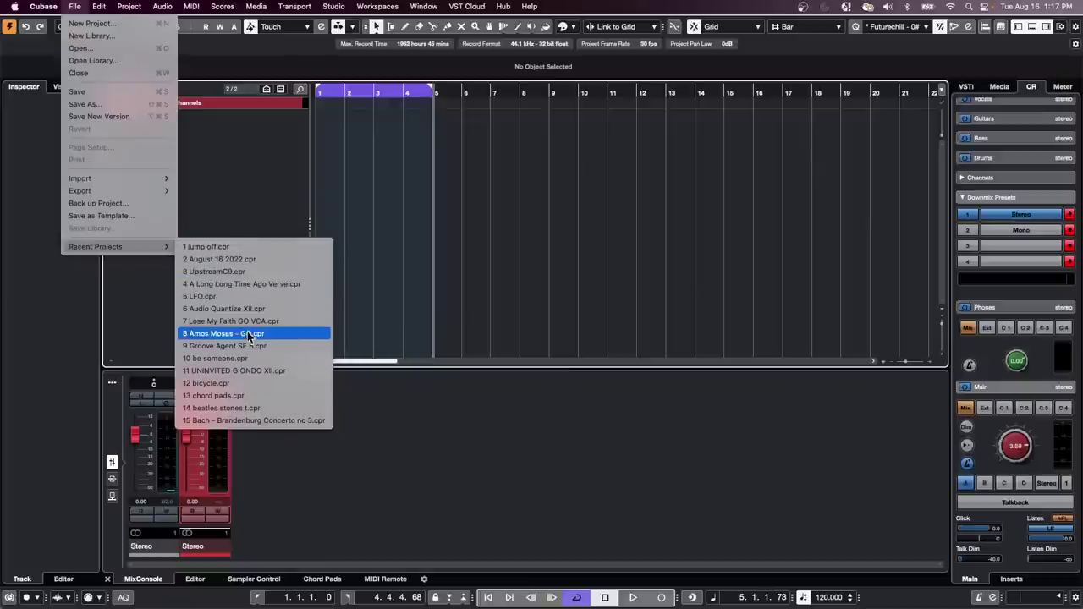
left_click(297, 370)
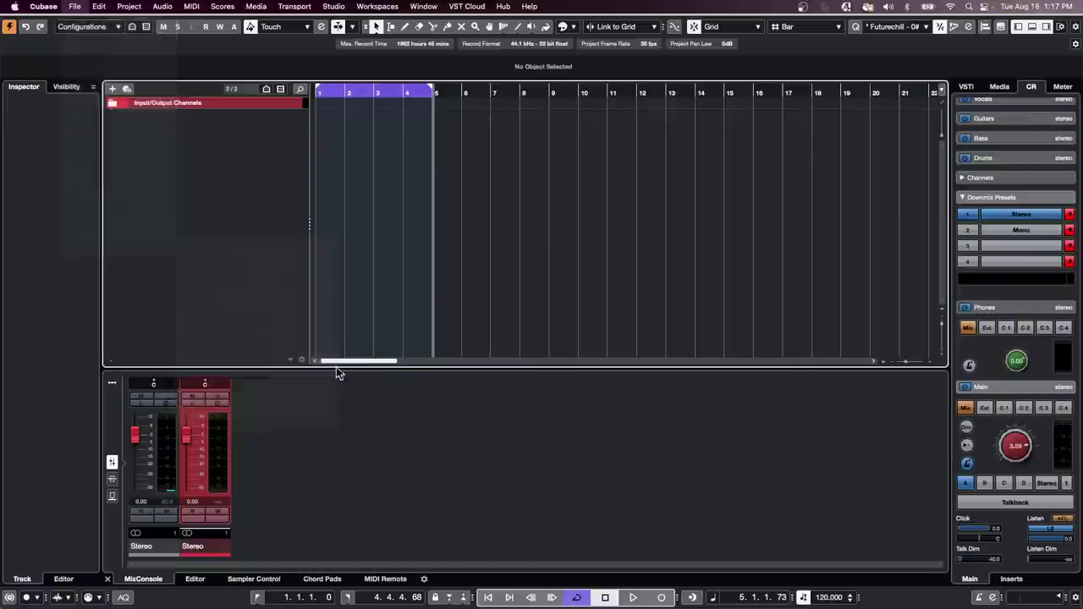
left_click(603, 206)
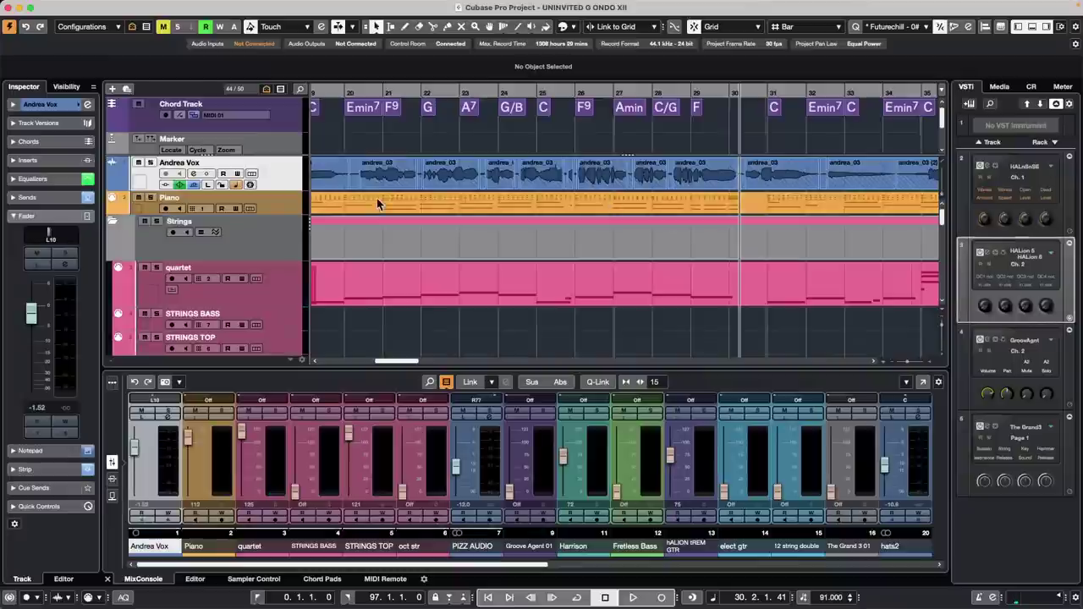
- While playing the song from an early bar, boost the vocal channel's high-mid EQ band by 9.2 dB at 7665 Hz
left_click_drag(369, 94, 343, 42)
key("space")
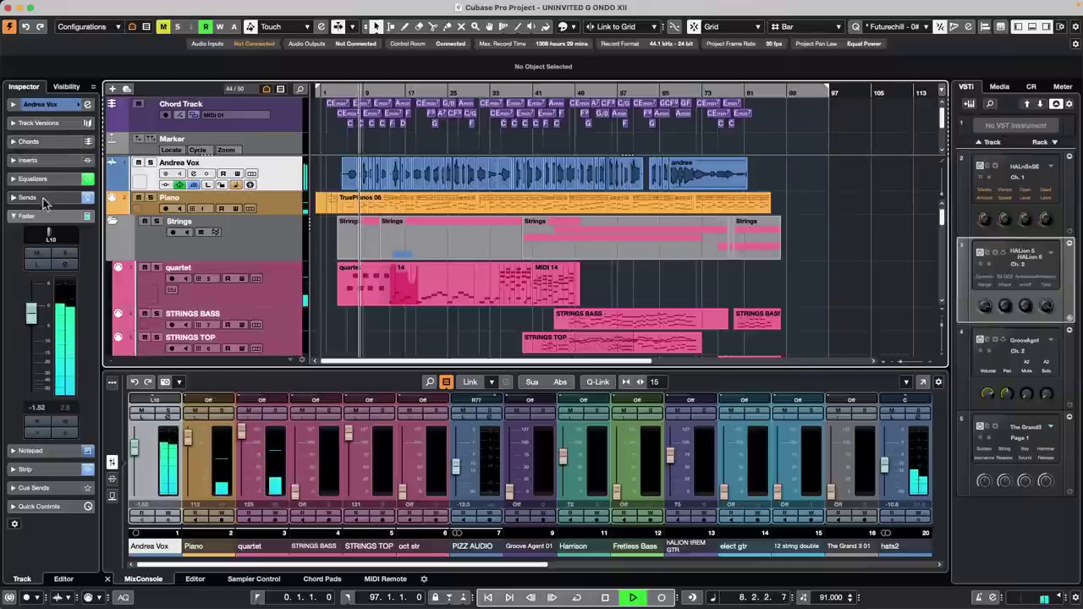
left_click(43, 160)
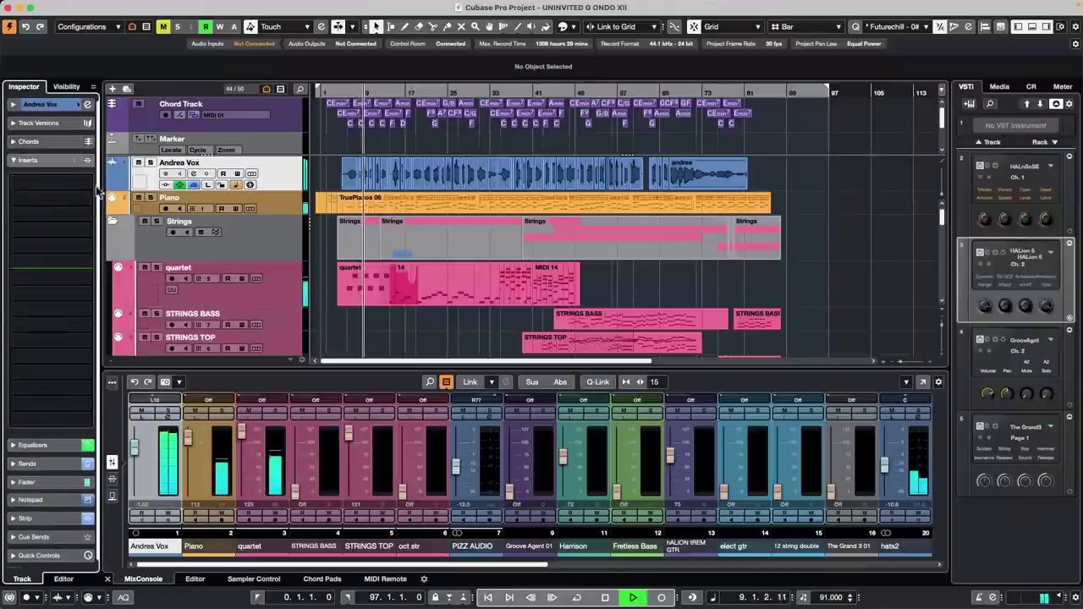
left_click(87, 104)
left_click_drag(542, 217, 617, 190)
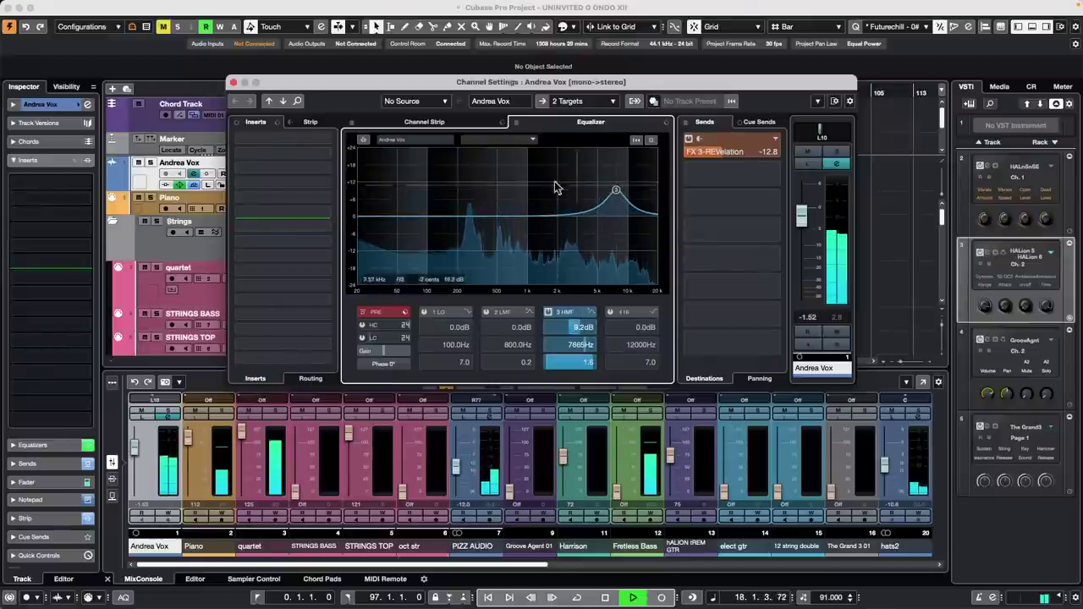
- Load EnvelopeShaper from the Dynamics effects into the vocal channel's first insert slot
left_click(324, 141)
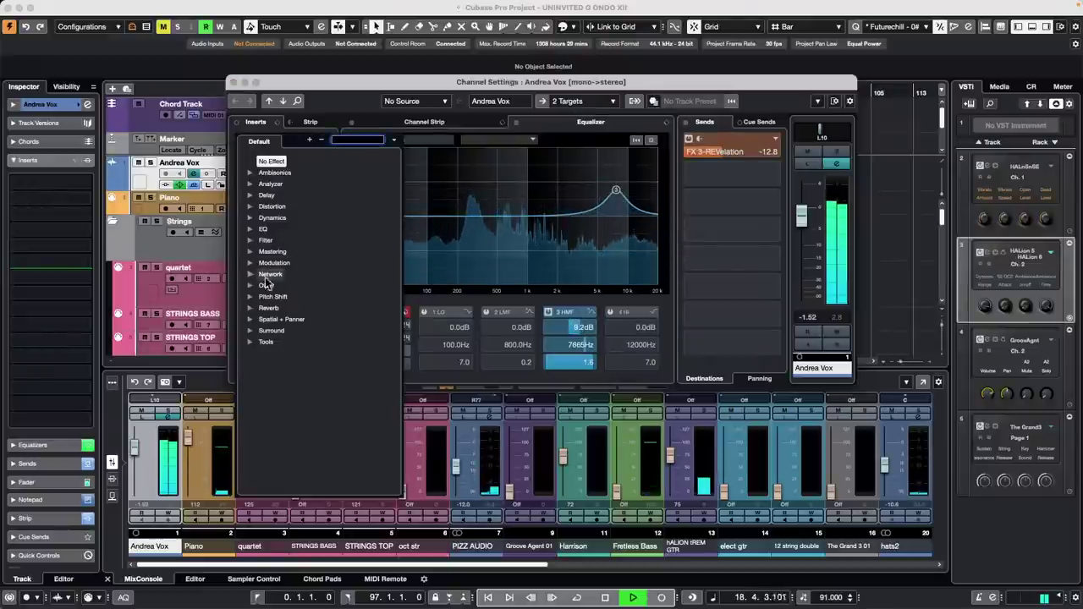
left_click(252, 218)
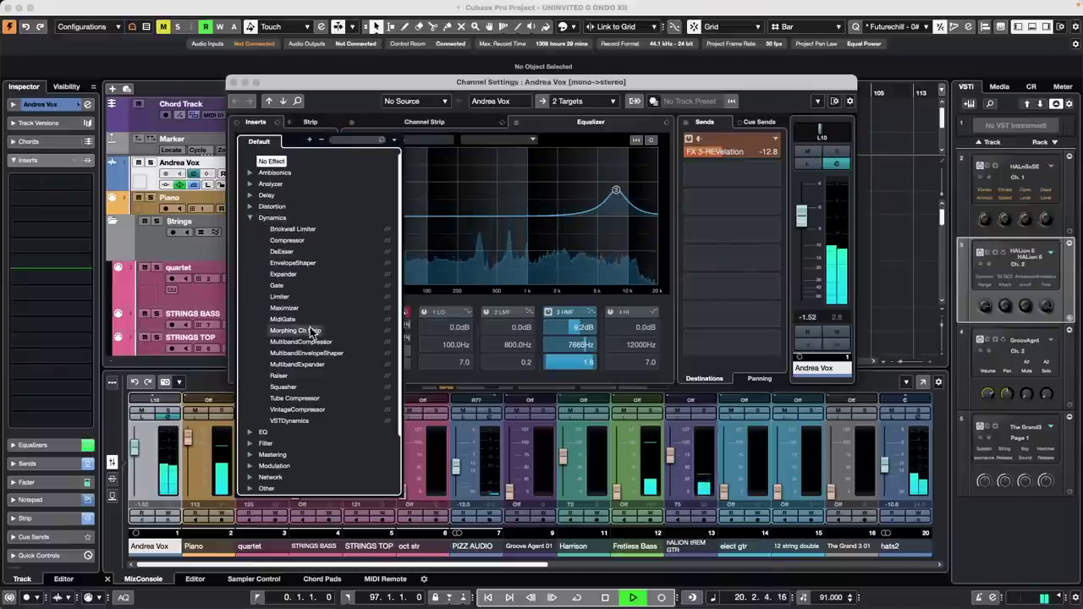
left_click(298, 263)
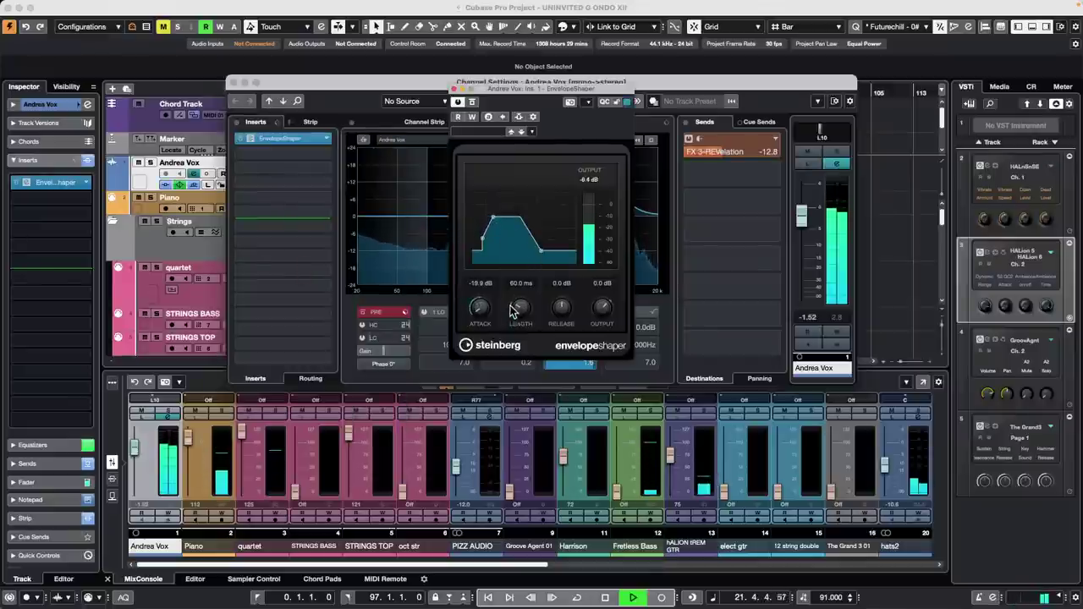
- Set EnvelopeShaper's attack to -20 dB, length to 200 ms, release to 18 dB and output to -11.7 dB
left_click_drag(481, 309, 525, 278)
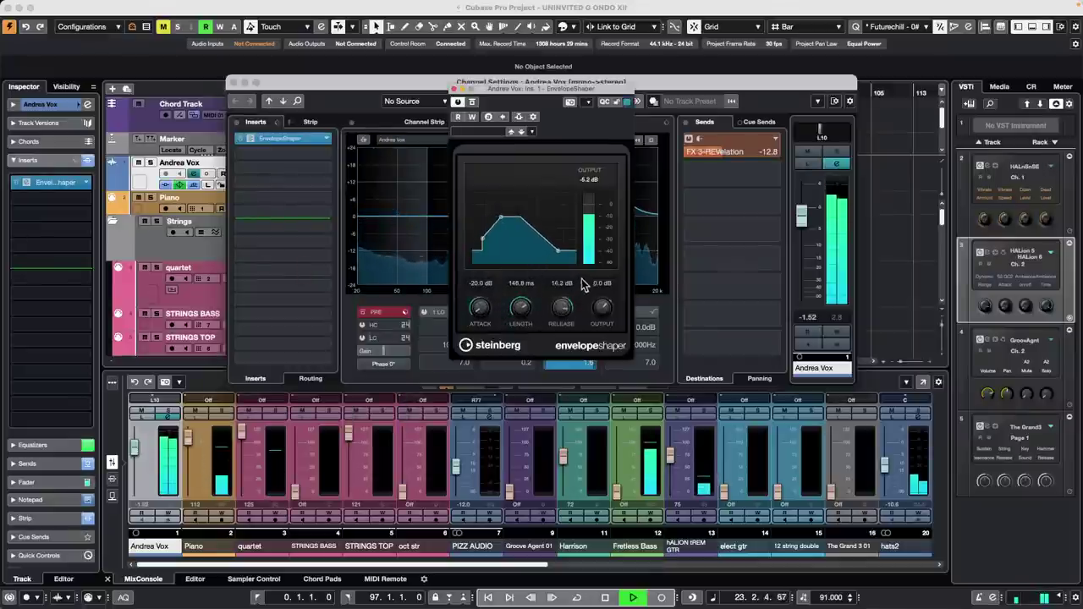
left_click_drag(562, 314, 518, 292)
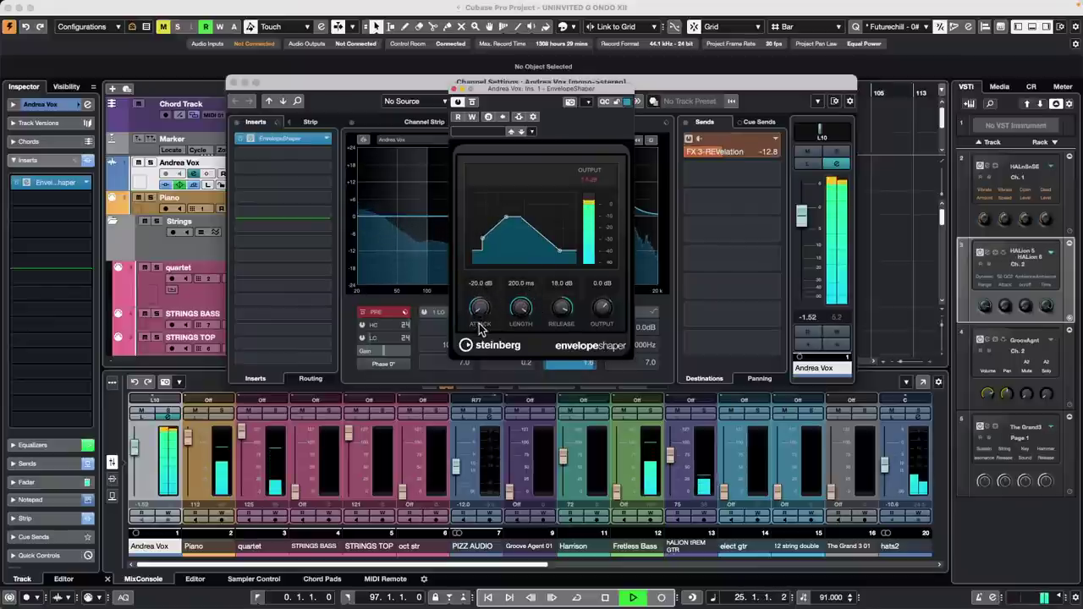
left_click_drag(603, 308, 594, 335)
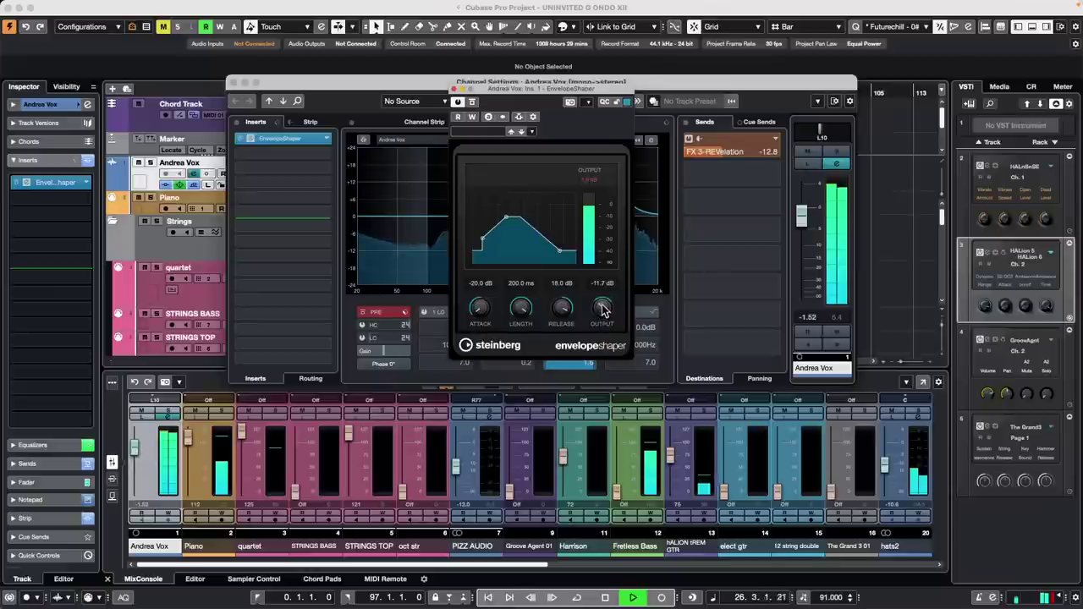
- Stop playback, reduce EnvelopeShaper's length to 152.2 ms and release to 9.6 dB, and close the plug-in window
key("space")
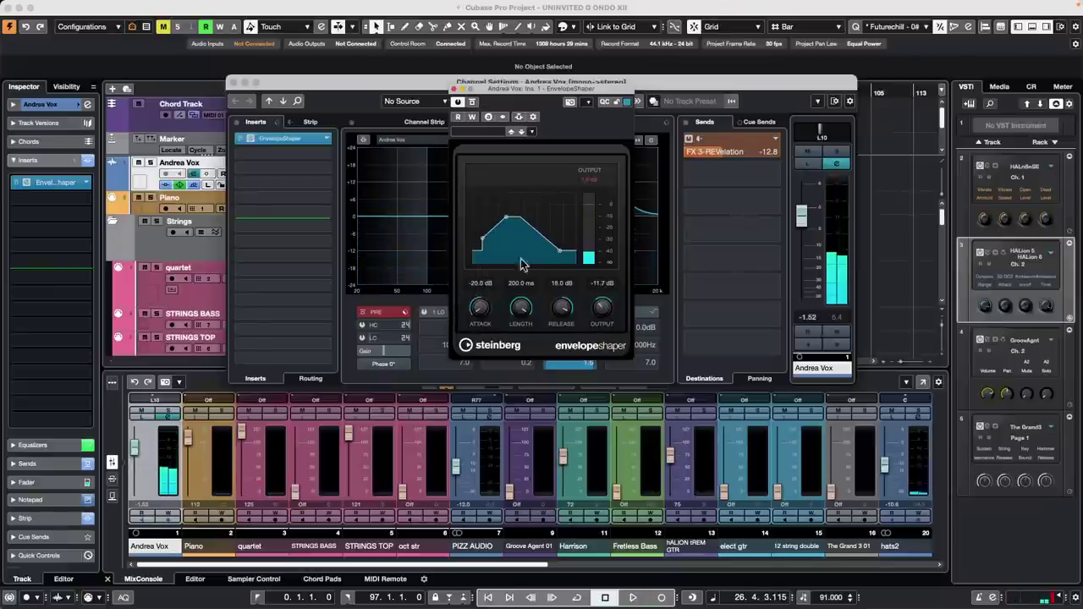
left_click_drag(517, 300, 521, 341)
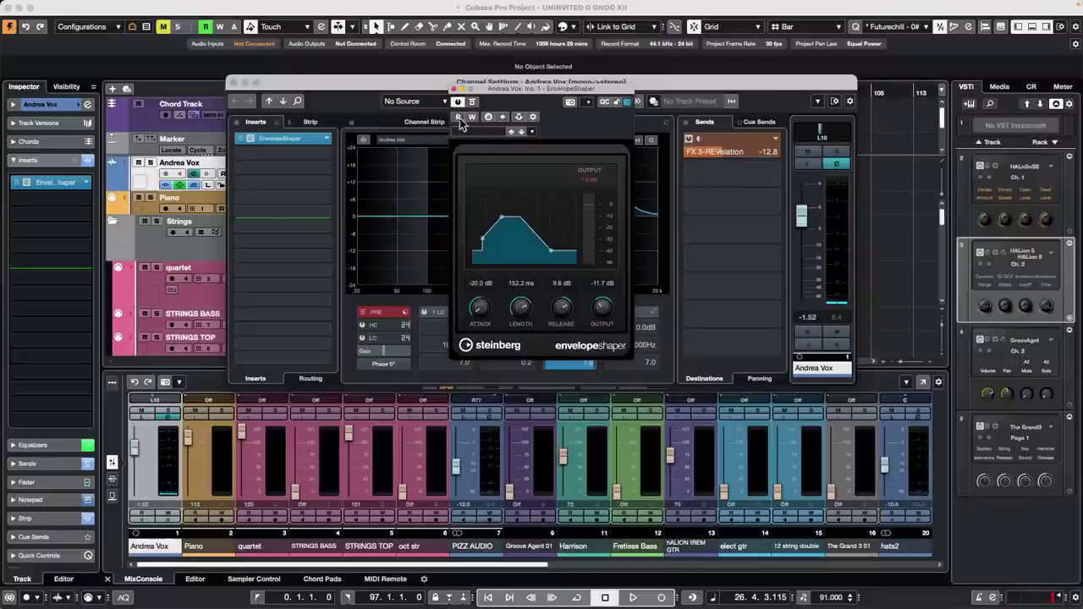
left_click(453, 88)
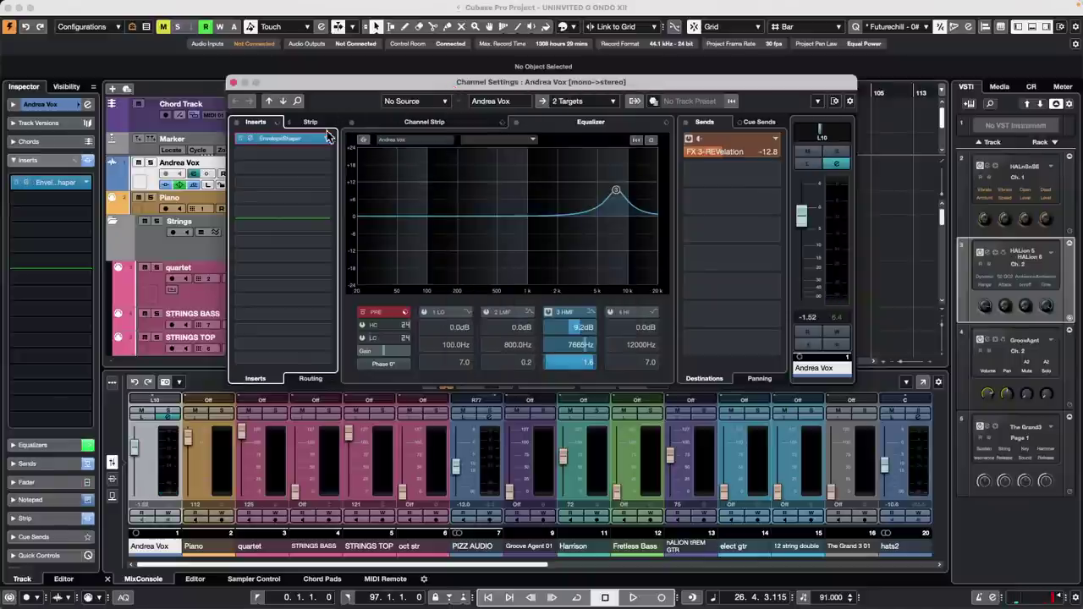
- Replace EnvelopeShaper with Compressor, set an 8:1 ratio and -37.9 dB threshold during playback, and bypass the plug-in for comparison
left_click(324, 141)
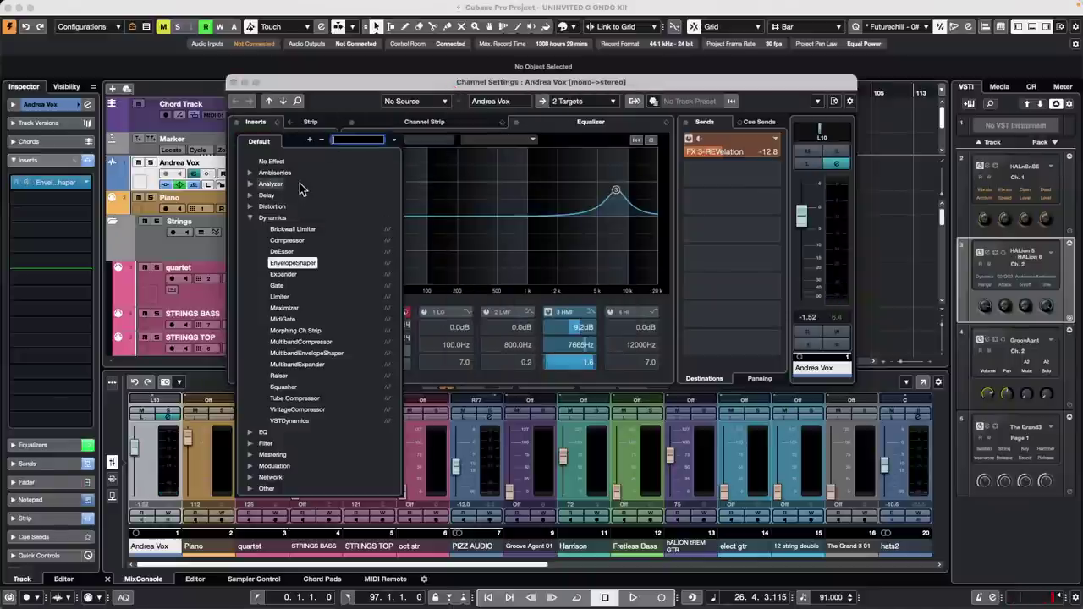
left_click(288, 240)
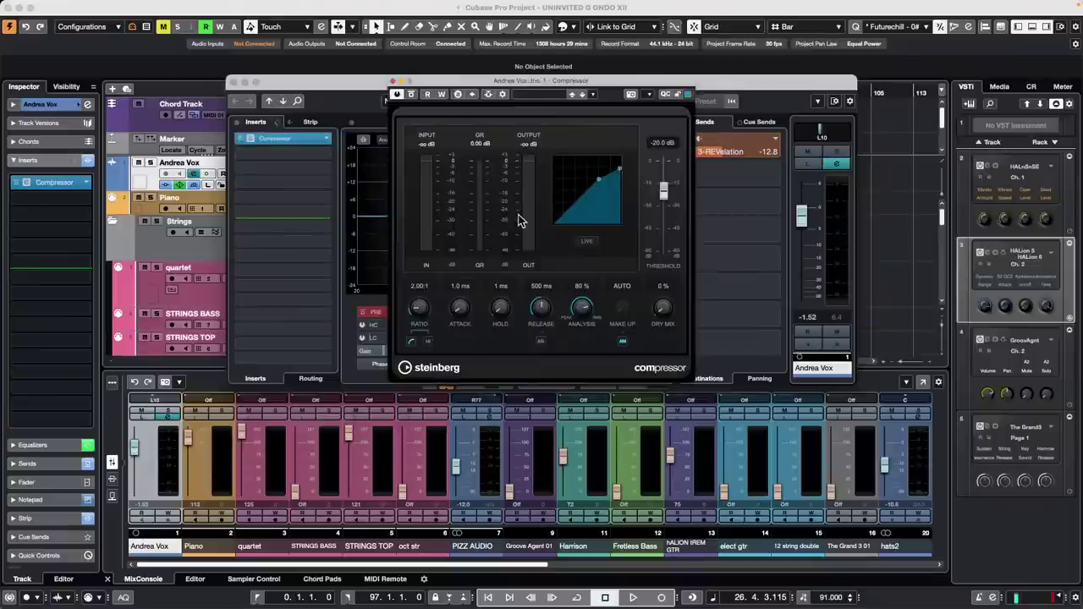
key("space")
left_click_drag(601, 180, 578, 199)
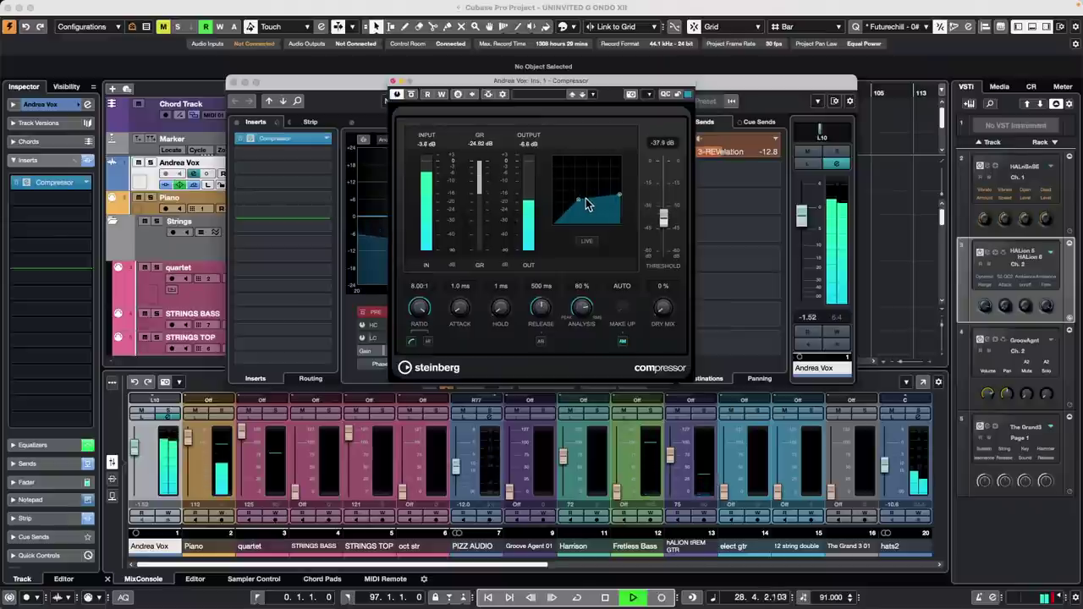
left_click(412, 95)
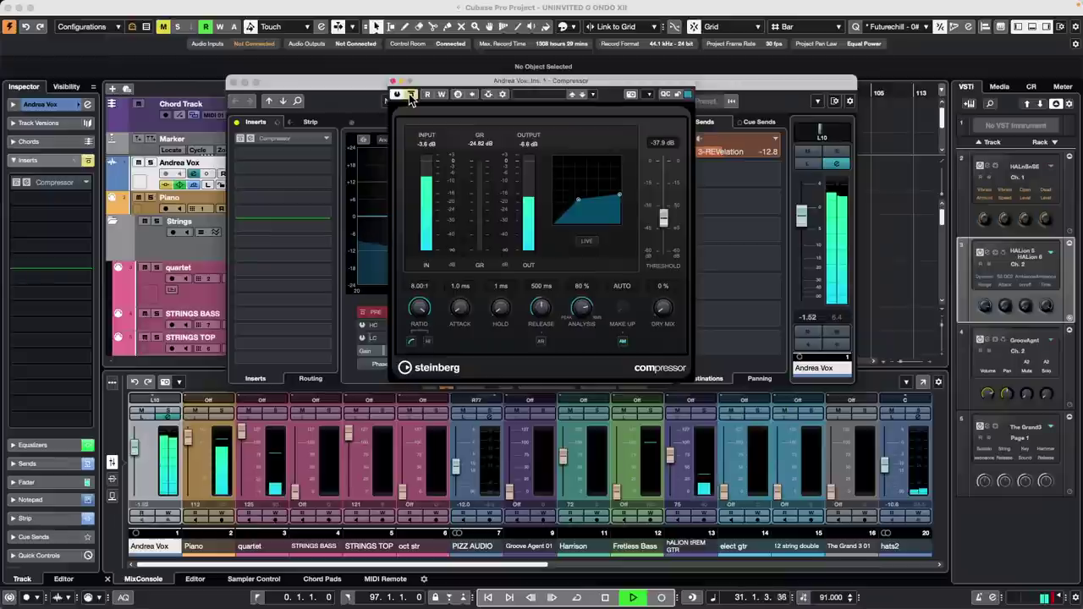
- Compare the vocal's Compressor active and bypassed during playback while setting the Control Room main level to 0.51
left_click(411, 95)
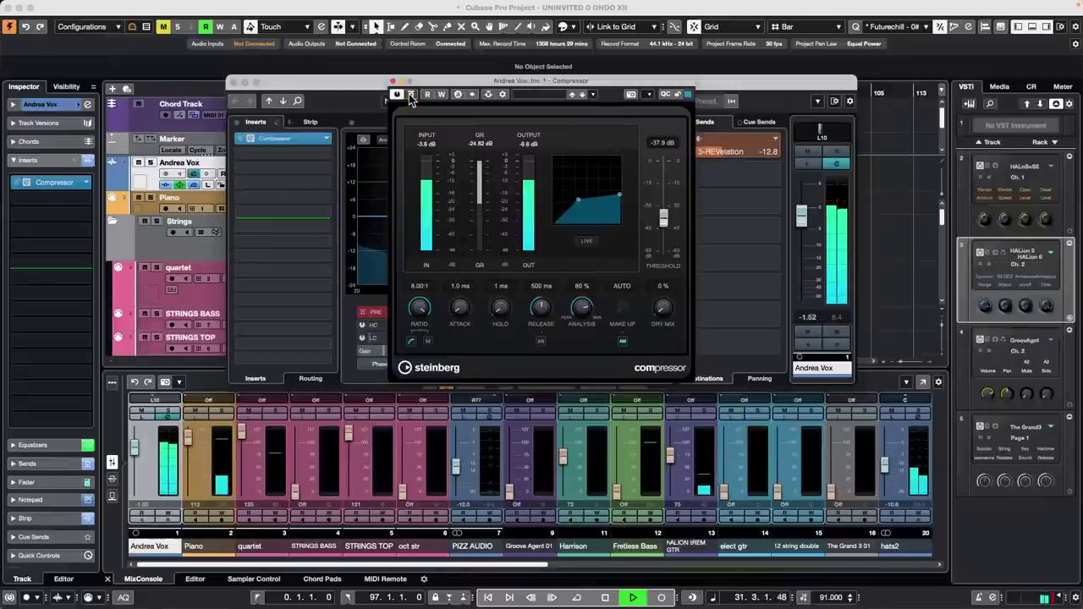
left_click(234, 85)
left_click(1032, 87)
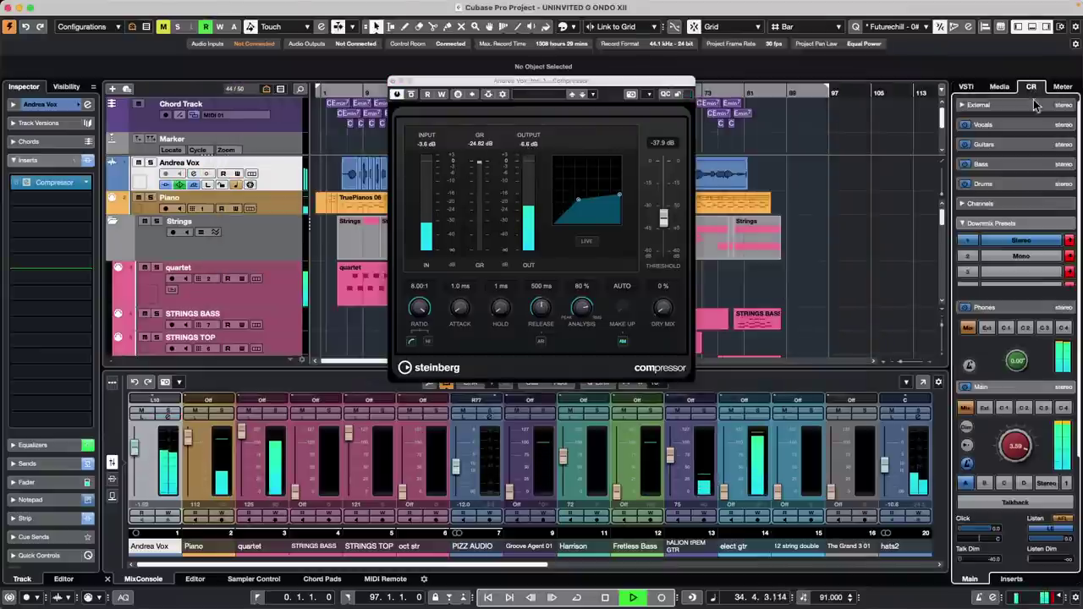
left_click_drag(1017, 440, 1018, 442)
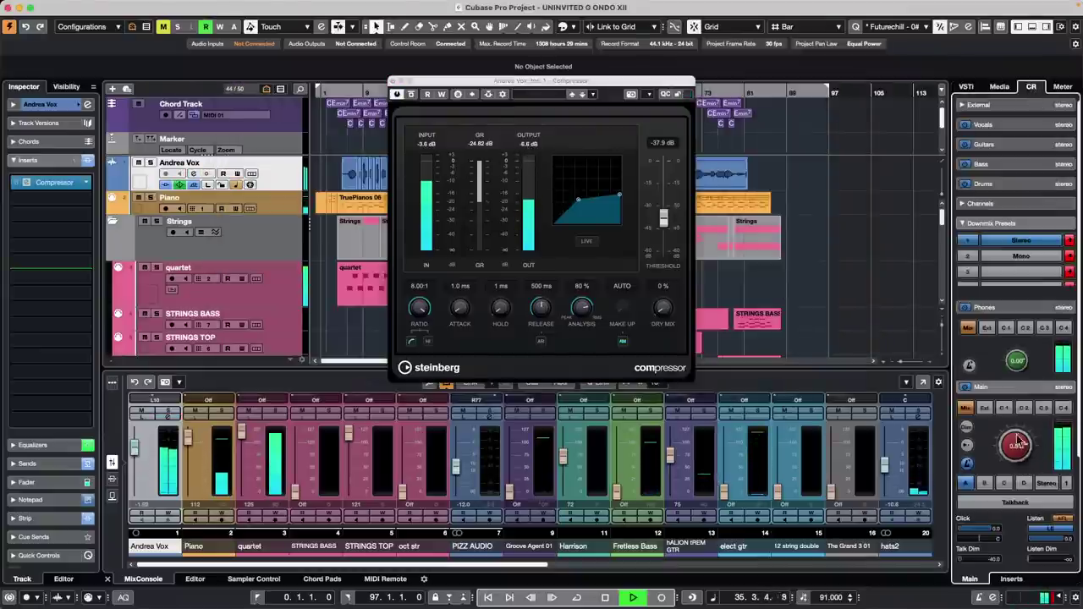
left_click(411, 95)
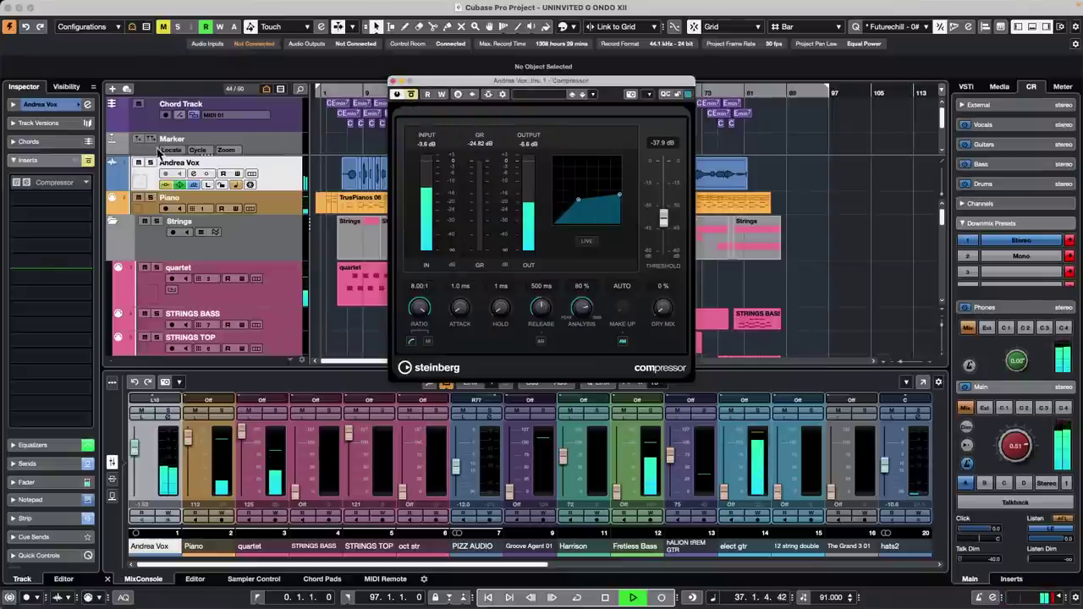
- Set the vocal's third EQ band to 9.0 dB at 7184 Hz, stop playback, and close the Compressor and channel settings windows
left_click(87, 104)
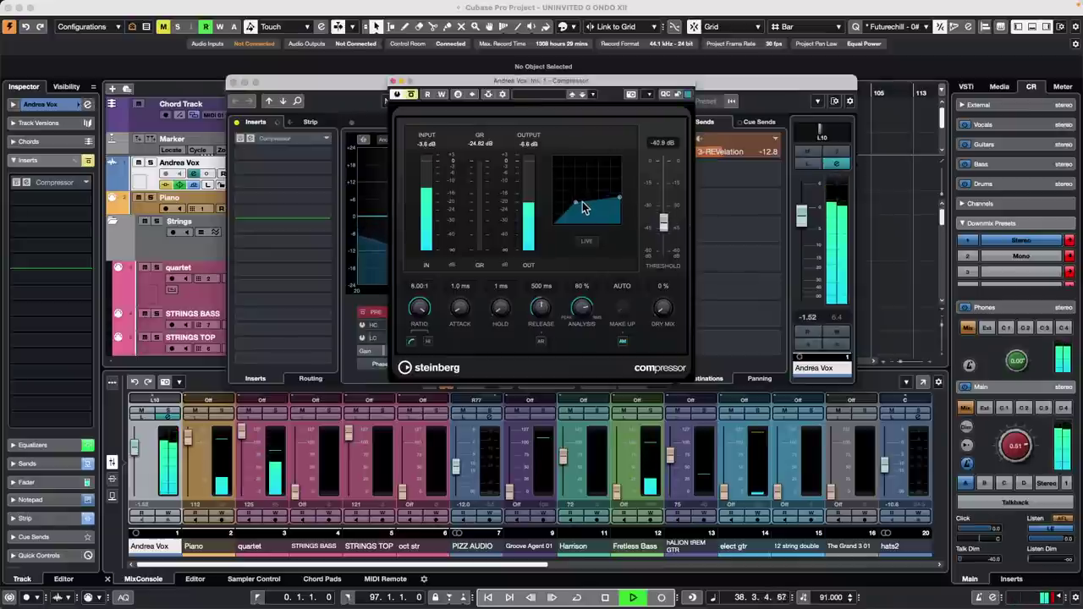
left_click_drag(530, 87, 504, 277)
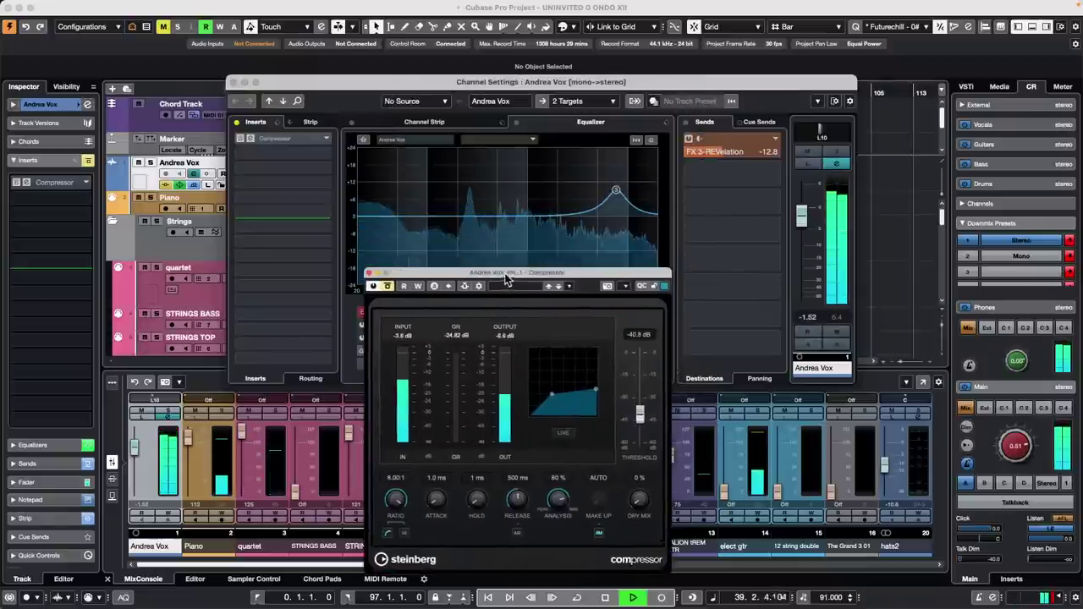
left_click_drag(617, 216, 615, 194)
key("space")
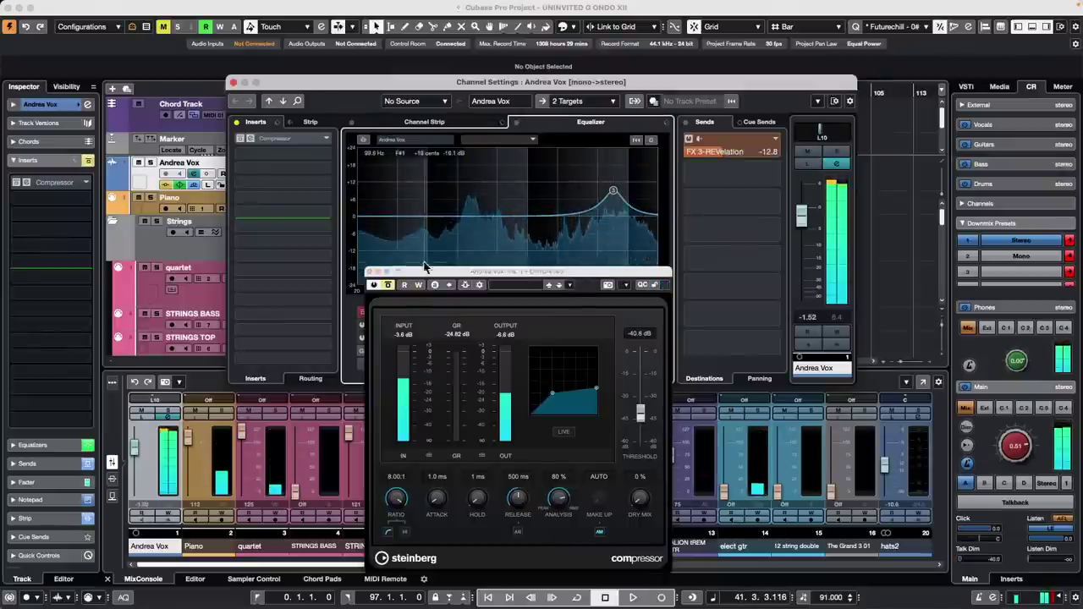
left_click(369, 272)
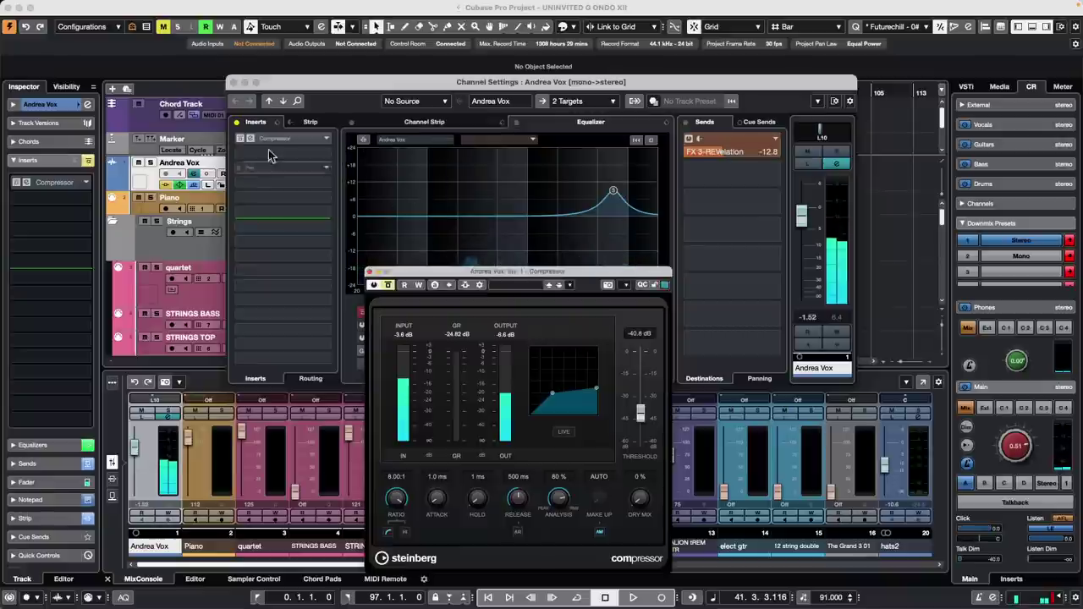
left_click(369, 272)
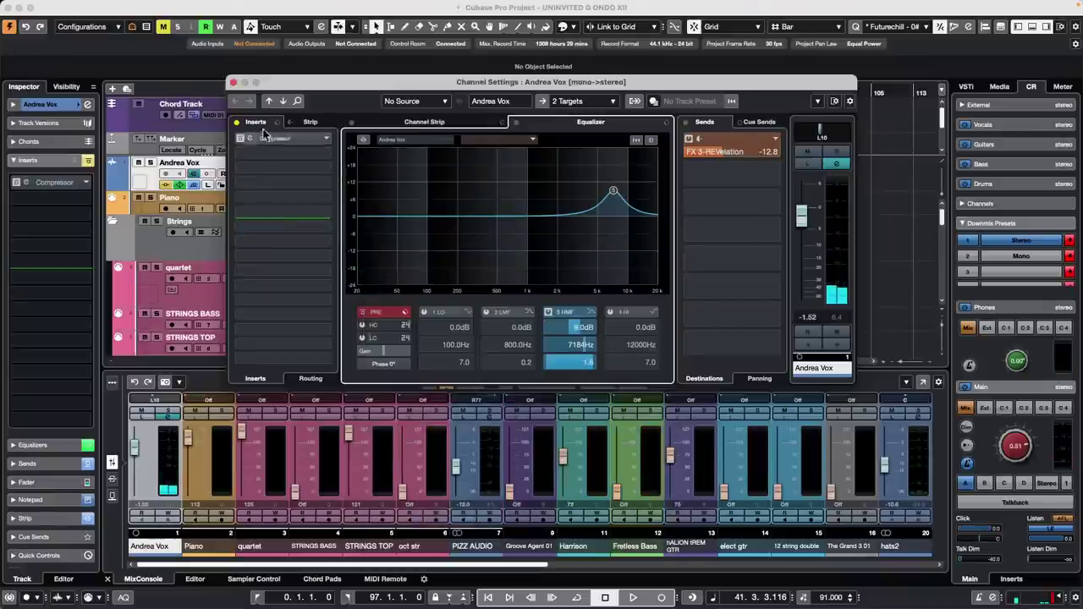
left_click(234, 83)
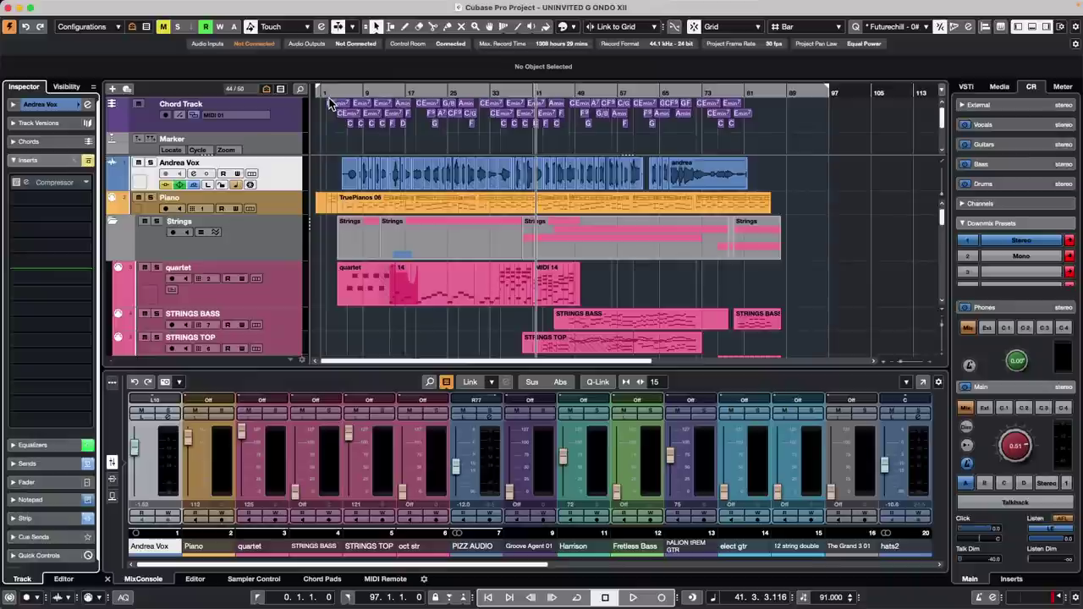
- Select all events on the vocal track and duplicate the track
left_click(791, 175)
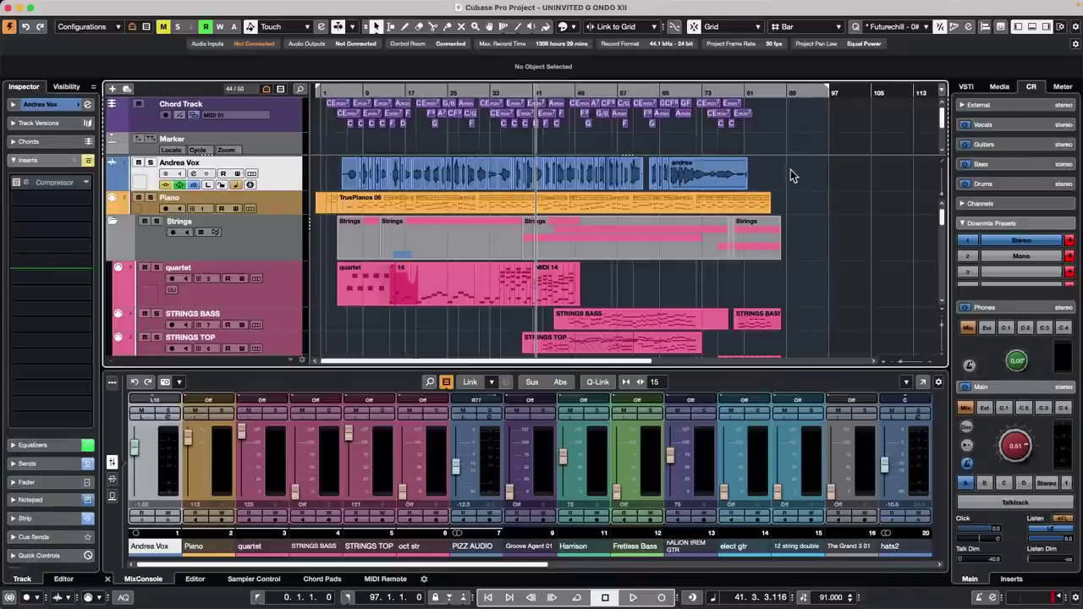
left_click_drag(791, 175, 313, 178)
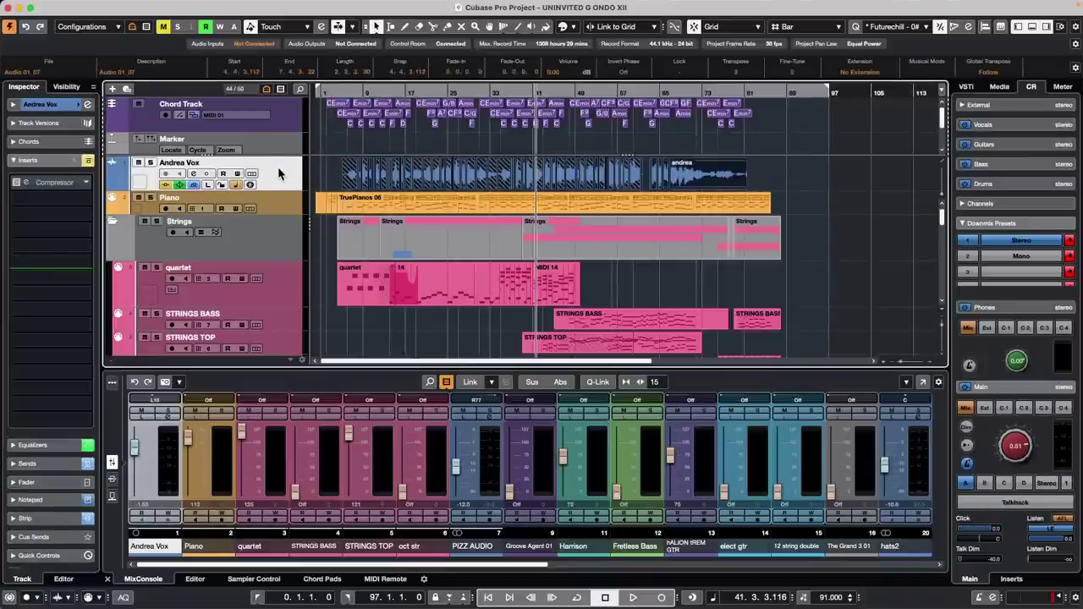
right_click(280, 174)
mouse_move(361, 176)
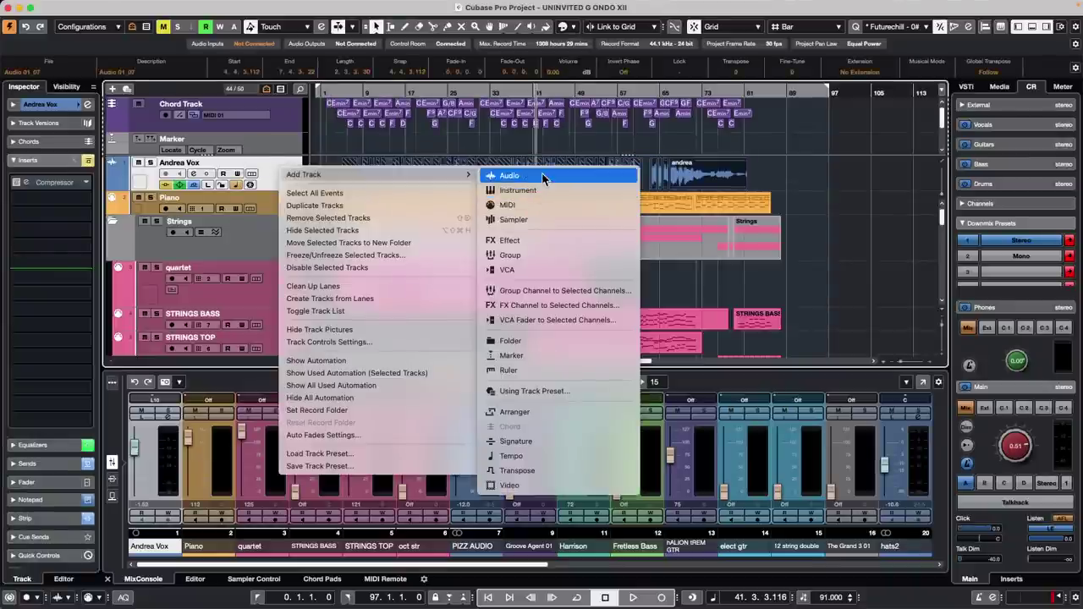
left_click(406, 214)
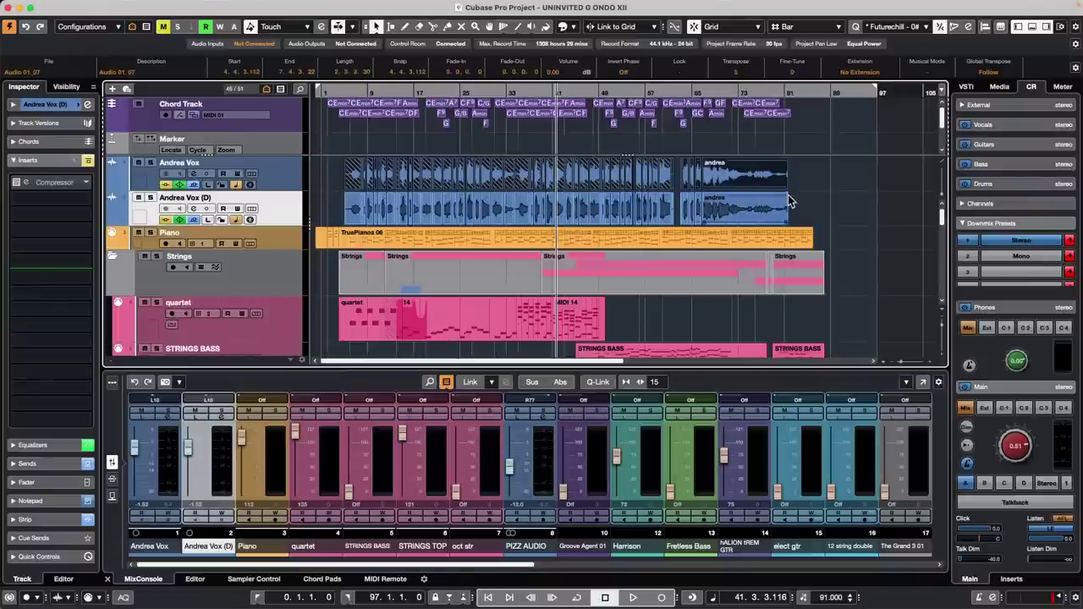
- Bounce all events on the duplicated vocal track into one audio file and replace the original events
left_click_drag(803, 201, 339, 203)
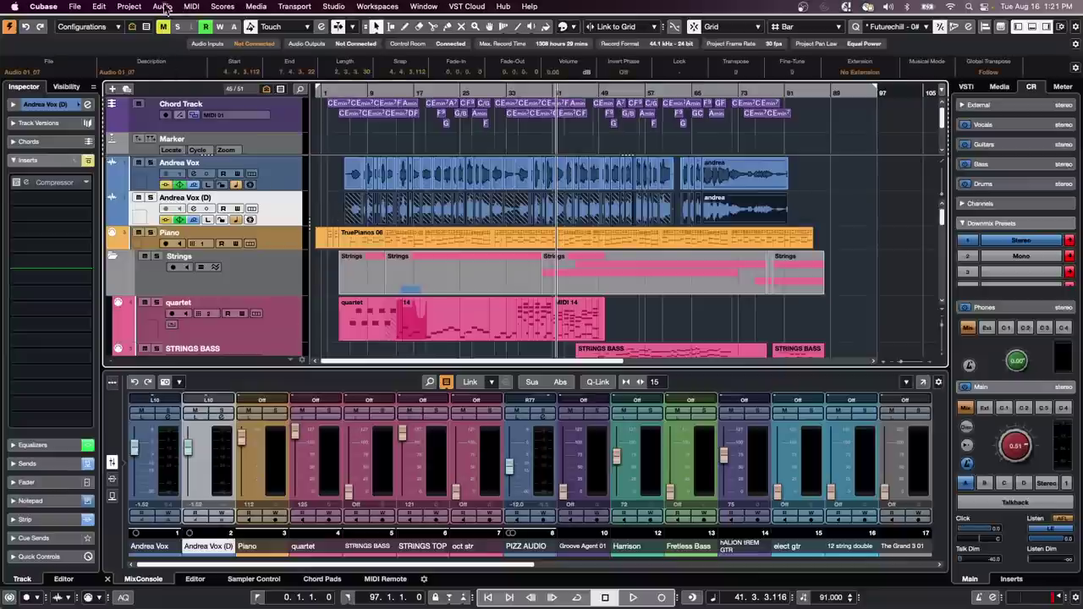
left_click(161, 7)
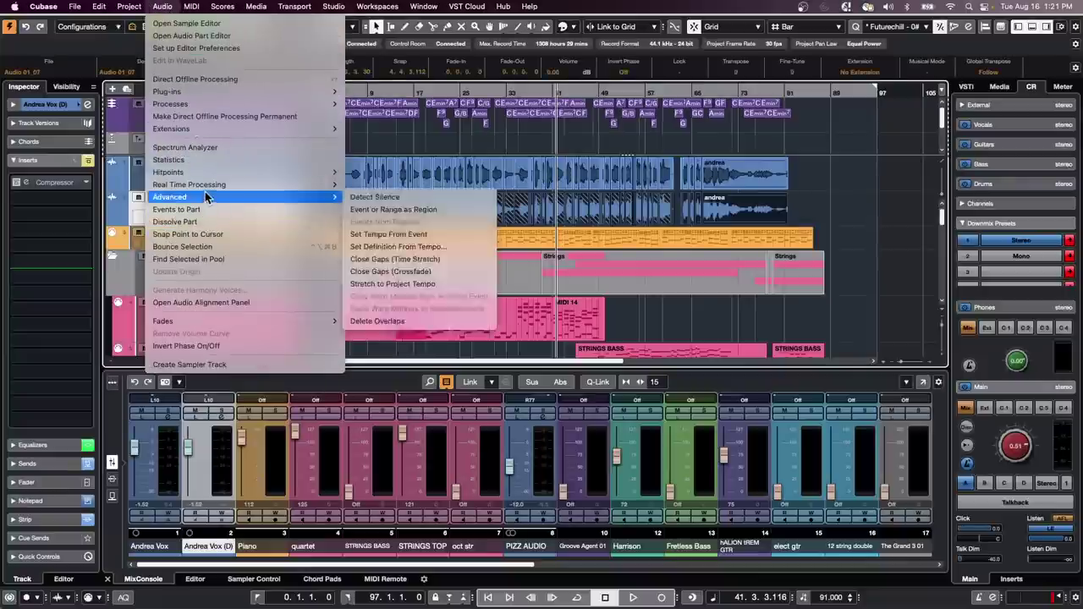
mouse_move(207, 190)
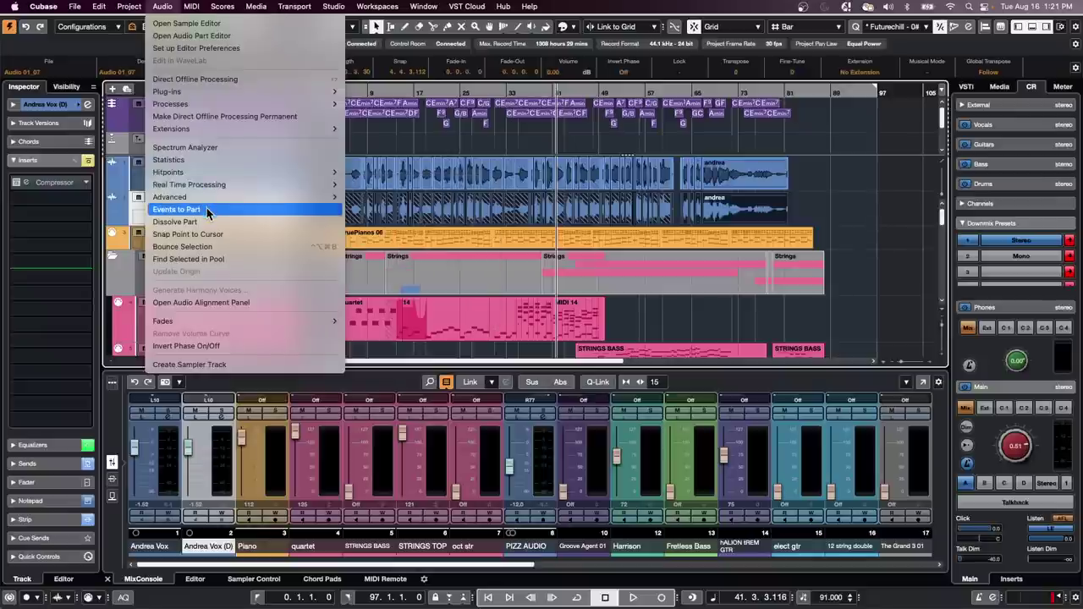
left_click(209, 247)
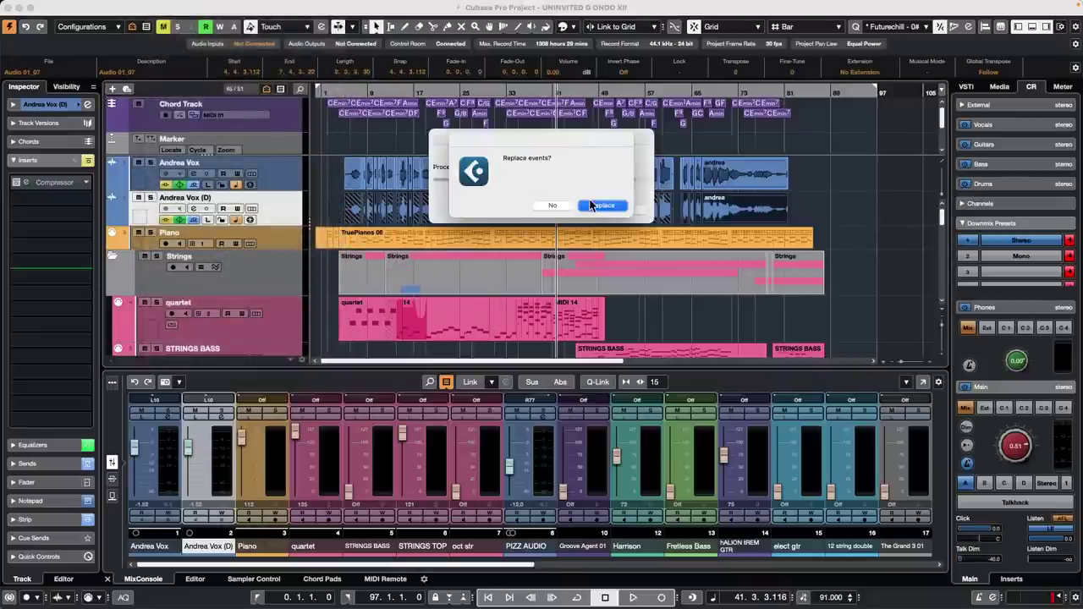
left_click(602, 206)
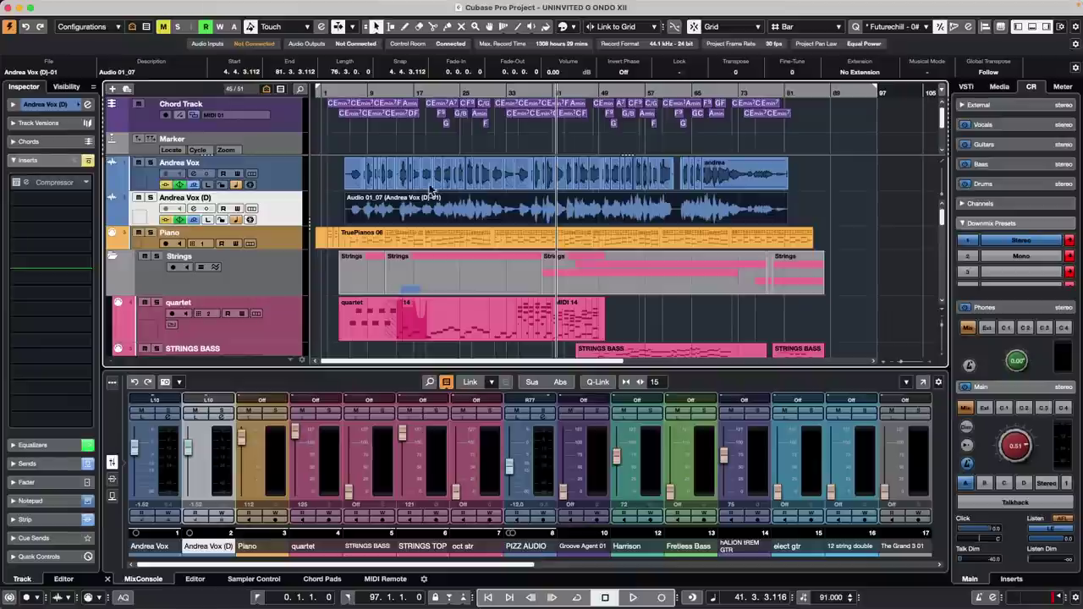
- Undo the bounce and remove the duplicated vocal track
left_click(501, 210)
left_click(501, 175)
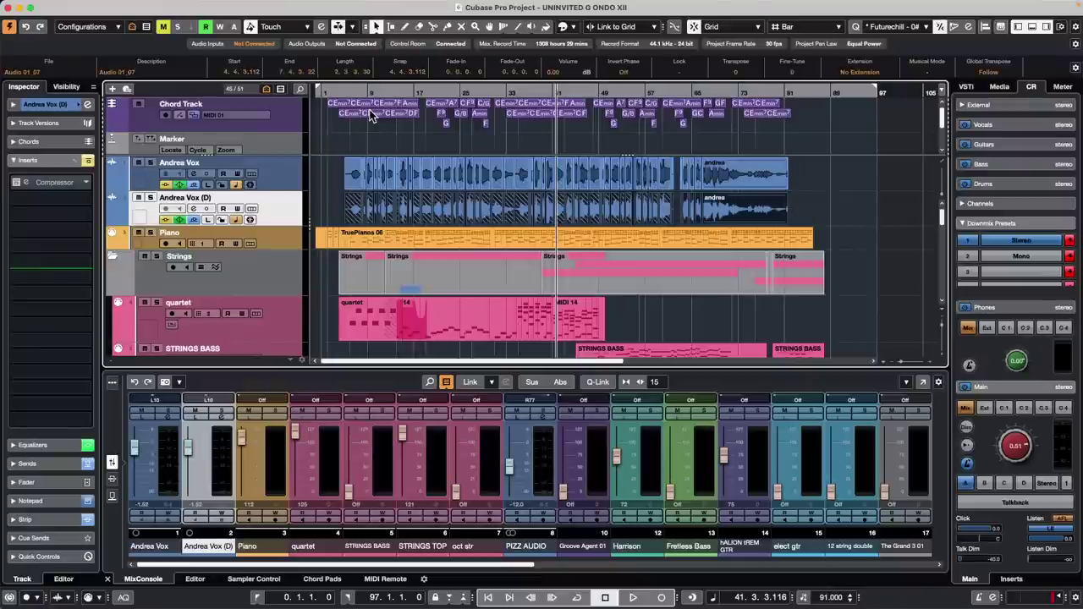
key("Delete")
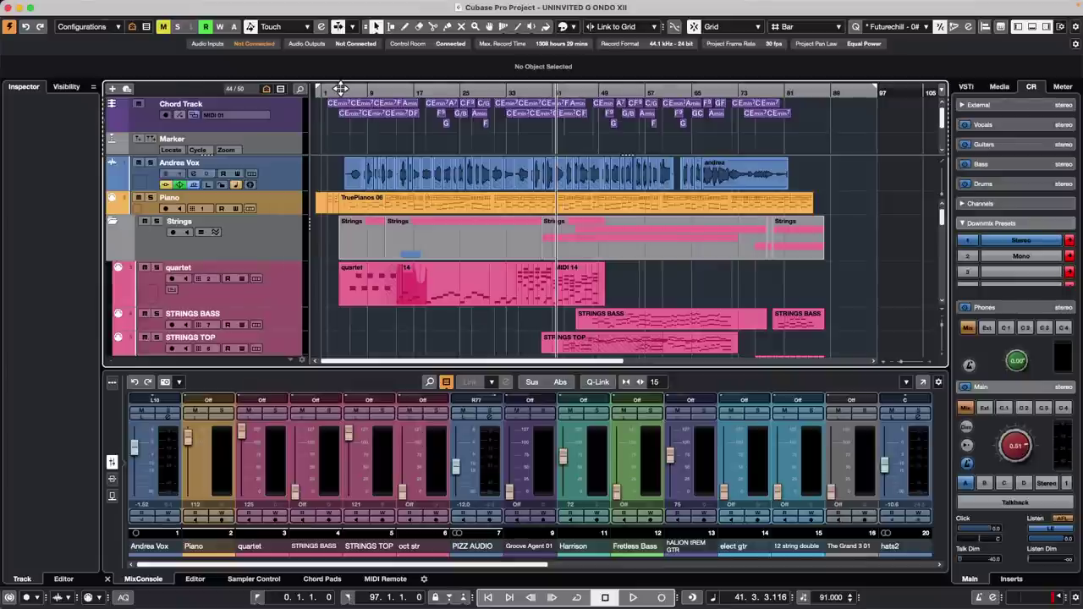
- Open the TruePianos 06 part on the Piano track in a separate Key Editor window and activate the Object Selection tool
mouse_move(746, 6)
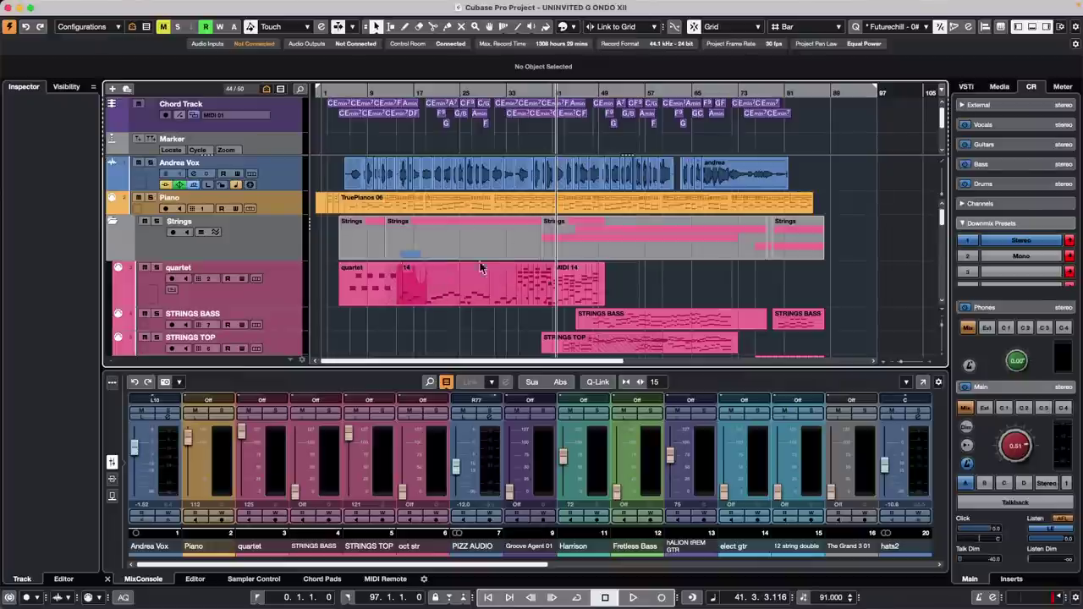
double_click(535, 204)
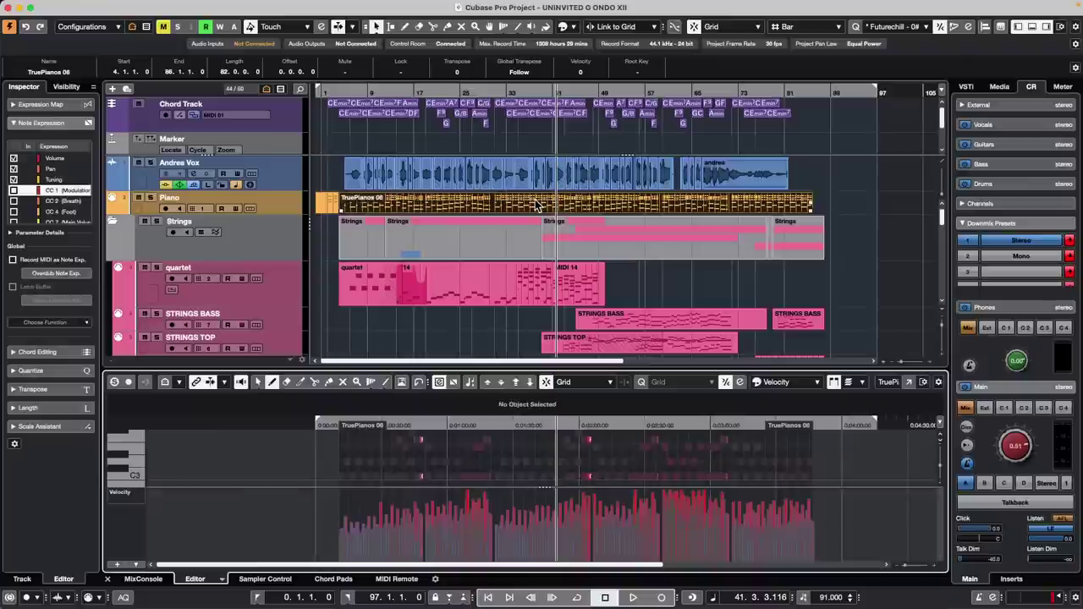
left_click(909, 382)
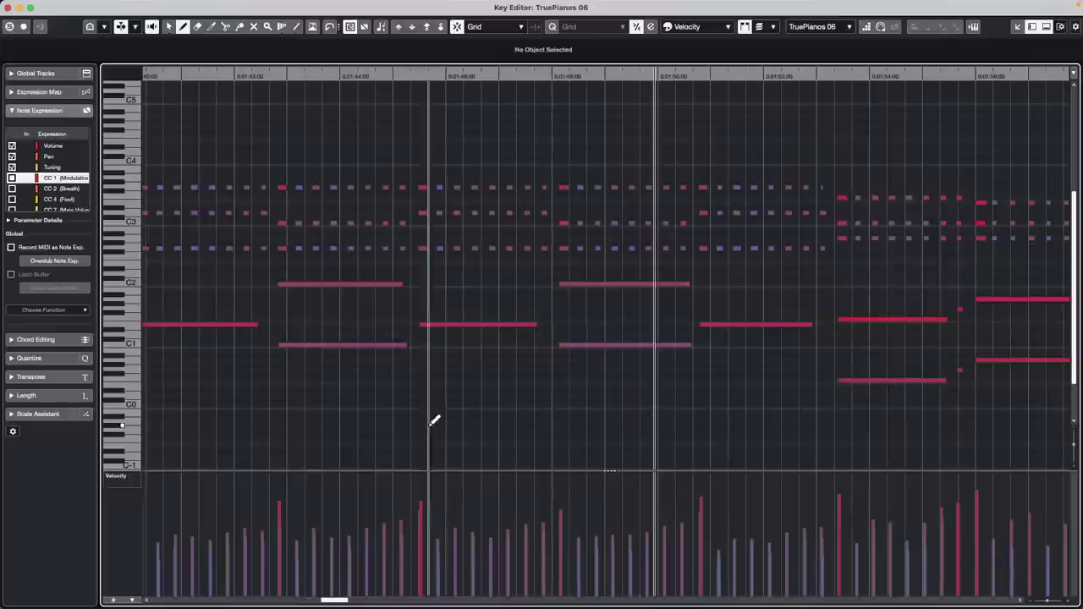
right_click(385, 370)
left_click(384, 365)
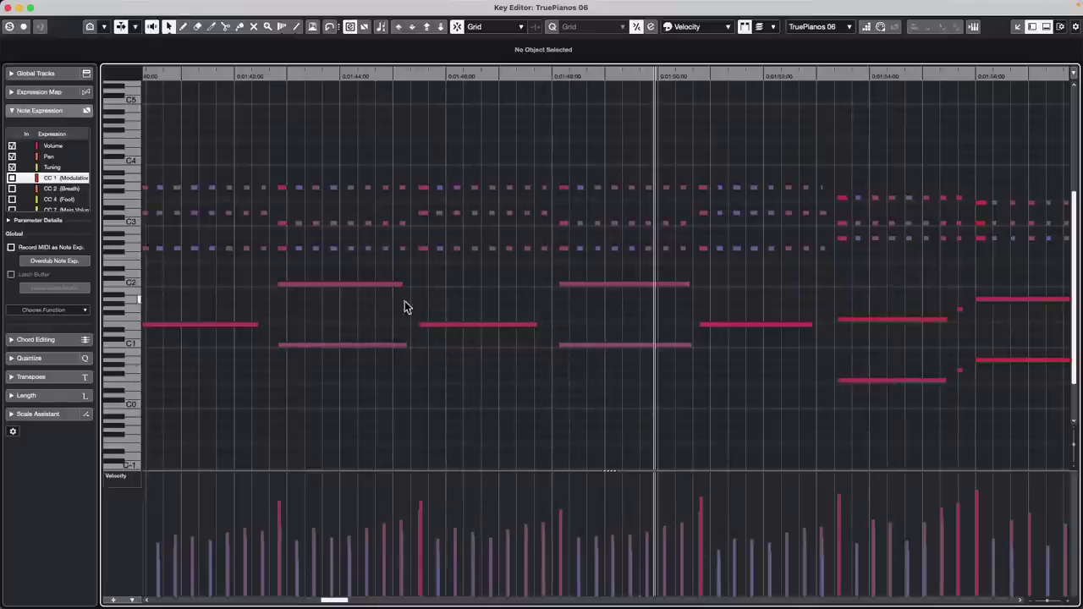
- Select the long E1 bass note near the cursor and open the Logical Editor setup window
left_click(450, 326)
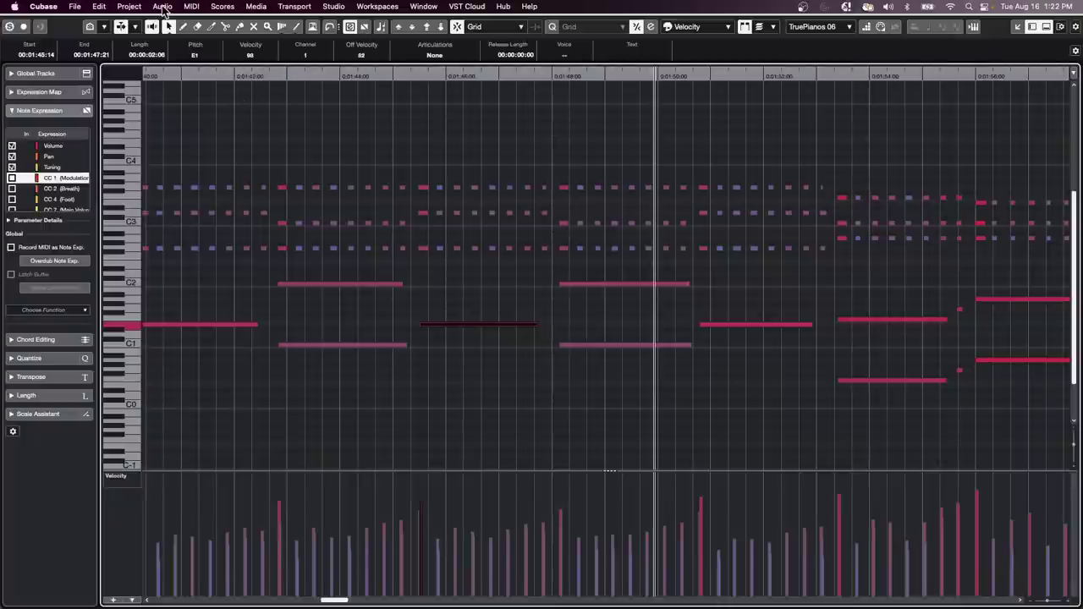
left_click(186, 6)
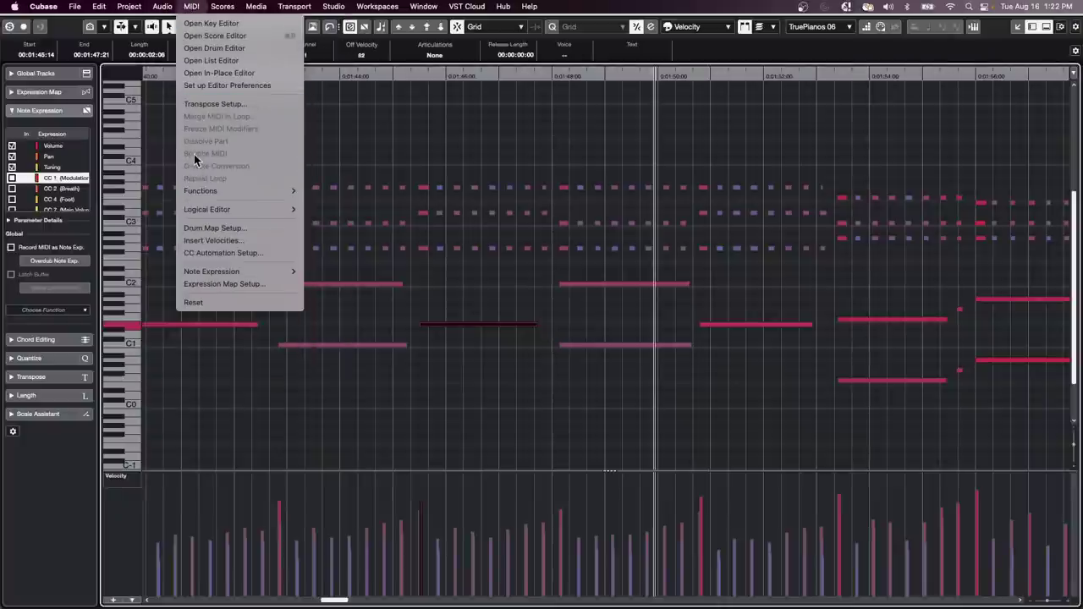
mouse_move(213, 211)
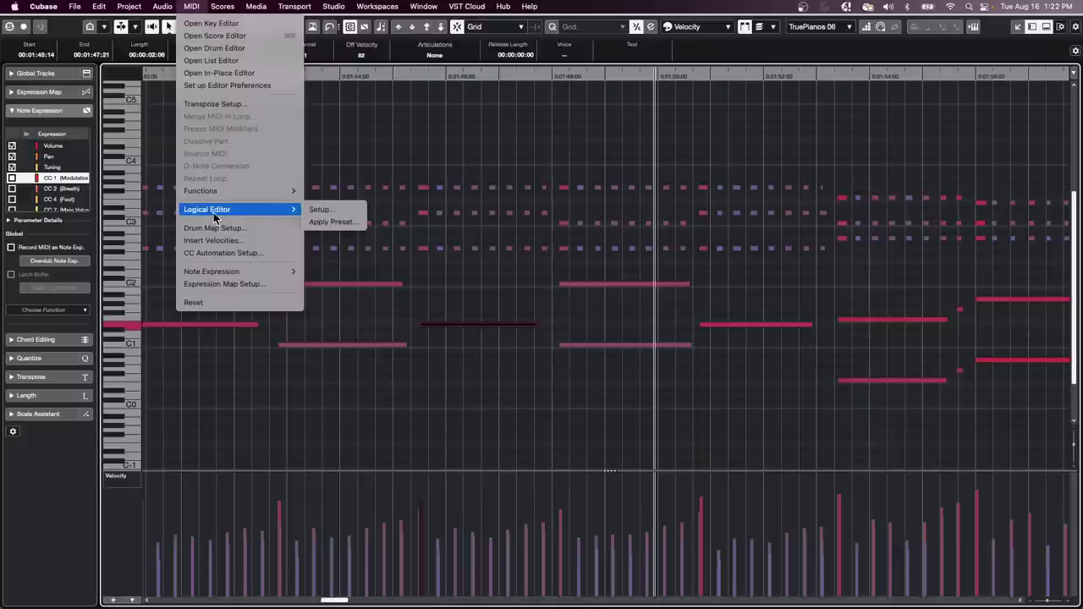
left_click(325, 210)
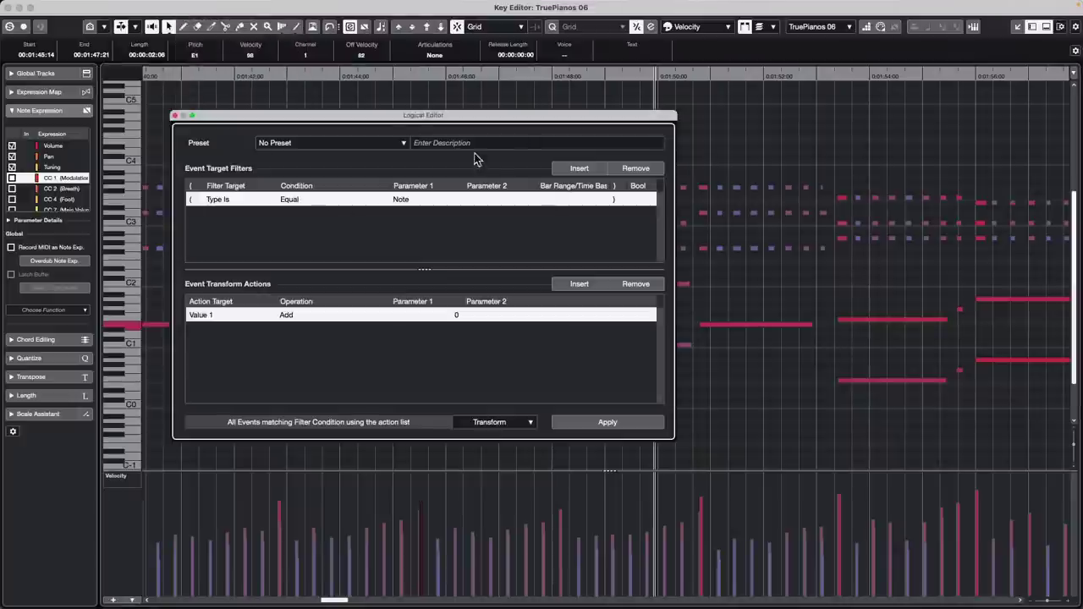
left_click_drag(326, 120, 315, 137)
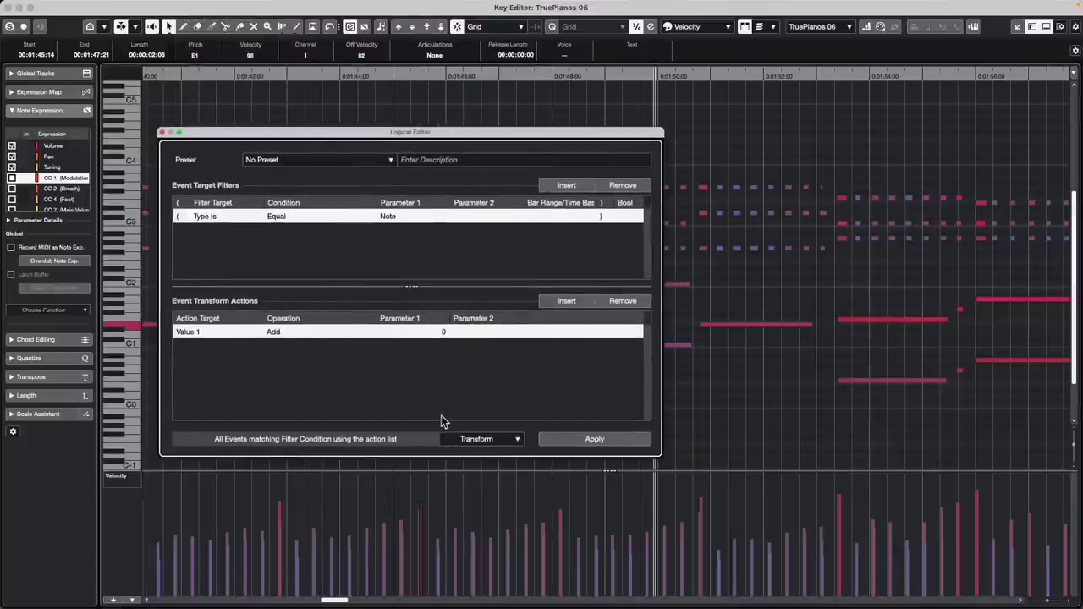
- Set the Logical Editor function to Select and change the event filter target to Value 2
left_click(486, 442)
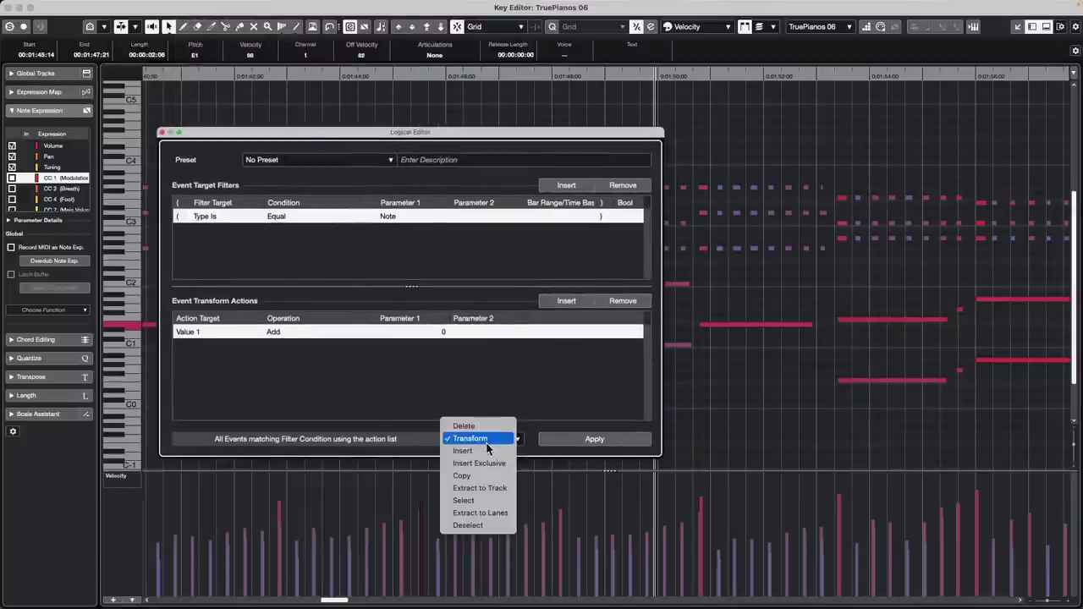
left_click(489, 500)
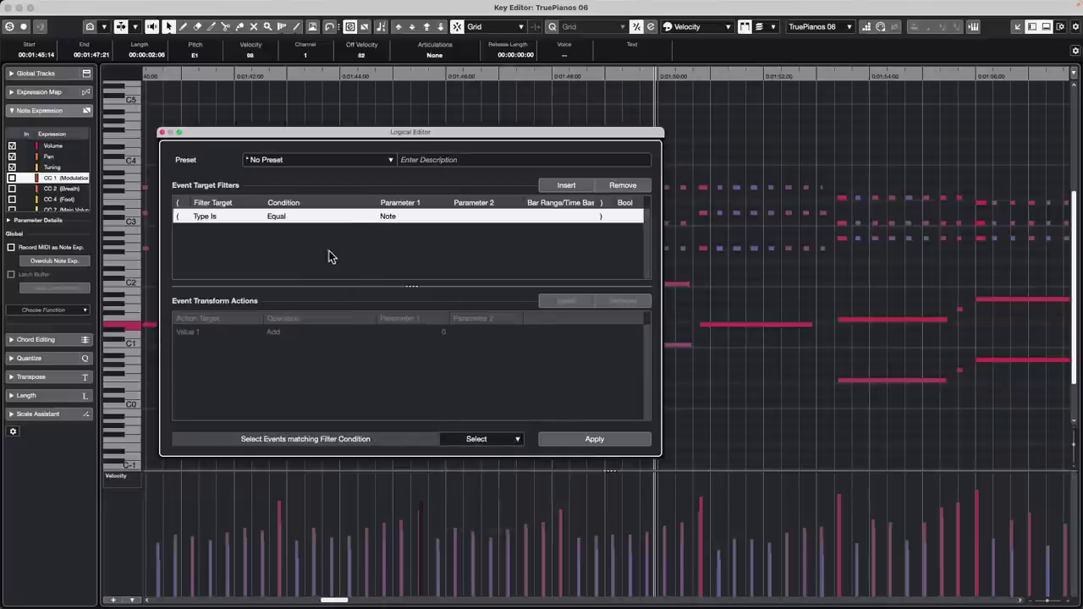
left_click(209, 218)
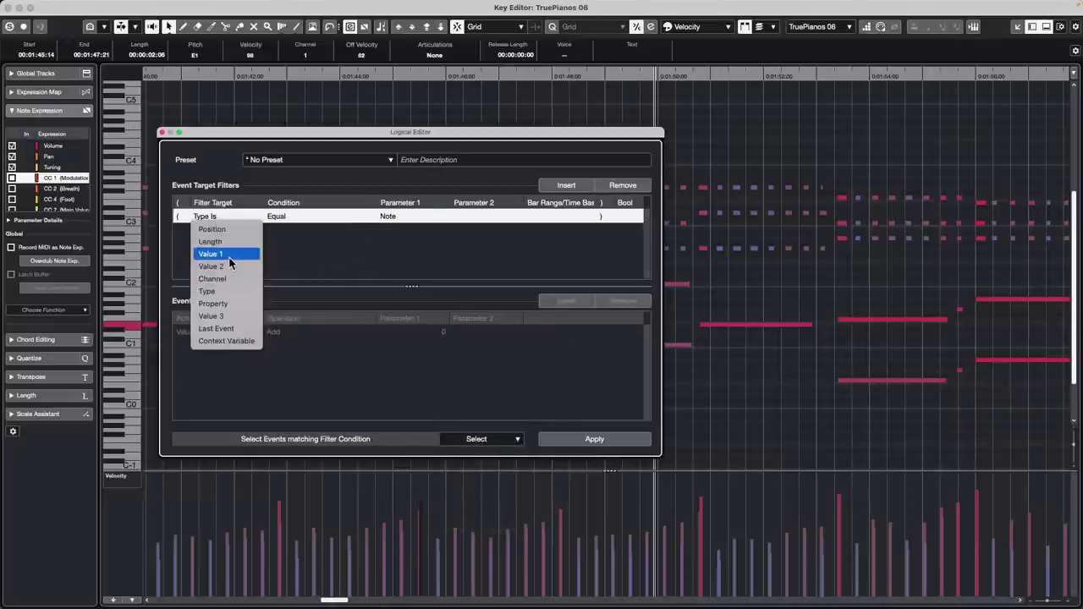
left_click(227, 267)
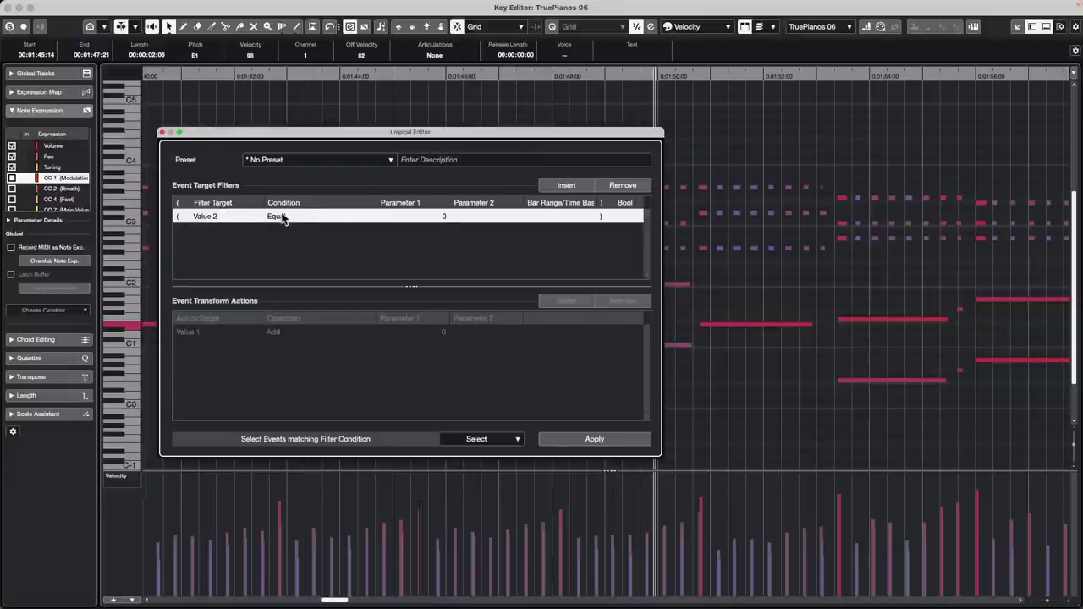
- Select all notes with a velocity of 100 or lower by setting the filter to Less or Equal 100 and applying it
left_click(281, 217)
left_click(294, 292)
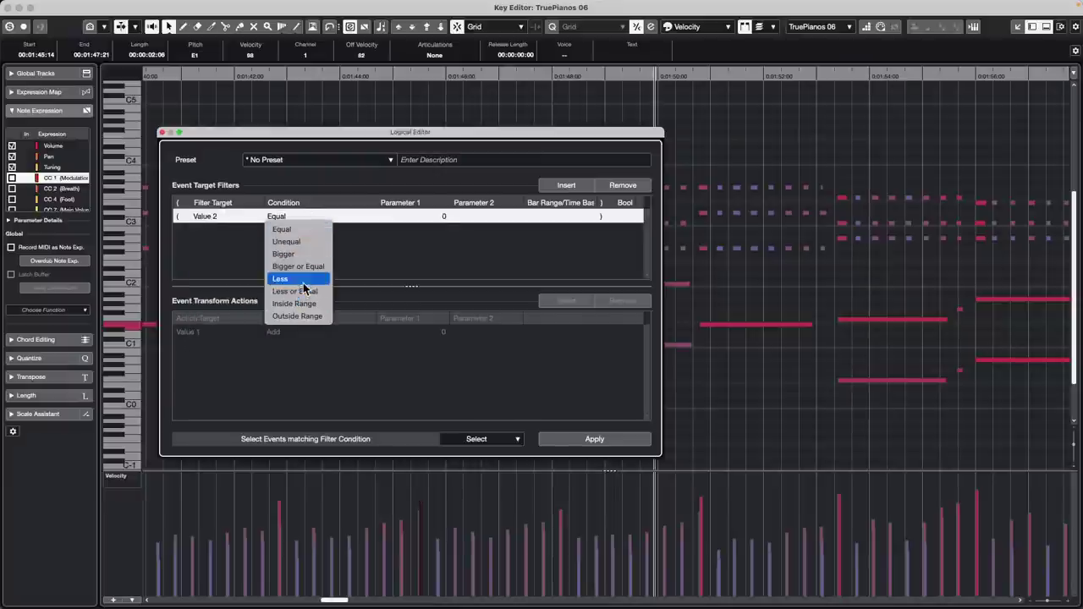
left_click(418, 216)
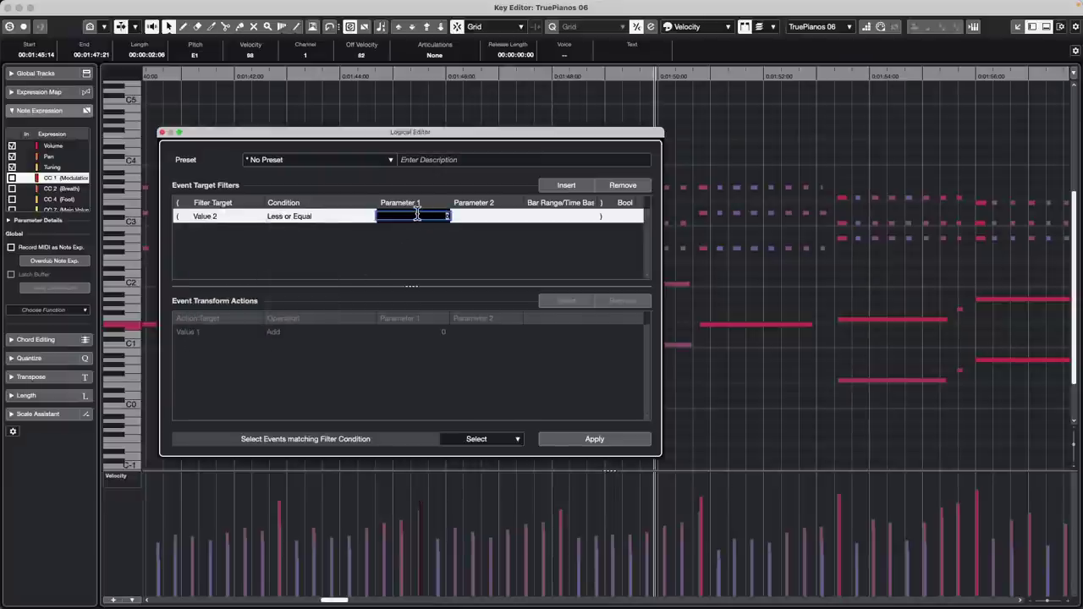
type("100")
key("Return")
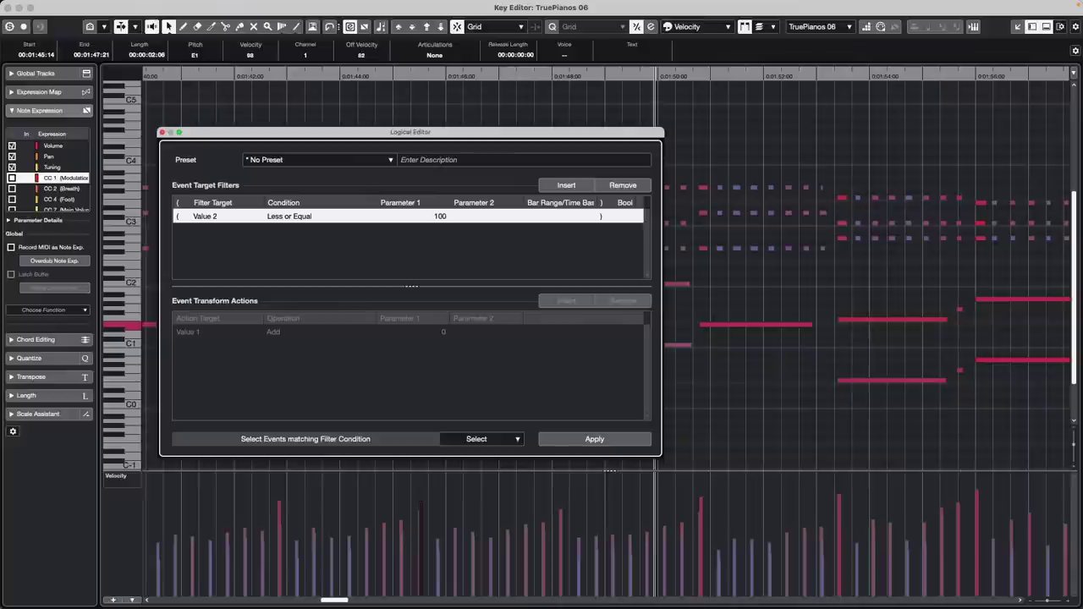
left_click(587, 440)
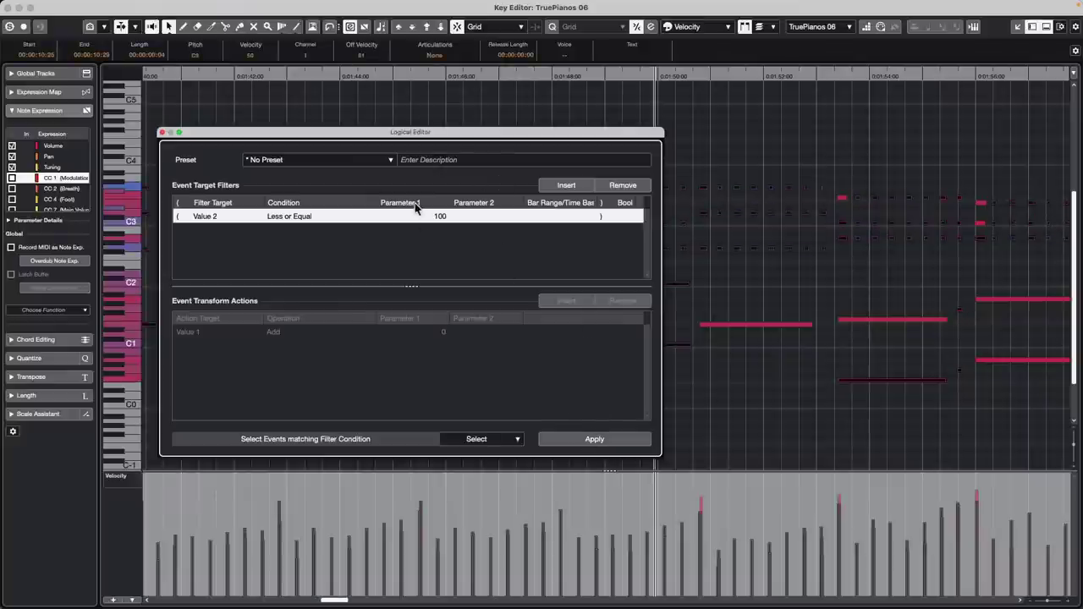
- Change the filter condition to Bigger or Equal, apply it to reselect the notes, and close the Logical Editor and Key Editor windows
left_click_drag(394, 132, 573, 372)
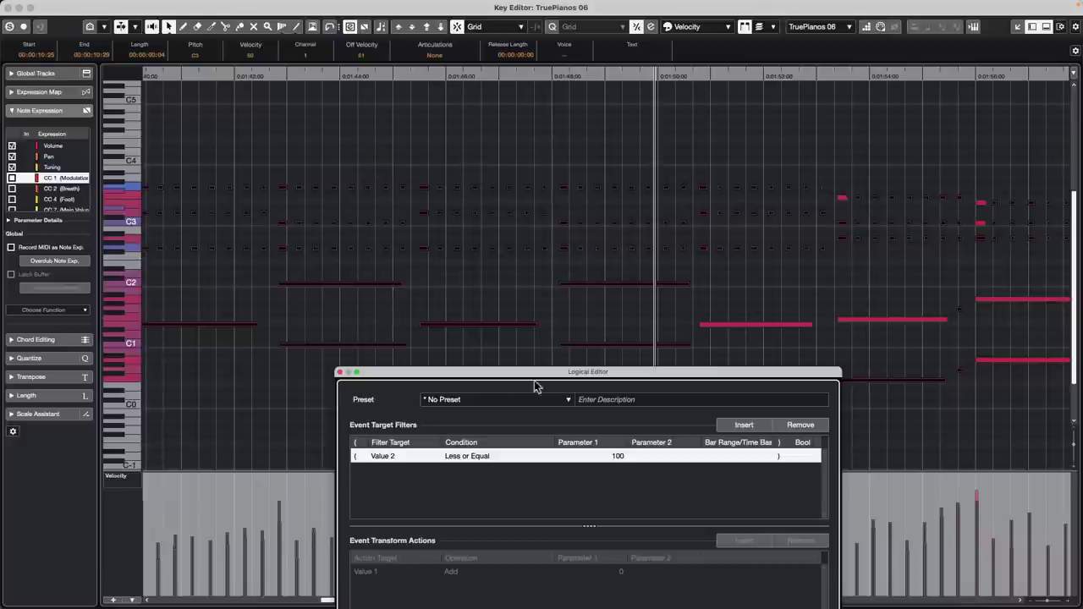
left_click_drag(491, 369, 364, 240)
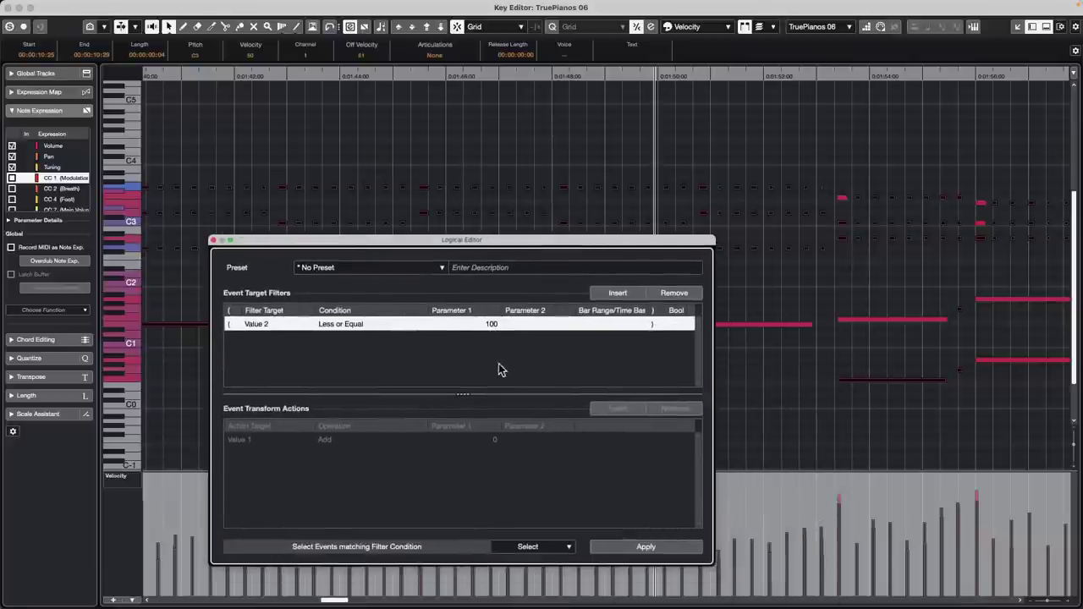
left_click(360, 330)
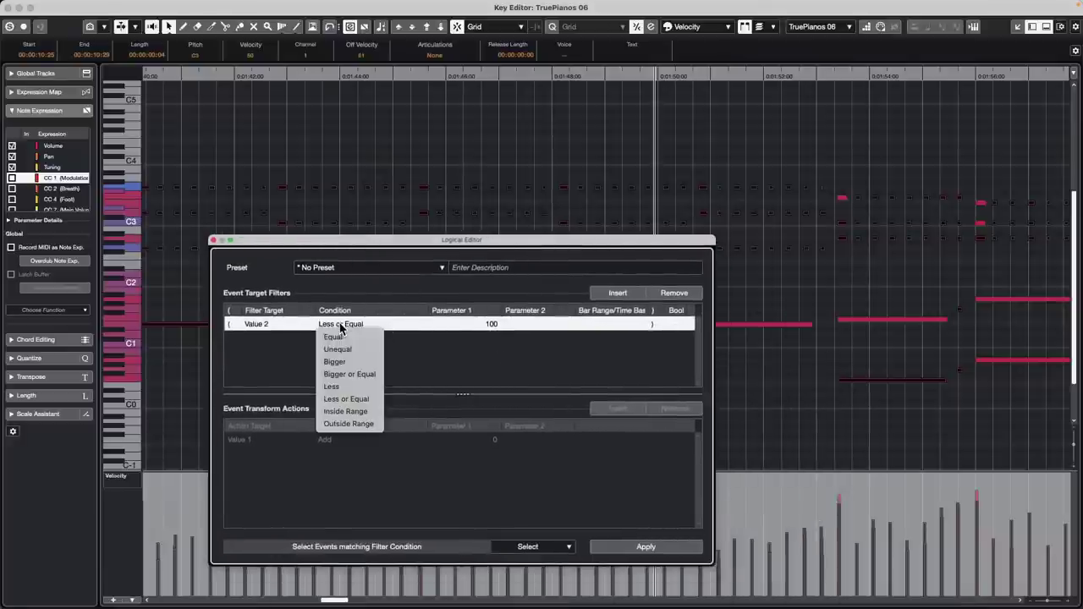
left_click(368, 374)
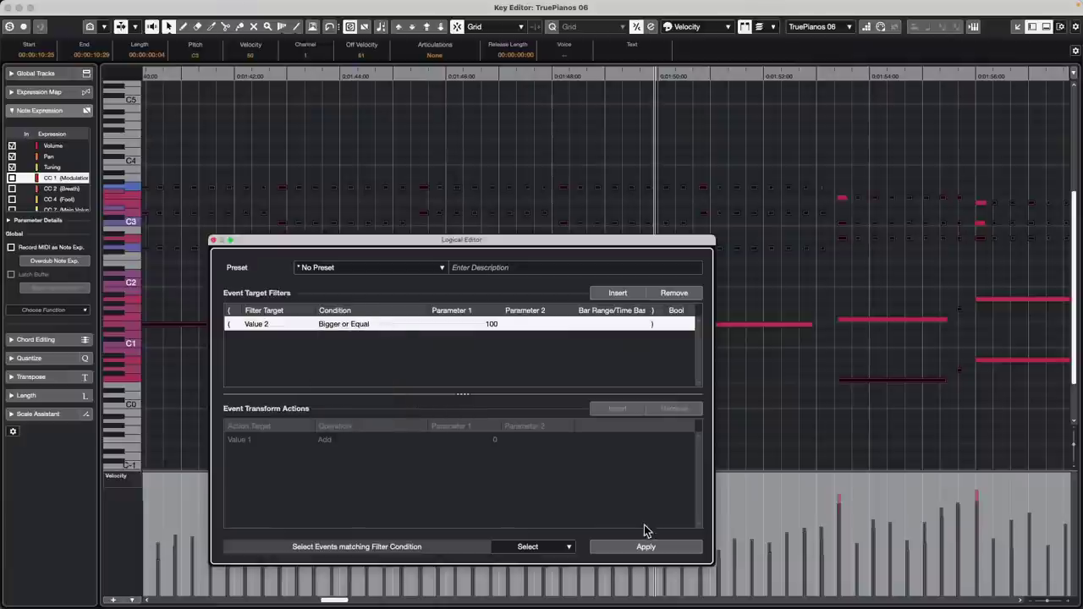
left_click(641, 548)
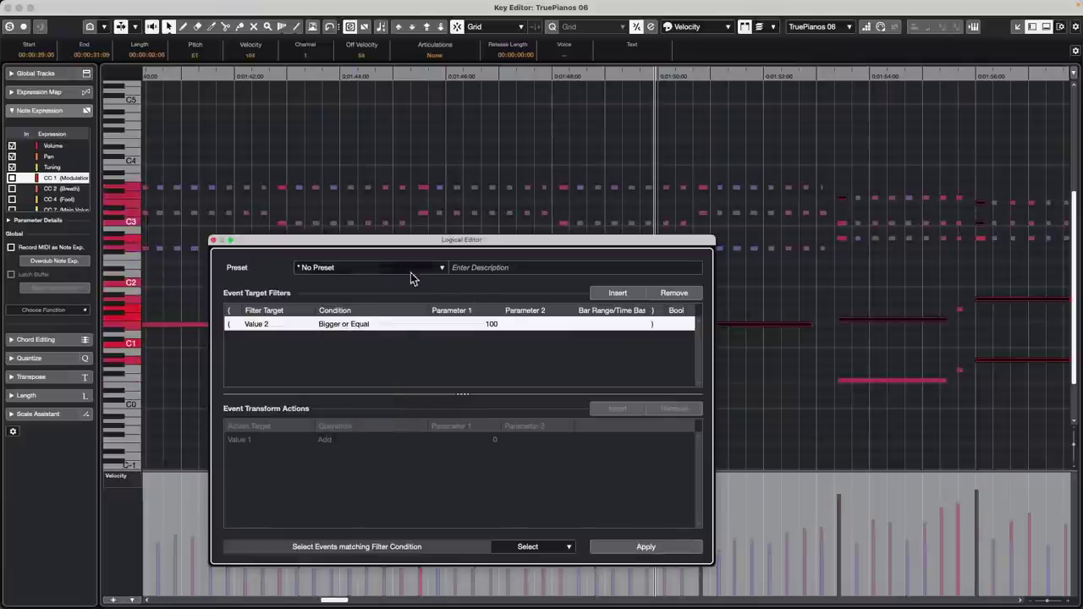
left_click_drag(383, 246, 573, 112)
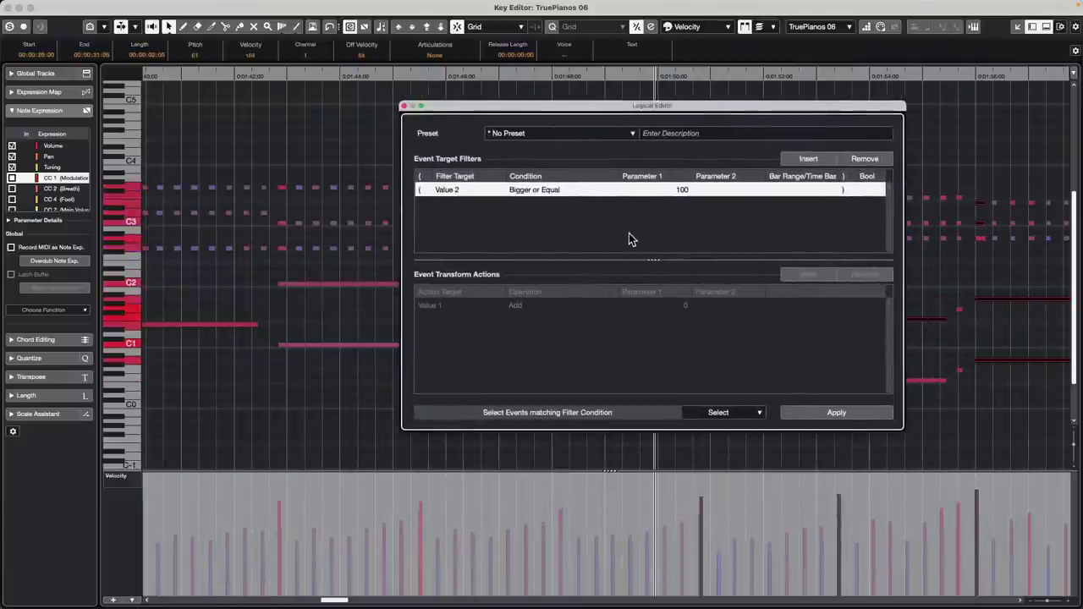
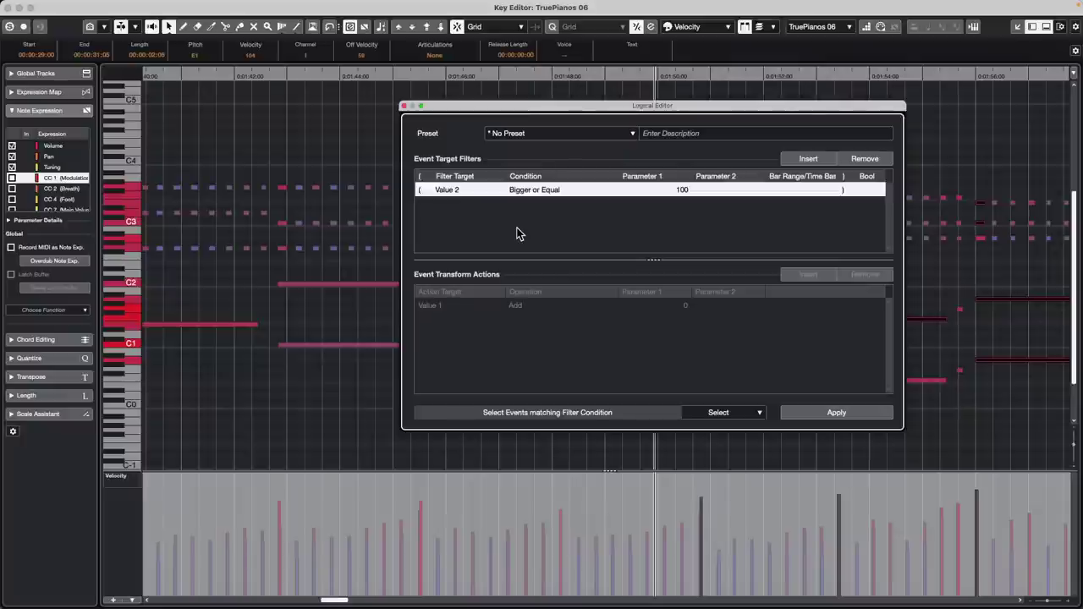
left_click(407, 105)
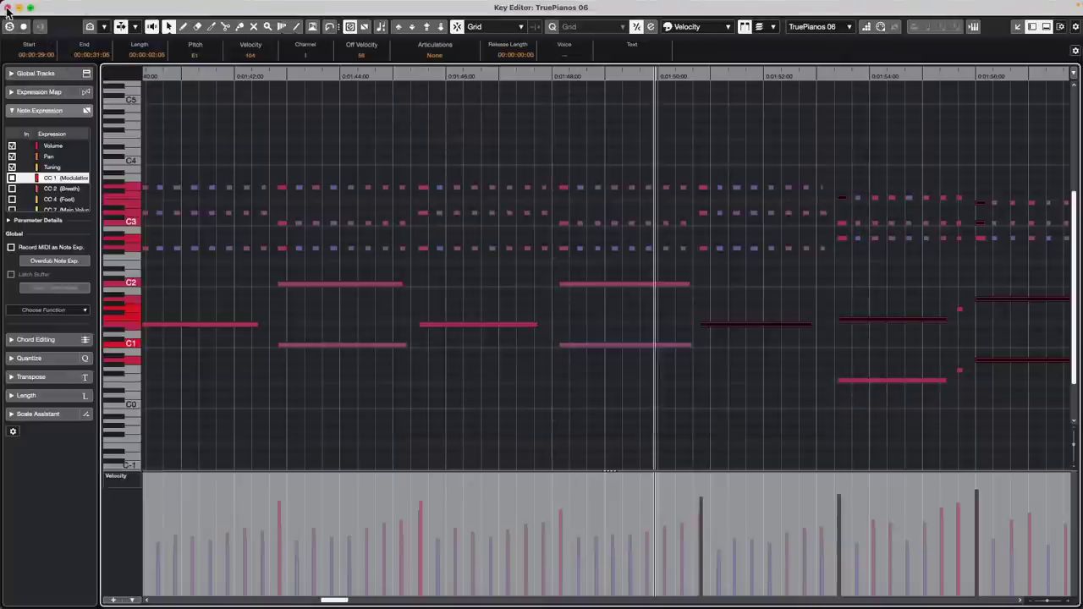
left_click(9, 6)
- Select the range from bar 11 to bar 31 across the Chord and Marker tracks with the Range Selection tool
left_click(402, 150)
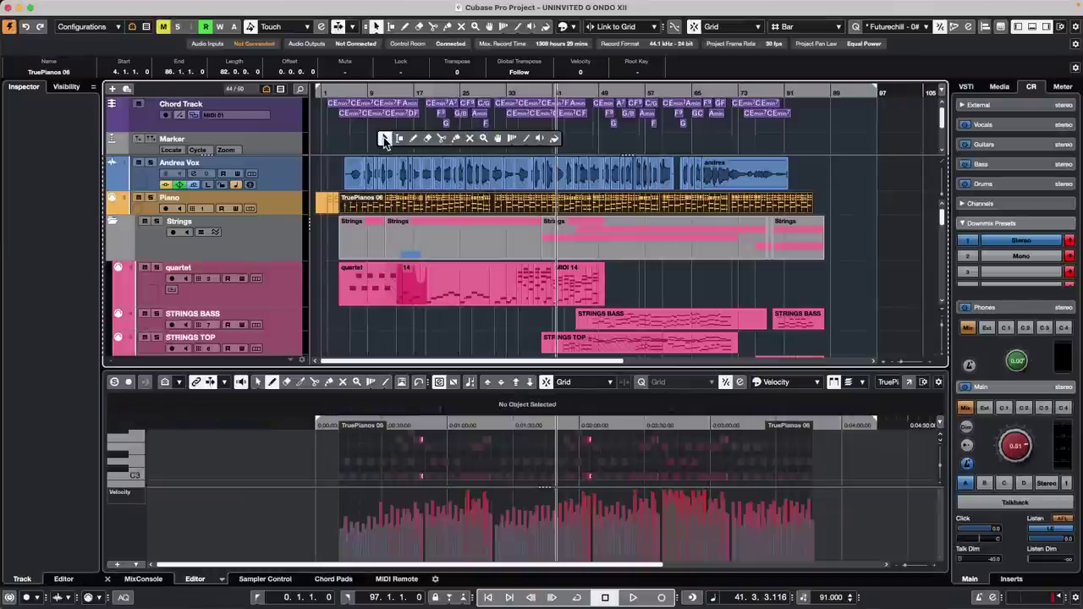
key("2")
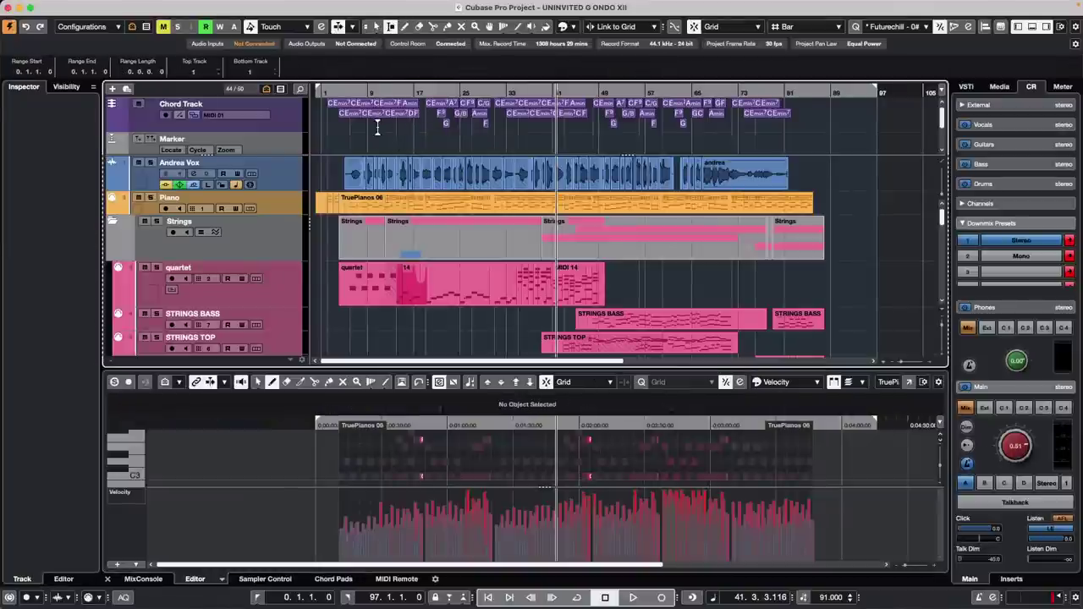
mouse_move(379, 127)
left_mouse_down()
mouse_move(463, 105)
mouse_move(496, 136)
left_mouse_up()
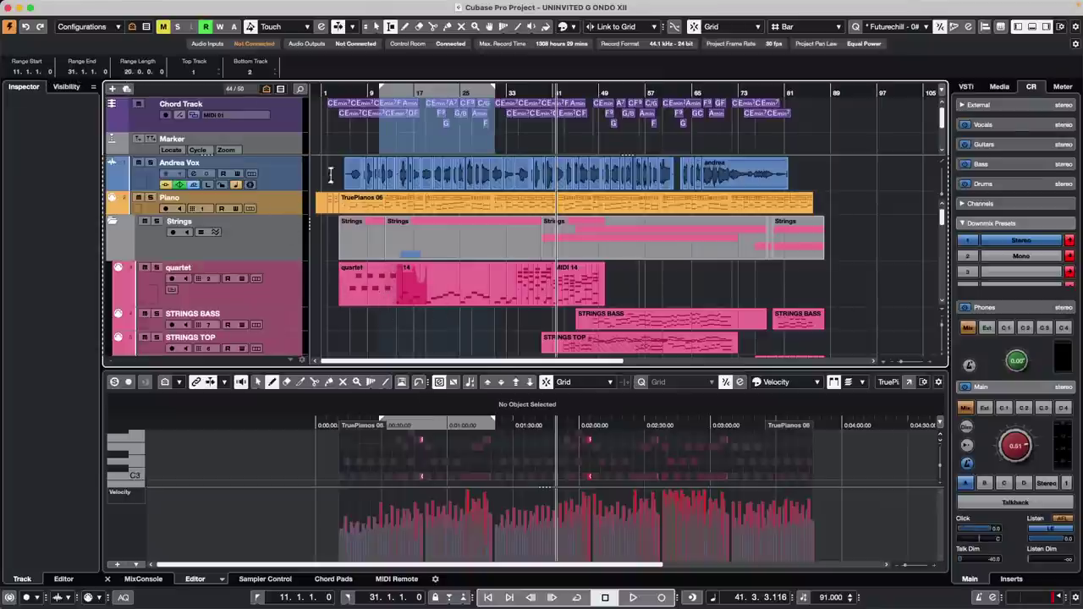
- Display the project ruler in Seconds and in Timecode to read the selected range's length, and return it to Bars+Beats
right_click(349, 95)
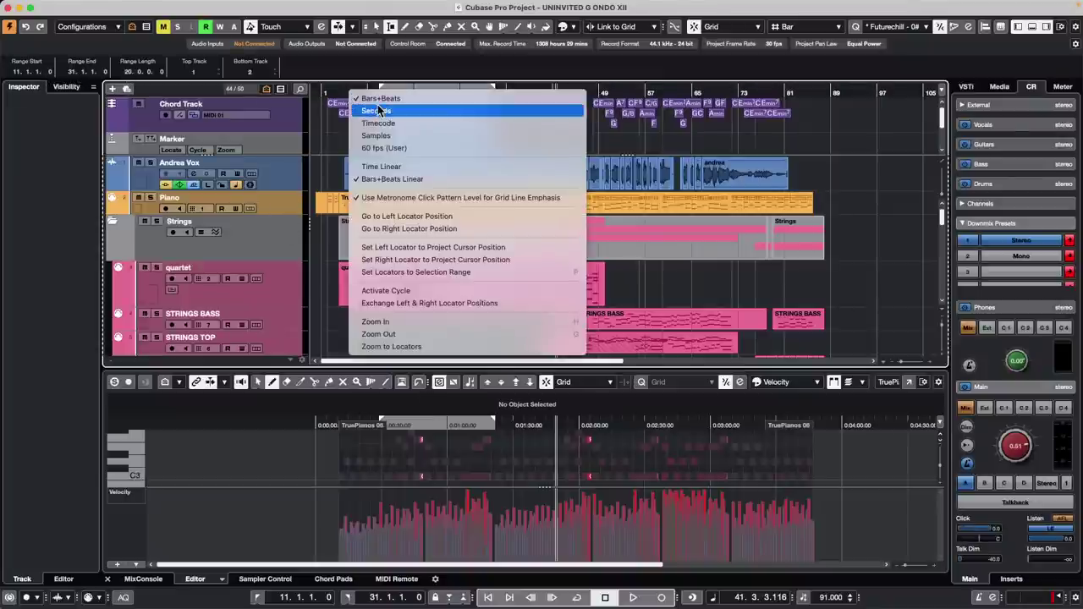
left_click(376, 109)
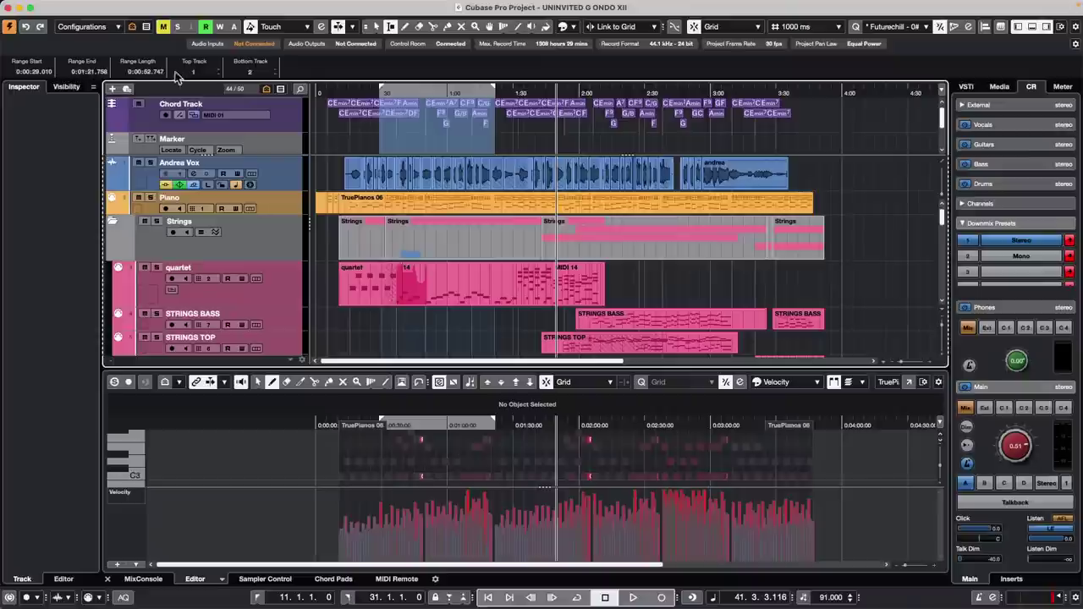
right_click(356, 91)
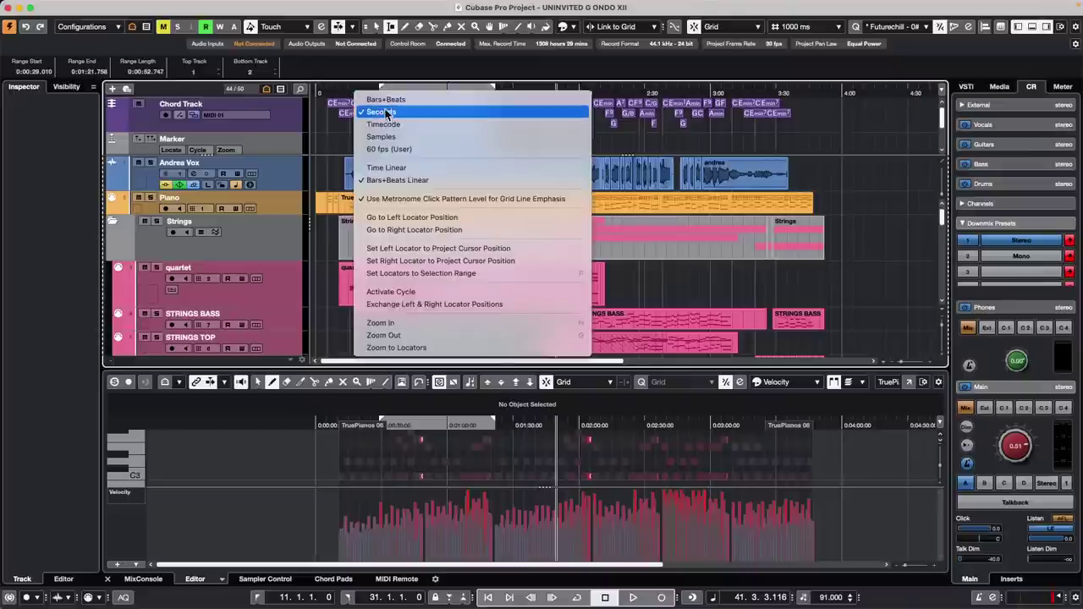
left_click(387, 125)
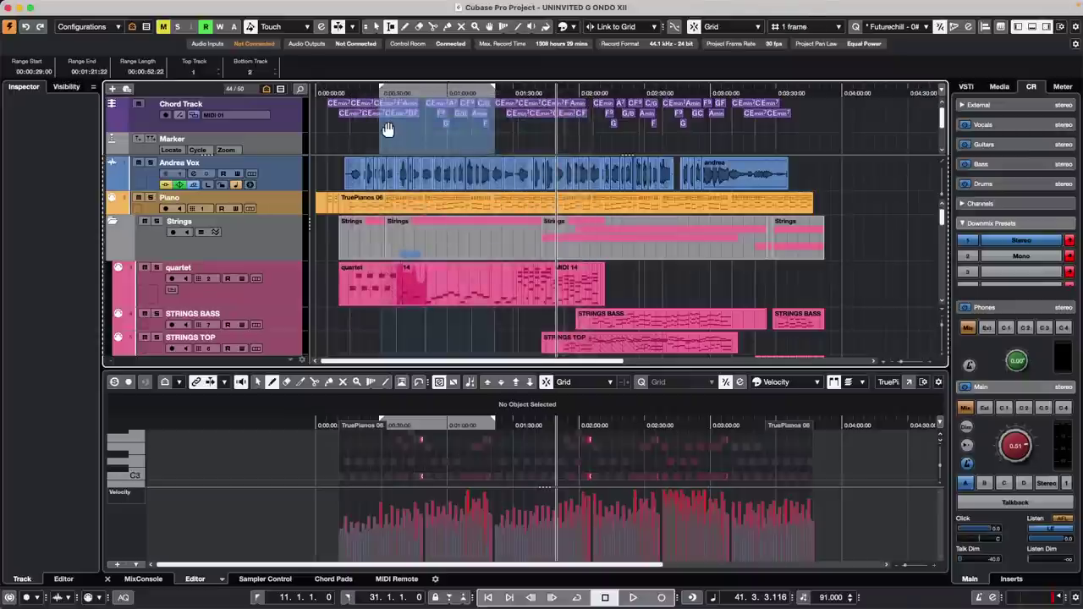
right_click(352, 91)
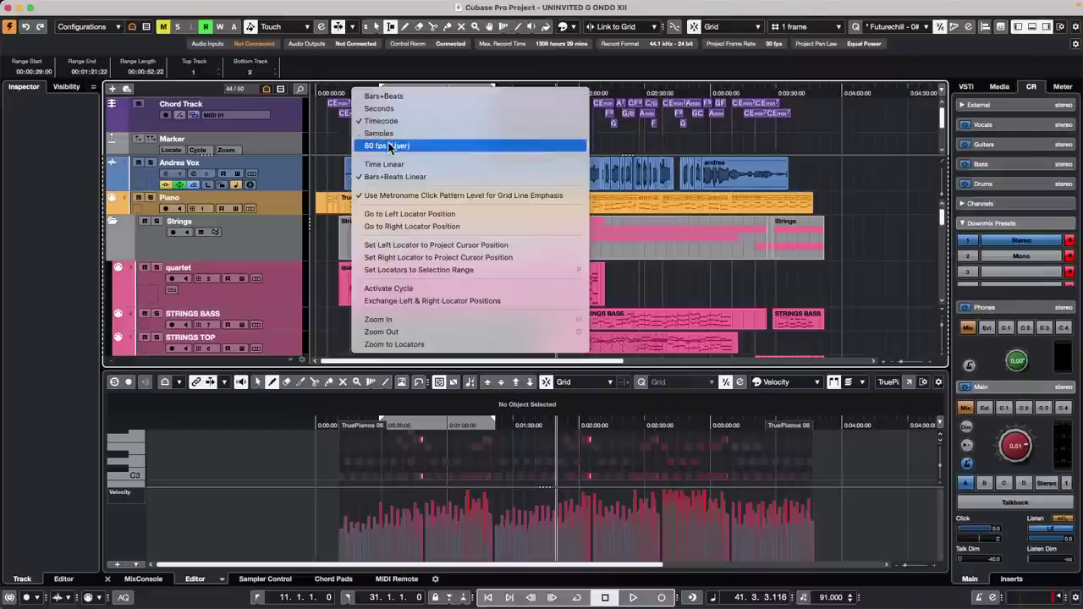
left_click(382, 96)
right_click(364, 93)
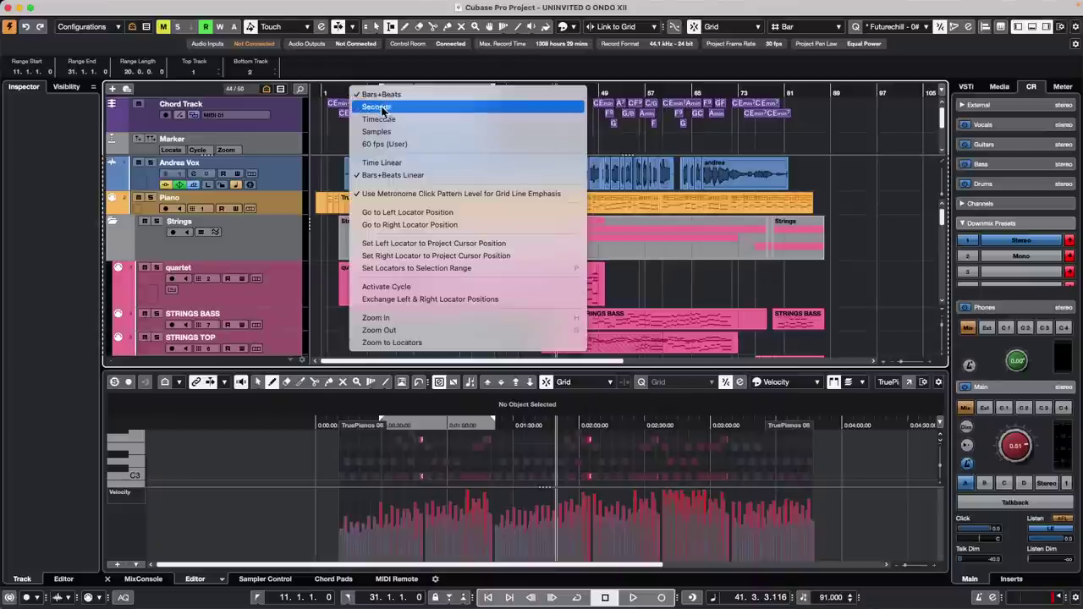
left_click(332, 94)
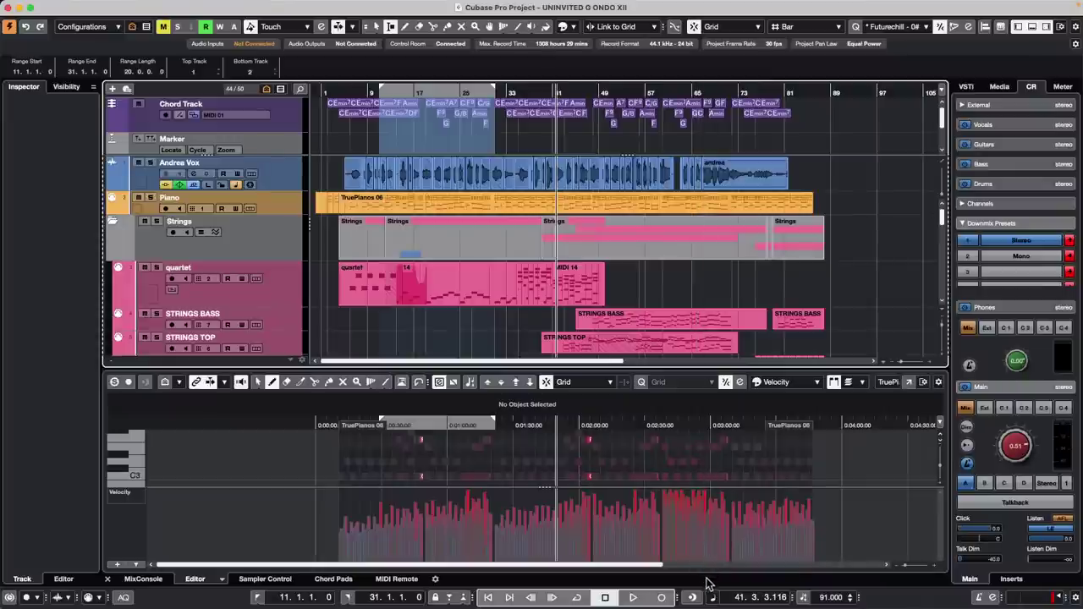
- Show the secondary time display in Seconds and toggle between the primary and secondary time formats
left_click(788, 598)
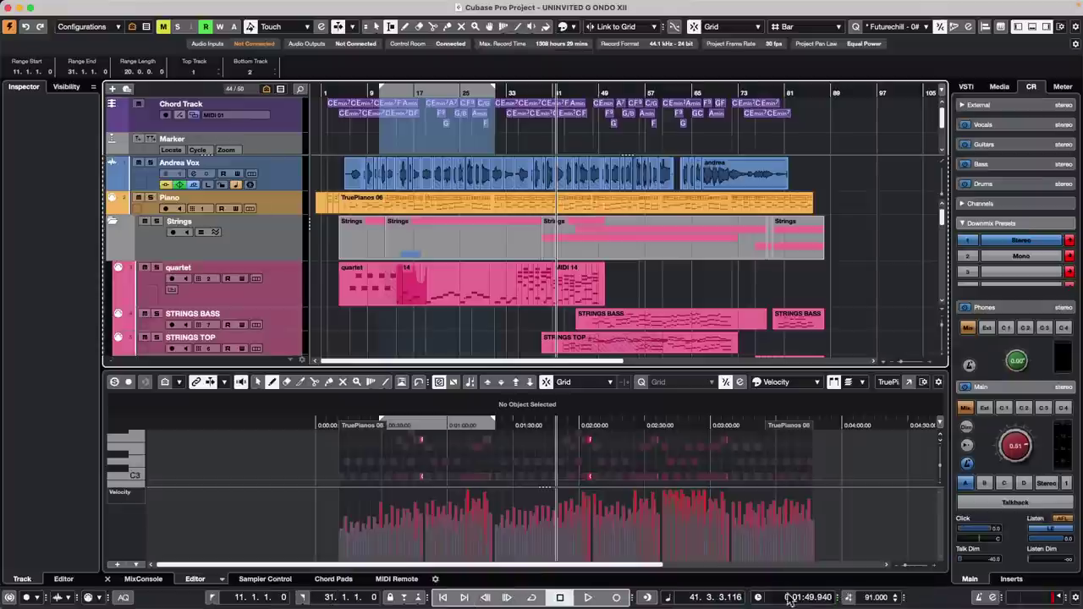
left_click(758, 598)
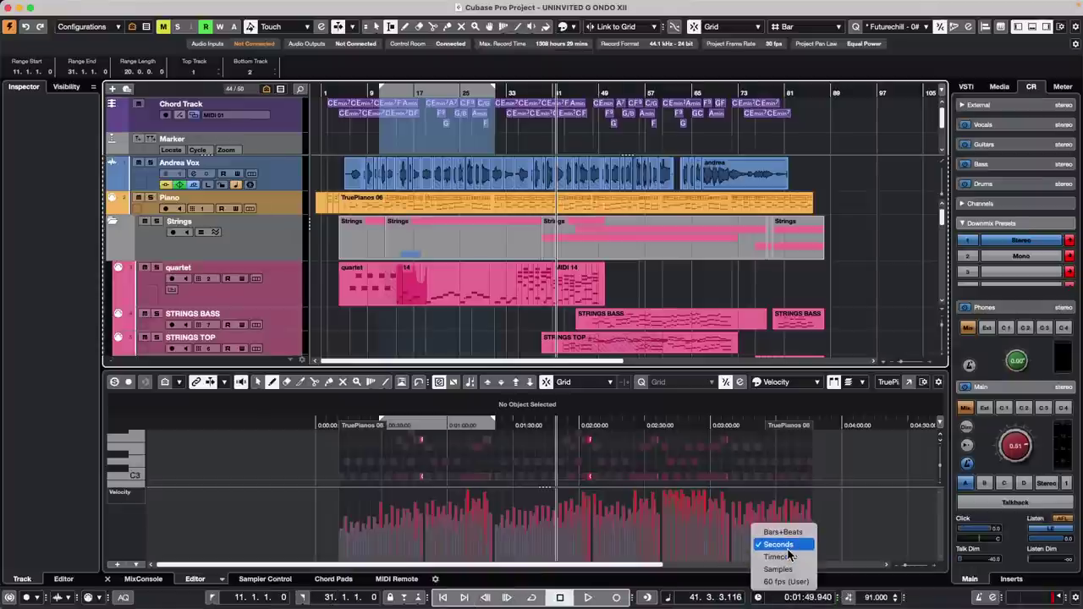
left_click(789, 546)
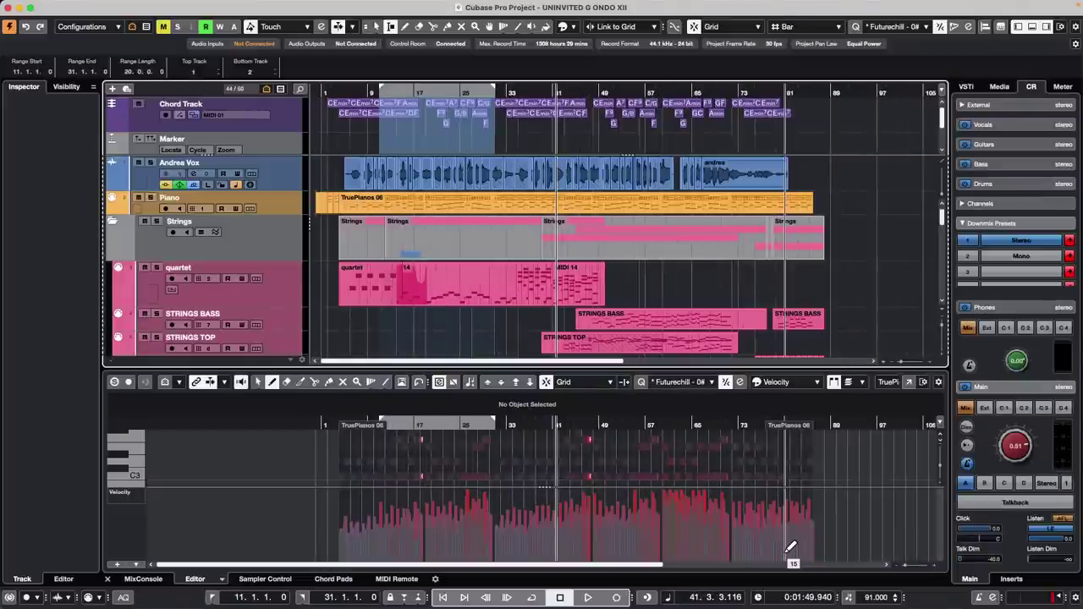
key("period")
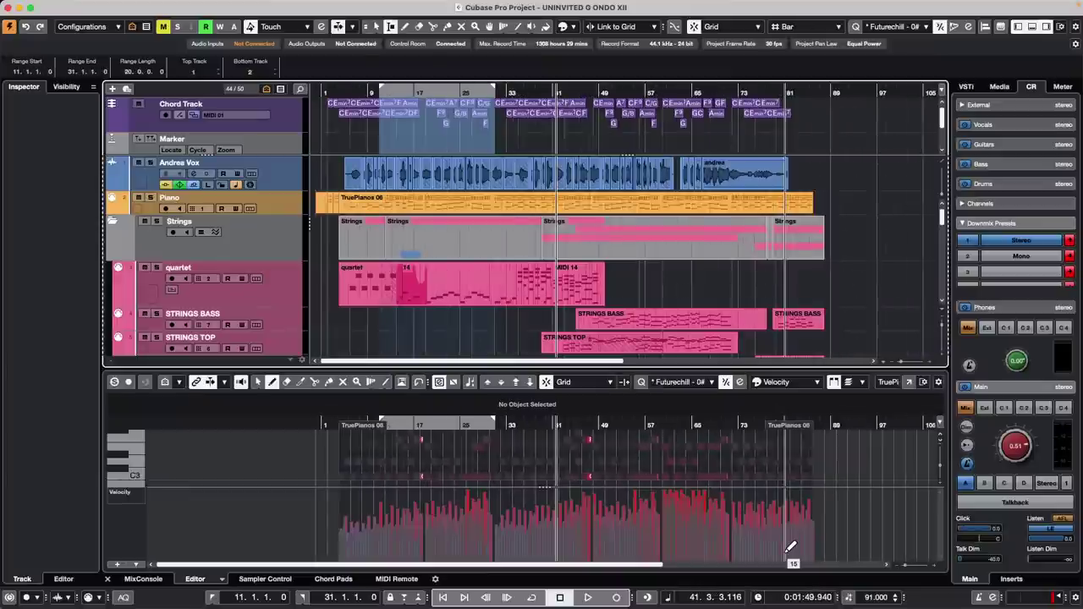
key("period")
key("period")
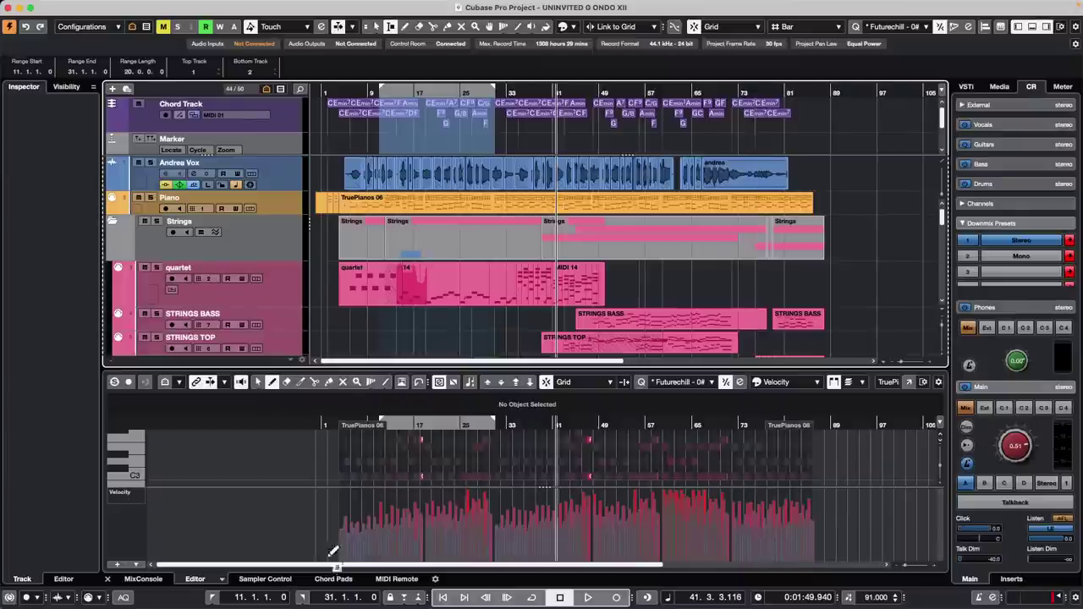
- Select the quartet track and review the Control Room buses and their device ports in the Audio Connections window
left_click(283, 291)
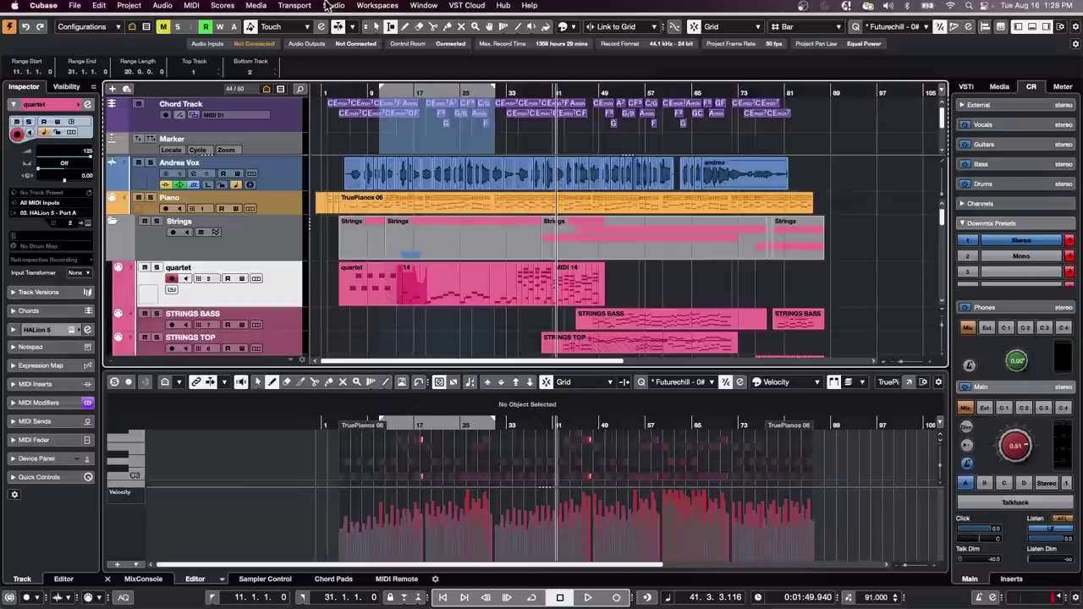
left_click(357, 7)
mouse_move(334, 7)
left_click(356, 20)
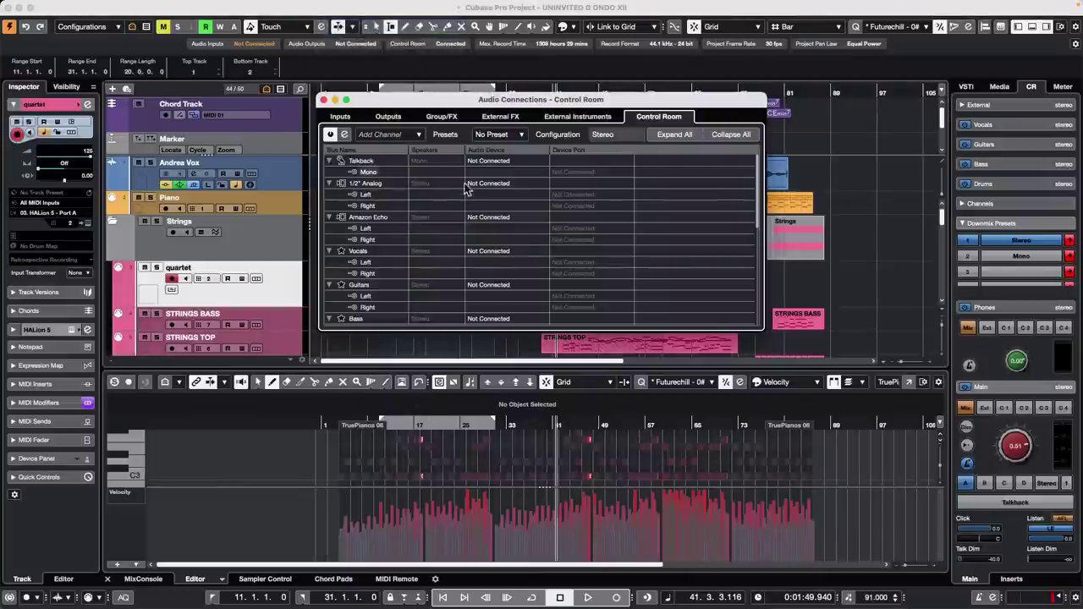
scroll(440, 282, "down", 5)
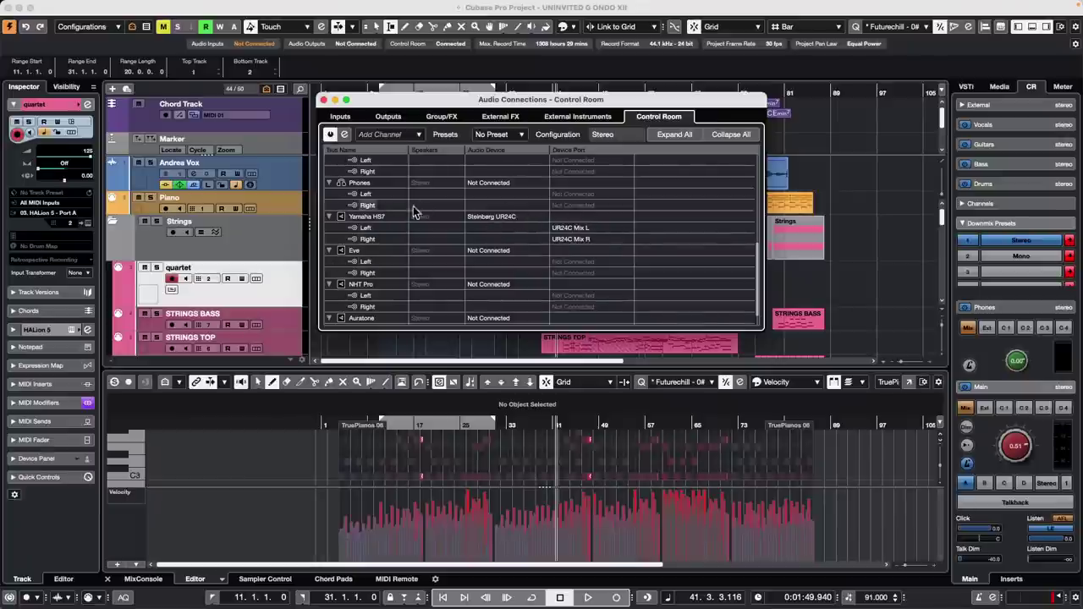
key("F4")
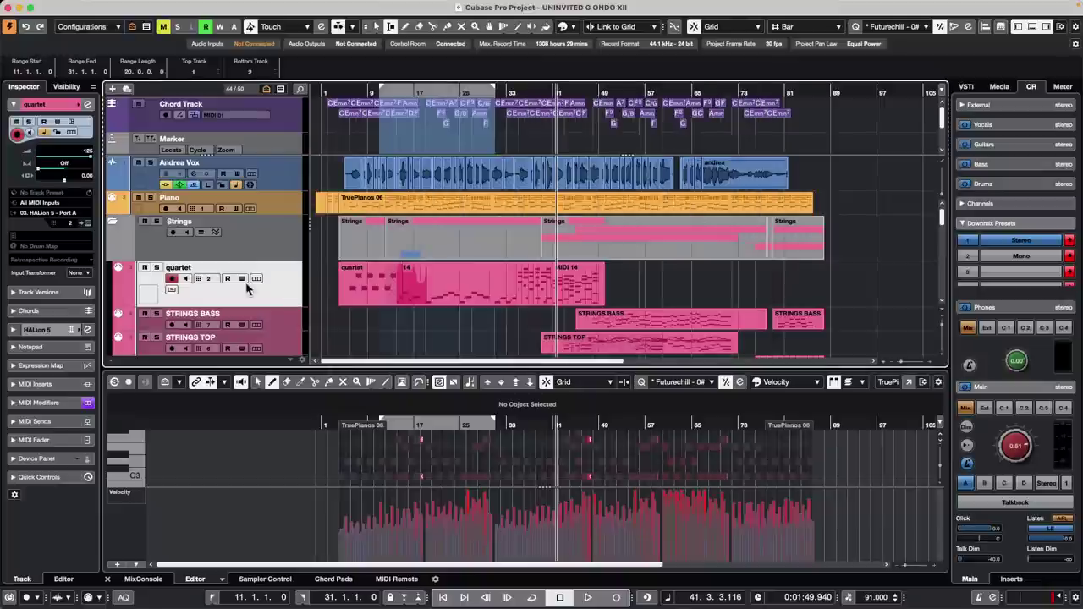
- Review the available MIDI output destinations for the quartet track, leaving it routed to HALion 5 - Port A
left_click(48, 212)
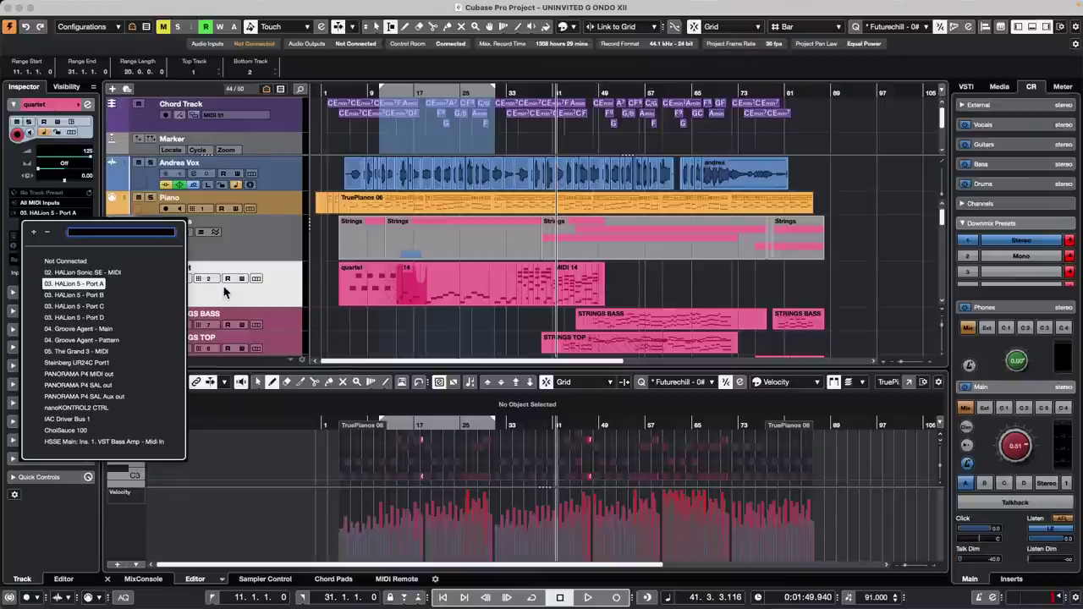
left_click(261, 297)
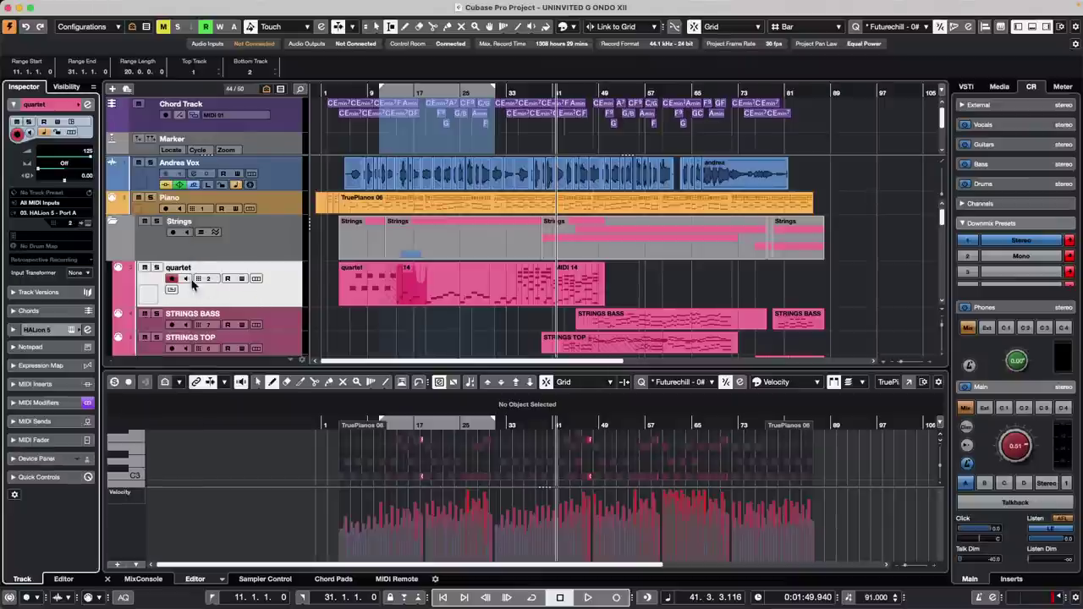
left_click(67, 215)
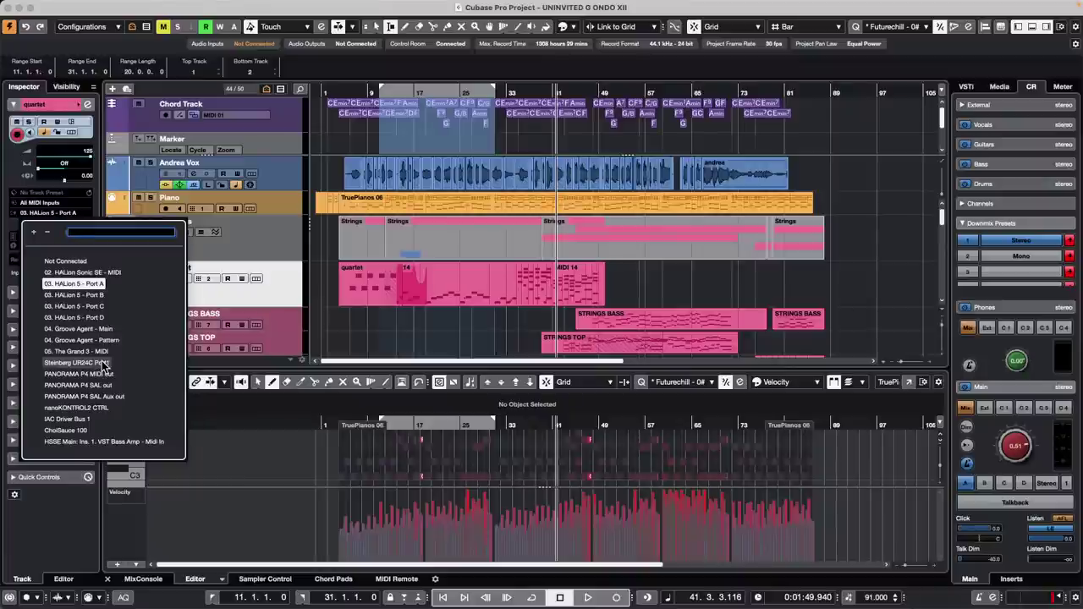
left_click(371, 330)
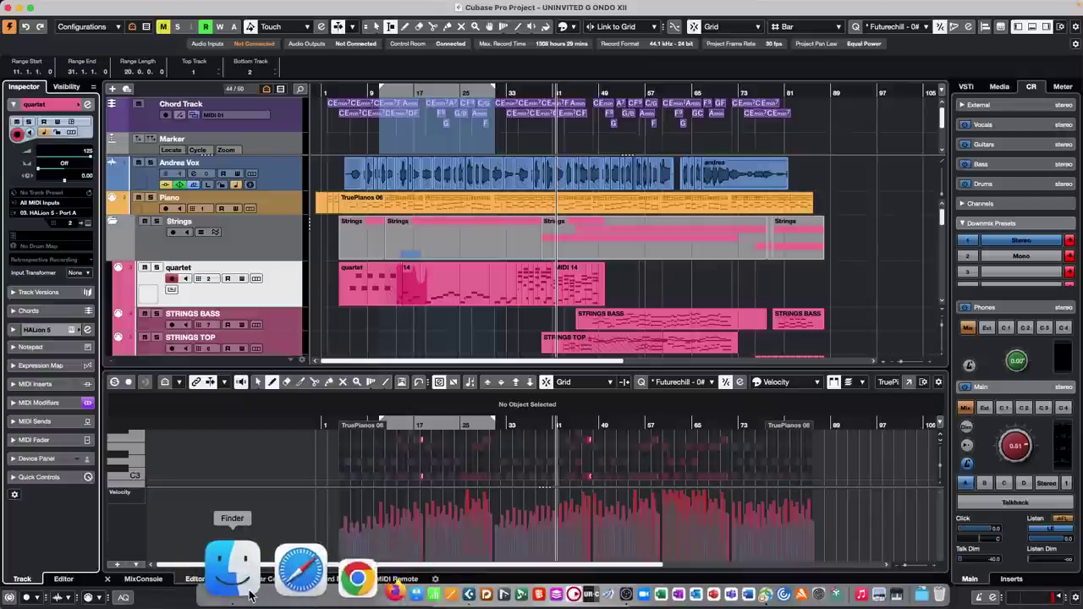
- Switch to Finder, check the Open using Rosetta setting in the Cubase 12 application's info, and close the Finder windows
left_click(250, 596)
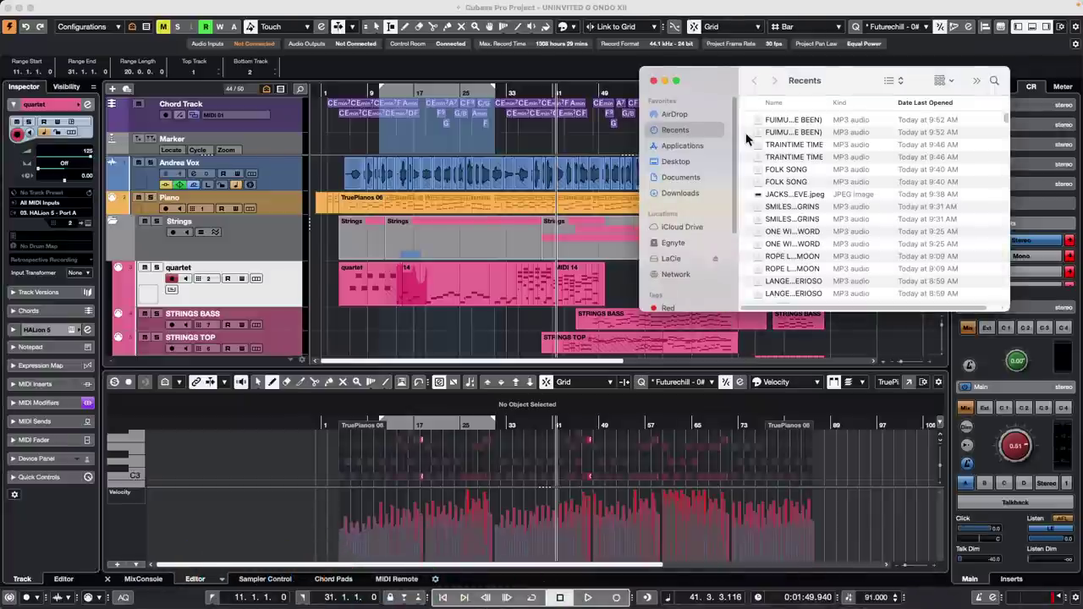
left_click_drag(732, 78, 301, 110)
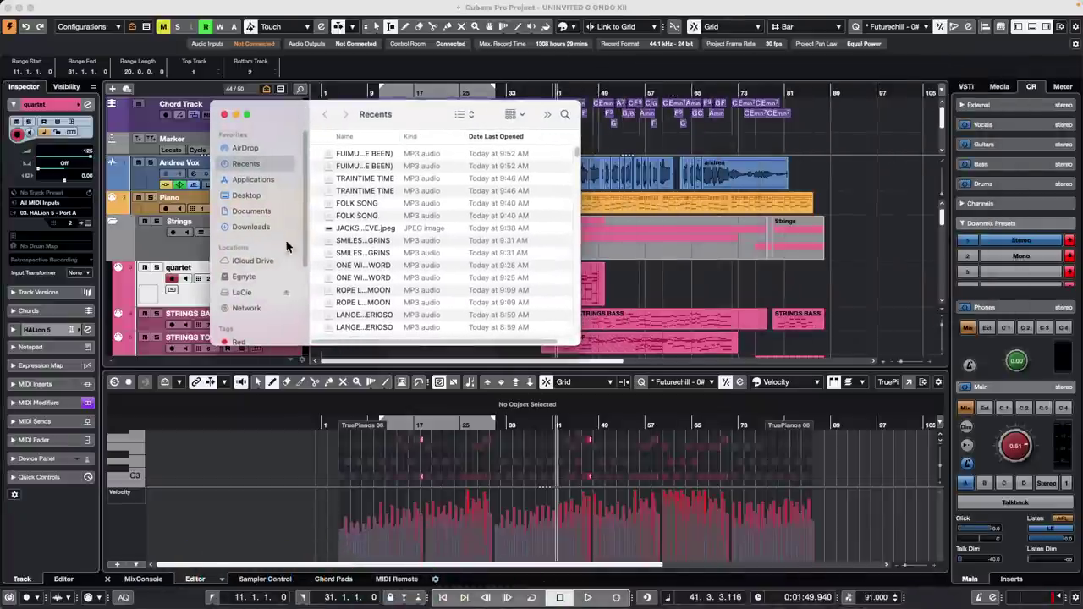
left_click(253, 180)
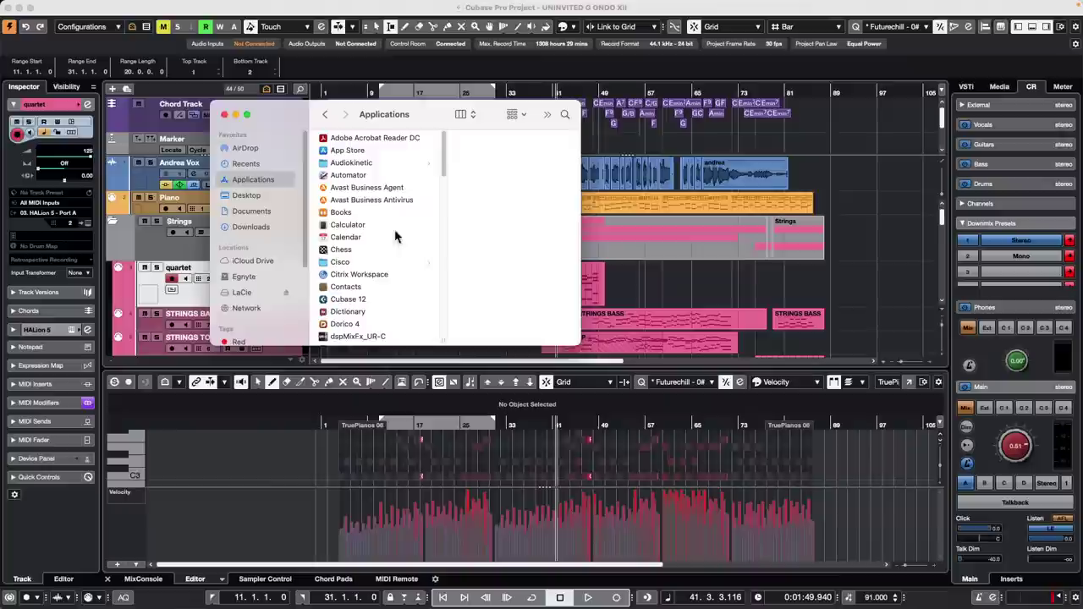
left_click(349, 301)
right_click(349, 299)
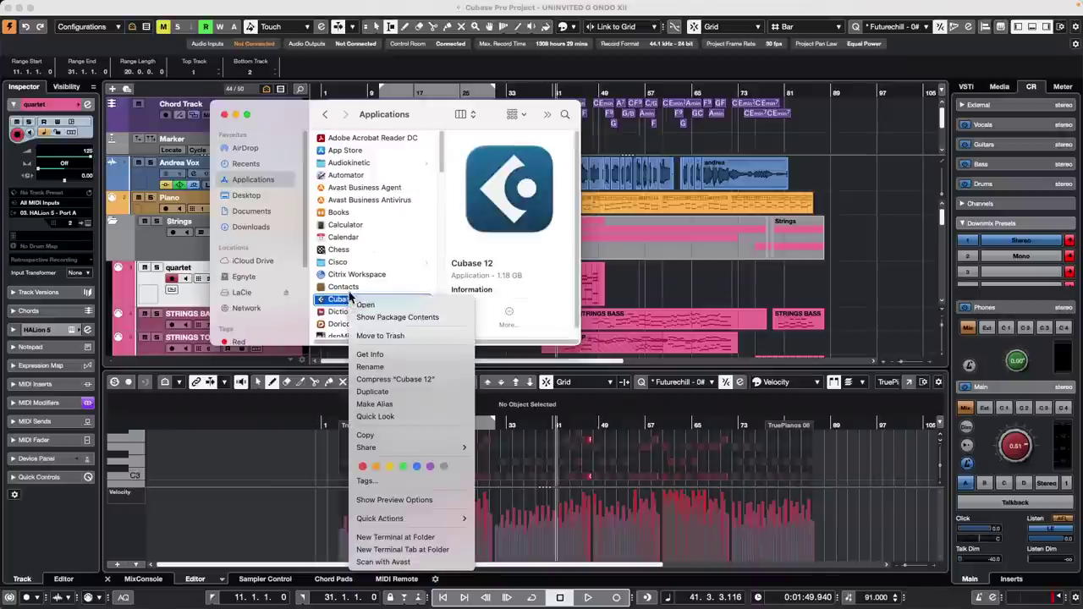
left_click(381, 355)
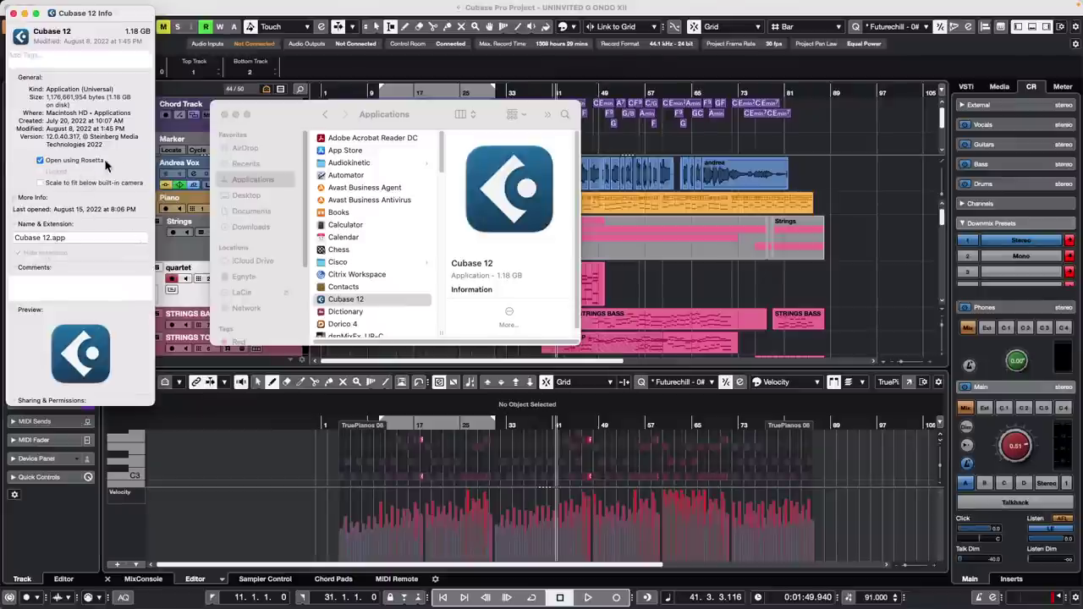
left_click(13, 16)
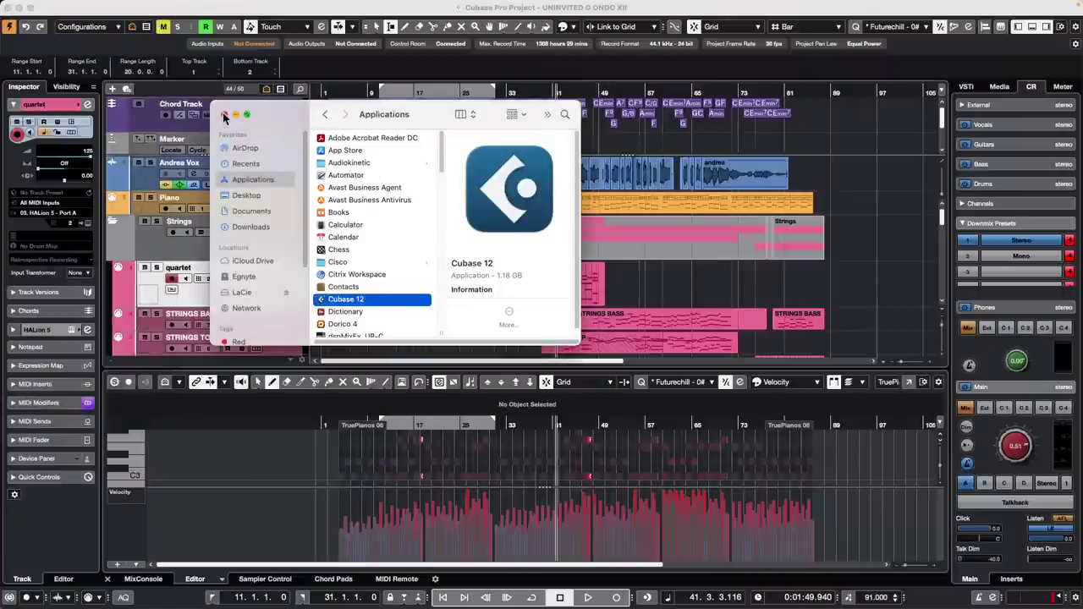
left_click(224, 115)
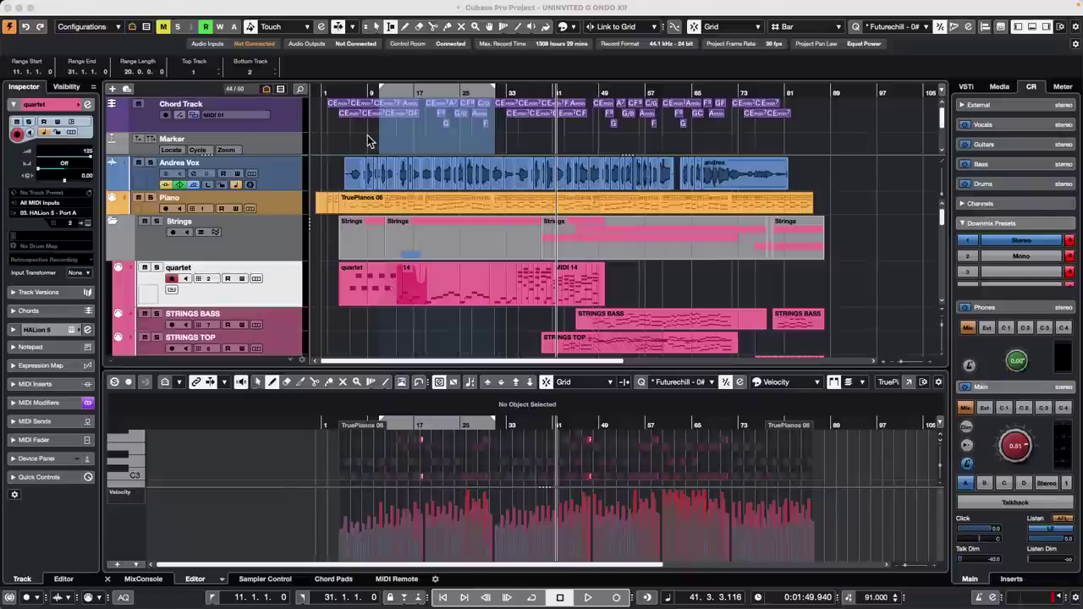
- Enlarge the Chord Track, place the project cursor at bar 2, and select all the chord events with the Object Selection tool
left_click(288, 129)
left_click_drag(288, 129, 288, 155)
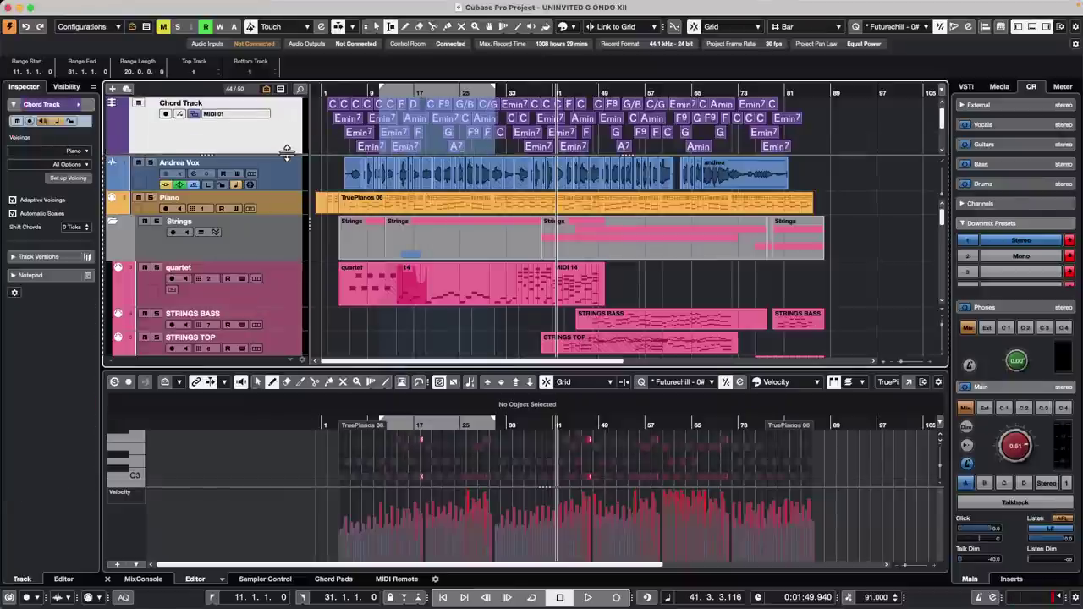
left_click(329, 91)
left_click_drag(328, 91, 383, 110)
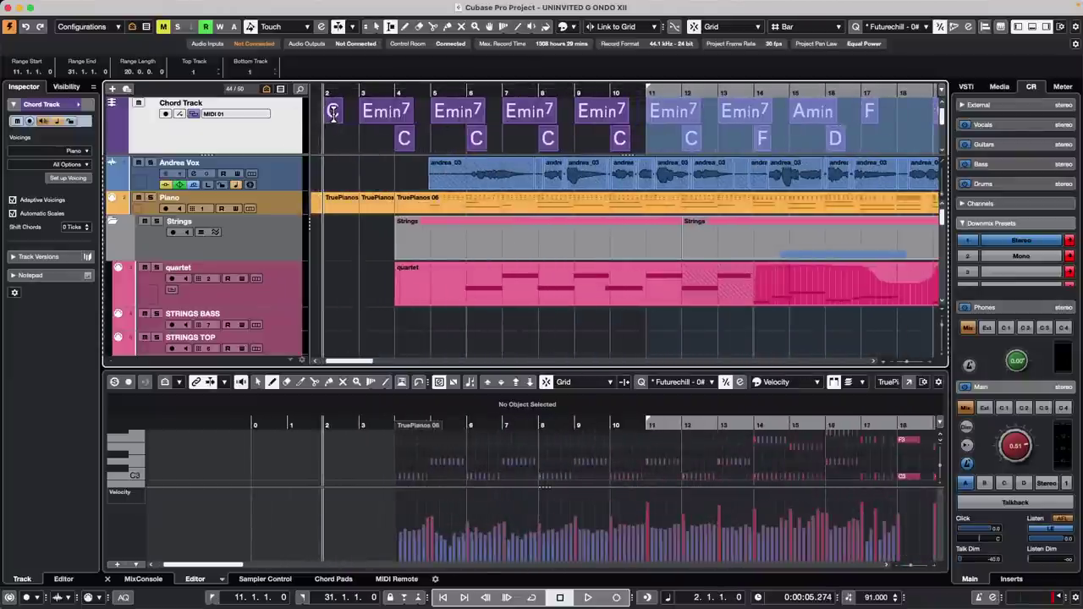
key("1")
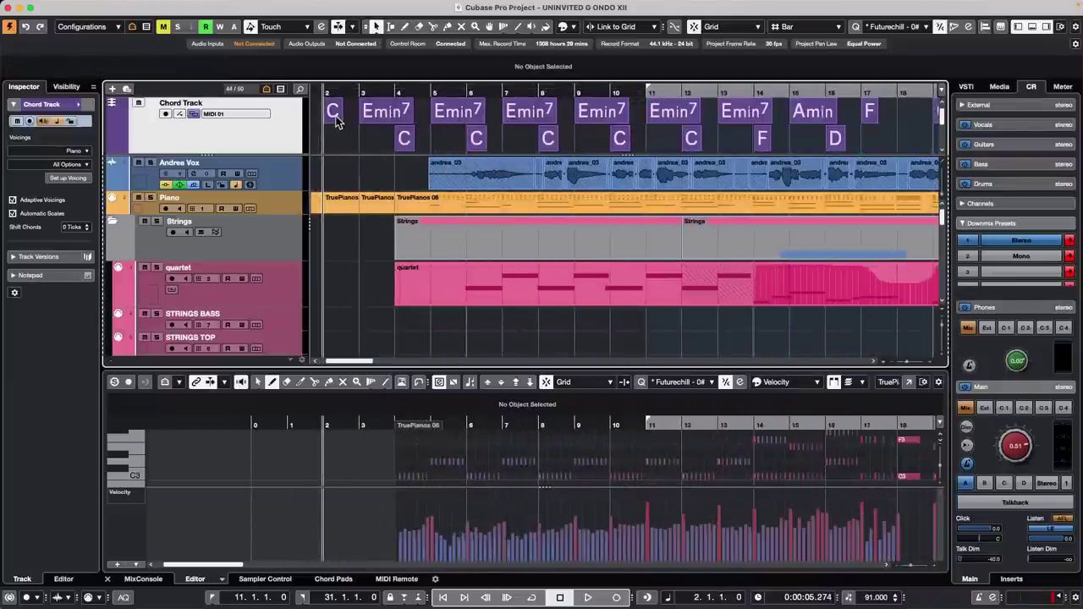
left_click(335, 119)
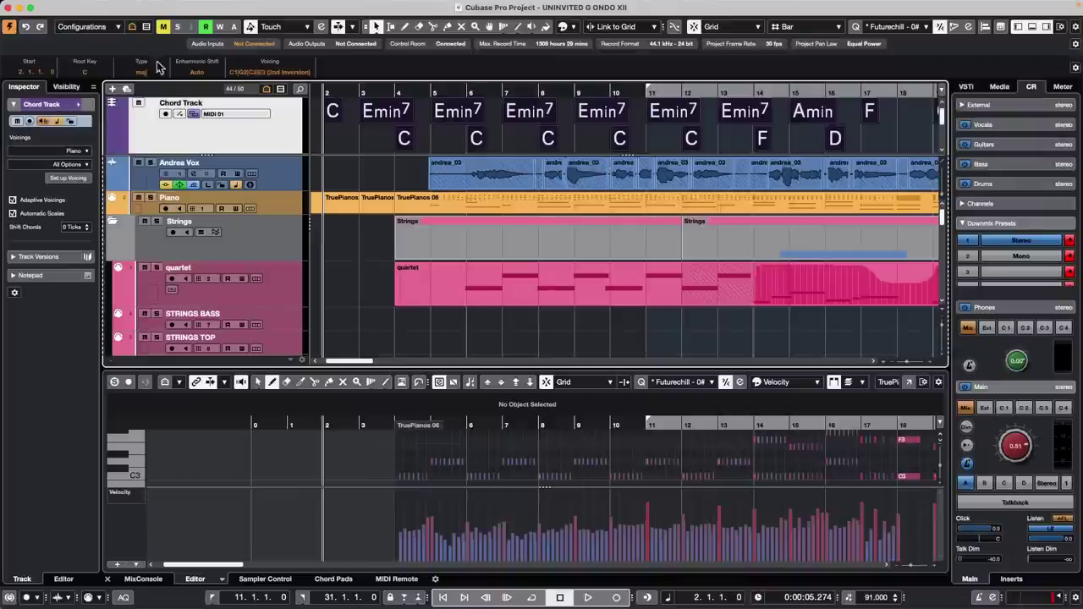
- Transpose the selected chord events by setting their root key to D, E and finally F
left_click(91, 73)
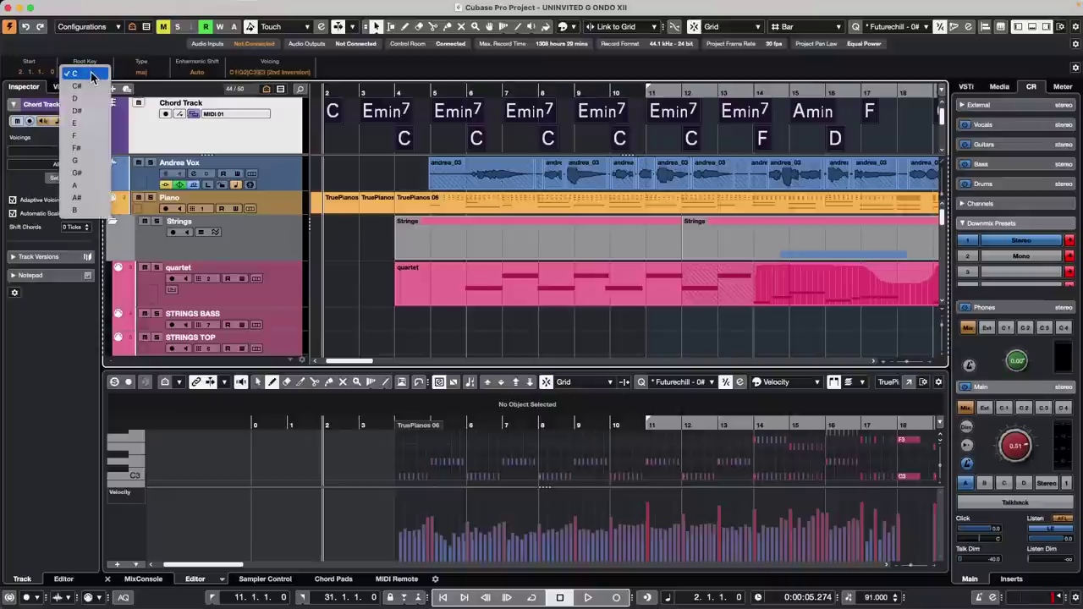
left_click(90, 95)
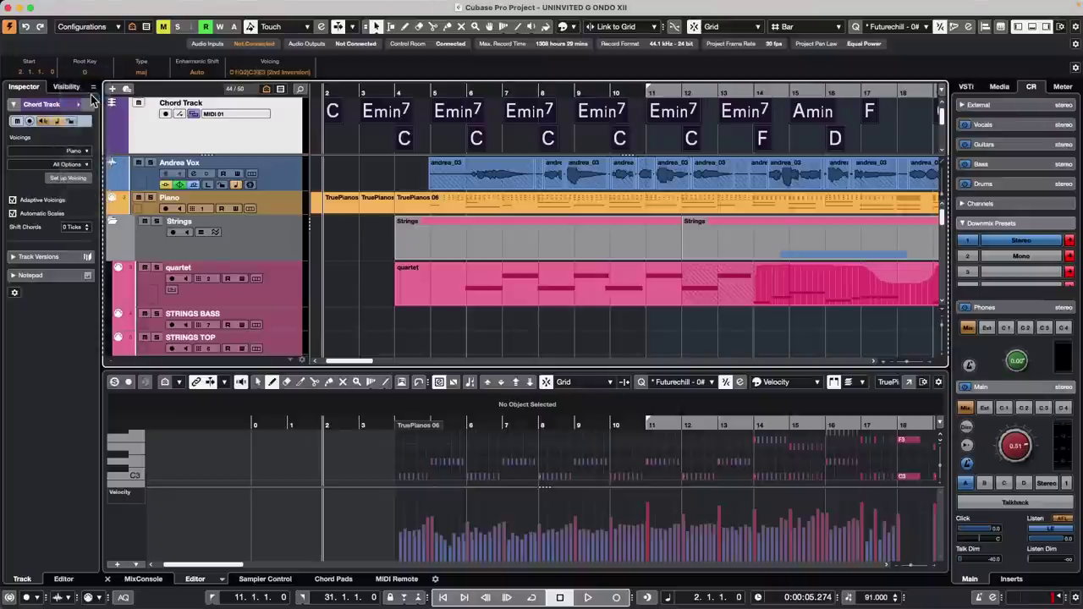
left_click(90, 73)
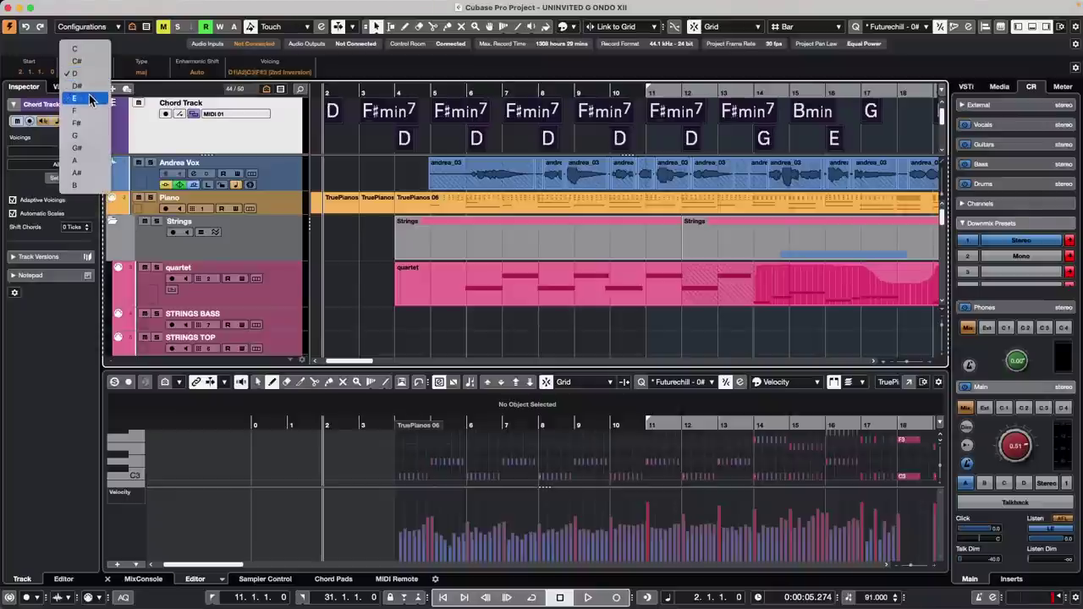
left_click(91, 98)
left_click(91, 74)
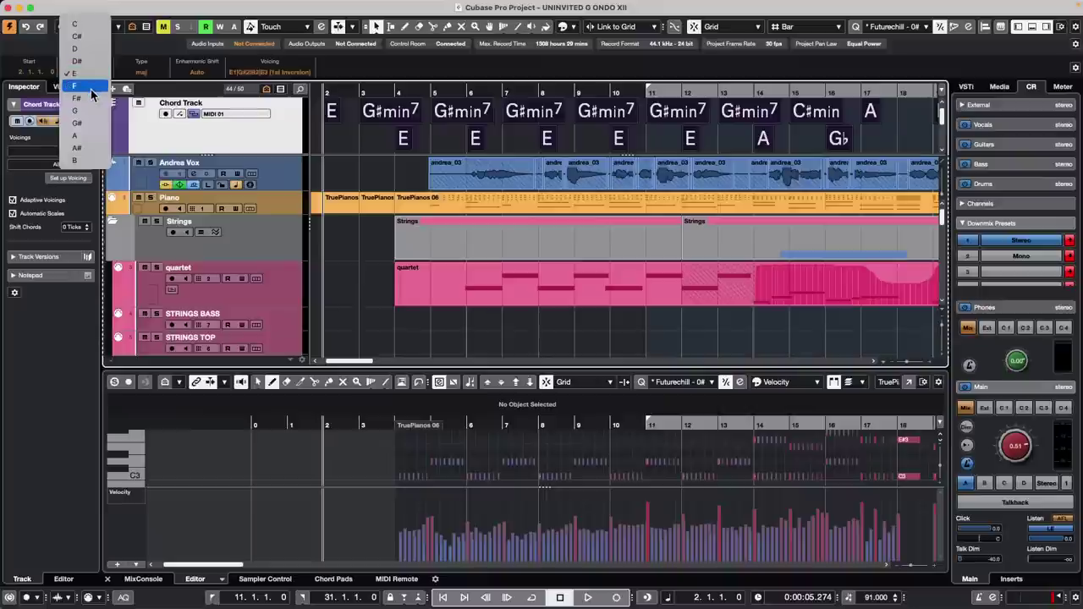
left_click(91, 87)
- Change the type of the selected chord events to min and back to maj
left_click(141, 73)
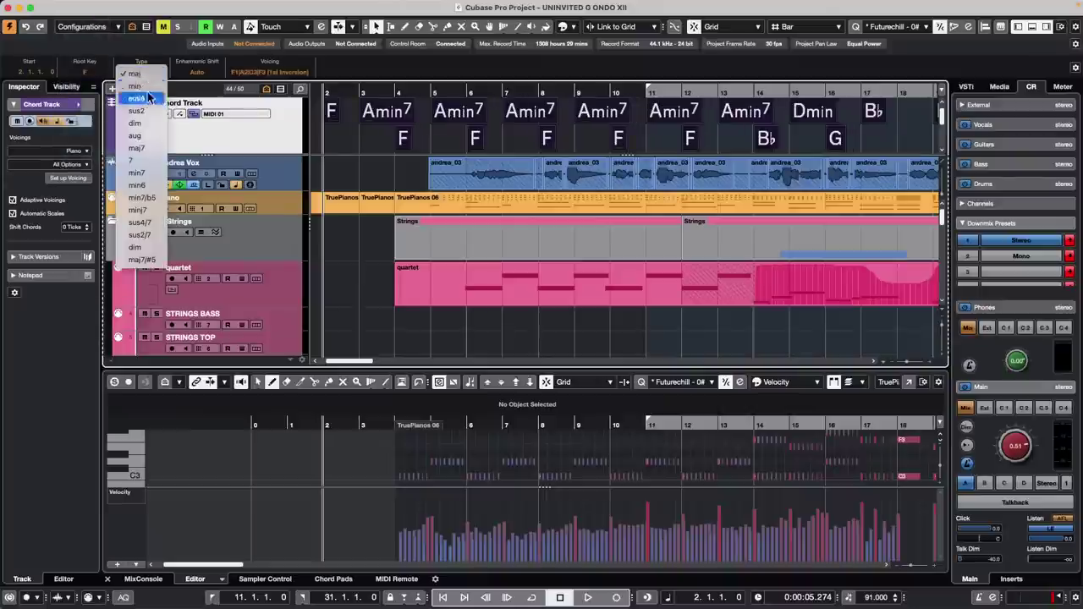
left_click(144, 88)
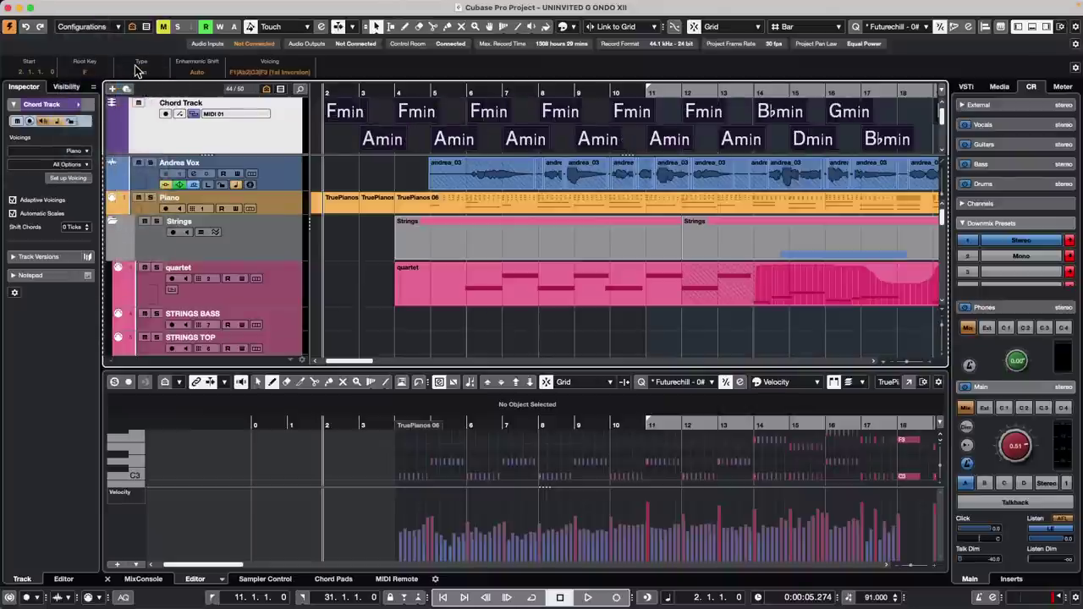
left_click(143, 72)
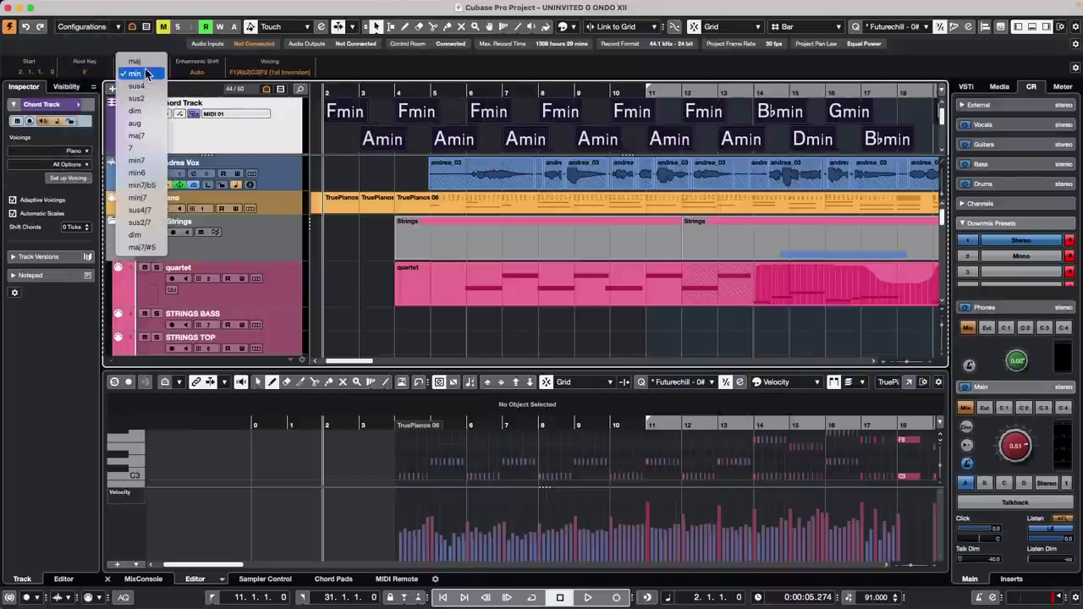
left_click(140, 67)
left_click(84, 71)
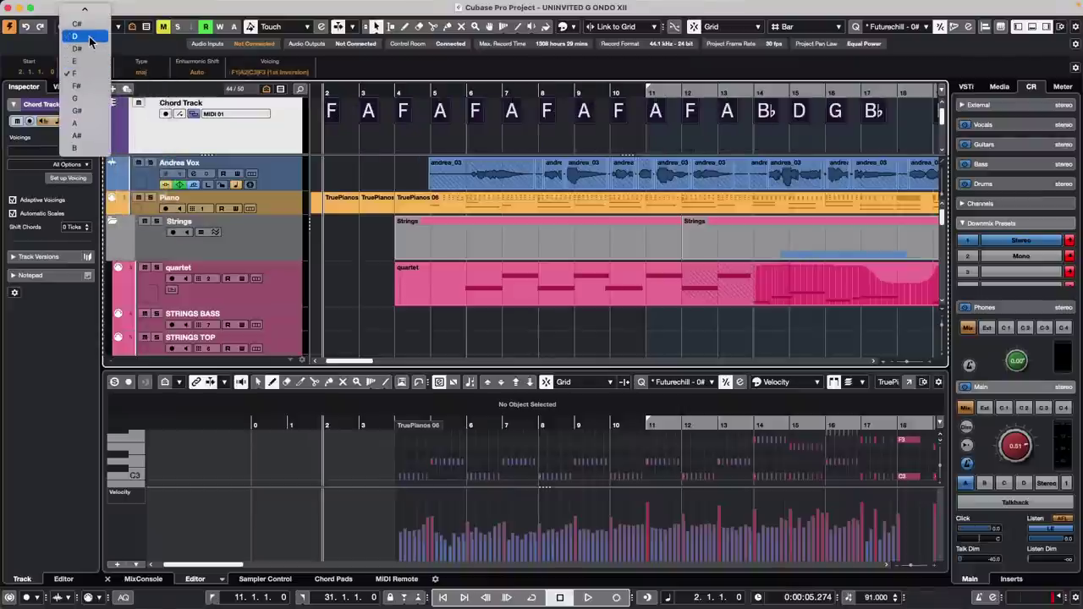
left_click(364, 118)
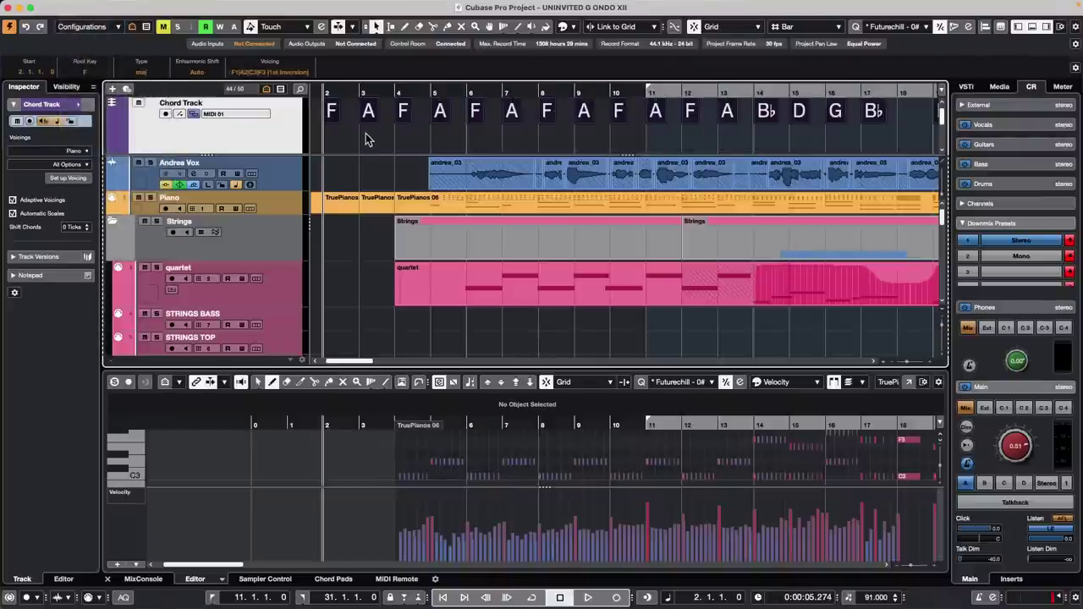
- Undo all the root key and chord type changes made to the selected chord events
key("super+z")
key("super+z")
key("super+z")
key("super+z")
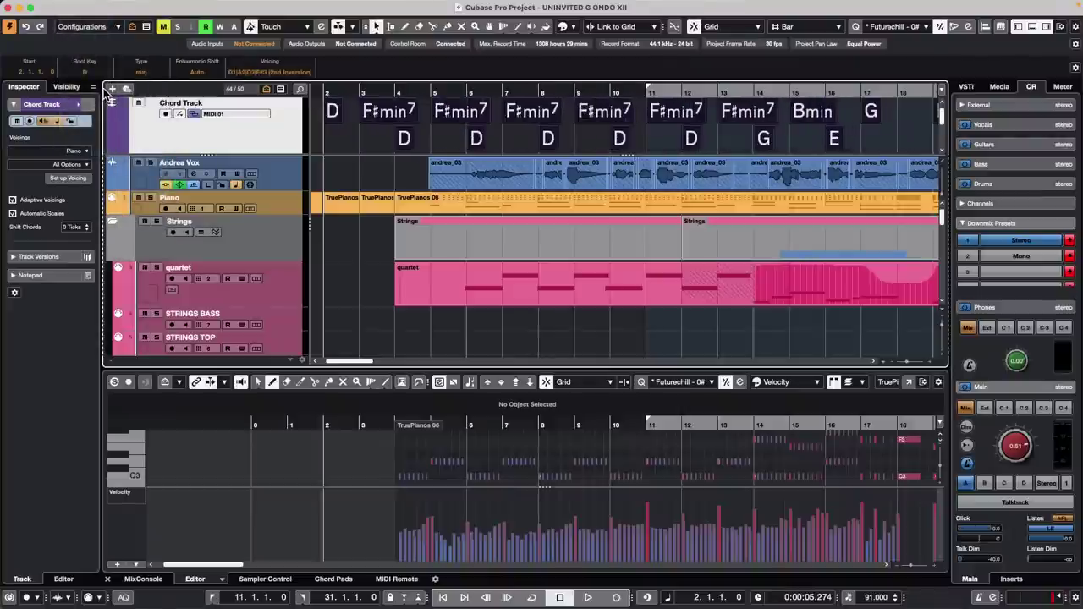
key("super+z")
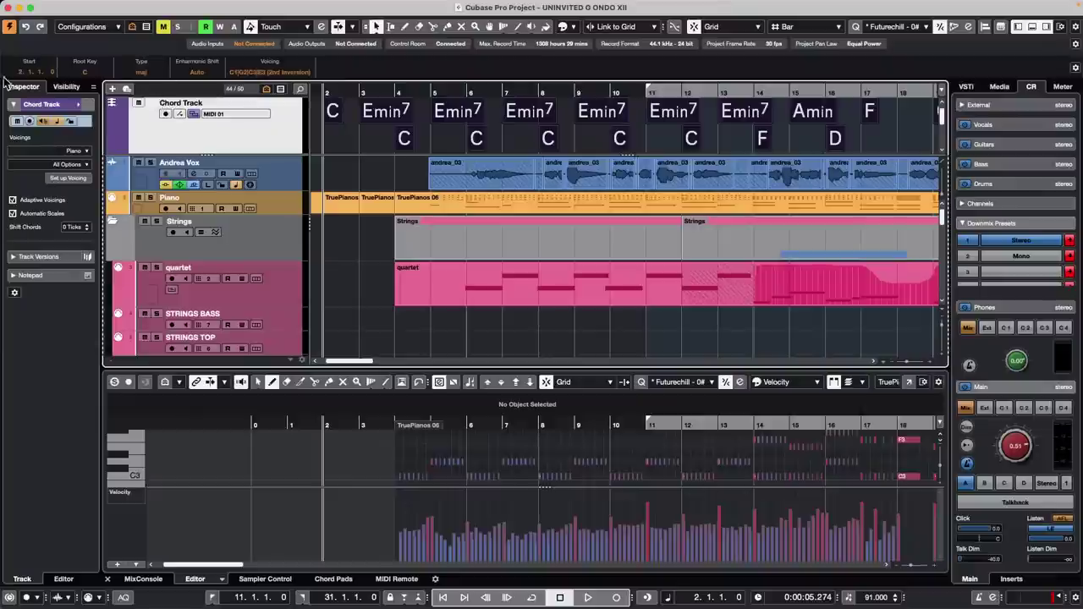
- Select the Andrea Vox track and browse the Analyzer and EQ plug-ins available for its next empty insert slot
left_click(279, 180)
left_click(85, 187)
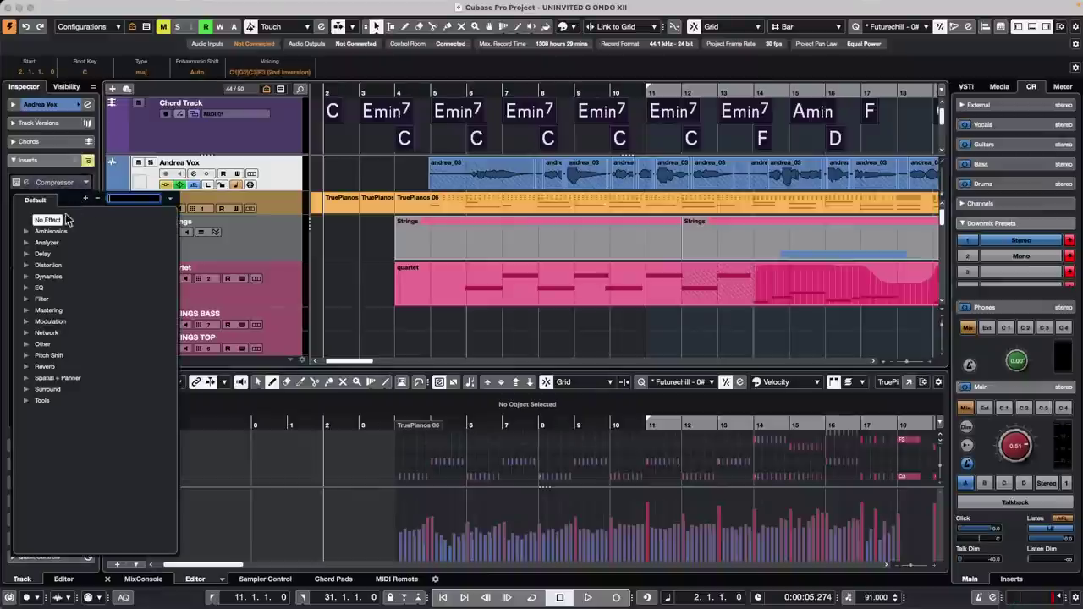
left_click(26, 243)
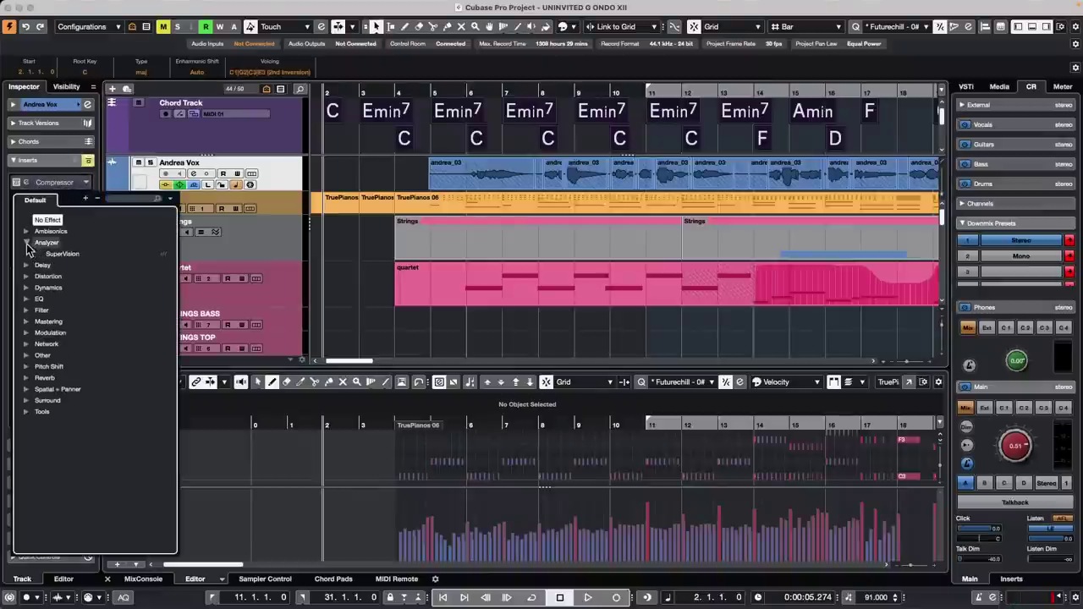
left_click(26, 299)
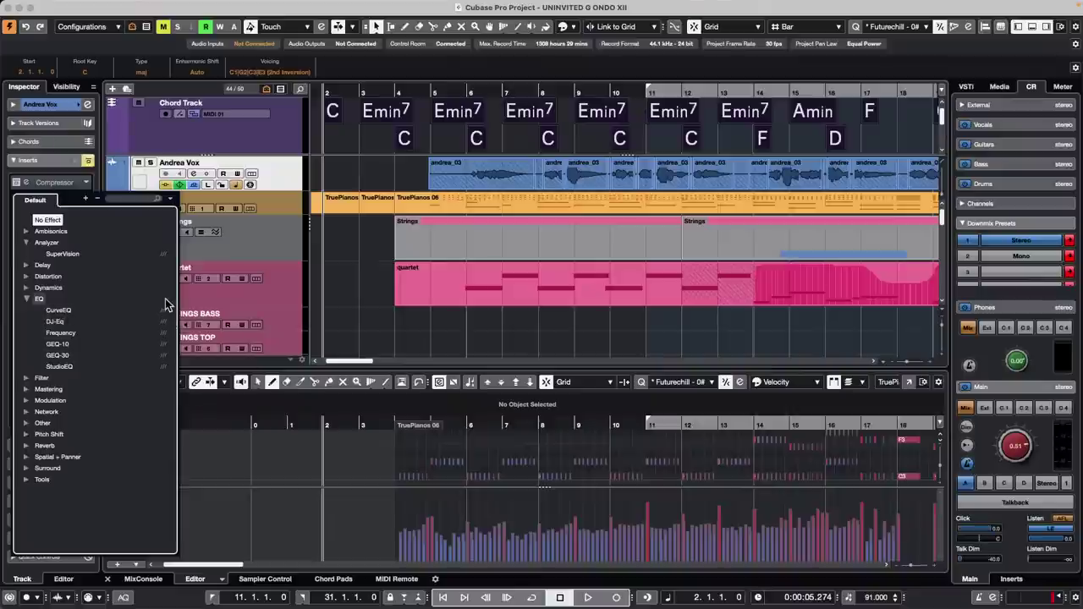
- Open the VST Plug-in Manager and select MorphFilter in the Filter category of the Default collection
left_click(377, 6)
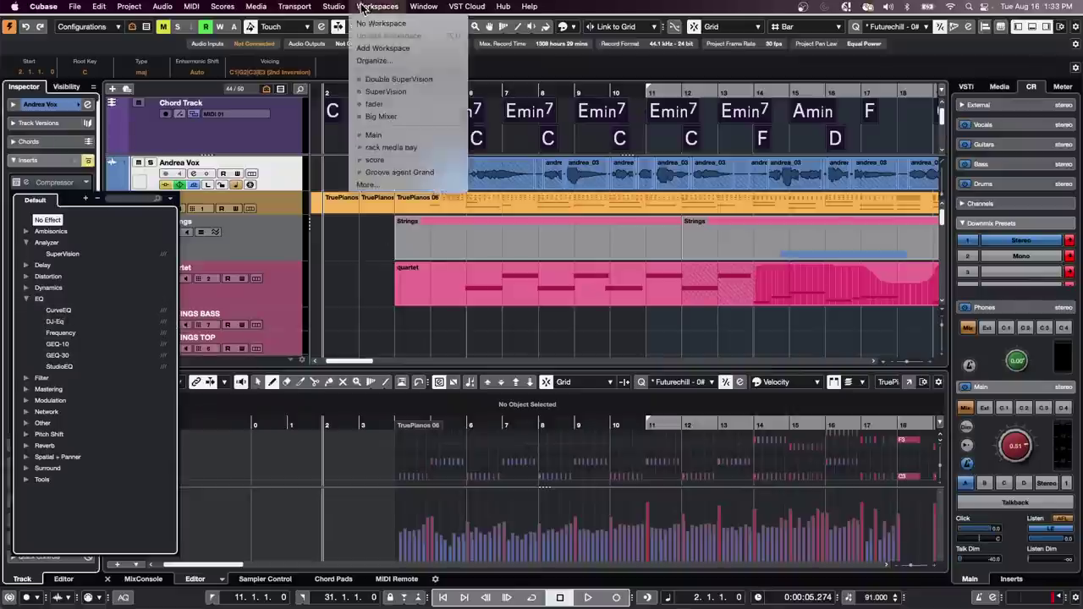
mouse_move(333, 6)
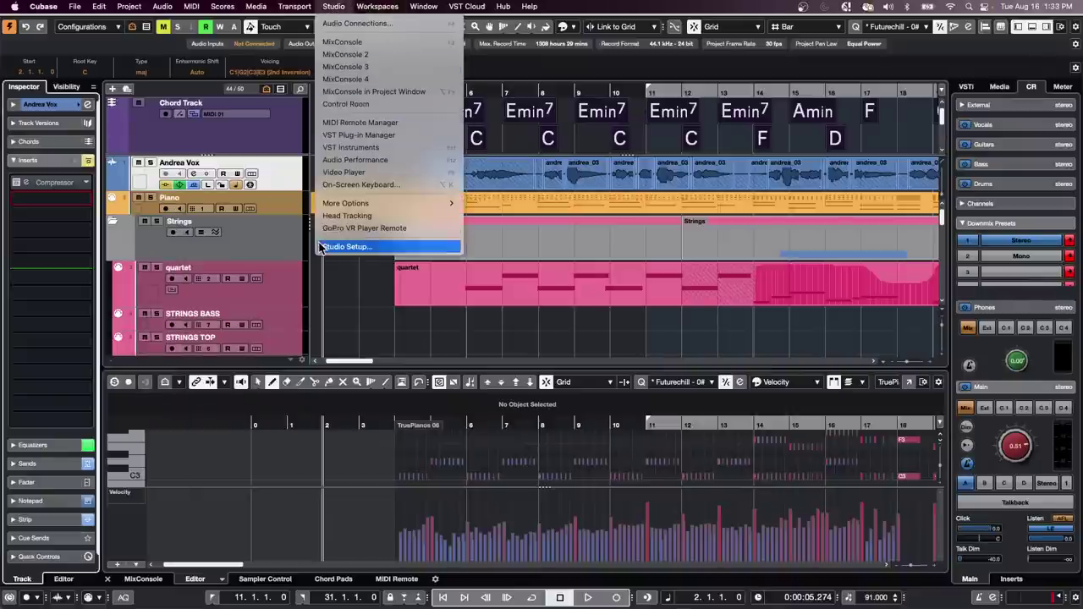
left_click(352, 135)
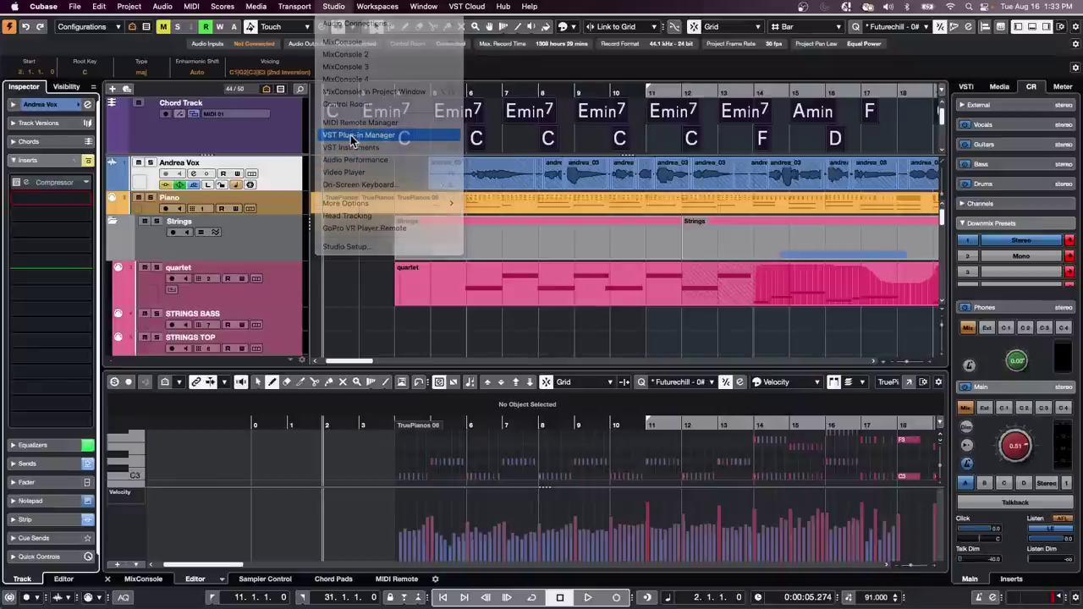
left_click_drag(550, 248, 251, 104)
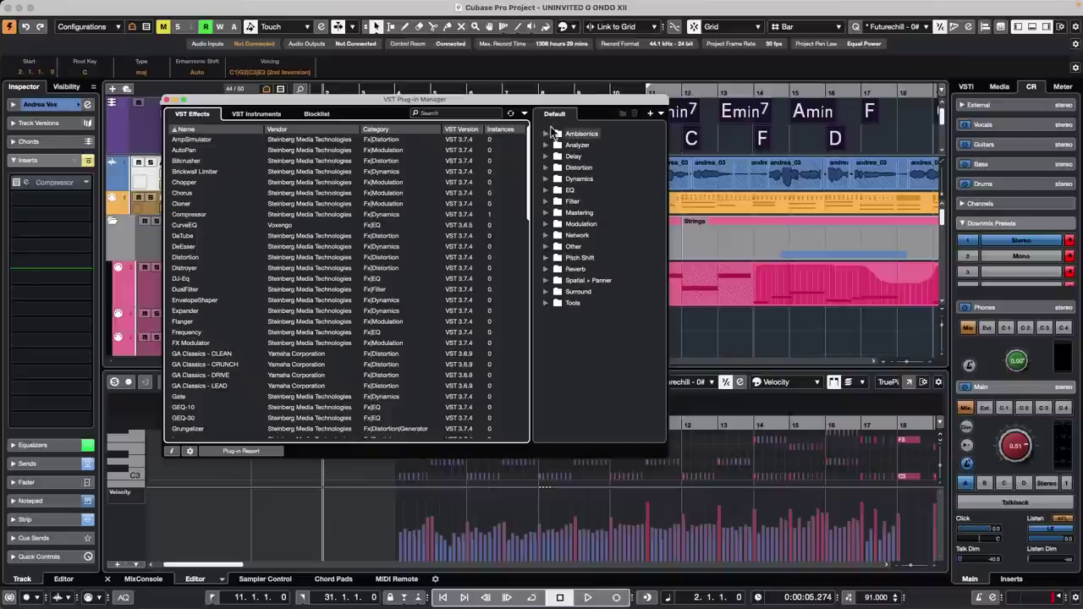
left_click(546, 201)
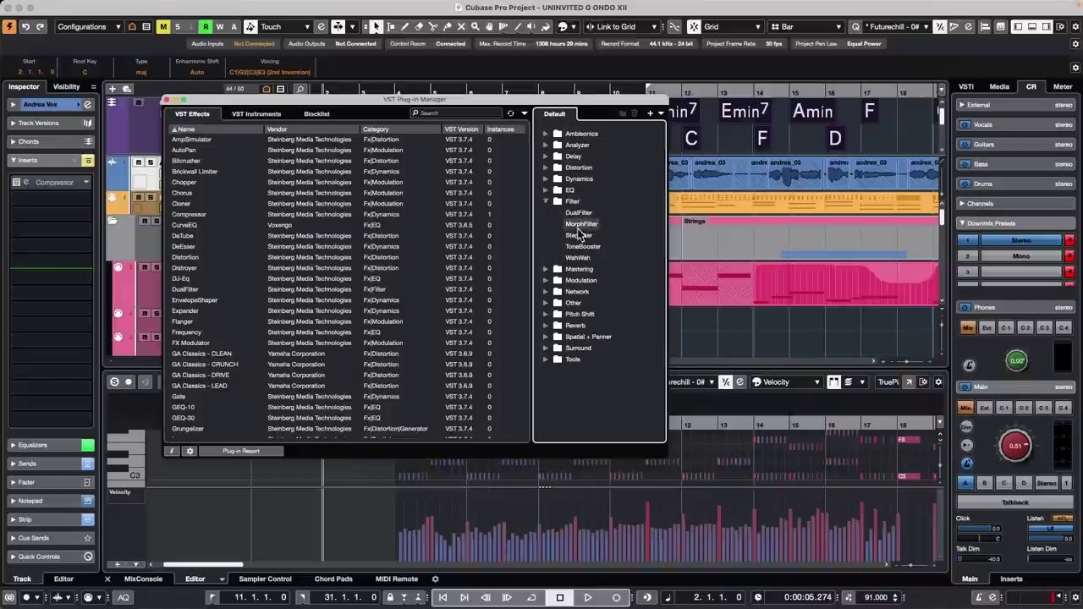
left_click(579, 227)
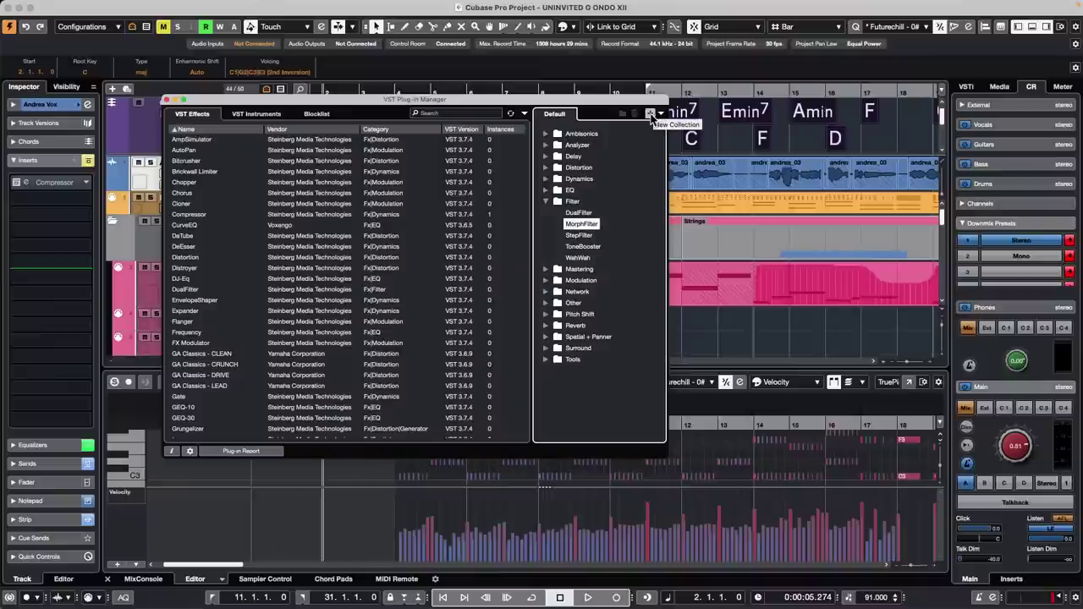
- Create a new plug-in collection as a copy of the current Default collection
left_click(661, 115)
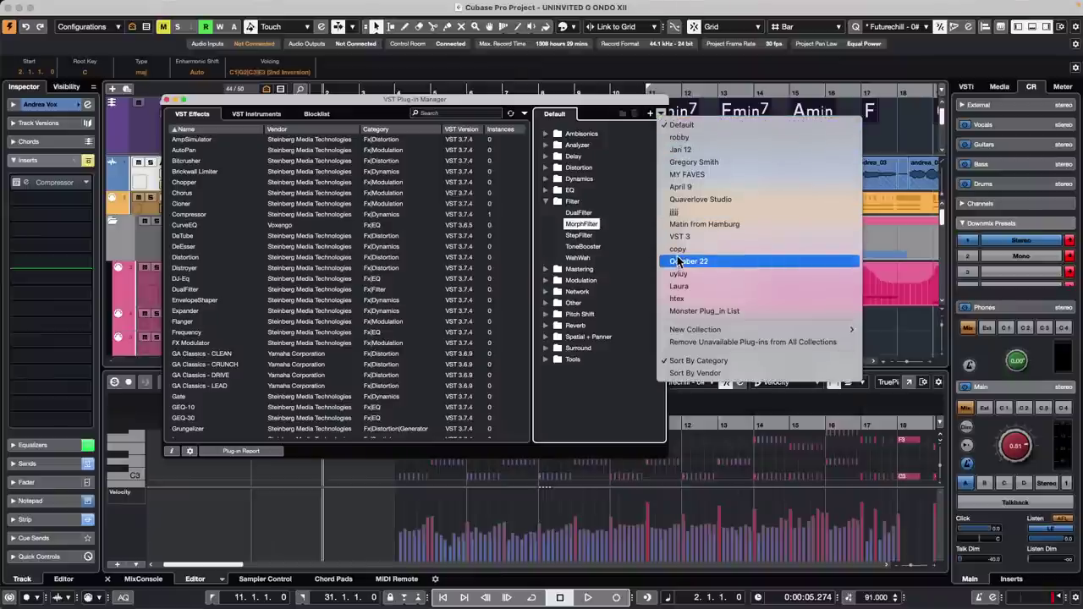
left_click(642, 130)
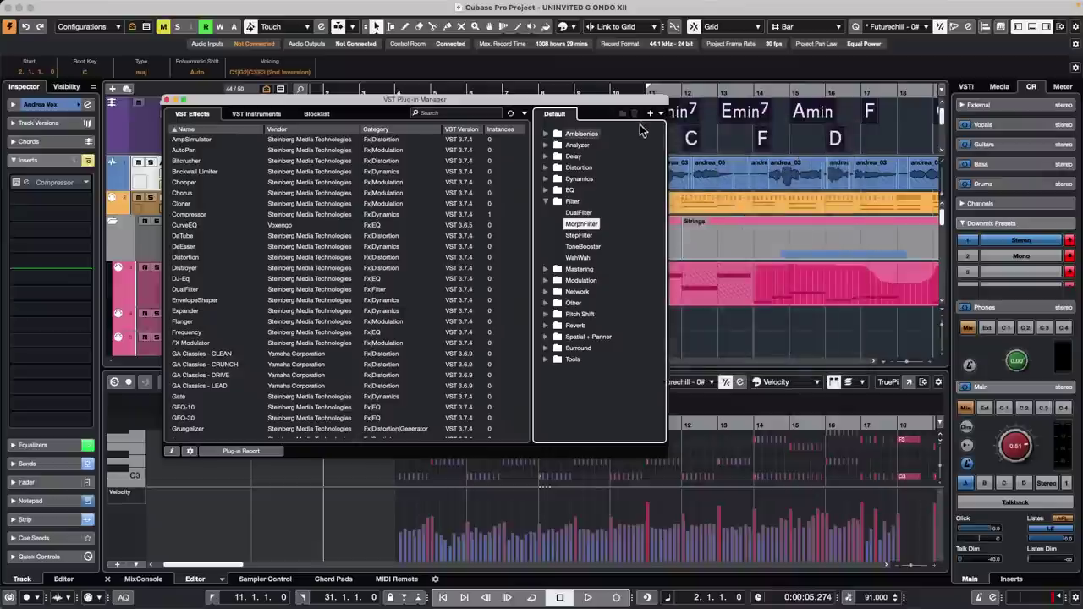
left_click(651, 114)
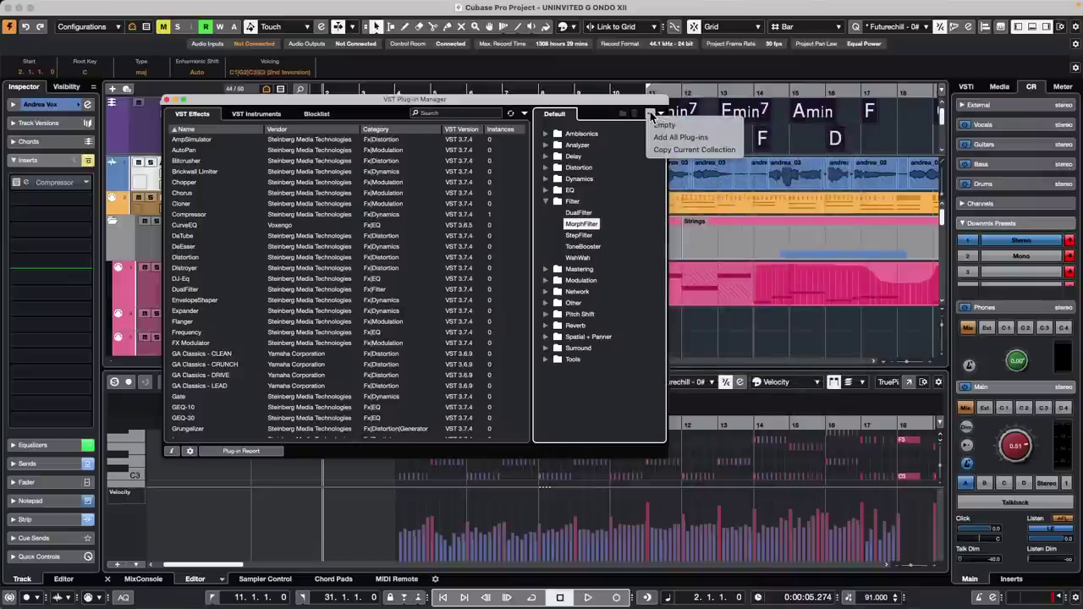
left_click(684, 150)
left_click(613, 192)
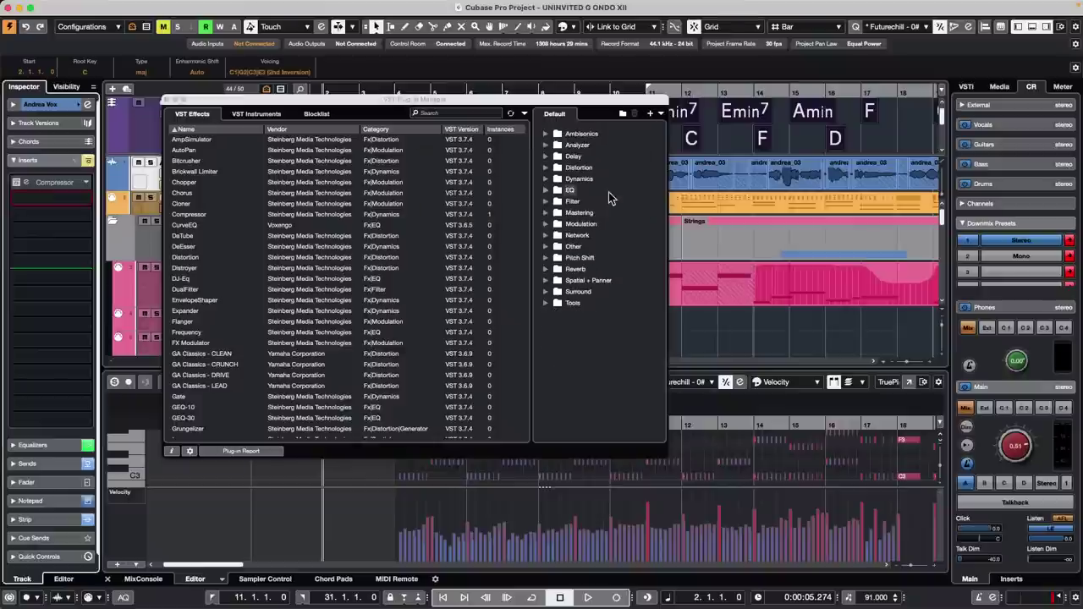
- Delete DJ-Eq from the EQ category of the copied plug-in collection
left_click(546, 190)
left_click(575, 213)
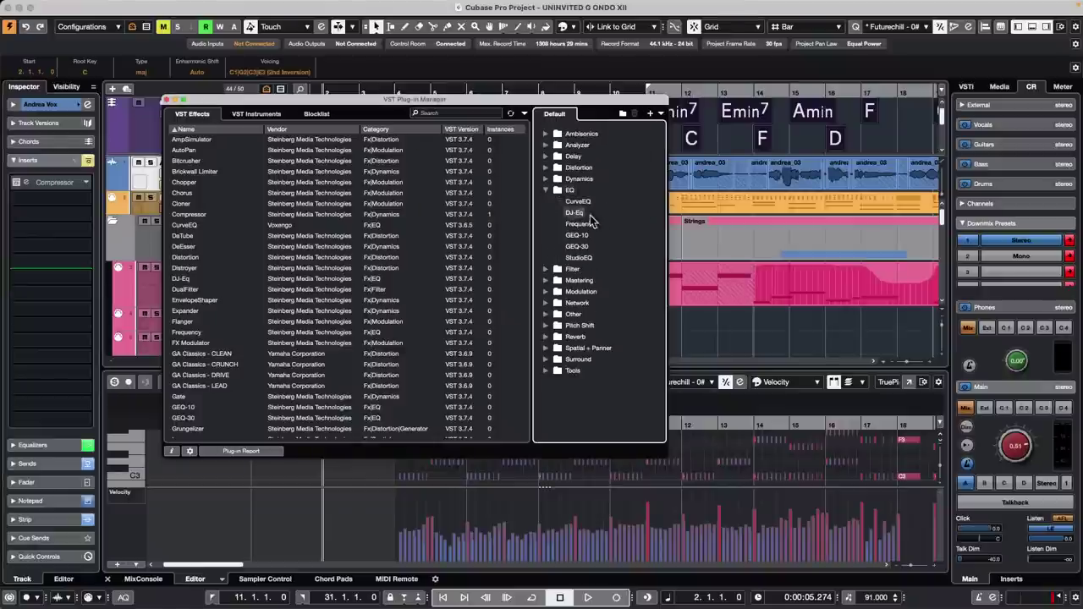
right_click(575, 217)
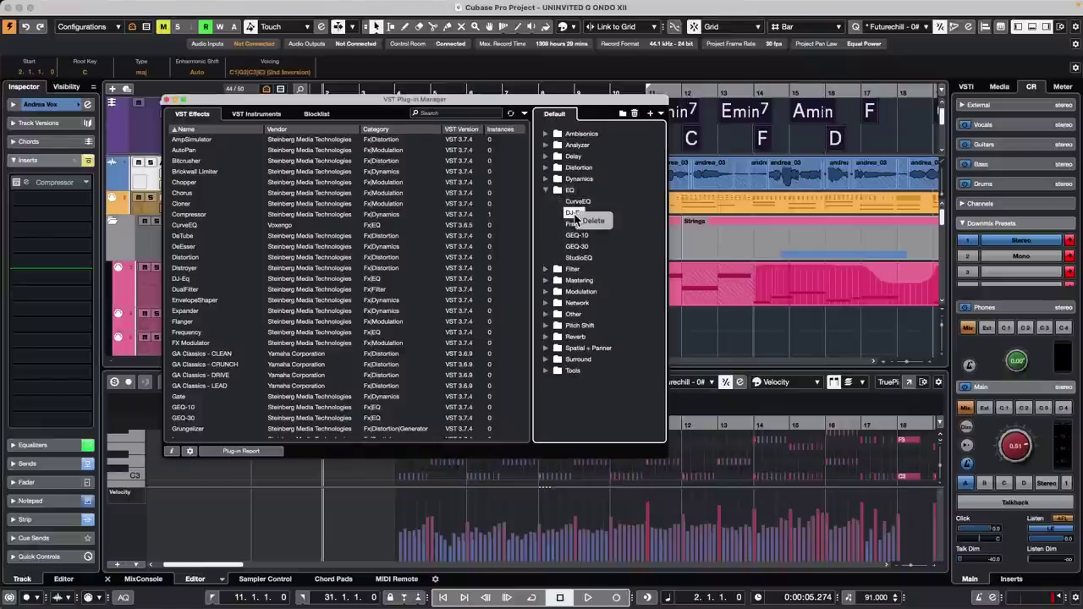
left_click(597, 221)
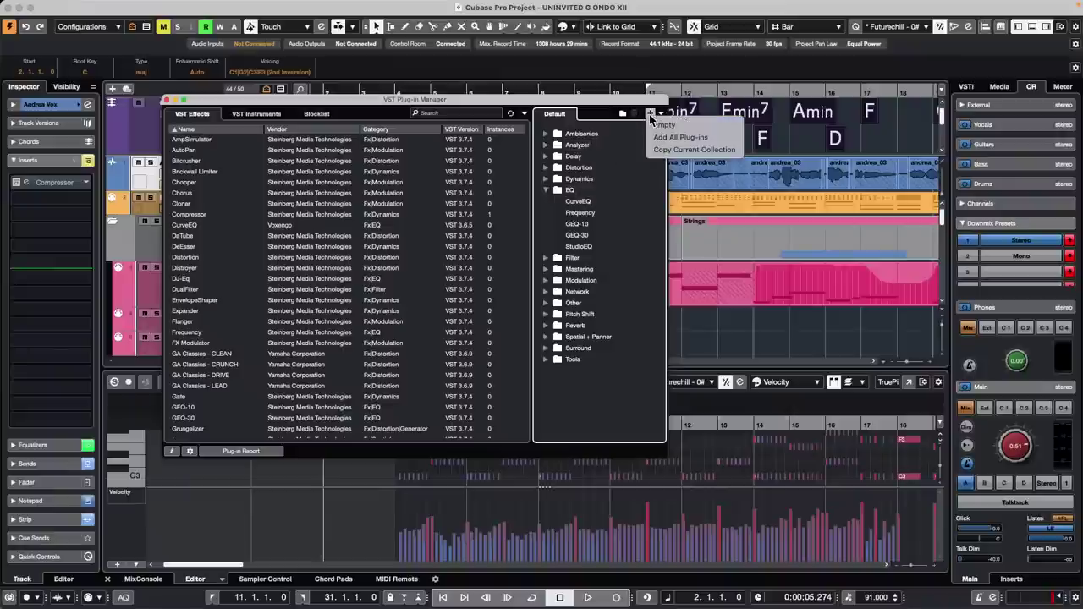
- Switch back to the Default plug-in collection and close the VST Plug-in Manager
left_click(650, 115)
left_click(648, 125)
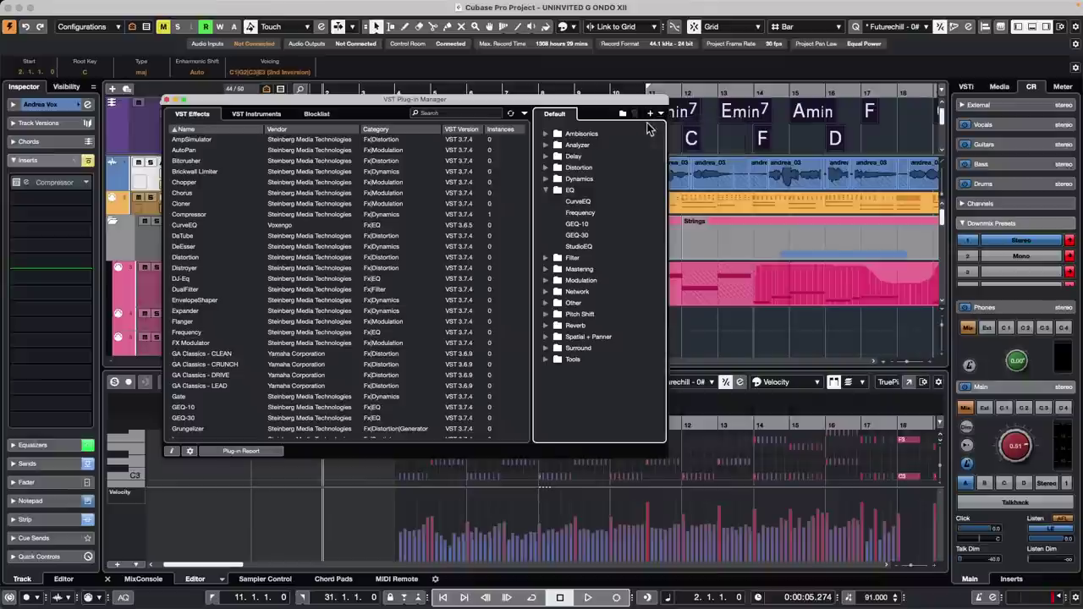
left_click(661, 114)
left_click(664, 124)
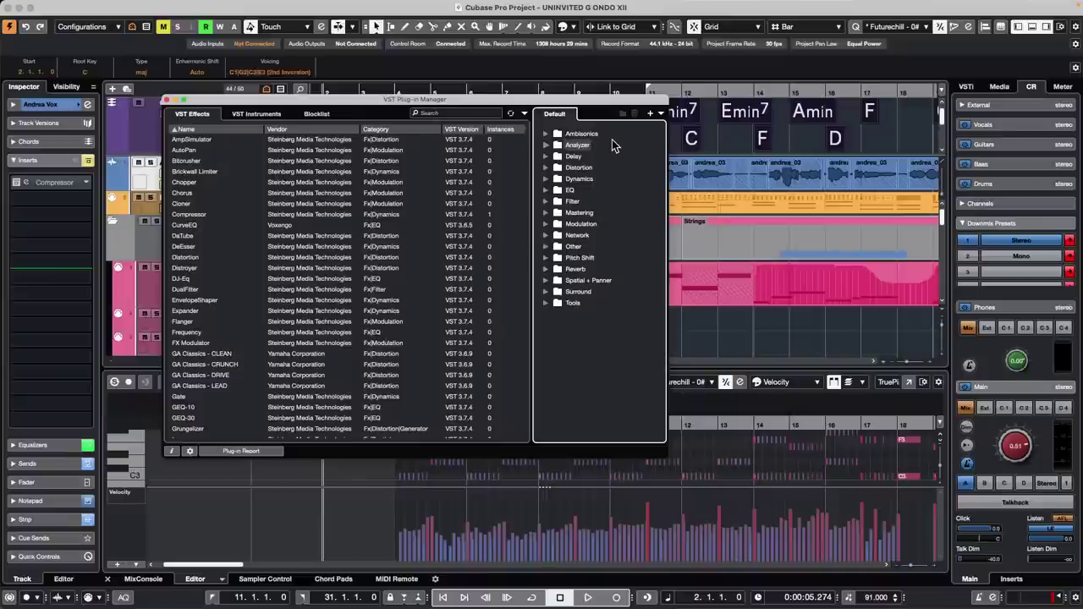
left_click(166, 100)
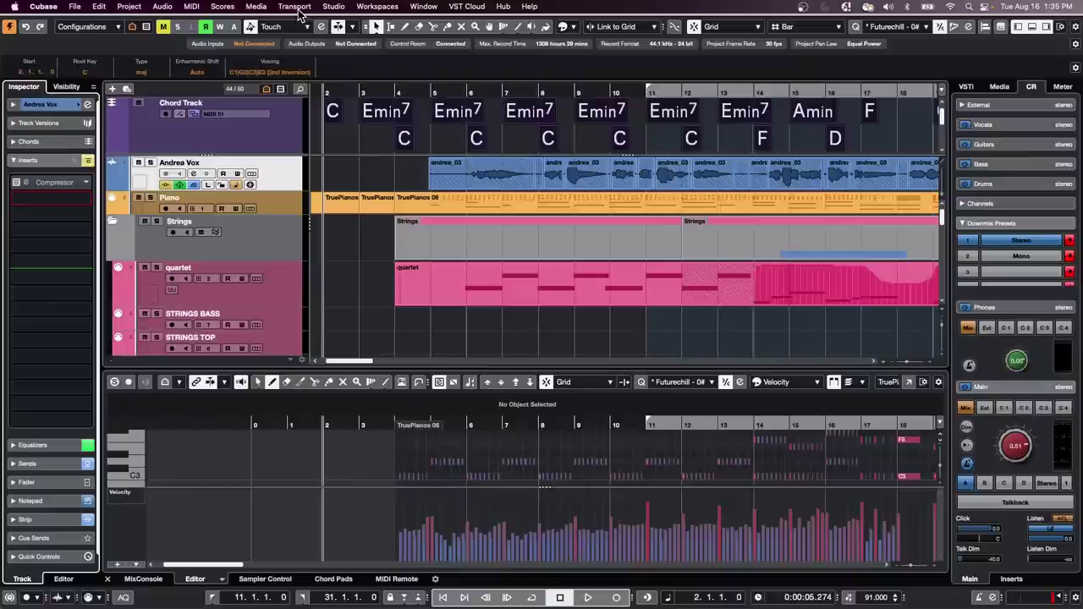
- Open Studio Setup and add the Steinberg SKI Remote device
left_click(342, 8)
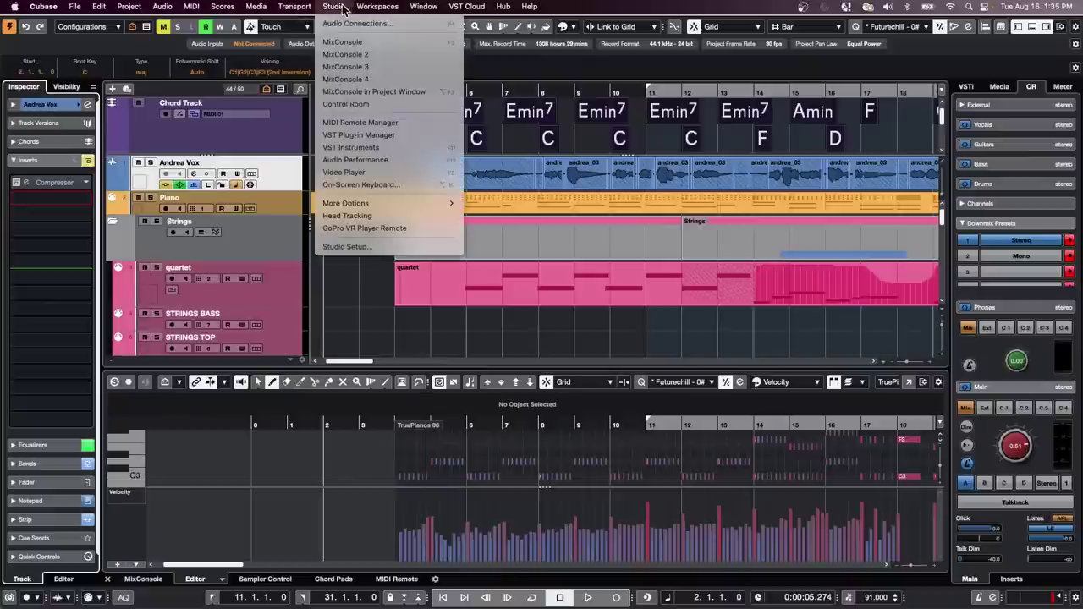
left_click(364, 246)
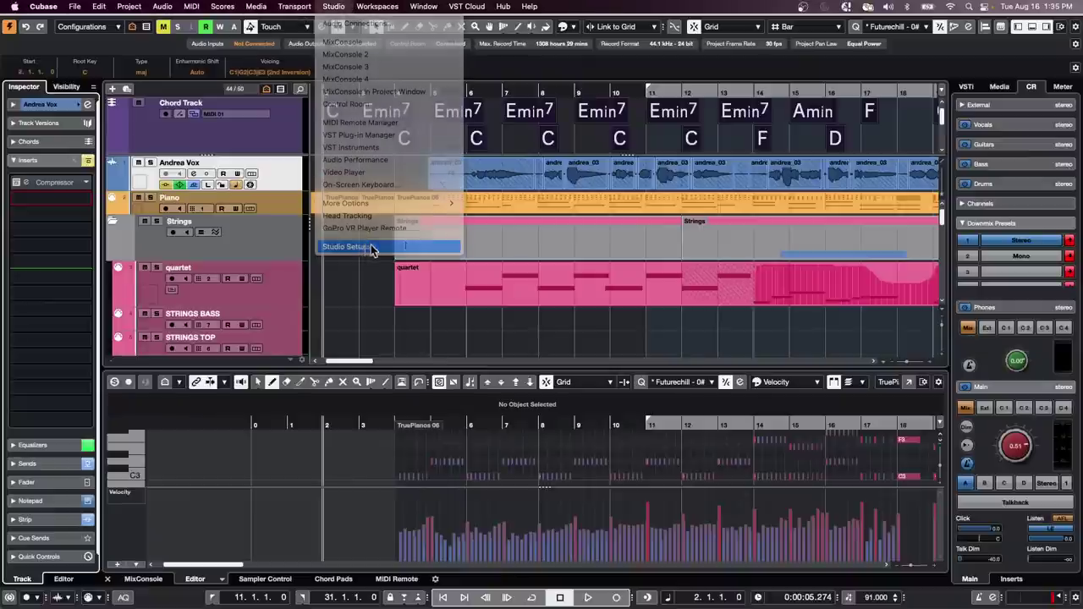
left_click_drag(177, 103, 306, 50)
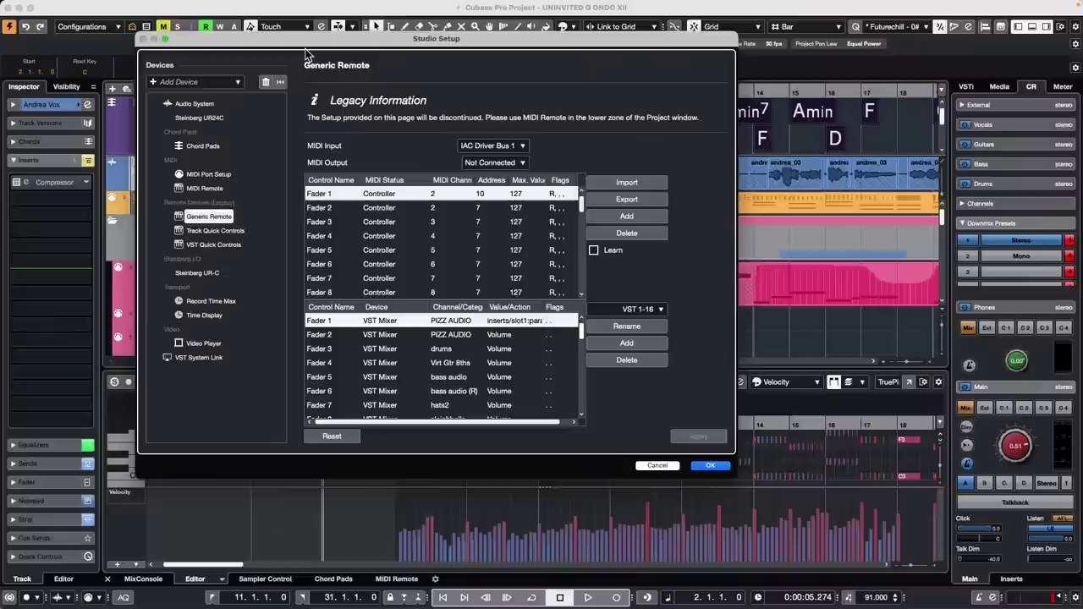
left_click(152, 81)
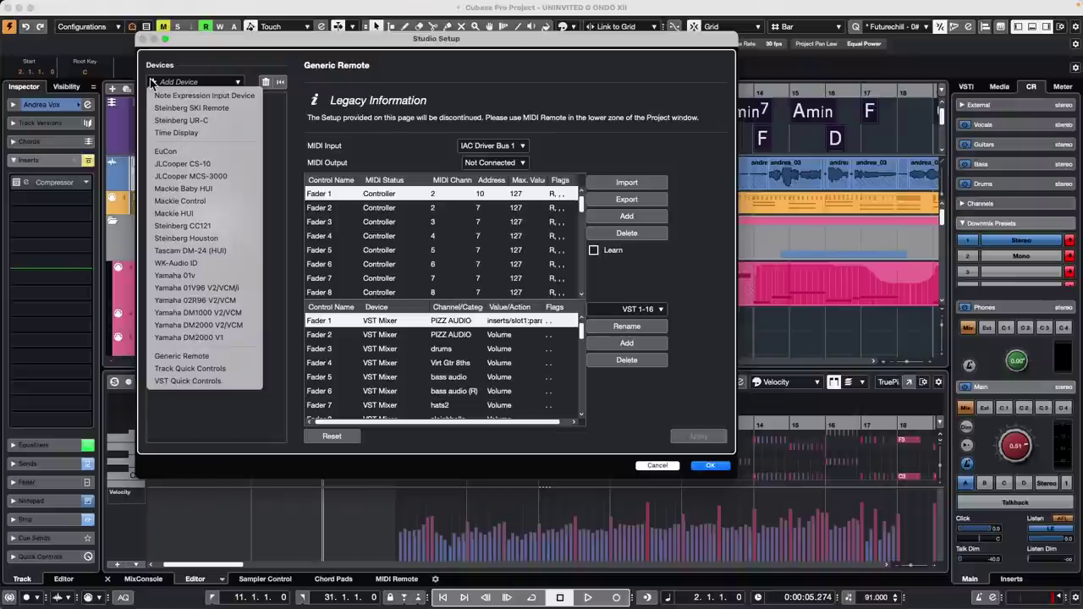
left_click(192, 108)
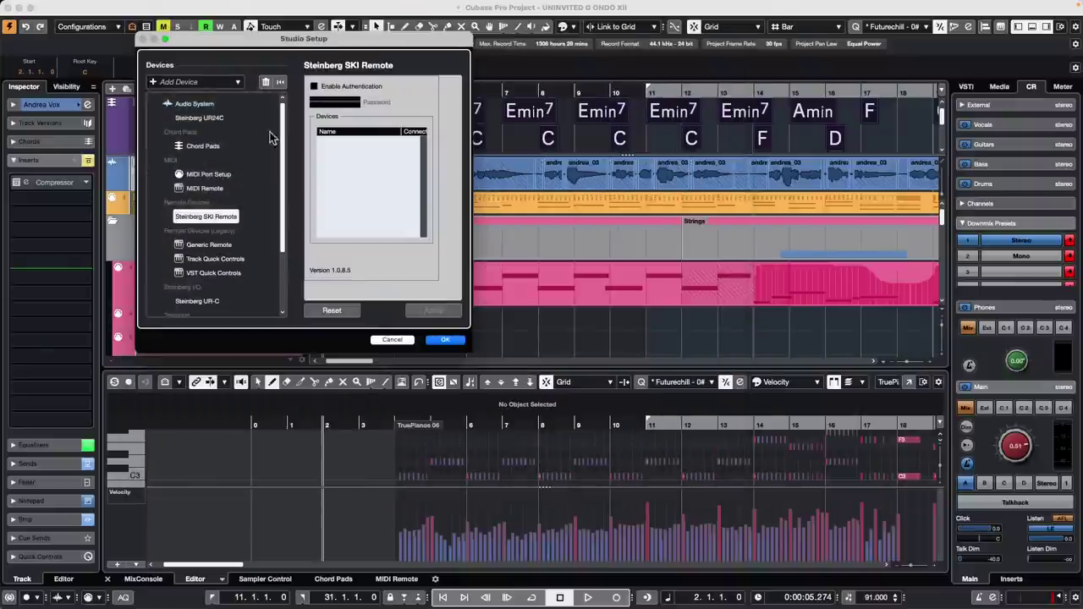
- Enable authentication for the Steinberg SKI Remote, apply the change and close Studio Setup
left_click(314, 86)
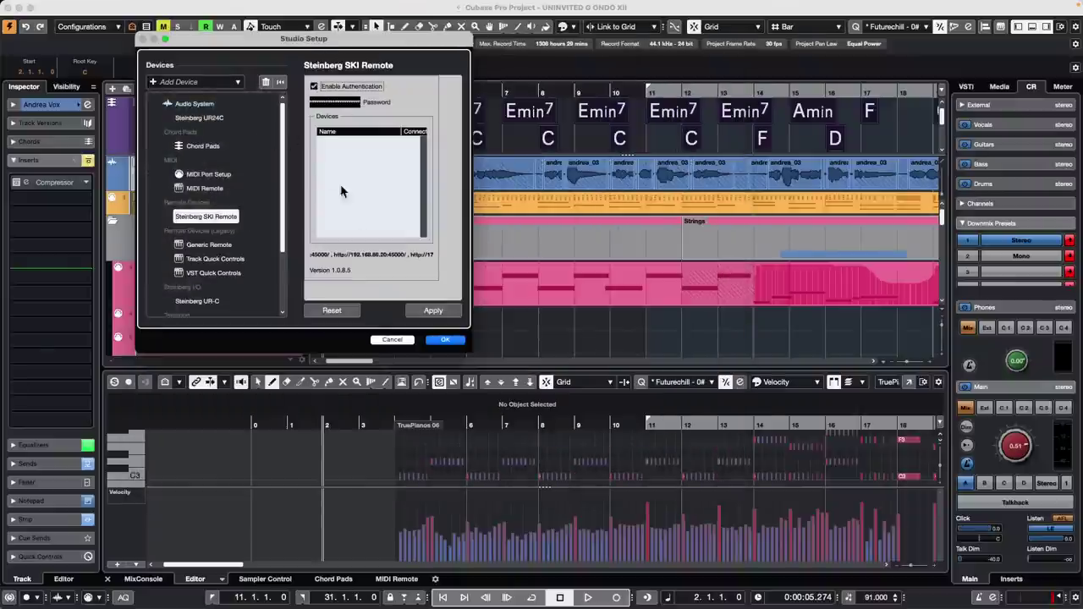
left_click(441, 312)
left_click(446, 340)
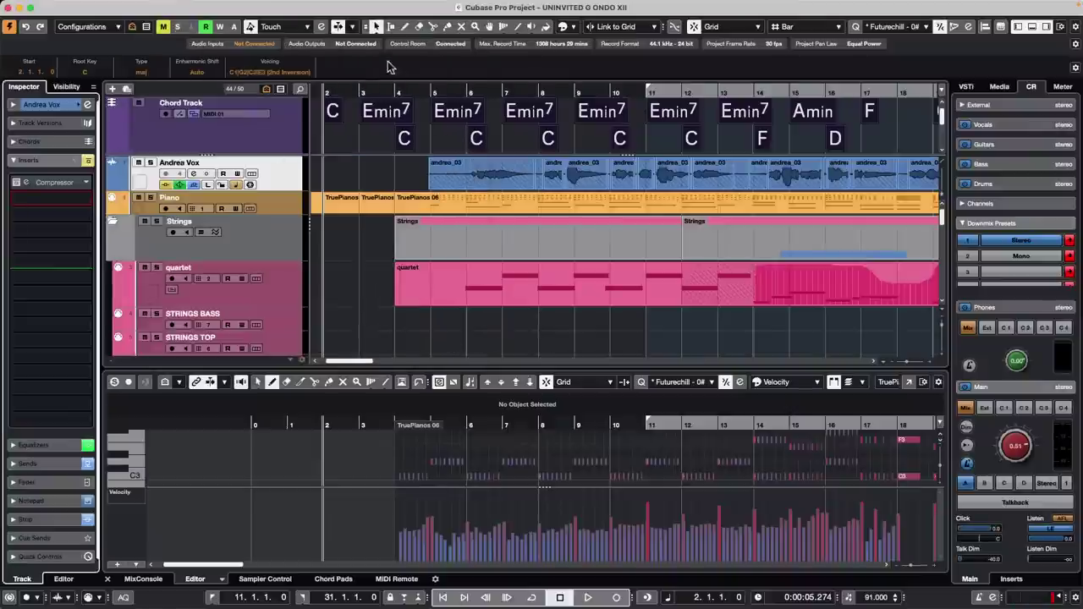
- Open the MixConsole window and show its Right Zone with the Control Room
mouse_move(423, 5)
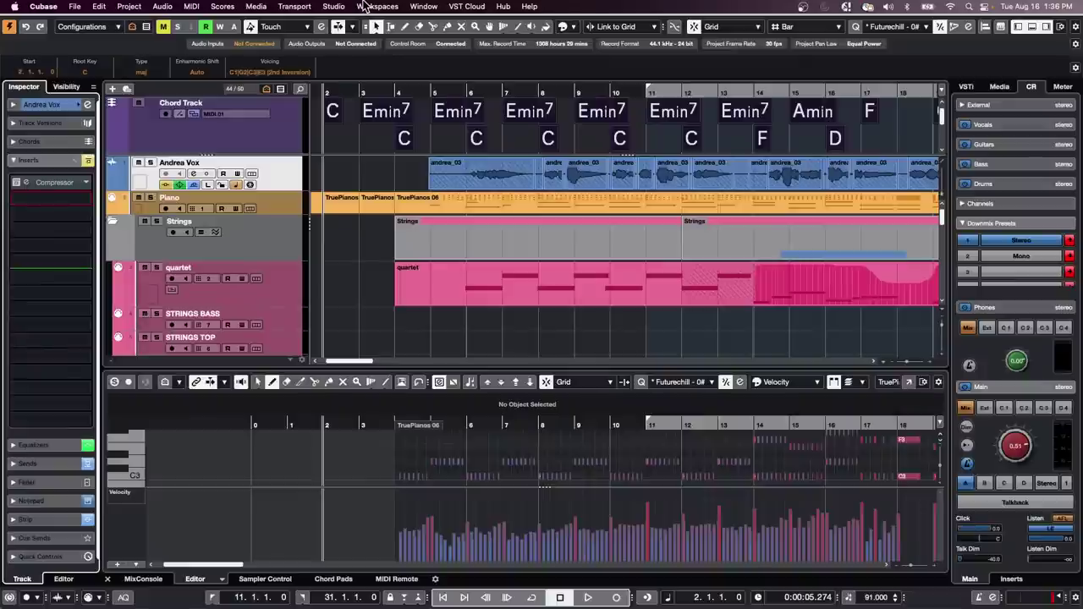
left_click(415, 10)
left_click(462, 155)
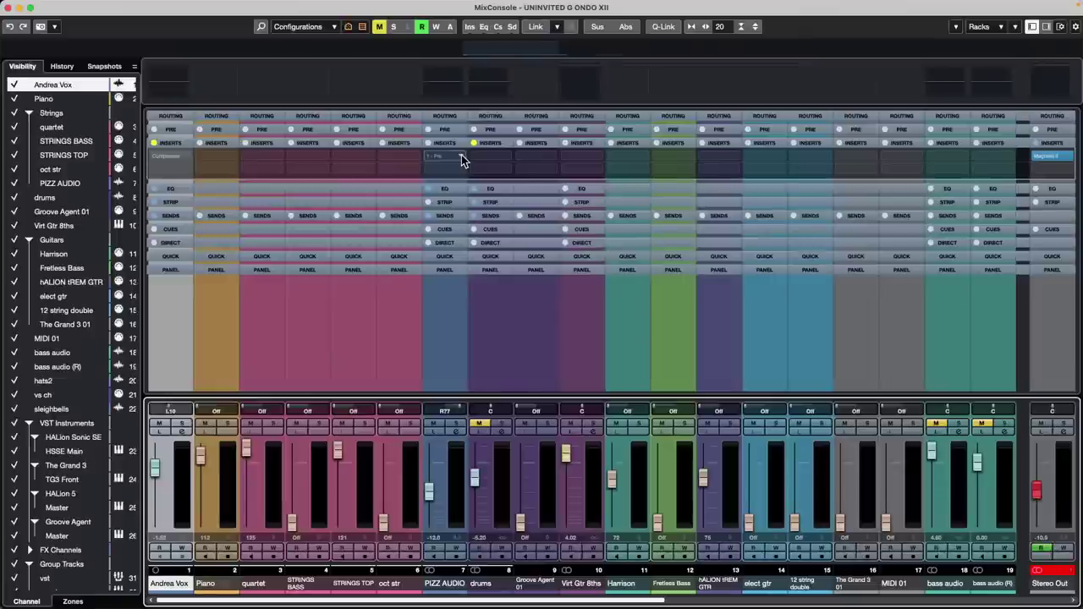
left_click(1060, 27)
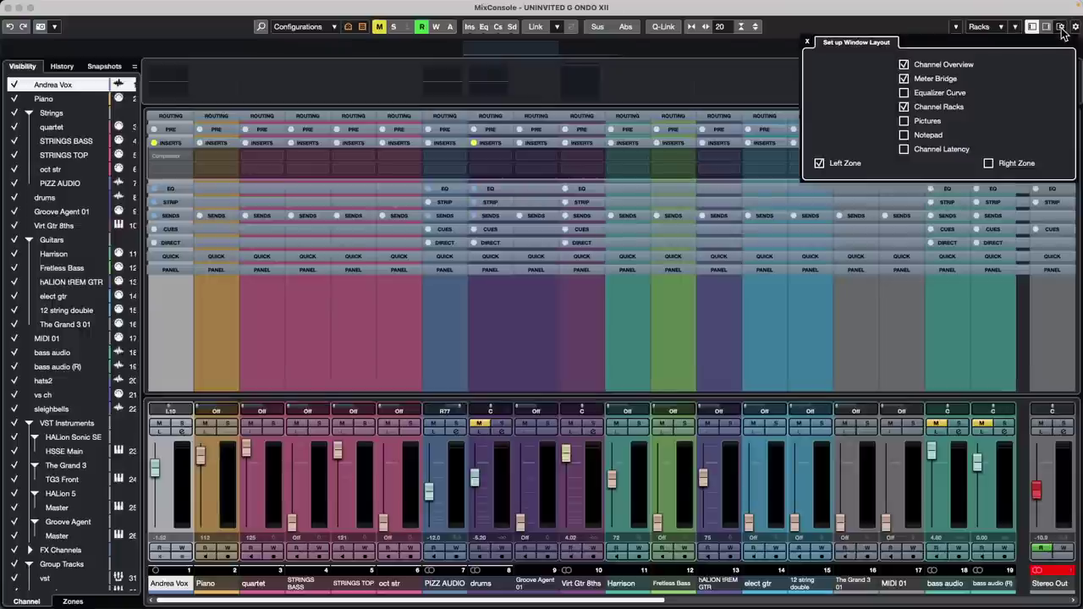
left_click(988, 163)
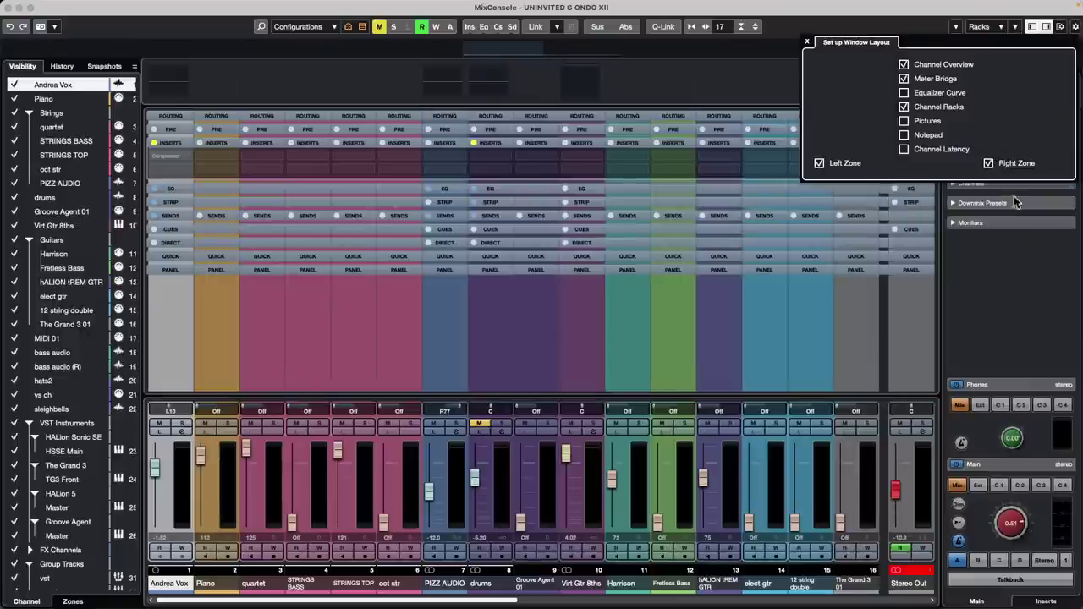
left_click(1019, 235)
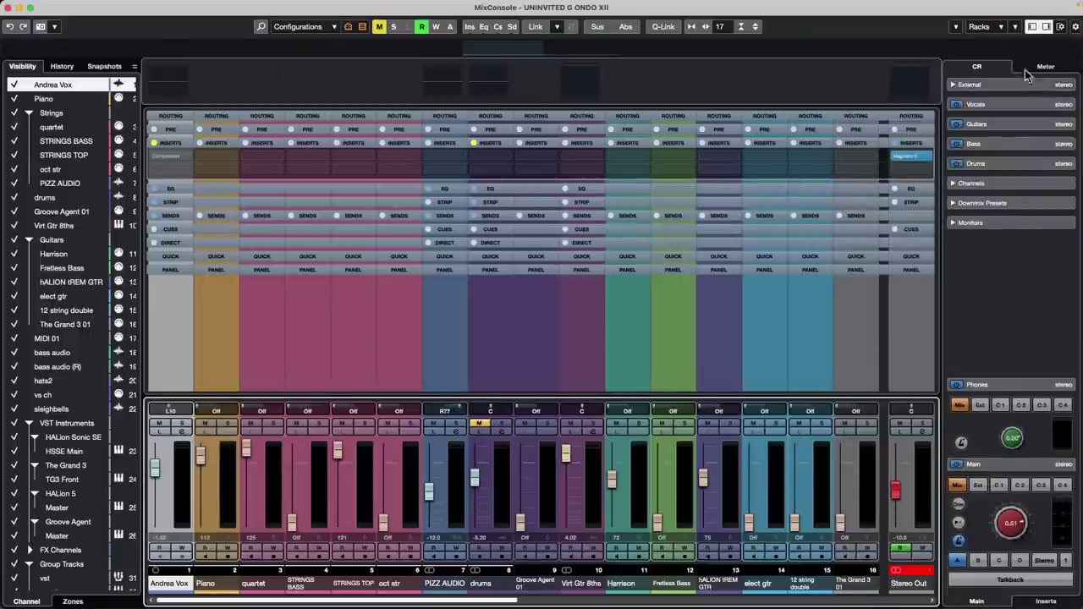
- Show the Channel Latency row in the MixConsole window layout
left_click(1061, 27)
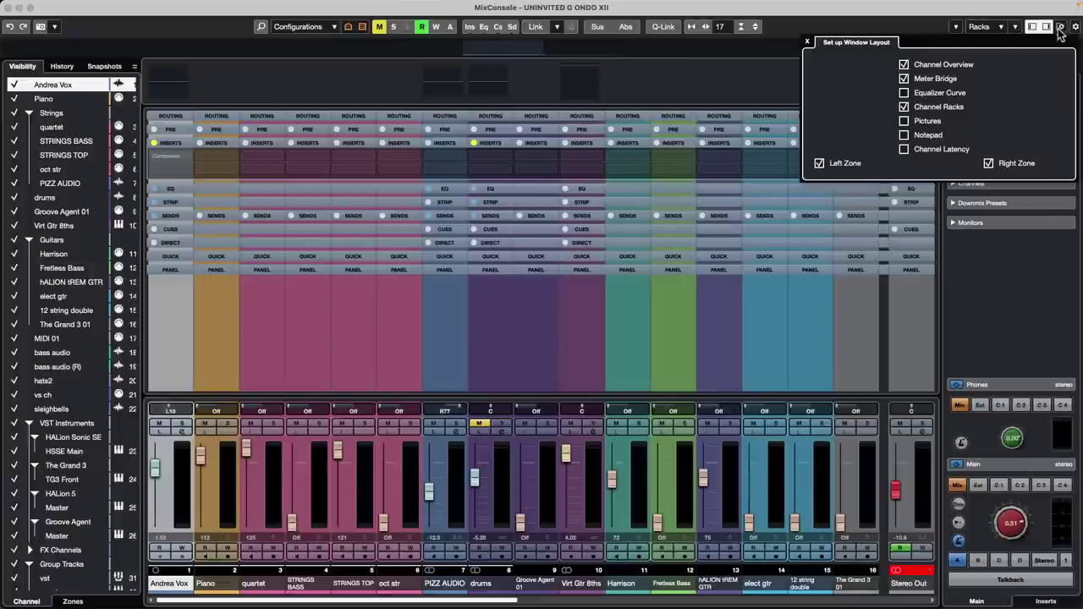
left_click(904, 149)
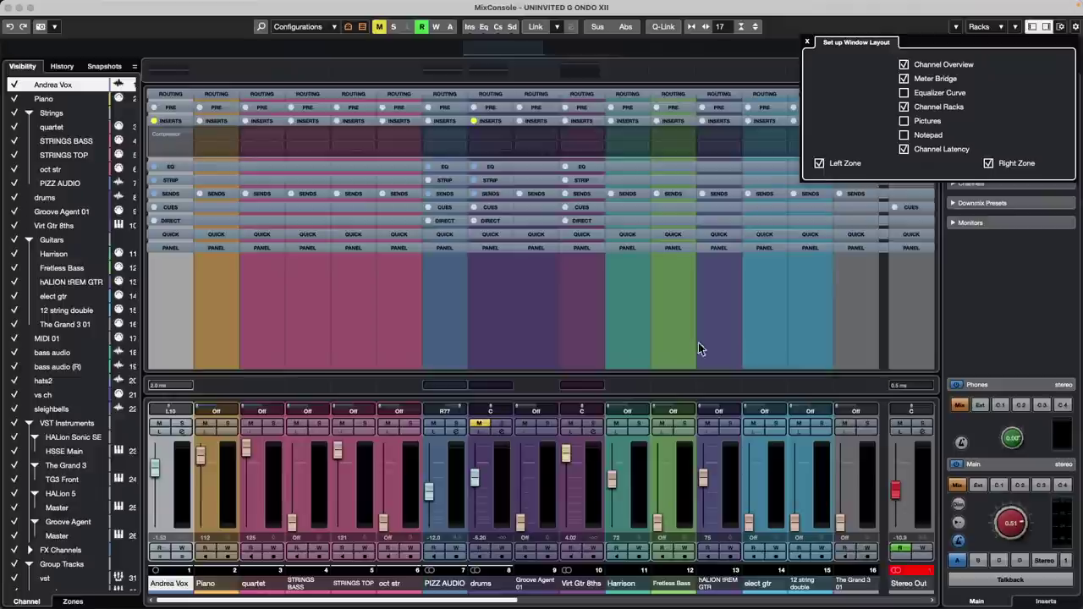
left_click(907, 301)
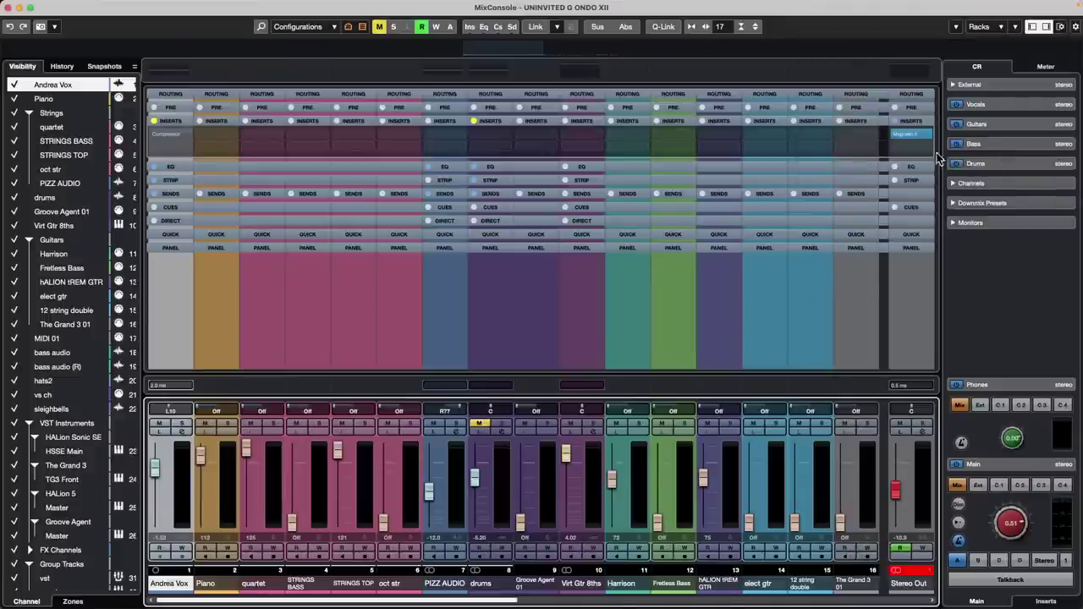
- Reactivate the Andrea Vox channel's inserts and load Pitch Correct into its second insert slot, closing the plug-in window
left_click(366, 138)
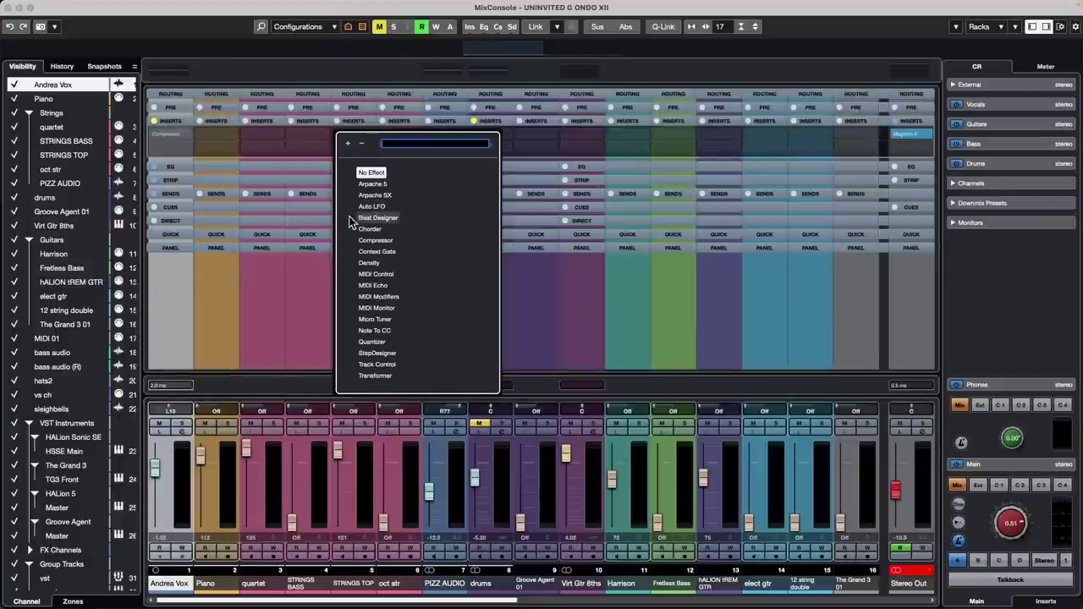
left_click(312, 154)
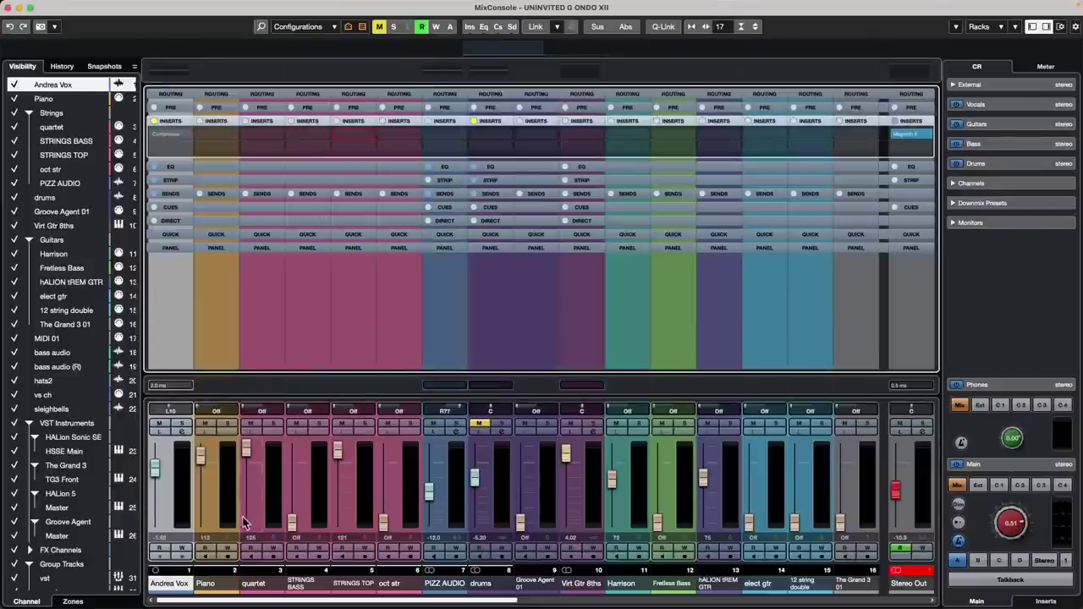
left_click(154, 121)
left_click(180, 146)
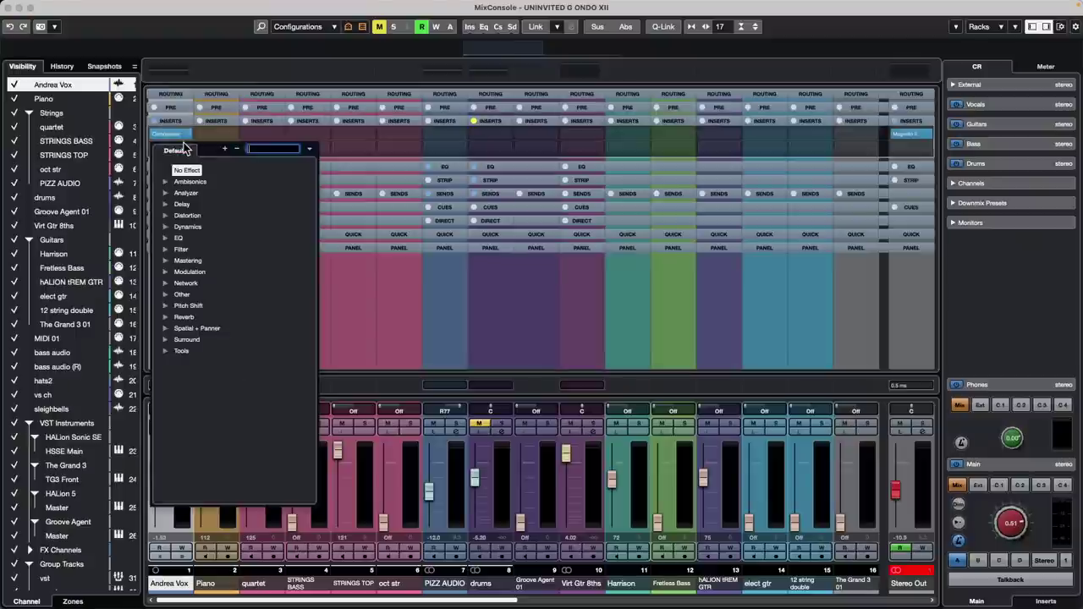
left_click(170, 306)
left_click(197, 334)
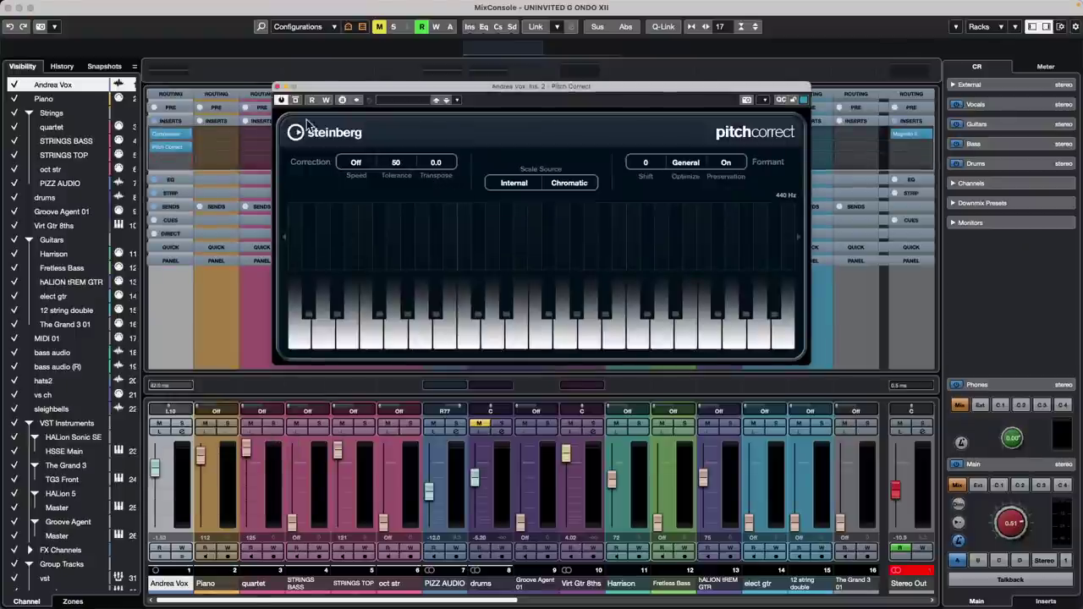
left_click(280, 88)
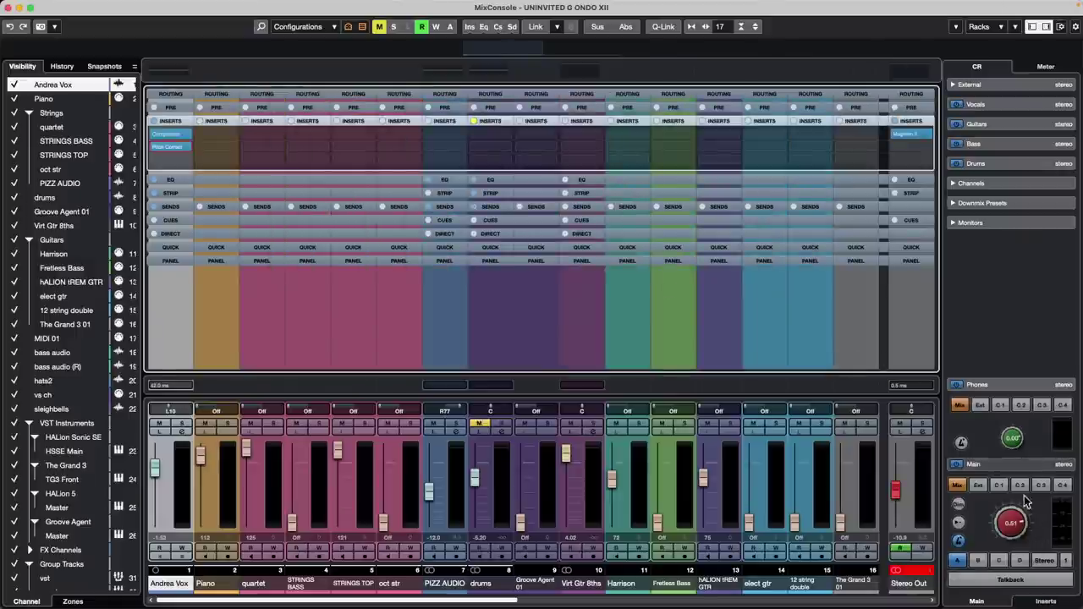
- Load Pitch Correct into the first insert slot of the Control Room's Main channel and close its plug-in window
left_click(1038, 602)
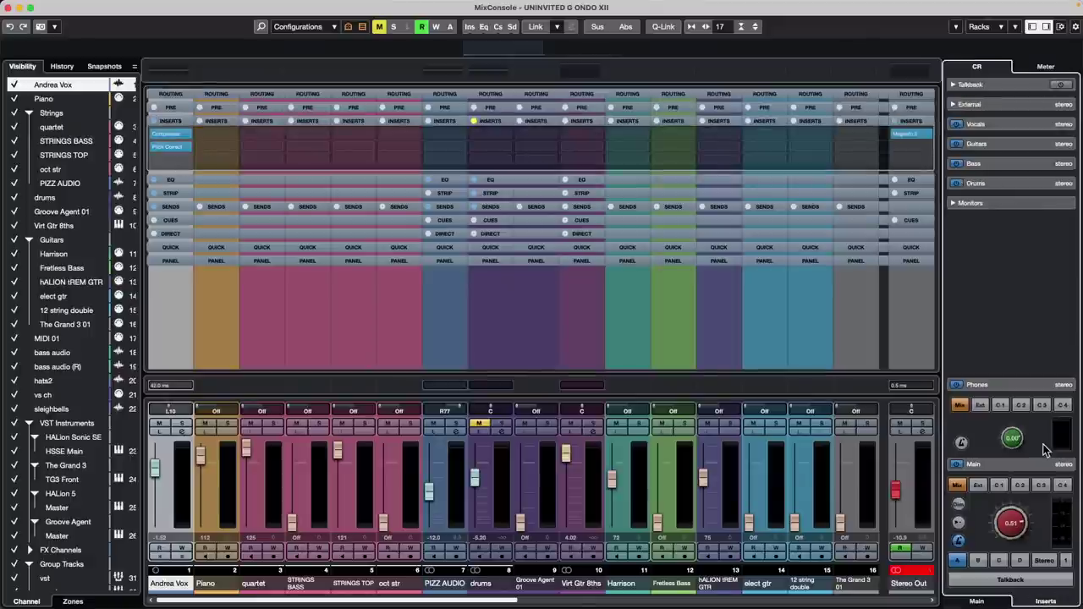
scroll(1017, 470, "down", 3)
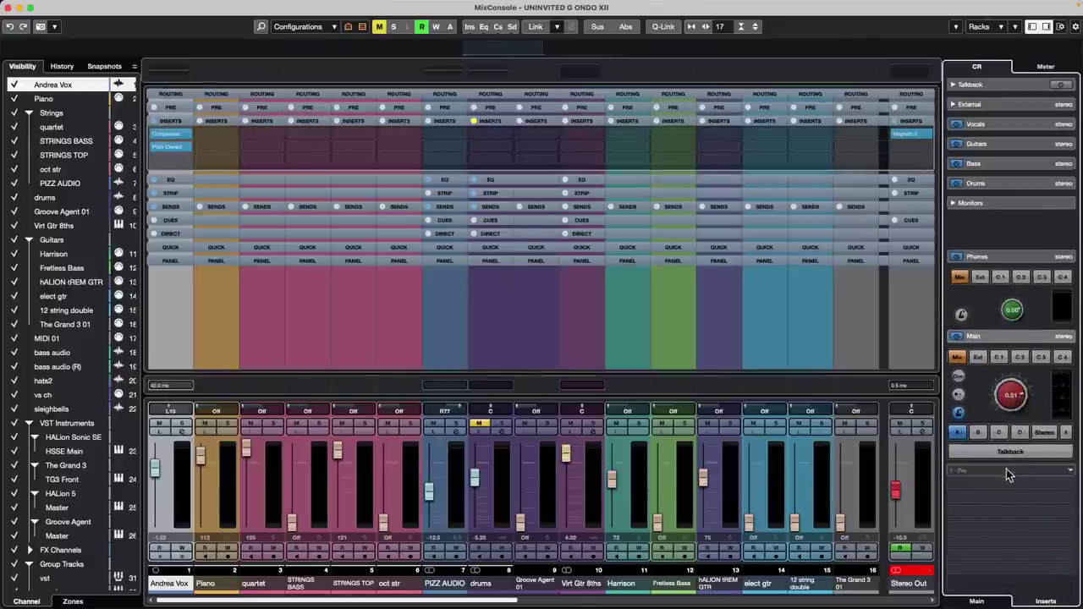
left_click(1015, 468)
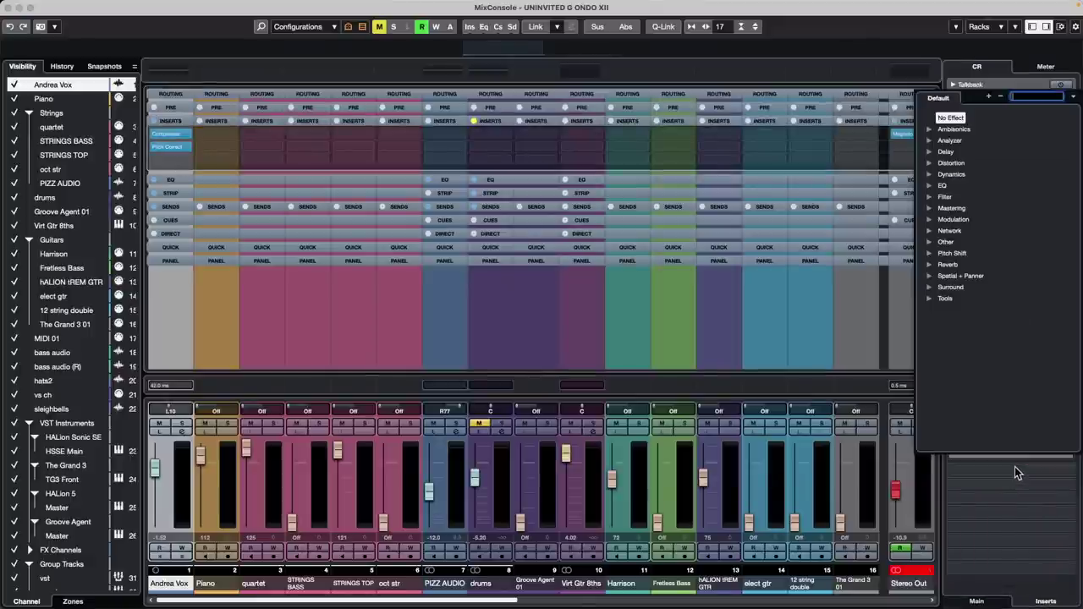
left_click(951, 253)
left_click(962, 276)
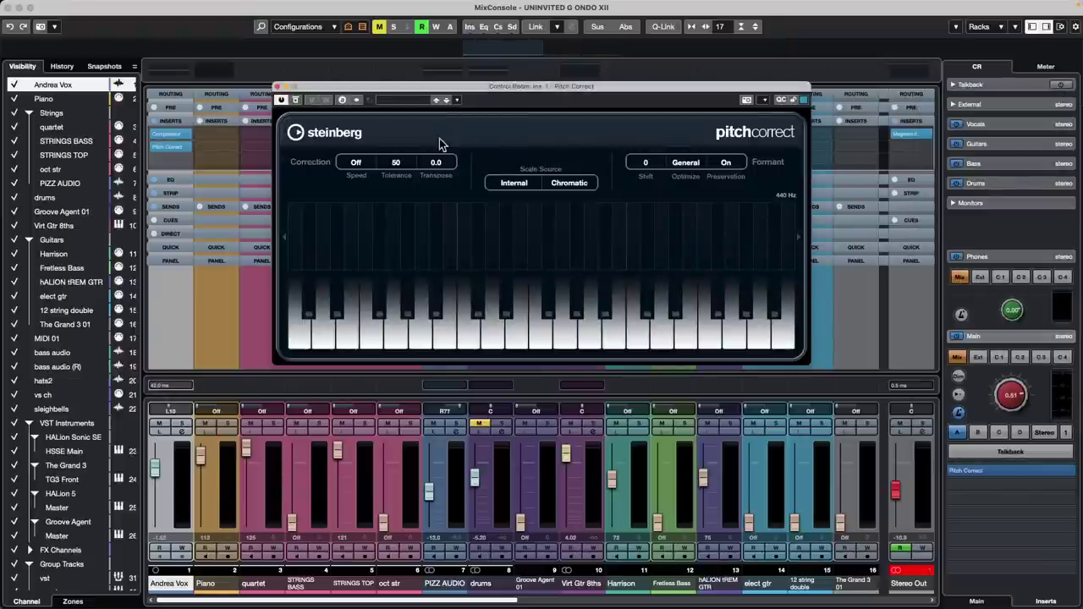
left_click(280, 88)
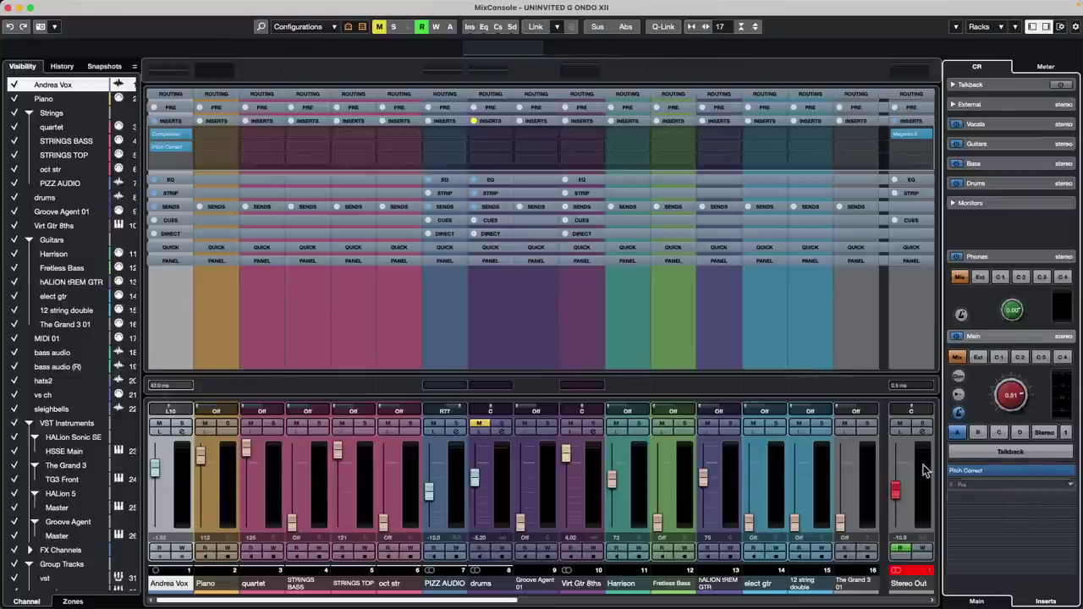
- Open the Channel Latency Overview for the Andrea Vox channel and close it after reading
left_click(188, 388)
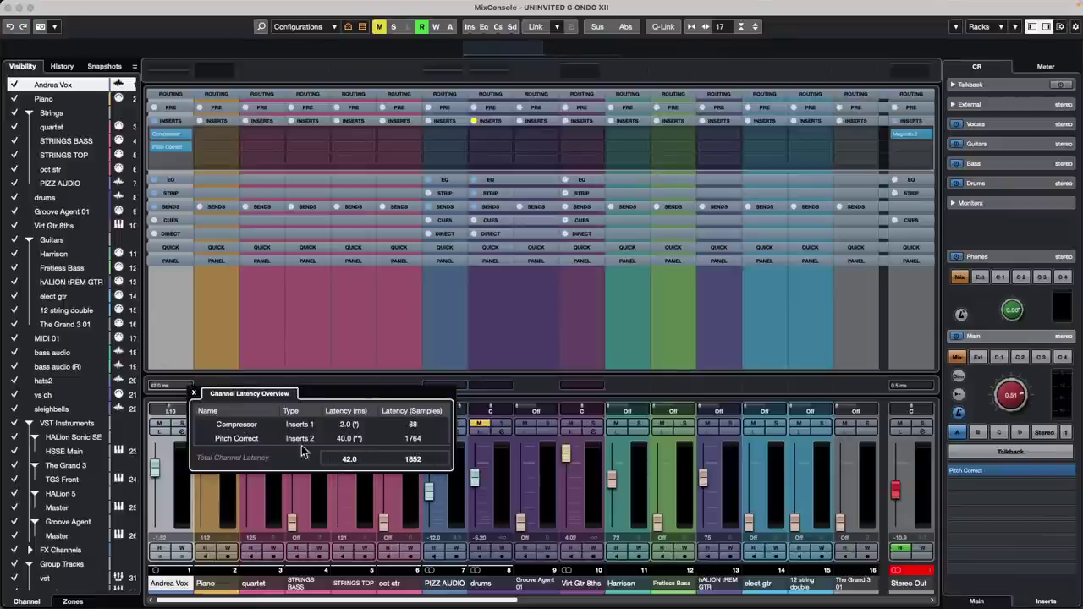
left_click(193, 393)
- Open the VST Plug-in Manager and select Pitch Correct among the VST effects, cancelling the plug-in report save dialog
left_click(377, 5)
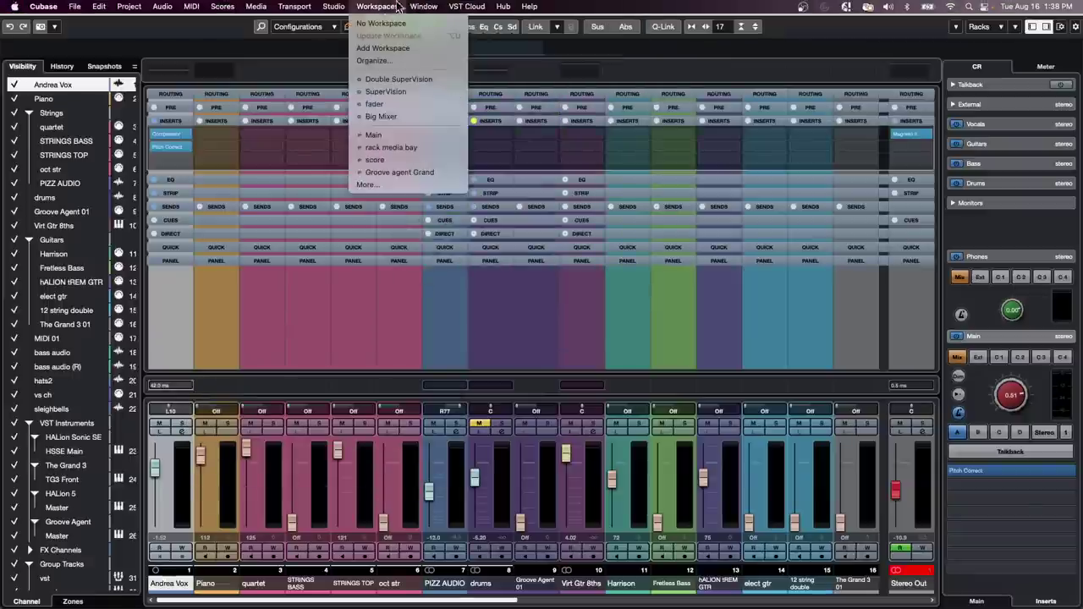
mouse_move(333, 6)
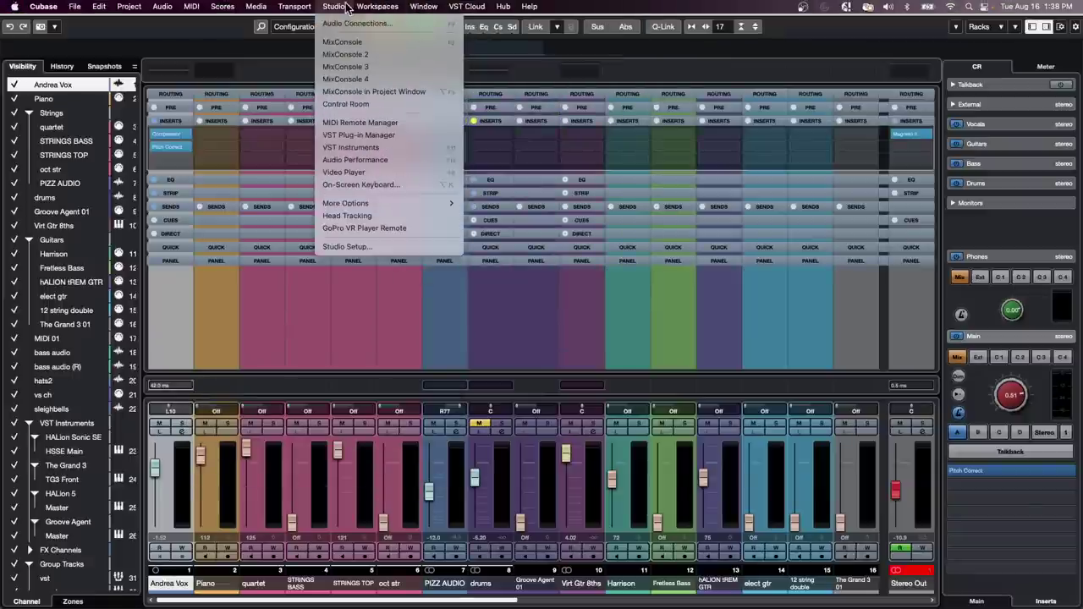
left_click(368, 136)
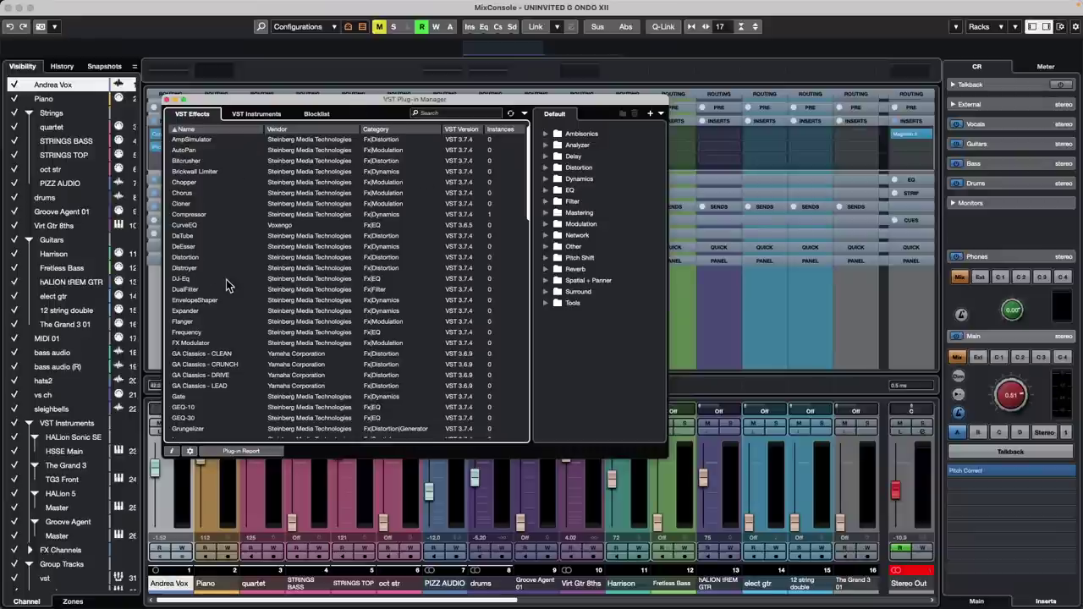
scroll(226, 287, "down", 1)
scroll(226, 286, "down", 10)
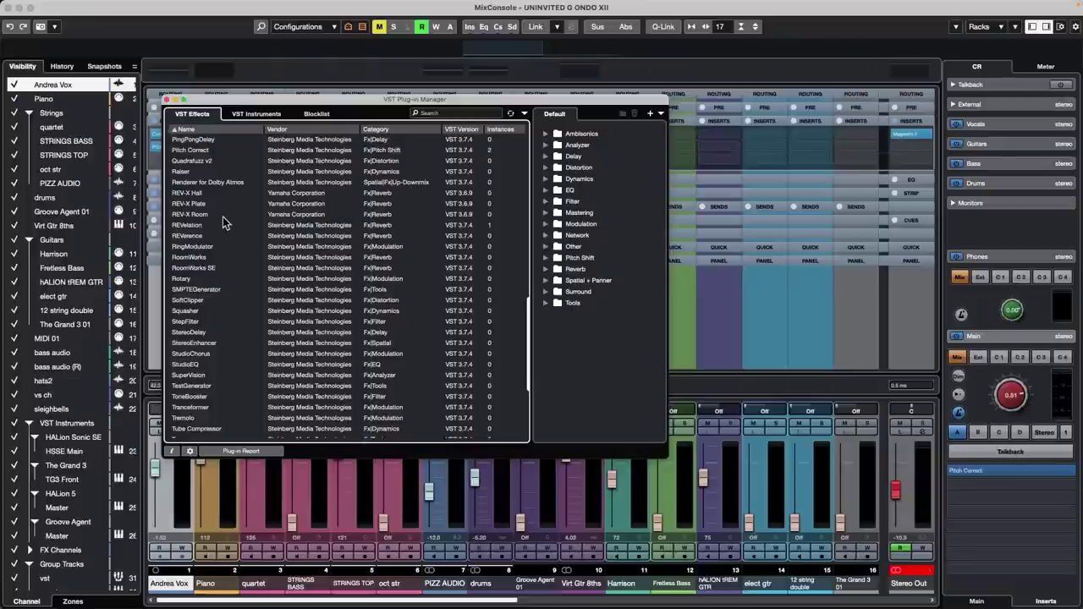
left_click(193, 150)
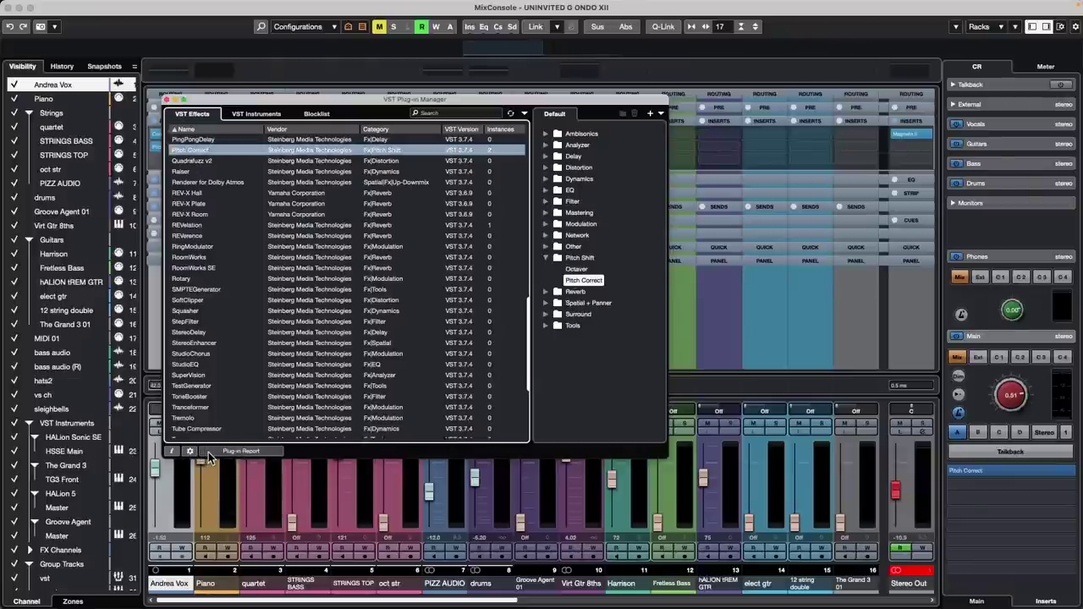
left_click(229, 452)
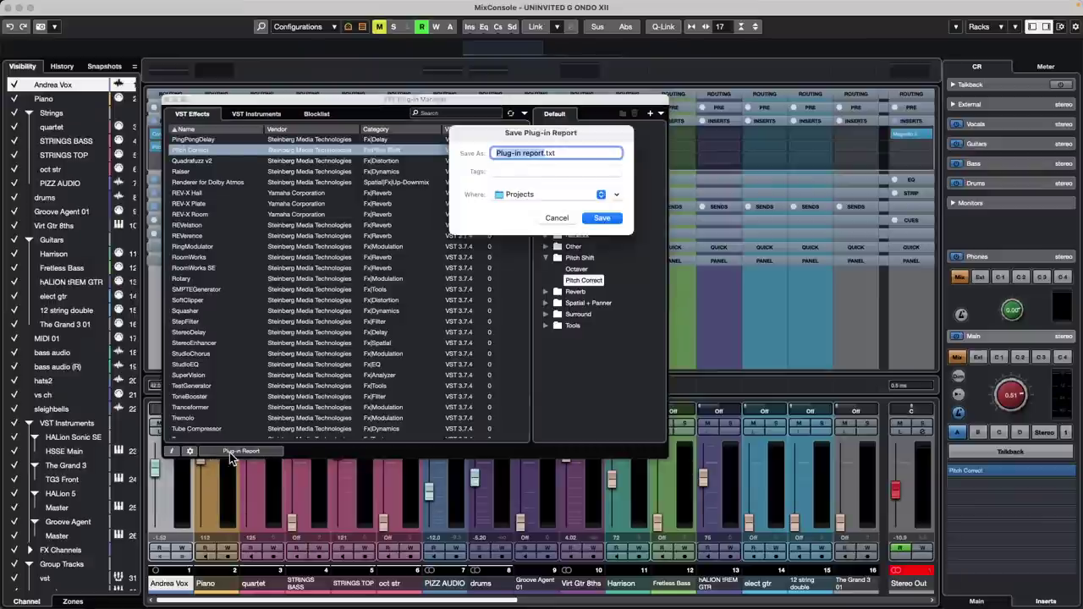
left_click(558, 220)
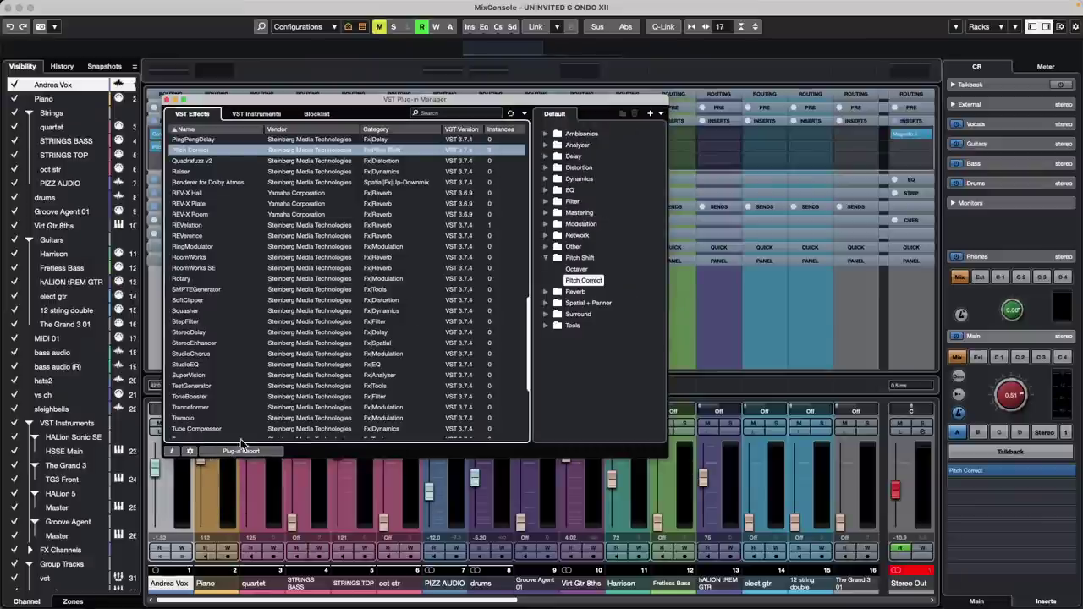
- Check the plug-in information, including latency, for REV-X Room, Raiser and Pitch Correct, closing the VST Plug-in Manager when done
left_click(173, 451)
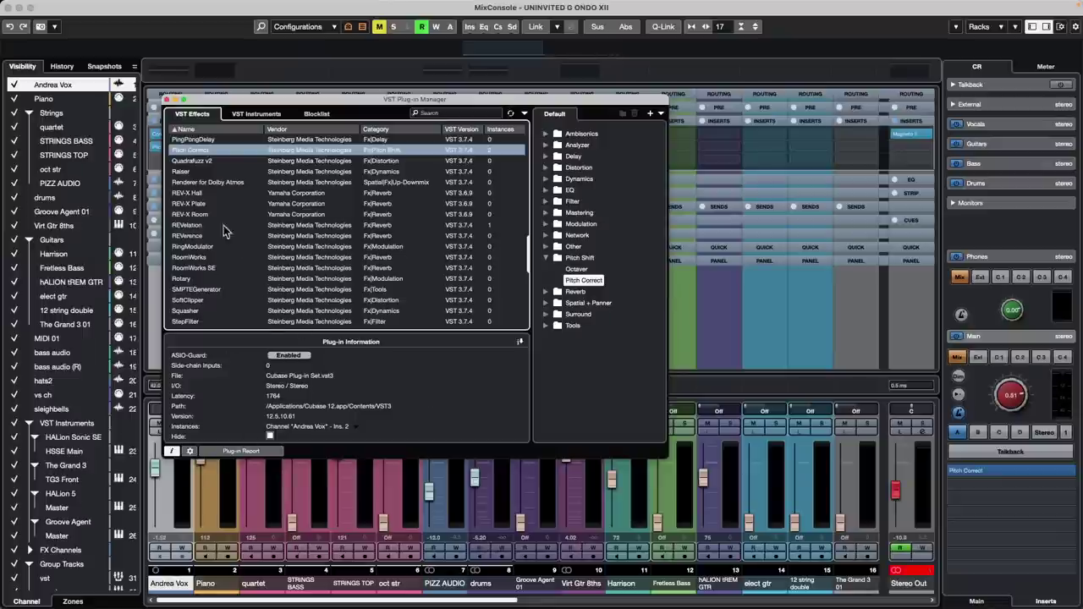
left_click(195, 215)
left_click(186, 170)
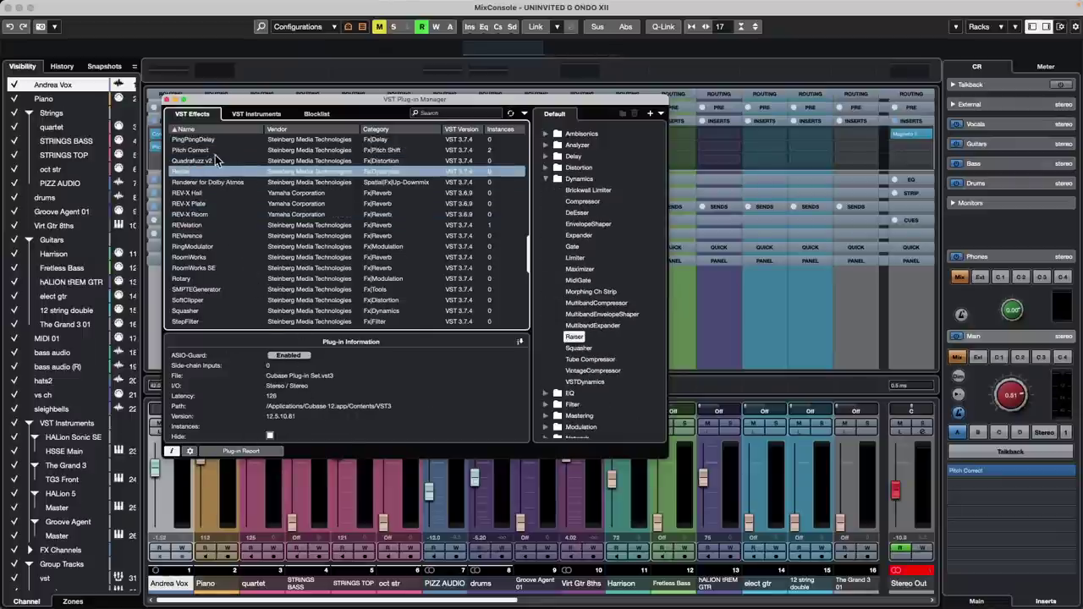
left_click(172, 453)
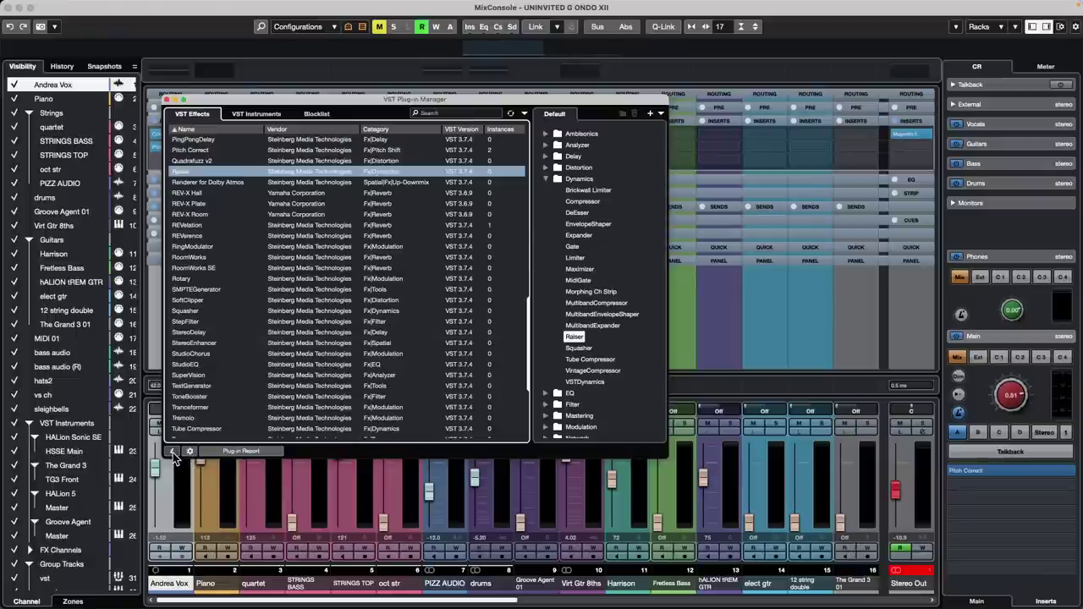
left_click(172, 453)
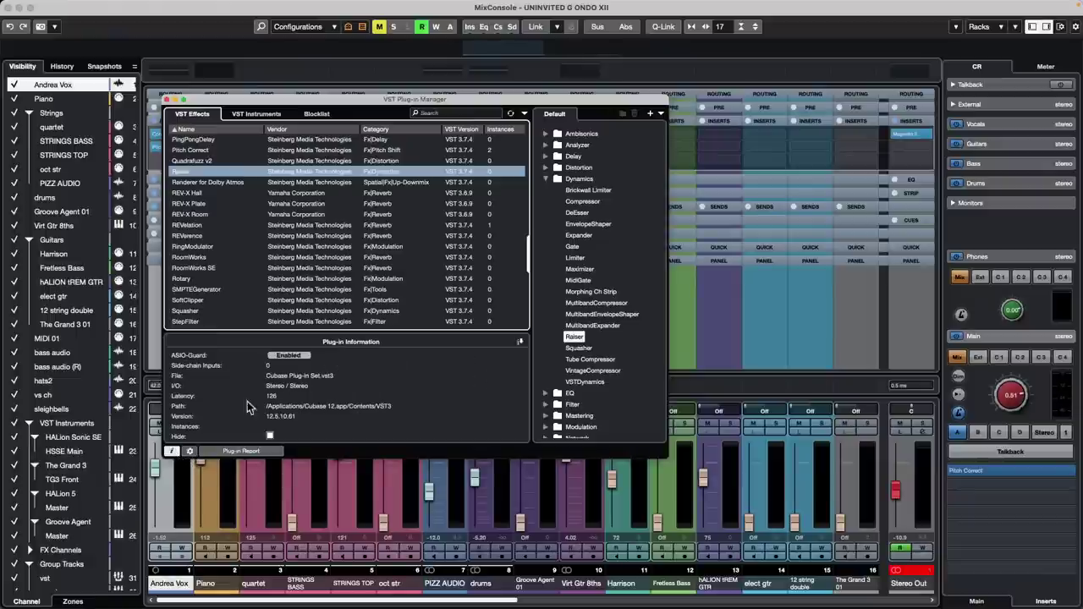
left_click(182, 151)
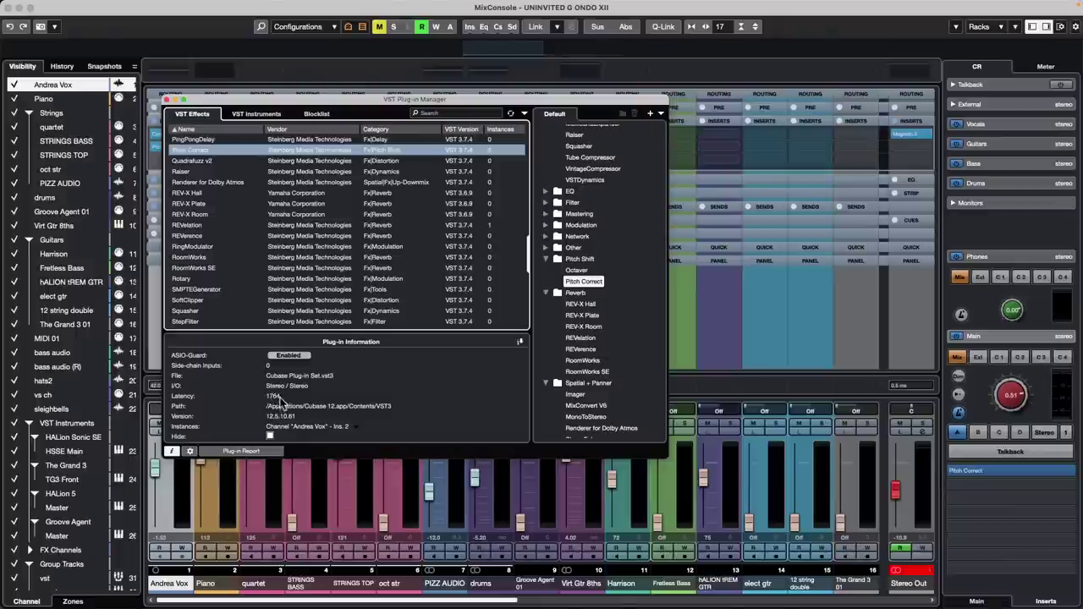
left_click(169, 100)
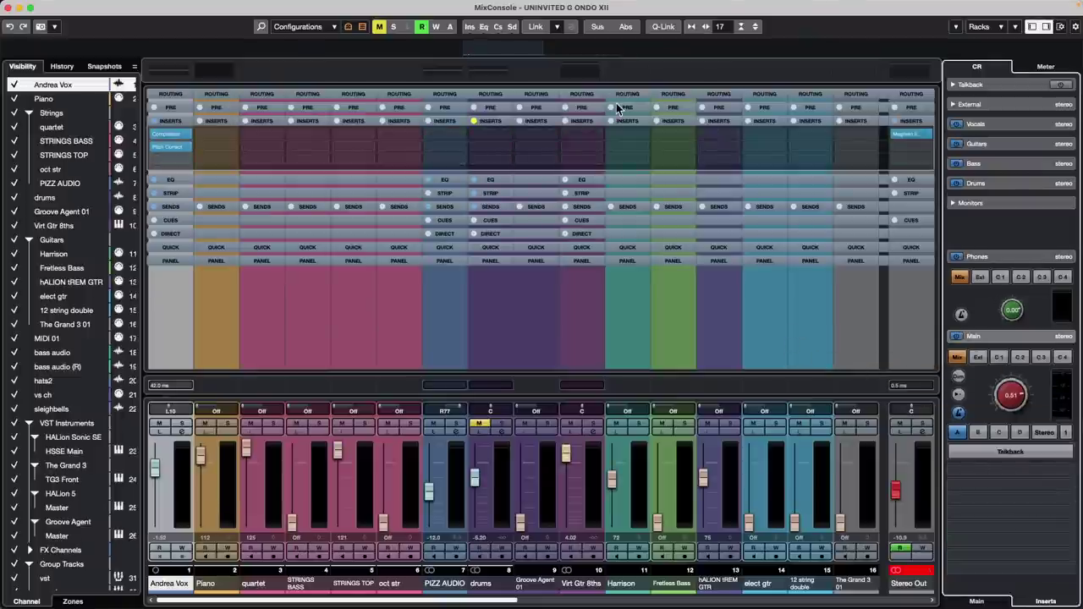
- Close the MixConsole window and open the recent project jump off.cpr as the active project
left_click(9, 8)
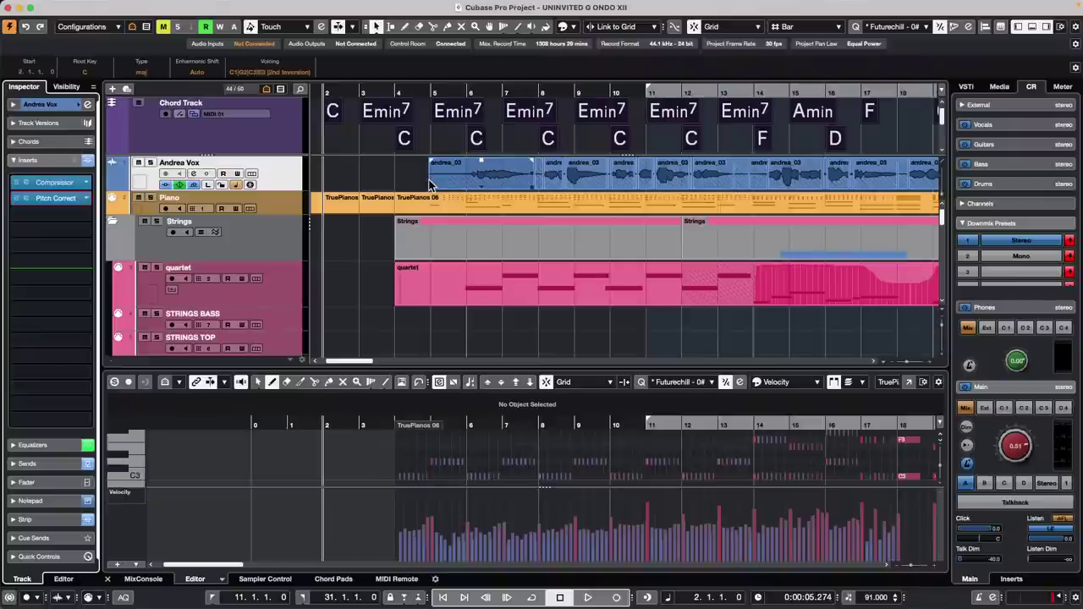
left_click(455, 165)
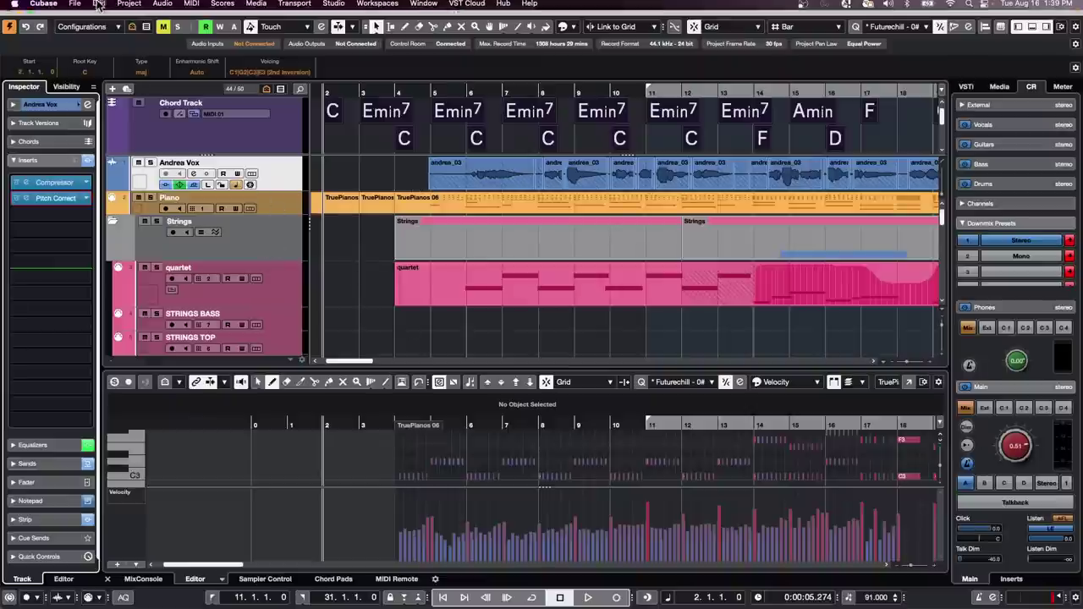
left_click(75, 6)
mouse_move(100, 185)
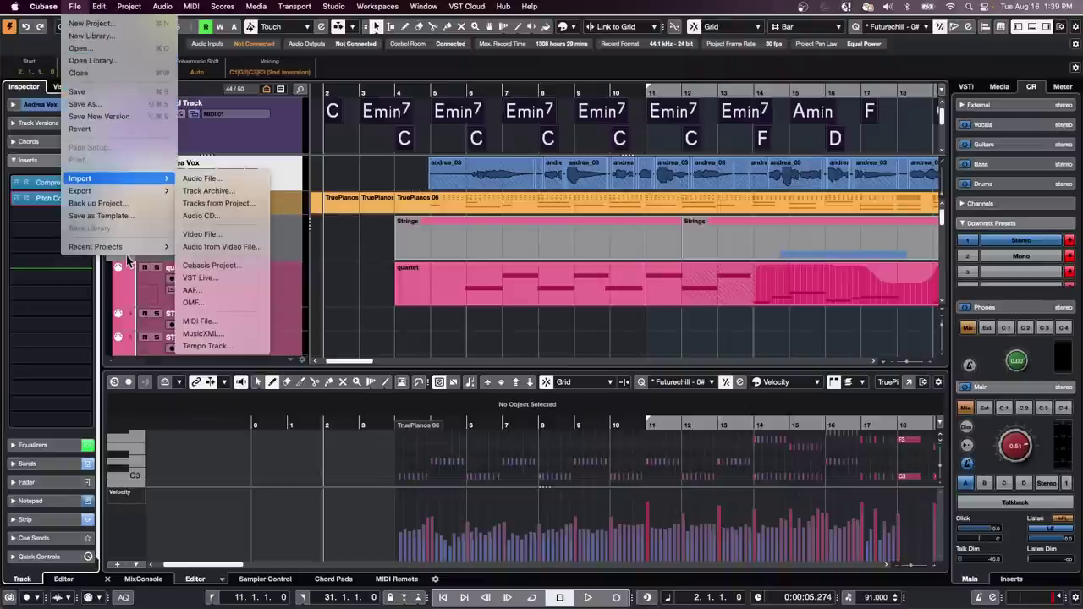
mouse_move(128, 247)
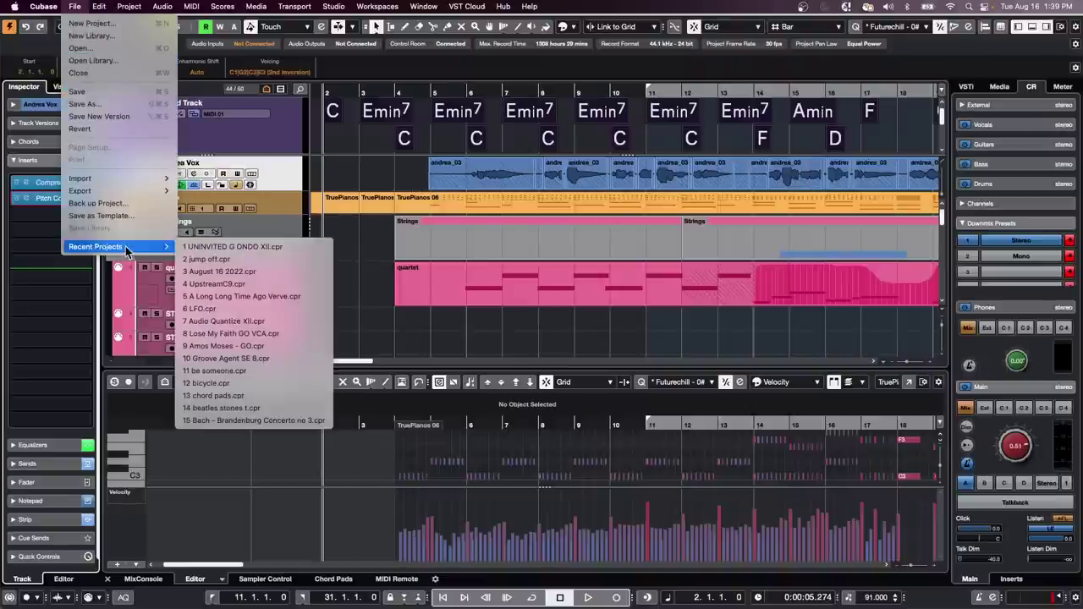
left_click(254, 258)
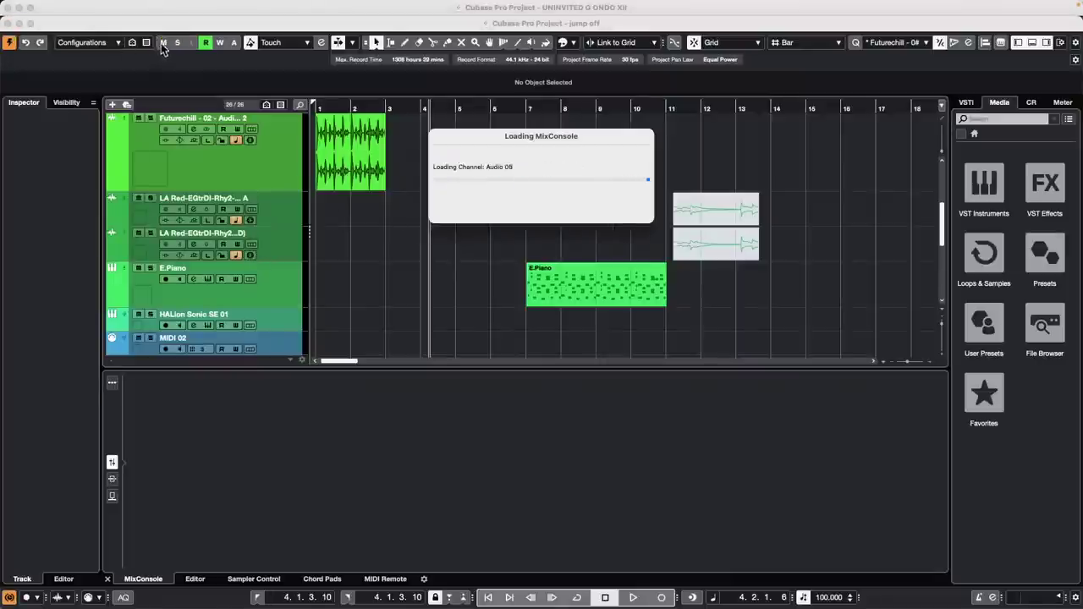
left_click(30, 23)
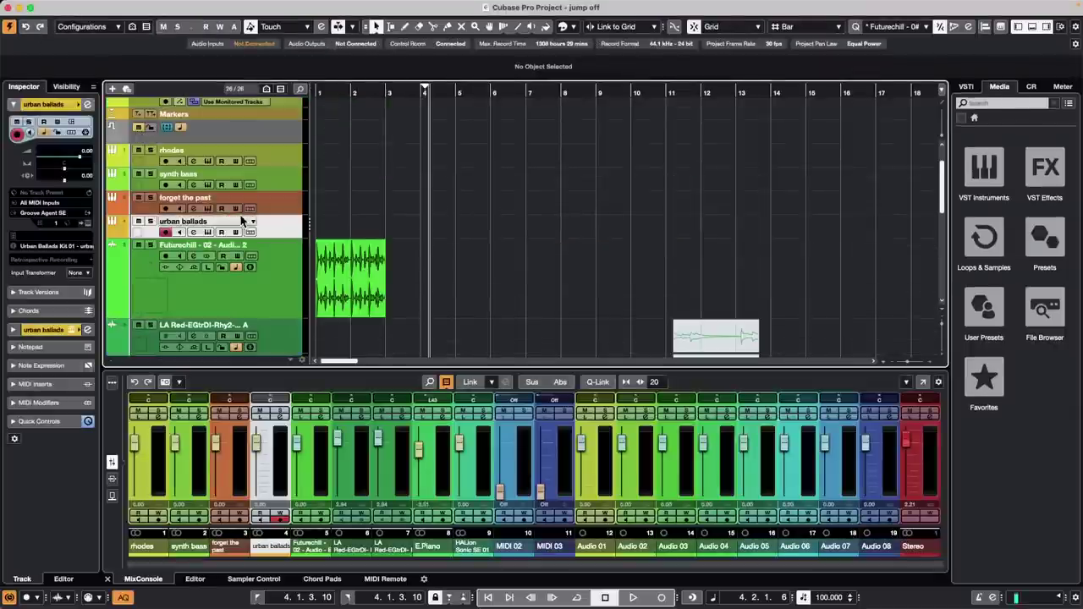
- Select the Audio 01 track in the folder and show its insert effects in the Inspector
scroll(242, 238, "down", 10)
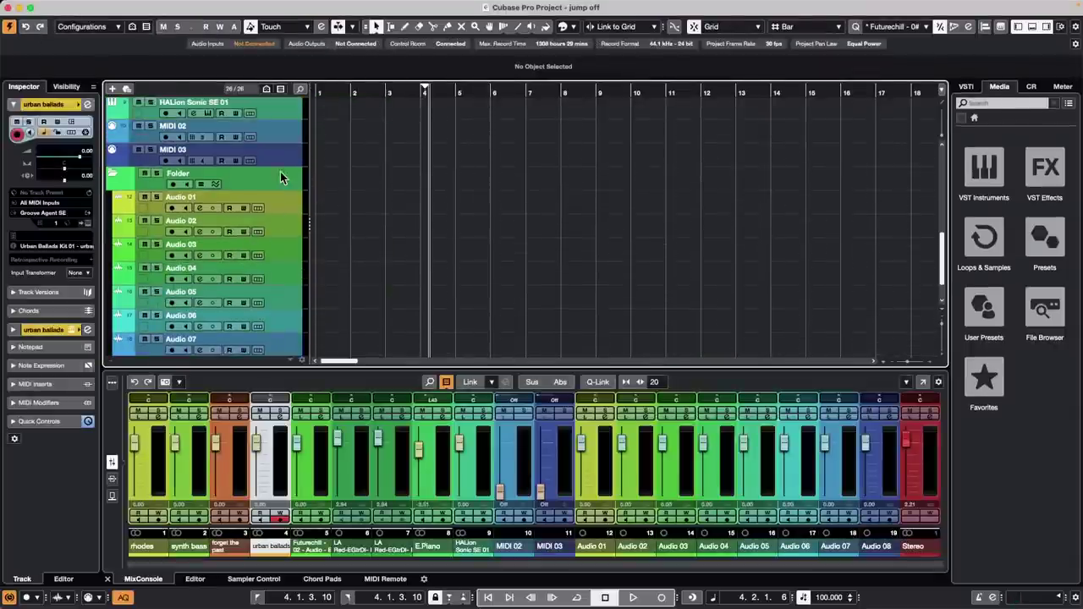
left_click(293, 209)
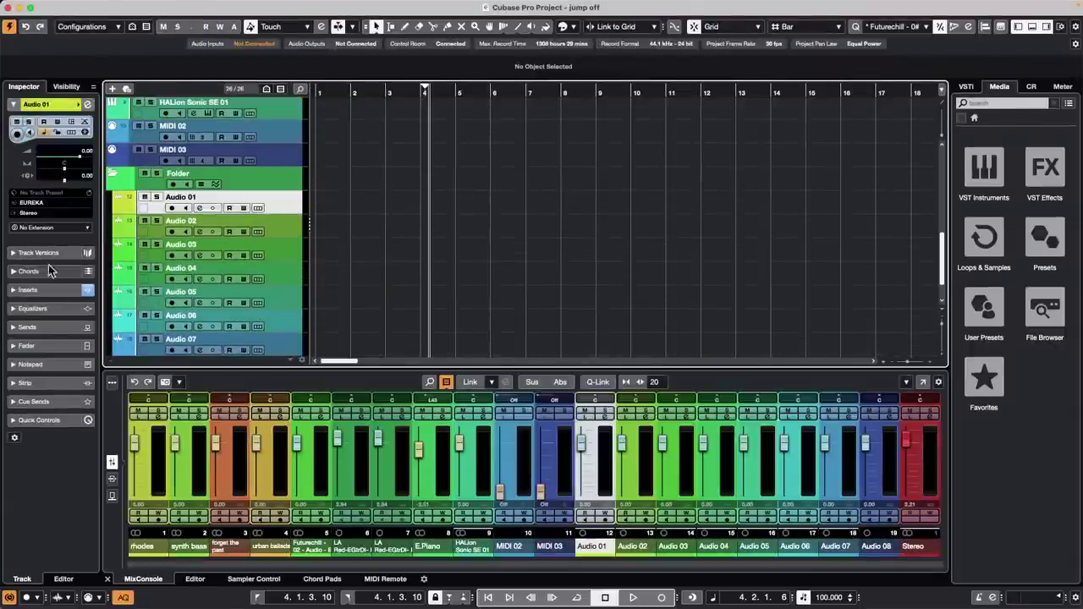
left_click(54, 288)
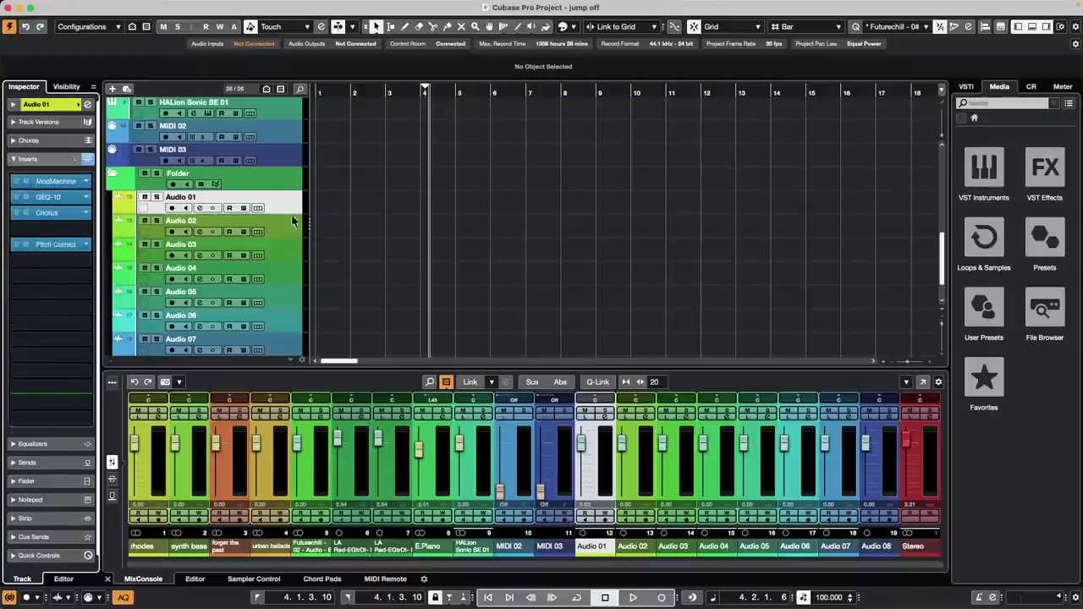
left_click(277, 227)
left_click(284, 209)
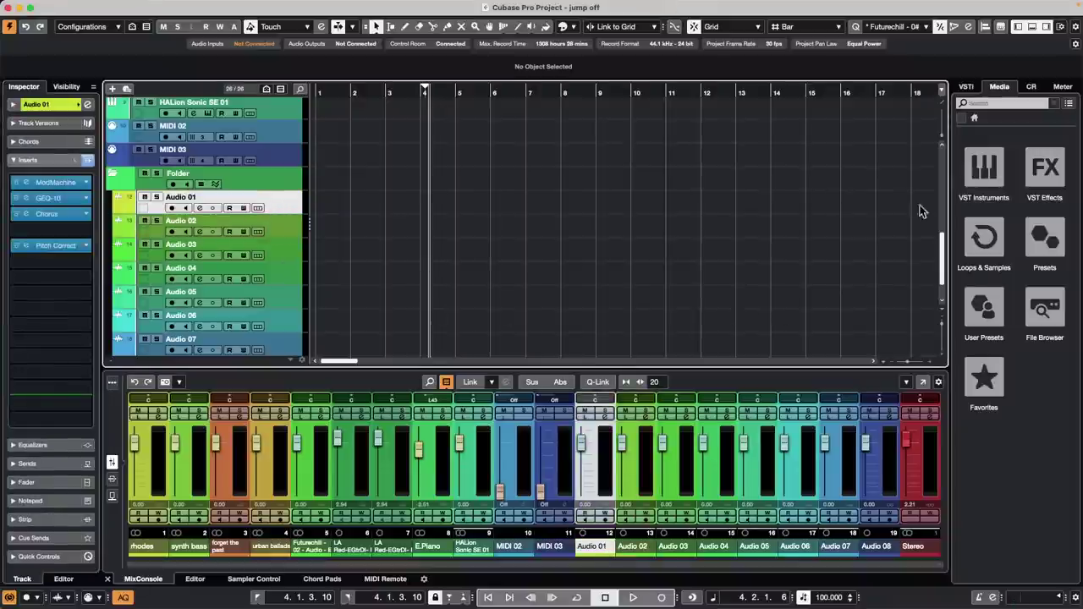
- Apply the audio track preset AM - 80s Mastering 1 to the Audio 02 track and select that track
left_click(1043, 248)
left_click(987, 182)
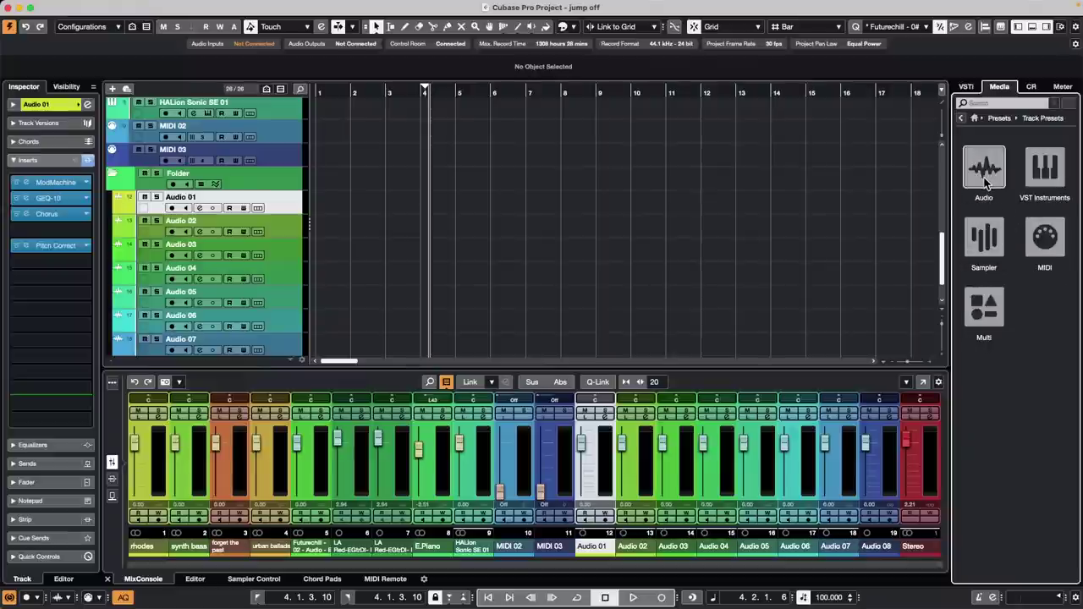
left_click(988, 183)
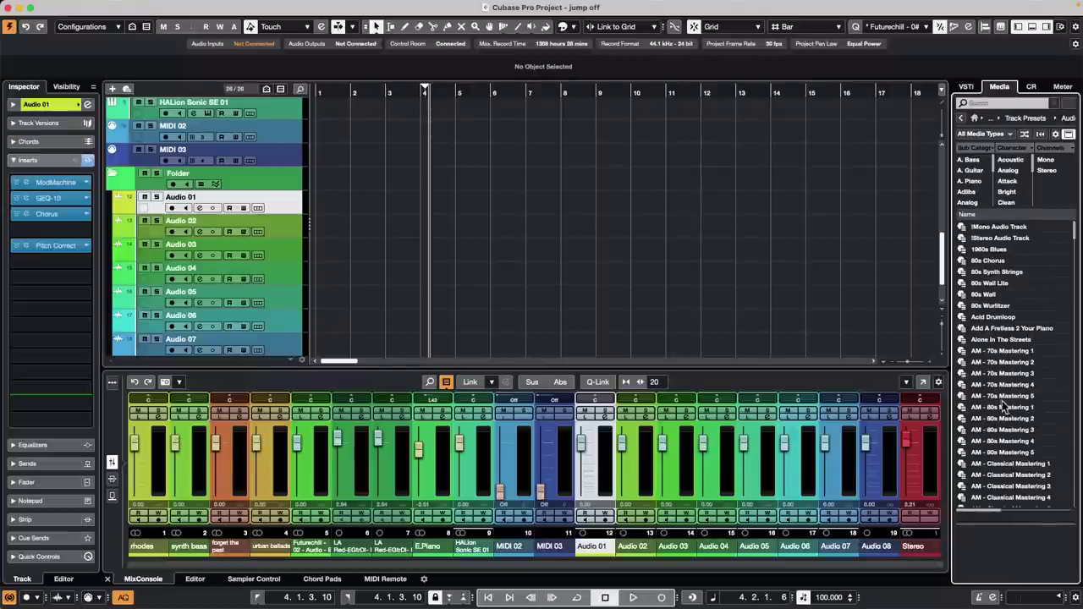
left_click_drag(1003, 407, 294, 207)
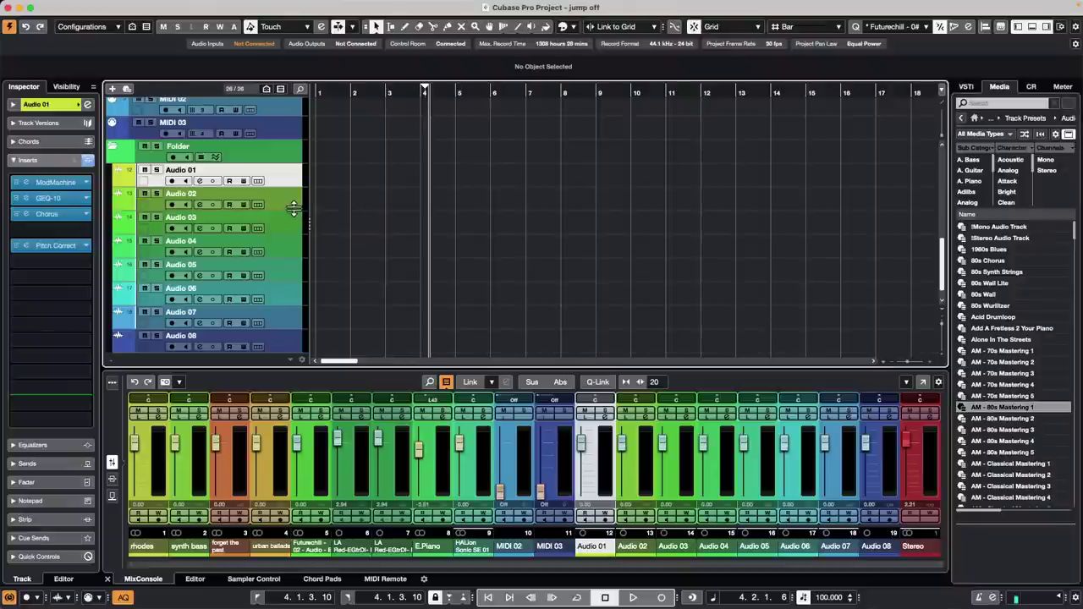
left_click(278, 209)
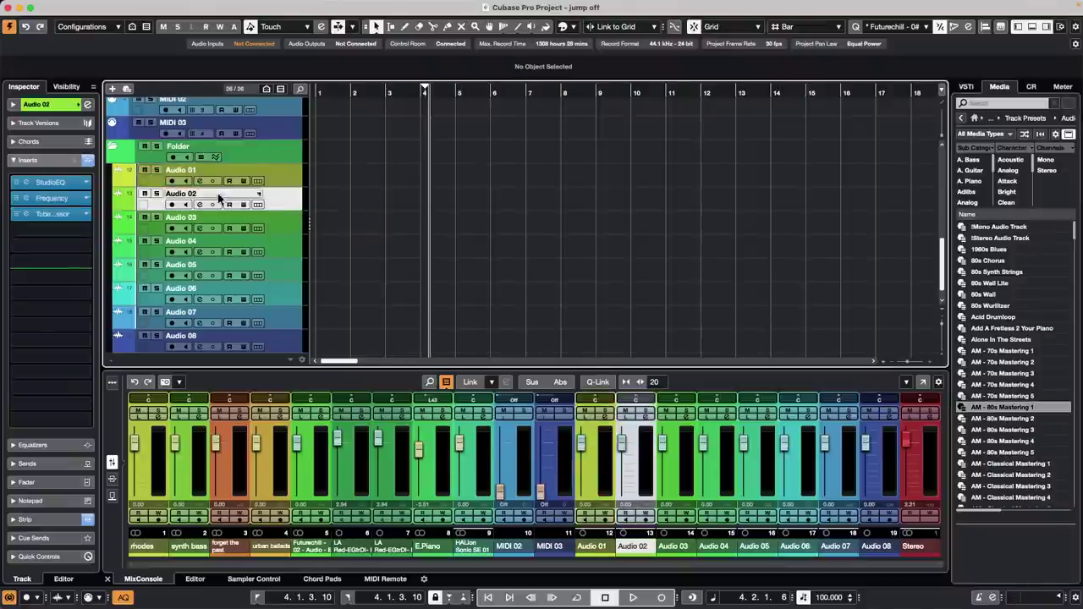
- Show the channel inserts in the project window's MixConsole and enlarge it until all used insert slots are visible
left_click(112, 479)
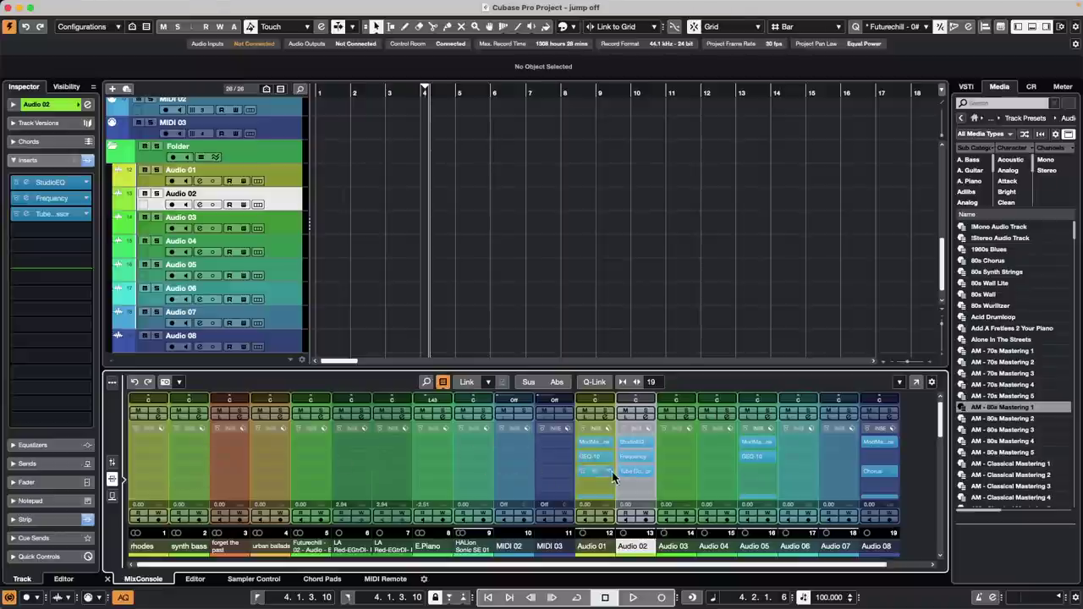
left_click_drag(583, 370, 584, 325)
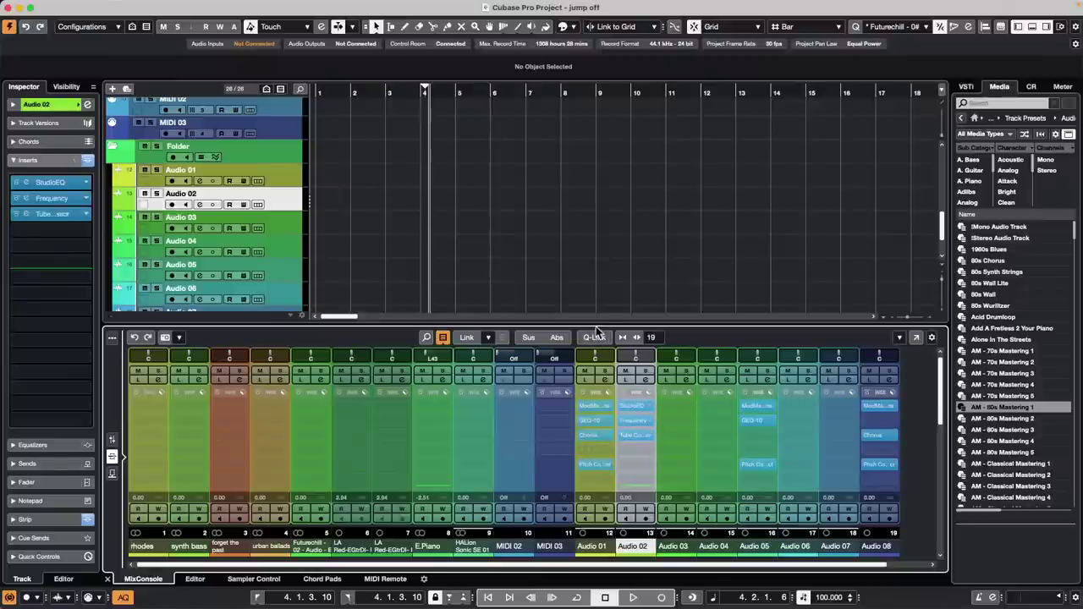
left_click_drag(603, 324, 608, 247)
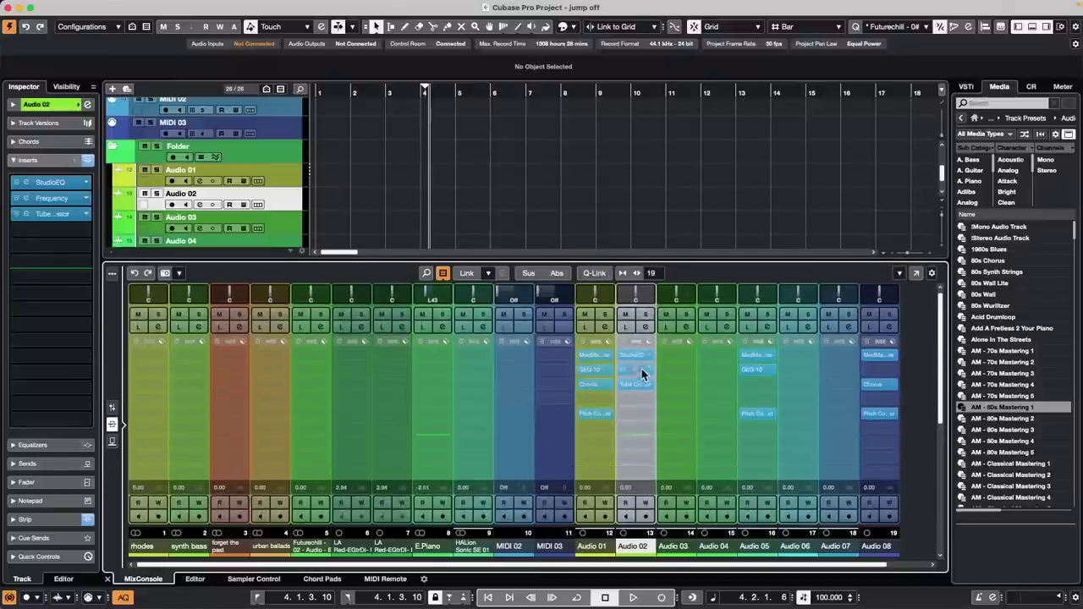
- Move StudioEQ and Frequency from Audio 02 to the insert slots below Pitch Correct on Audio 01, and reduce the MixConsole height again
left_click_drag(645, 356, 587, 430)
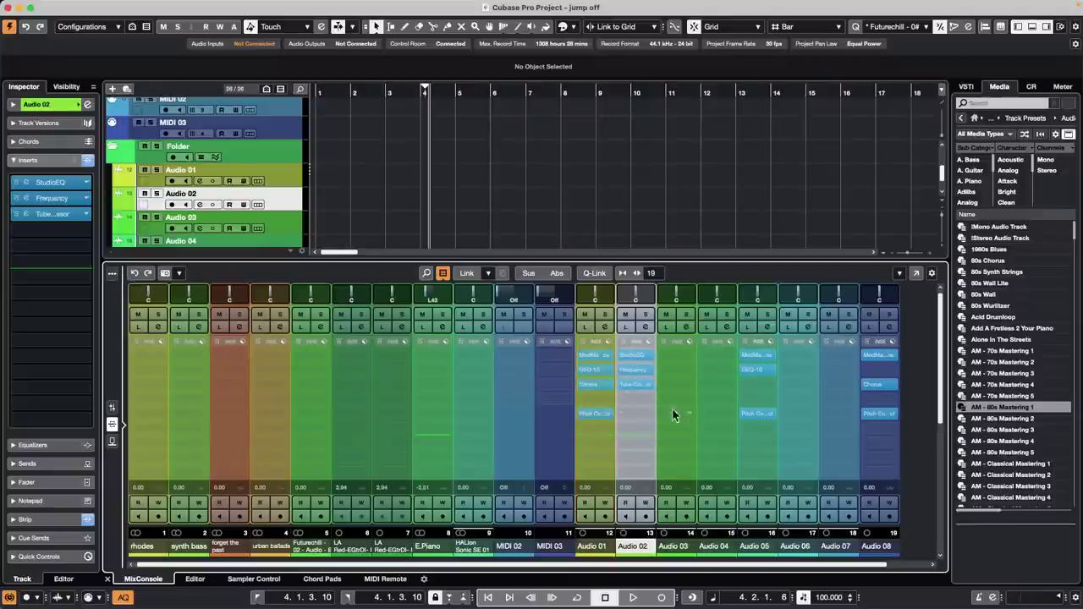
left_click_drag(640, 391, 586, 425)
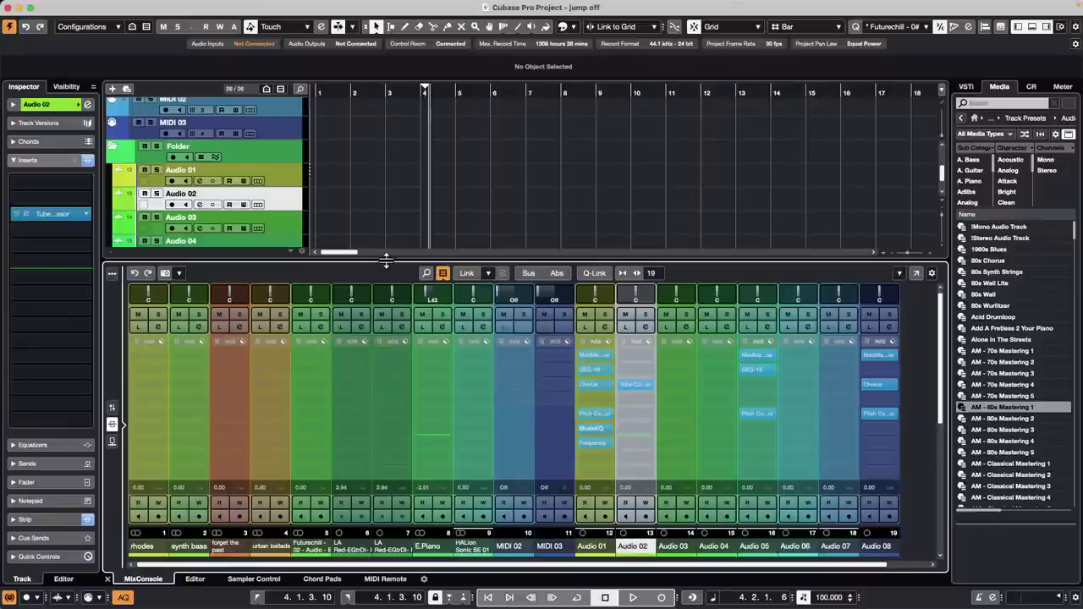
left_click_drag(383, 258, 376, 382)
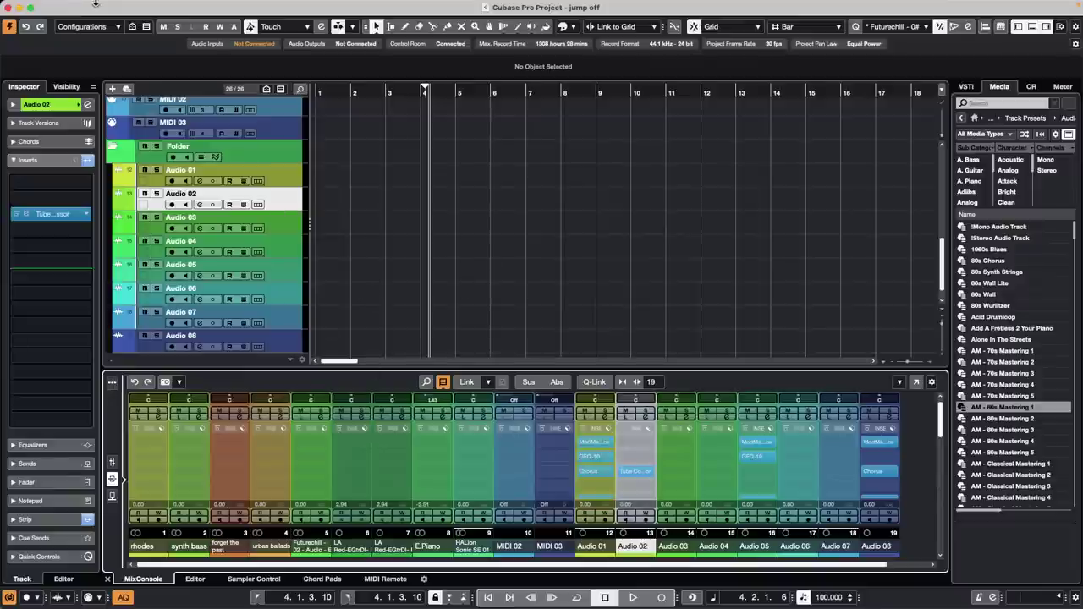
scroll(247, 201, "up", 6)
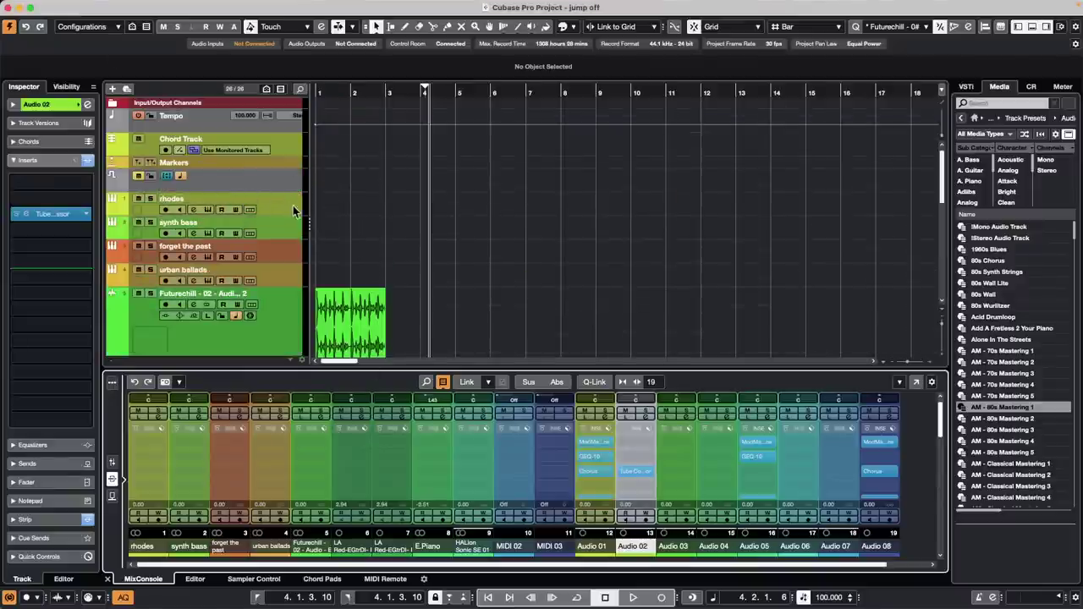
left_click(293, 206)
right_click(354, 205)
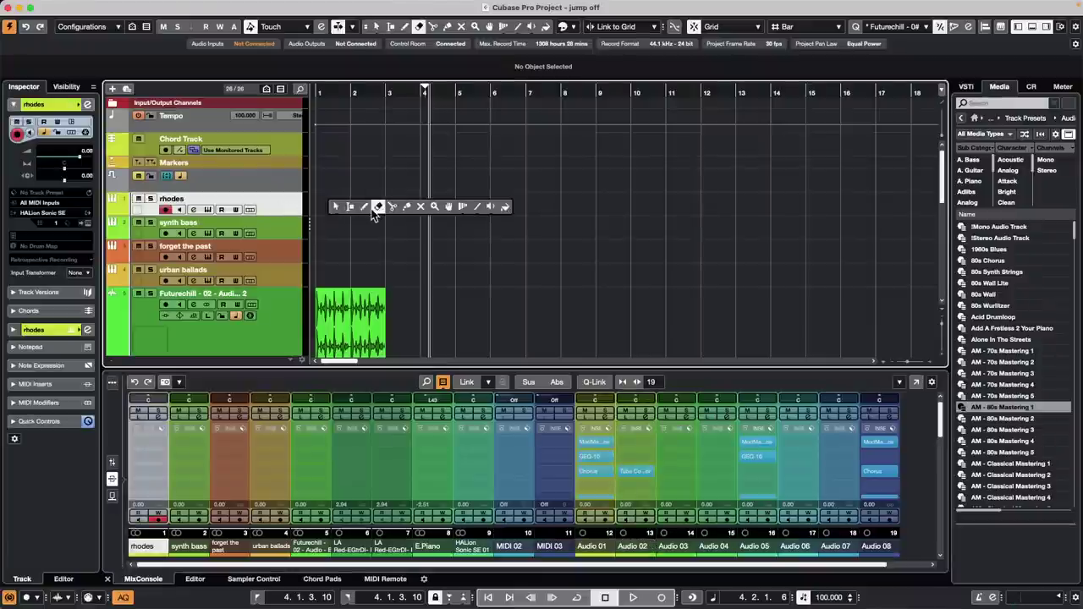
left_click(361, 208)
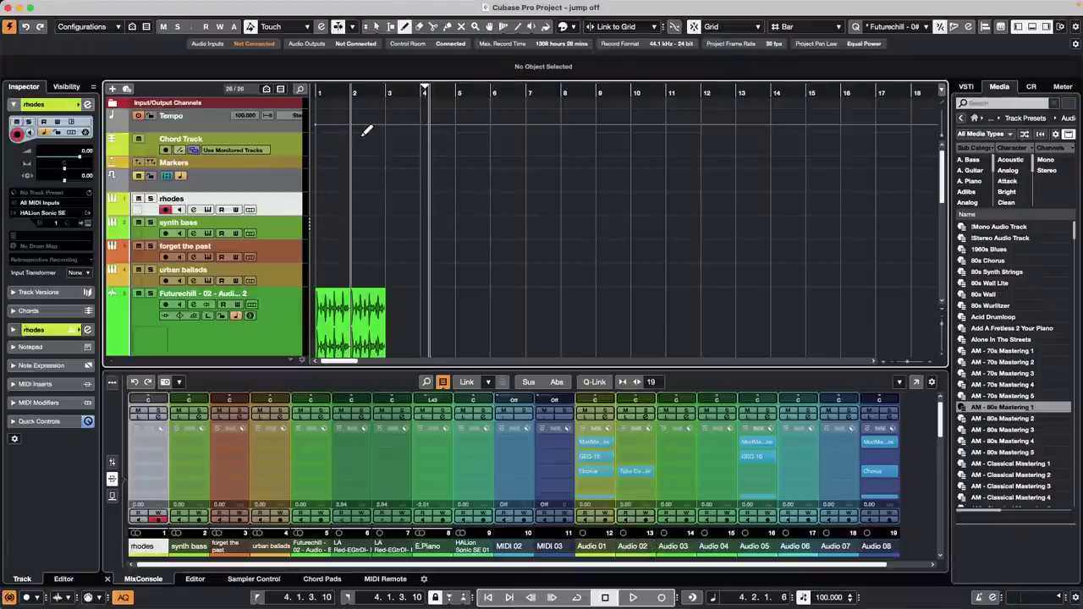
- Find the E.Piano MIDI part at bar 7 and play its beginning
left_click_drag(342, 95, 331, 70)
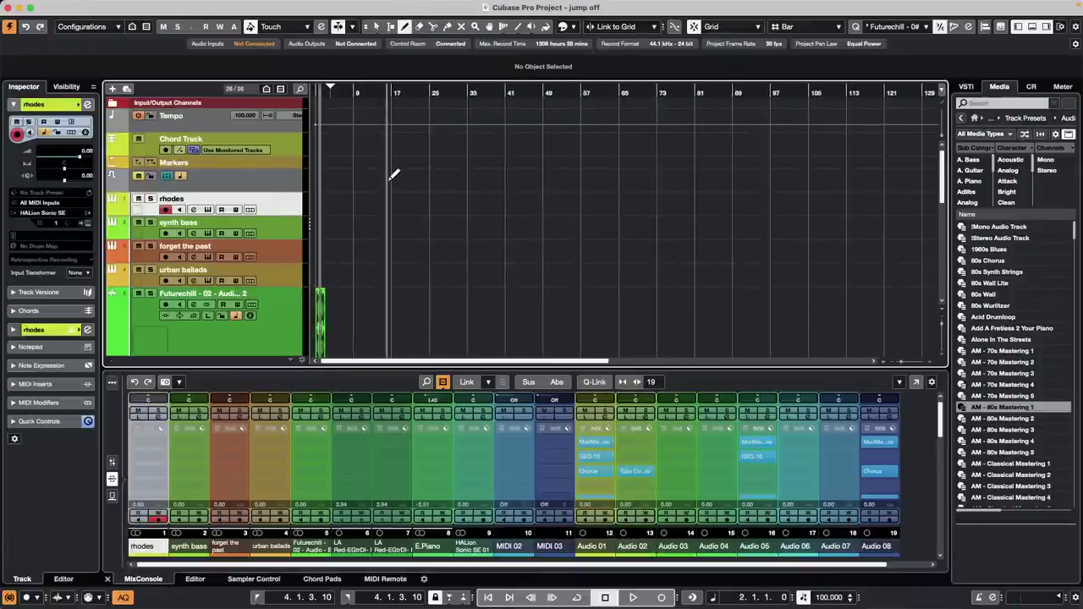
scroll(393, 175, "down", 5)
scroll(393, 175, "down", 2)
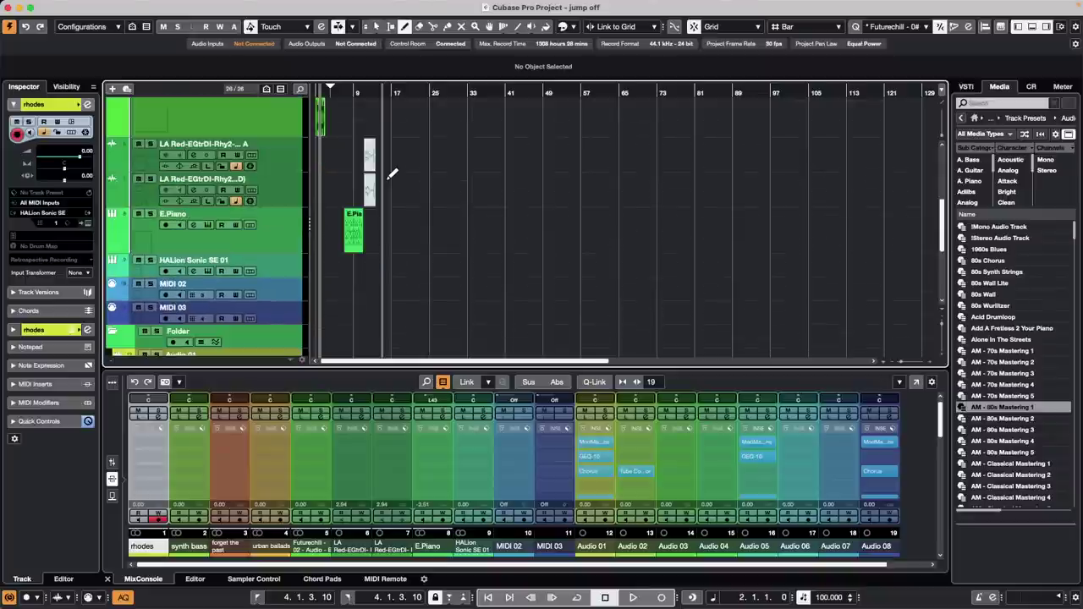
left_click_drag(343, 92, 370, 184)
key("space")
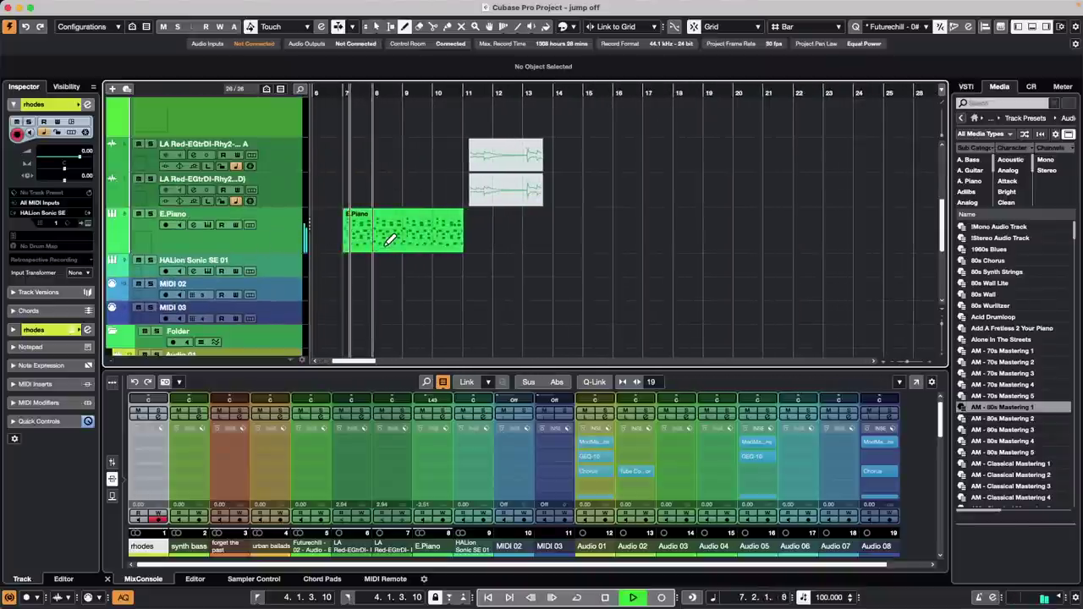
key("space")
- Add one stereo instrument track with The Grand 3 as its instrument directly below the E.Piano track
left_click(272, 244)
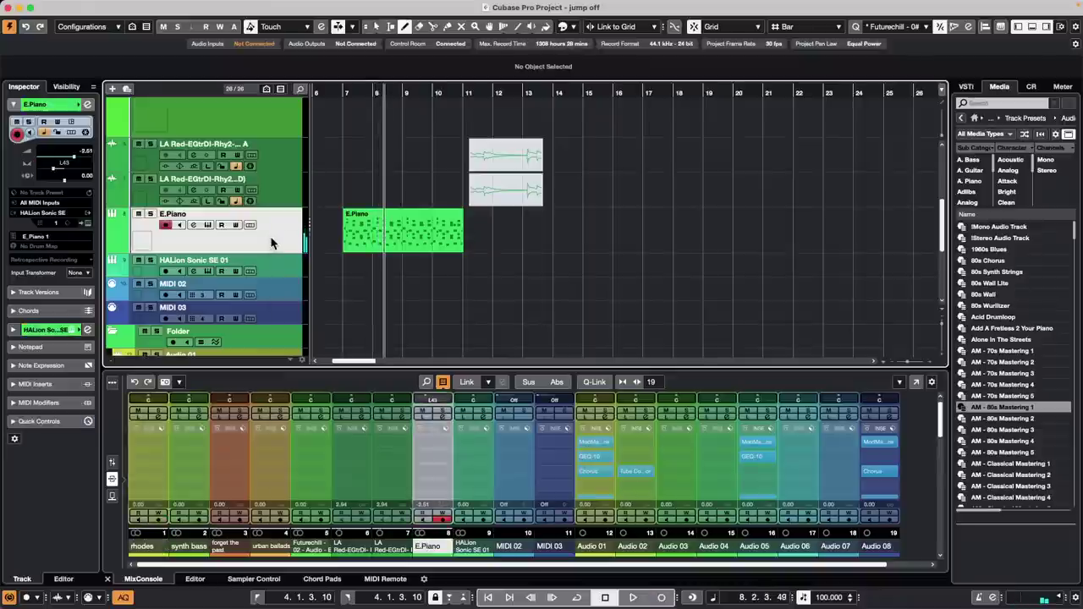
right_click(271, 243)
mouse_move(272, 244)
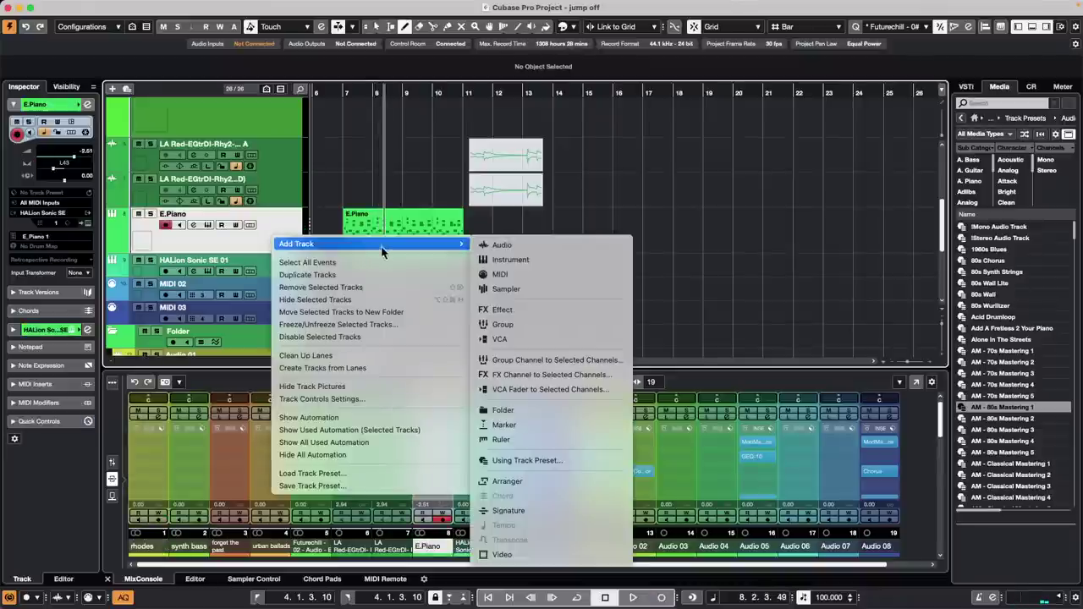
left_click(499, 261)
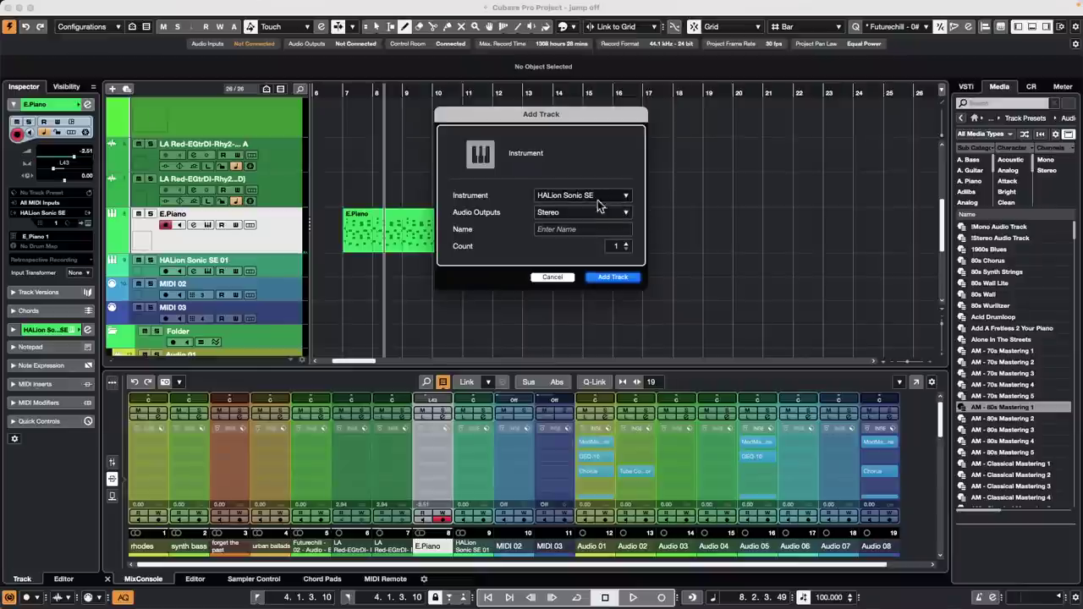
left_click(600, 198)
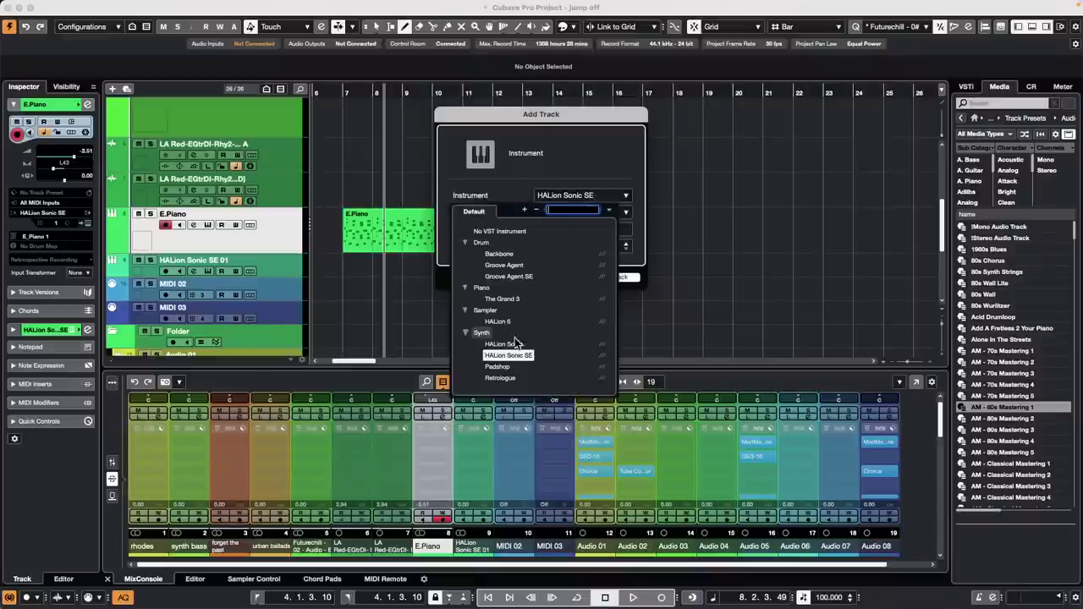
left_click(503, 299)
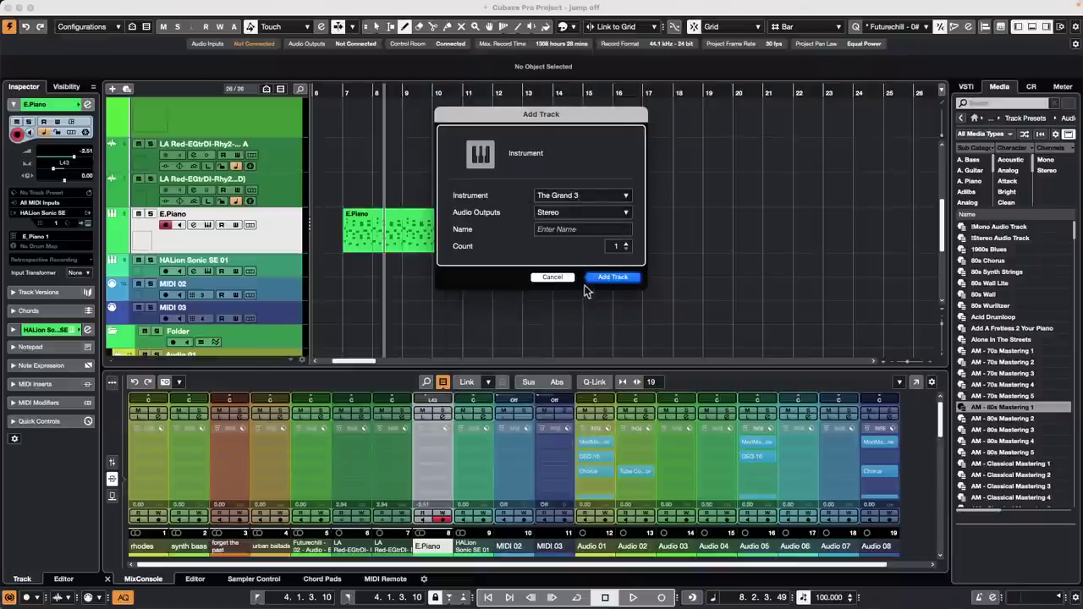
left_click(615, 279)
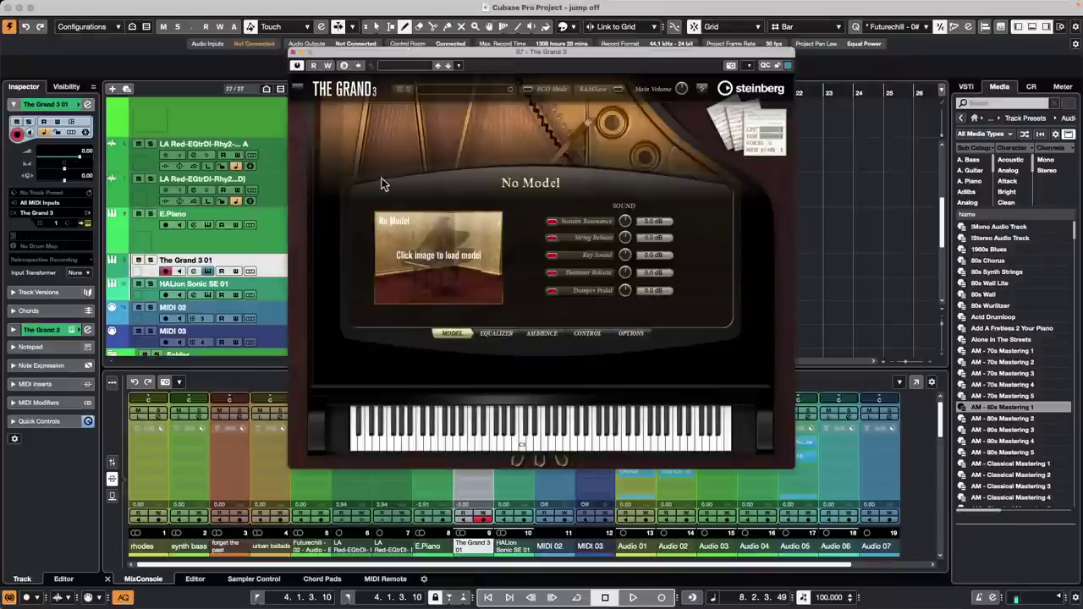
- Load the Model D piano in its Close version in The Grand 3, audition some notes, and move the instrument window off the arrangement
left_click(429, 245)
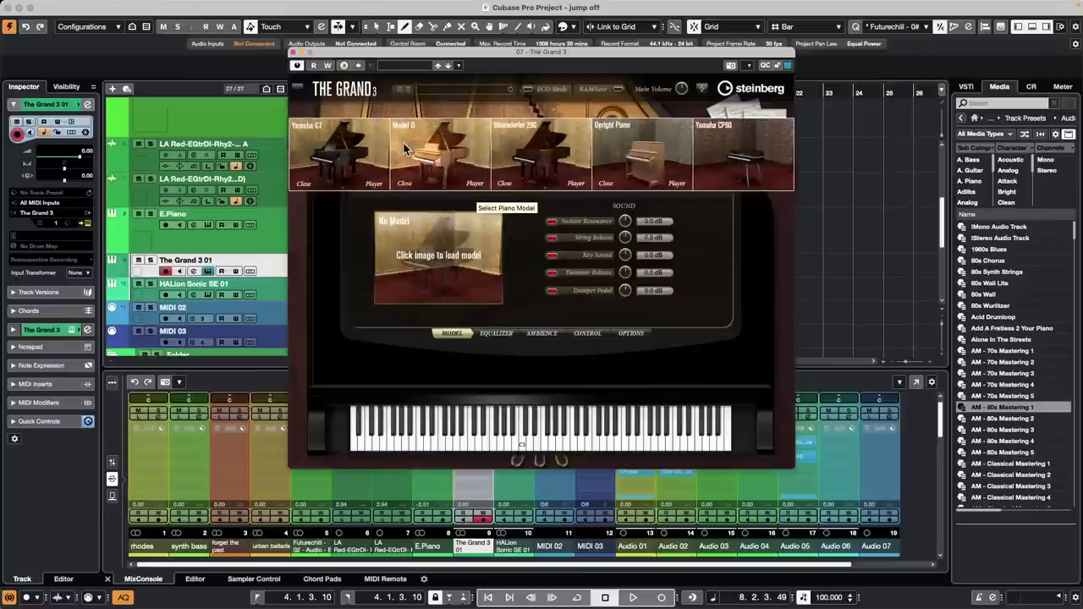
left_click(407, 149)
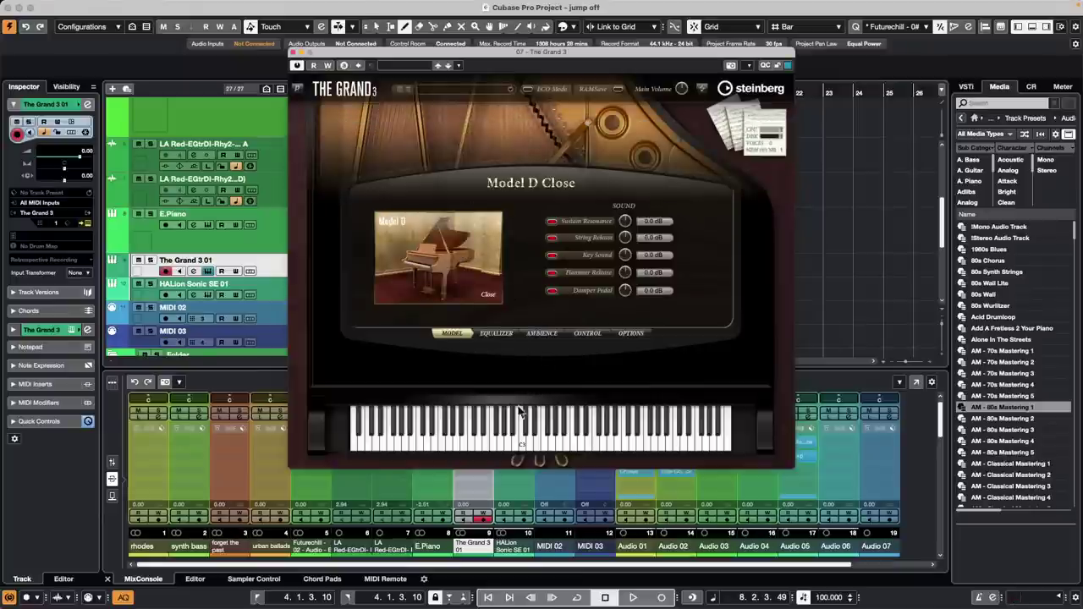
left_click(554, 434)
left_click(512, 430)
left_click_drag(362, 54, 646, 74)
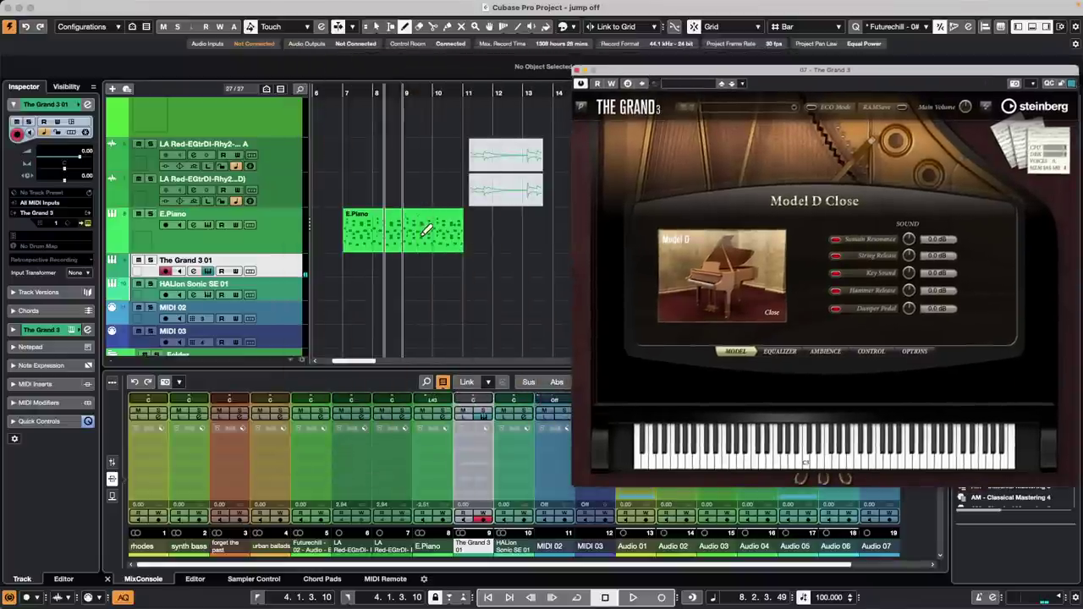
- Move the E.Piano MIDI part onto The Grand 3 01 track with the Object Selection tool and play it back
right_click(412, 243)
left_click(412, 242)
left_click(414, 246)
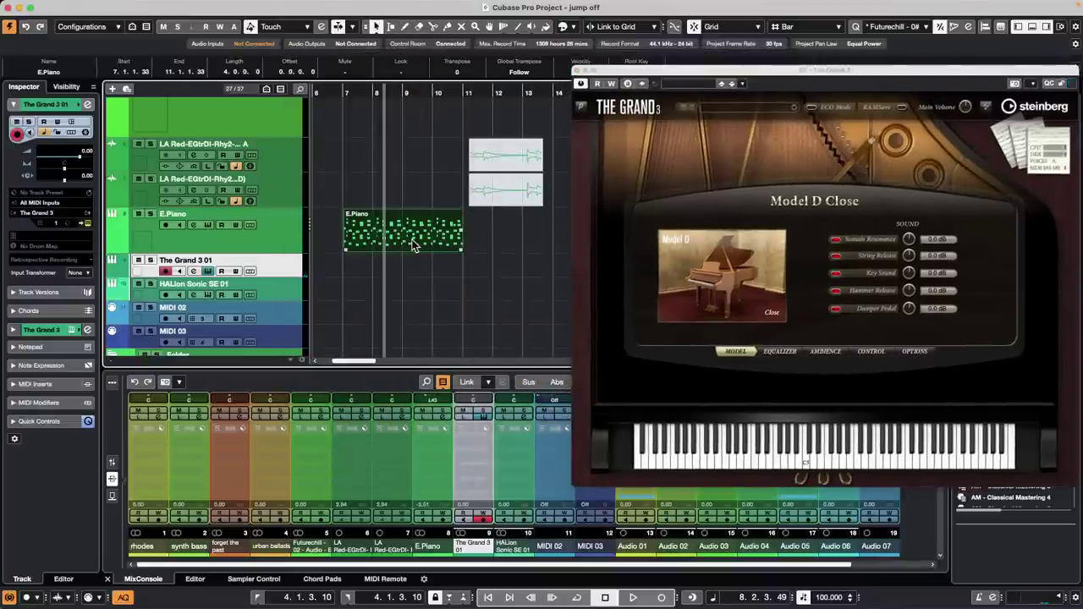
left_click_drag(412, 243, 415, 264)
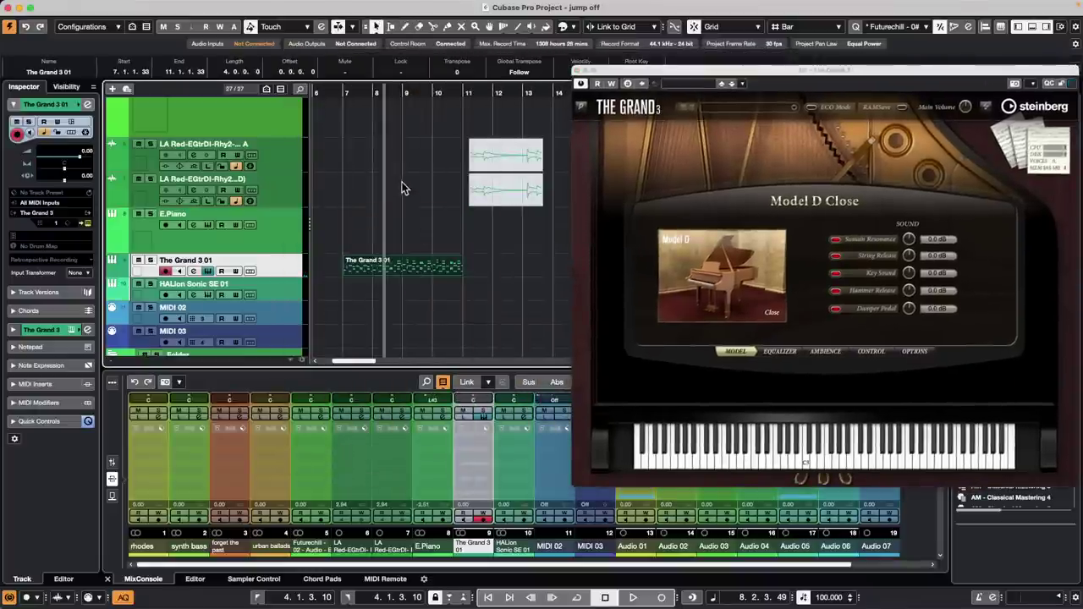
key("space")
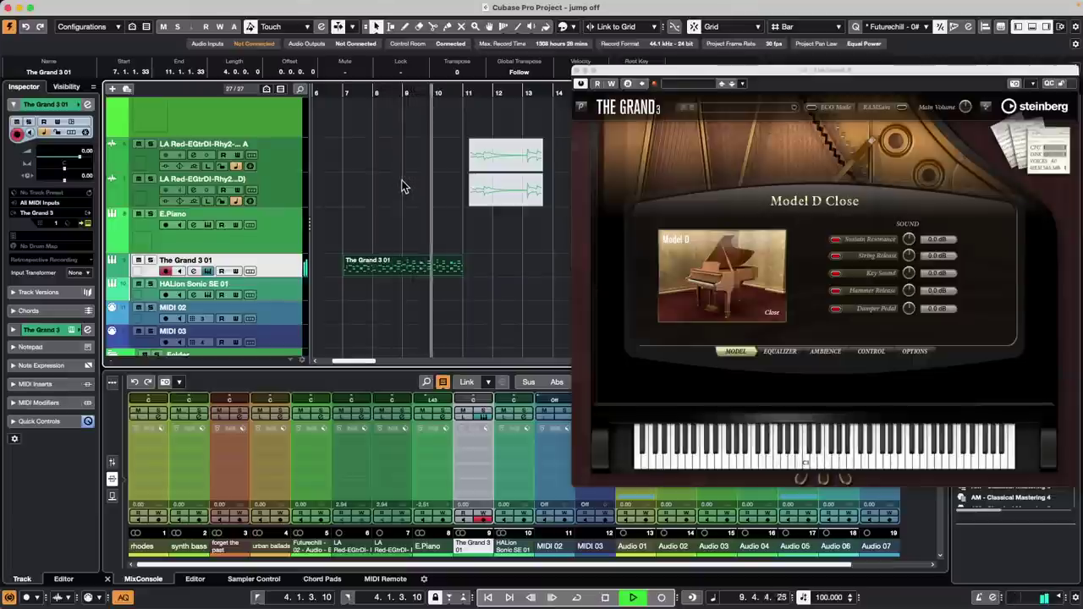
key("space")
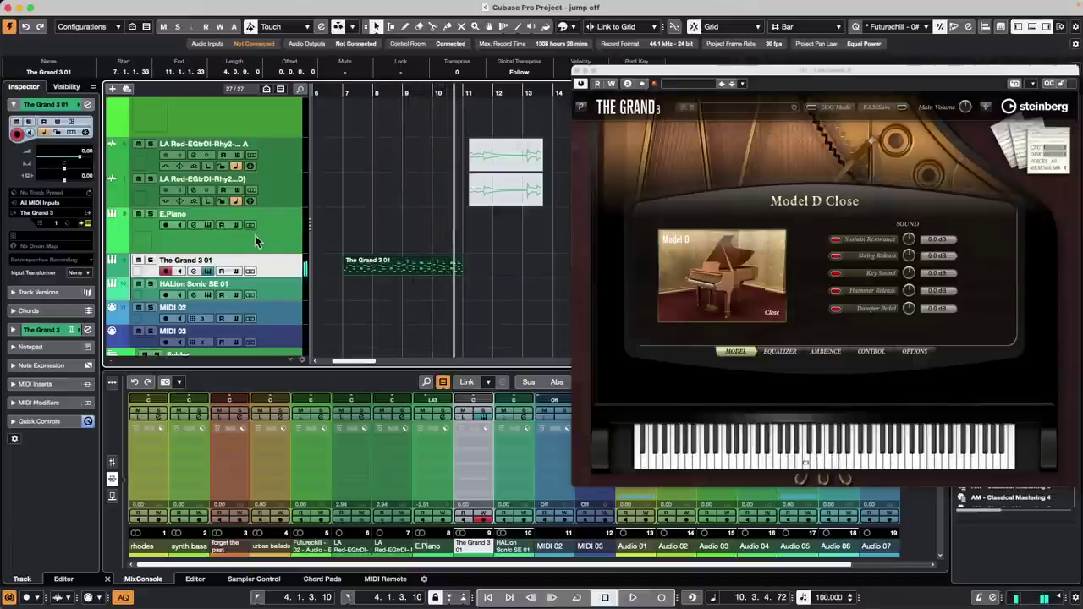
- Remove the empty E.Piano track from the project
left_click(255, 235)
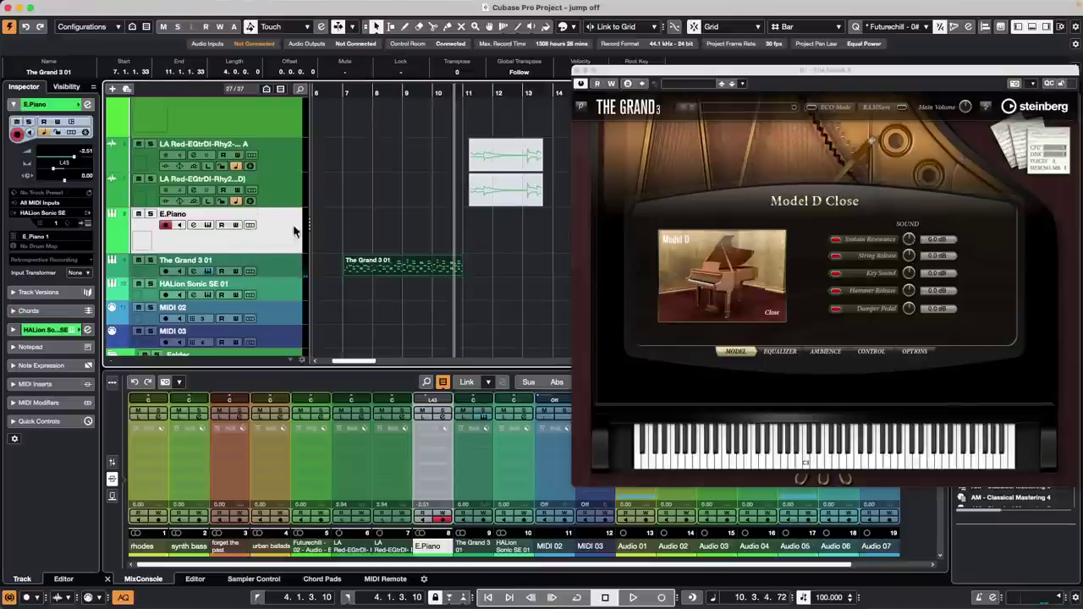
right_click(267, 247)
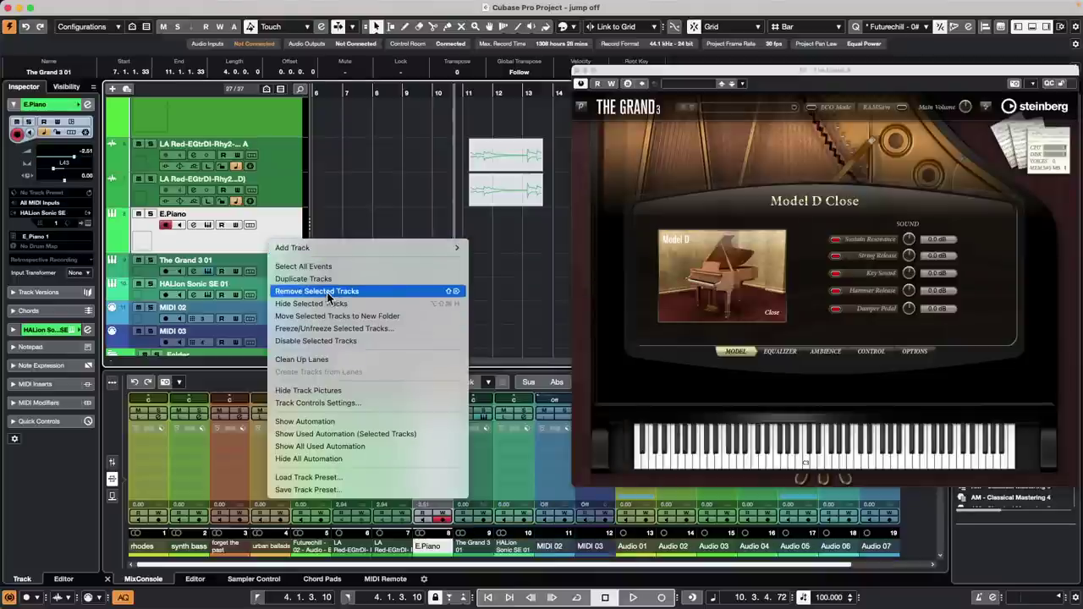
left_click(328, 291)
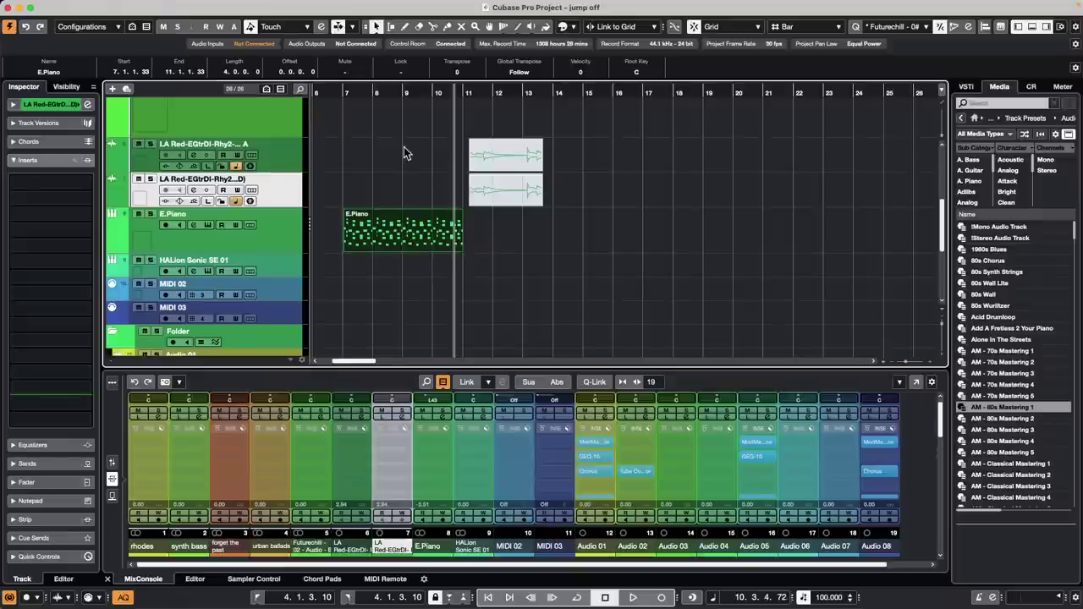
- Move the Markers track down the track list so it sits directly above the E.Piano track
left_click(289, 238)
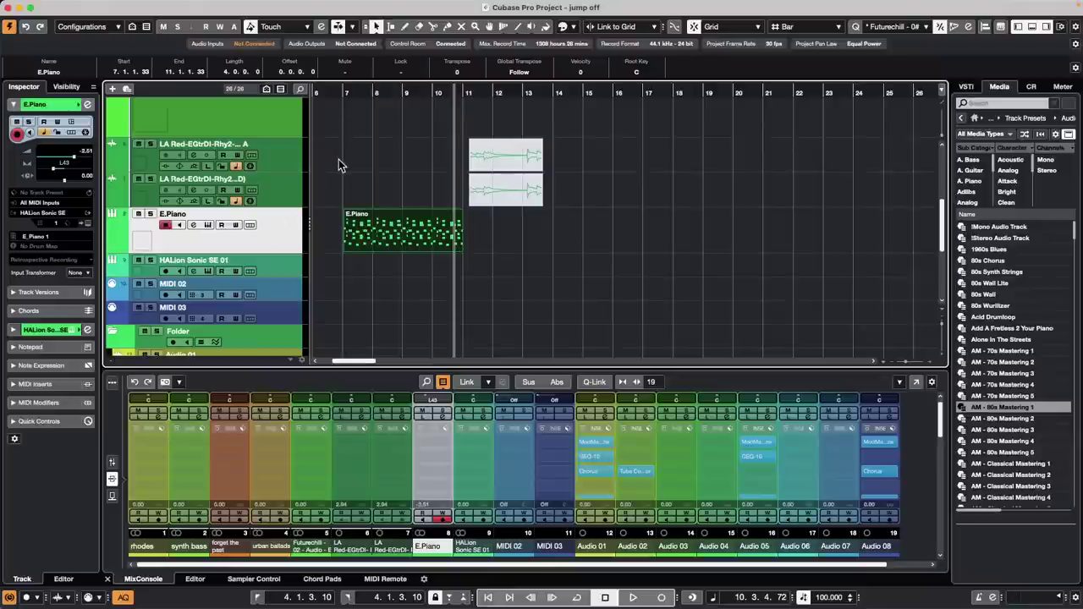
scroll(326, 169, "up", 10)
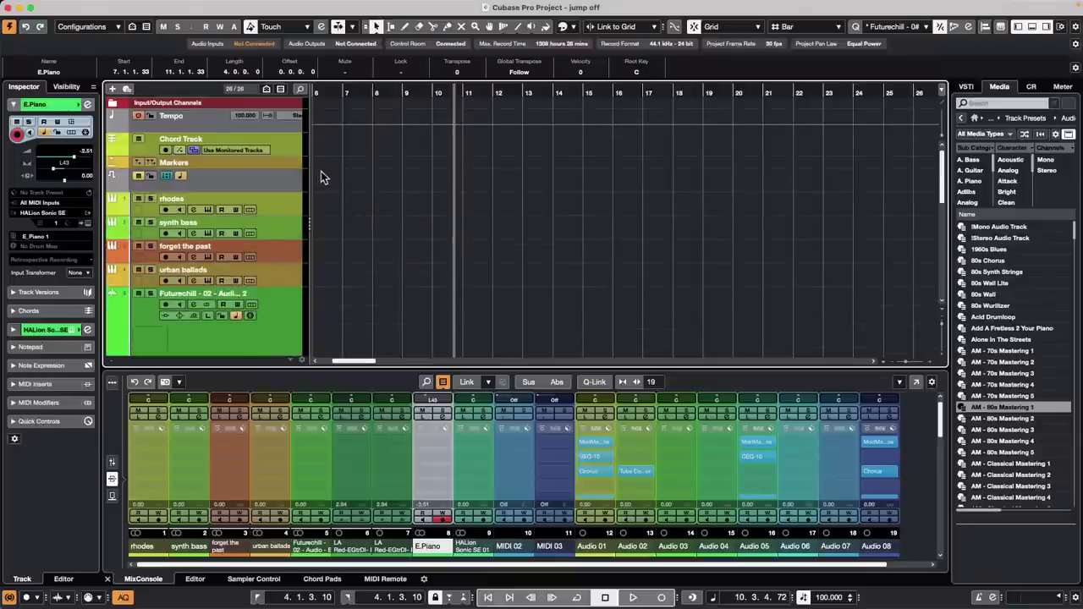
left_click(242, 162)
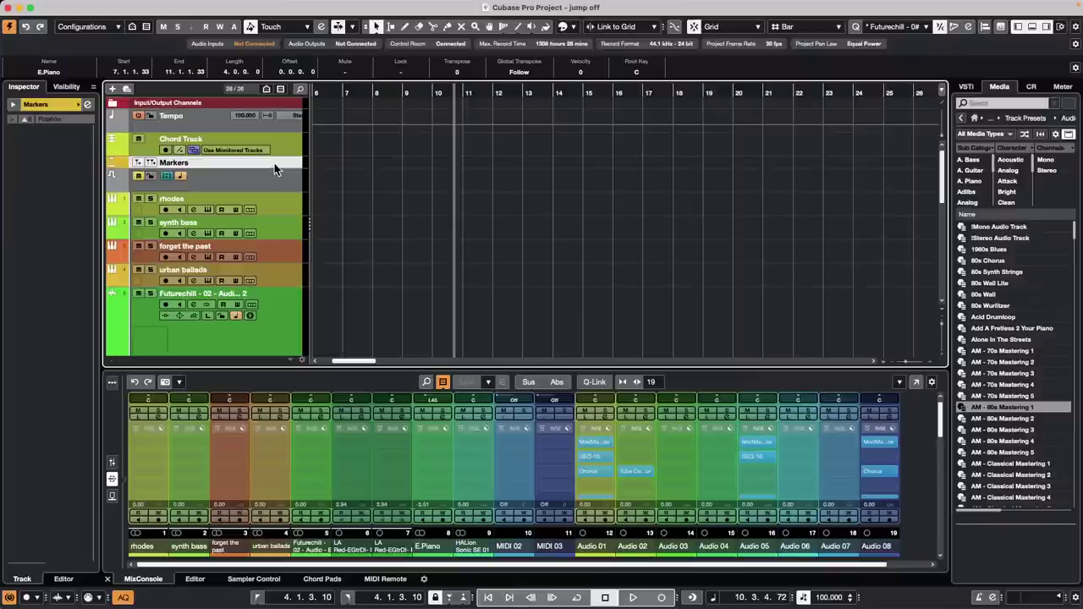
left_click_drag(274, 169, 248, 345)
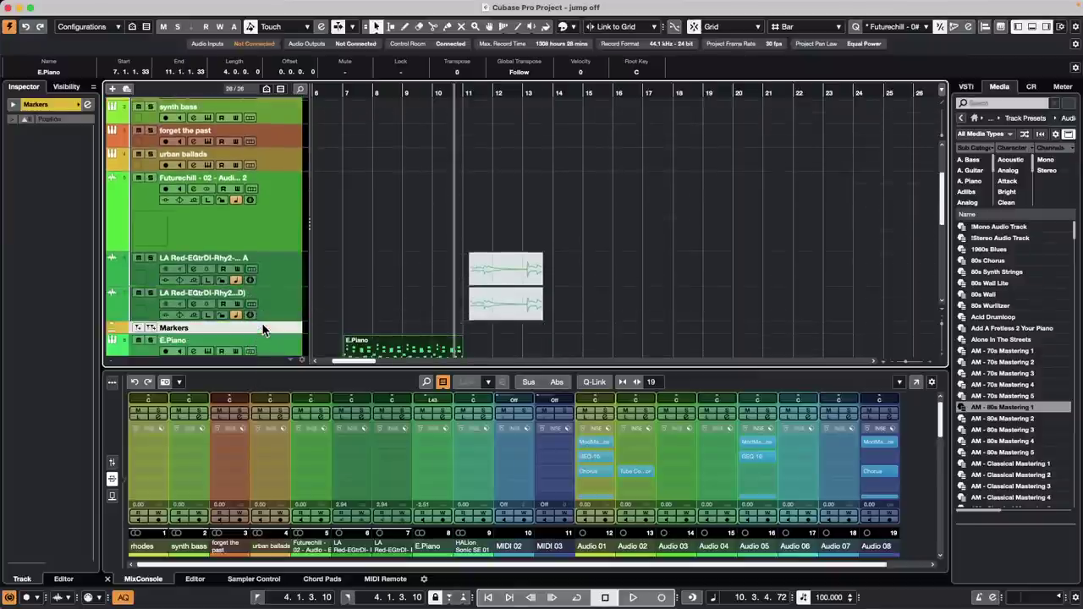
- Increase the height of the lower LA Red-EGtrDI track and of the Markers track, revealing its Locate, Cycle and Zoom controls
left_click(267, 315)
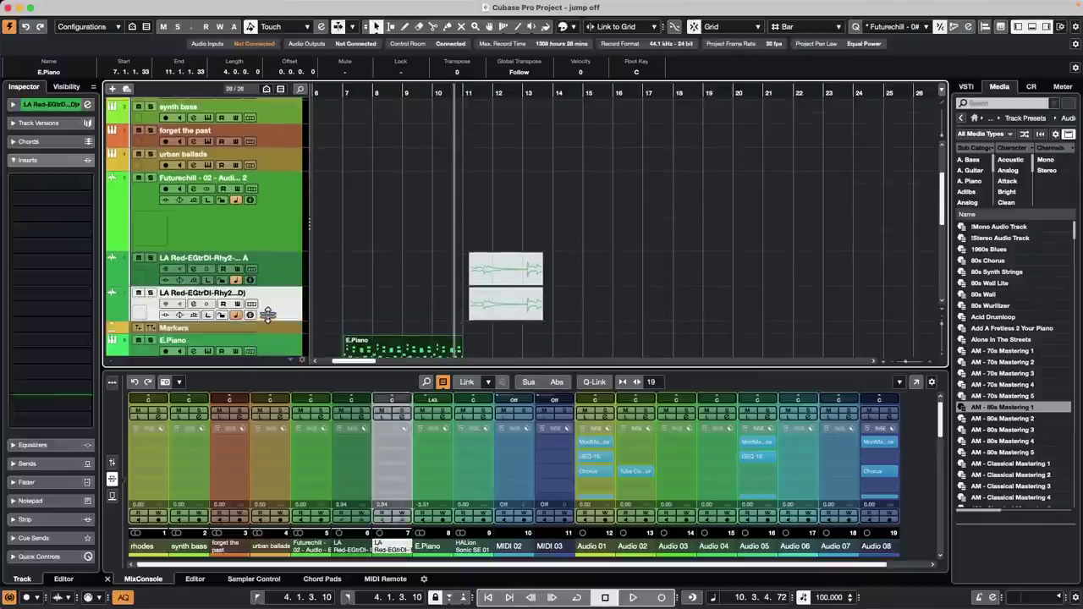
left_click_drag(267, 315, 271, 329)
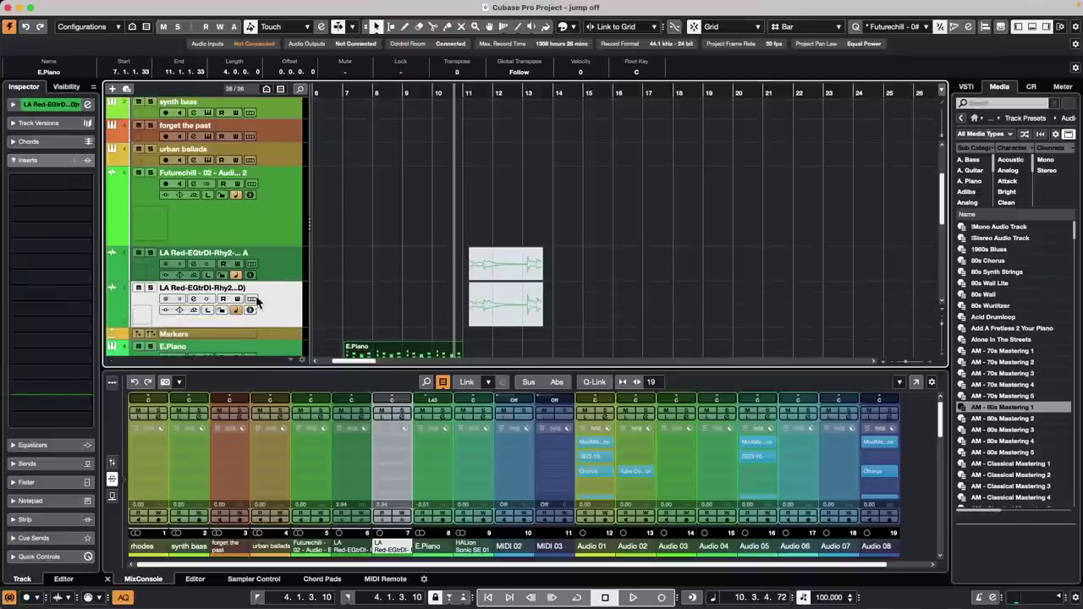
left_click(274, 339)
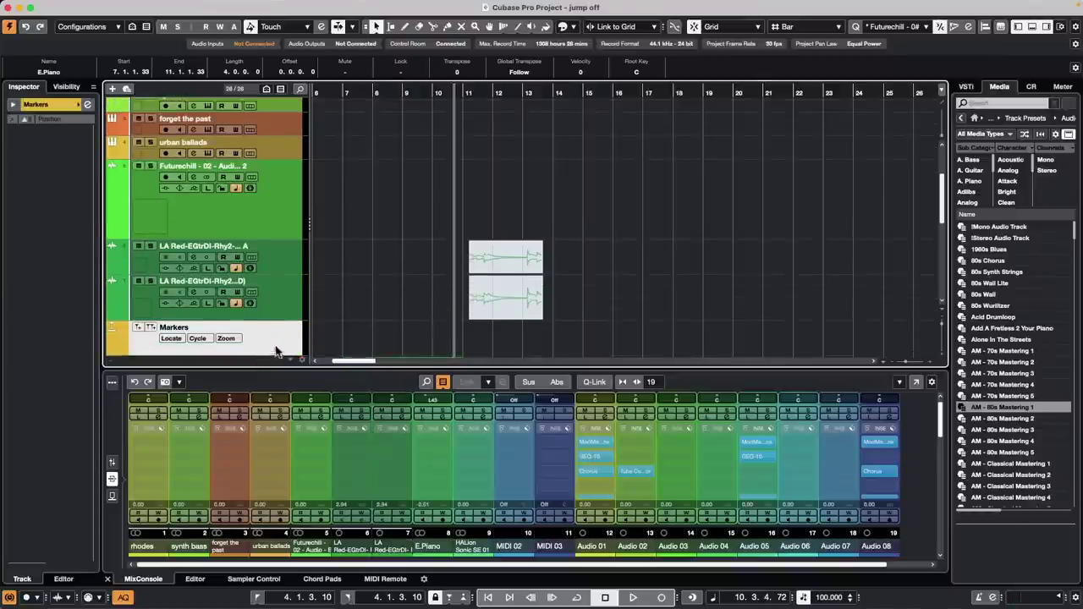
scroll(288, 268, "down", 5)
scroll(341, 239, "up", 15)
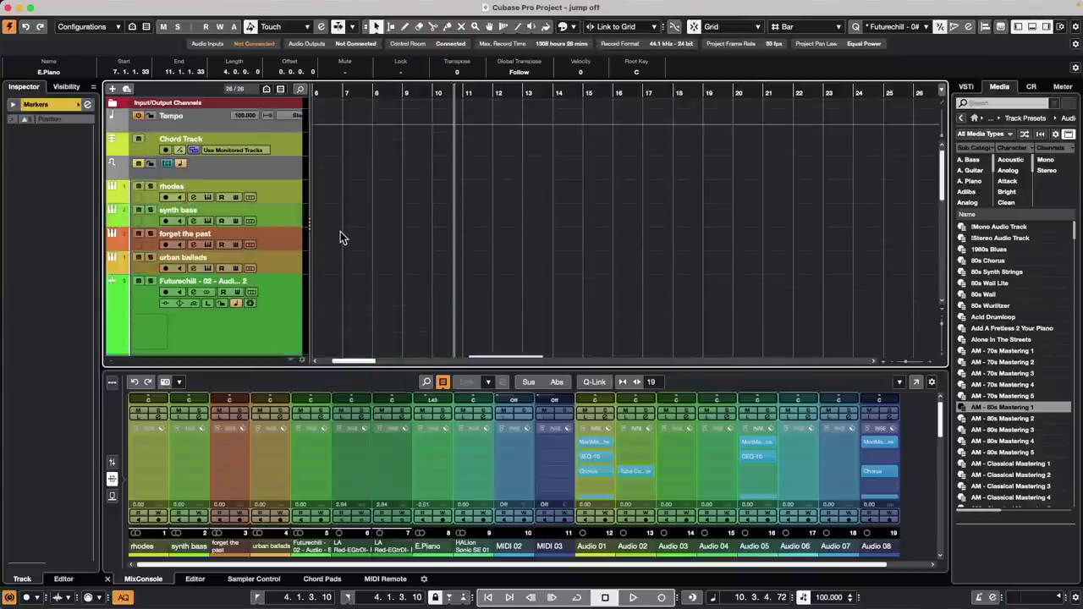
scroll(341, 238, "down", 6)
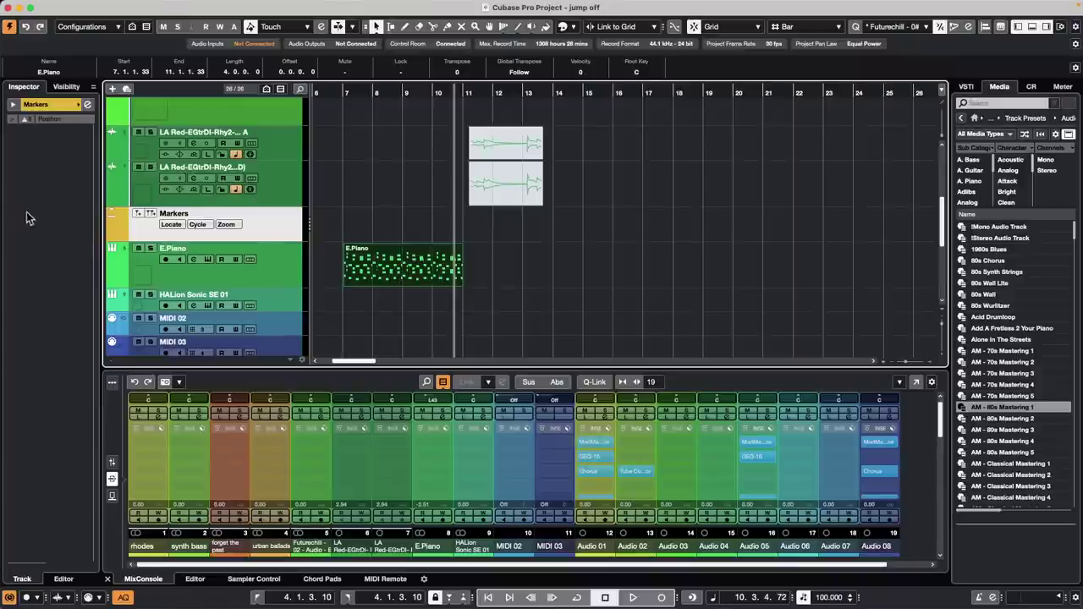
- Add a cycle marker at the current locators and a second one spanning the E.Piano part from bar 7 to bar 11
left_click(150, 214)
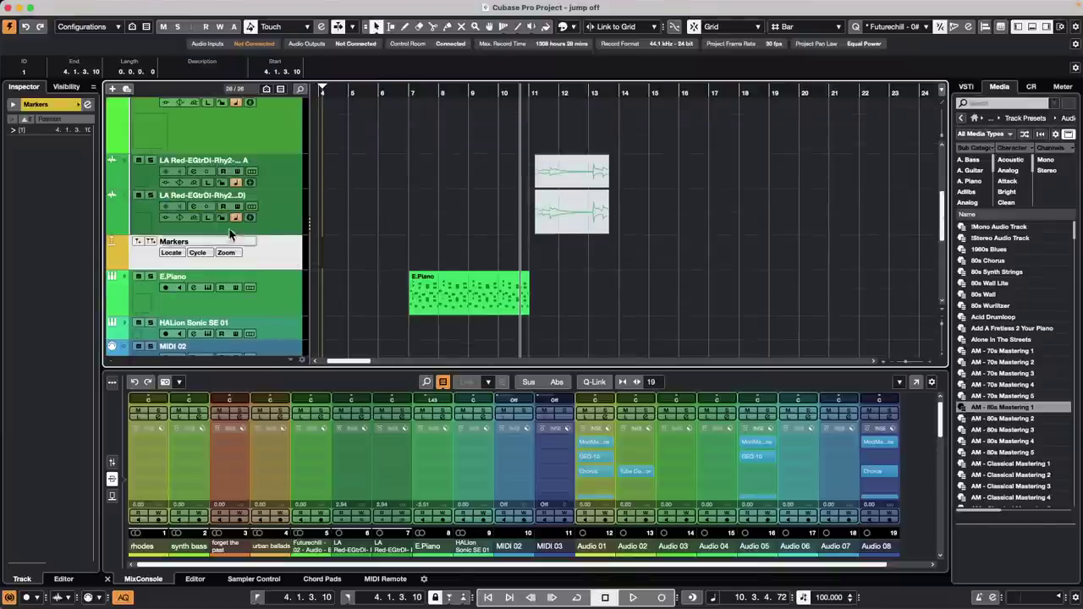
left_click(452, 289)
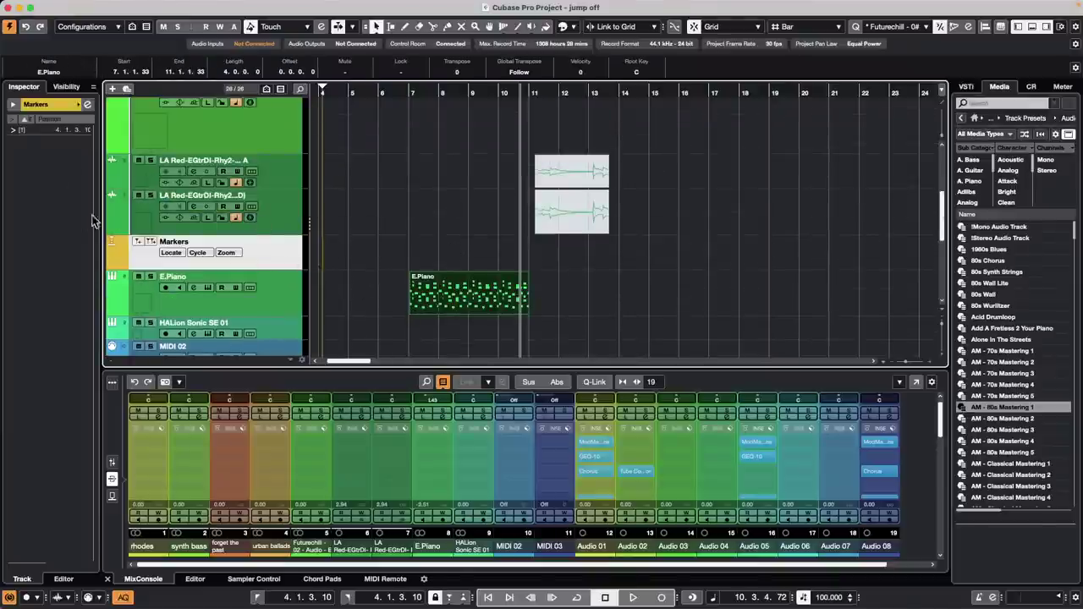
key("p")
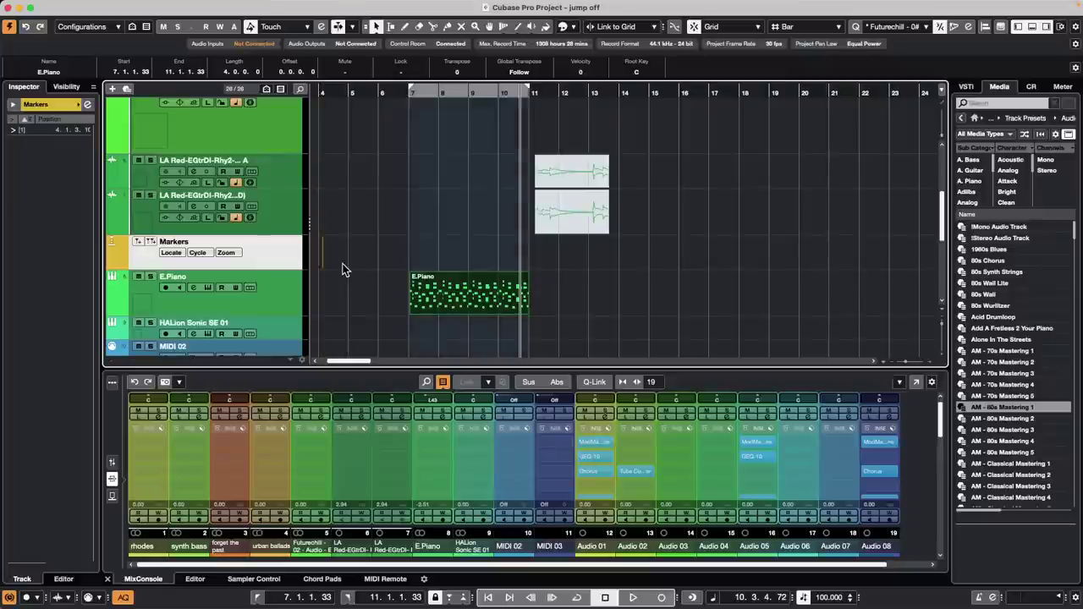
left_click(154, 243)
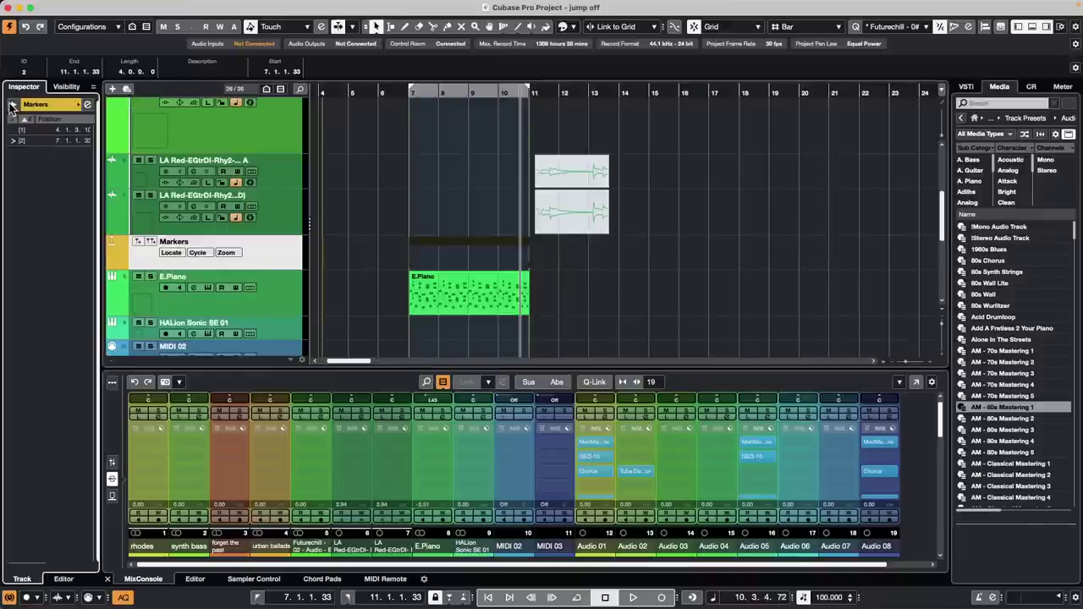
- Open the Marker window for the Markers track
left_click(87, 105)
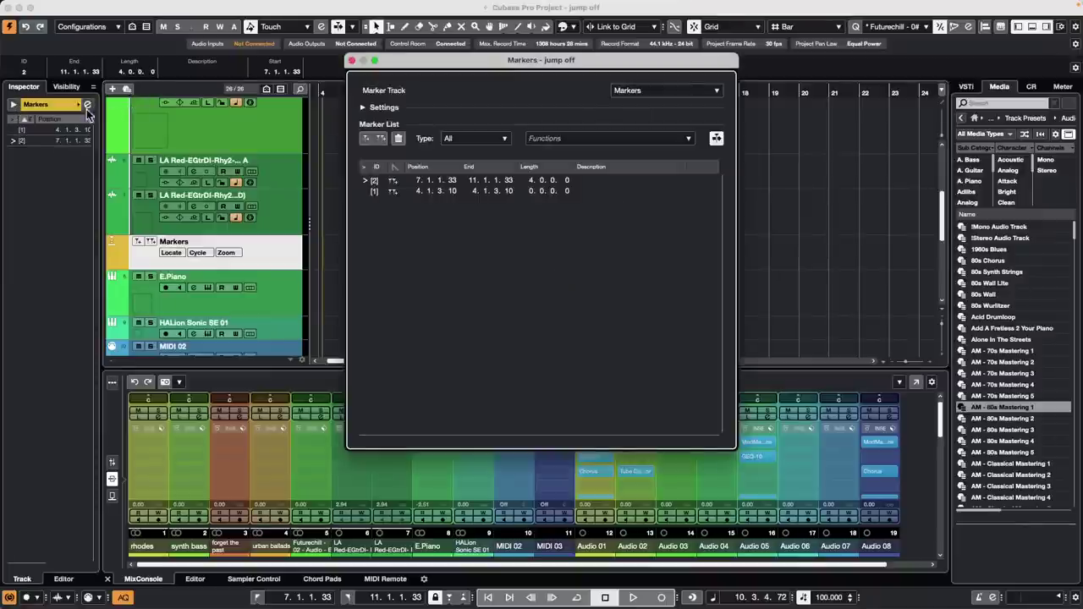
- Expand the marker settings, enable Show Marker IDs on Marker Track, Cycle Follows When Locating to Markers and Sync Selection, and close the Marker window
left_click(363, 107)
left_click(367, 122)
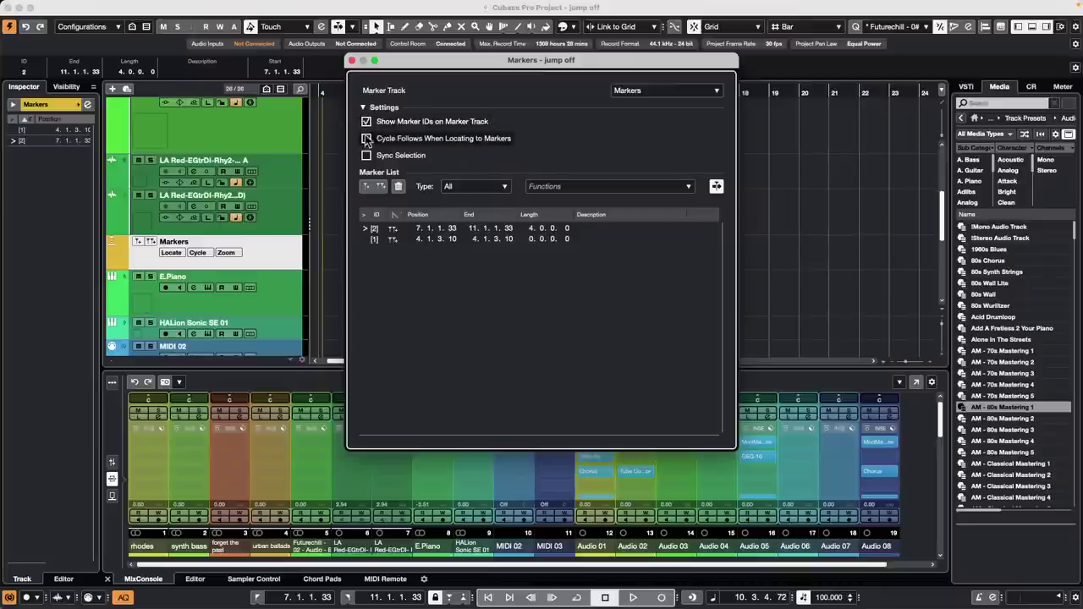
left_click(367, 138)
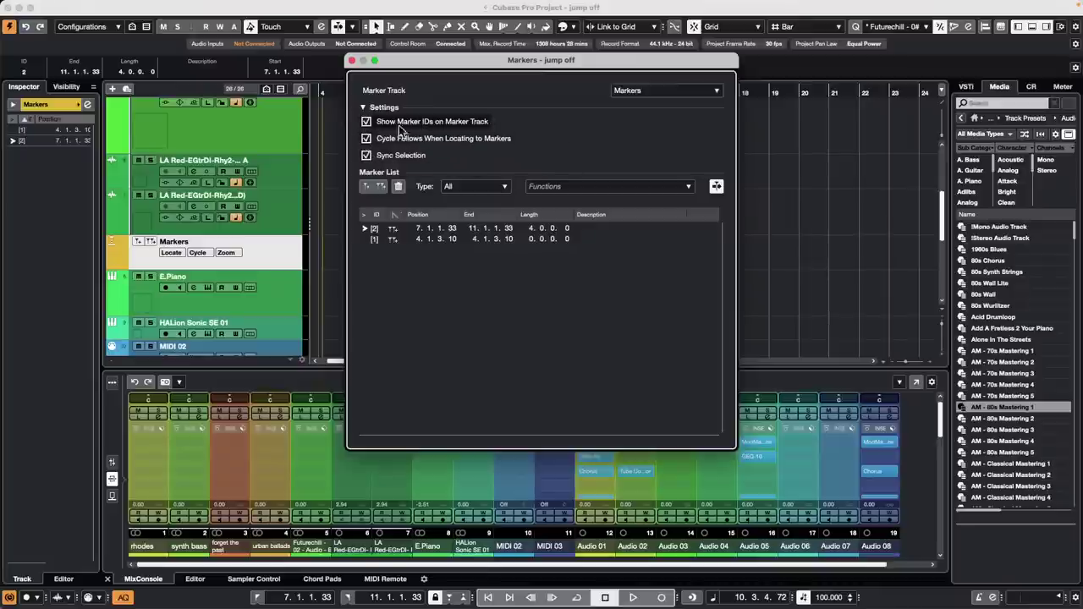
left_click(352, 61)
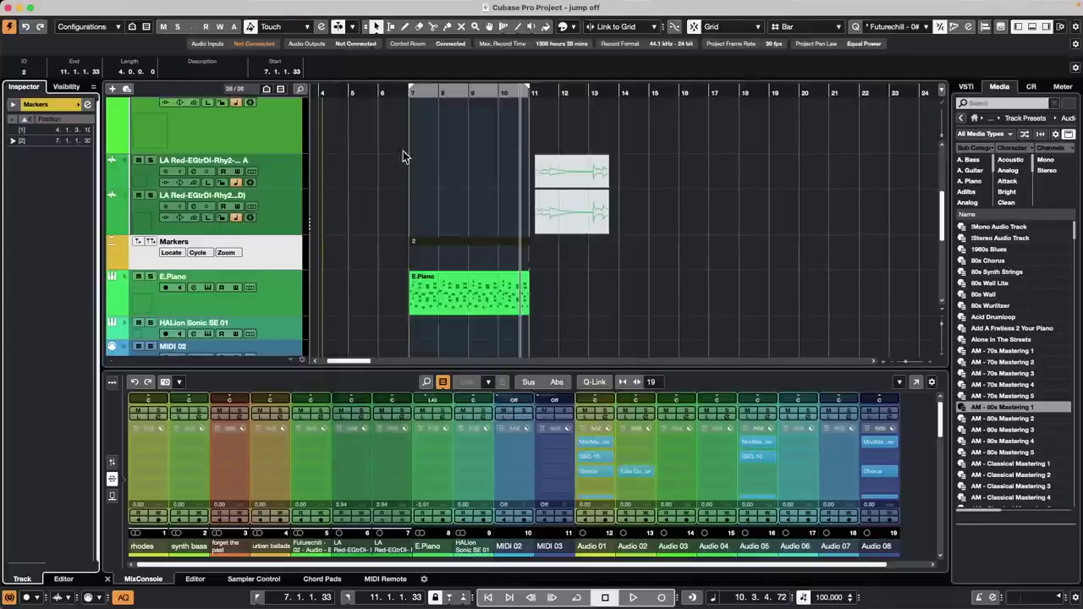
- Alternate the selection between the E.Piano part and cycle marker 2 above it, ending on the E.Piano part
left_click(440, 279)
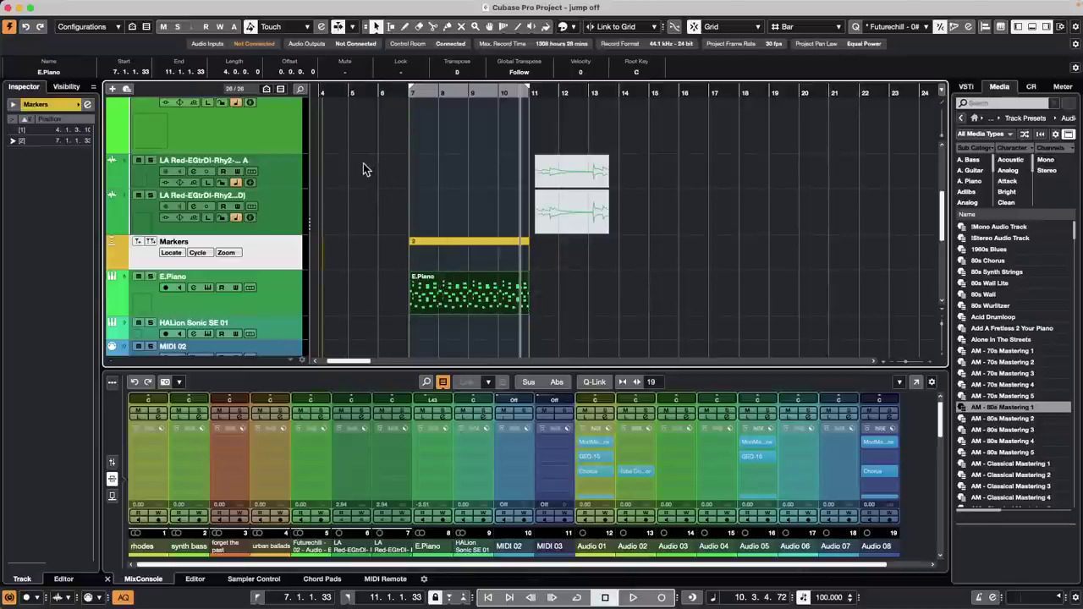
left_click(439, 244)
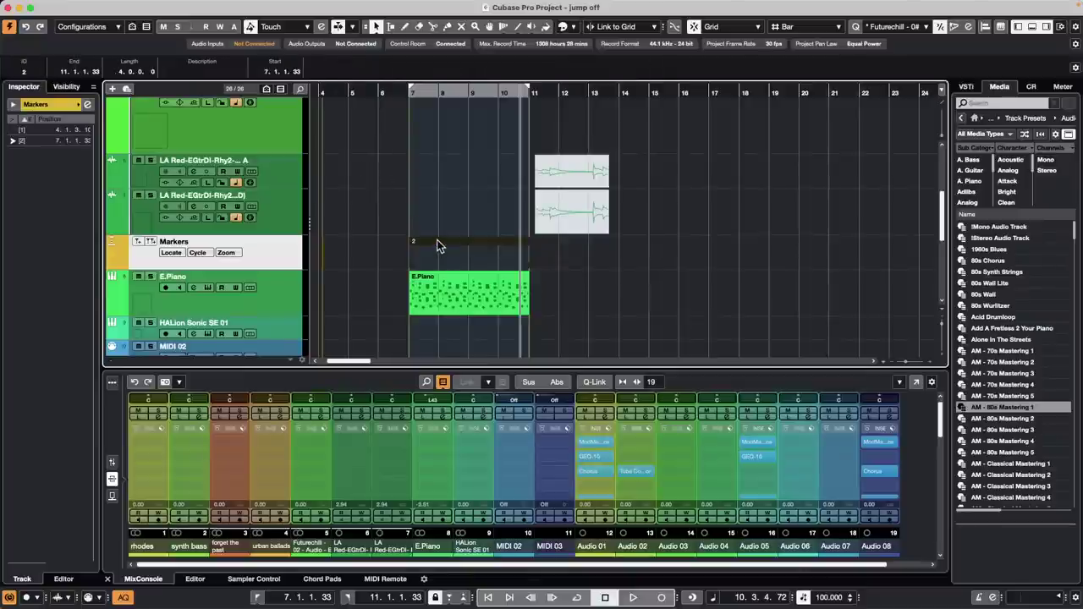
left_click(442, 279)
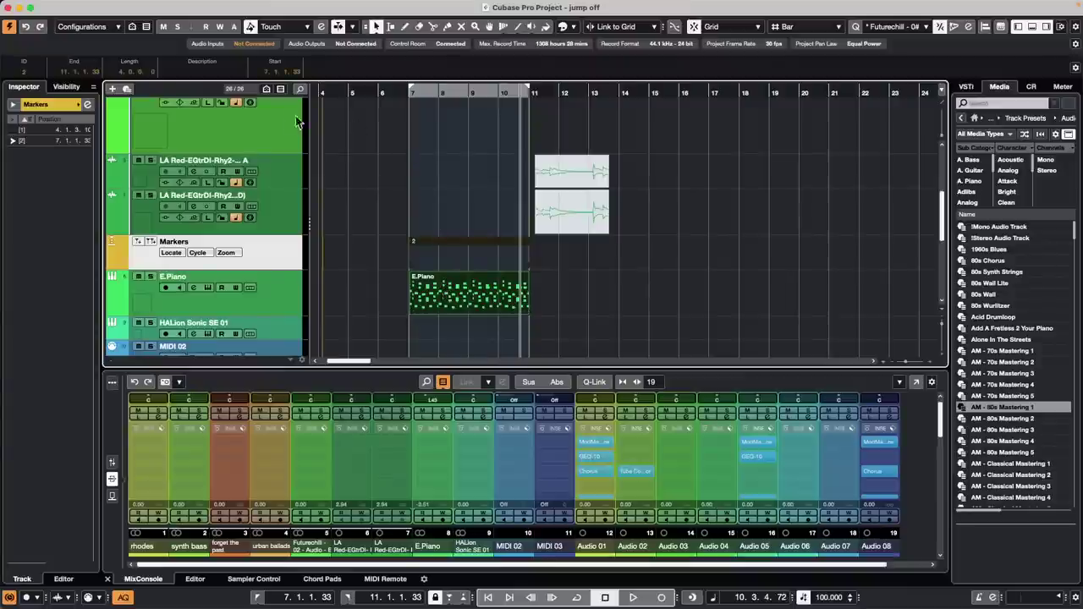
- Open the Project Logical Editor setup, move its window clear of the track list, and set the Media Type target filter to Marker
left_click(162, 6)
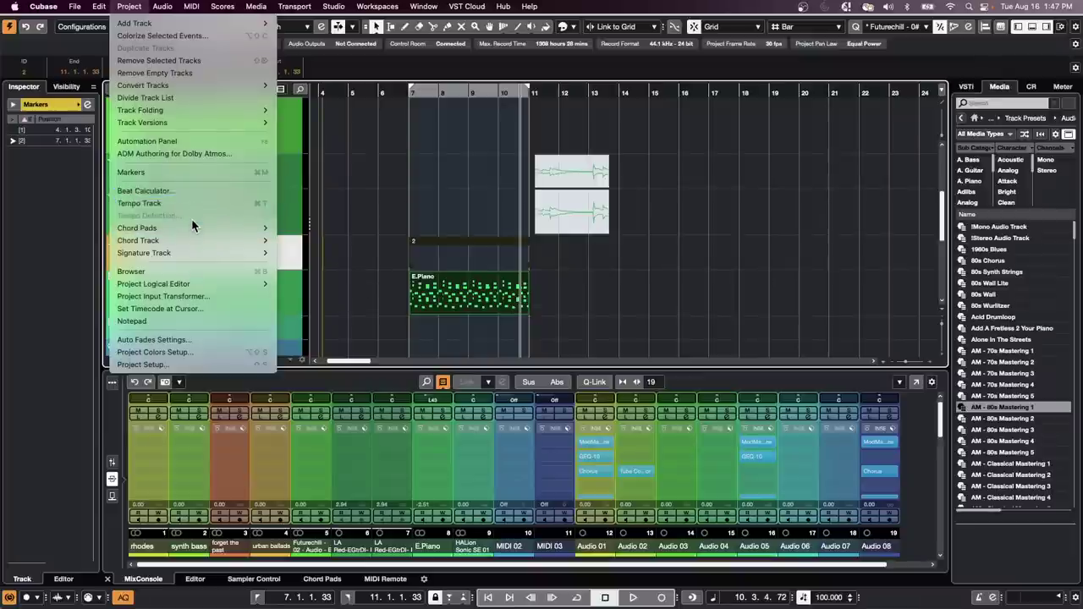
mouse_move(192, 245)
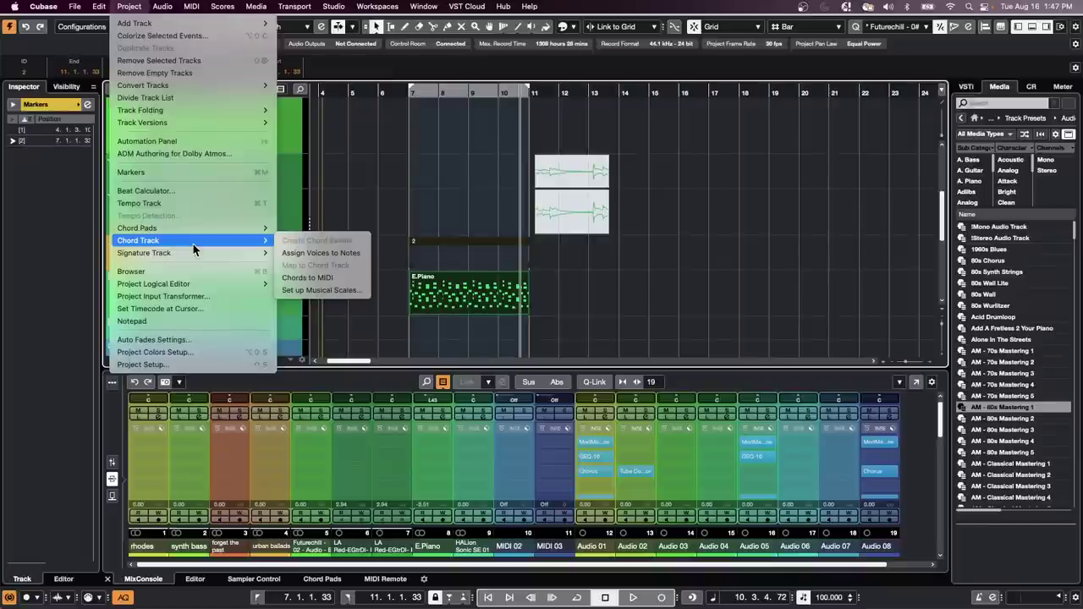
mouse_move(204, 287)
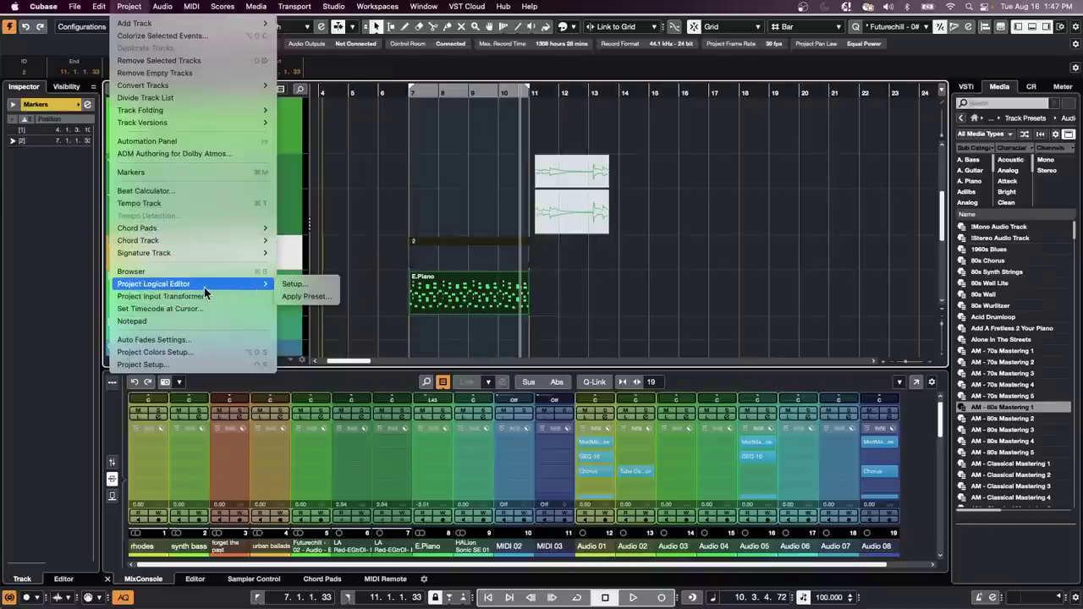
left_click(292, 287)
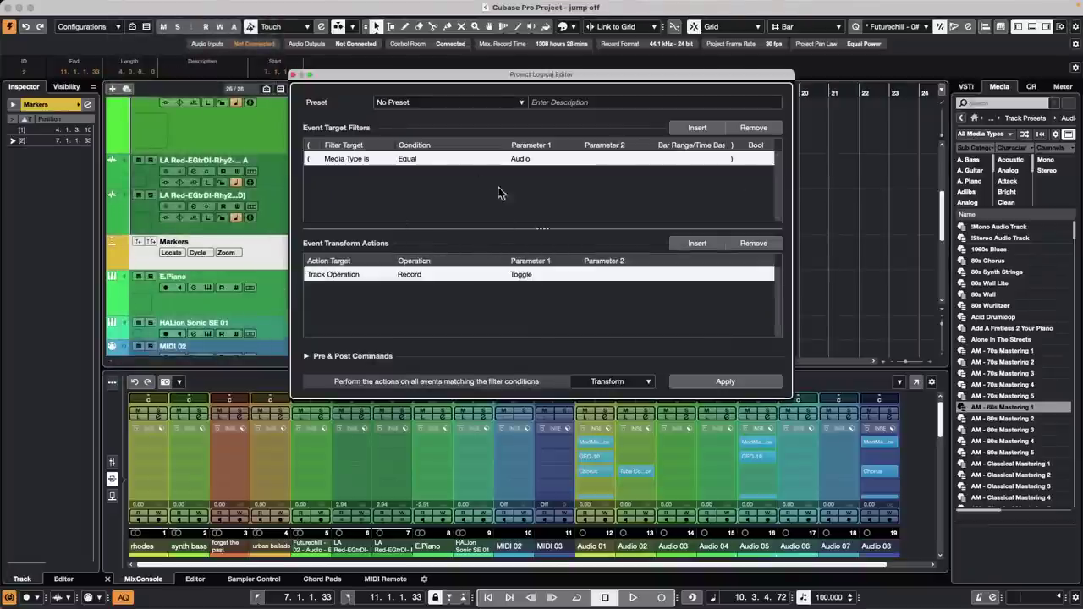
left_click_drag(420, 79, 624, 133)
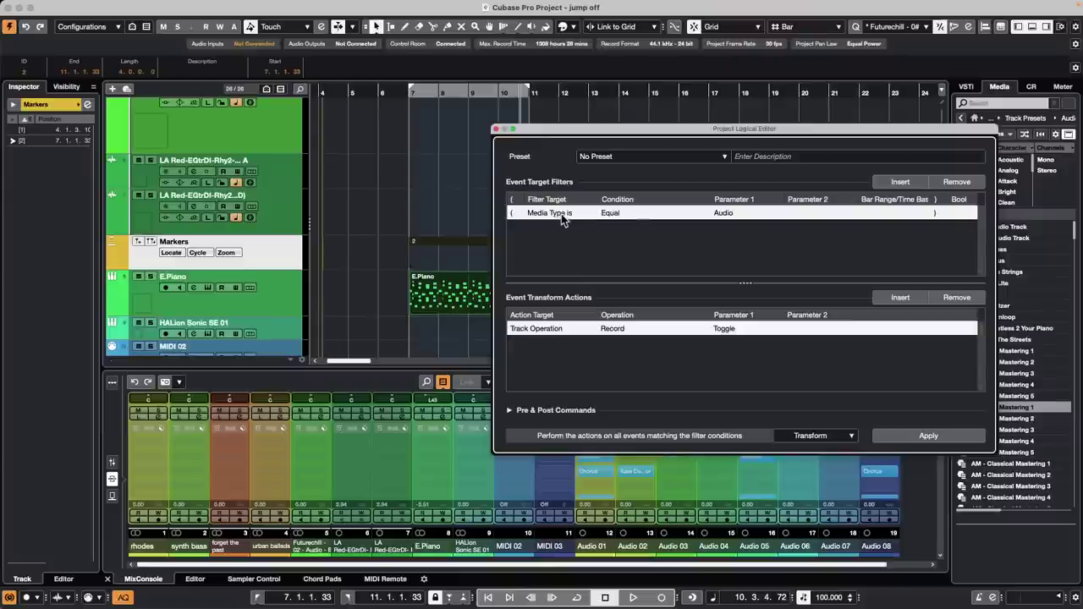
left_click(724, 215)
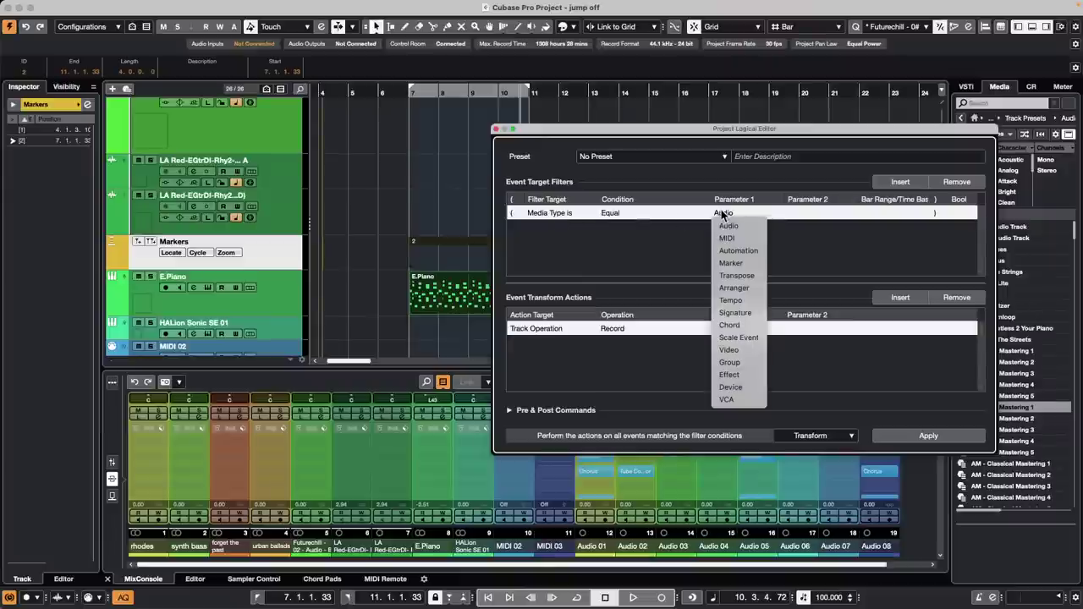
left_click(746, 264)
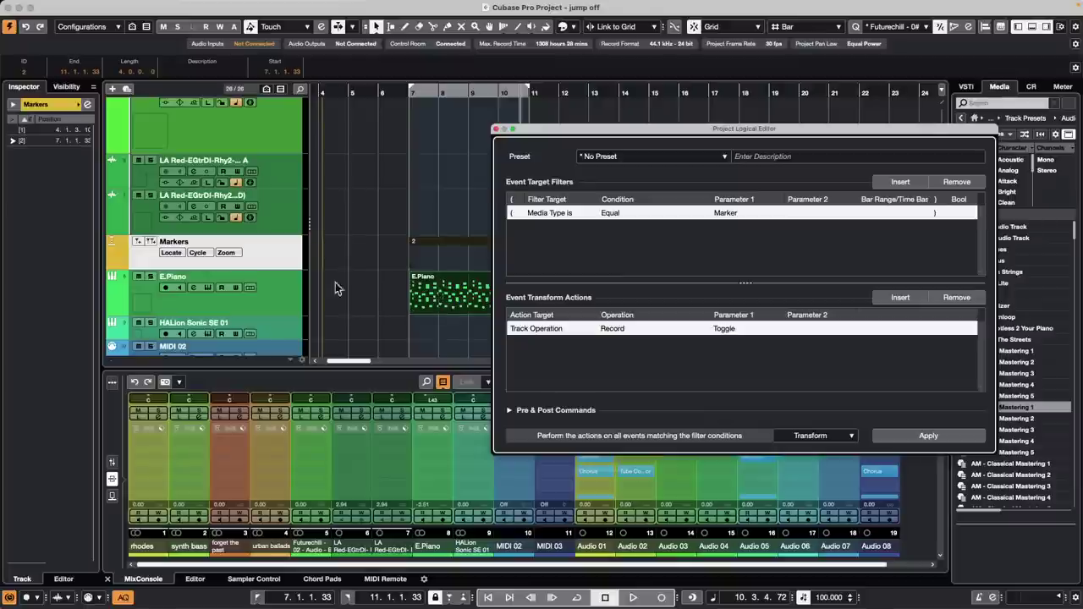
- Expand the Pre & Post Commands section and add Edit / Rename as the first pre-process command
left_click(511, 411)
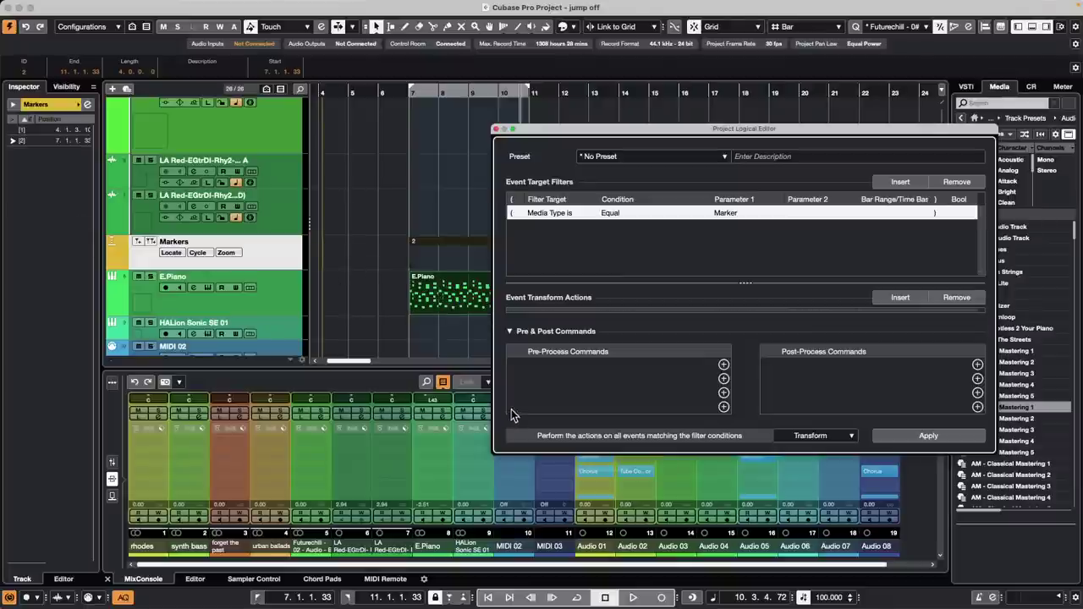
left_click(724, 365)
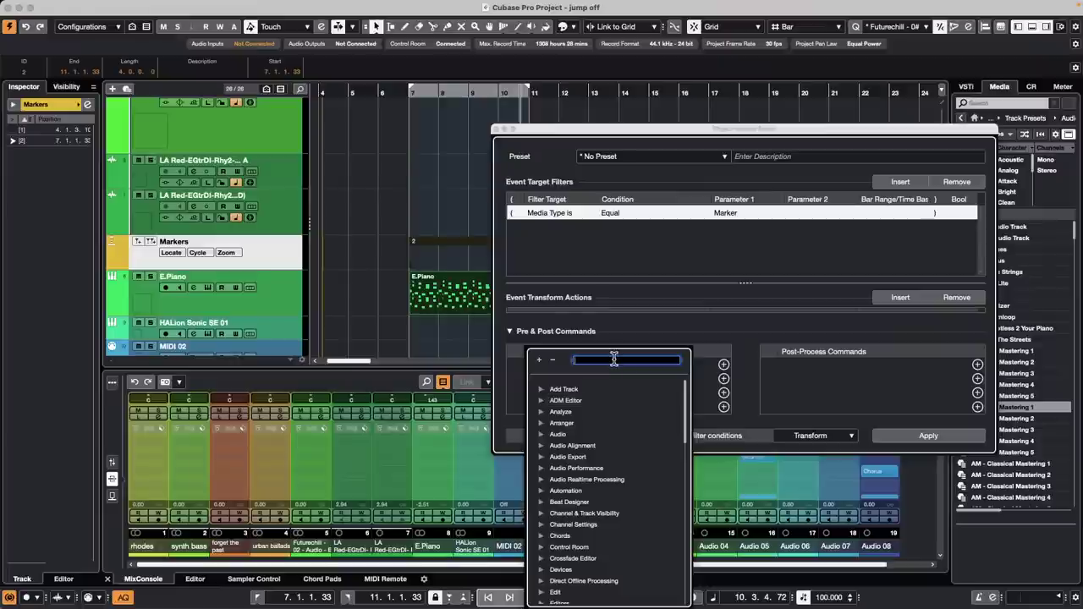
type("renam")
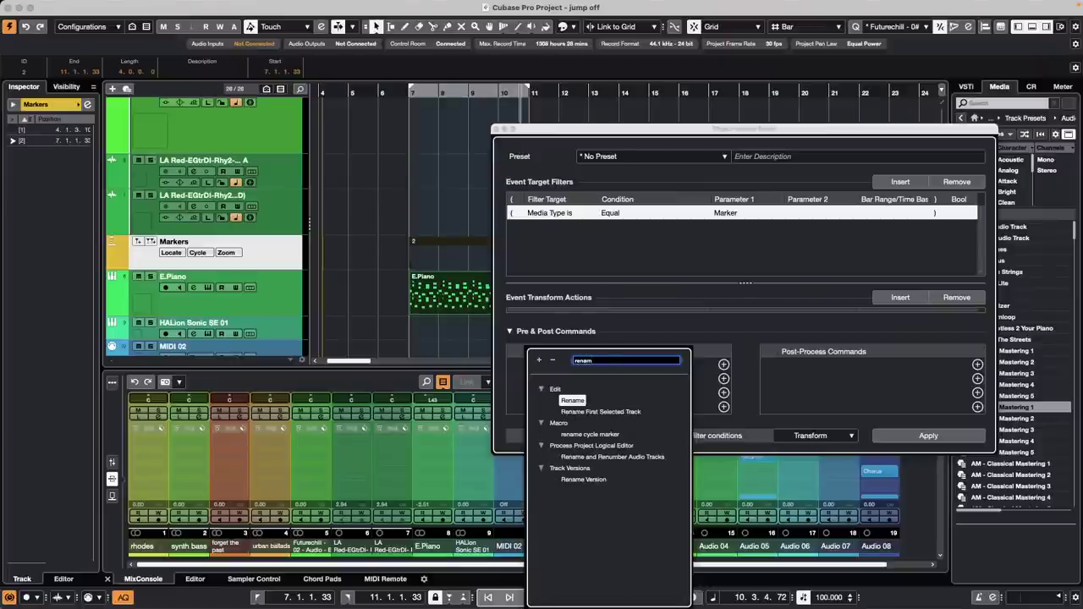
double_click(575, 400)
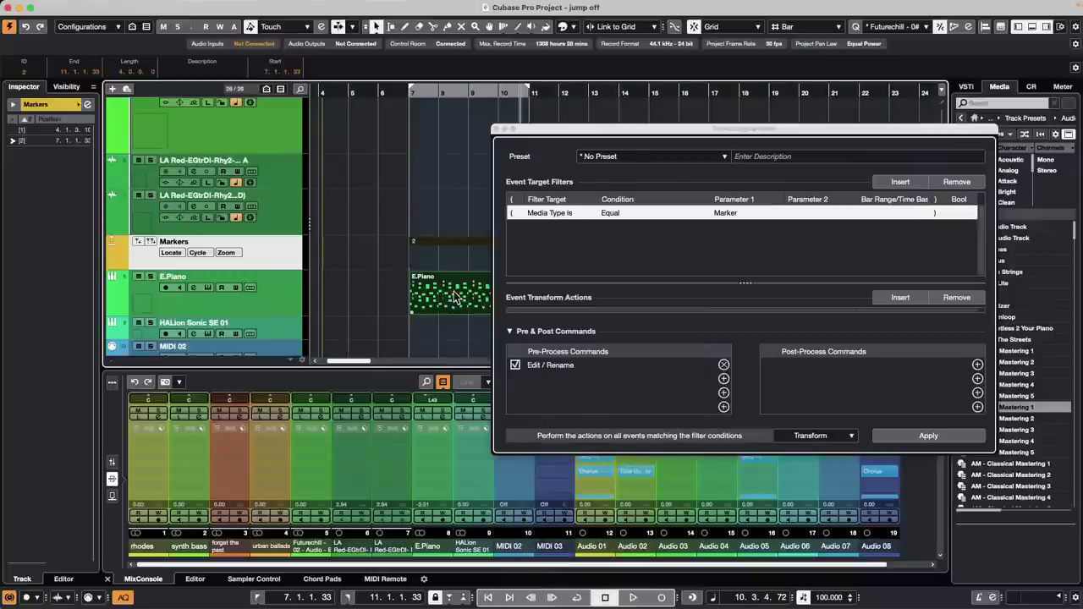
left_click(100, 6)
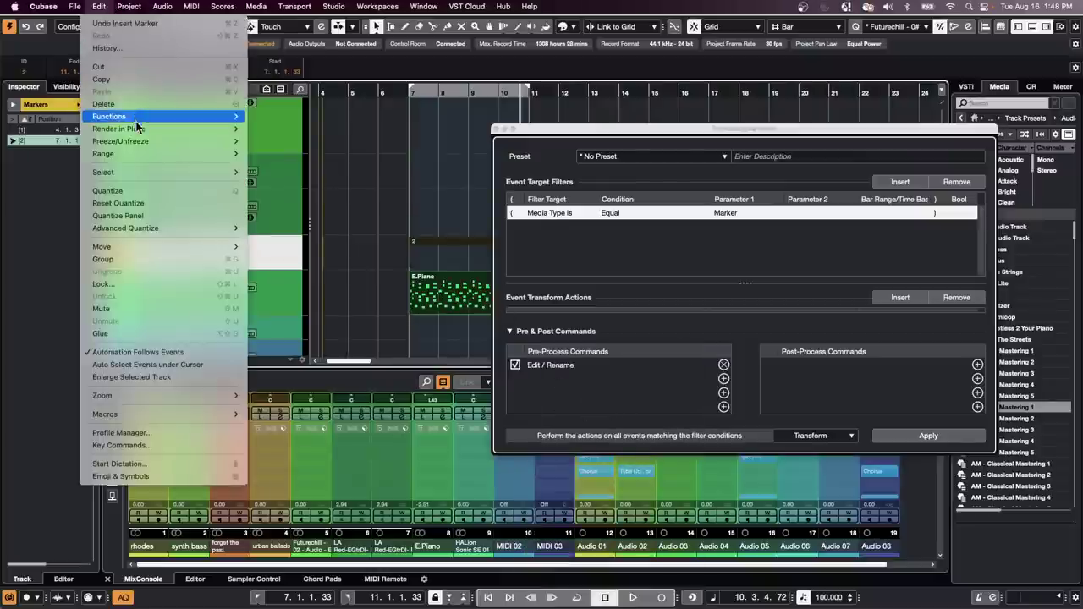
mouse_move(138, 116)
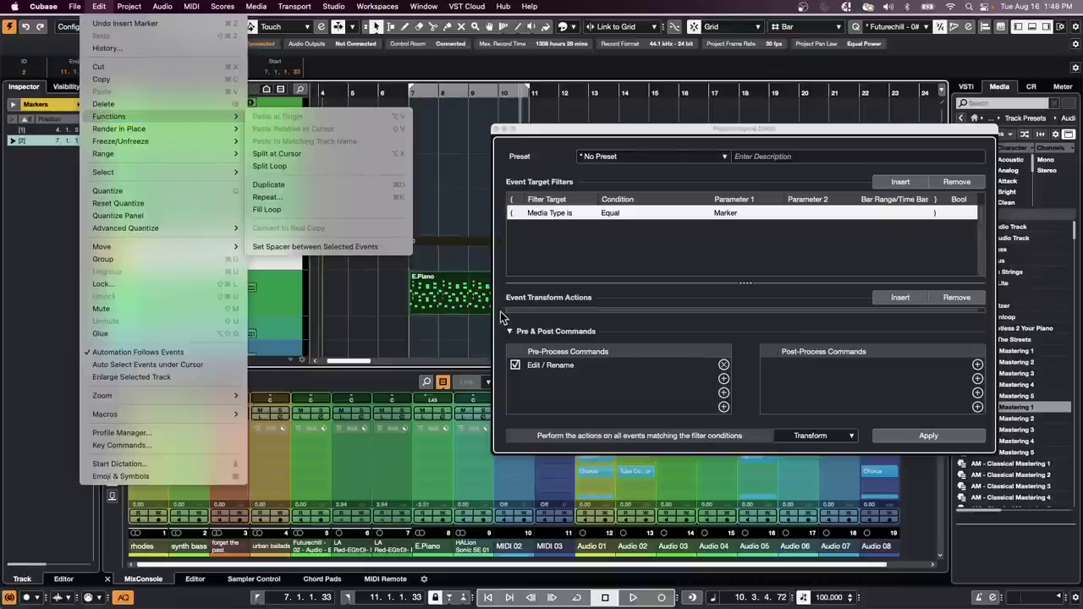
left_click(735, 391)
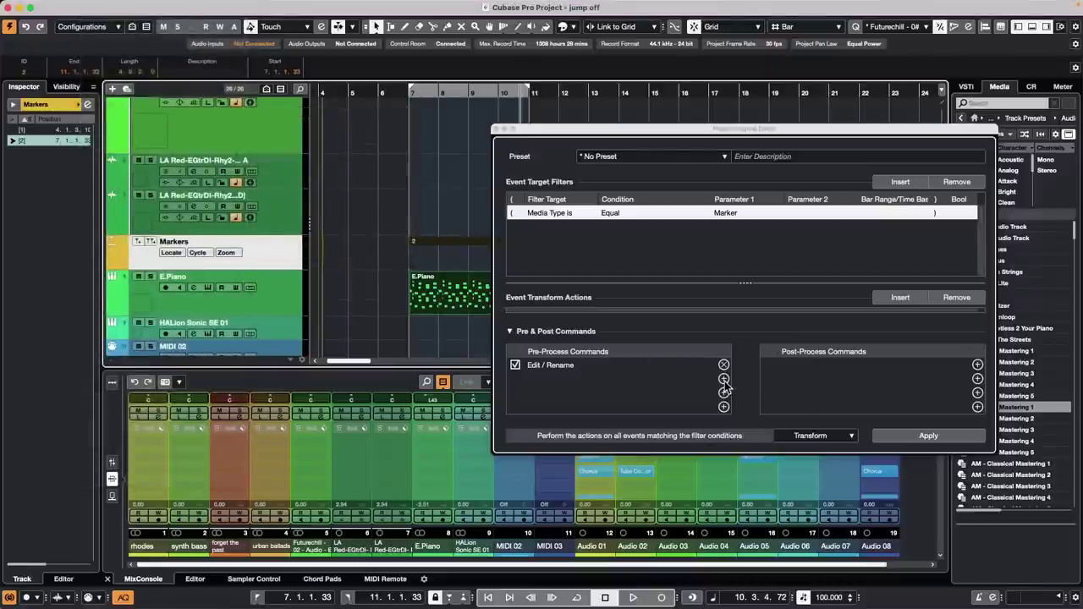
- Add Edit / Copy as the second pre-process command, below Edit / Rename
left_click(724, 378)
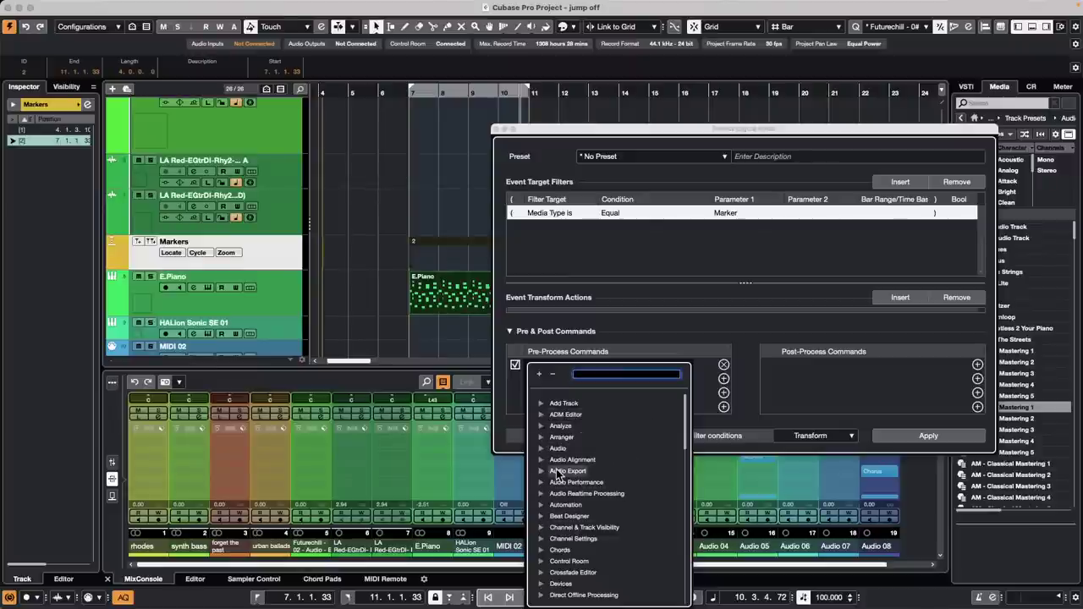
scroll(571, 505, "down", 2)
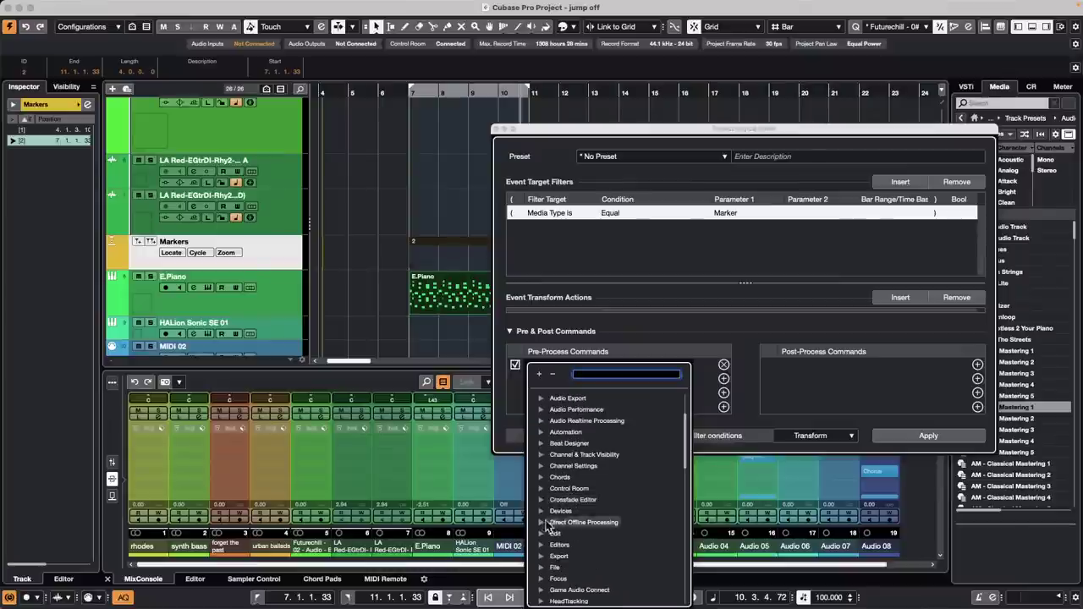
left_click(555, 533)
scroll(569, 506, "down", 4)
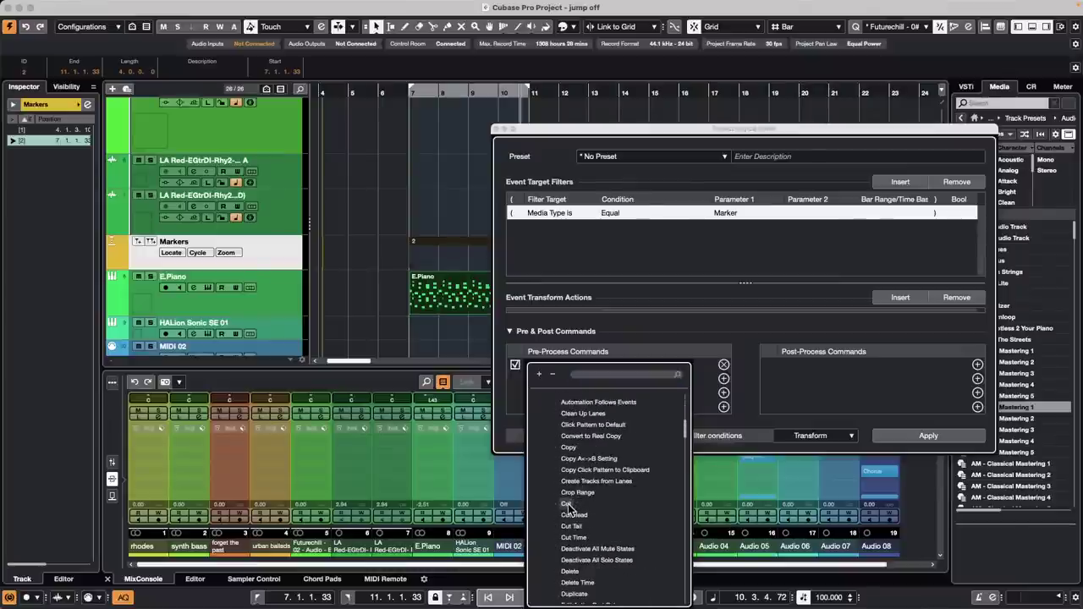
scroll(568, 505, "down", 2)
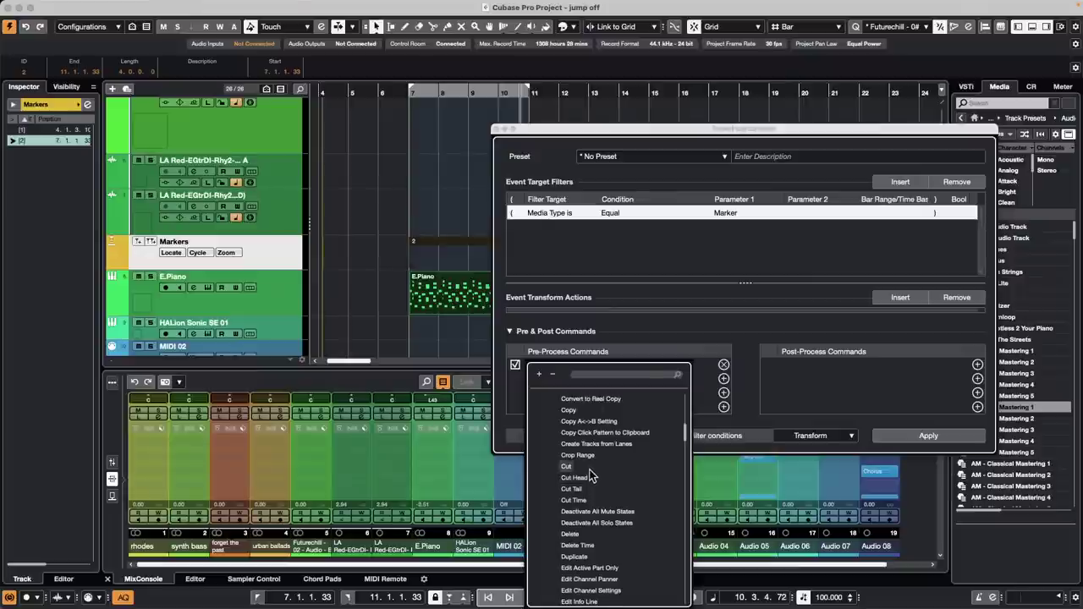
left_click(568, 405)
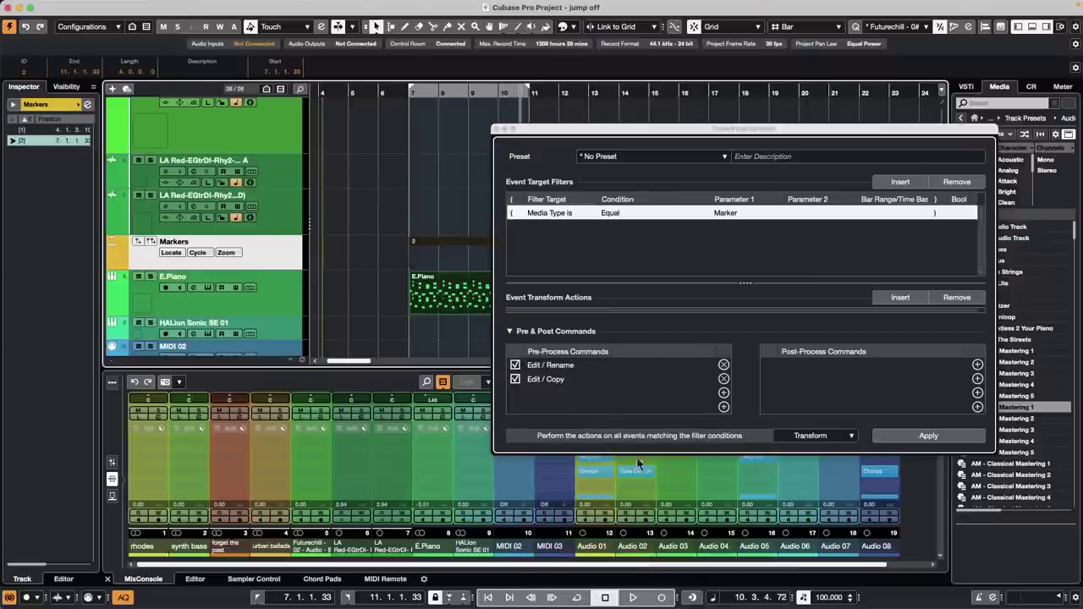
- Try to apply the logical edit to the selected cycle marker using the Transform function
left_click(929, 436)
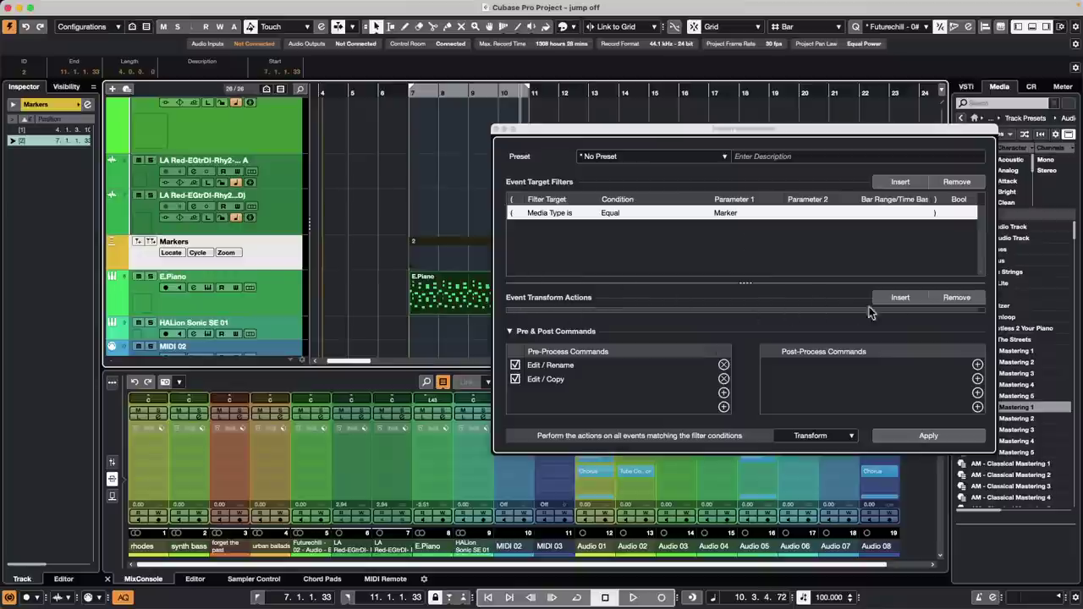
left_click(904, 300)
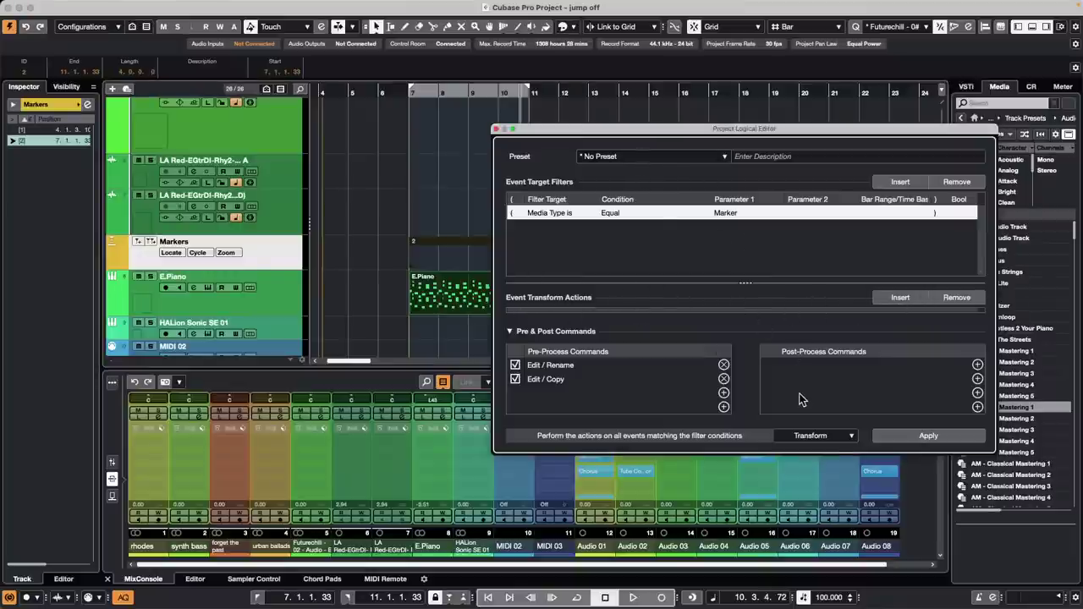
left_click(841, 442)
left_click(828, 437)
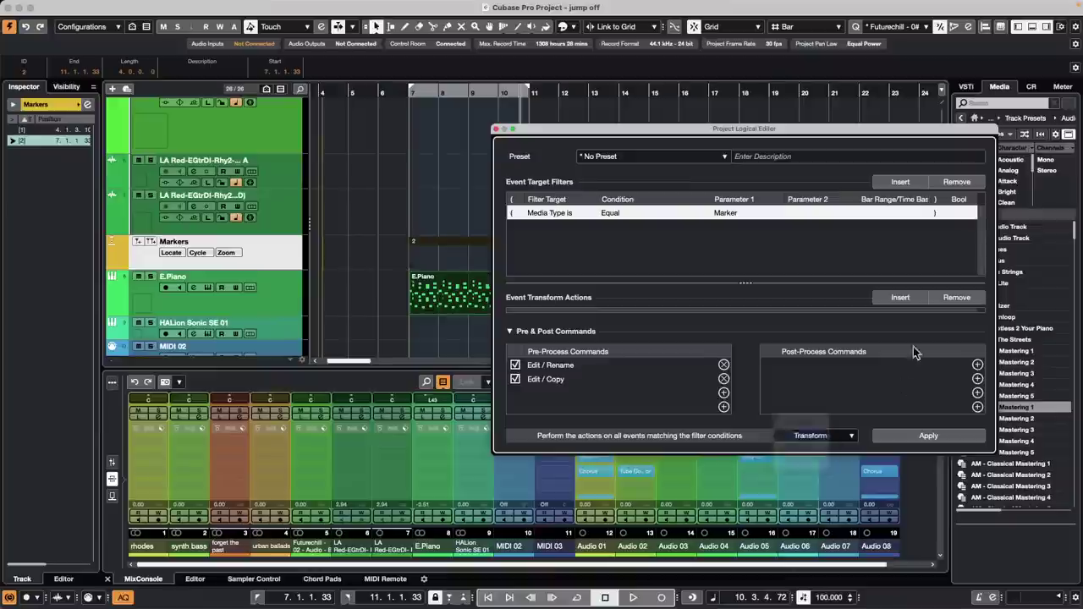
left_click(920, 438)
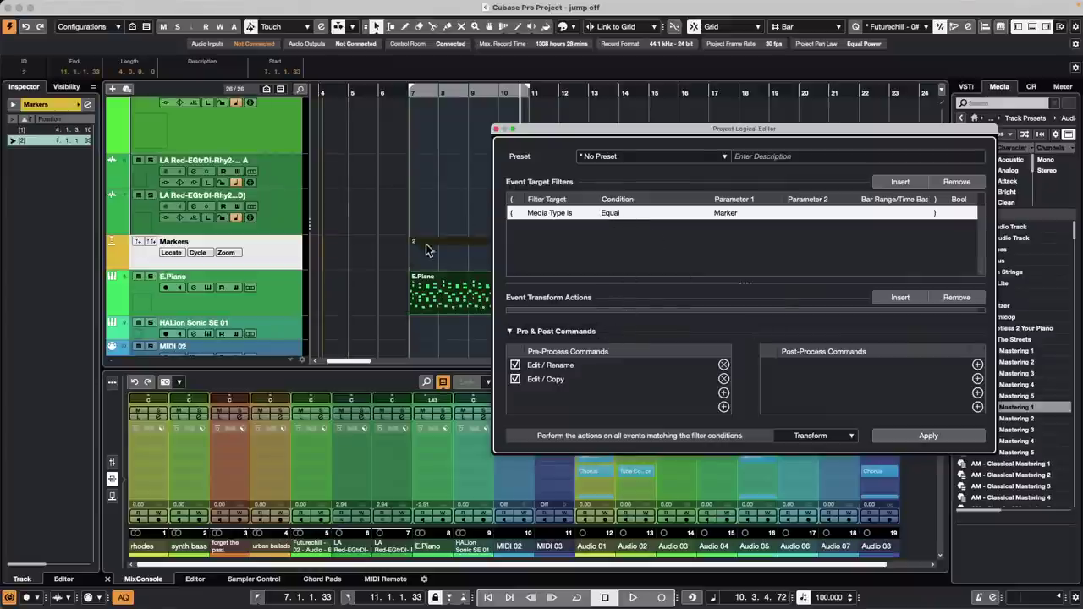
- Open the E.Piano part in the key editor and bring up its name for editing in the info line
double_click(434, 286)
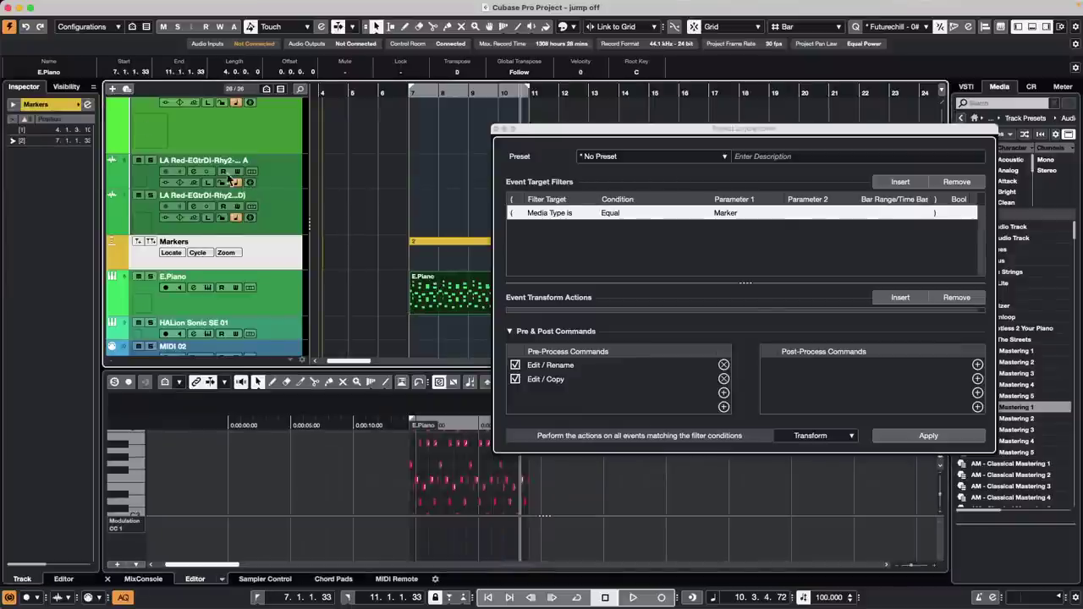
left_click(75, 72)
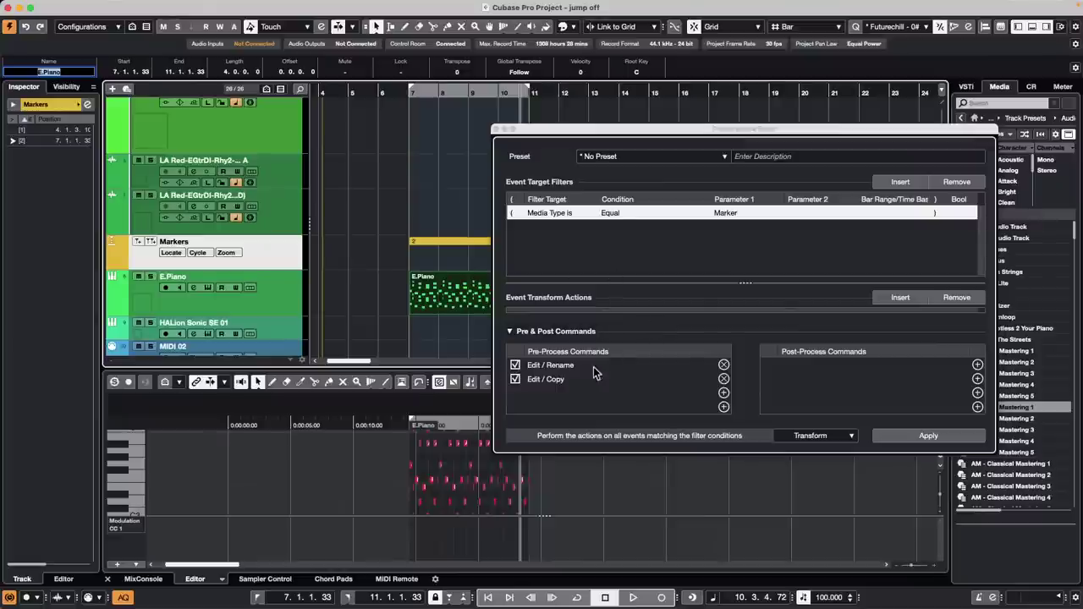
left_click(570, 375)
left_click(608, 280)
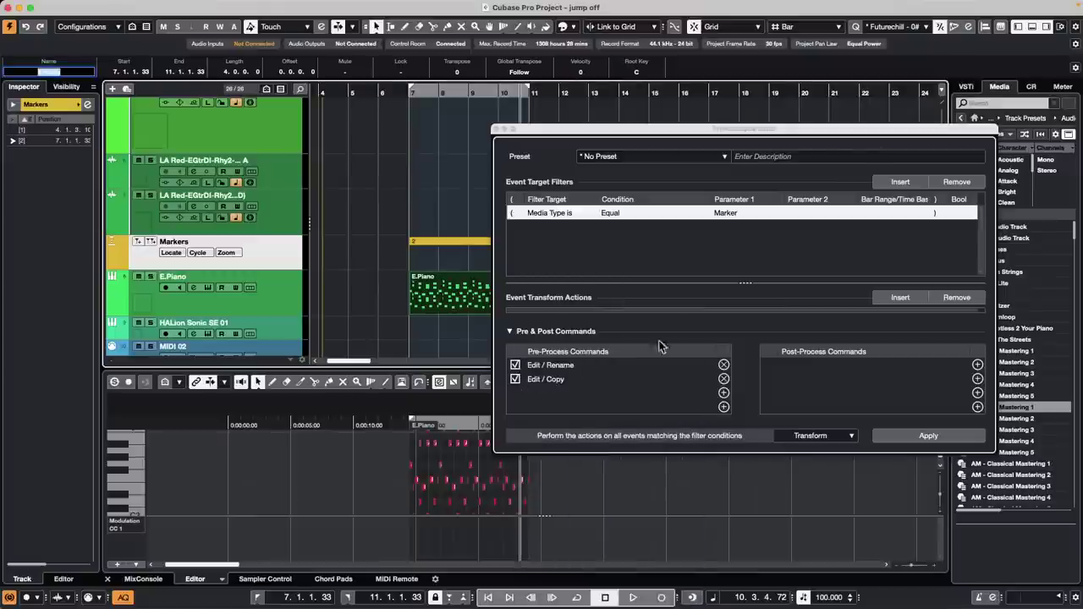
left_click(542, 292)
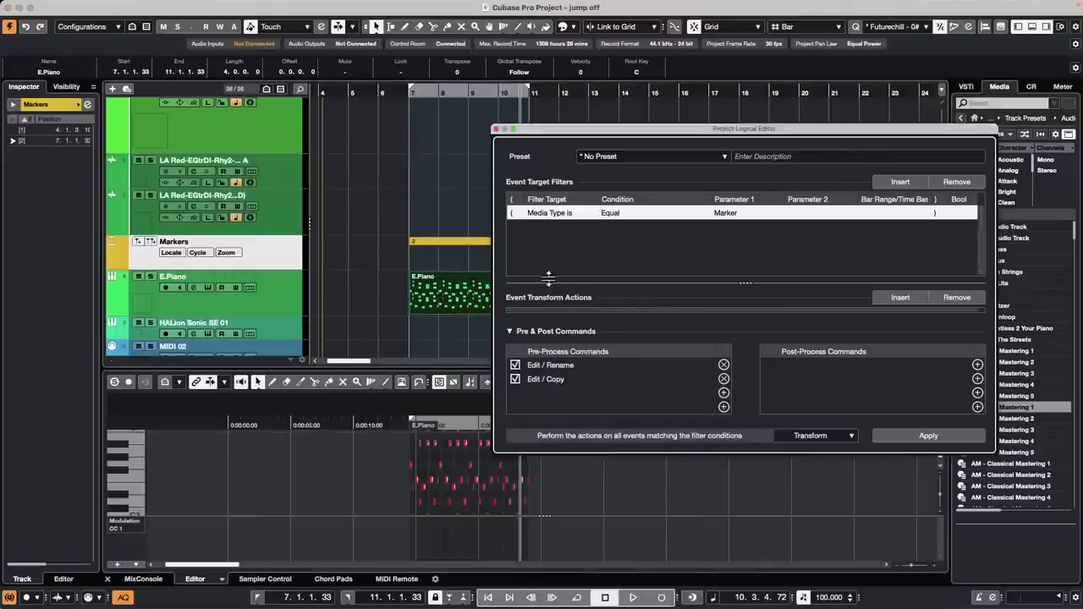
- Remove the Edit / Copy and Edit / Rename pre-process commands from the Project Logical Editor
left_click_drag(562, 129, 362, 95)
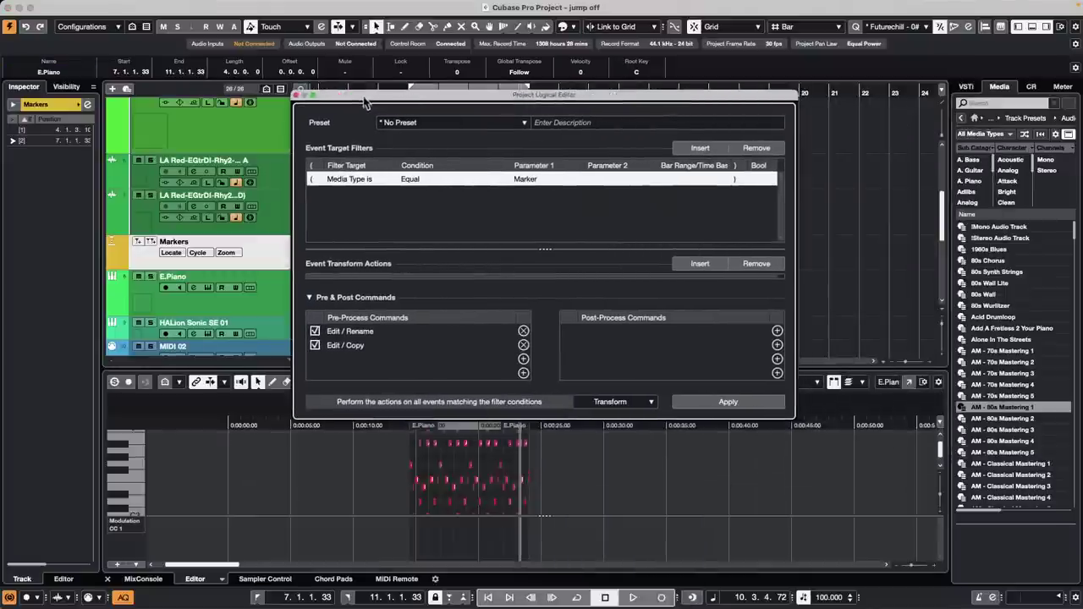
left_click(523, 345)
left_click(523, 332)
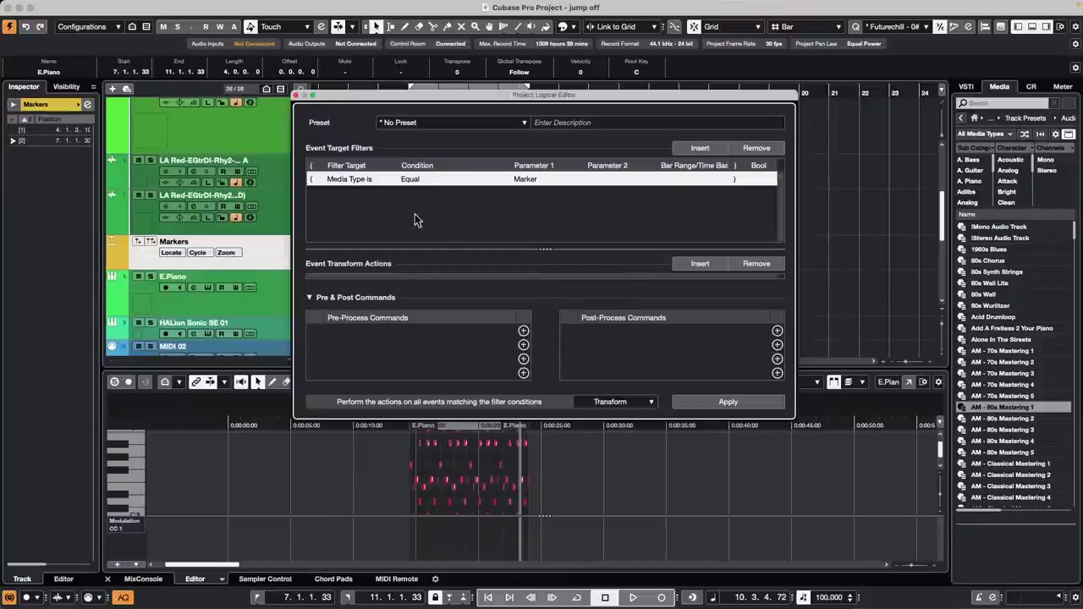
- Check the cycle marker above the E.Piano part in the Marker window, and close that window and the Project Logical Editor
left_click_drag(479, 100, 610, 264)
left_click(422, 241)
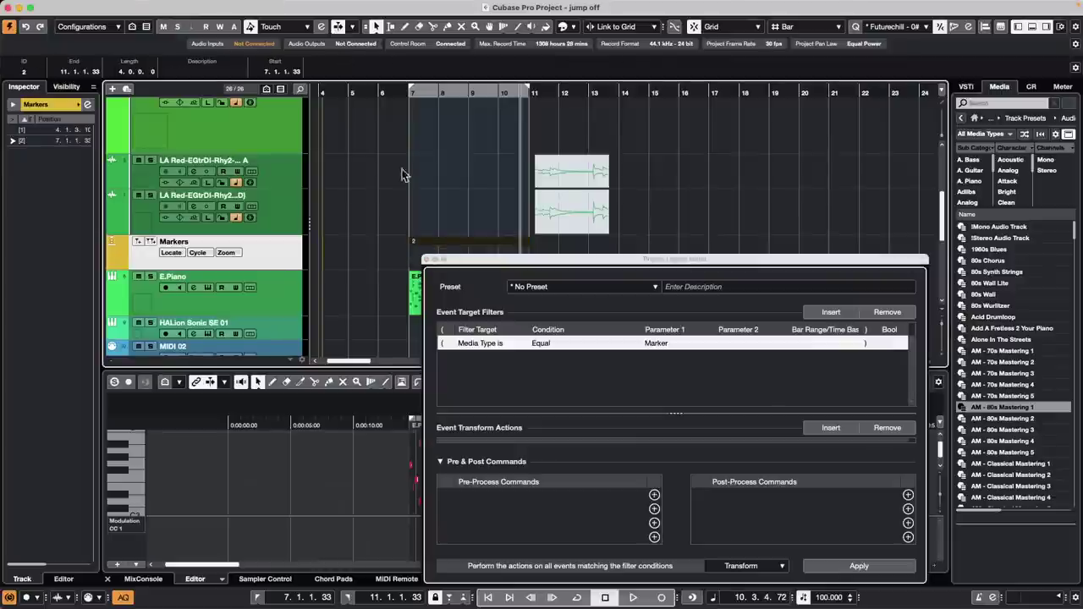
left_click(88, 104)
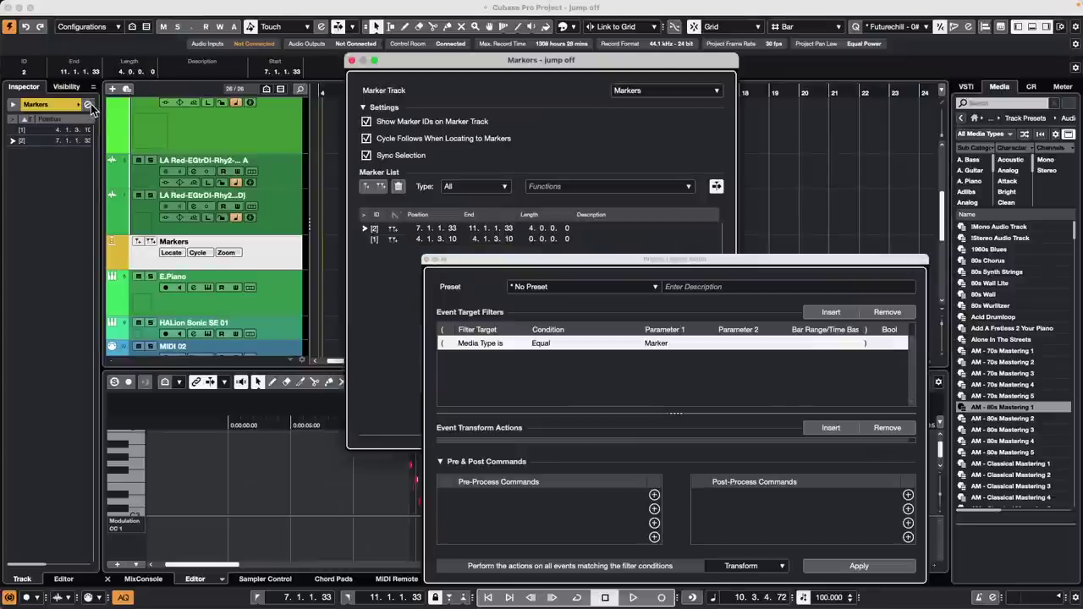
left_click(427, 261)
left_click(352, 60)
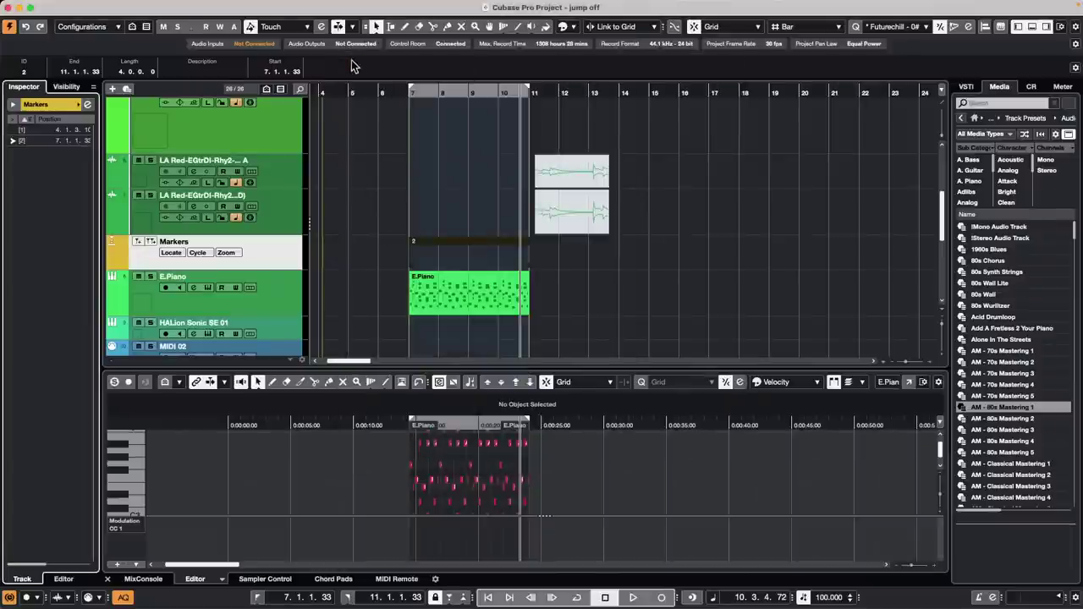
- Examine the edit commands and macros available for the cycle marker, and select the E.Piano part
left_click(441, 275)
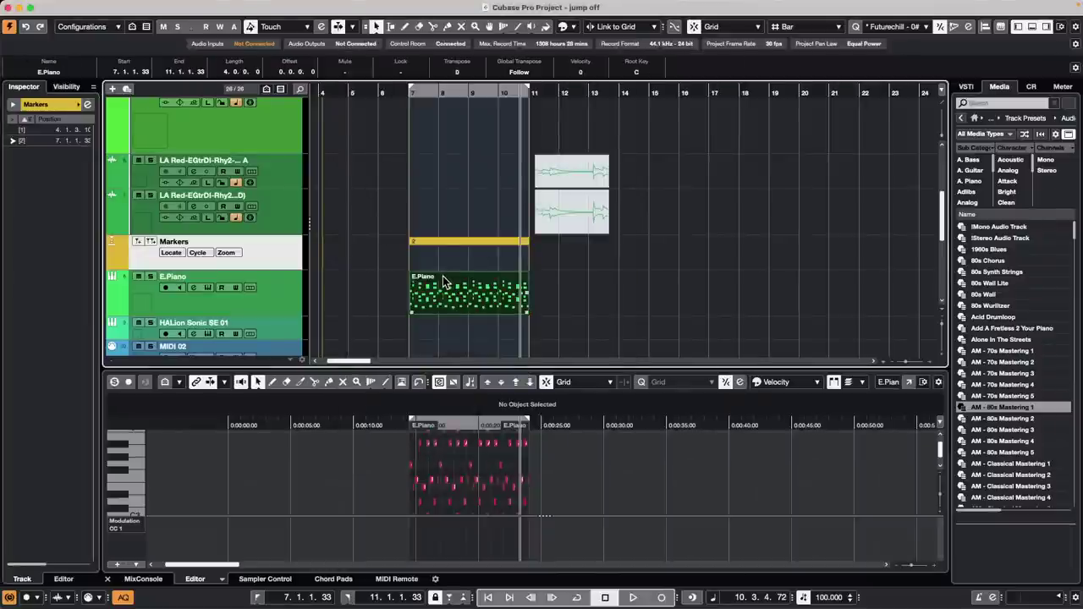
left_click(455, 245)
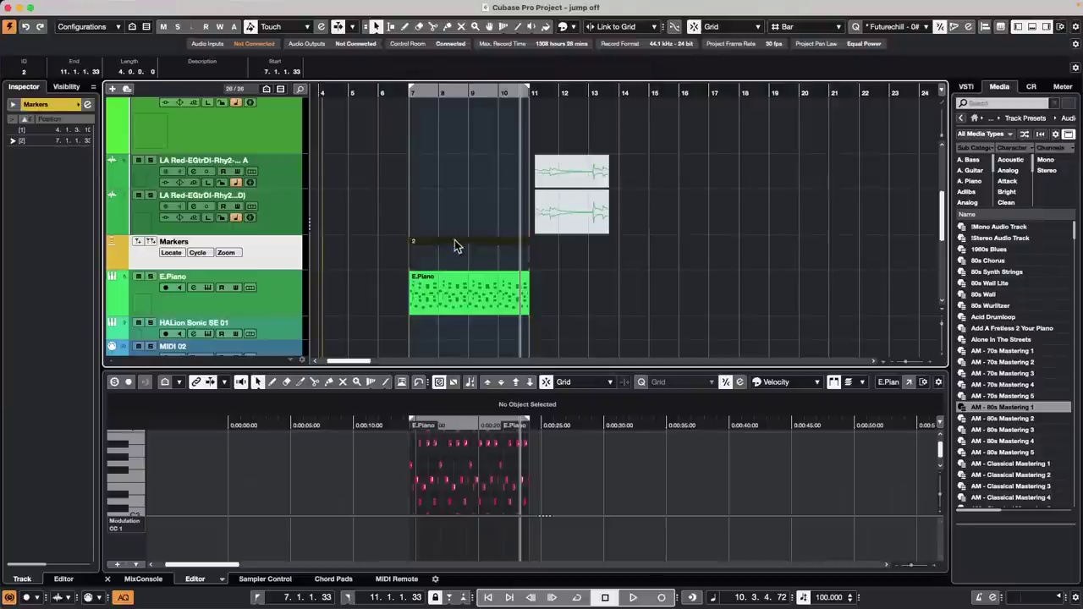
left_click(97, 6)
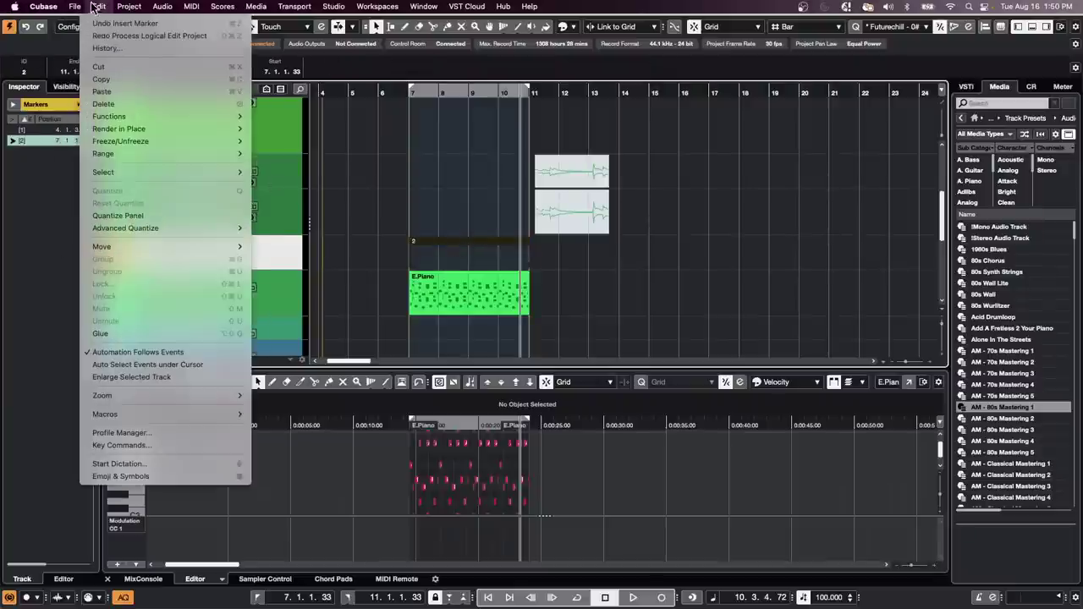
left_click(44, 152)
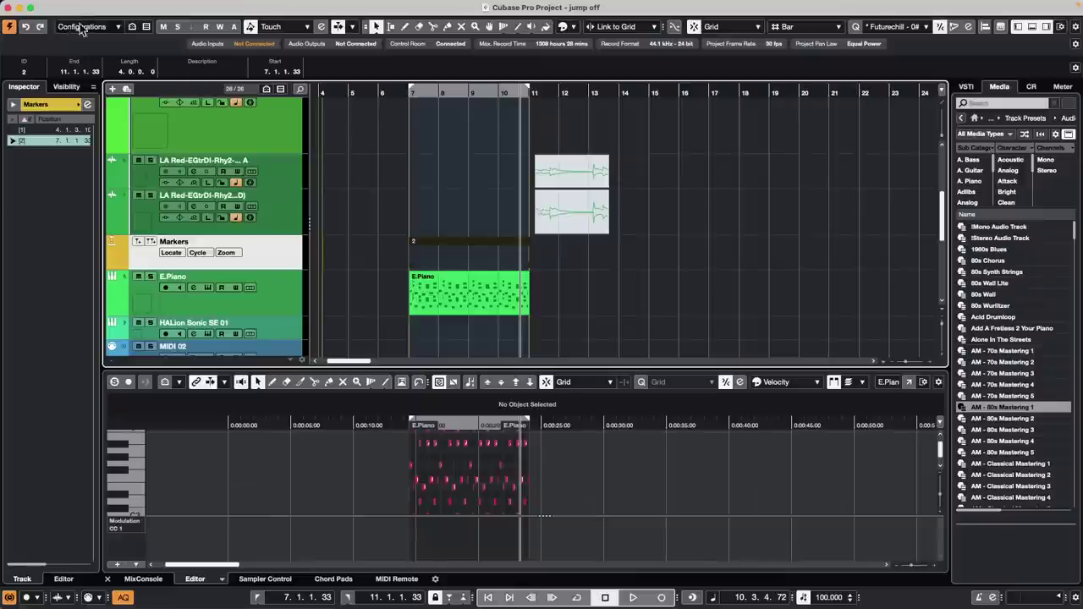
left_click(99, 6)
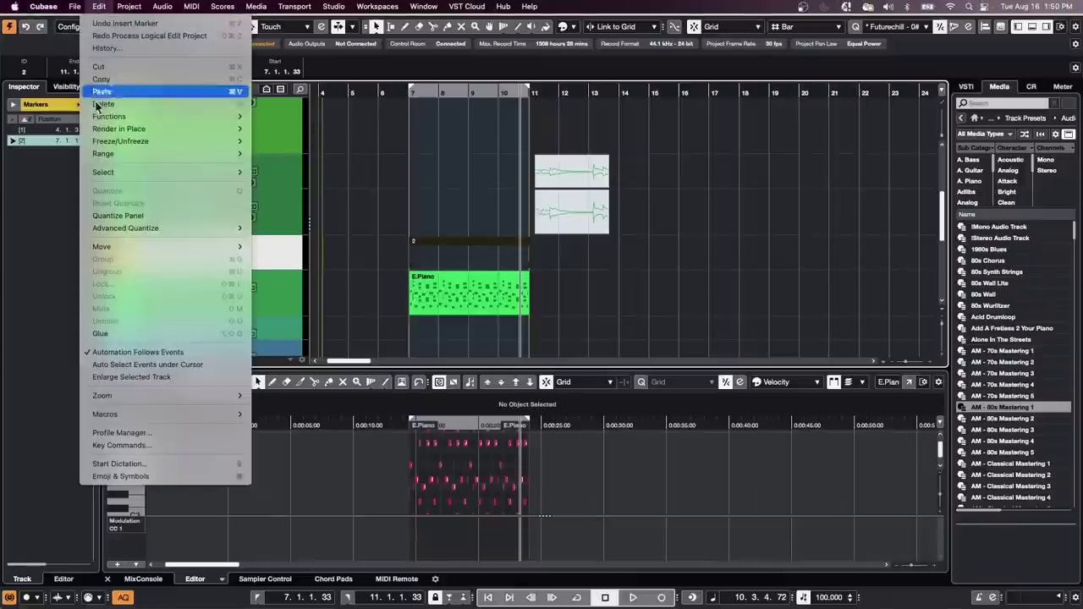
left_click(22, 196)
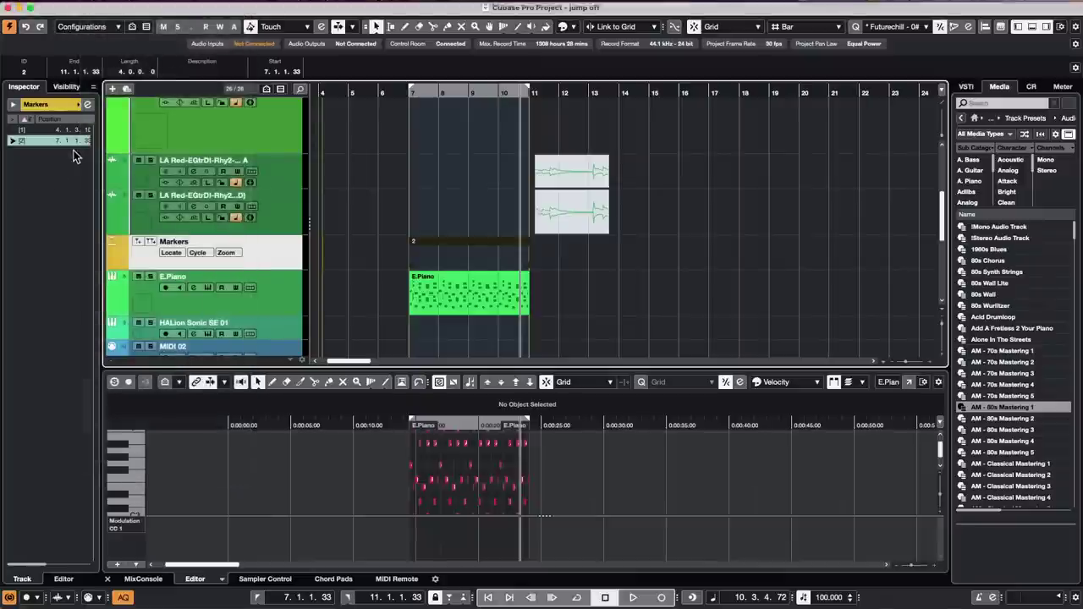
left_click(99, 6)
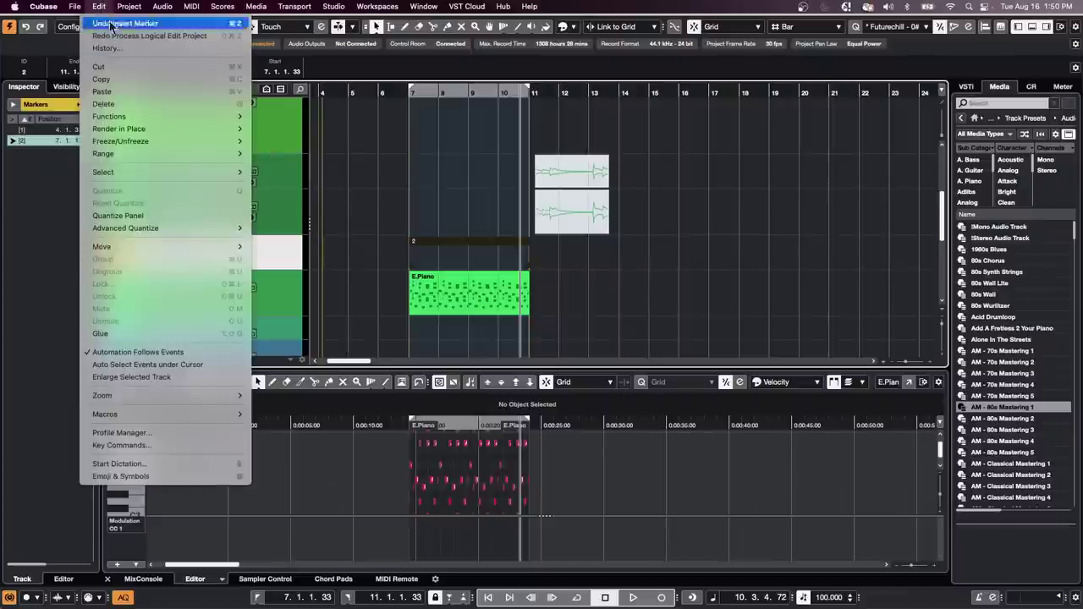
mouse_move(127, 415)
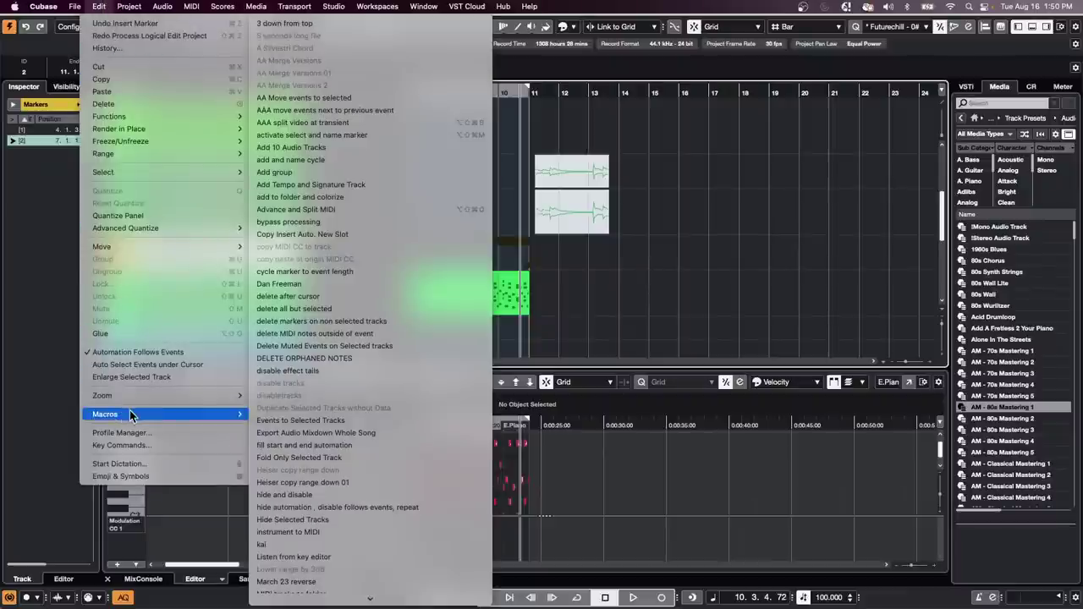
left_click(592, 326)
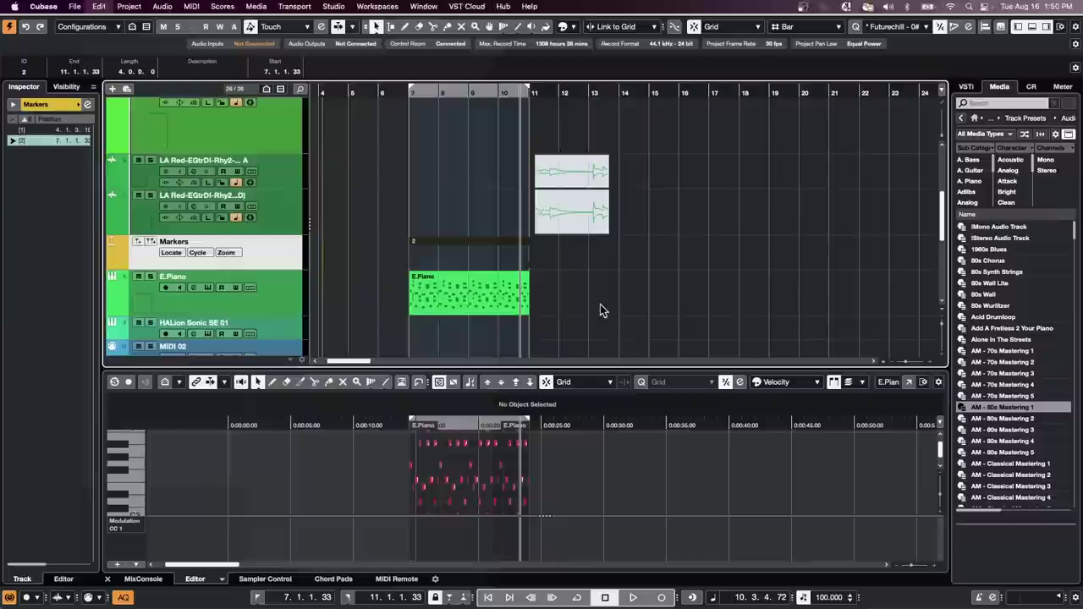
left_click(441, 278)
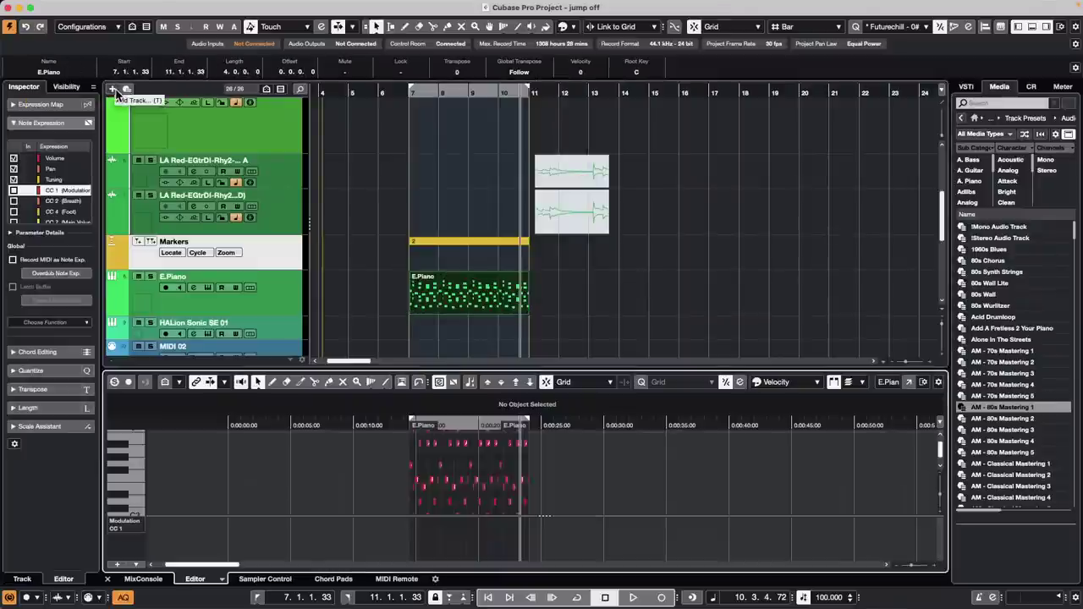
- Open the Project Logical Editor setup and place its window over the arrangement with the whole editor in view
mouse_move(14, 6)
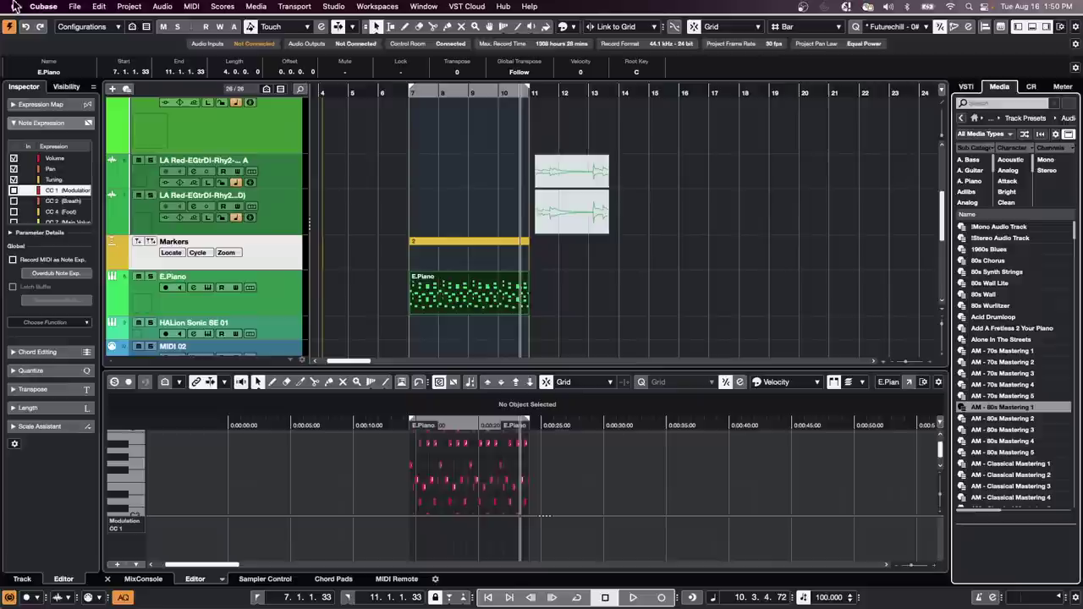
left_click(83, 6)
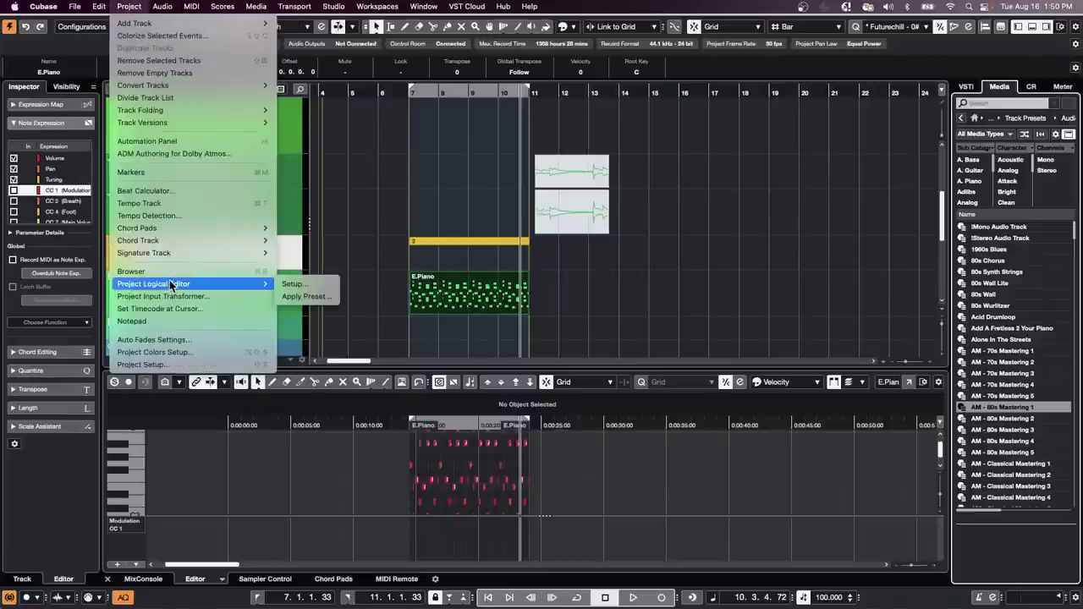
left_click(327, 299)
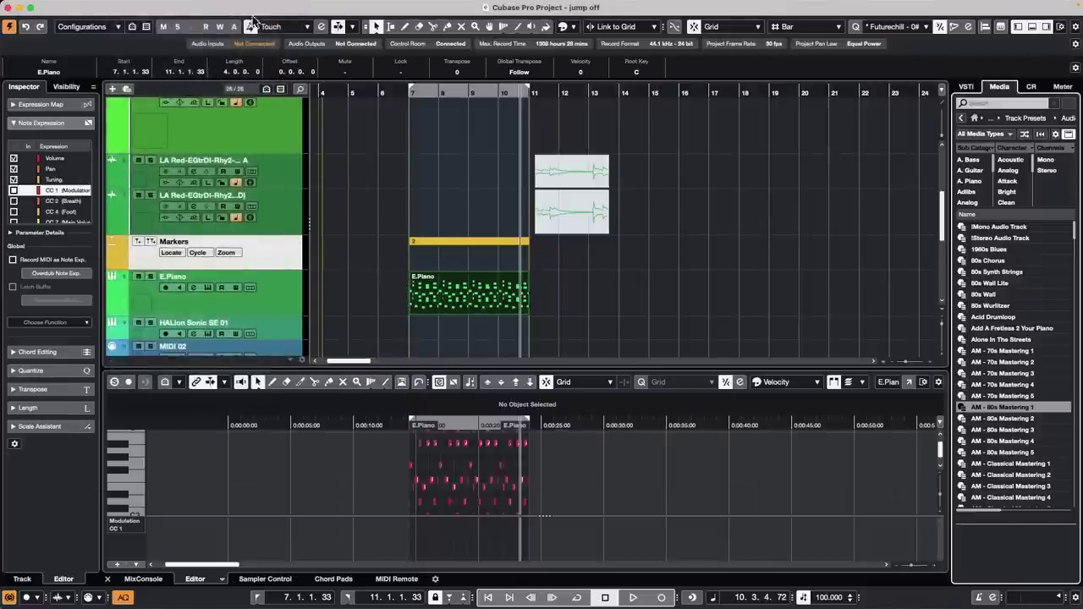
left_click(129, 6)
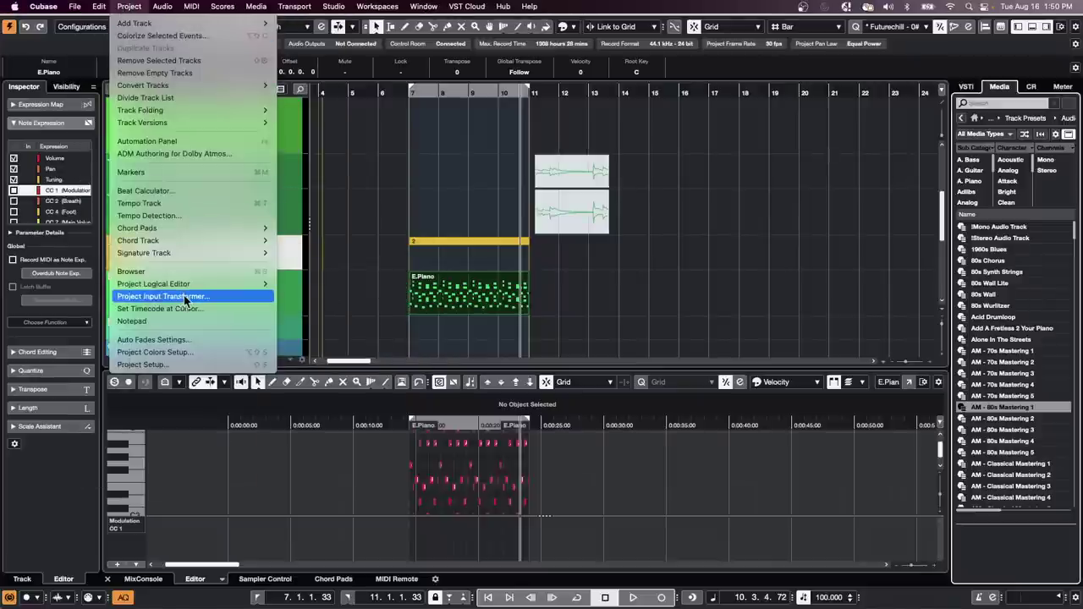
mouse_move(215, 285)
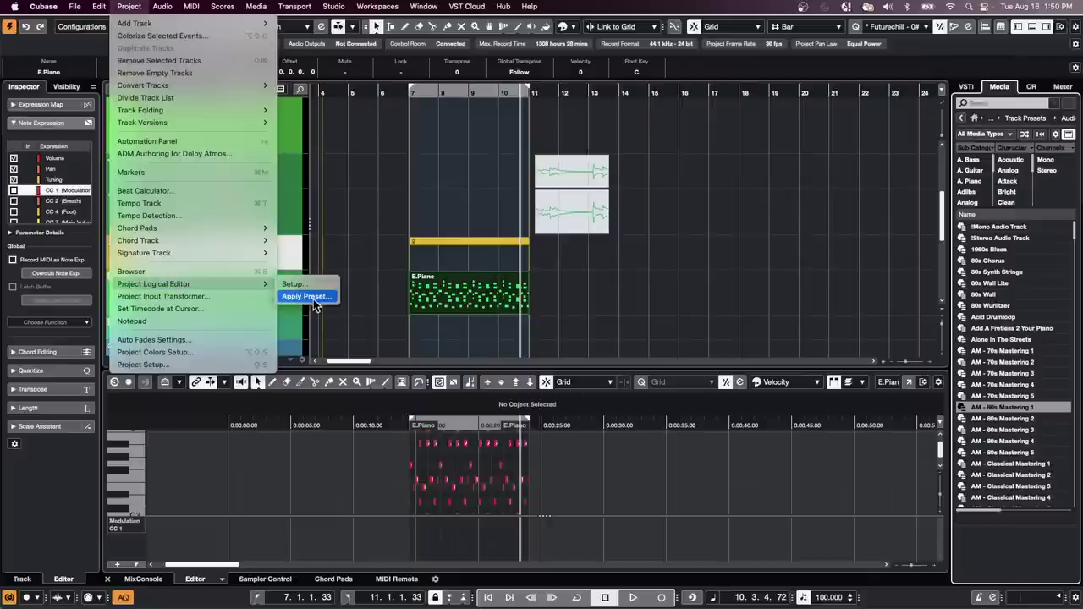
left_click(309, 285)
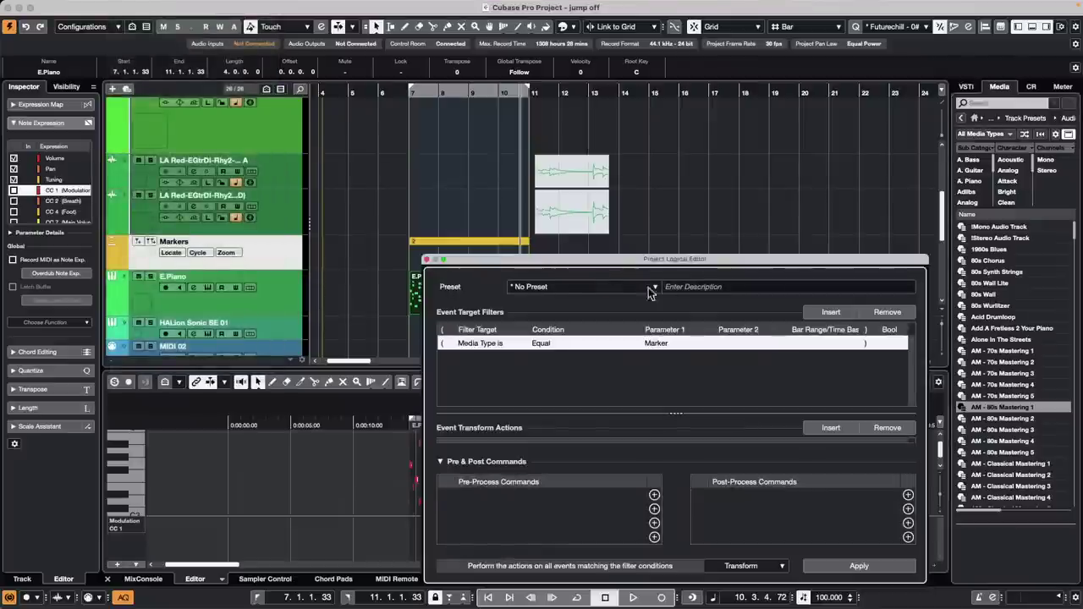
left_click_drag(610, 267, 626, 246)
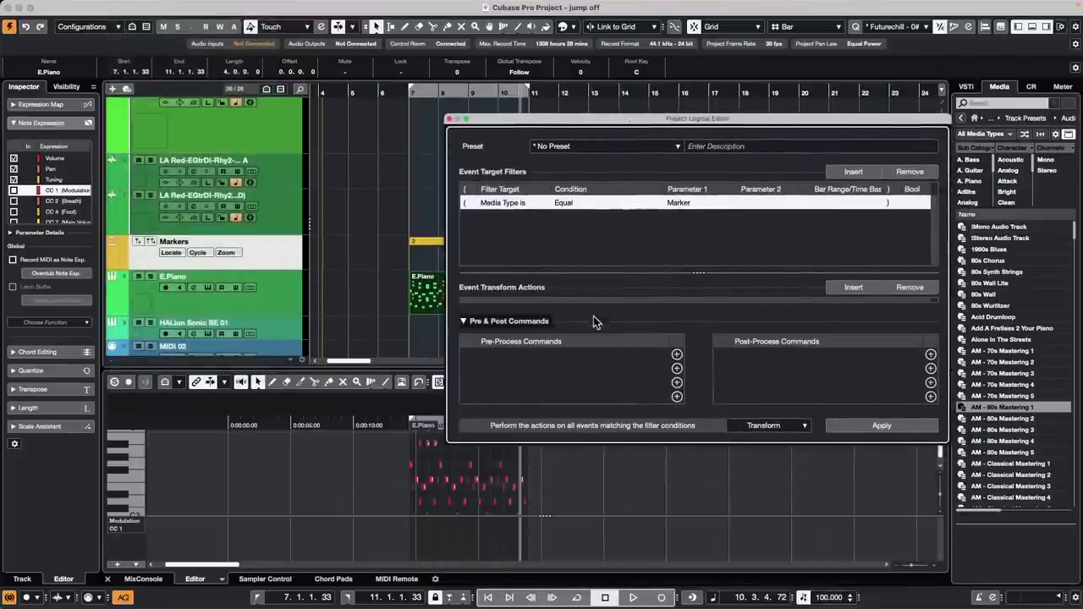
- Enlarge the Project Logical Editor with the pre and post commands expanded, and remove both event transform actions
left_click(464, 321)
left_click(467, 319)
left_click(476, 406)
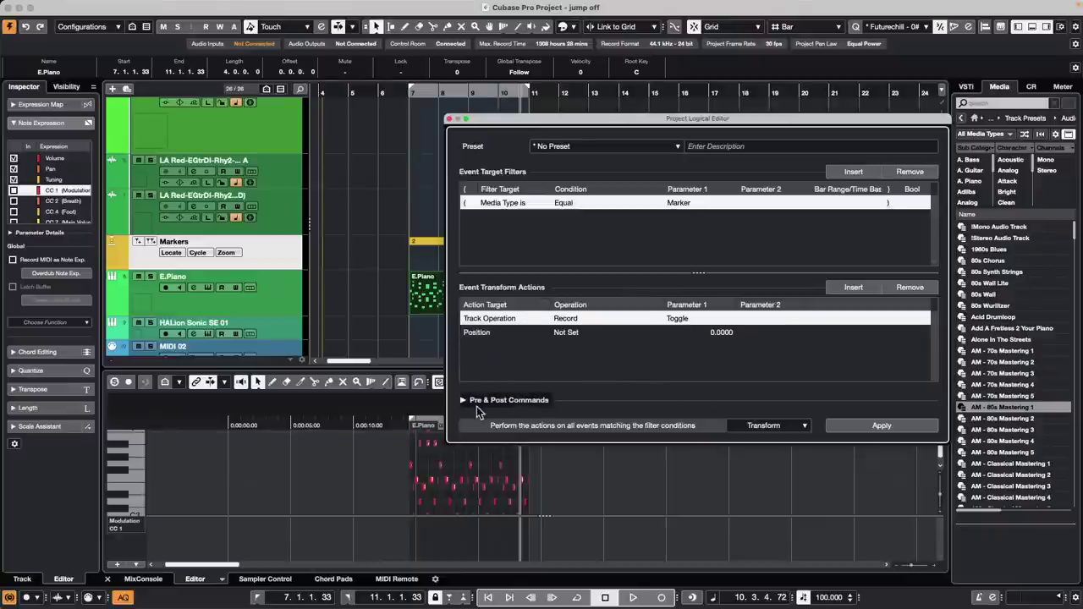
left_click(463, 403)
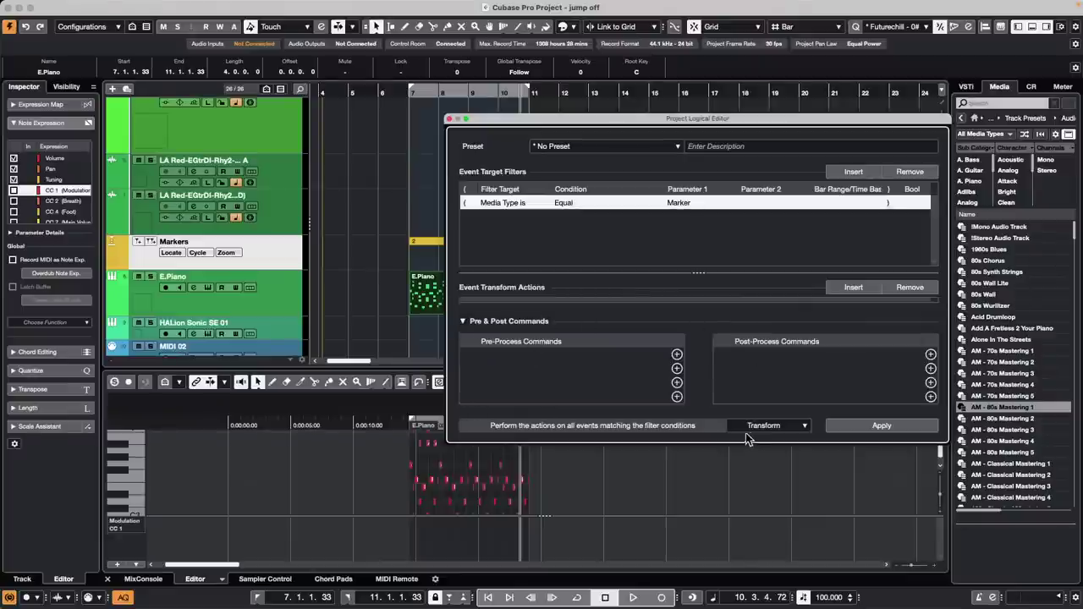
left_click_drag(743, 443, 709, 570)
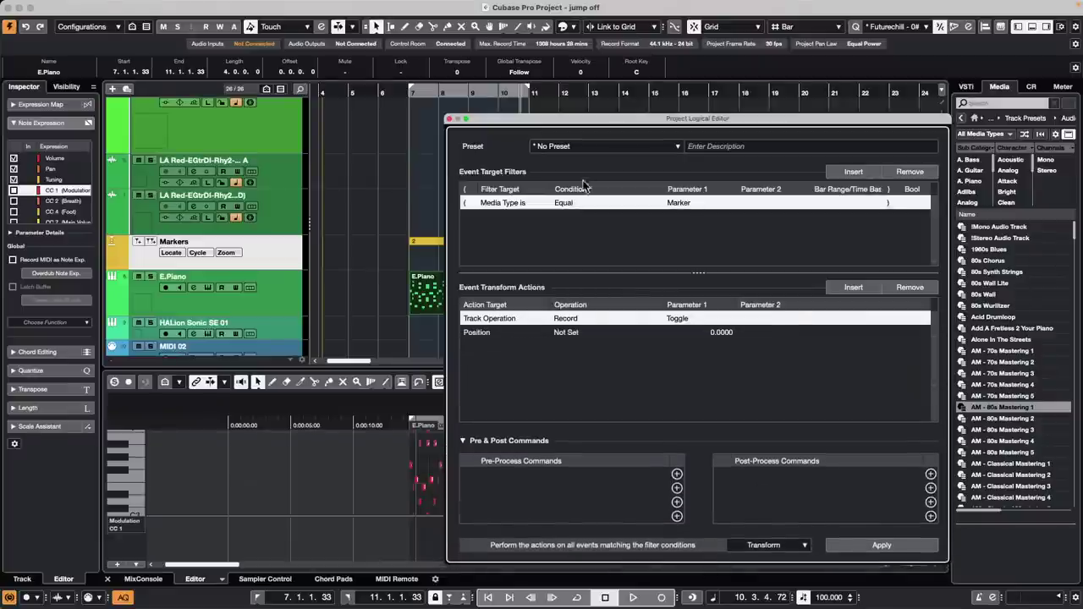
left_click_drag(561, 119, 421, 72)
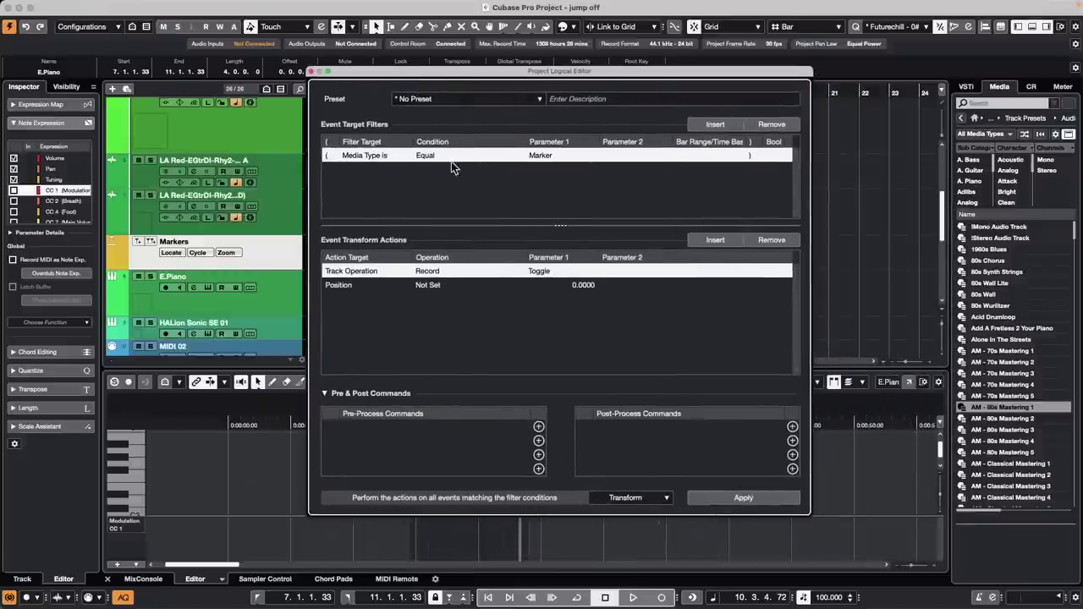
left_click(771, 240)
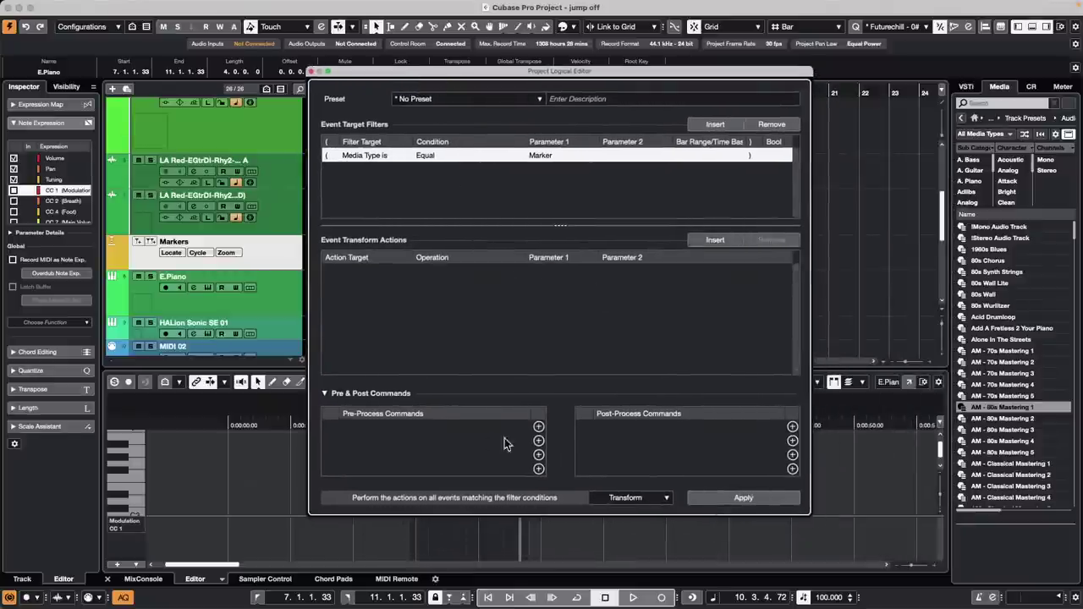
- Add Edit / Edit Info Line and Edit / Copy as pre-process commands and apply the transformation
left_click(538, 427)
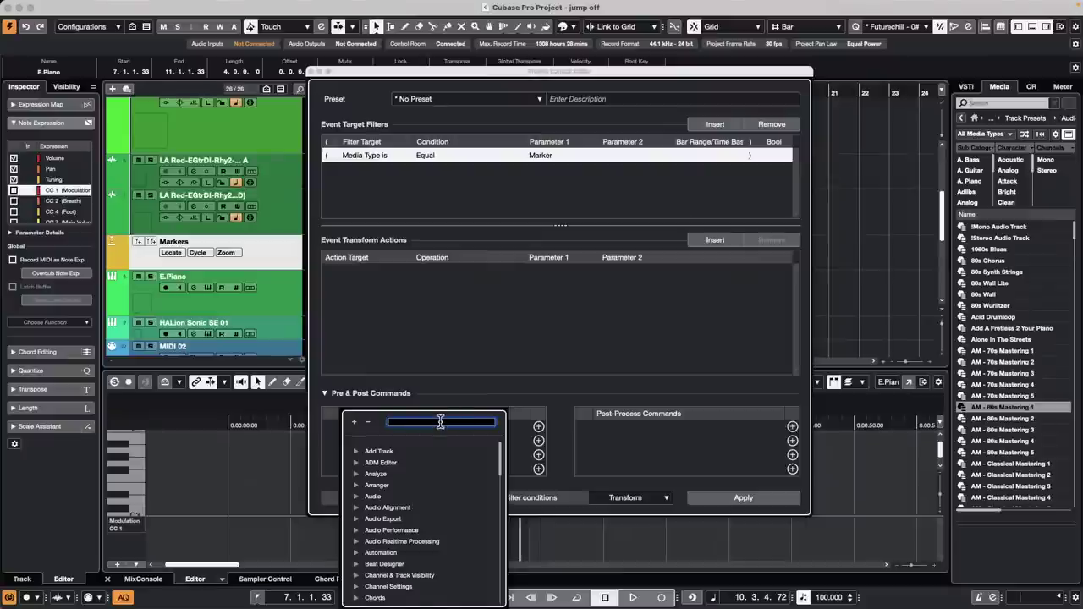
type("info")
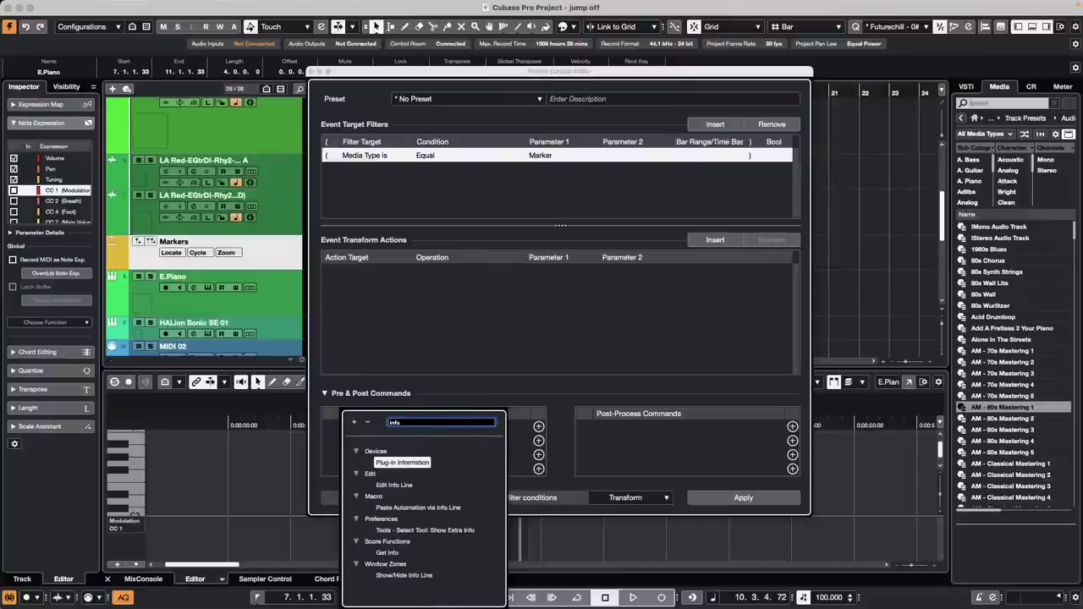
left_click(405, 486)
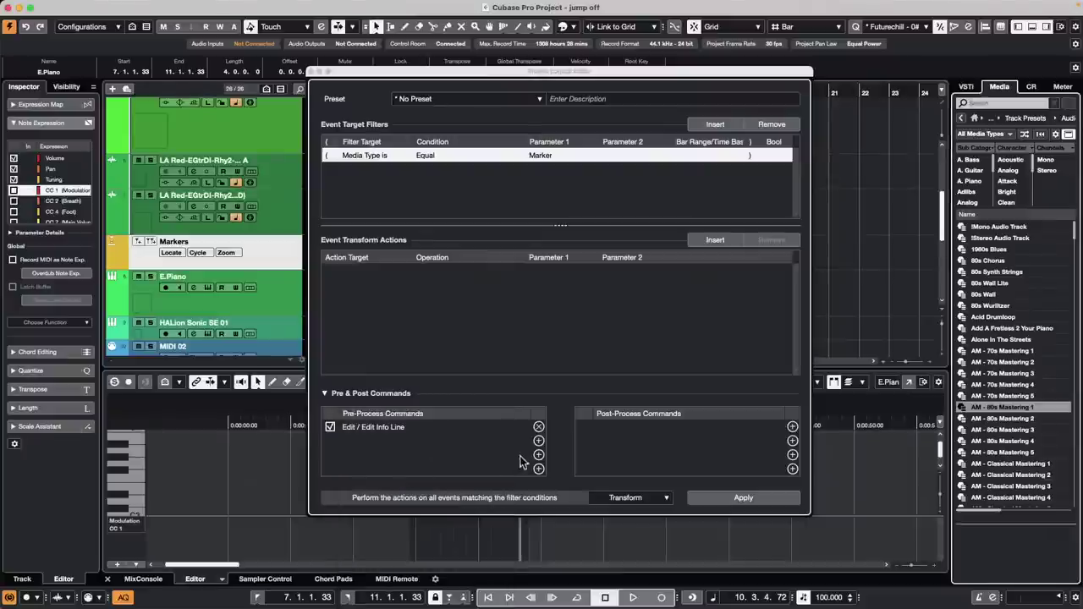
left_click(538, 441)
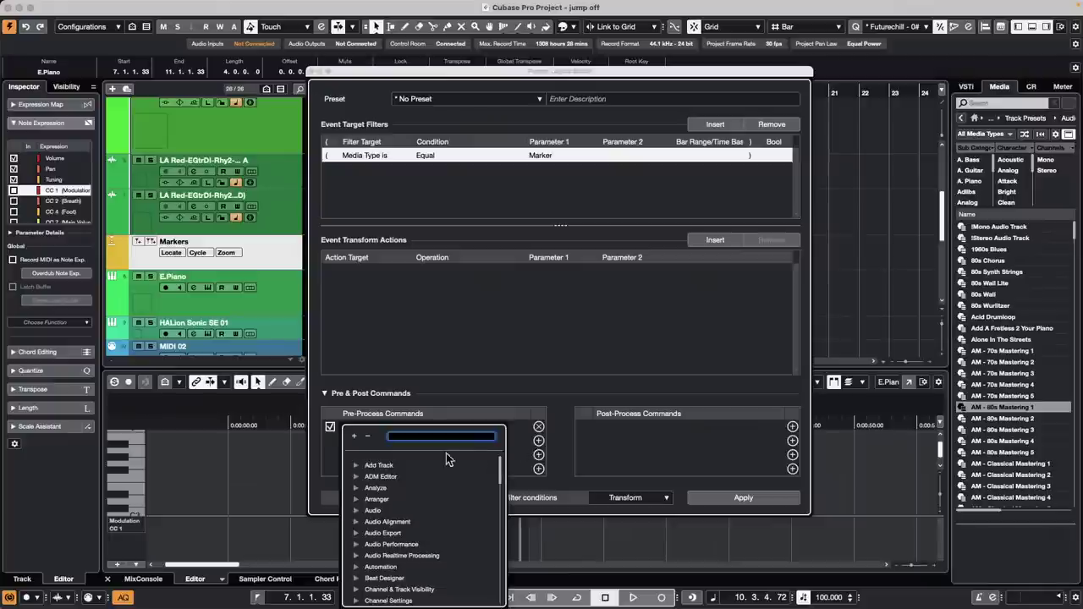
type("cop")
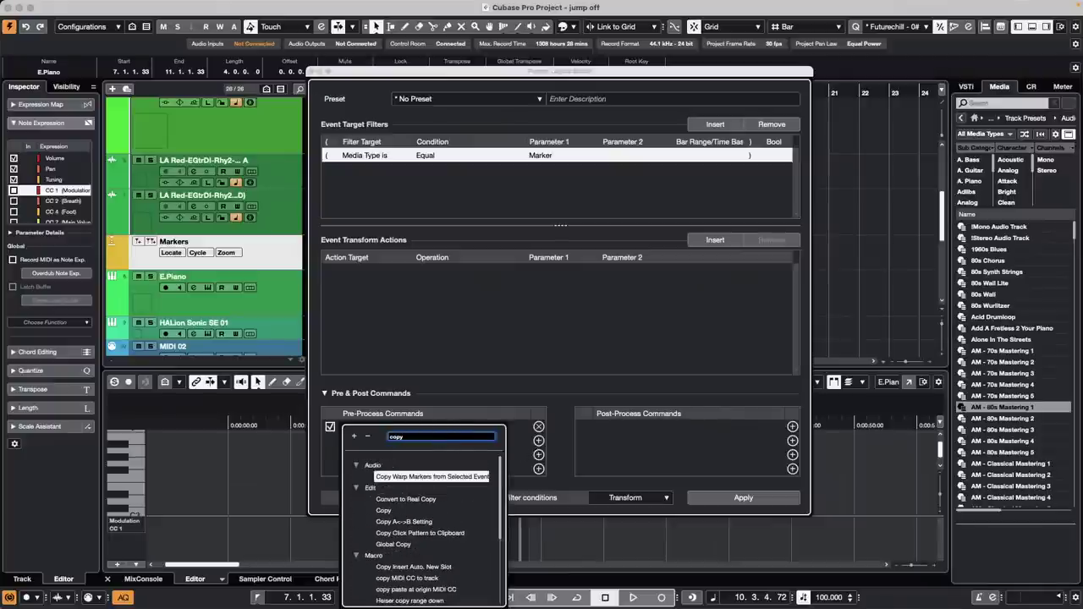
type("y")
double_click(392, 509)
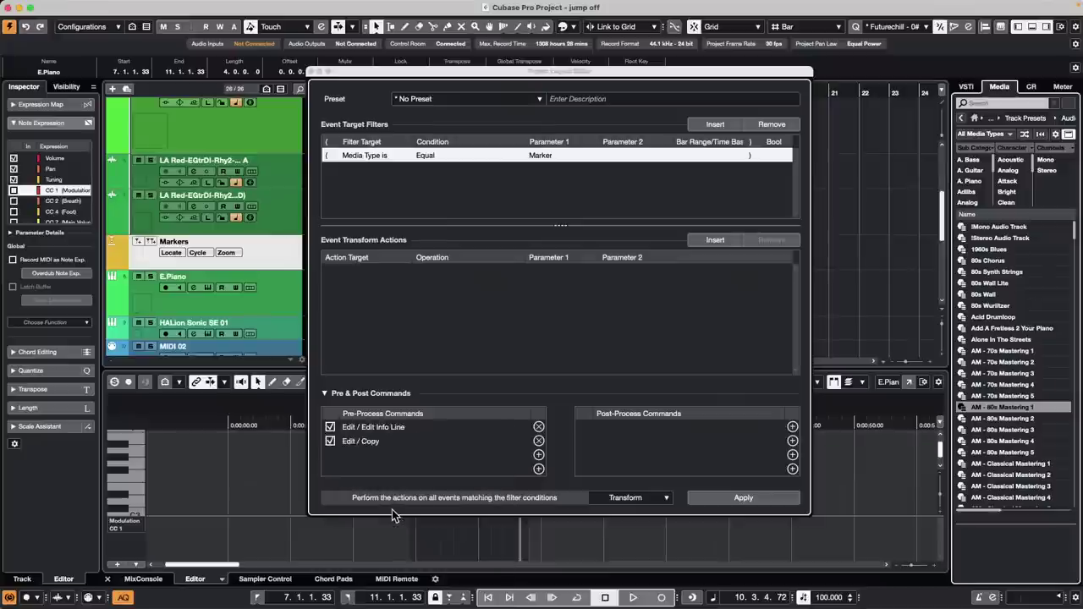
left_click(730, 498)
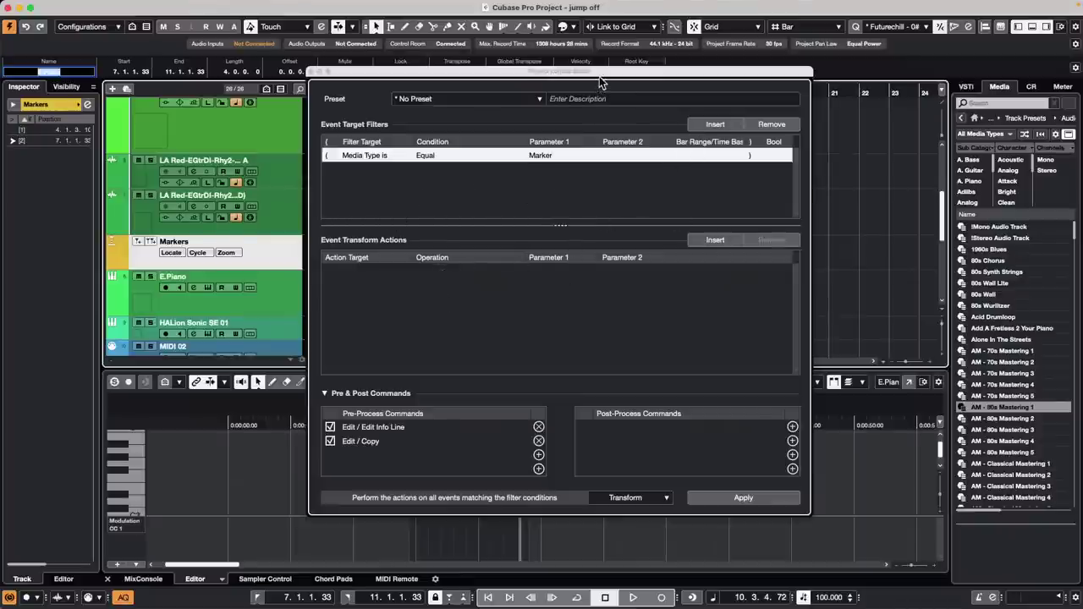
left_click_drag(601, 82, 683, 89)
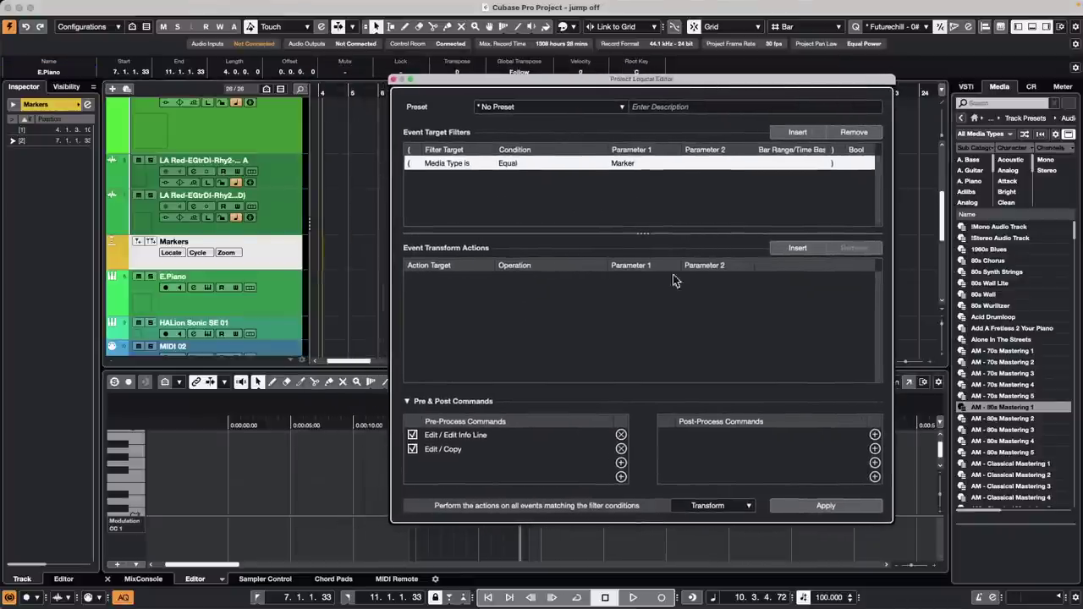
- Insert an event transform action with Name as its target and Generate Name as its operation
left_click(798, 249)
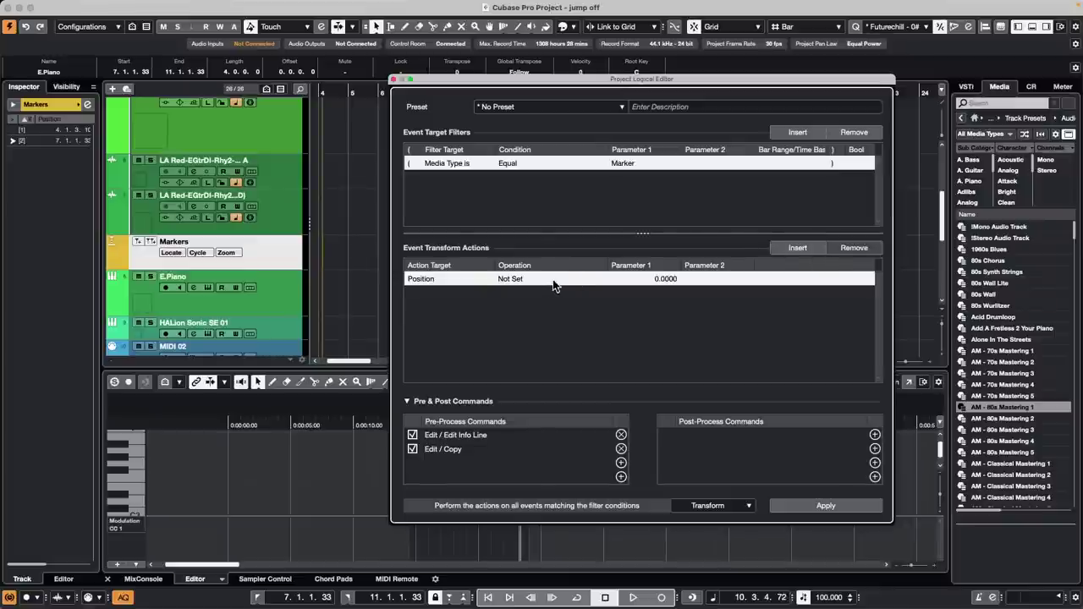
left_click(438, 281)
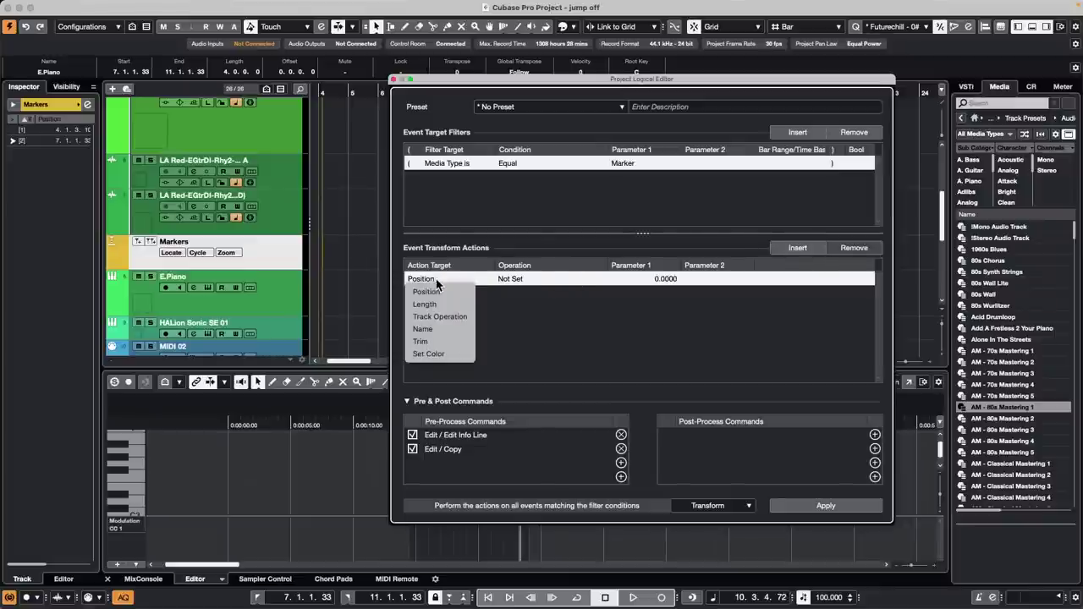
left_click(426, 329)
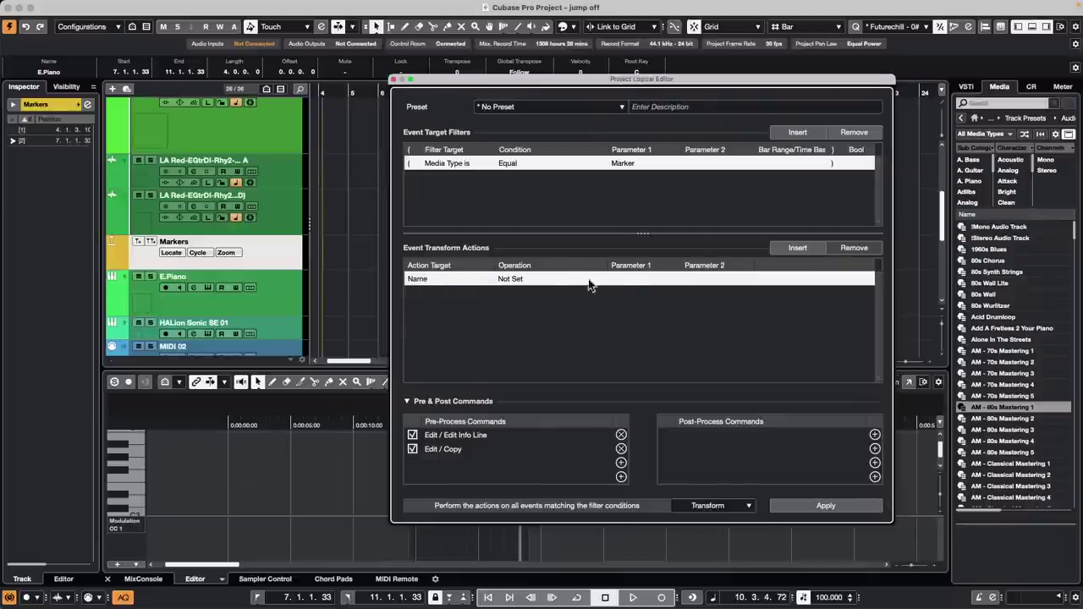
left_click(516, 281)
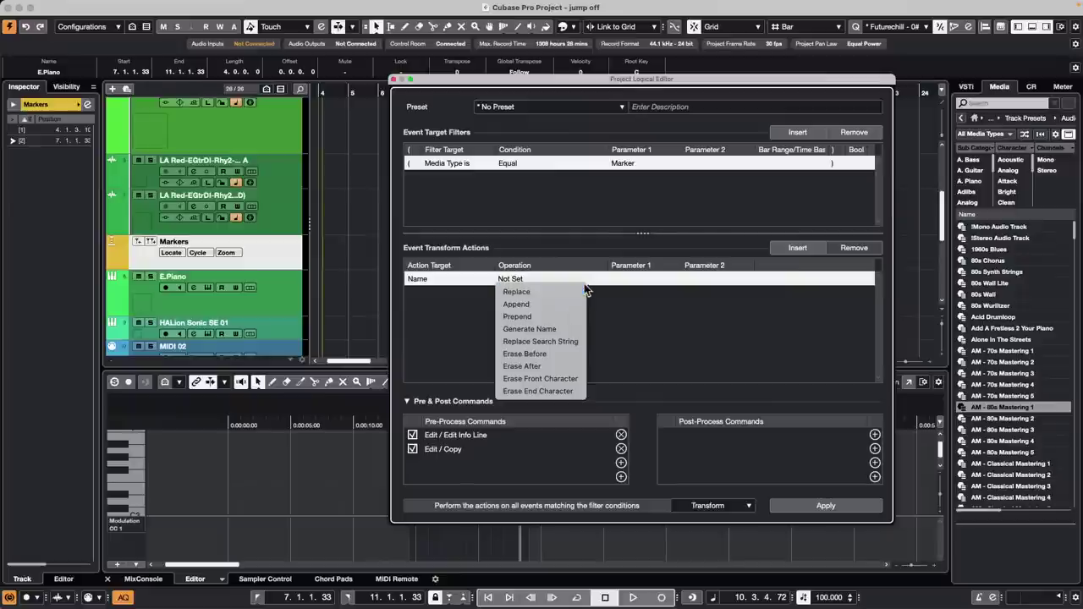
left_click(558, 330)
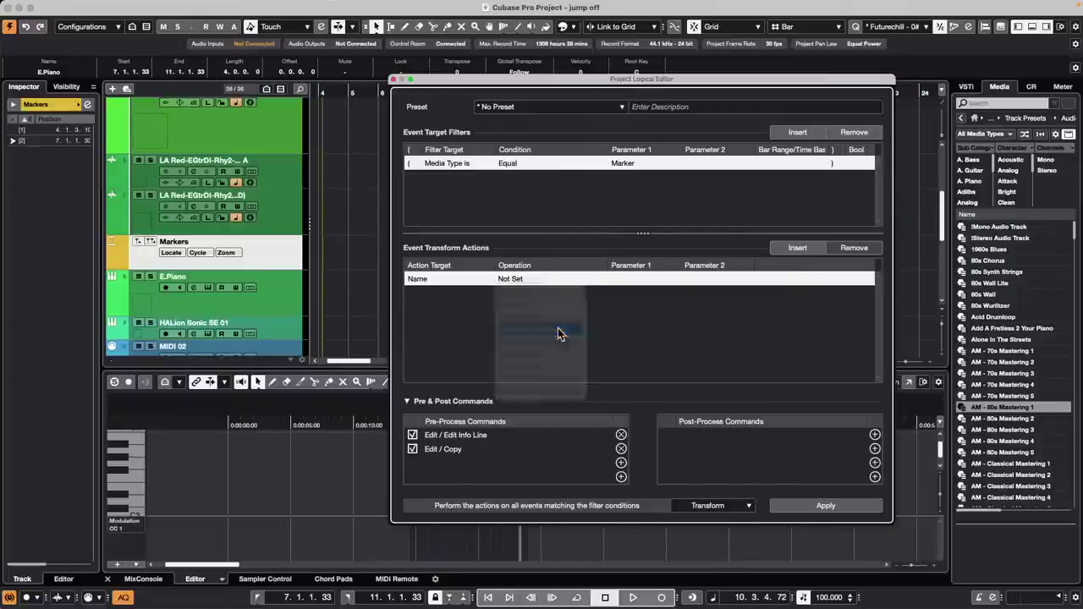
- Add Edit / Paste as a post-process command and apply the transformation
left_click(875, 435)
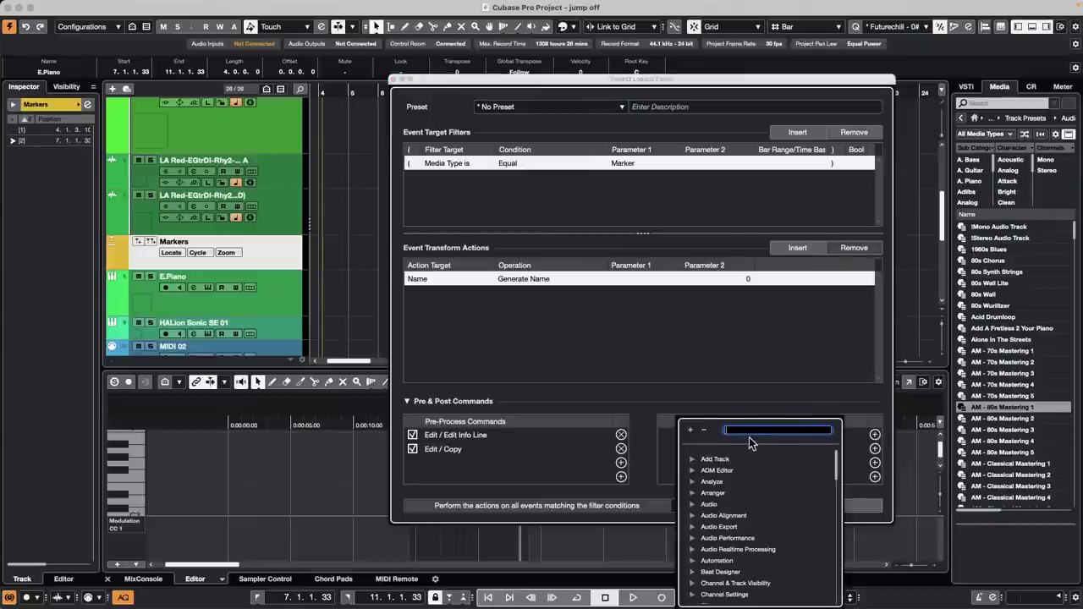
type("paste")
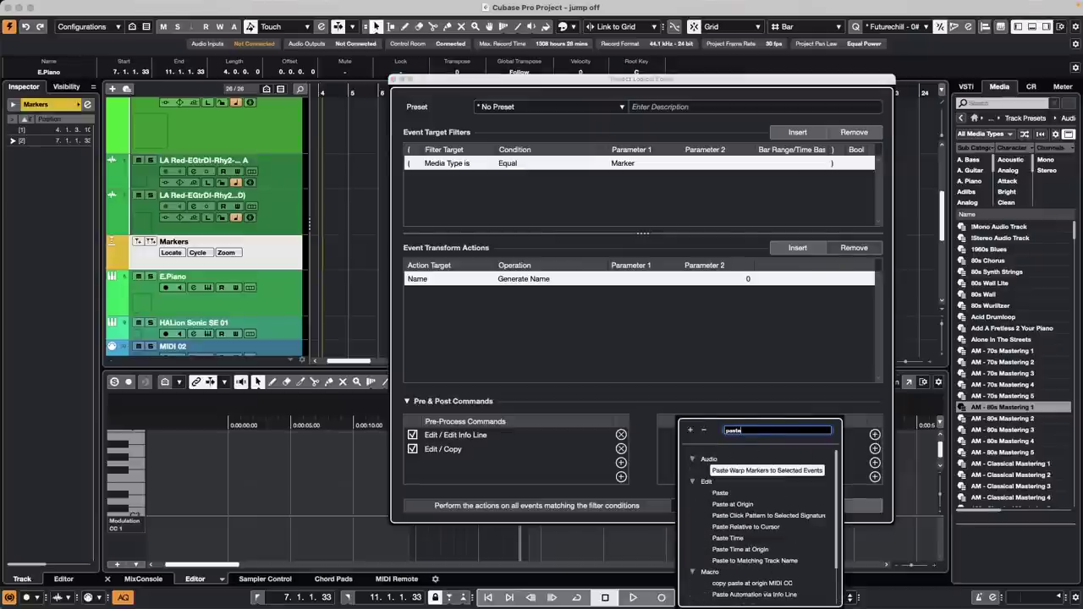
left_click(721, 492)
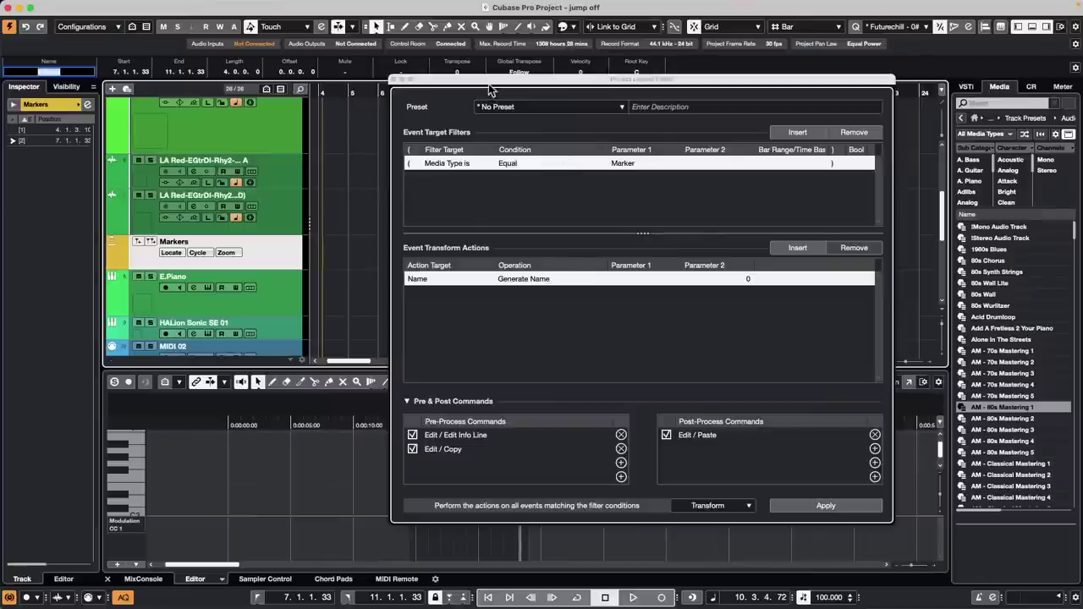
left_click_drag(489, 82, 601, 124)
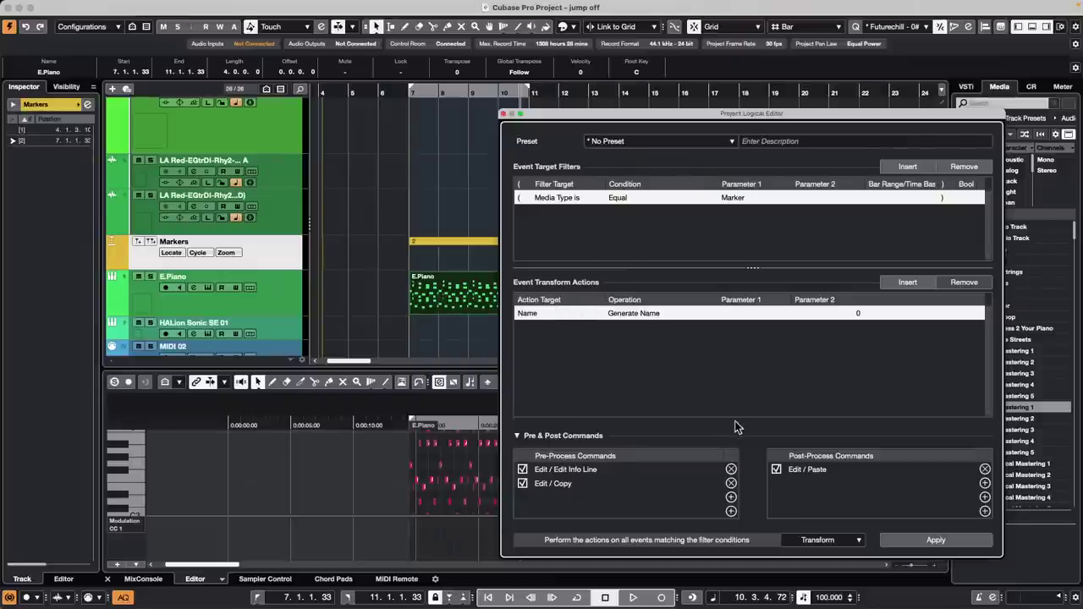
- Check the Name action's available operations, keep Generate Name, apply the transformation again, and close the Project Logical Editor
left_click(662, 314)
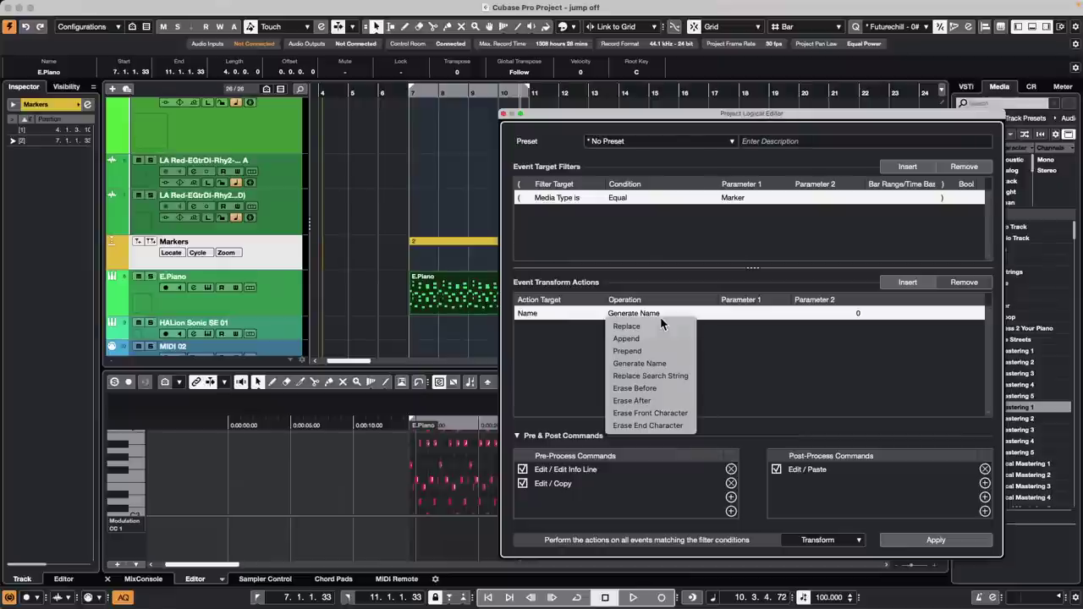
left_click(665, 364)
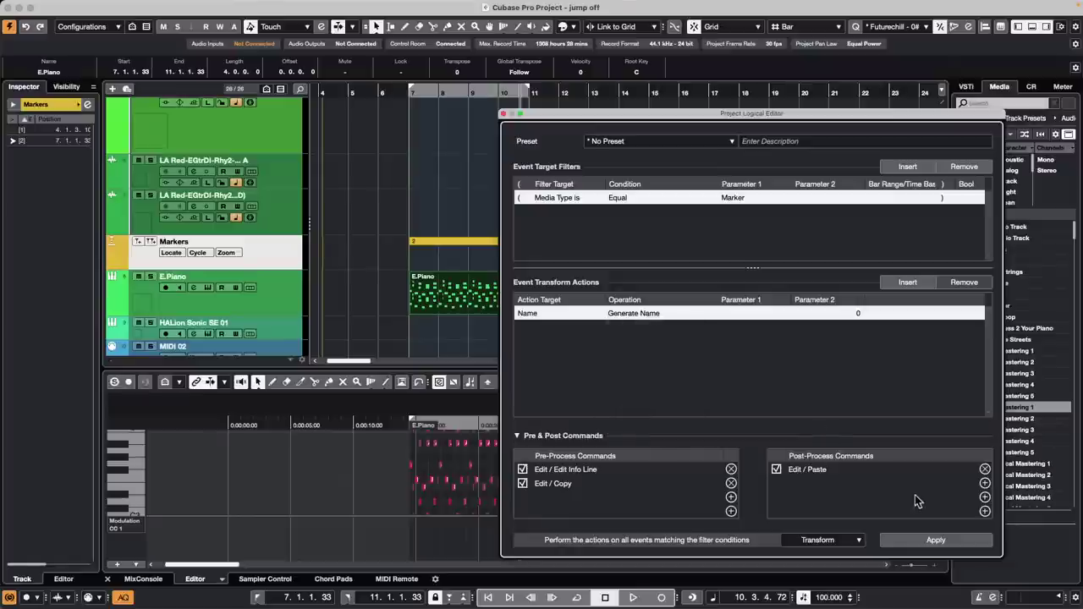
left_click(936, 540)
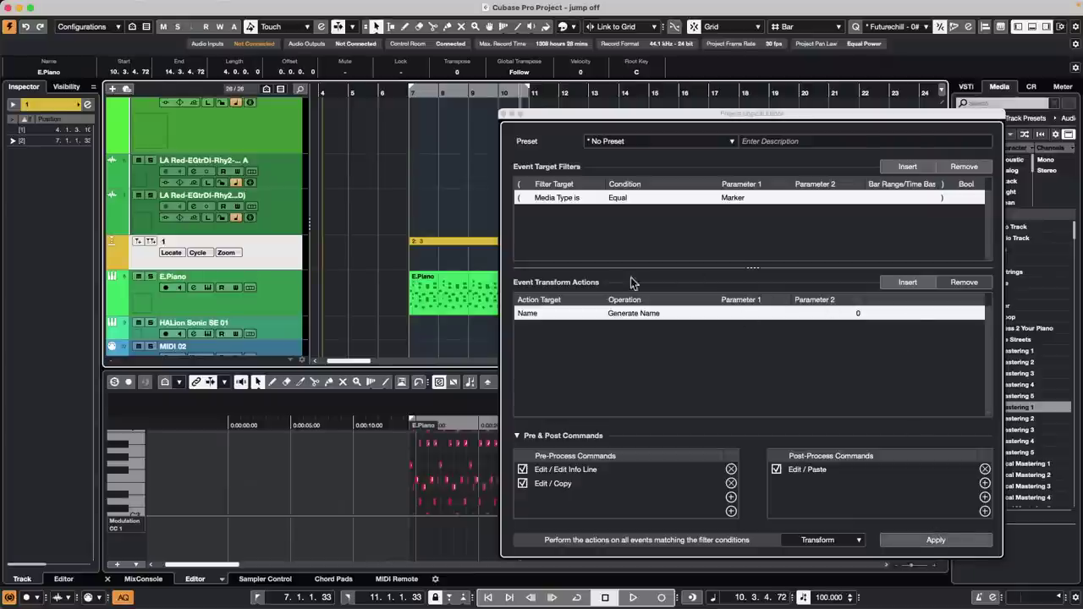
left_click(506, 113)
- Open the Key Commands window with its command and macro lists
mouse_move(15, 7)
left_click(74, 5)
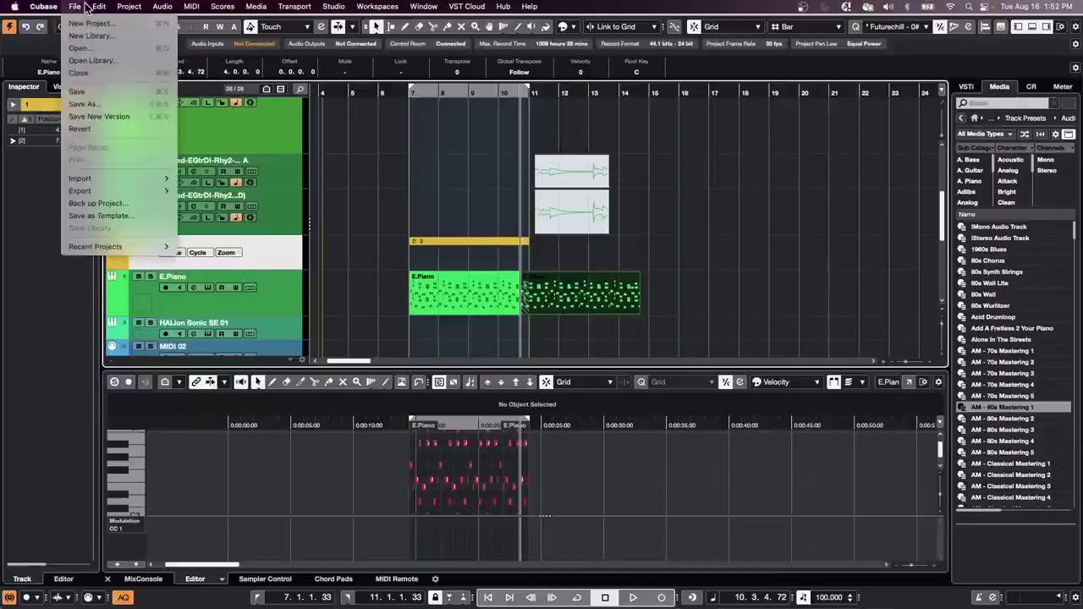
mouse_move(99, 6)
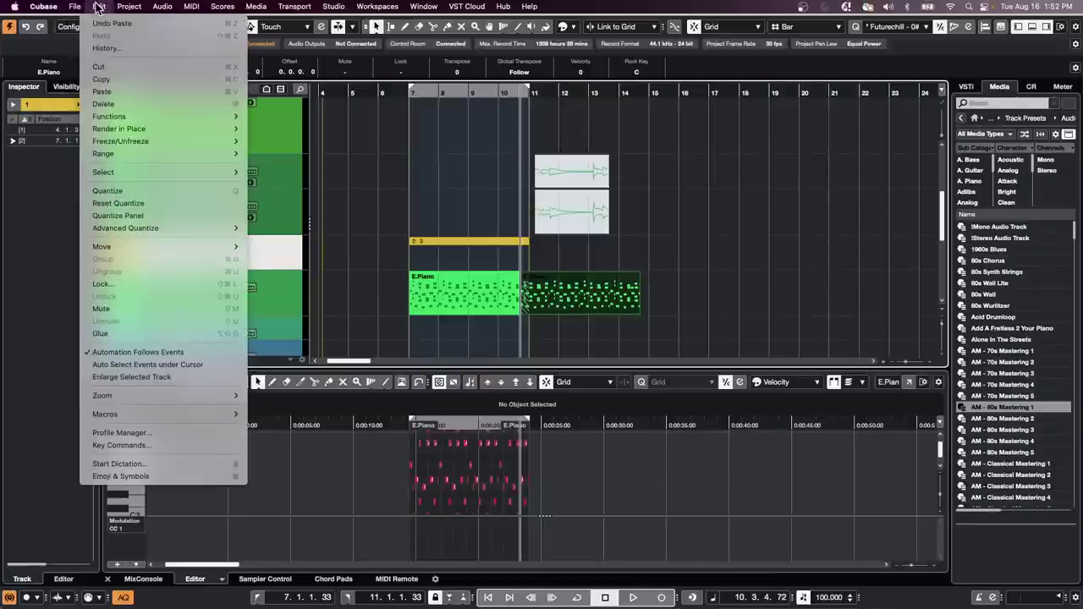
left_click(121, 446)
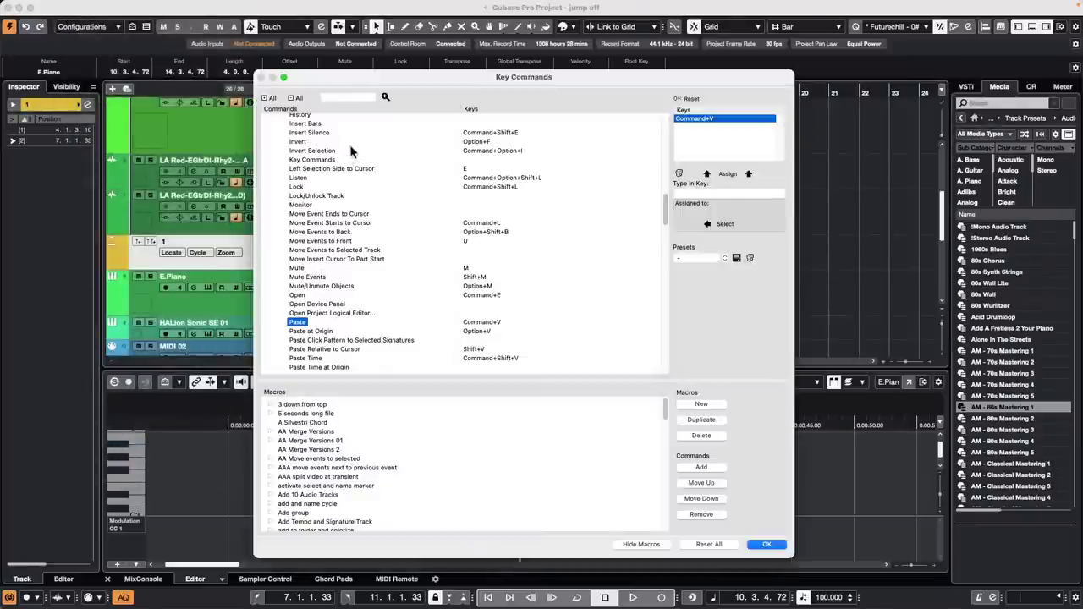
- Search the key commands for "insert and name cycle"
left_click(350, 97)
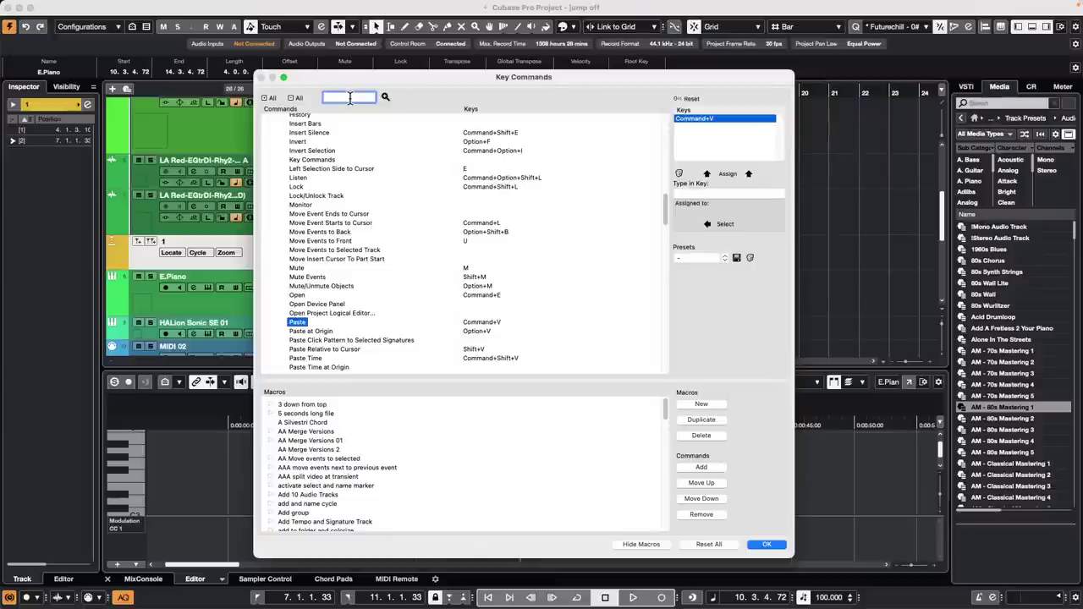
type("inse")
type("rt and name cycl")
type("e")
key("Return")
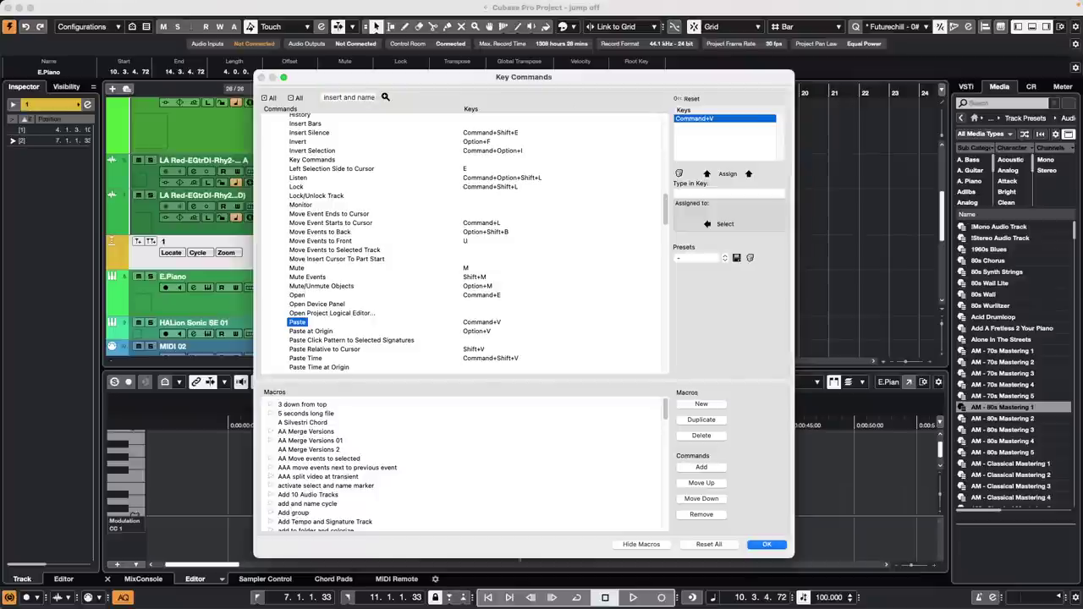
- Search the key commands for "name cycle" and go through the matches to the rename cycle marker macro
left_click(366, 96)
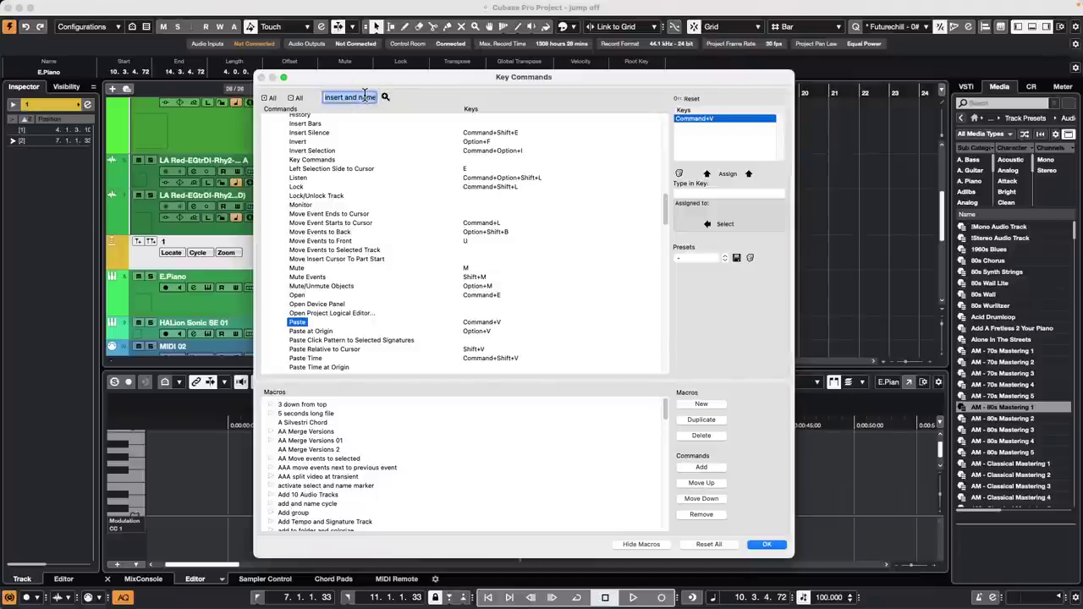
type("name cycle")
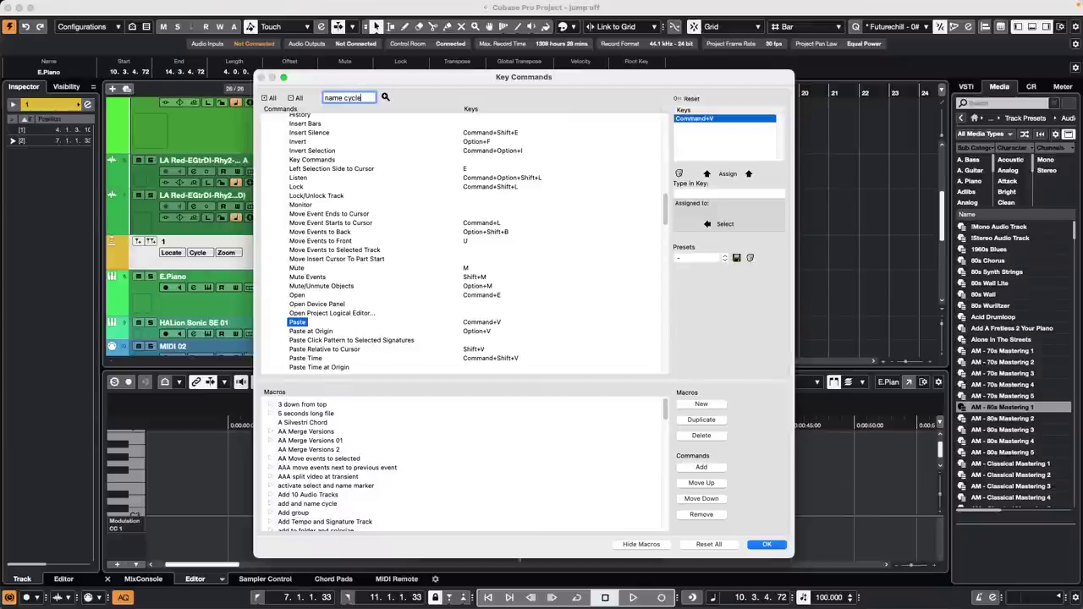
key("Return")
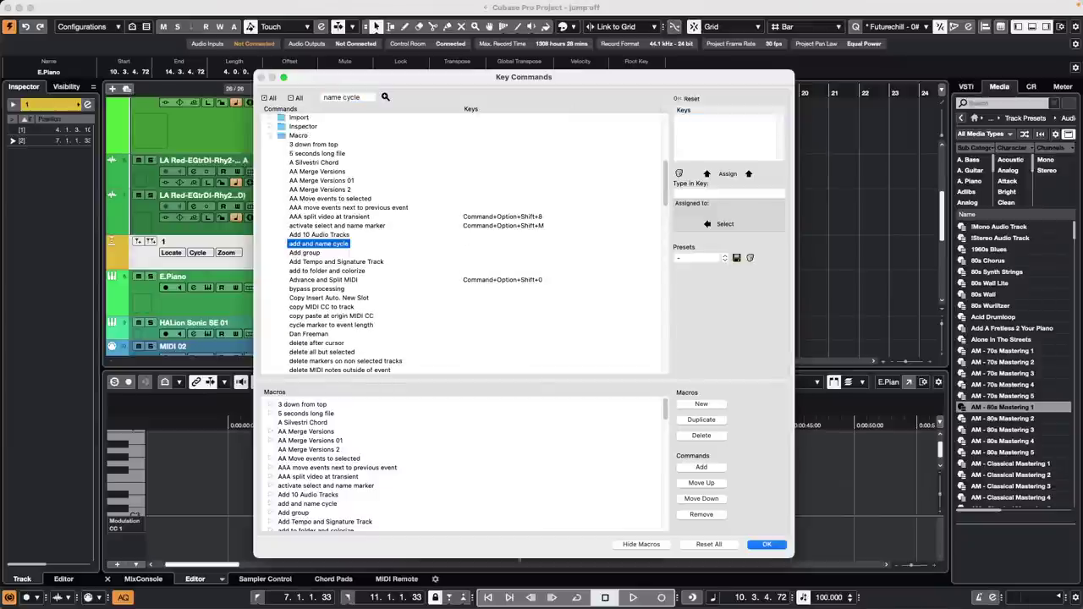
left_click(387, 99)
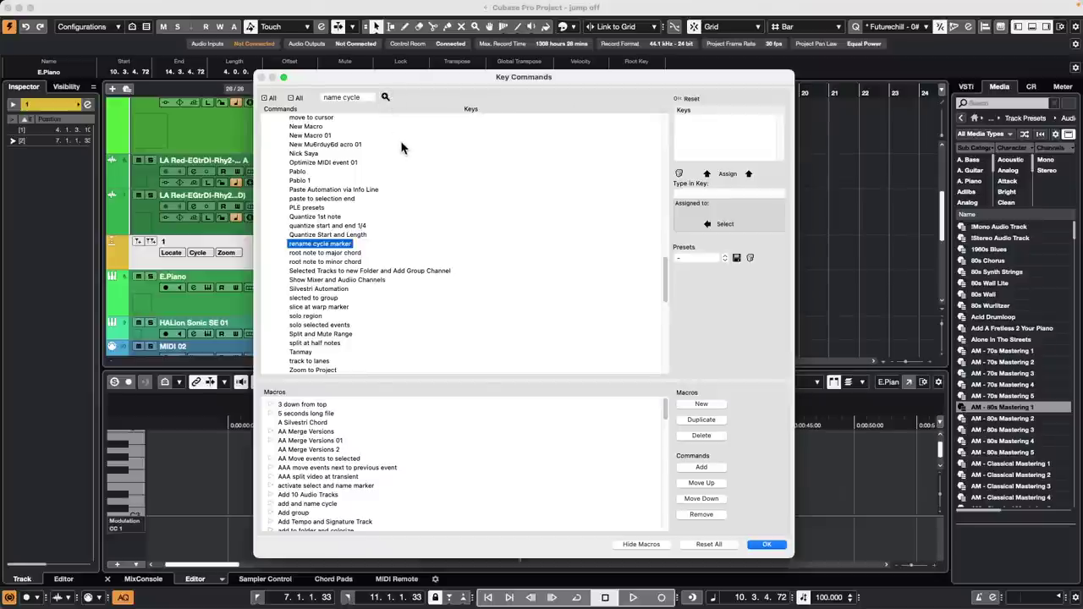
left_click(386, 99)
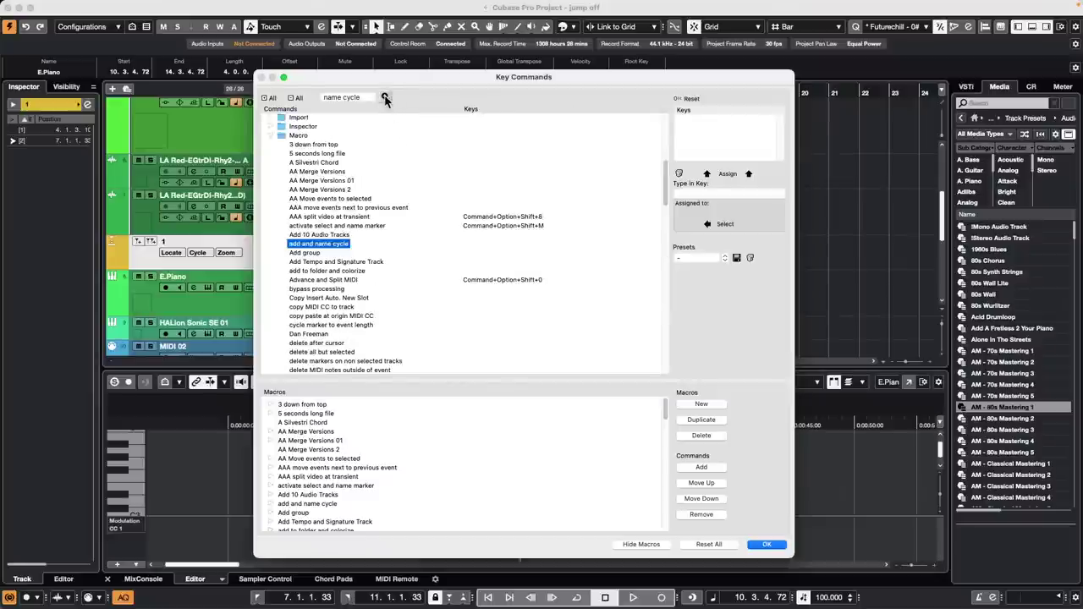
left_click(387, 99)
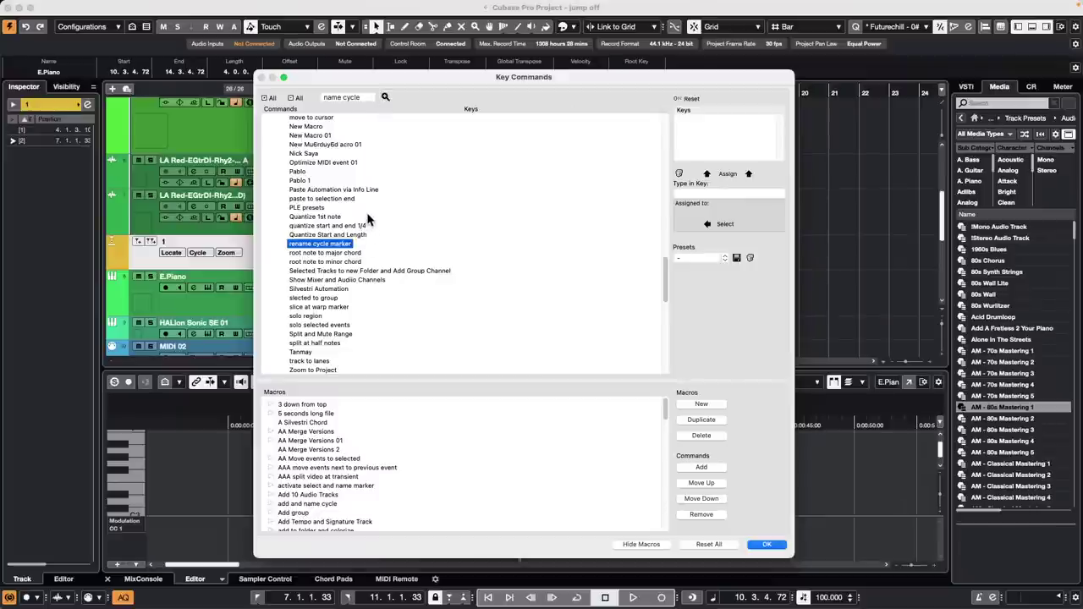
- Try Command+Option+Shift with N, 6 and 5 as shortcuts for the rename cycle marker macro, and close the Key Commands window
left_click(722, 194)
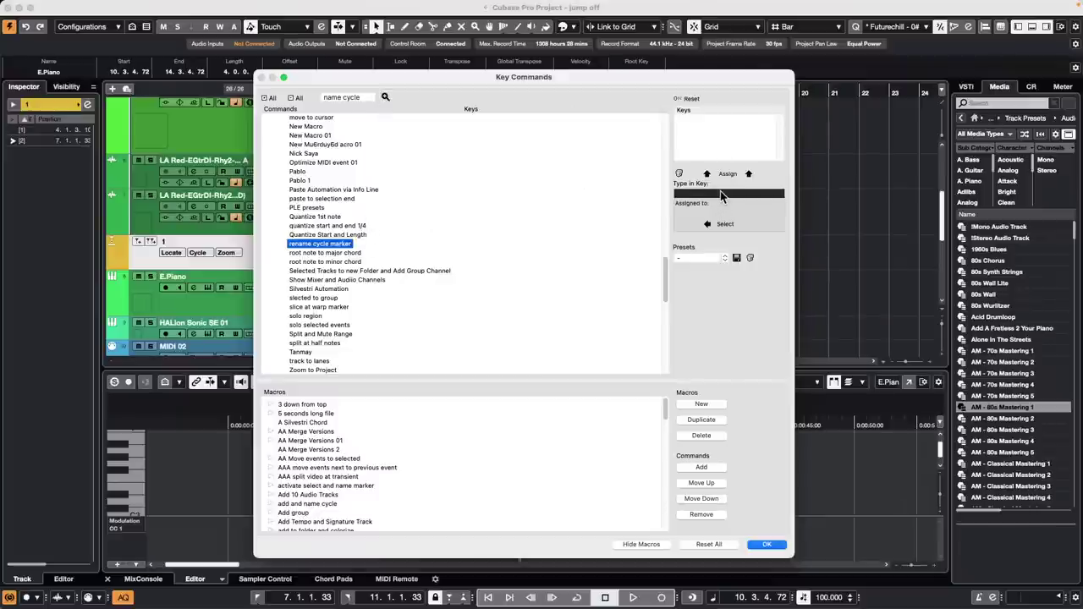
key("super+alt+shift+n")
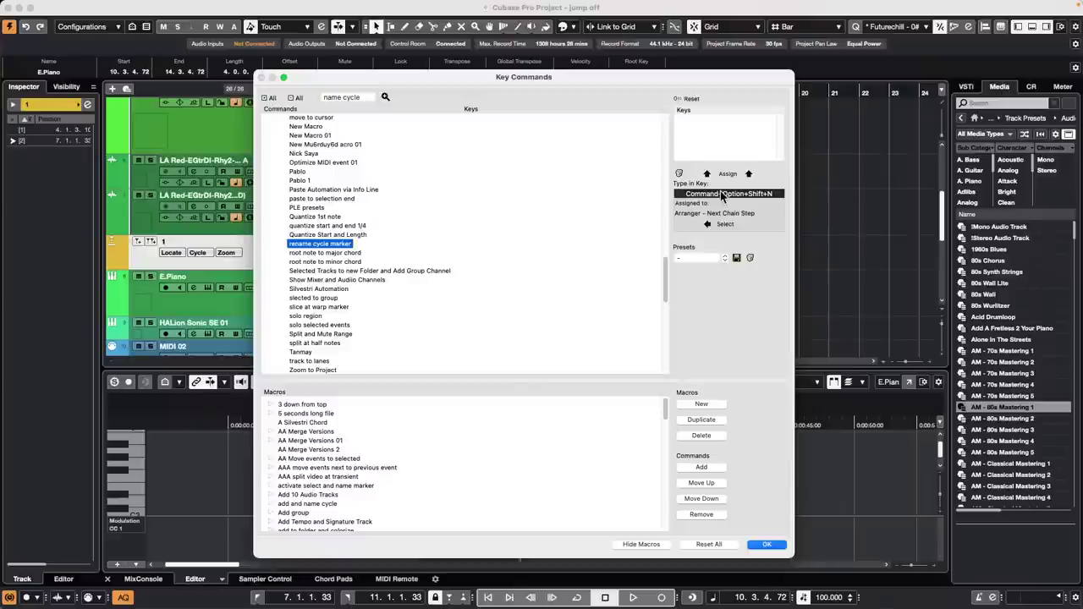
key("super+alt+shift+6")
key("super+alt+shift+5")
left_click(765, 545)
- Select the cycle marker above the E.Piano part, check it in the Markers window, and close that window
left_click(461, 243)
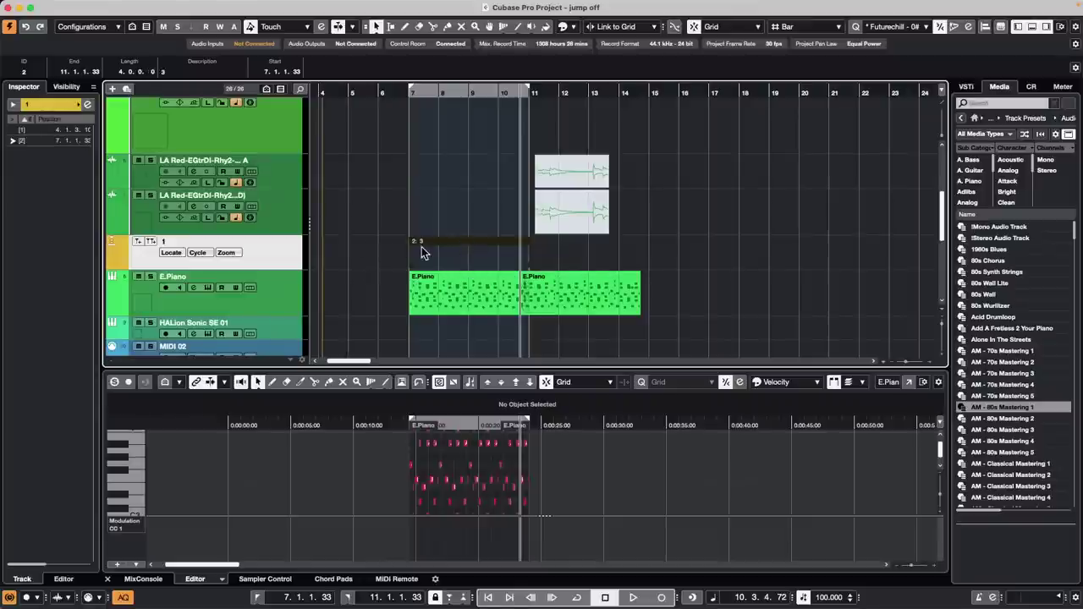
left_click(426, 244)
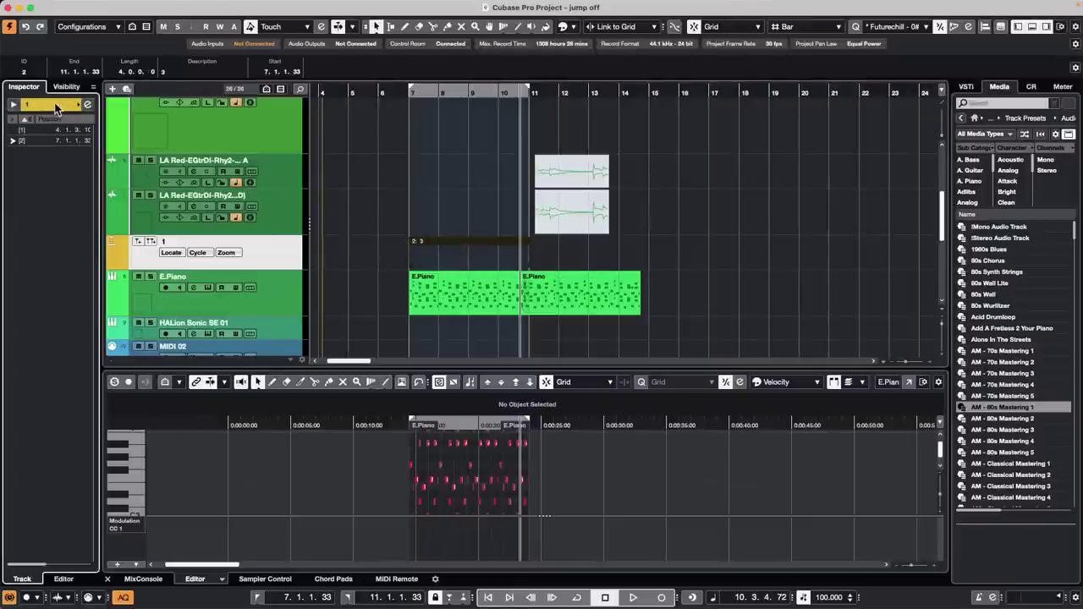
left_click(87, 104)
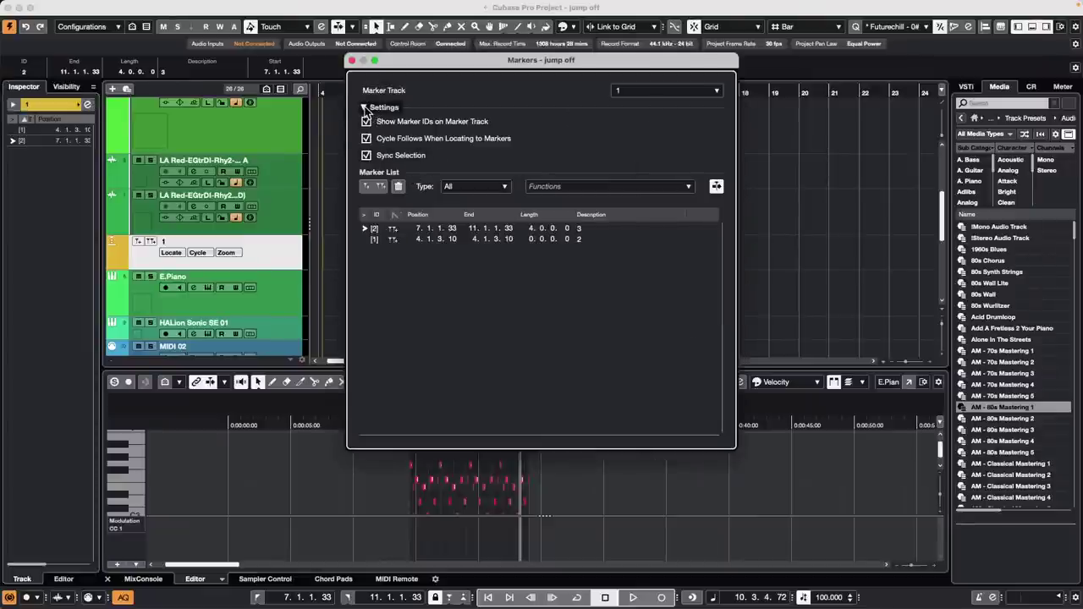
left_click(352, 60)
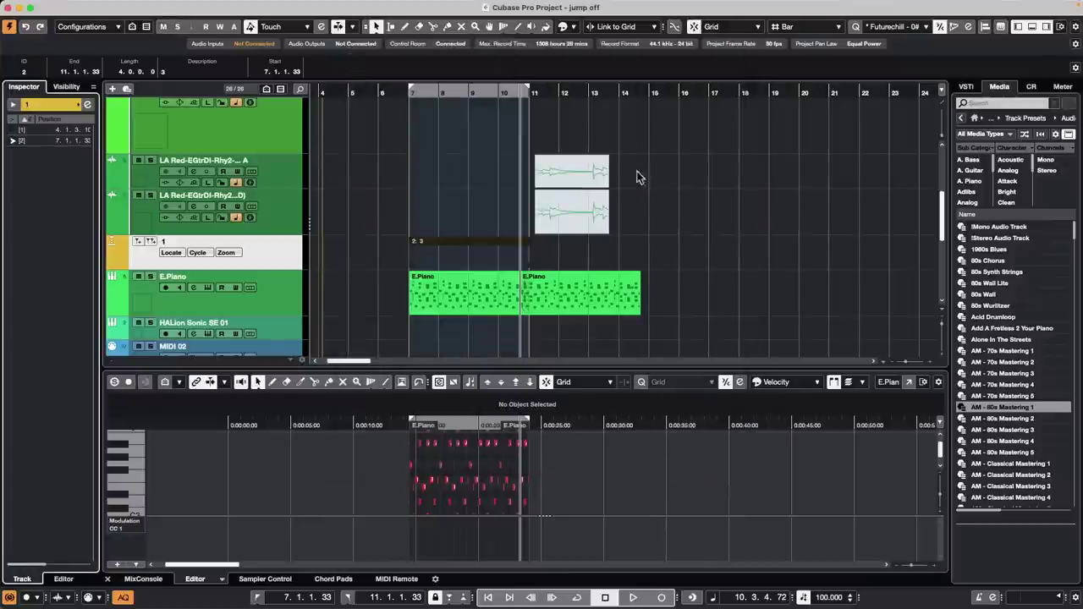
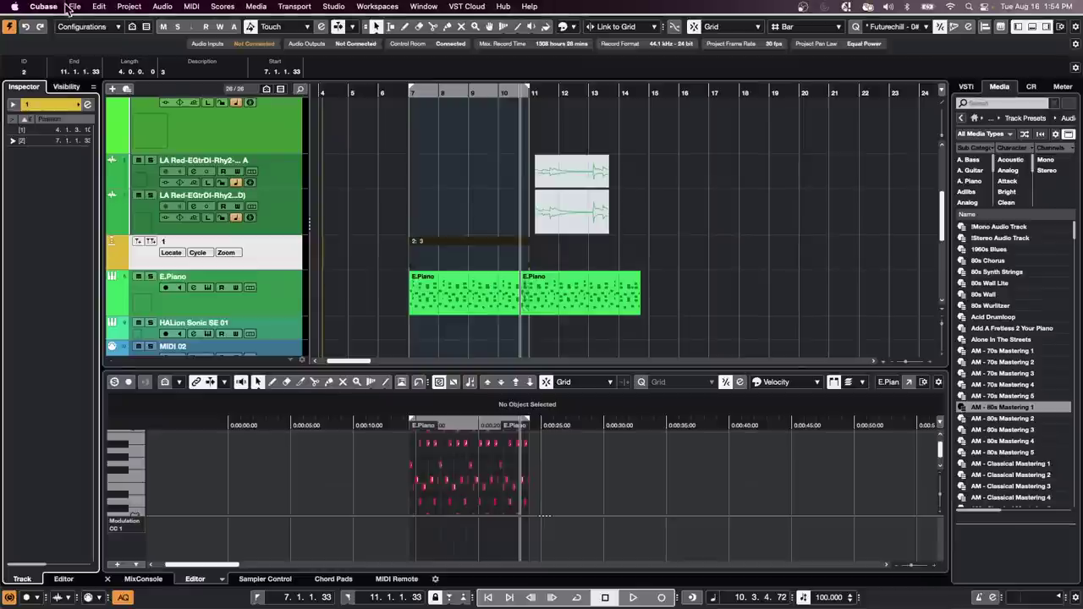
- Open the project tempo detect jazz.cpr from the Projects folder and make it the active project
left_click(75, 6)
mouse_move(104, 248)
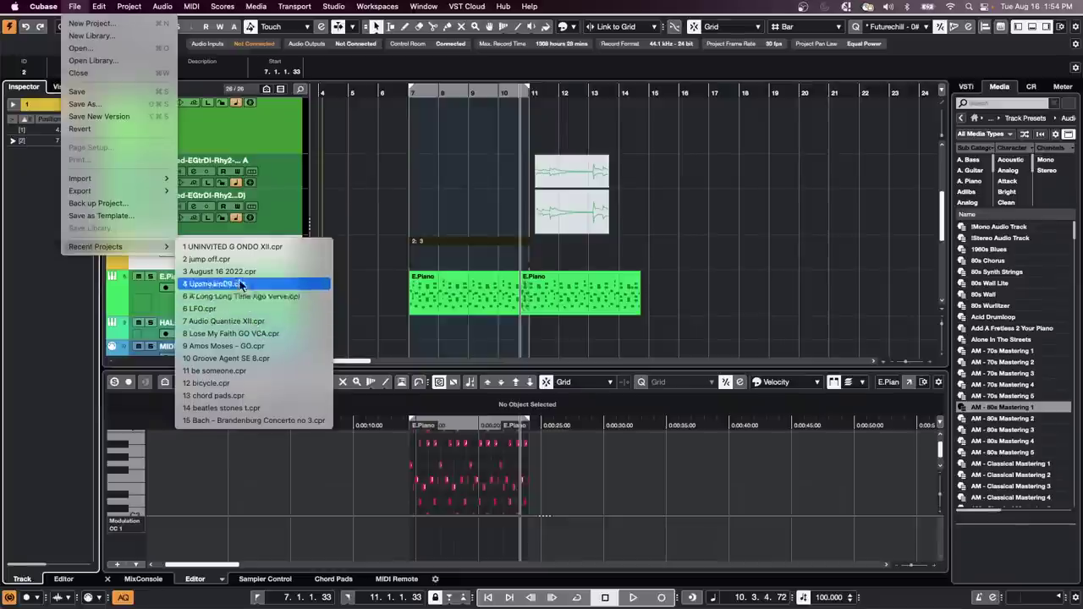
left_click(120, 48)
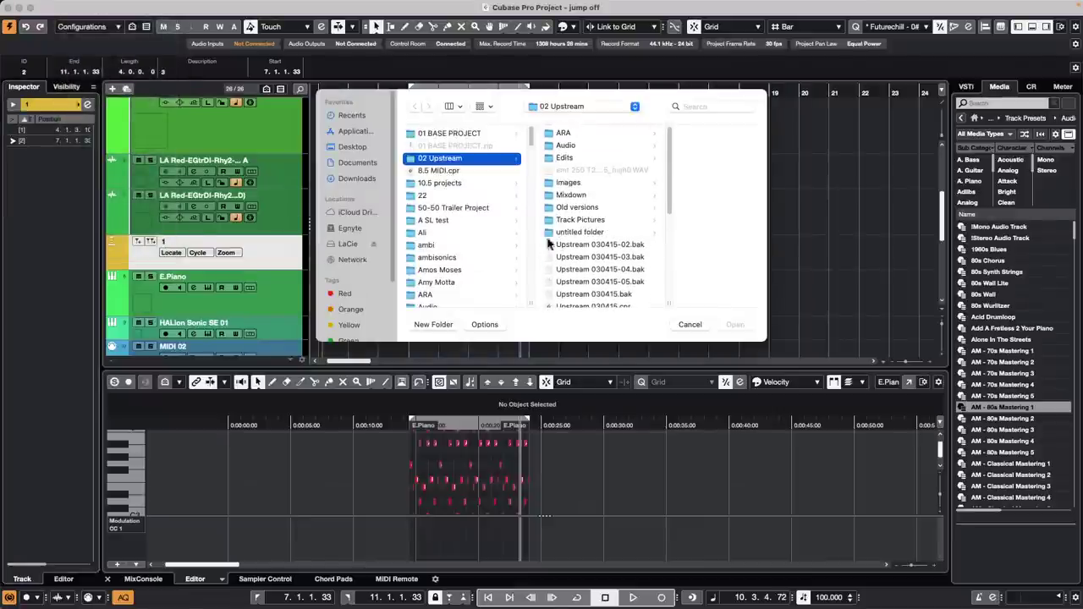
scroll(449, 245, "down", 3)
scroll(438, 240, "down", 15)
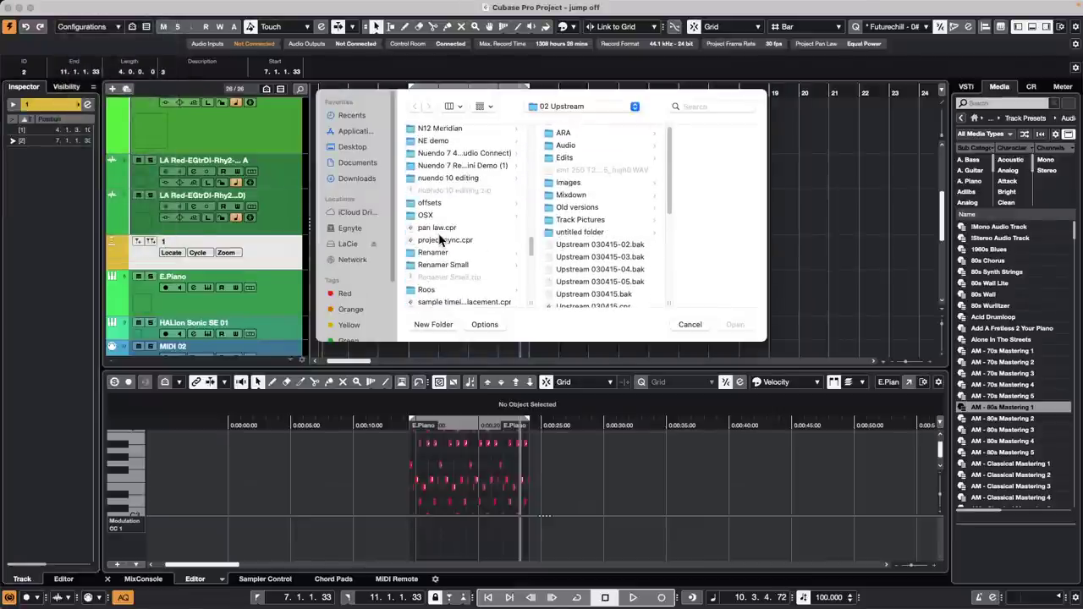
scroll(438, 241, "down", 10)
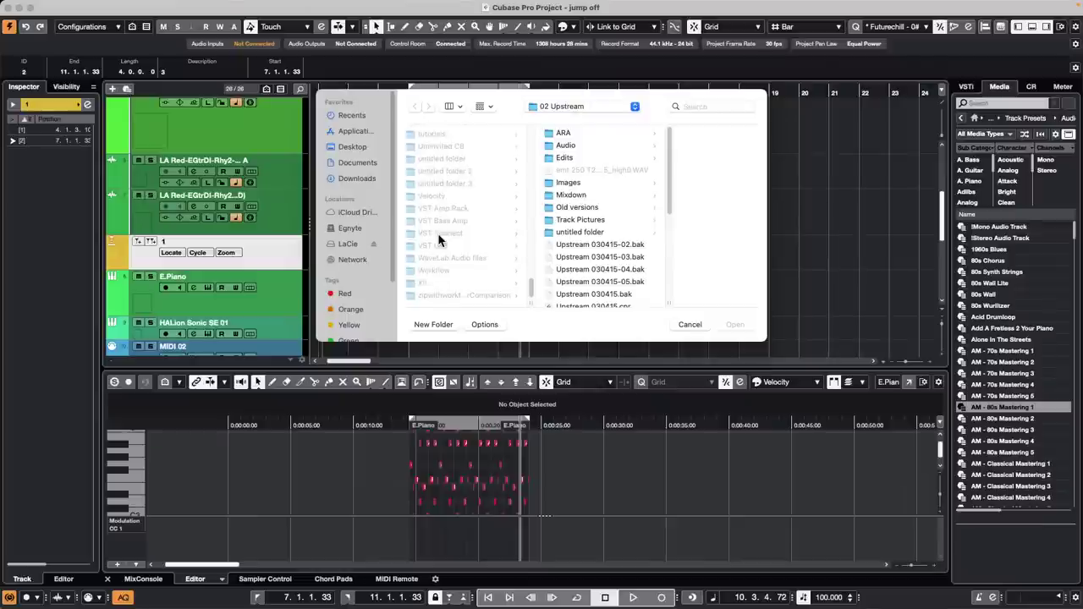
scroll(438, 241, "up", 5)
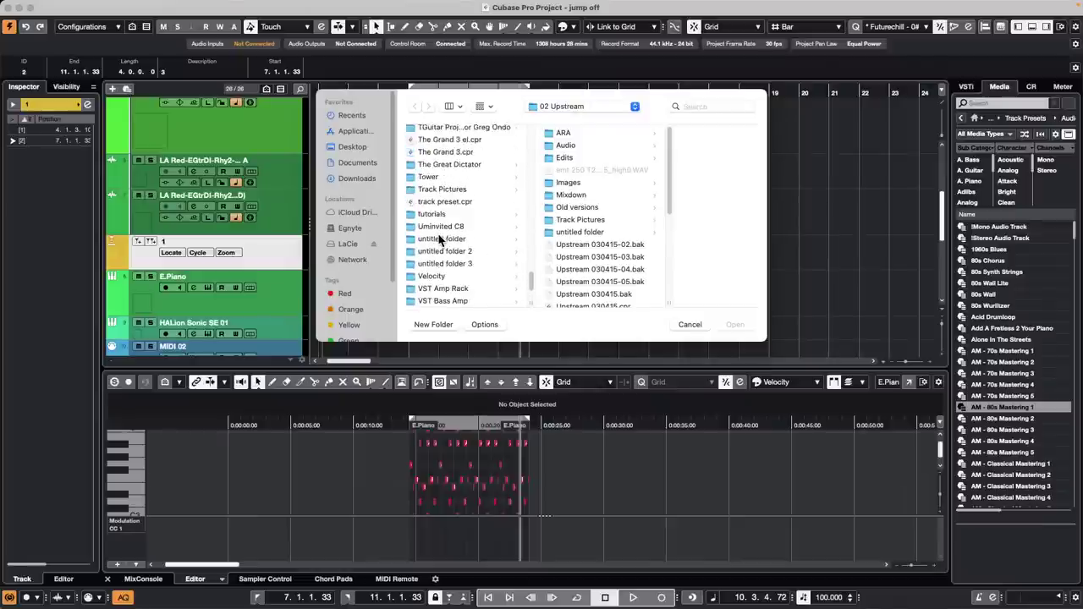
scroll(439, 241, "up", 3)
double_click(457, 175)
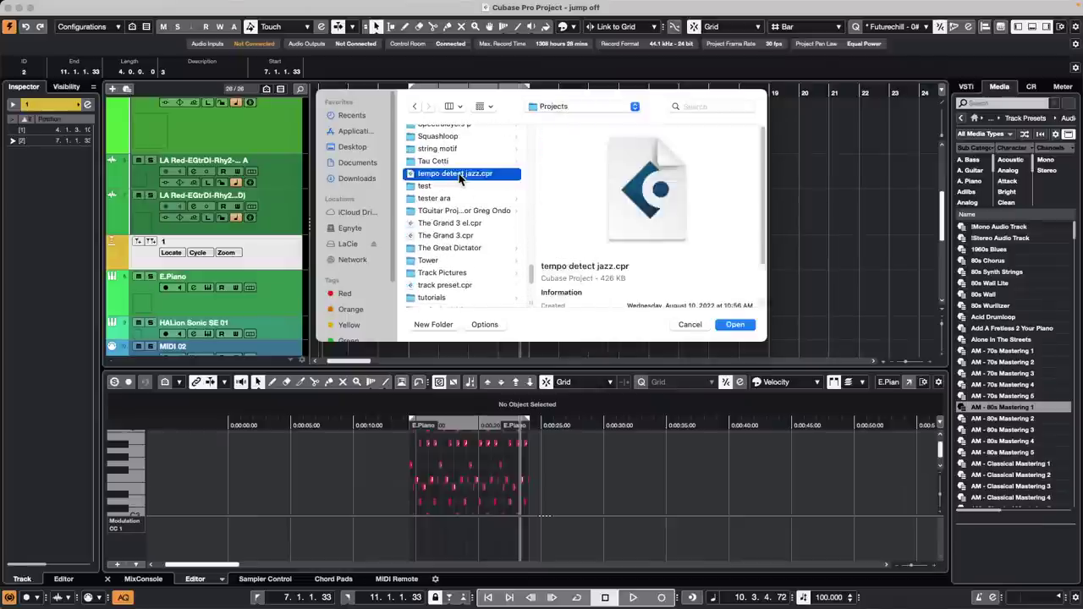
left_click(602, 208)
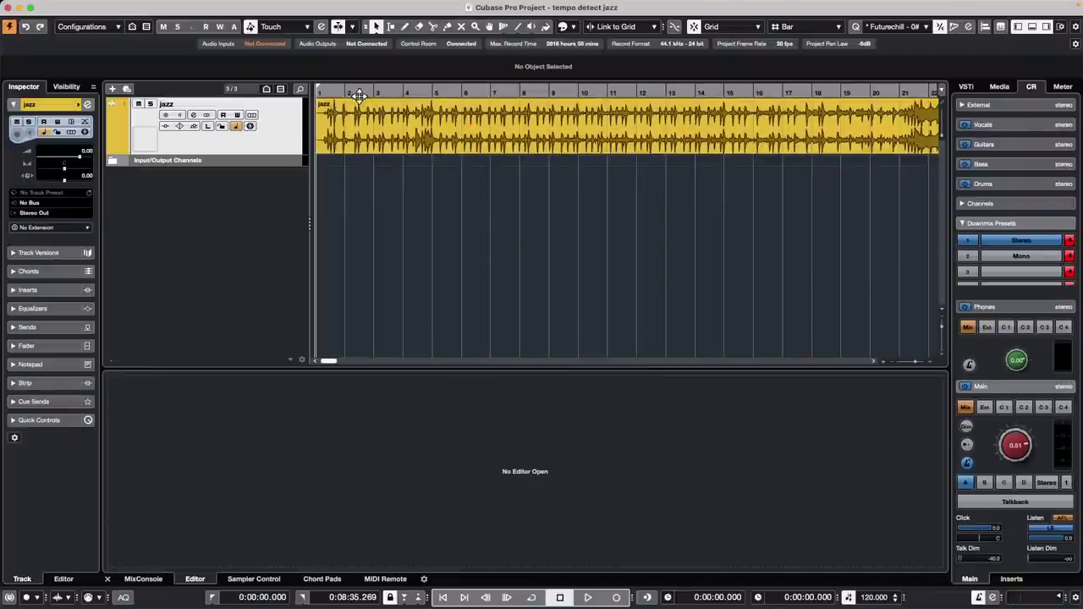
- Start playback of the jazz track, open its channel settings, and activate EQ band 3 at 1440 Hz with 0.2 dB gain
left_click(261, 142)
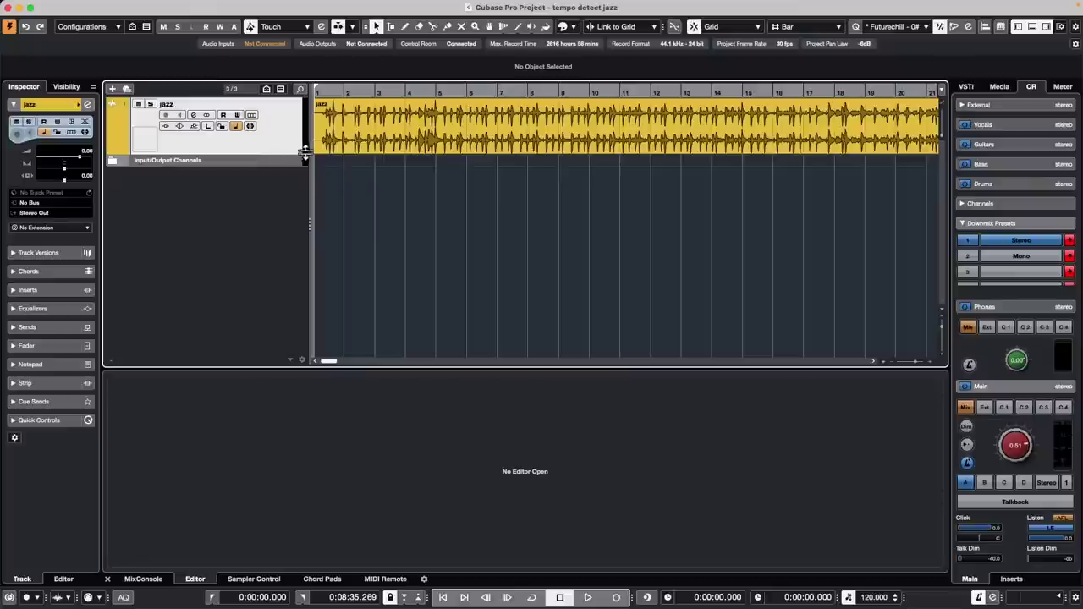
key("space")
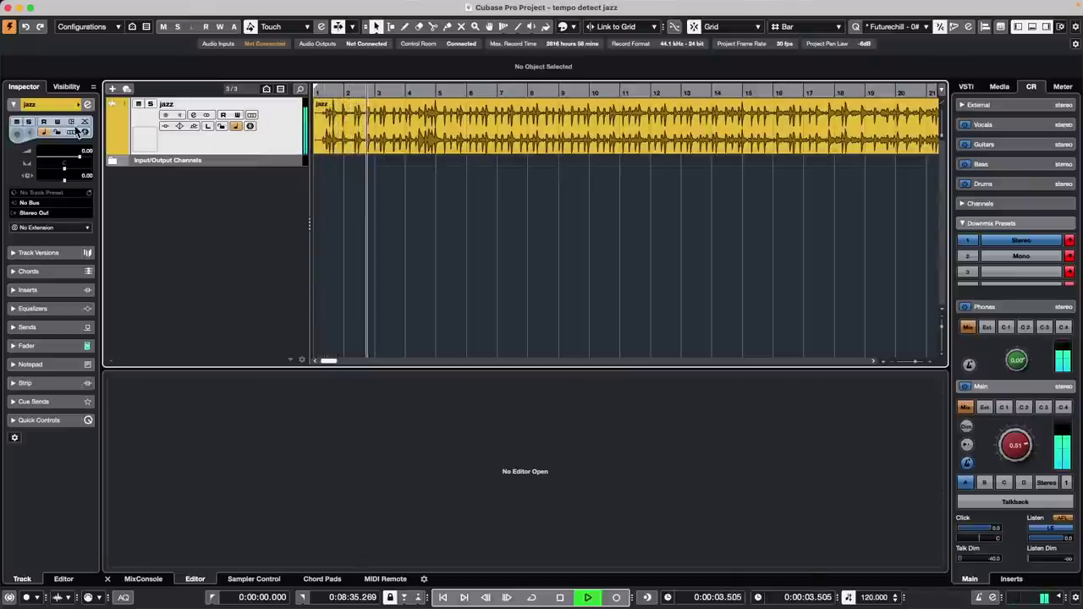
left_click(84, 131)
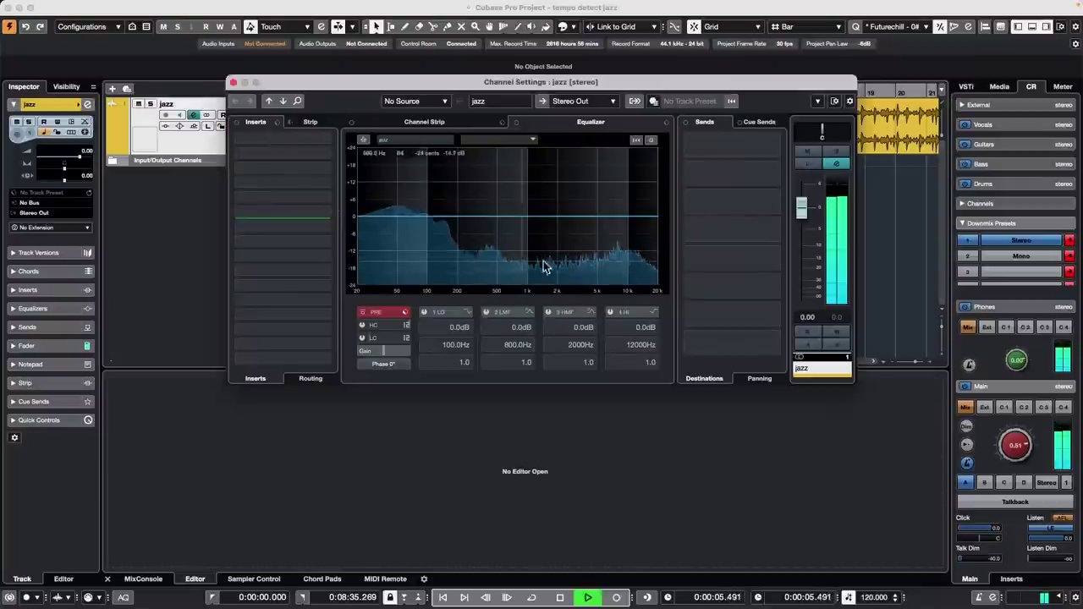
left_click(545, 217)
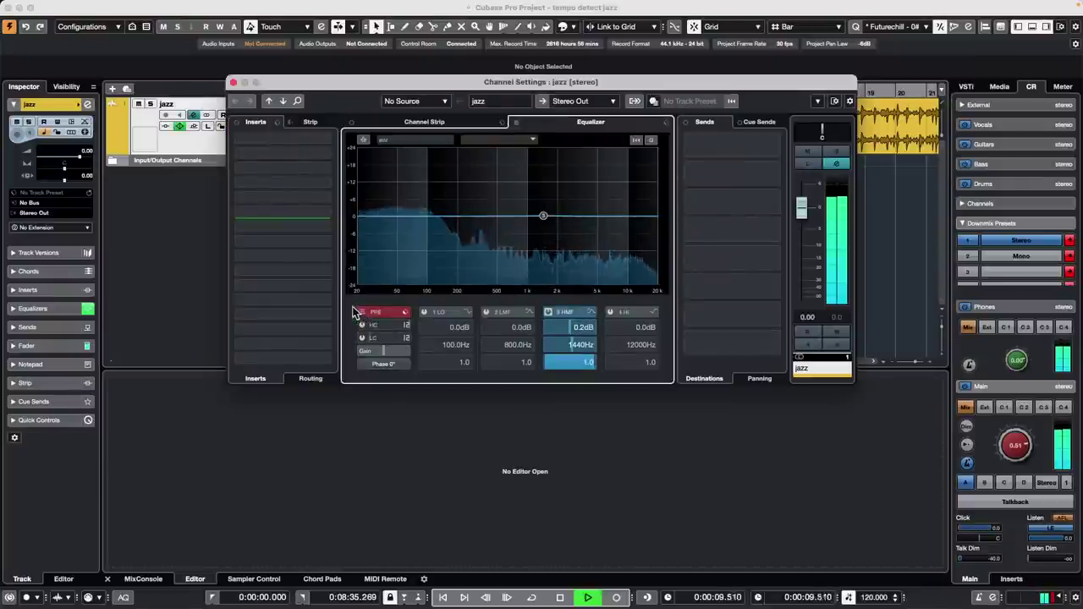
- Enable the high-cut and low-cut pre-filters on the jazz channel and raise the low-cut frequency to trim the deep bass
left_click(362, 338)
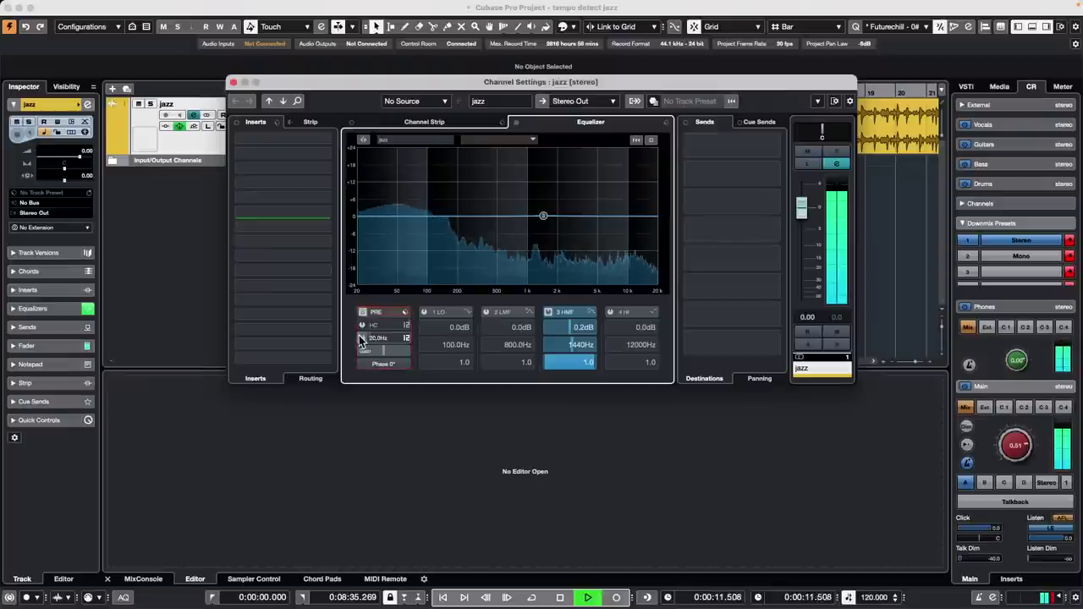
left_click(363, 327)
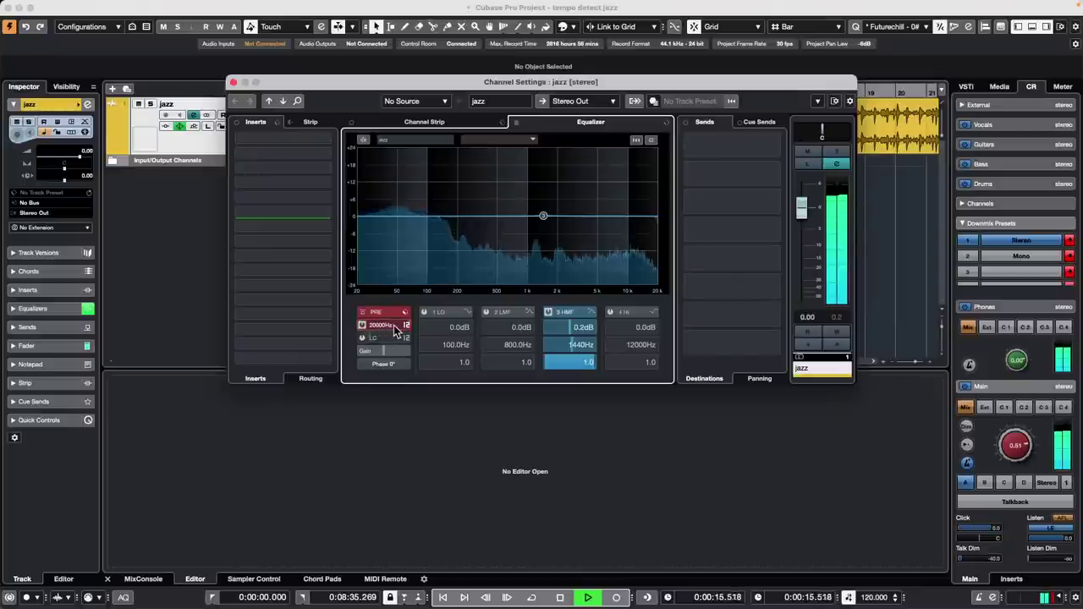
left_click(385, 338)
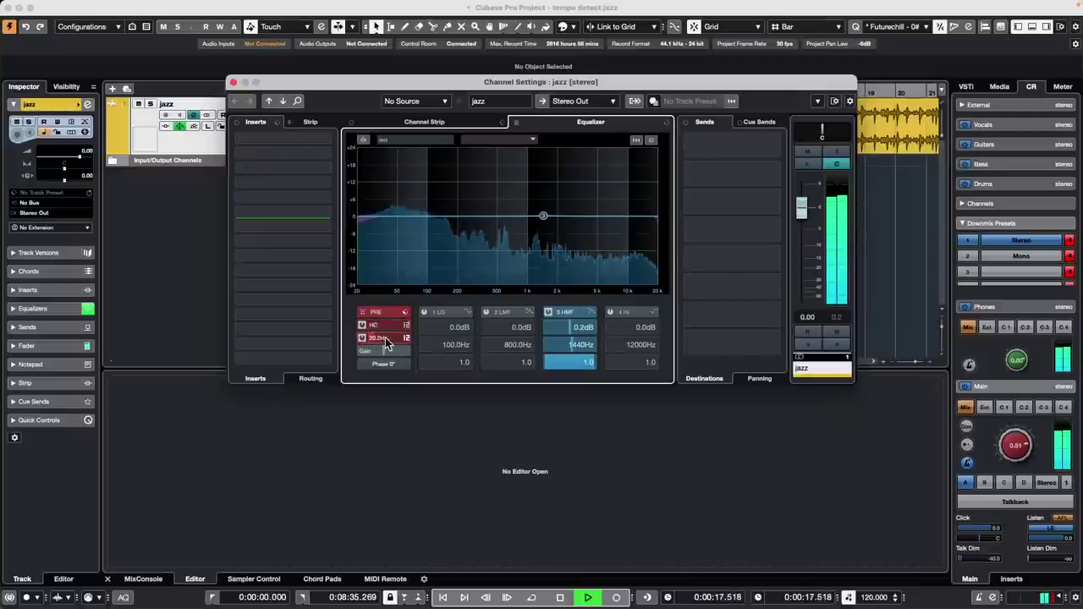
left_click_drag(385, 338, 396, 338)
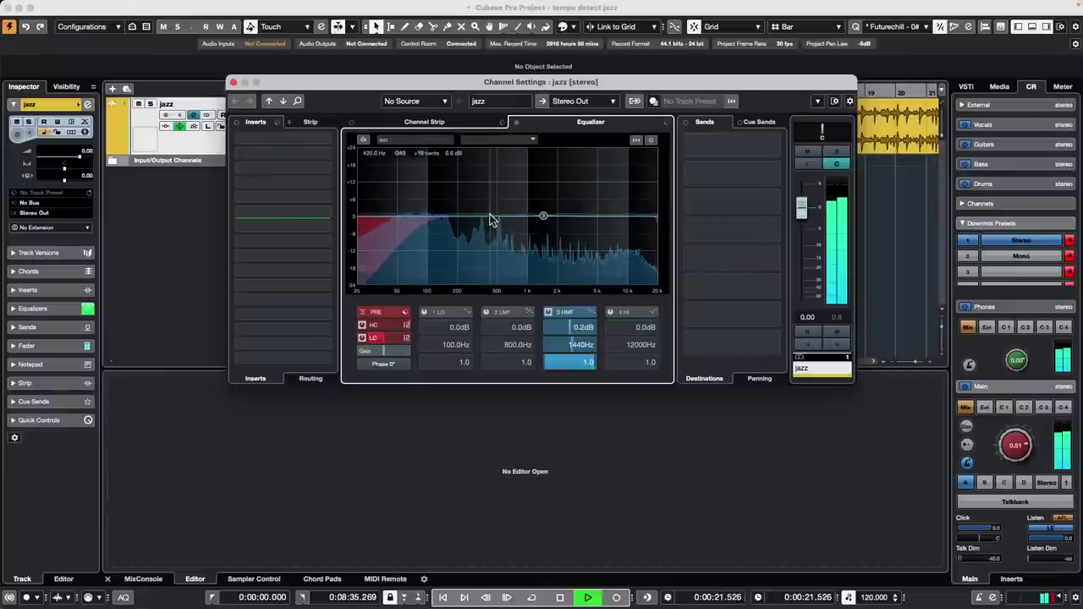
- Set EQ band 2 to -0.8 dB at 198.3 Hz and band 4 to 6.5 dB at 9805 Hz
mouse_move(458, 216)
left_mouse_down()
mouse_move(457, 197)
mouse_move(437, 184)
mouse_move(475, 189)
mouse_move(457, 218)
left_mouse_up()
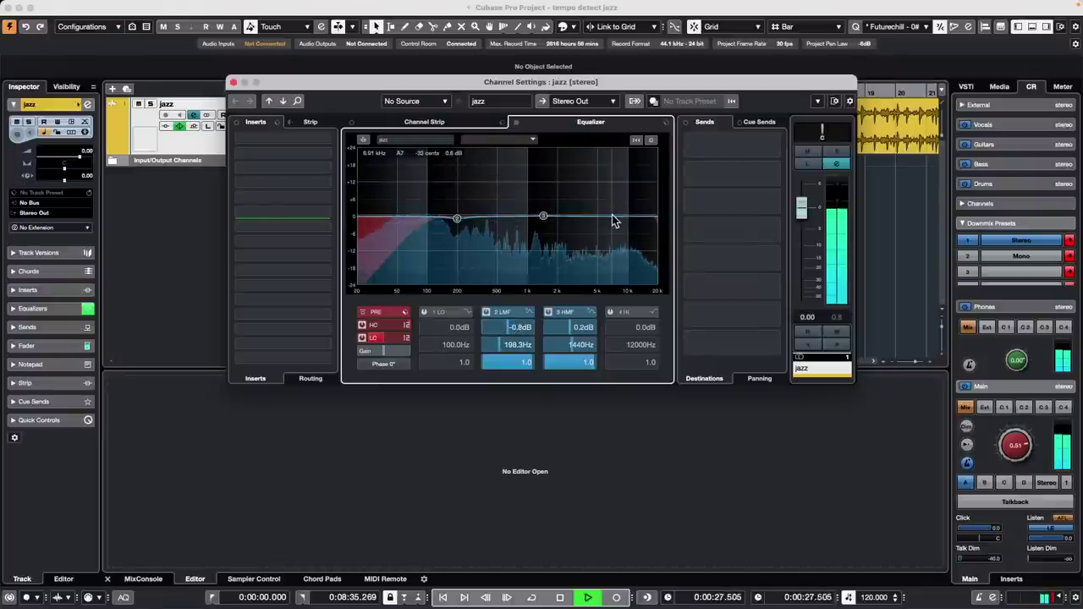
mouse_move(615, 218)
left_mouse_down()
mouse_move(624, 195)
mouse_move(629, 204)
left_mouse_up()
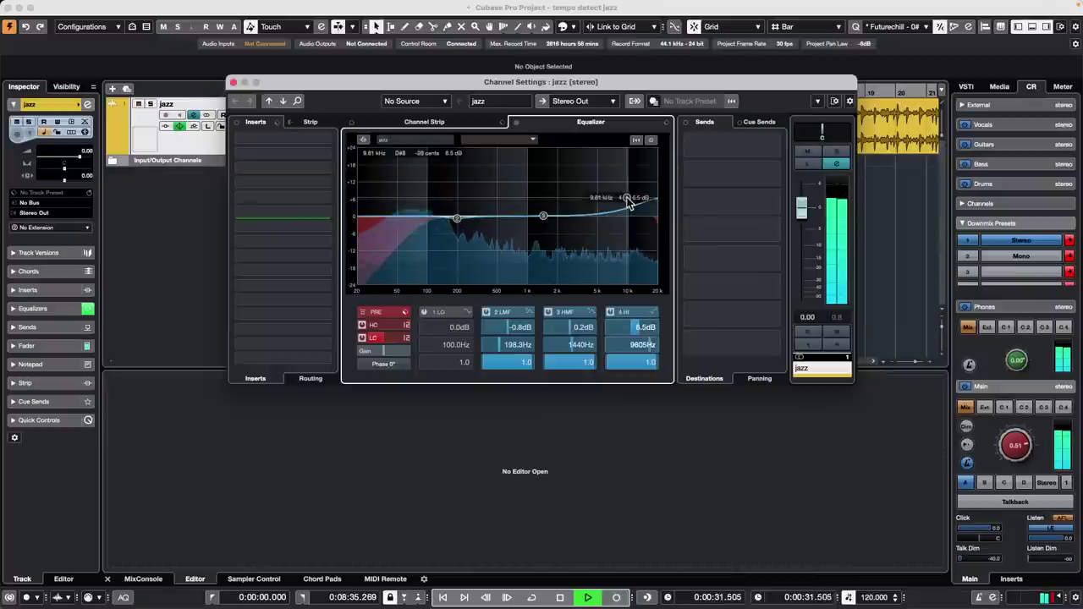
- Load the Standard Limiter and Magneto II saturation into the jazz channel strip, and adjust the limiter's gain
left_click(453, 126)
left_click(444, 154)
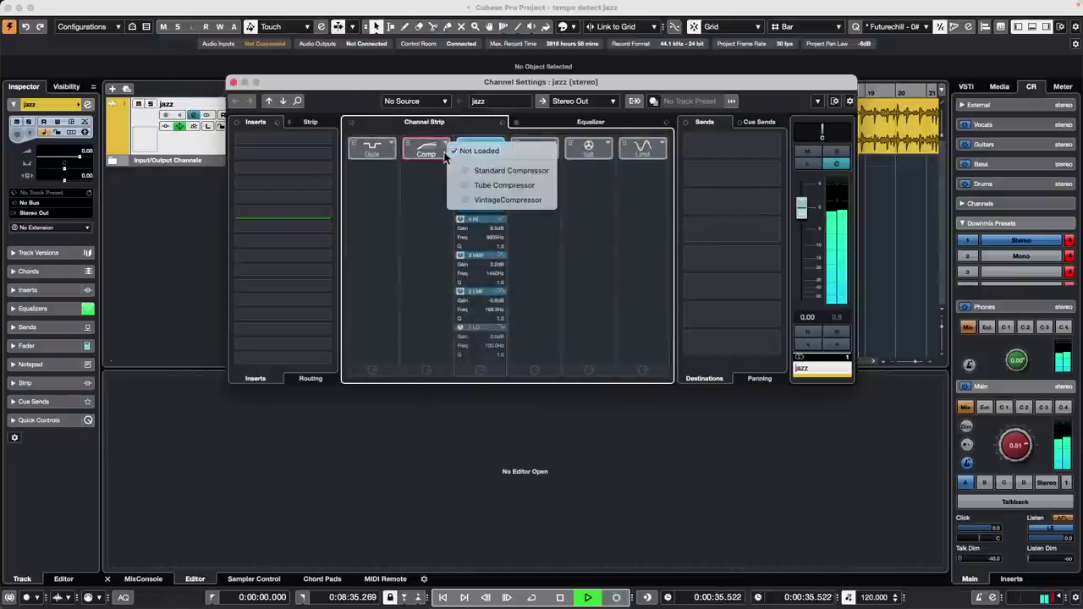
left_click(585, 189)
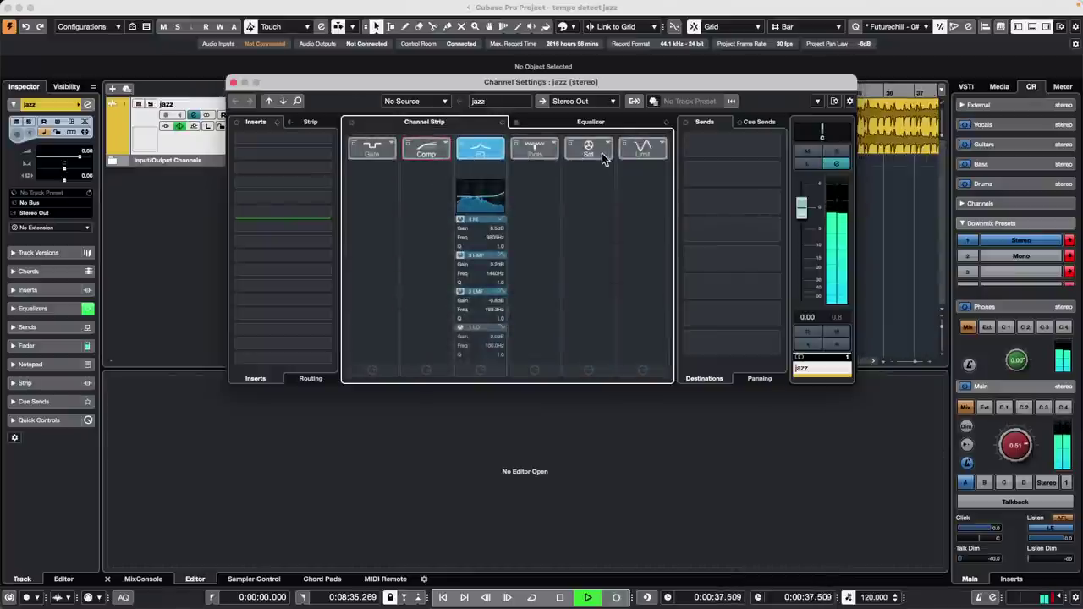
left_click(661, 147)
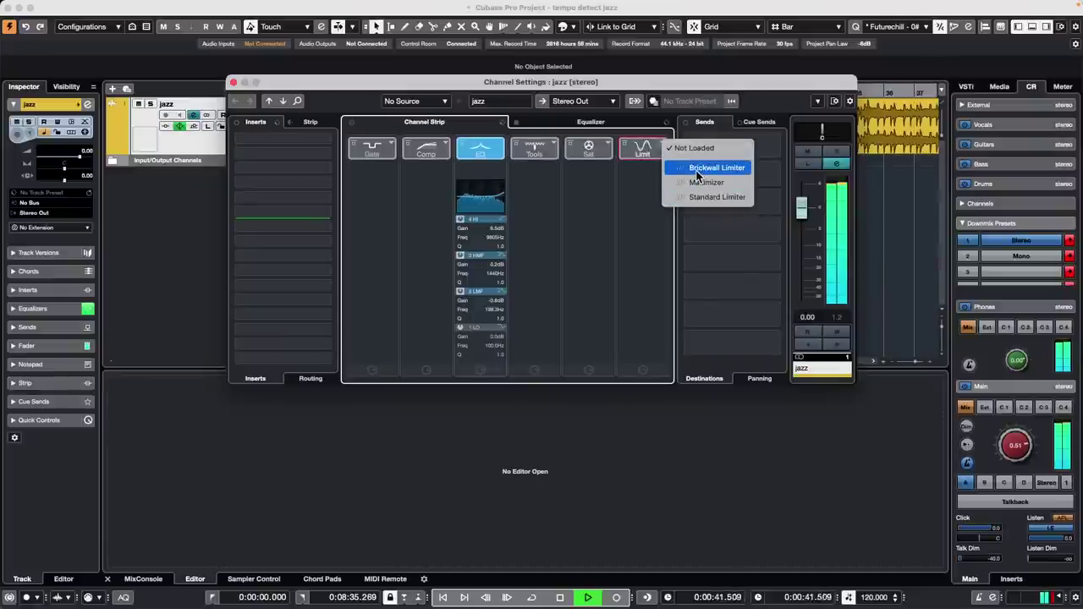
left_click(695, 199)
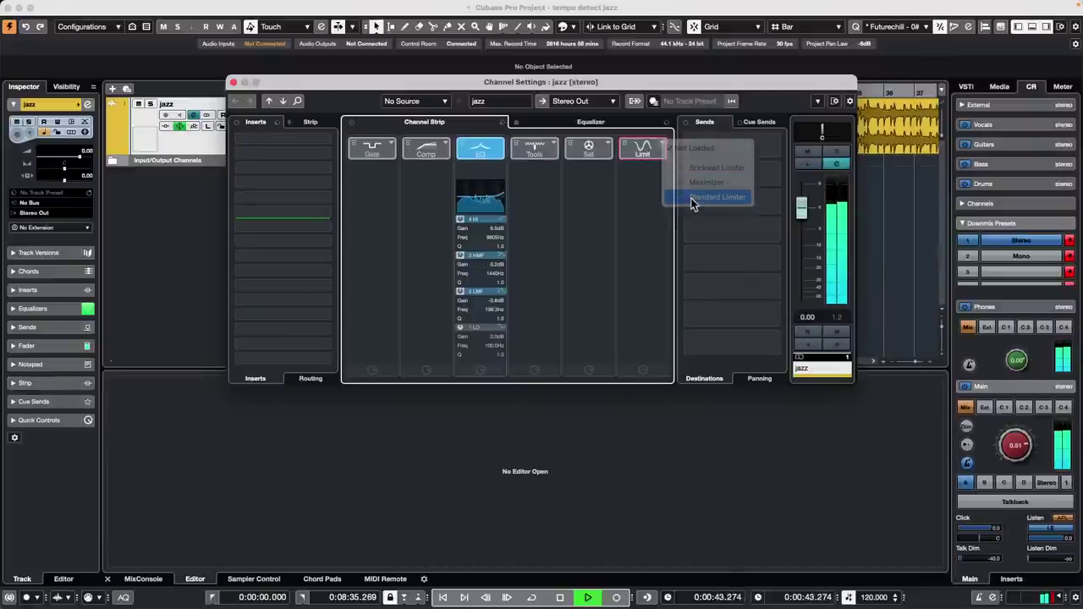
scroll(648, 234, "up", 3)
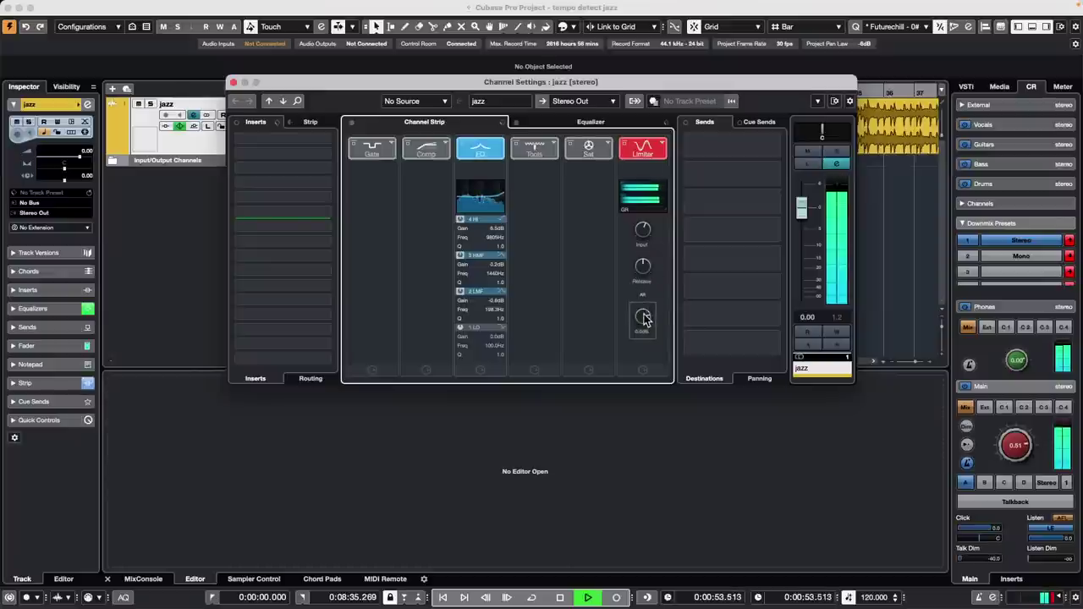
left_click(607, 143)
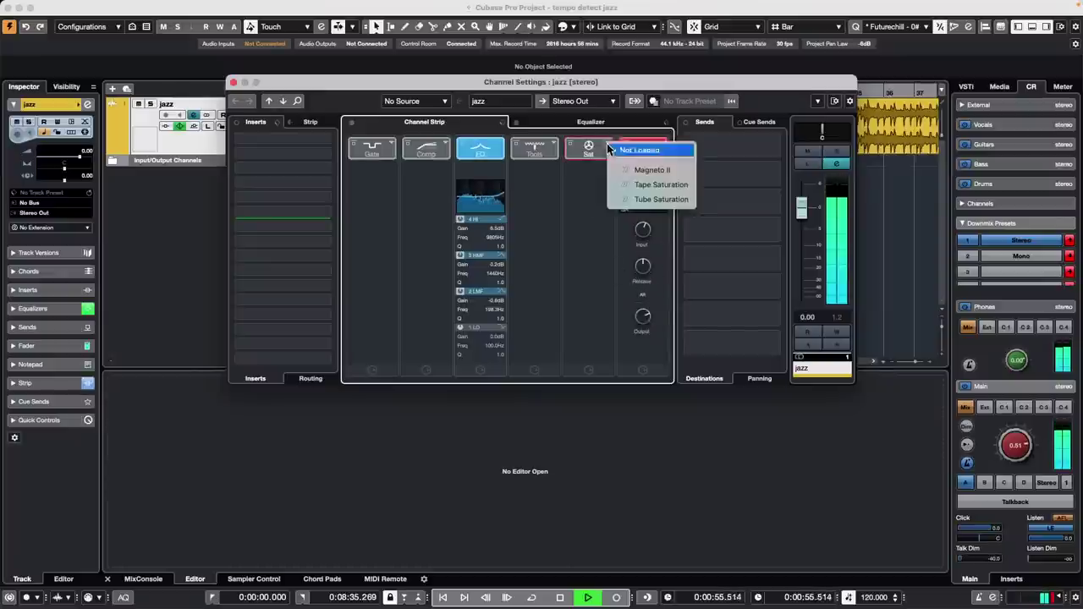
left_click(650, 170)
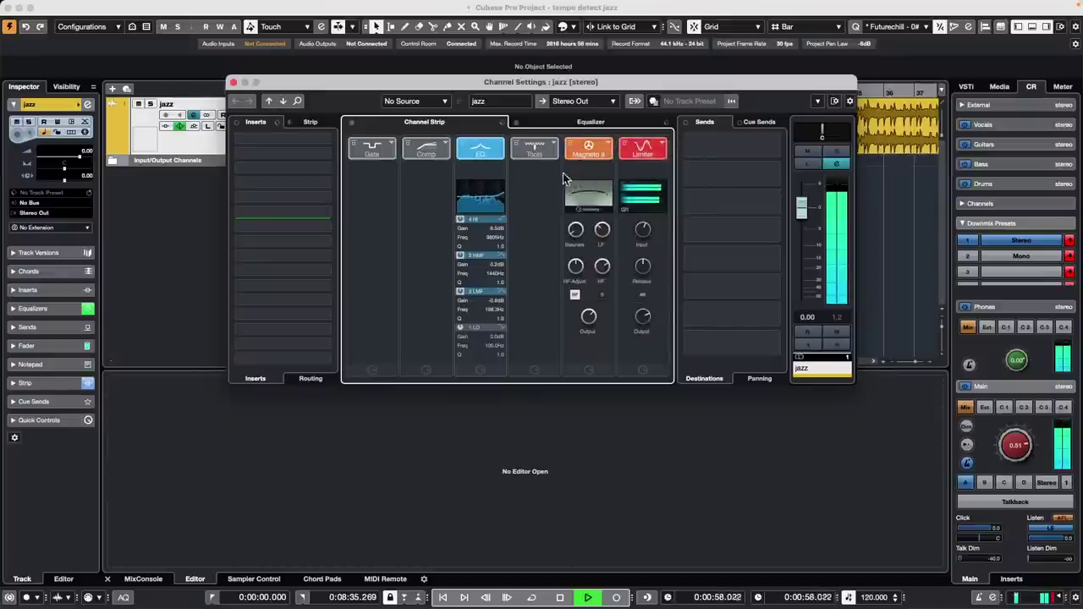
- Compare the jazz track with and without its channel strip processing by toggling the strip bypass twice during playback
left_click(351, 123)
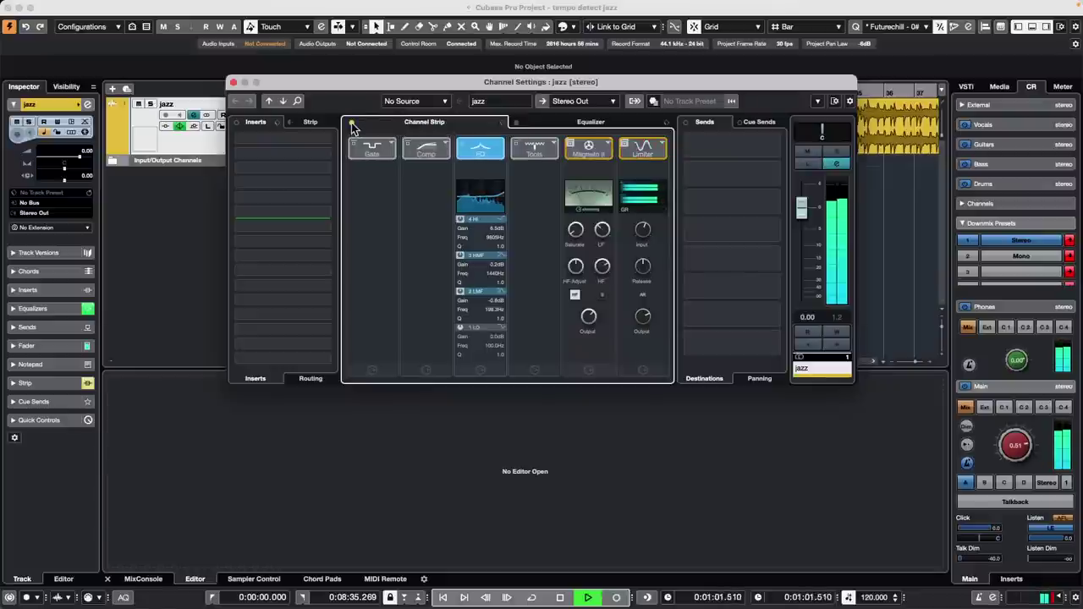
left_click(351, 123)
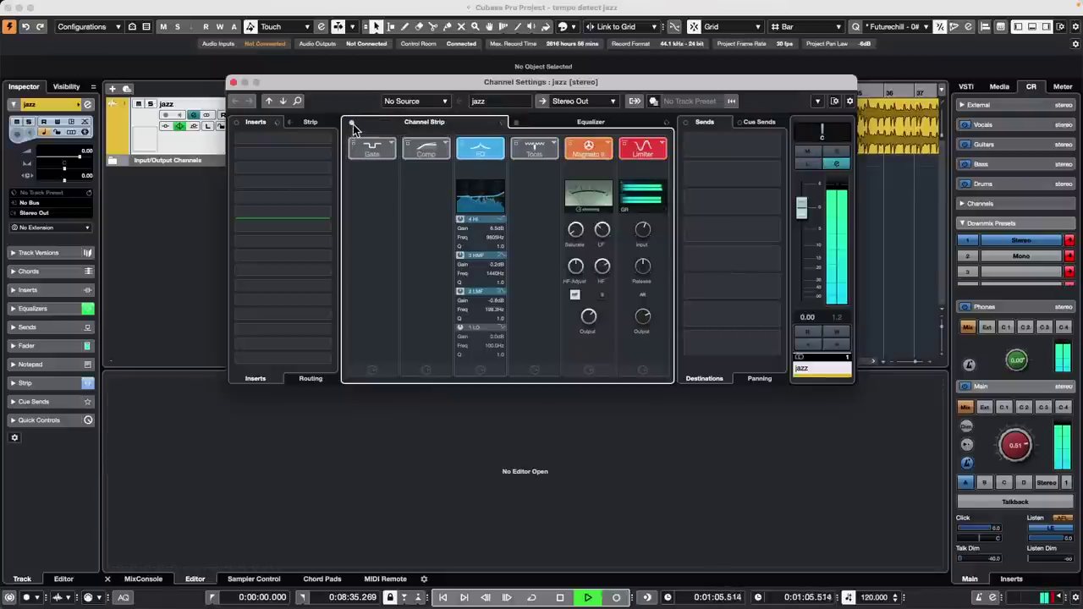
left_click(353, 124)
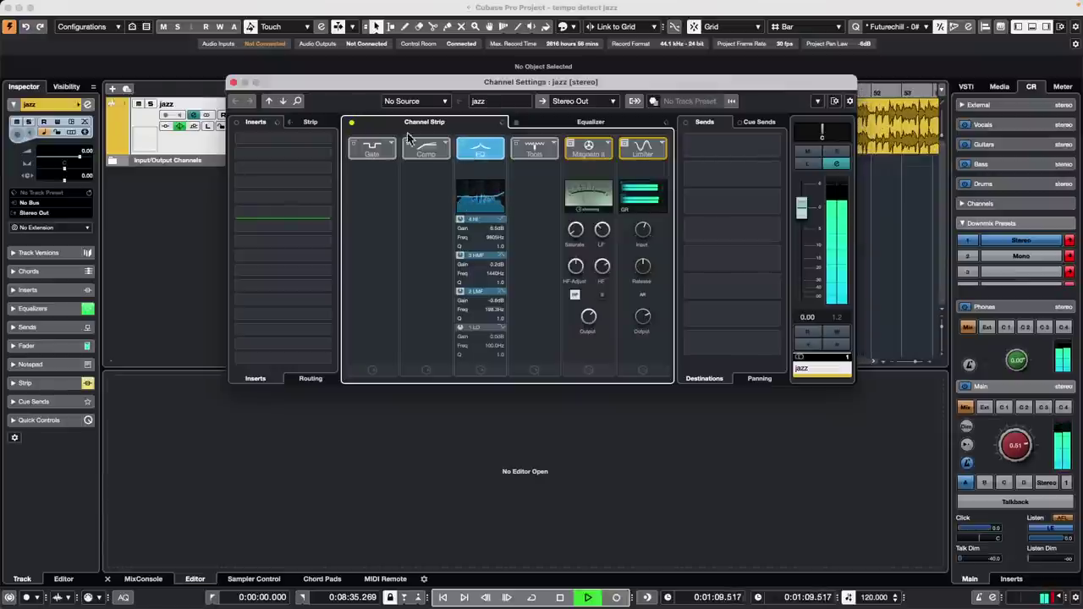
left_click(353, 126)
- Turn off the low-cut pre-filter and bypass Magneto II, the limiter and the EQ to hear the unprocessed jazz sound
left_click(544, 123)
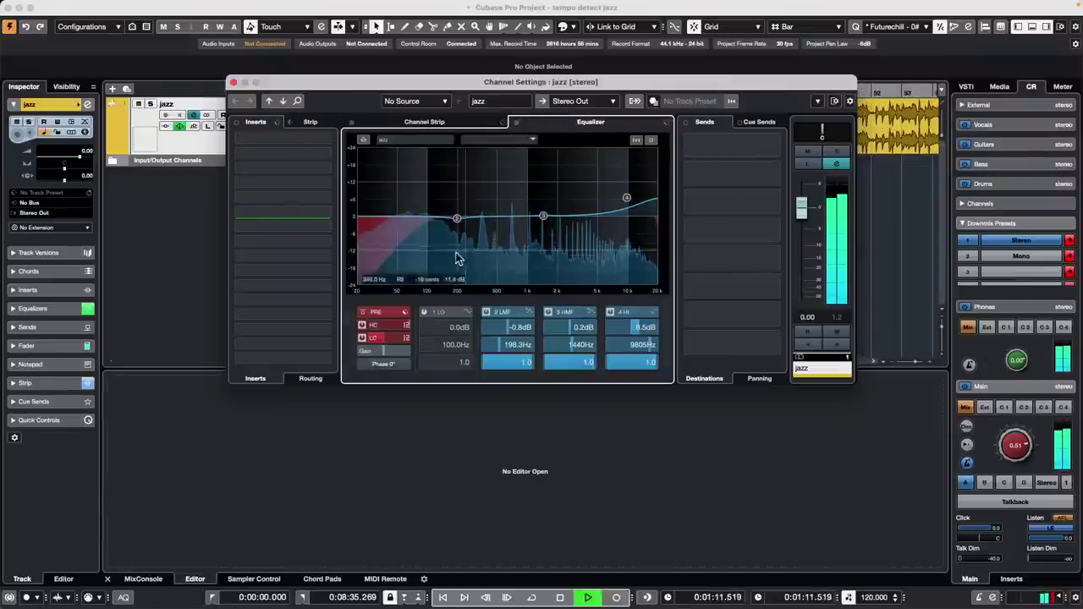
left_click(363, 338)
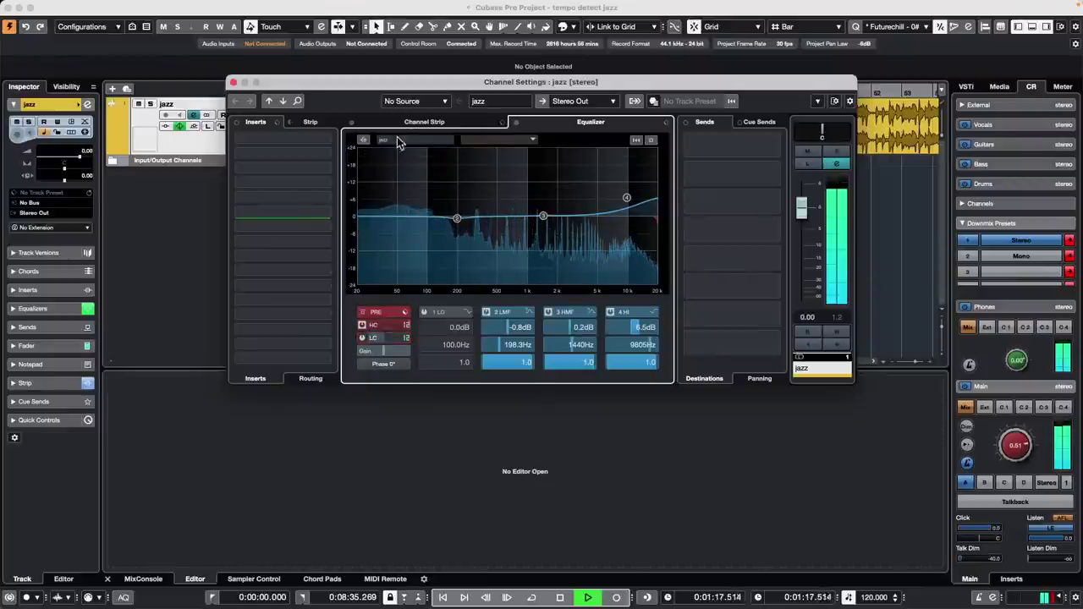
left_click(434, 125)
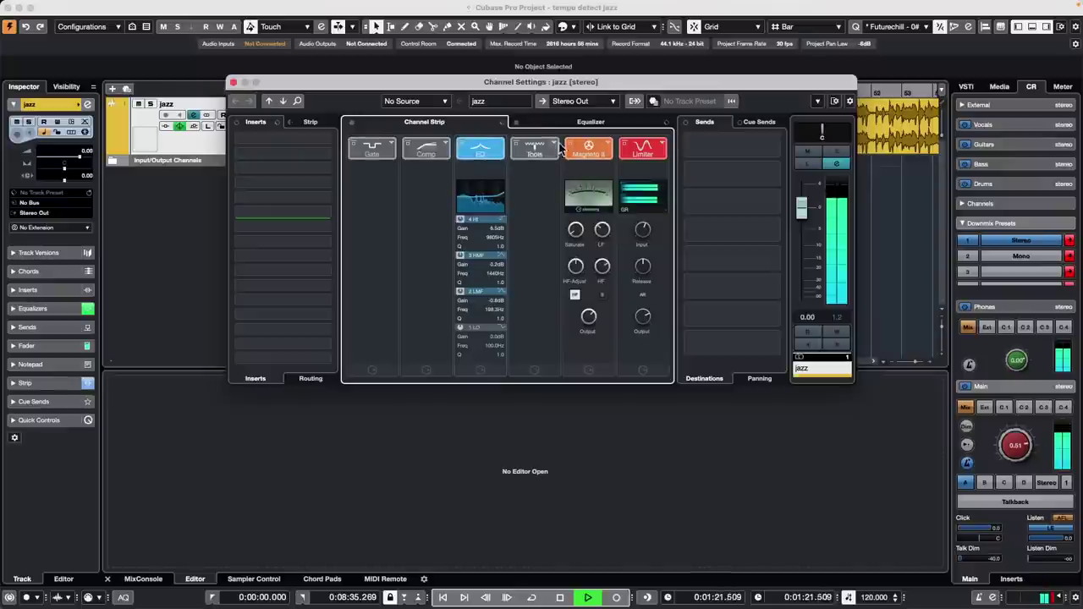
left_click(589, 146)
left_click(627, 148)
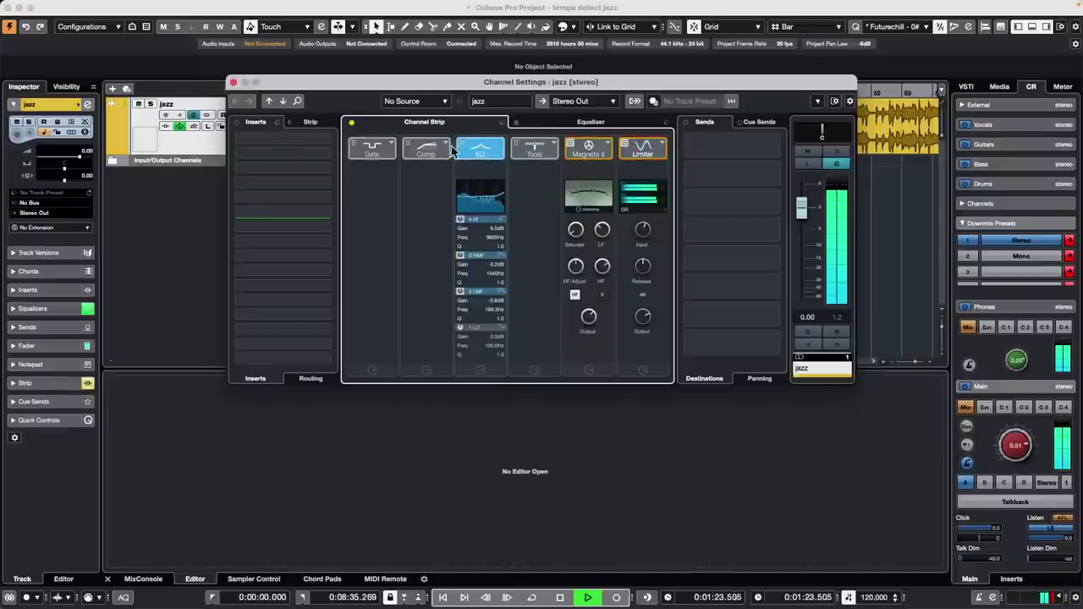
left_click(464, 145)
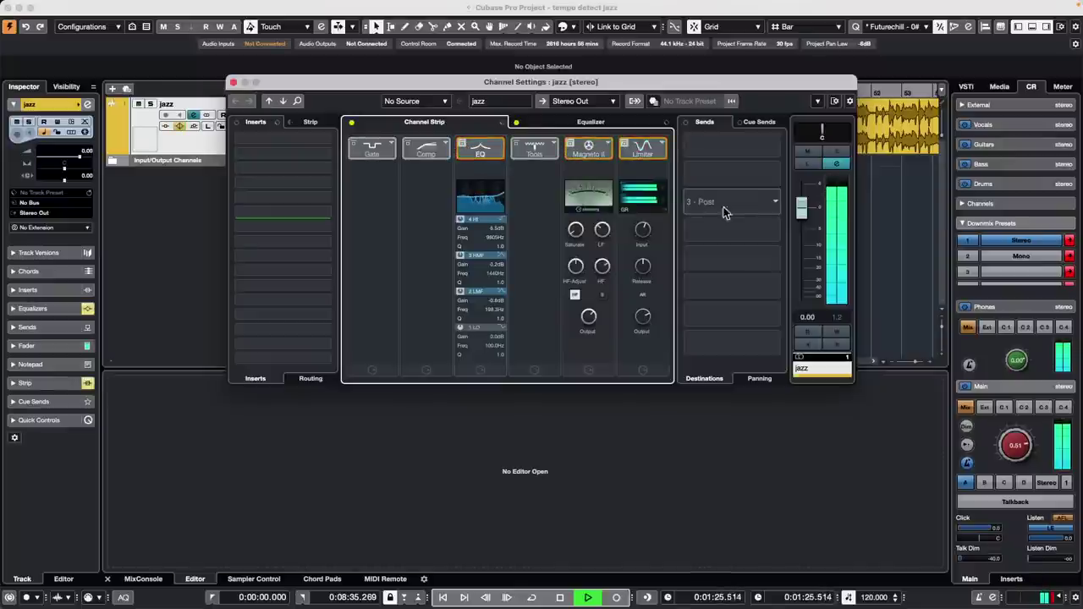
- Lower the jazz channel fader to -1.18 dB and reactivate the channel strip and EQ with playback running
key("space")
left_click_drag(801, 208, 804, 222)
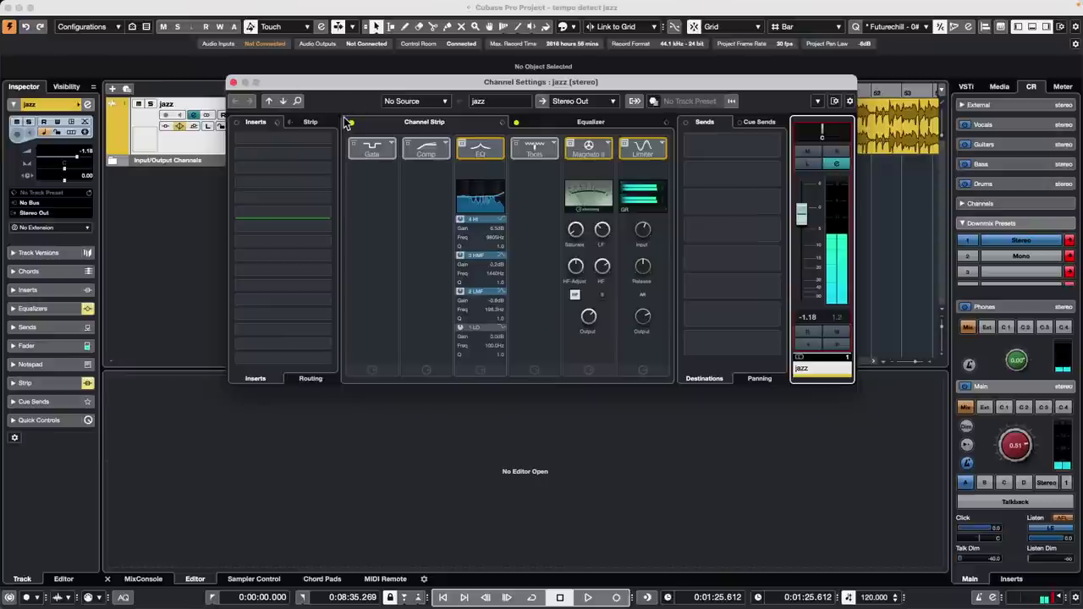
left_click(351, 122)
key("space")
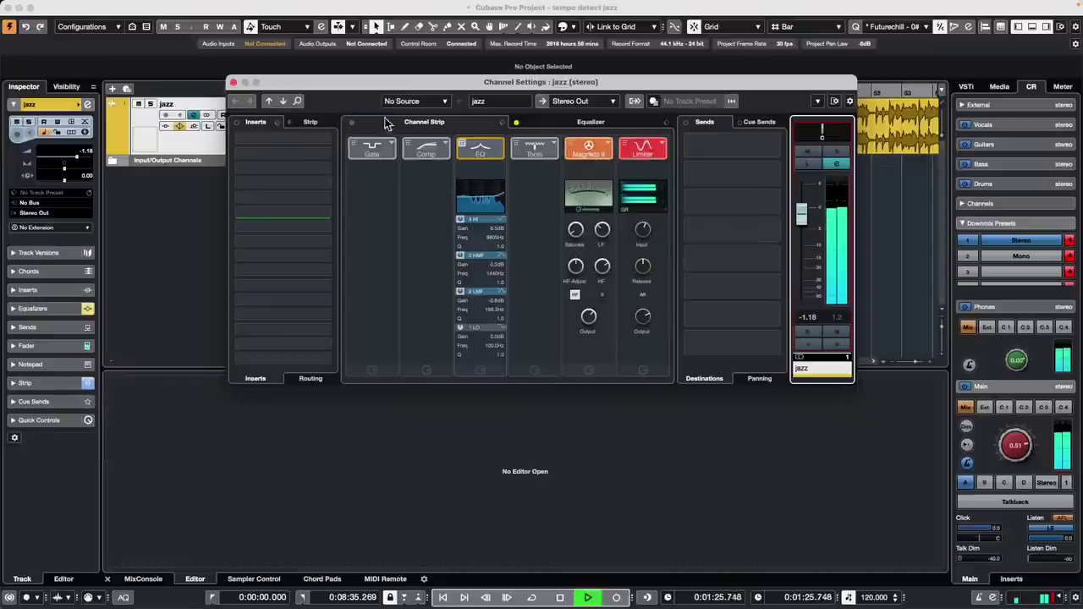
left_click(476, 150)
- Turn the low-cut pre-filter back on and readjust its cutoff frequency in the jazz channel's equalizer
left_click(562, 122)
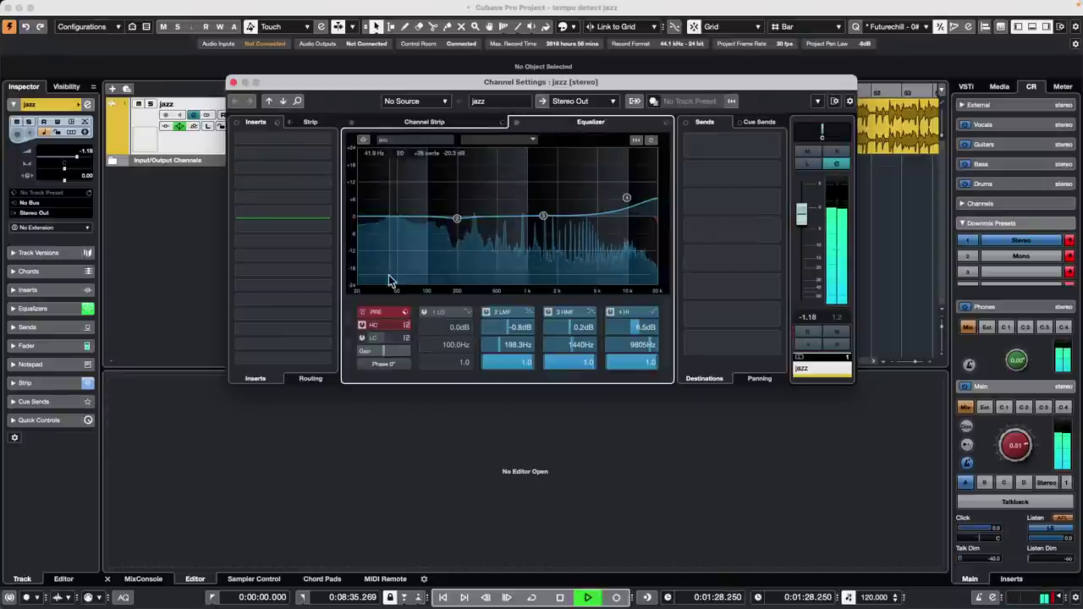
left_click(367, 337)
left_click(364, 337)
left_click_drag(359, 219, 457, 222)
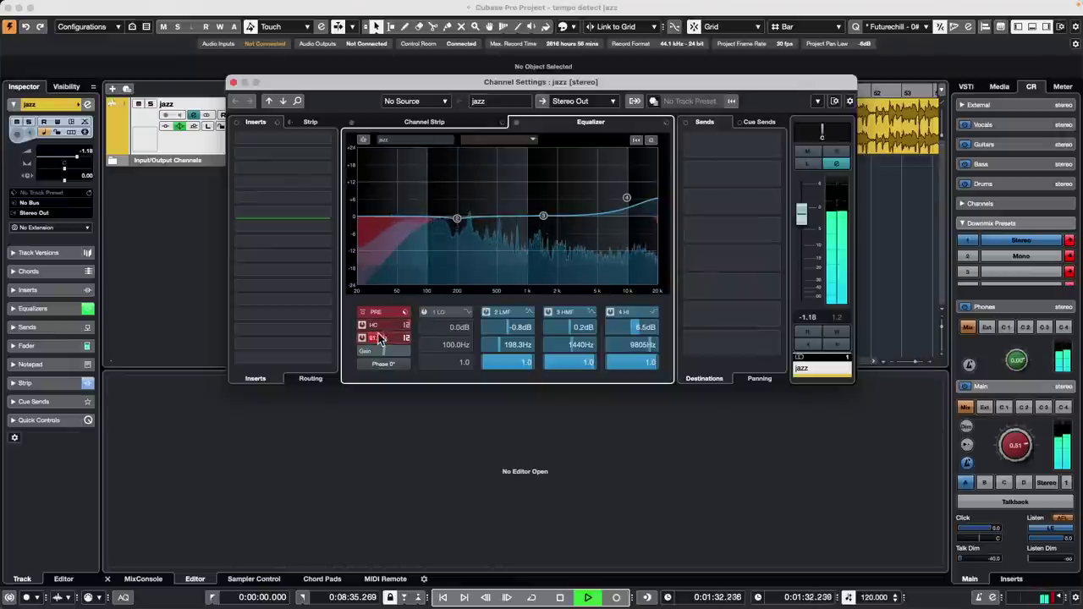
scroll(383, 338, "down", 5)
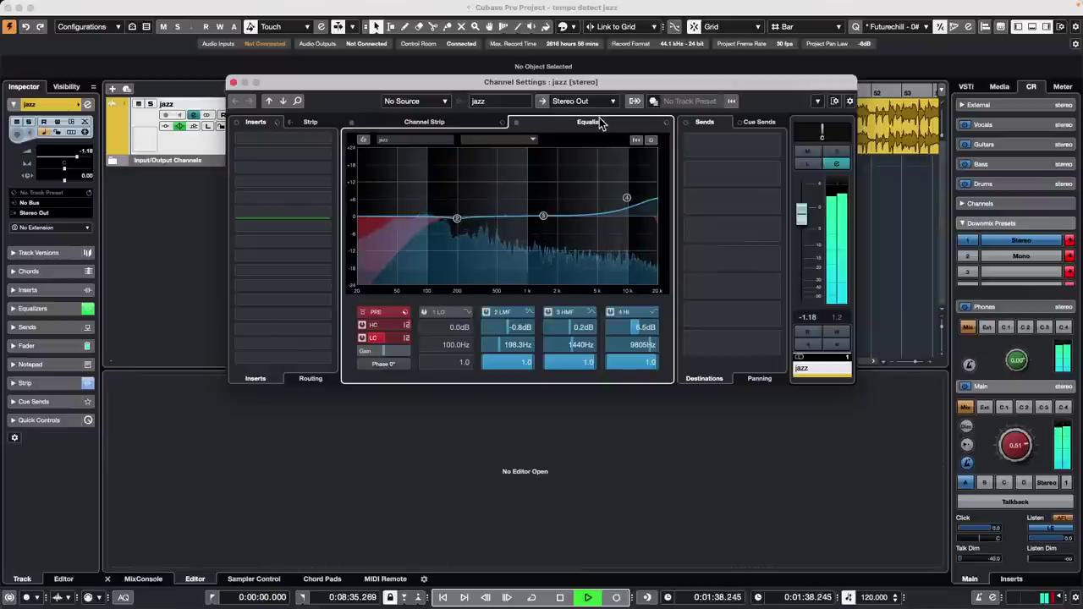
- Raise the limiter's output level in the jazz channel strip
left_click(488, 121)
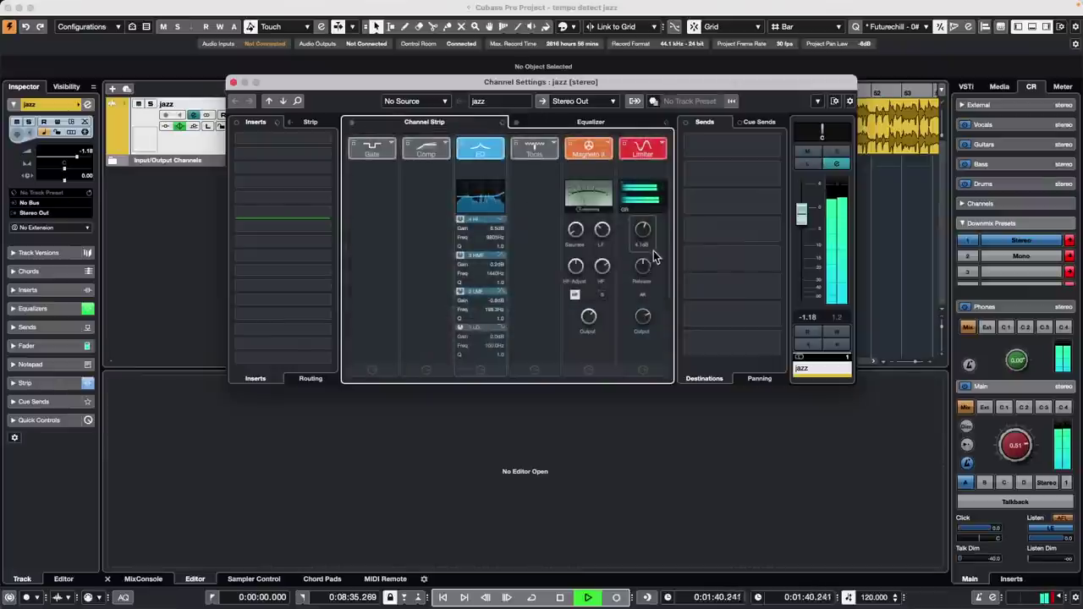
scroll(644, 314, "up", 4)
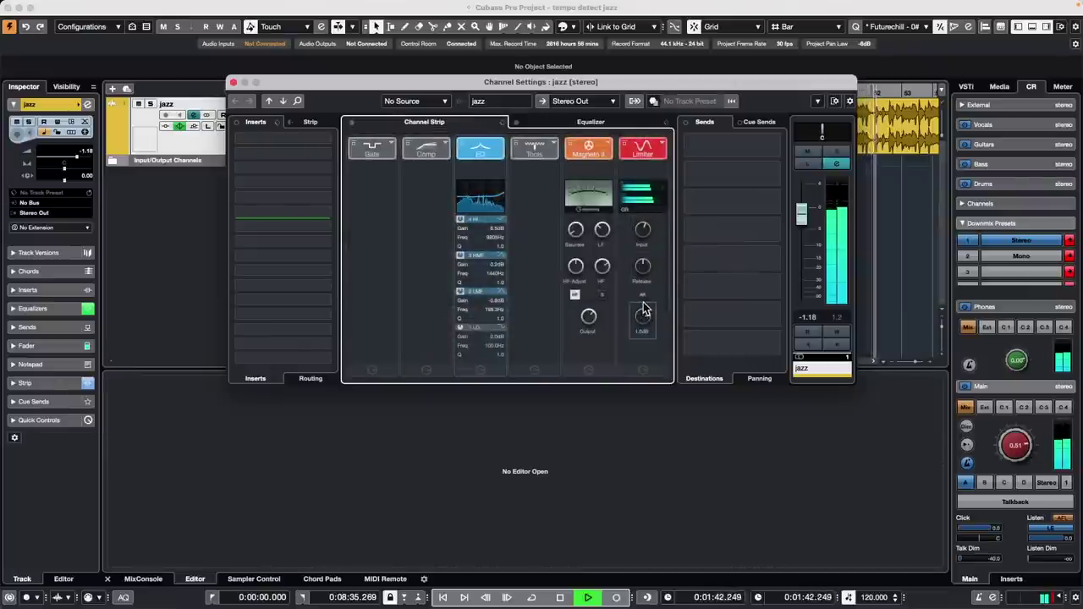
scroll(590, 316, "up", 3)
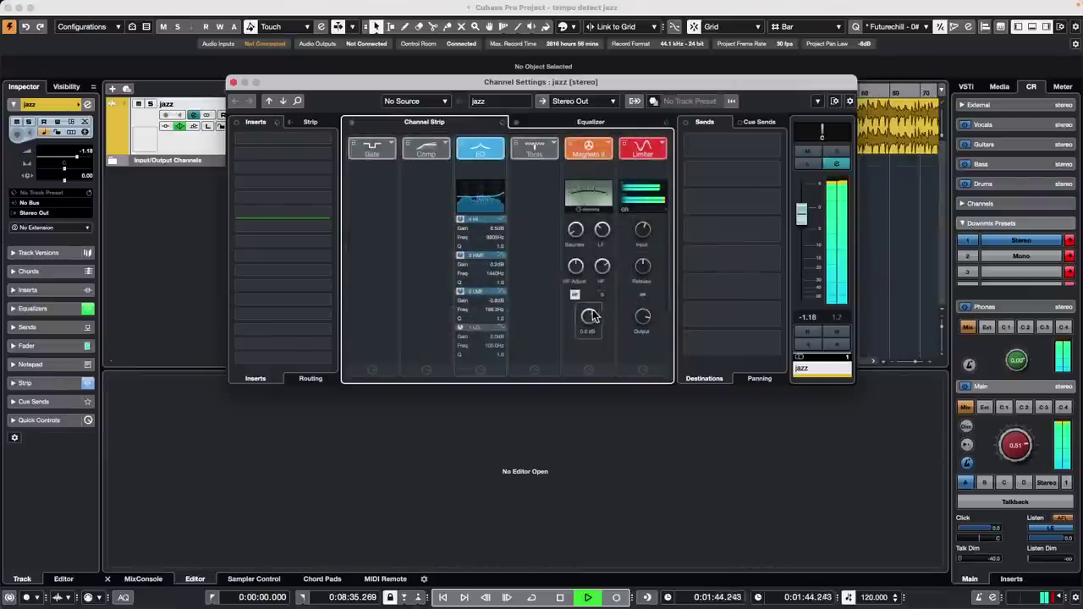
- Bypass the jazz channel strip, stop playback and close the channel settings
left_click(352, 123)
key("space")
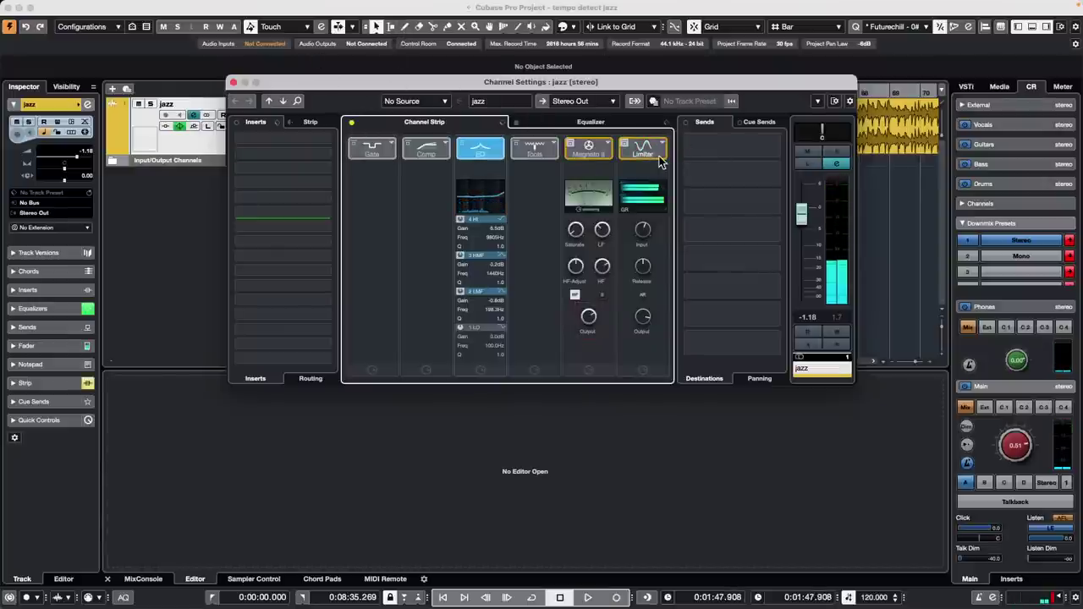
left_click(233, 83)
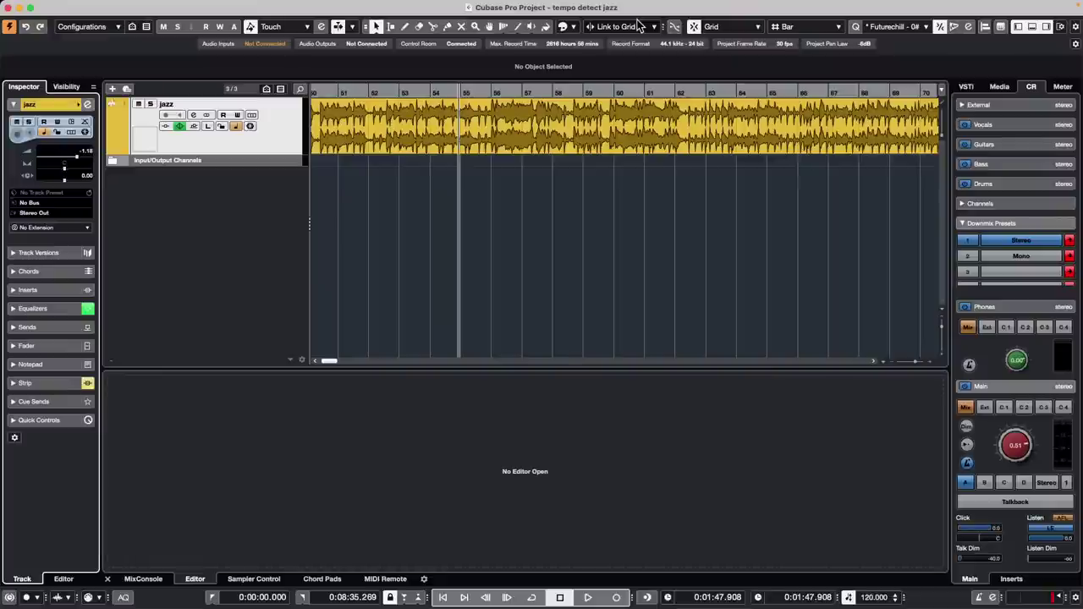
- Bring up the toolbox over the jazz event and choose the Erase tool
mouse_move(610, 4)
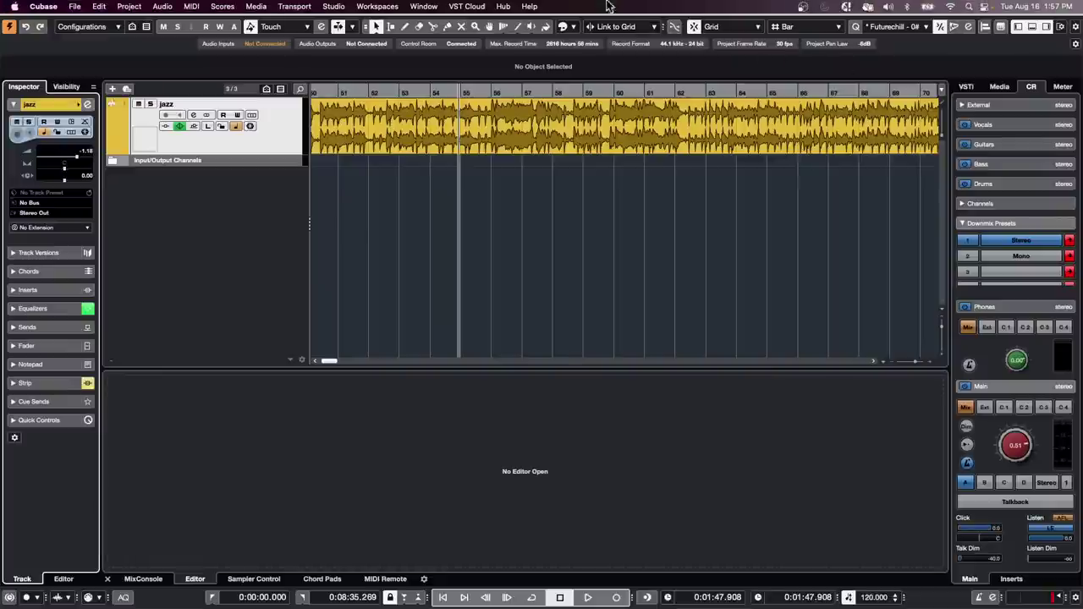
right_click(449, 141)
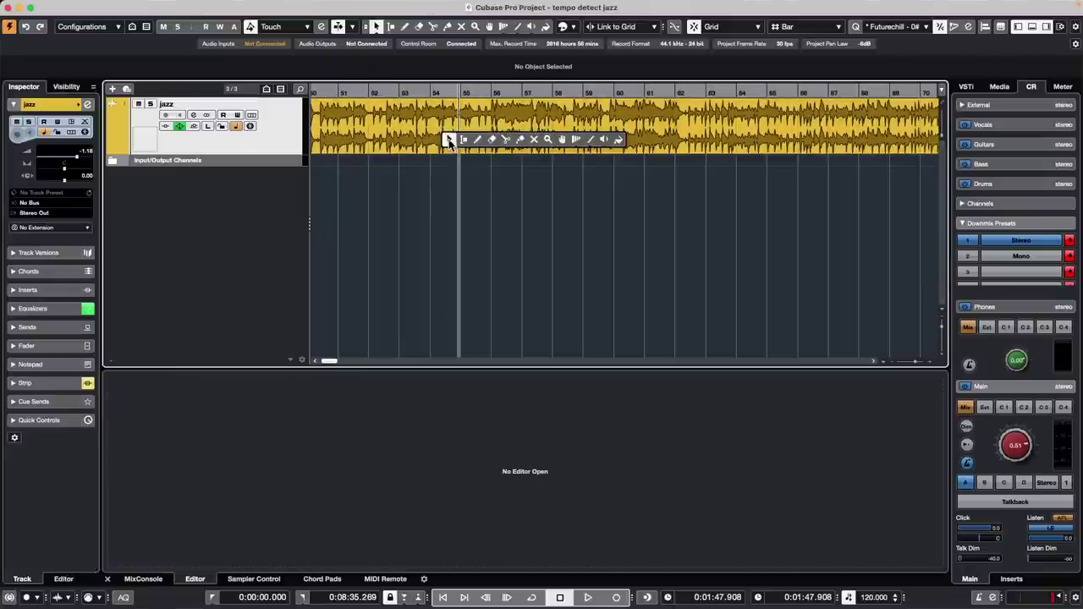
left_click(477, 142)
left_click(491, 140)
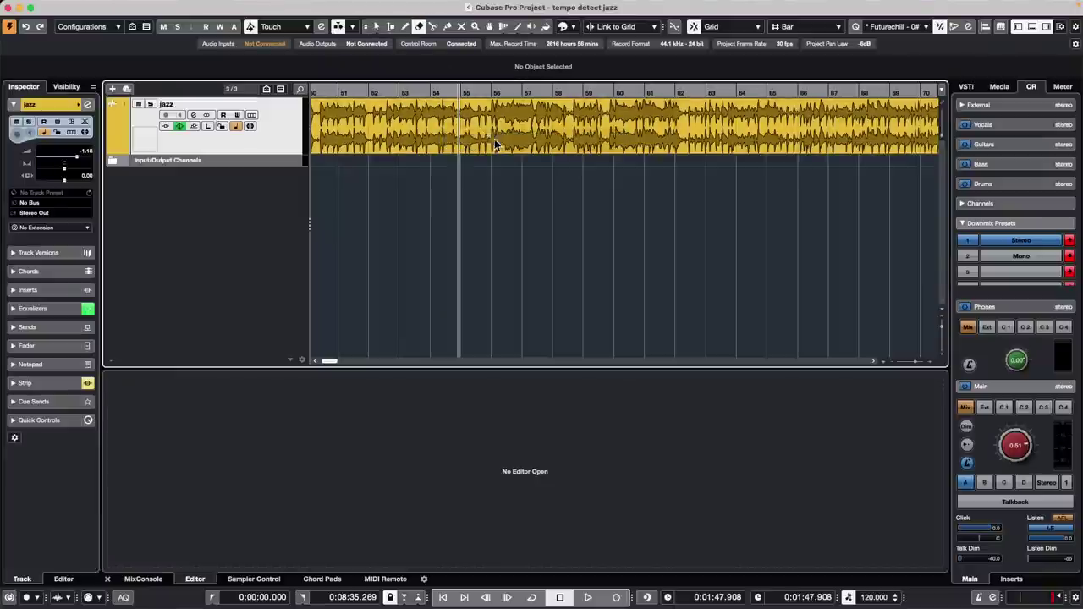
left_click(292, 6)
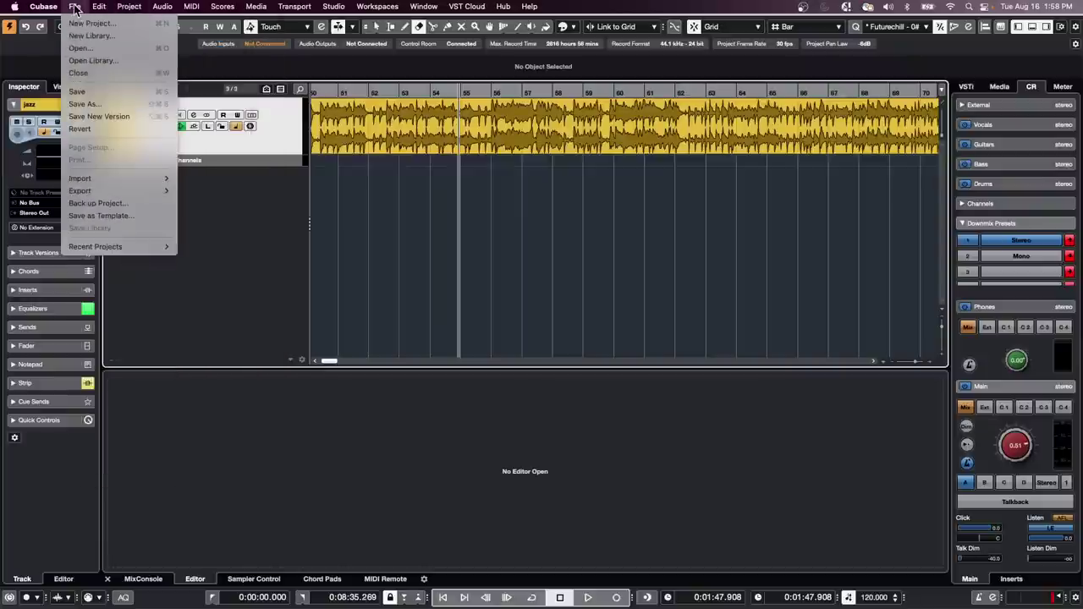
left_click(337, 164)
- Add several audio tracks below the jazz track, routed to Stereo Out
right_click(271, 181)
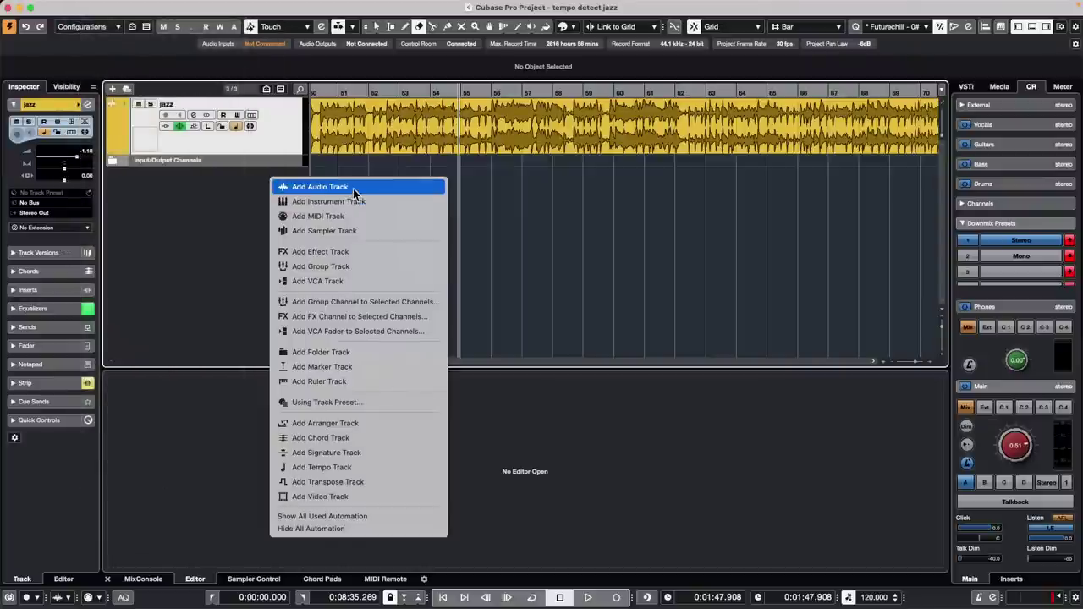
left_click(347, 188)
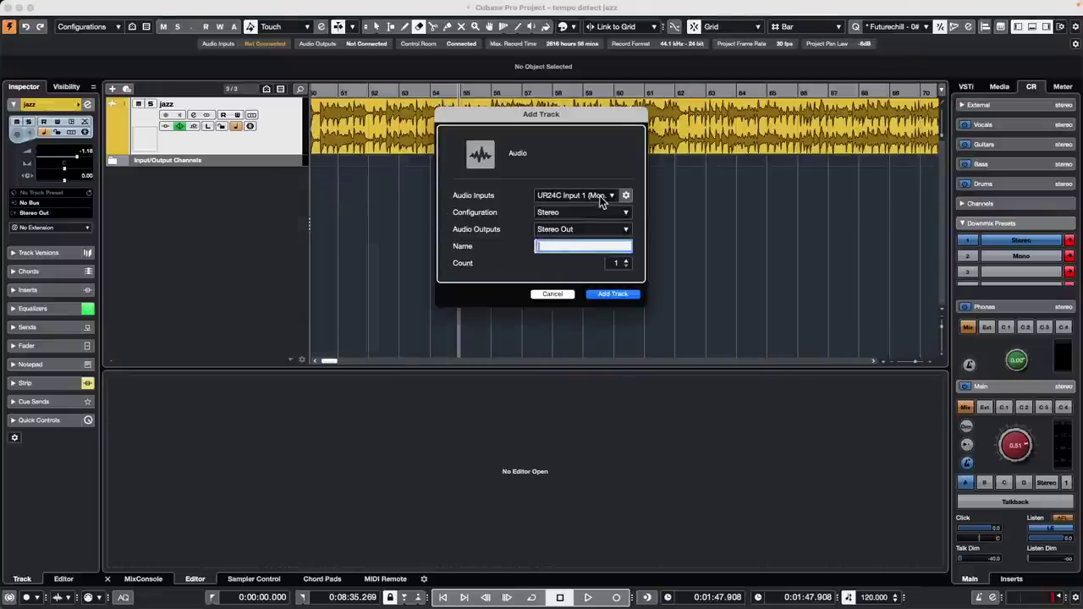
left_click(616, 294)
- Add an instrument track that uses The Grand 3, routed to Stereo Out
right_click(288, 215)
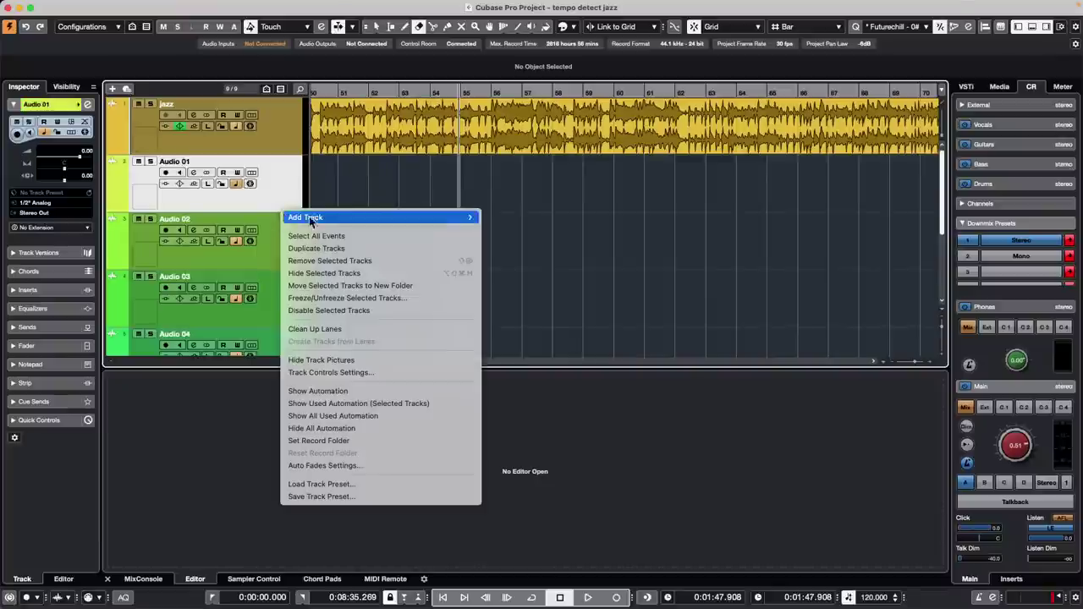
mouse_move(457, 218)
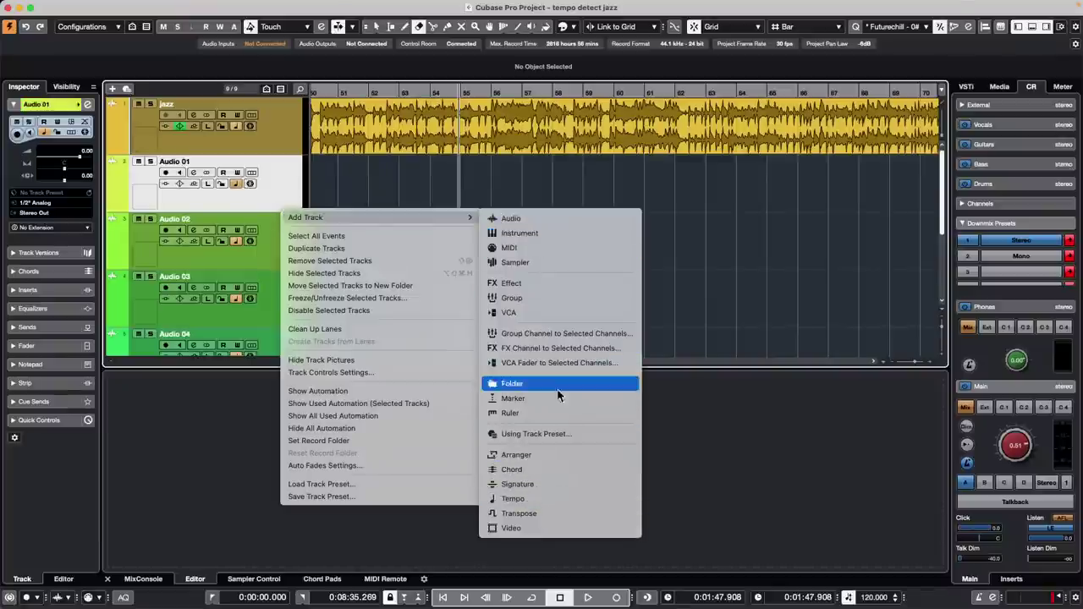
left_click(546, 240)
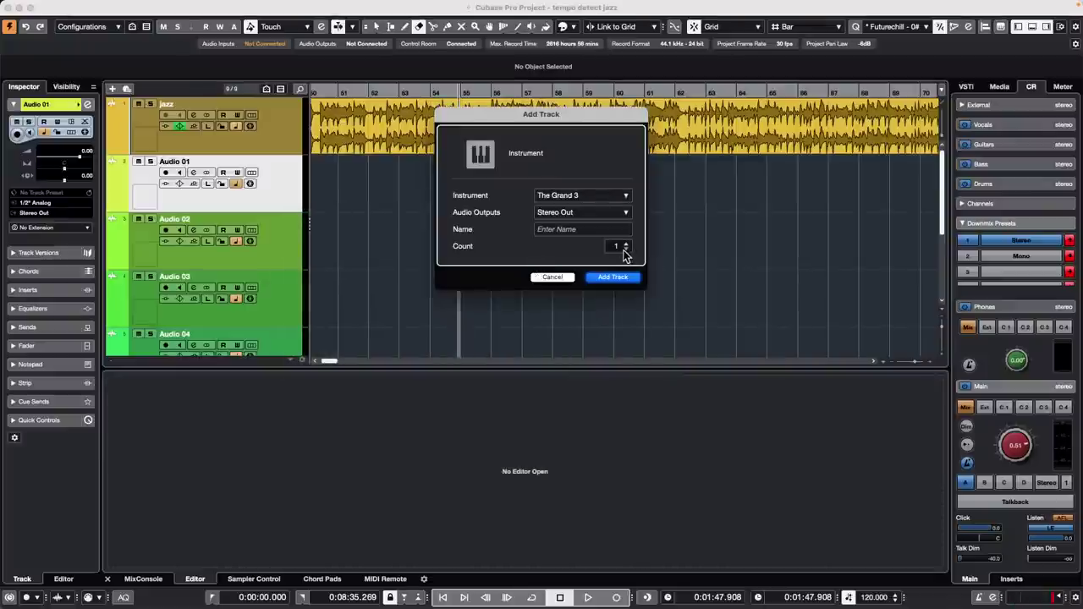
left_click(612, 277)
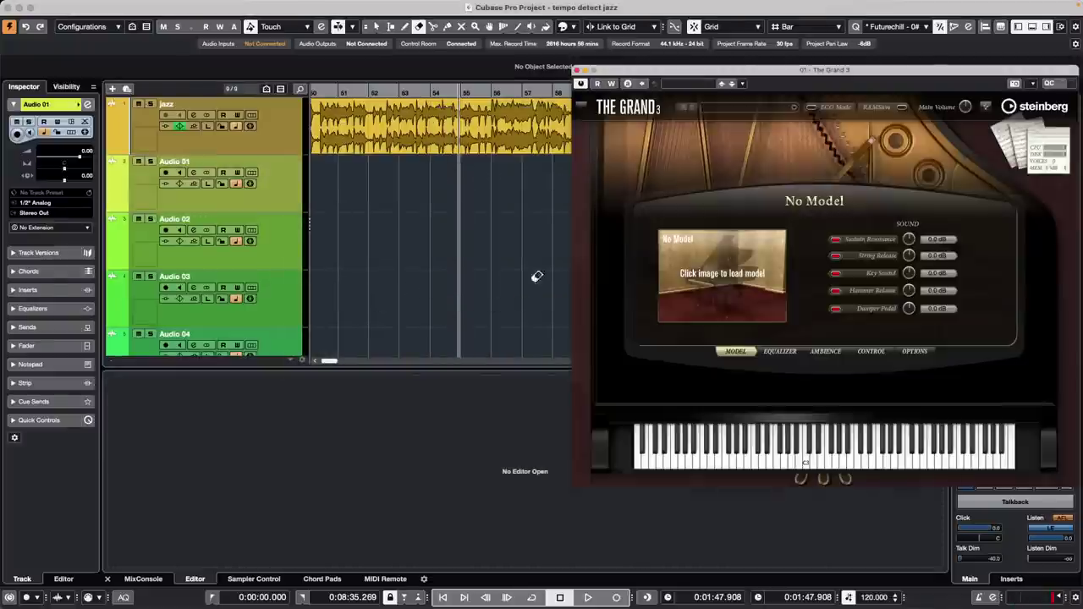
- Add four stereo group tracks below the Audio 04 track, routed to Stereo Out
scroll(288, 266, "down", 7)
right_click(282, 267)
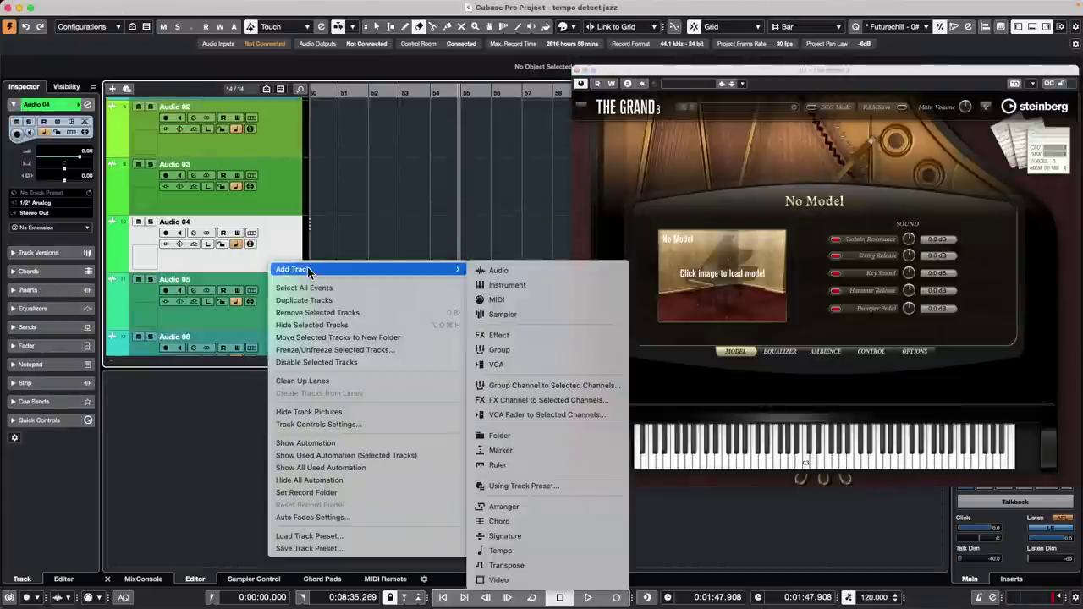
left_click(546, 385)
left_click(627, 246)
left_click(627, 245)
left_click(627, 246)
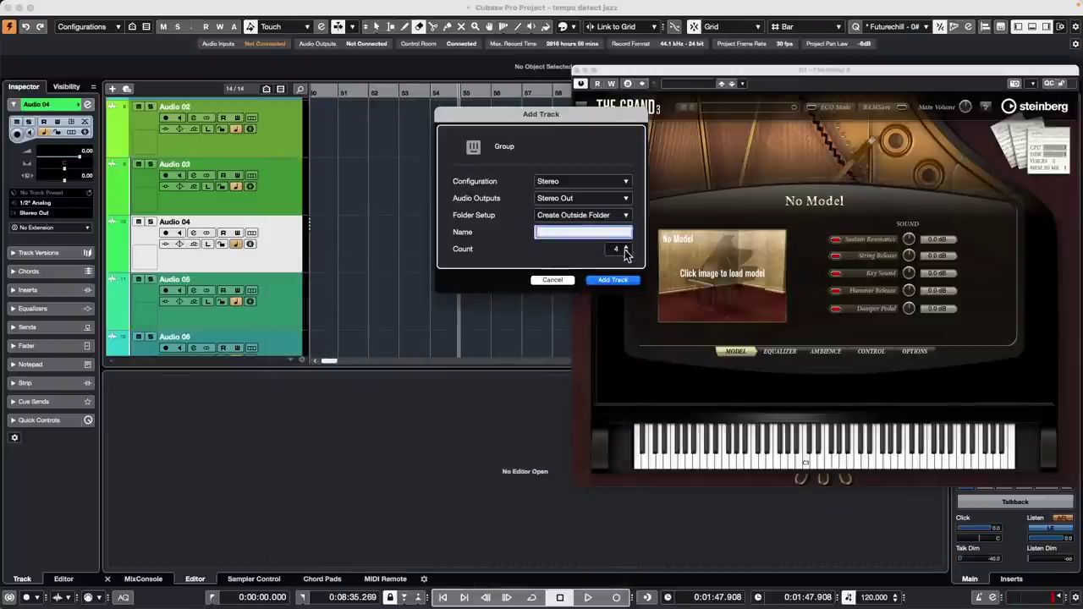
left_click(606, 284)
- Switch from the Erase tool back to the Object Selection tool and select the jazz event
scroll(428, 208, "up", 10)
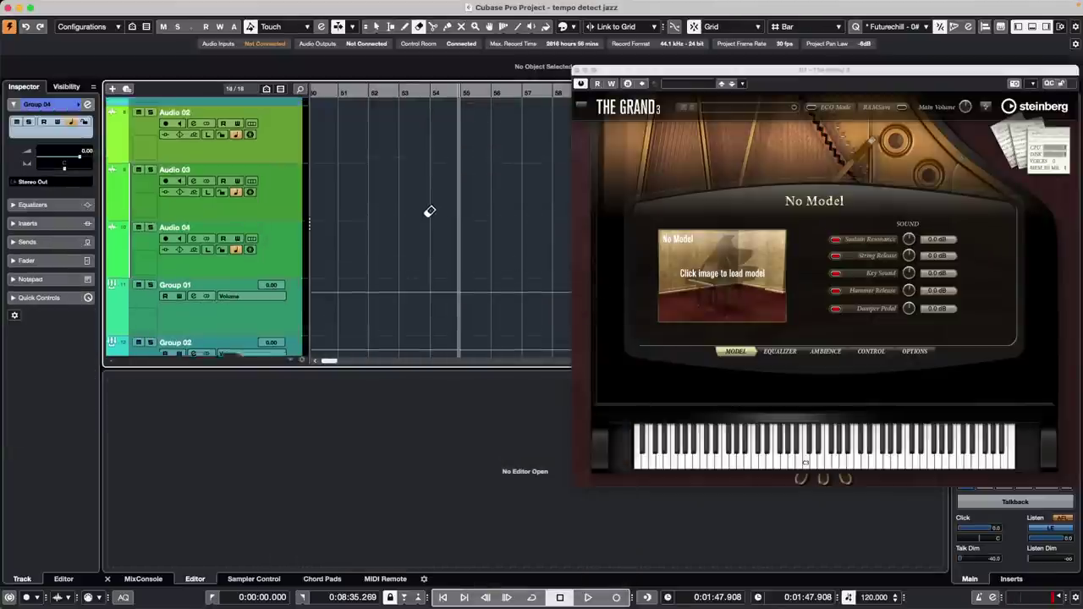
right_click(430, 212)
left_click(416, 214)
left_click(428, 132)
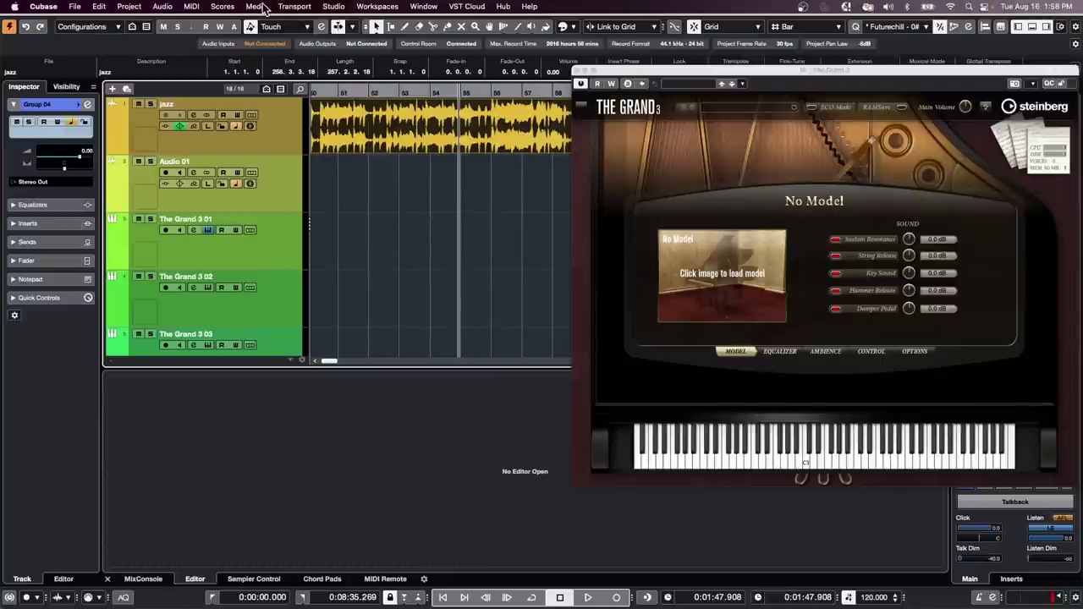
- Move both audio clips in the Pool to the Trash, removing all their occurrences from the project, and close the Pool
left_click(258, 6)
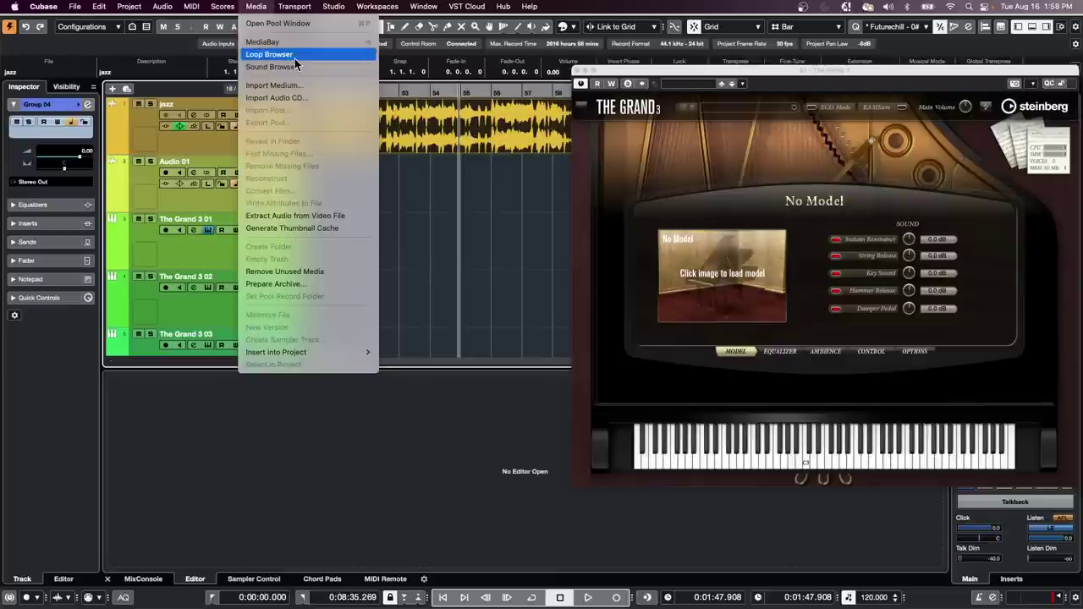
left_click(279, 23)
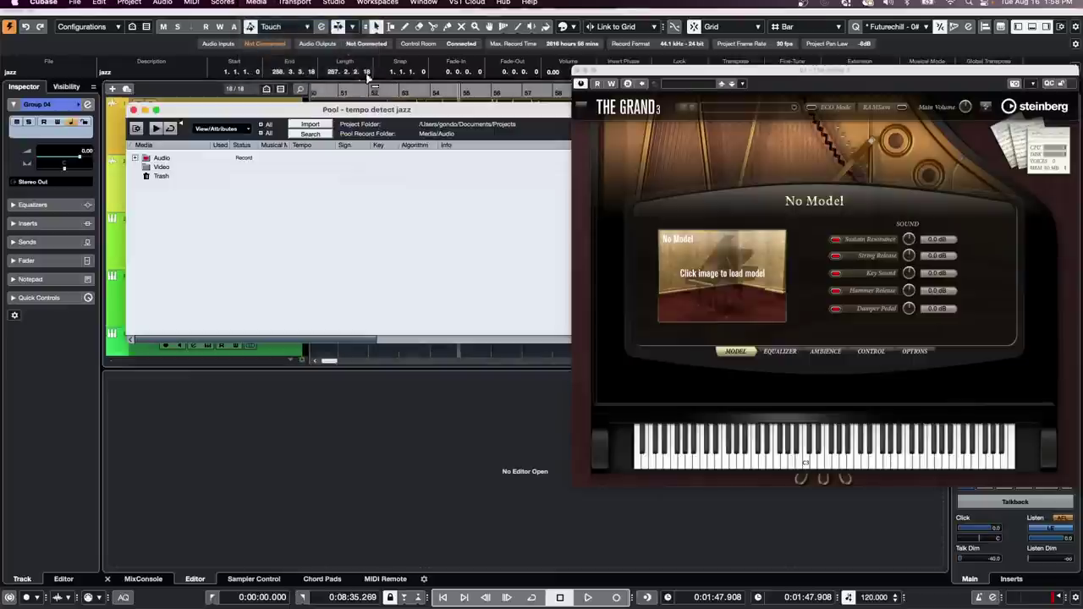
left_click(134, 158)
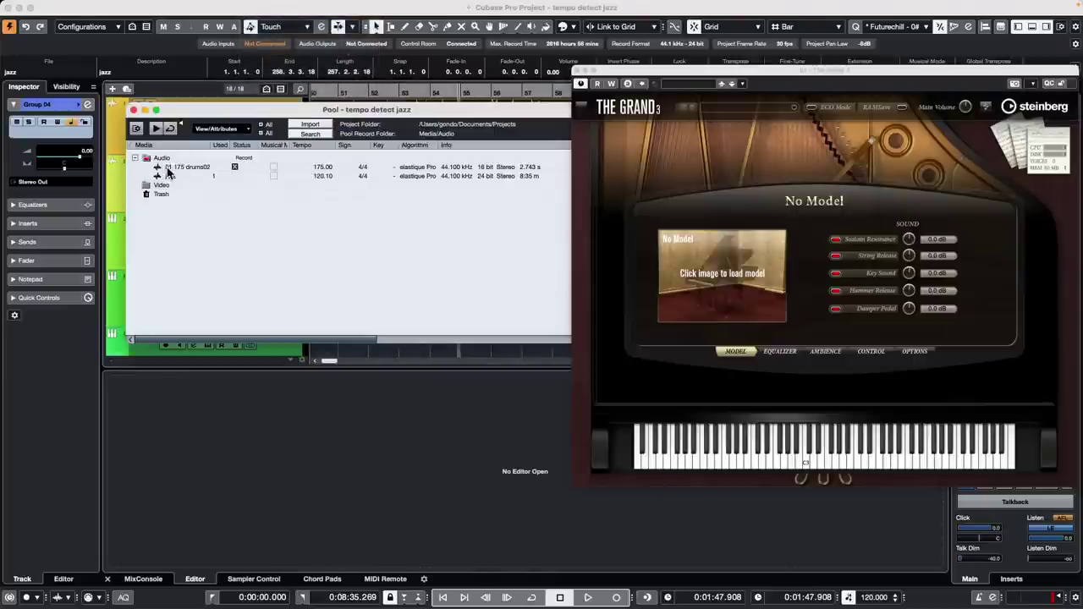
double_click(170, 168)
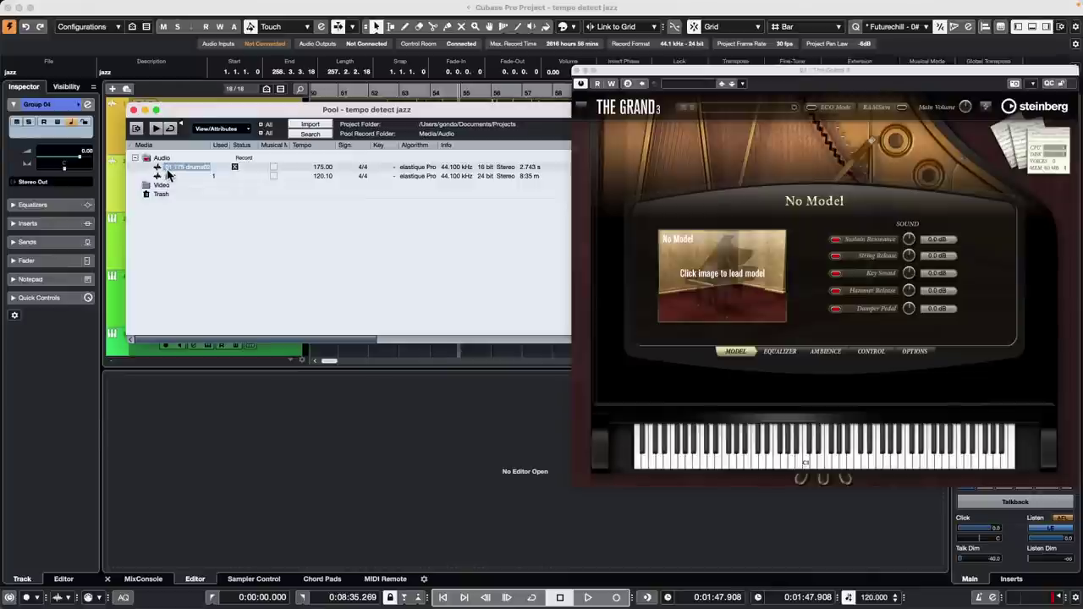
right_click(173, 171)
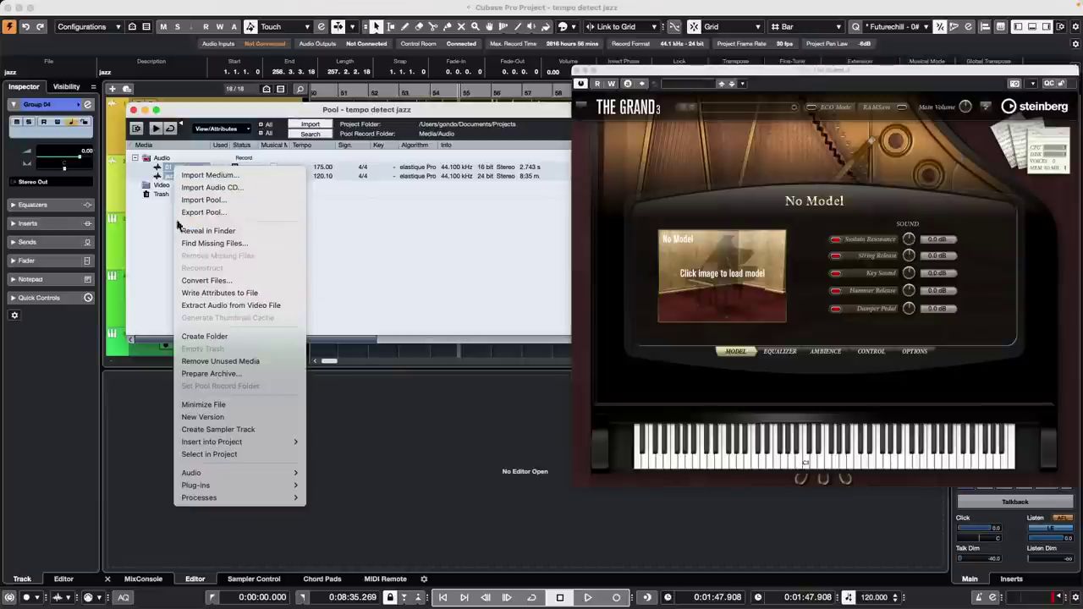
left_click(169, 170)
left_click_drag(169, 171, 161, 197)
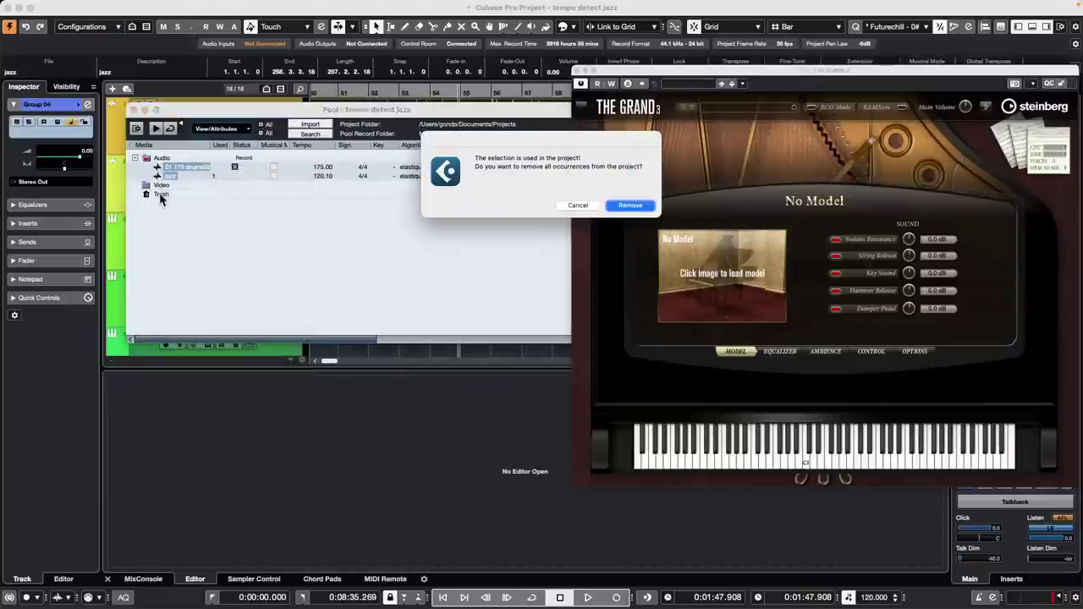
left_click(636, 207)
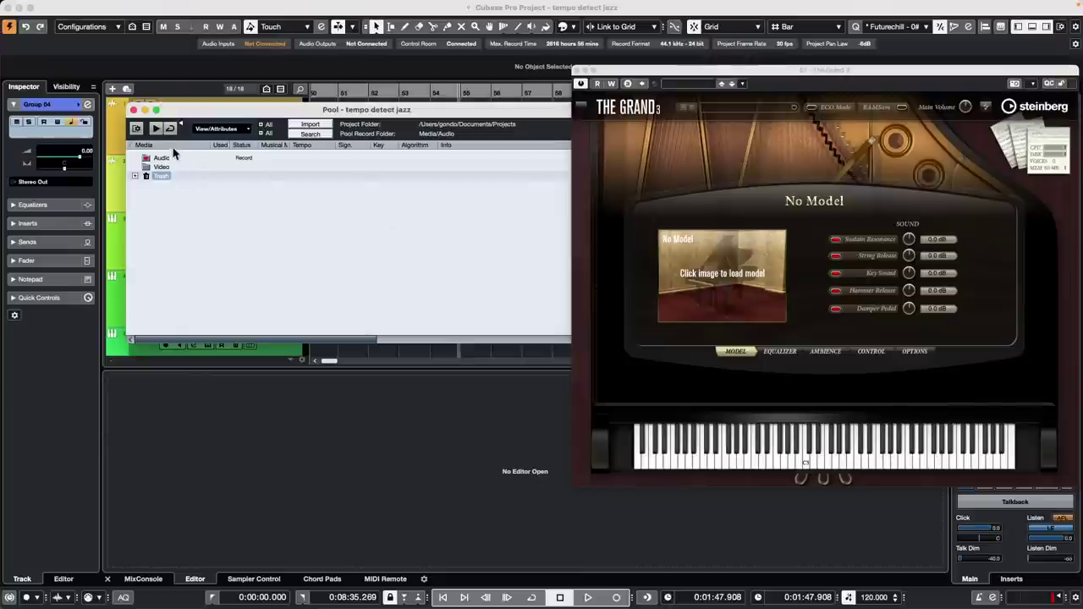
left_click(132, 110)
left_click_drag(337, 91, 203, 76)
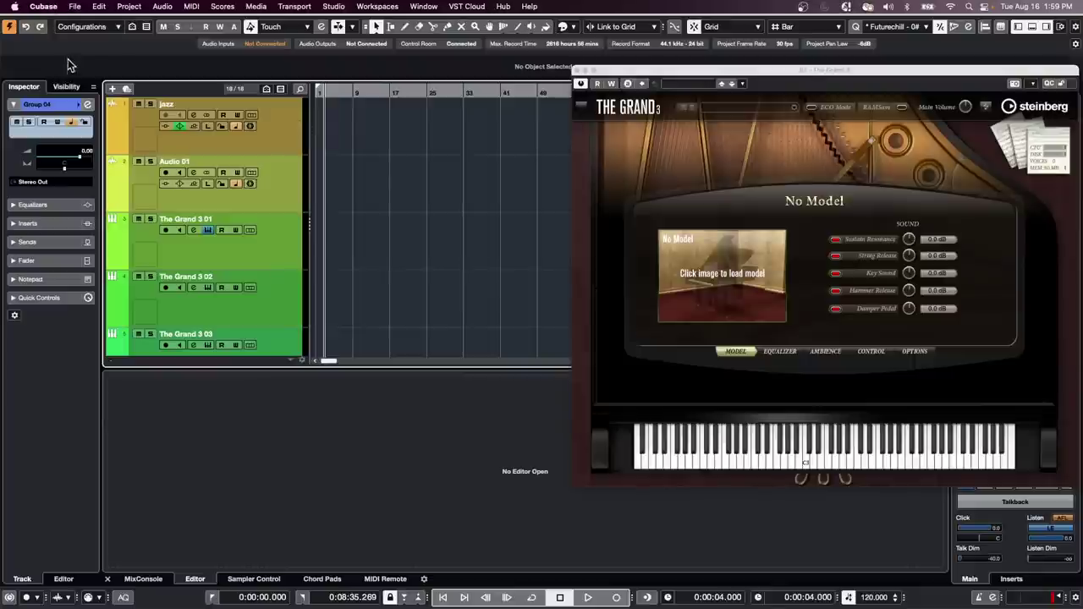
- Save the emptied project as a template, using the person's first name as the template name
left_click(76, 7)
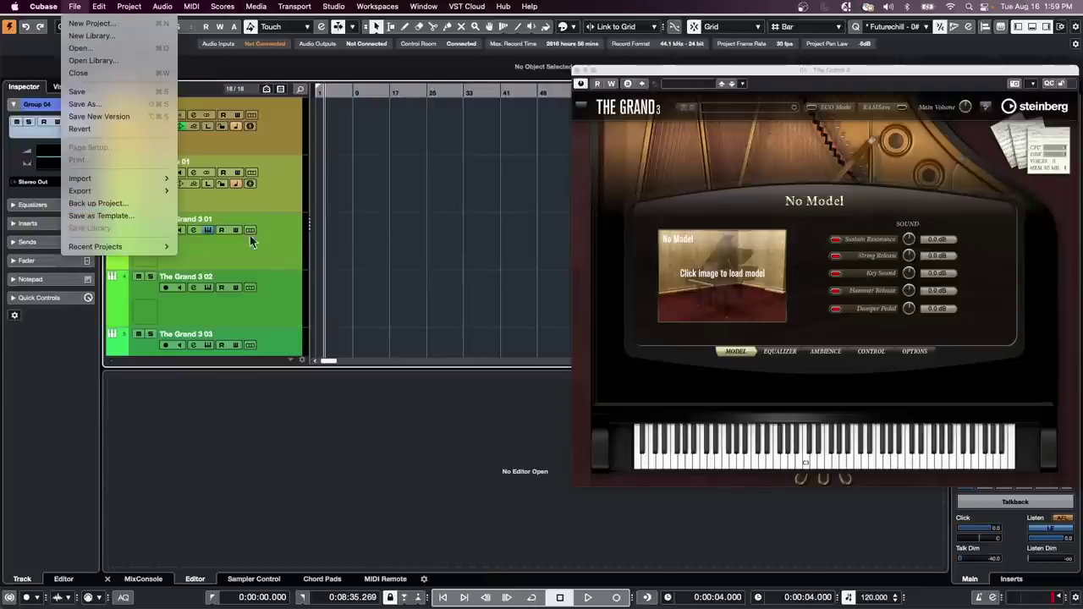
left_click(105, 214)
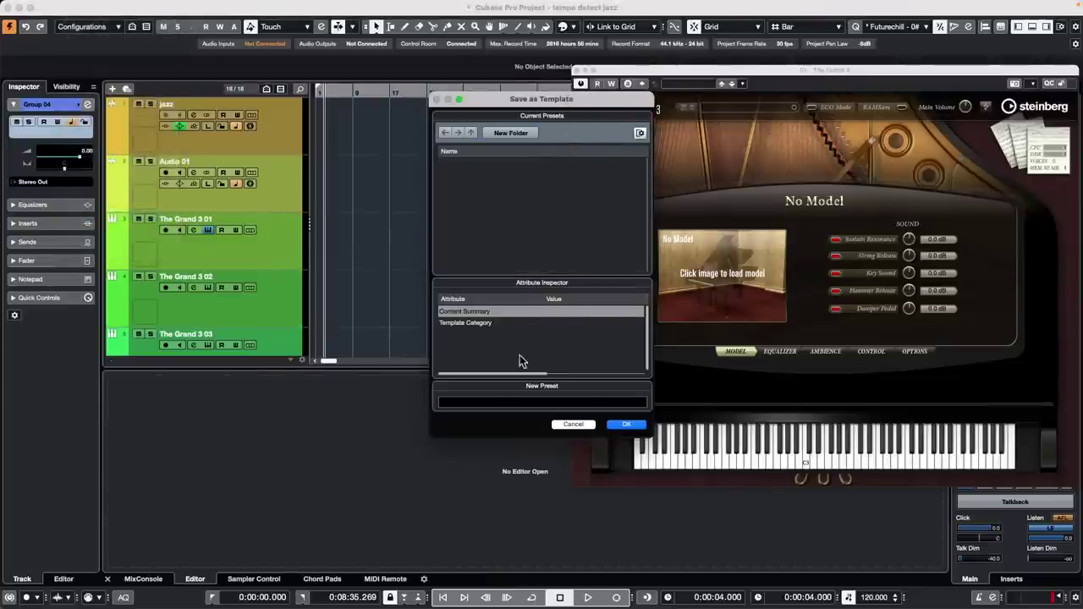
left_click(528, 401)
type("Te")
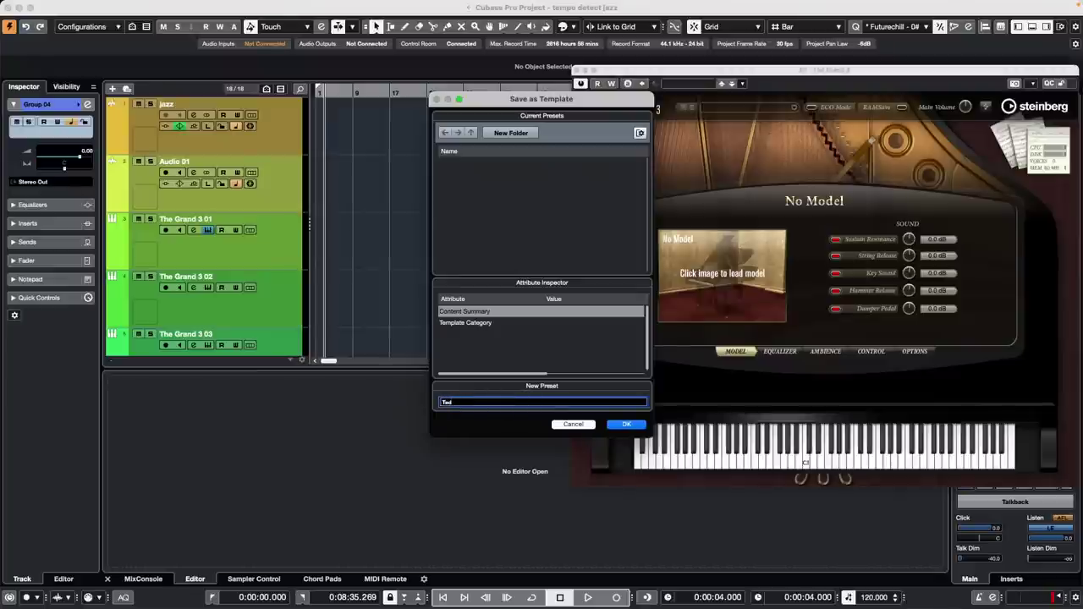
type("d")
key("Return")
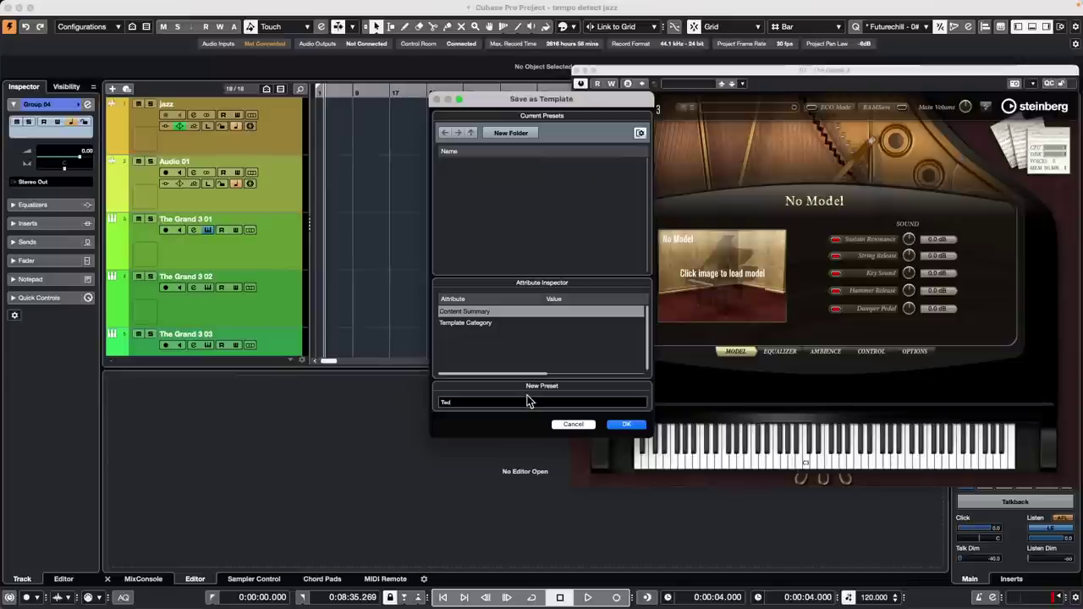
left_click(618, 425)
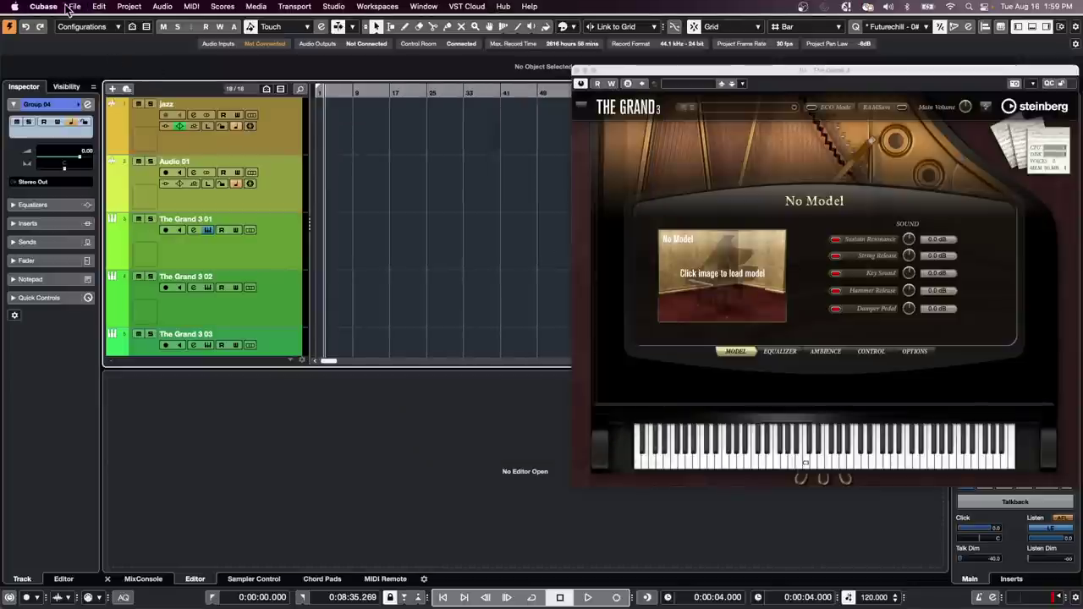
- Start a new project from the saved custom template, with the option to prompt for the project location
left_click(44, 6)
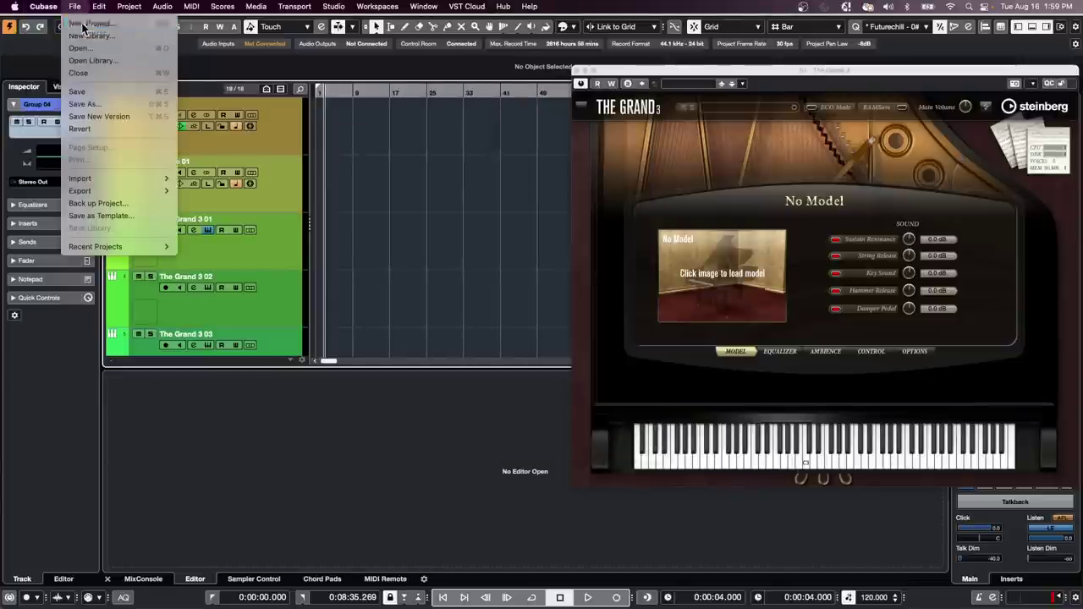
left_click(85, 23)
left_click(863, 108)
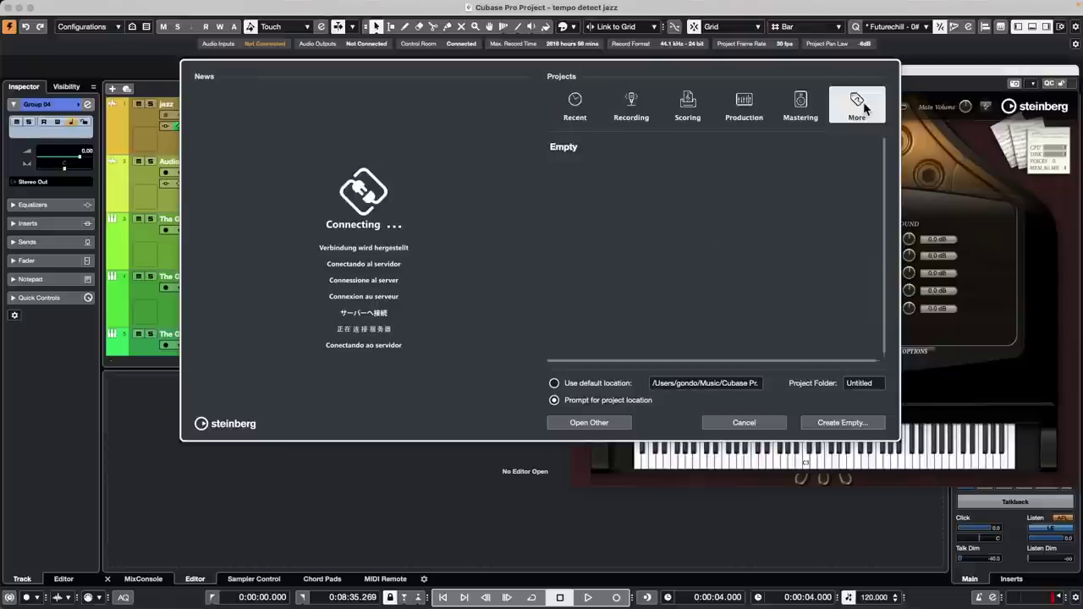
left_click(560, 175)
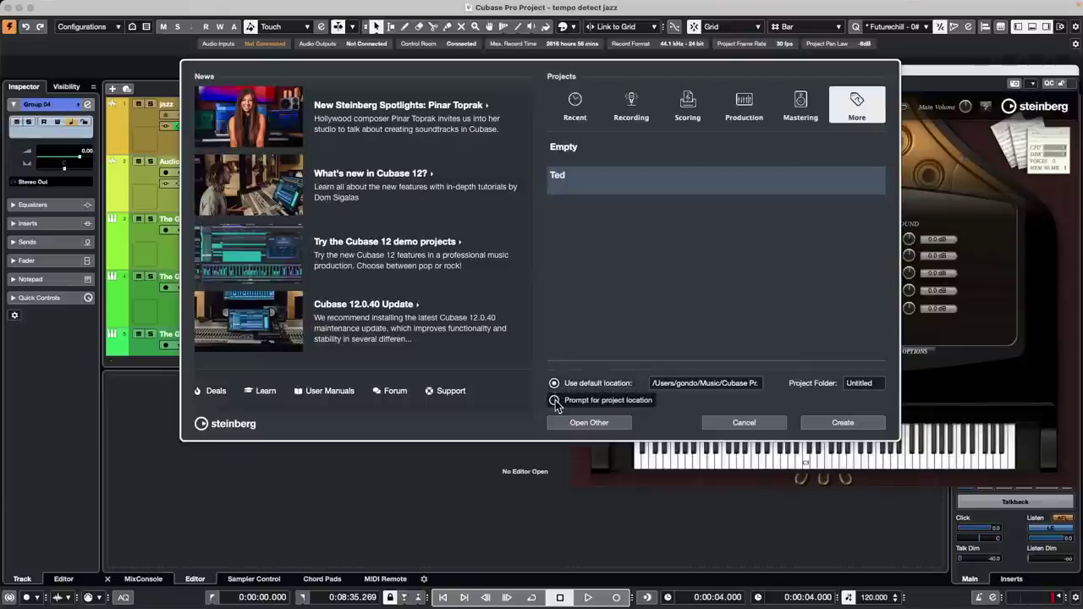
left_click(568, 402)
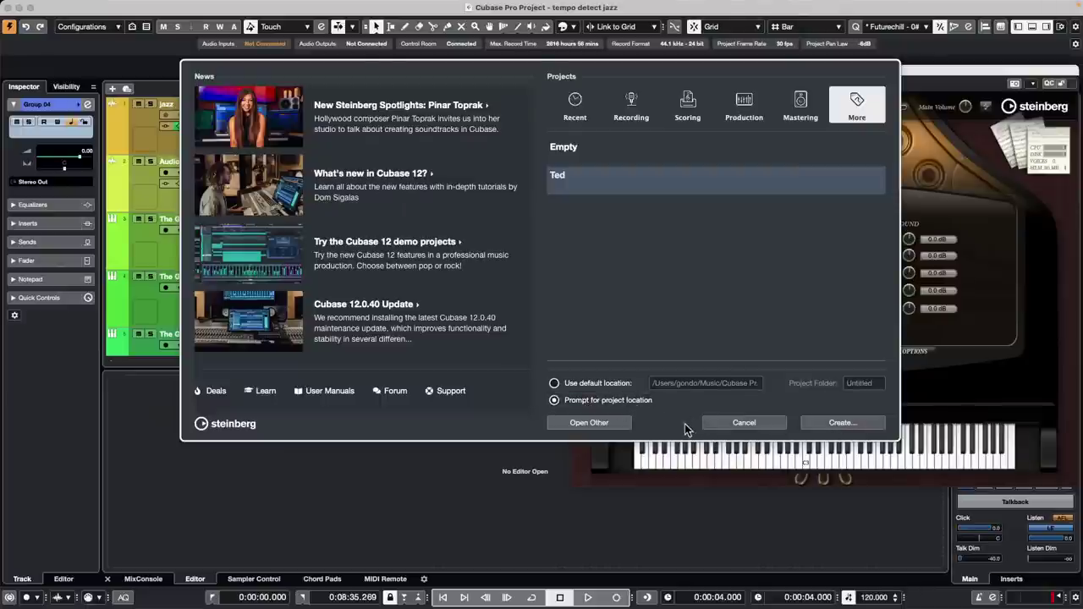
left_click(835, 424)
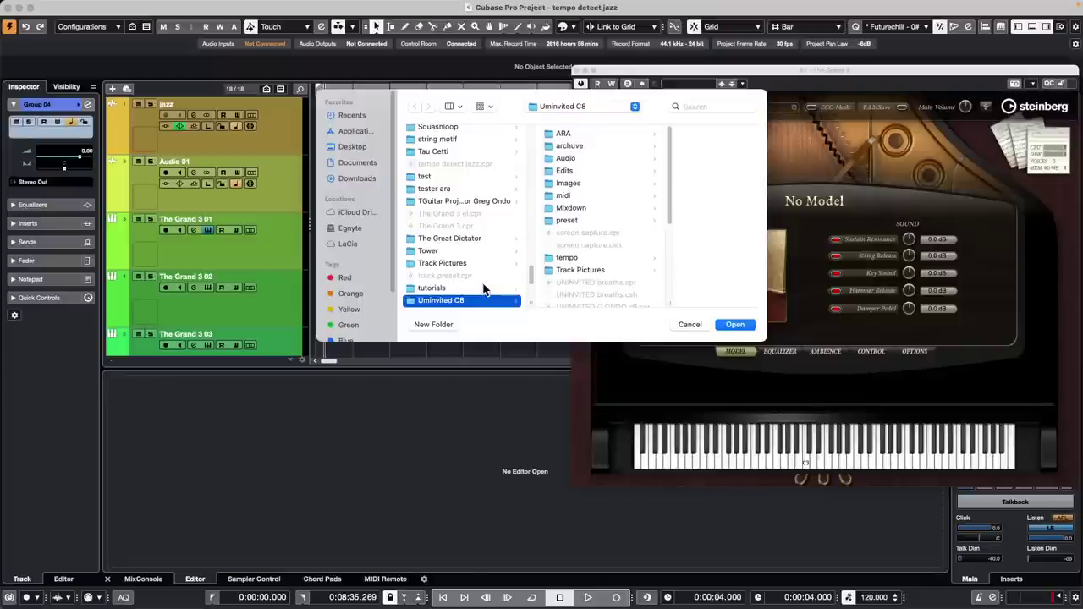
- Create a project folder inside Uminvited C8, named with the person's first name plus "Masterpiece", open it and activate the new project
left_click(443, 325)
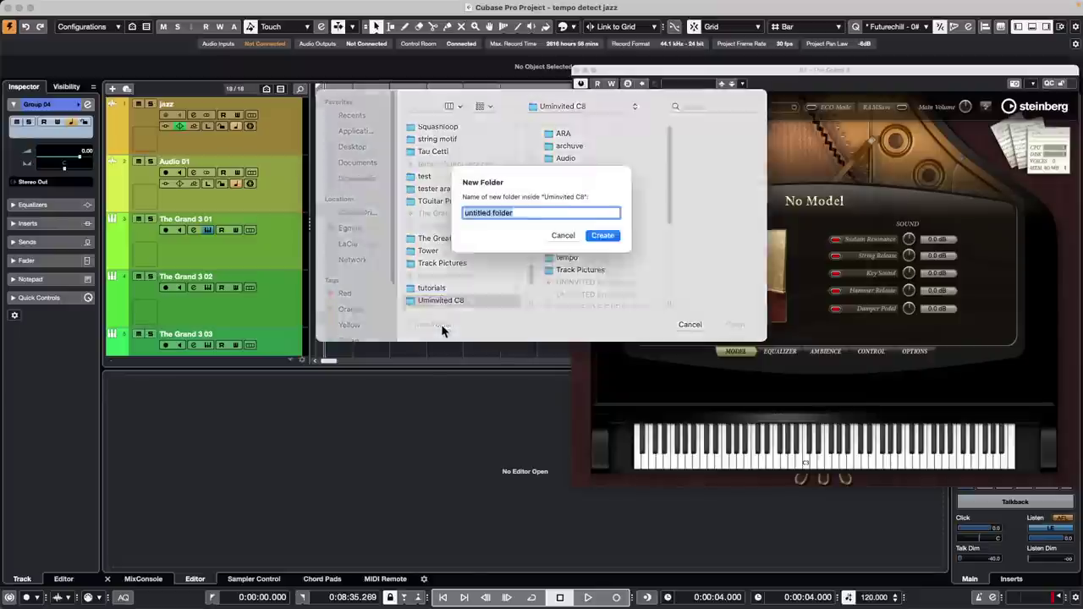
type("Te")
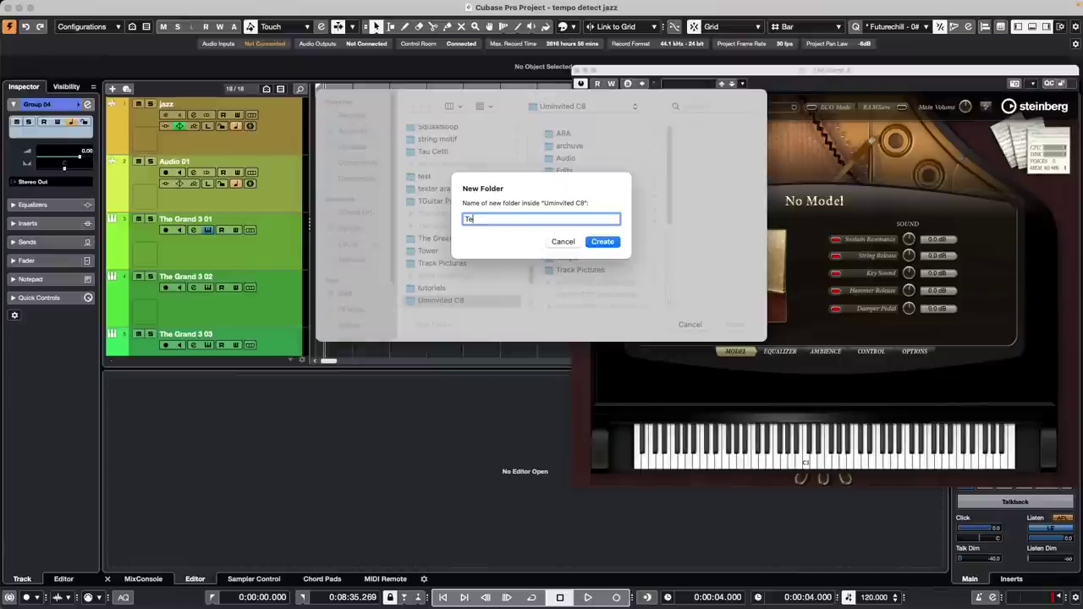
type("d Masterpiece")
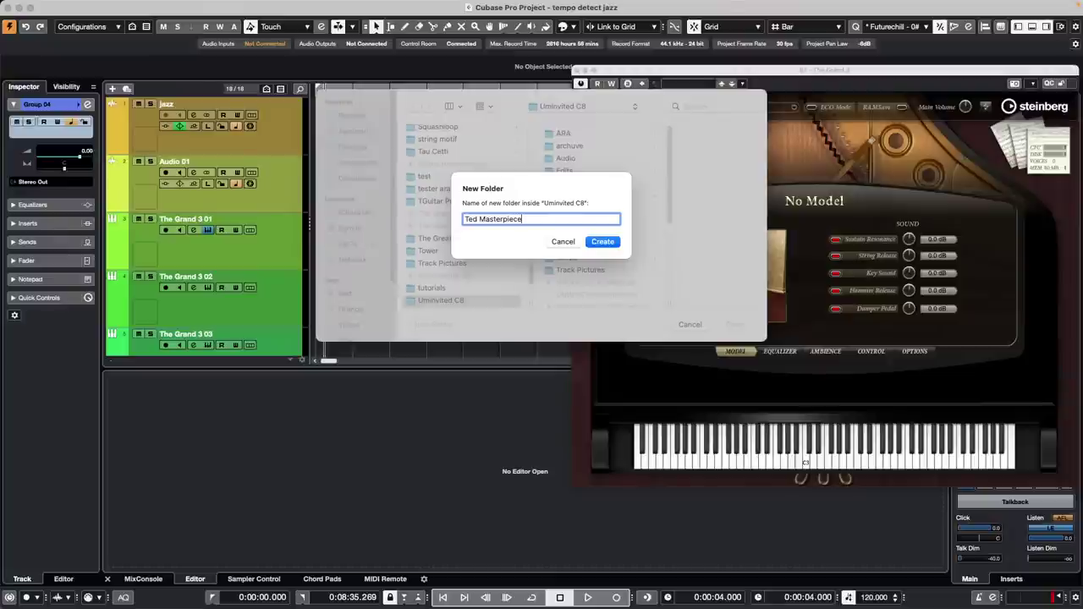
key("Return")
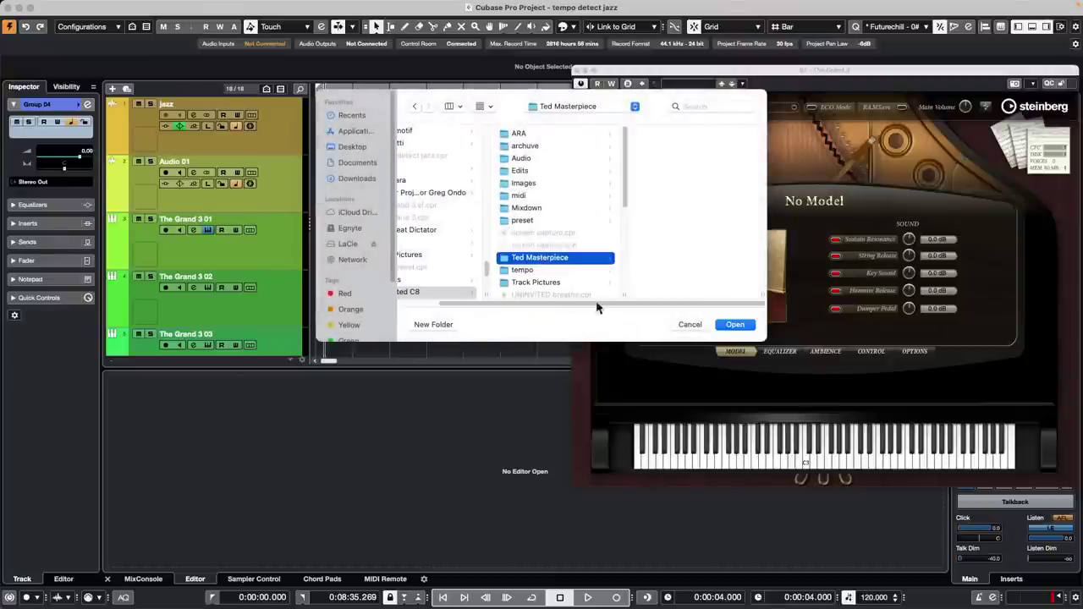
left_click(735, 324)
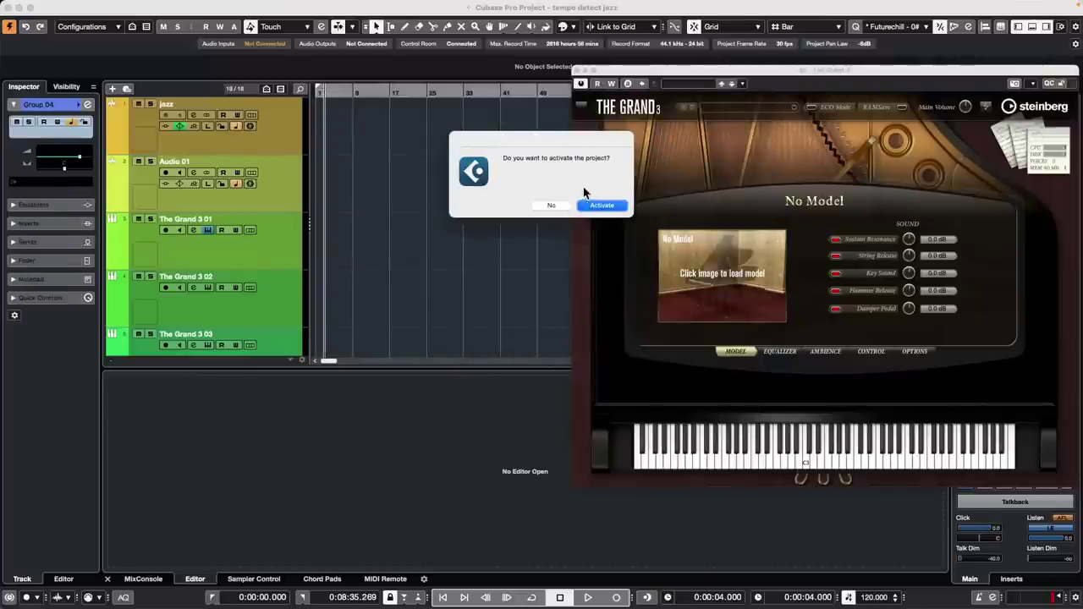
left_click(613, 206)
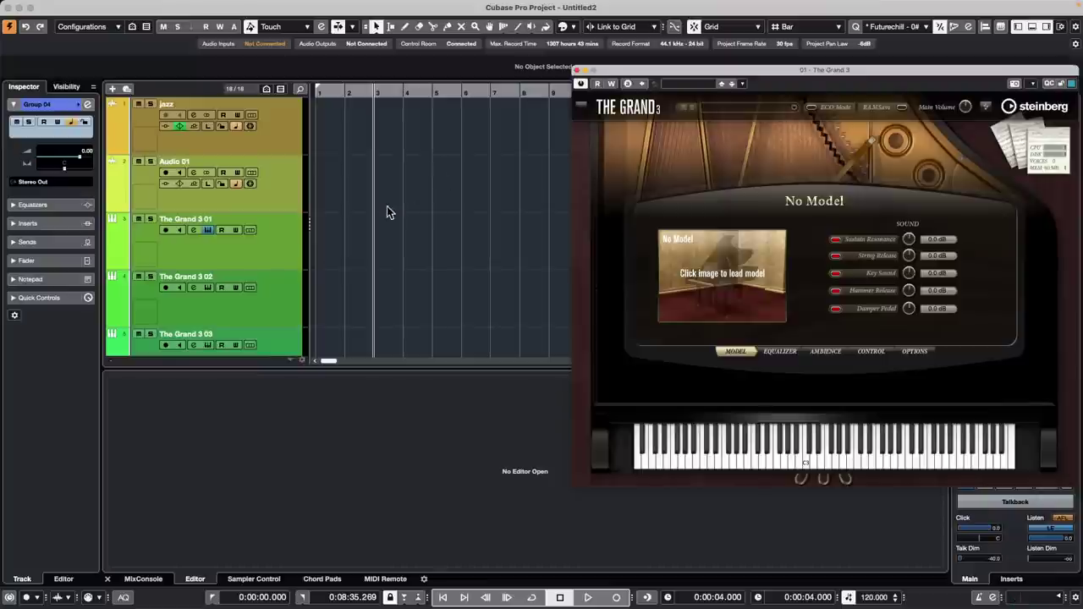
scroll(392, 205, "down", 5)
scroll(392, 205, "up", 5)
scroll(391, 206, "down", 3)
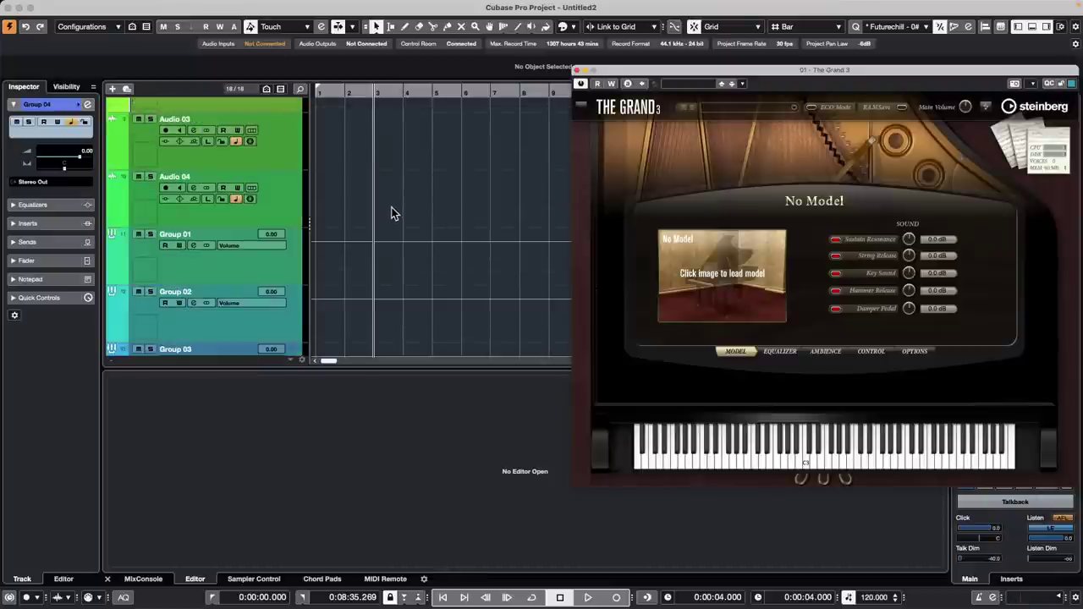
scroll(390, 206, "up", 3)
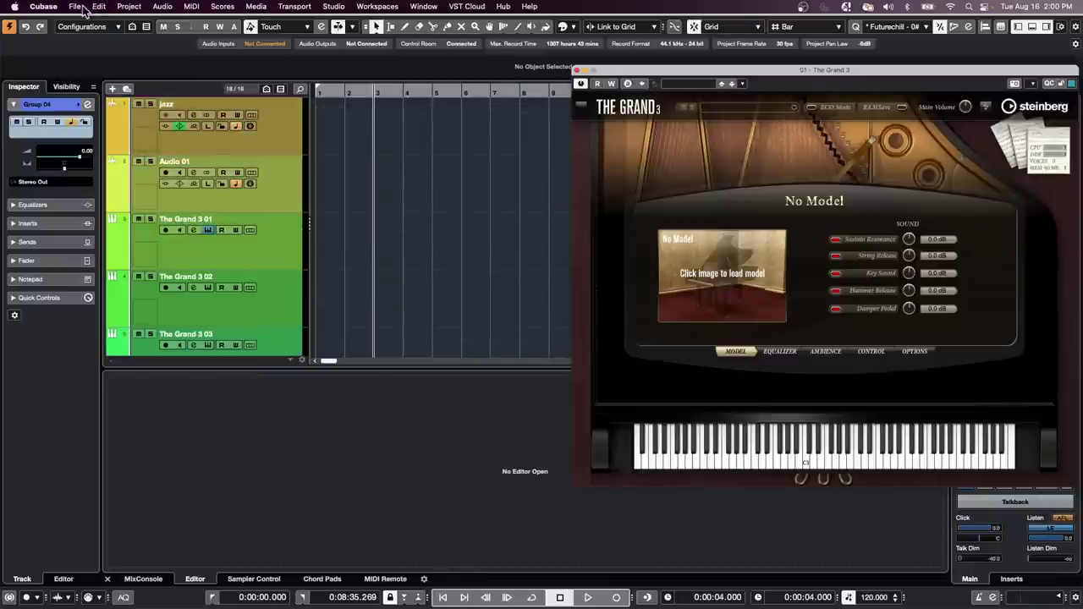
left_click(78, 8)
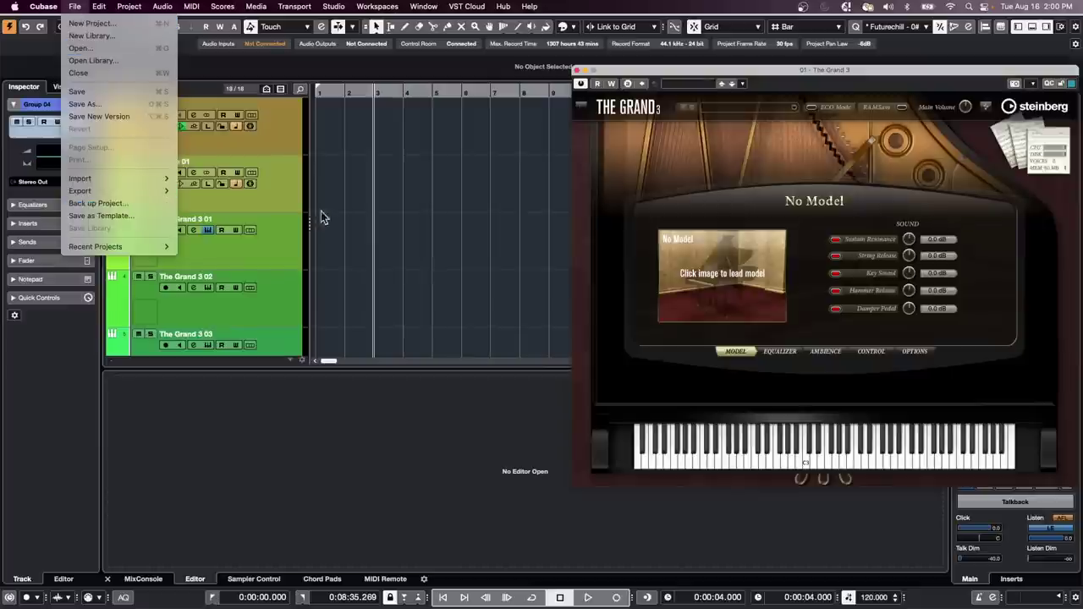
left_click(410, 190)
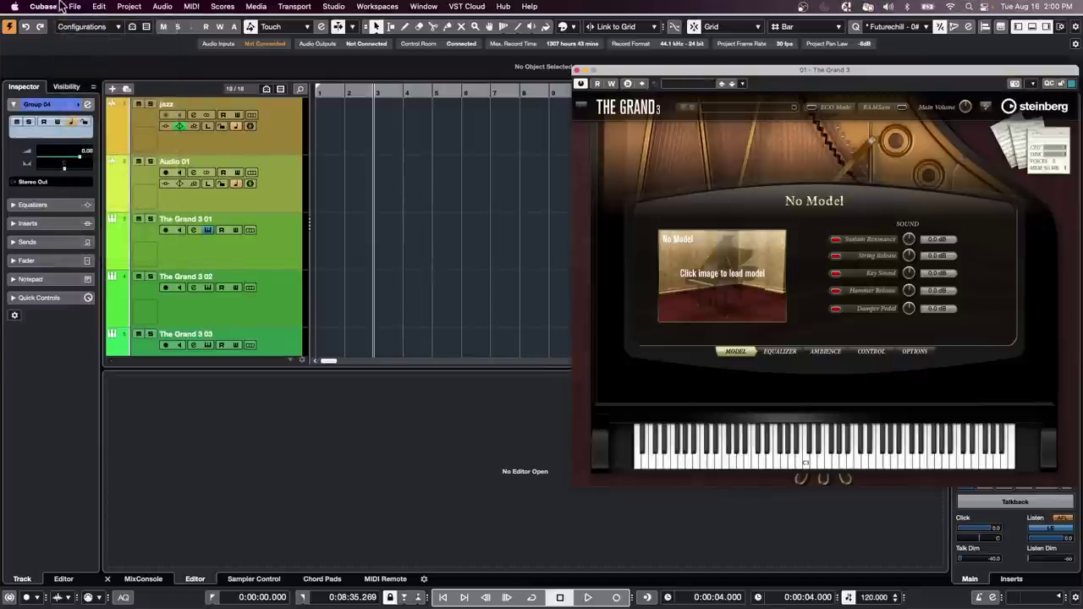
- Bring up the new project dialog again and show the list of recent projects
left_click(75, 7)
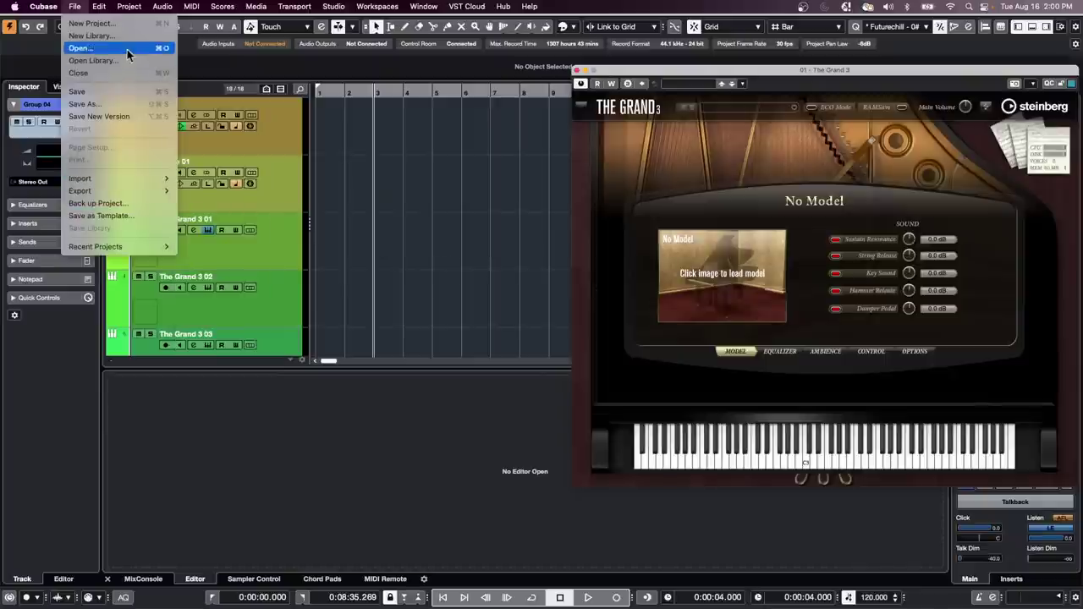
left_click(128, 24)
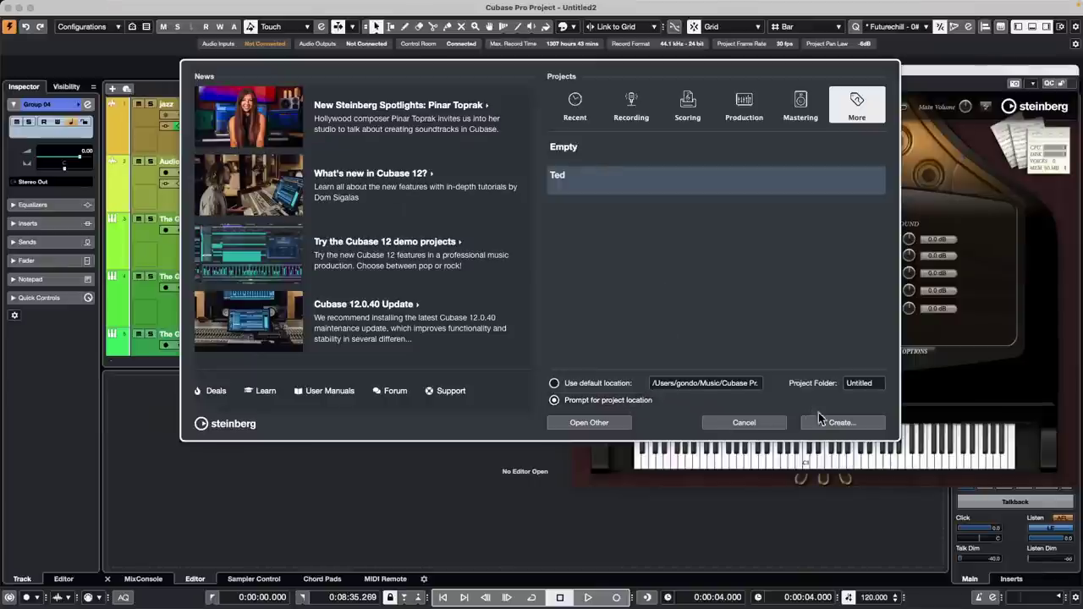
left_click(574, 103)
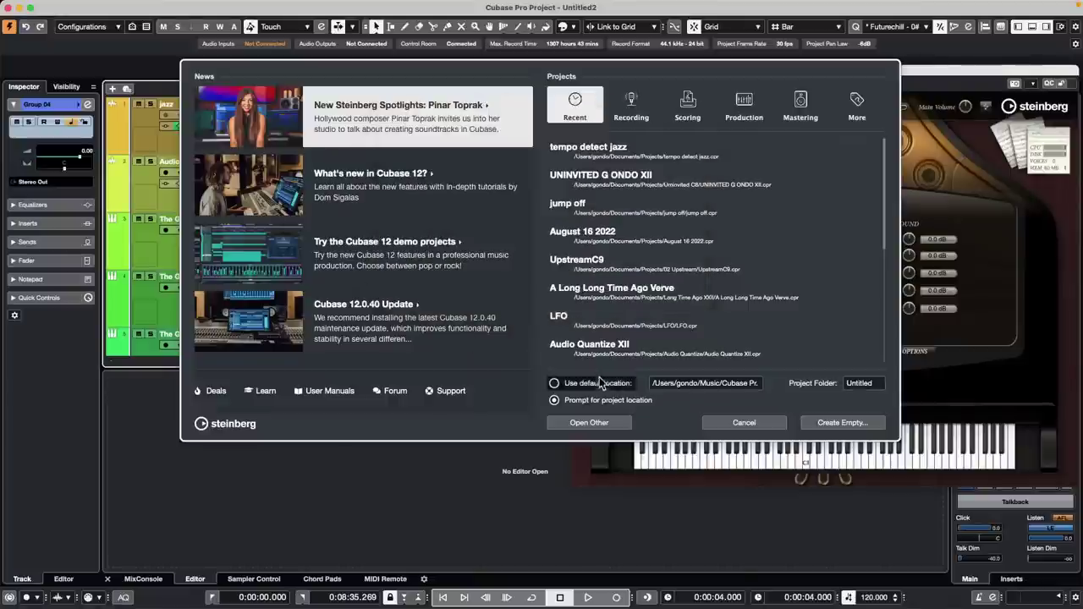
- Dismiss the project dialog and close the Untitled2 project, plus the tempo detect jazz project without saving it
left_click(744, 423)
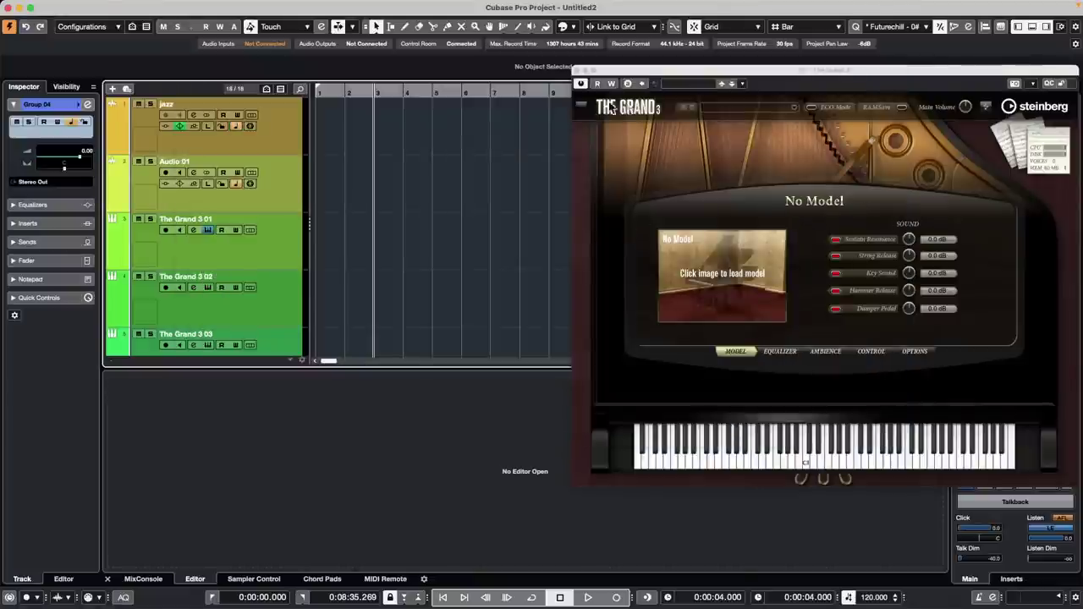
left_click(577, 72)
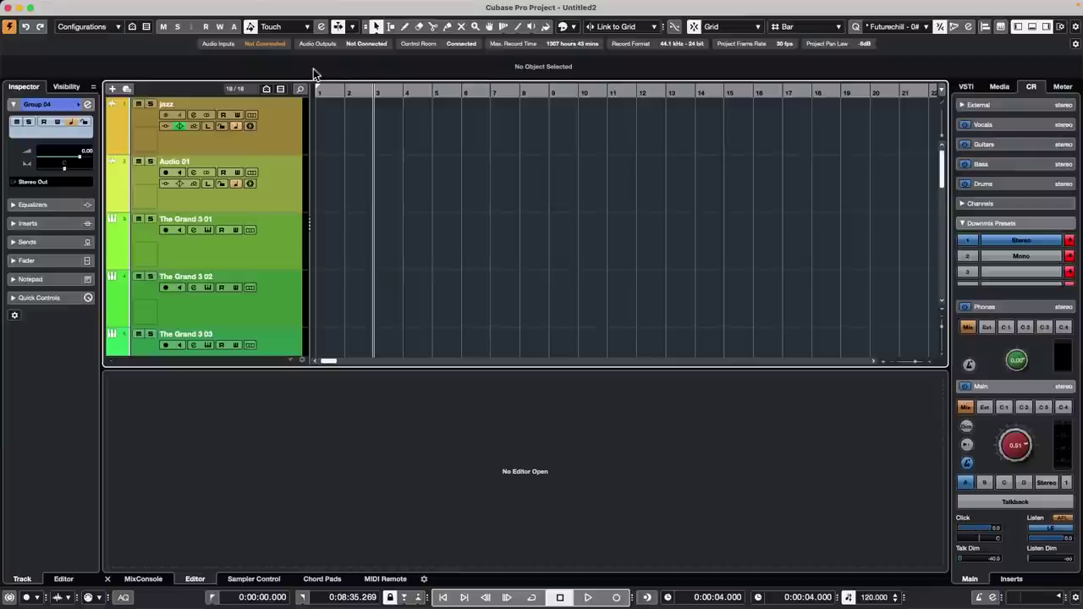
left_click(8, 8)
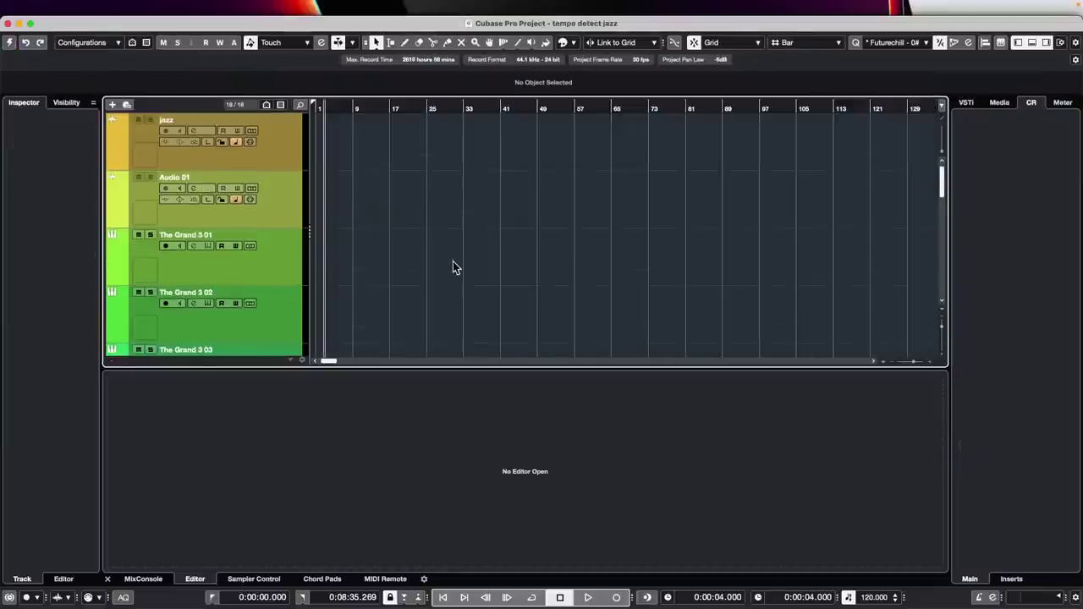
left_click(9, 23)
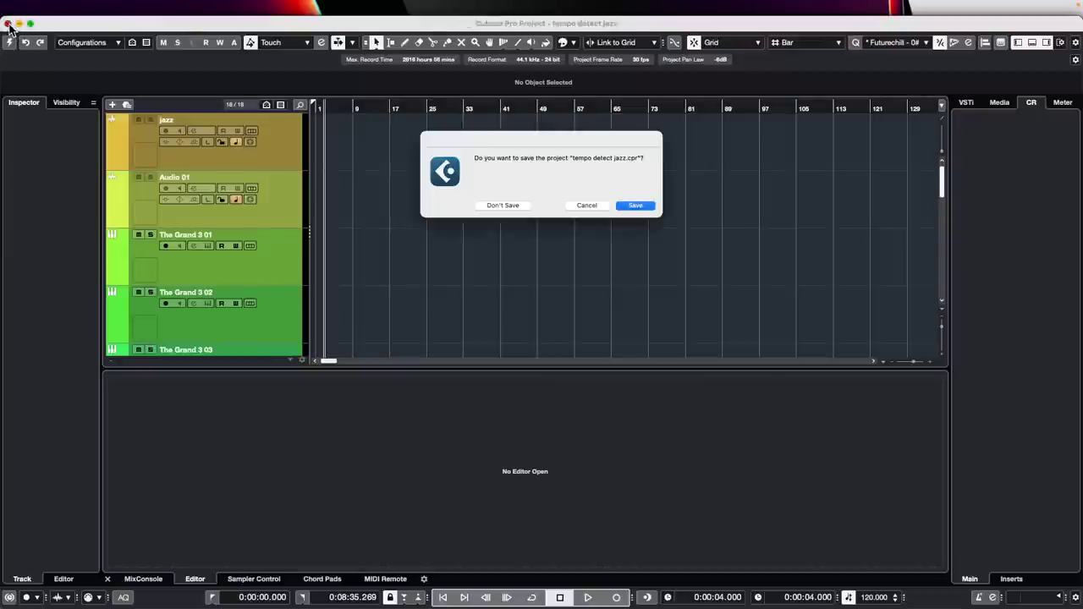
left_click(509, 206)
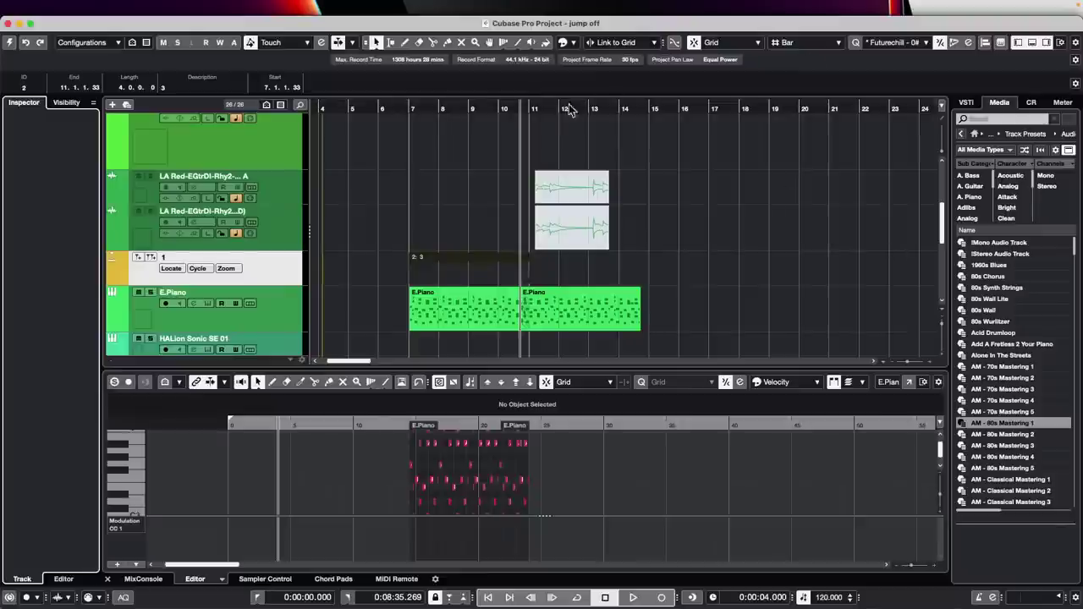
- Select the Futurechill - 02 - Audio - Beat 2-03 event at bar 1 of the jump off project
scroll(424, 173, "up", 3)
scroll(423, 169, "up", 3)
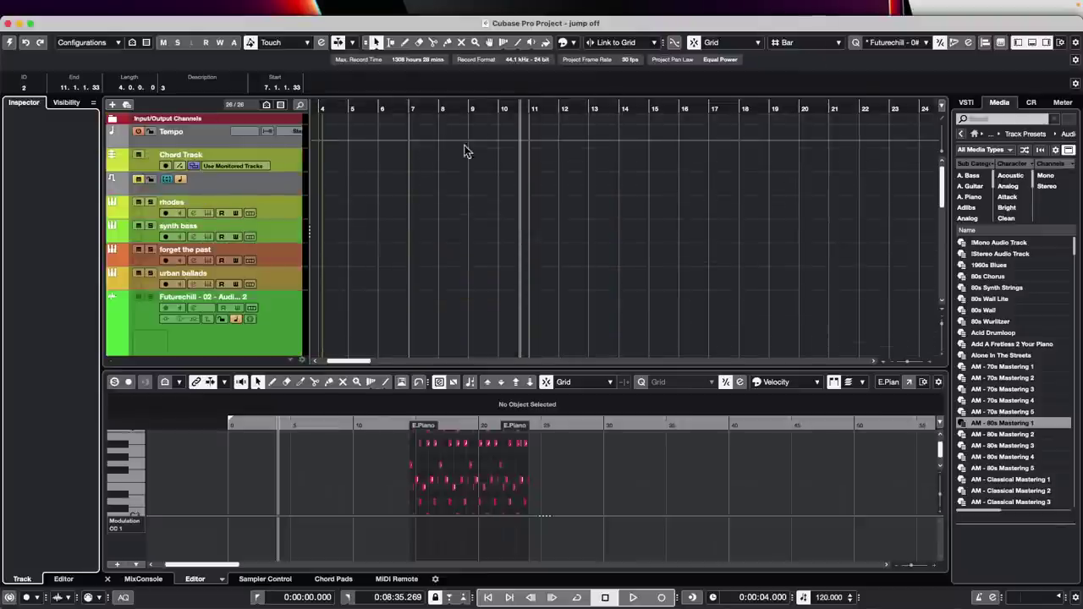
left_click(331, 109)
scroll(331, 109, "left", 3)
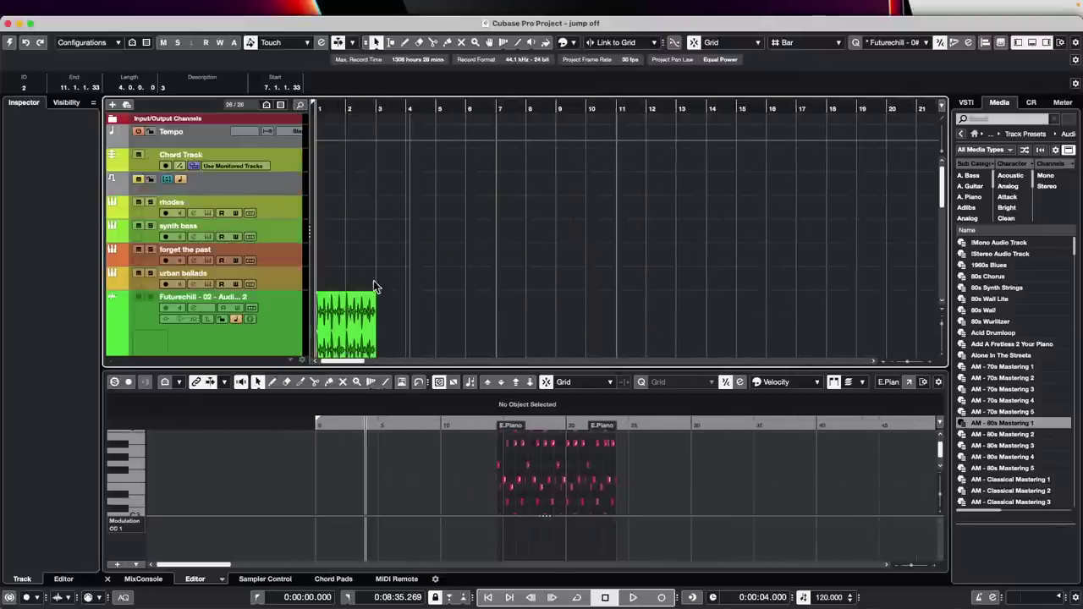
scroll(387, 220, "down", 1)
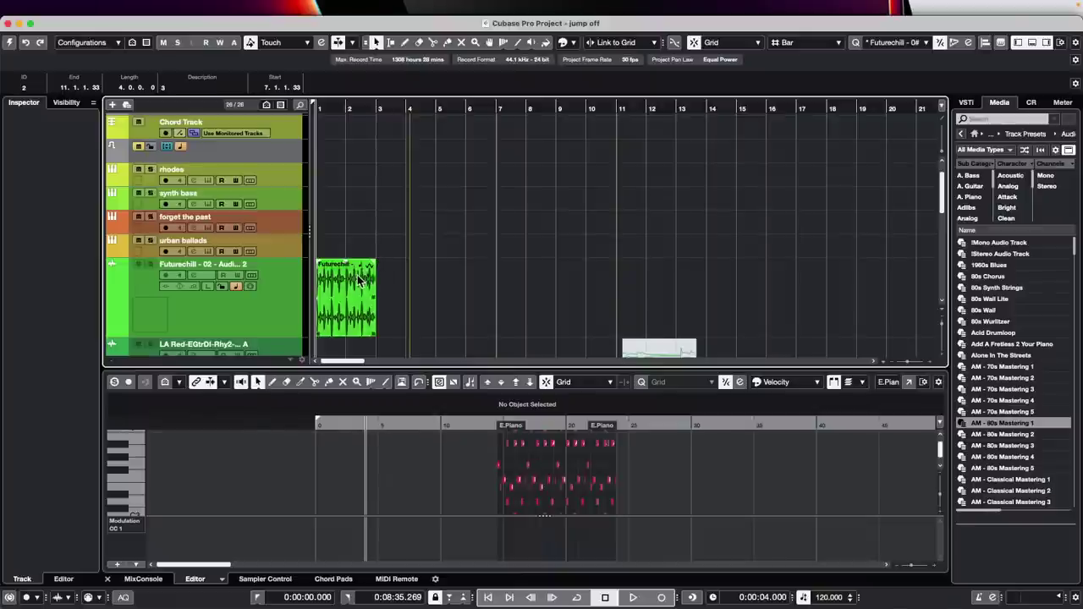
left_click(361, 280)
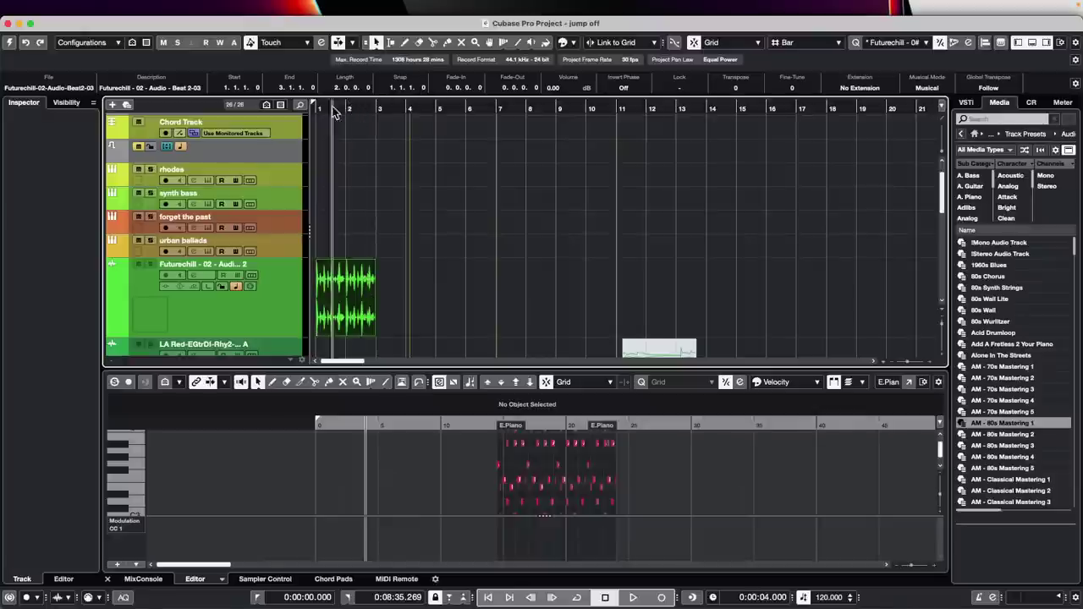
left_click_drag(335, 113, 500, 136)
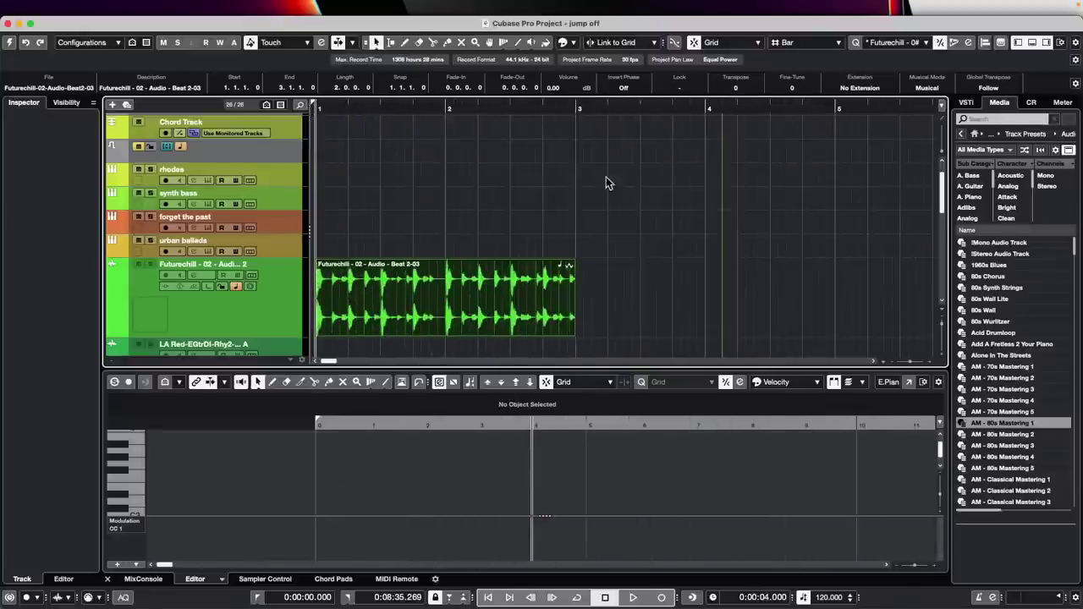
- In the Event Display preferences, lower Event Handling Opacity to the minimum and apply the change
left_click(42, 5)
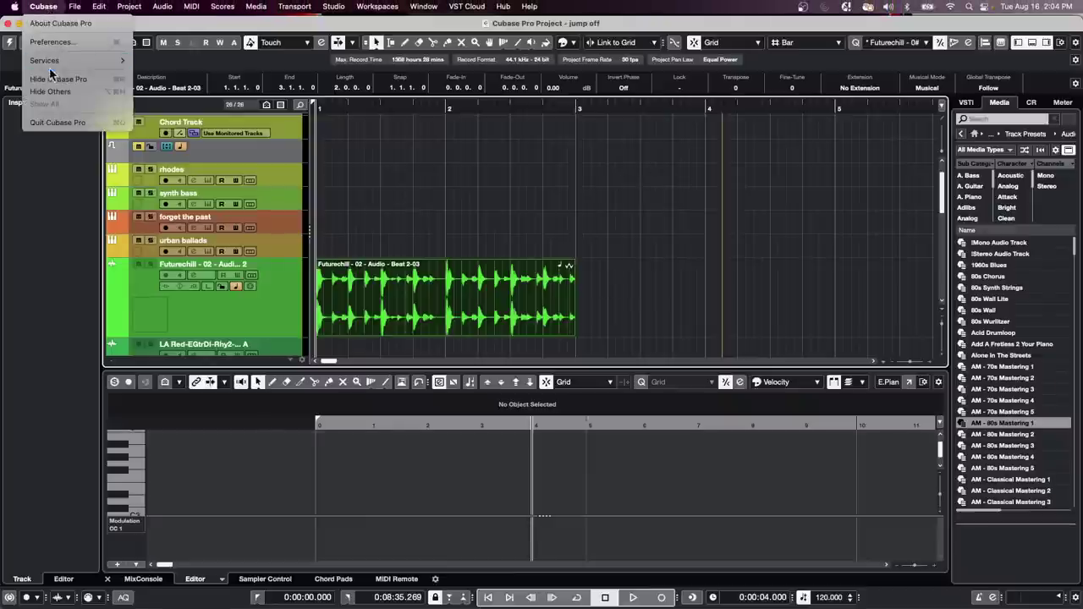
left_click(50, 42)
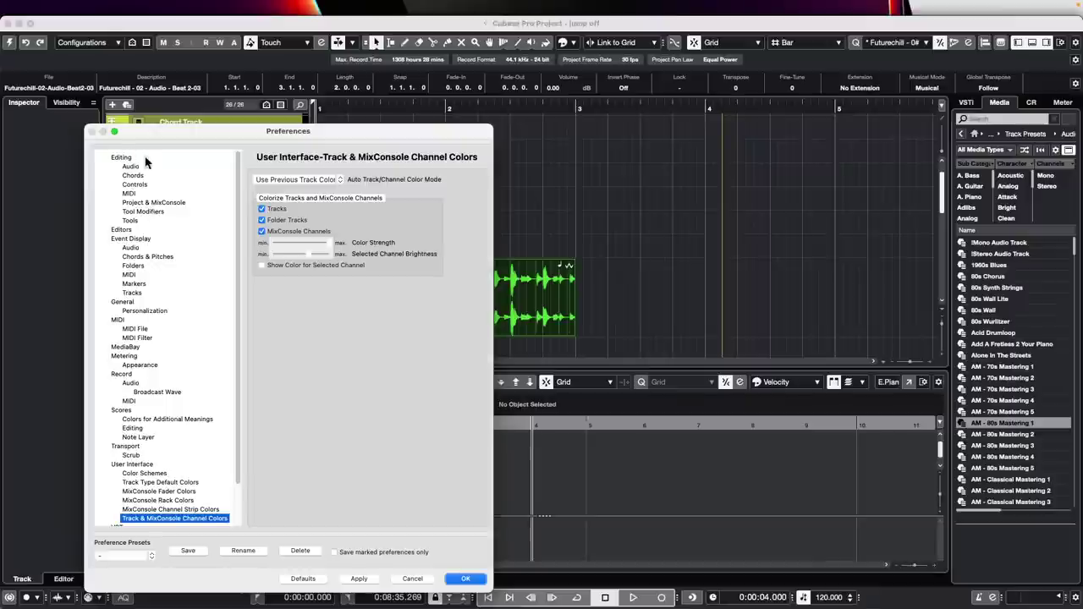
left_click(132, 248)
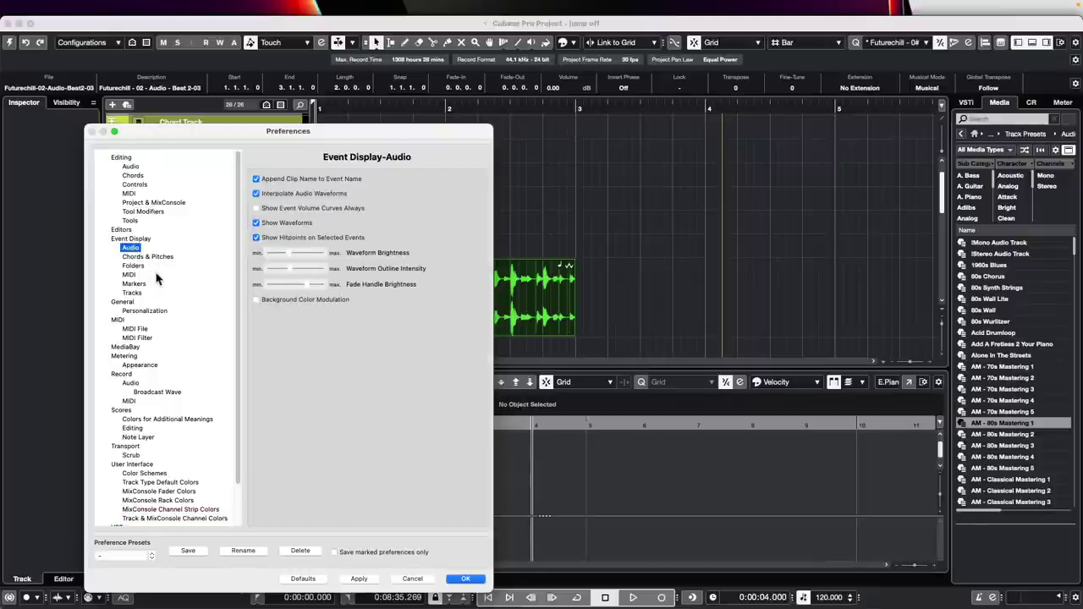
left_click(136, 293)
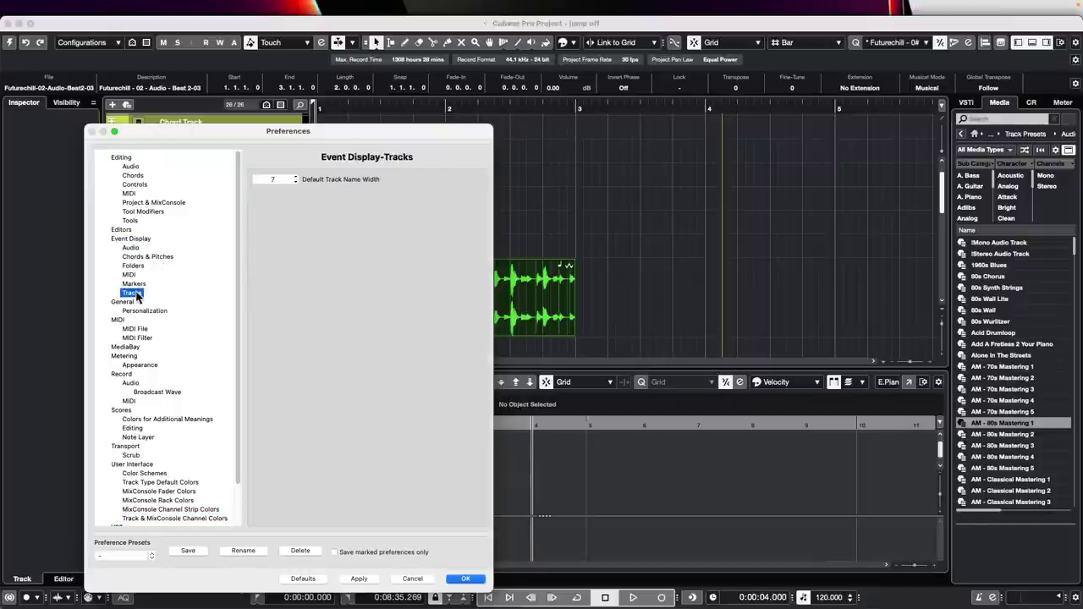
left_click(136, 284)
left_click(132, 240)
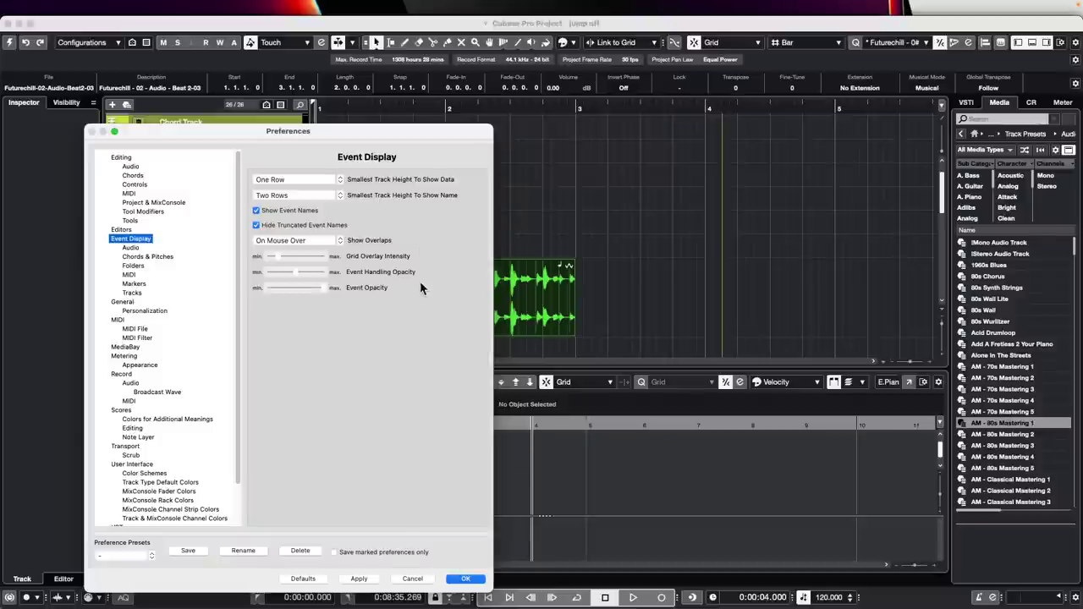
left_click_drag(294, 277, 255, 280)
left_click_drag(405, 134, 893, 127)
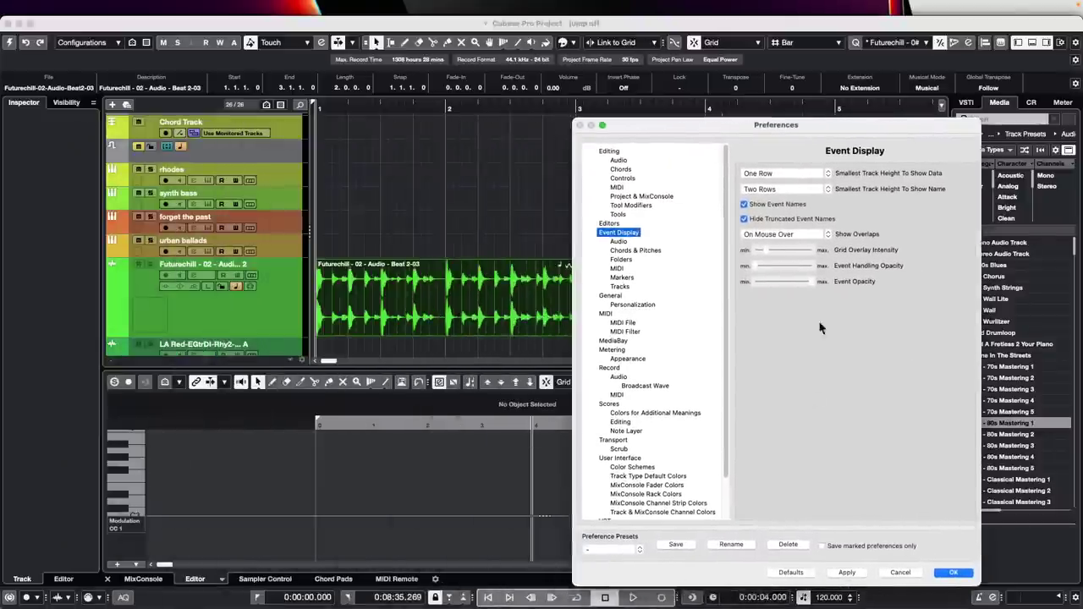
left_click(849, 573)
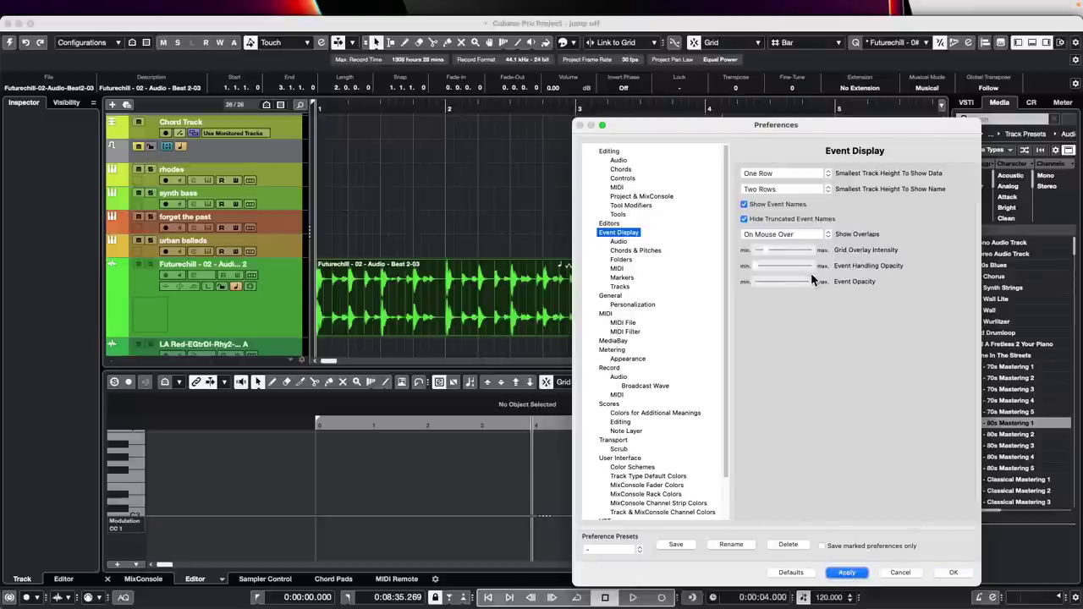
- Lower Event Opacity to the minimum, confirm the preferences and check the Futurechill audio event against the grid
left_click_drag(811, 277, 759, 286)
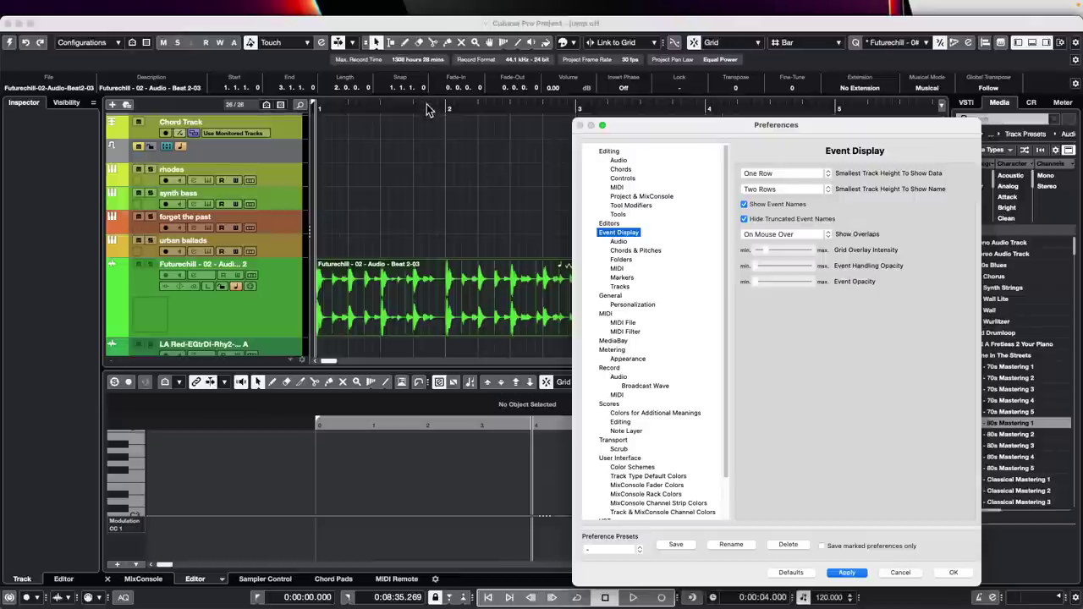
left_click(956, 574)
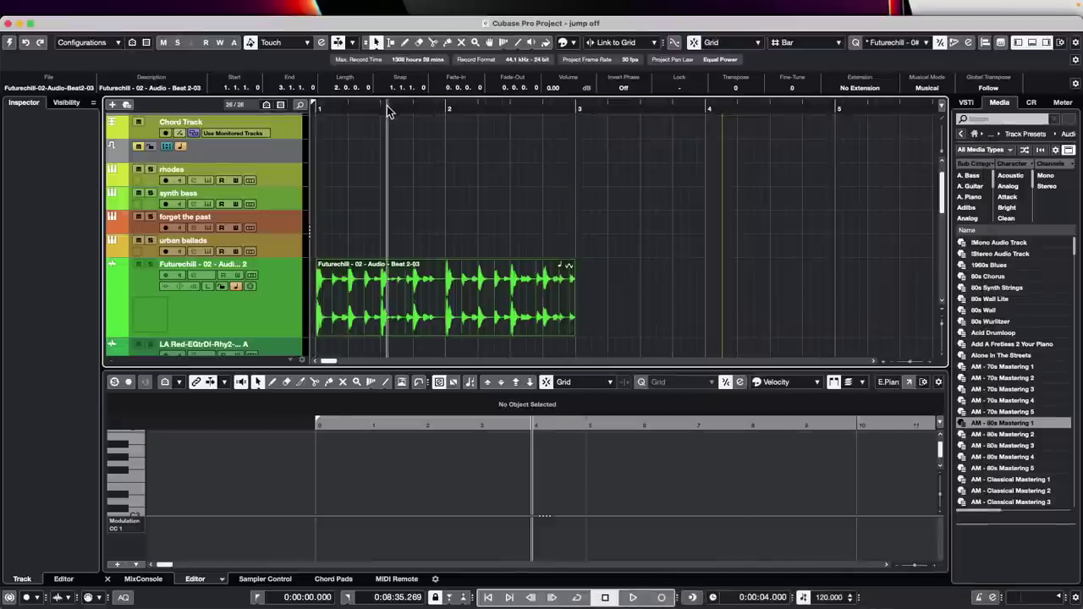
left_click_drag(387, 109, 486, 179)
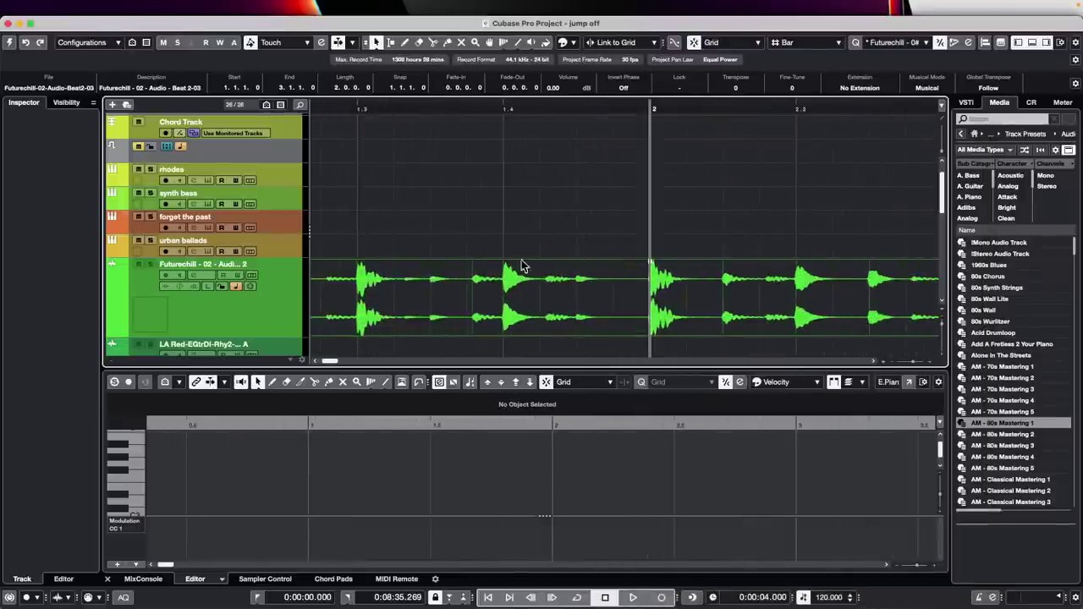
left_click(564, 294)
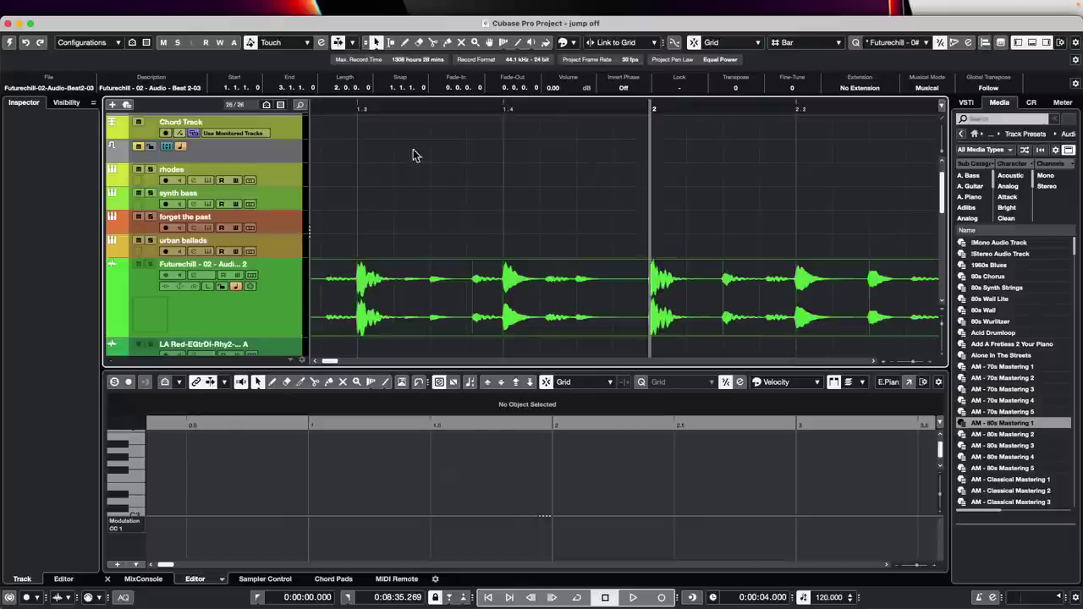
- Inspect how the E.Piano MIDI parts from bar 7 onward are displayed over the grid
left_click(43, 6)
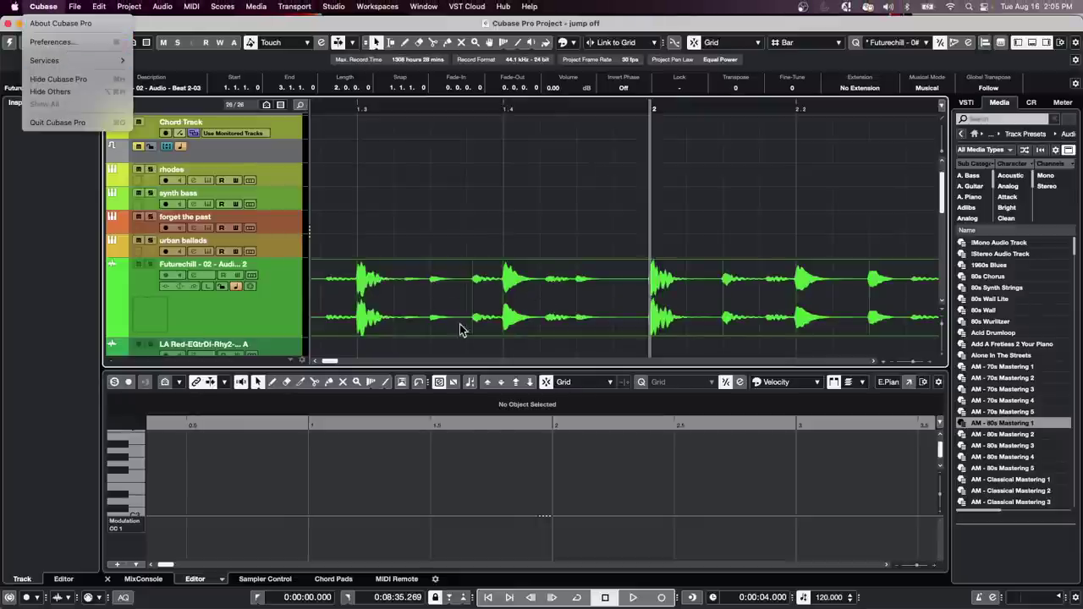
left_click(416, 318)
scroll(376, 110, "up", 1)
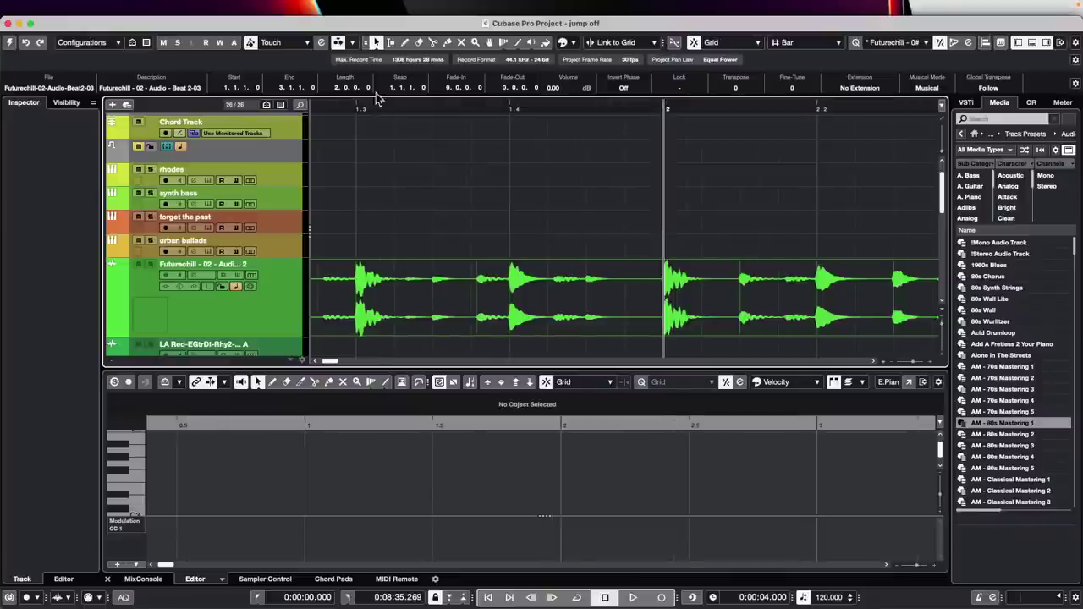
scroll(387, 111, "down", 6)
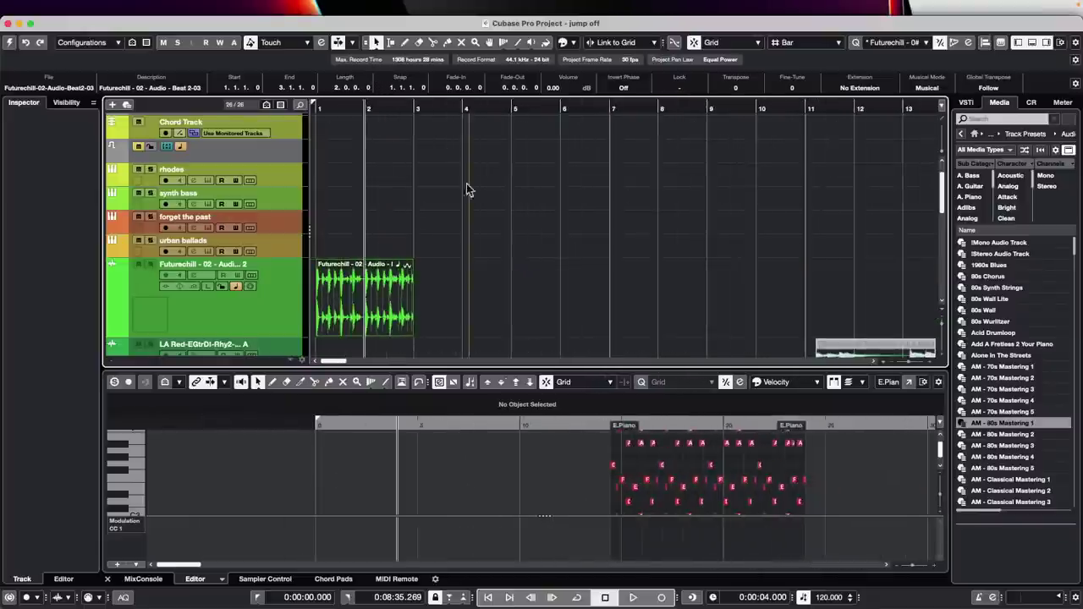
scroll(491, 226, "down", 5)
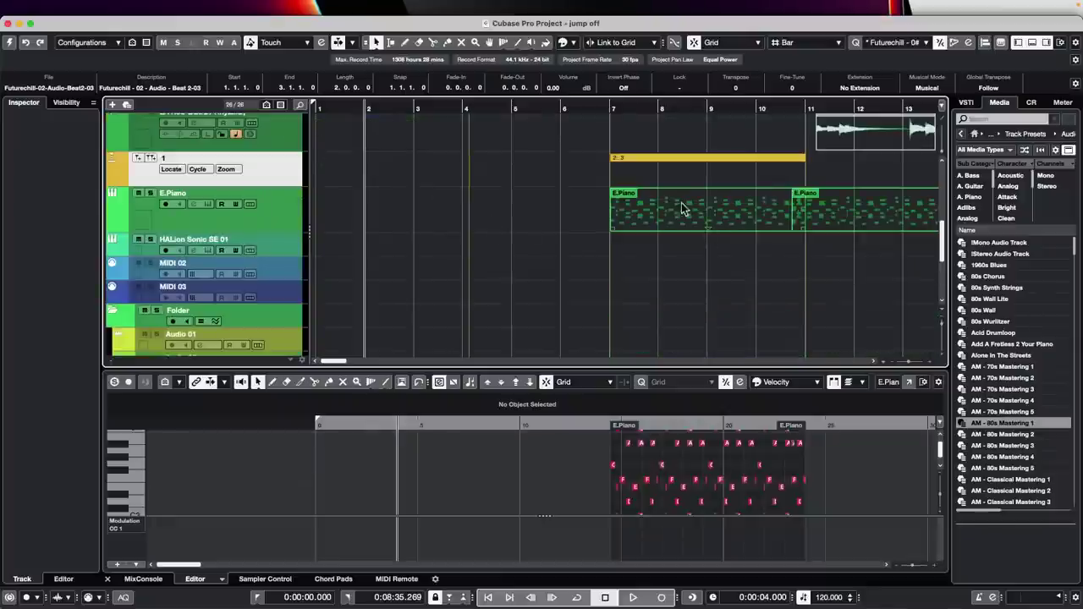
mouse_move(719, 110)
left_mouse_down()
mouse_move(713, 174)
mouse_move(711, 119)
left_mouse_up()
- Restore the Event Display preferences to their defaults and apply them
left_click(43, 6)
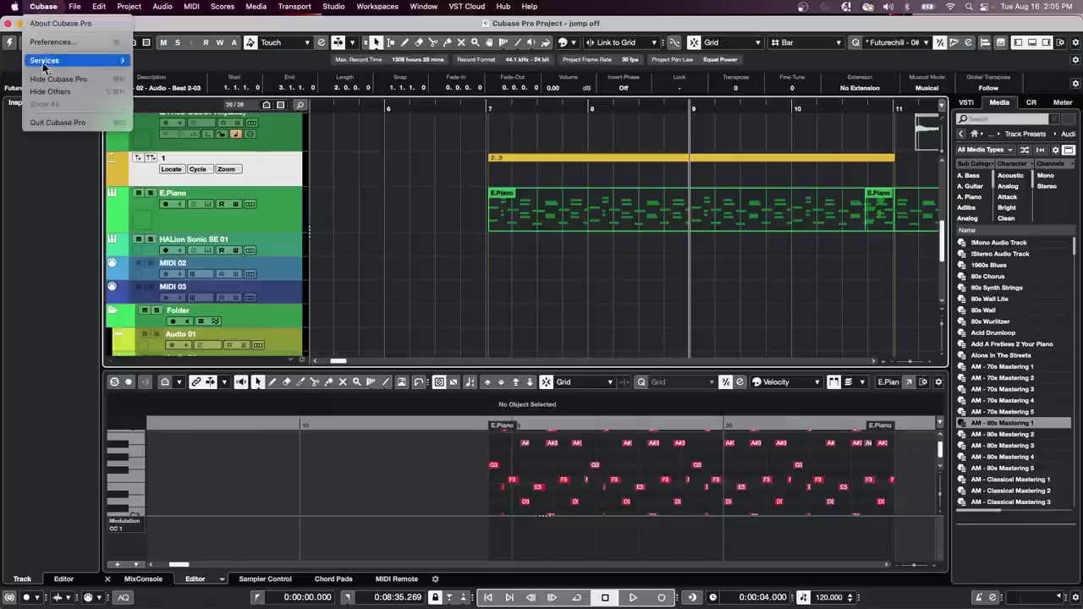
left_click(59, 41)
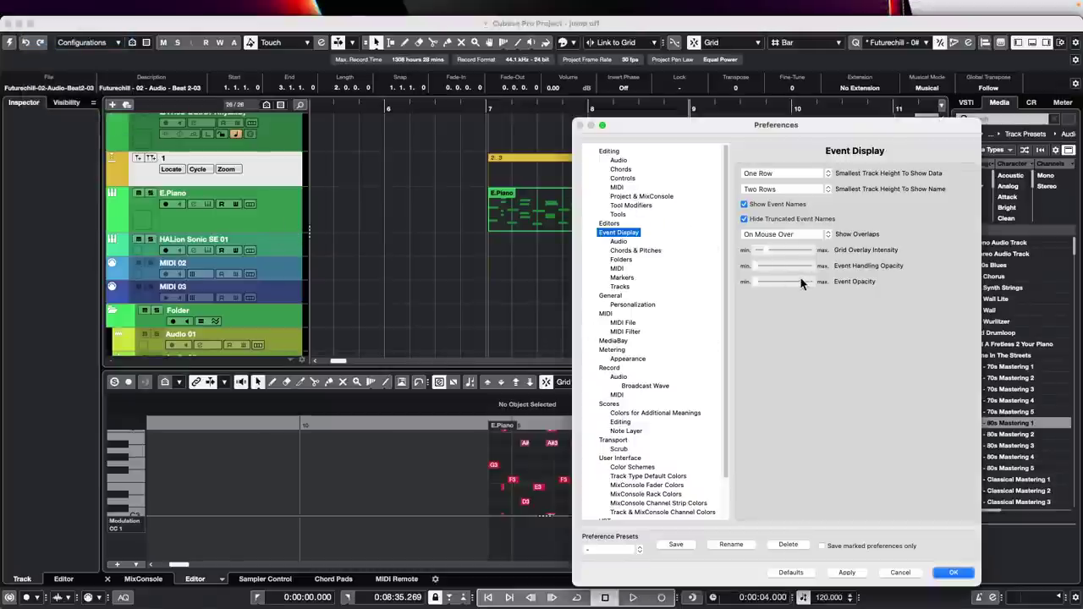
left_click(791, 574)
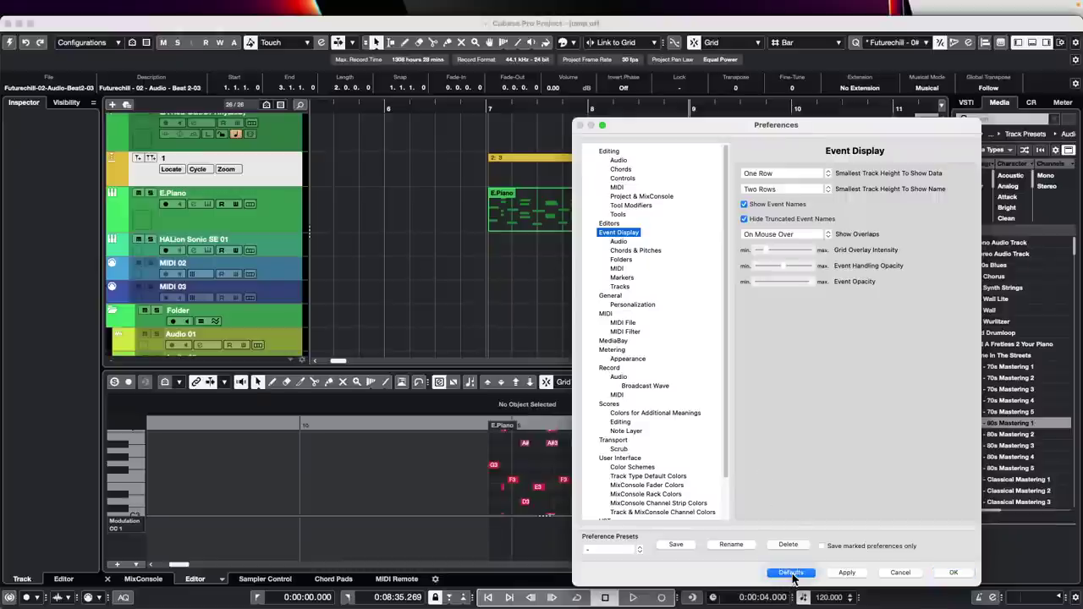
left_click(855, 575)
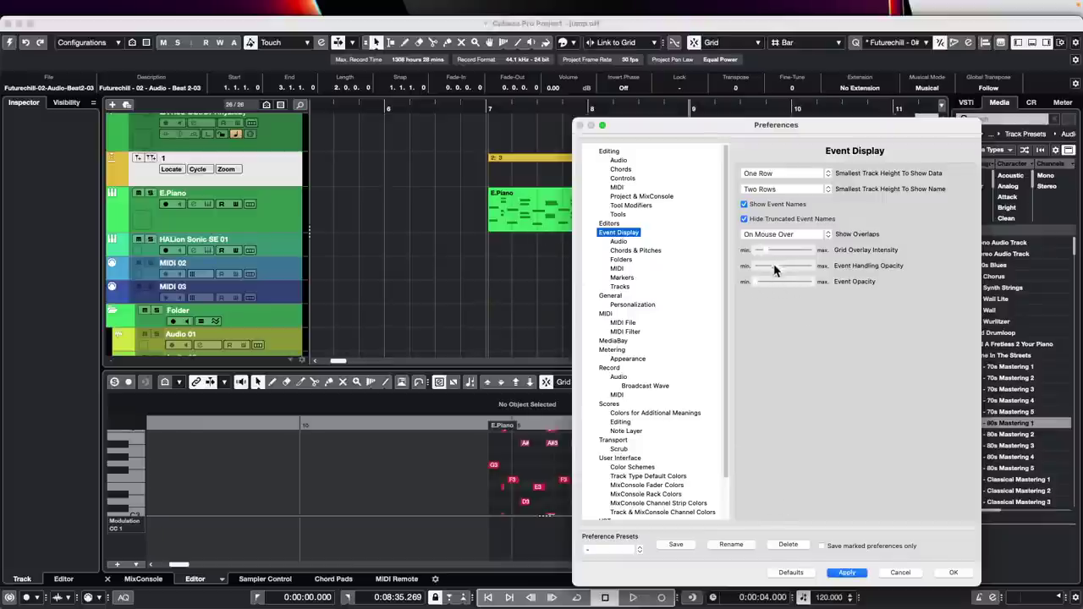
- Try the minimum Event Opacity again, return the events to full opacity and close the preferences
left_click_drag(779, 266, 736, 277)
left_click_drag(720, 133, 235, 128)
mouse_move(295, 264)
left_mouse_down()
mouse_move(314, 271)
mouse_move(306, 267)
left_mouse_up()
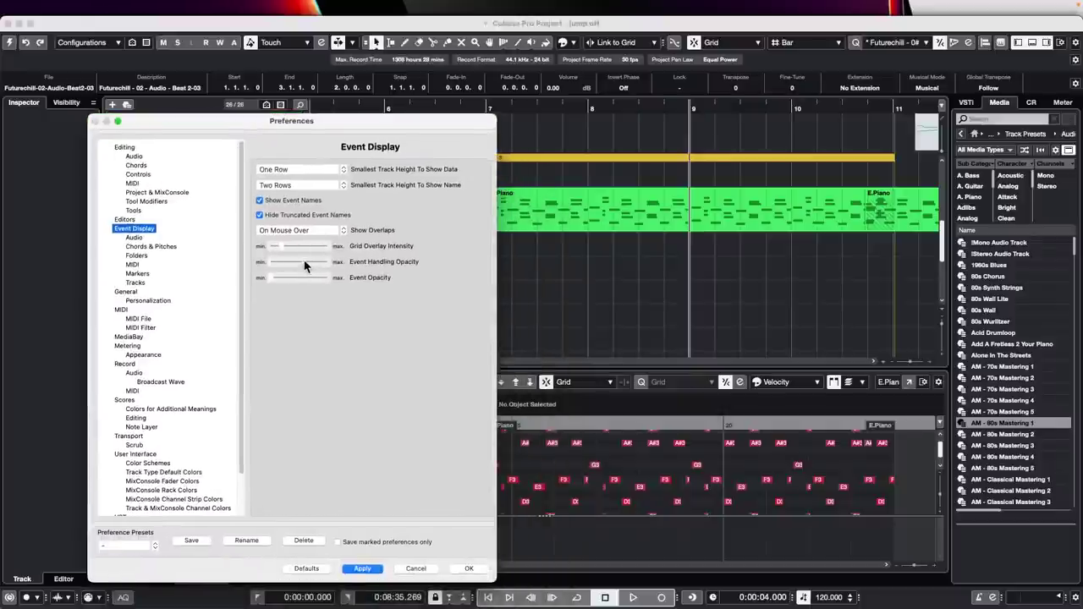
left_click(362, 569)
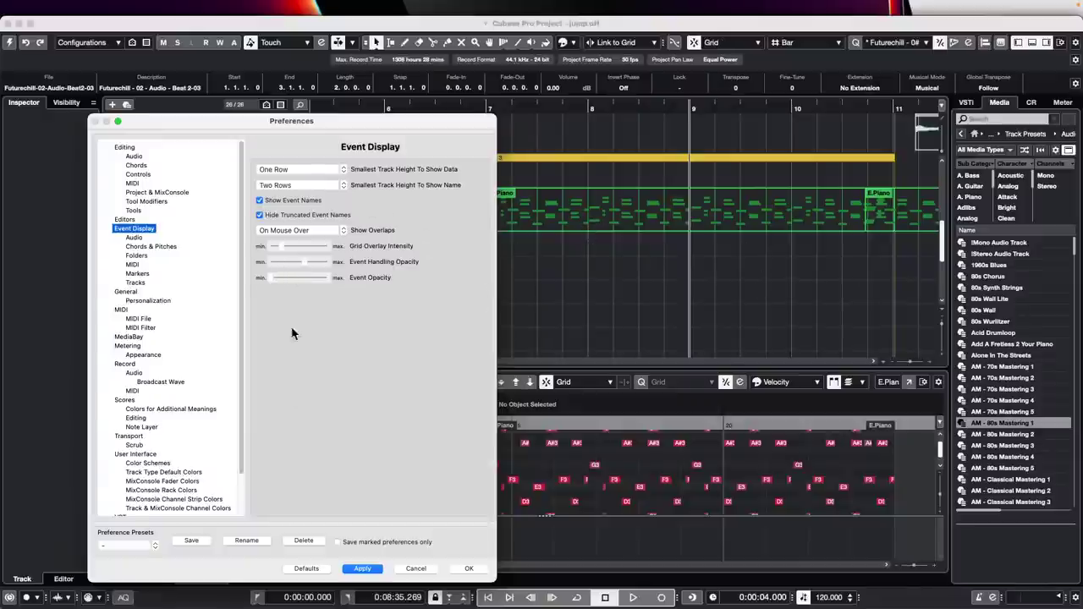
left_click(362, 569)
left_click(470, 569)
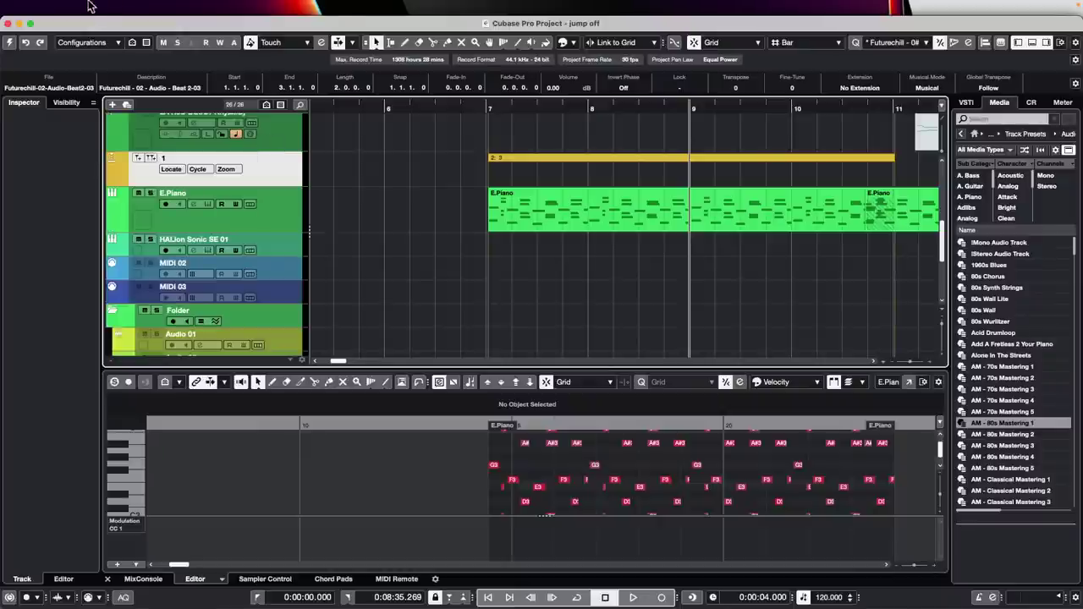
mouse_move(357, 10)
left_click(425, 7)
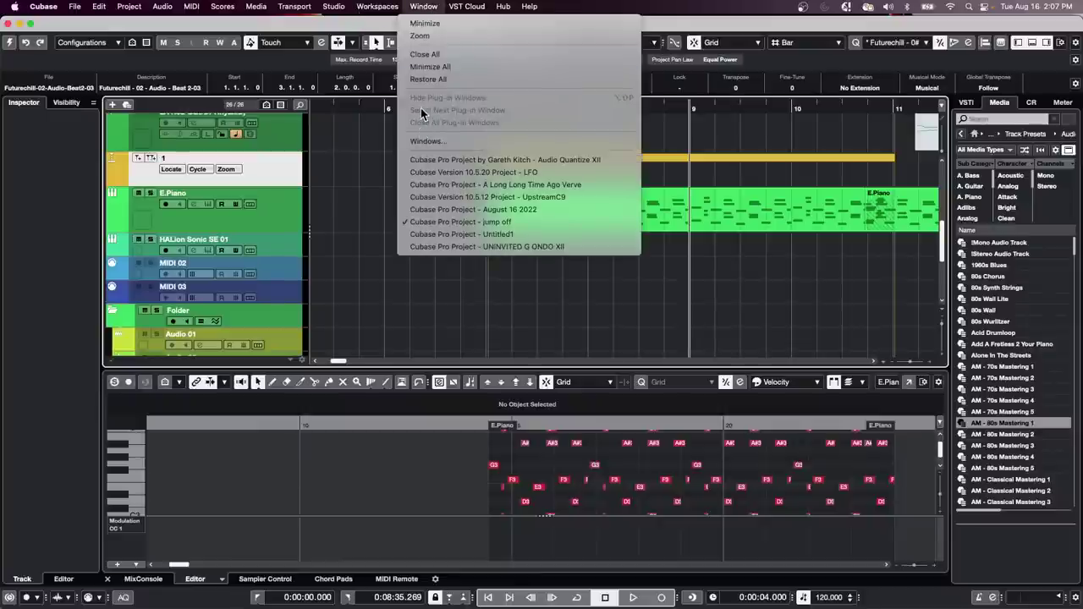
left_click(343, 137)
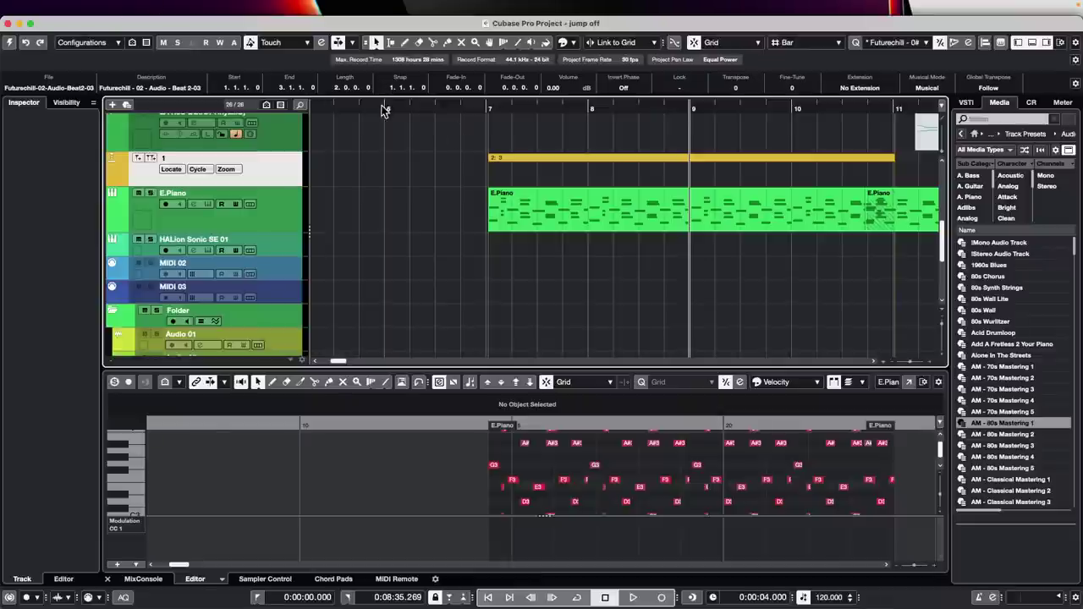
left_click_drag(382, 109, 378, 68)
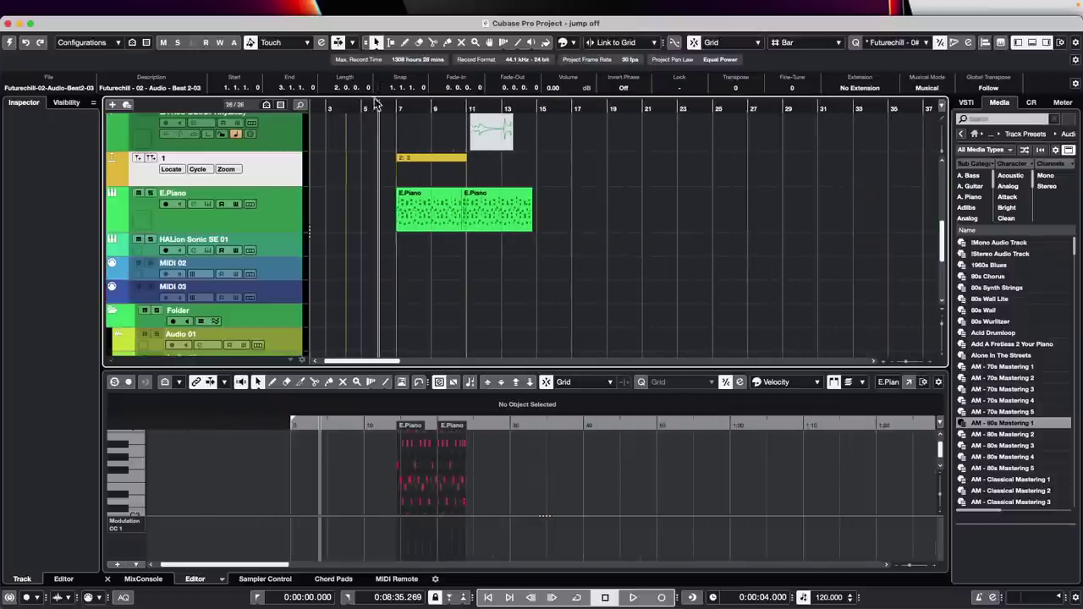
- Insert the 01 Fast Rock 170 loop from the Drum Loops content set on the Futurechill audio track at bar 9
scroll(370, 140, "up", 5)
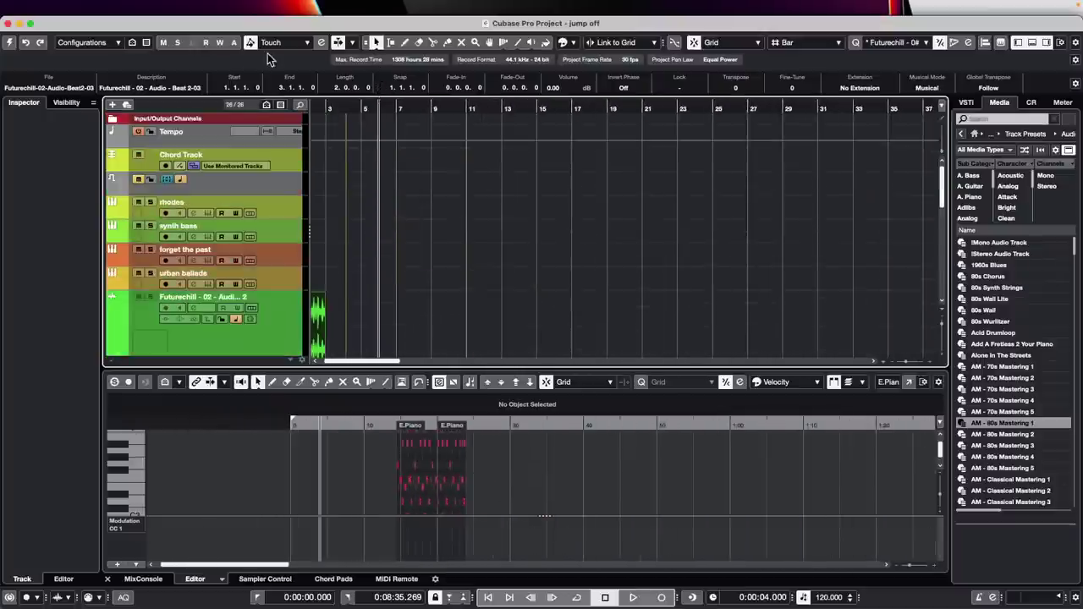
left_click_drag(333, 109, 246, 107)
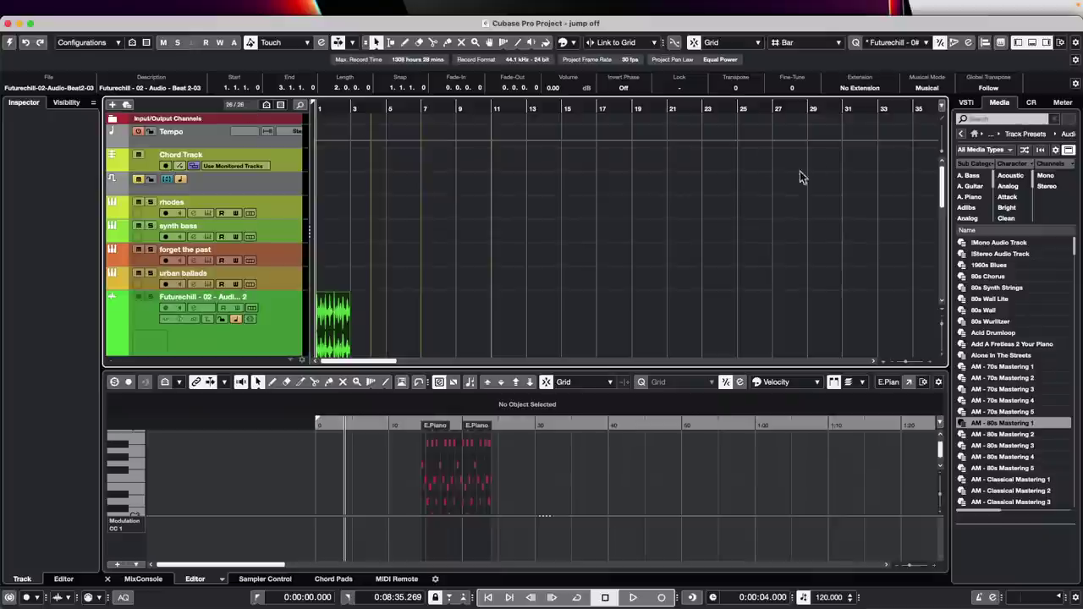
scroll(473, 263, "down", 2)
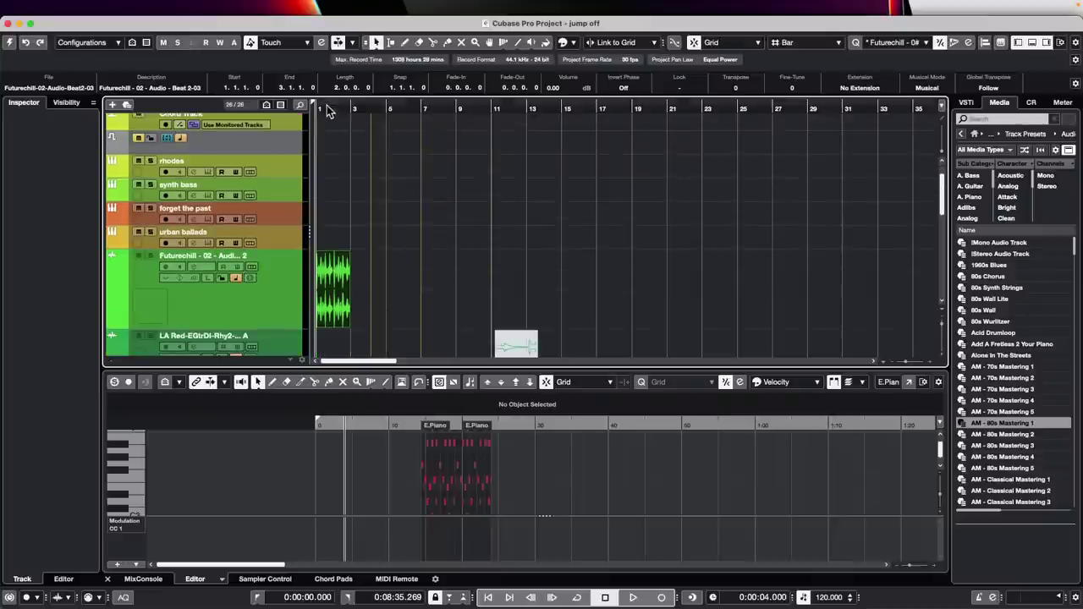
left_click_drag(330, 110, 297, 143)
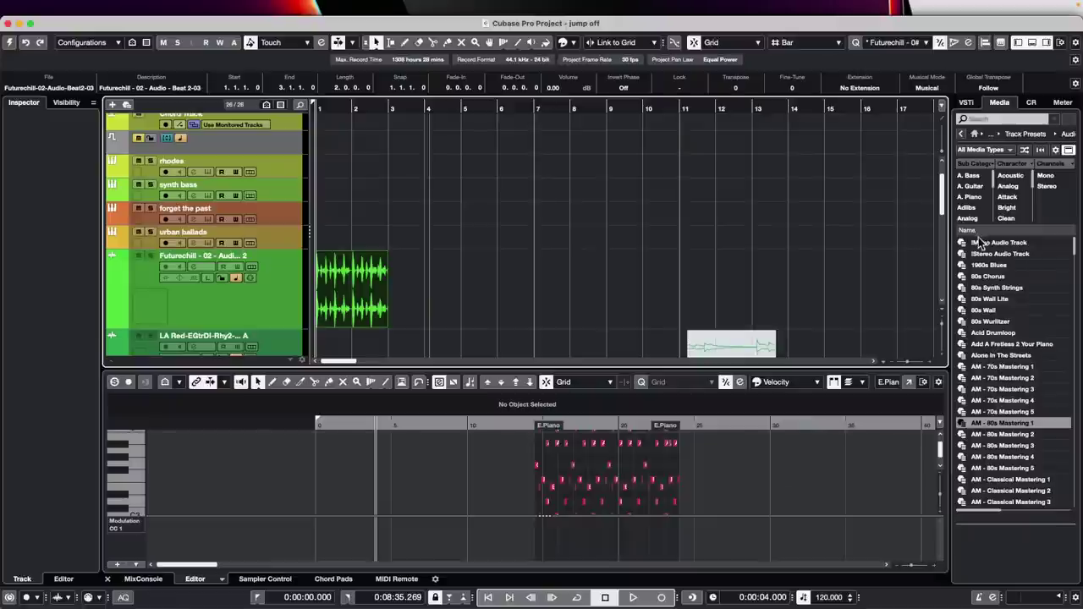
left_click(962, 134)
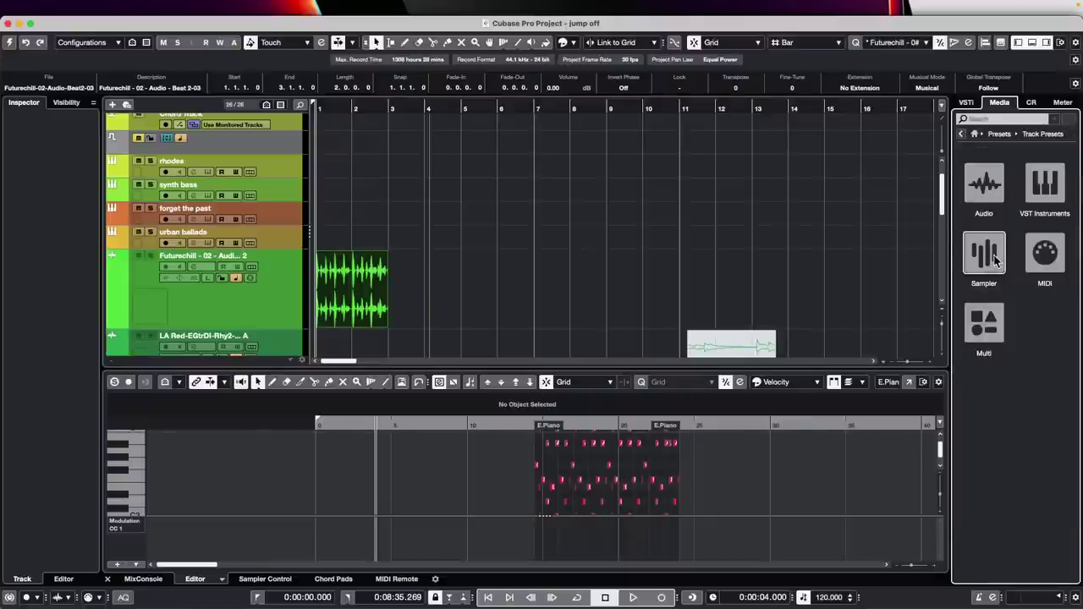
left_click(992, 195)
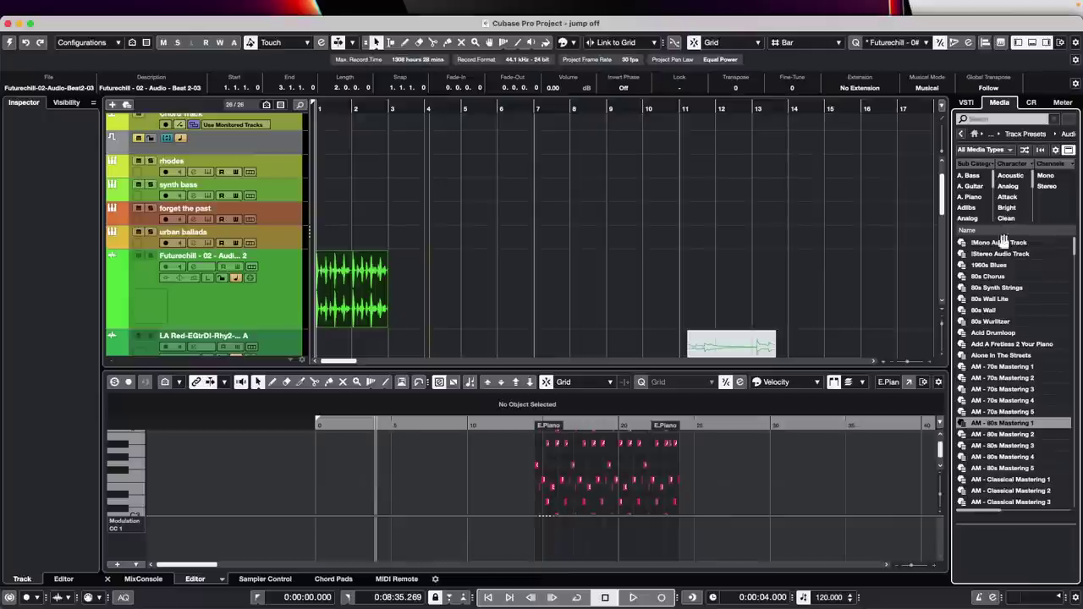
left_click(974, 134)
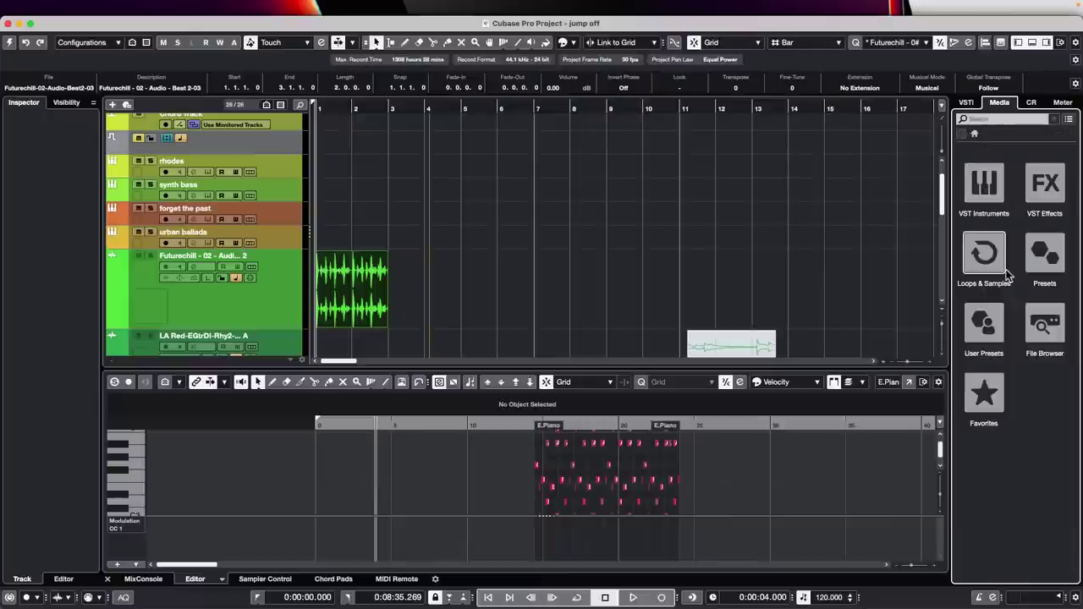
left_click(985, 252)
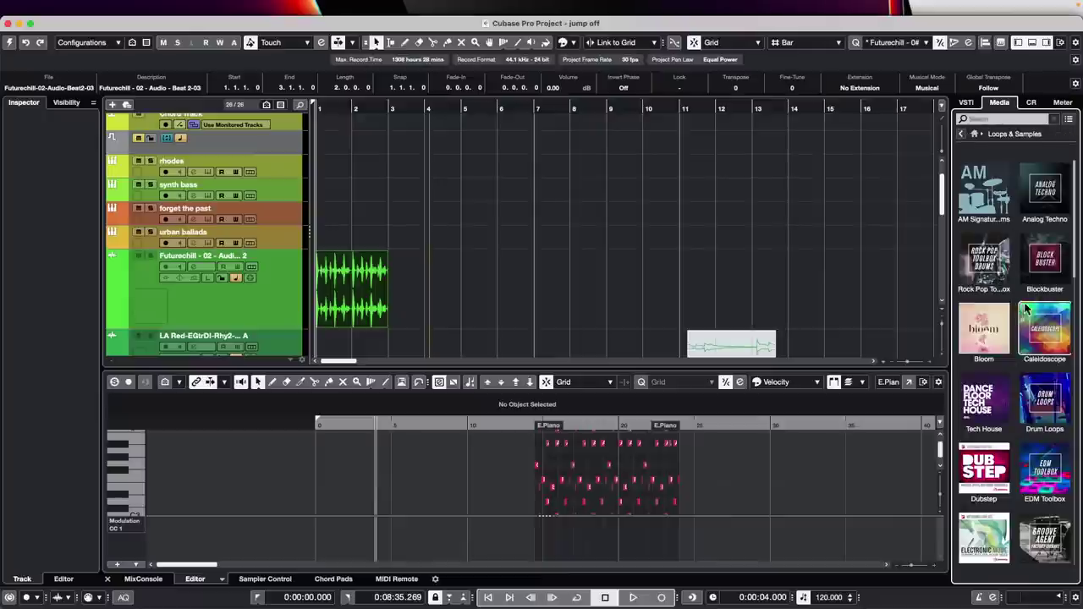
left_click(1035, 411)
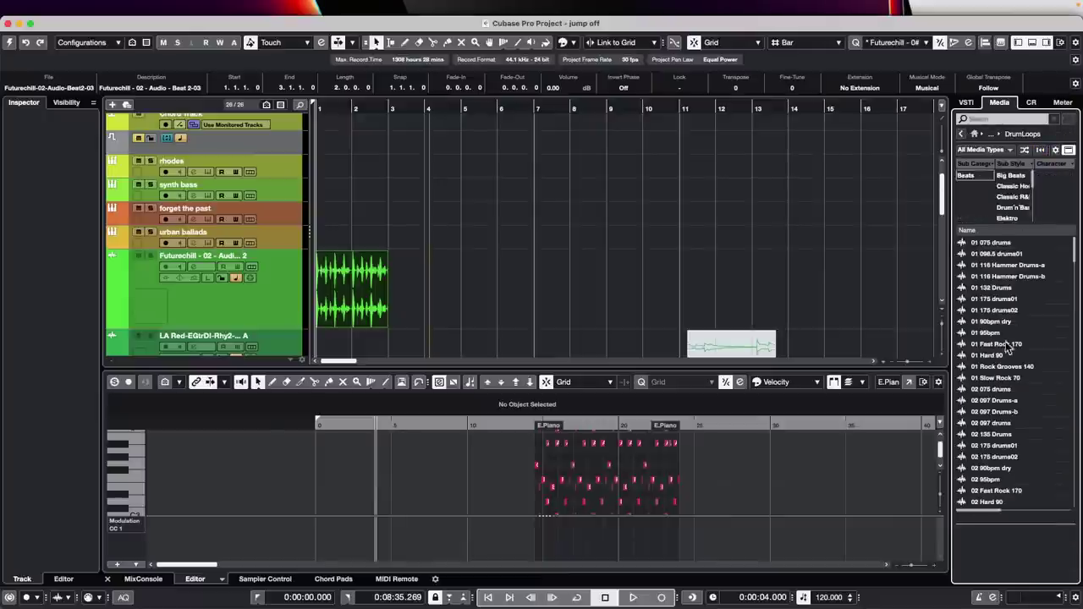
left_click_drag(997, 345, 608, 298)
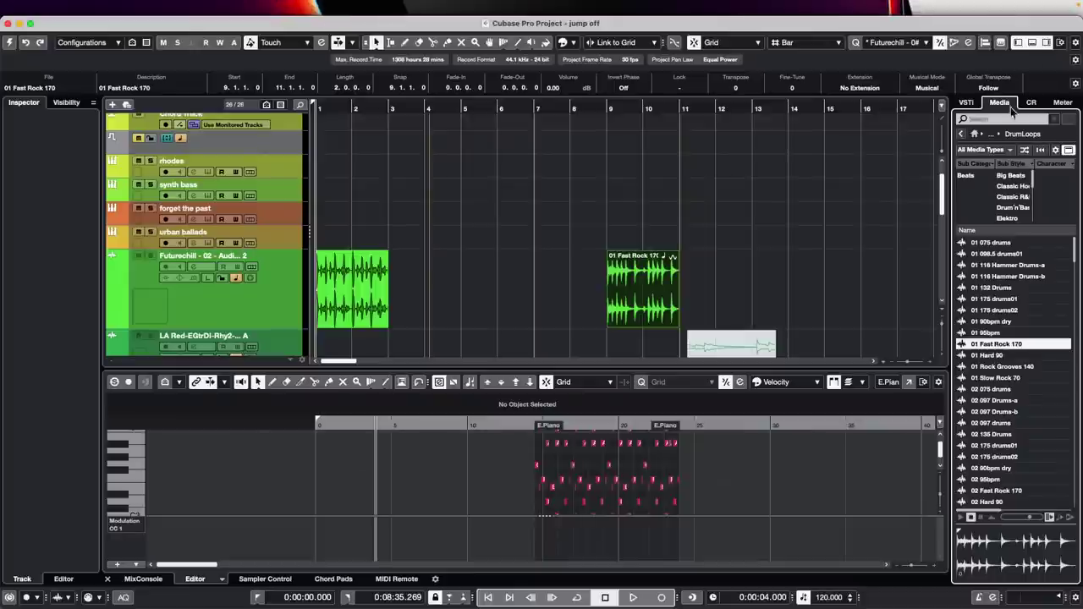
- Apply the Reverse audio process to the Futurechill event at bar 1
left_click(346, 288)
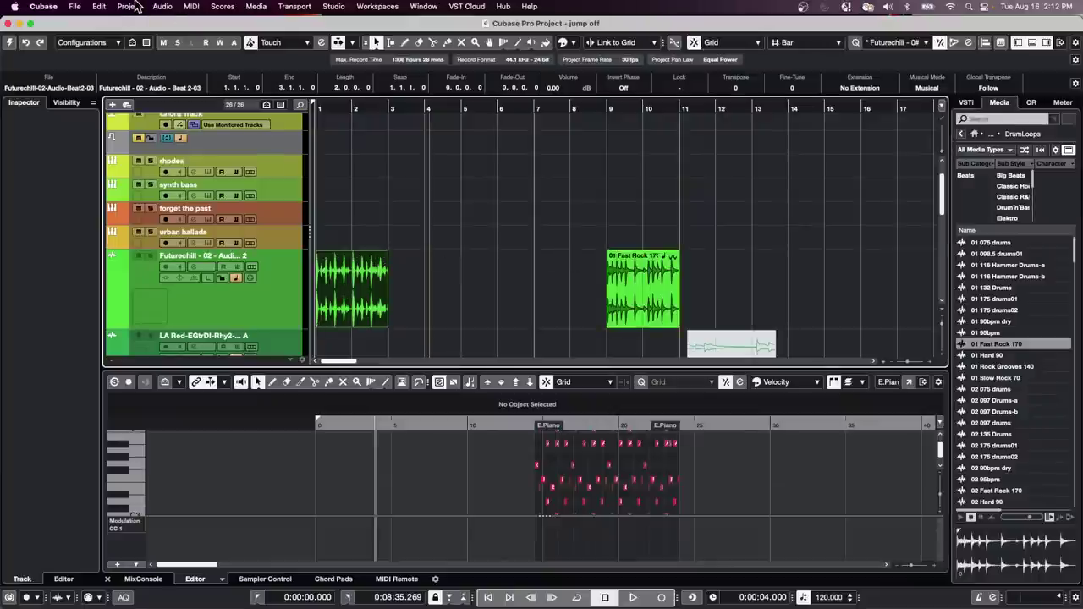
left_click(129, 6)
mouse_move(167, 8)
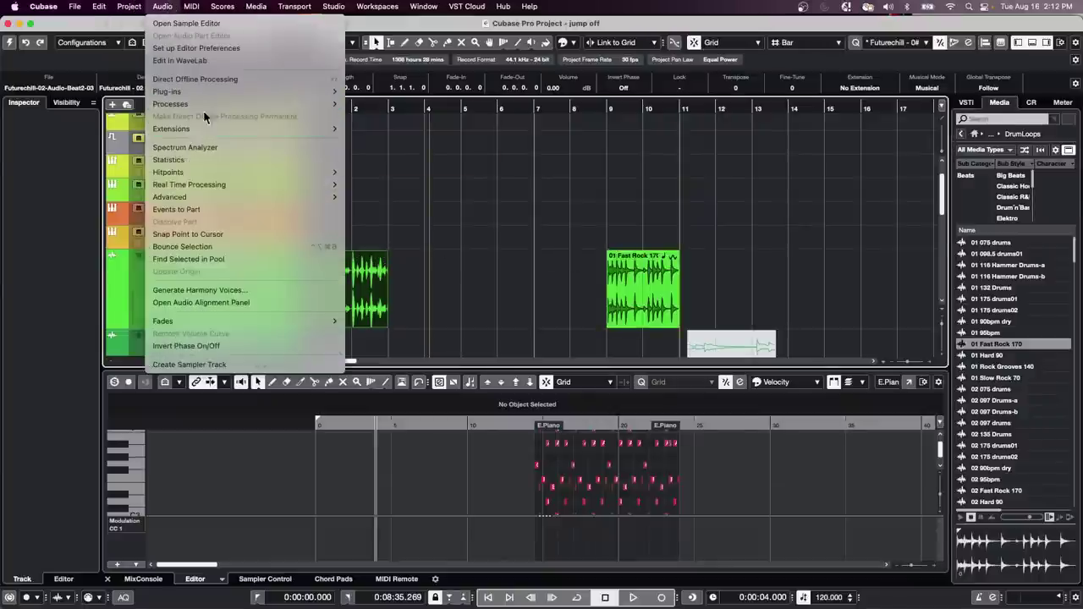
mouse_move(216, 104)
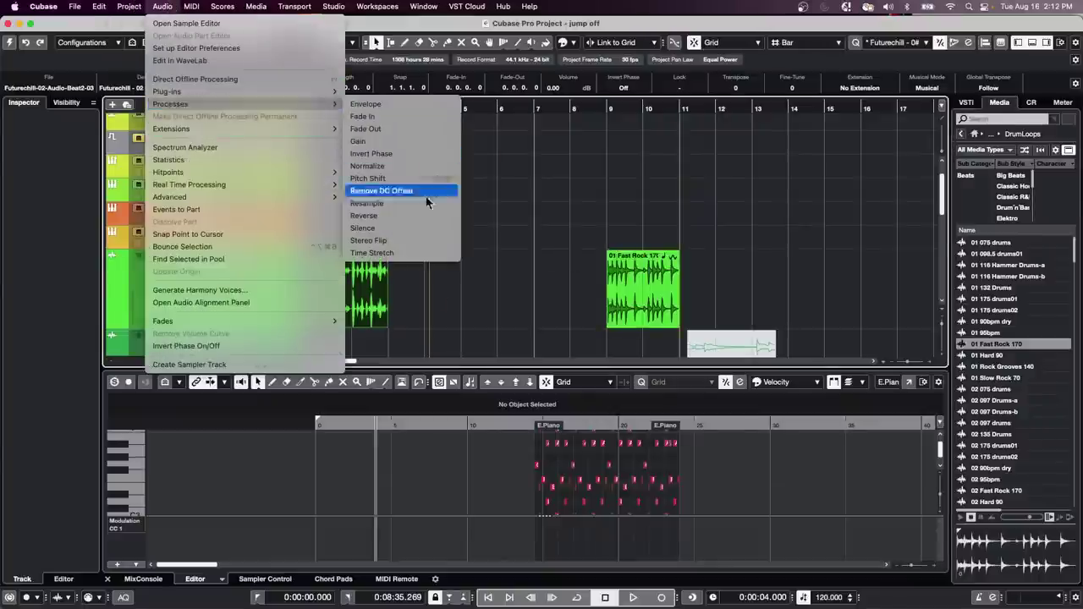
left_click(422, 228)
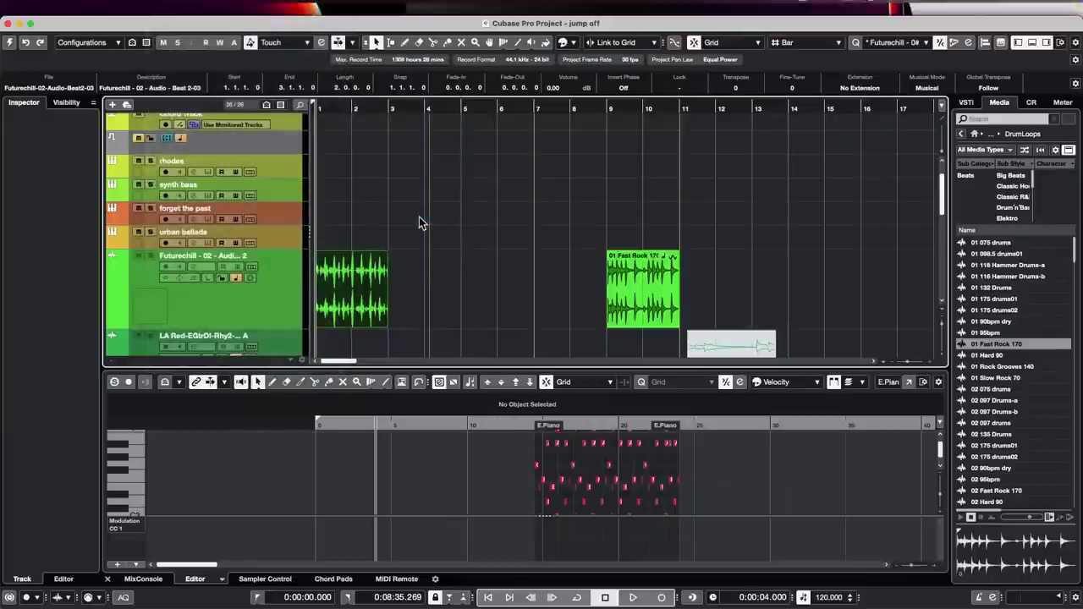
- Audition the Futurechill event from its beginning with the Play tool
right_click(348, 277)
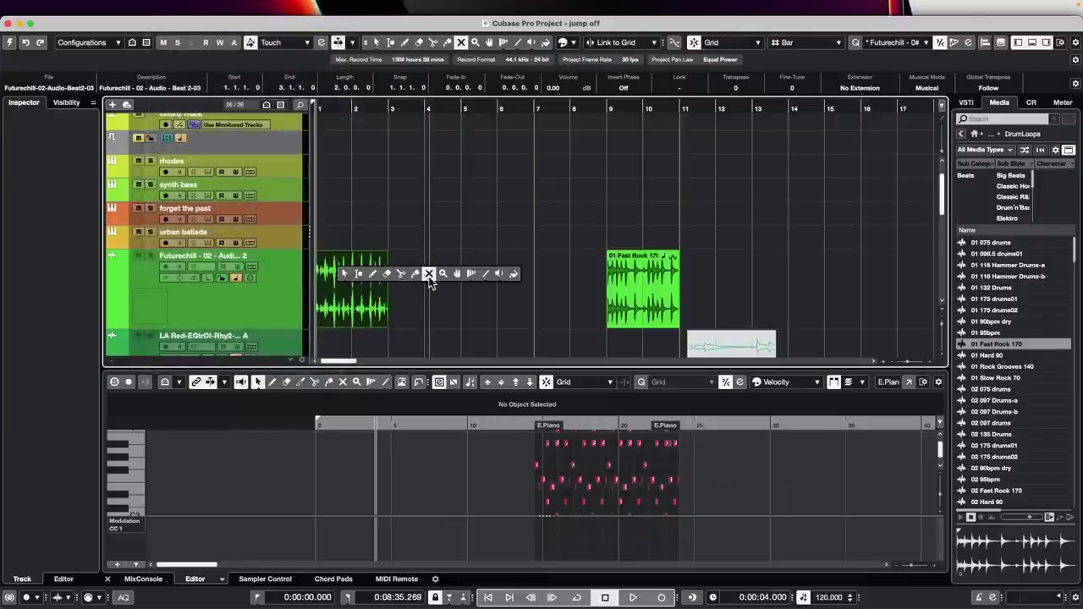
left_click(499, 282)
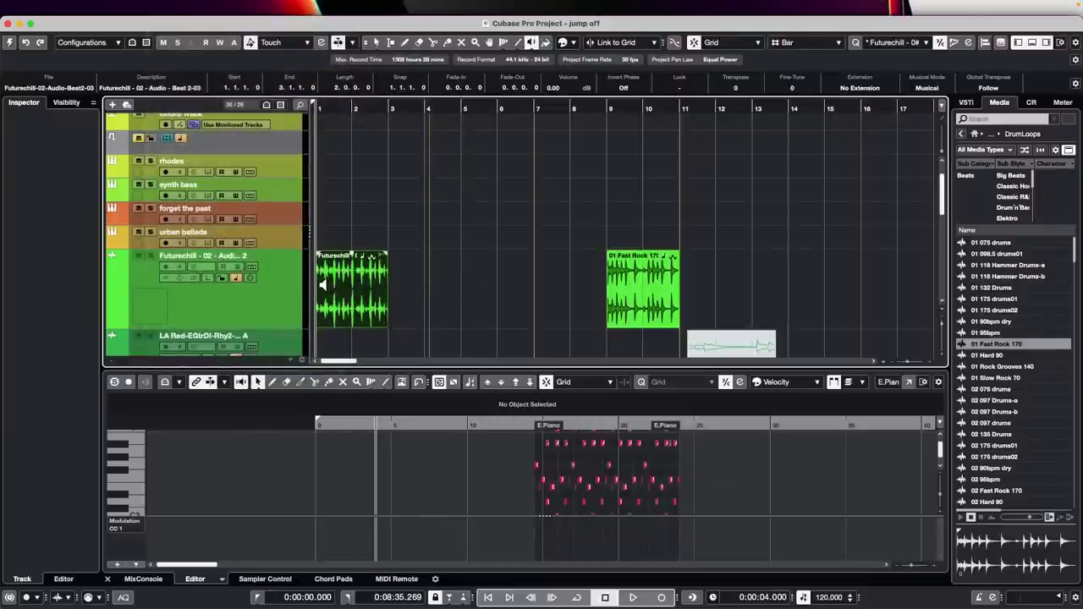
left_click_drag(322, 286, 321, 273)
- Look through the available audio processes without applying one, and audition the start of the Futurechill event again
left_click(162, 6)
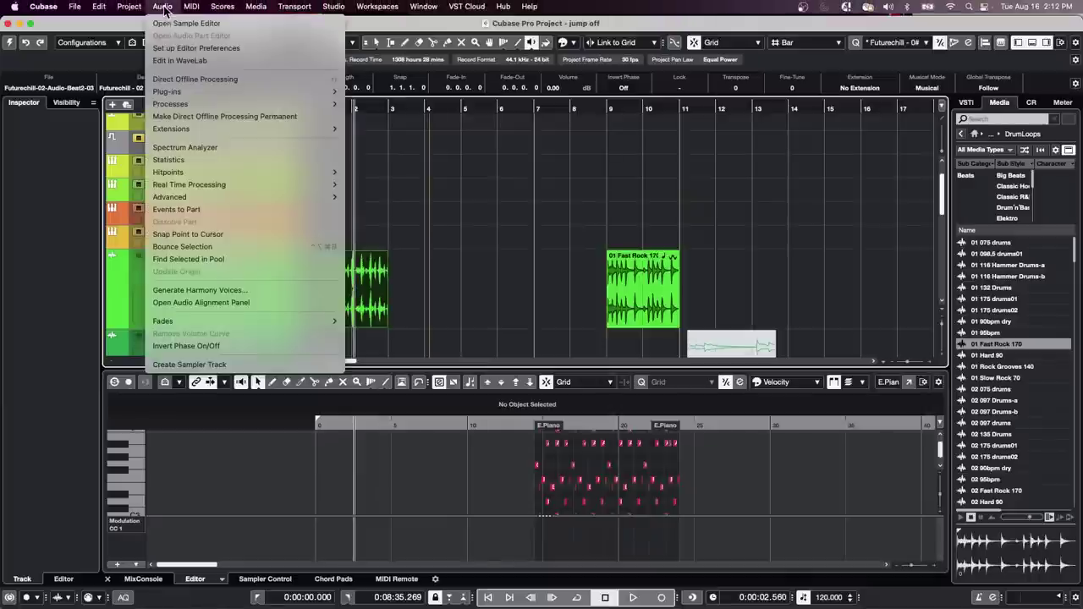
mouse_move(194, 105)
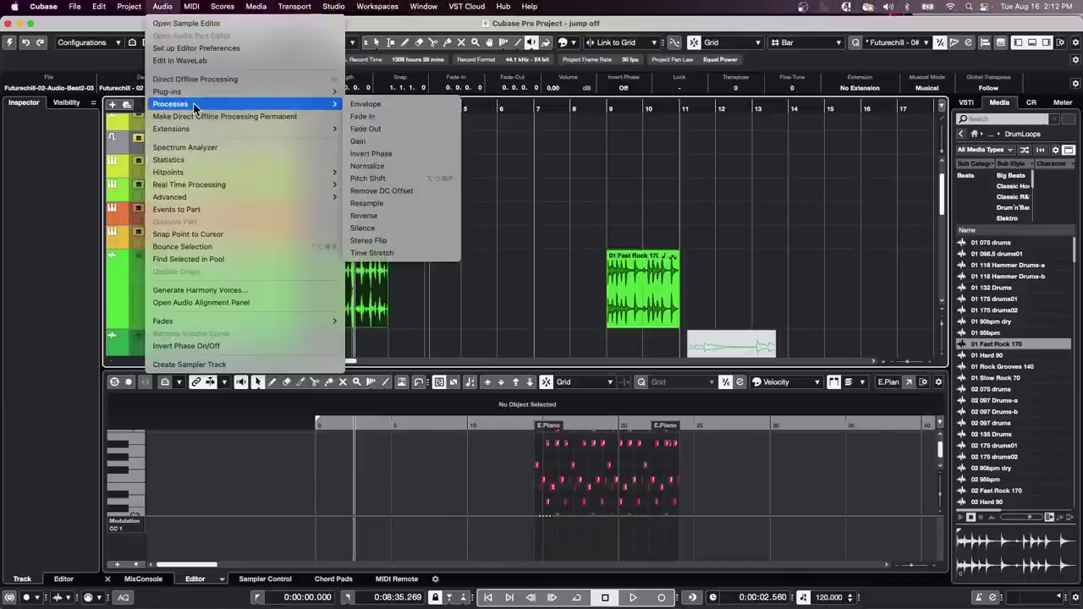
left_click(508, 232)
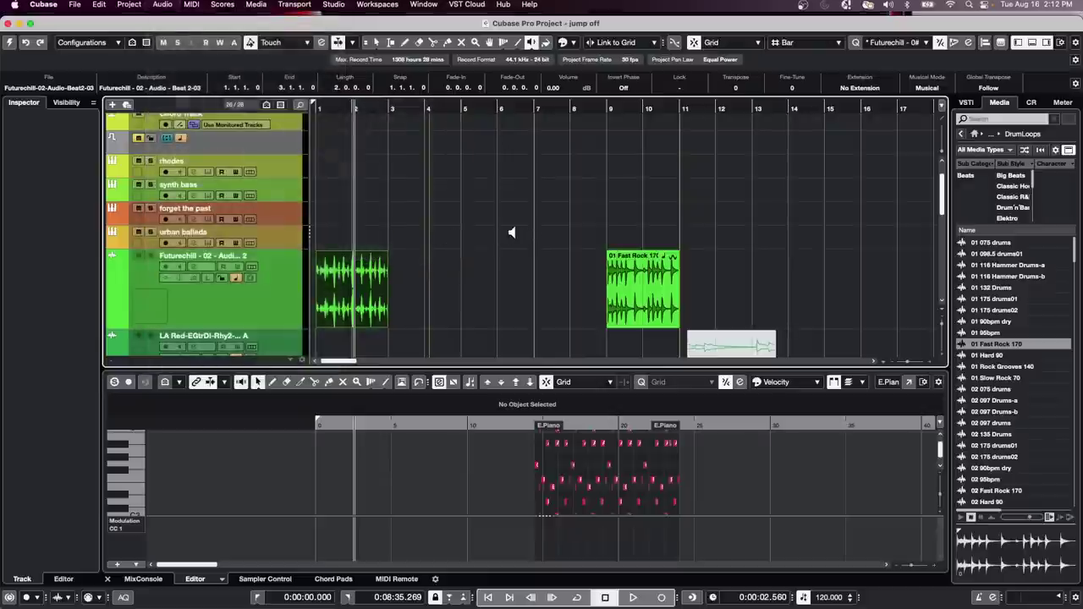
left_click_drag(330, 279, 330, 279)
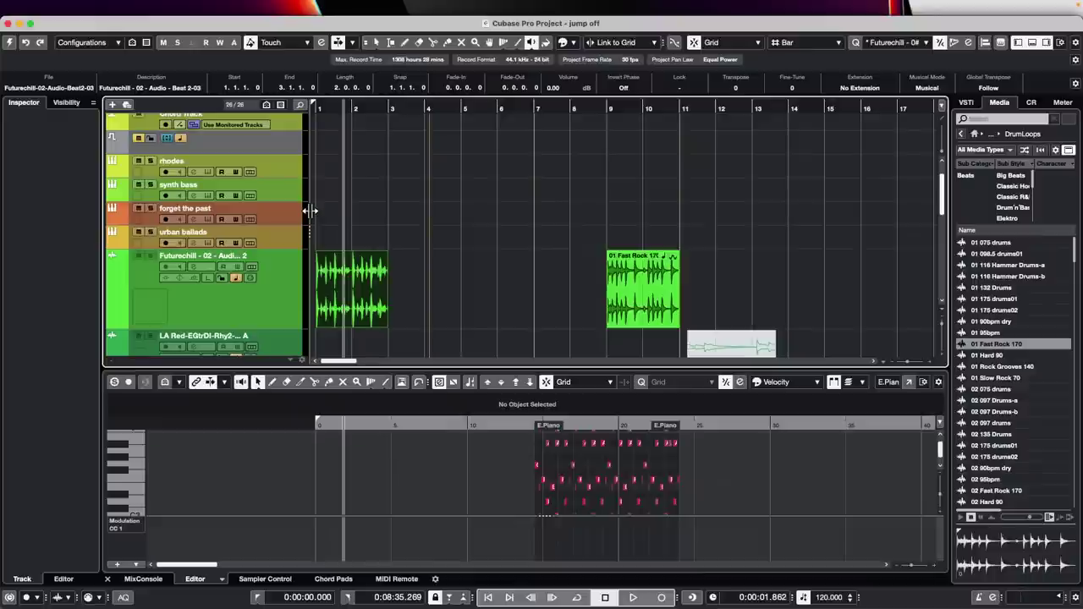
- Return to the Object Selection tool and open the Key Commands settings
right_click(336, 251)
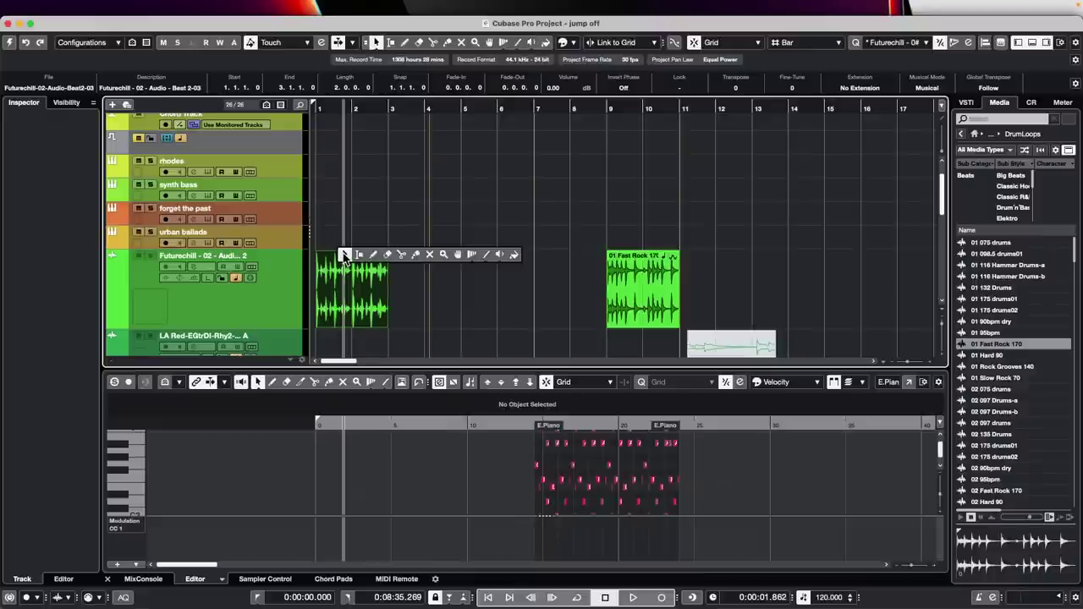
left_click(342, 252)
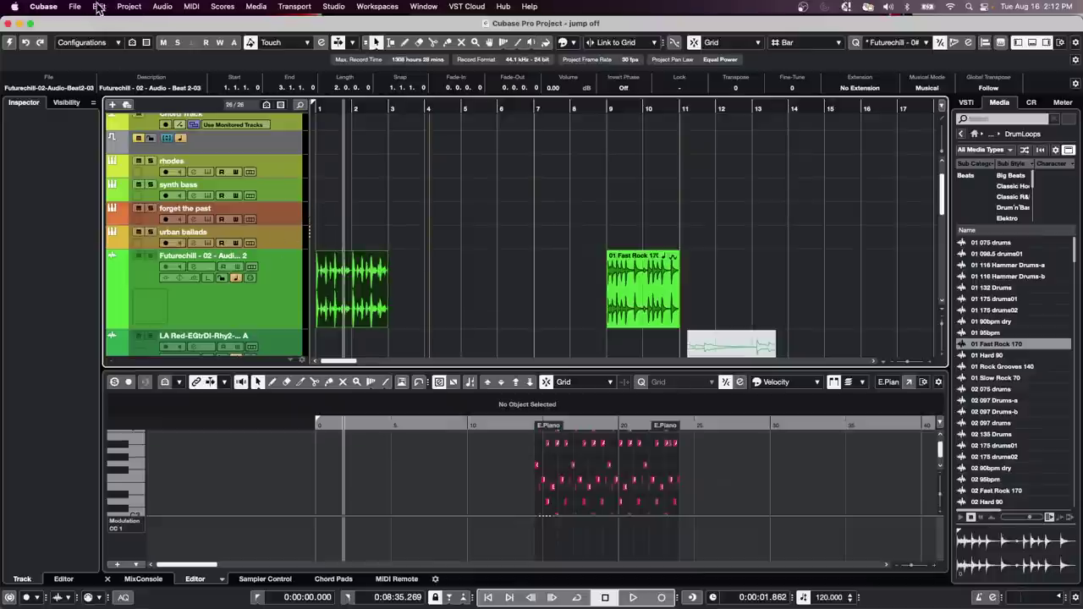
left_click(99, 7)
left_click(65, 135)
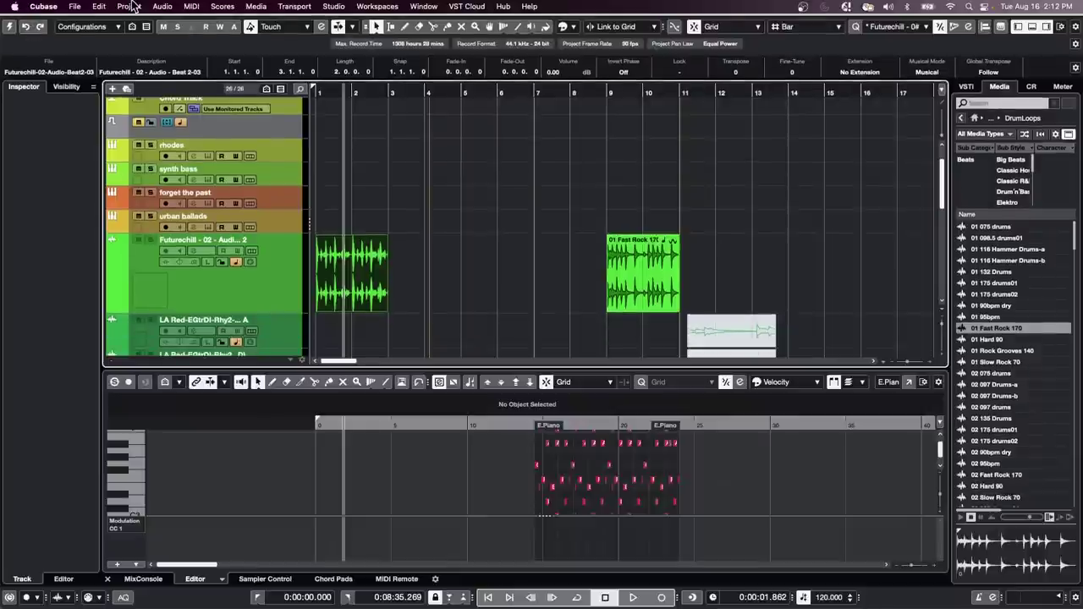
left_click(102, 6)
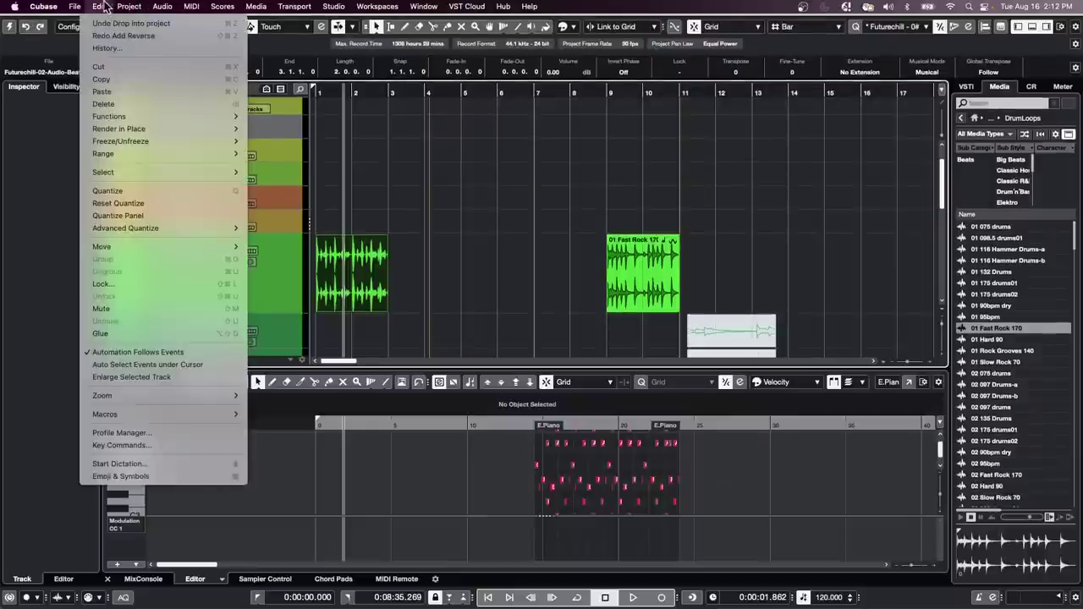
left_click(155, 446)
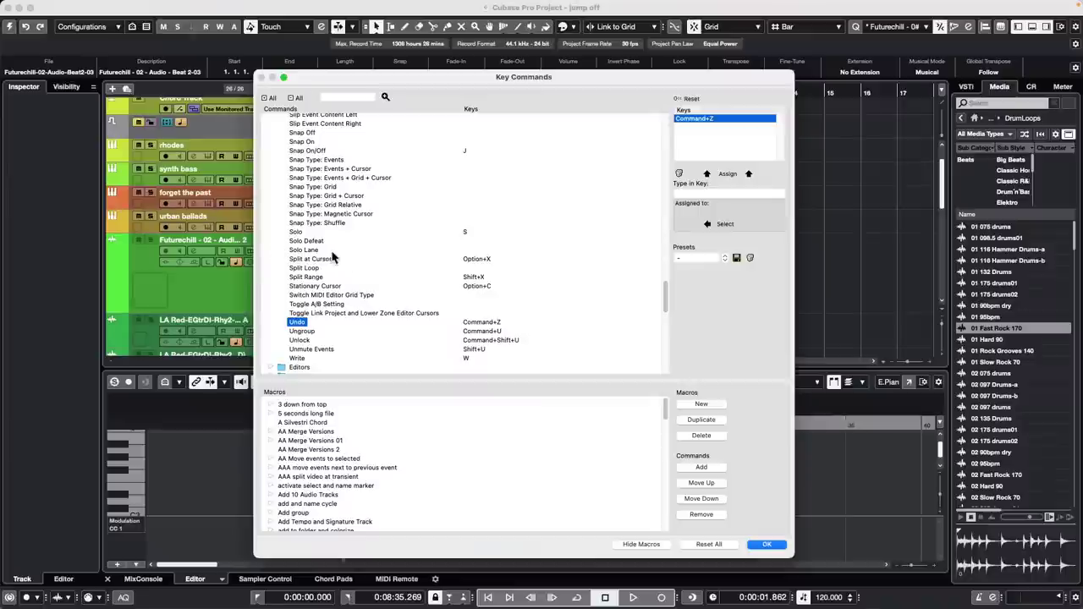
- Locate the Reverse command in the Process category of the key commands, check its key assignment and close the dialog
scroll(330, 254, "up", 5)
scroll(330, 254, "up", 5)
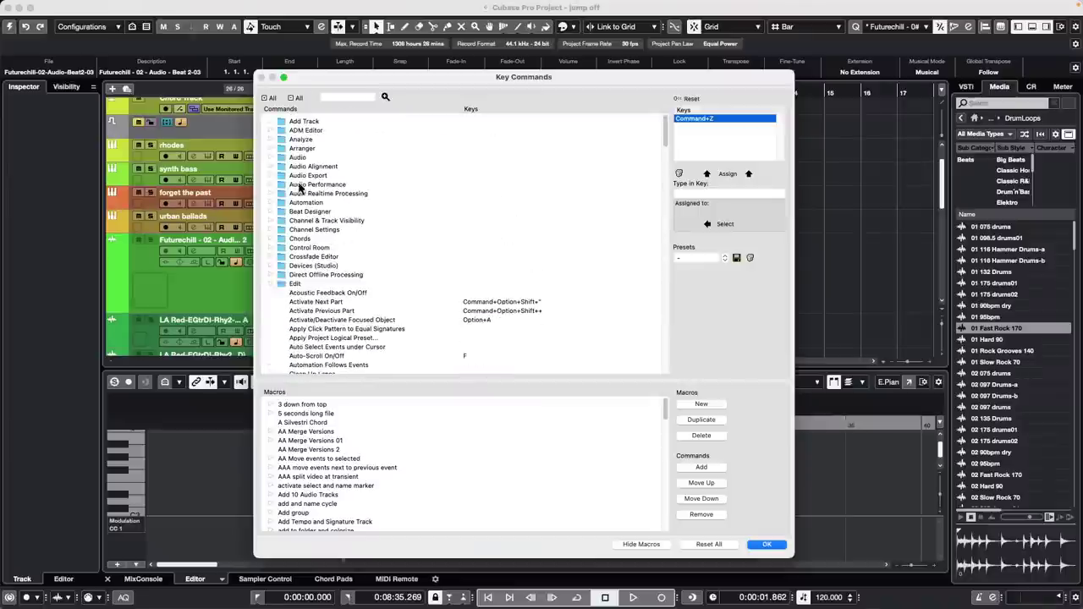
left_click(270, 283)
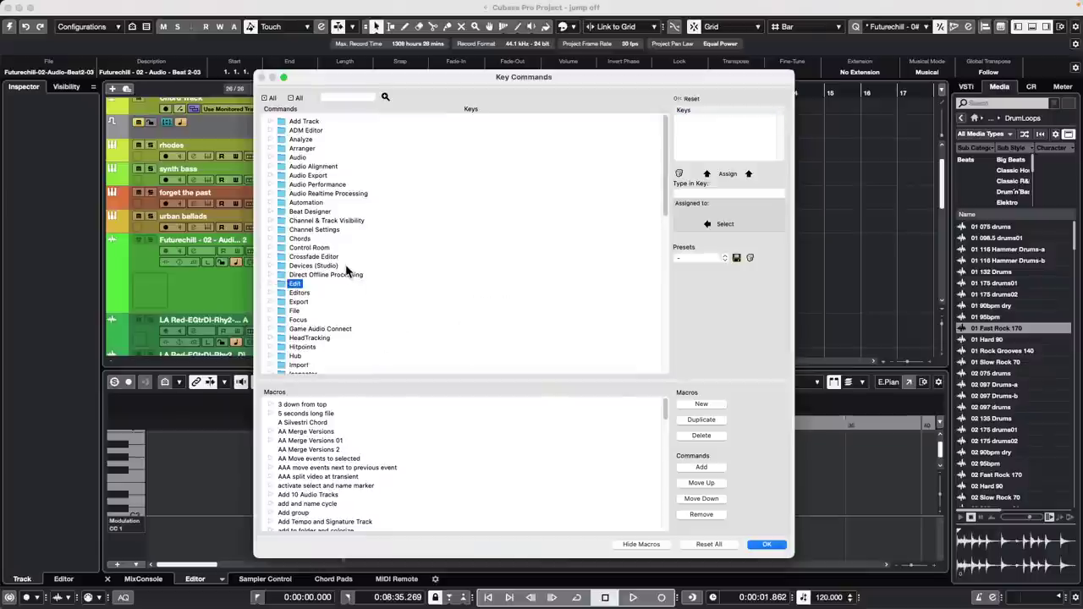
scroll(347, 272, "down", 10)
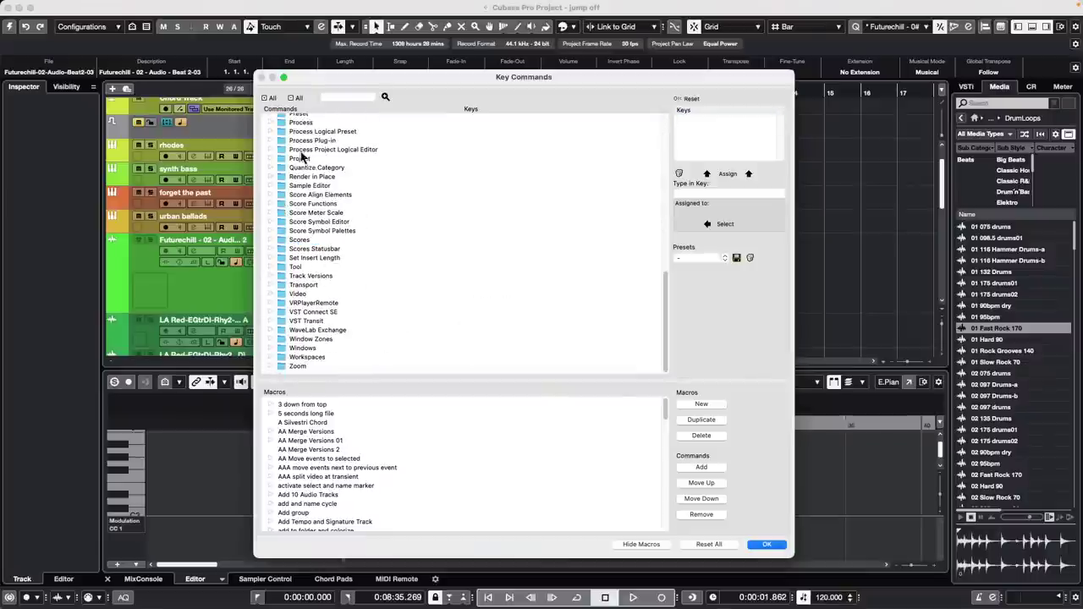
scroll(303, 217, "up", 1)
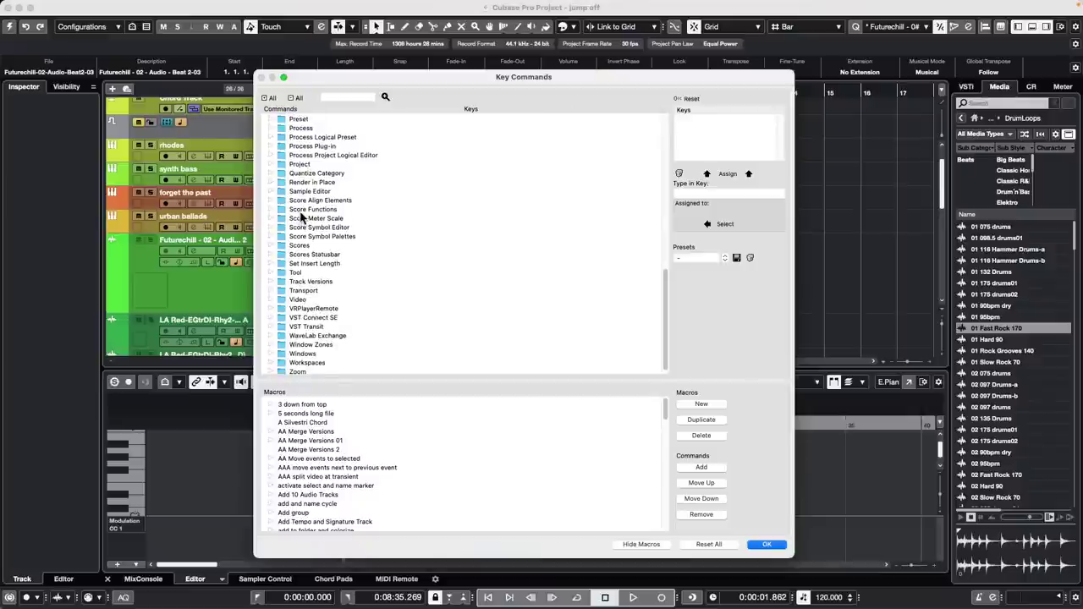
left_click(269, 128)
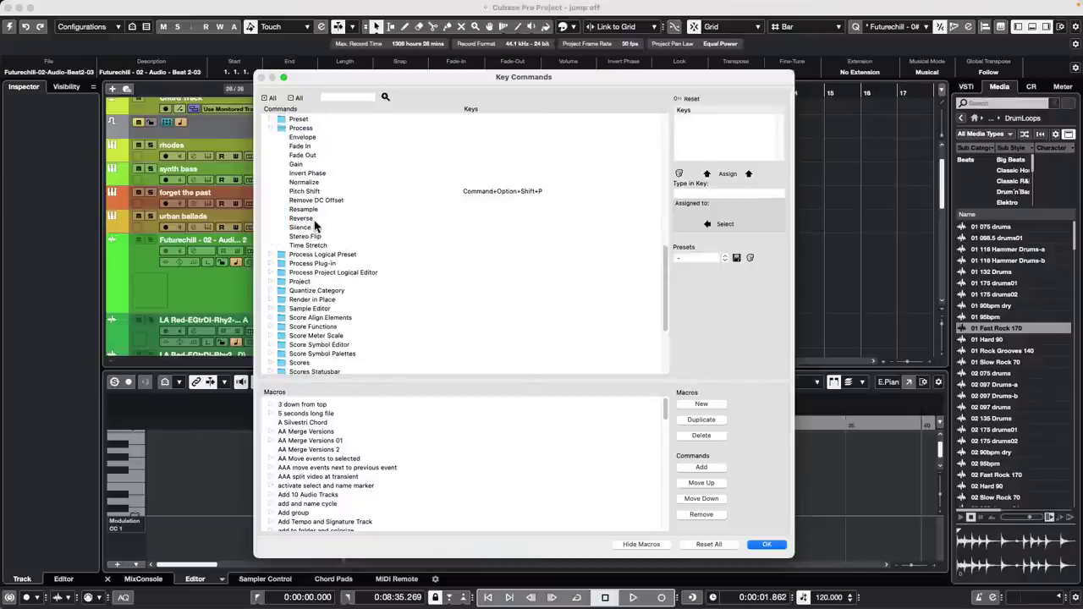
left_click(310, 218)
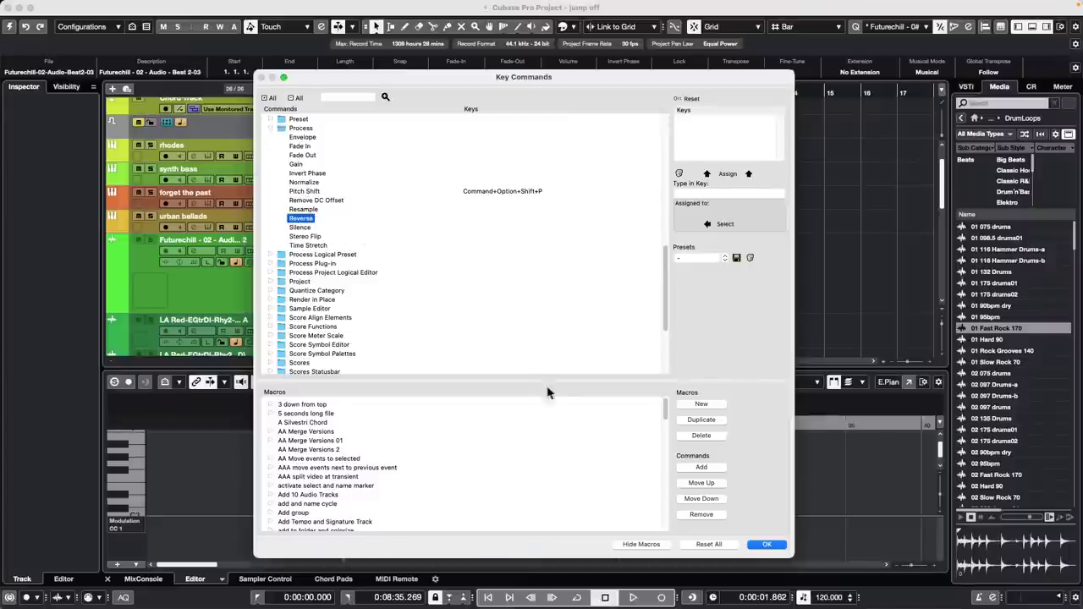
left_click(766, 544)
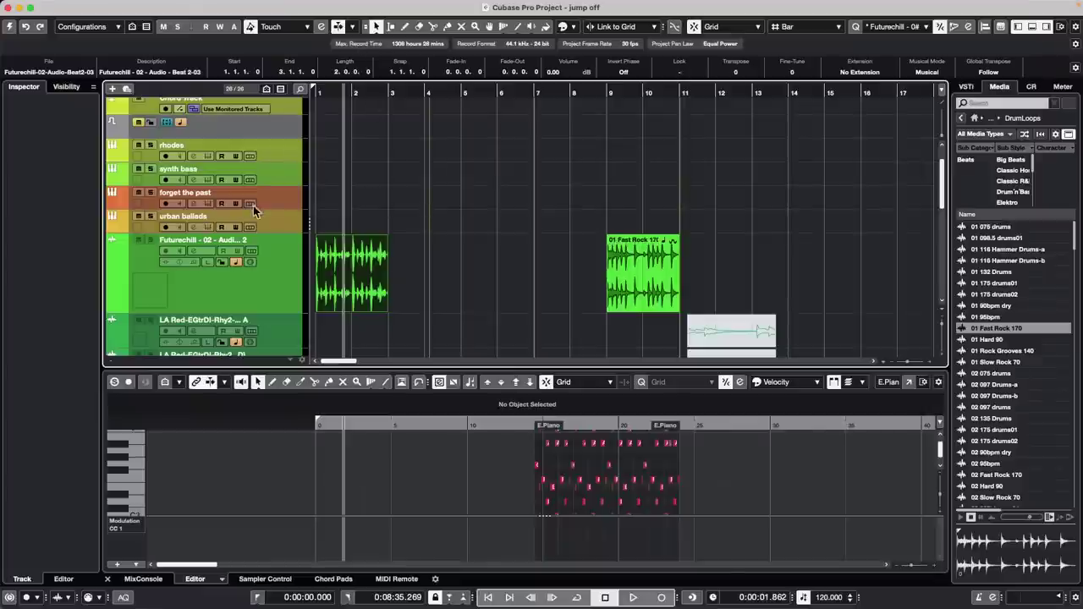
- Select the rhodes instrument track and activate the project
scroll(260, 197, "up", 2)
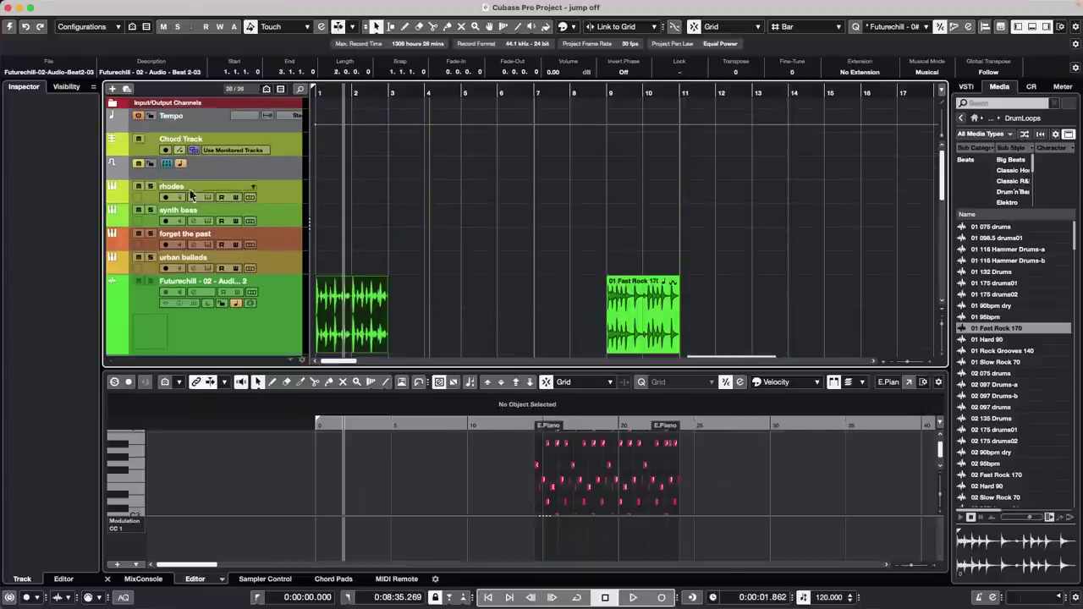
left_click(259, 192)
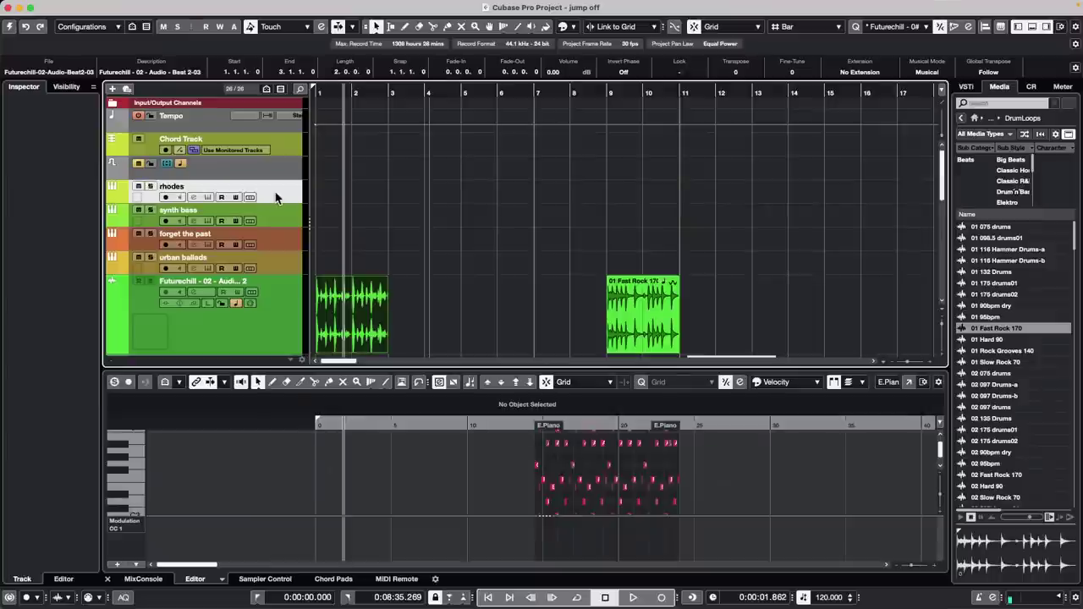
left_click(210, 93)
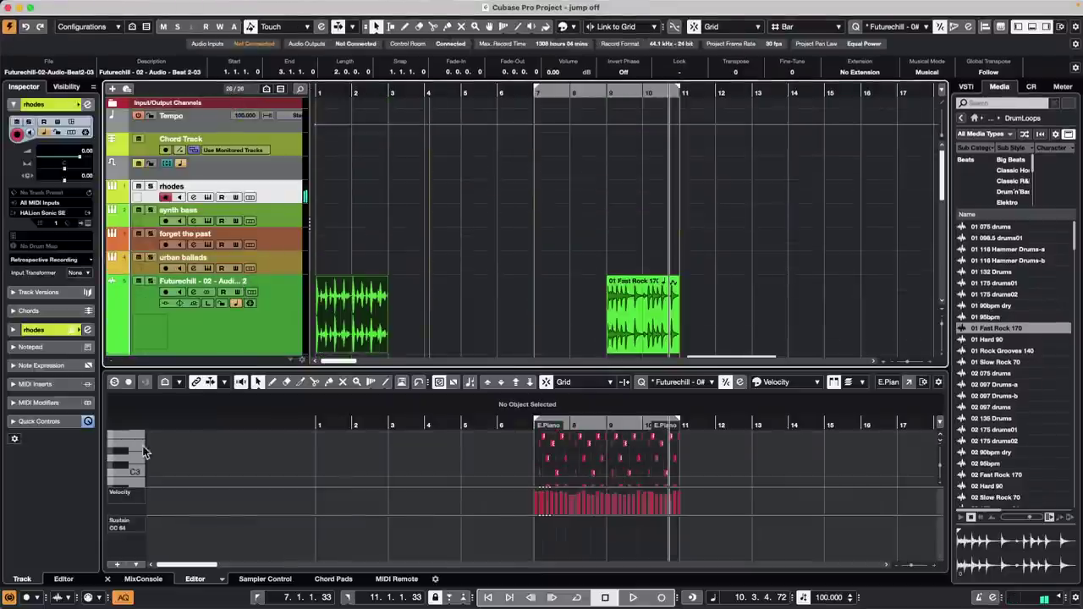
- Show the Chord Pads and activate them for the rhodes track with its monitoring enabled
left_click(335, 580)
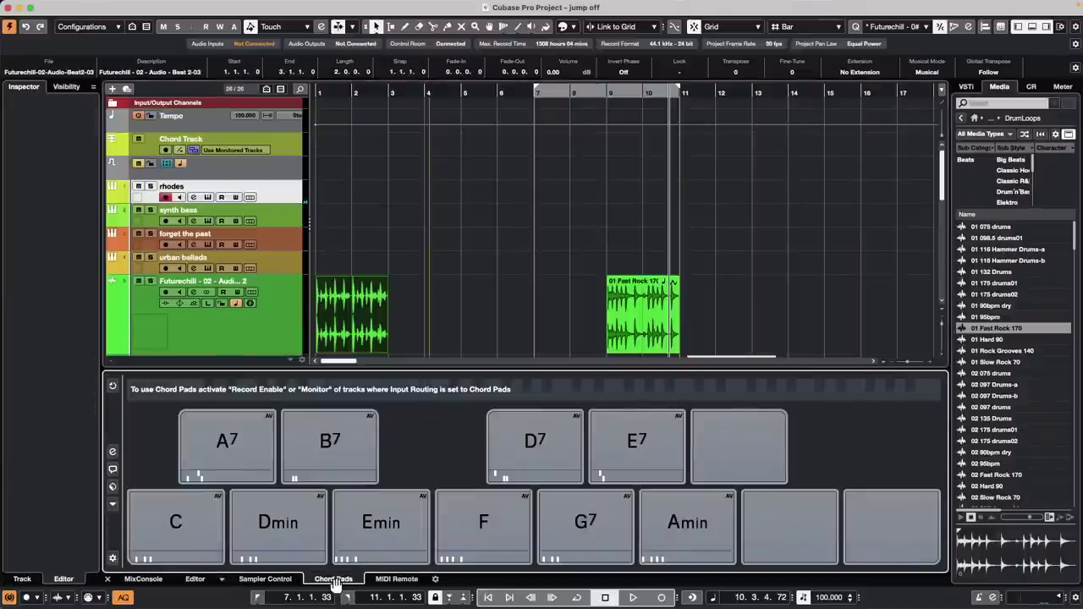
left_click(381, 522)
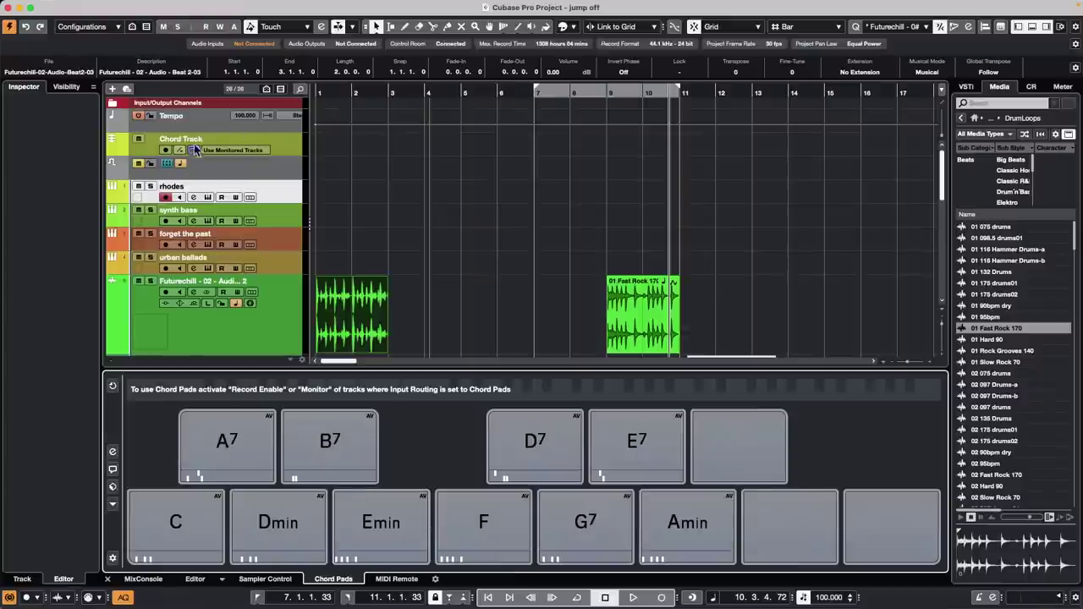
left_click(180, 198)
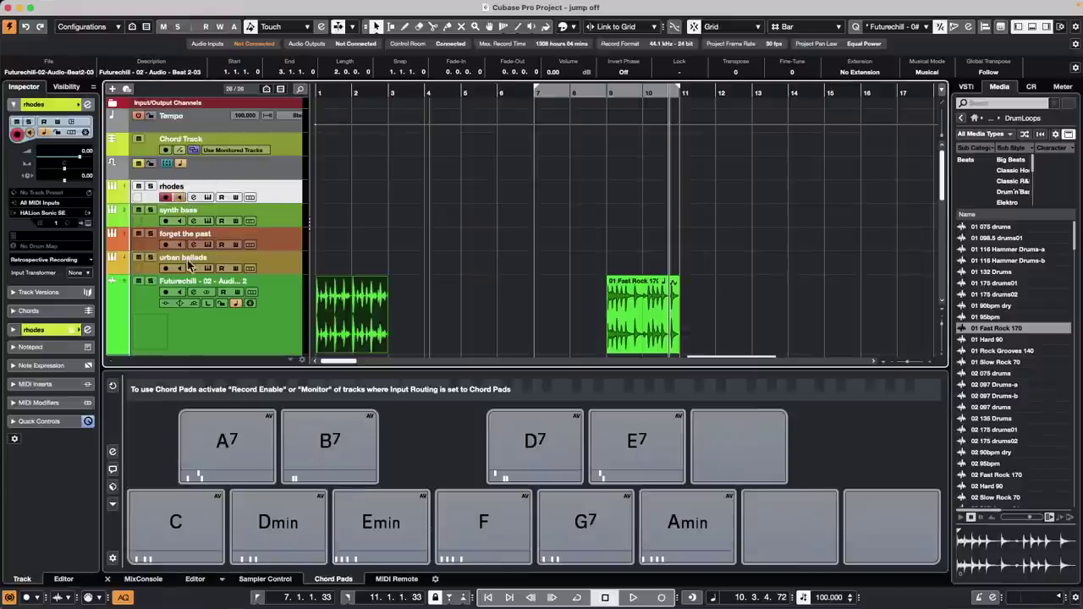
left_click(111, 386)
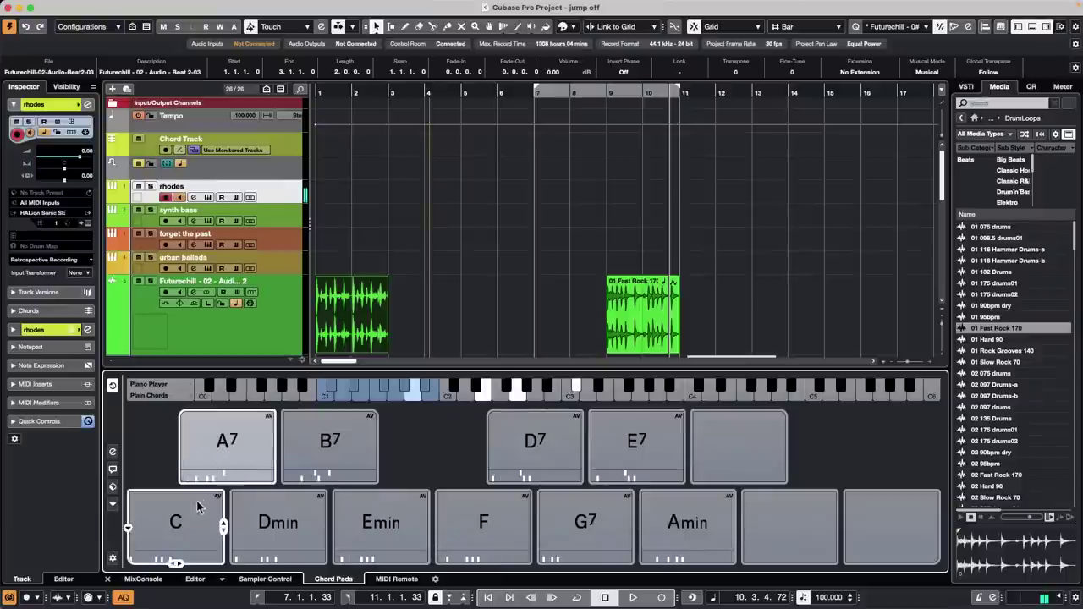
- Audition the Dmin and B7 chord pads and check the chord pads' player settings
left_click(241, 520)
left_click(327, 465)
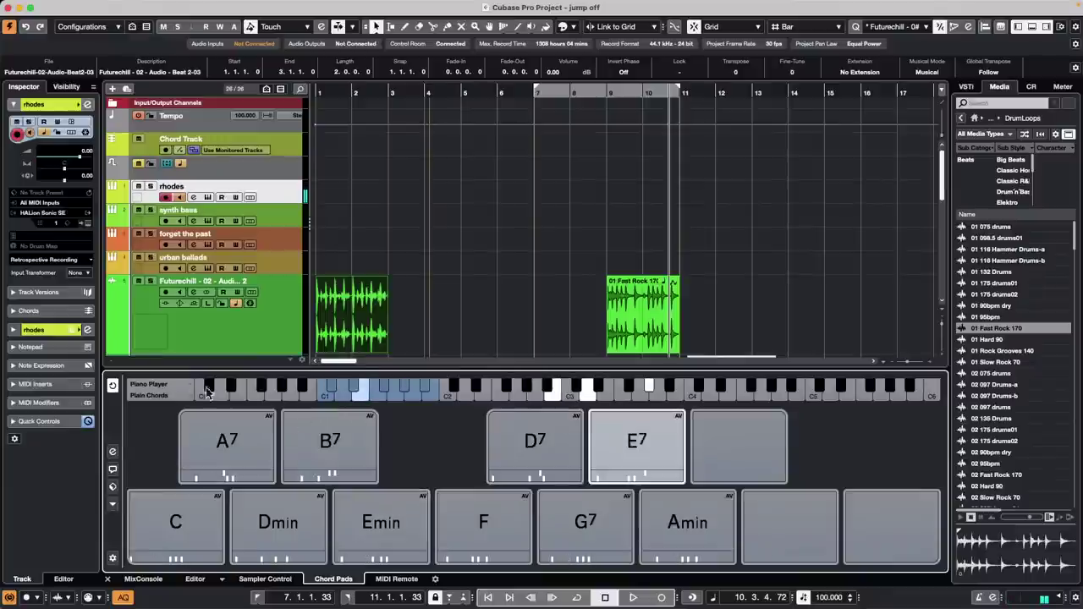
mouse_move(283, 423)
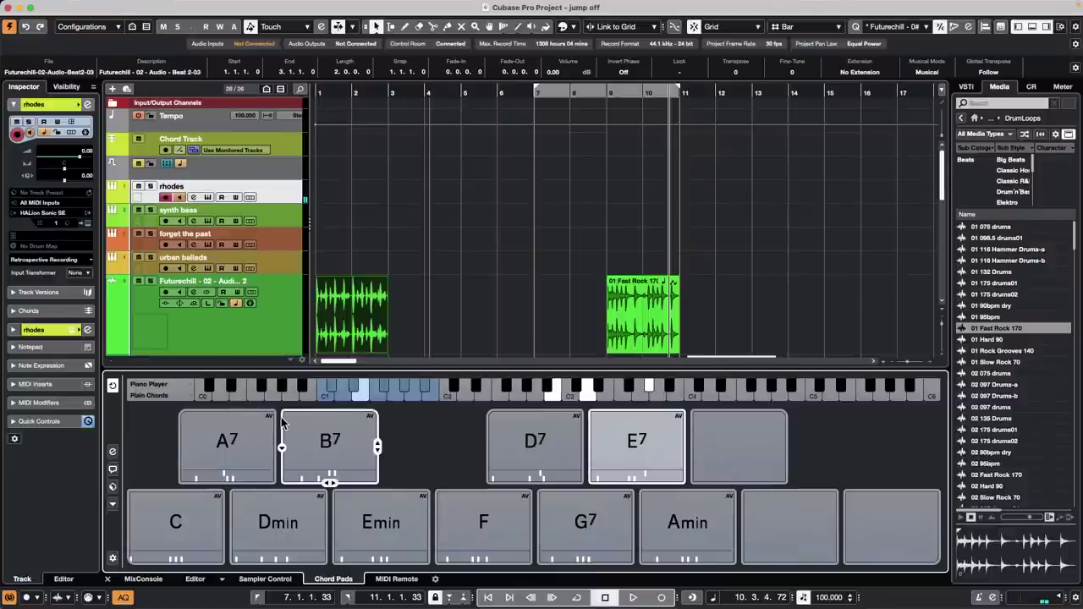
left_click(114, 453)
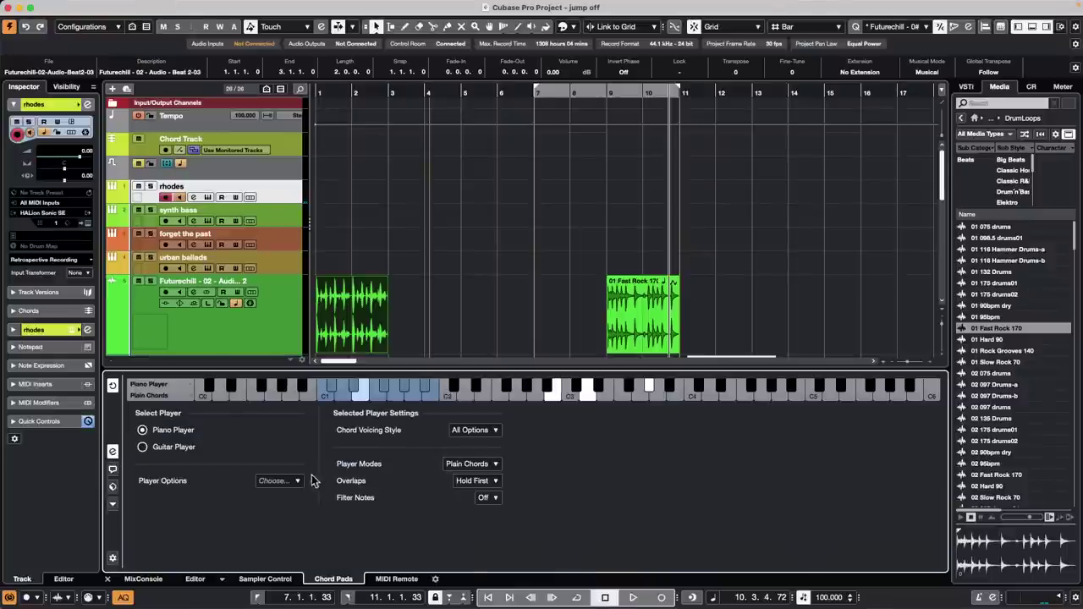
left_click(114, 453)
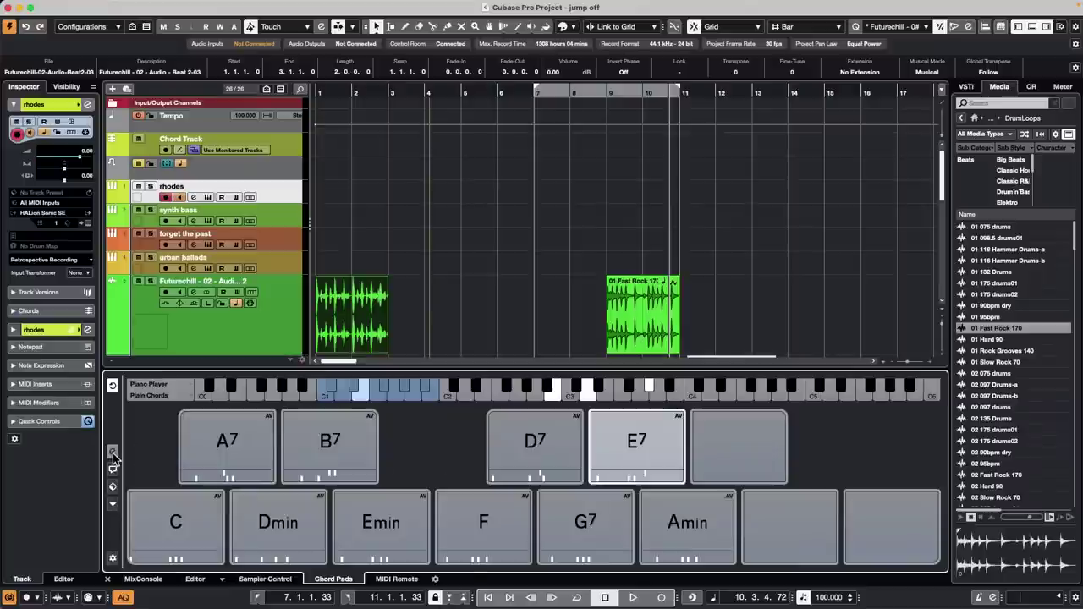
- Set the chord pads' Piano Player to the Pattern player mode
left_click(113, 454)
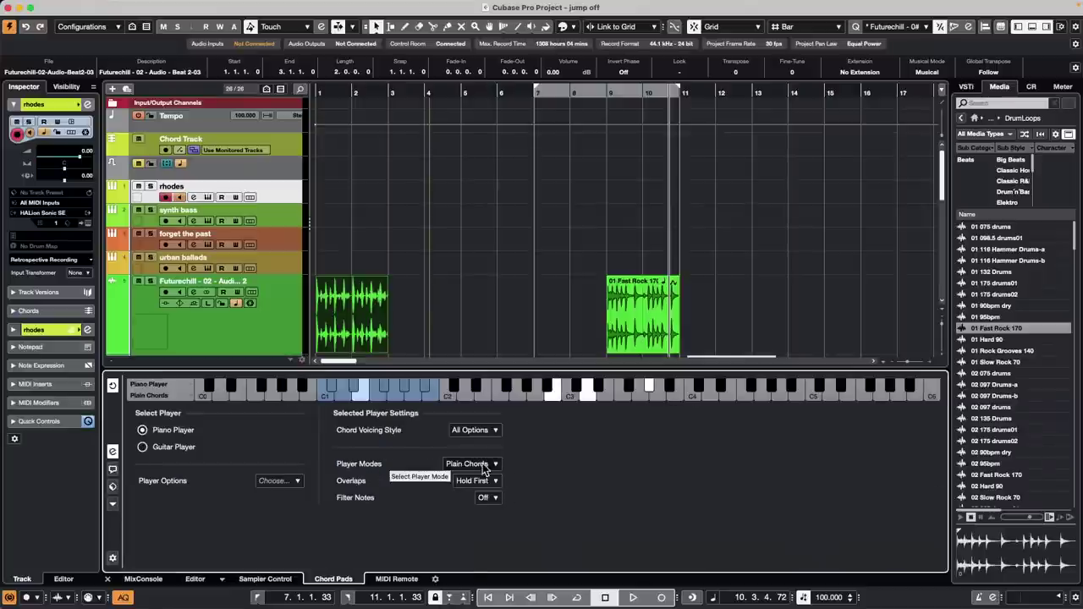
left_click(471, 465)
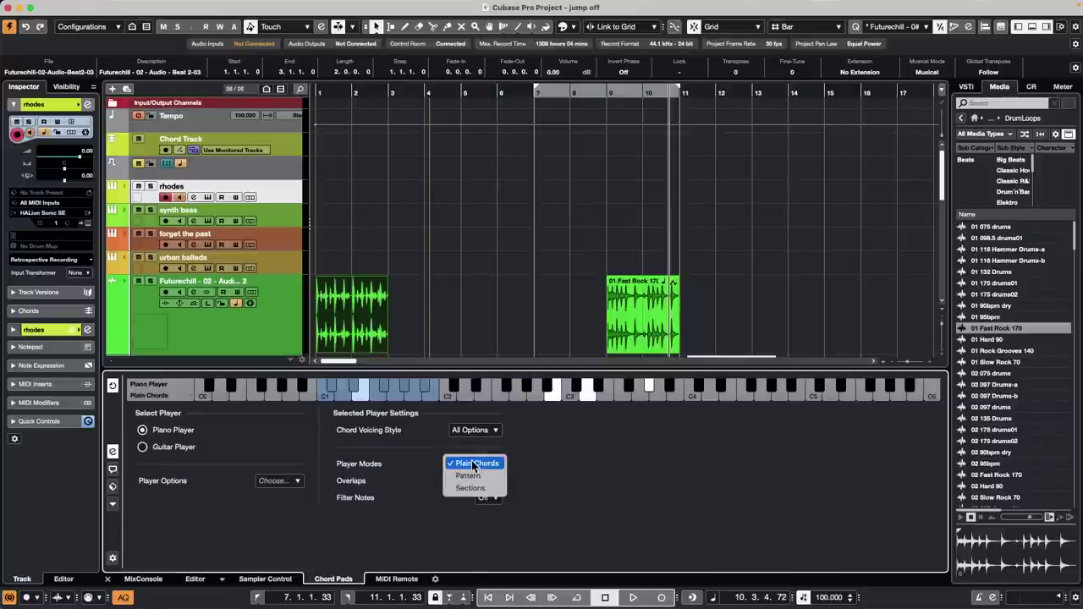
left_click(485, 478)
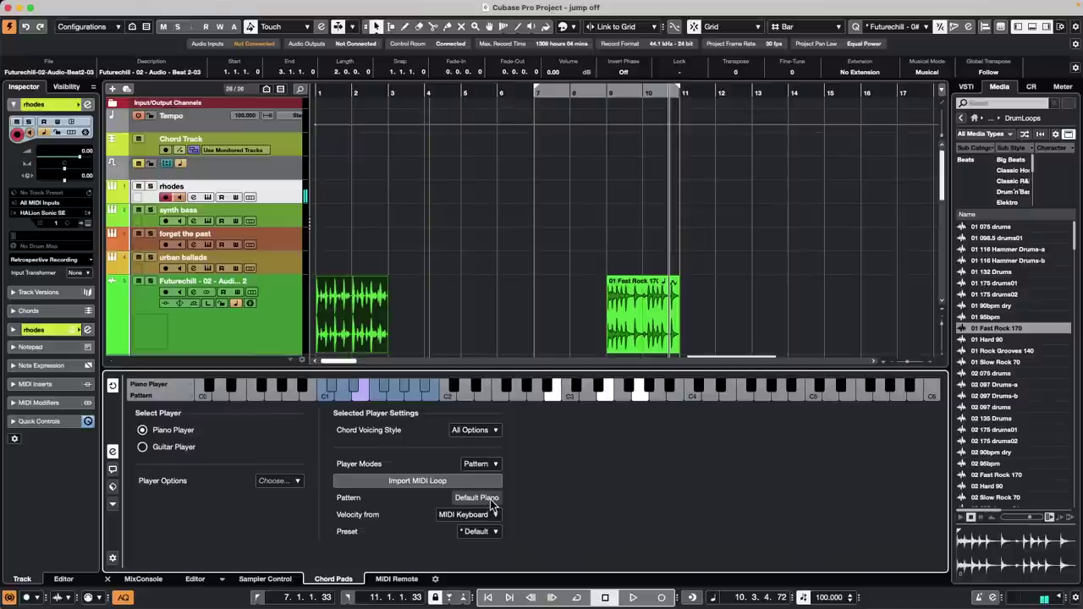
- Return the Piano Player to the Plain Chords mode and audition the Dmin pad
left_click(486, 465)
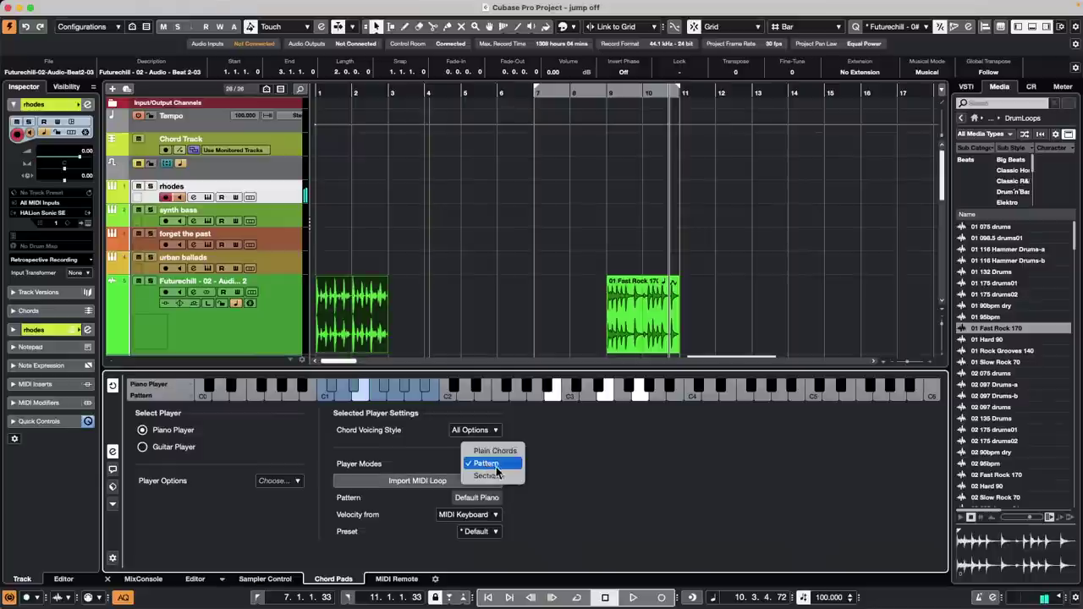
left_click(495, 452)
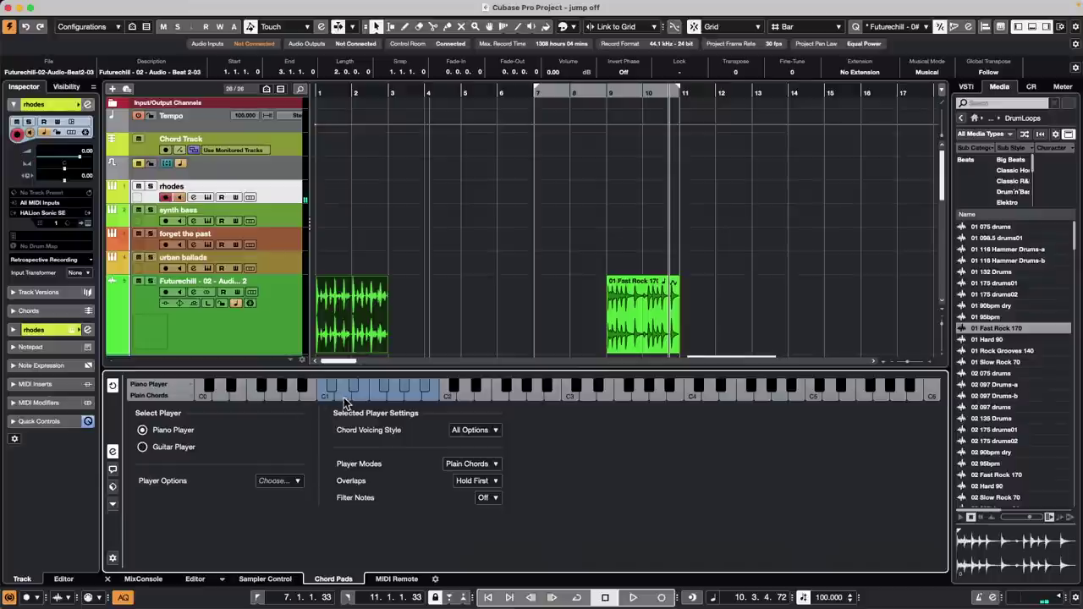
left_click(112, 452)
left_click(251, 534)
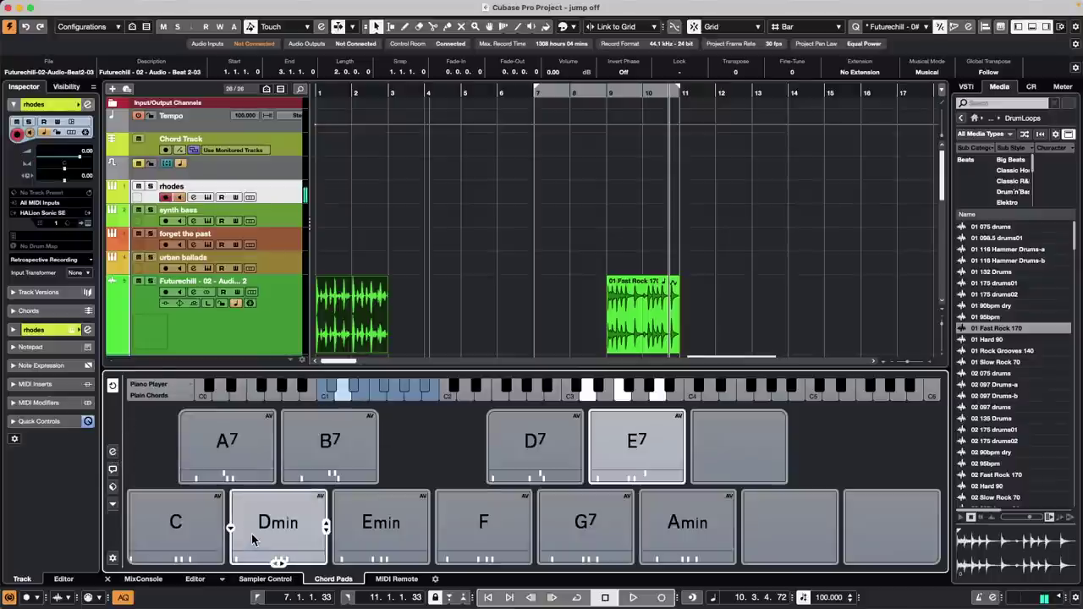
- Switch the Piano Player to Pattern mode again and audition the B7, Dmin and C pads
left_click(115, 455)
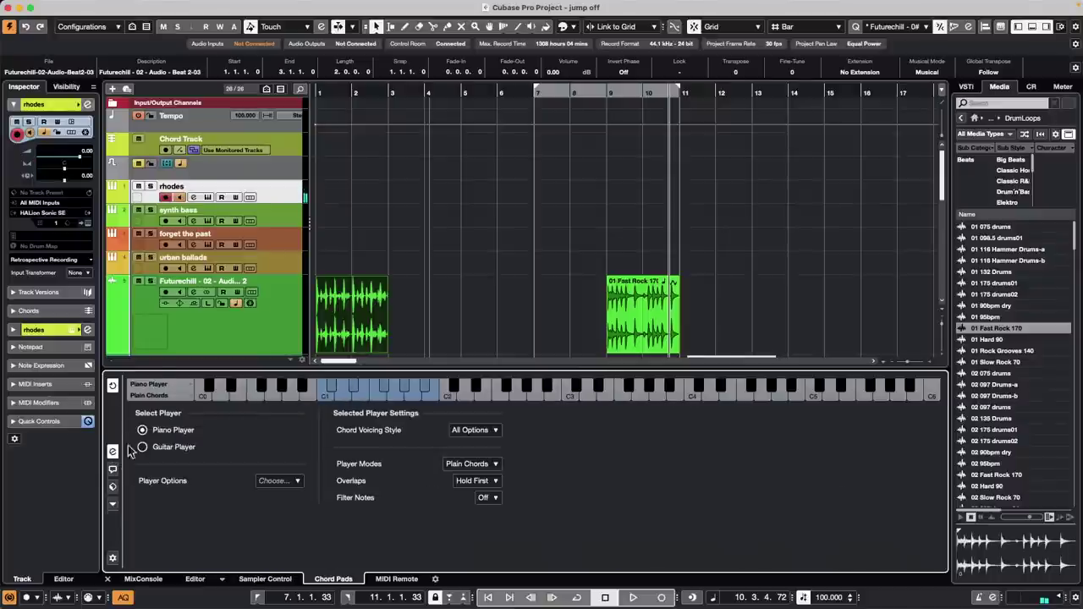
left_click(480, 464)
left_click(483, 476)
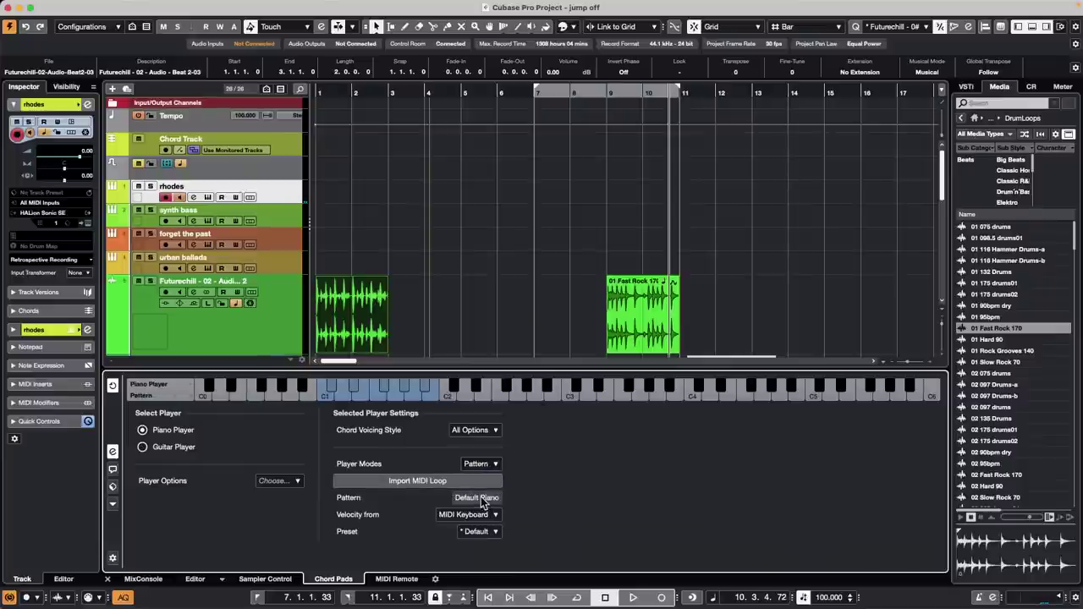
left_click(427, 322)
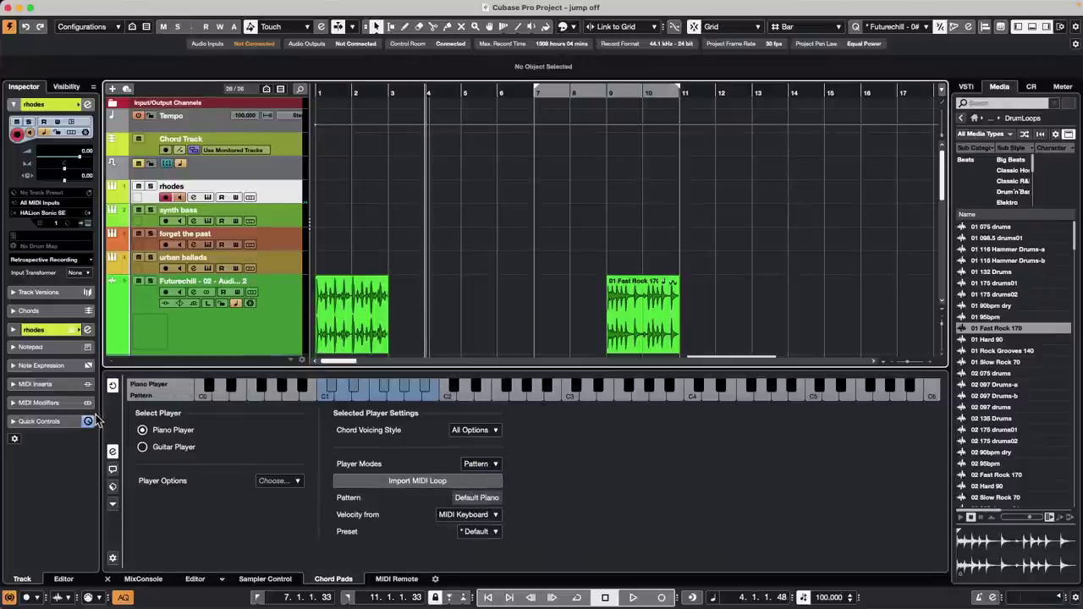
left_click(112, 451)
left_click(324, 449)
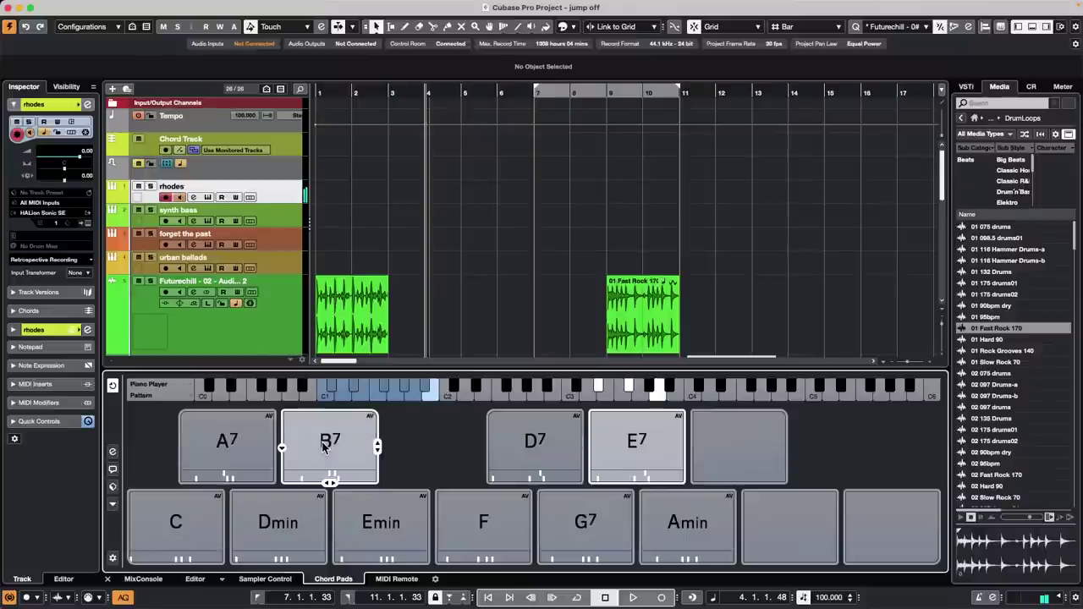
left_click(268, 518)
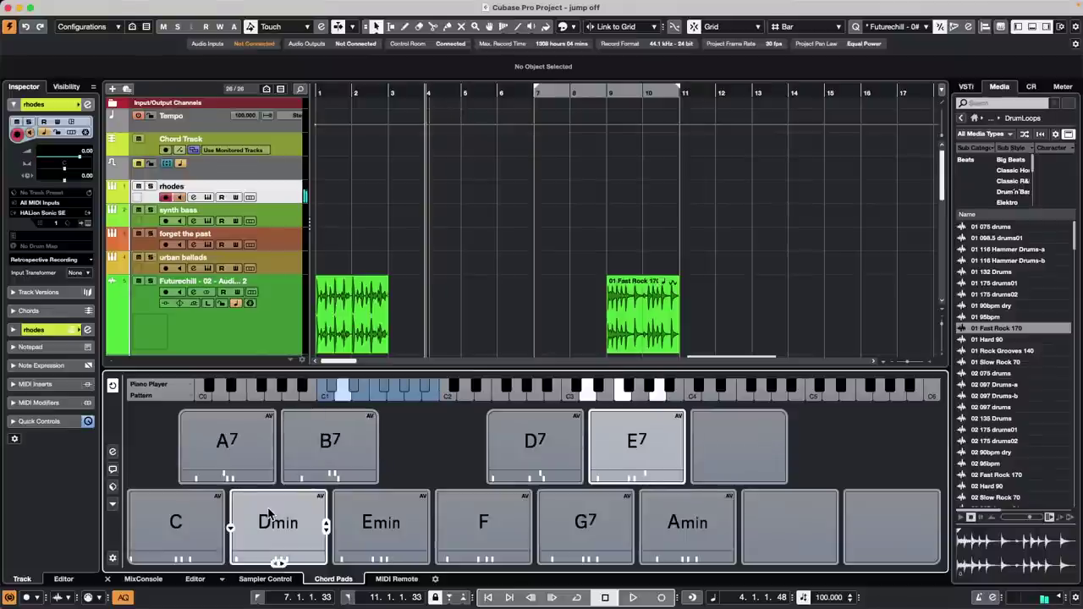
left_click(203, 519)
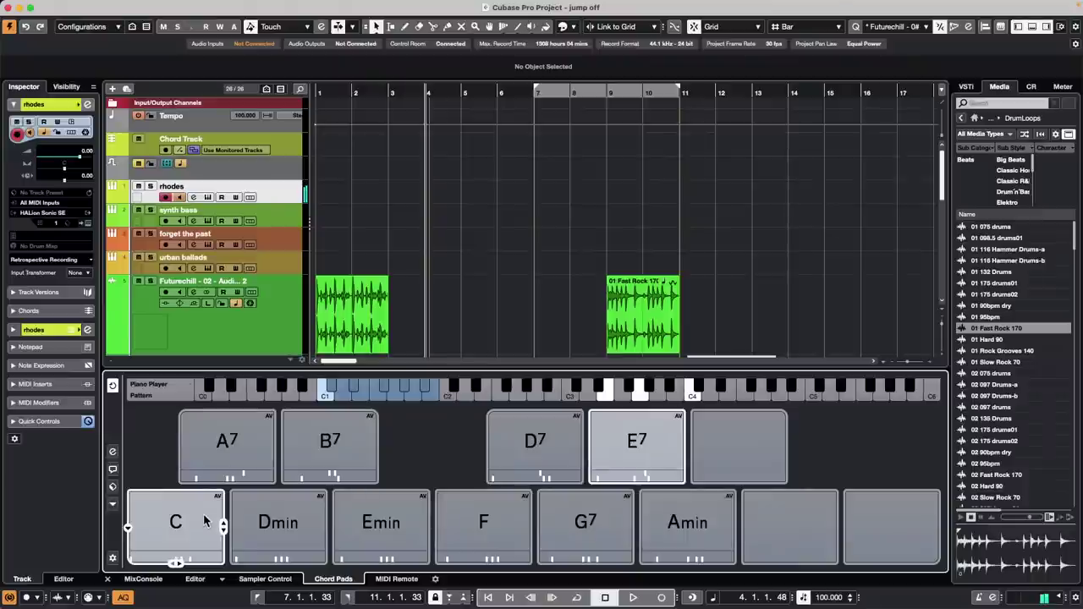
- Set the player mode back to Plain Chords and return to the chord pads view
left_click(112, 451)
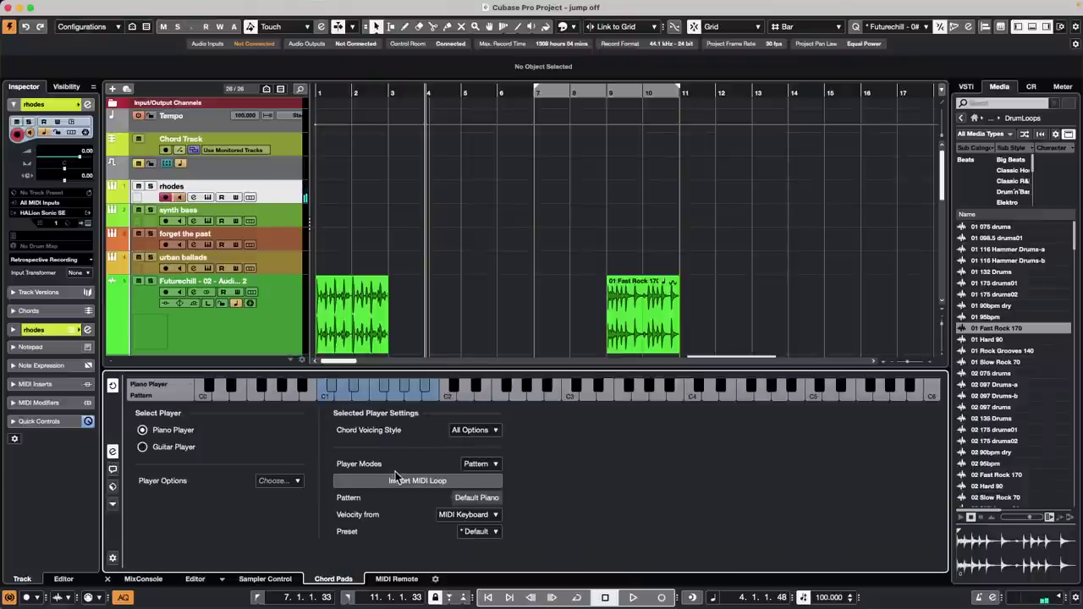
left_click(486, 465)
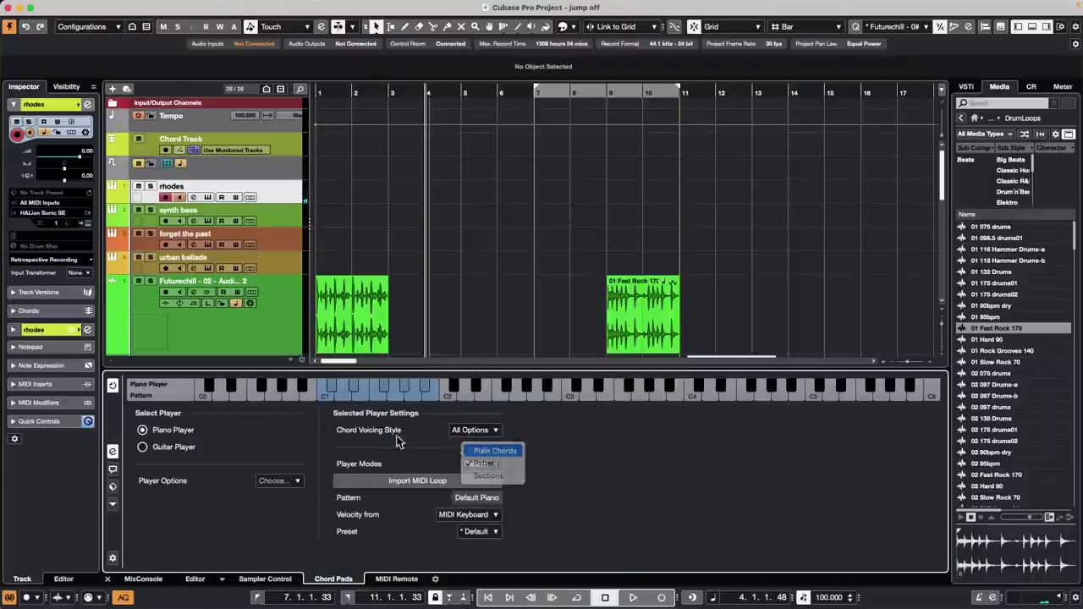
left_click(496, 451)
left_click(112, 451)
- Audition a progression across the C, Dmin, Emin, F, G7, A7, Amin, D7 and B7 chord pads
left_click(171, 530)
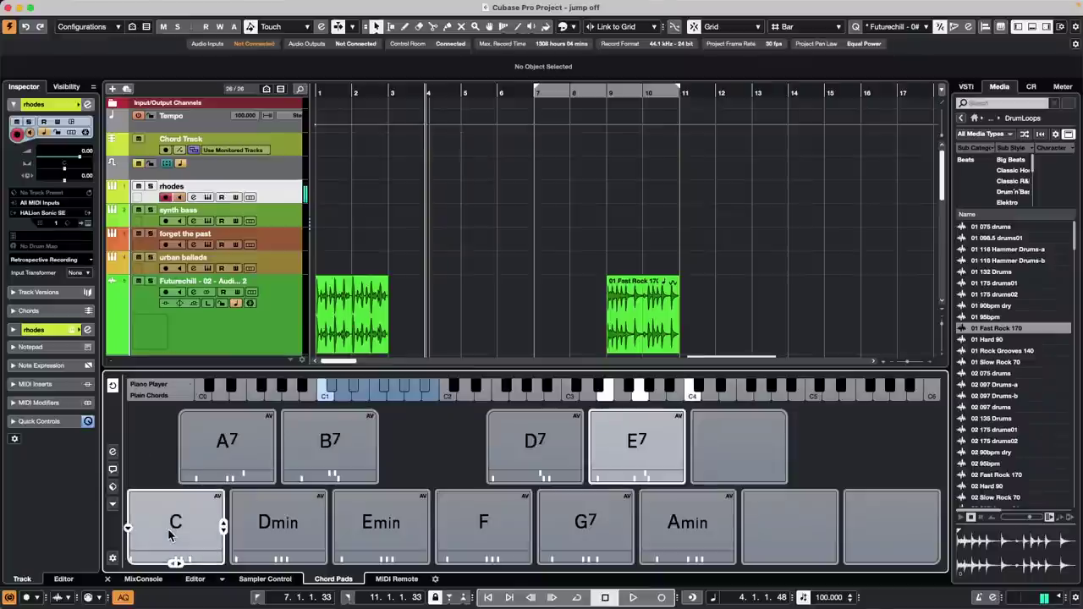
left_click(254, 525)
left_click(368, 524)
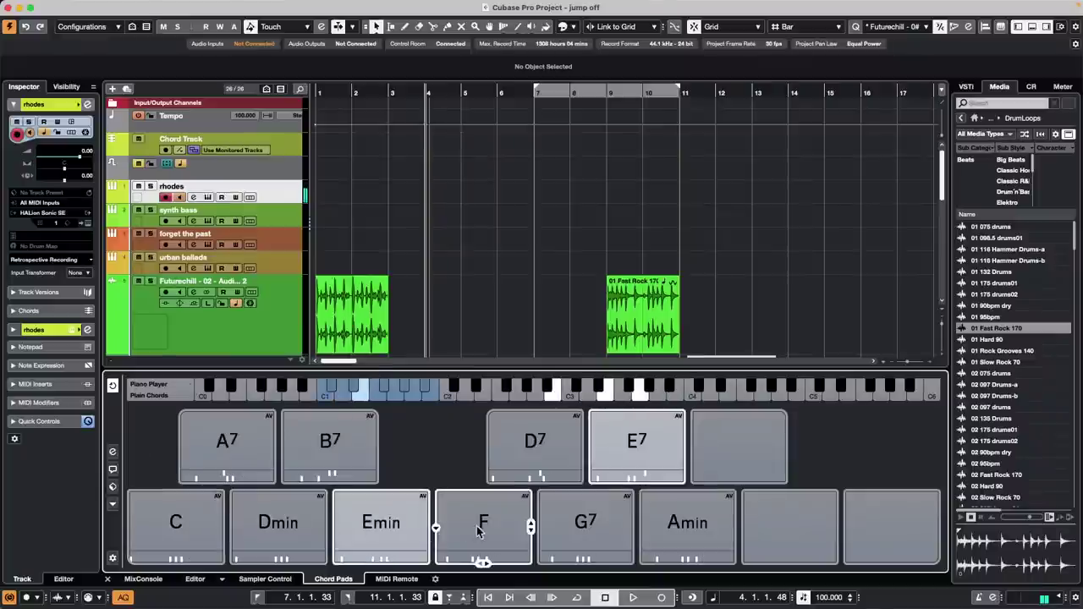
left_click(478, 530)
left_click(576, 518)
left_click(225, 470)
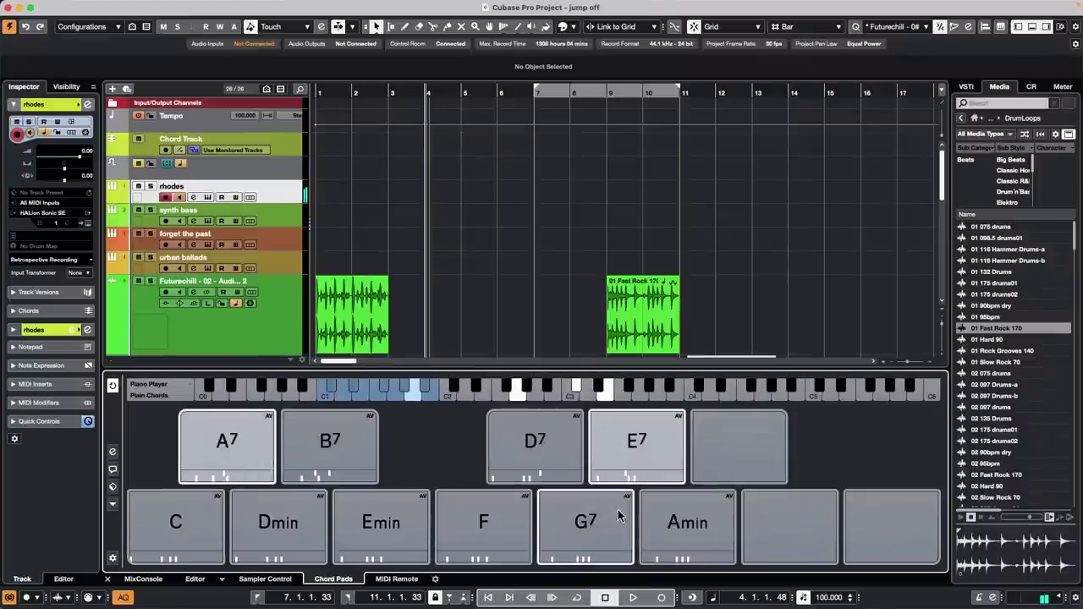
left_click(669, 529)
left_click(491, 542)
left_click(402, 526)
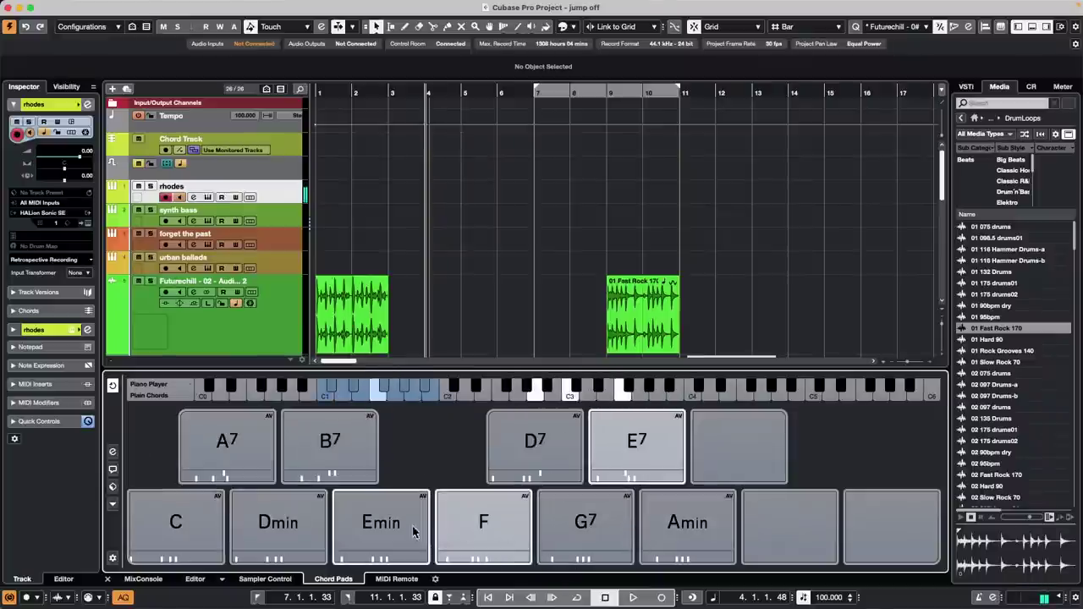
left_click(298, 523)
left_click(534, 470)
left_click(157, 529)
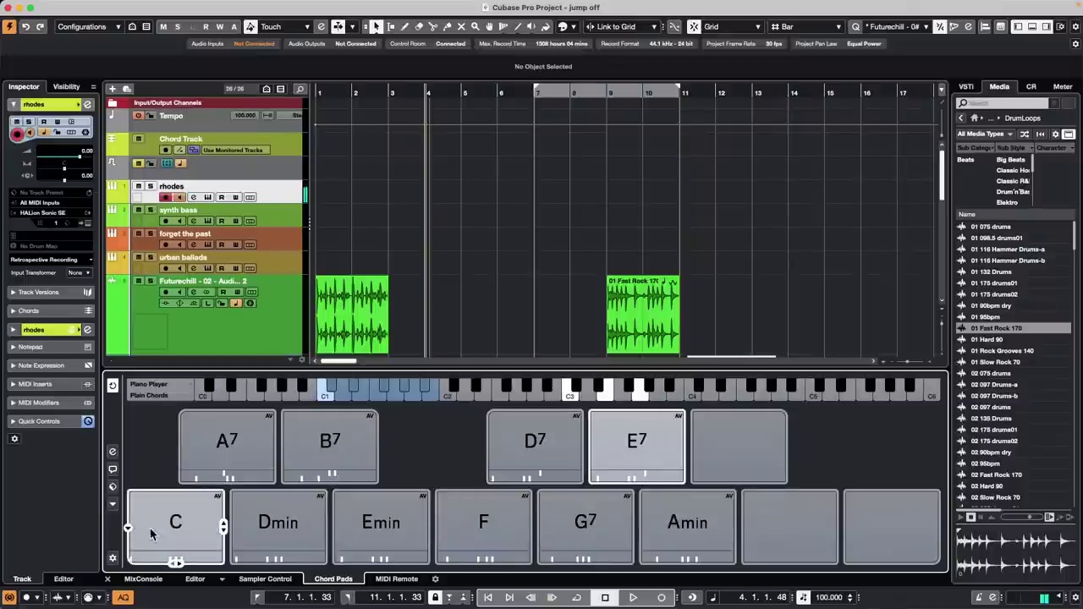
left_click(318, 463)
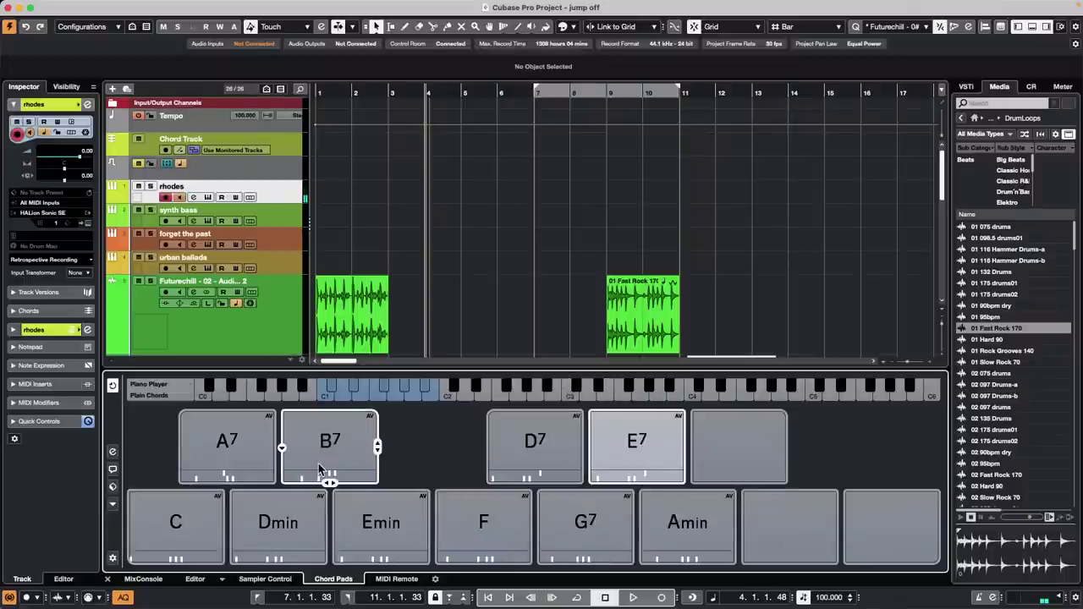
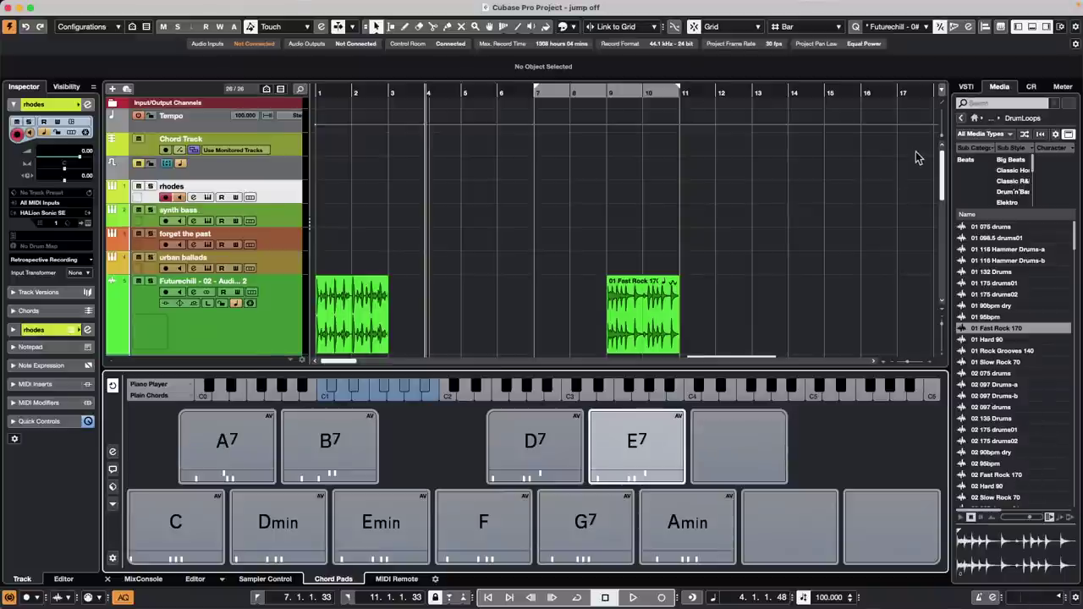
- Add Tech_House_Bass_Loop_08 from the Tech House loops to the Futurechill audio track at bar 13 and position the project cursor near its start
left_click(962, 121)
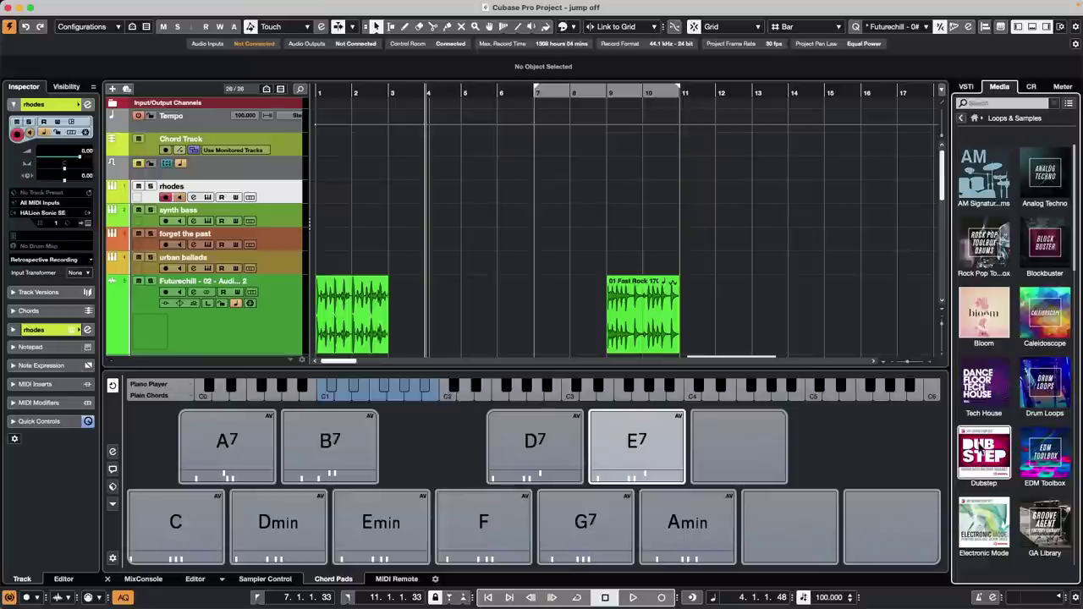
left_click(992, 389)
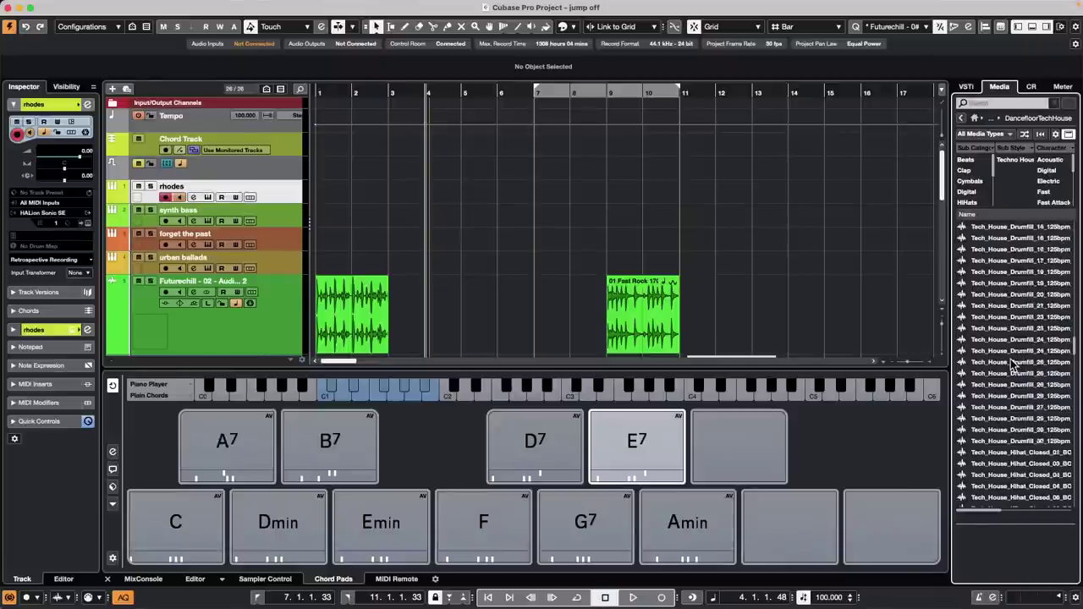
left_click(1015, 284)
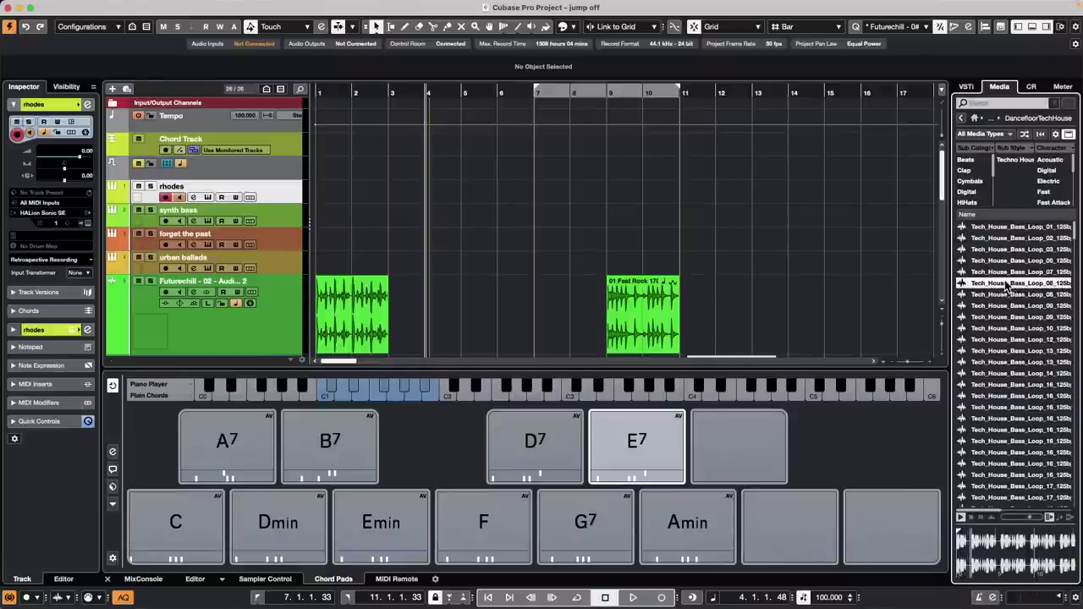
left_click_drag(1007, 284, 739, 305)
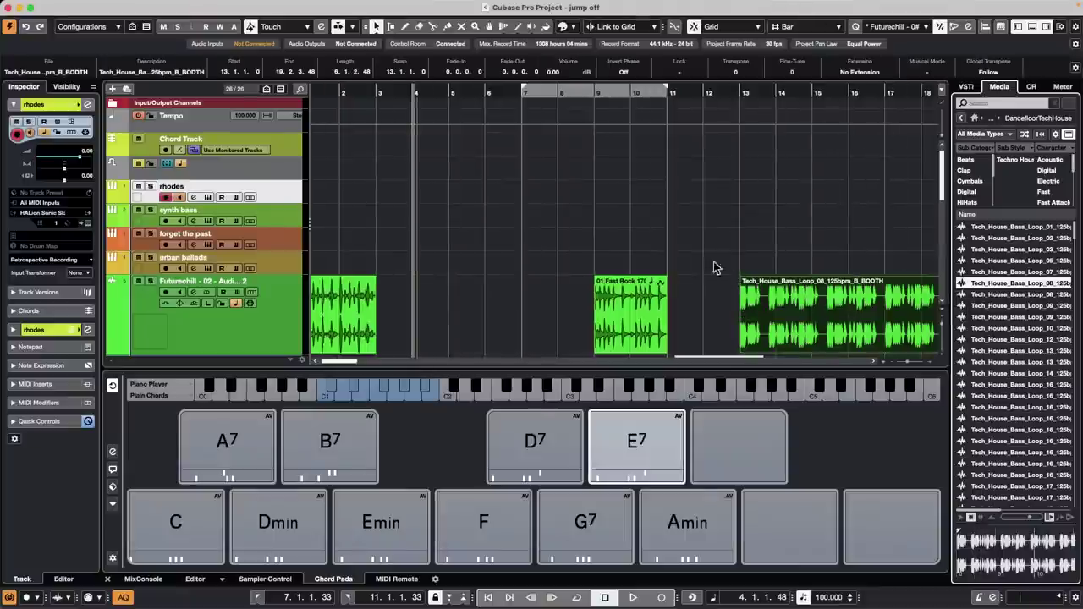
scroll(754, 164, "down", 1)
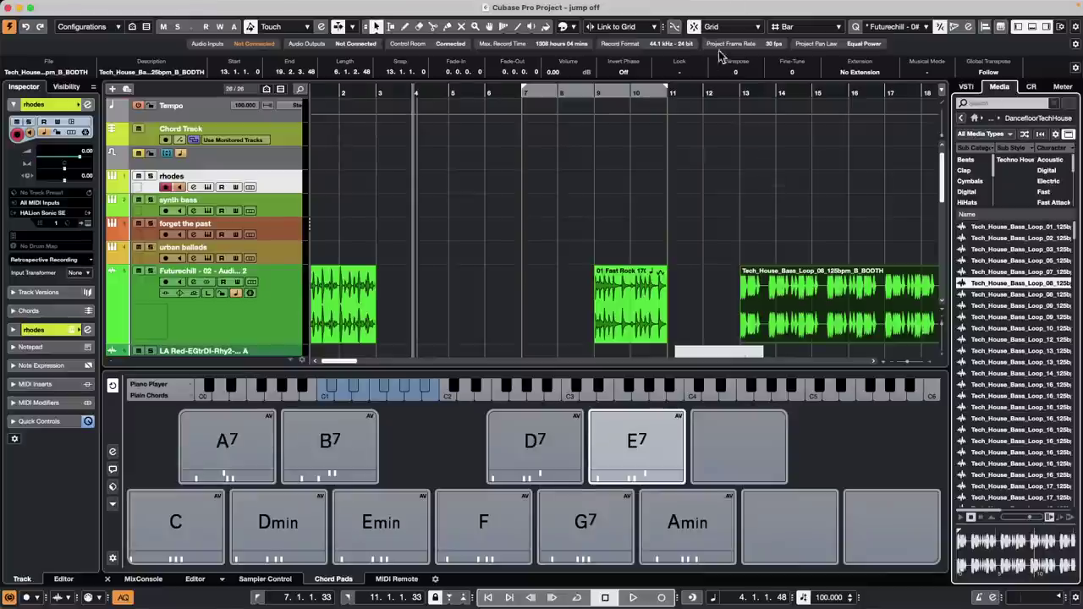
left_click_drag(738, 94, 728, 68)
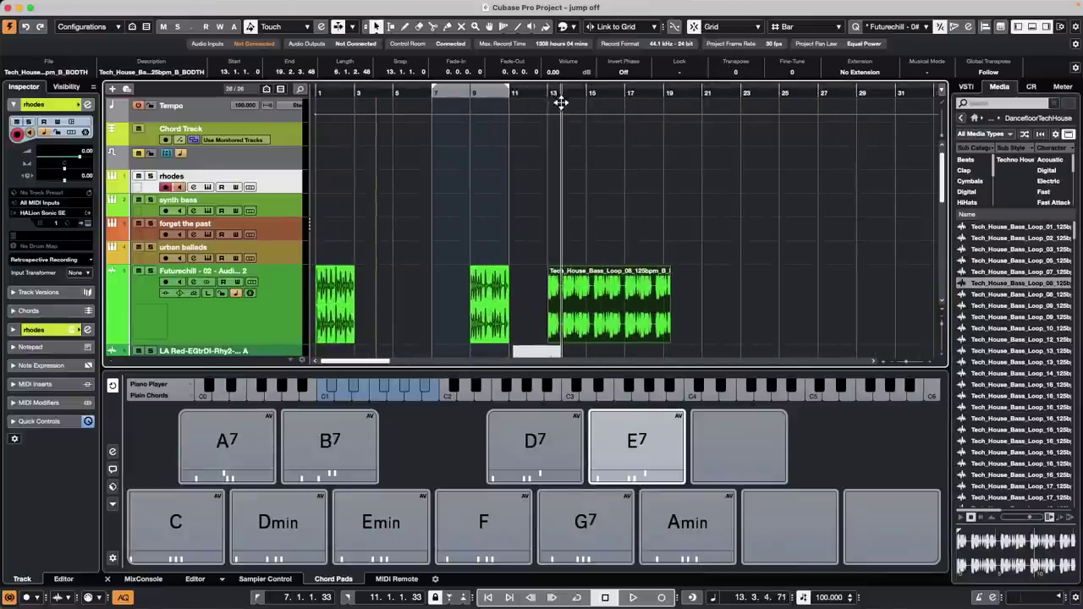
- Solo the Futurechill audio track and play the bass loop from its start at bar 13
left_click_drag(559, 102, 551, 138)
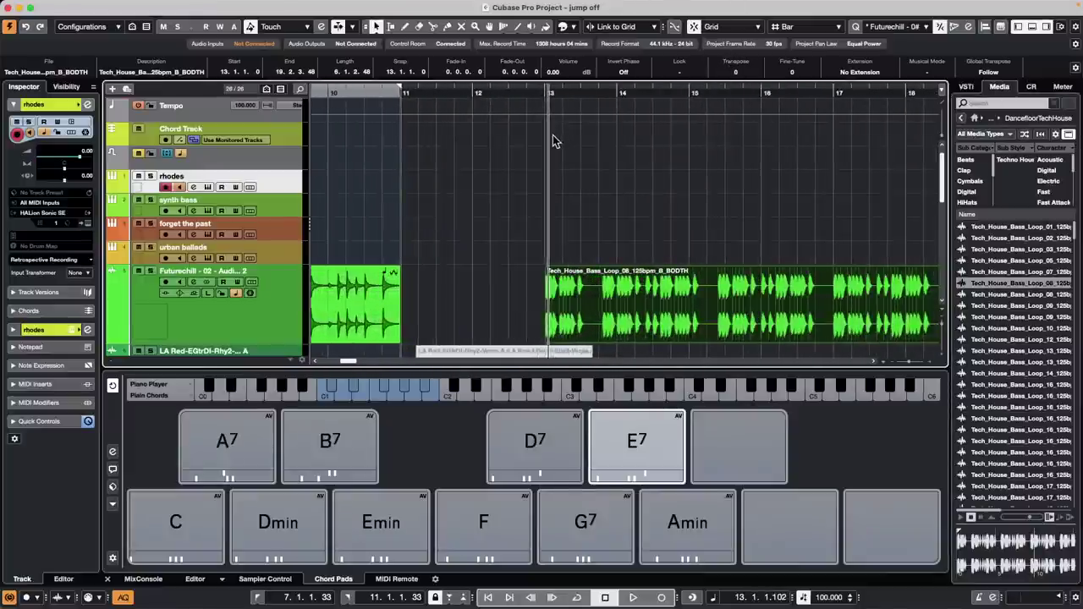
left_click(149, 271)
key("space")
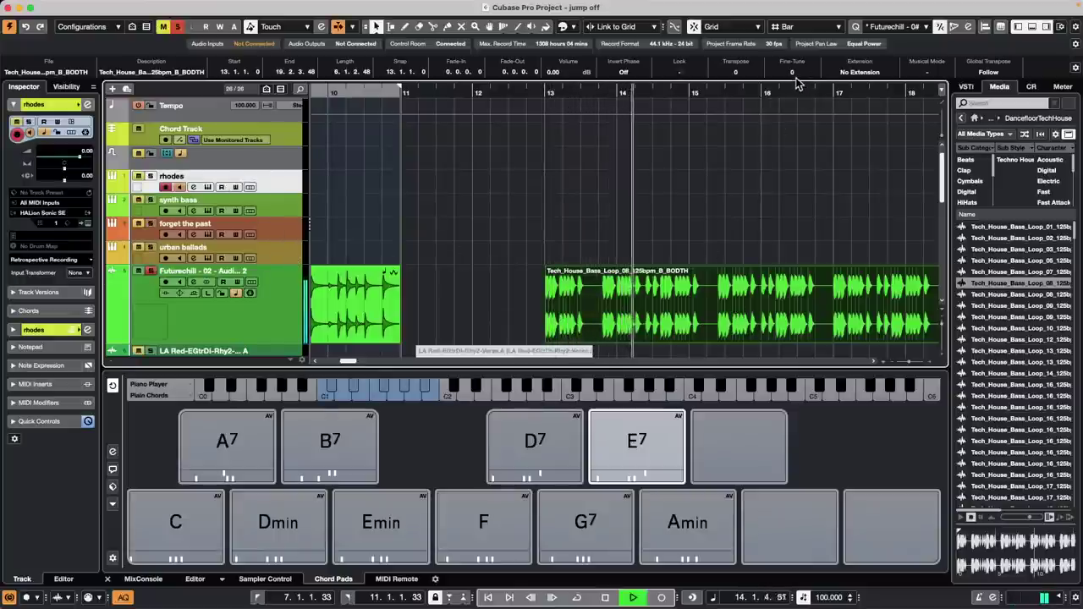
- Try different transpose values on the Tech House bass loop during playback, set its transposition to -5, and stop playback
left_click(739, 73)
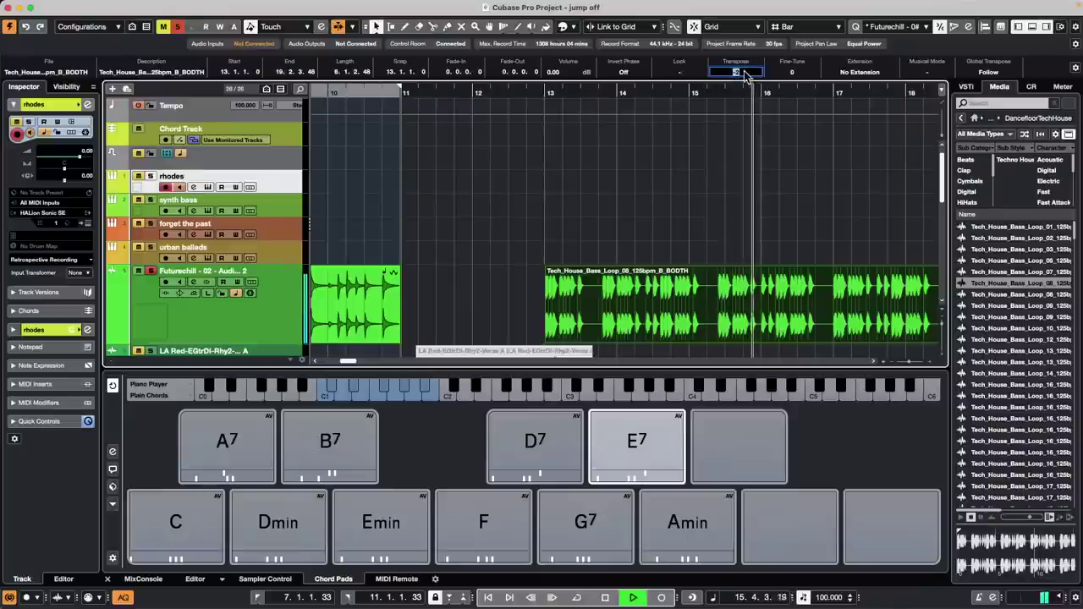
type("-6")
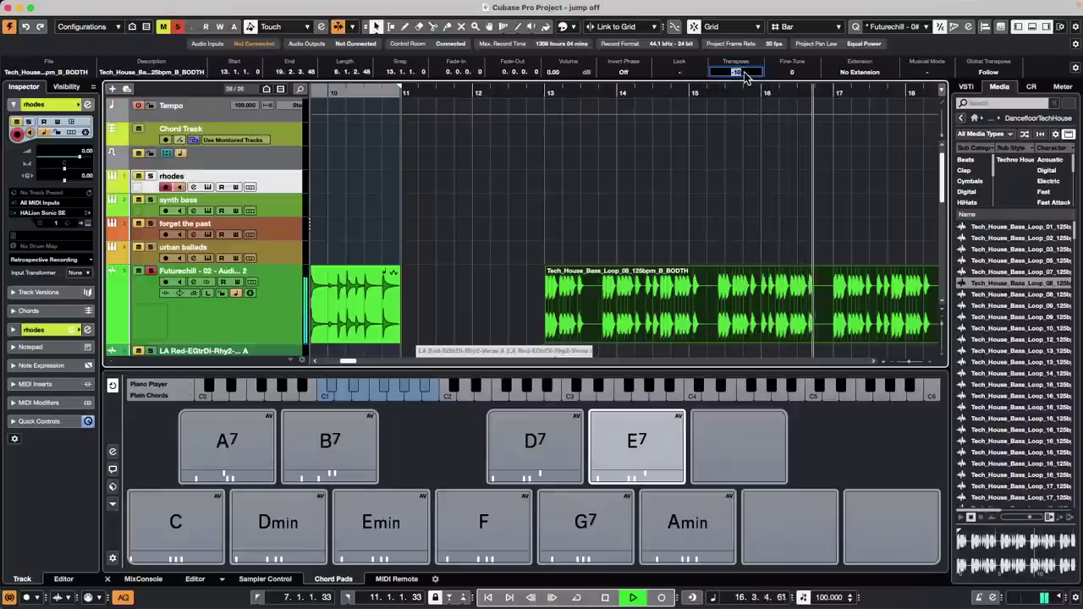
key("BackSpace")
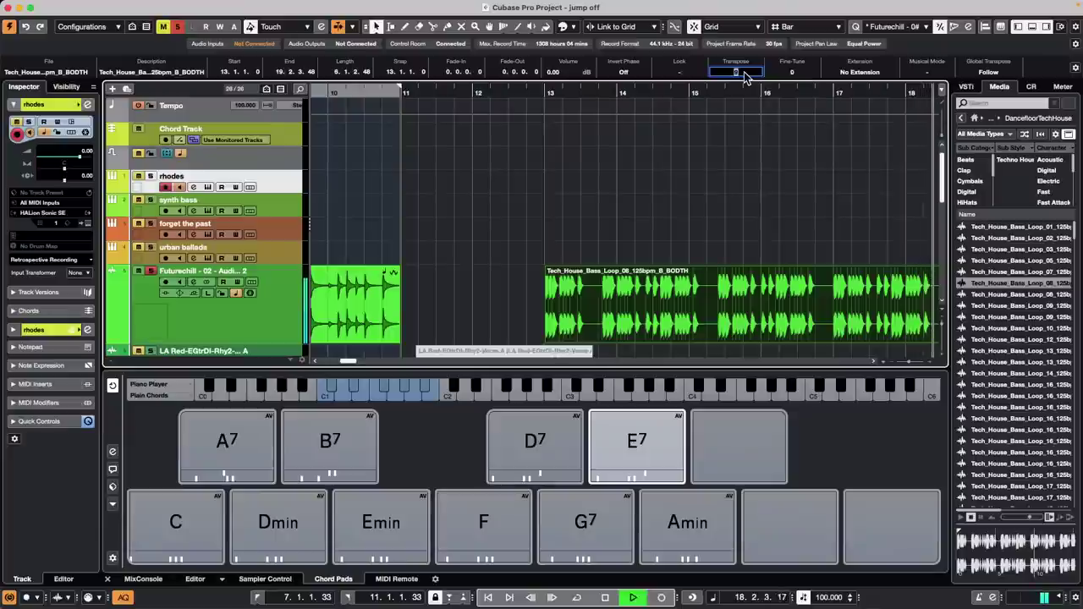
left_click(606, 90)
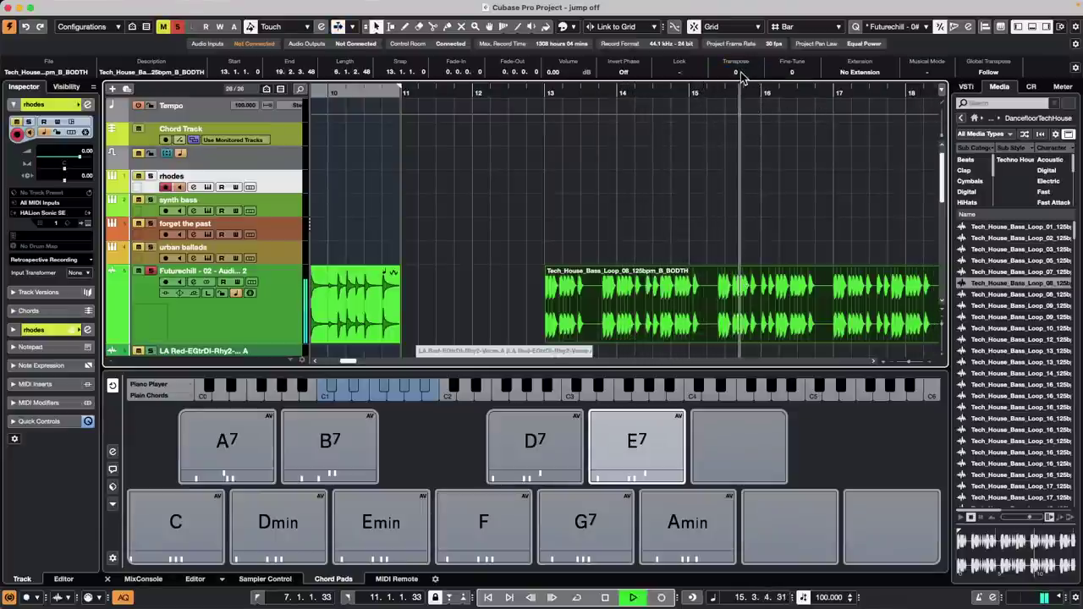
scroll(737, 72, "down", 5)
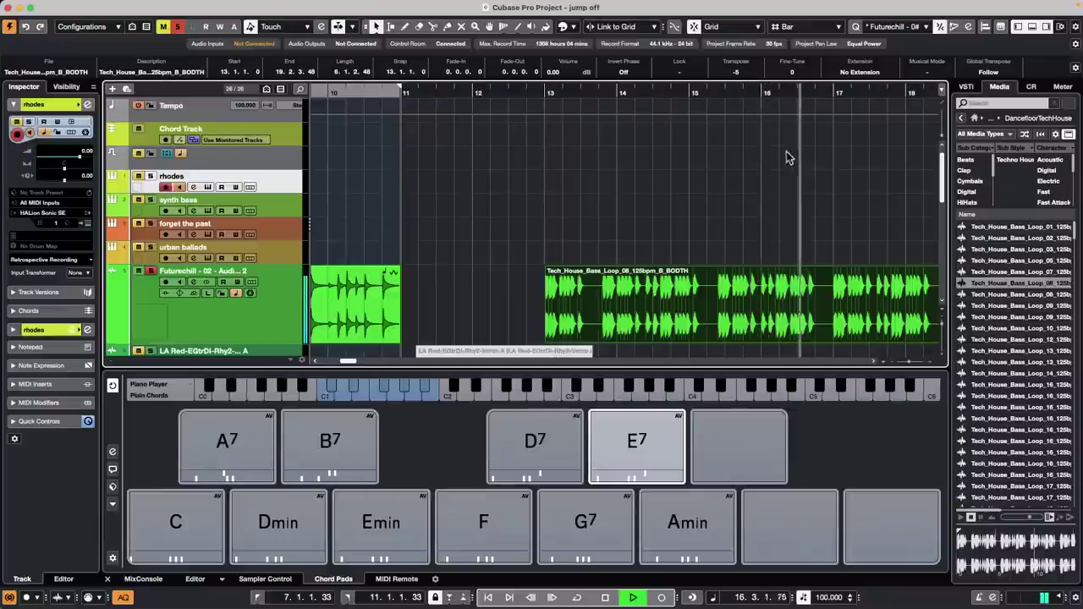
key("space")
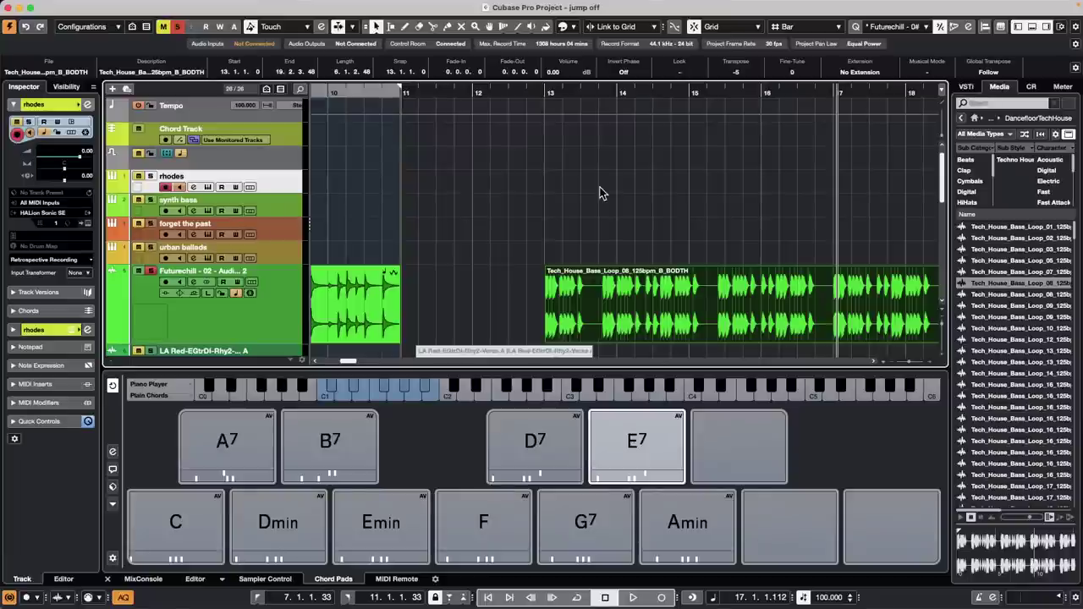
- Start a new empty project with a prompted location and choose the Hangouts folder inside Documents > Projects
left_click(75, 6)
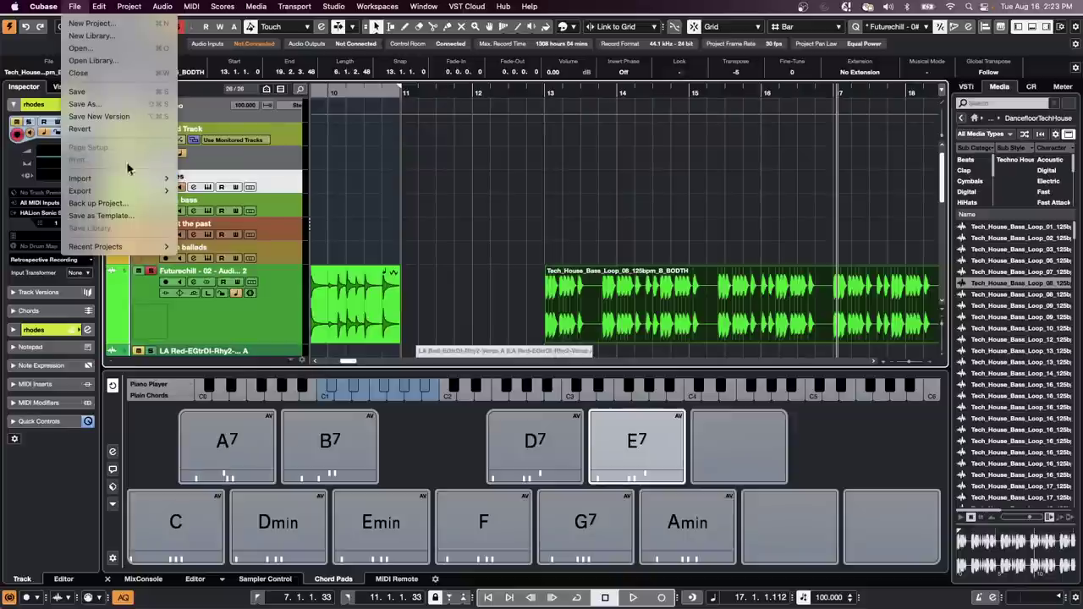
left_click(91, 24)
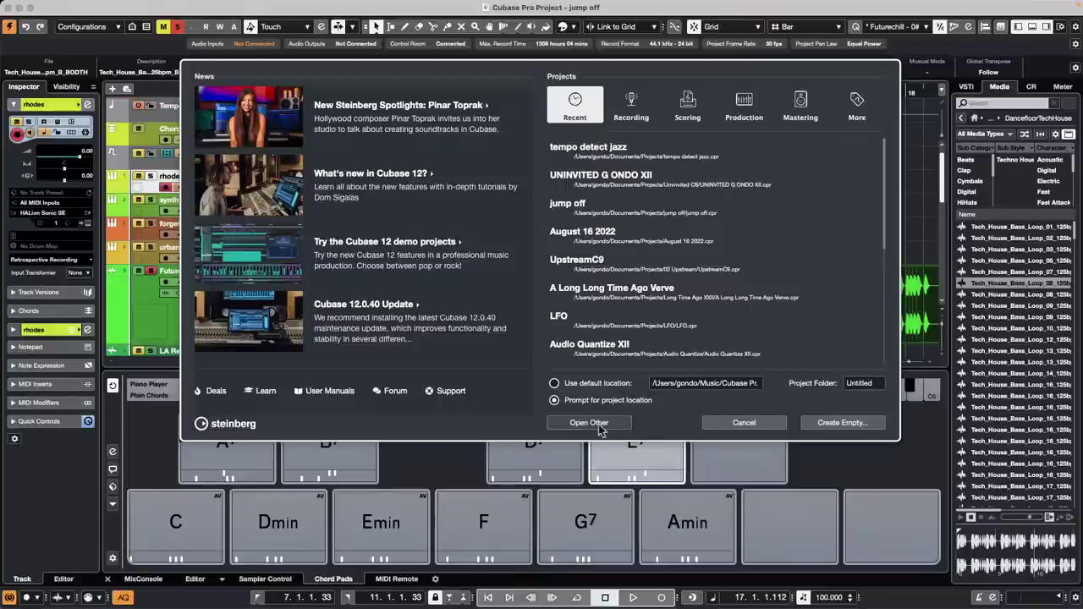
left_click(826, 424)
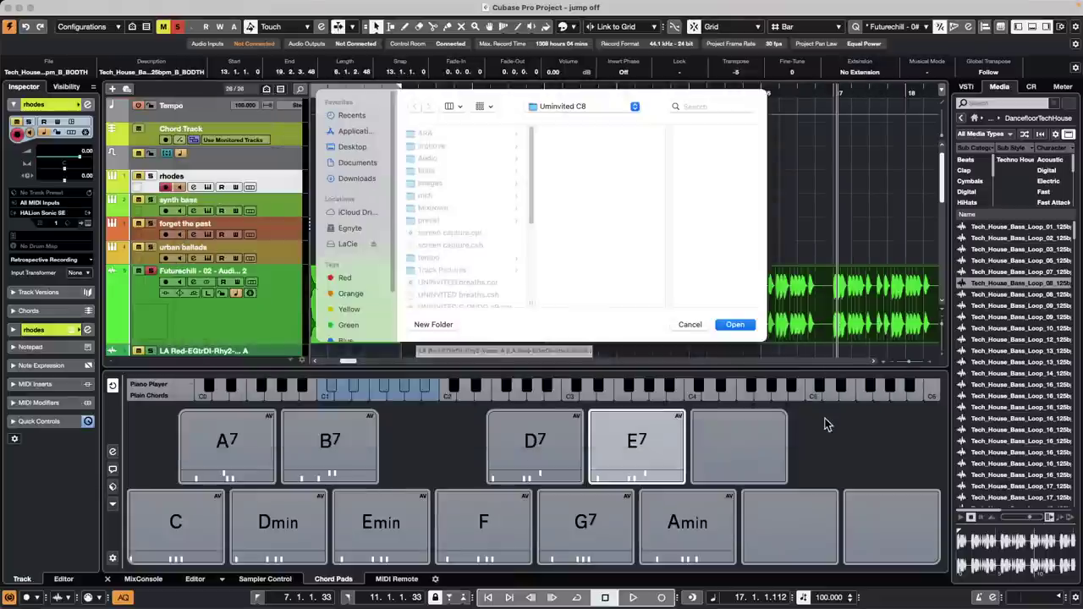
left_click(564, 106)
left_click(557, 124)
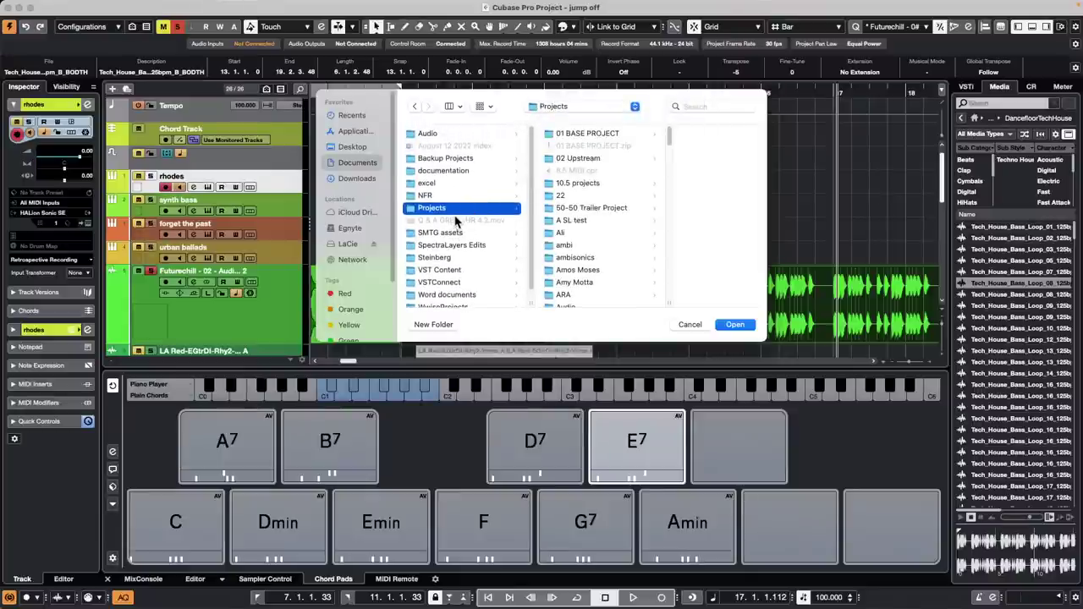
scroll(575, 224, "down", 5)
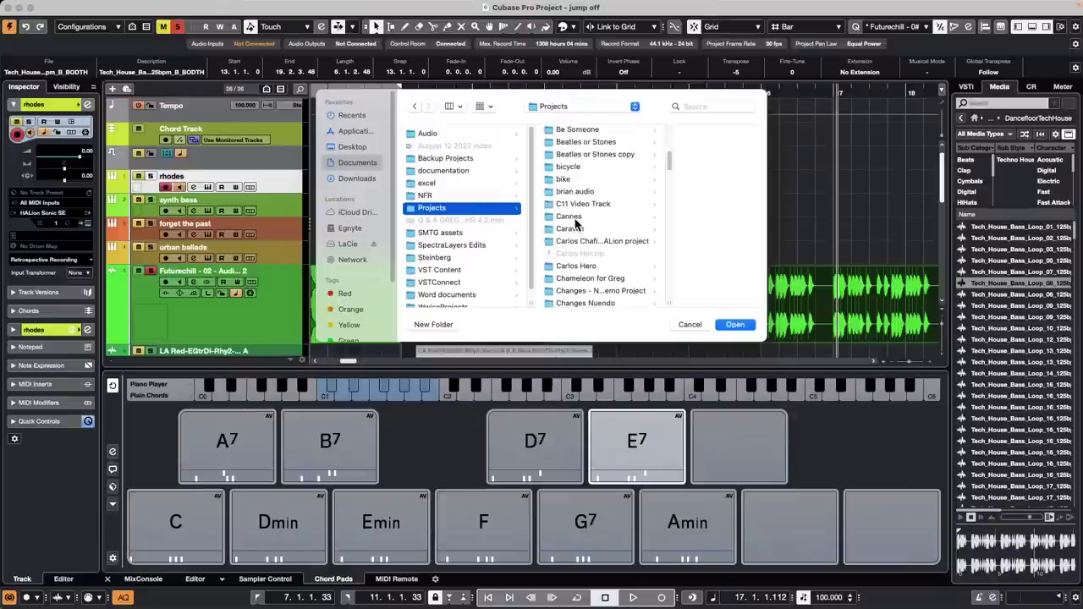
scroll(576, 222, "down", 10)
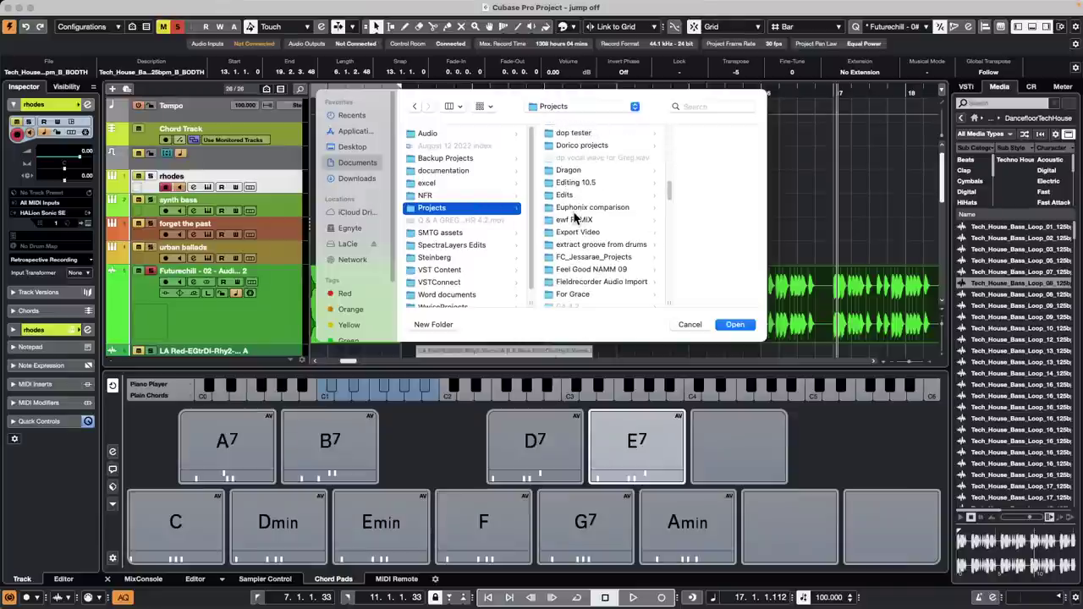
scroll(573, 218, "down", 5)
left_click(568, 260)
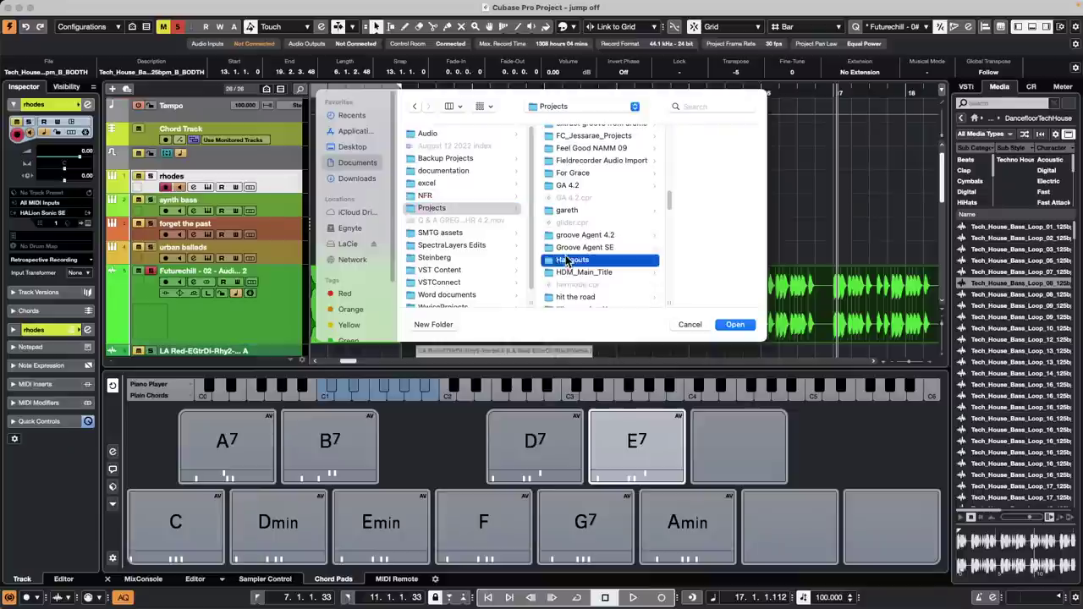
- Create a subfolder named with the person's first name inside Hangouts and use it as the new project's folder
left_click(433, 324)
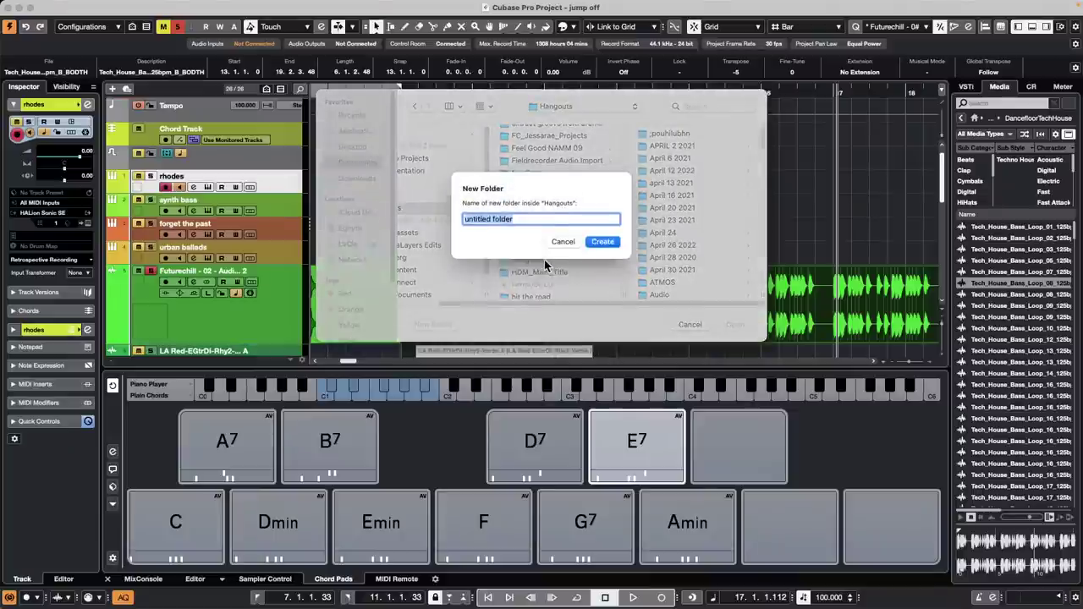
key("BackSpace")
type("ne")
key("Return")
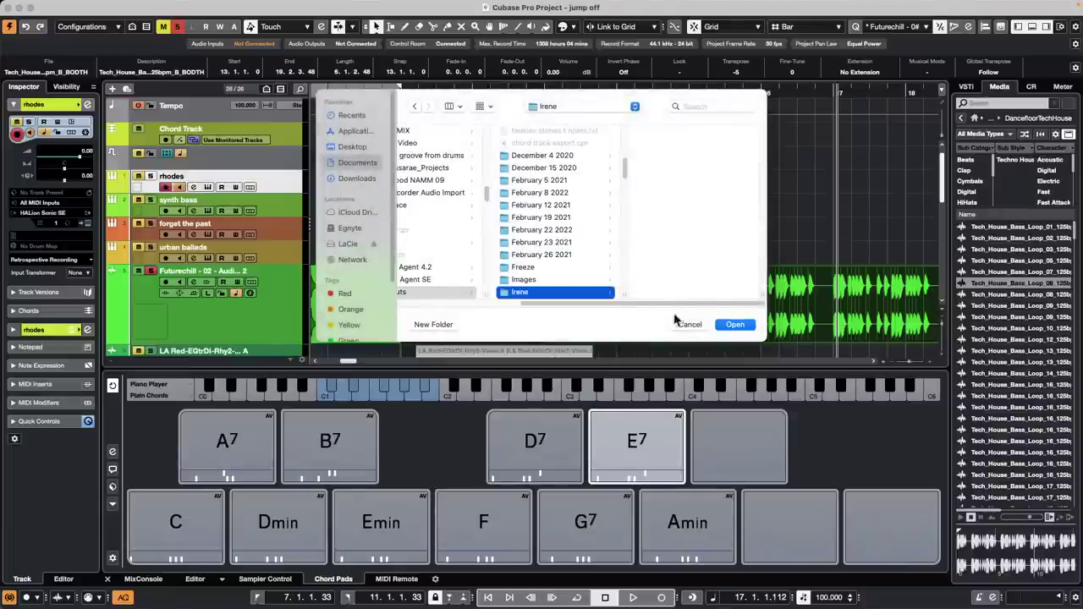
left_click(735, 325)
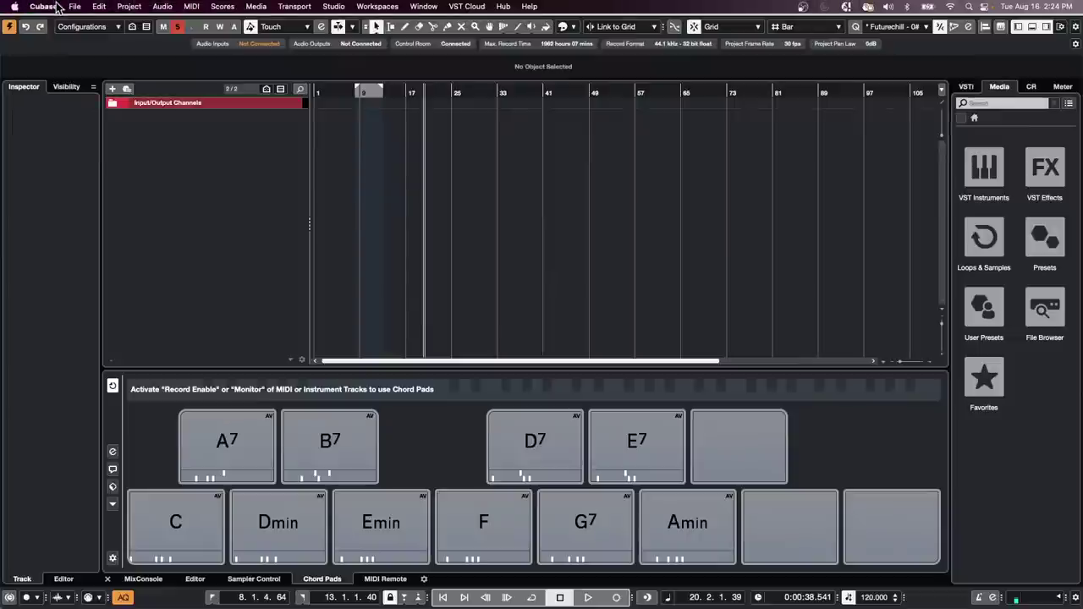
- Review the On Import Audio Files settings in the Editing-Audio preferences and close the preferences
left_click(56, 7)
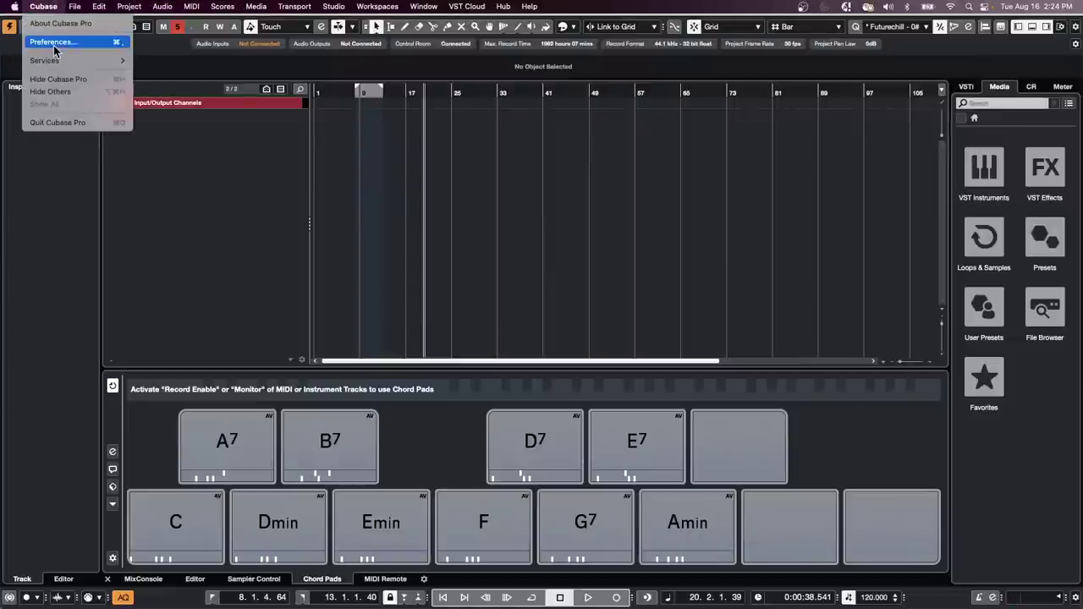
left_click(53, 43)
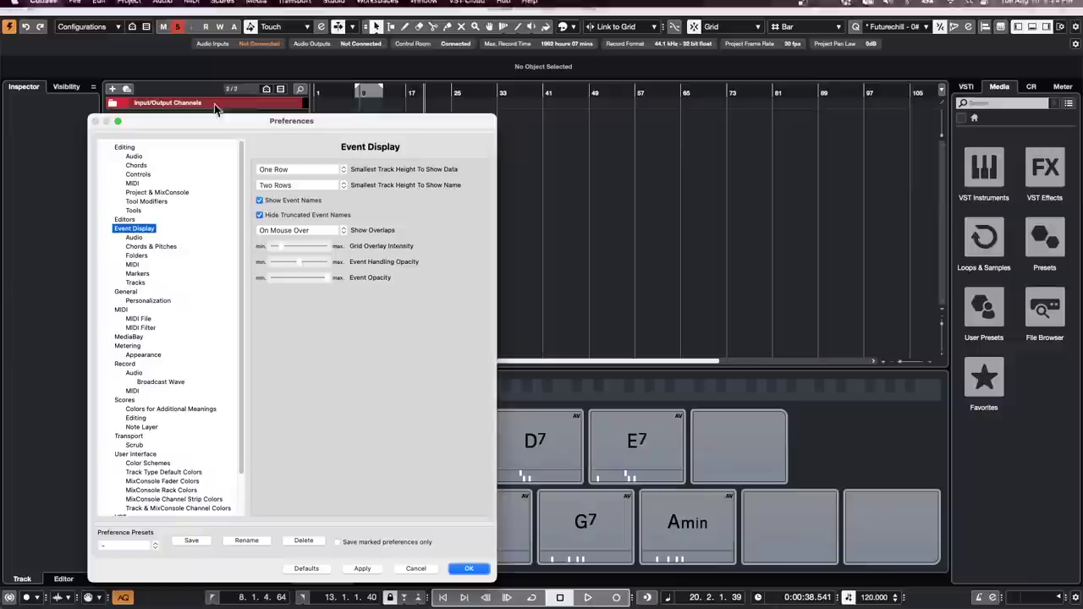
left_click(134, 157)
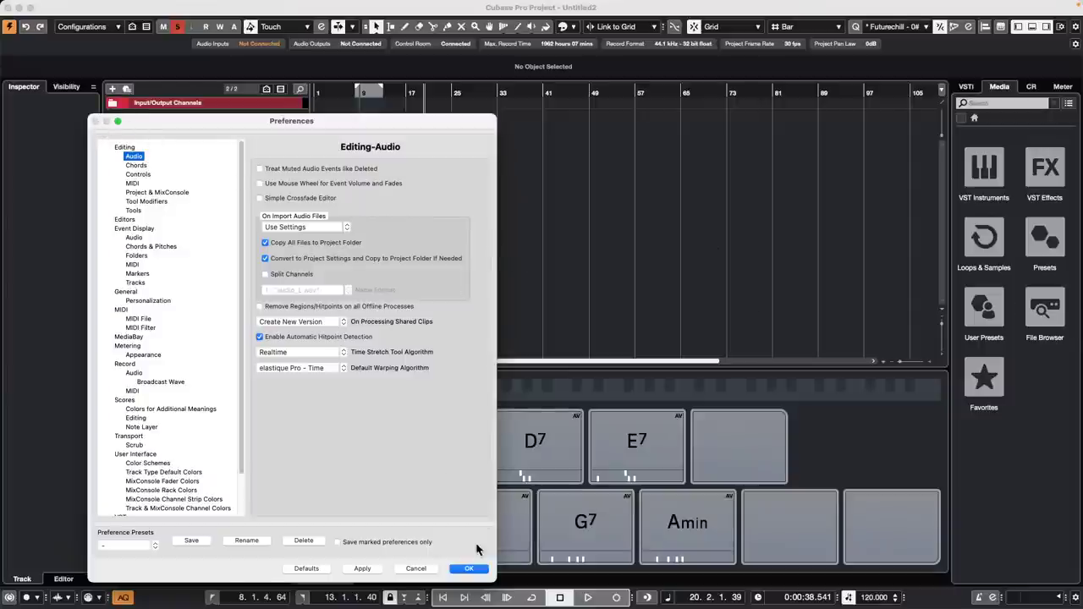
left_click(469, 568)
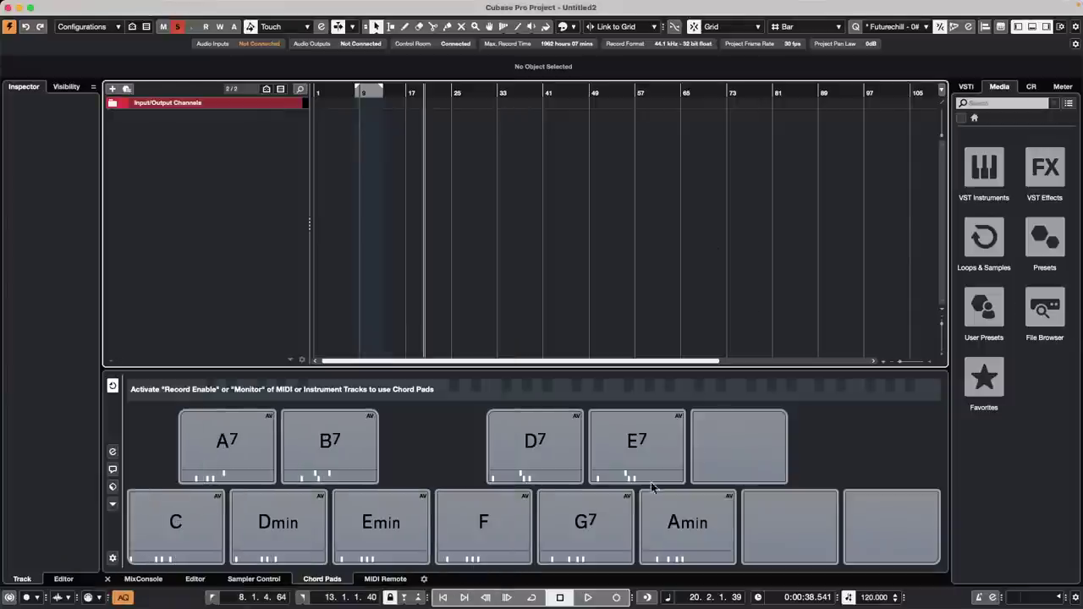
- Add one stereo audio track to the empty project and rename it with the person's first name
right_click(167, 120)
left_click(208, 122)
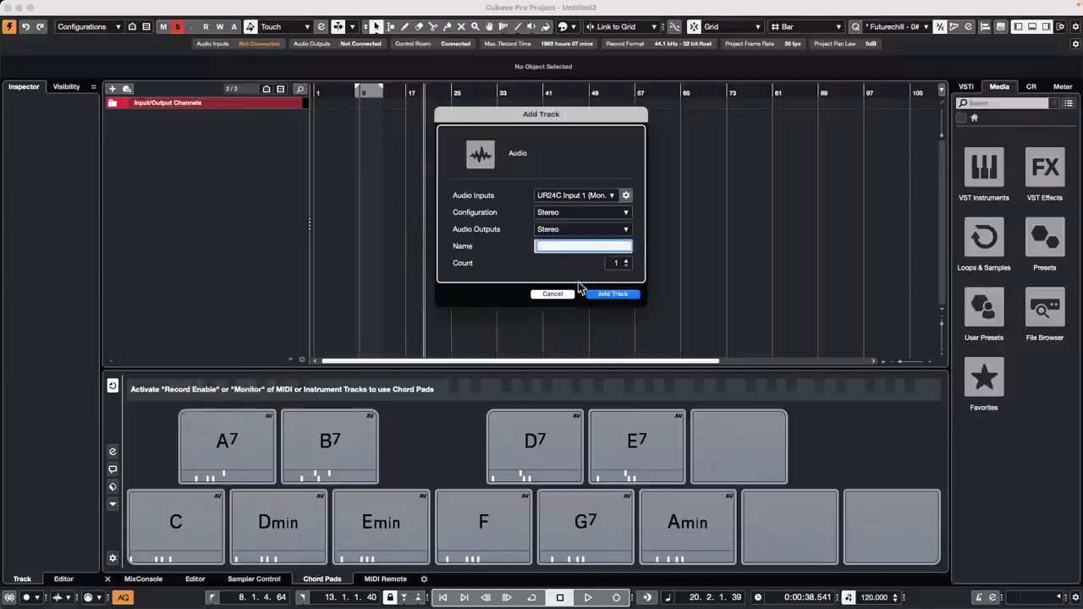
left_click(612, 294)
key("space")
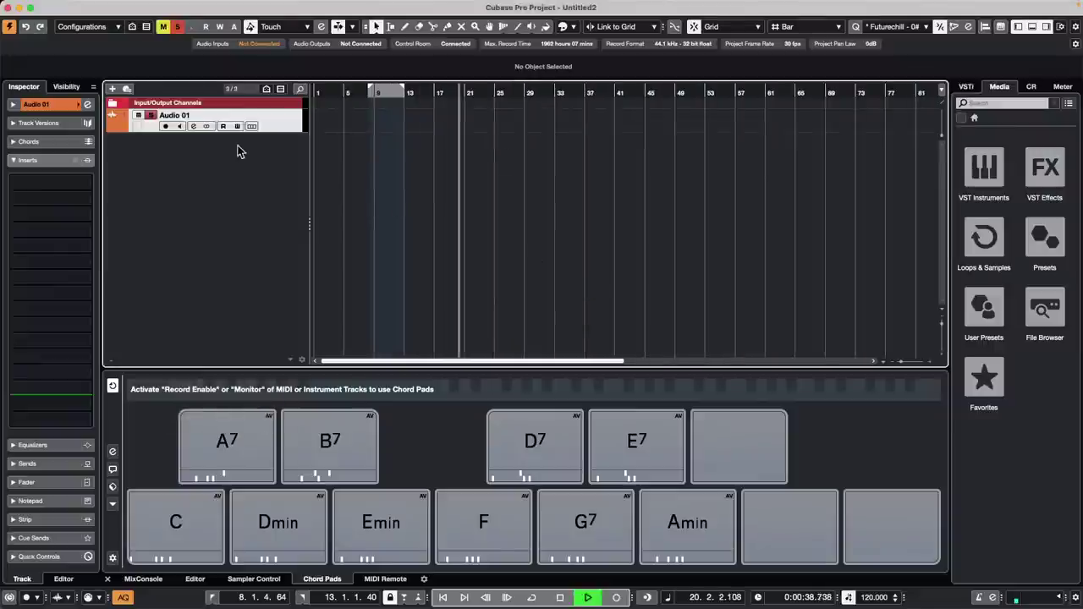
key("space")
double_click(175, 114)
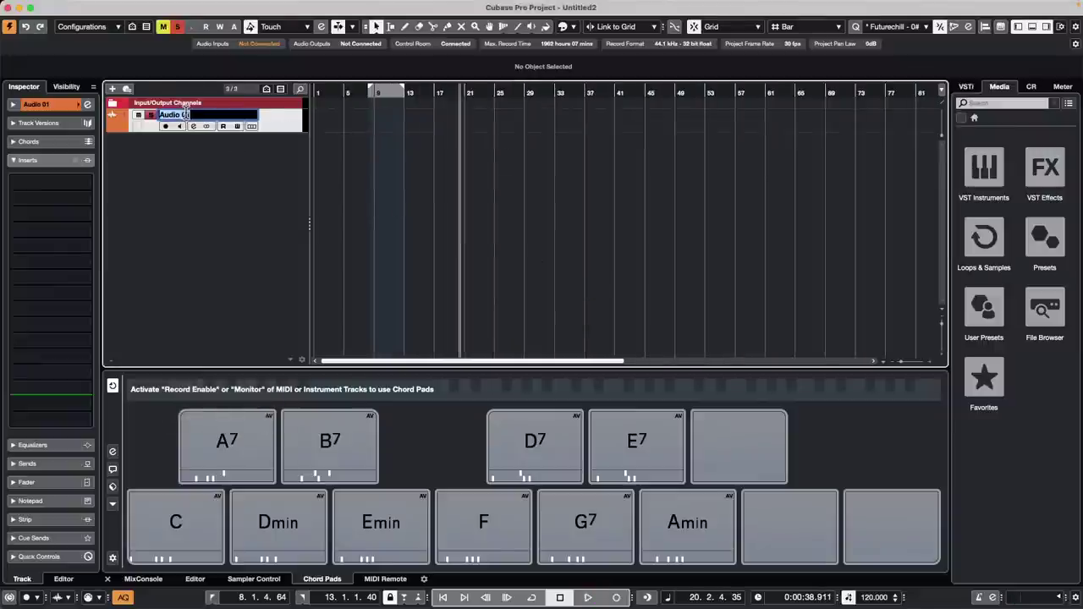
type("irene")
key("Return")
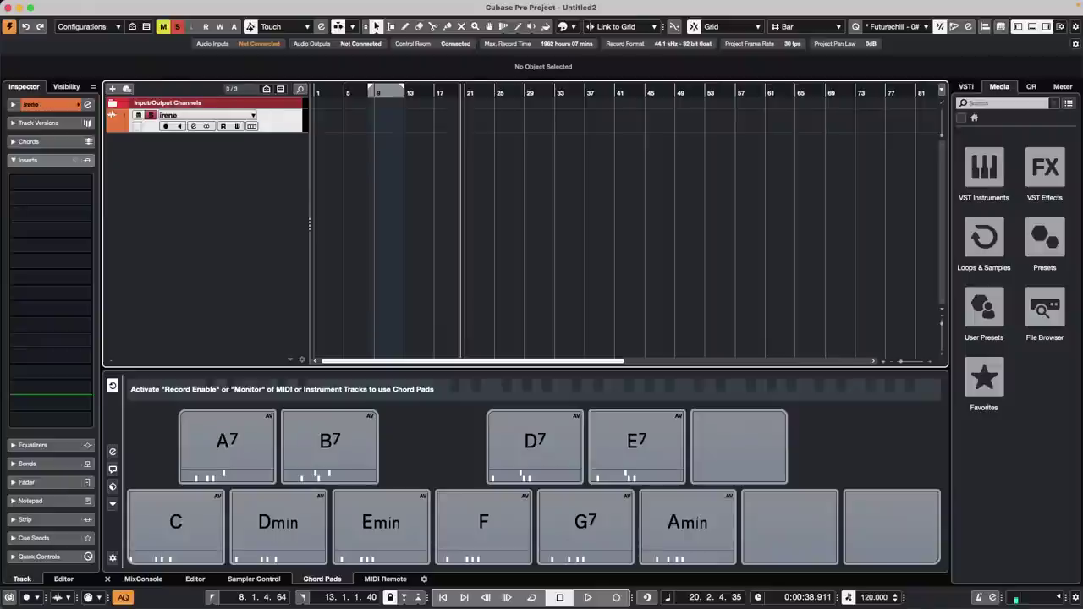
- Record-enable the new audio track and start recording on it during playback
key("space")
left_click(165, 126)
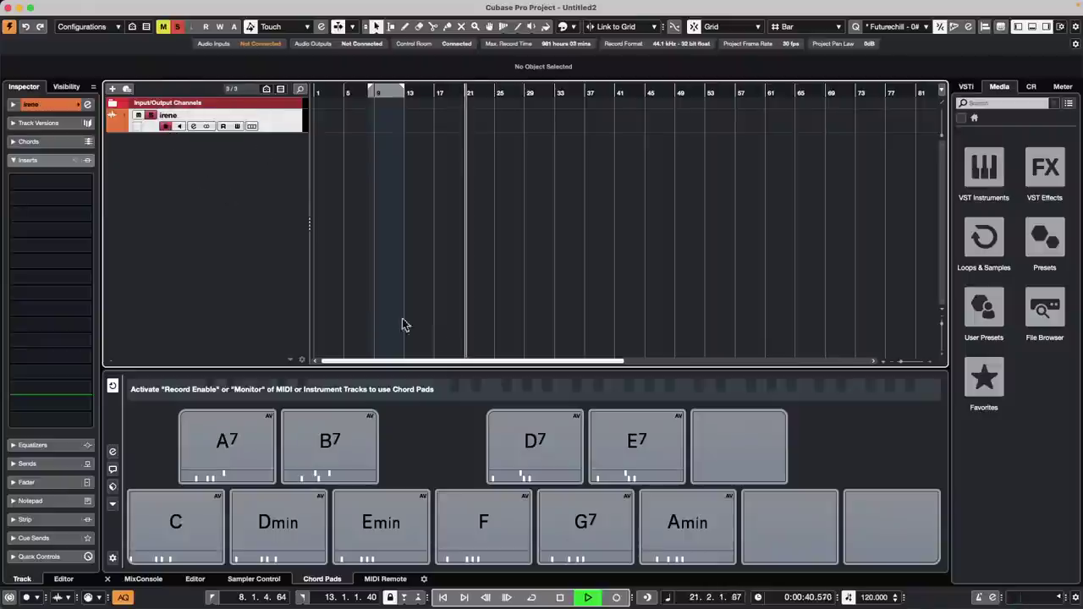
left_click(617, 598)
- Browse the Bloom loop set, stop recording, and place a Vocals_108_G#m_Adlibs_10_AKB loop on a new track at bar 39
left_click(1000, 237)
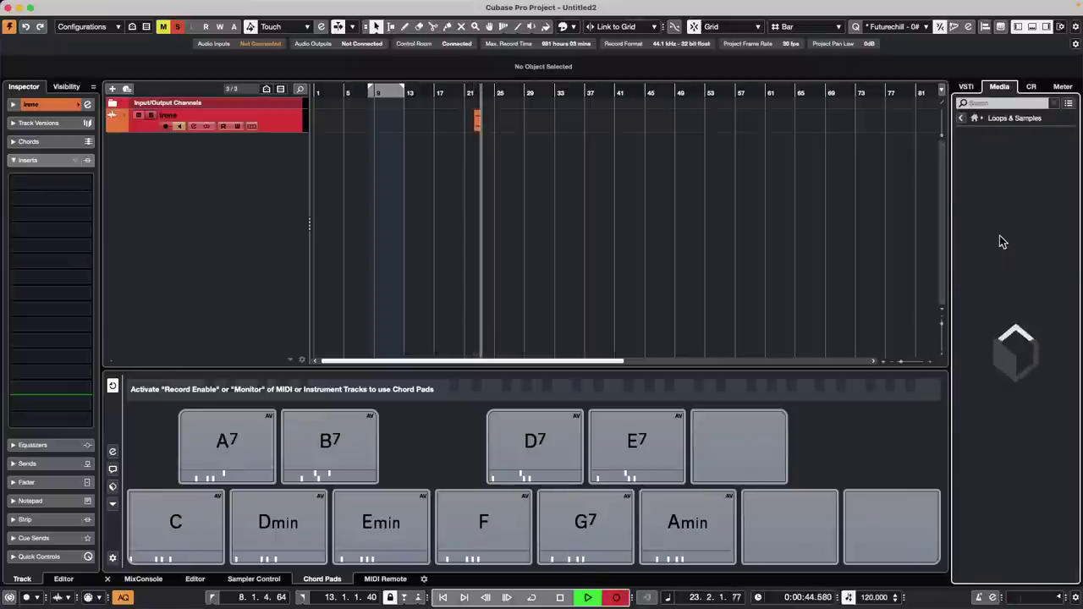
left_click(998, 308)
left_click(1000, 318)
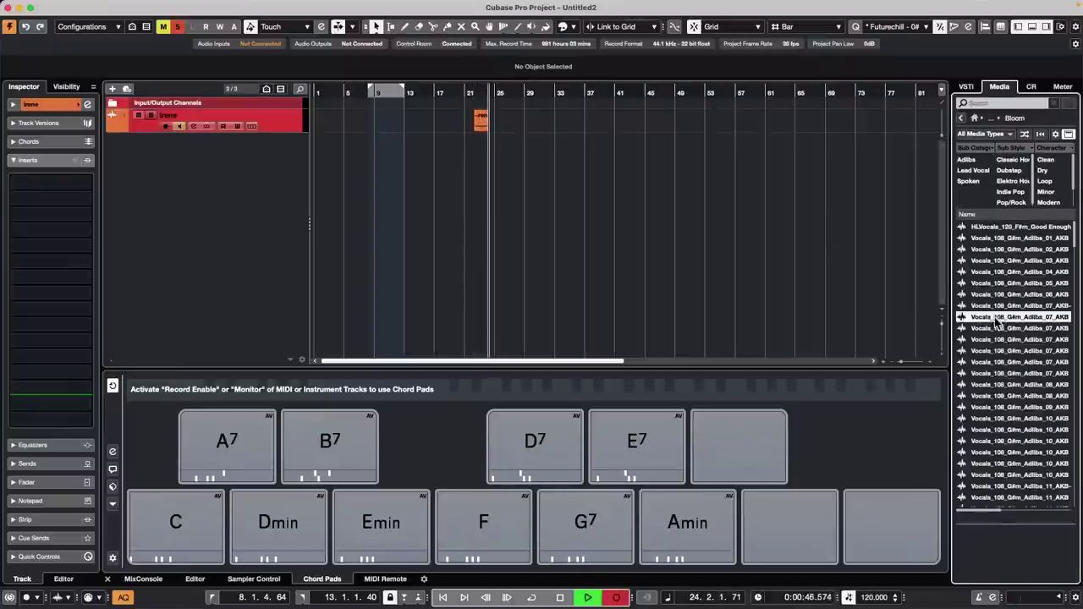
left_click(616, 206)
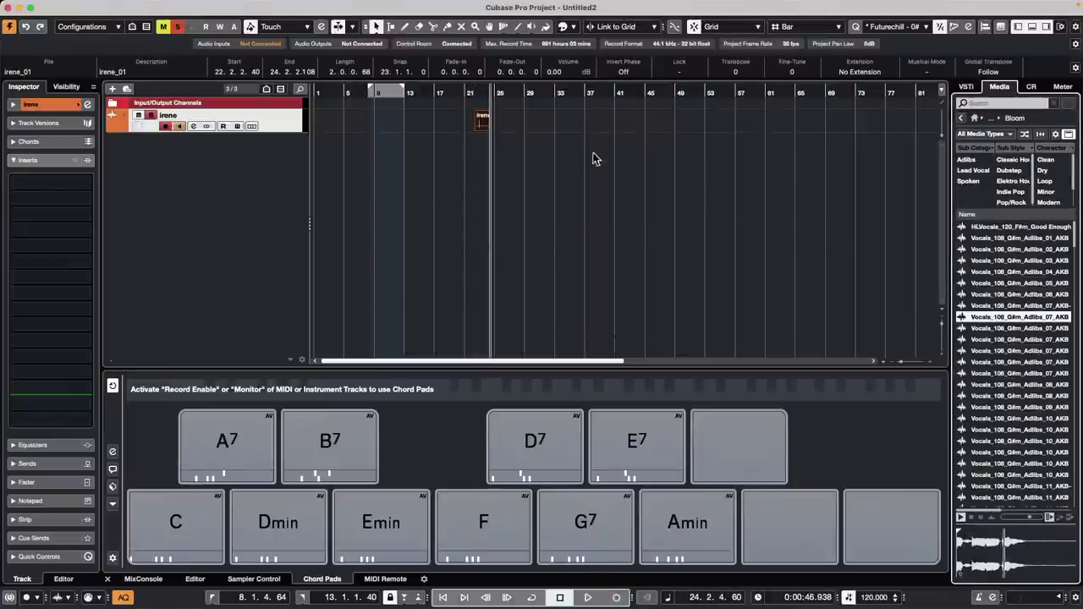
left_click_drag(1024, 418, 604, 144)
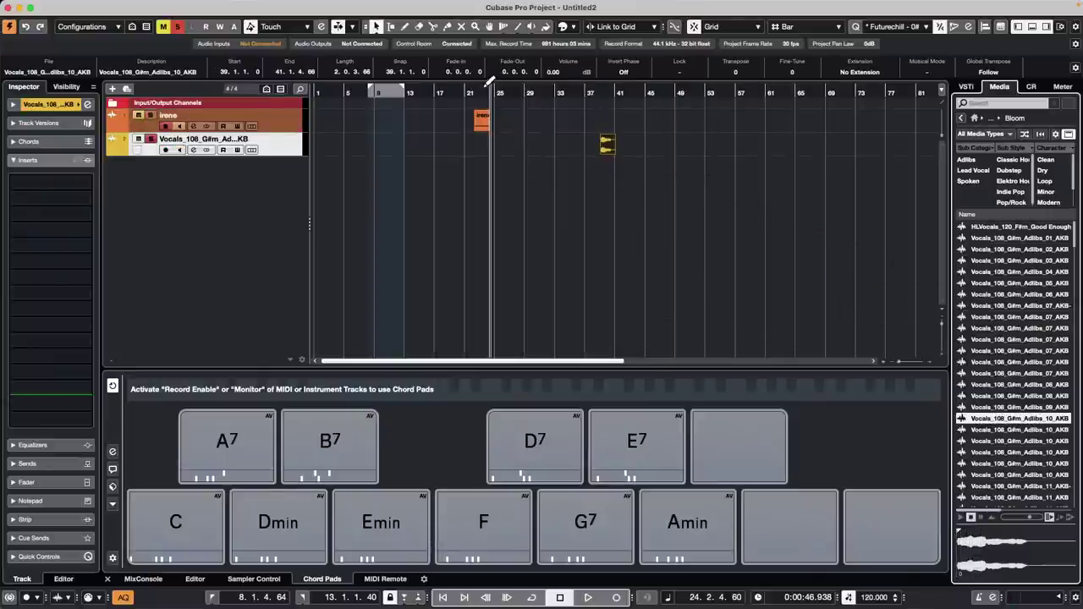
- Move the project cursor to bar 21 and open the project's Pool window
left_click_drag(467, 88, 541, 131)
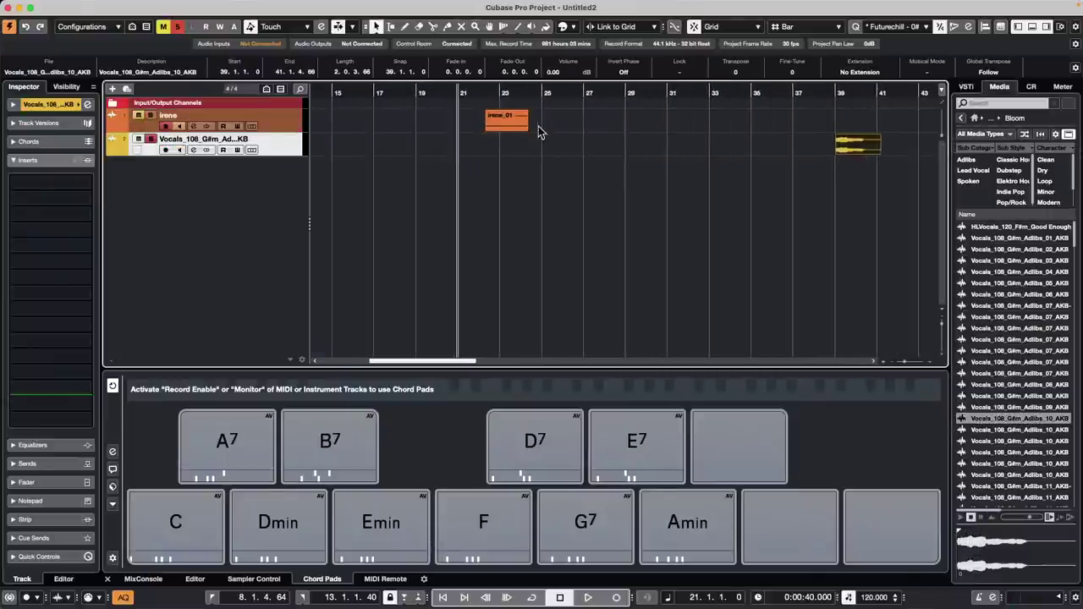
left_click(283, 6)
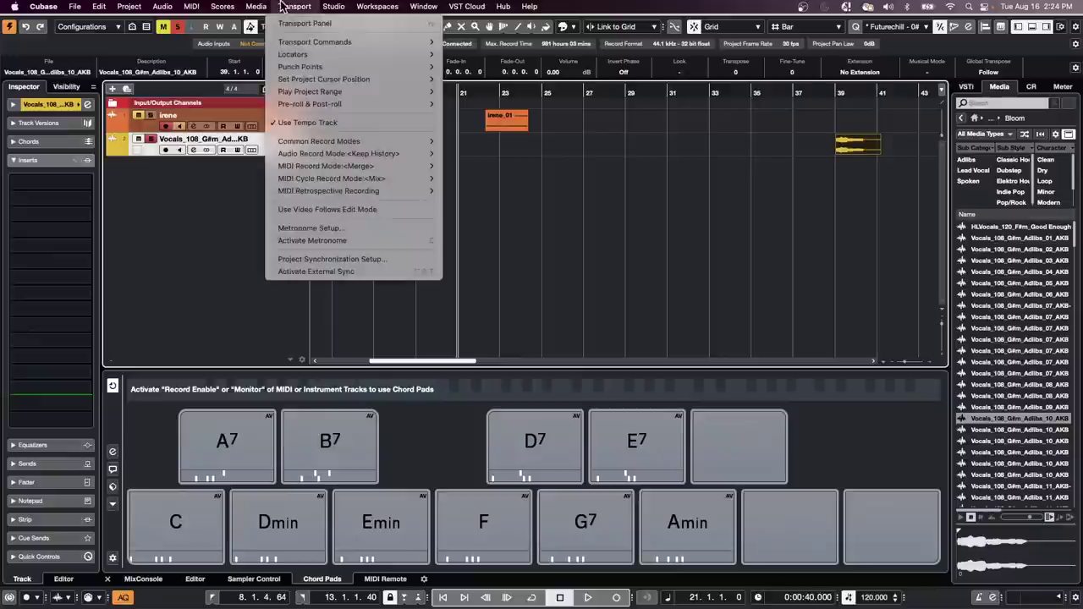
mouse_move(256, 6)
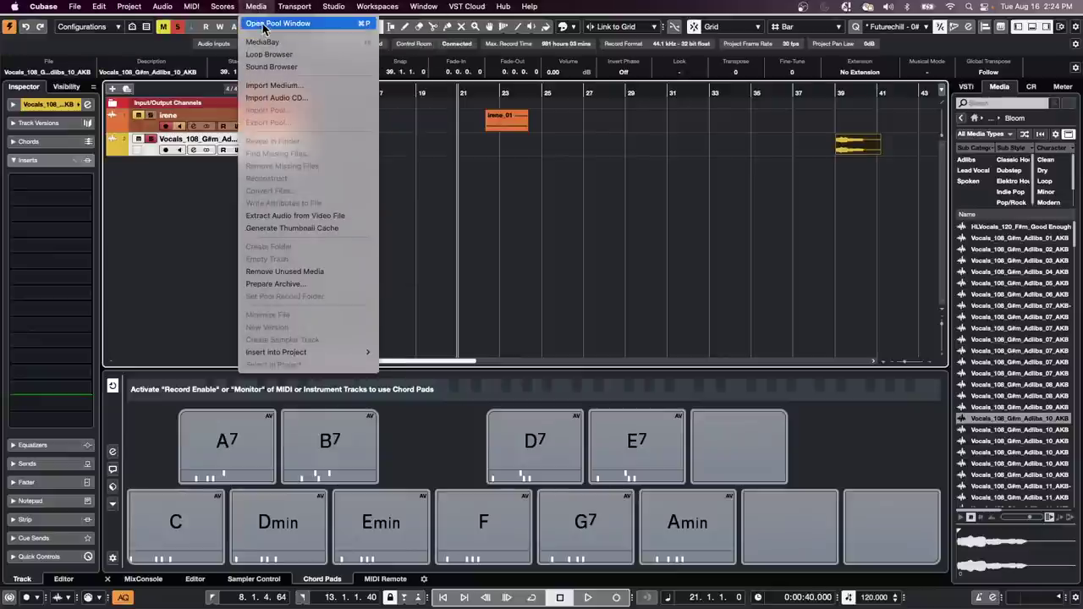
left_click(264, 26)
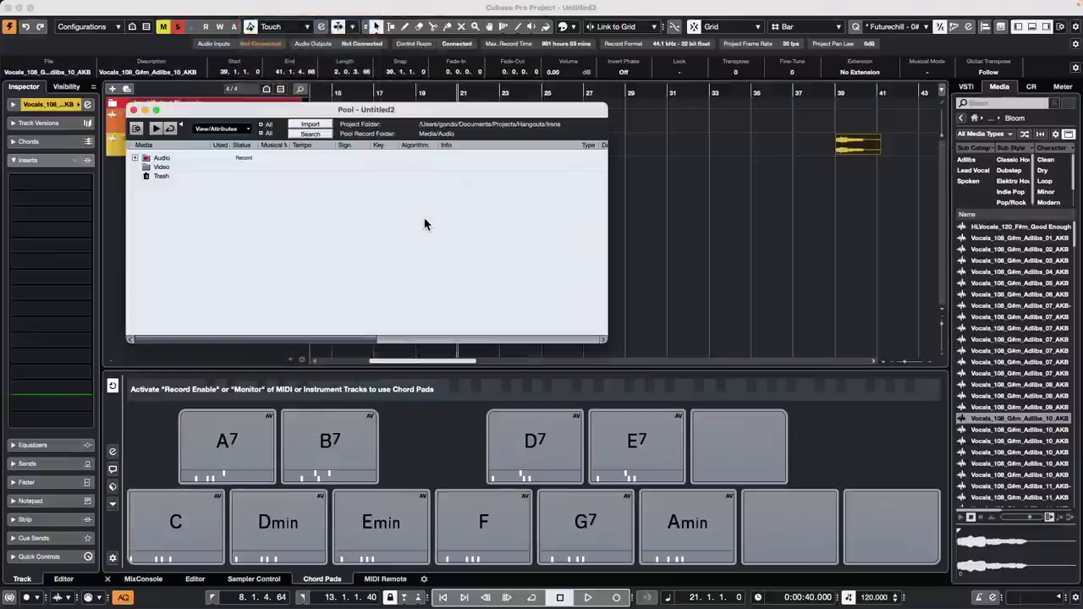
- Expand the Audio folder in the Pool, examine the file paths of its clips, and close the Pool
left_click(135, 159)
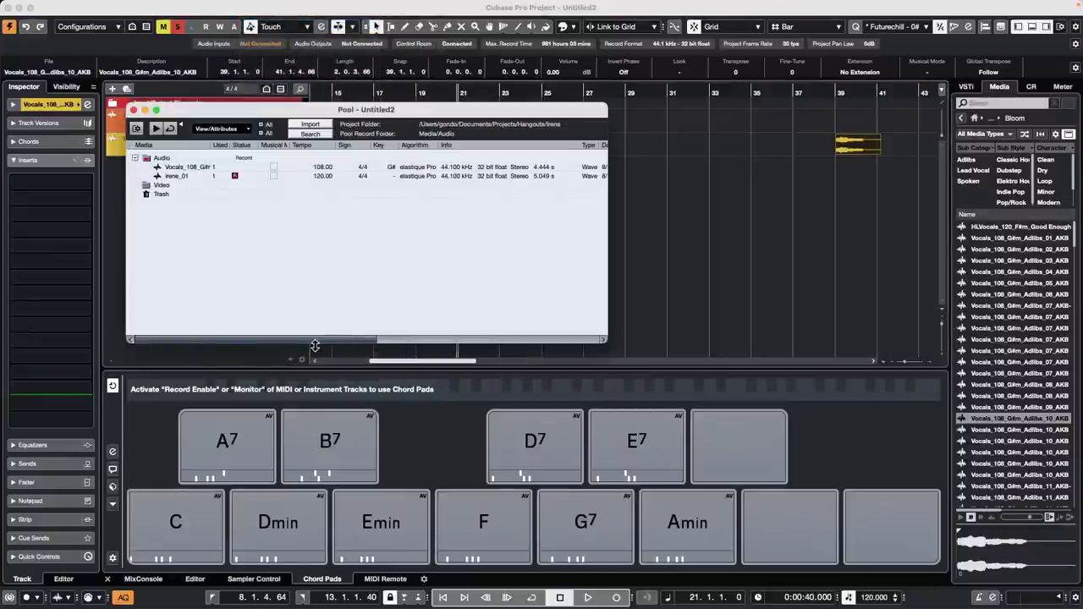
left_click_drag(315, 345, 536, 346)
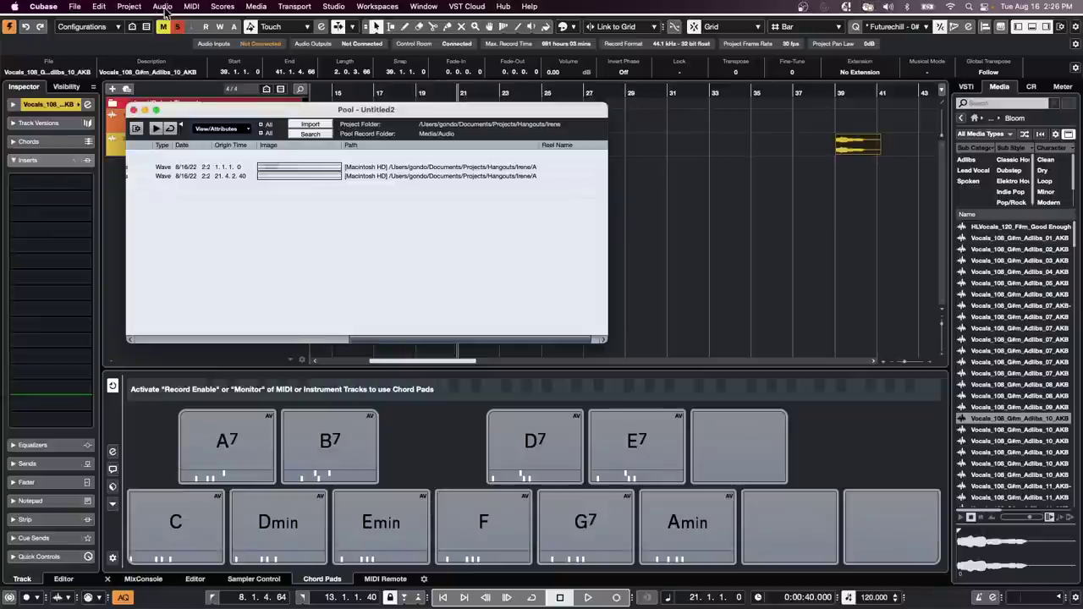
left_click(163, 7)
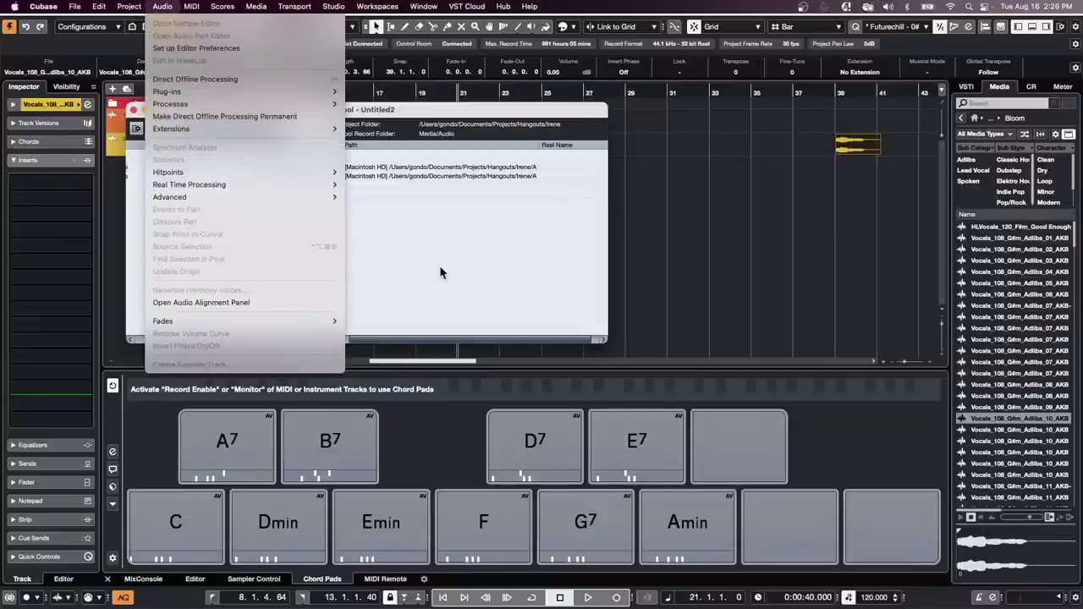
left_click(440, 273)
left_click(133, 110)
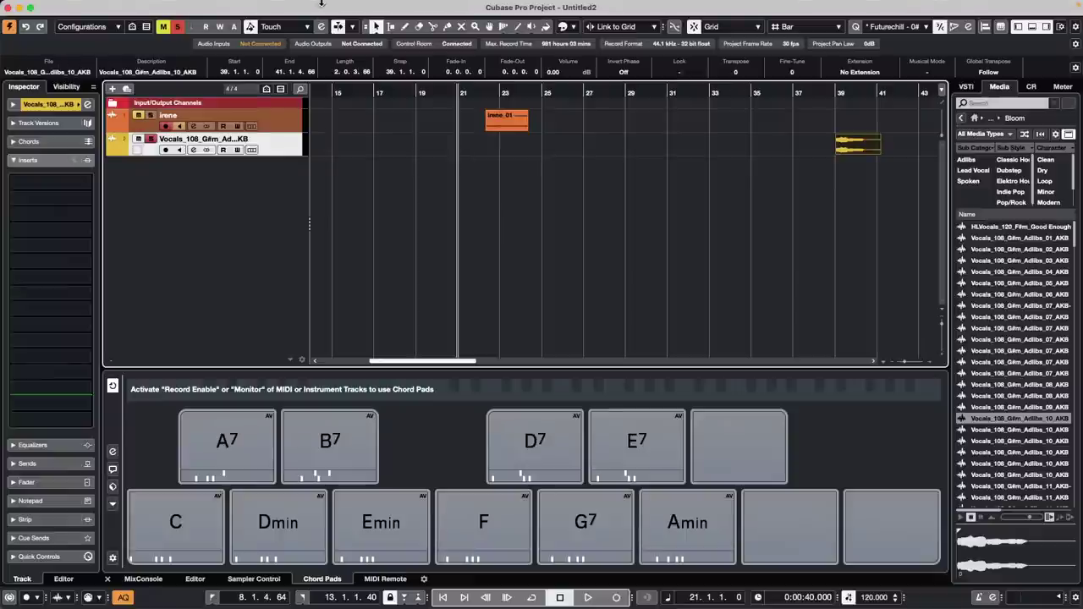
- Open the input buses in Audio Connections and remove the PHOENIX AUDIO MIXX, EUREKA and PRE 73 buses
mouse_move(322, 4)
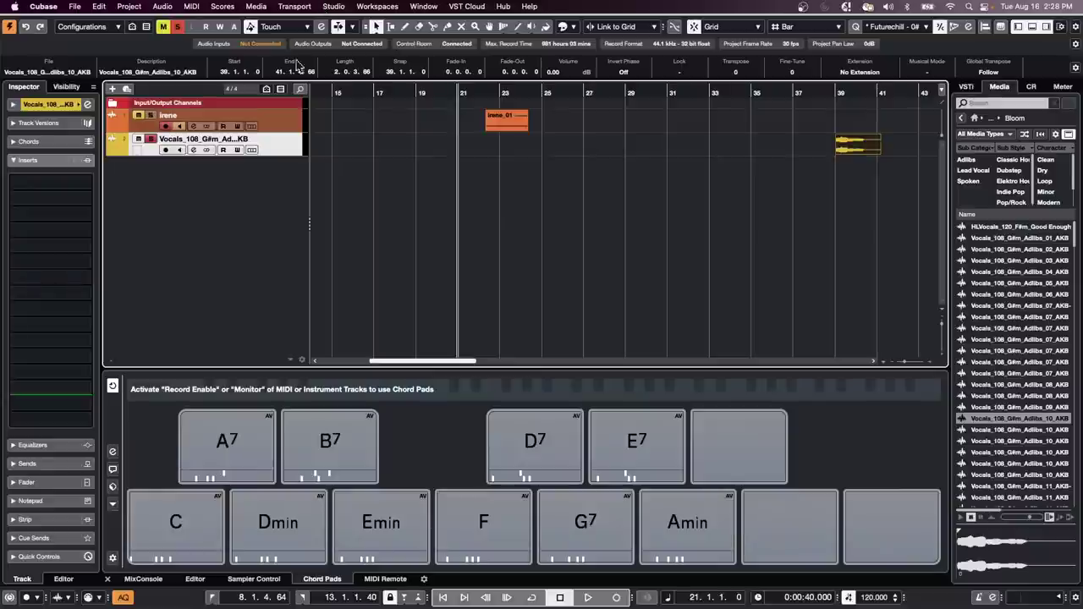
left_click(333, 6)
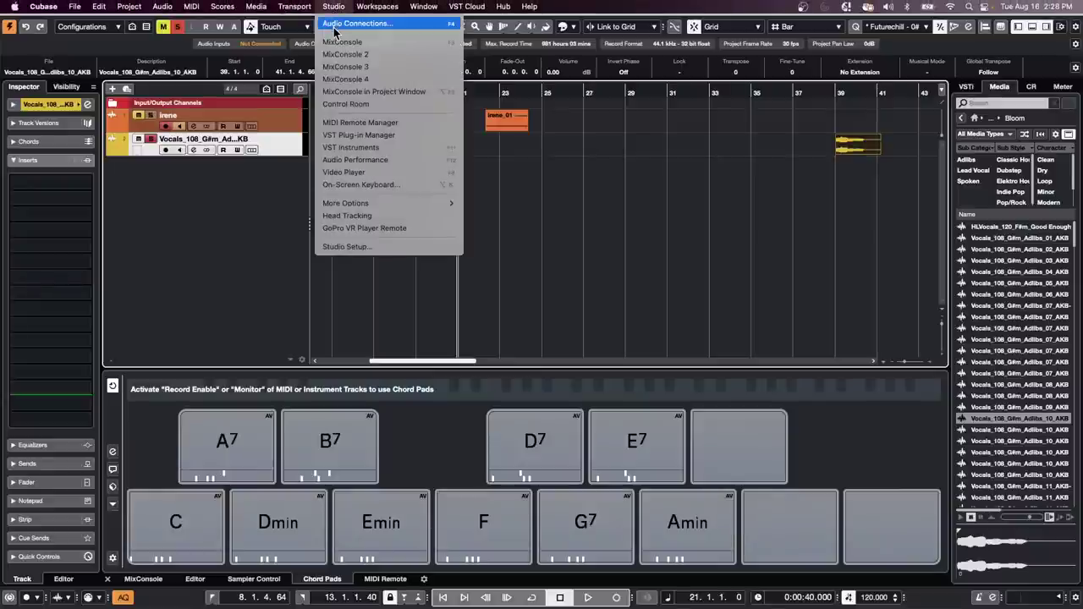
left_click(374, 24)
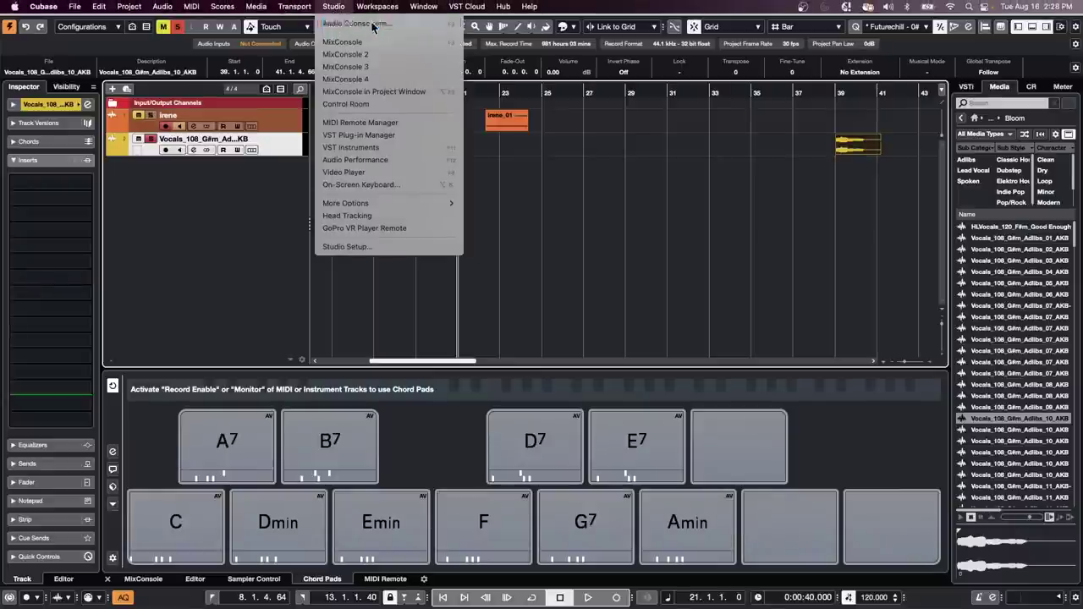
left_click(341, 116)
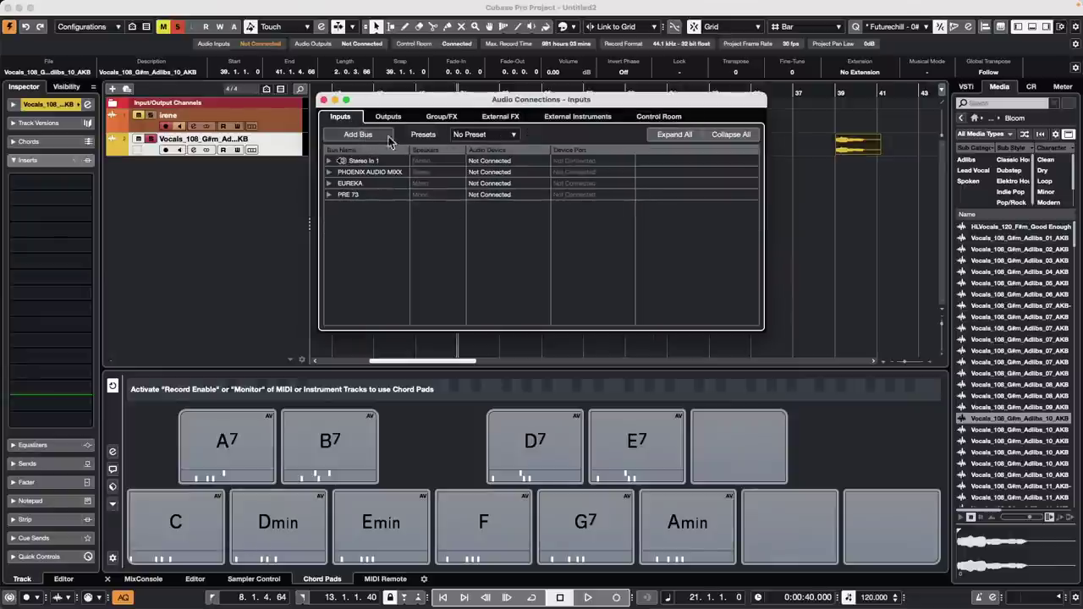
double_click(351, 196)
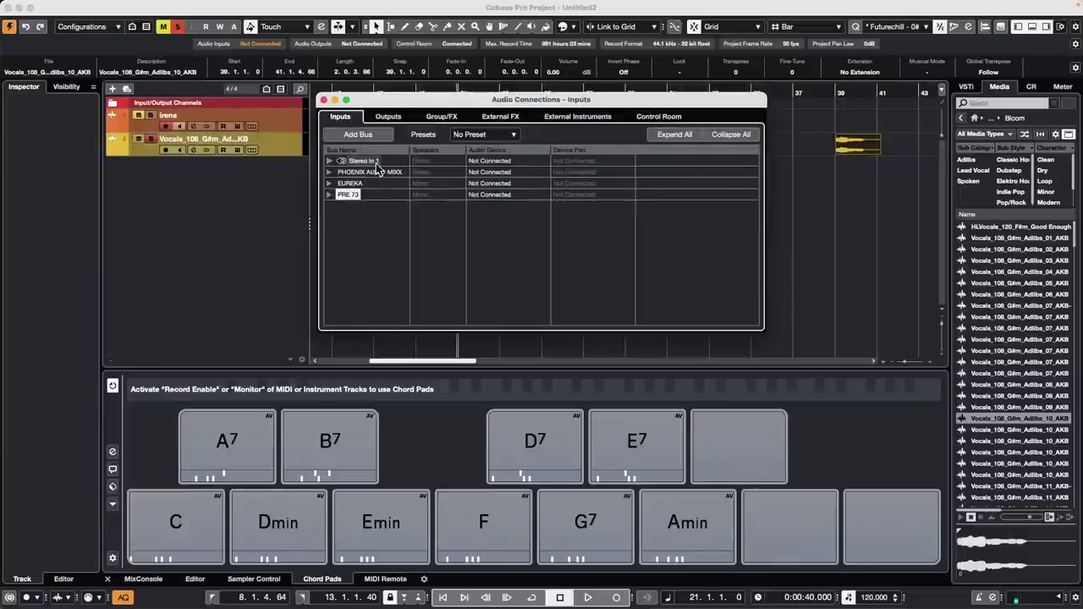
double_click(363, 173)
right_click(362, 173)
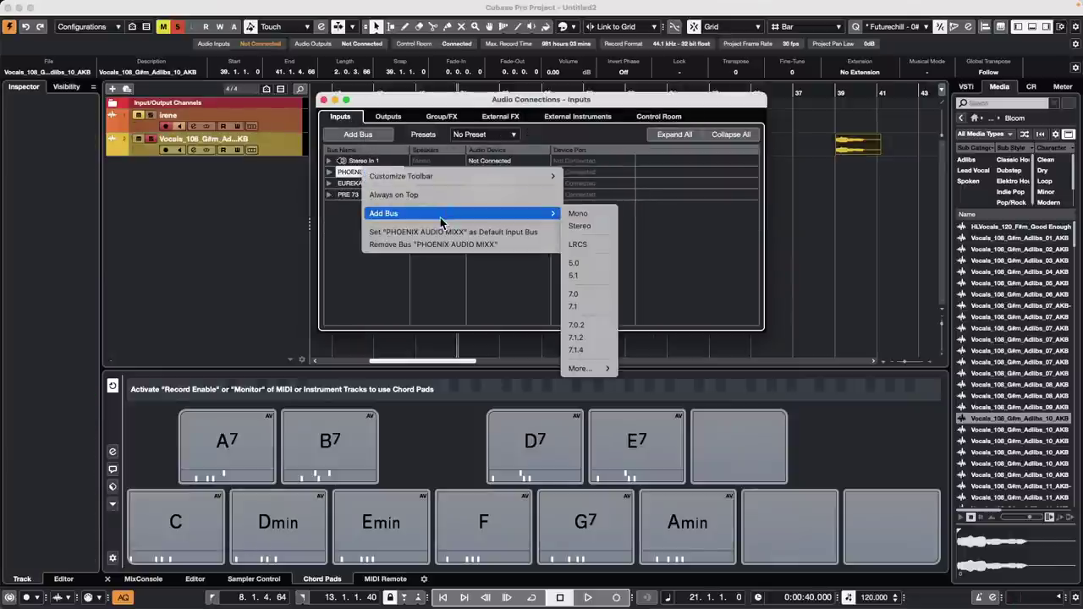
left_click(392, 244)
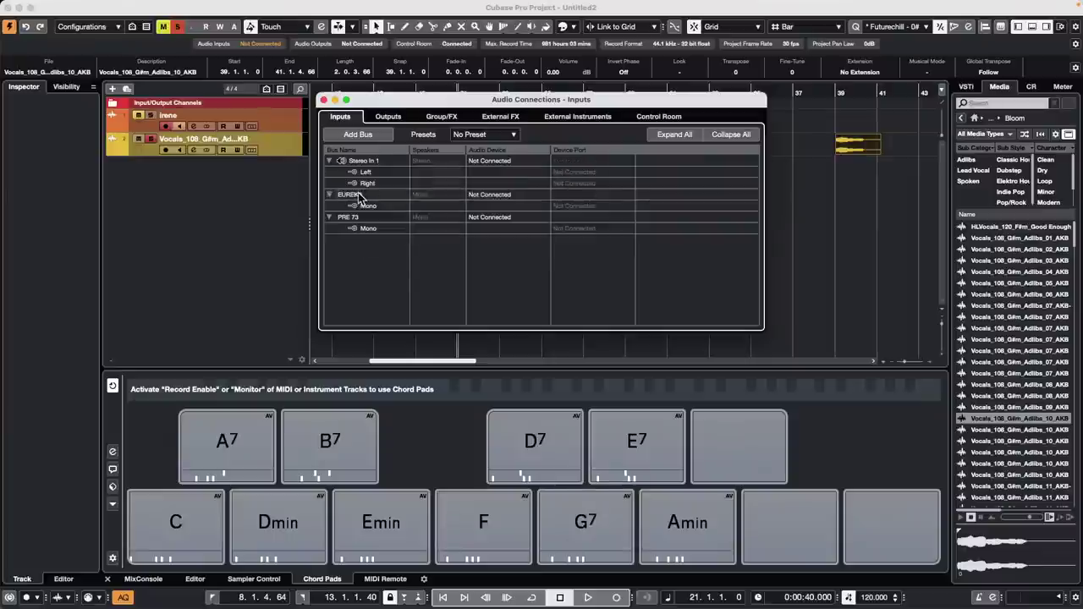
right_click(350, 198)
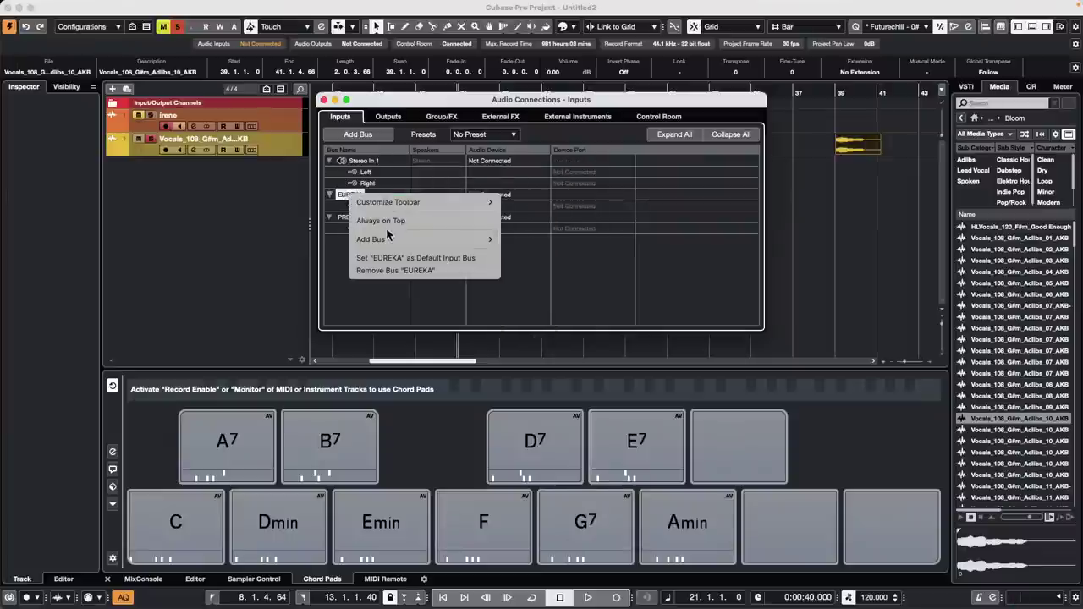
left_click(405, 270)
right_click(351, 198)
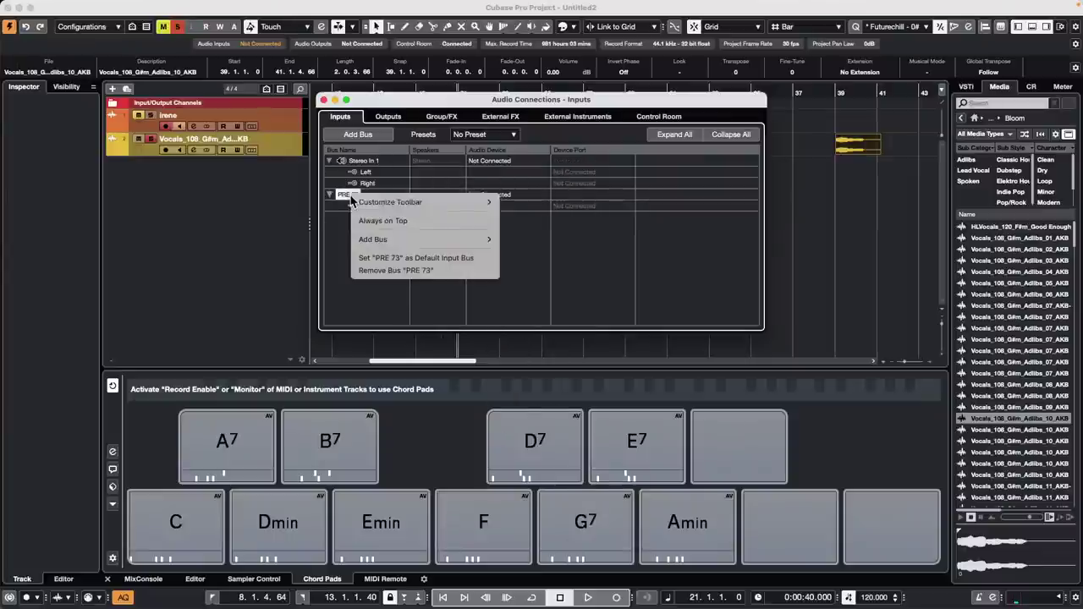
left_click(397, 270)
- Add two stereo input buses to the audio connections
left_click(488, 138)
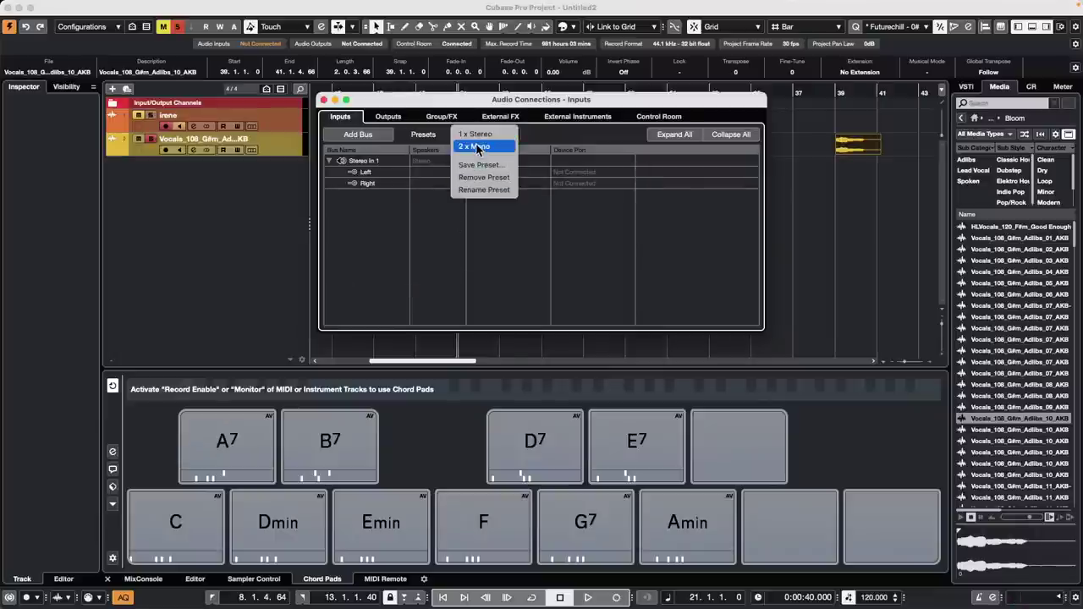
left_click(367, 138)
left_click(367, 137)
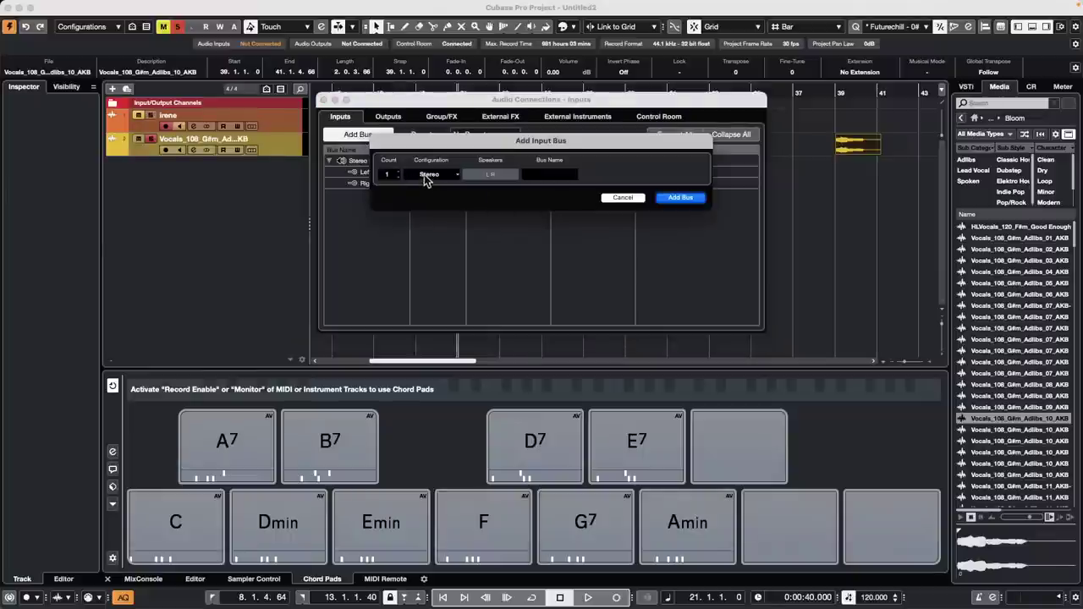
key("Return")
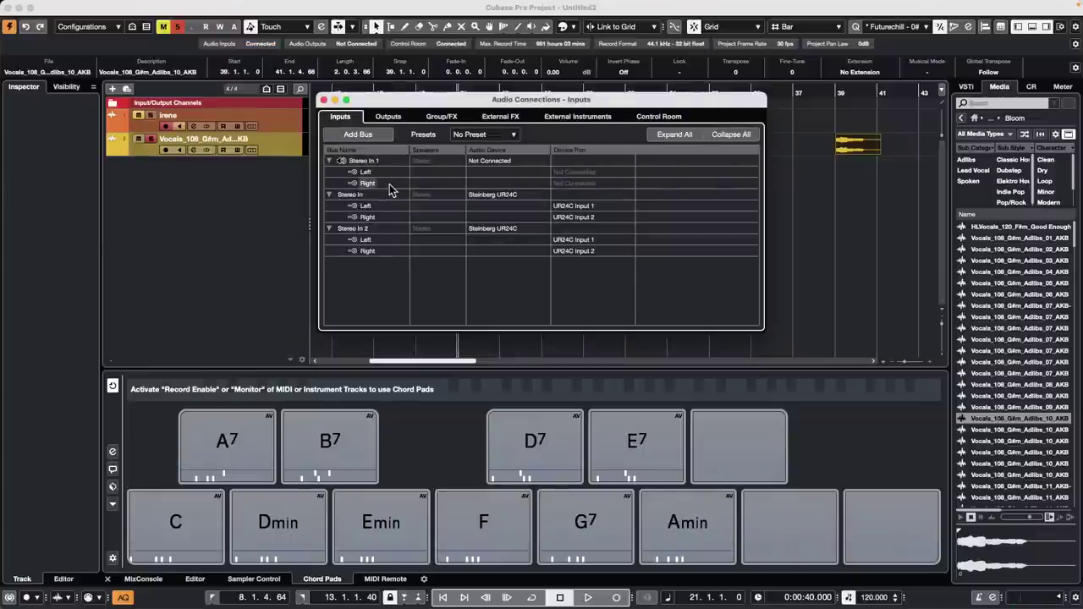
- Remove the Stereo In and Stereo In 2 buses, keeping only Stereo In 1
right_click(357, 200)
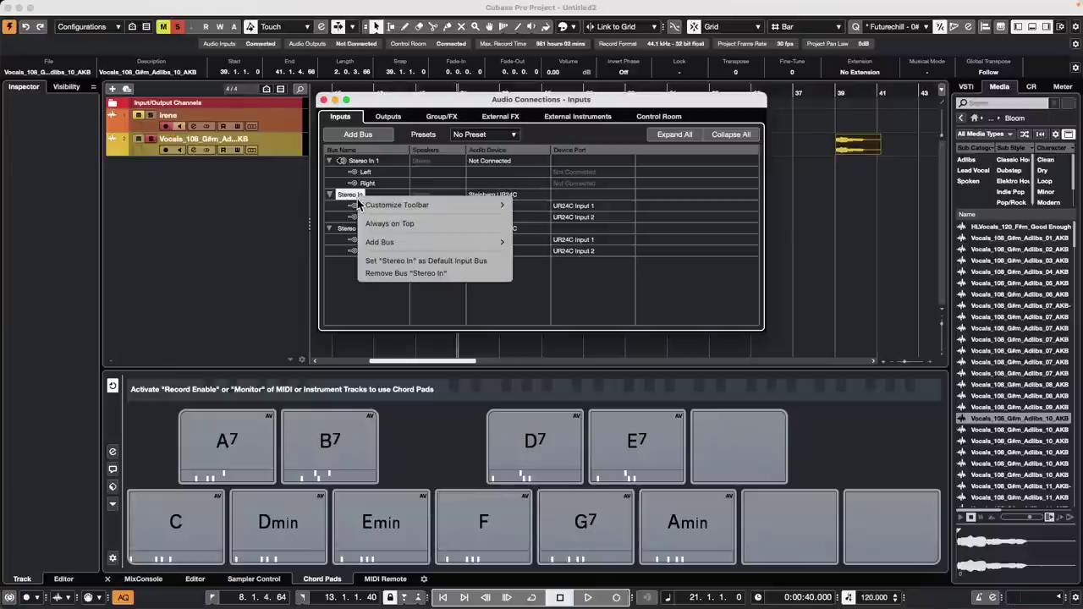
left_click(366, 164)
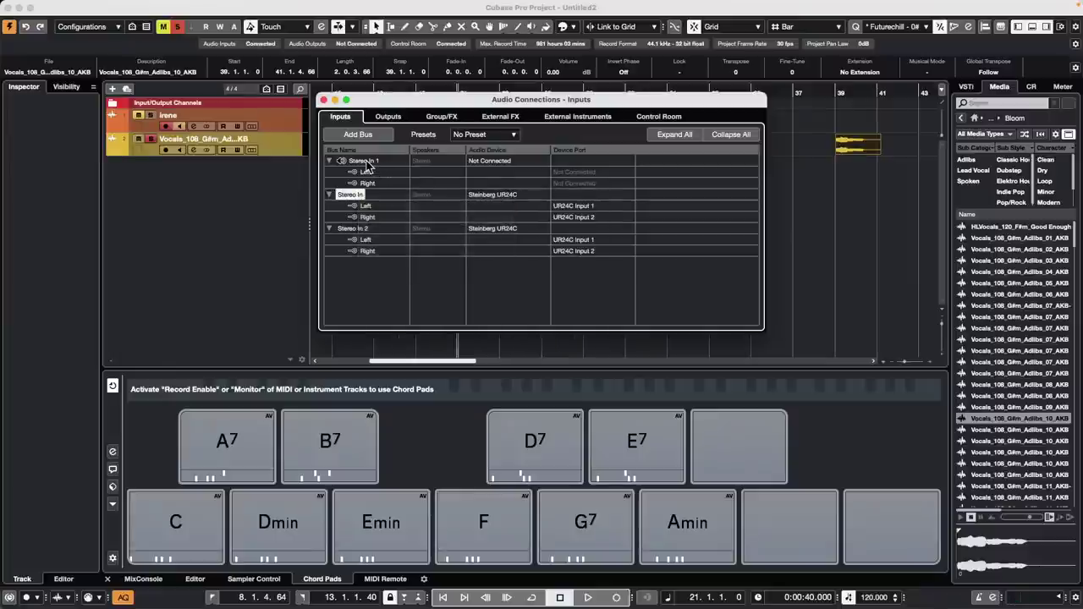
right_click(351, 197)
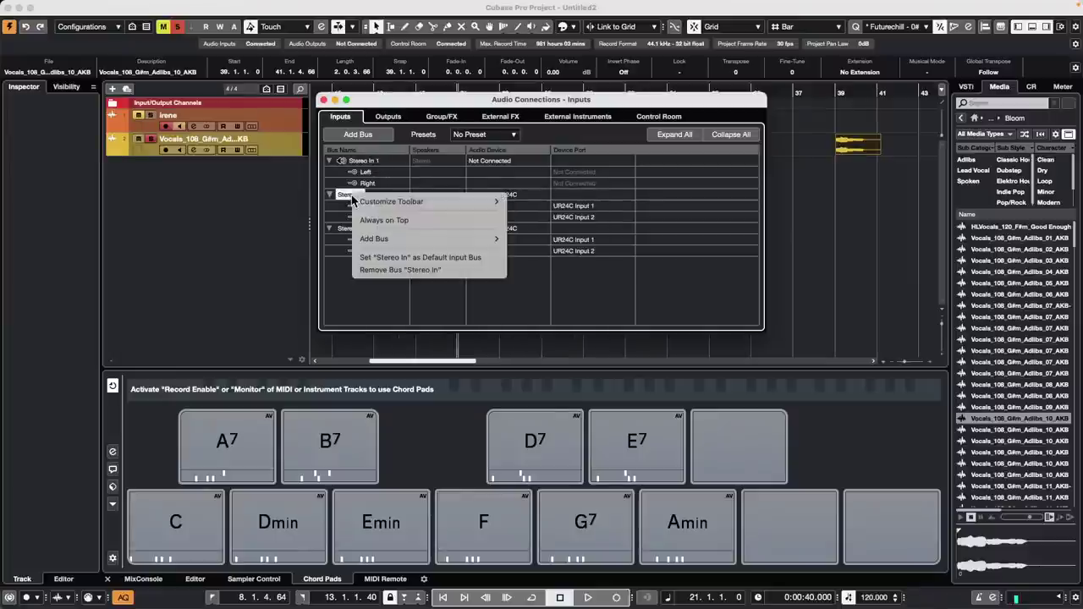
mouse_move(407, 241)
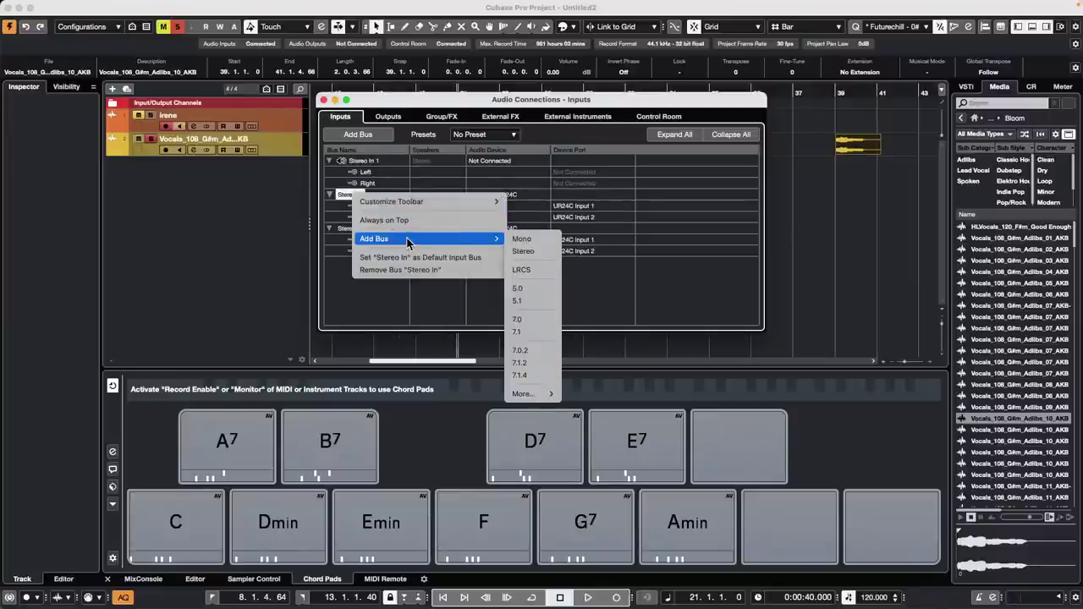
left_click(400, 270)
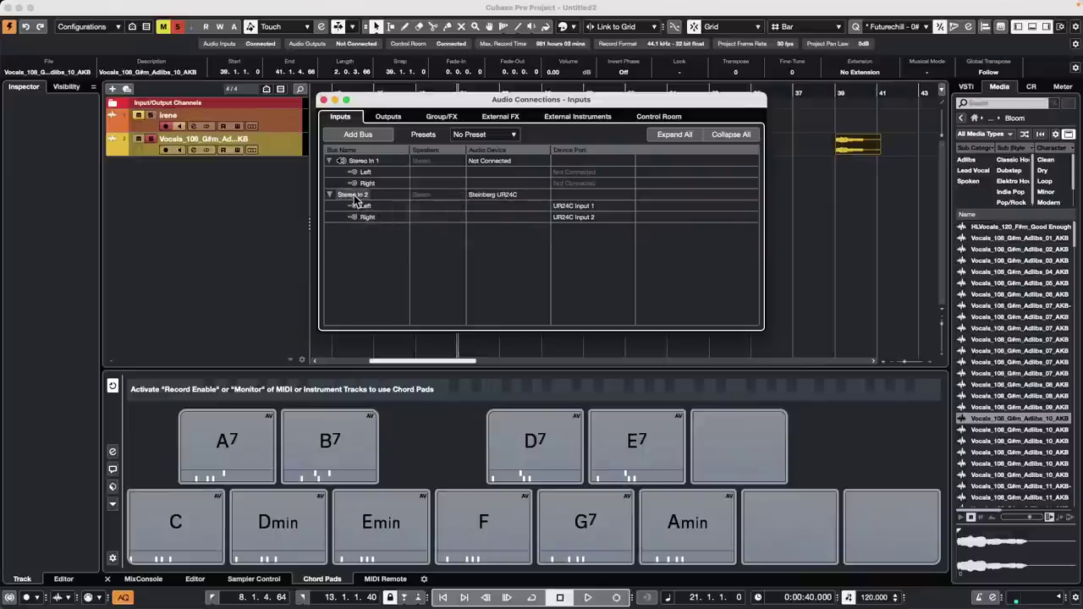
right_click(354, 197)
left_click(399, 270)
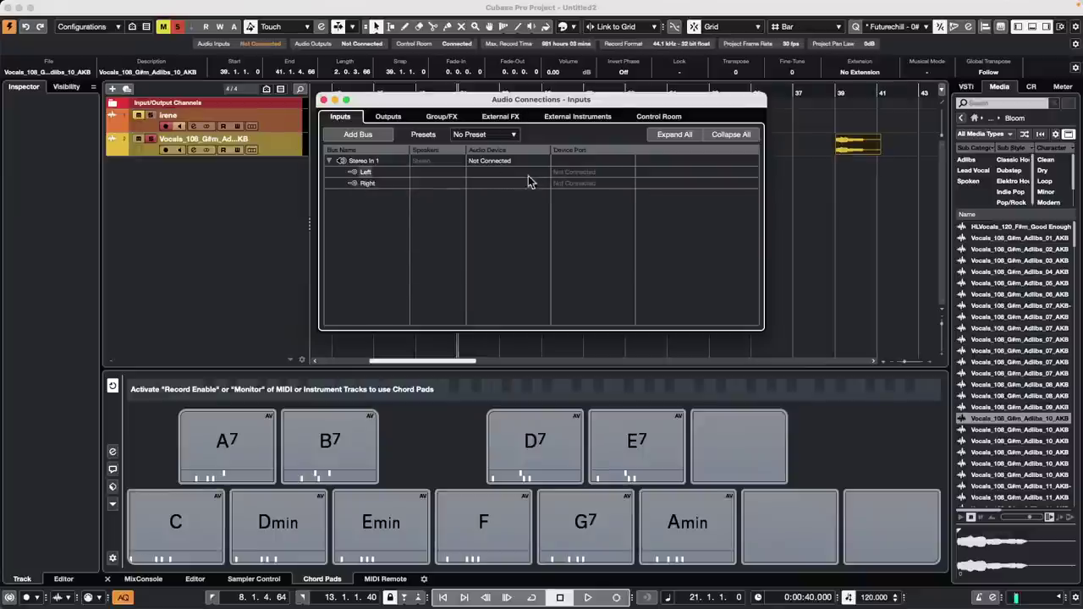
- Assign the Steinberg UR24C as the audio device of Stereo In 1 and check the port choices for its left channel
left_click(500, 161)
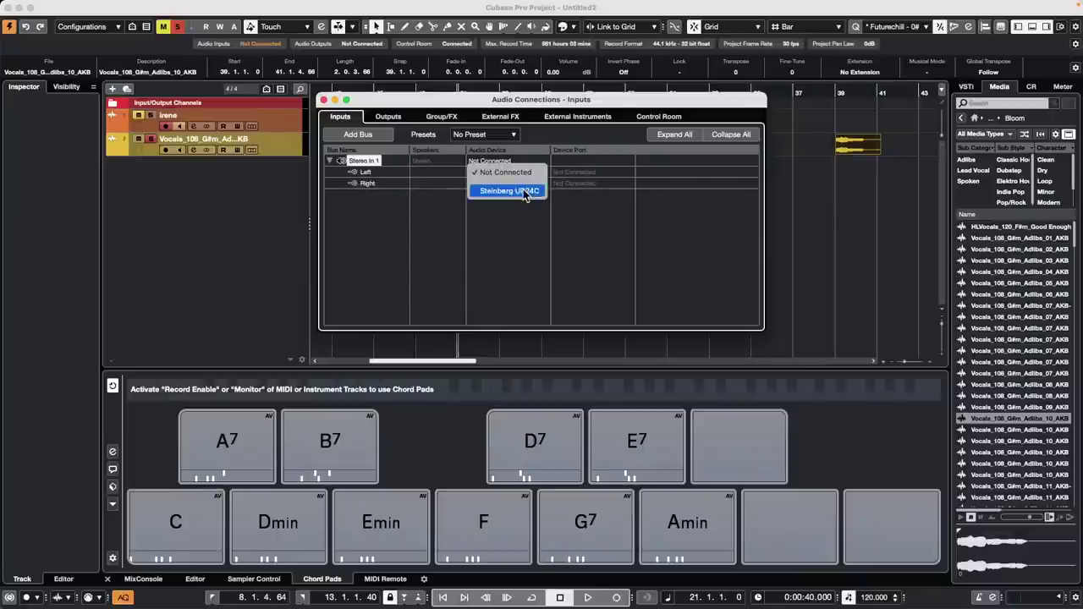
left_click(525, 191)
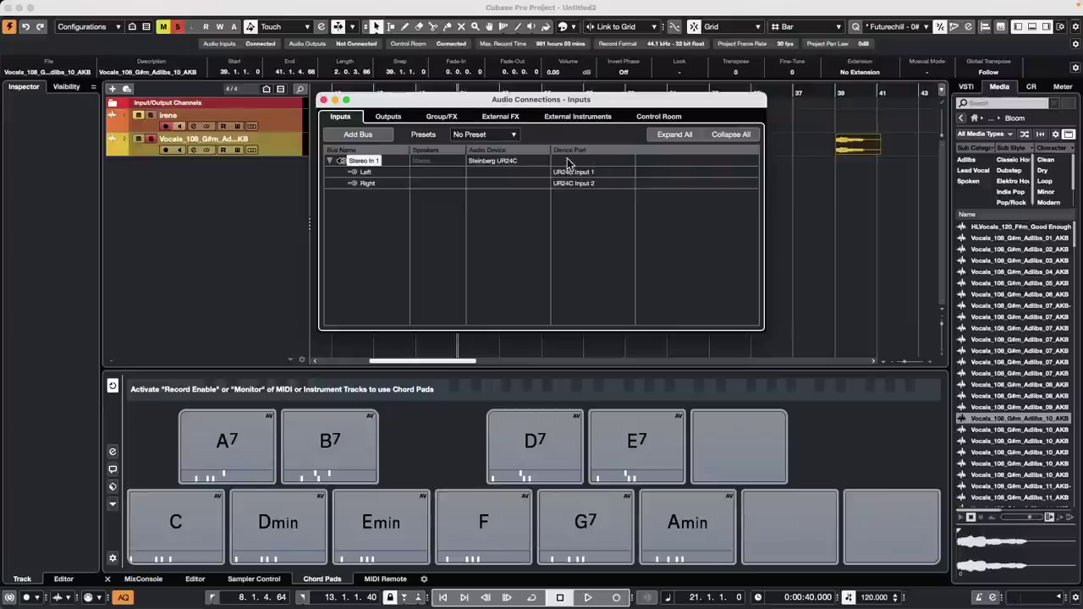
left_click(593, 172)
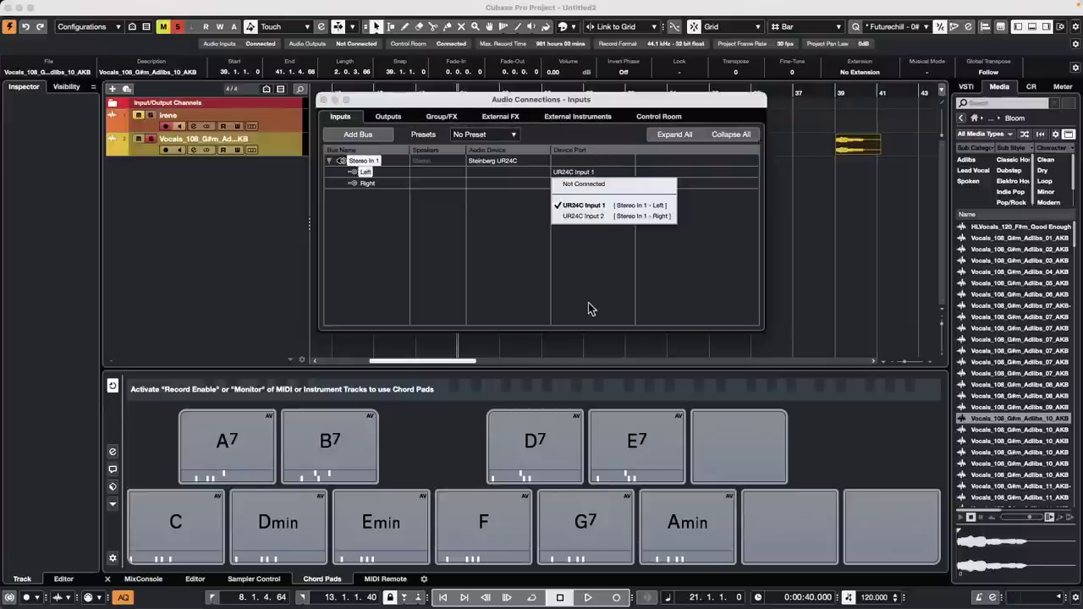
left_click(507, 202)
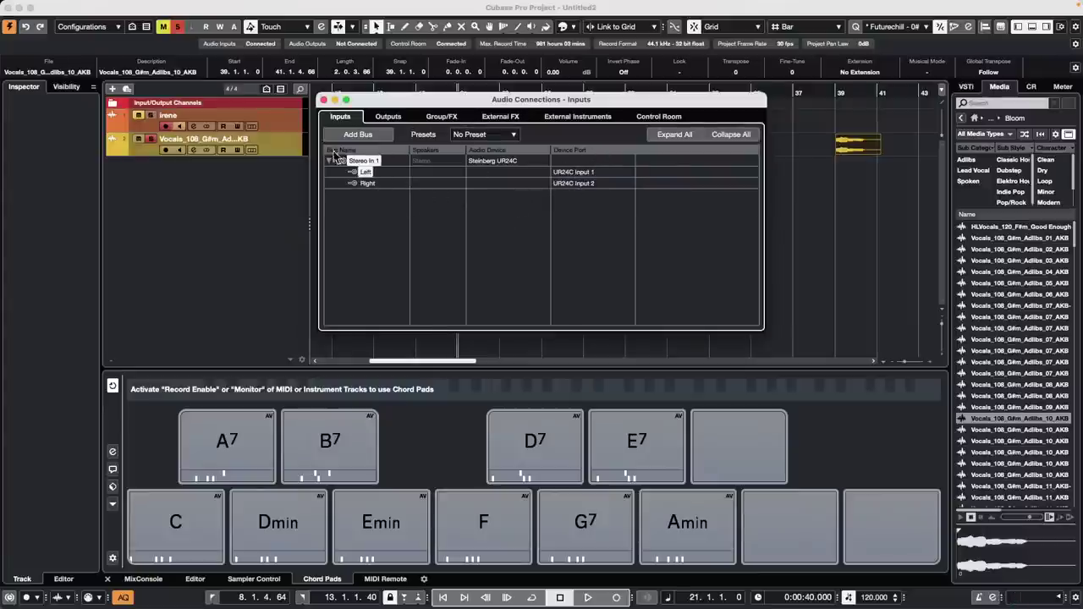
- Add twelve mono input buses and look through the resulting bus list
left_click(359, 135)
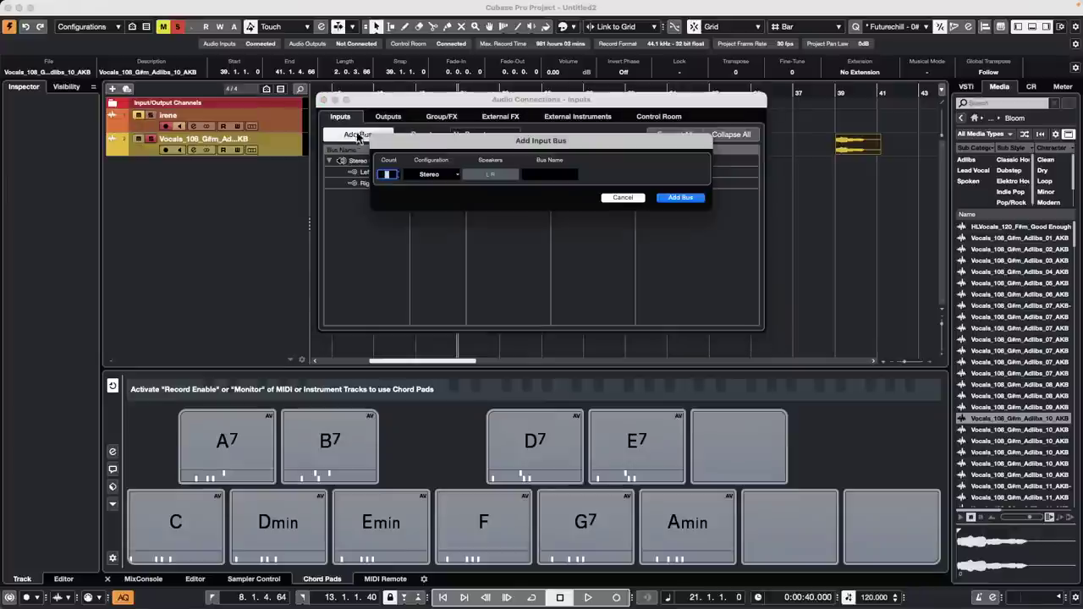
left_click(435, 174)
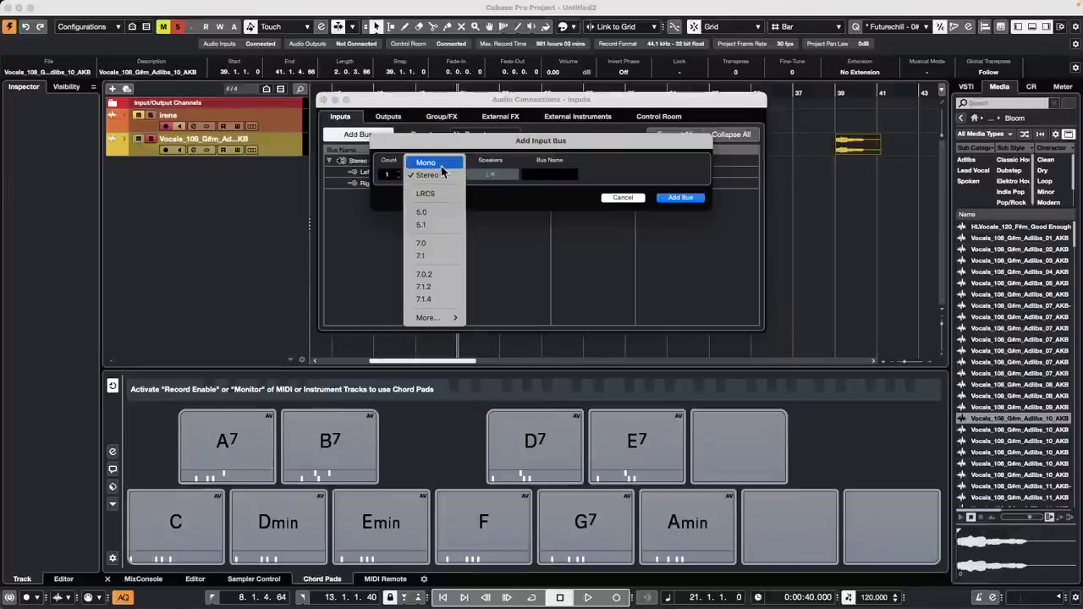
left_click(436, 168)
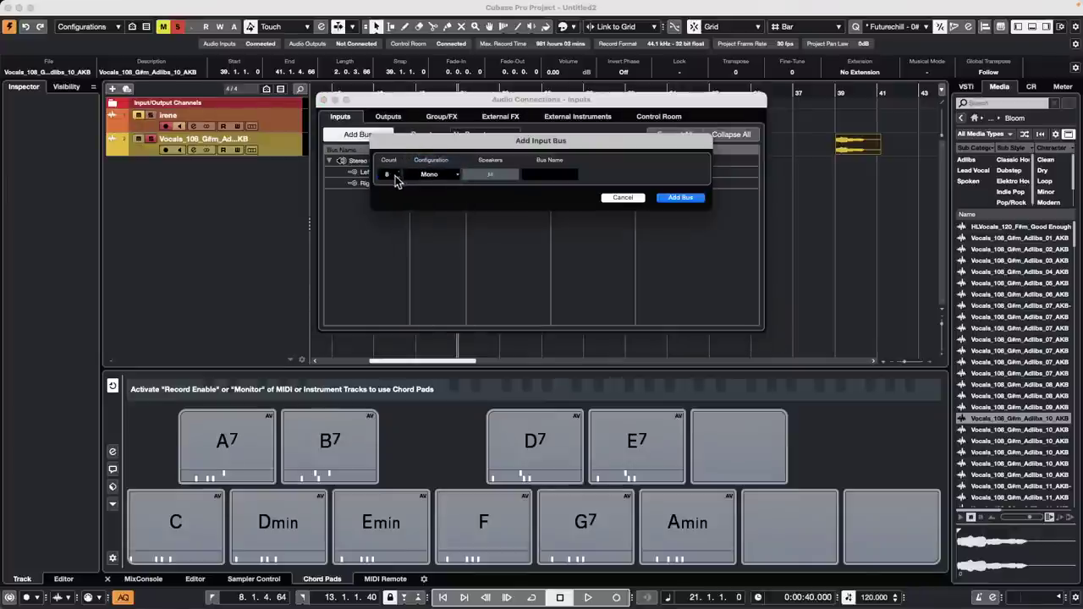
left_click(681, 198)
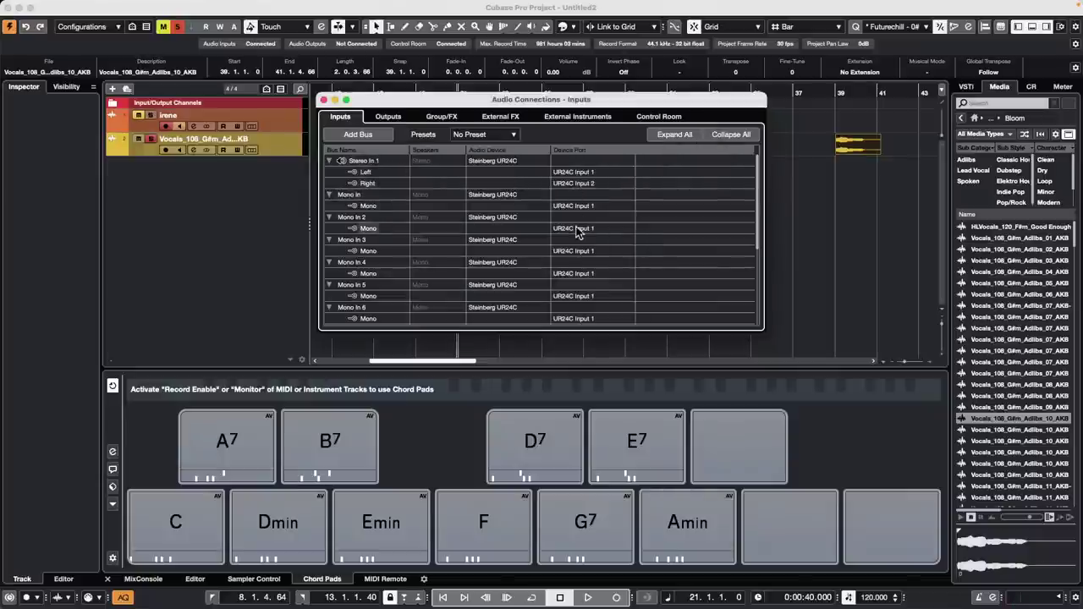
scroll(584, 222, "down", 5)
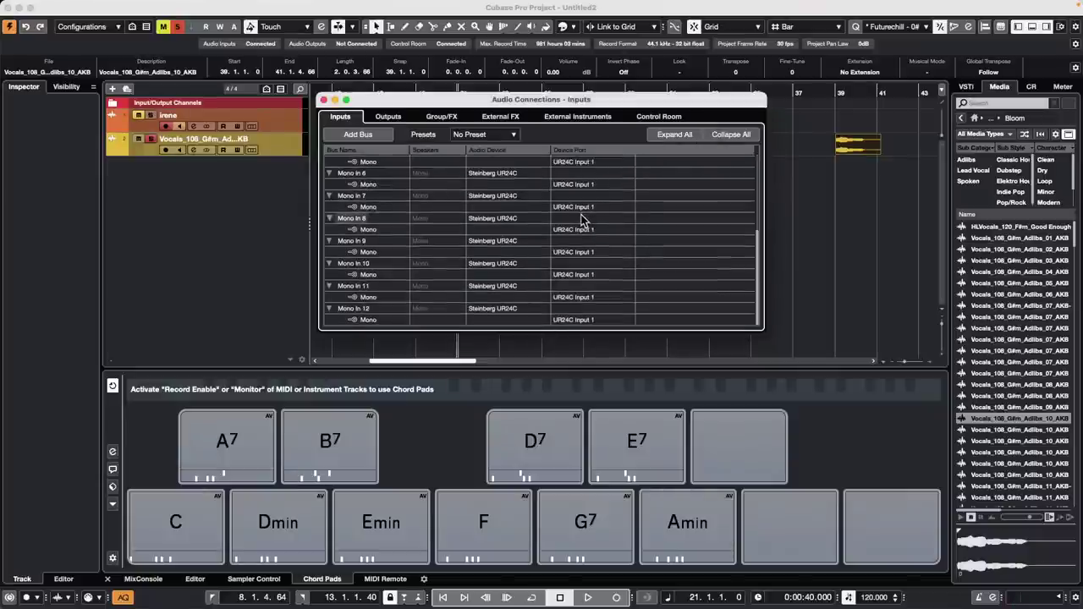
scroll(580, 227, "up", 5)
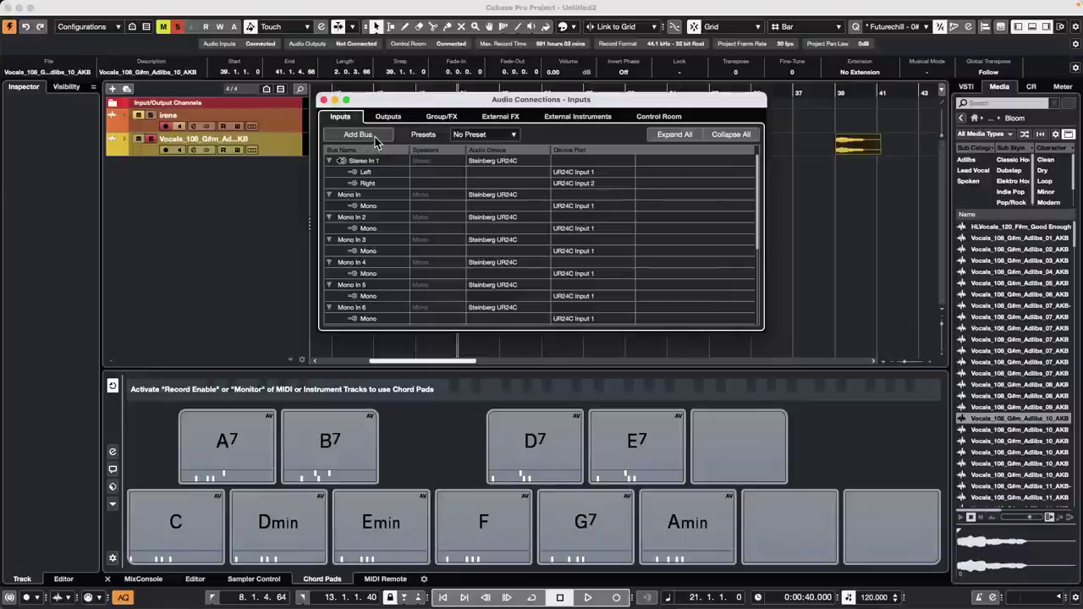
- Load the 1 x Stereo input preset and check the port choices for the bus's right channel
left_click(475, 138)
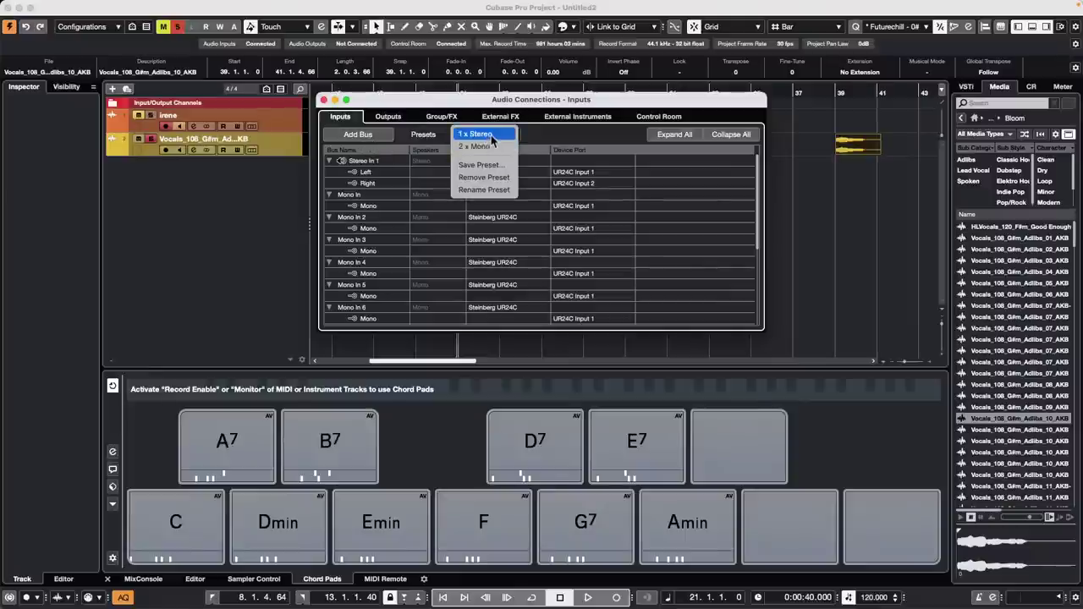
left_click(491, 136)
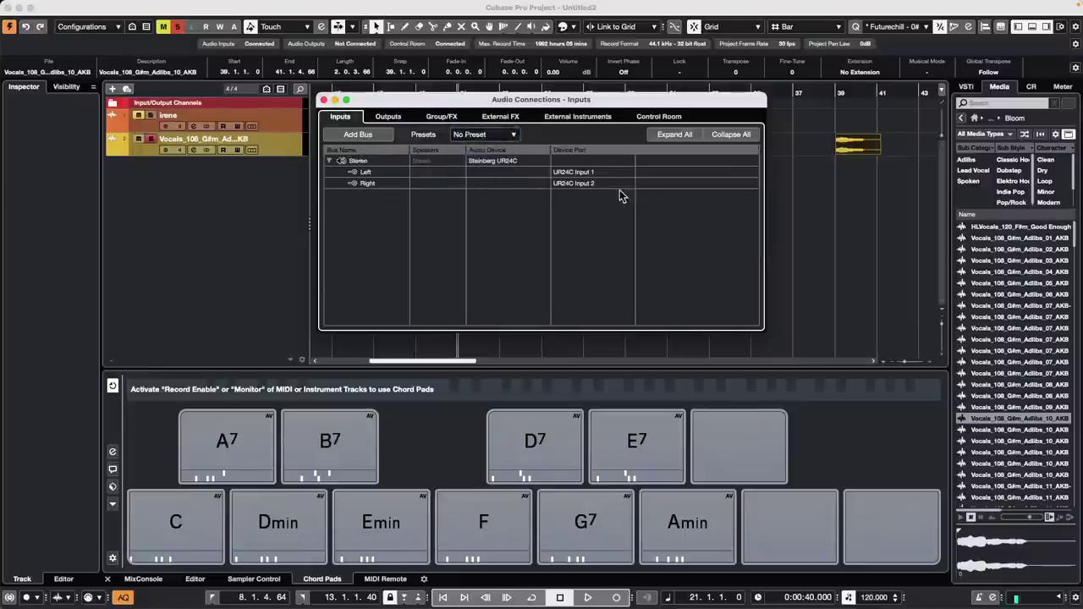
left_click(594, 182)
left_click(395, 222)
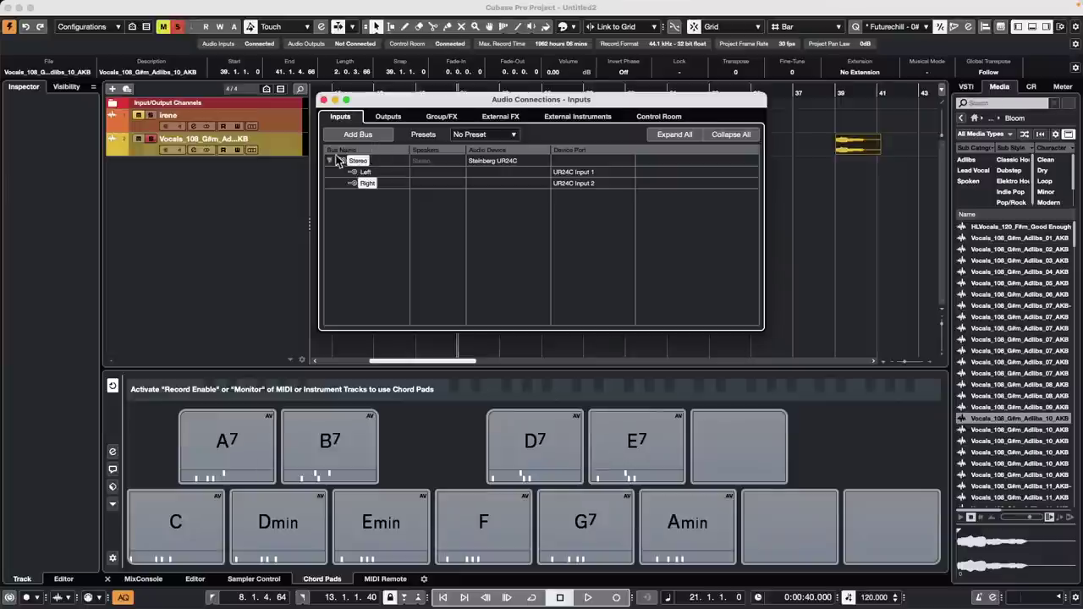
- Close the Audio Connections window and the Untitled2 project, and activate the jump off project
left_click(324, 101)
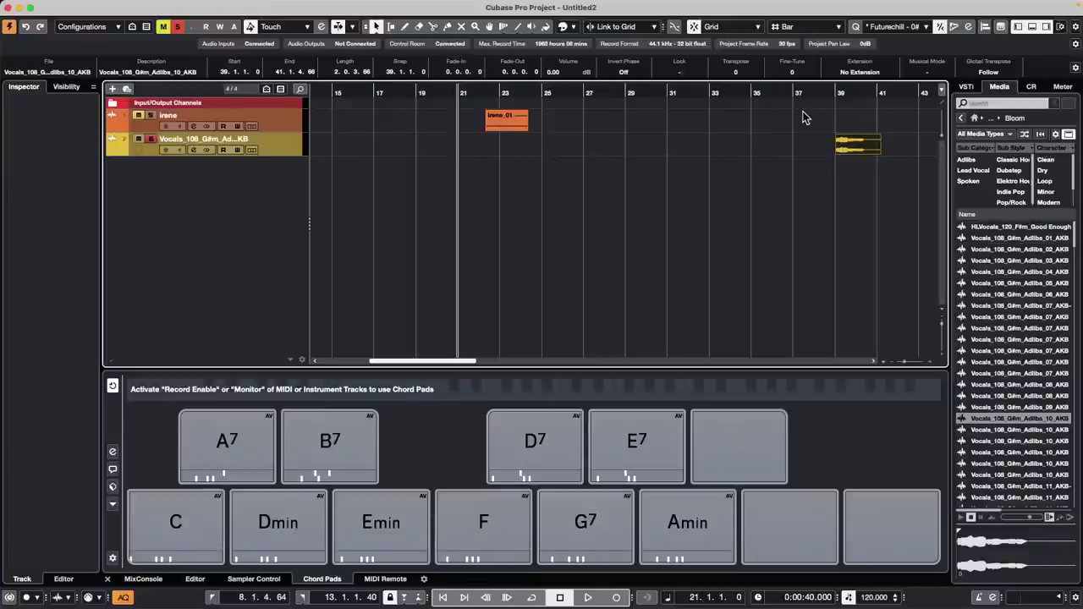
left_click(355, 92)
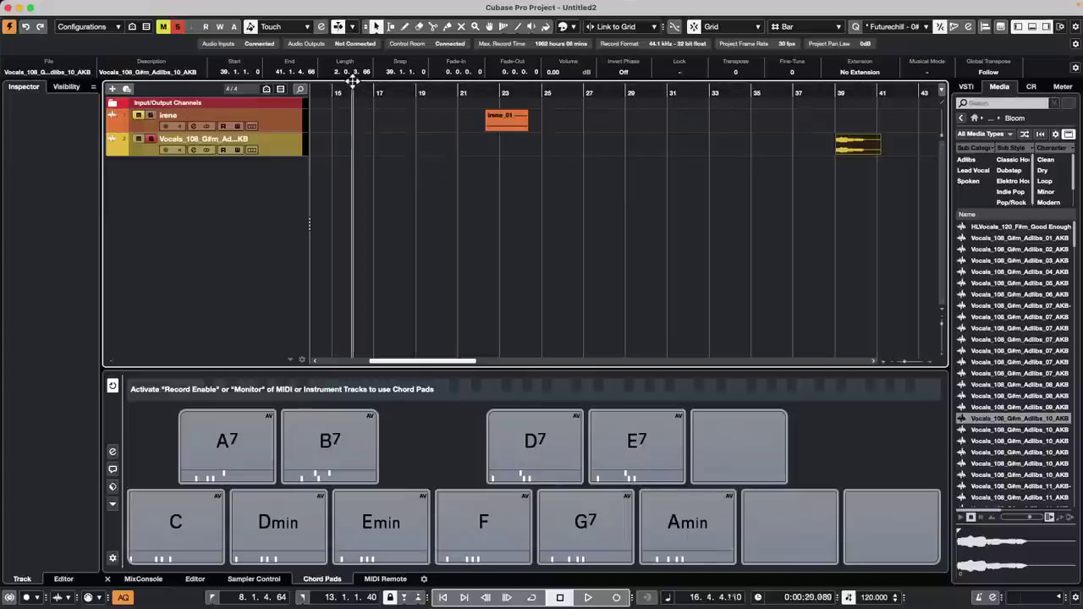
left_click(9, 12)
left_click(515, 207)
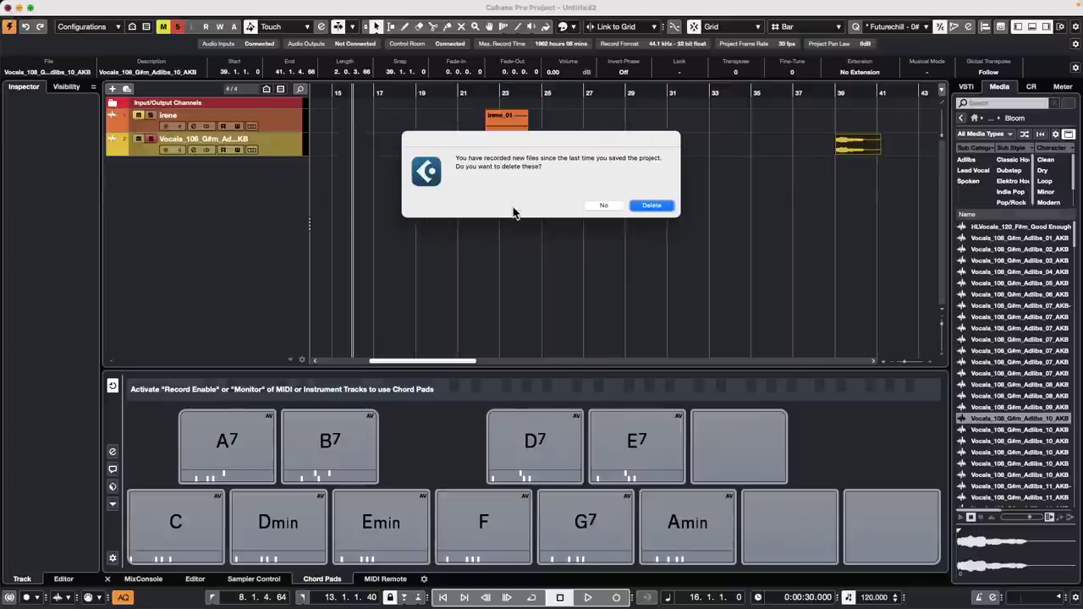
left_click(601, 206)
left_click(648, 205)
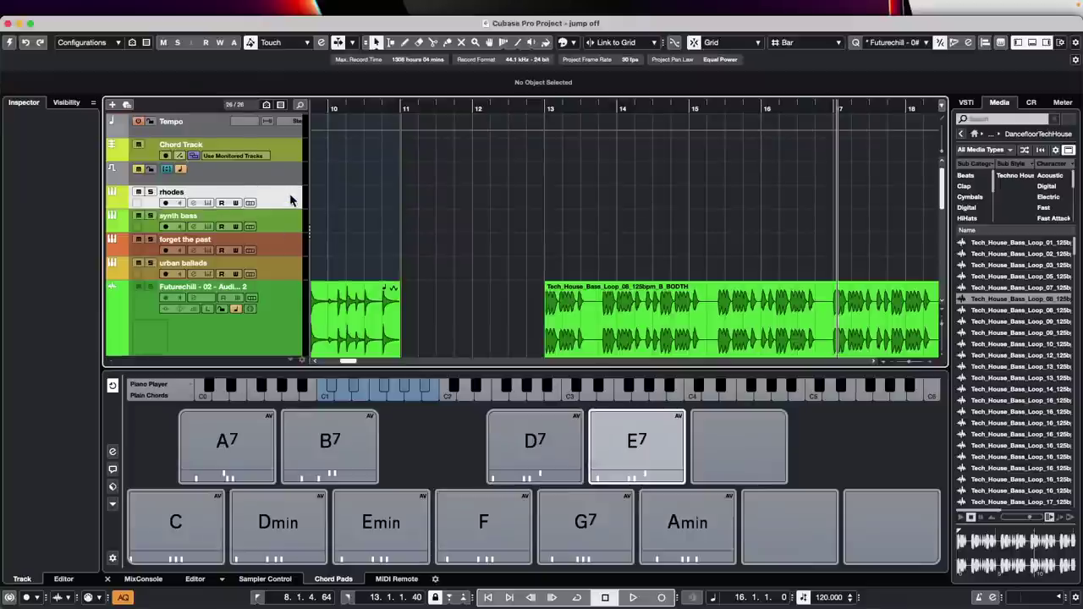
left_click(9, 43)
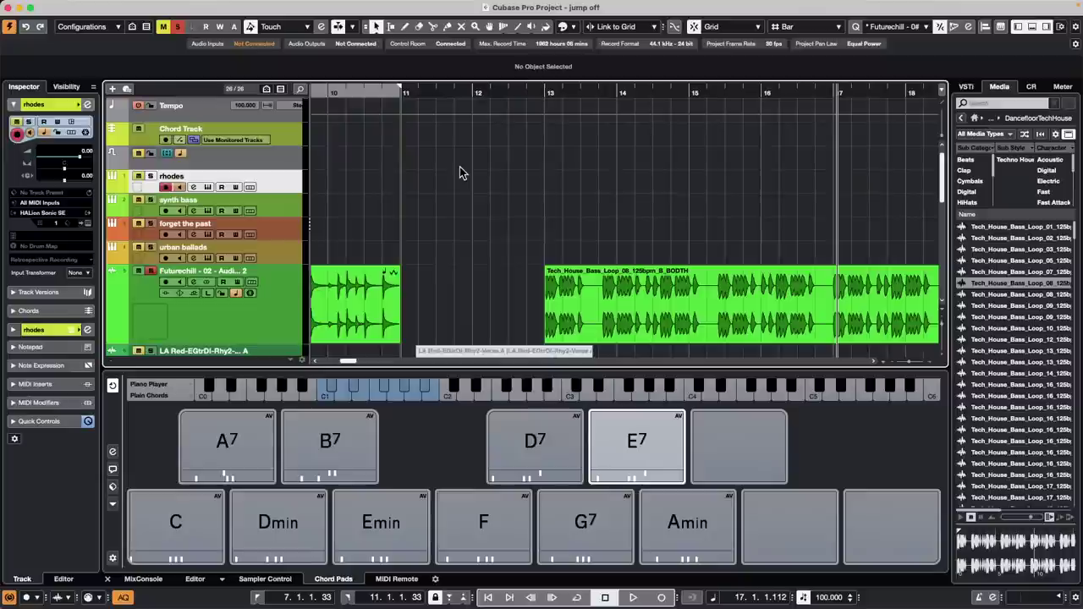
right_click(364, 222)
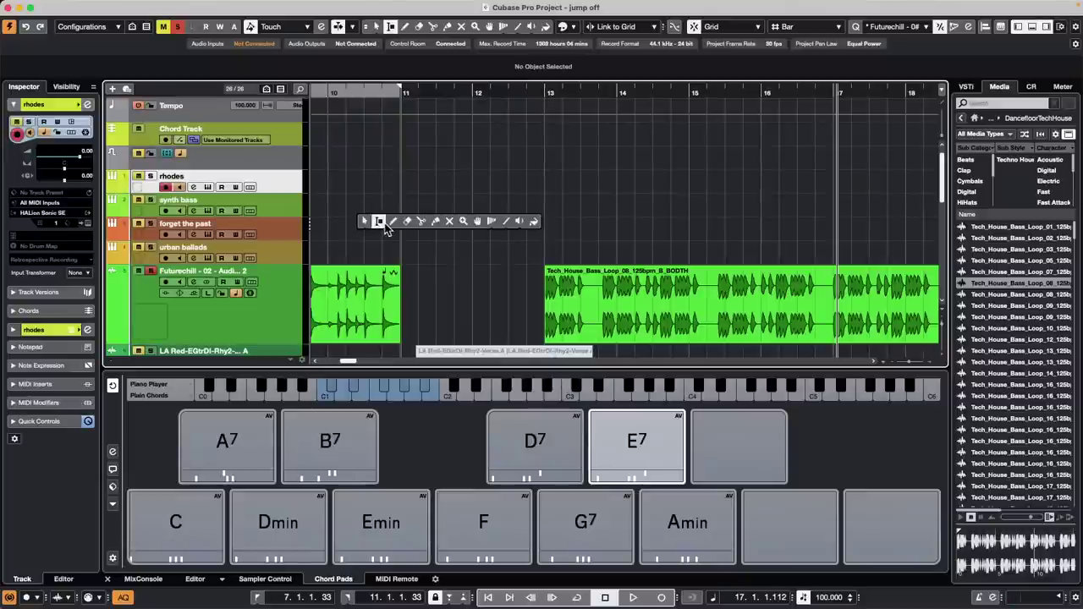
left_click(393, 220)
left_click_drag(315, 225, 423, 225)
right_click(358, 229)
left_click(359, 232)
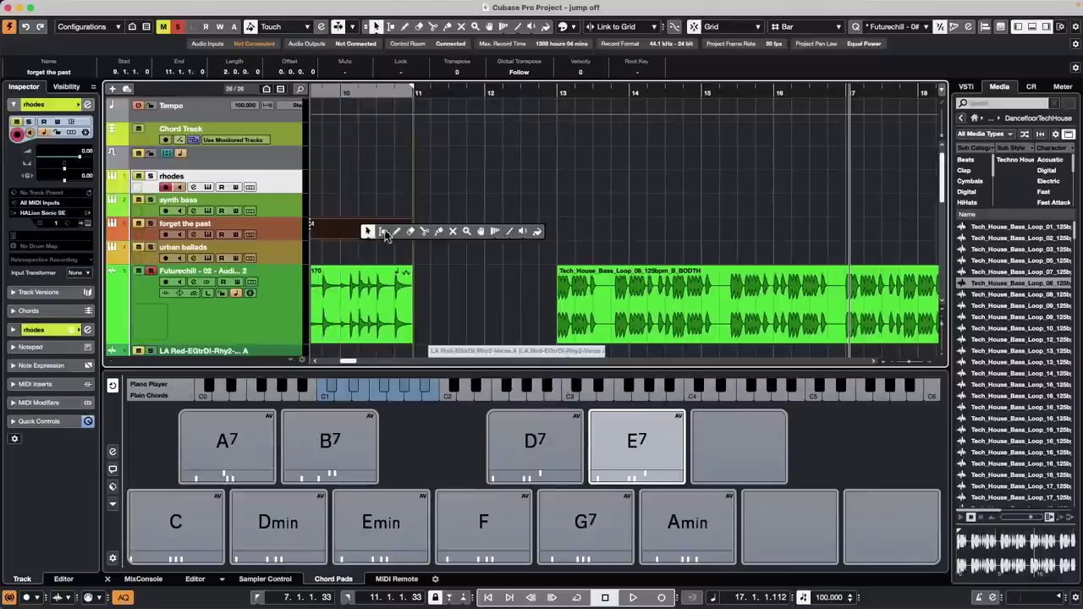
key("Delete")
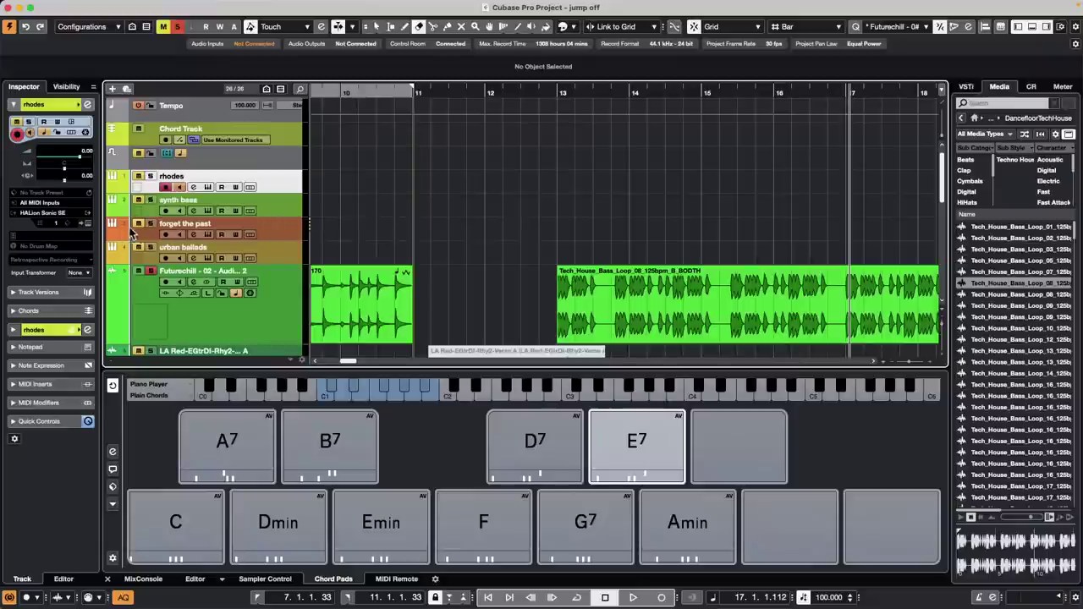
- Open the Groove Agent SE instrument of the forget the past track and close the rhodes track's HALion Sonic SE window
left_click(86, 224)
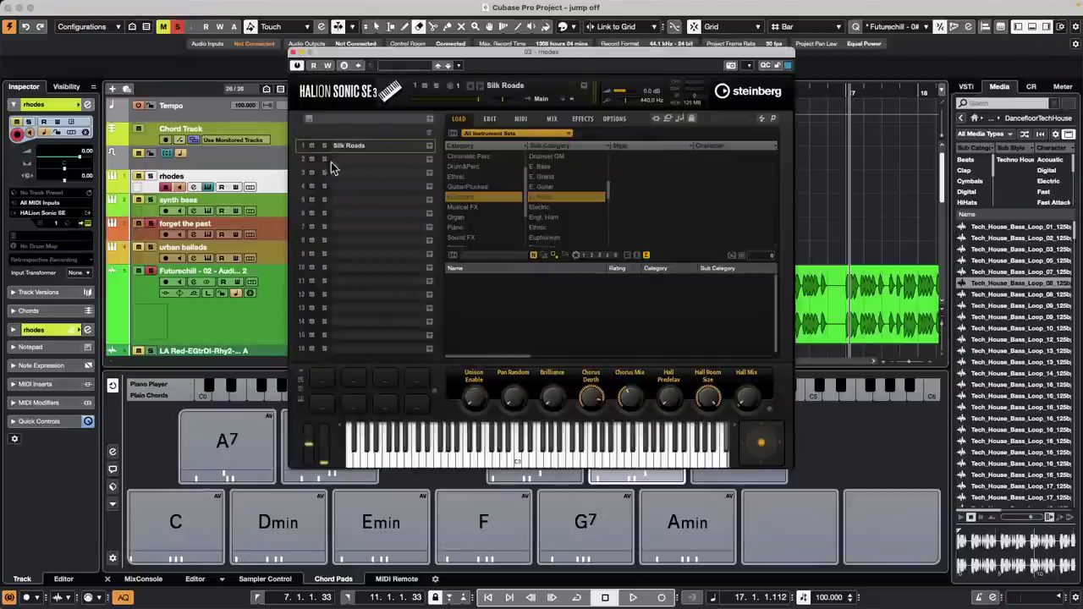
left_click(272, 207)
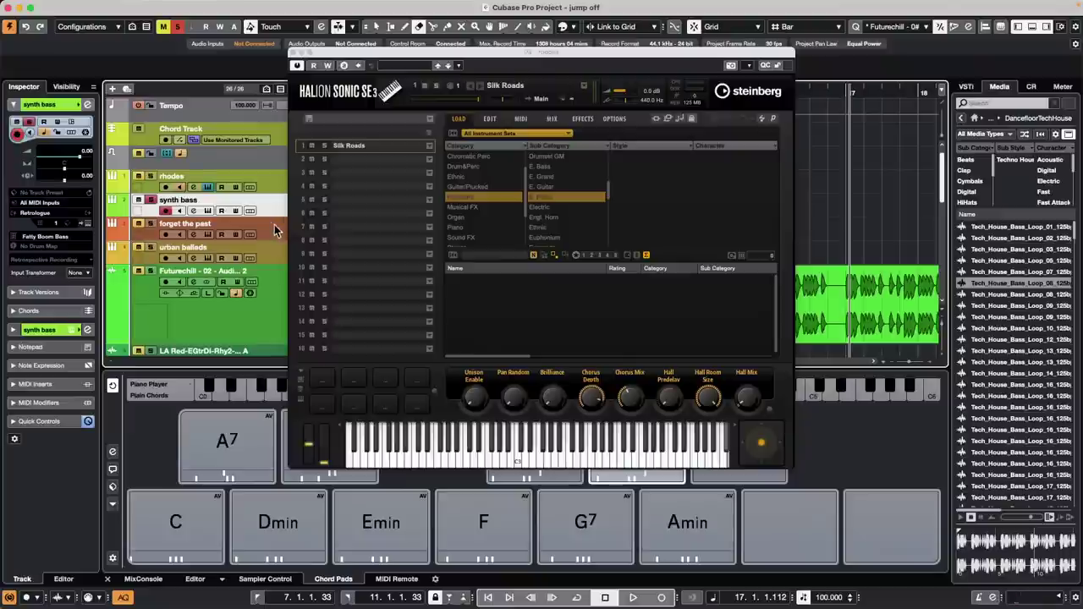
left_click(274, 226)
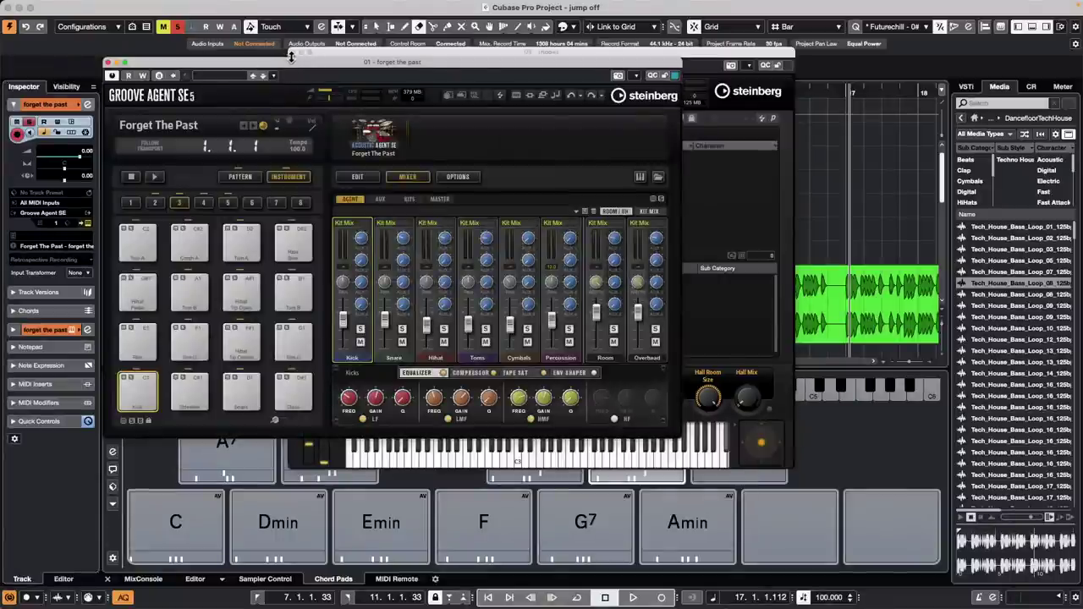
left_click(303, 64)
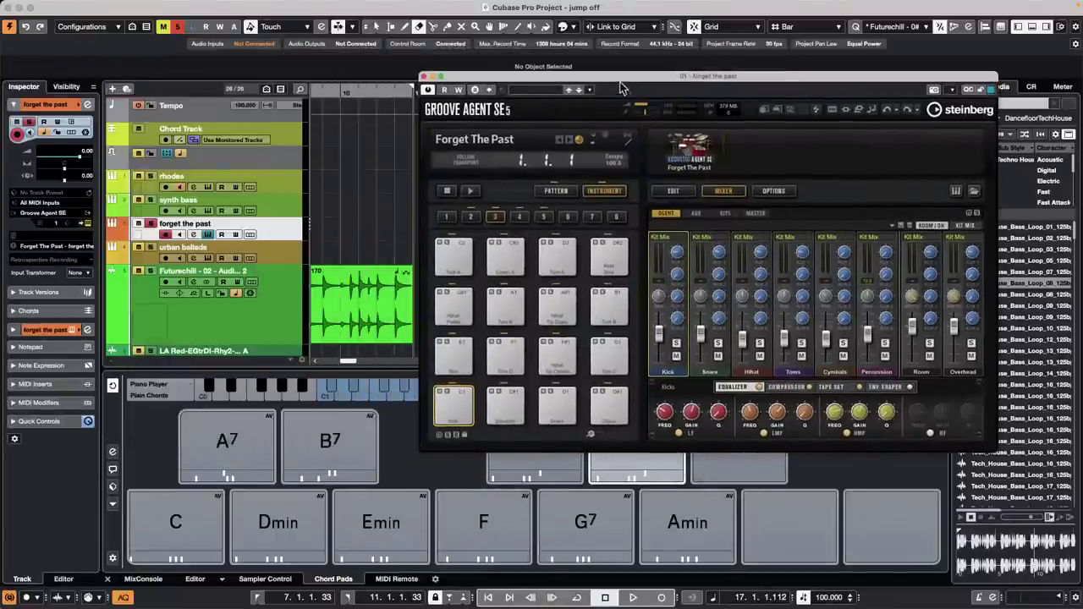
- Show Groove Agent's patterns, place the Main 1 pattern on the forget the past track at bar 1, and close the instrument window
left_click(556, 191)
left_click_drag(476, 357, 322, 229)
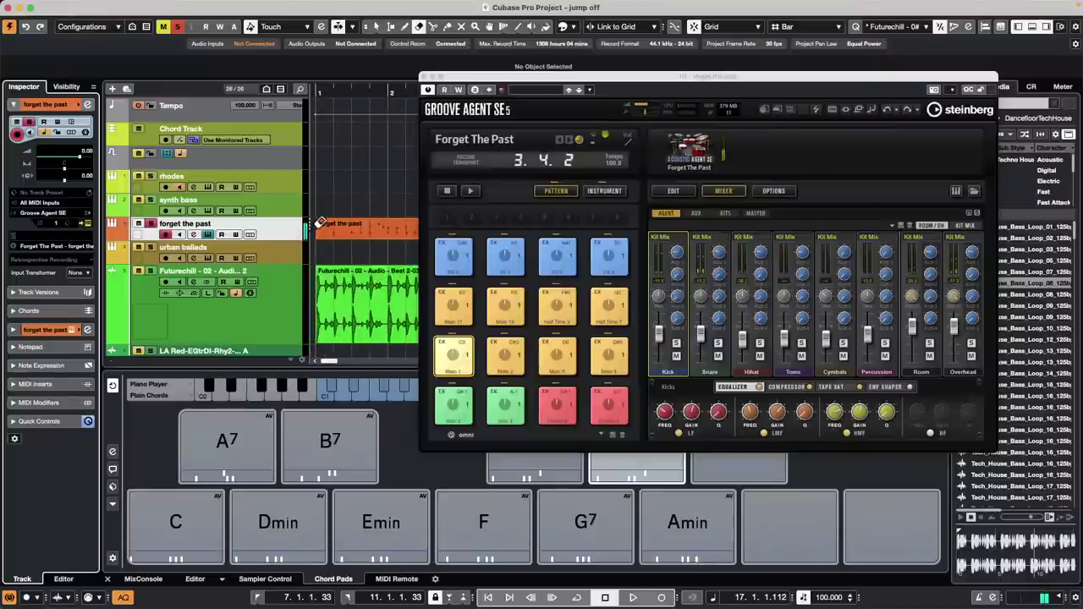
left_click(424, 76)
- Duplicate the forget the past part directly behind itself at bar 5 and glue both parts into one
key("1")
left_click(598, 231)
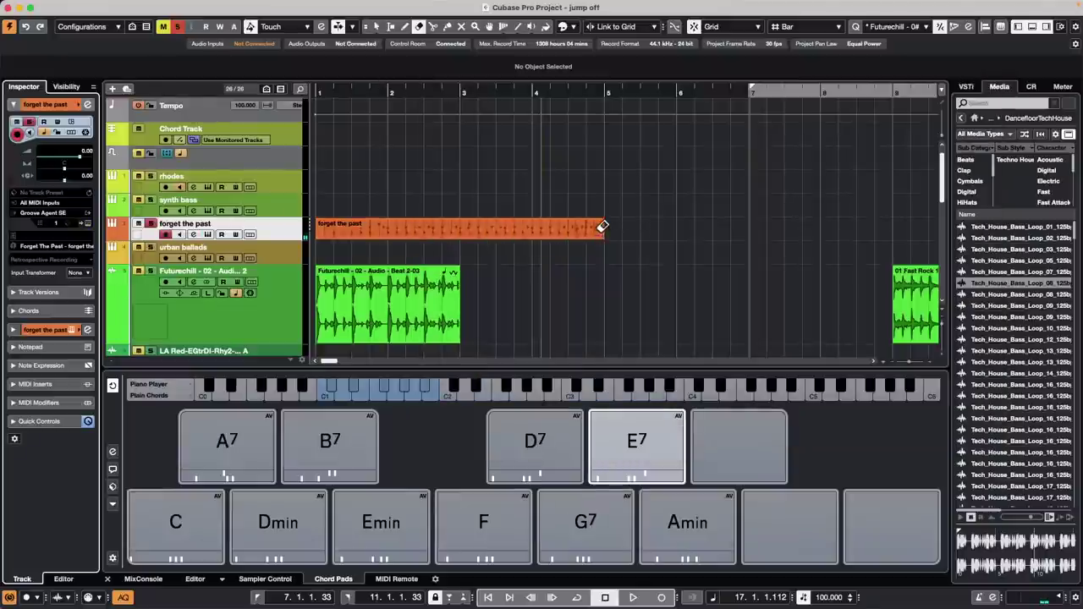
left_click_drag(600, 233, 716, 234)
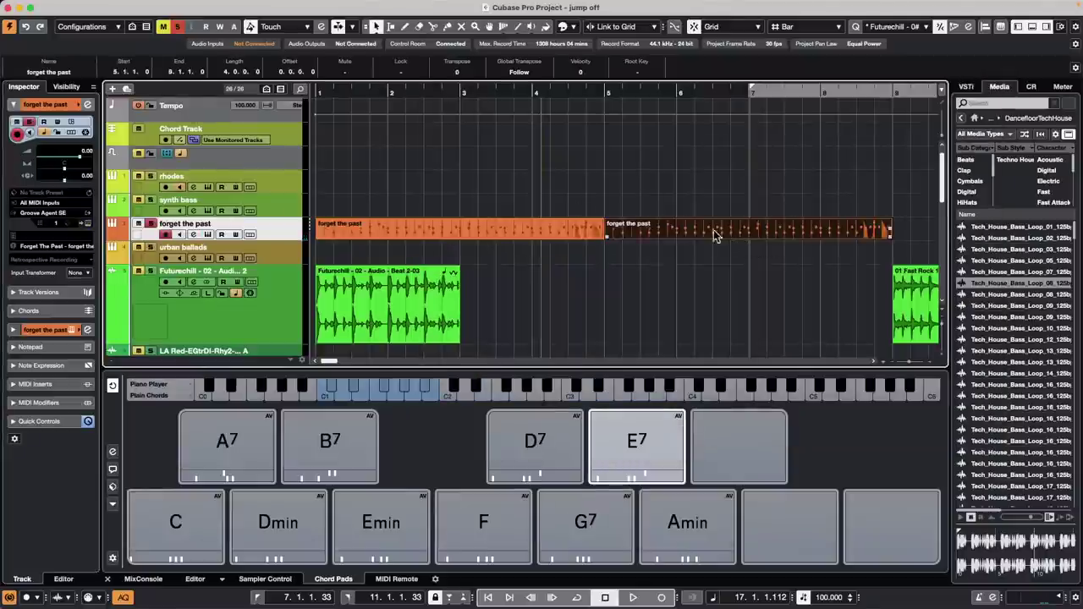
right_click(479, 223)
left_click(563, 226)
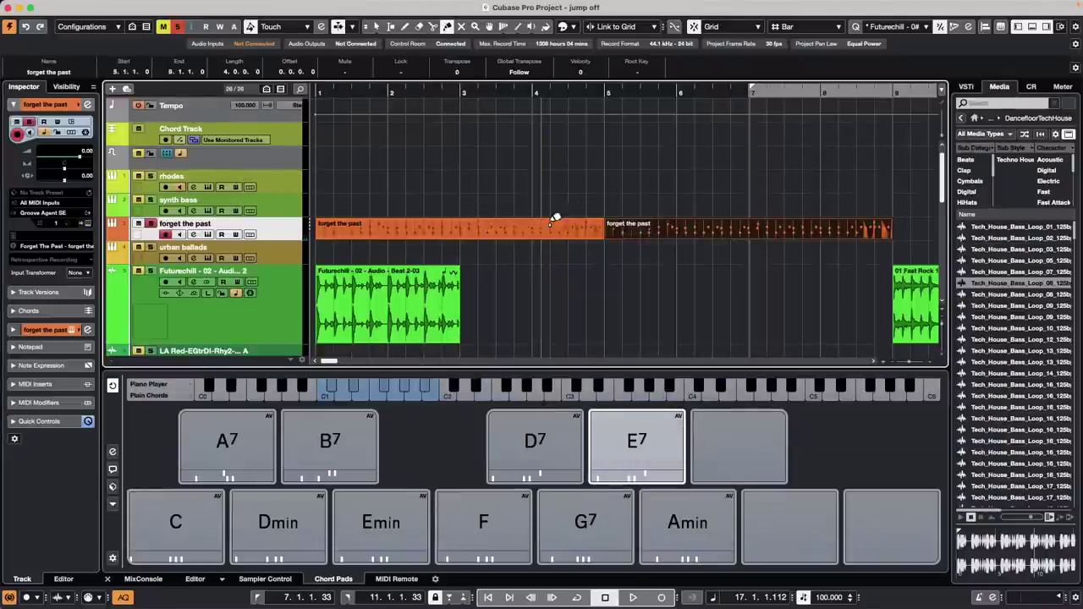
left_click(447, 225)
key("1")
- Open the glued forget the past part in the Drum Editor, examine its notes, and show the editor in its own window
double_click(461, 231)
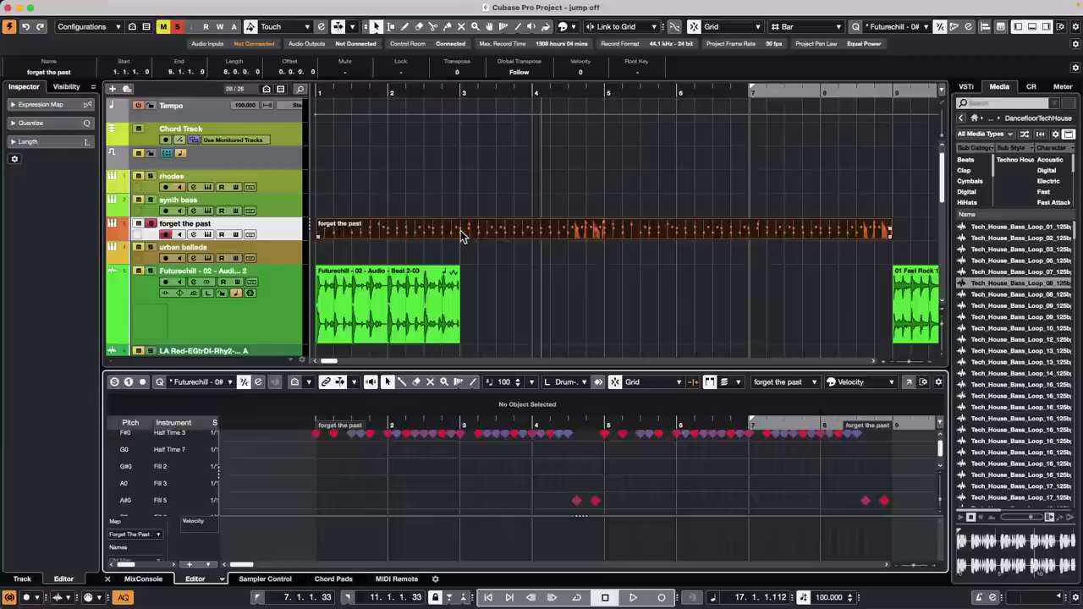
scroll(393, 475, "up", 3)
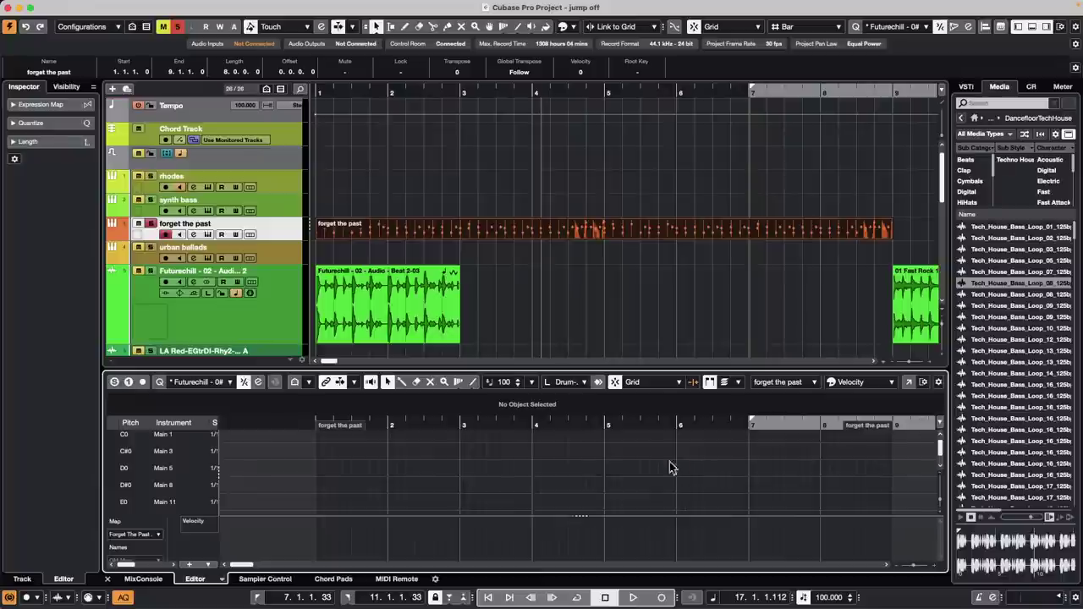
left_click_drag(435, 426, 430, 405)
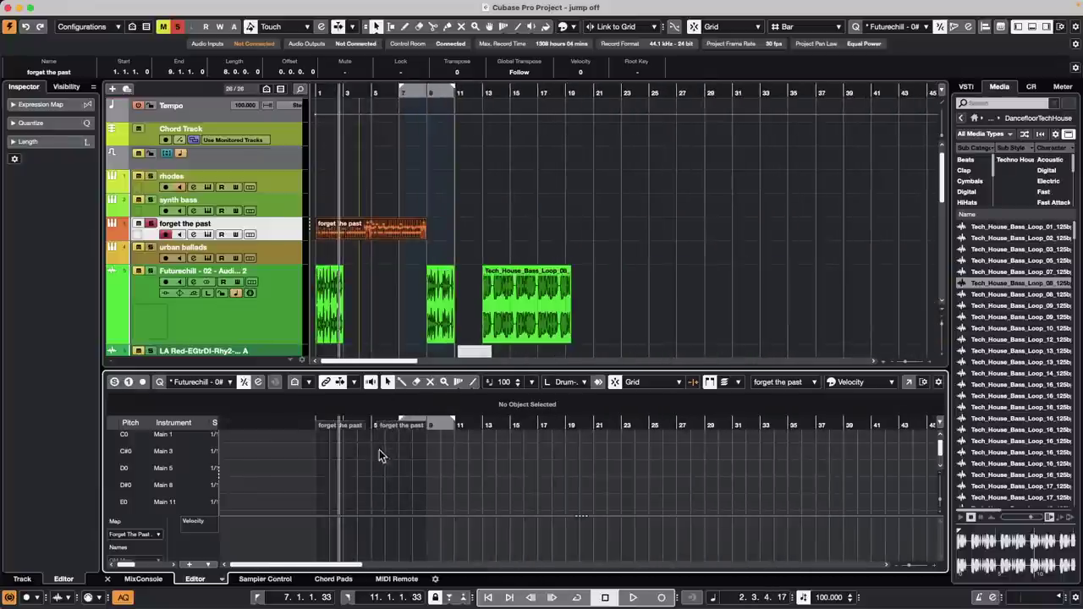
scroll(377, 453, "down", 3)
scroll(373, 452, "up", 1)
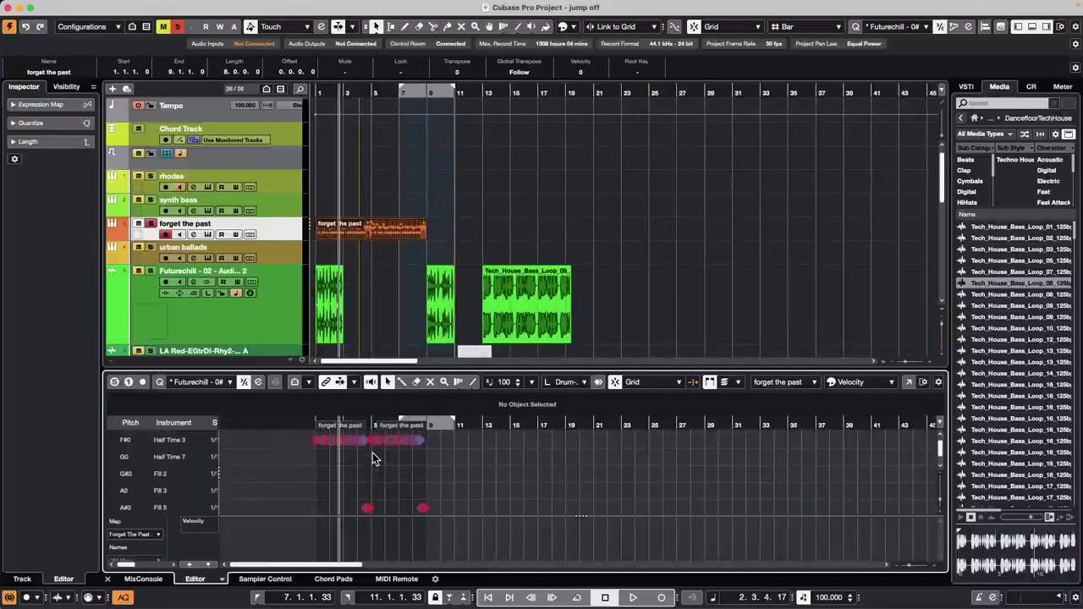
left_click(910, 386)
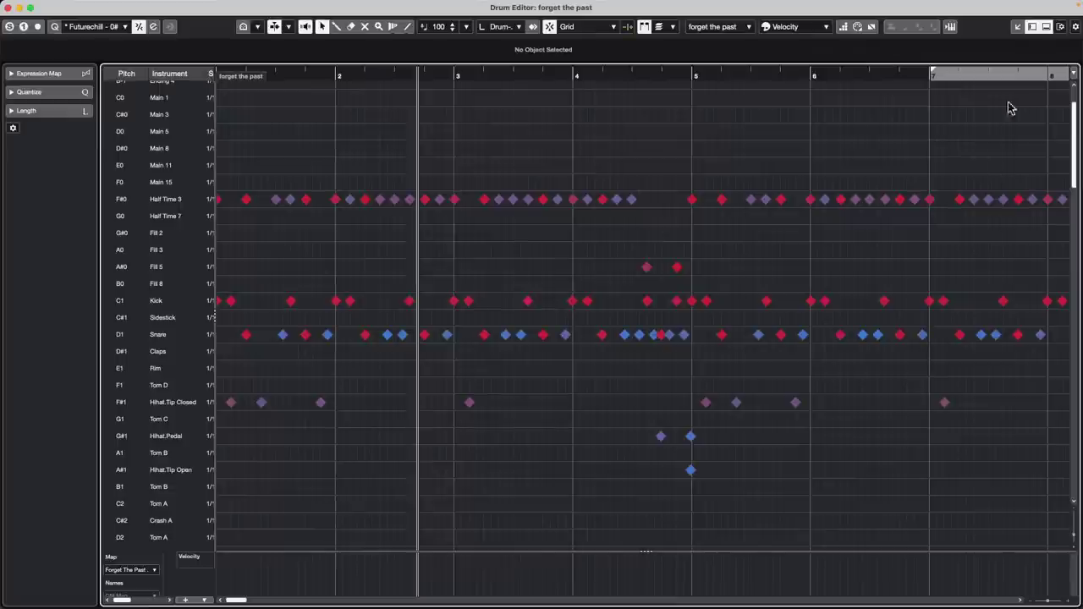
left_click(1018, 27)
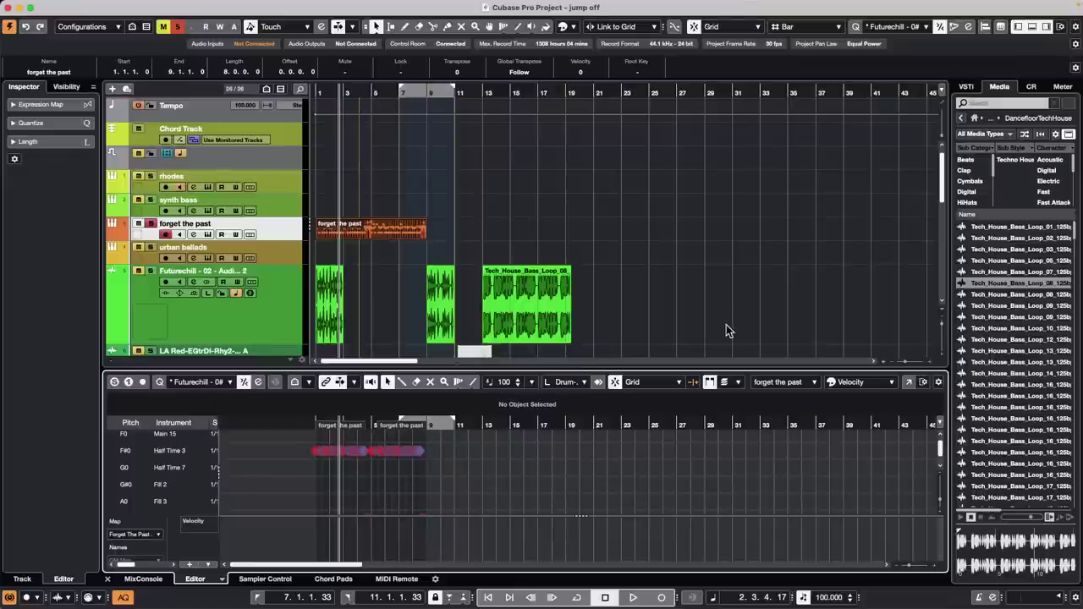
left_click(911, 383)
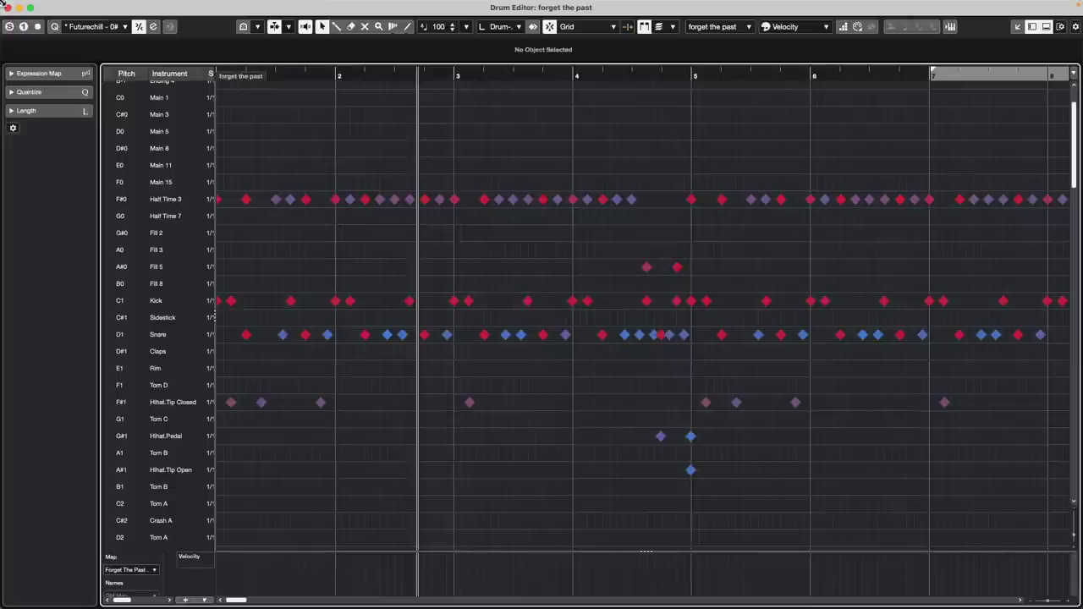
- Open the forget the past part in the Key Editor and examine its notes in the lower octaves
left_click(166, 7)
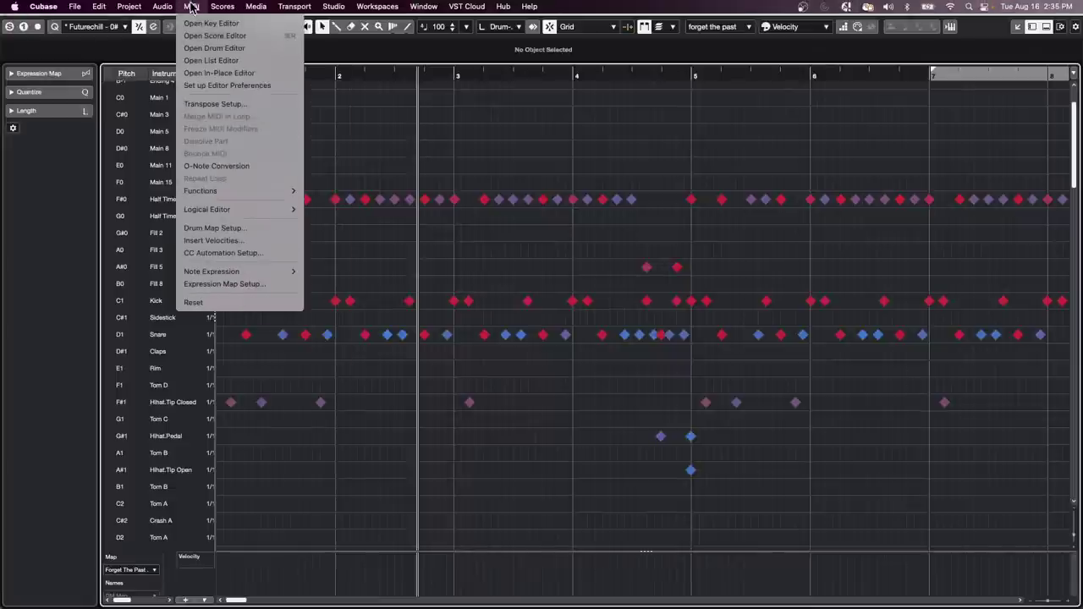
left_click(211, 23)
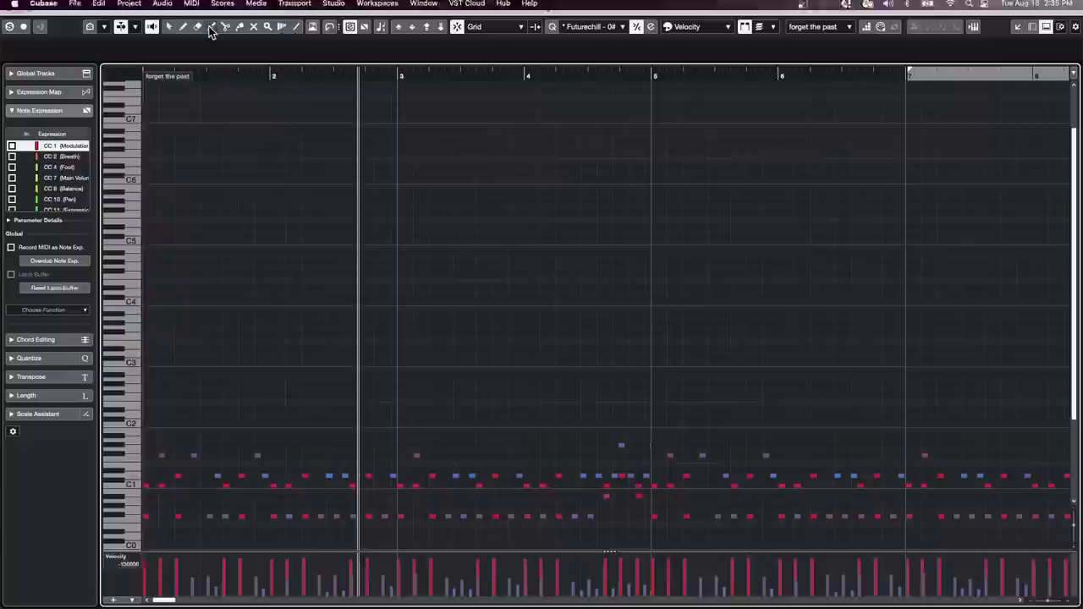
scroll(283, 243, "down", 3)
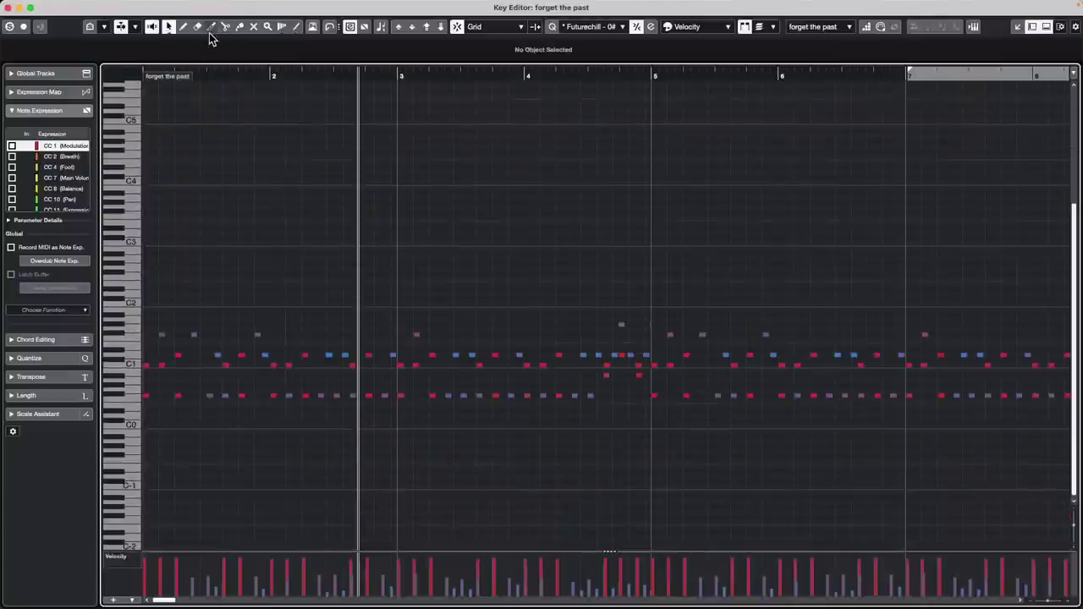
- Return the forget the past part to the Drum Editor for comparison, and close both separate editor windows
mouse_move(169, 3)
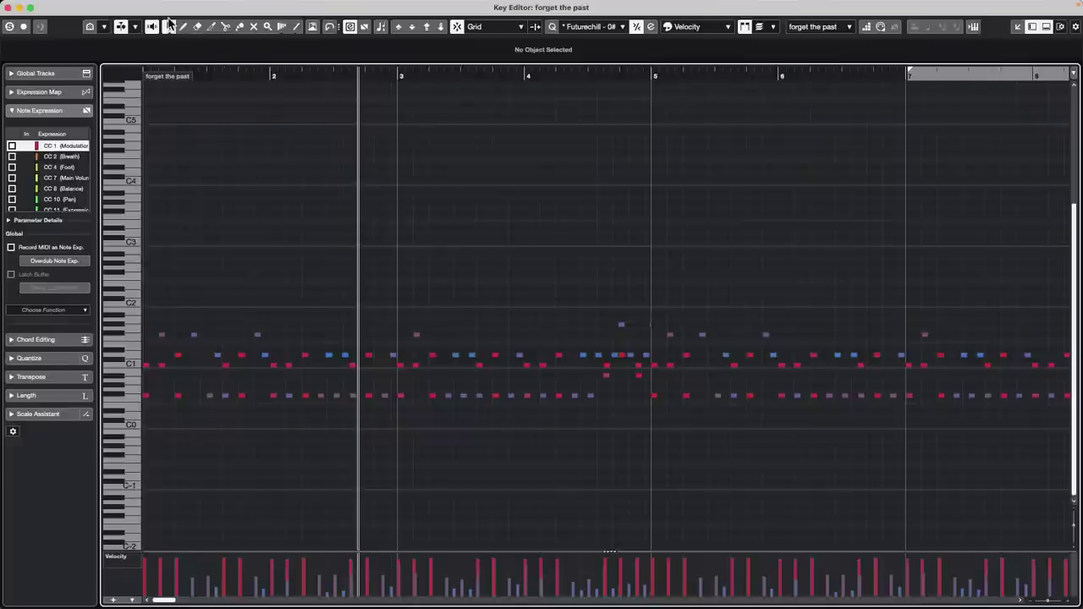
left_click(162, 6)
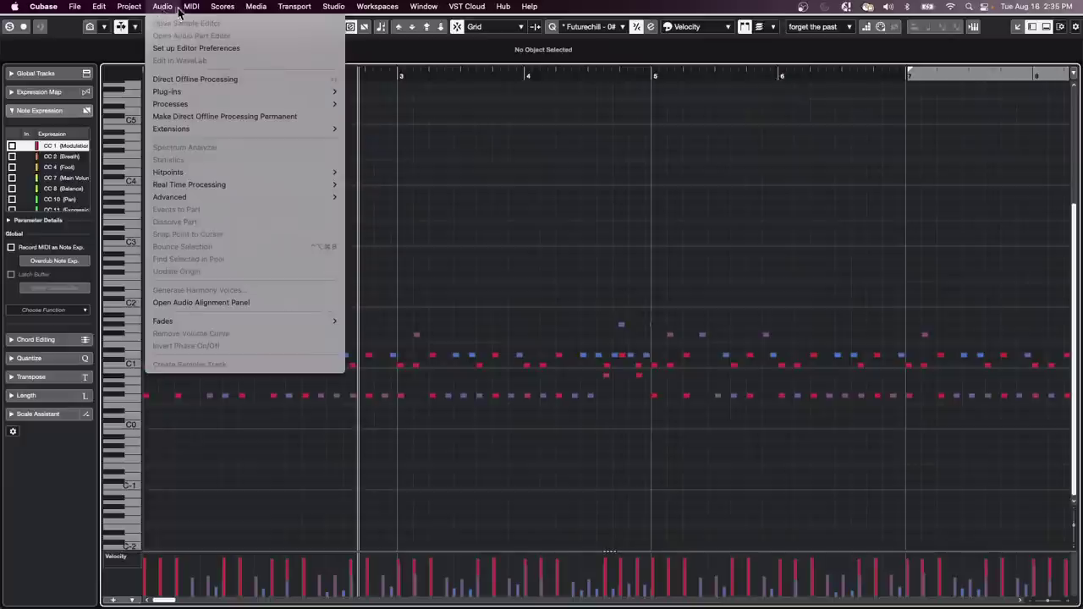
mouse_move(193, 7)
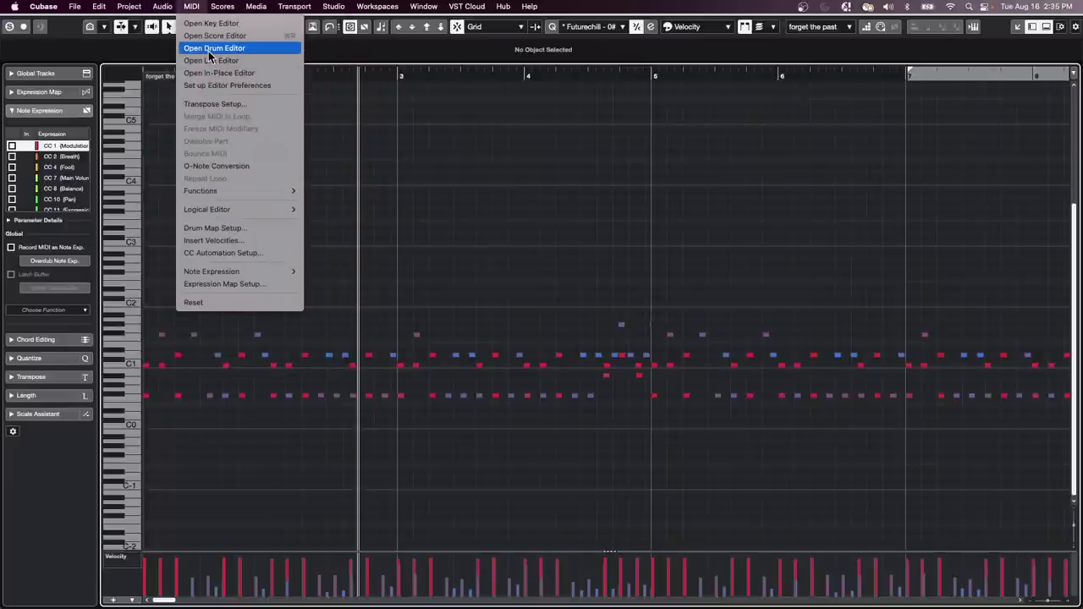
left_click(208, 51)
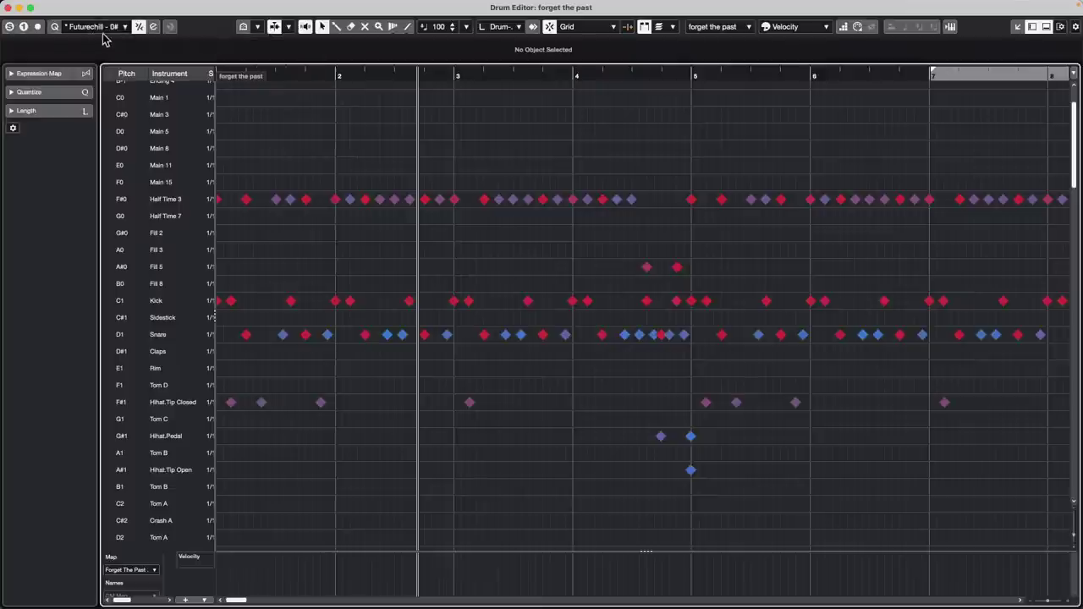
left_click(8, 7)
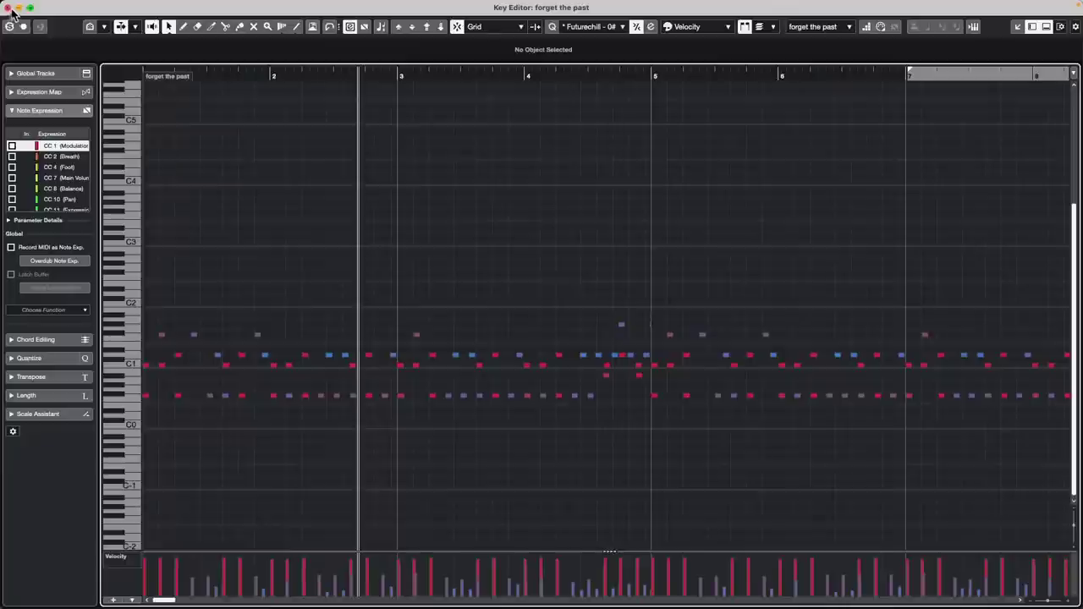
left_click(9, 8)
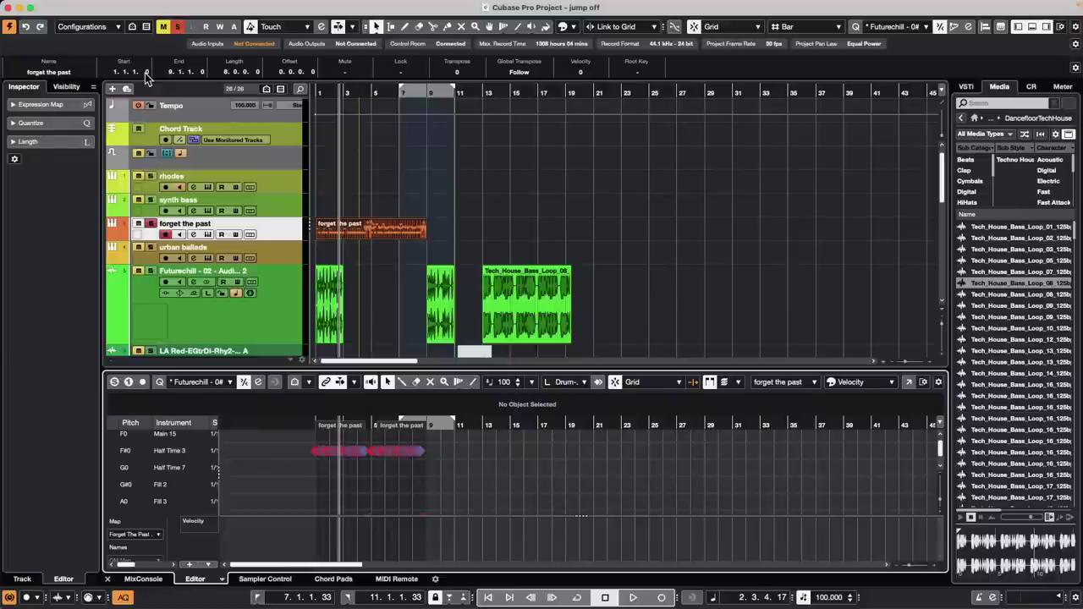
- Try to back up the project into the existing jump off folder, and cancel the backup
mouse_move(135, 5)
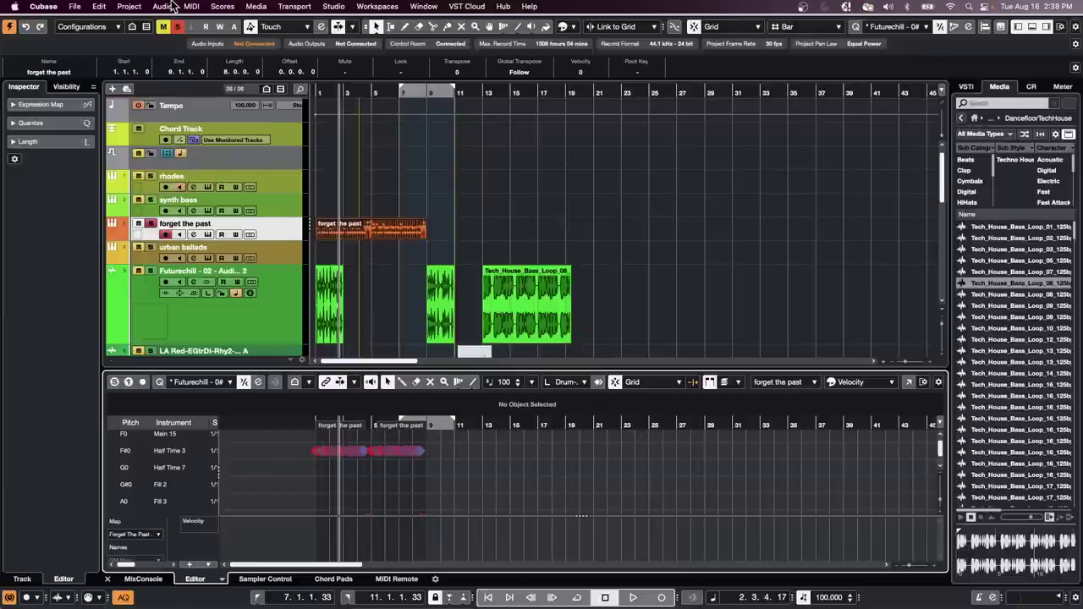
left_click(76, 7)
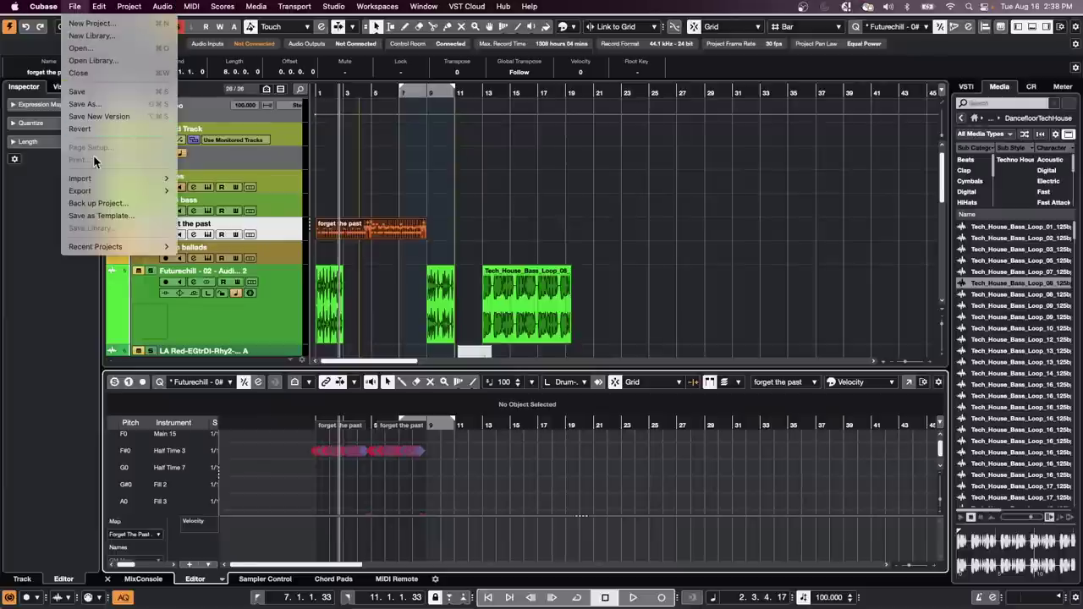
left_click(124, 202)
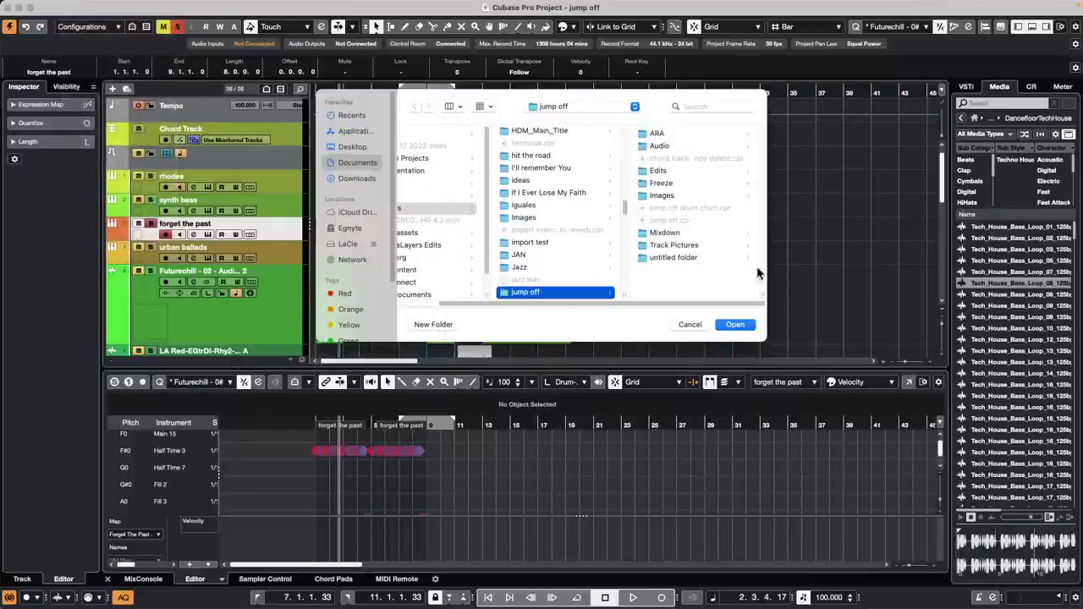
left_click(745, 324)
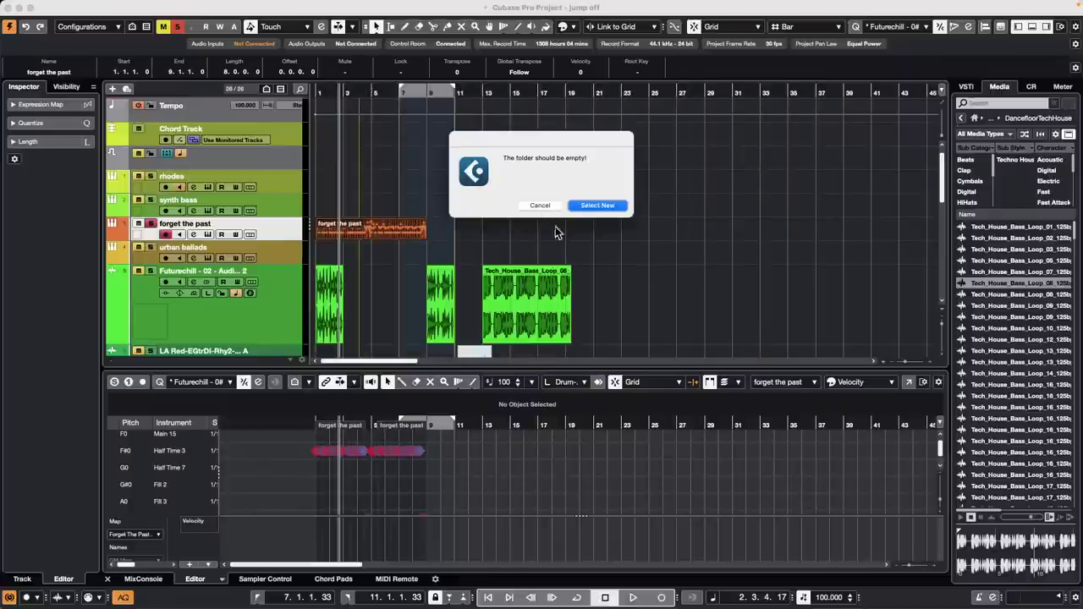
left_click(541, 206)
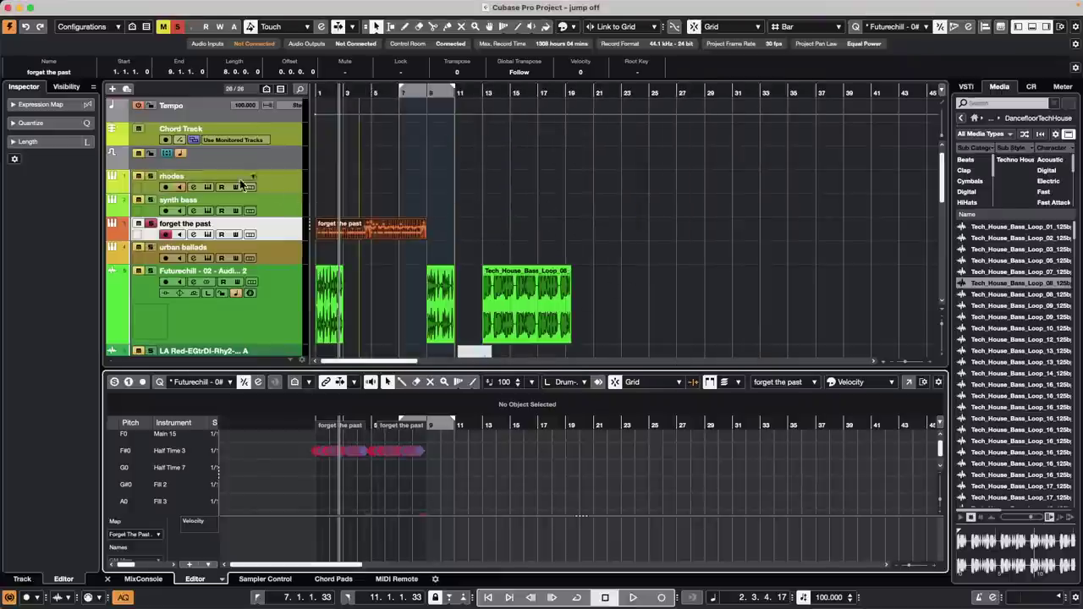
right_click(279, 203)
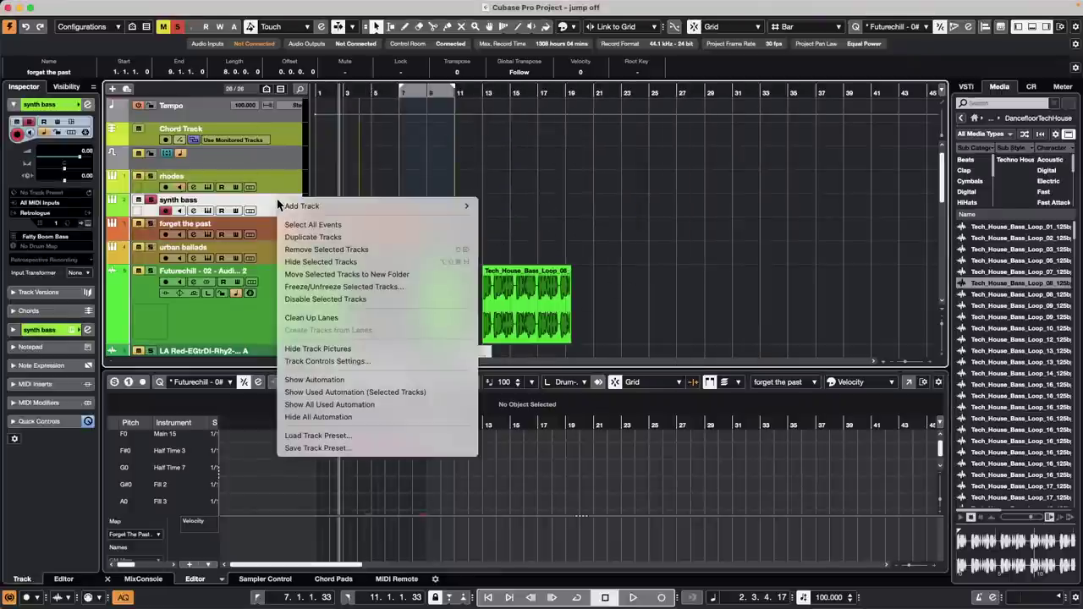
mouse_move(347, 211)
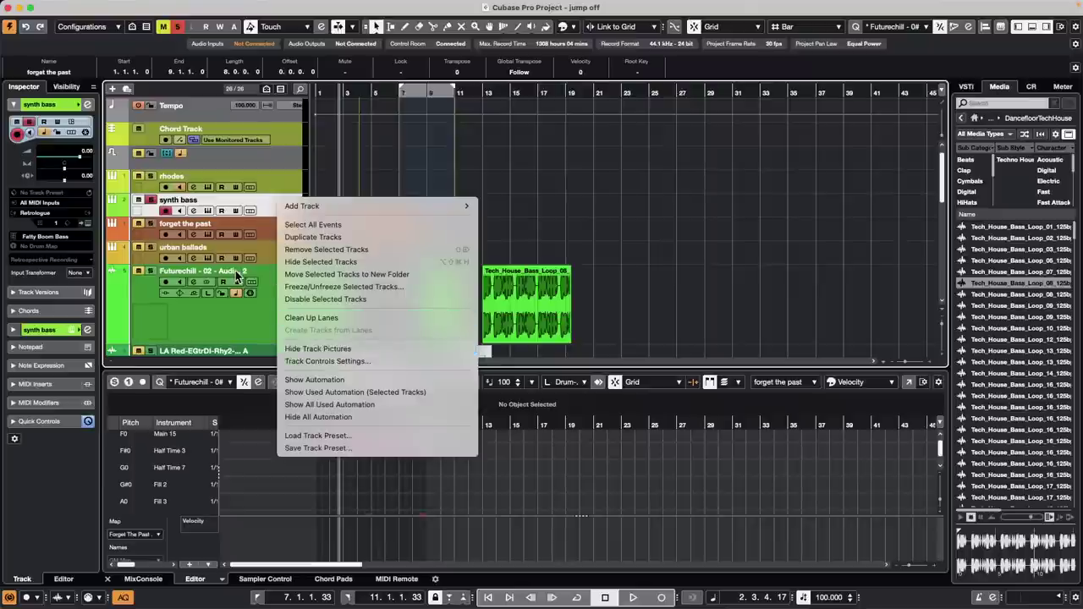
left_click(186, 307)
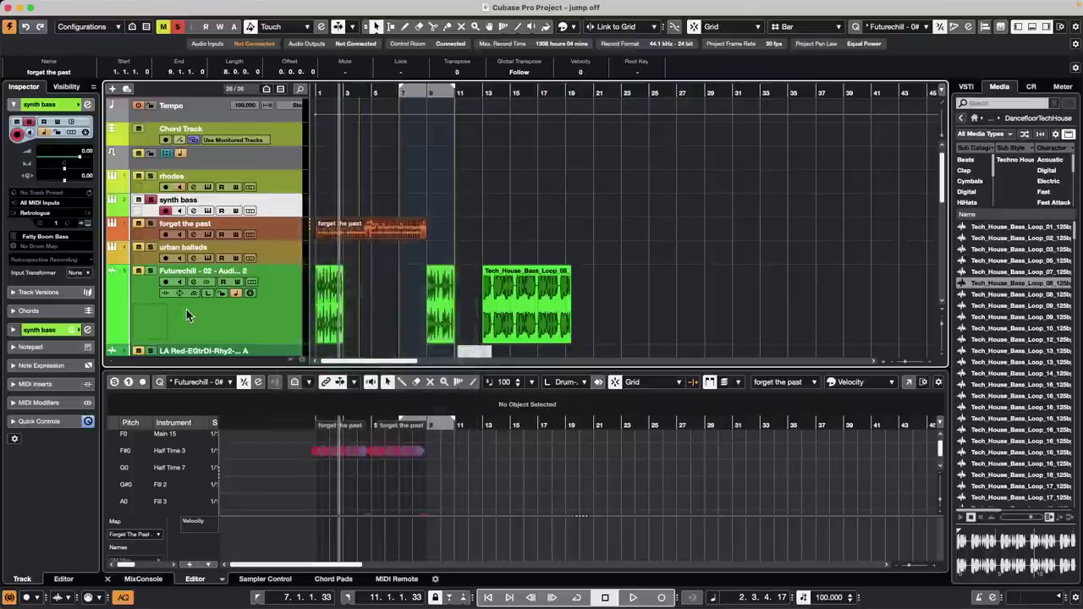
- Select the Audio 01 track inside the folder track and open the folder chooser for setting its record folder
scroll(186, 309, "down", 5)
left_click(266, 158)
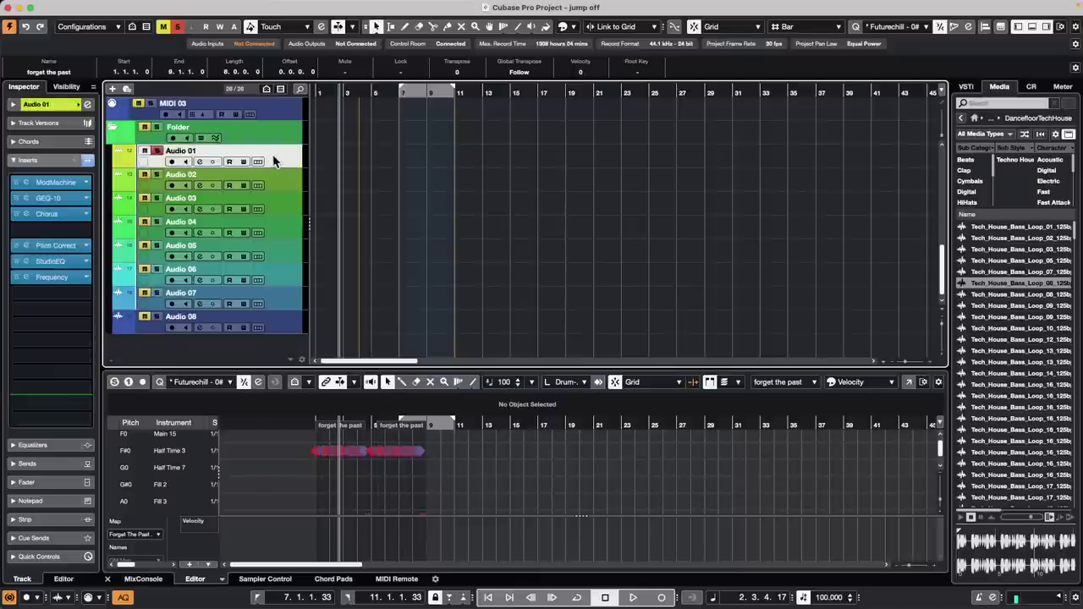
right_click(273, 161)
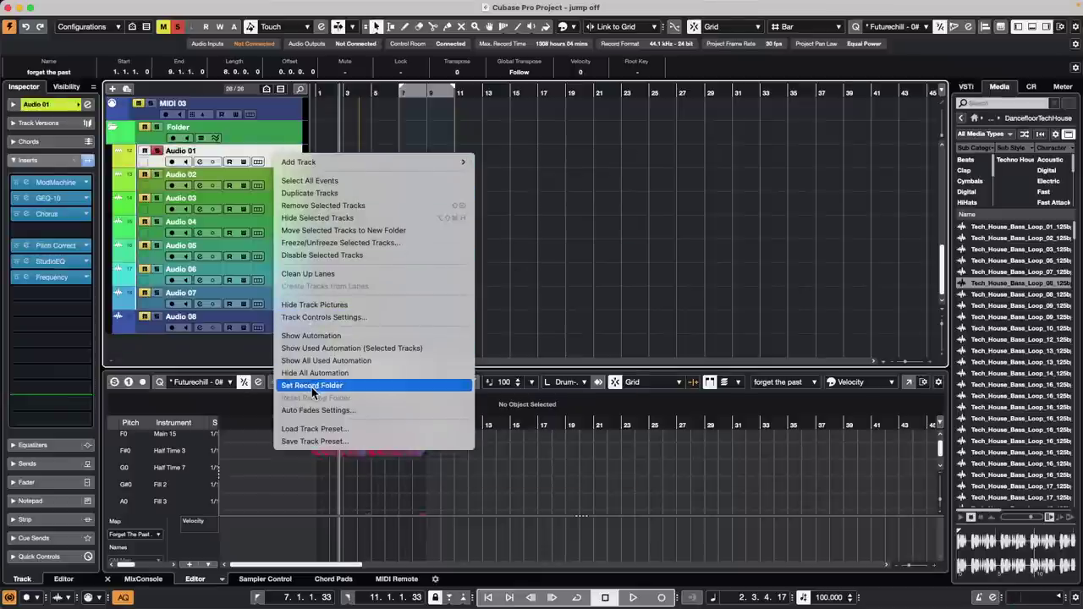
left_click(370, 385)
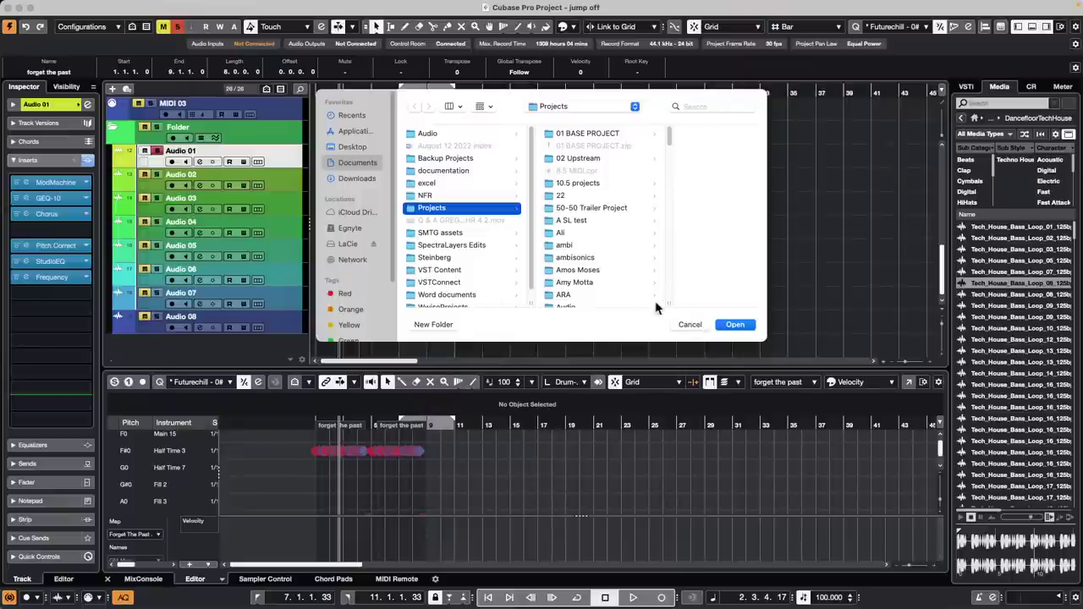
- Cancel the folder selection and check the project folder and record folder paths in the Pool
left_click(691, 327)
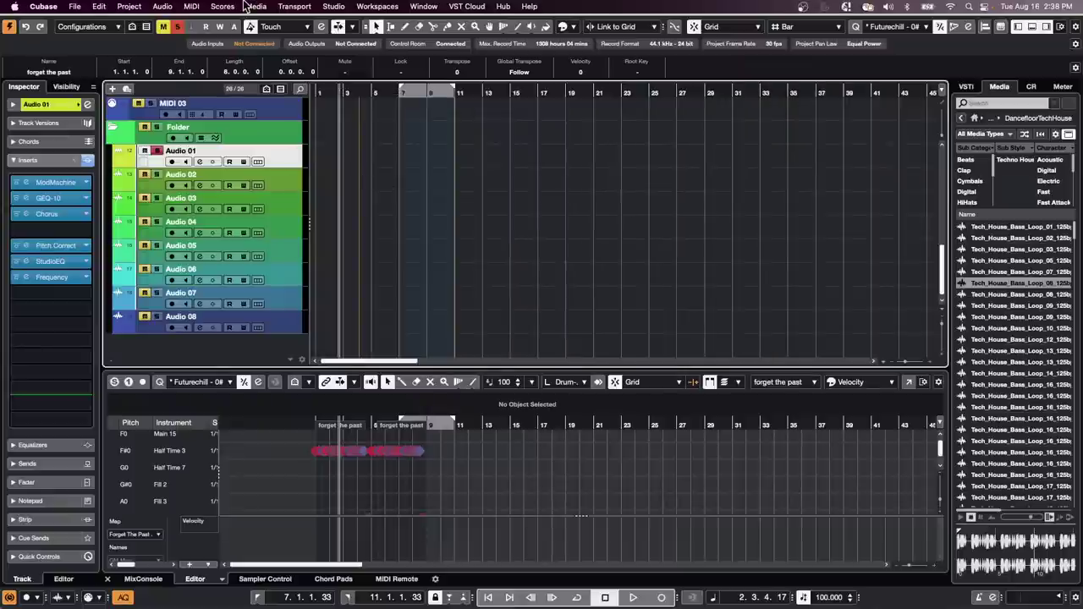
left_click(256, 6)
left_click(263, 23)
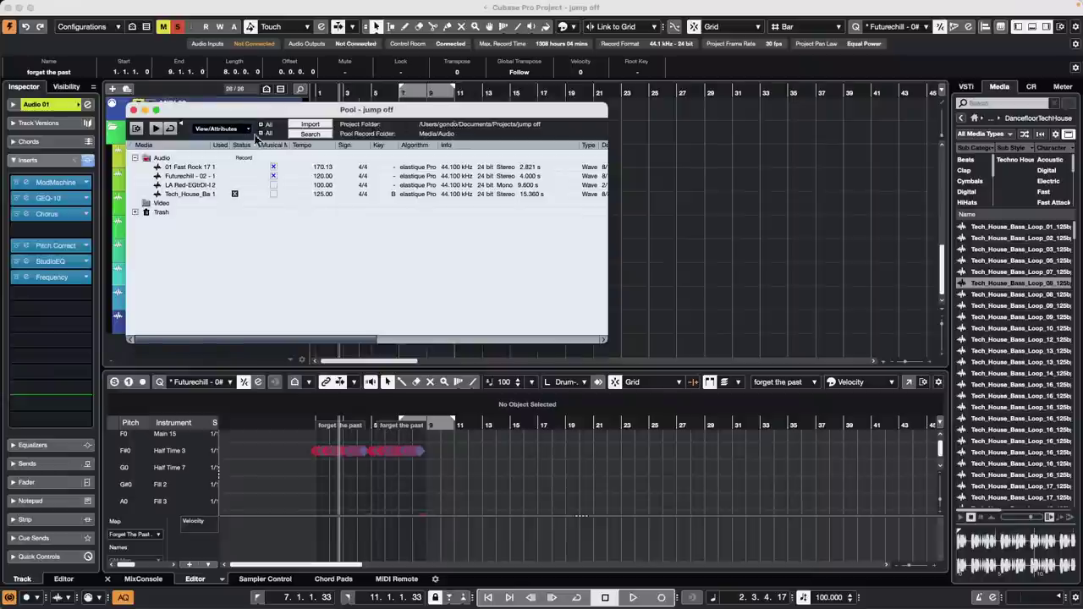
left_click(133, 110)
mouse_move(209, 6)
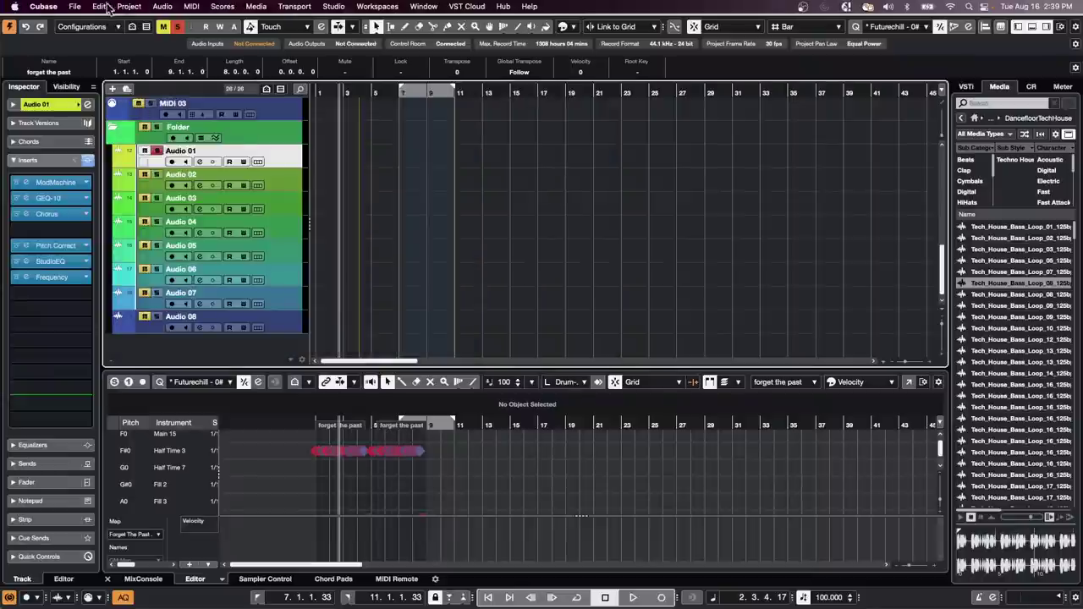
- Look up the project location in Project Setup and reveal the project file in Finder
left_click(99, 6)
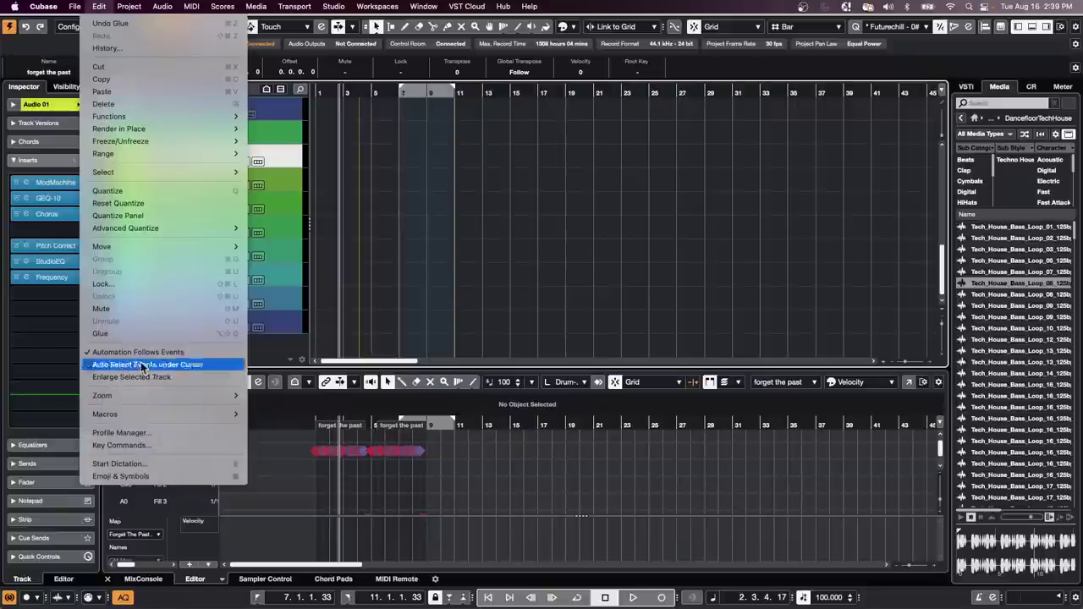
mouse_move(129, 6)
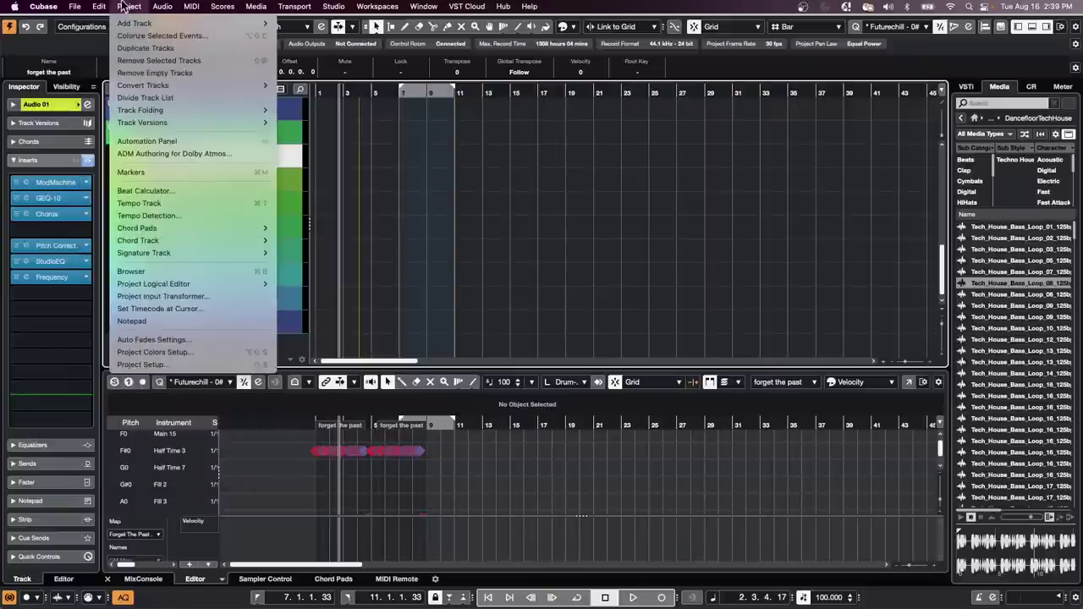
left_click(142, 365)
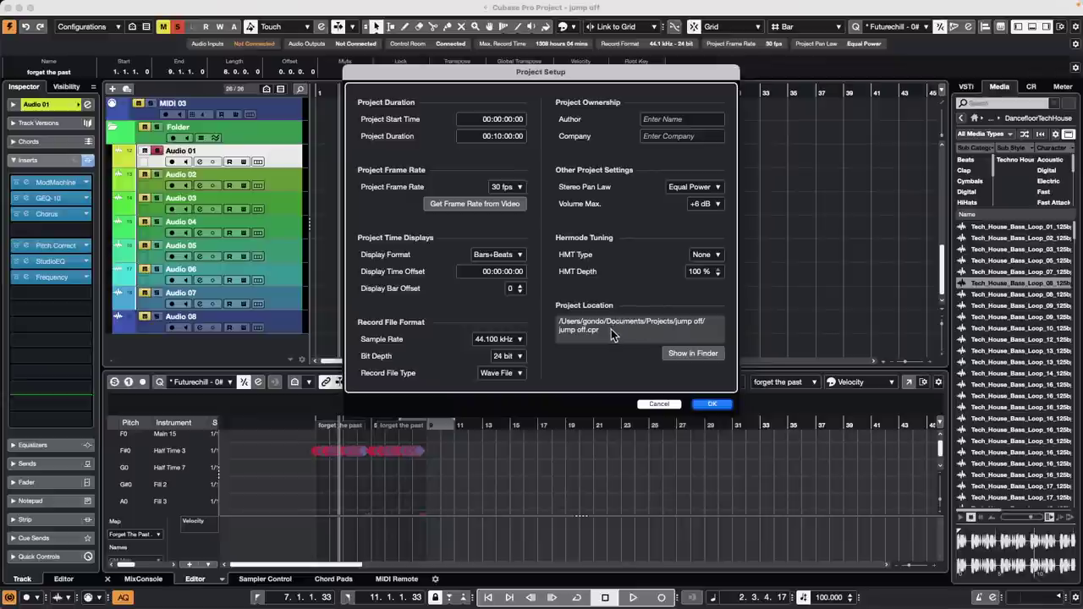
left_click(694, 353)
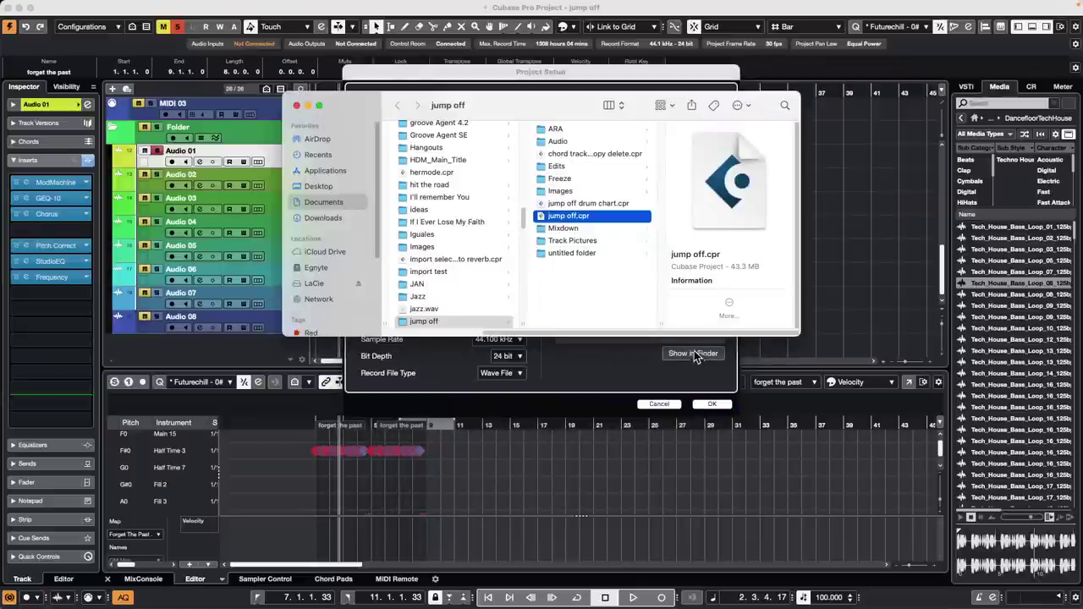
left_click(662, 405)
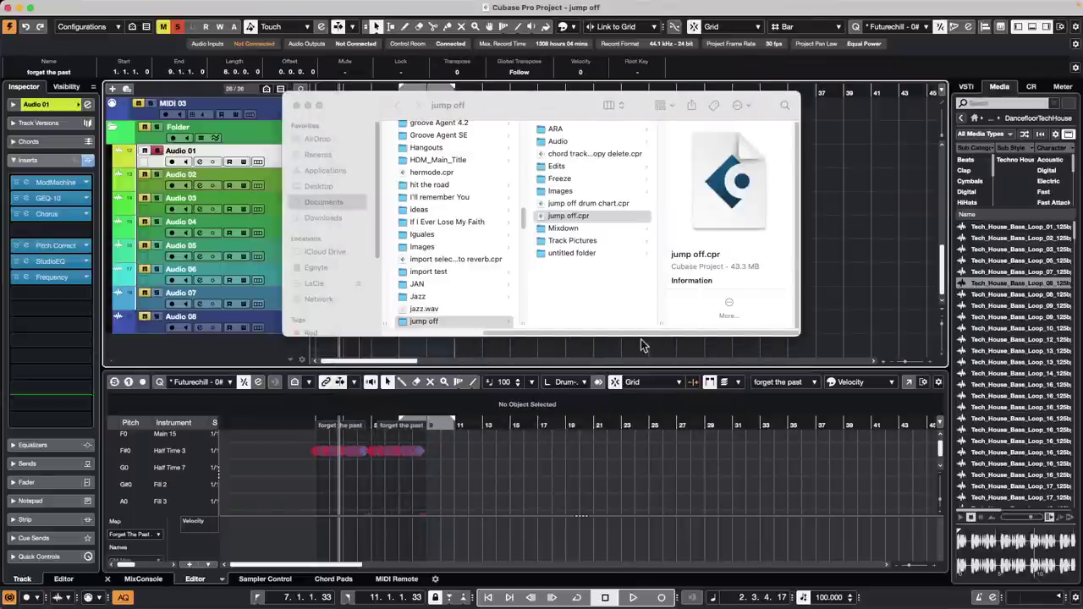
left_click(296, 104)
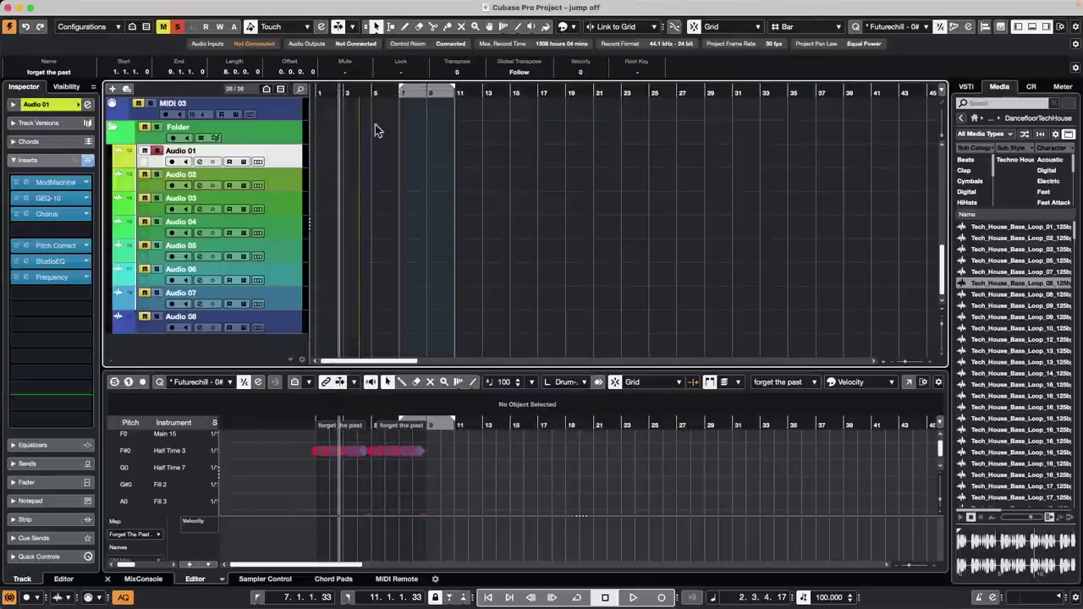
- Reopen the Pool and examine the commands available for the Futurechill audio clip
left_click(223, 6)
mouse_move(193, 9)
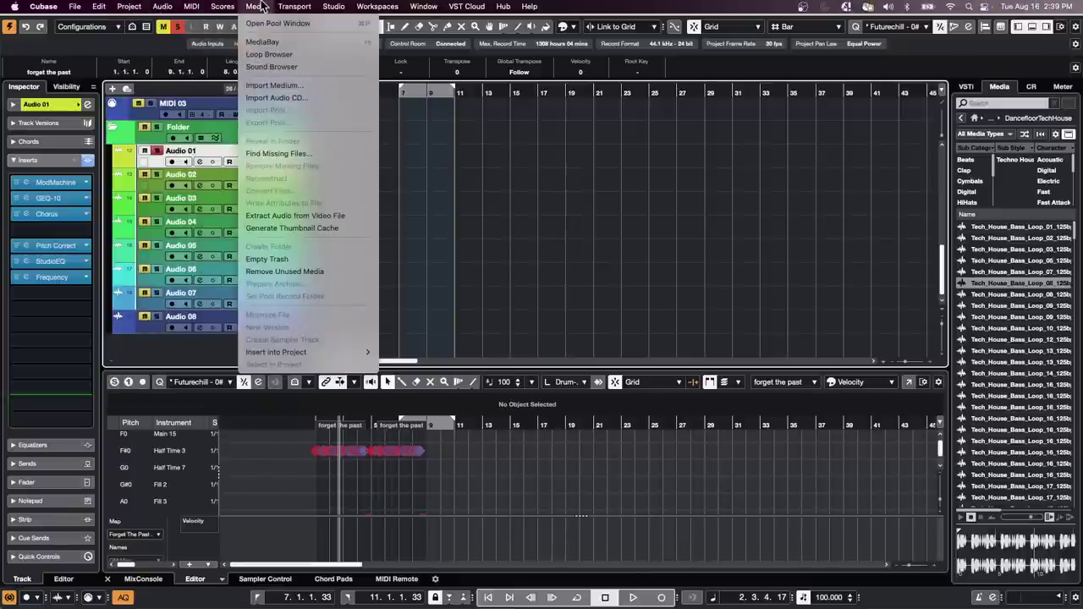
left_click(273, 23)
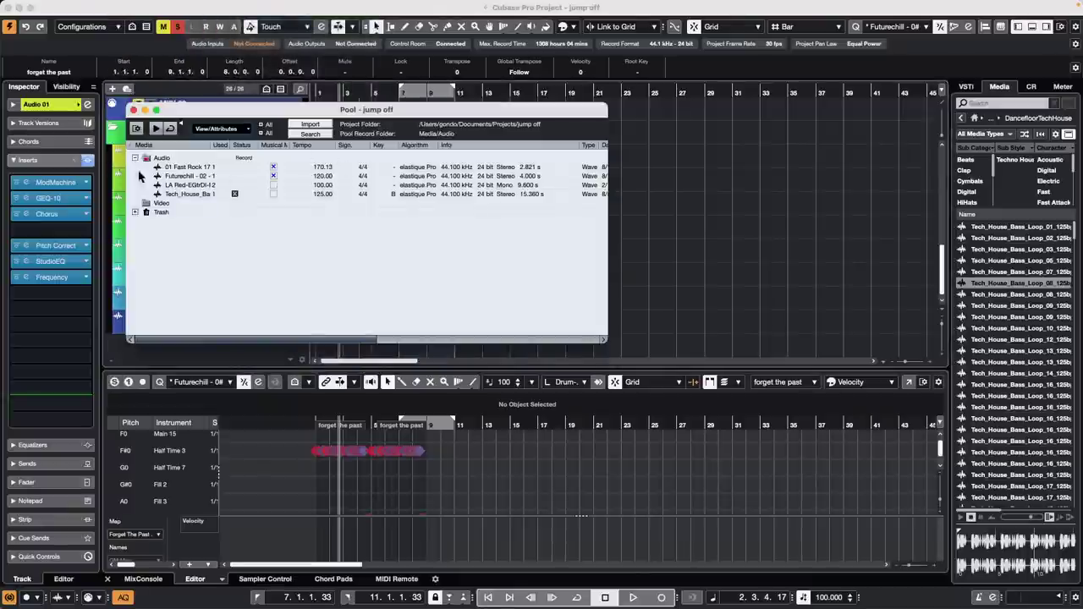
left_click(178, 175)
right_click(179, 175)
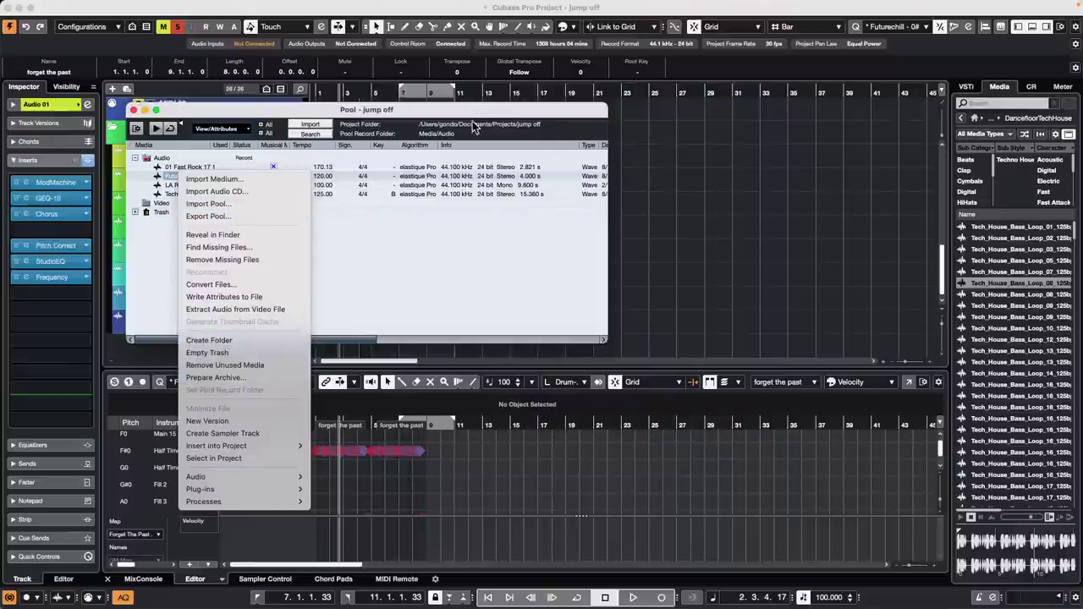
left_click(133, 110)
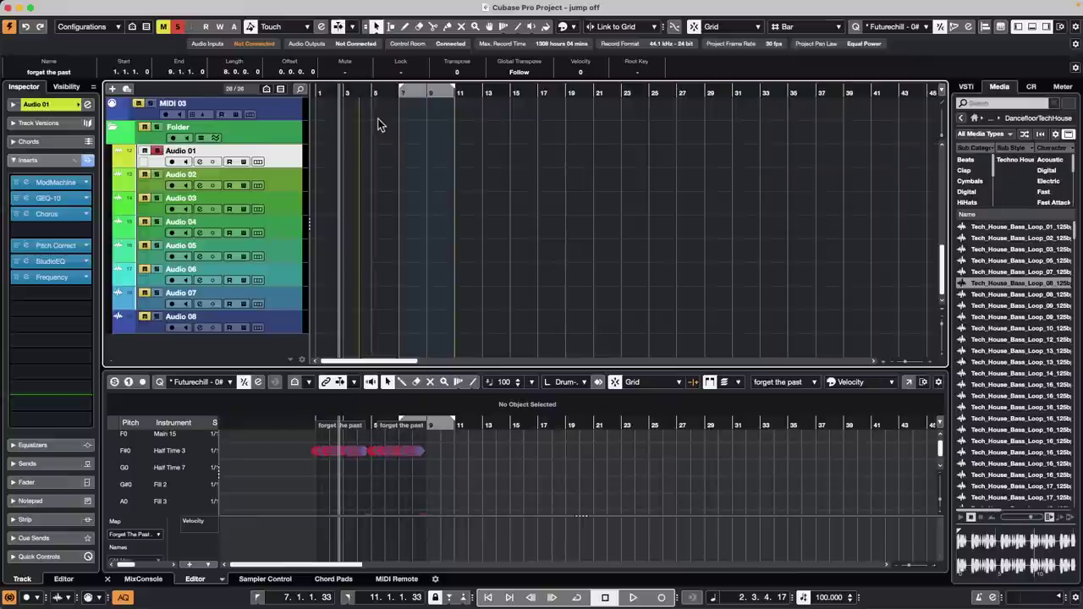
- Add an external instrument named Montage with 1 stereo return in Audio Connections
left_click(334, 6)
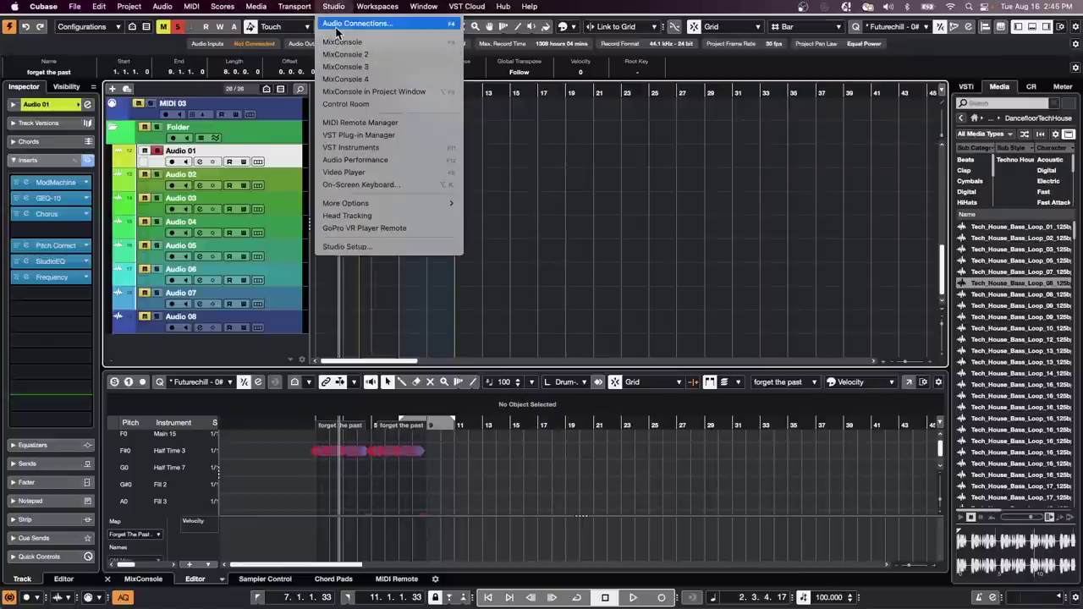
left_click(336, 31)
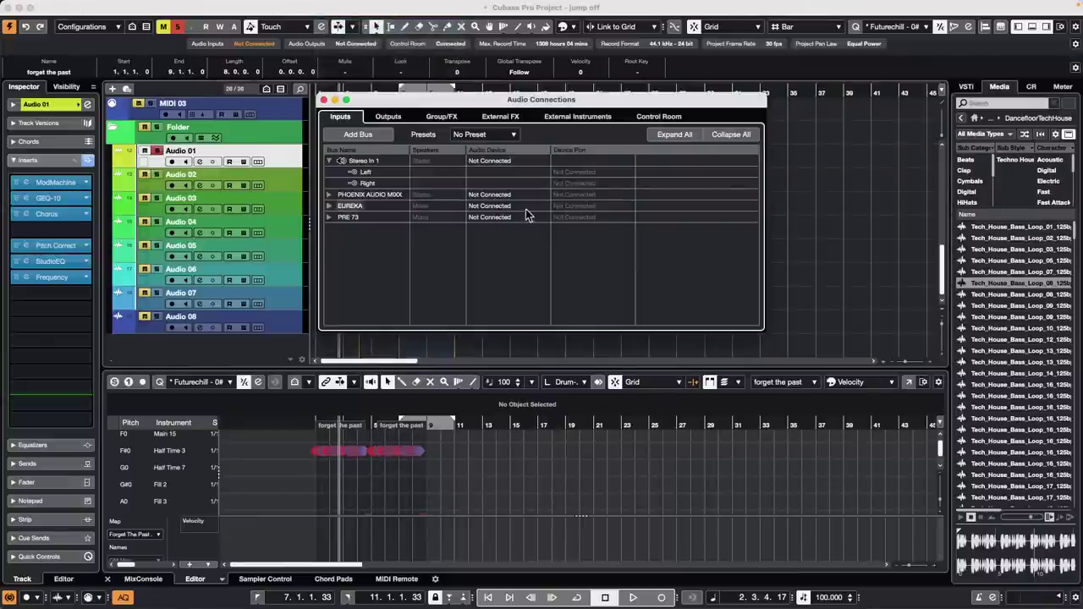
left_click_drag(495, 105, 391, 105)
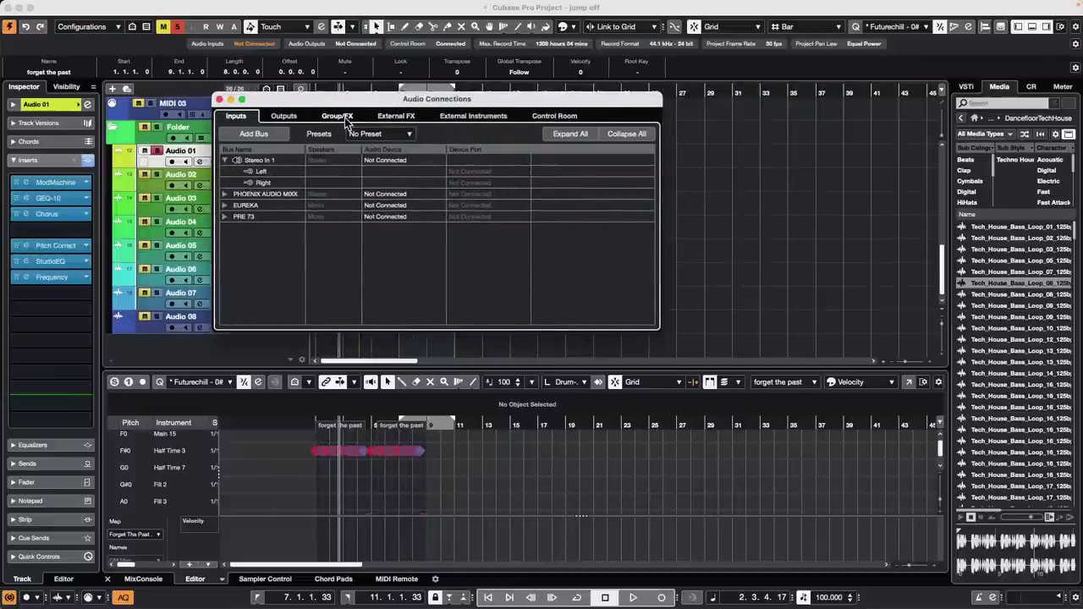
left_click(474, 117)
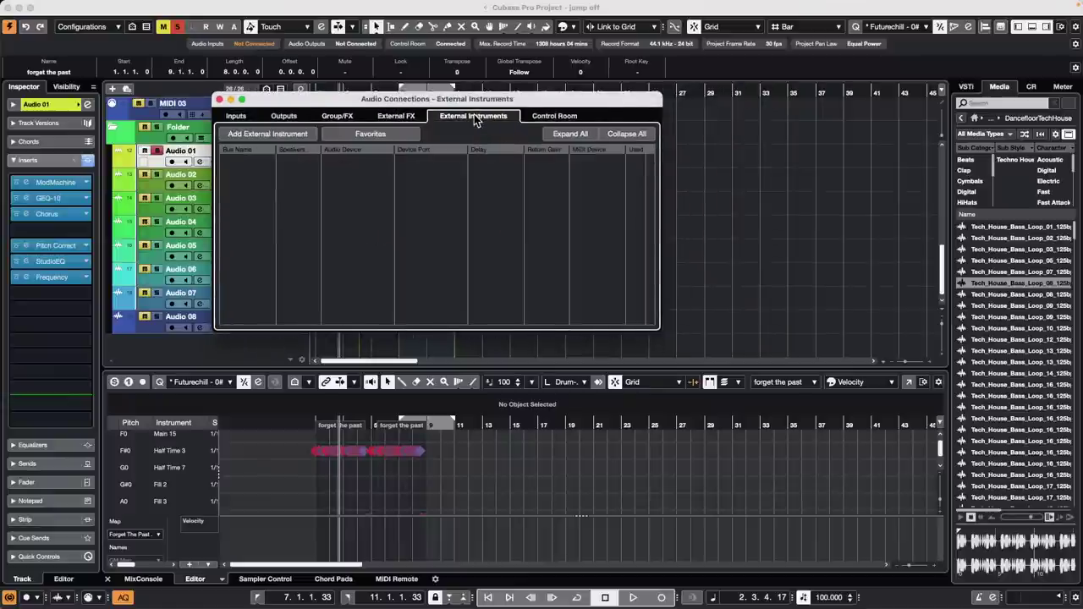
left_click(267, 134)
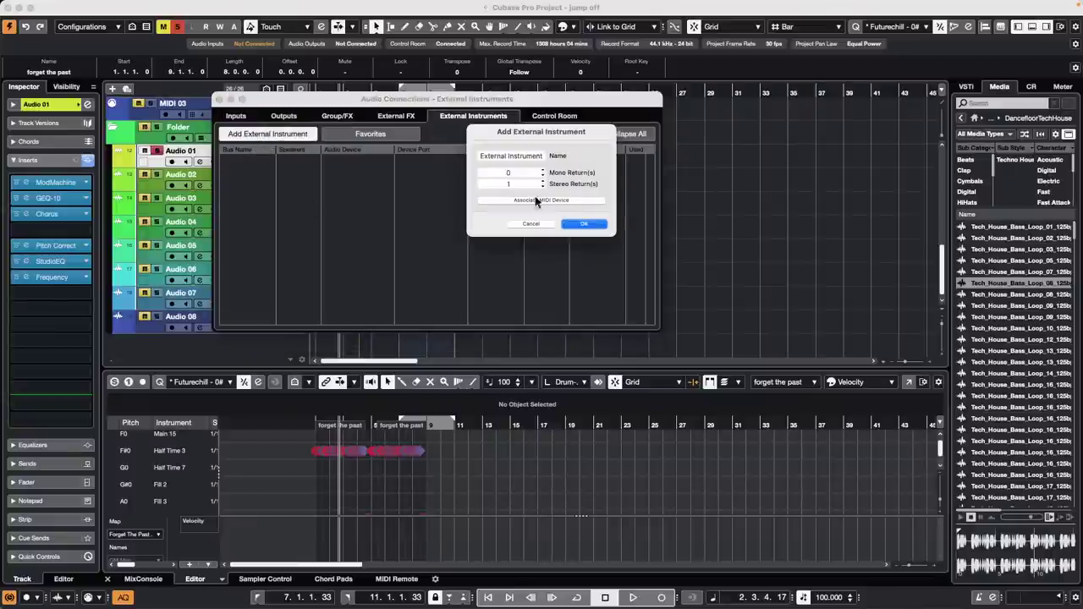
left_click(524, 155)
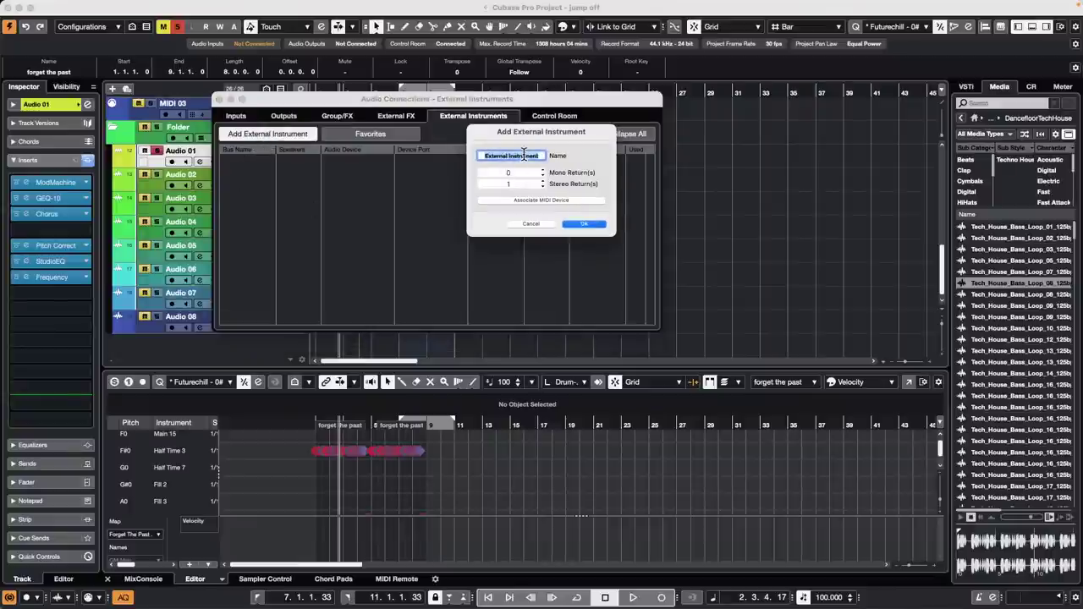
type("Montage")
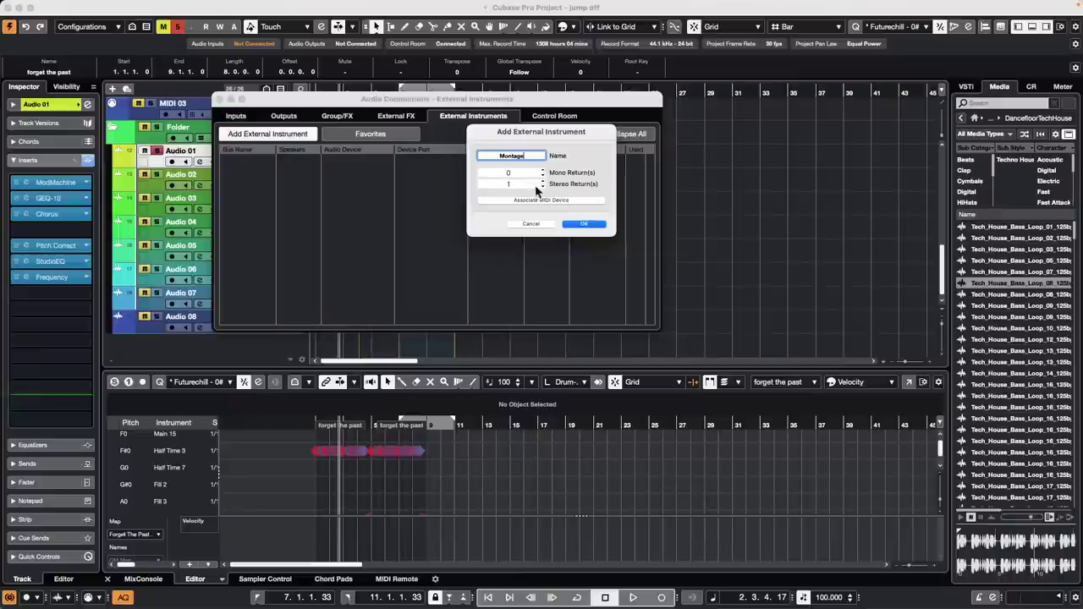
left_click(584, 227)
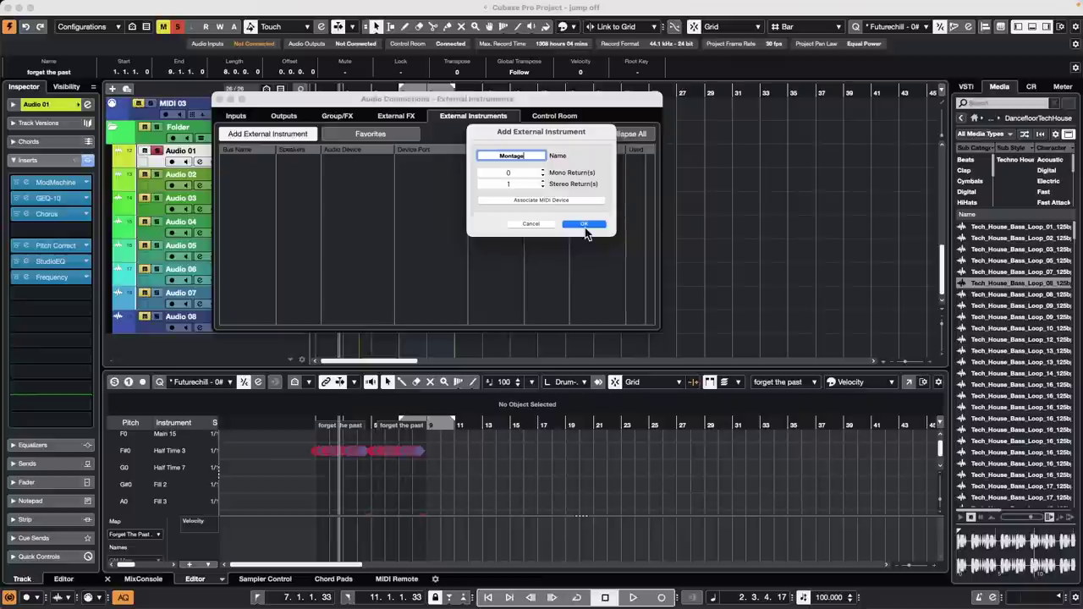
left_click(586, 224)
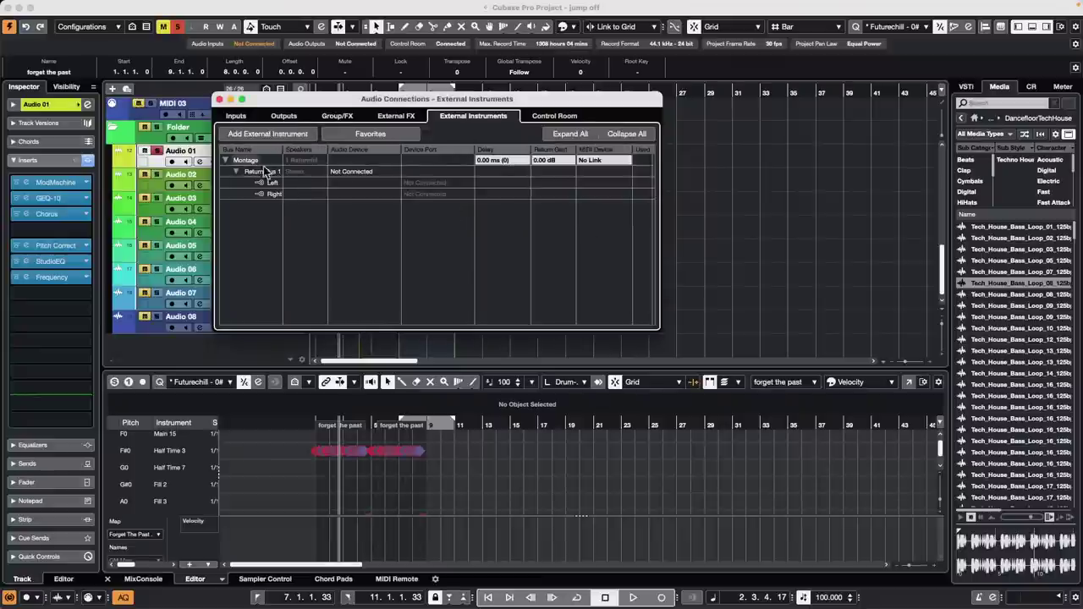
- Route Montage's return bus to the Steinberg UR24C, with left on UR24C Input 1 and right on UR24C Input 2
left_click(362, 173)
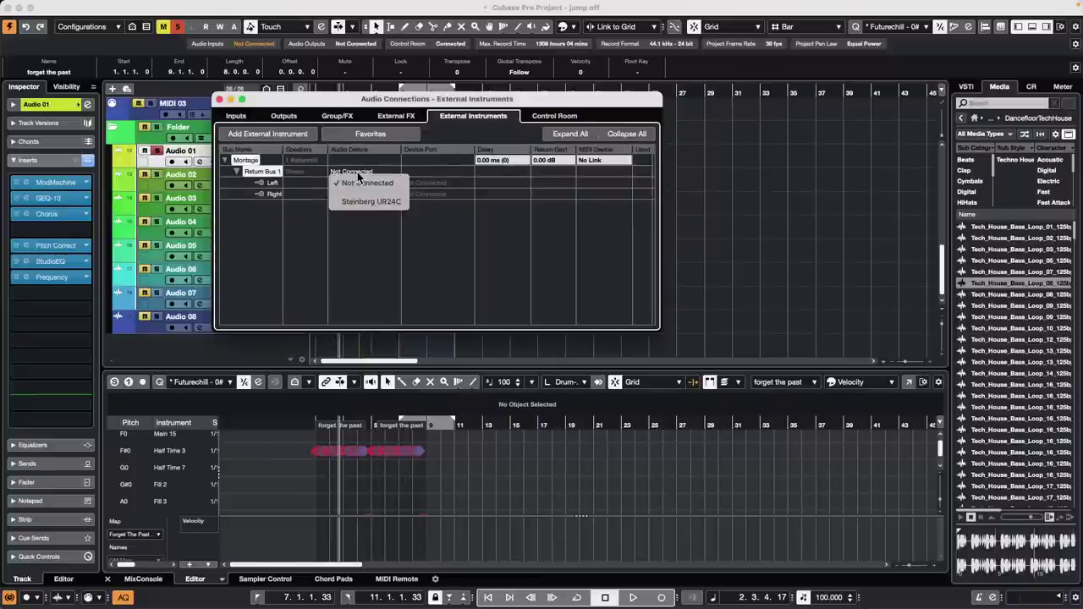
left_click(424, 191)
left_click(423, 190)
left_click(435, 217)
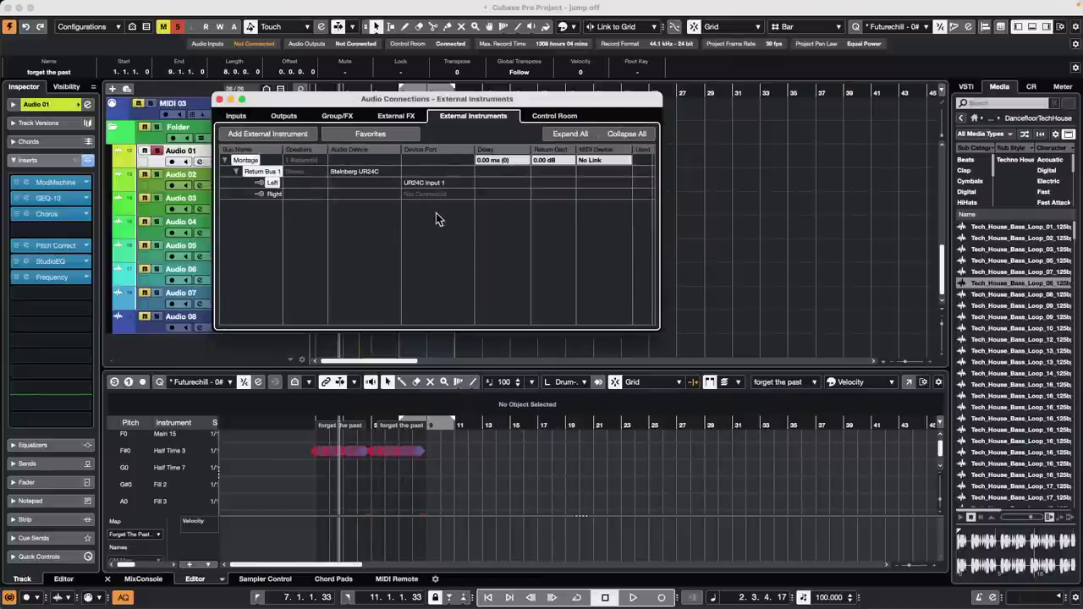
left_click(431, 194)
left_click(431, 194)
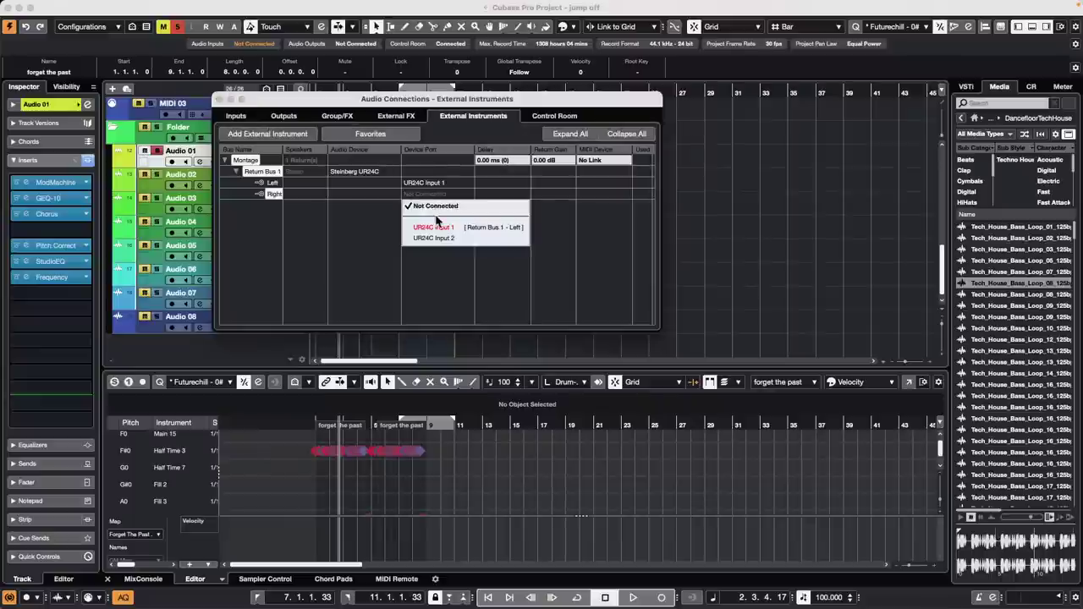
left_click(438, 239)
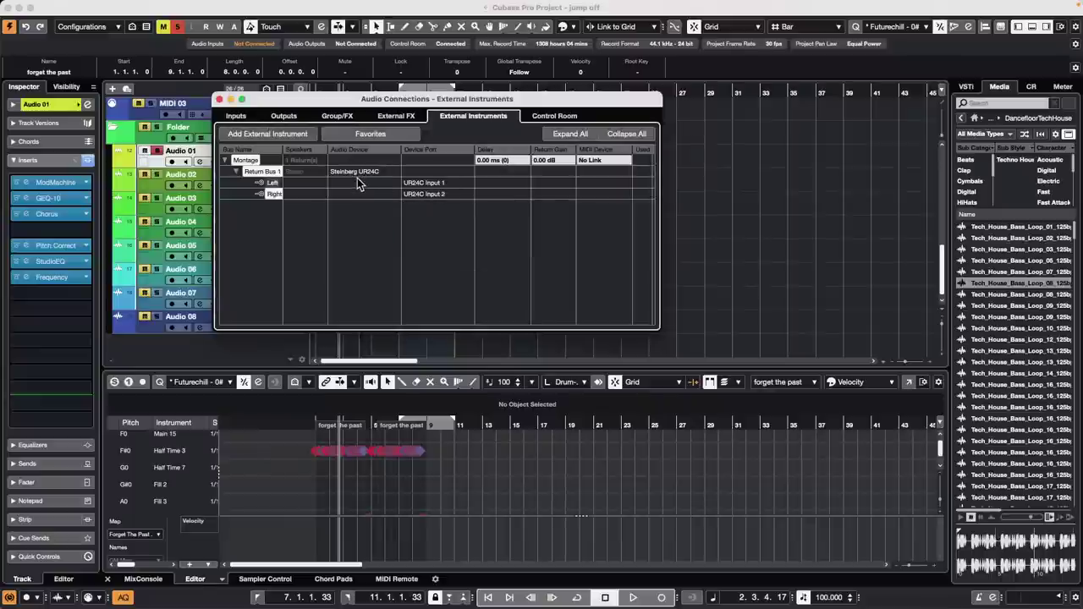
left_click(220, 99)
- Add an instrument track below Audio 03 that uses the Montage external plug-in, and close its plug-in window
right_click(271, 210)
mouse_move(354, 220)
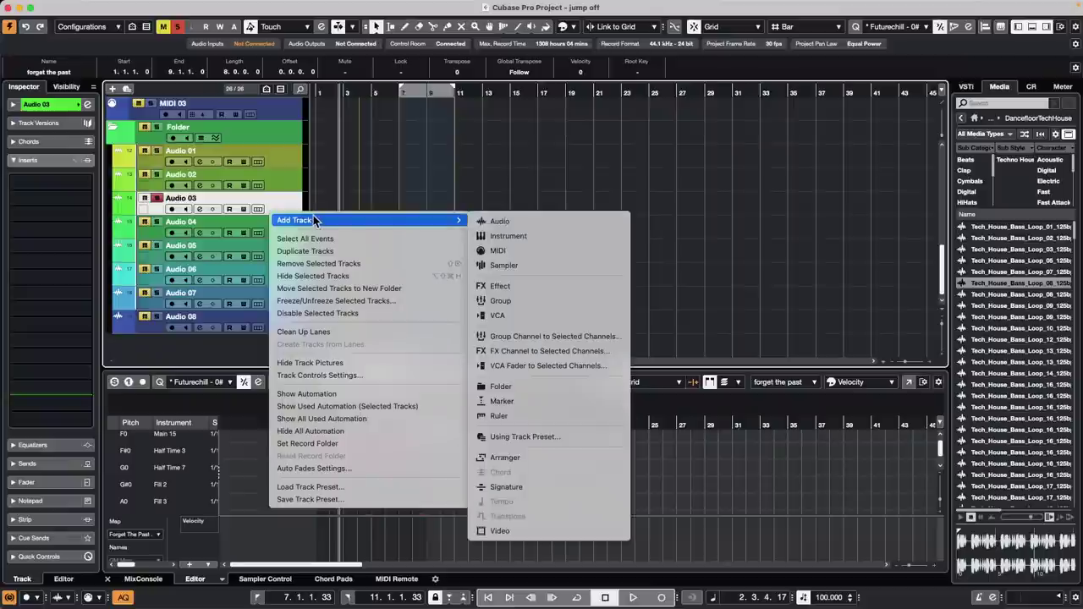
left_click(509, 238)
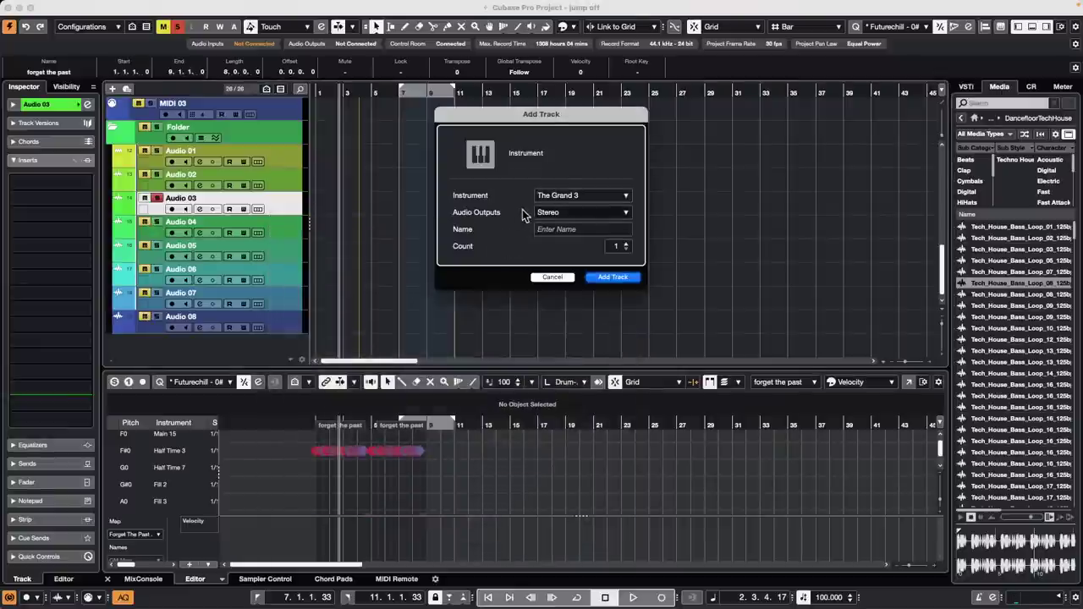
left_click_drag(527, 113, 276, 123)
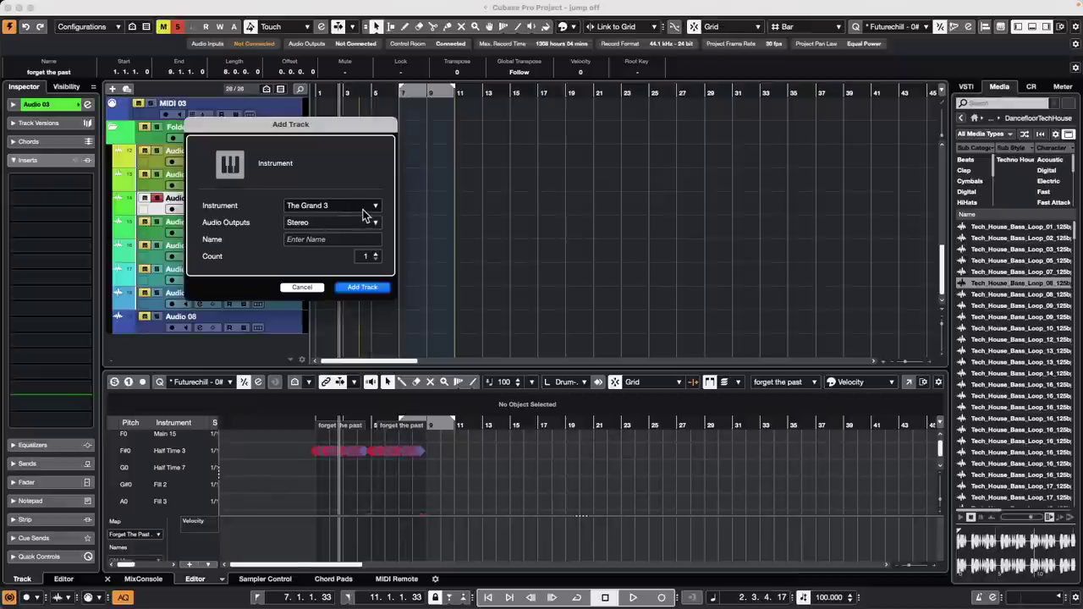
left_click(366, 215)
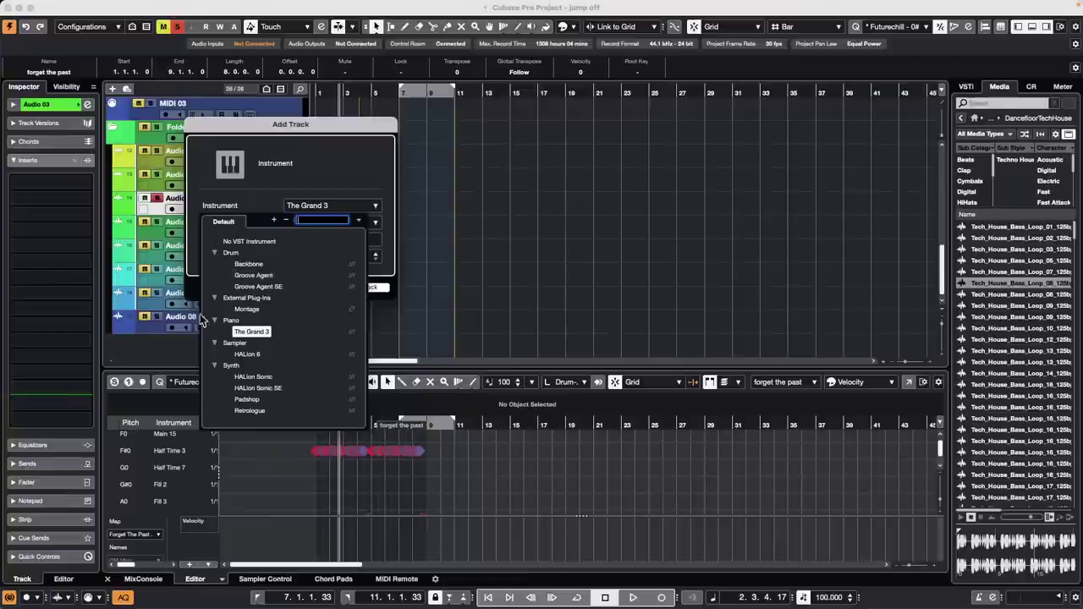
left_click(251, 310)
left_click(362, 288)
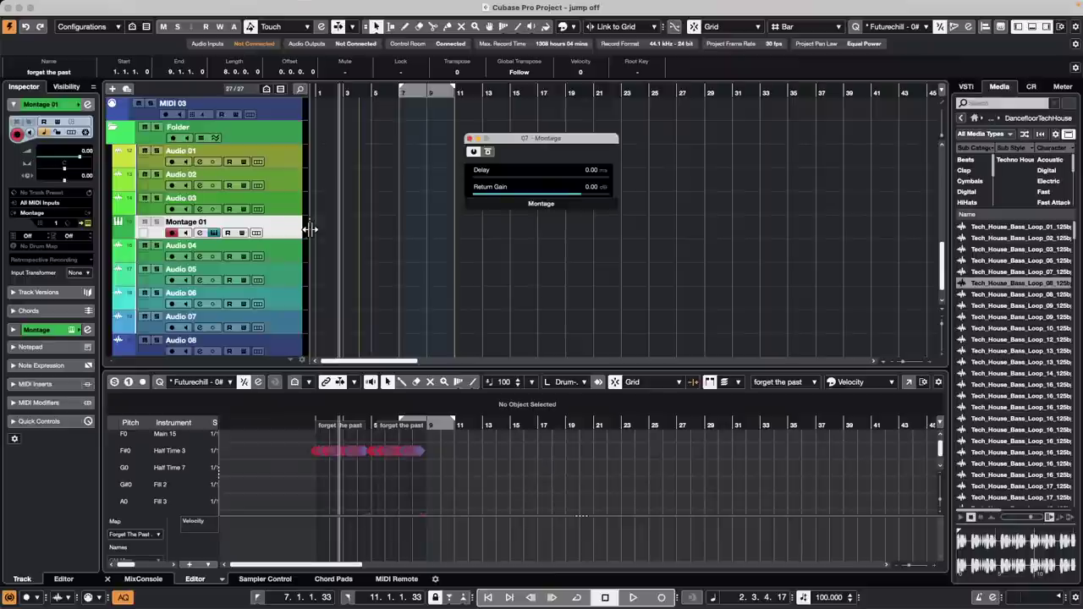
left_click(470, 138)
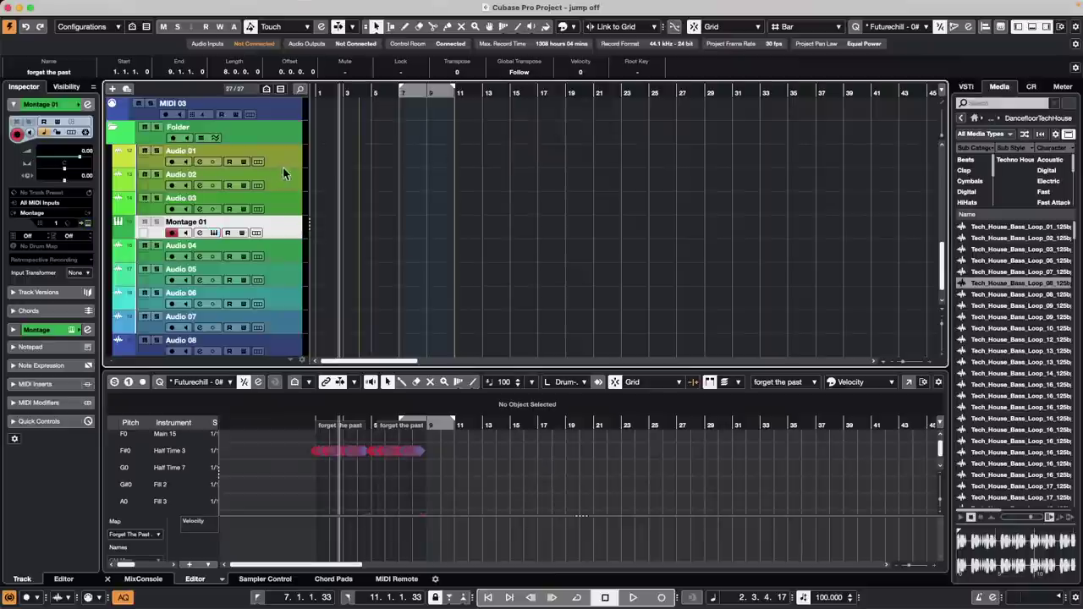
- Select the Futurechill audio track that holds the Tech House bass loop and expand its basic track settings in the Inspector
scroll(345, 164, "up", 10)
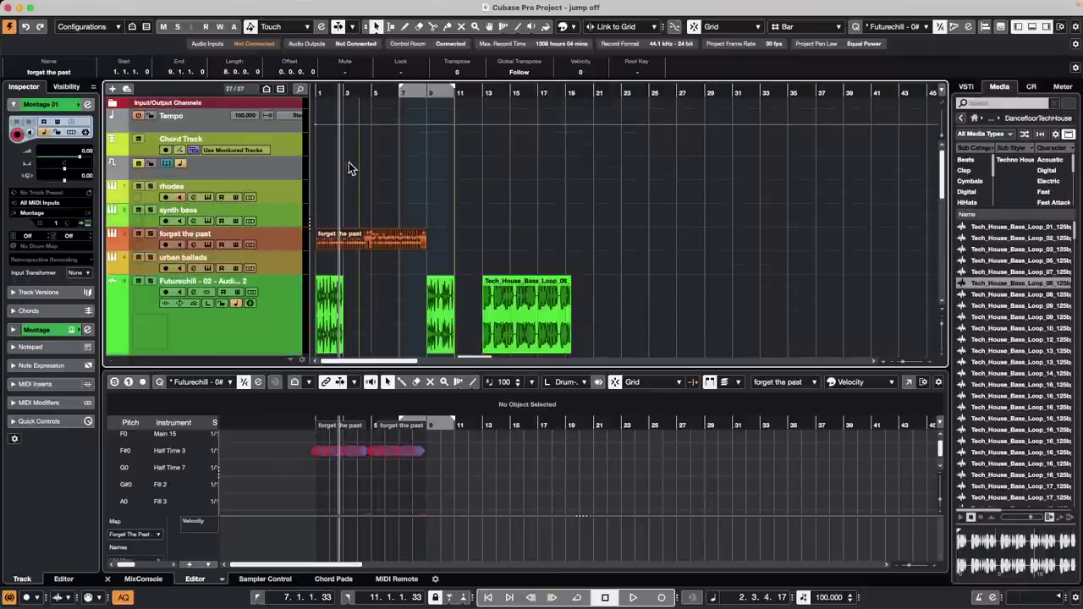
left_click(539, 324)
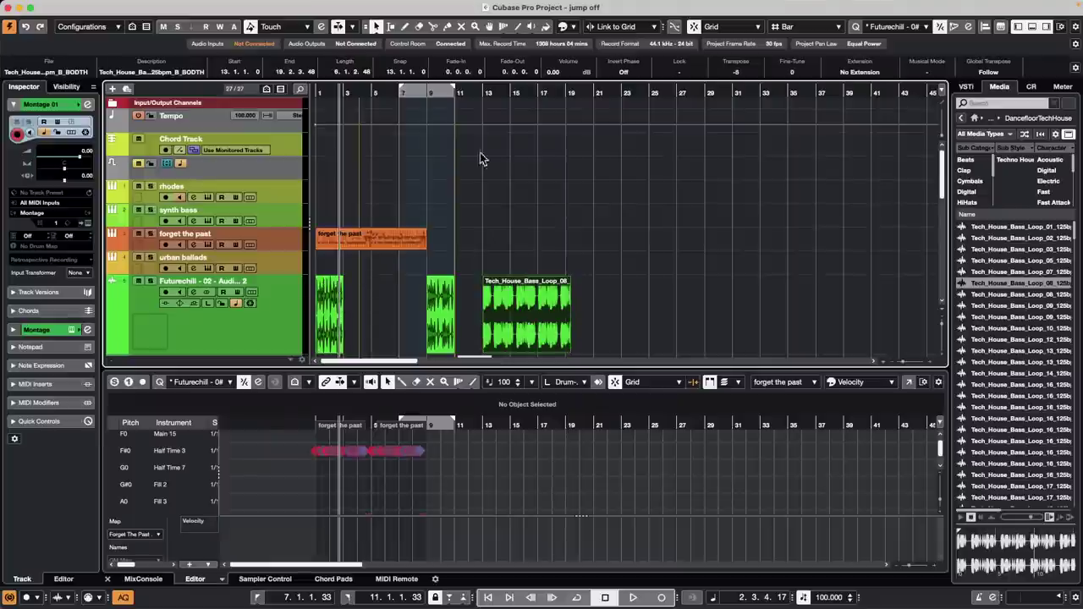
left_click(243, 325)
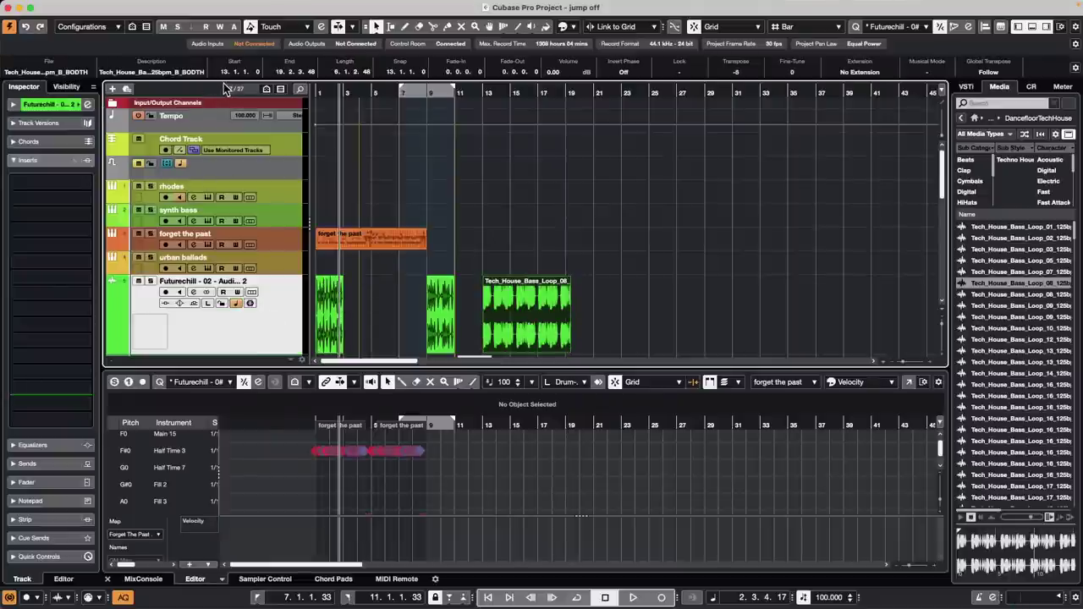
left_click(43, 106)
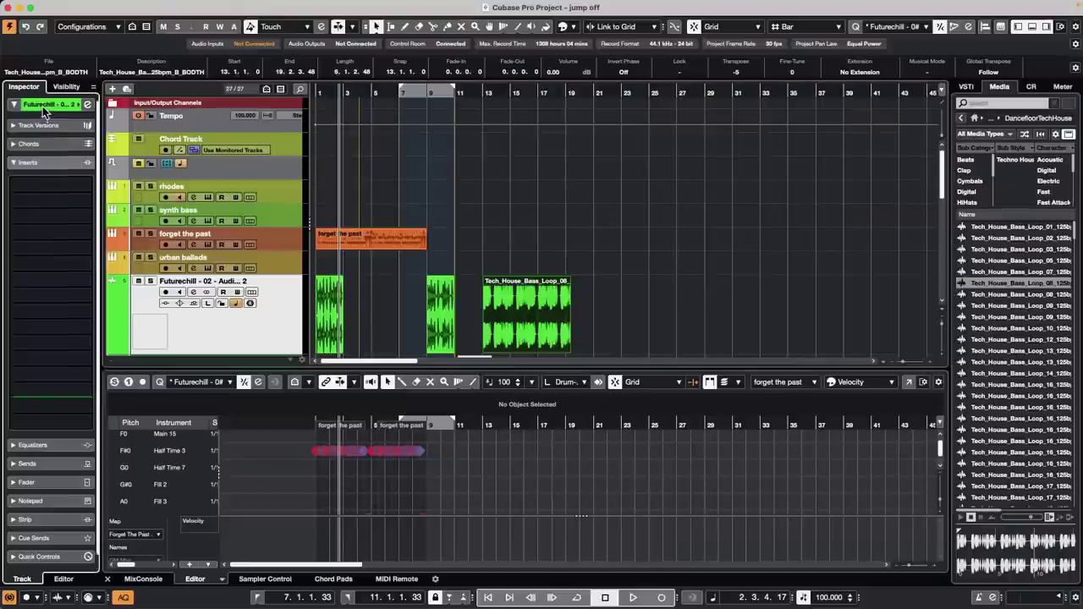
left_click(42, 106)
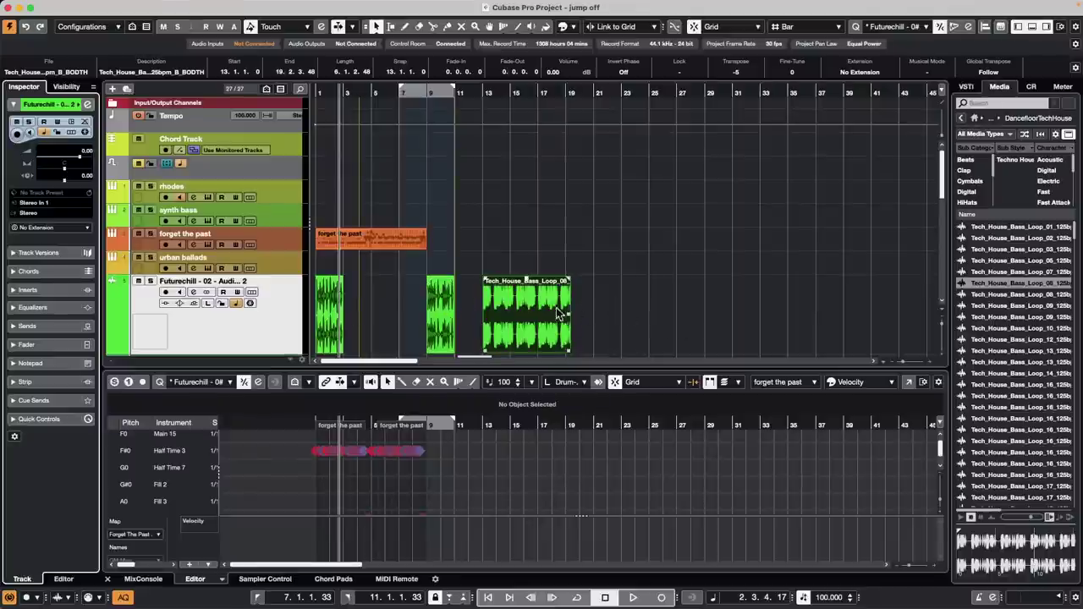
- View the 01 Fast Rock 170 clip in the sample editor and assign the SpectraLayers extension to the Futurechill audio track
left_click(442, 312)
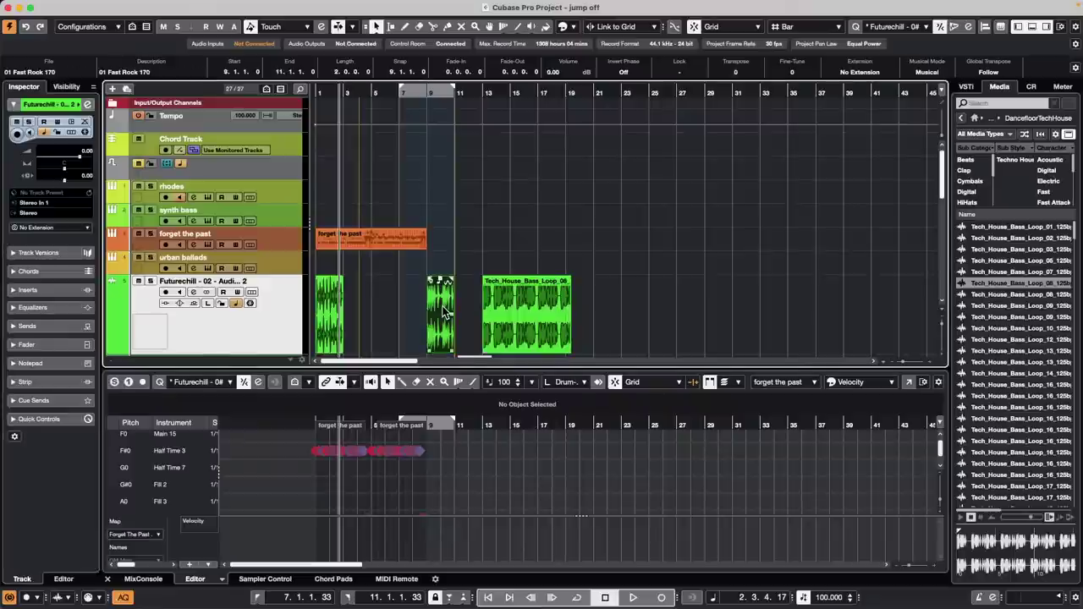
double_click(442, 312)
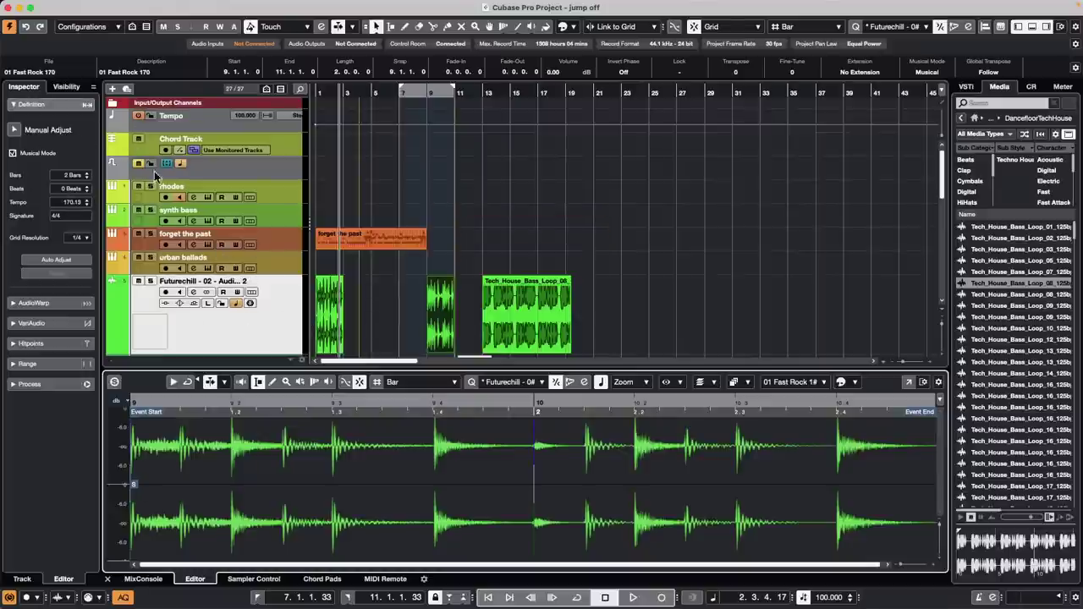
left_click(279, 337)
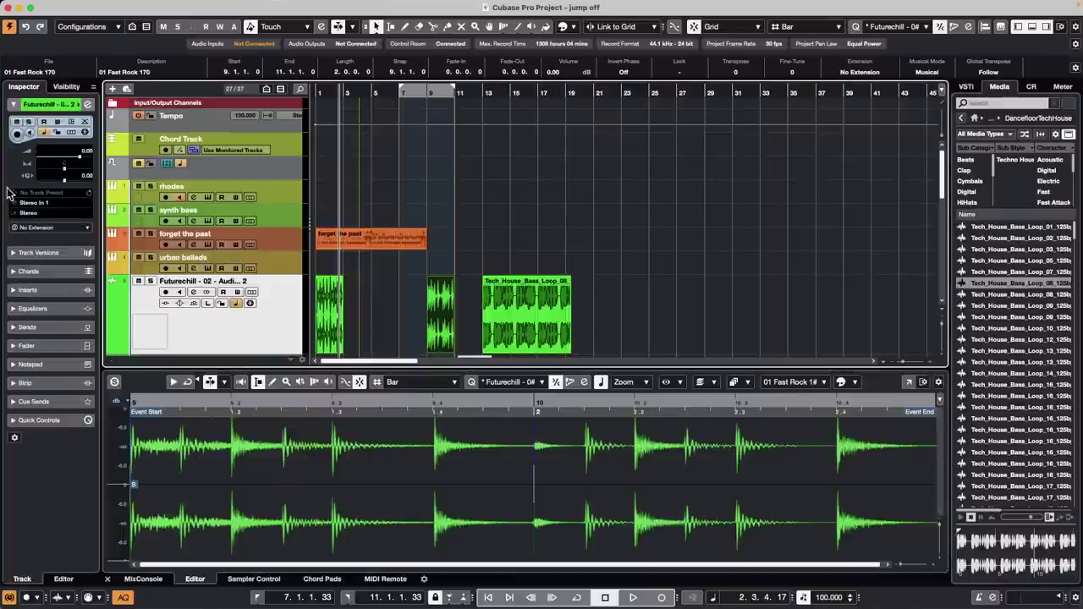
left_click(49, 229)
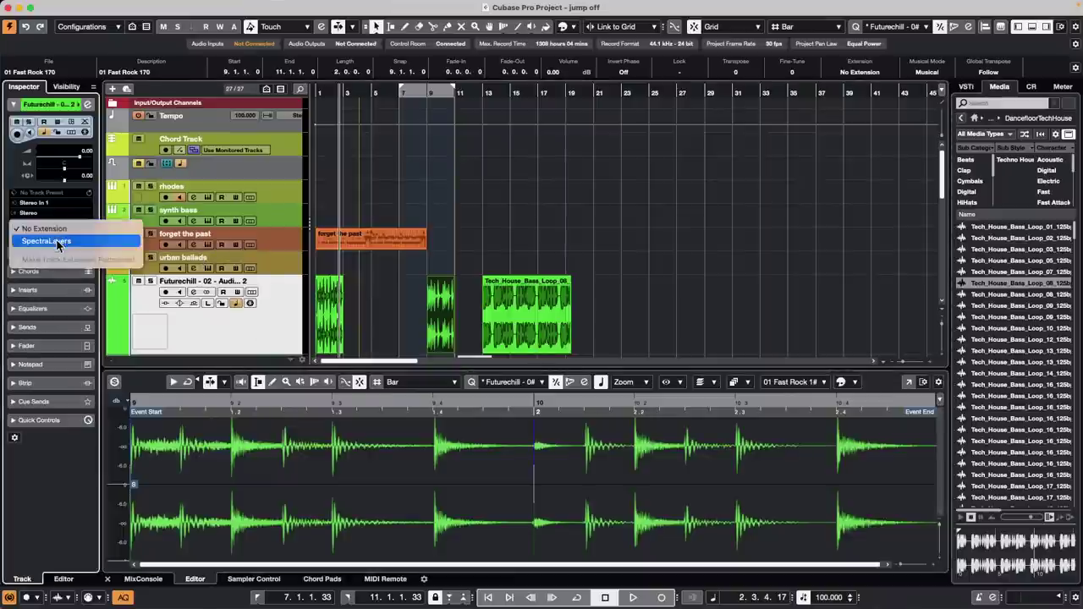
left_click(59, 243)
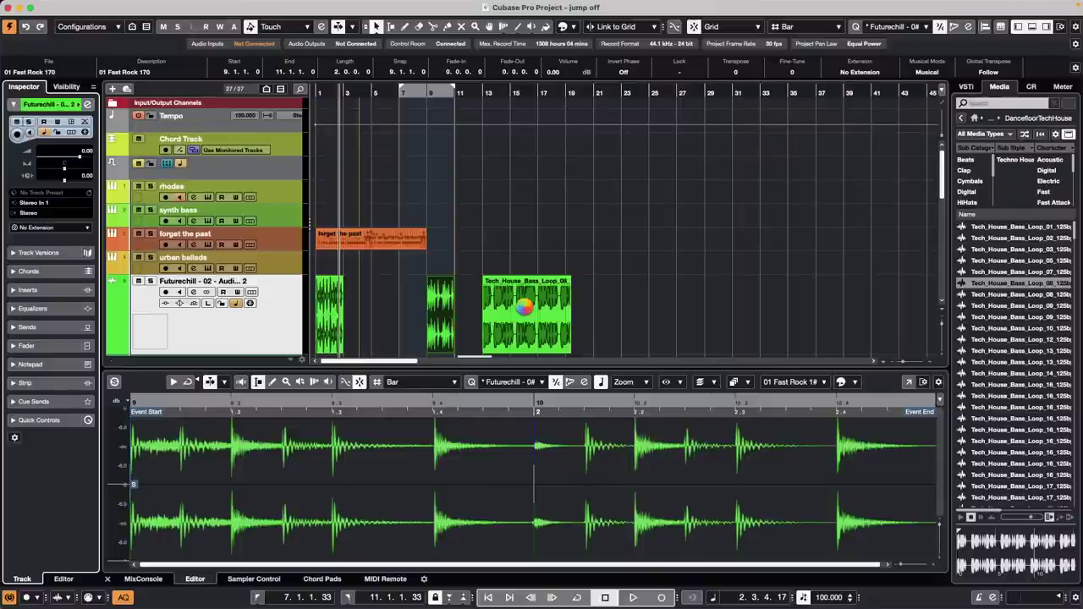
- Open the clip at bar 9 in the SpectraLayers editor and examine its view options and audio processing commands, including noise reduction and click repair
double_click(435, 323)
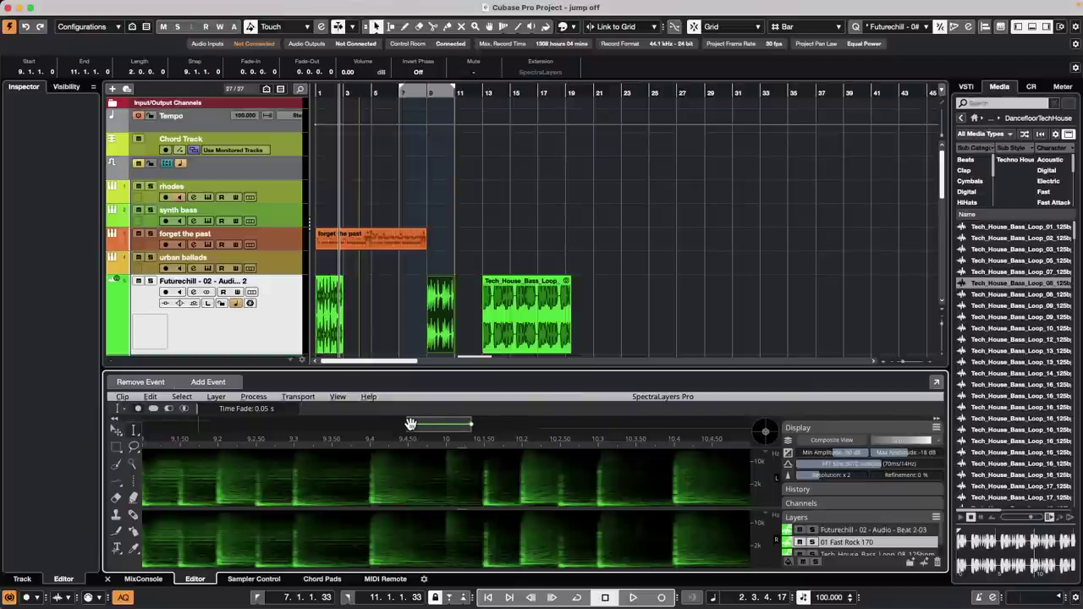
left_click(337, 396)
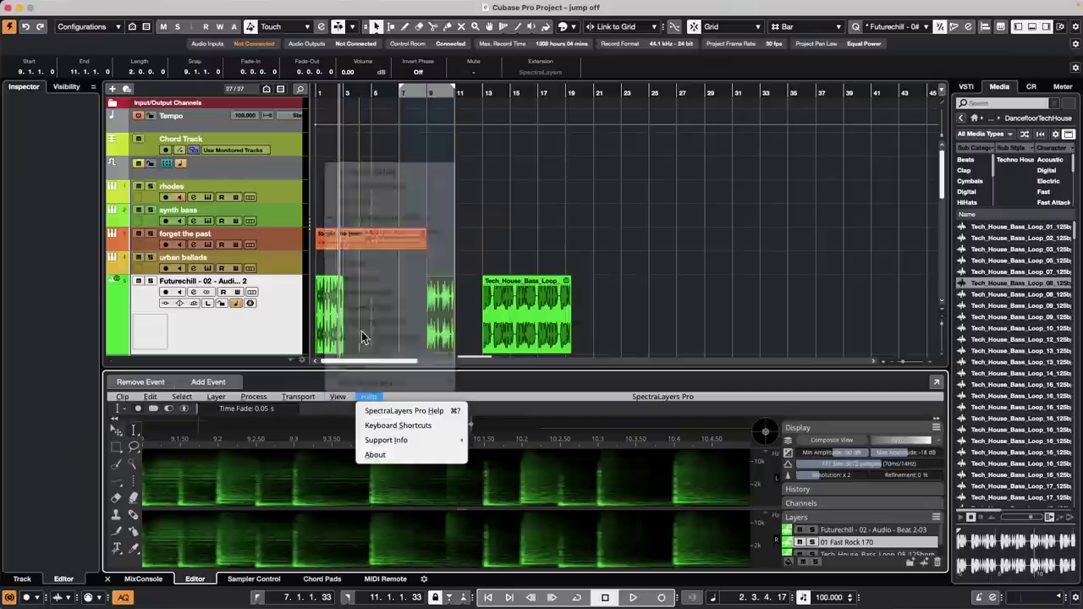
mouse_move(335, 401)
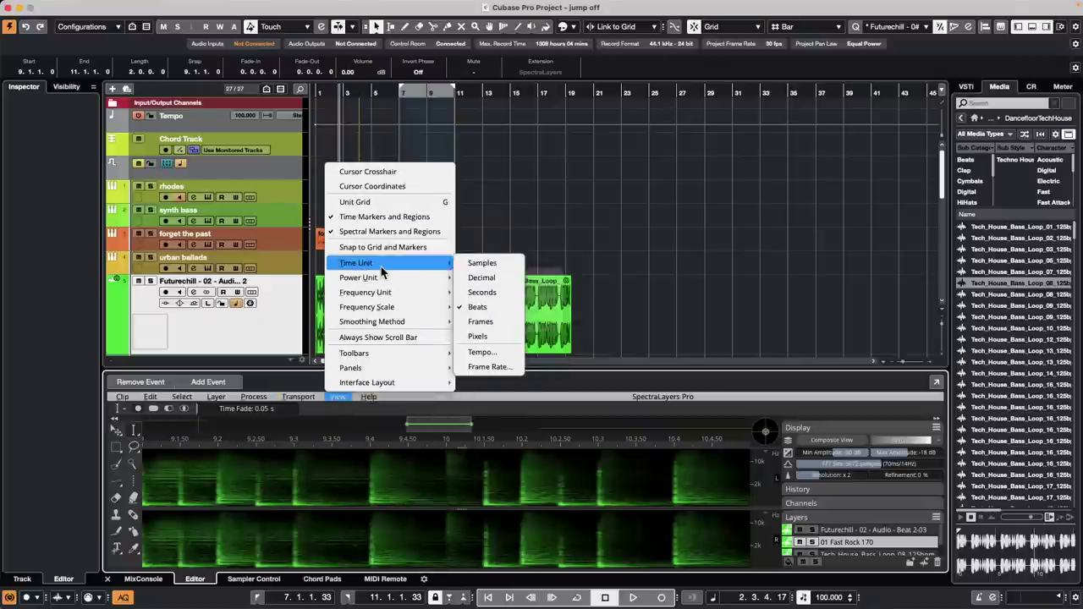
mouse_move(296, 398)
mouse_move(254, 397)
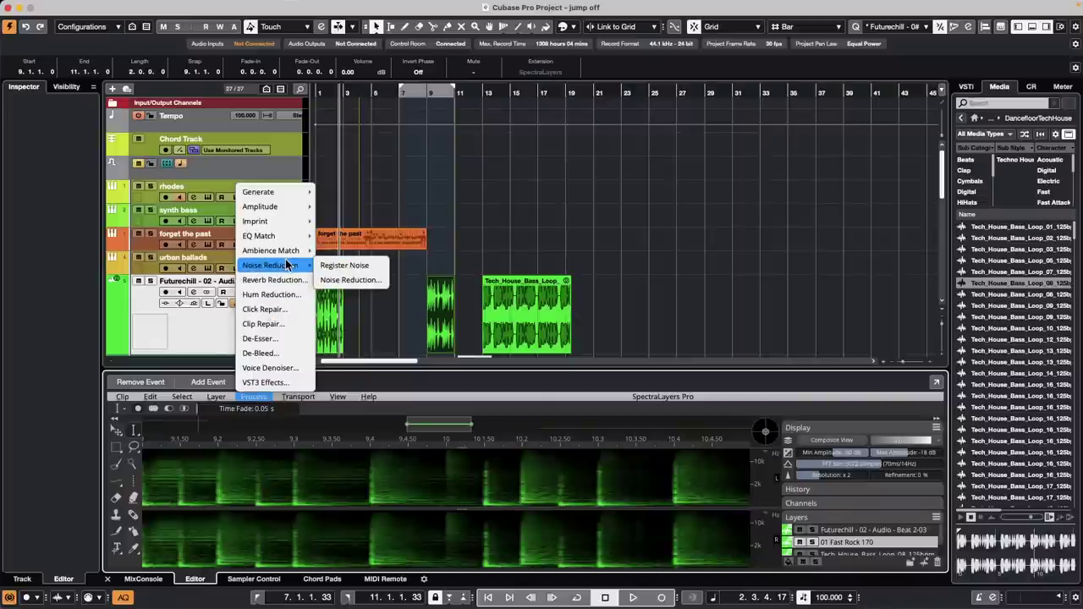
mouse_move(286, 244)
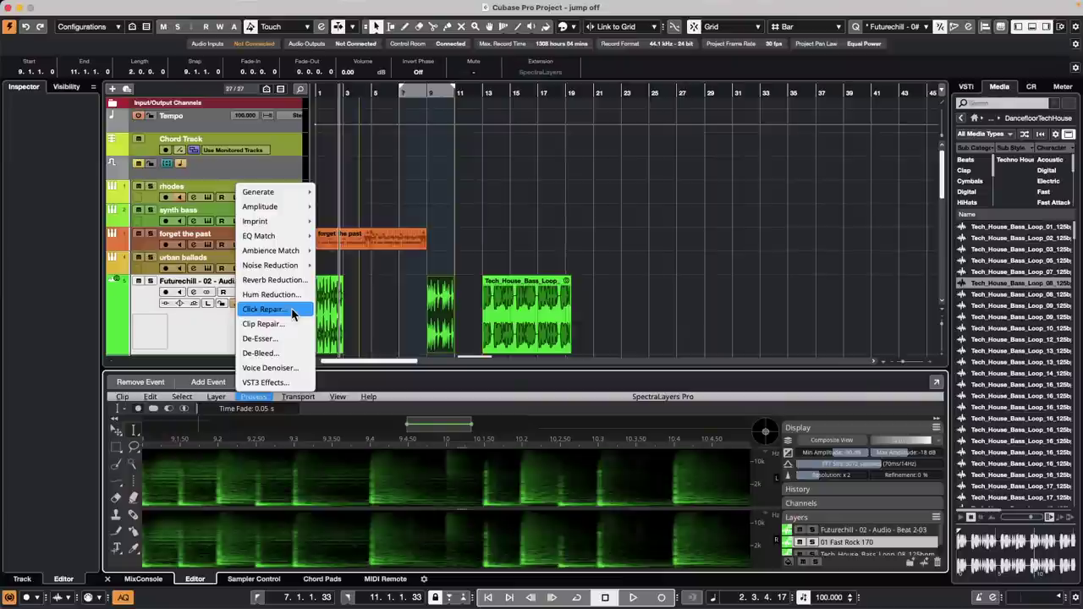
left_click(483, 251)
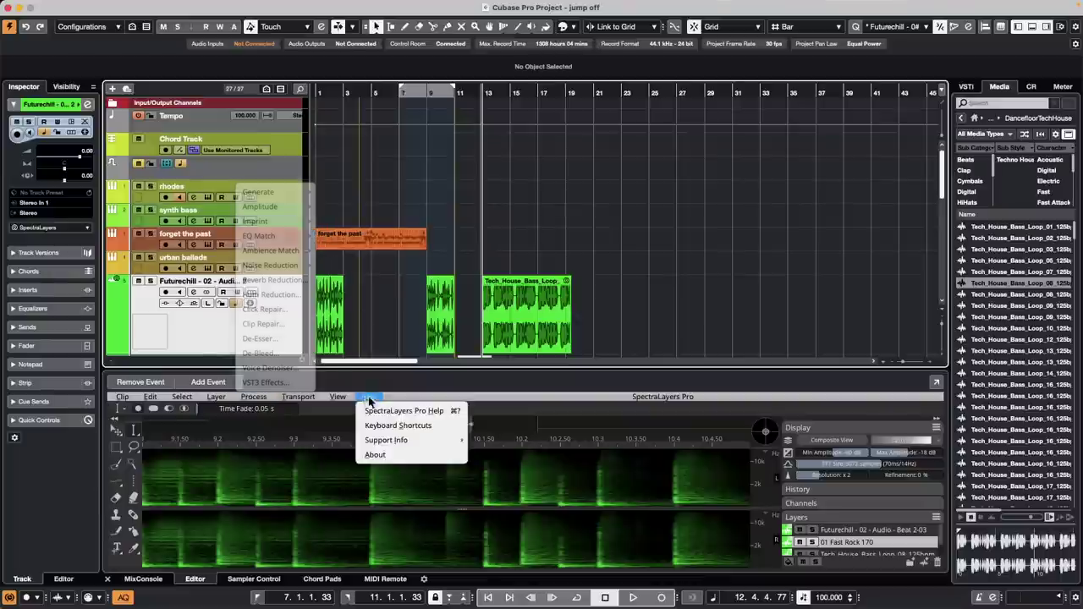
left_click(359, 416)
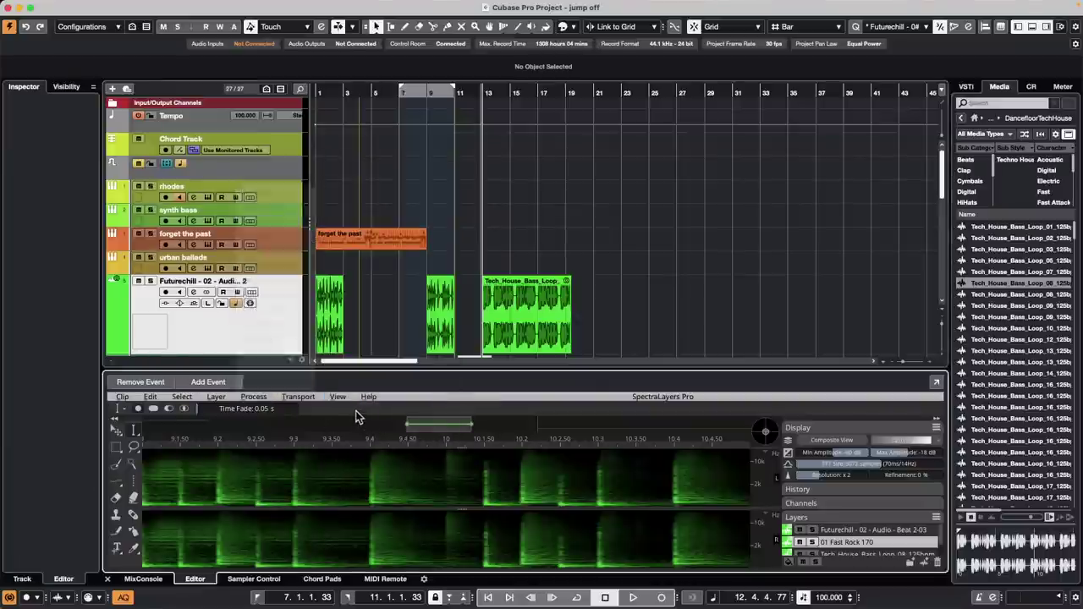
- Set the Futurechill audio track's extension to No Extension
left_click(289, 330)
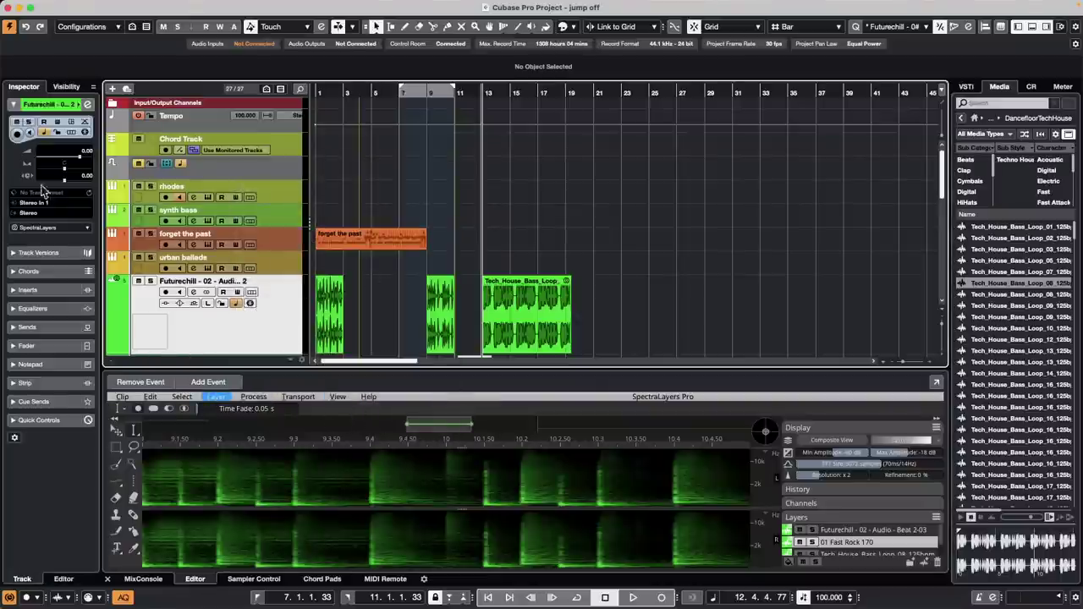
left_click(50, 227)
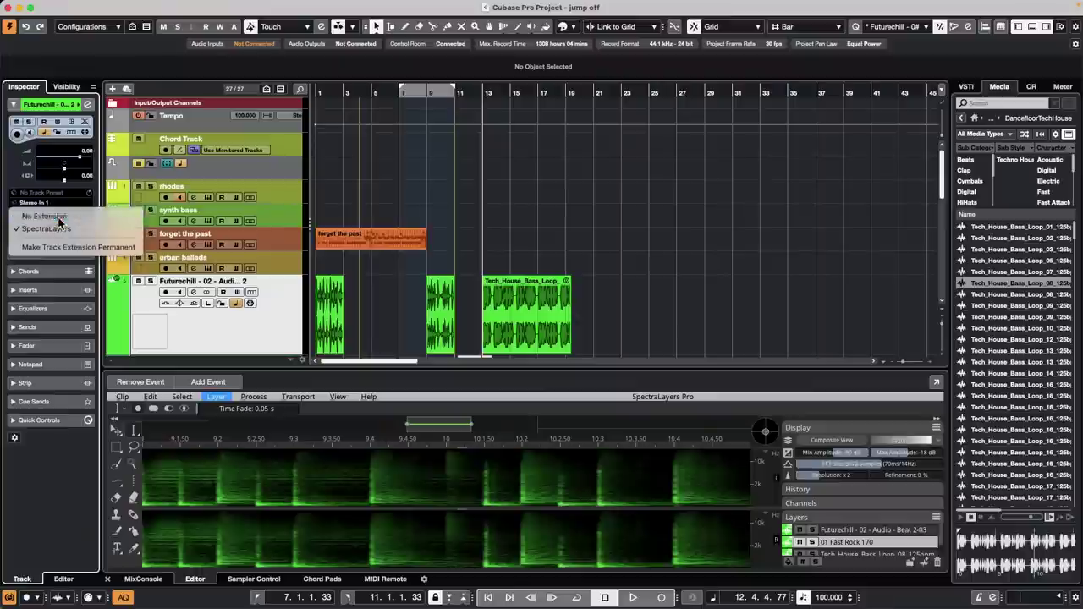
left_click(59, 223)
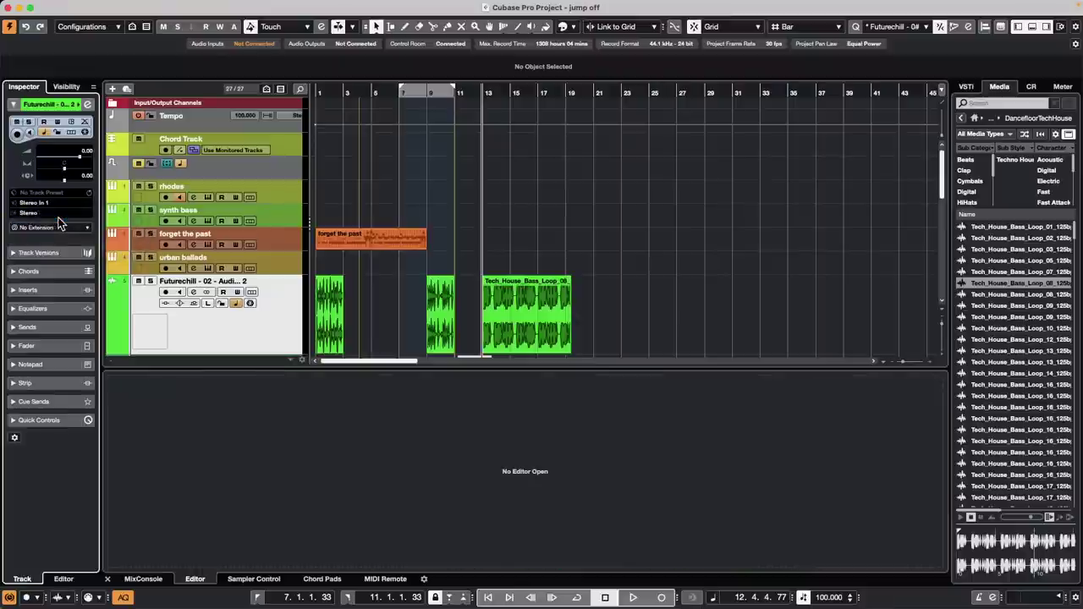
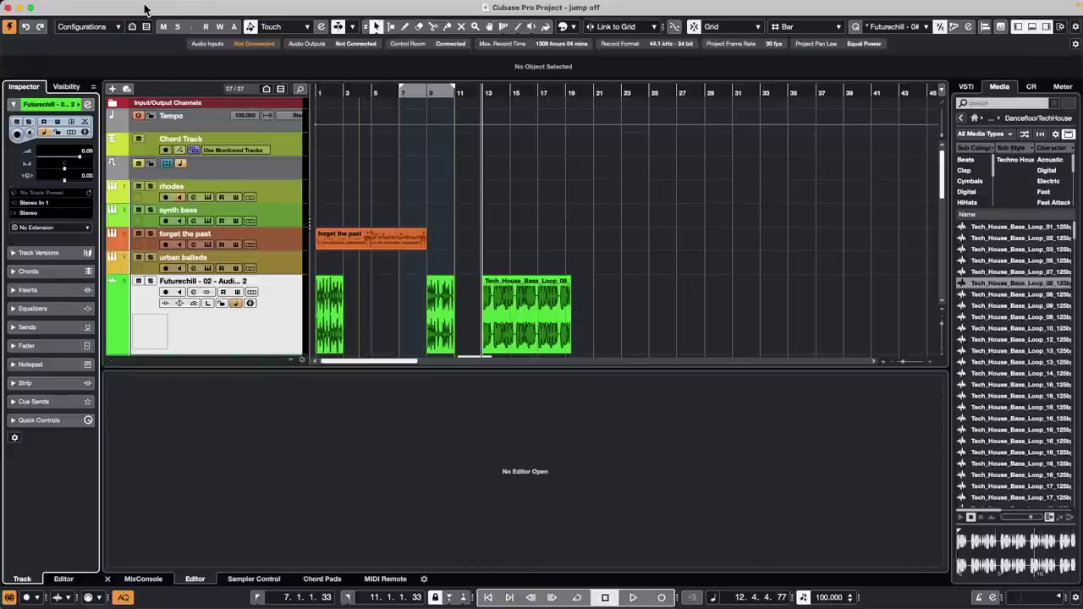
- Create a new empty project, storing it in the existing folder listed just below Images
mouse_move(140, 3)
left_click(76, 6)
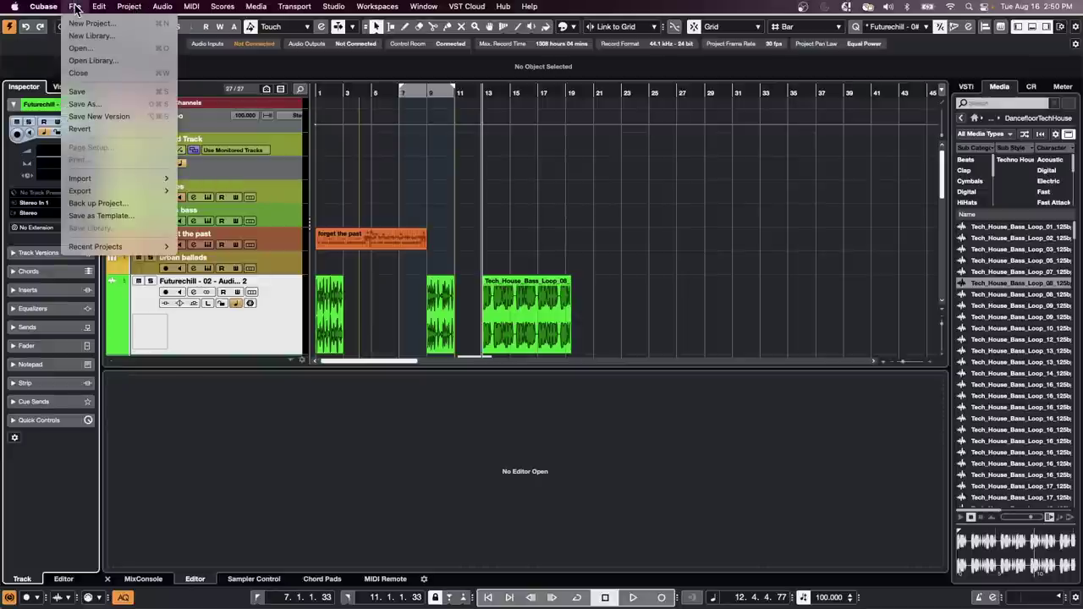
mouse_move(107, 251)
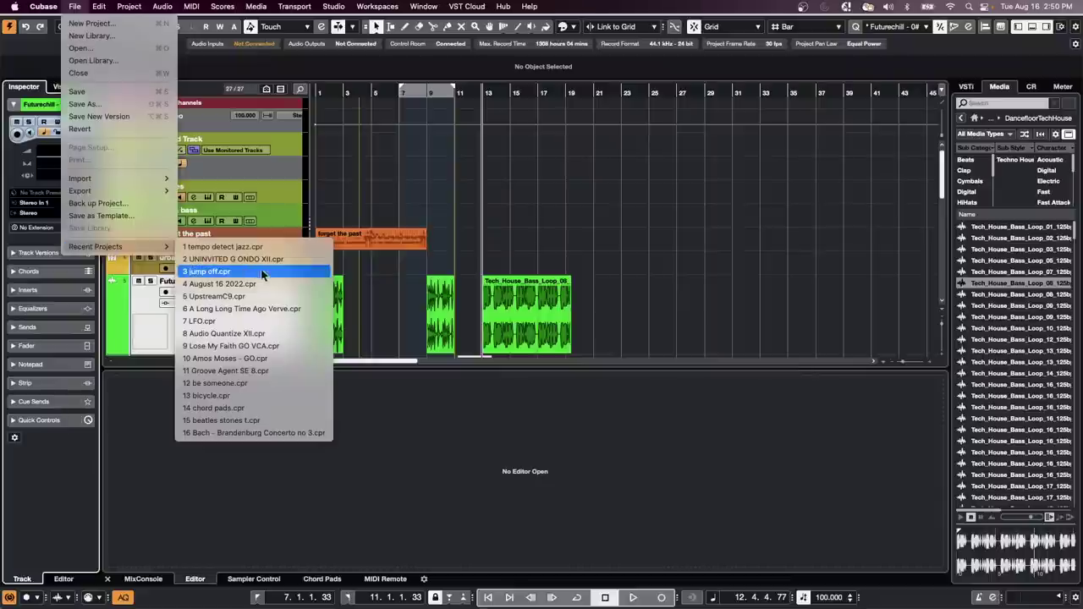
left_click(95, 23)
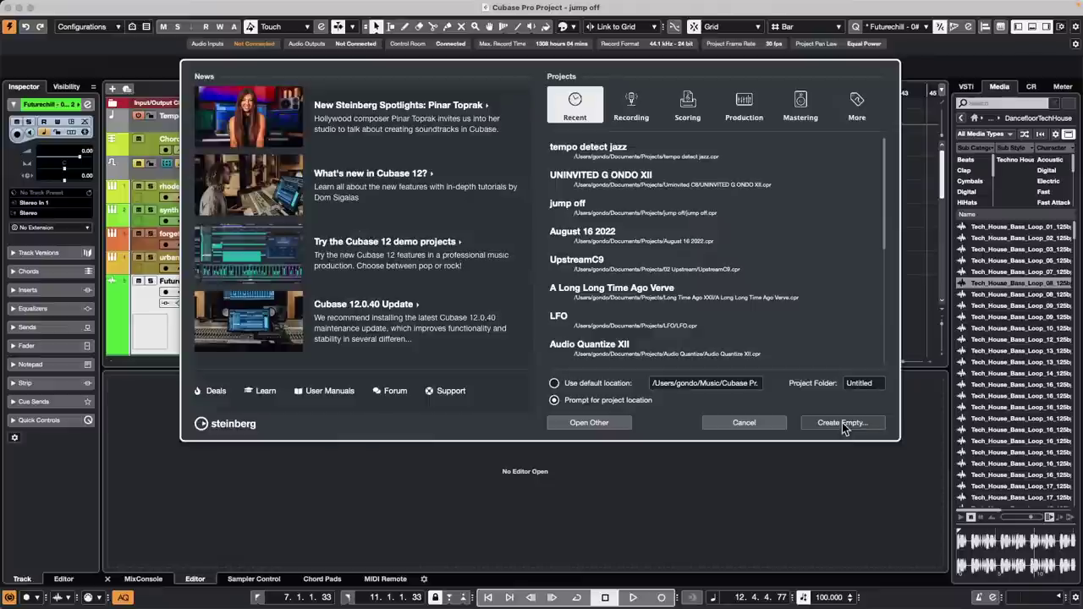
left_click(842, 423)
left_click(563, 294)
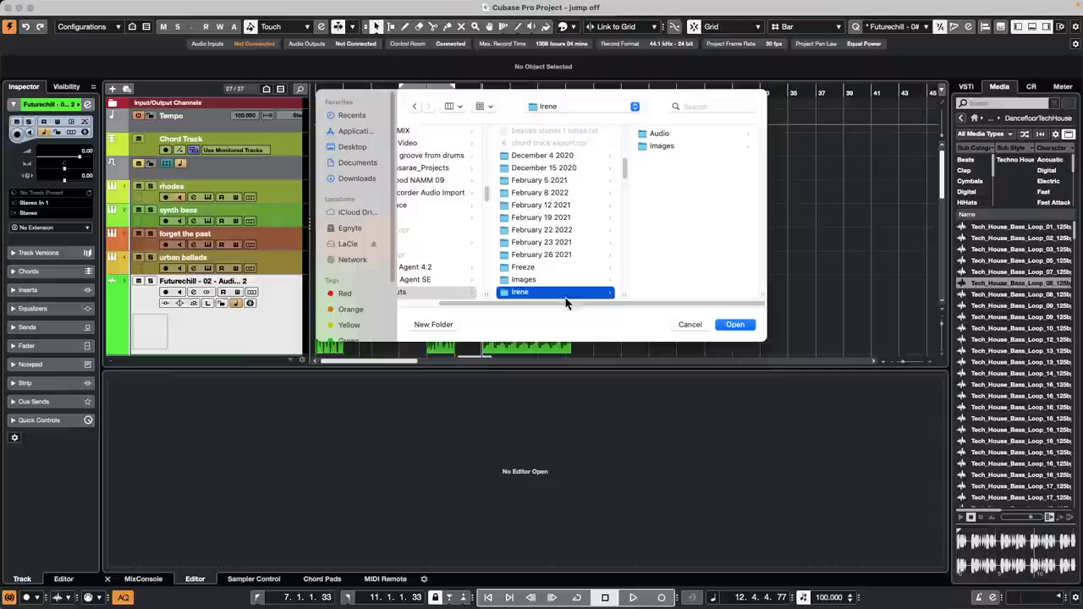
left_click(738, 324)
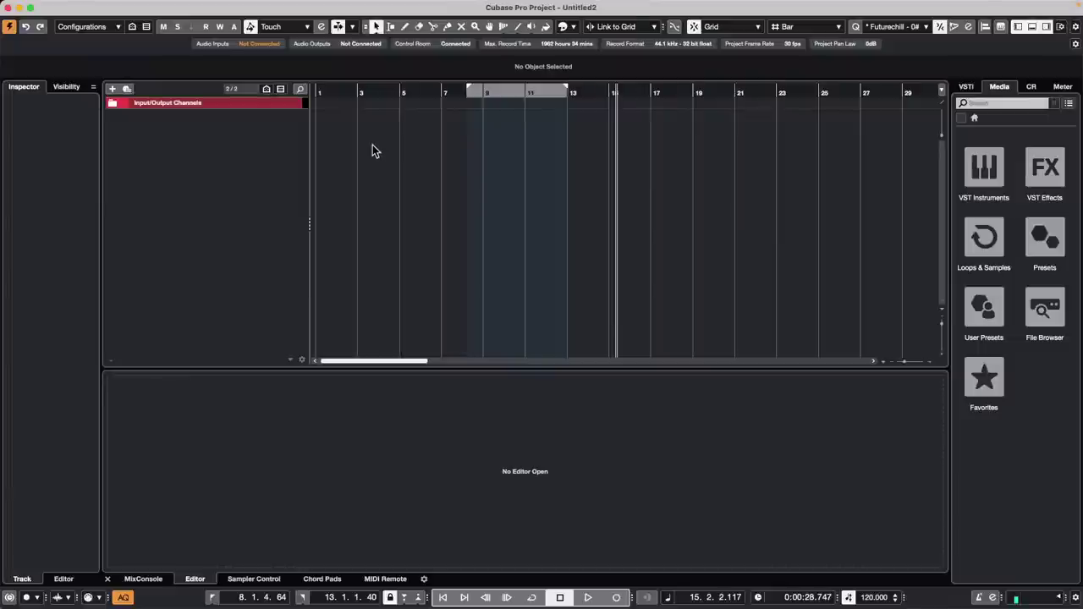
- Add one stereo audio track with stereo output to the empty project
right_click(211, 127)
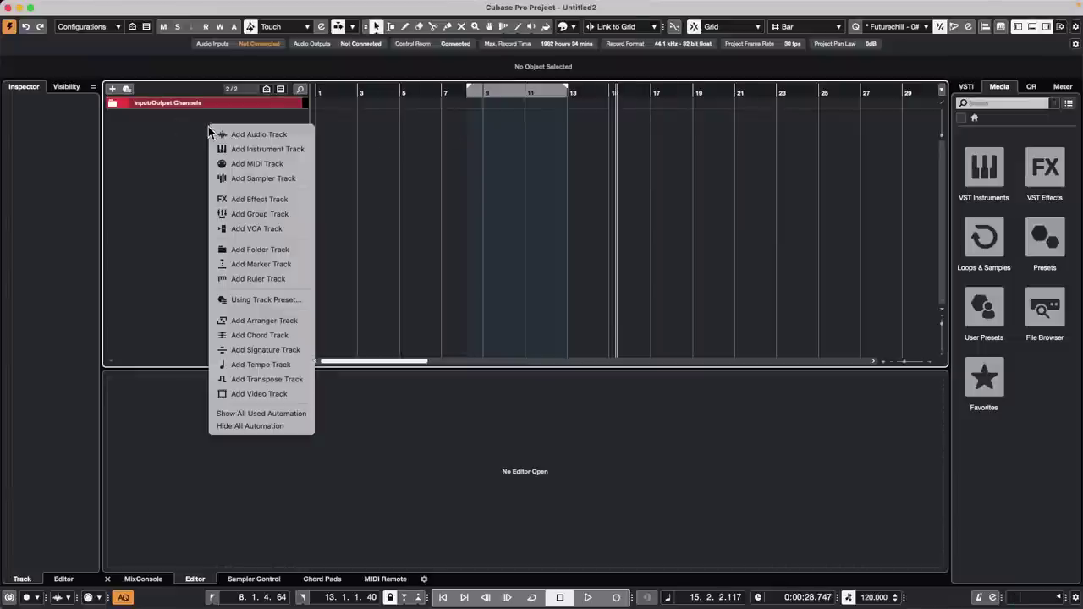
left_click(289, 137)
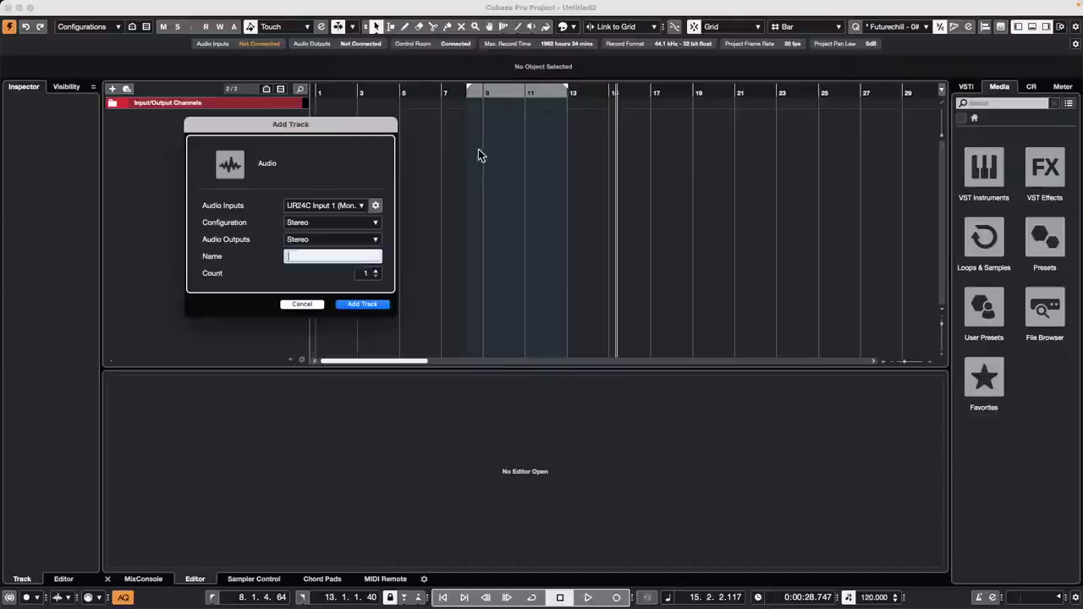
left_click(363, 304)
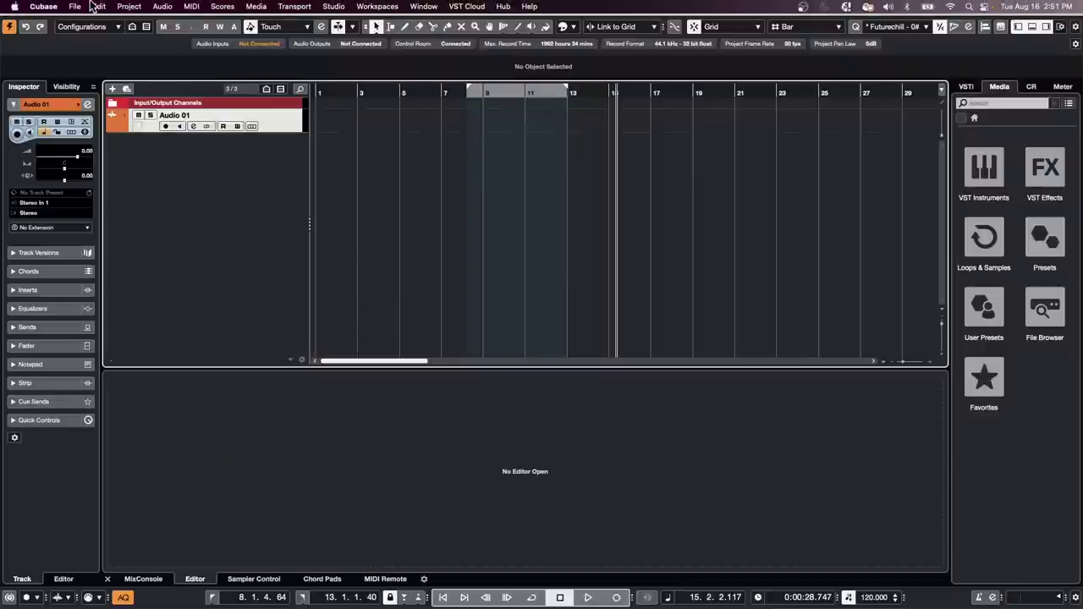
- Import the audio file Sana Wedding.wav from the WaveLab Audio files folder onto the Audio 01 track
left_click(74, 6)
mouse_move(130, 184)
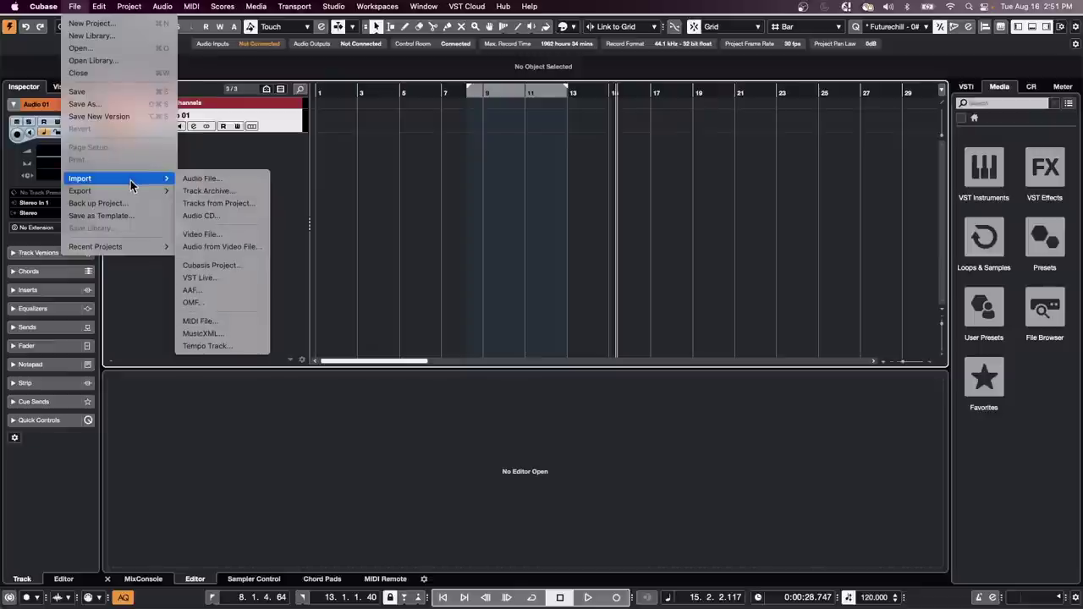
left_click(238, 181)
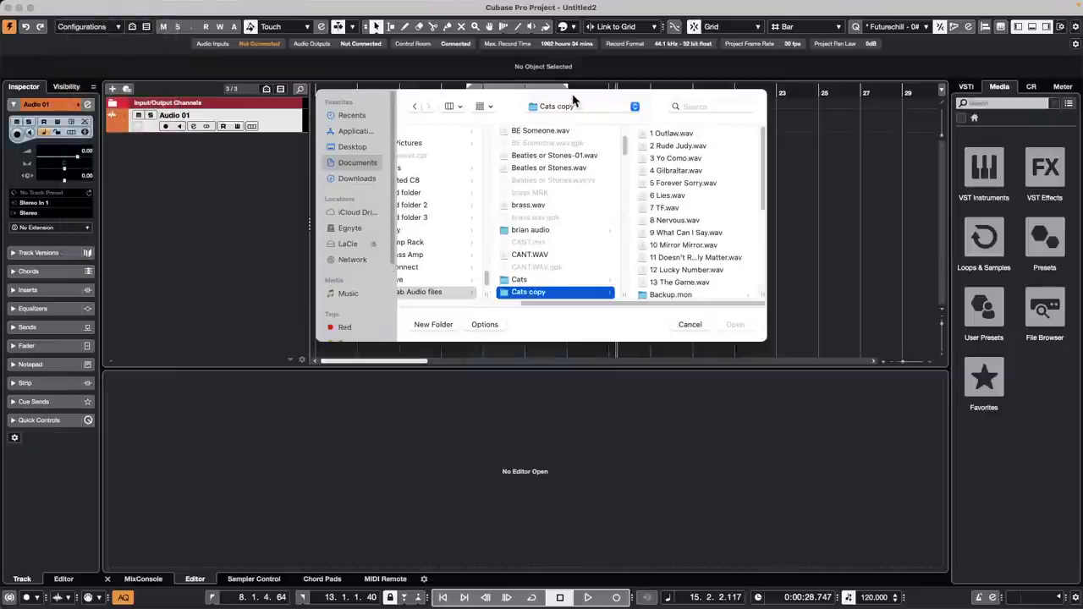
left_click_drag(573, 99, 349, 161)
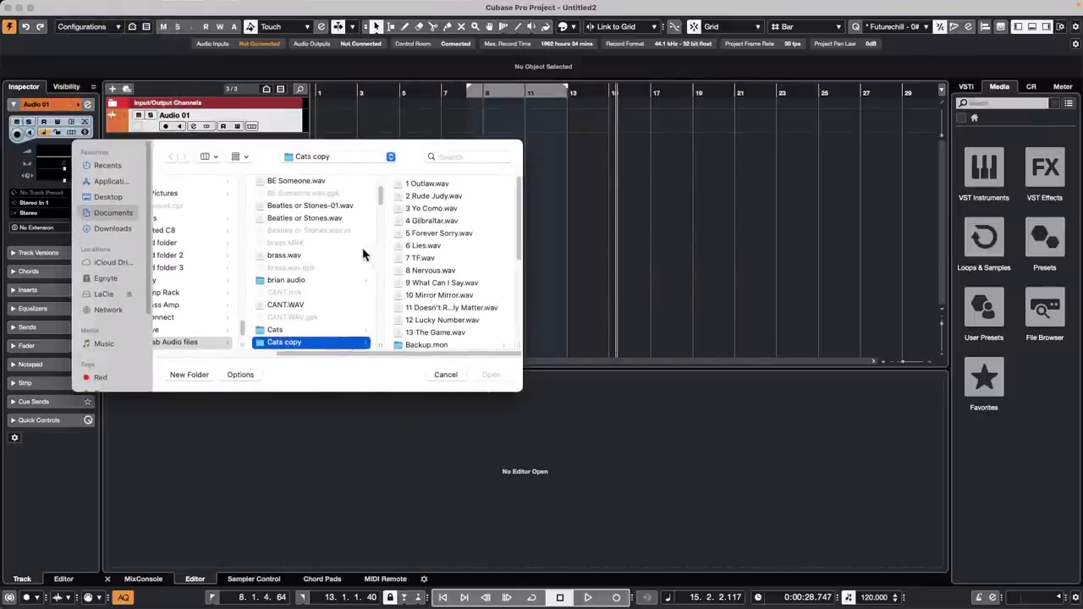
scroll(362, 247, "down", 10)
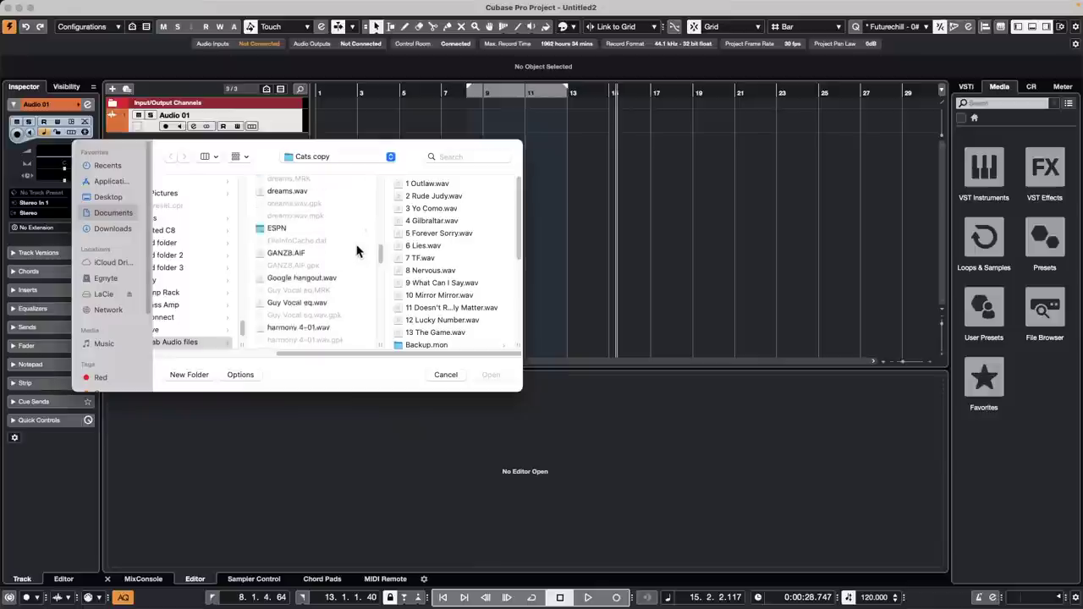
scroll(357, 251, "down", 10)
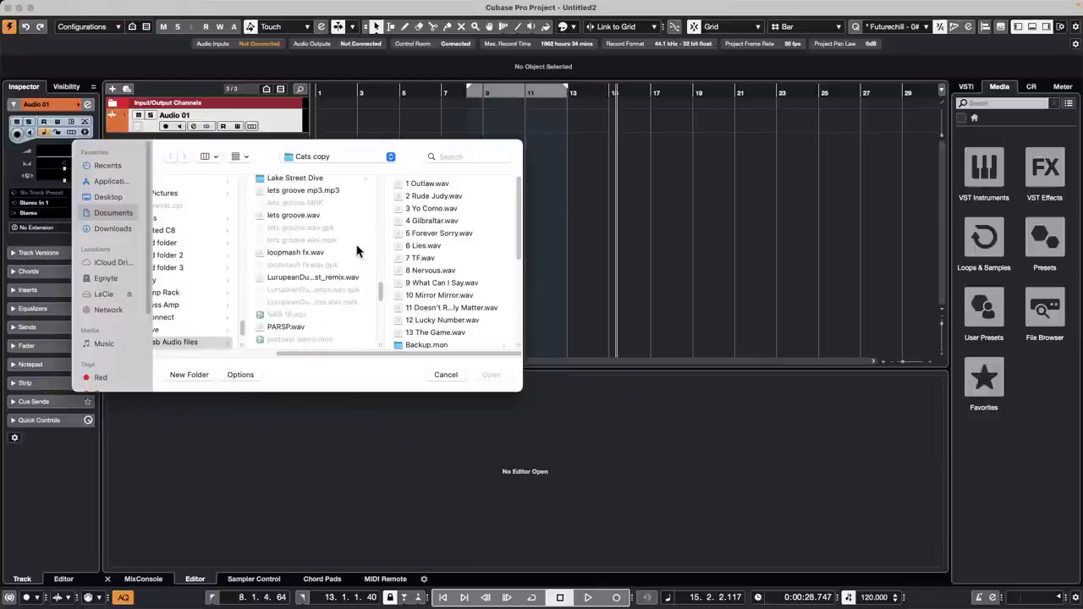
scroll(357, 251, "down", 5)
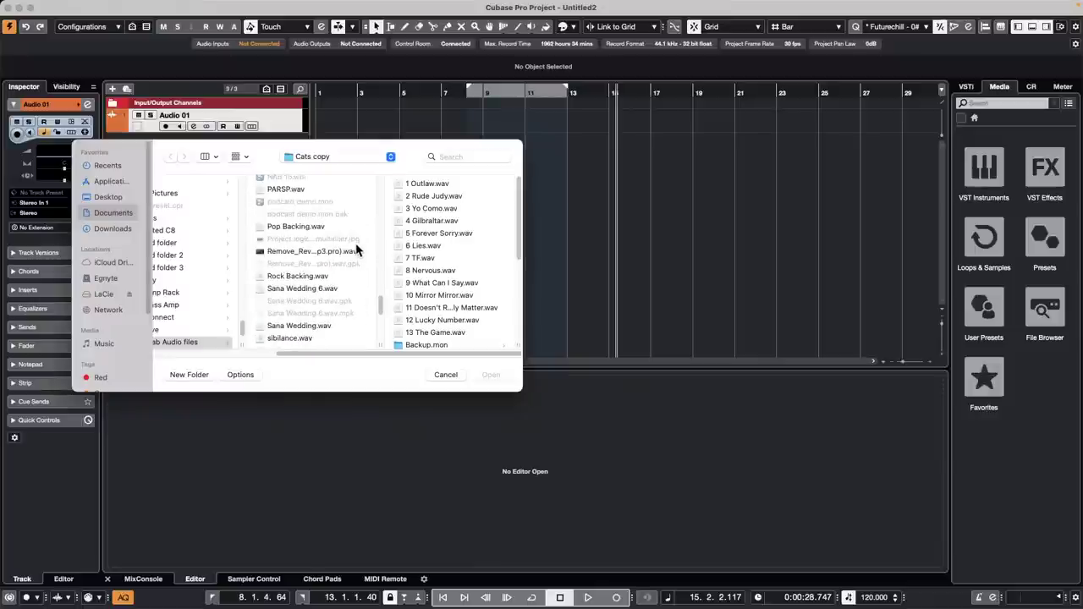
scroll(356, 250, "down", 1)
double_click(301, 325)
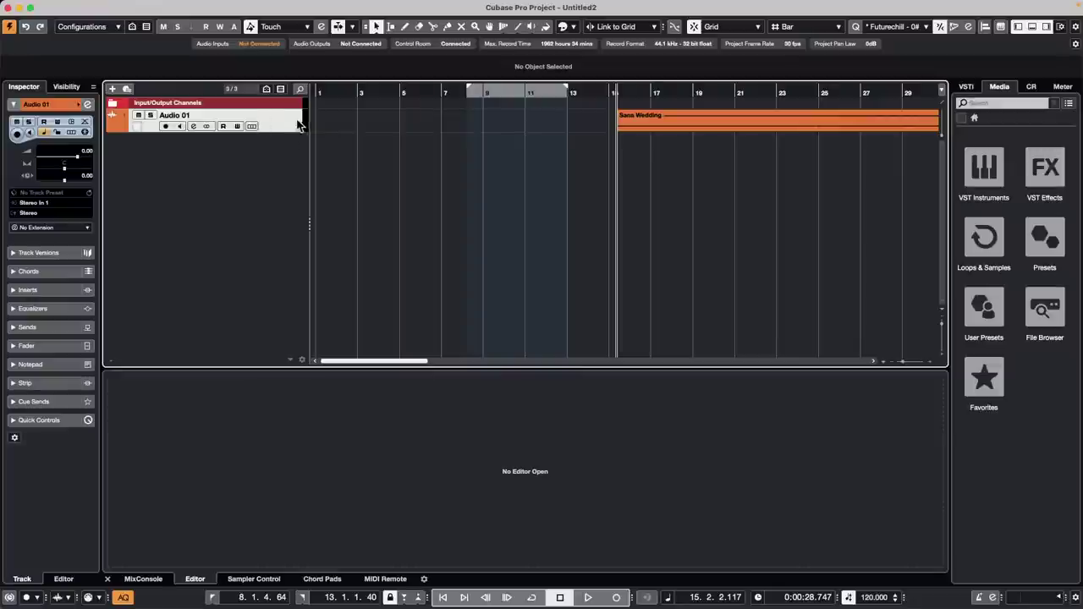
- Play the imported clip from bar 18, enlarge the Audio 01 track's height and fit the whole clip in view
left_click(665, 93)
key("space")
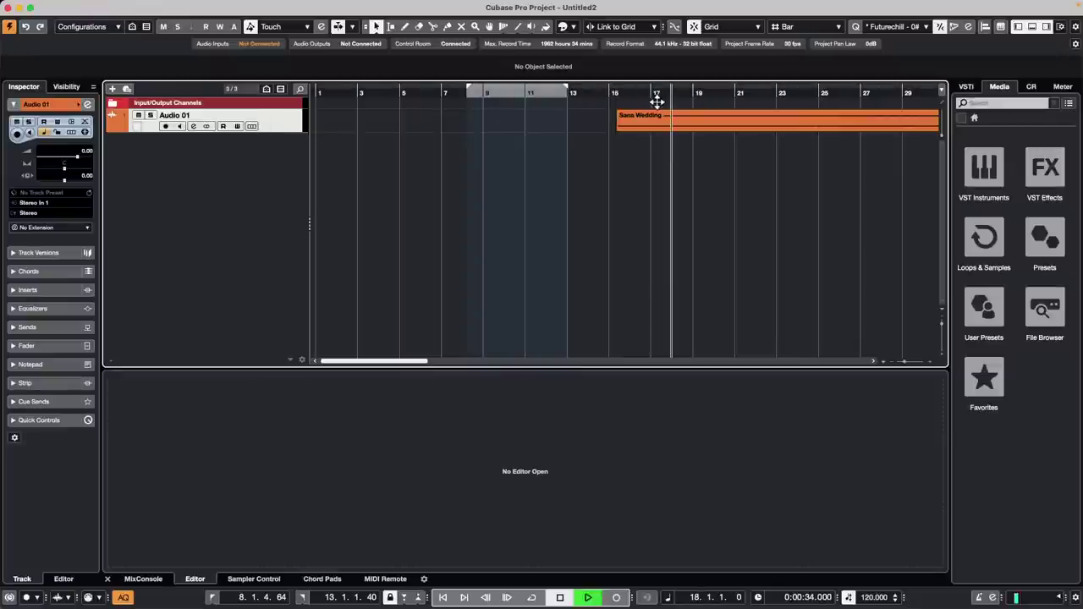
right_click(275, 127)
left_click(275, 127)
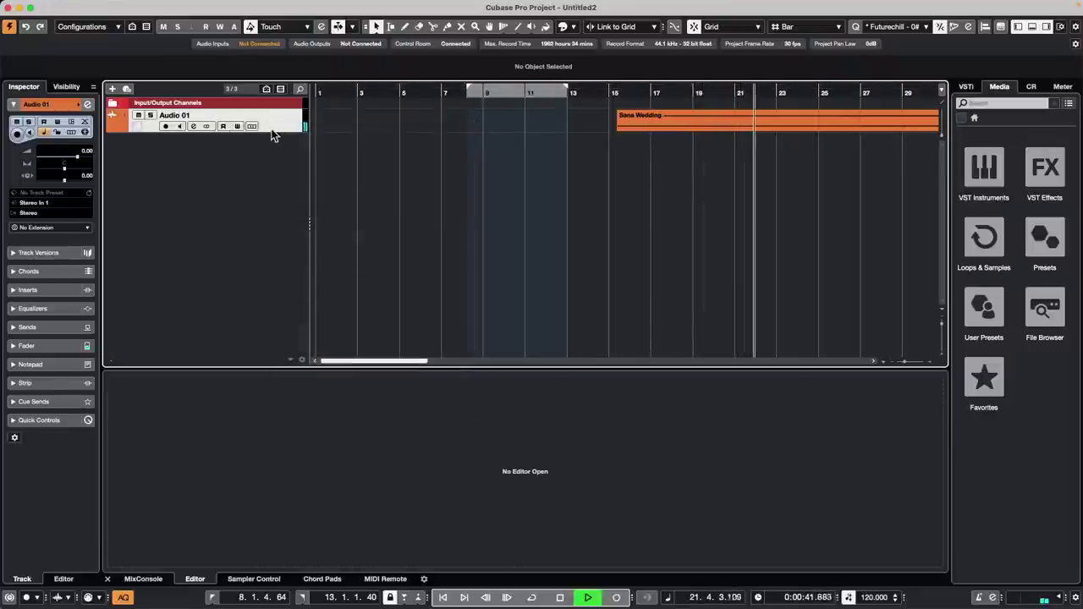
left_click_drag(271, 128, 273, 222)
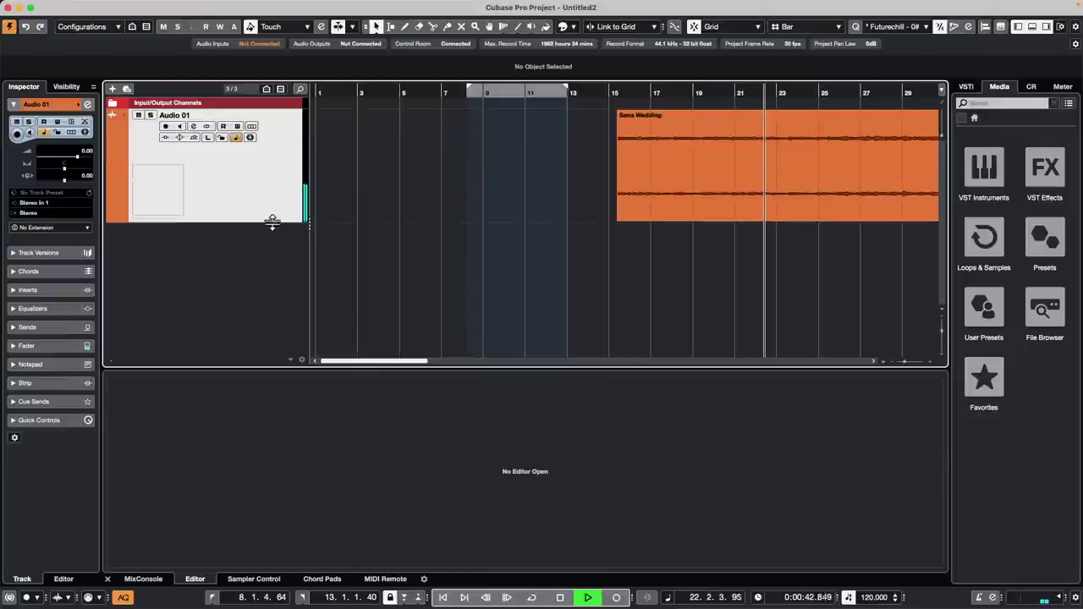
left_click(369, 85)
left_click_drag(369, 81, 569, 32)
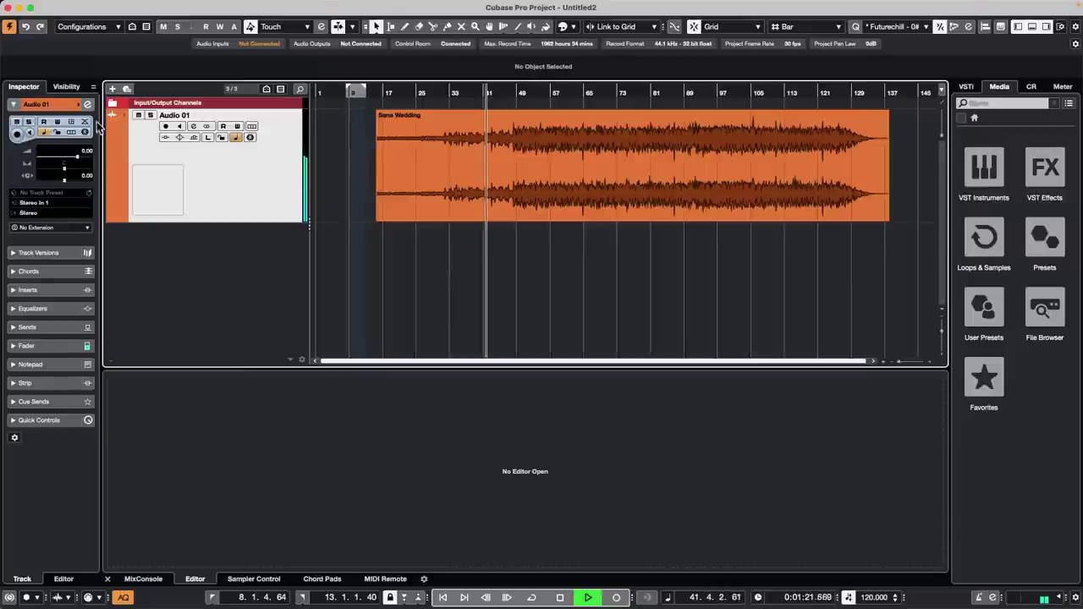
- Load the Imager effect into the first insert slot of the Audio 01 track
left_click(60, 289)
left_click(85, 181)
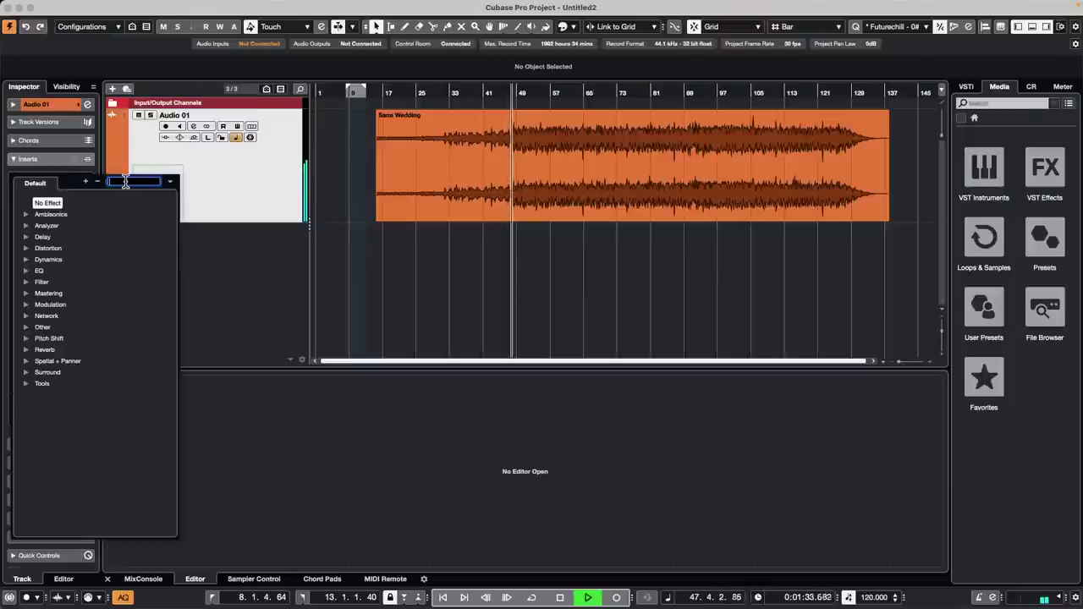
type("imager")
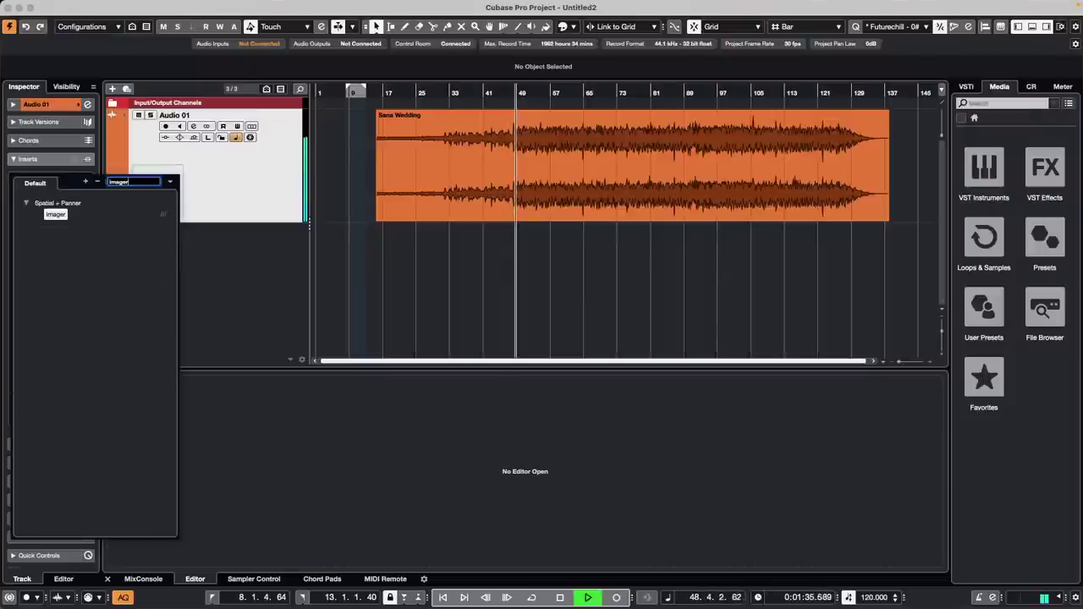
key("Return")
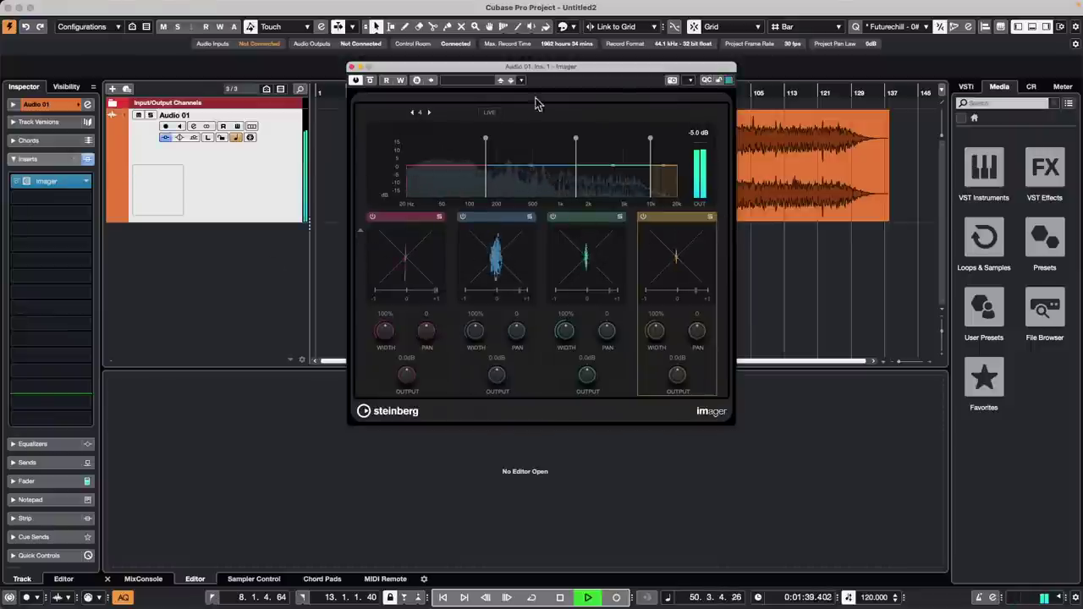
- Raise the Control Room main level to 3.86
left_click_drag(524, 69, 453, 99)
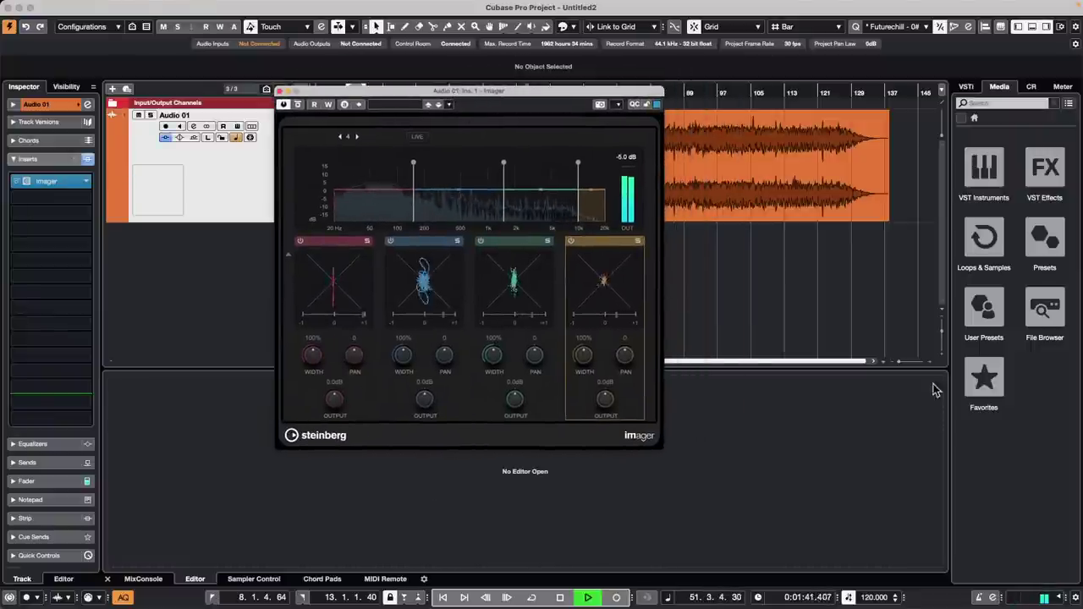
left_click(1033, 87)
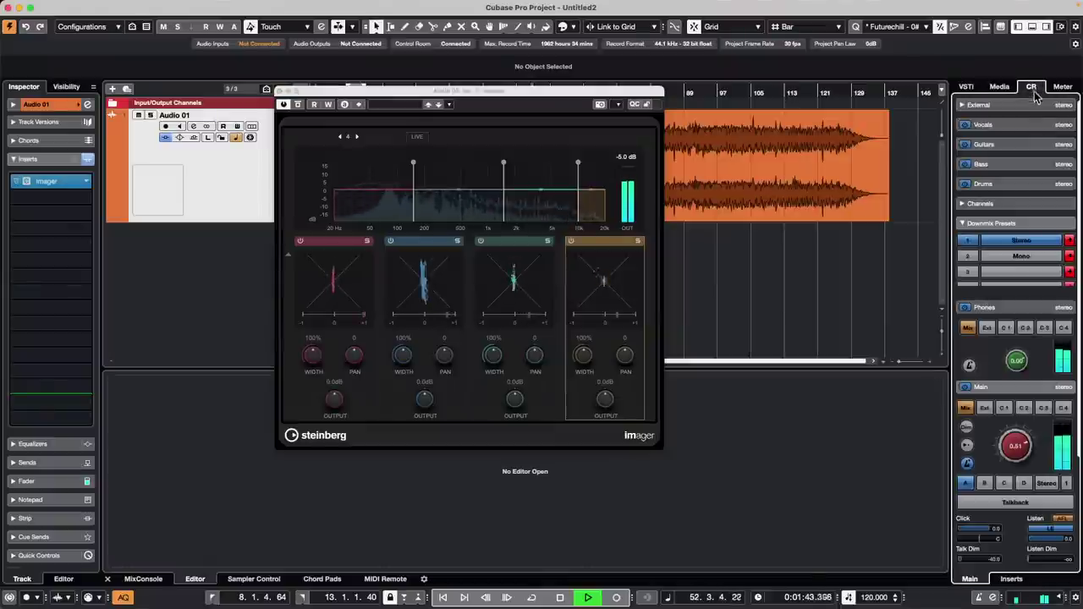
scroll(1018, 440, "up", 5)
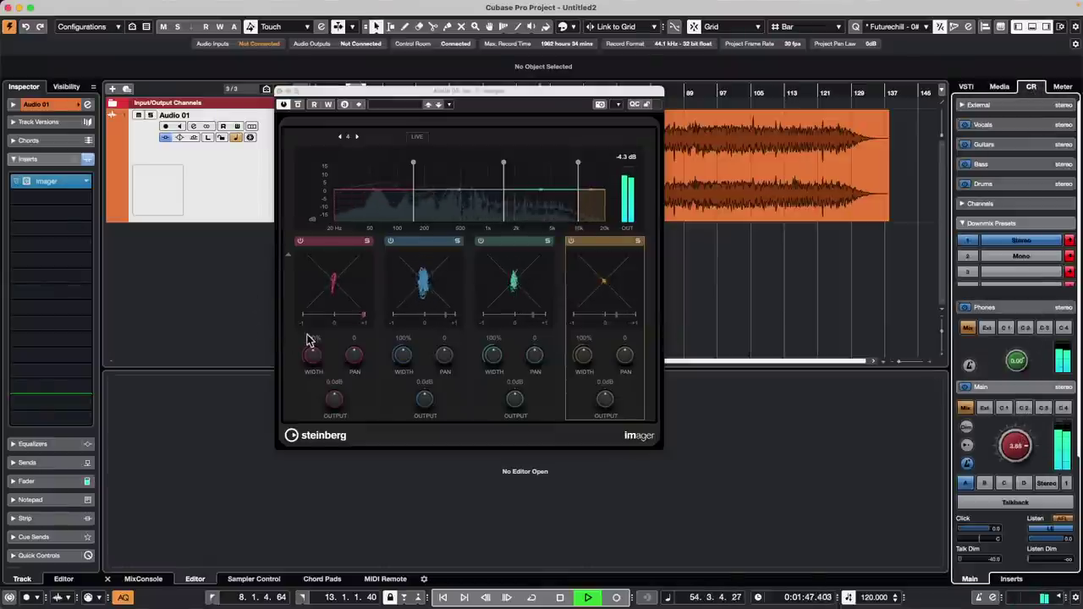
- Set Imager's stereo width to 125% on the lowest band and 200% on the third and fourth bands
mouse_move(313, 356)
left_mouse_down()
mouse_move(327, 301)
mouse_move(318, 351)
left_mouse_up()
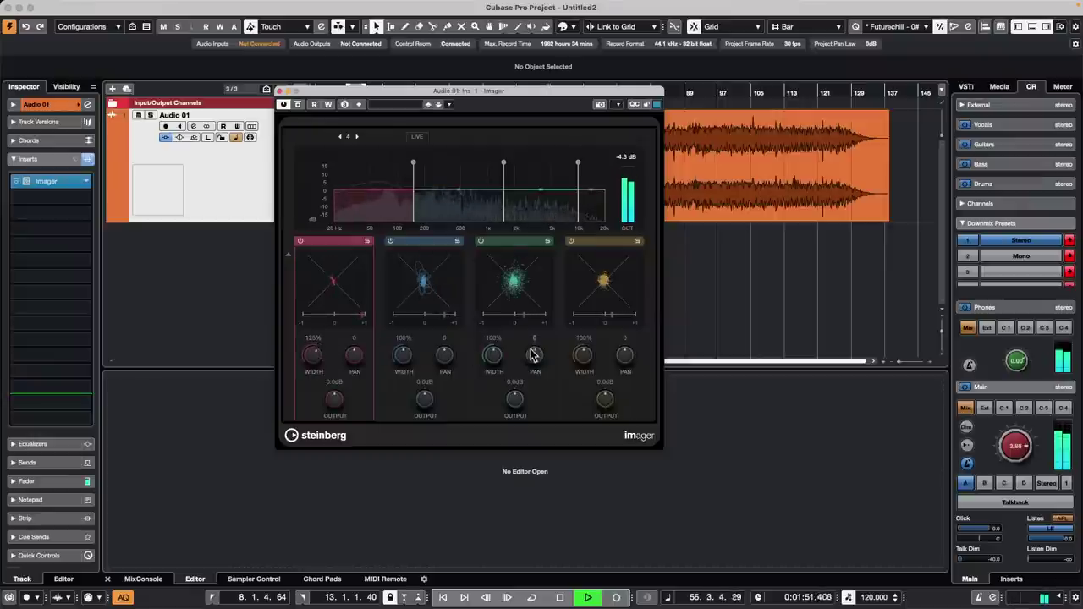
left_click_drag(493, 356, 507, 312)
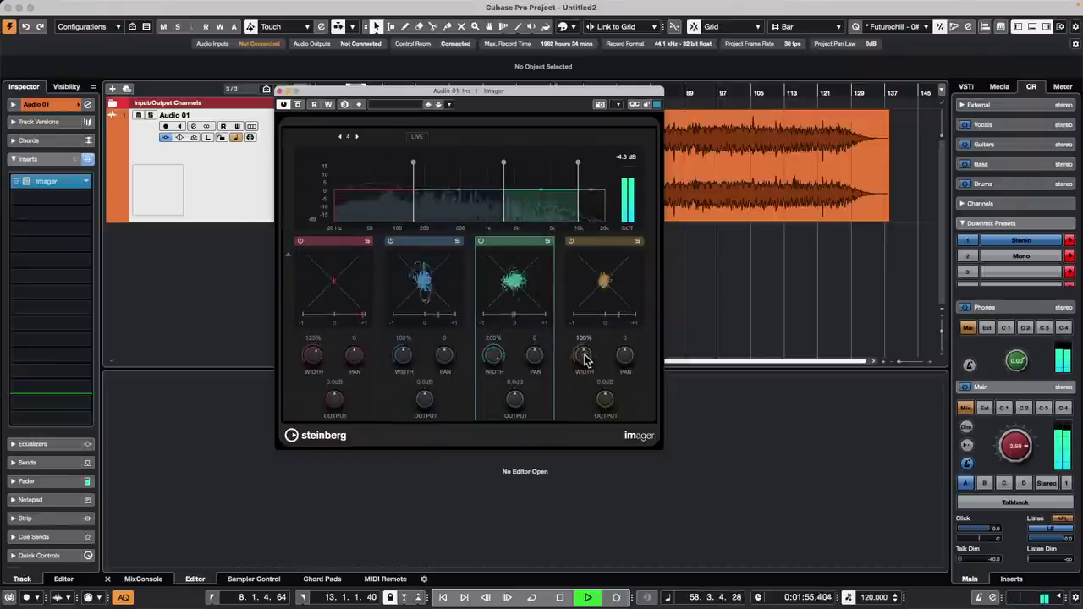
left_click_drag(582, 355, 594, 315)
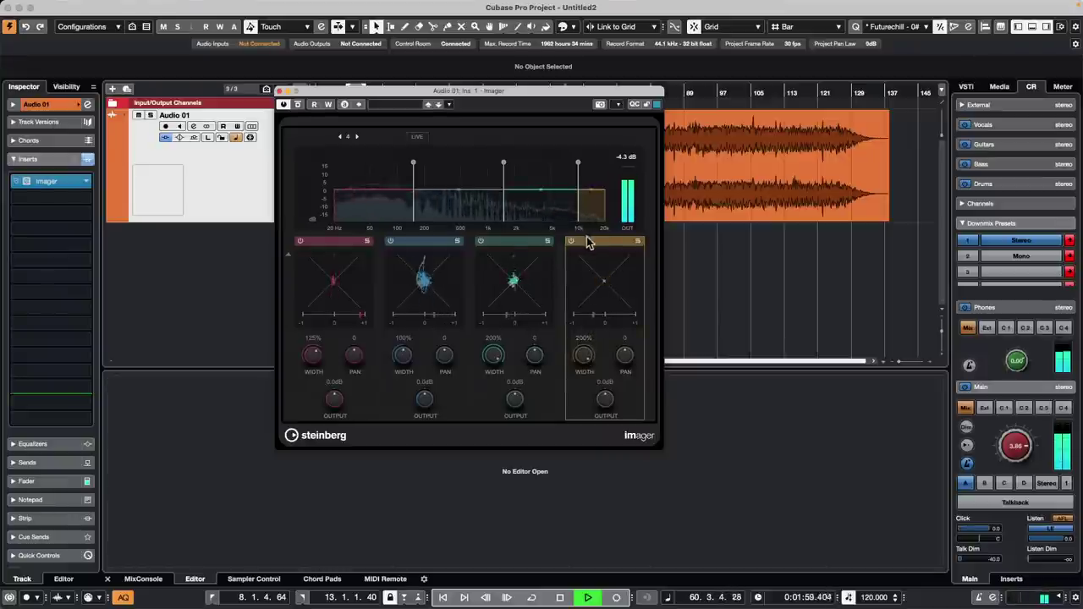
- Audition the second Imager band at 200% and 7% width, settling on a width slightly below 100%
left_click_drag(403, 355, 409, 328)
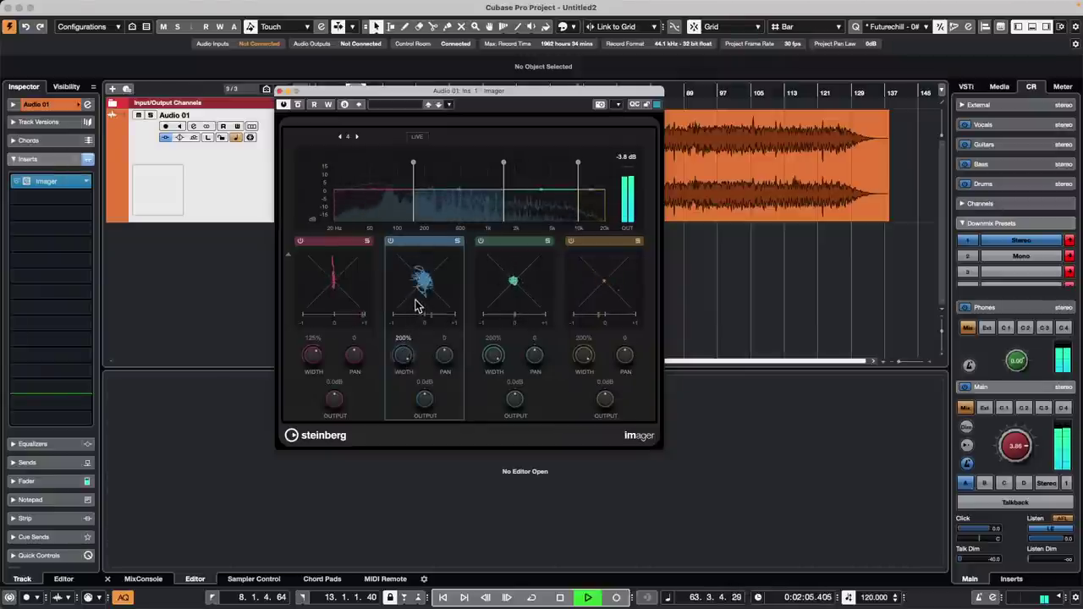
left_click_drag(410, 315, 409, 360)
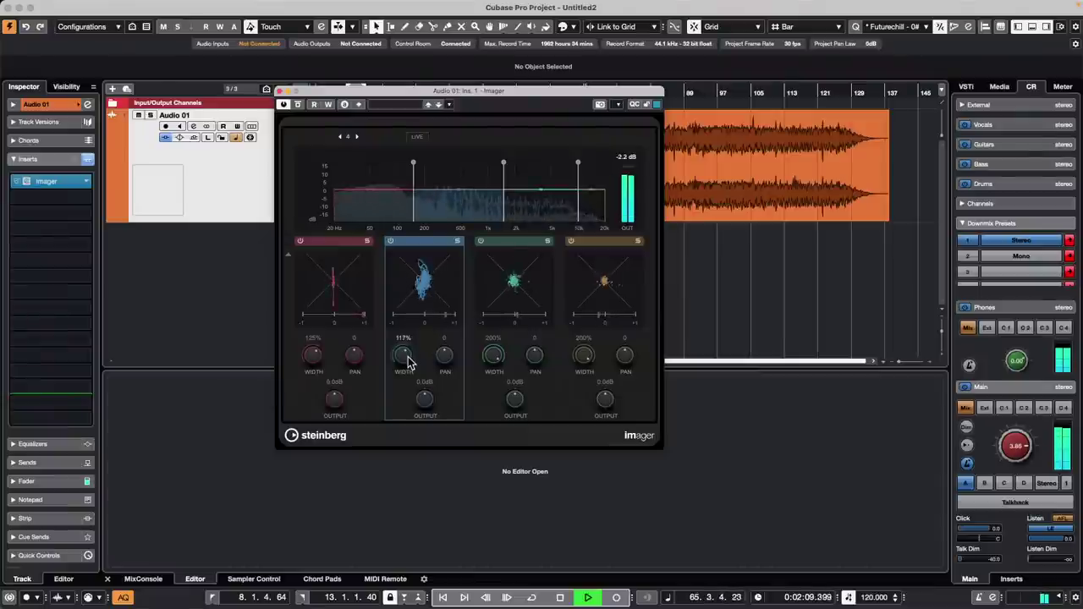
left_click_drag(408, 362, 408, 377)
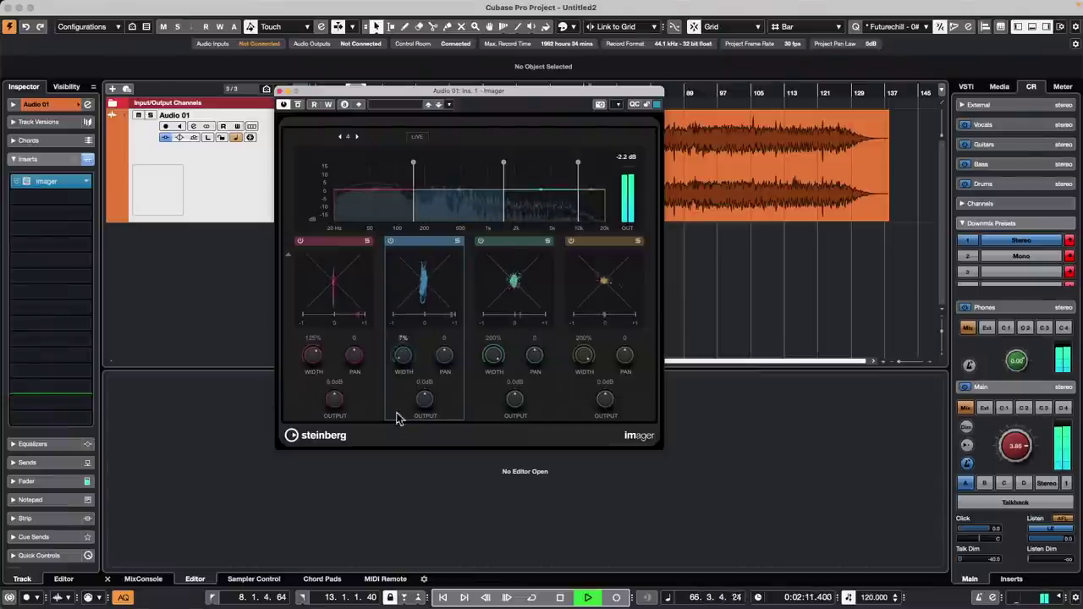
left_click_drag(398, 419, 402, 372)
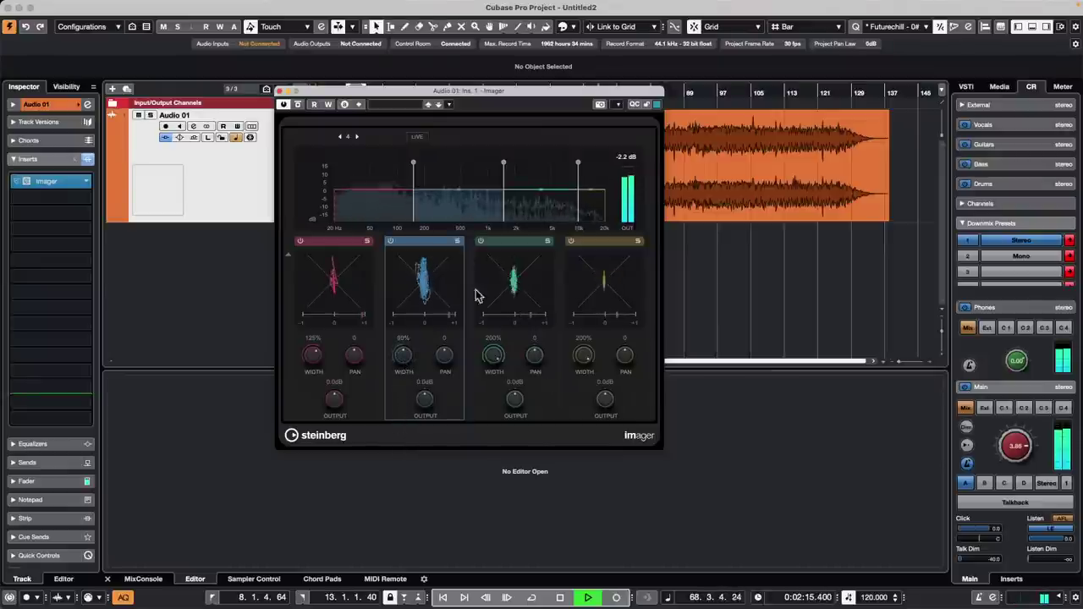
- Compare the sound with Imager bypassed and active, leaving it active and stopping playback
left_click(298, 105)
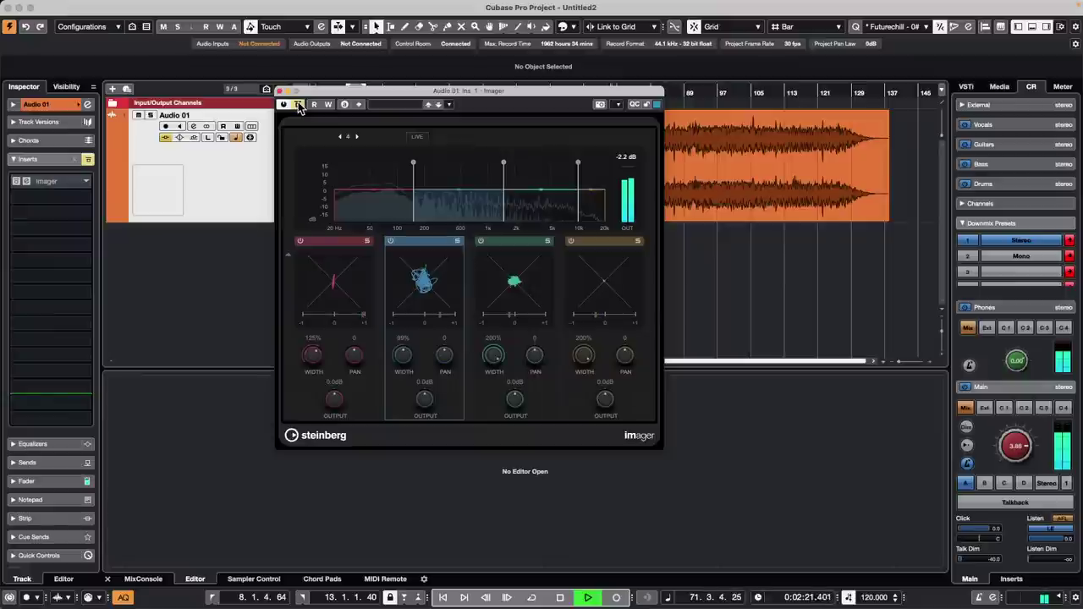
left_click(298, 105)
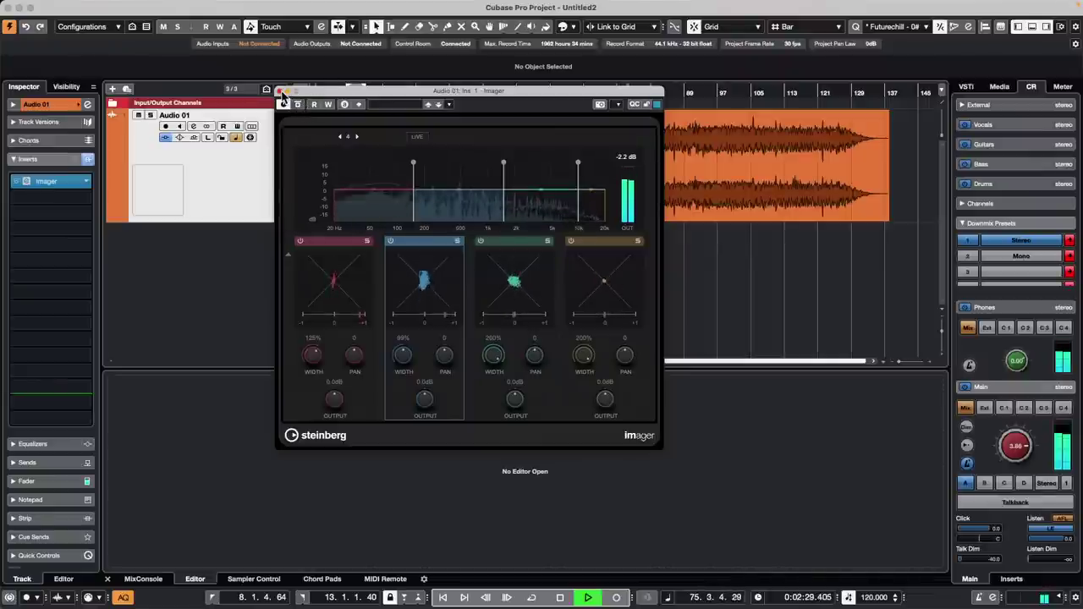
key("space")
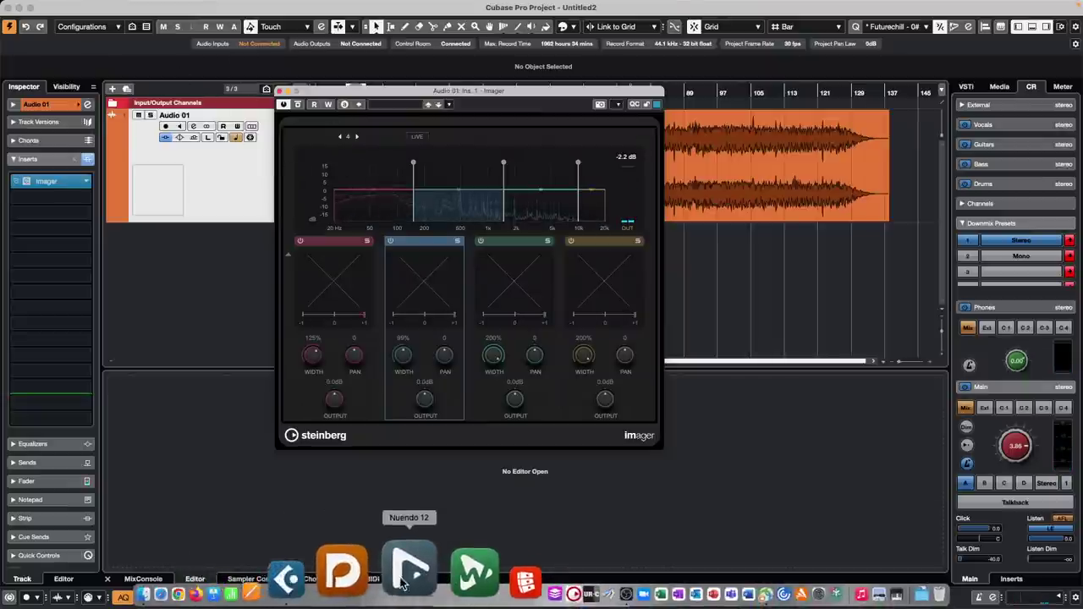
- Switch to WaveLab Pro and open the recent project WaveLab 11.1
left_click(421, 575)
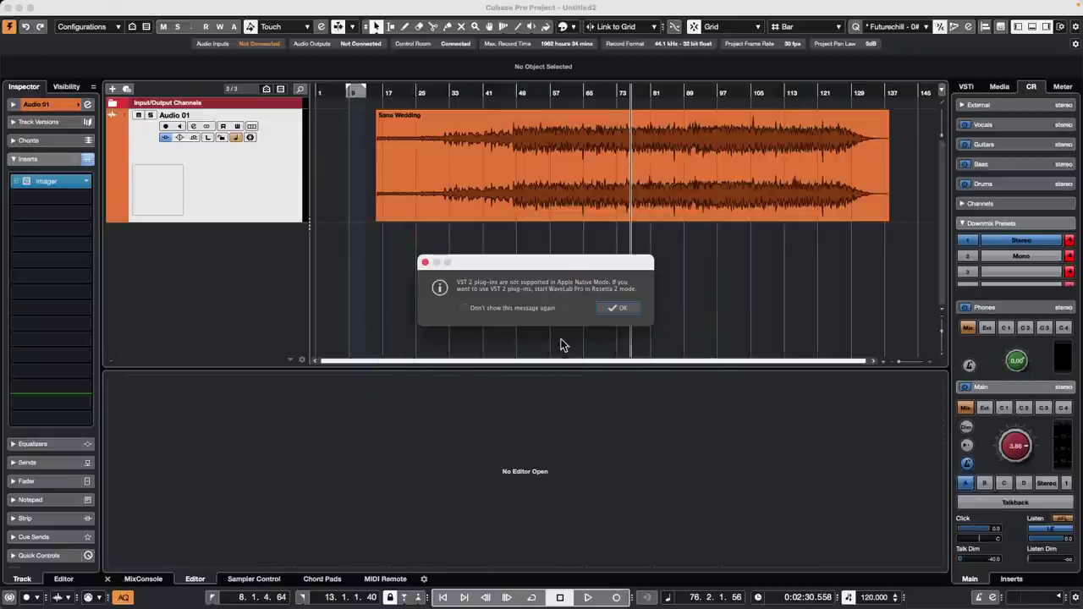
left_click(621, 309)
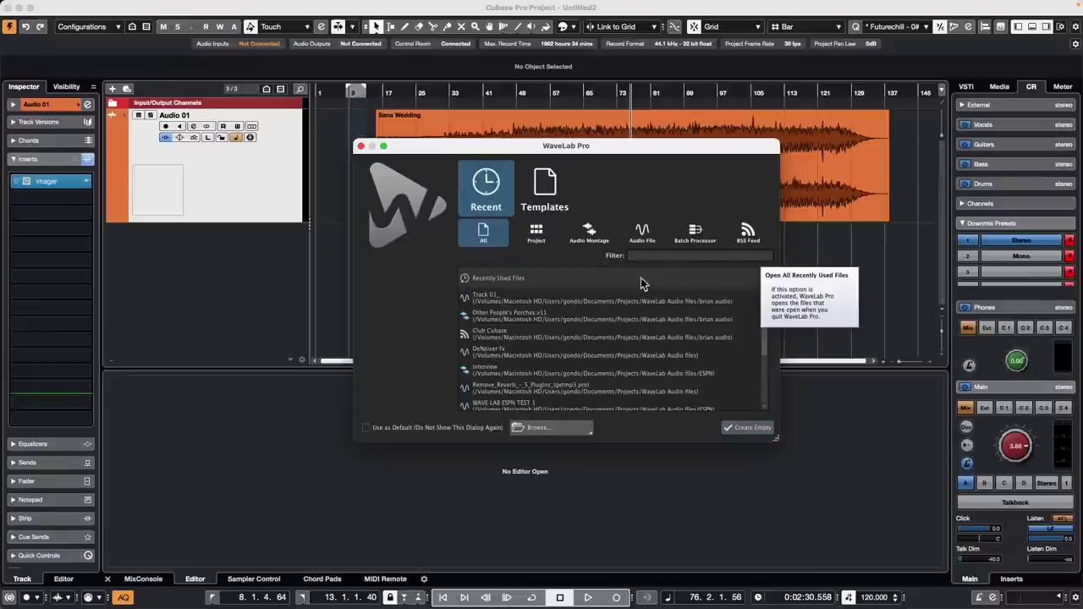
left_click(536, 234)
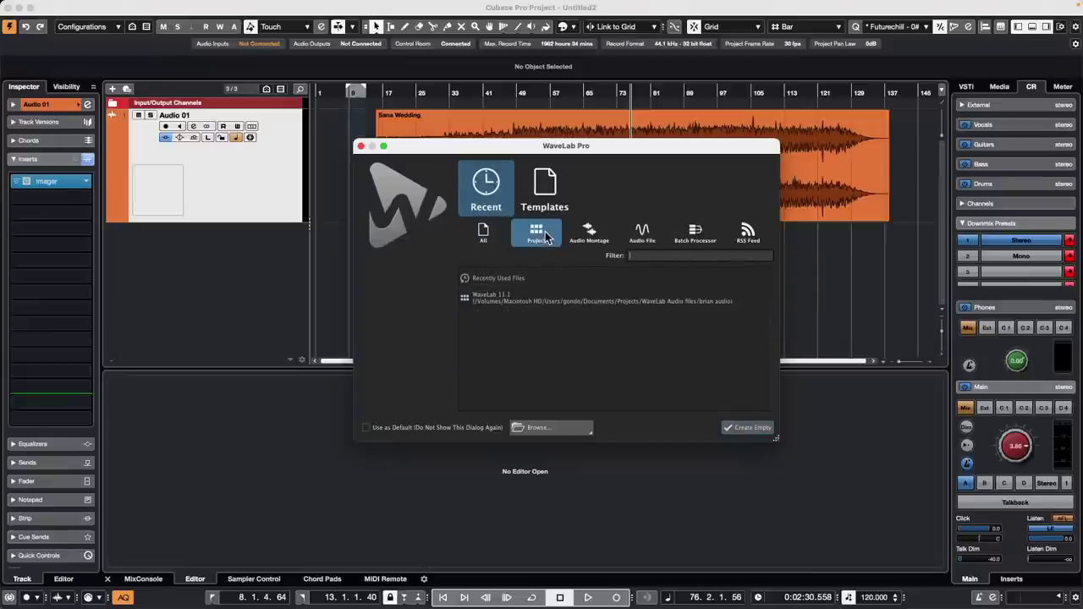
left_click(522, 301)
left_click(752, 427)
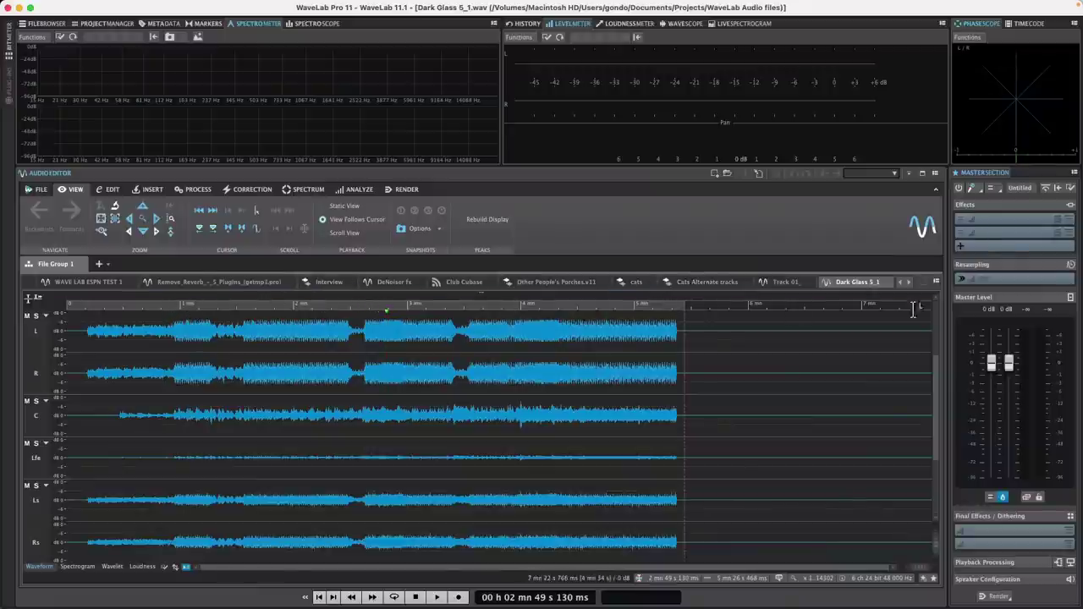
- Show the Sana Wedding 6 audio file and play it from about 57 seconds
left_click(902, 285)
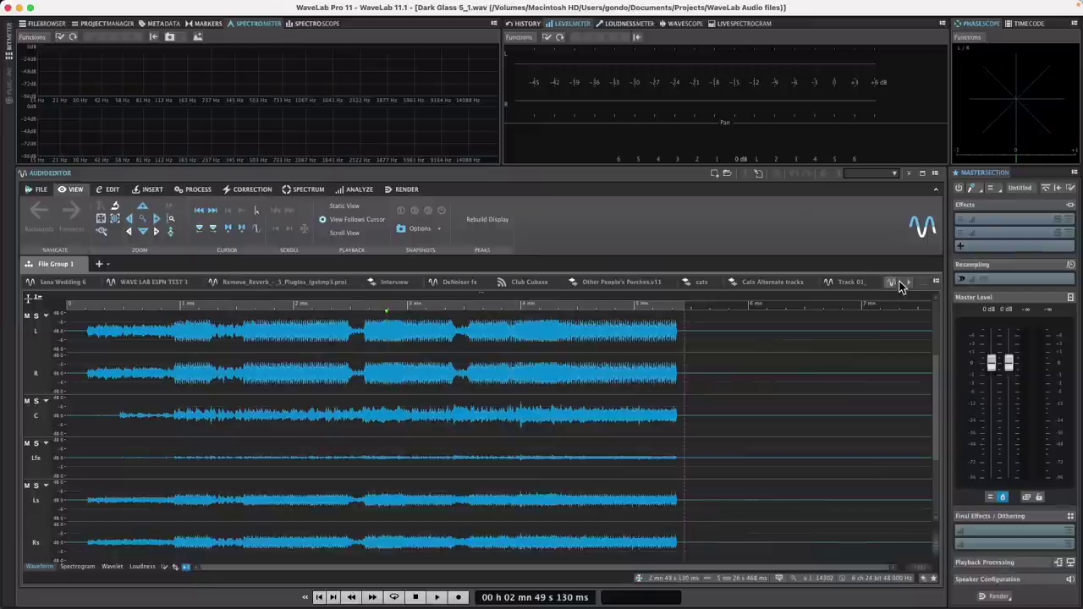
left_click(70, 285)
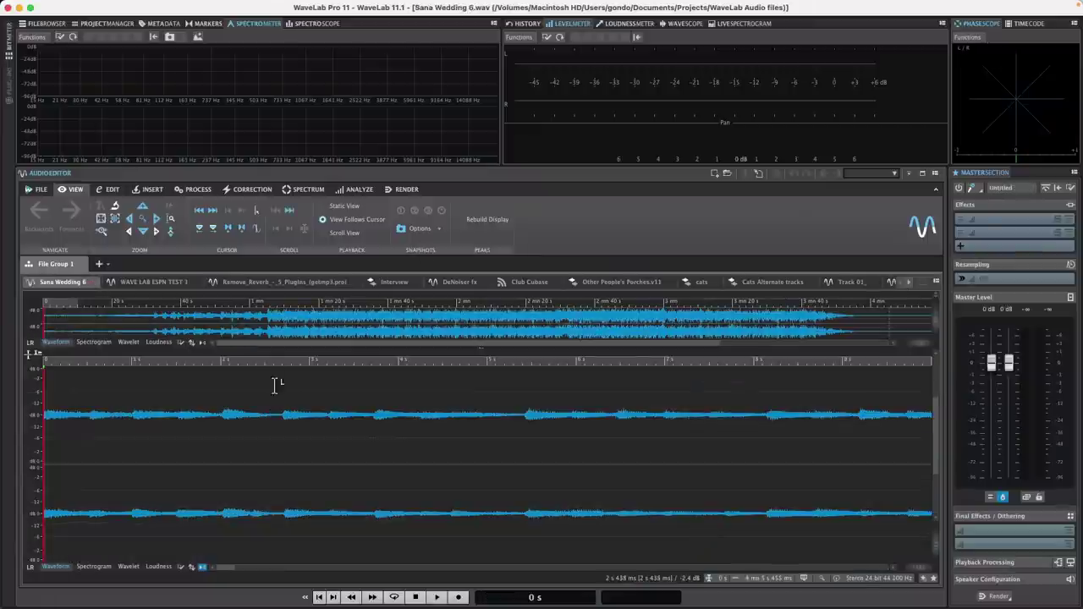
left_click(288, 323)
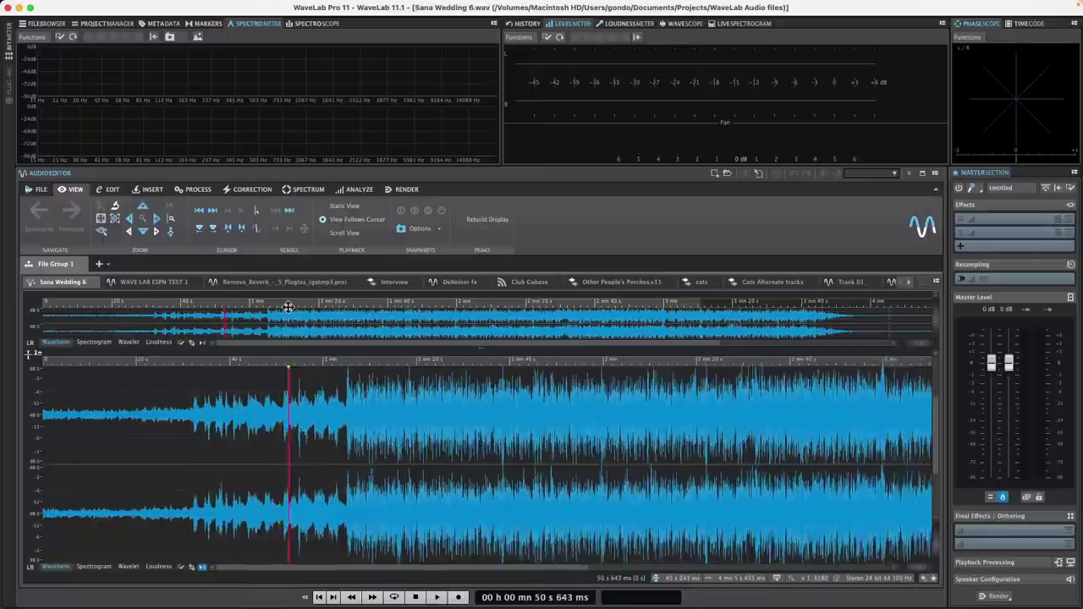
left_click(297, 362)
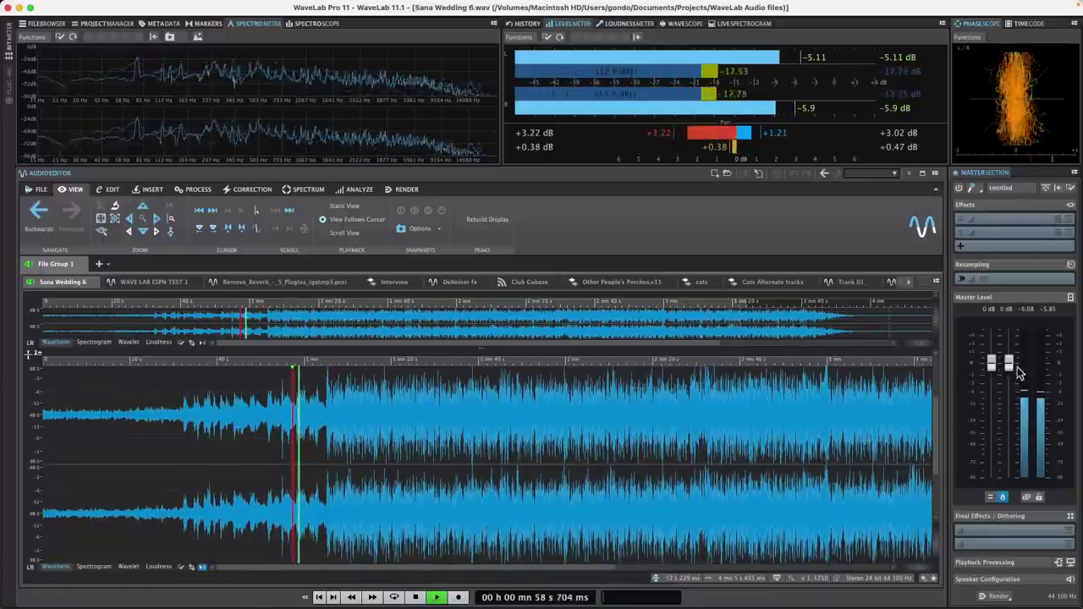
- Lower the master level to about -4 dB, and select the entire side channel in the mid/side waveform view
left_click_drag(1009, 364, 1014, 392)
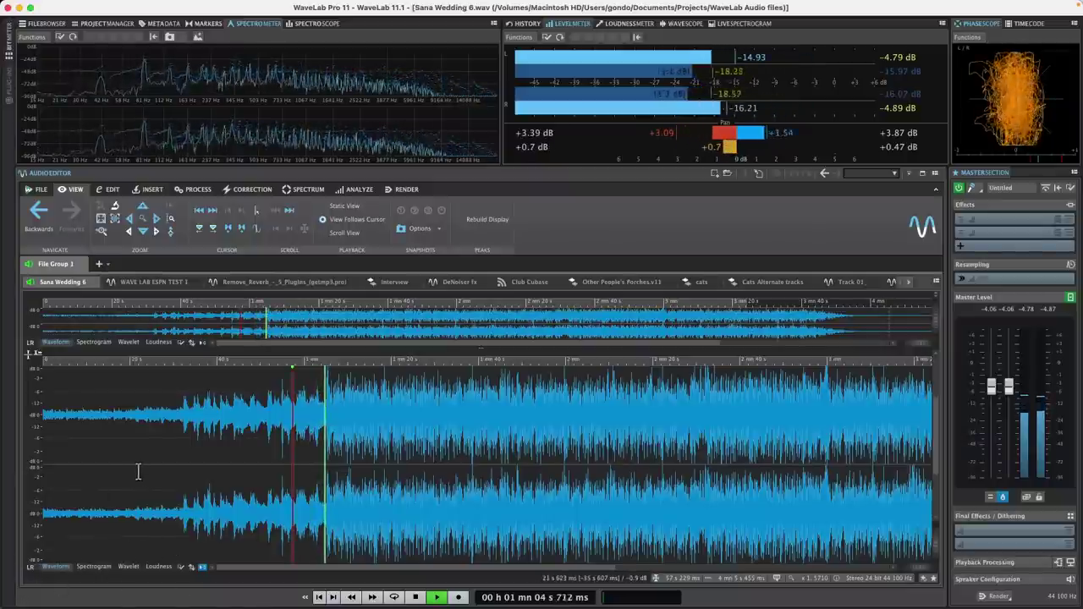
left_click(30, 568)
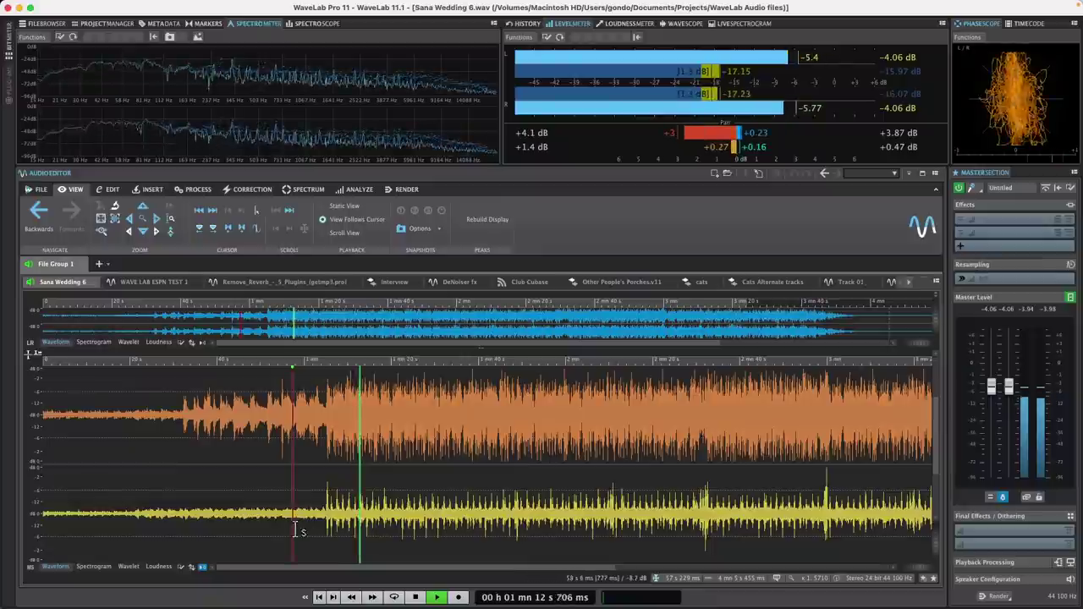
double_click(362, 548)
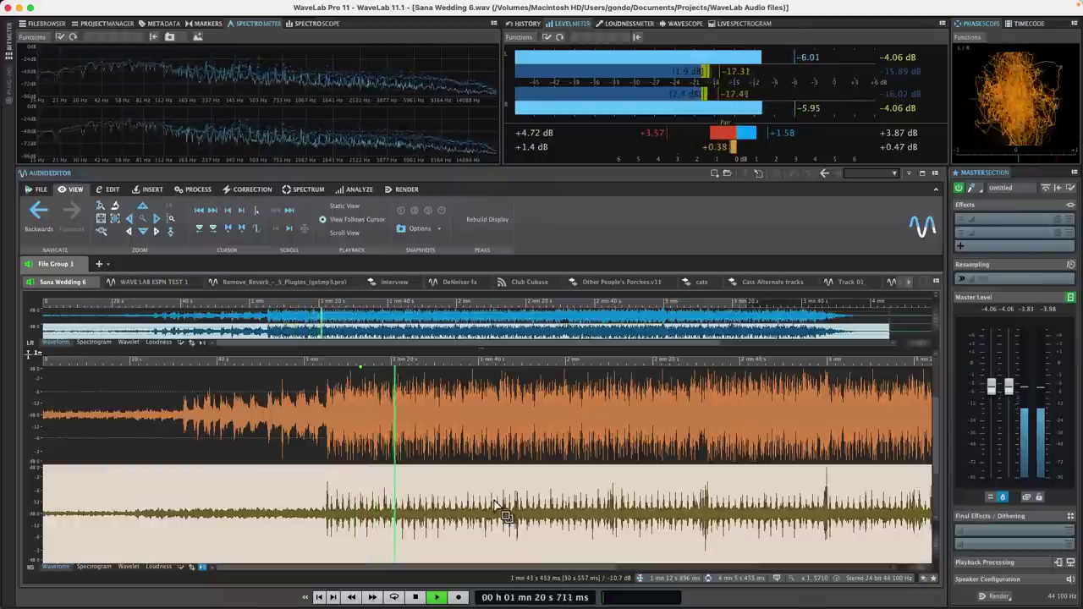
- Apply a gain of +6 dB to the selected side channel, and undo it to compare the sound
key("super+g")
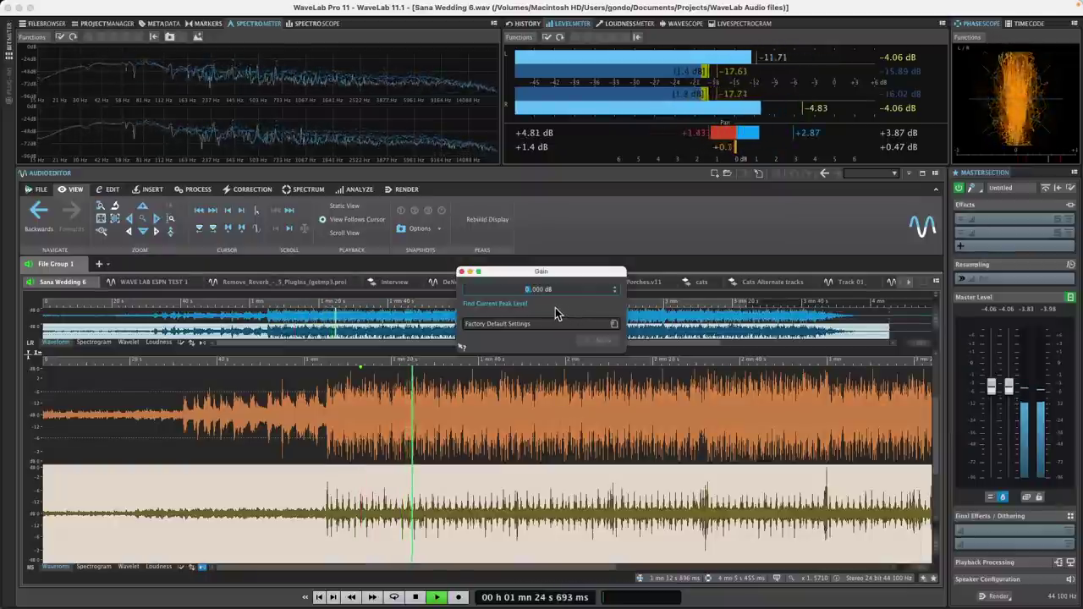
type("6")
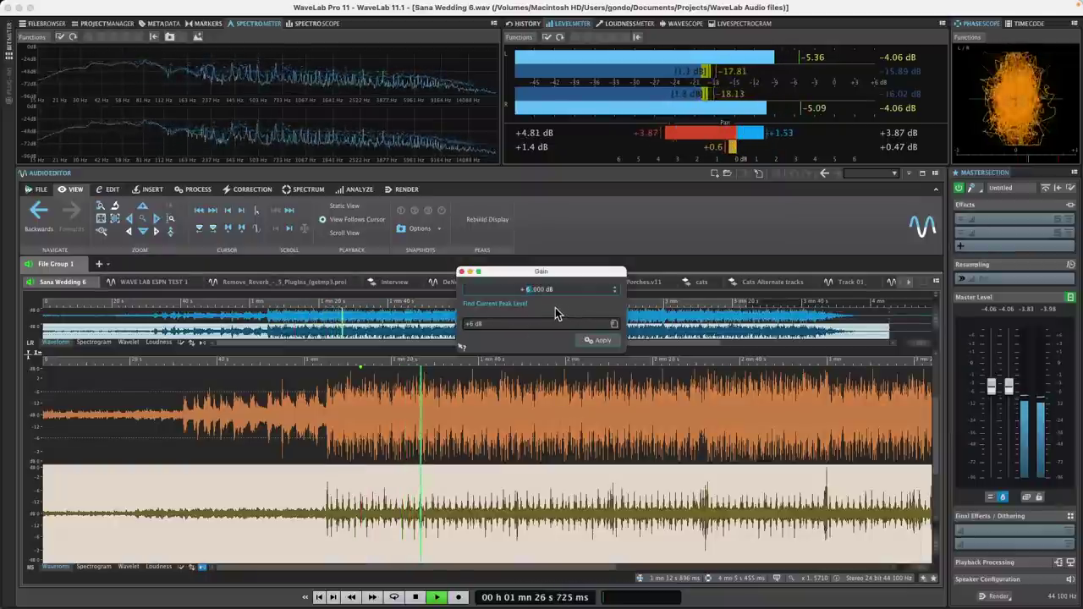
left_click(595, 341)
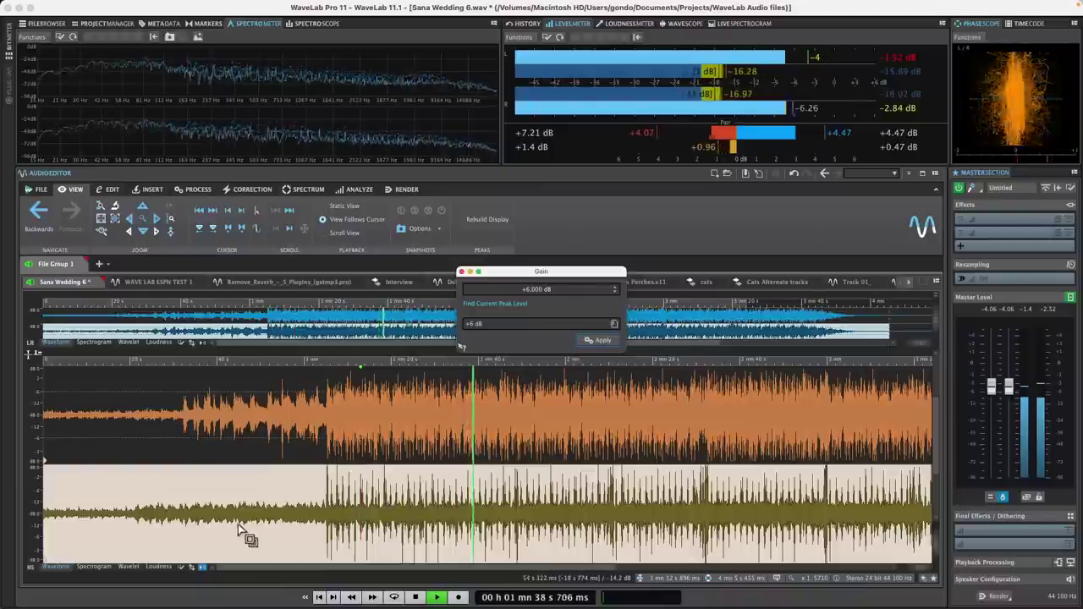
left_click(461, 272)
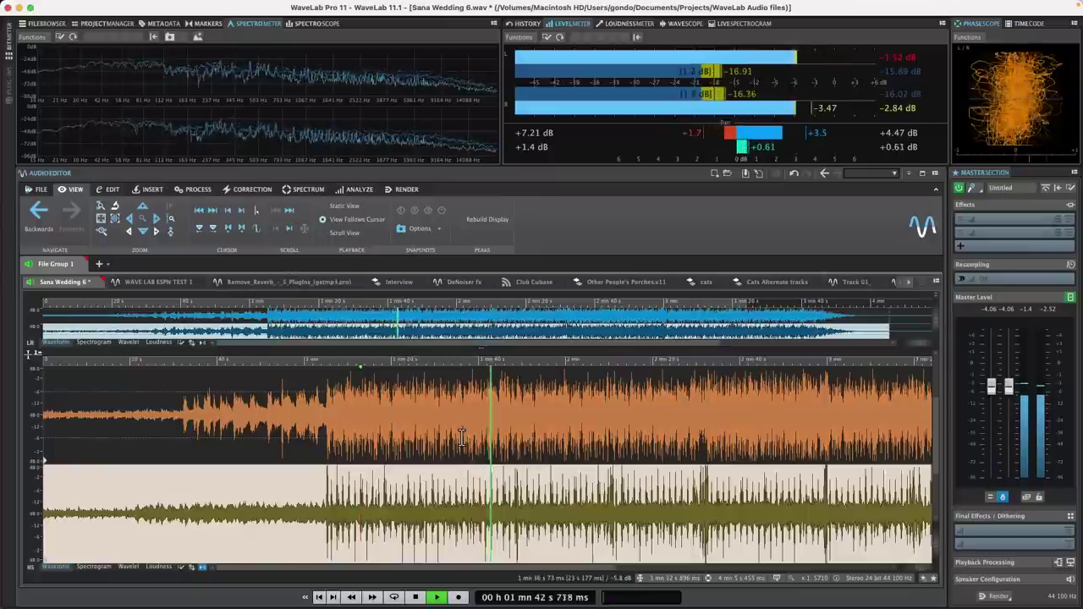
key("super+s")
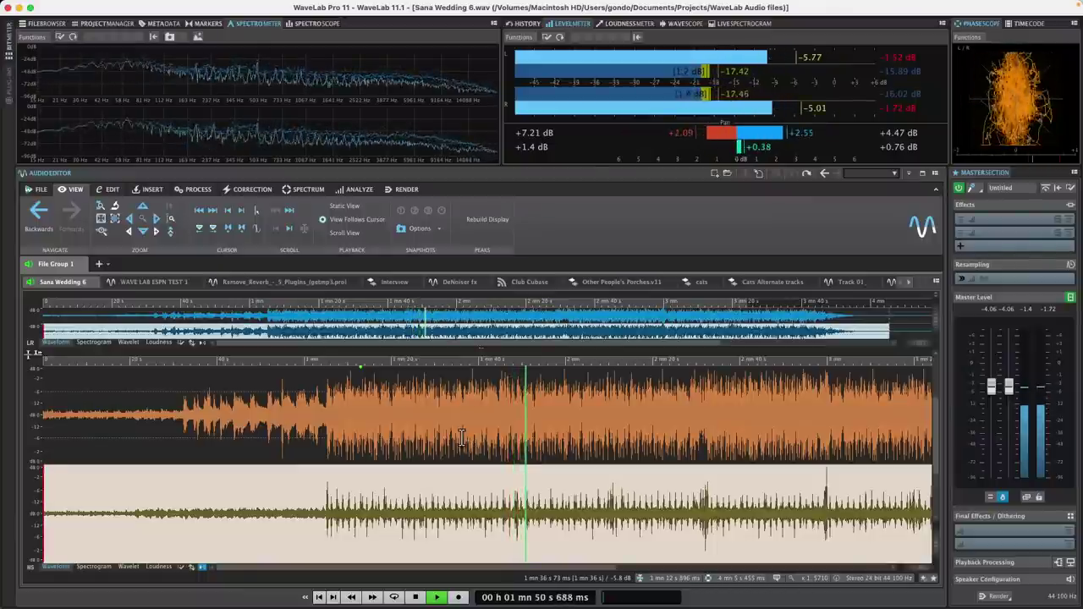
- Reapply the +6 dB gain to the side channel and close the Gain dialog
key("g")
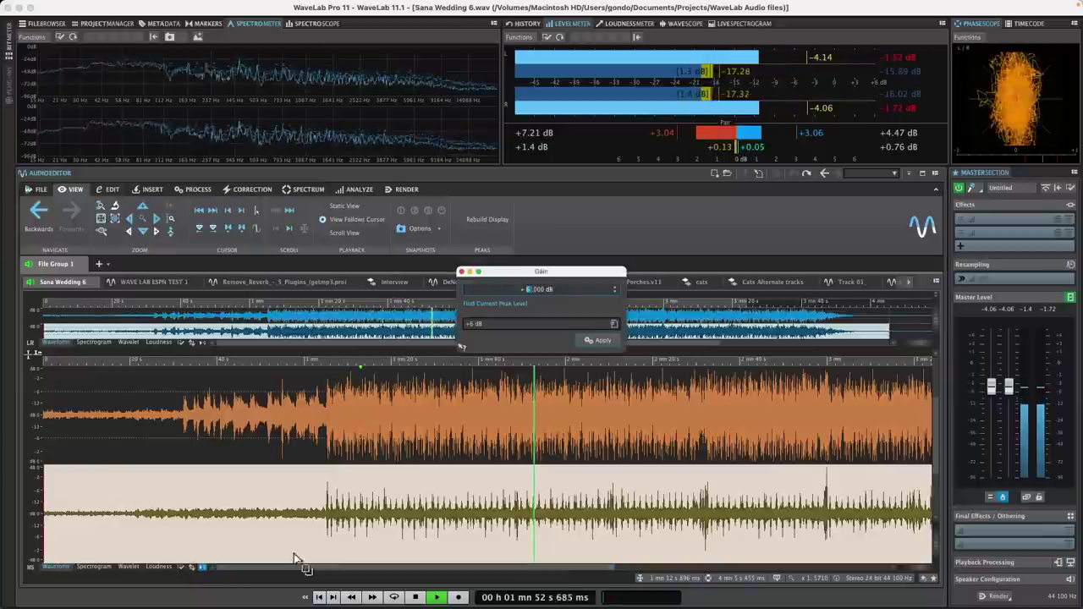
left_click(596, 342)
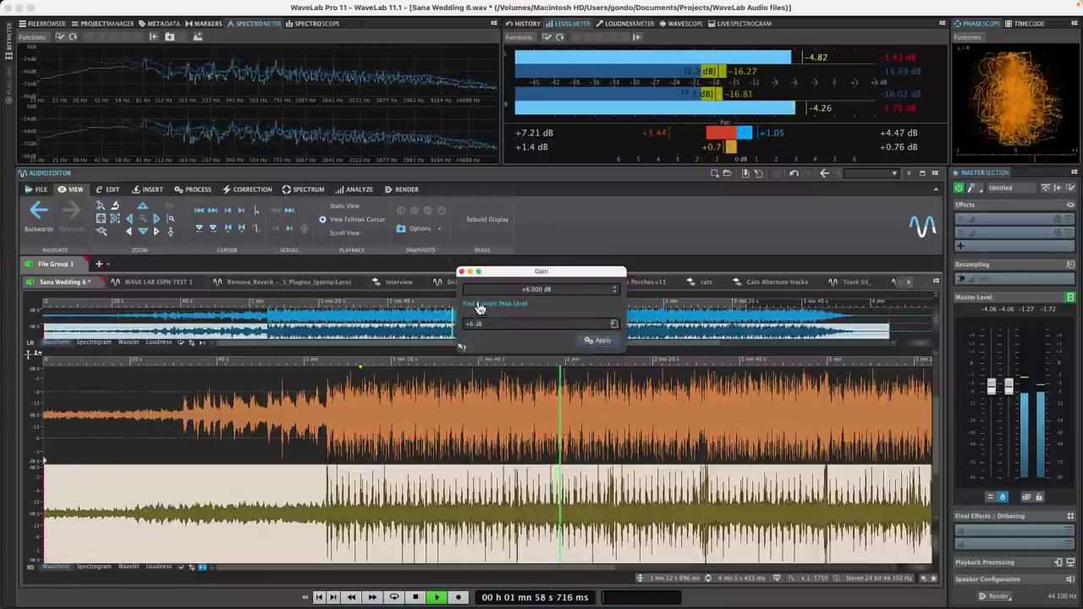
left_click(460, 273)
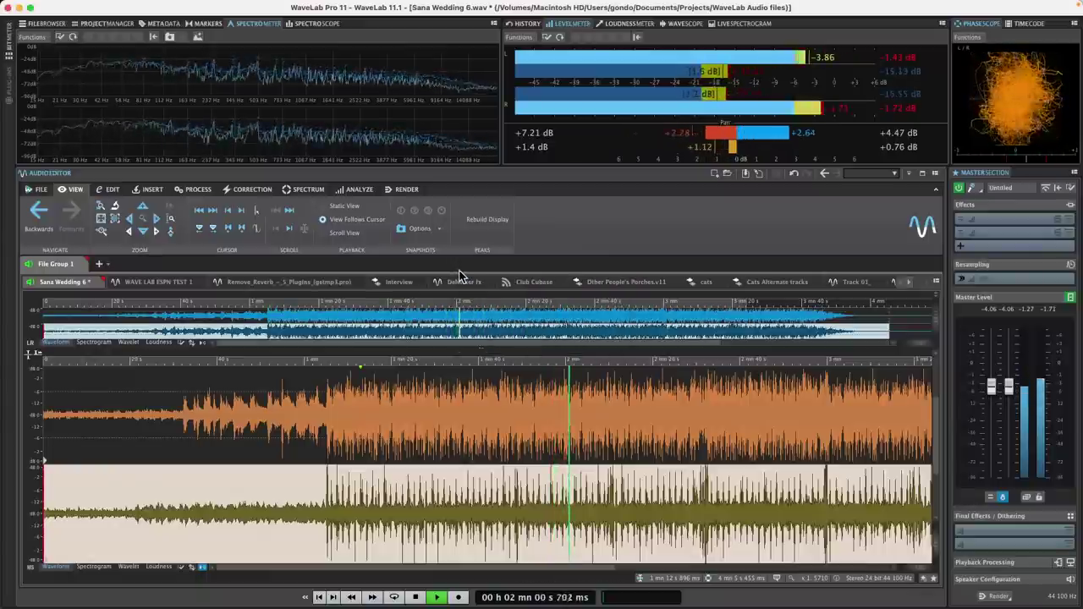
- Stop playback and quit WaveLab Pro without saving the changes to Sana Wedding 6.wav
key("space")
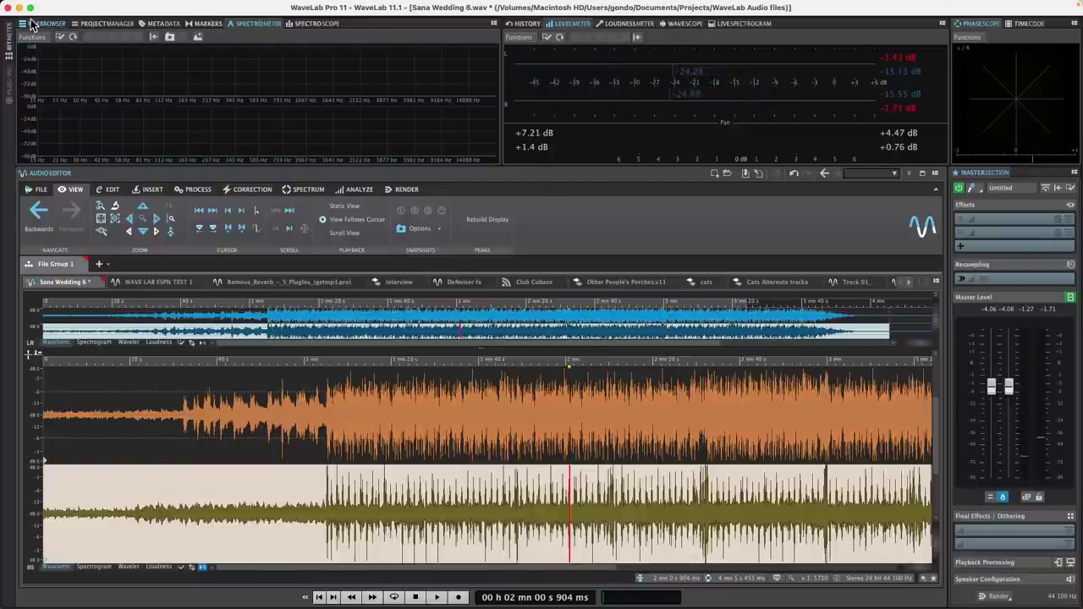
left_click(9, 9)
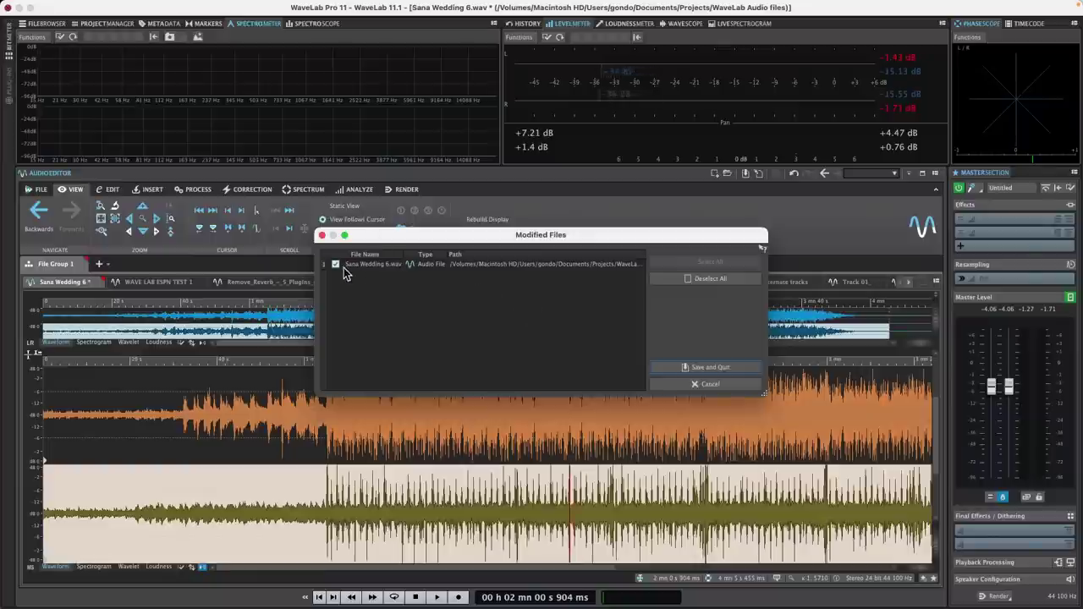
left_click(336, 264)
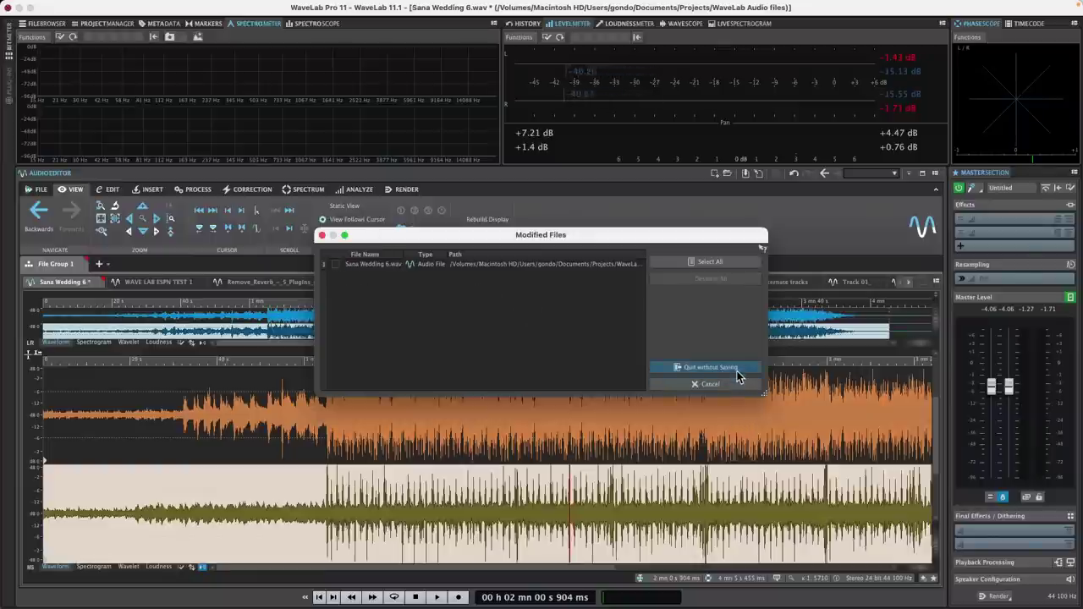
left_click(708, 367)
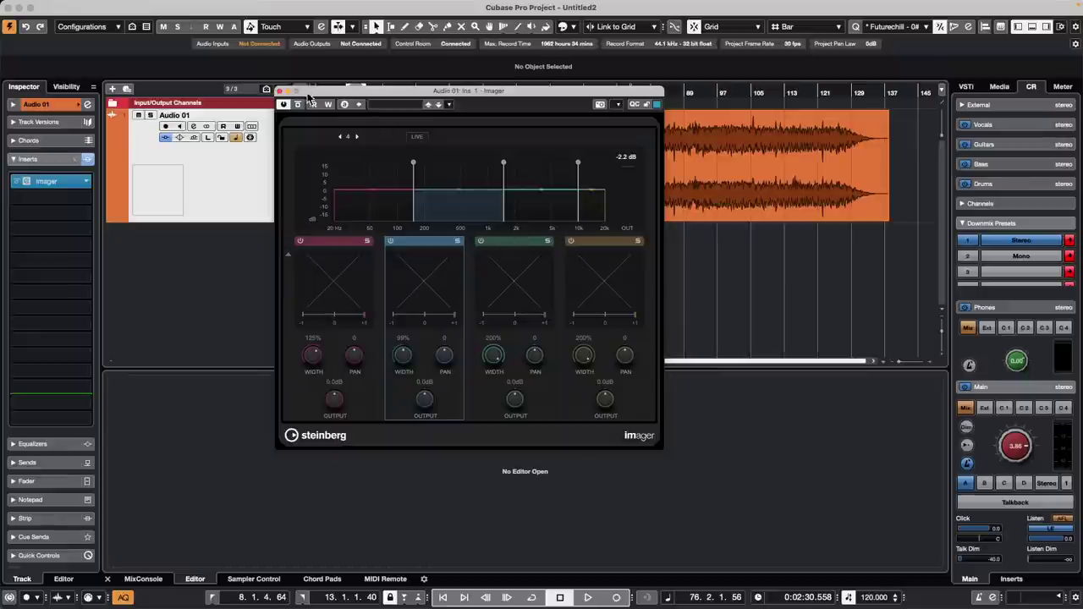
- Close the Imager window in Cubase, move the Sana Wedding event to bar 1, and play it from bar 39
left_click(281, 91)
left_click(475, 90)
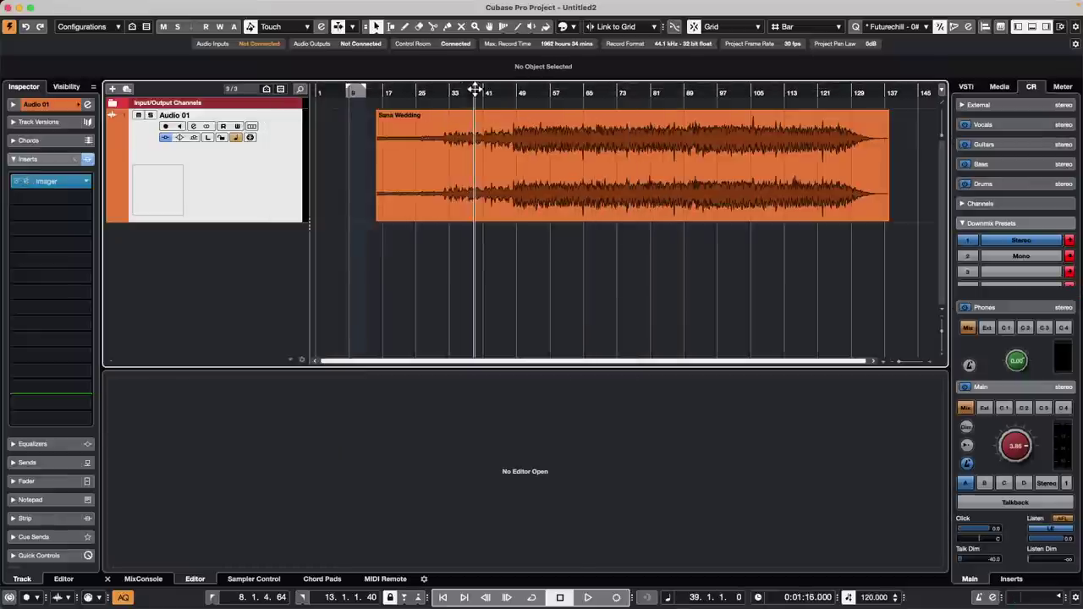
left_click_drag(567, 173, 506, 176)
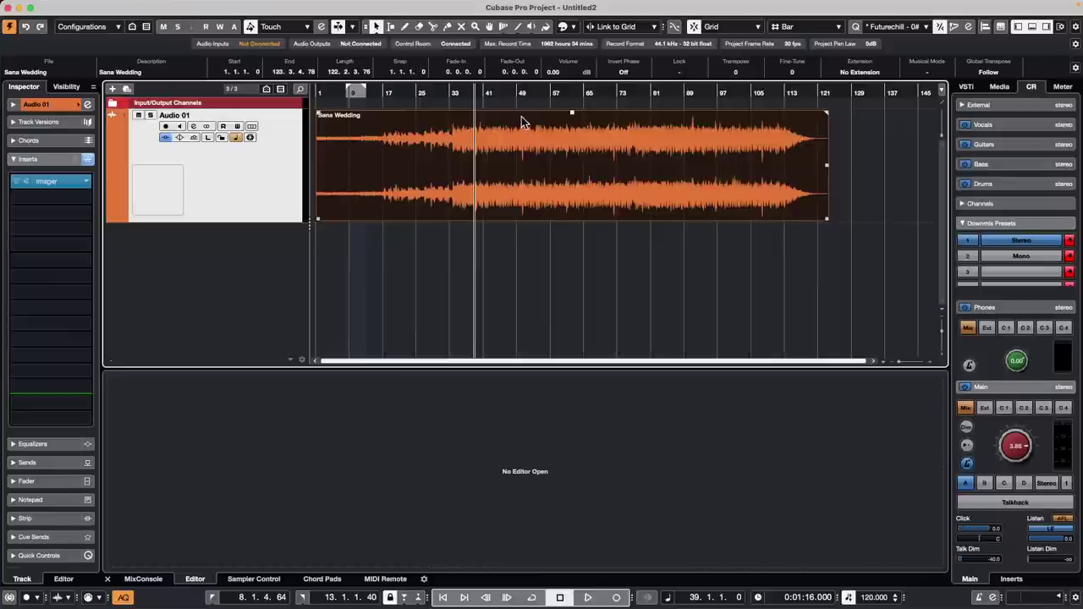
key("space")
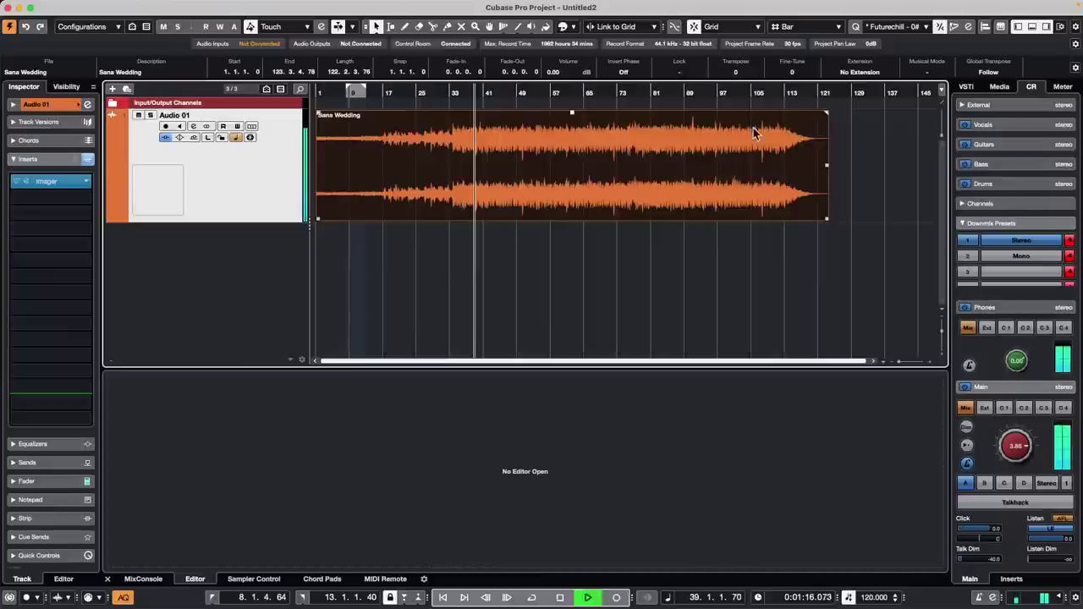
- Examine the loudness meter during playback, resetting its measurements repeatedly, and stop with the cursor at the end of the Sana Wedding event
left_click(999, 87)
left_click(1062, 86)
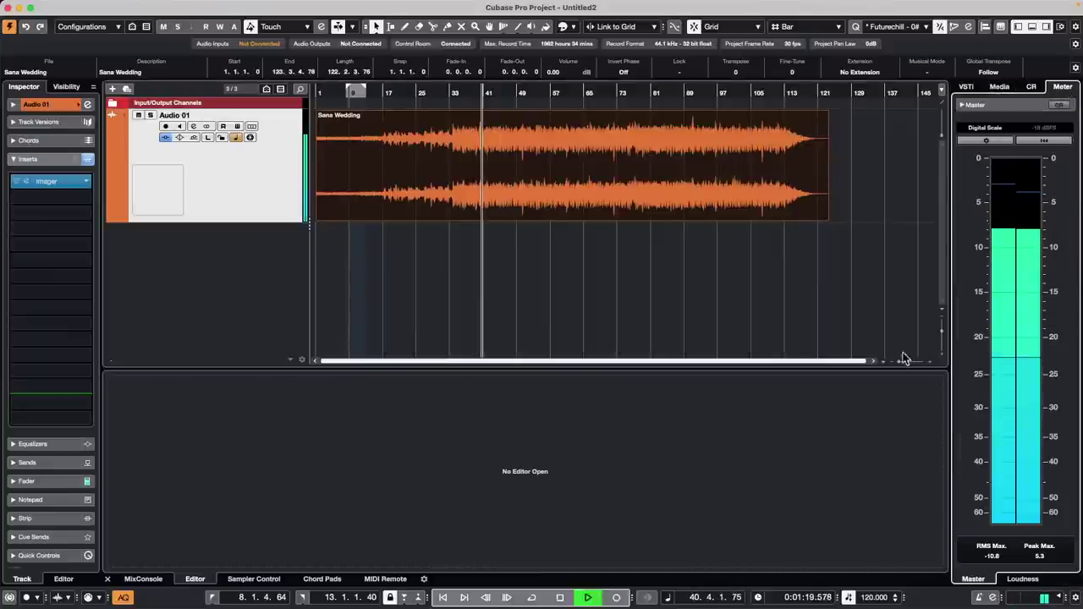
left_click(1022, 578)
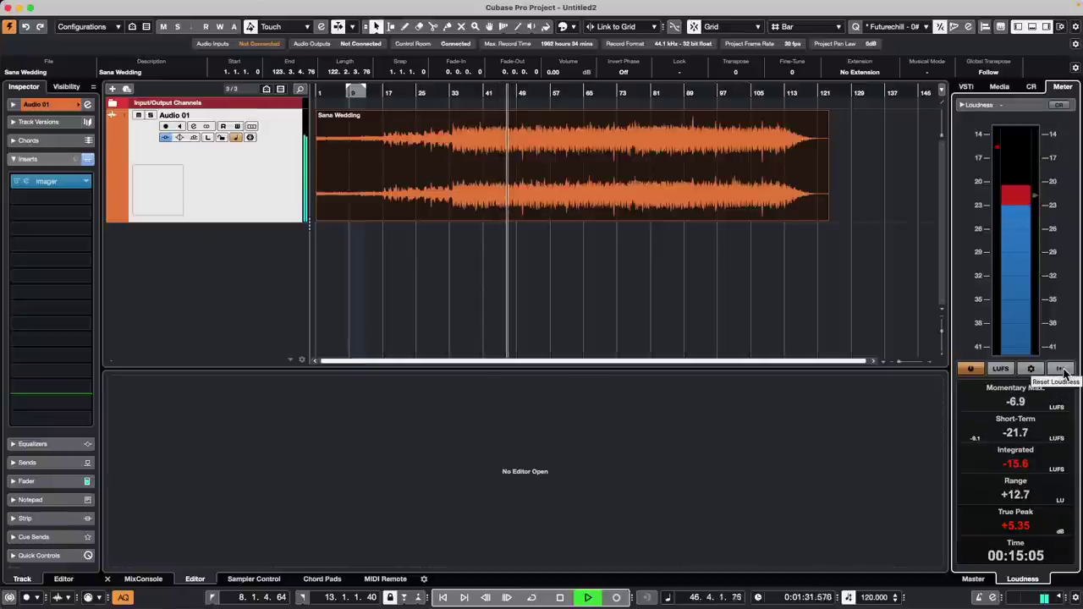
left_click(1063, 371)
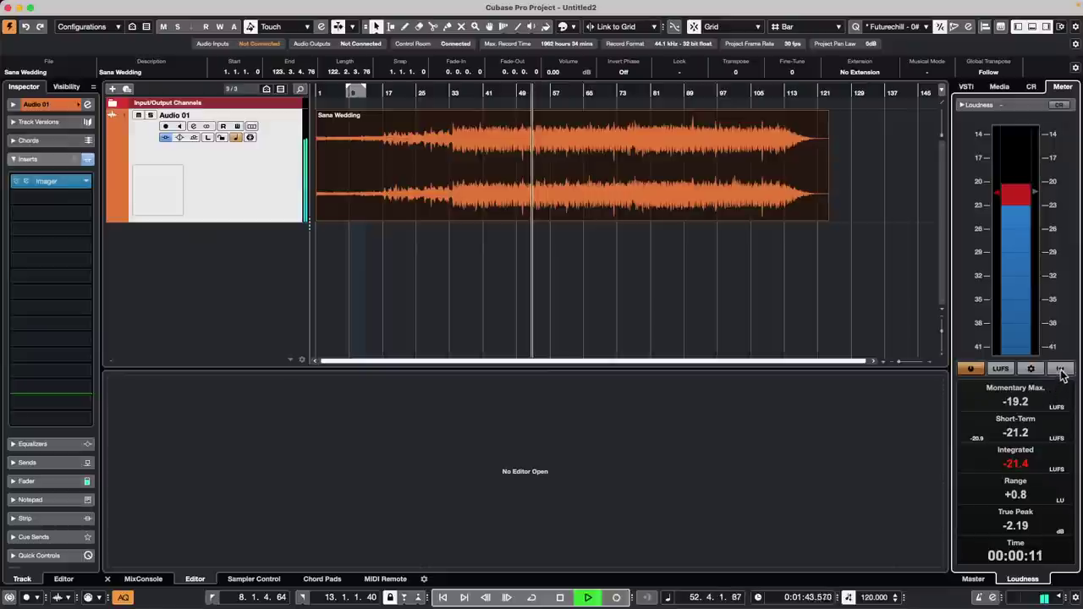
left_click(1061, 370)
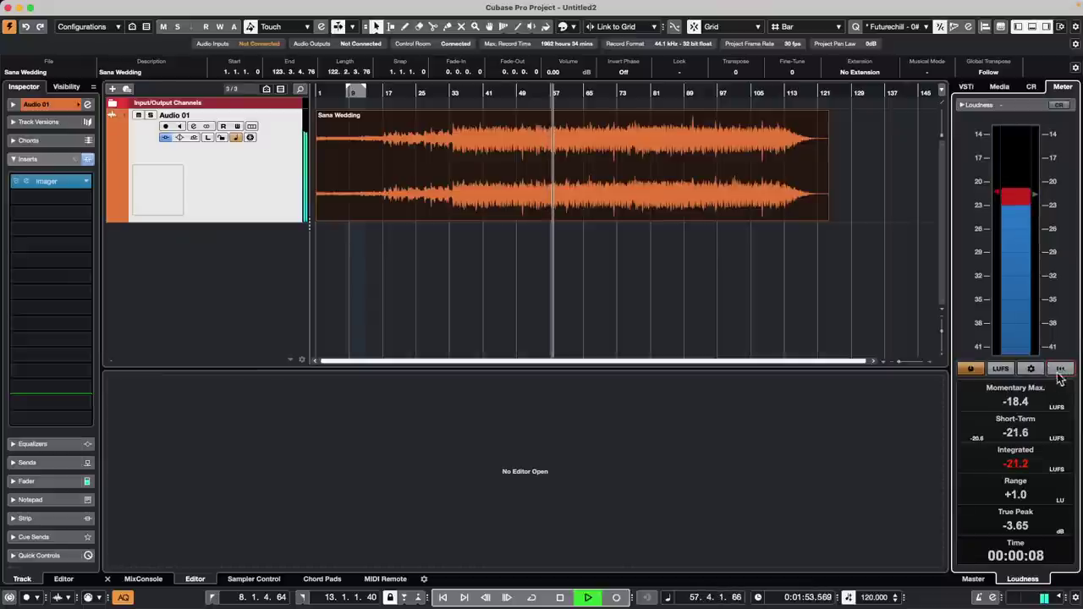
left_click(1060, 369)
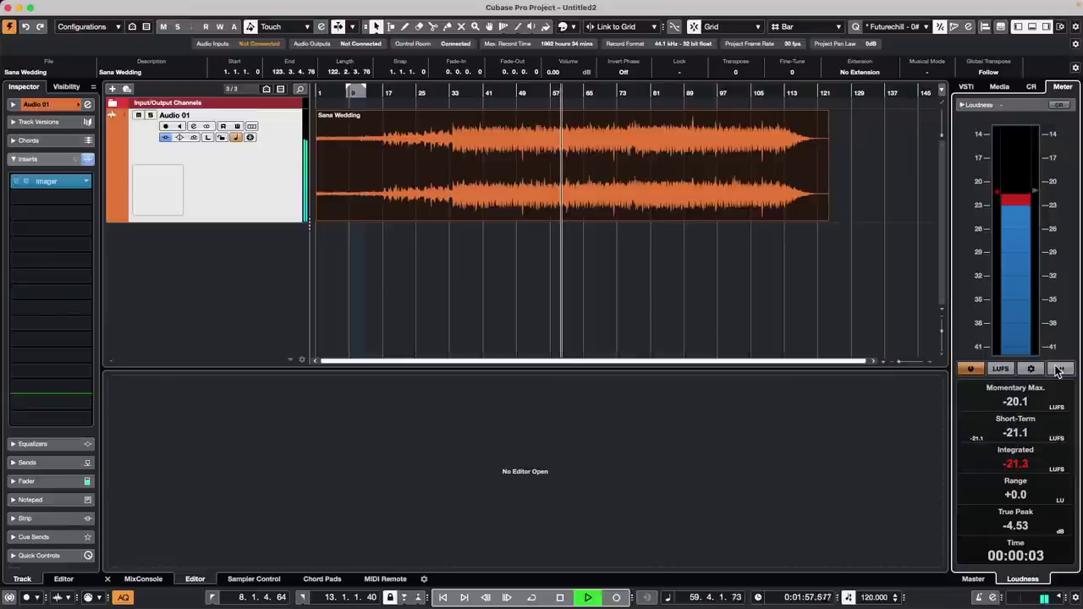
key("space")
key("n")
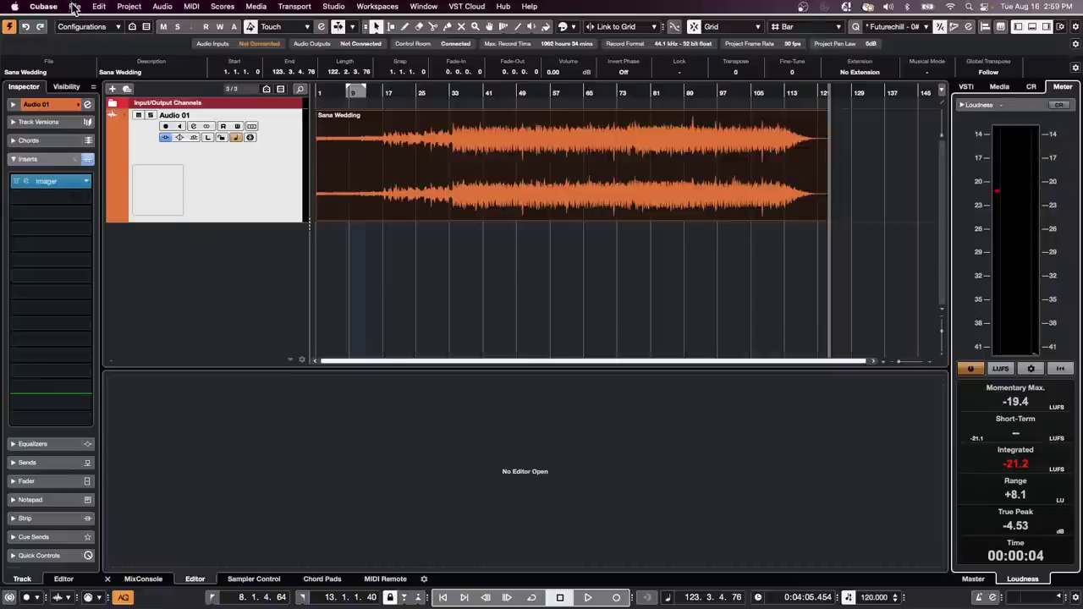
- Open the recent project Amos Moses - GO.cpr and activate it
left_click(75, 6)
mouse_move(111, 250)
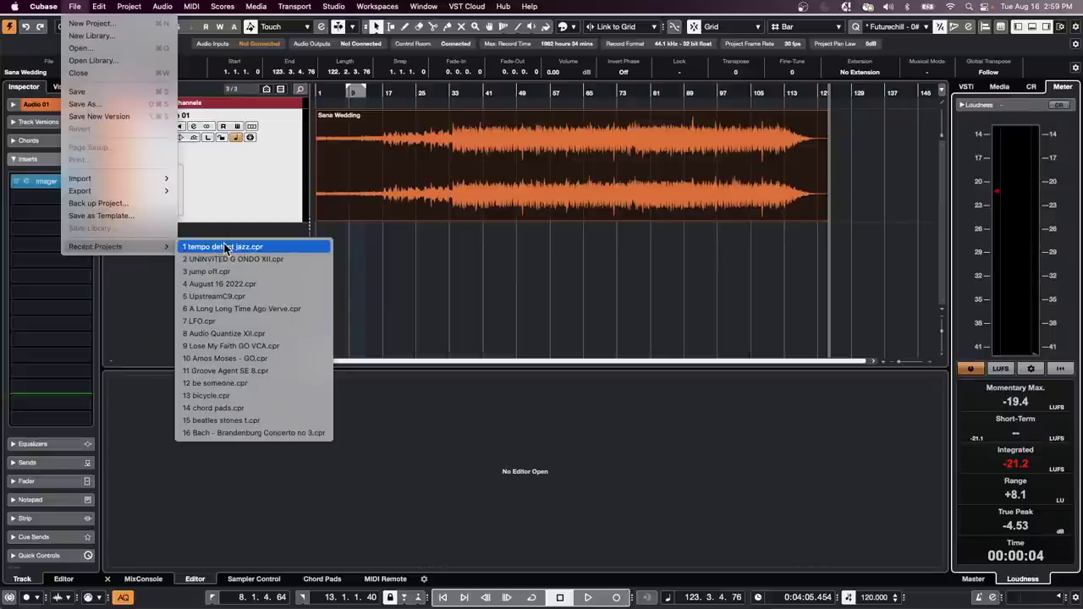
left_click(252, 359)
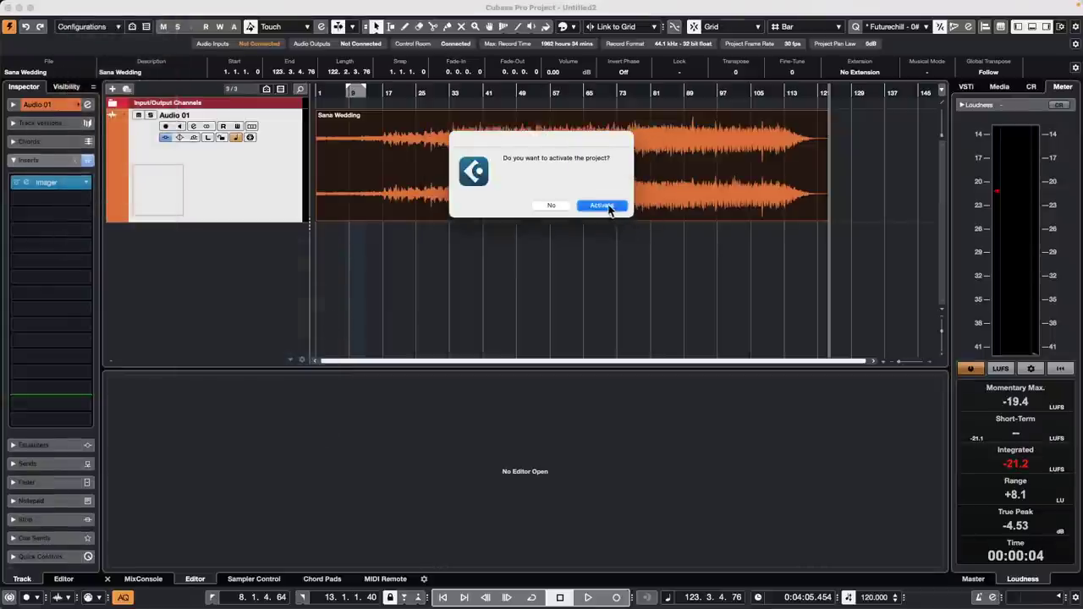
left_click(606, 207)
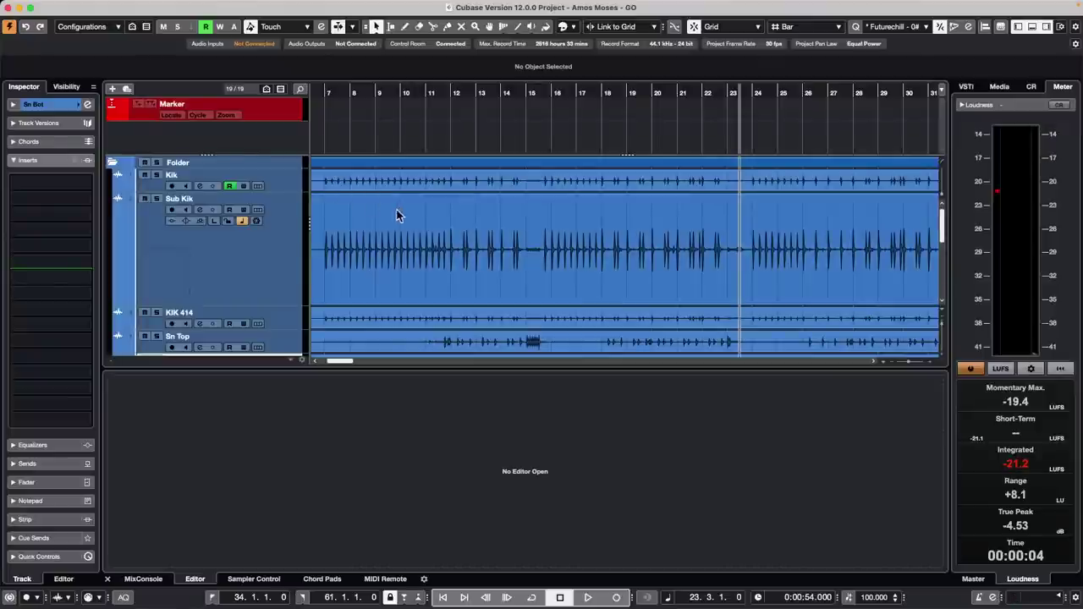
- Hide the lower zone and resize all tracks to a uniform height that fits the whole track list on screen
left_click(274, 298)
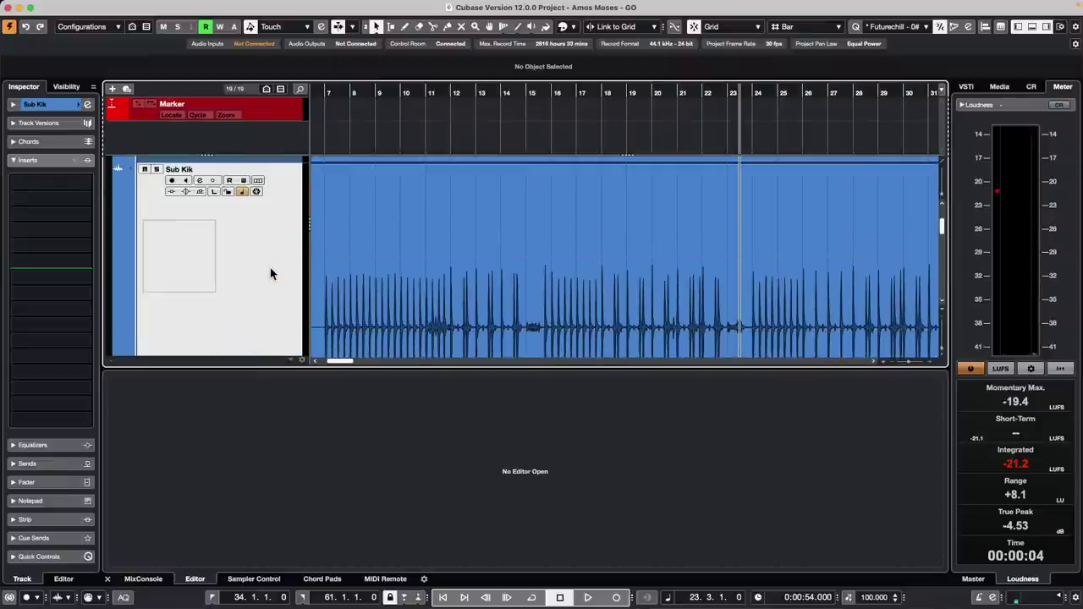
scroll(271, 273, "up", 1)
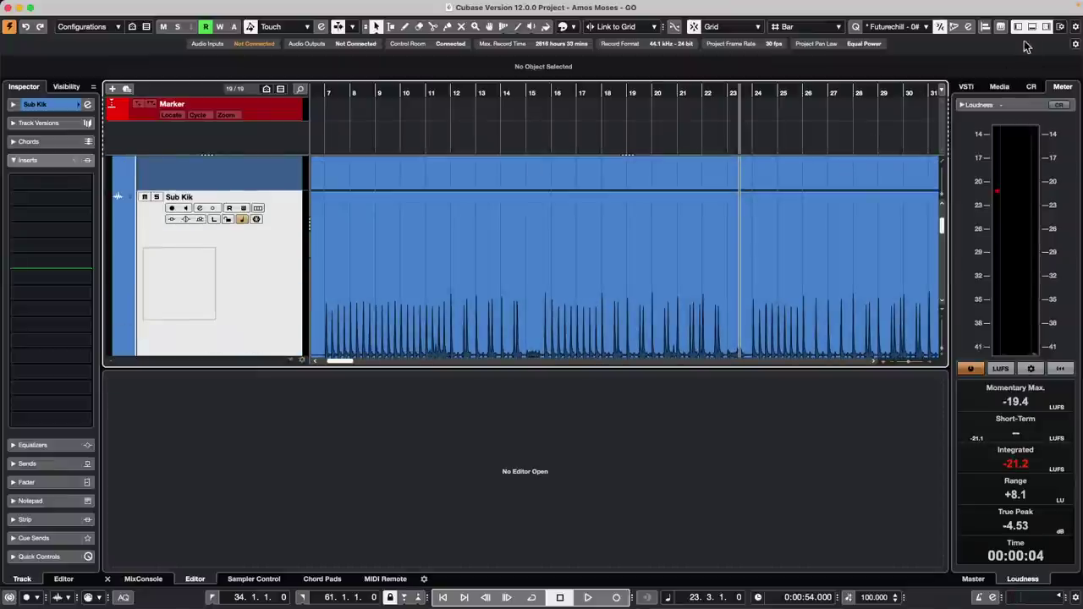
left_click(1033, 28)
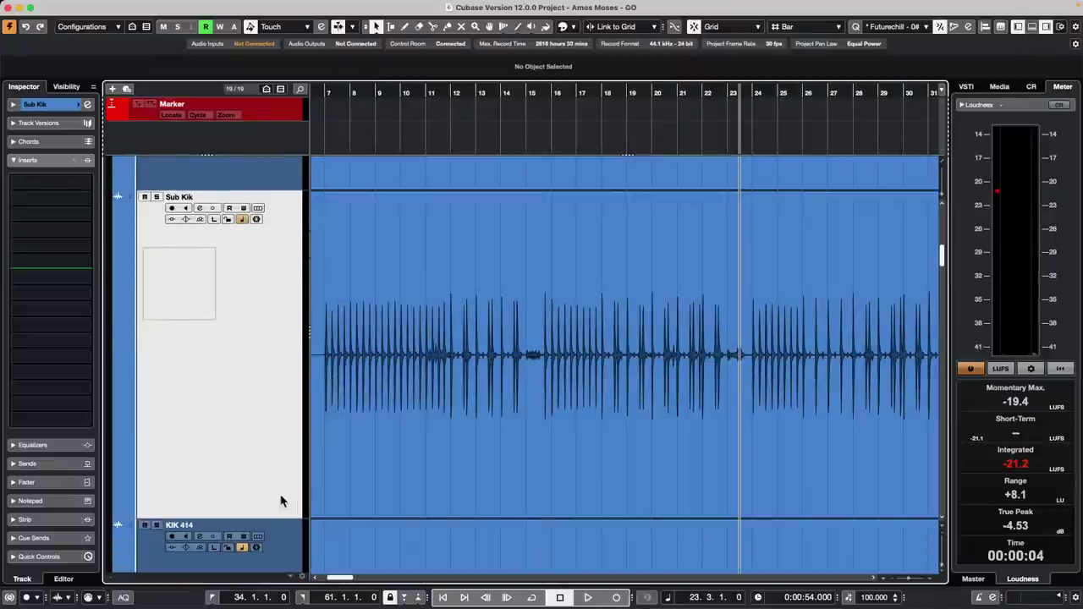
left_click_drag(267, 518, 264, 255)
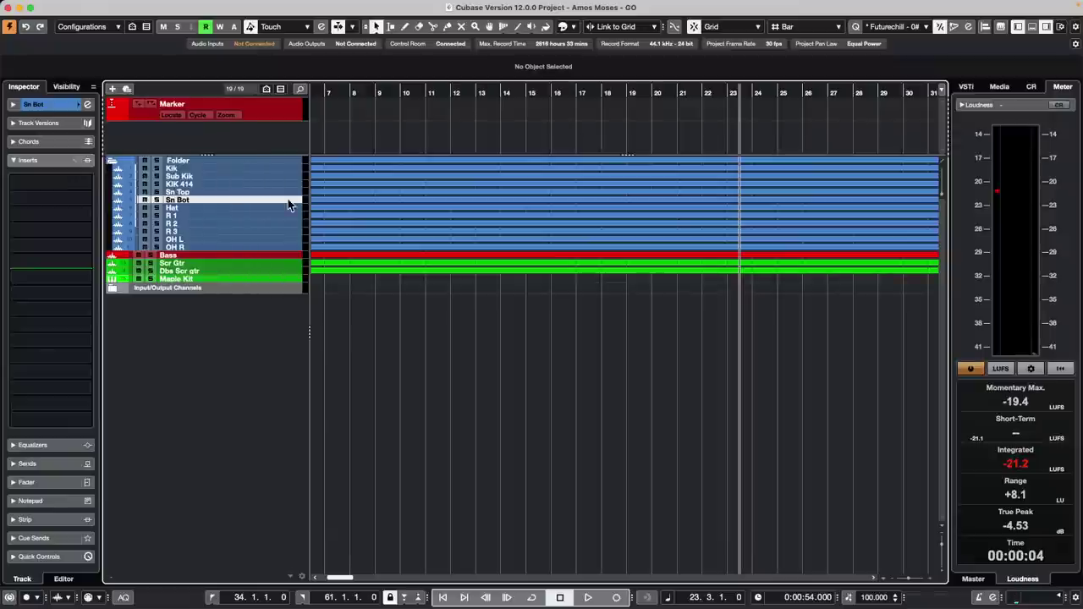
left_click_drag(278, 201, 276, 217)
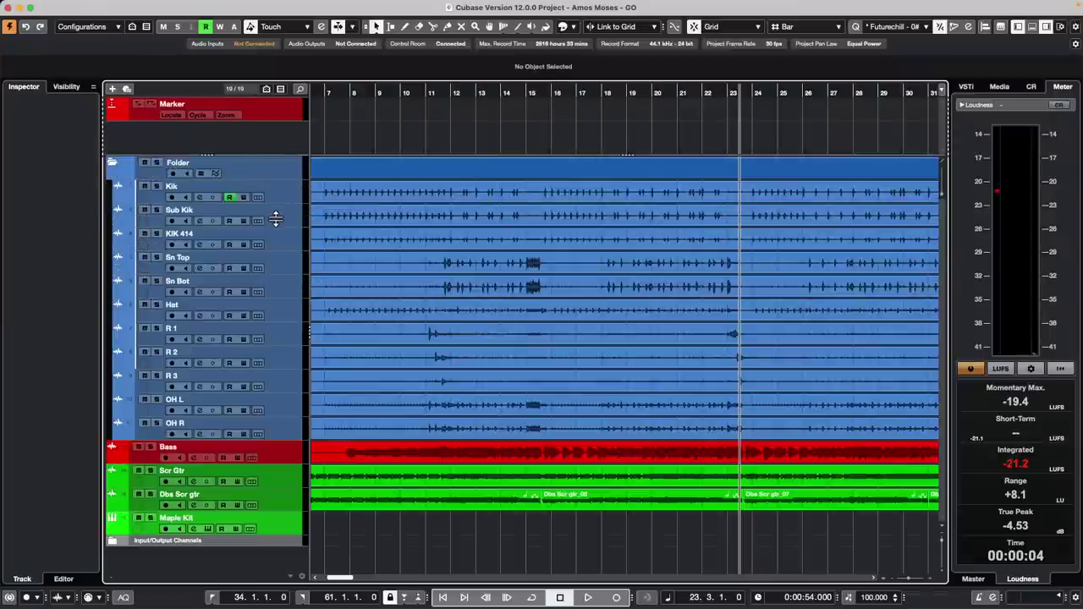
- Play the project from about bar 7 and open the Groove Agent SE instrument of the Maple Kit track
left_click_drag(360, 98, 422, 68)
key("space")
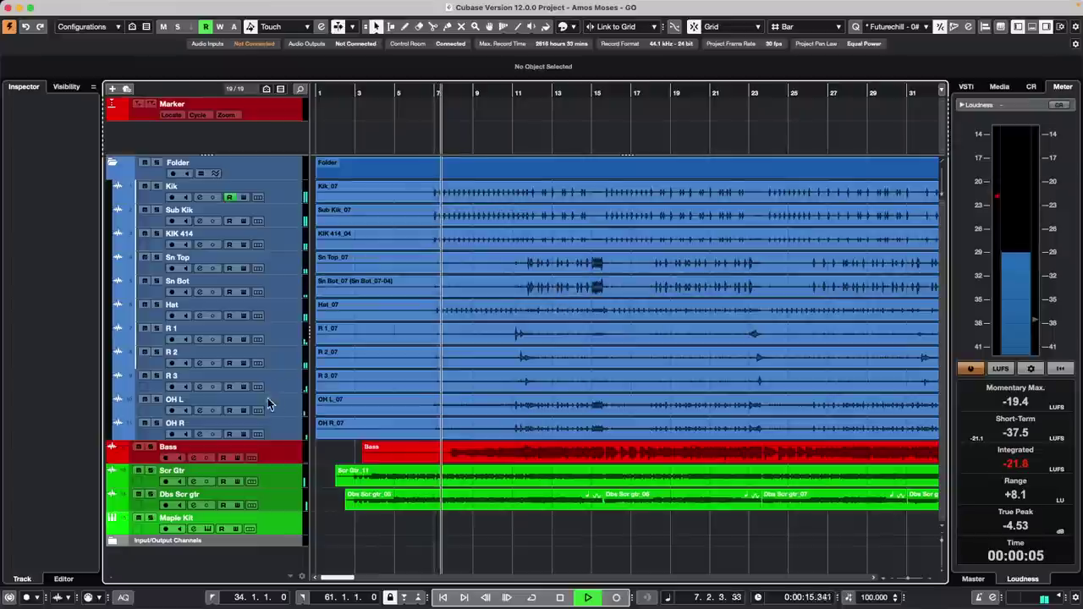
left_click(216, 518)
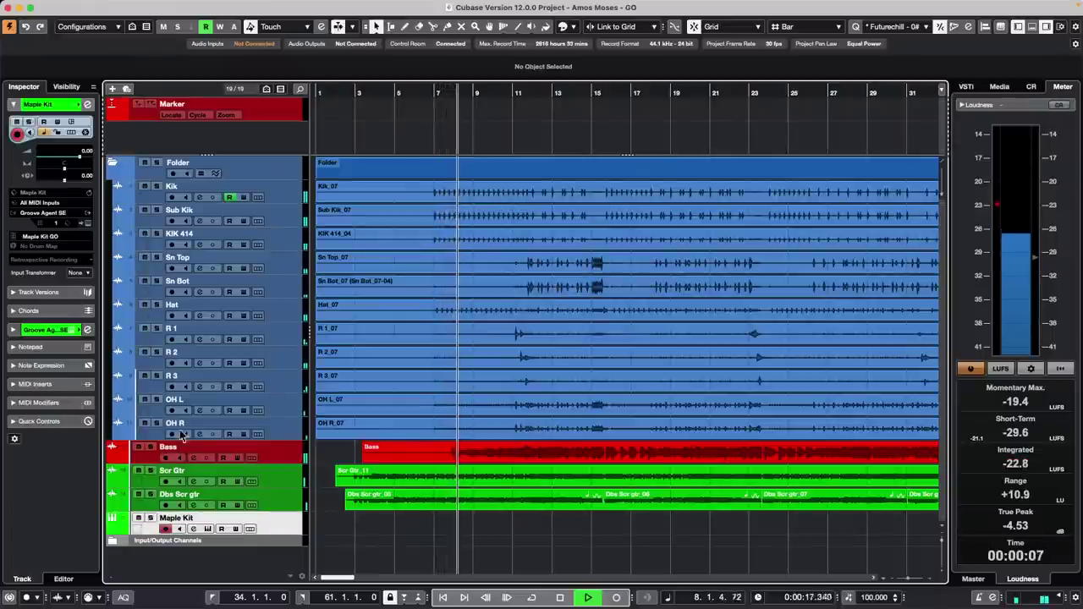
left_click(208, 529)
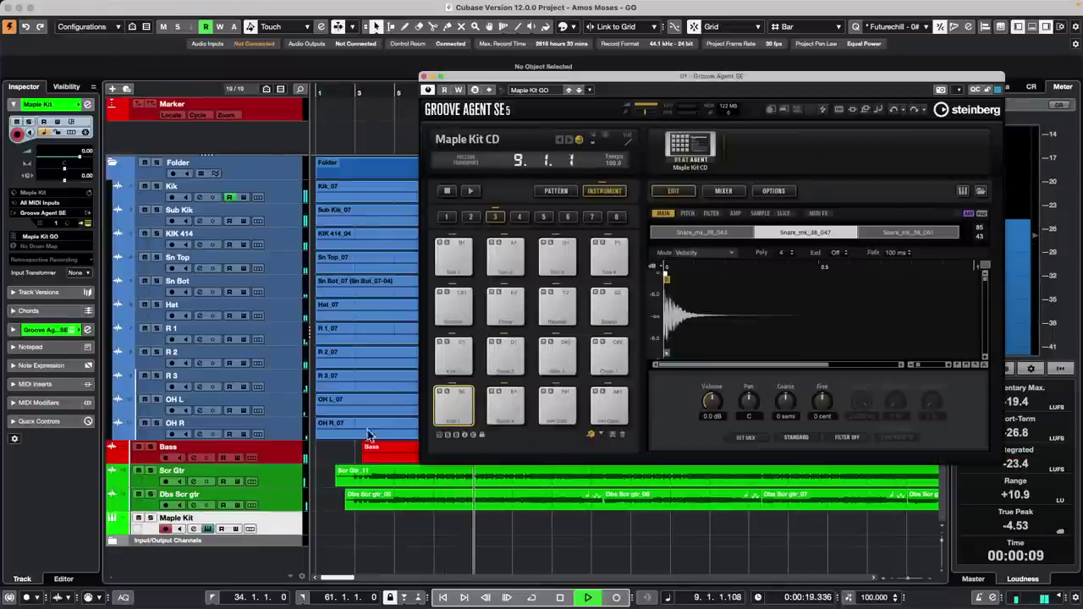
- Audition the snare and kick pads of the Maple Kit and restart playback from about bar 7
left_click(506, 406)
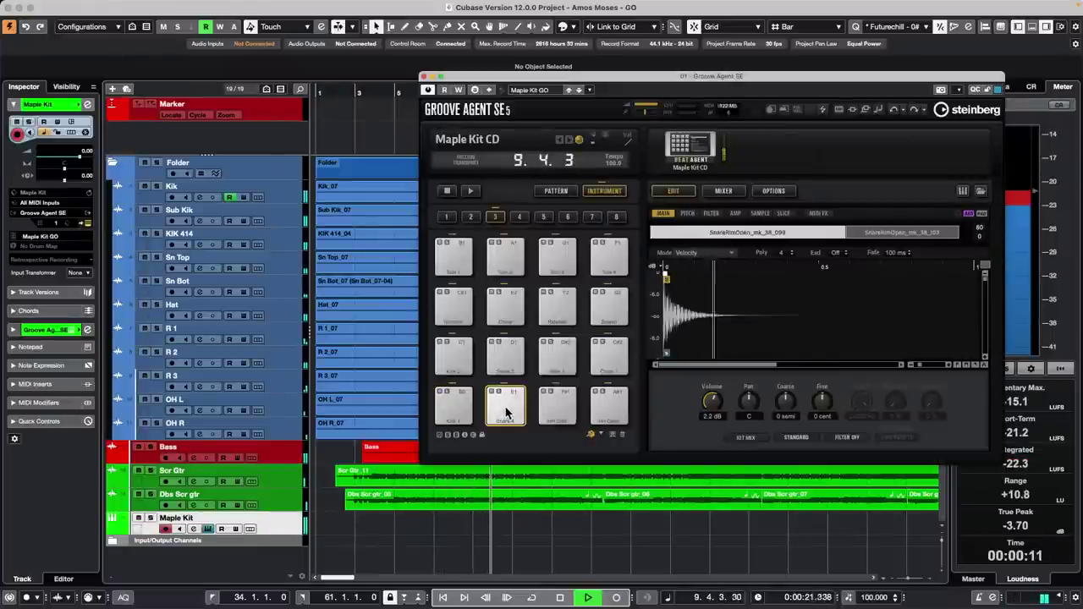
left_click(506, 355)
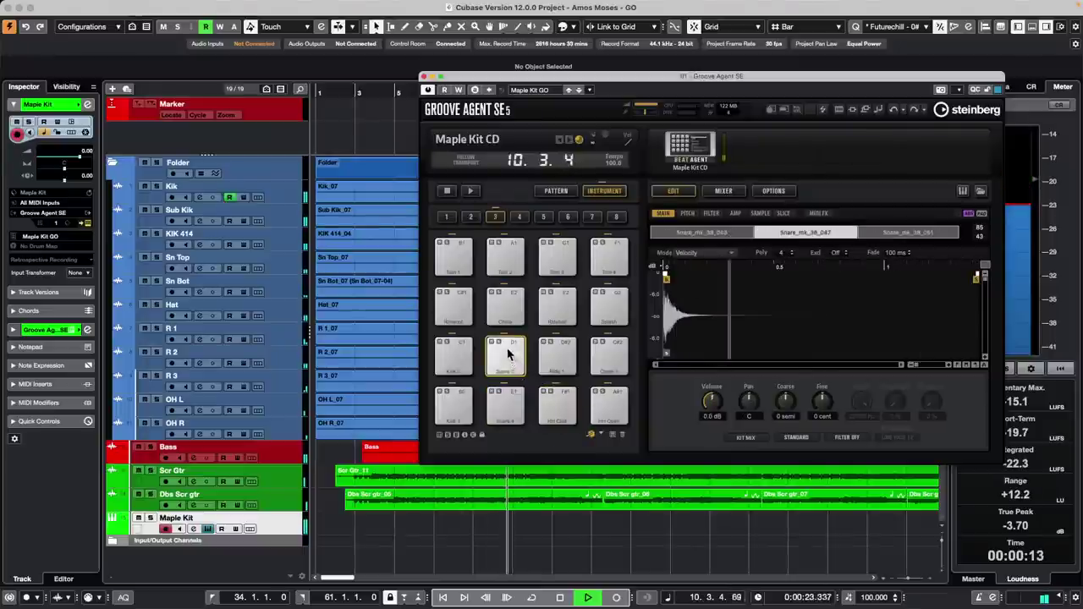
left_click(461, 354)
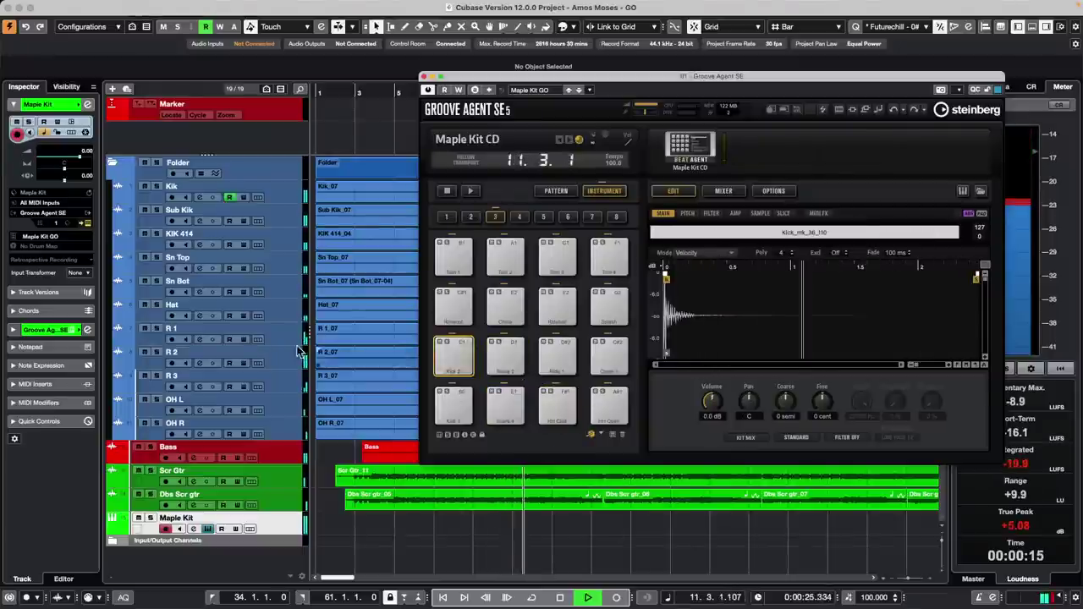
left_click_drag(541, 77, 650, 211)
left_click(428, 97)
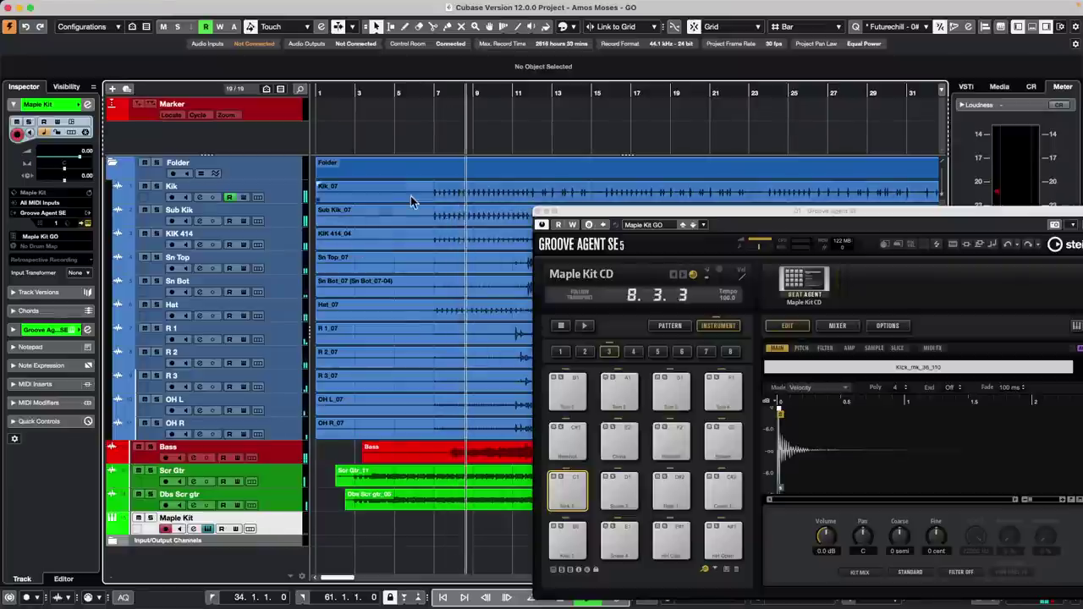
- Open the Kik_07 event for hitpoint editing with a threshold of 8 %, and close the Groove Agent SE window
double_click(447, 195)
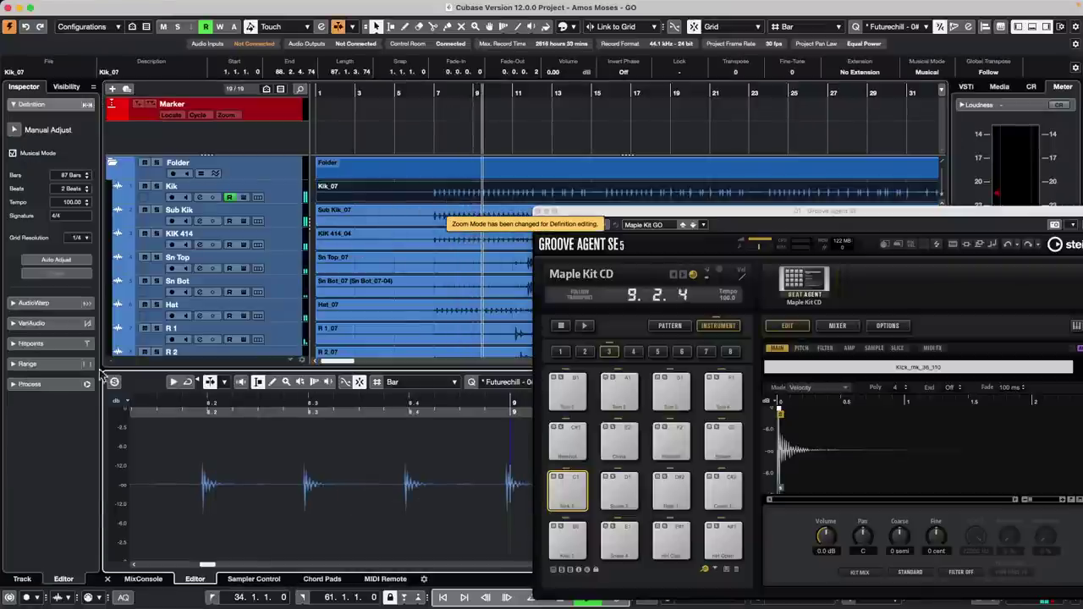
left_click(12, 343)
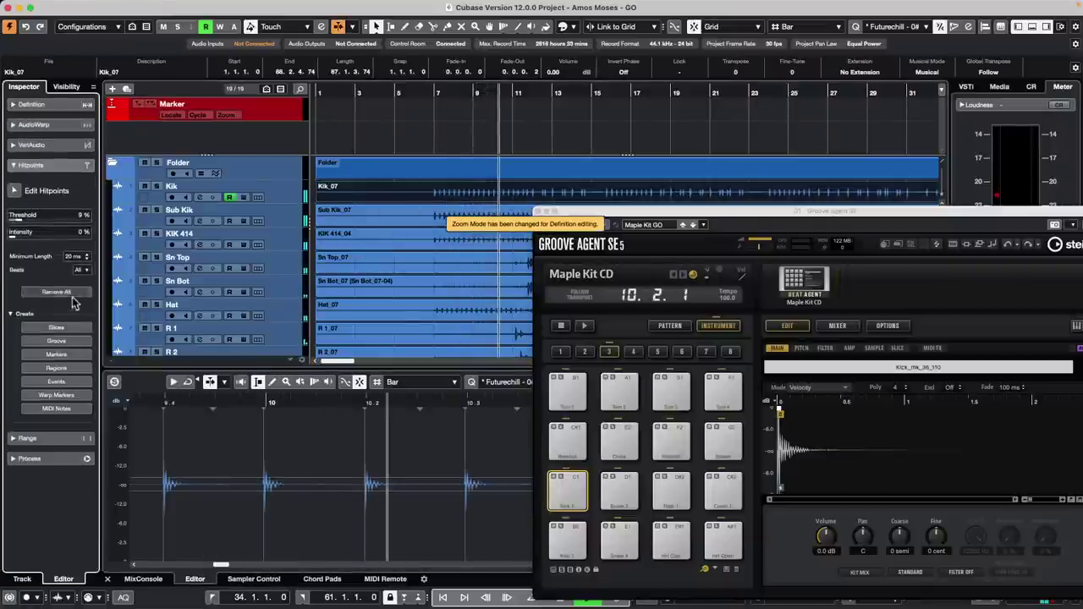
mouse_move(9, 220)
left_mouse_down()
mouse_move(23, 222)
mouse_move(12, 222)
left_mouse_up()
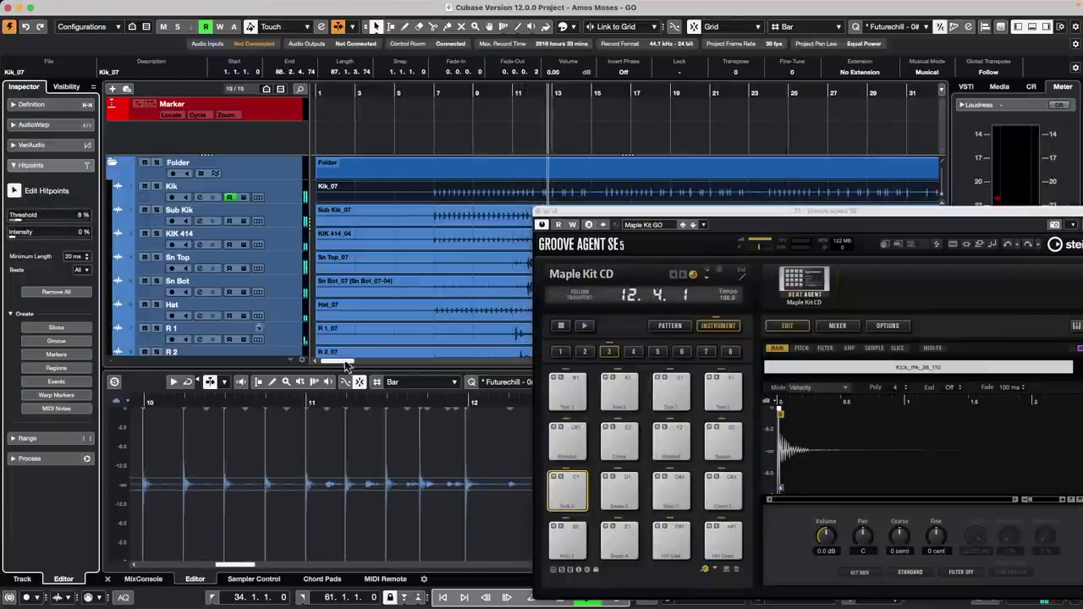
left_click(537, 211)
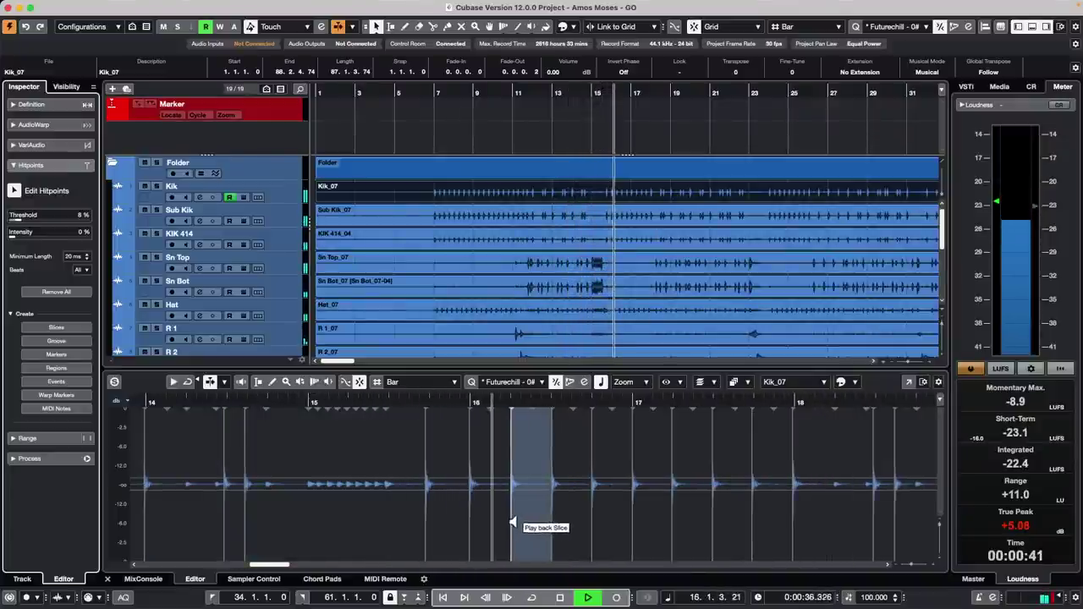
- Convert the Kik_07 hitpoints to MIDI notes on the first selected track with Dynamic Velocity, pitch C1 and length 1/8
left_click(12, 317)
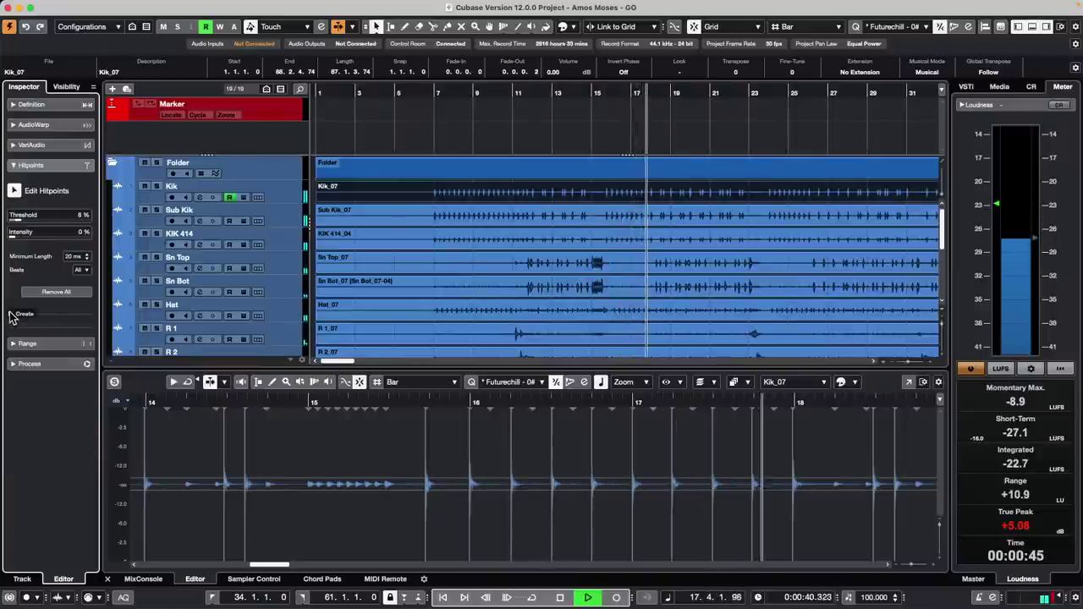
left_click(12, 317)
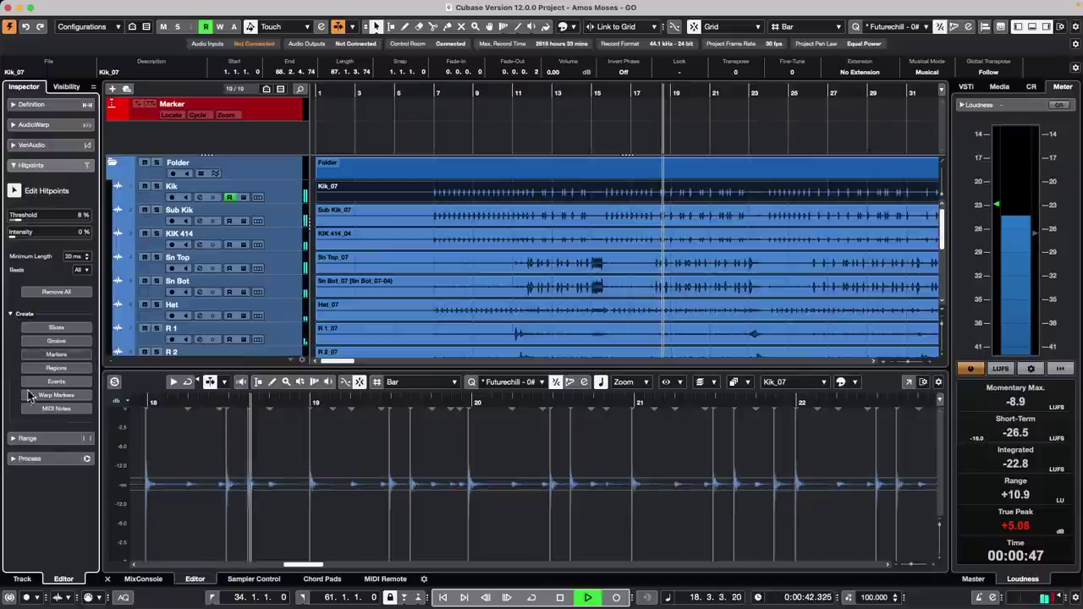
left_click(59, 409)
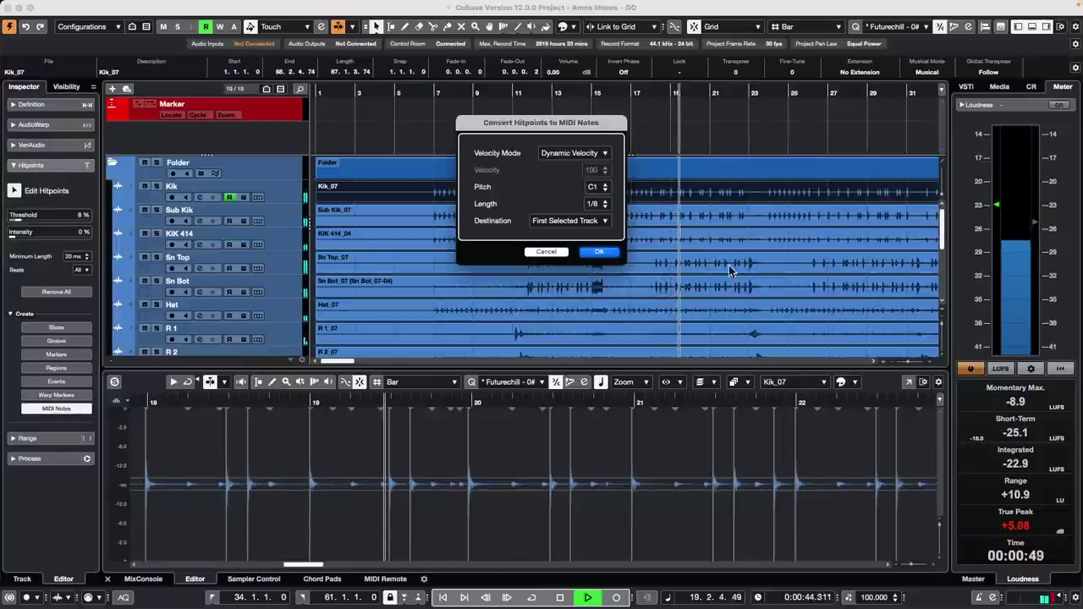
left_click(584, 153)
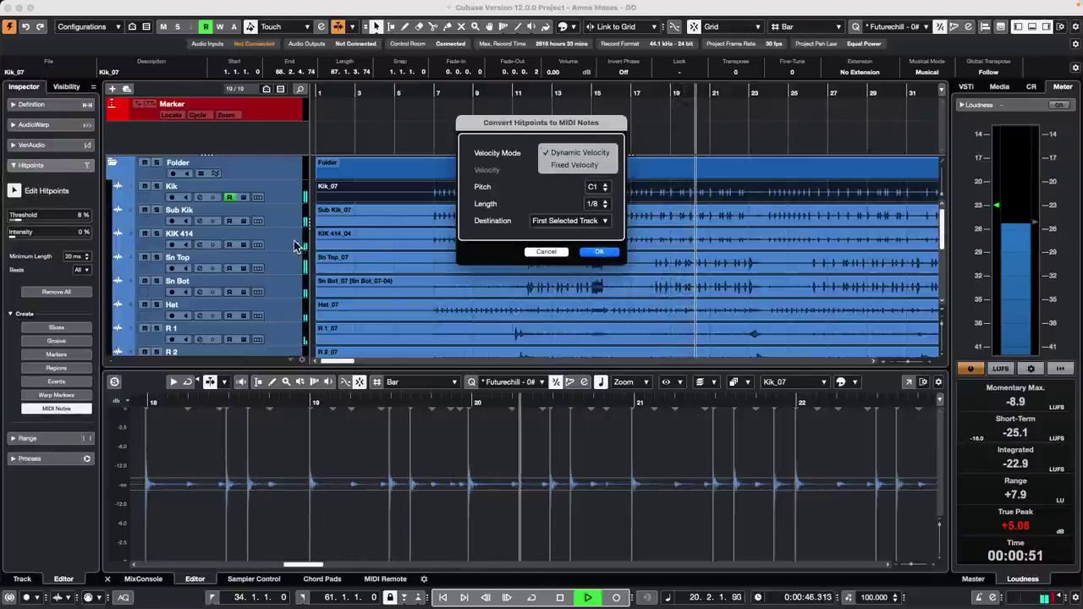
left_click(569, 153)
left_click(563, 221)
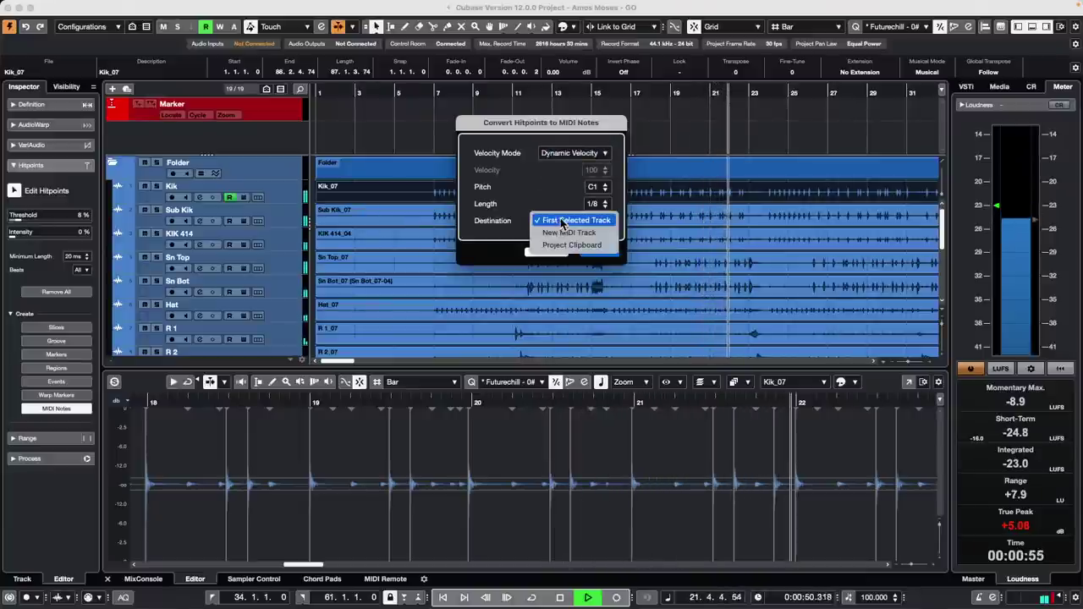
left_click(563, 221)
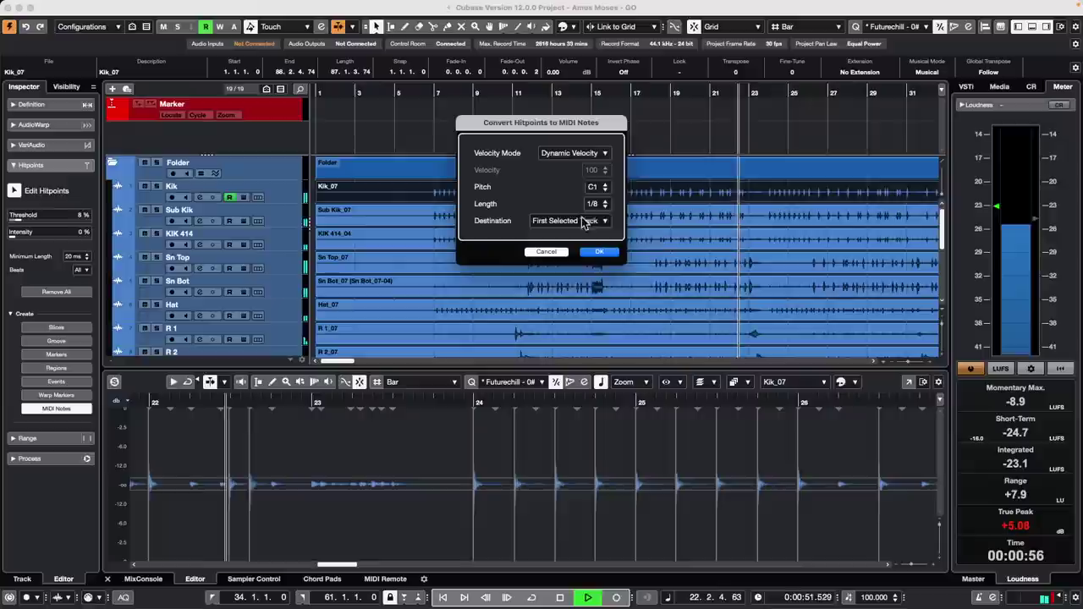
left_click(584, 161)
left_click(584, 160)
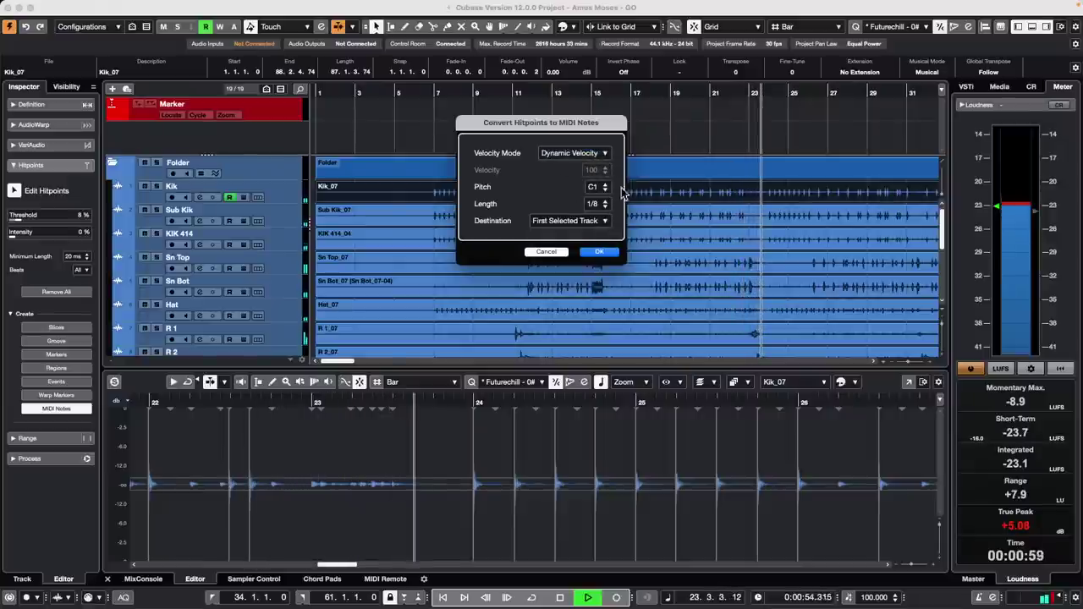
left_click(601, 254)
scroll(508, 244, "down", 5)
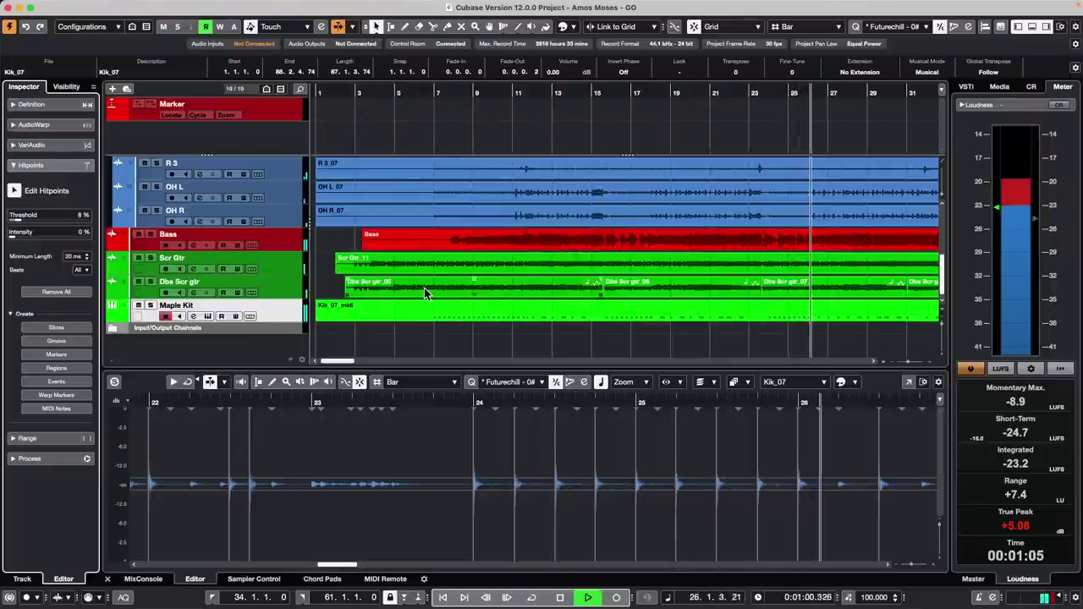
- Open the Maple Kit instrument and mute the Kik, Sub Kik and KIK 414 tracks
left_click(207, 318)
scroll(408, 228, "up", 5)
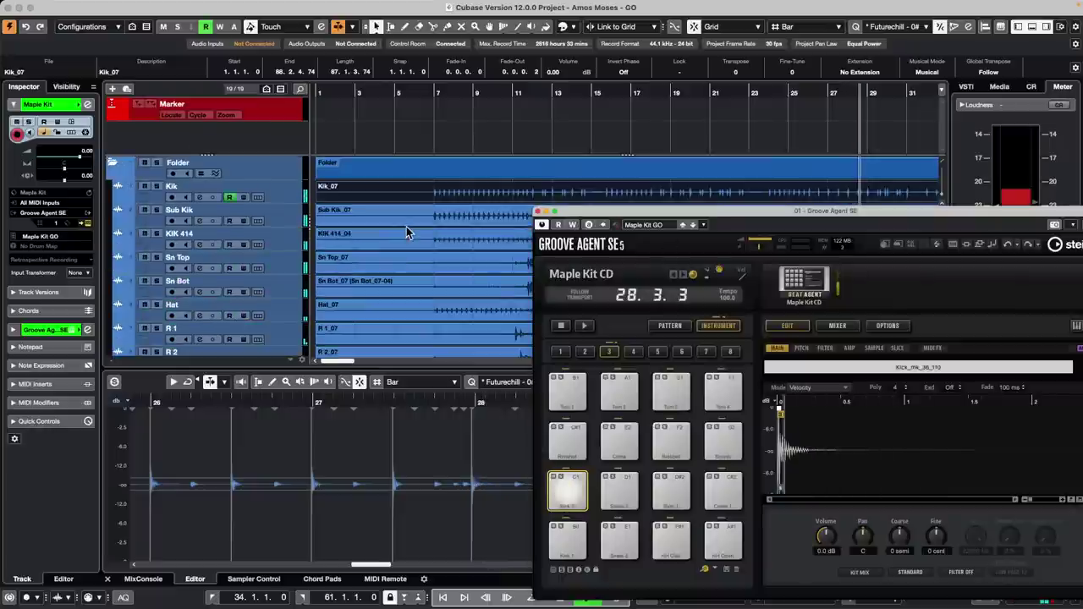
left_click(144, 186)
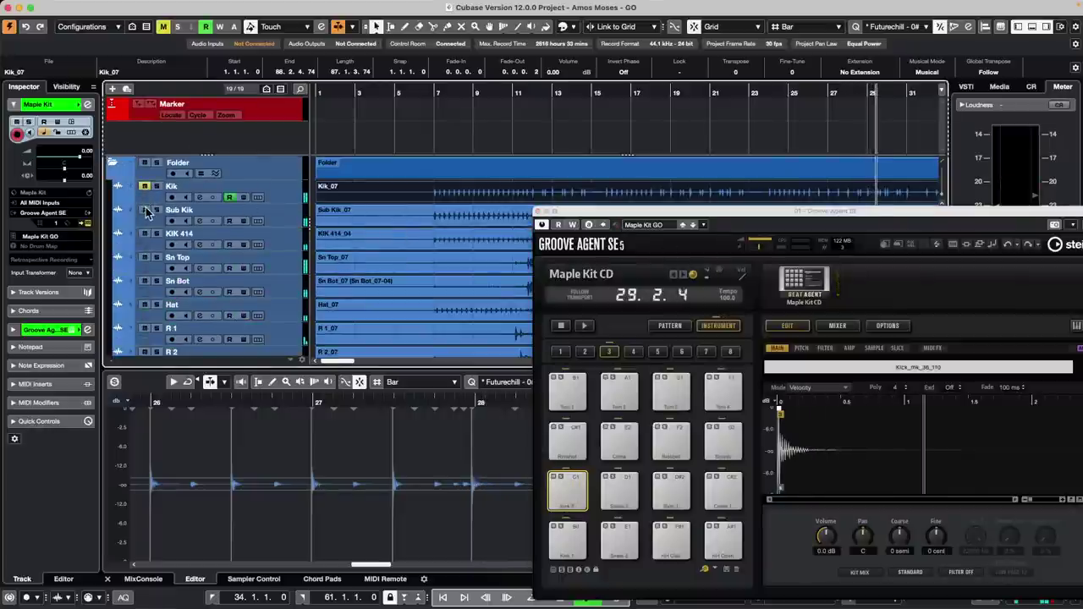
left_click(146, 212)
left_click(144, 233)
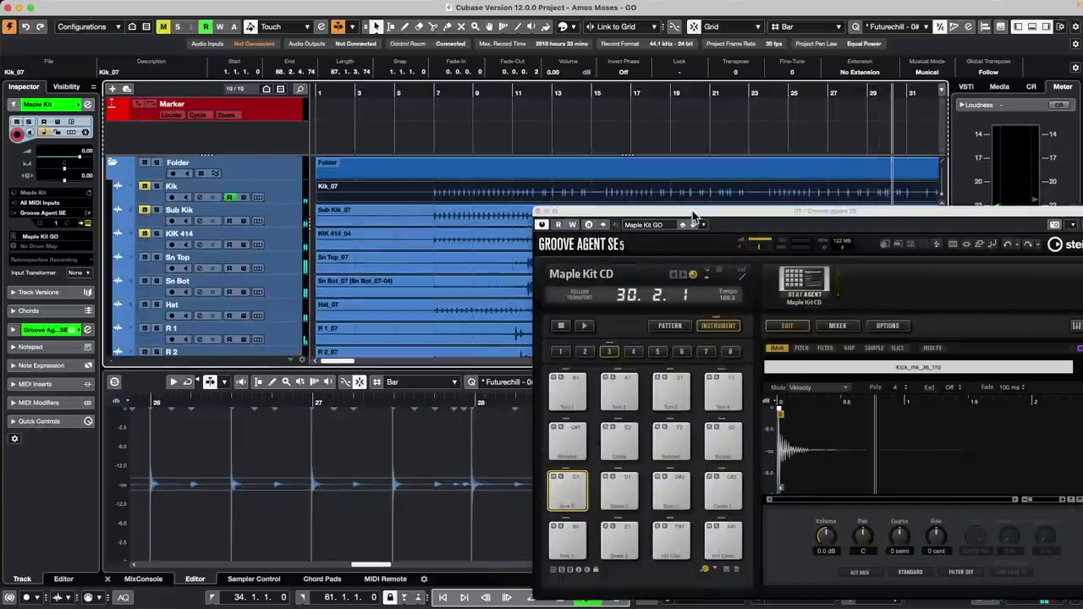
- Raise the volume of the C1 kick pad in Groove Agent SE to 2.4 dB
left_click_drag(693, 217, 609, 139)
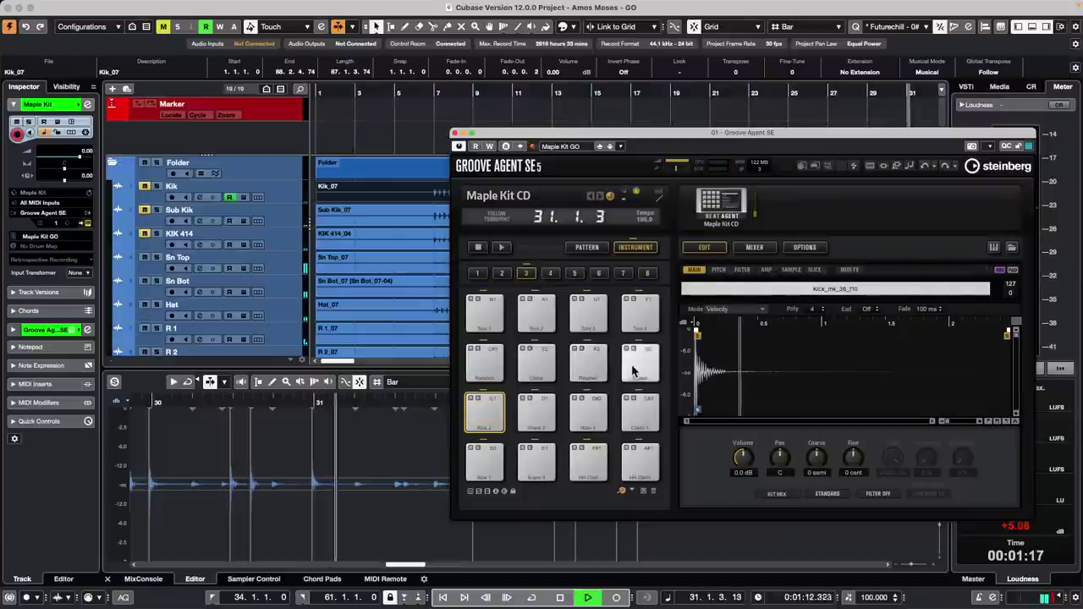
mouse_move(744, 461)
left_mouse_down()
mouse_move(750, 410)
mouse_move(747, 447)
left_mouse_up()
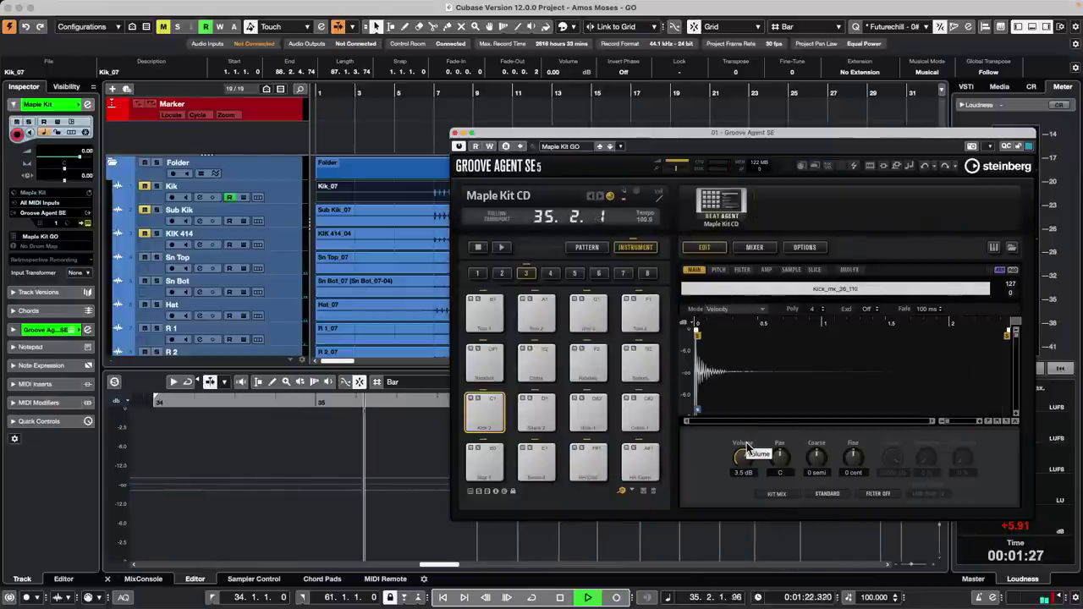
- Select the Sn Top_07 event, close the Groove Agent SE window and set the event's hitpoint threshold to 4 %
left_click(414, 265)
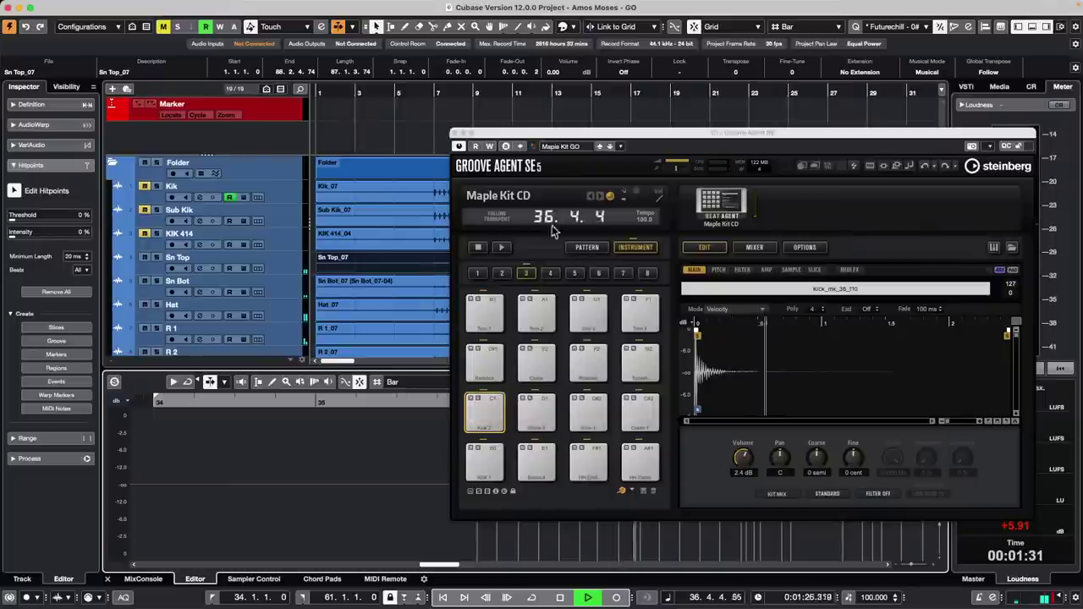
scroll(267, 231, "down", 4)
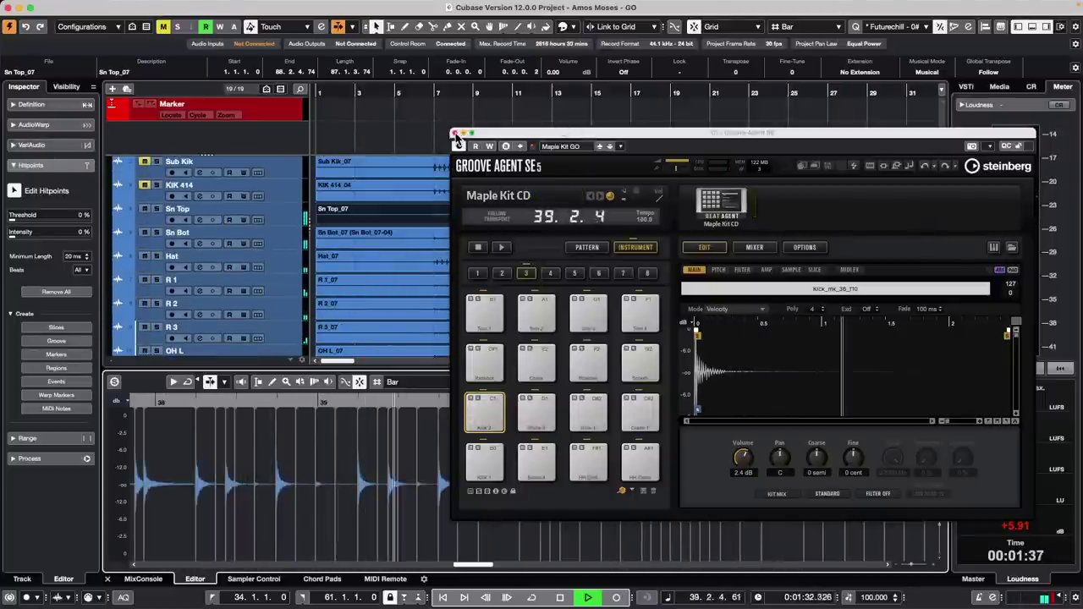
left_click(455, 133)
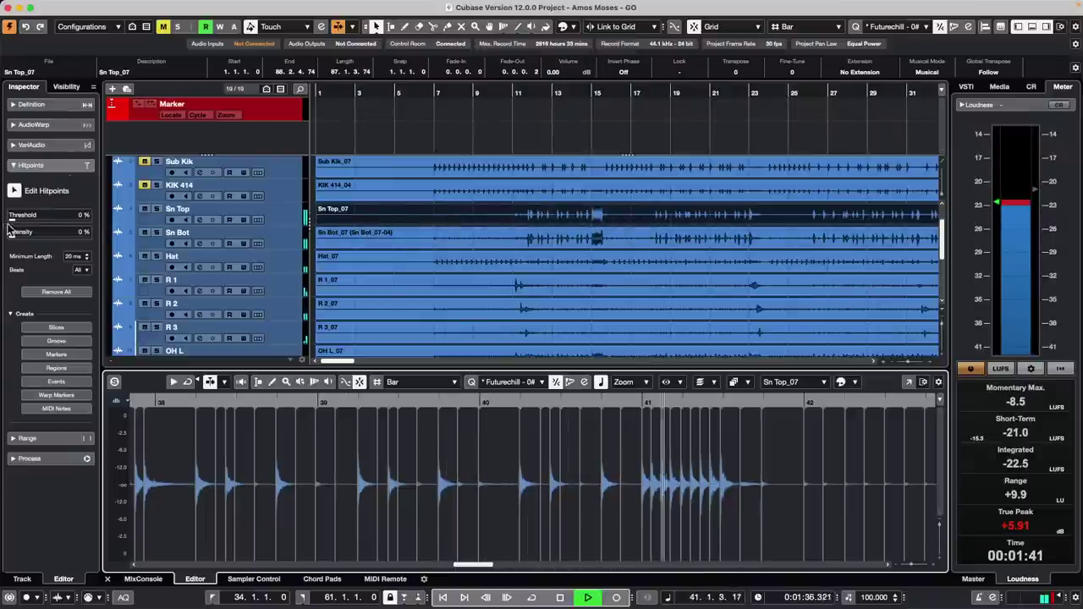
left_click_drag(13, 222, 15, 223)
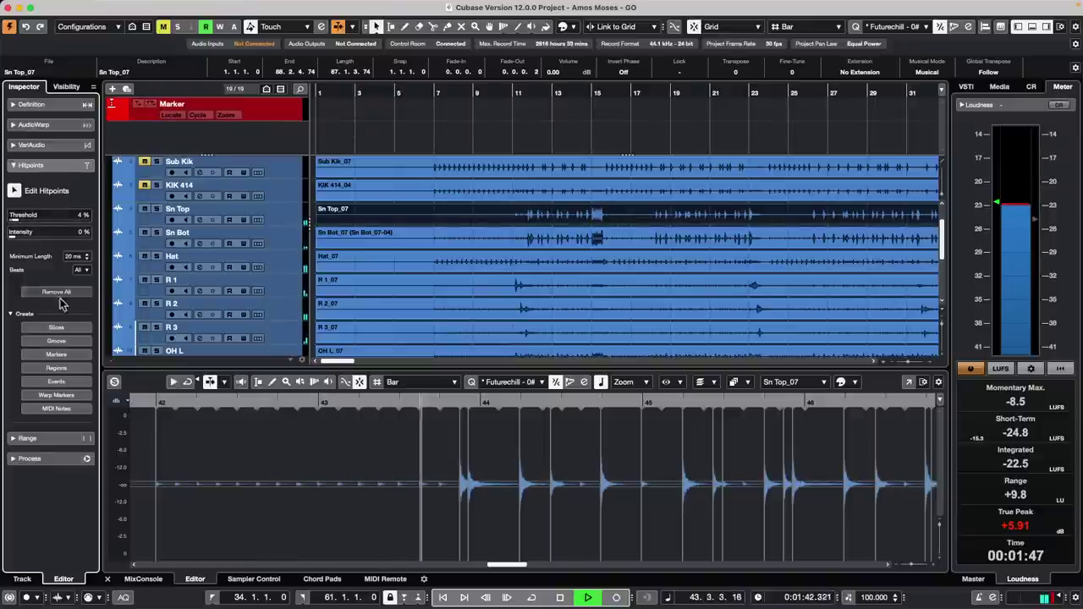
- Convert the Sn Top_07 hitpoints to MIDI notes at pitch D1 on the Maple Kit track and stop playback
left_click(74, 408)
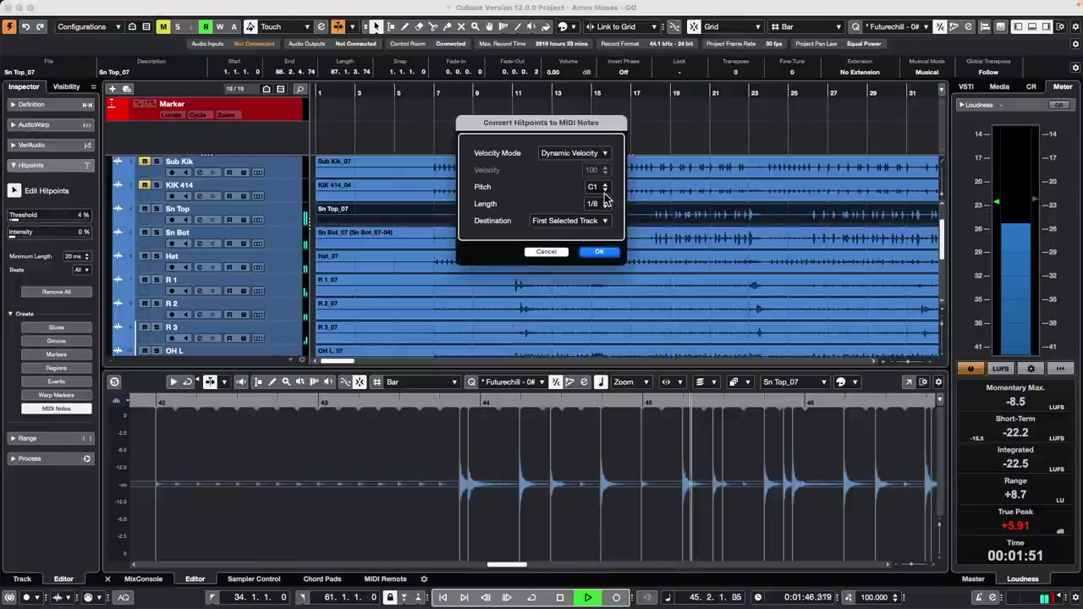
left_click(599, 251)
scroll(595, 213, "down", 5)
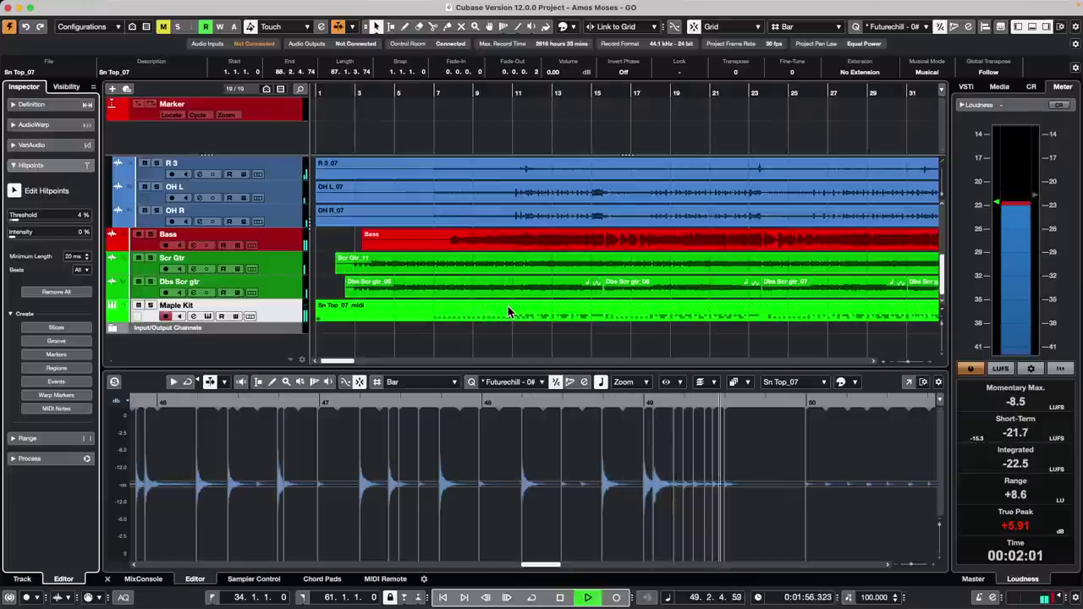
key("space")
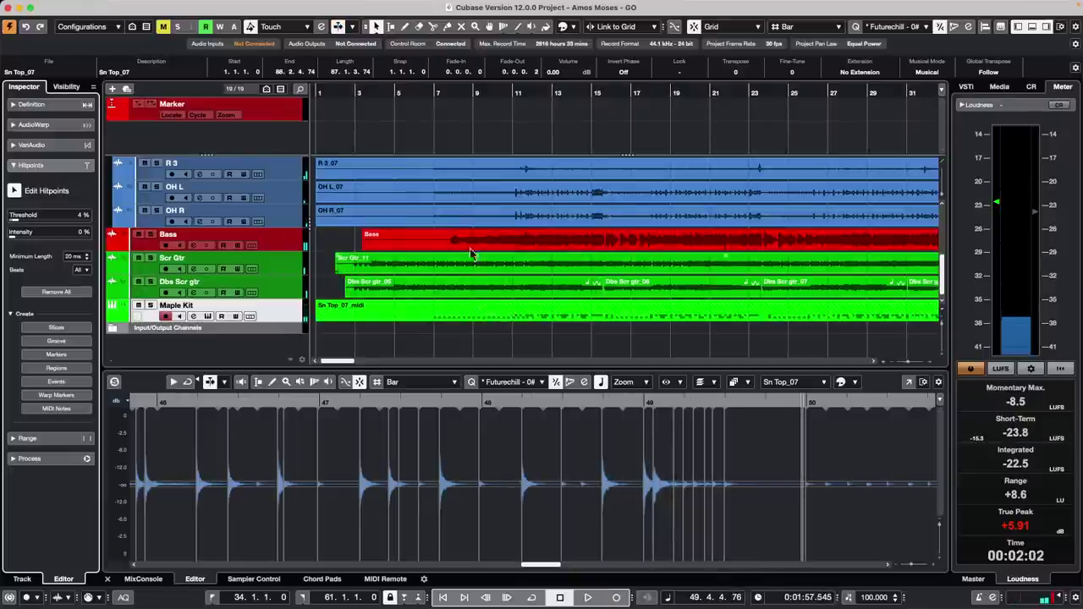
- Convert the Kik_07 event's hitpoints to MIDI notes on the Maple Kit track, with dynamic velocity and 1/8 length
scroll(411, 213, "up", 2)
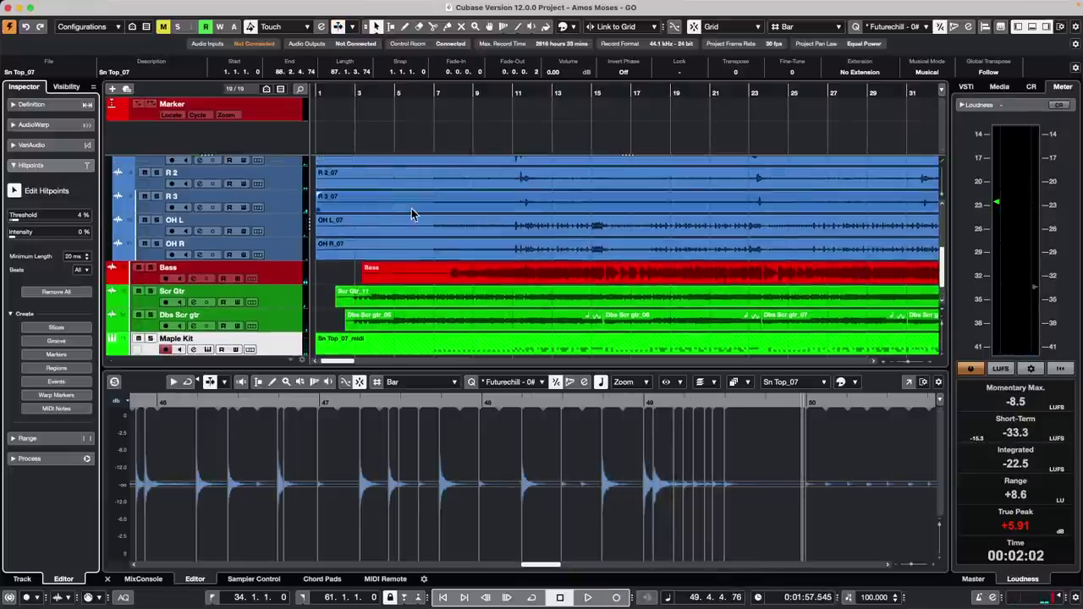
scroll(411, 208, "up", 5)
left_click(478, 194)
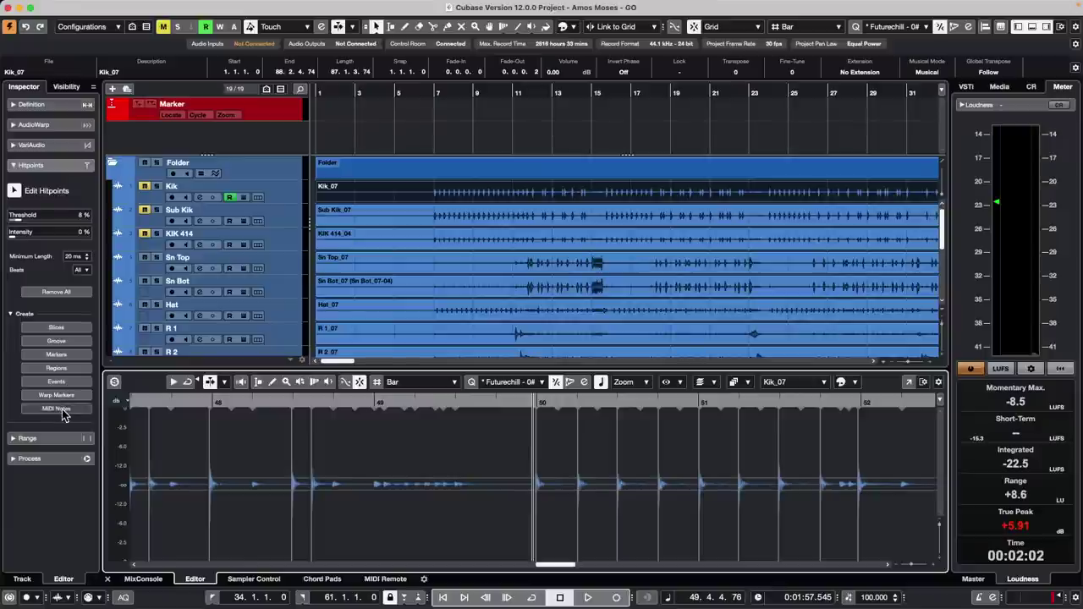
scroll(236, 338, "down", 6)
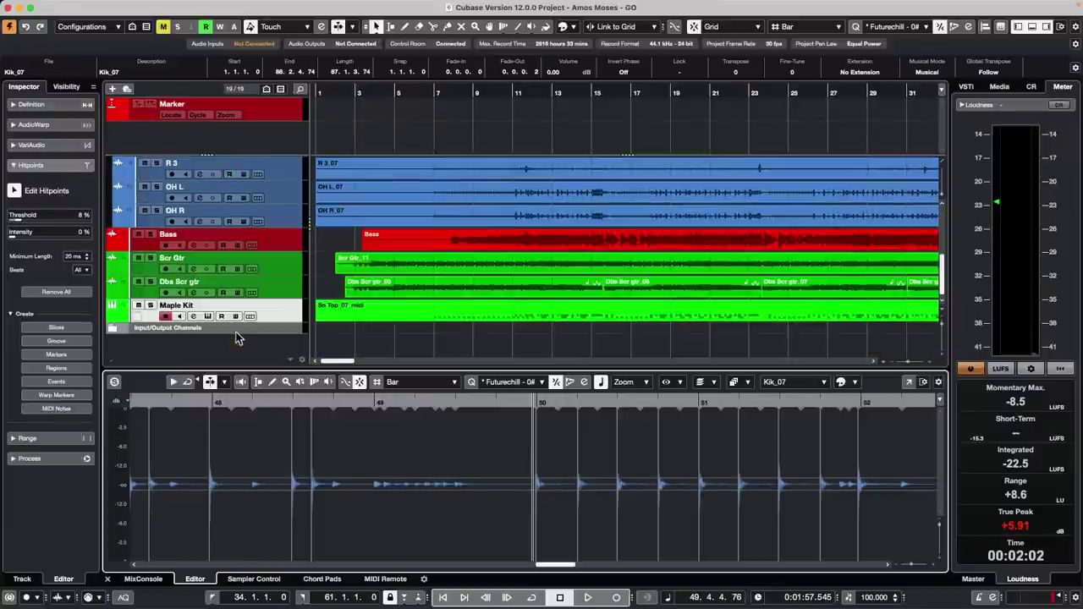
left_click(57, 409)
left_click(559, 221)
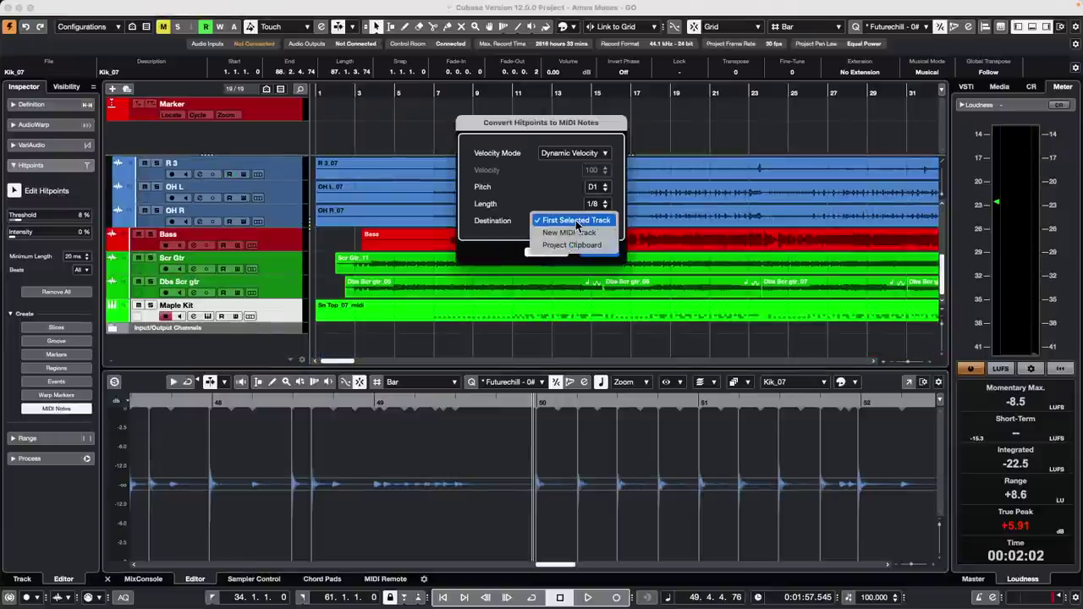
left_click(563, 154)
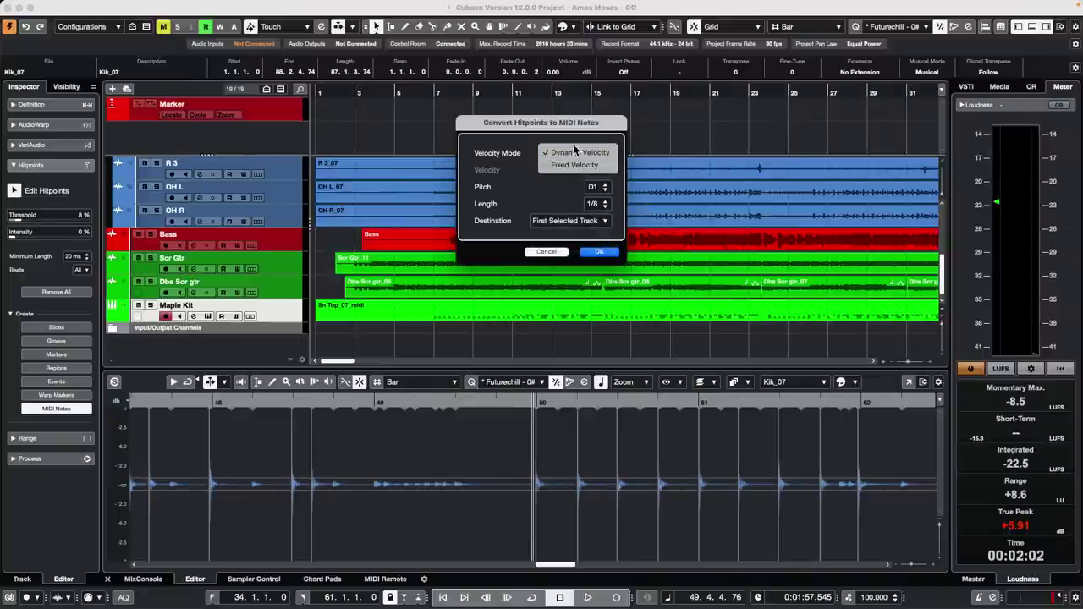
left_click(548, 191)
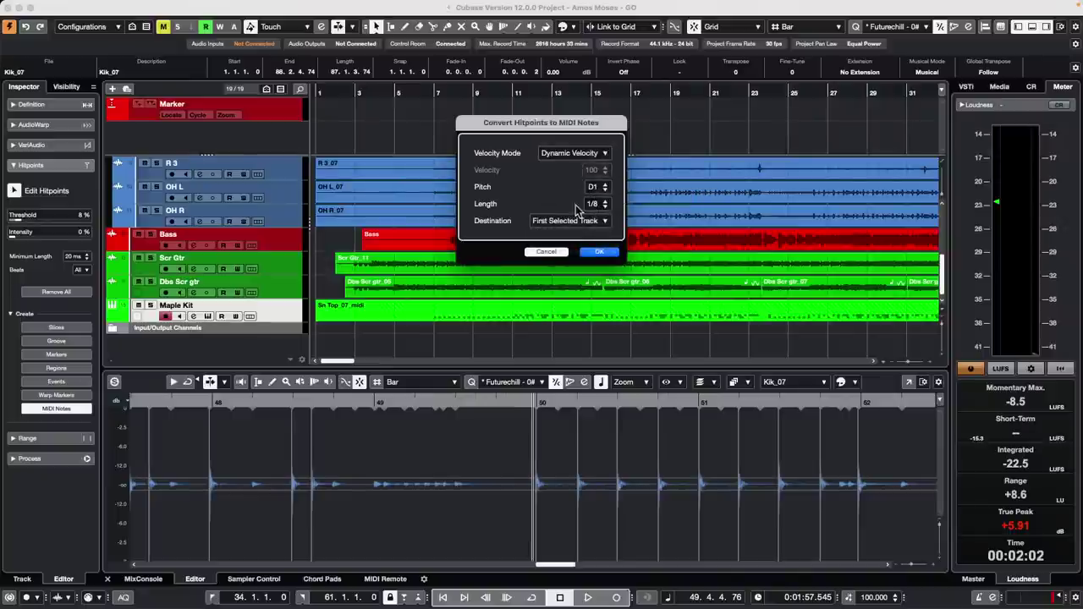
left_click(603, 191)
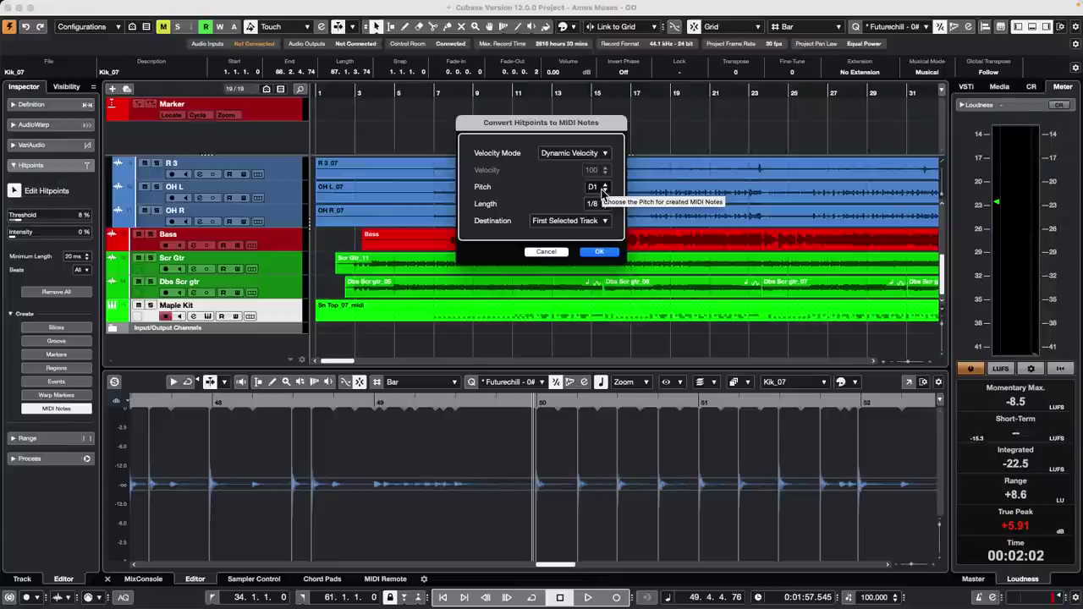
left_click(598, 251)
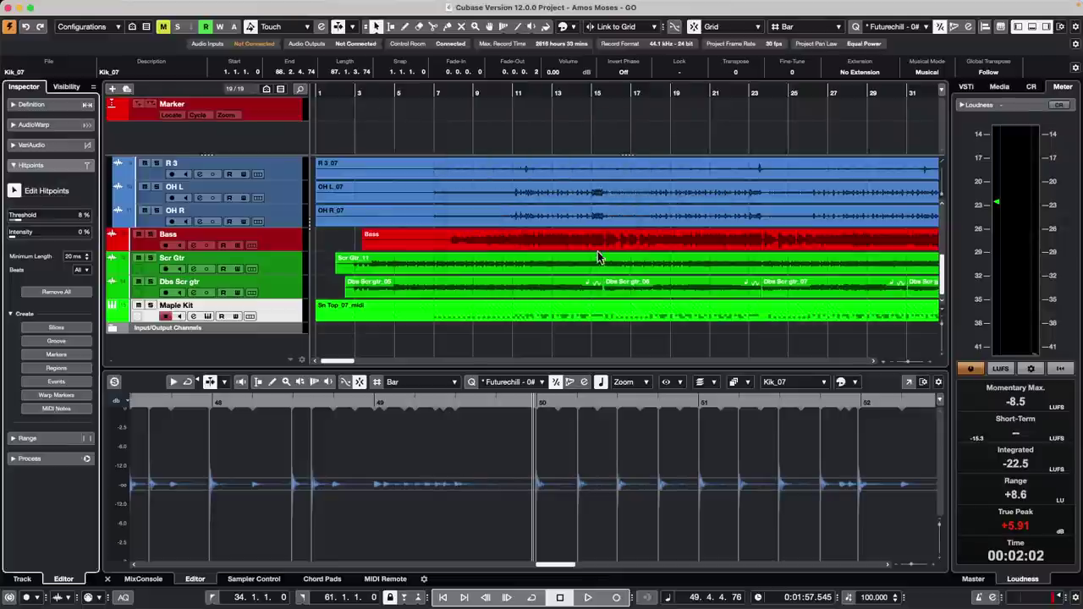
left_click(9, 9)
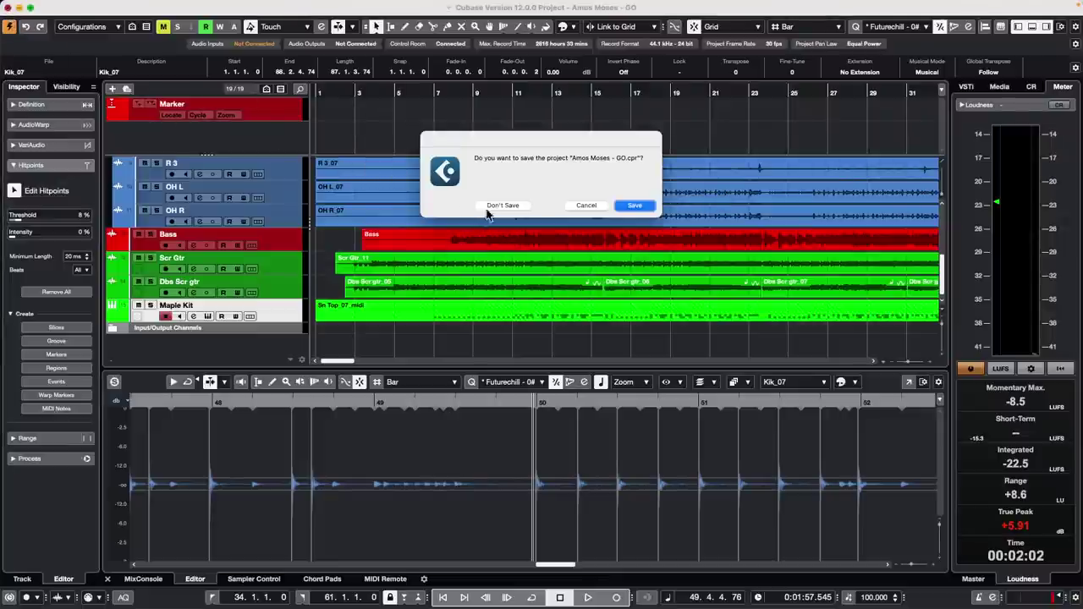
left_click(586, 206)
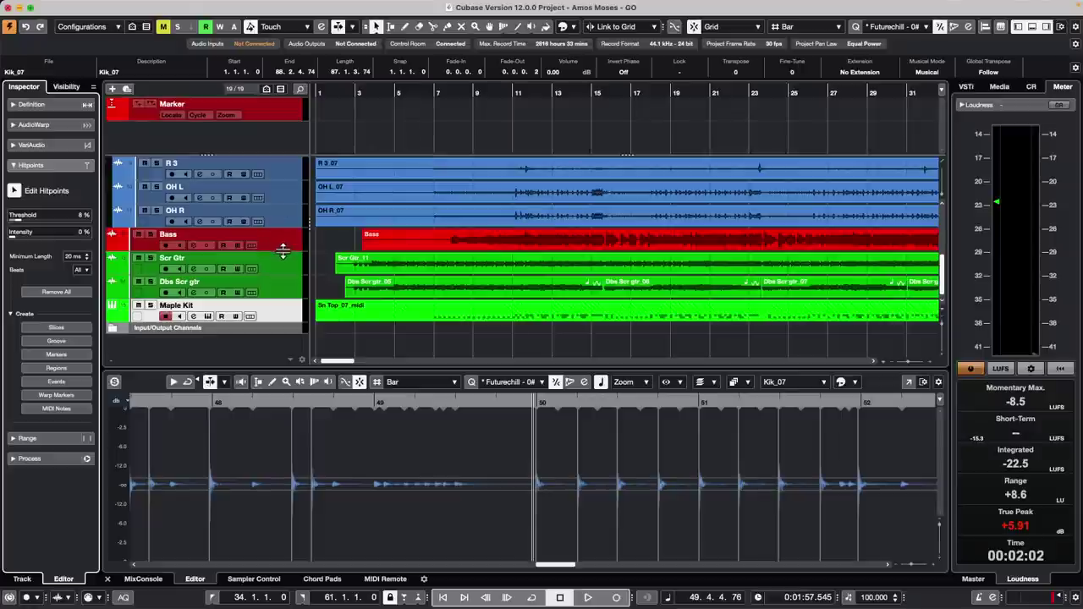
- Increase the height of the Bass track and place the project cursor at bar 5
left_click_drag(284, 249, 282, 284)
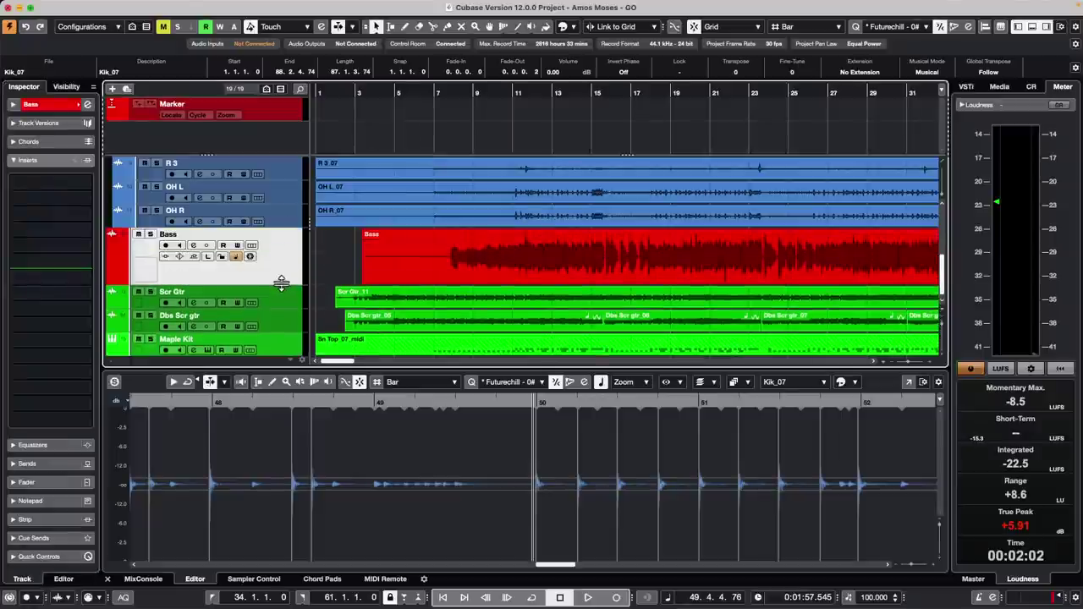
left_click(413, 106)
key("g")
key("g")
key("g")
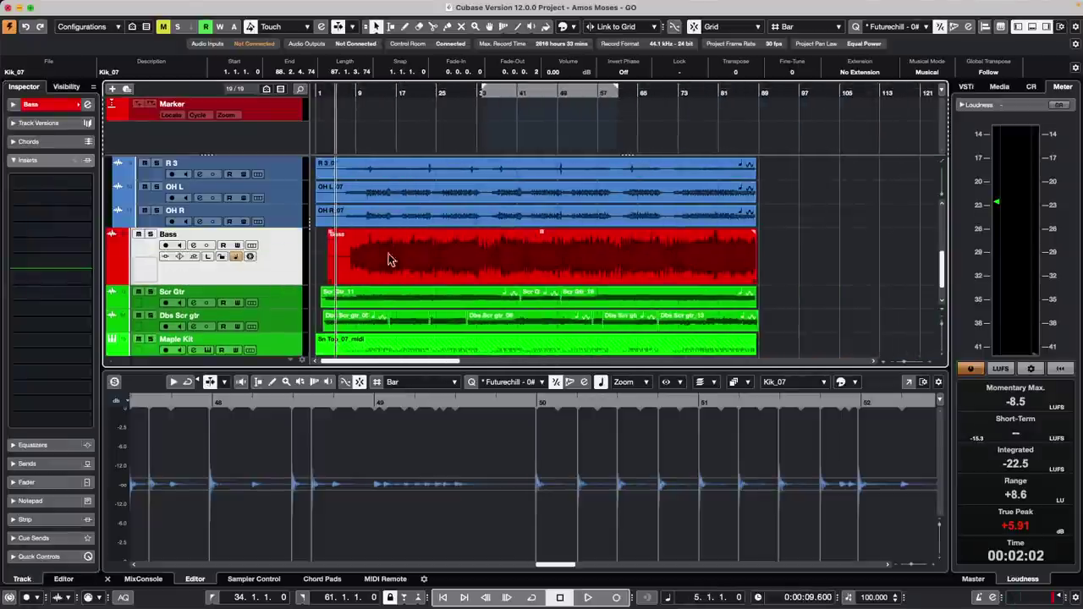
- Split the Bass event at both ends of a range from bar 14 to bar 23 and select the separated segment
right_click(386, 262)
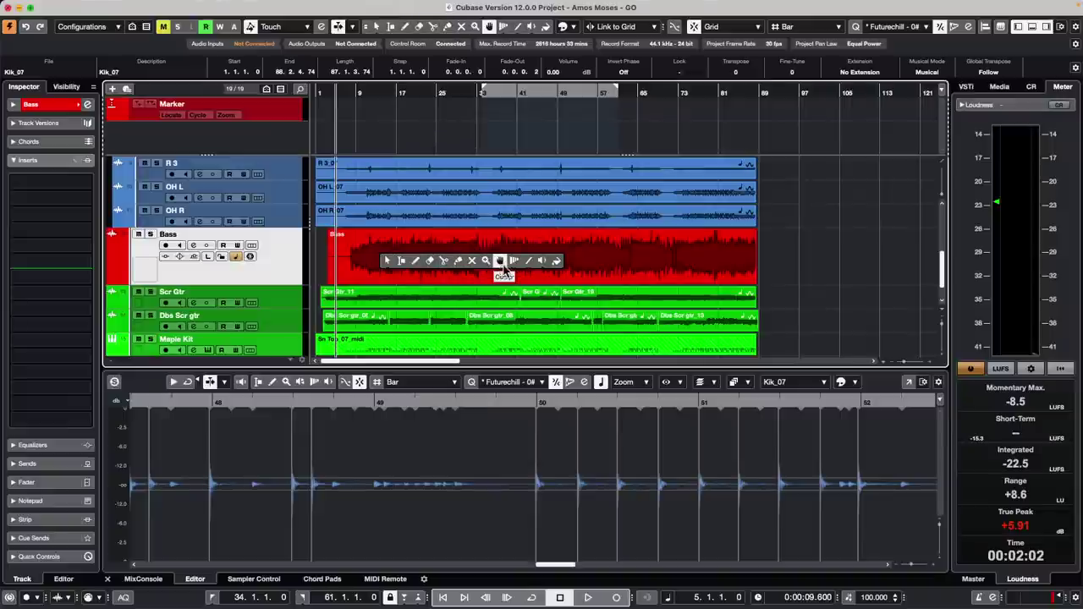
left_click(401, 261)
left_click_drag(381, 246, 425, 246)
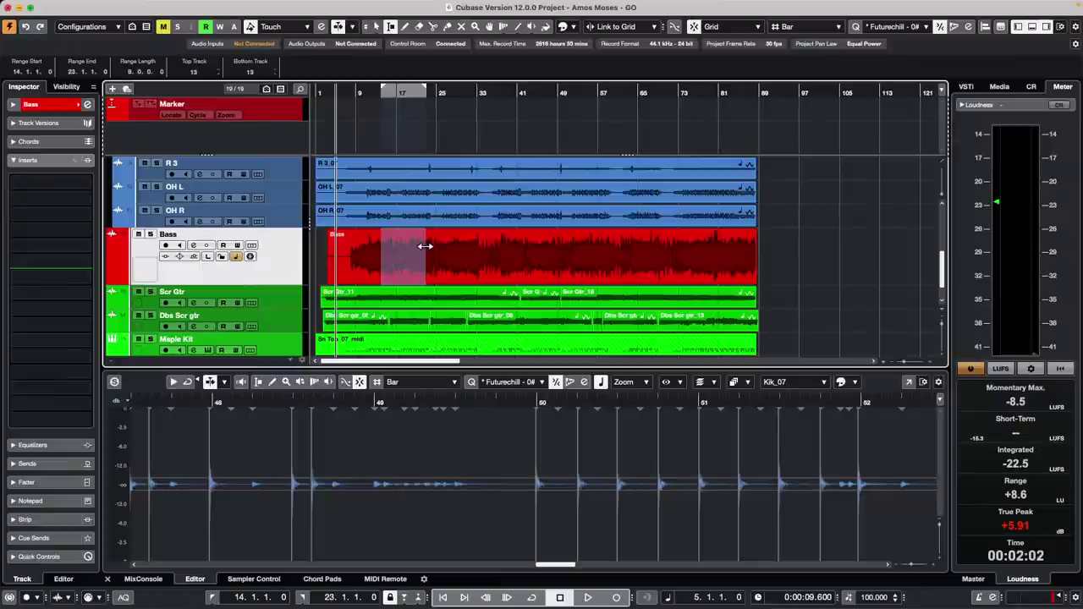
key("shift+x")
key("1")
left_click(406, 259)
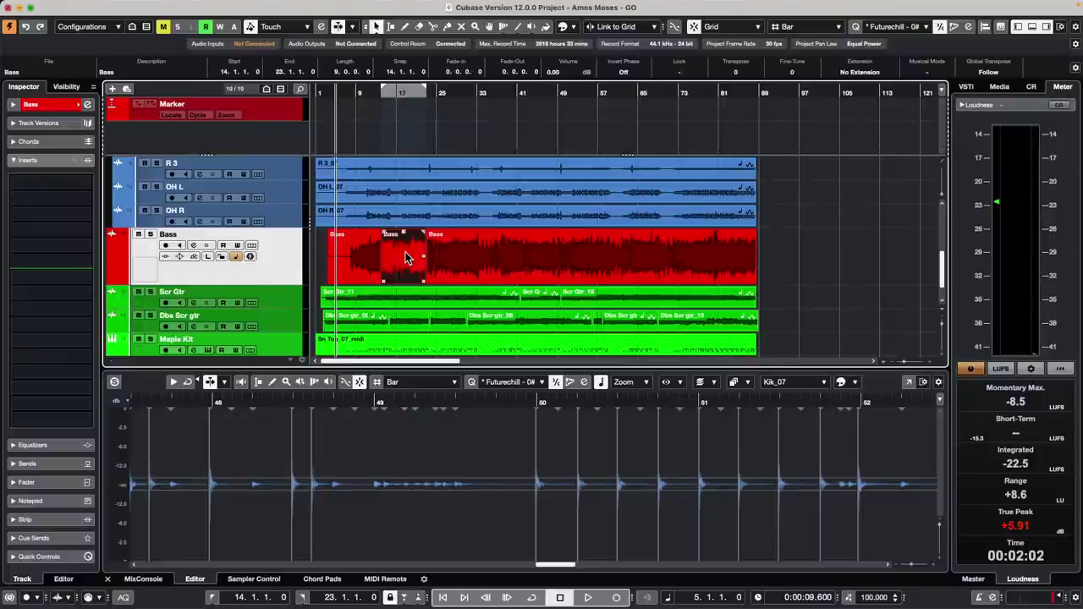
- Crossfade the Bass segment between bars 14 and 23 with its neighbours and mute it with the Mute tool
key("x")
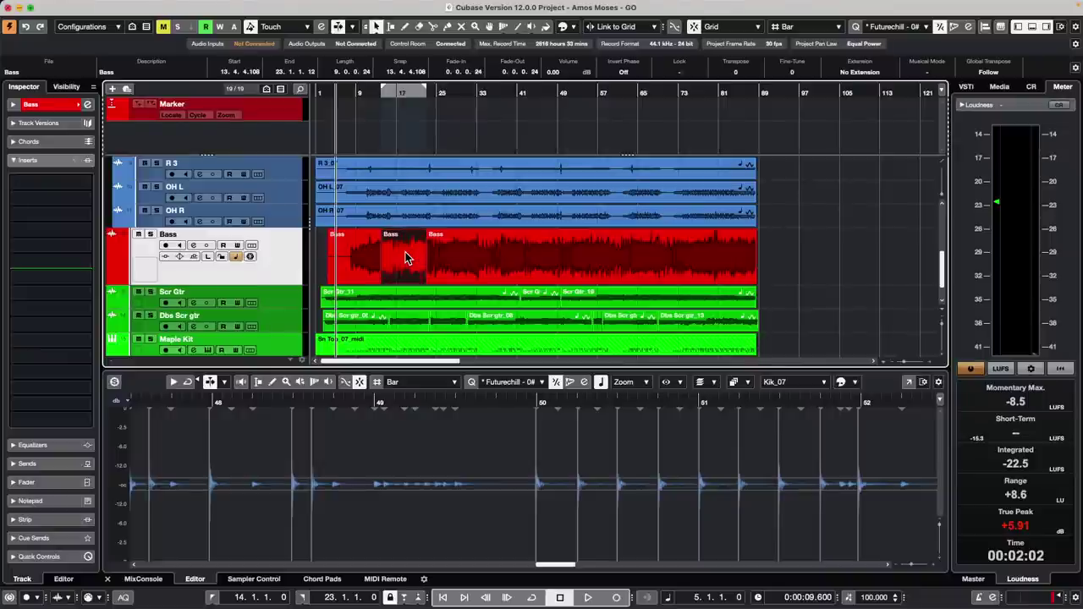
right_click(405, 258)
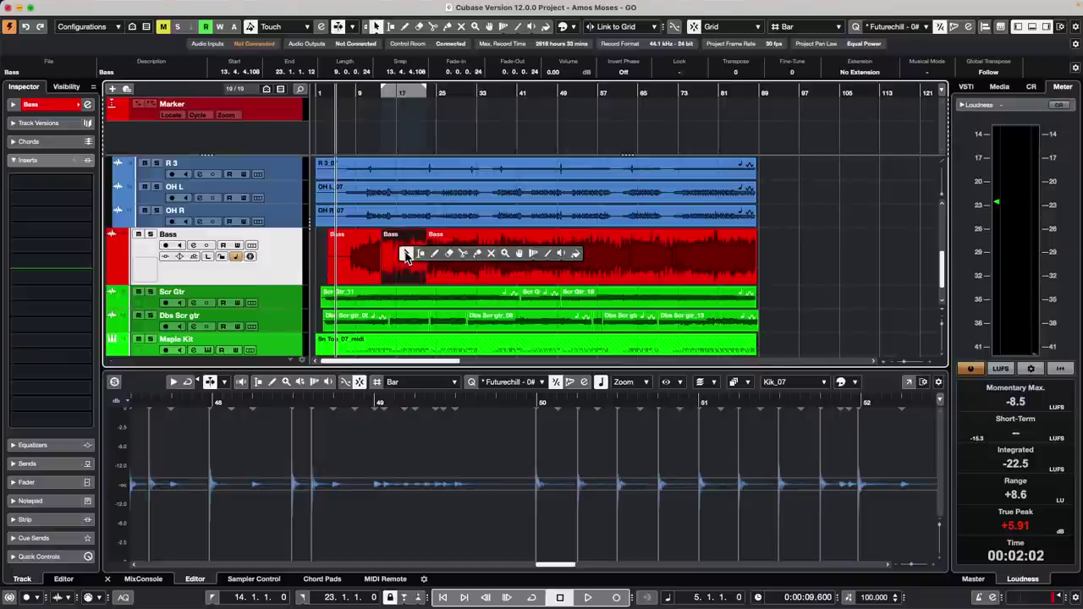
left_click(488, 256)
left_click(413, 266)
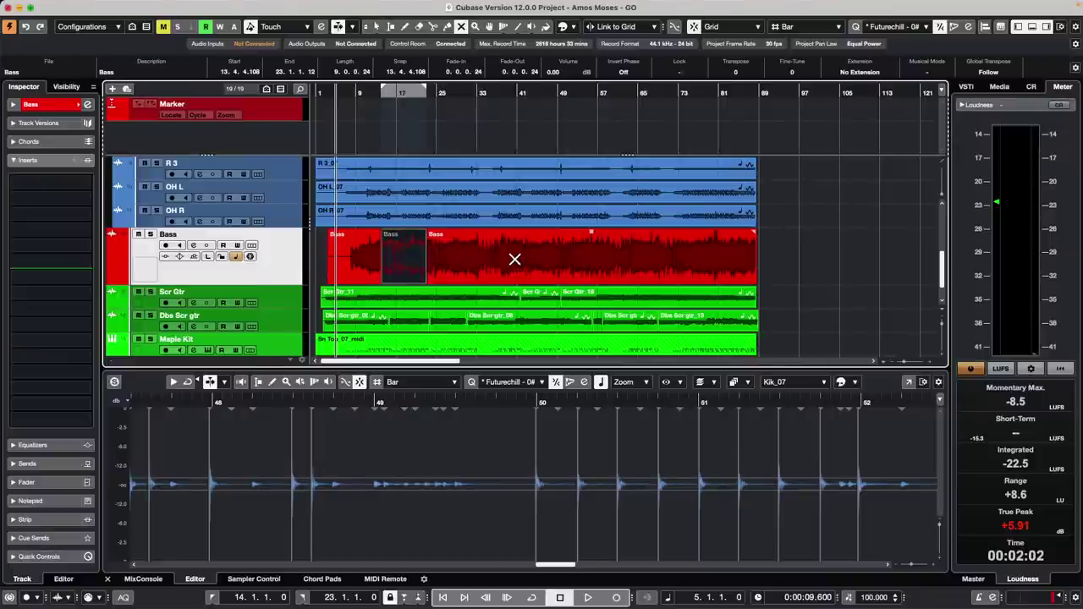
left_click(469, 253)
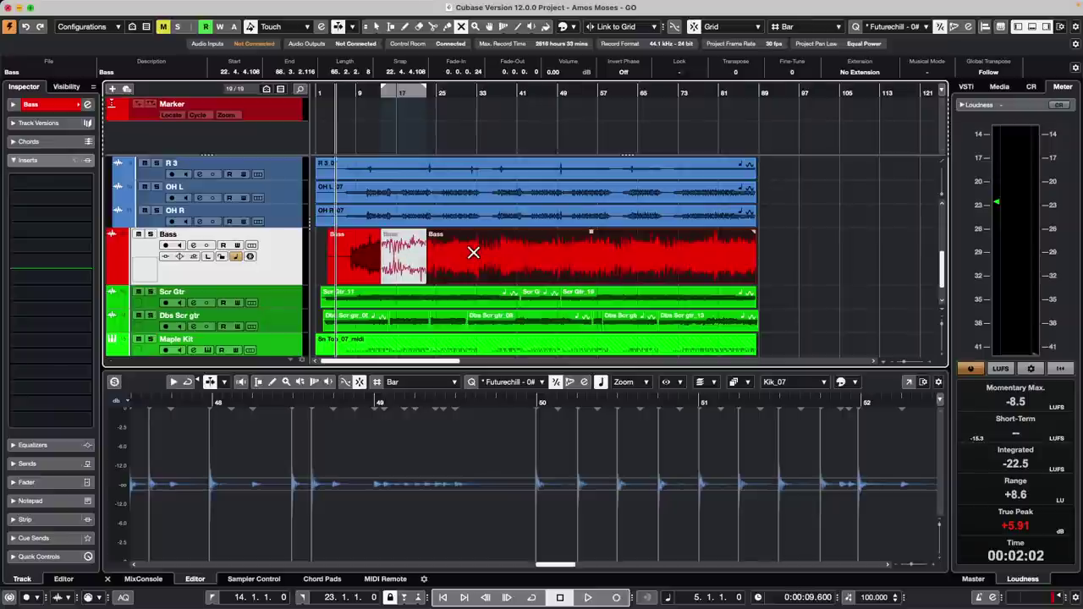
- Select a range from bar 38 to bar 45 on the Bass track and split the event at its ends
right_click(473, 252)
left_click(483, 250)
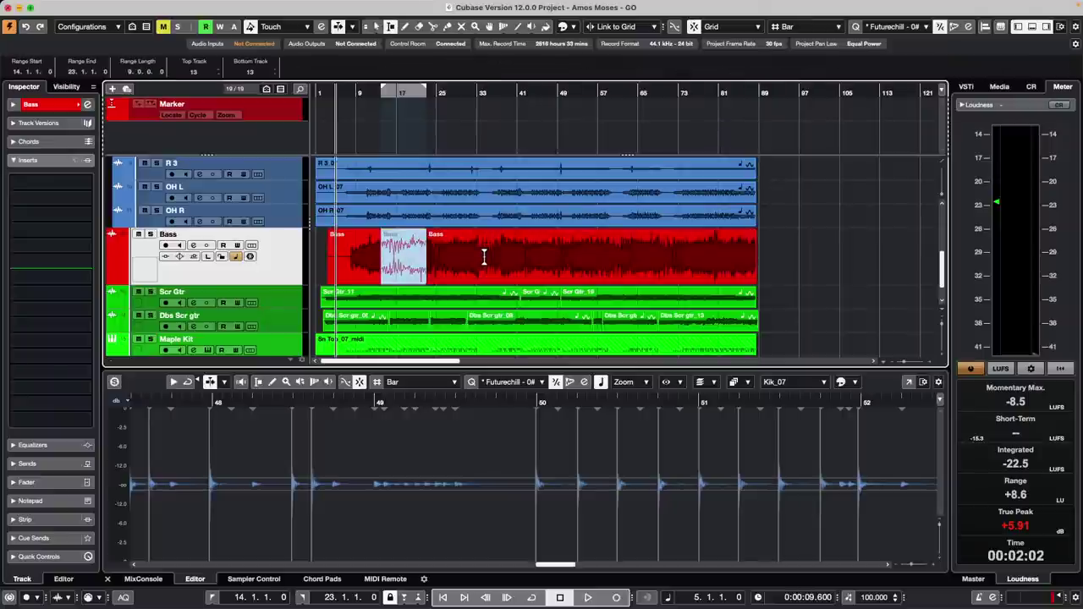
left_click(484, 254)
double_click(399, 271)
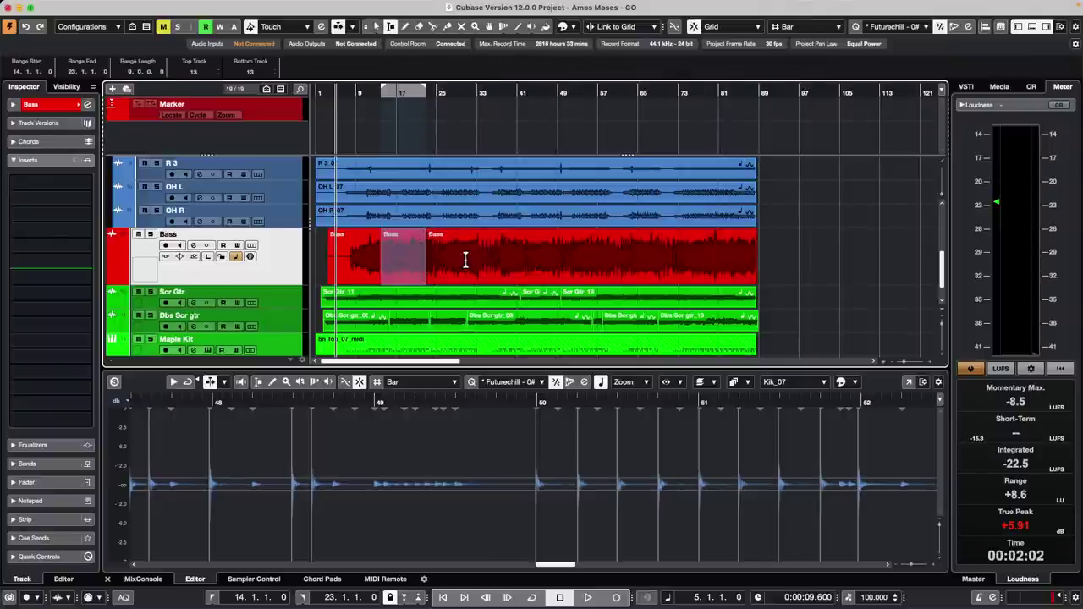
left_click_drag(442, 250, 501, 254)
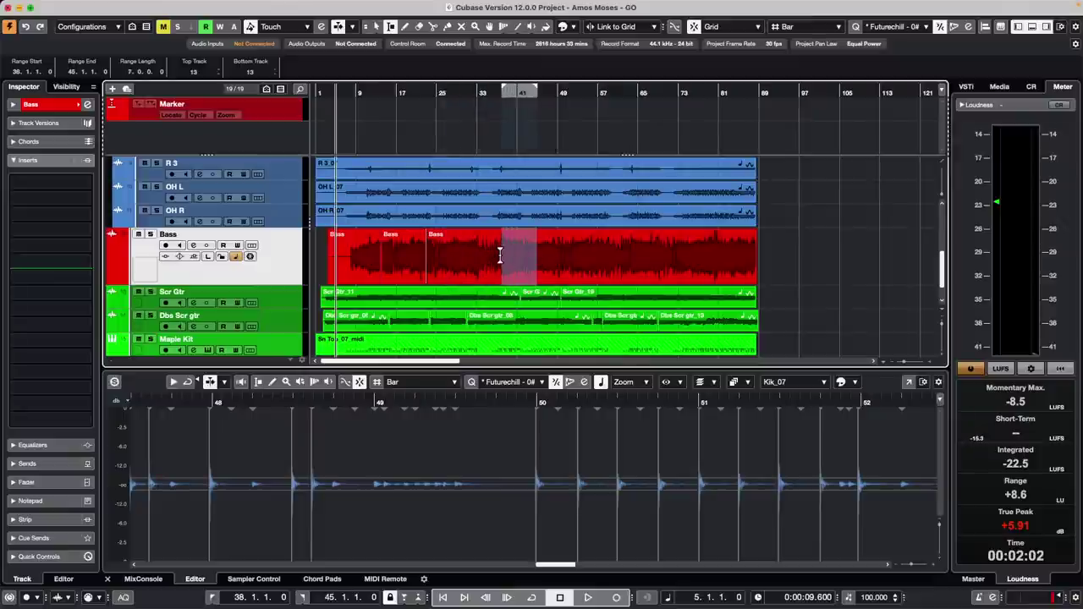
key("shift+x")
- Mute the Bass segment between bars 38 and 45 with the Mute tool
right_click(518, 263)
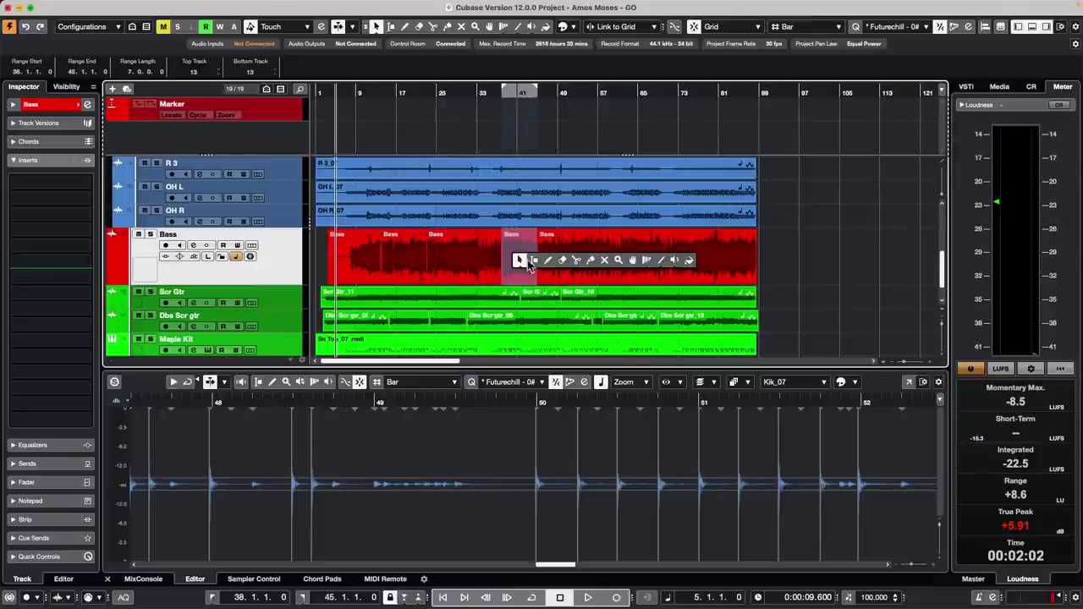
left_click(604, 262)
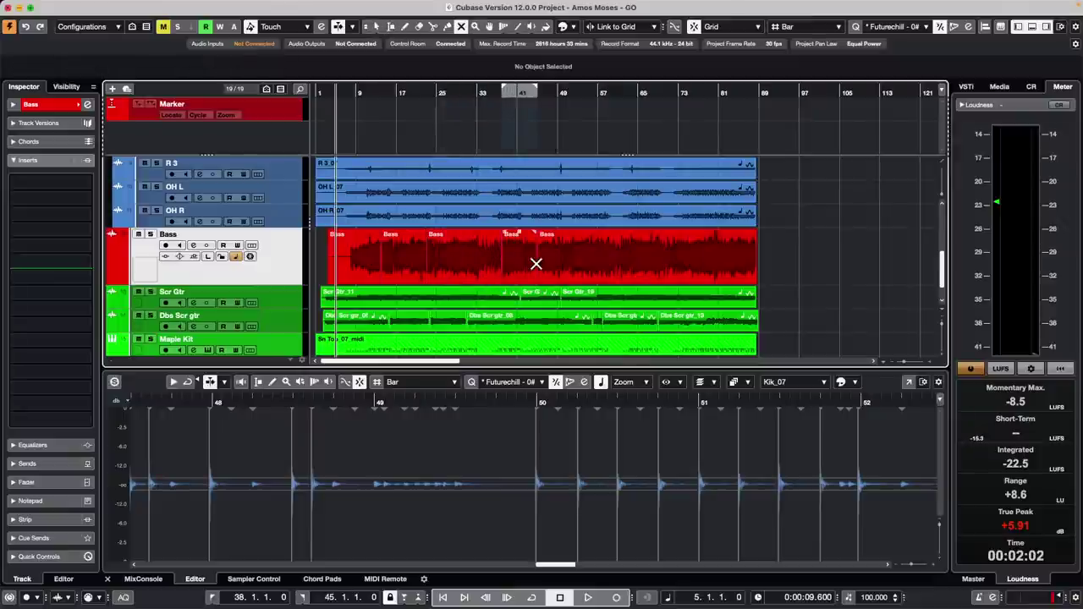
left_click(521, 265)
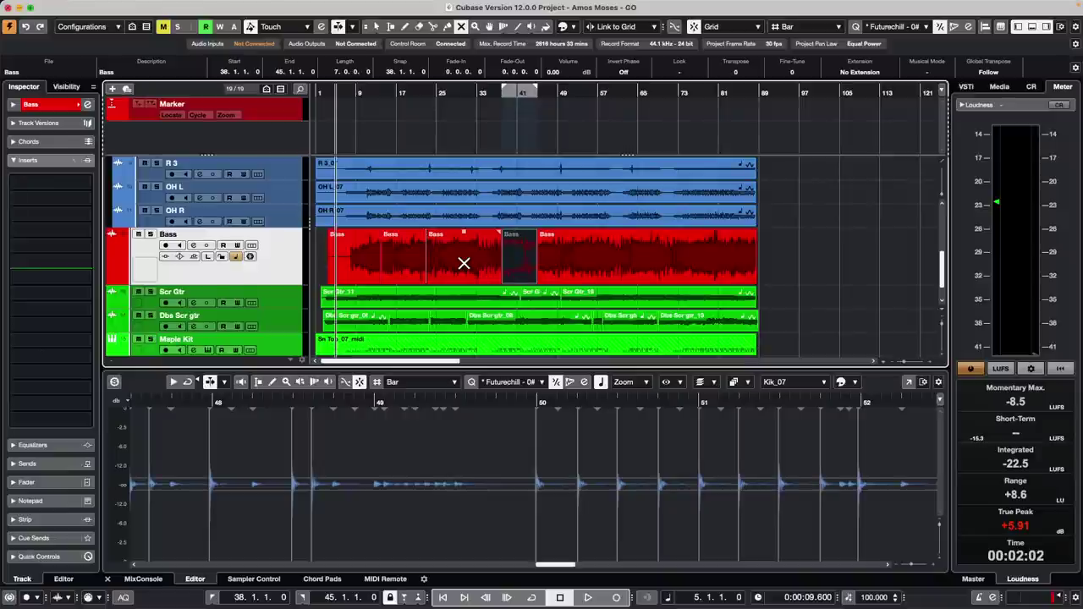
- Undo the splits and mutes on the Bass track and return to the Object Selection tool
key("ctrl+z")
key("ctrl+z")
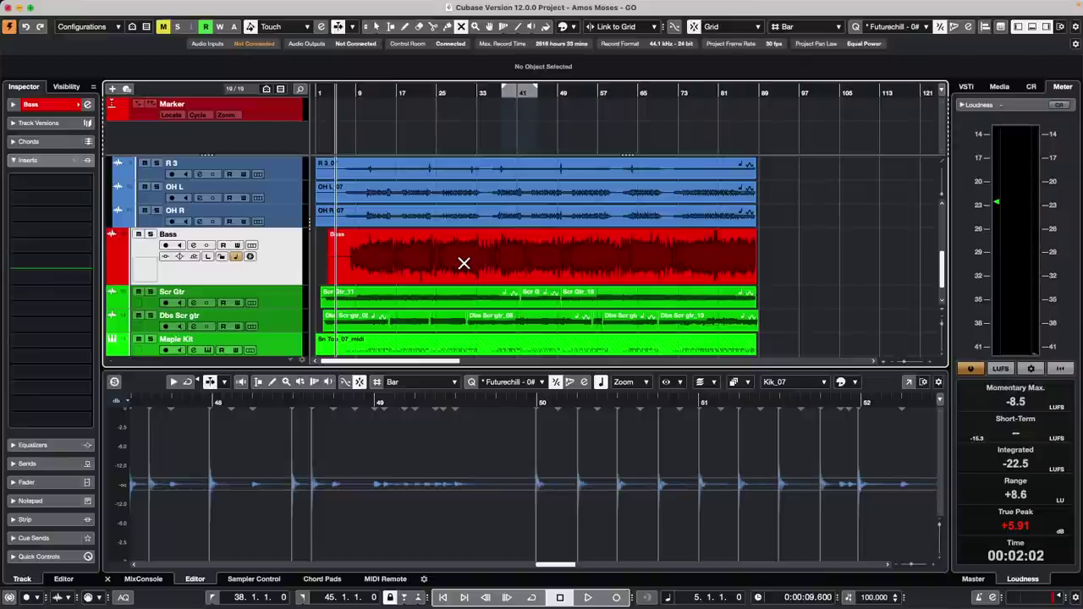
right_click(464, 263)
left_click(468, 266)
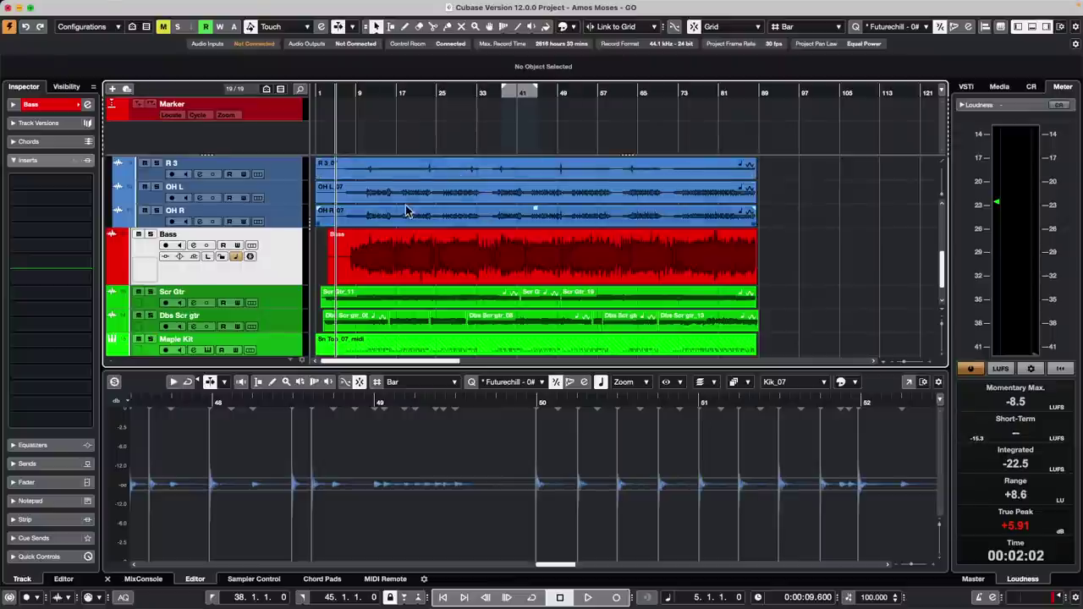
- Open Groove Agent SE from the Maple Kit track and examine its global disk streaming and performance options before closing it
scroll(406, 203, "down", 1)
left_click(292, 309)
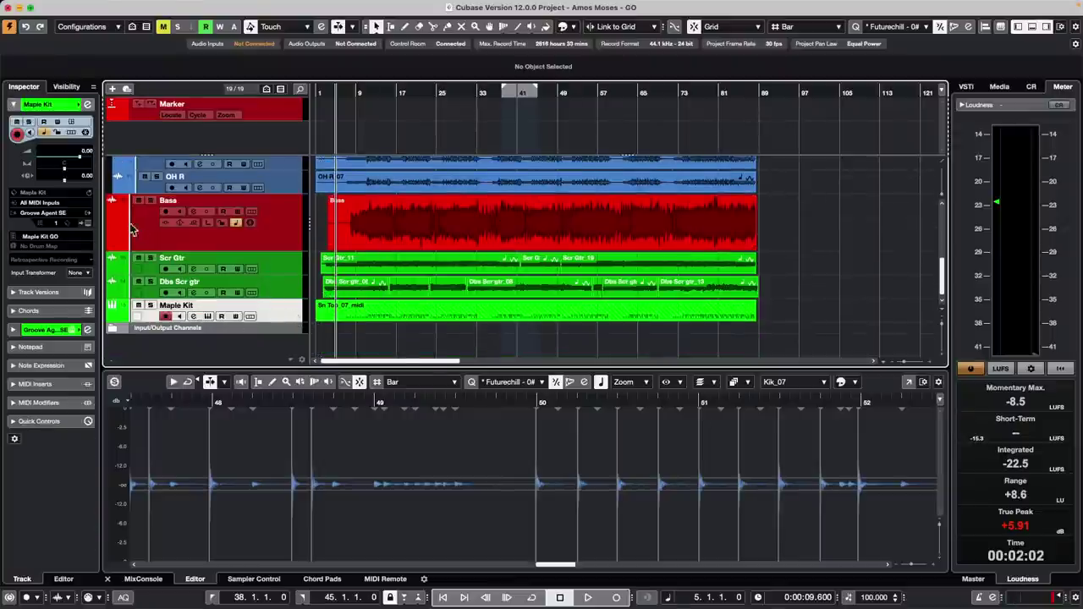
left_click(87, 223)
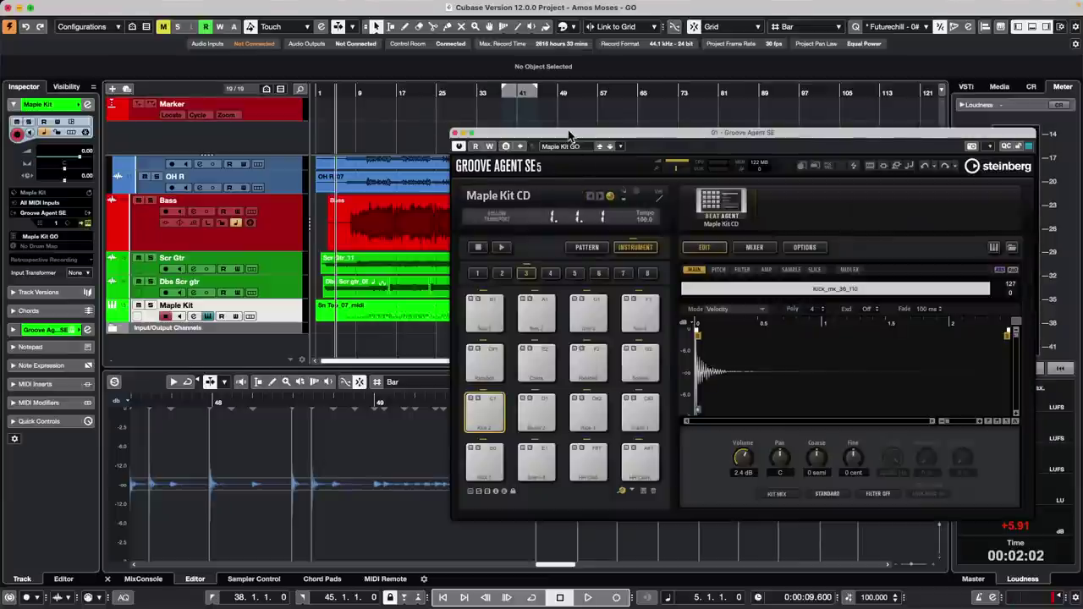
left_click_drag(568, 133, 119, 129)
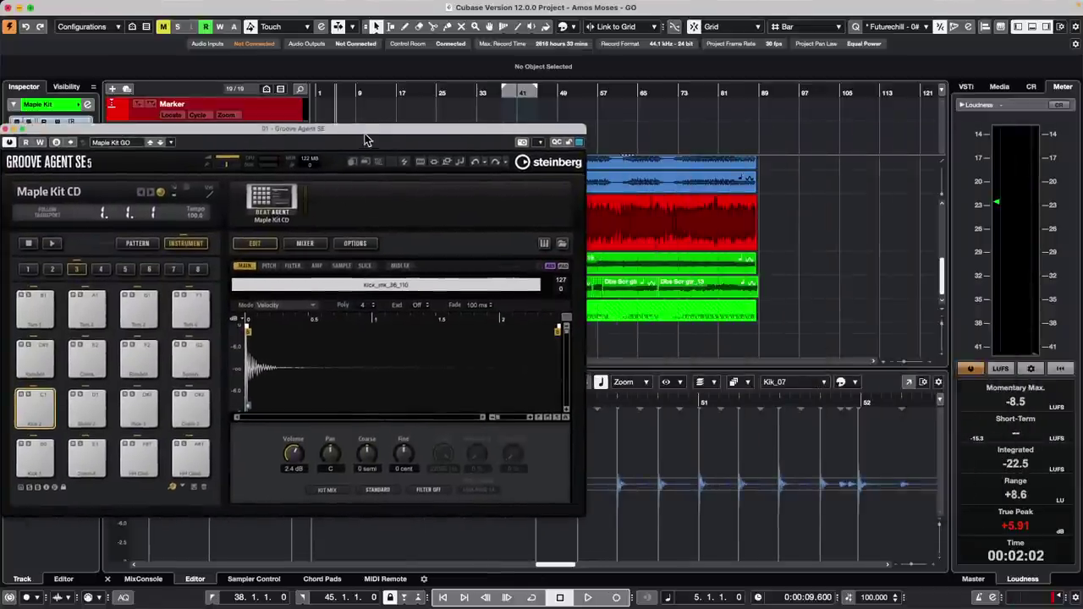
left_click_drag(368, 132, 422, 124)
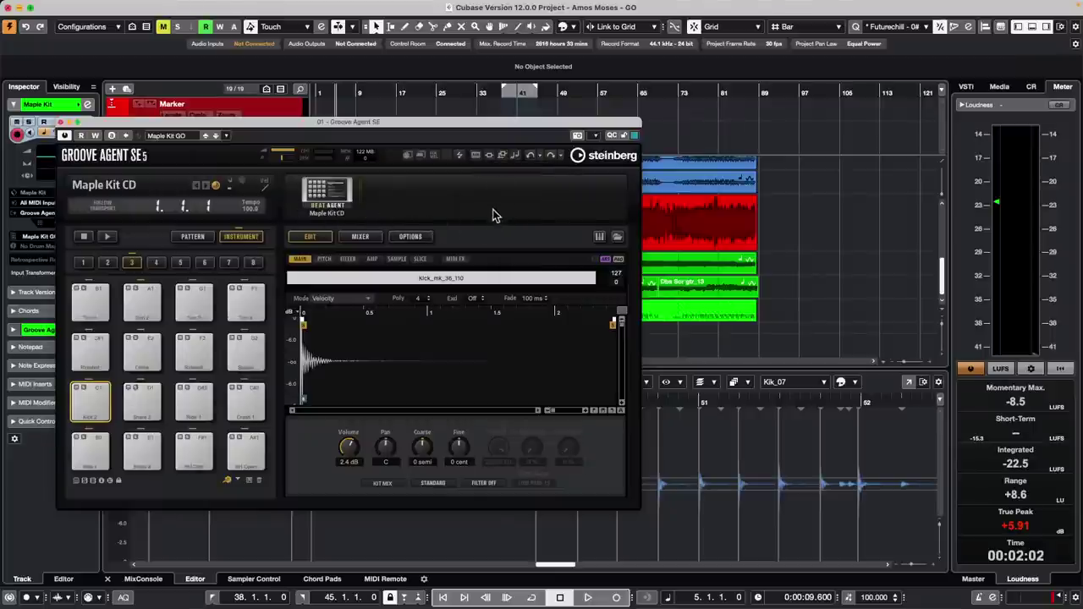
left_click(410, 237)
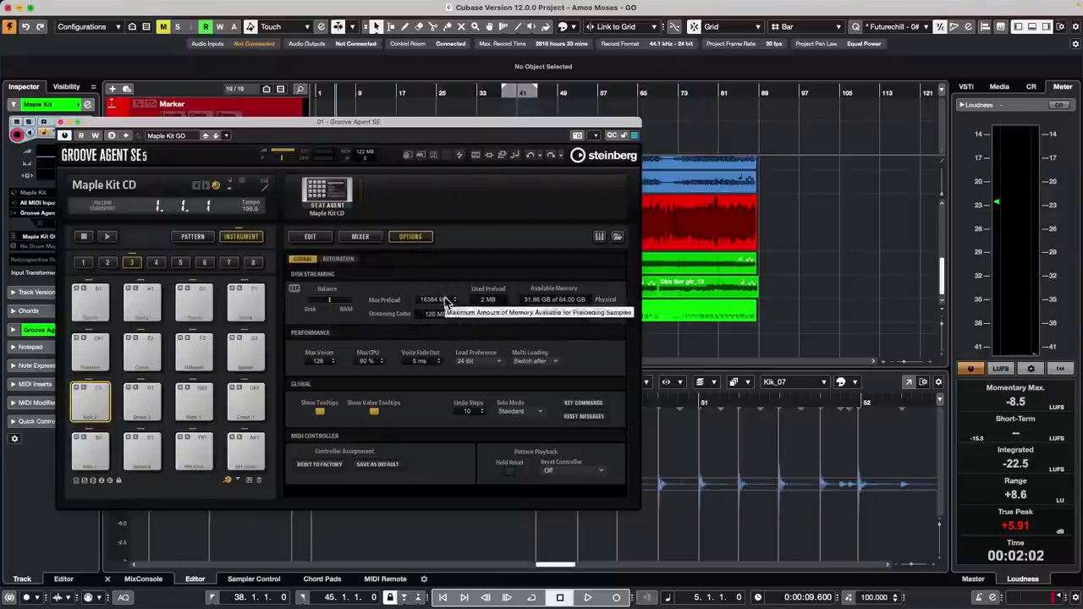
left_click(61, 123)
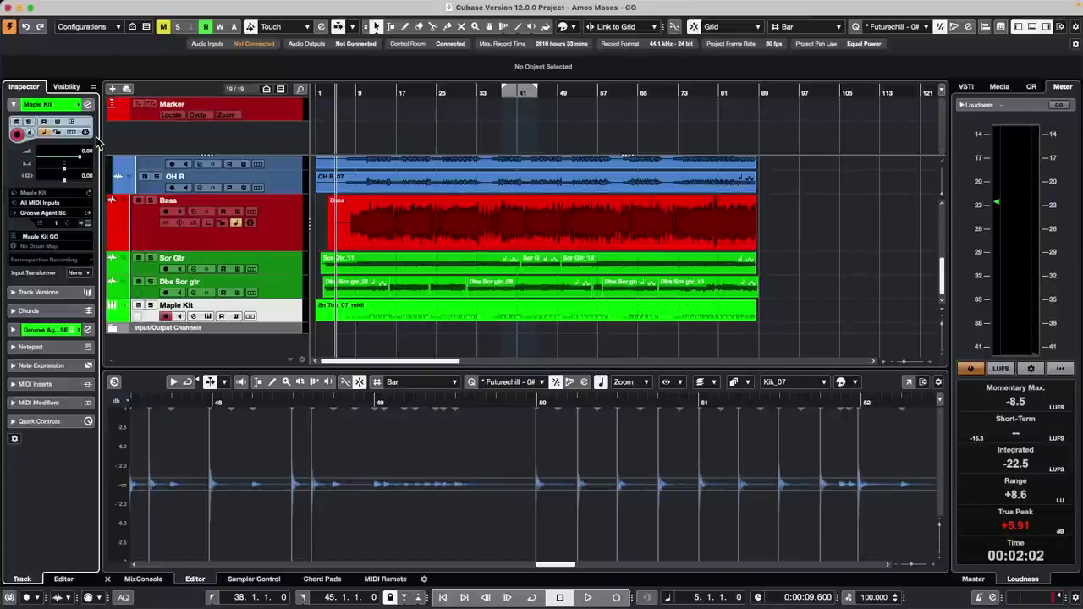
- Select a range from bar 18 to bar 30 on the Bass track and split the event at its ends
right_click(386, 215)
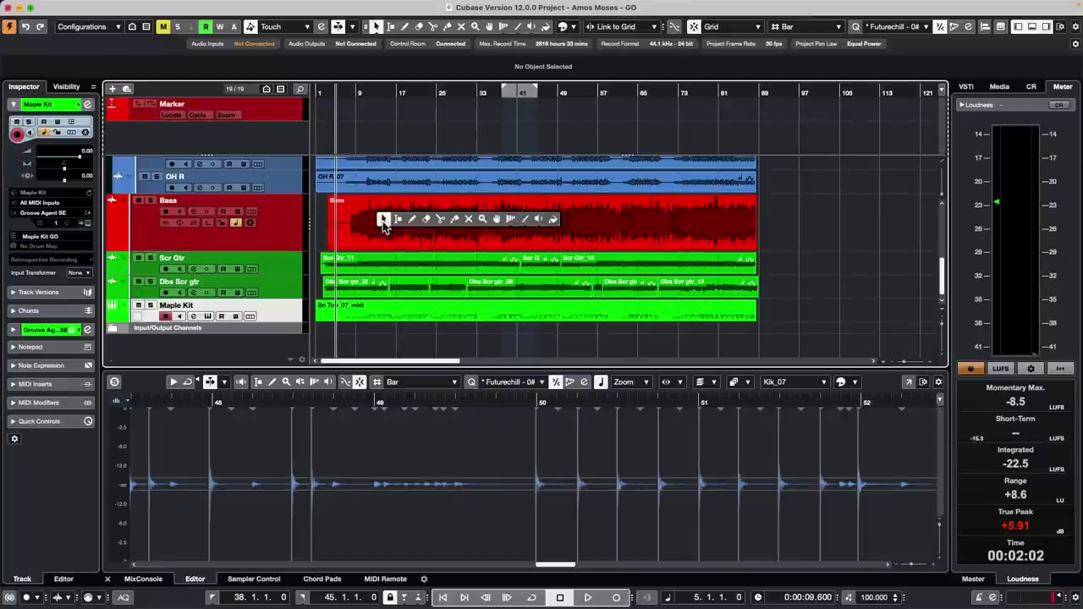
left_click(401, 218)
left_click_drag(401, 213, 462, 214)
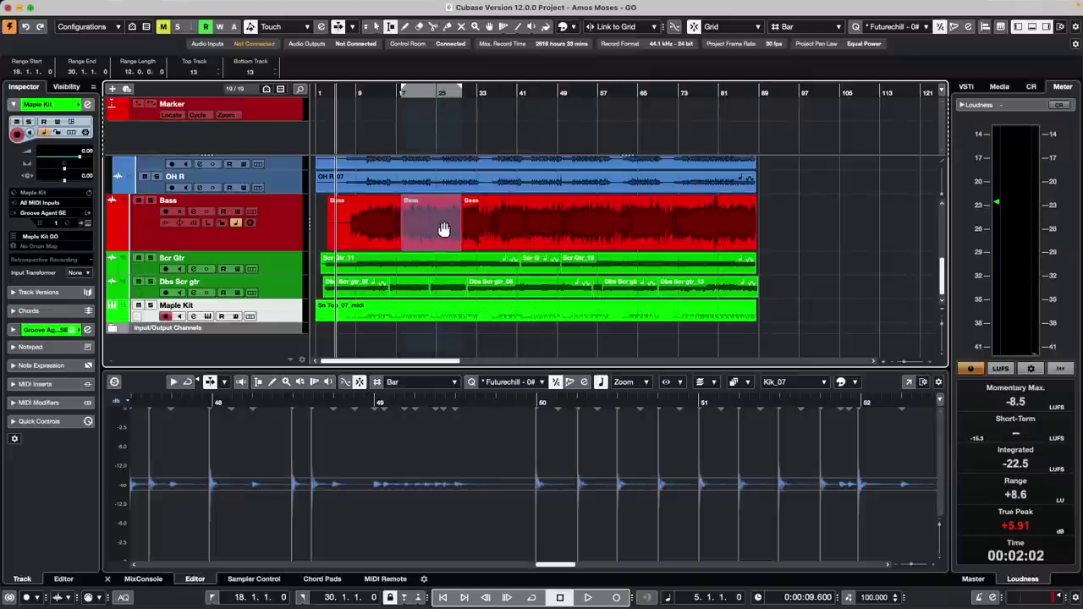
- Return to the Object Selection tool and select the Bass segment between bars 18 and 30
right_click(442, 229)
left_click(440, 227)
left_click(424, 229)
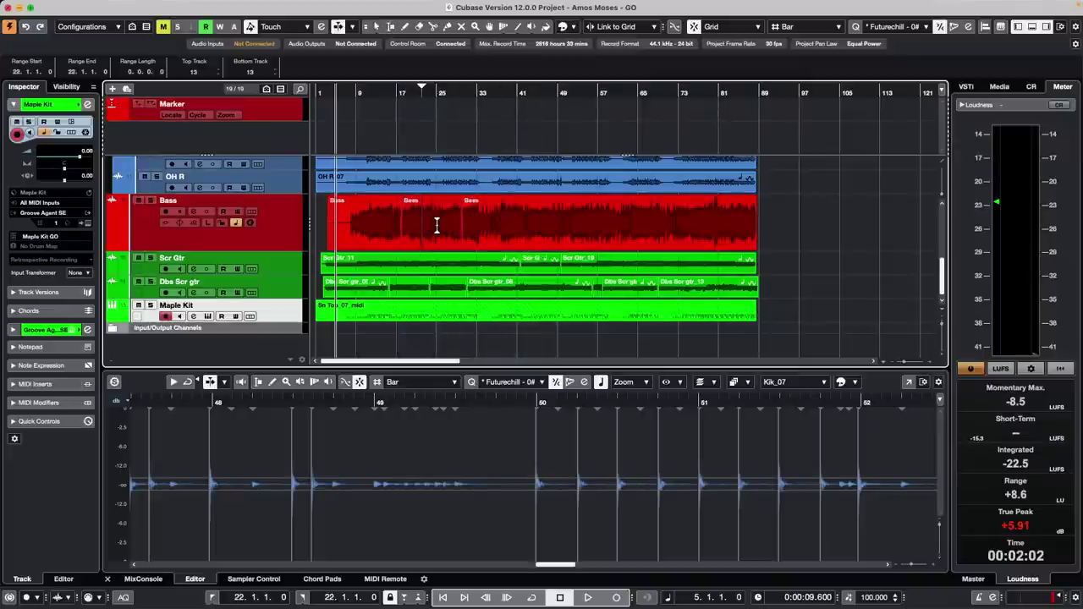
right_click(434, 227)
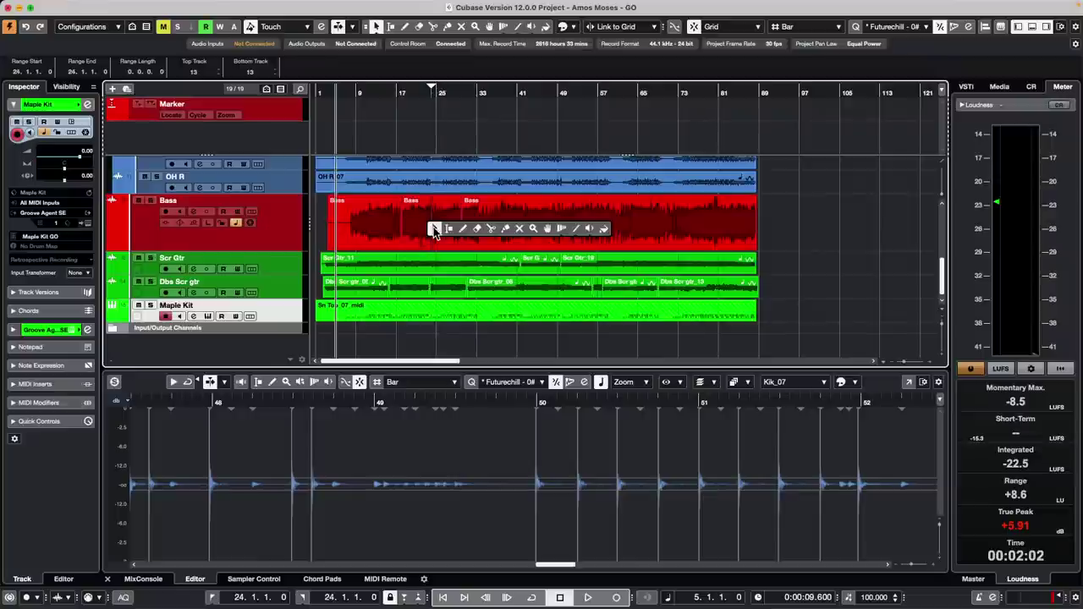
left_click(433, 227)
right_click(434, 226)
left_click(434, 228)
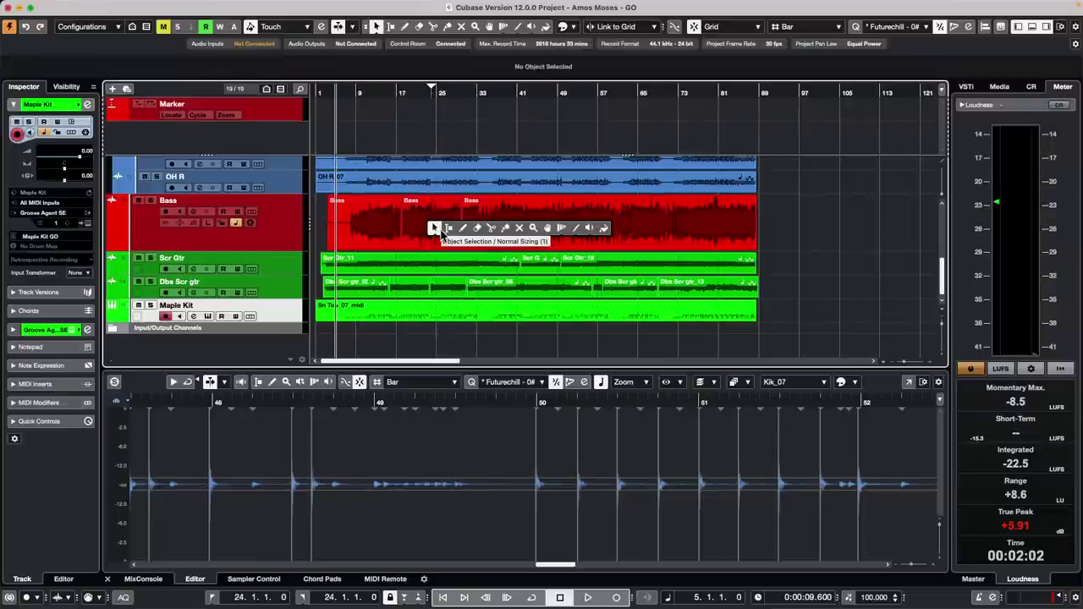
left_click(432, 237)
- Select bars 41 to 50 of the Bass track with the Range Selection tool, move the range to bar 97, and undo the move
right_click(525, 224)
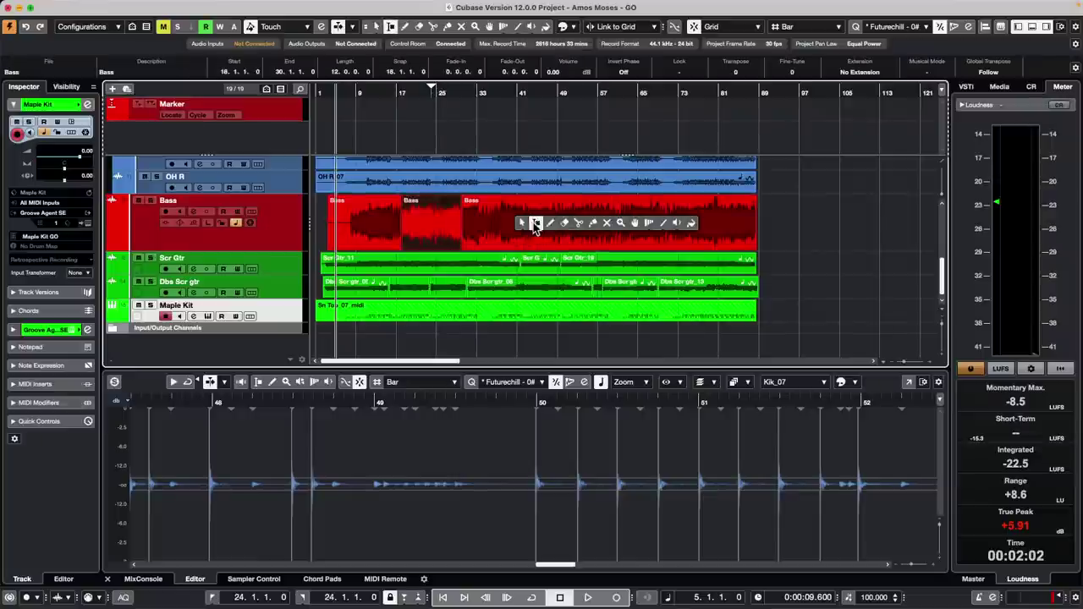
left_click(536, 223)
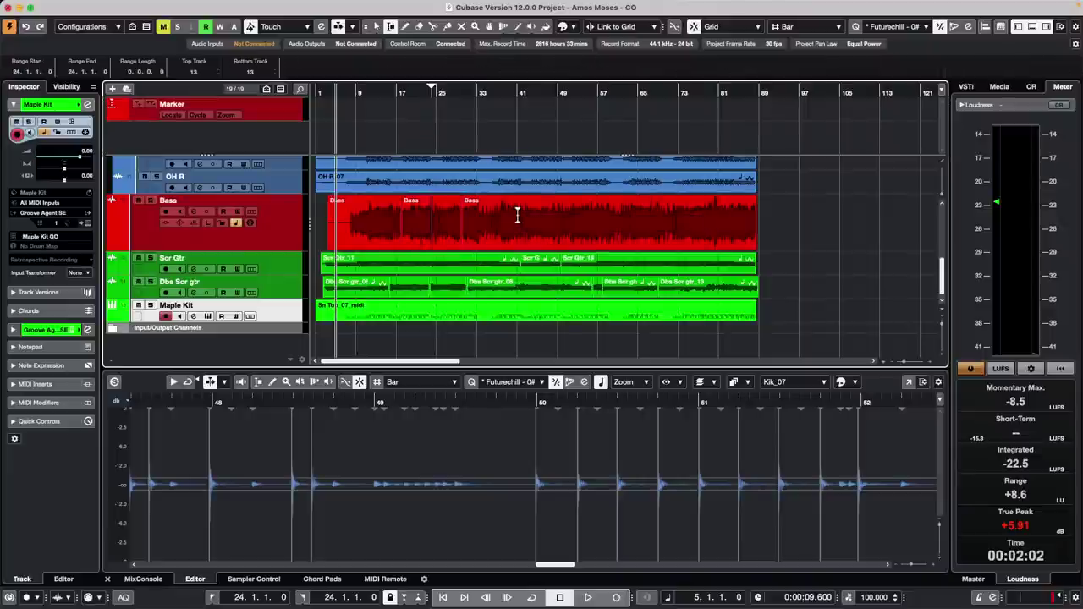
left_click_drag(517, 213, 559, 222)
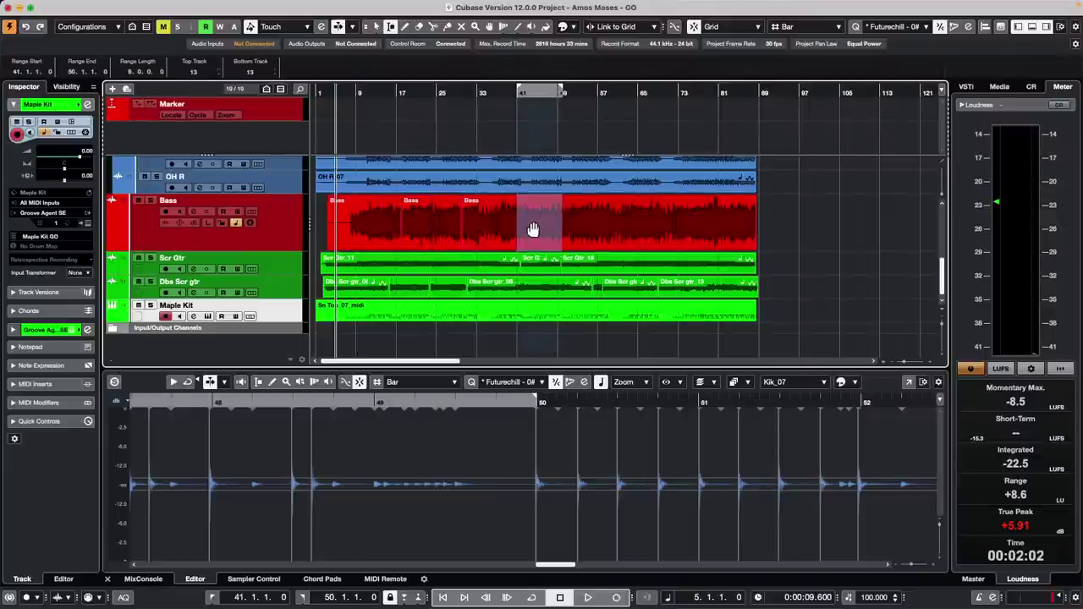
left_click_drag(542, 227, 820, 225)
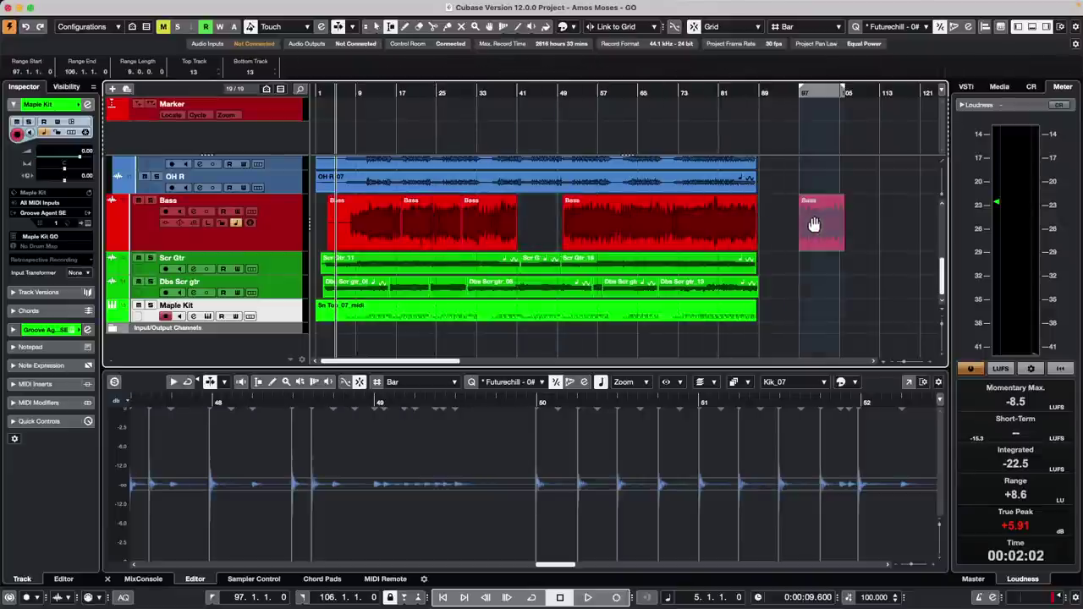
key("super+z")
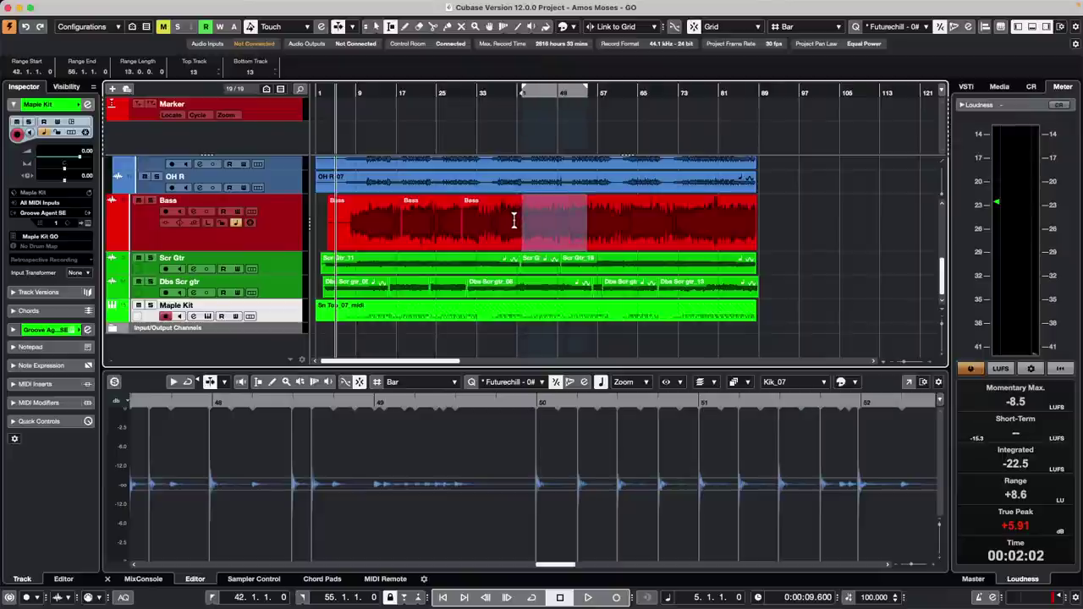
- Split the Bass event at the ends of a range from bar 42 to bar 55 and select the resulting segment with the Object Selection tool
key("shift+x")
key("1")
left_click(552, 229)
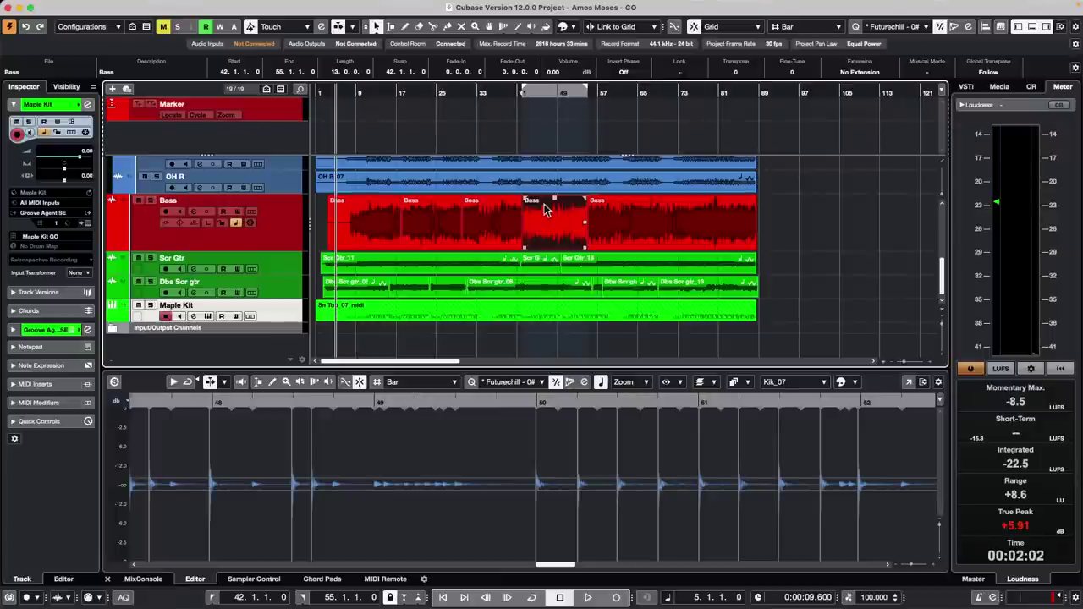
left_click(626, 234)
- Select a range from bar 63 to bar 72 on the Bass track, split the event at its ends, and return to the Object Selection tool
right_click(621, 218)
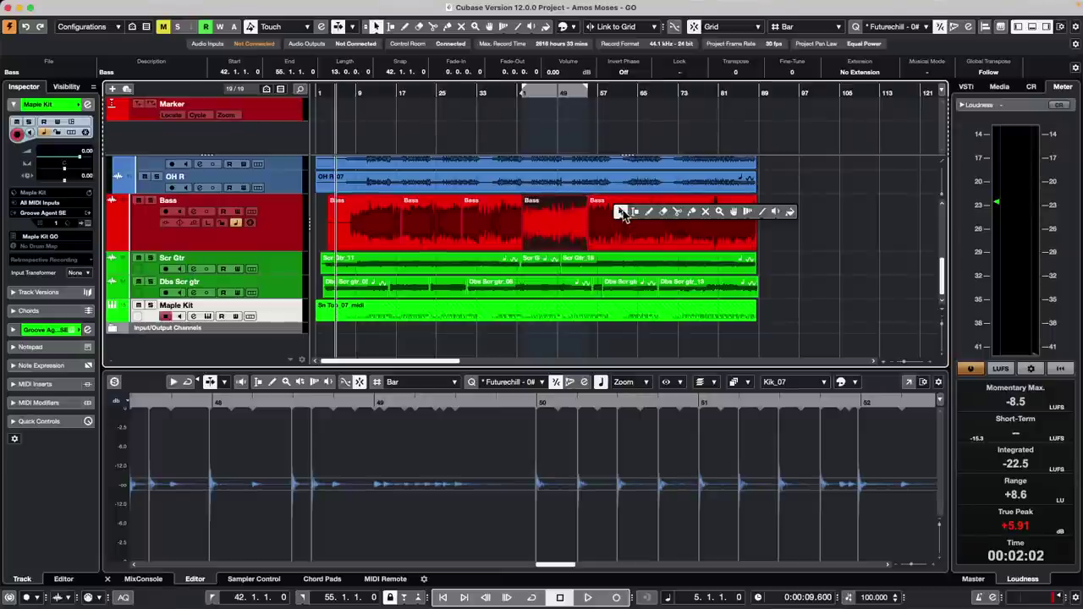
left_click(633, 212)
left_click_drag(631, 212, 670, 209)
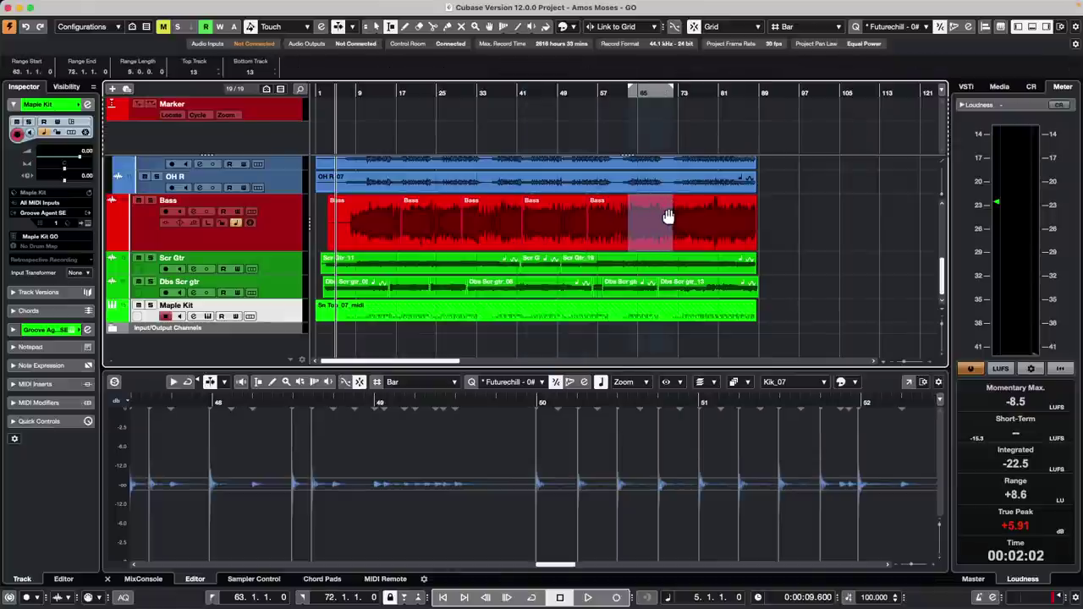
key("shift+x")
right_click(655, 220)
left_click(654, 219)
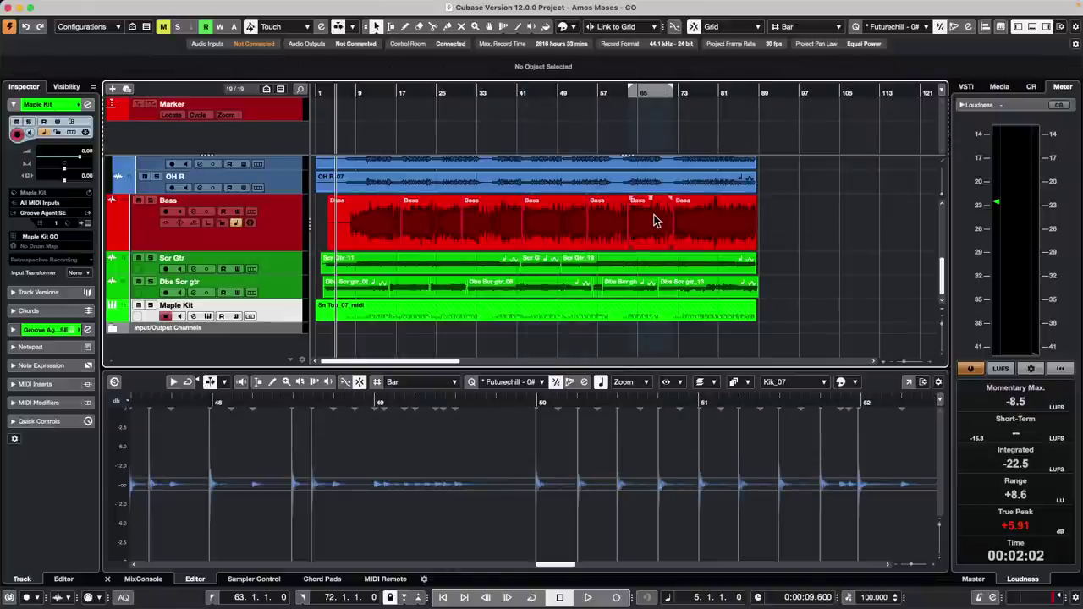
- Mute the Bass segment between bars 63 and 72 with the Mute tool, undoing and repeating the mute several times
right_click(653, 218)
left_click(733, 214)
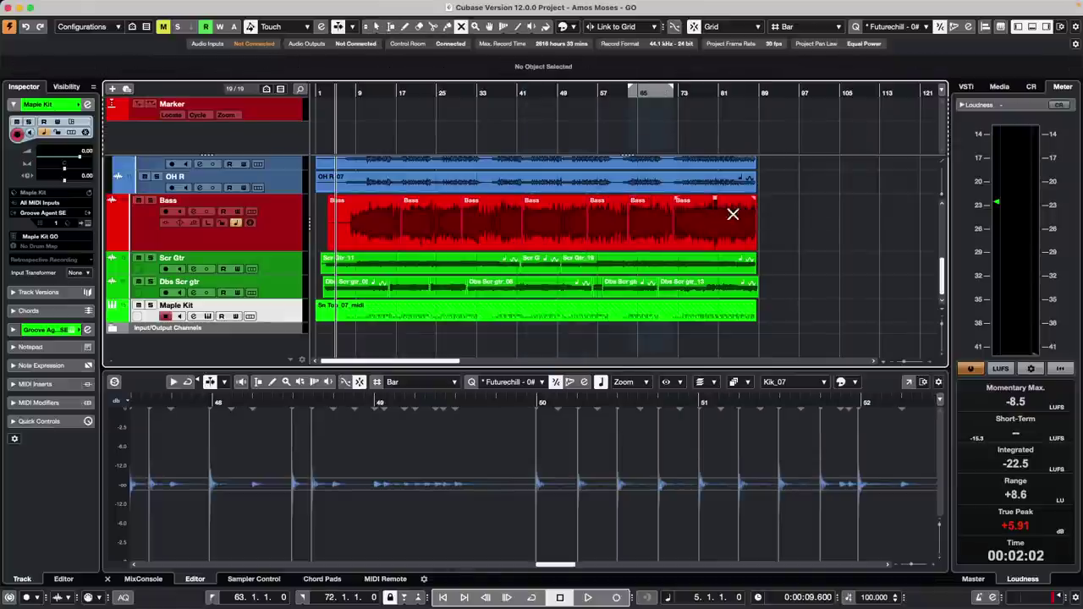
left_click(658, 216)
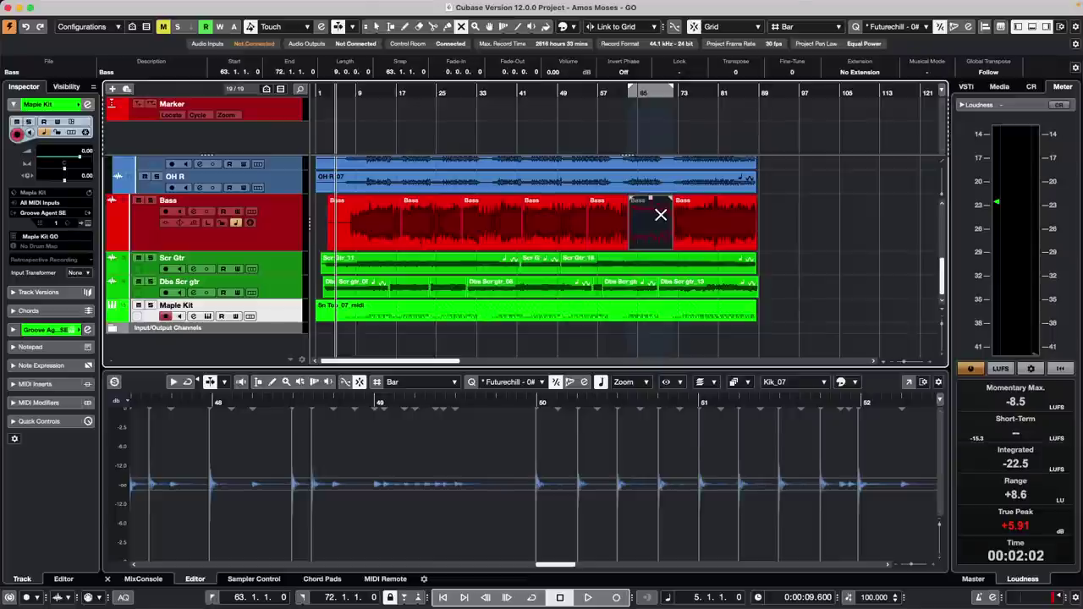
key("super+z")
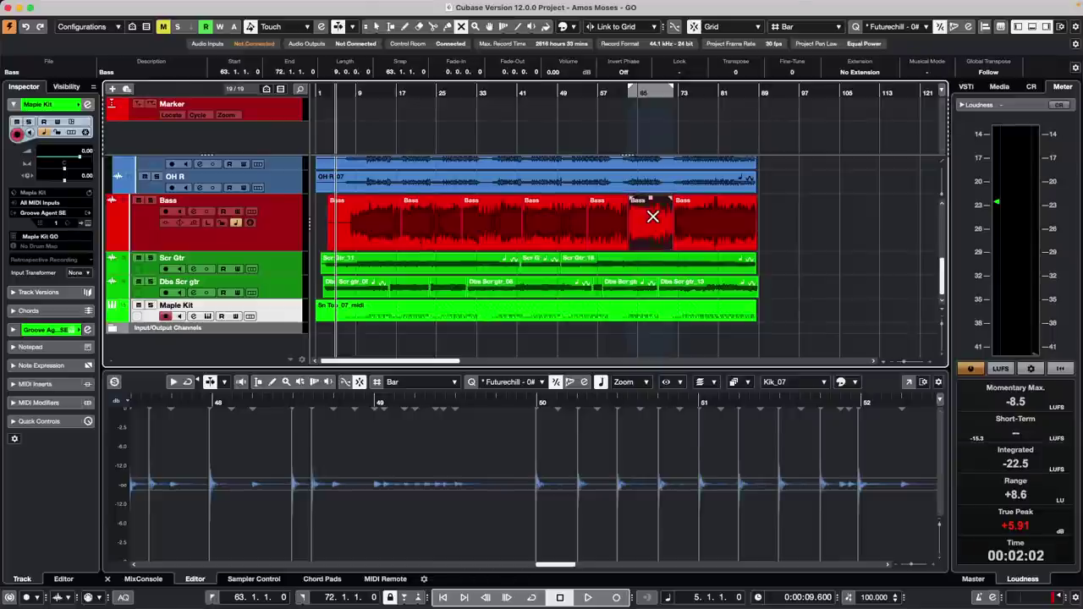
left_click(653, 216)
key("super+z")
left_click(650, 215)
key("super+z")
left_click(650, 214)
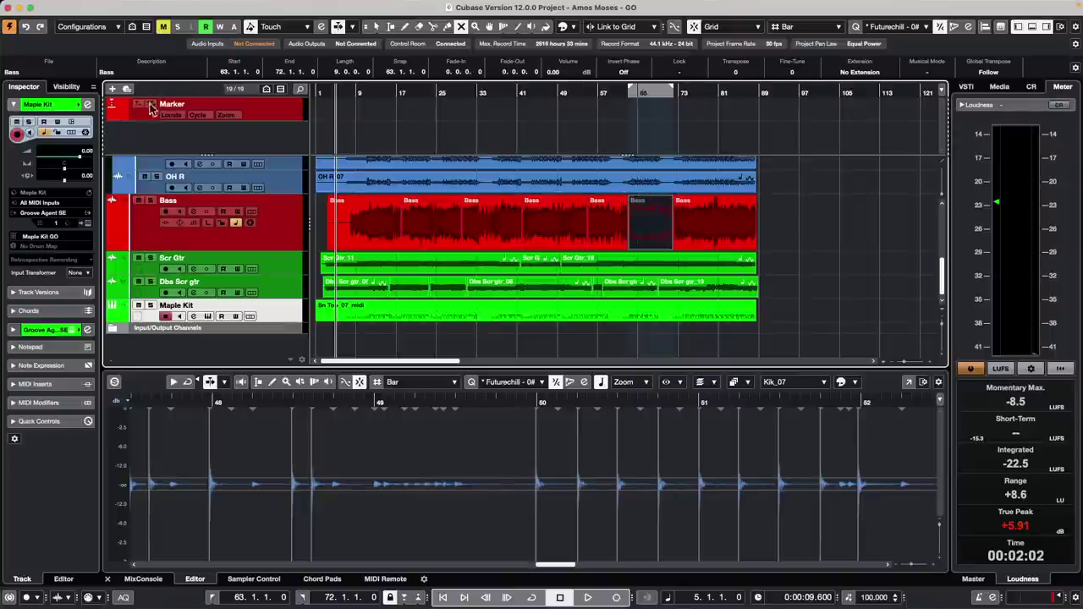
- Open the Editing-Audio preferences, toggle the Split Channels import option on and back off, and close the dialog
left_click(44, 7)
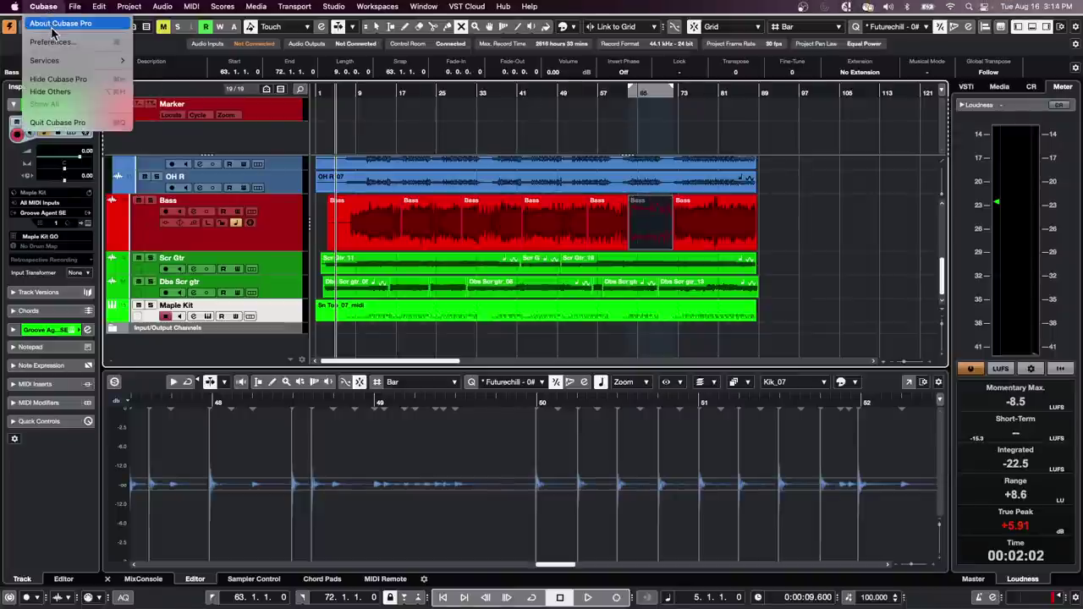
left_click(66, 41)
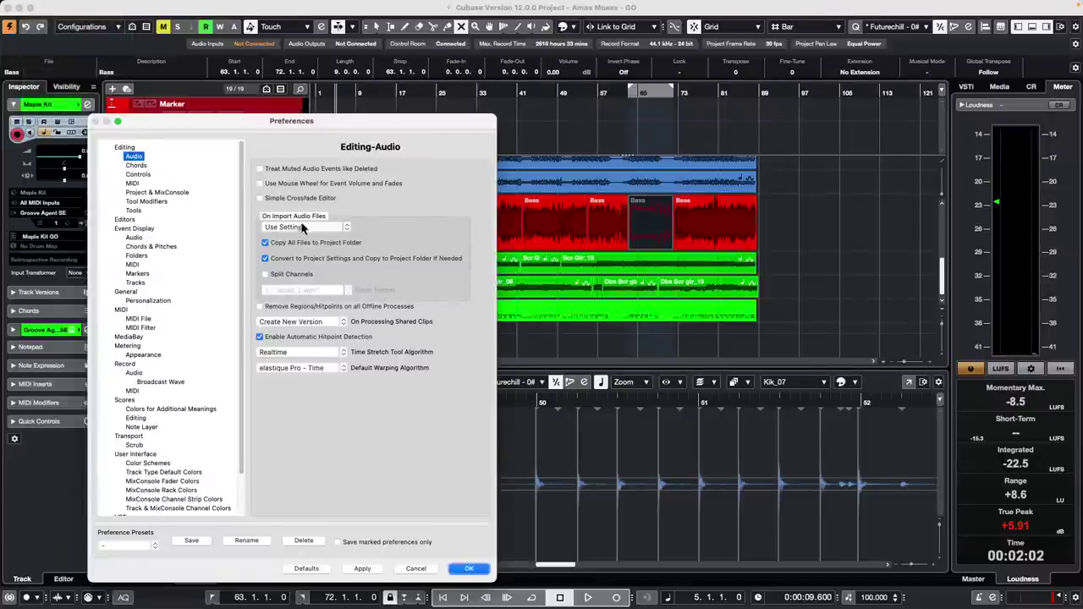
left_click(265, 275)
left_click(266, 274)
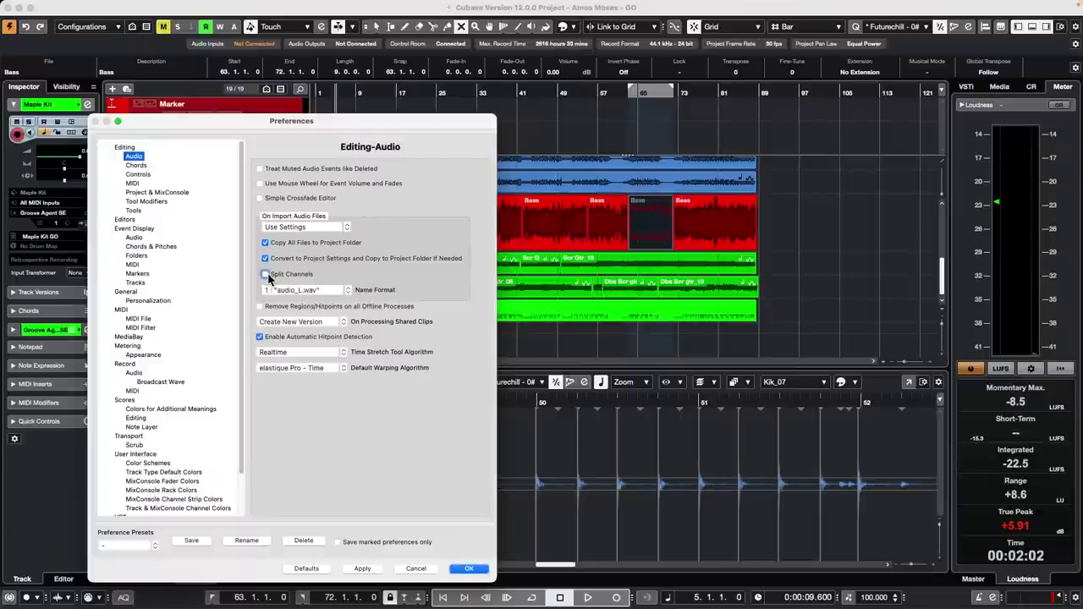
left_click(266, 274)
left_click(266, 274)
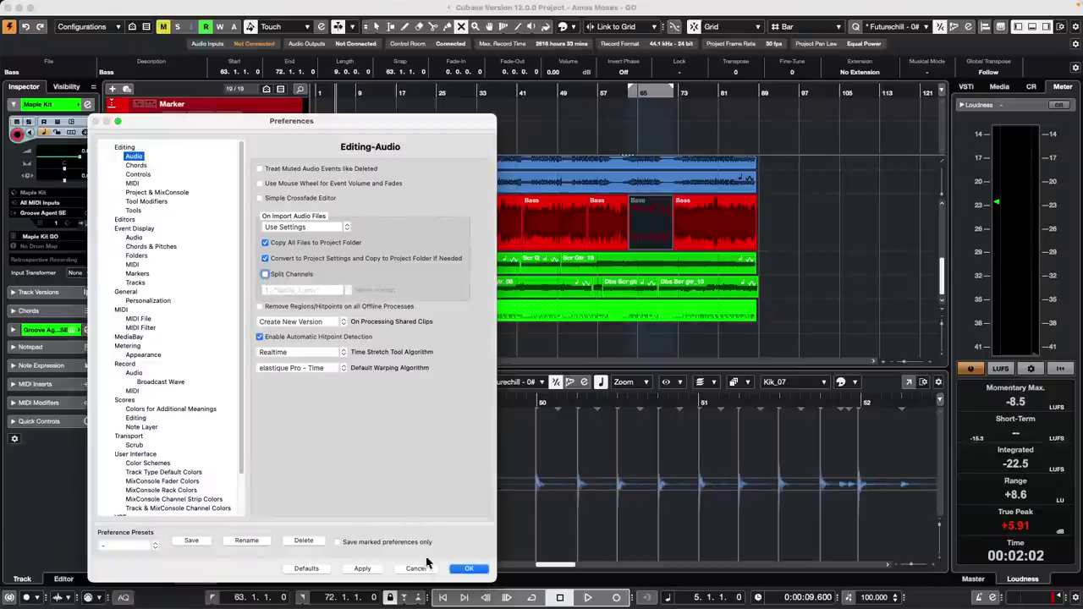
left_click(482, 571)
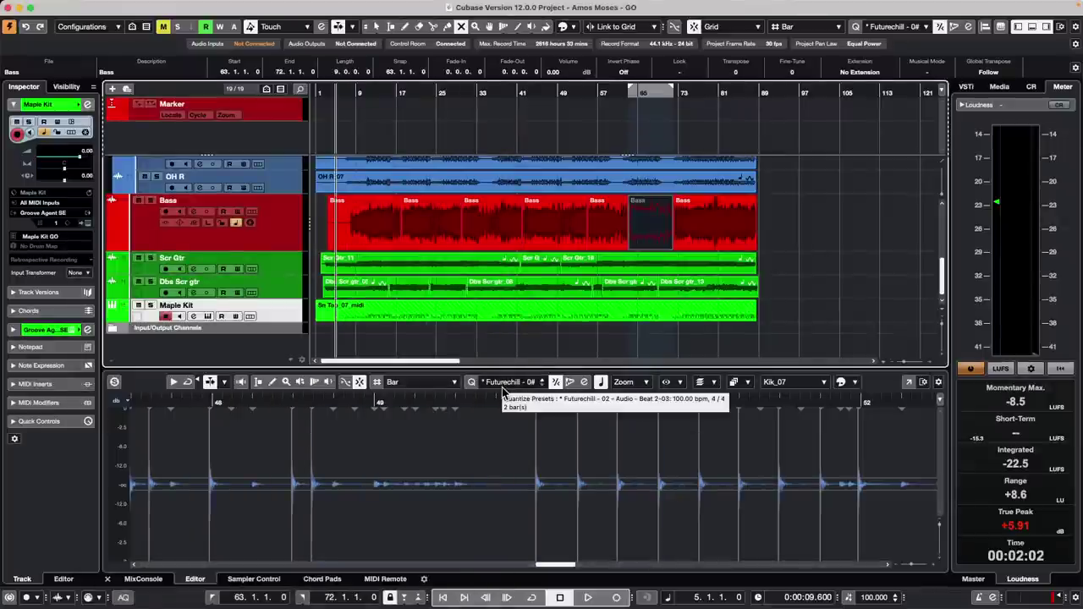
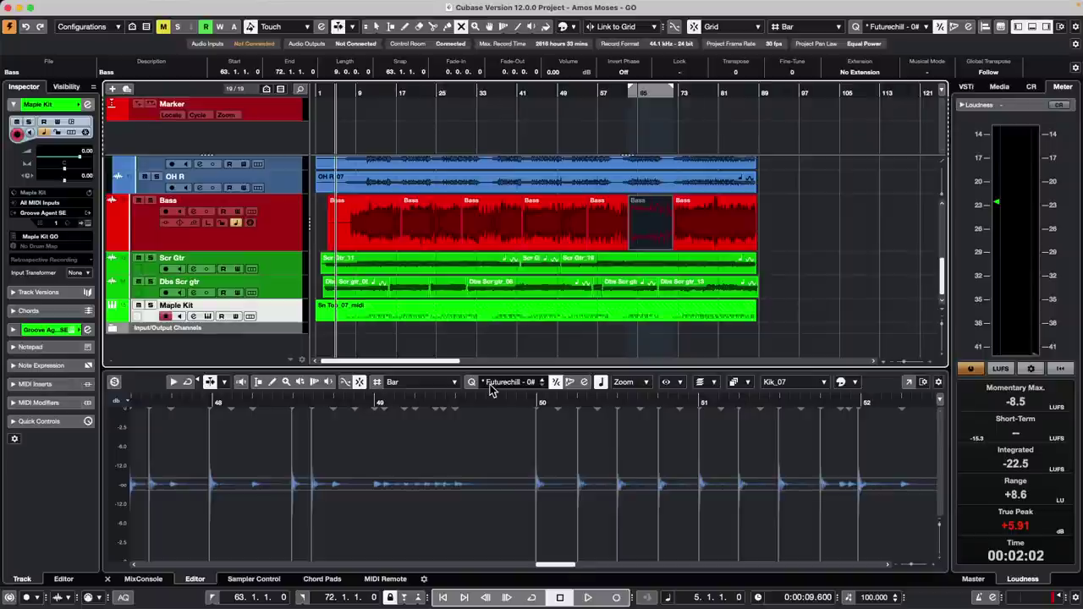
- Open the recent project August 16 2022.cpr and close the VST Plug-in Manager window
mouse_move(330, 2)
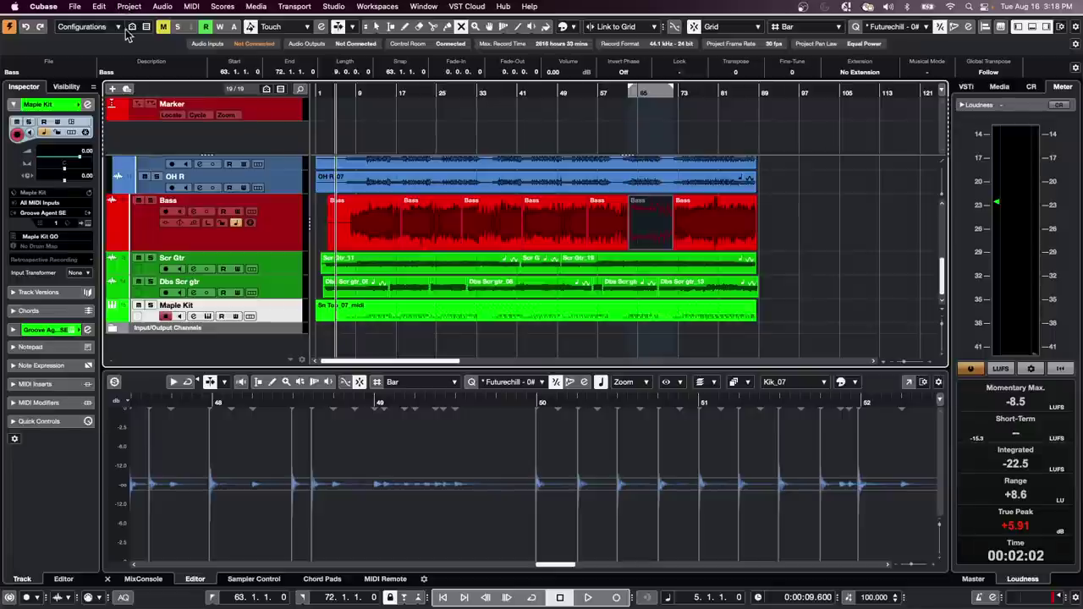
left_click(76, 6)
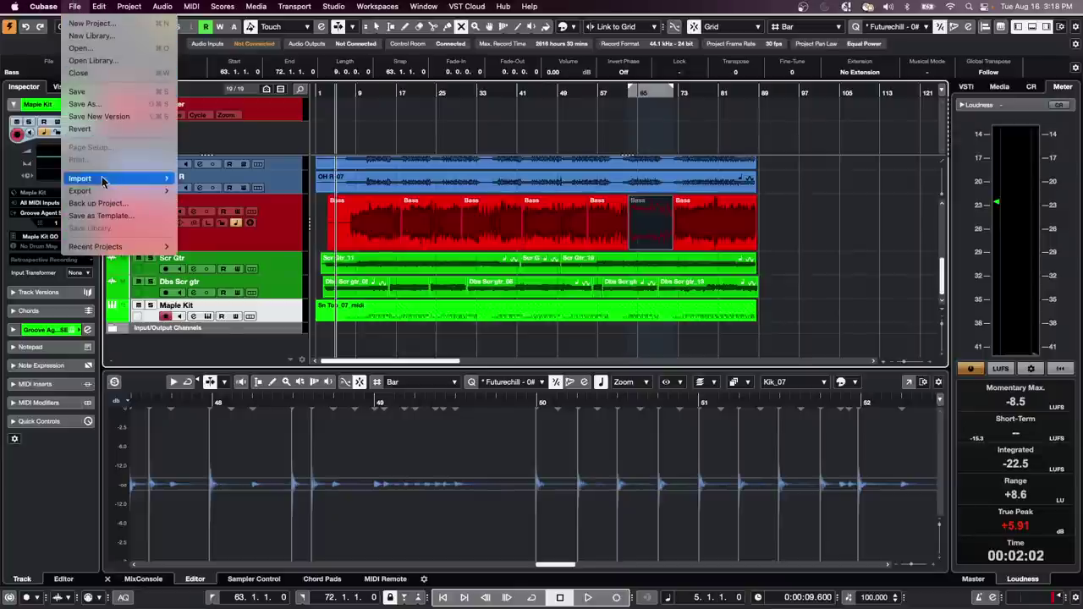
mouse_move(114, 246)
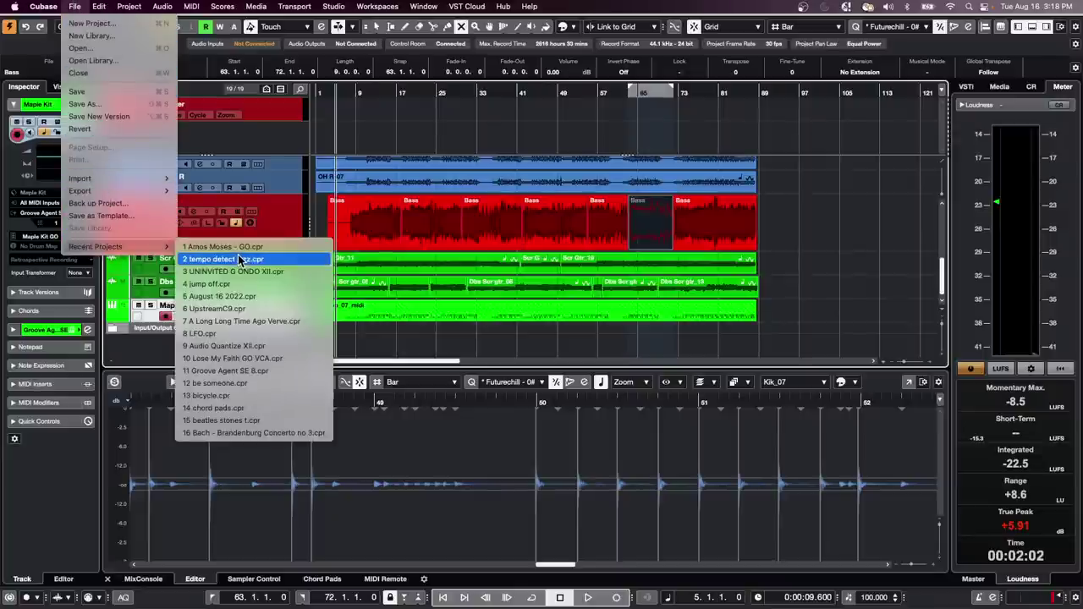
left_click(239, 297)
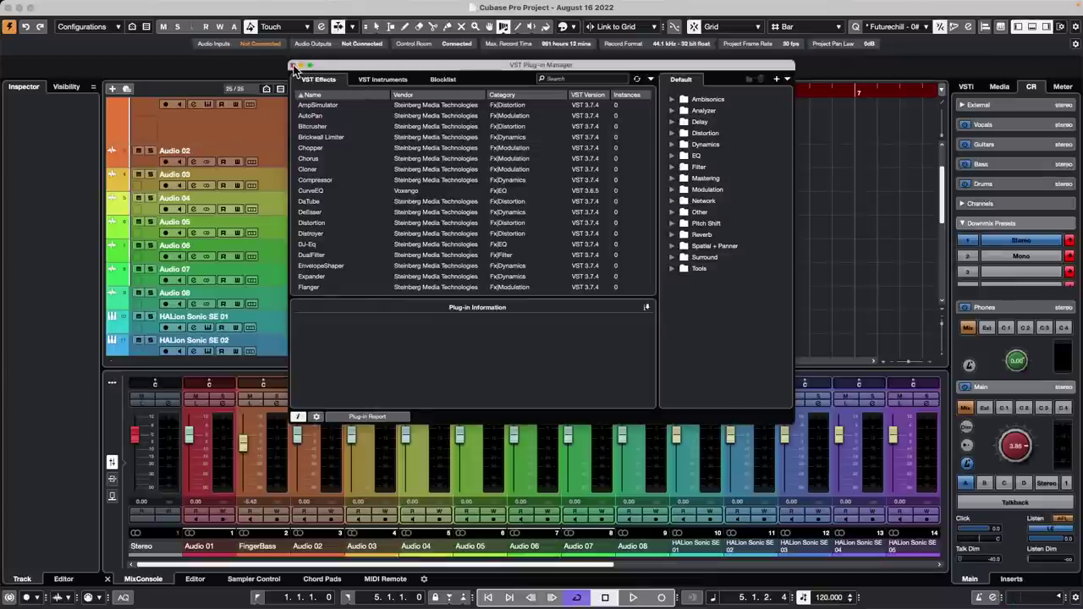
left_click(293, 65)
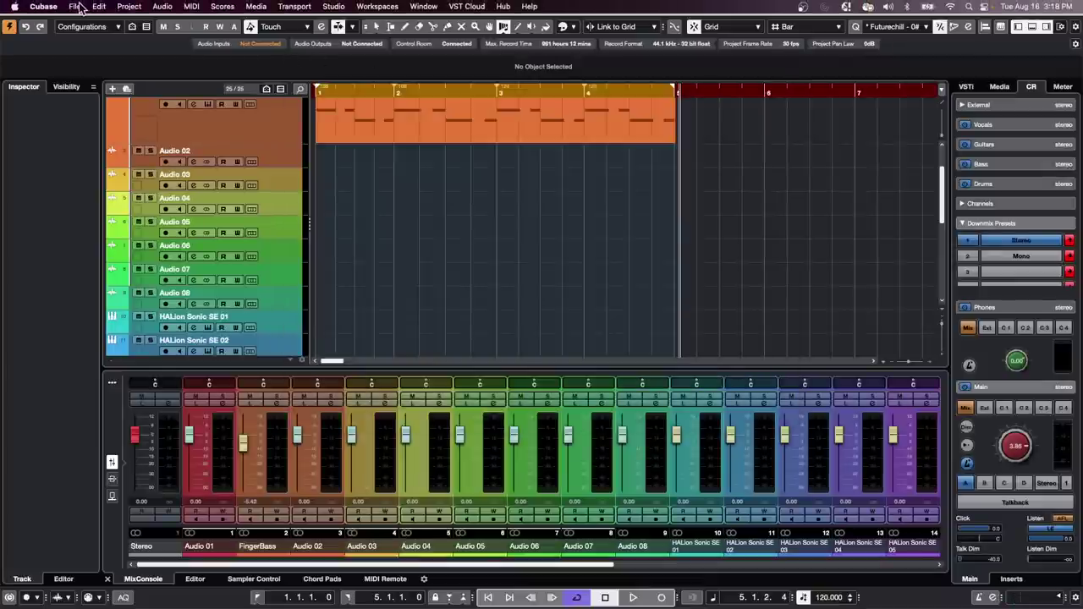
- Look through the project's track list from the audio tracks down to the group and FX channels and open the MixConsole
scroll(368, 126, "down", 5)
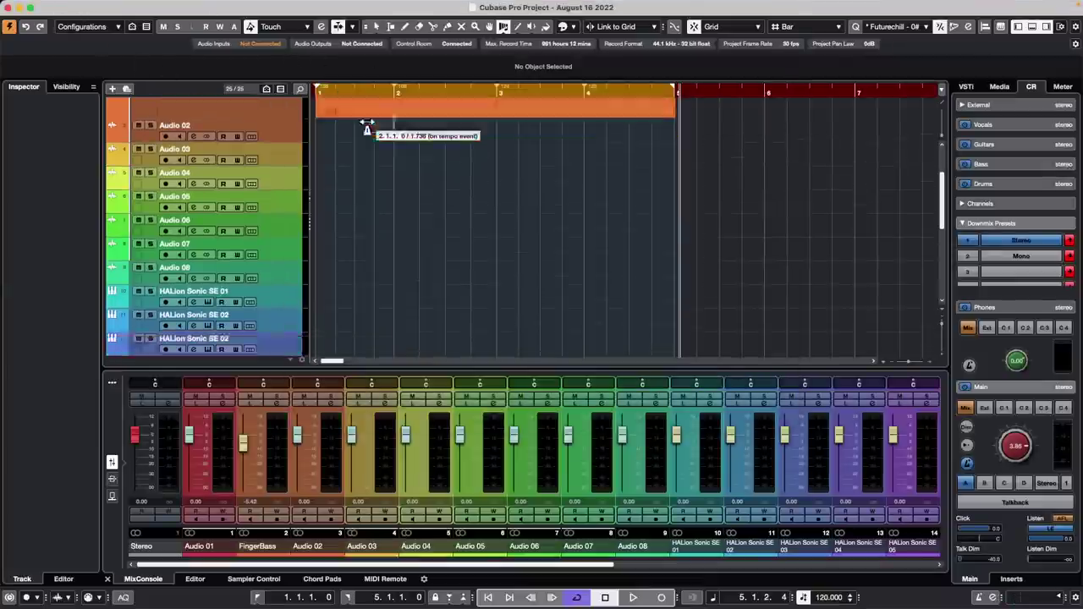
scroll(368, 125, "up", 6)
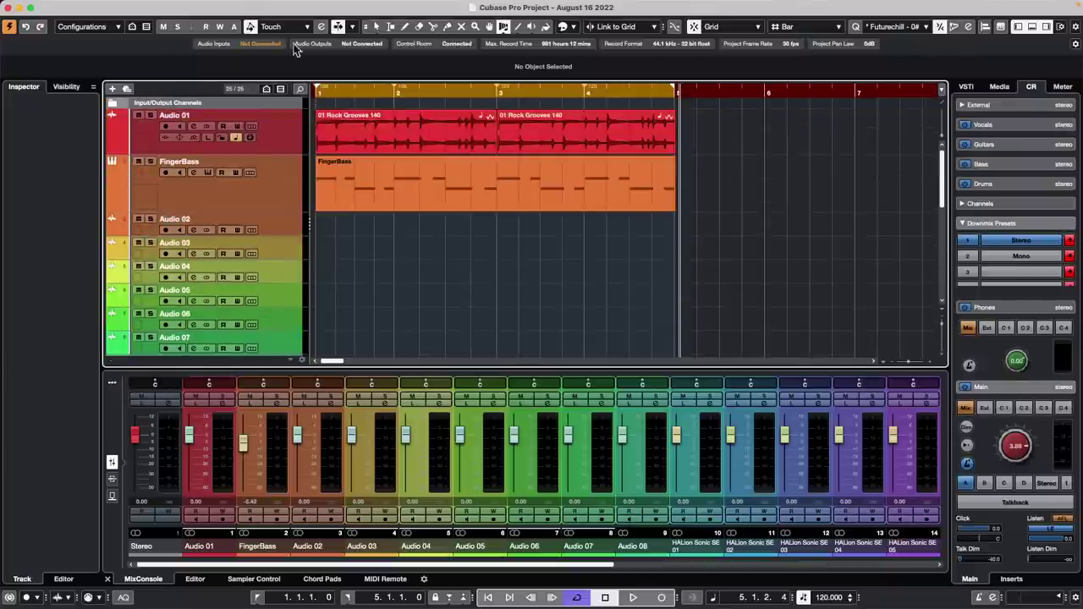
scroll(225, 174, "down", 5)
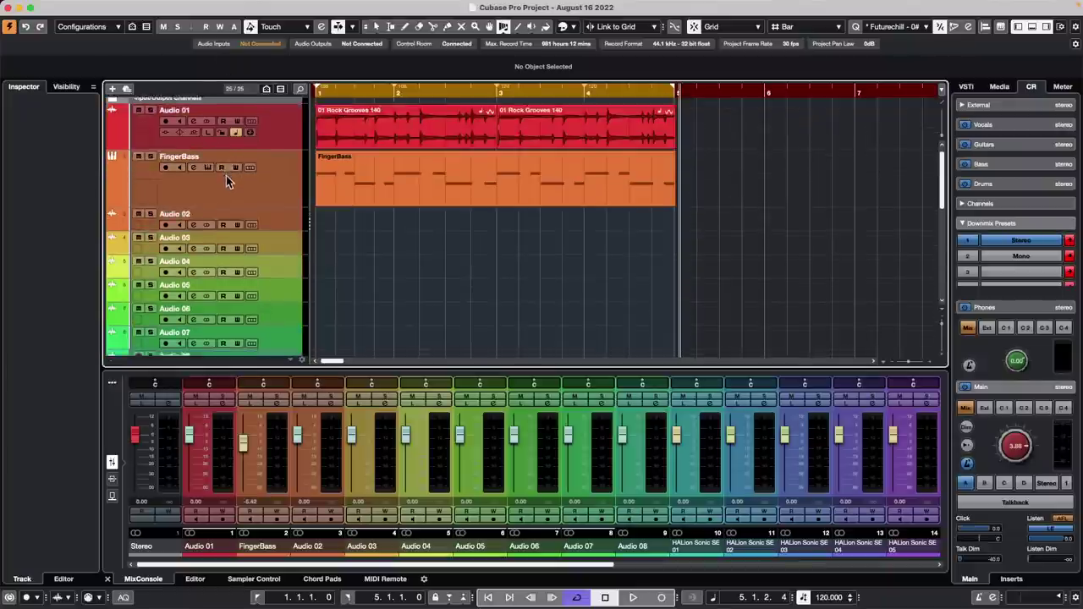
scroll(222, 186, "down", 8)
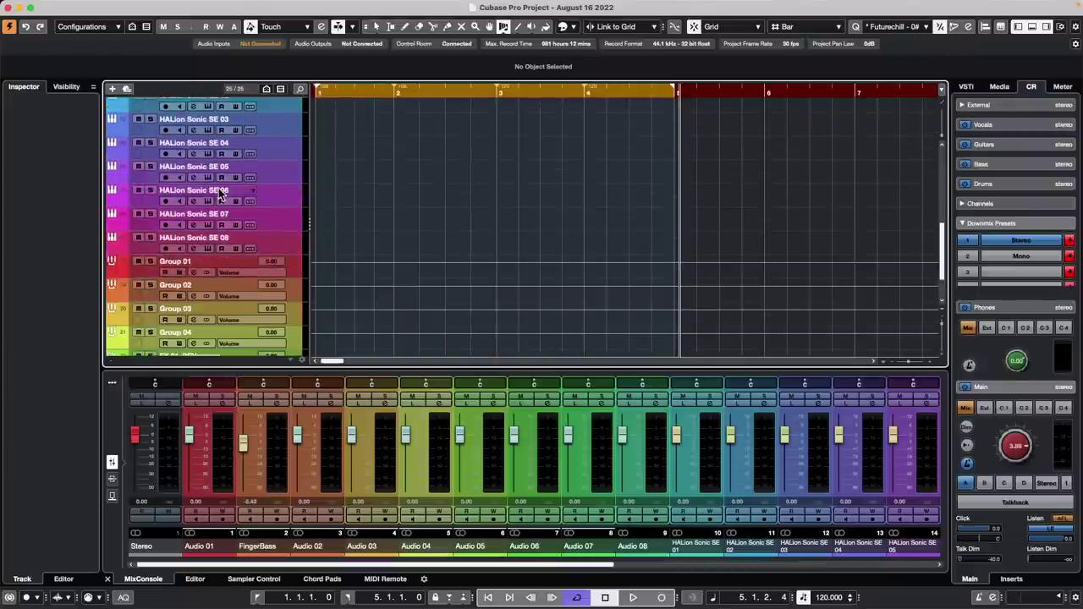
scroll(220, 193, "down", 2)
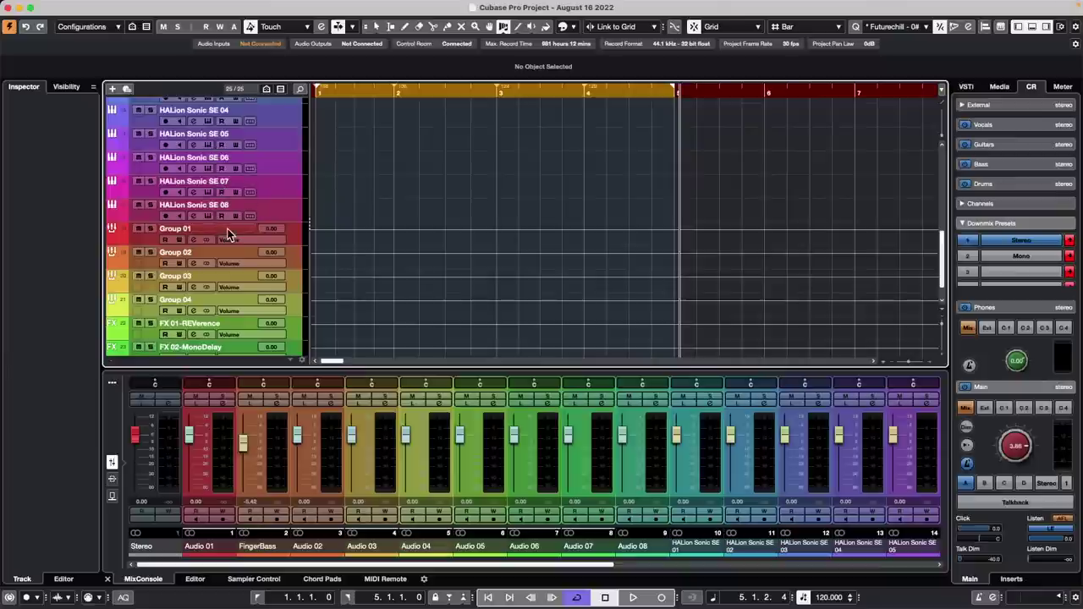
scroll(212, 237, "down", 2)
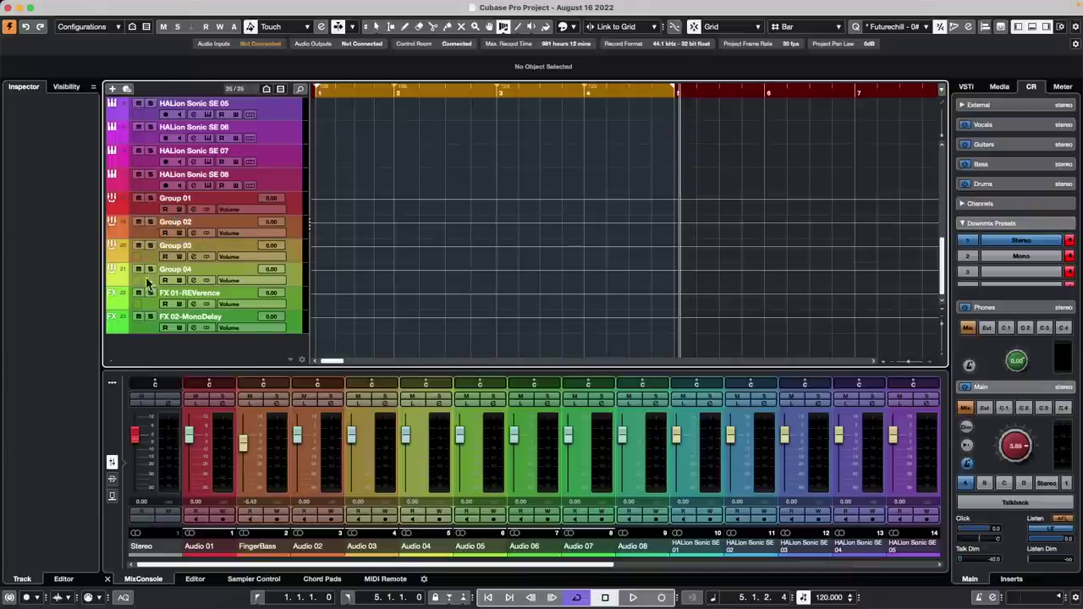
scroll(207, 258, "up", 5)
scroll(208, 258, "up", 5)
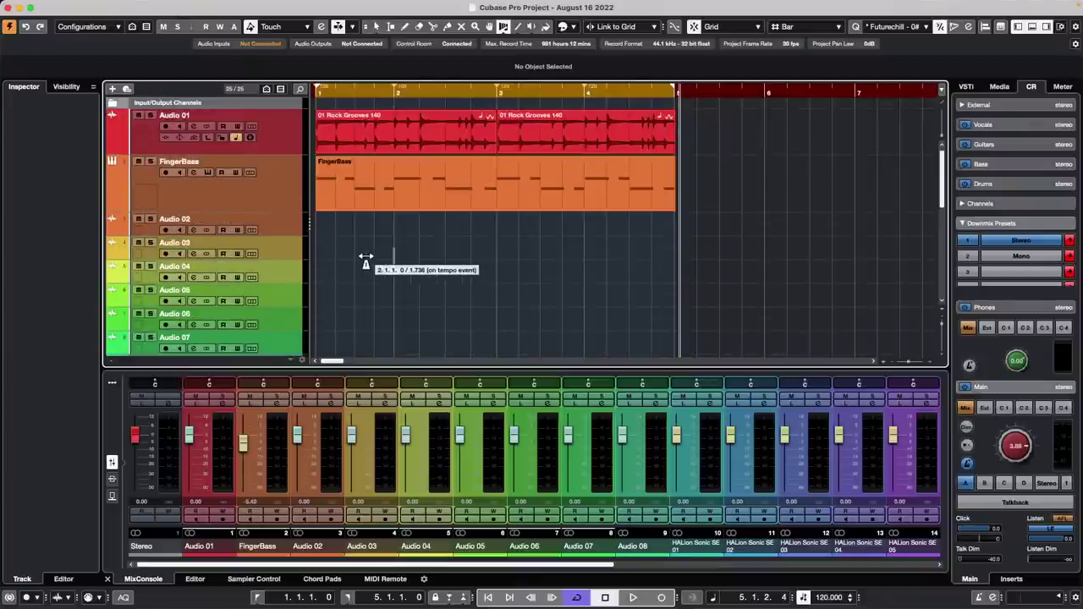
key("F3")
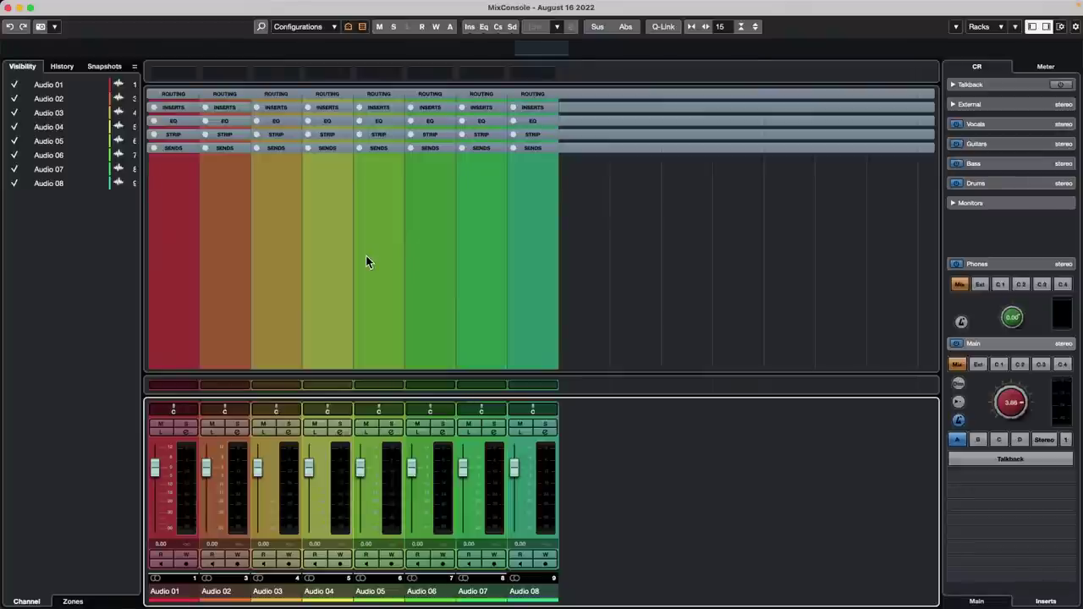
- Show all channel types in the MixConsole and shift its window aside so the project window is visible
left_click(362, 26)
left_click(373, 60)
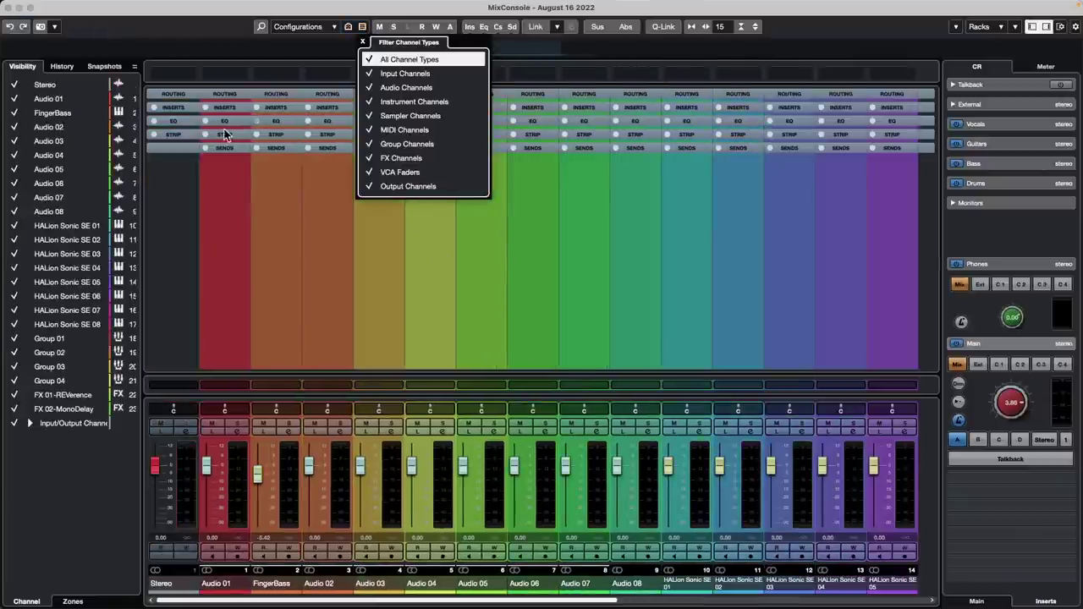
left_click(76, 9)
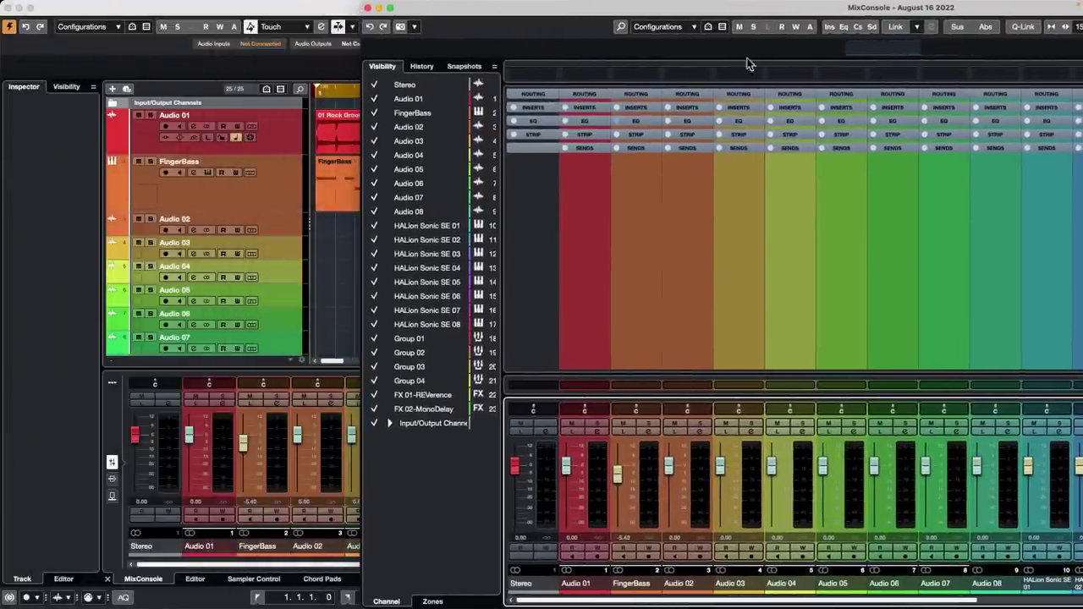
- Toggle the MixConsole's Input Channels and All Channel Types filters off and back on, and return to the project window
left_click(722, 27)
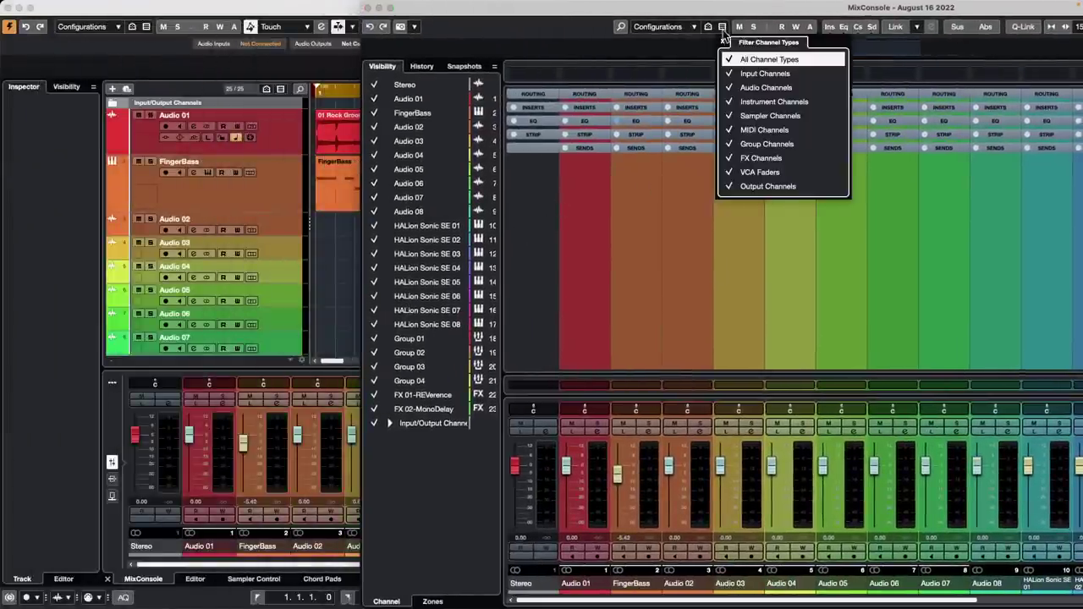
left_click(733, 76)
left_click(733, 76)
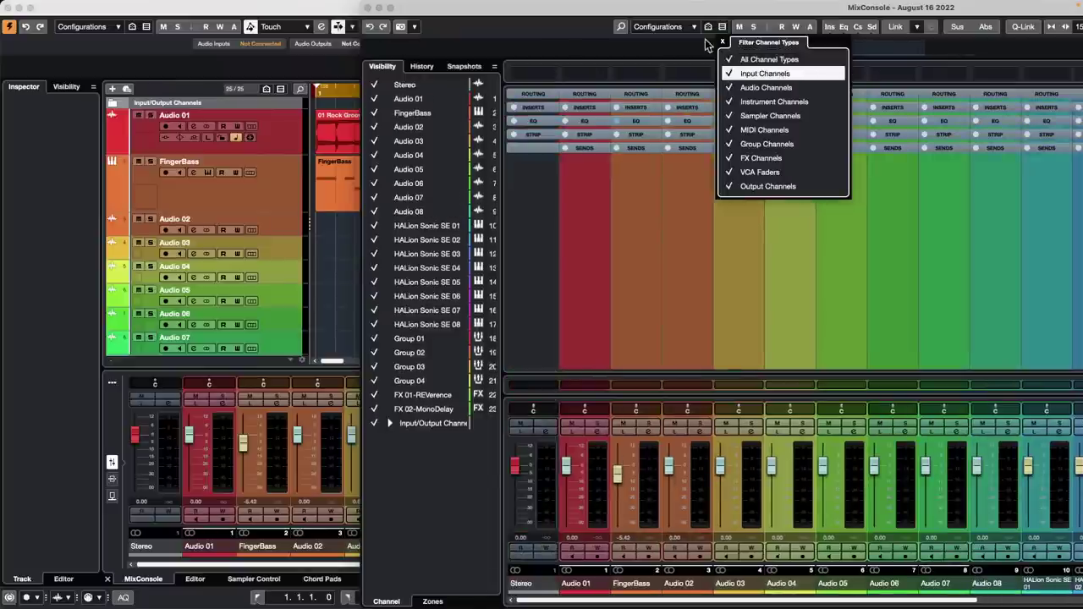
left_click(728, 62)
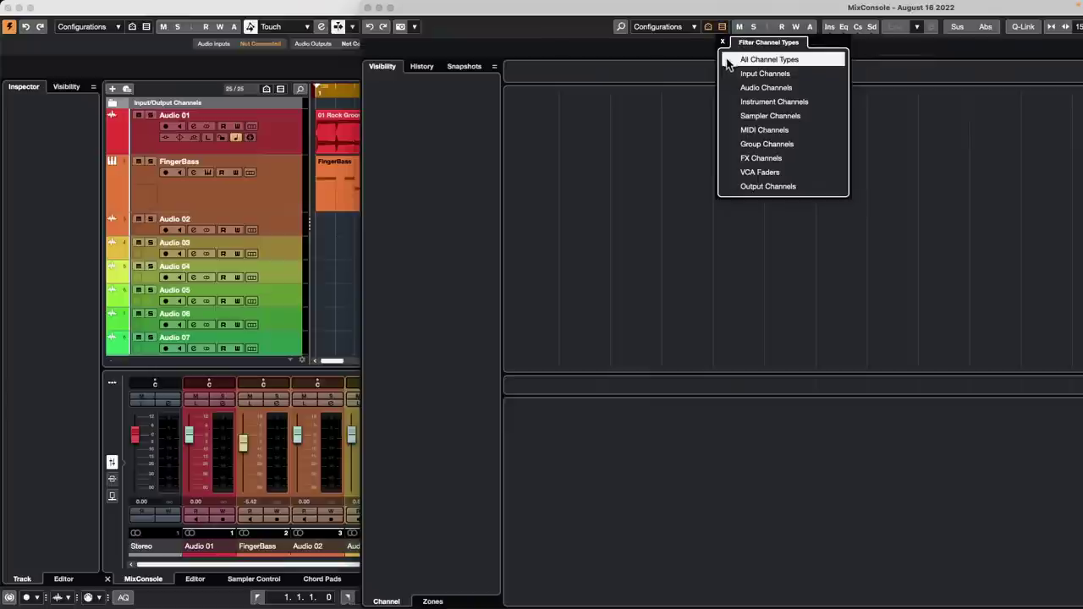
left_click(728, 62)
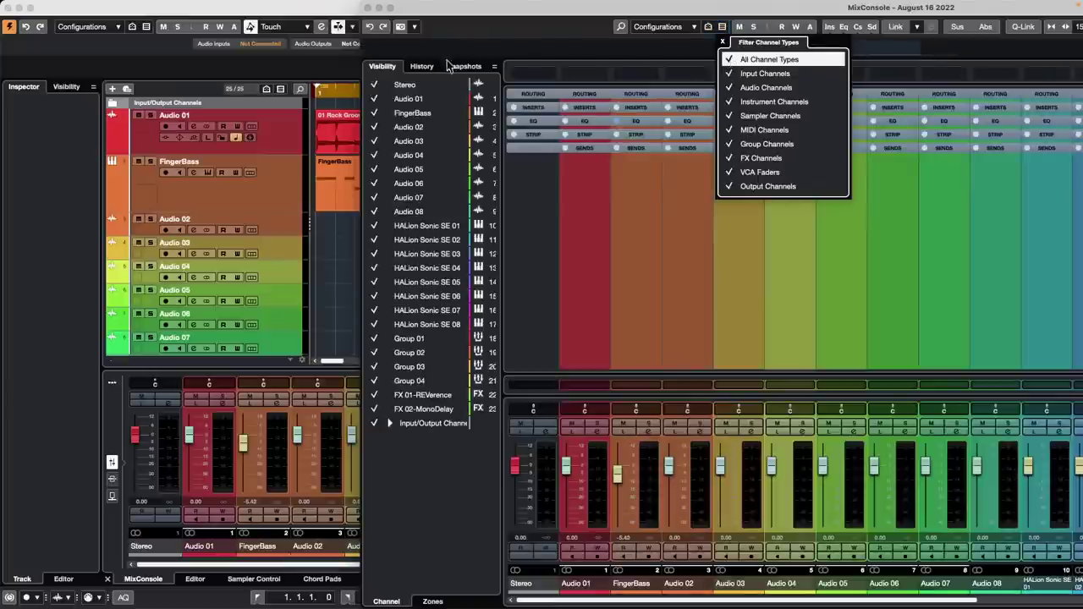
left_click(342, 241)
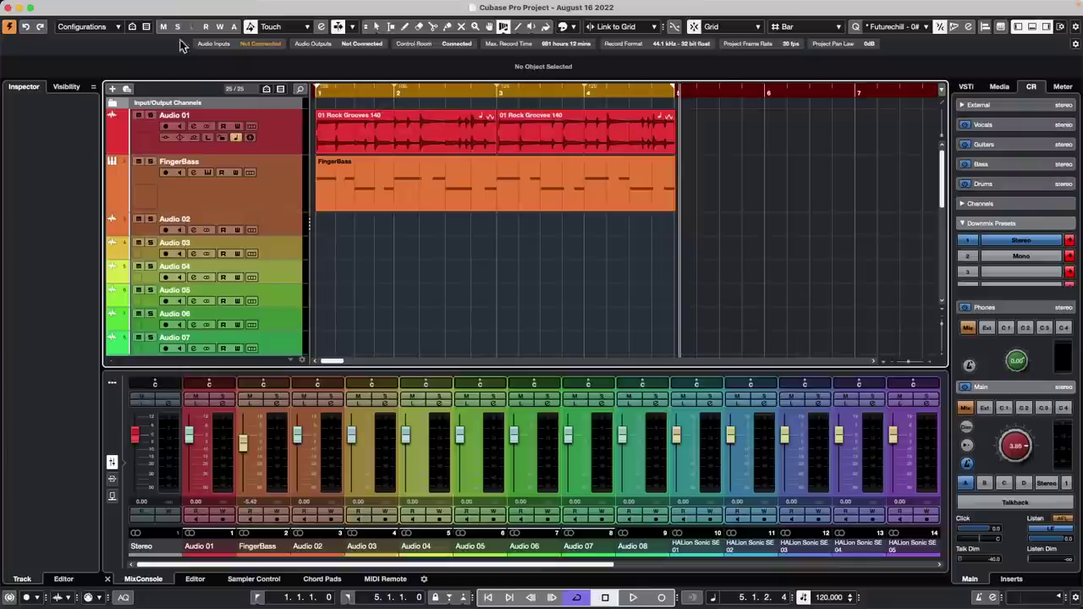
- Check the MixConsole key command under Devices (Studio) in the Key Commands window, collapse that category and close the window
left_click(133, 6)
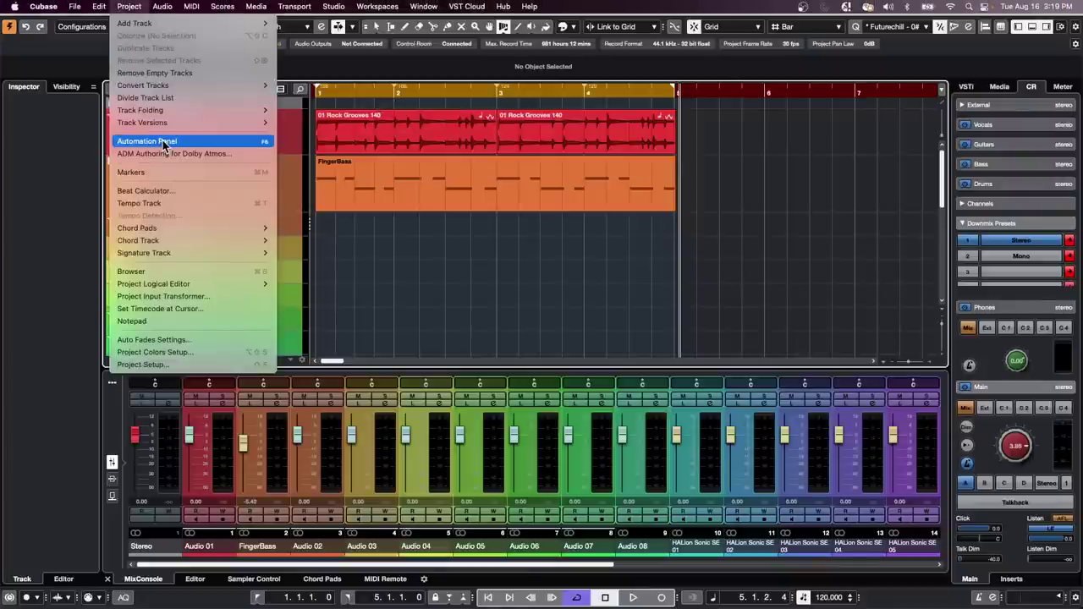
mouse_move(108, 9)
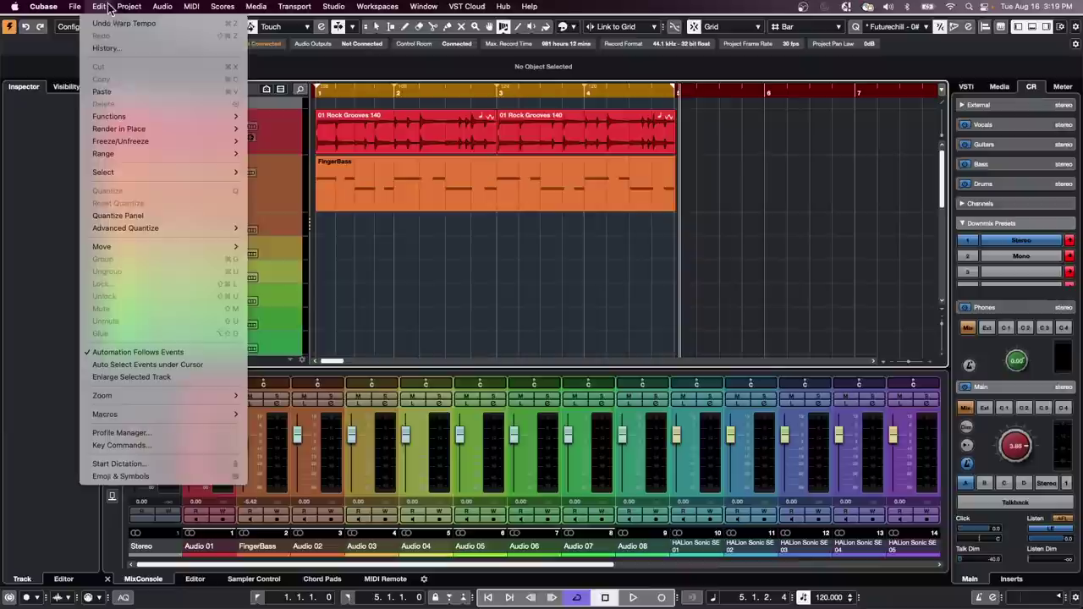
mouse_move(148, 412)
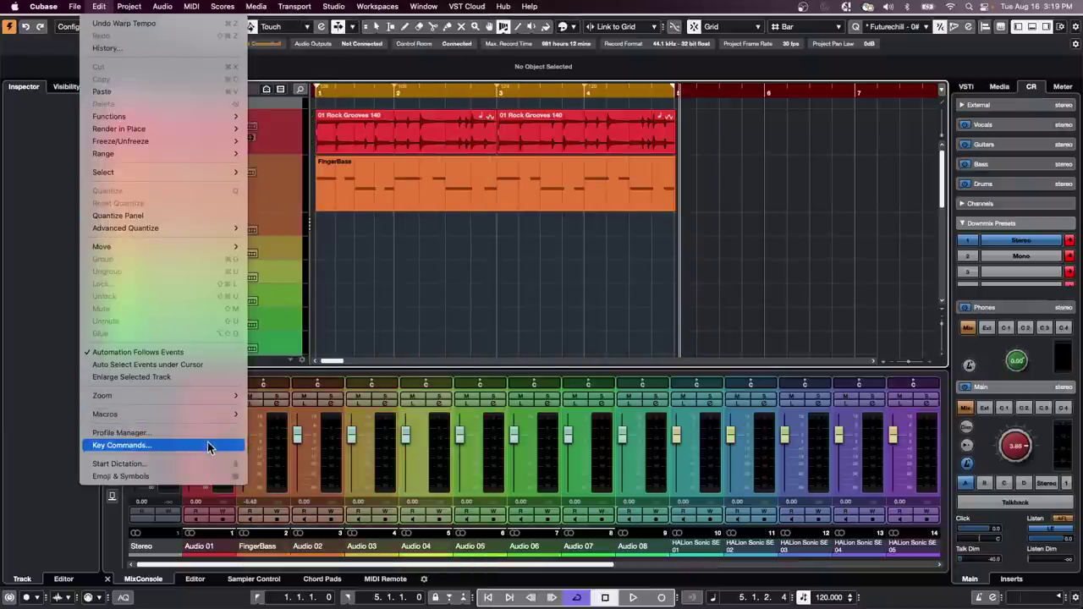
left_click(208, 446)
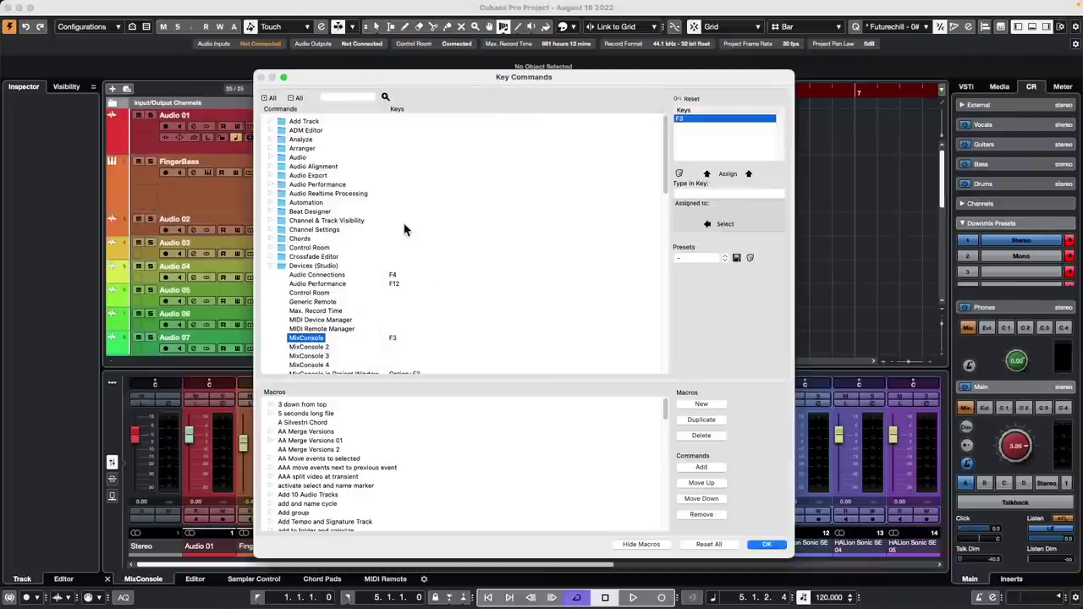
left_click(271, 267)
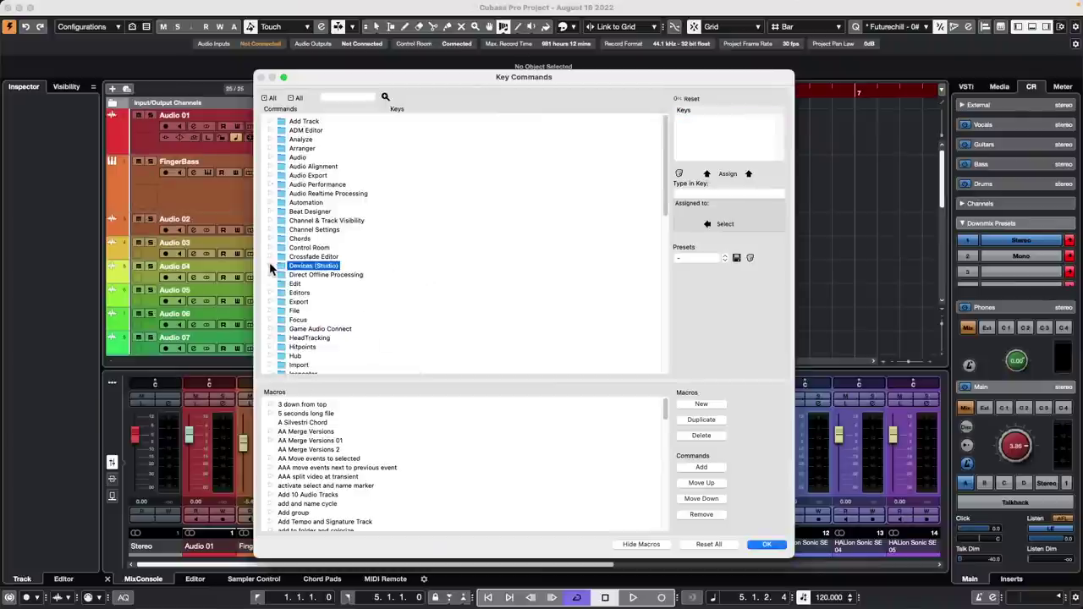
left_click_drag(352, 77, 427, 196)
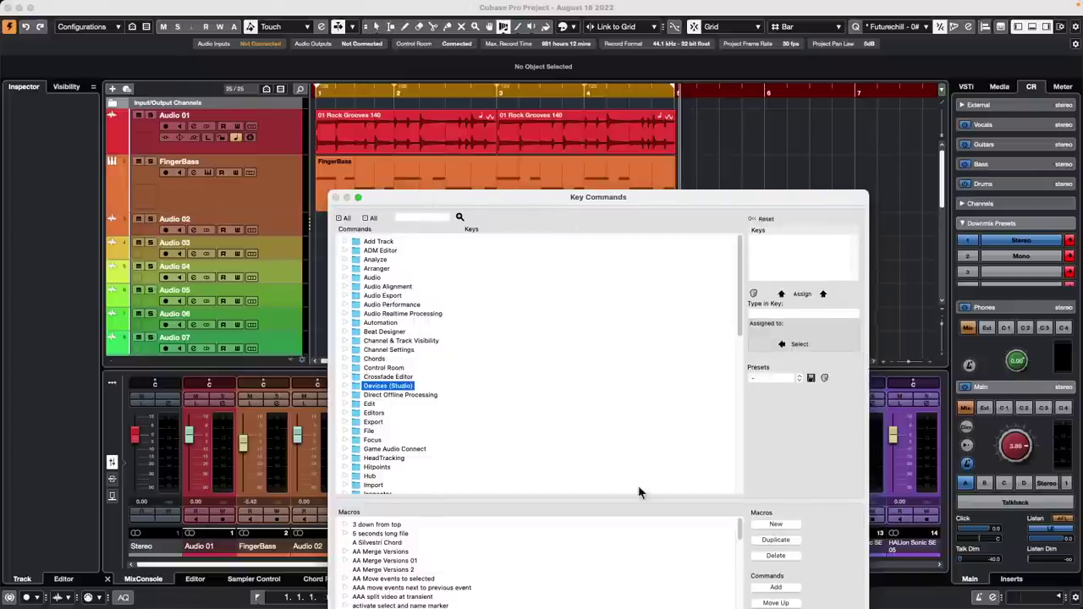
double_click(529, 195)
left_click(769, 526)
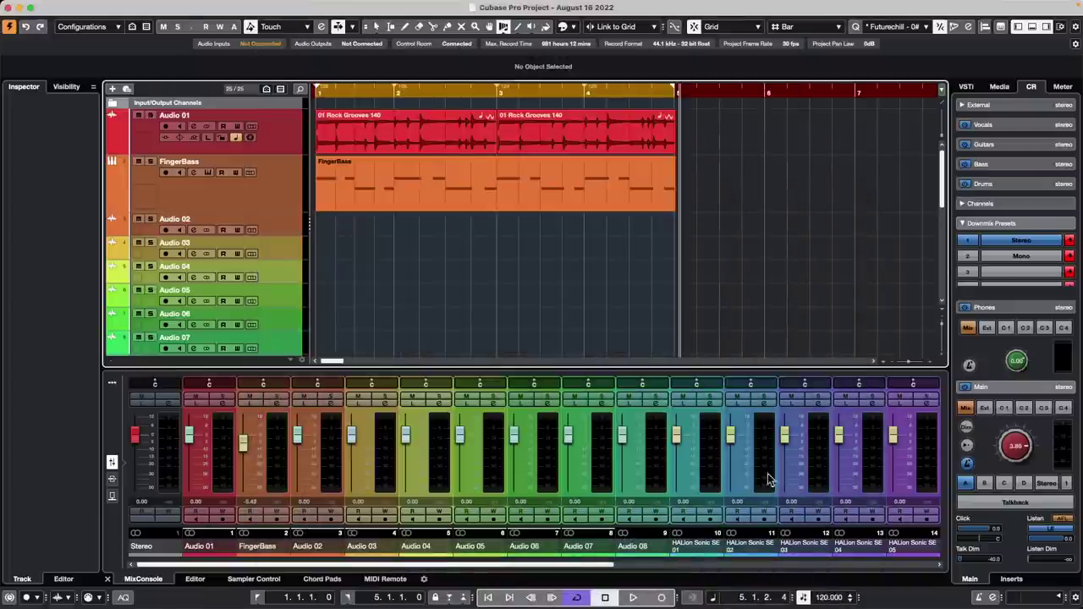
- Open the MixConsole, enlarge its window to fill the screen and close it
key("F3")
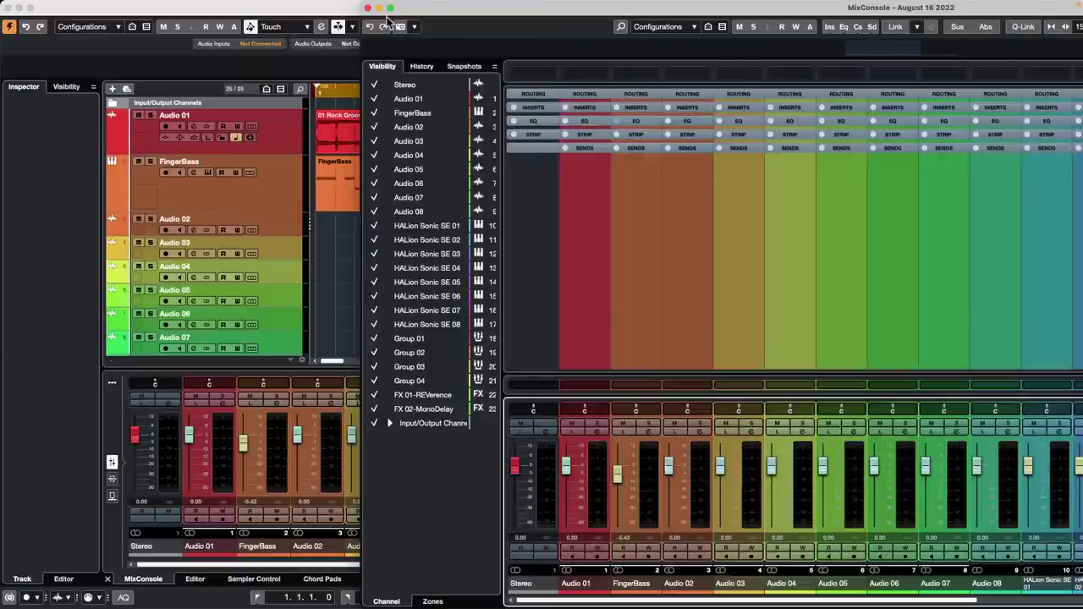
left_click(391, 8)
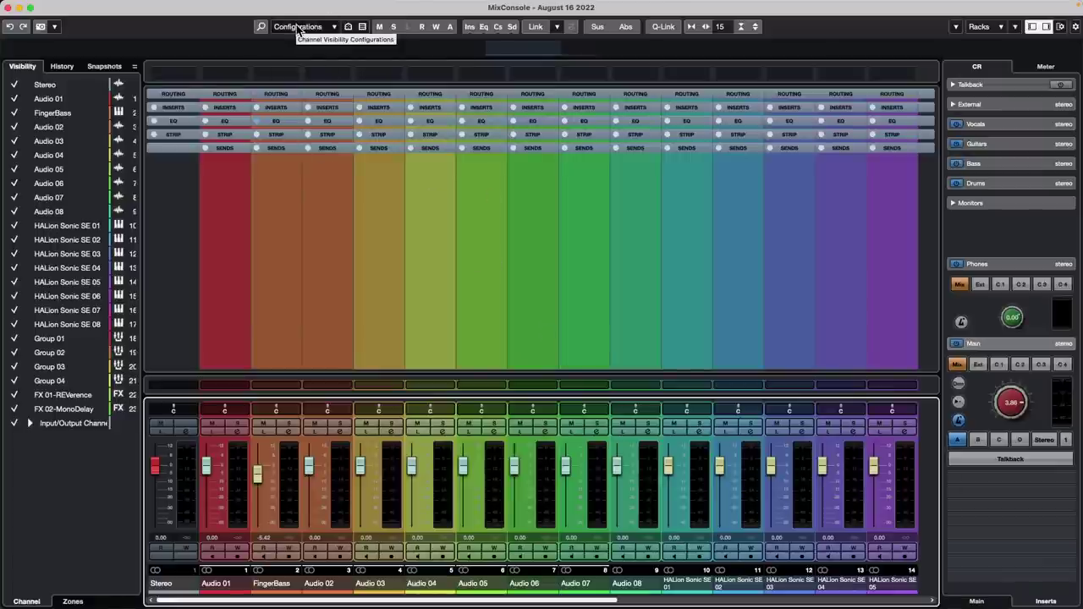
left_click(9, 8)
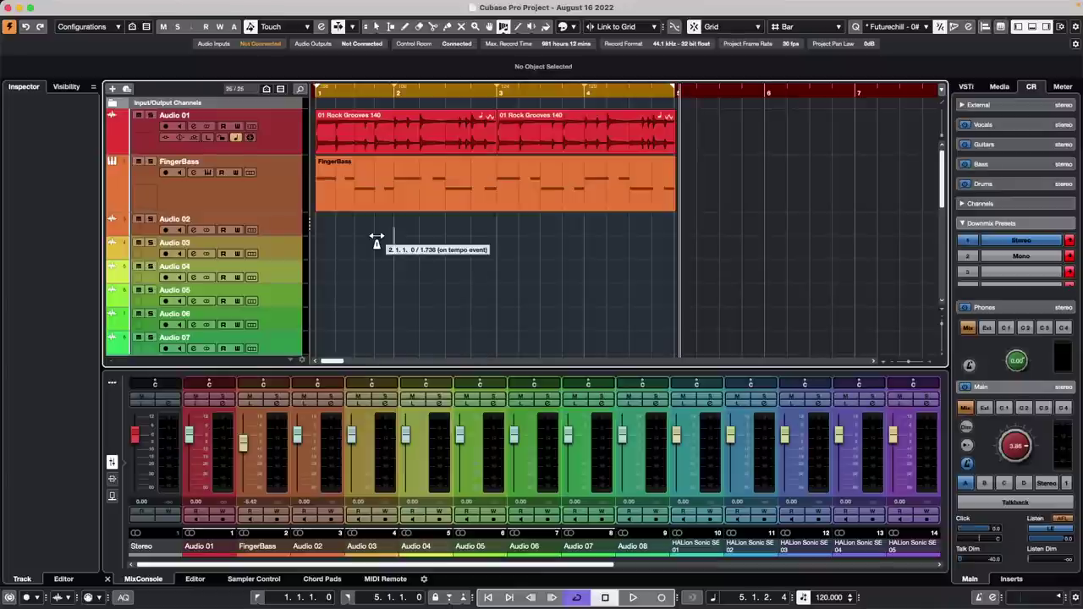
- Toggle the MixConsole window open and closed several times over the project window
key("F3")
key("F3")
key("F3")
key("F3")
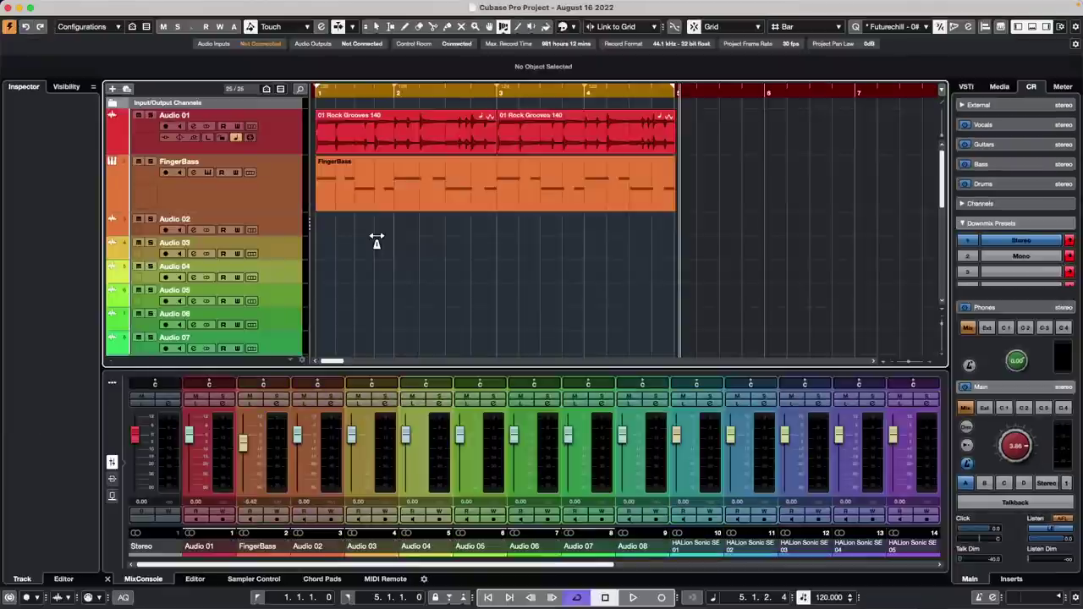
key("F3")
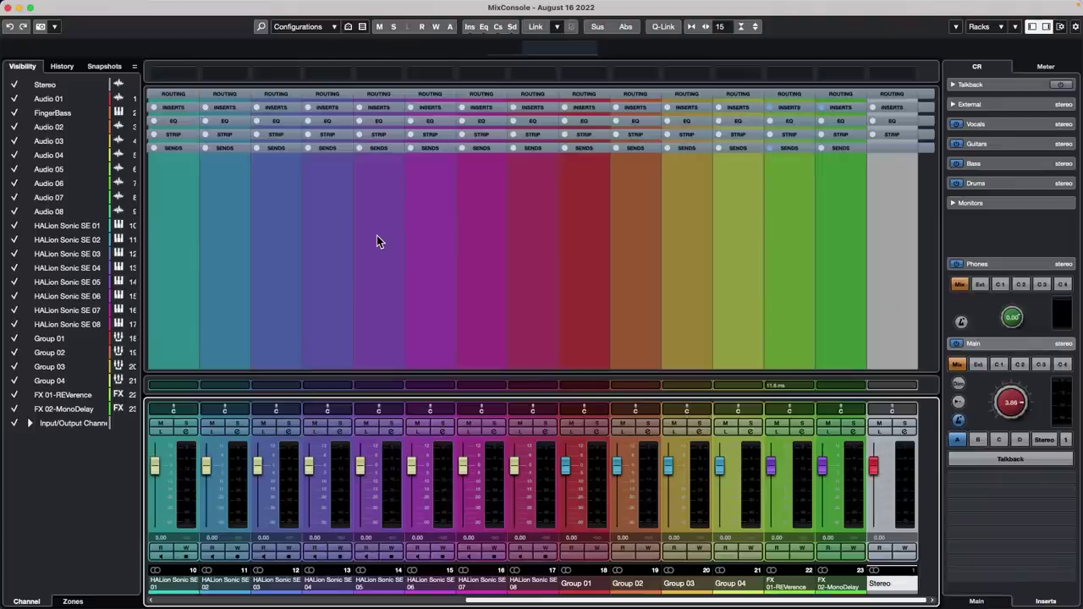
key("F3")
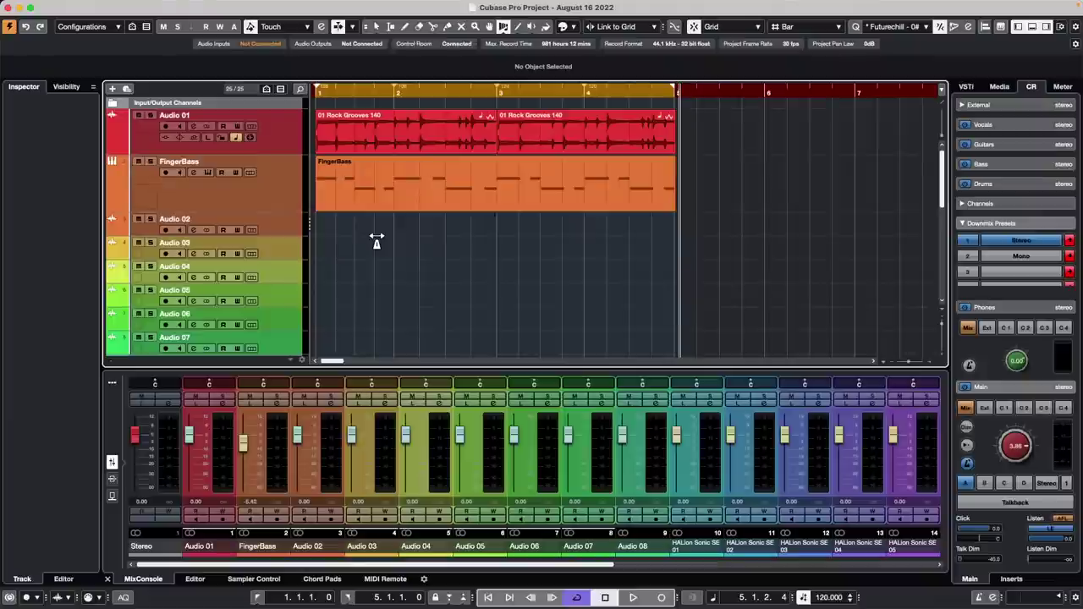
key("F3")
key("F3")
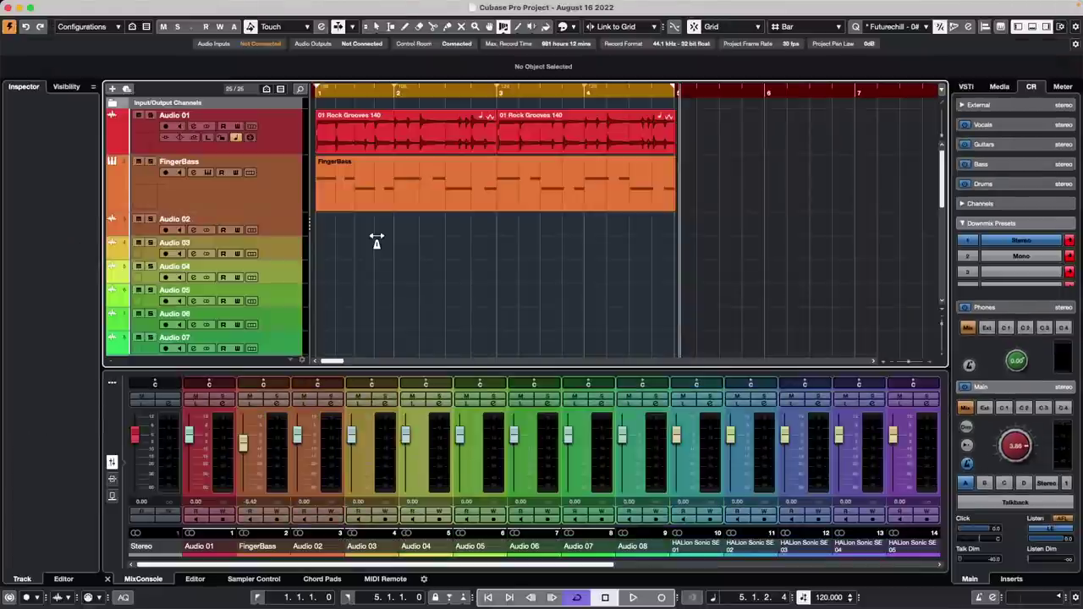
- Examine the commands inside the Show Mixer and Audio Channels macro in the Key Commands window and close it
left_click(99, 6)
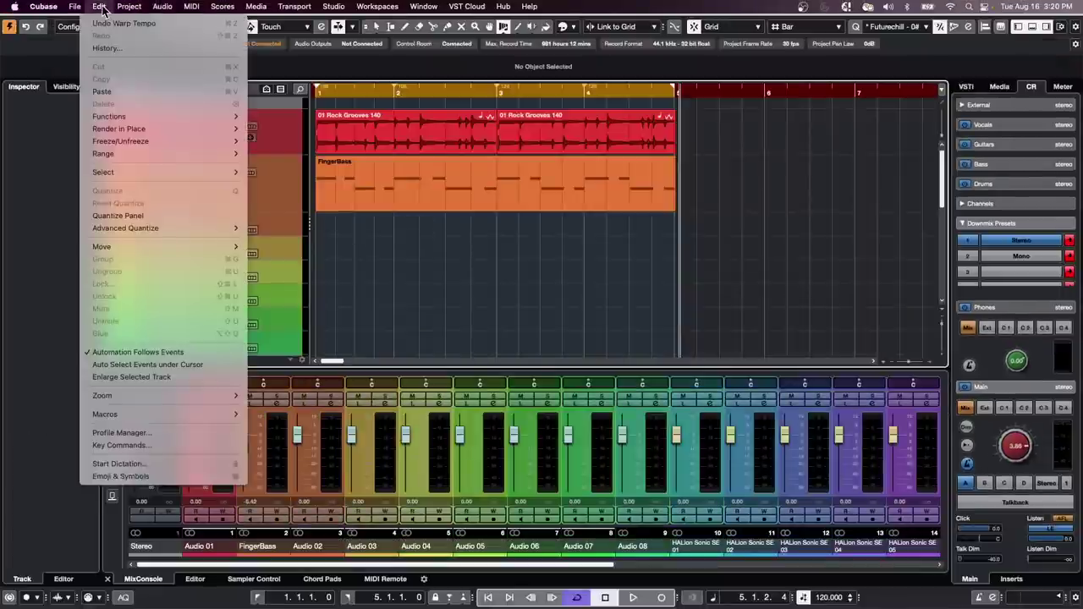
left_click(140, 447)
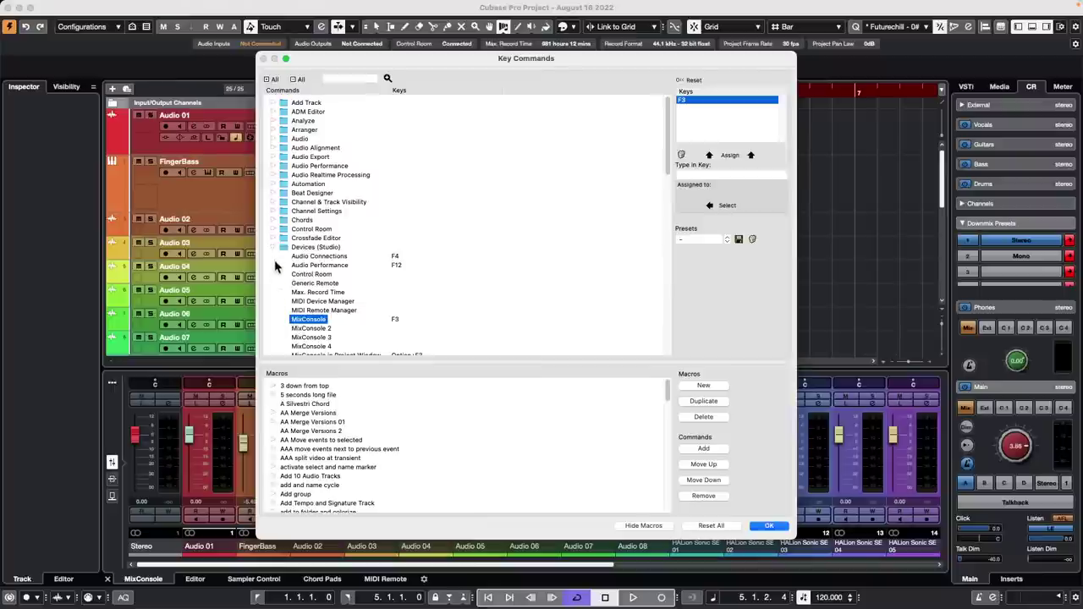
left_click(273, 248)
left_click_drag(351, 361, 345, 257)
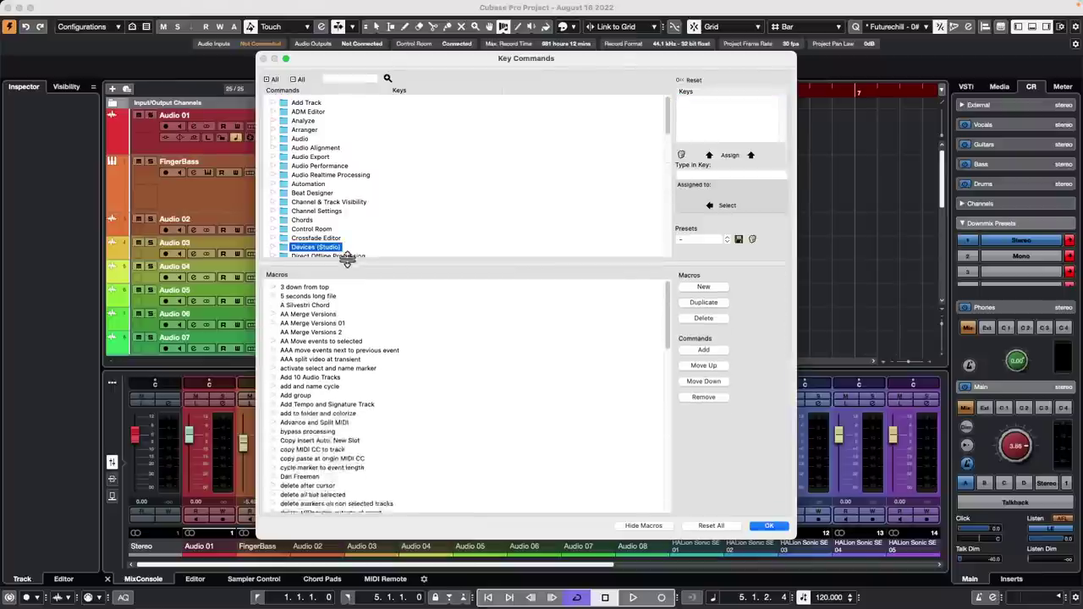
scroll(365, 387, "down", 15)
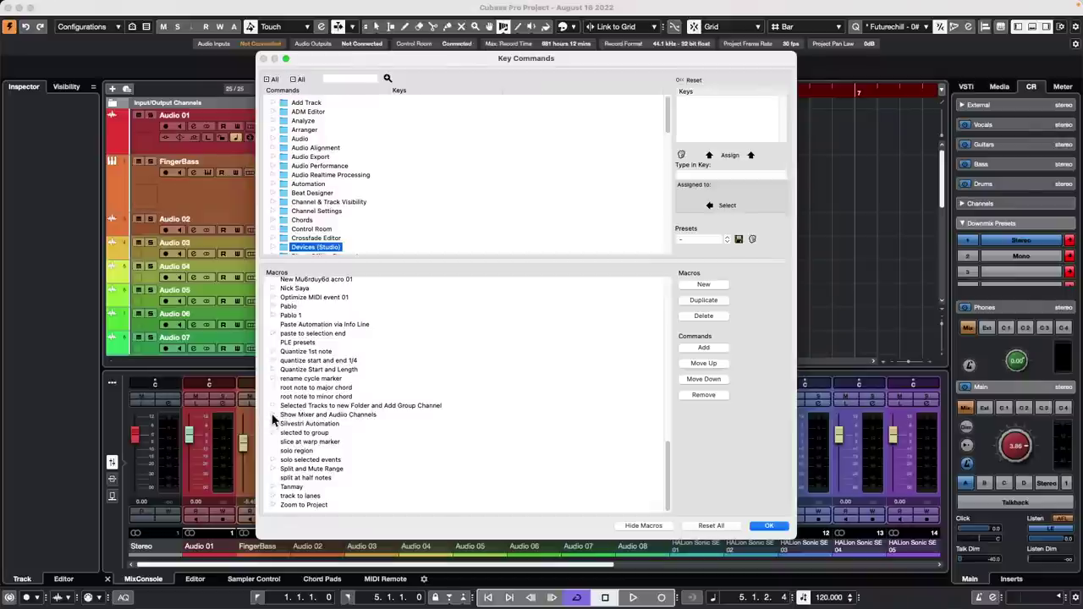
left_click(273, 184)
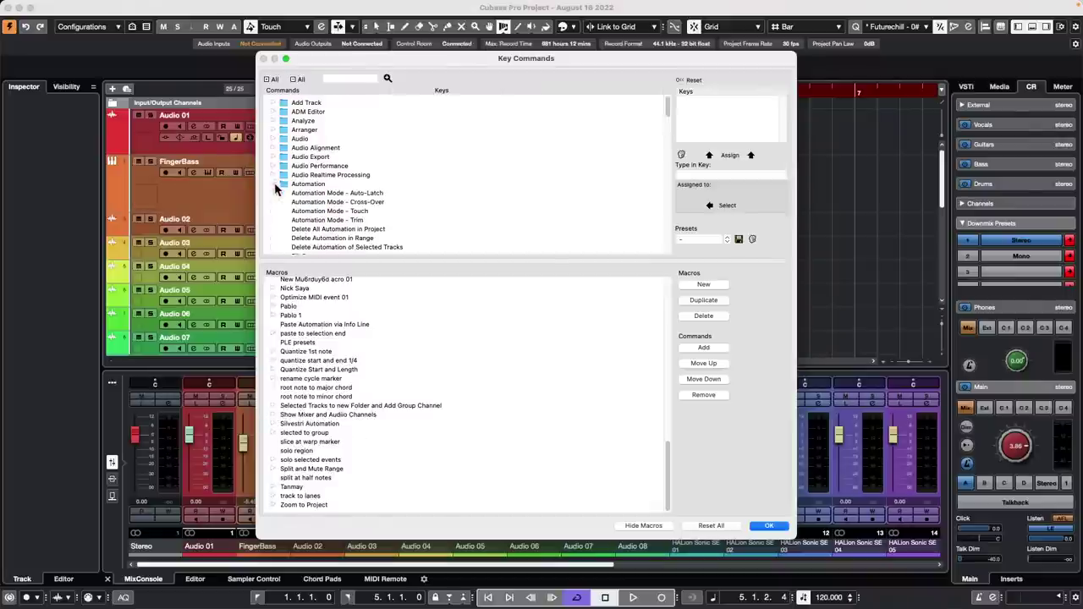
left_click(273, 415)
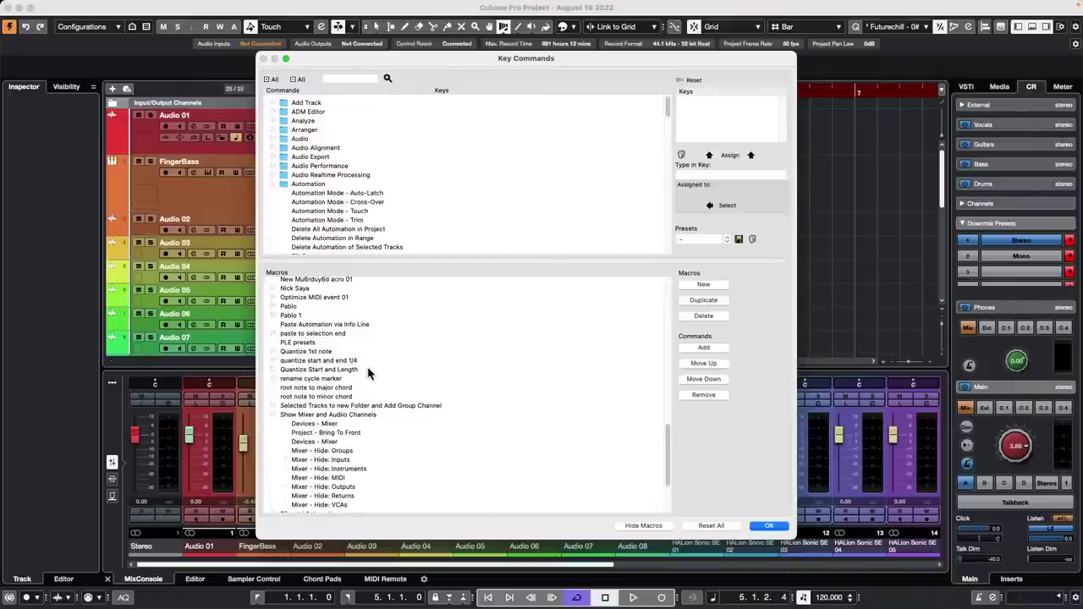
scroll(418, 385, "down", 2)
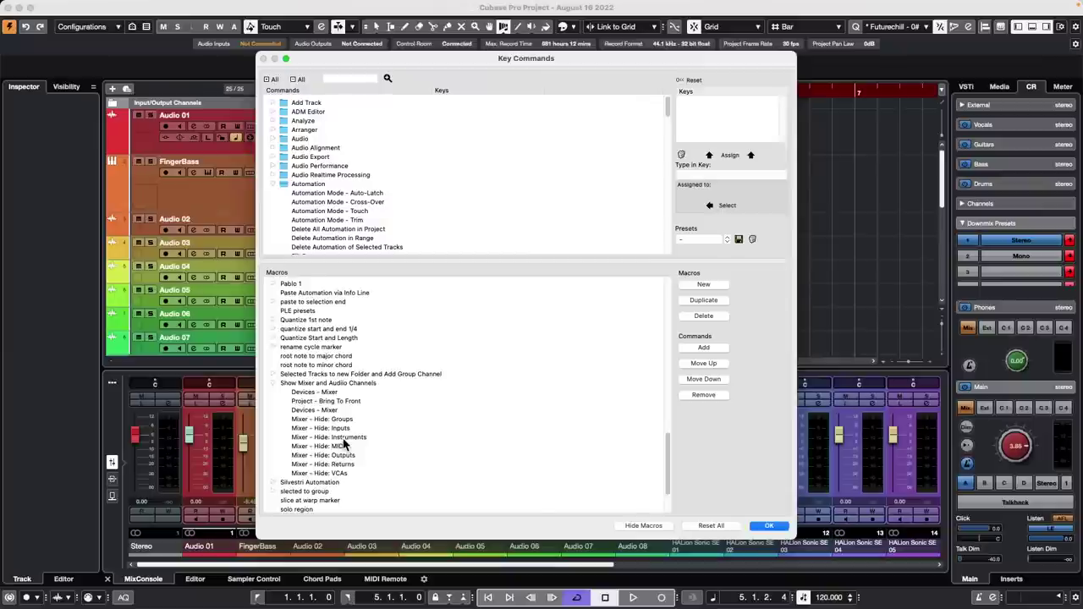
left_click(766, 526)
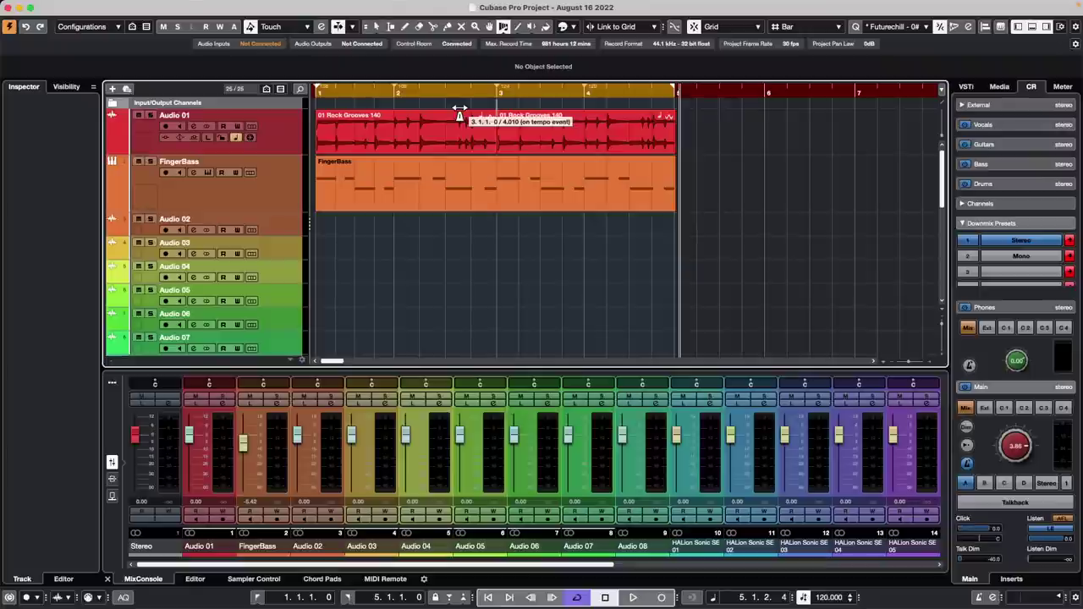
- Run the Show Mixer and Audio Channels macro to open the MixConsole with only the audio channels
left_click_drag(459, 114, 460, 114)
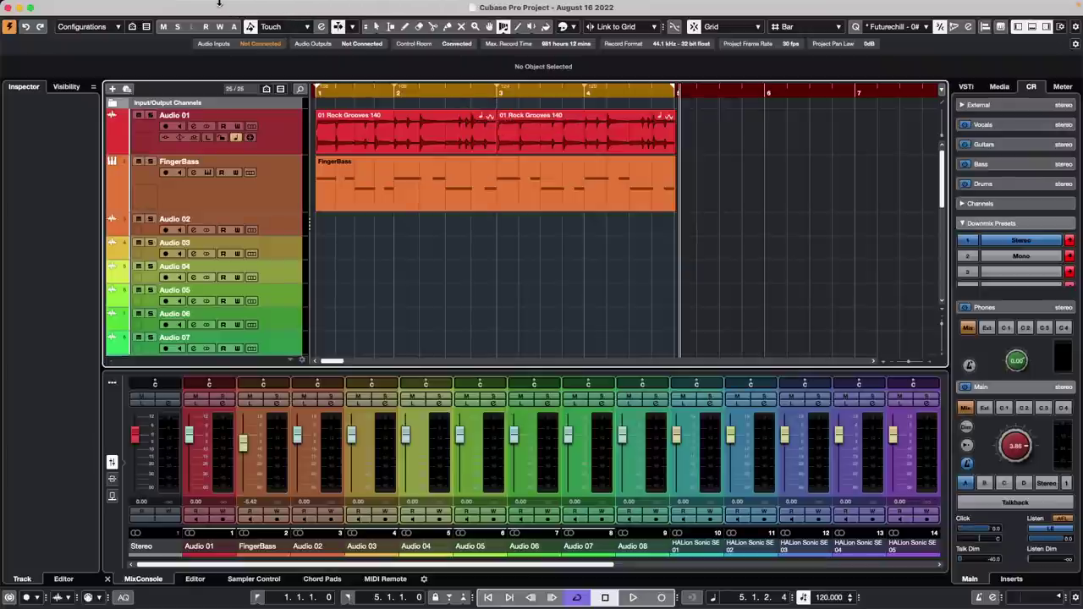
left_click(140, 7)
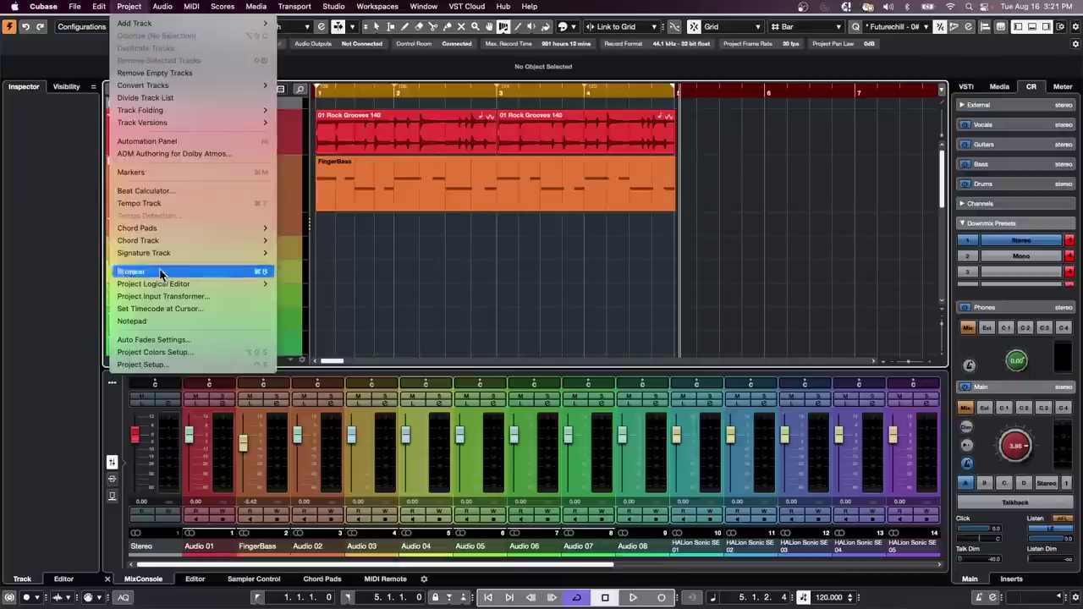
mouse_move(99, 7)
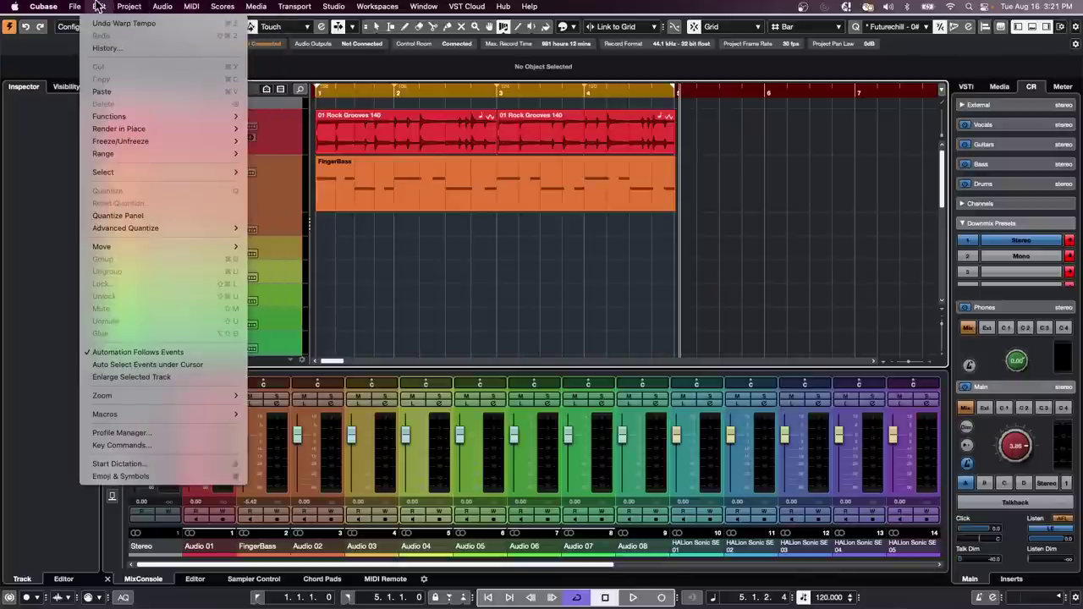
mouse_move(155, 413)
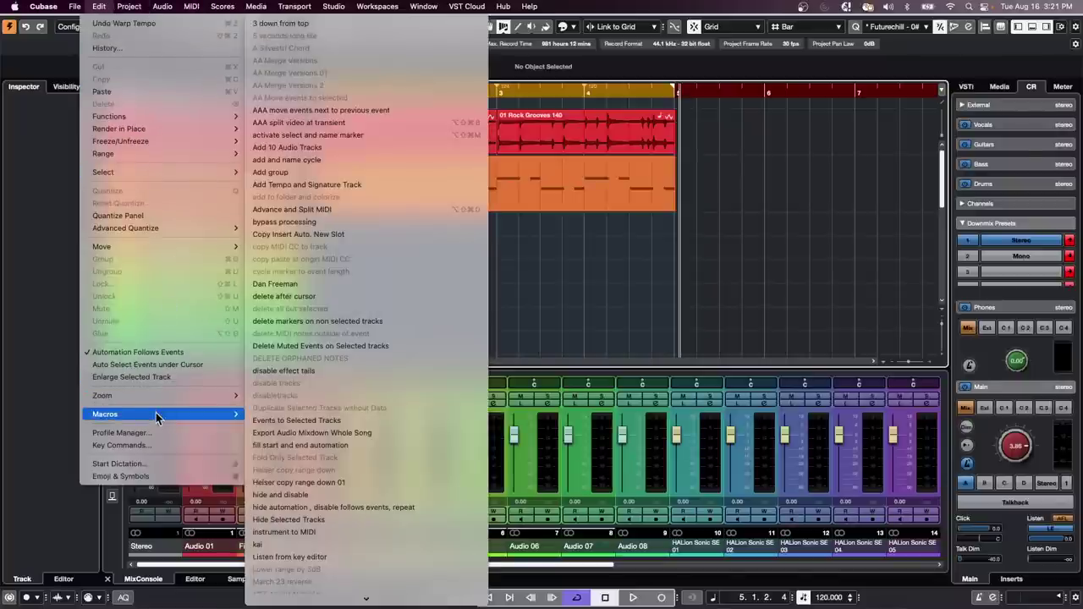
mouse_move(265, 603)
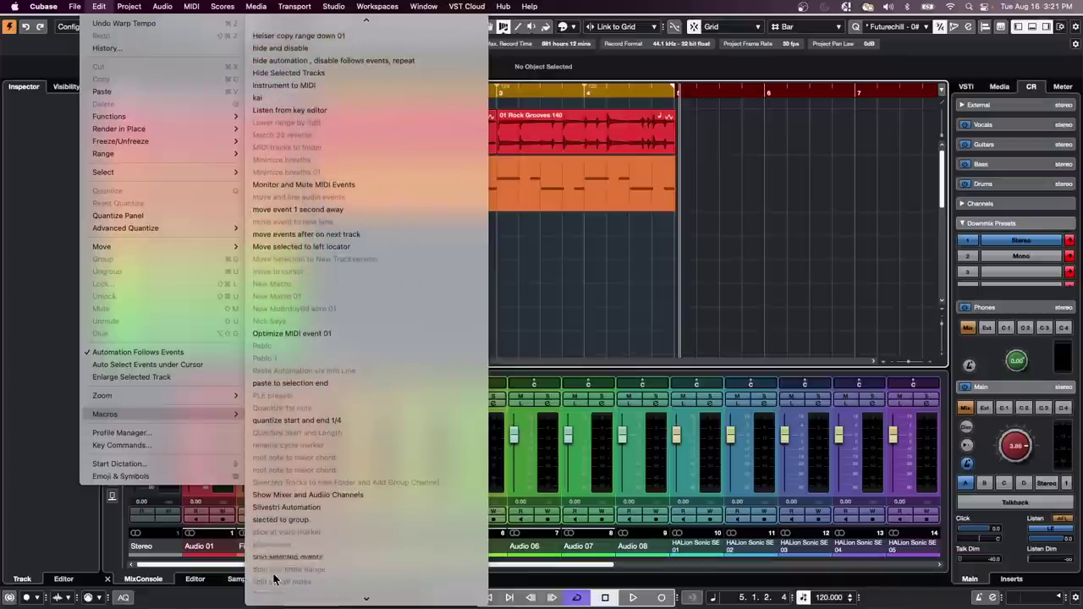
left_click(286, 495)
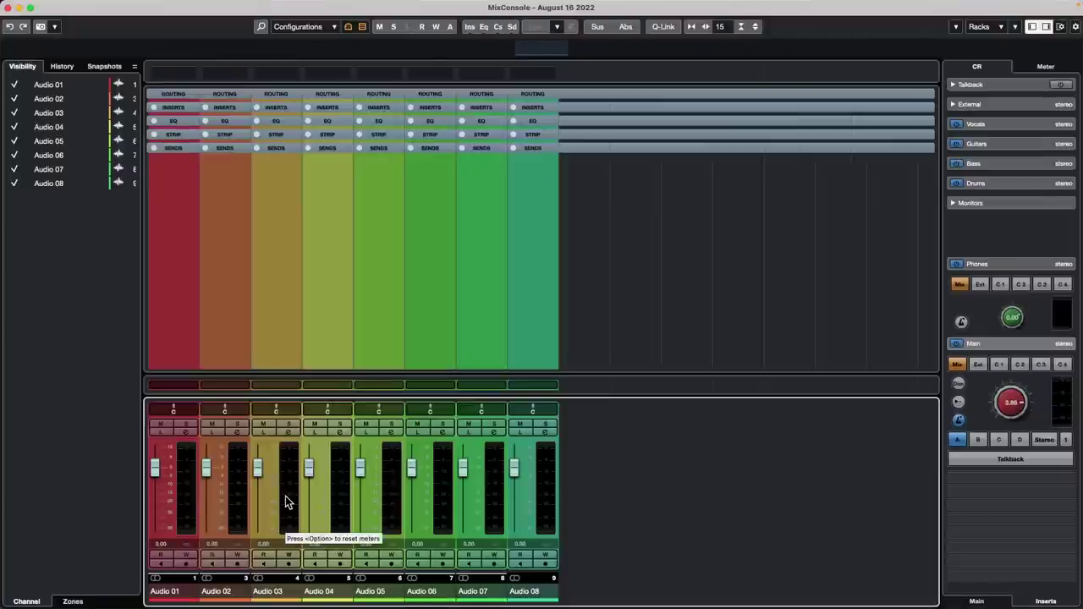
- Hide the Sampler Channels through the MixConsole's channel type filter and close the MixConsole
left_click(362, 28)
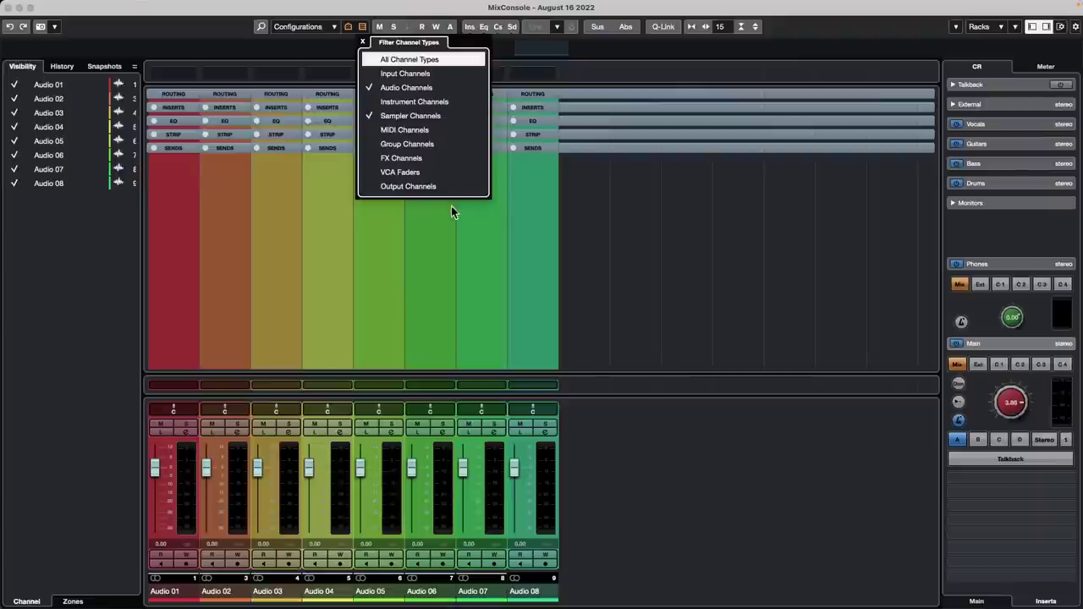
left_click(377, 118)
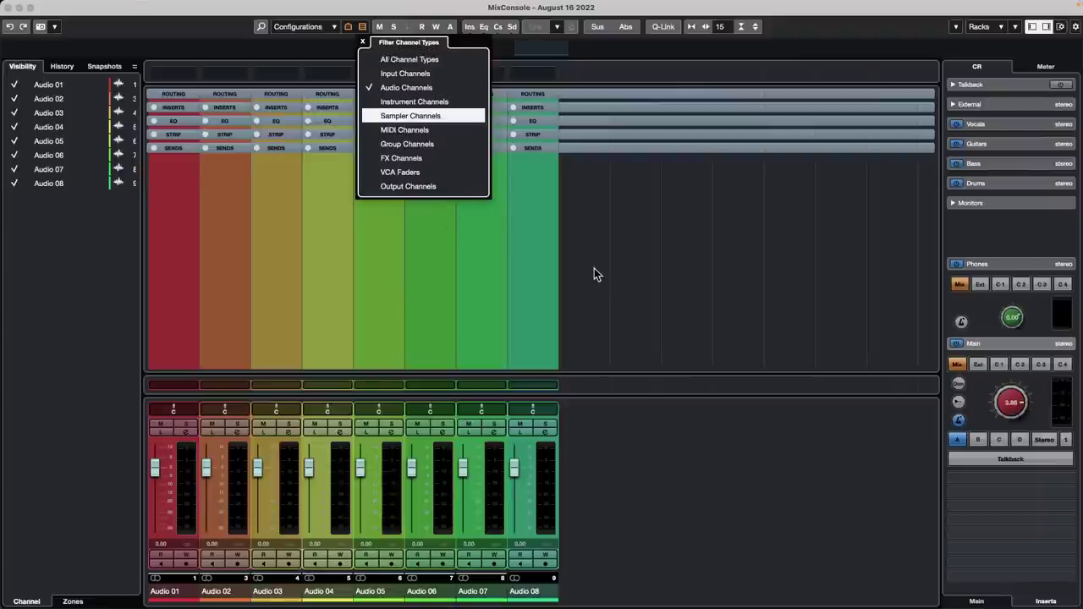
left_click(6, 7)
- Remove the first Devices - Mixer command from the Show Mixer and Audio Channels macro in the Key Commands window and confirm
left_click(138, 7)
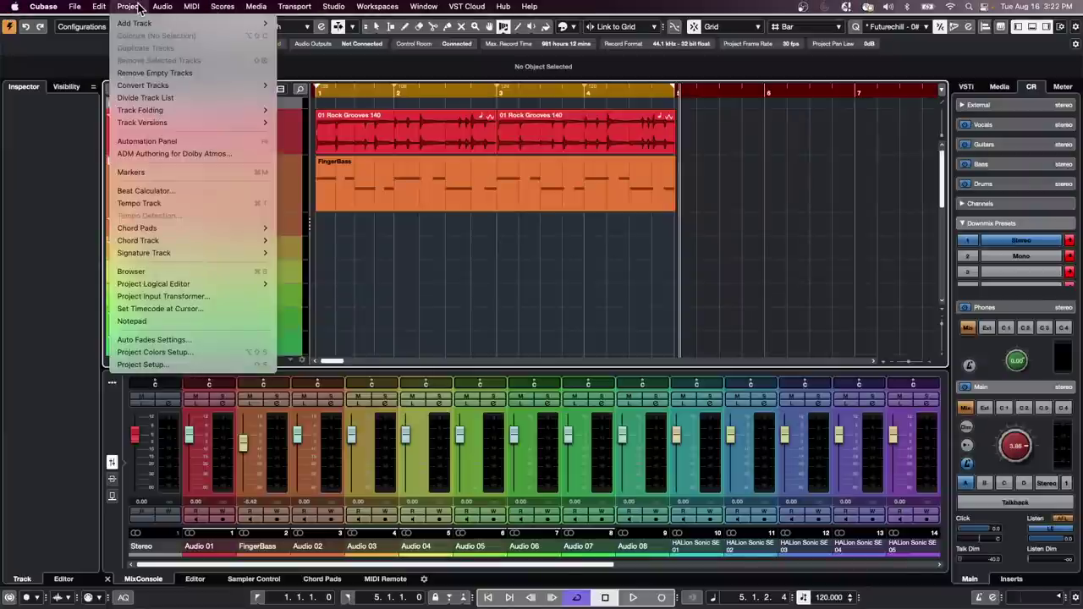
mouse_move(171, 263)
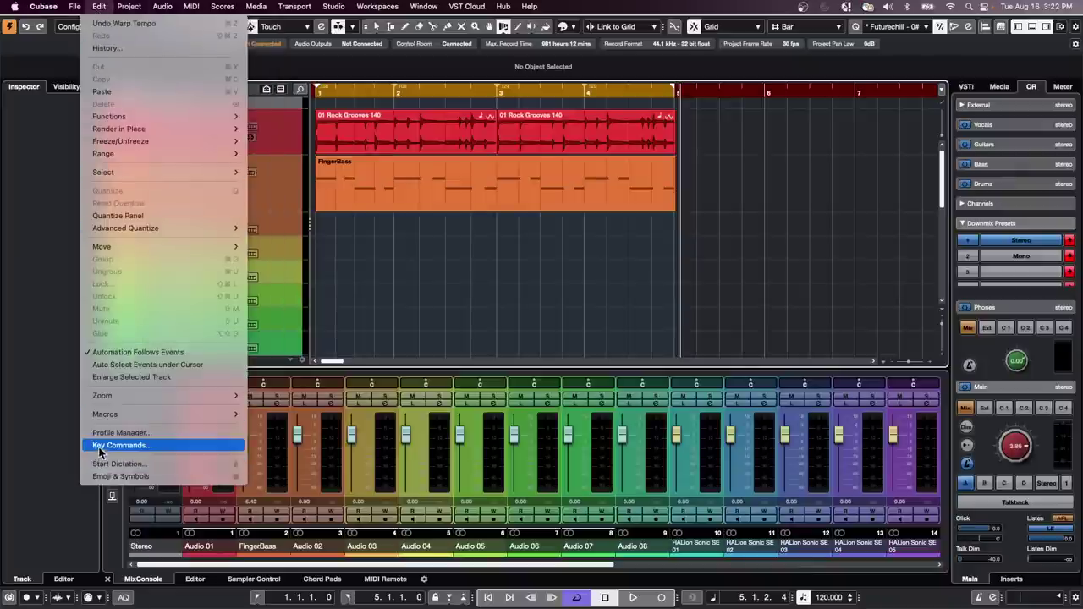
left_click(100, 446)
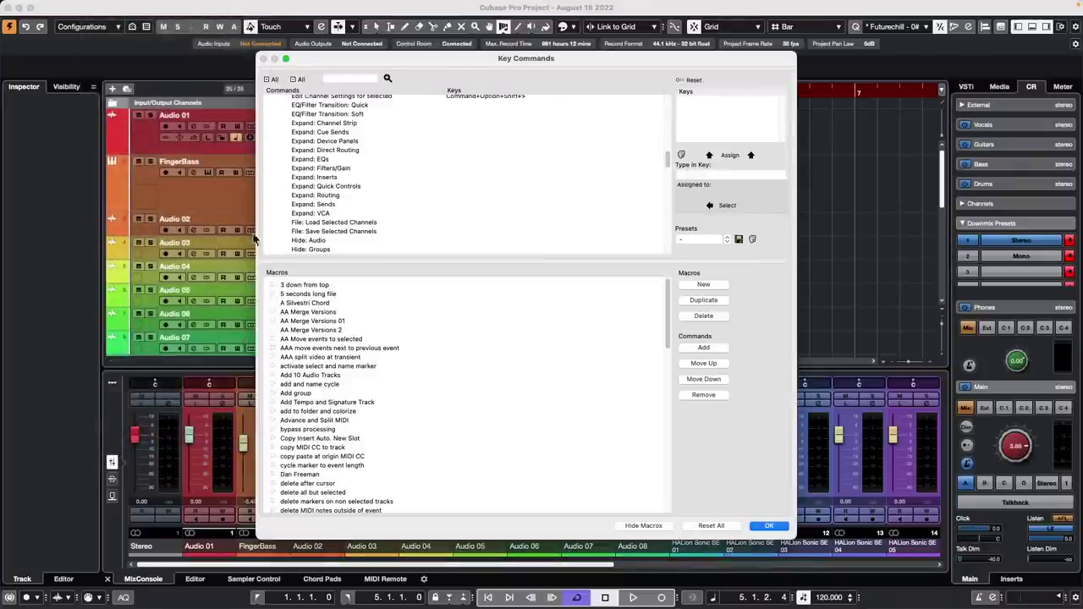
scroll(301, 430, "down", 10)
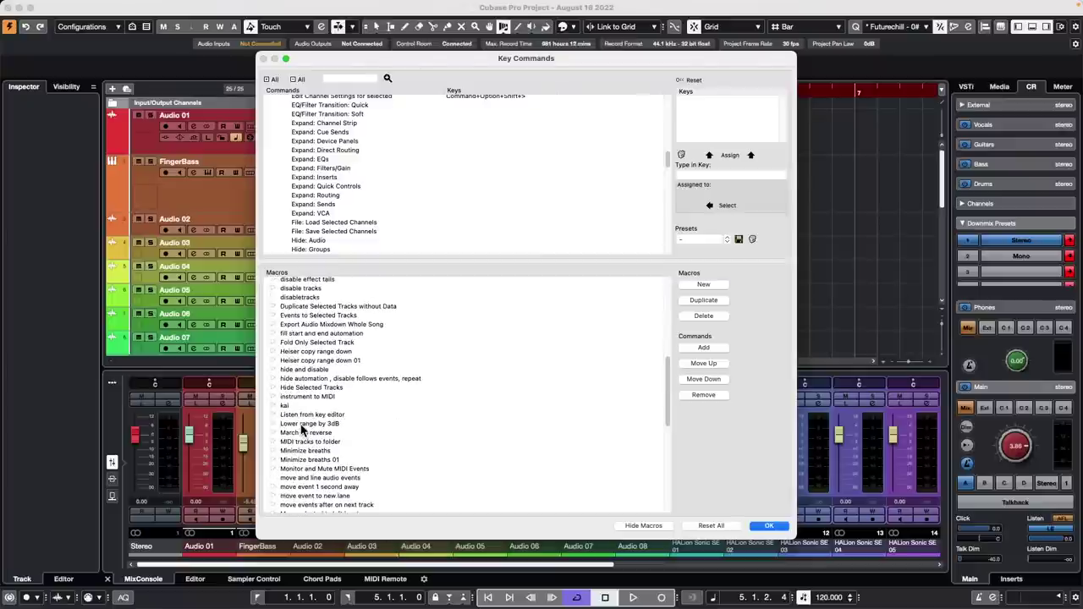
scroll(301, 430, "down", 10)
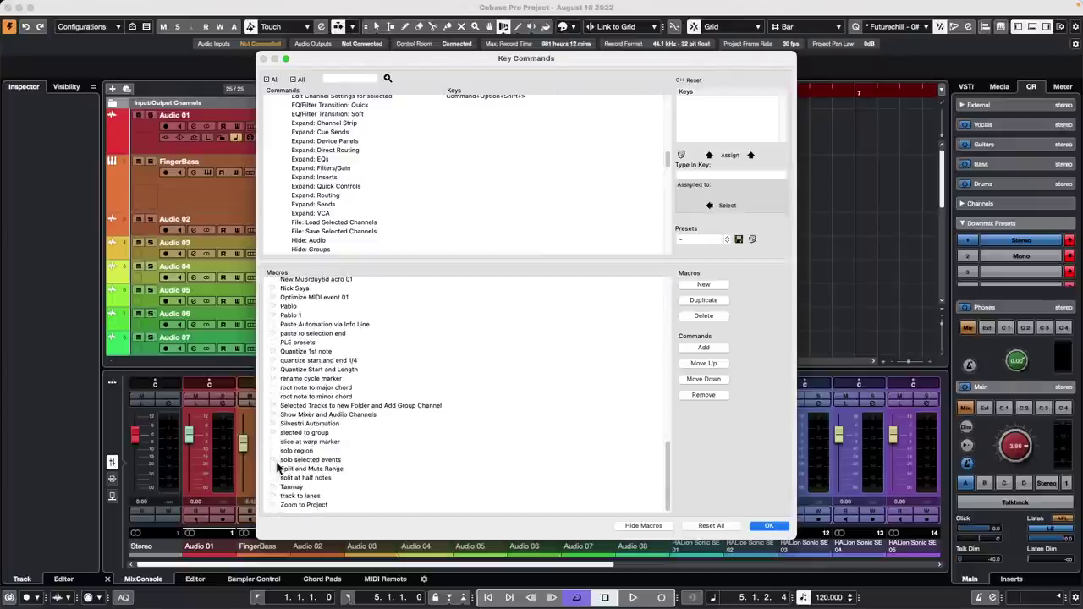
left_click(275, 415)
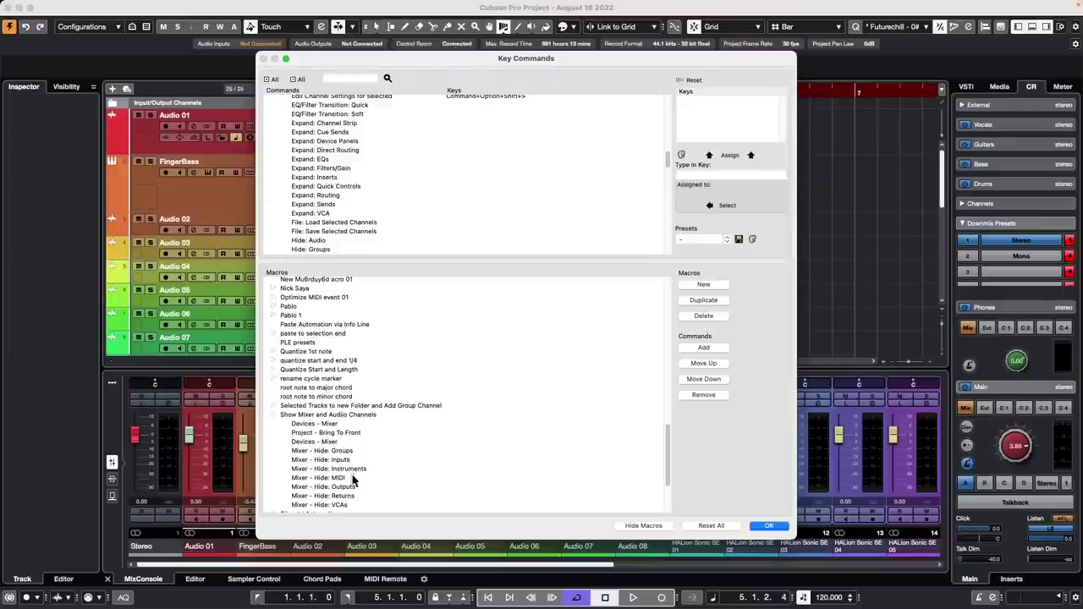
left_click(331, 425)
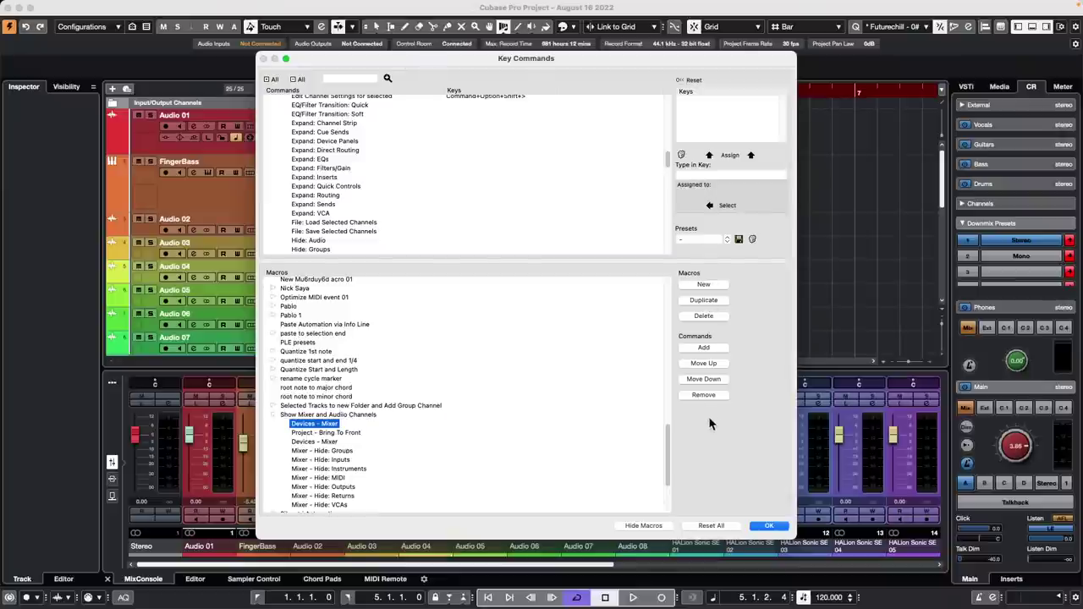
left_click(707, 395)
left_click(774, 526)
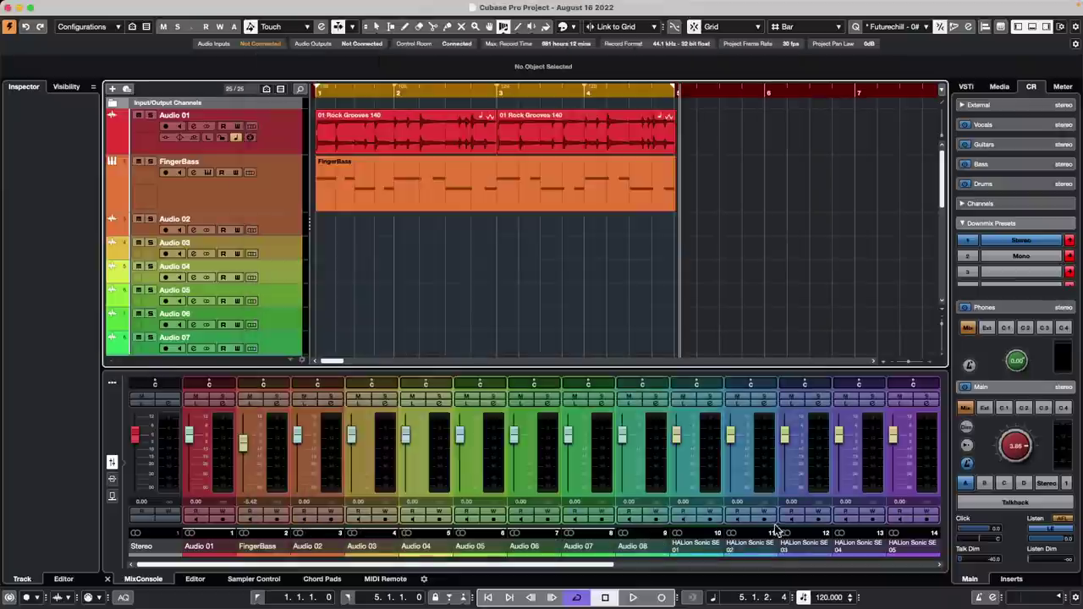
- Open the MixConsole and set its channel filter to show all channel types
key("F3")
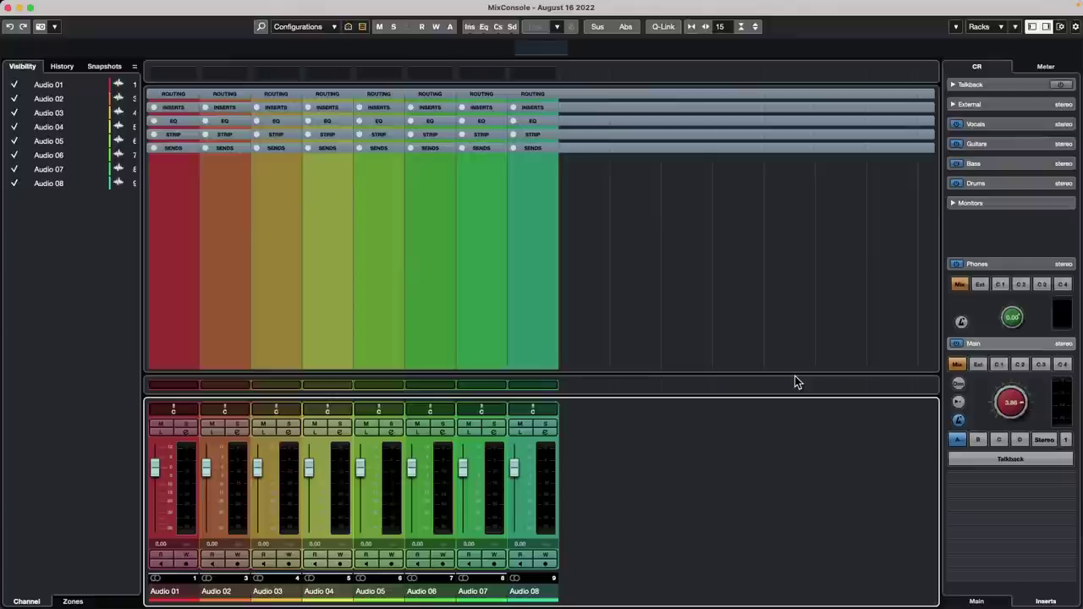
left_click(362, 27)
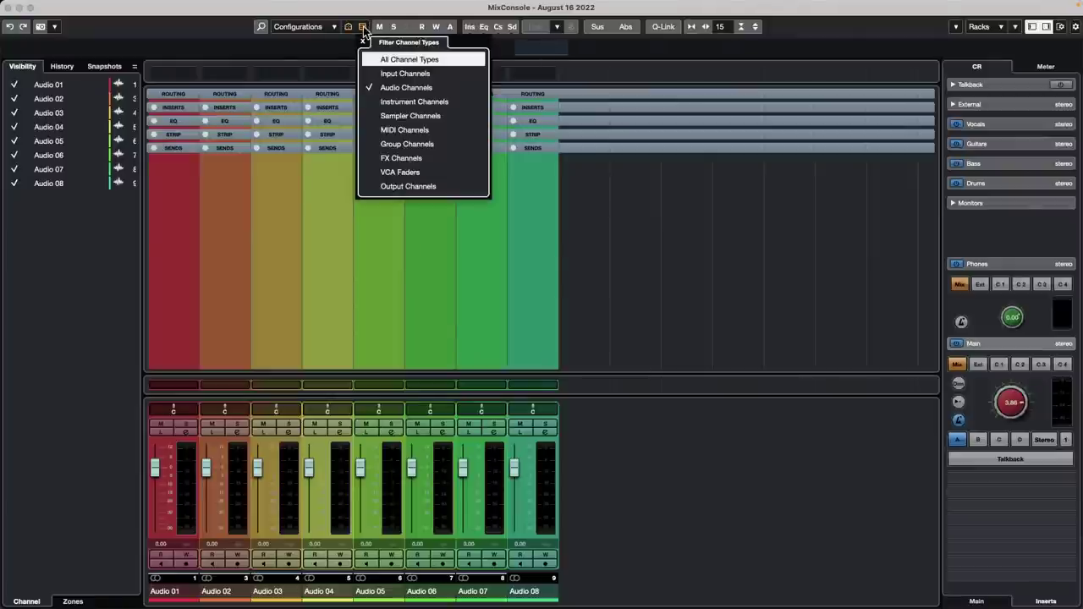
left_click(380, 59)
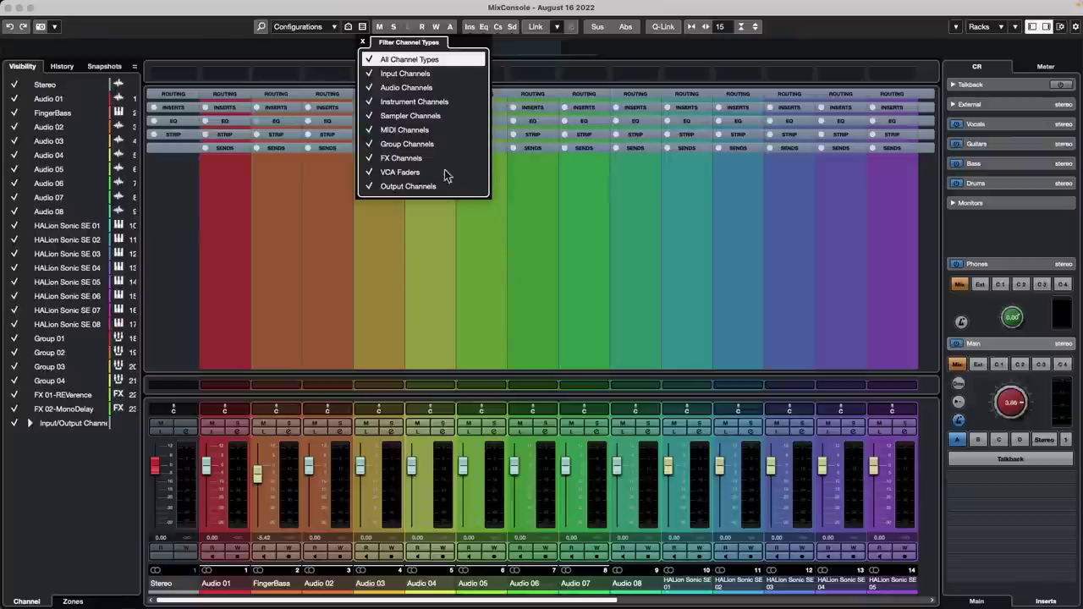
- Run the edited Show Mixer and Audio Channels macro while the MixConsole is open
left_click(99, 6)
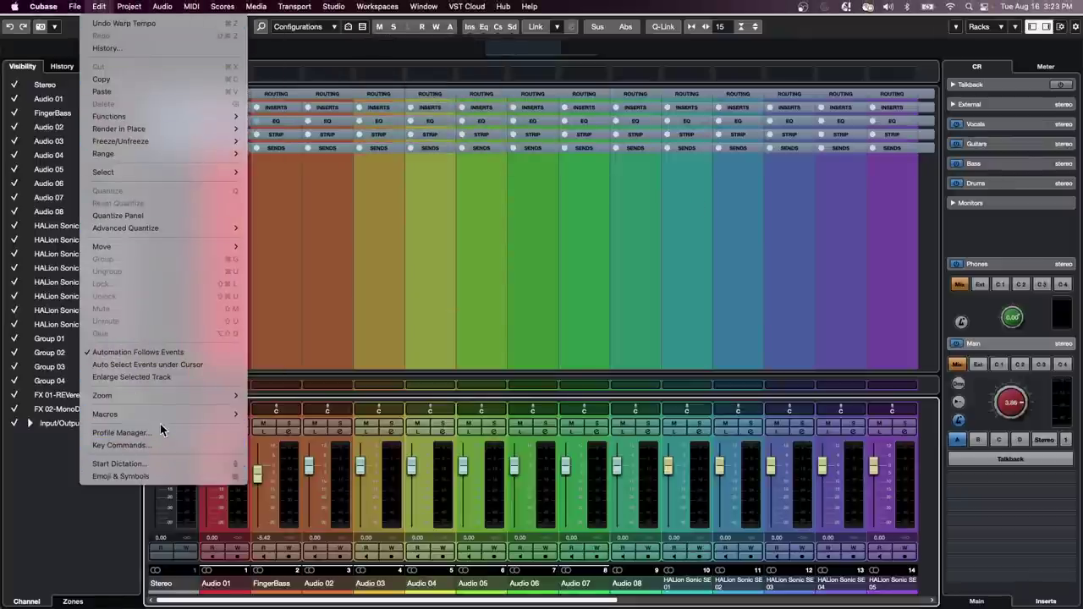
mouse_move(160, 419)
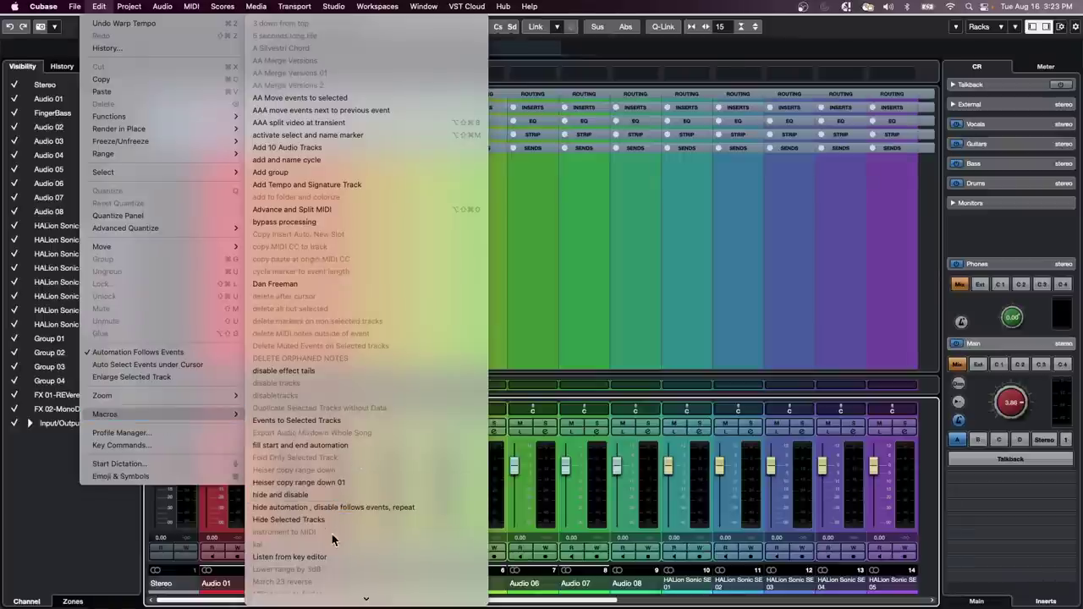
scroll(336, 501, "down", 10)
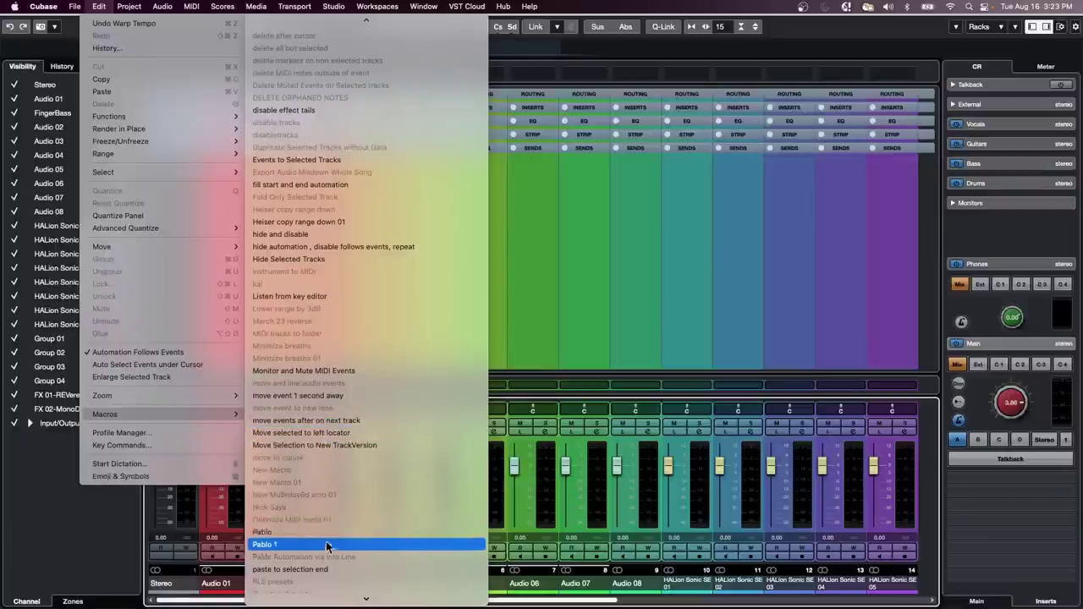
scroll(325, 554, "down", 5)
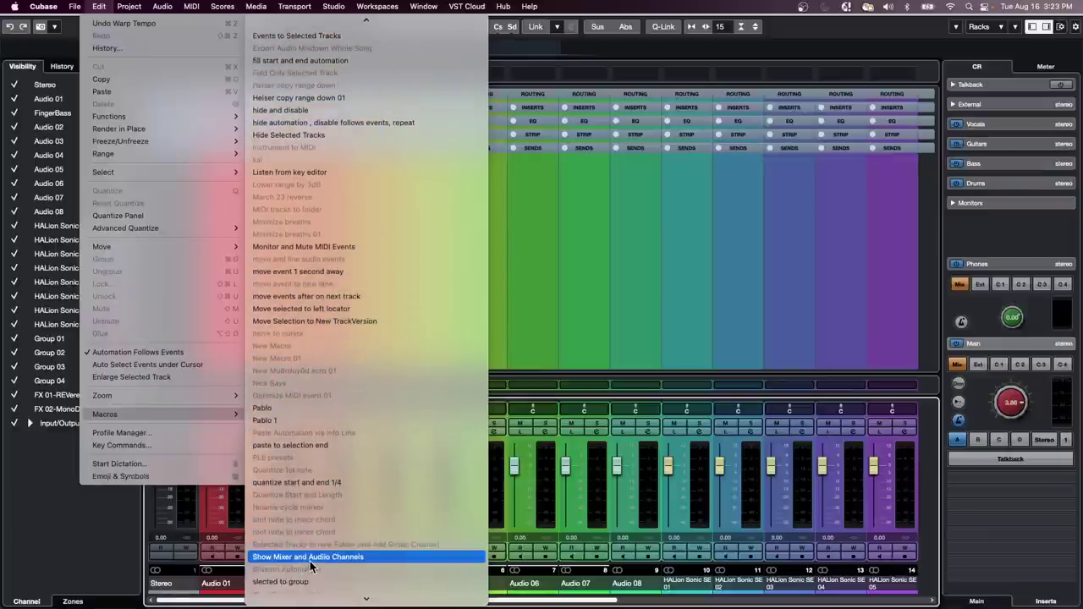
left_click(308, 557)
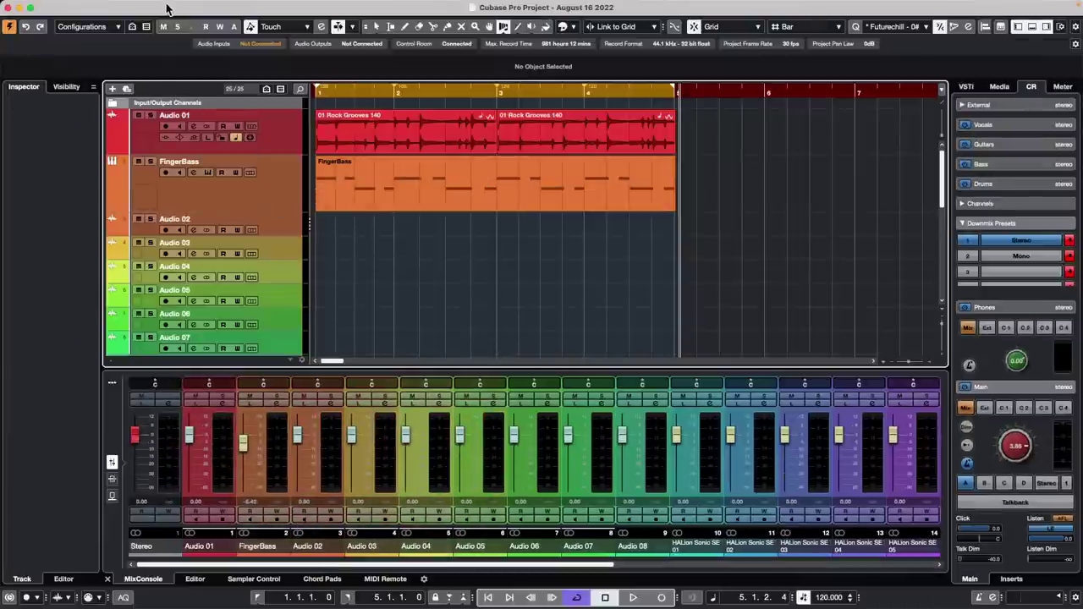
- Look up the MixConsole command by its F3 assignment and add it after Project - Bring To Front in the Show Mixer and Audio Channels macro
left_click(98, 7)
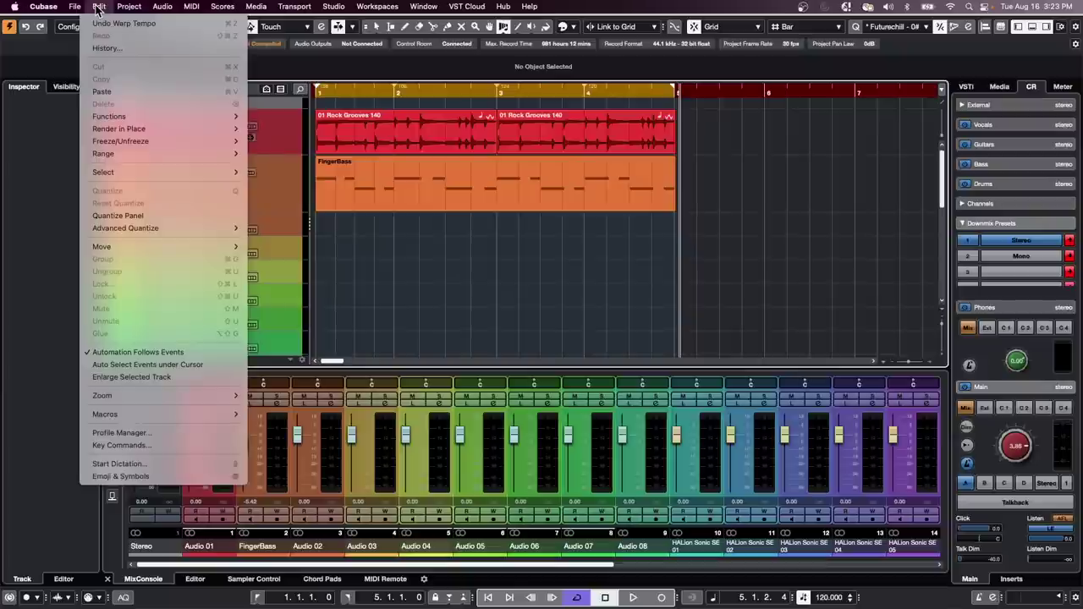
left_click(142, 446)
scroll(324, 341, "down", 10)
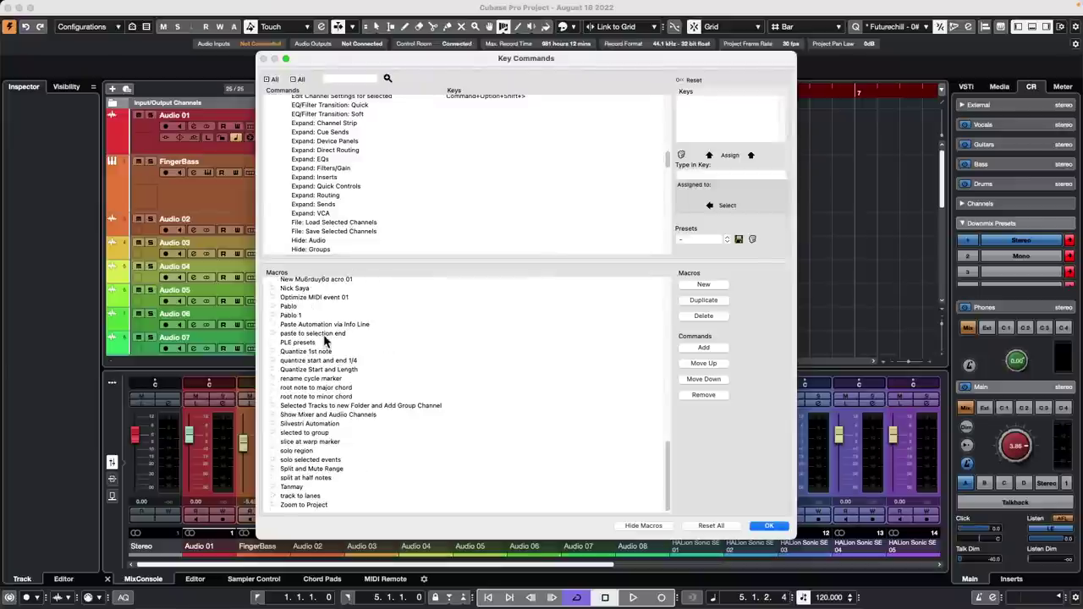
left_click(271, 415)
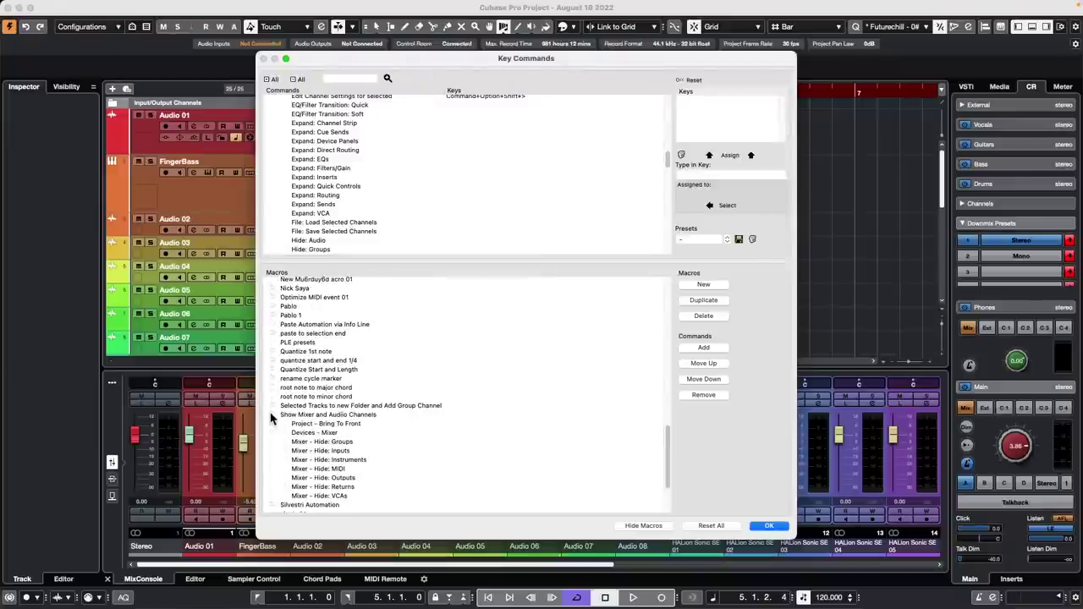
left_click(329, 426)
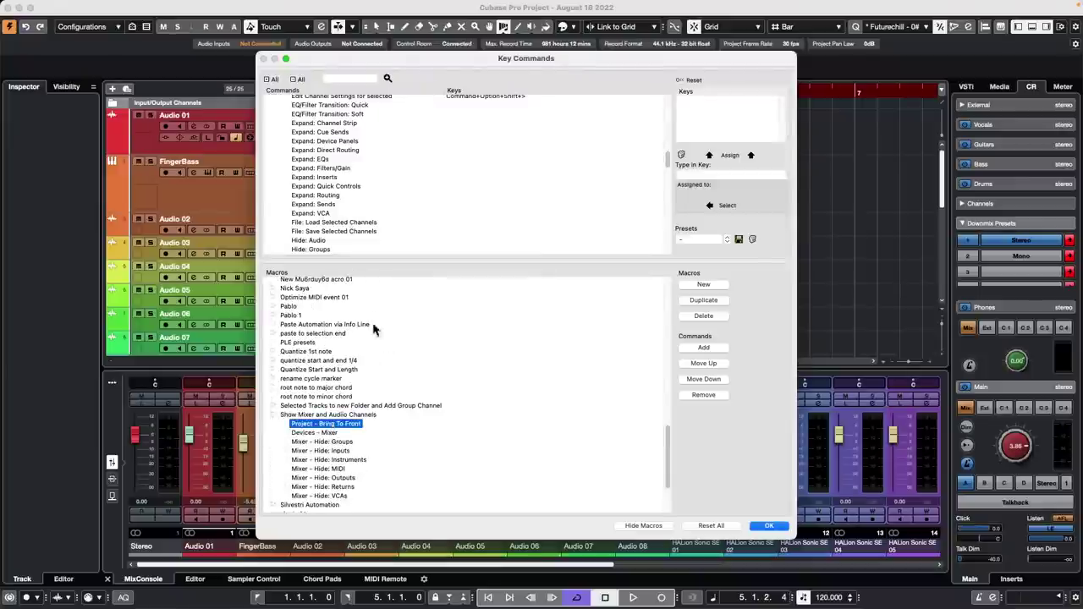
left_click(723, 176)
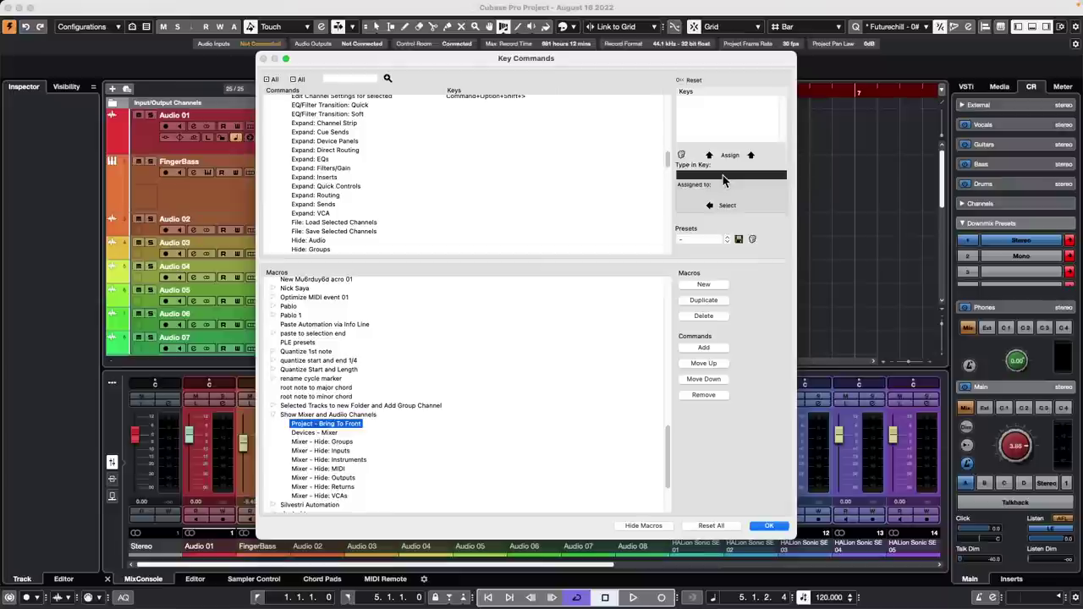
key("F3")
left_click(727, 207)
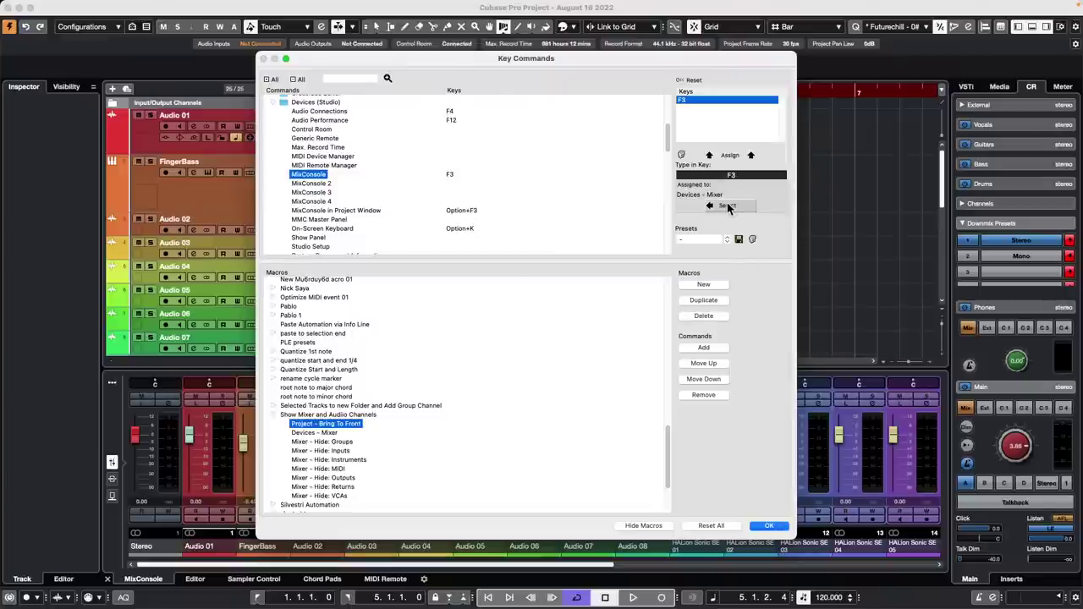
left_click(706, 349)
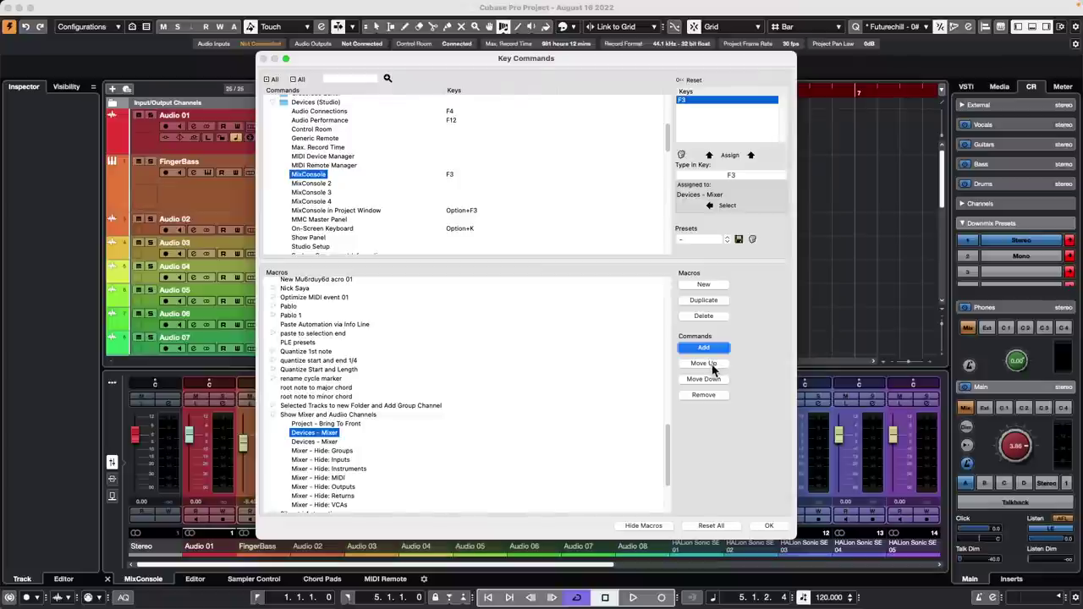
left_click(766, 527)
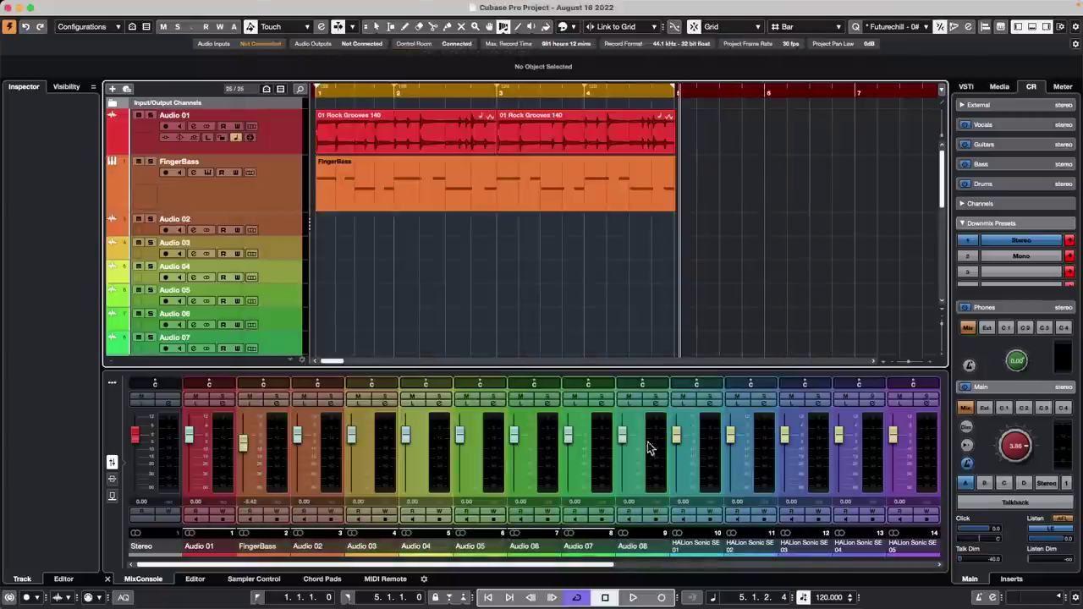
- Reopen the MixConsole, run the Show Mixer and Audio Channels macro from it, and close the MixConsole
key("F3")
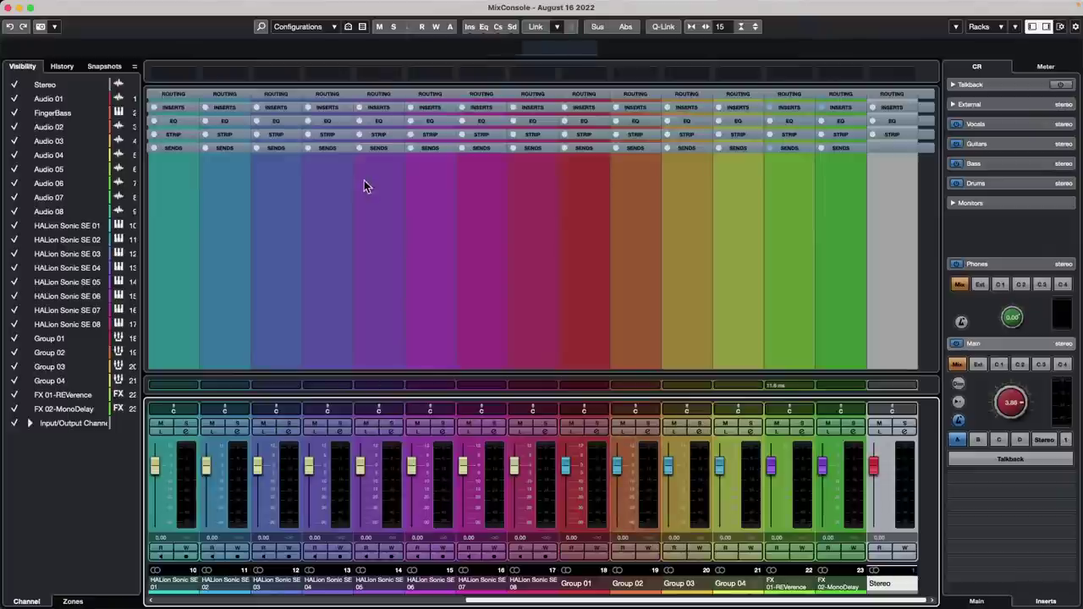
left_click(108, 6)
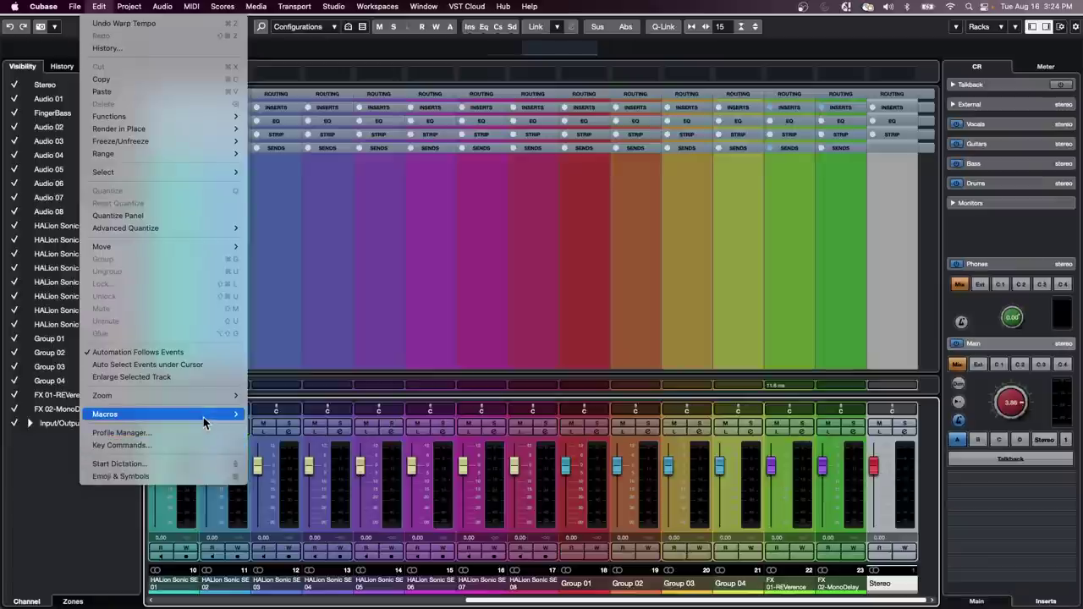
mouse_move(203, 414)
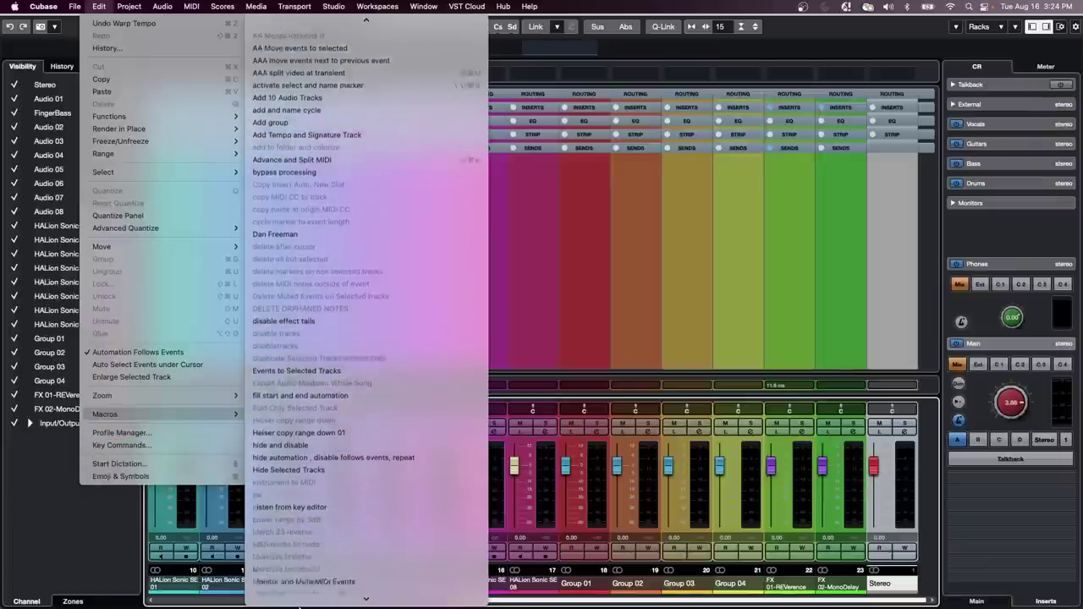
mouse_move(298, 603)
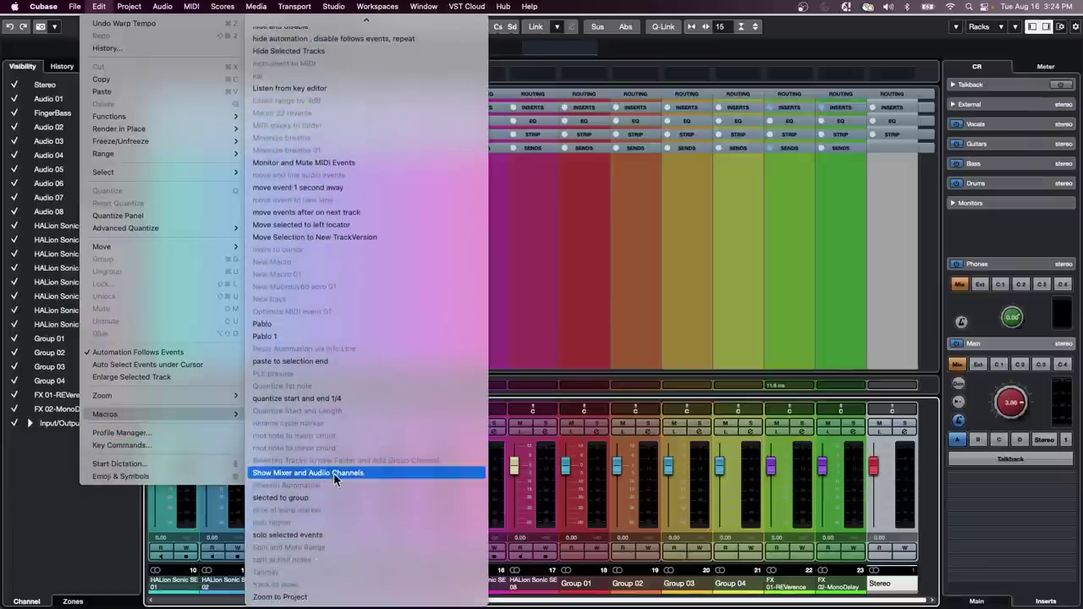
left_click(335, 473)
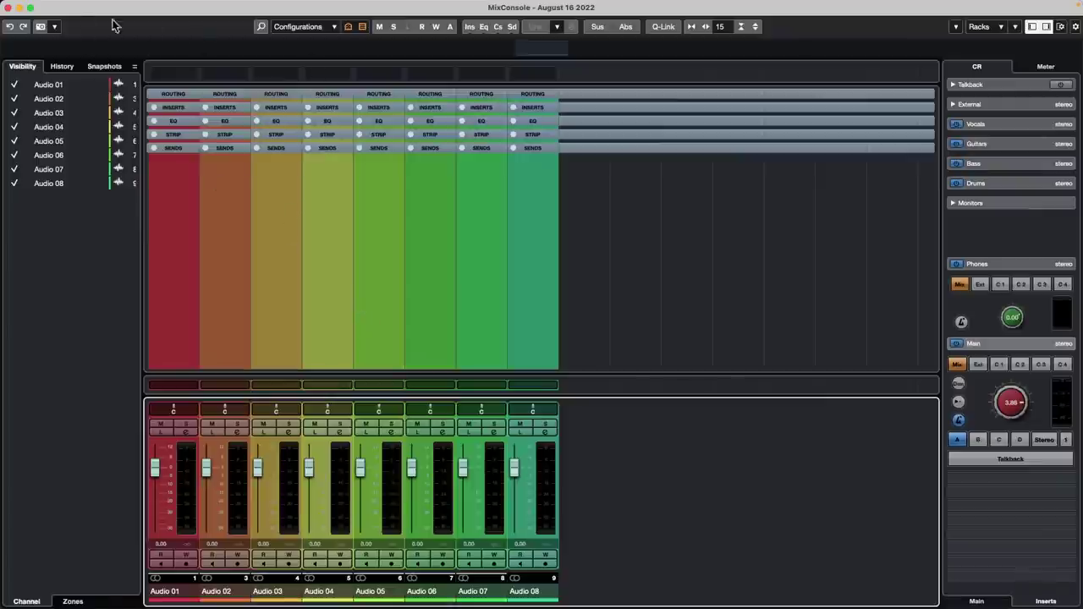
left_click(7, 9)
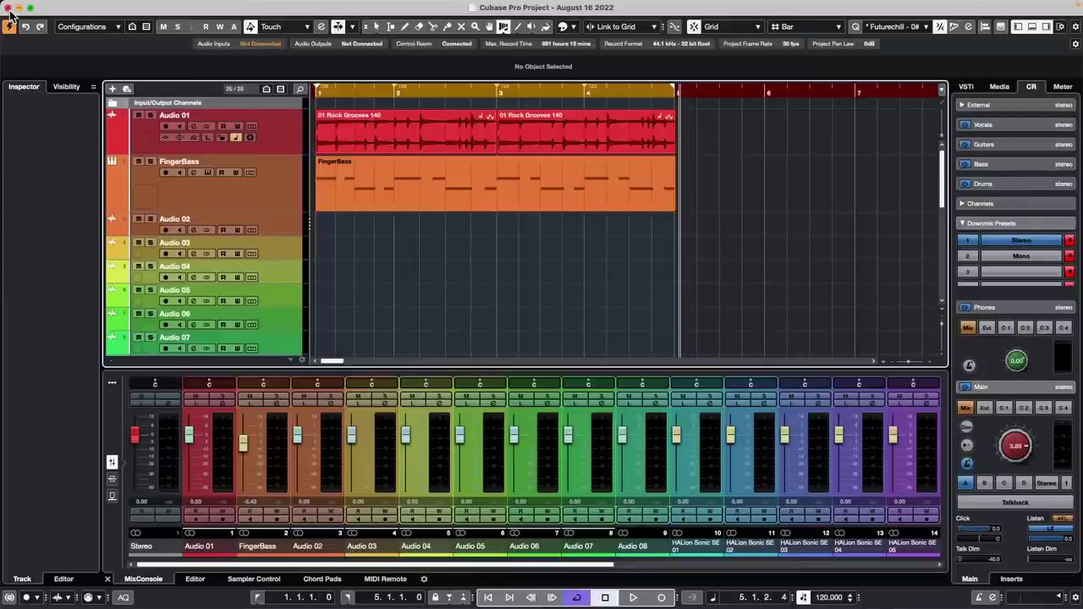
- Open the recent project LFO.cpr
mouse_move(123, 7)
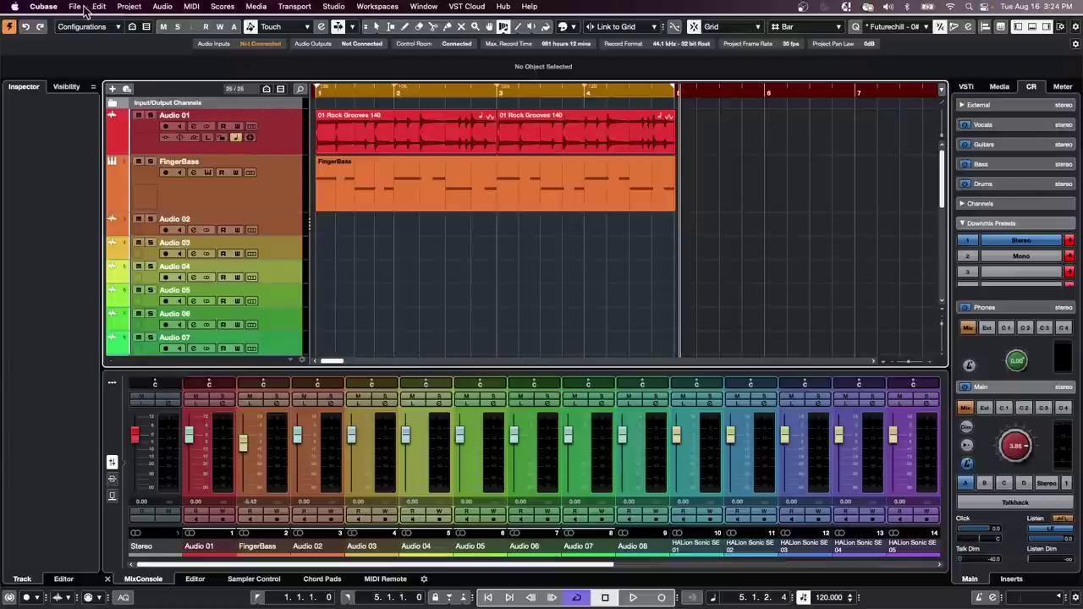
left_click(78, 7)
mouse_move(107, 245)
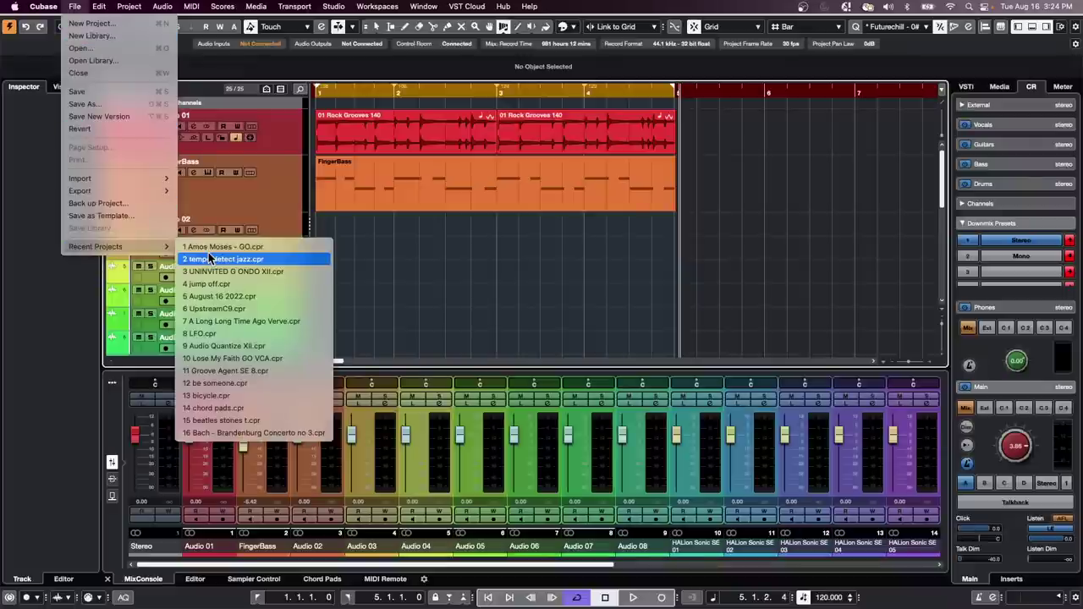
left_click(229, 335)
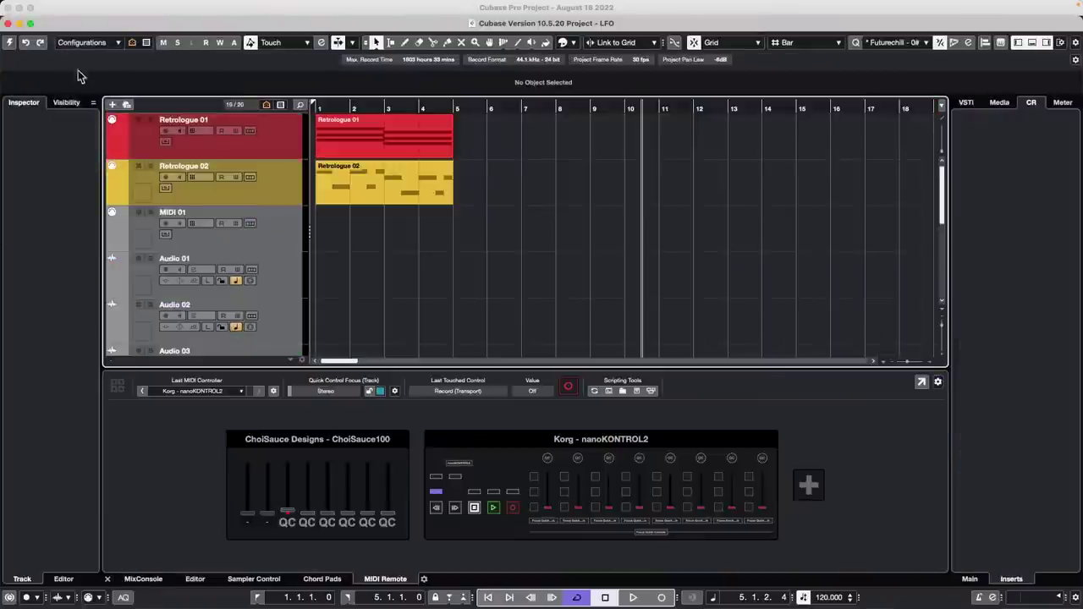
- Activate the LFO project, revert it to its previously saved version, and dismiss the missing files list
left_click(10, 44)
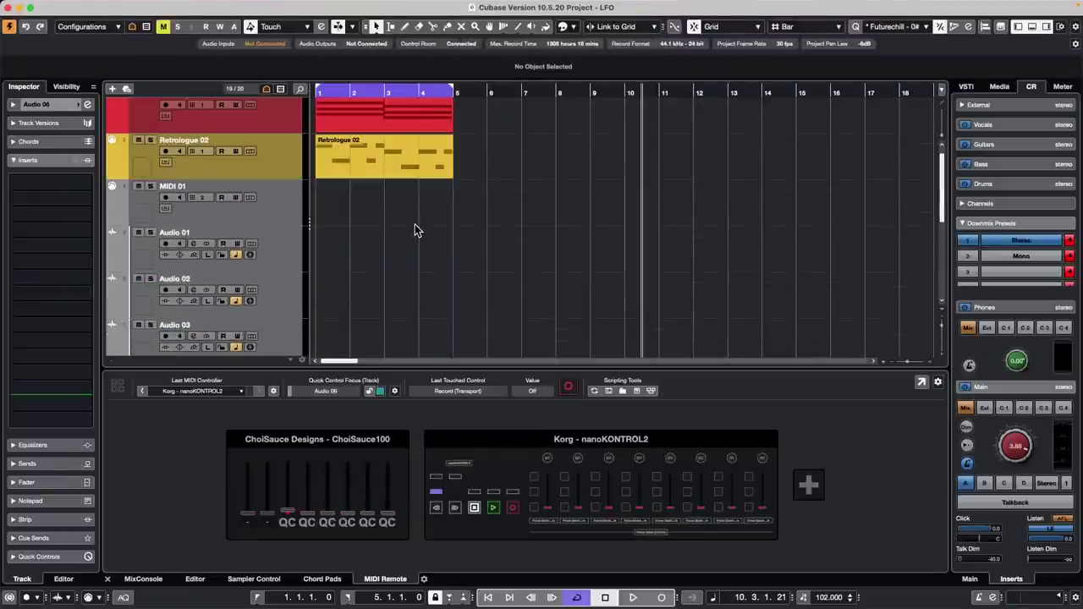
left_click(74, 6)
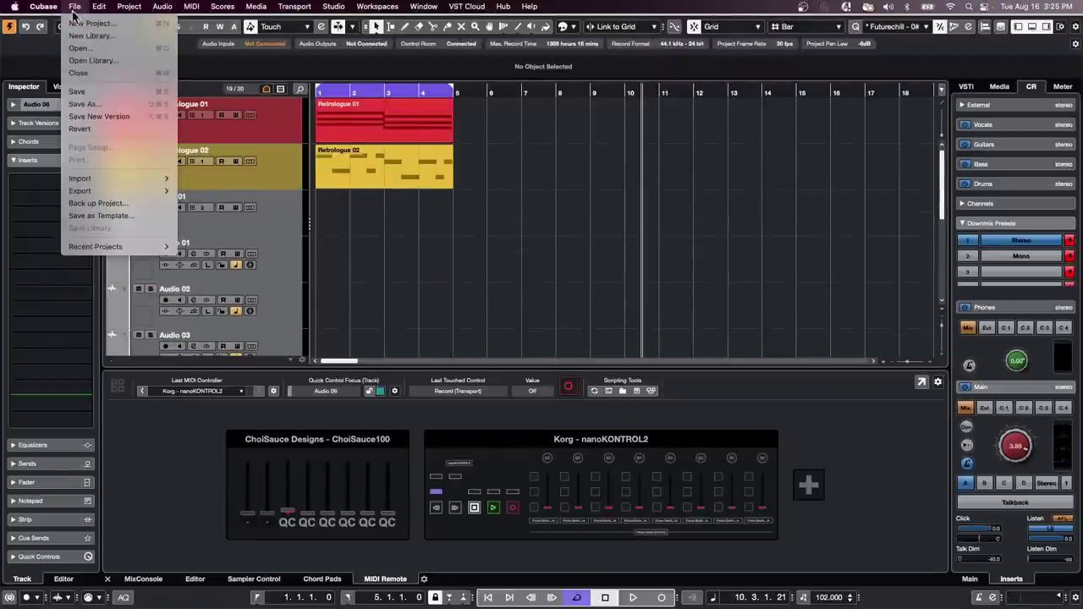
left_click(95, 130)
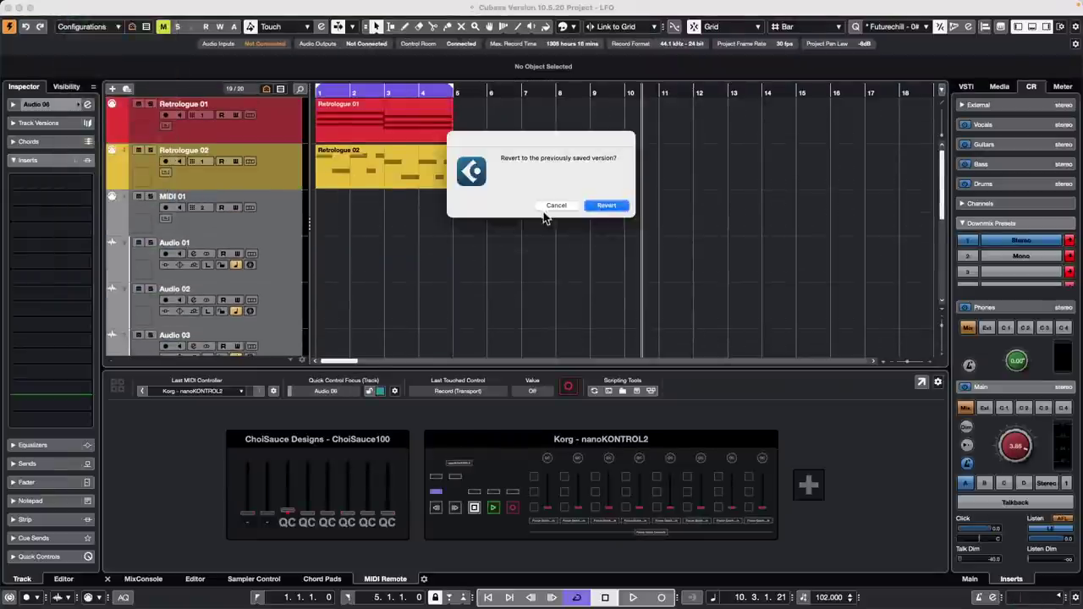
left_click(608, 207)
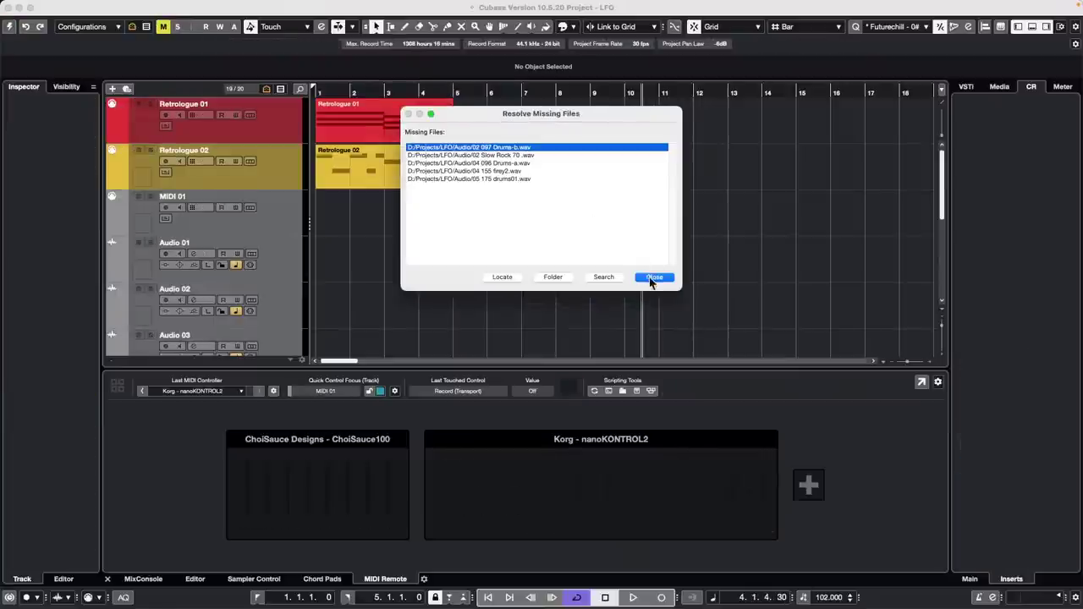
left_click(655, 278)
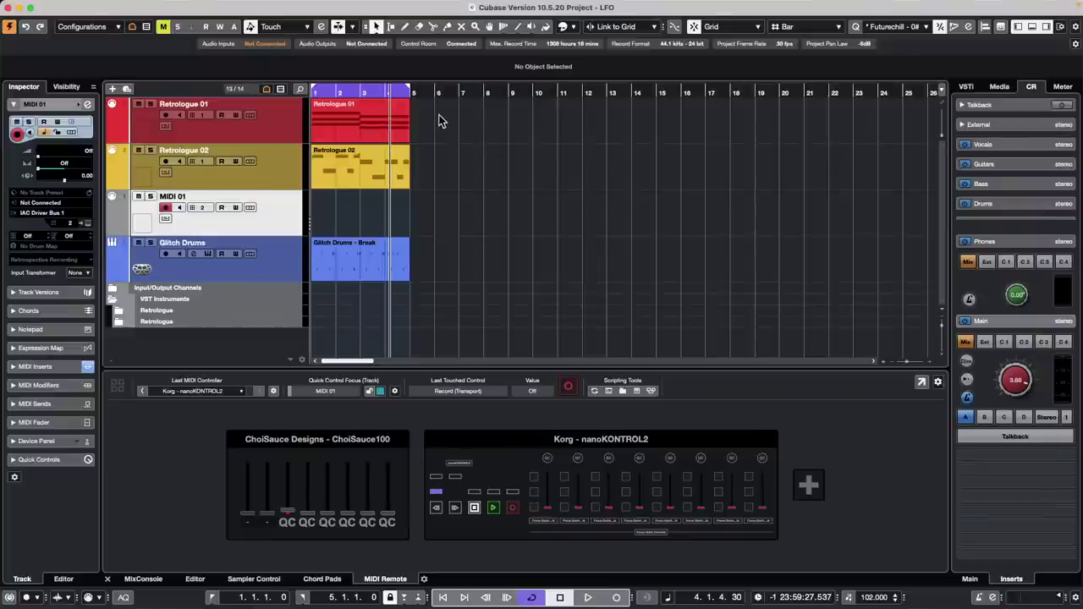
mouse_move(293, 602)
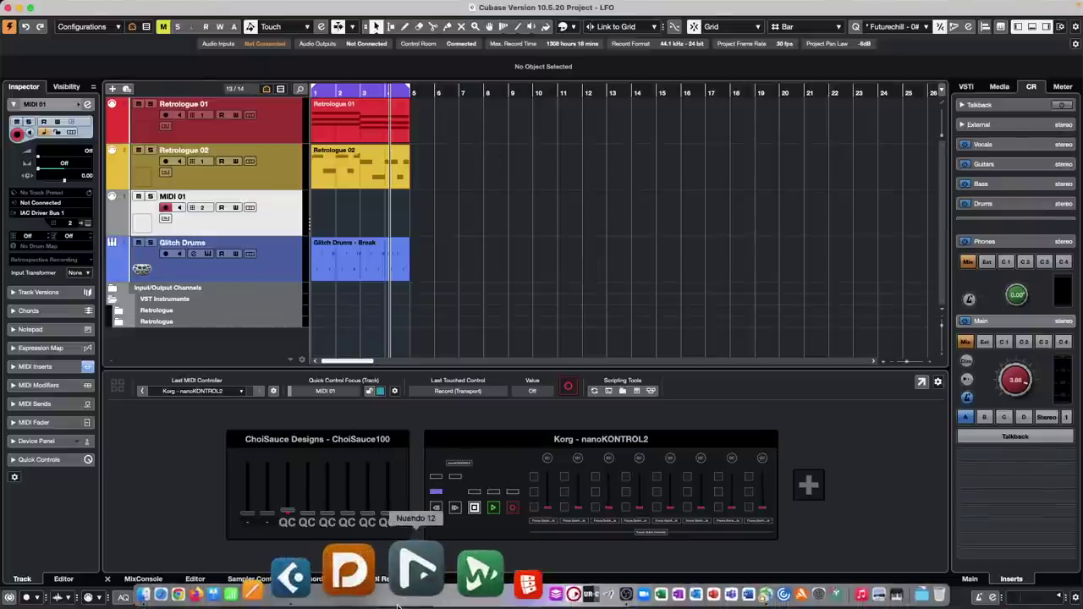
left_click(263, 577)
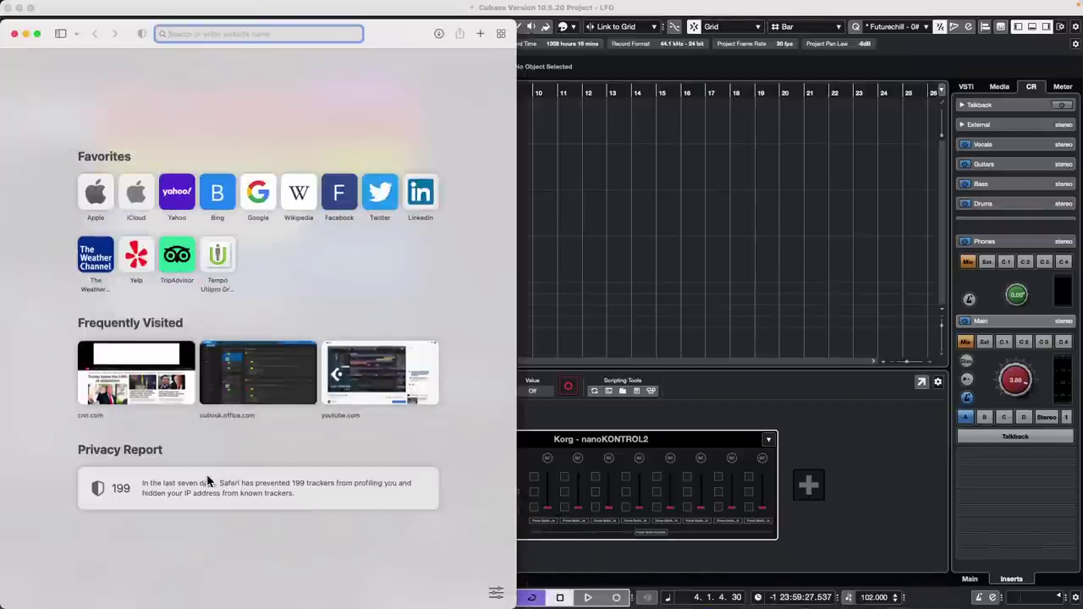
left_click(14, 34)
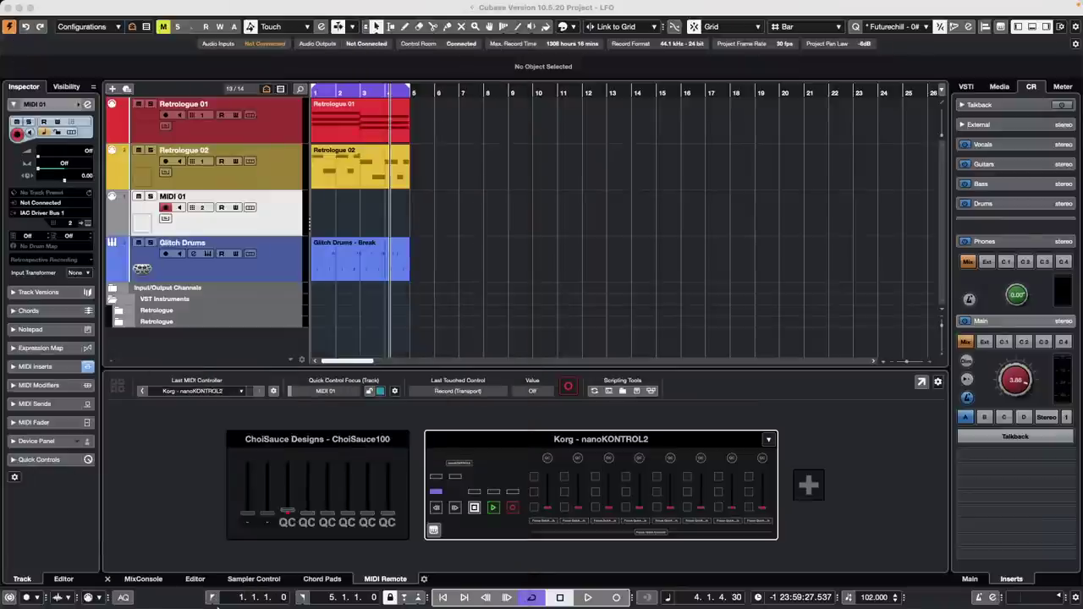
- Open Audio MIDI Setup from the Utilities folder in Applications
left_click(243, 599)
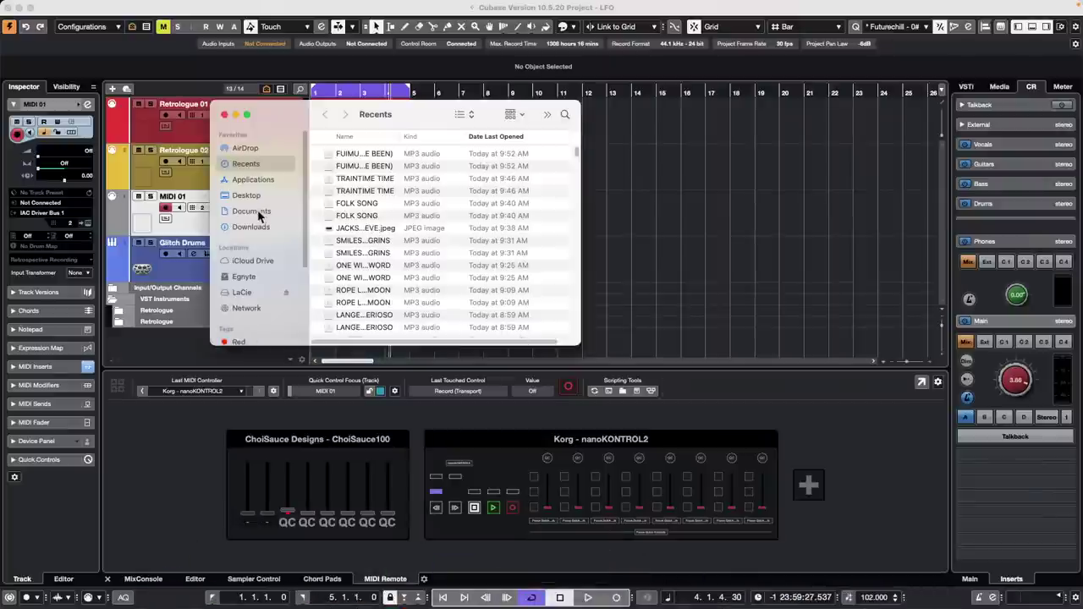
left_click(264, 182)
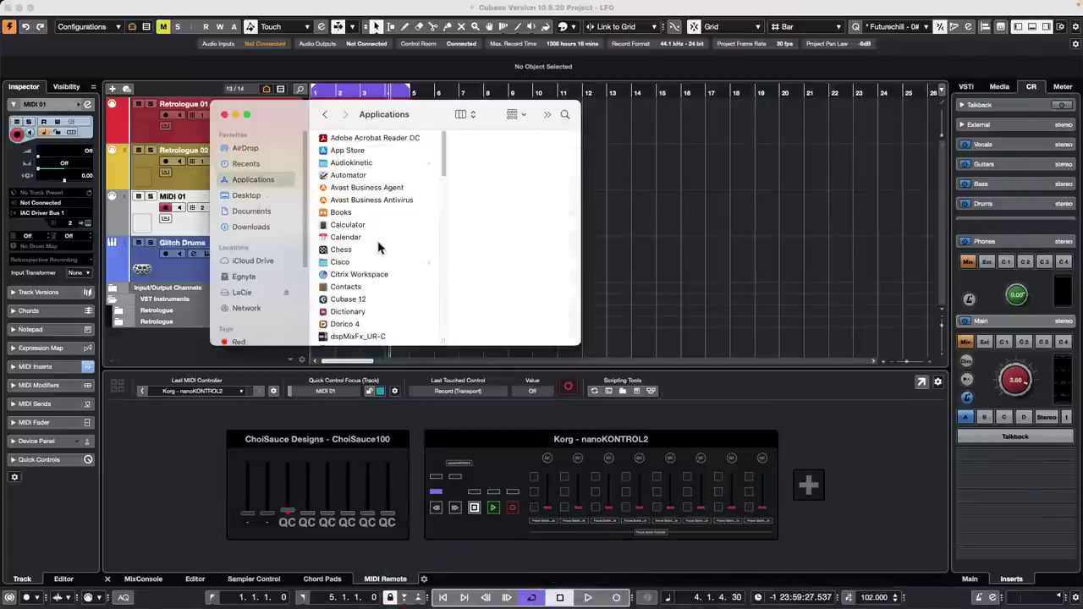
scroll(378, 248, "down", 15)
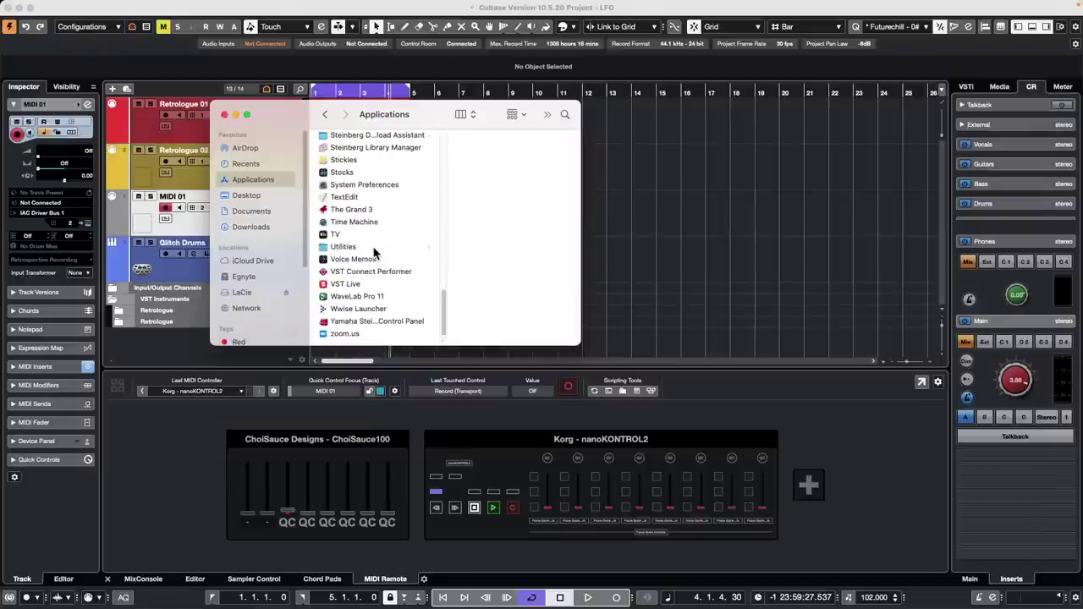
left_click(343, 247)
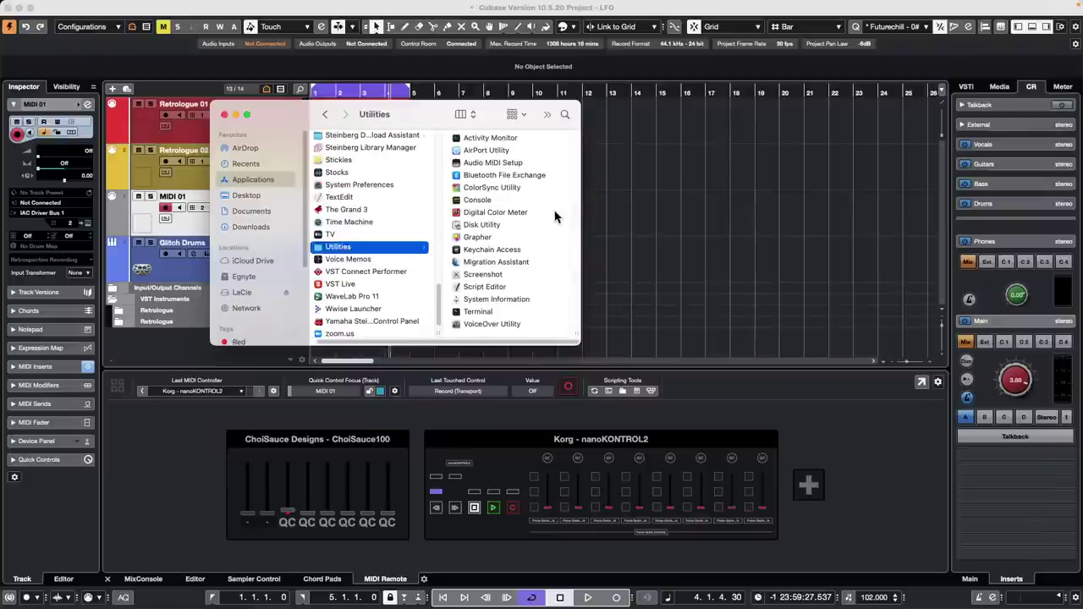
double_click(500, 165)
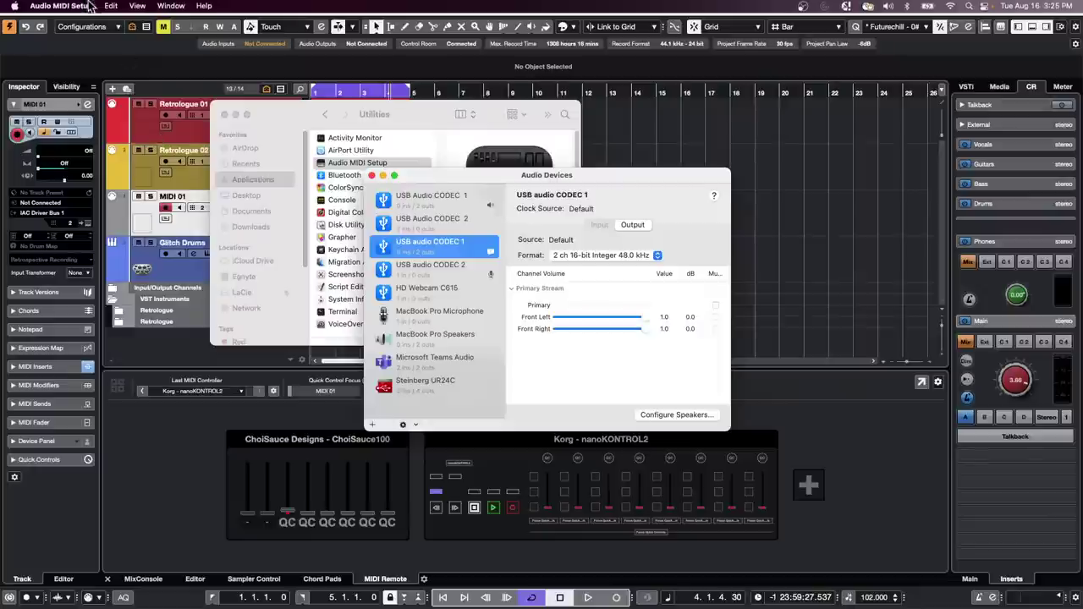
- View the IAC Driver in the MIDI Studio window, and close the Audio MIDI Setup and Finder windows
left_click(137, 6)
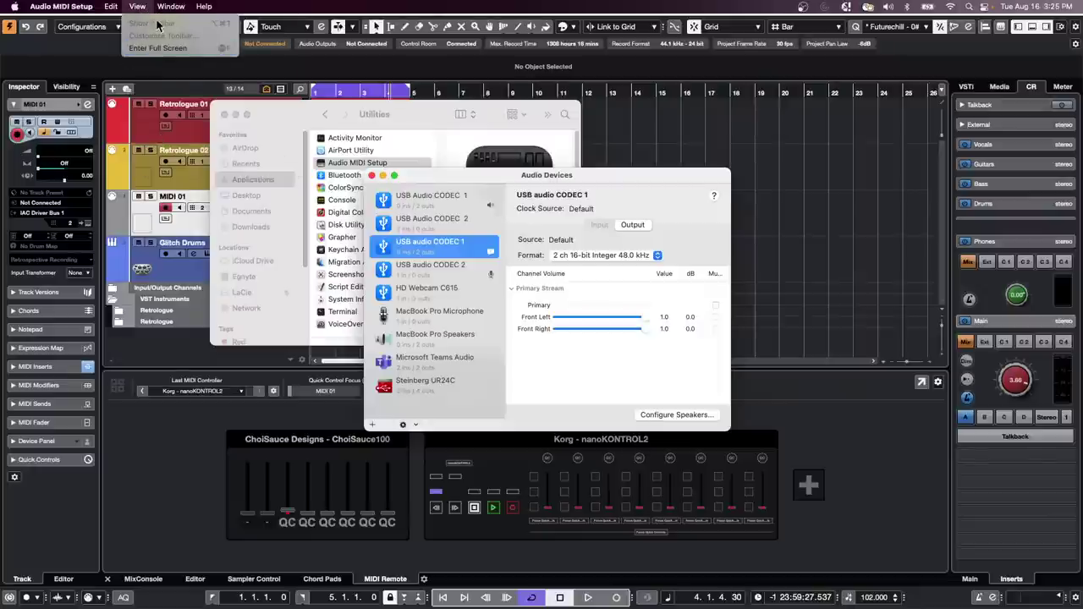
mouse_move(171, 7)
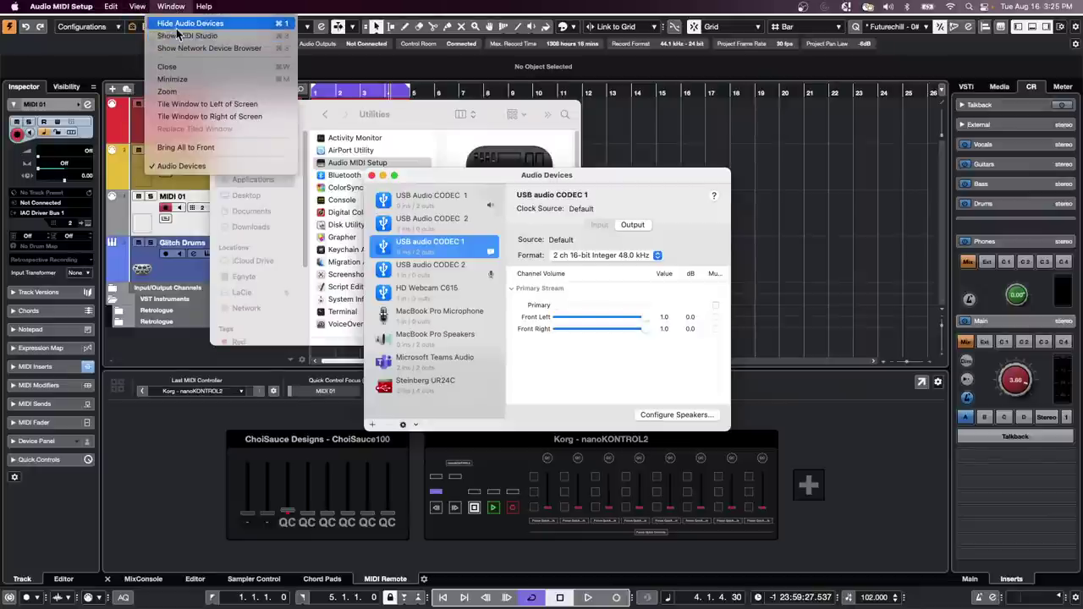
left_click(179, 36)
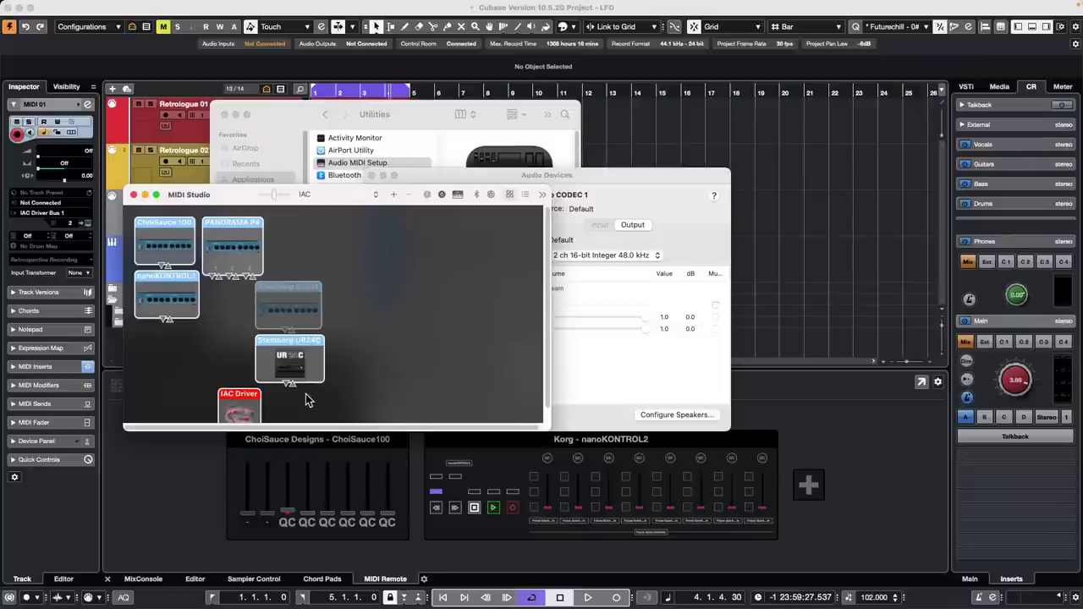
left_click(133, 195)
left_click(372, 175)
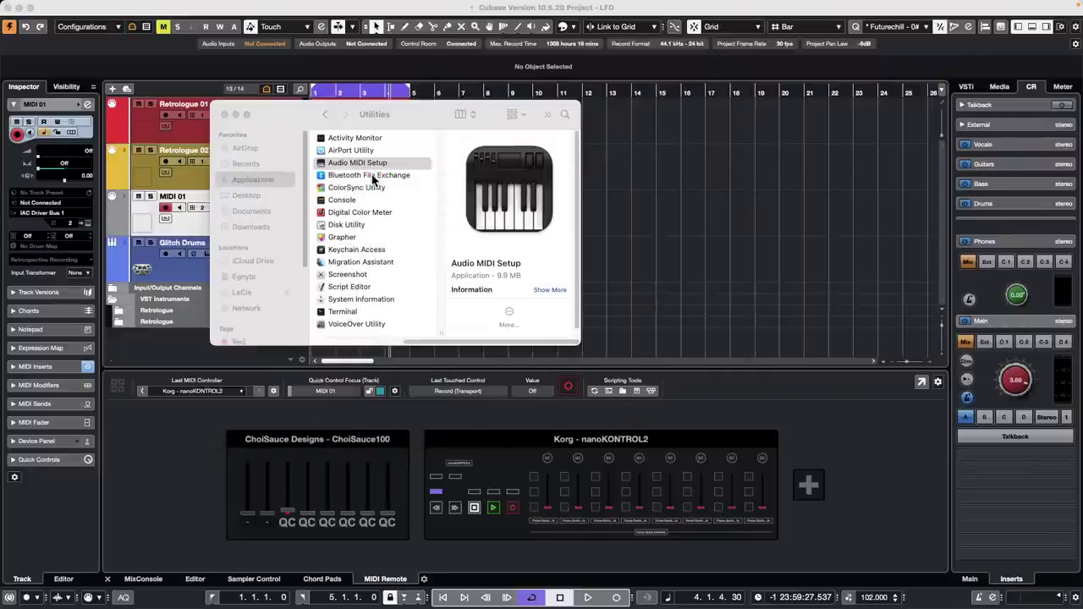
left_click(224, 115)
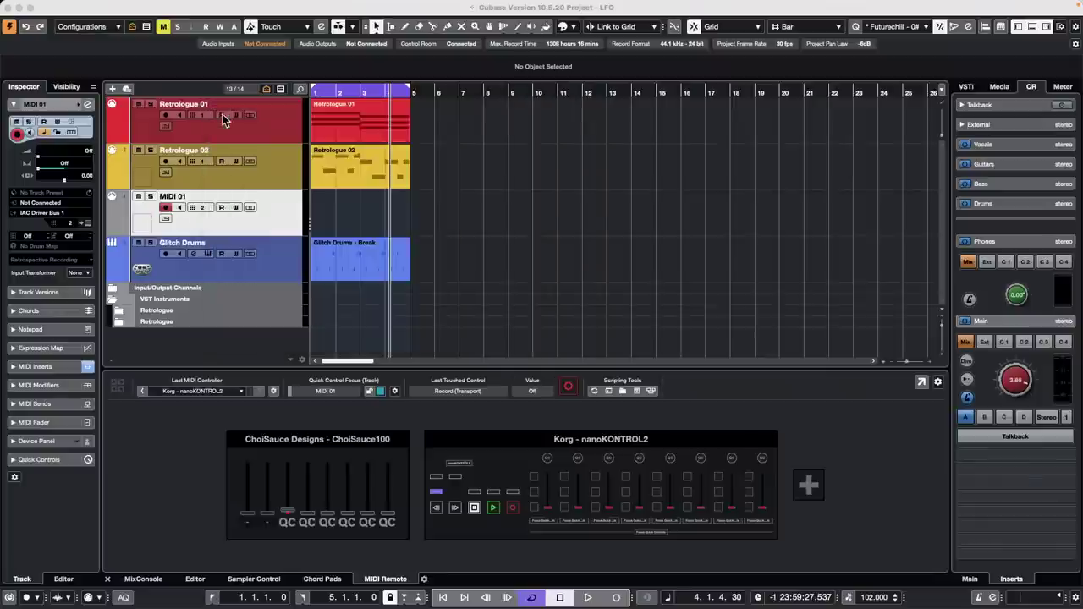
- Show the MixConsole in the lower zone and play the LFO project from bar 1
left_click(331, 92)
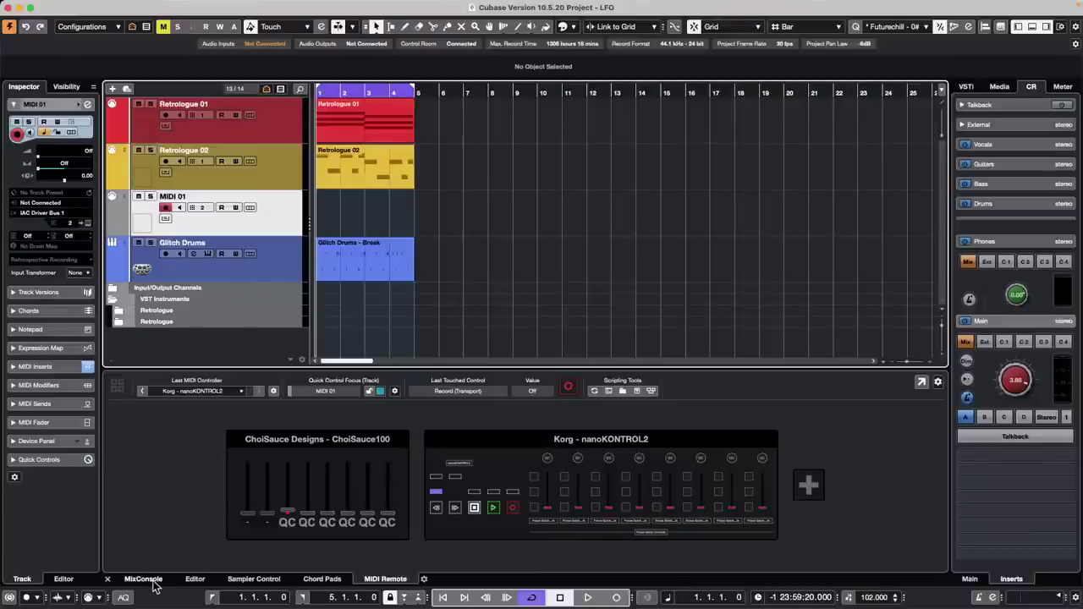
left_click(143, 579)
double_click(337, 93)
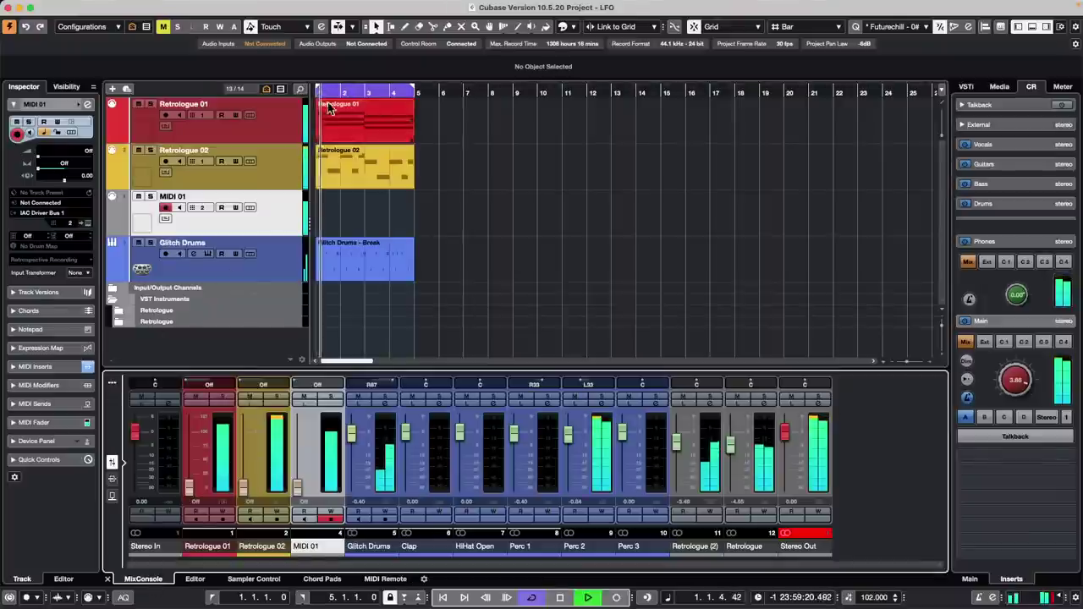
- Show the Retrologue 01 track's MIDI inserts and place an Auto LFO editor window beside the events in the arrangement
left_click(285, 131)
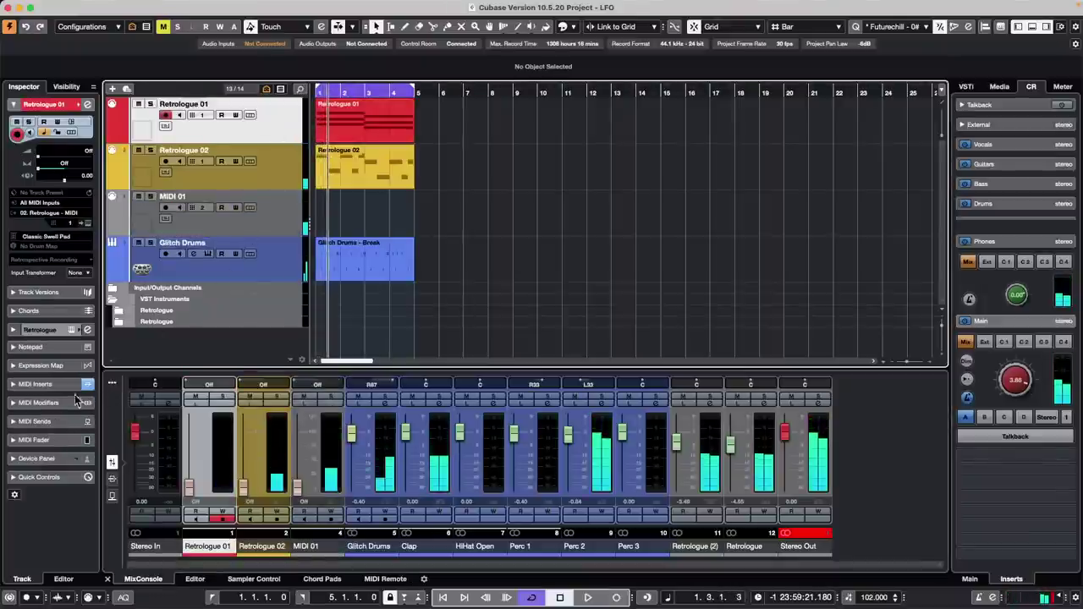
left_click(50, 385)
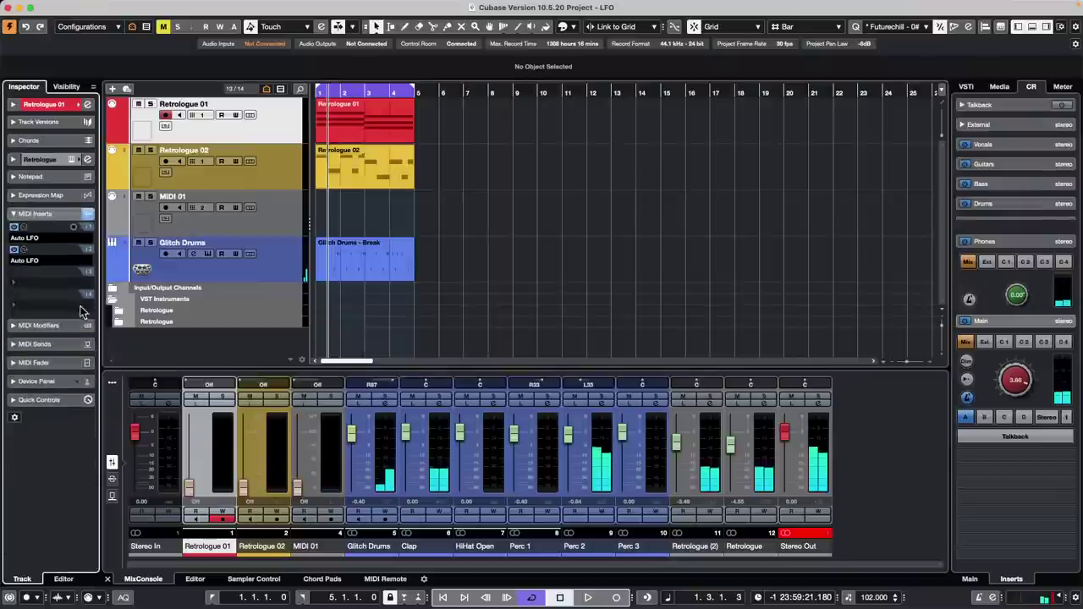
left_click(23, 227)
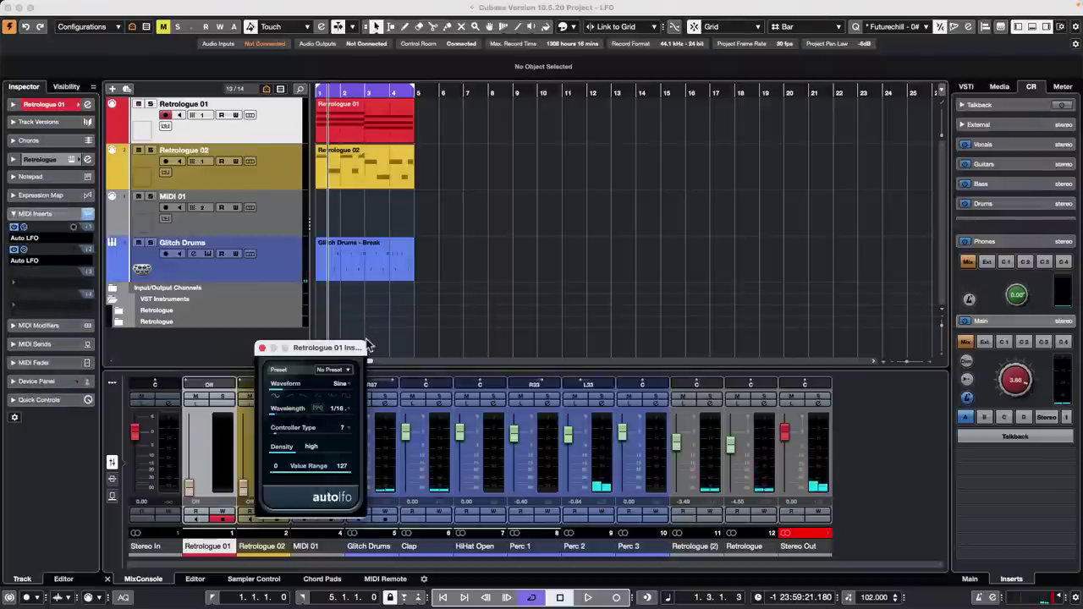
left_click_drag(322, 348, 569, 243)
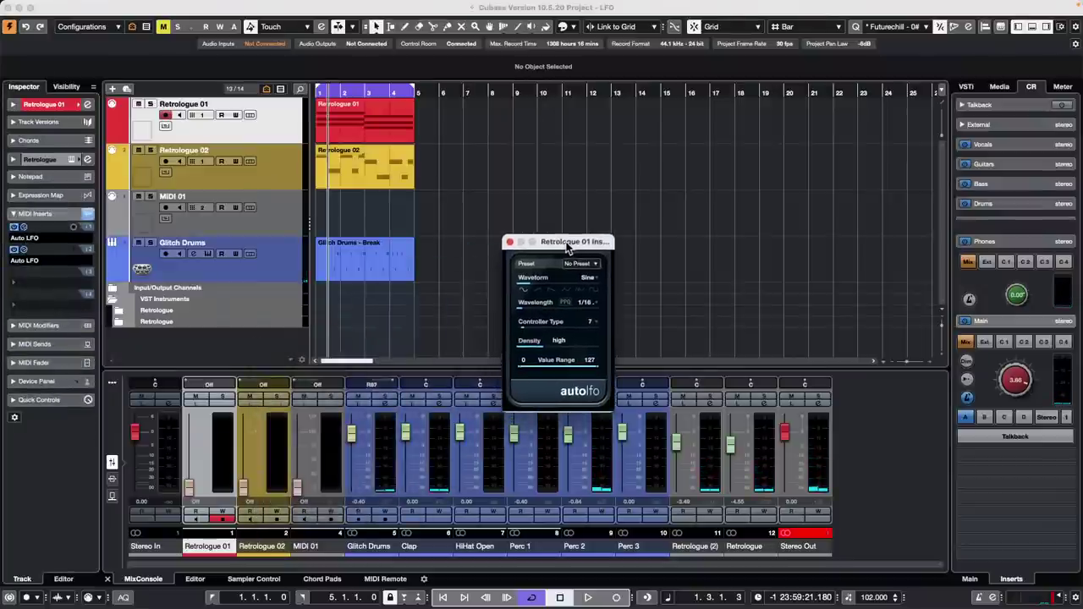
- Keep the Insert 2 Auto LFO window always on top, and switch Always on Top off for the Insert 1 window
left_click(23, 250)
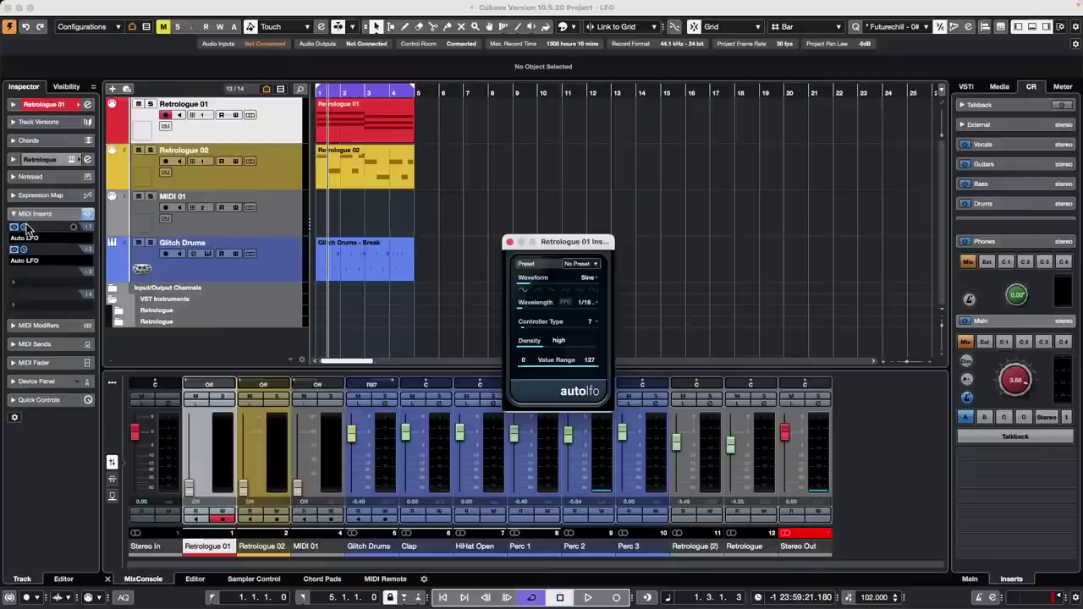
left_click(23, 227)
left_click(23, 227)
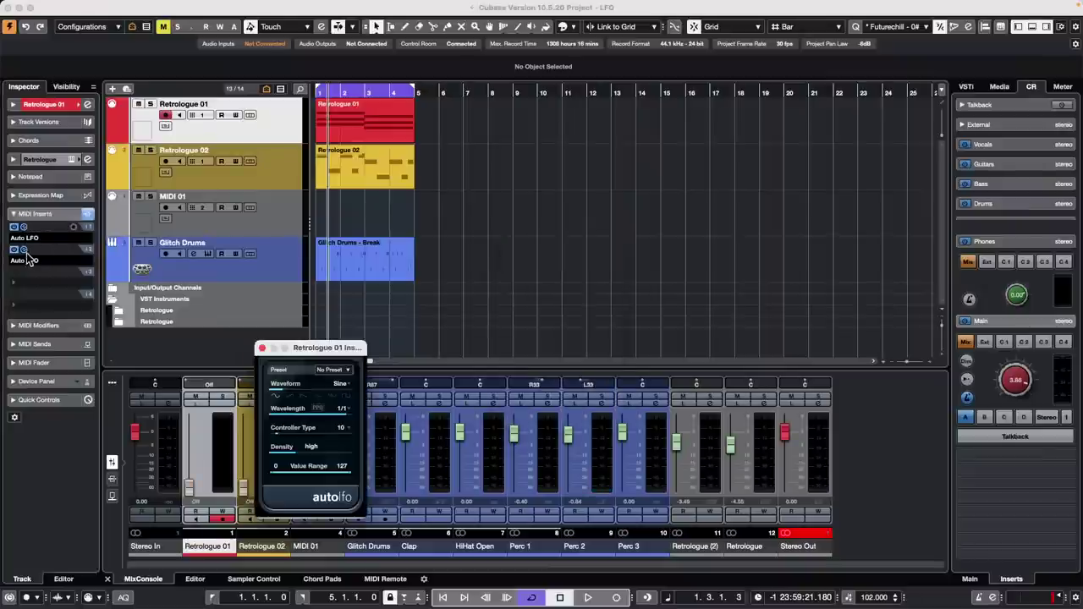
left_click(26, 254)
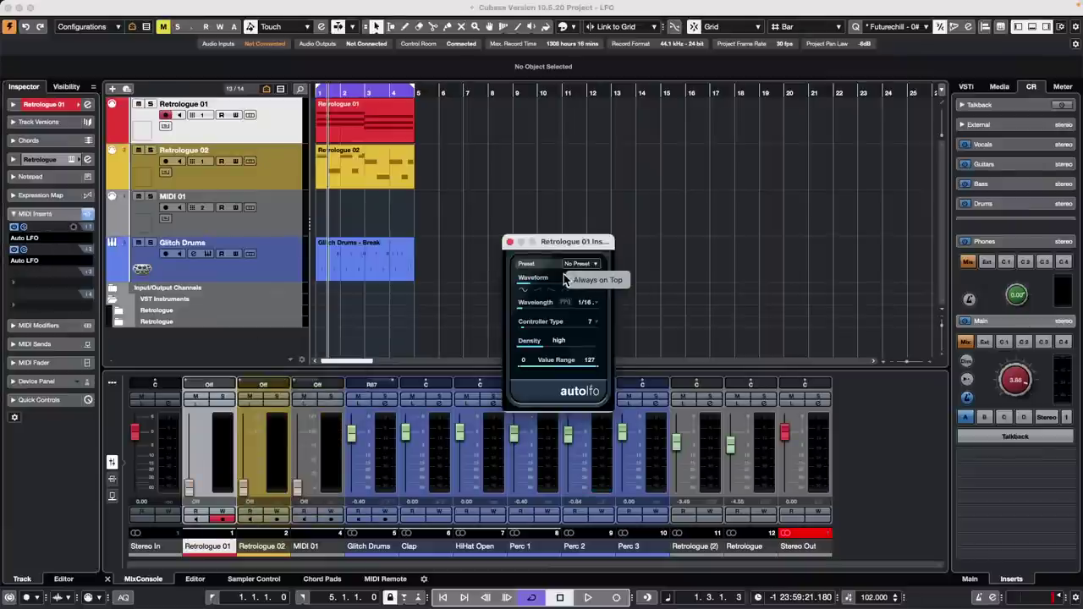
left_click(592, 282)
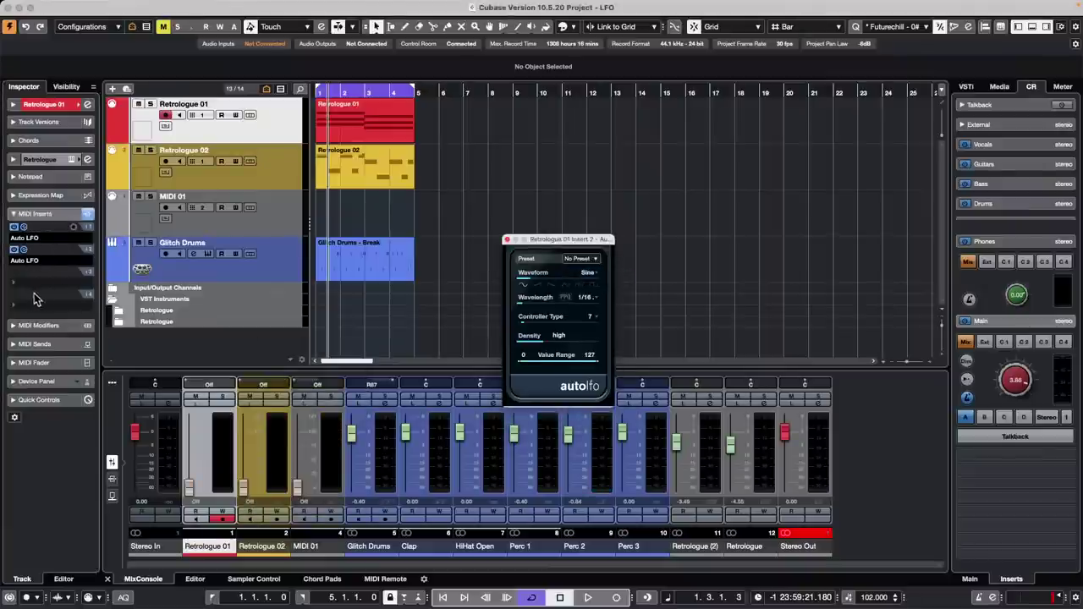
left_click(23, 229)
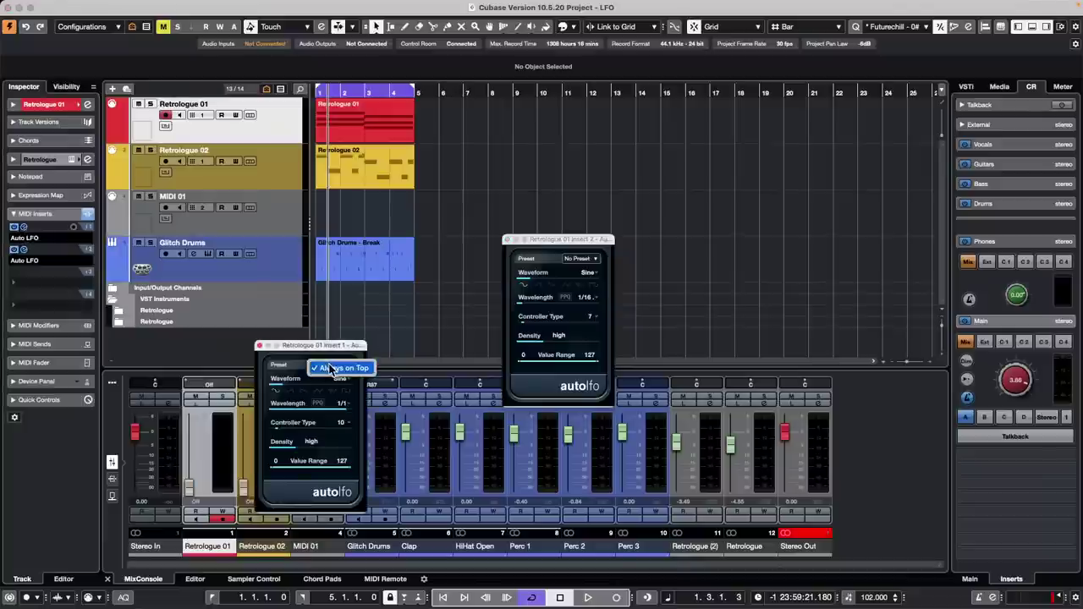
left_click(333, 370)
- Play the project with Retrologue 01 soloed and switch off its two Auto LFO MIDI inserts
left_click(151, 104)
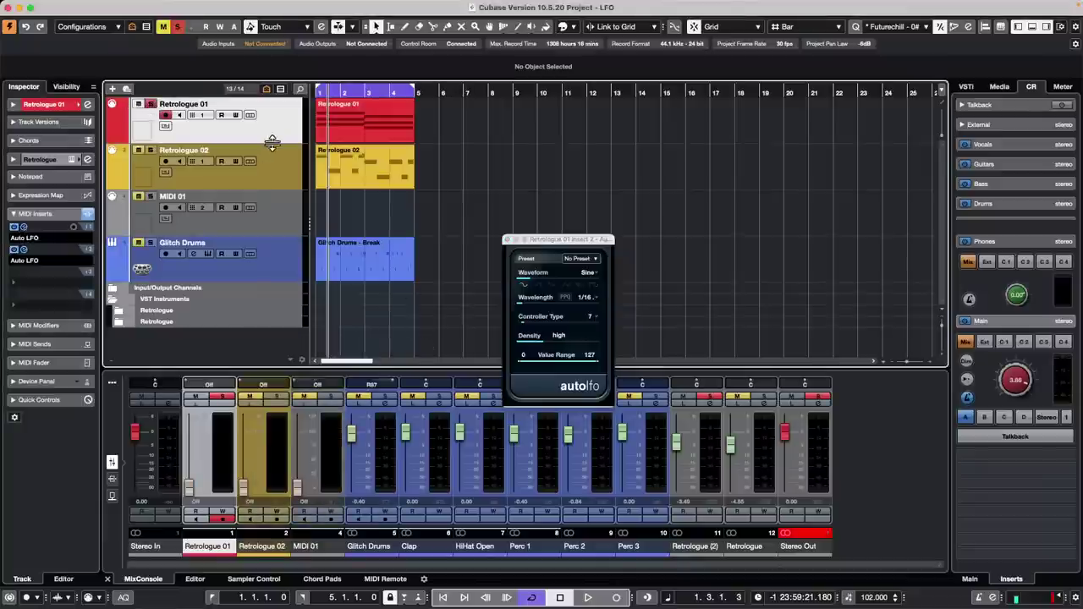
key("space")
left_click(23, 226)
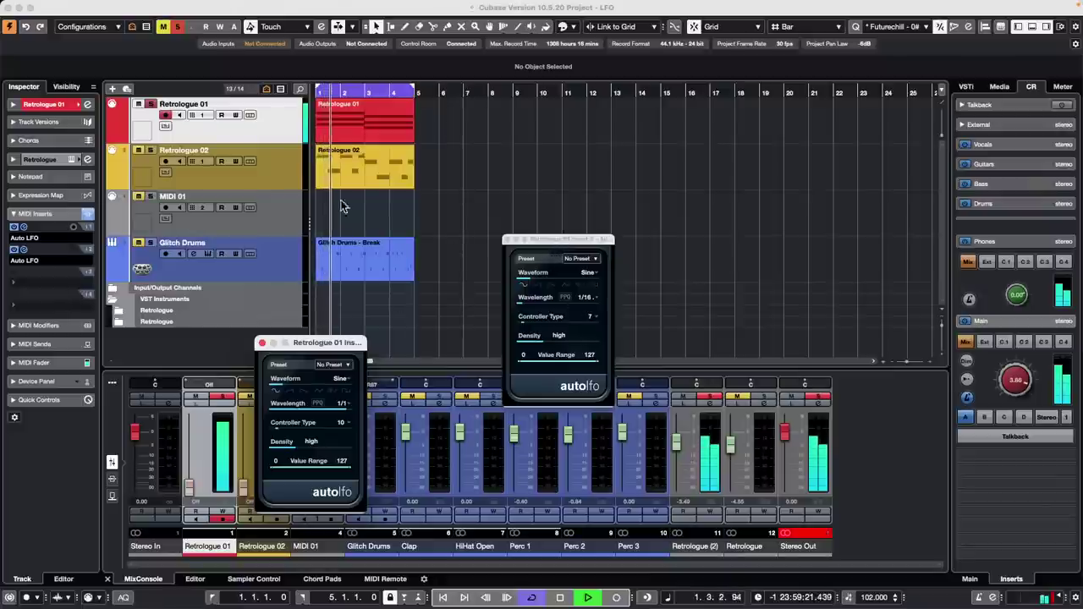
left_click(24, 227)
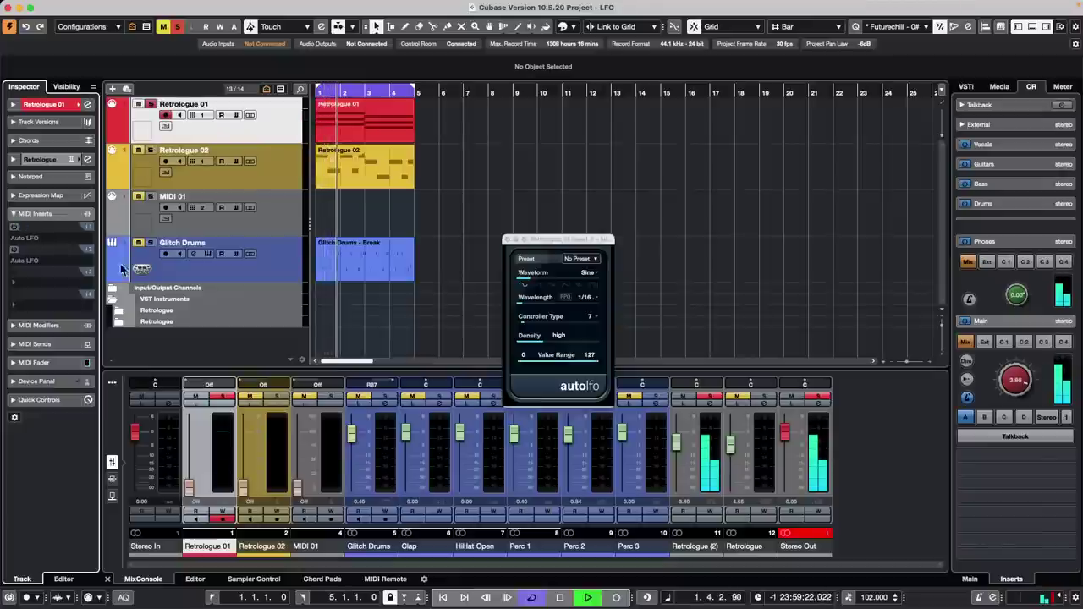
- Reopen the Insert 1 Auto LFO window as always on top, and expand Retrologue 01's basic track settings in the Inspector
left_click(23, 229)
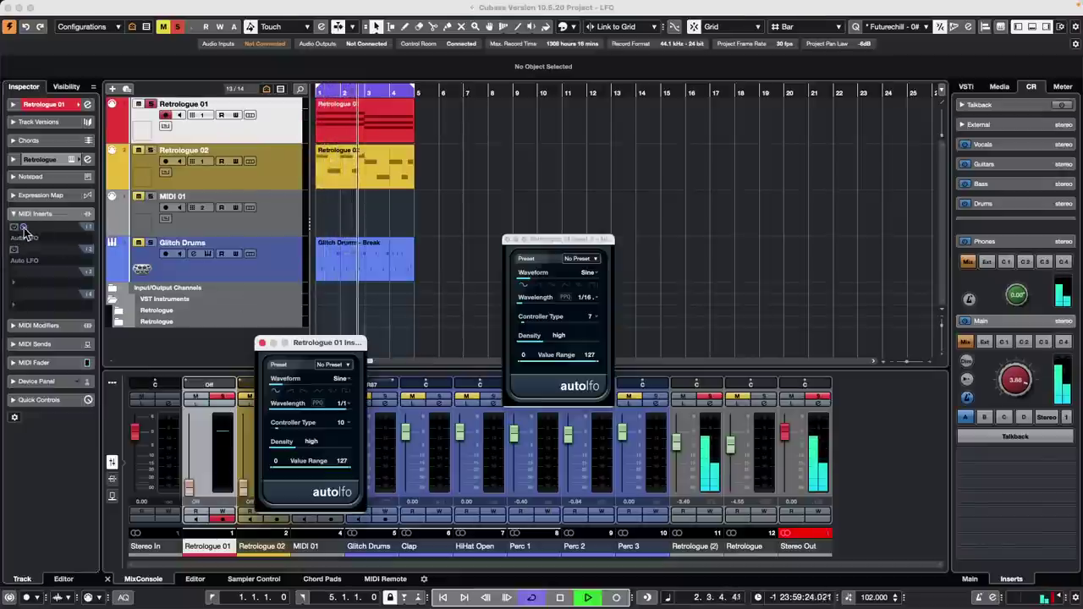
right_click(329, 378)
left_click(347, 382)
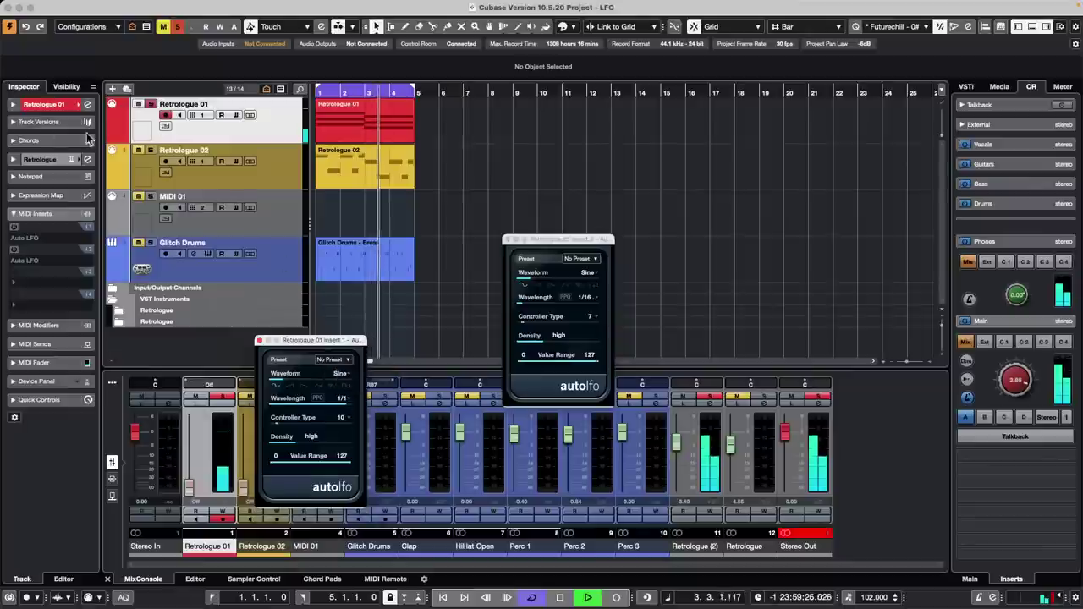
left_click(52, 109)
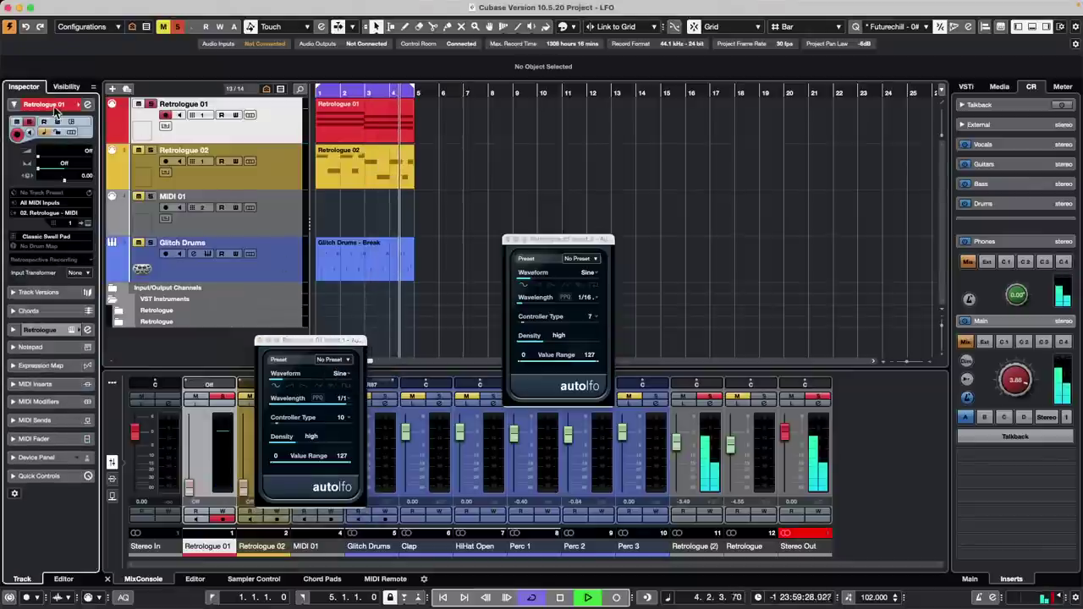
- Set Retrologue 01's pan to -2 and open its Retrologue 2 instrument editor beside the two Auto LFO windows
left_click_drag(44, 173, 68, 172)
left_click(87, 224)
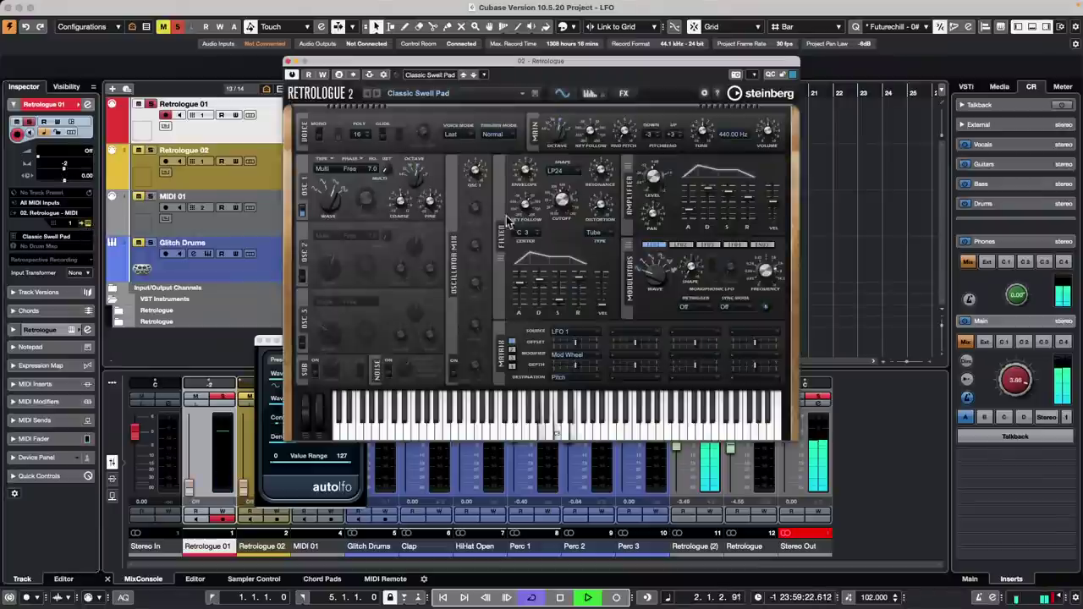
left_click_drag(434, 67, 696, 110)
left_click_drag(307, 346, 214, 326)
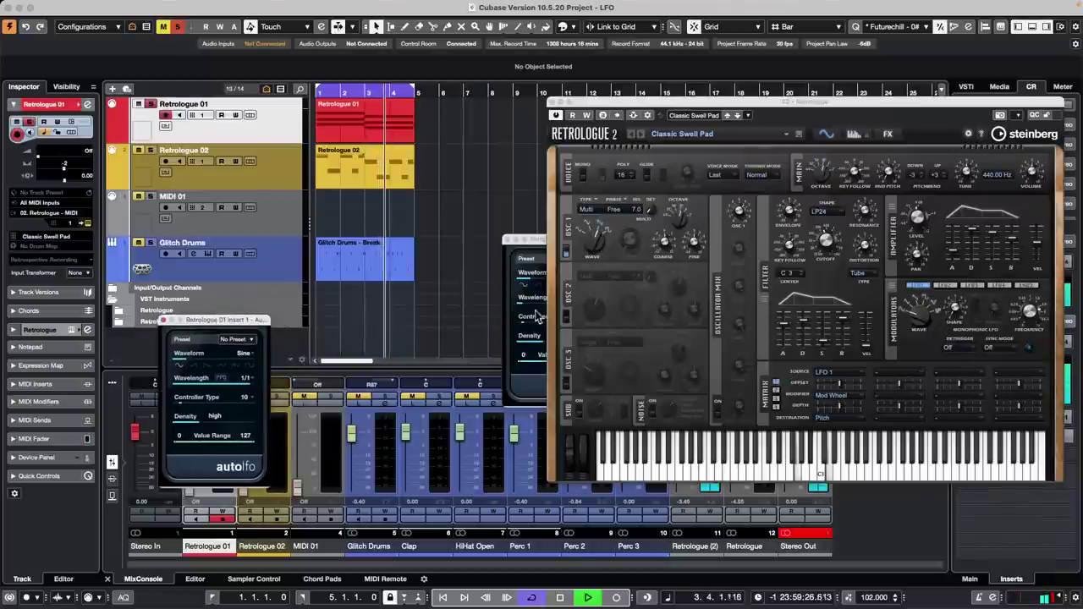
left_click_drag(540, 241, 449, 264)
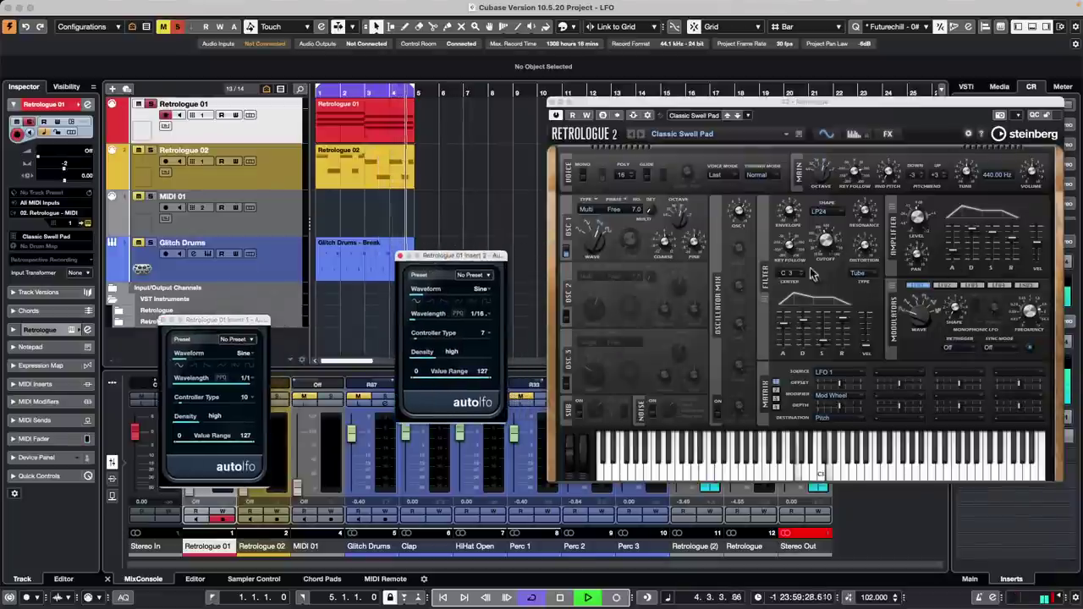
- Show the context options of Retrologue's Filter Cutoff control, including Learn CC, and dismiss them
right_click(827, 241)
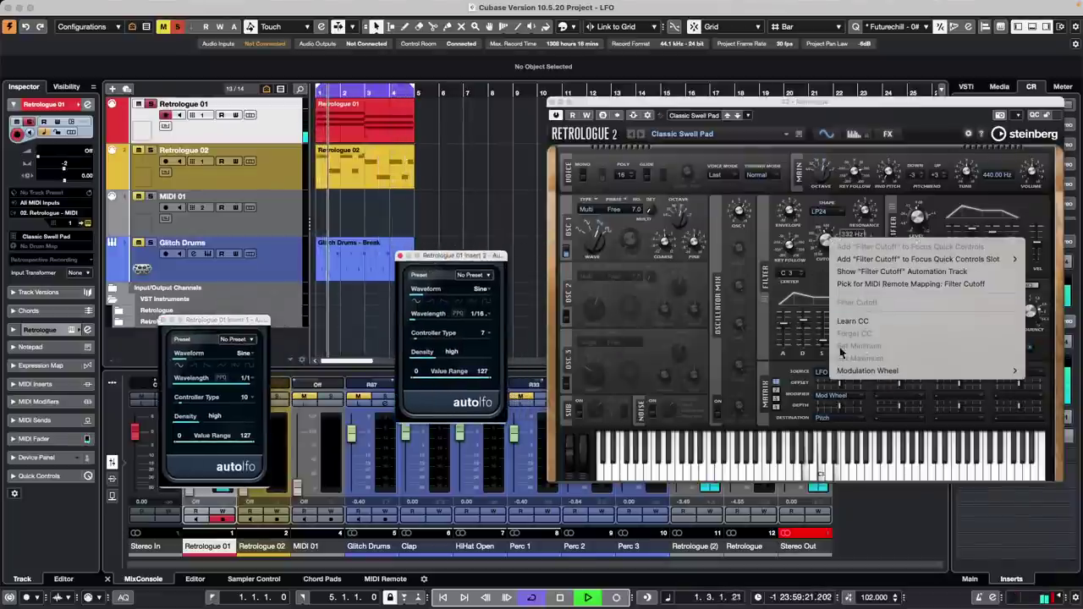
left_click(889, 272)
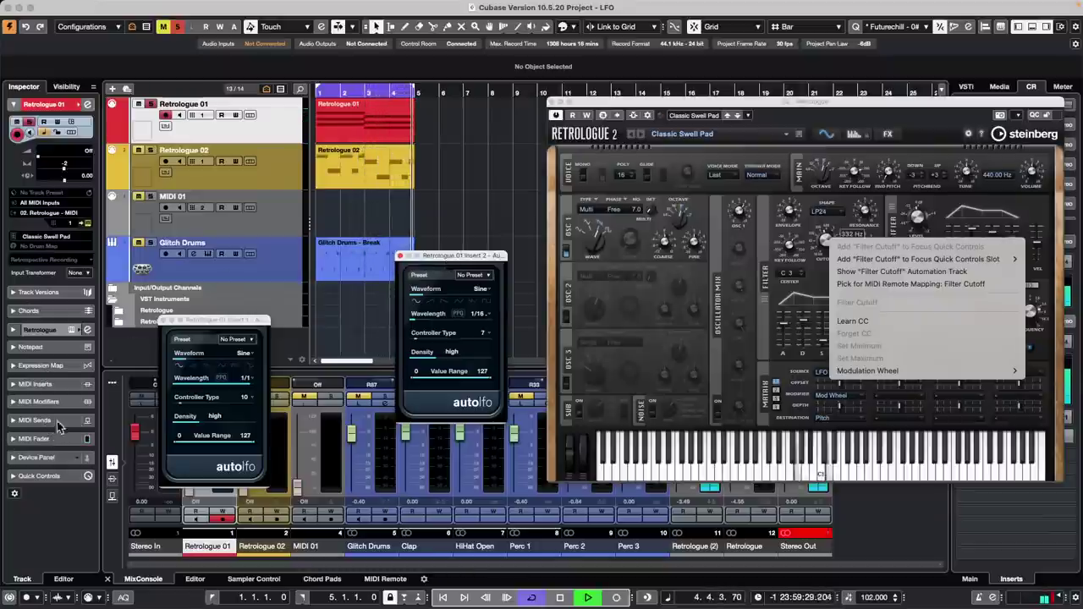
left_click(454, 228)
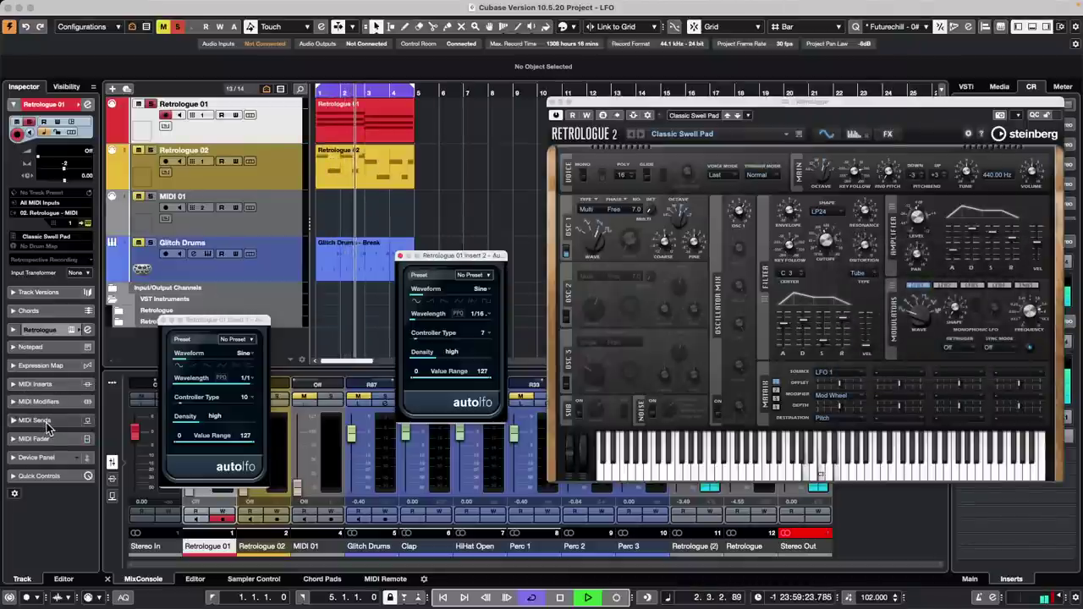
- Show the MIDI insert effects available for Retrologue 01 and switch both of its Auto LFO inserts back on
left_click(49, 385)
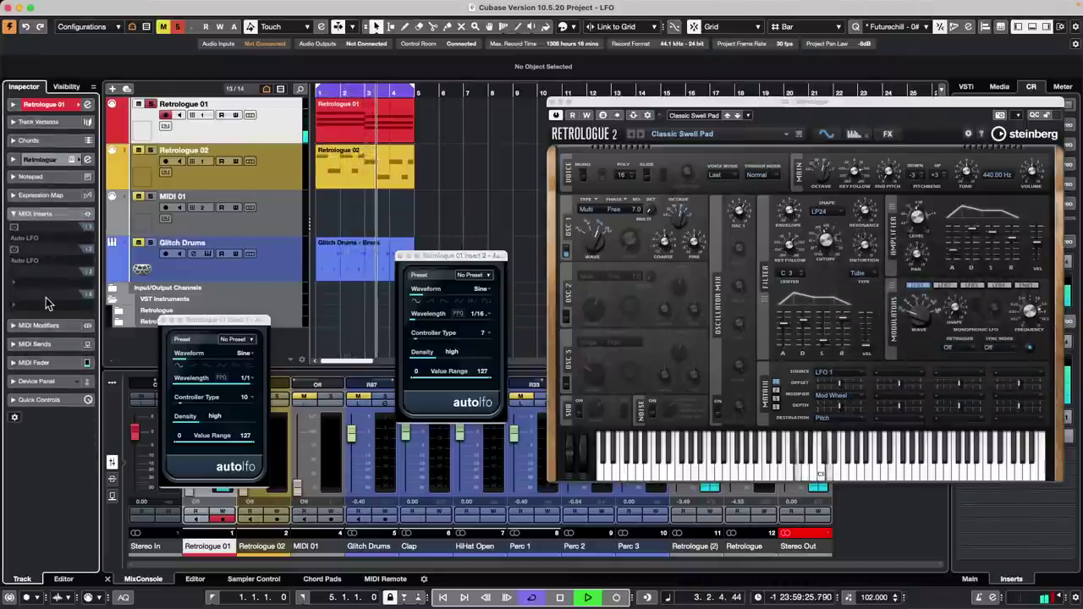
left_click(59, 274)
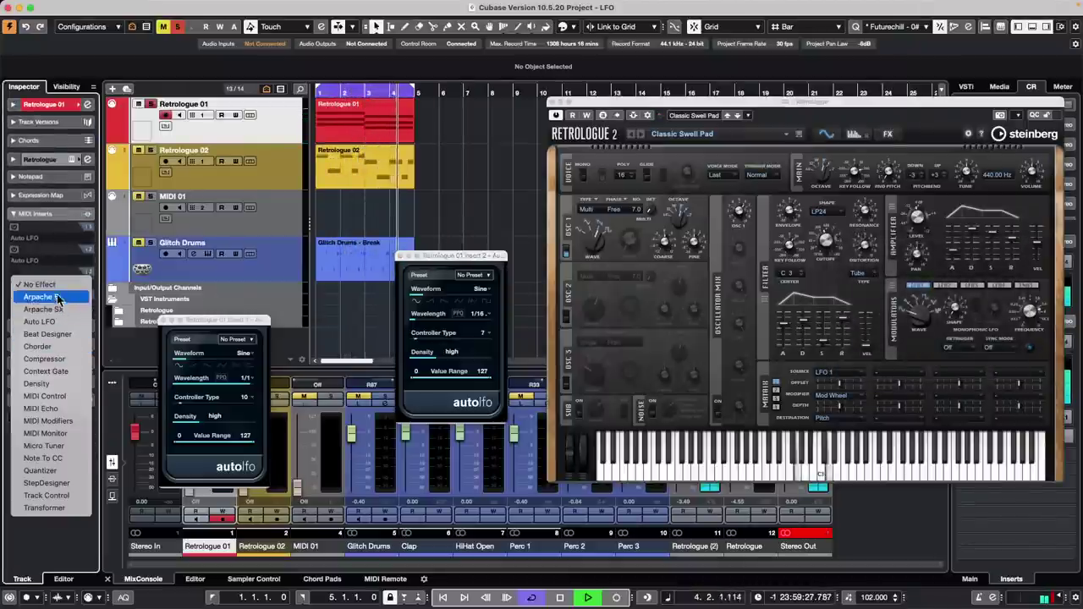
left_click(15, 228)
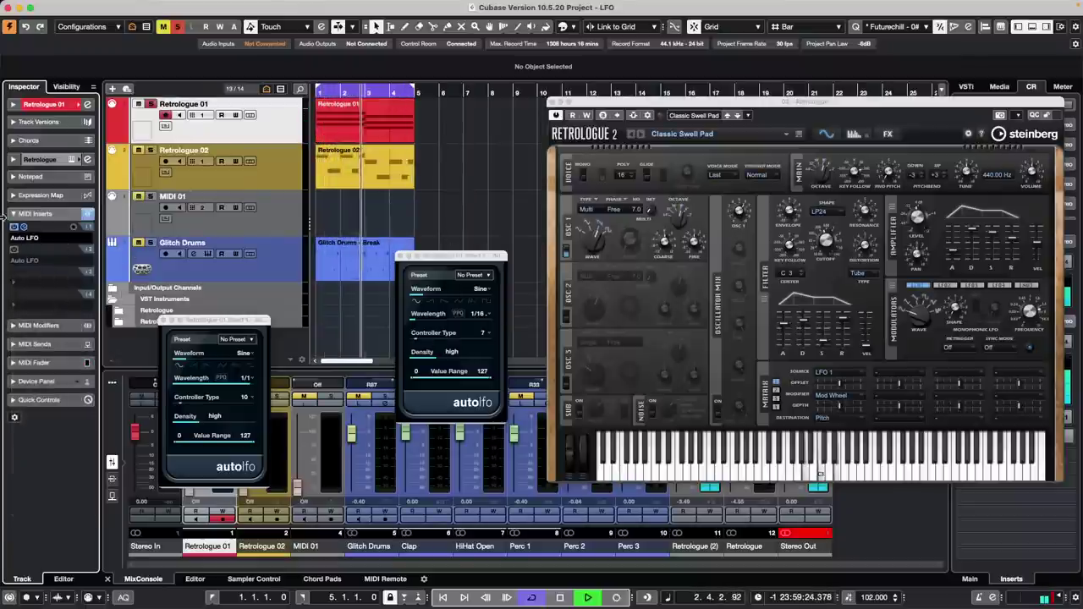
mouse_move(14, 258)
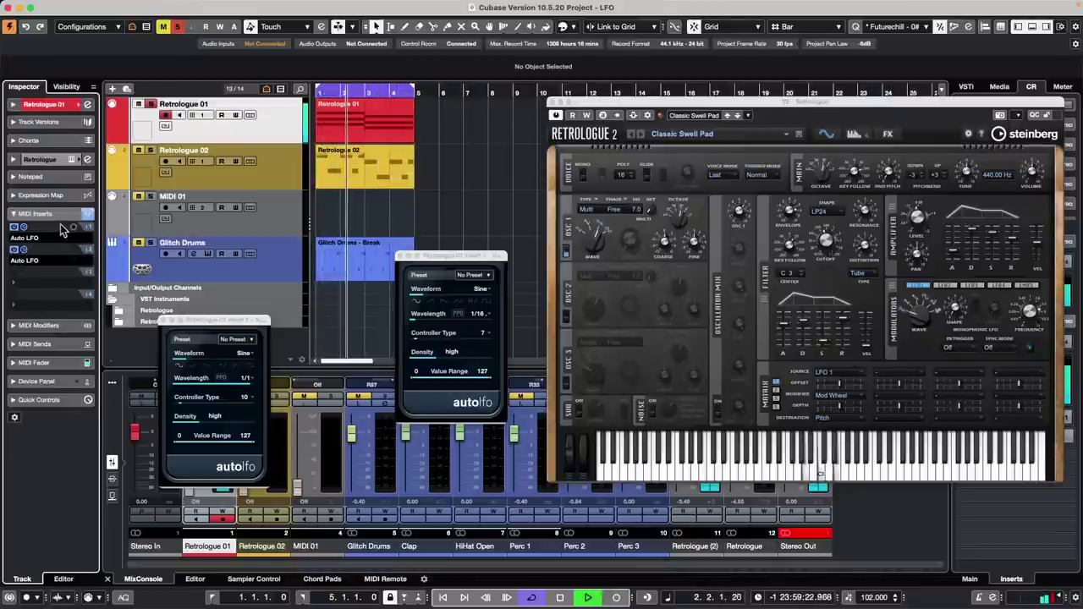
- Try wavelengths of 1/16, dotted 1/8 and 1/8 in the Insert 2 Auto LFO during playback
left_click(478, 315)
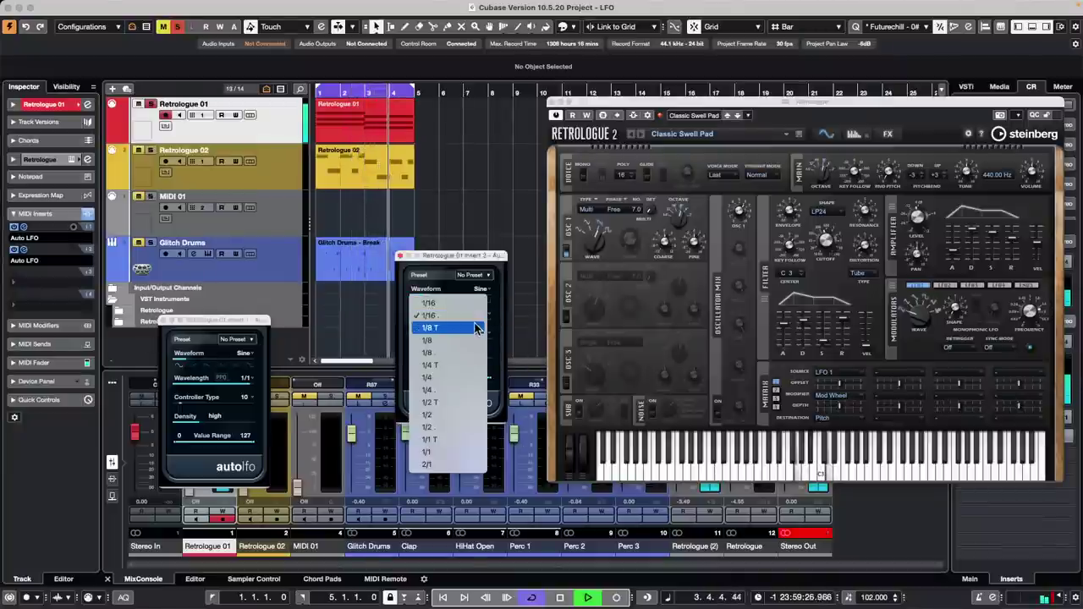
left_click(479, 314)
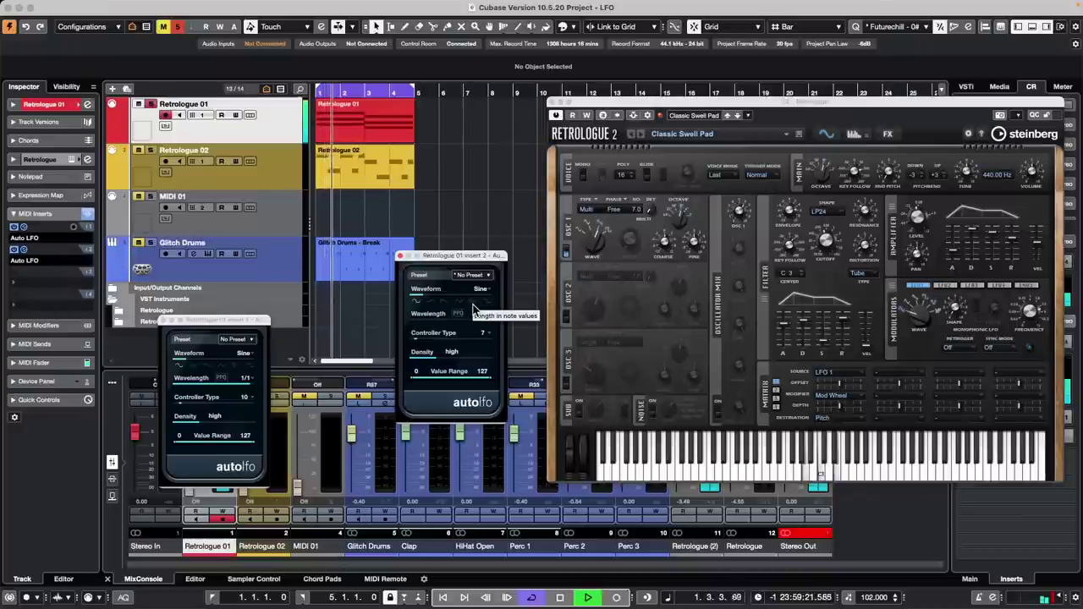
left_click(479, 313)
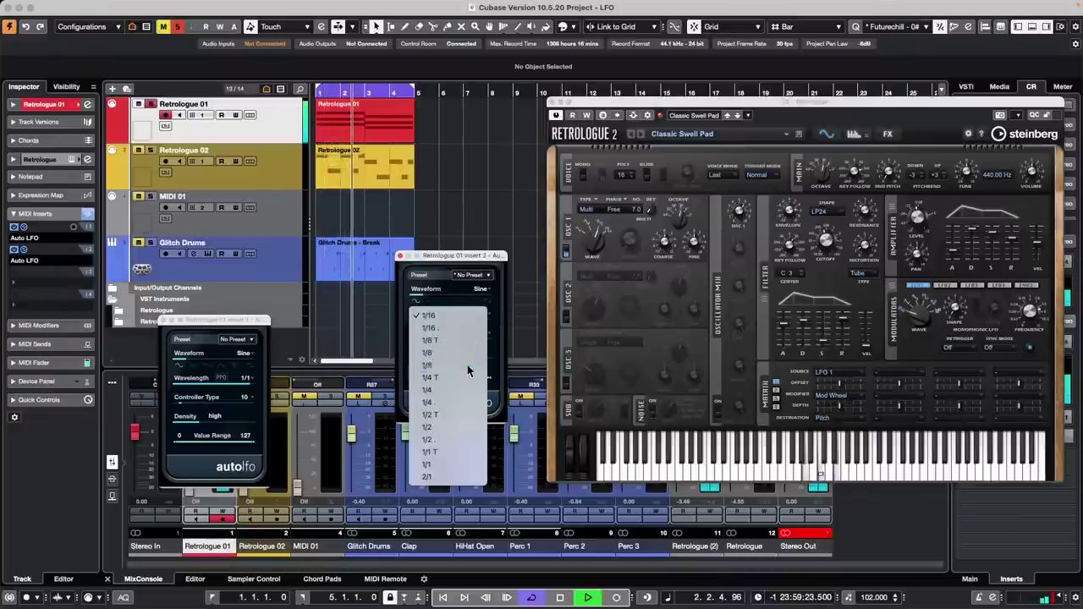
left_click(468, 364)
left_click(479, 315)
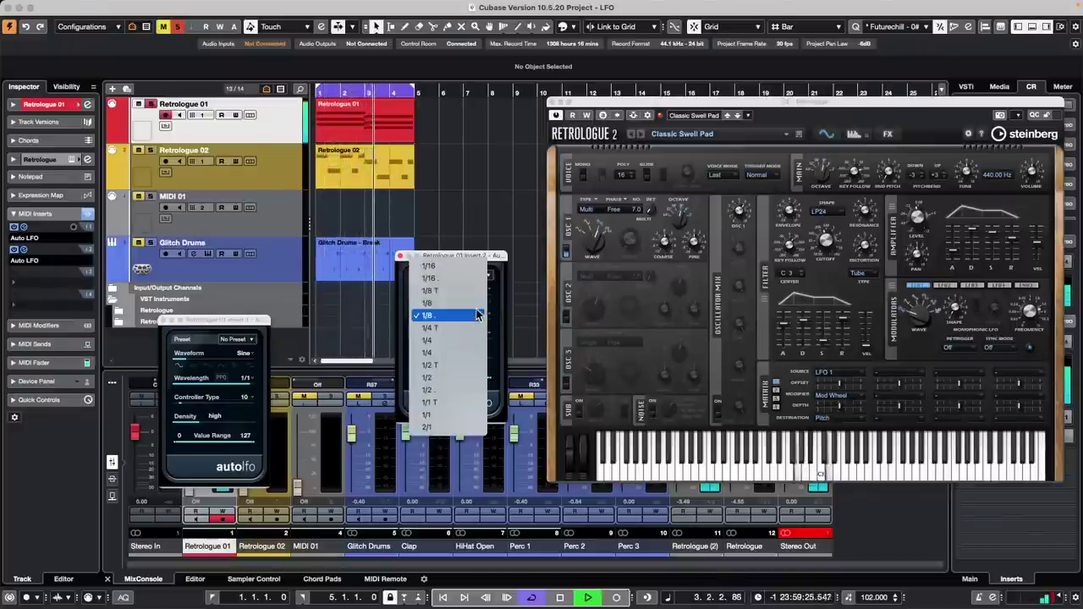
left_click(476, 315)
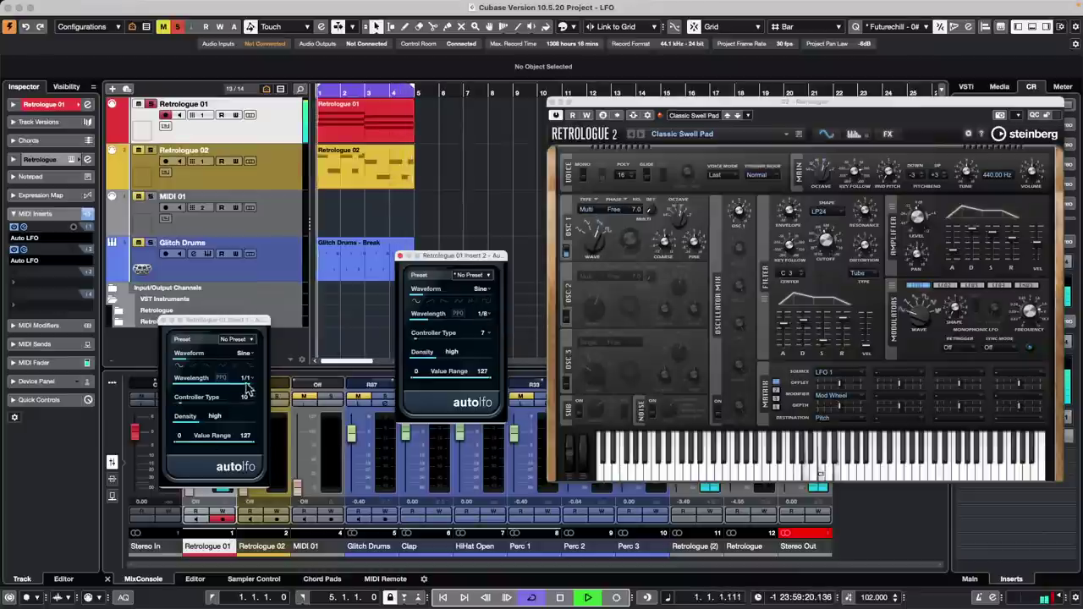
left_click_drag(248, 382, 354, 391)
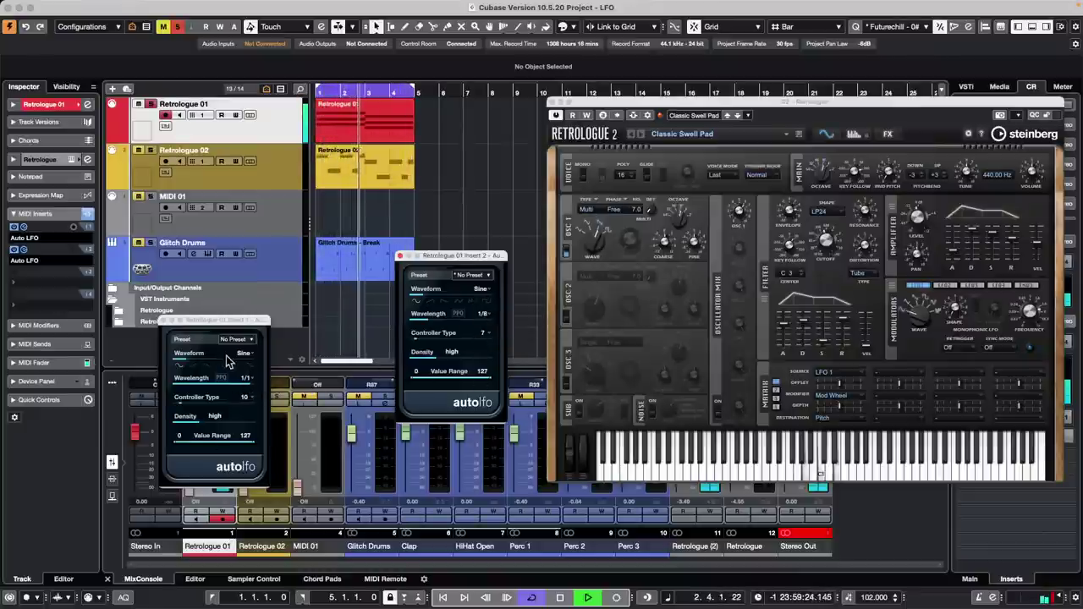
- Compare a dotted 1/16 wavelength in the Insert 2 Auto LFO, set it to 1/16, and close both Auto LFO windows
left_click(484, 314)
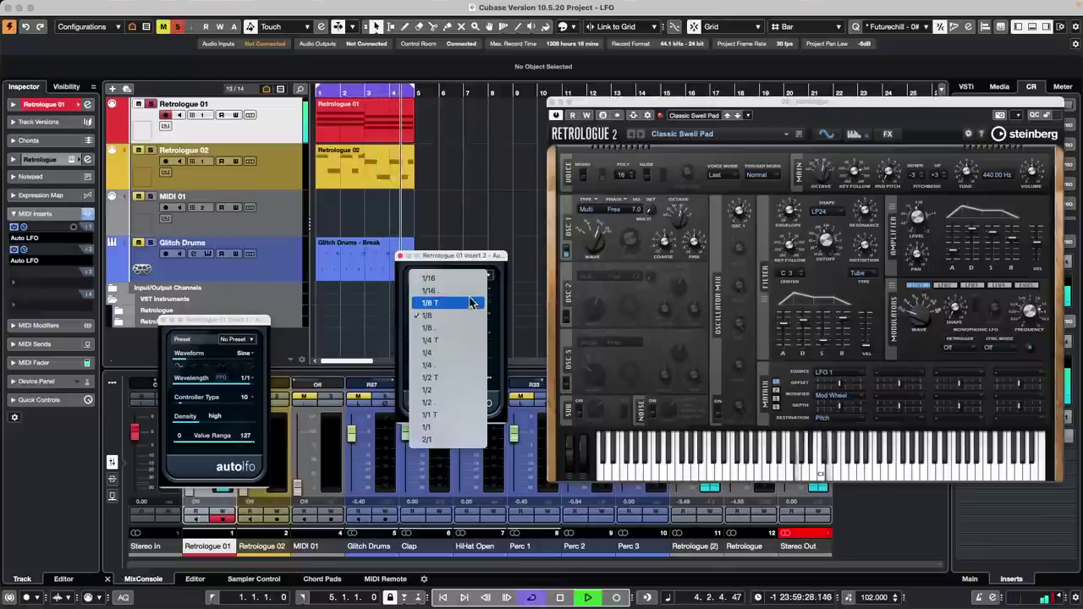
left_click(468, 292)
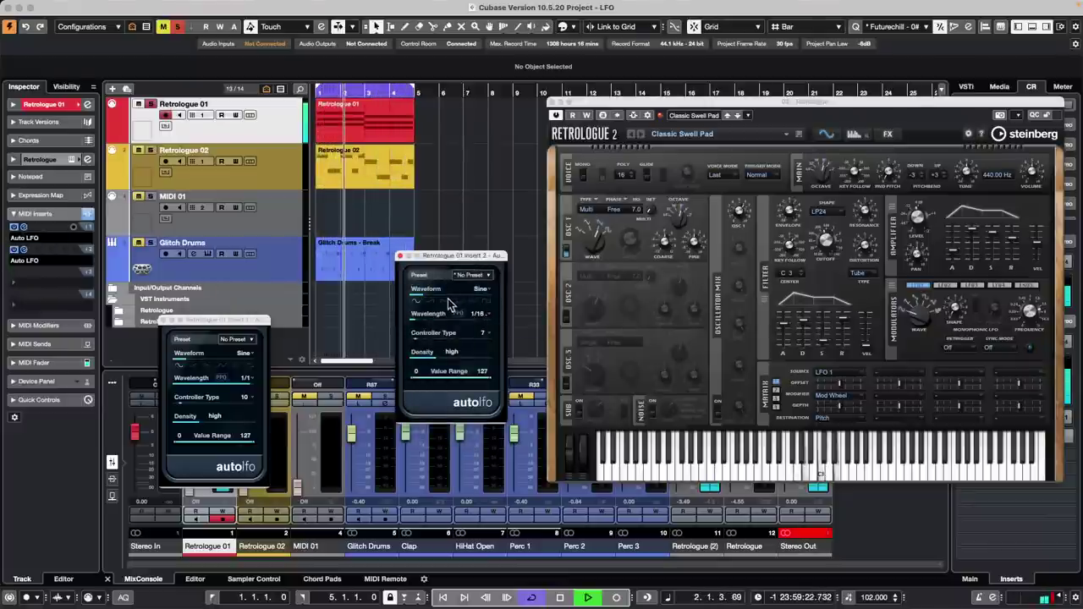
left_click(476, 314)
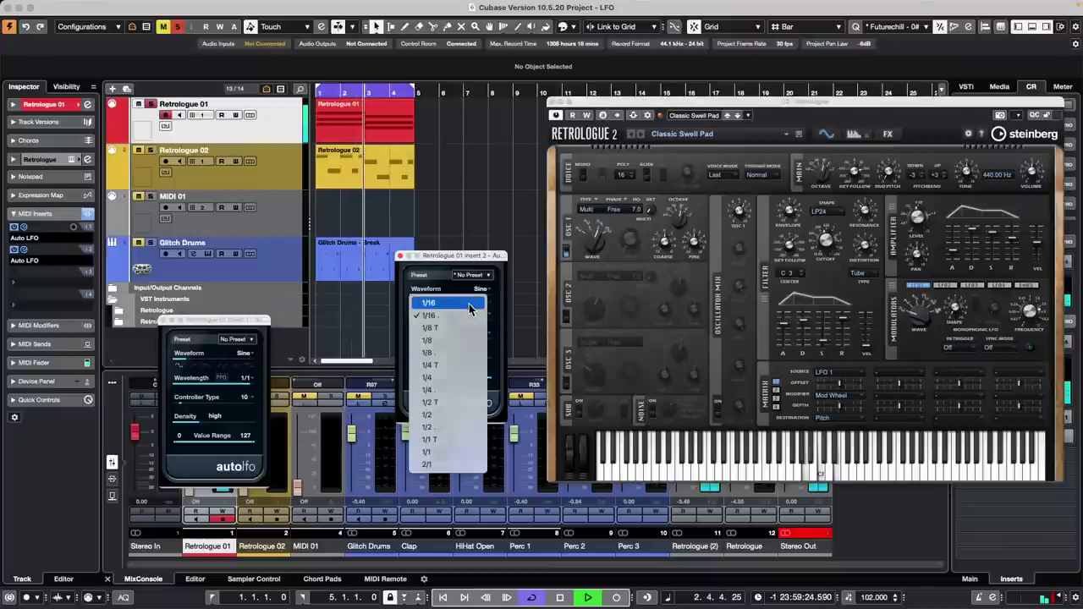
left_click(470, 303)
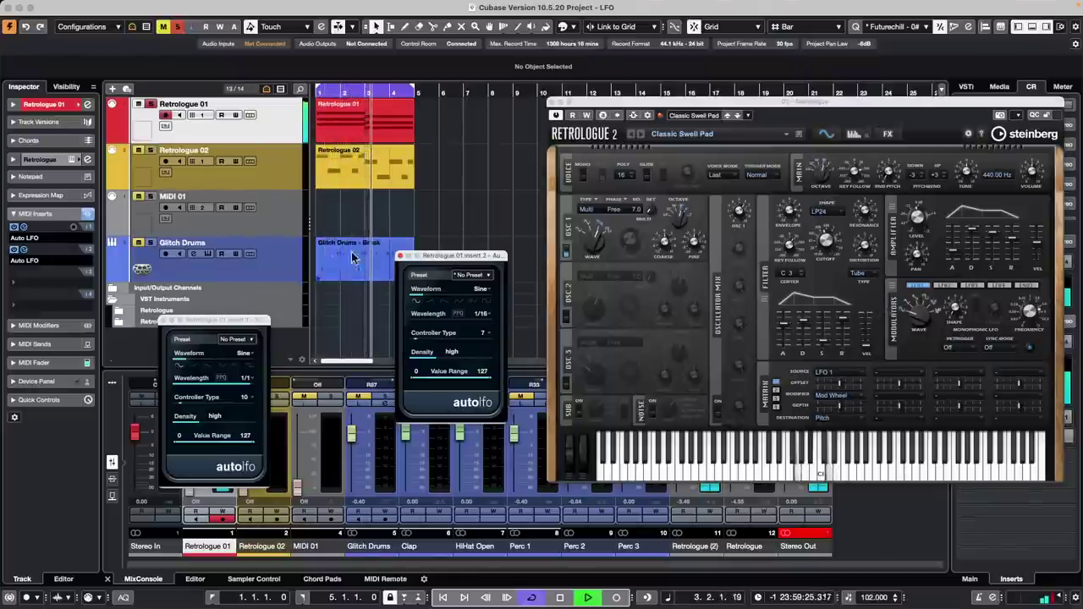
left_click(401, 256)
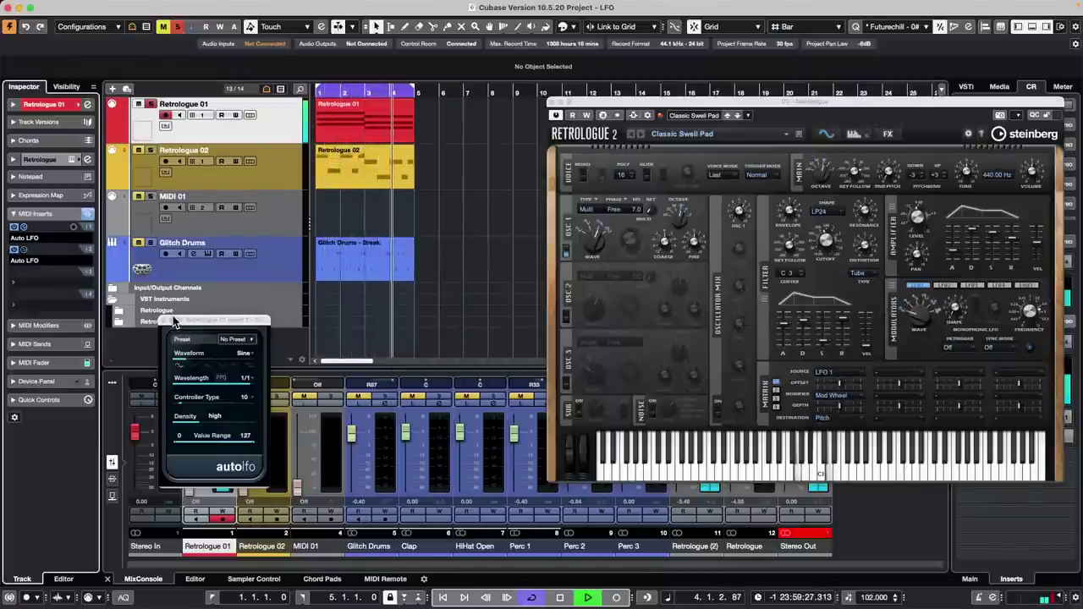
left_click(173, 322)
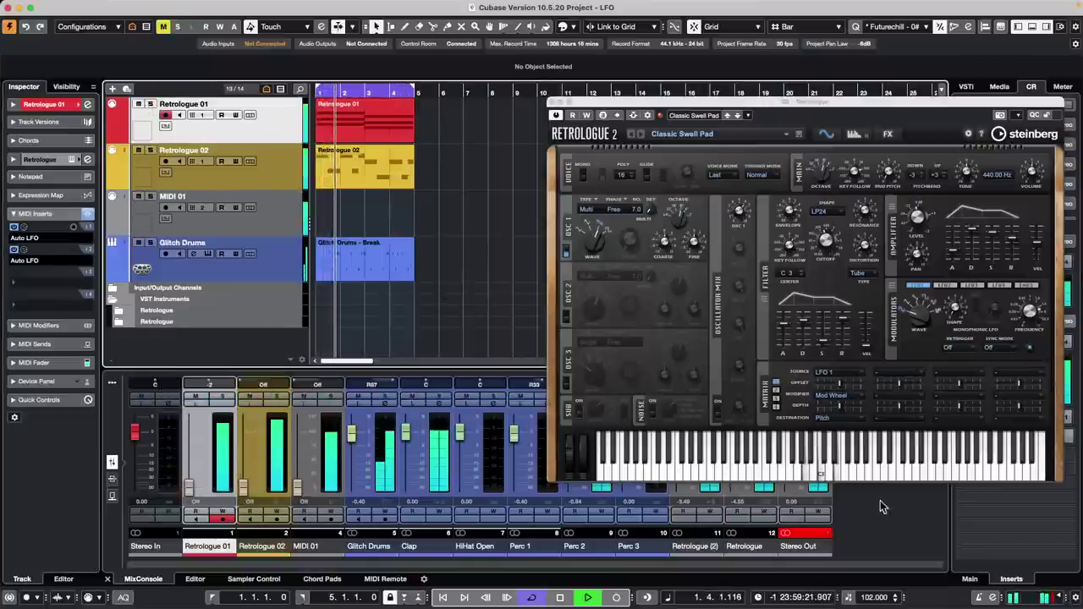
- Review the MIDI 01 track's output routing and the Generic Remote fader assignments in Studio Setup
left_click(222, 228)
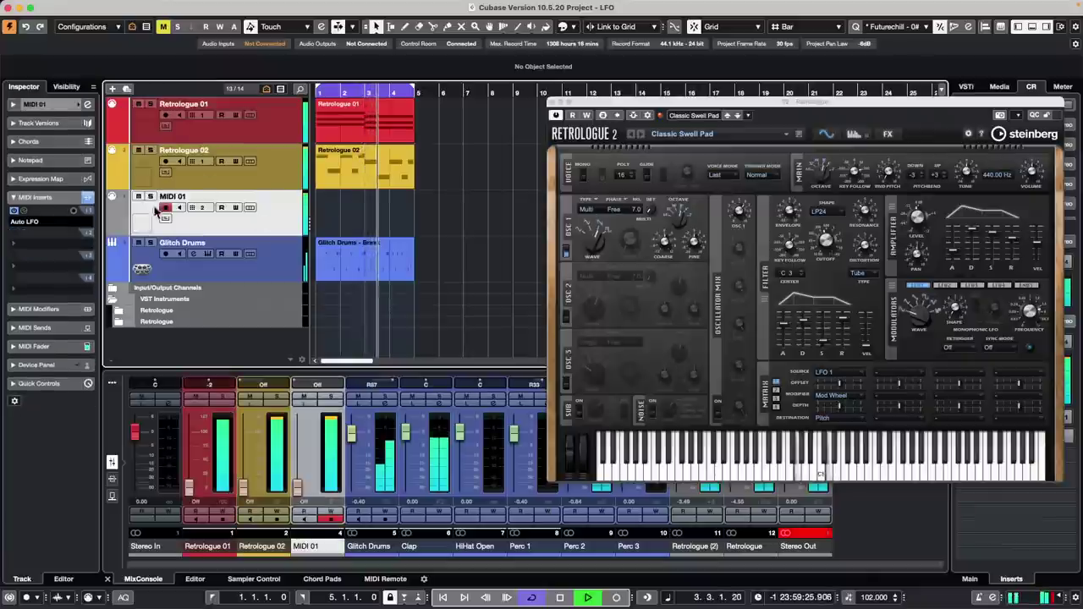
left_click(41, 108)
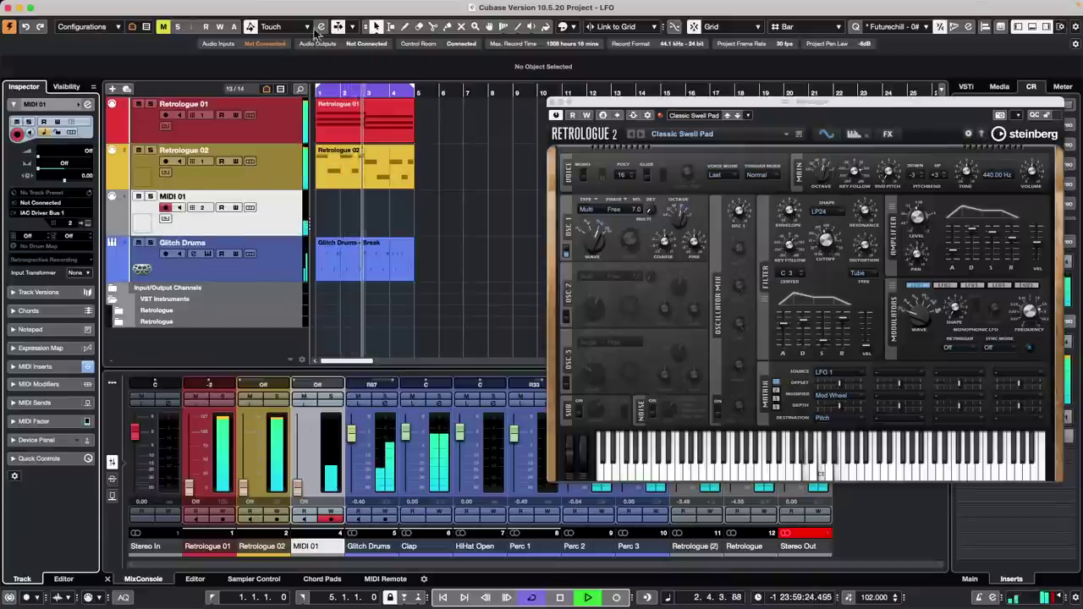
left_click(334, 6)
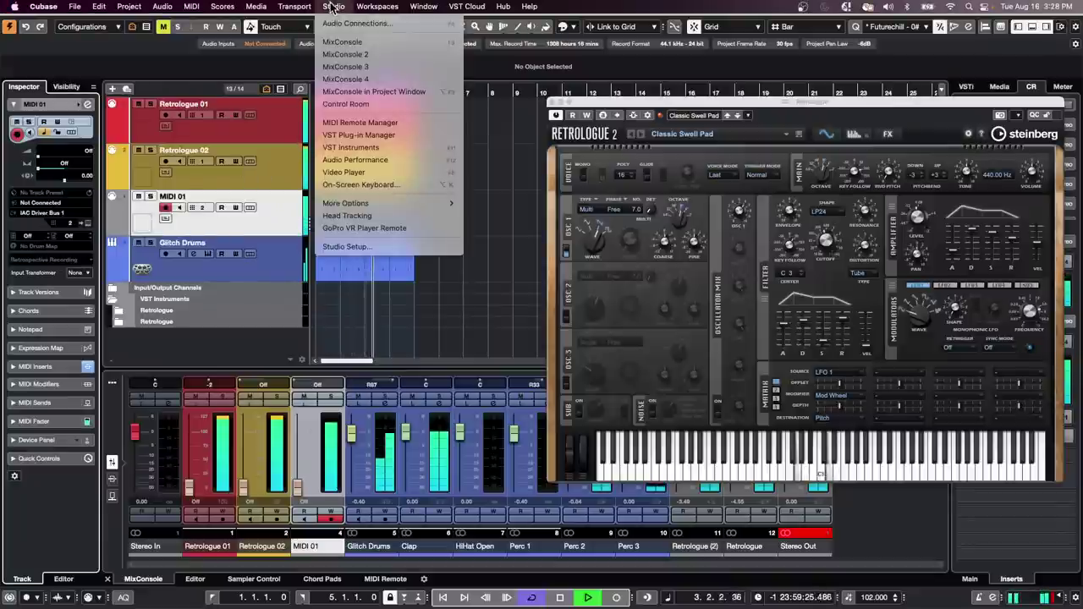
left_click(349, 251)
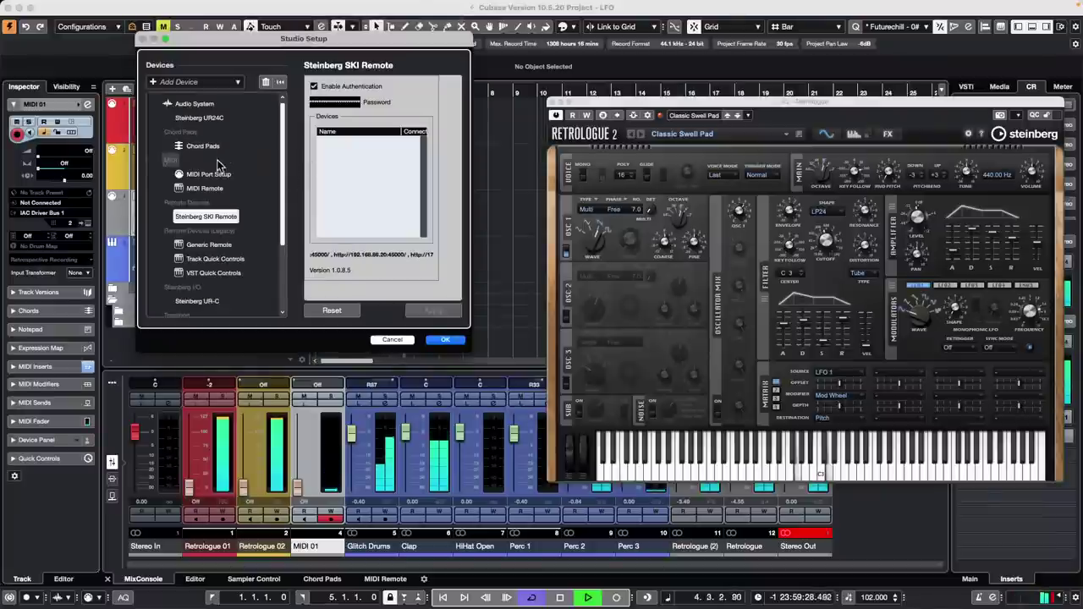
left_click(209, 244)
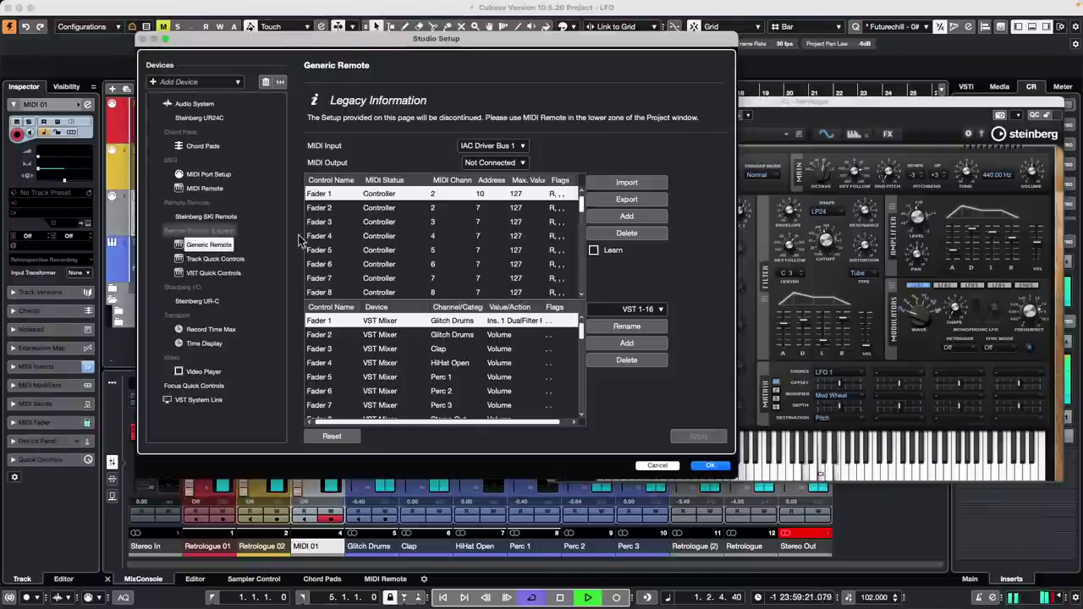
left_click_drag(372, 39, 599, 77)
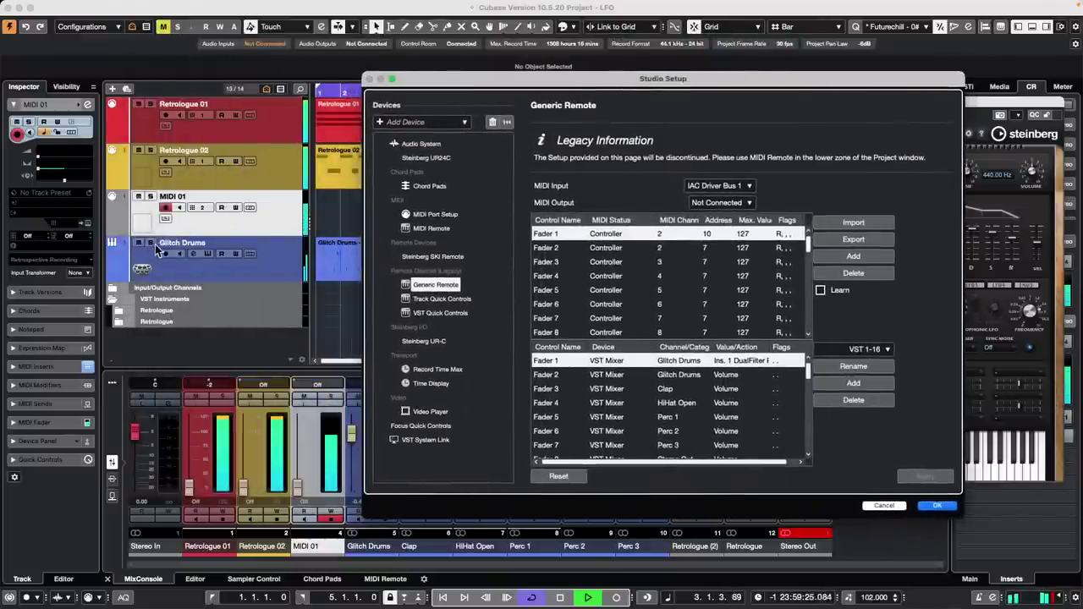
left_click(945, 506)
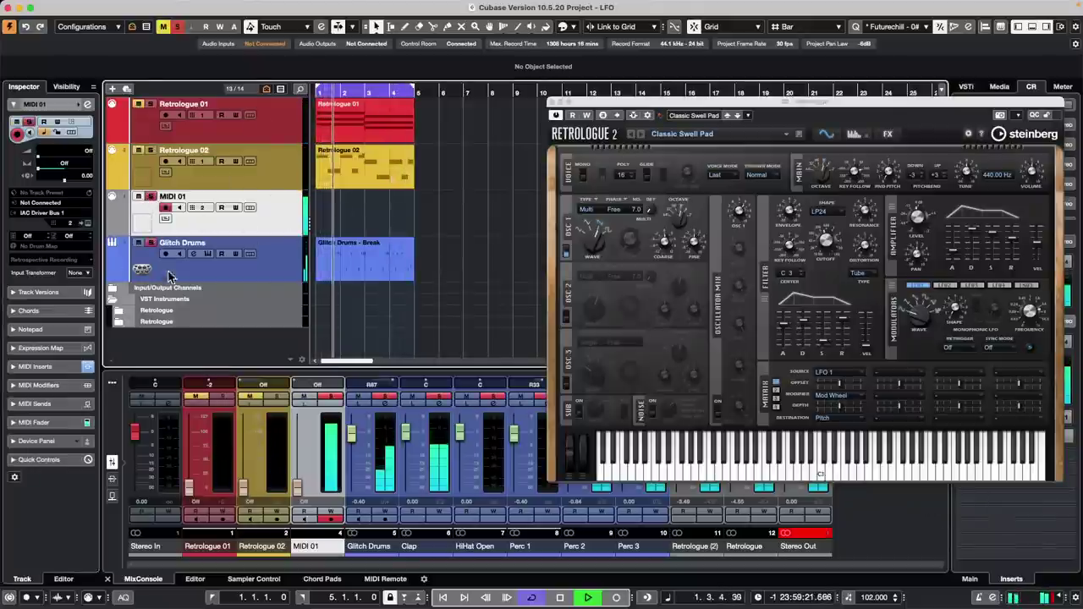
- Close the Retrologue editor and open the DualFilter audio insert of the Glitch Drums track
left_click(552, 104)
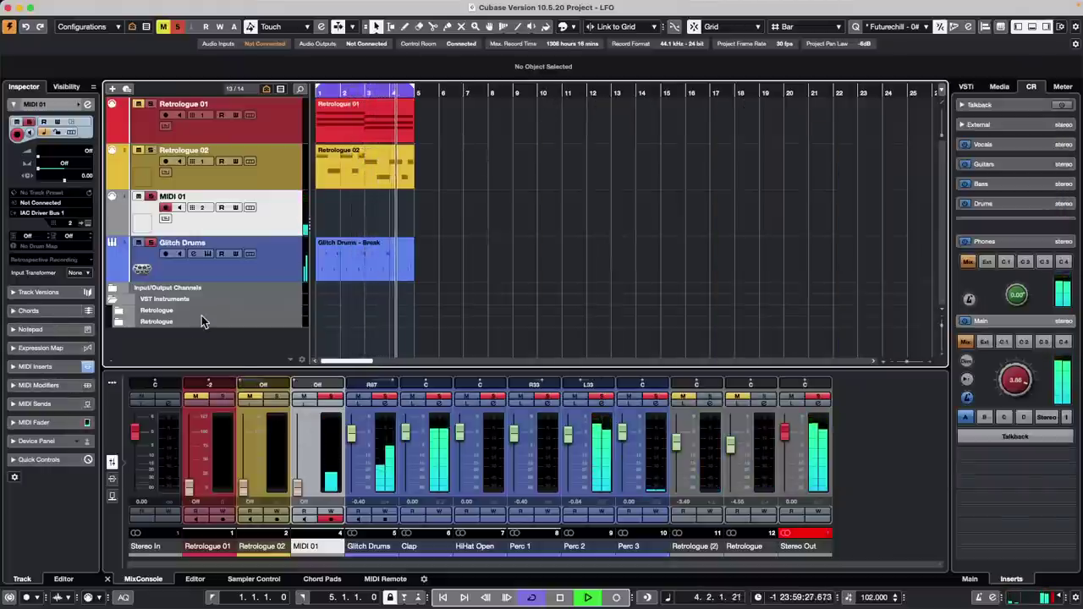
left_click(278, 273)
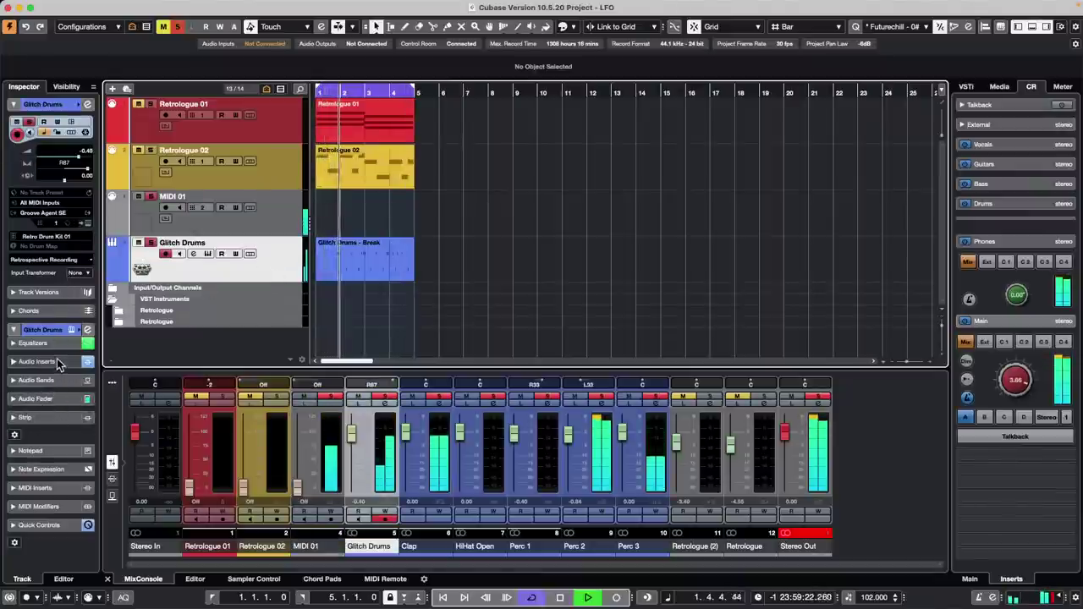
left_click(58, 362)
left_click(50, 308)
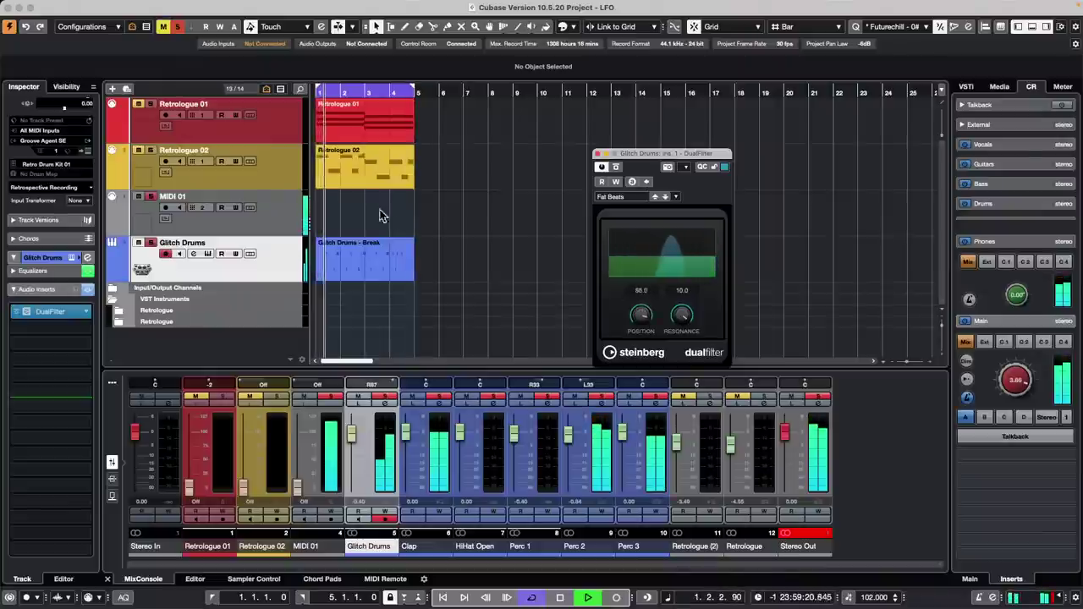
- Select the MIDI 01 track and open the Auto LFO editor from its first MIDI insert
left_click(285, 211)
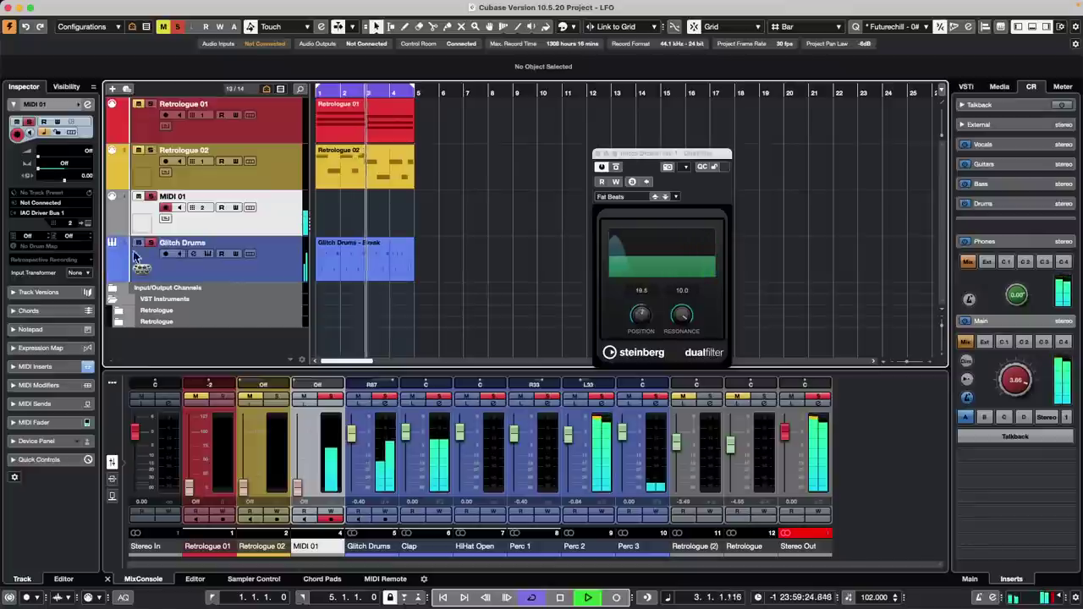
left_click(47, 369)
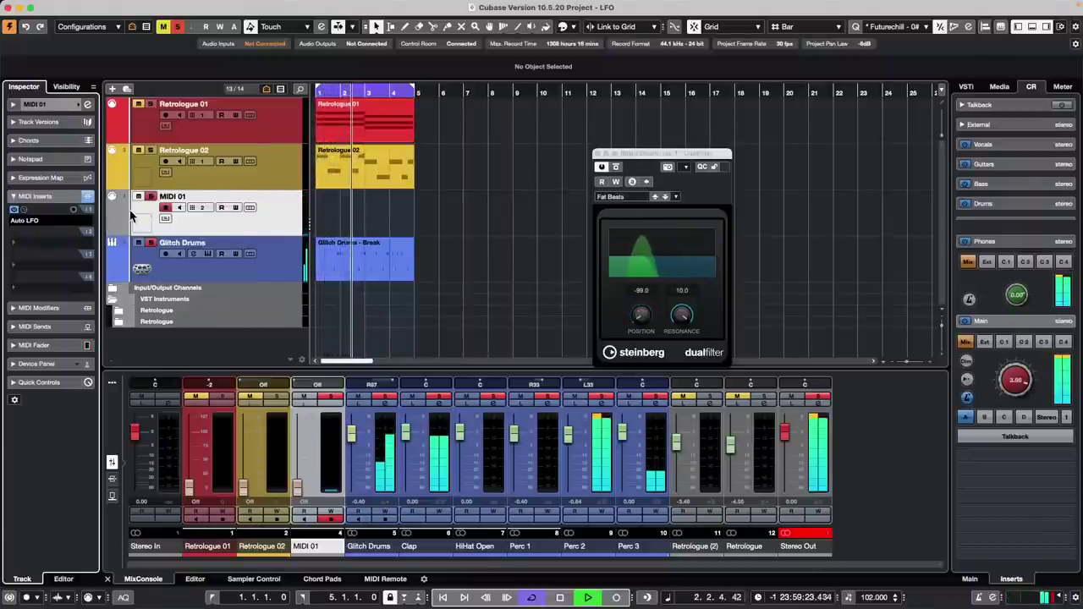
left_click(23, 209)
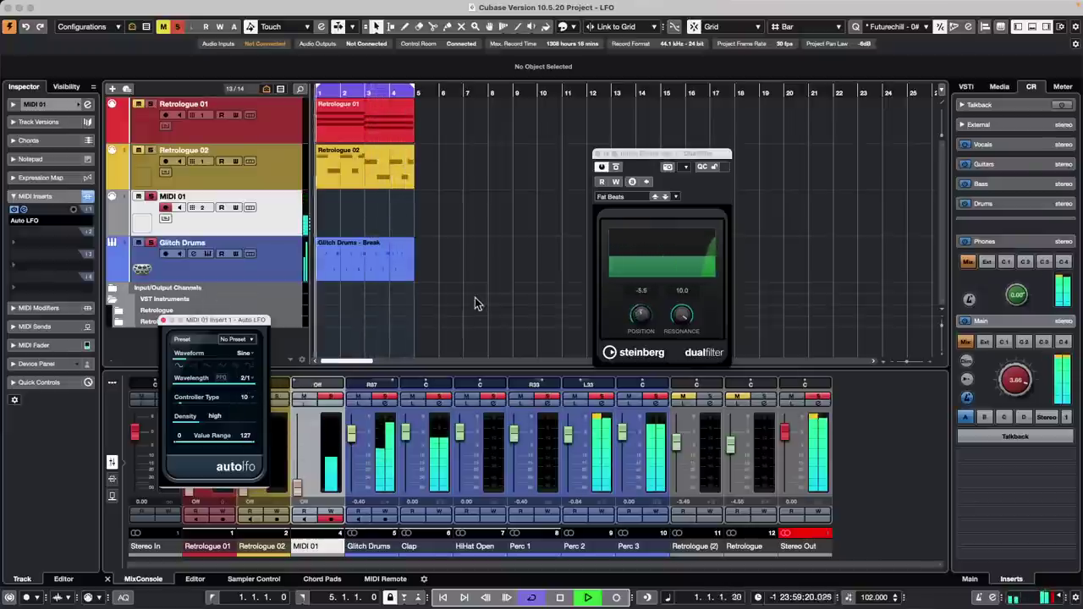
- Open the Generic Remote settings in Studio Setup and enable Learn for Fader 1
left_click(334, 7)
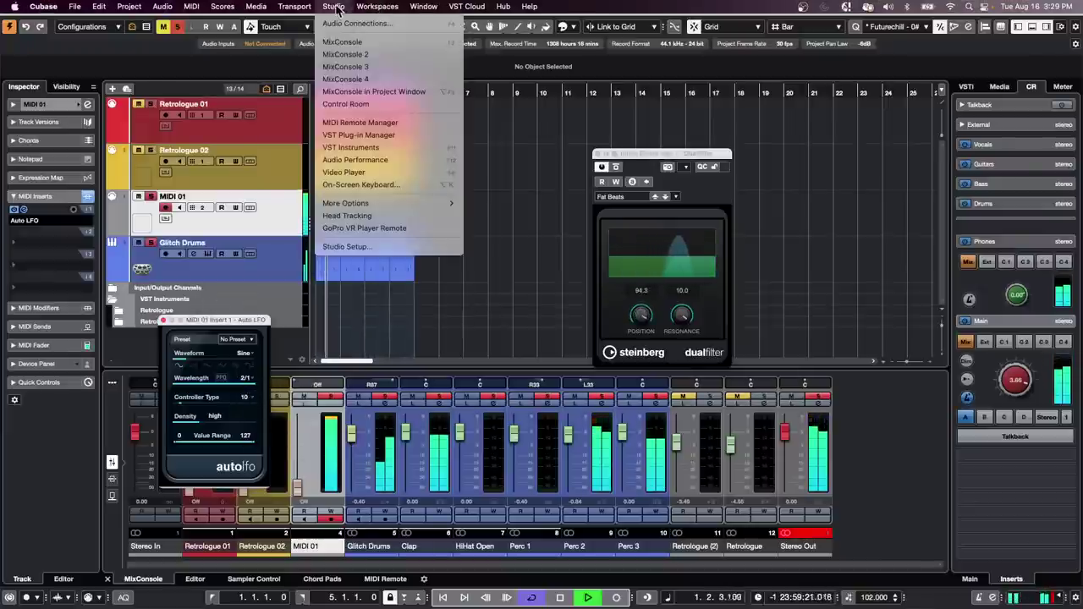
left_click(346, 246)
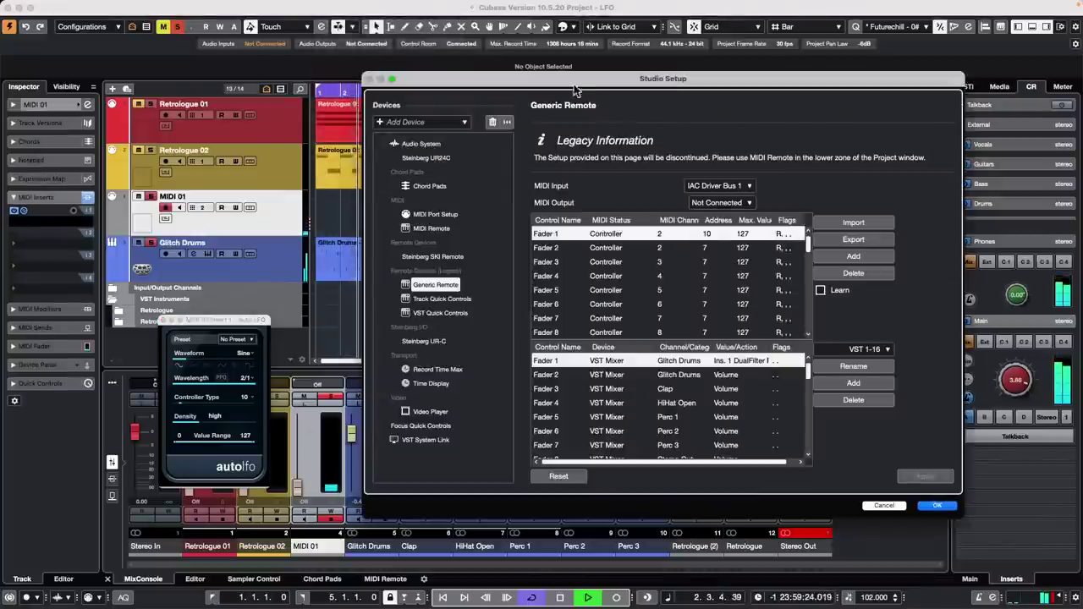
left_click_drag(576, 79, 226, 67)
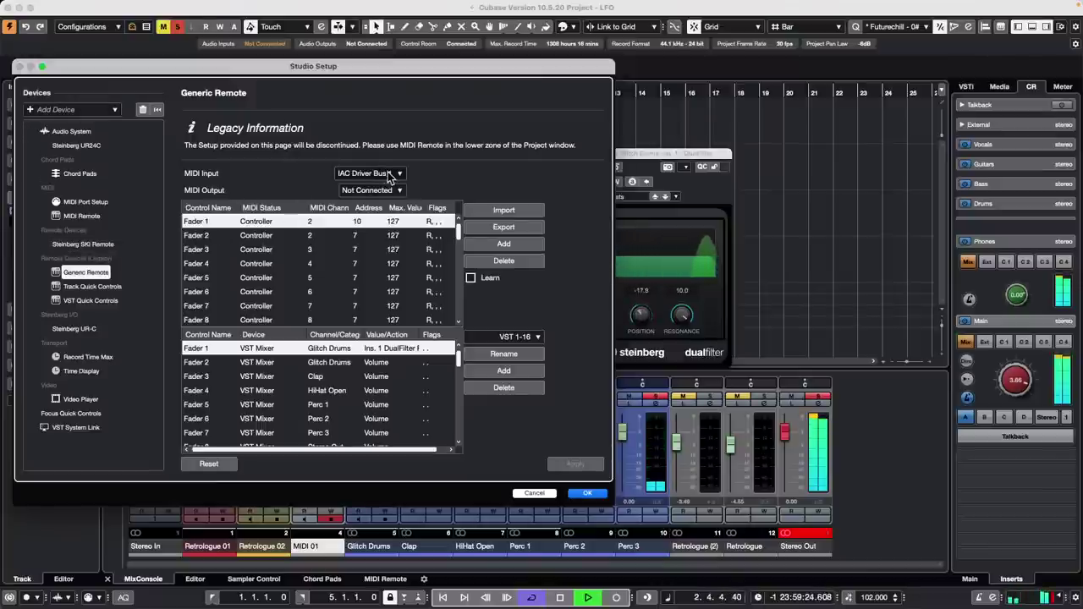
left_click(470, 278)
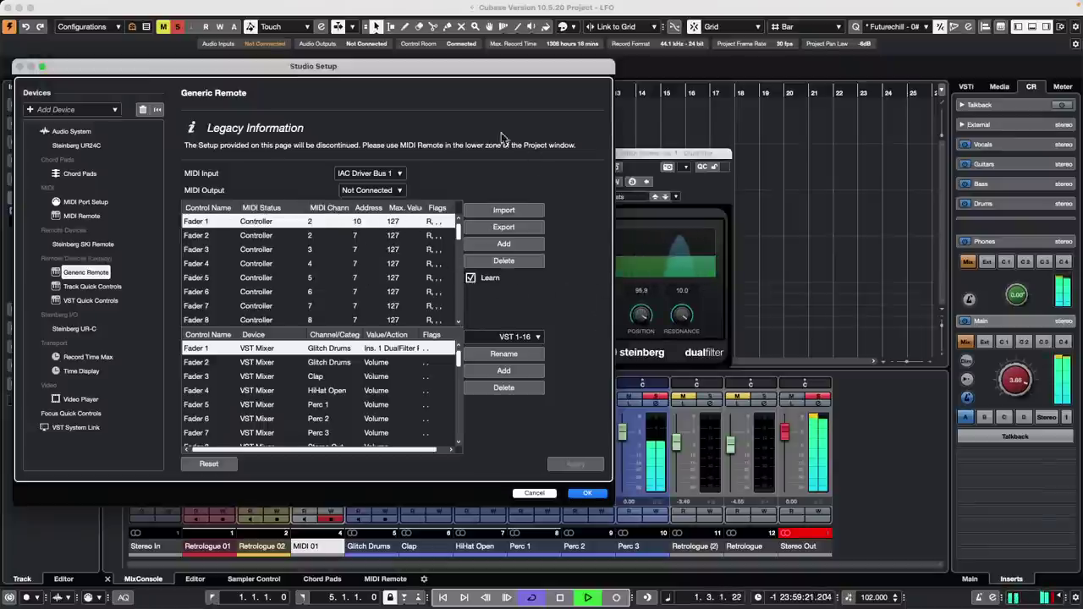
left_click_drag(428, 76, 734, 65)
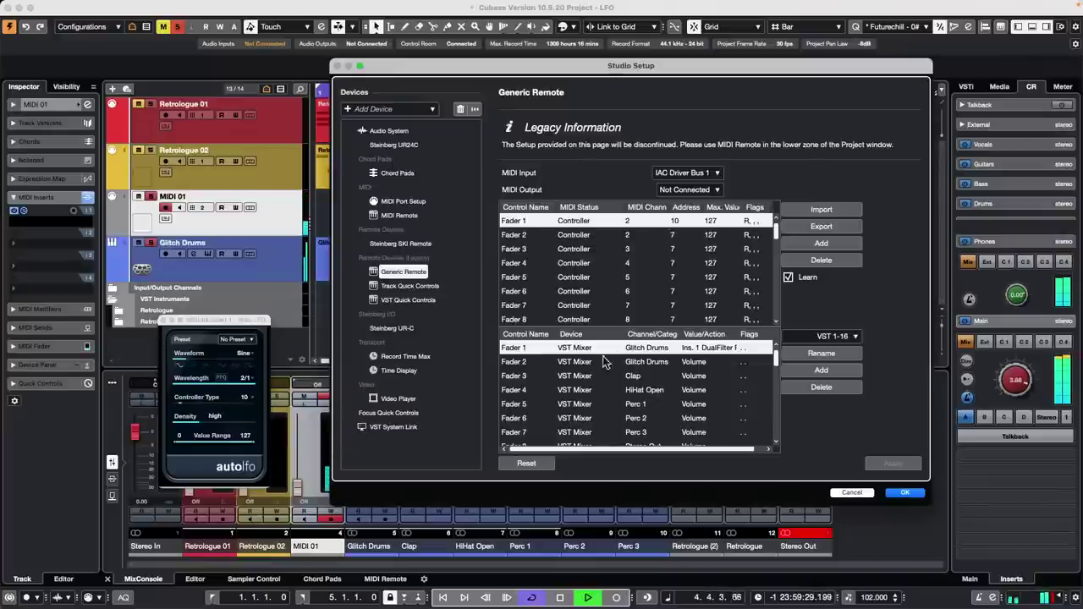
- Assign Fader 1 in Generic Remote to the Glitch Drums channel's Ins. 1 DualFilter Pos parameter and confirm Studio Setup
left_click(665, 351)
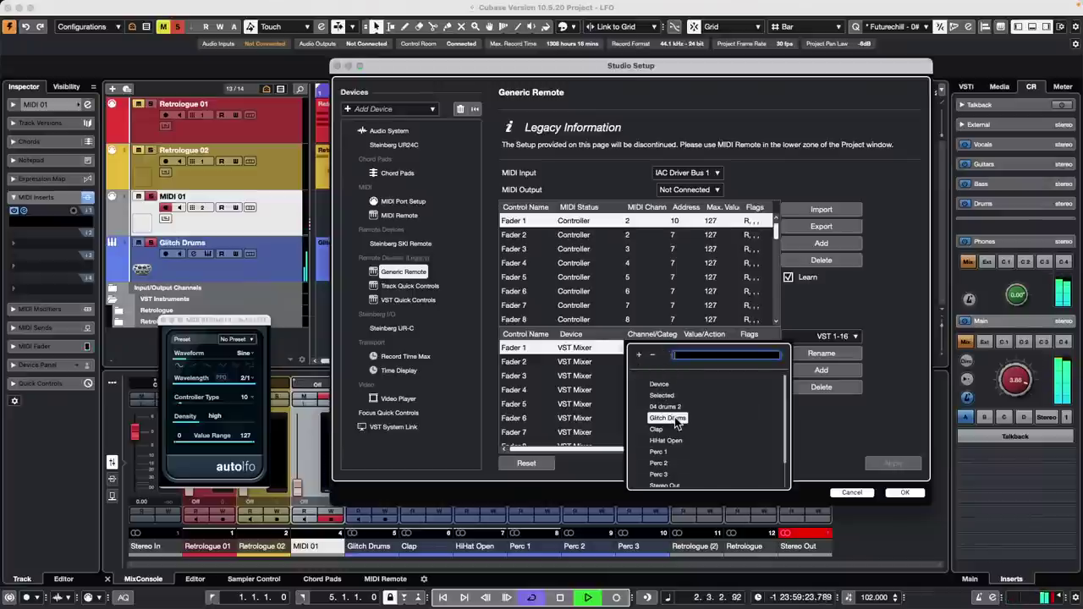
left_click(677, 418)
left_click(709, 350)
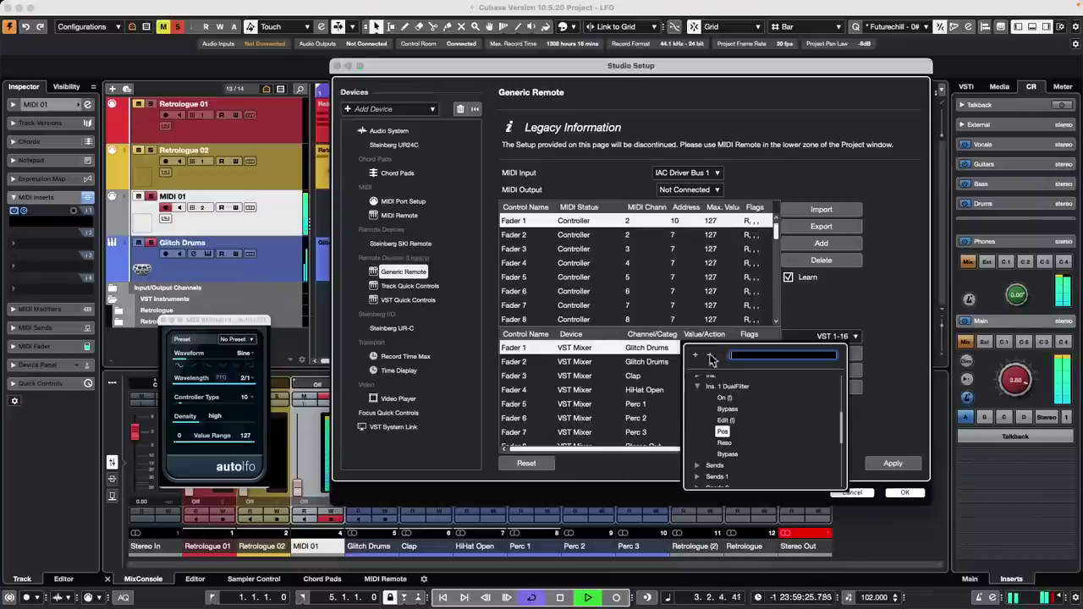
left_click(699, 387)
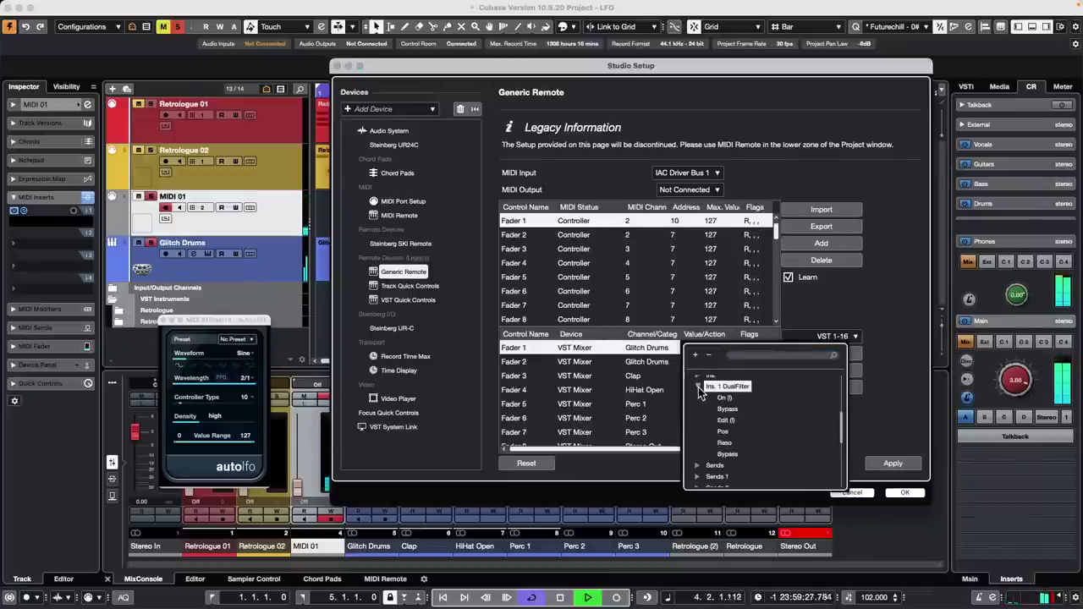
left_click(725, 443)
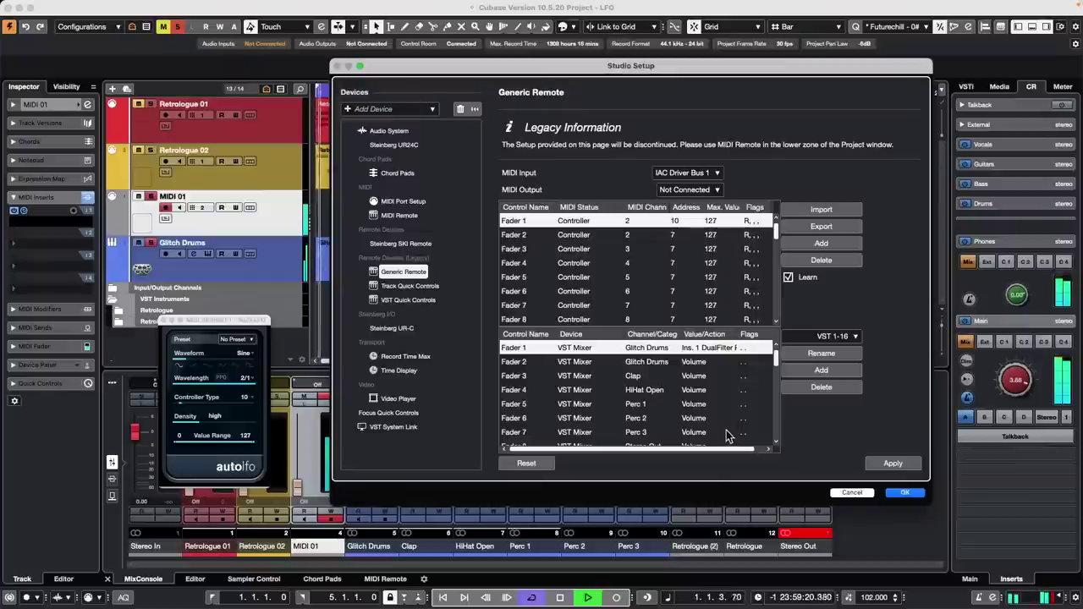
left_click(906, 493)
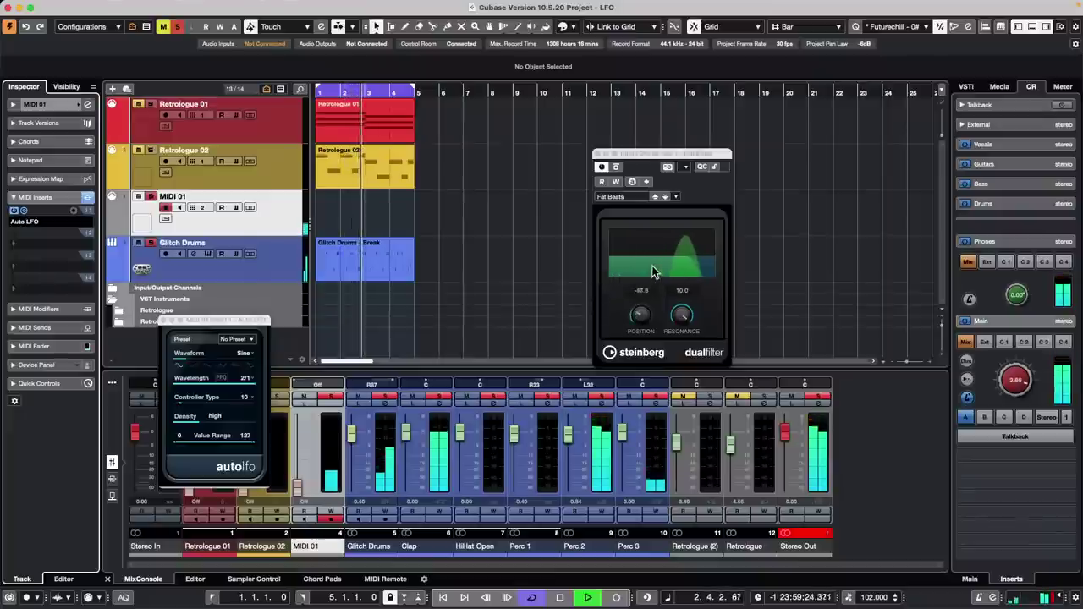
- Compare 1/1 and 2/1 wavelengths in the MIDI 01 Auto LFO, and set the wavelength to a dotted 1/2
left_click(246, 381)
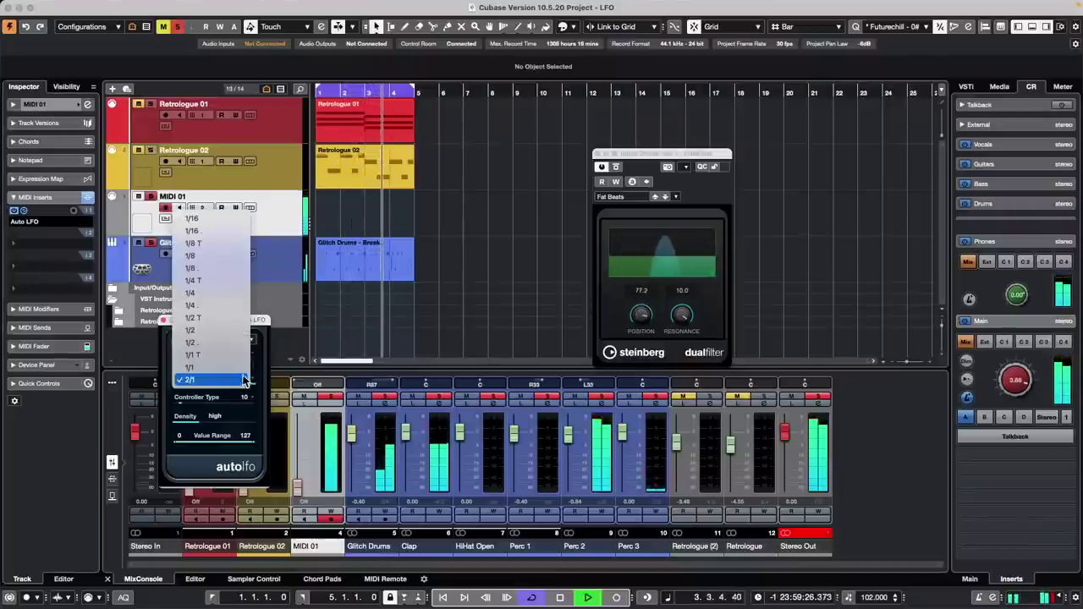
left_click(233, 374)
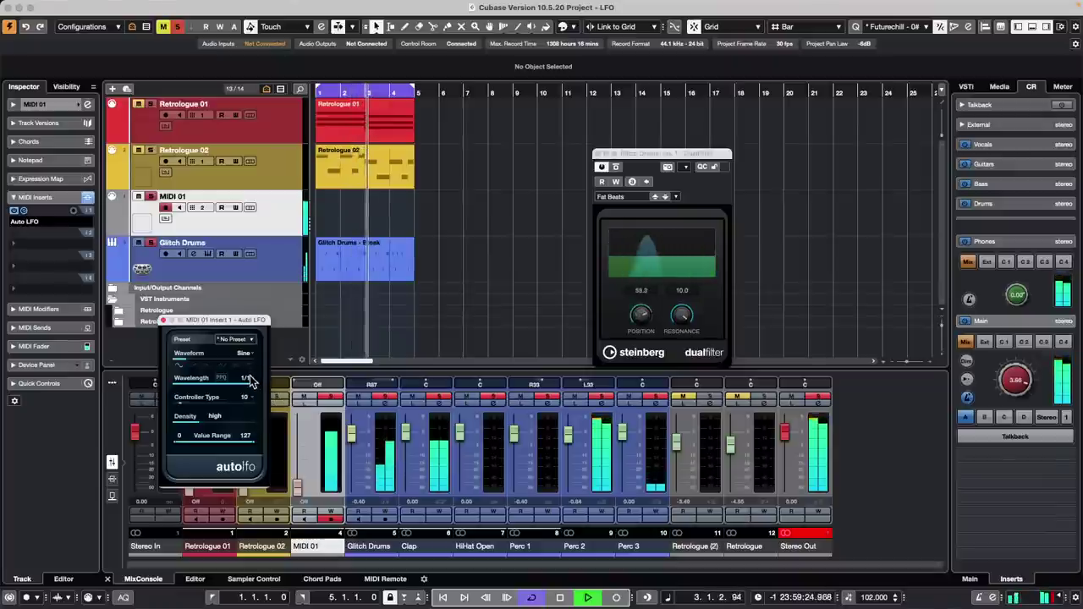
left_click(249, 377)
left_click(240, 392)
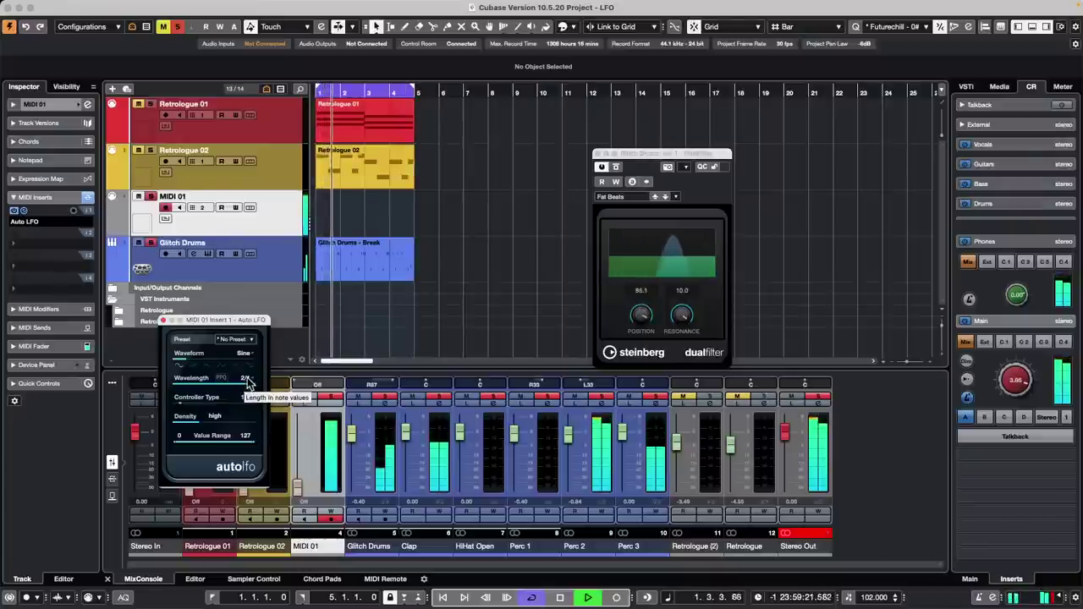
left_click(248, 379)
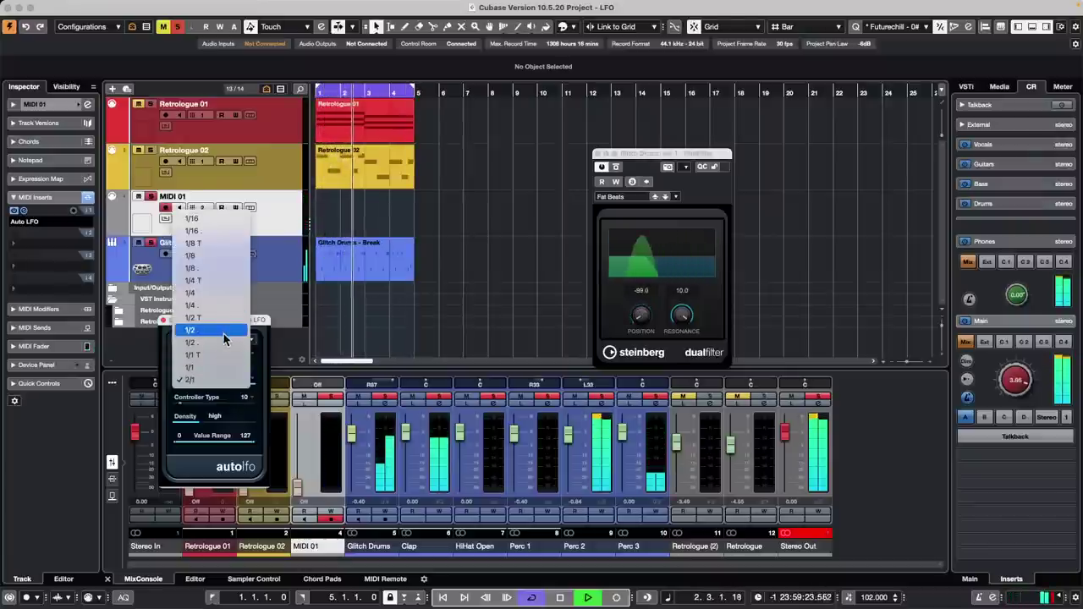
key("Escape")
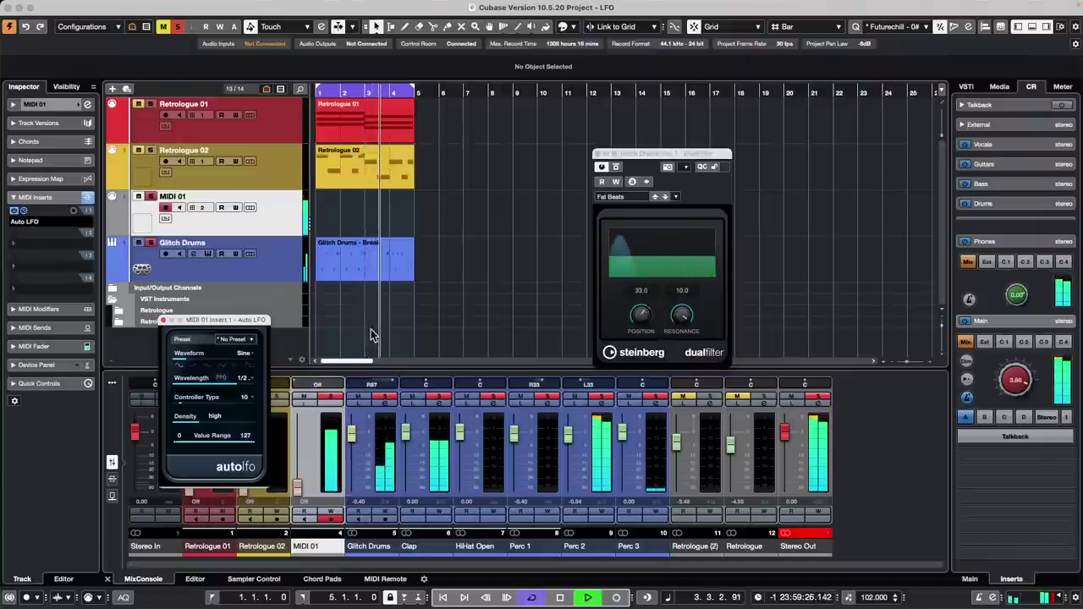
- Check the MIDI 01 track's output routing and Fader 1's controller address and DualFilter target in the Generic Remote setup
left_click(54, 103)
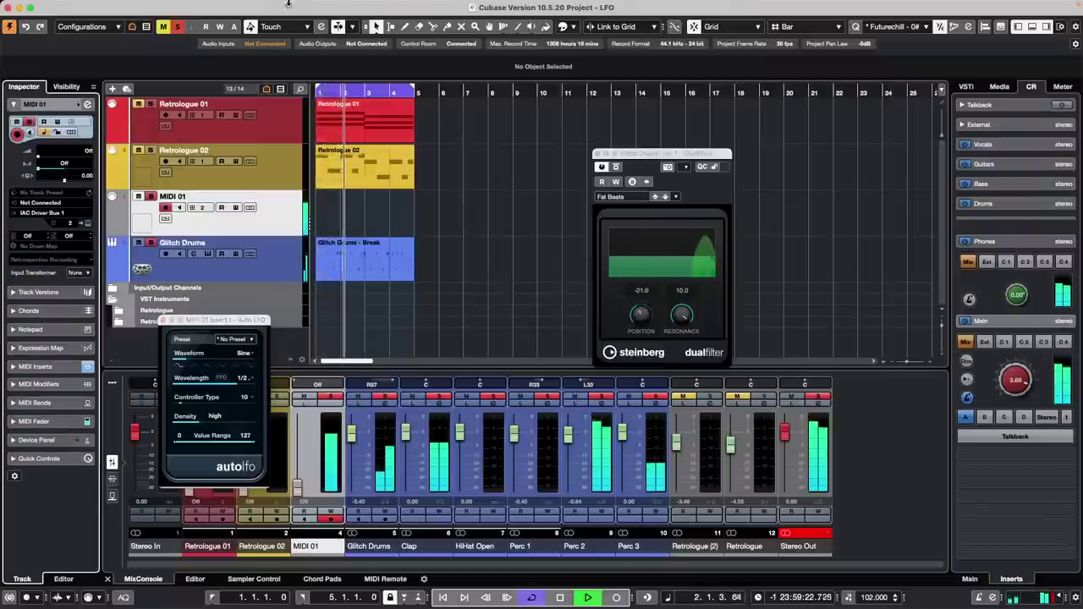
left_click(333, 6)
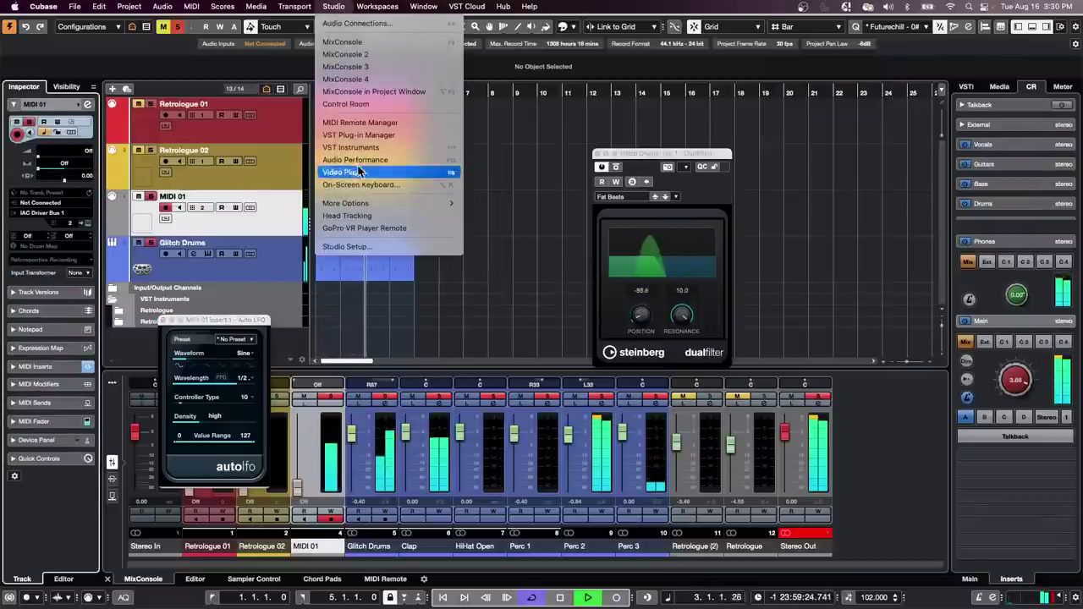
left_click(363, 249)
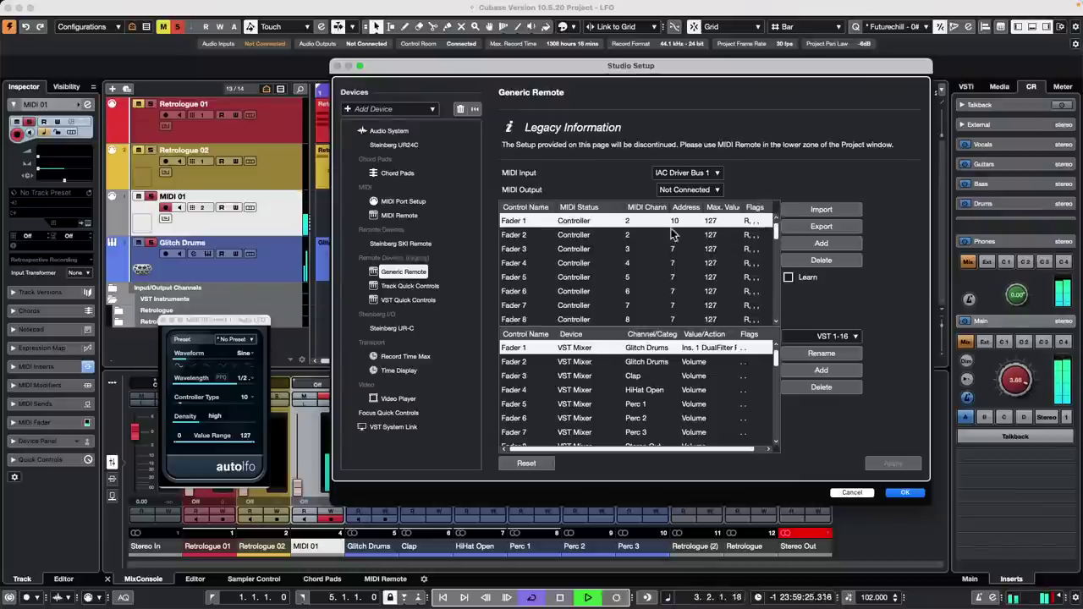
left_click(722, 355)
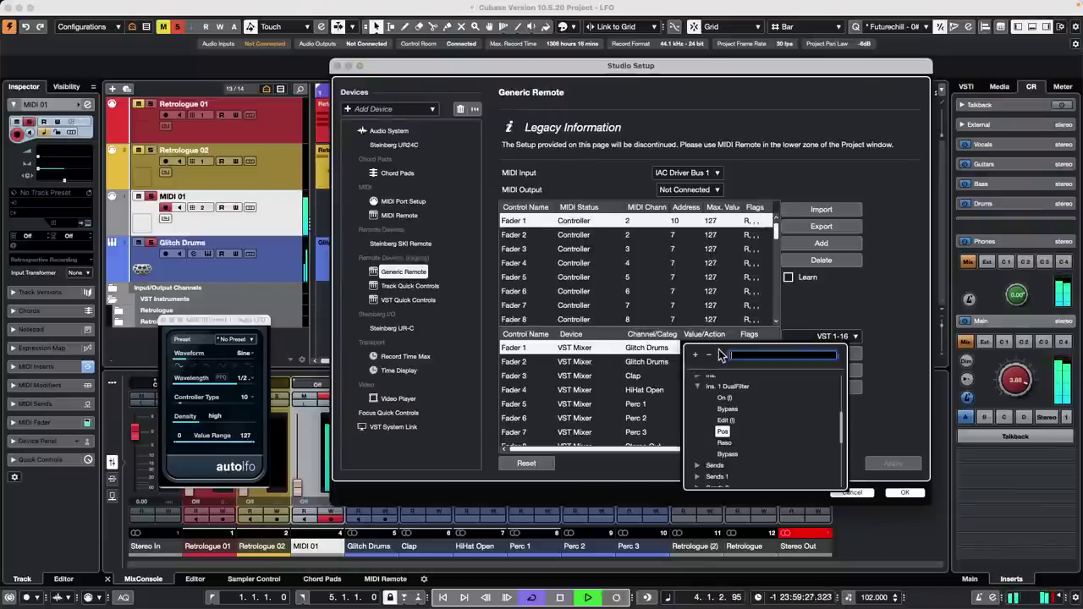
key("Escape")
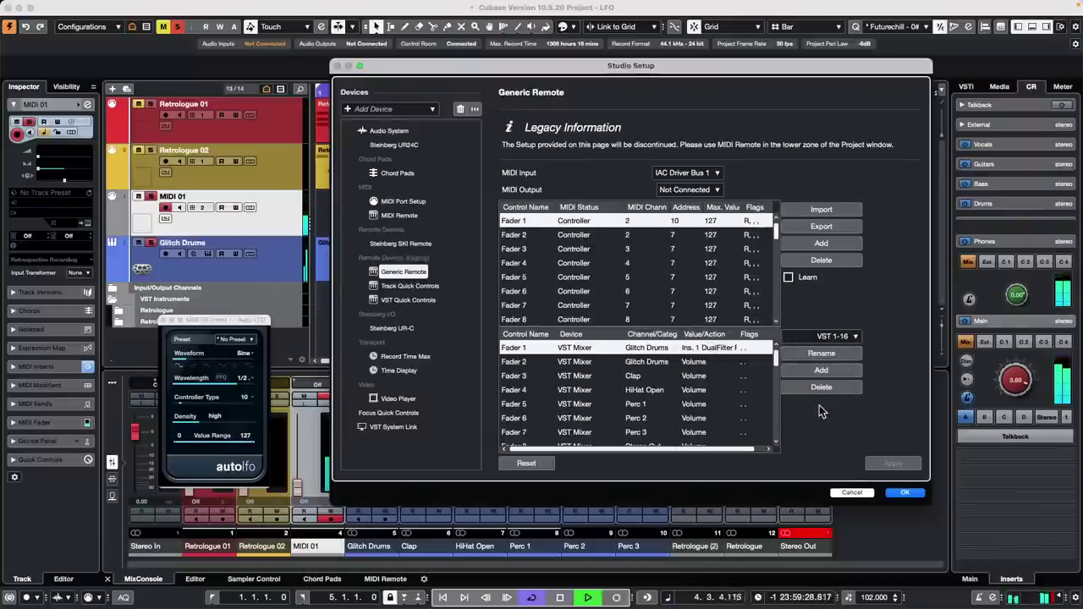
left_click(904, 493)
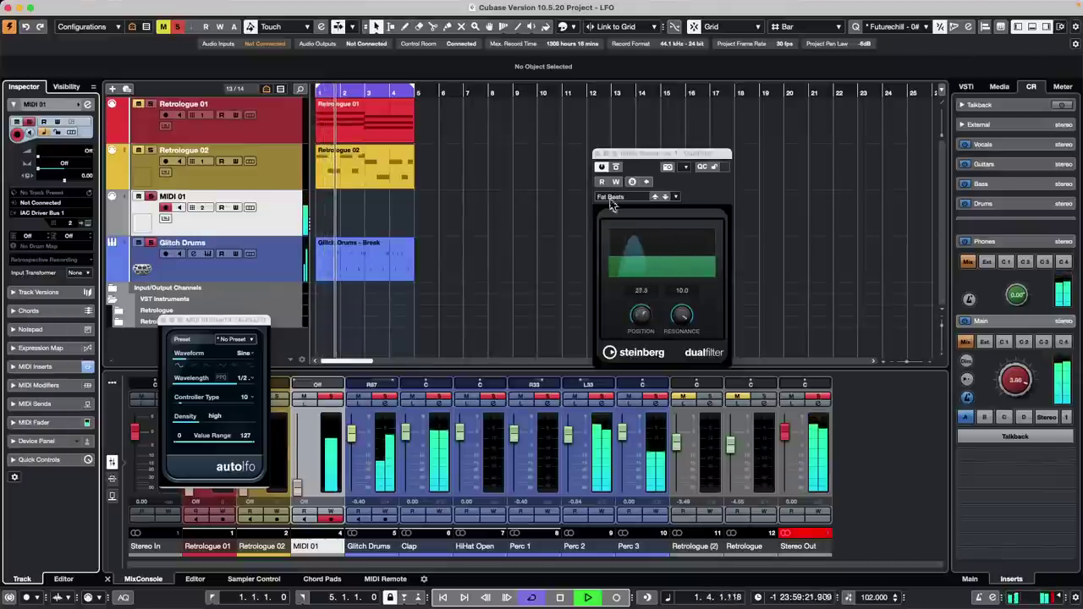
- Close the Glitch Drums DualFilter editor
left_click(597, 155)
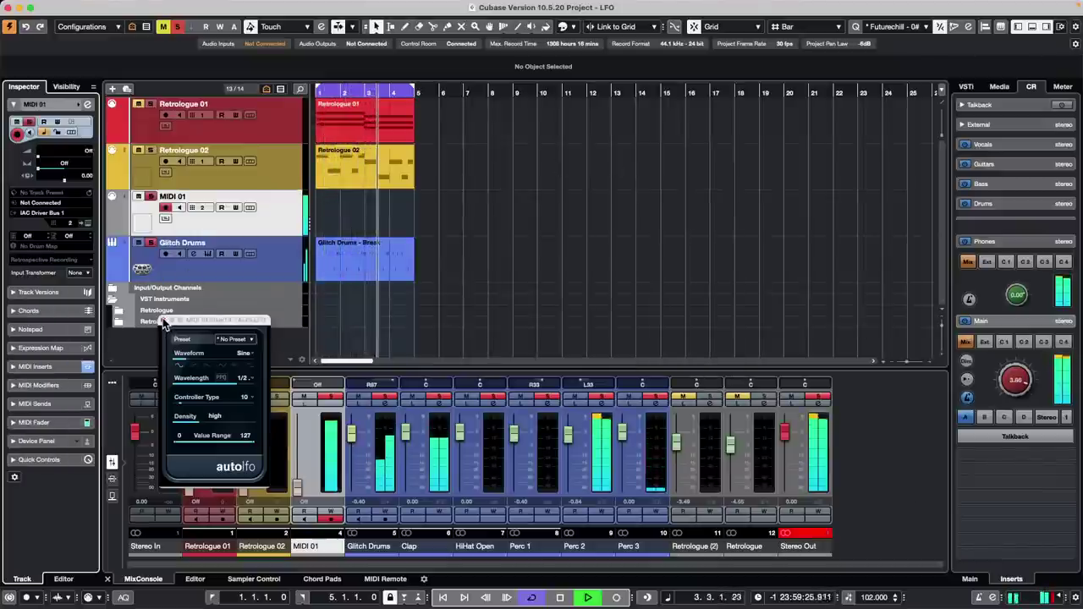
- Close the autoLFO plug-in, stop playback, and clear all solo and mute states in the project
left_click(163, 321)
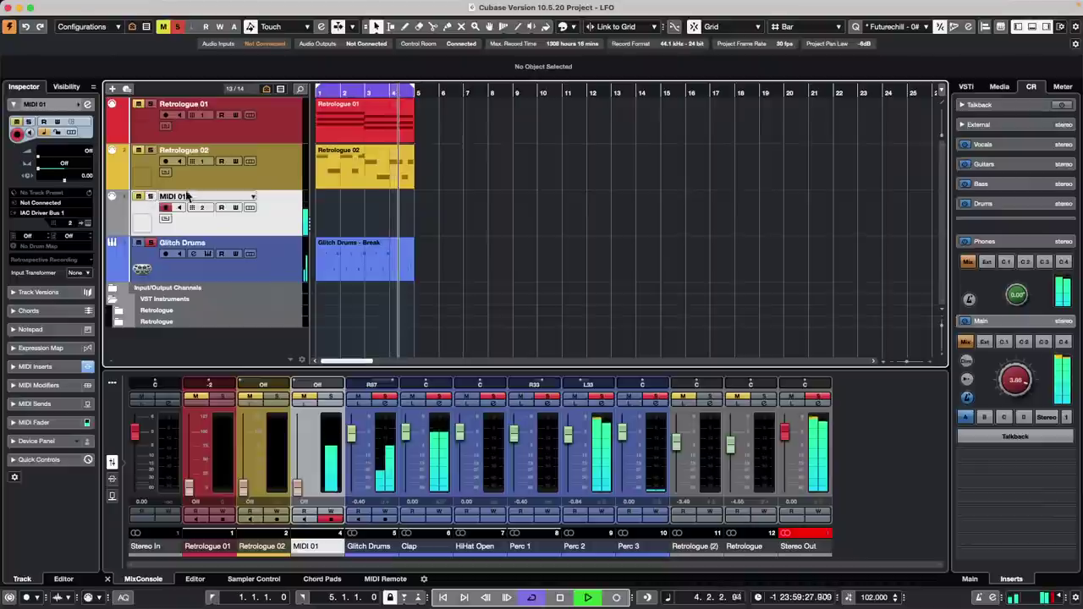
key("space")
left_click(179, 27)
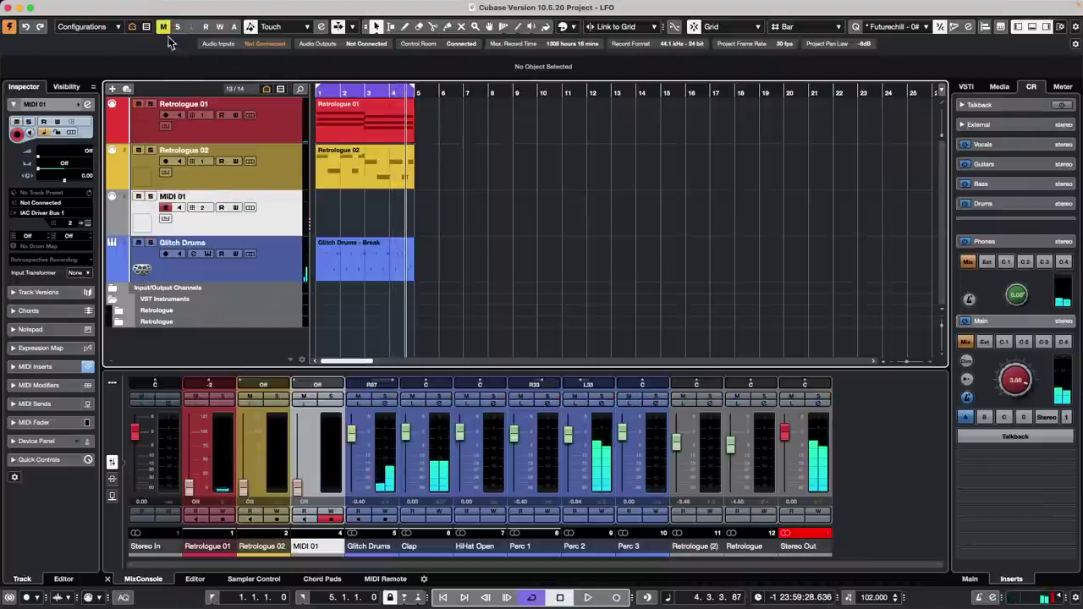
left_click(164, 27)
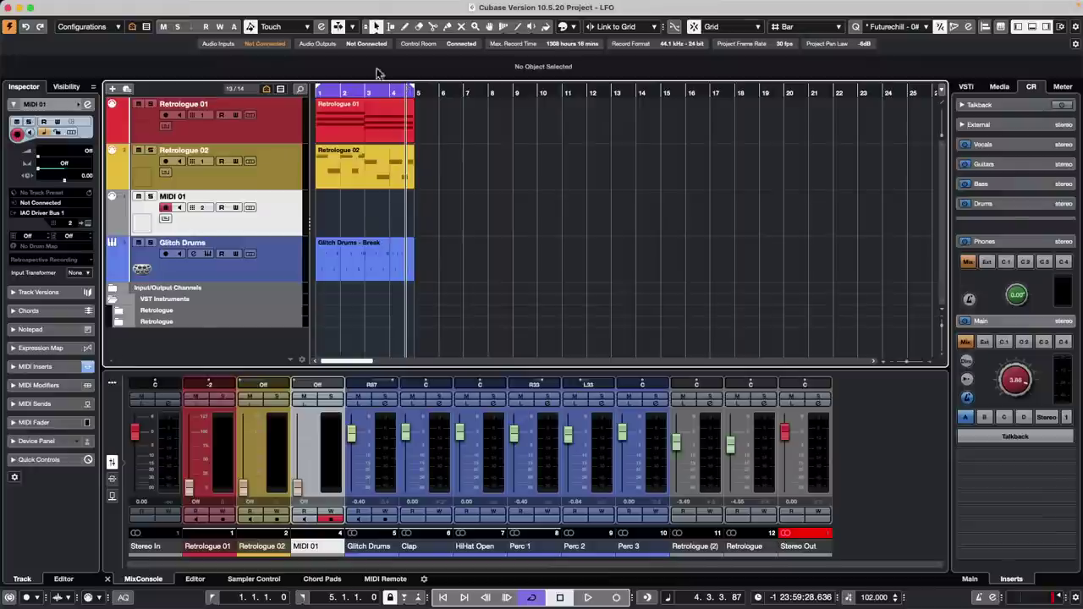
- Add a mono audio track named Vocal with UR24C Input 1 as its input and Stereo Out as its output
right_click(258, 228)
mouse_move(313, 225)
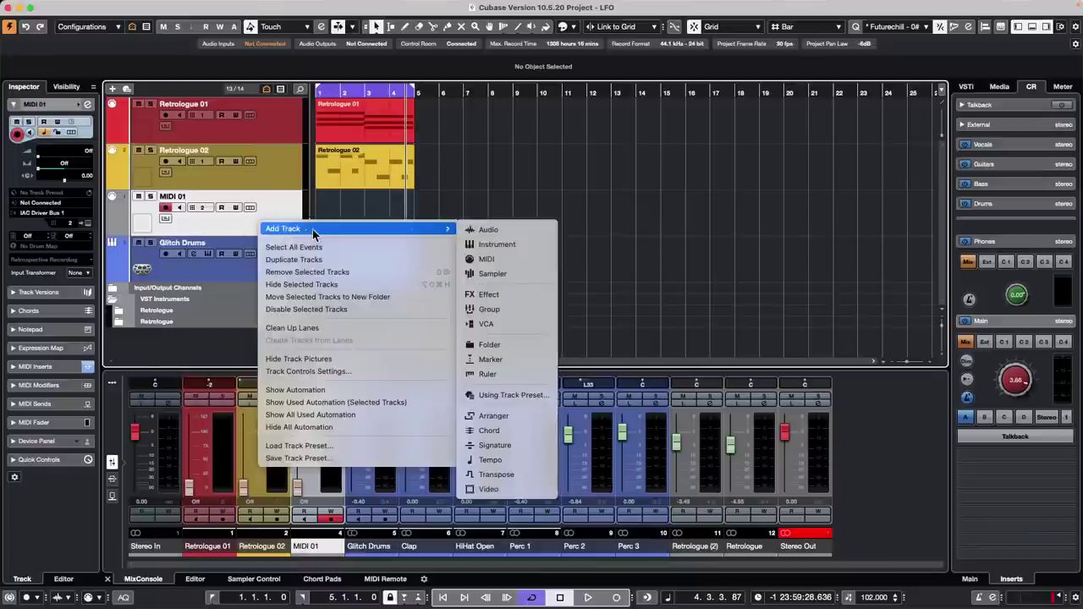
left_click(481, 230)
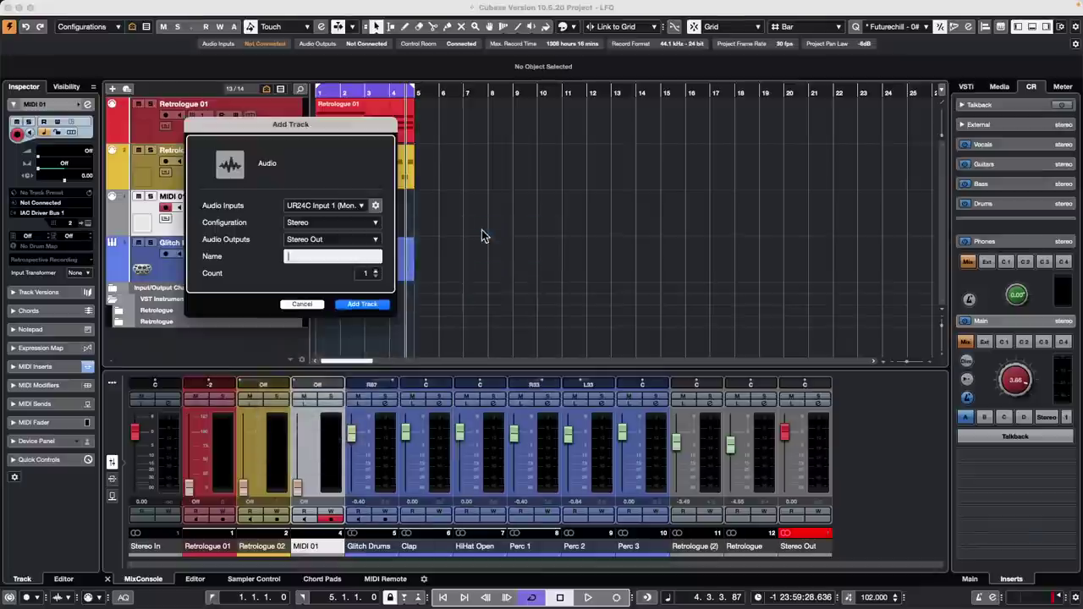
left_click(315, 223)
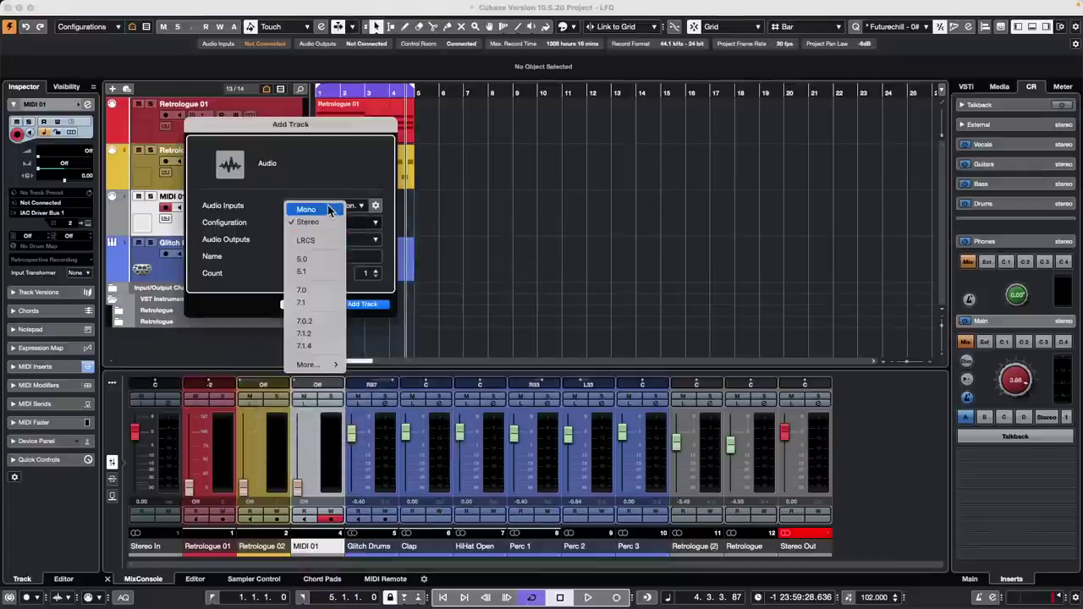
left_click(329, 210)
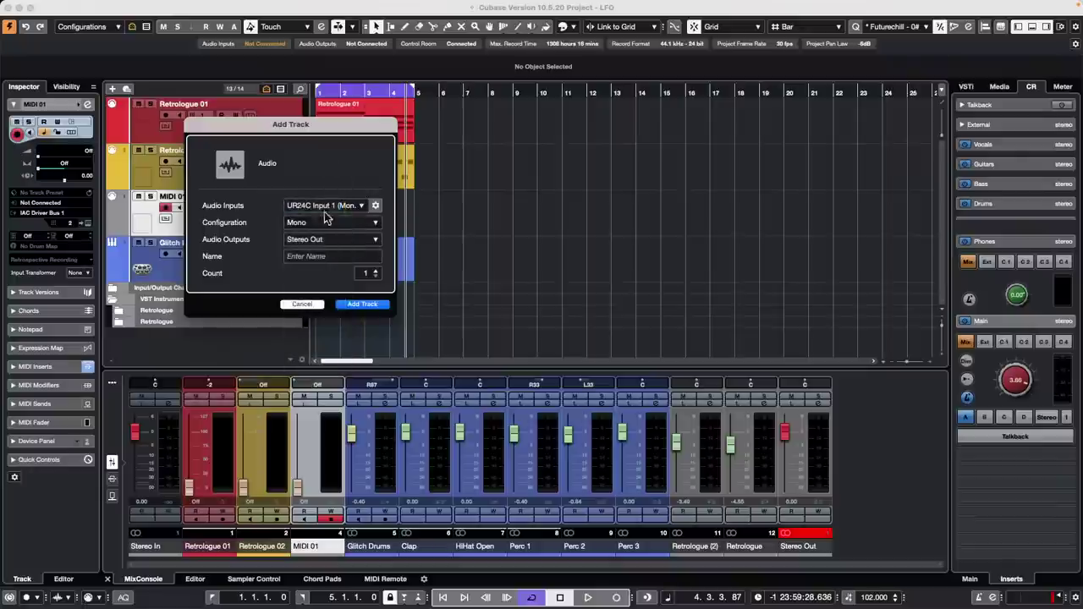
left_click(337, 255)
type("Vocal")
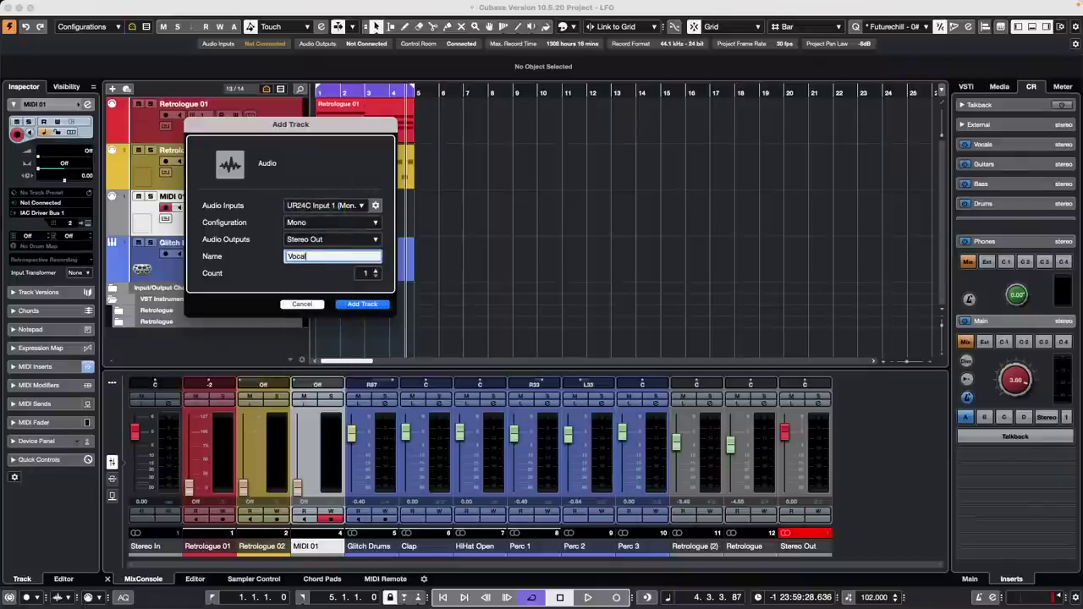
key("Return")
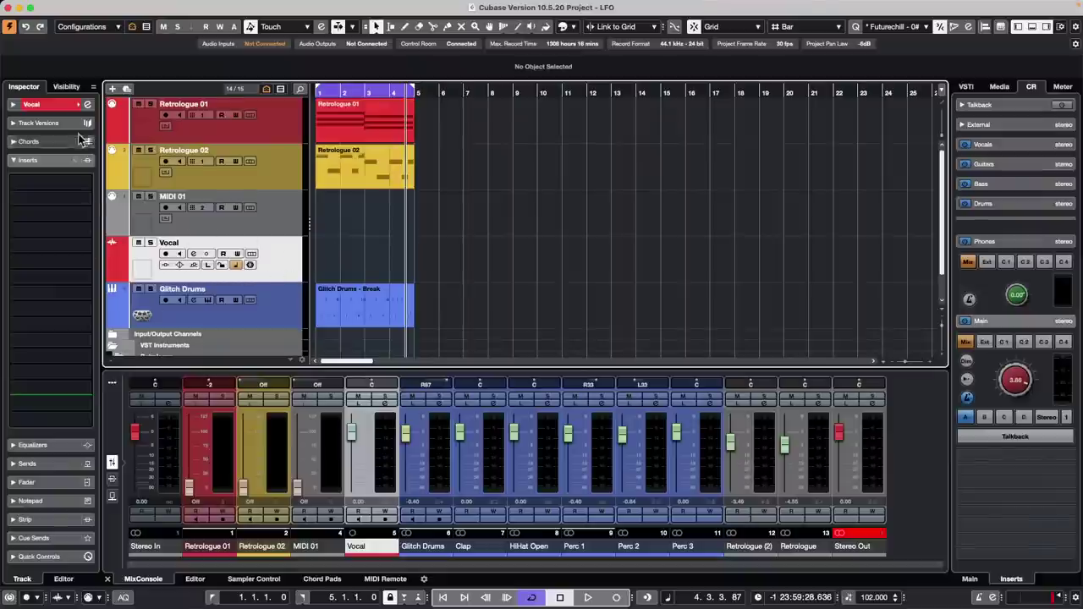
- Set the Vocal track's input routing to the Left channel of Stereo In
left_click(59, 100)
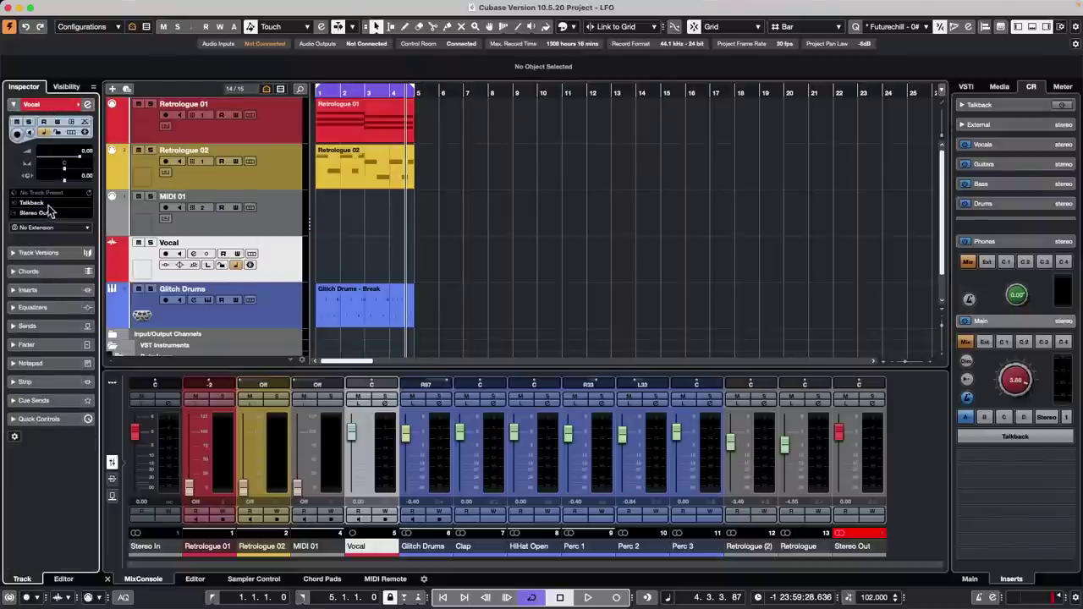
left_click(51, 204)
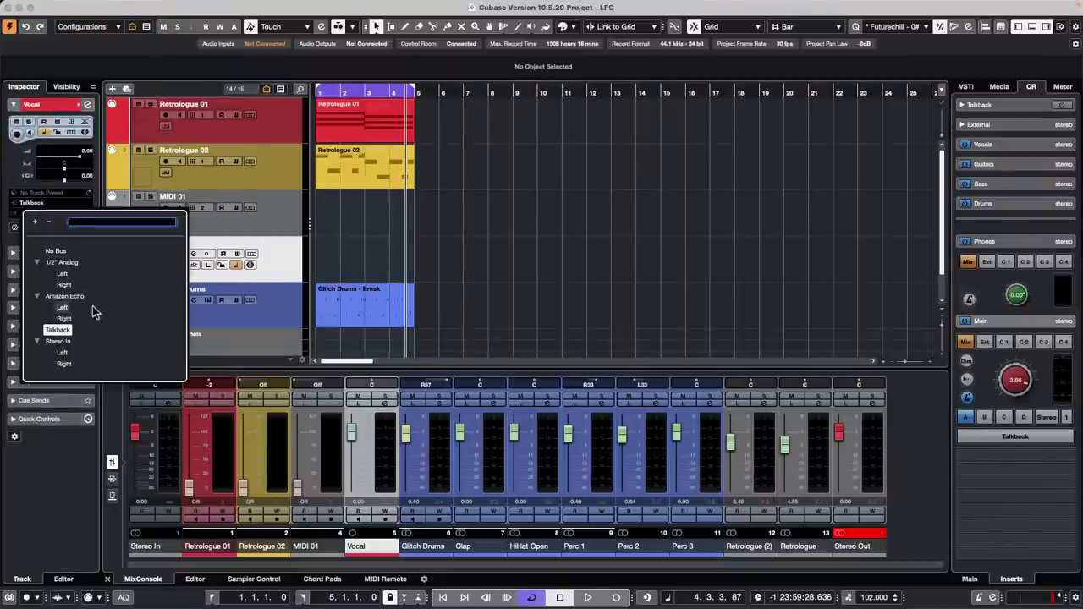
left_click(61, 352)
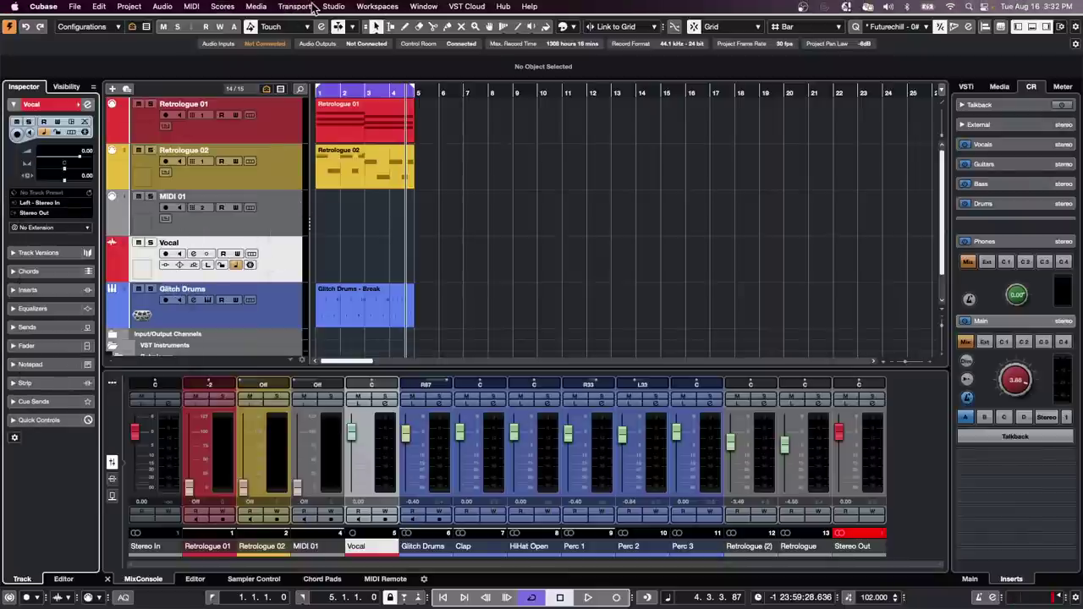
- In the Control Room audio connections, assign the Talkback mono channel to UR24C Input 2 and accept ending the exclusive port connection
left_click(333, 6)
left_click(343, 26)
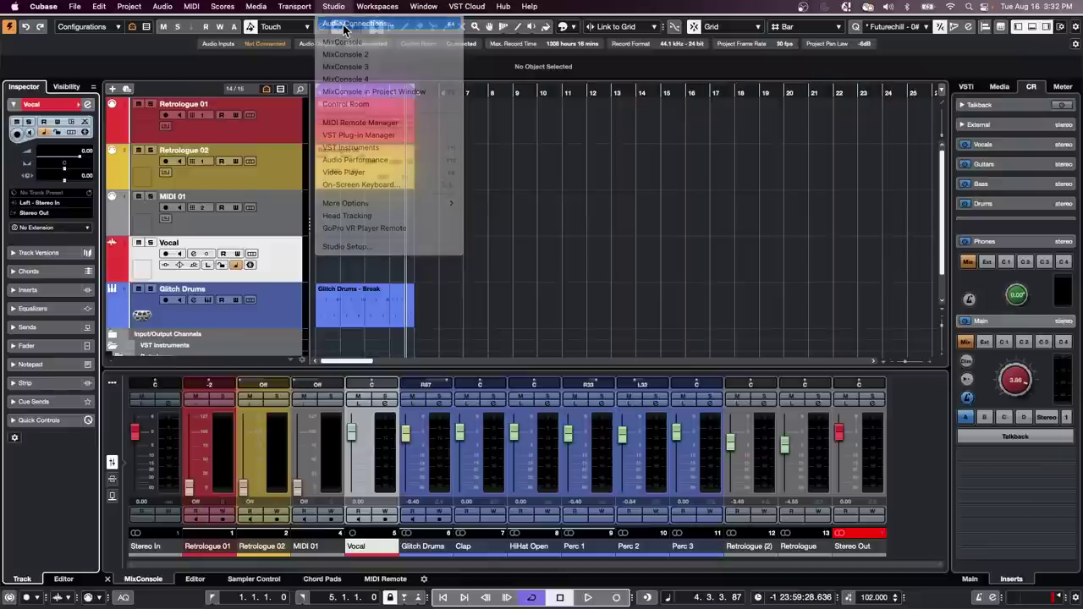
left_click(546, 118)
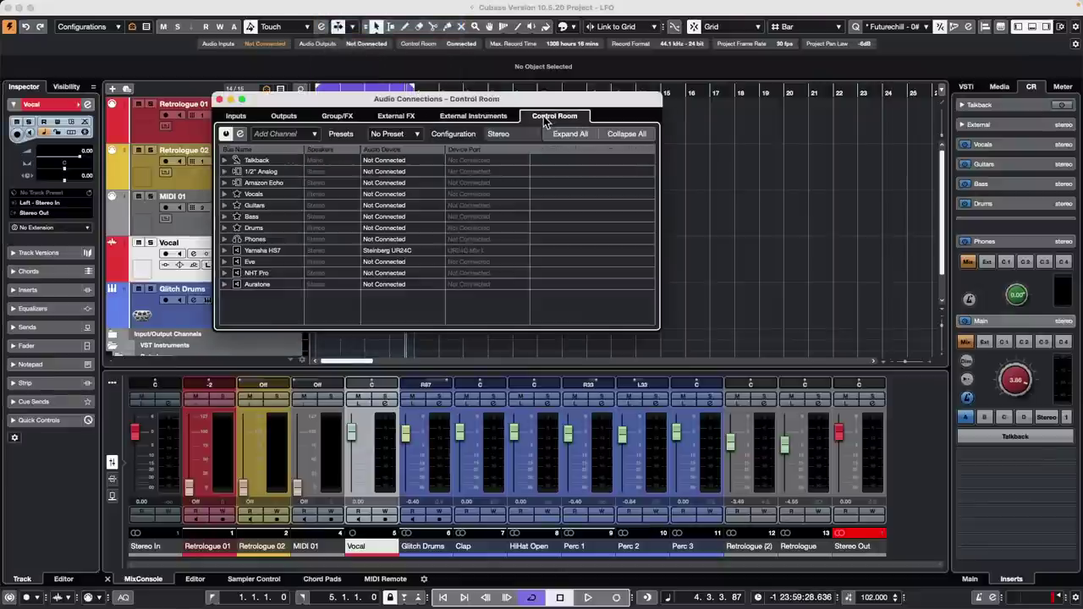
right_click(270, 194)
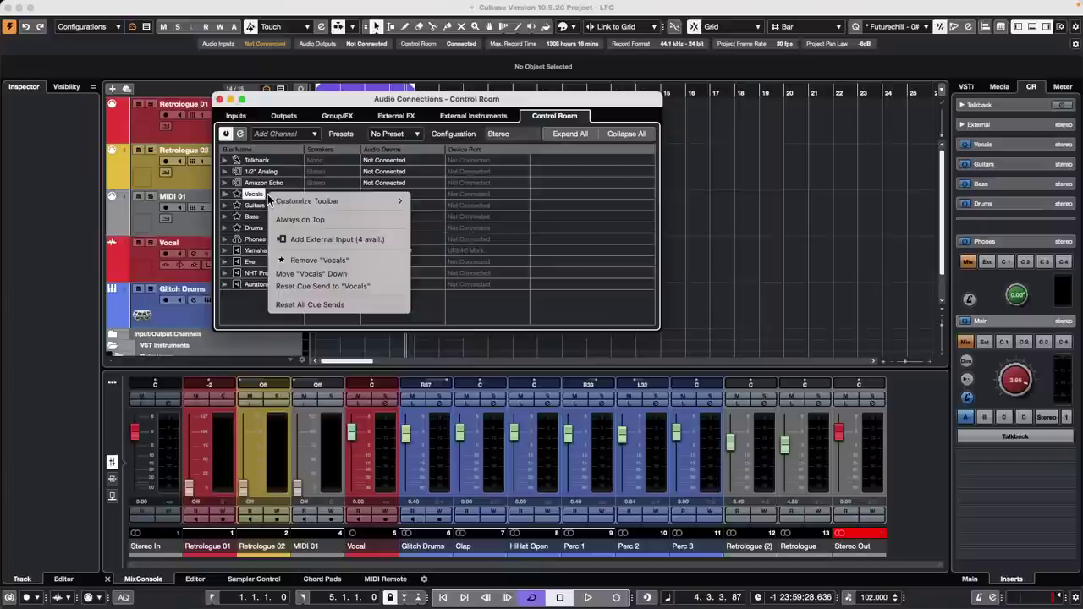
left_click(223, 161)
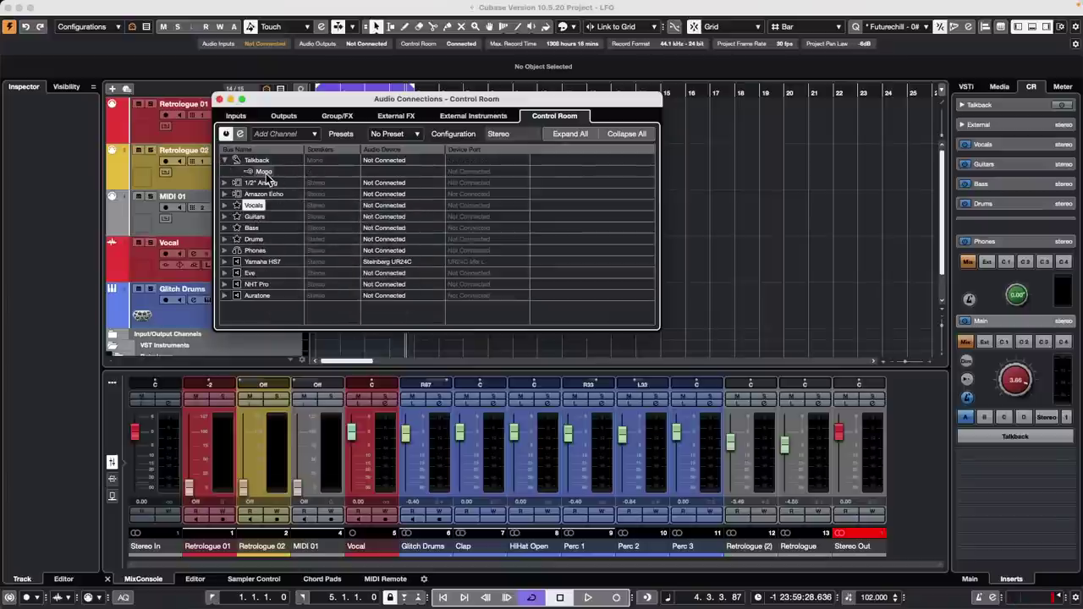
left_click(258, 161)
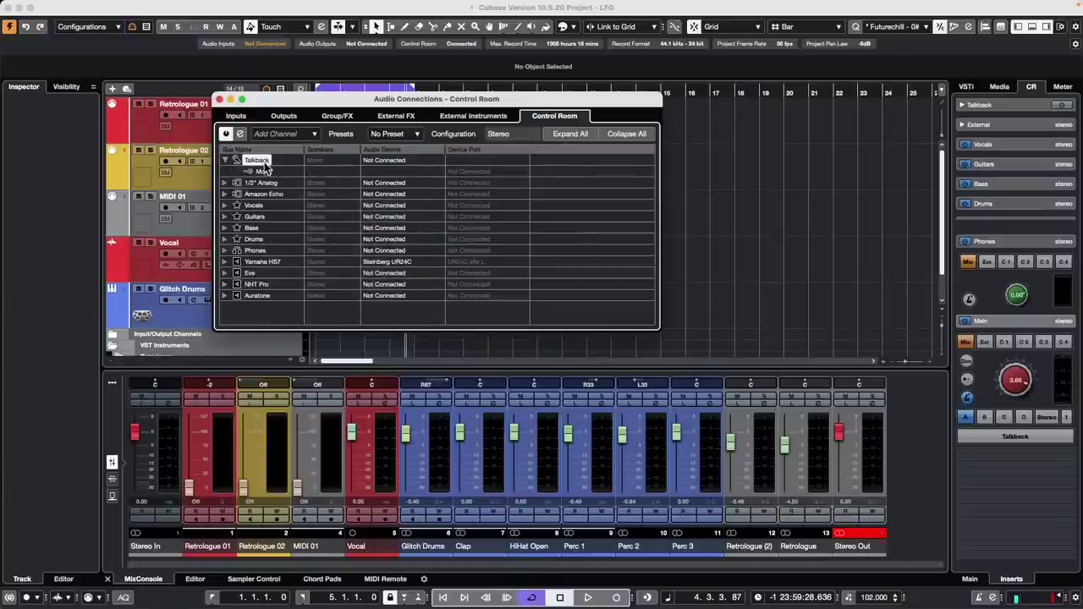
left_click(403, 162)
left_click(406, 195)
left_click(484, 174)
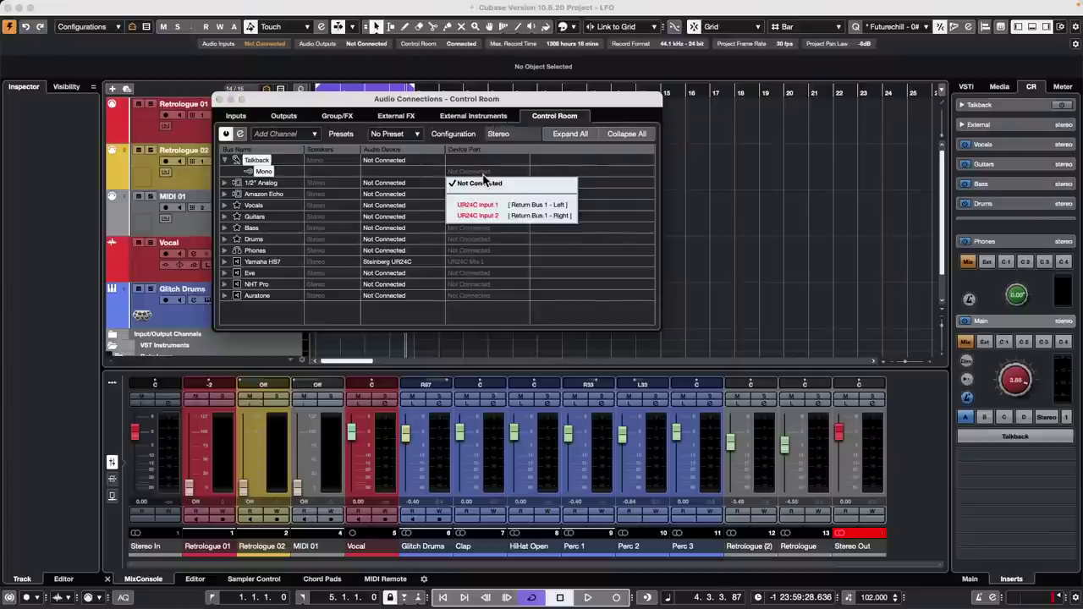
left_click(484, 216)
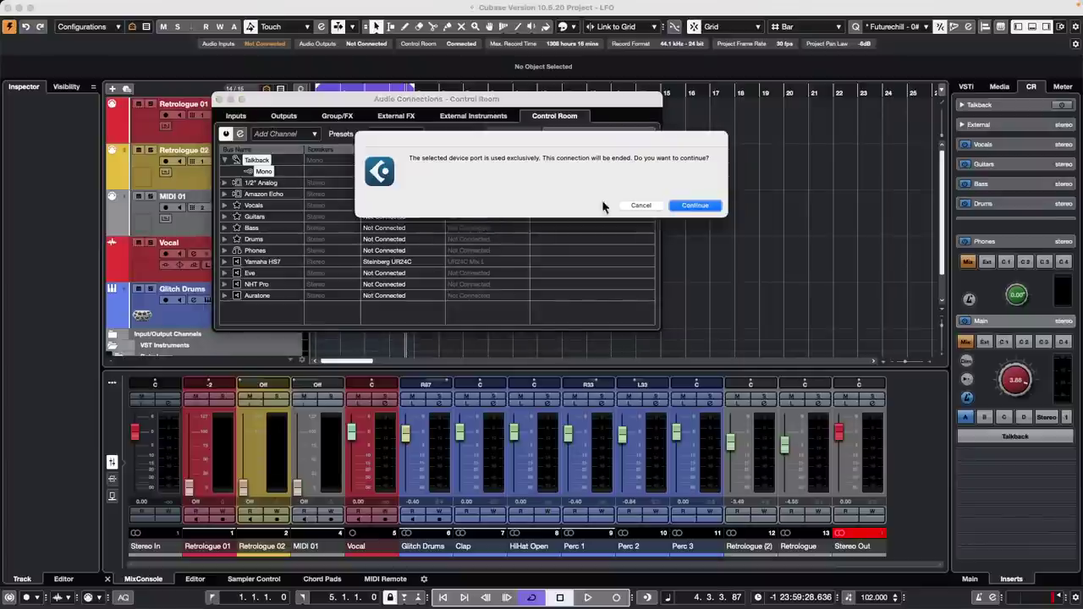
left_click(696, 206)
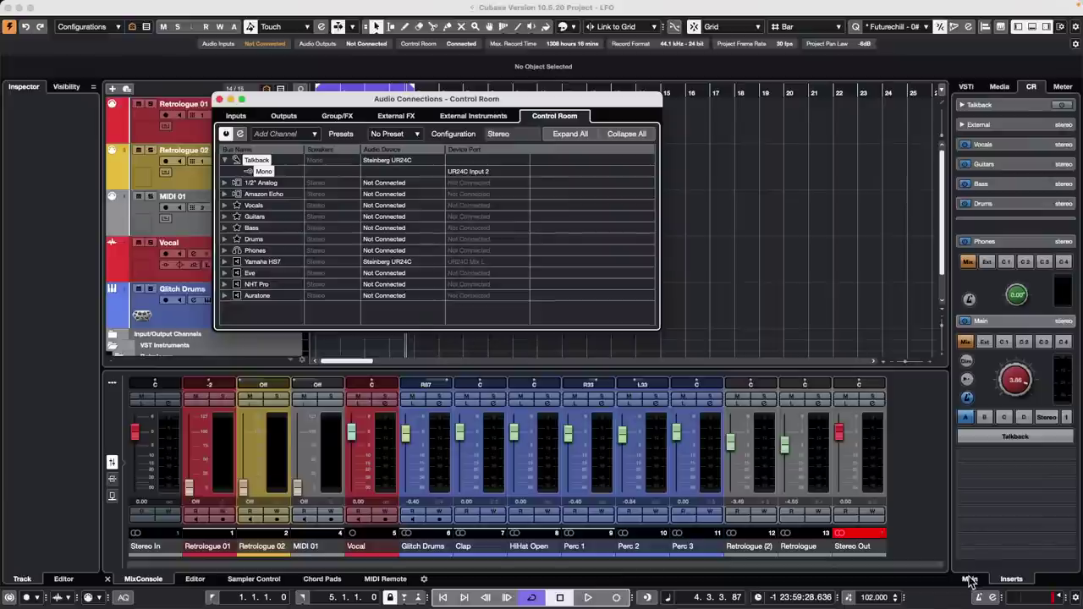
key("F4")
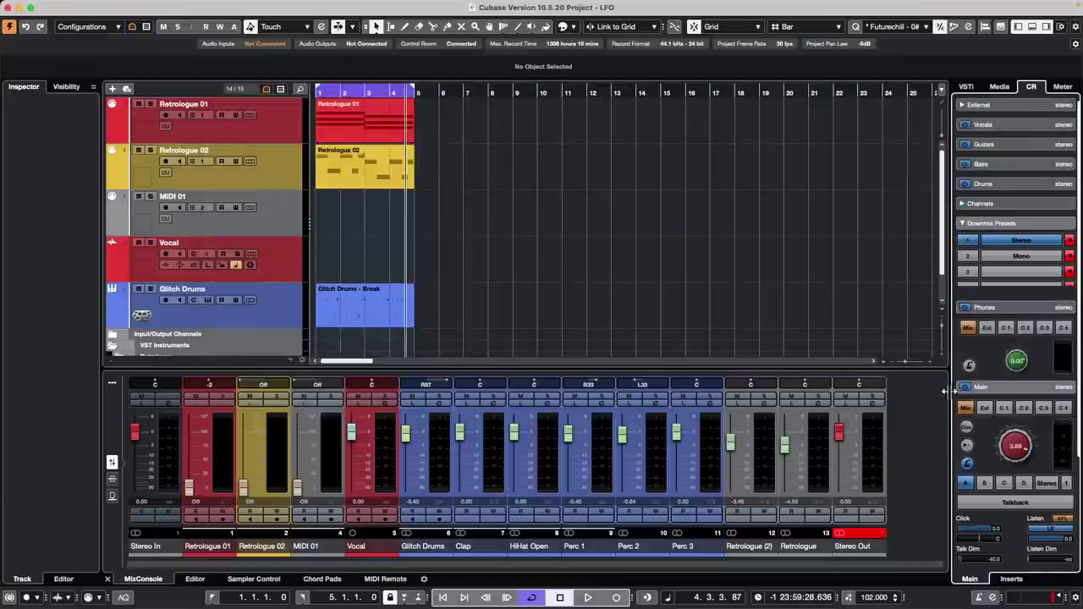
- Switch the Control Room talkback on and off to try it out
left_click(1023, 505)
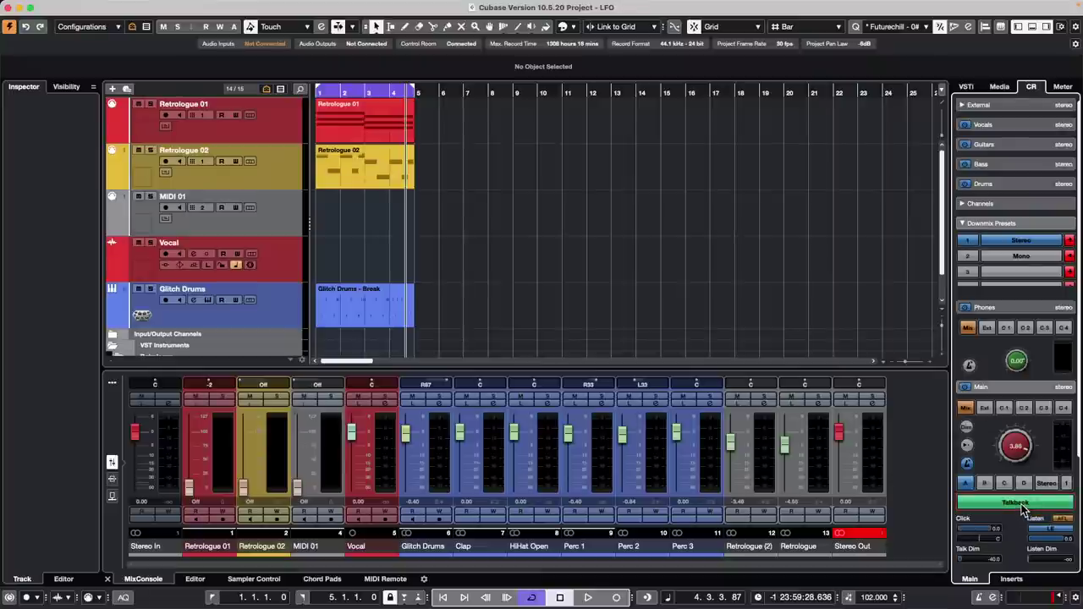
left_click(1023, 505)
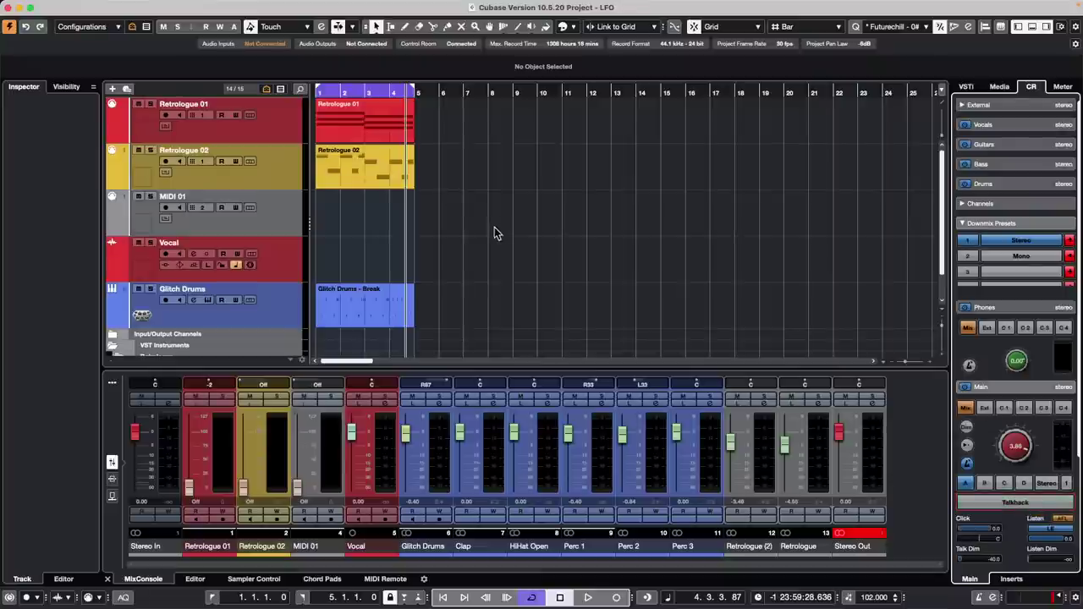
left_click(326, 5)
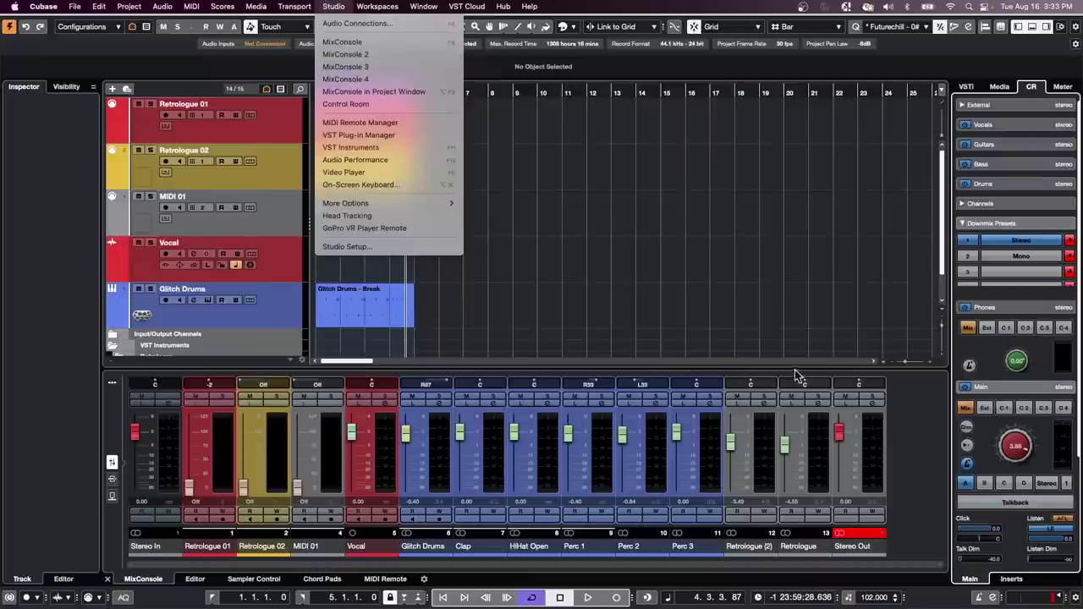
left_click(991, 498)
left_click(1007, 505)
left_click(1008, 505)
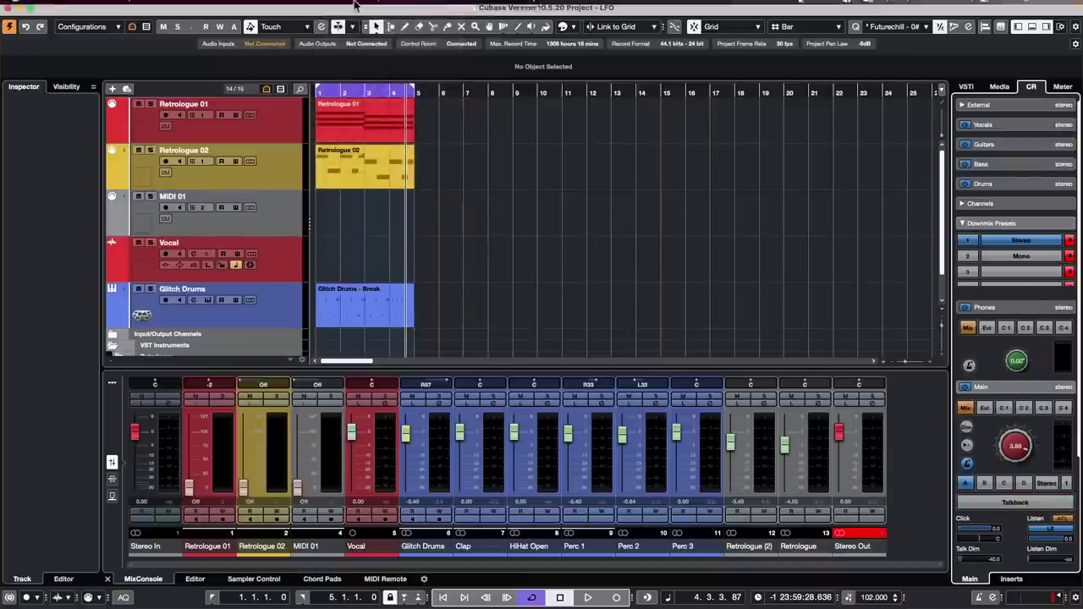
- In the Control Room audio connections, assign the Vocals cue channel to the Steinberg UR24C, and close the connections window
left_click(295, 6)
mouse_move(331, 7)
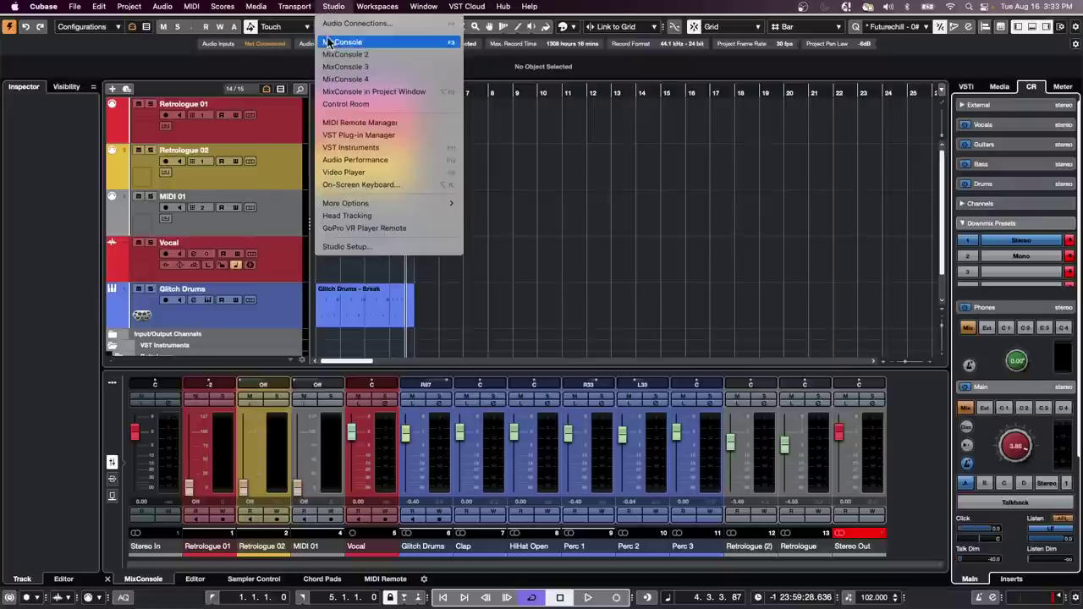
mouse_move(294, 6)
mouse_move(311, 93)
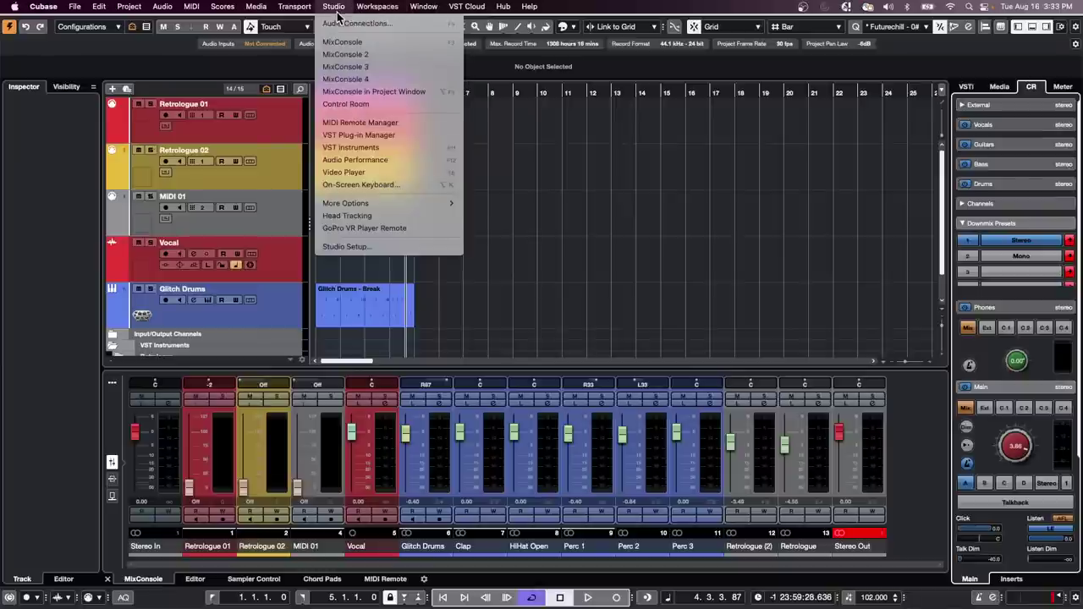
left_click(340, 23)
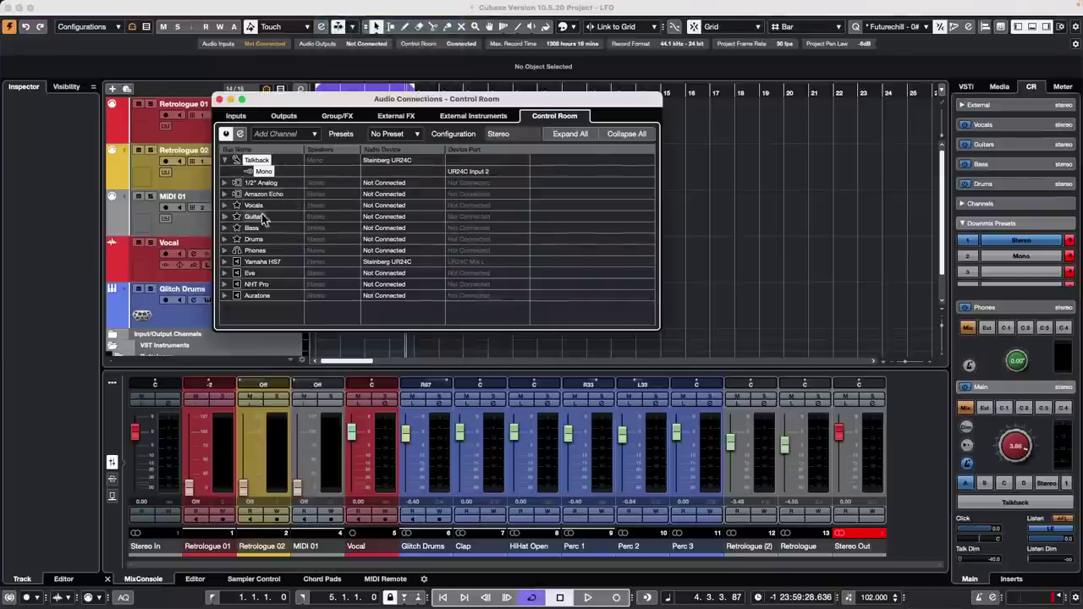
right_click(254, 216)
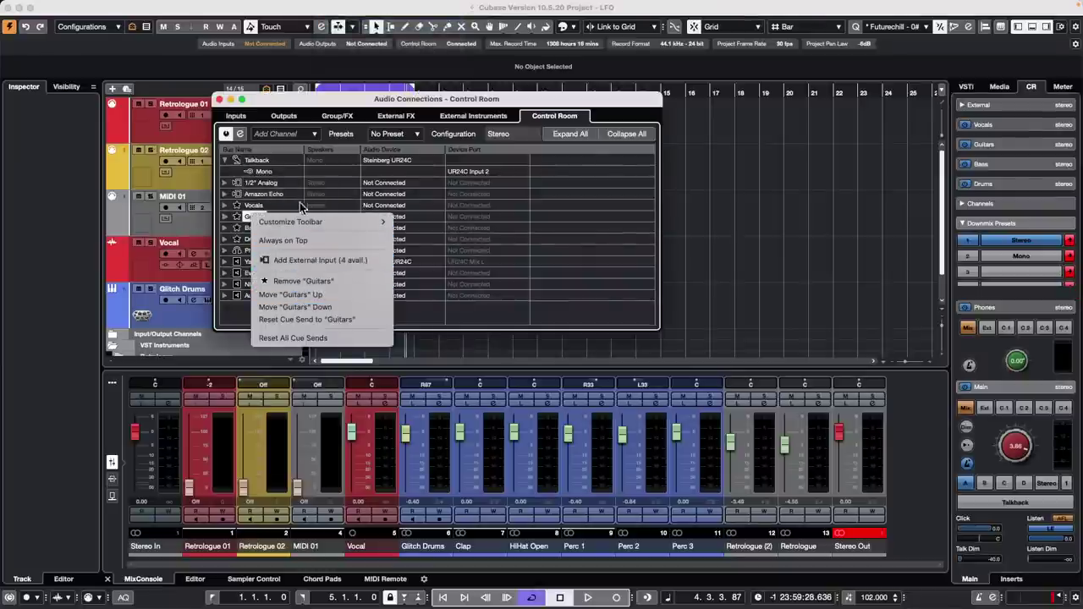
left_click(225, 206)
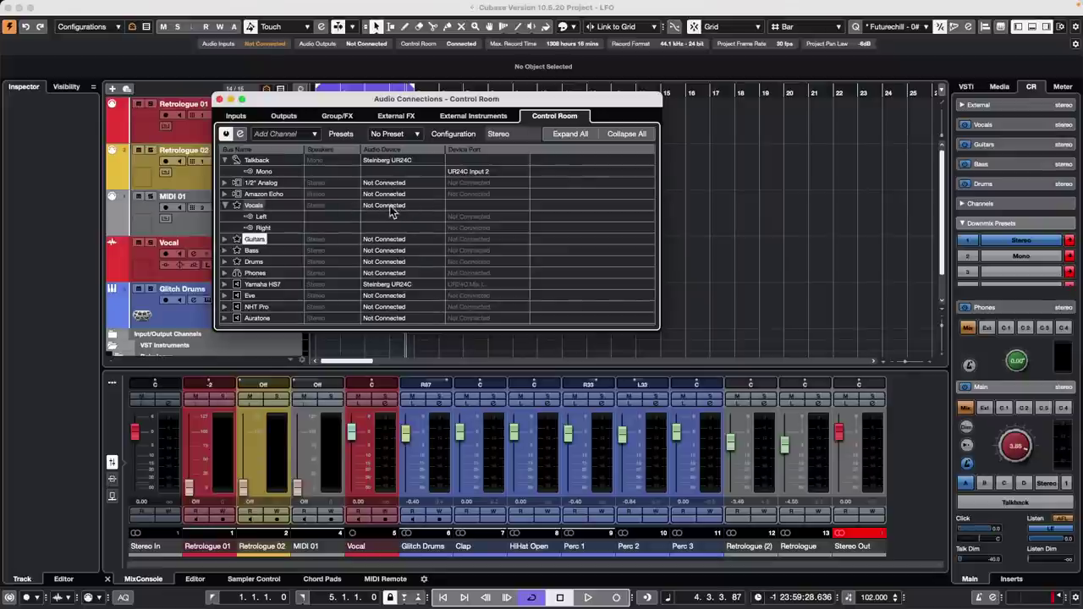
left_click(390, 208)
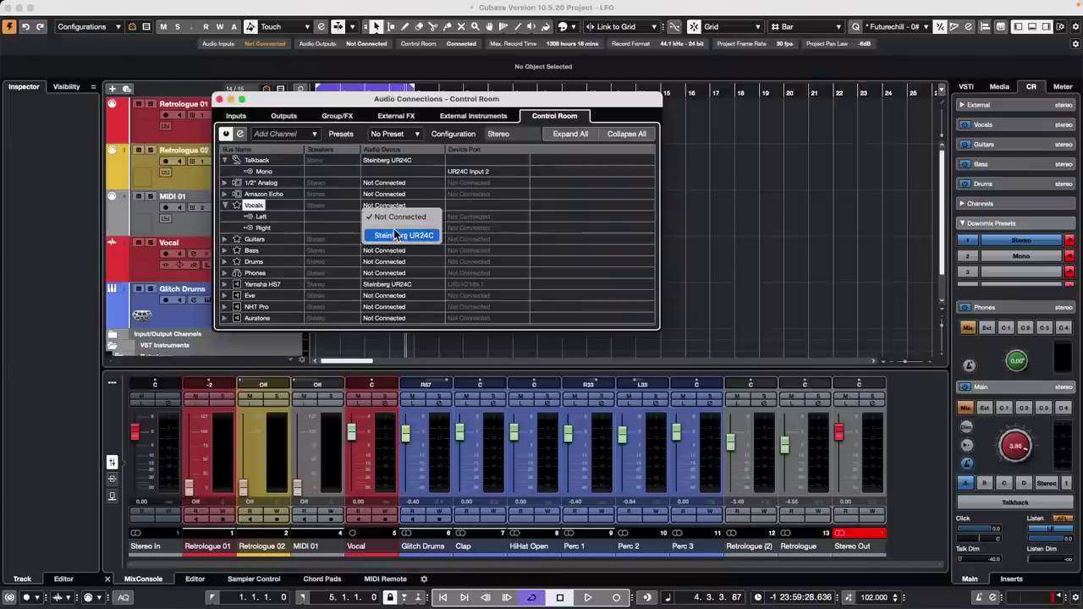
left_click(403, 237)
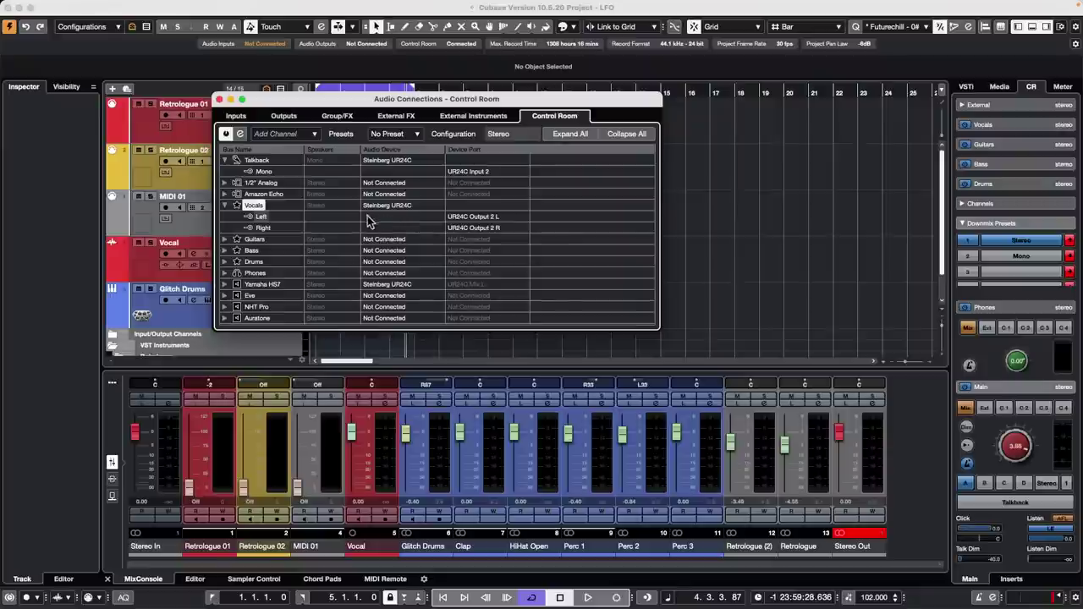
left_click(219, 99)
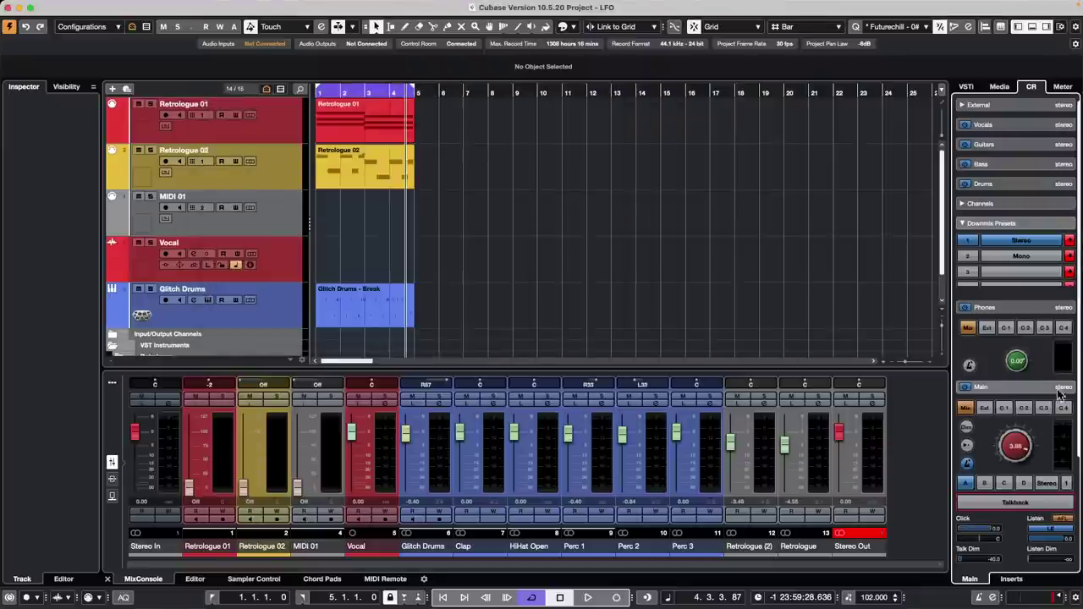
- Expand the Vocals cue channel in the Control Room to examine its source options
left_click(1013, 127)
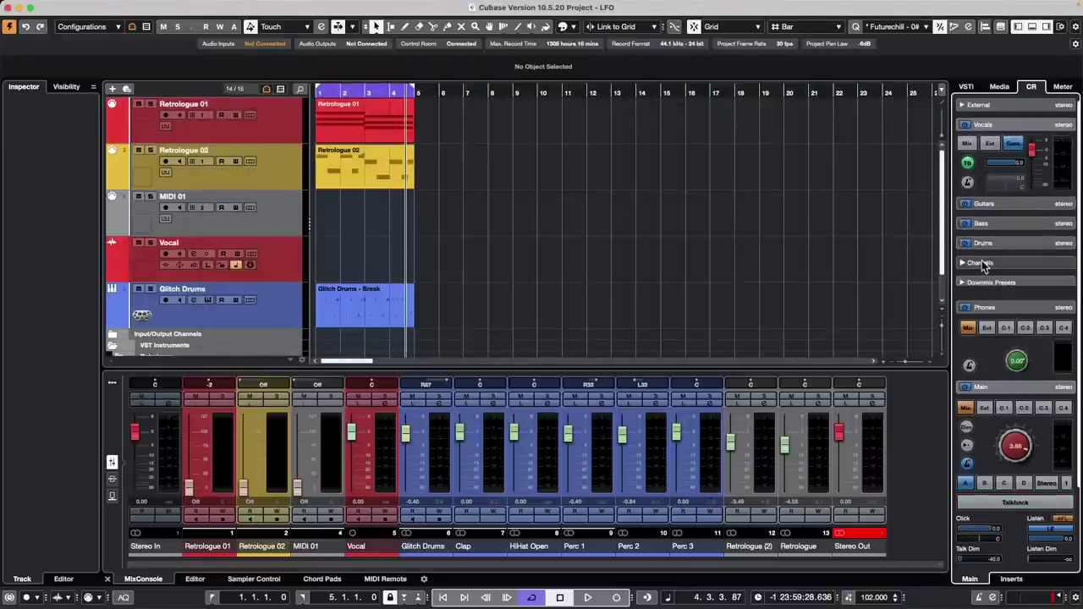
left_click(969, 145)
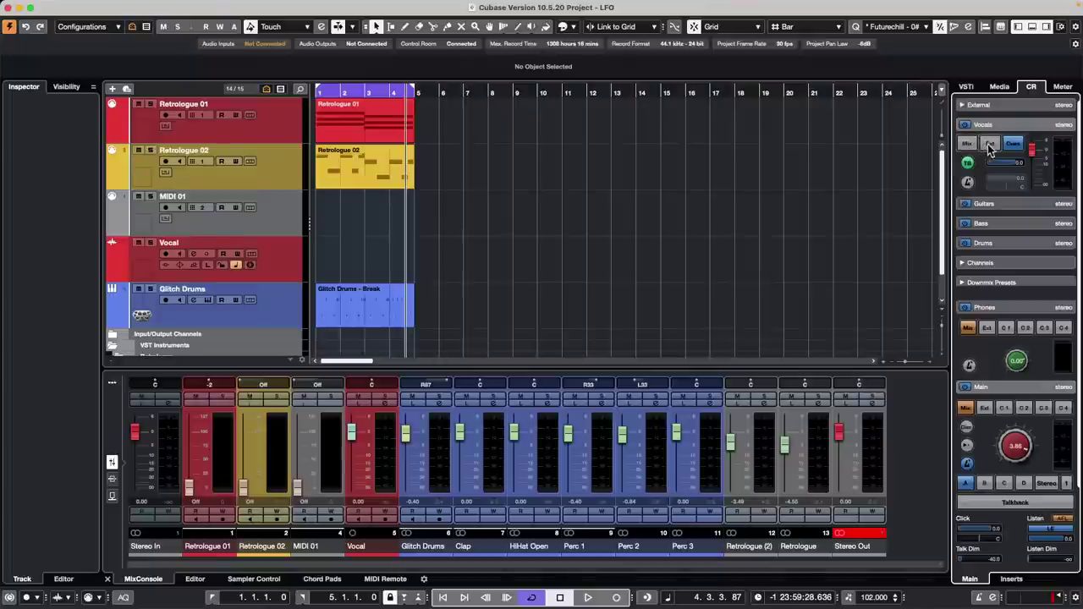
- Set the Vocals cue channel's source to Mix and toggle its talkback off and back on in the Control Room
left_click(968, 145)
left_click(968, 145)
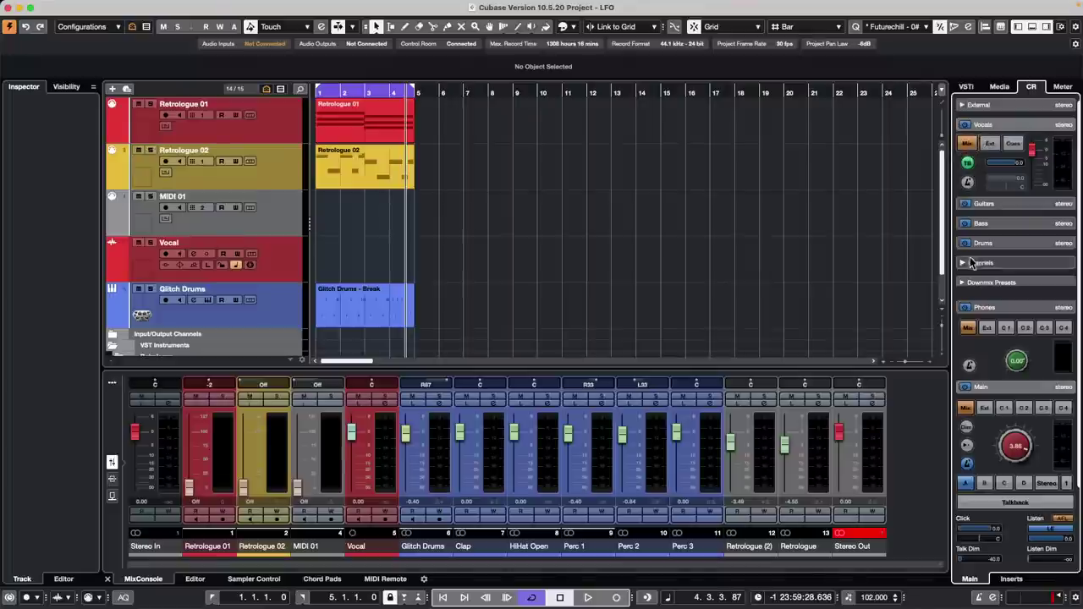
left_click(969, 166)
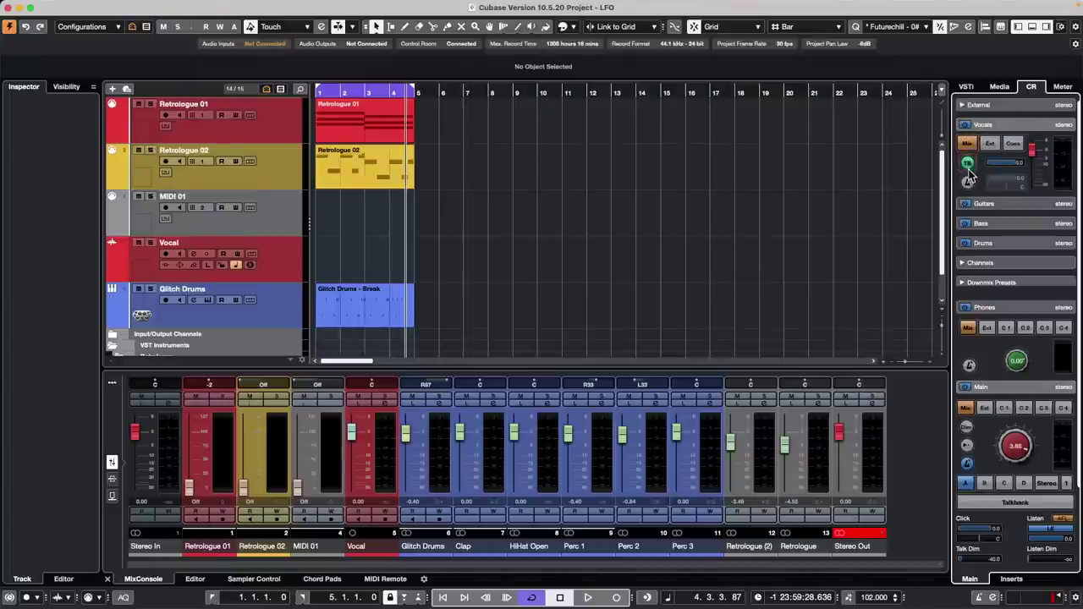
left_click(970, 165)
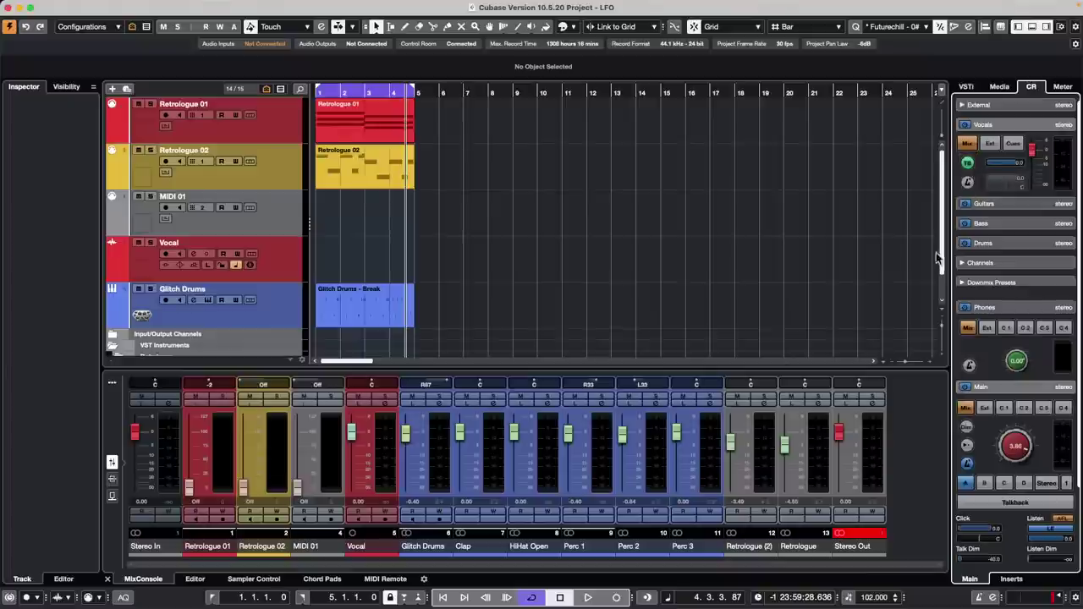
- Switch the main Control Room talkback on and off repeatedly to try it out, and leave it on
left_click(1031, 504)
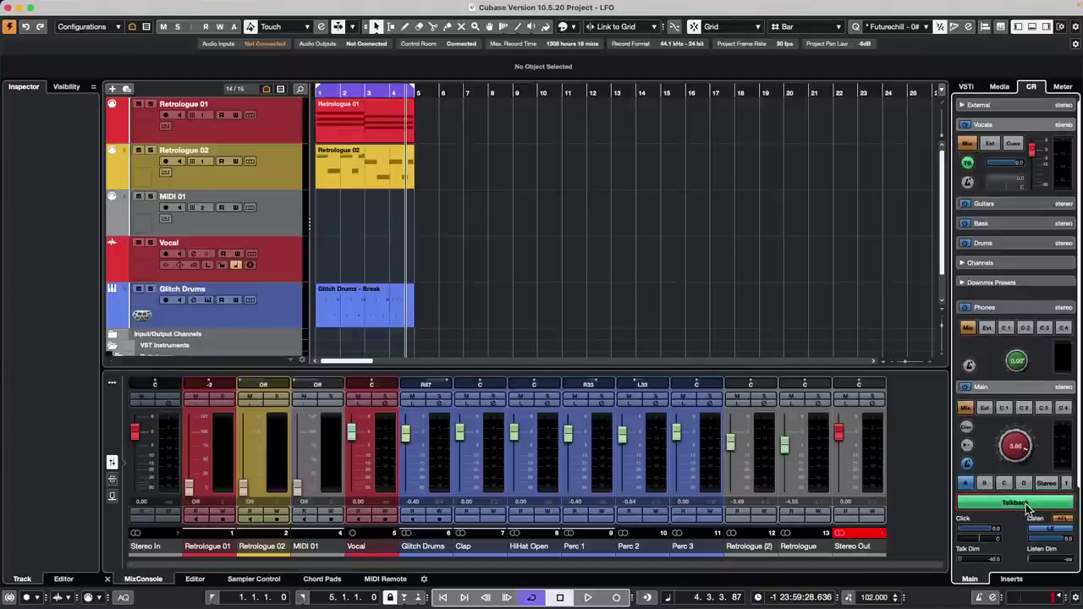
left_click(1025, 504)
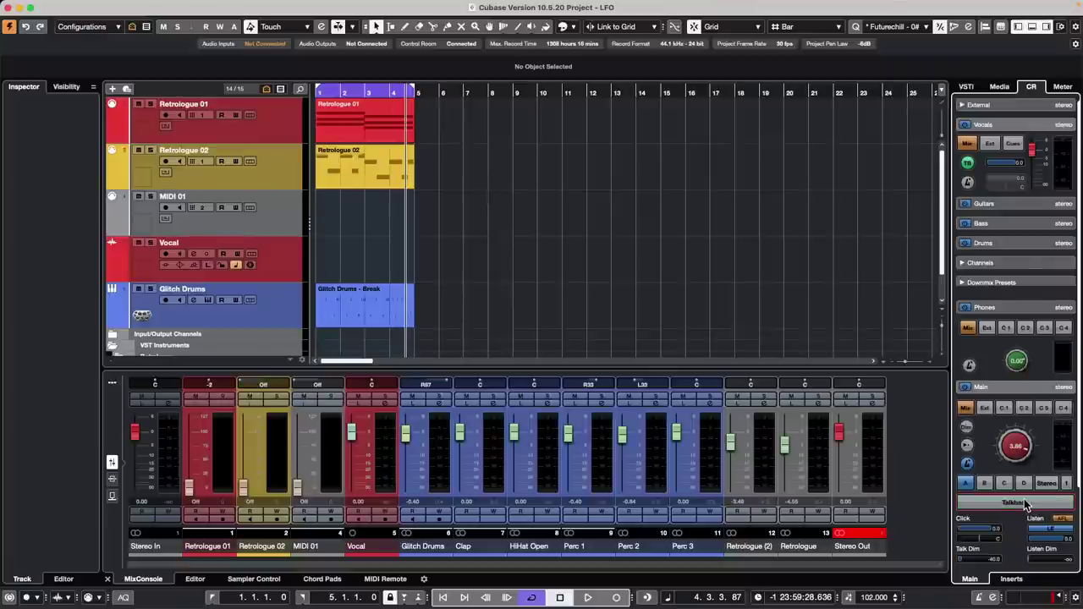
left_click(1026, 504)
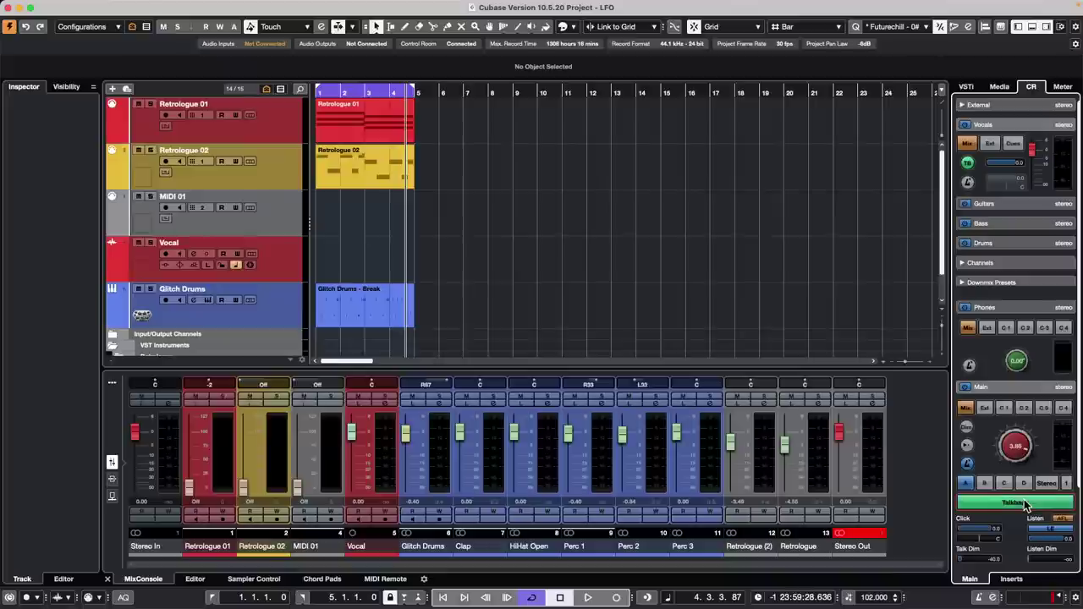
left_click(1026, 504)
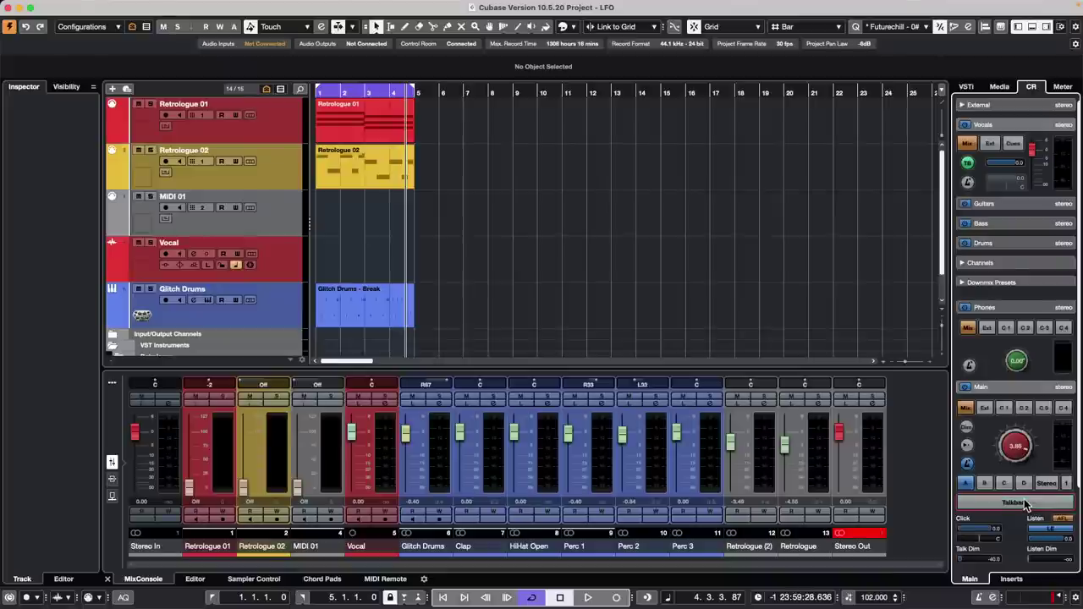
left_click(1026, 503)
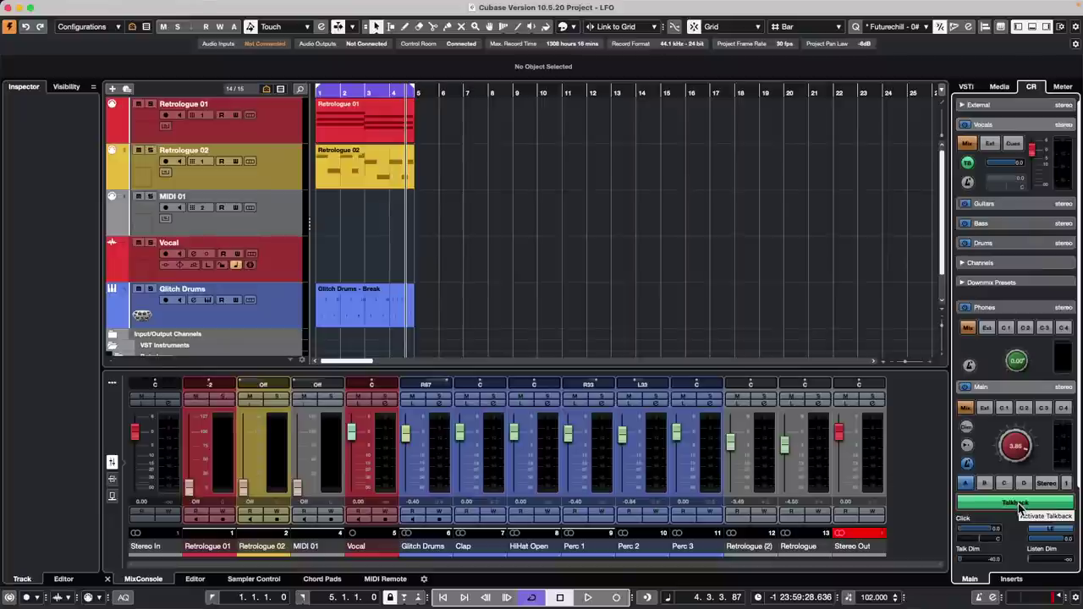
left_click(1020, 506)
left_click(1020, 505)
left_click(1021, 506)
left_click(1022, 507)
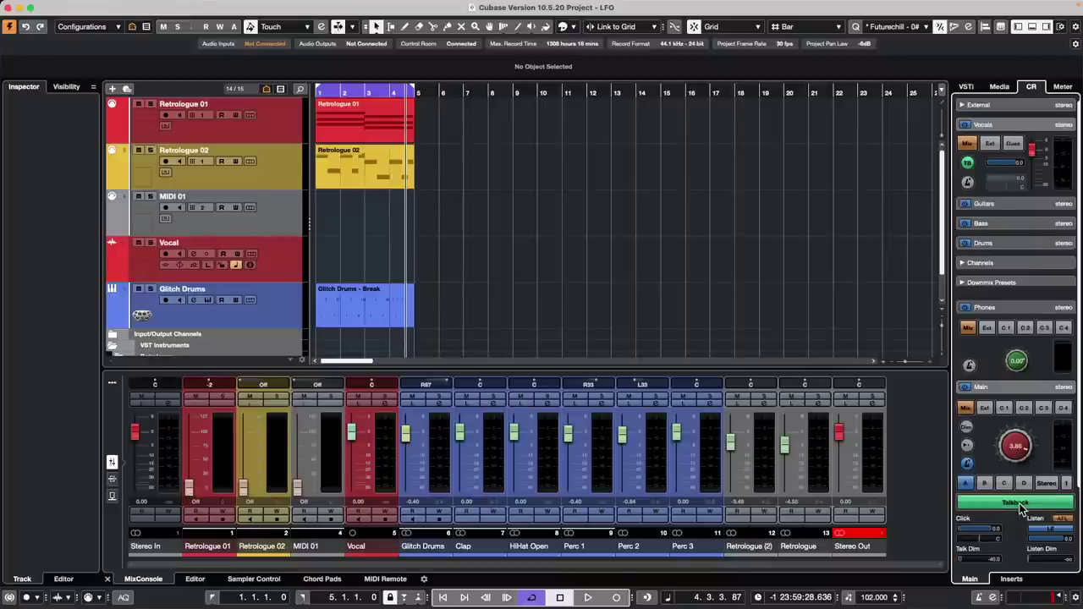
left_click(1021, 507)
left_click(1021, 506)
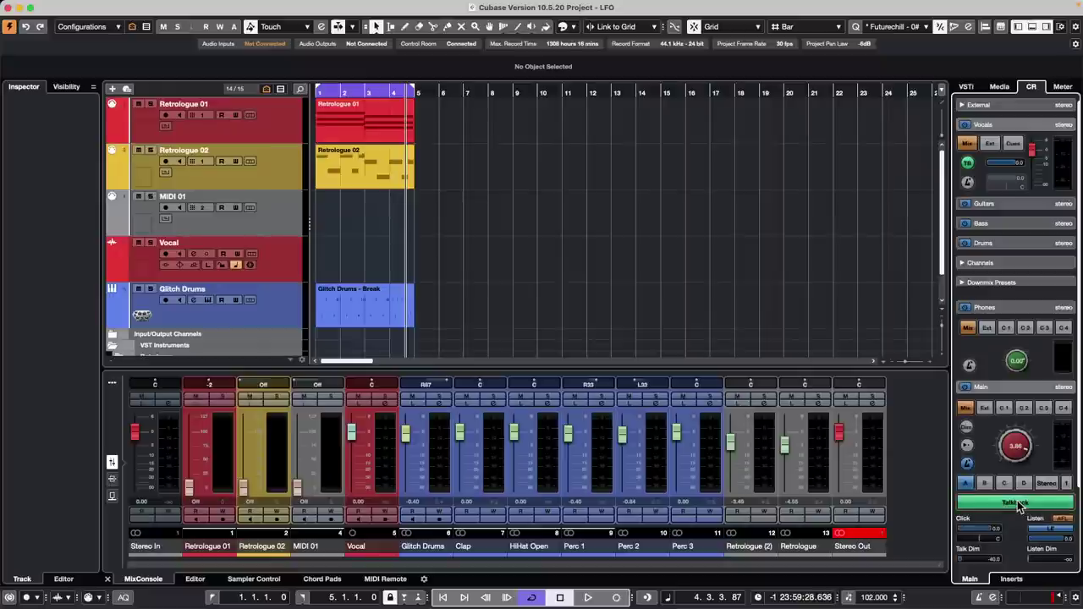
- Examine the Vocals cue channel's left and right output ports in the audio connections, and close the connections window
left_click(333, 6)
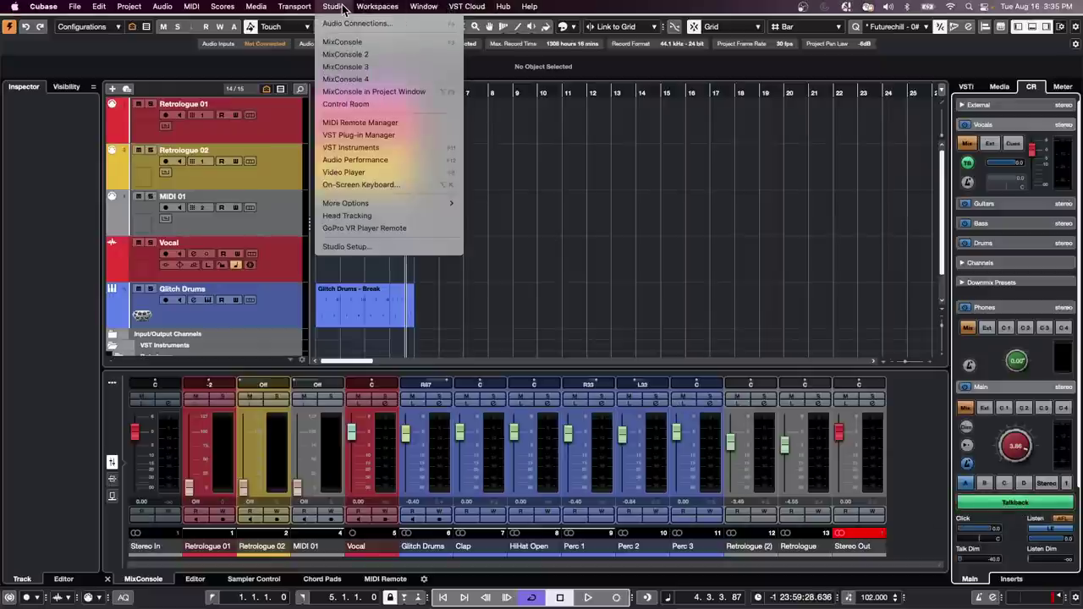
left_click(355, 23)
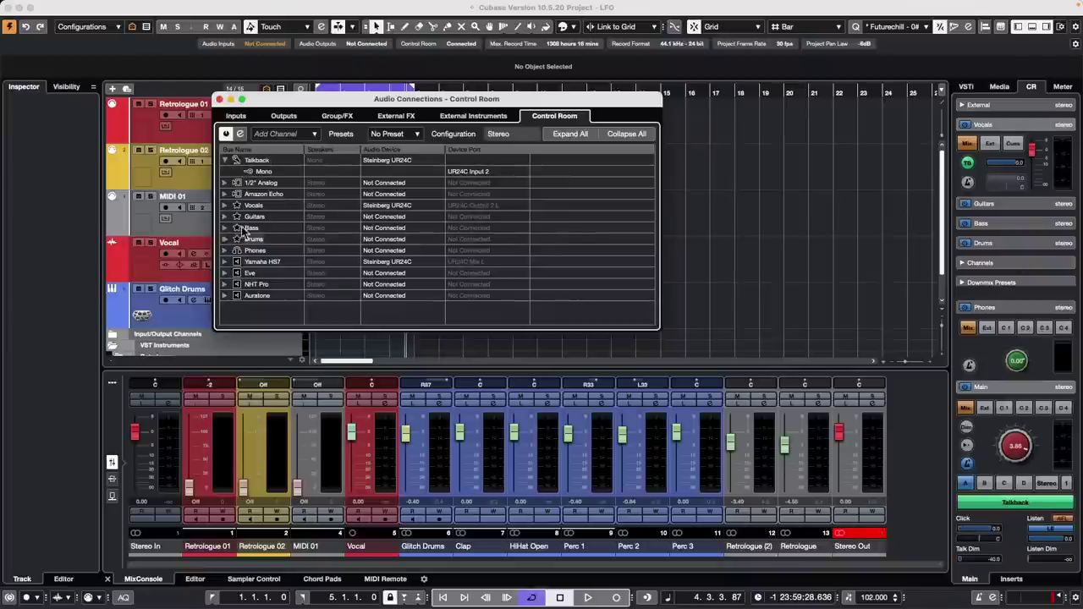
left_click(225, 206)
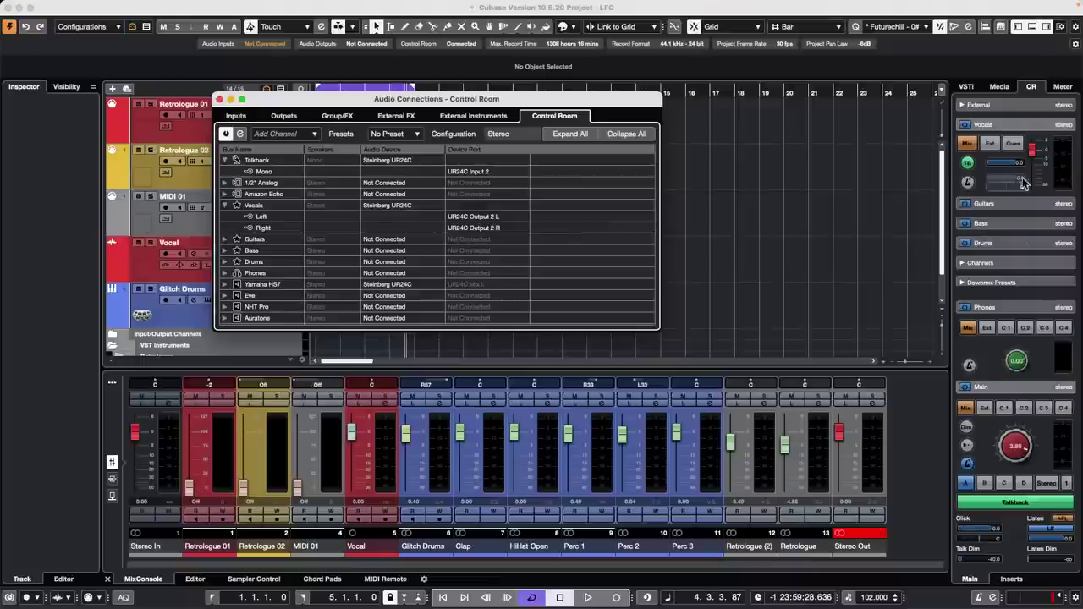
key("F4")
left_click(976, 144)
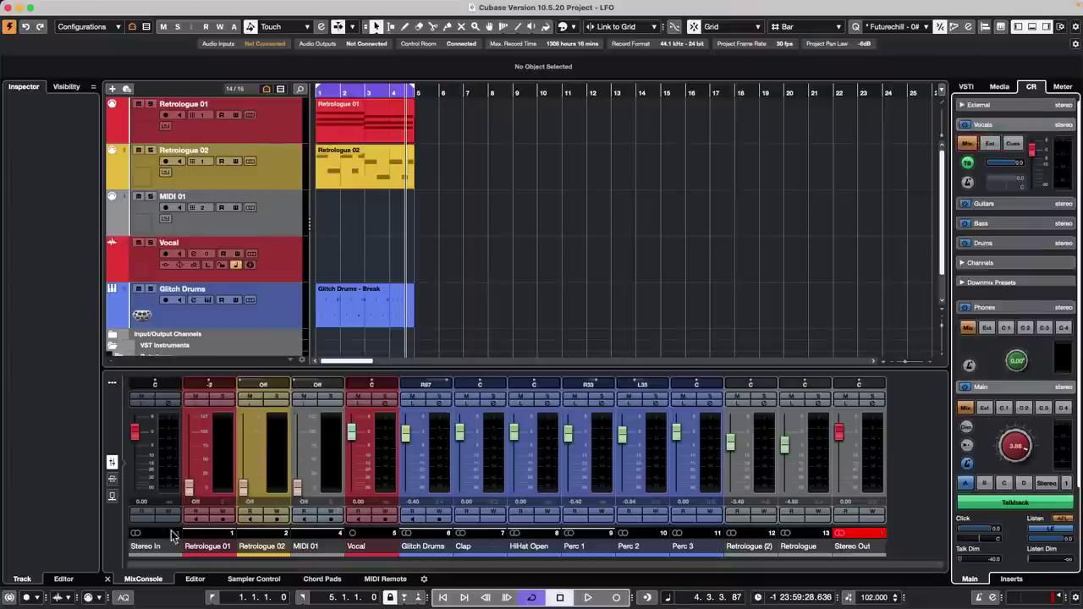
- Show the Cue Sends rack in the full MixConsole and expand it for all channels
key("F3")
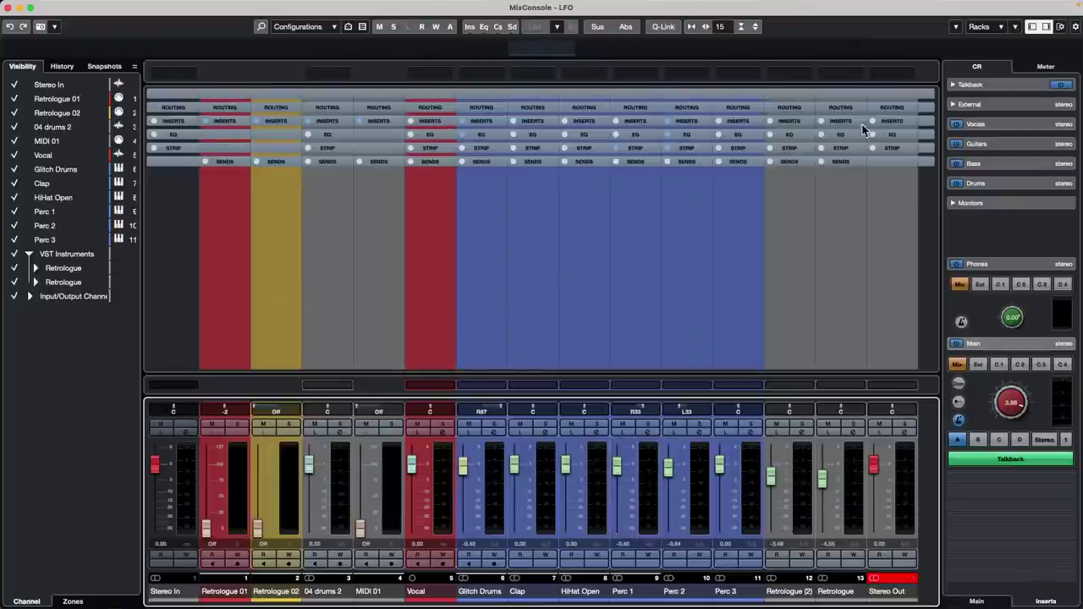
left_click(993, 28)
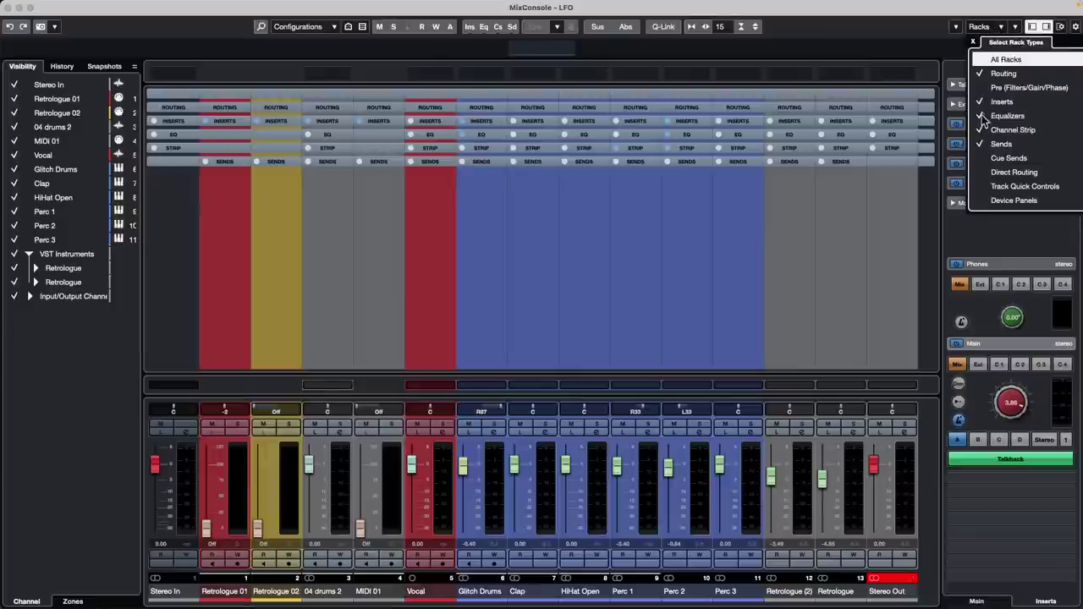
left_click(987, 159)
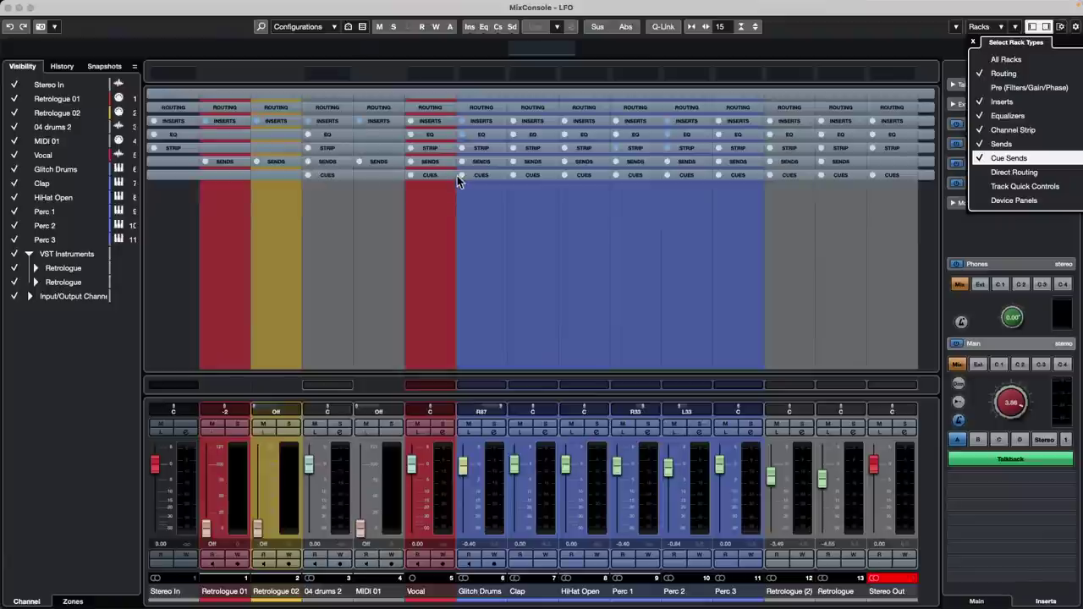
left_click(430, 175)
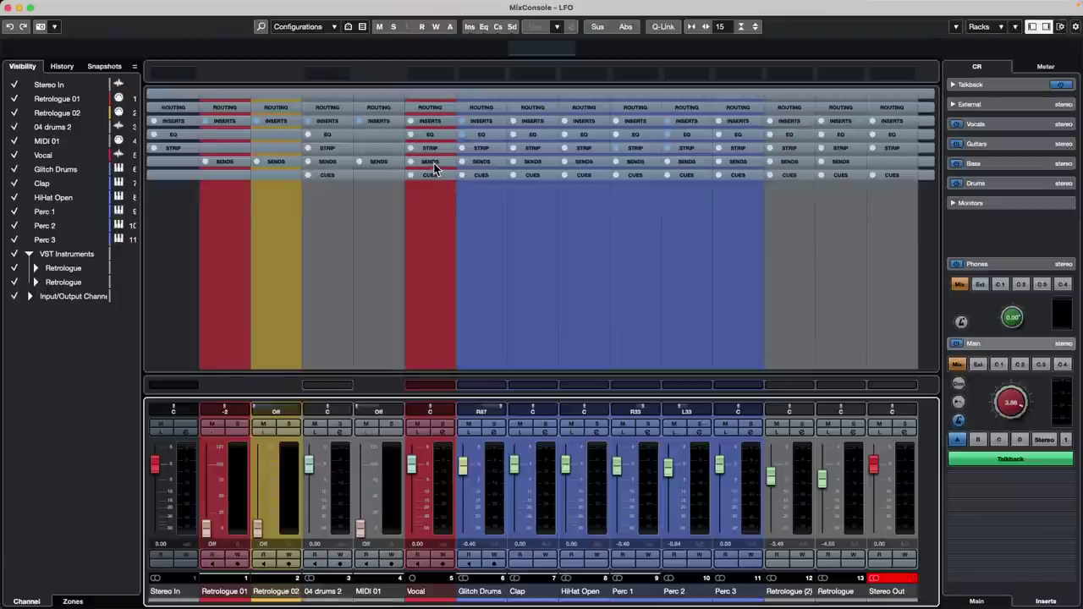
left_click(522, 178)
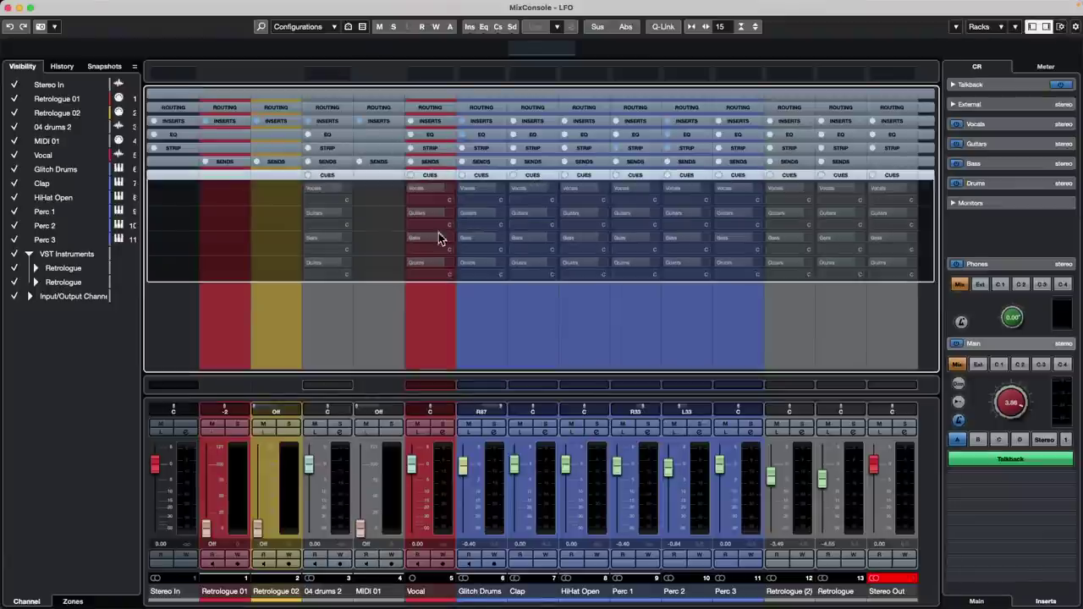
- Activate the Vocals cue send on the Glitch Drums through Retrologue channels together with Q-Link, and lower the Clap channel's send on its own
left_click(452, 503)
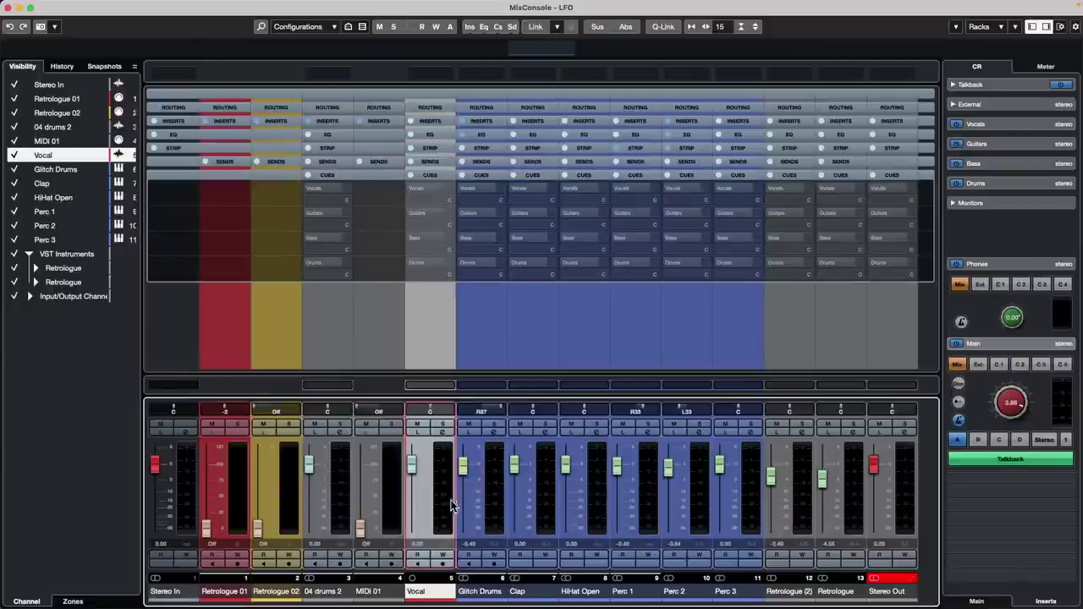
left_click(853, 500)
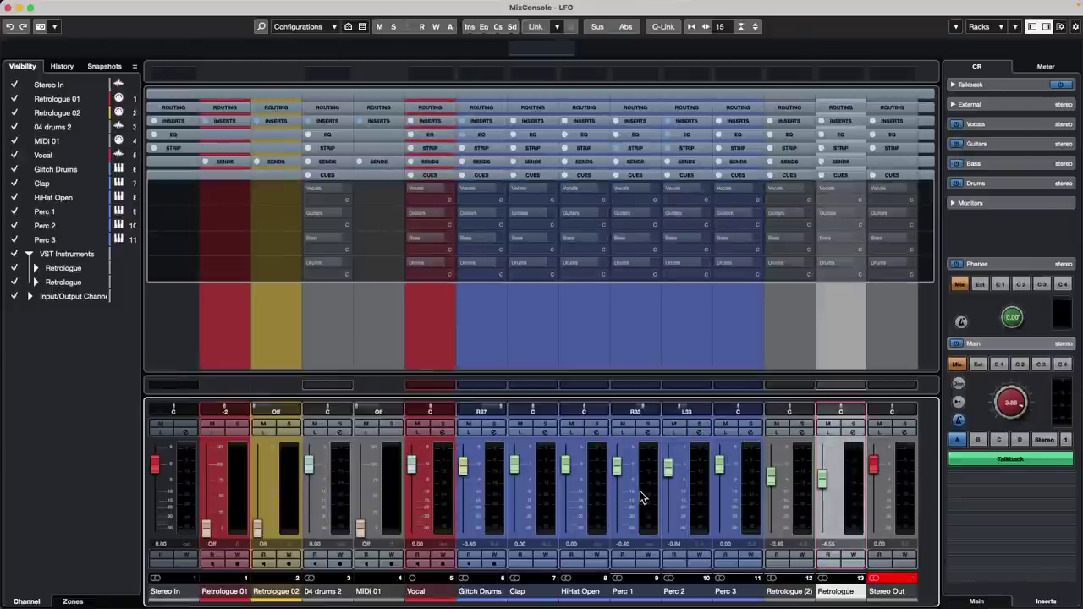
left_click(493, 496, "shift")
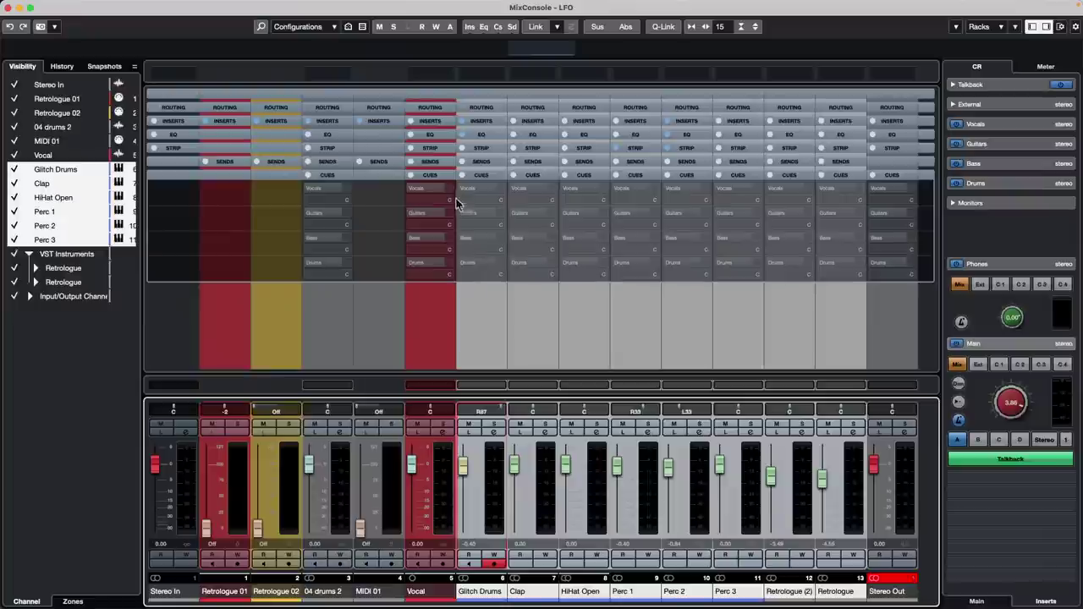
left_click(535, 28)
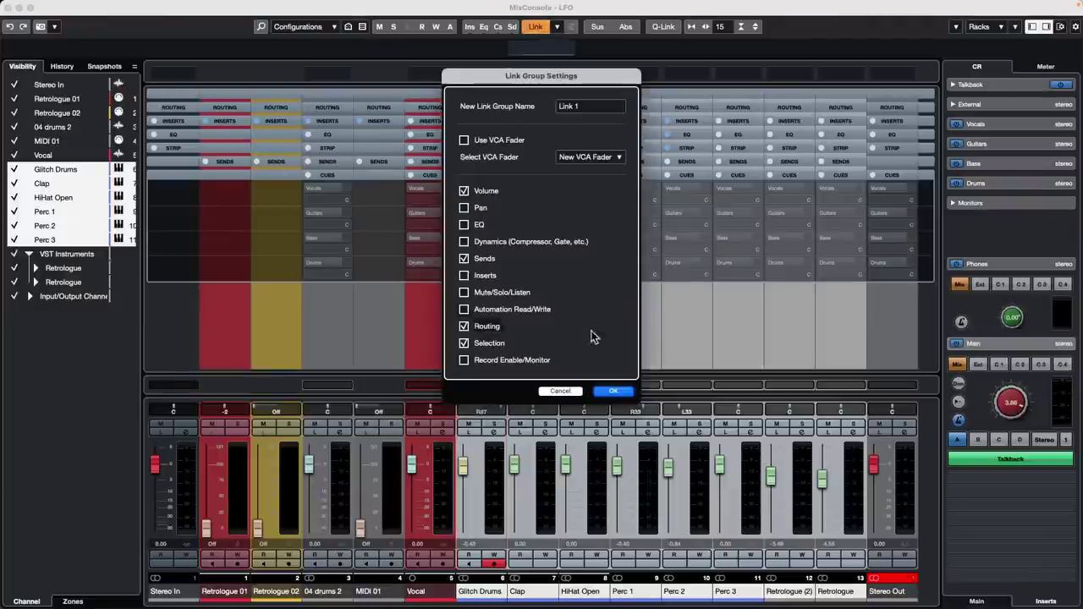
left_click(560, 391)
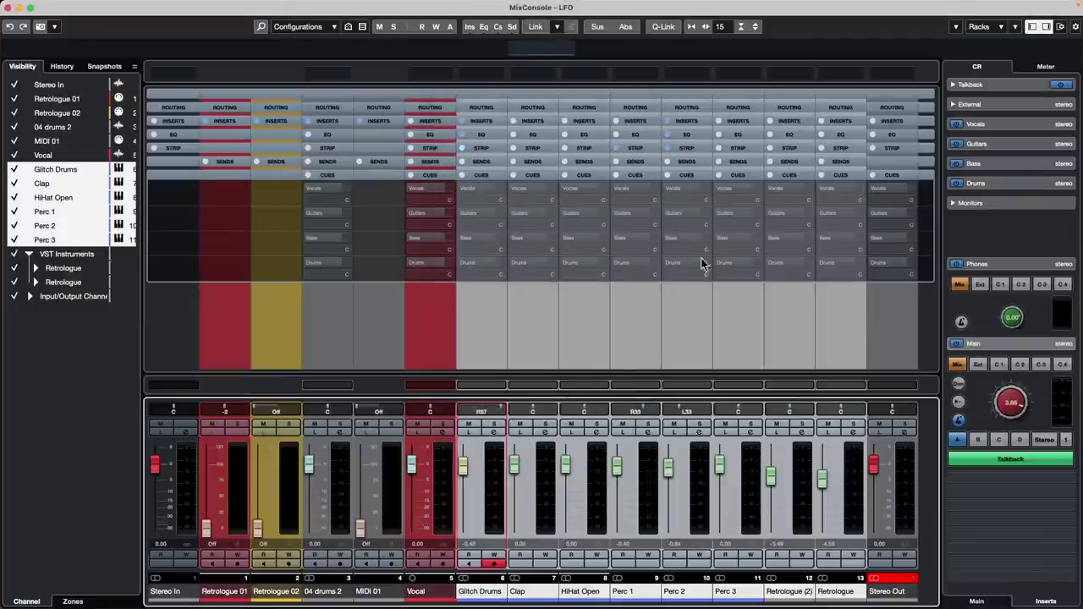
left_click(663, 26)
left_click(464, 190)
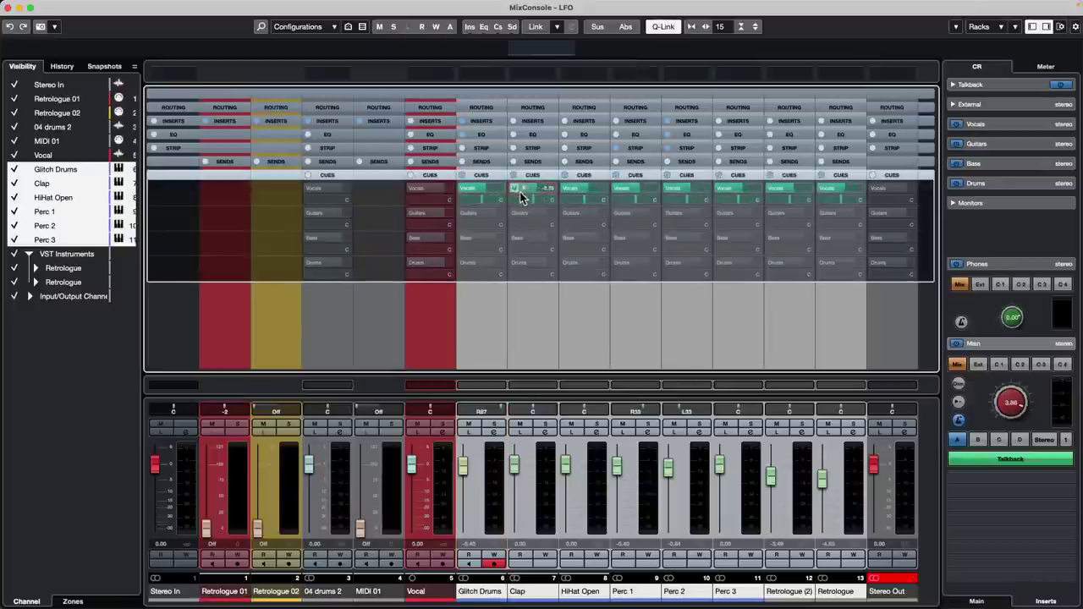
left_click(664, 26)
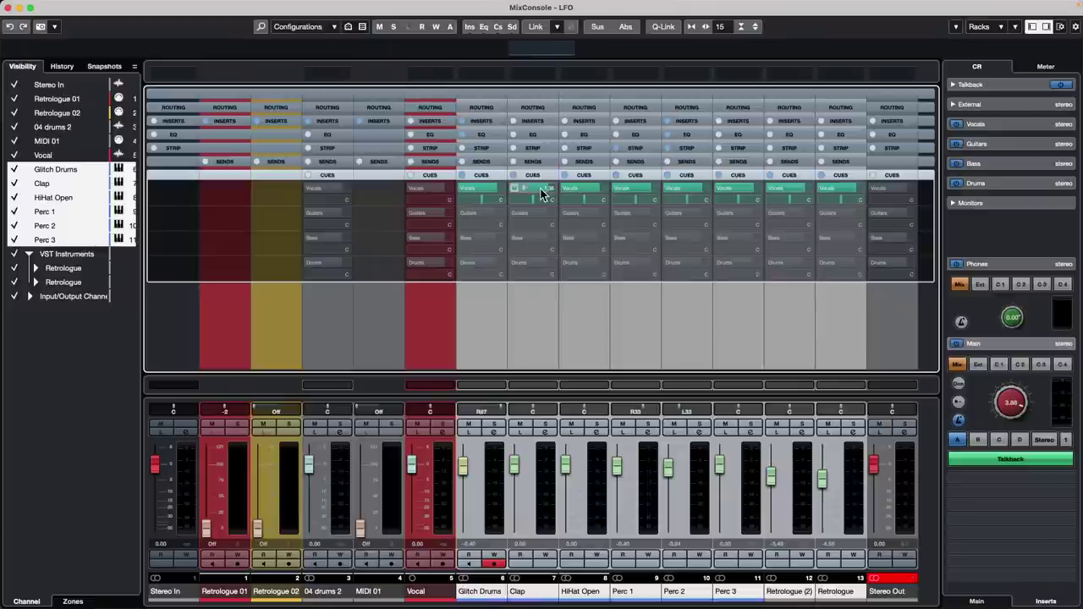
left_click_drag(541, 189, 519, 191)
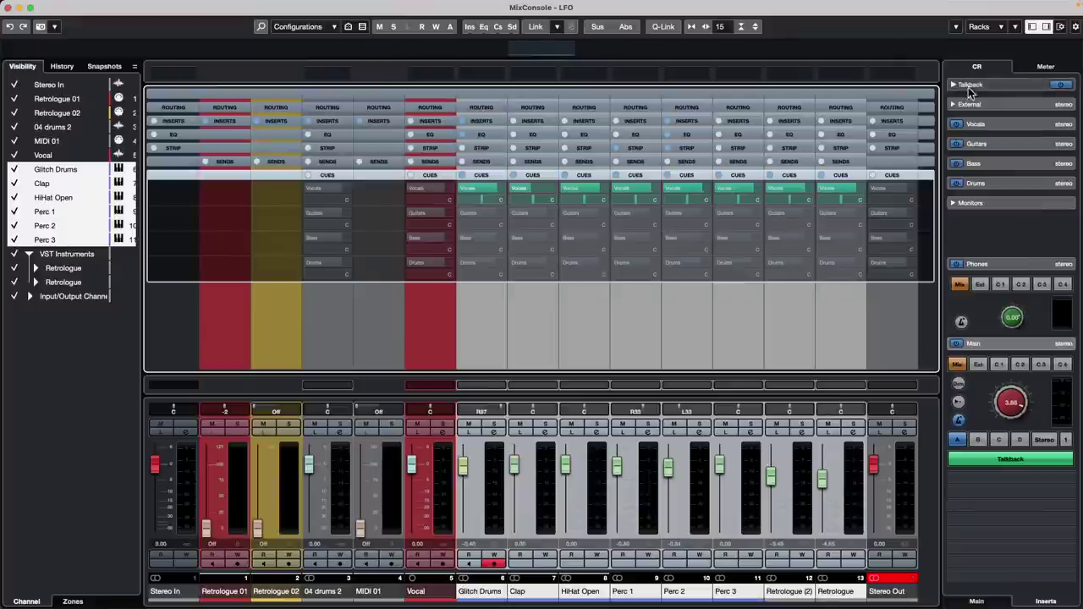
- Show the MixConsole's main Control Room controls, expand the Vocals cue channel and set its source to Cues
left_click_drag(971, 93, 994, 95)
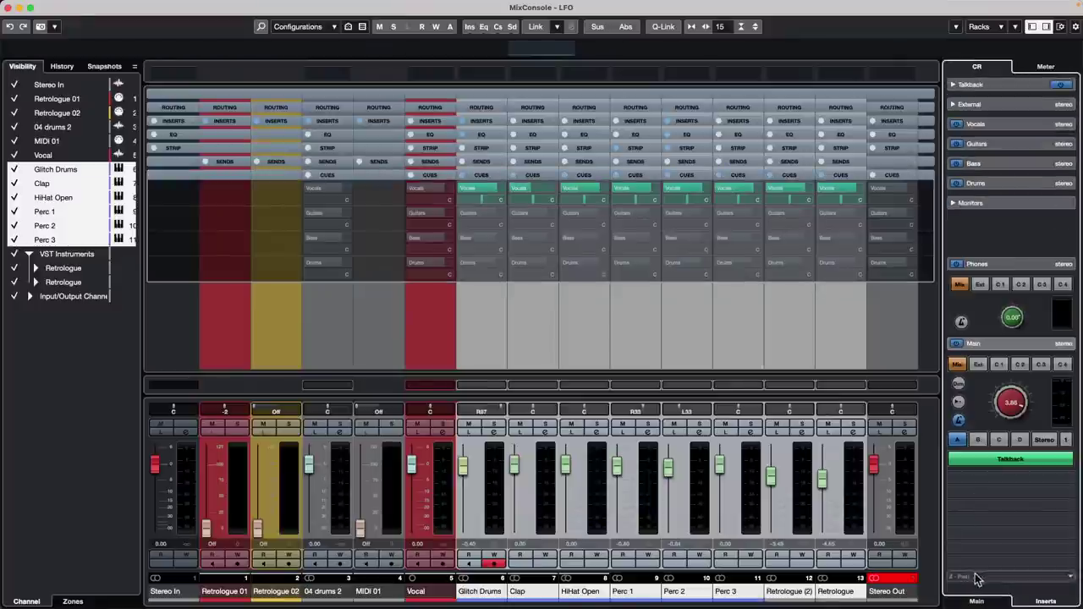
left_click(978, 578)
left_click(980, 599)
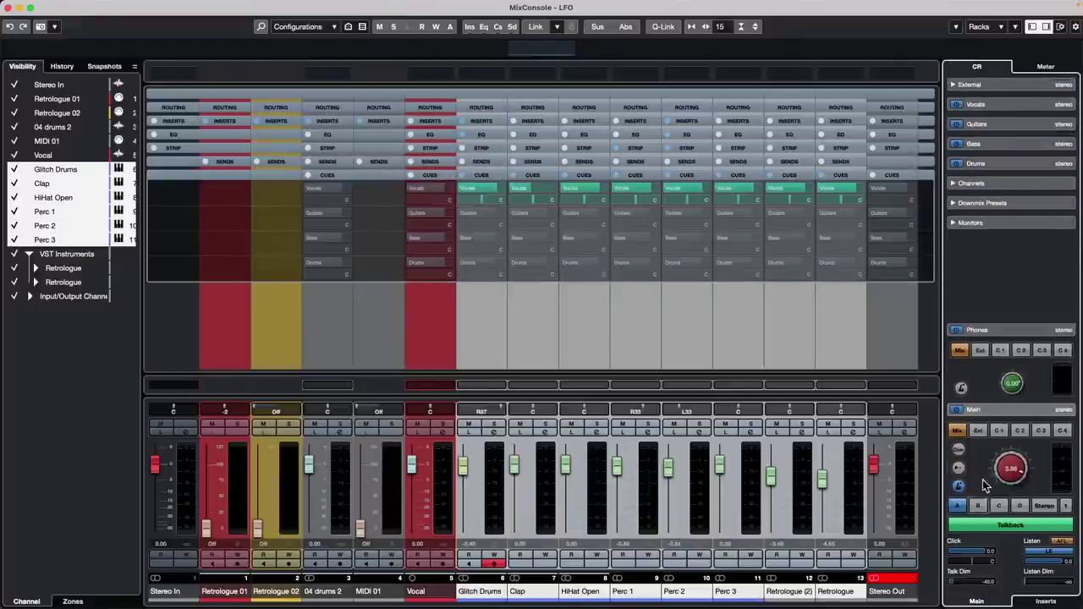
left_click(997, 104)
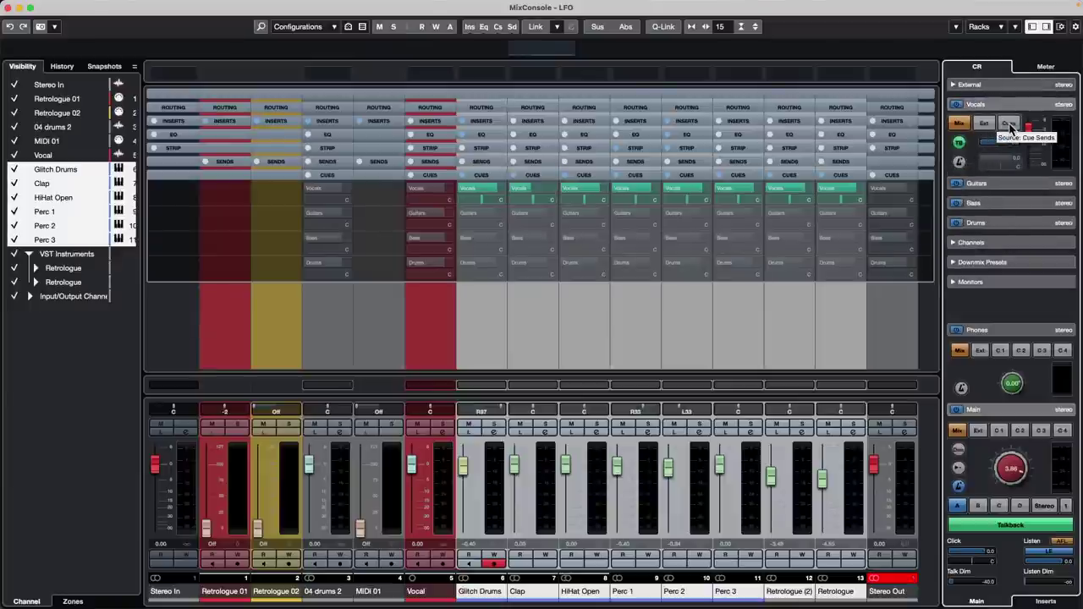
left_click(1010, 126)
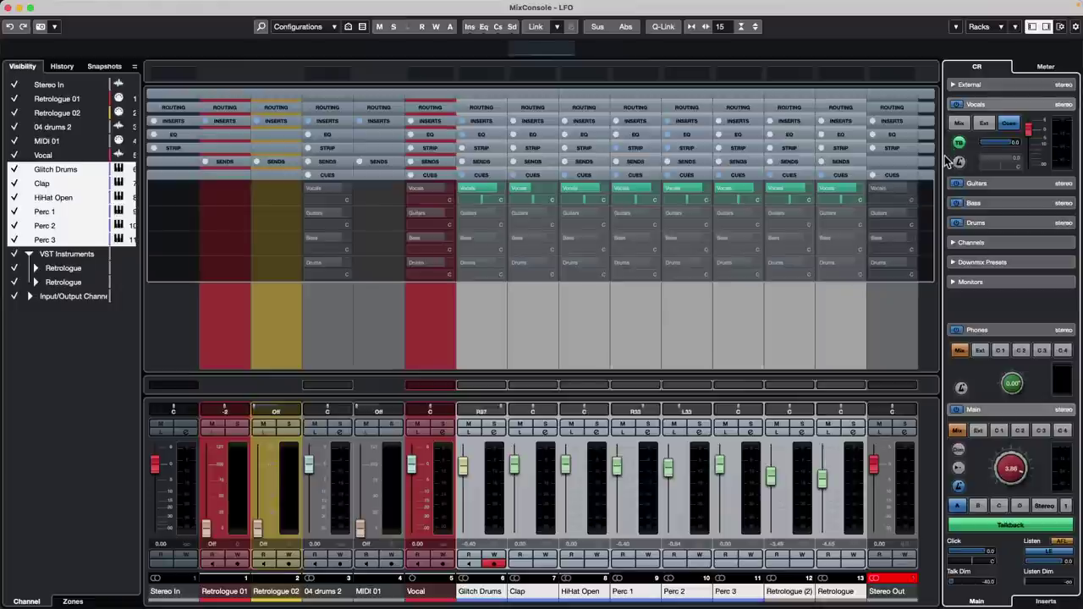
- Try the Vocals cue channel's external and Cues sources, set it back to Mix, and switch the talkback off
left_click(984, 124)
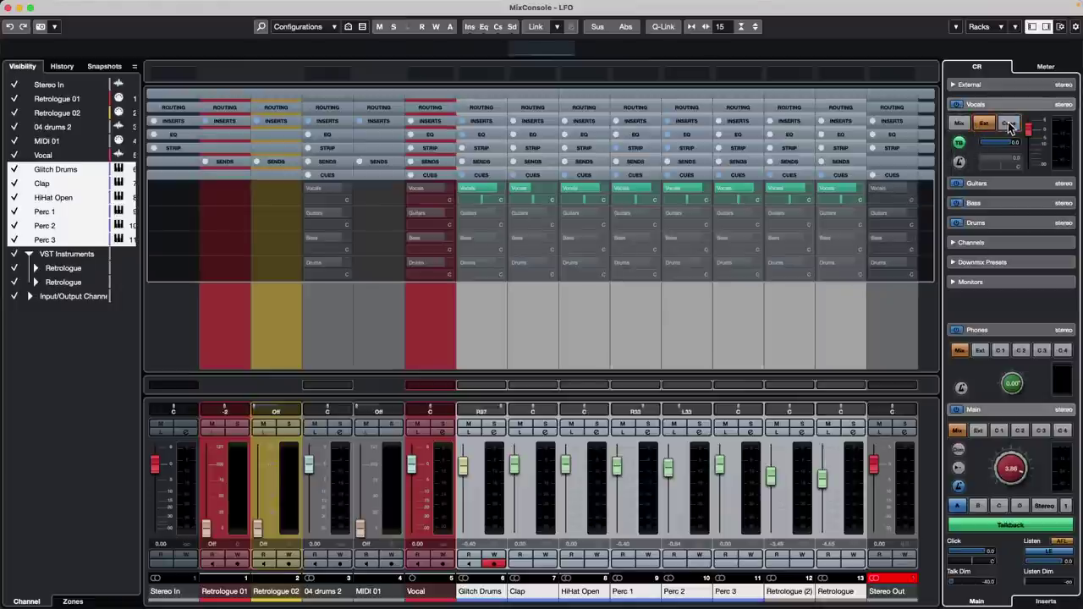
left_click(1014, 127)
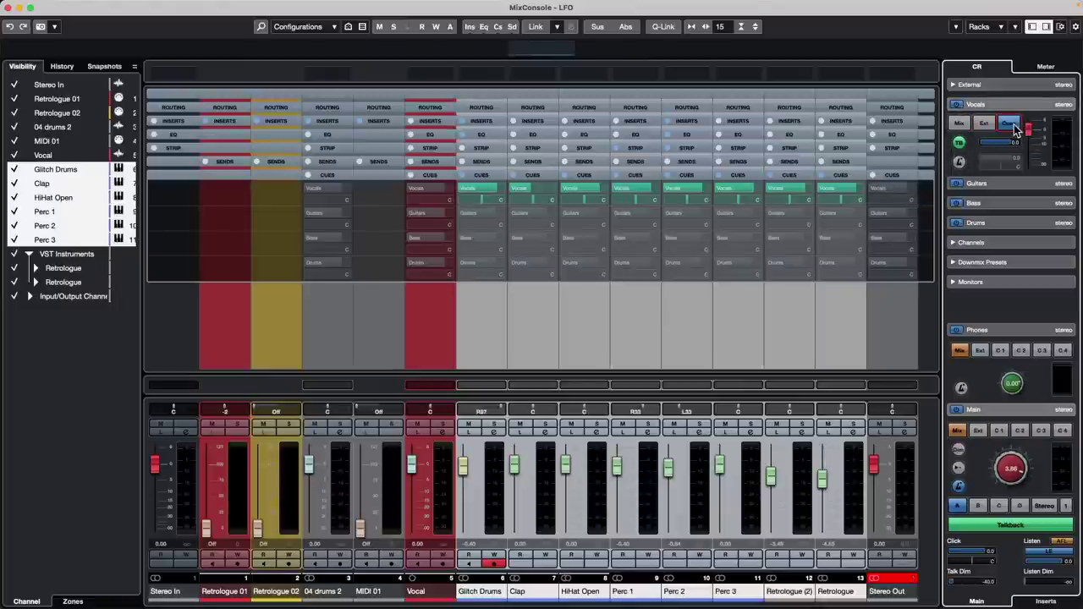
left_click(959, 125)
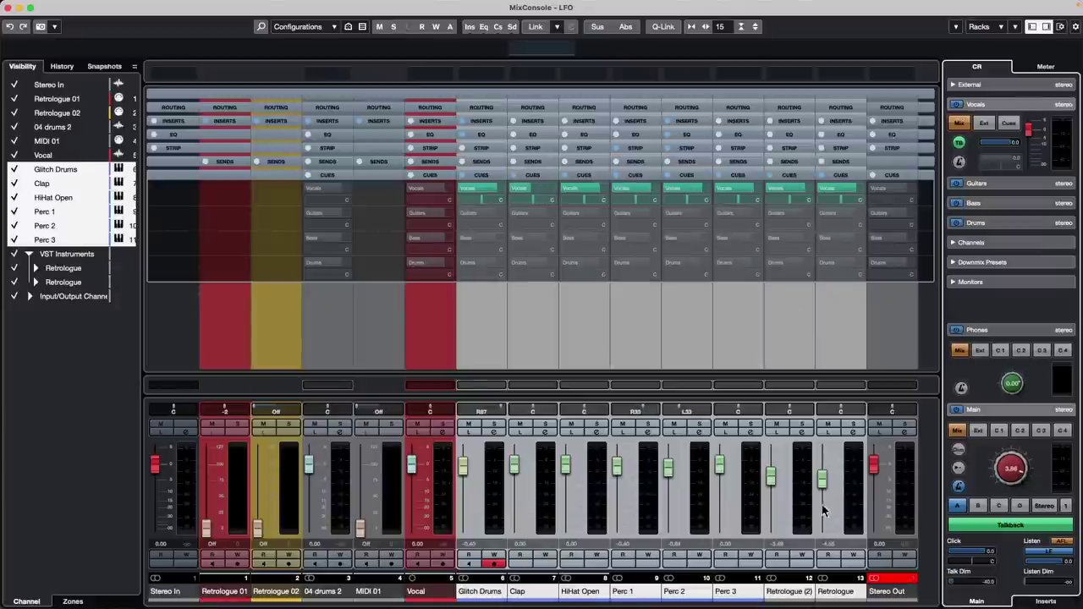
left_click(1006, 527)
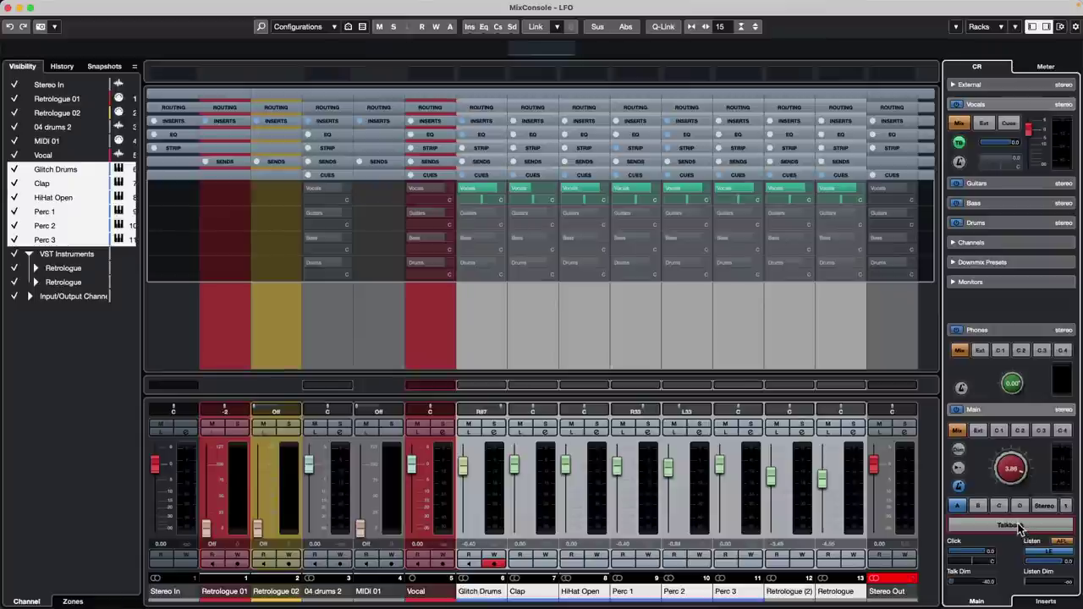
- Toggle the Control Room talkback on and off, and close the full MixConsole window
left_click(1018, 527)
left_click(1015, 525)
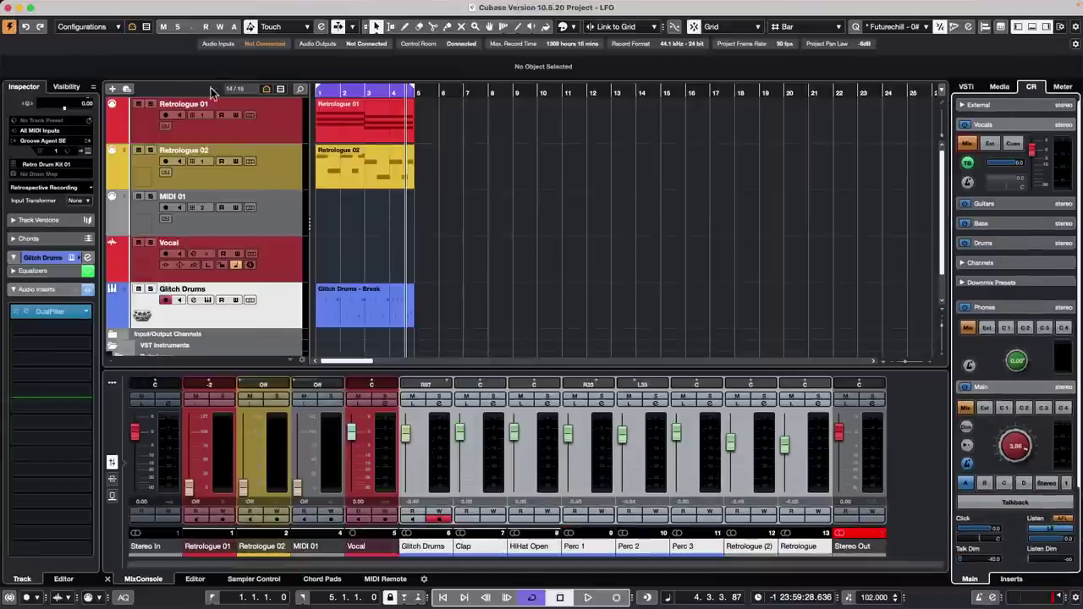
left_click(9, 7)
- Open Studio Setup on the Generic Remote page and select the Fader 2 control
mouse_move(258, 2)
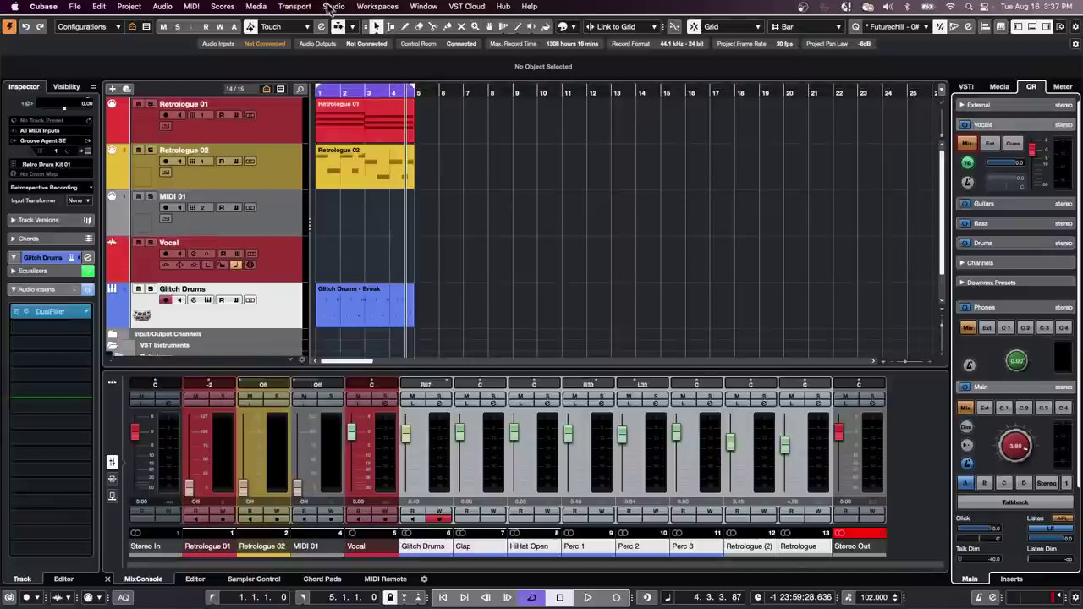
left_click(329, 7)
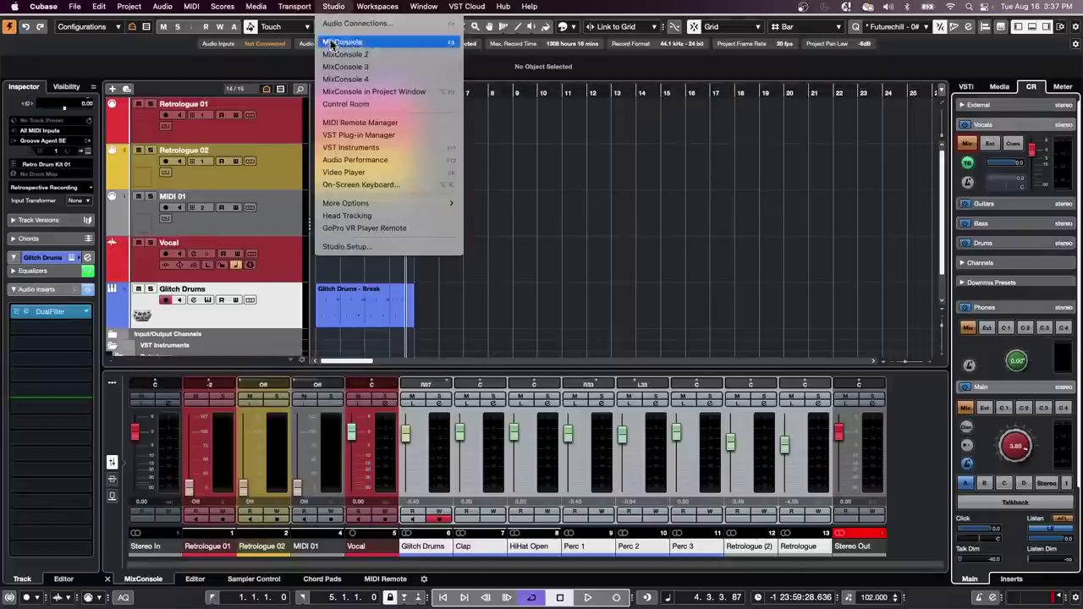
left_click(360, 246)
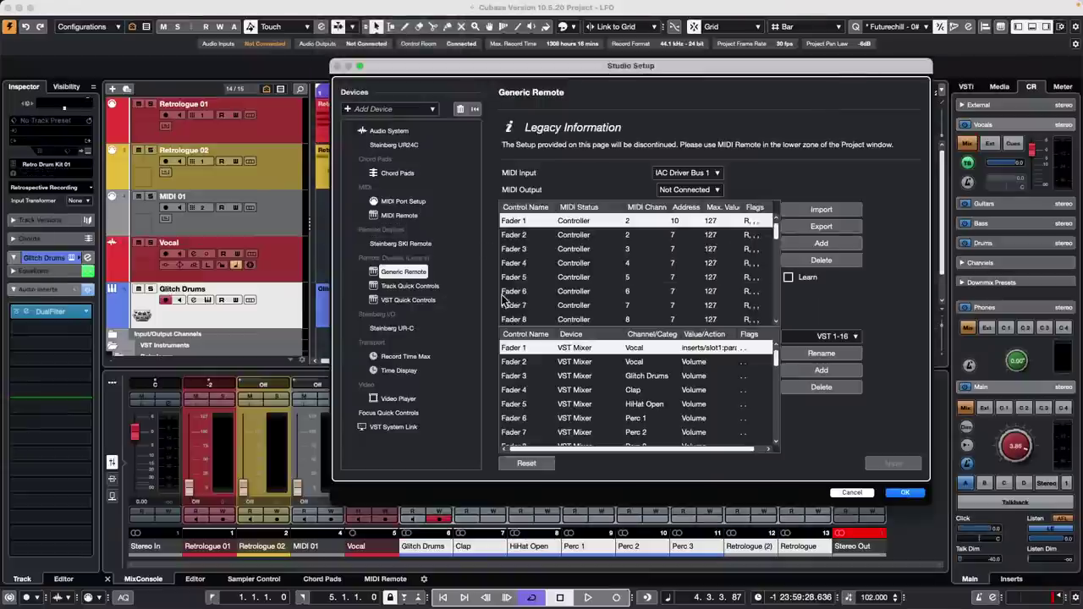
left_click_drag(518, 69, 392, 45)
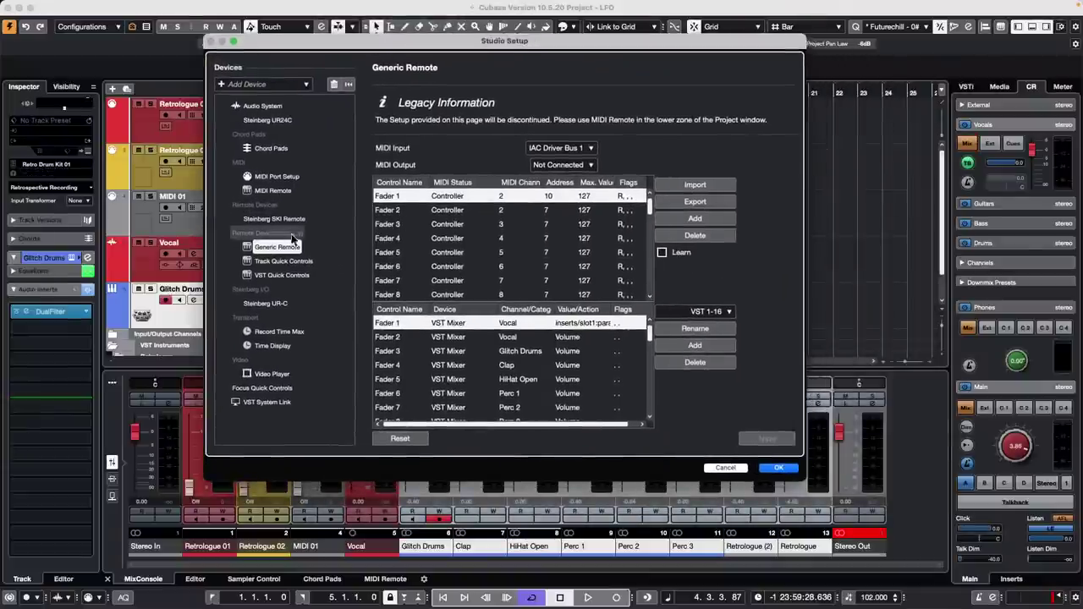
left_click(405, 211)
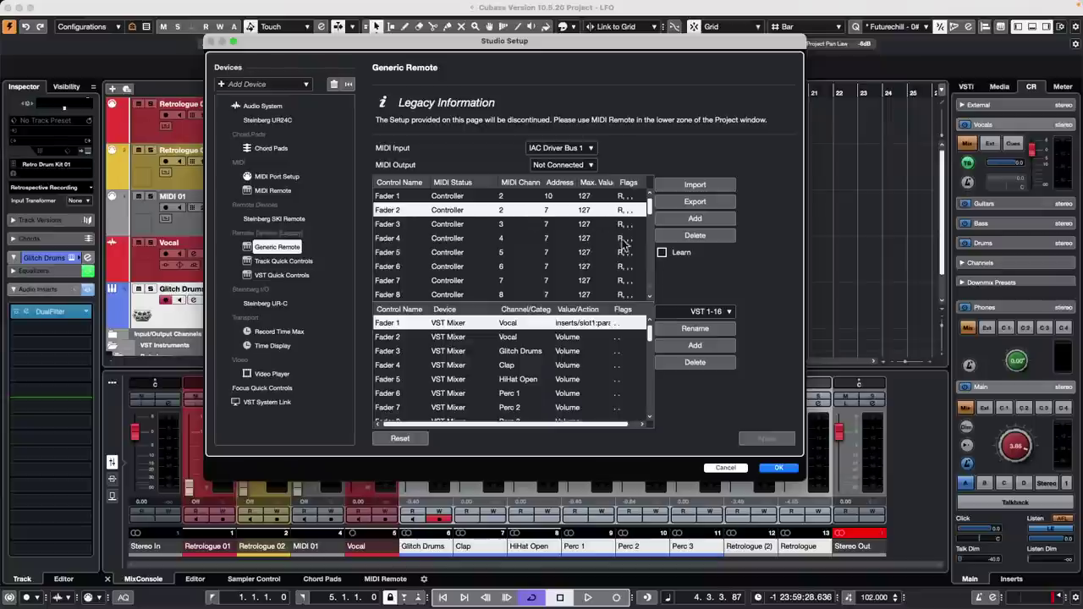
- Try assigning Fader 2 to the Talkback channel of the VST Control Room device and check which values it offers
left_click(465, 339)
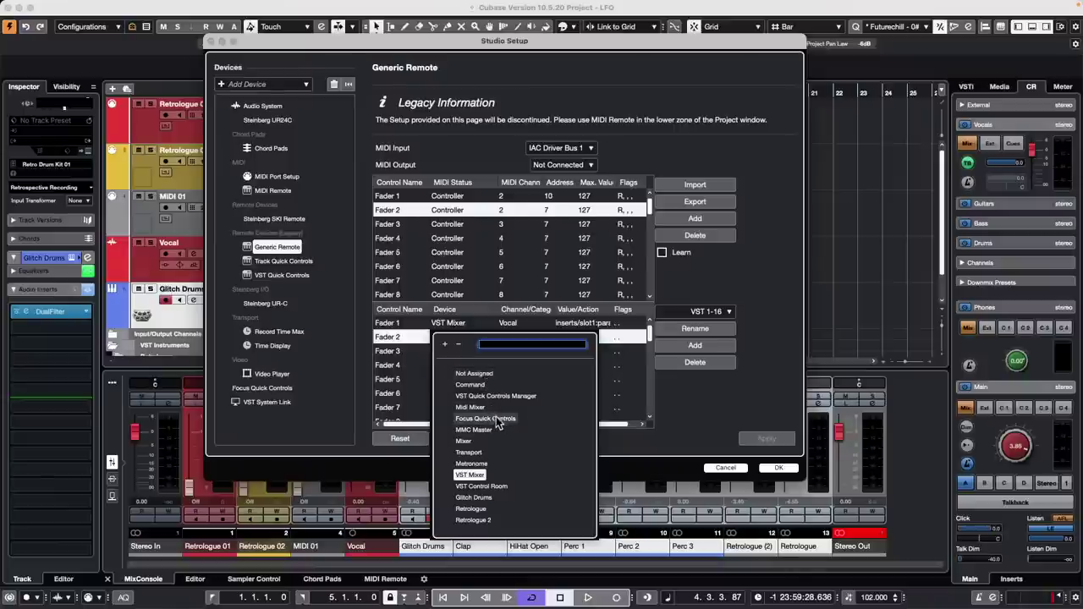
left_click(479, 487)
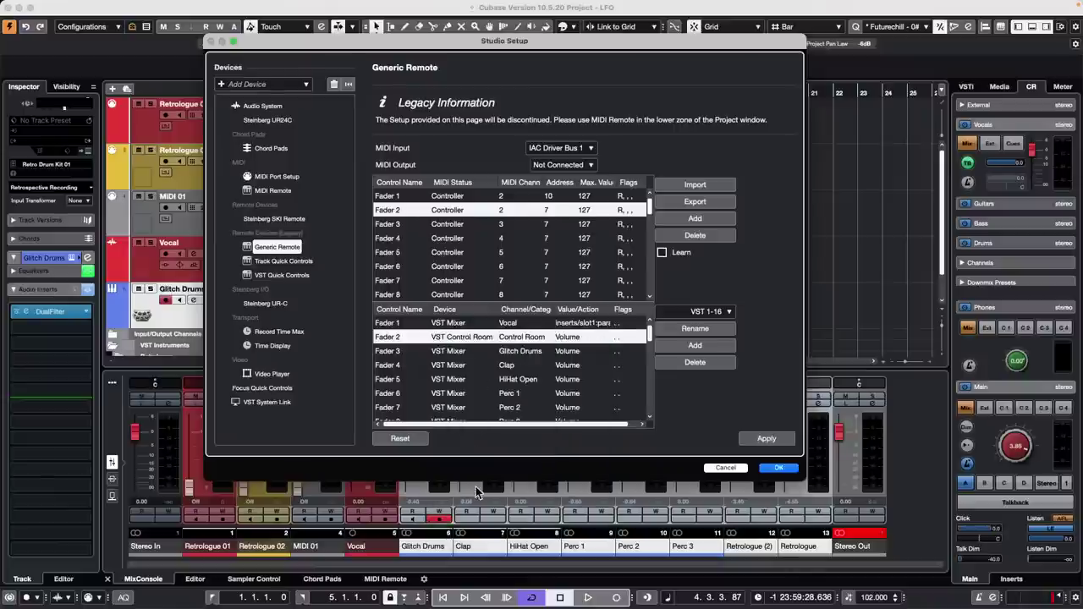
left_click(521, 339)
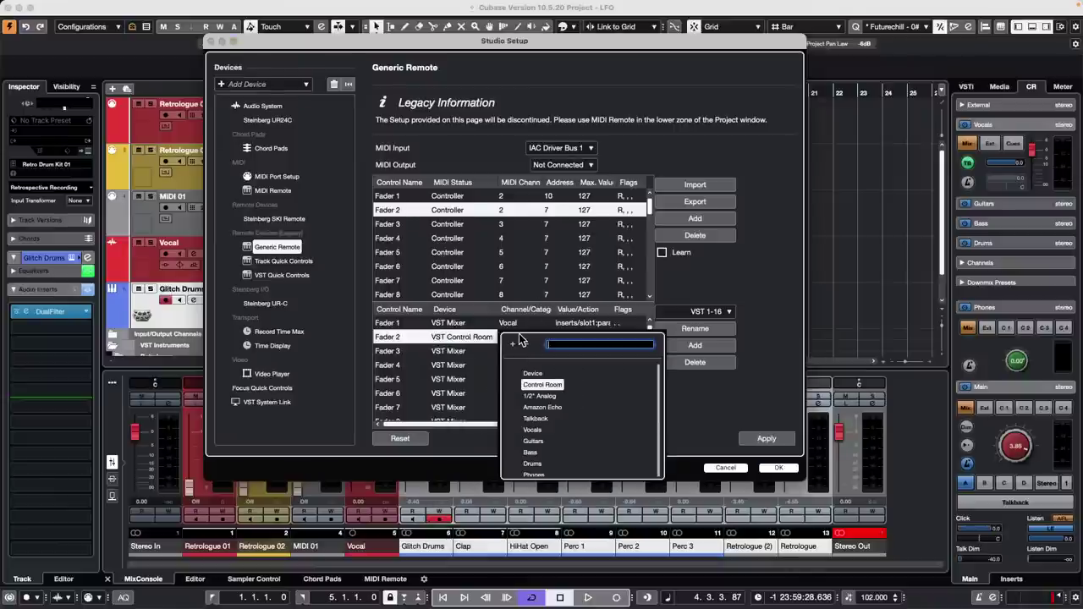
left_click(547, 418)
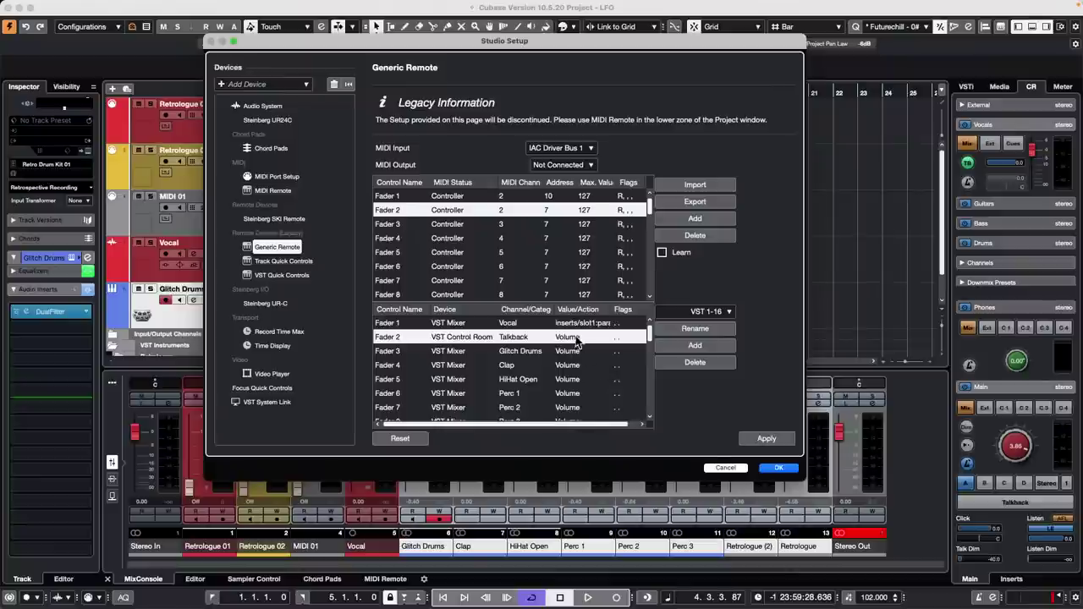
left_click(576, 341)
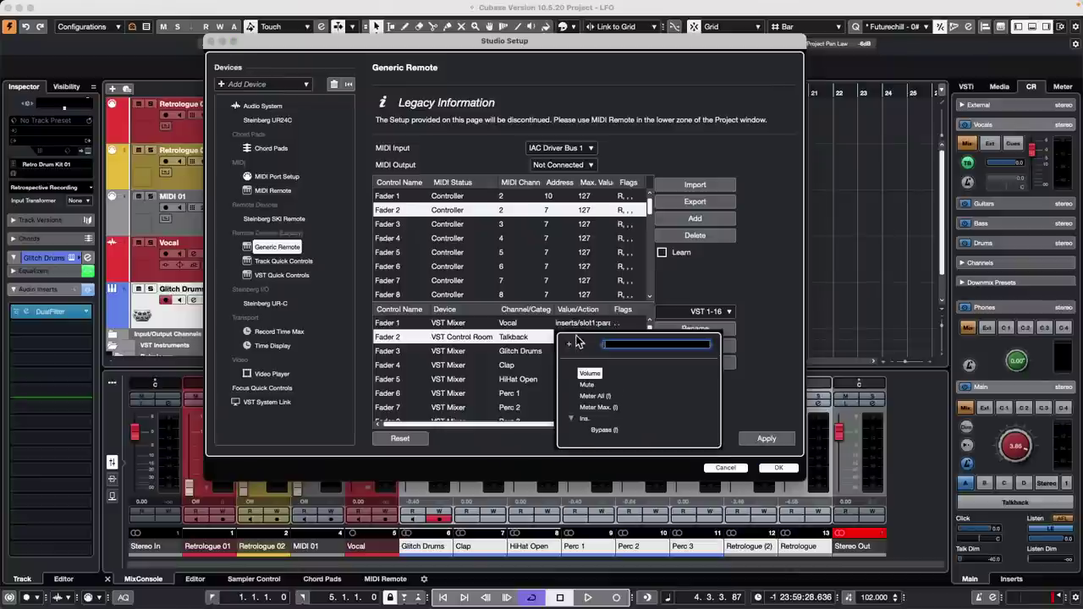
left_click(572, 419)
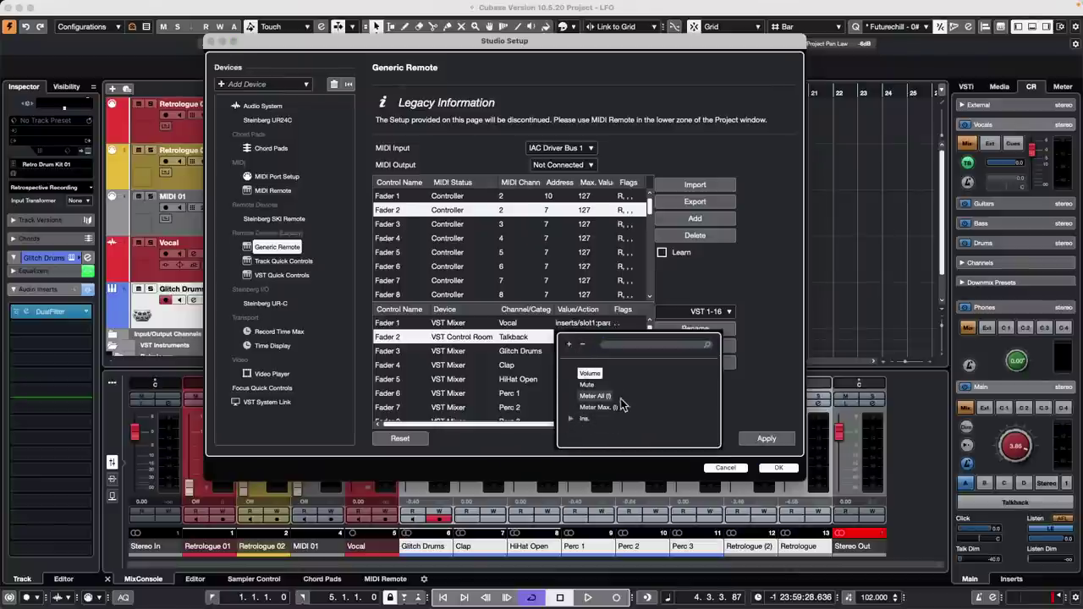
left_click(486, 340)
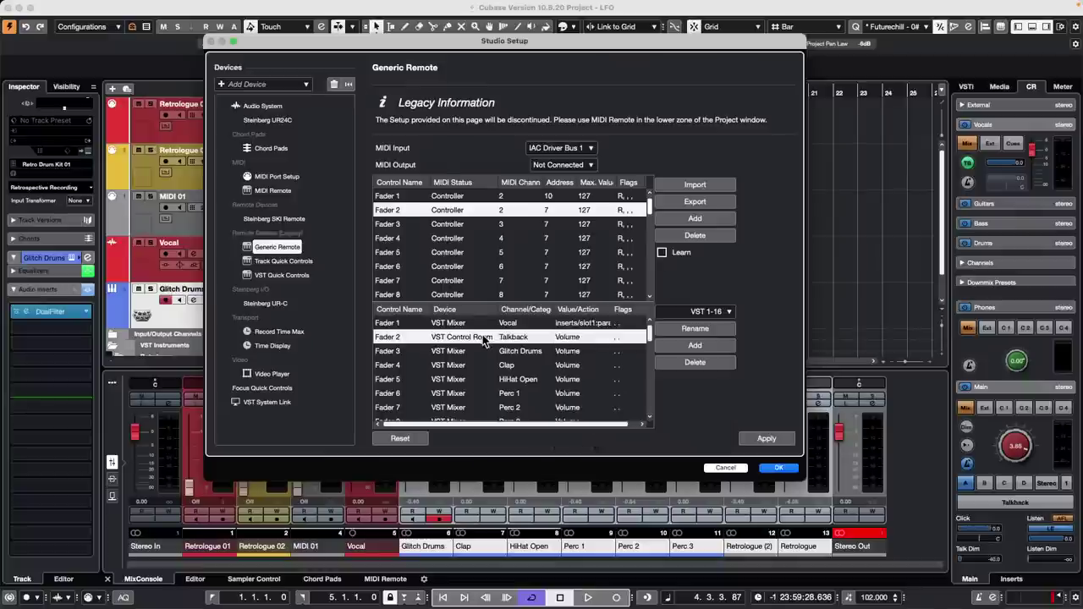
- Set Fader 2's target device to Command and its category to Control Room
left_click(486, 341)
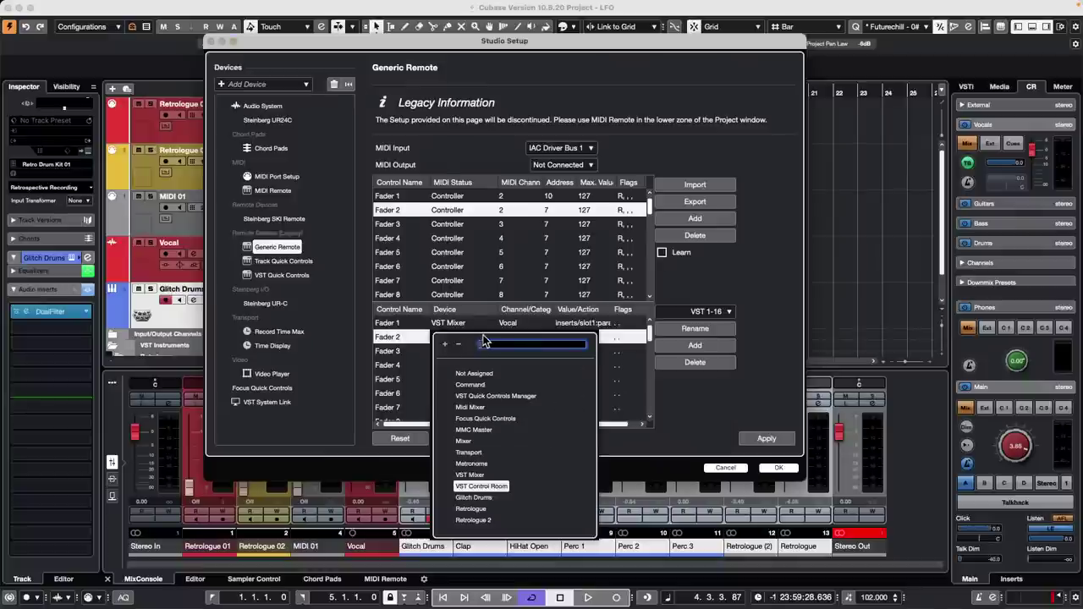
left_click(481, 385)
left_click(527, 339)
scroll(556, 405, "down", 15)
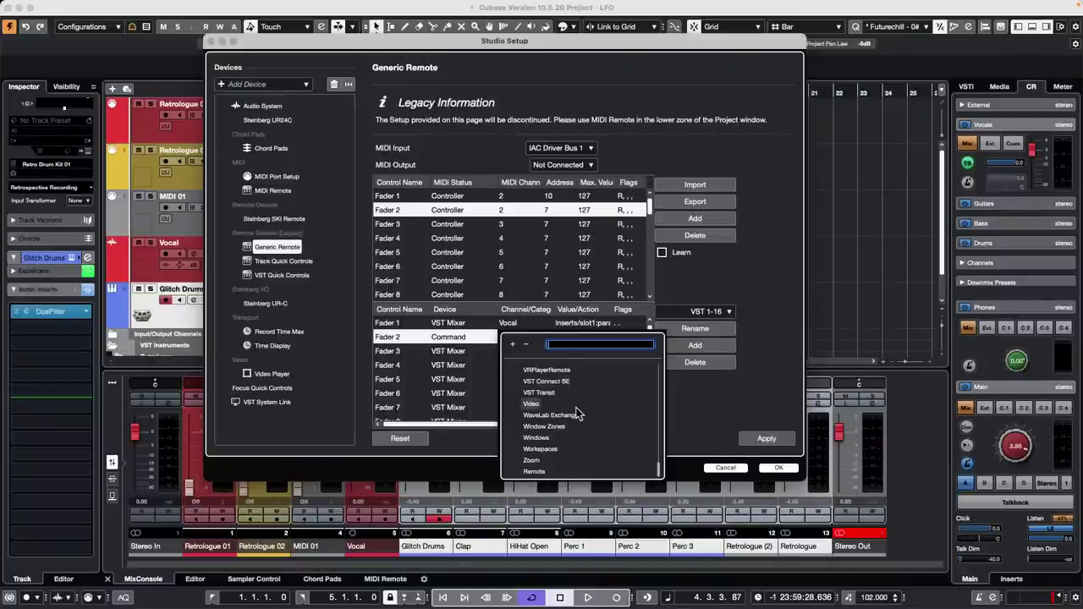
scroll(575, 407, "up", 10)
scroll(578, 413, "down", 6)
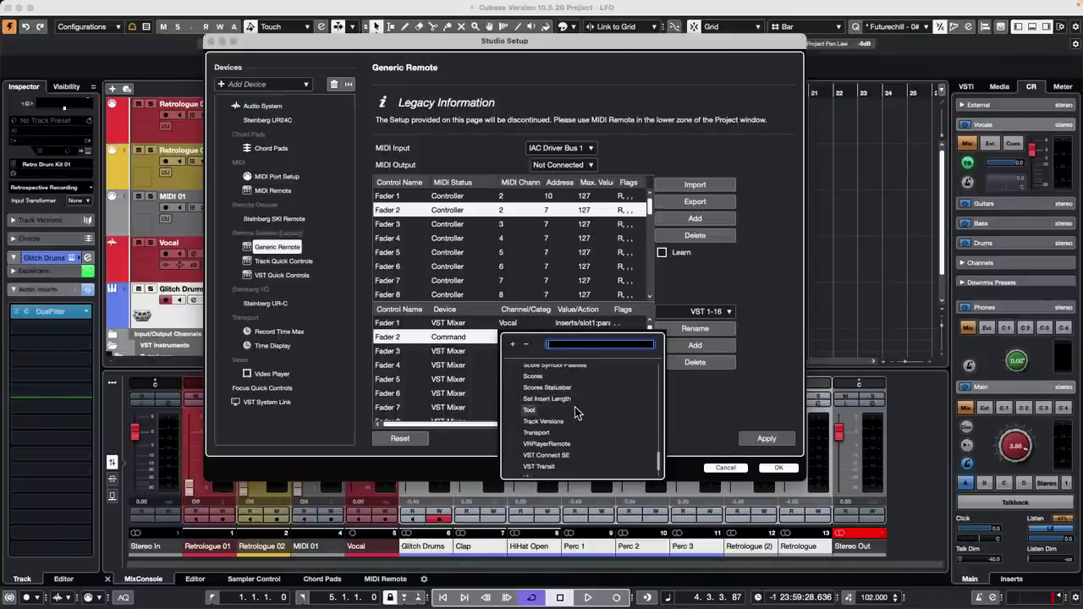
scroll(575, 419, "down", 3)
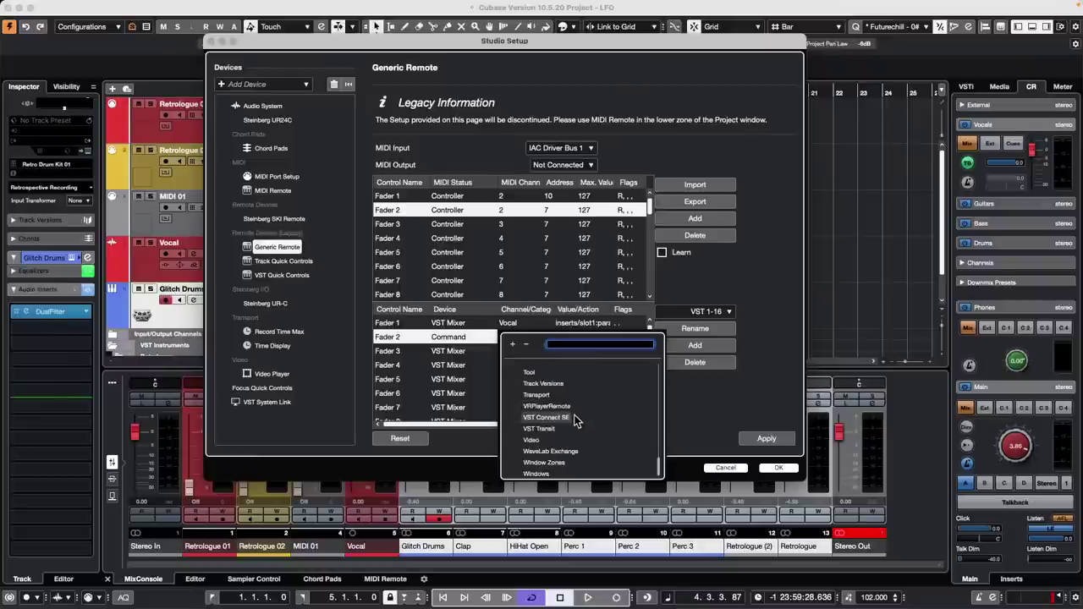
scroll(576, 421, "up", 20)
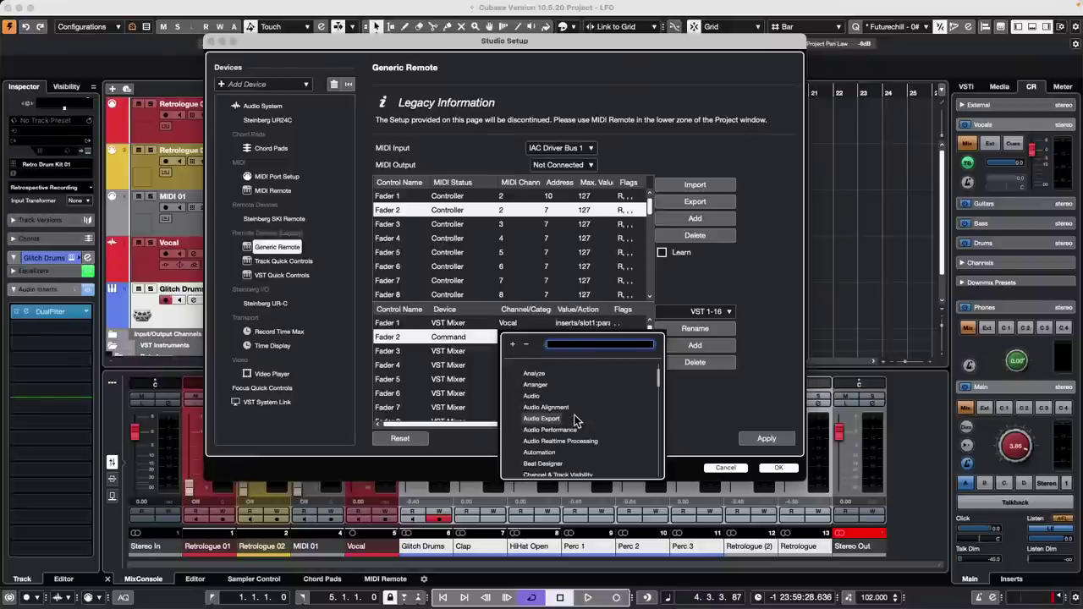
scroll(575, 421, "down", 2)
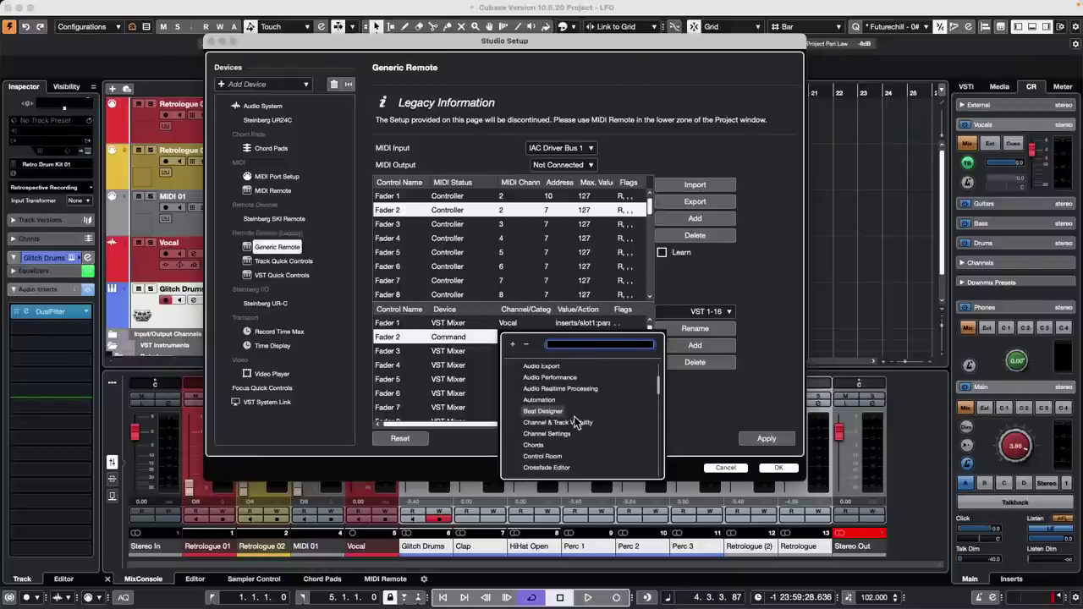
left_click(545, 458)
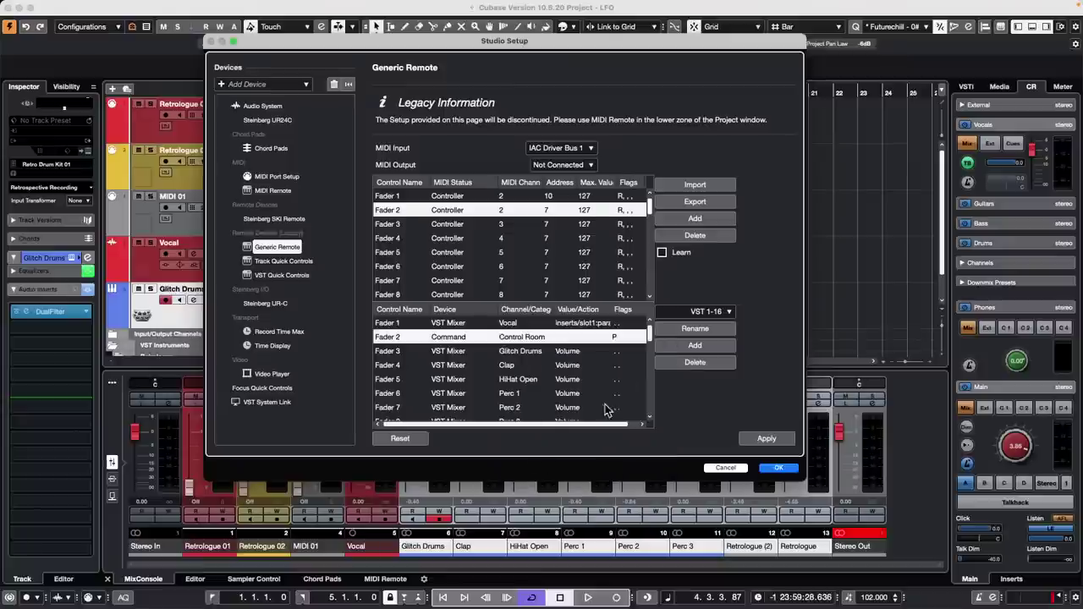
- Set Fader 2's action to Talkback On/Off and cancel the Studio Setup changes
left_click(580, 336)
scroll(644, 398, "down", 2)
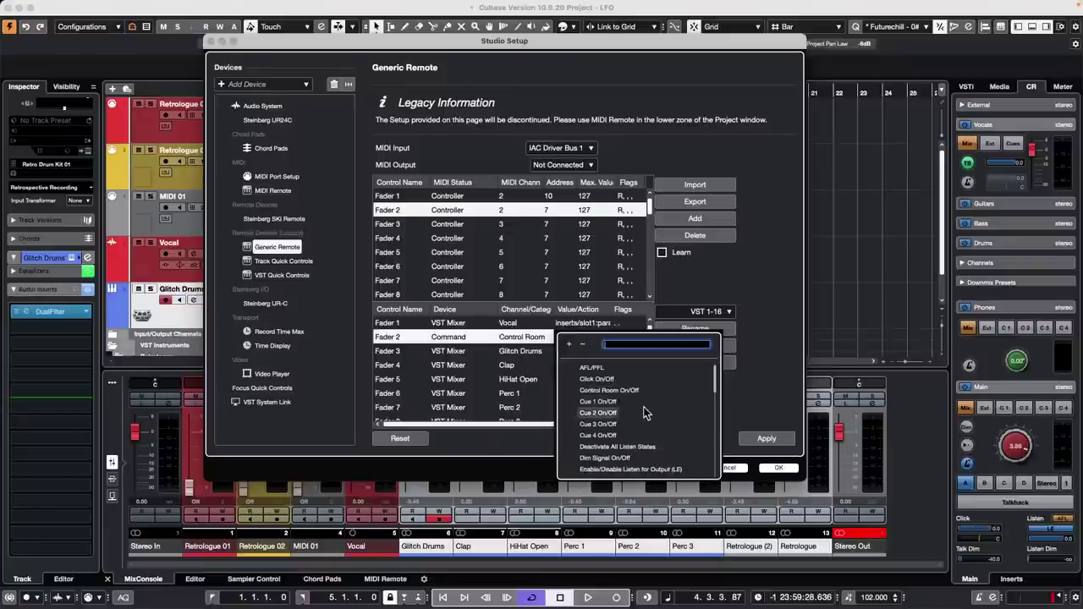
scroll(643, 414, "down", 1)
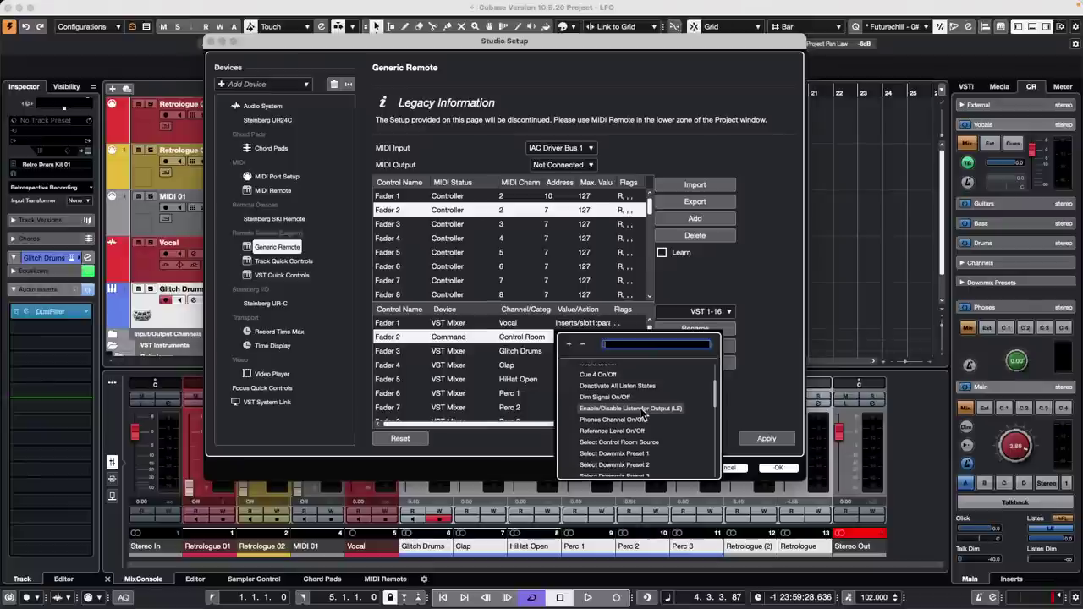
scroll(643, 414, "down", 10)
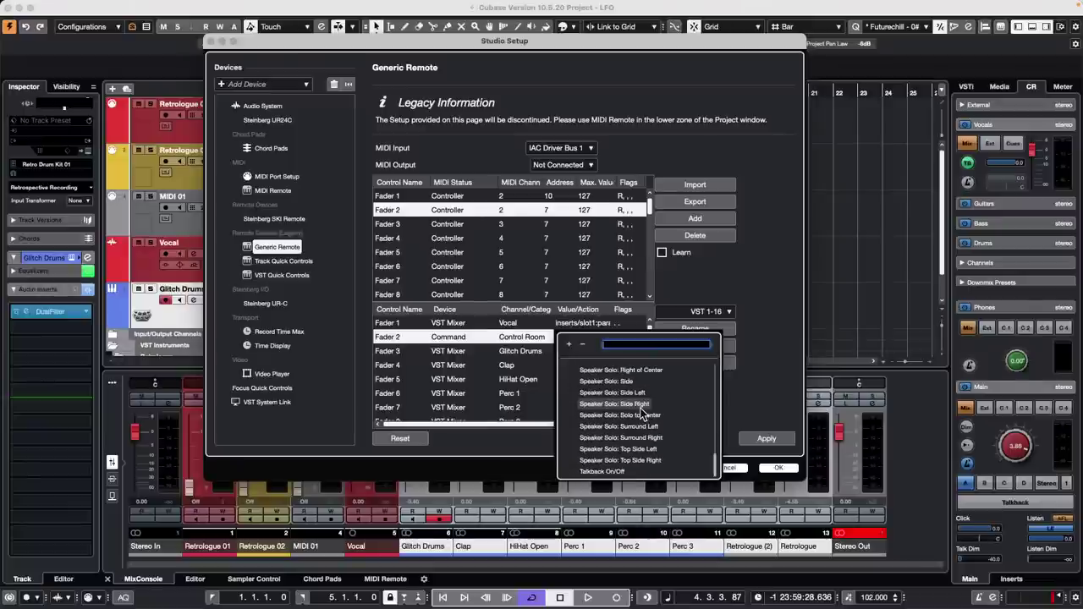
left_click(622, 470)
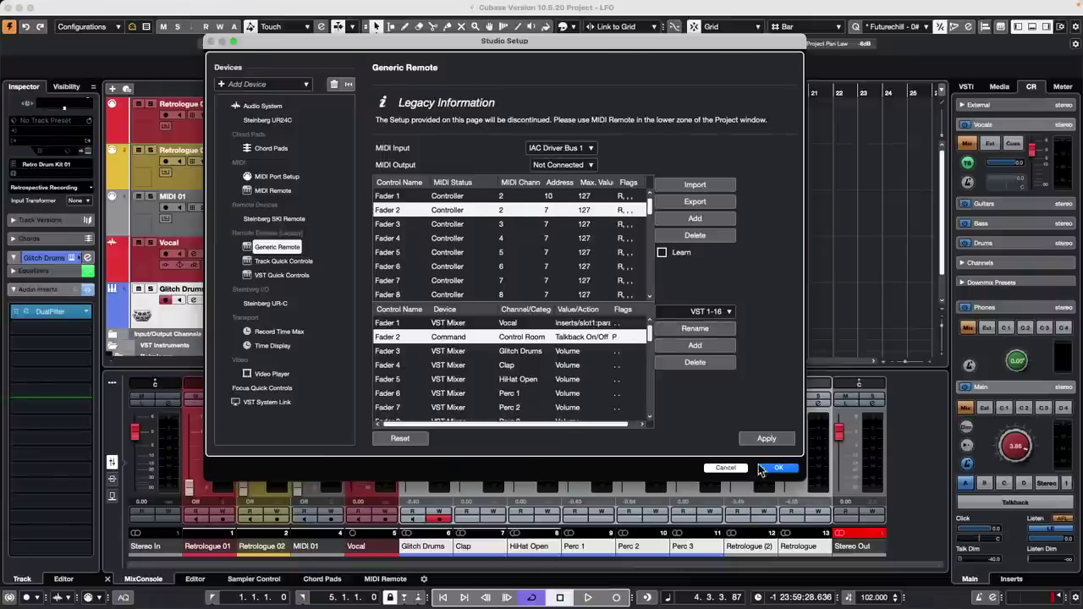
left_click(725, 469)
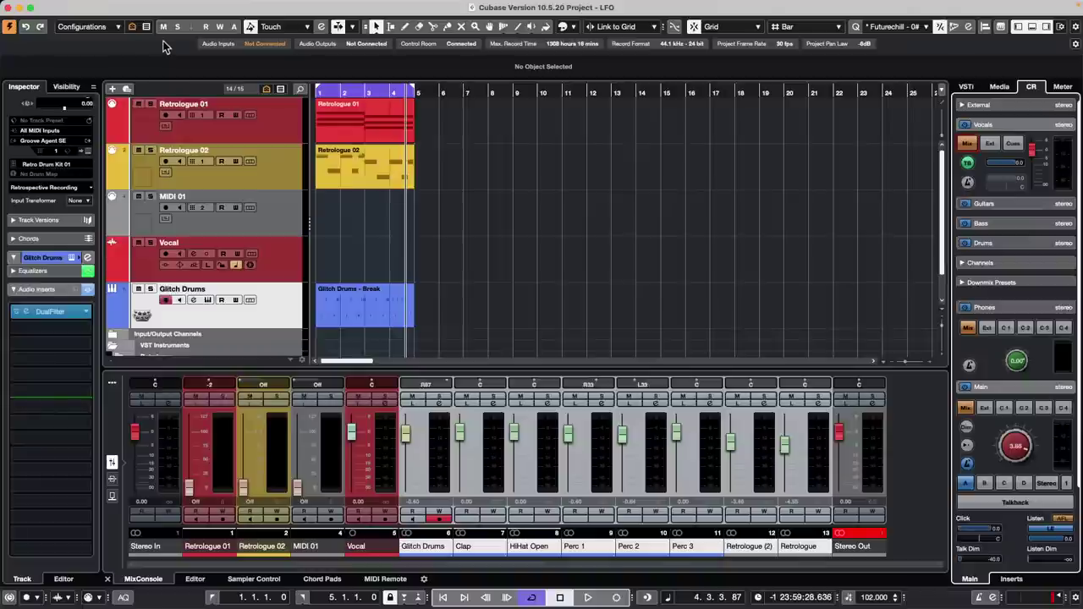
- Open the recent project bicycle.cpr and activate it
left_click(75, 7)
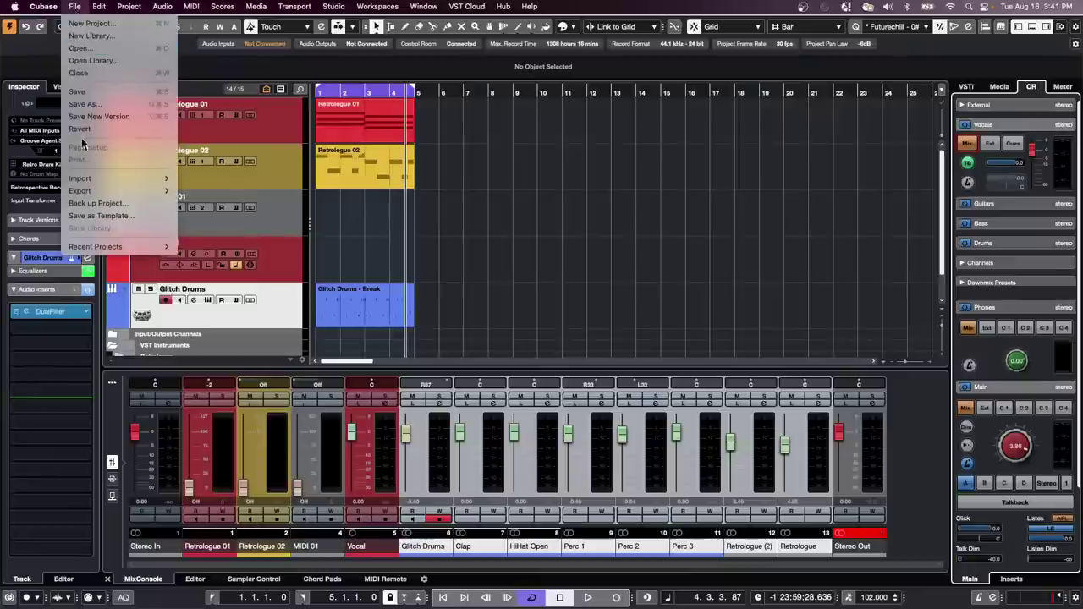
mouse_move(94, 248)
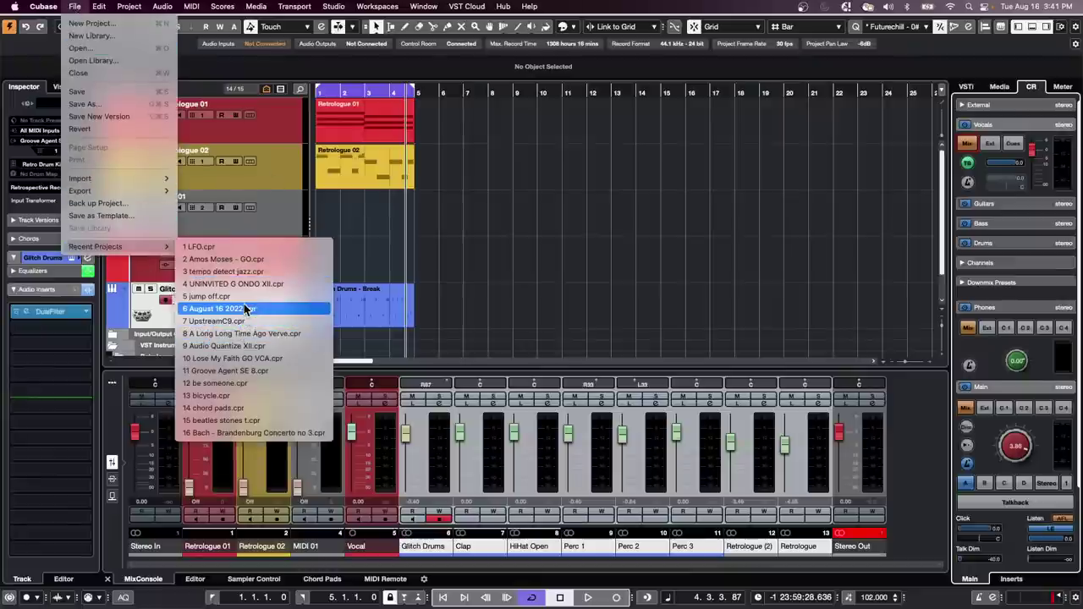
left_click(251, 395)
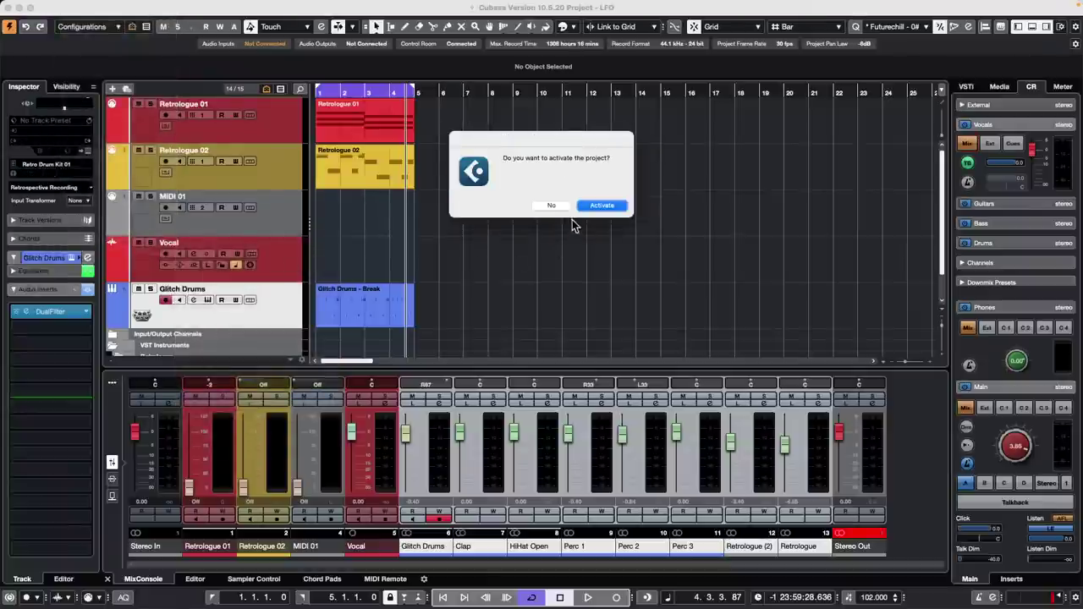
left_click(599, 205)
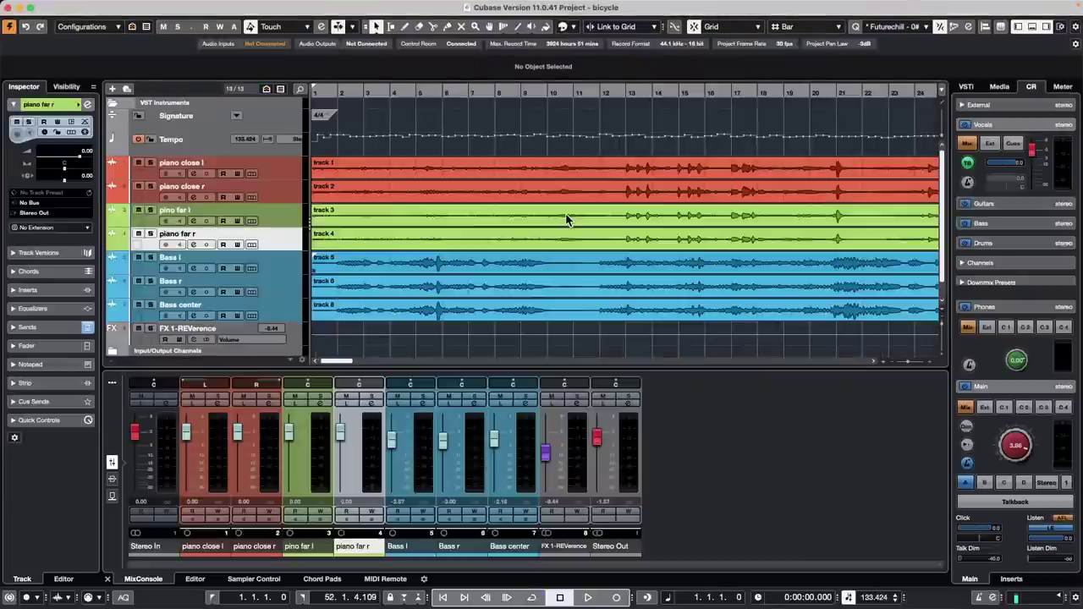
- Examine the full arrangement and the event details of track 2 on the piano close r track, and clear the selection
left_click_drag(403, 89, 396, 76)
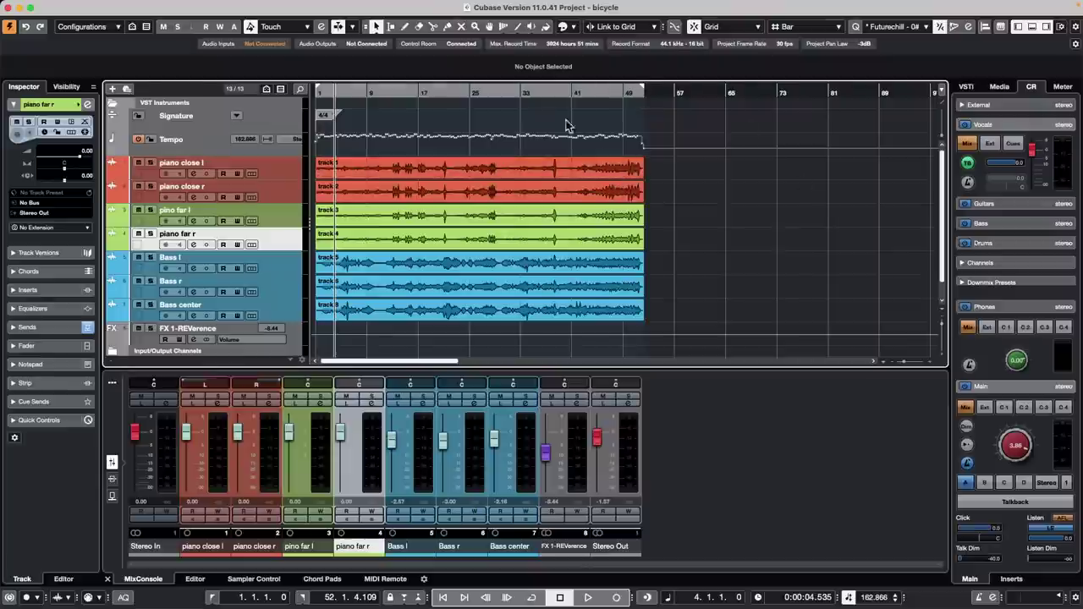
left_click(507, 194)
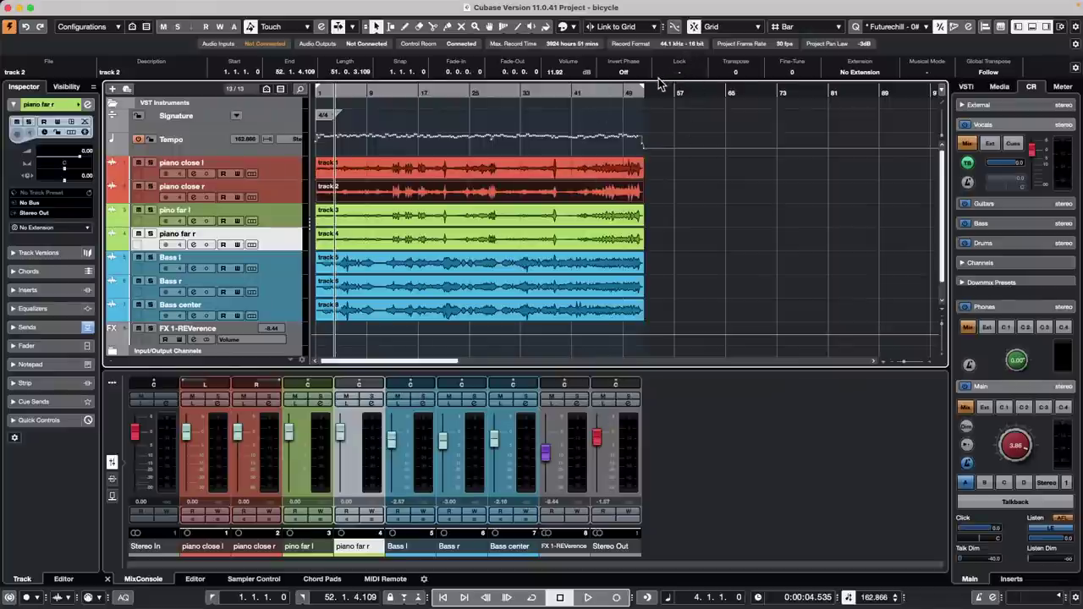
left_click(715, 189)
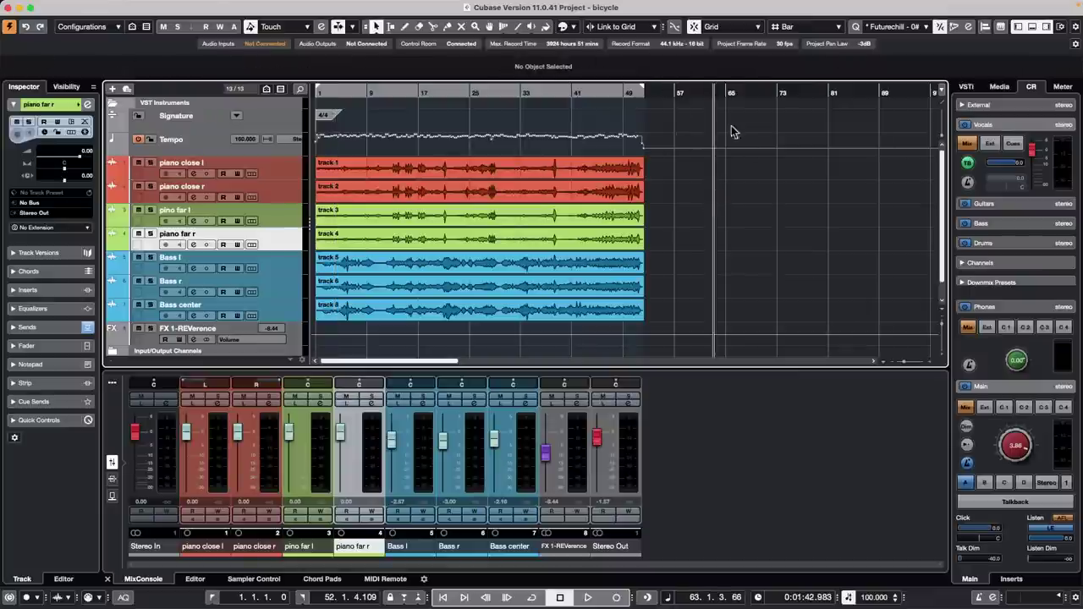
- Open the Project Setup settings of the bicycle project
left_click(99, 6)
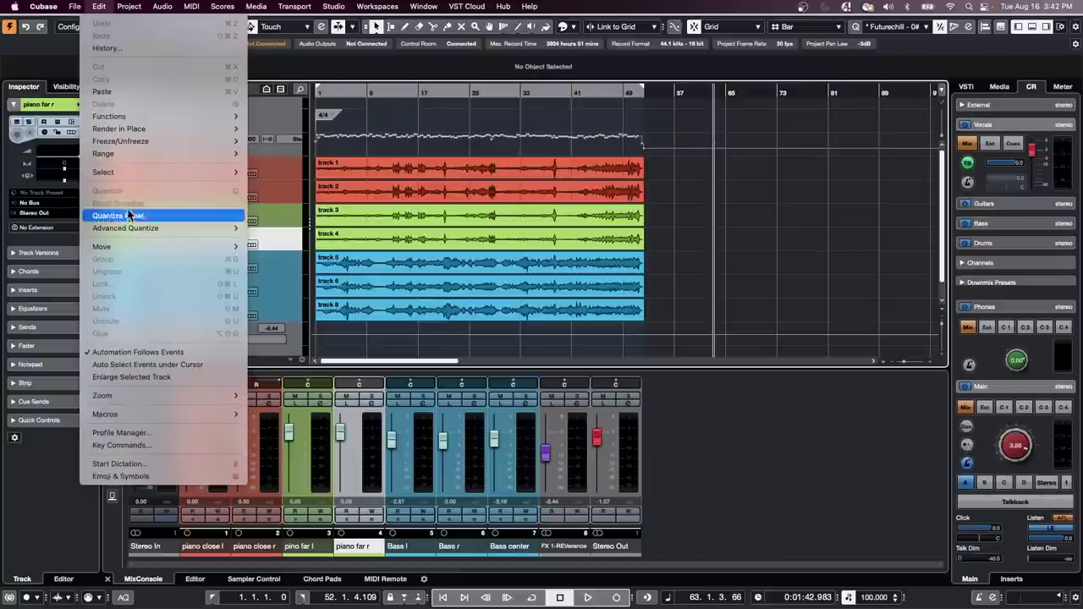
mouse_move(129, 6)
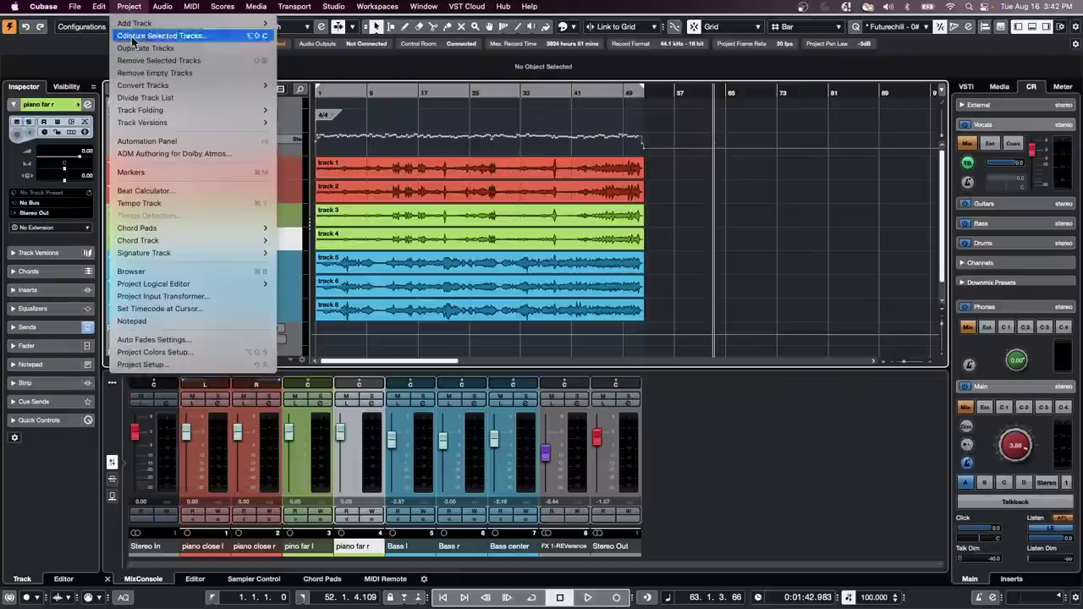
left_click(156, 365)
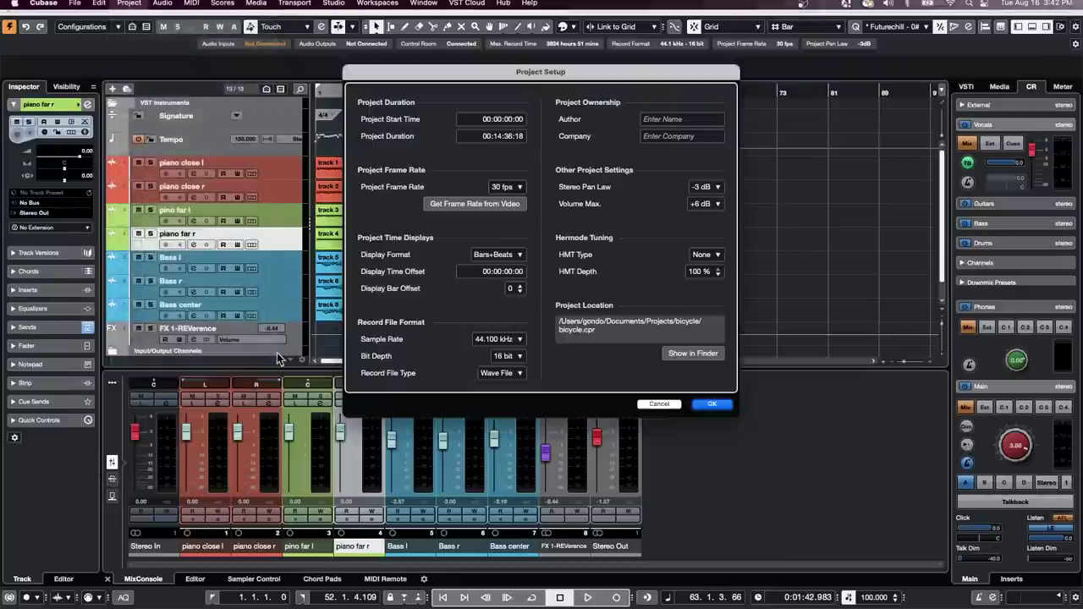
- Set the project sample rate to 48.000 kHz, converting the audio files, keeping the source files and declining to keep events at their sample positions
left_click(500, 338)
left_click(512, 352)
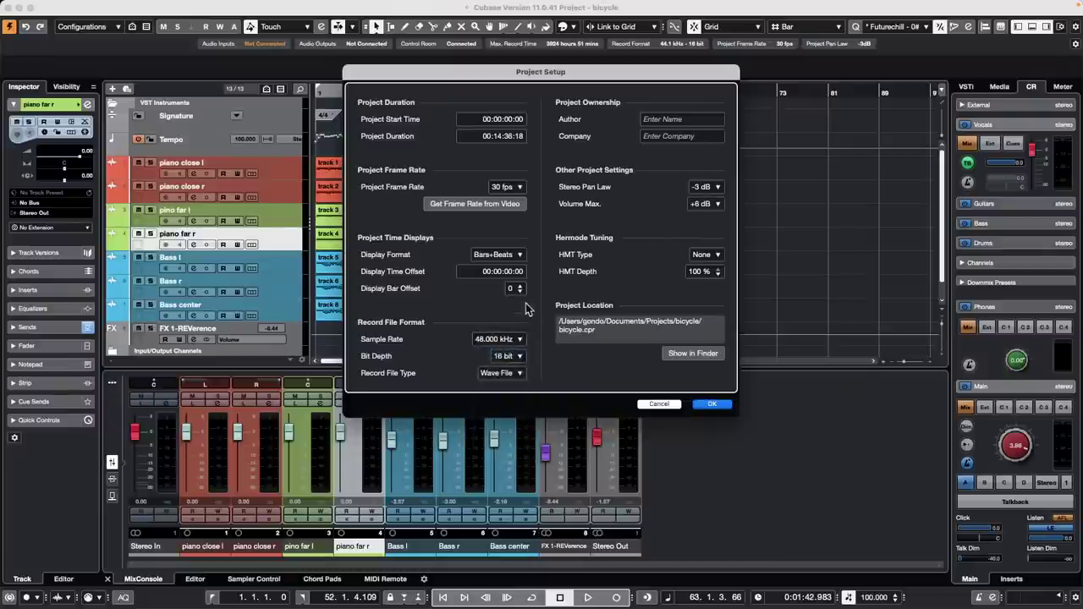
left_click(719, 406)
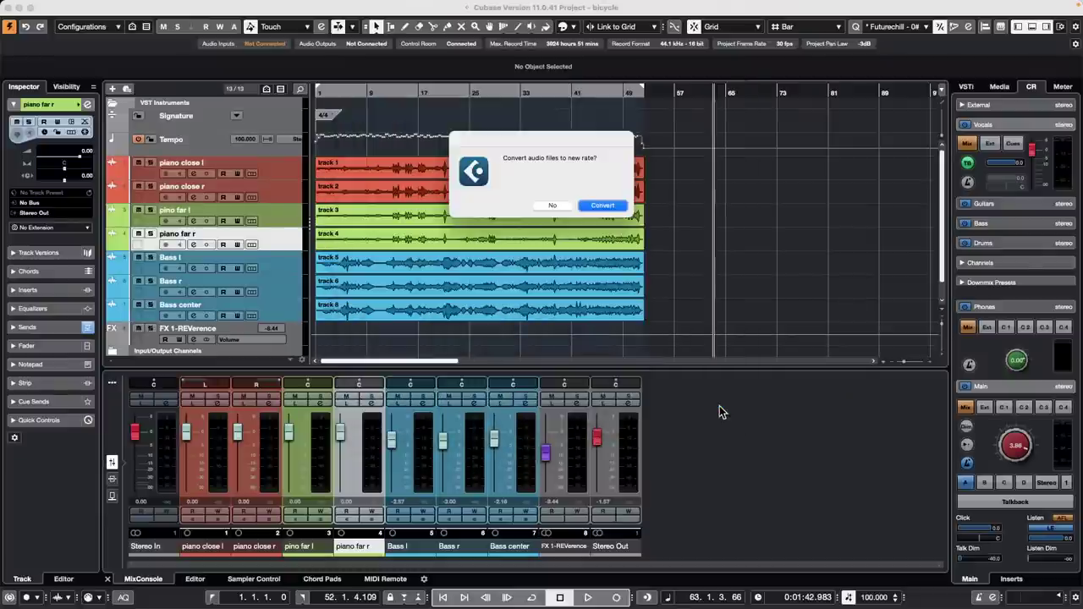
left_click(608, 208)
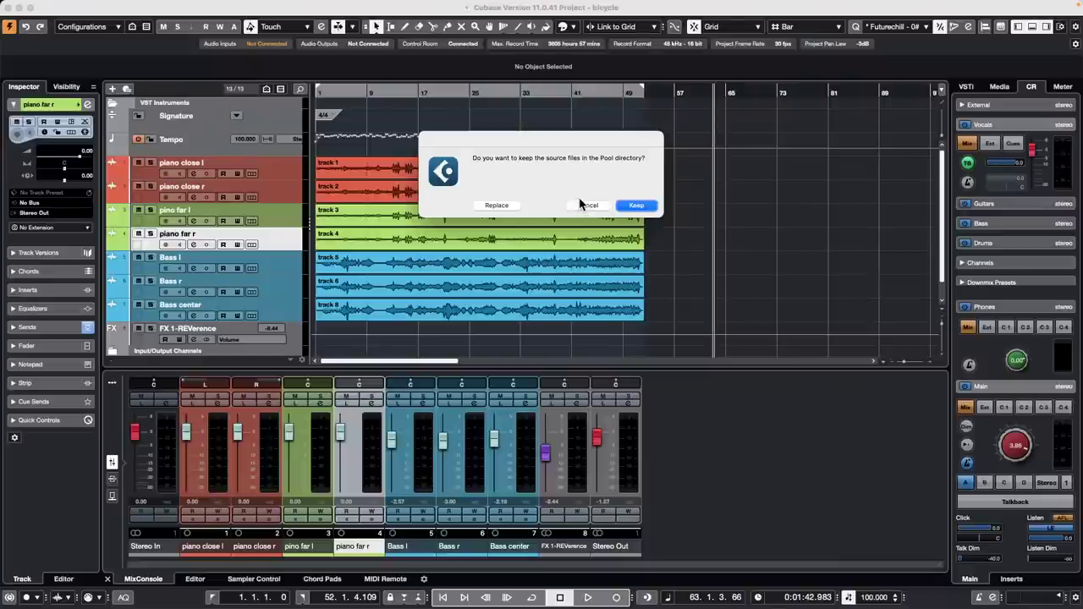
left_click(644, 206)
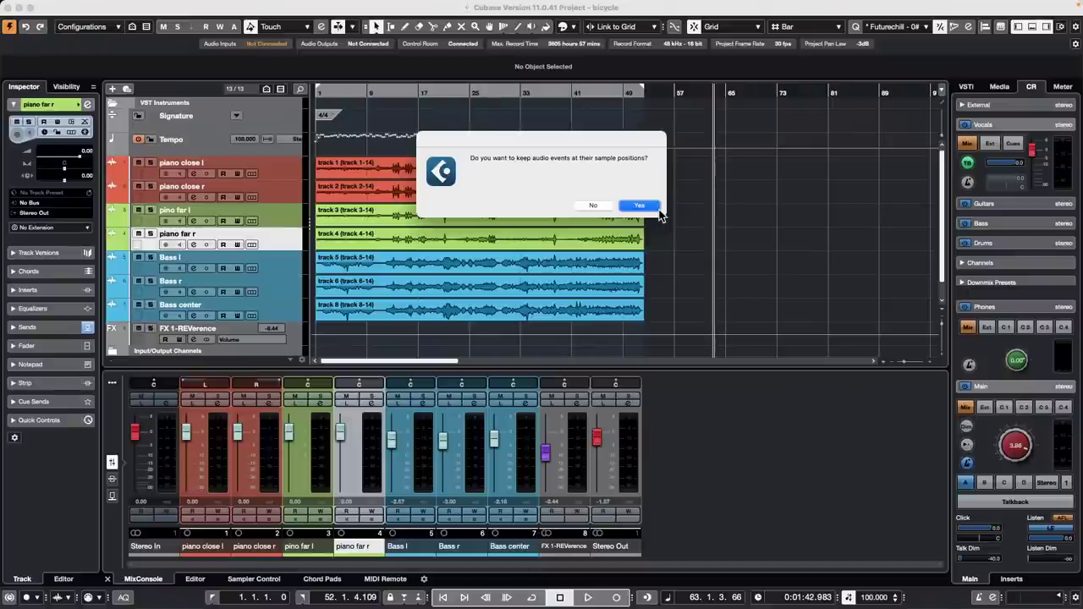
left_click(595, 207)
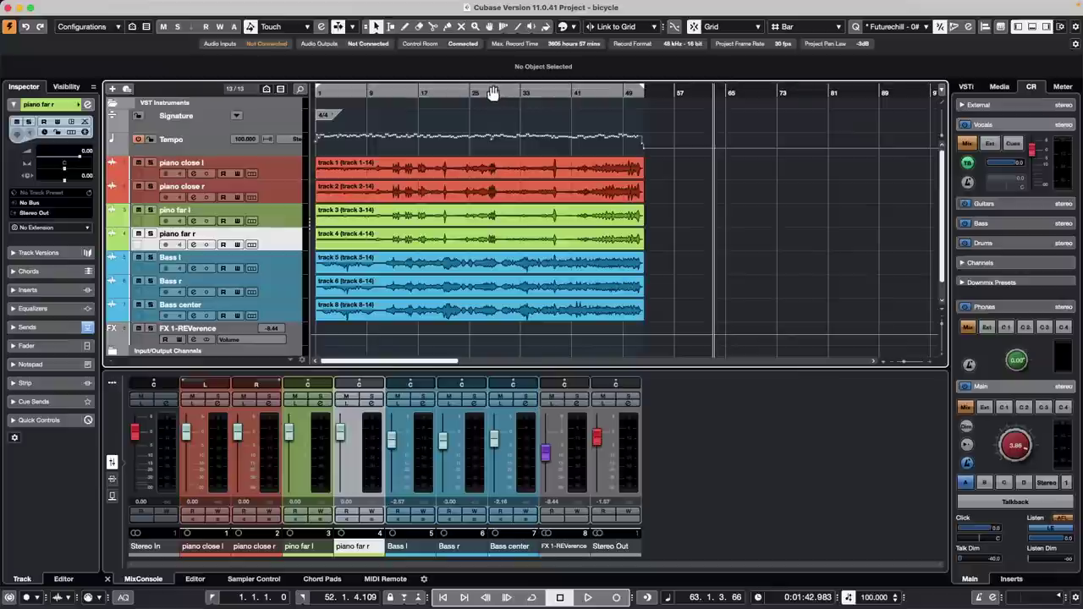
- Play back a short passage of the converted audio from bar 14, then stop
left_click_drag(449, 93, 398, 93)
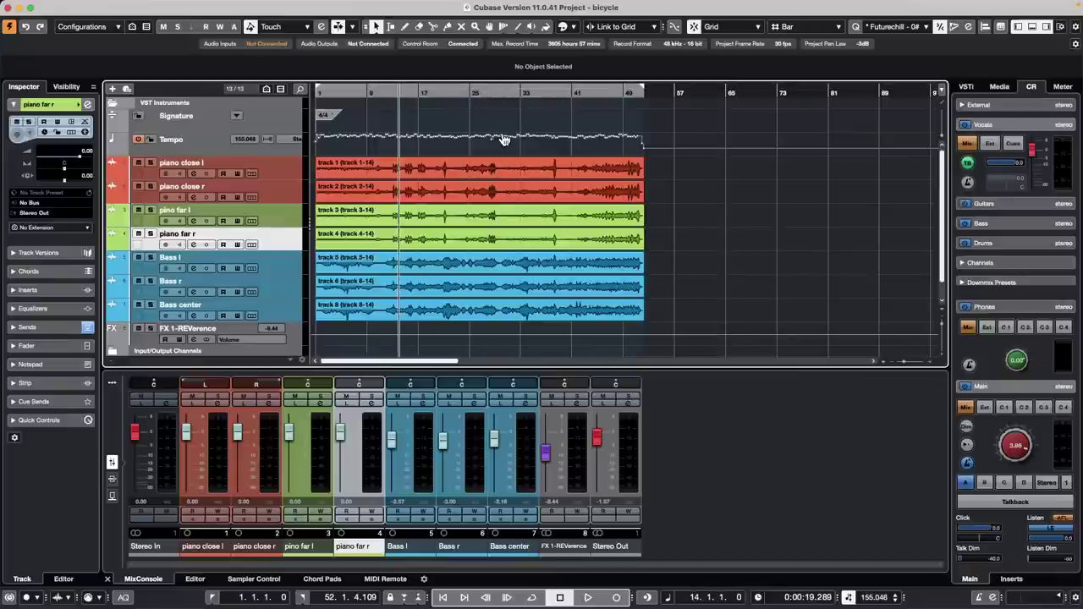
mouse_move(506, 142)
key("space")
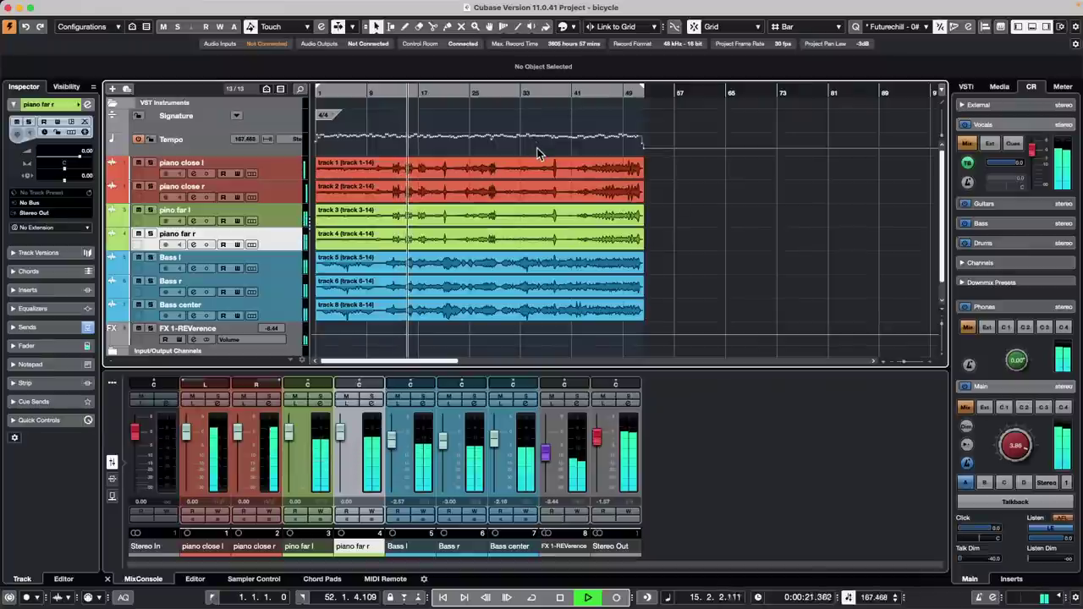
key("space")
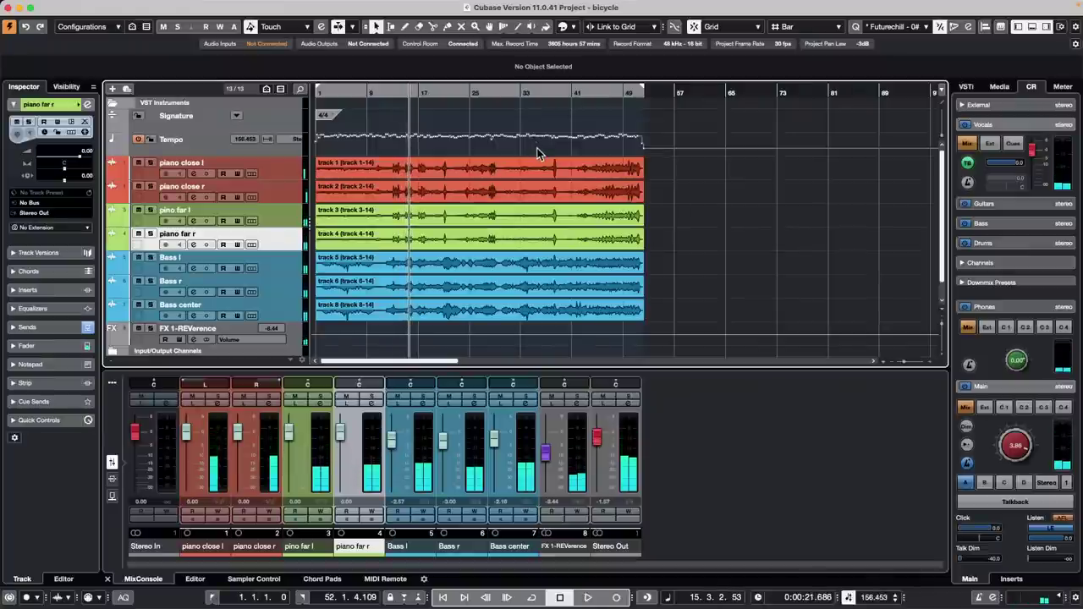
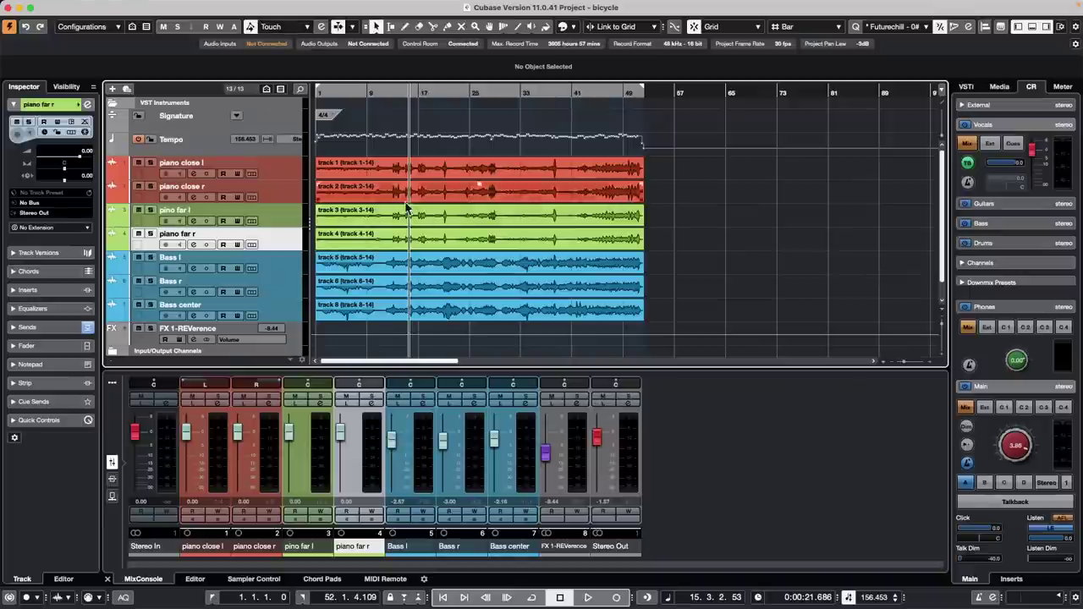
- Add a HALion Sonic SE instrument track below Bass center and close the instrument's window
left_click(285, 308)
right_click(288, 310)
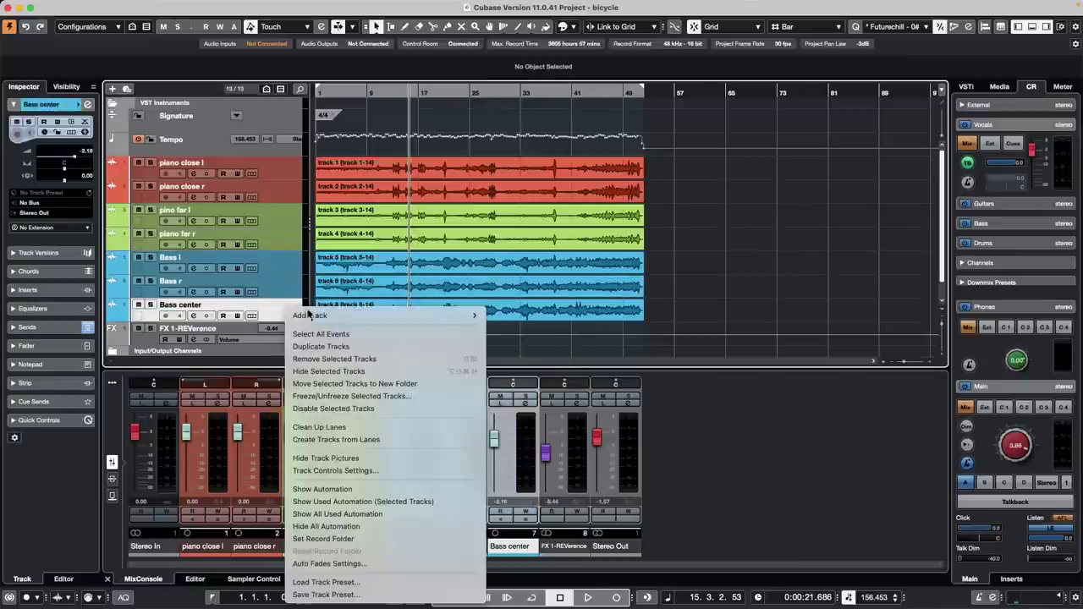
mouse_move(389, 316)
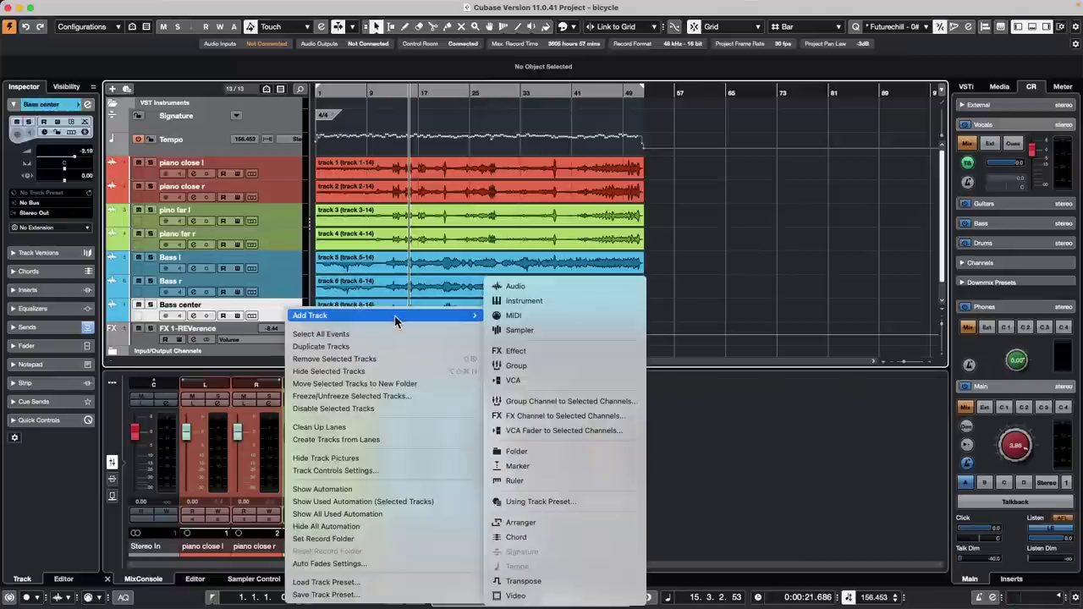
left_click(551, 303)
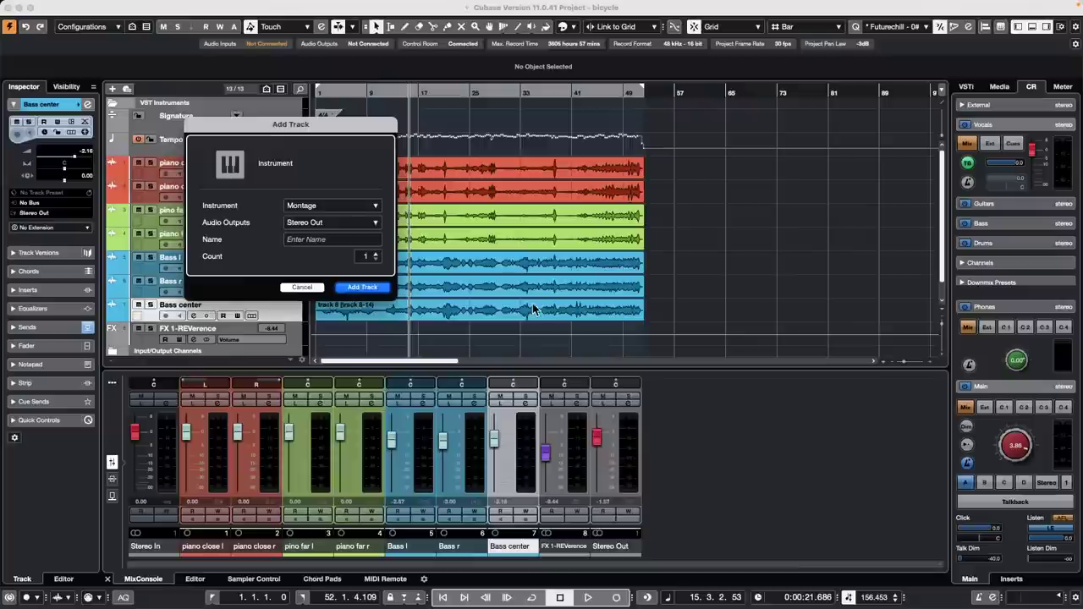
left_click(335, 205)
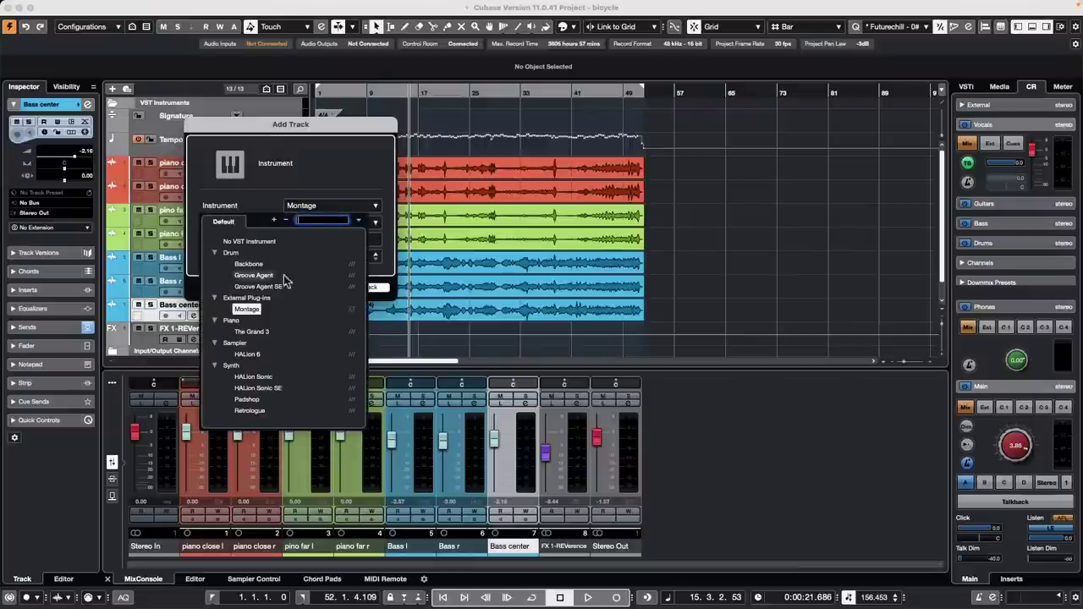
left_click(268, 389)
left_click(360, 288)
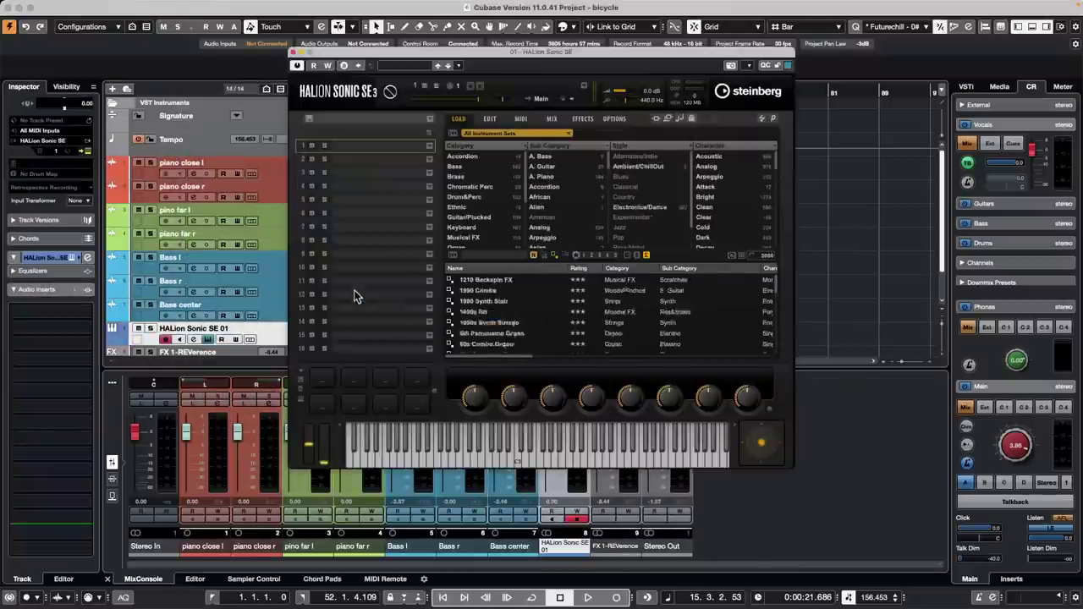
left_click(293, 54)
- Draw a MIDI part from bar 4 to bar 22 on the HALion Sonic SE track and extend its start to bar 1
right_click(336, 334)
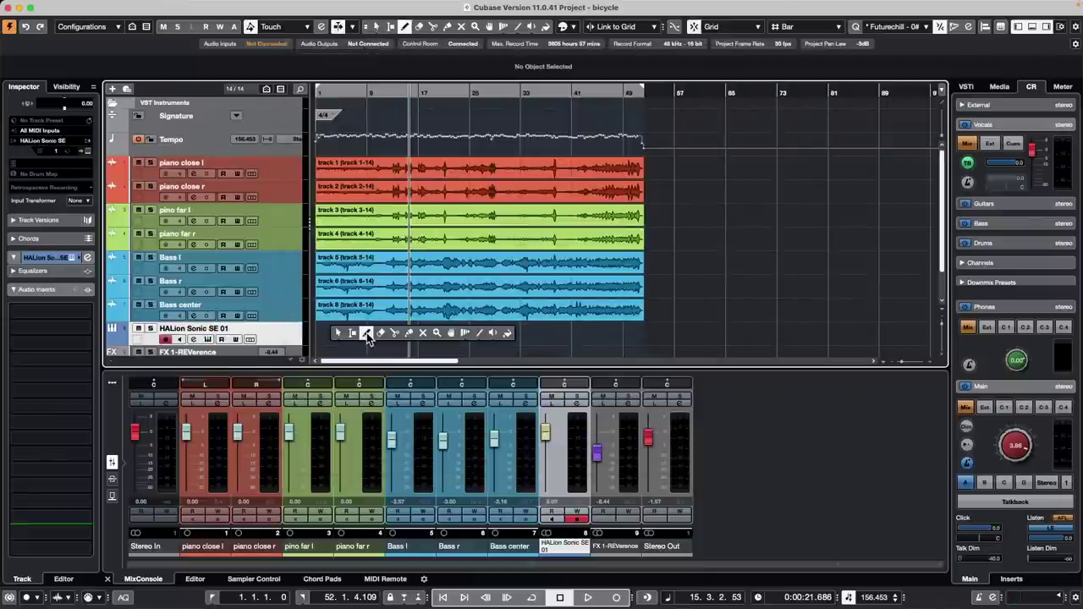
left_click(367, 336)
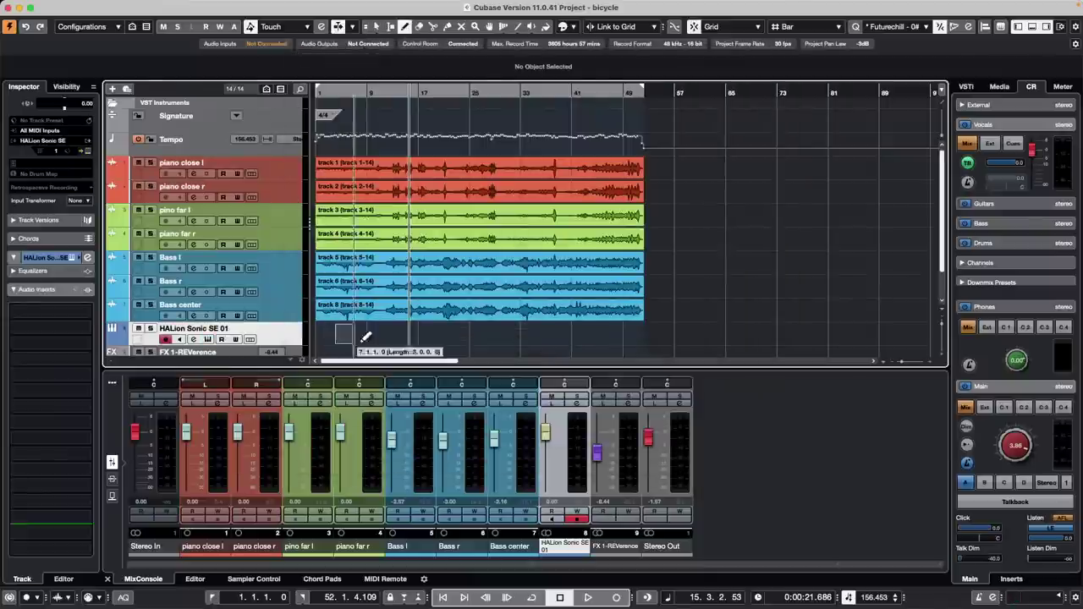
left_click_drag(366, 337, 447, 337)
key("1")
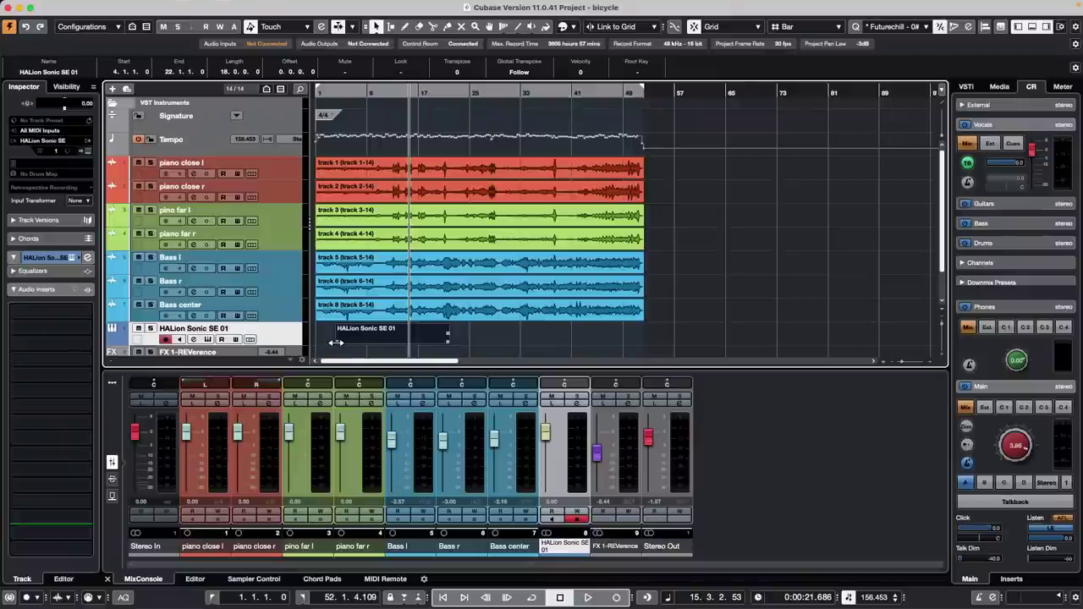
left_click_drag(336, 342, 318, 342)
- Open the HALion Sonic SE part in the Key Editor and enlarge the controller lane area
double_click(359, 337)
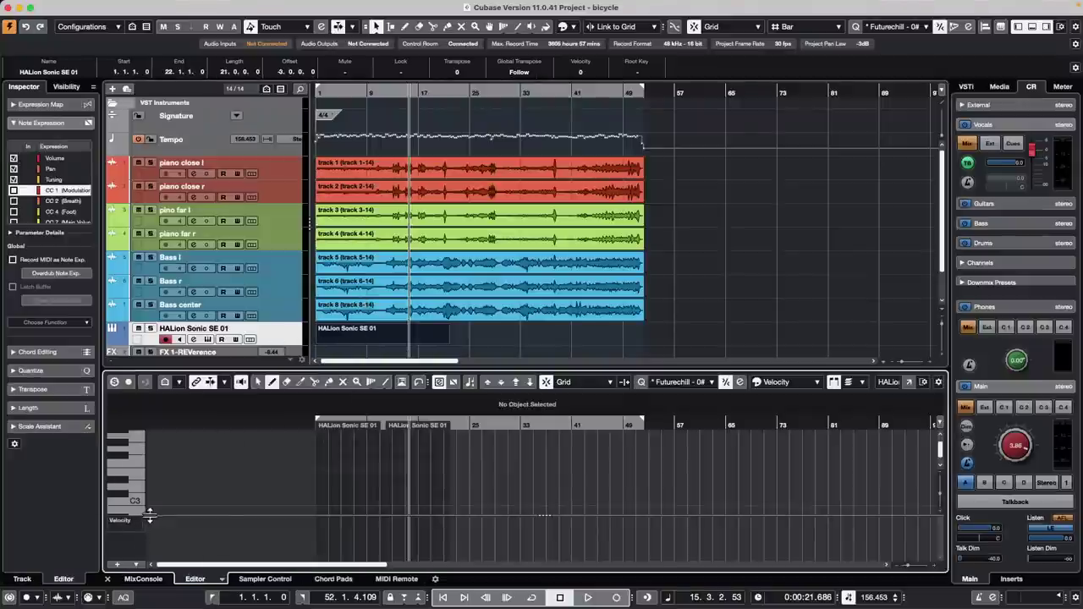
left_click_drag(149, 512, 150, 484)
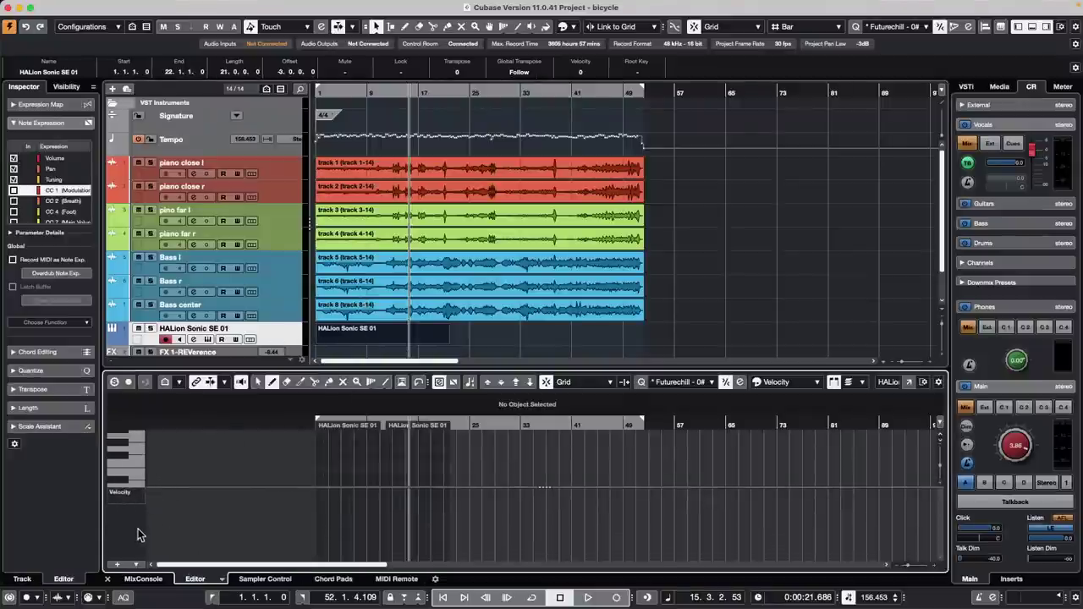
left_click(136, 564)
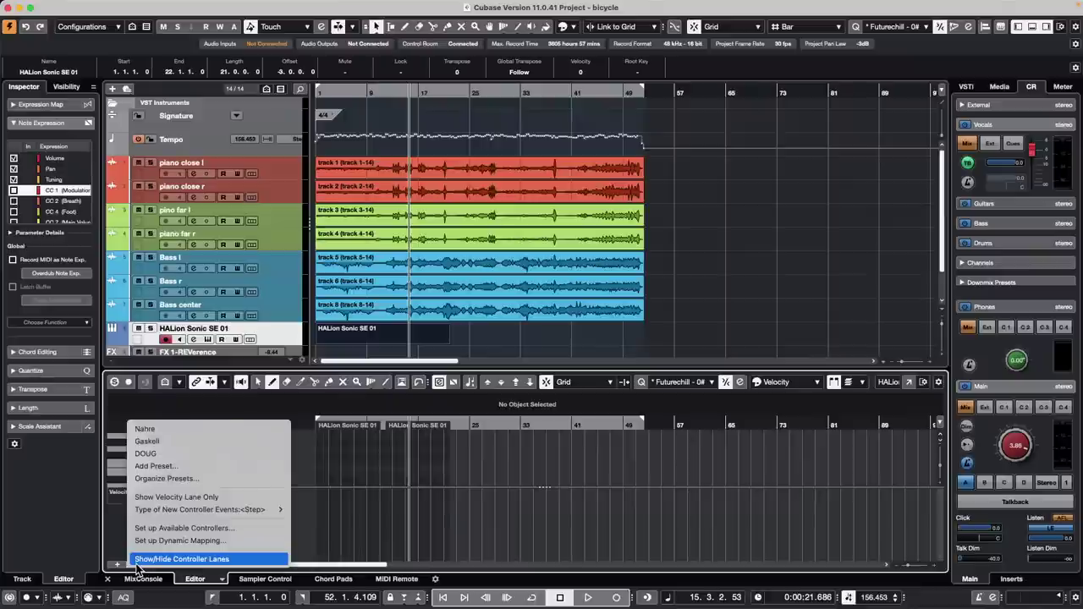
left_click(119, 537)
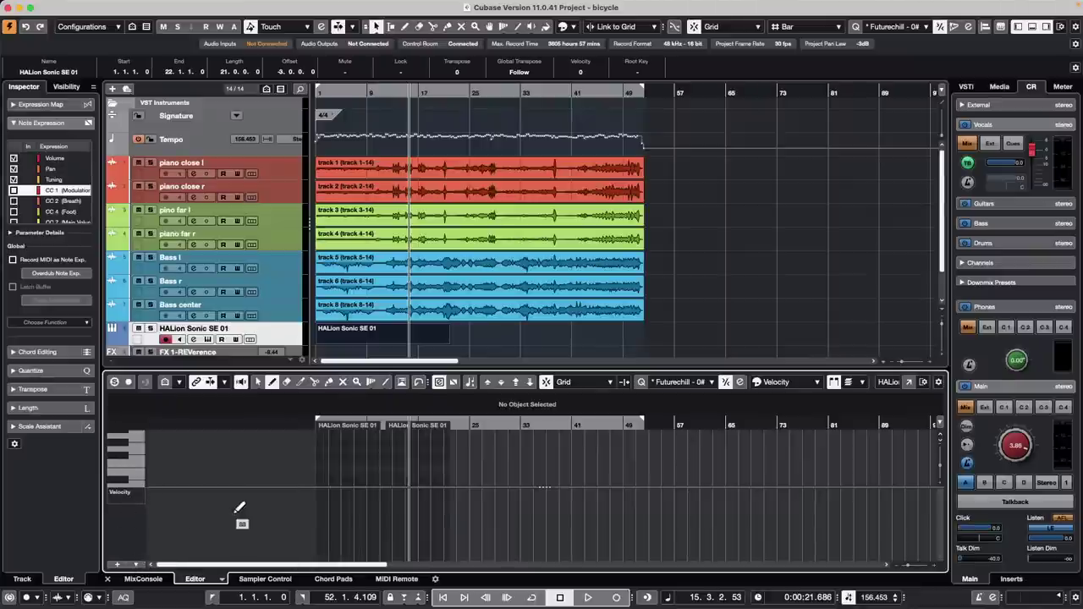
- Switch the controller lane to CC 1 (Modulation) and draw a freehand modulation curve from about bar 5 to bar 21
left_click(136, 493)
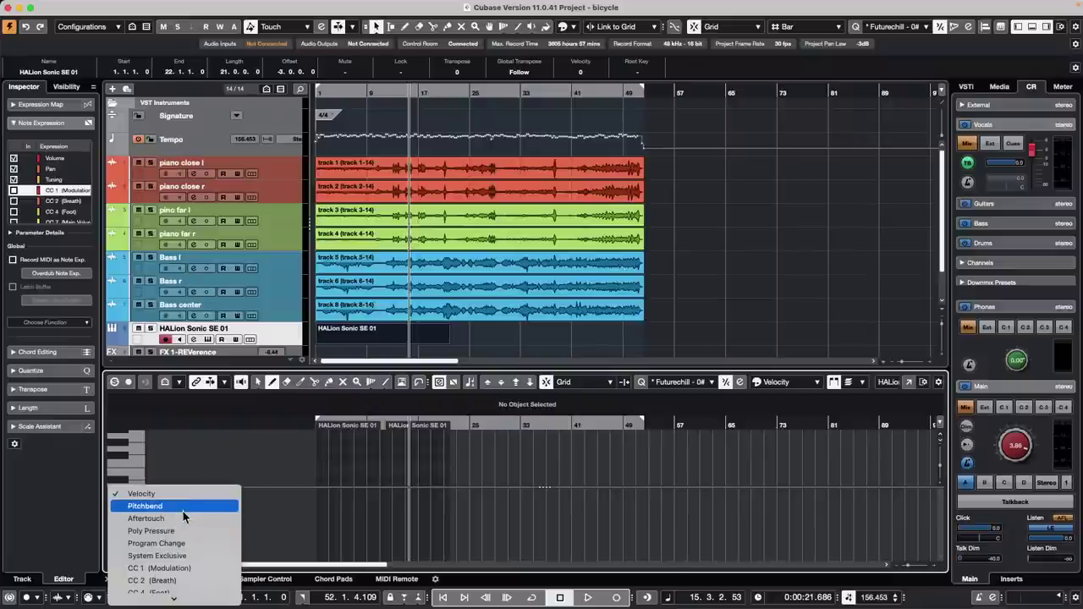
left_click(200, 569)
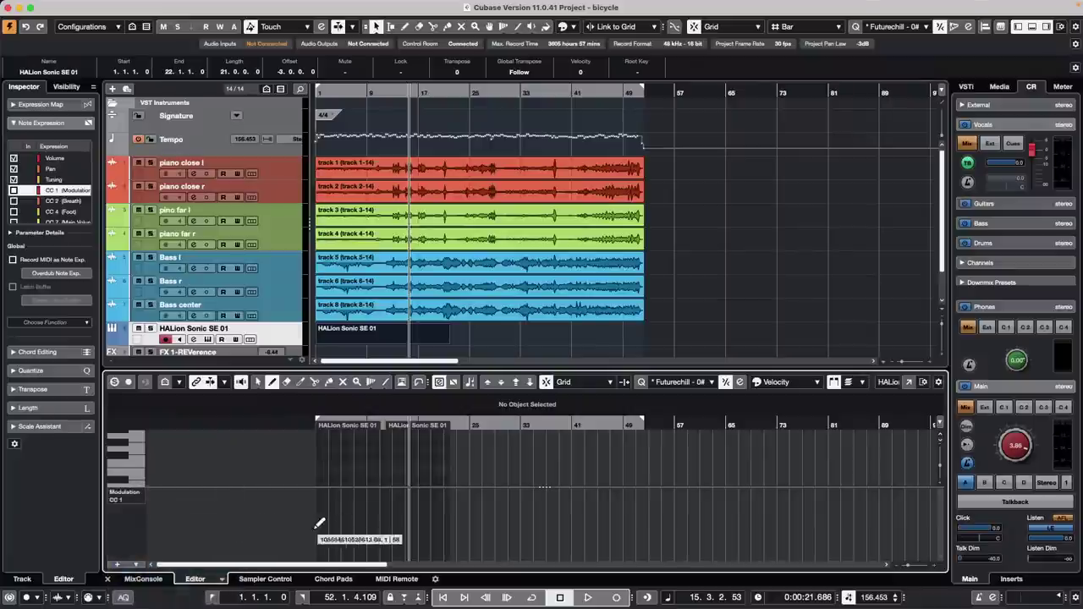
left_click_drag(341, 529, 443, 525)
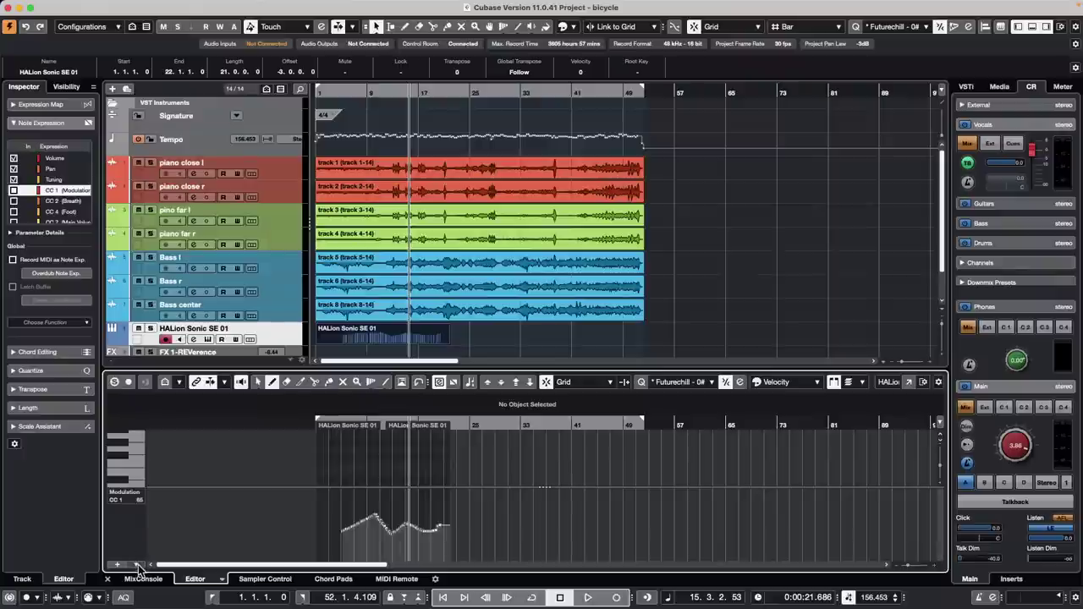
- Review the controller lane presets and setup options, and leave them without choosing one
left_click(138, 566)
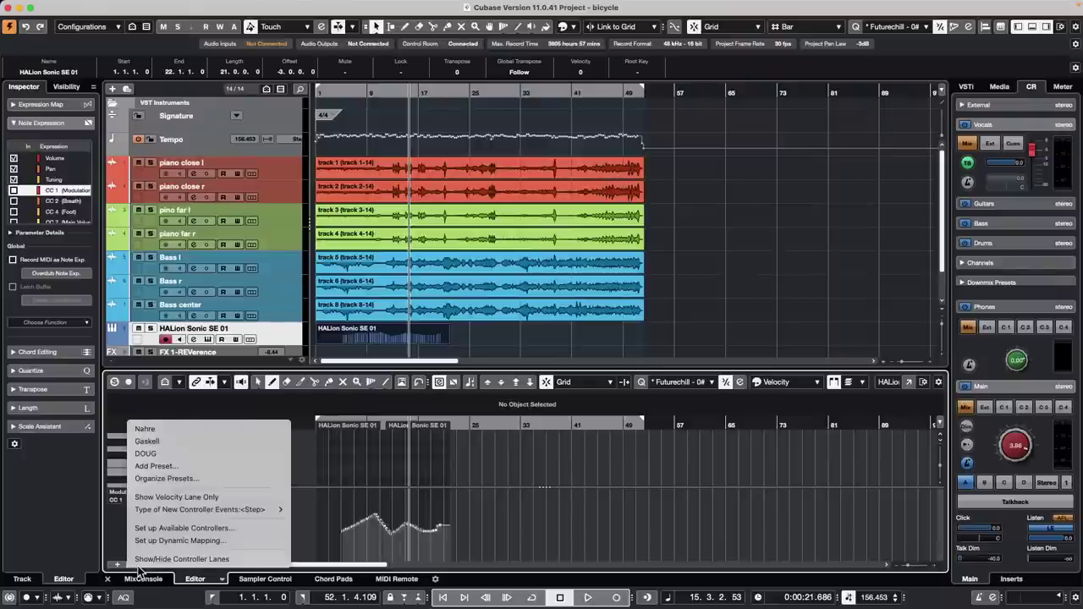
mouse_move(259, 518)
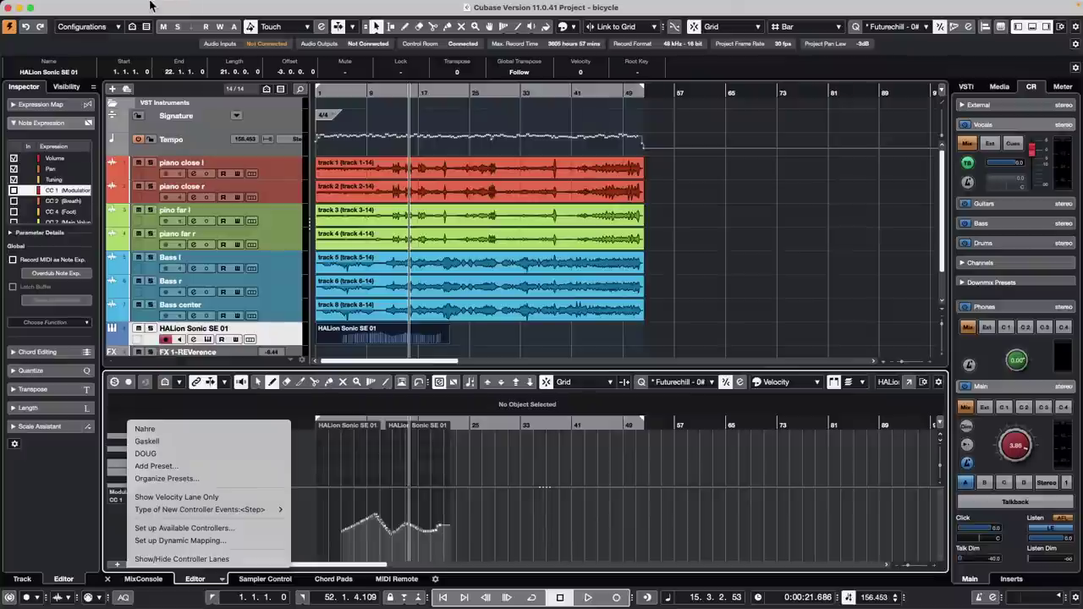
left_click(108, 3)
- Open the Key Commands settings and examine the Controller Lane Setup commands and their shortcuts in the MIDI category
left_click(101, 6)
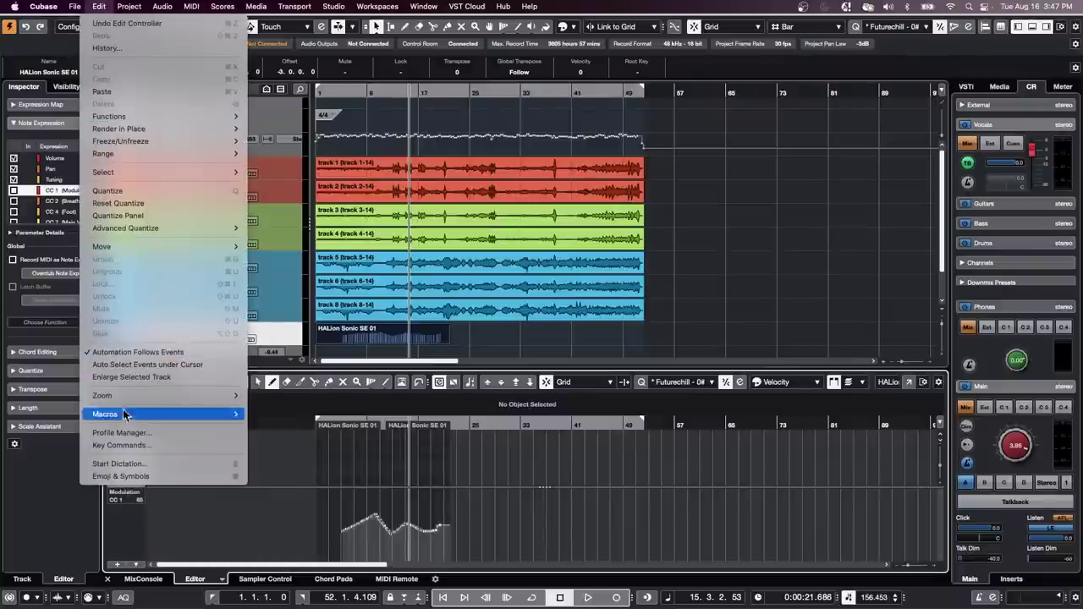
left_click(136, 446)
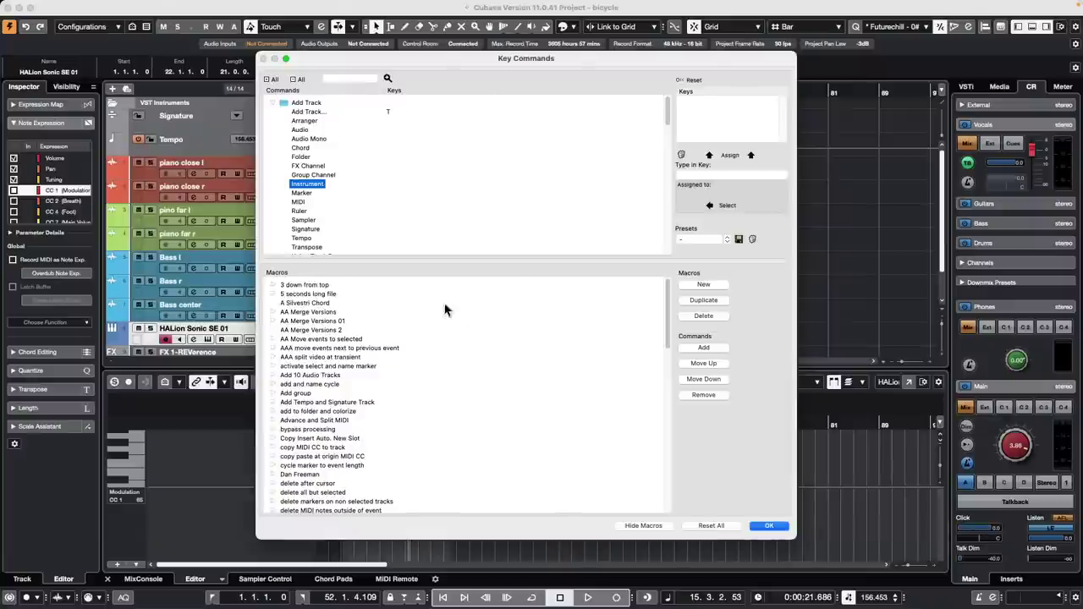
left_click(350, 78)
left_click(275, 103)
scroll(352, 158, "down", 5)
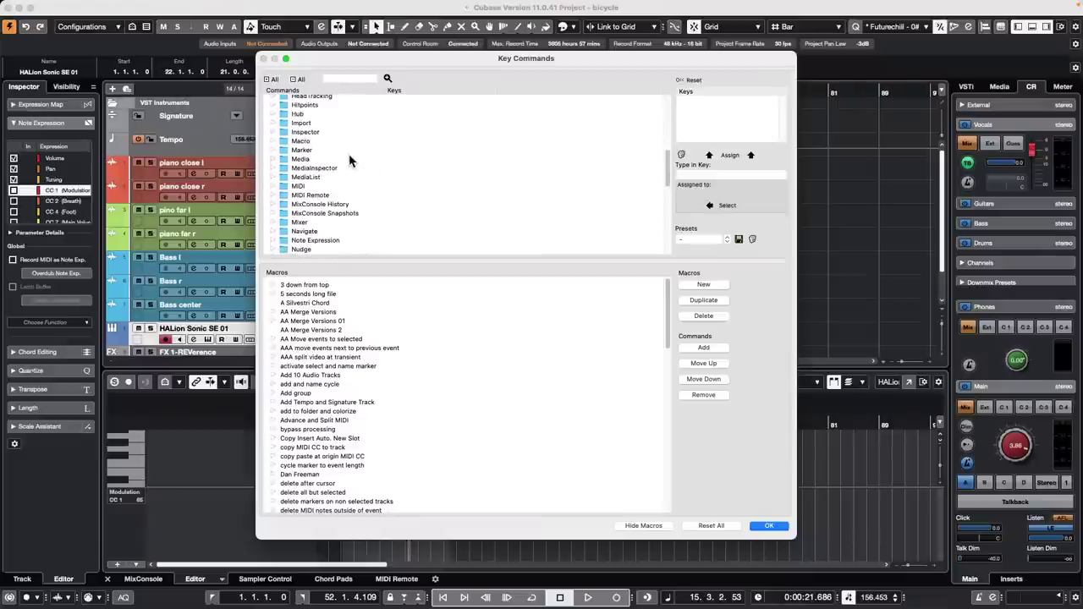
left_click(276, 186)
scroll(380, 191, "down", 4)
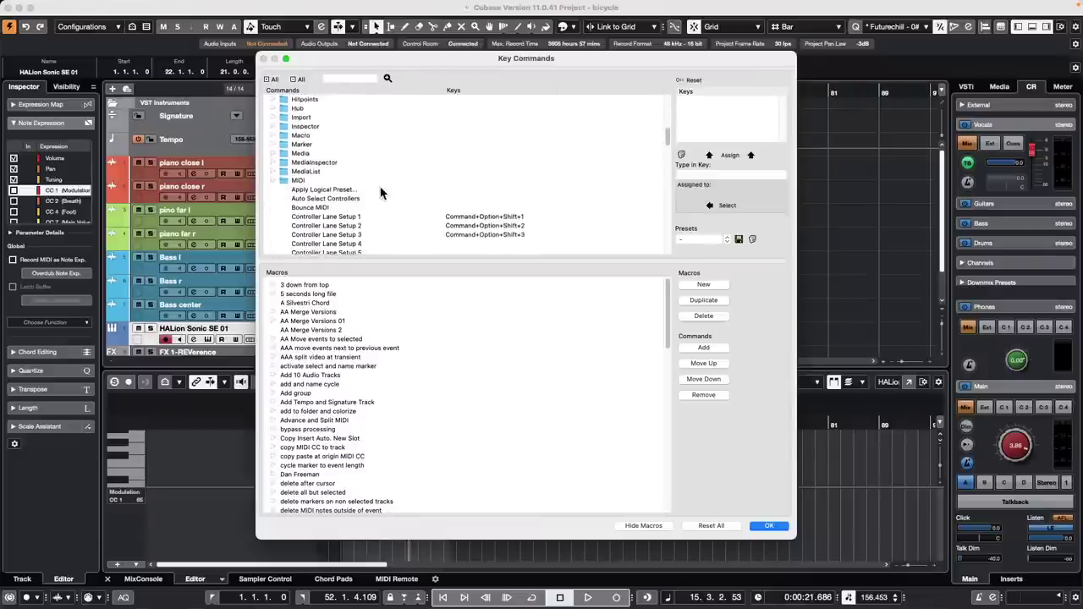
scroll(380, 193, "down", 3)
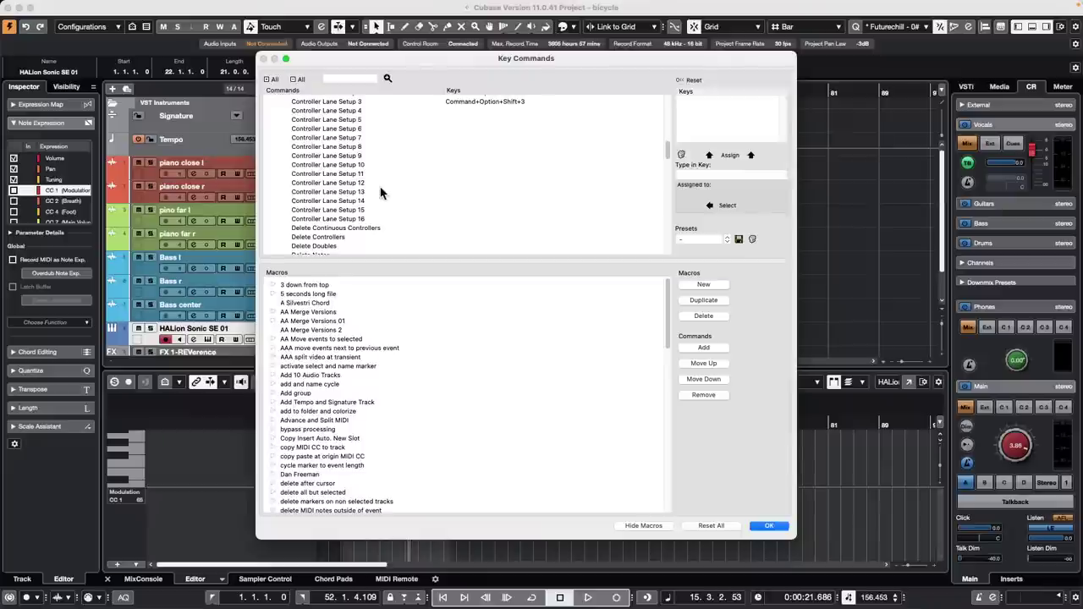
scroll(380, 193, "down", 1)
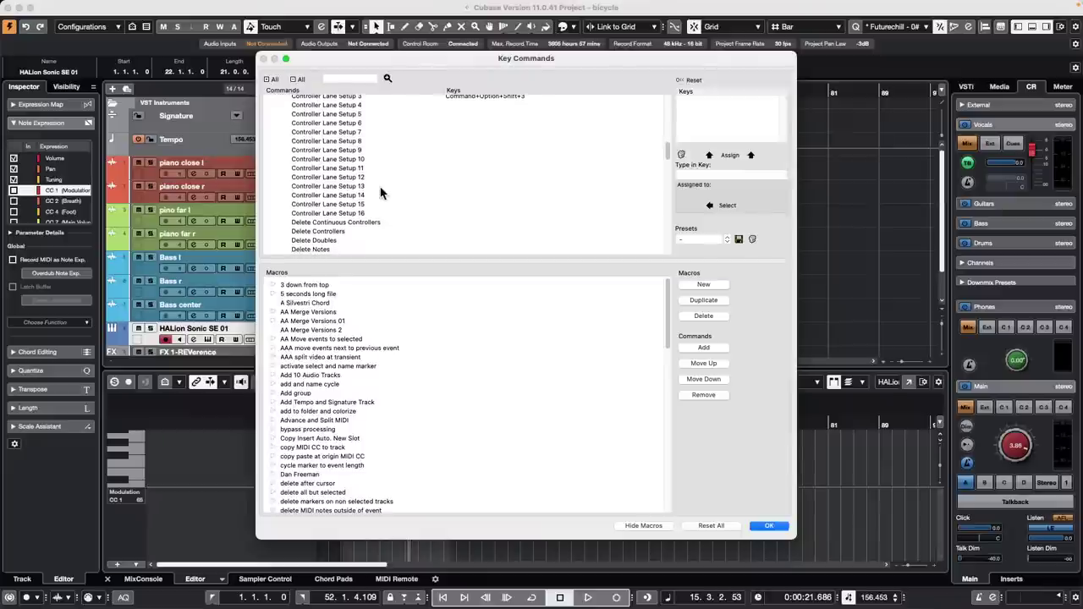
scroll(380, 193, "down", 3)
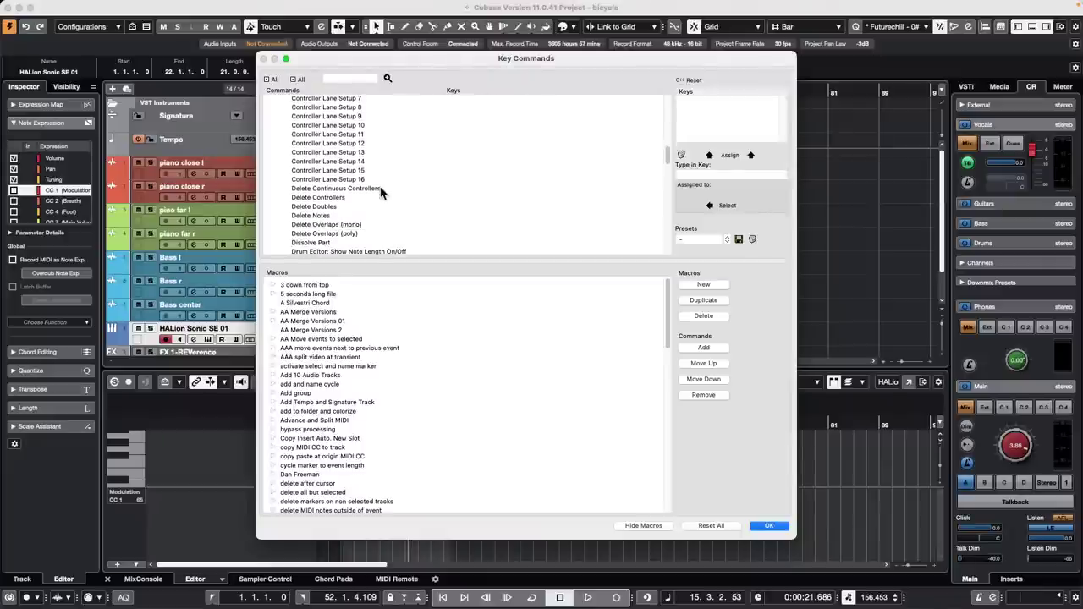
scroll(380, 193, "up", 3)
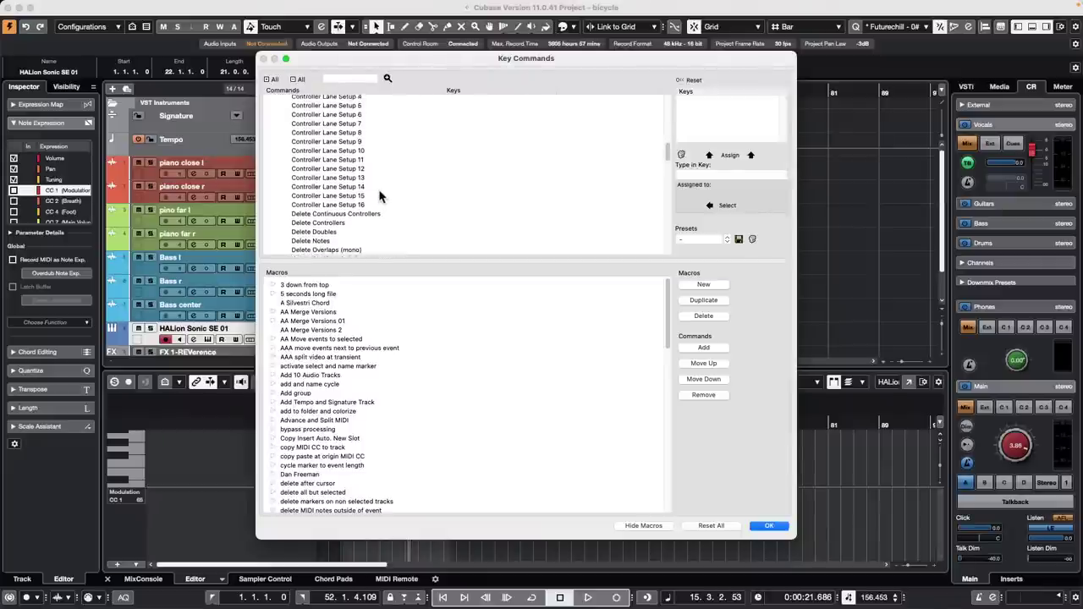
scroll(381, 196, "up", 3)
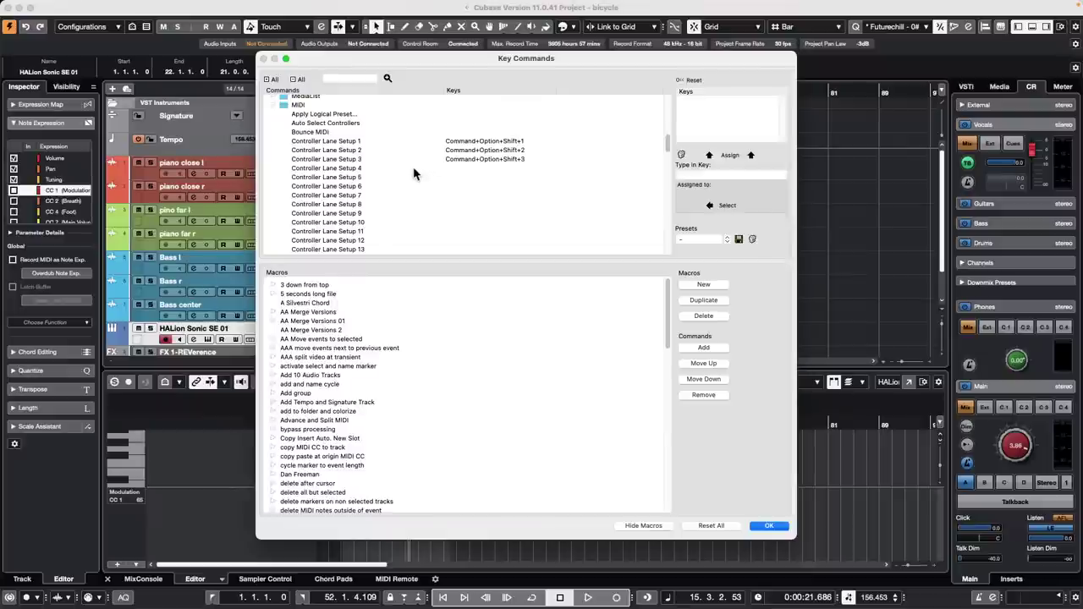
- Look through the MIDI category of the key commands for commands that affect controller lanes and controller event types
left_click(359, 168)
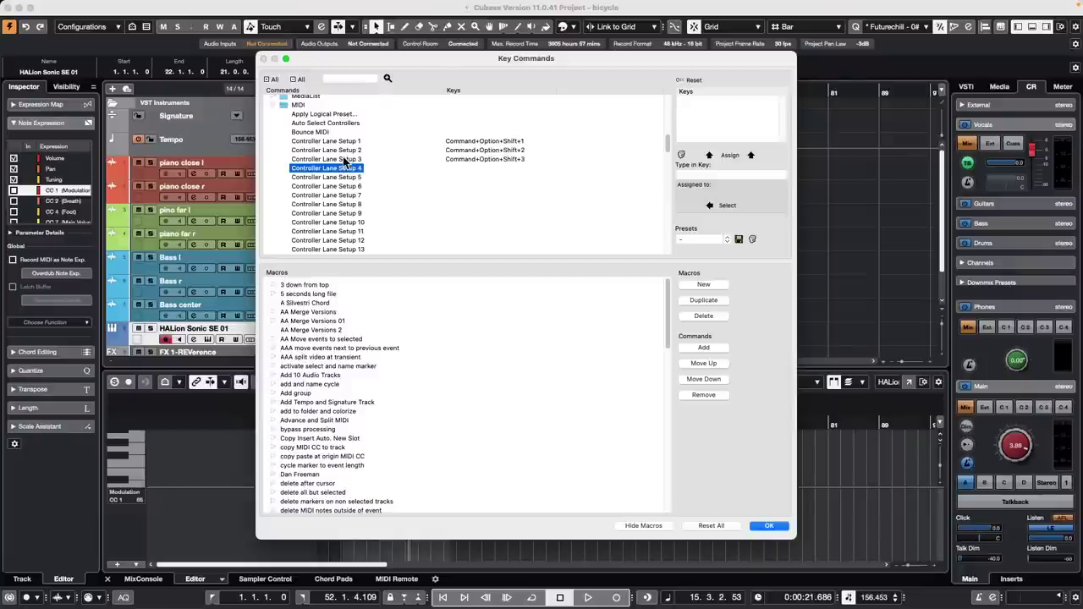
scroll(356, 166, "down", 3)
scroll(345, 162, "down", 10)
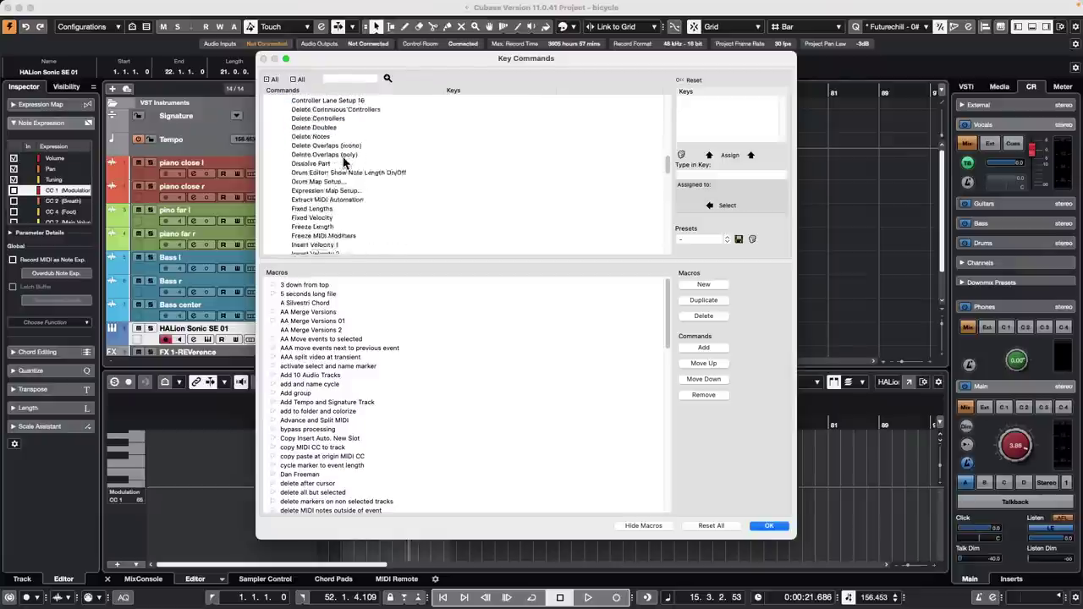
scroll(345, 162, "down", 4)
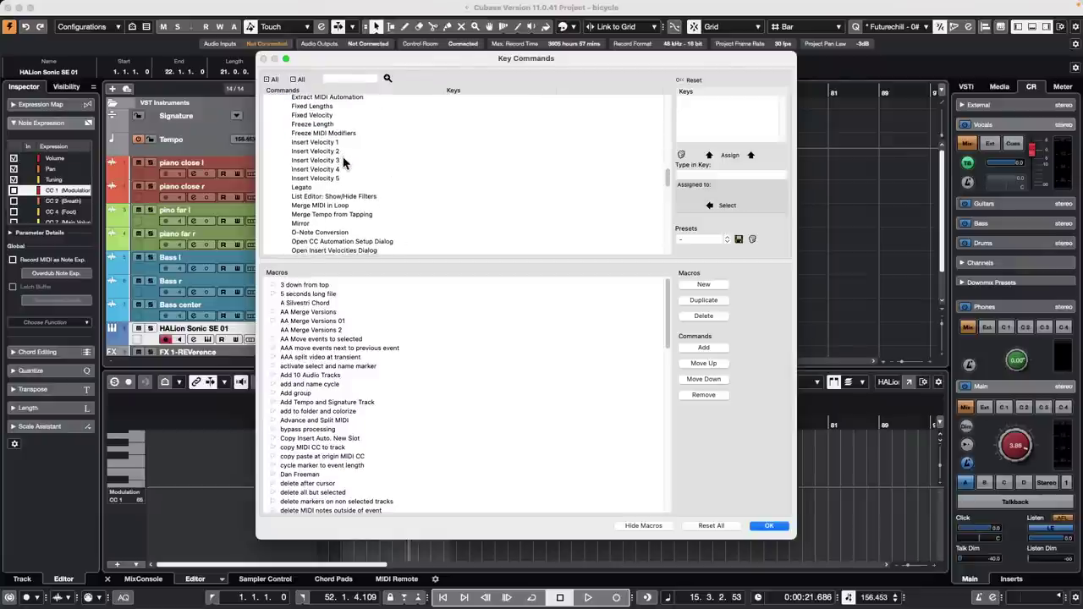
scroll(345, 161, "down", 4)
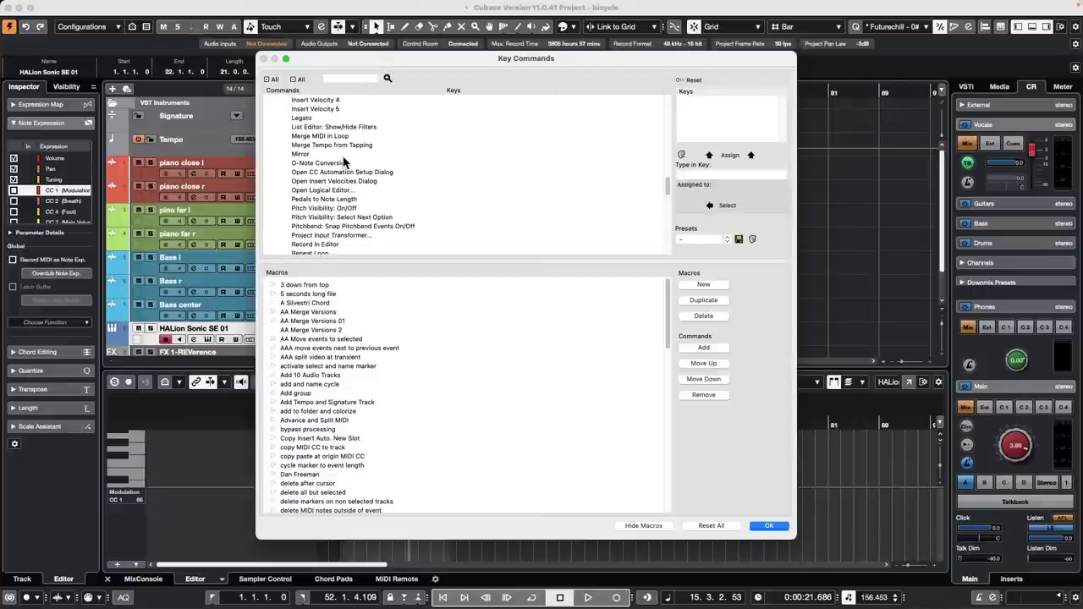
scroll(345, 162, "down", 2)
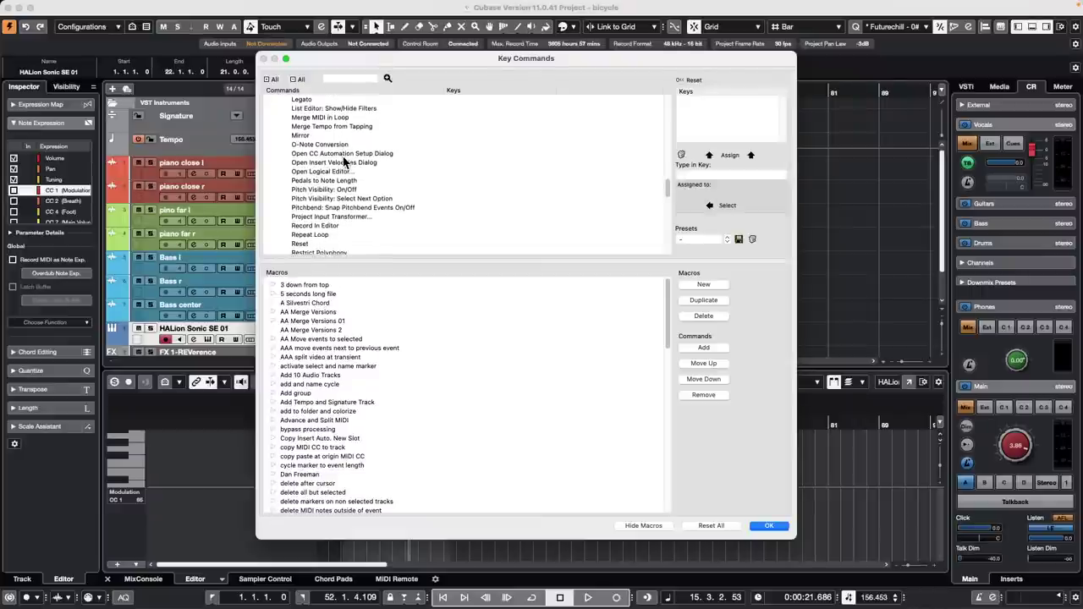
scroll(345, 162, "down", 5)
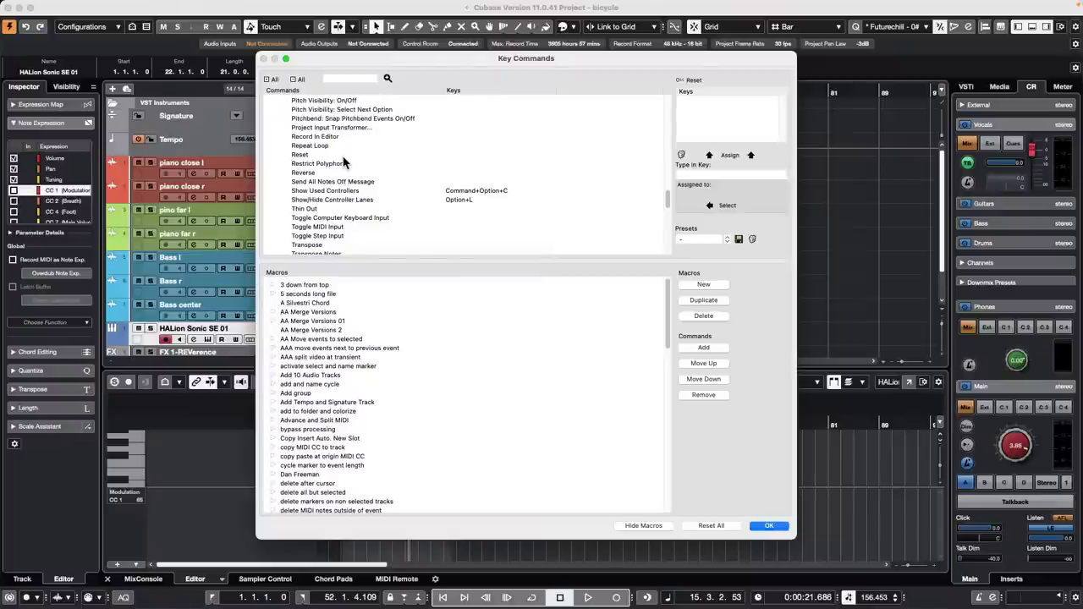
scroll(344, 162, "down", 1)
scroll(344, 163, "down", 5)
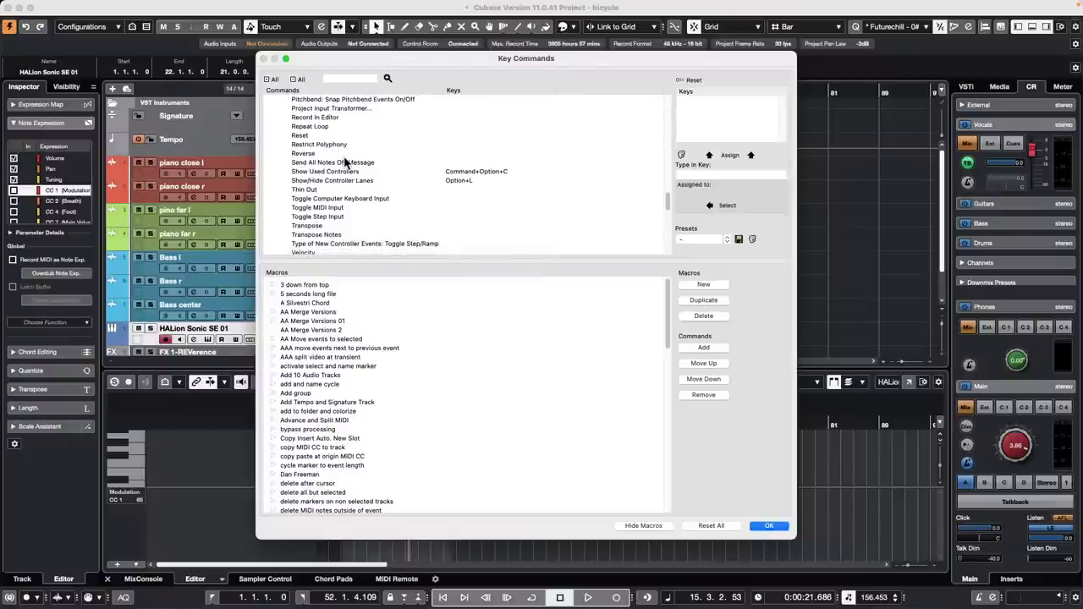
scroll(345, 163, "up", 20)
left_click(335, 81)
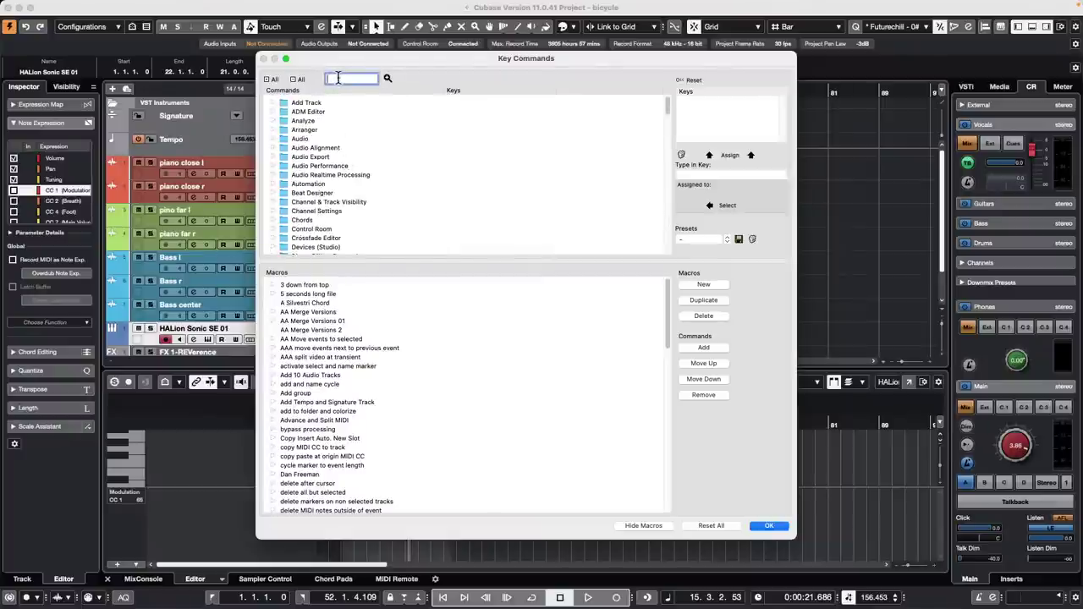
type("controlle")
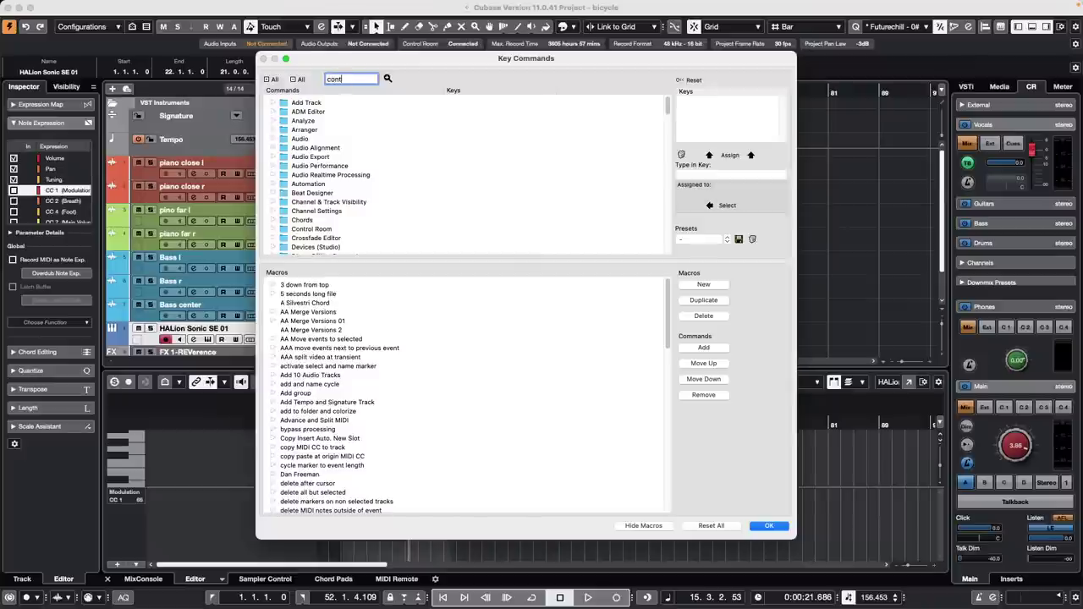
key("BackSpace")
key("BackSpace")
key("BackSpace")
key("BackSpace")
key("BackSpace")
key("BackSpace")
key("BackSpace")
key("BackSpace")
key("BackSpace")
- Search the key commands for "ramp"
type("rama")
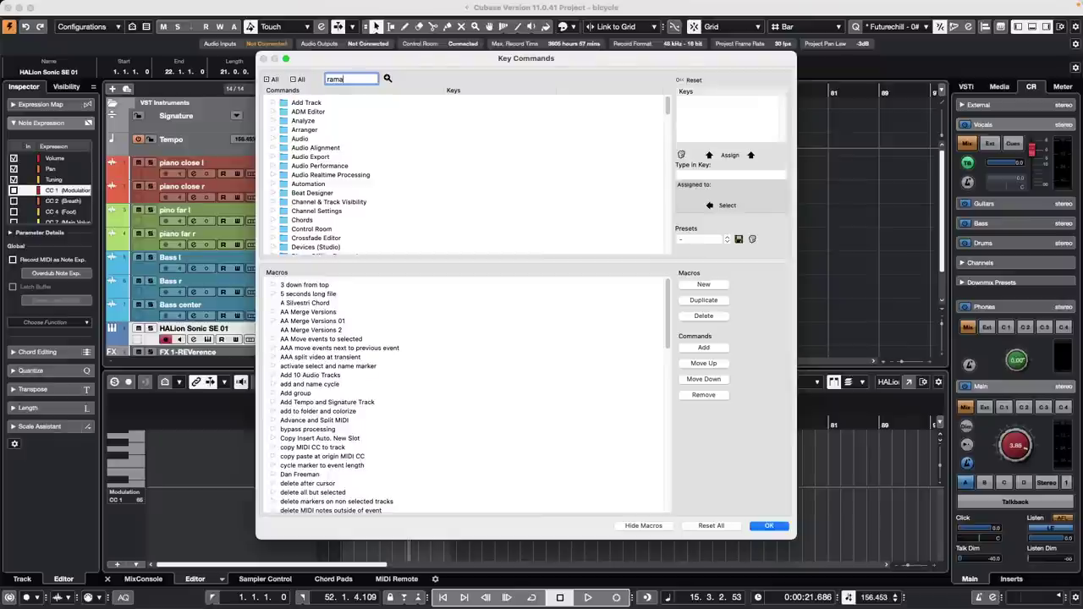
key("BackSpace")
type("p")
key("Return")
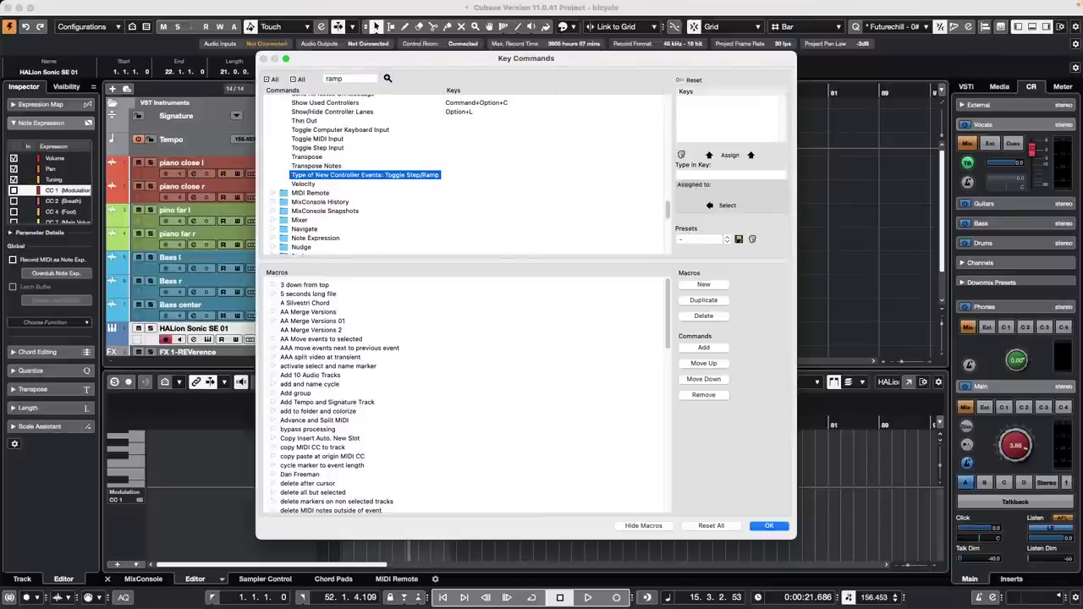
- Assign Command+Option+Shift+Num 4 to the command Type of New Controller Events: Toggle Step/Ramp and accept the key command changes
scroll(343, 143, "up", 1)
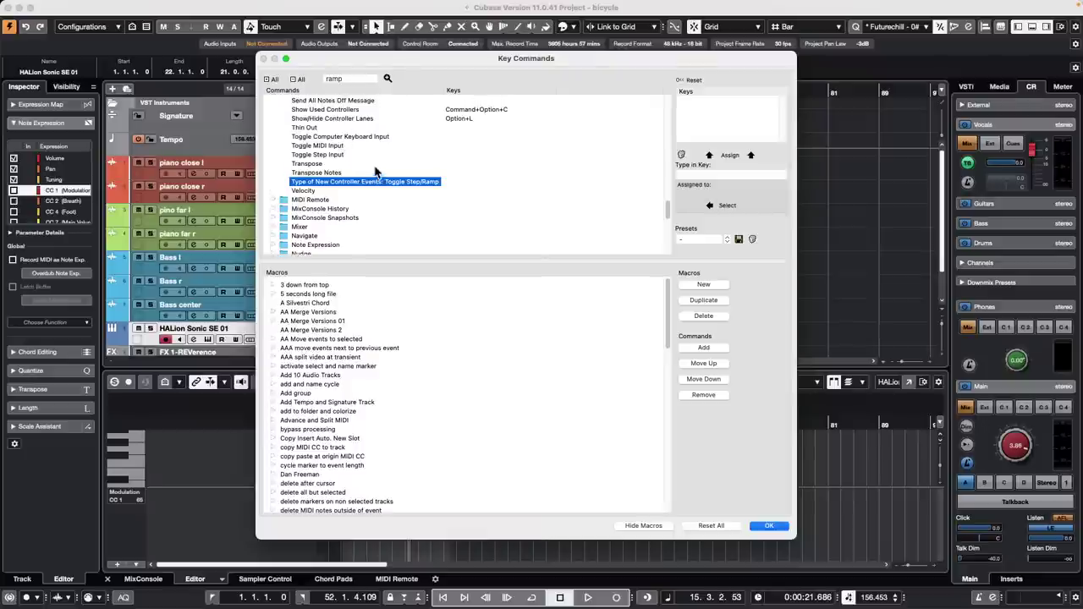
scroll(366, 162, "up", 1)
scroll(367, 163, "up", 15)
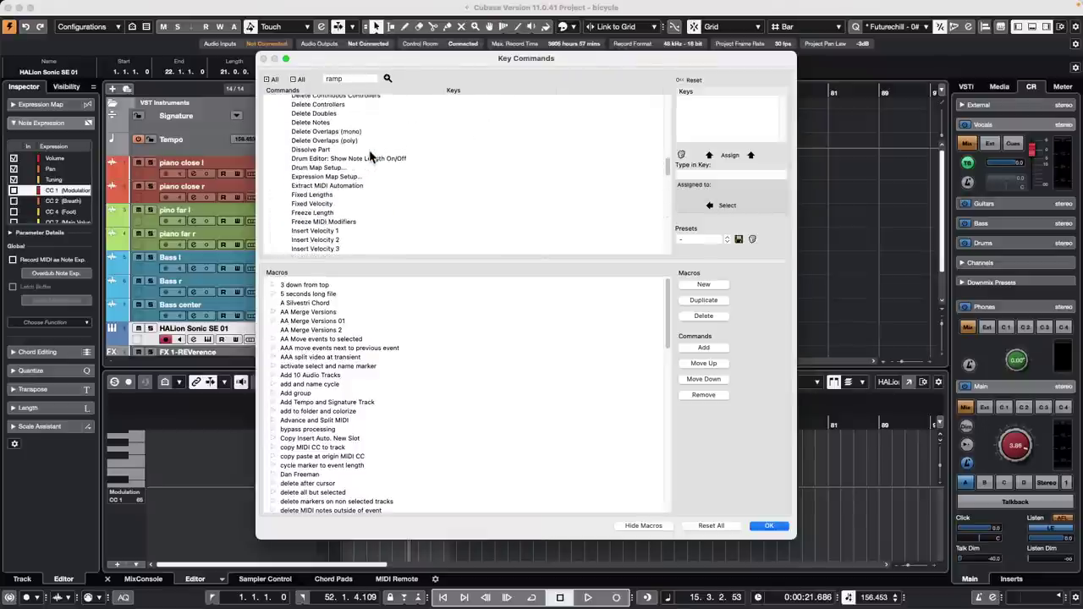
scroll(369, 155, "up", 5)
scroll(372, 150, "down", 15)
left_click(330, 173)
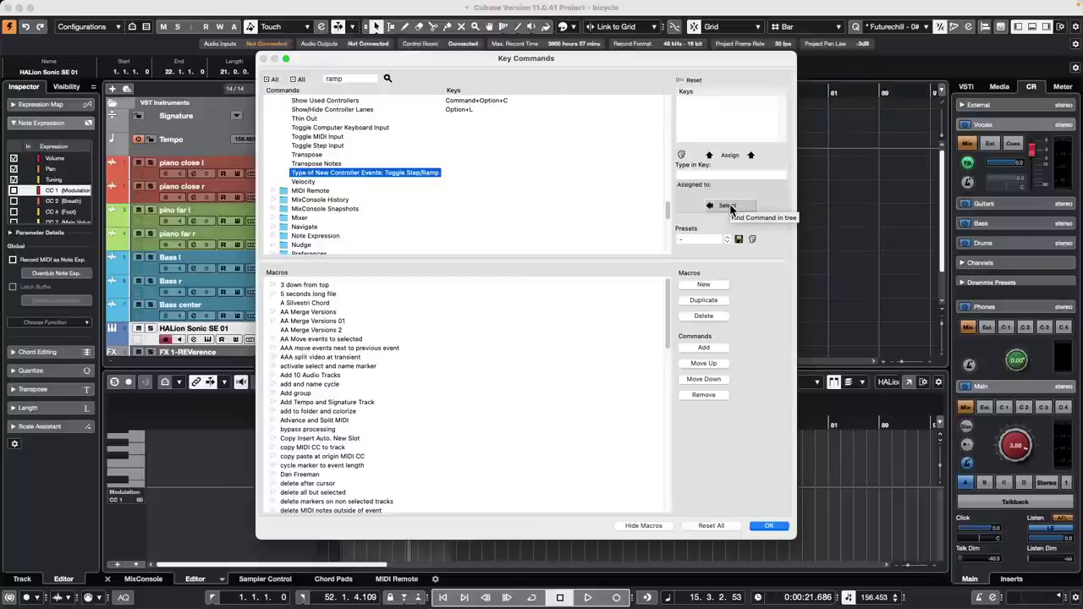
left_click(733, 175)
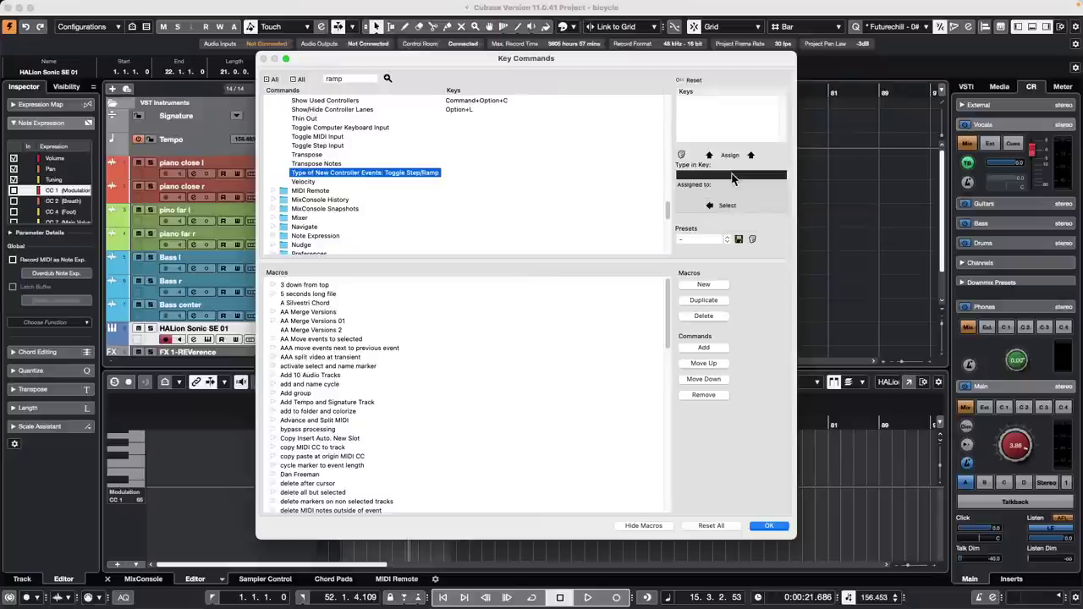
key("super+alt+shift+KP_4")
left_click(728, 155)
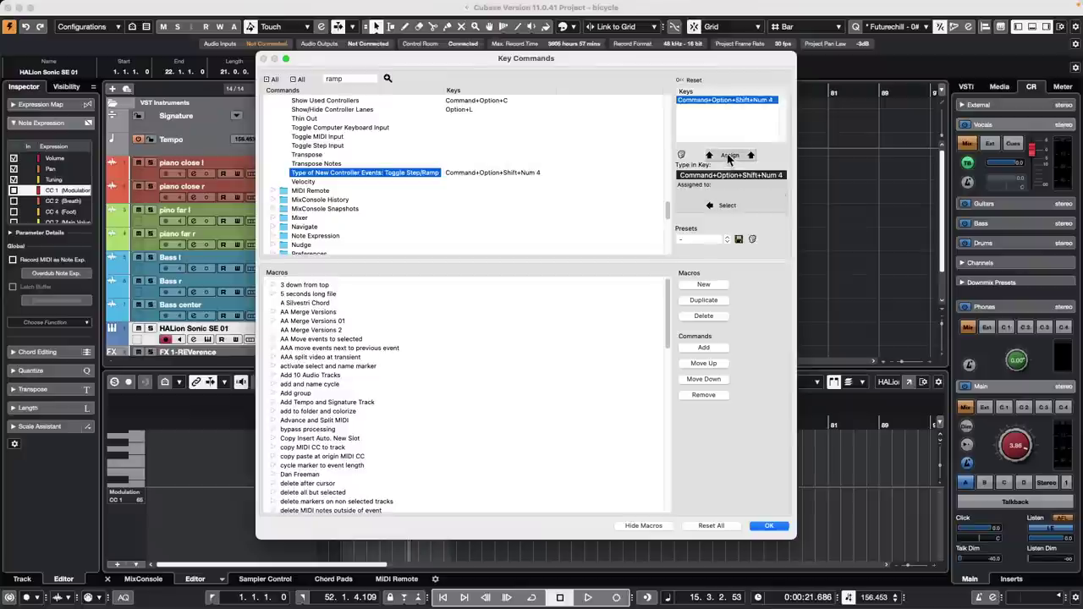
left_click(757, 527)
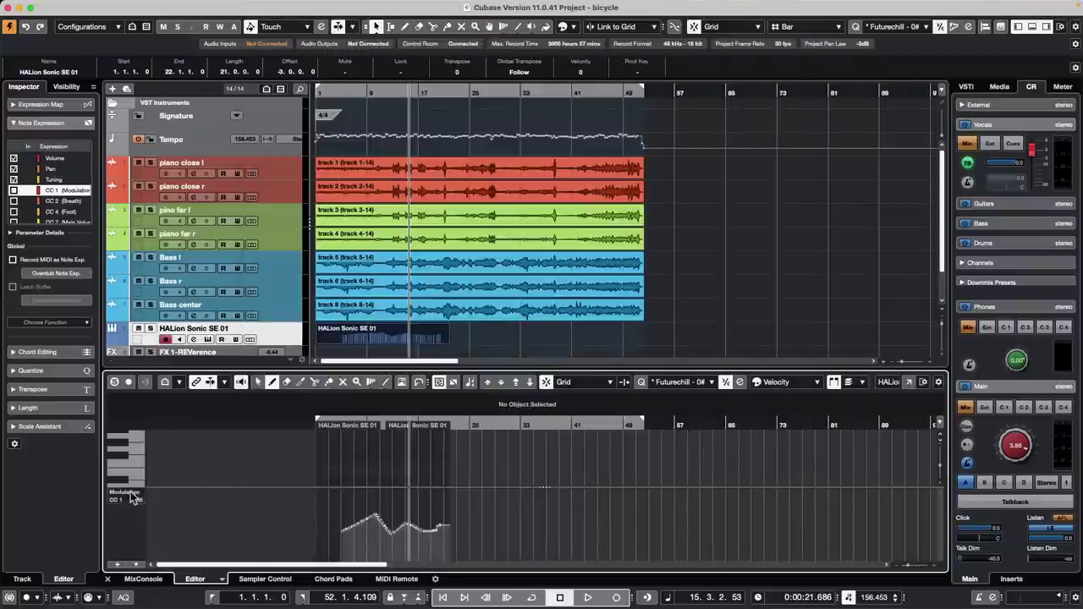
- Check the Type of New Controller Events option in the controller lane setup and review its toggle shortcut in Key Commands
left_click(137, 566)
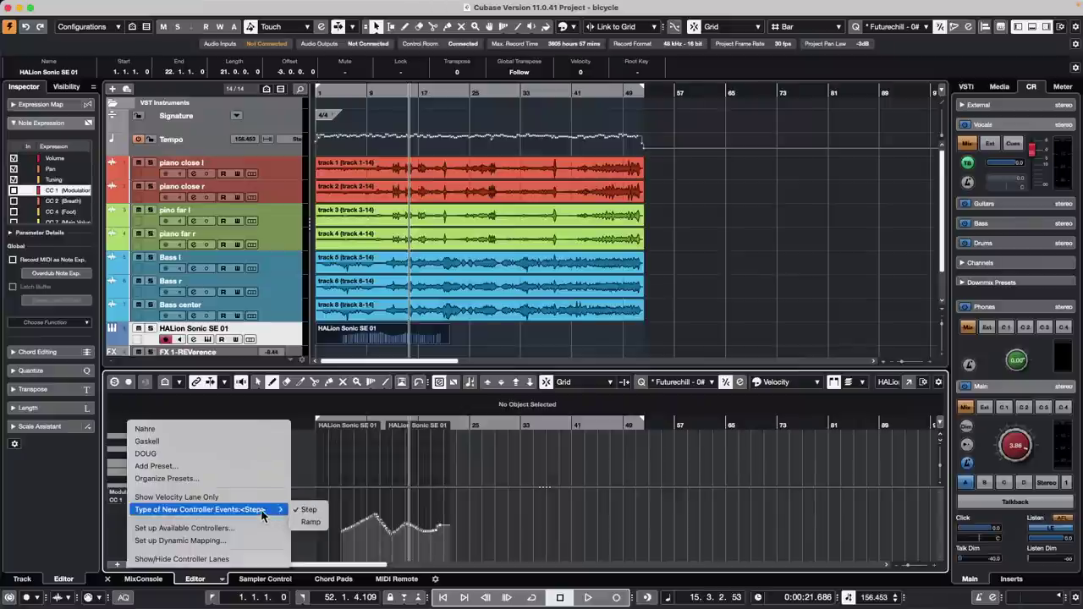
left_click(373, 497)
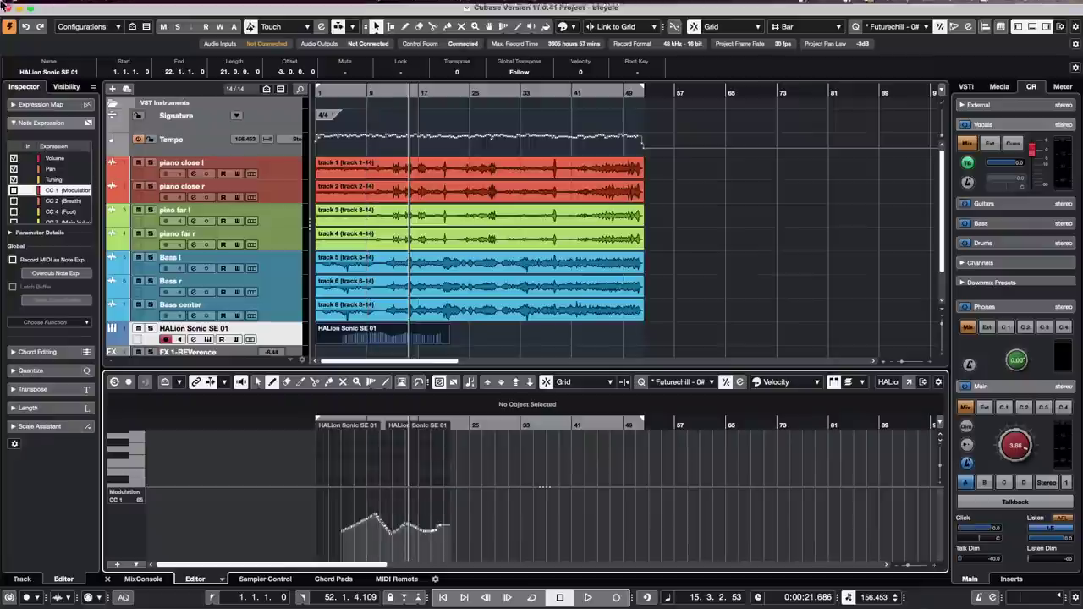
left_click(99, 6)
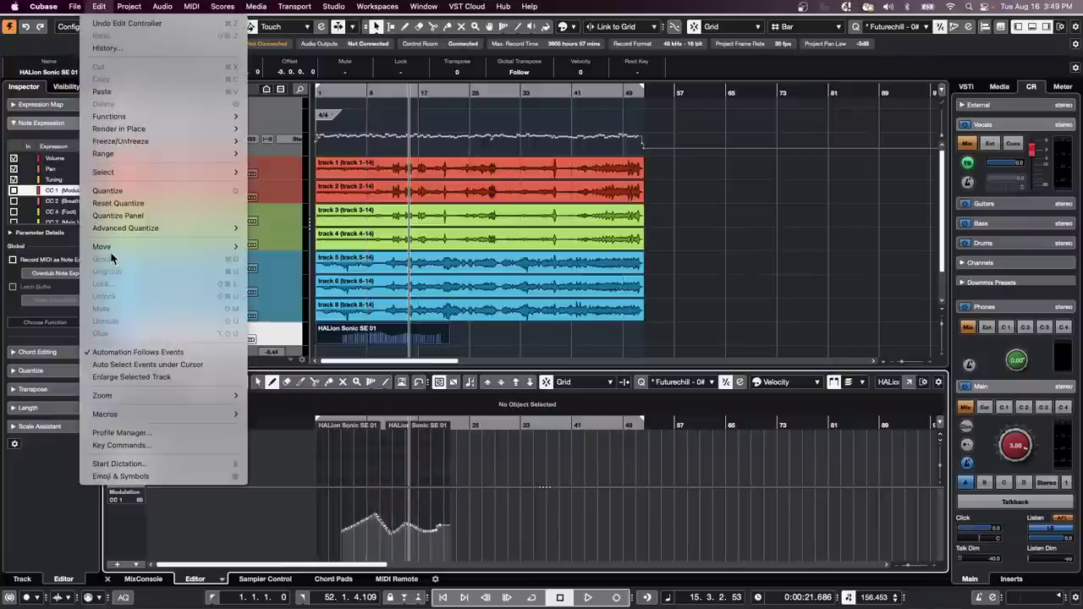
left_click(135, 446)
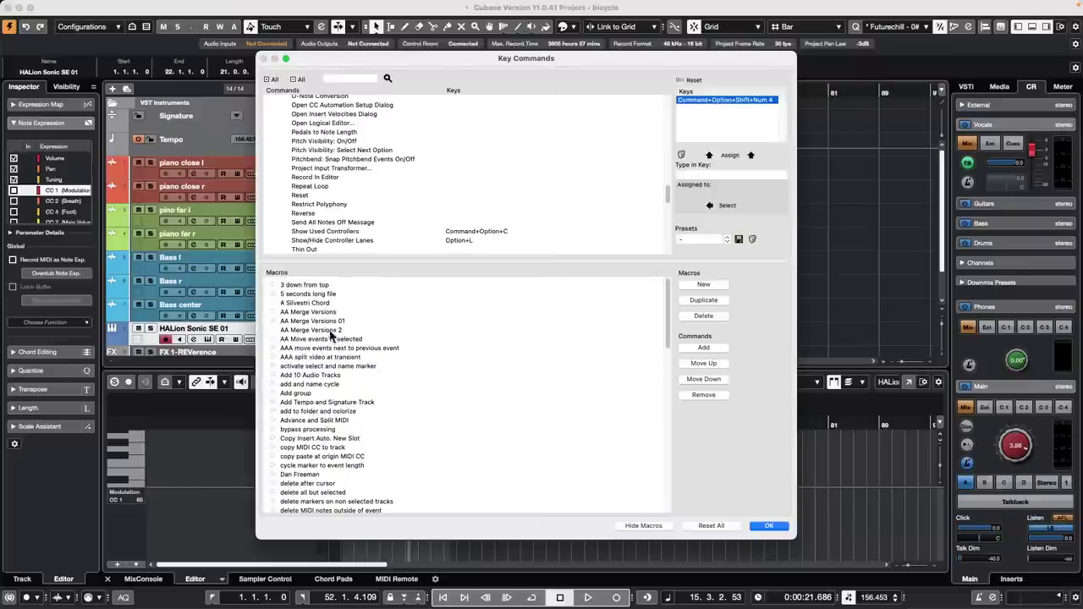
scroll(443, 222, "down", 5)
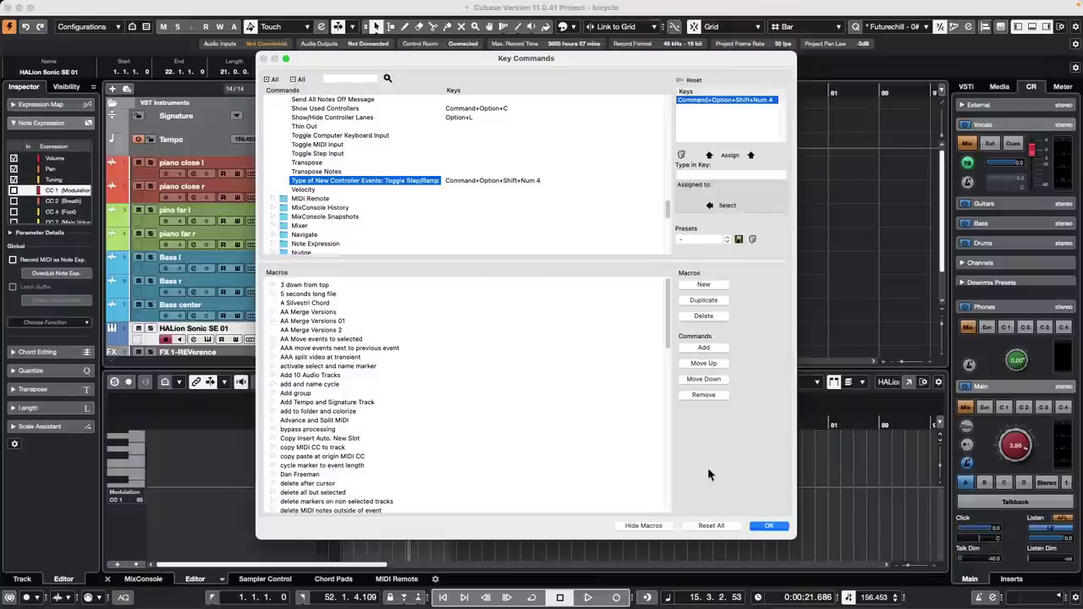
left_click(771, 527)
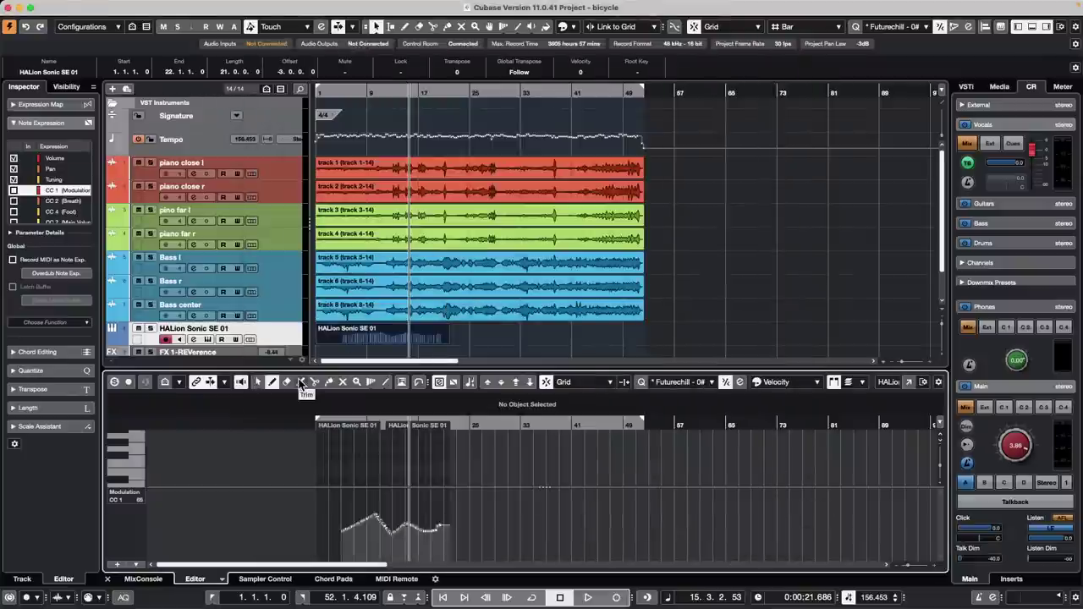
- Toggle the type of new controller events to Ramp and switch the controller lane from CC 1 (Modulation) to Velocity
key("alt+r")
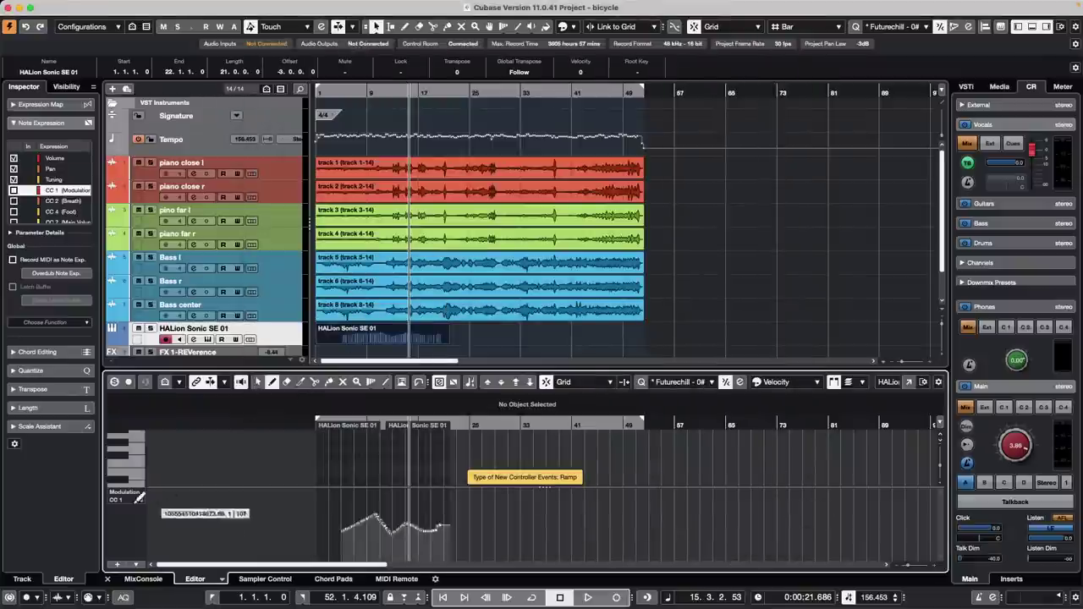
left_click(141, 500)
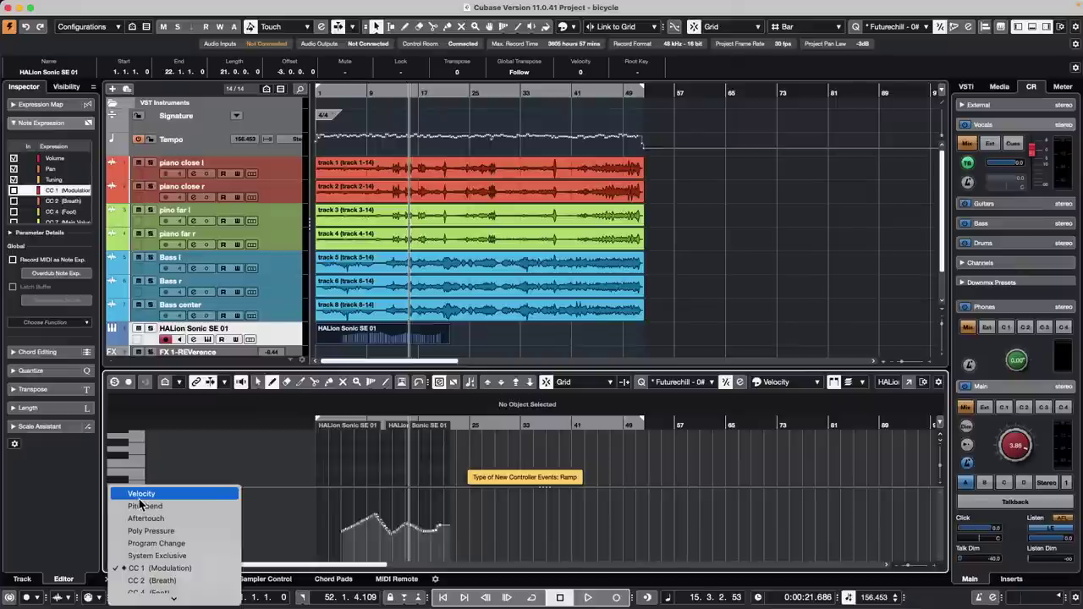
left_click(141, 495)
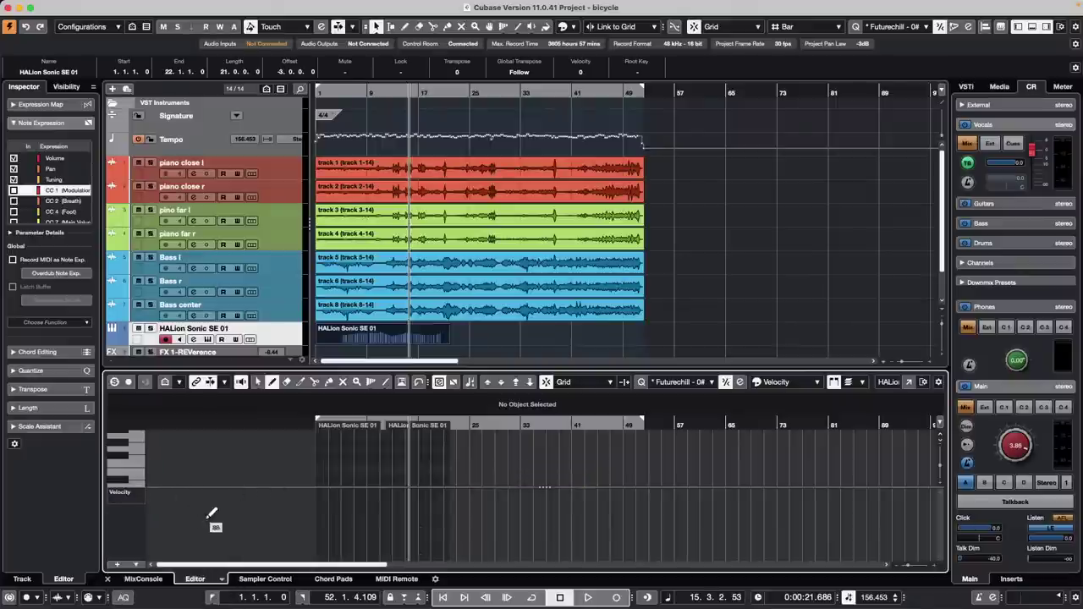
- Check the type of new controller events in the lane setup options, toggle it to Step and check it again
left_click(138, 566)
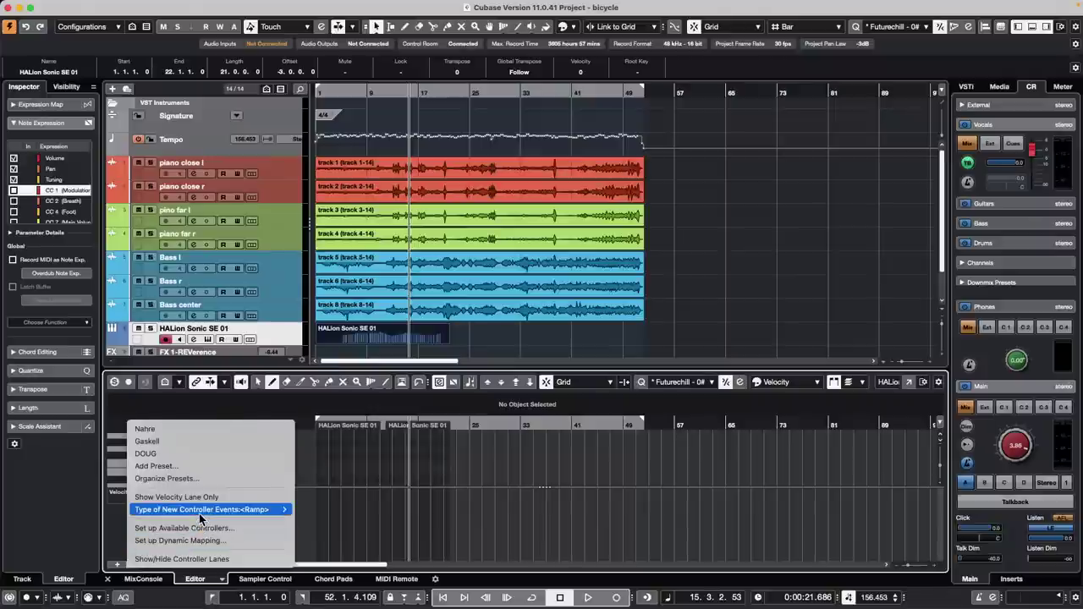
mouse_move(200, 517)
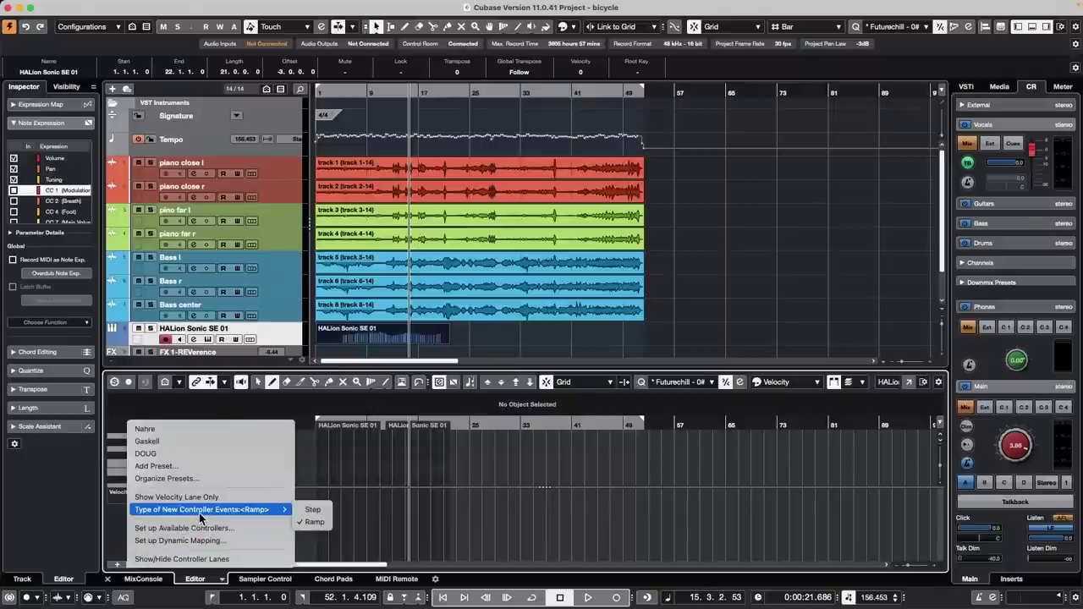
left_click(383, 508)
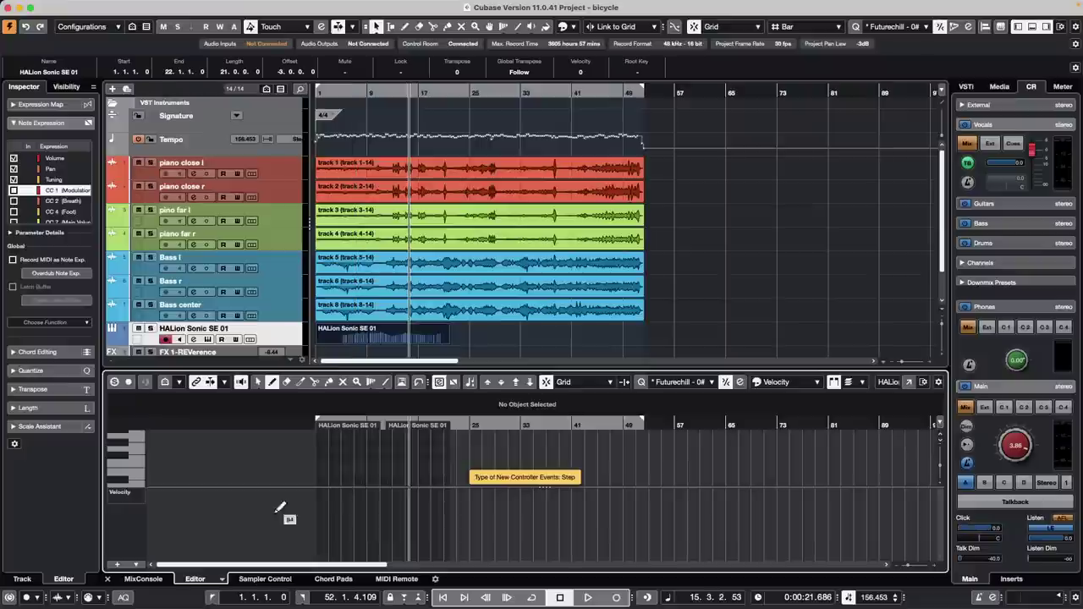
left_click(138, 565)
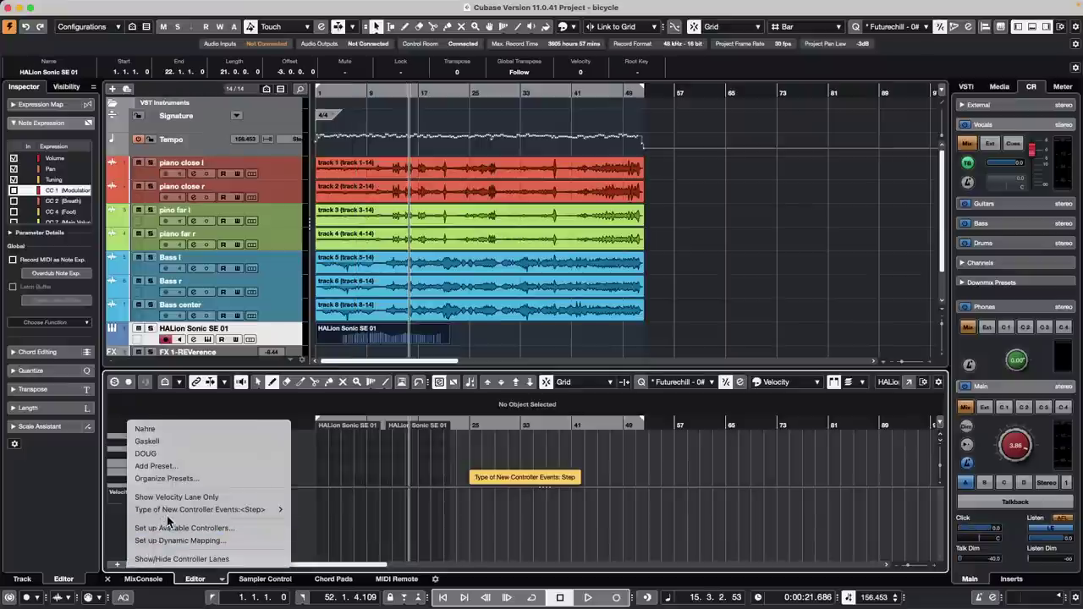
mouse_move(175, 513)
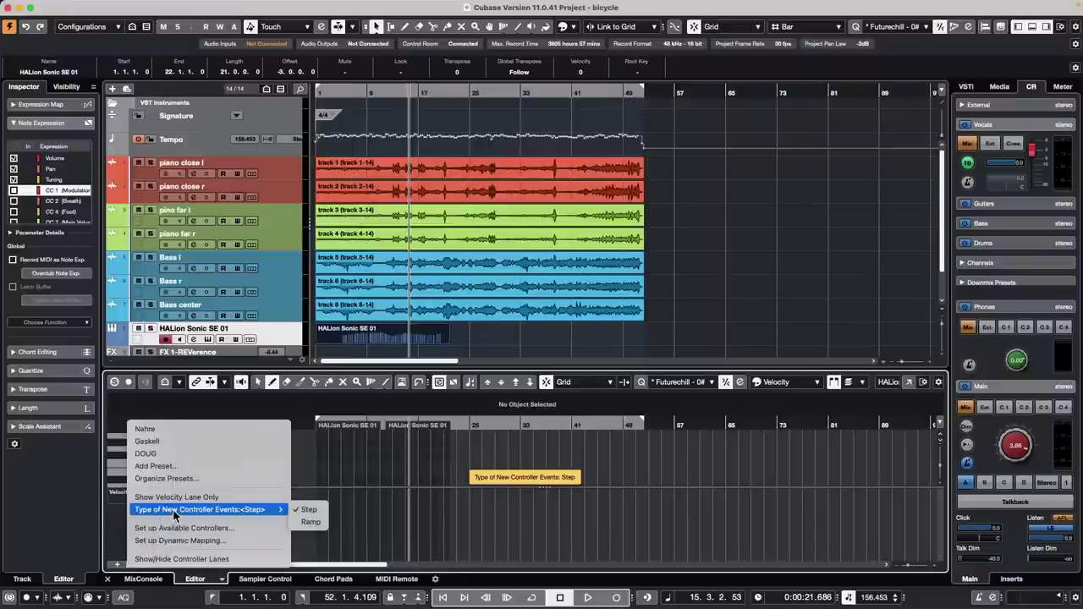
- Look up which command uses the shortcut Command+Option+Shift+Num 4 in the Key Commands
left_click(100, 7)
left_click(100, 7)
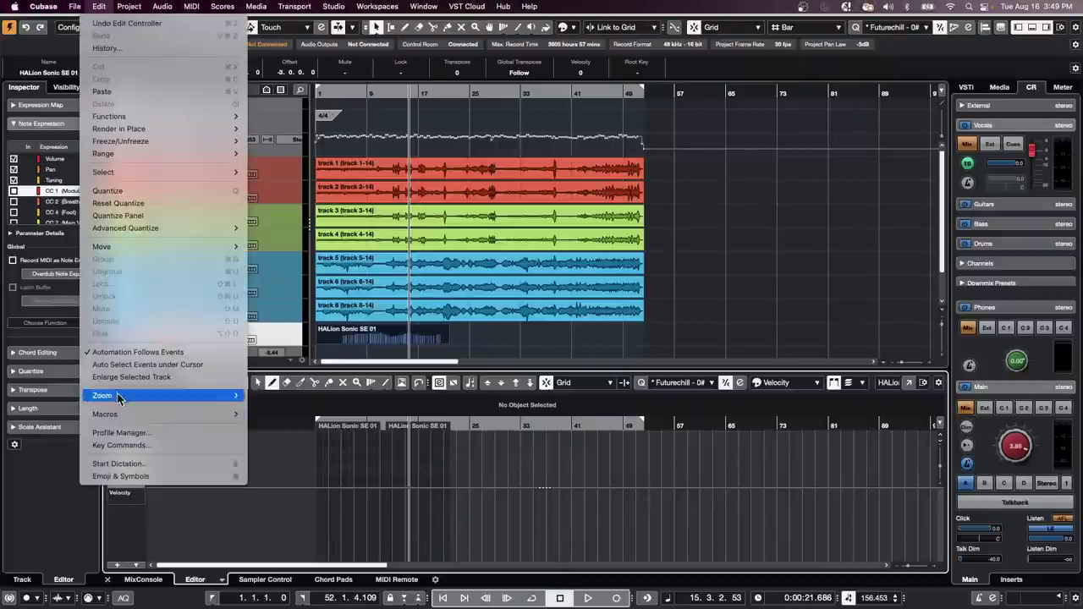
left_click(115, 445)
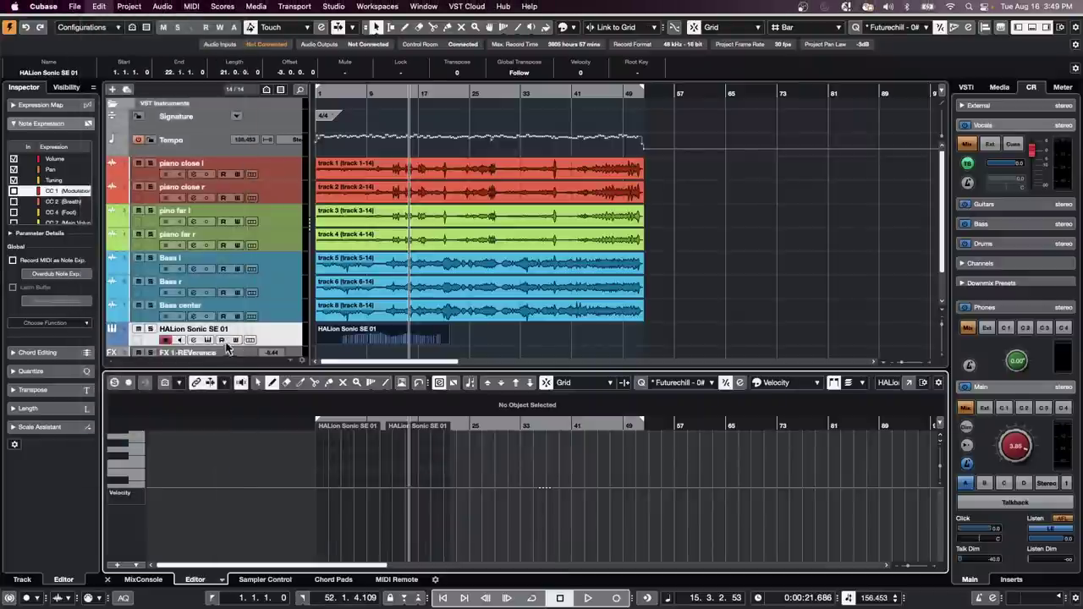
scroll(370, 242, "down", 2)
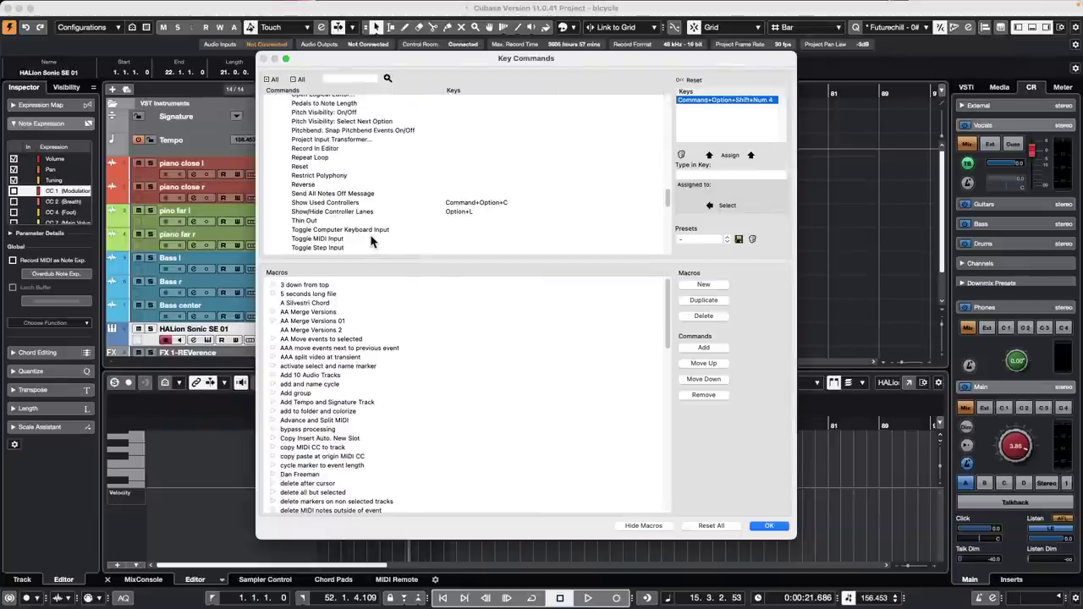
left_click(704, 176)
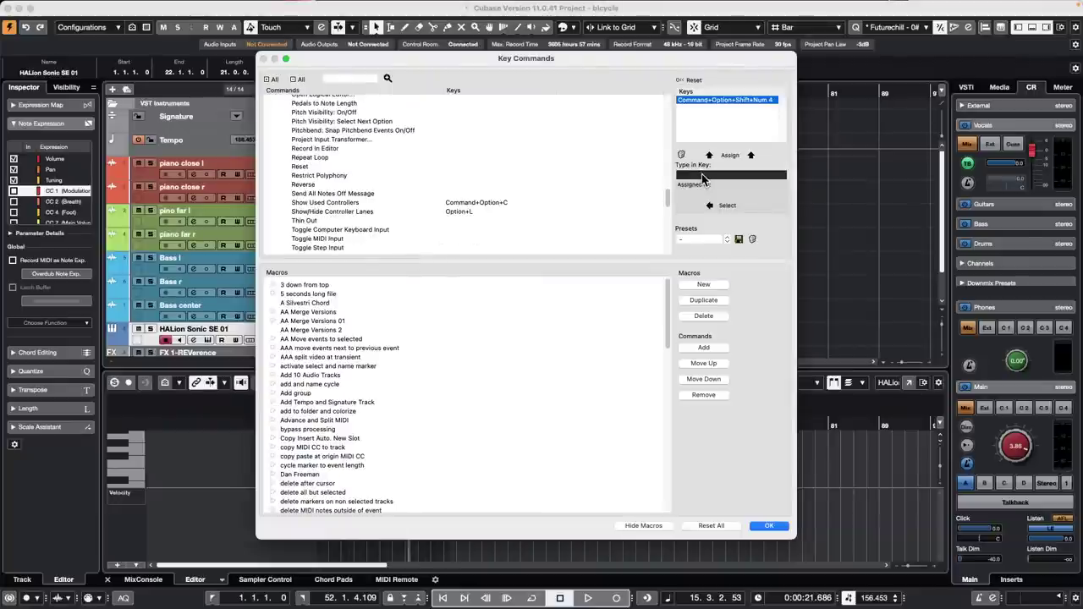
key("super+alt+shift+KP_4")
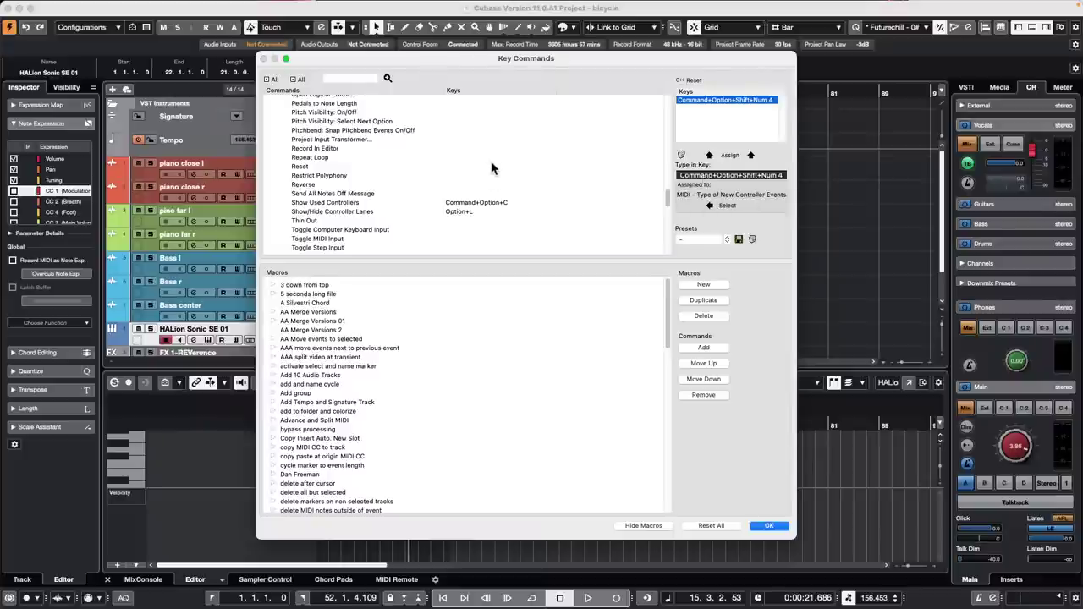
- Locate Type of New Controller Events: Toggle Step/Ramp among the MIDI commands and close the Key Commands
scroll(512, 178, "down", 3)
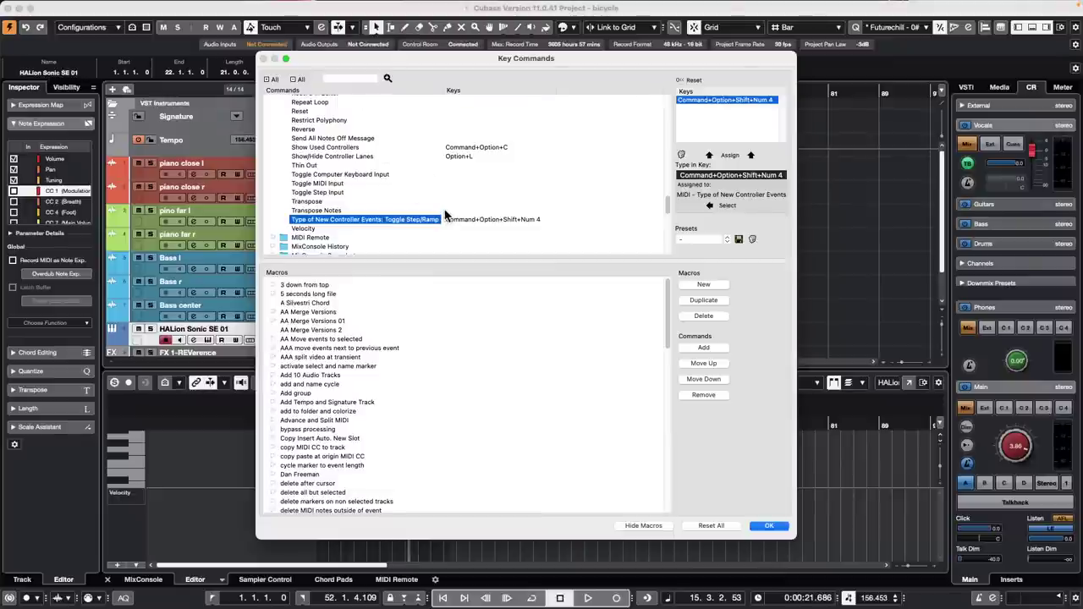
scroll(446, 216, "down", 1)
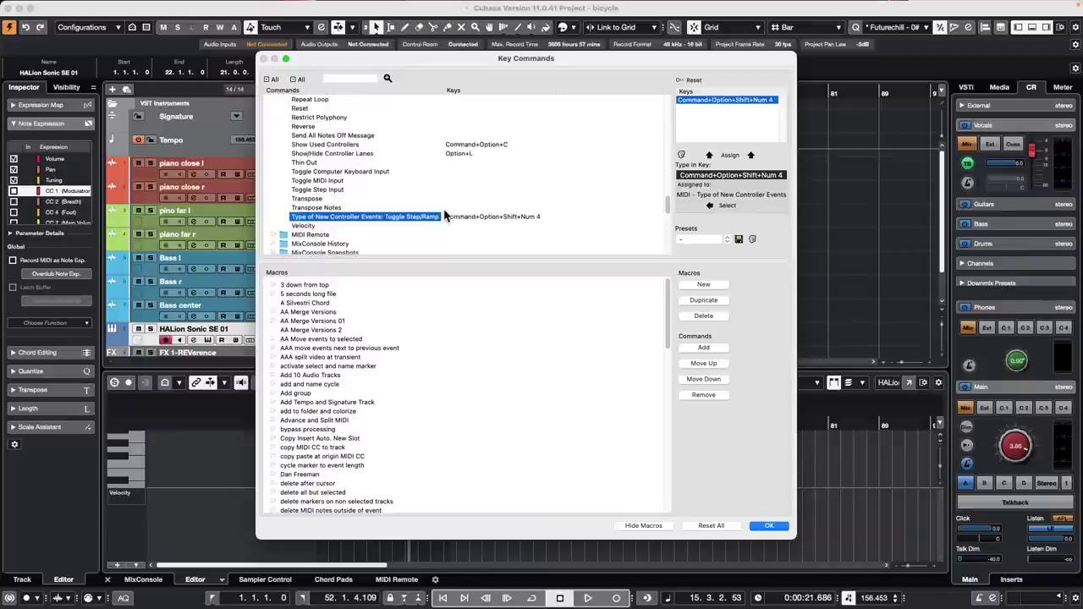
scroll(414, 225, "down", 1)
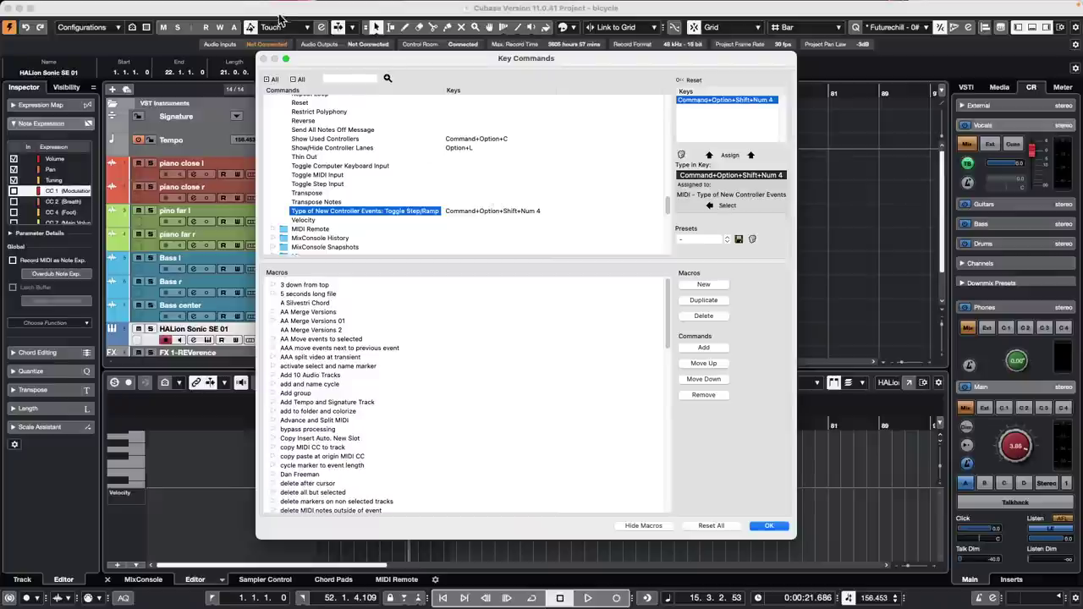
left_click(771, 527)
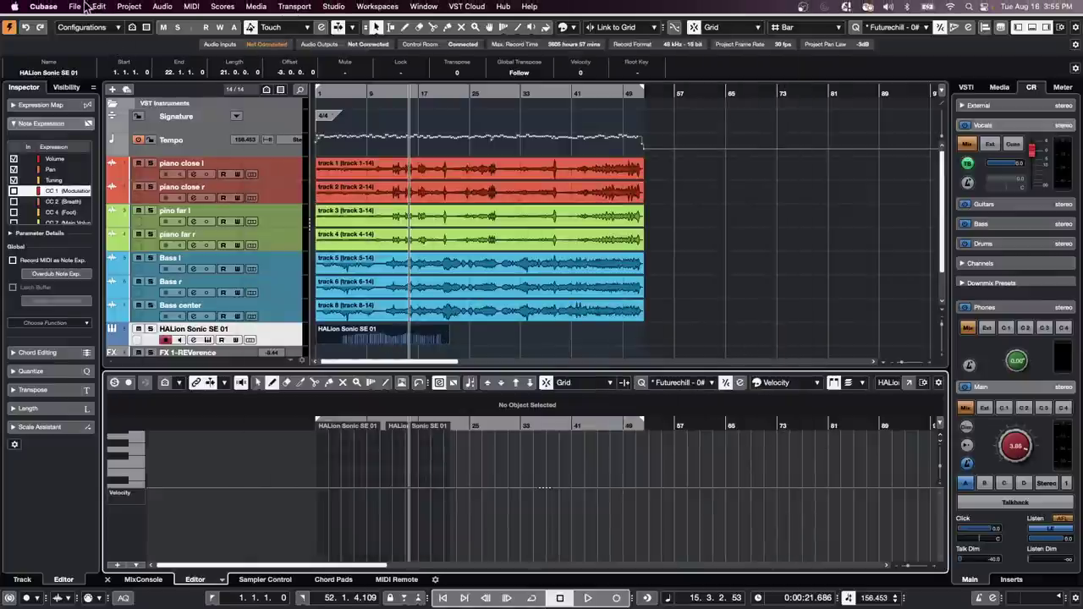
- Open the recent project jump off.cpr and enlarge its project window to fill the screen
left_click(75, 6)
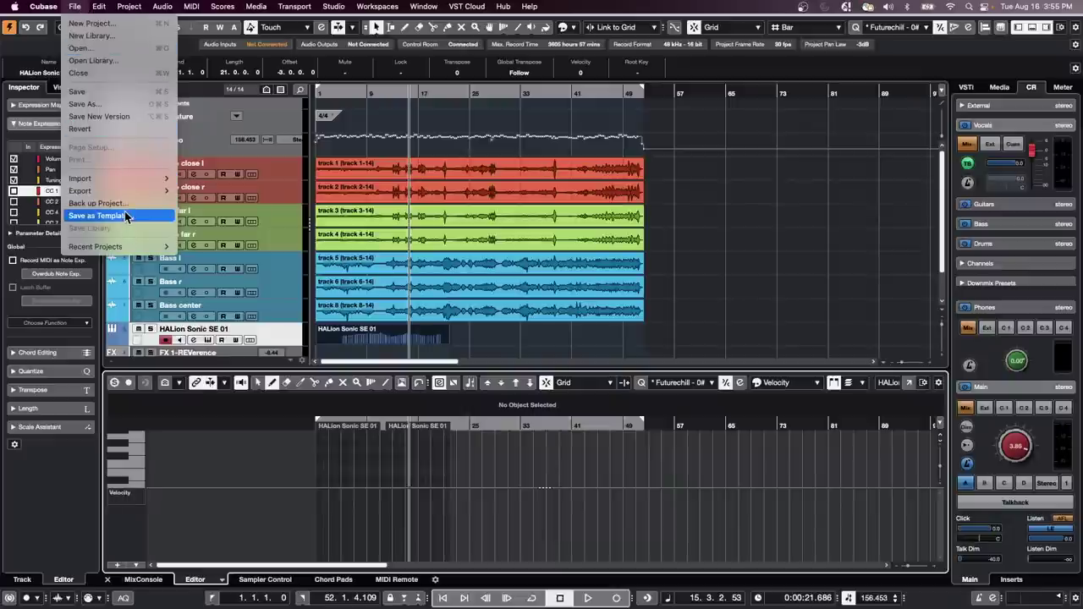
mouse_move(127, 246)
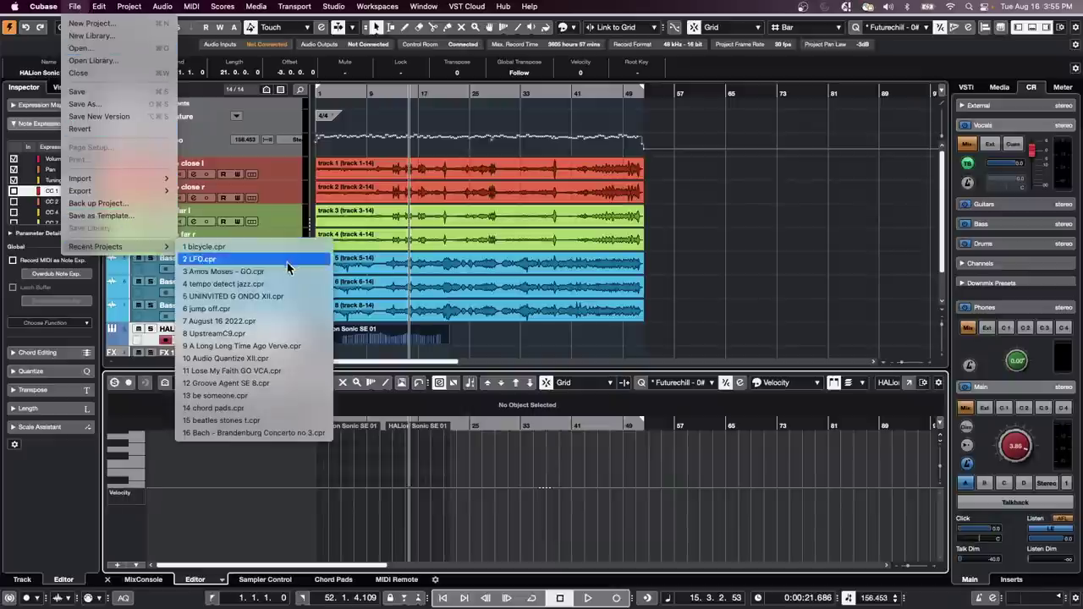
left_click(254, 308)
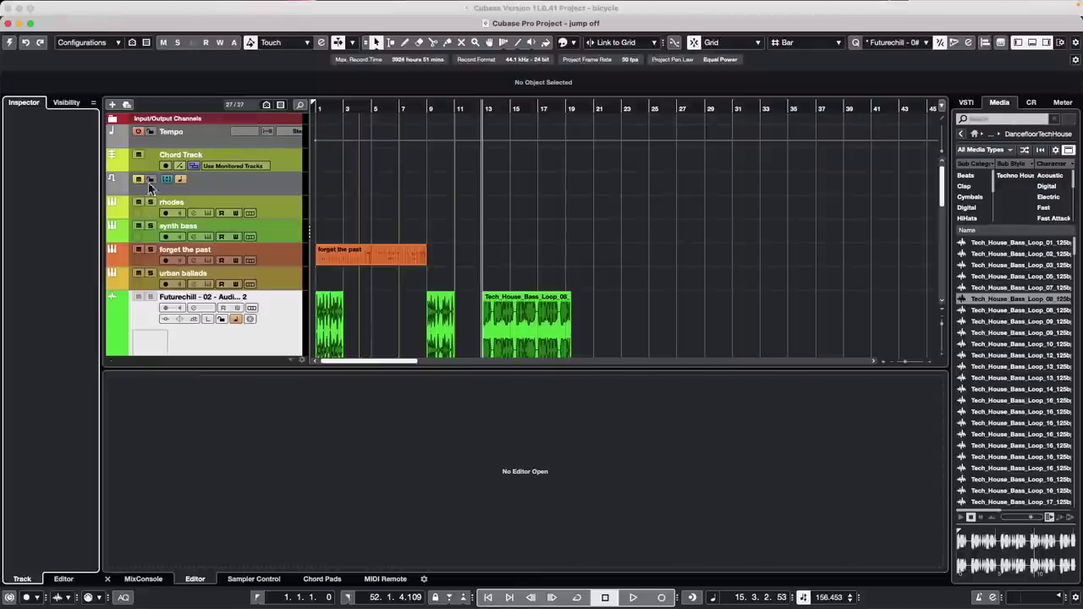
left_click(30, 24)
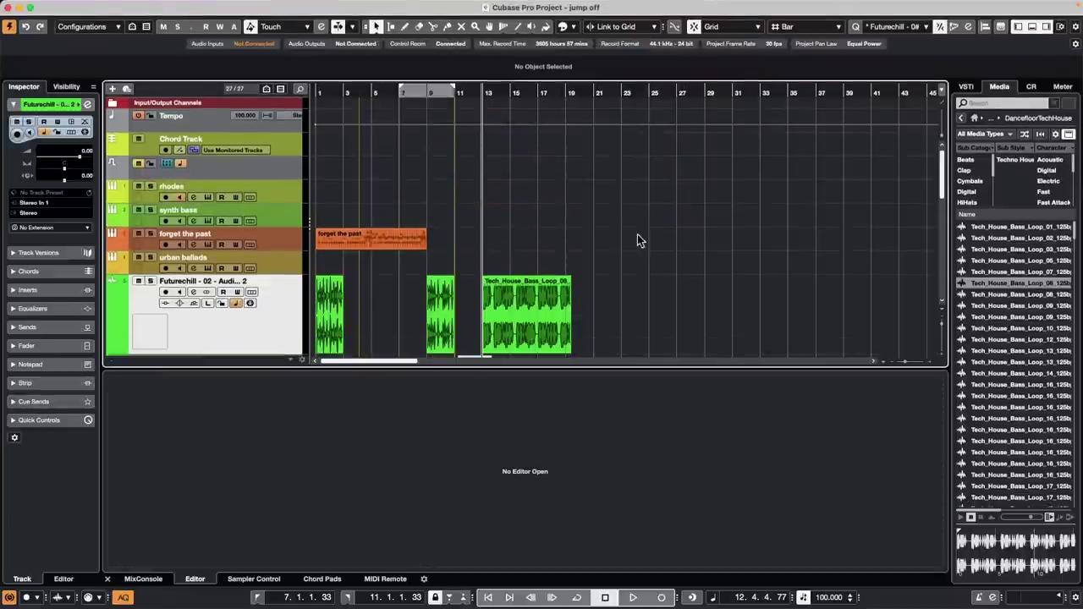
- Open the E.Piano part at bar 7 in a separate Key Editor window with the Object Selection tool active
scroll(612, 235, "down", 5)
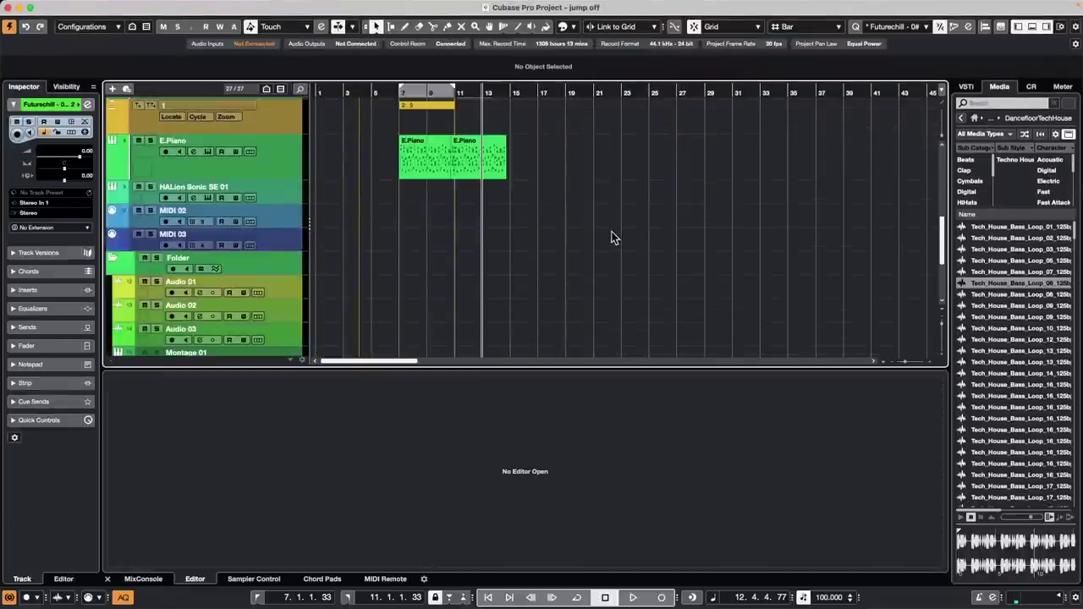
left_click(446, 166)
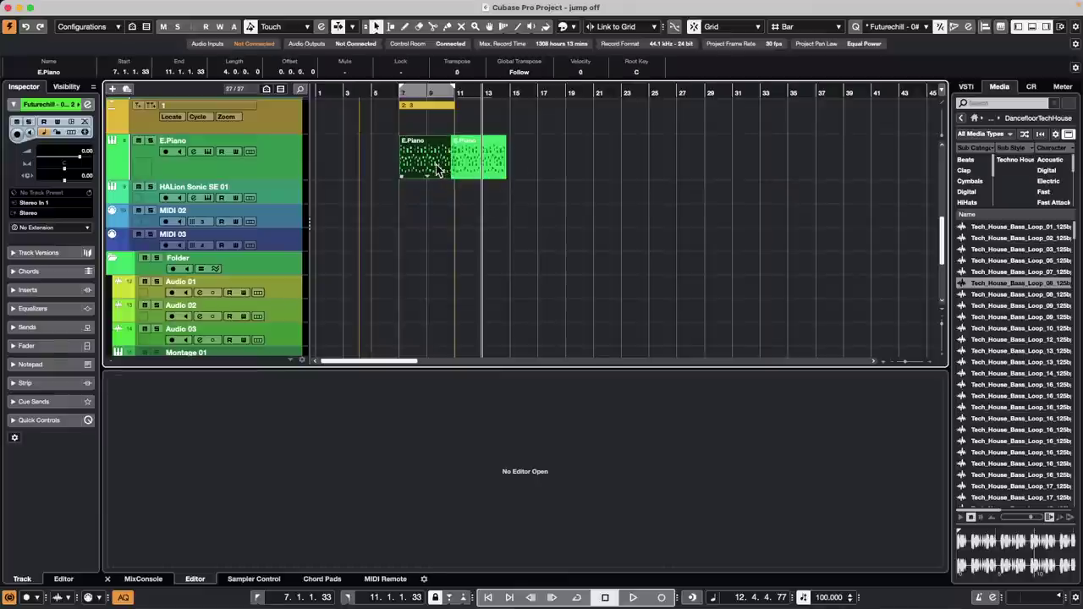
double_click(438, 170)
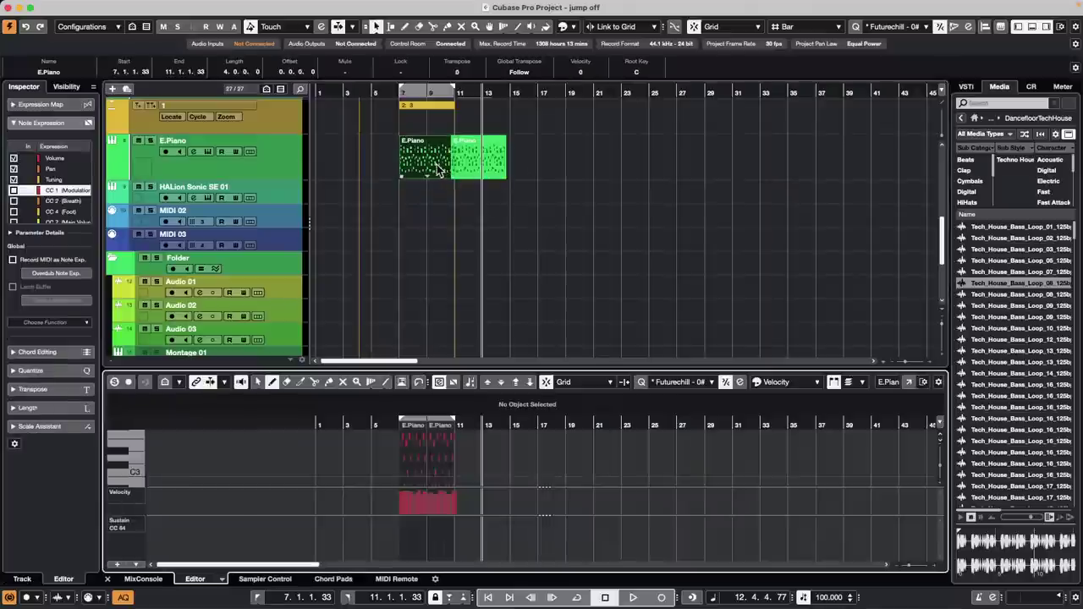
left_click(908, 382)
key("1")
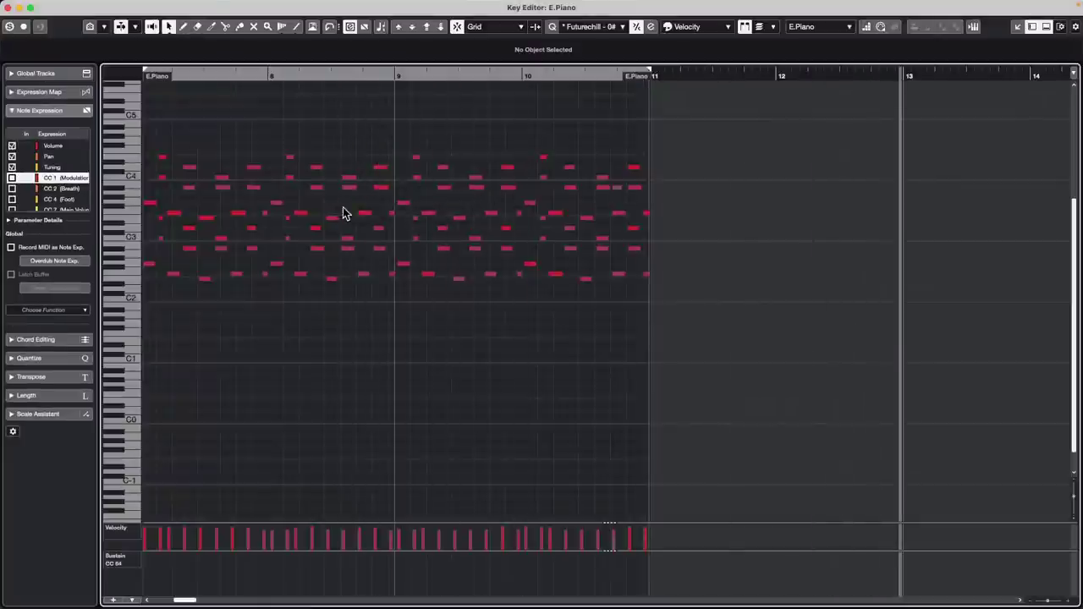
- Try selecting groups of E.Piano notes between bars 8 and 9 and shifting the selected notes slightly
left_click_drag(295, 194, 405, 258)
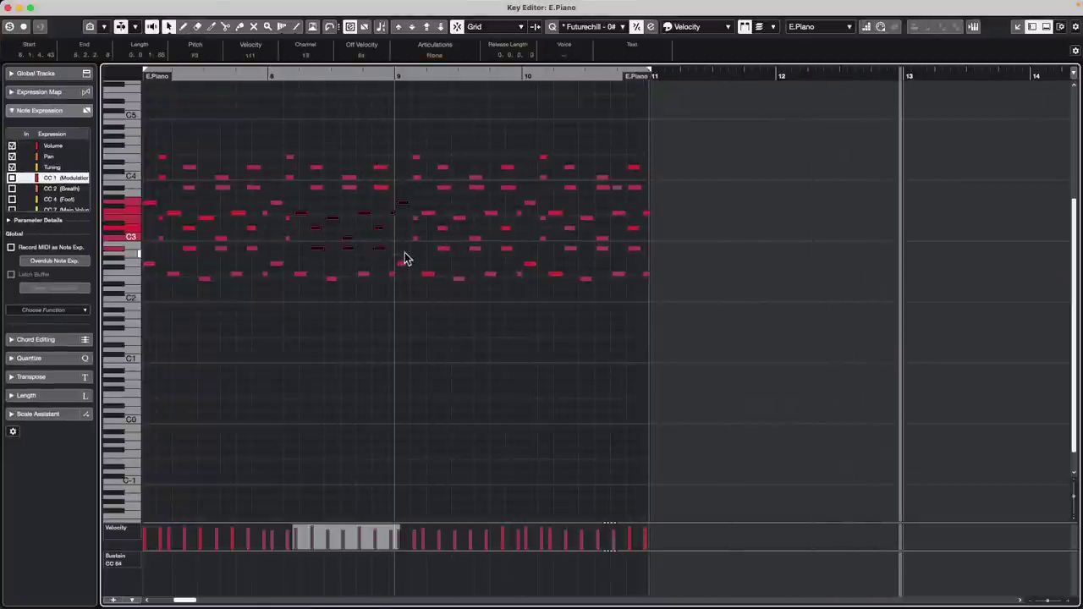
left_click(375, 205)
left_click_drag(286, 194, 408, 269)
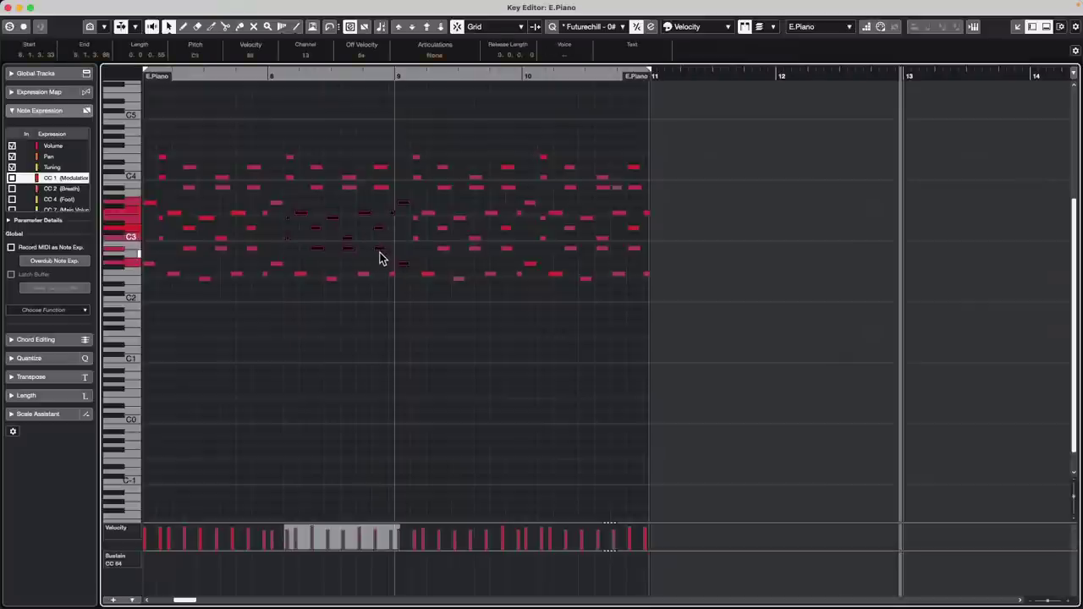
left_click(381, 258)
left_click_drag(295, 204, 382, 254)
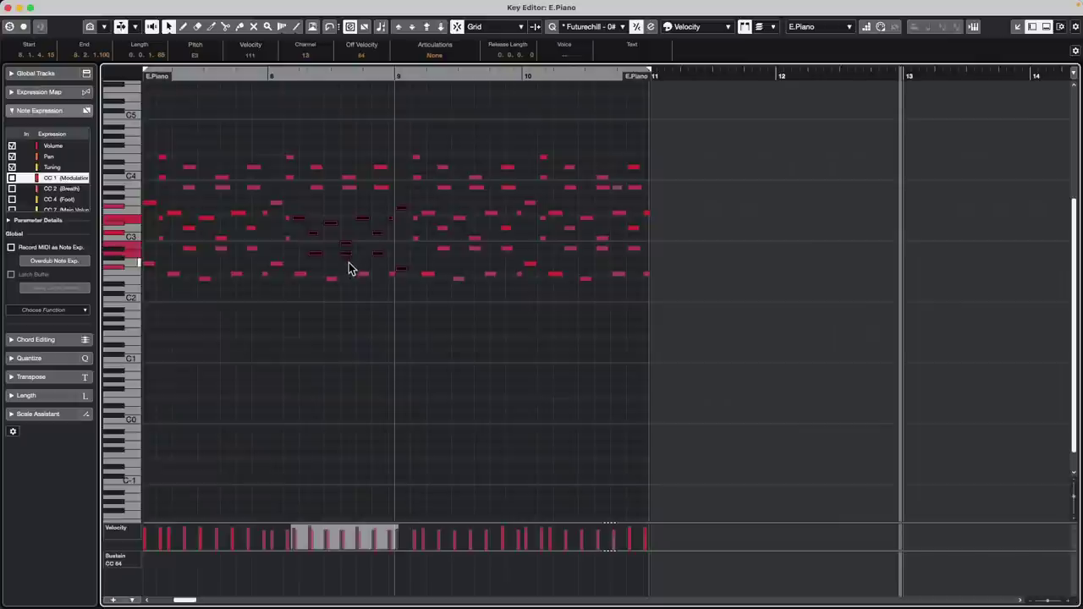
- Select the notes around bars 8 to 9, move them about one bar later and below C2, and undo the move
left_click_drag(302, 139, 421, 261)
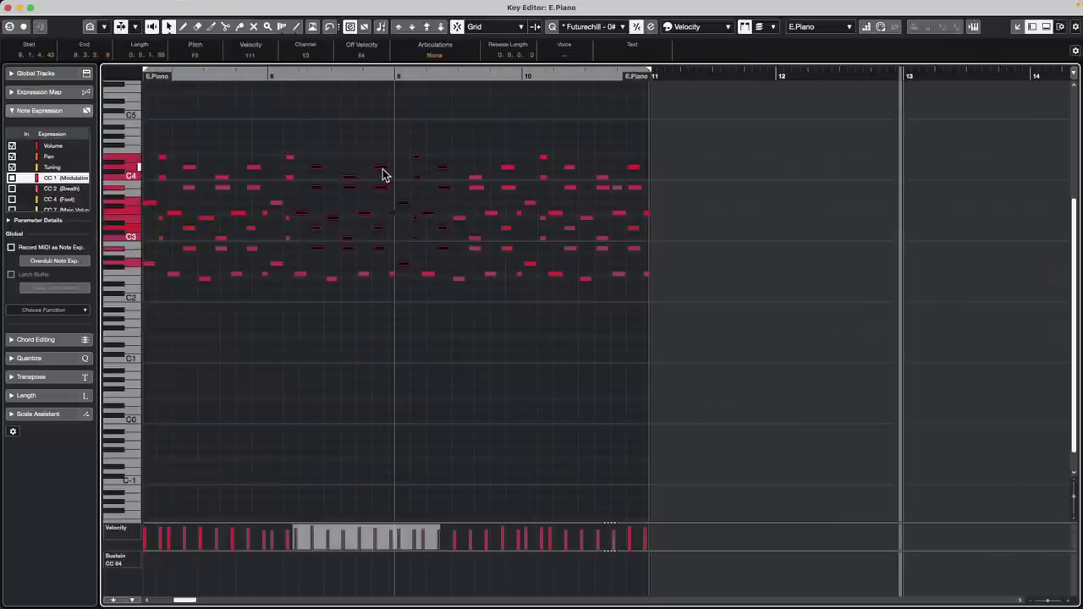
left_click_drag(382, 175, 504, 337)
left_click(457, 307)
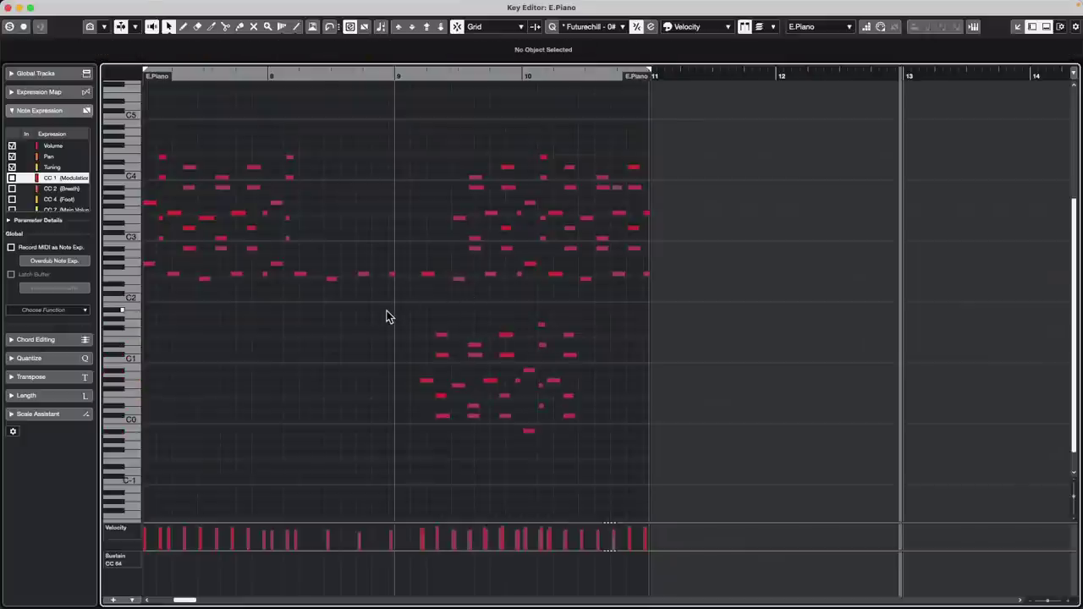
key("super+z")
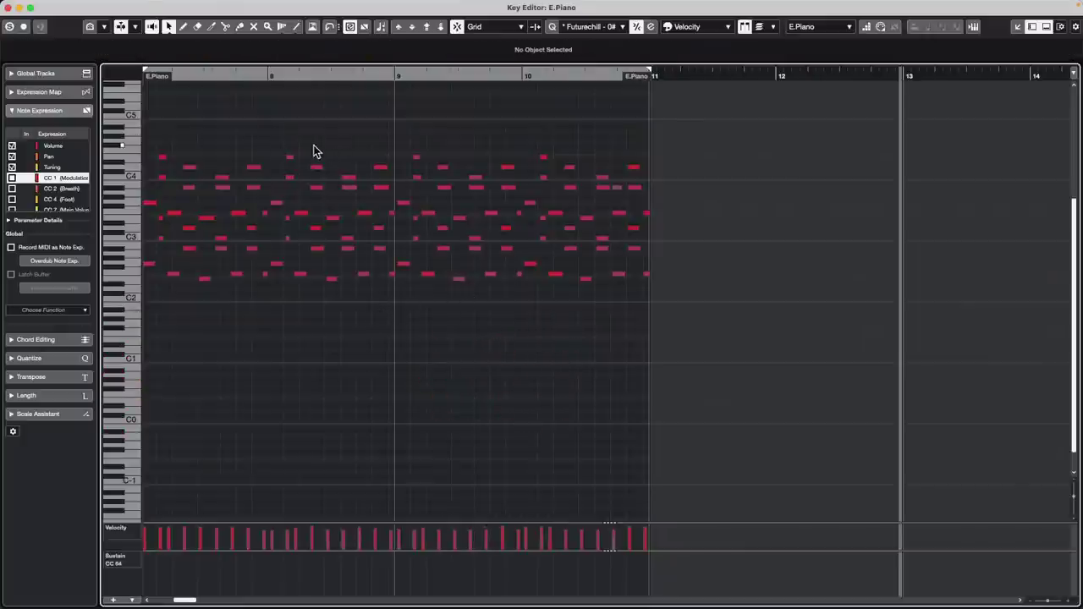
- Select the upper notes between bars 8 and 9, lengthen them together by their ends, and undo the length change
left_click_drag(311, 147, 412, 254)
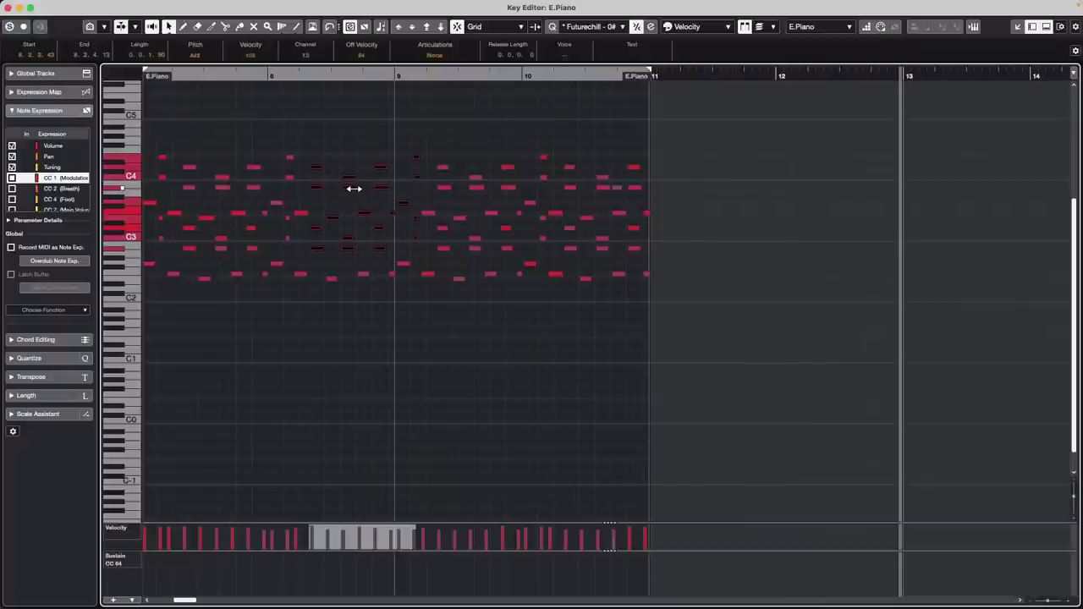
left_click_drag(354, 187, 362, 187)
left_click(364, 152)
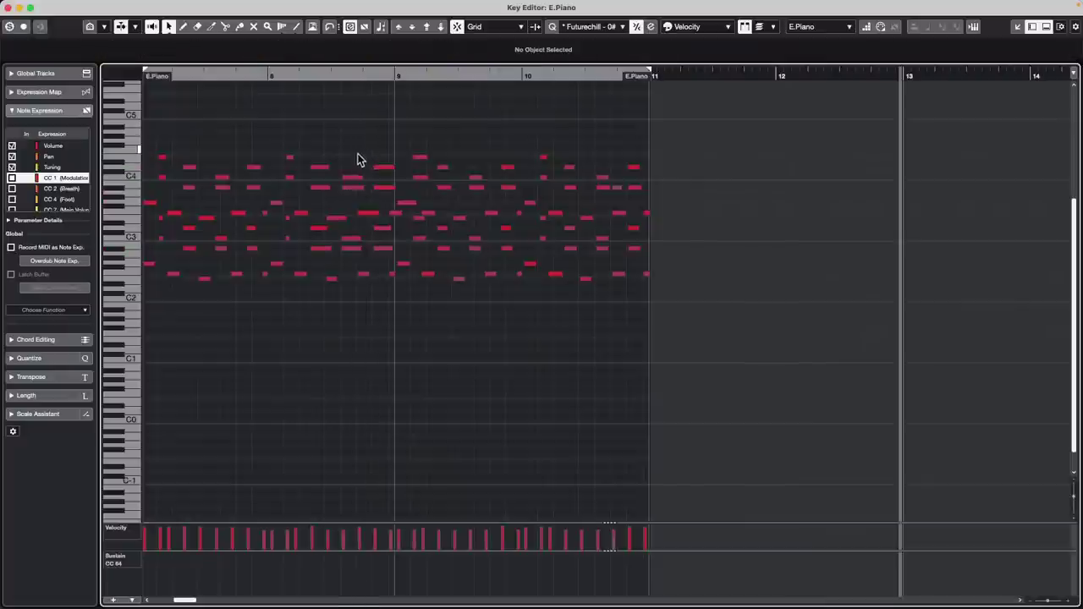
key("super+z")
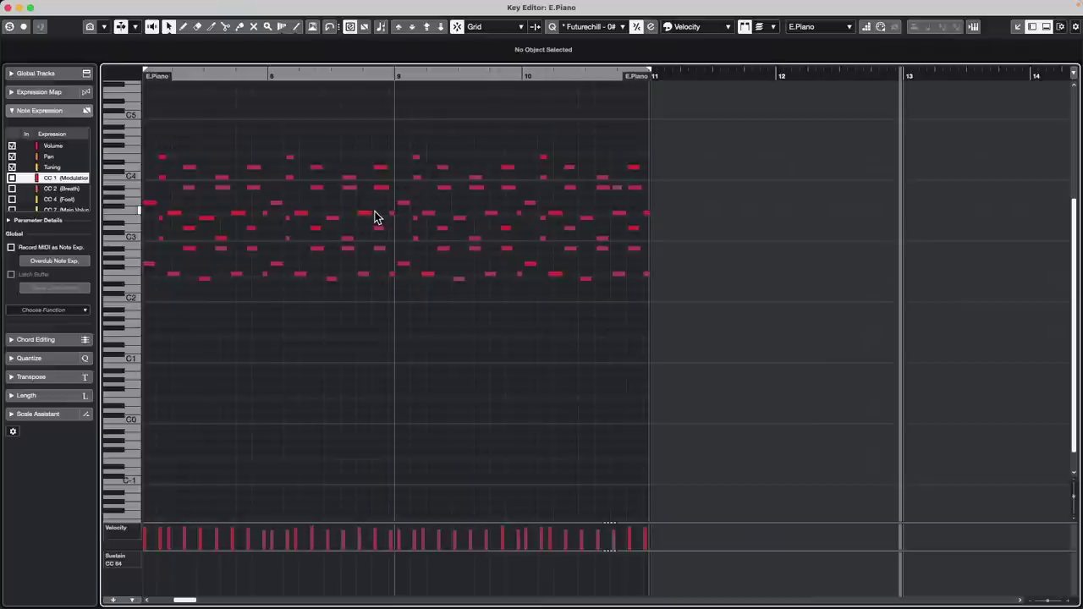
- Close the separate Key Editor and place a copy of the bar 7 E.Piano part on the HALion Sonic SE 01 track
left_click(10, 7)
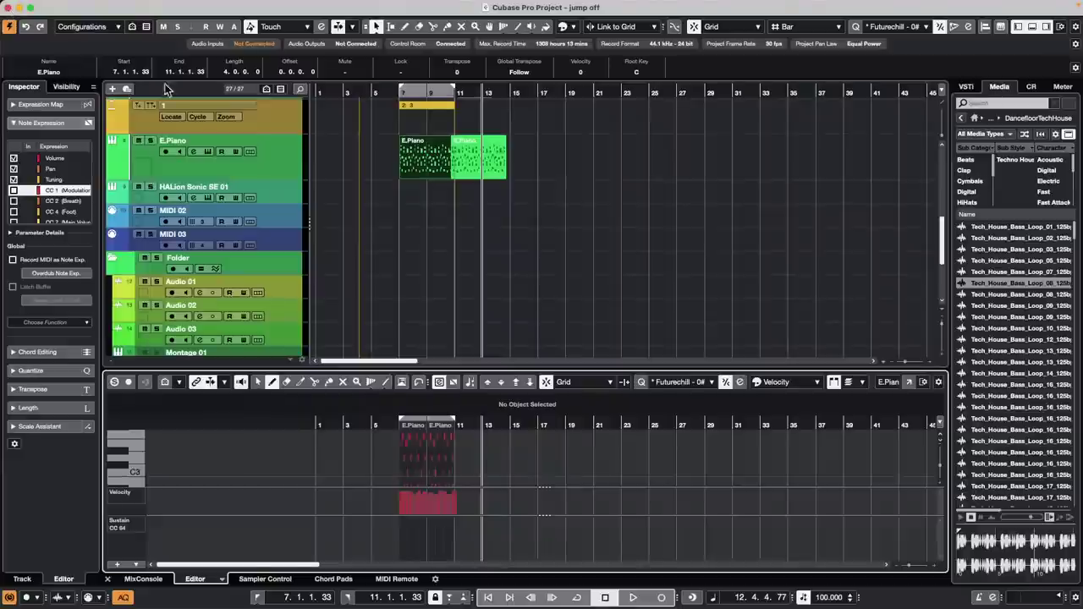
left_click(426, 171)
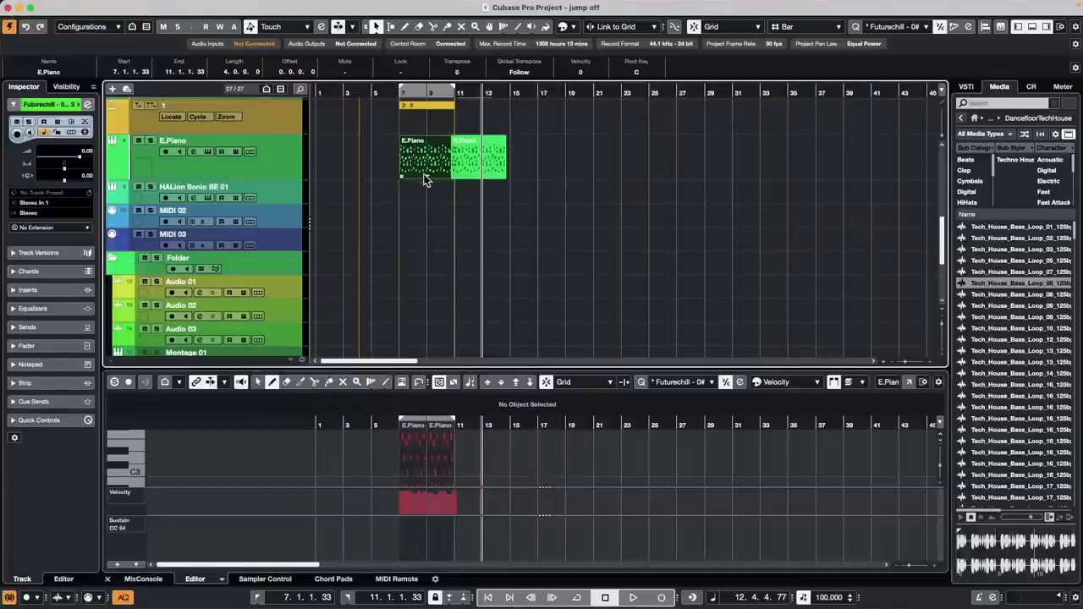
left_click_drag(426, 179, 426, 199)
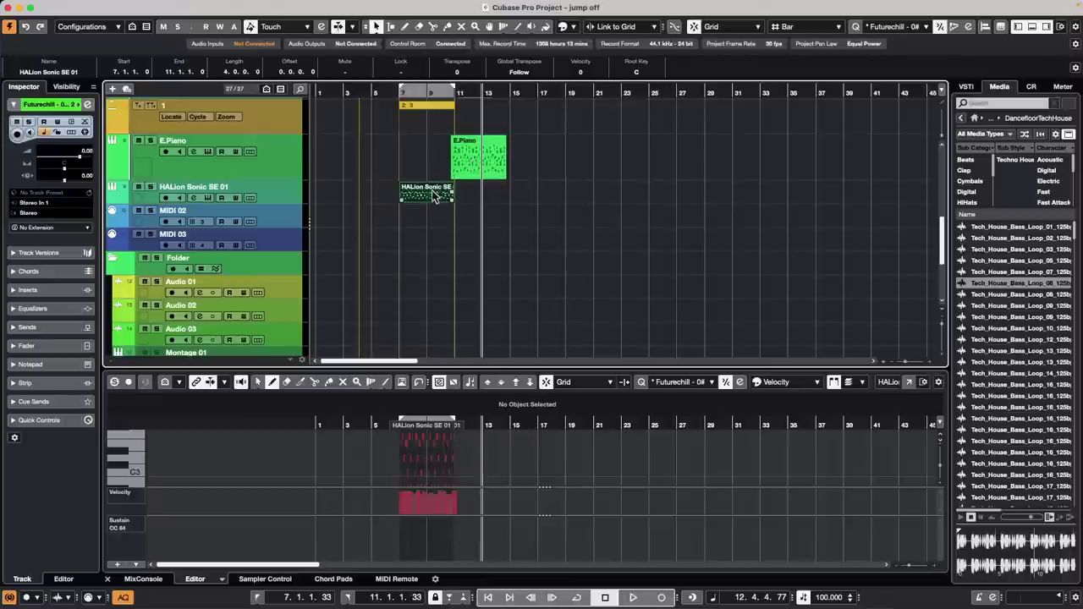
left_click_drag(425, 166, 424, 164)
- Color the HALion Sonic SE 01 track dark red, the first swatch in the palette
left_click(289, 192)
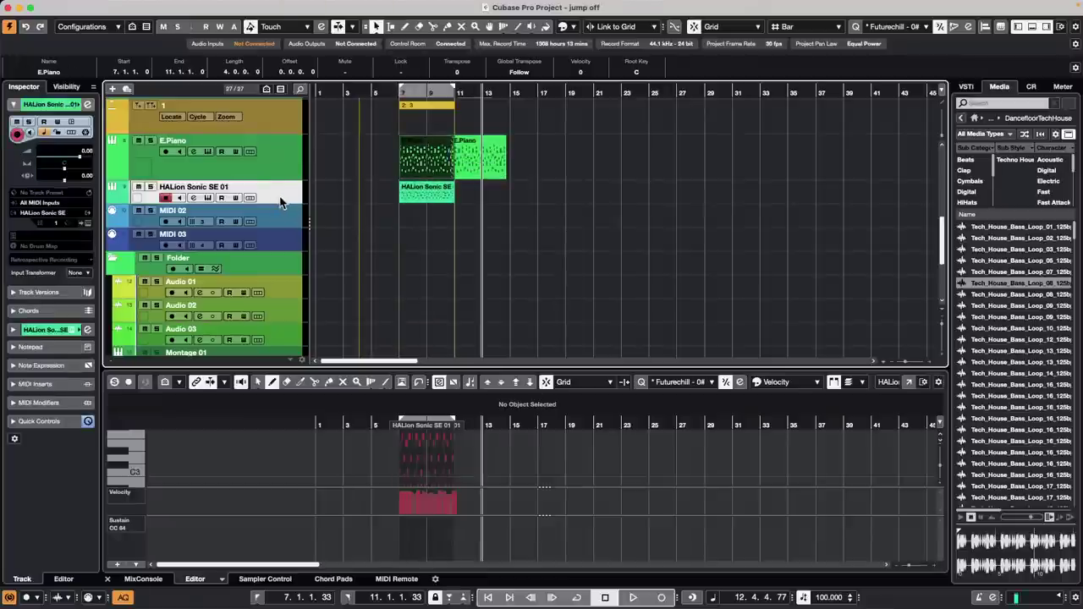
left_click(74, 107)
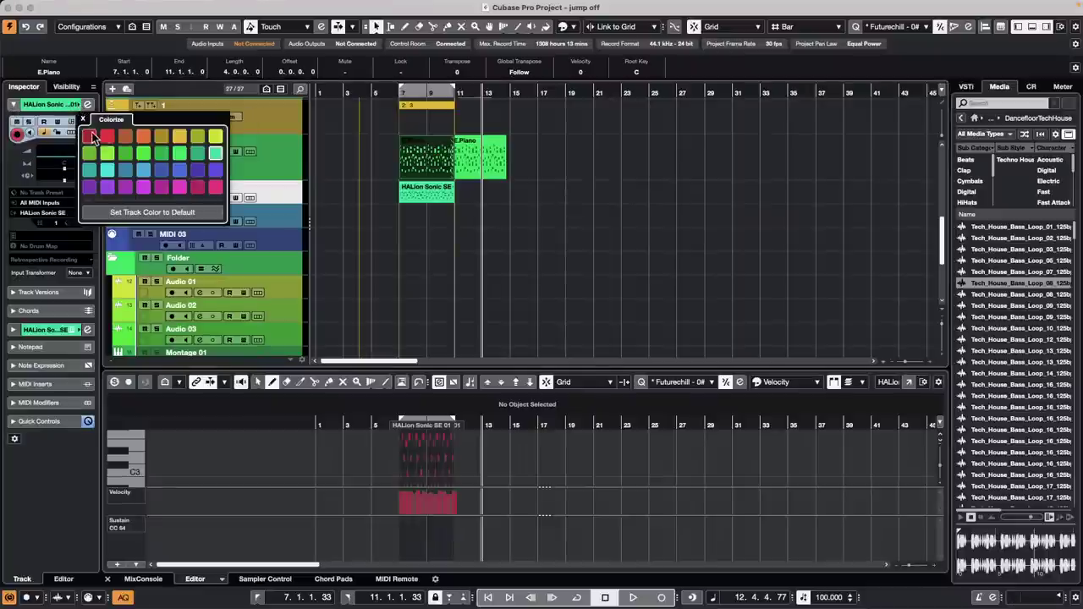
left_click(89, 136)
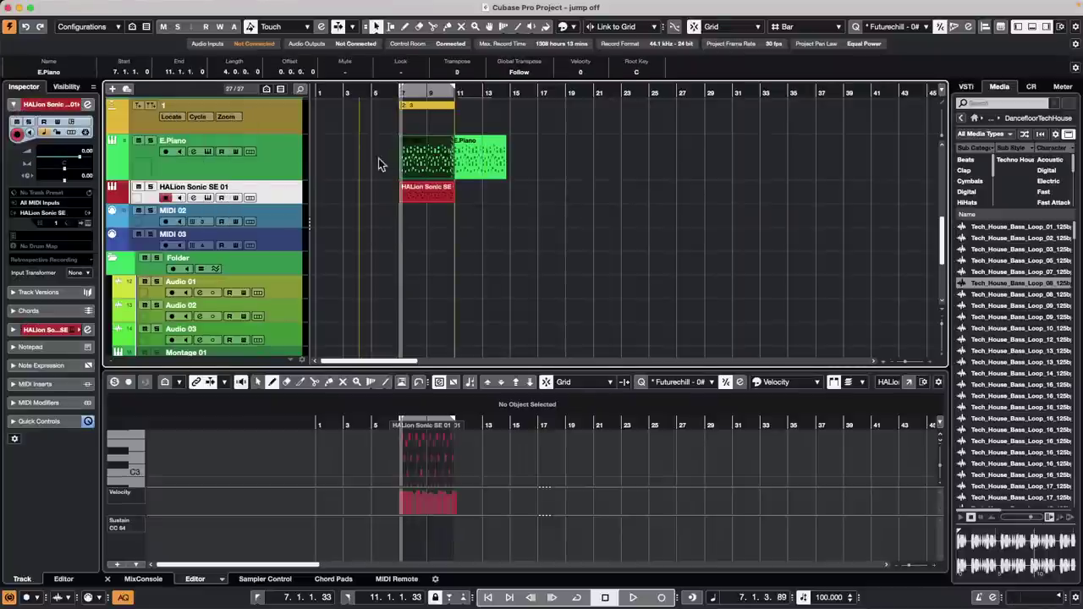
- Select the overlapping bar 7 parts on the E.Piano and HALion Sonic SE 01 tracks, open both in the Key Editor, and check the edited-part list
left_click_drag(374, 158, 425, 197)
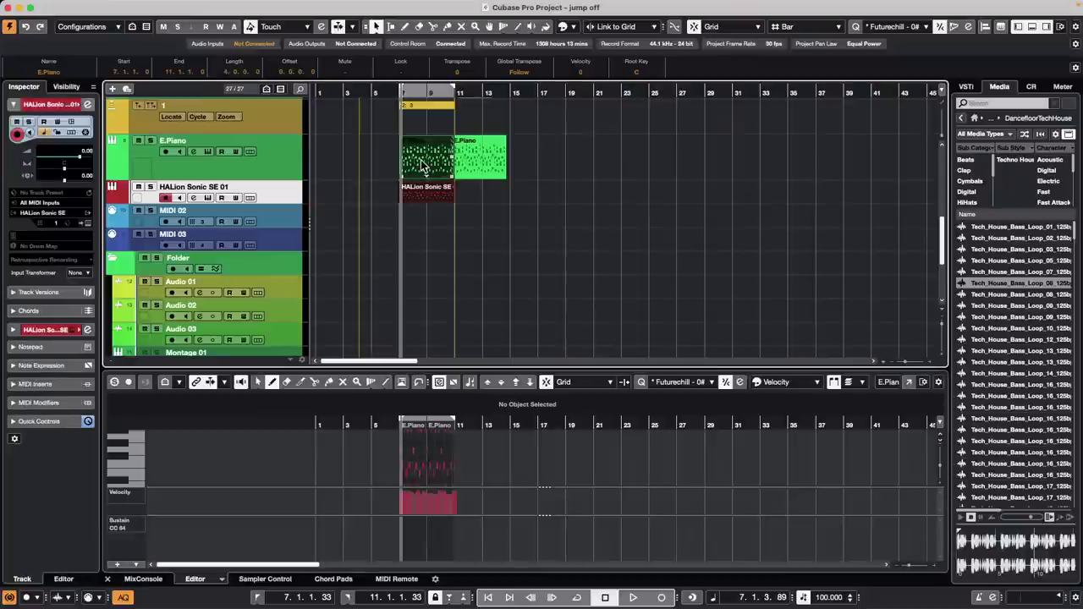
left_click_drag(420, 217, 428, 167)
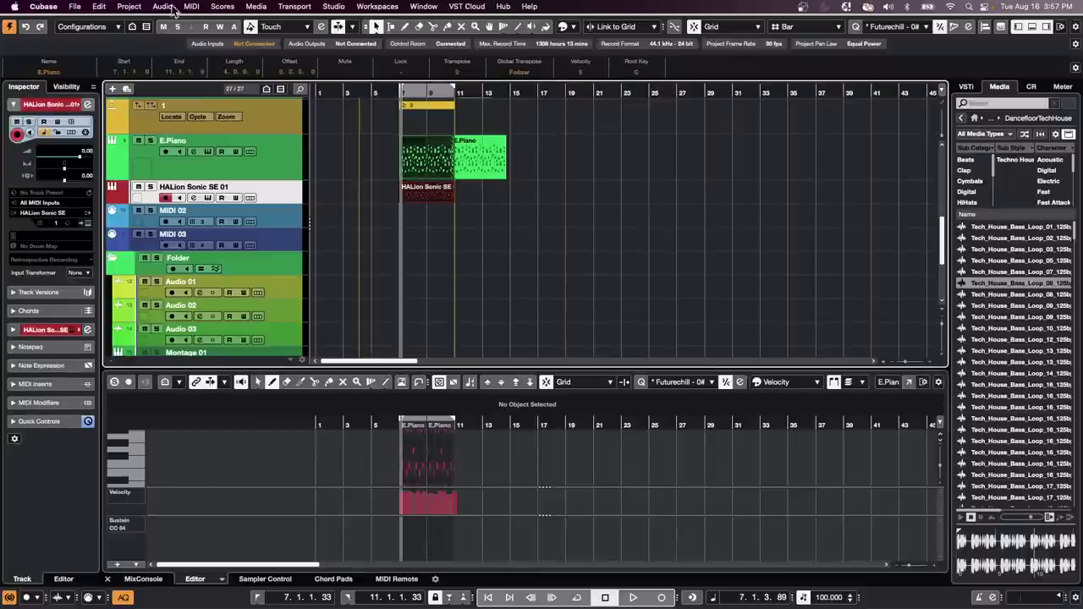
left_click(129, 6)
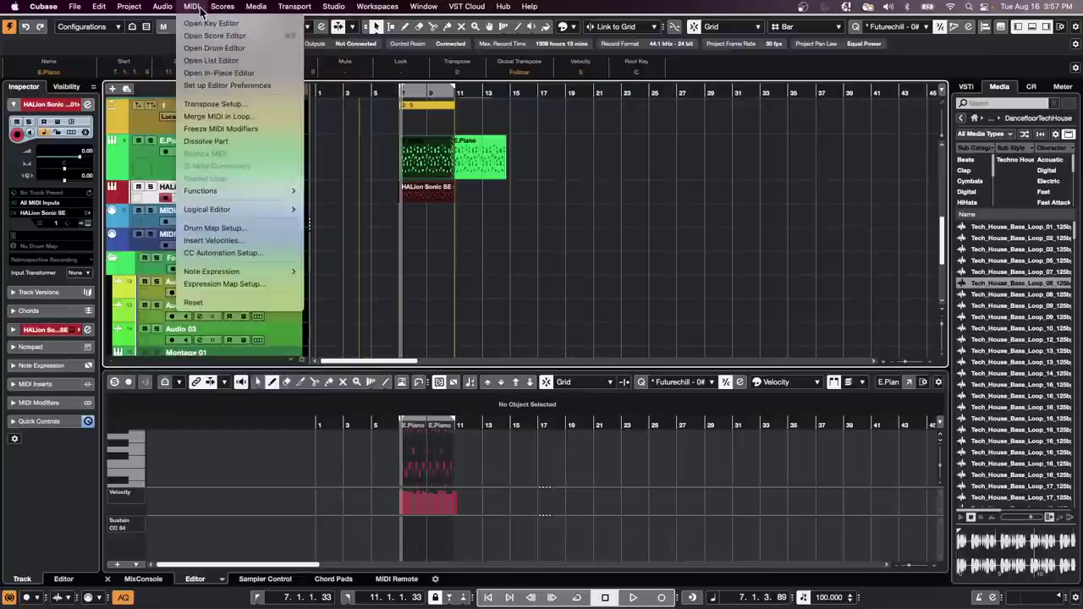
left_click(207, 23)
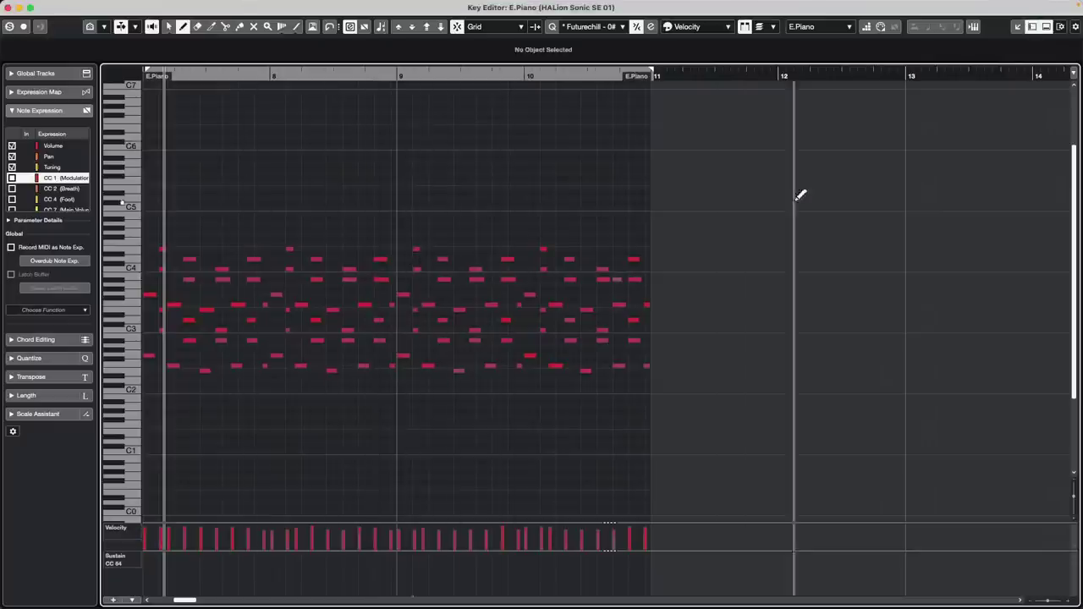
left_click(824, 26)
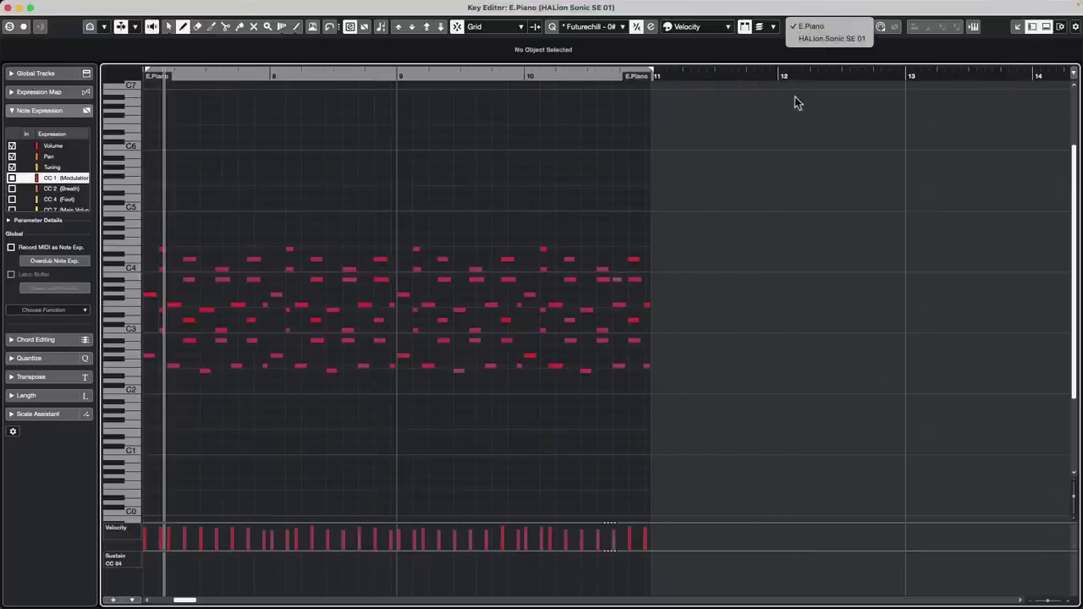
left_click(793, 80)
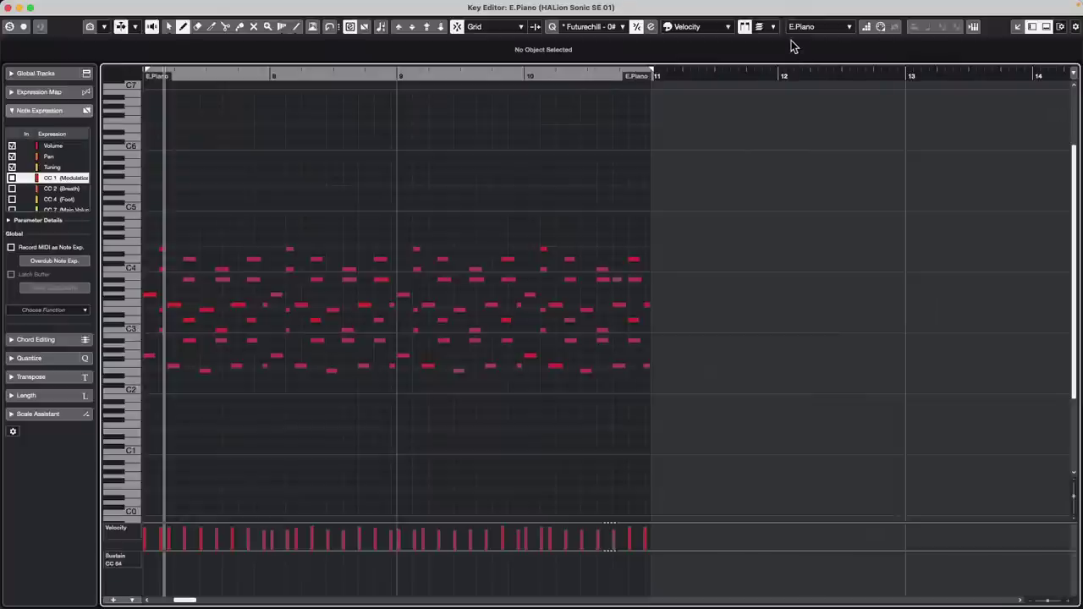
- Color the Key Editor notes by Pitch, by Channel, and finally by Part
left_click(718, 28)
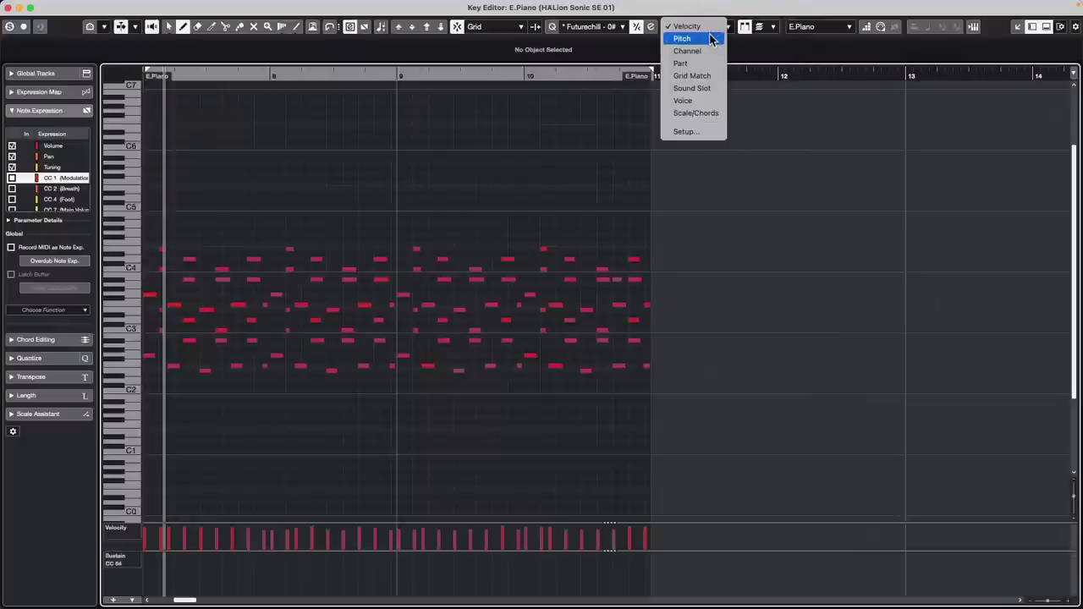
left_click(711, 39)
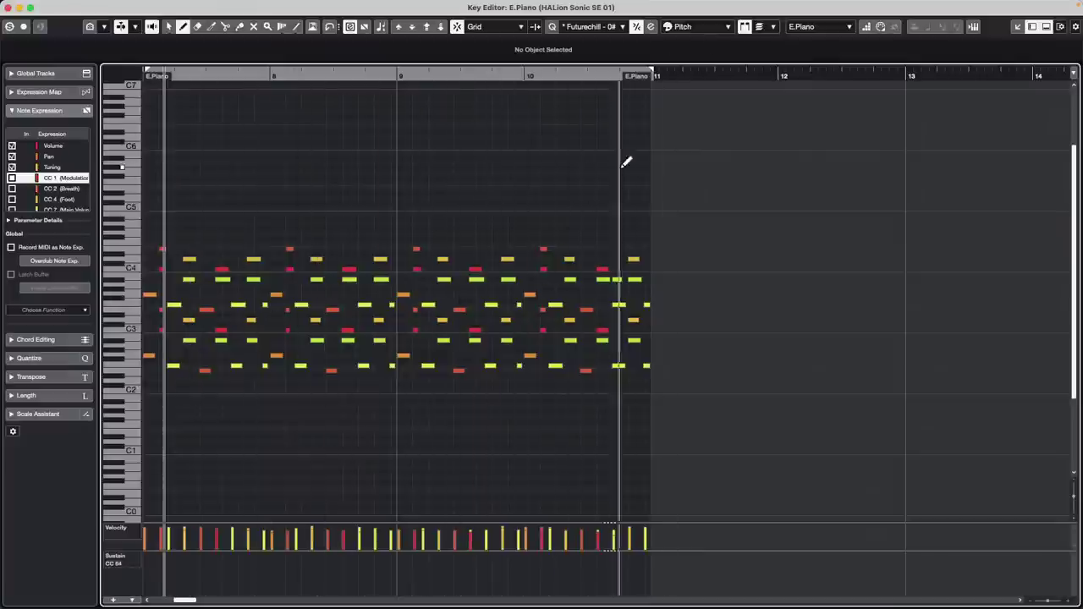
left_click(700, 31)
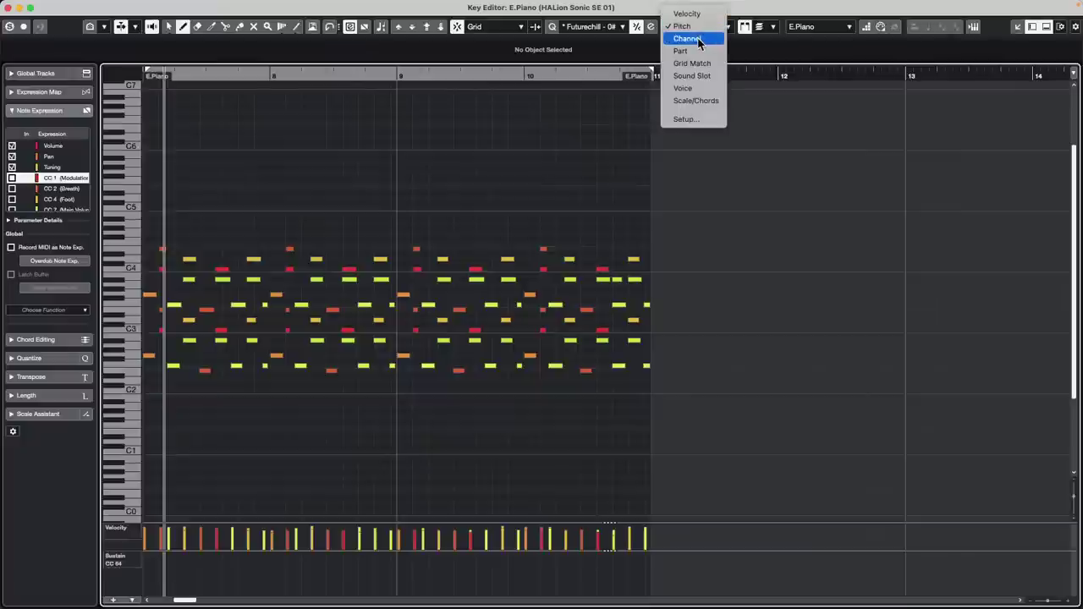
left_click(697, 40)
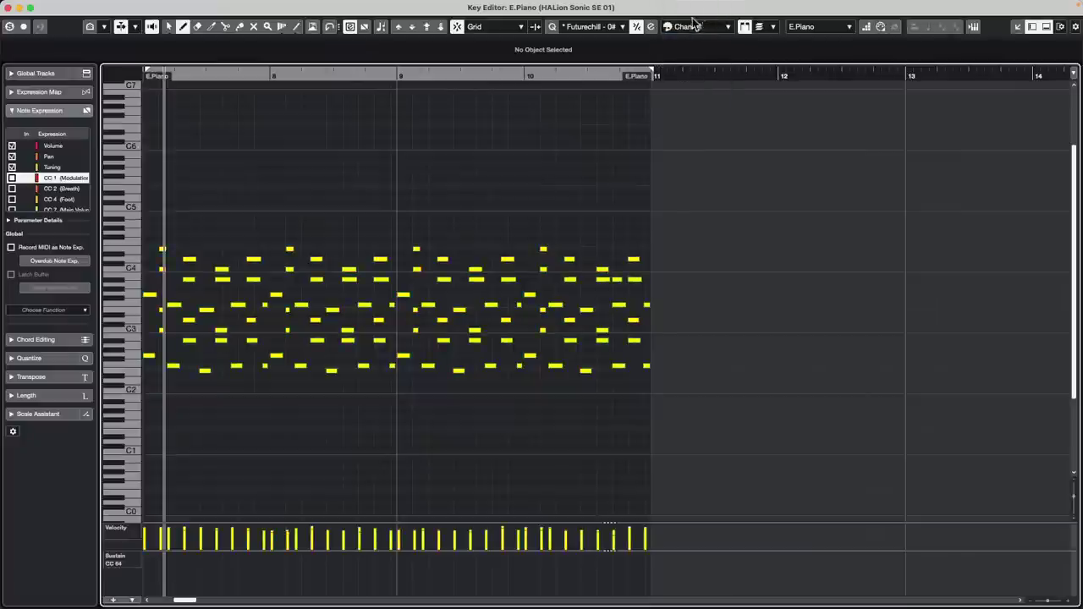
left_click(694, 26)
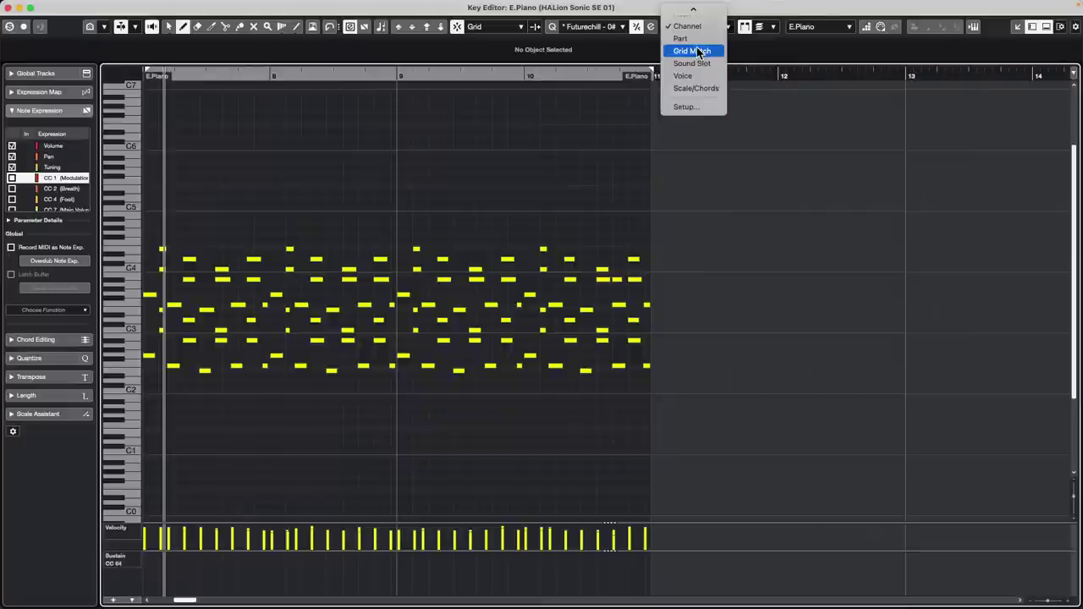
left_click(697, 39)
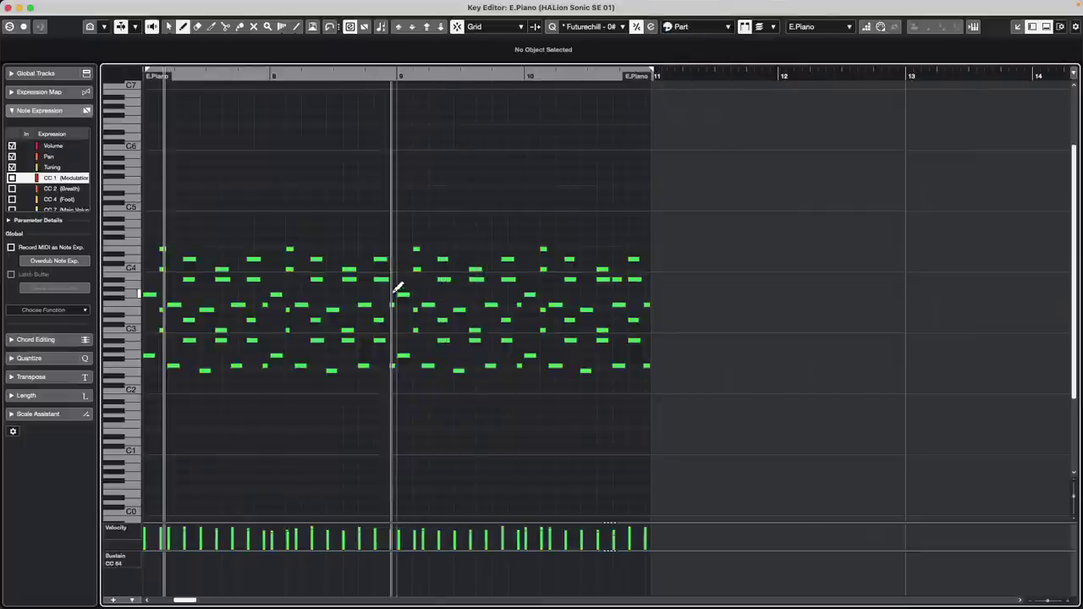
- Close the Key Editor and transpose the HALion Sonic SE 01 part down about an octave and a half
left_click(7, 7)
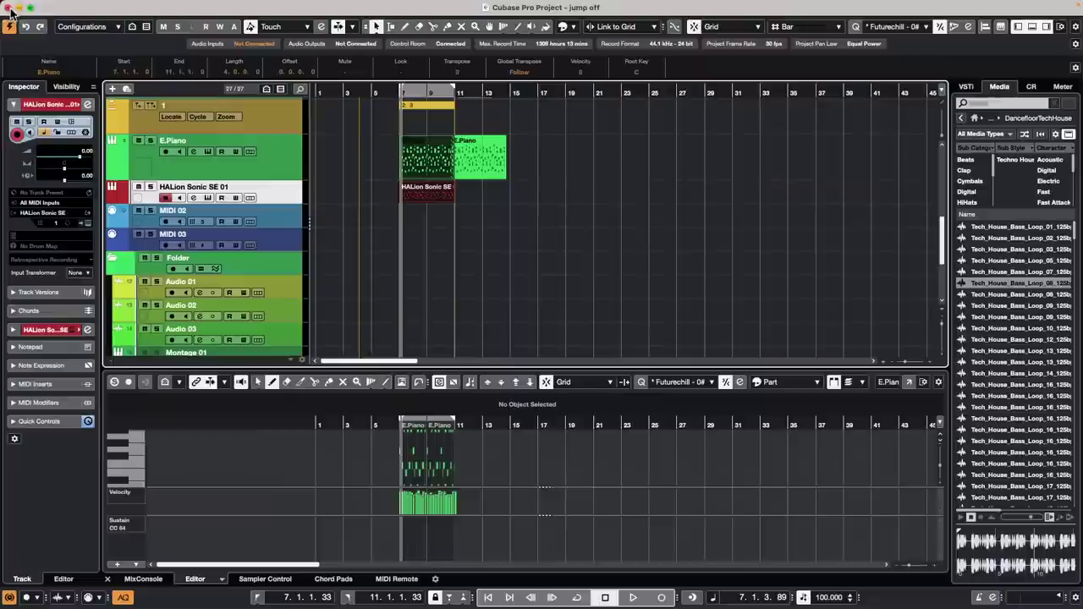
left_click(426, 196)
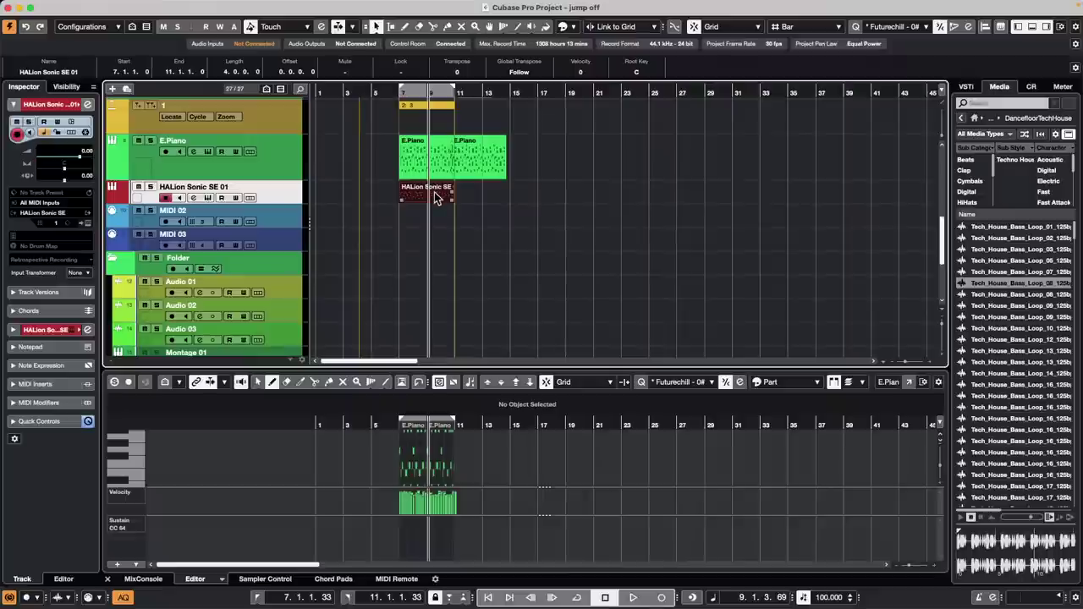
left_click(222, 7)
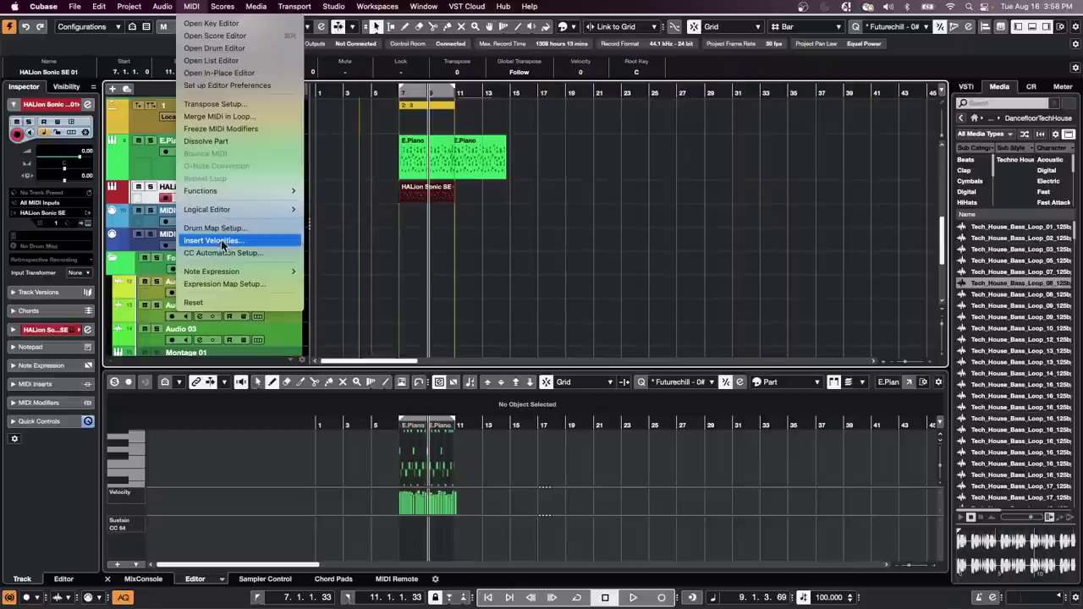
mouse_move(229, 213)
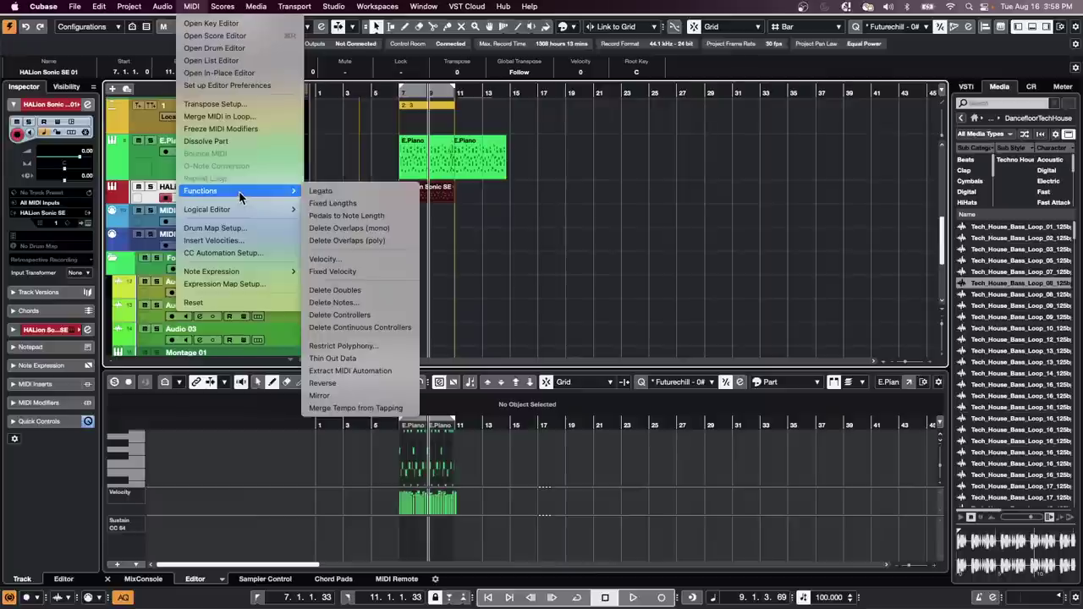
left_click(237, 106)
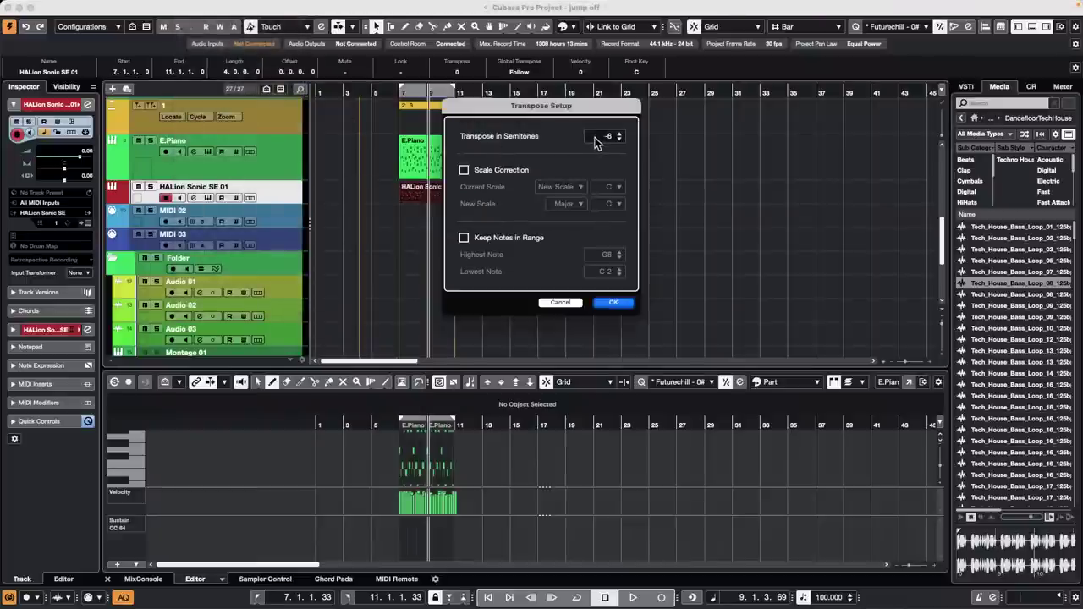
scroll(596, 143, "down", 7)
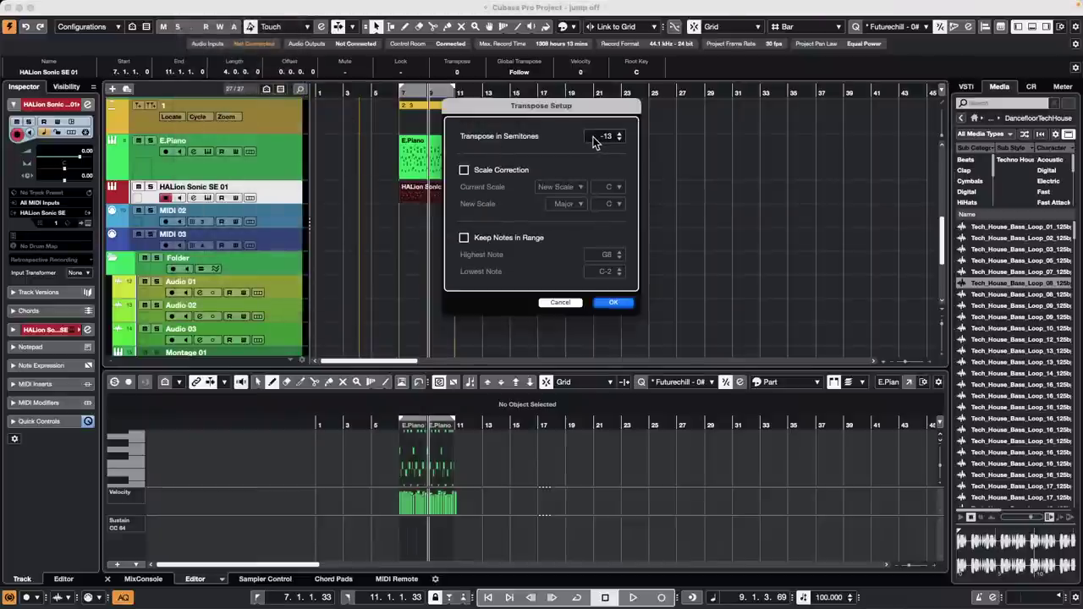
left_click(614, 301)
- Select the bar 7 E.Piano and HALion Sonic SE 01 parts and open them together in the Key Editor
left_click_drag(393, 227, 434, 161)
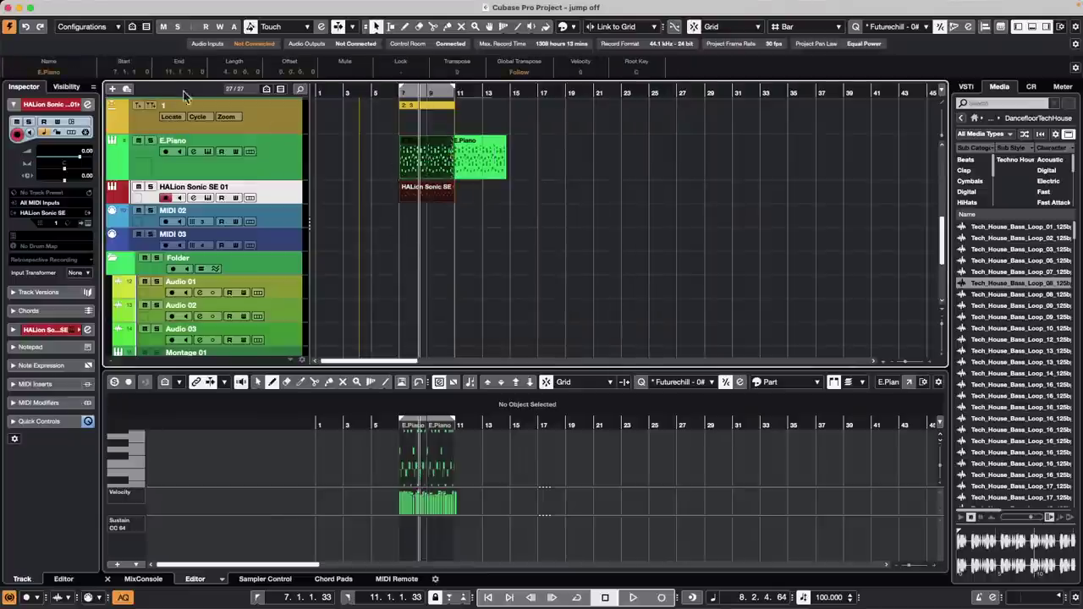
left_click(128, 6)
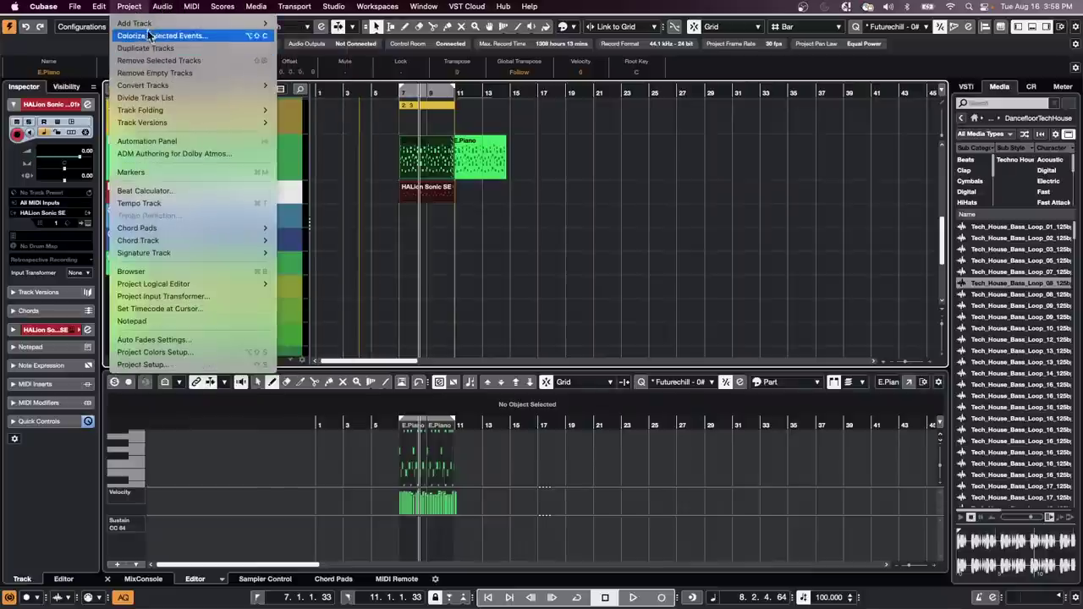
mouse_move(146, 23)
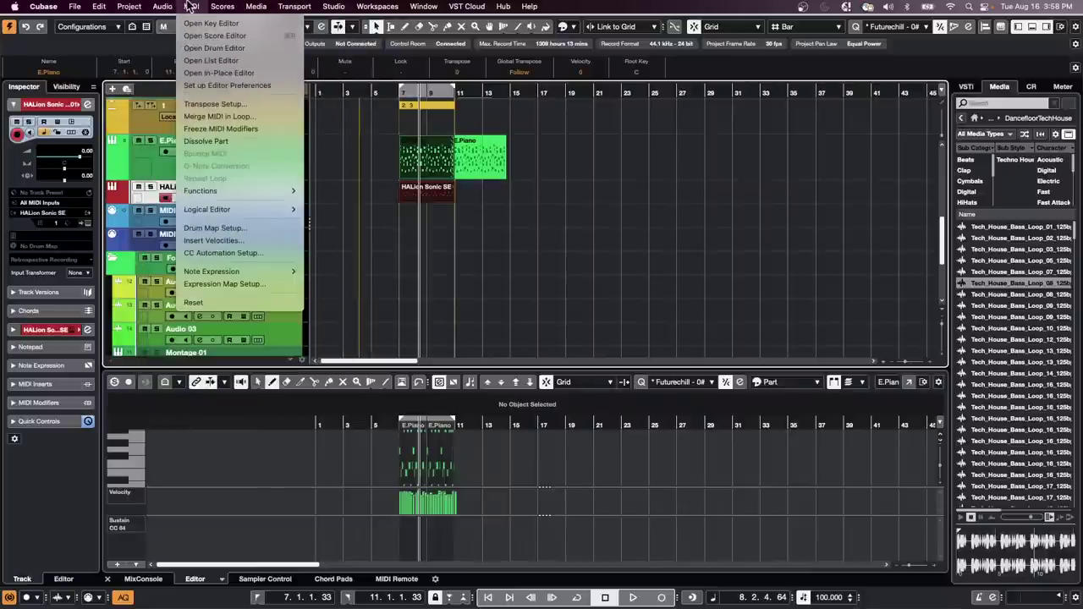
left_click(190, 27)
left_click(185, 26)
scroll(322, 187, "down", 5)
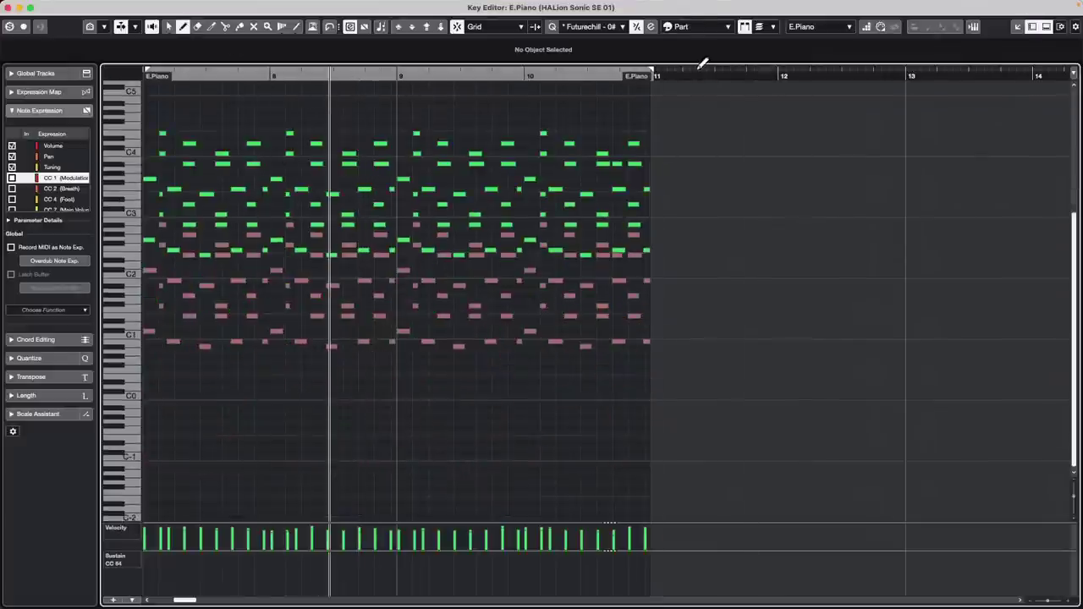
- Keep the note colors set to Part and switch to the Object Selection tool
left_click(694, 26)
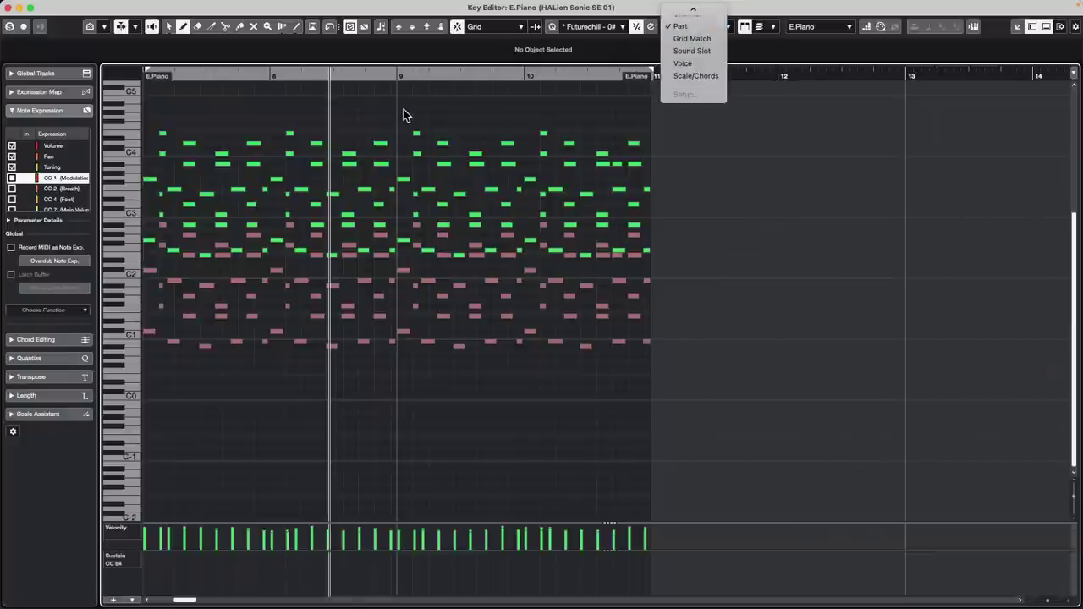
right_click(403, 109)
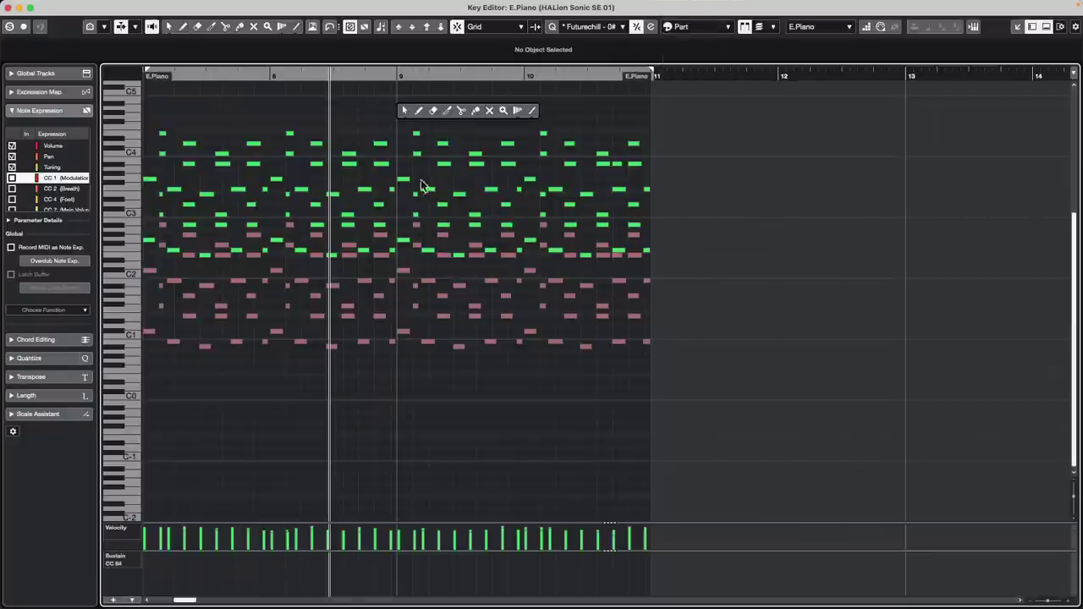
left_click(429, 282)
right_click(425, 281)
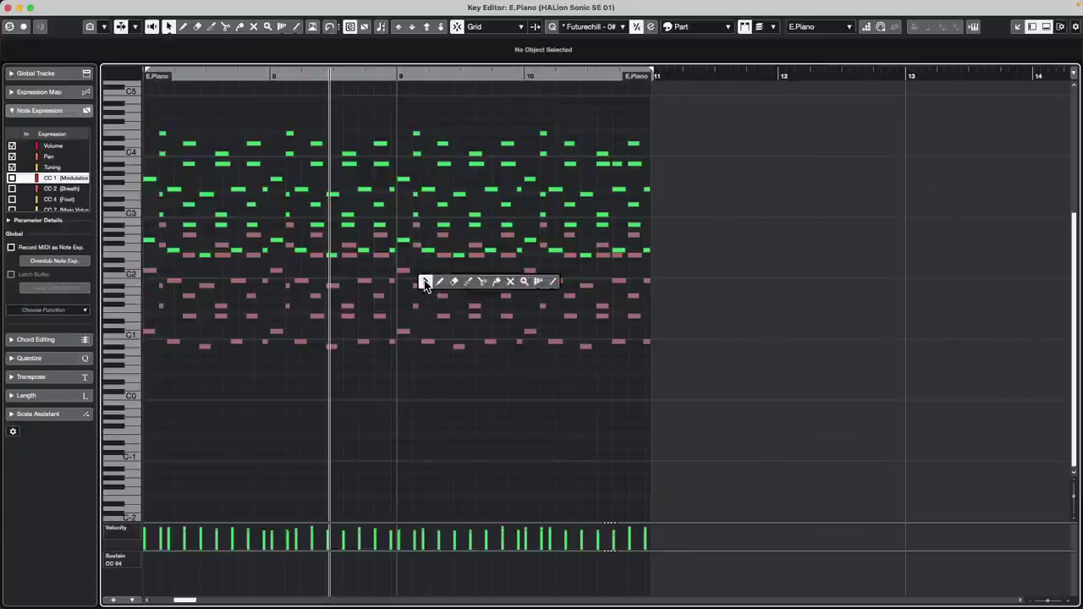
left_click(426, 284)
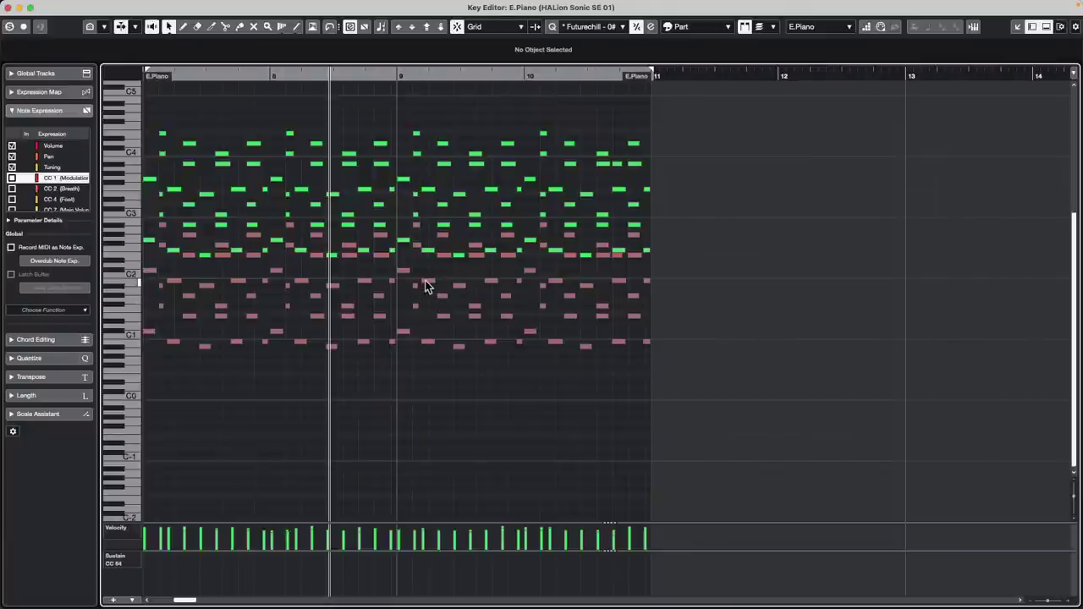
- Switch the active part by selecting single notes among the red and green ones, ending on the green C4 note in bar 7
left_click(420, 395)
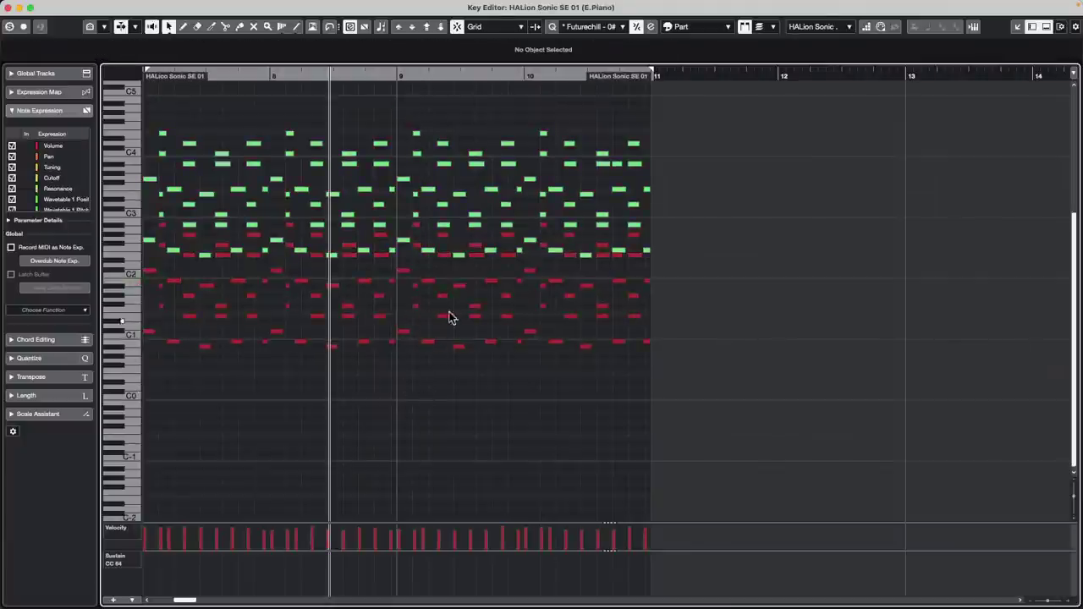
left_click(404, 184)
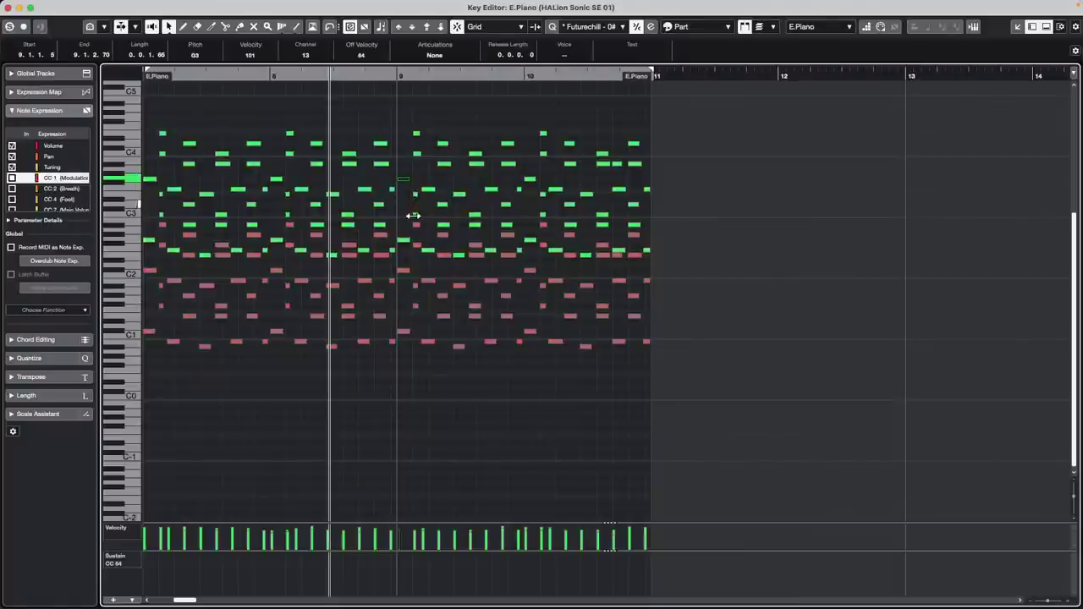
left_click(404, 271)
left_click(505, 204)
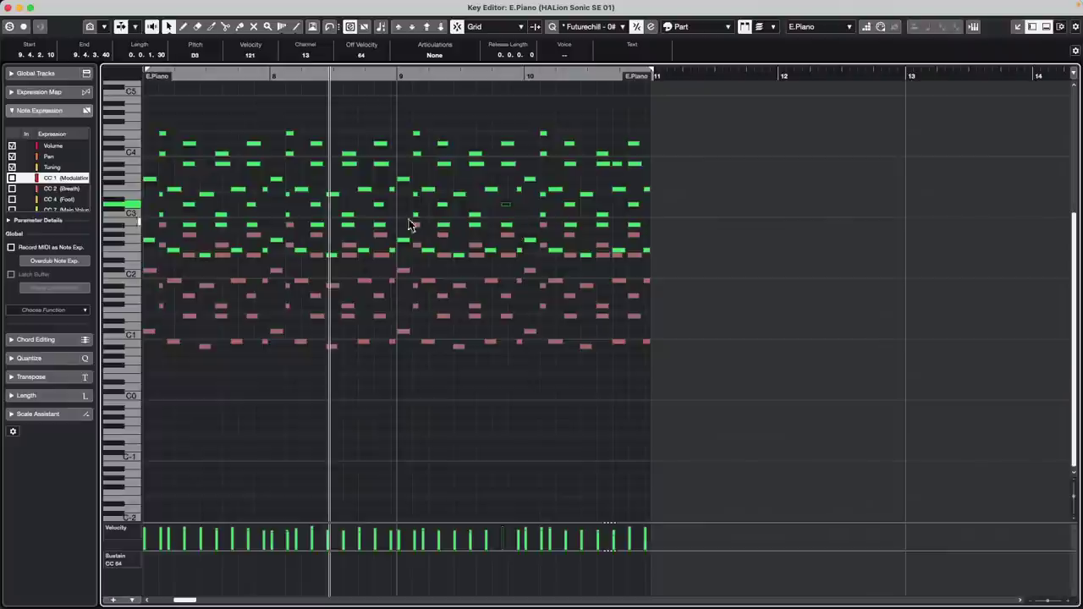
left_click(222, 154)
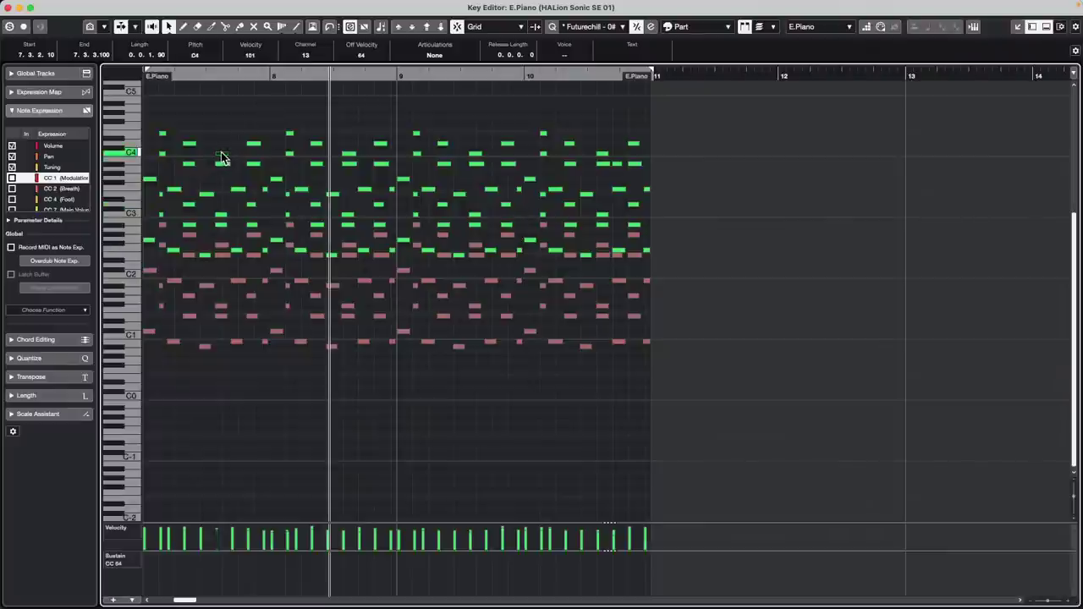
left_click(609, 29)
left_click(761, 131)
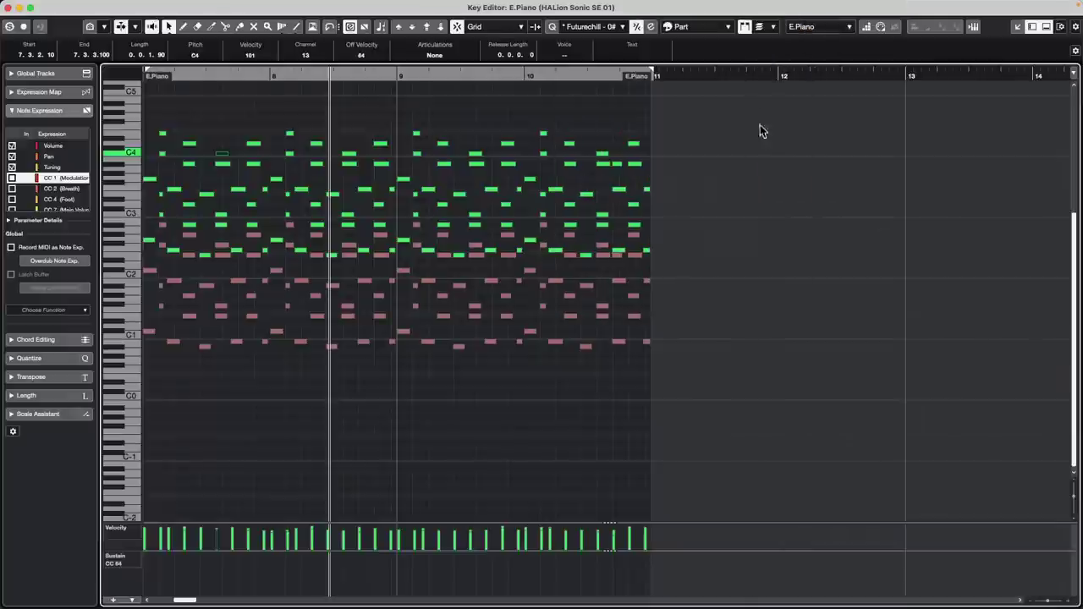
- Switch the active edit part back and forth between E.Piano and HALion Sonic SE 01, ending on HALion Sonic SE 01, and close the Key Editor
left_click(823, 29)
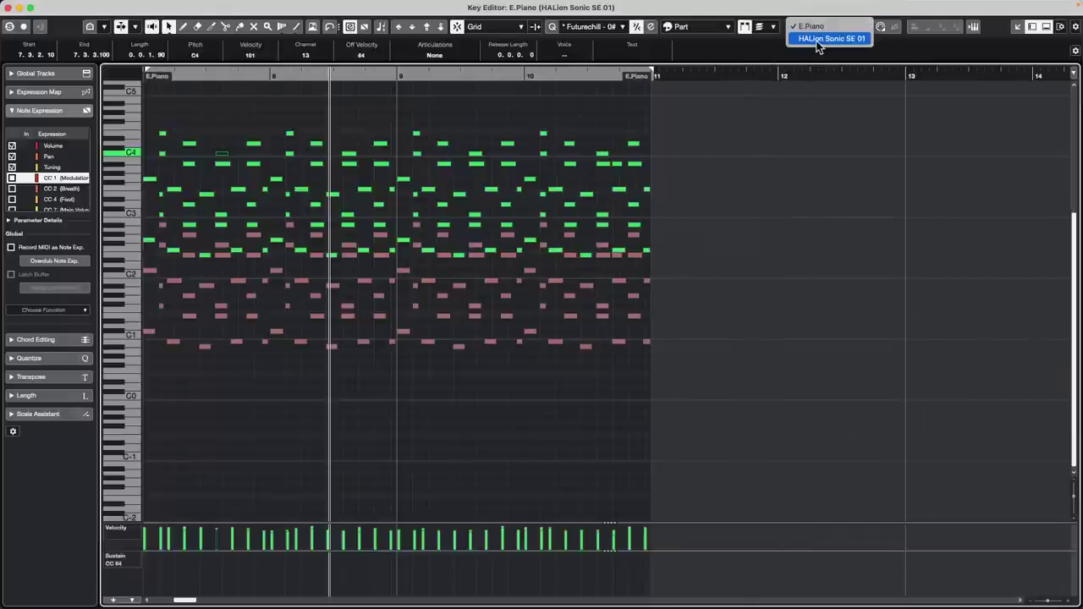
left_click(817, 40)
left_click(820, 26)
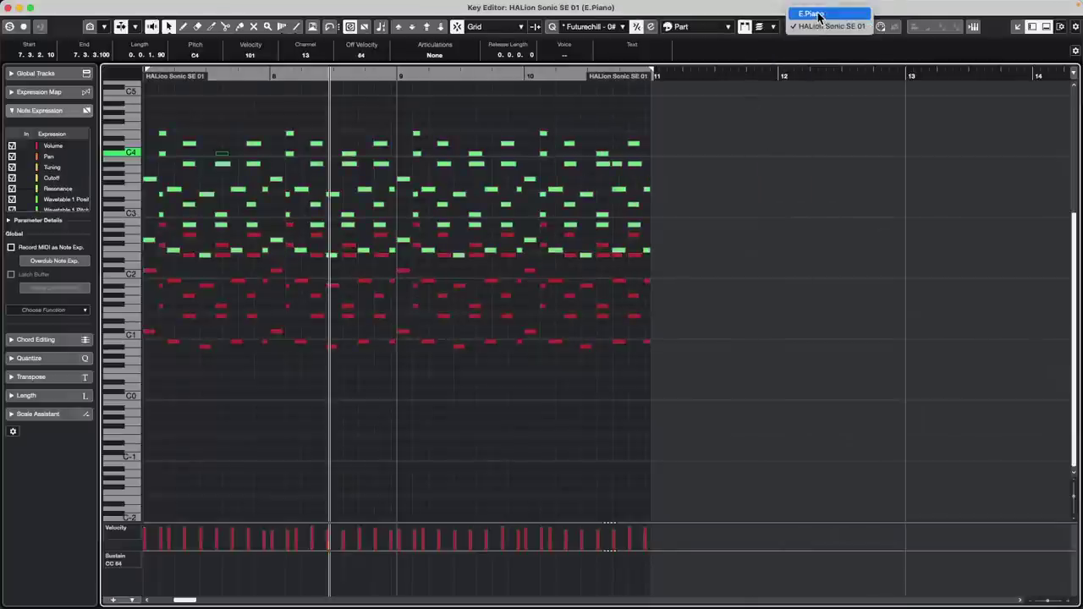
left_click(814, 14)
left_click(819, 26)
left_click(818, 39)
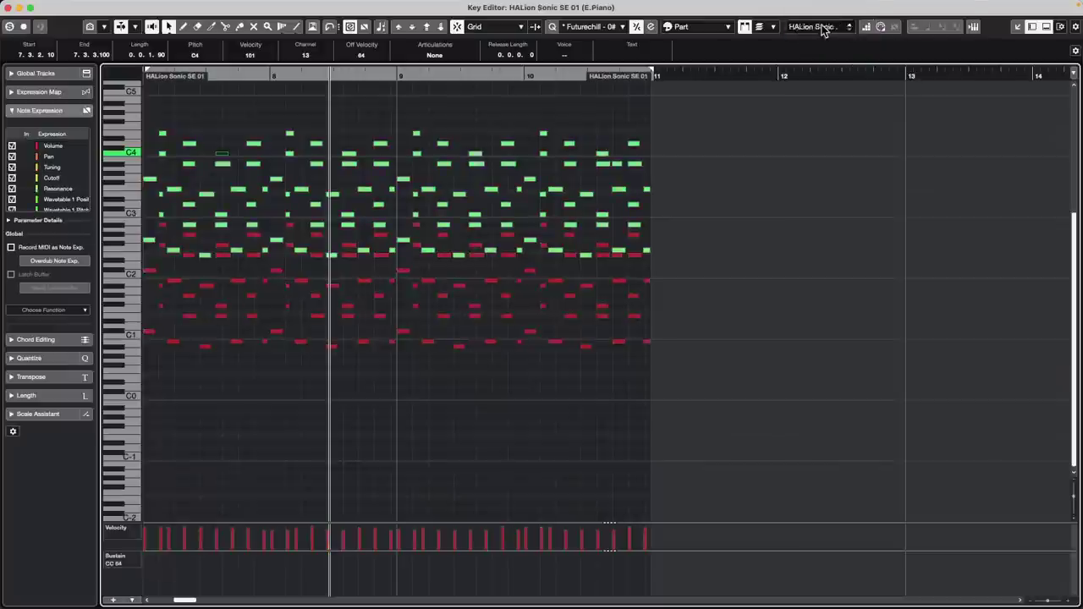
left_click(820, 27)
left_click(821, 15)
left_click(818, 27)
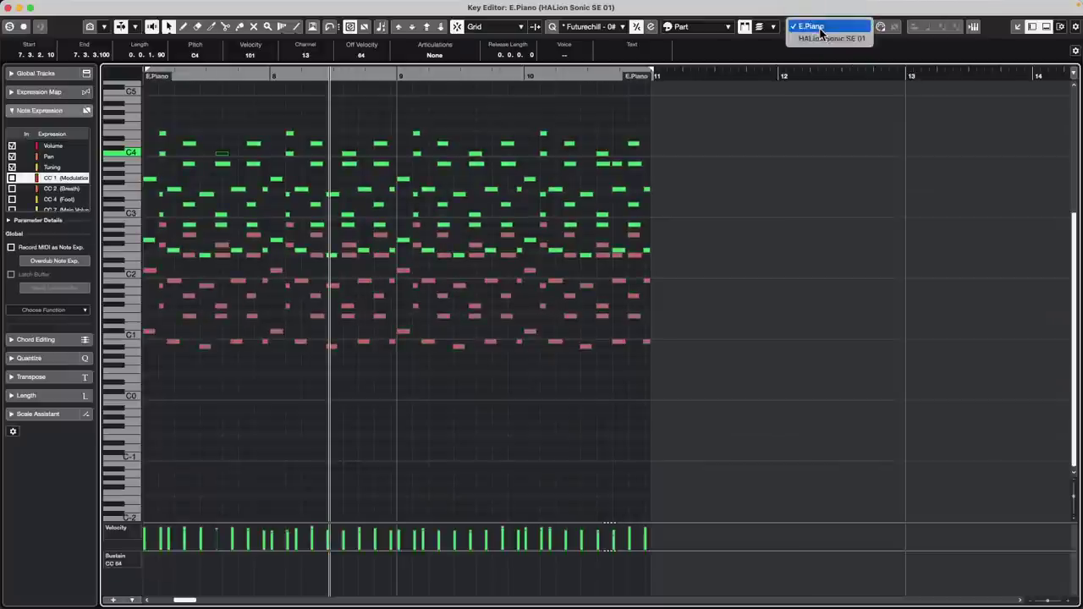
left_click(818, 42)
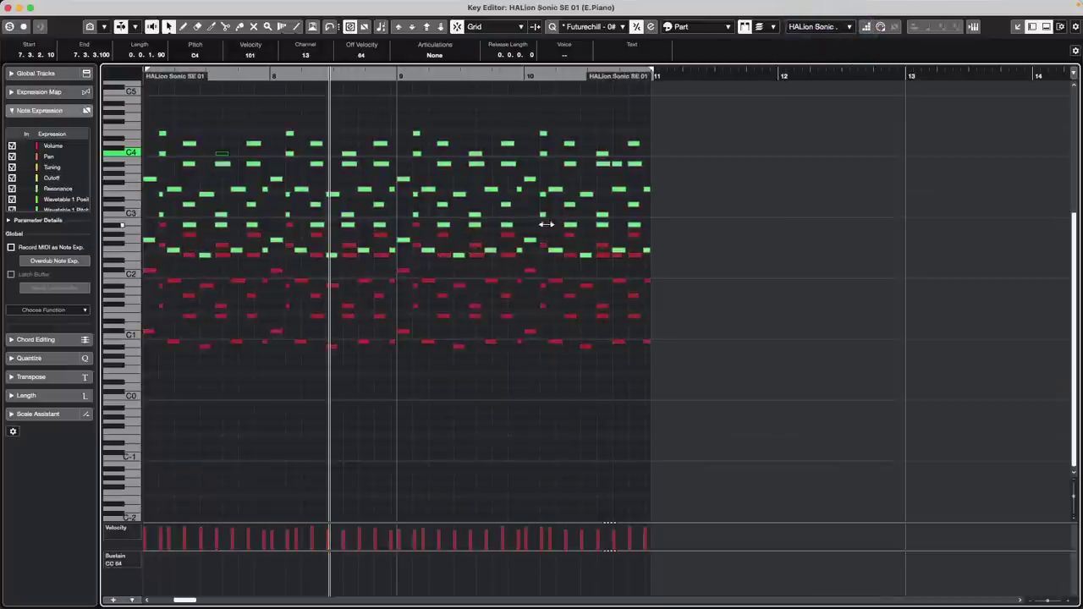
left_click_drag(549, 219, 504, 191)
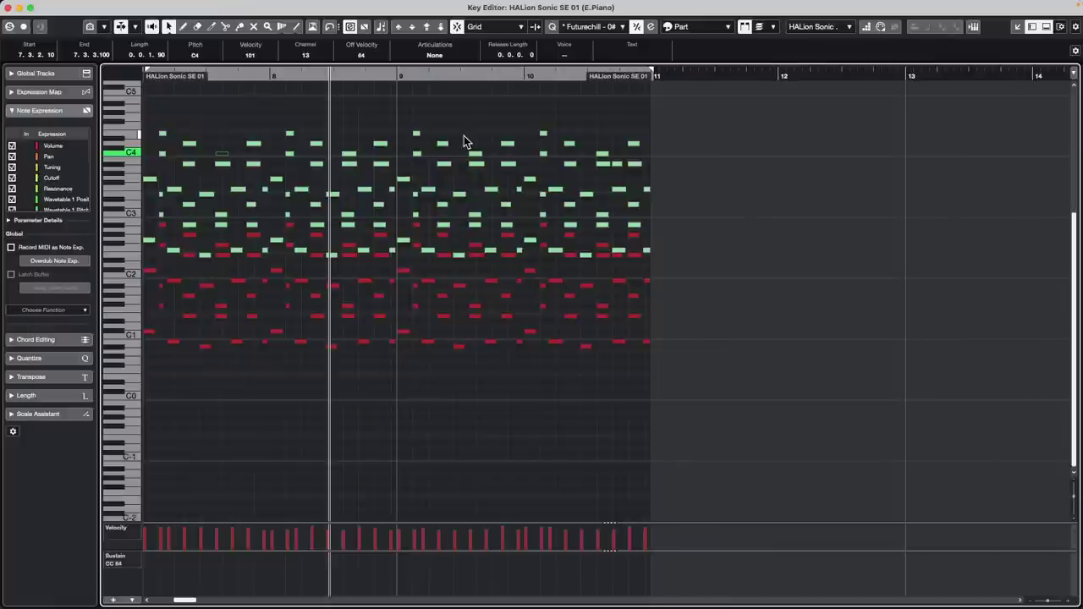
left_click(10, 8)
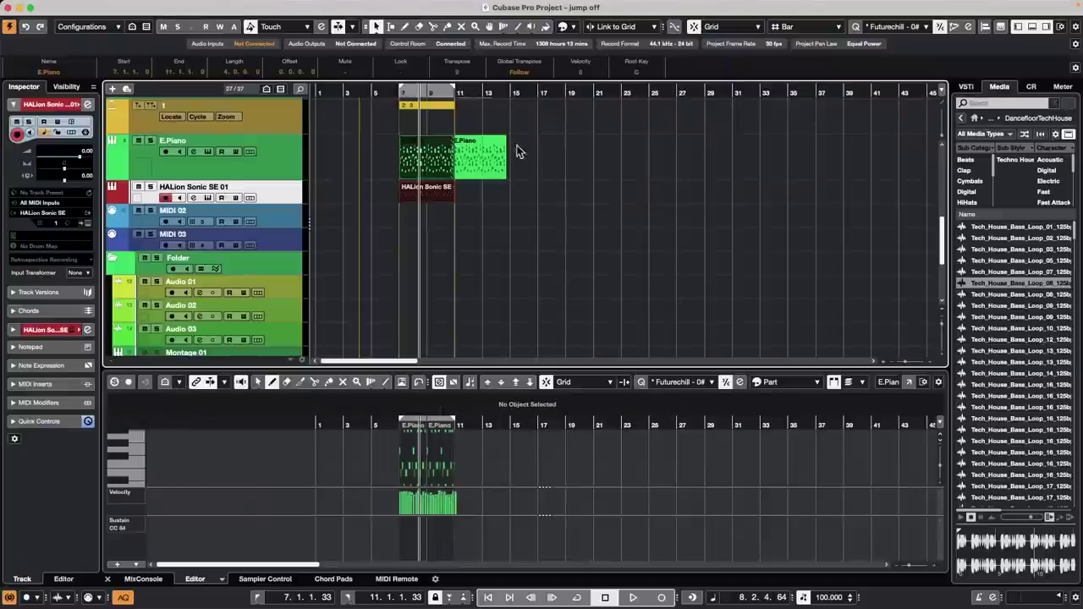
- Open MediaBay and expand This Computer and Macintosh HD in its file browser, with Factory Content collapsed
left_click(294, 6)
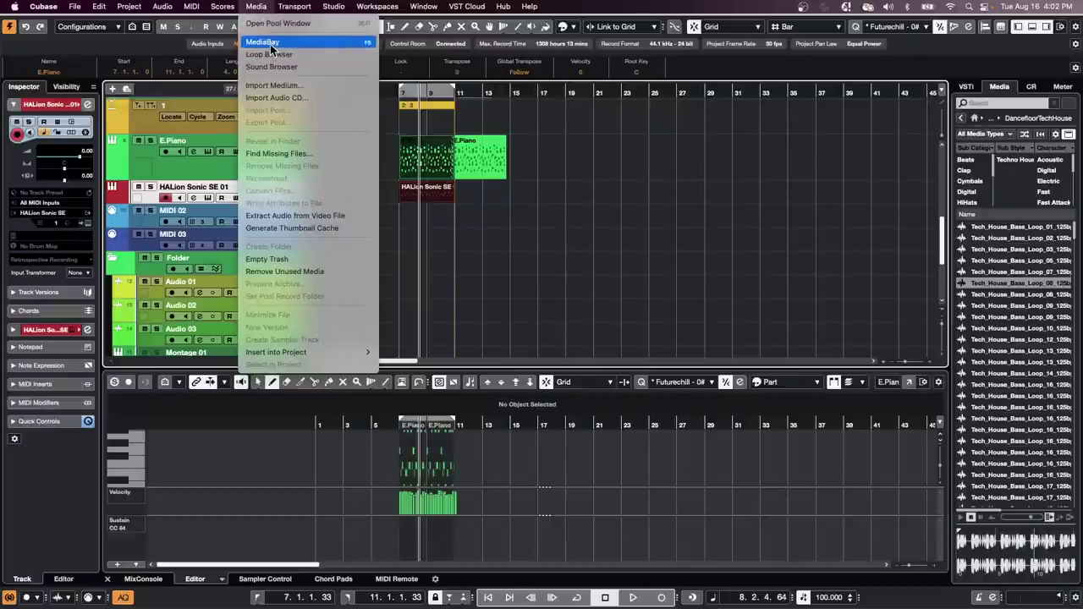
left_click(269, 43)
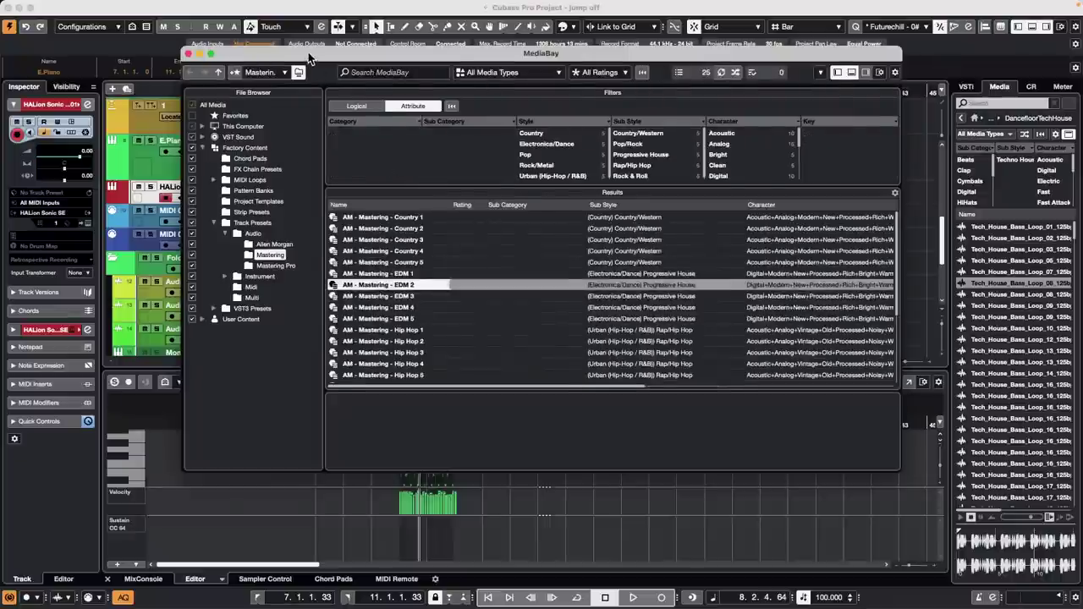
left_click_drag(309, 59, 229, 33)
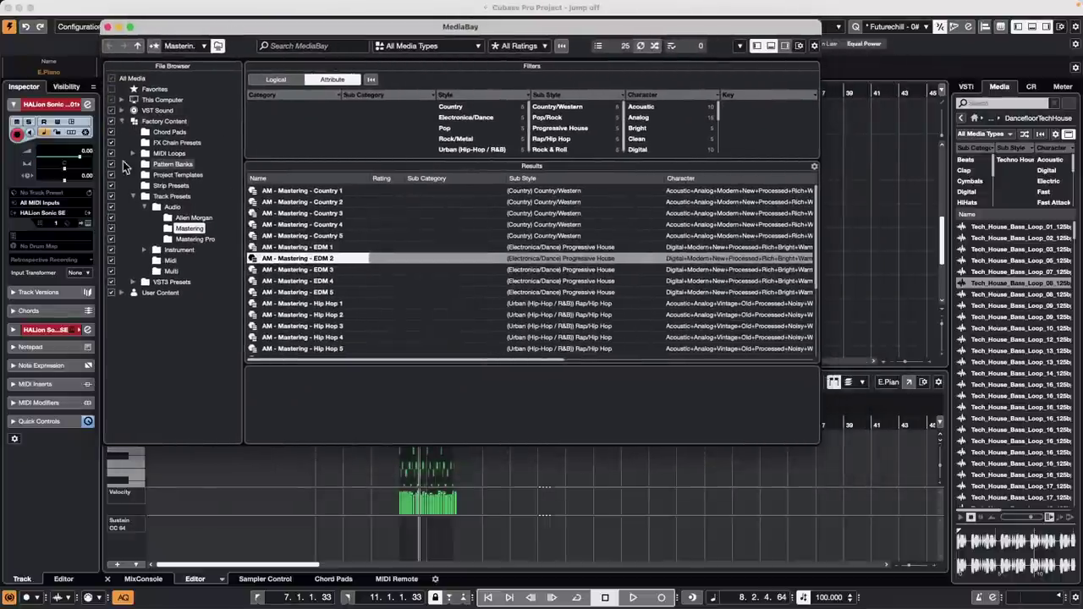
left_click(123, 99)
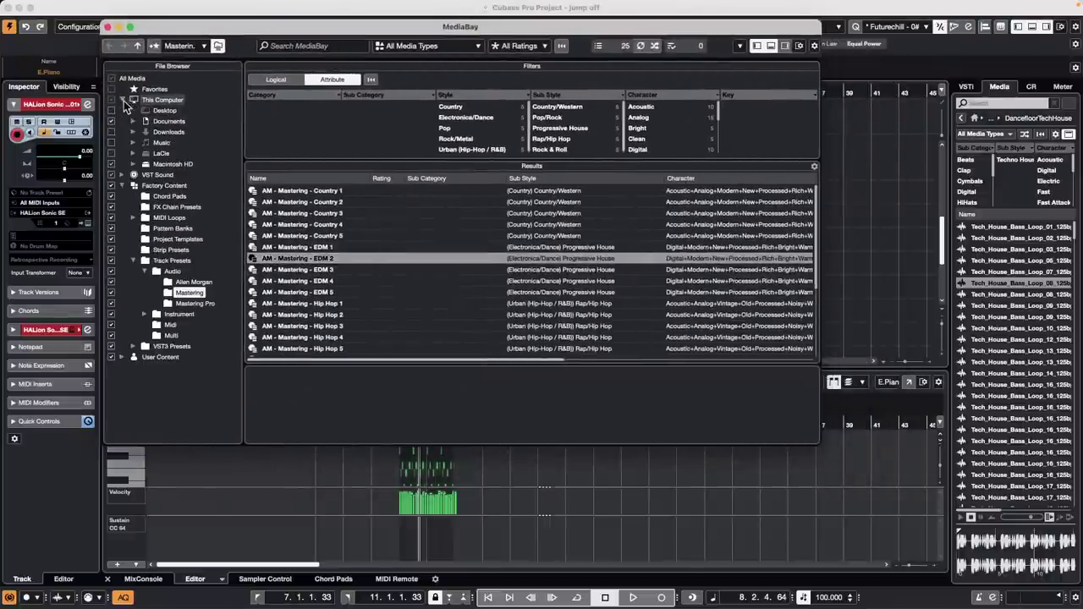
left_click(123, 185)
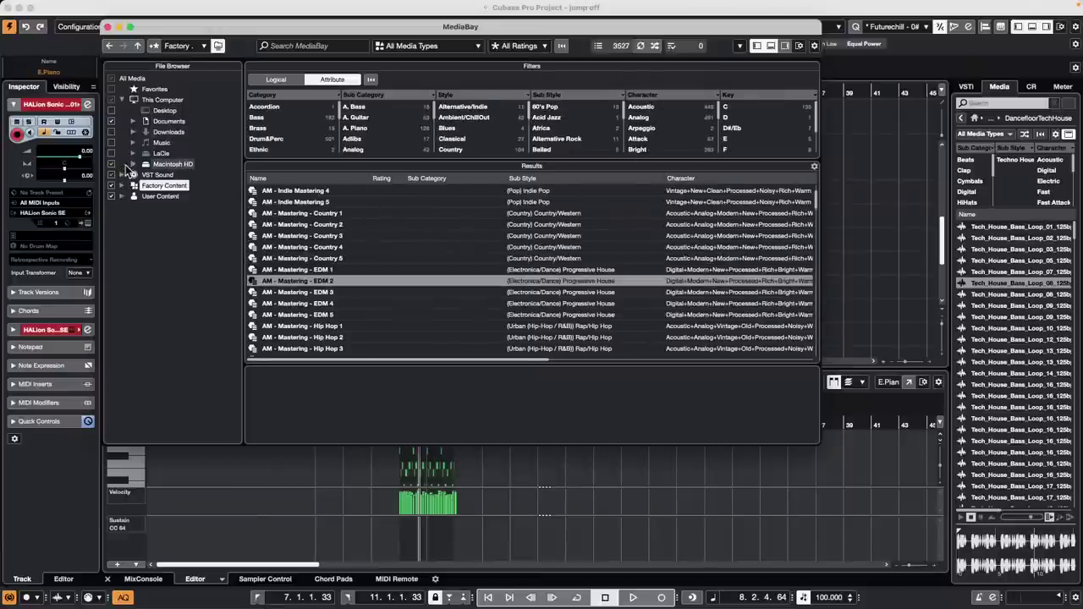
left_click(131, 163)
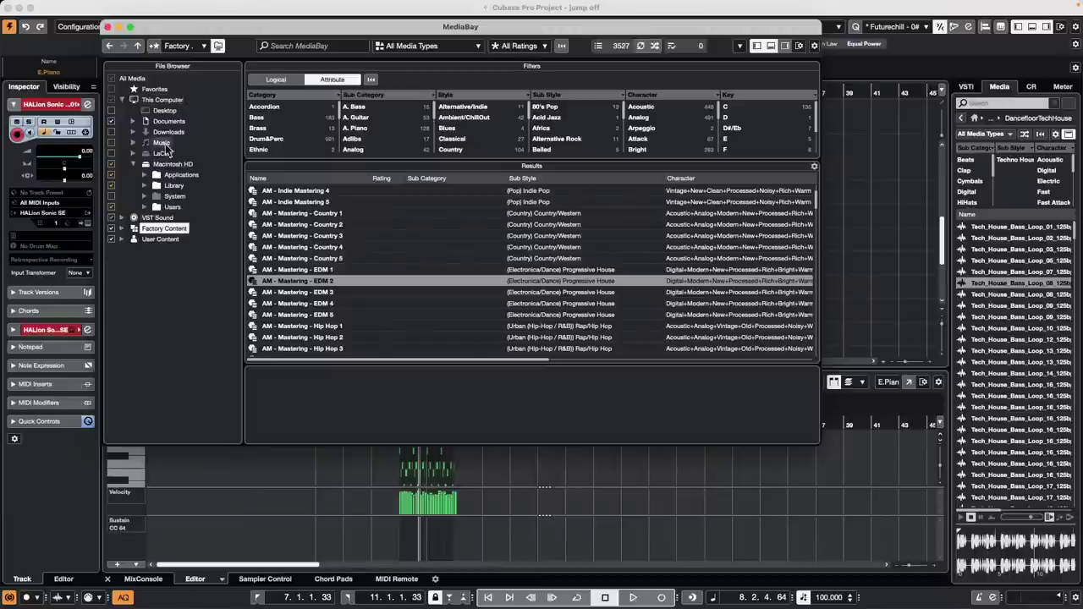
- Include the LaCie drive in the media scan with its folders expanded, and exclude it again by removing it from the database
left_click(110, 153)
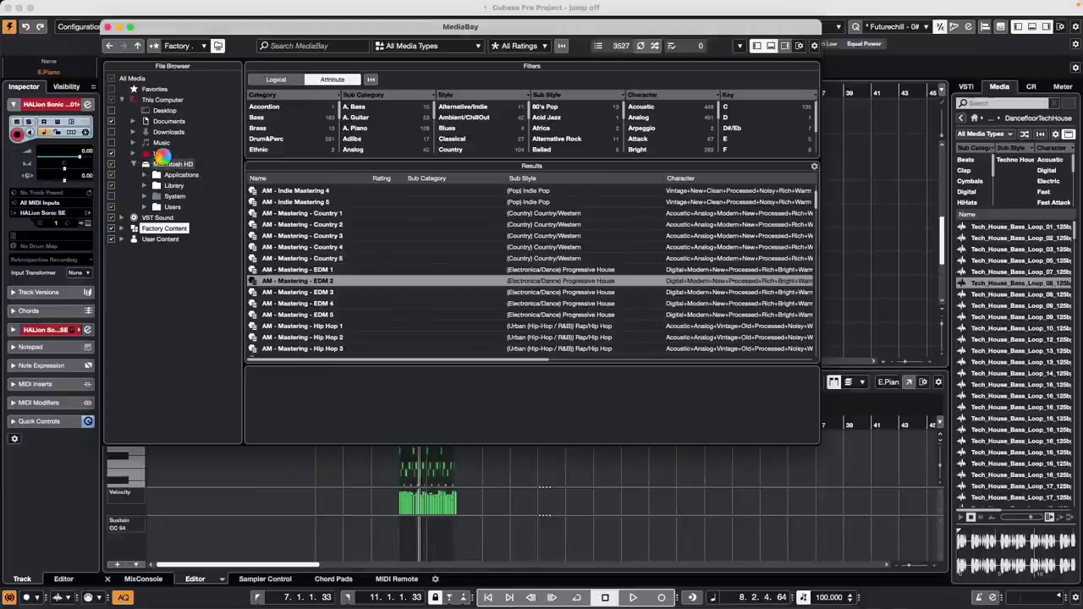
double_click(161, 154)
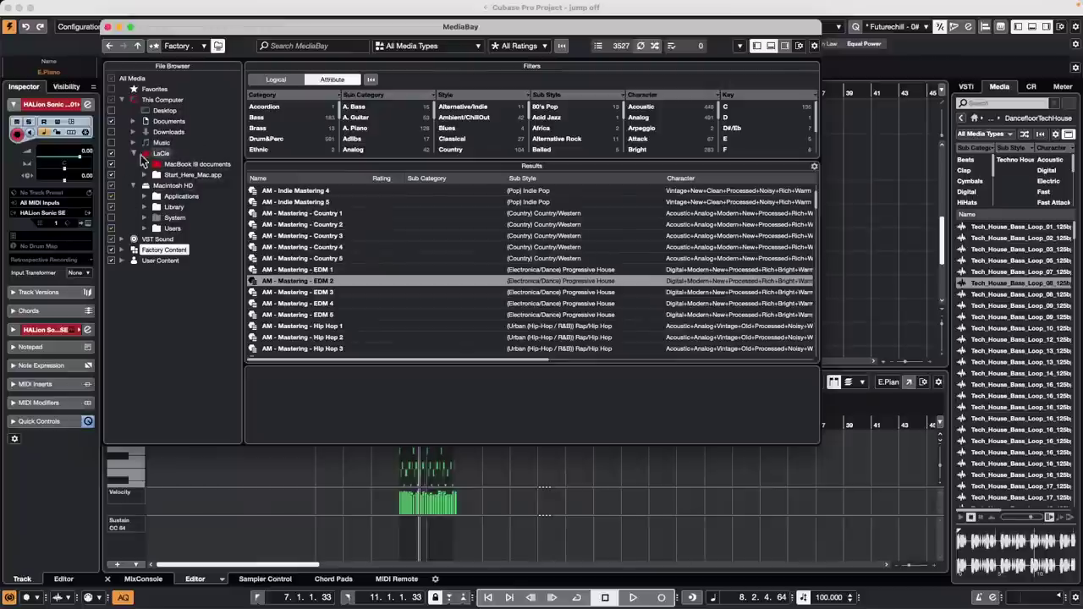
left_click(112, 155)
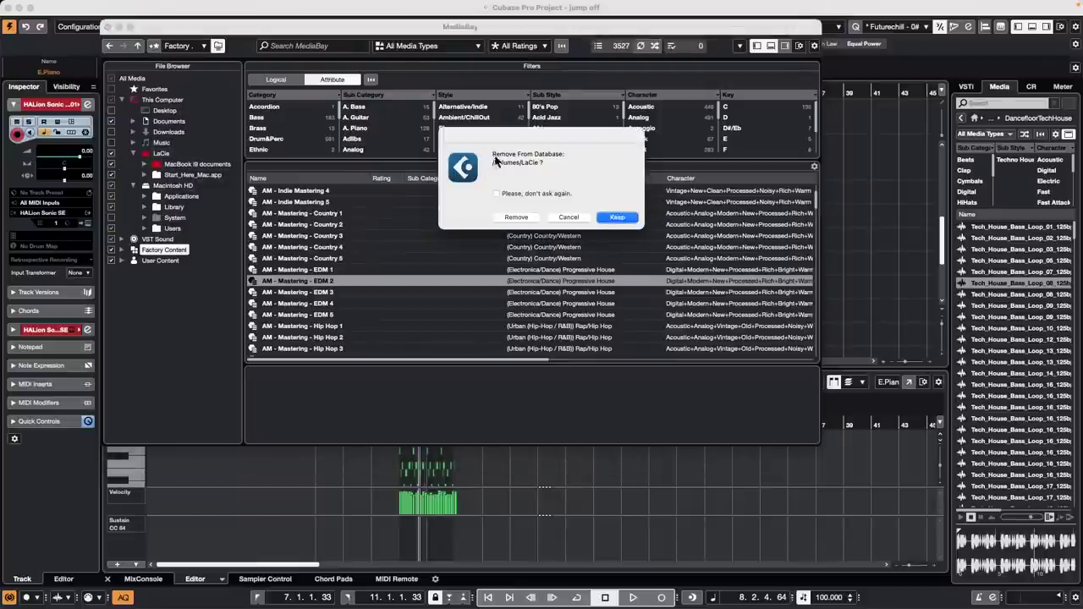
left_click(523, 220)
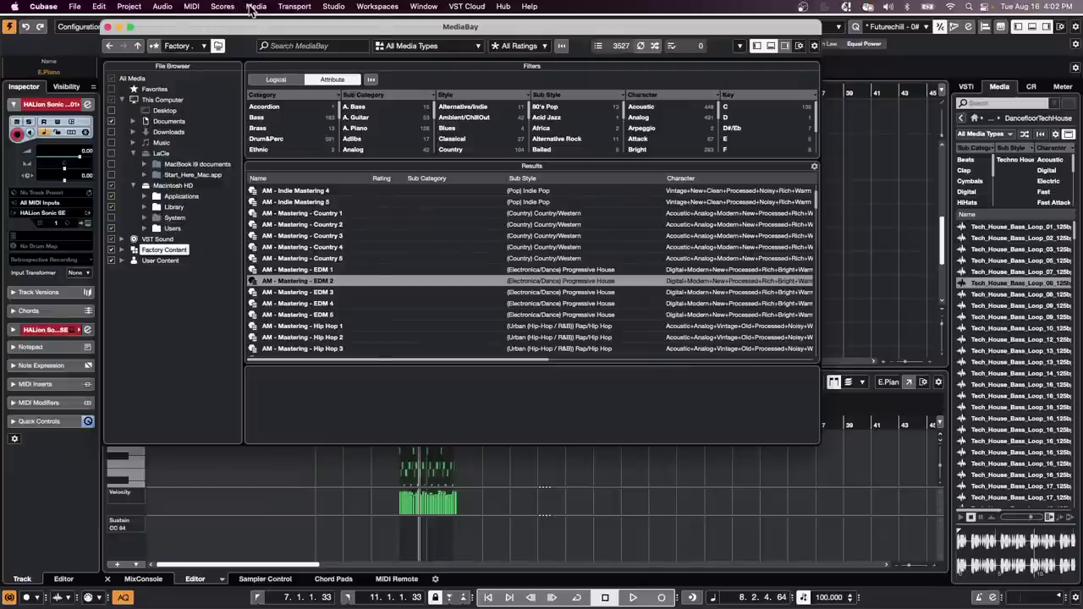
- Look over the This Computer and LaCie folder branches in the MediaBay file browser, and close MediaBay
left_click(255, 7)
left_click(178, 117)
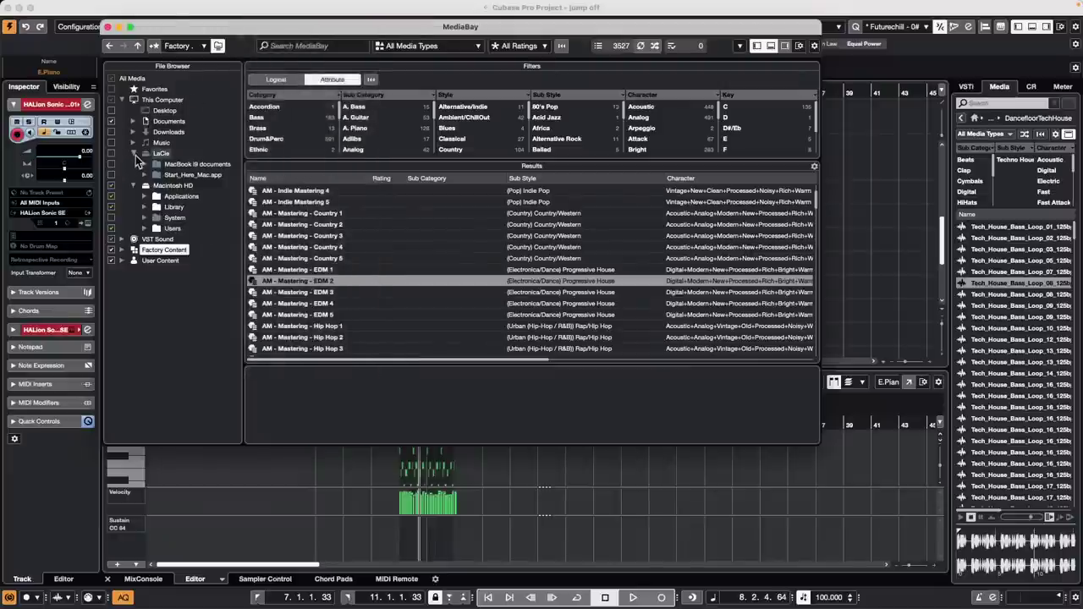
left_click(123, 100)
left_click(122, 100)
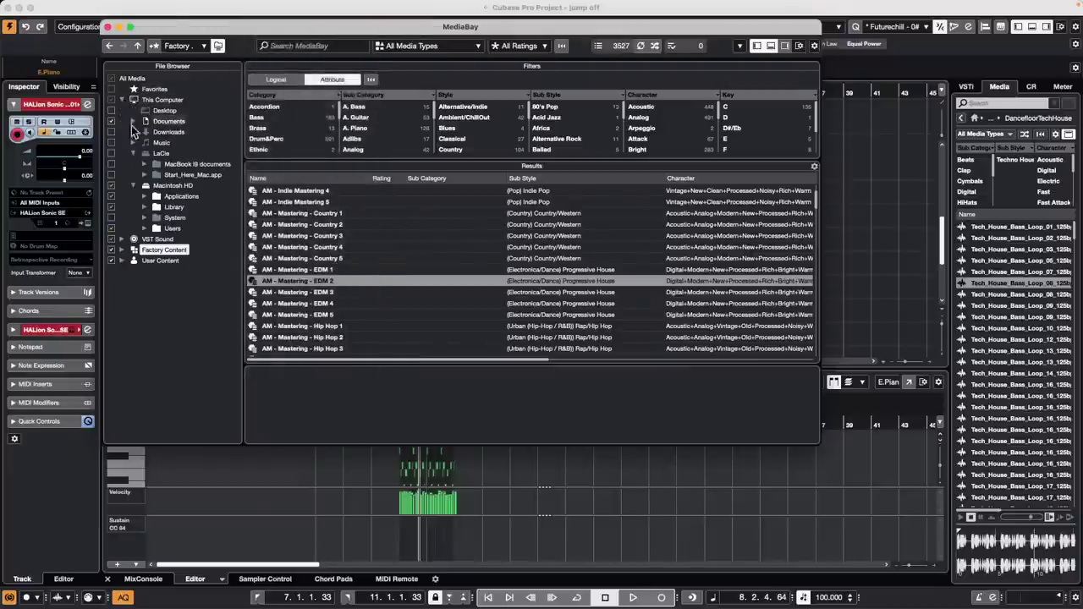
left_click(133, 153)
left_click(133, 155)
left_click(133, 155)
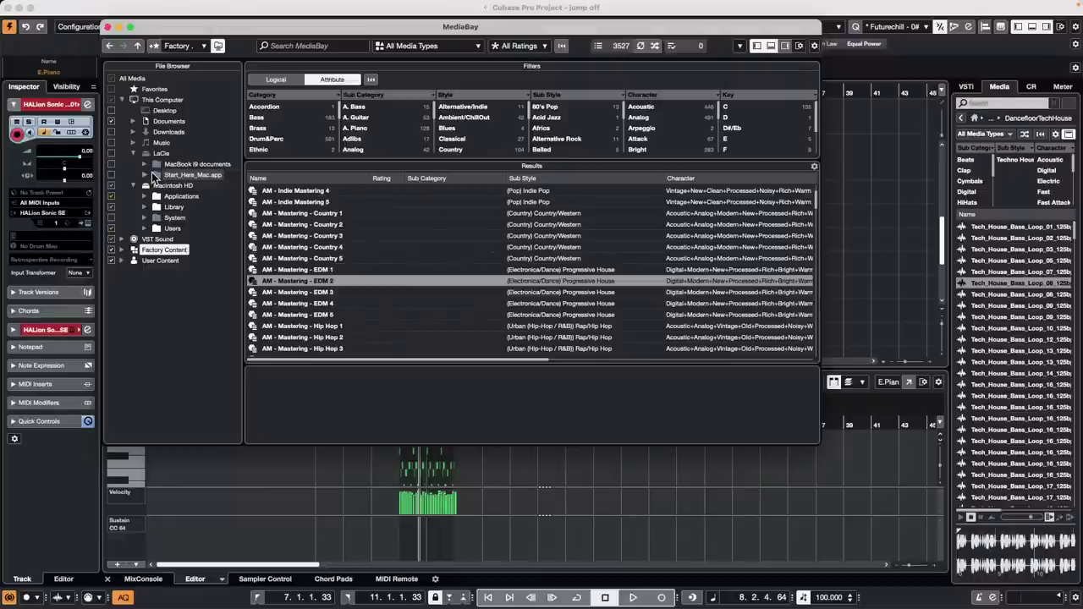
left_click(159, 154)
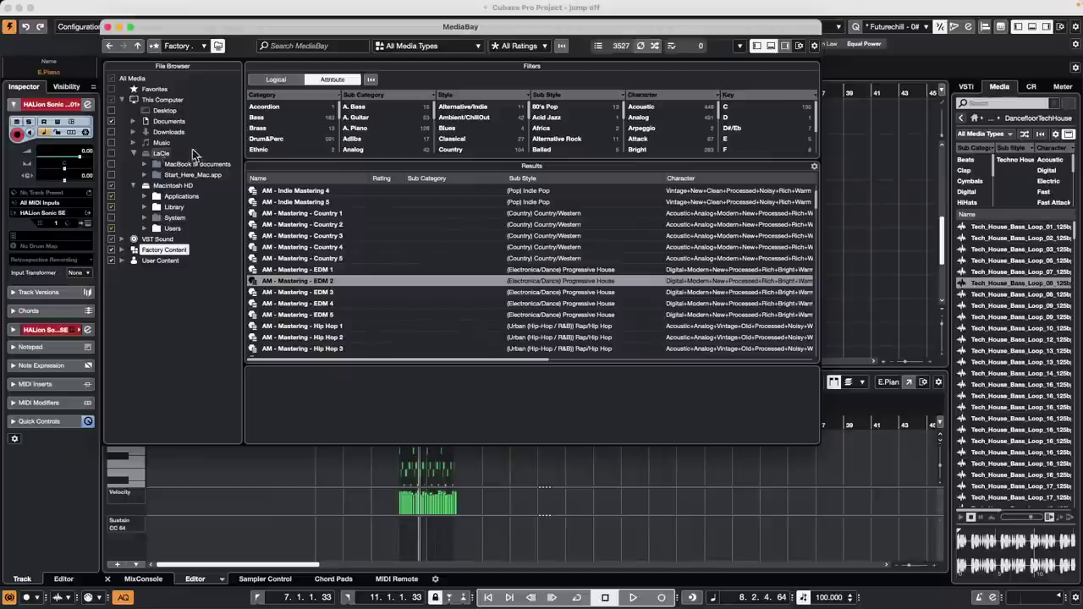
left_click(108, 27)
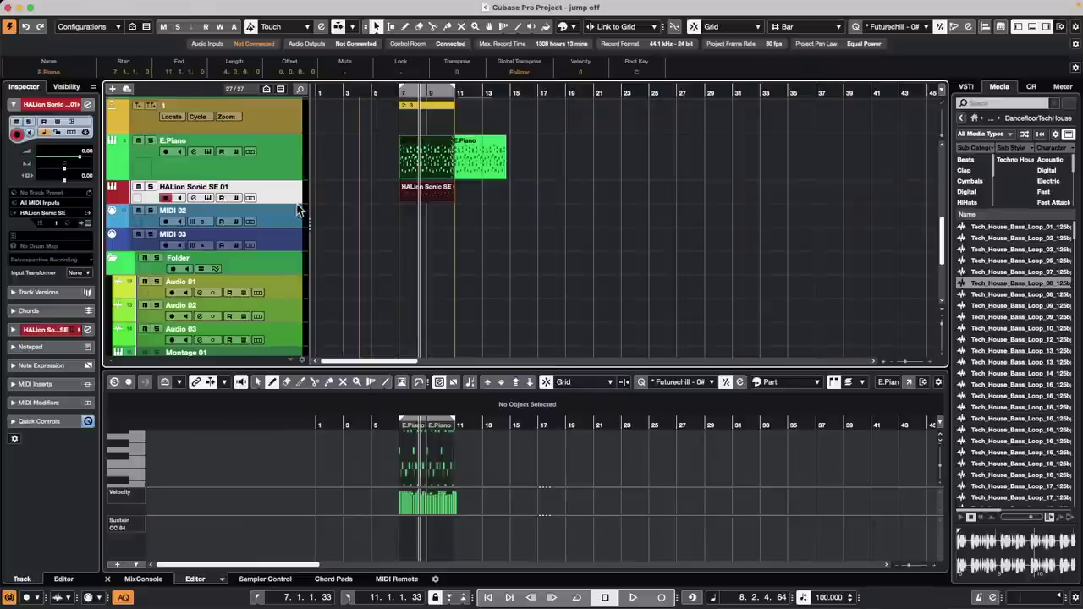
- Zoom in on the Tech_House_Bass_Loop_08 event, play it with the Futurechill - 02 audio track soloed, and stop playback
scroll(298, 210, "up", 5)
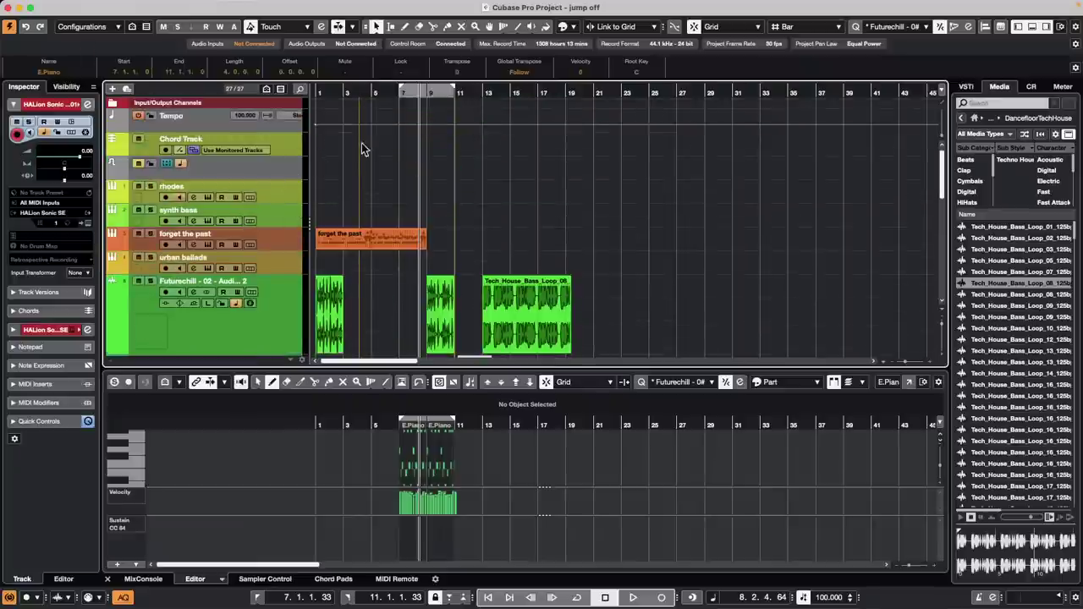
mouse_move(39, 6)
left_click(518, 97)
left_click_drag(518, 102, 432, 140)
key("space")
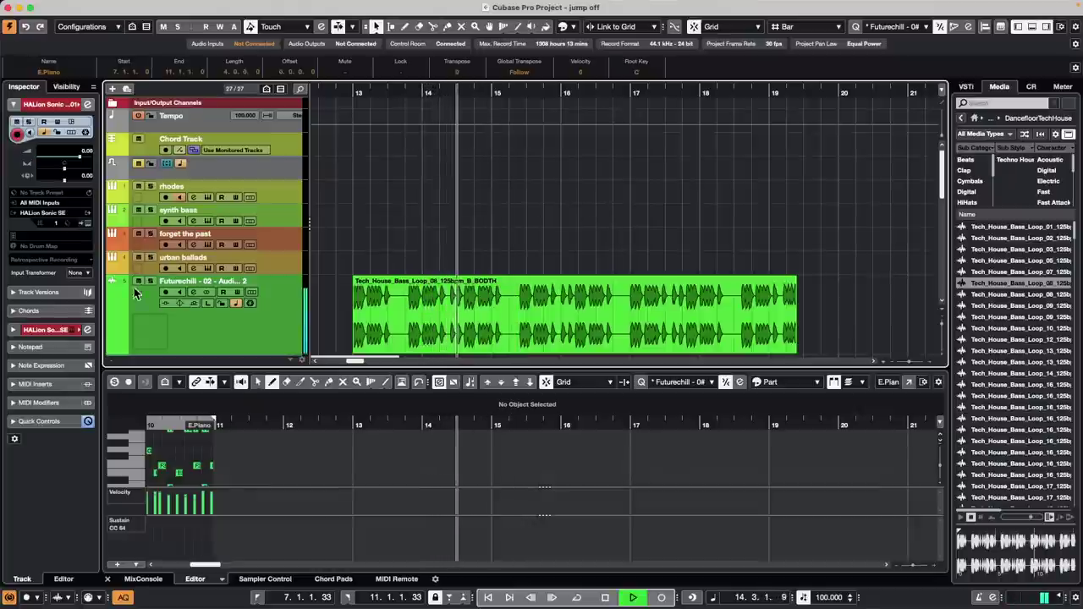
key("s")
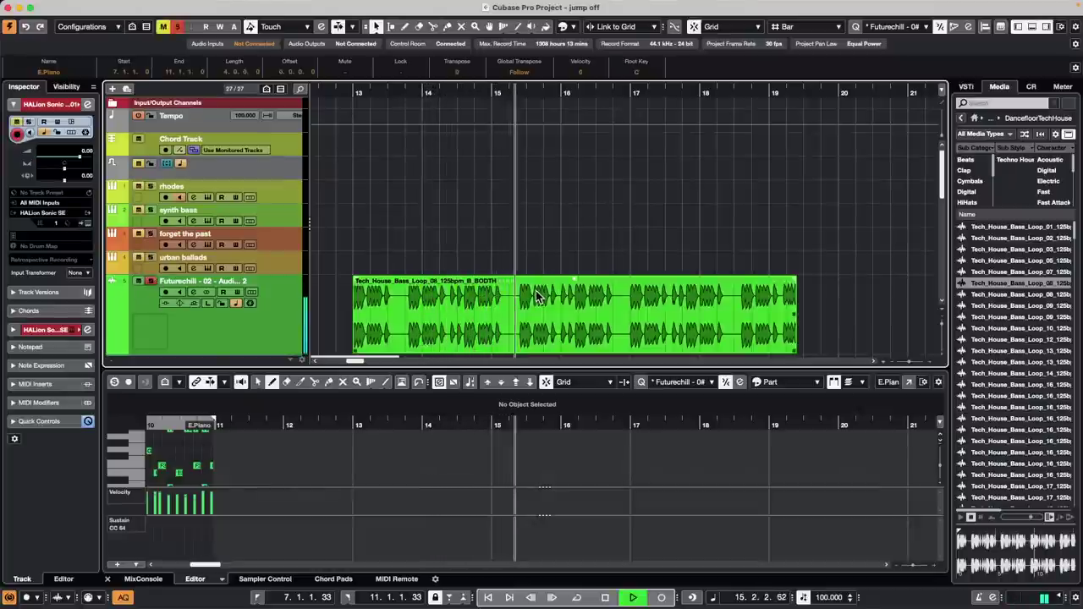
key("space")
- Open the recent project "A Long Long Time Ago Verve" and make it the active project
left_click(73, 6)
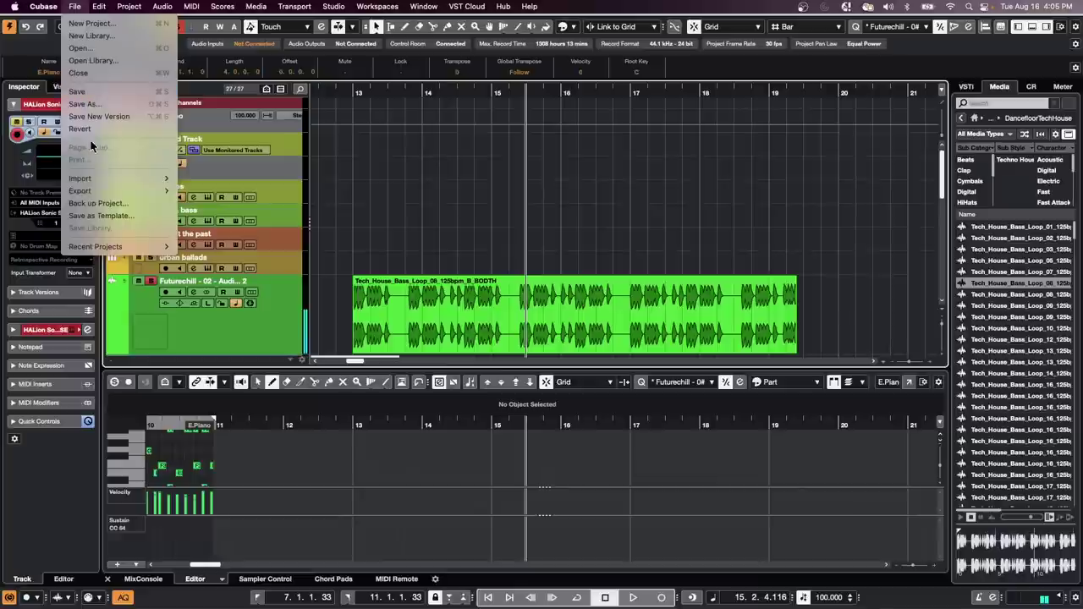
mouse_move(110, 246)
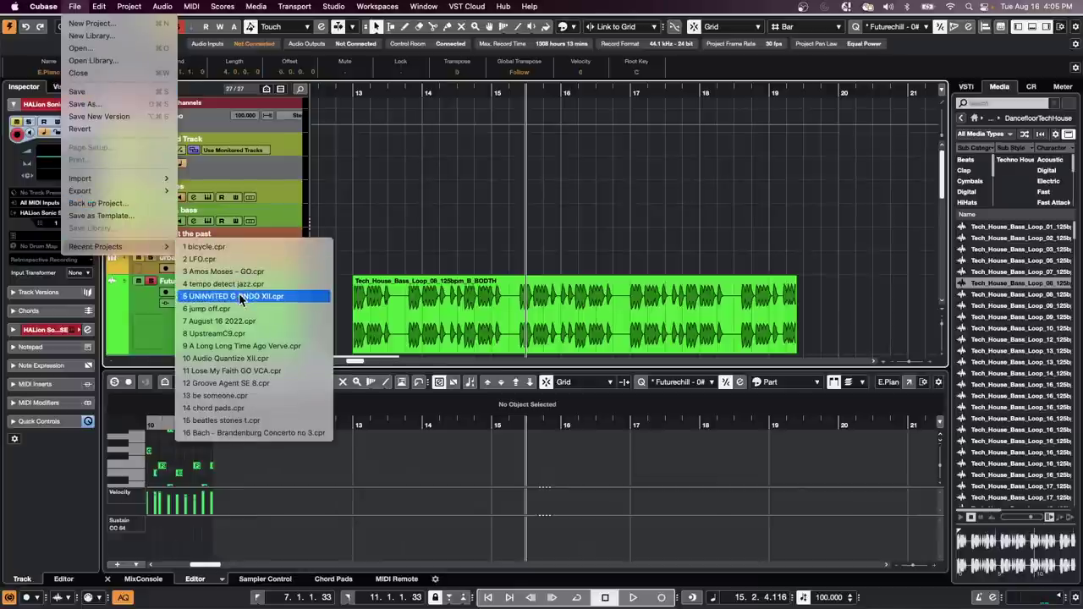
left_click(228, 345)
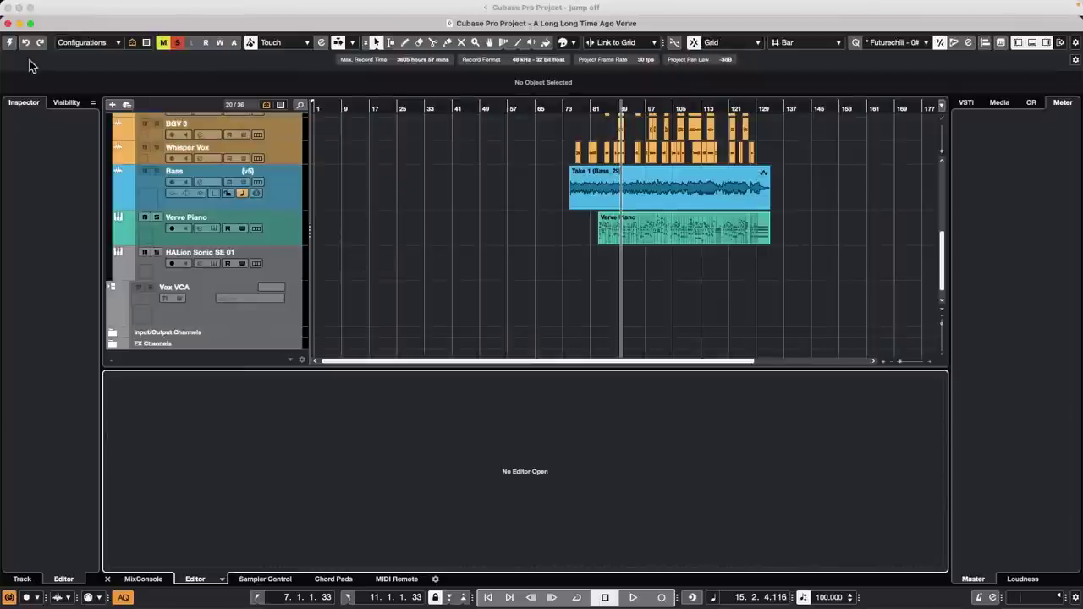
left_click(440, 163)
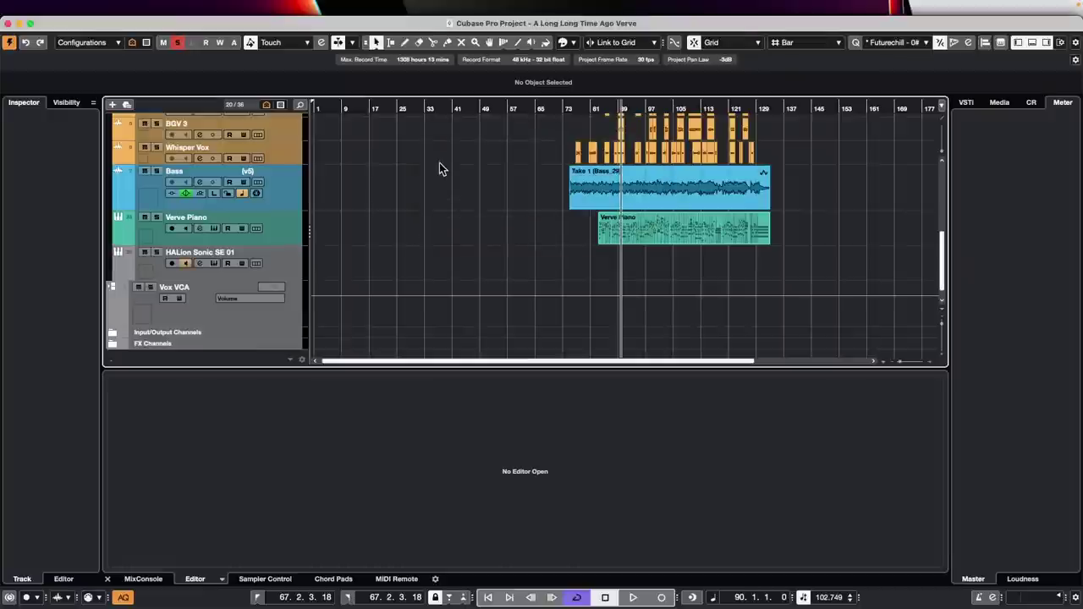
- Play the song with the Main monitor level lowered to just below 0 dB, and reposition playback near the start of the Lead Vox event
scroll(439, 162, "up", 5)
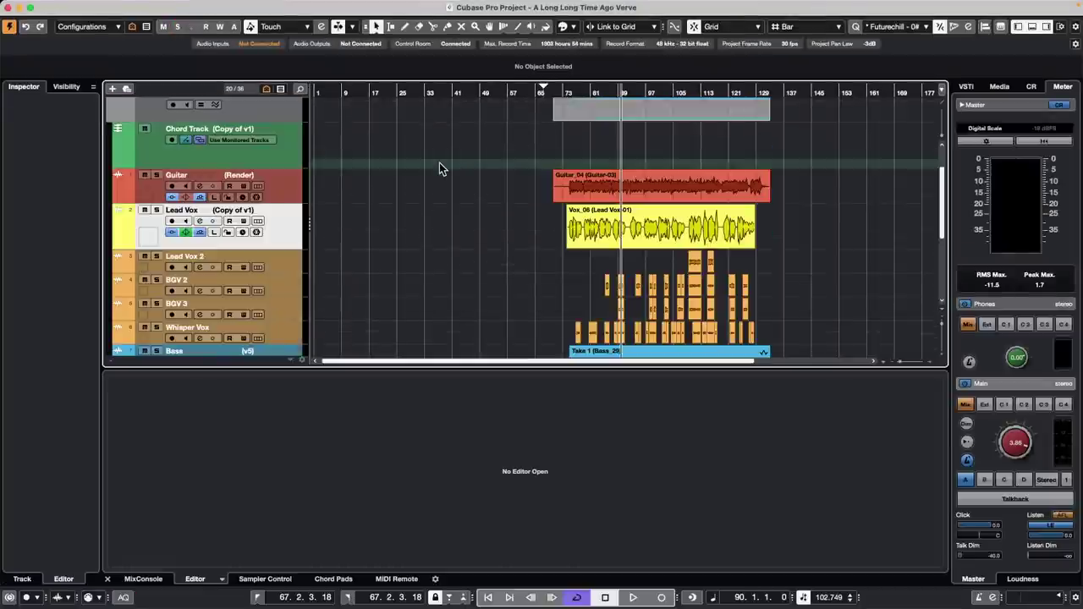
scroll(516, 189, "up", 3)
scroll(538, 198, "down", 6)
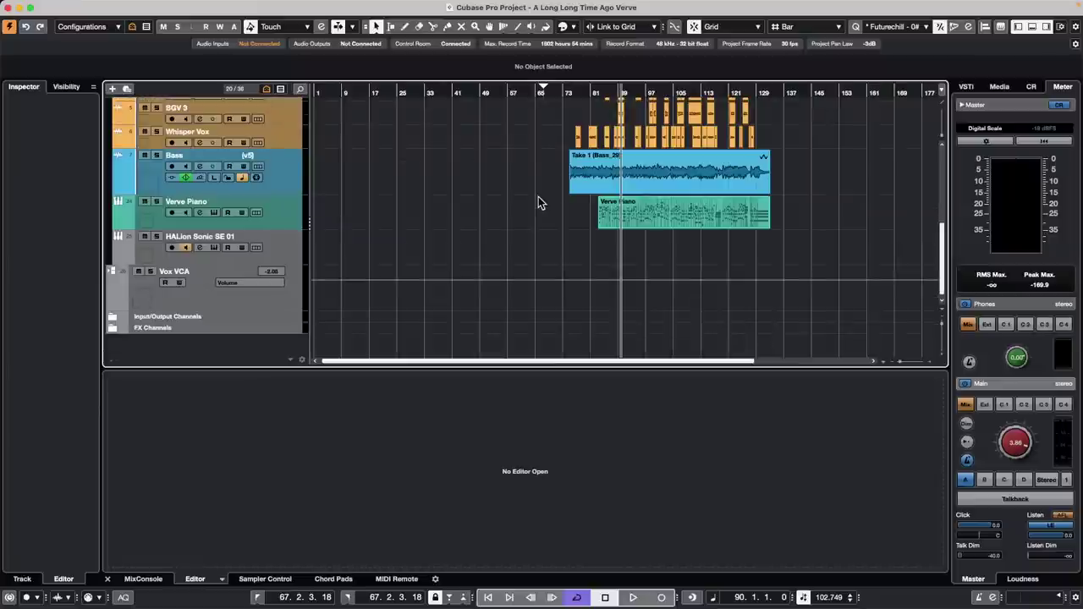
scroll(539, 197, "up", 5)
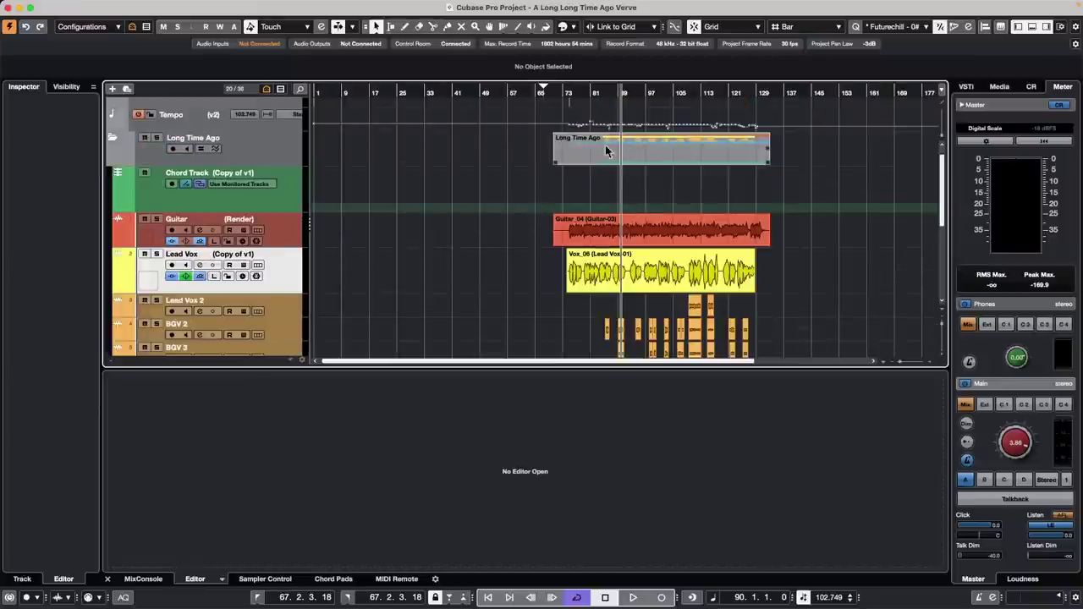
key("space")
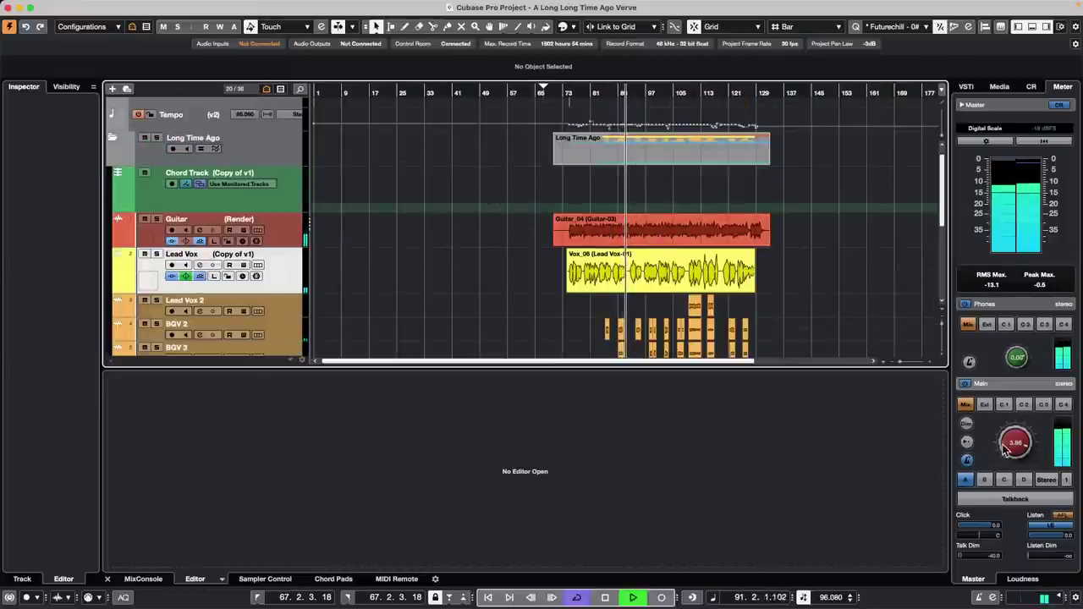
left_click_drag(1016, 442, 1006, 465)
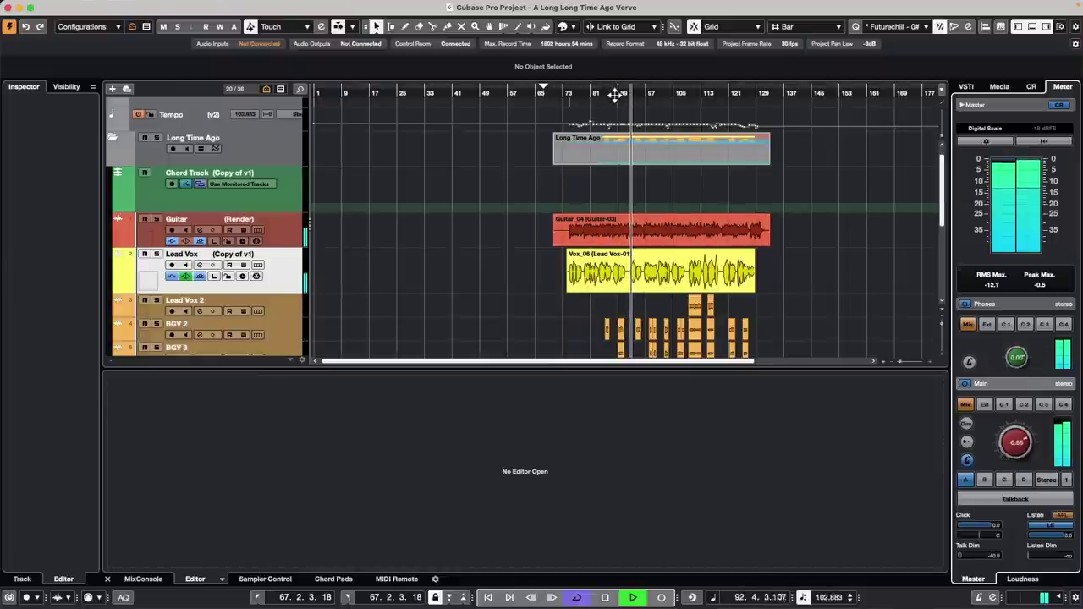
left_click_drag(617, 92, 581, 246)
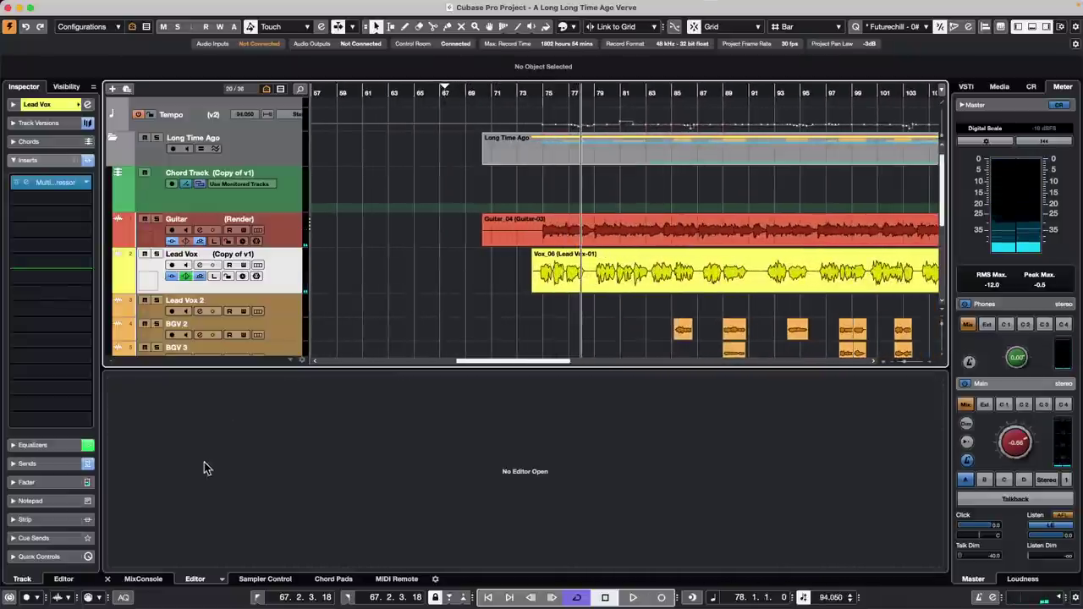
- Show the MixConsole in the lower zone, play the song from just before bar 79, and stop at about bar 82
left_click(144, 580)
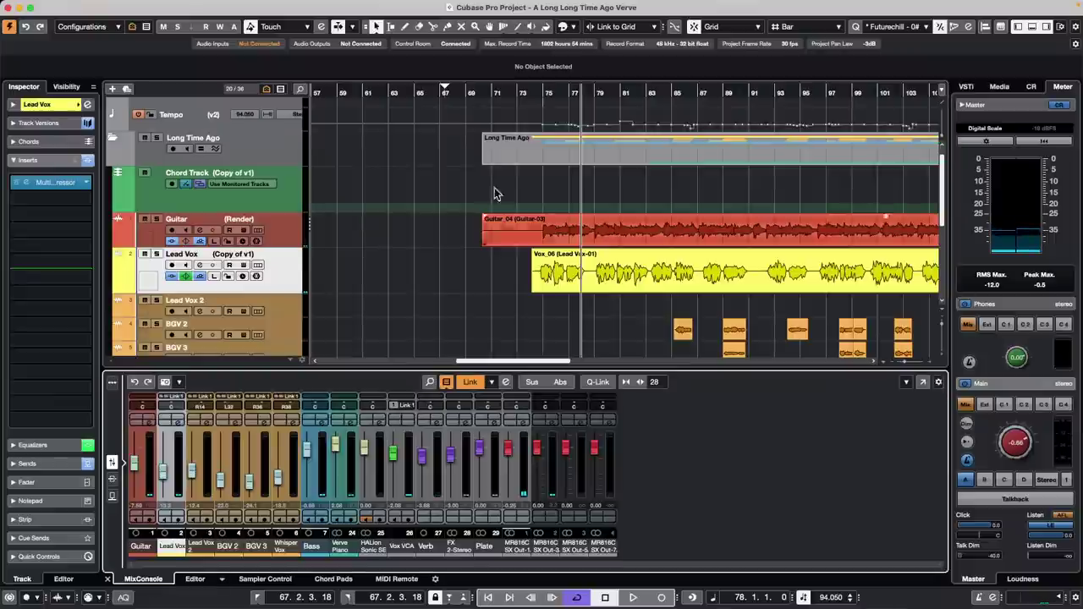
left_click_drag(449, 91, 637, 80)
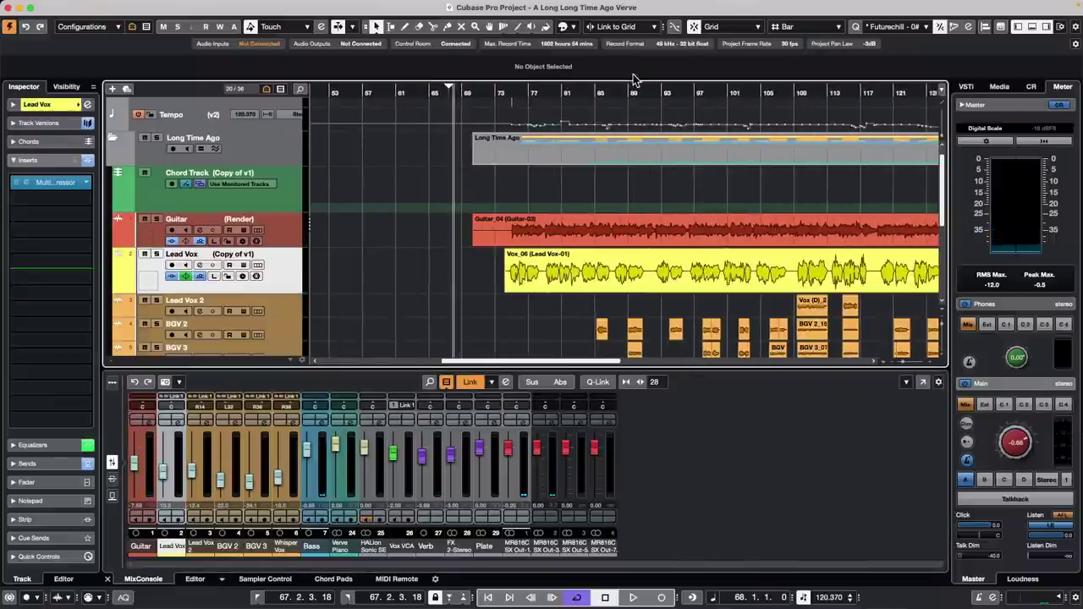
left_click_drag(493, 366, 535, 362)
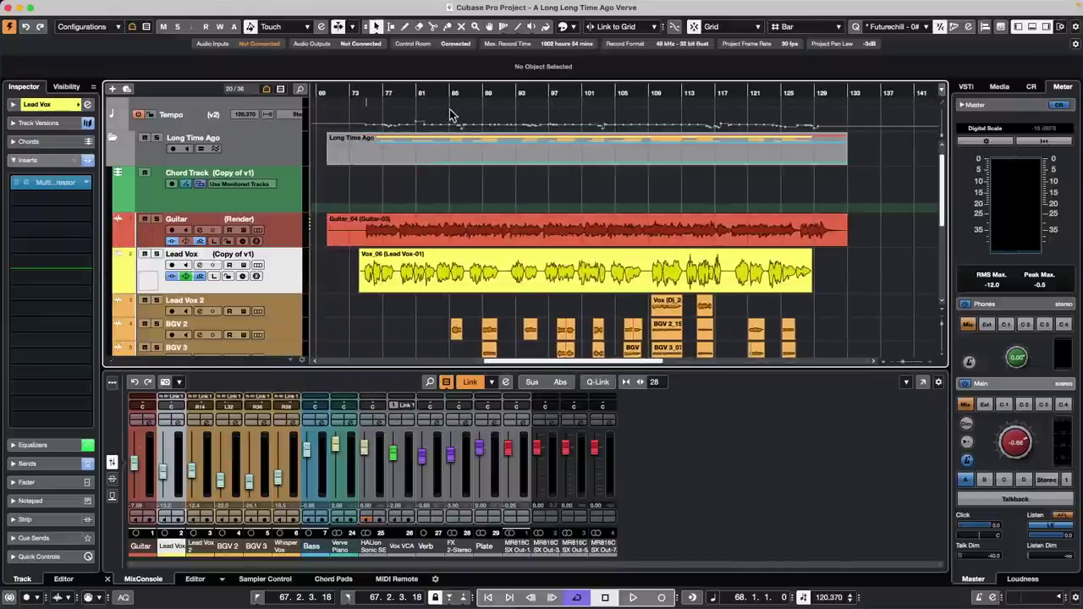
left_click_drag(404, 92, 355, 124)
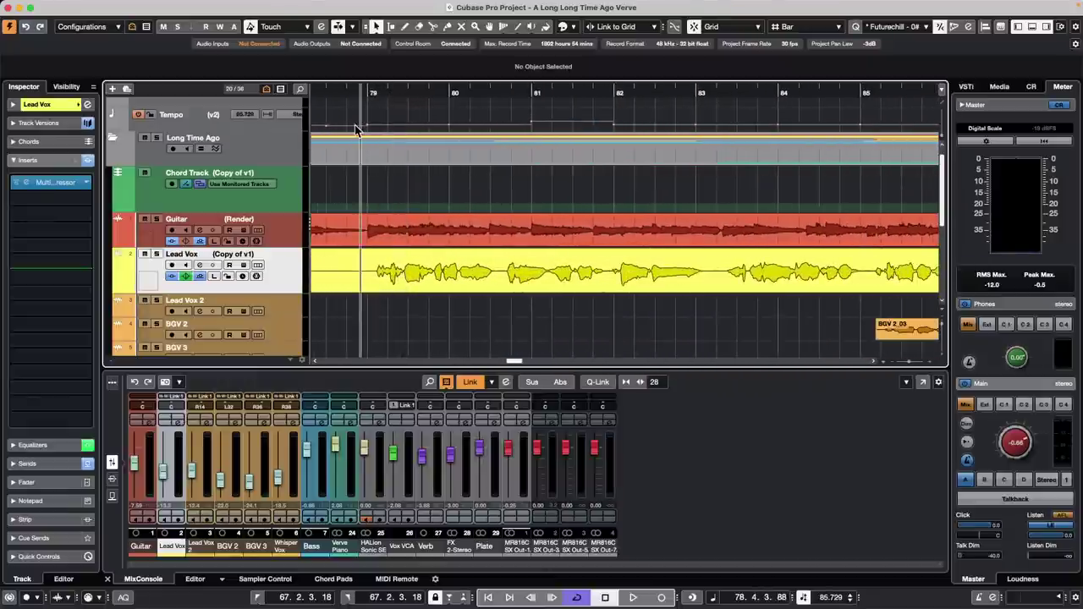
key("space")
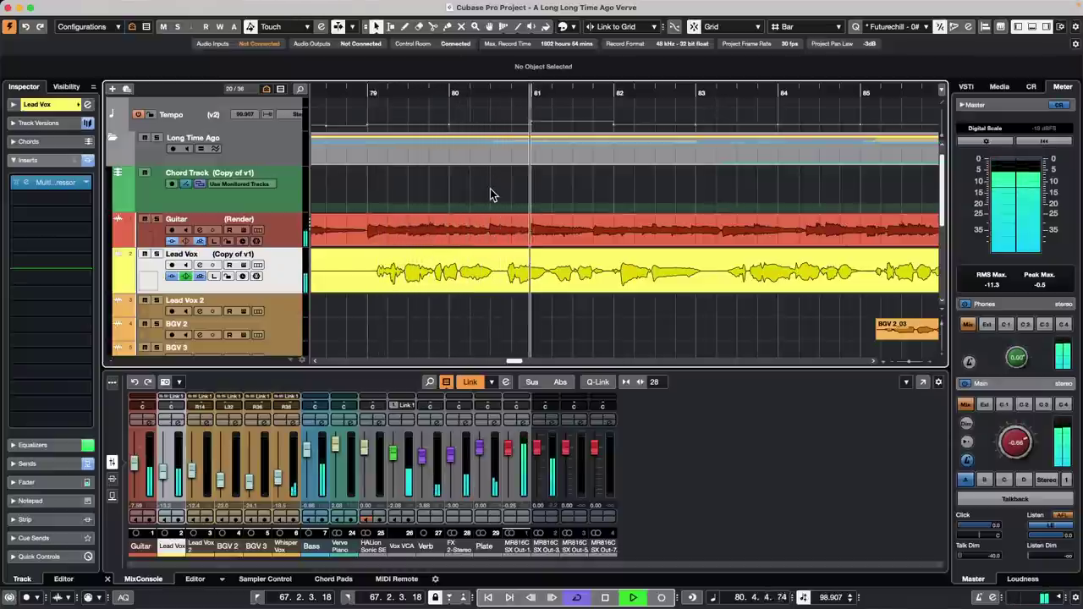
key("space")
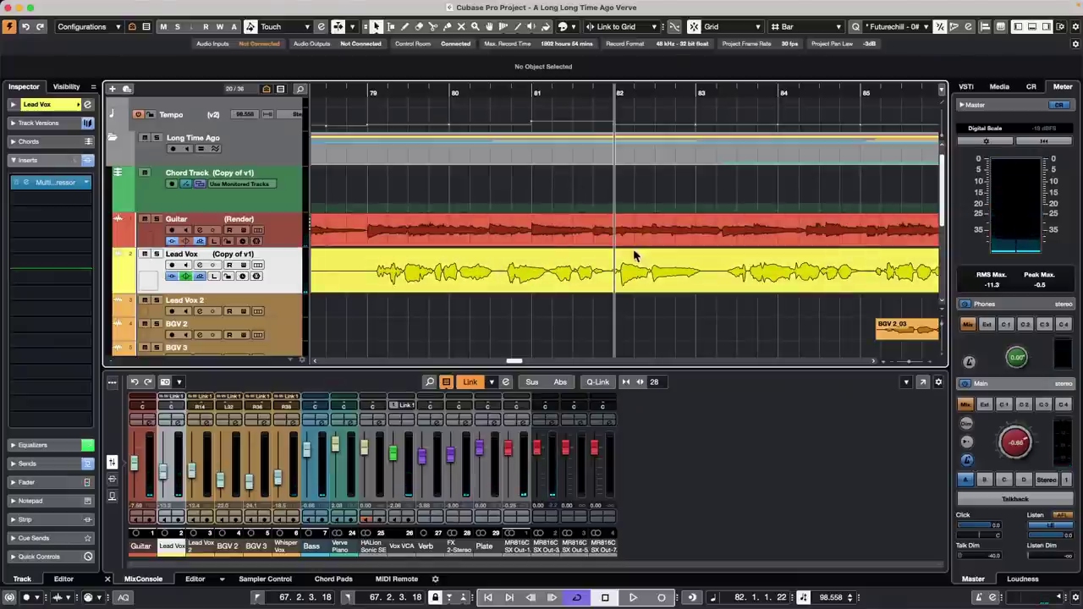
- Select the Lead Vox phrase from 80.3.3.49 to 81.1.4.47 with the Range Selection tool
right_click(499, 263)
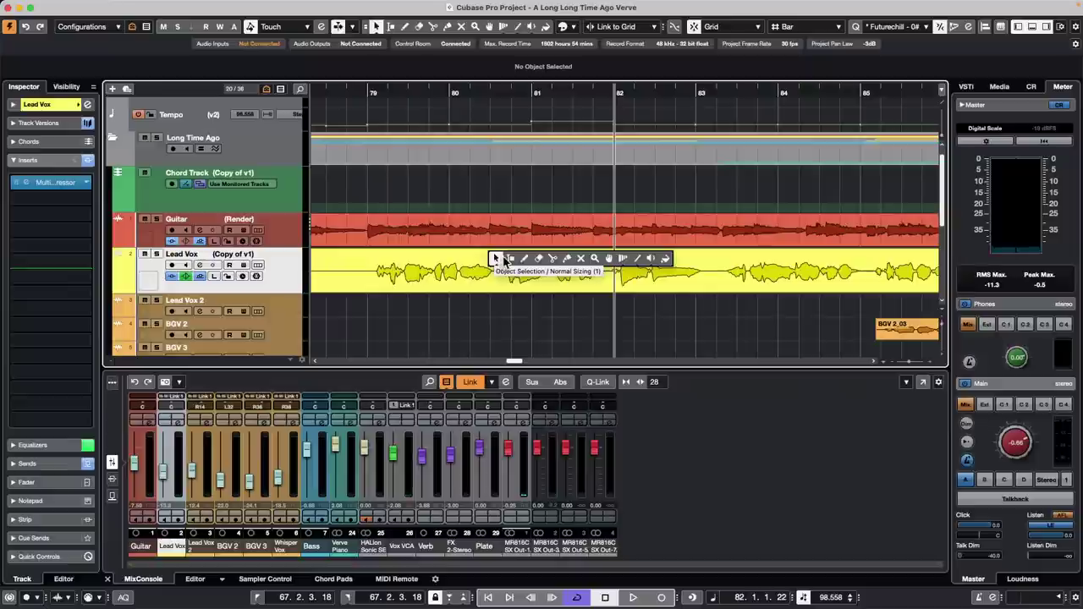
left_click(502, 254)
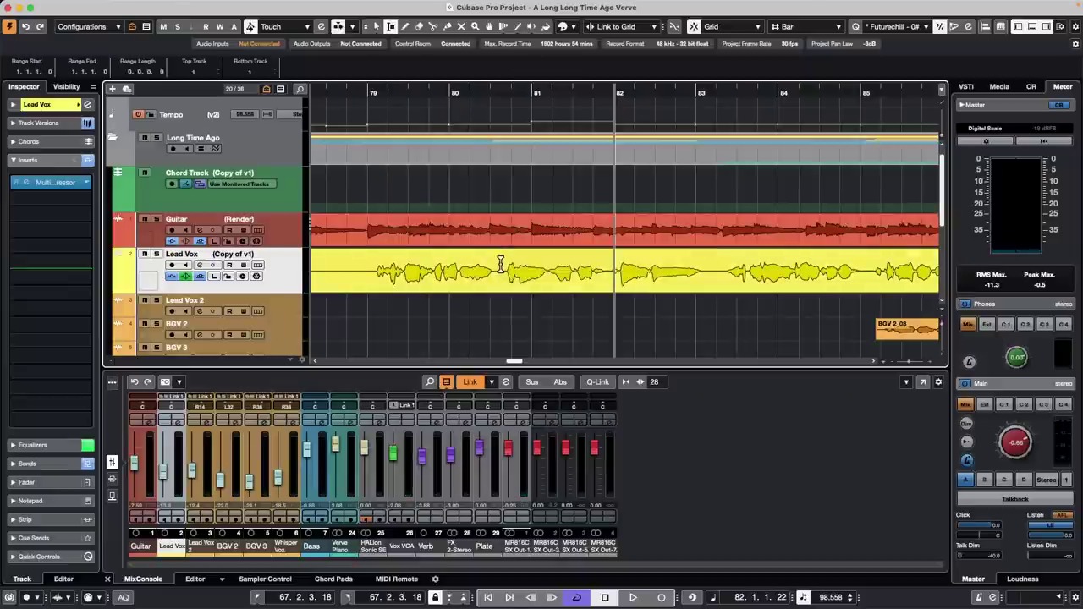
left_click(500, 265)
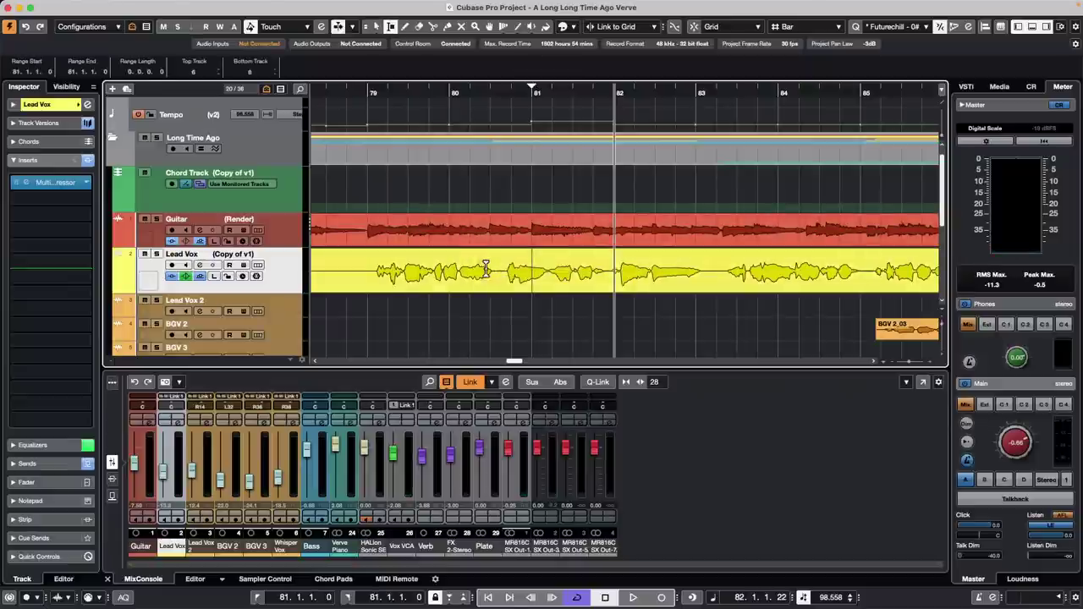
left_click_drag(501, 269, 548, 271)
left_click_drag(539, 93, 535, 125)
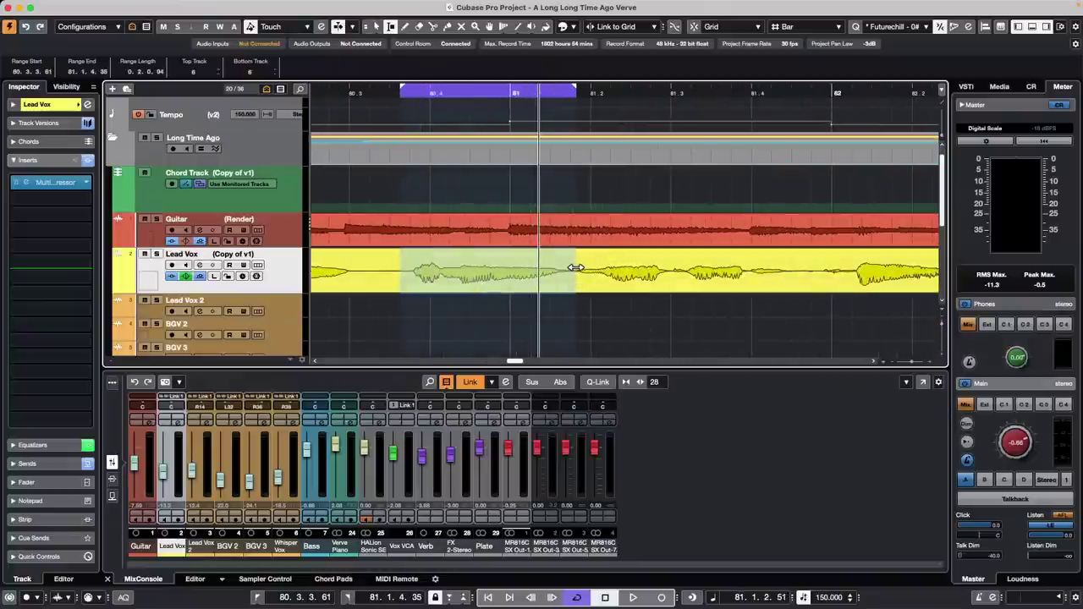
left_click_drag(575, 269, 570, 269)
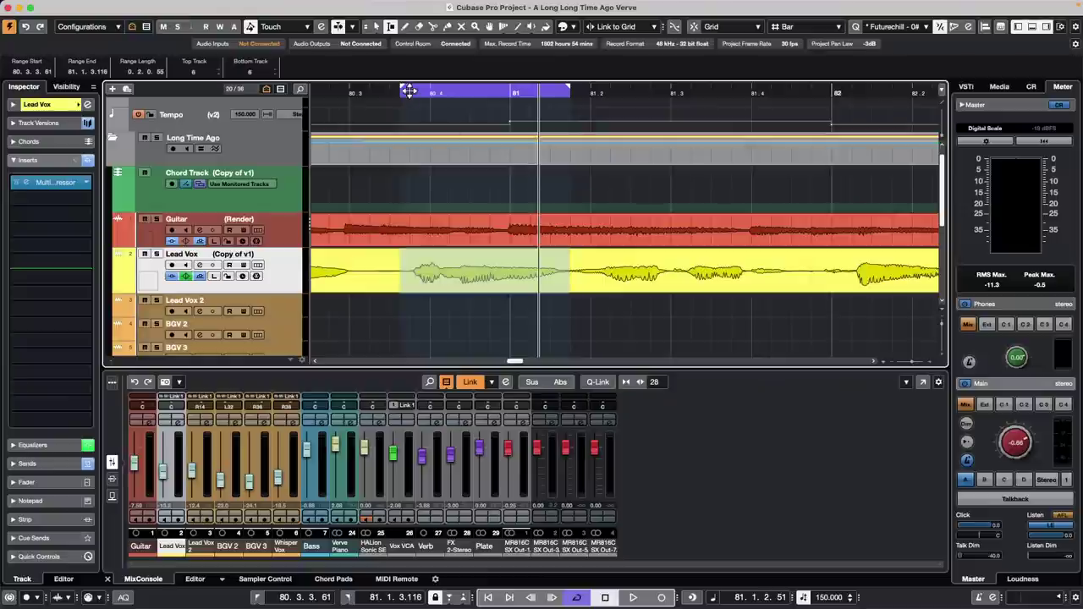
left_click(391, 265)
left_click_drag(398, 269, 577, 269)
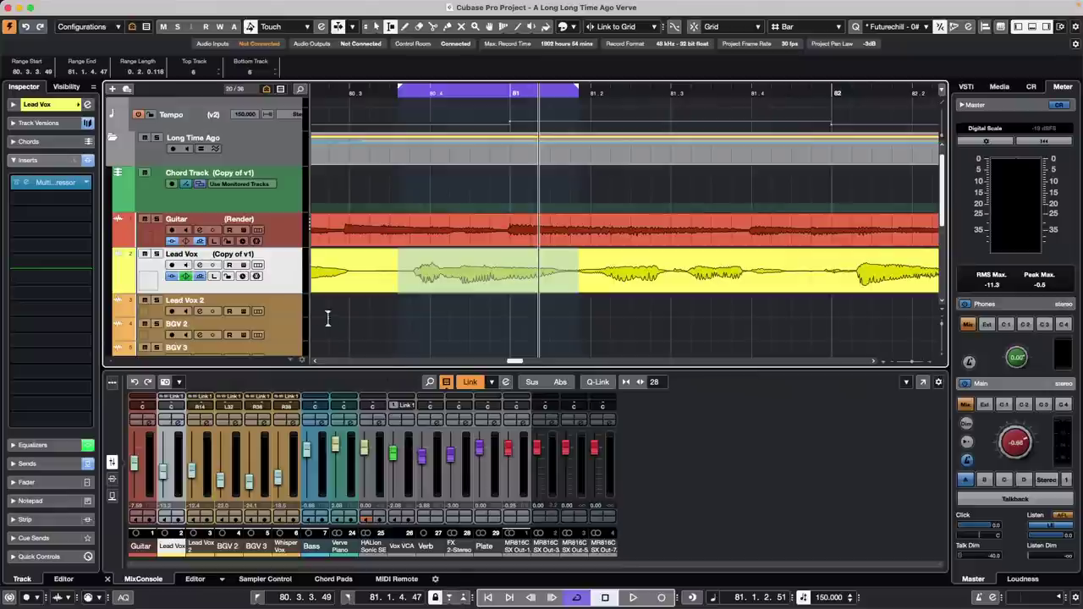
- Activate punch in and punch out at the locators, and play the song into the selected phrase
left_click(463, 599)
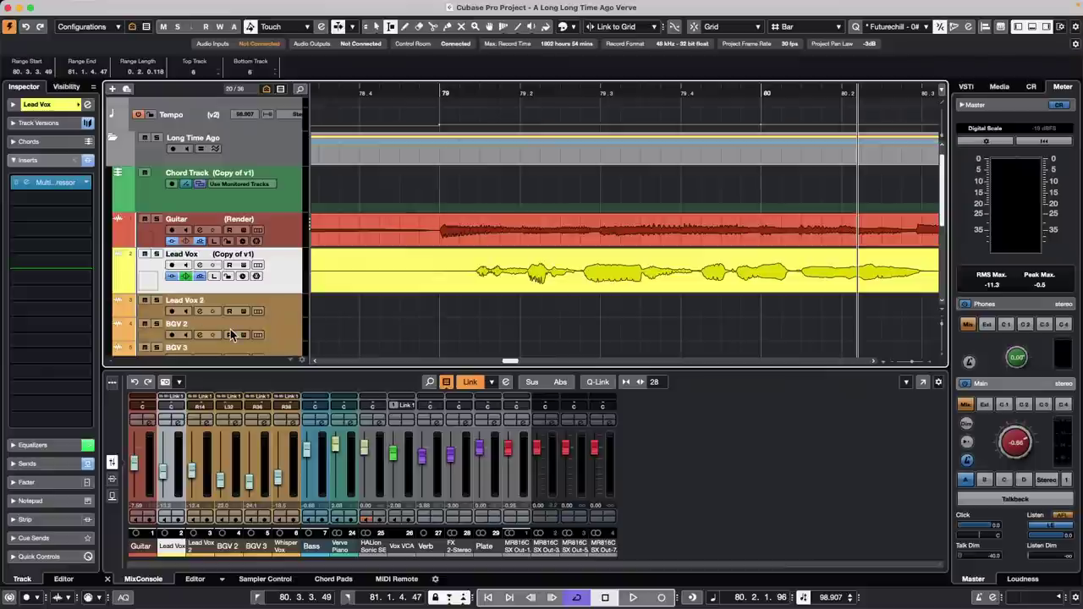
key("space")
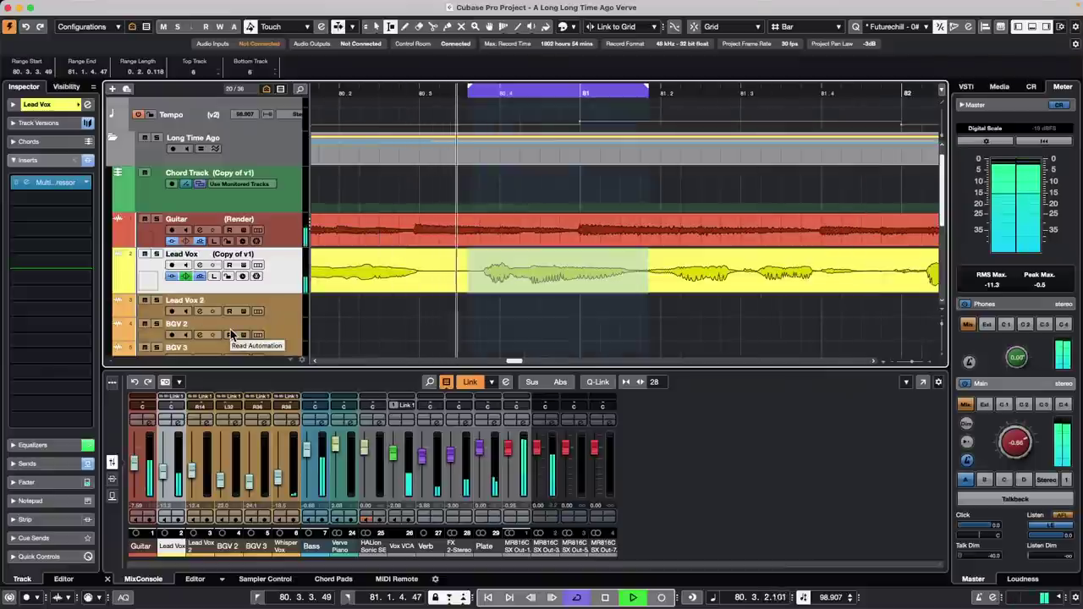
key("space")
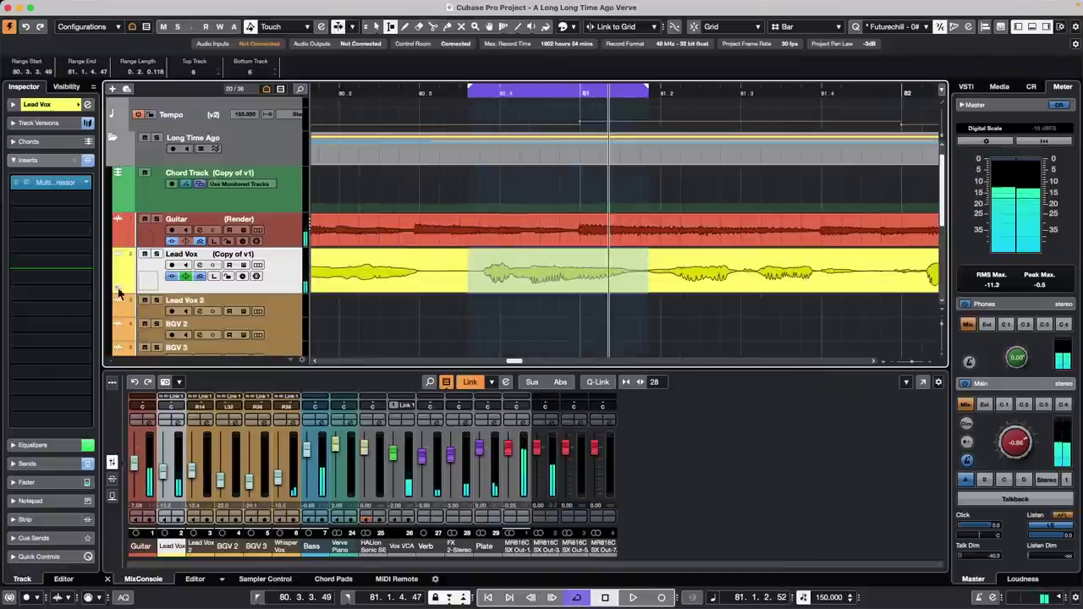
- Record-enable the Lead Vox track, place playback ahead of the punch range, and set the track's input to Left - 1/2" Analog
left_click(172, 265)
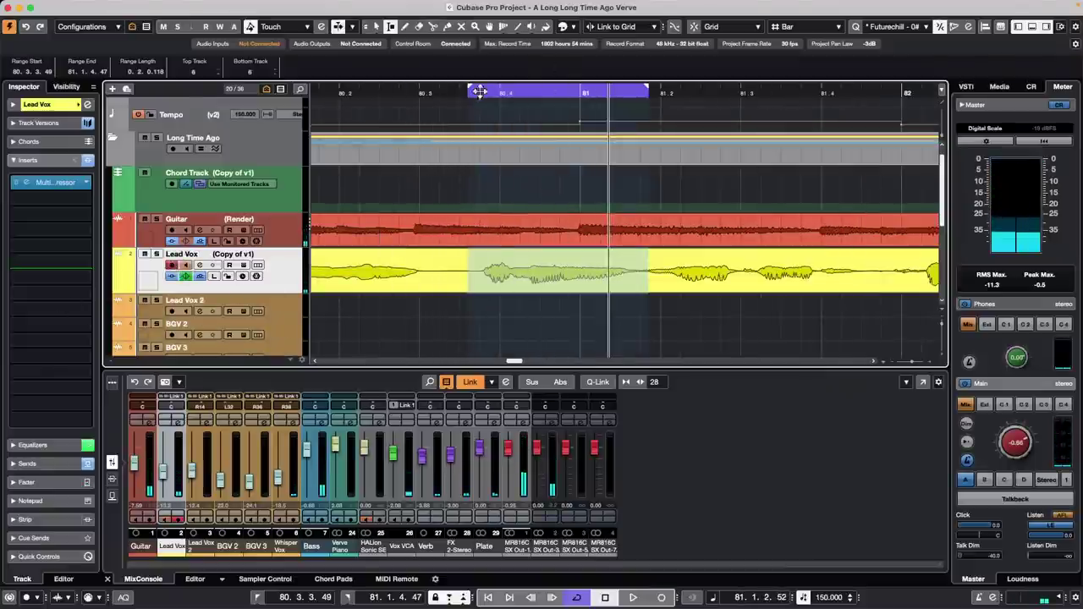
left_click_drag(470, 89, 341, 80)
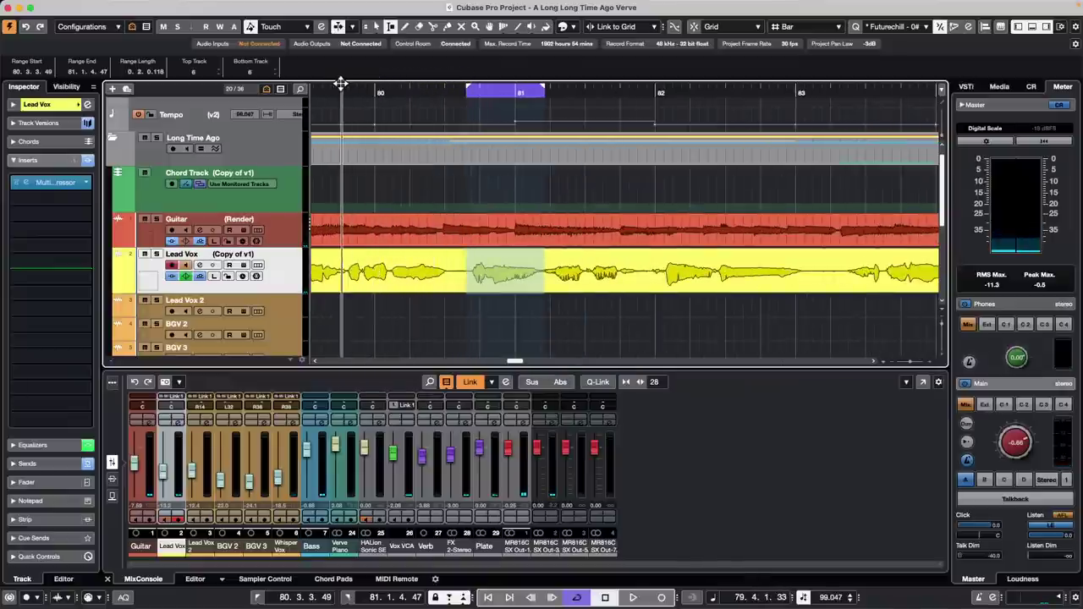
left_click(70, 105)
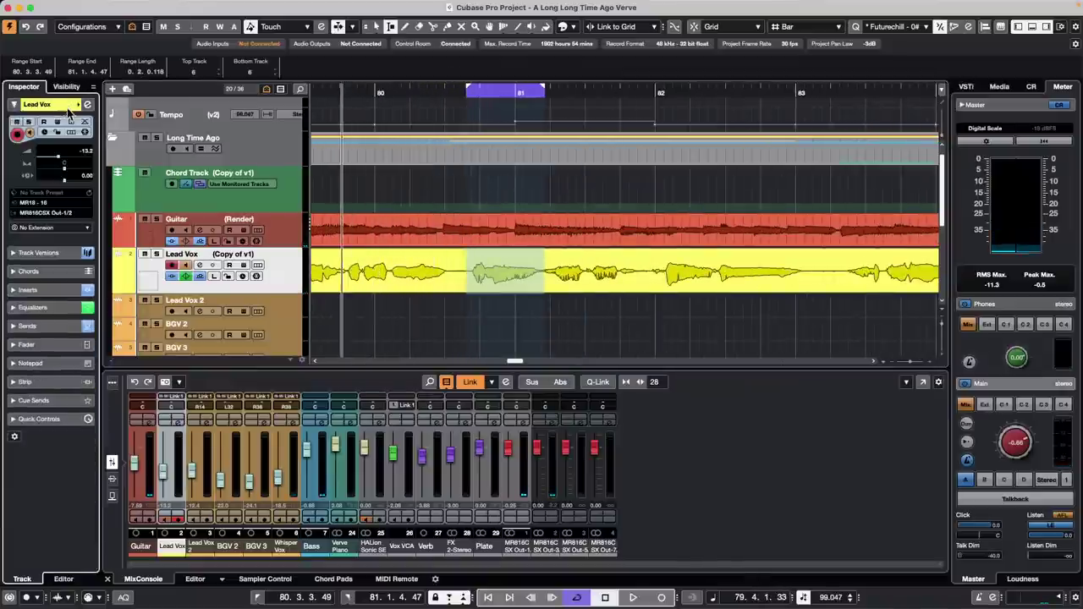
left_click(54, 203)
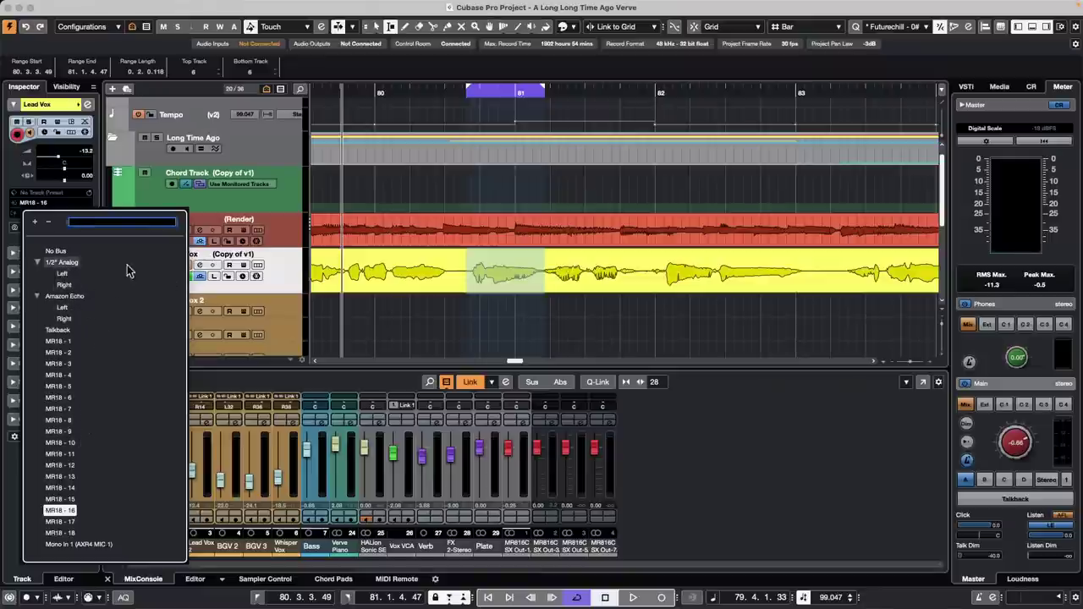
left_click(36, 296)
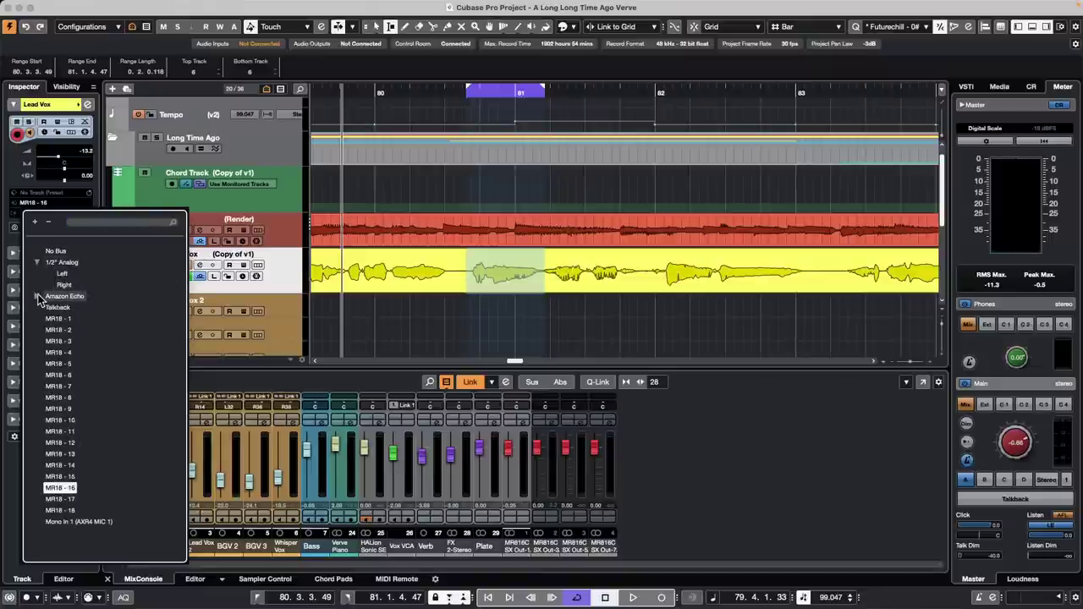
left_click(65, 275)
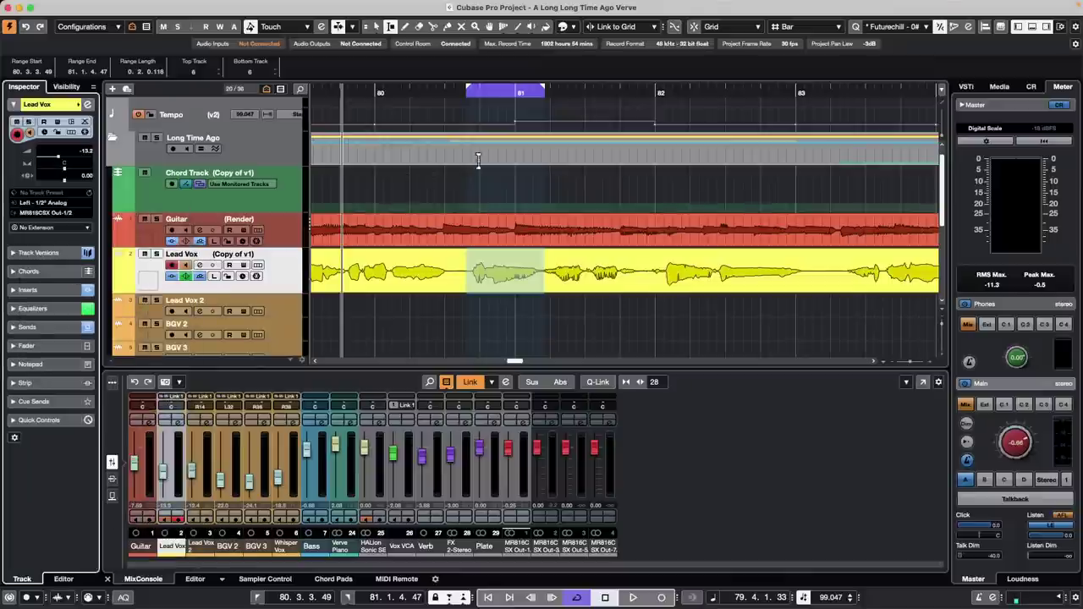
- Test the automatic punch-in over the selected Lead Vox phrase, stop the transport, and turn off cycle mode
key("space")
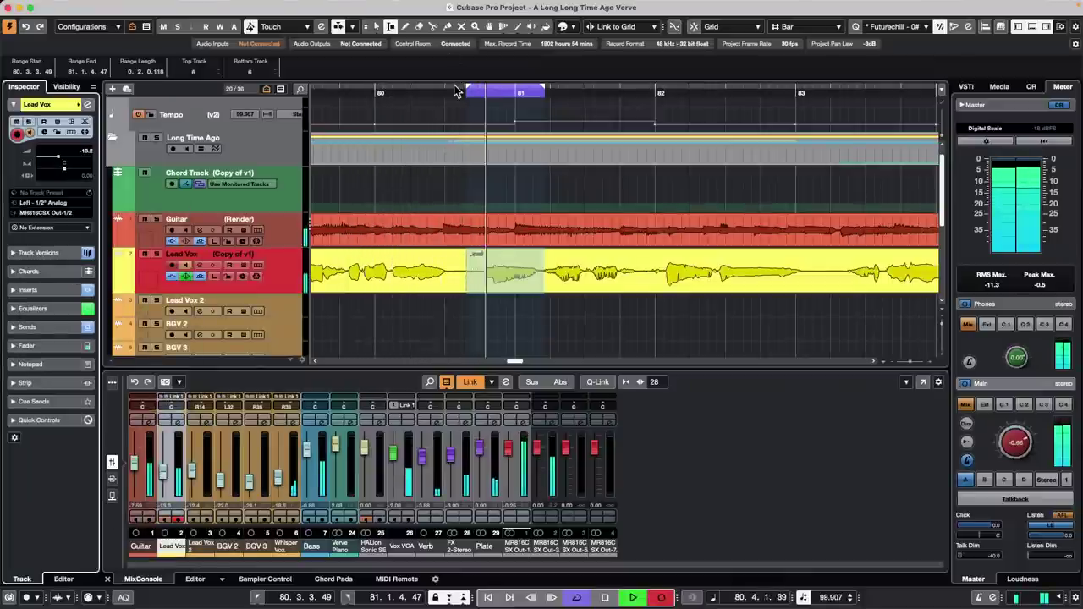
key("space")
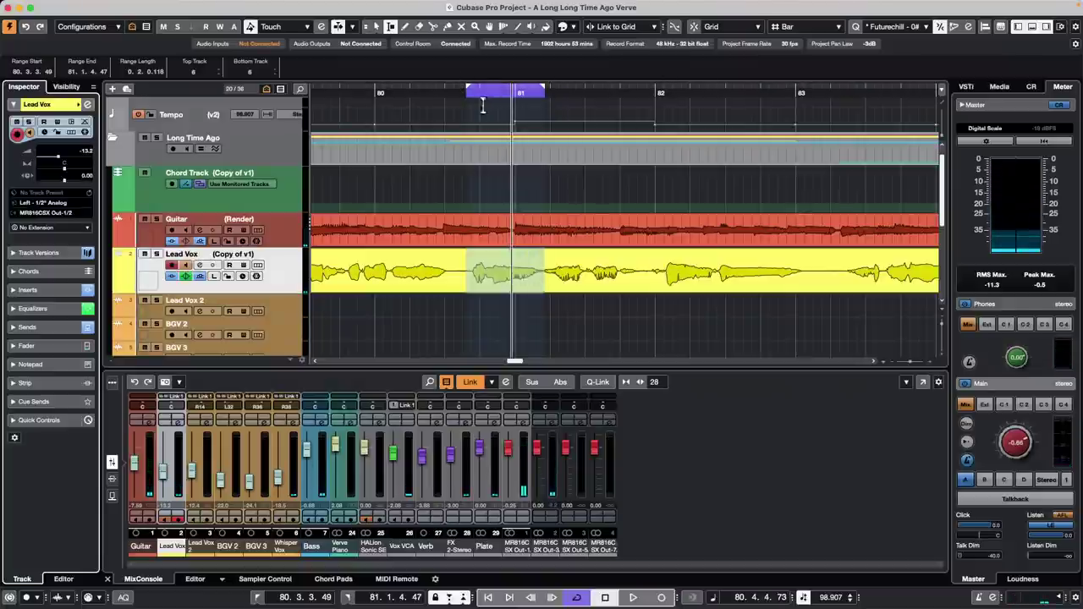
left_click(578, 598)
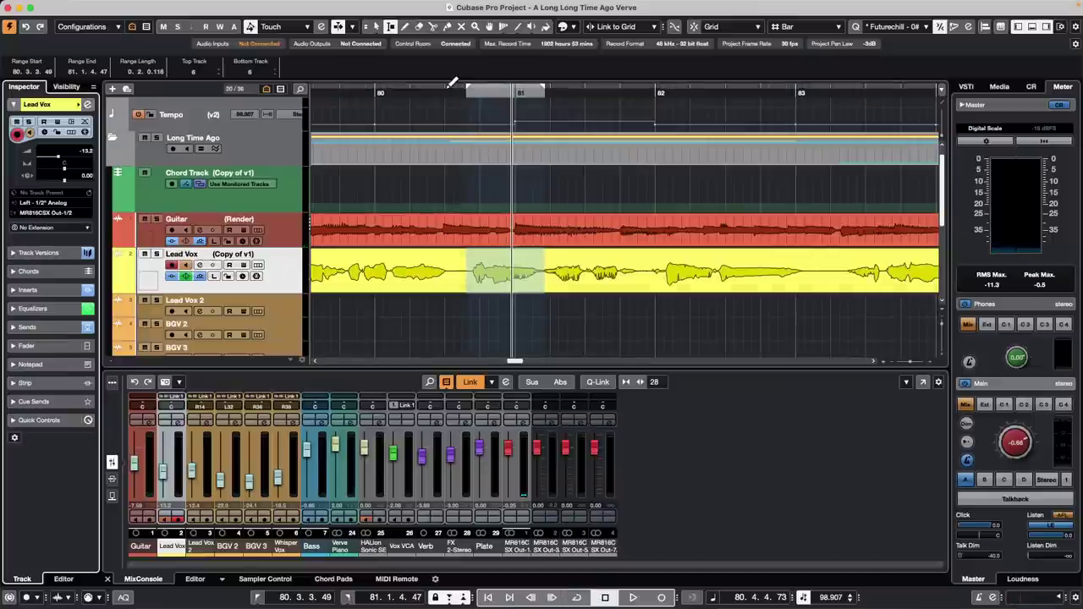
- Play from about bar 78 and punch-record a new take over the selected Lead Vox phrase, stopping just past bar 82
left_click(411, 91)
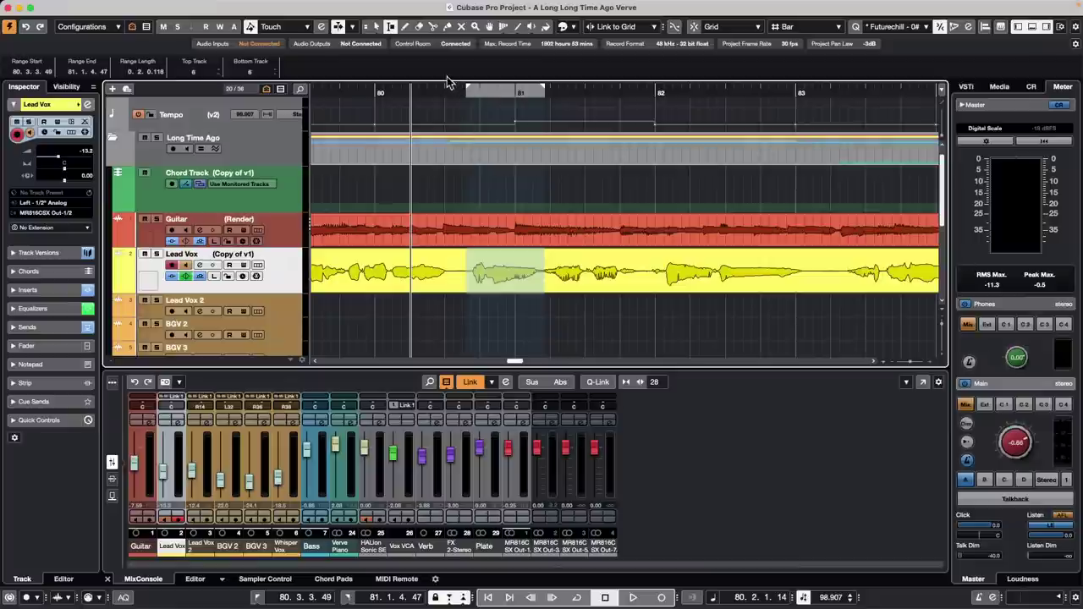
left_click_drag(378, 93, 354, 95)
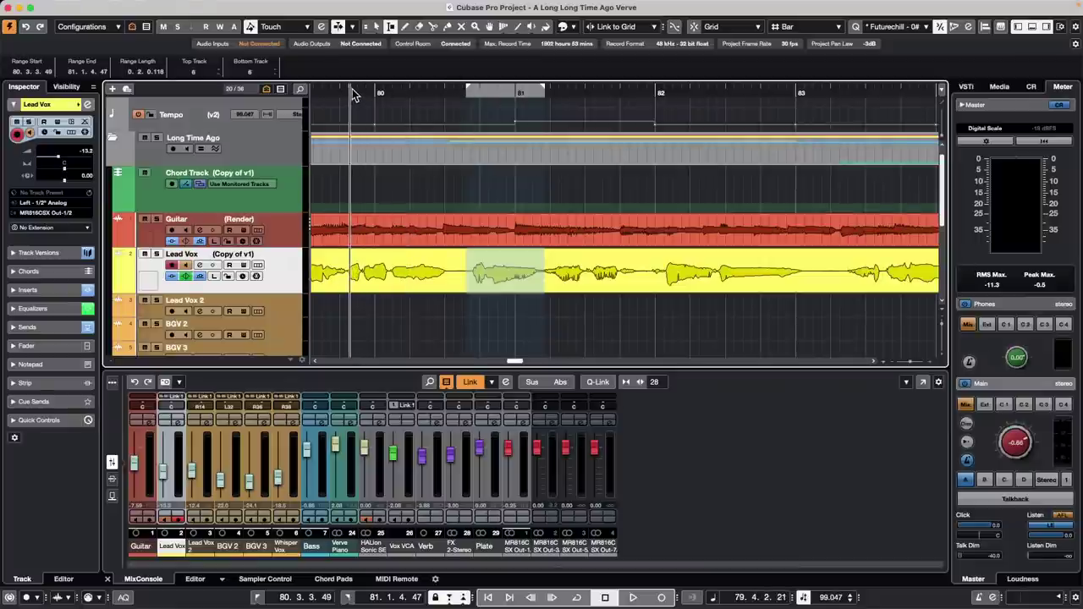
left_click_drag(354, 95, 302, 84)
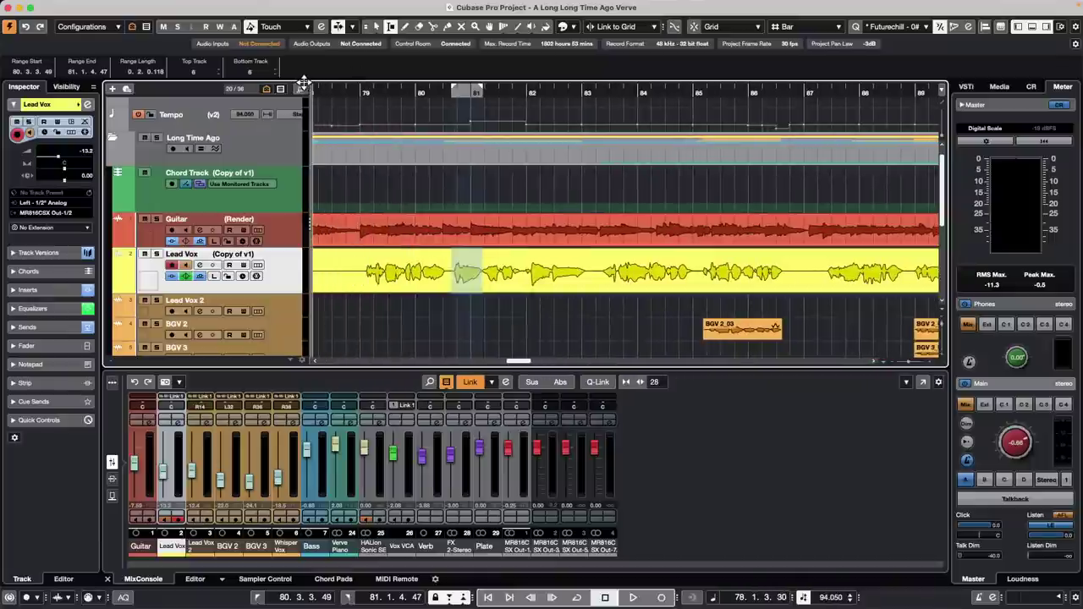
key("space")
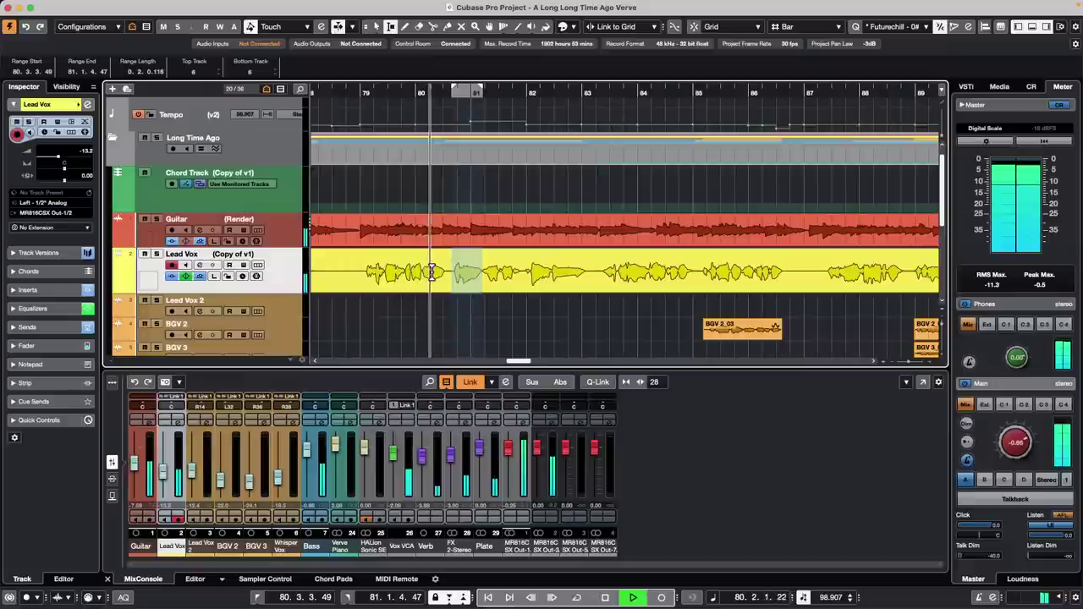
key("KP_Multiply")
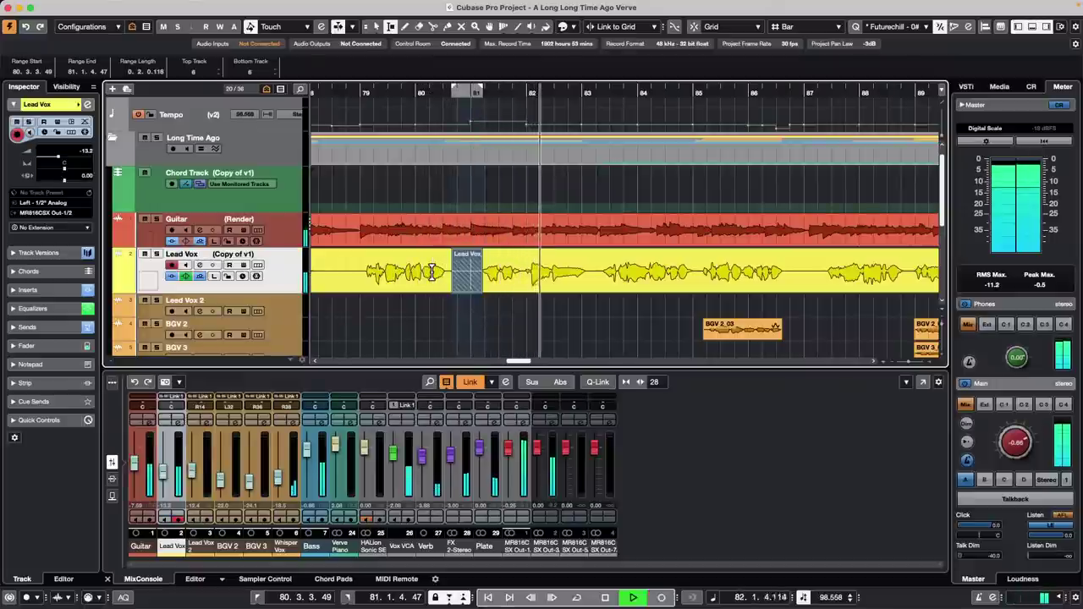
key("space")
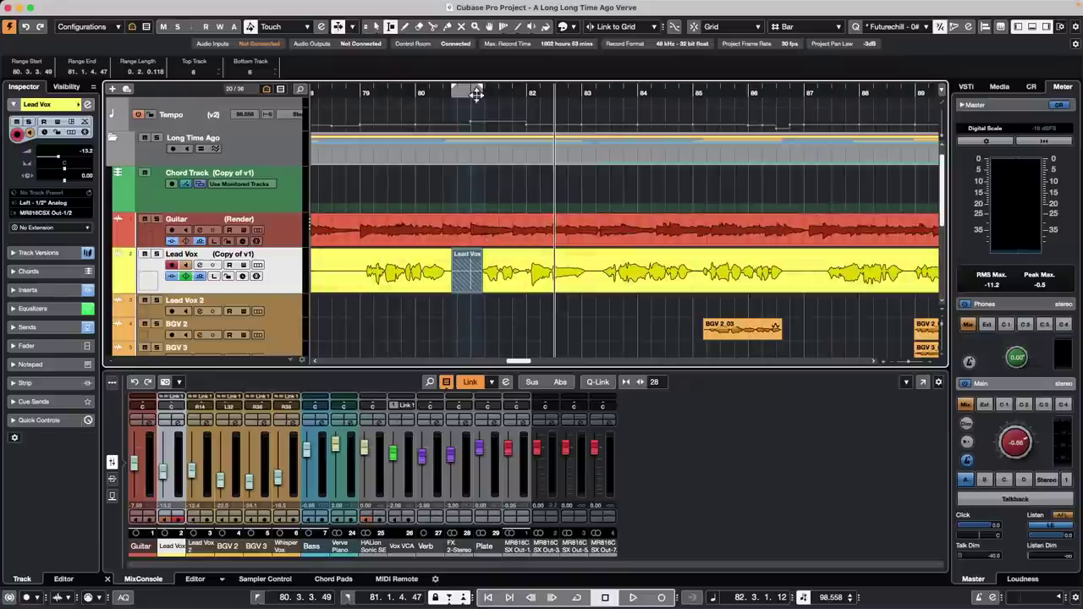
- Play from about bar 78 through the Lead Vox punch range, stop just past bar 82, and undo the punch-in take
left_click_drag(435, 88, 323, 82)
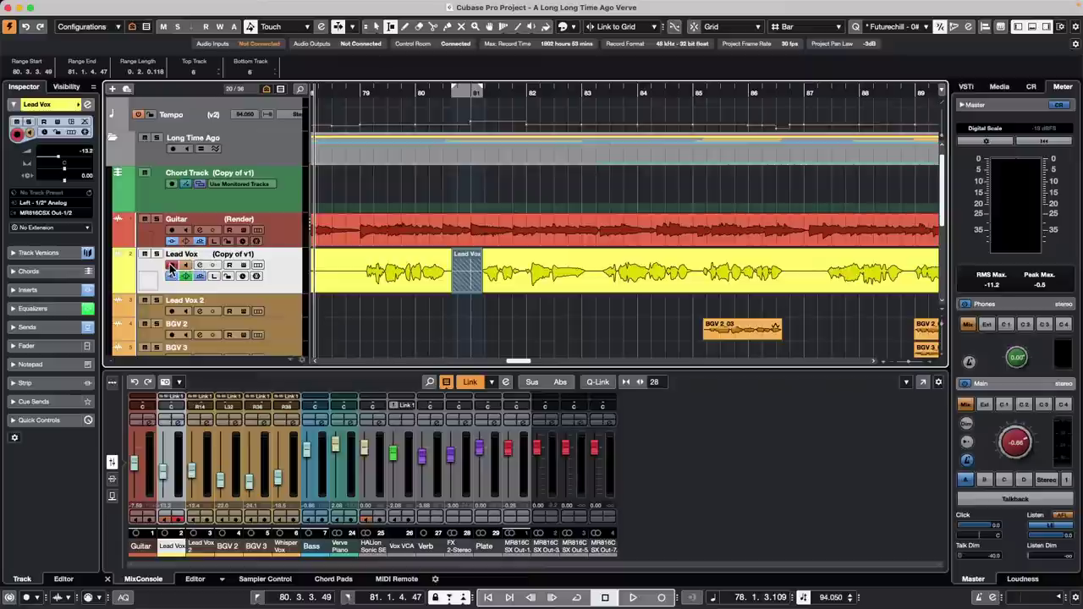
key("space")
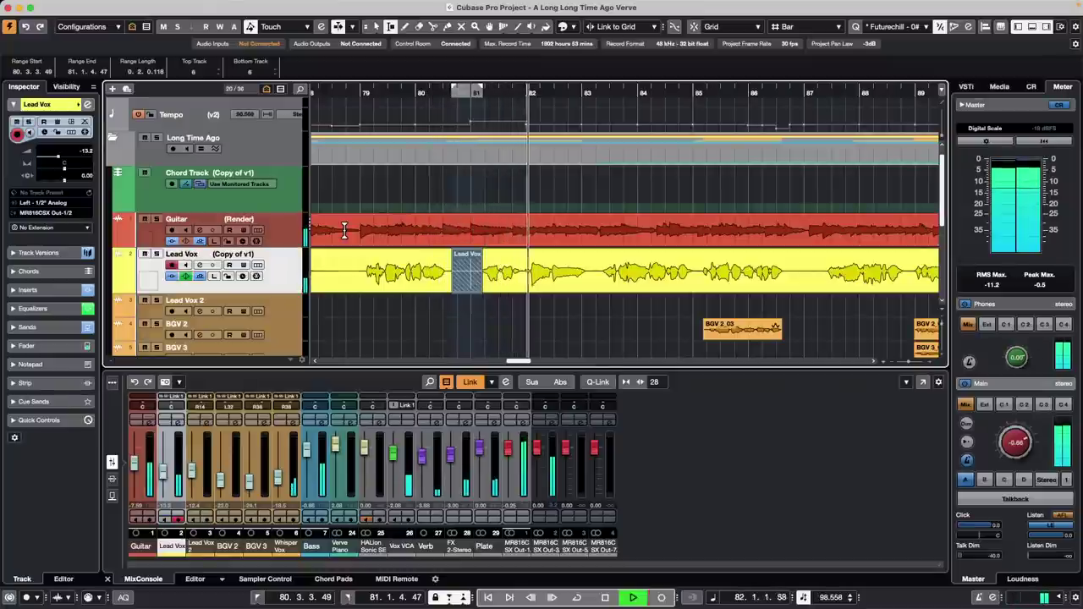
key("space")
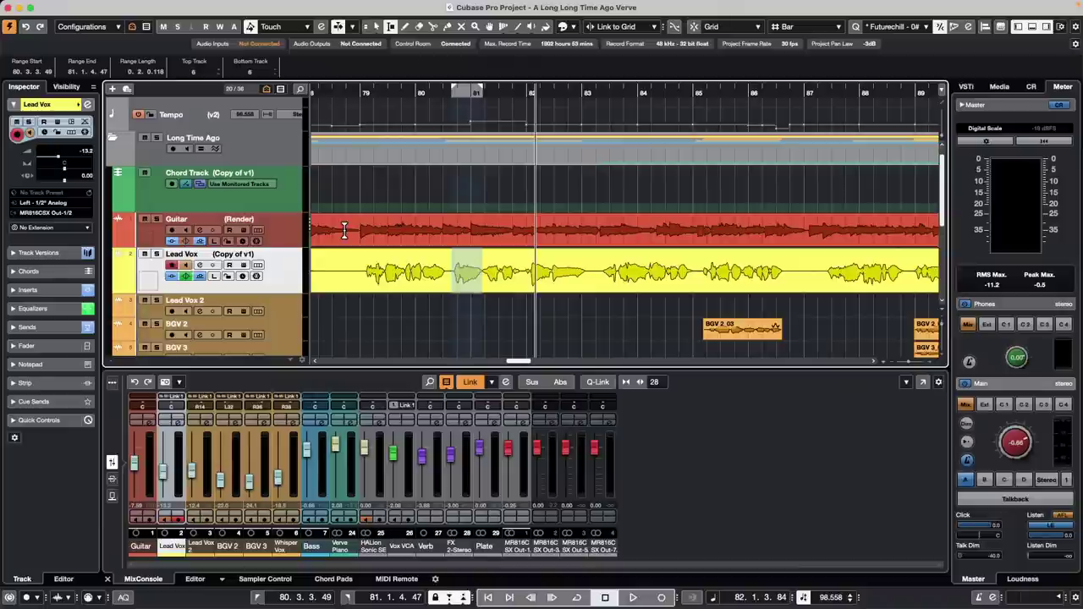
- Browse to the Audio folder of the Amos Moses project in the media File Browser
mouse_move(701, 6)
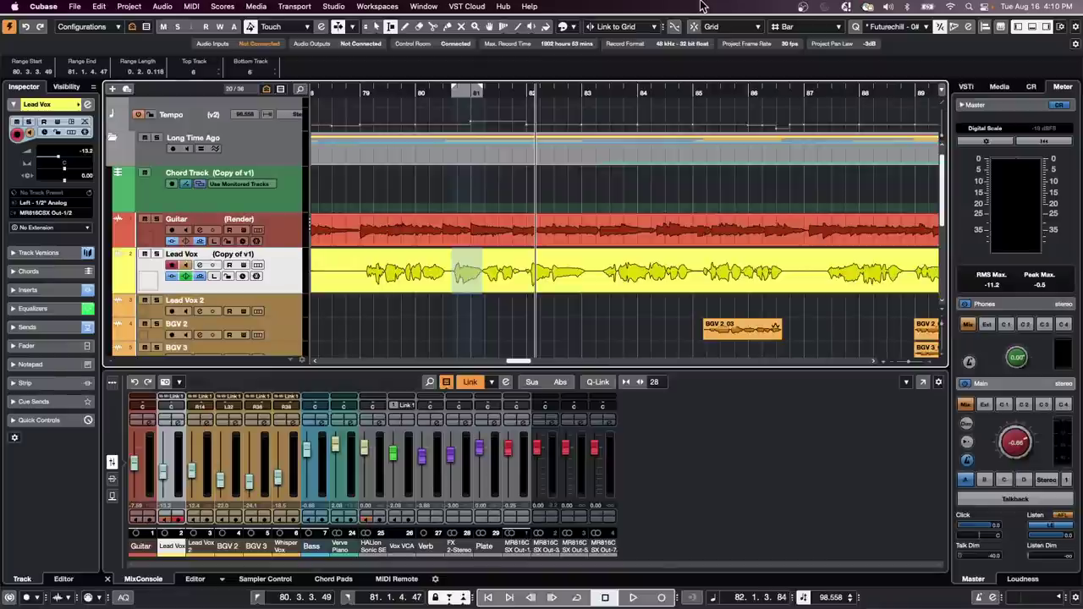
left_click(1003, 89)
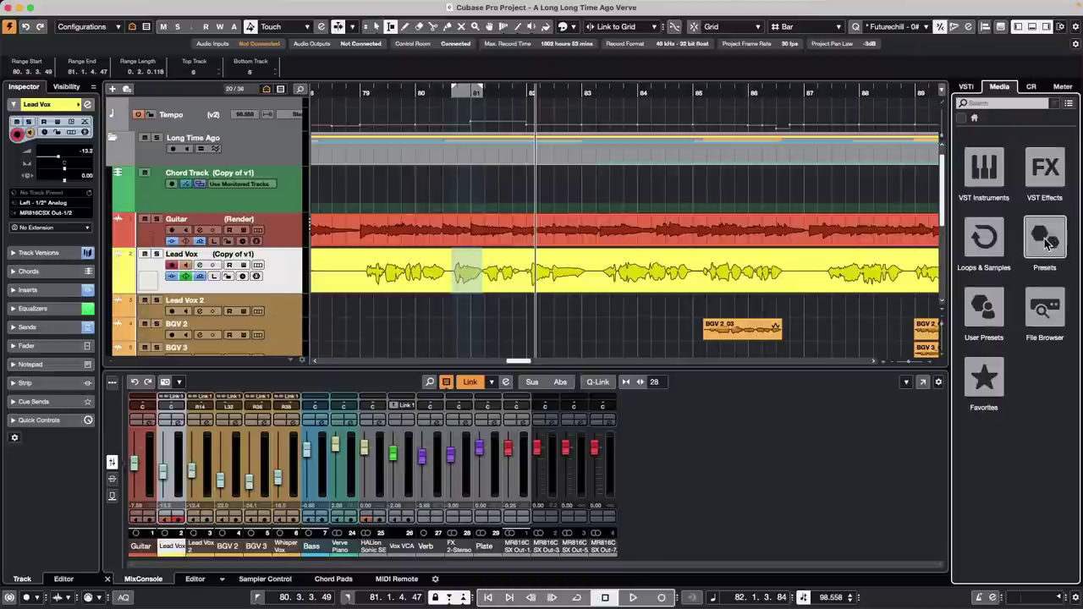
left_click(1046, 312)
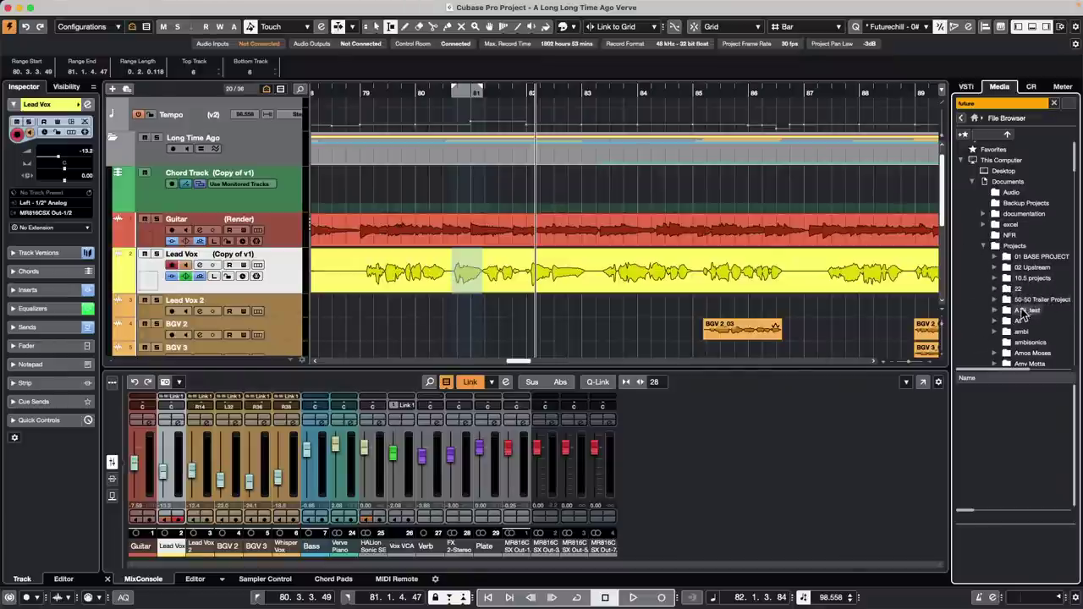
left_click(1020, 354)
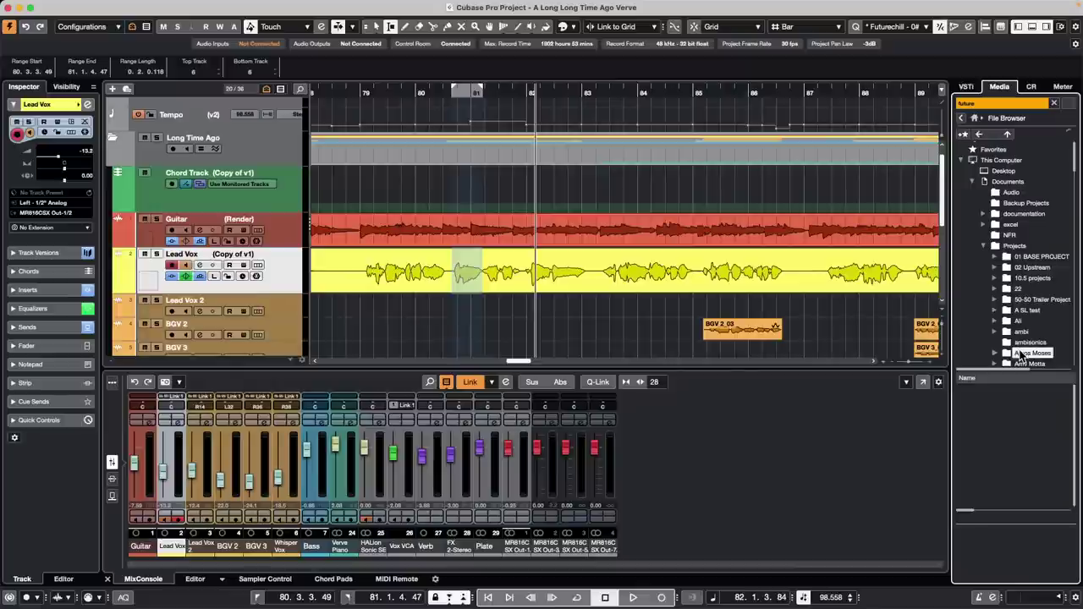
left_click(996, 353)
scroll(1015, 343, "down", 1)
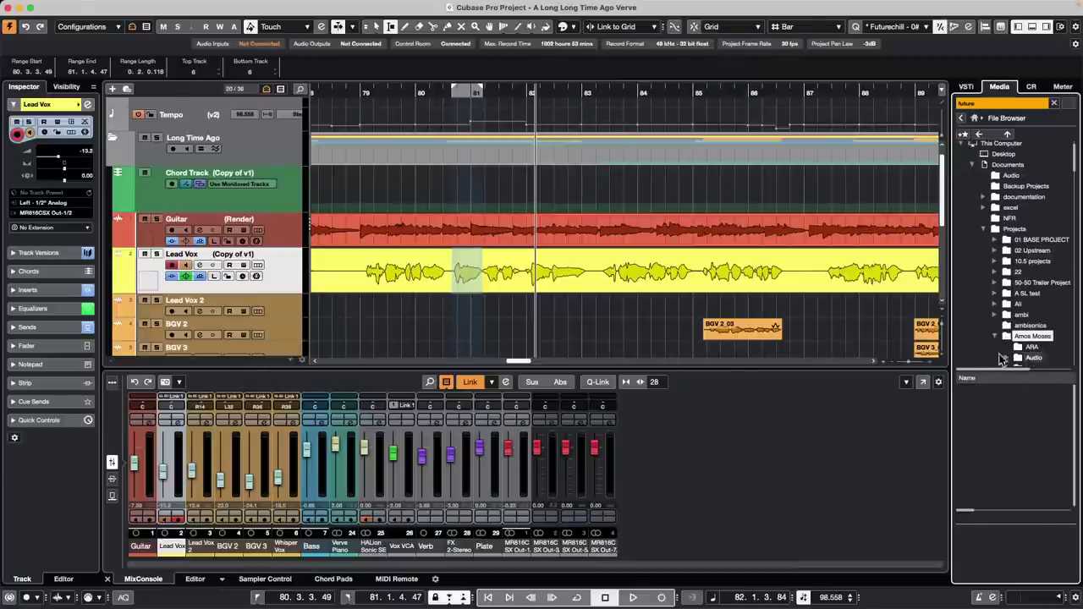
scroll(1022, 331, "down", 1)
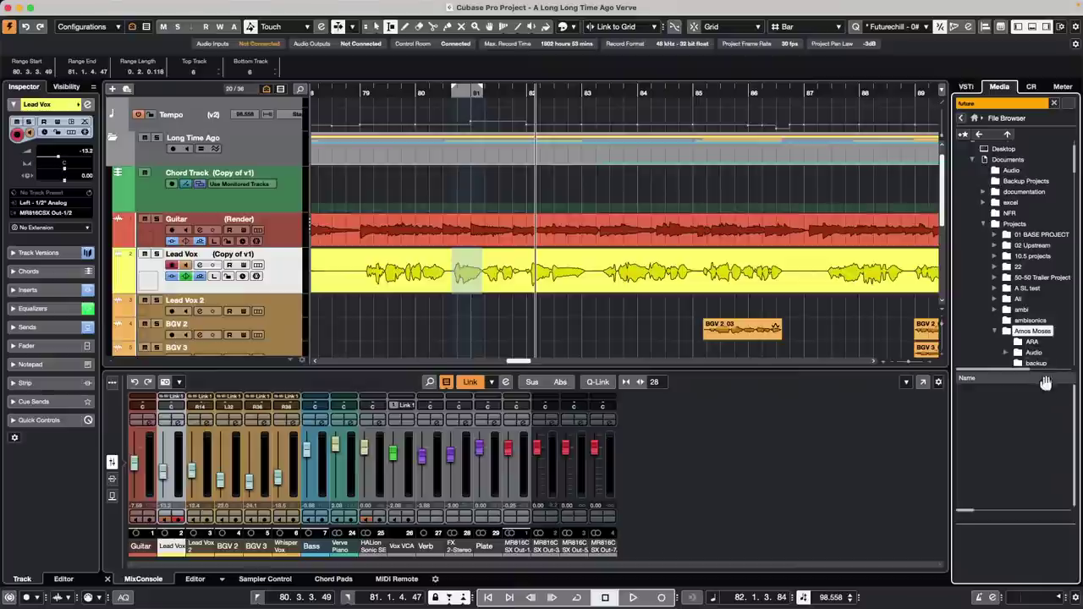
left_click(1031, 353)
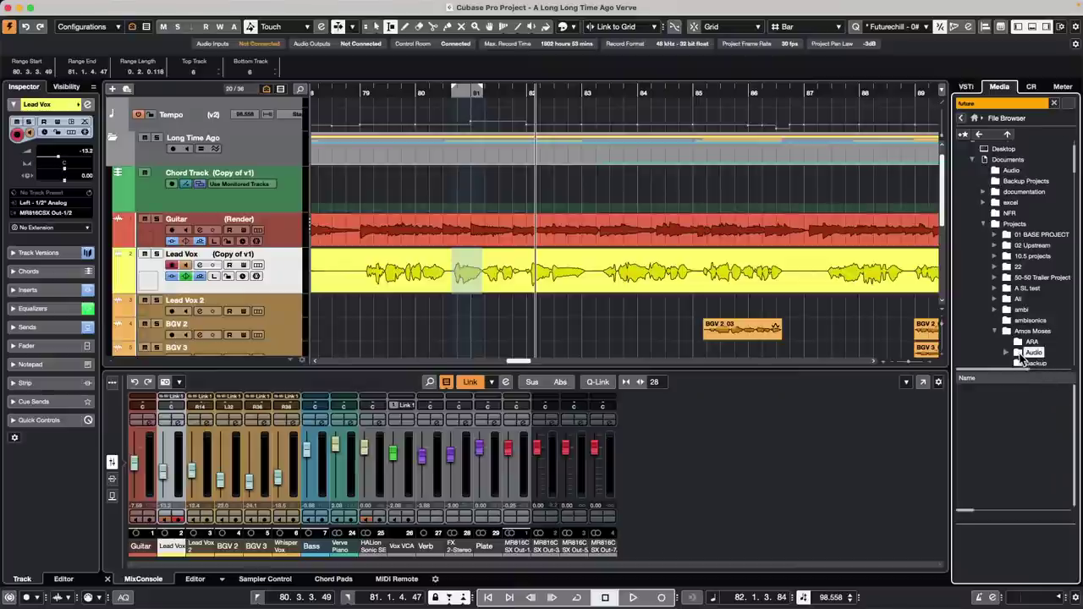
right_click(1025, 356)
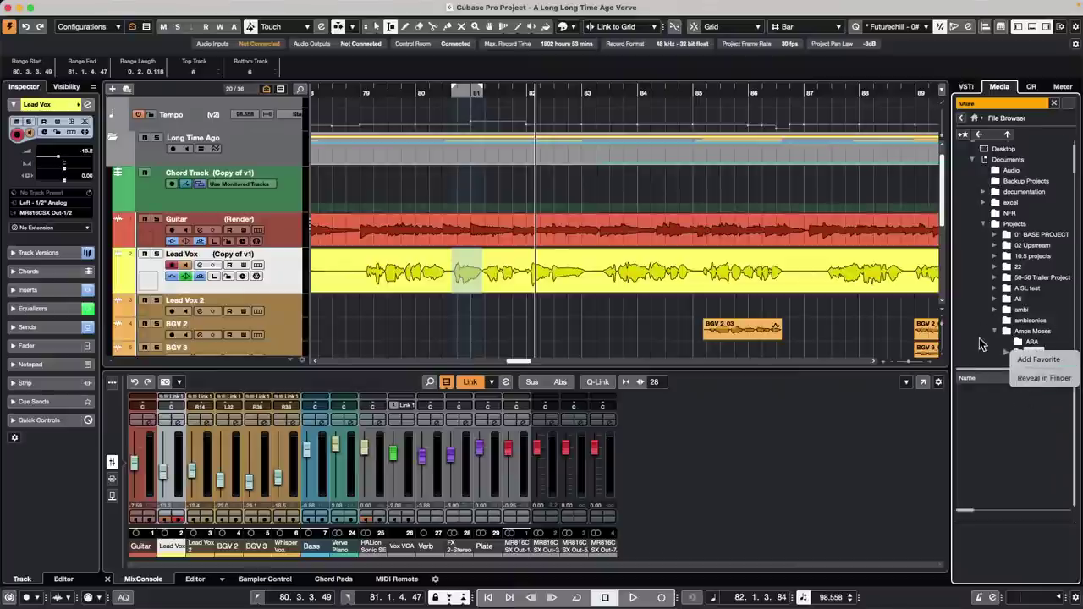
key("Escape")
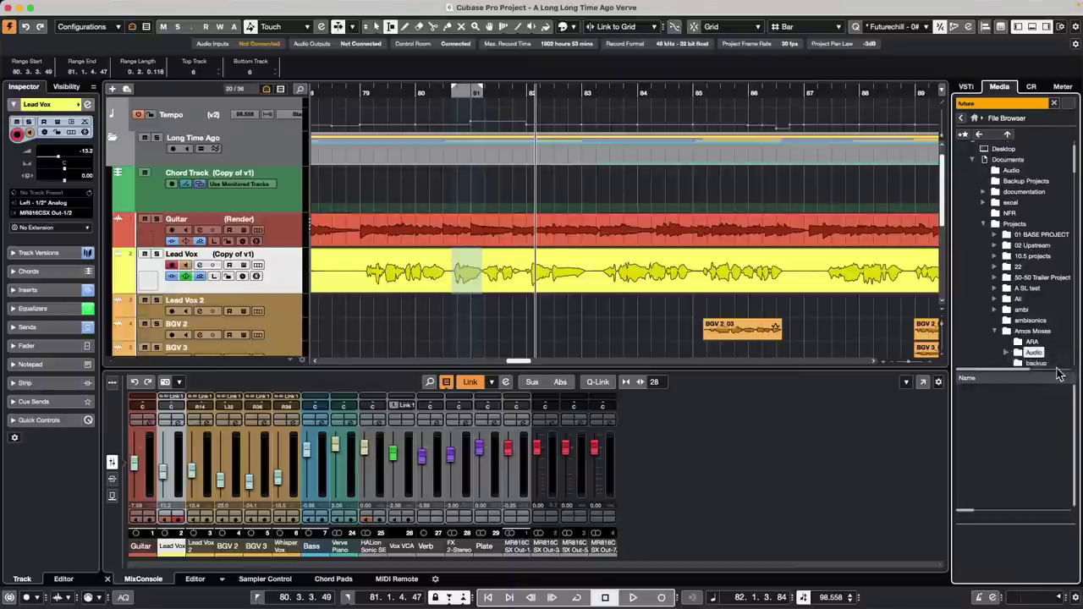
- Clear the "future" search text and look through the audio files in the Amos Moses Audio folder
left_click(985, 103)
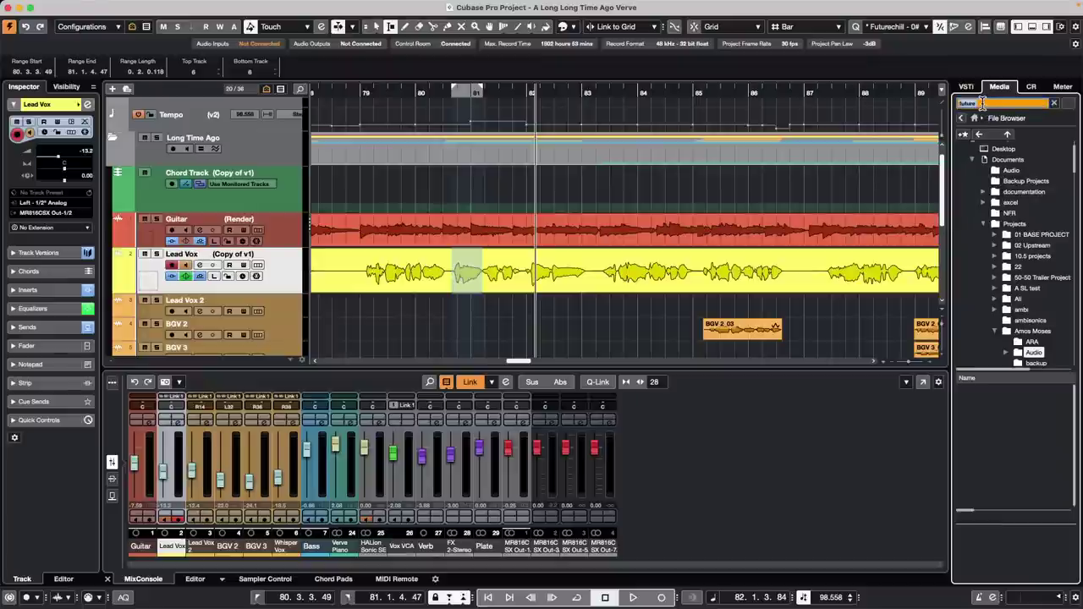
key("BackSpace")
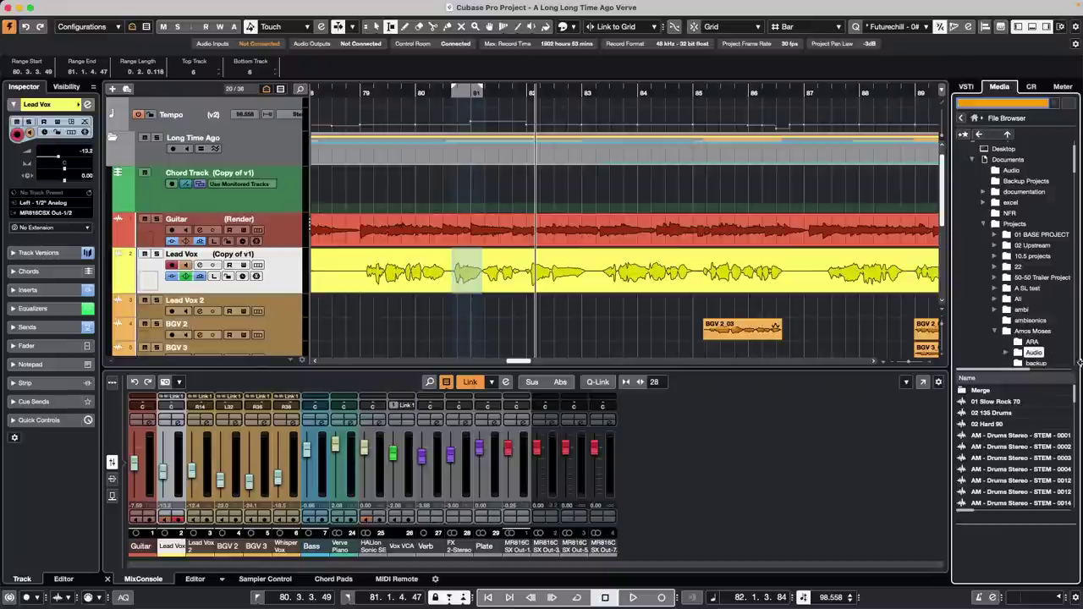
scroll(990, 438, "down", 3)
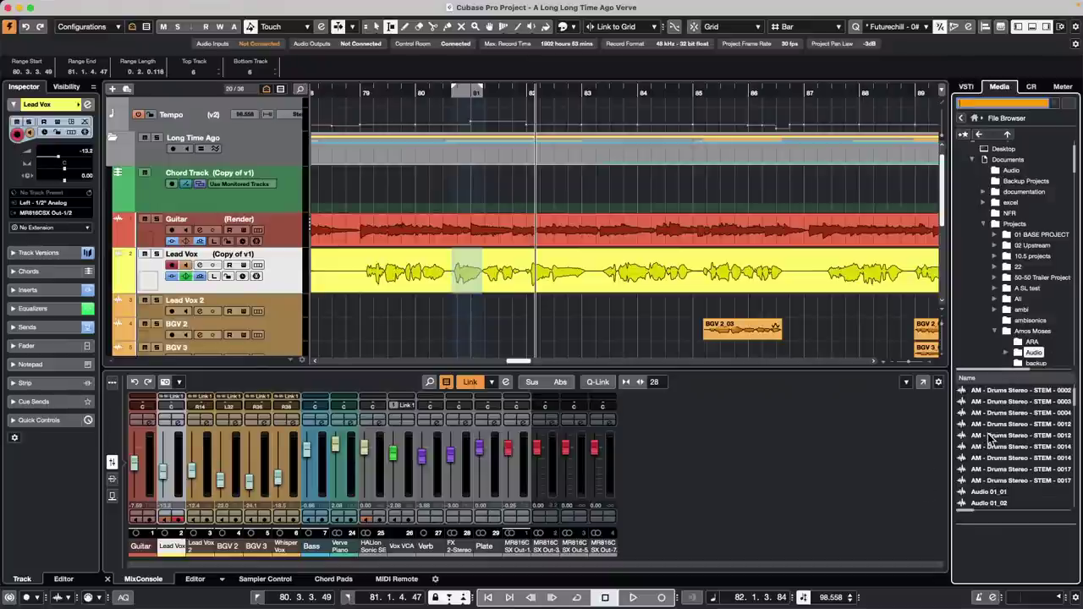
scroll(990, 438, "down", 4)
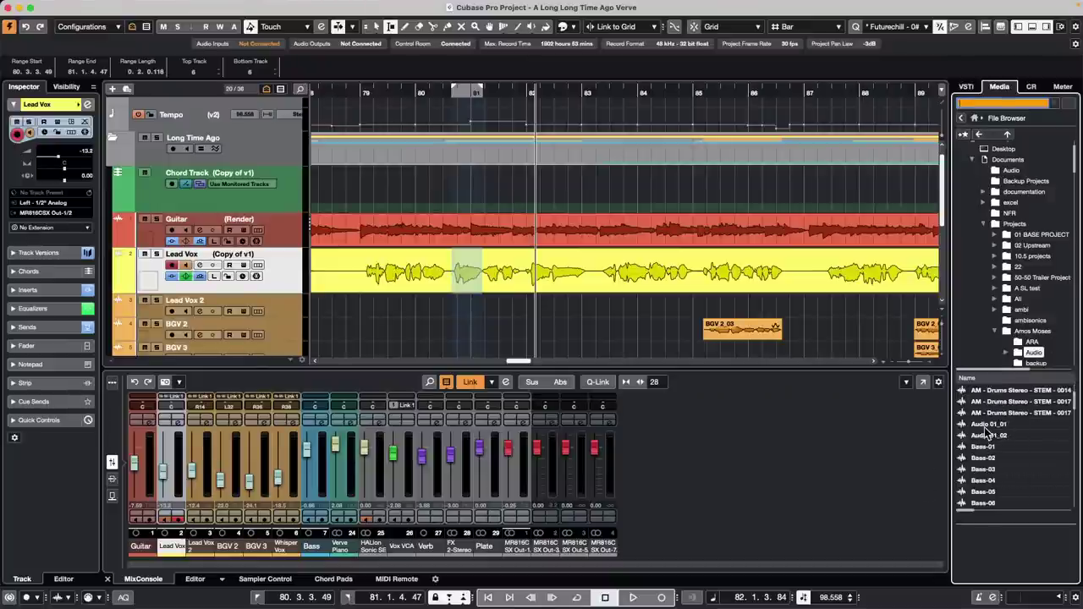
- Filter the Groove Agent SE project's Audio folder by "future", and clear that filter after reopening the File Browser
type("future")
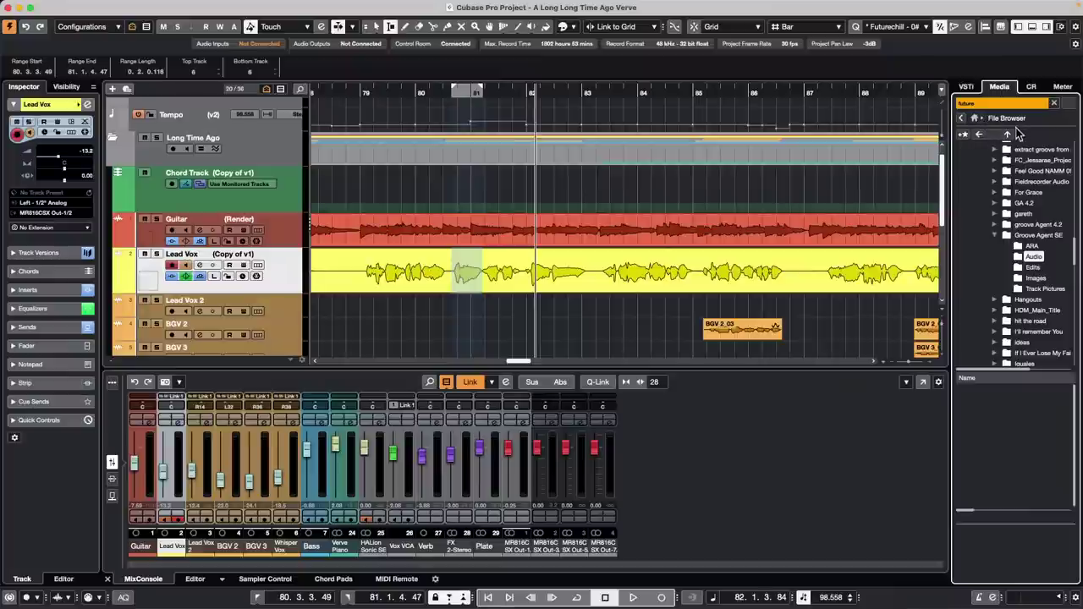
left_click(975, 118)
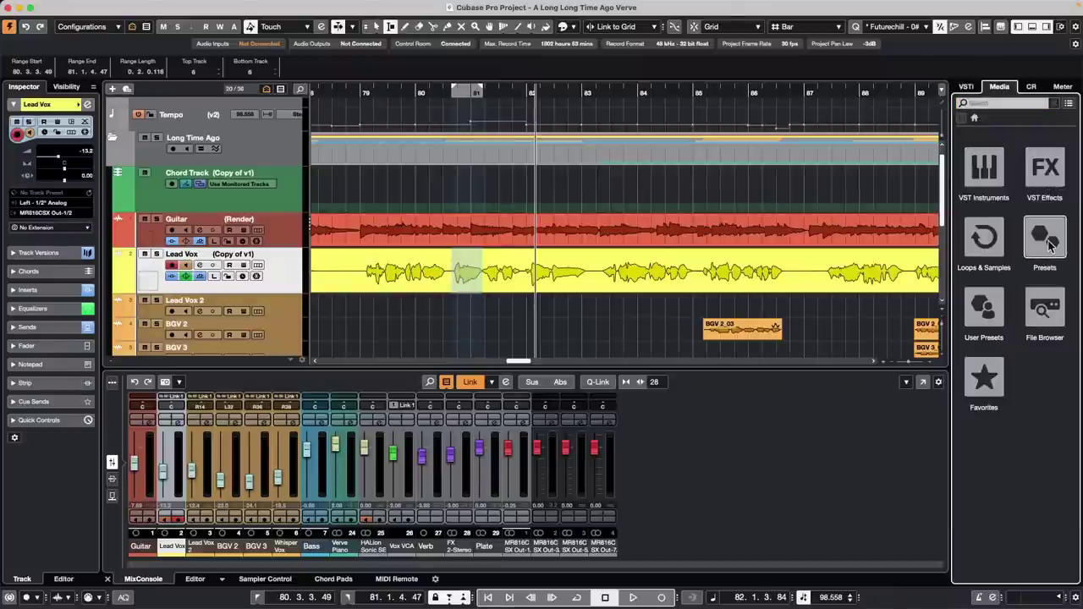
left_click(1045, 309)
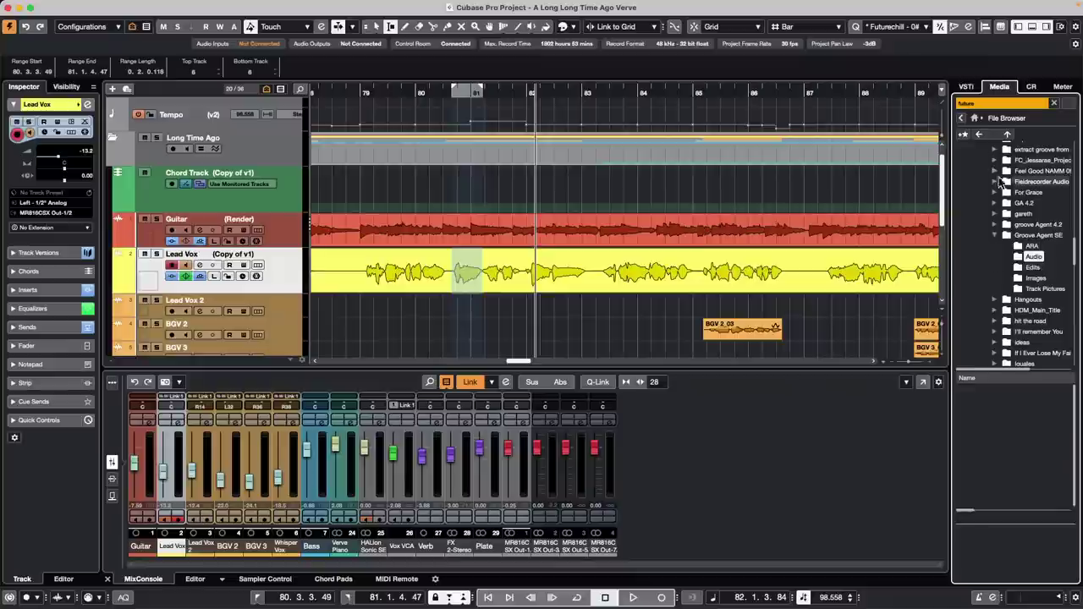
left_click(985, 102)
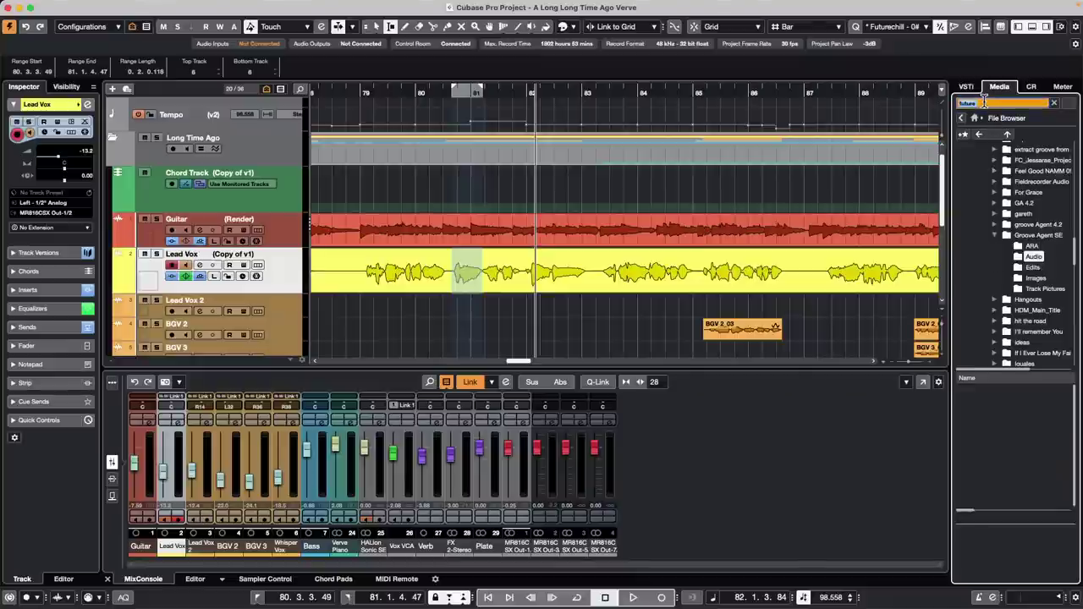
key("BackSpace")
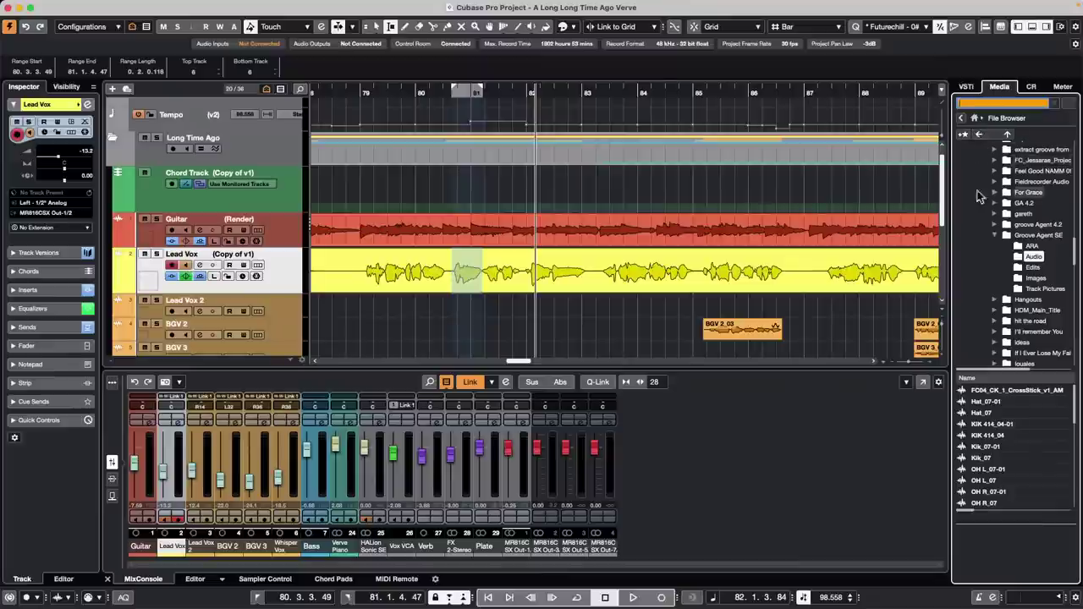
- Search the Loops & Samples library for "strings" and try the Cello sub-category filter on the list
left_click(974, 117)
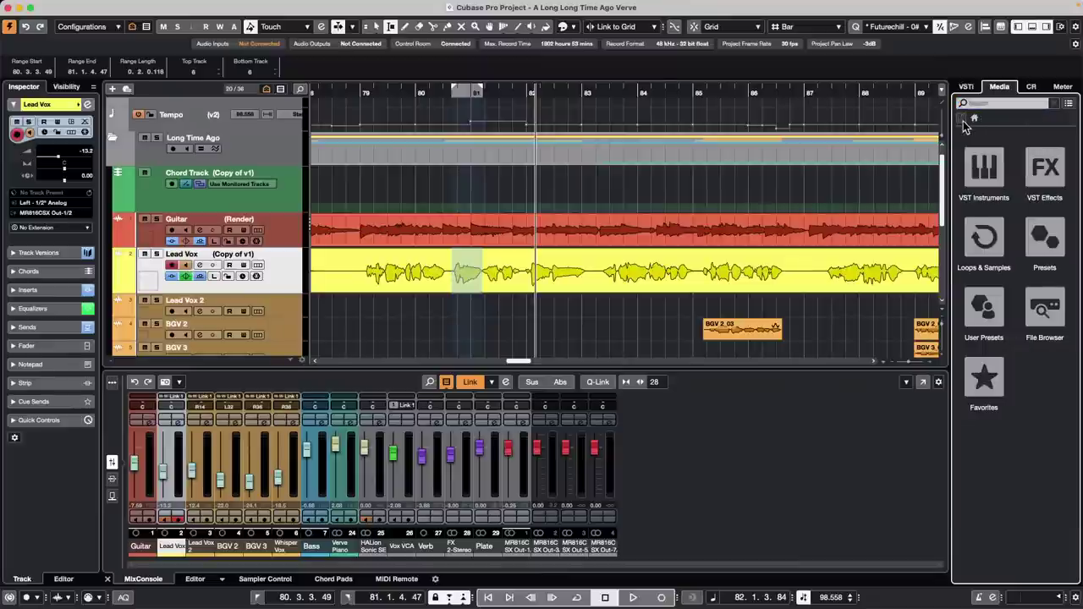
left_click(984, 237)
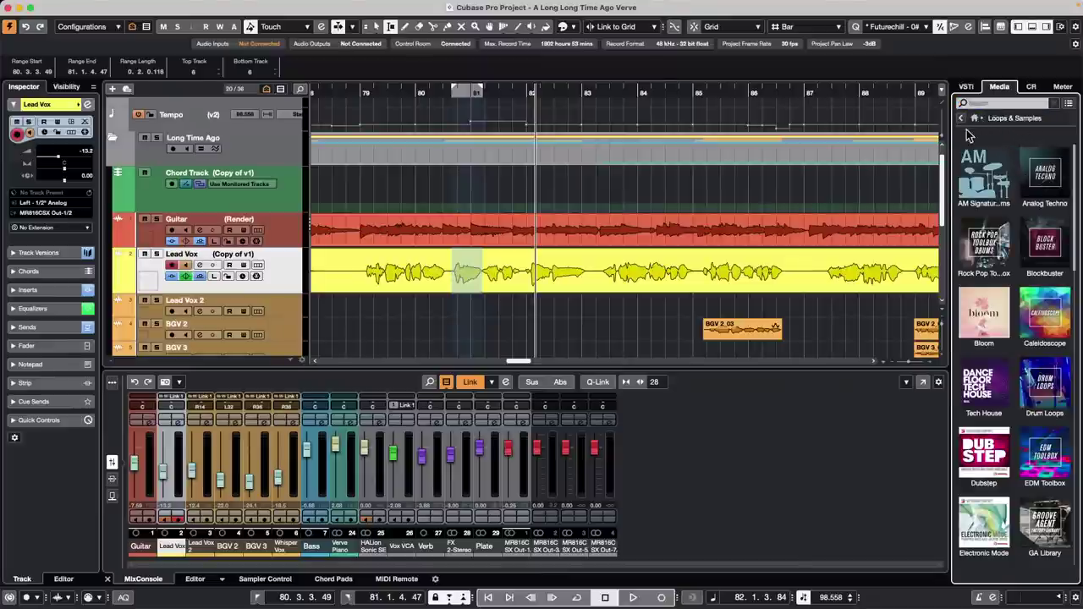
left_click(1006, 103)
type("strings")
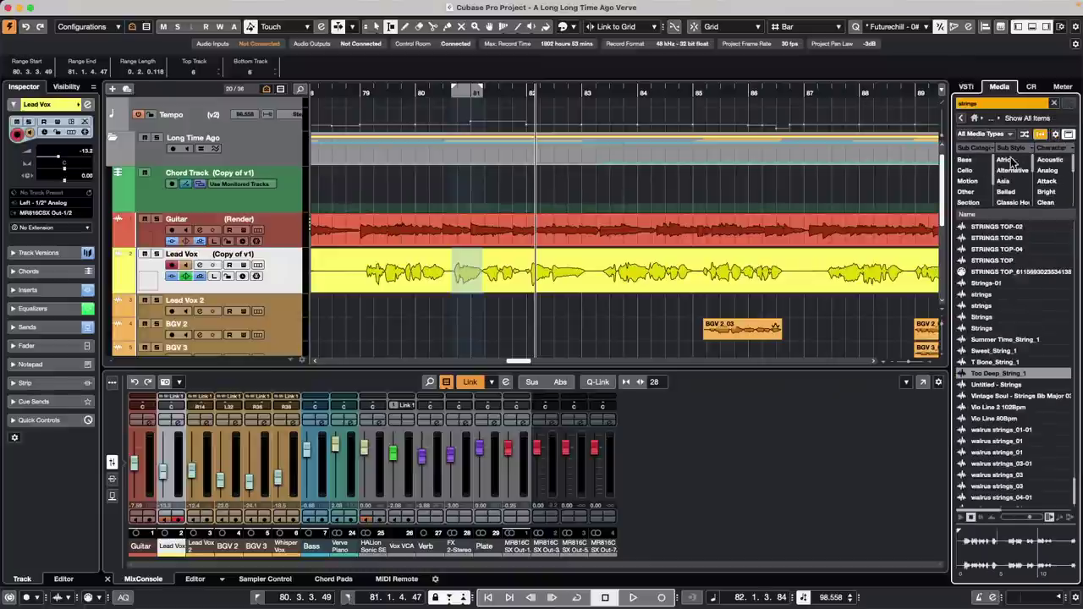
left_click(965, 171)
left_click(966, 171)
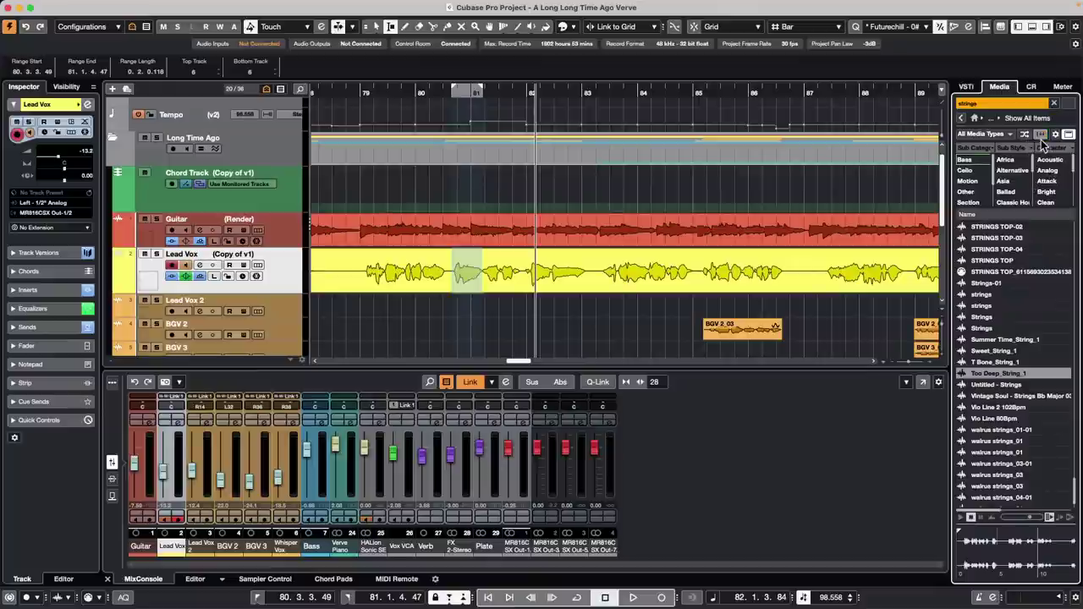
- Clear the "strings" search and look through the unfiltered list of loops and samples
left_click(982, 103)
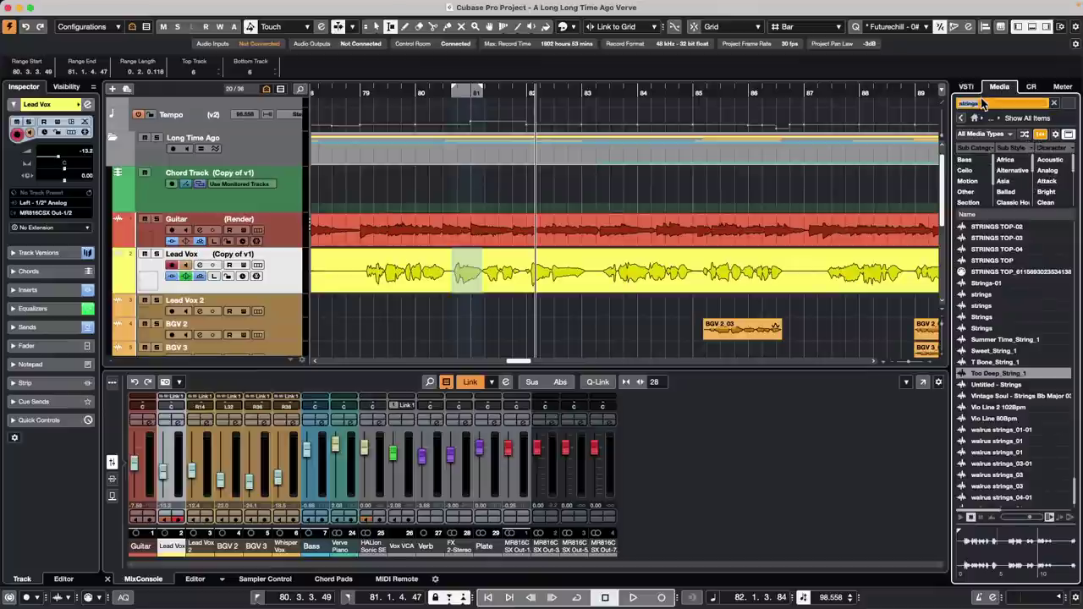
key("BackSpace")
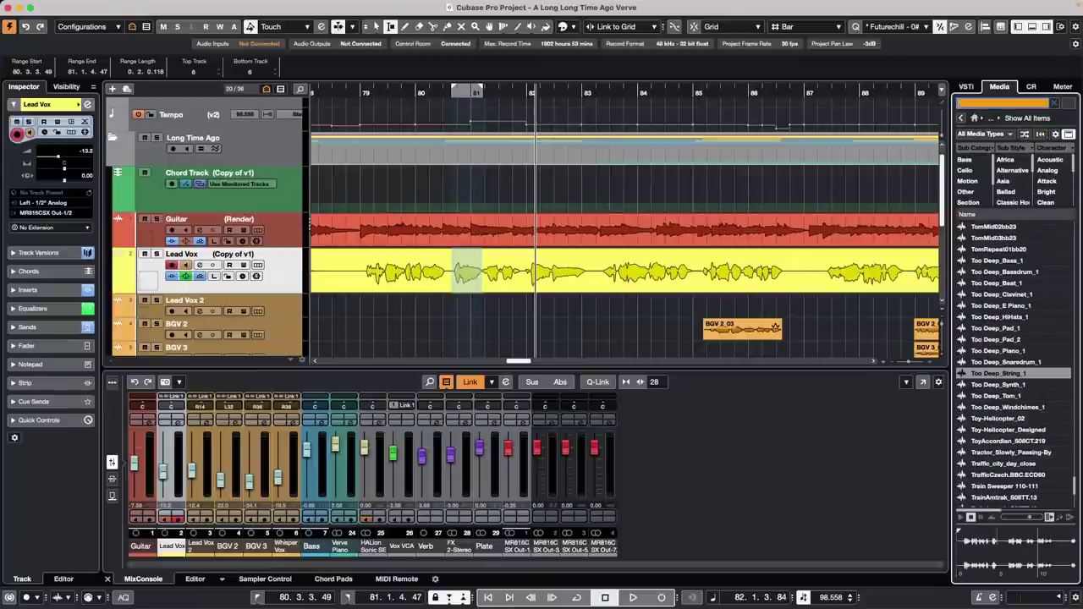
scroll(1012, 265, "down", 2)
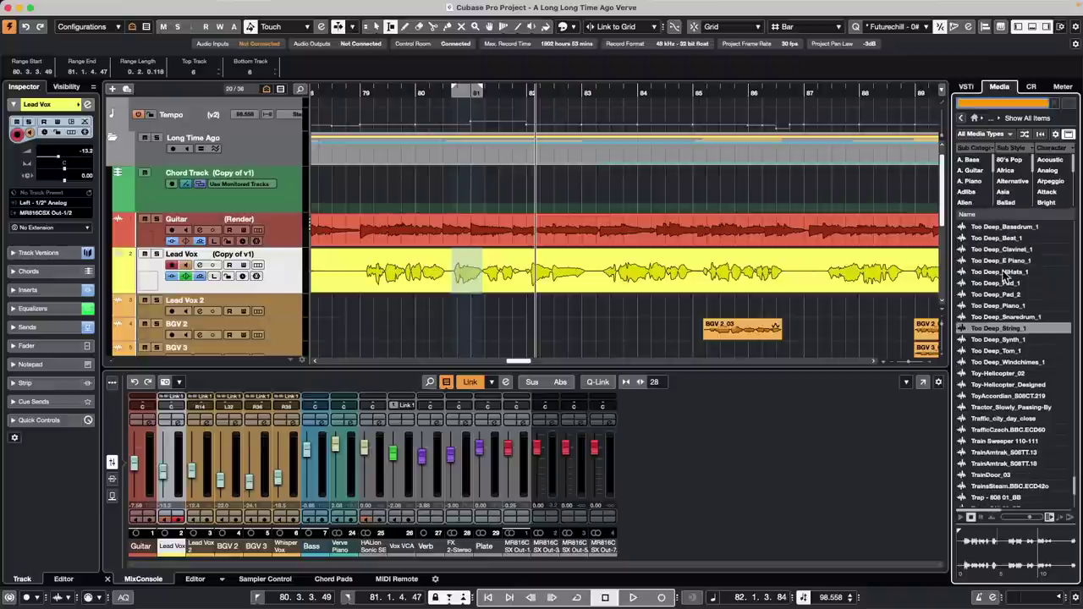
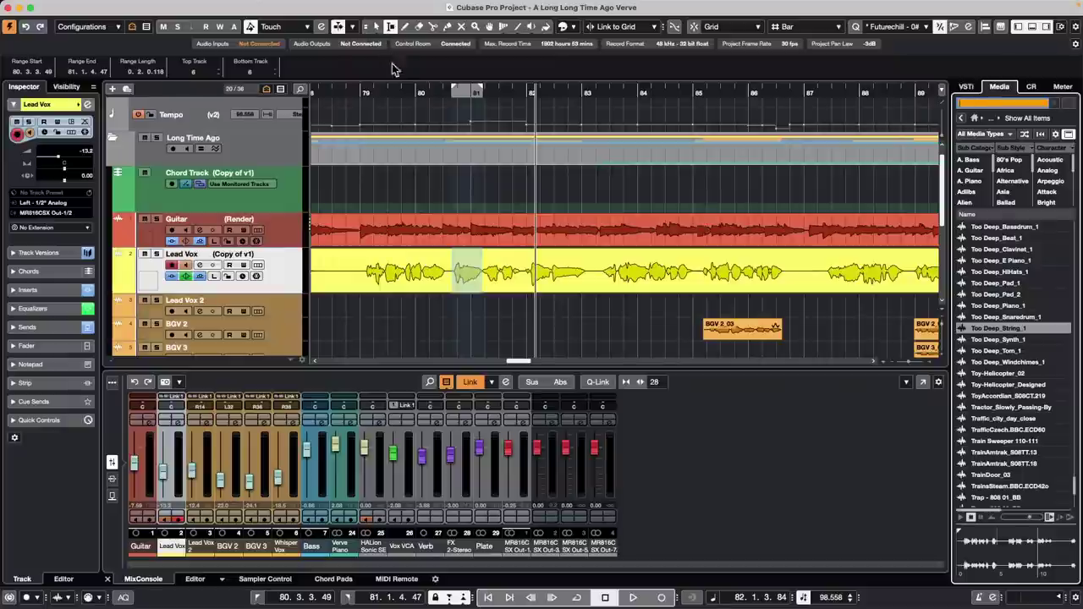
- Open the recent project Amos Moses - GO.cpr and maximize its project window
mouse_move(163, 7)
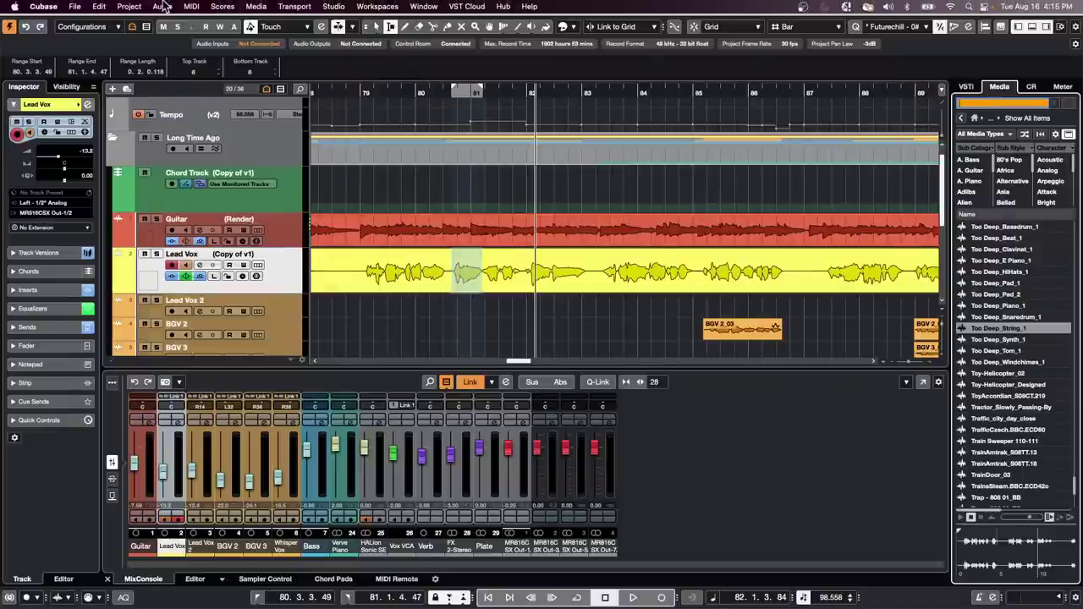
left_click(96, 6)
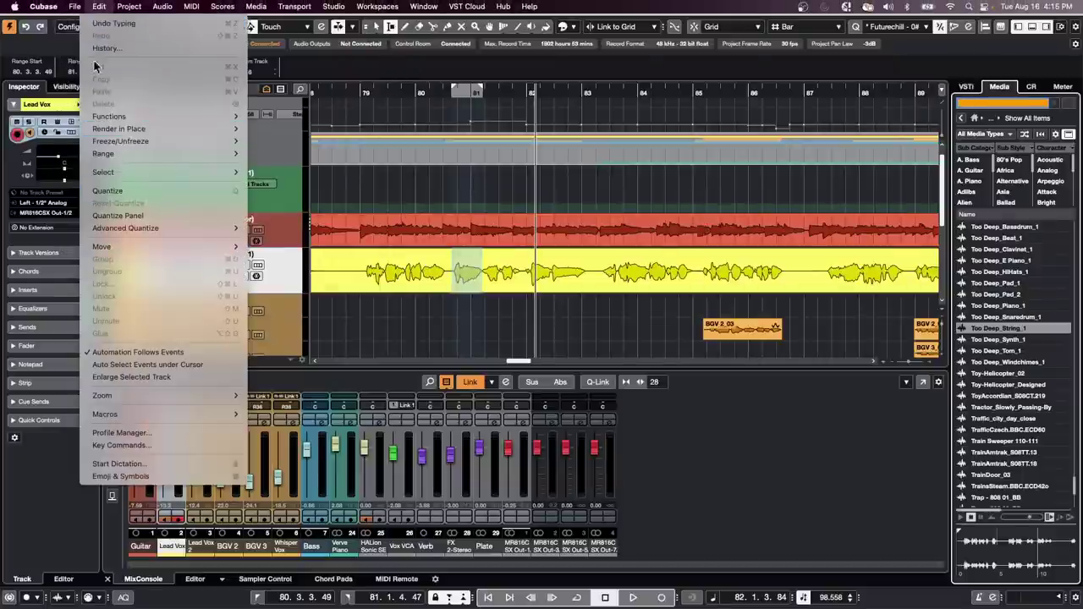
mouse_move(74, 5)
mouse_move(133, 247)
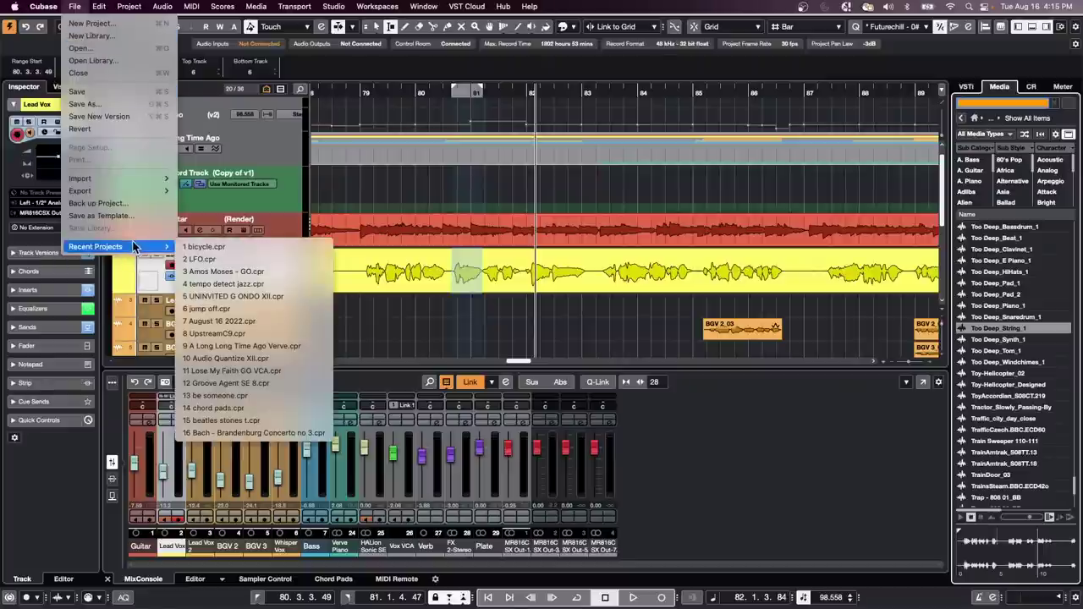
left_click(270, 272)
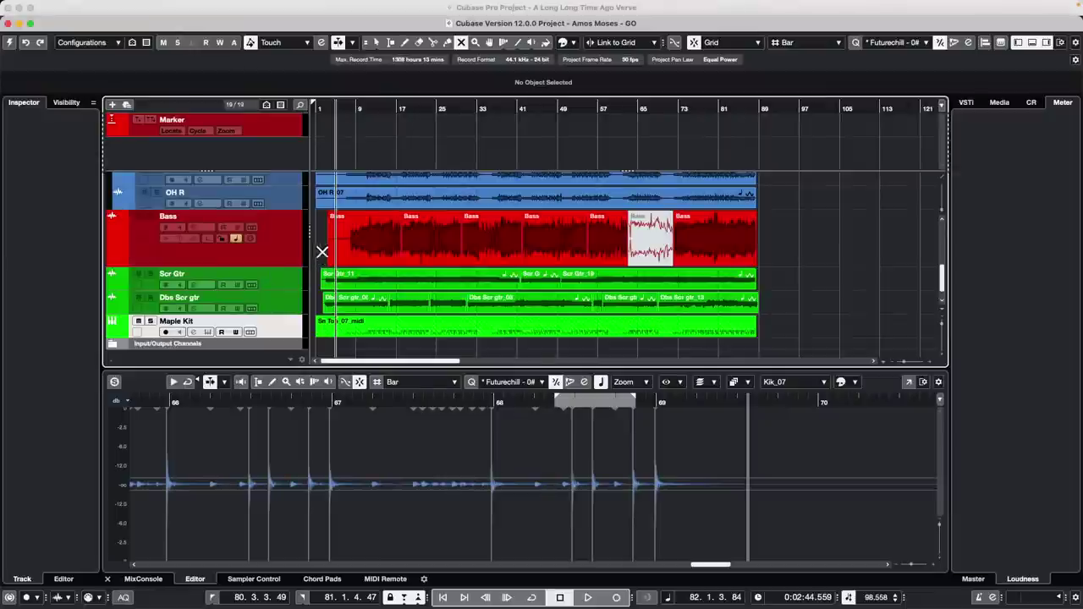
left_click(30, 24)
- Revert the Amos Moses - GO project to its previously saved version
scroll(398, 211, "up", 5)
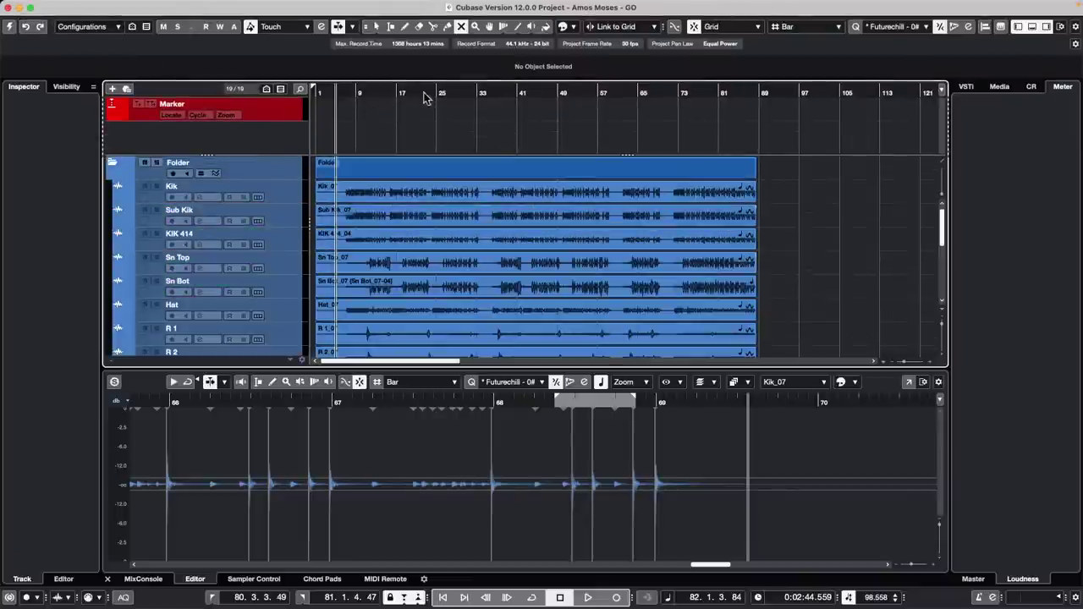
key("g")
key("g")
key("g")
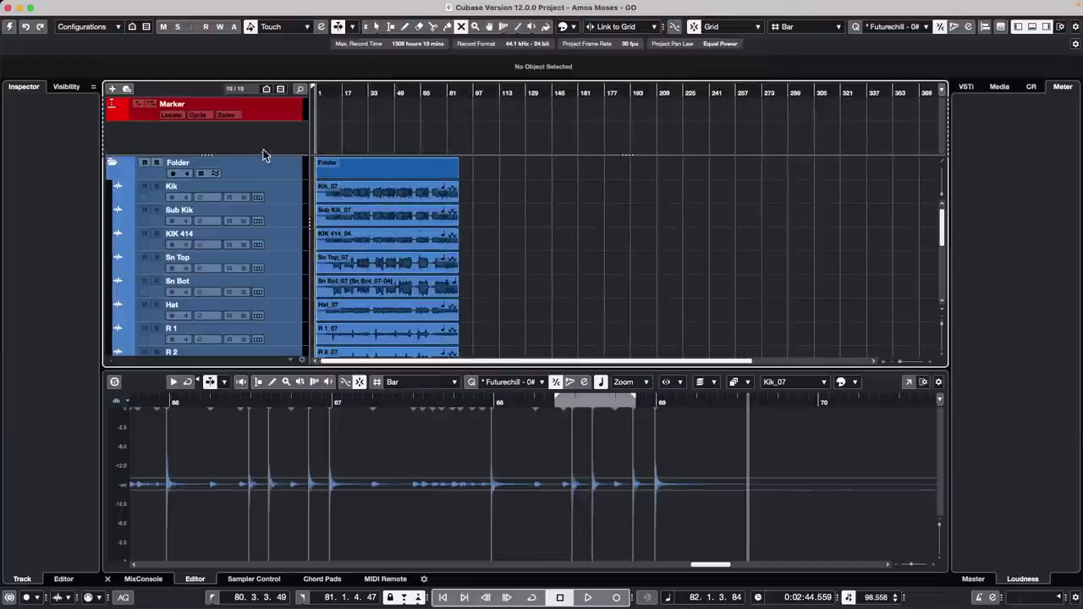
left_click(75, 6)
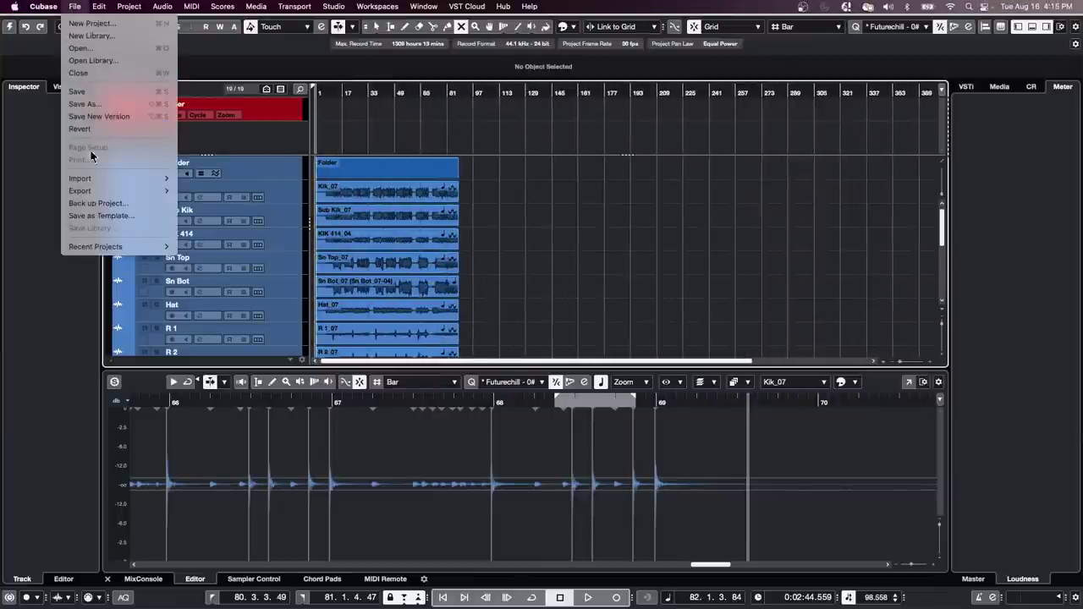
mouse_move(91, 179)
left_click(106, 127)
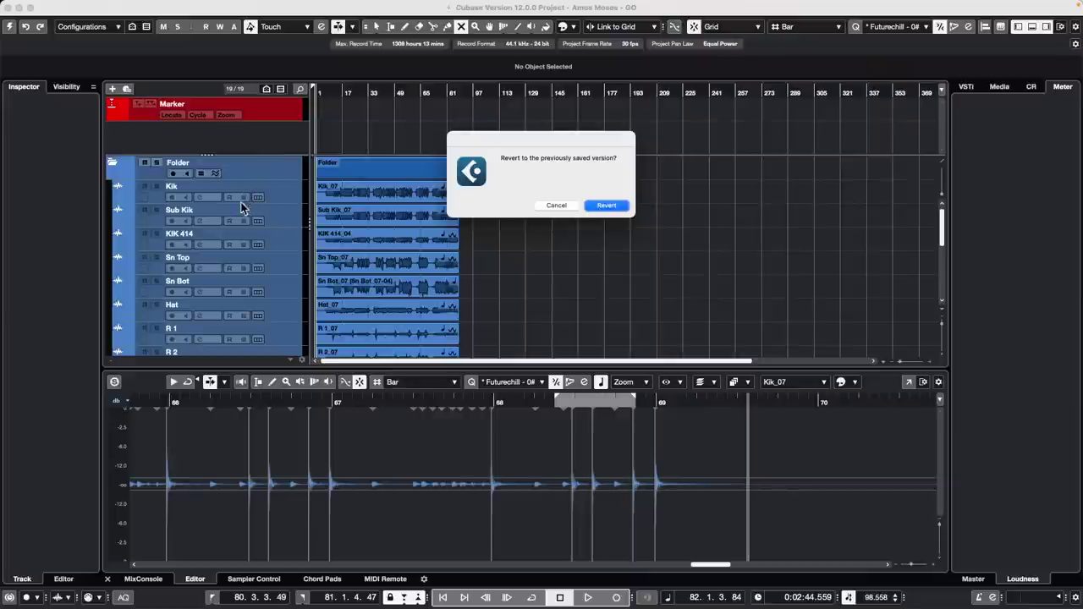
left_click(606, 206)
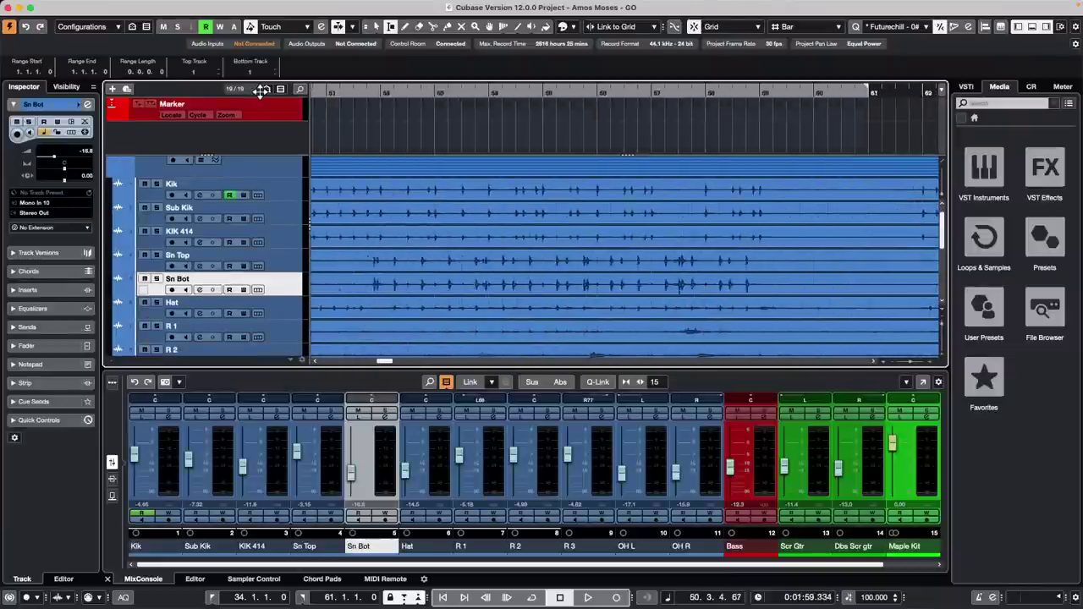
- Play the project from its beginning and jump the playback position ahead to about bar 14
left_click_drag(404, 105, 303, 62)
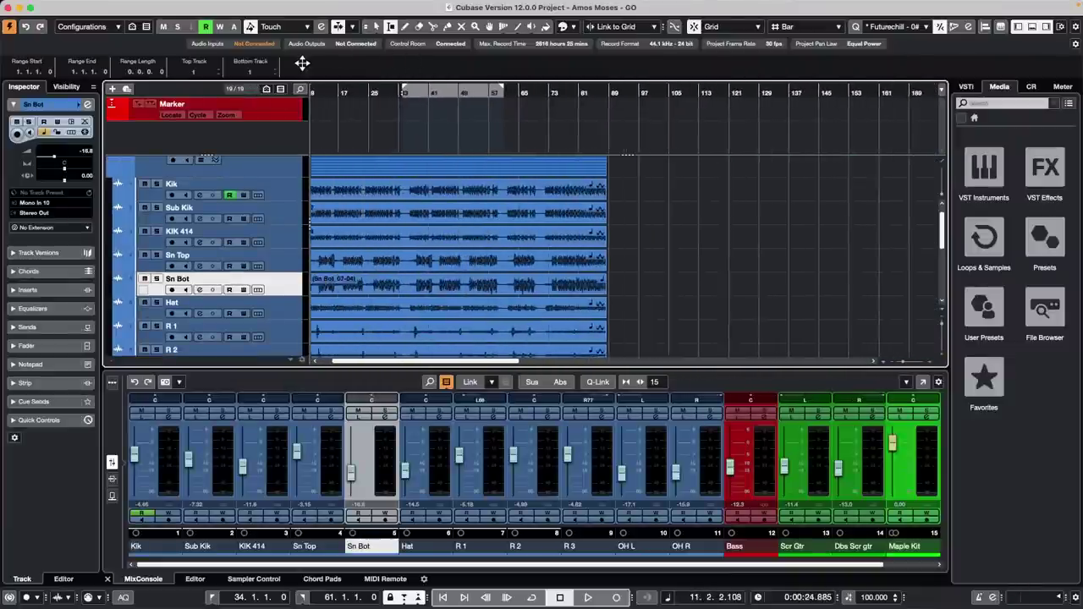
key("KP_Decimal")
key("space")
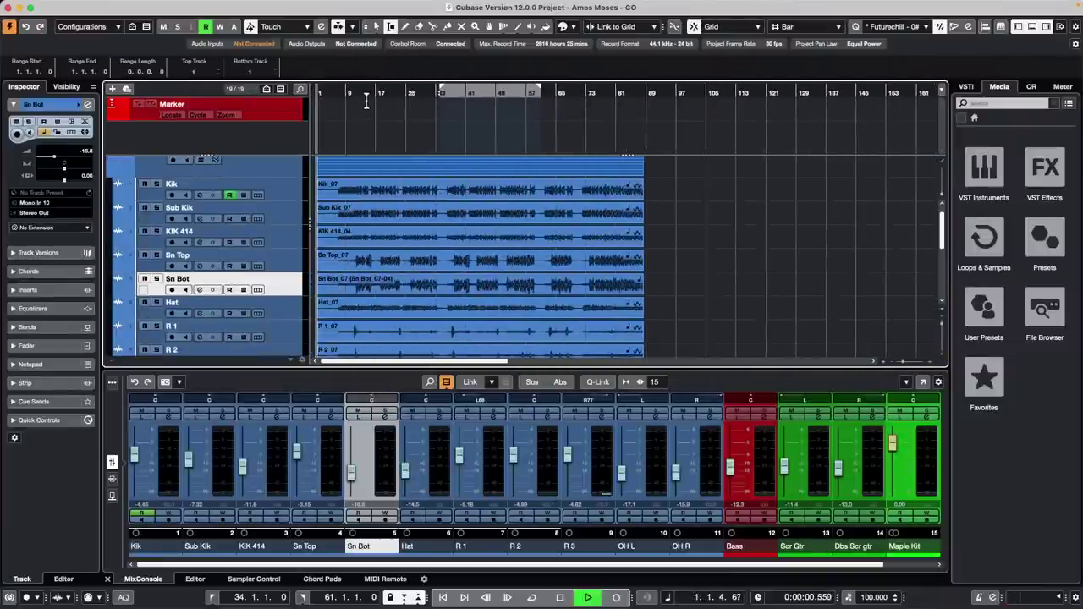
left_click(367, 101)
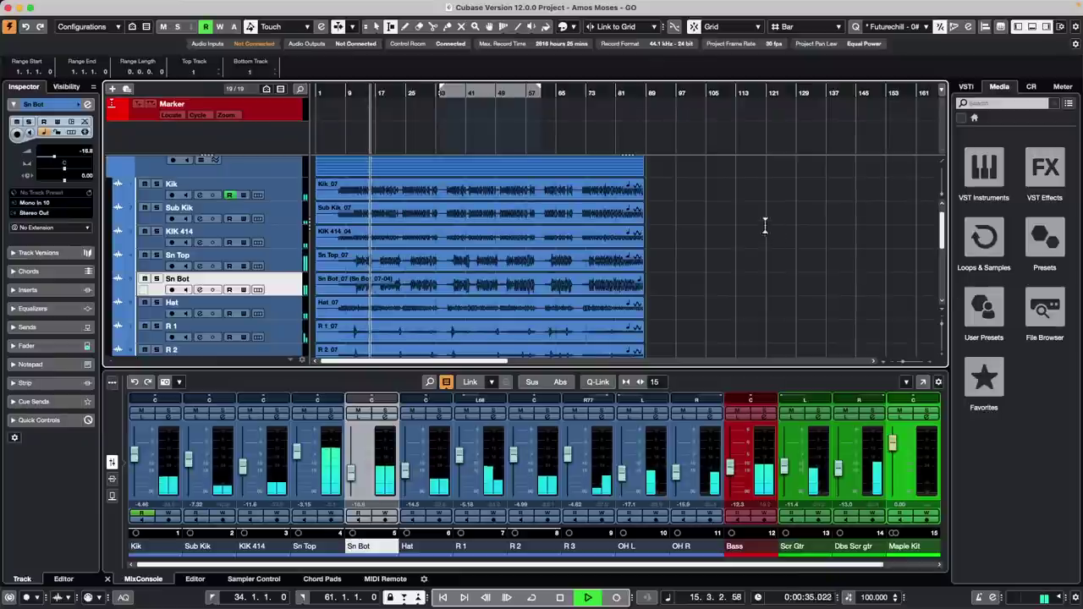
- Switch to the Object Selection tool and select the audio events from the drum tracks down to the guitar tracks
right_click(716, 214)
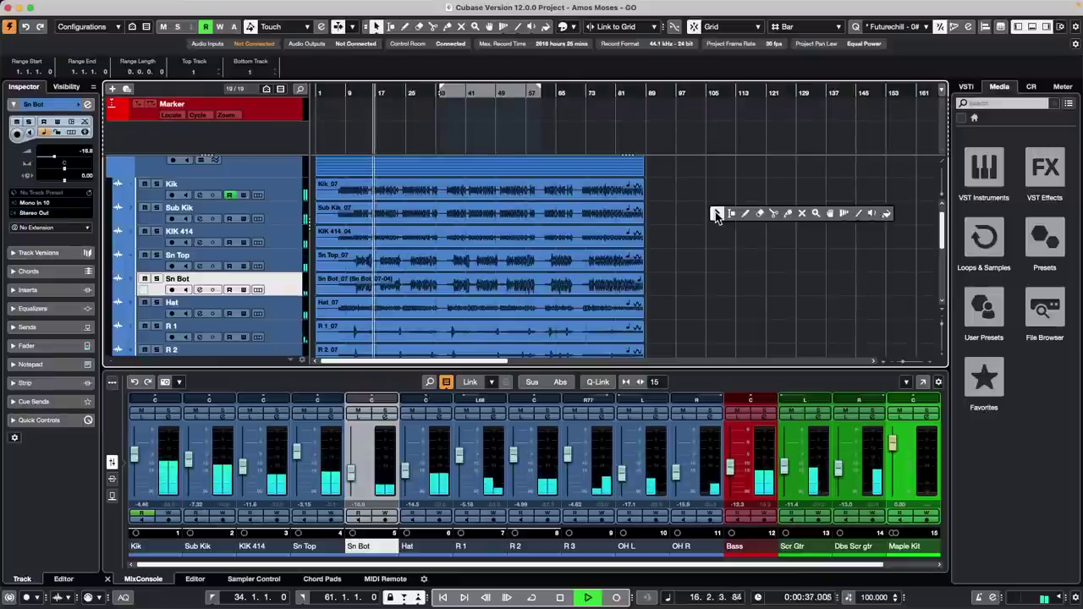
left_click(668, 201)
scroll(474, 254, "down", 3)
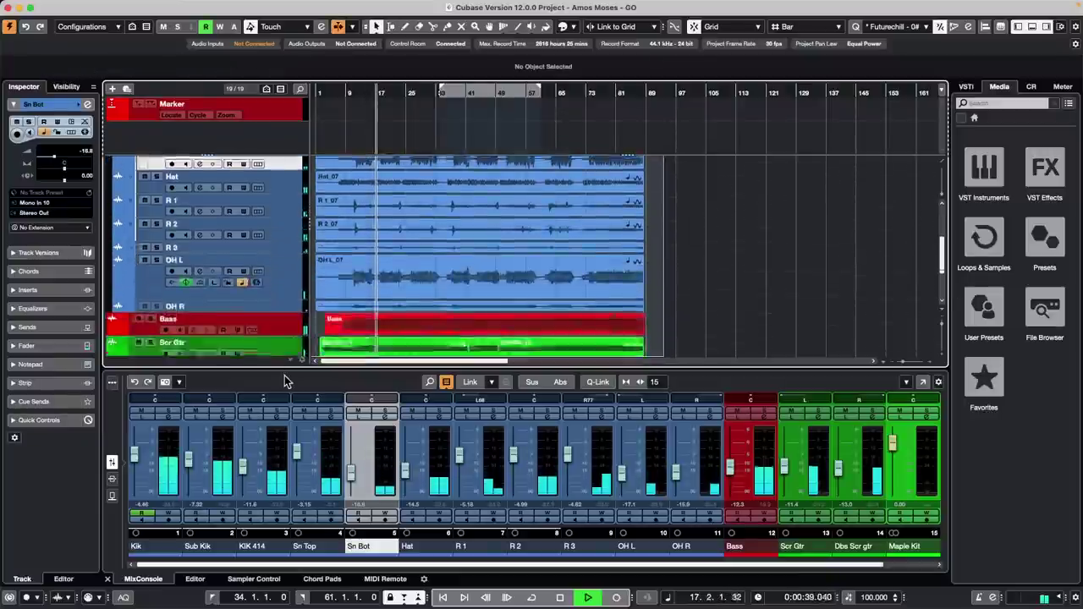
scroll(287, 351, "down", 3)
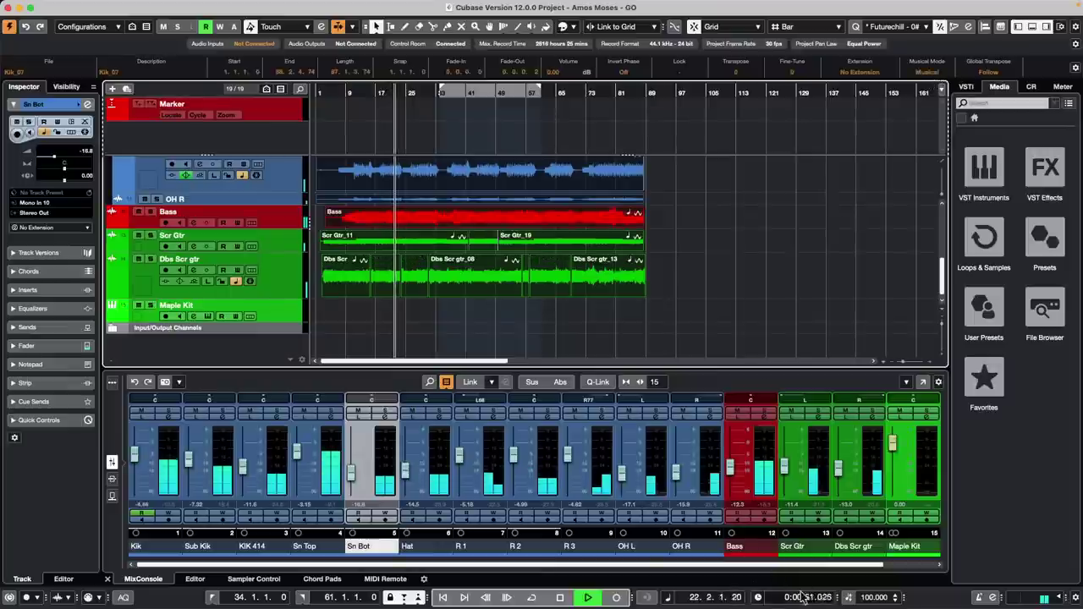
- Set the project tempo to 80 BPM while the song plays, and stop playback
double_click(867, 597)
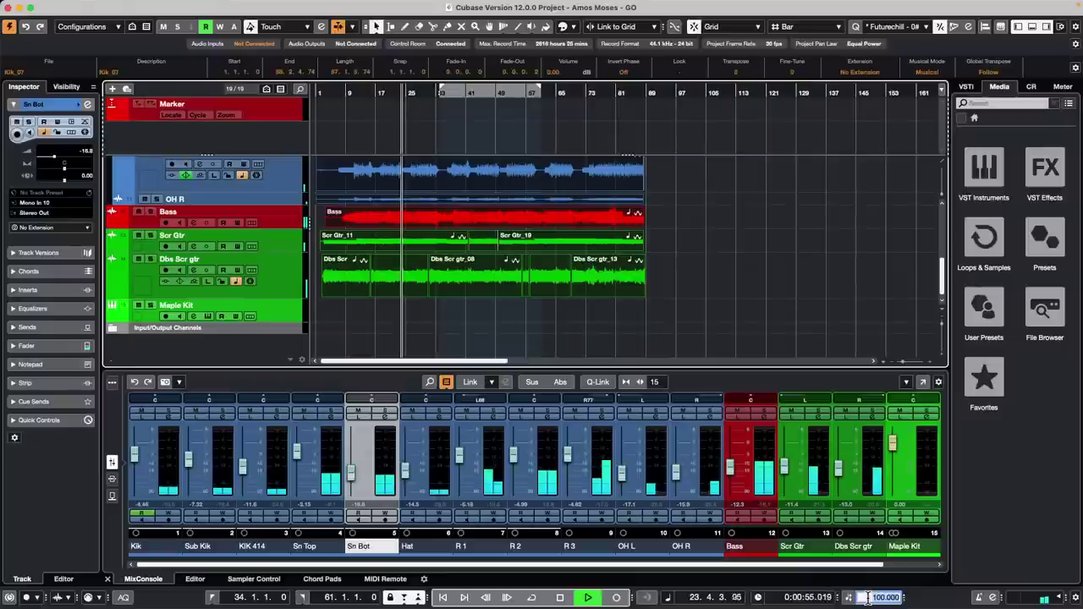
type("80")
key("Return")
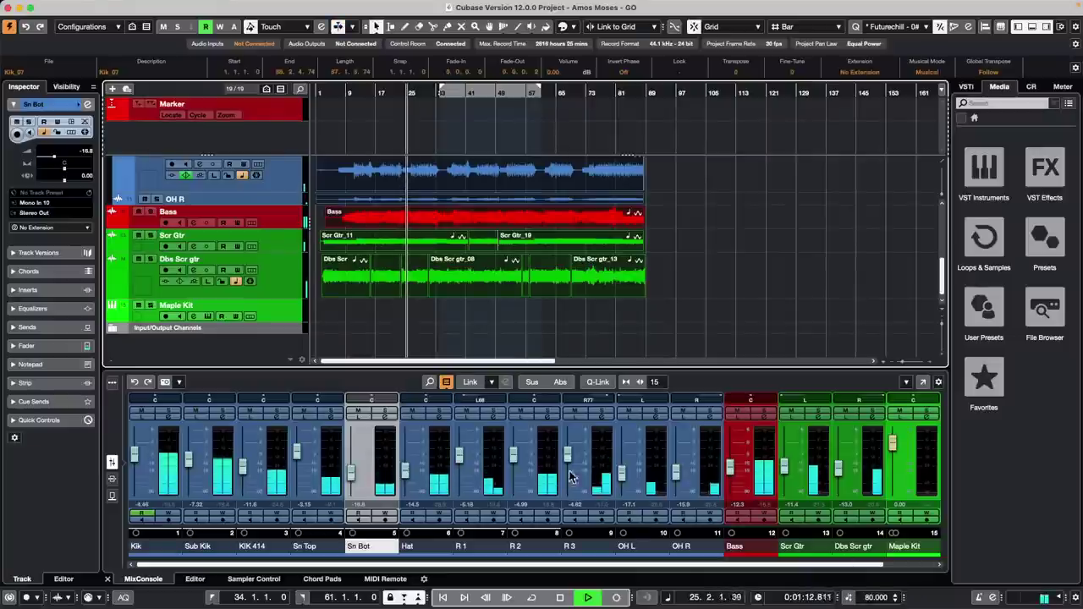
key("space")
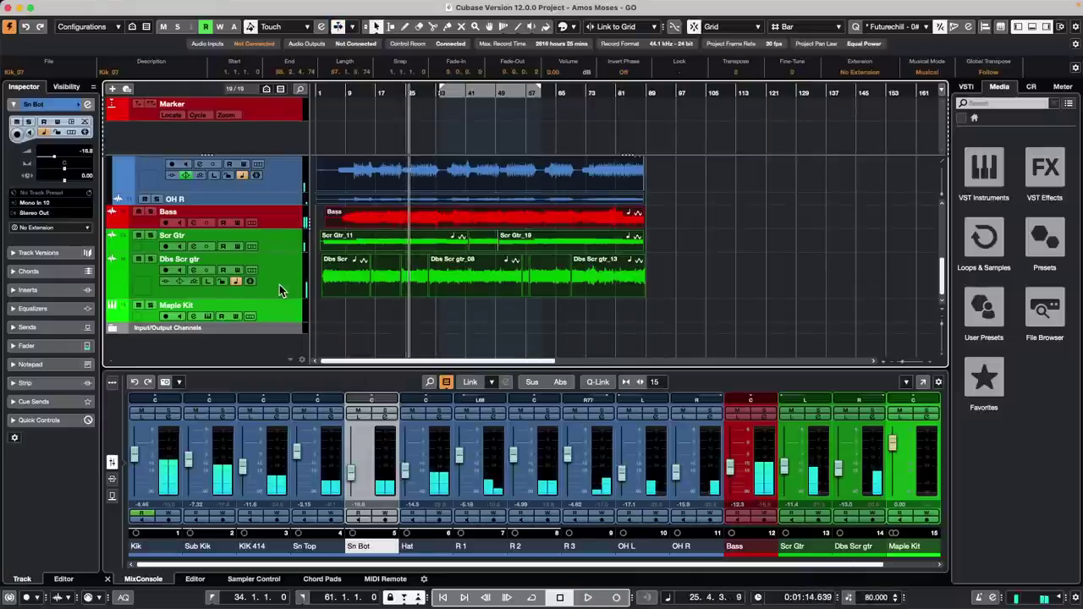
- Add one mono audio track named "test" below the Dbs Scr gtr track, routed to Stereo Out
right_click(280, 285)
mouse_move(317, 291)
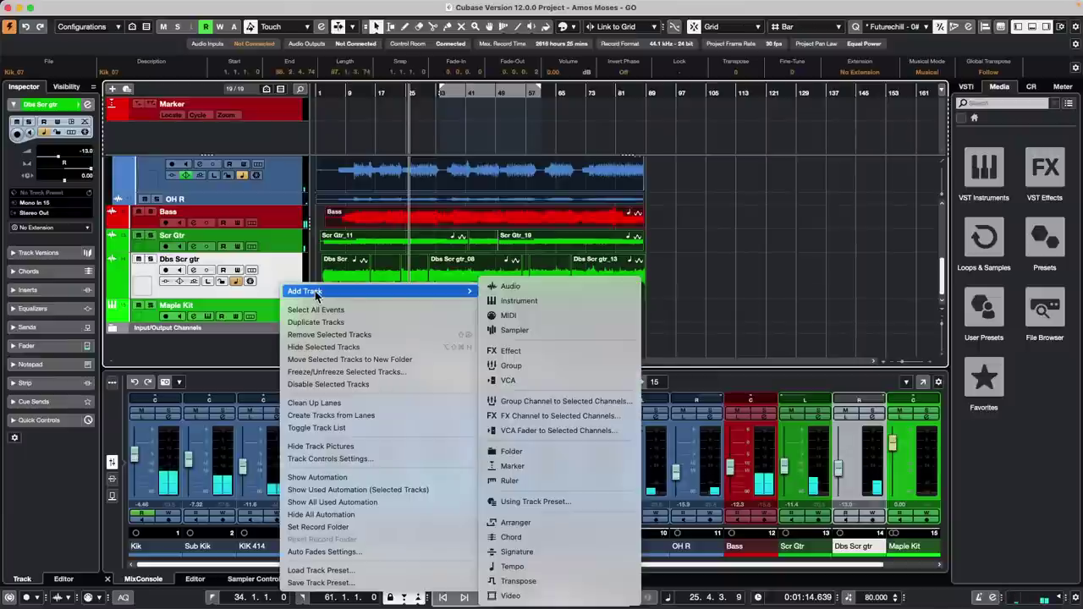
left_click(522, 289)
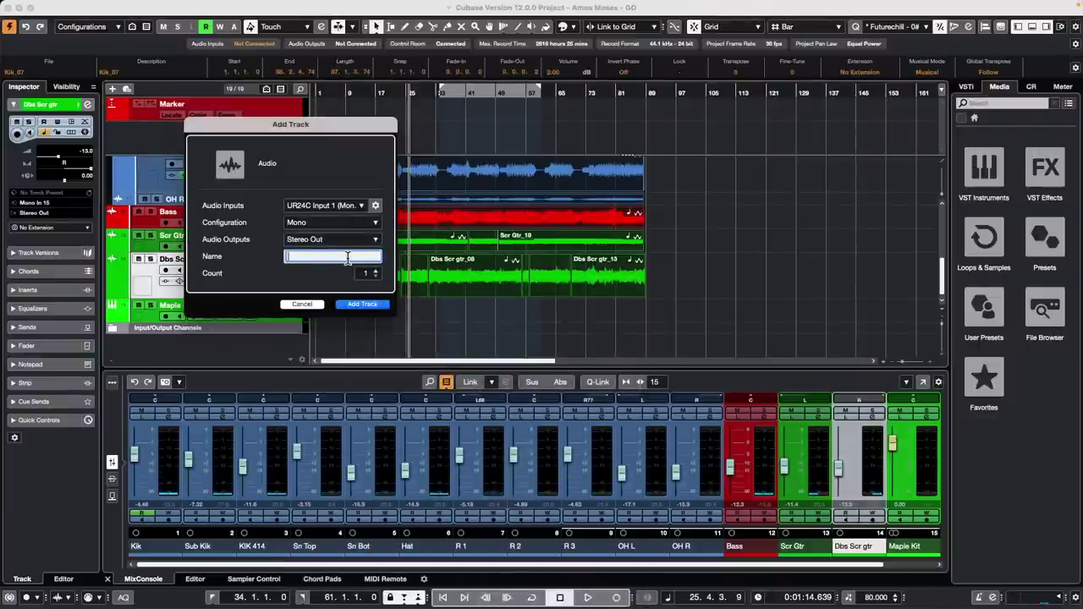
type("test")
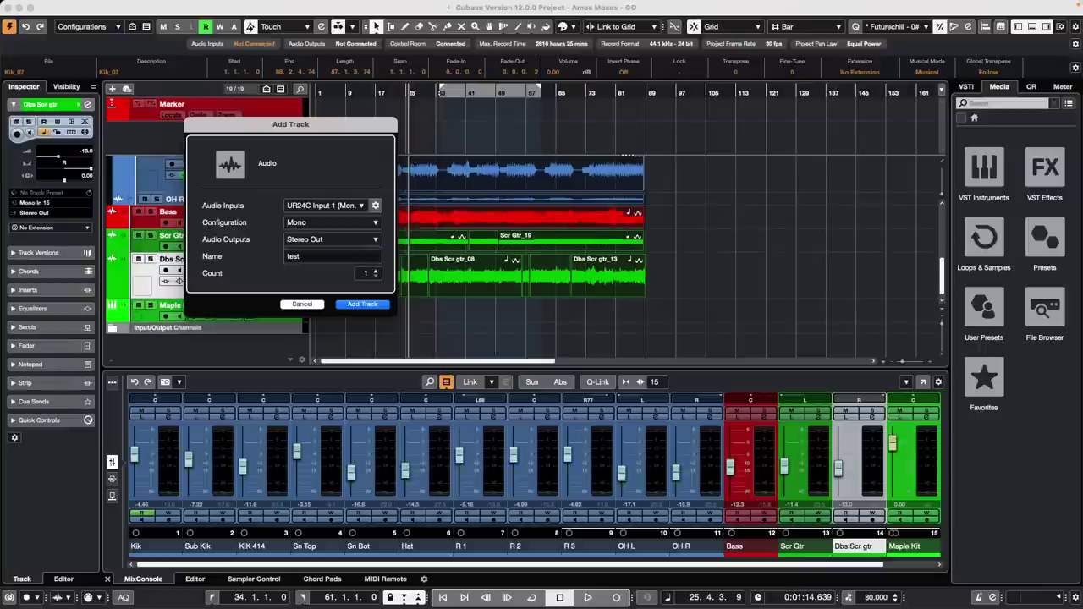
key("Return")
- Record-enable the test track and record a short take on it from about bar 27 to bar 31
key("space")
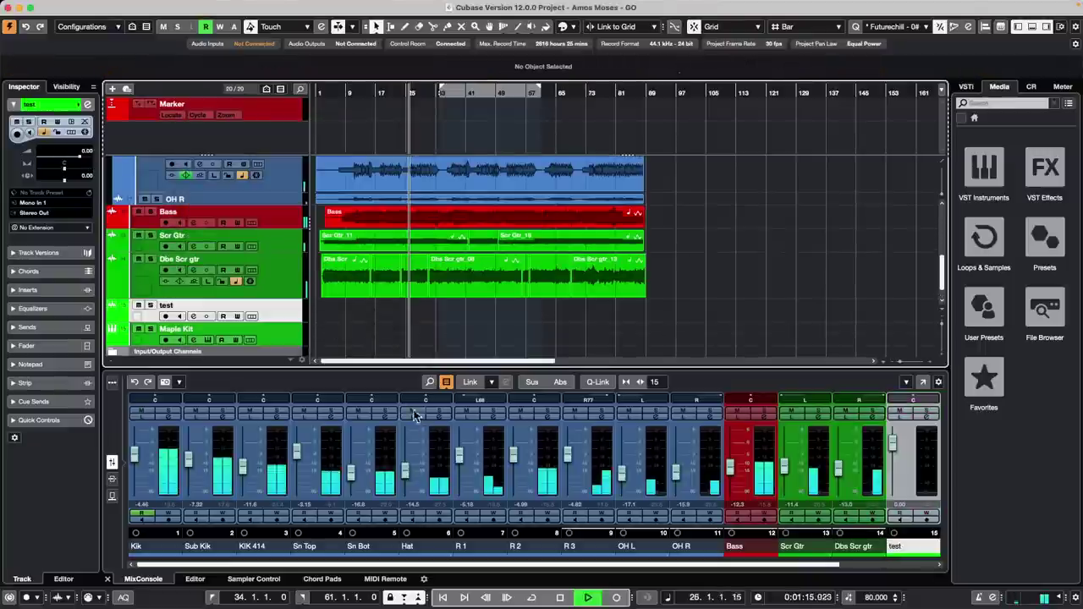
left_click(165, 315)
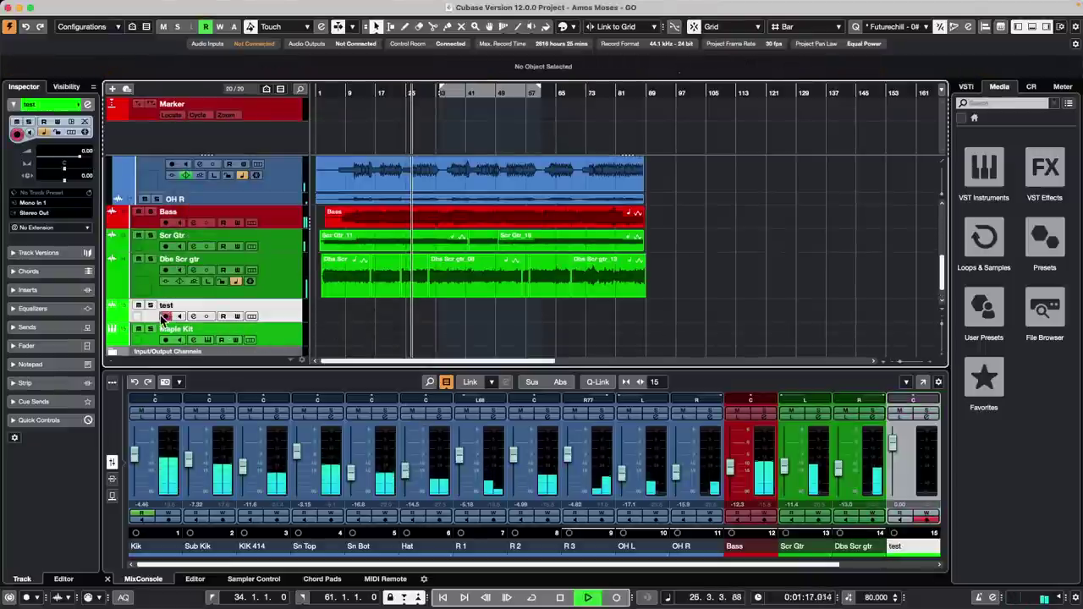
left_click(617, 597)
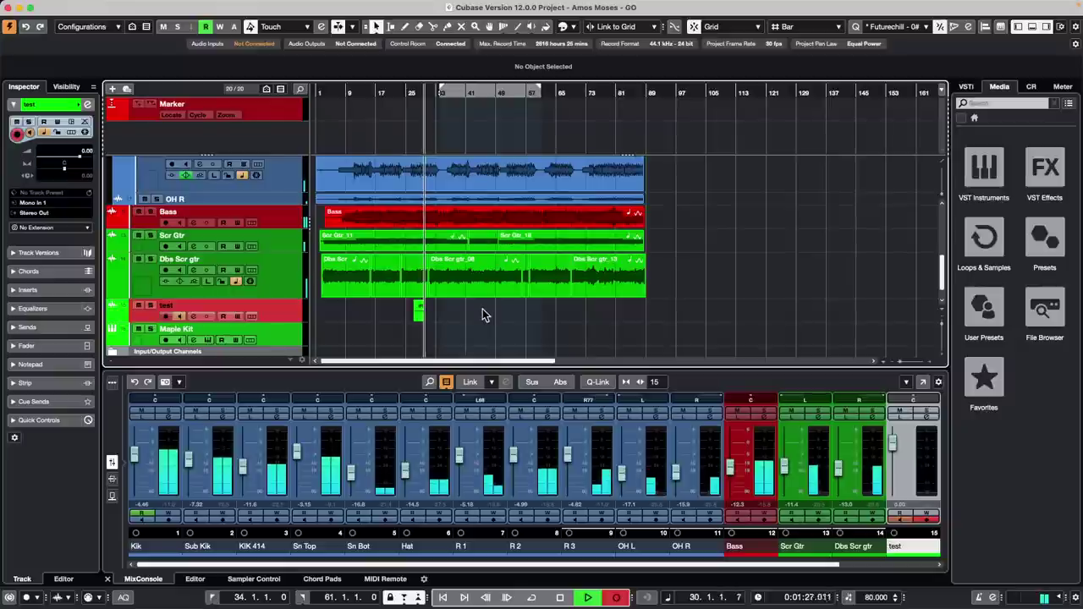
key("h")
key("h")
key("h")
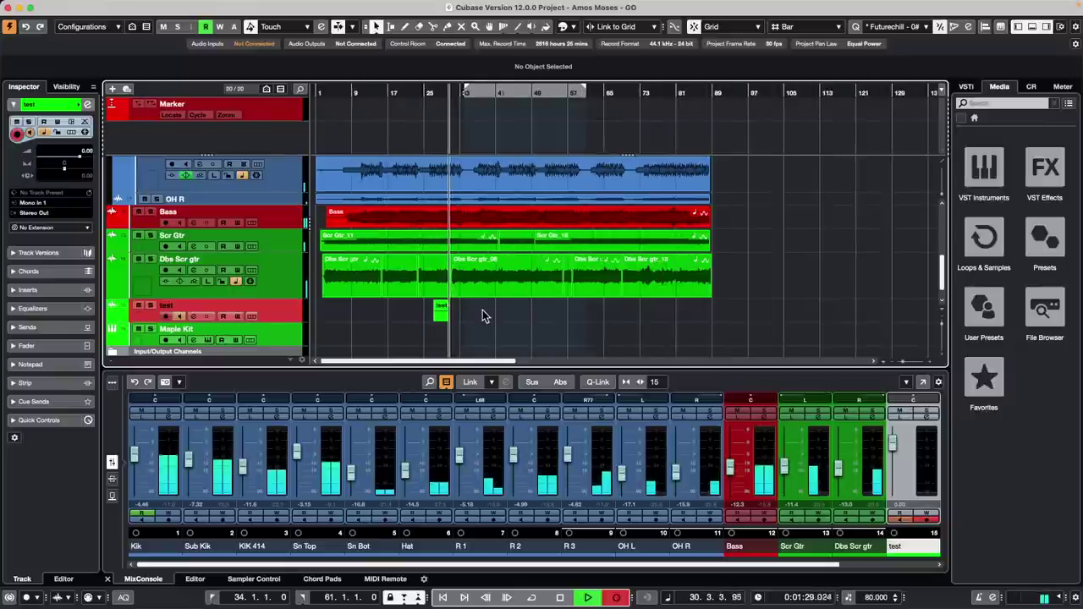
key("space")
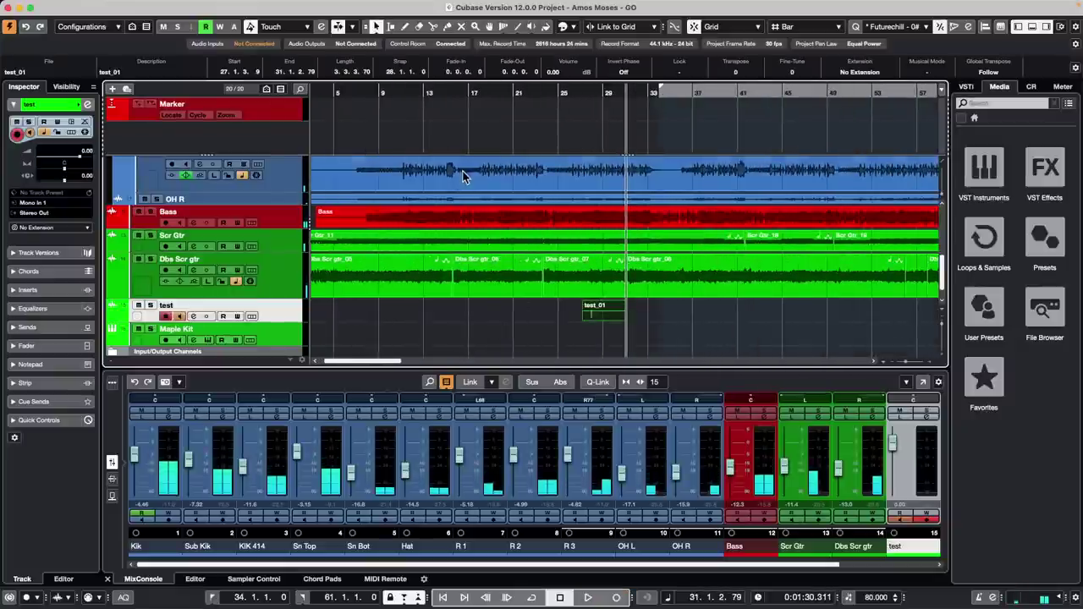
- Turn on Musical Mode for the test_01 recording in the Pool and close the Pool
mouse_move(313, 4)
left_click(256, 5)
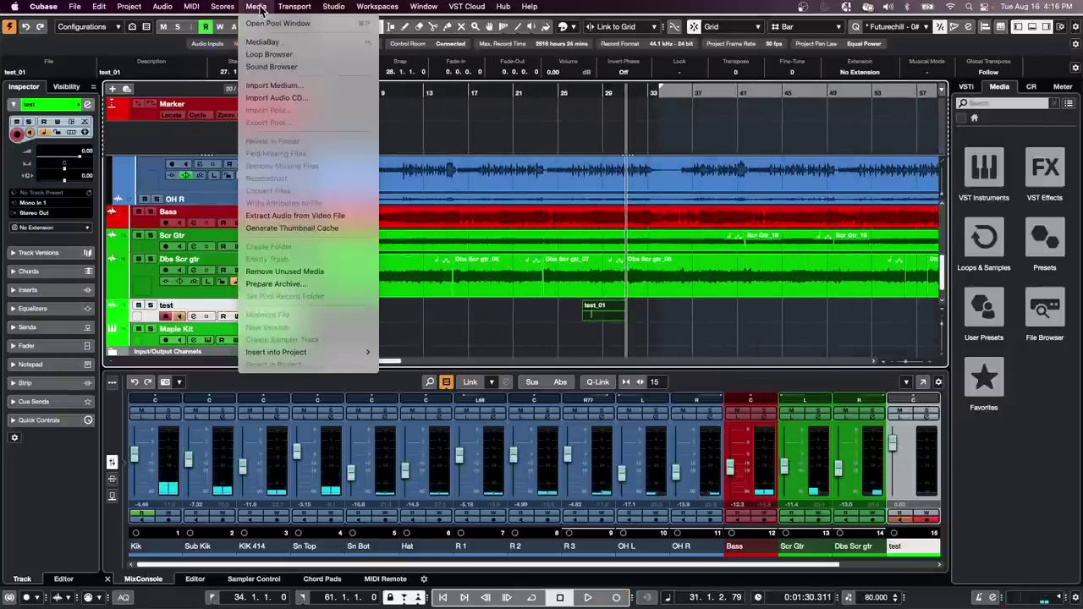
left_click(265, 25)
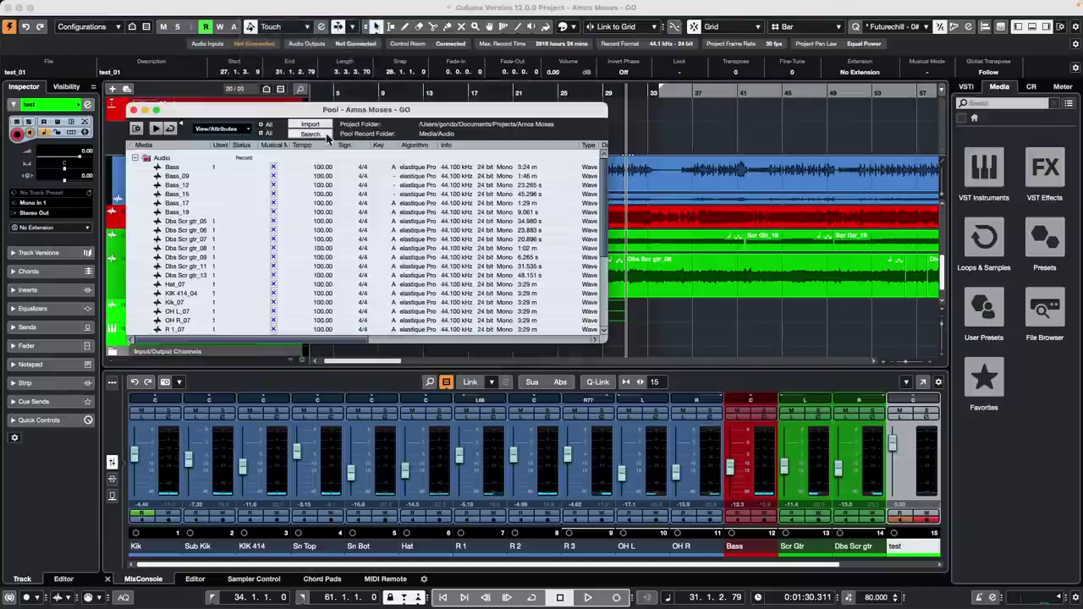
scroll(257, 220, "down", 5)
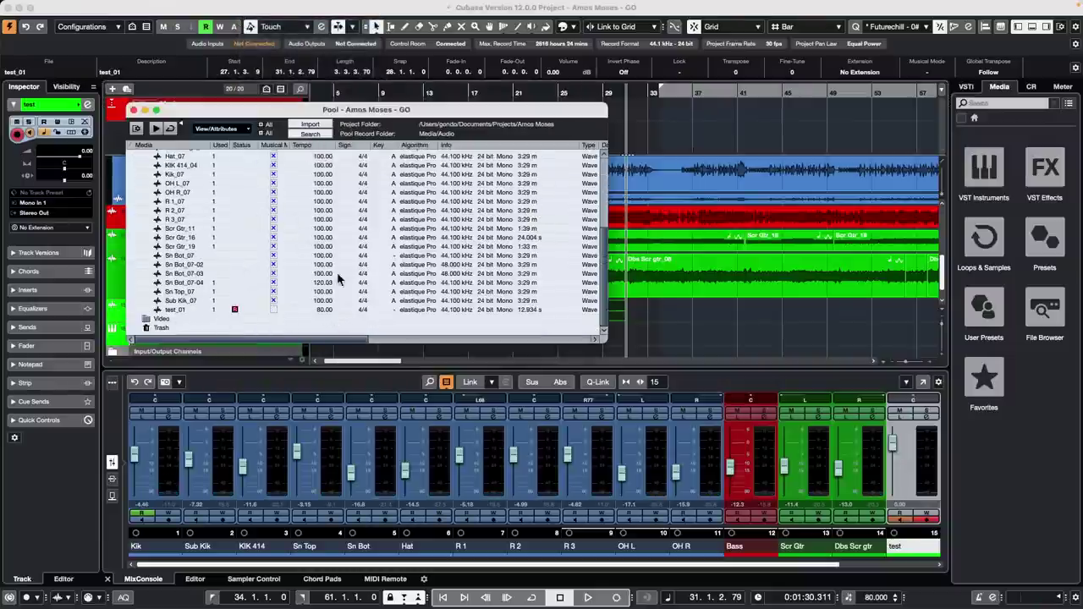
left_click(273, 310)
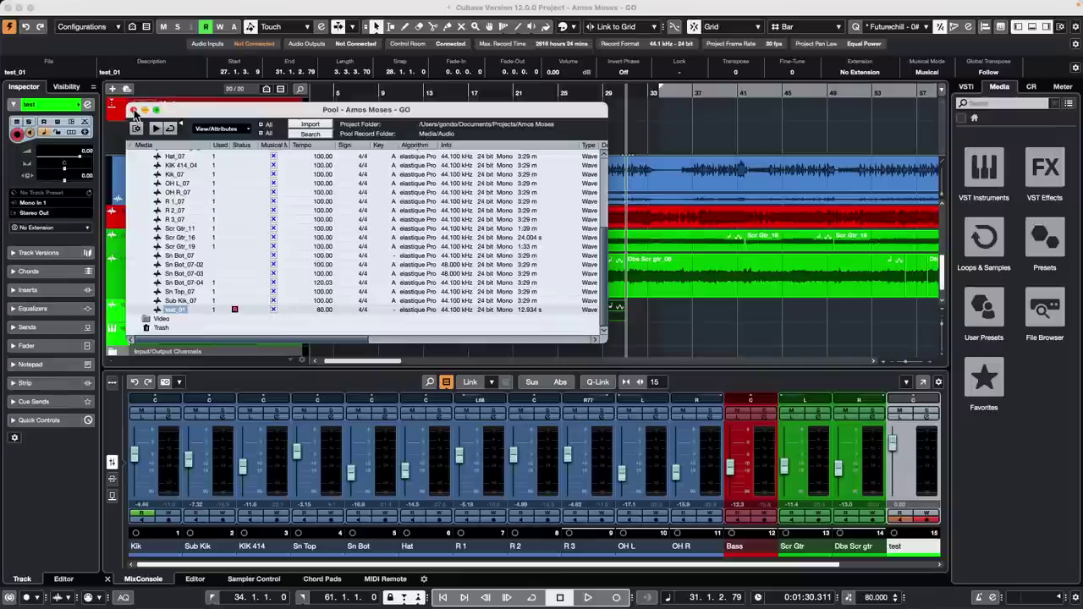
left_click(133, 110)
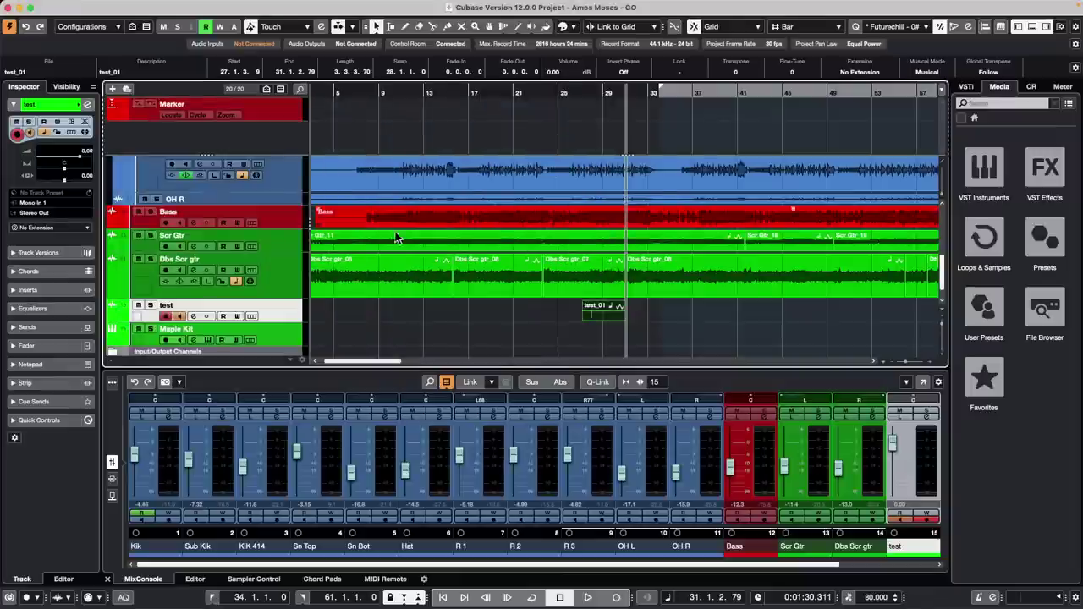
- Set the tempo to 100 BPM during playback and record a second short take on the test track from bar 34
left_click(590, 598)
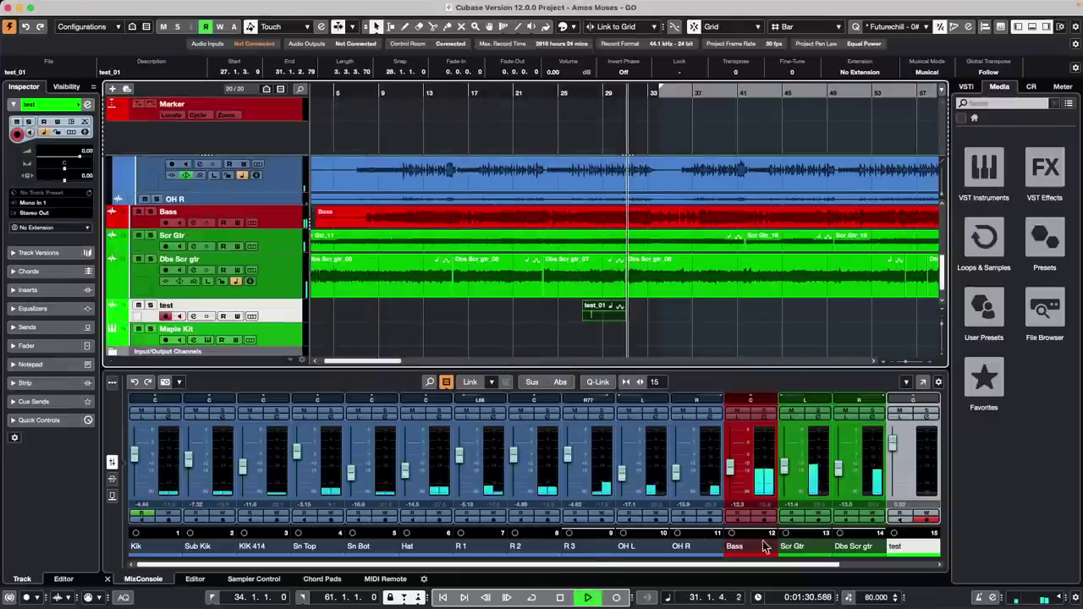
left_click(866, 600)
type("10")
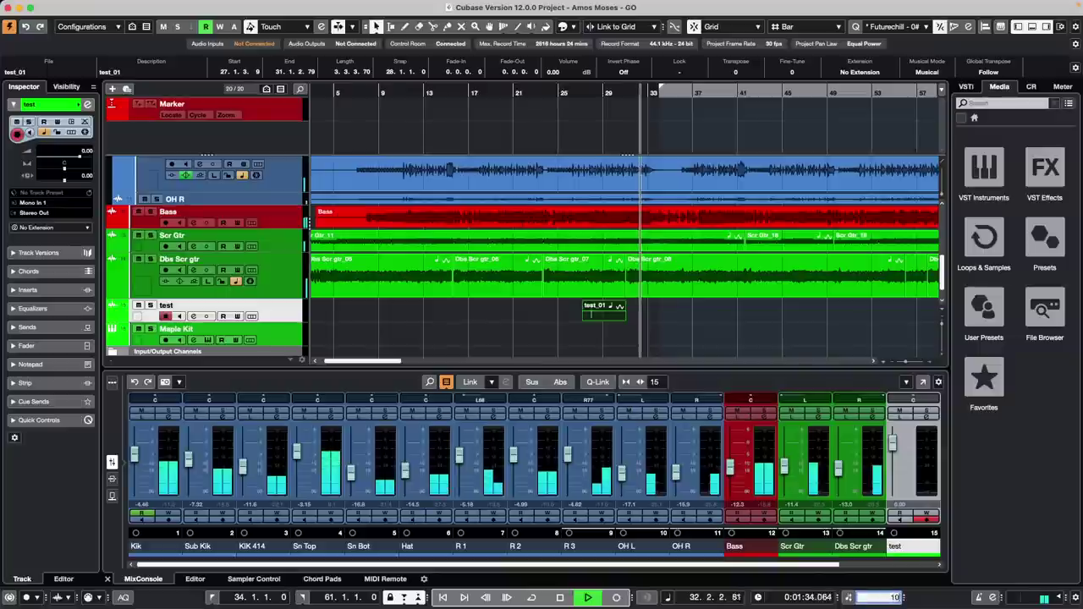
type("0")
key("Return")
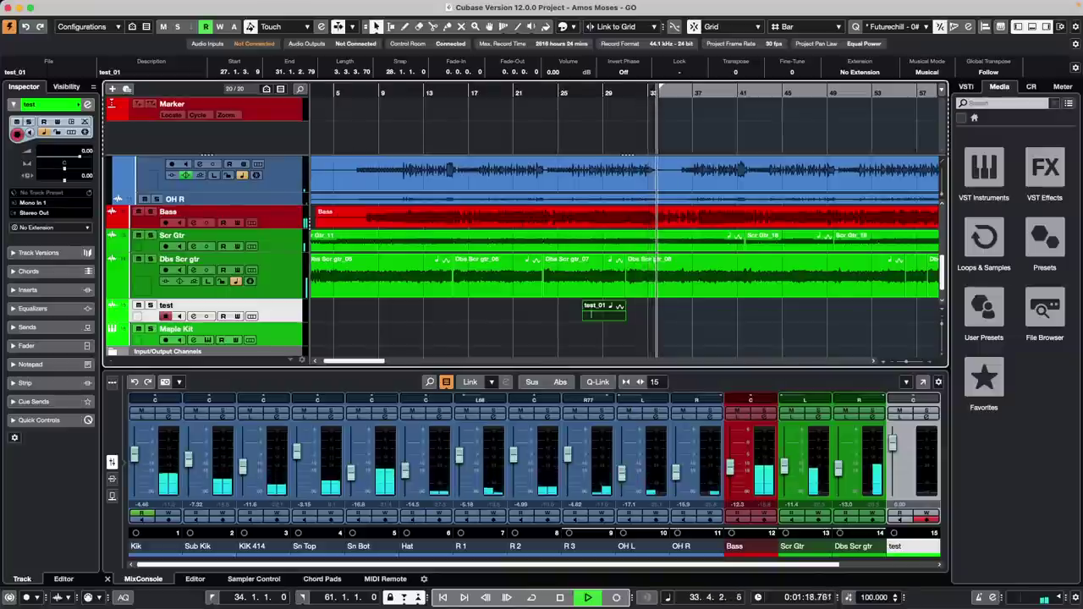
key("KP_Multiply")
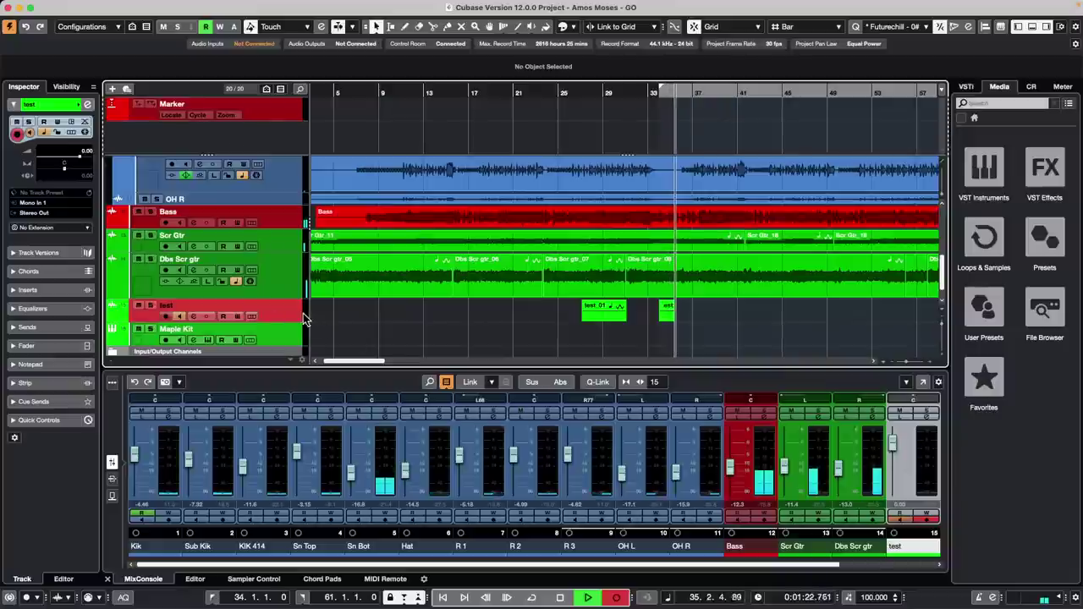
key("space")
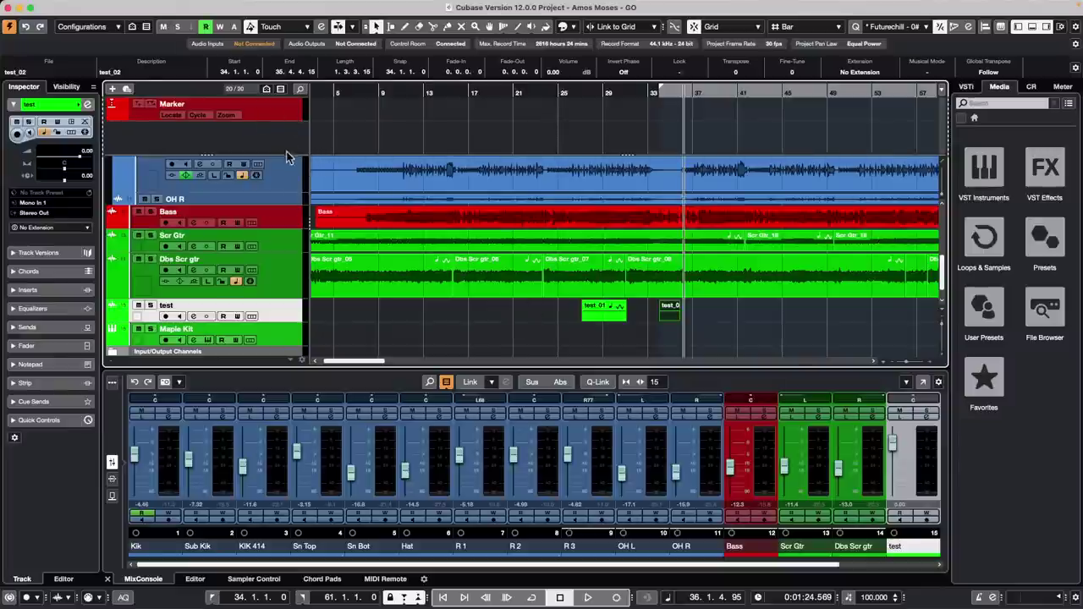
left_click(75, 7)
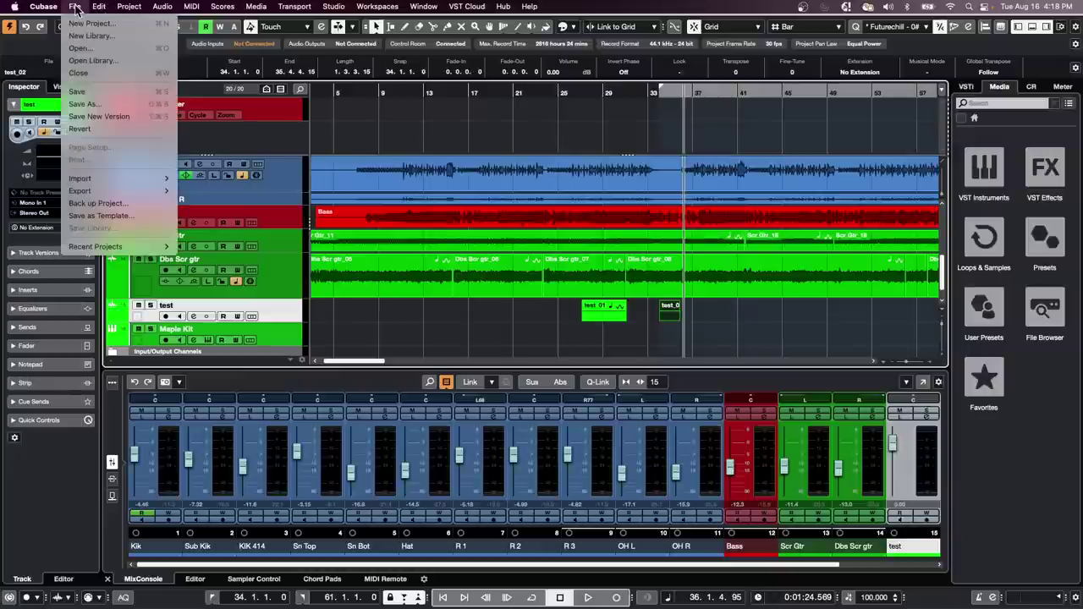
mouse_move(129, 251)
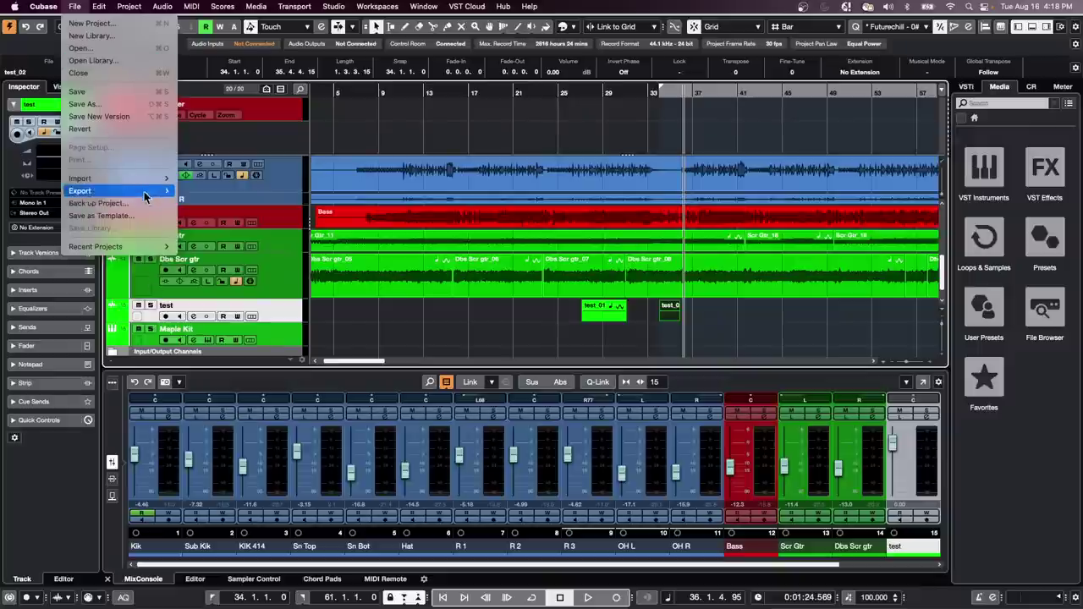
mouse_move(144, 180)
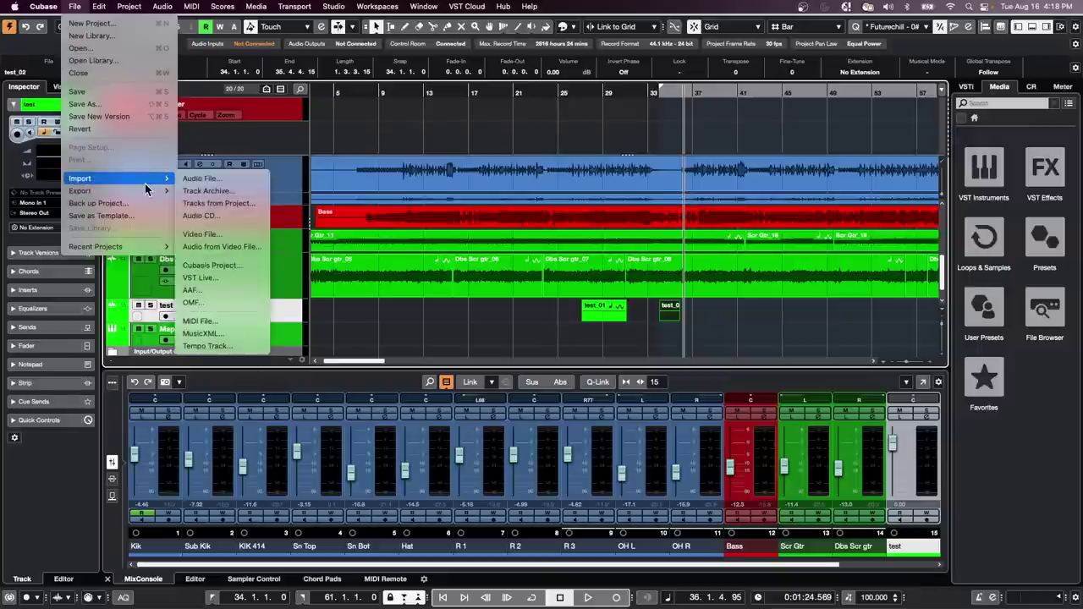
left_click(223, 180)
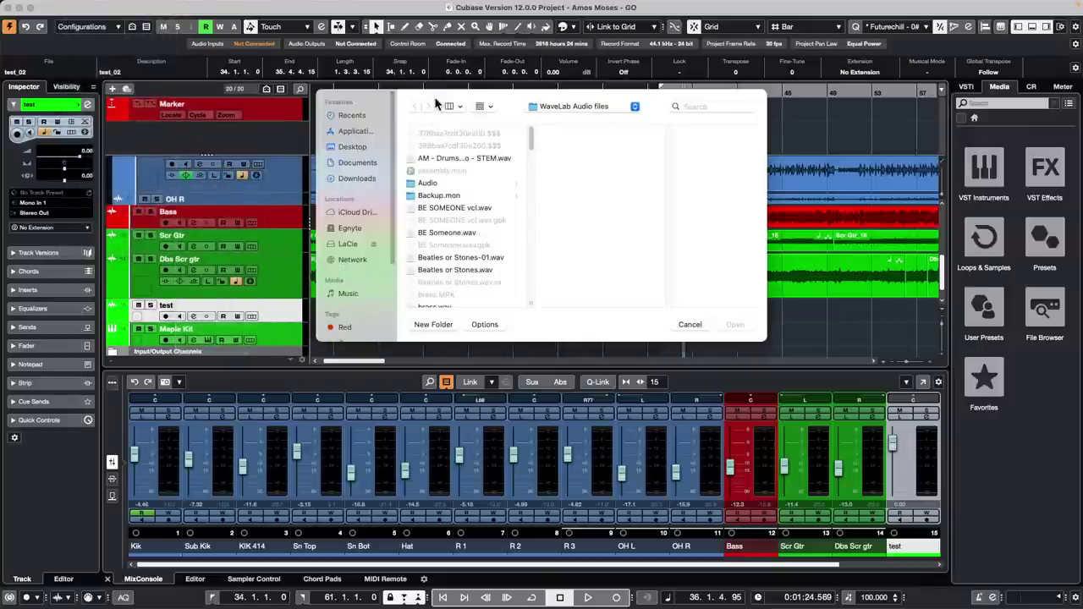
left_click_drag(436, 102, 249, 138)
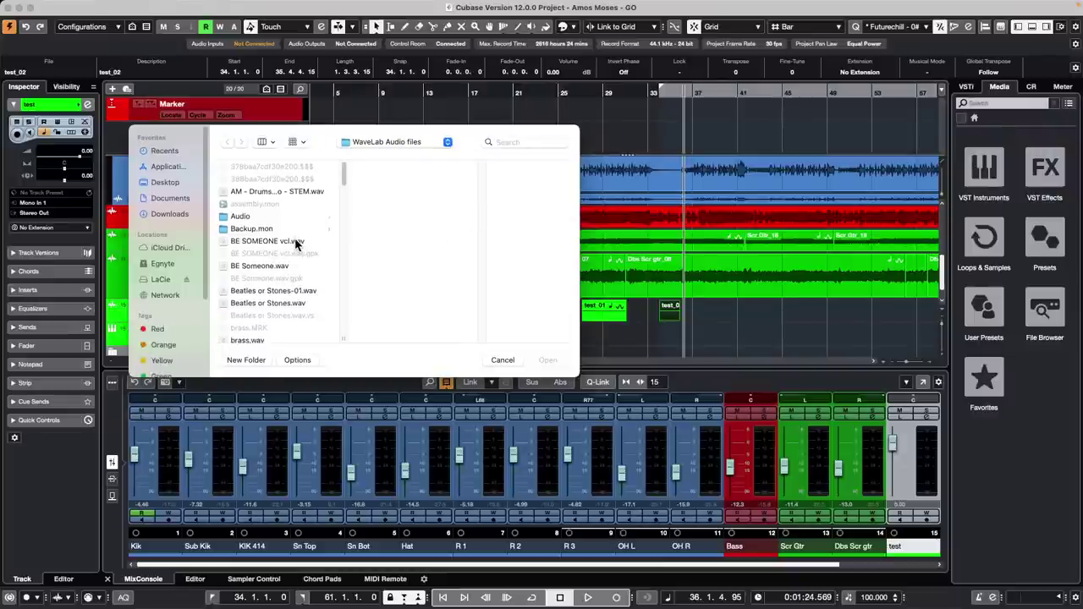
left_click(503, 360)
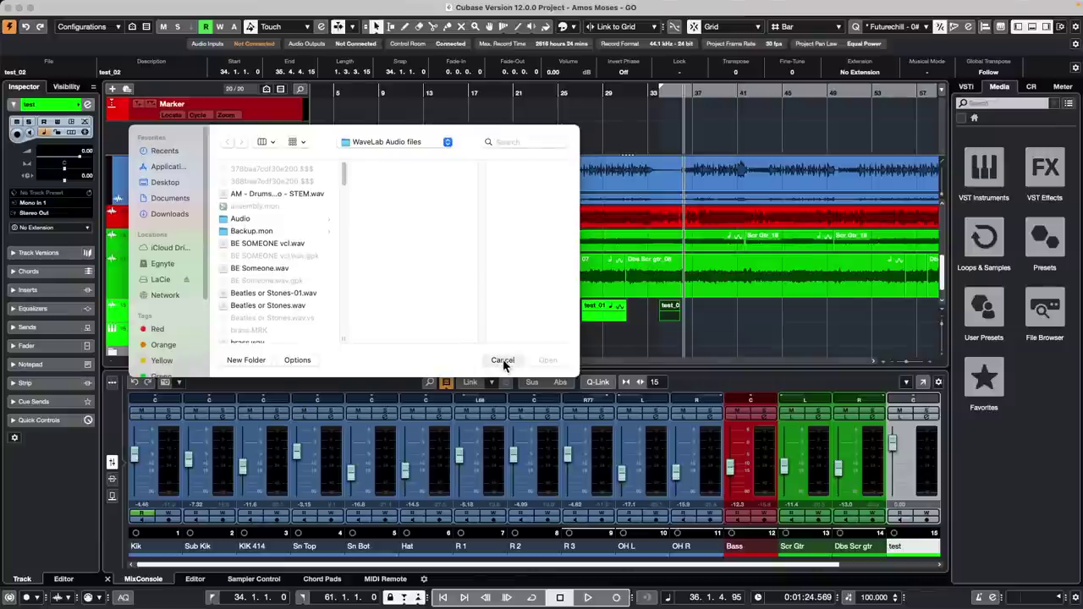
- Create a new empty project in the project folder already offered
left_click(71, 6)
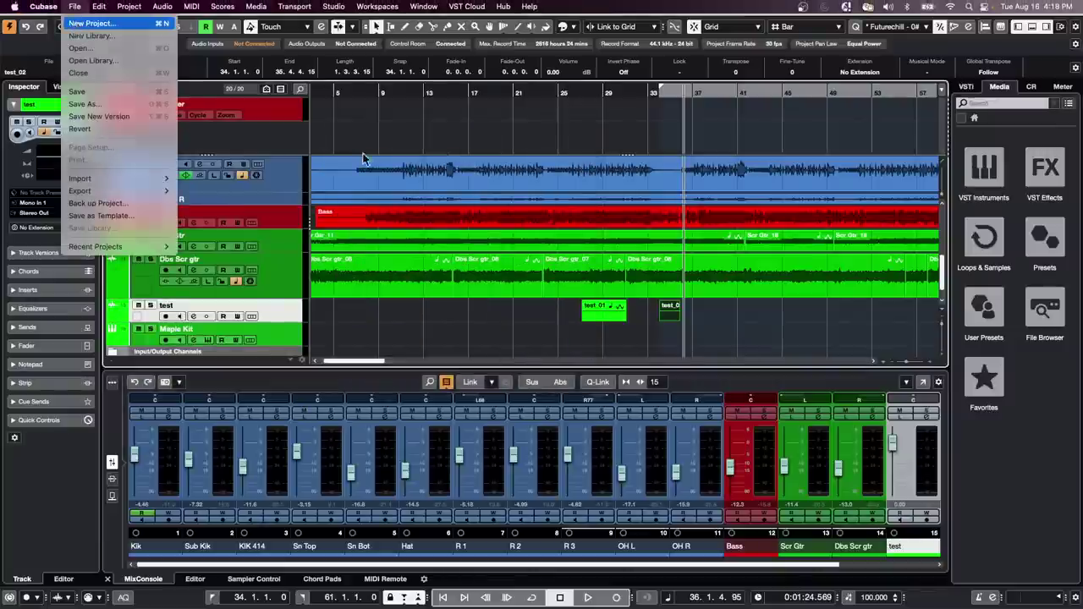
left_click(77, 20)
left_click(821, 428)
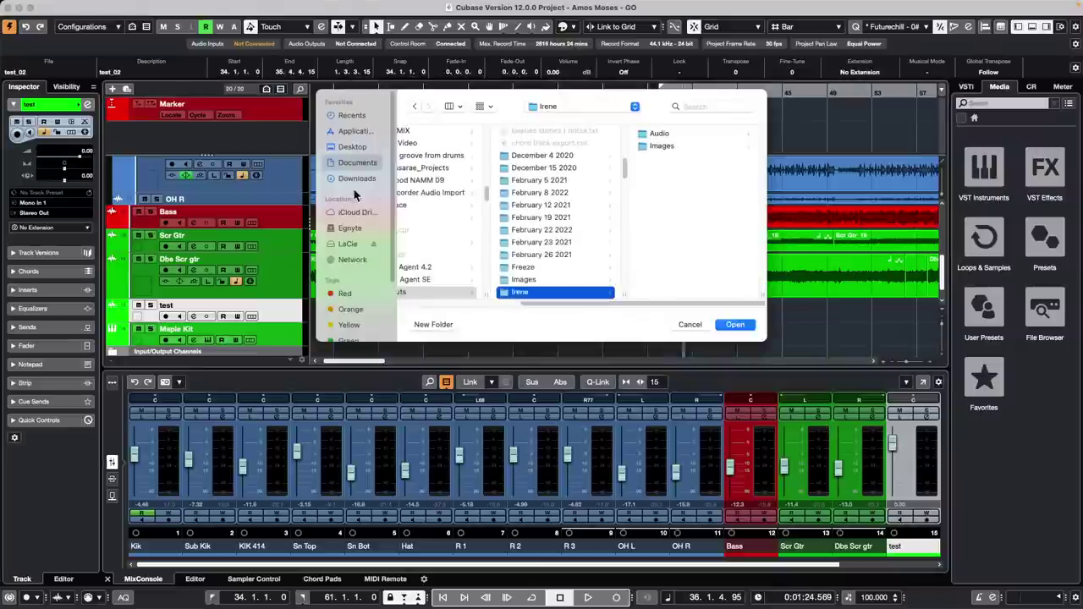
key("Return")
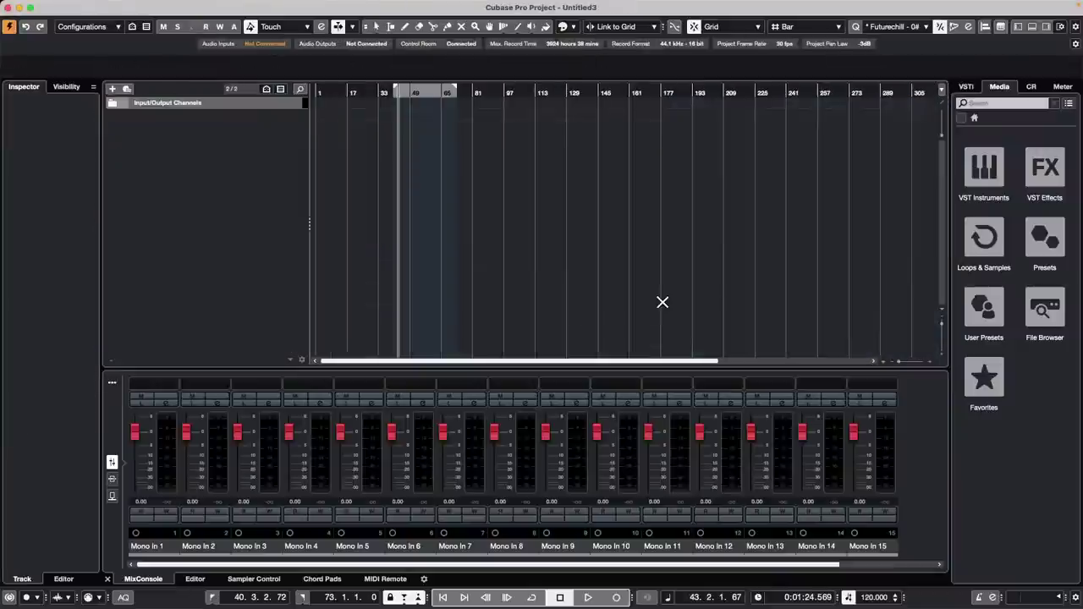
- Start importing audio files and browse to the Audio folder of the Renamer project
left_click(75, 6)
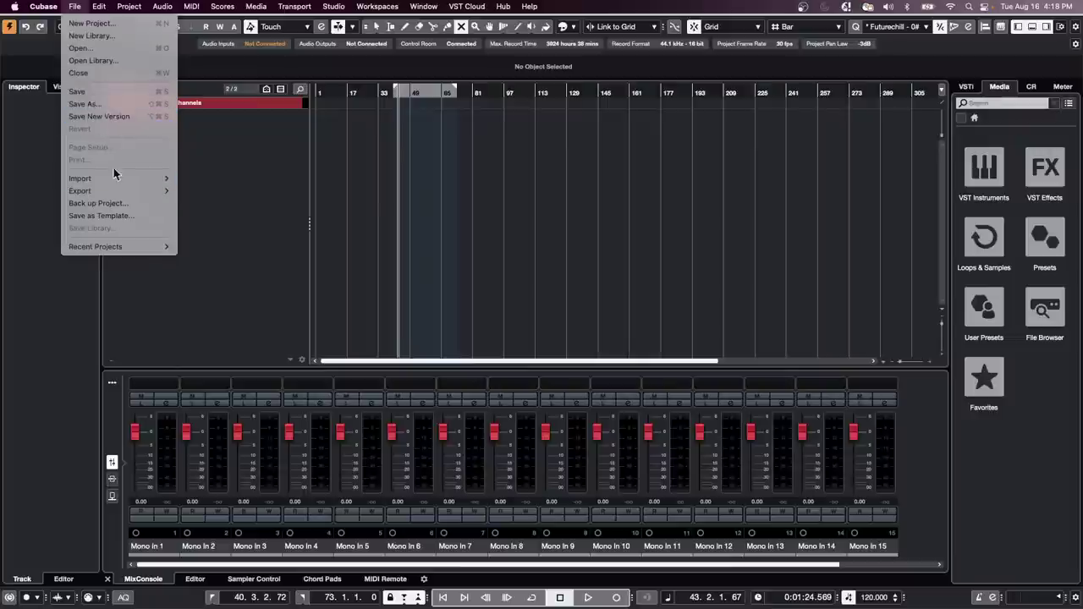
mouse_move(127, 181)
left_click(212, 179)
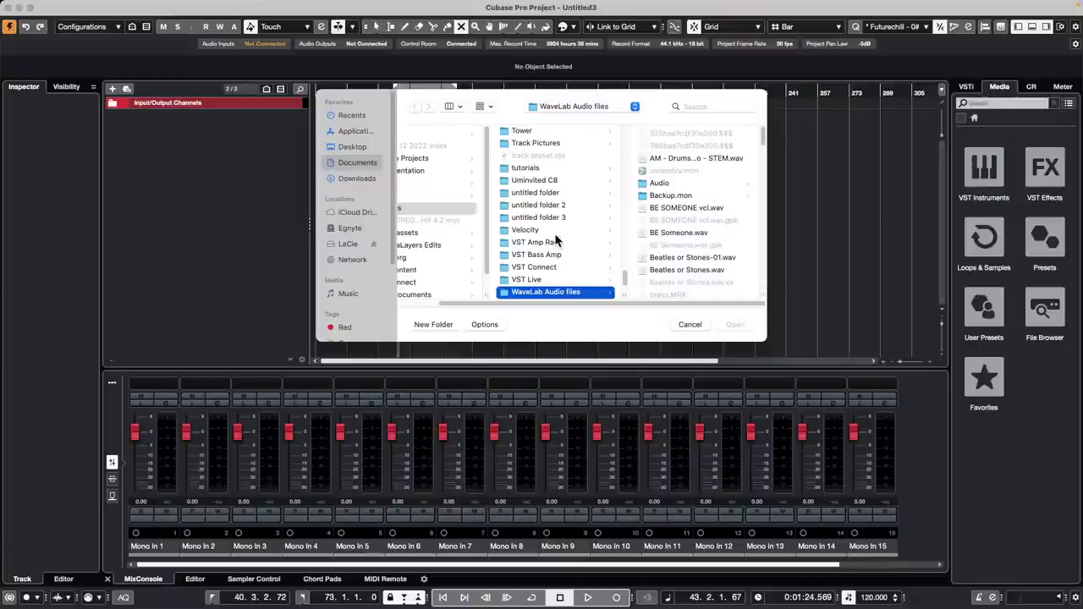
scroll(556, 241, "down", 3)
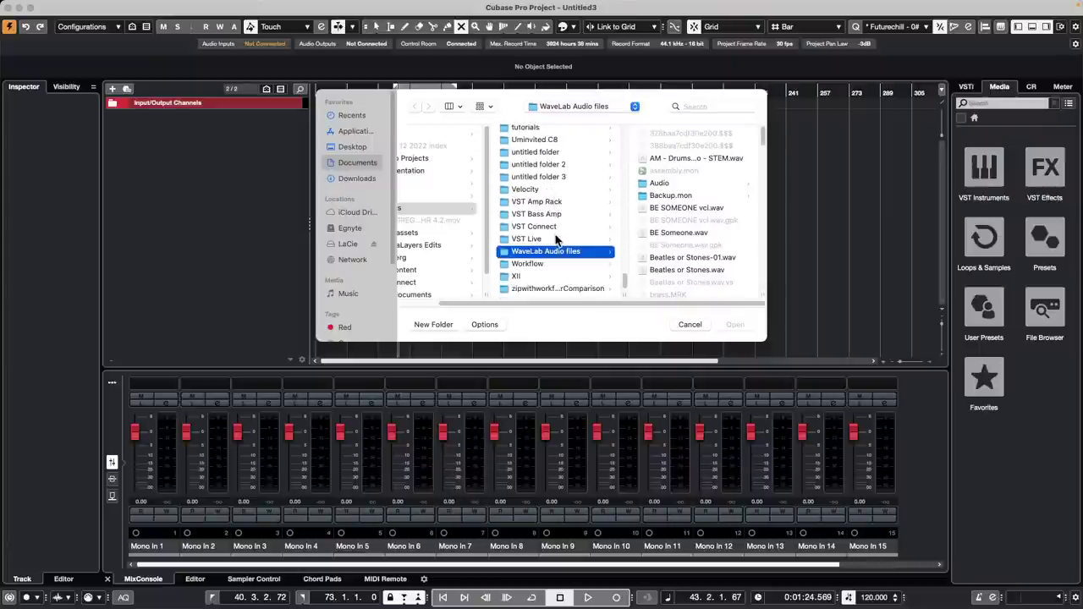
scroll(556, 241, "down", 1)
scroll(557, 241, "up", 10)
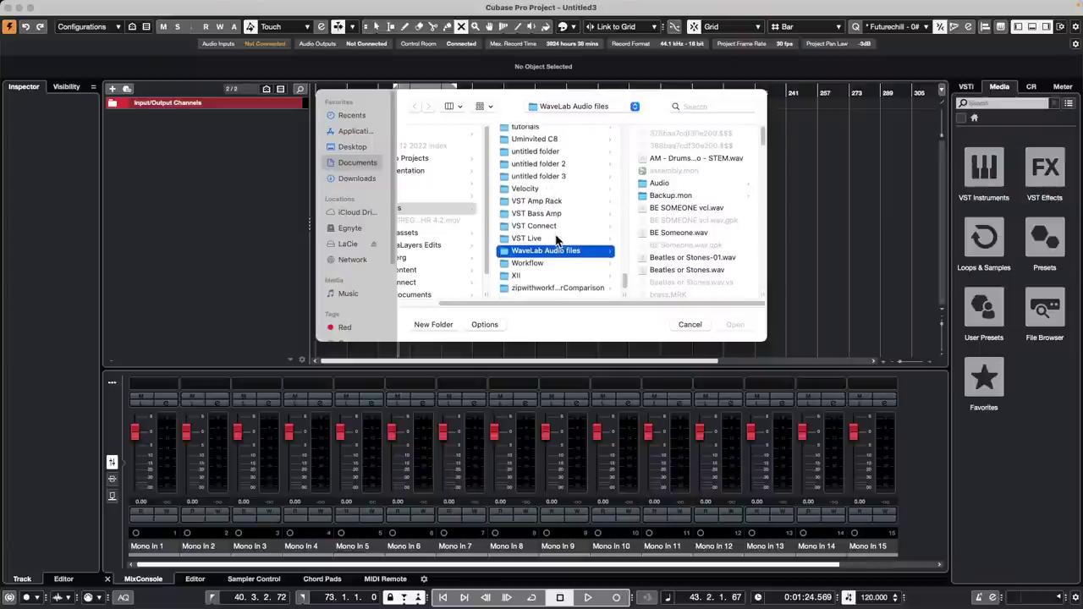
scroll(556, 241, "up", 10)
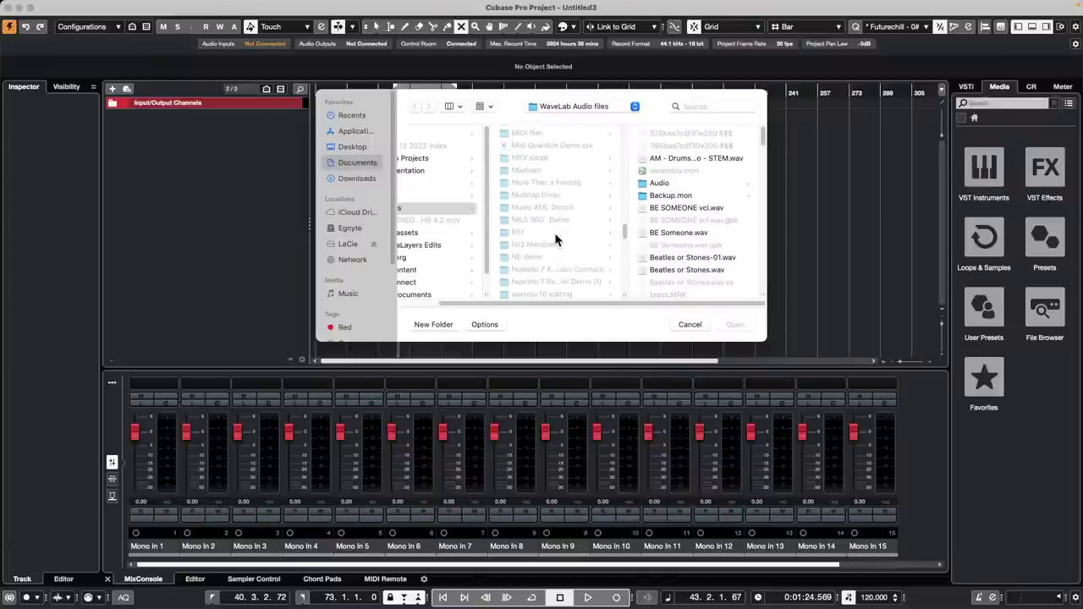
scroll(557, 241, "down", 10)
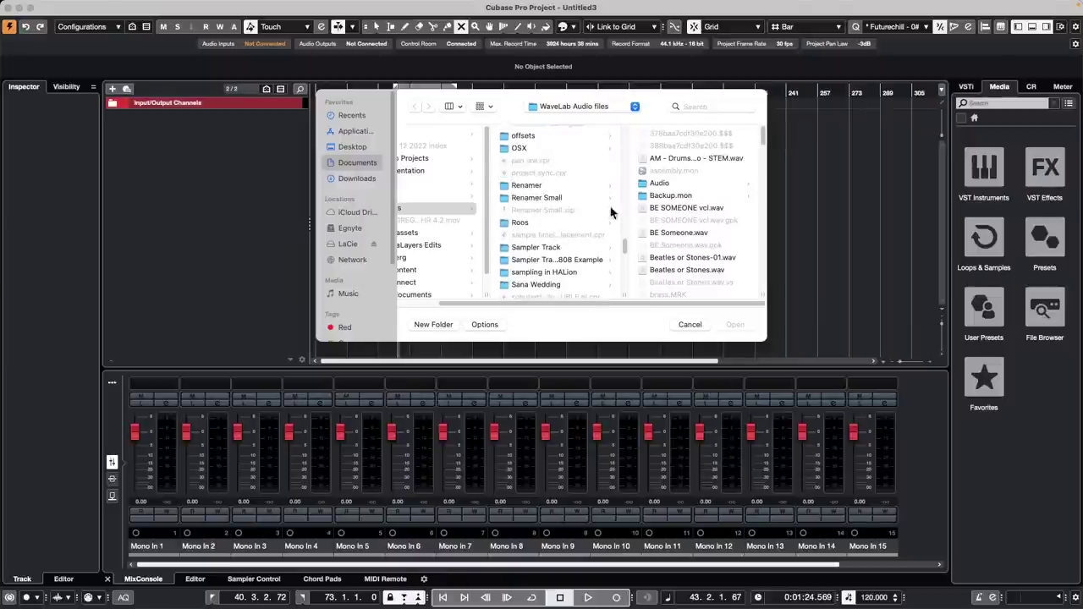
left_click(546, 187)
left_click(682, 136)
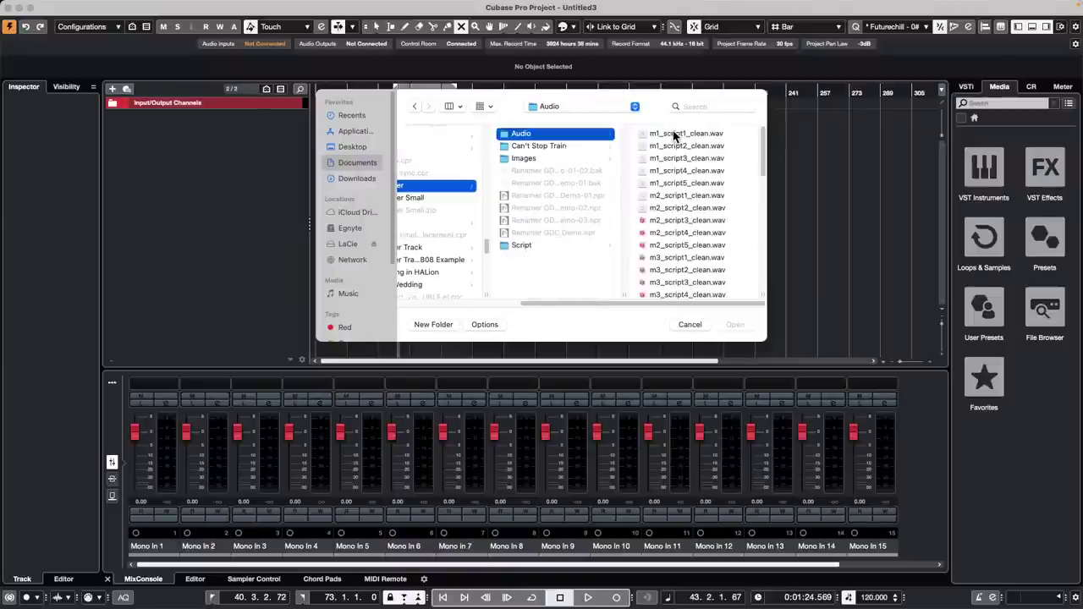
left_click(673, 184)
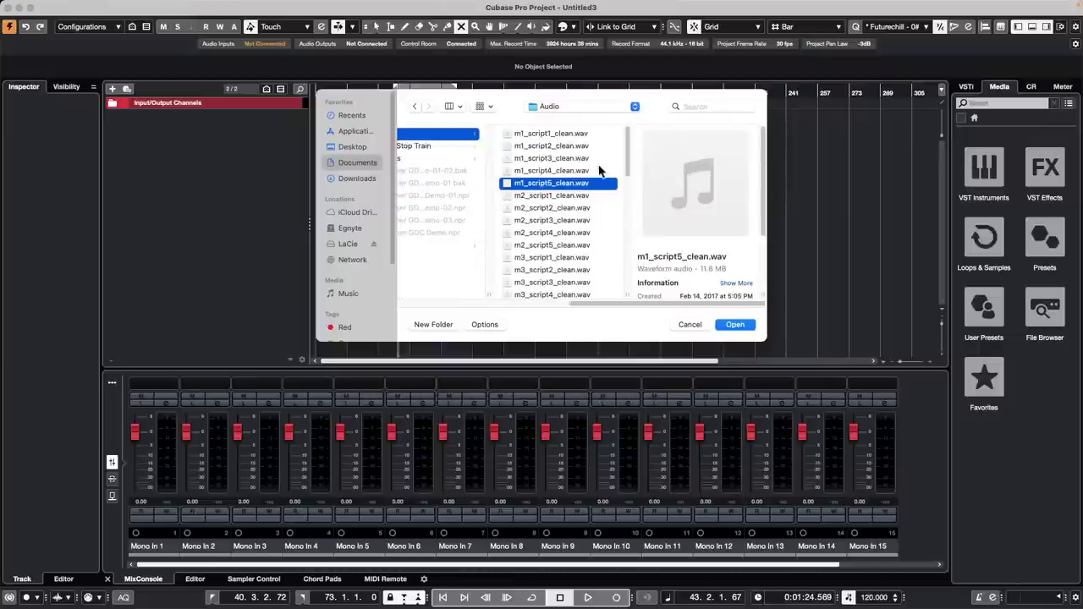
left_click(563, 134)
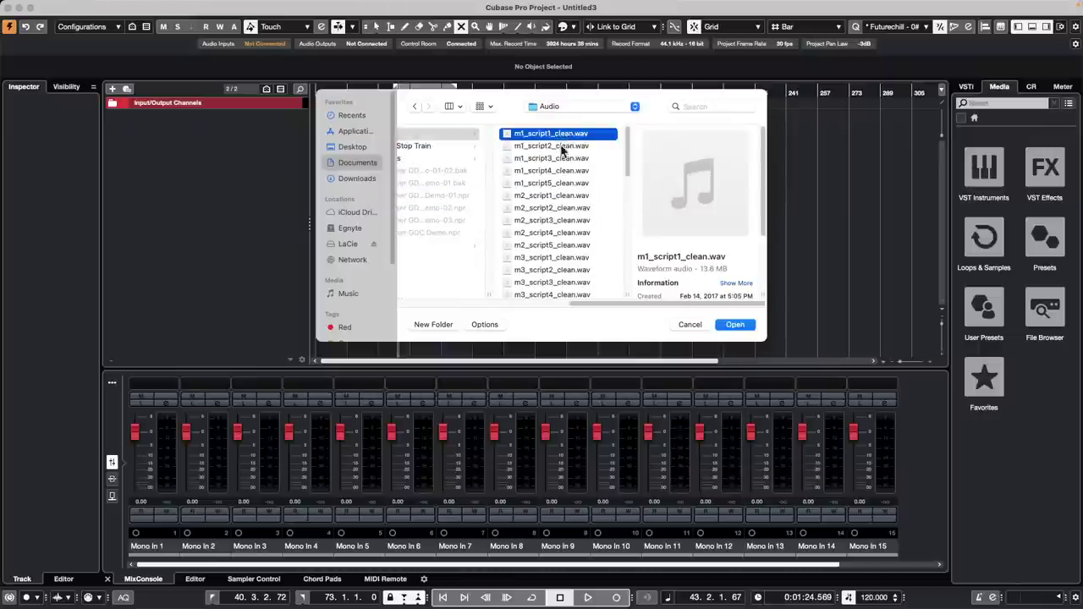
scroll(556, 273, "down", 5)
left_click(558, 265)
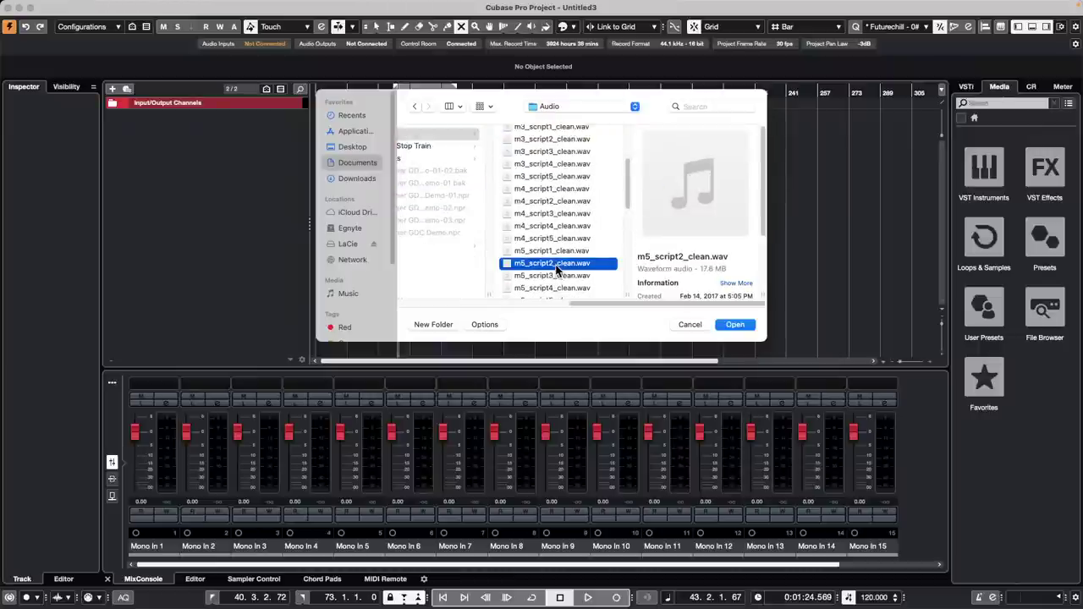
scroll(552, 211, "left", 5)
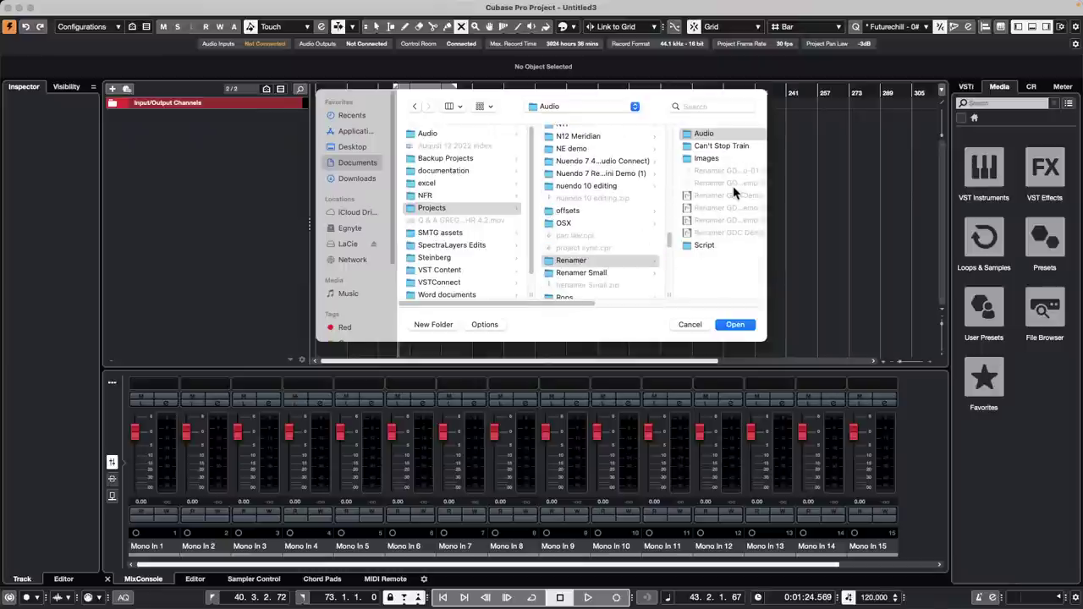
left_click(719, 136)
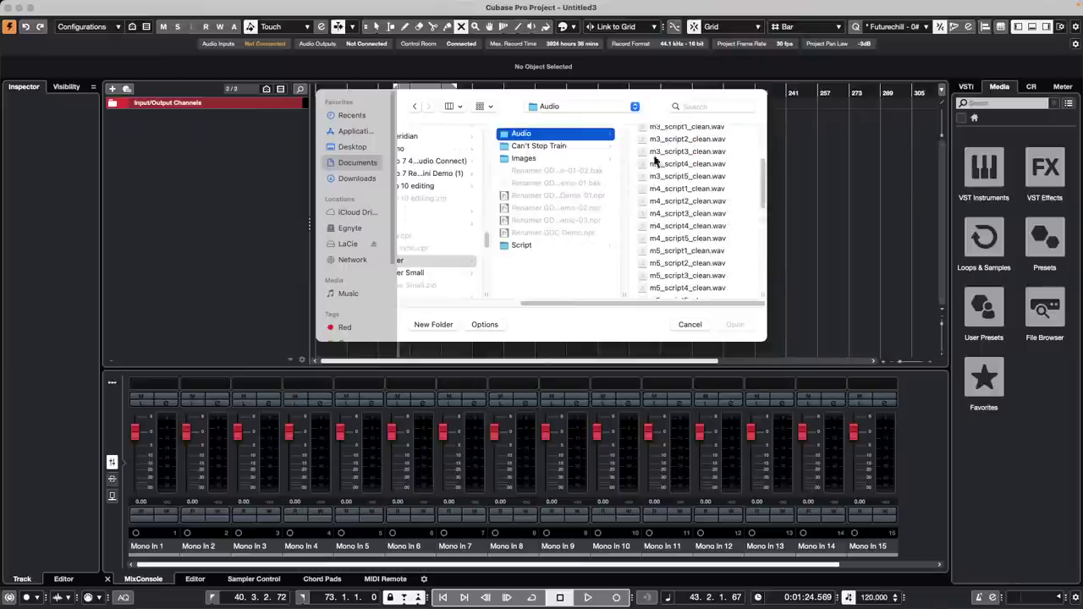
- Import the files from m3_script1_clean.wav through m5_script2_clean.wav, placing them all on one track
left_click(715, 130)
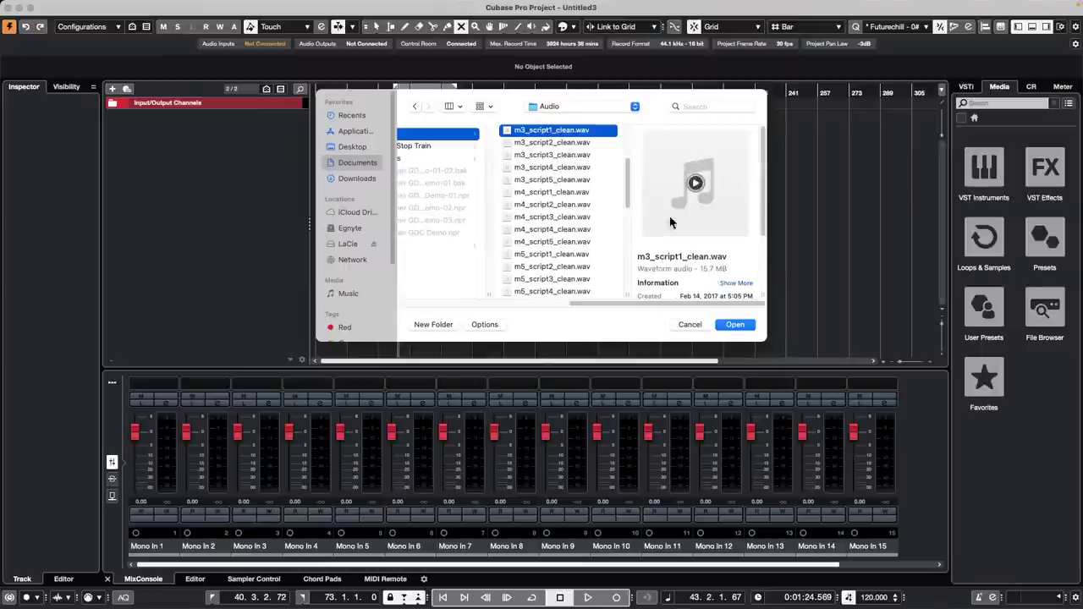
left_click(558, 267, "shift")
left_click(743, 325)
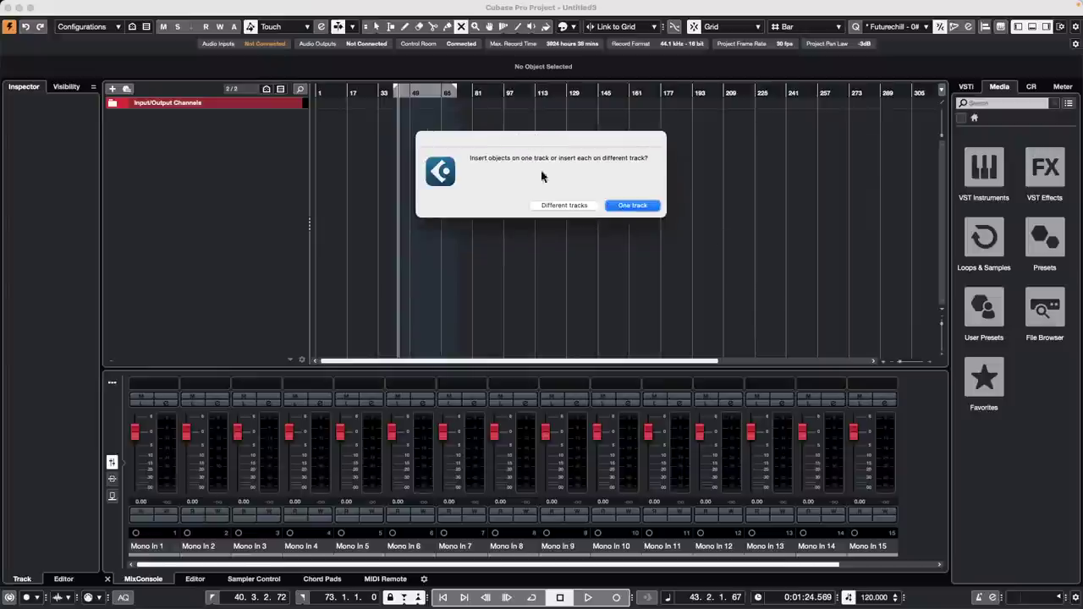
left_click(634, 206)
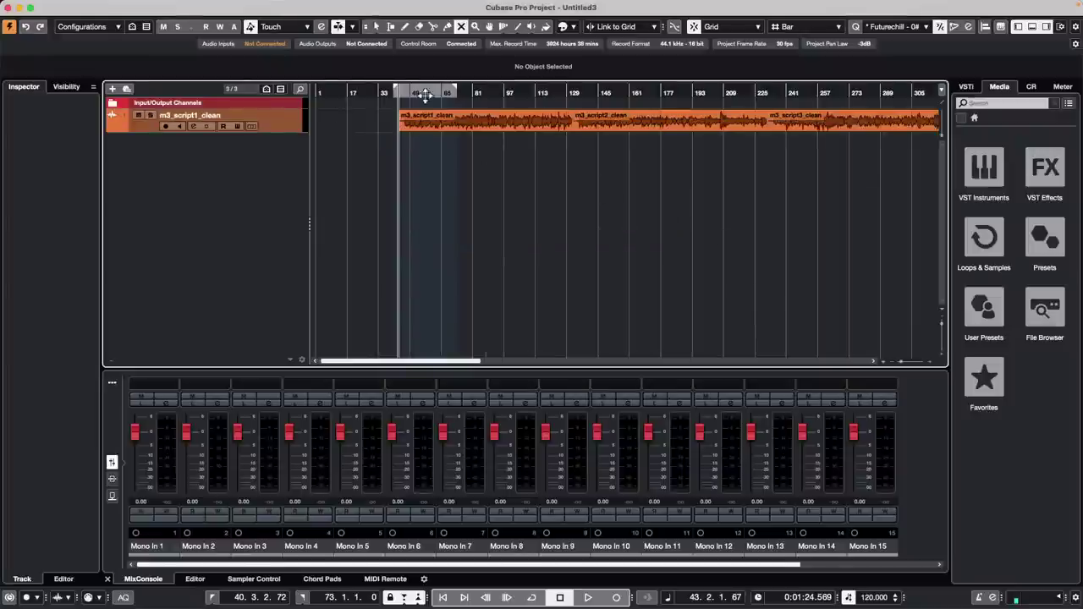
- Play the imported audio and jump playback ahead to about bar 54 within m3_script1_clean
key("space")
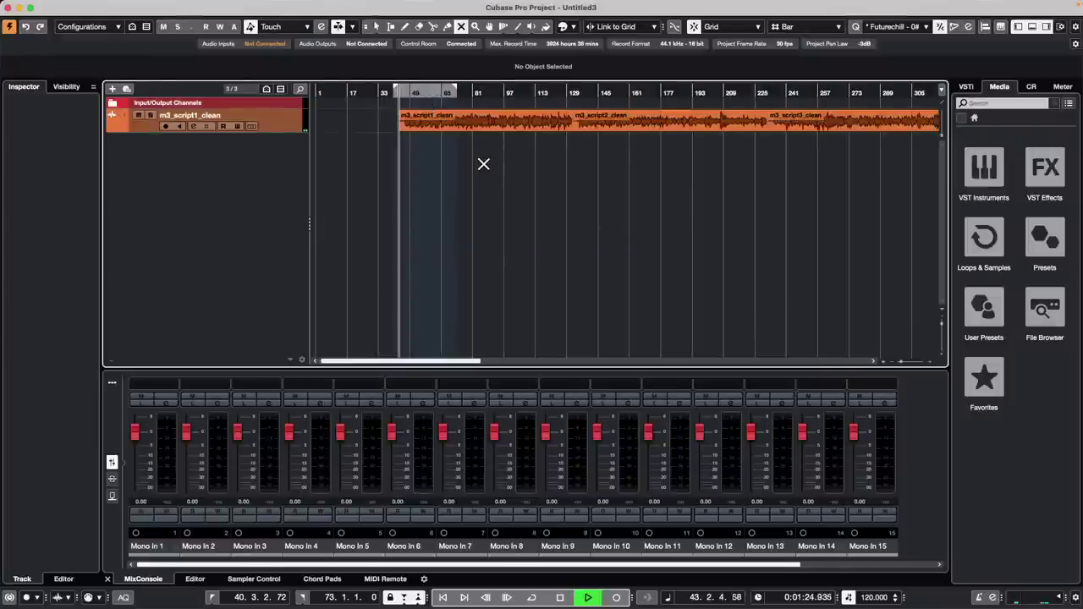
left_click(422, 91)
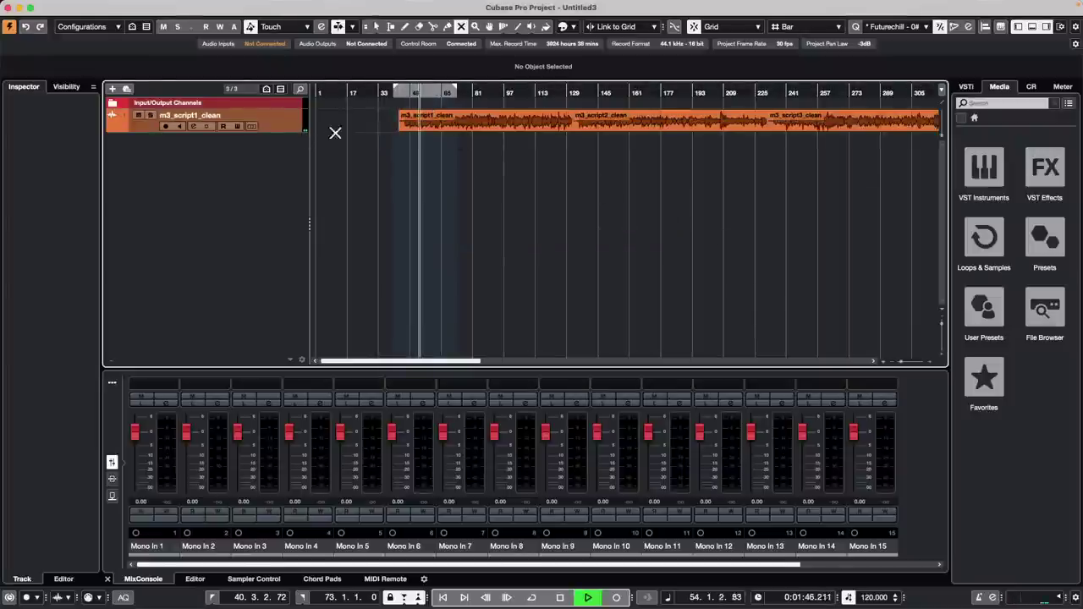
- Stop playback and add a mono REVerence effect track outside the folder, routed to Stereo Out, for the m3_script1_clean track
key("space")
right_click(287, 120)
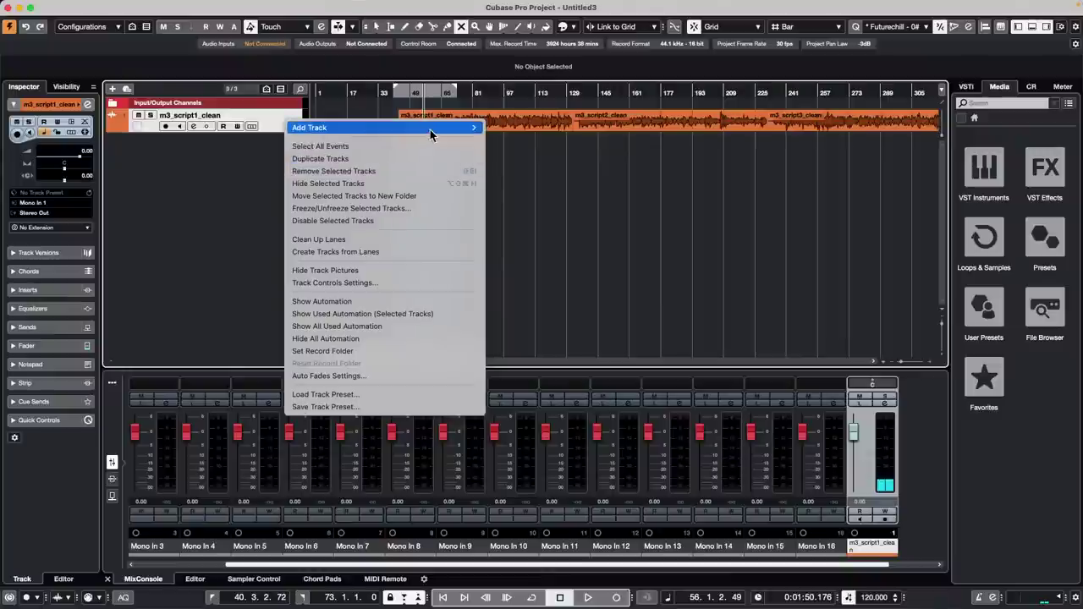
mouse_move(430, 128)
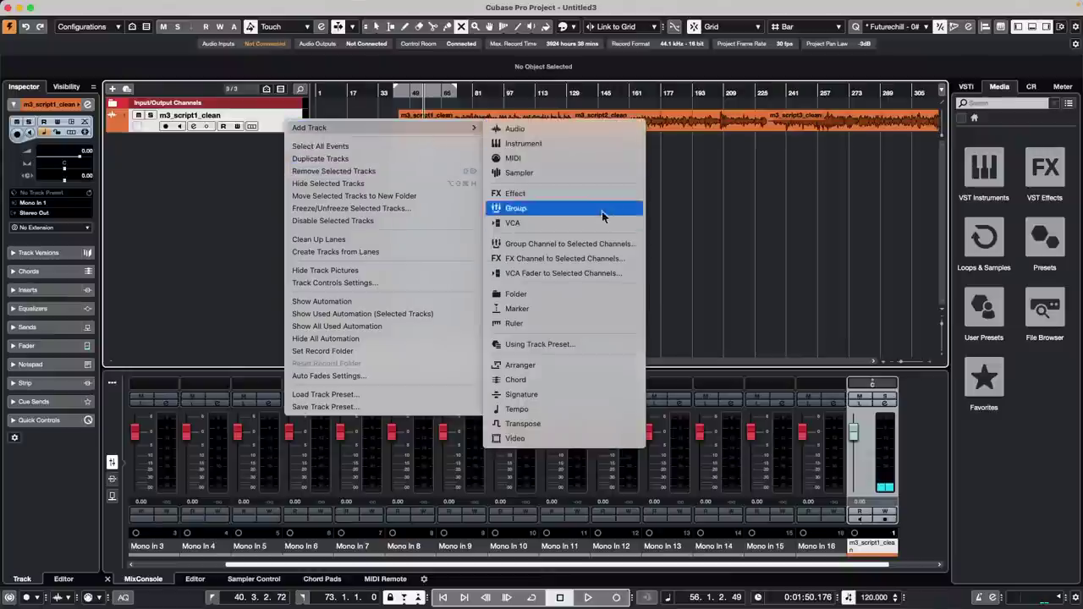
left_click(597, 259)
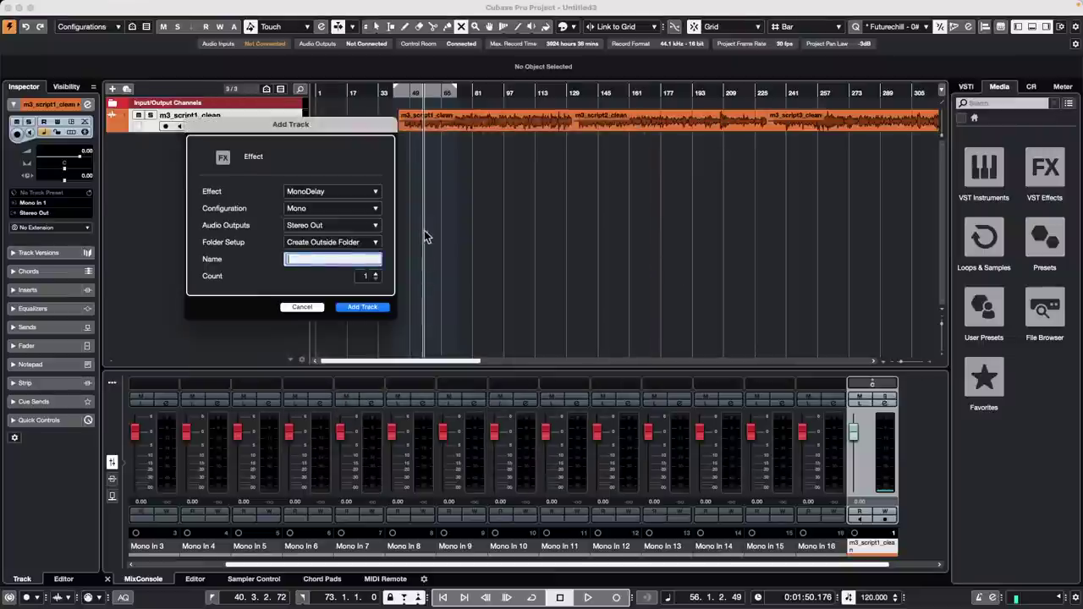
left_click(339, 192)
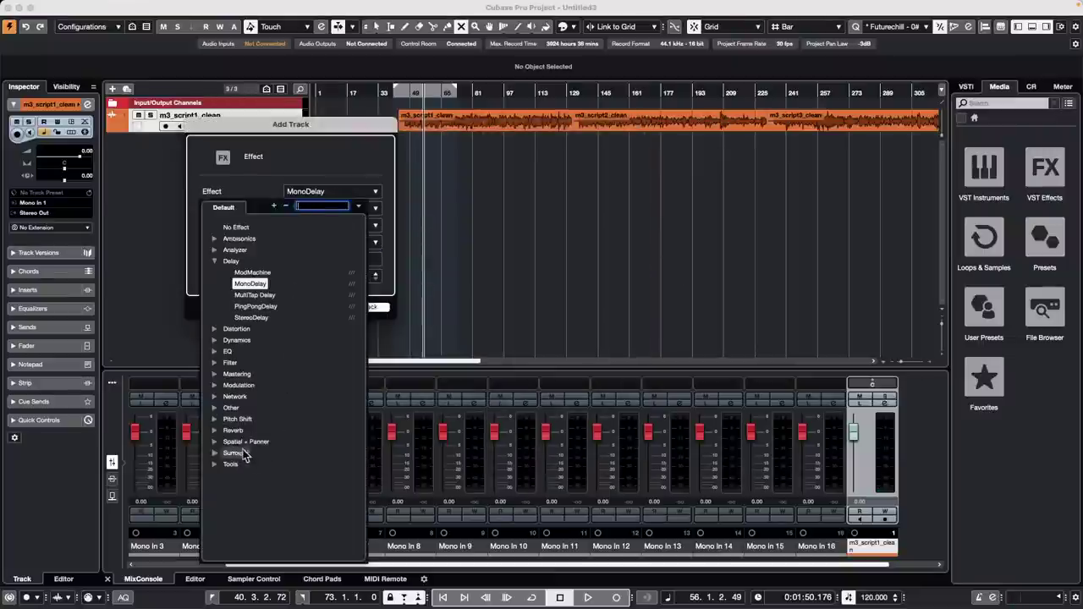
left_click(216, 431)
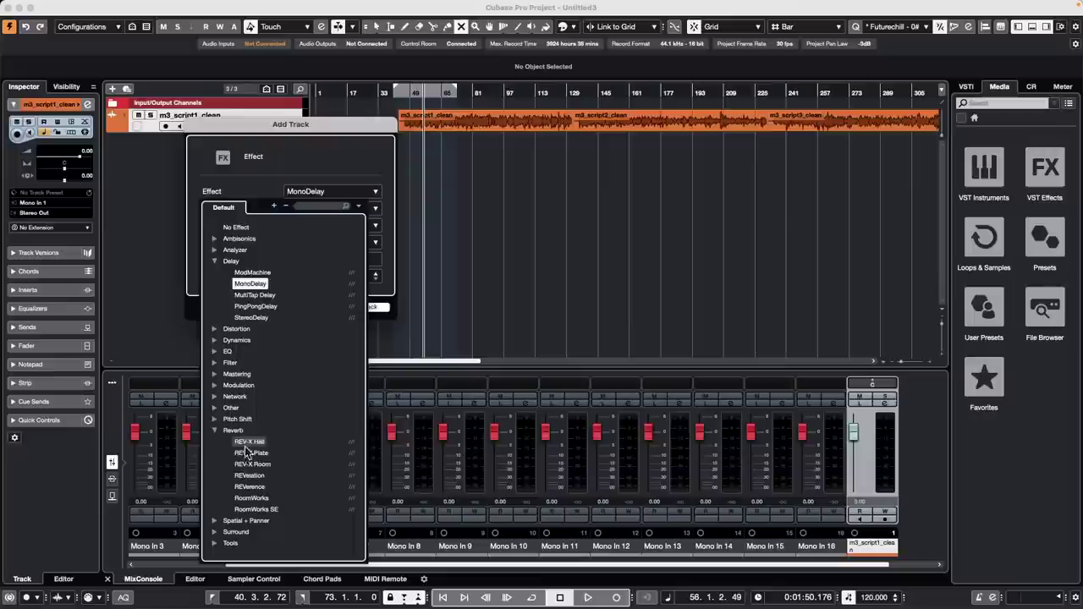
left_click(258, 488)
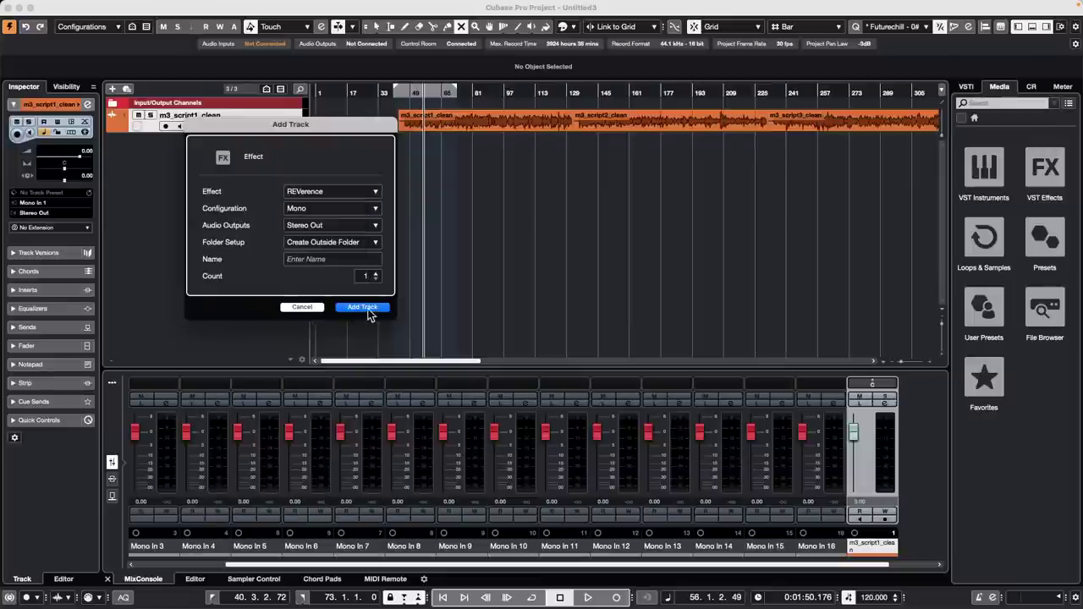
left_click(364, 308)
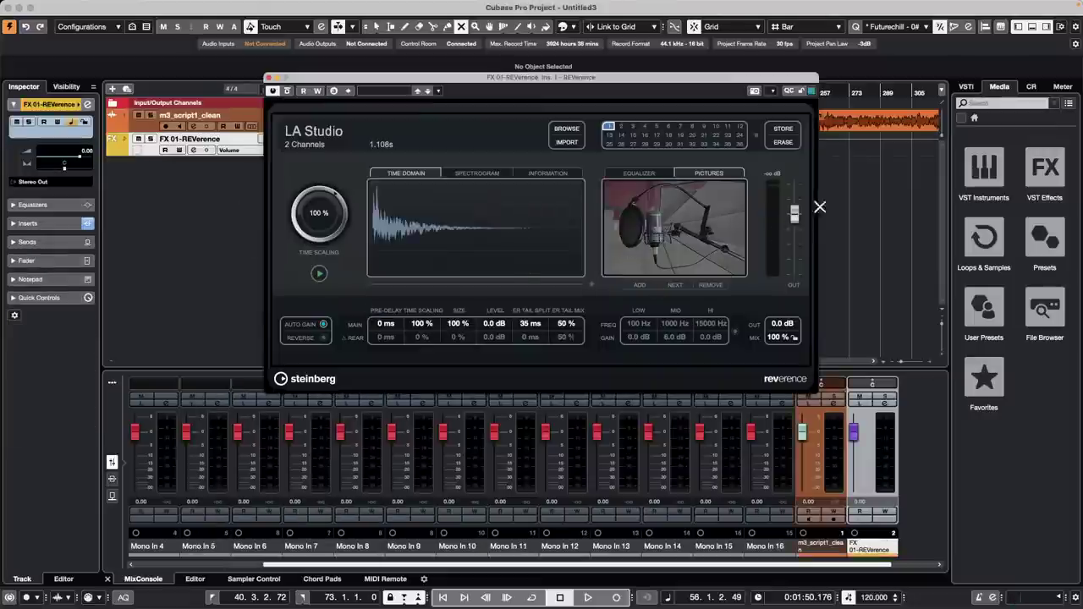
- Lower REVerence's output to about -11.6 dB during playback and compare the sound with the effect bypassed and active
left_click_drag(800, 220, 800, 247)
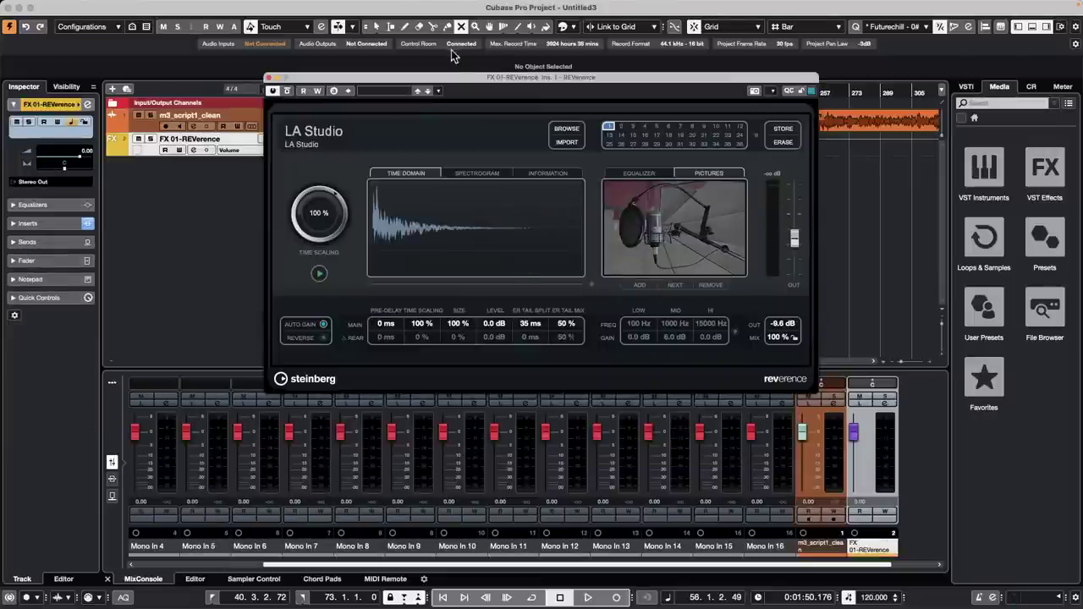
left_click_drag(455, 77, 462, 175)
key("space")
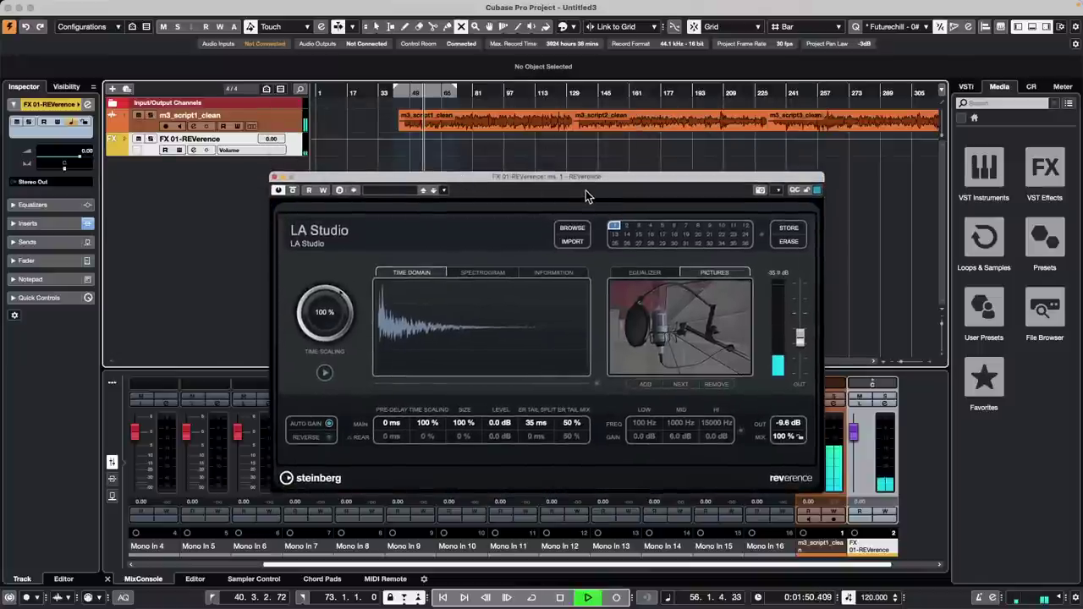
mouse_move(801, 337)
left_mouse_down()
mouse_move(802, 351)
mouse_move(799, 297)
mouse_move(803, 348)
left_mouse_up()
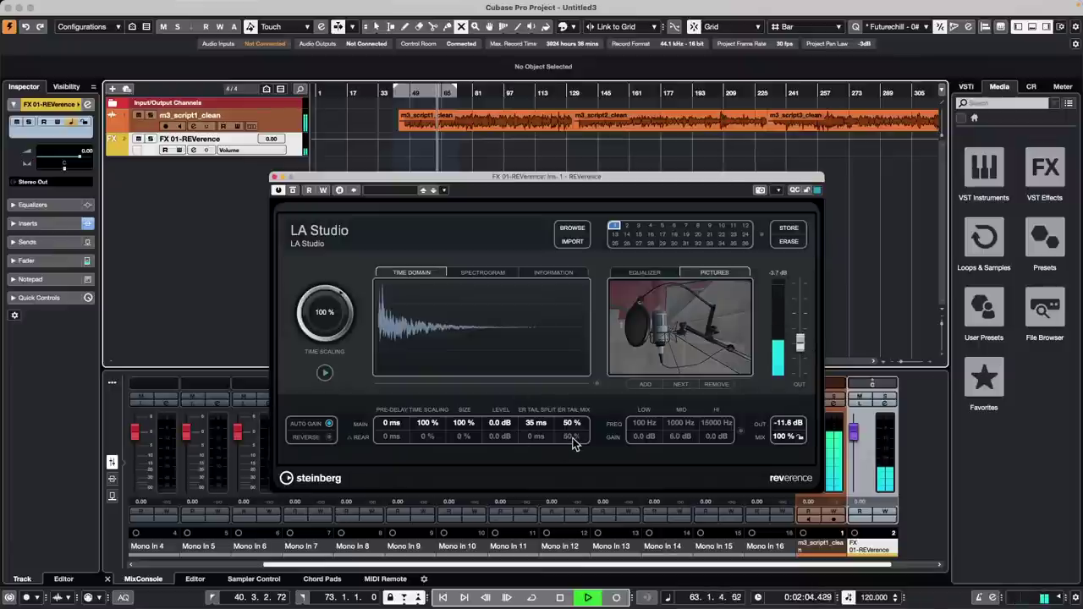
left_click(293, 189)
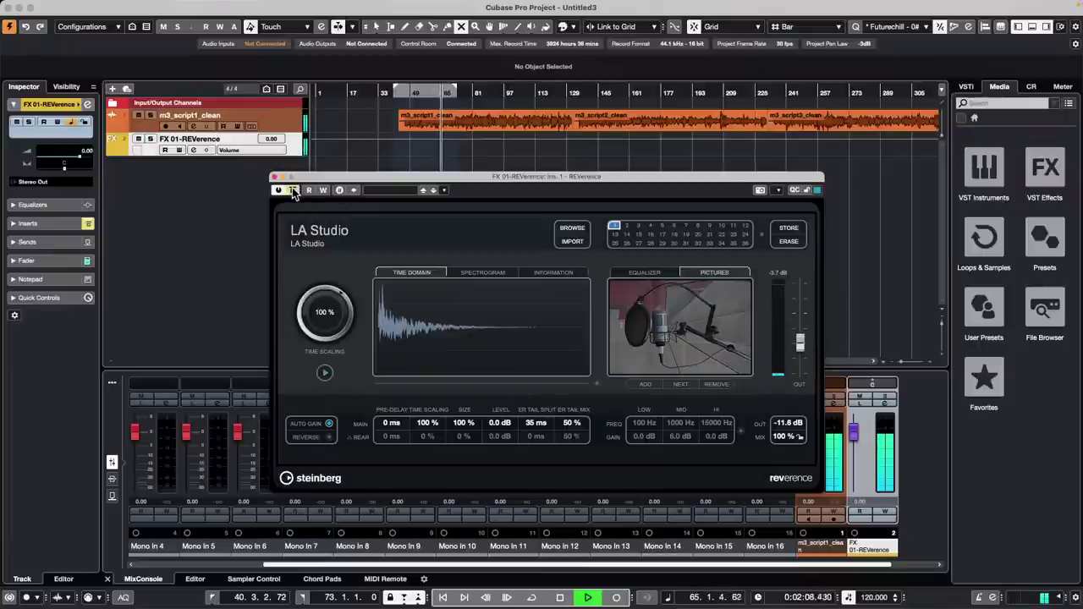
left_click(292, 189)
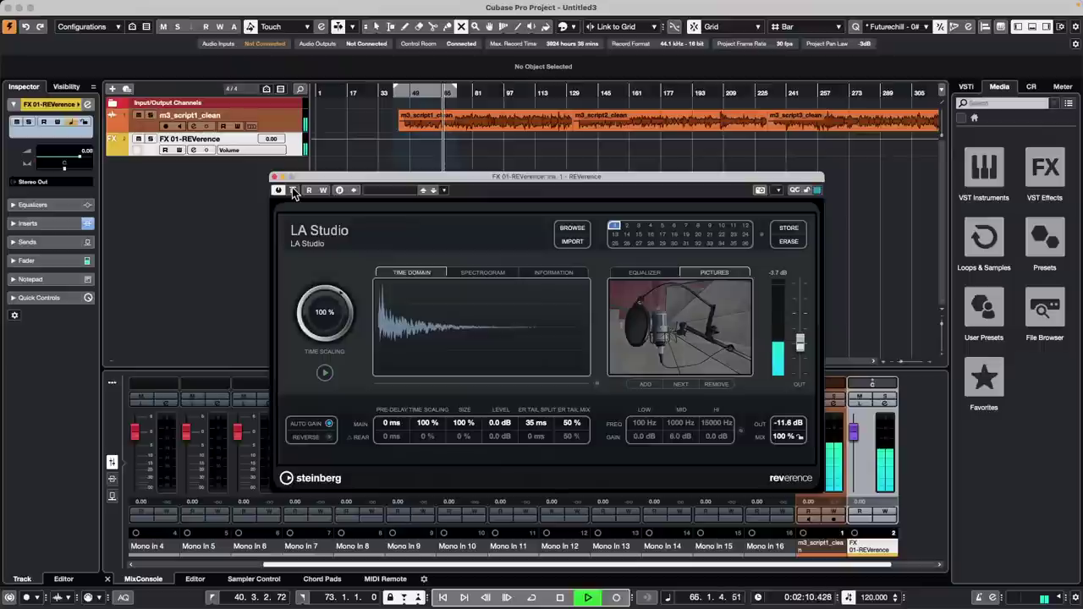
- Enable REVerence's equalizer, cut the high band's gain to about -3.5 dB, then stop playback and close the plug-in window
left_click(741, 431)
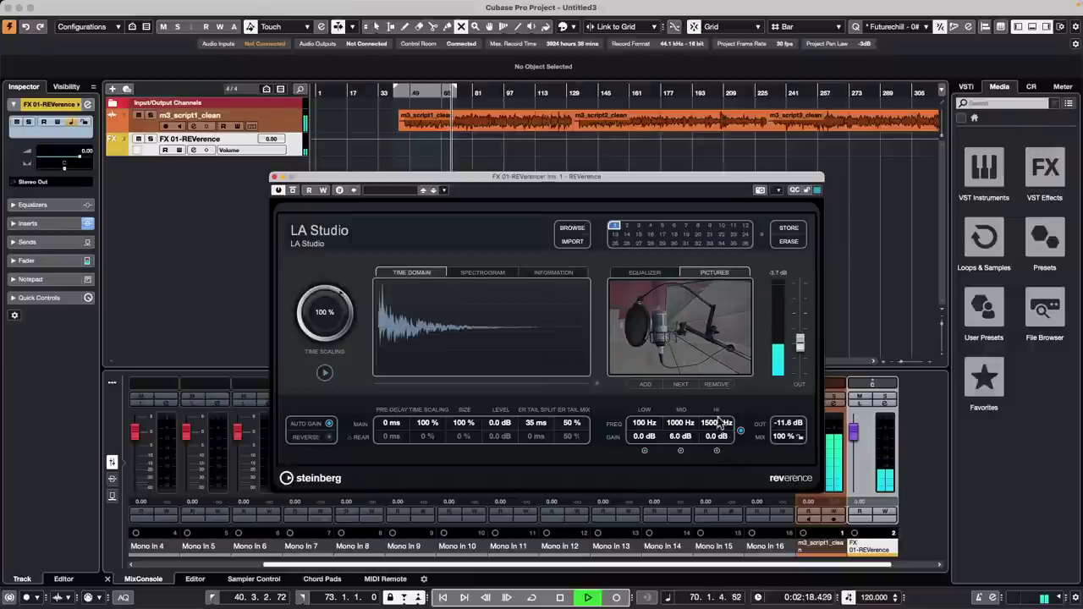
scroll(715, 437, "down", 4)
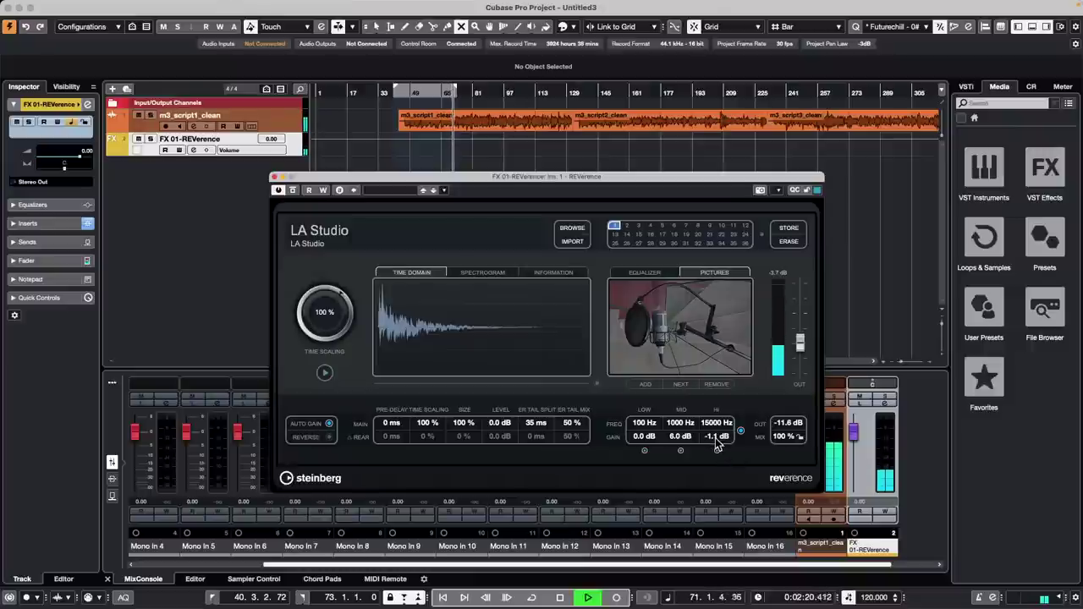
scroll(716, 439, "down", 3)
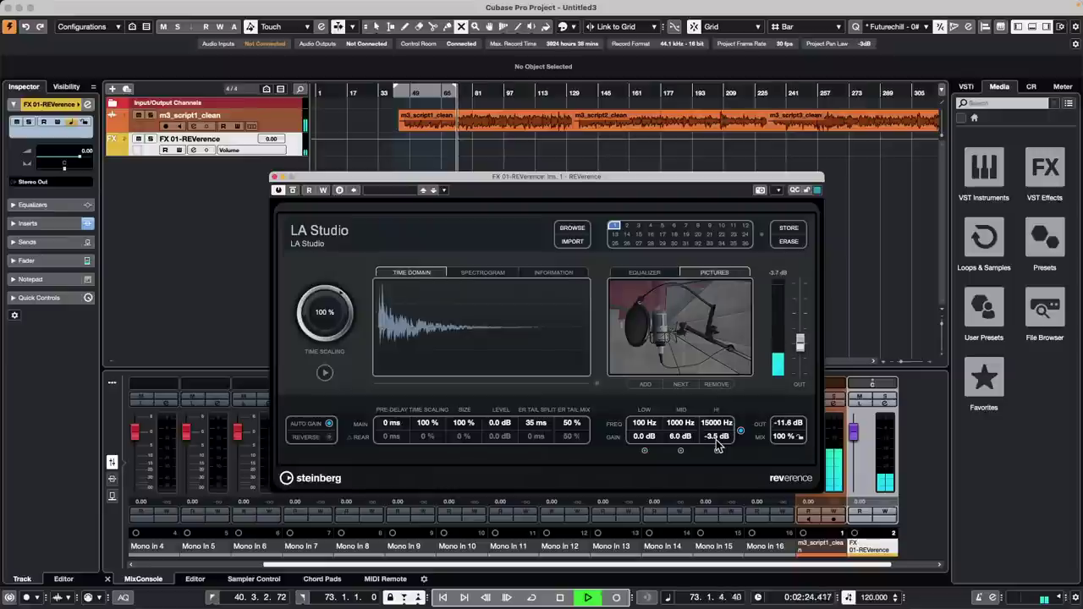
key("space")
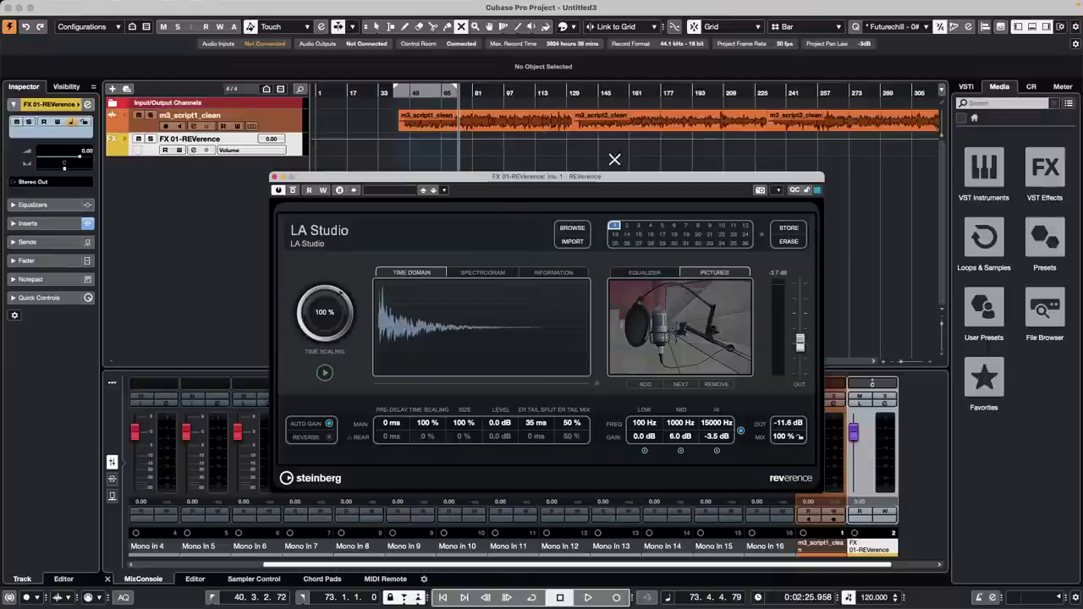
left_click(274, 177)
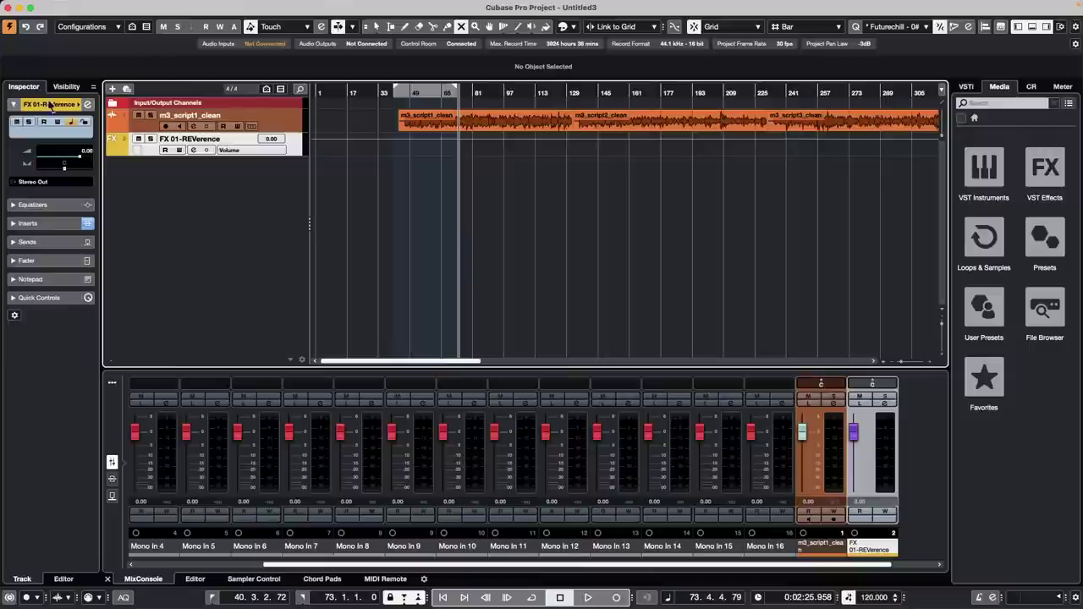
- Open the recent project Amos Moses - GO
left_click(75, 7)
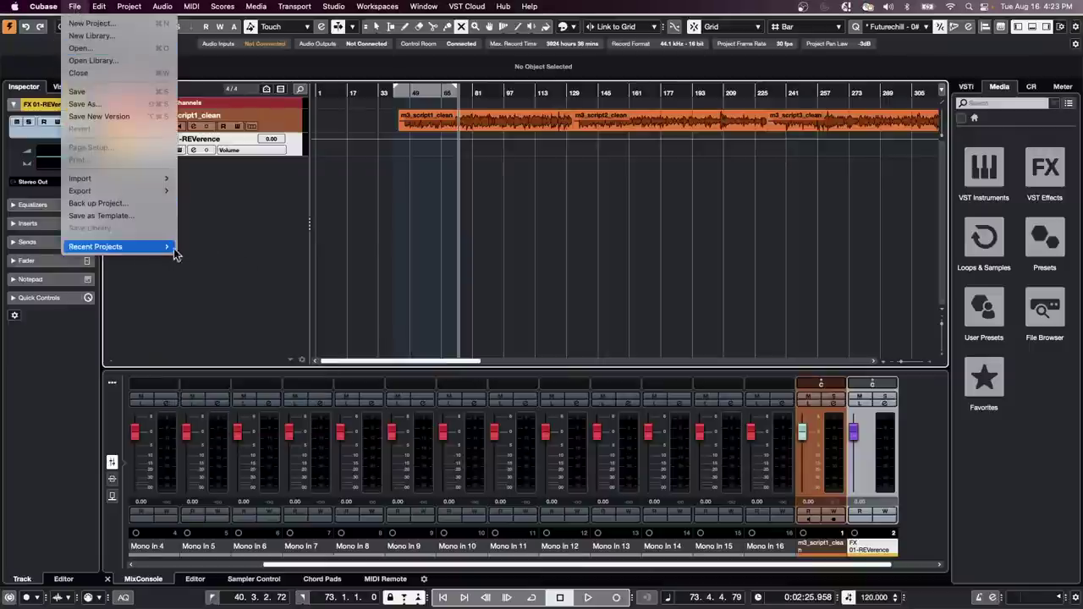
mouse_move(174, 248)
left_click(222, 213)
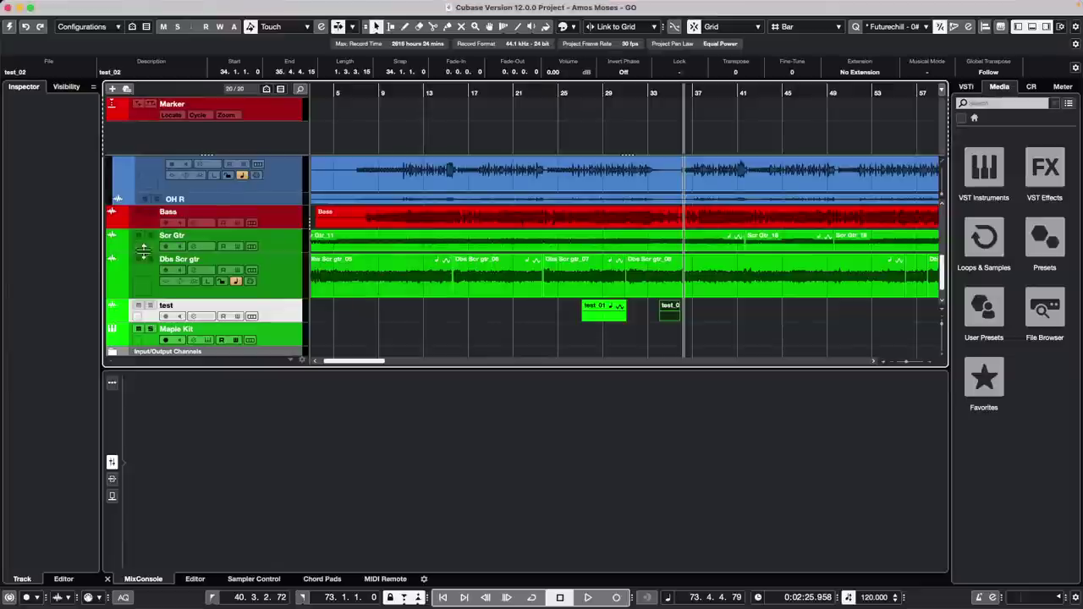
- Split the drum folder's events at bars 7 and 11, and return to the object selection tool
scroll(212, 218, "up", 5)
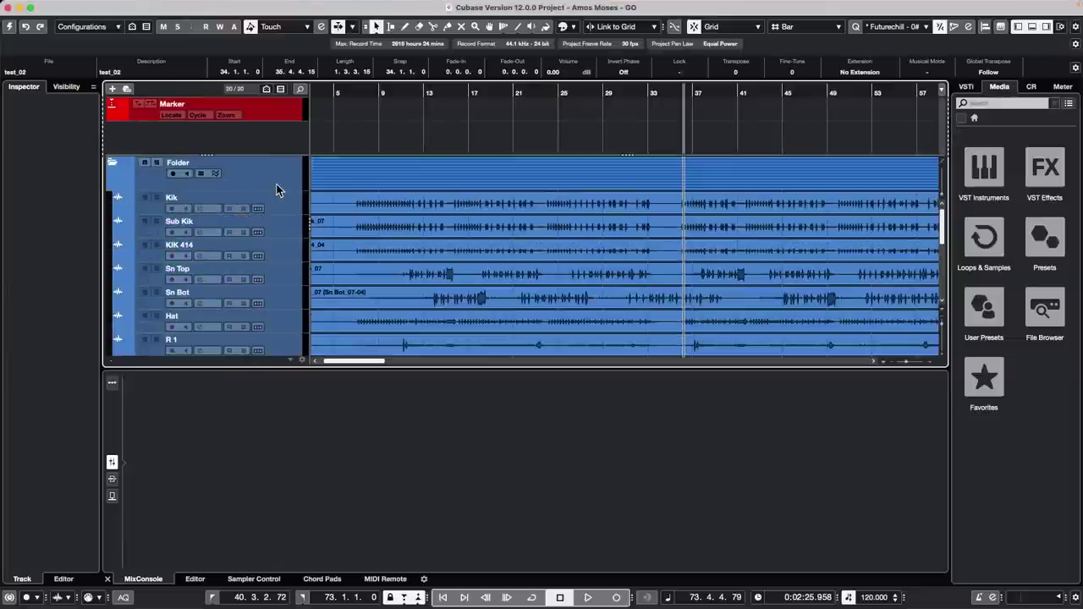
right_click(365, 196)
left_click(419, 205)
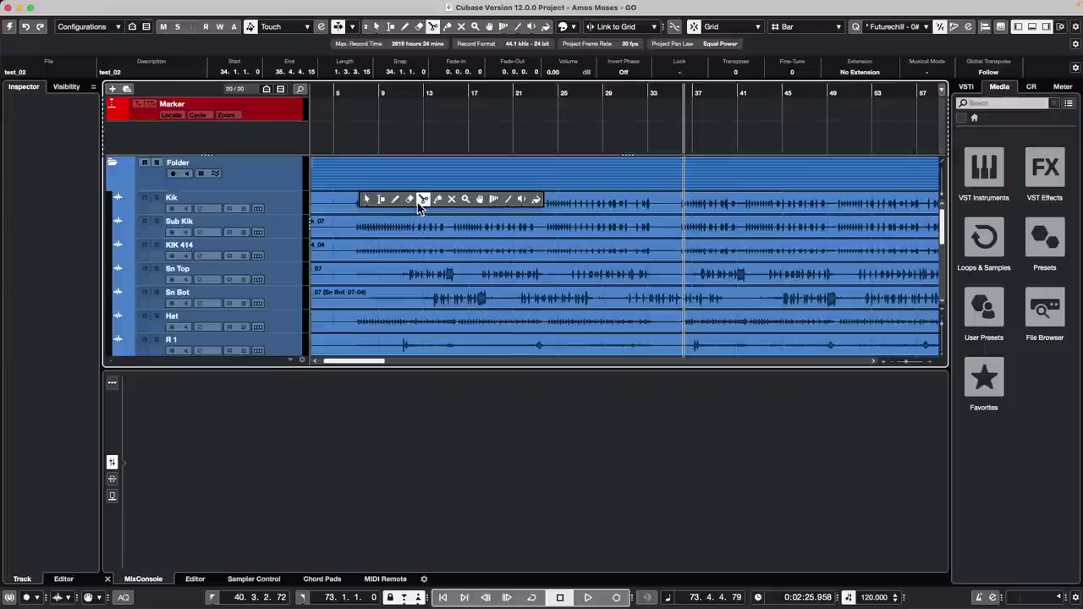
left_click(357, 178)
left_click(401, 178)
key("1")
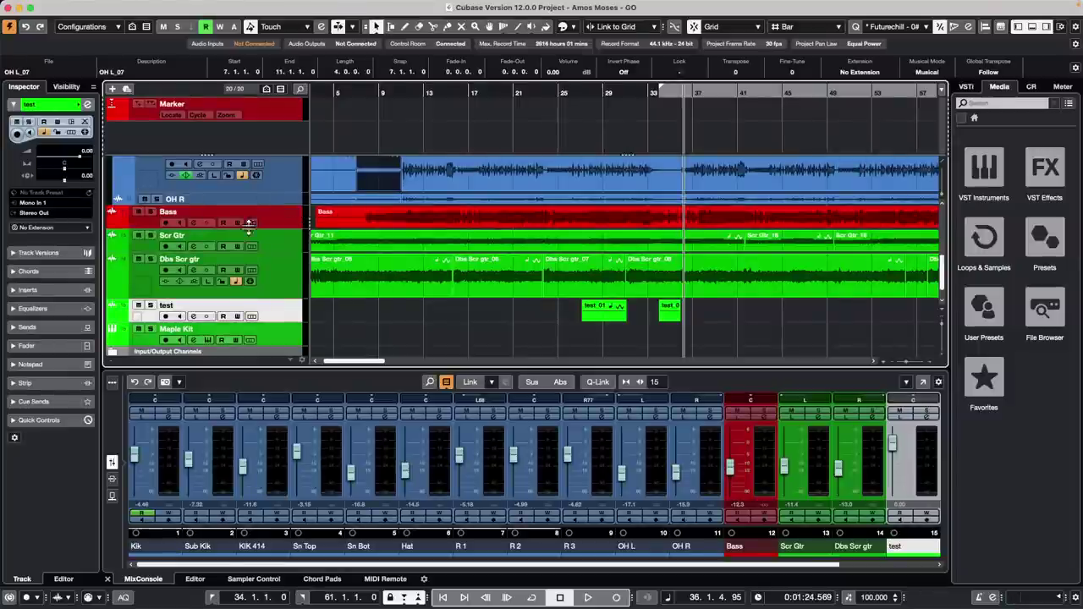
- Select the split four-bar drum events from bar 7 to bar 11 on all tracks from Kik to OH R
scroll(248, 223, "up", 5)
left_click(381, 175)
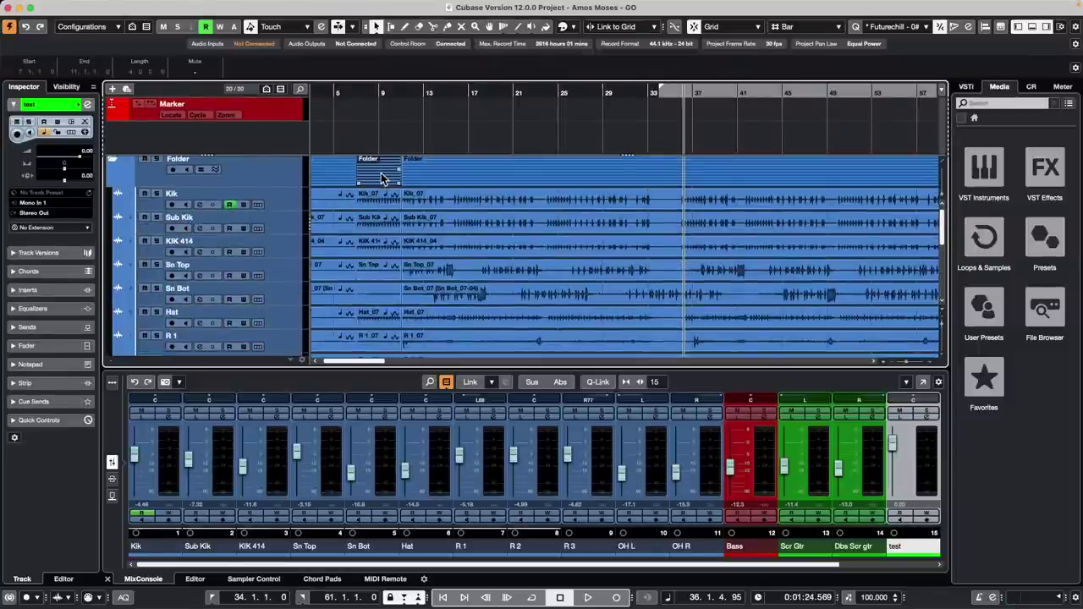
left_click(376, 197)
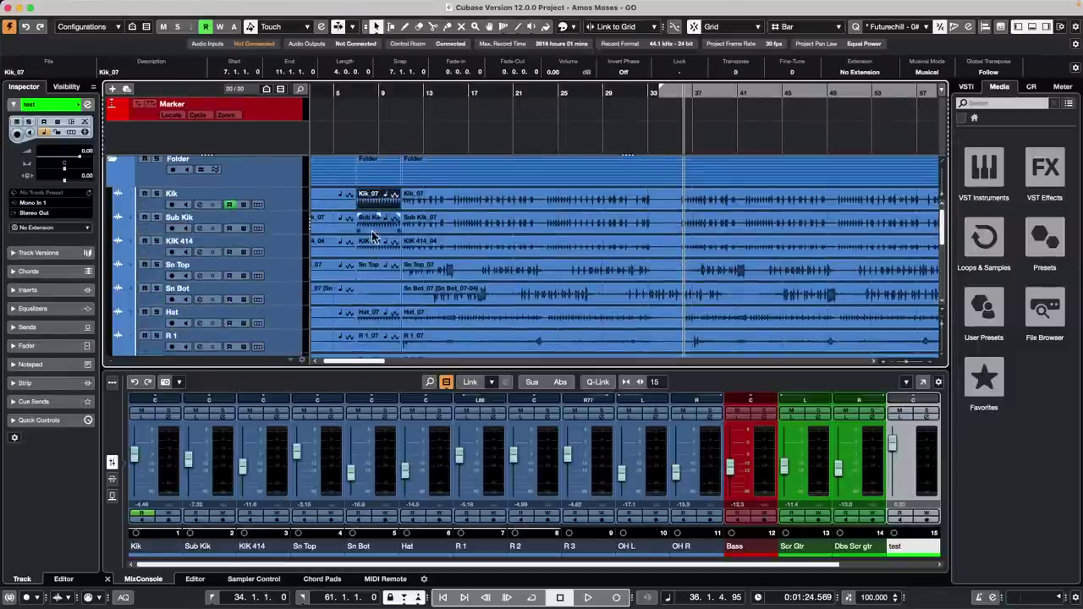
scroll(373, 237, "down", 1)
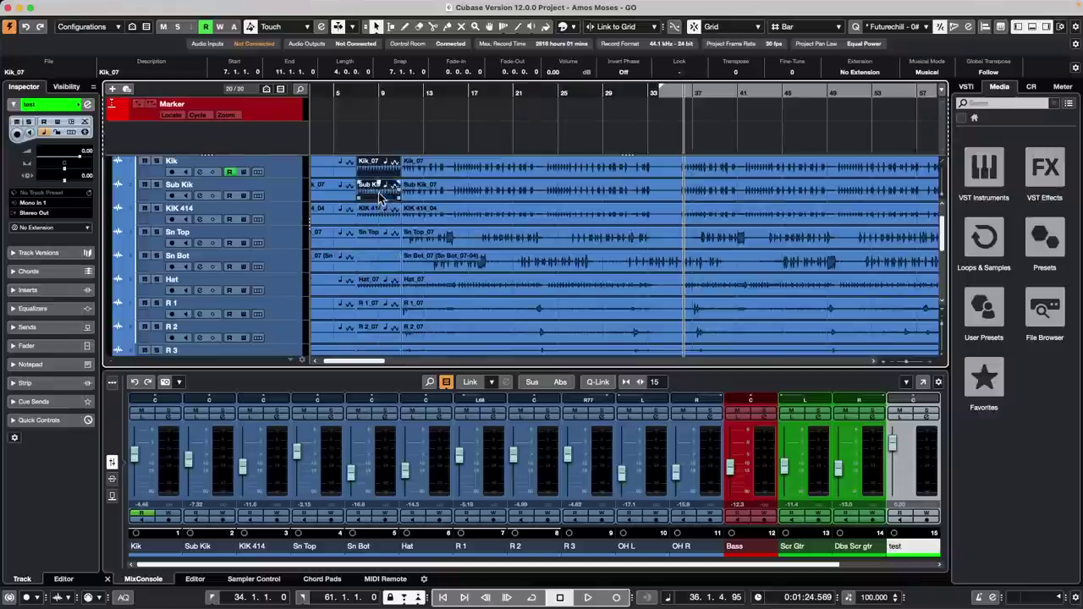
left_click_drag(381, 198, 378, 318)
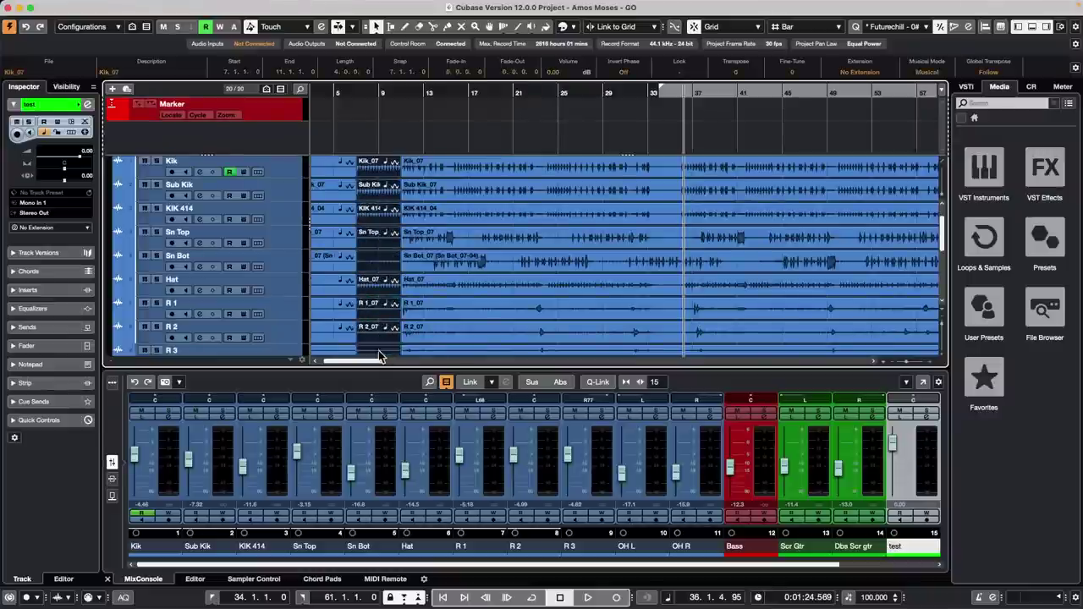
left_click_drag(380, 355, 383, 239)
scroll(381, 292, "down", 8)
scroll(382, 293, "up", 2)
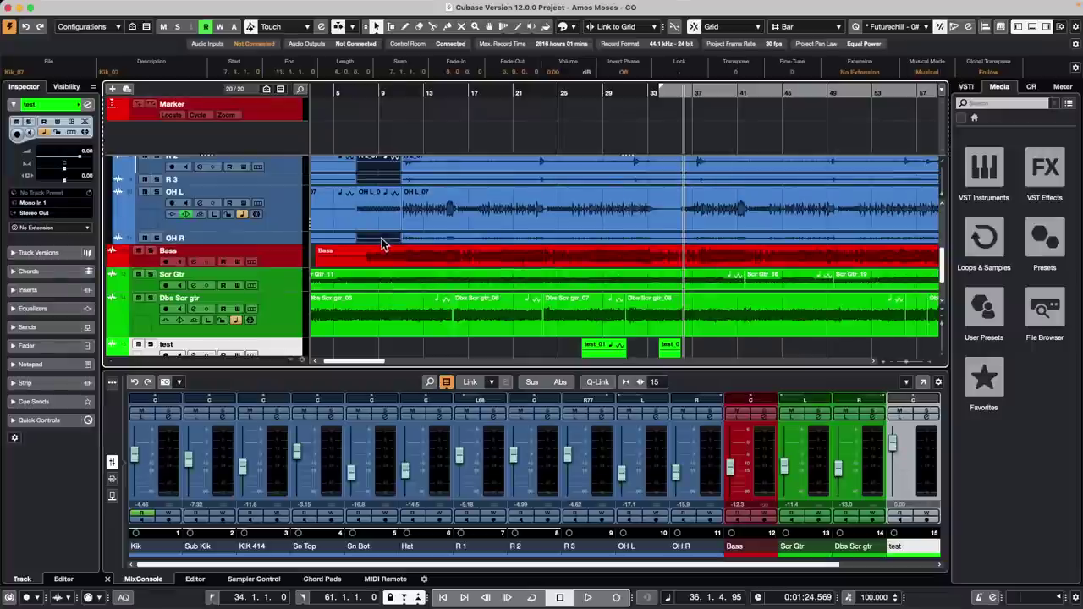
- Try to render the selected drum events in place as separate events with Channel Settings processing and muted source events
left_click(128, 6)
mouse_move(99, 7)
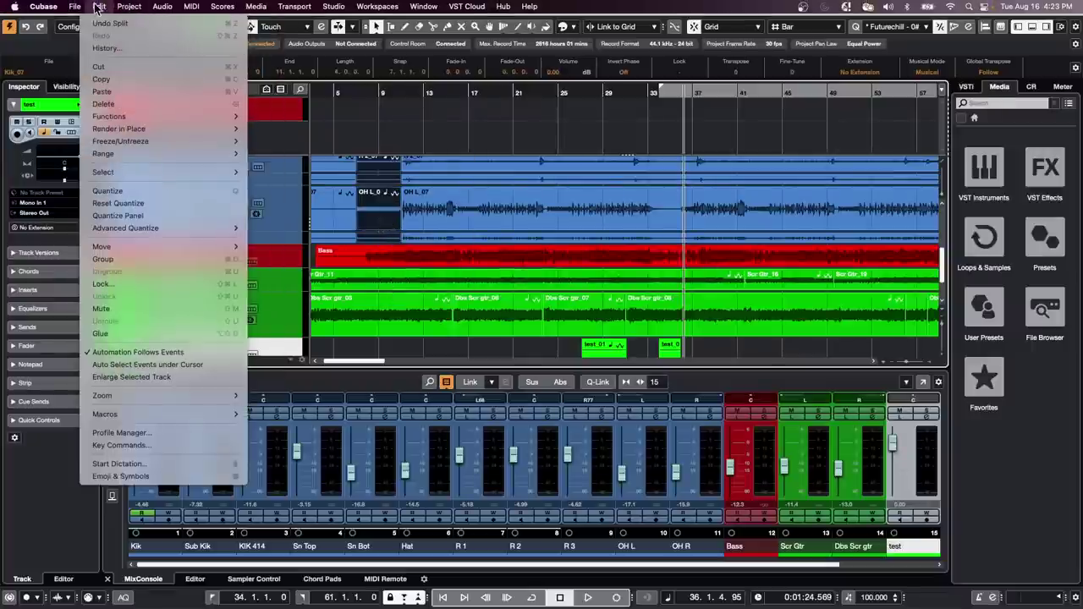
mouse_move(127, 128)
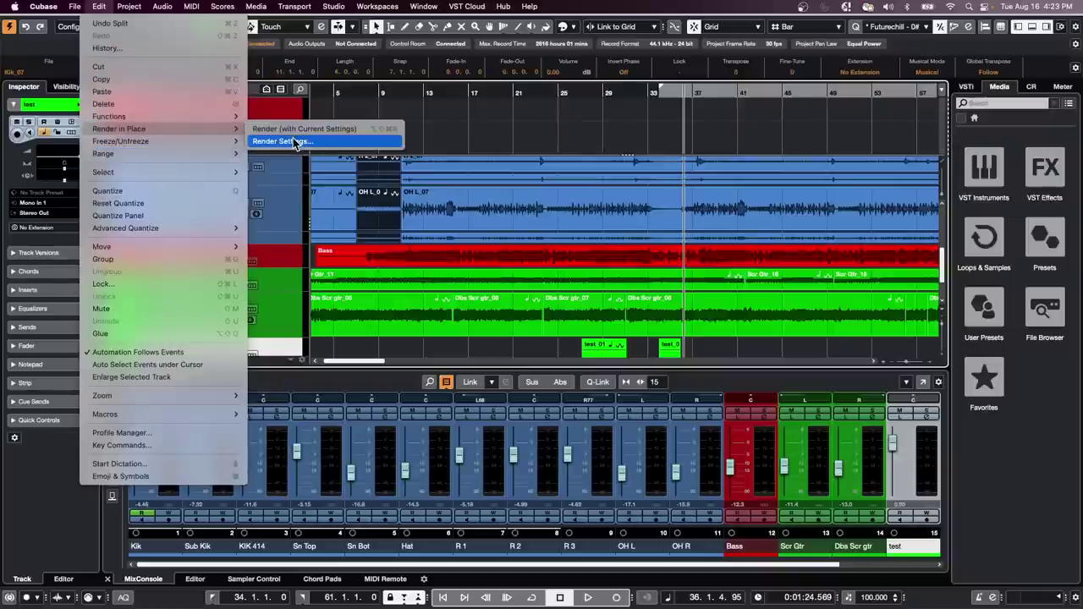
left_click(295, 142)
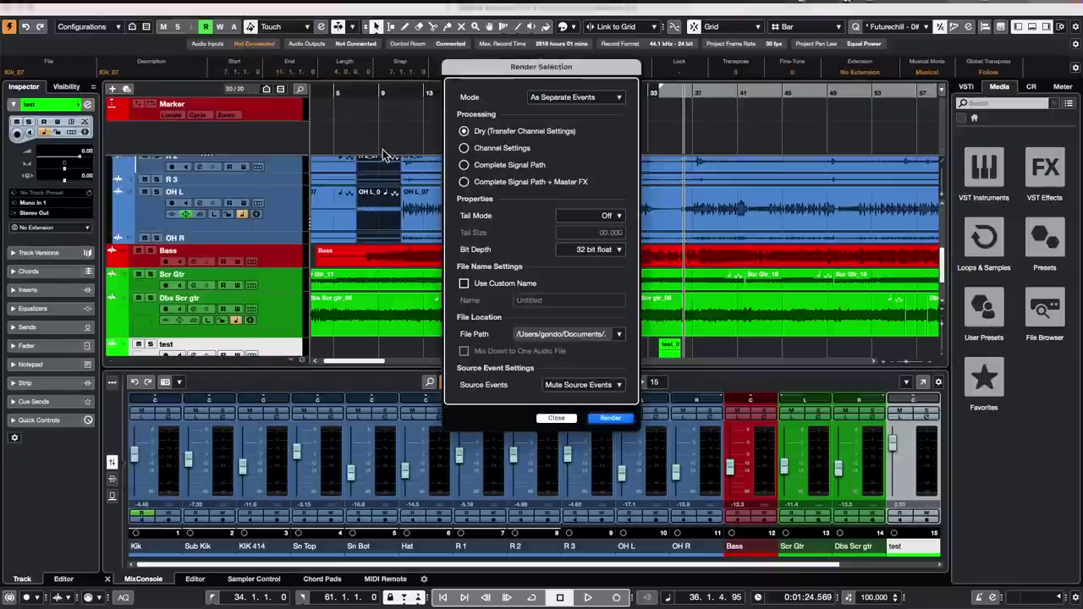
left_click(468, 149)
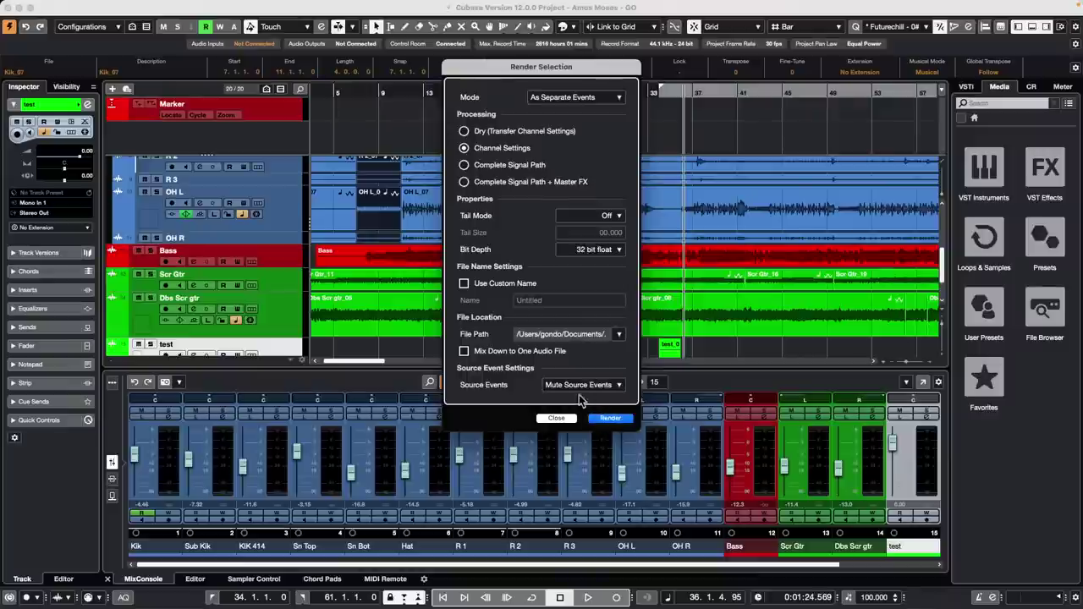
left_click(611, 419)
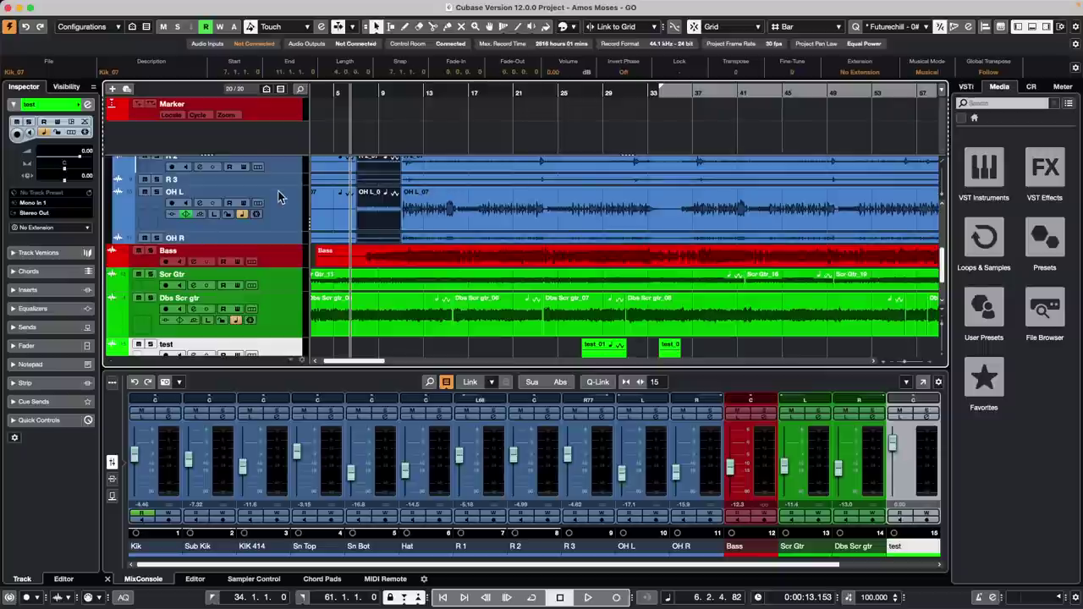
- Try to render the selected drum events in place again using the current render settings
left_click(108, 6)
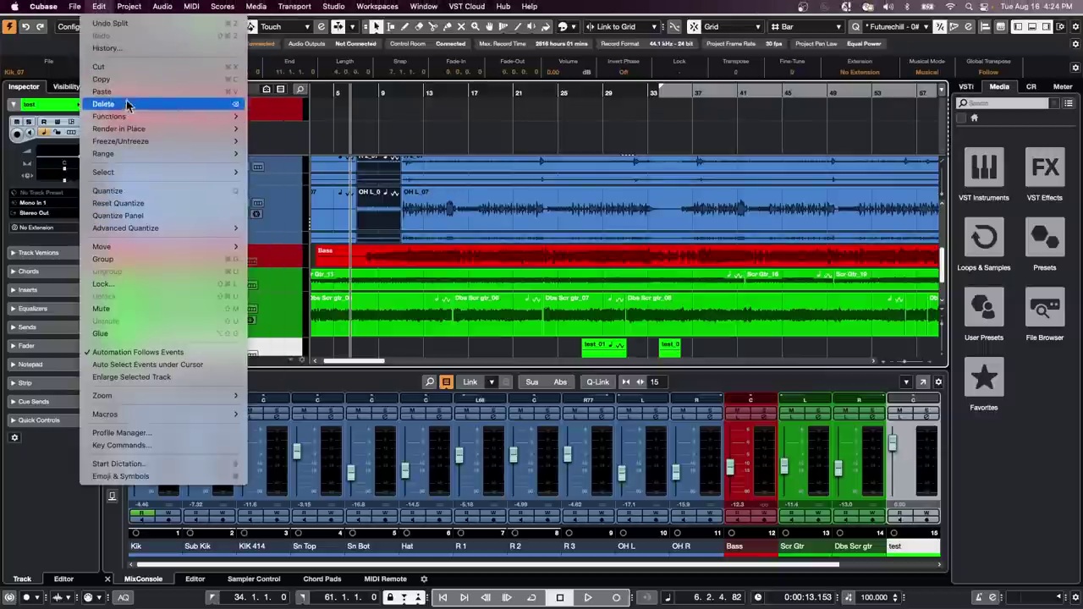
mouse_move(143, 130)
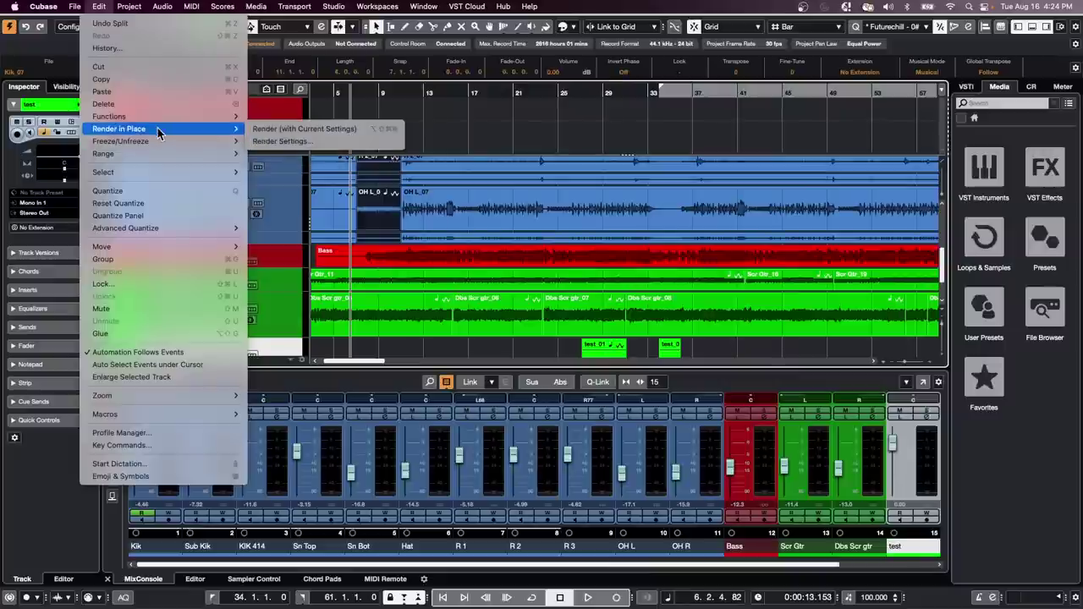
left_click(307, 130)
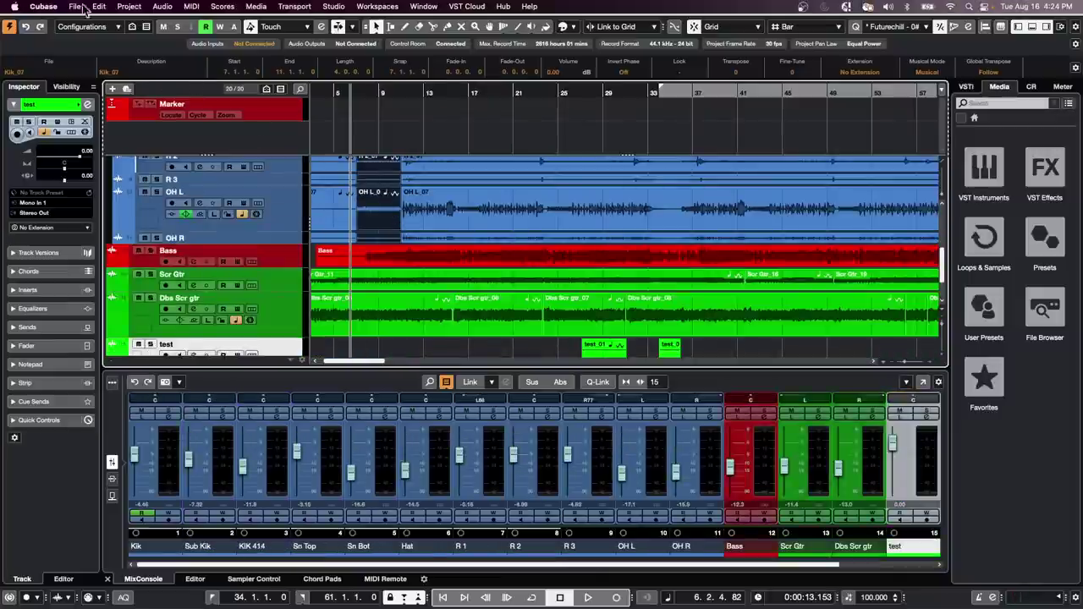
- Render the selected drum events in place with Channel Settings processing, mixed down to one audio file, with the source events muted
left_click(99, 6)
mouse_move(139, 129)
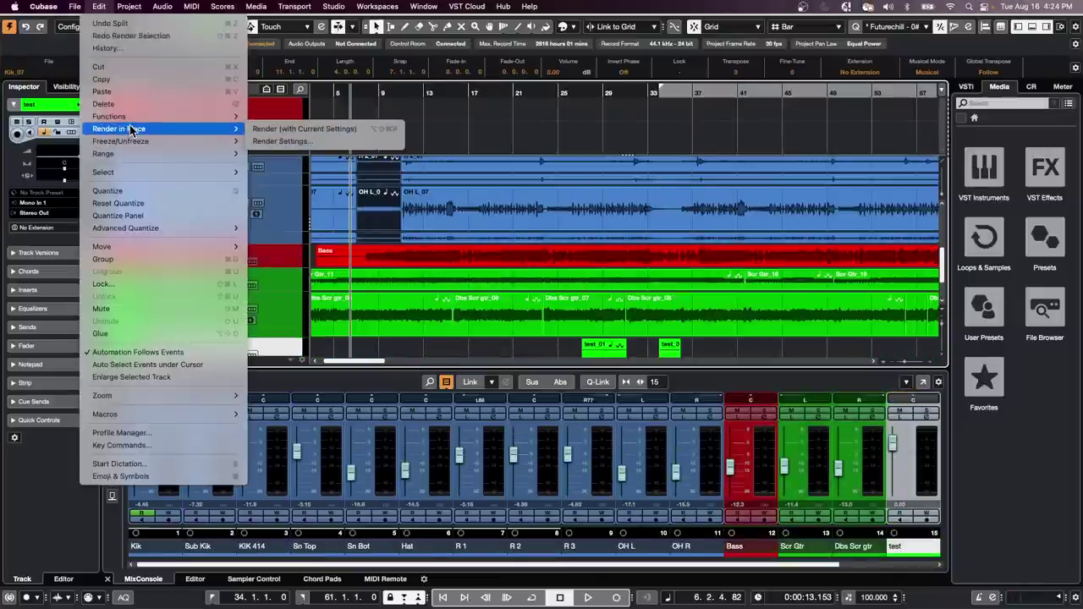
left_click(309, 143)
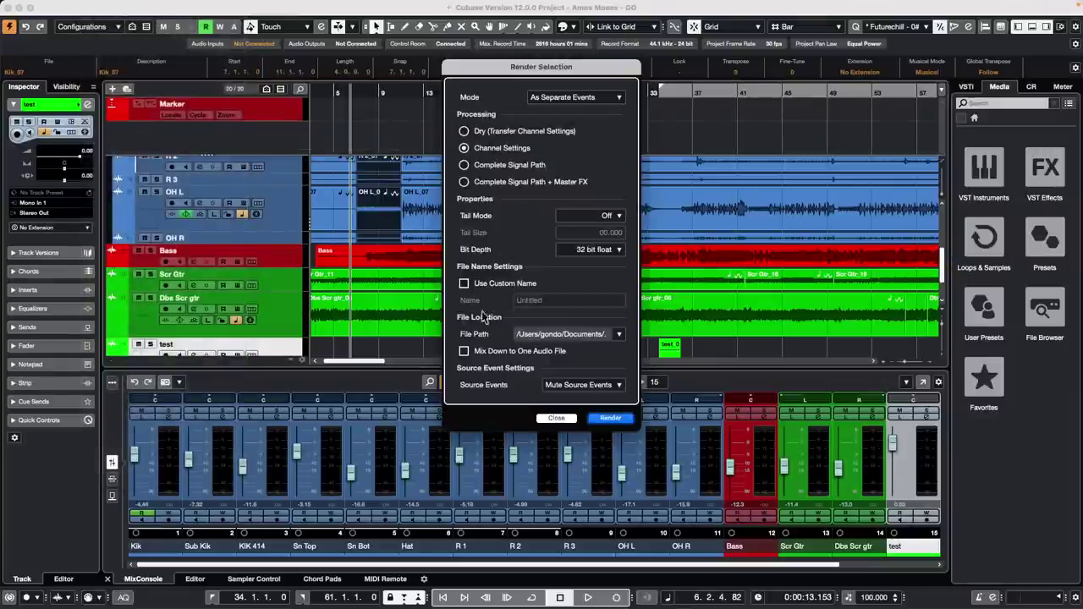
left_click(465, 352)
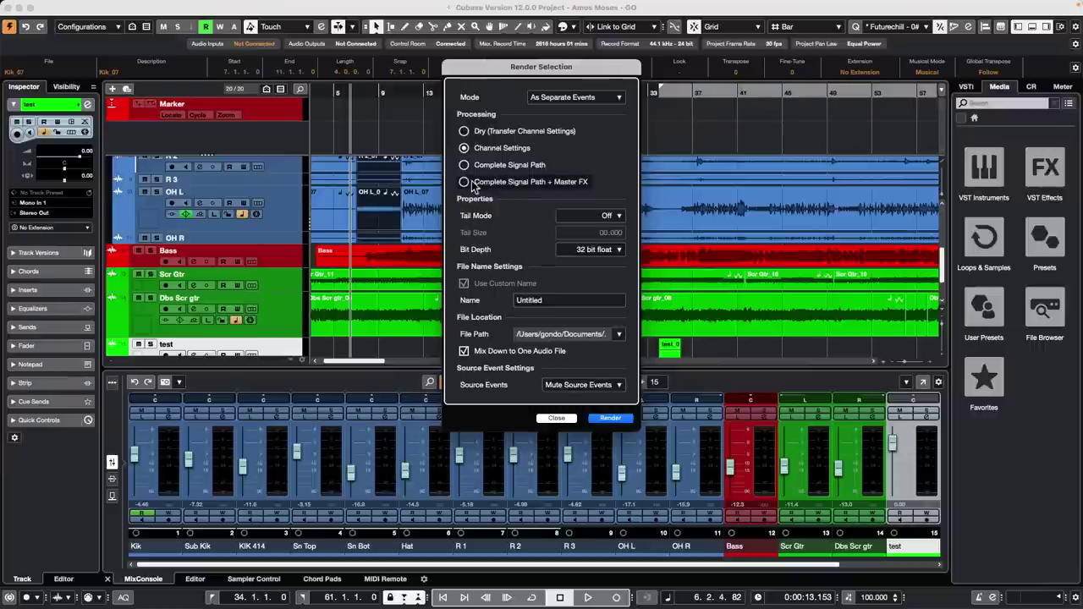
left_click(625, 417)
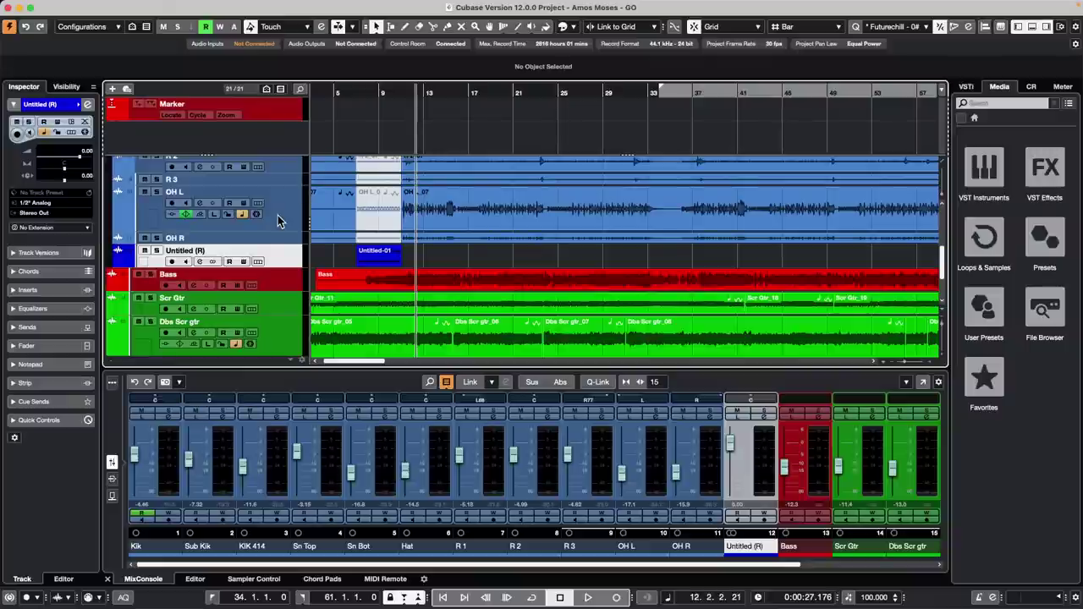
- Select the Bass track and extend the track selection to the neighbouring tracks above and below it
left_click(284, 278)
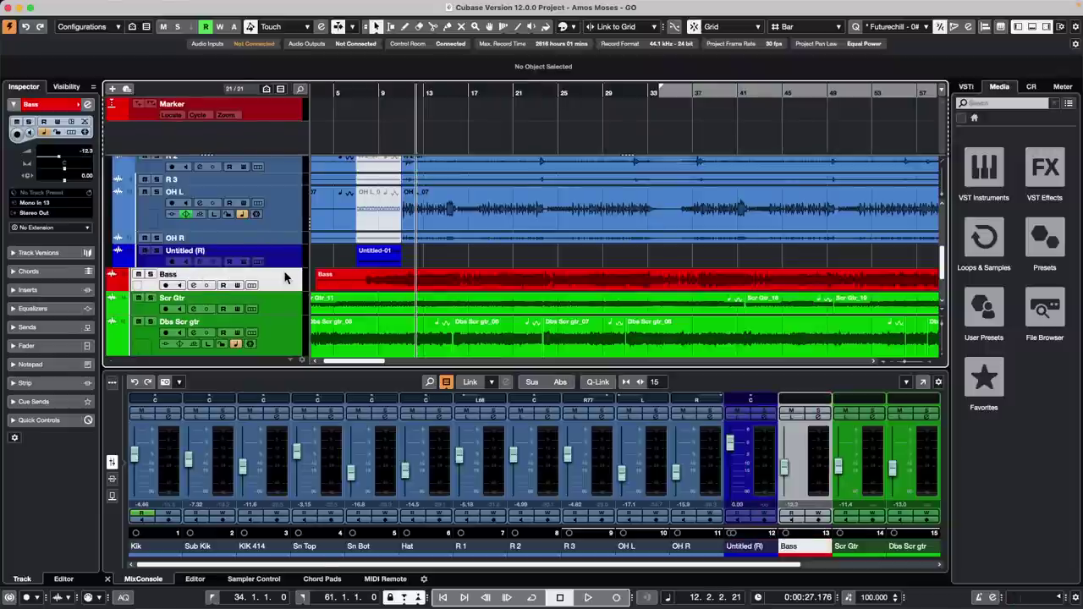
key("shift+Up")
key("shift+Up")
key("shift+Up")
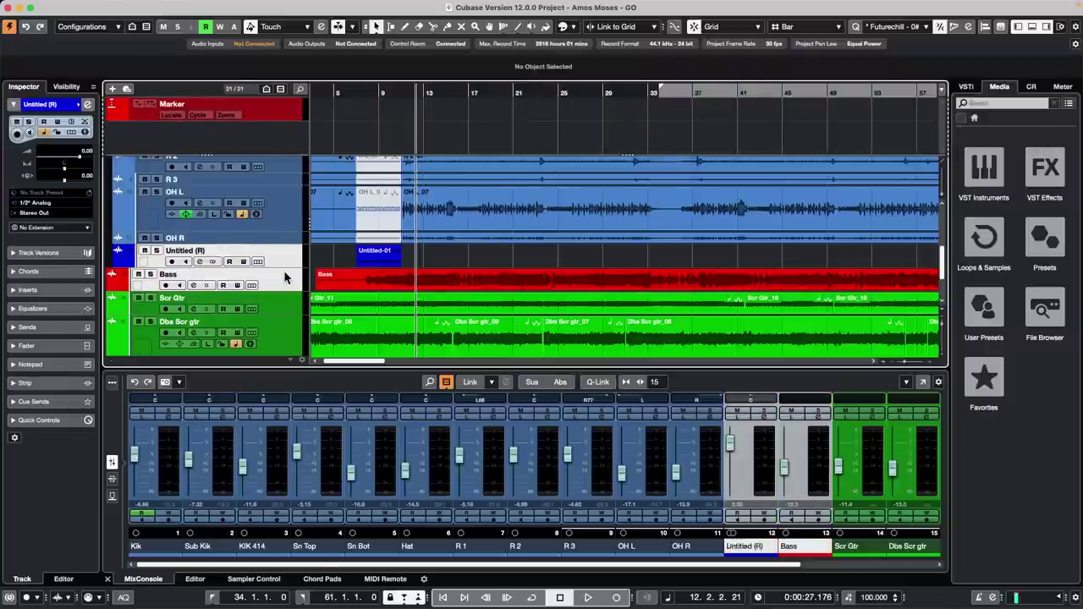
key("shift+Down")
key("shift+Down")
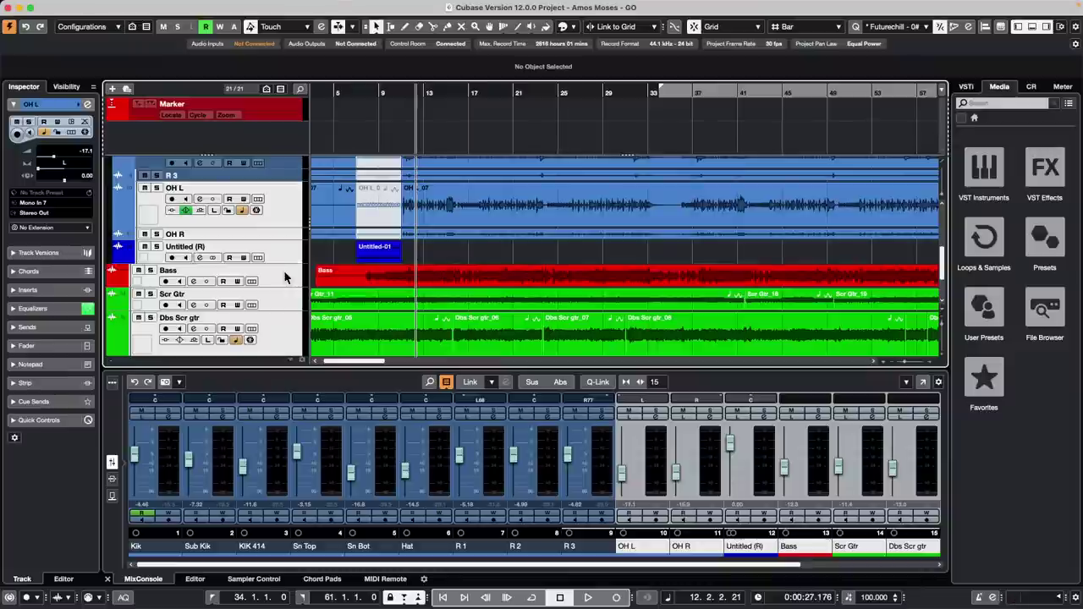
- Select only the Bass track and enlarge its track height in the project window
left_click(277, 274)
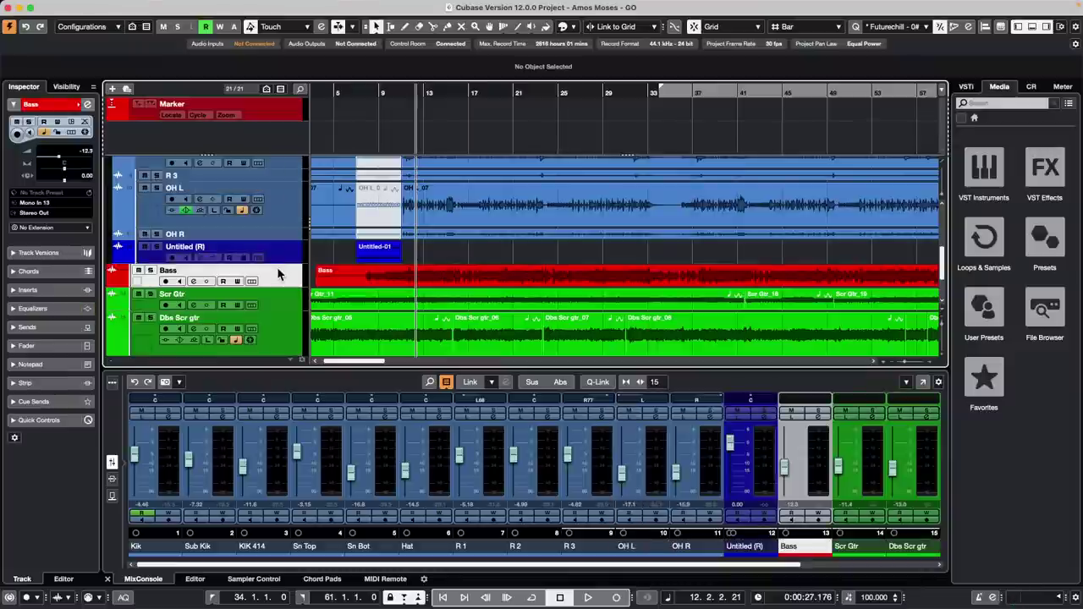
key("ctrl+Down")
key("ctrl+Up")
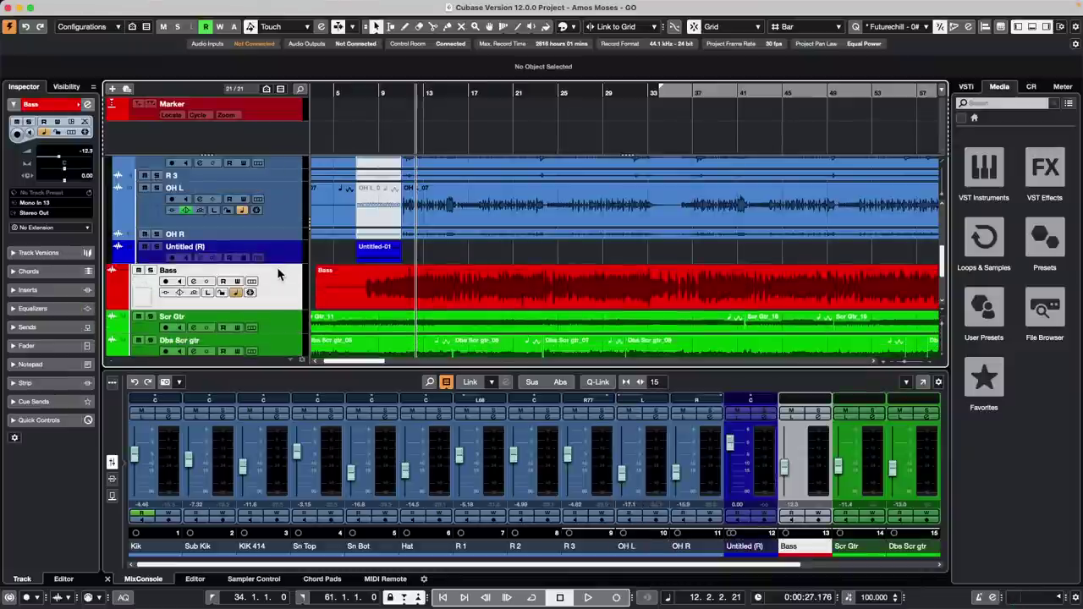
key("ctrl+Down")
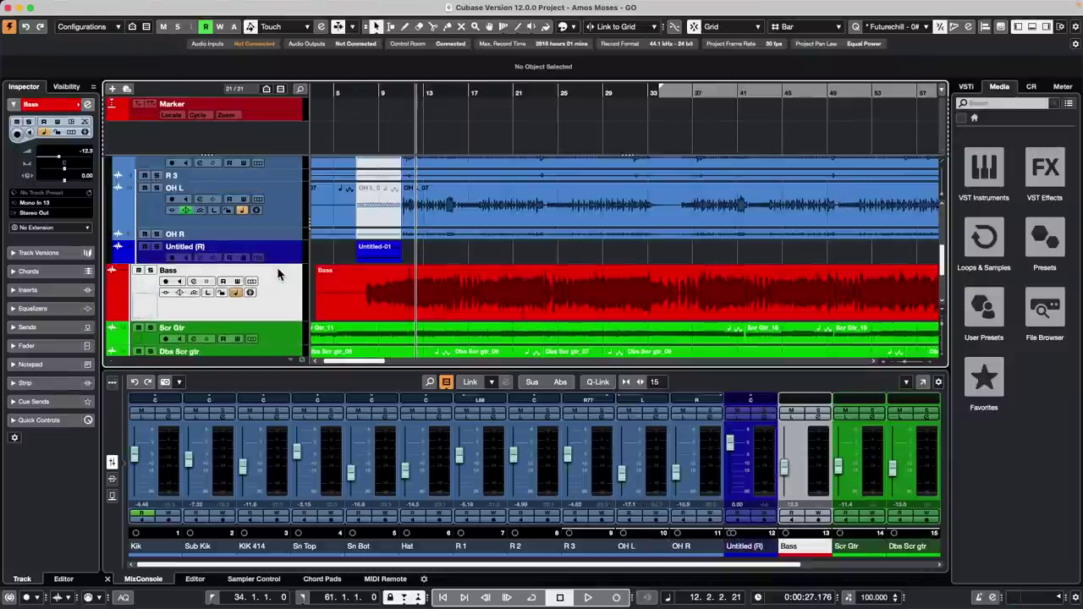
key("ctrl+Down")
key("ctrl+Up")
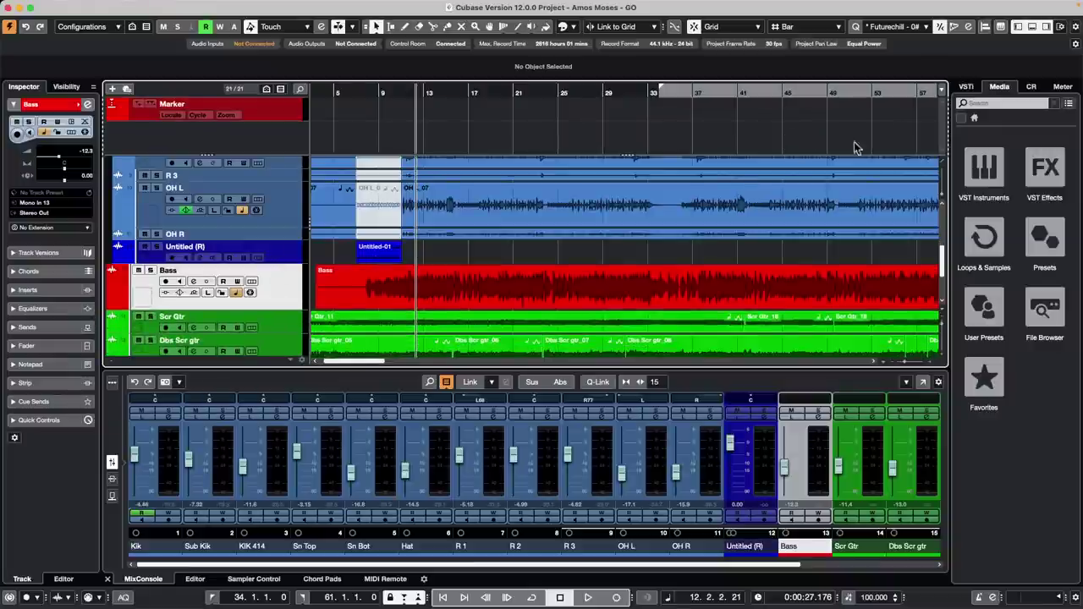
- Hide the MixConsole lower zone, and toggle the Inspector zone off and back on
left_click(1020, 30)
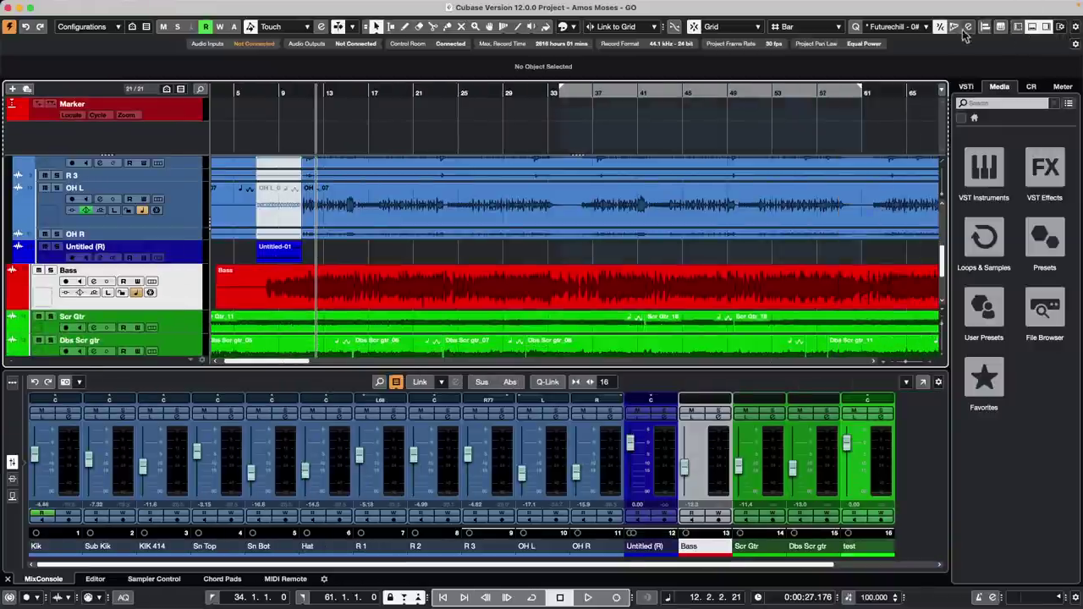
left_click(1032, 27)
left_click(1018, 28)
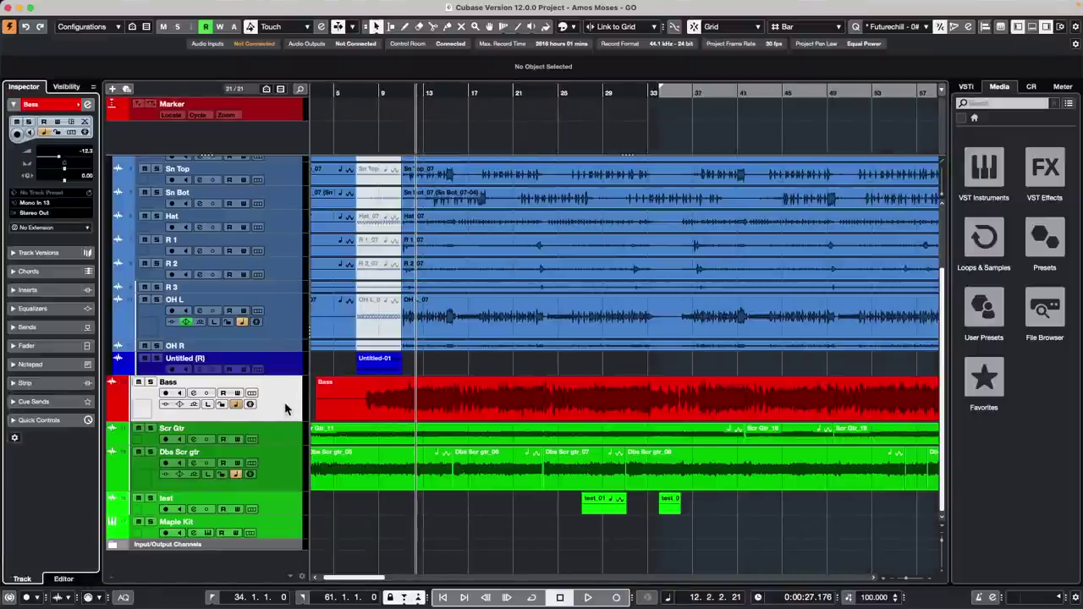
- Repeatedly shrink and enlarge the Bass track's height, finishing with it slightly taller than the Scr Gtr track
scroll(285, 406, "up", 2)
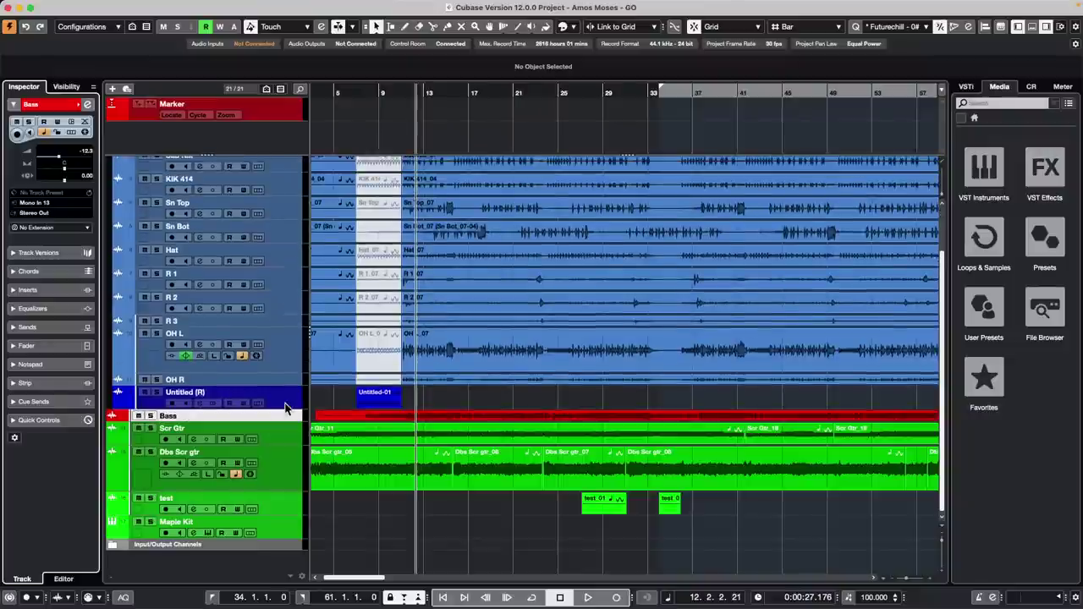
scroll(284, 406, "down", 2)
scroll(284, 409, "up", 3)
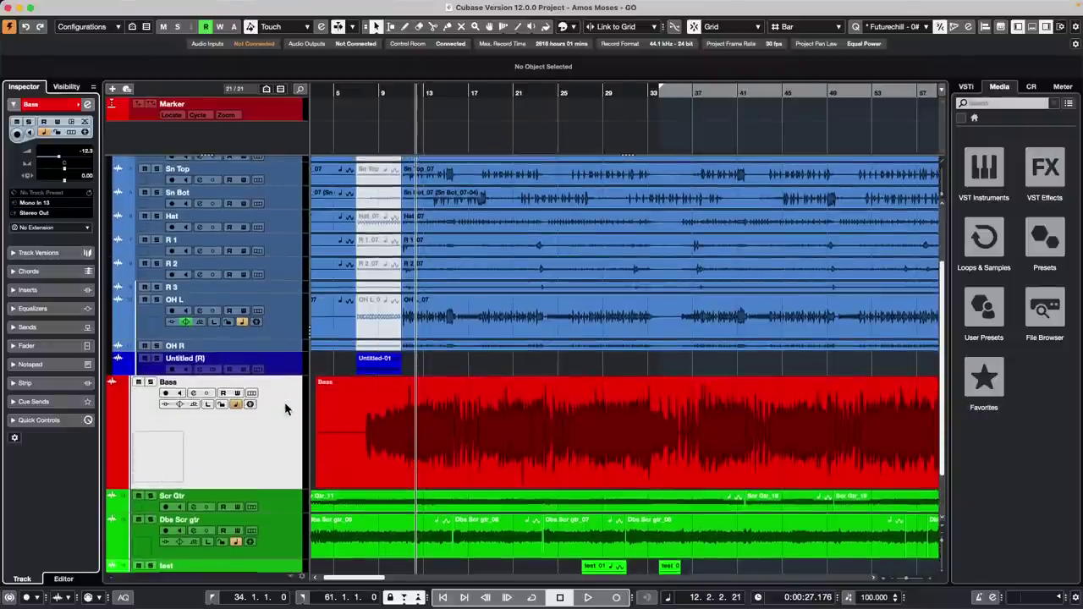
scroll(284, 402, "down", 2)
scroll(284, 402, "up", 5)
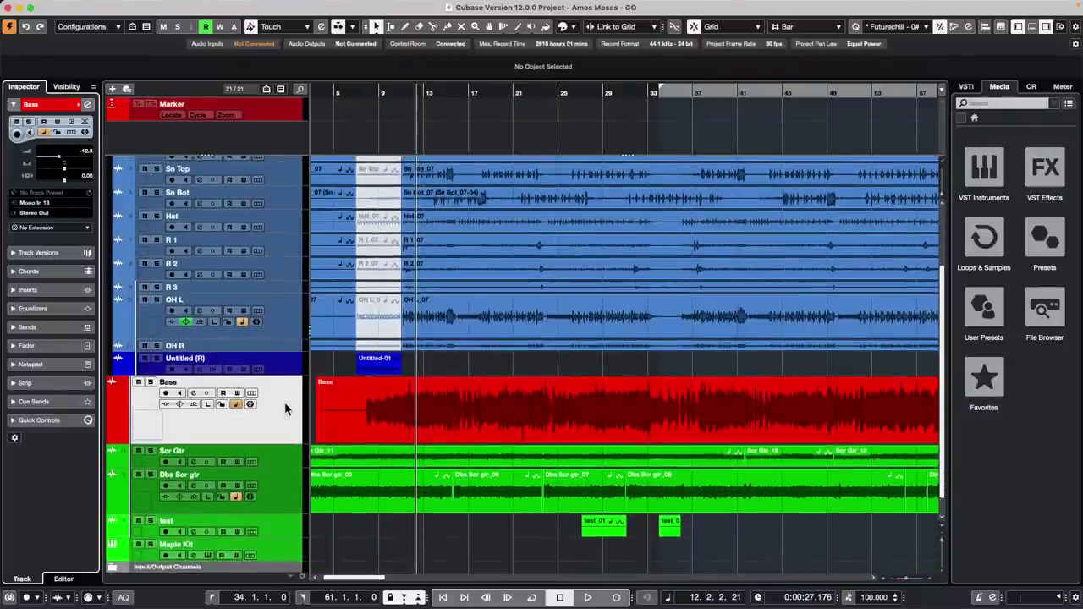
scroll(284, 402, "down", 5)
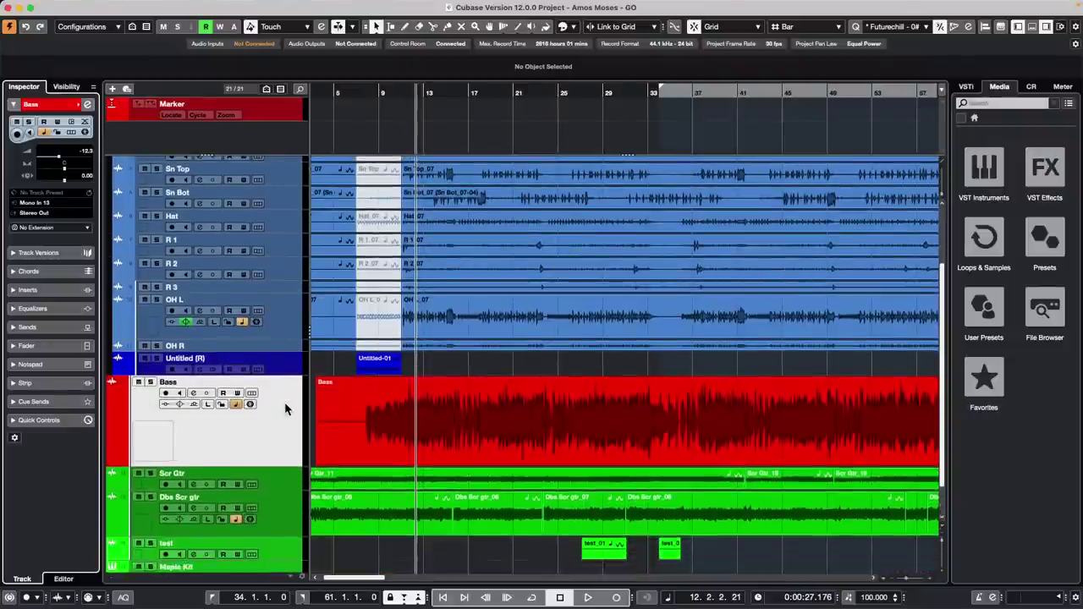
scroll(285, 402, "up", 3)
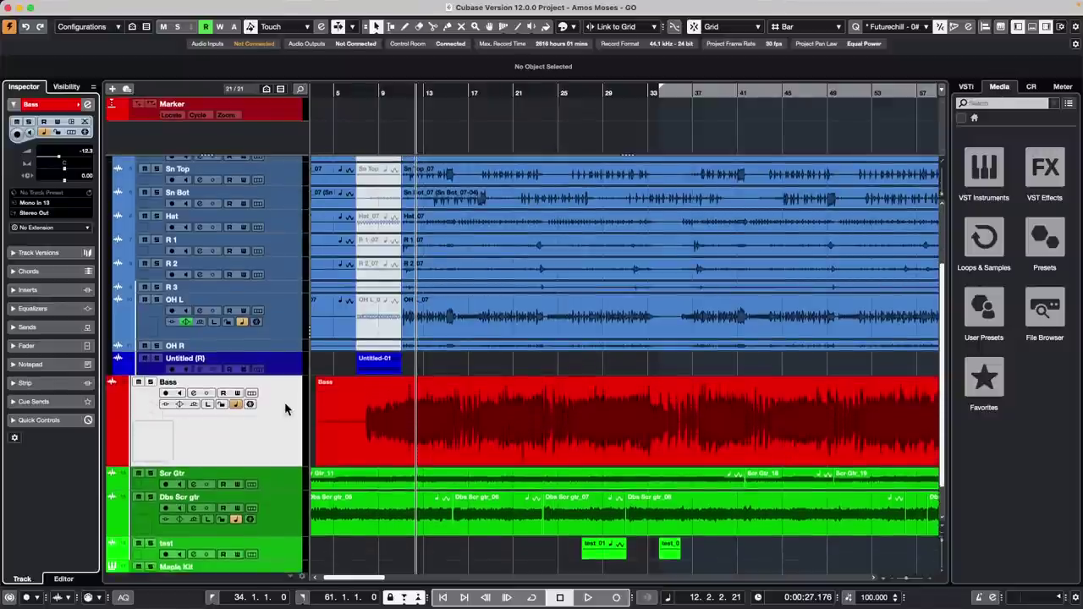
scroll(285, 402, "down", 2)
scroll(284, 402, "down", 5)
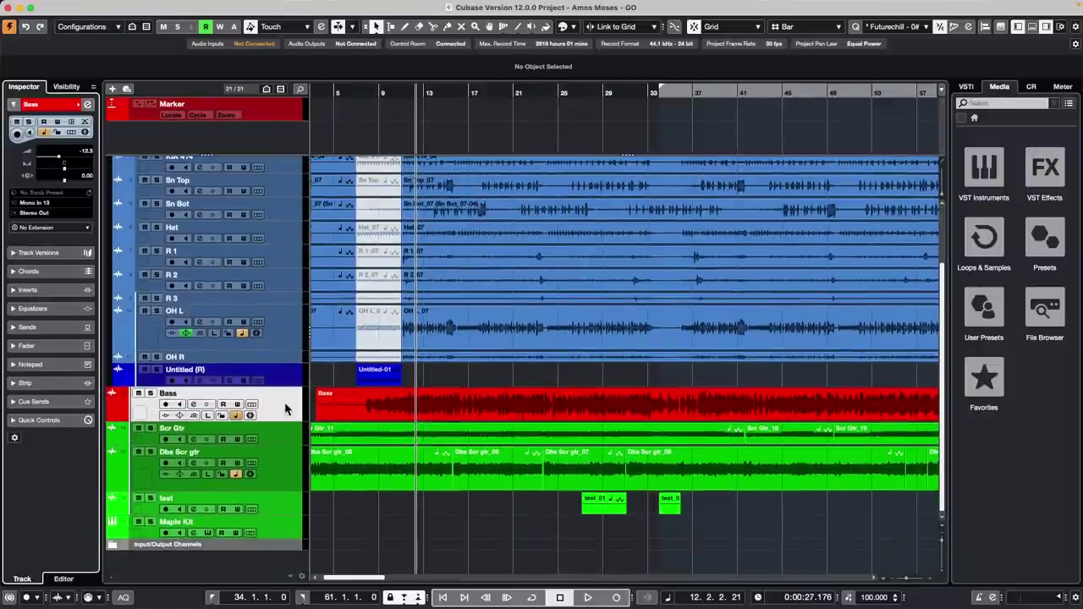
scroll(285, 408, "up", 5)
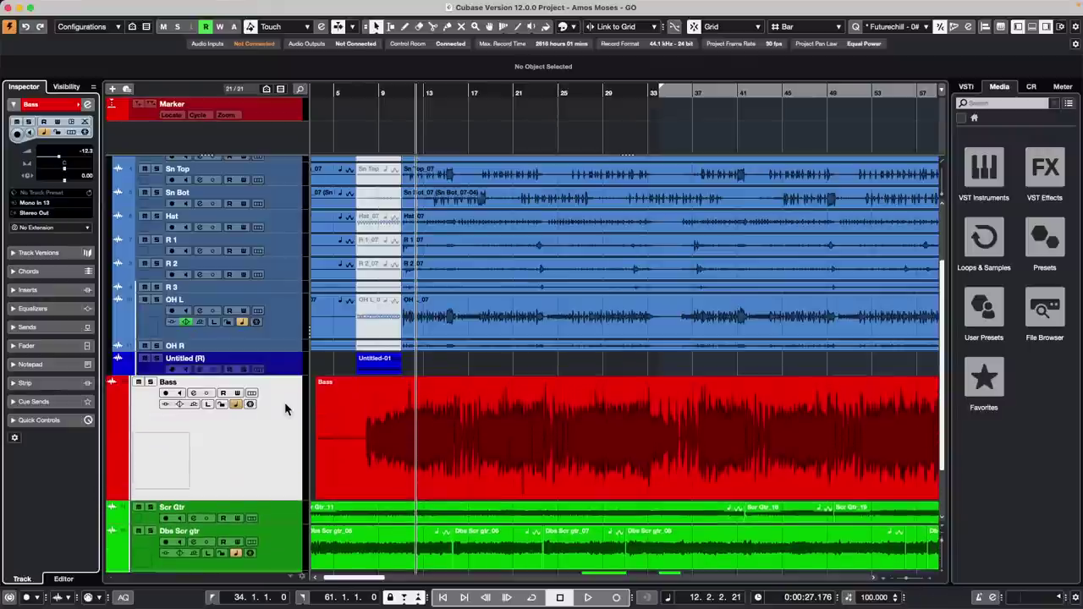
scroll(285, 407, "down", 5)
scroll(286, 409, "up", 5)
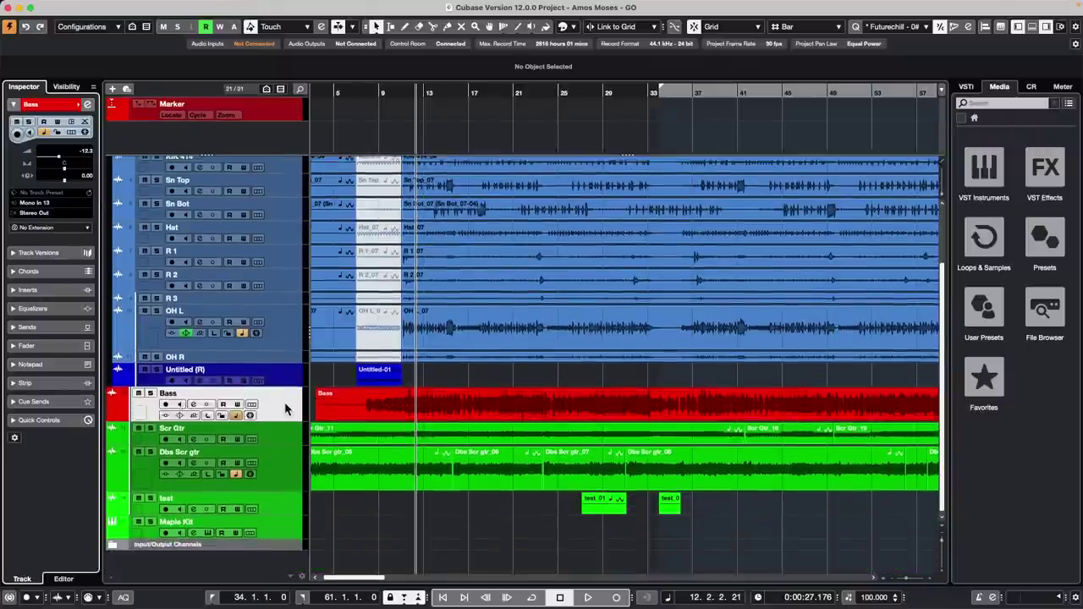
scroll(284, 402, "up", 2)
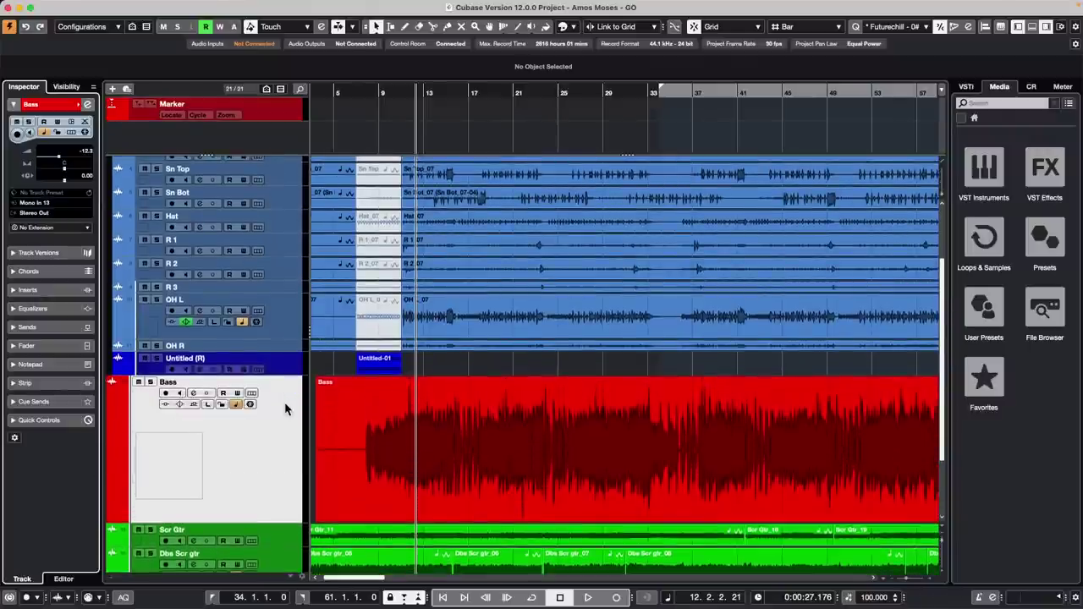
scroll(284, 403, "down", 2)
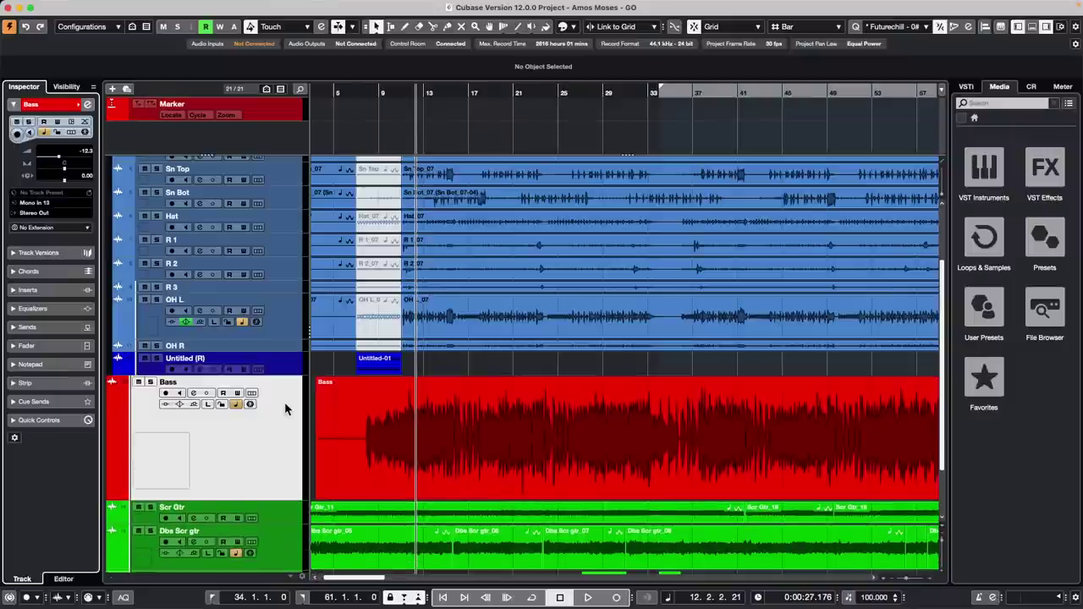
scroll(284, 402, "down", 8)
scroll(285, 402, "up", 4)
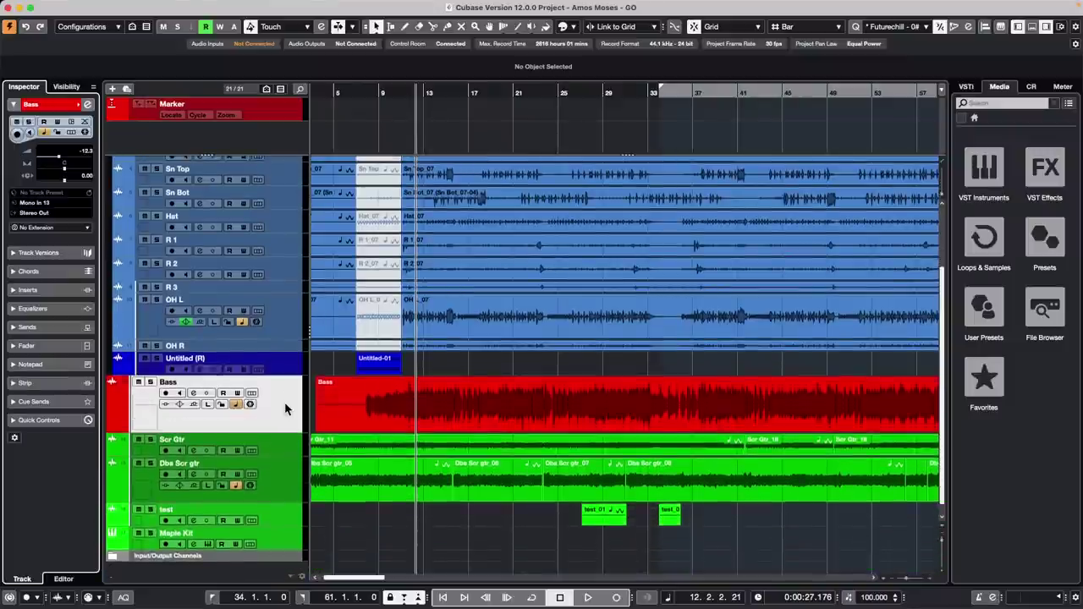
scroll(284, 403, "down", 2)
scroll(284, 402, "down", 3)
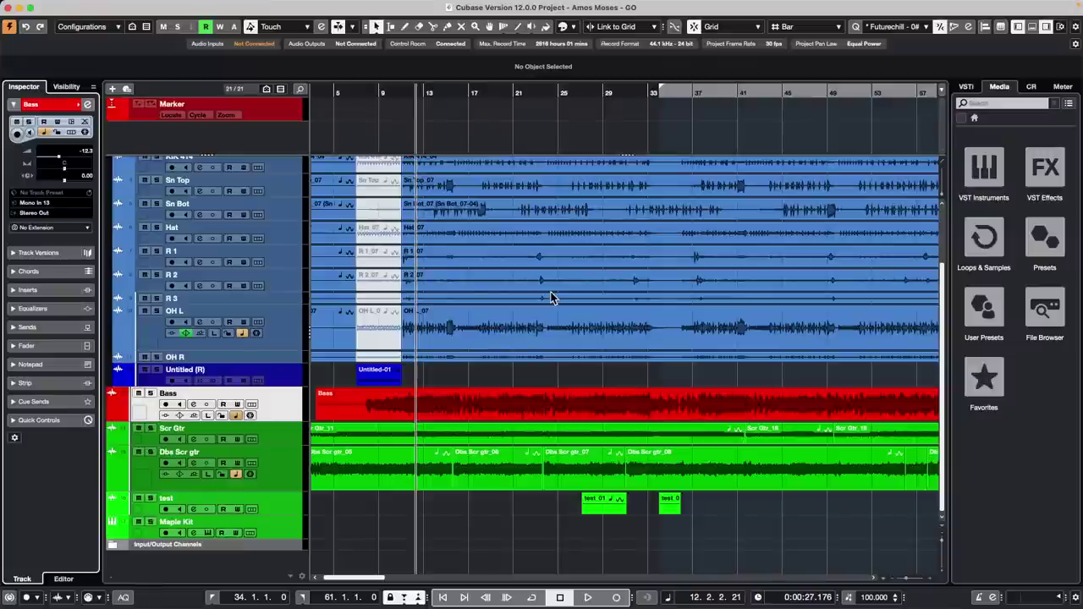
- Open the MixConsole, examine the global meter settings for Meter Peak and Meter Position, and close the mixer window
key("F3")
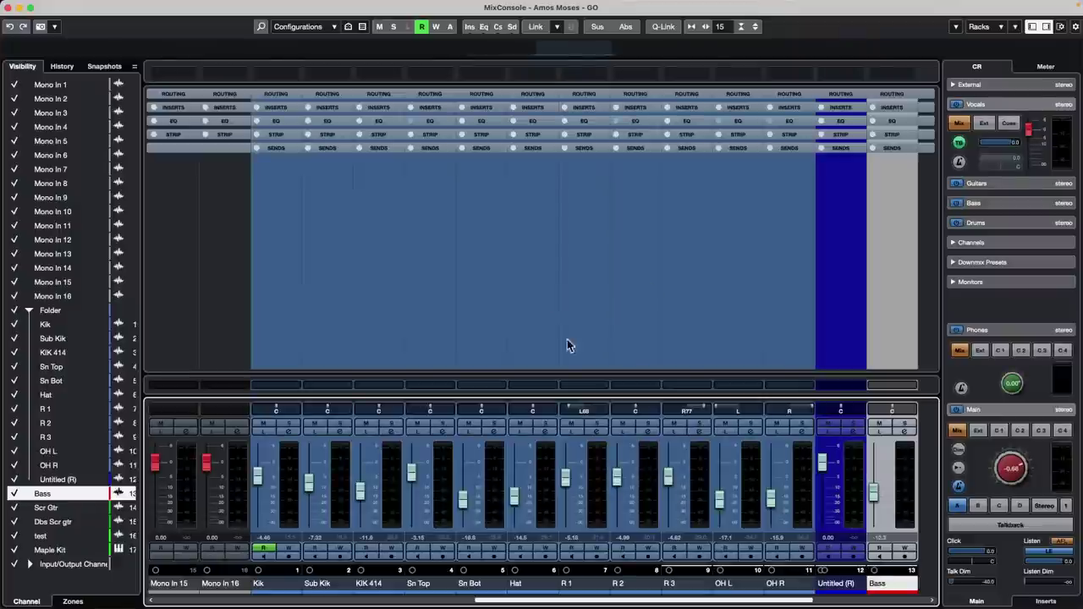
right_click(290, 478)
mouse_move(346, 603)
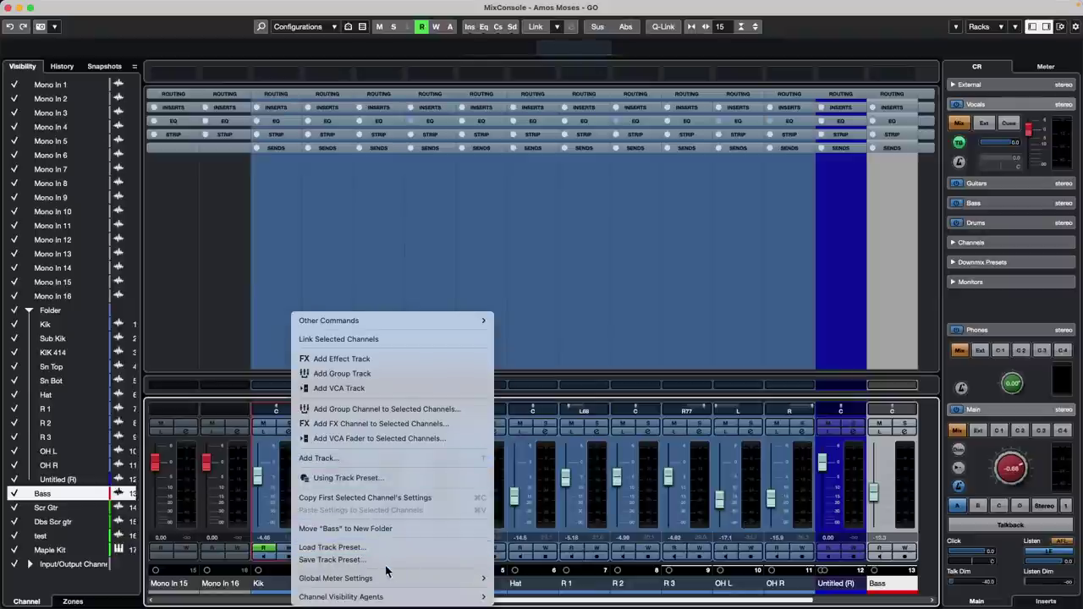
mouse_move(398, 578)
mouse_move(518, 570)
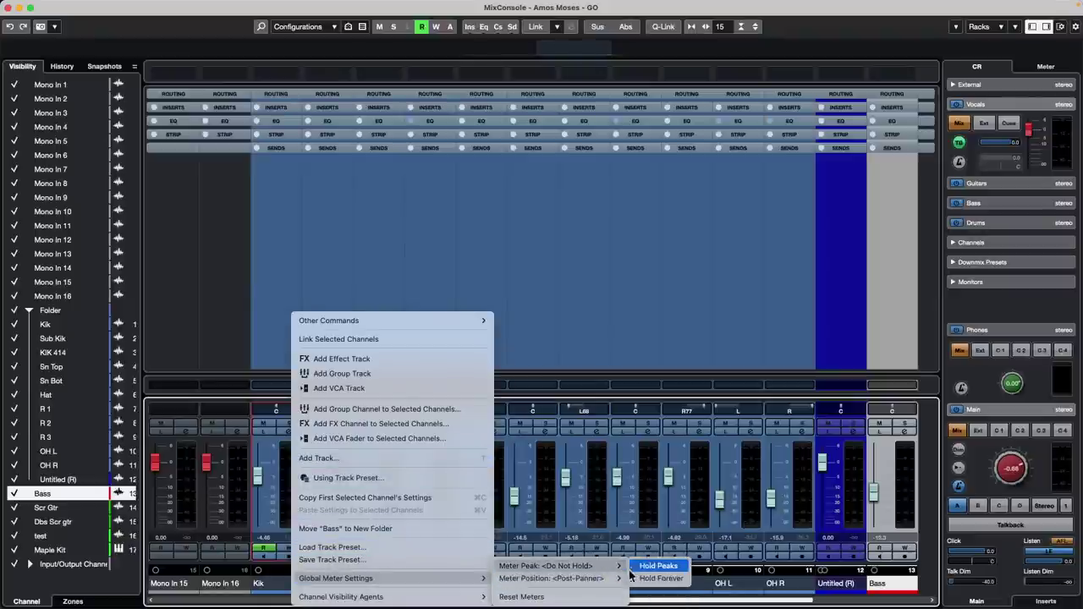
mouse_move(622, 579)
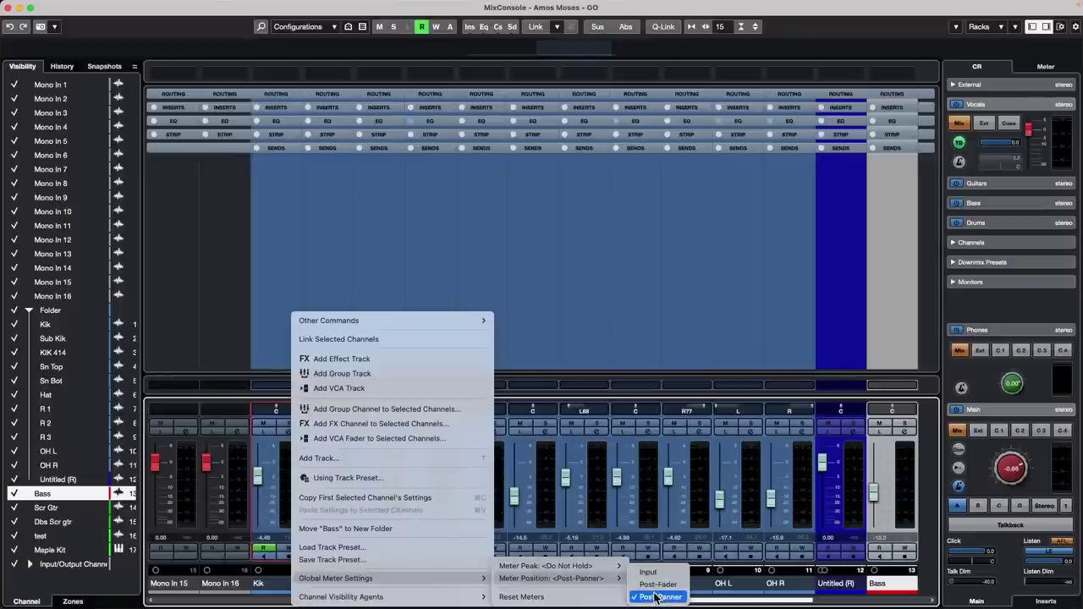
left_click(657, 578)
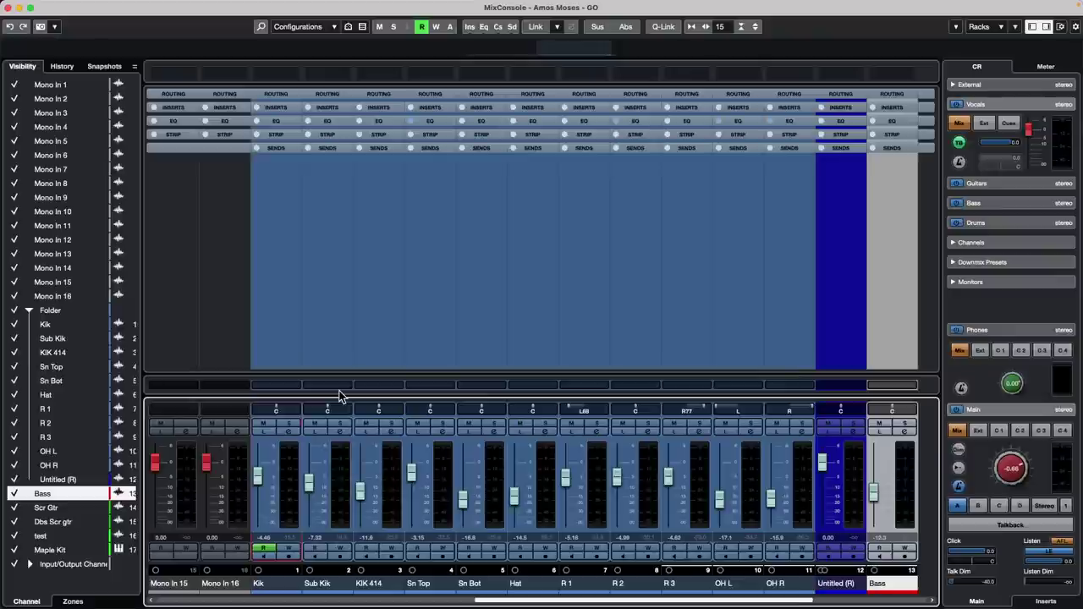
left_click(8, 10)
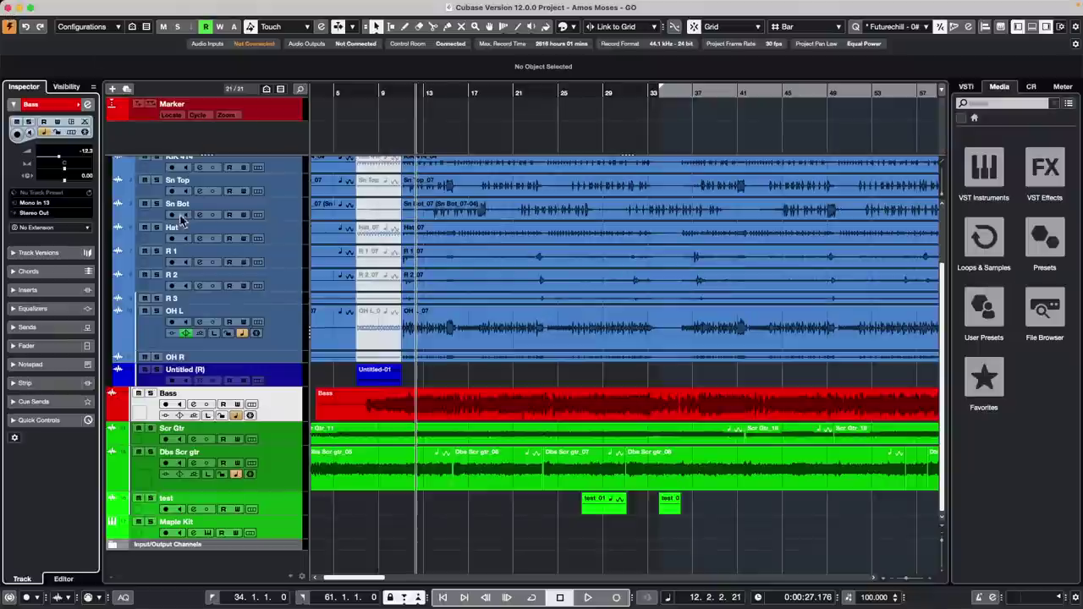
- Resize all tracks together to a uniform height, reducing them to single-line rows that fit the whole track list in view
left_click(277, 290)
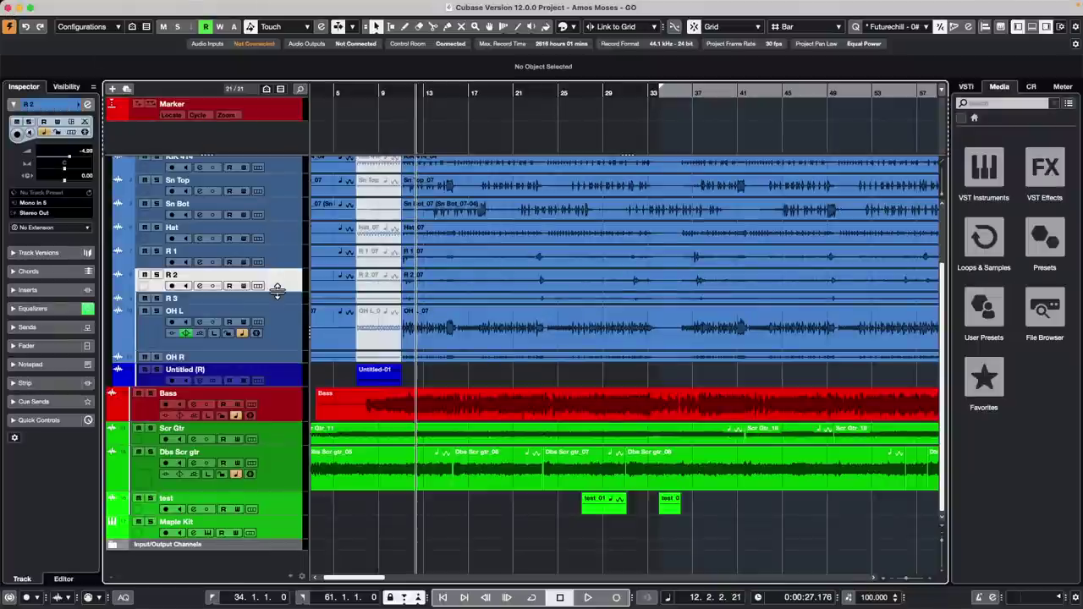
mouse_move(276, 290)
left_mouse_down()
mouse_move(274, 307)
mouse_move(273, 271)
mouse_move(268, 330)
mouse_move(268, 297)
mouse_move(269, 308)
left_mouse_up()
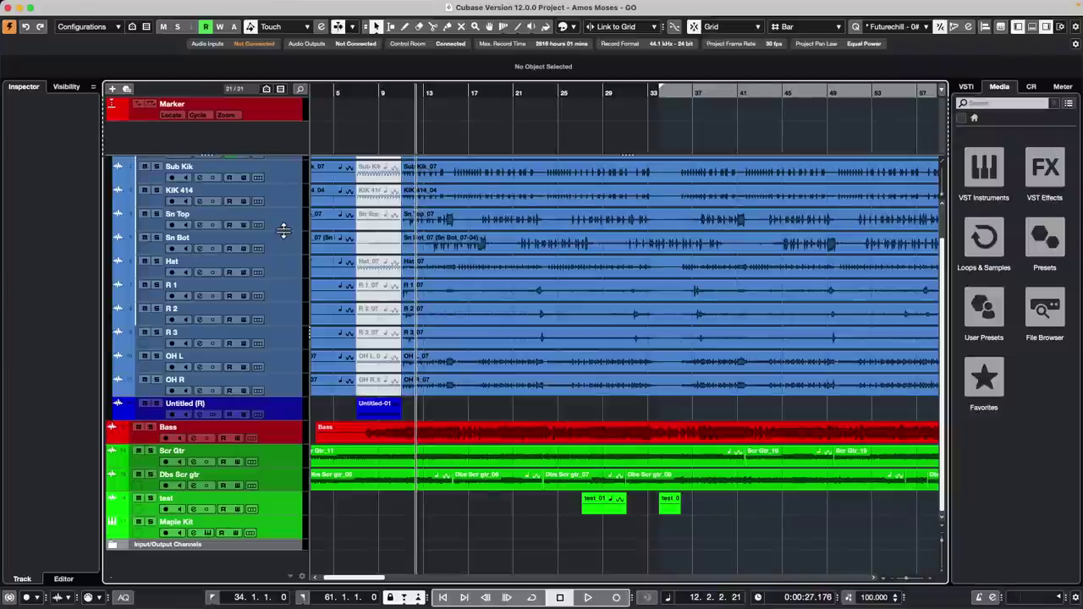
mouse_move(284, 231)
left_mouse_down()
mouse_move(269, 293)
mouse_move(277, 220)
left_mouse_up()
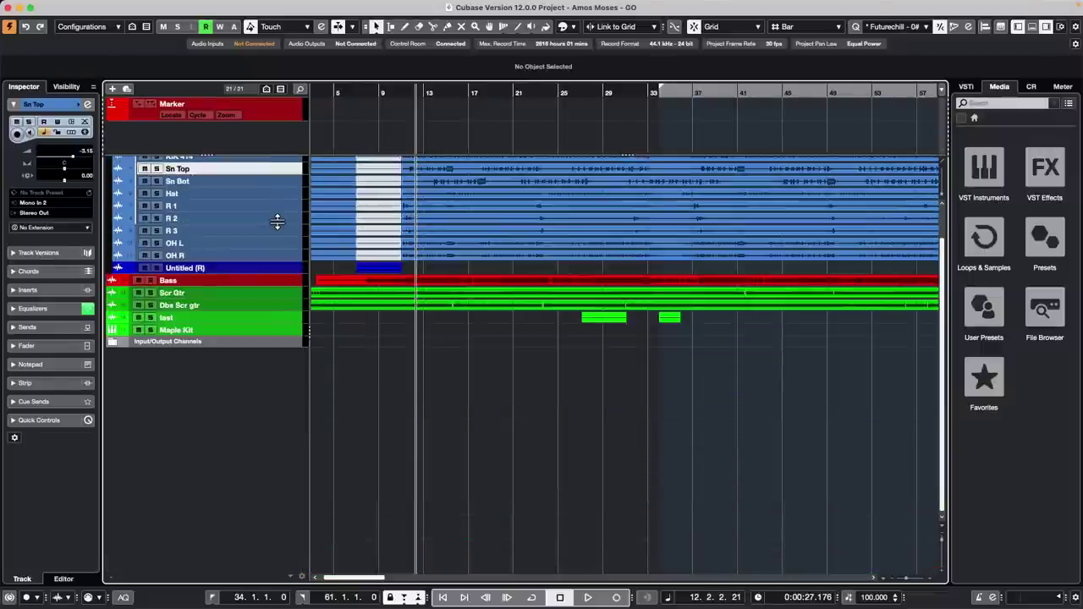
scroll(277, 222, "up", 2)
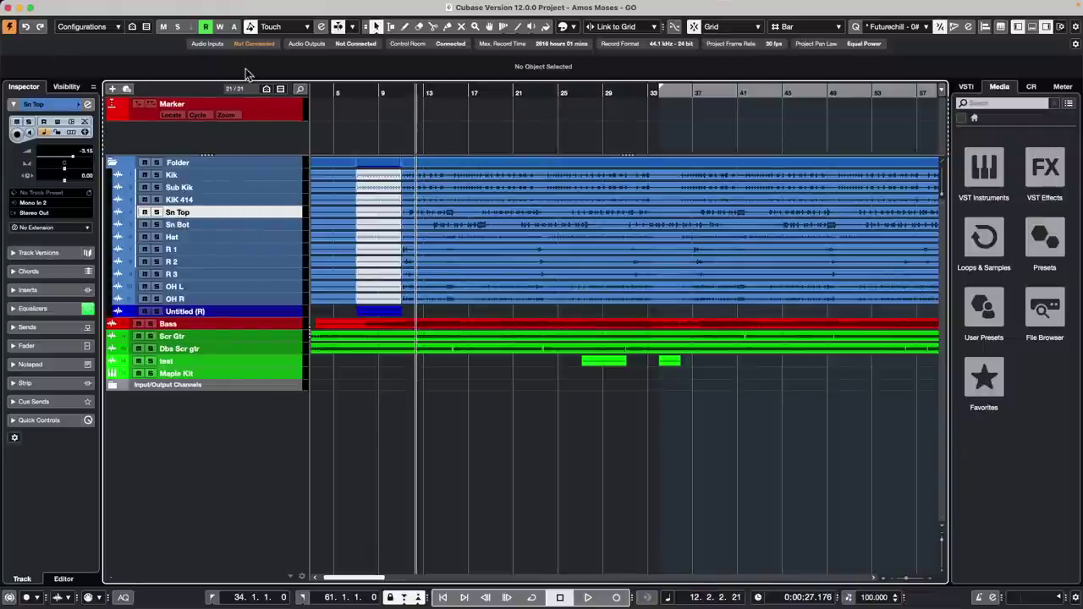
- Show the whole song length and select the long drum events from the Kik track down to the Sn Top track
left_click(341, 88)
left_click_drag(340, 88, 334, 46)
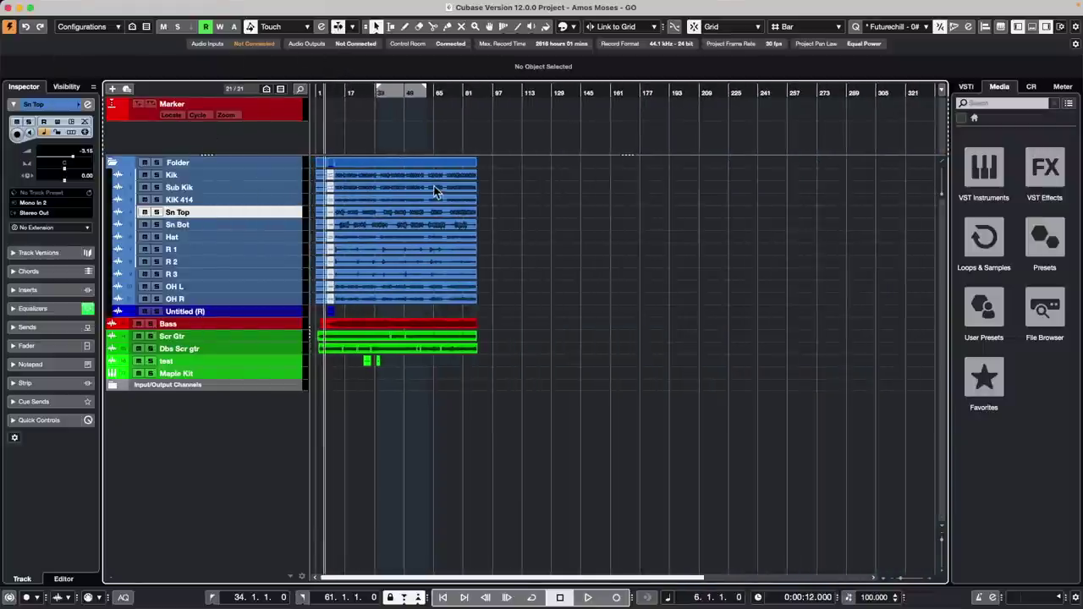
left_click(101, 6)
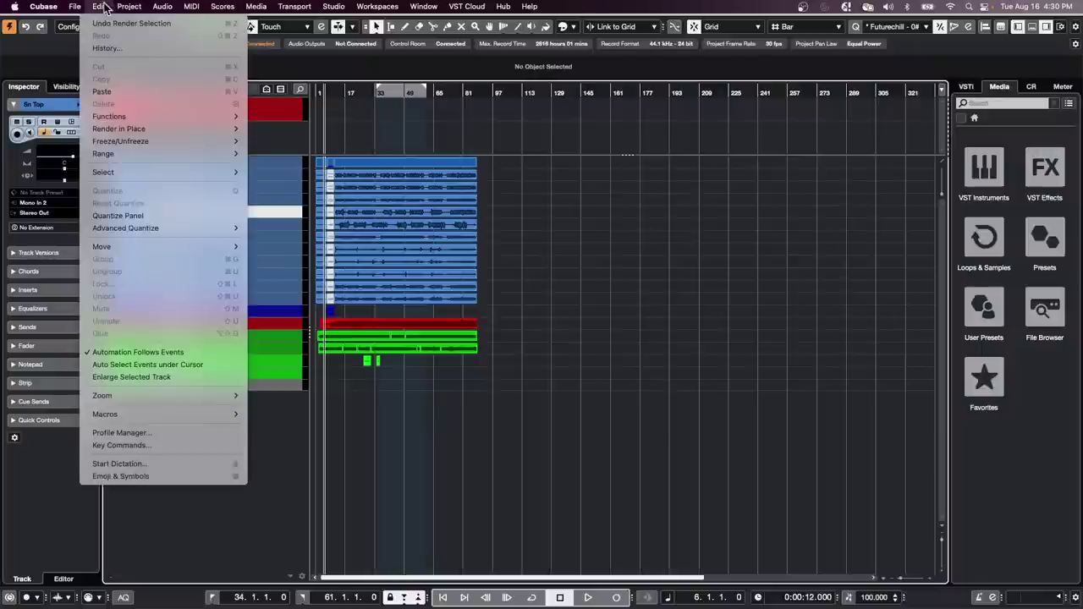
left_click(520, 176)
left_click_drag(525, 181, 353, 214)
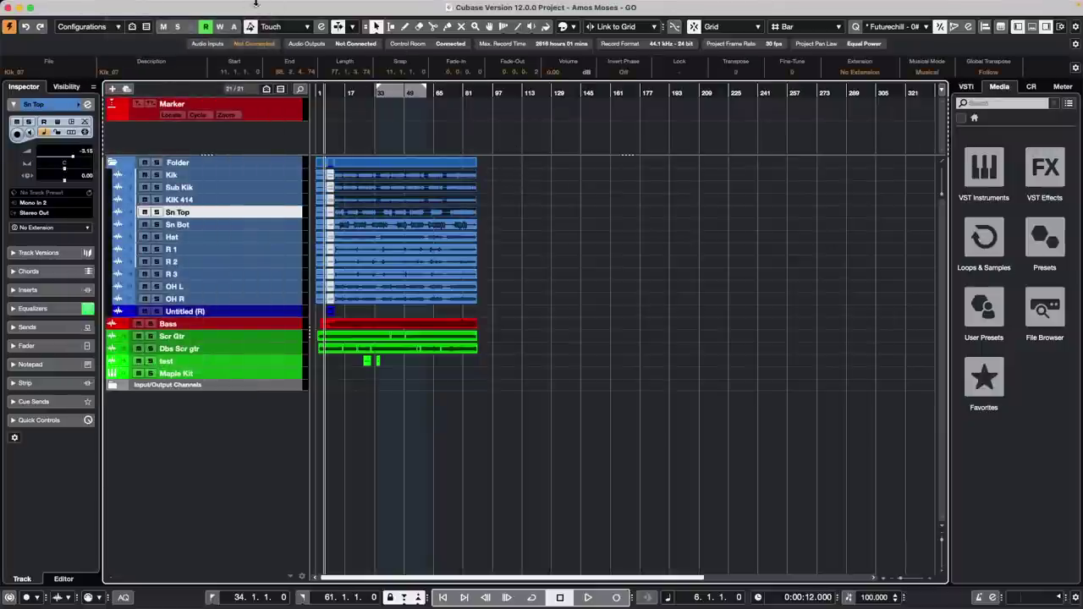
- Open the Audio Mixdown export settings and name the file "AM - Drums Stereo -" followed by the person's first name
mouse_move(131, 6)
left_click(74, 6)
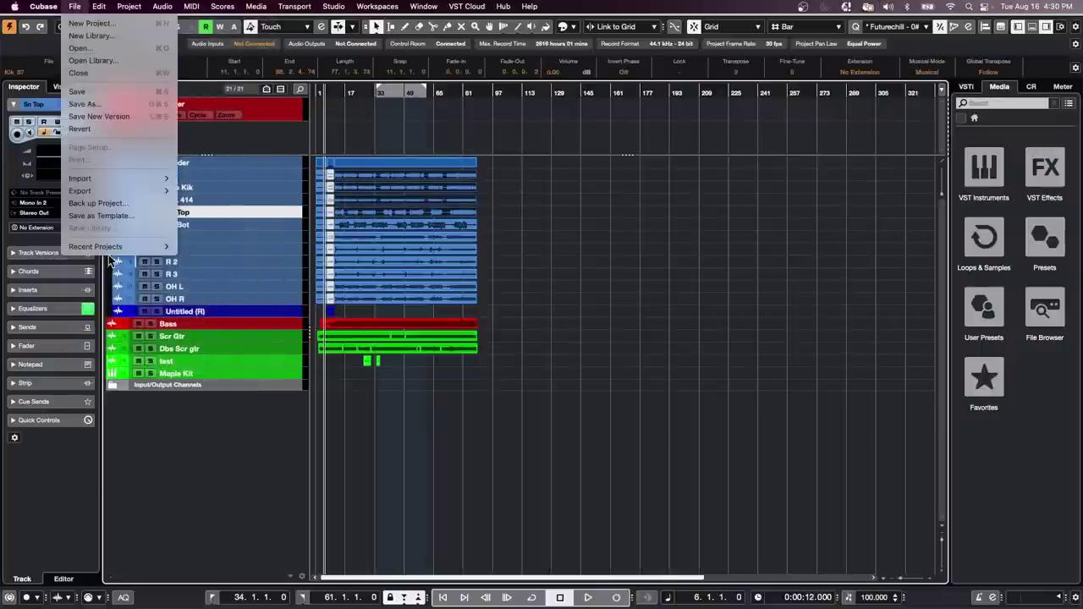
mouse_move(112, 254)
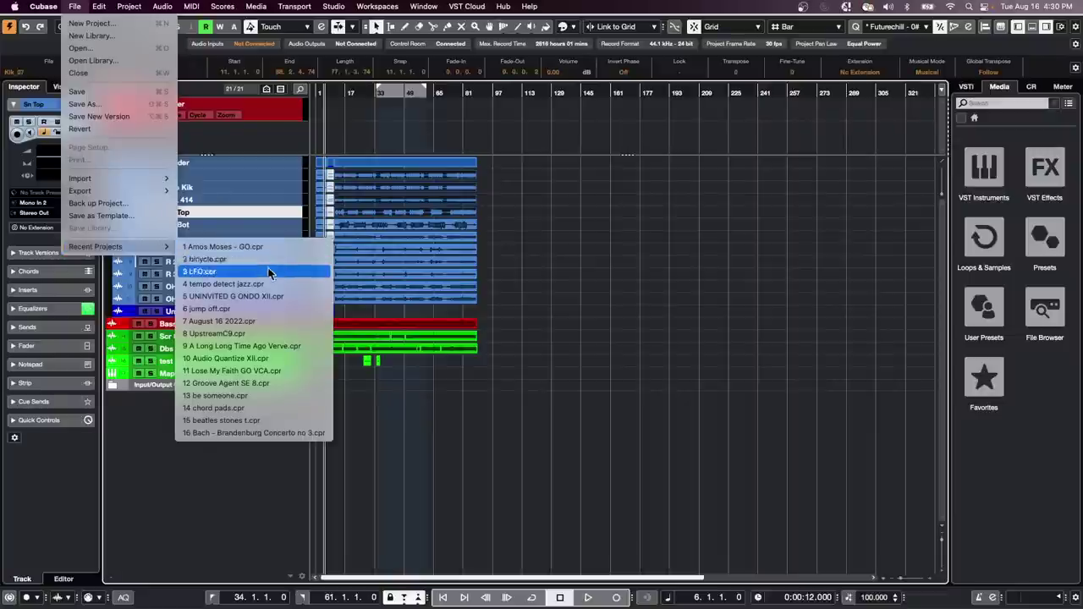
mouse_move(146, 197)
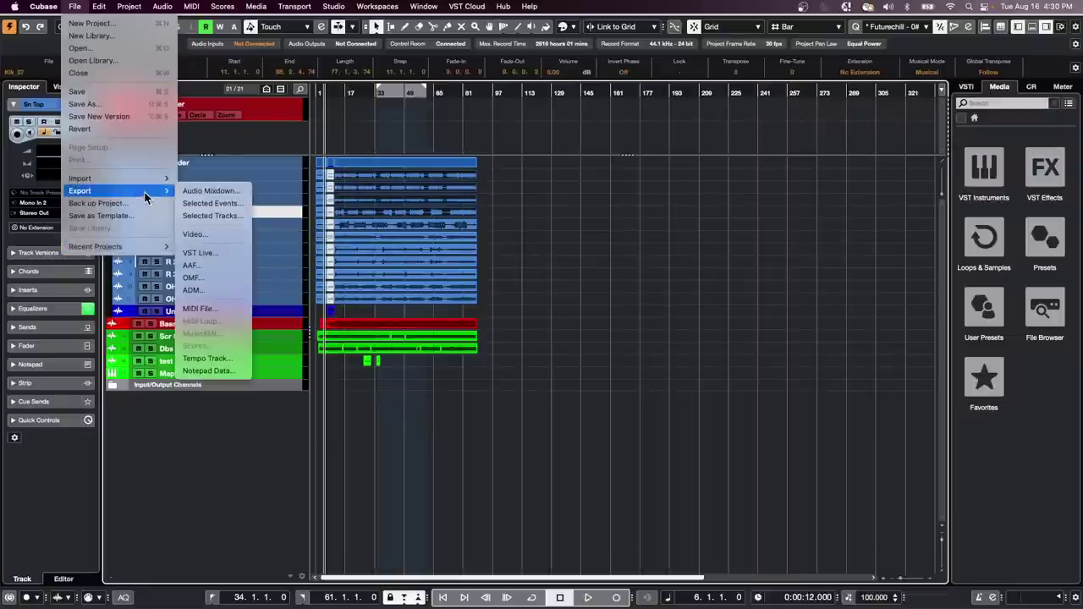
left_click(197, 192)
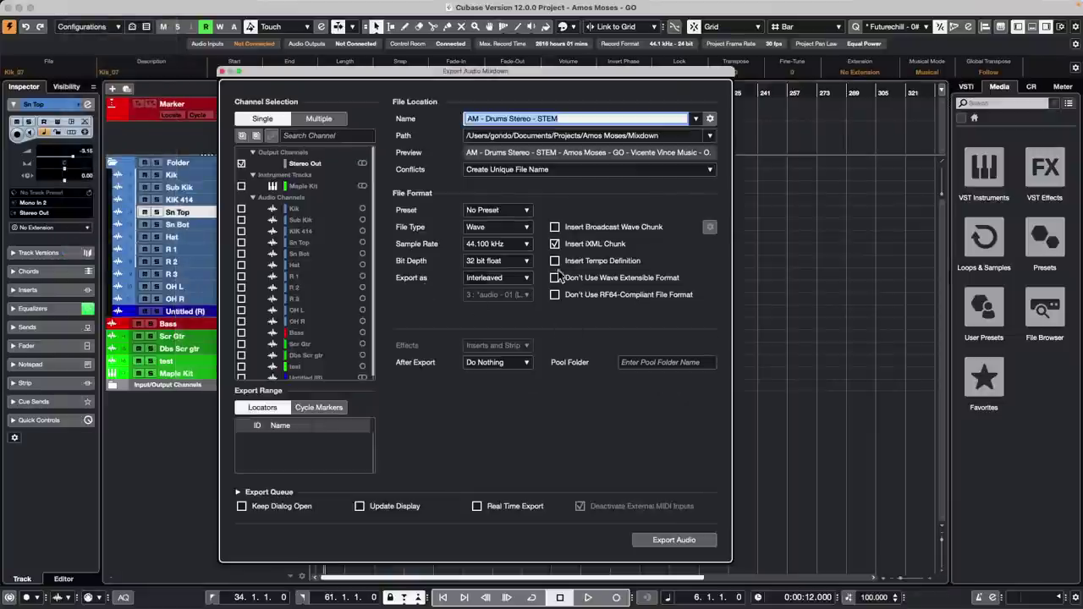
left_click(563, 118)
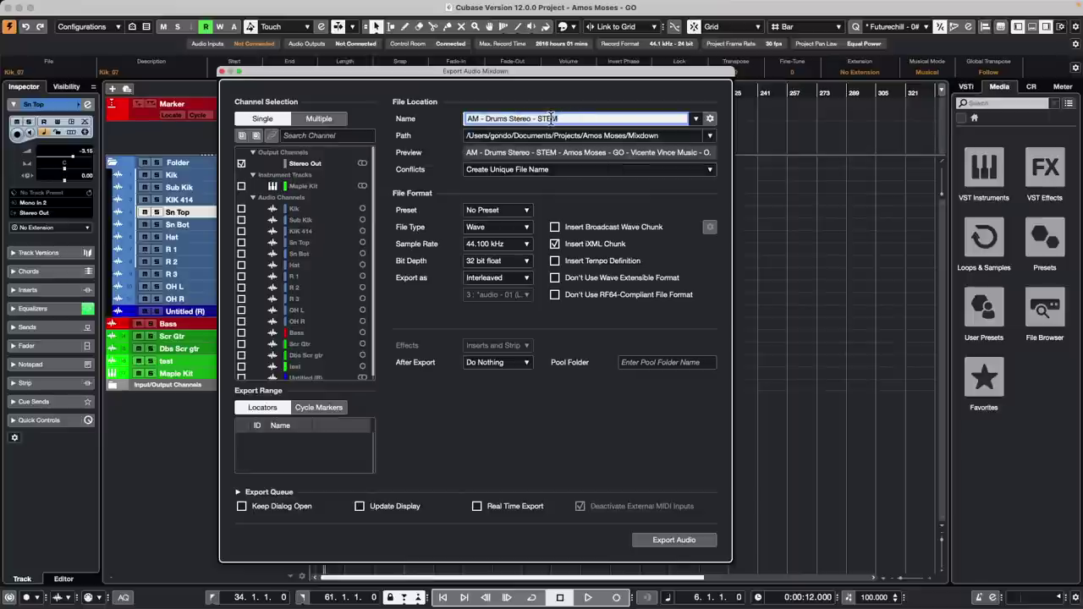
key("BackSpace")
key("BackSpace")
key("BackSpace")
type("OREN")
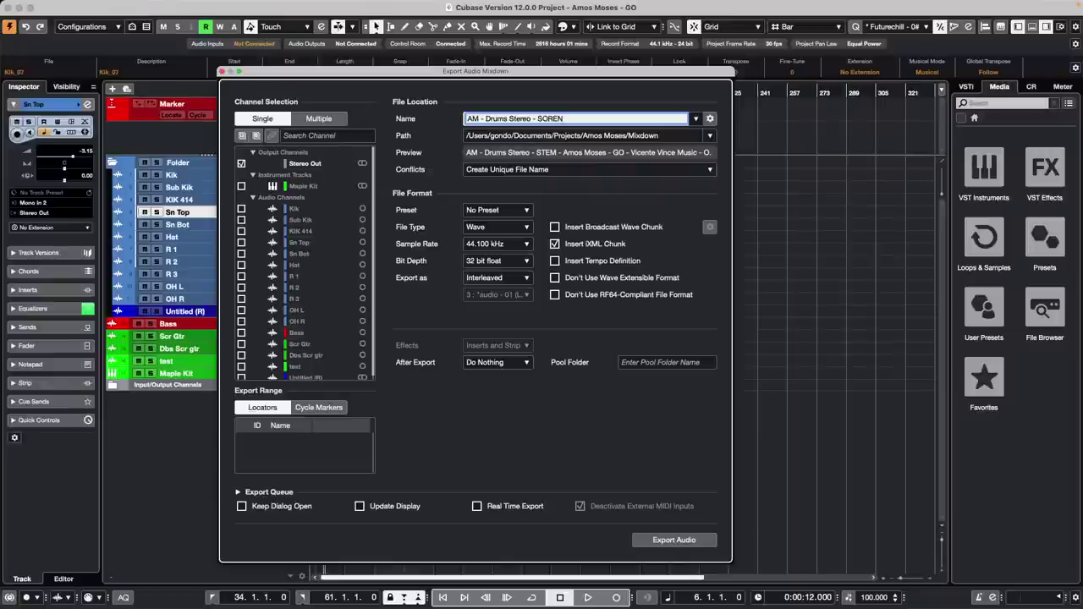
- Choose the Desktop folder as the path for the exported mixdown file
left_click(710, 135)
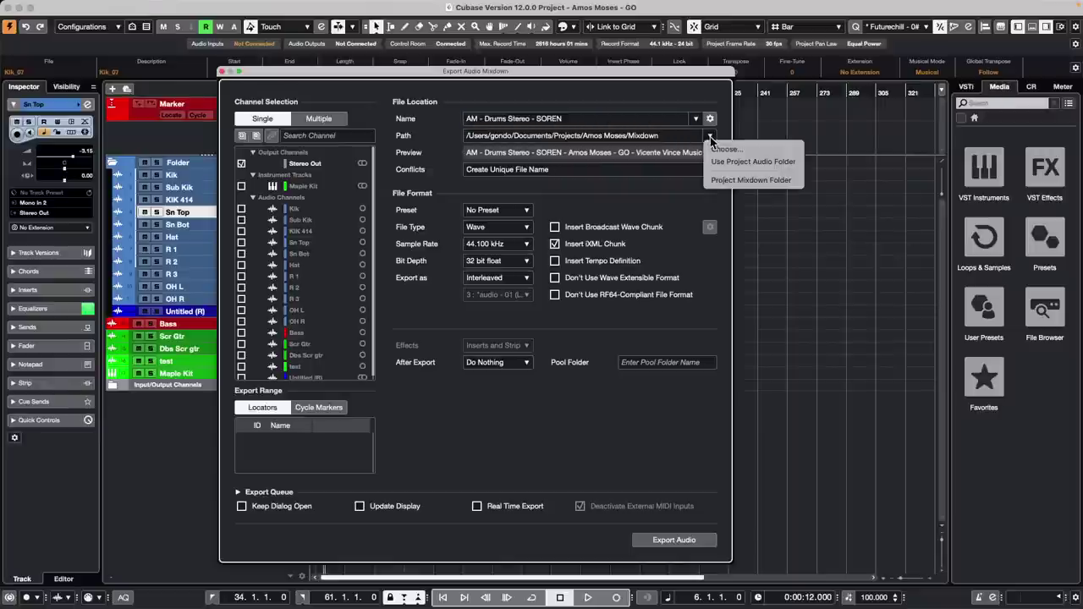
left_click(710, 137)
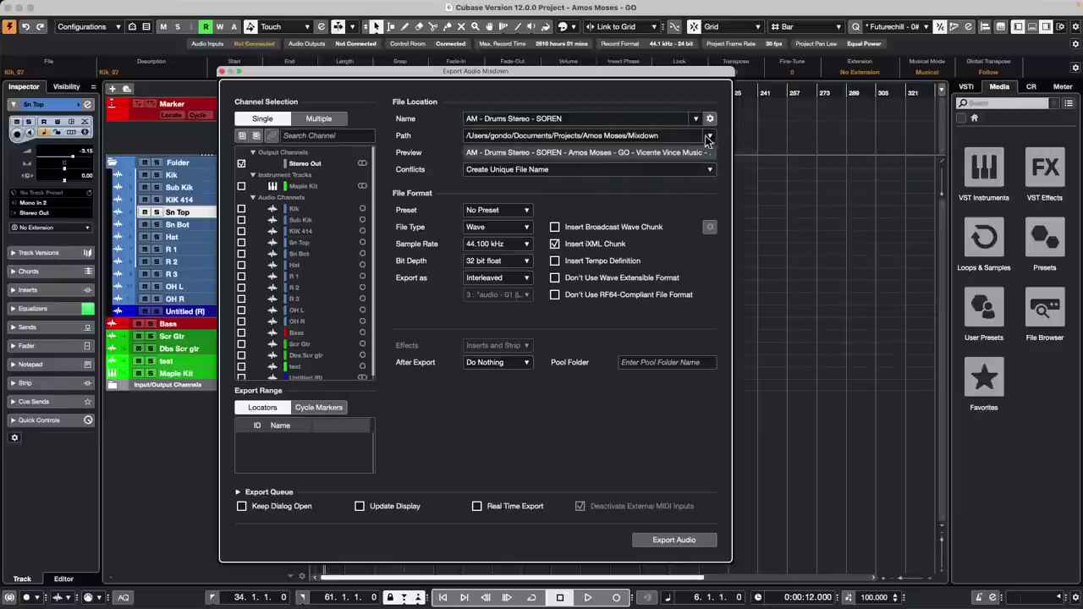
left_click(710, 135)
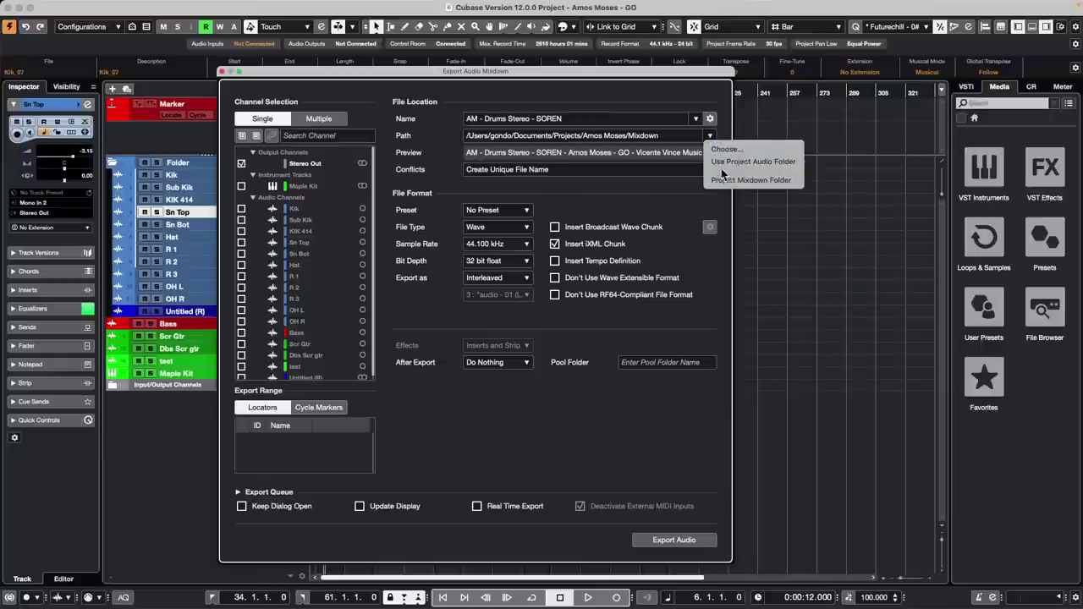
left_click(725, 149)
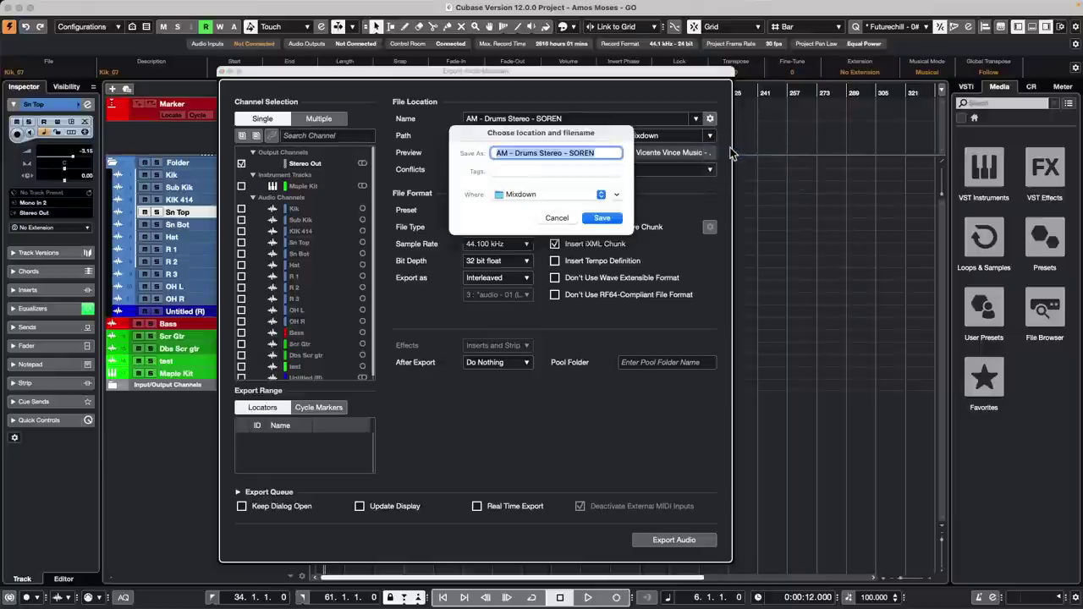
left_click(525, 194)
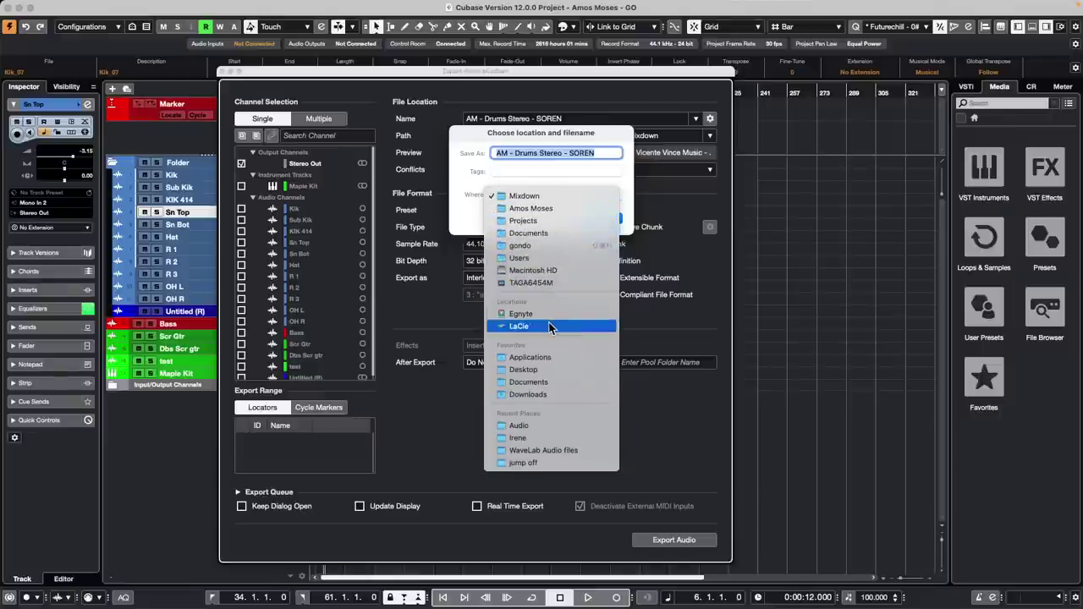
left_click(542, 369)
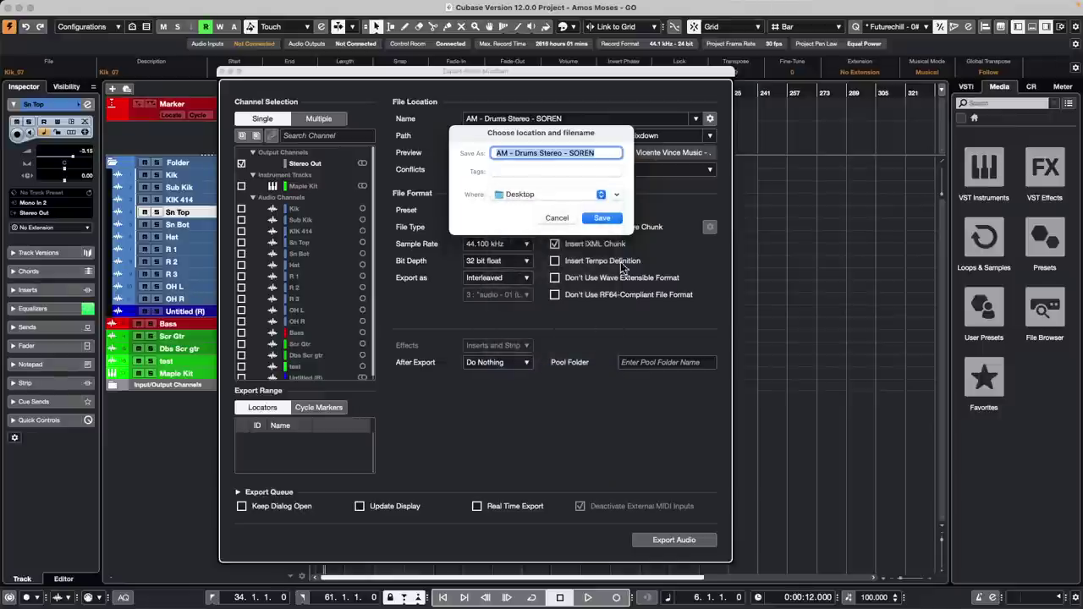
left_click(594, 216)
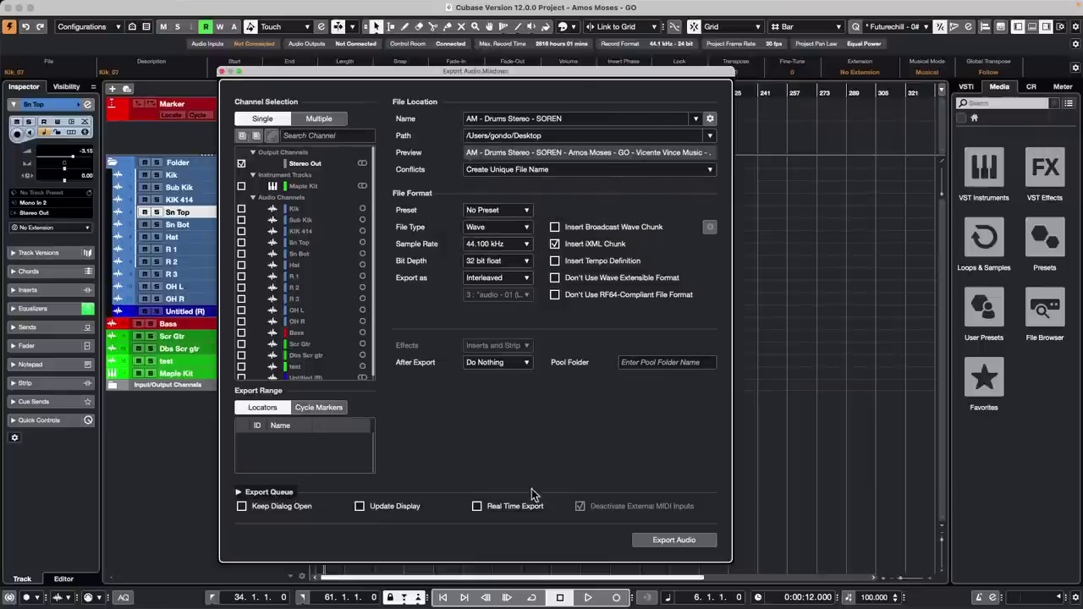
- Set the After Export action to Create Audio Track and export the audio mixdown
left_click(519, 364)
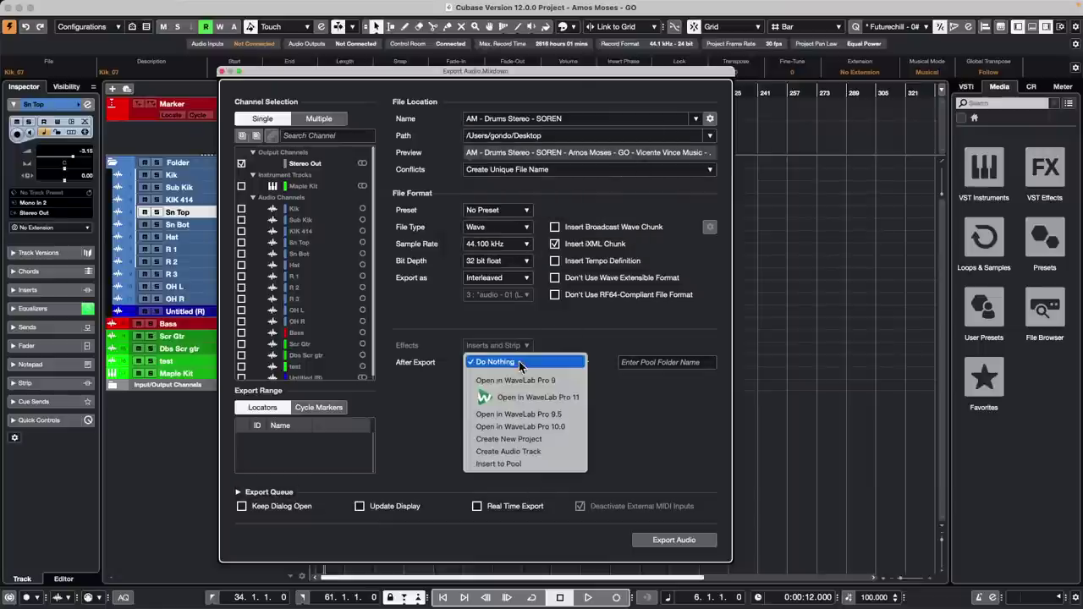
left_click(537, 451)
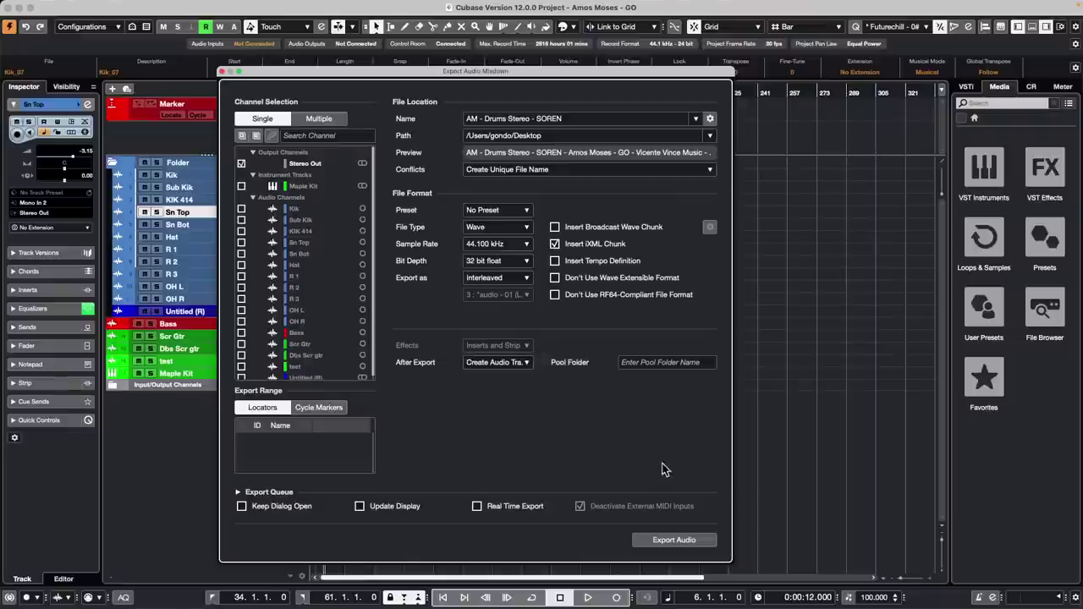
left_click(677, 539)
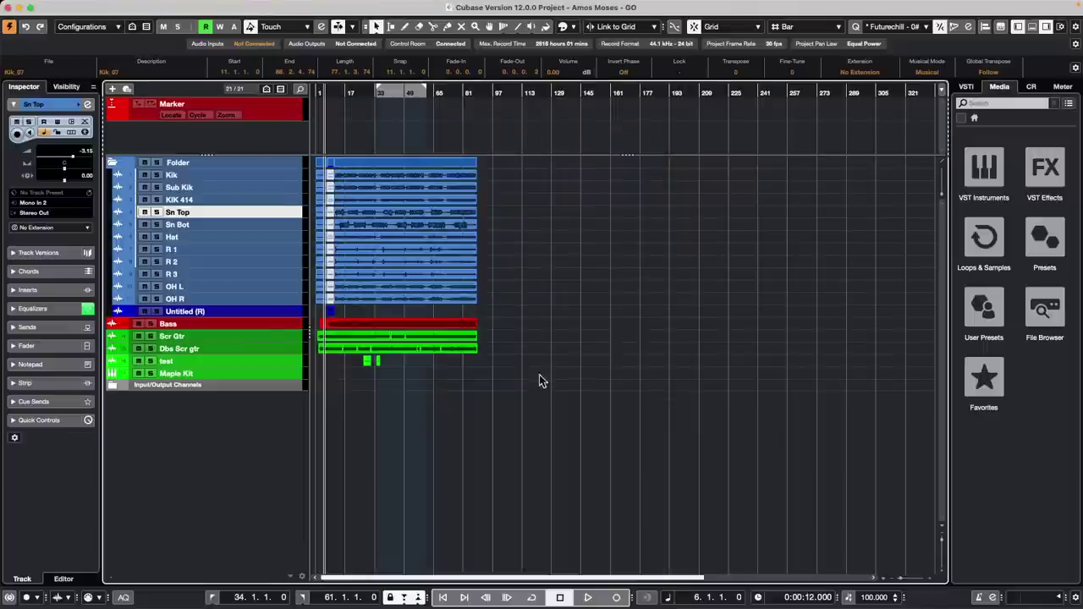
- Select the exported drum mixdown event on its new audio track below the Input/Output Channels, with the Object Selection tool active
left_click_drag(283, 404, 288, 447)
left_click(430, 423)
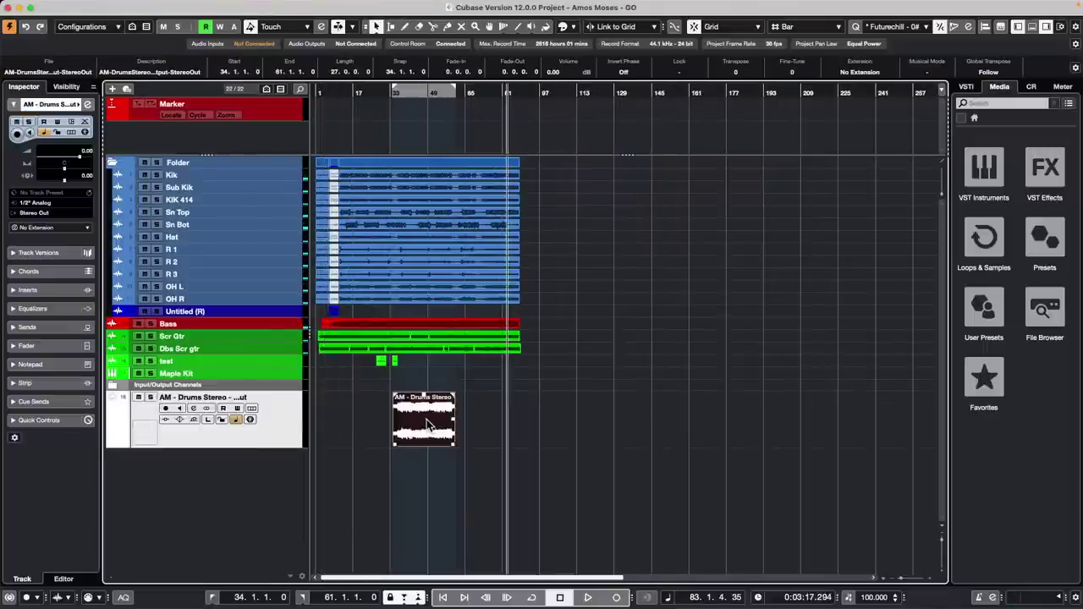
right_click(433, 421)
left_click(505, 420)
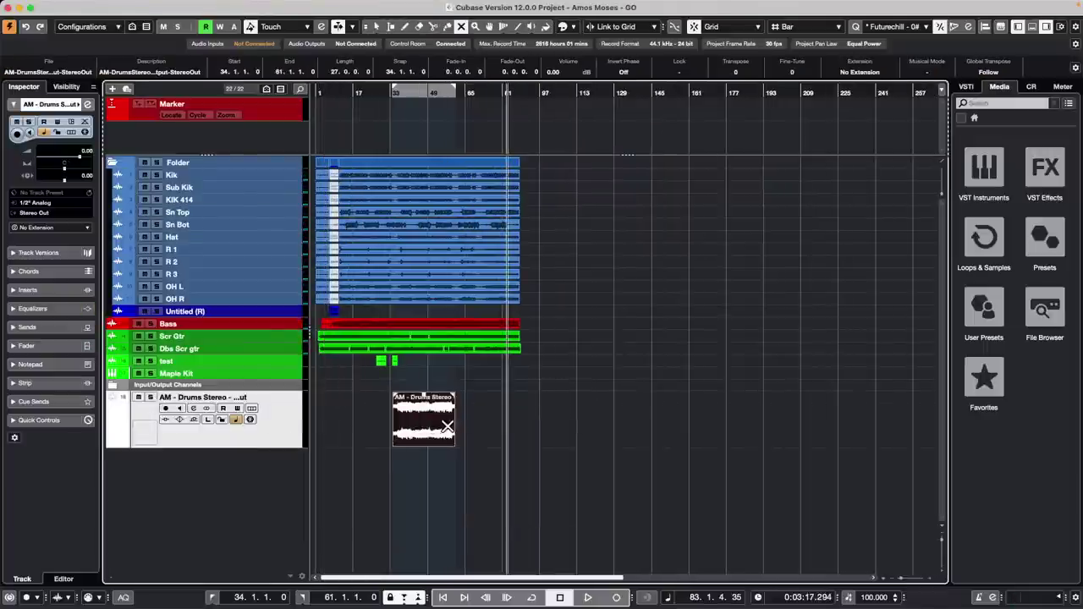
right_click(502, 420)
left_click(508, 423)
left_click(426, 435)
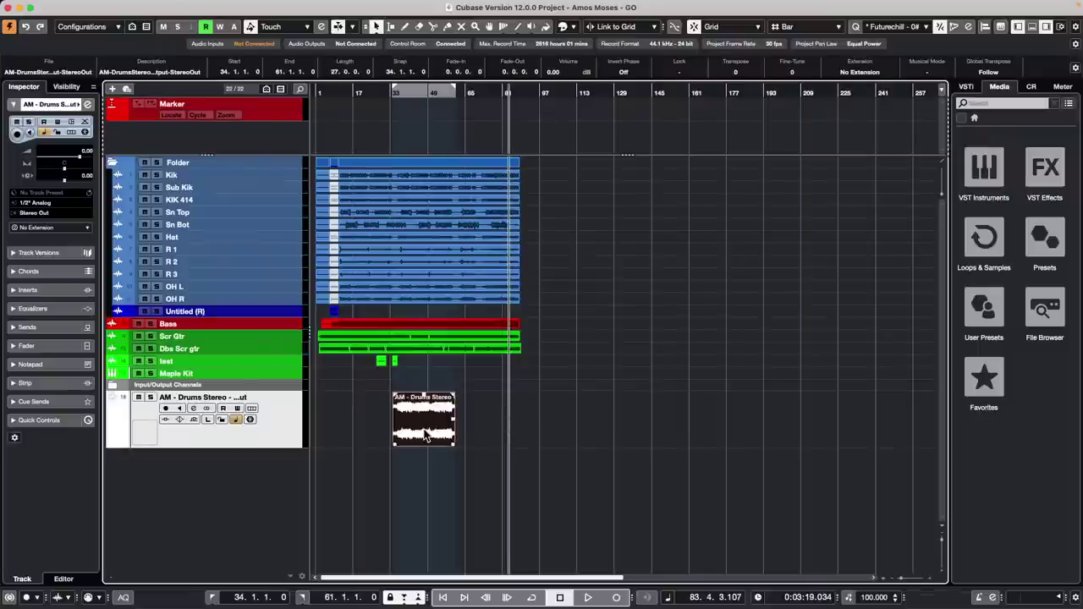
left_click(423, 474)
- Apply the Normalize process to the drum mixdown event using Loudness Normalization at -14.0 LUFS, and close the processing window
left_click(161, 6)
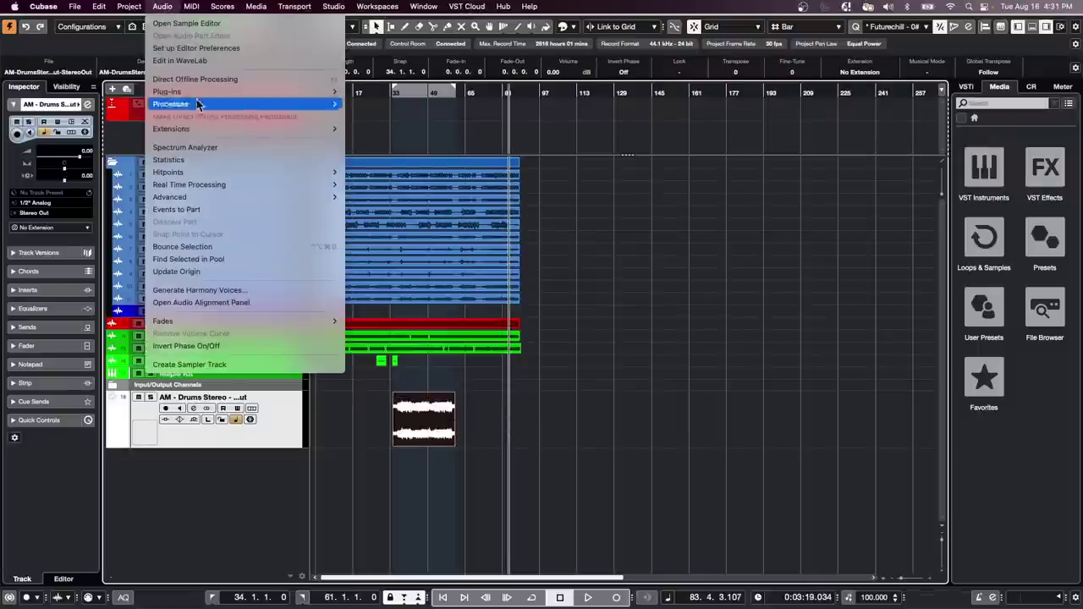
mouse_move(205, 103)
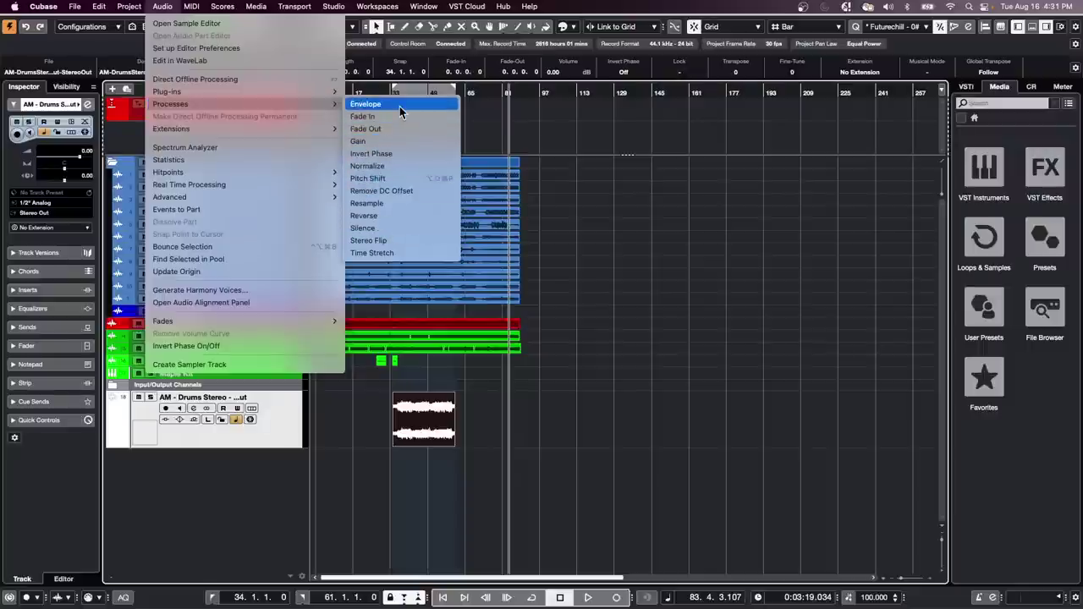
left_click(396, 166)
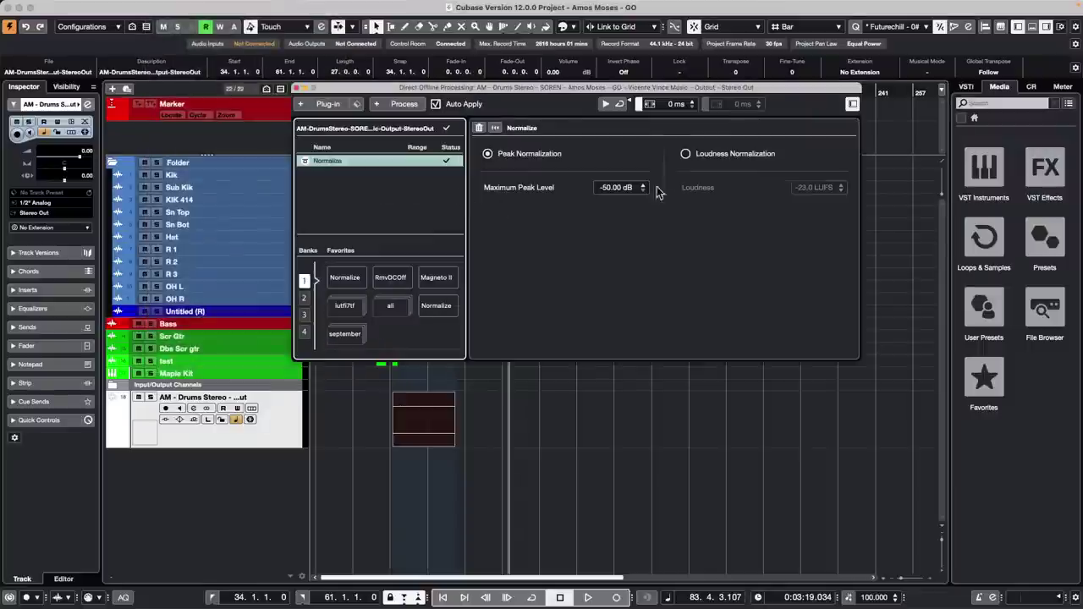
left_click(728, 155)
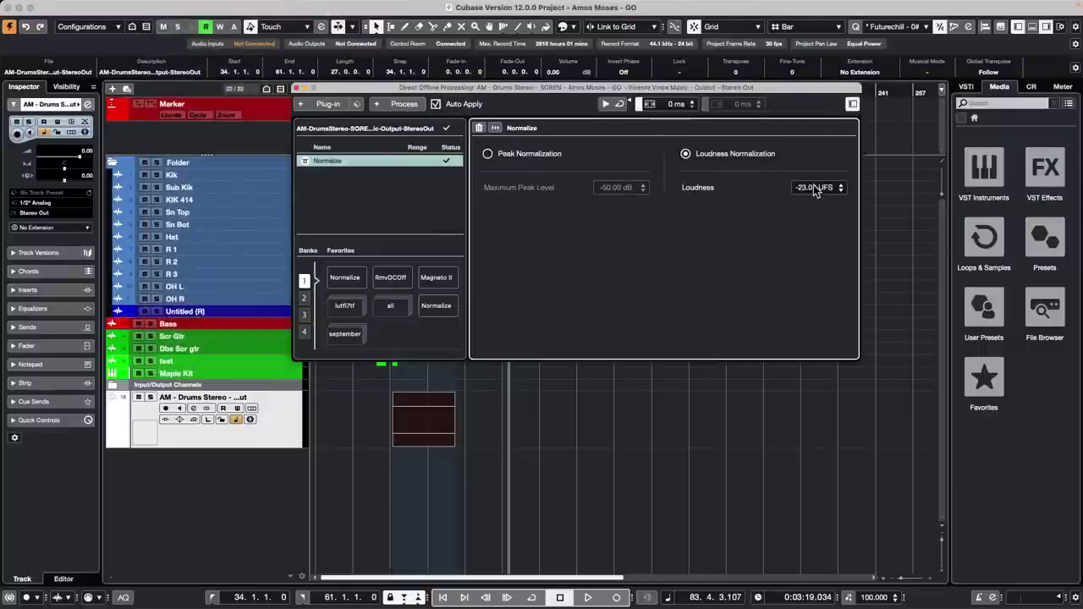
left_click(814, 184)
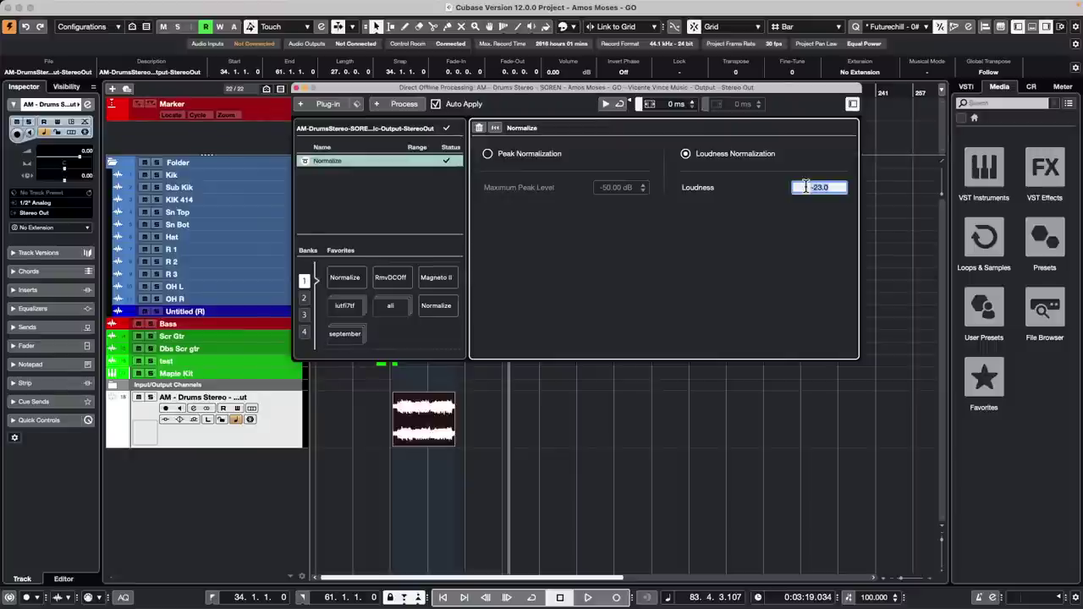
key("BackSpace")
key("Return")
left_click_drag(429, 90, 618, 100)
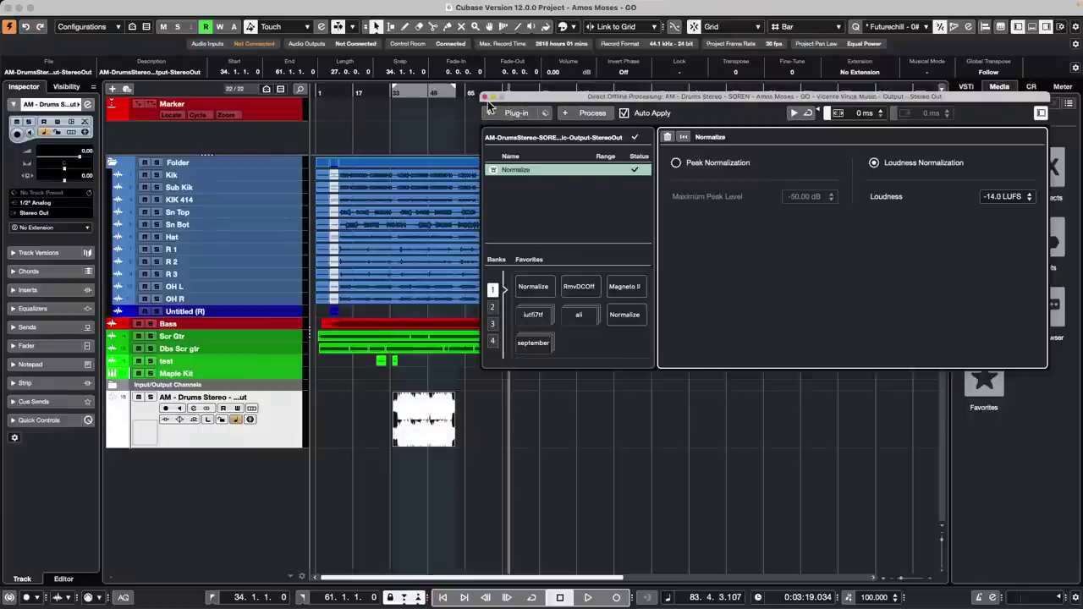
left_click(485, 97)
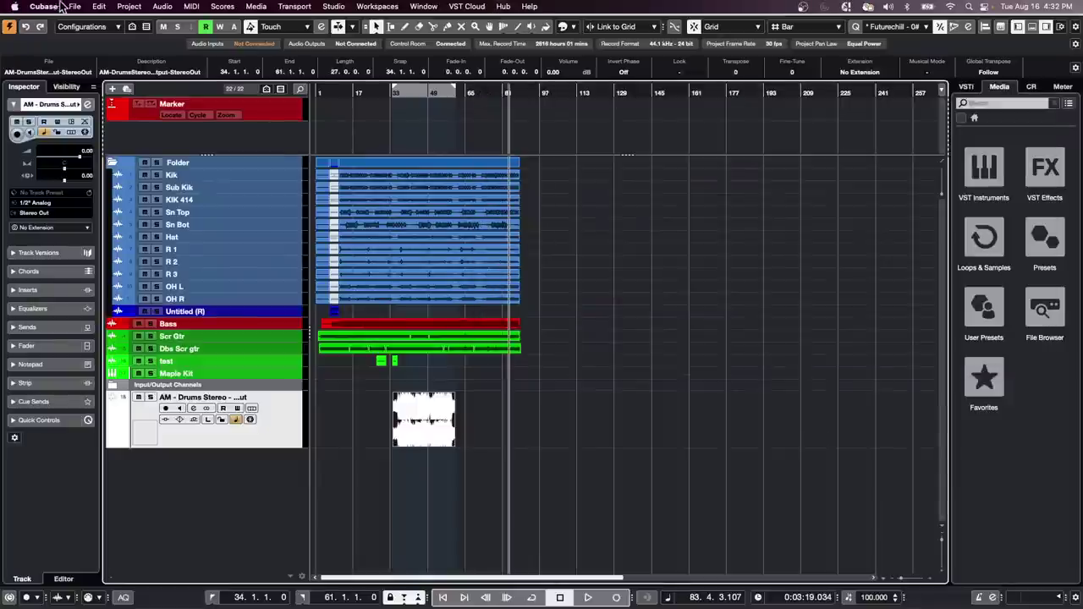
- Revert the project to its previously saved version and delete the newly recorded and created files
left_click(74, 6)
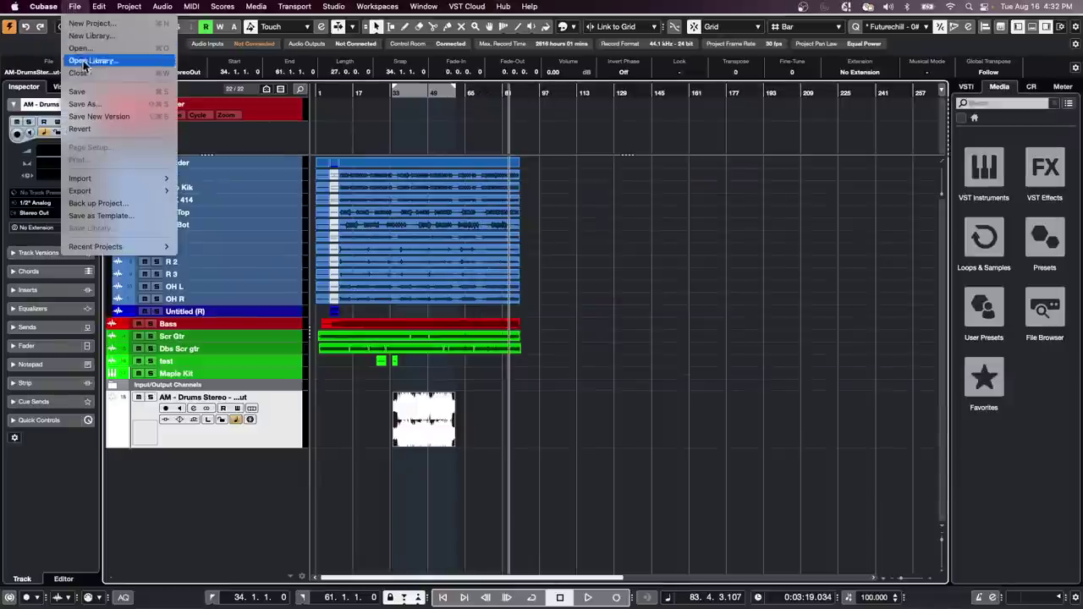
left_click(107, 131)
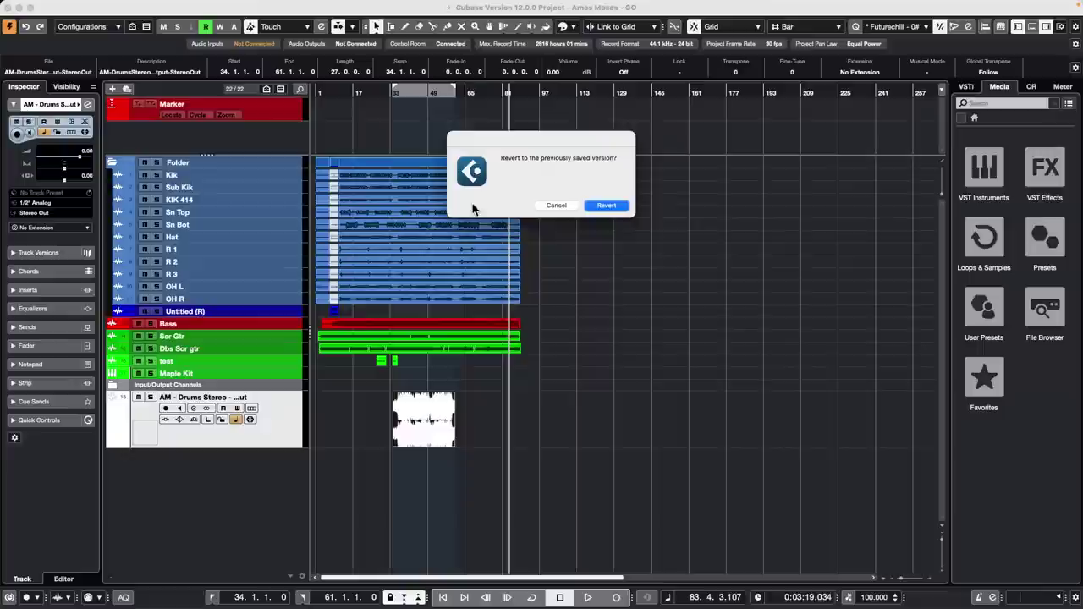
left_click(615, 206)
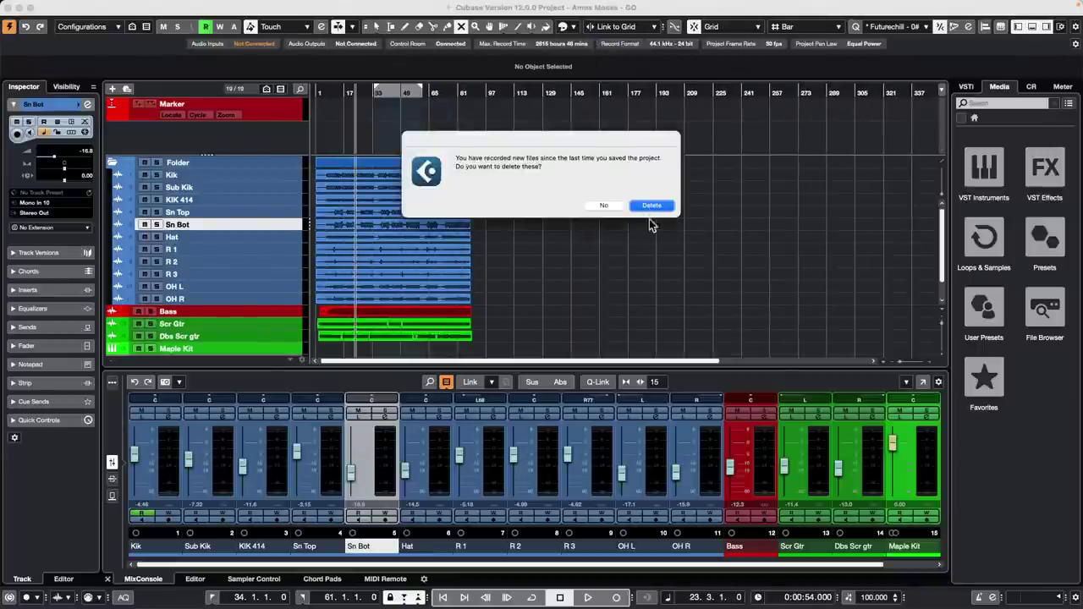
left_click(652, 206)
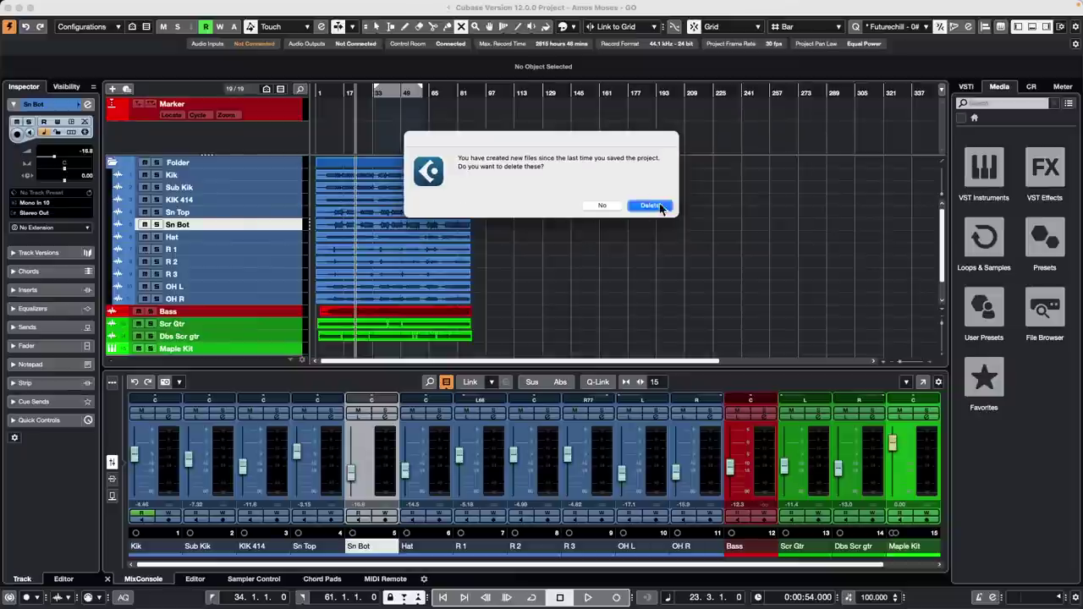
left_click(657, 206)
right_click(255, 176)
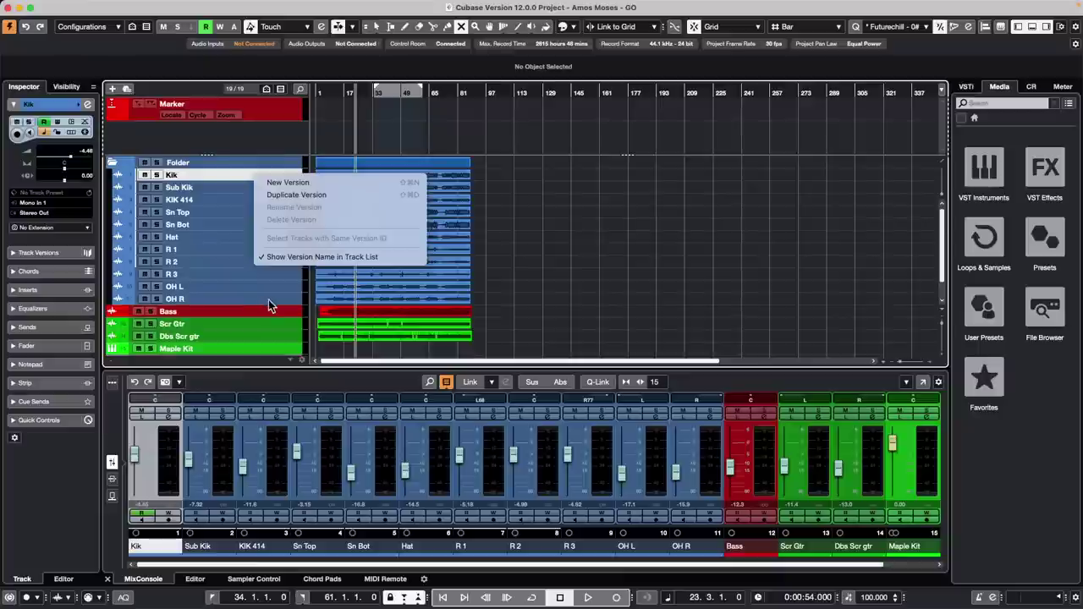
key("Escape")
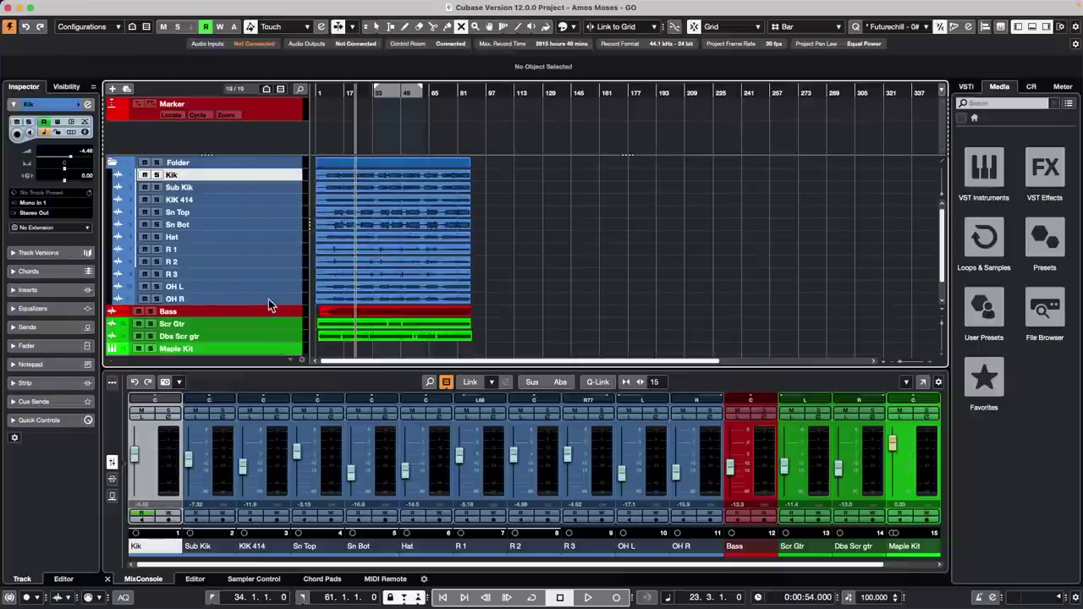
- Add a mono REVerence FX channel to the selected Kik through OH R tracks, outside the folder, and close the reverb window
left_click(268, 299, "shift")
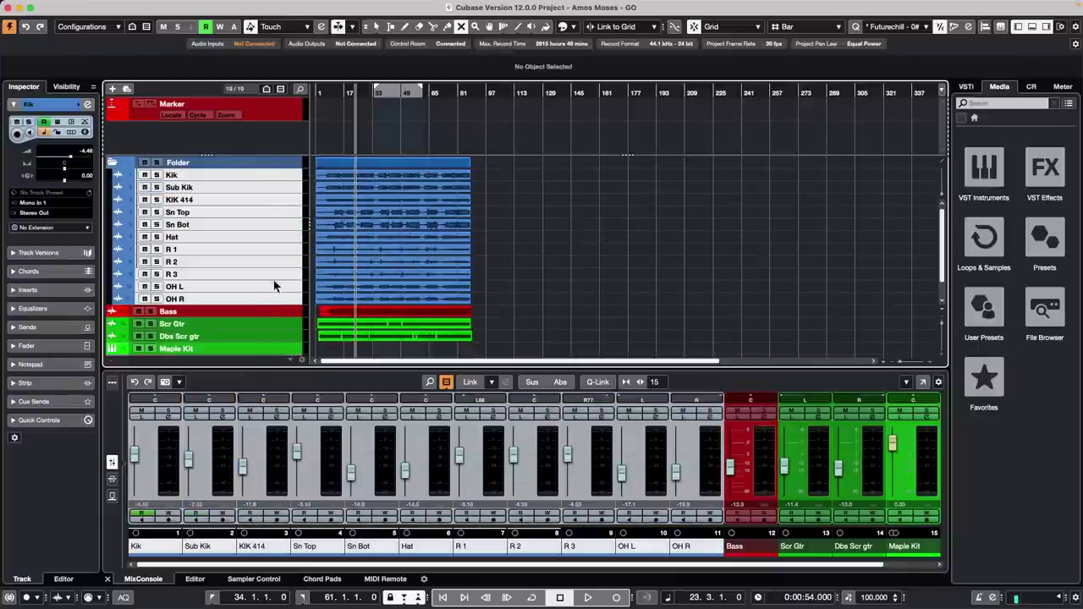
right_click(272, 177)
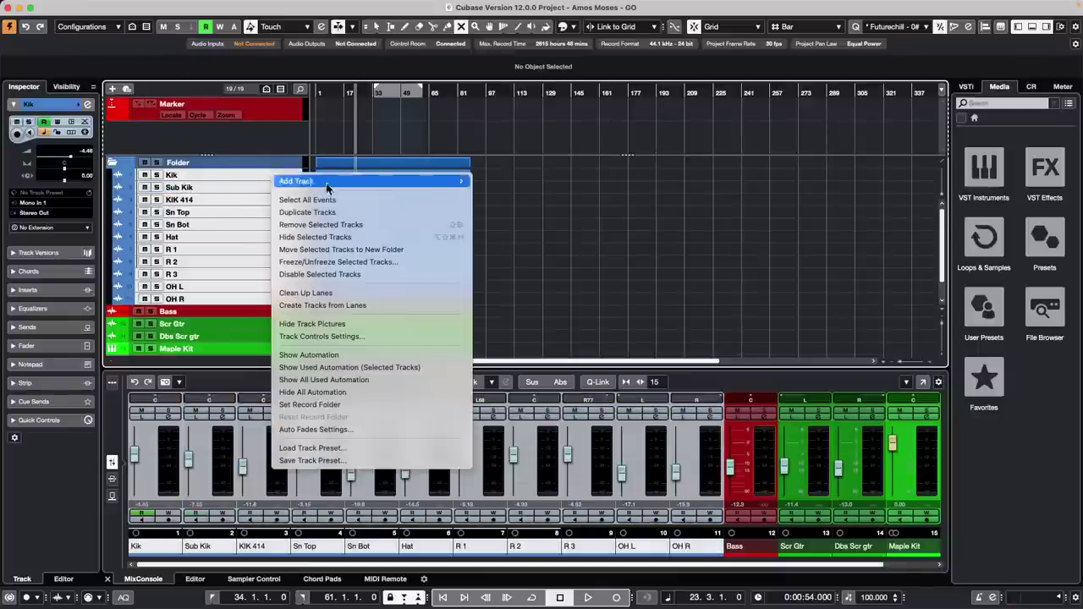
mouse_move(358, 183)
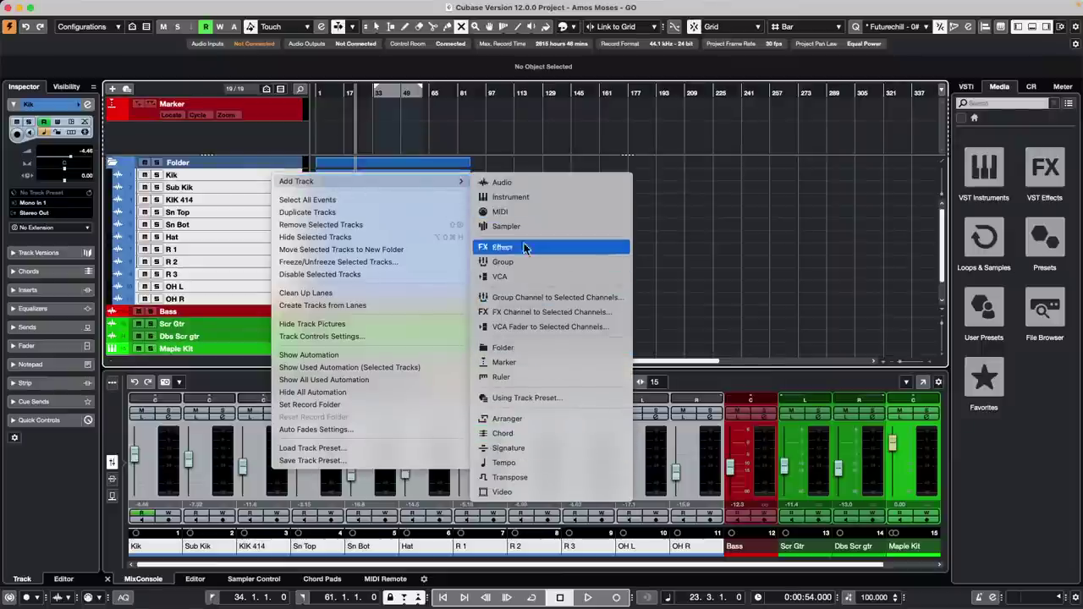
left_click(551, 316)
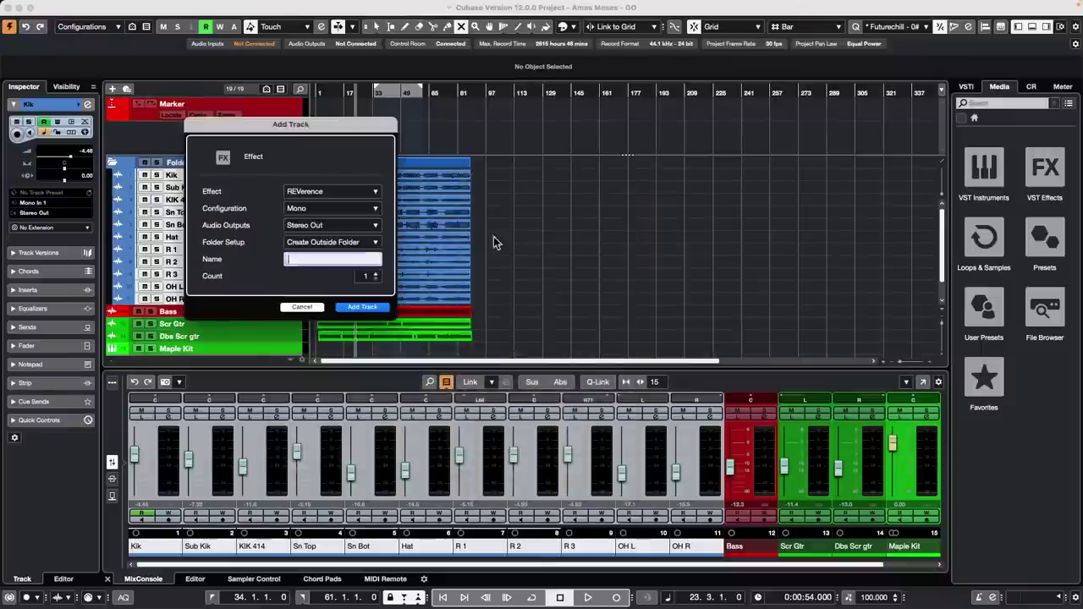
left_click(362, 307)
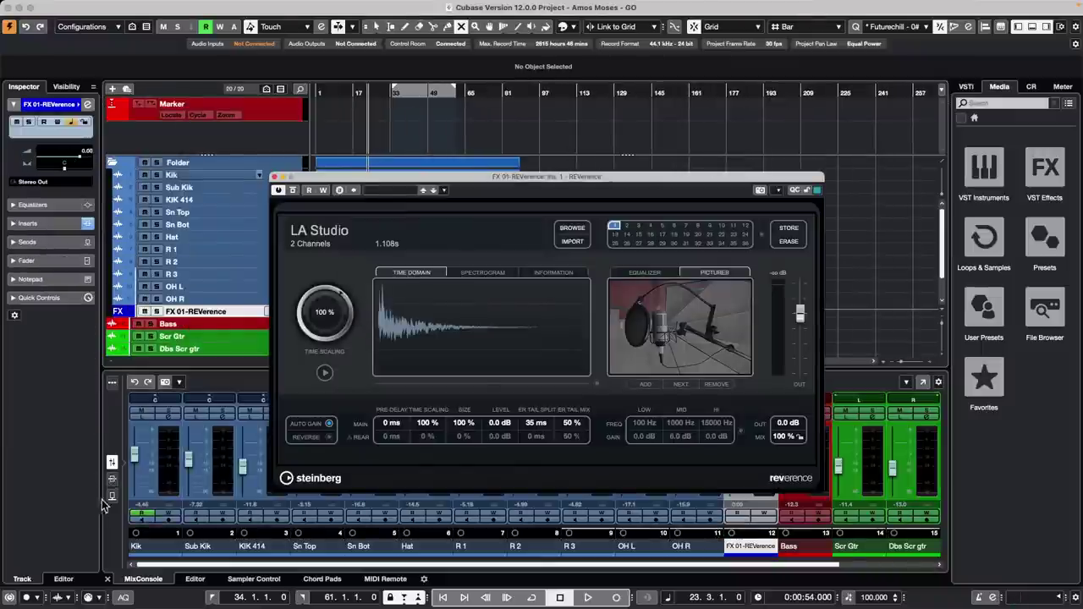
left_click(276, 177)
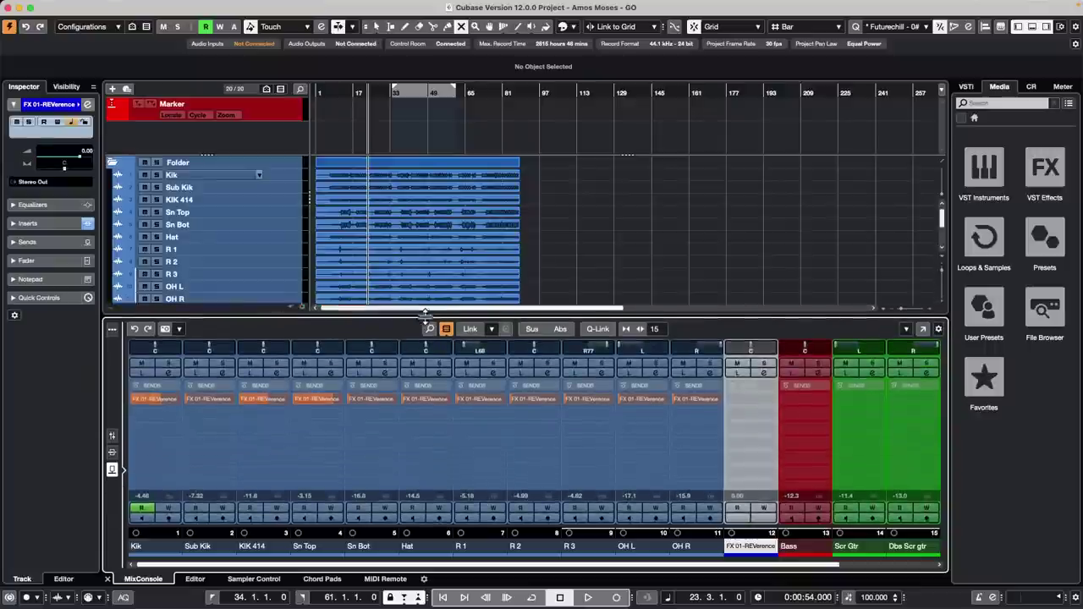
- Enlarge the mixer with sends shown and adjust the REVerence send levels of channels Kik through OH R together using Q-Link
left_click_drag(398, 370, 399, 310)
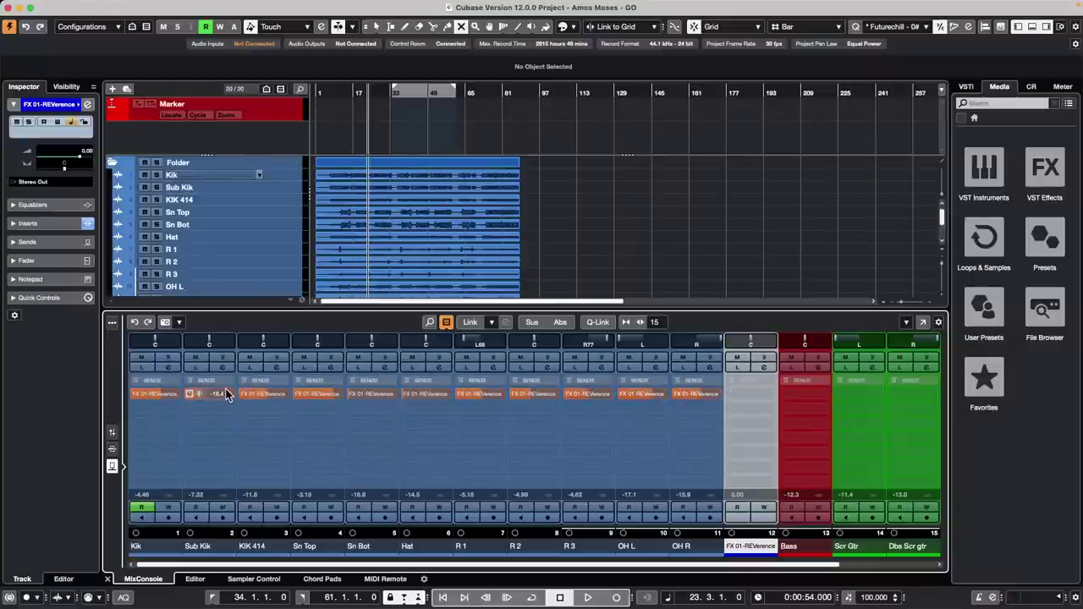
left_click(155, 548)
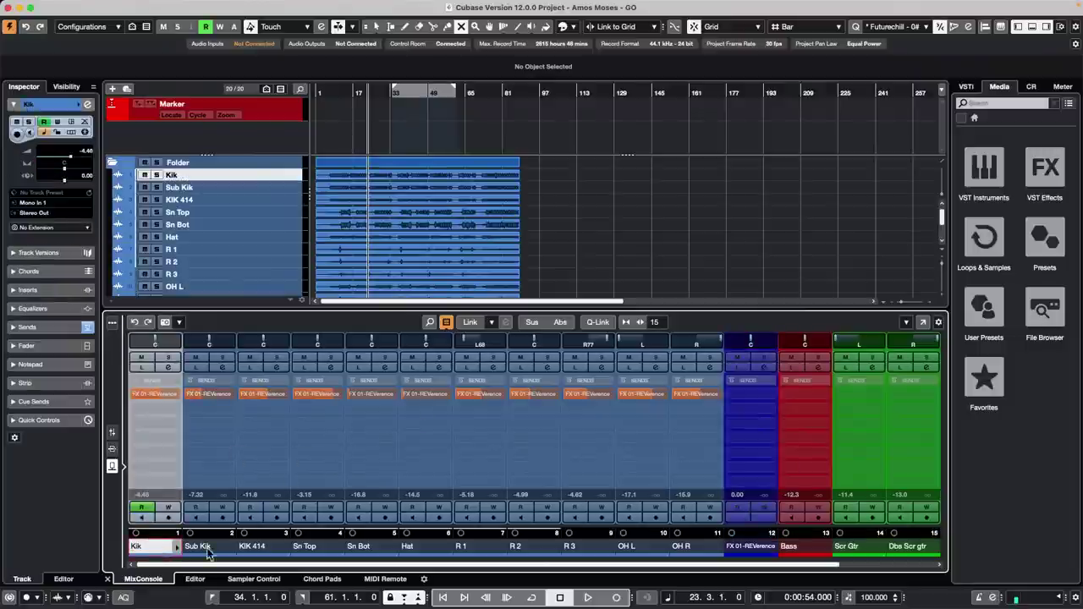
left_click(690, 549)
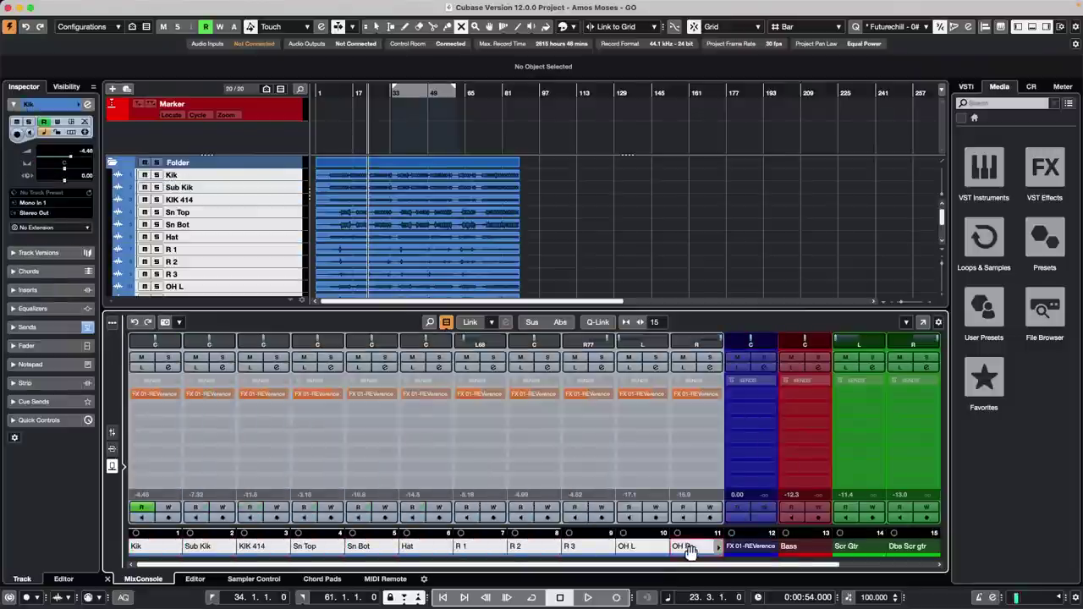
left_click(599, 324)
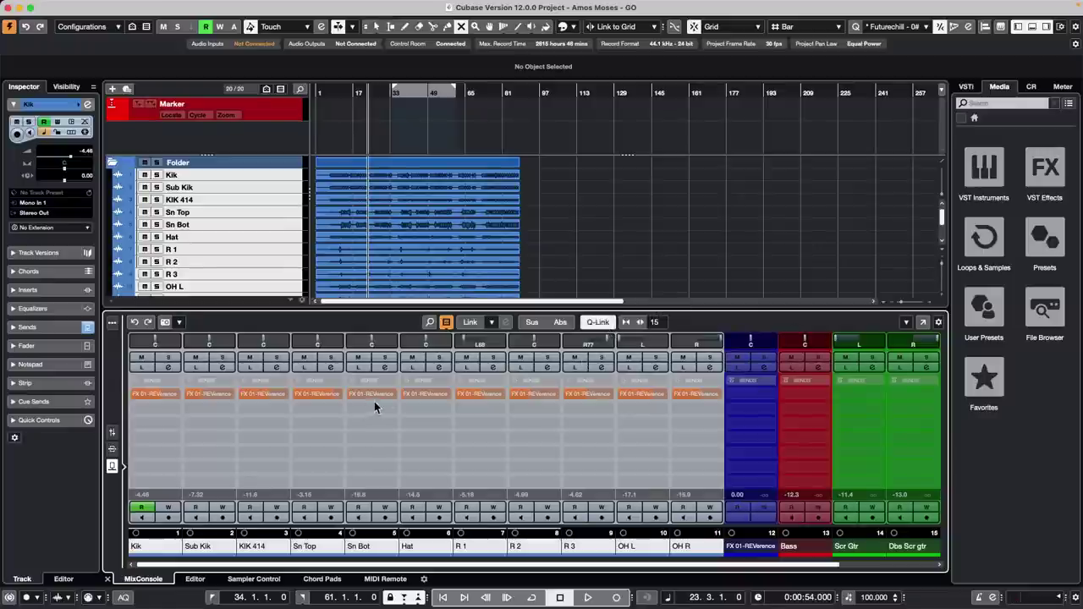
mouse_move(326, 394)
left_mouse_down()
mouse_move(292, 399)
mouse_move(342, 402)
left_mouse_up()
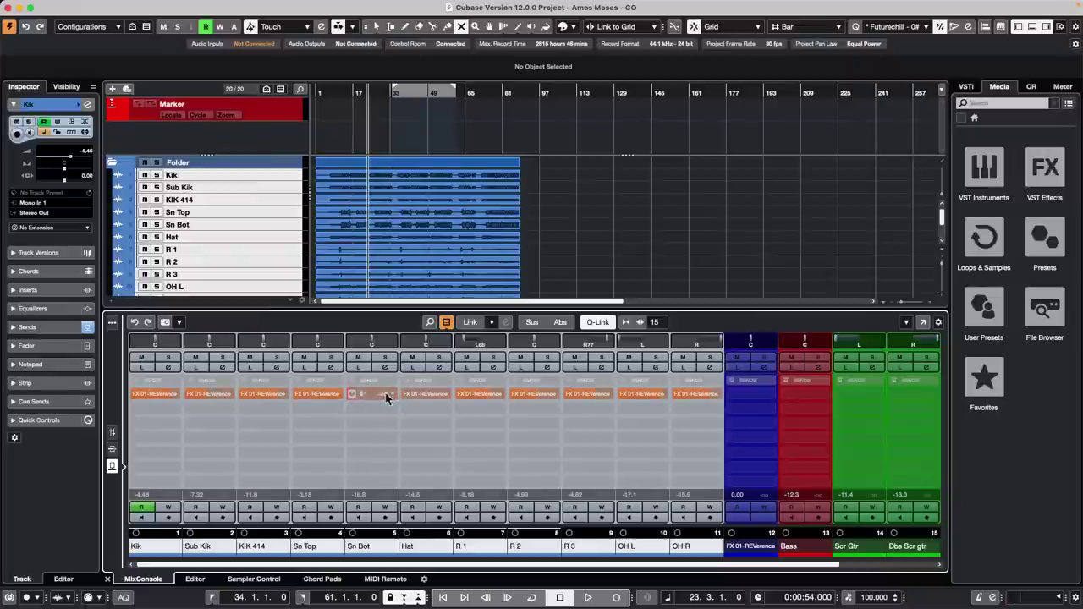
left_click_drag(385, 393, 358, 395)
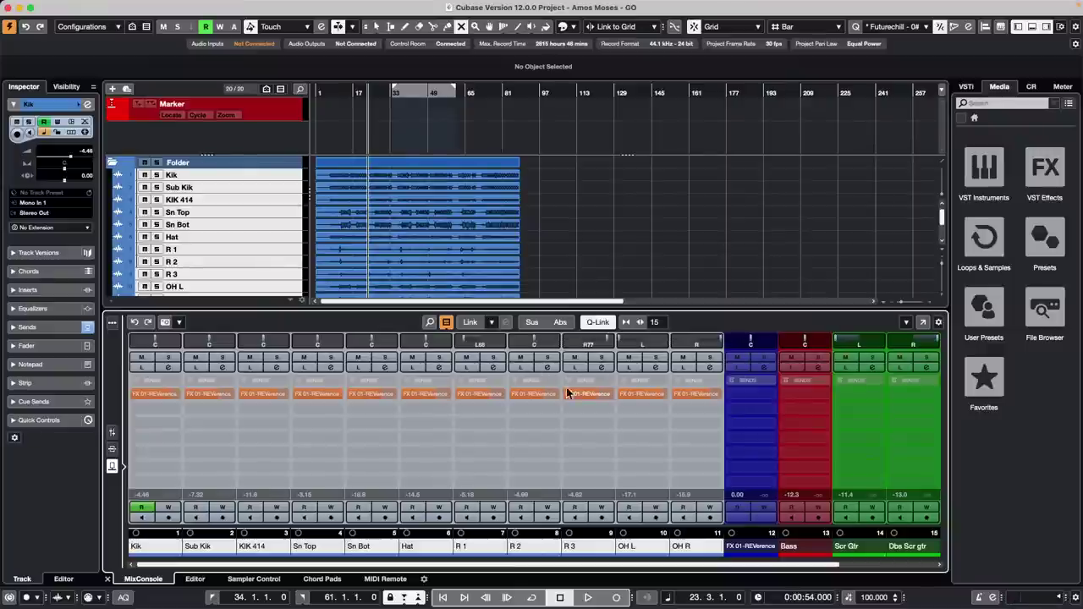
mouse_move(583, 401)
mouse_move(377, 393)
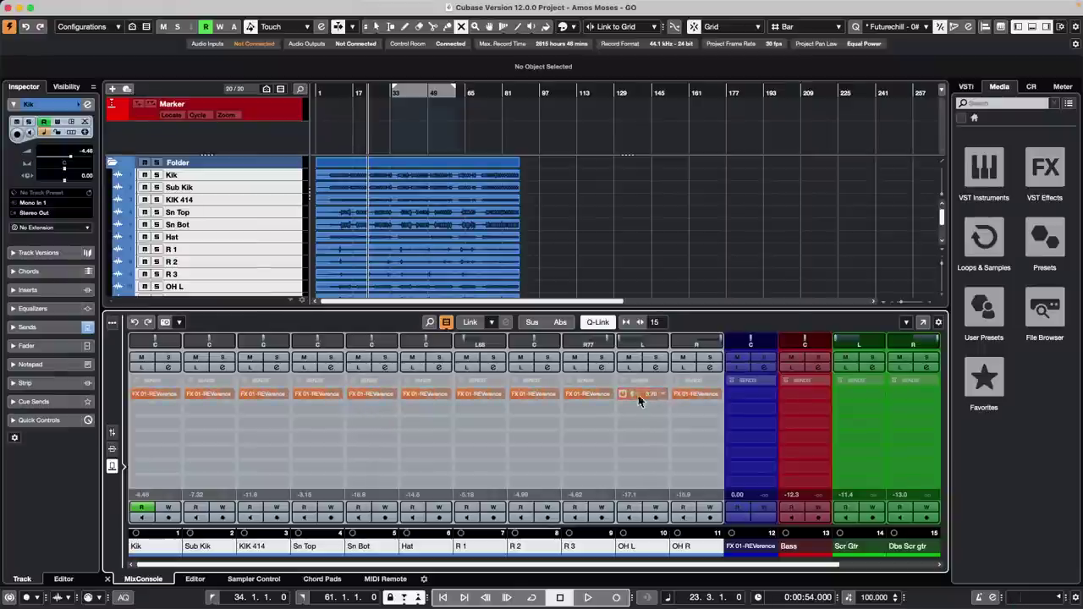
mouse_move(656, 397)
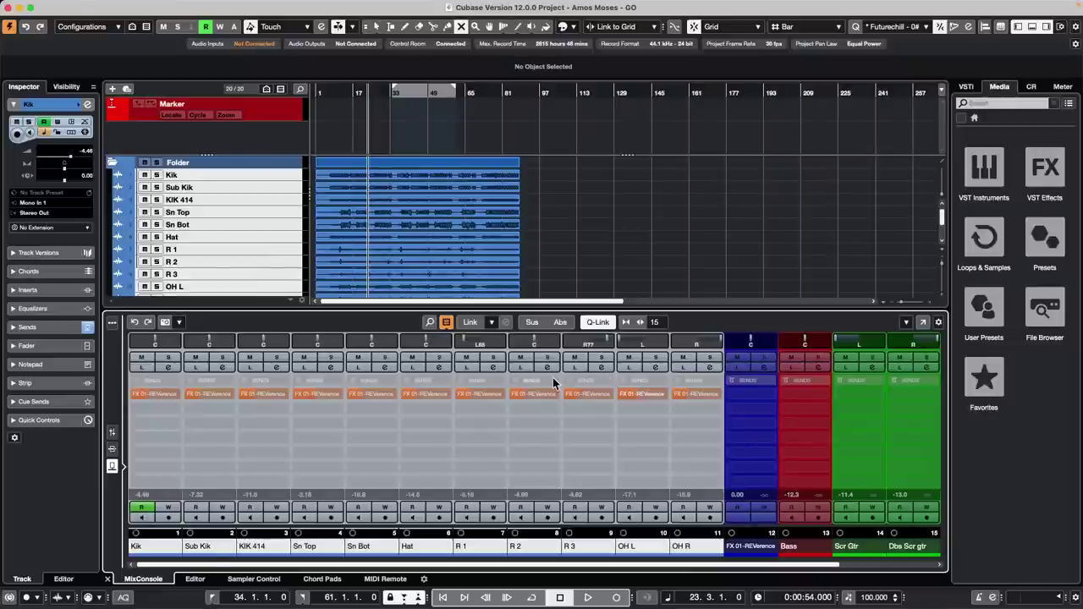
- Show the mixer faders, start playback, and set the master meter to British Scale
left_click(586, 323)
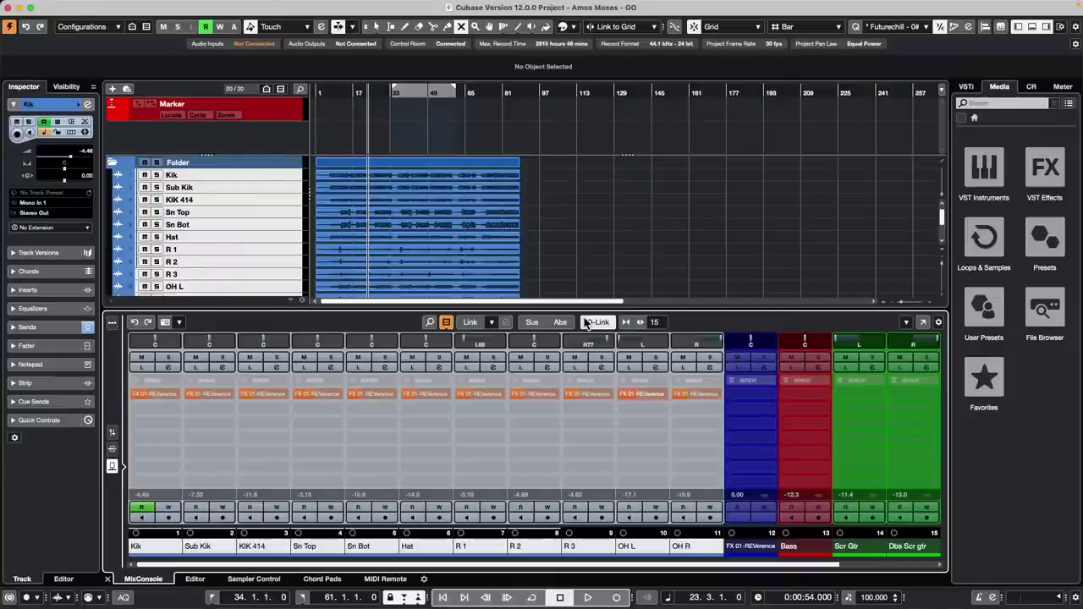
left_click(110, 433)
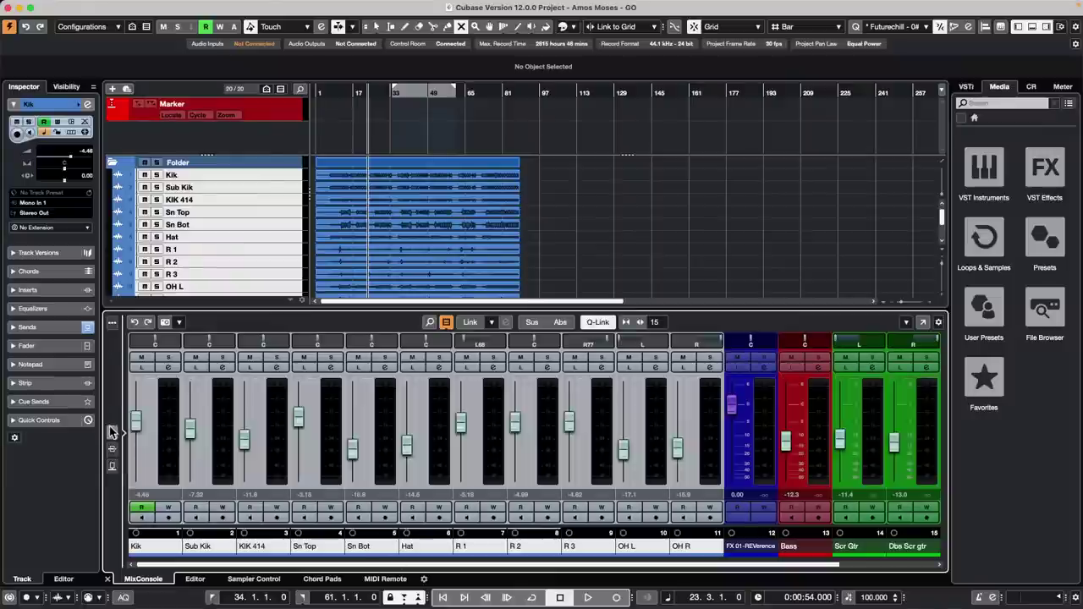
left_click(445, 435)
key("space")
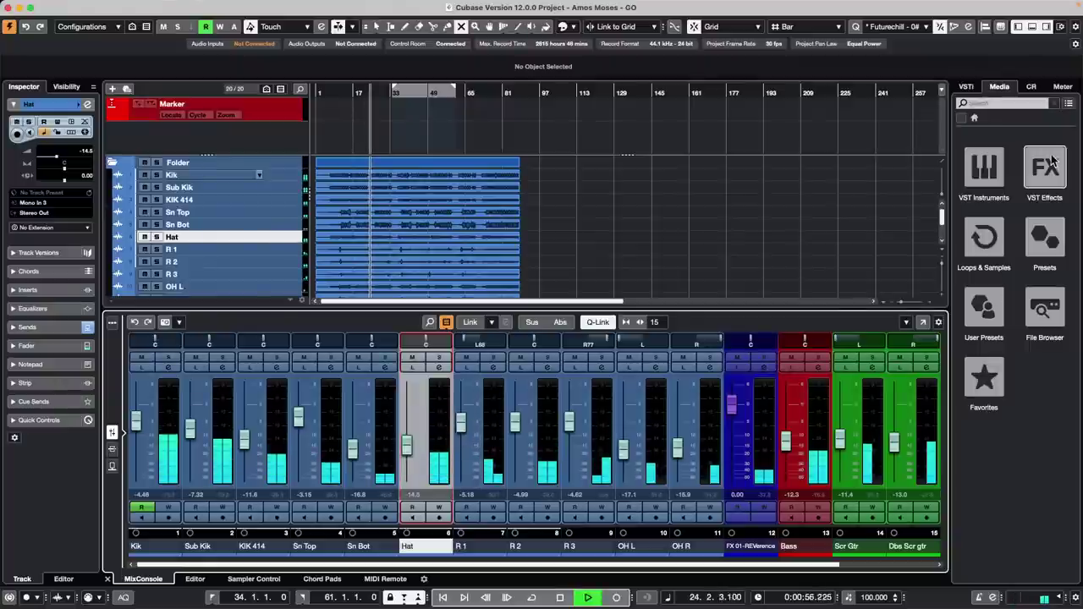
left_click(1031, 87)
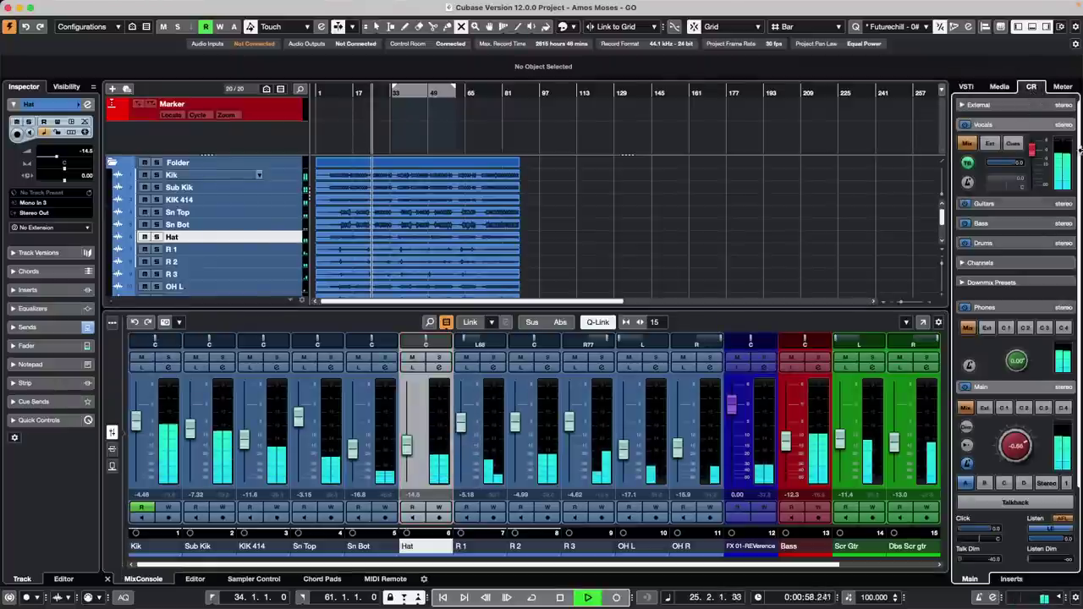
left_click(1062, 87)
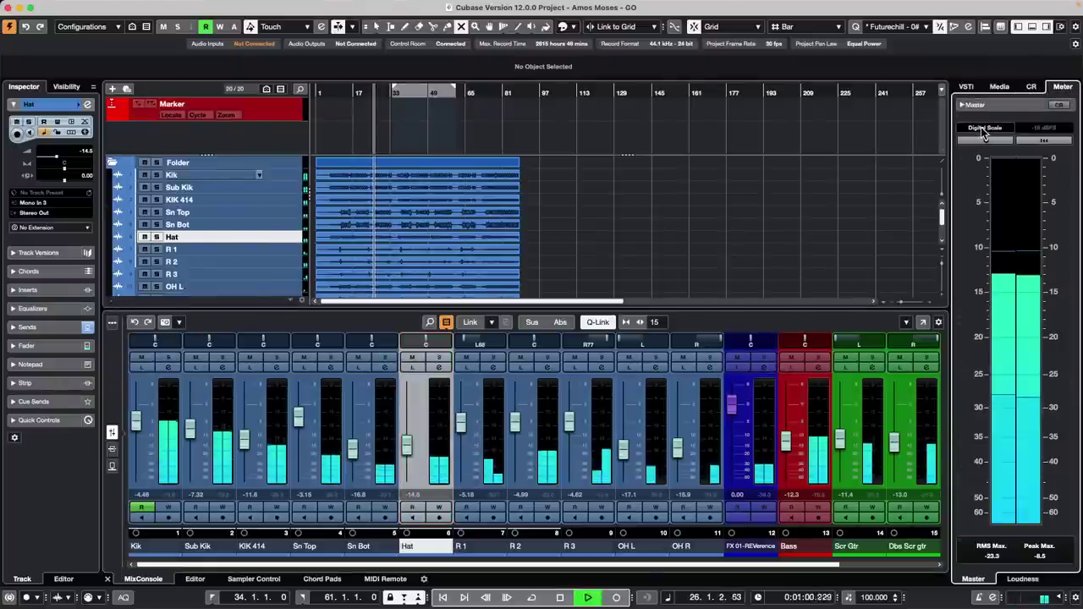
left_click(985, 128)
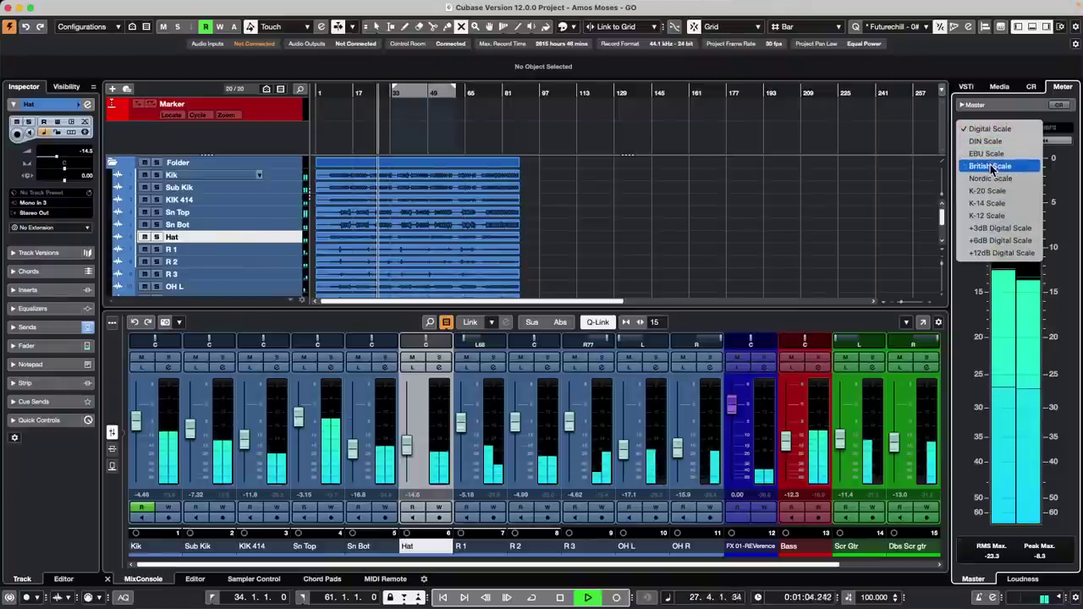
left_click(992, 167)
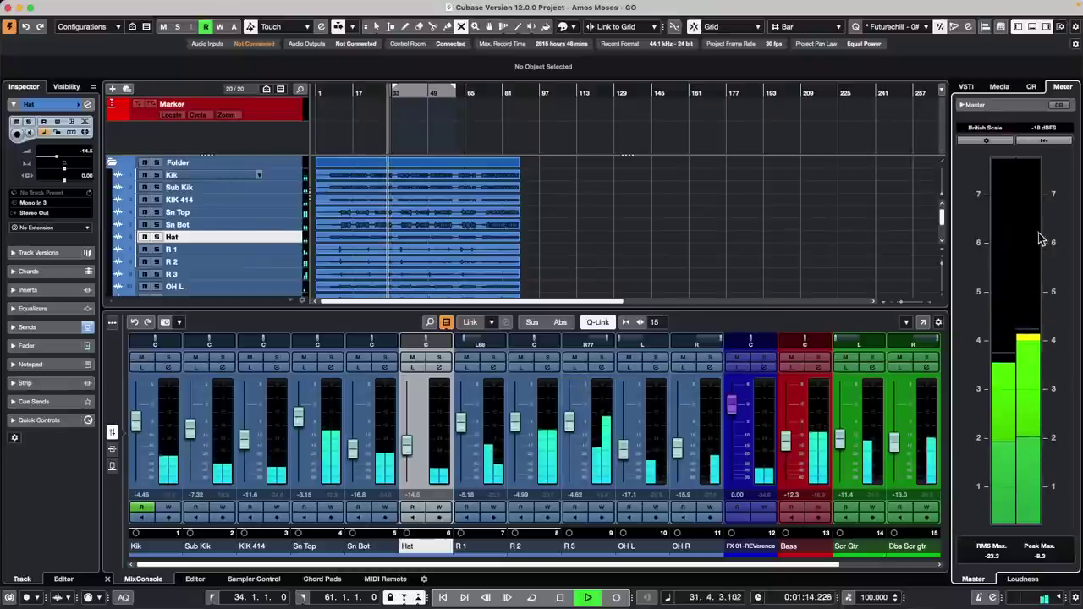
- Insert the SuperVision analyzer in the first Main insert slot of the Control Room
left_click(1031, 87)
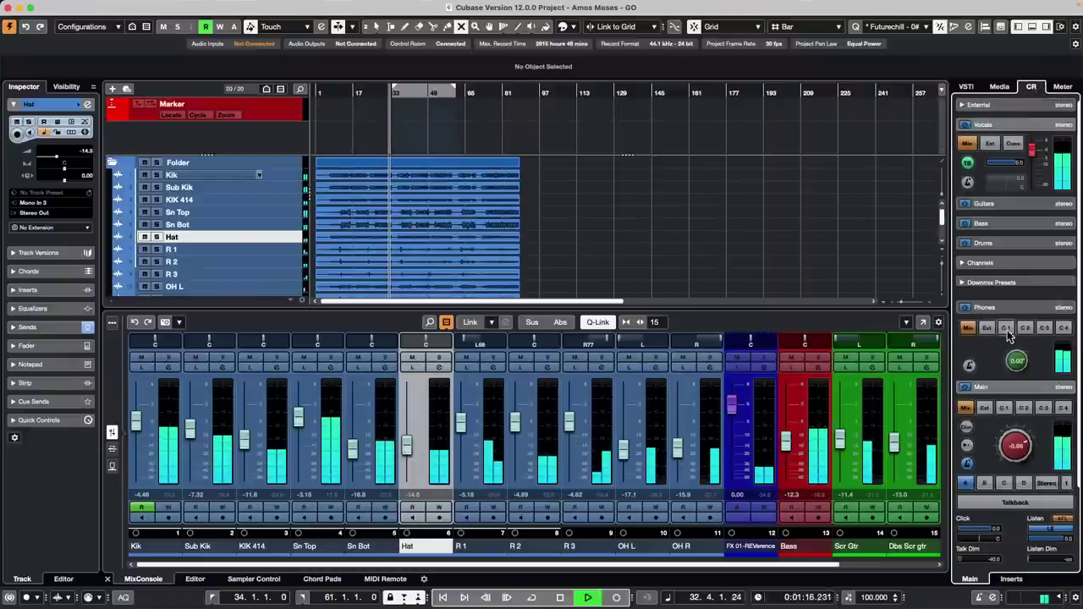
left_click(1010, 575)
left_click(1017, 457)
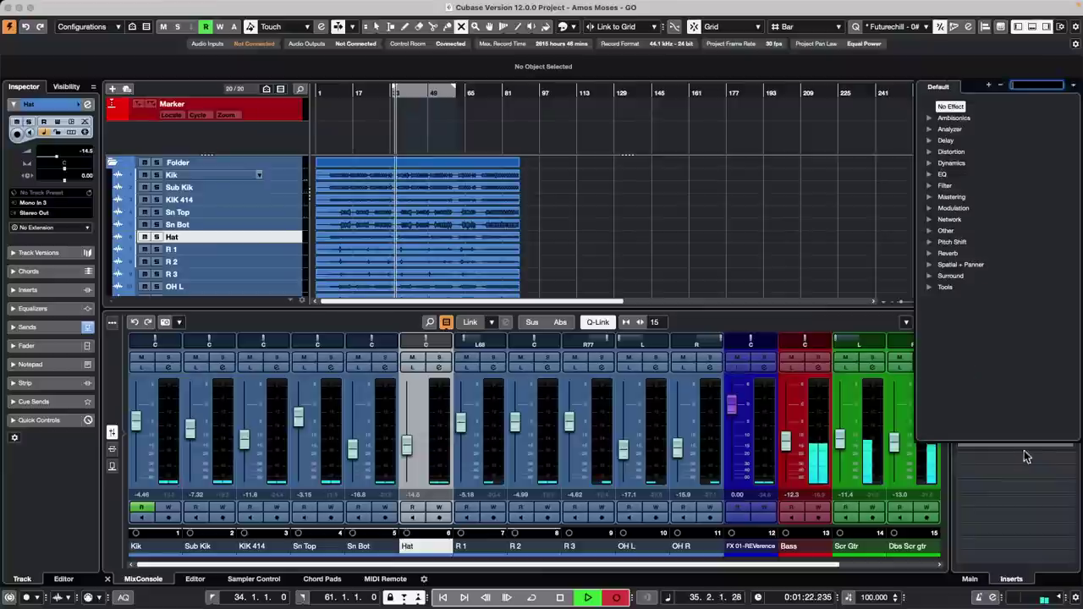
left_click(931, 130)
left_click(962, 140)
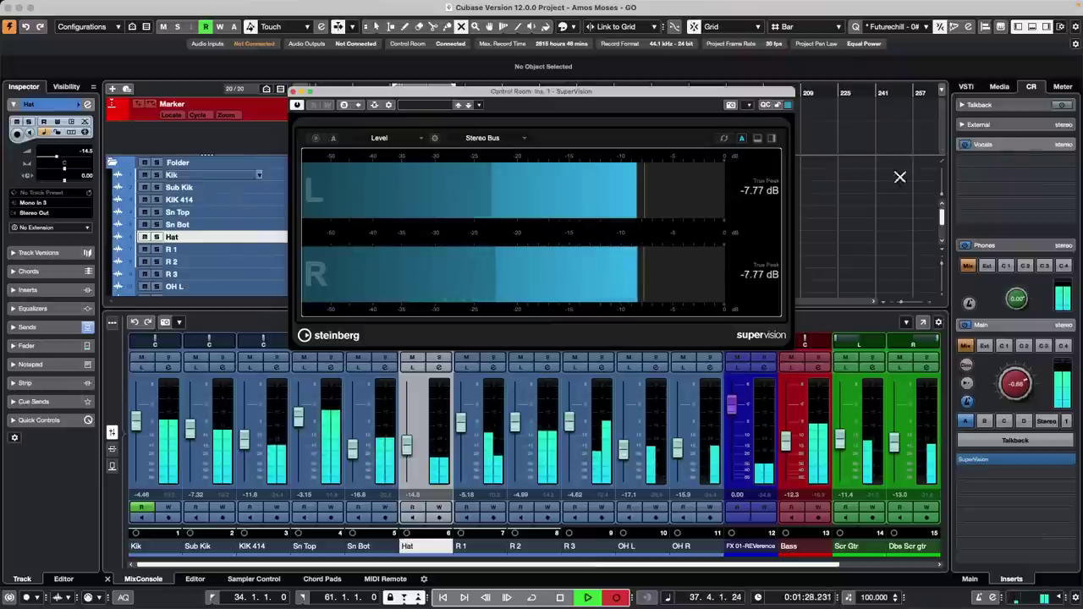
- Set the SuperVision Level module's scale to DIN, move its settings window aside, and close the plug-in
left_click(436, 139)
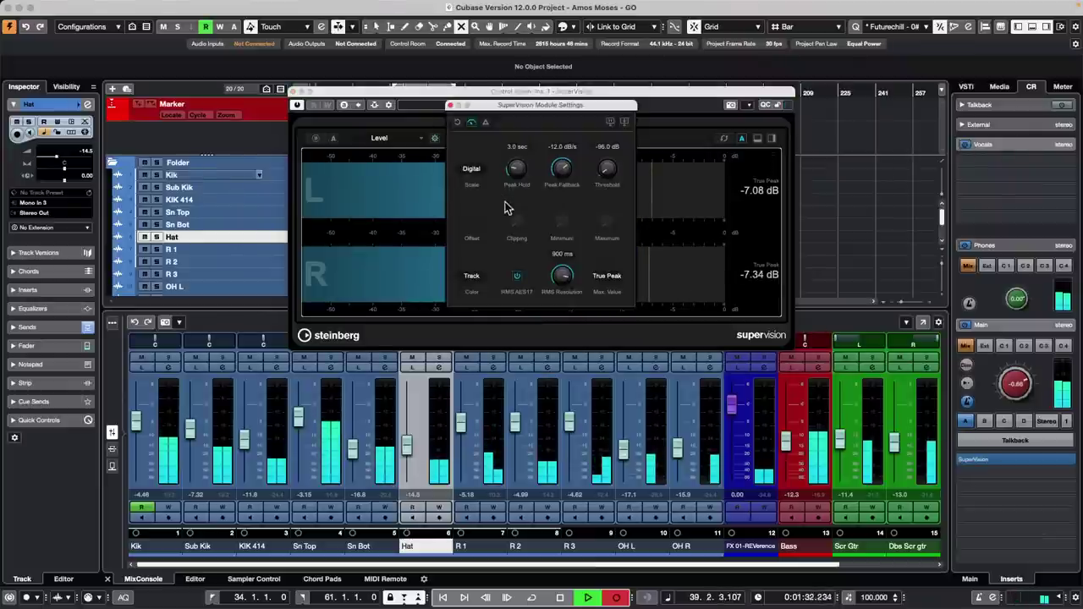
left_click(481, 172)
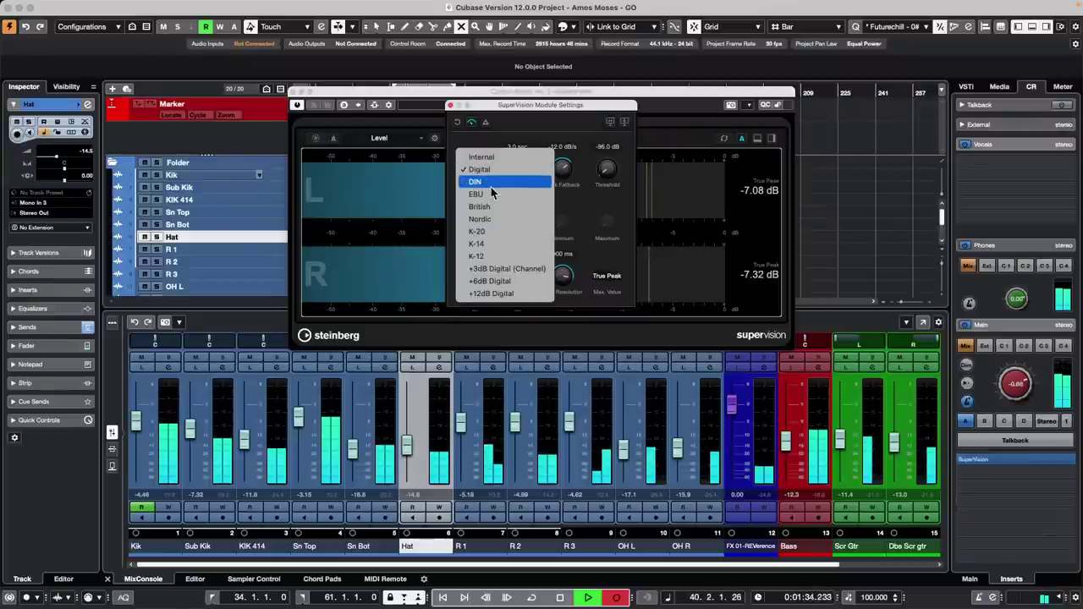
left_click(486, 182)
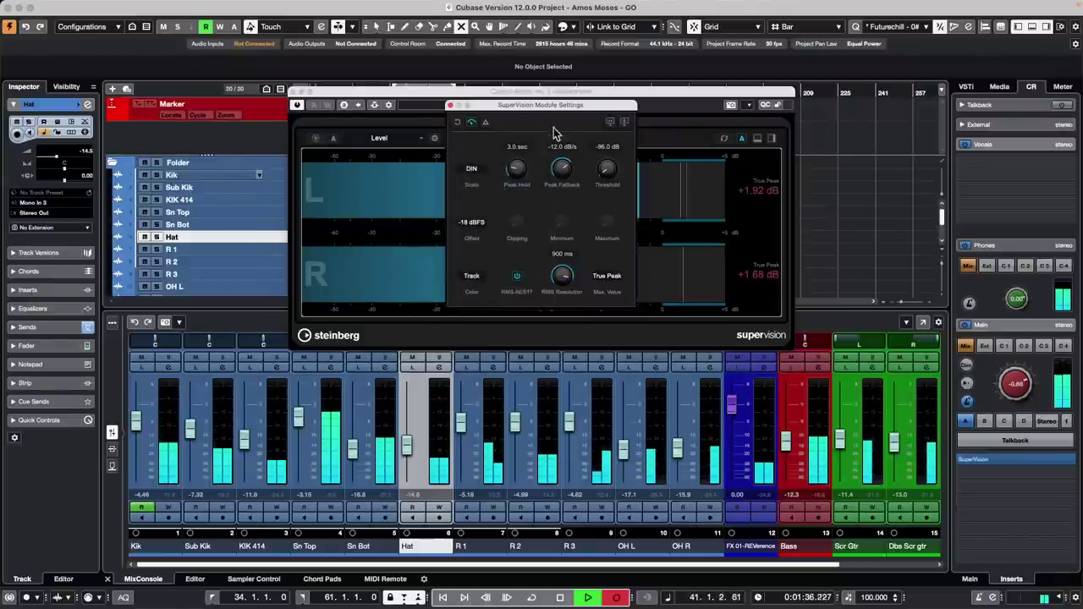
left_click_drag(561, 109, 915, 105)
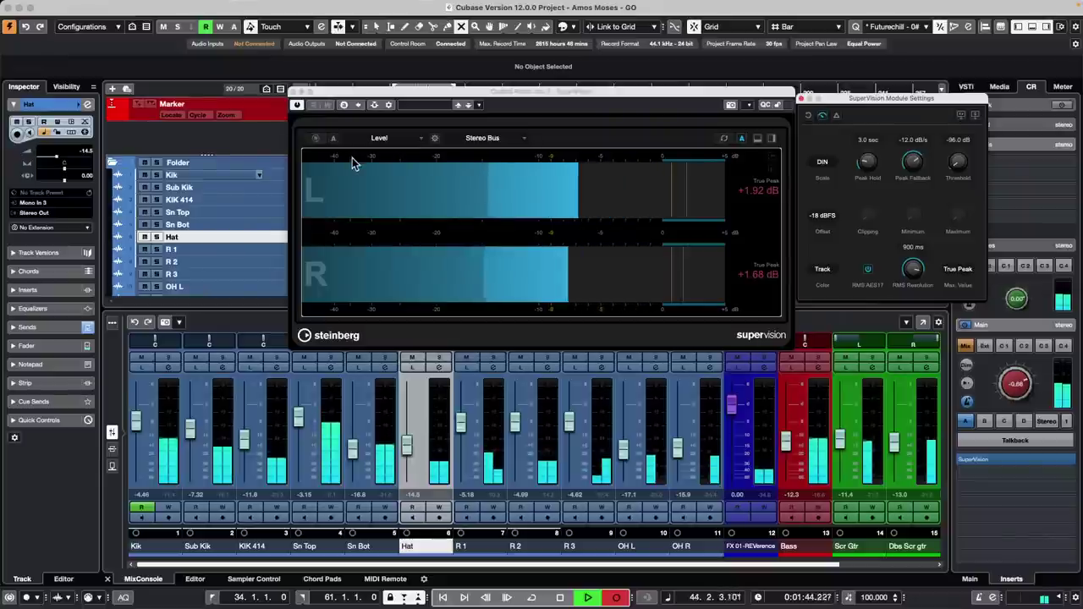
key("Escape")
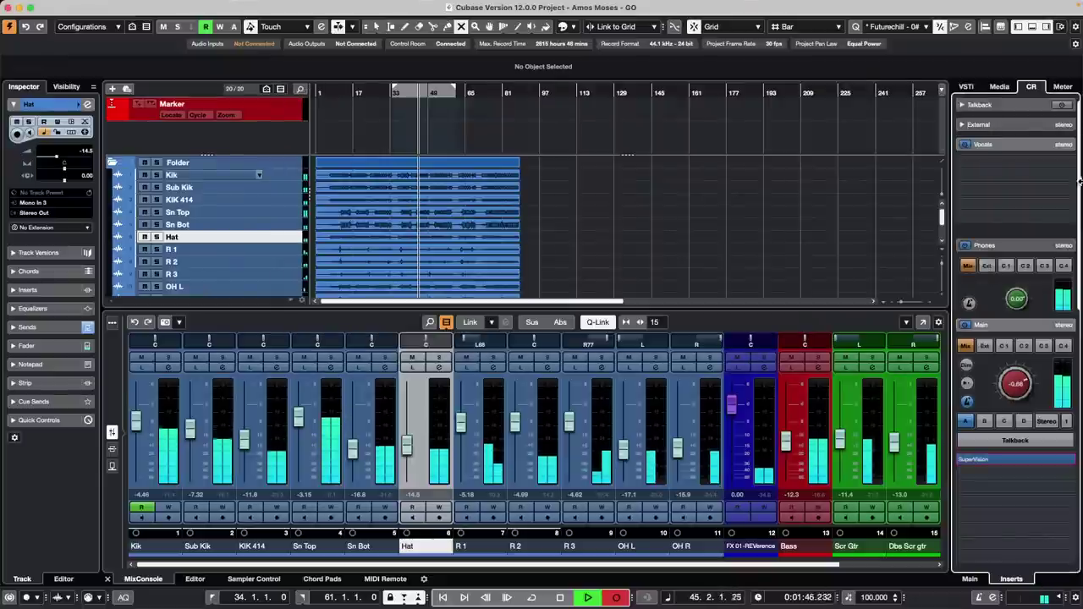
- Return to the master meter and play the Bass track soloed from about bar 13
left_click(1063, 86)
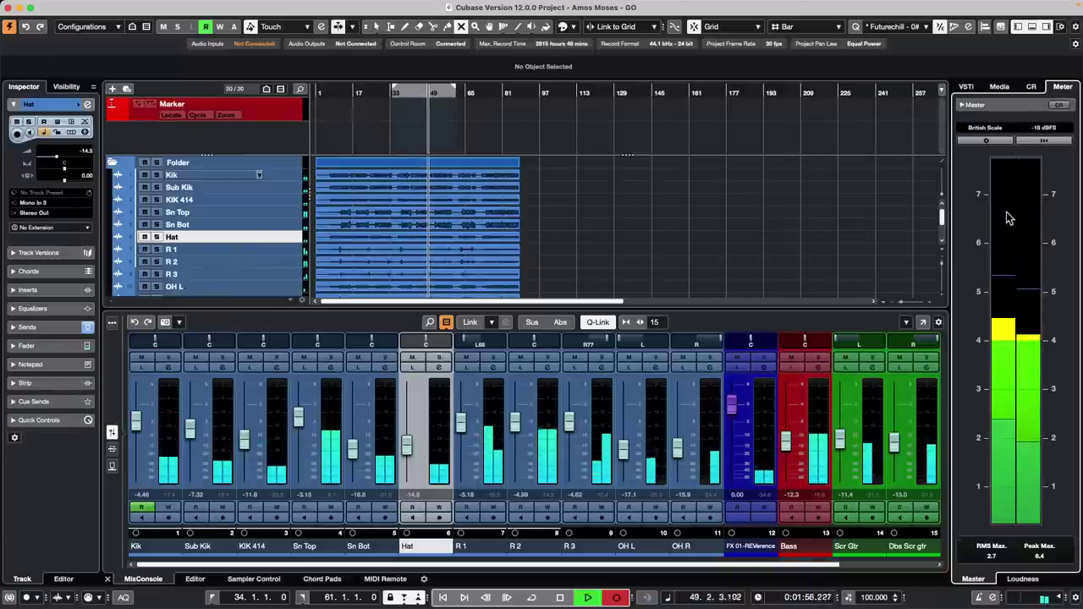
key("space")
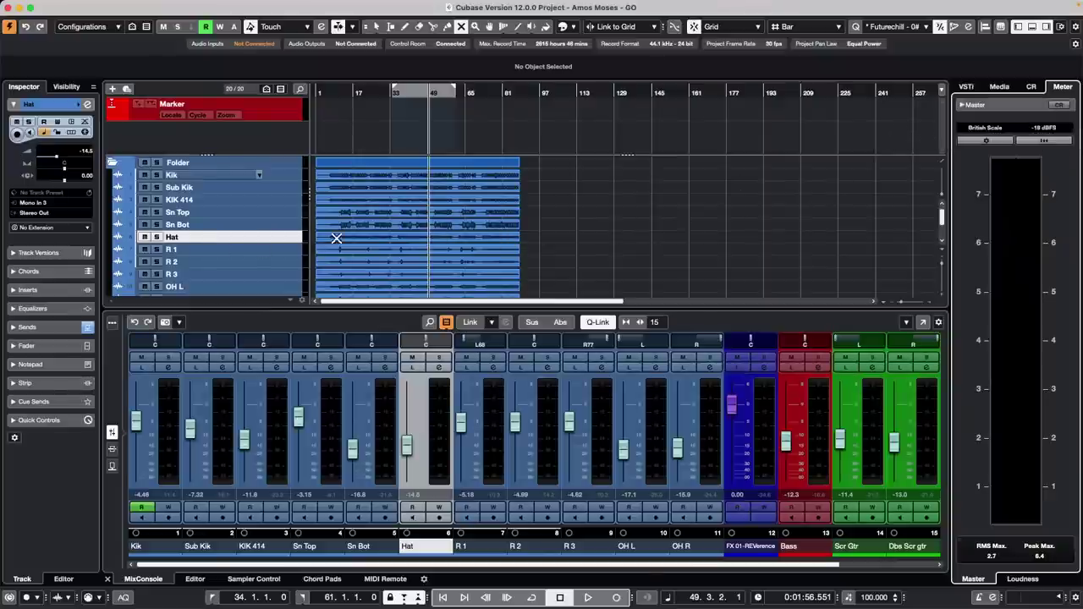
scroll(331, 207, "down", 4)
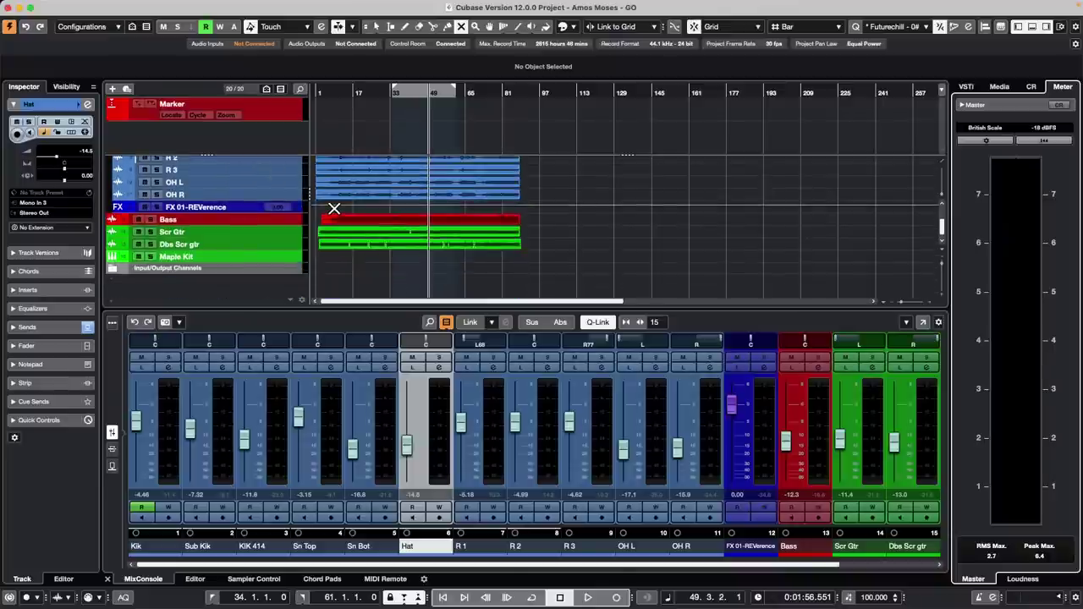
left_click(271, 222)
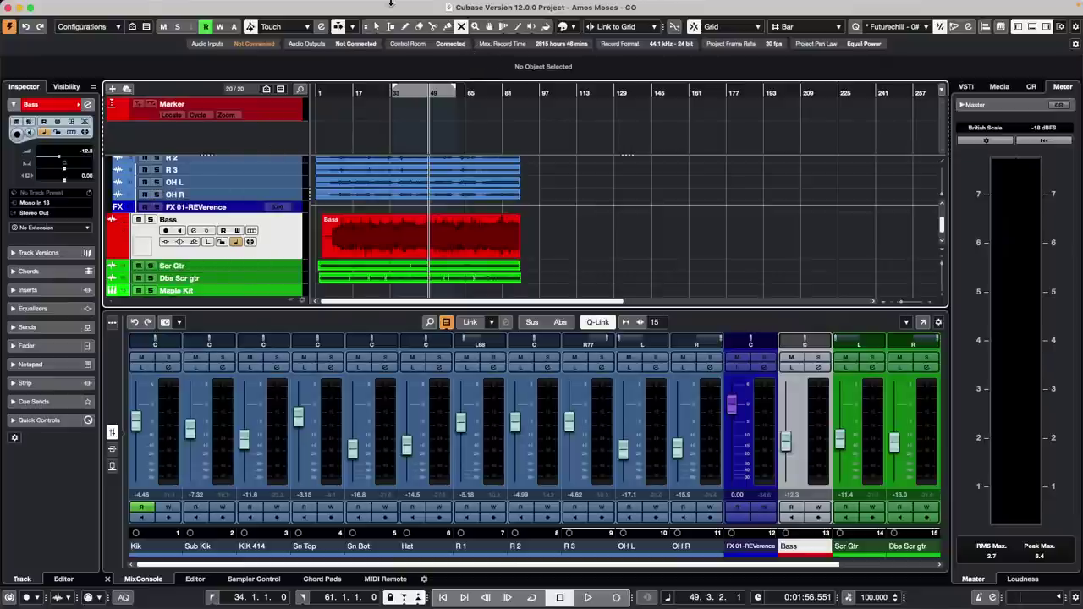
left_click(347, 96)
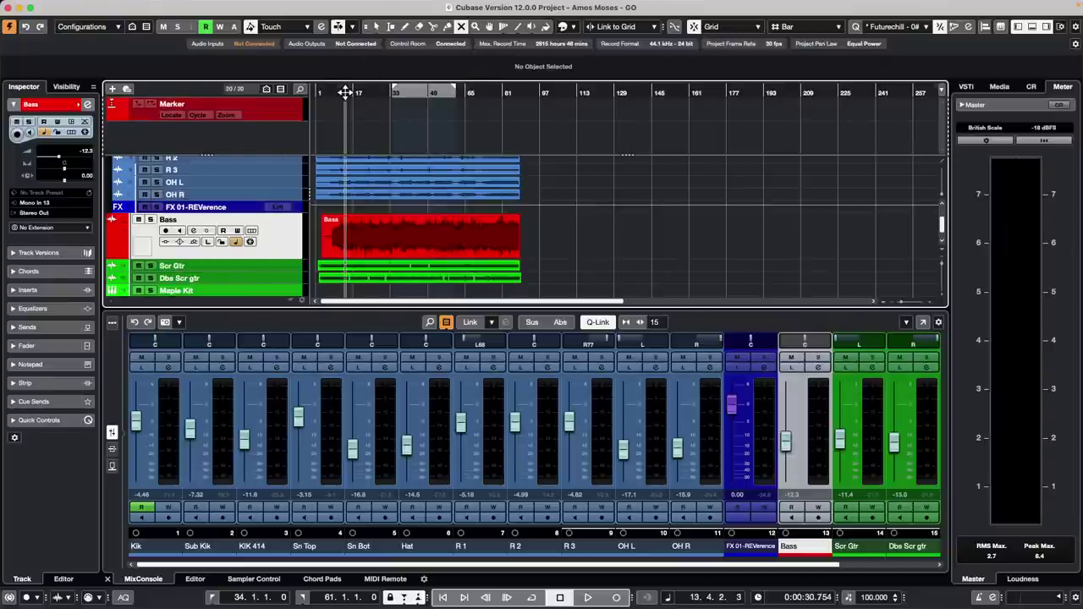
key("space")
left_click(150, 221)
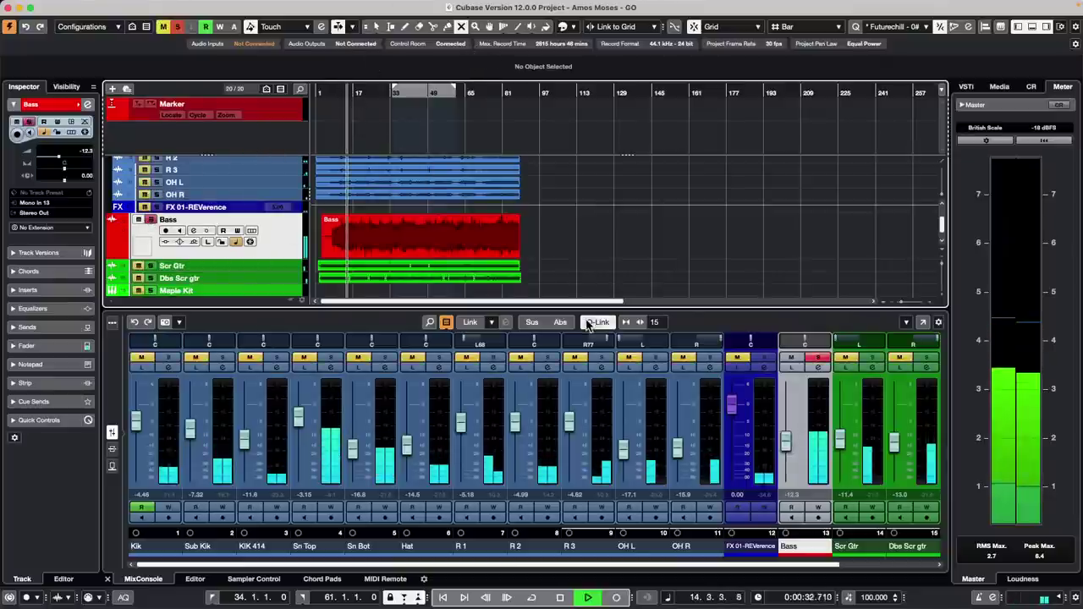
- Raise the Control Room Main level to 6.02 and the Bass channel fader to -7.38
left_click(1031, 87)
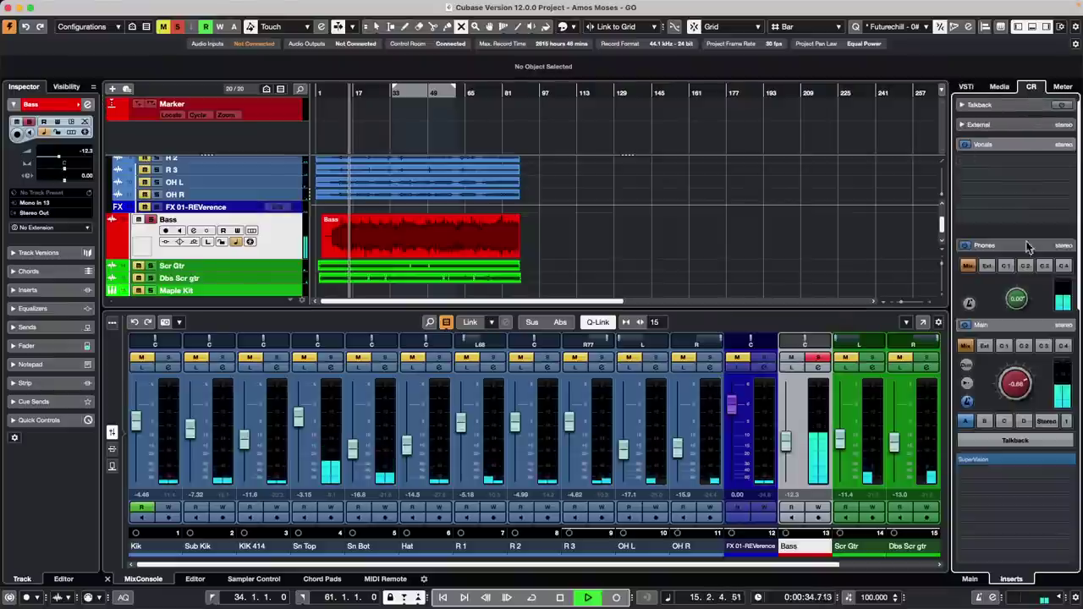
scroll(1018, 368, "down", 4)
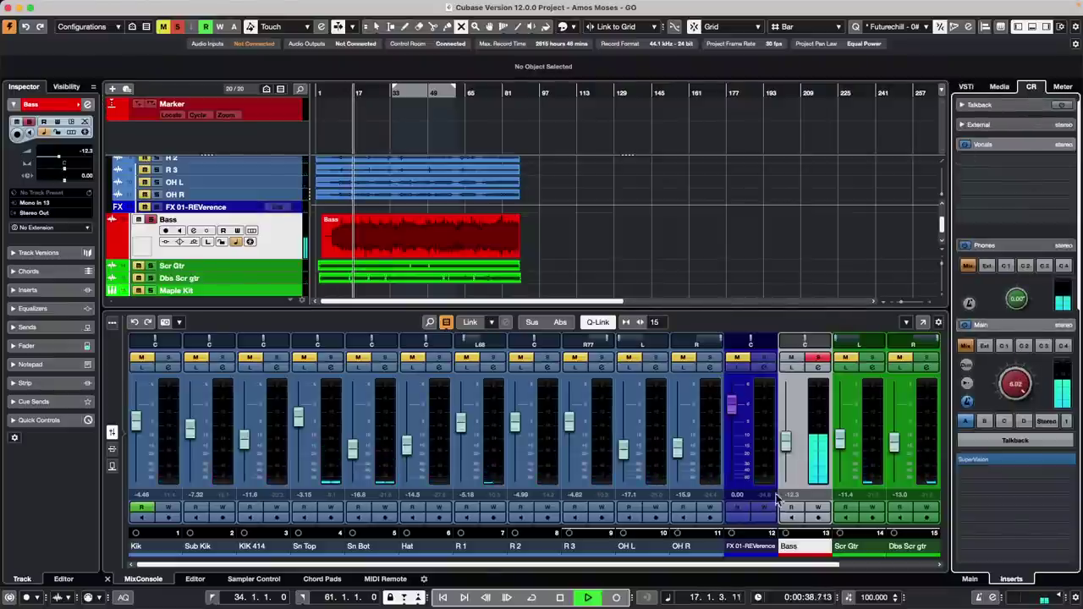
left_click_drag(788, 443, 789, 434)
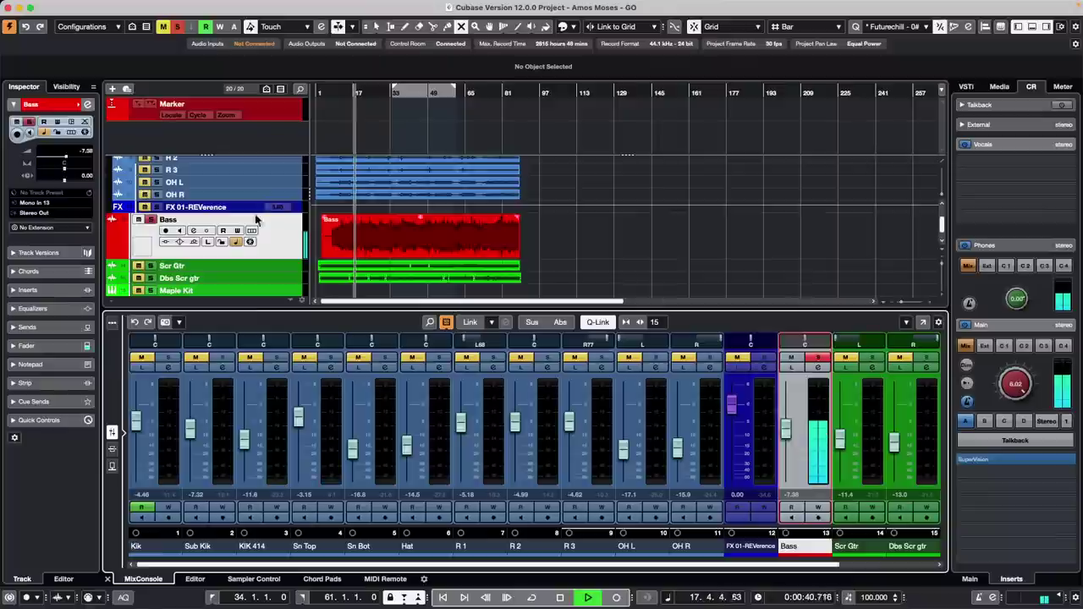
- Insert the Flanger modulation effect in the Bass track's first insert slot, set its Mix to 88%, and move its window over the mixer
left_click(49, 289)
left_click(51, 180)
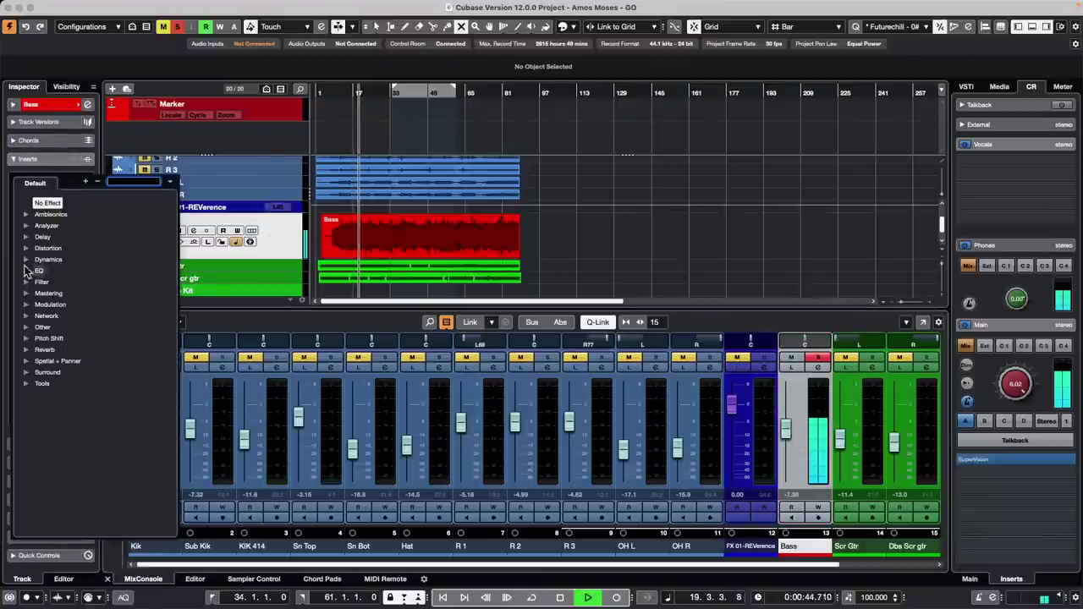
left_click(47, 304)
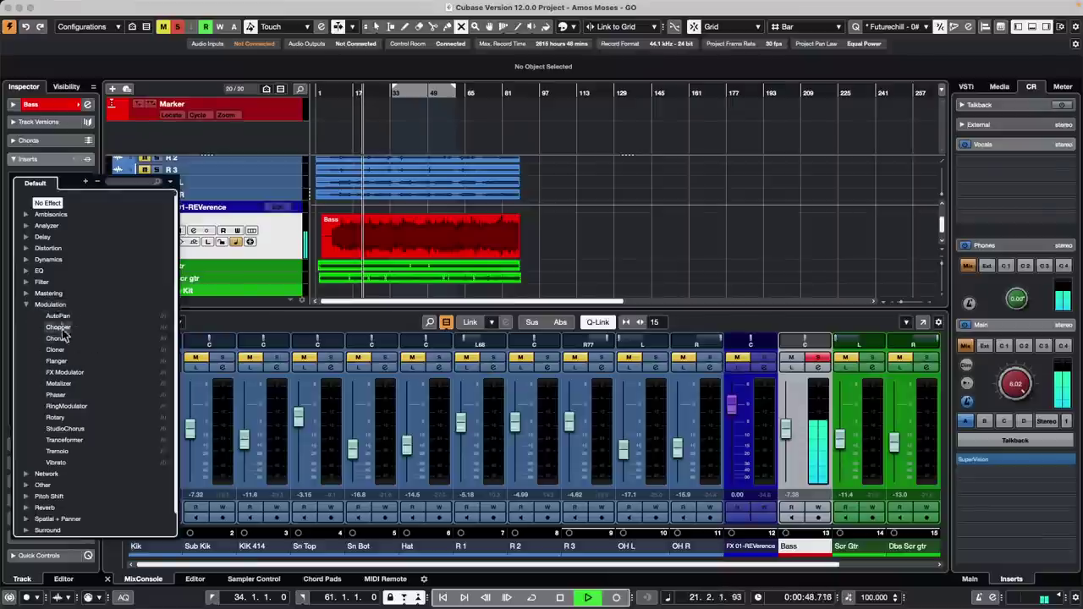
left_click(58, 361)
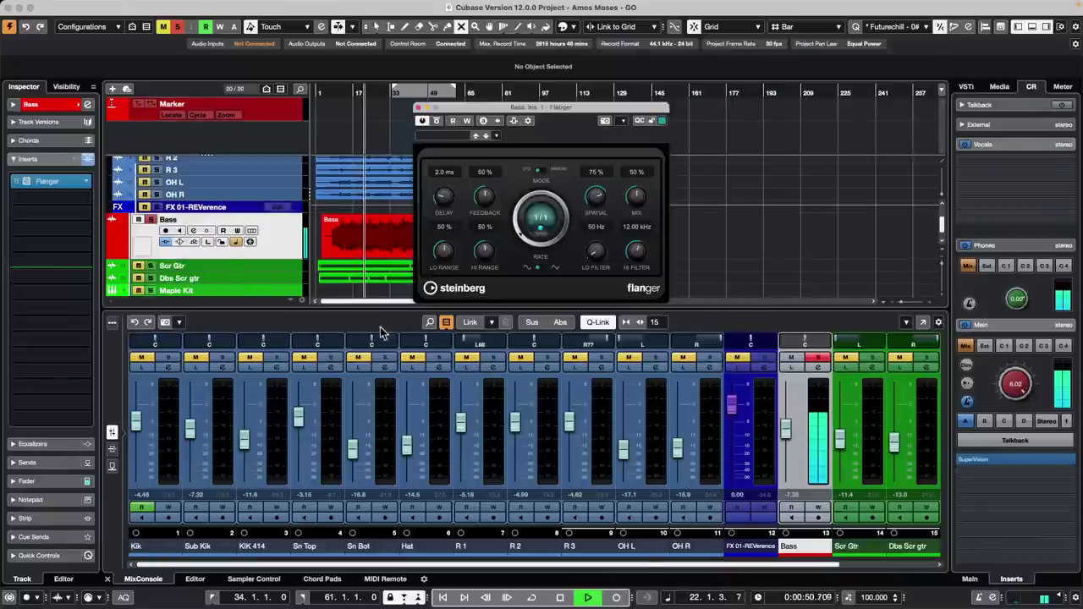
left_click_drag(641, 196, 641, 150)
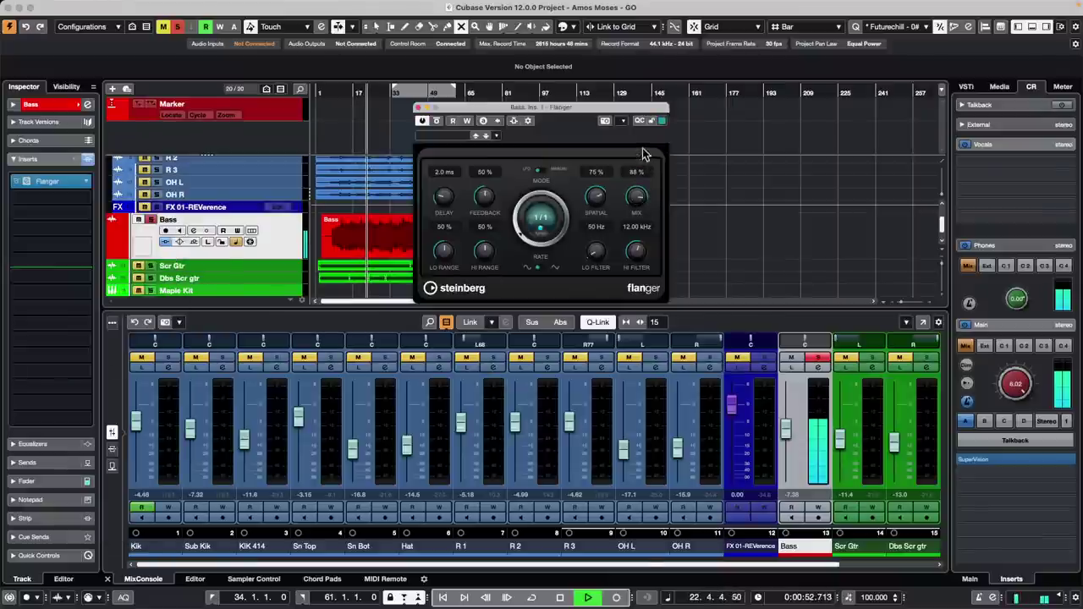
left_click_drag(568, 107, 357, 347)
- Stop playback and render the Bass track in place as separate events, using Channel Settings and muting the source track
mouse_move(241, 6)
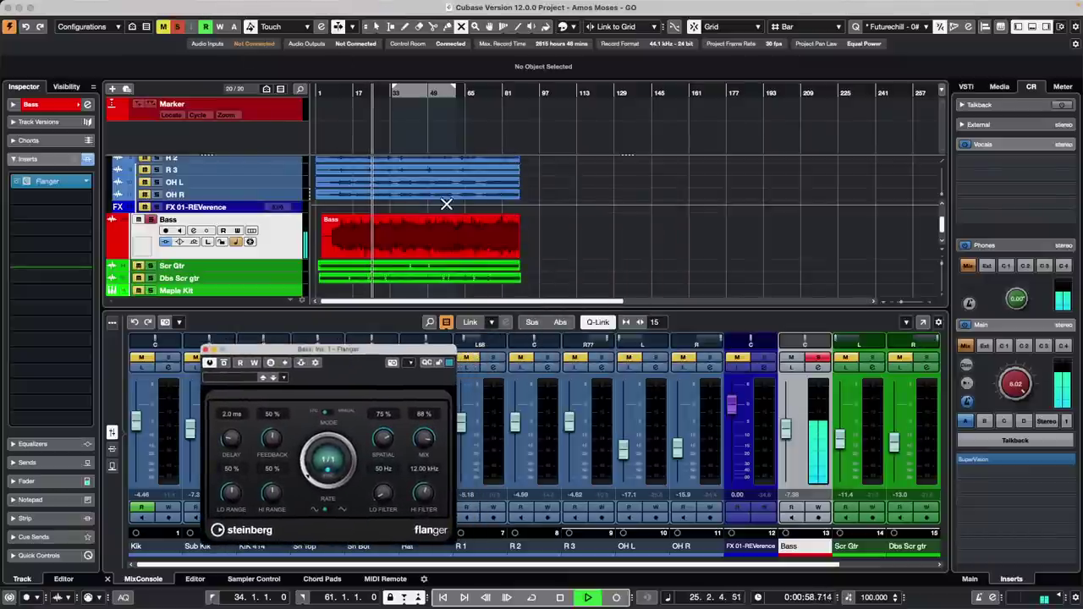
key("space")
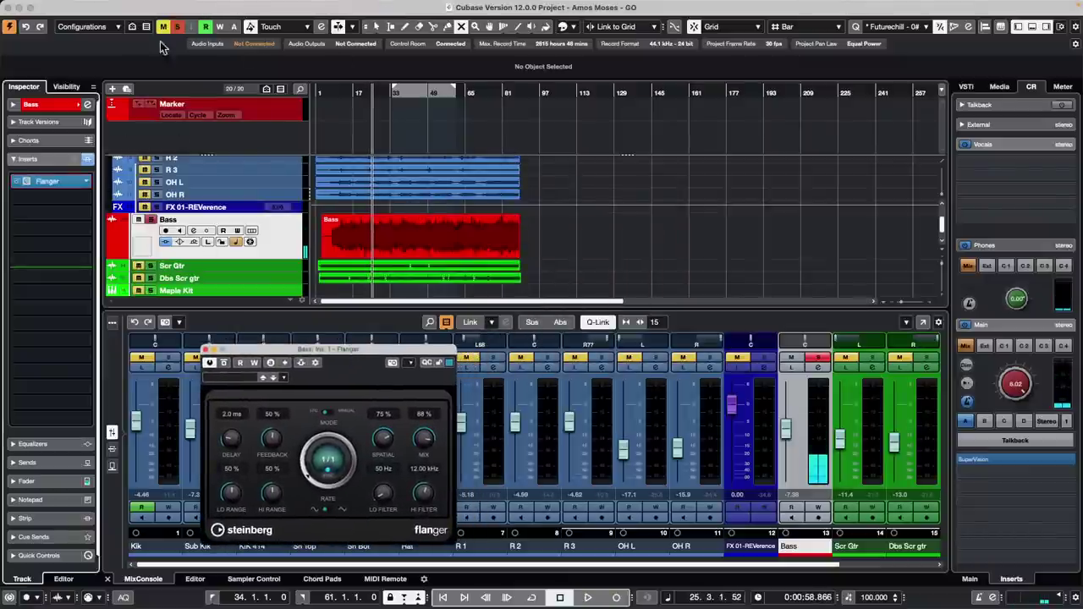
left_click(128, 6)
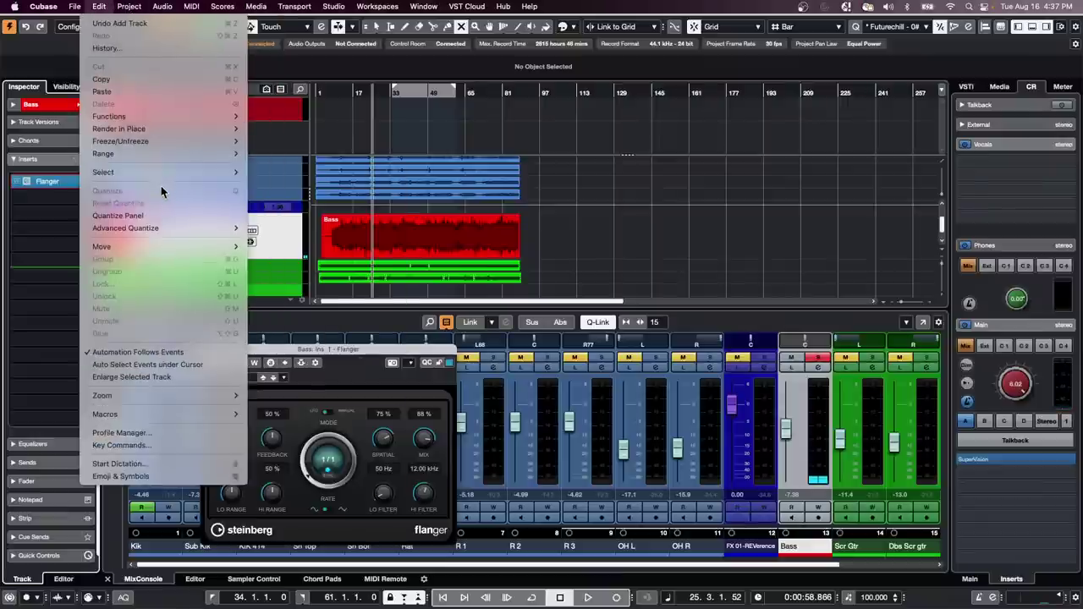
mouse_move(163, 127)
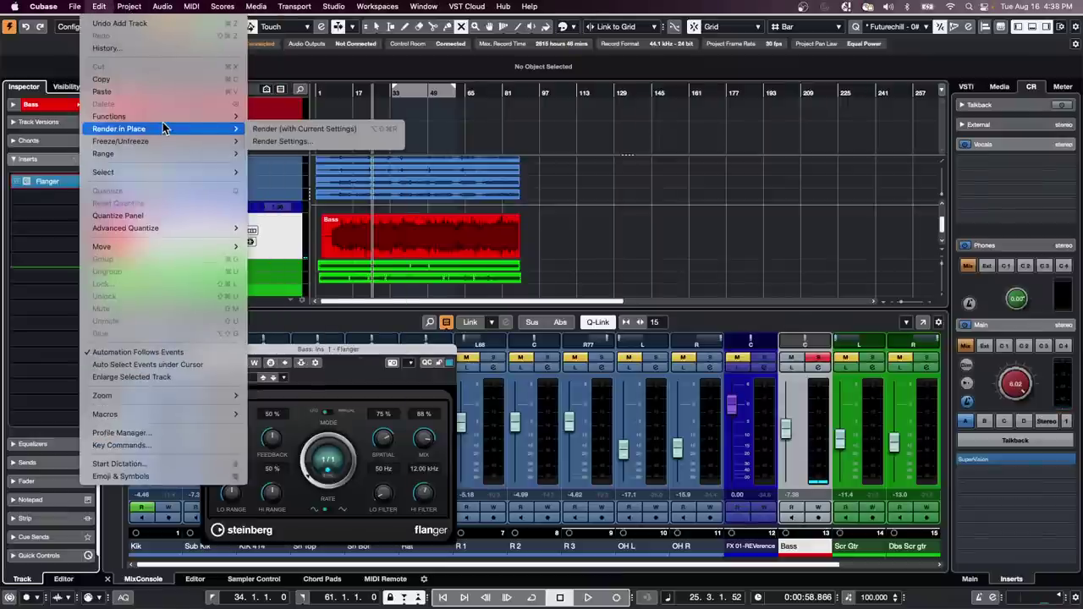
left_click(326, 141)
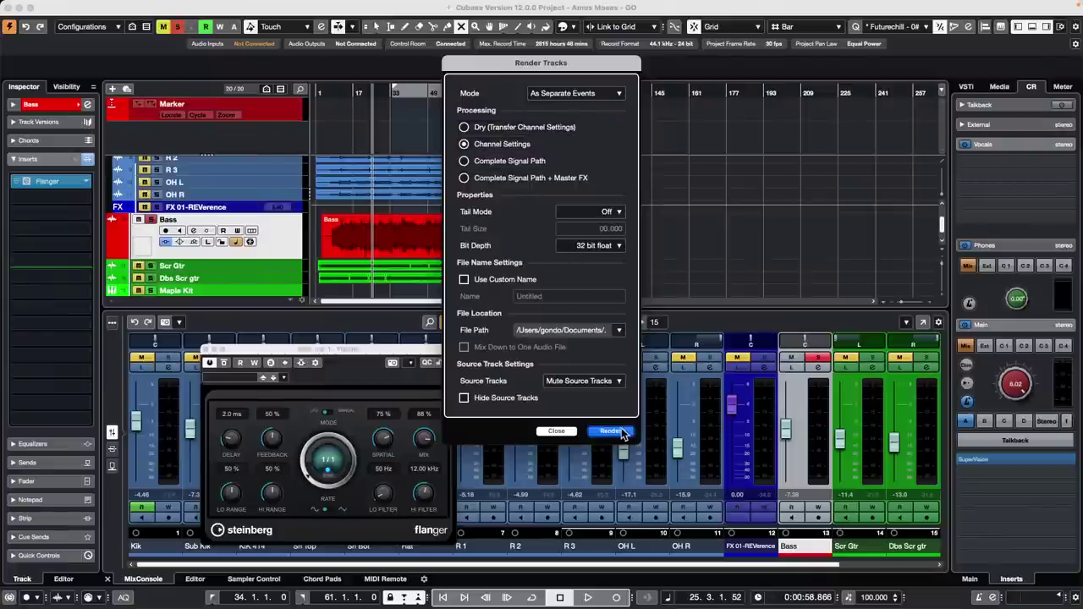
left_click(609, 432)
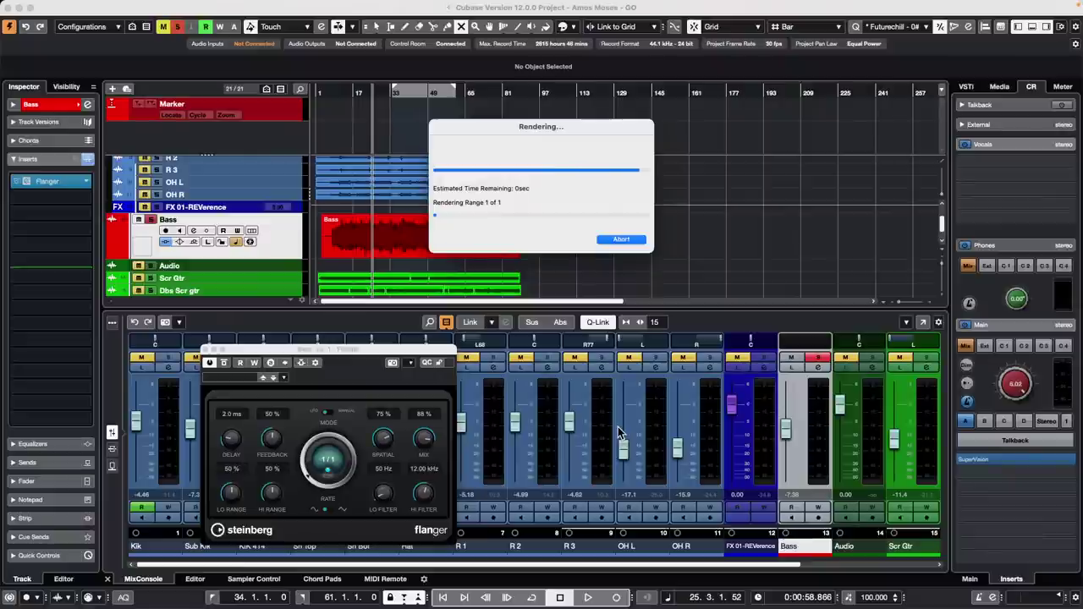
- Audition the original and rendered Bass events with the Play tool, and undo the render in place
left_click(258, 278)
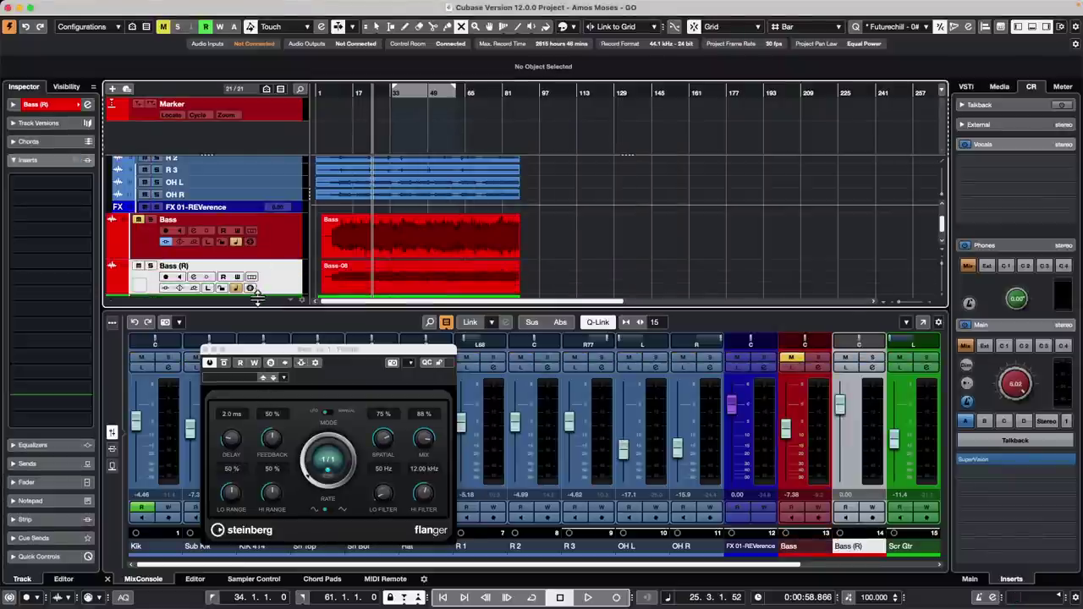
right_click(396, 257)
left_click(550, 257)
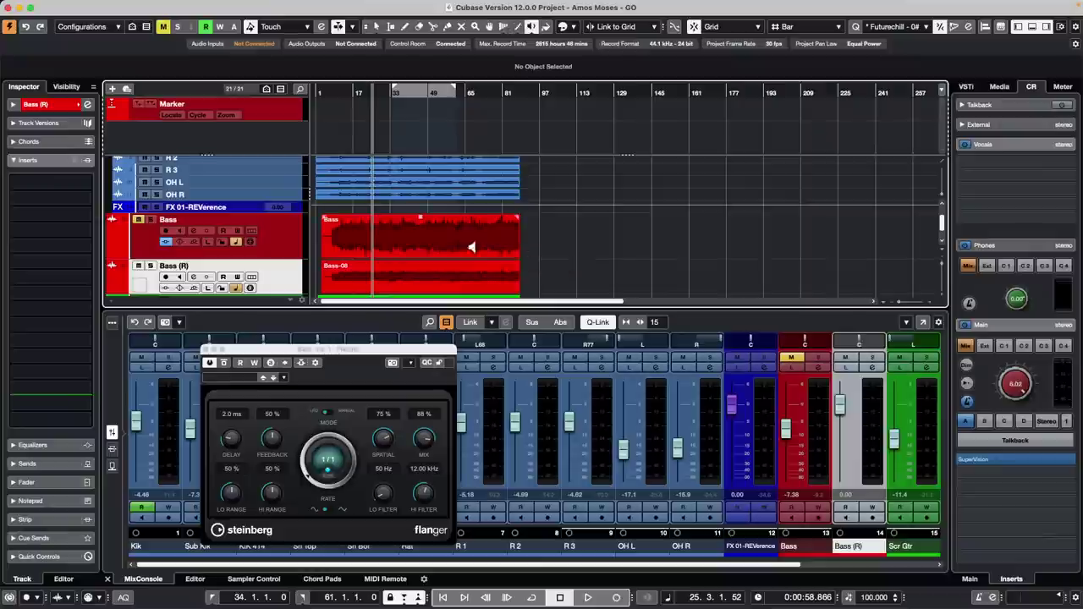
left_click(414, 225)
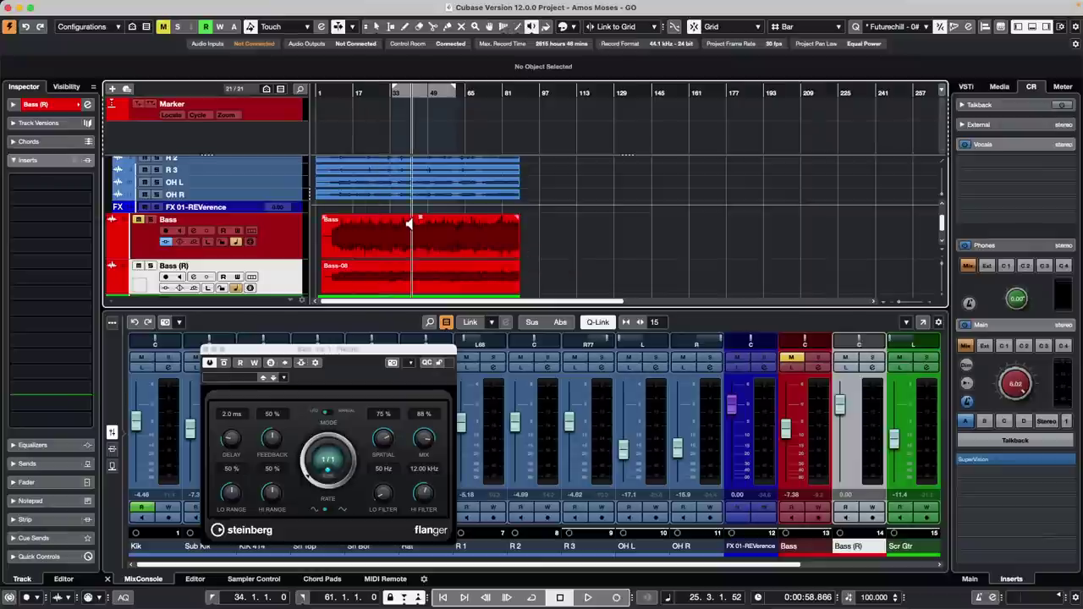
left_click(380, 272)
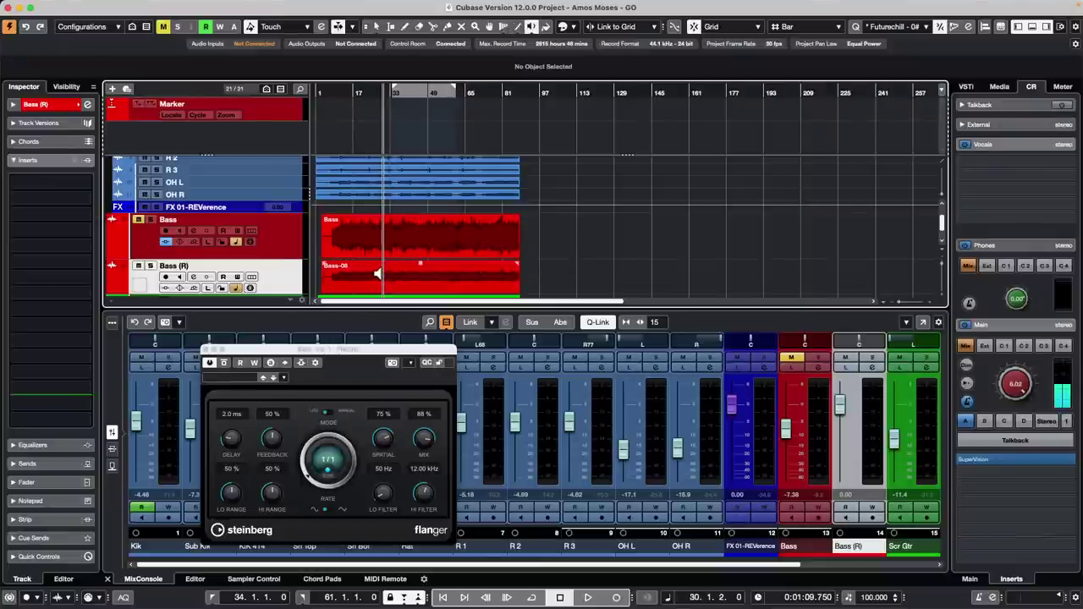
key("super+z")
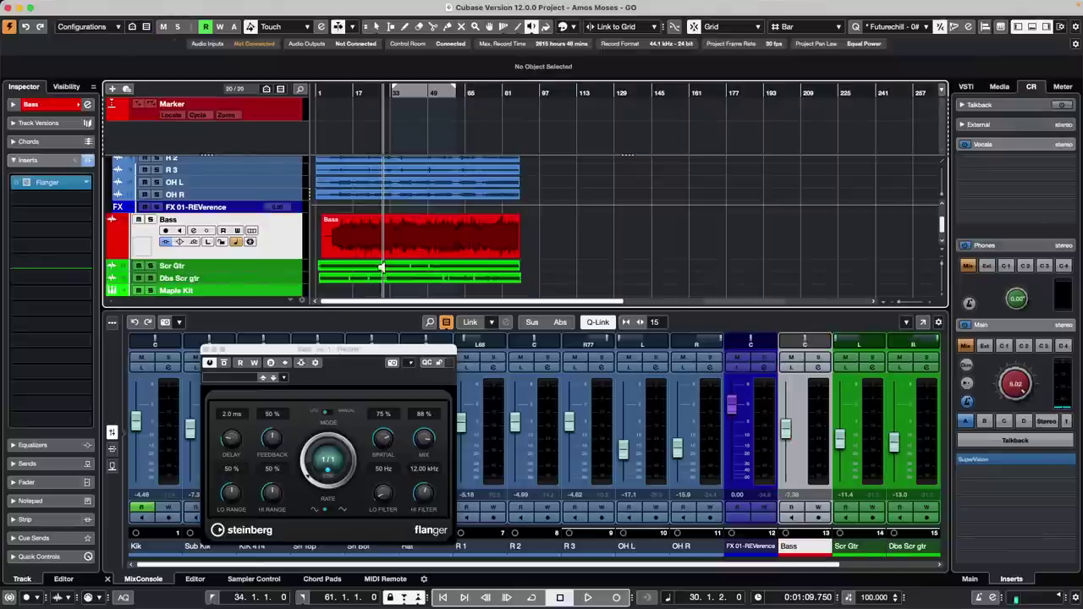
- Open Direct Offline Processing, close the Flanger window, select the Bass event, and add the track's Flanger insert to its process list
left_click(162, 7)
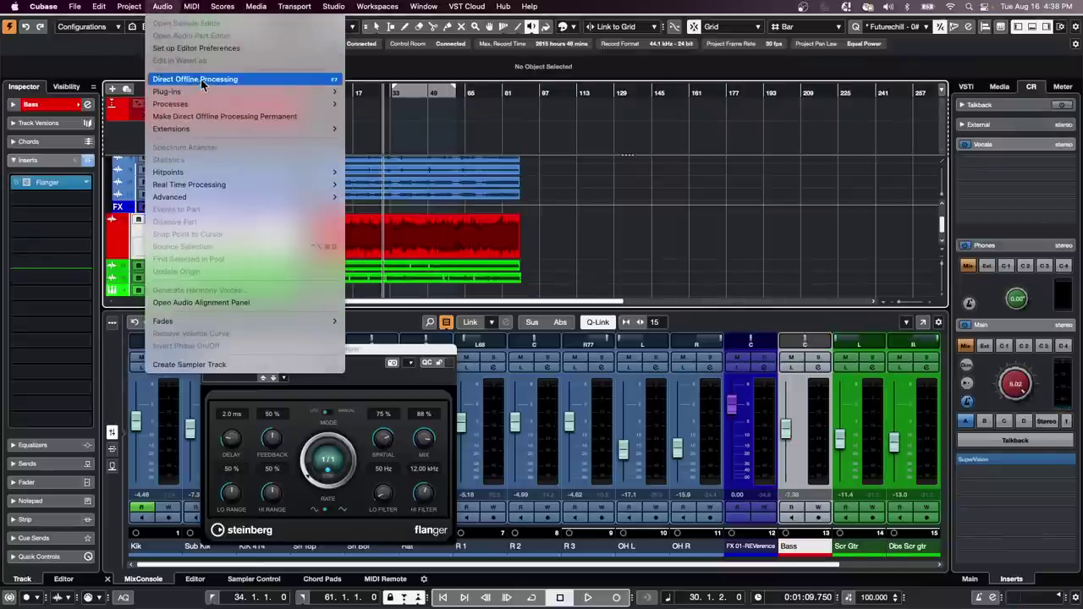
left_click(202, 80)
left_click(207, 349)
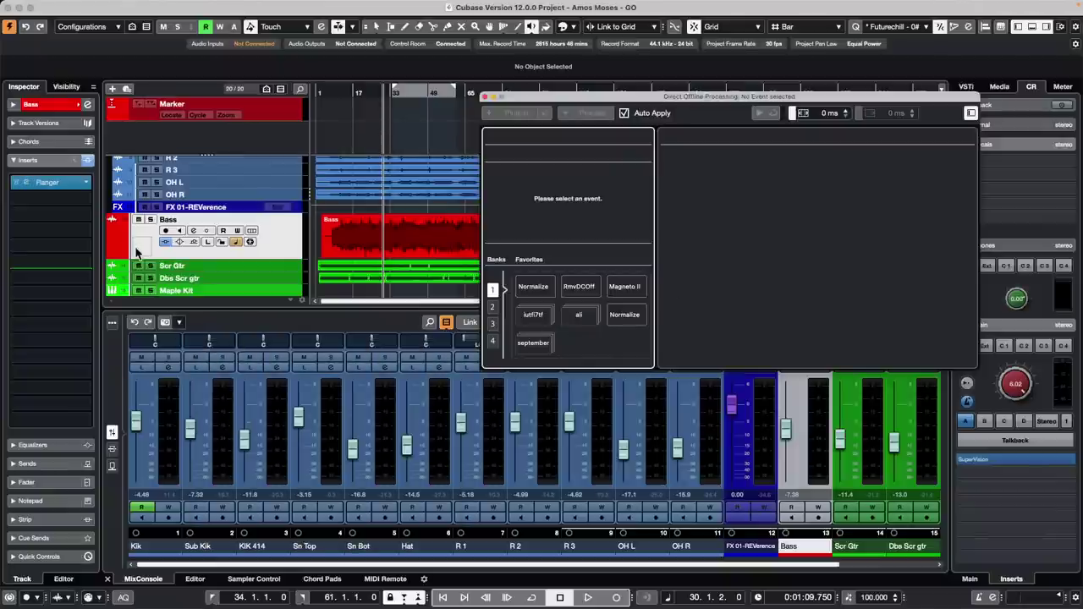
mouse_move(51, 182)
left_mouse_down()
mouse_move(551, 338)
mouse_move(556, 269)
mouse_move(562, 334)
mouse_move(12, 234)
mouse_move(60, 181)
mouse_move(51, 182)
left_mouse_up()
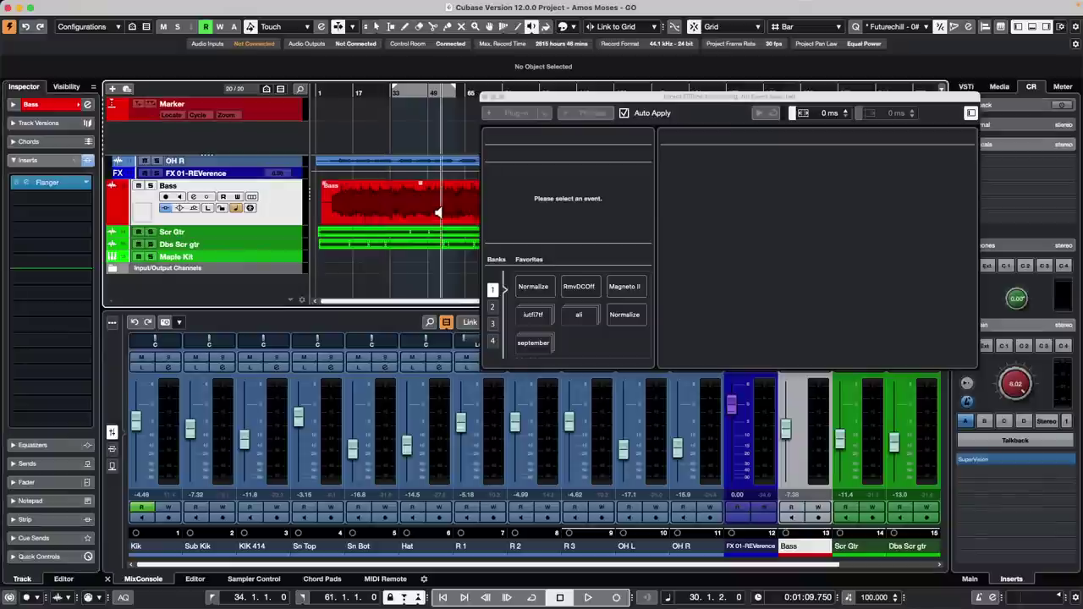
right_click(394, 212)
left_click(400, 207)
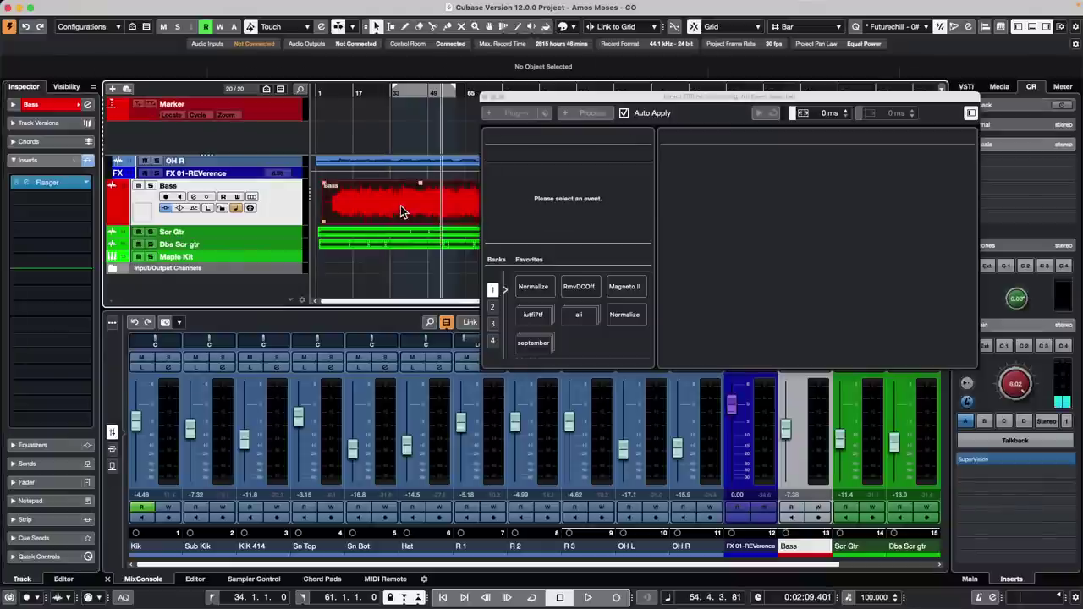
left_click_drag(30, 188, 551, 199)
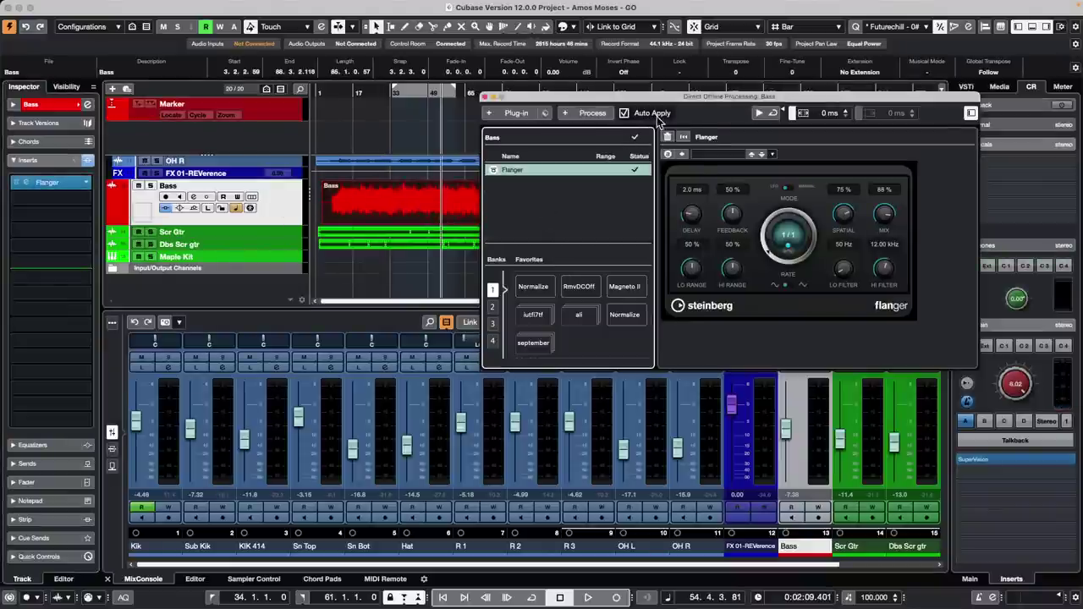
- Audition the Bass event's offline Flanger process and switch Auto Apply off and back on
left_click(593, 113)
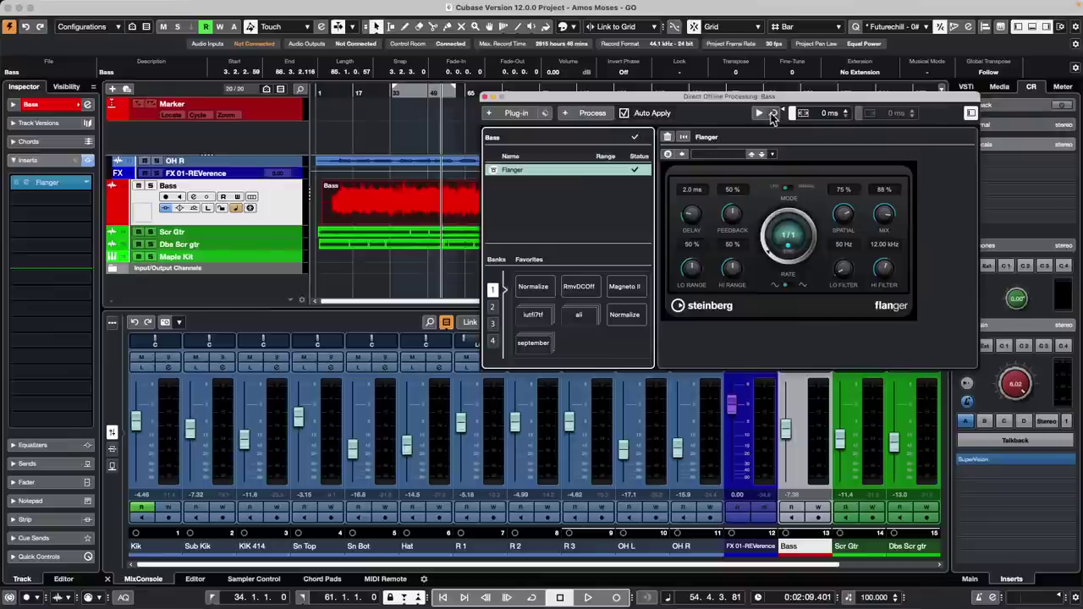
left_click(626, 114)
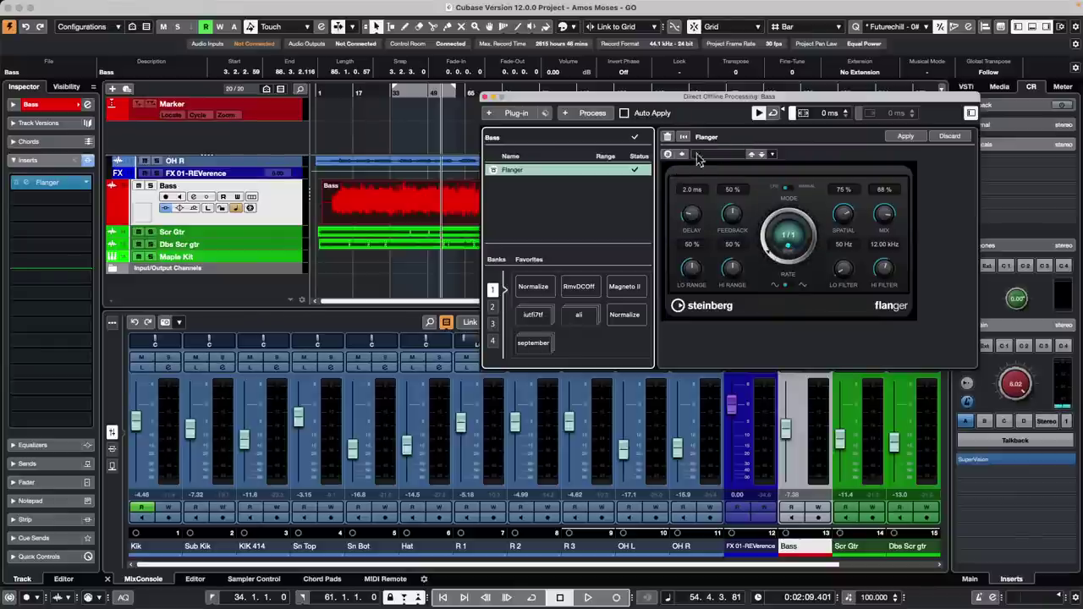
left_click(624, 113)
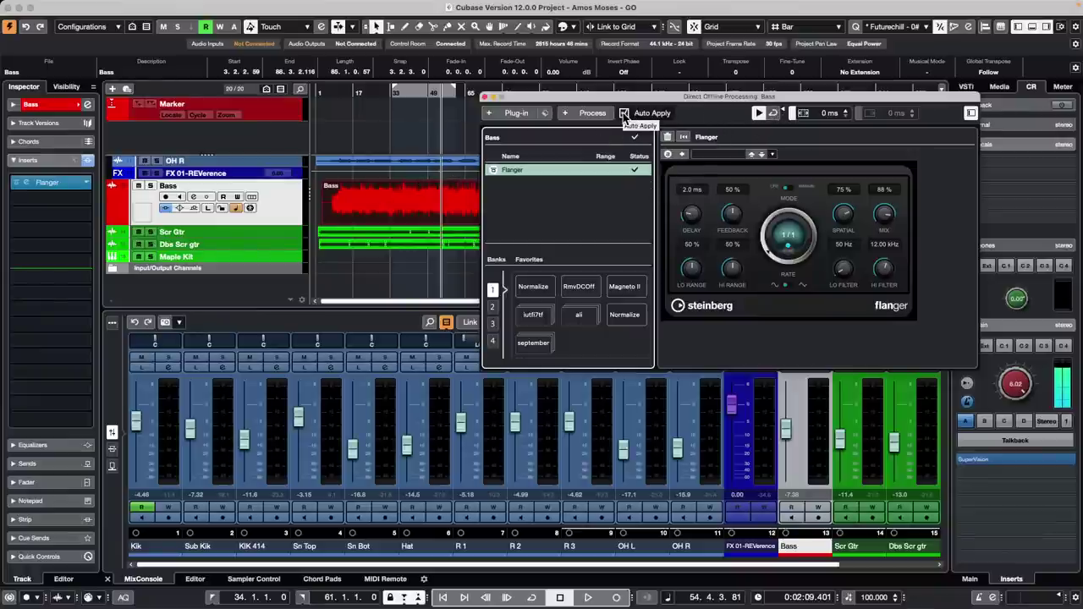
left_click(624, 114)
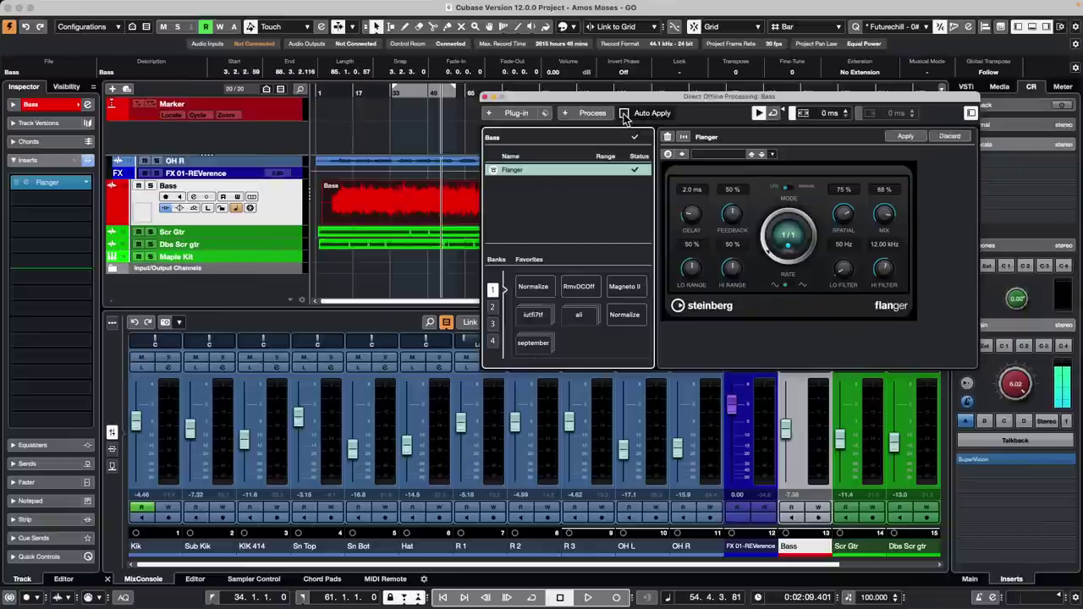
left_click(624, 114)
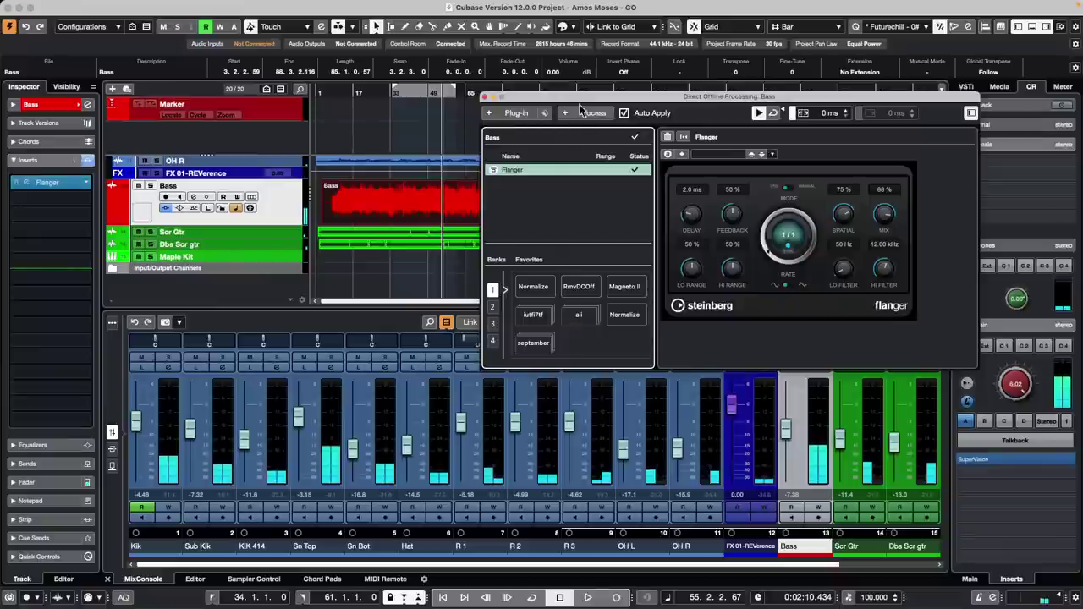
left_click(759, 113)
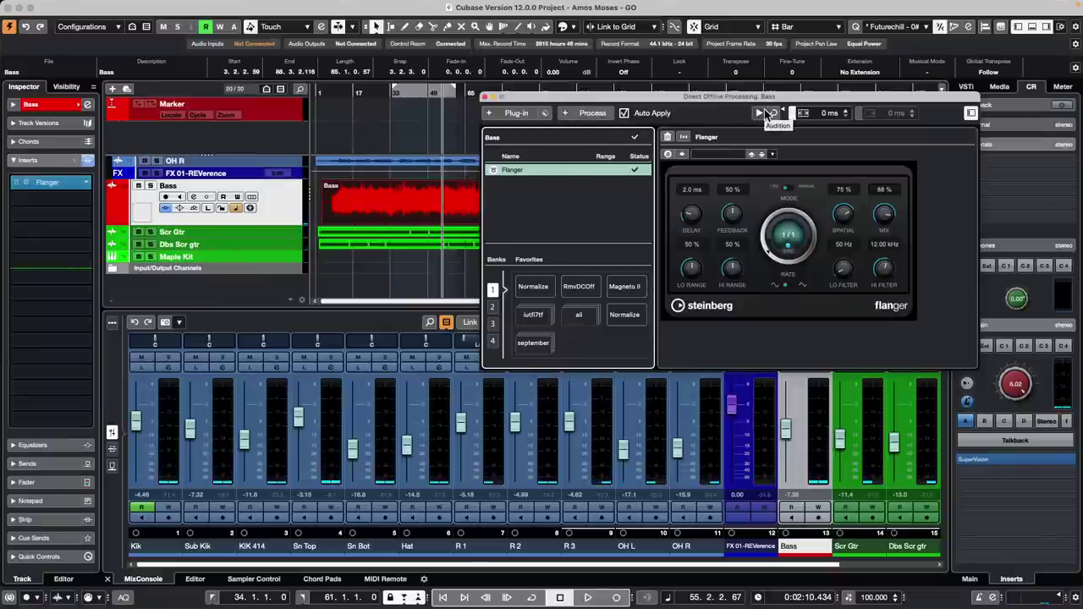
left_click(764, 112)
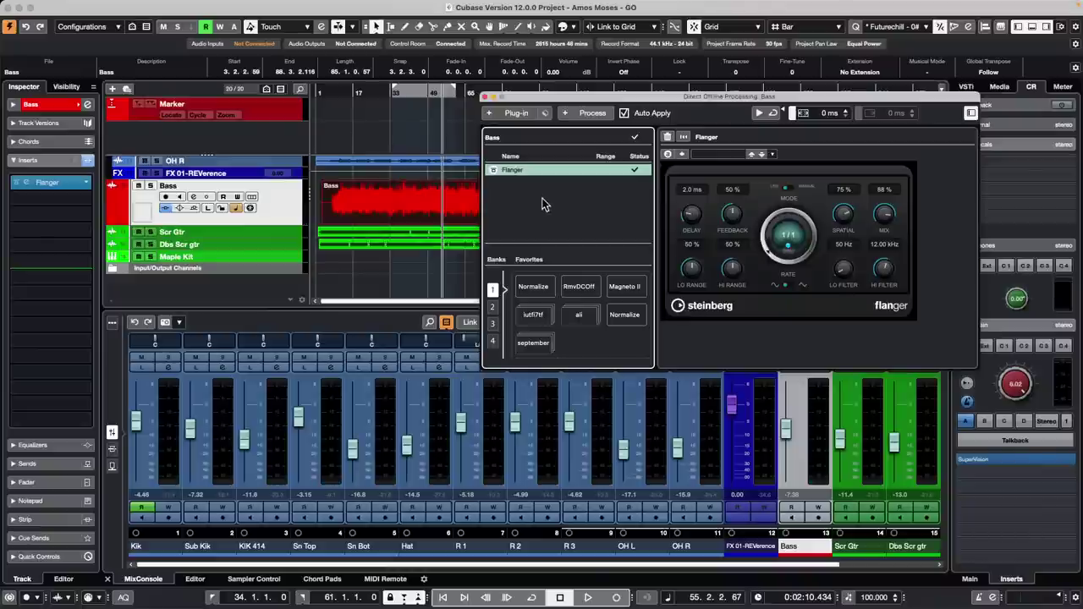
- Review the editing options for the Flanger entry in the offline process list and close the Direct Offline Processing window
right_click(555, 170)
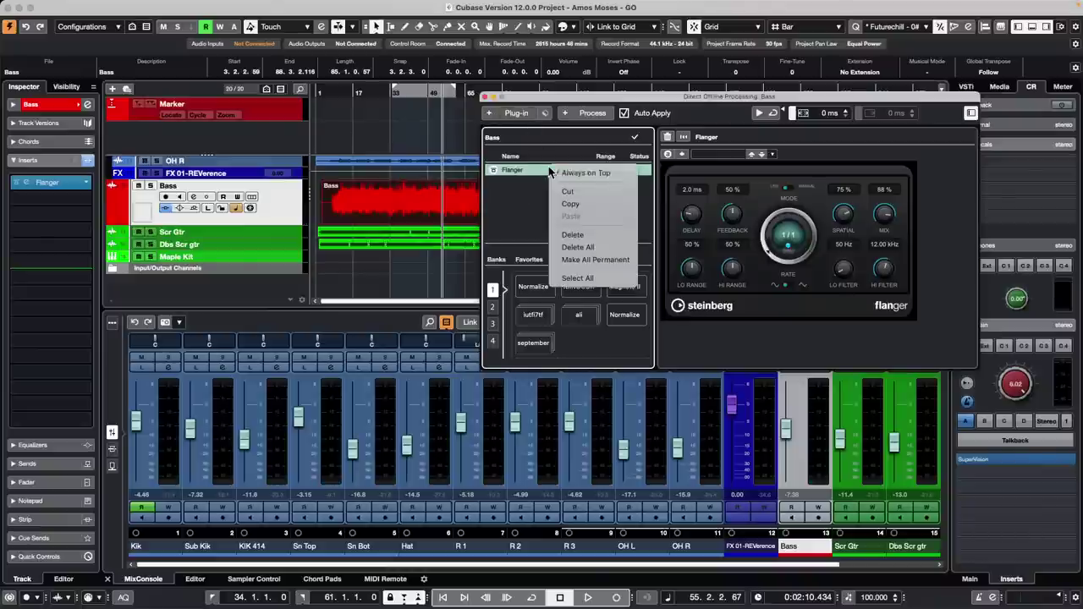
left_click(453, 112)
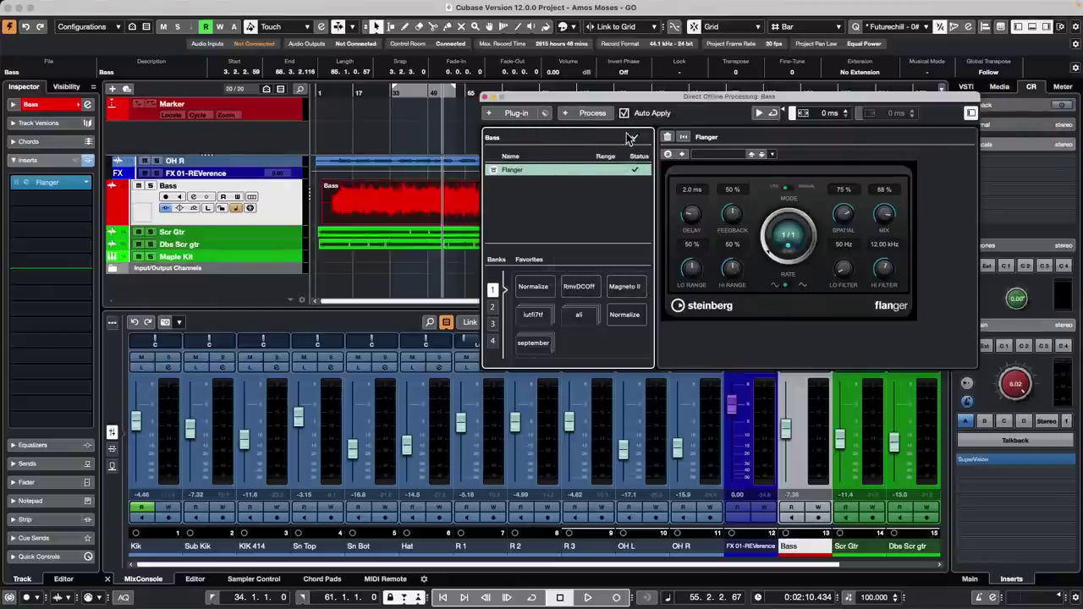
right_click(556, 170)
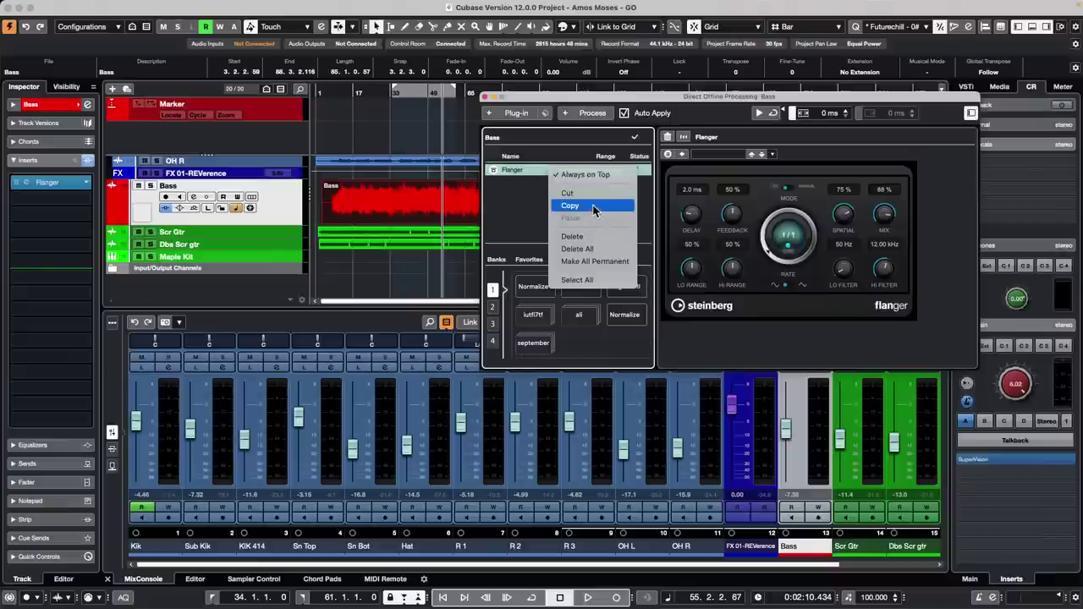
left_click(576, 237)
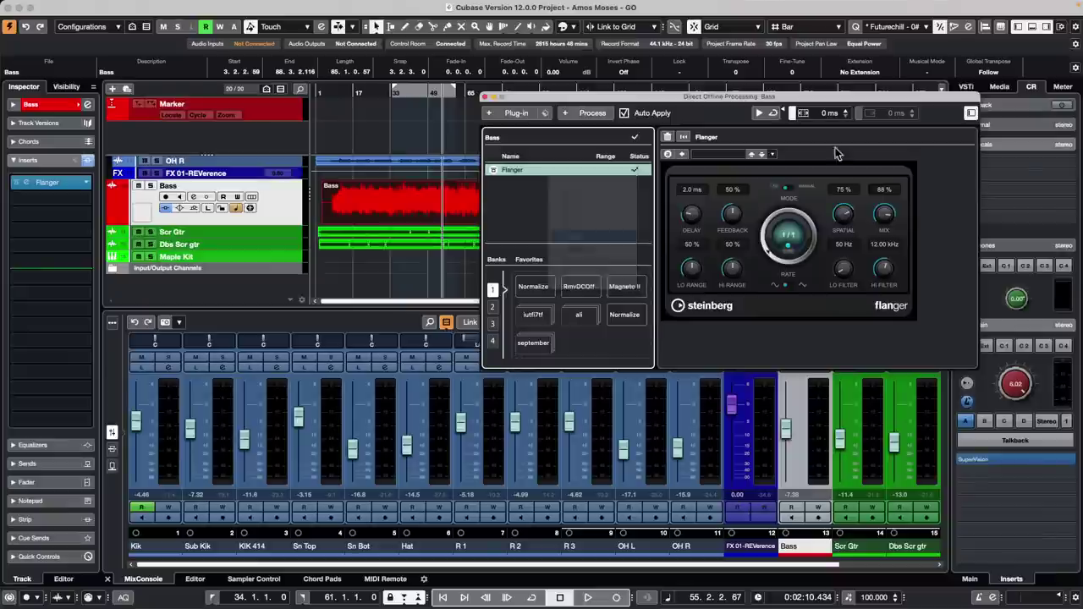
left_click(485, 97)
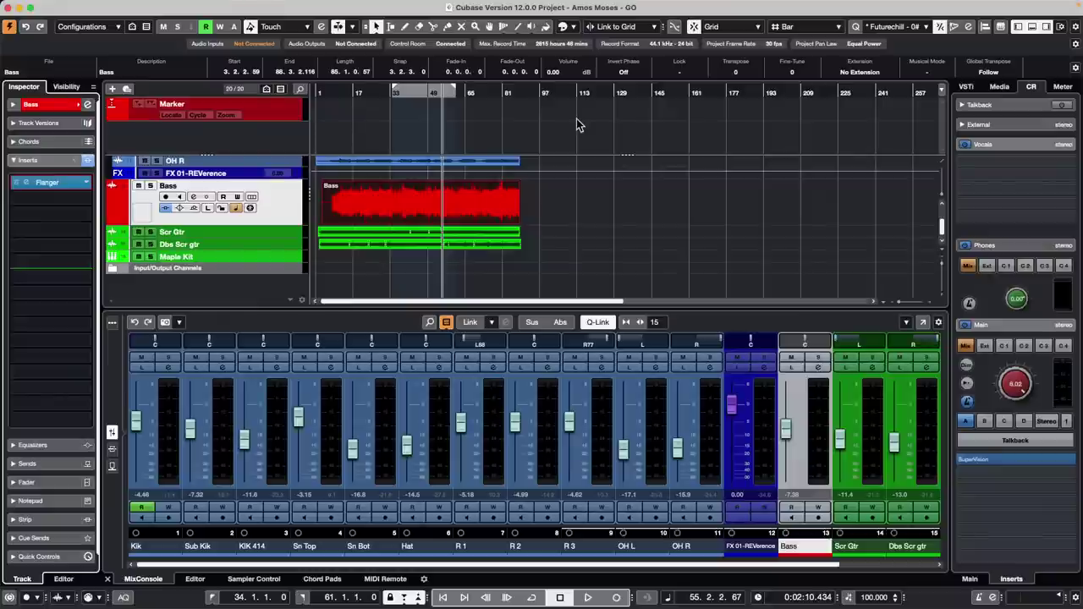
- Open the Sn Top channel's settings, review its pre- and post-fader insert slots, and close the window
left_click(332, 367)
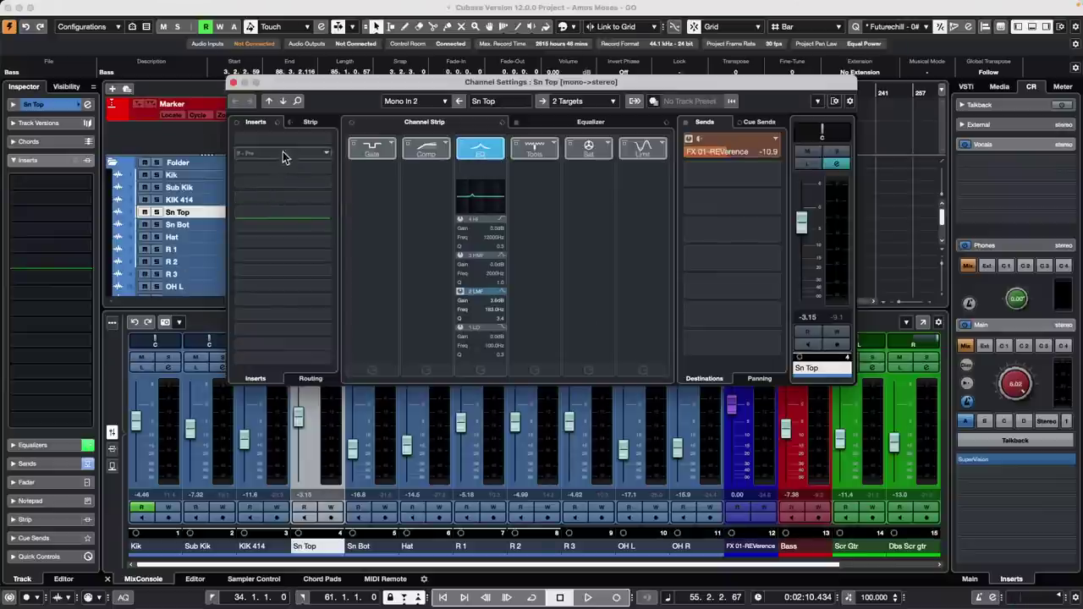
left_click_drag(284, 156, 309, 144)
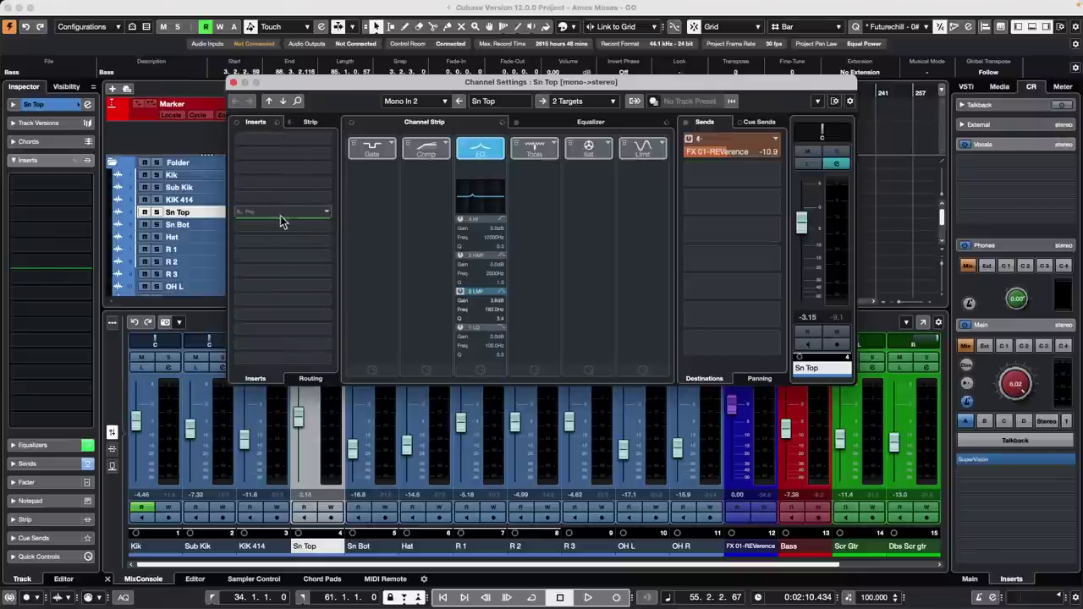
left_click(234, 82)
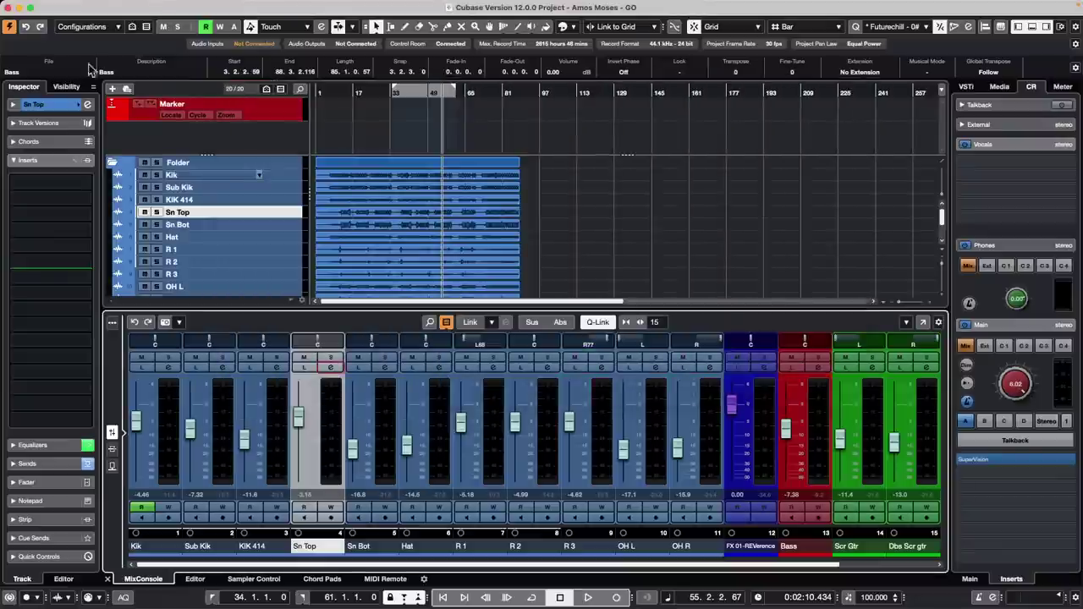
- Bring up the project file browser, go to the Iguales folder inside Projects, and enlarge the dialog to show its files
left_click(83, 6)
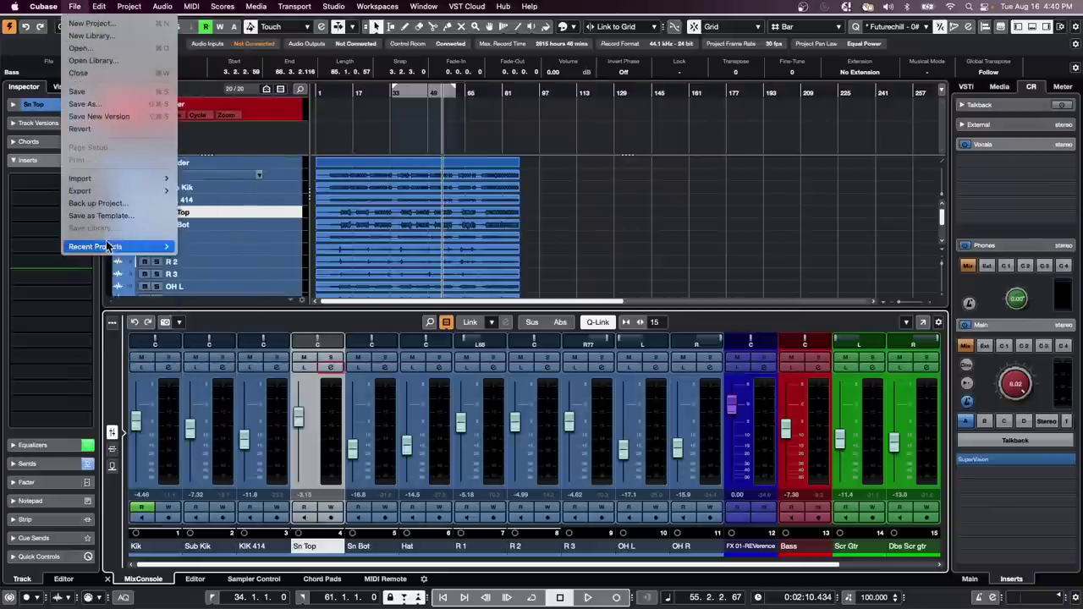
mouse_move(106, 247)
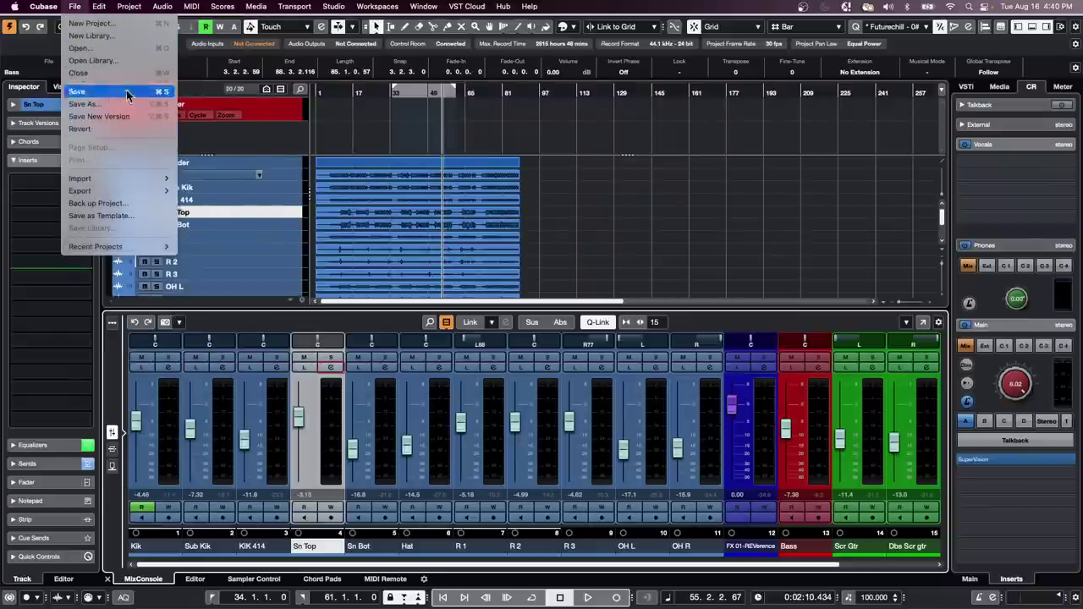
left_click(127, 49)
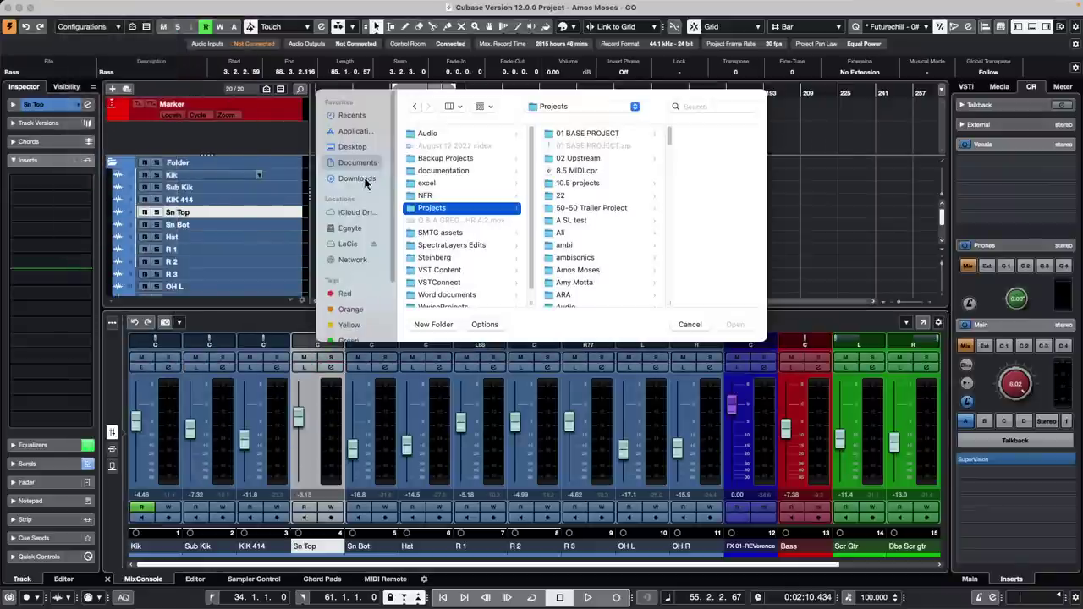
left_click_drag(436, 101, 198, 127)
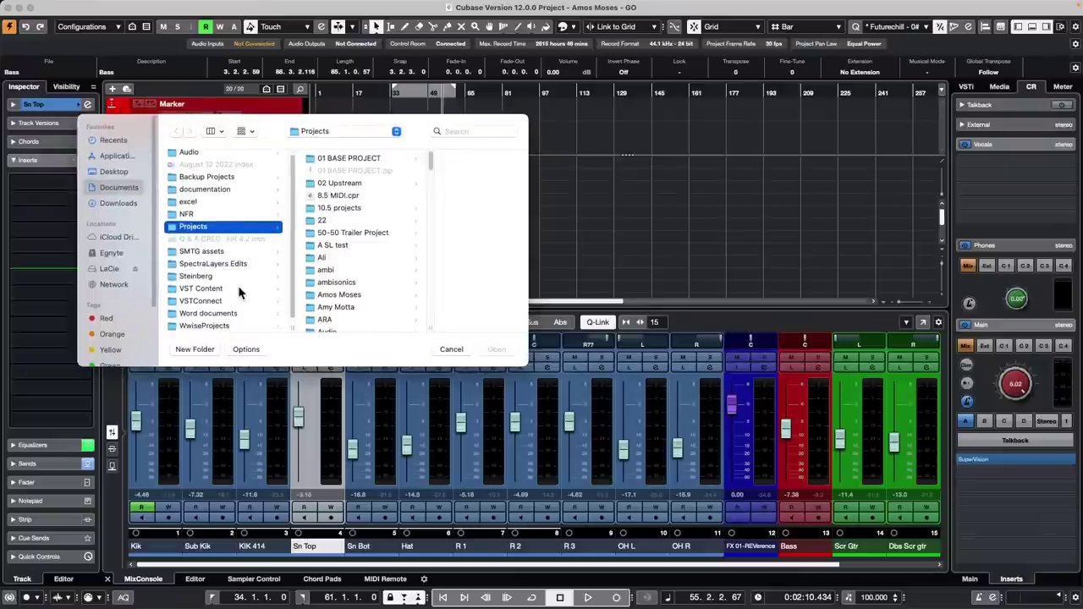
scroll(360, 265, "down", 10)
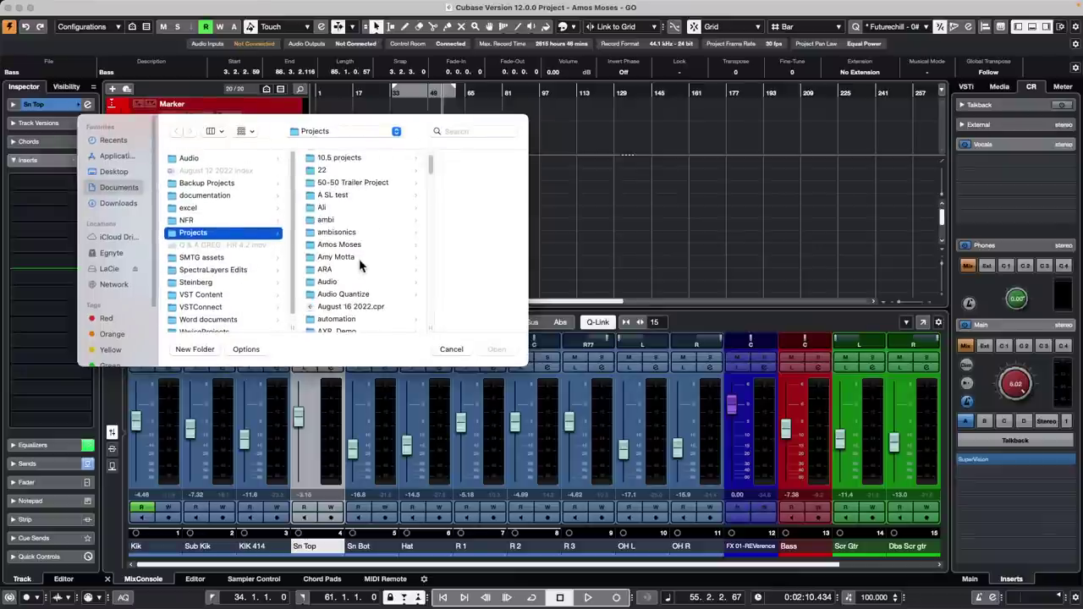
scroll(360, 266, "down", 10)
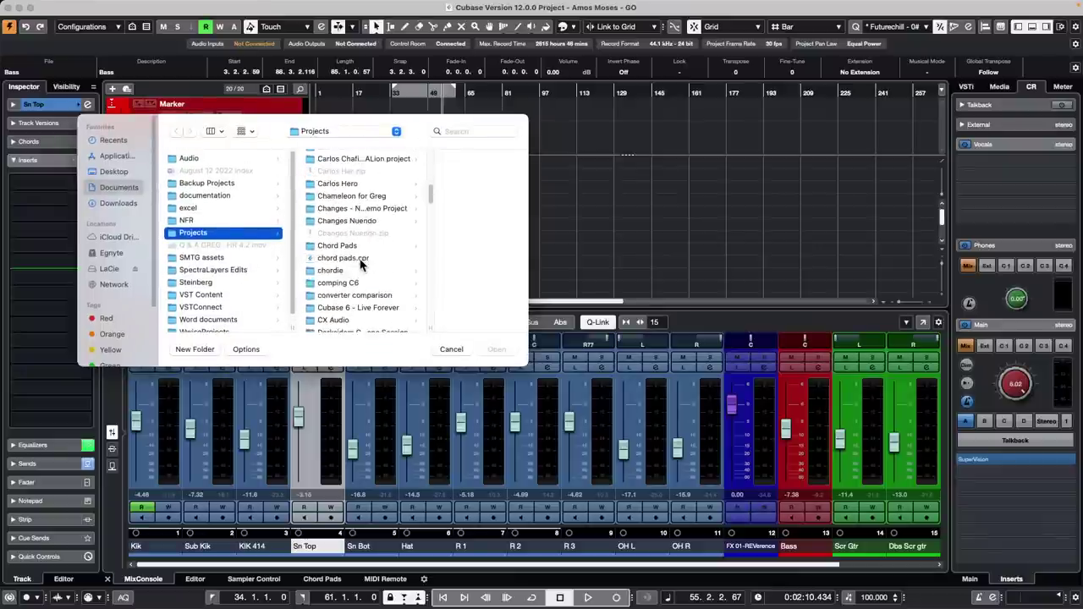
scroll(359, 266, "down", 10)
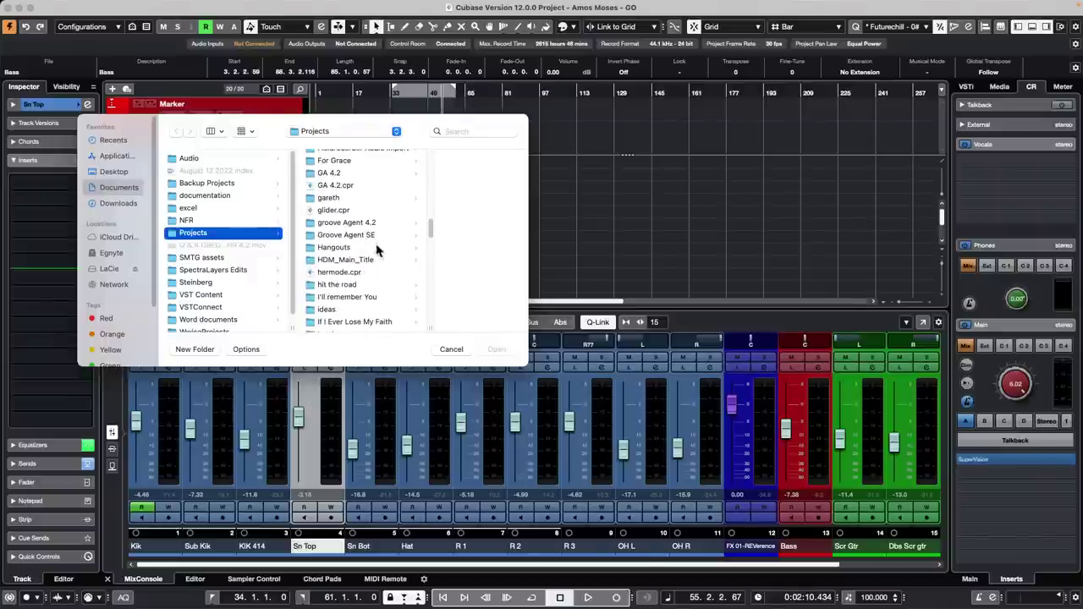
scroll(355, 272, "down", 2)
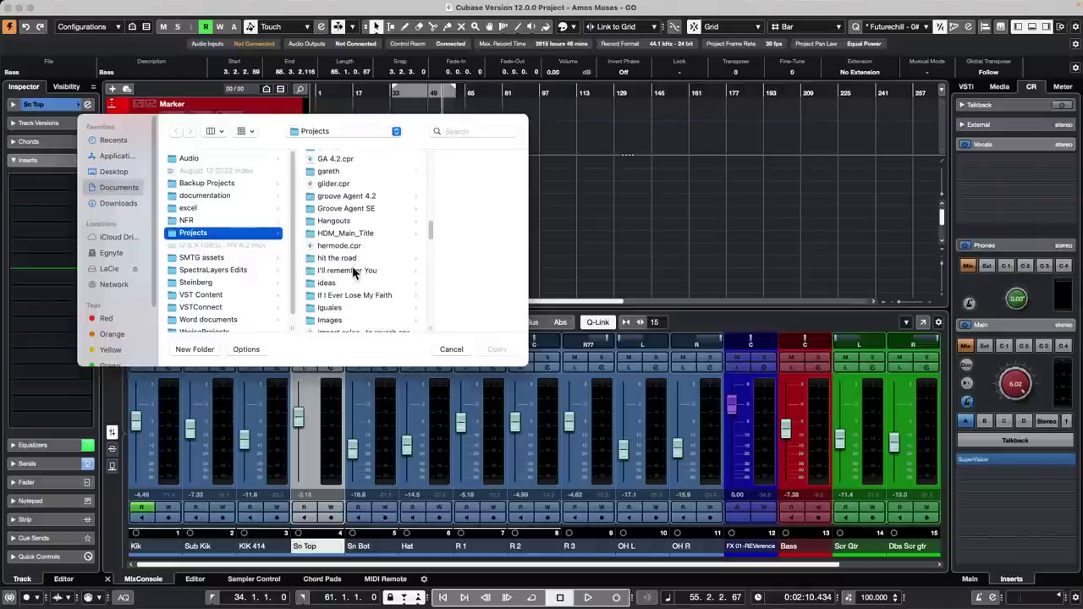
left_click(339, 308)
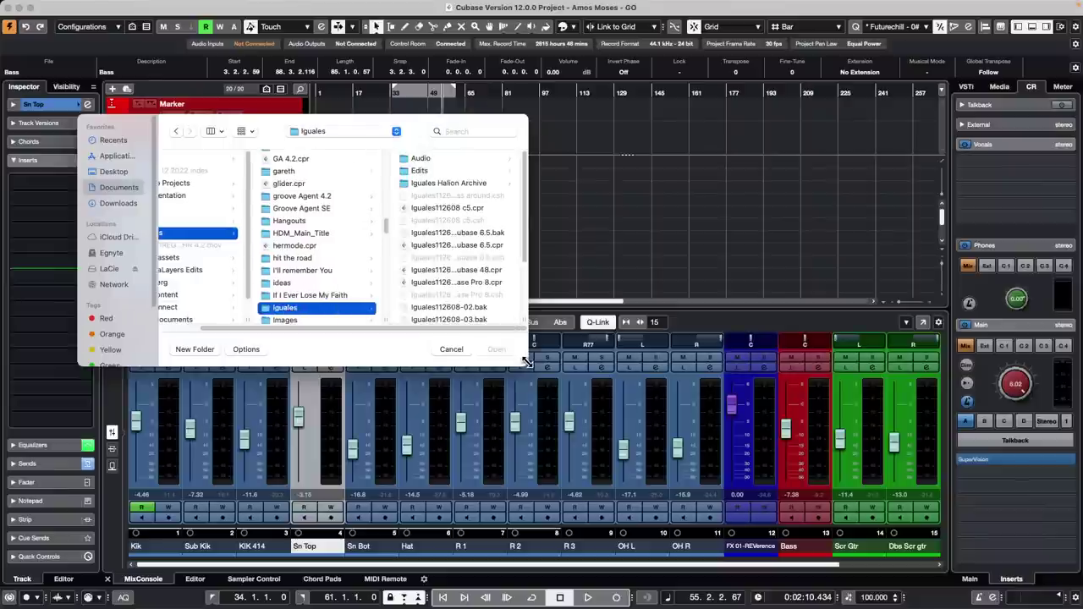
left_click_drag(526, 361, 677, 421)
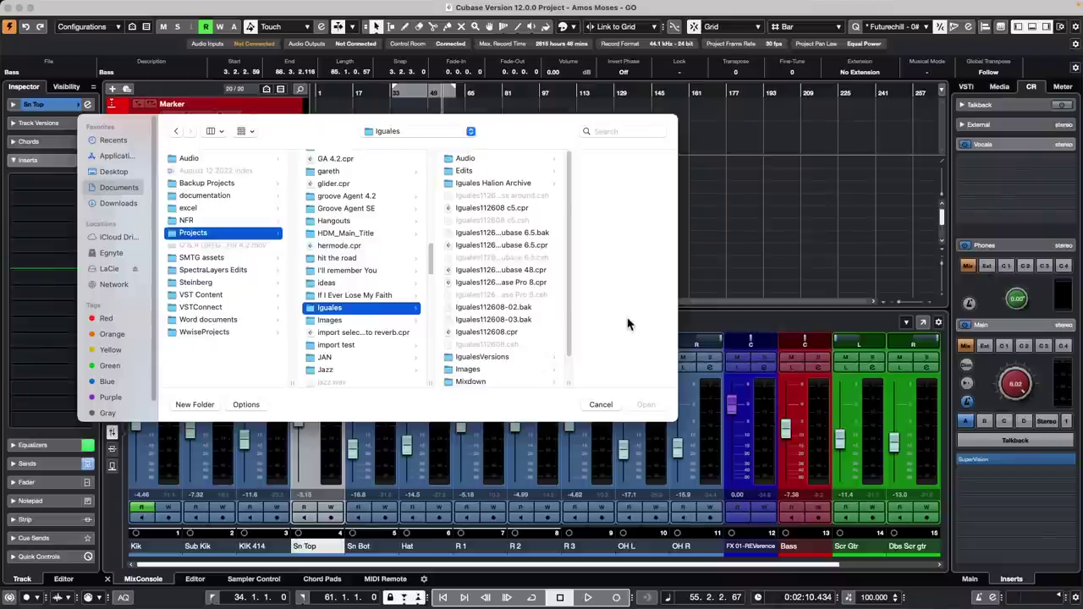
- Open and activate the iguales112608 Cubase Pro 8 project, accepting the unmapped MIDI ports and closing the HALion window
double_click(498, 283)
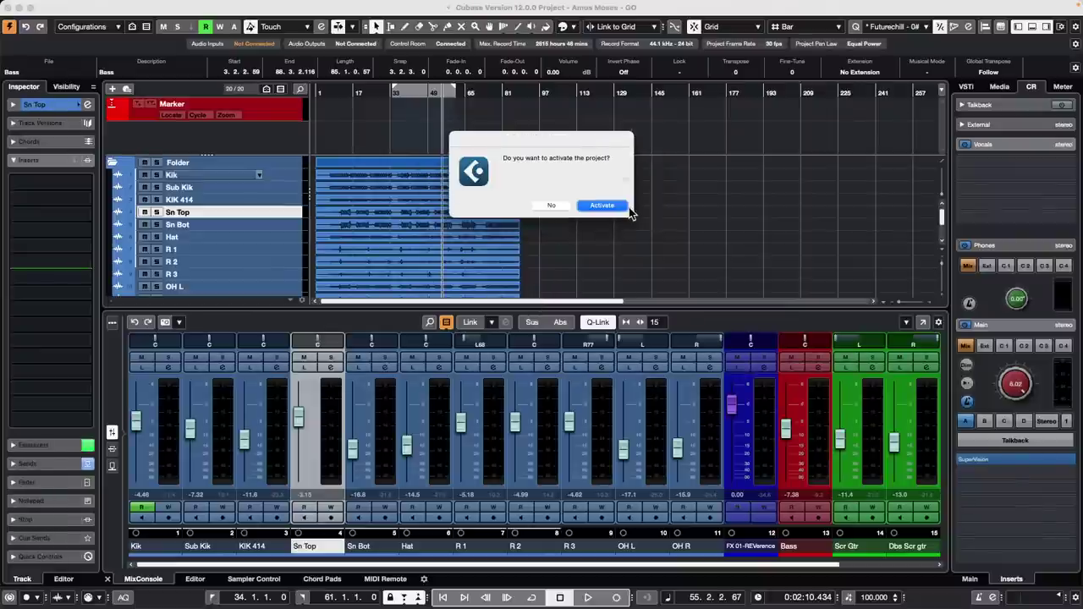
left_click(602, 206)
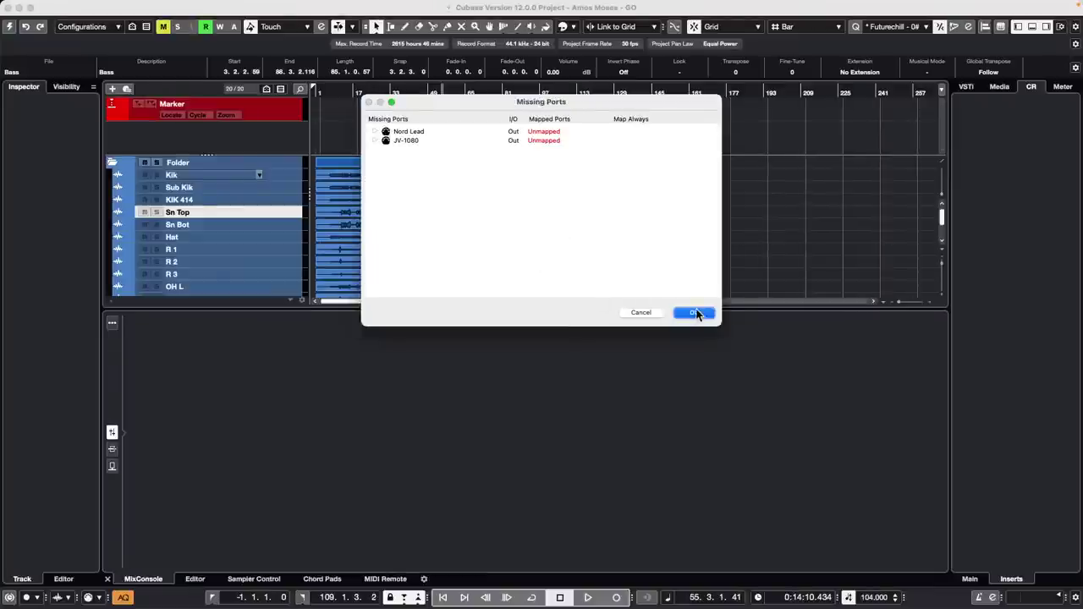
left_click(694, 313)
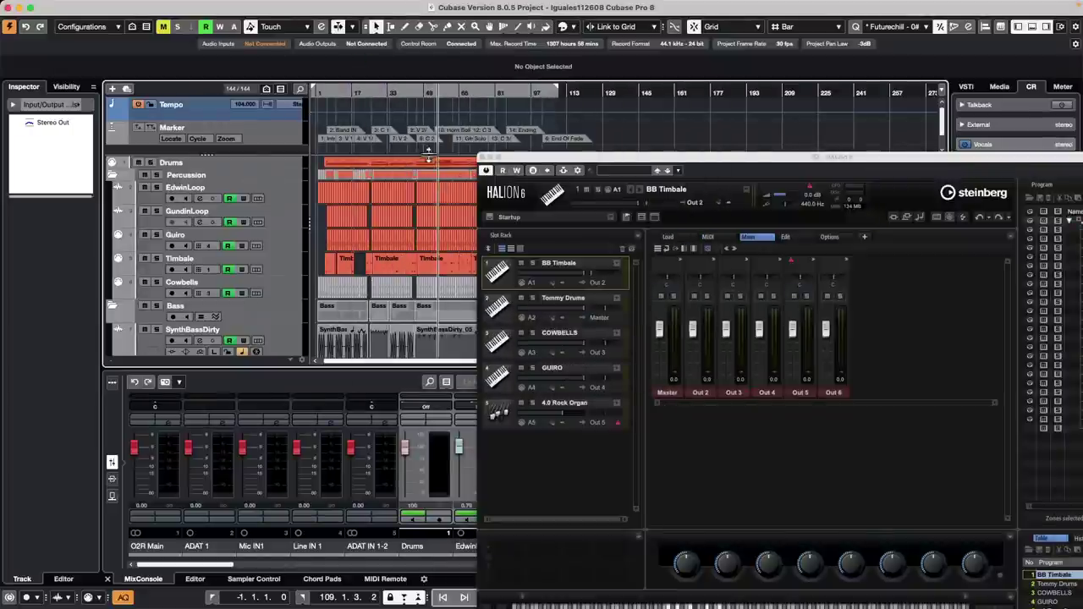
left_click(481, 158)
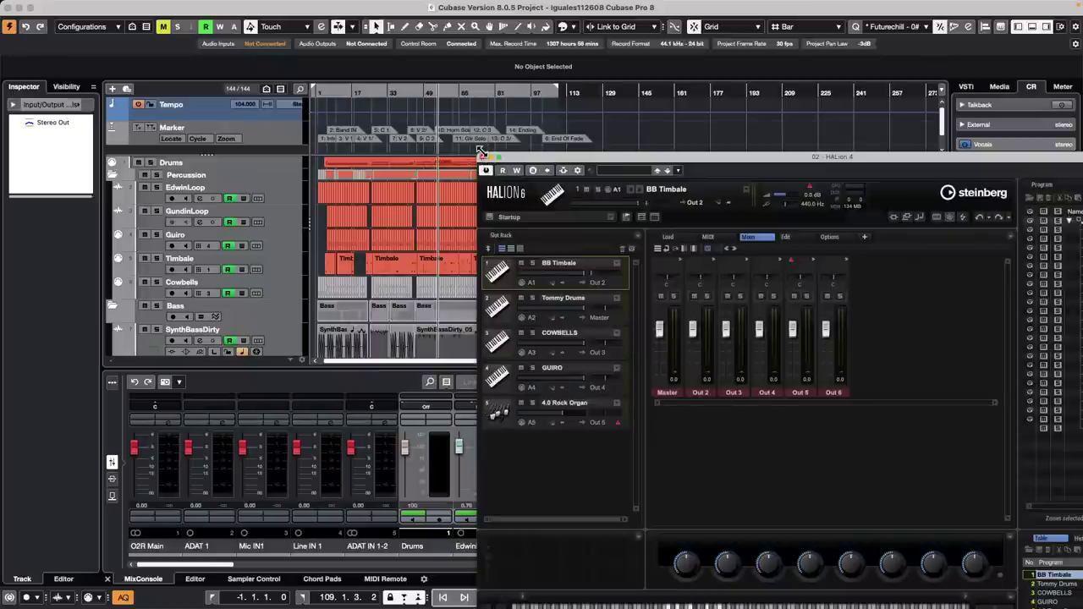
left_click(482, 158)
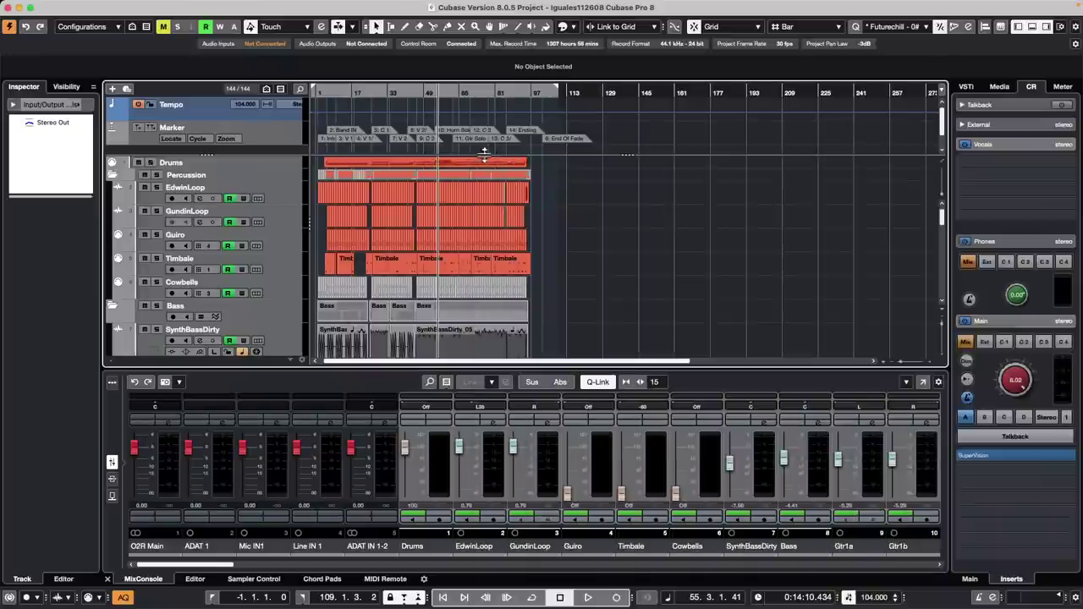
- Play the Iguales project from near its start and fit the whole arrangement in view
left_click(332, 92)
key("h")
key("space")
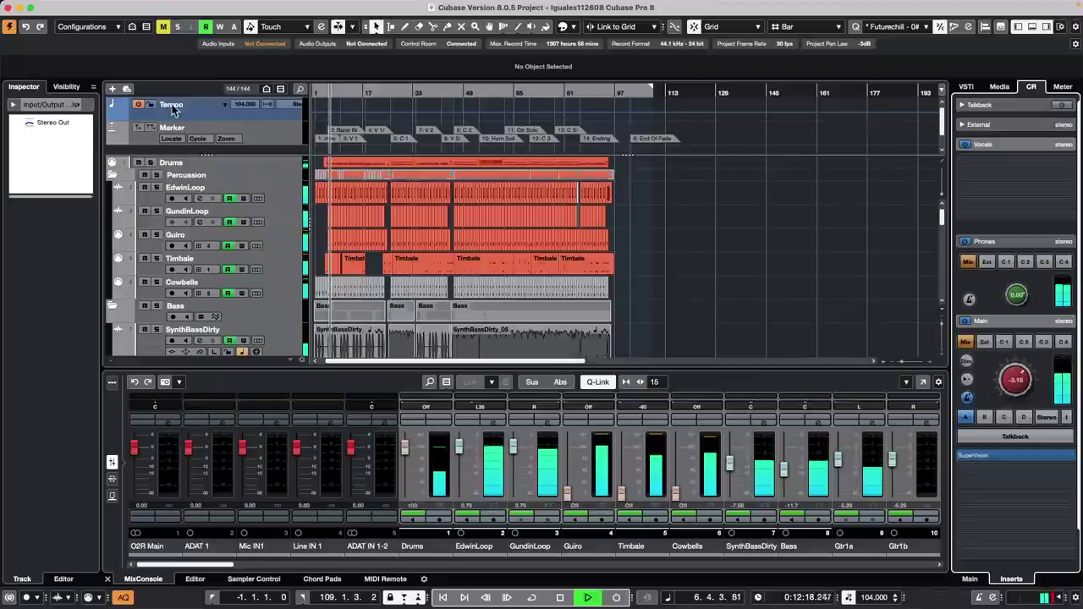
key("g")
key("g")
key("g")
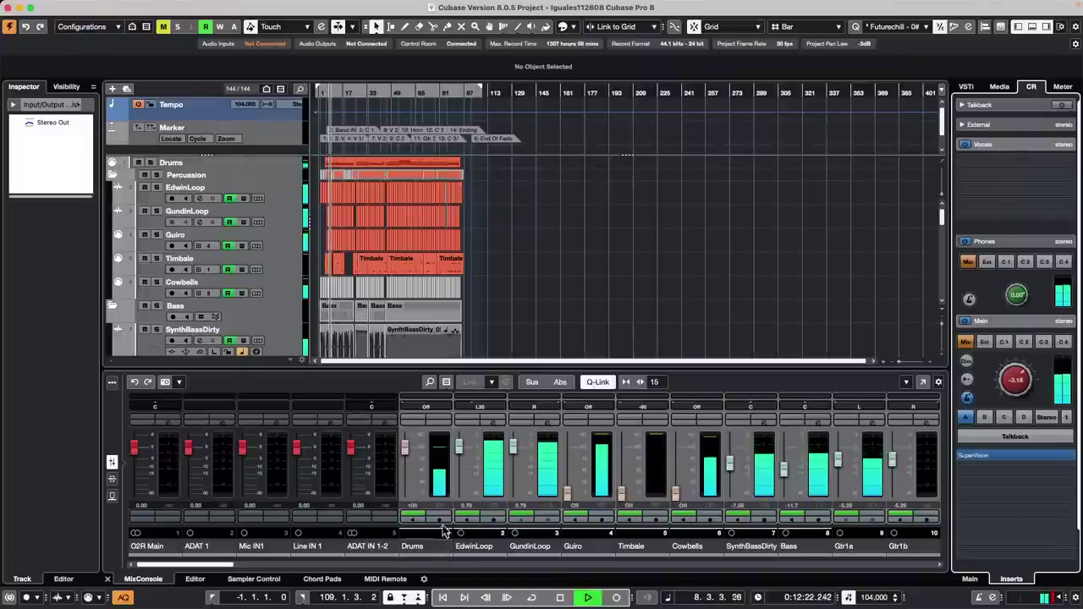
- Narrow the MixConsole channels with EdwinLoop selected and look through the full range of mixer channels during playback
left_click(495, 461)
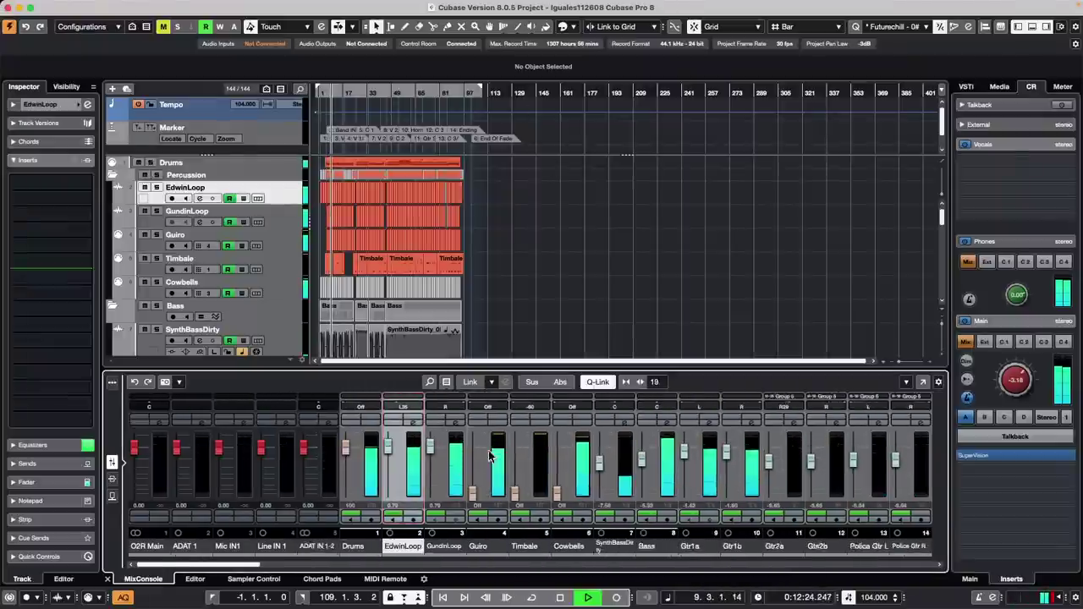
key("g")
key("g")
key("g")
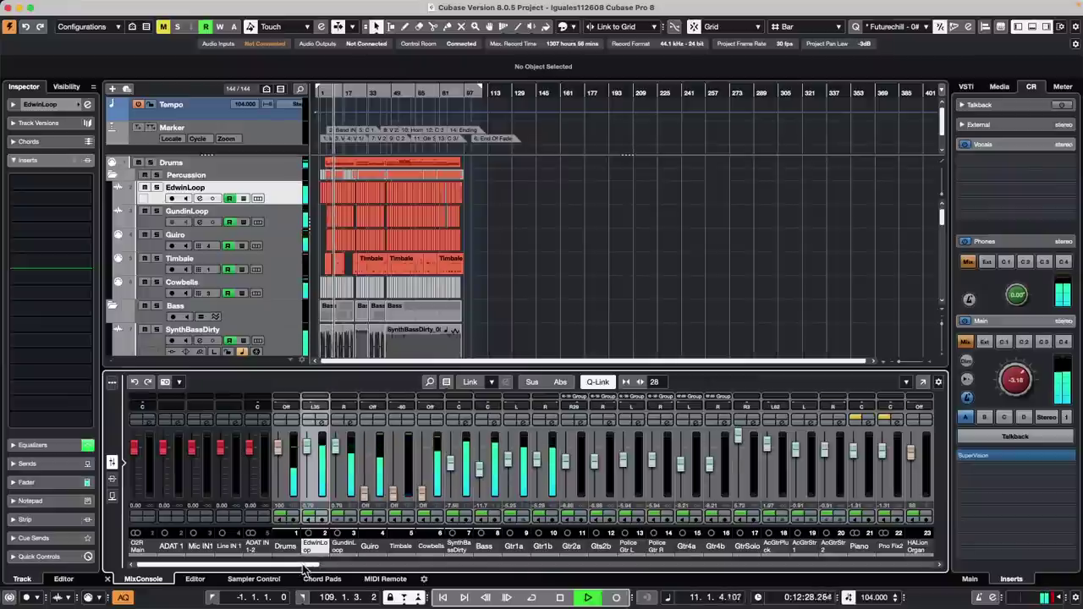
left_click_drag(303, 562, 370, 562)
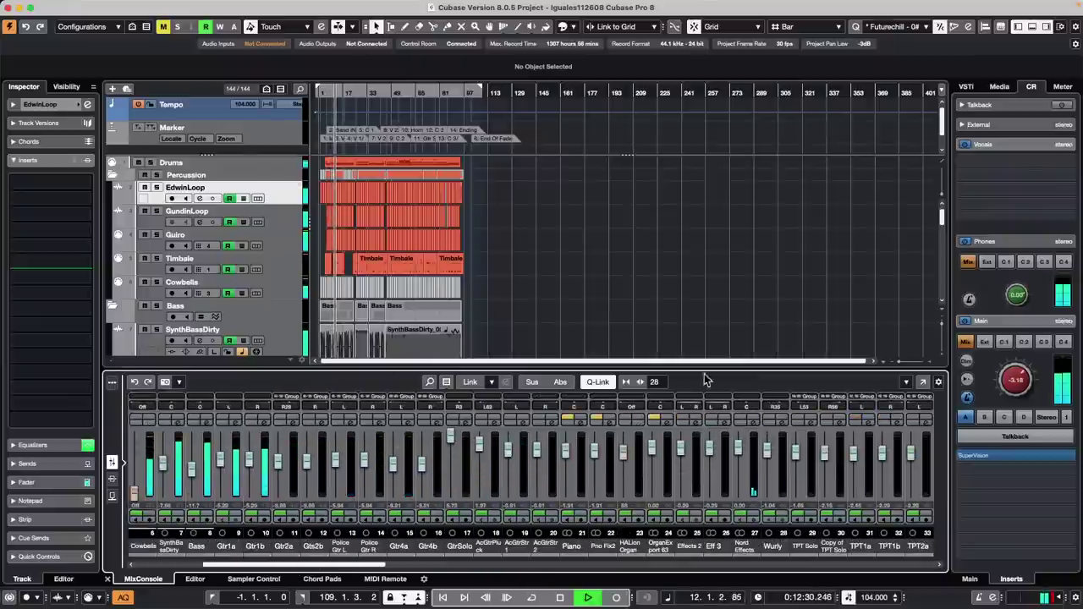
left_click_drag(325, 566, 886, 584)
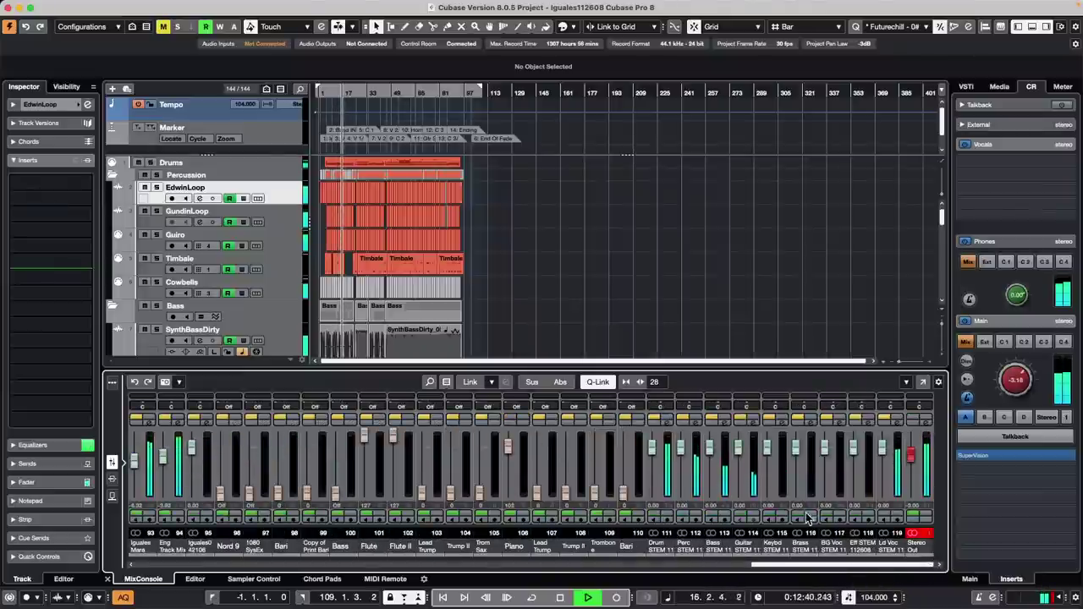
left_click_drag(767, 564, 584, 555)
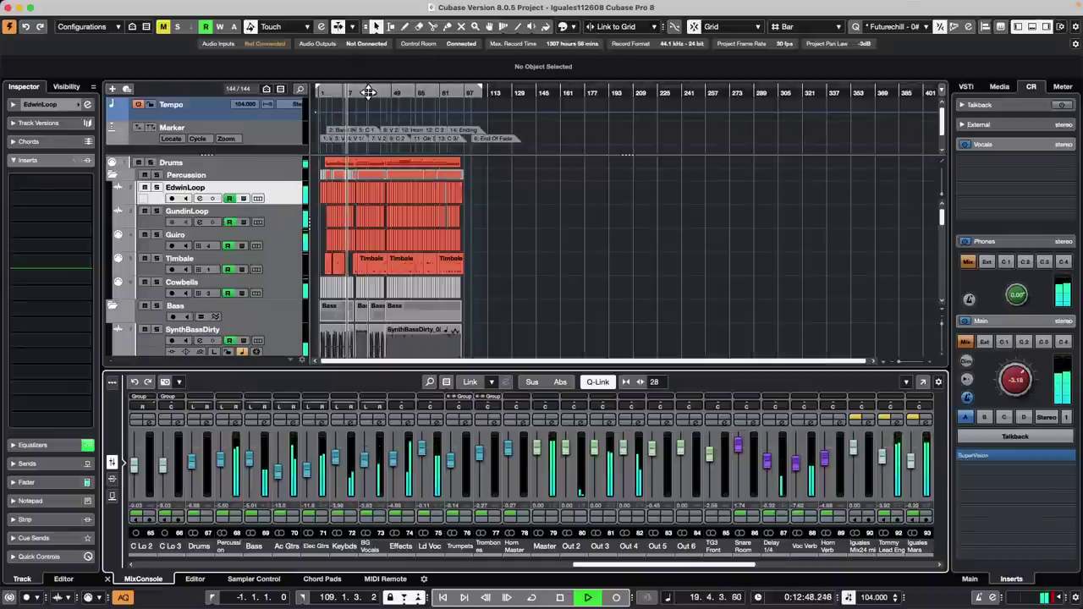
- Check the Audio Performance meters during playback, look over more mixer channels, and stop playback
left_click(333, 6)
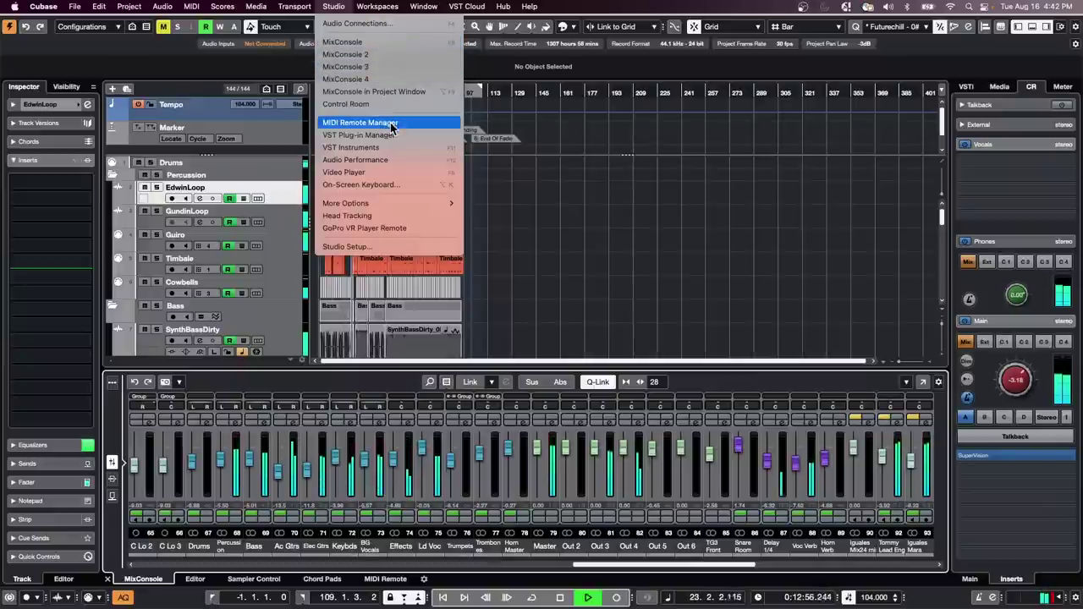
left_click(394, 161)
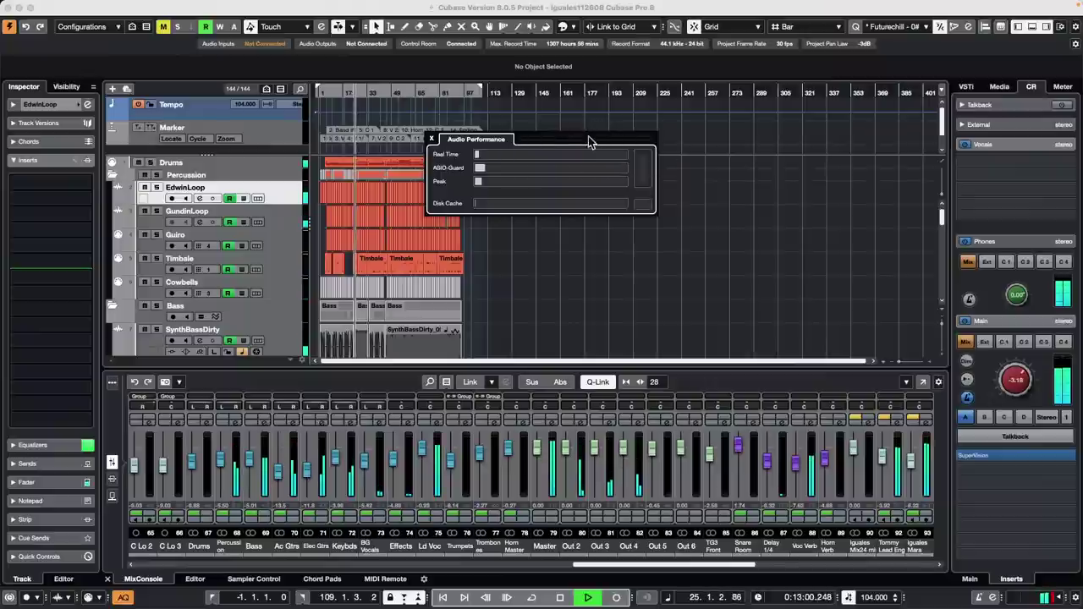
left_click_drag(587, 138, 726, 133)
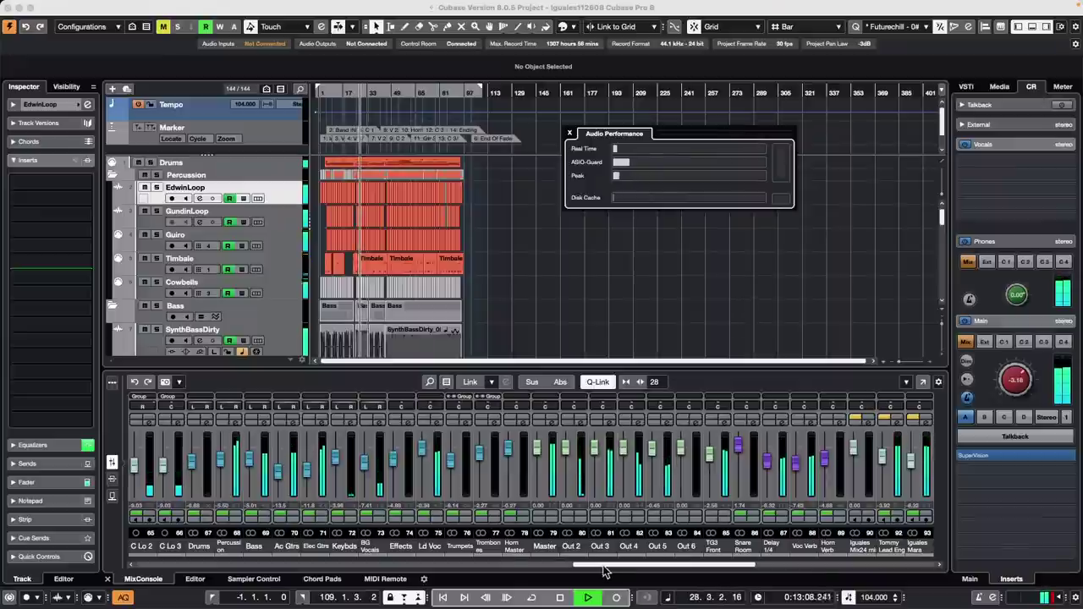
left_click_drag(606, 568, 491, 581)
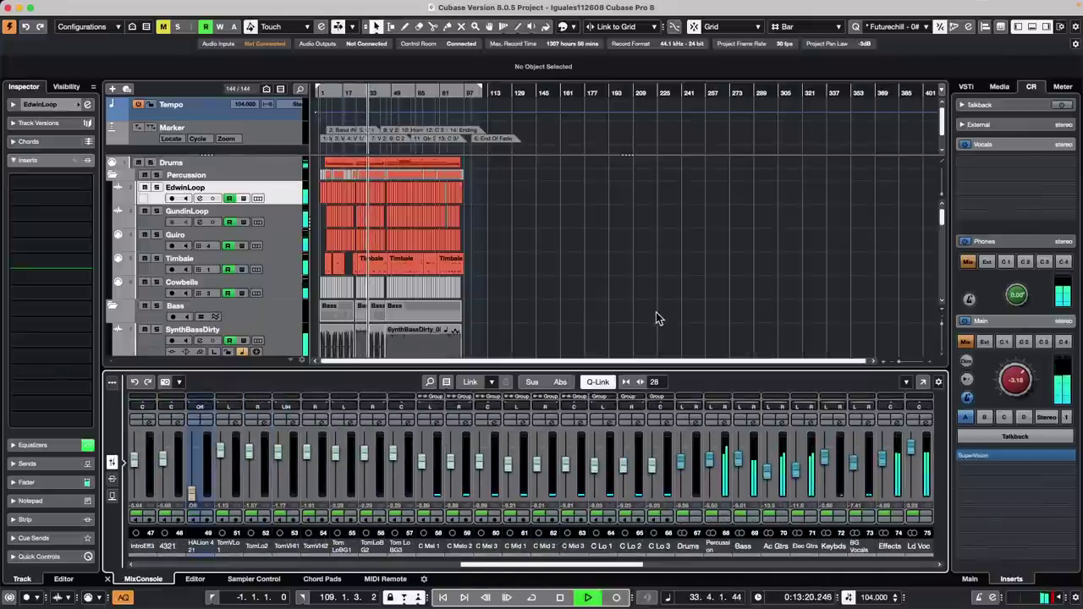
key("space")
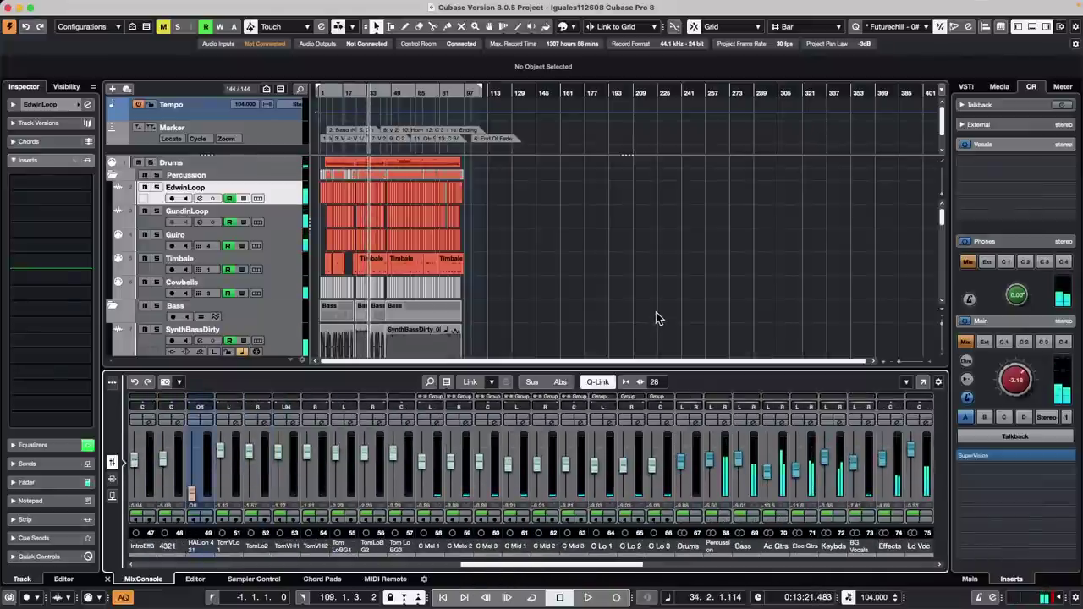
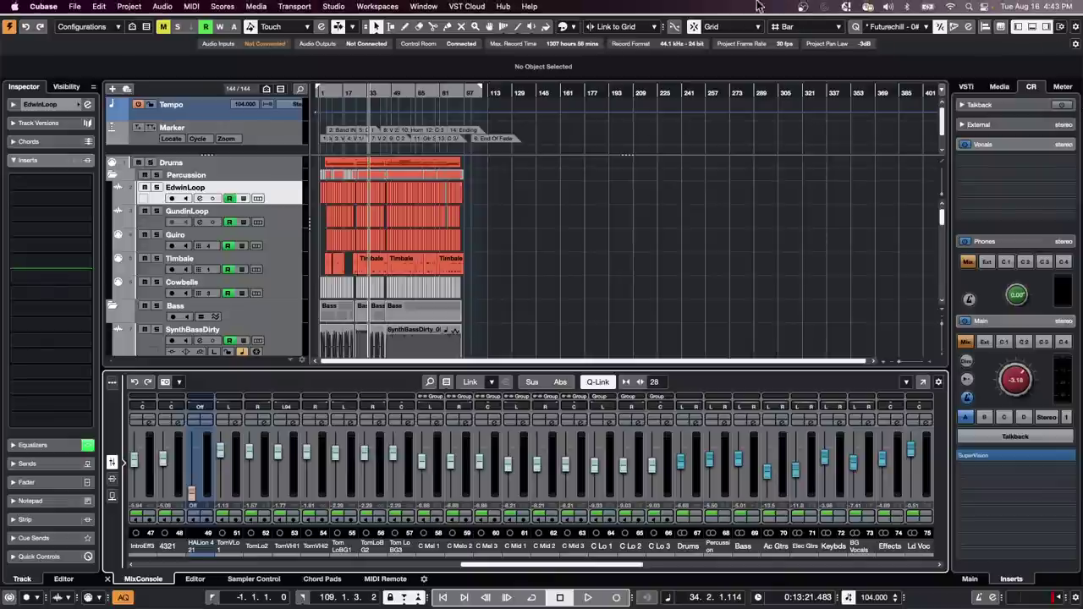
- Open the recent project A Long Long Time Ago Verve and bring its guitar and vocal events into view
left_click(75, 6)
mouse_move(91, 247)
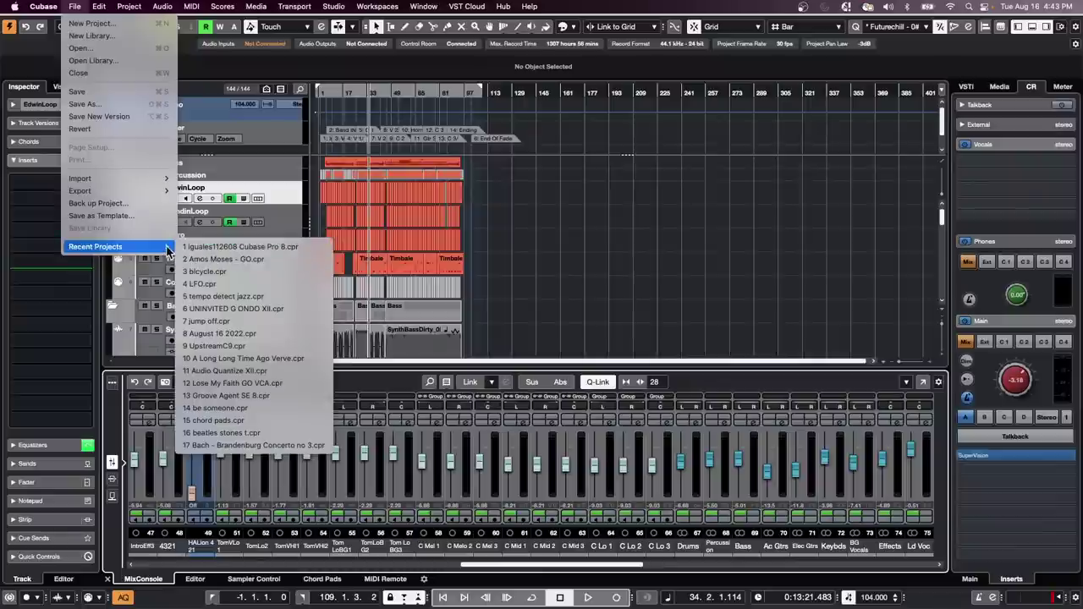
left_click(216, 358)
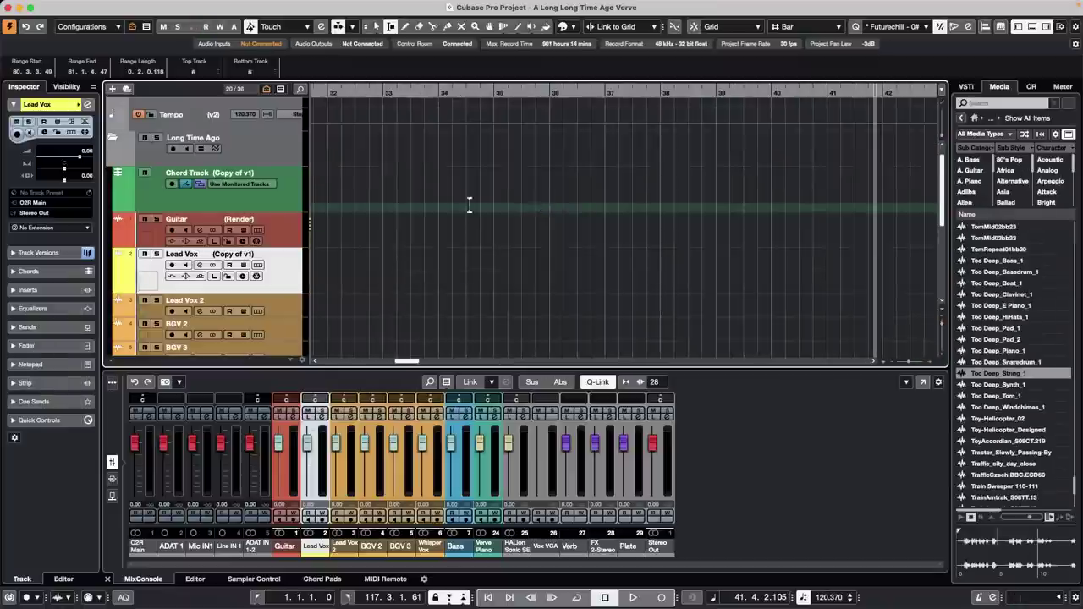
key("g")
key("g")
key("g")
key("g")
key("g")
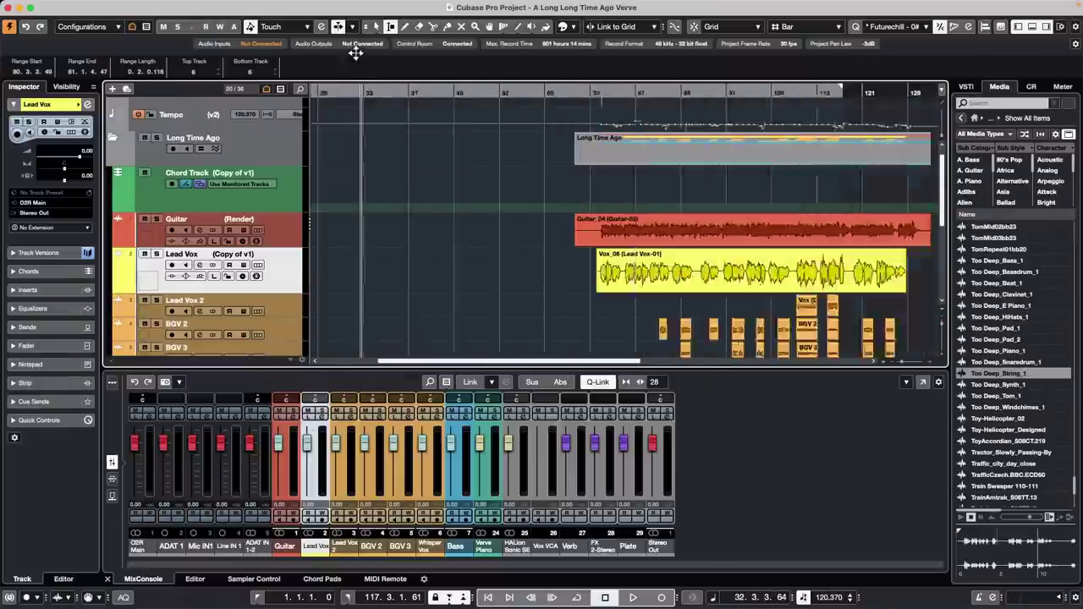
key("h")
key("g")
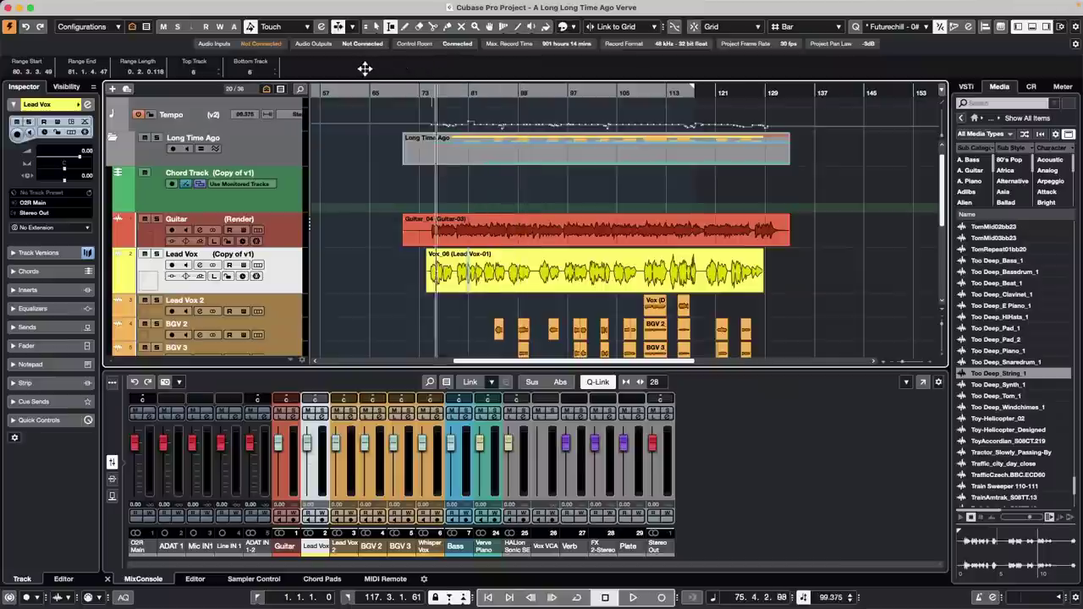
- Revert the project to its previously saved version, dismissing the missing bass file and deleting the newly recorded files
key("space")
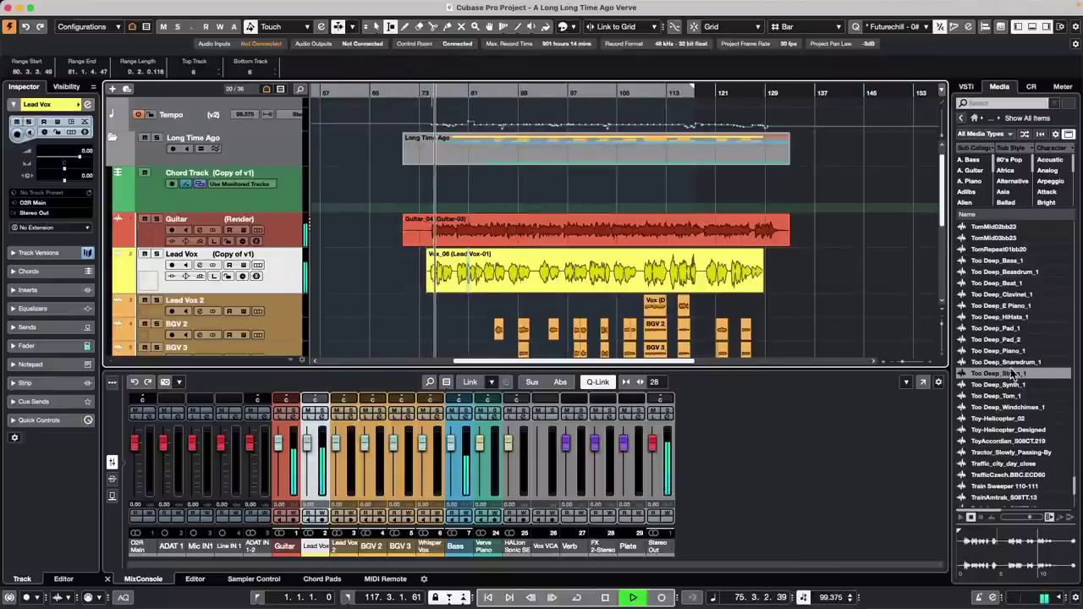
mouse_move(19, 17)
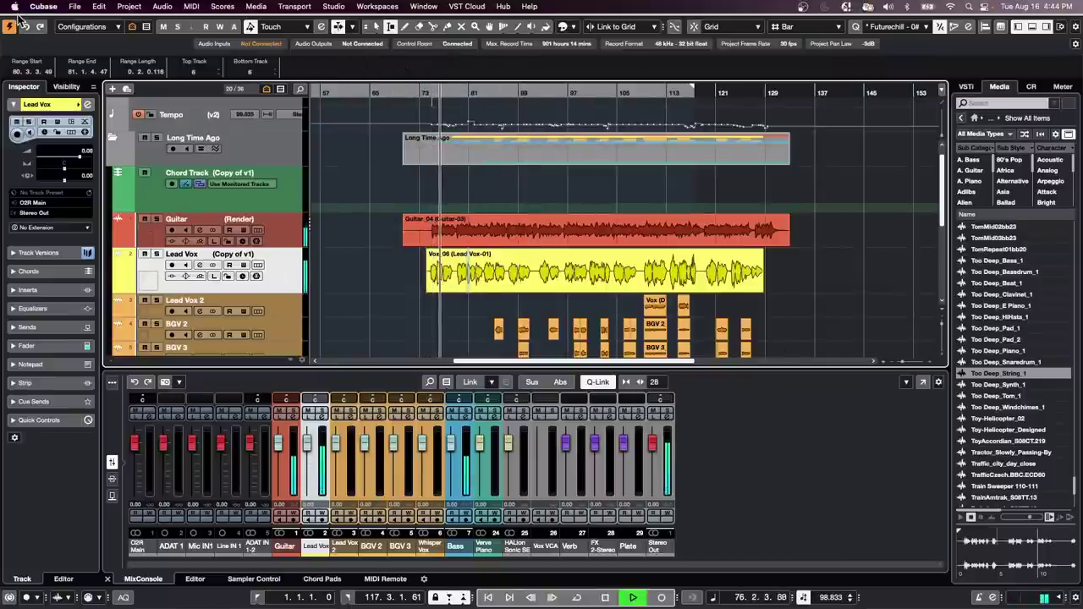
key("space")
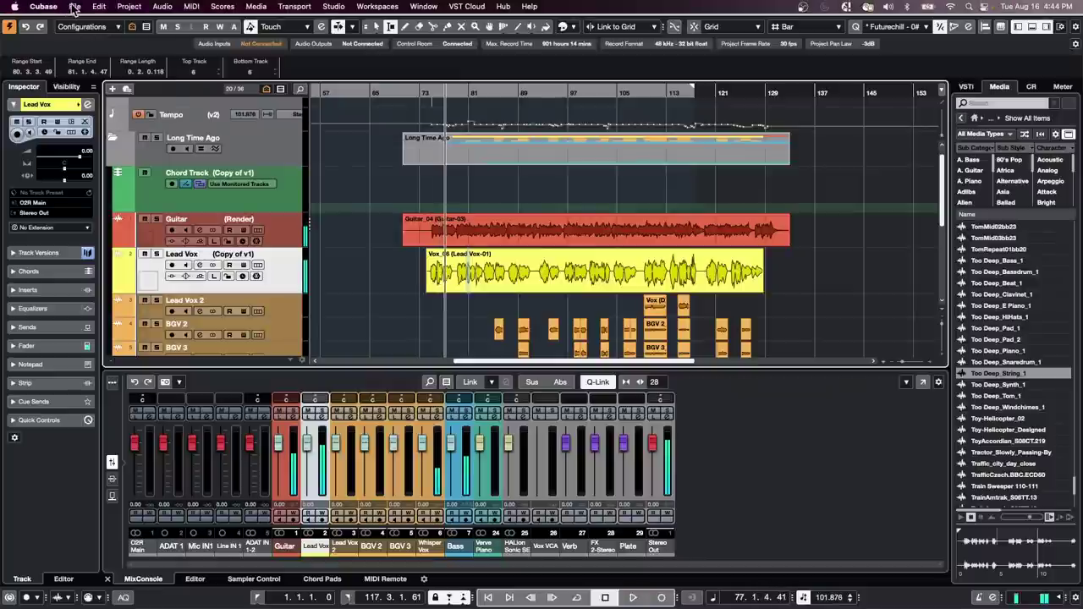
left_click(75, 6)
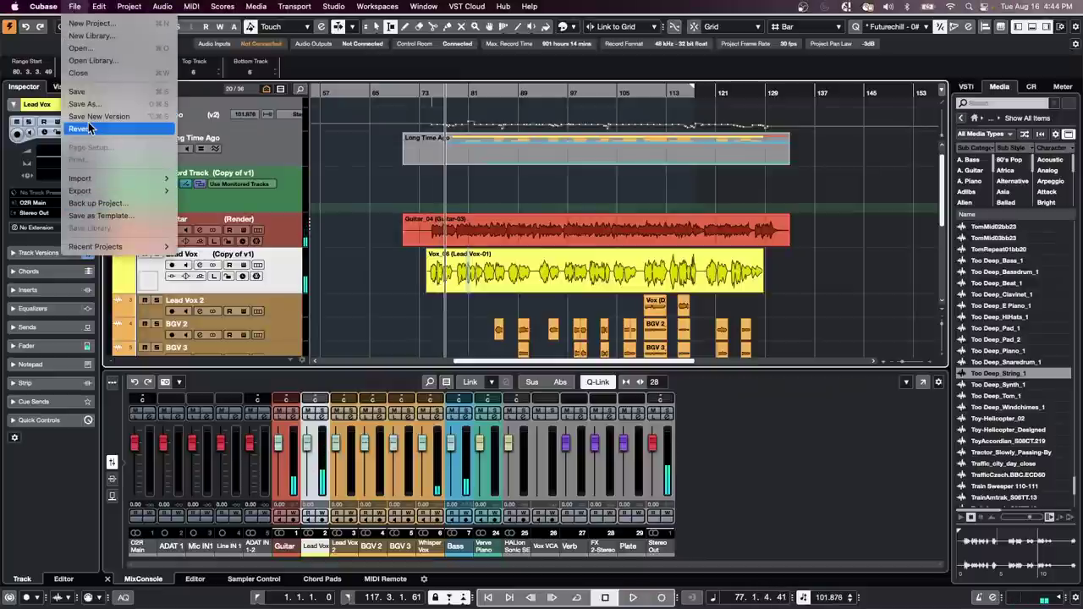
left_click(80, 129)
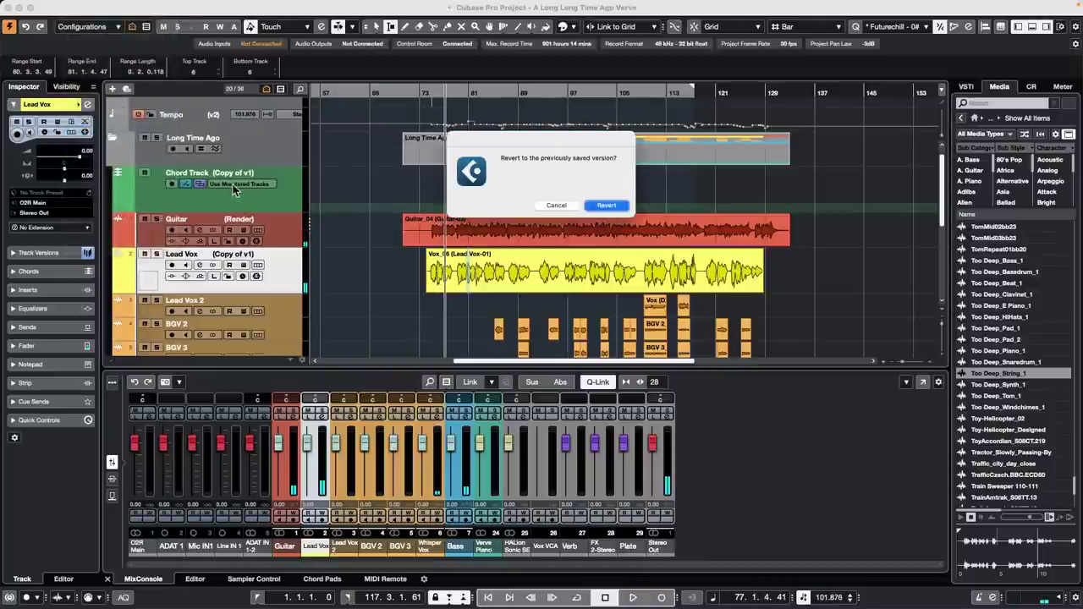
left_click(620, 209)
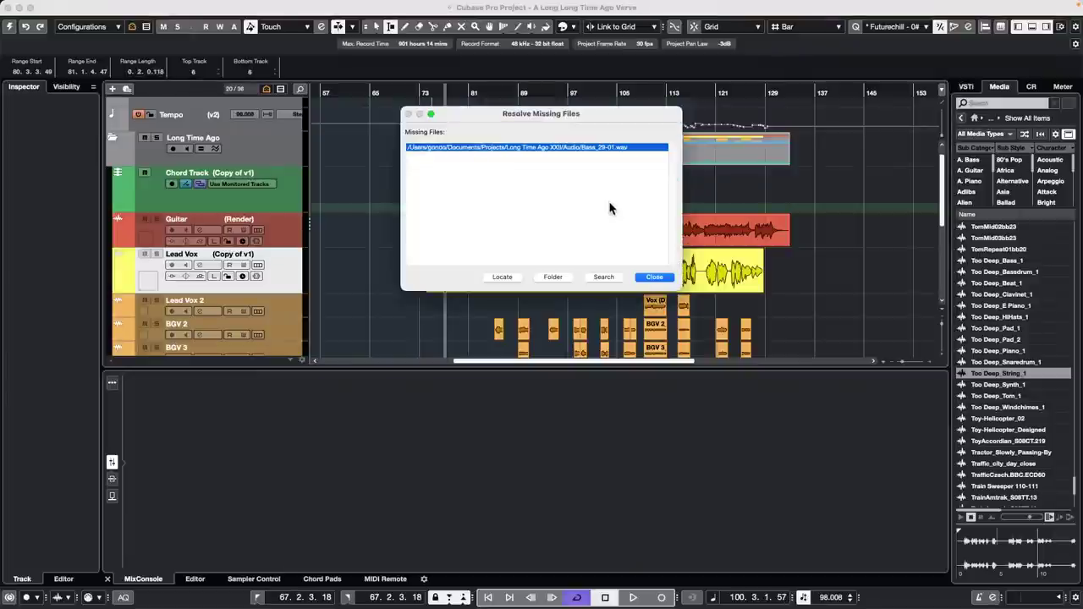
left_click(656, 277)
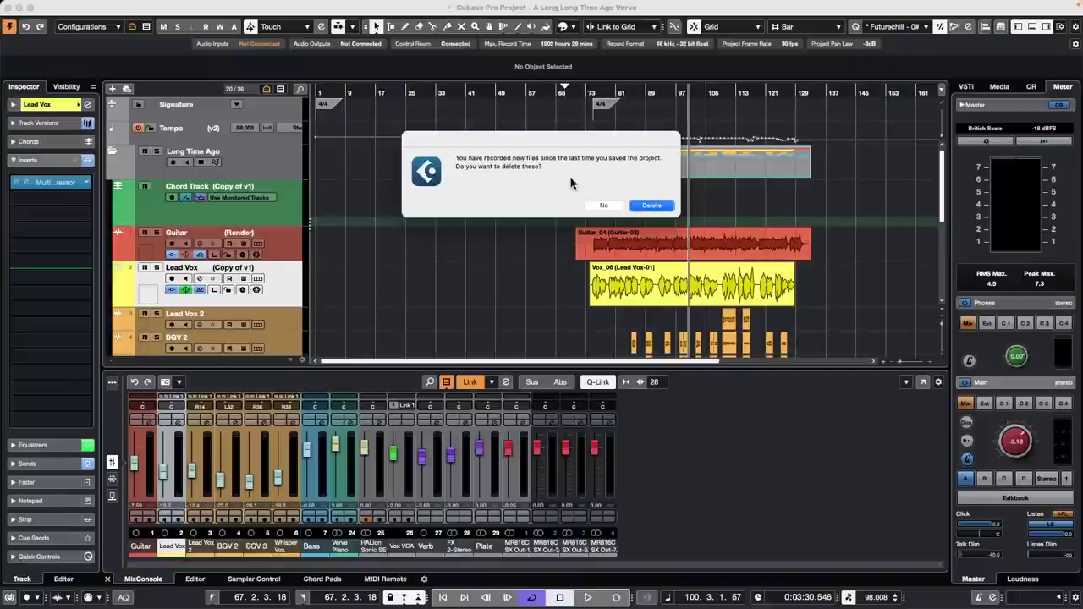
left_click(651, 206)
- Add a Transpose track to the project during playback from about bar 70 and raise the Control Room main level to -1.73
left_click(579, 91)
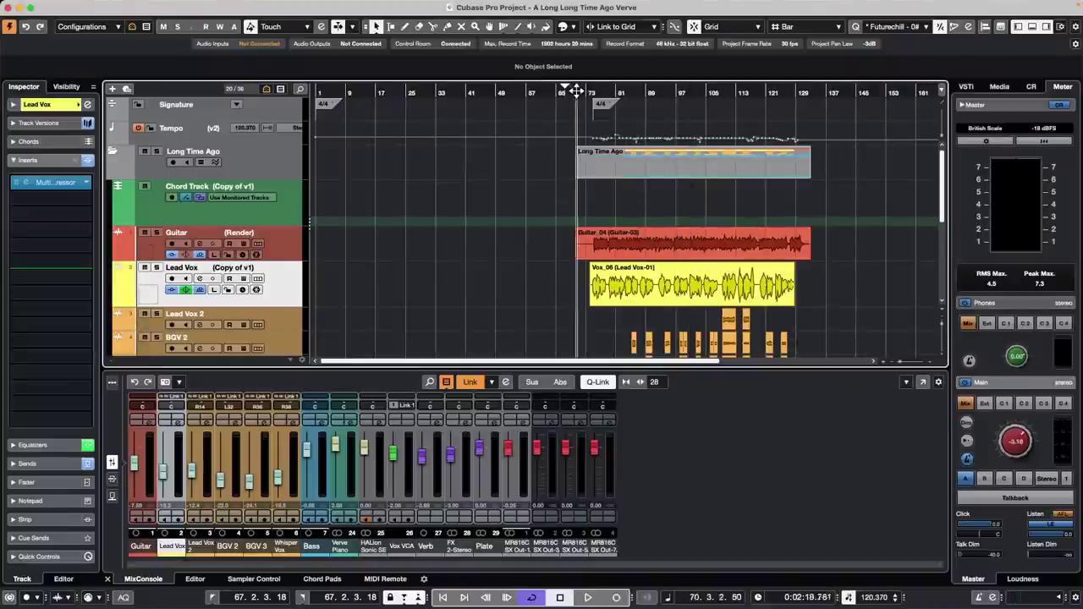
key("space")
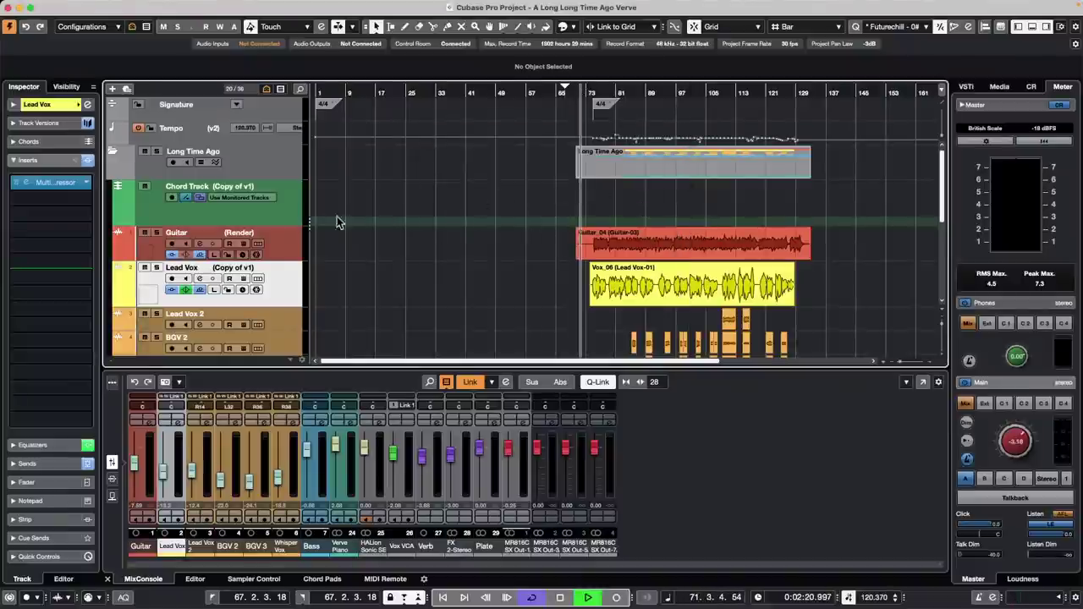
right_click(275, 160)
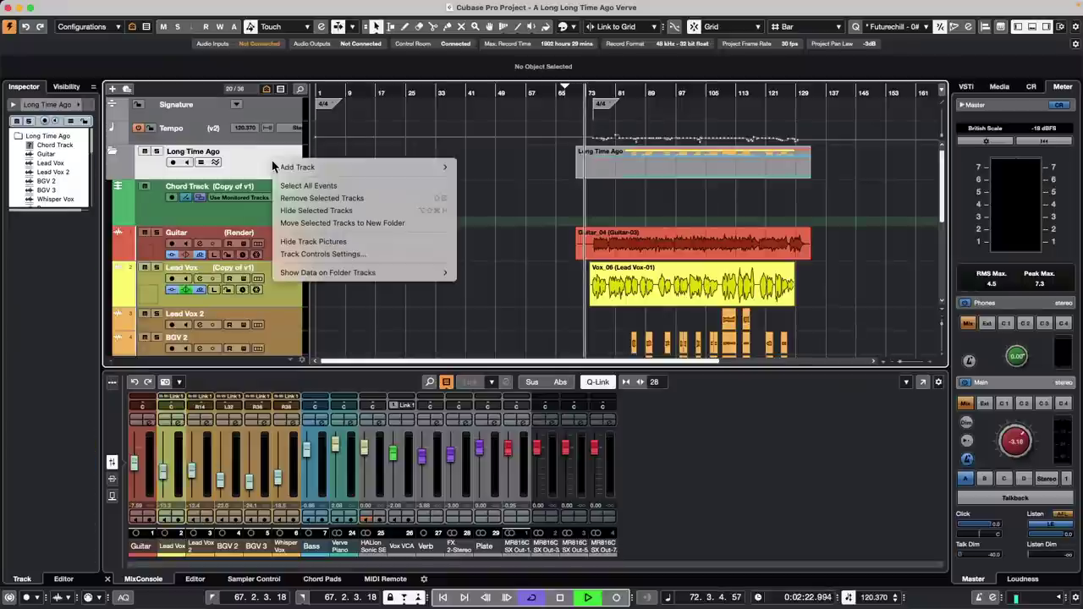
mouse_move(329, 167)
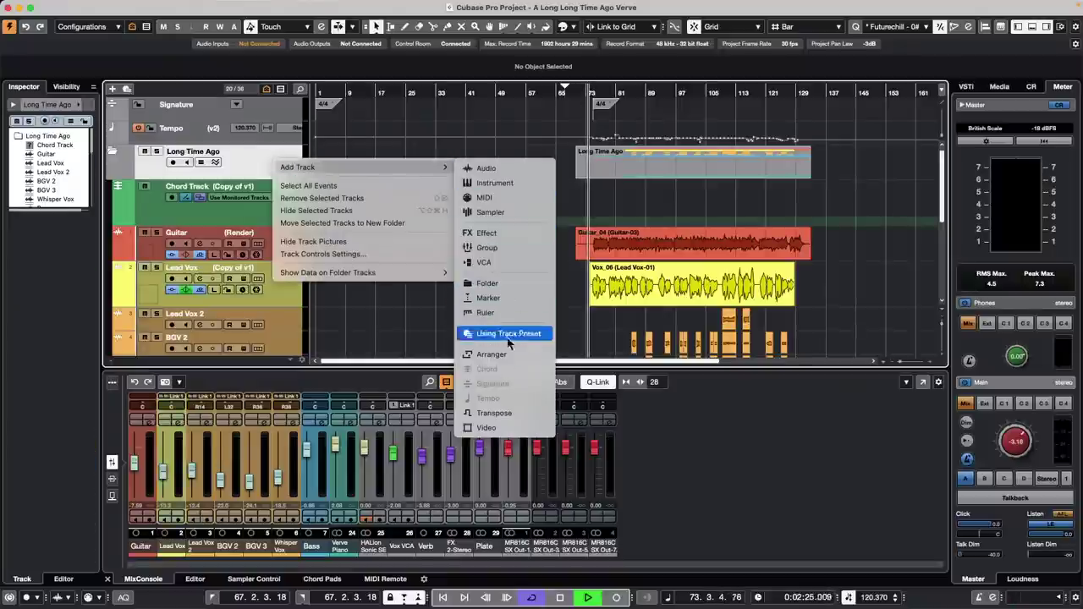
left_click(508, 414)
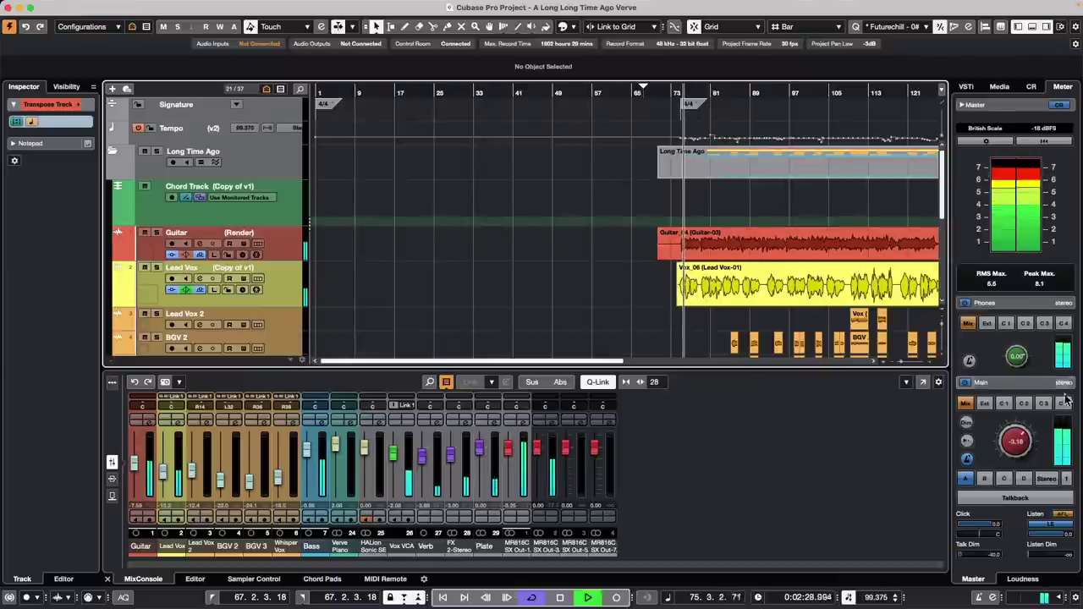
scroll(1022, 436, "up", 3)
scroll(1022, 436, "up", 2)
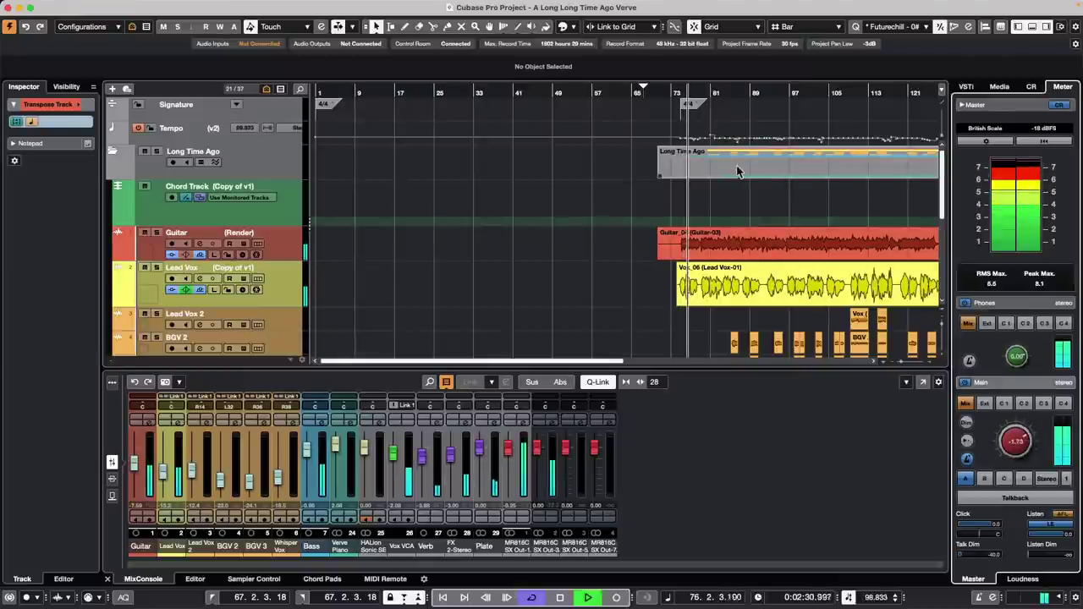
key("h")
key("h")
key("h")
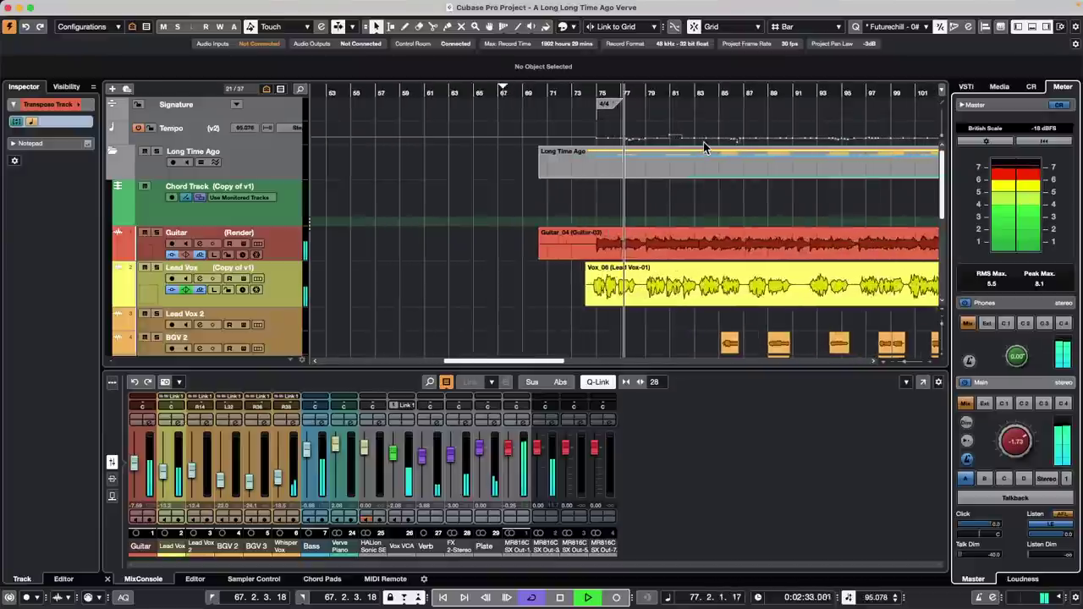
key("h")
key("8")
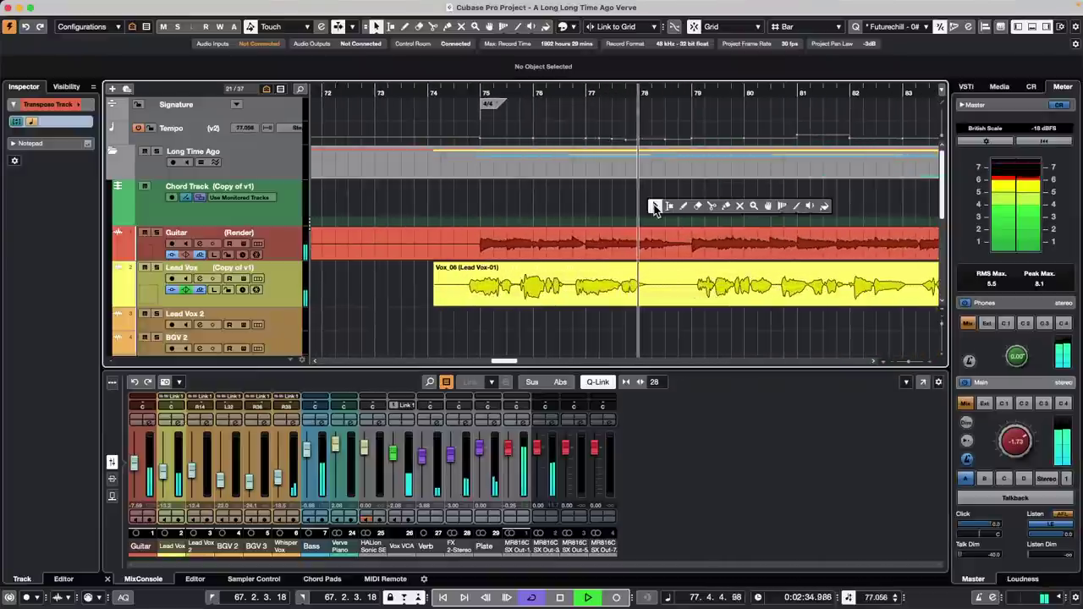
left_click(695, 203)
key("1")
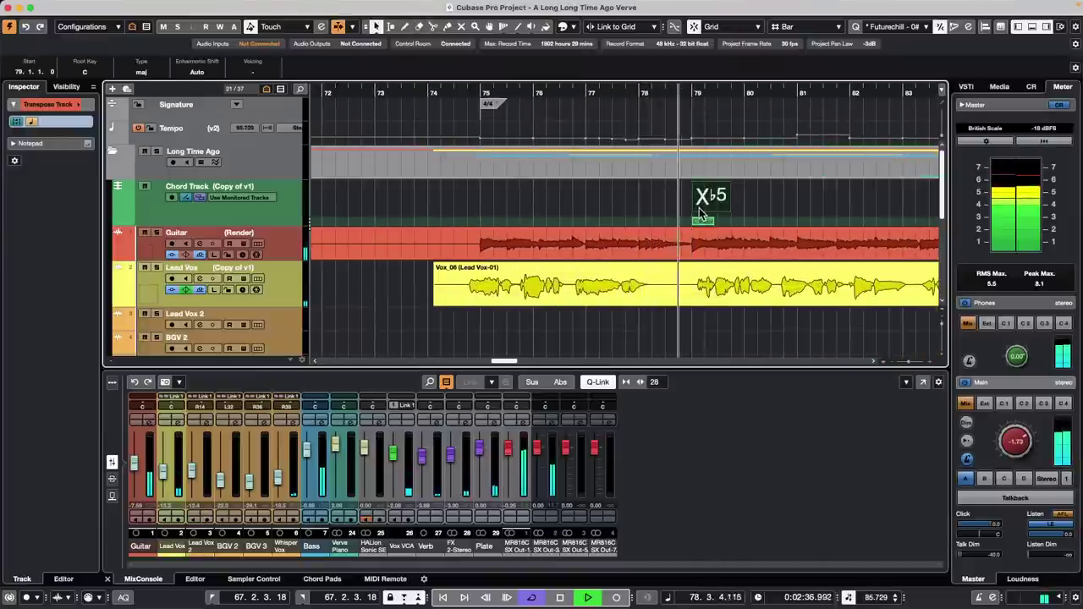
key("Delete")
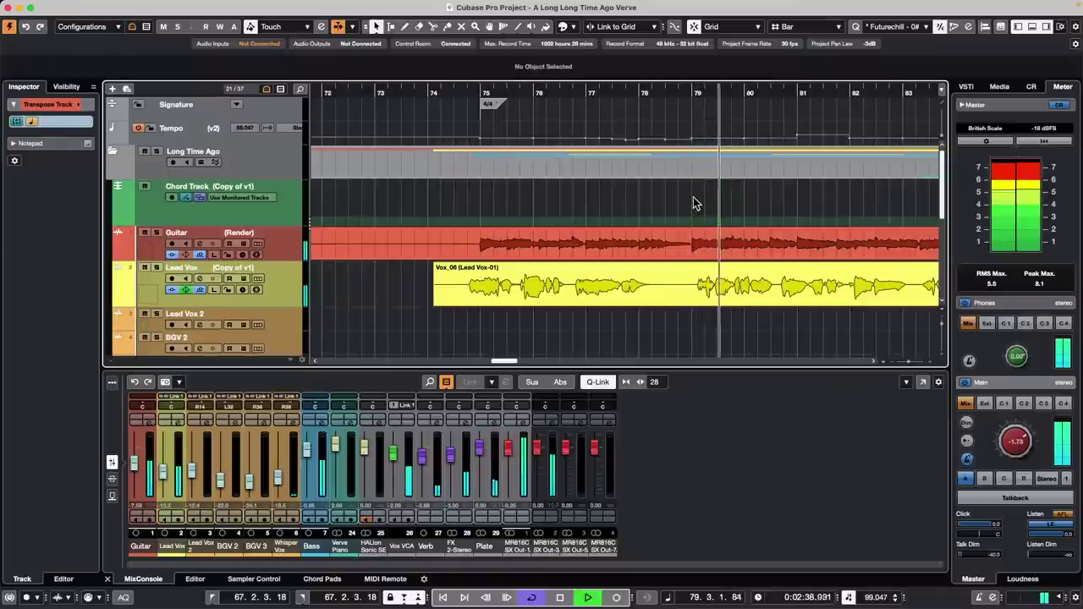
- Stop playback and move the Transpose track up between the Chord Track and the Guitar track
key("space")
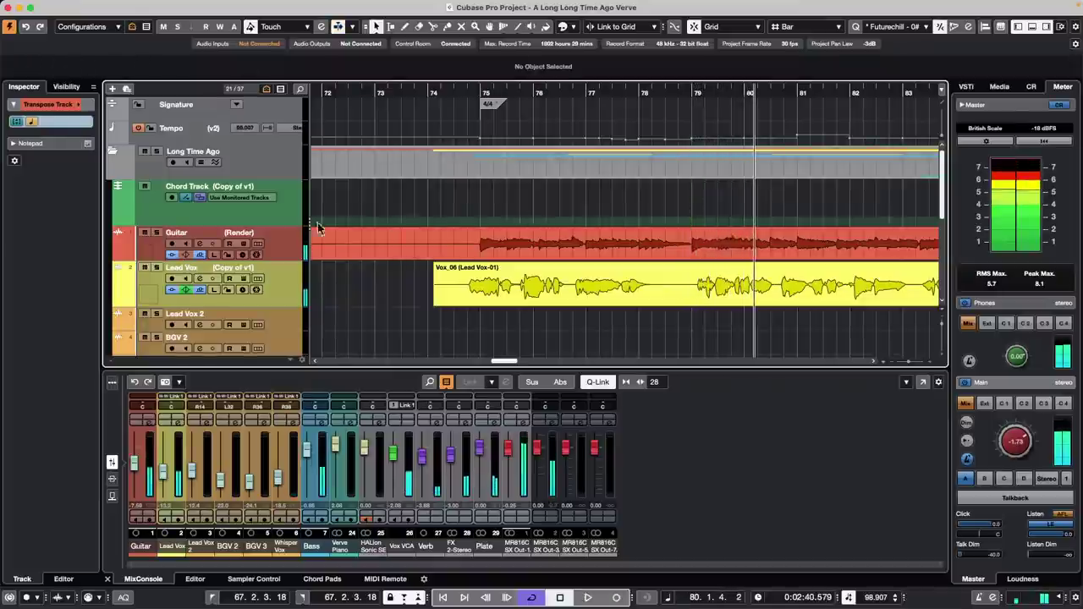
right_click(257, 214)
mouse_move(315, 220)
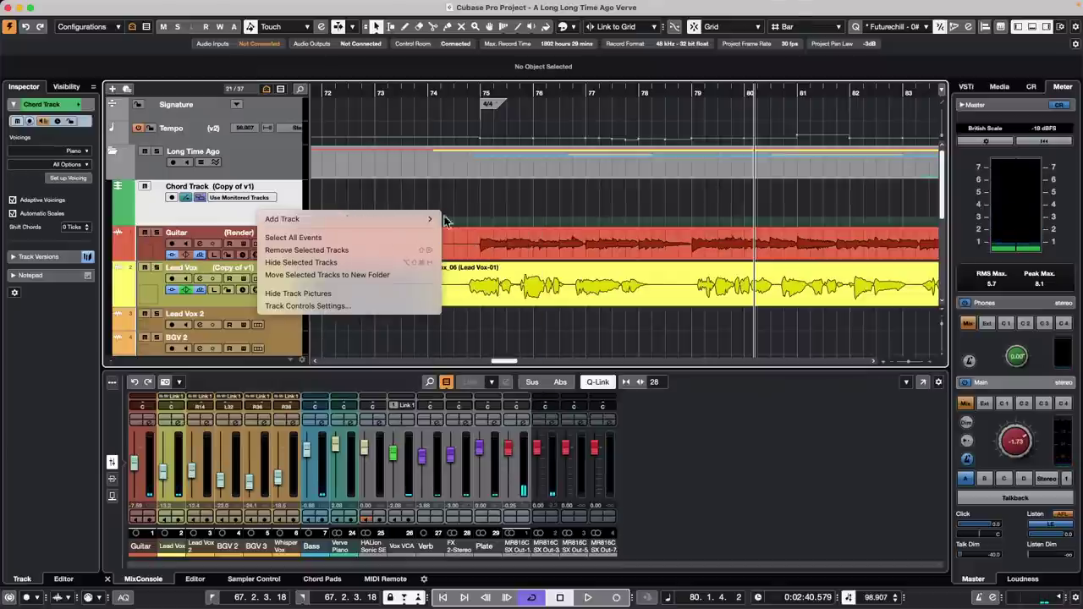
left_click(462, 201)
scroll(440, 214, "down", 5)
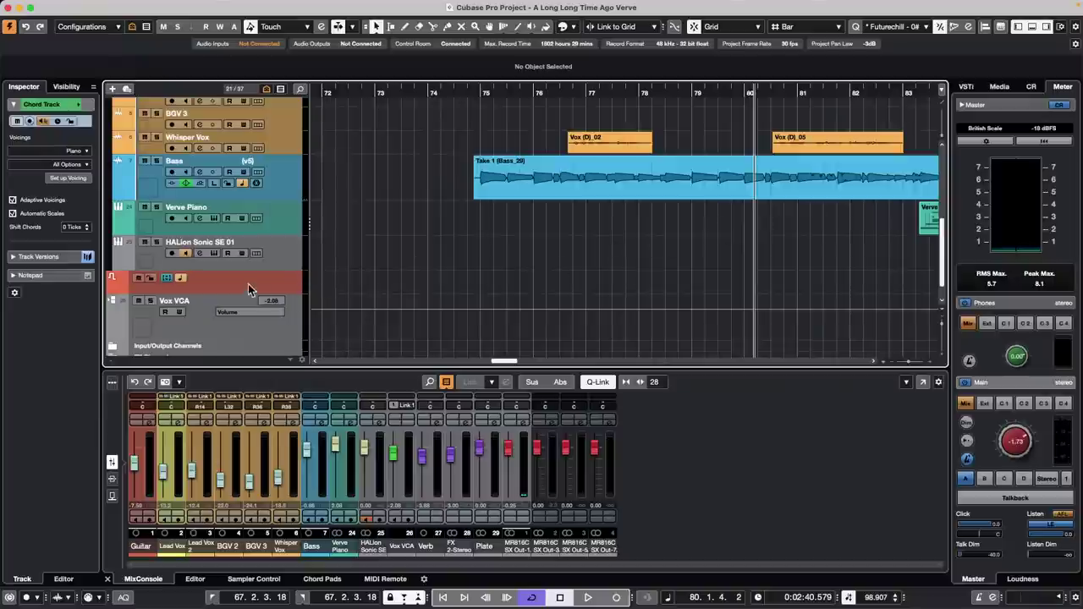
left_click_drag(250, 290, 296, 225)
mouse_move(250, 112)
left_mouse_down()
mouse_move(256, 103)
mouse_move(243, 105)
mouse_move(239, 175)
left_mouse_up()
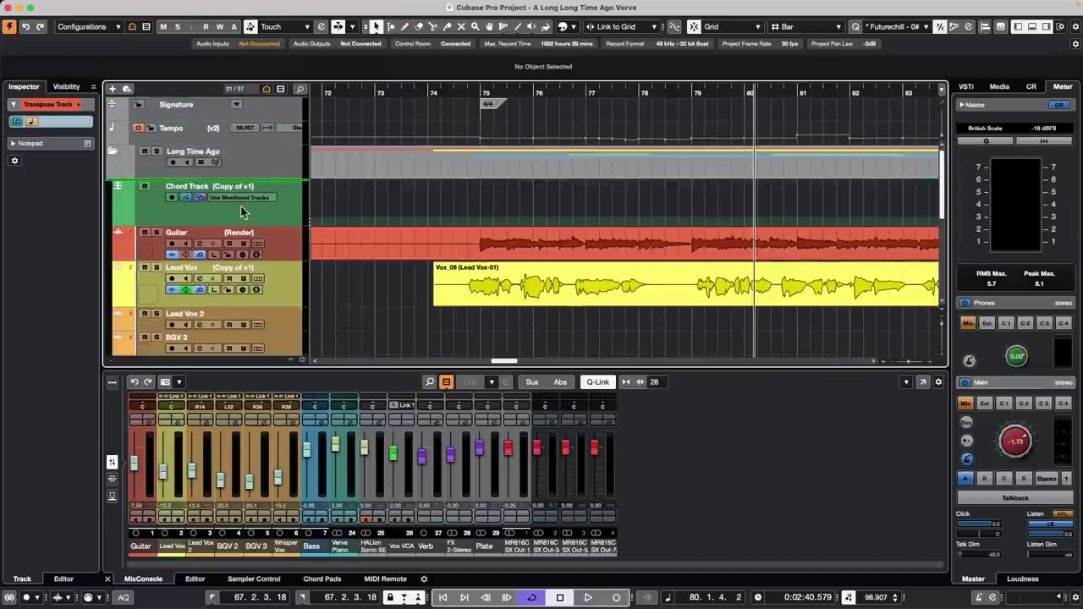
left_click_drag(241, 252, 242, 251)
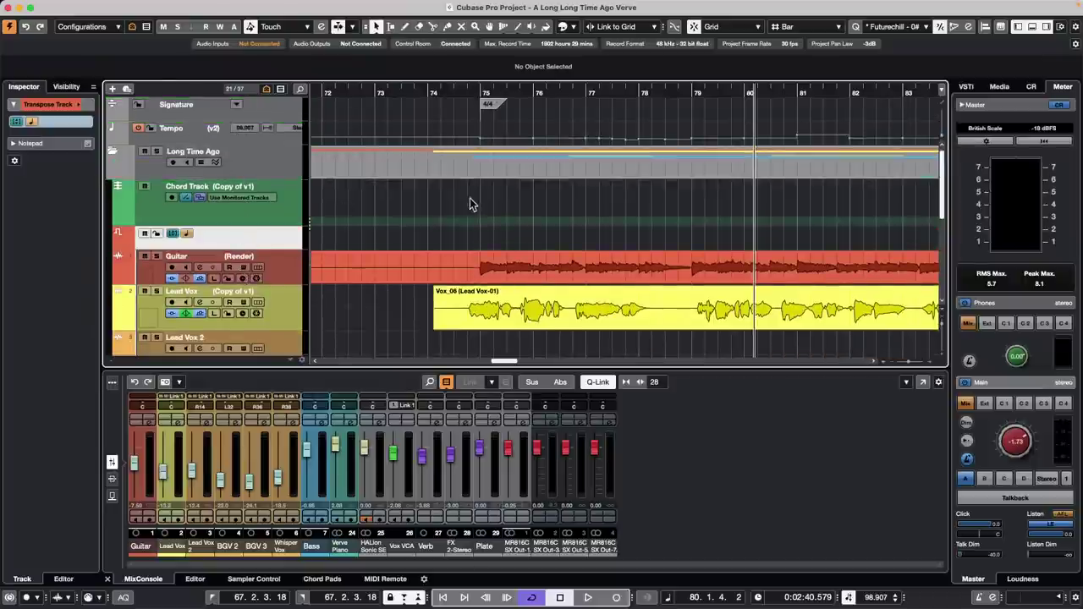
- Play from before bar 75 and draw a transpose event at bar 79 with the value 2
left_click(467, 94)
key("space")
right_click(627, 209)
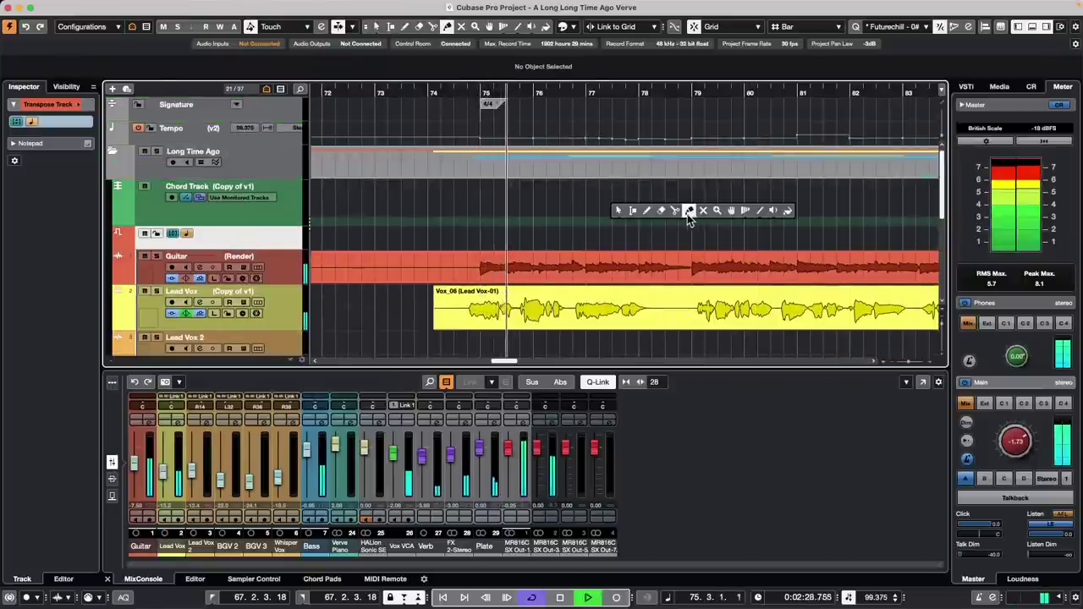
left_click(760, 211)
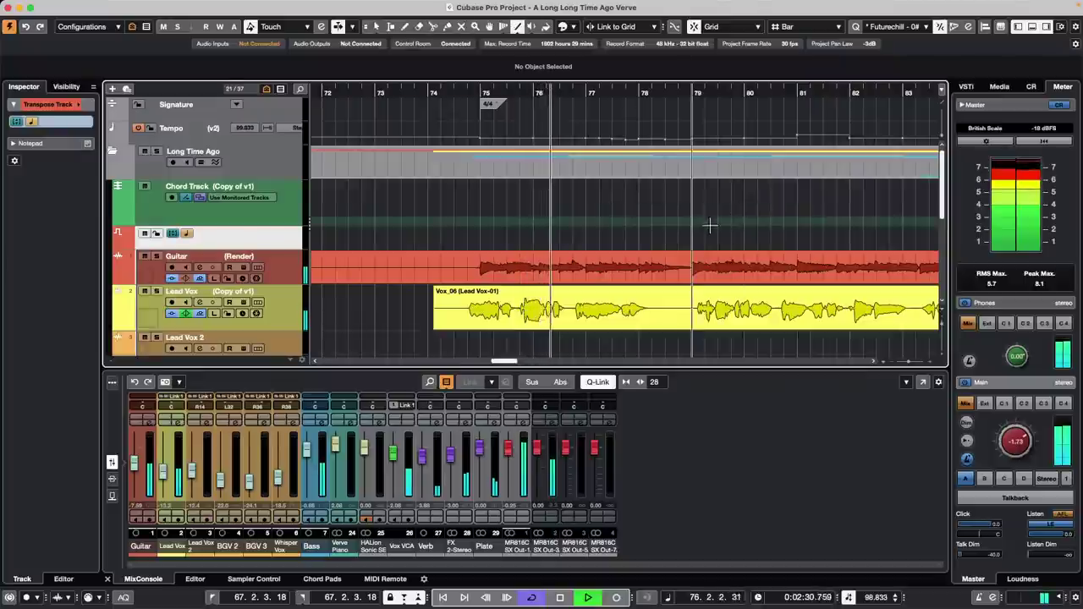
right_click(704, 228)
left_click(709, 231)
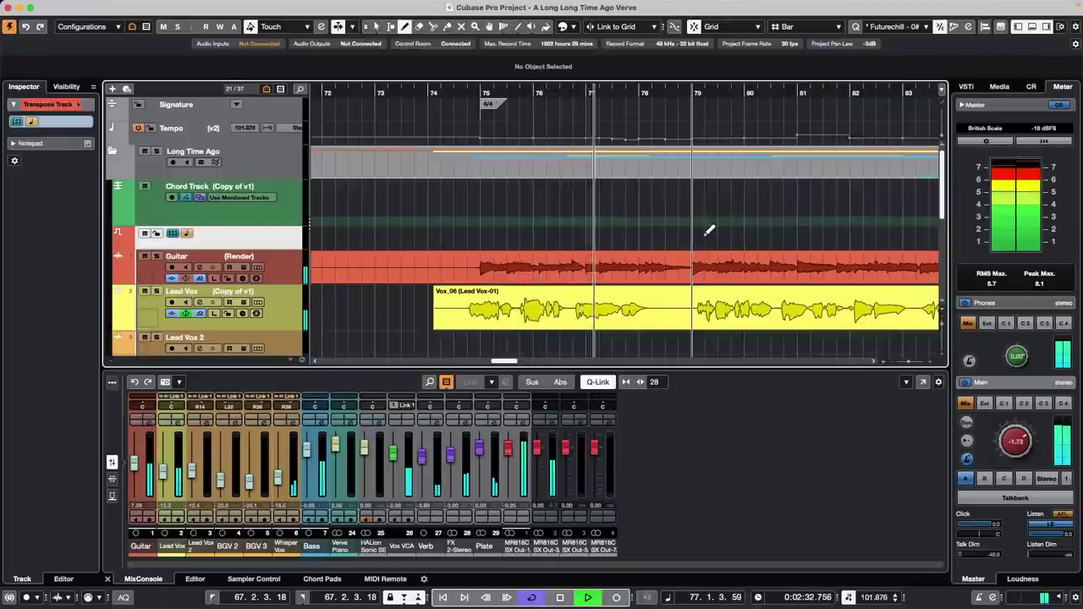
left_click(701, 233)
key("1")
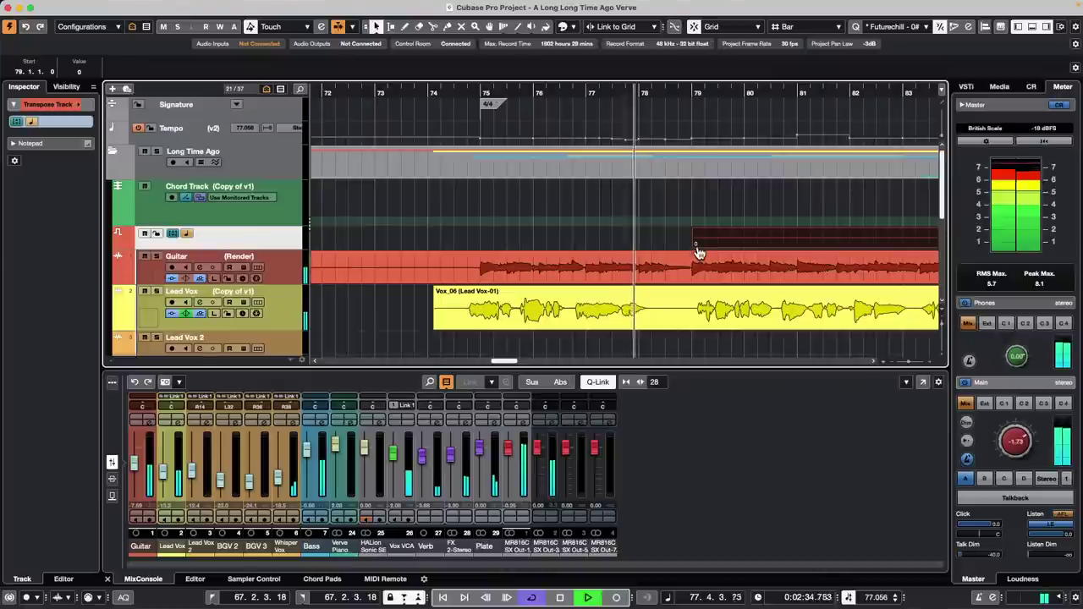
scroll(697, 245, "up", 2)
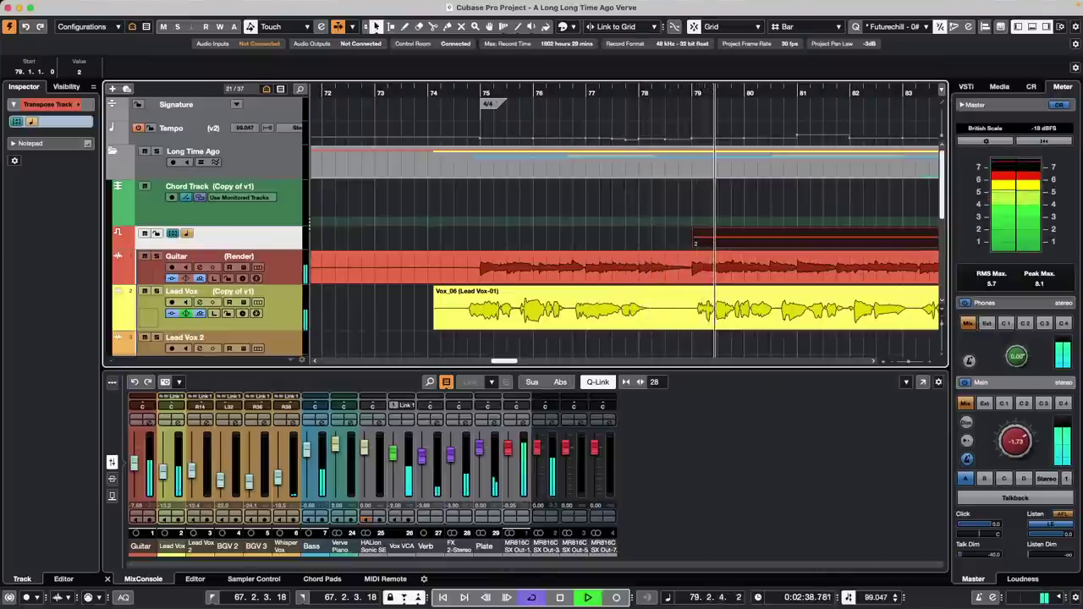
- Draw transpose events with the value 0 at bars 83 and 85, and replay the passage leading into the transposition at bar 79
key("g")
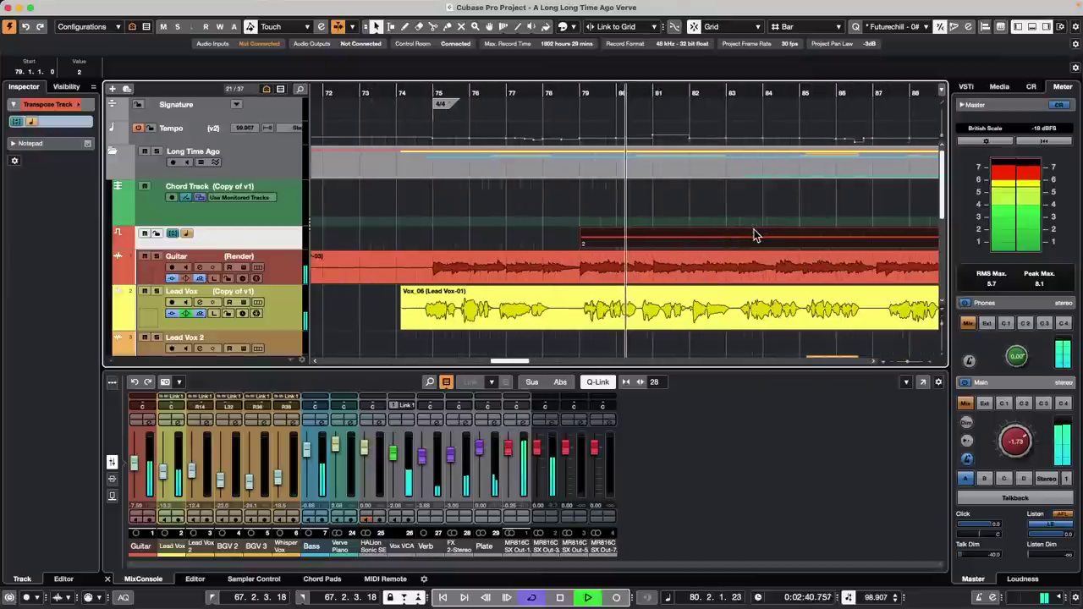
right_click(718, 225)
left_click(754, 225)
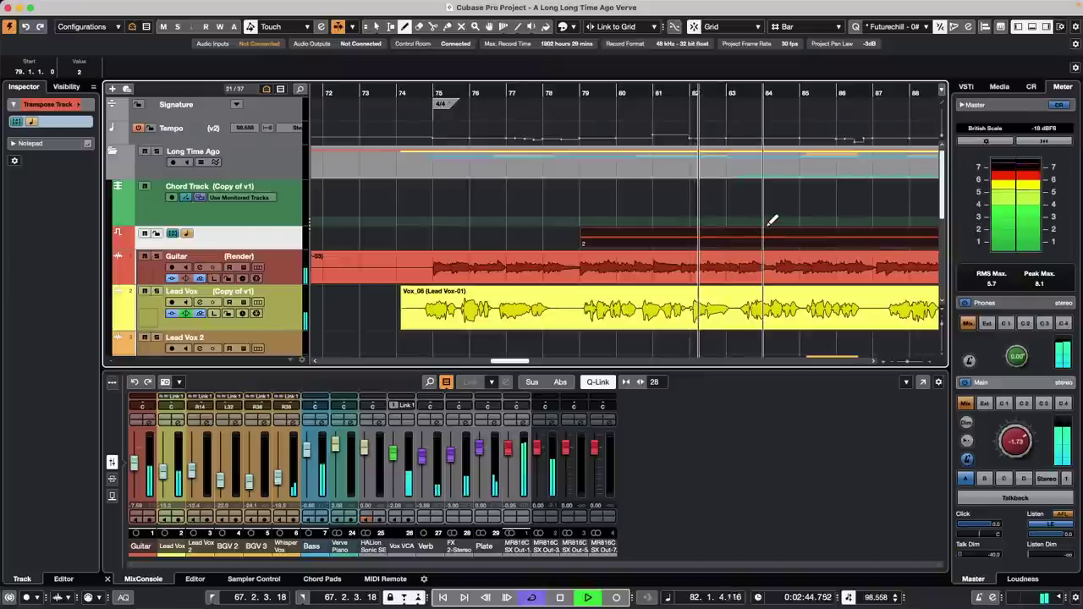
left_click(770, 224)
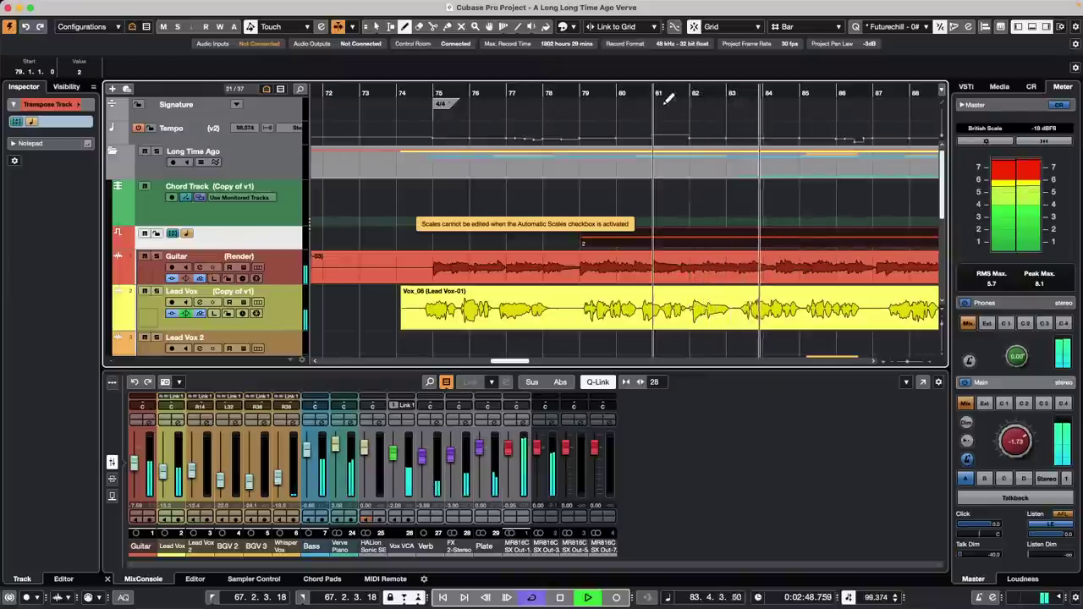
left_click(518, 91)
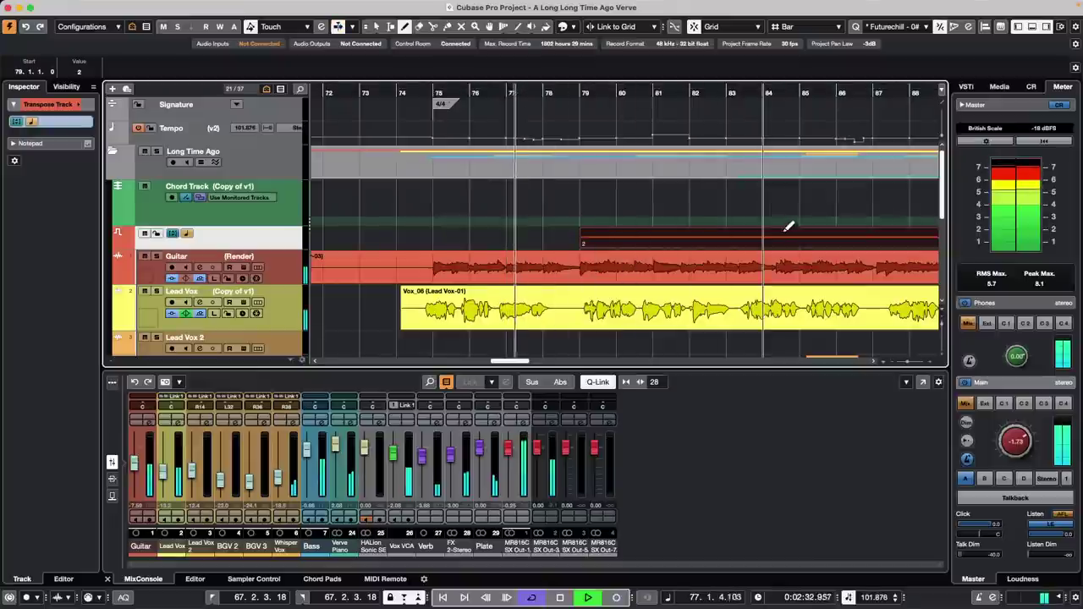
left_click(737, 234)
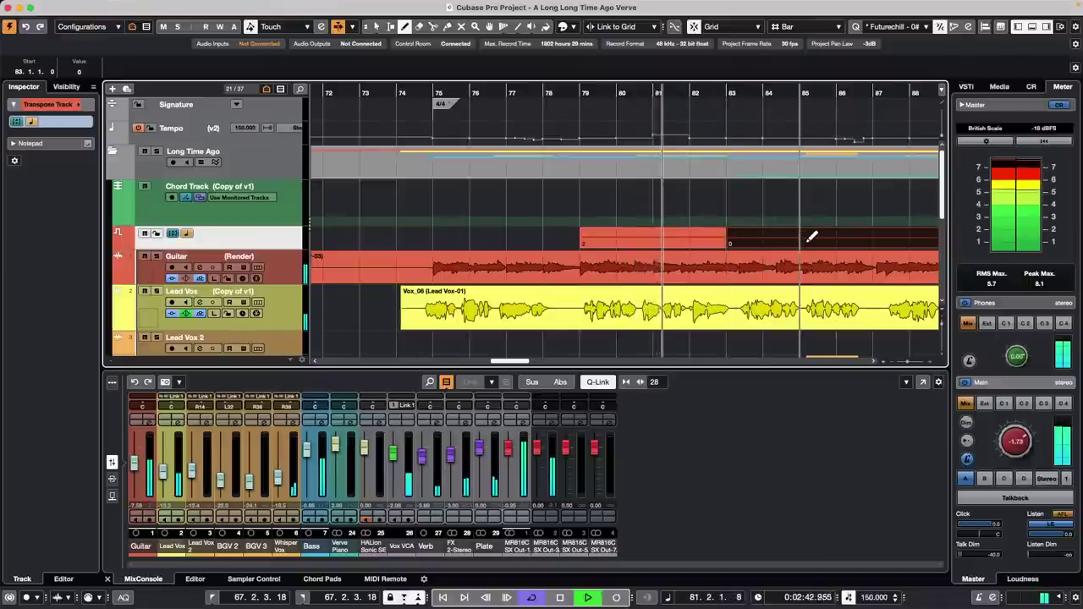
left_click(809, 240)
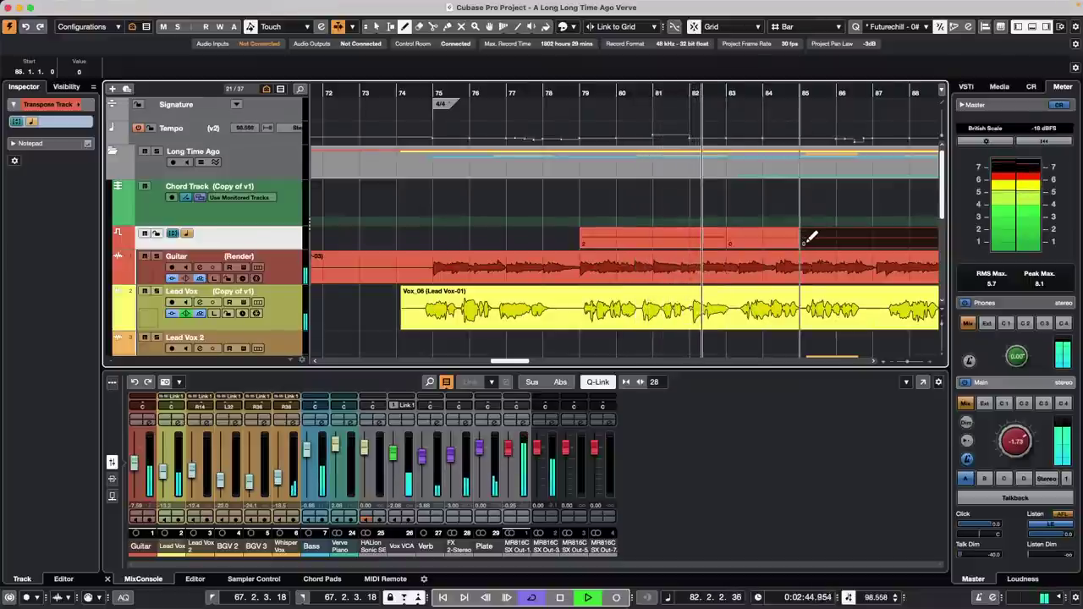
key("KP_1")
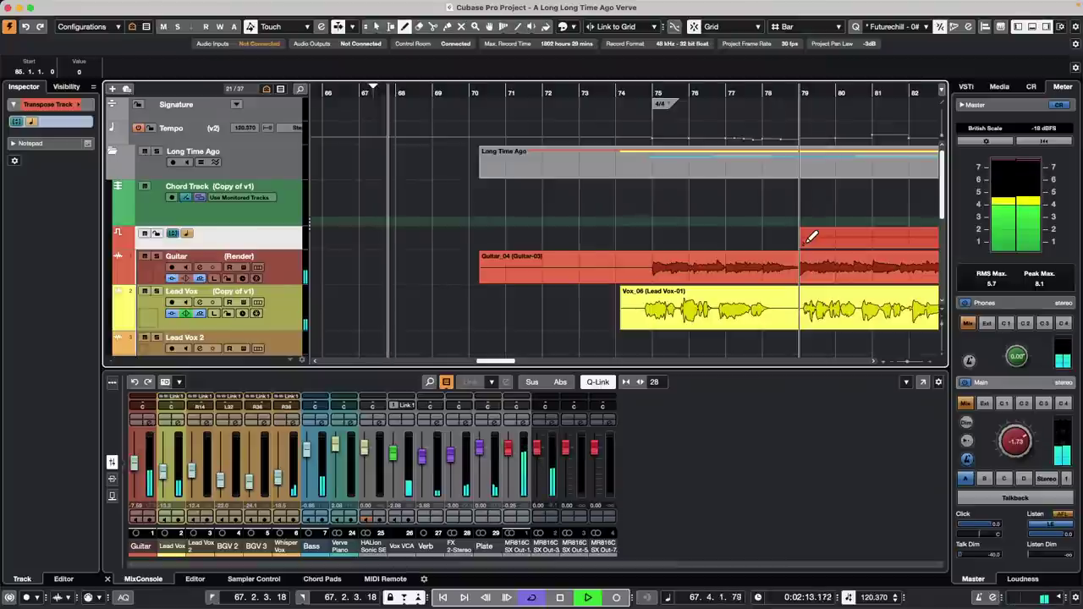
left_click_drag(758, 93, 770, 64)
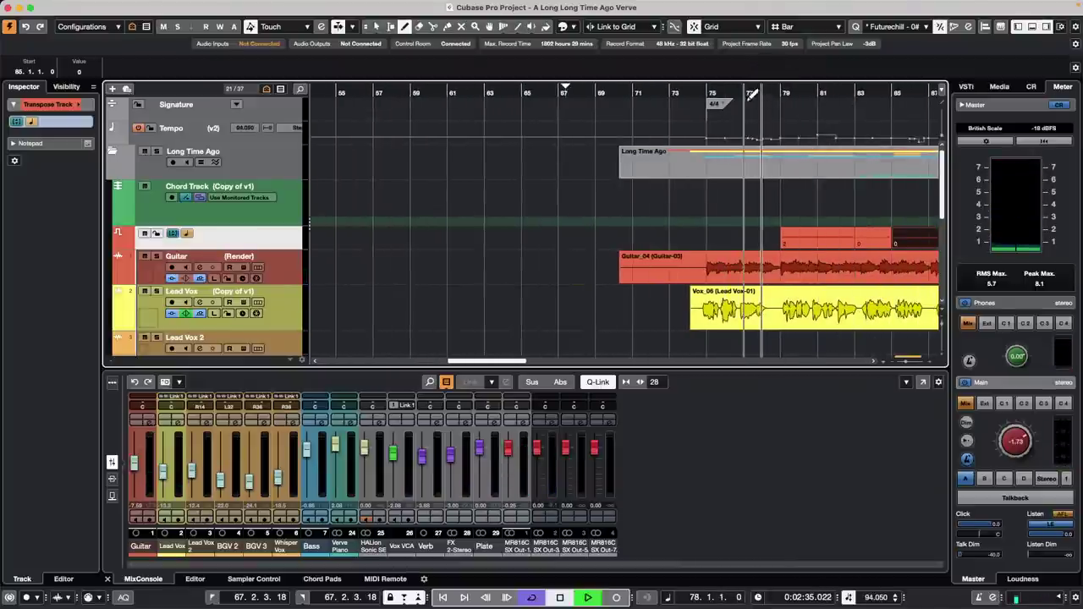
- Play through the transposed passage and set the transpose event at bar 85 to -2
key("space")
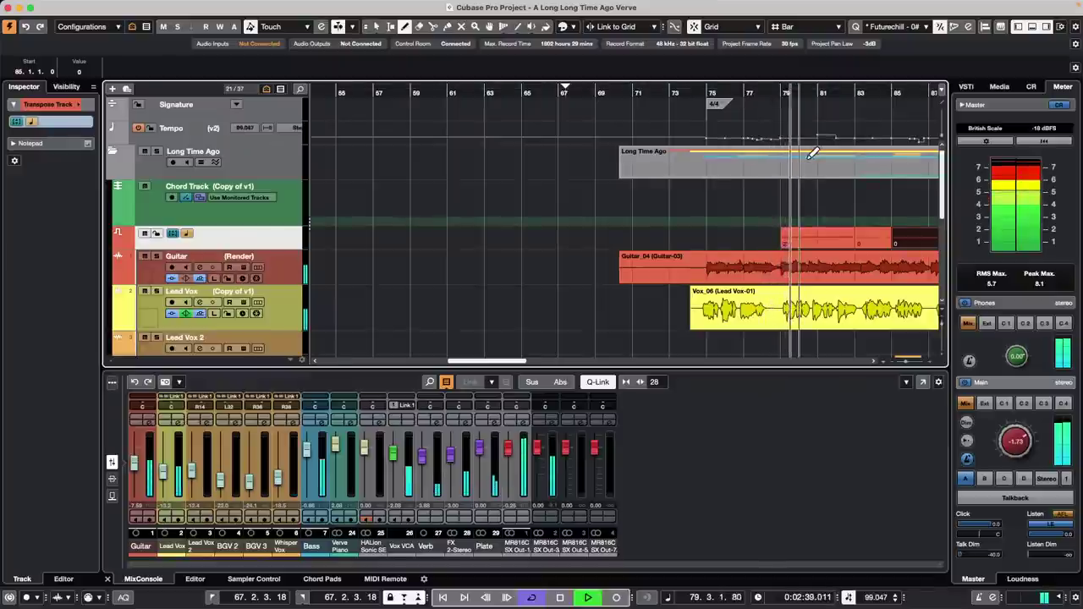
key("g")
key("g")
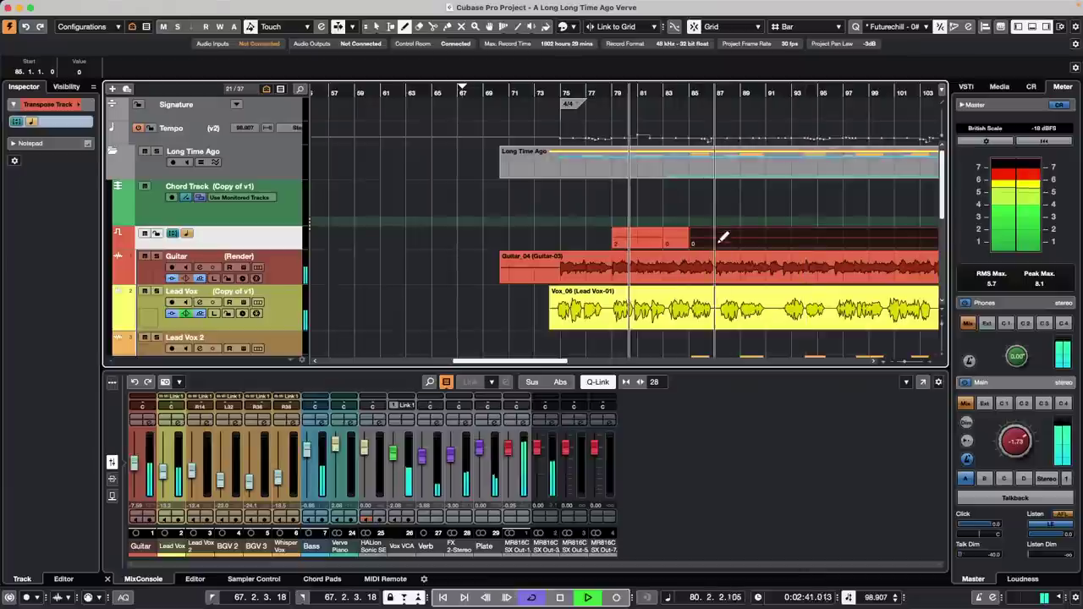
key("1")
left_click(694, 243)
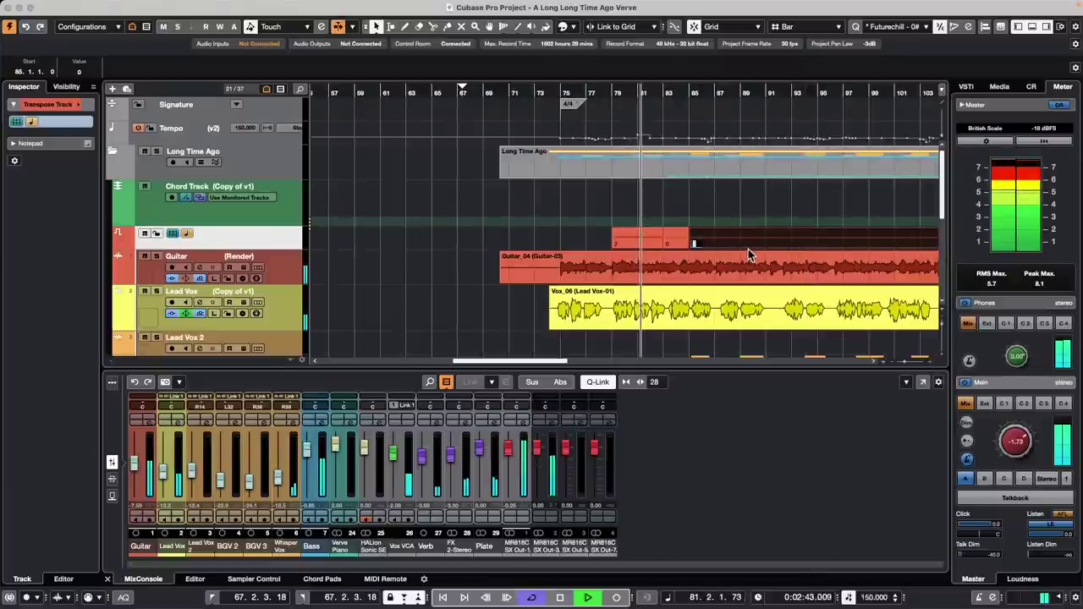
key("Down")
key("Down")
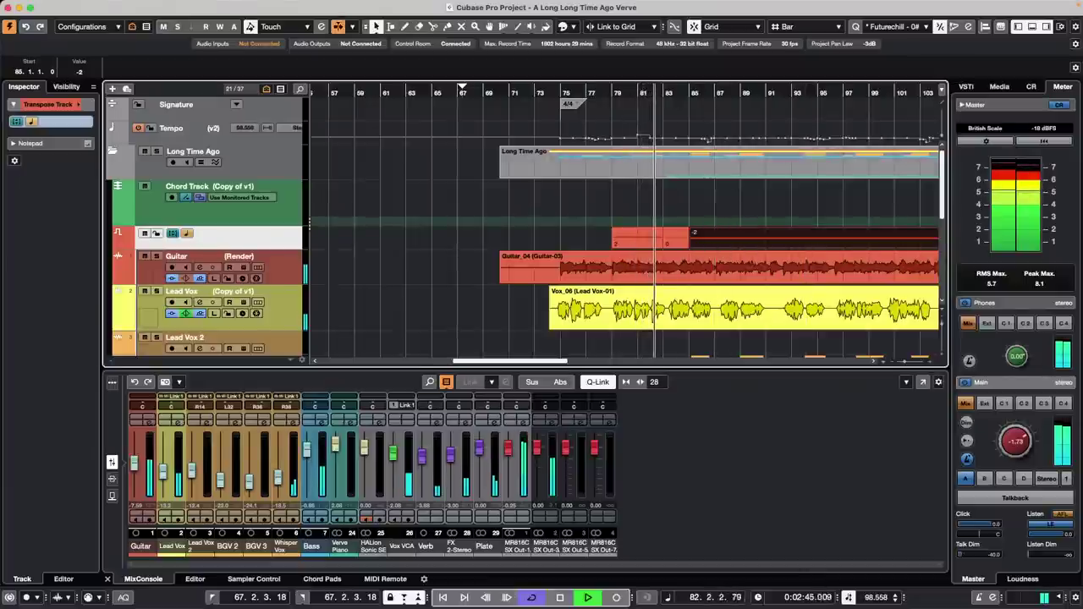
- Draw a transpose event with the value 0 at bar 89
right_click(729, 243)
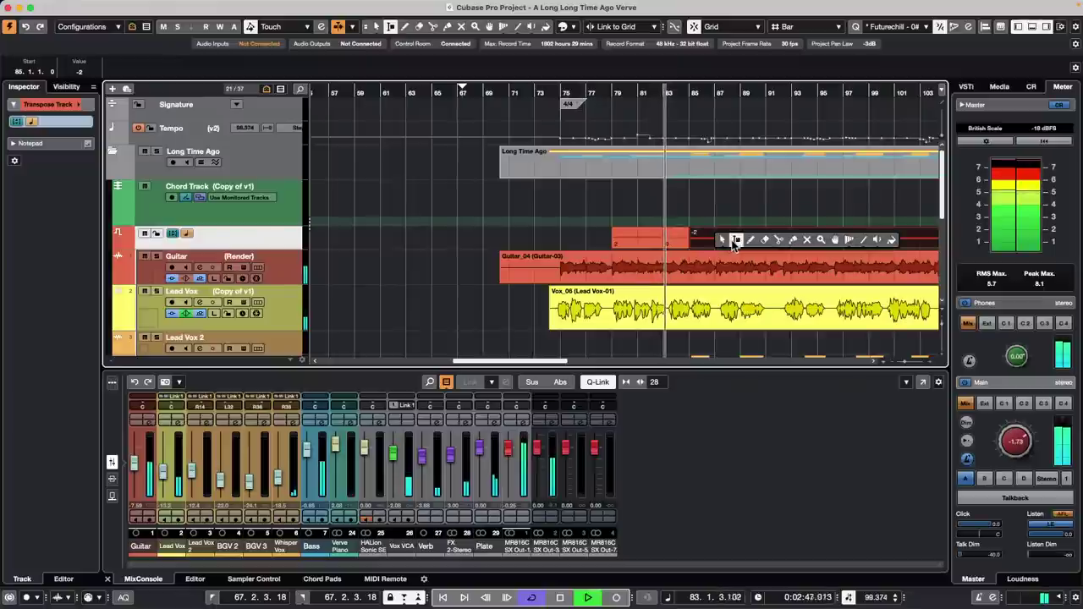
left_click(750, 240)
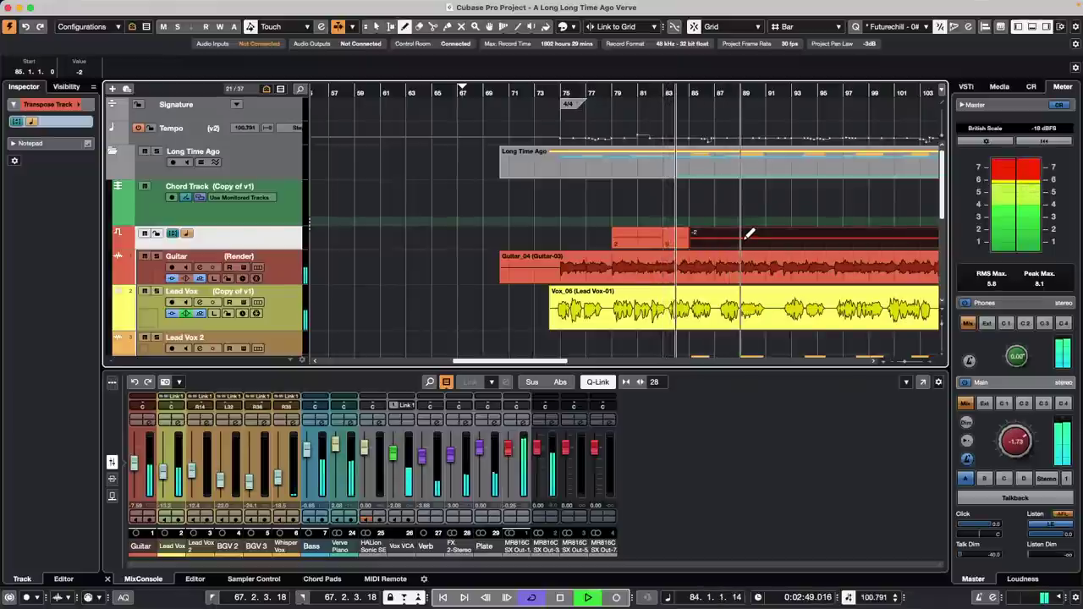
left_click(749, 235)
key("1")
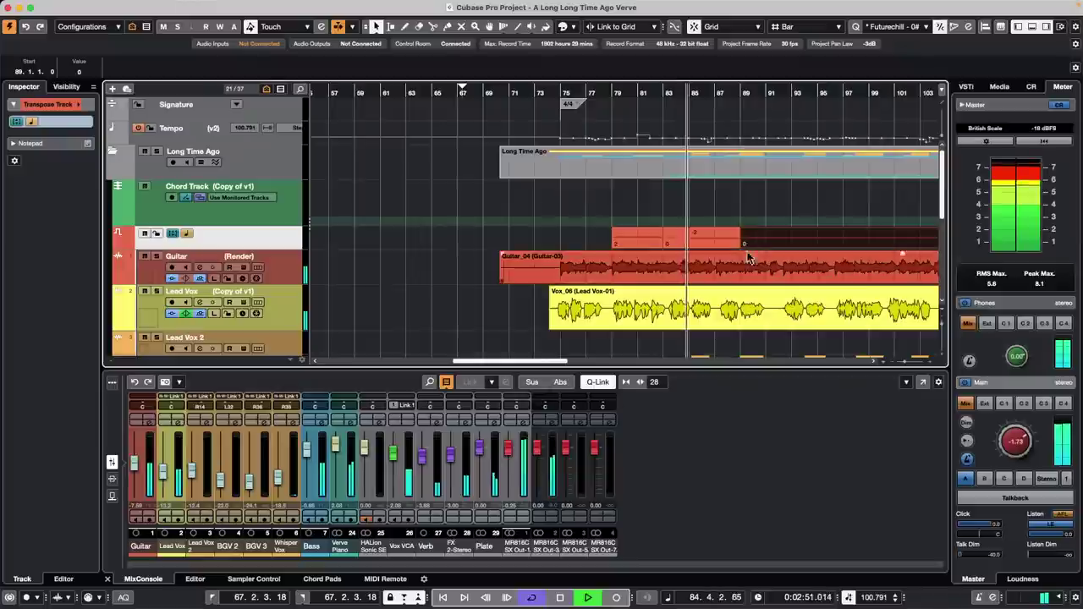
- Look over the vocal, bass and piano tracks during playback, increase the Transpose track's height and stop playback
scroll(740, 330, "down", 6)
scroll(733, 275, "up", 2)
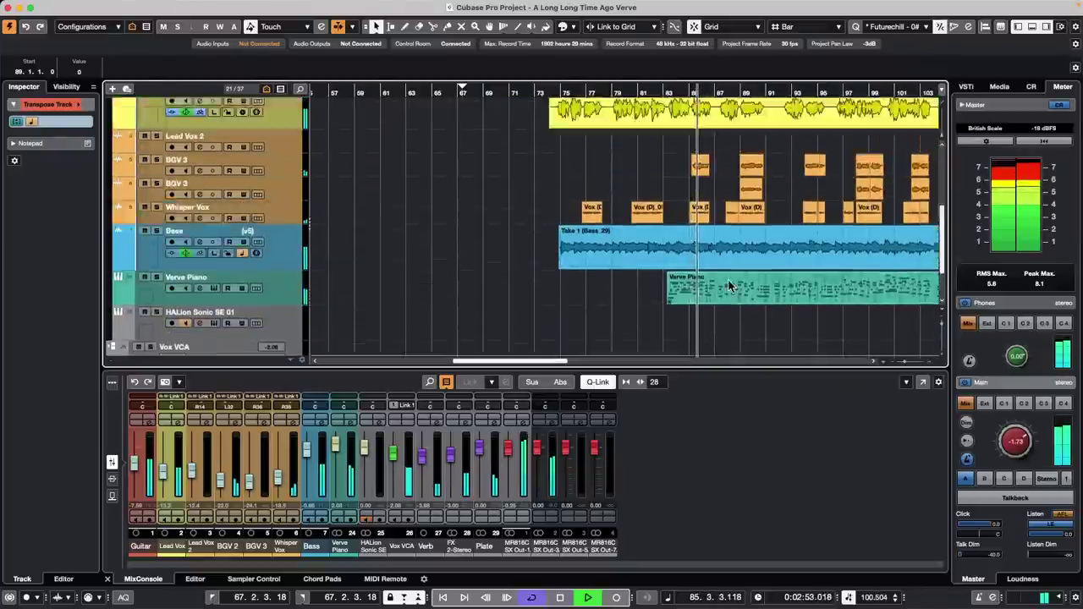
scroll(728, 286, "up", 6)
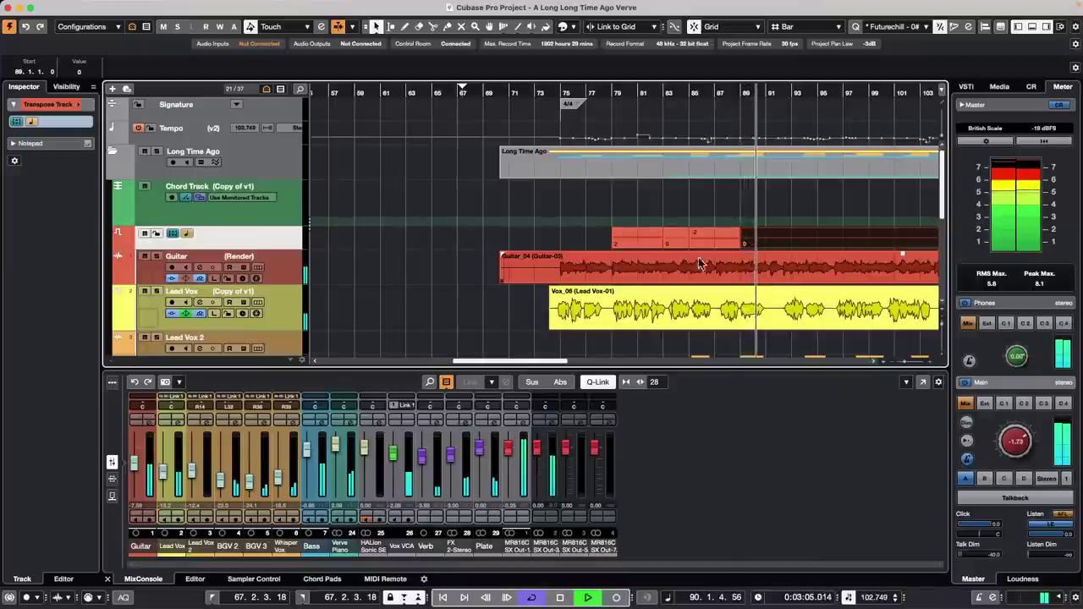
left_click_drag(473, 251, 456, 301)
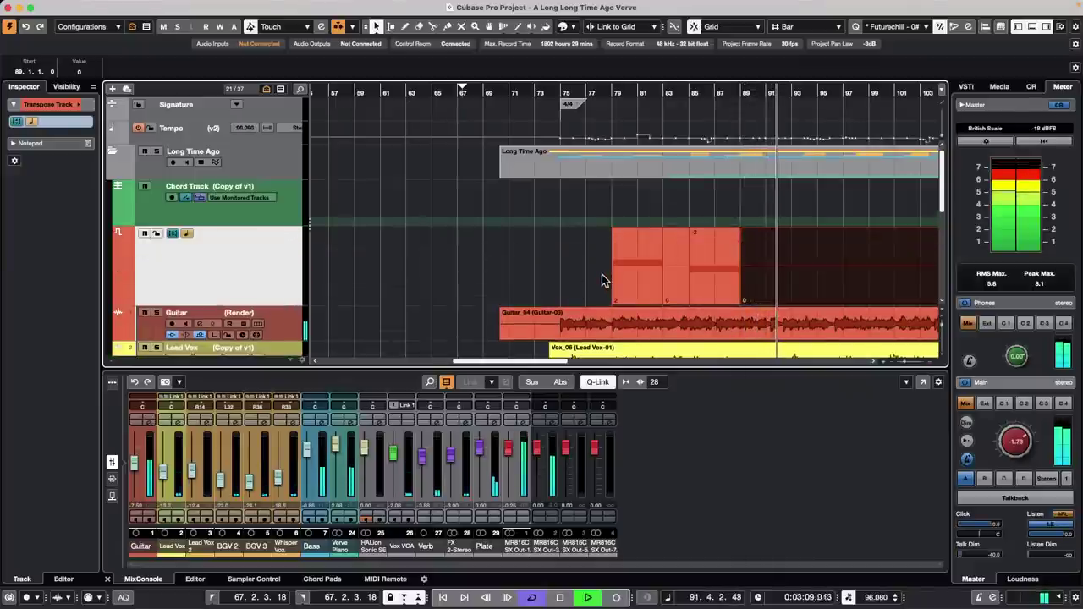
key("space")
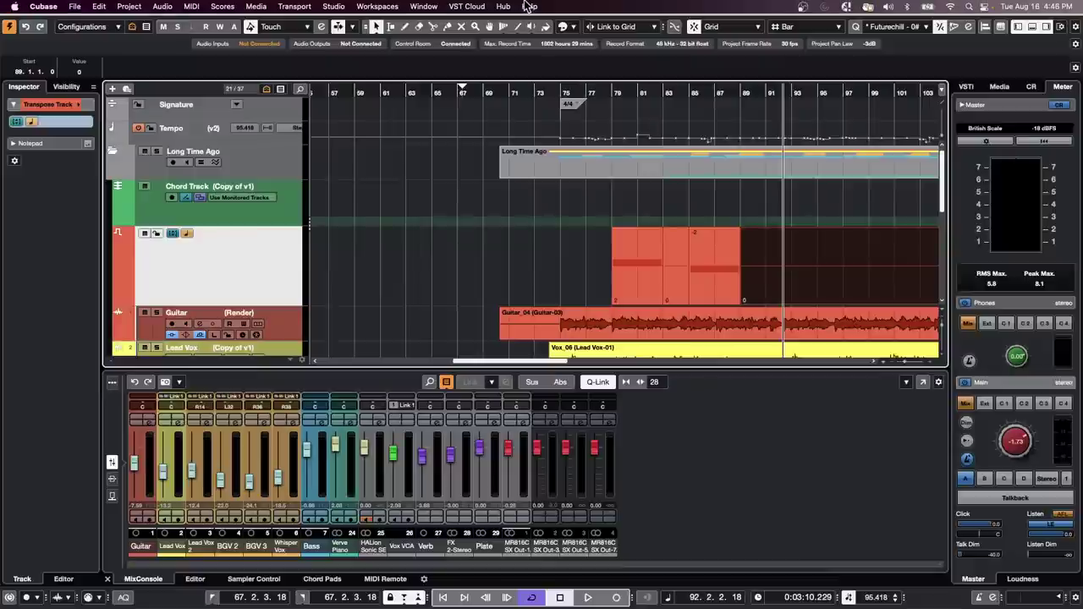
- Examine the Audio System settings in Studio Setup, including the latency values and the advanced ASIO-Guard options
left_click(343, 7)
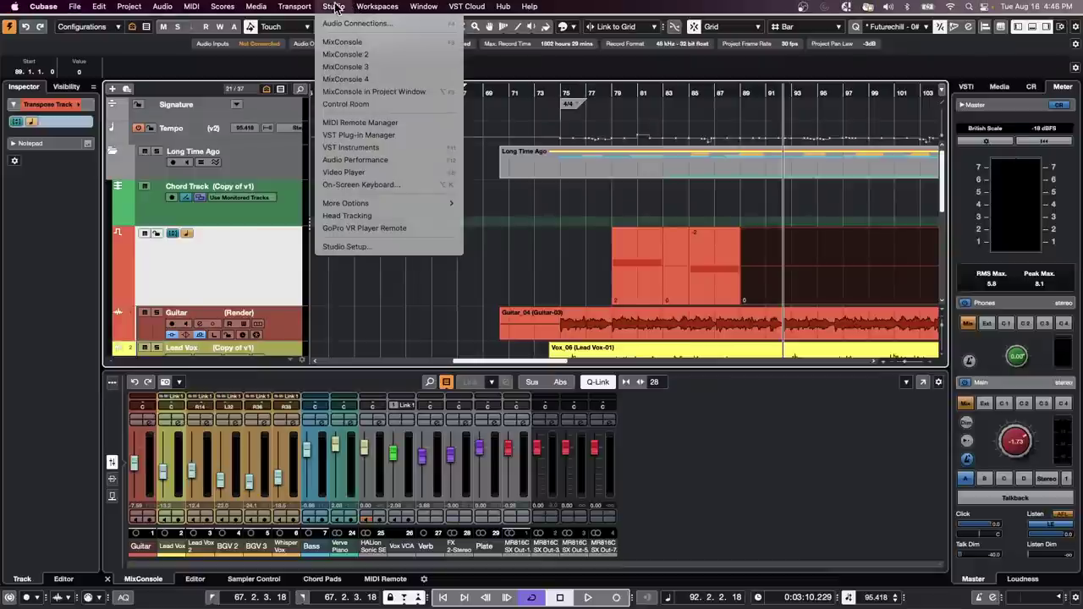
left_click(367, 251)
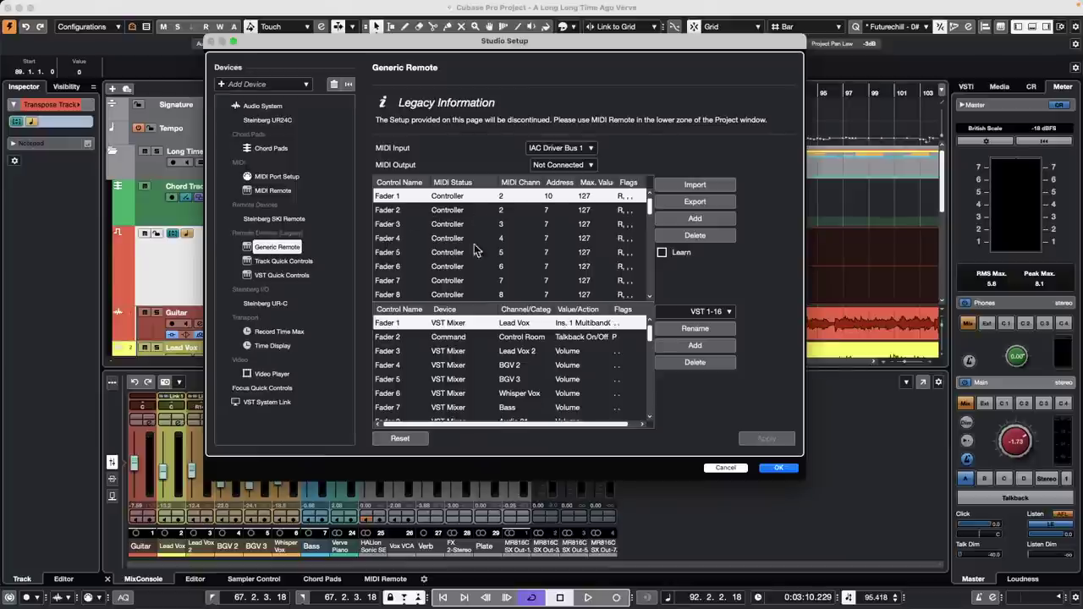
left_click(268, 109)
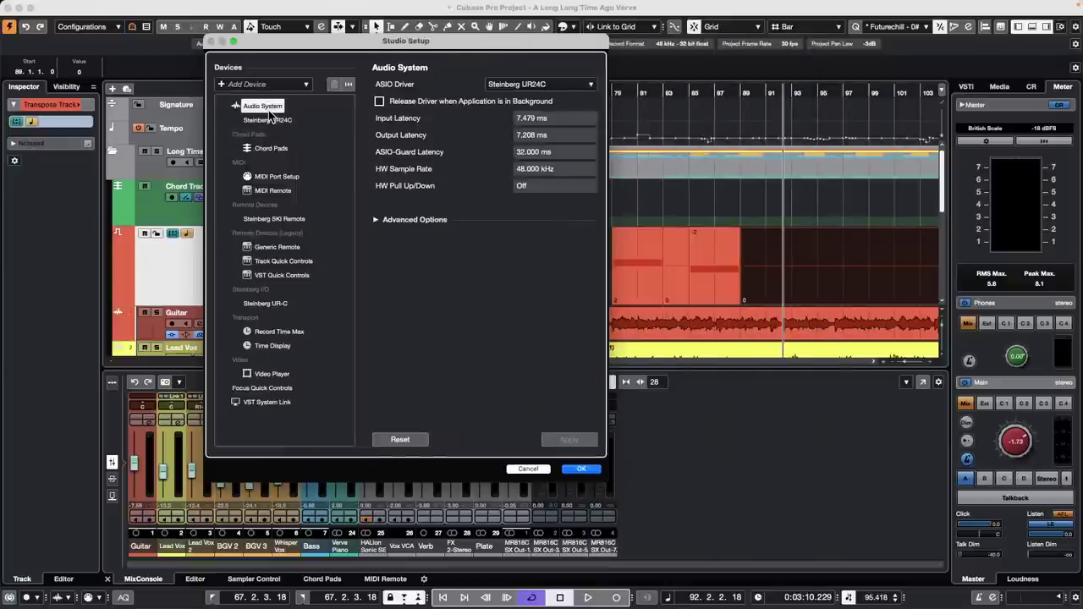
left_click(382, 223)
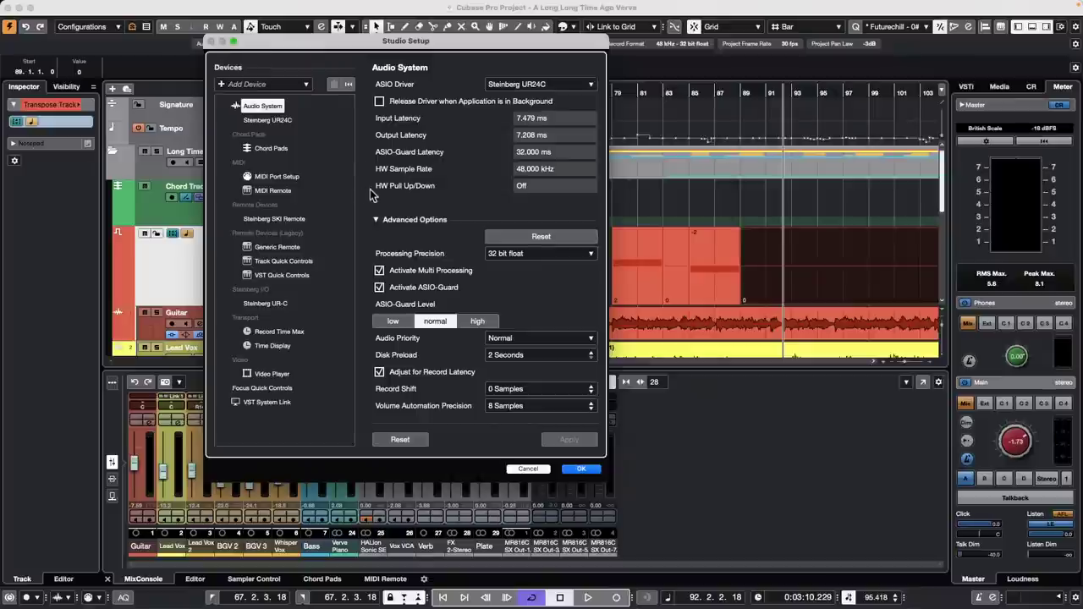
left_click(580, 469)
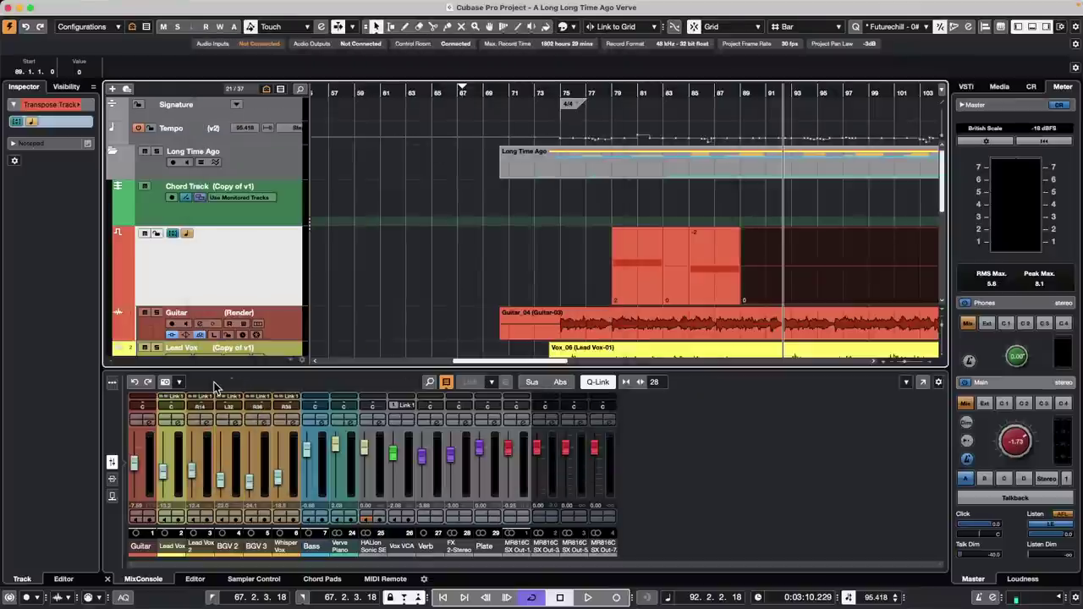
- During playback, select the channels Guitar through MR816C SX Out-1 with Q-Link active and enlarge the mixer showing their insert slots
left_click(112, 479)
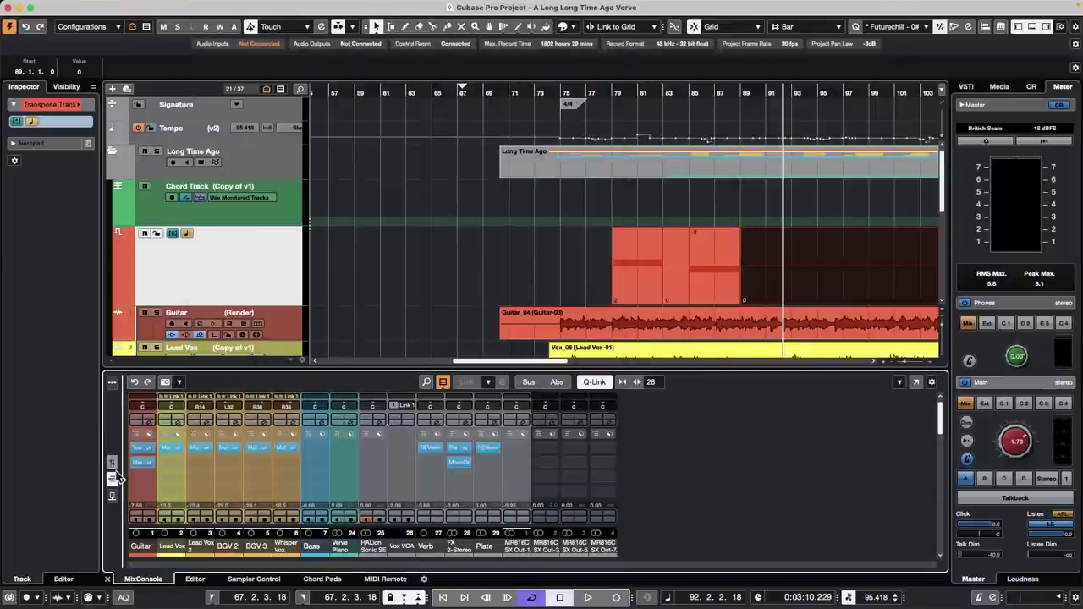
key("space")
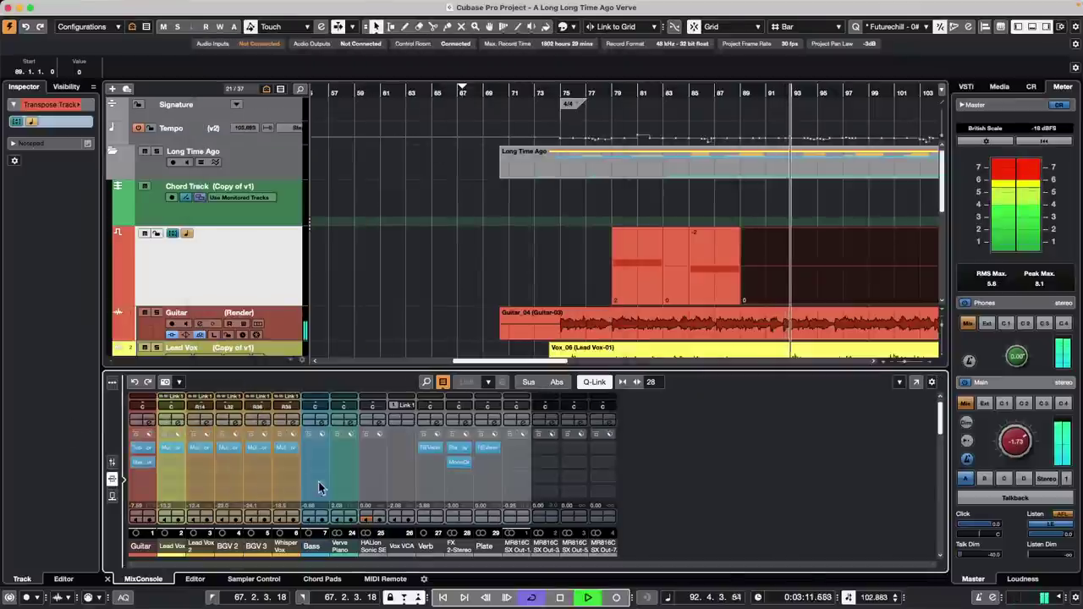
left_click(142, 554)
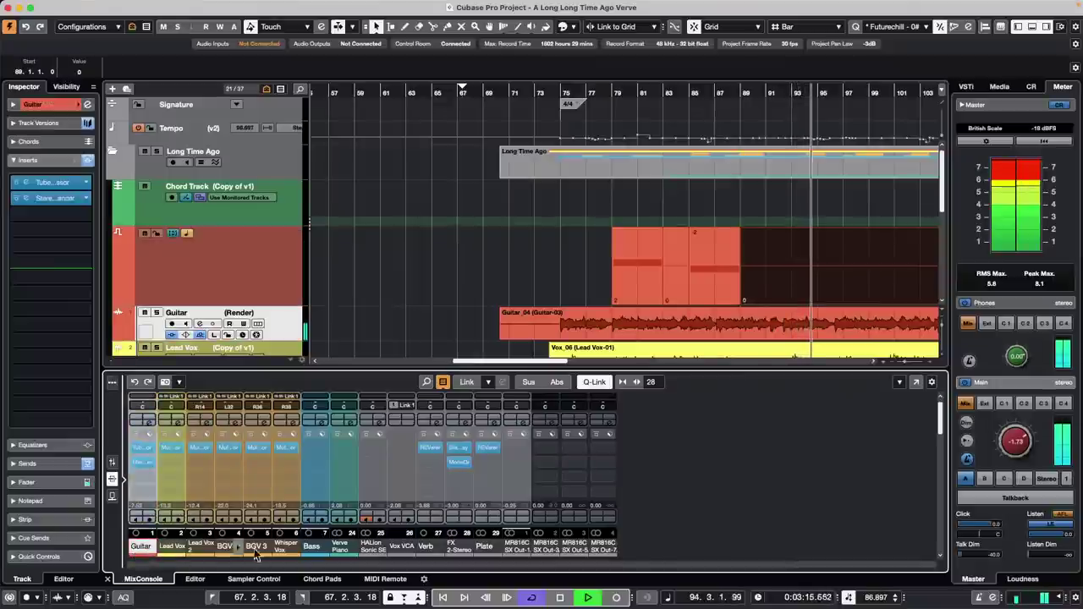
left_click(518, 550, "shift")
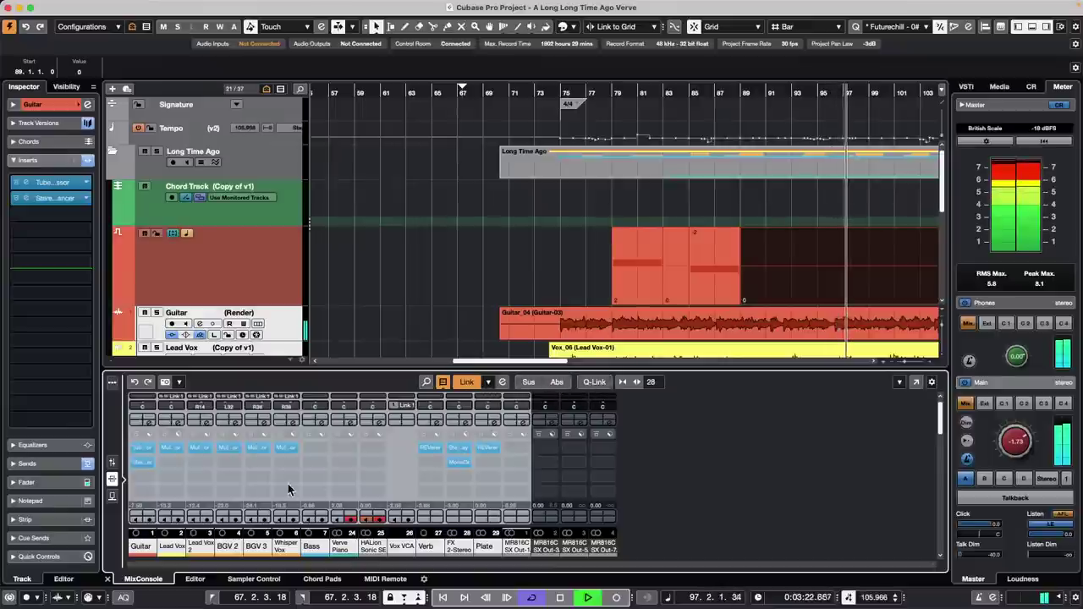
left_click(594, 382)
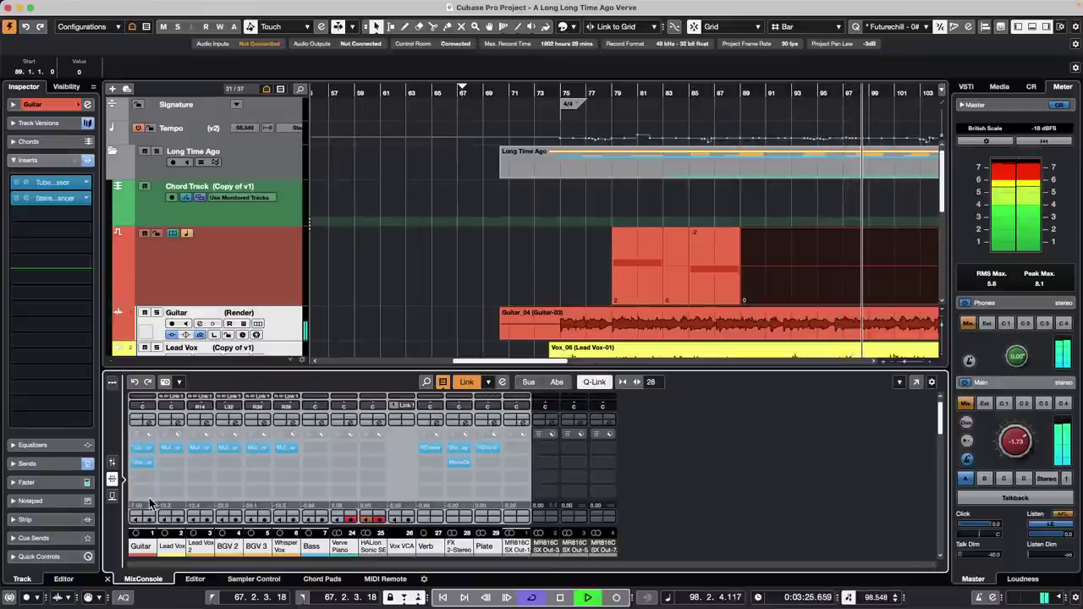
left_click(168, 489)
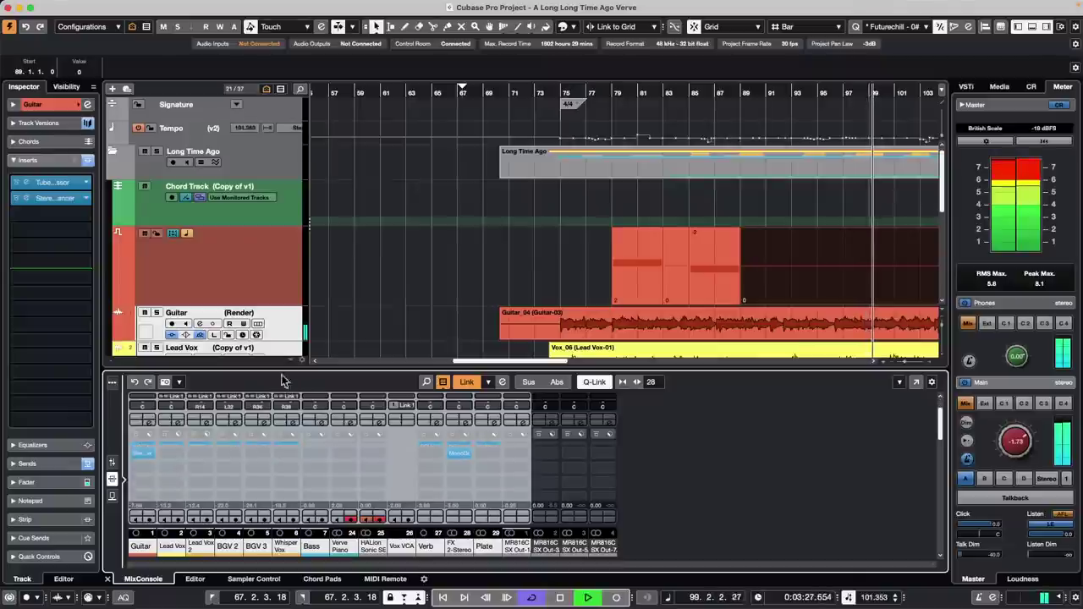
left_click_drag(282, 370, 297, 284)
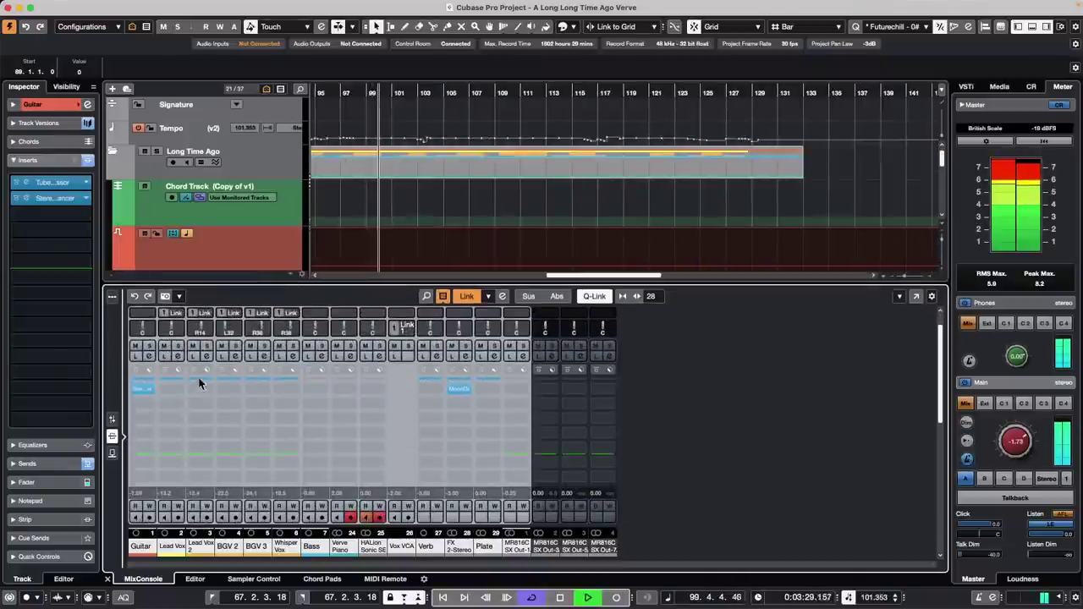
- Load the Quadrafuzz v2 distortion into insert slot 4 of all the linked channels
left_click(150, 423)
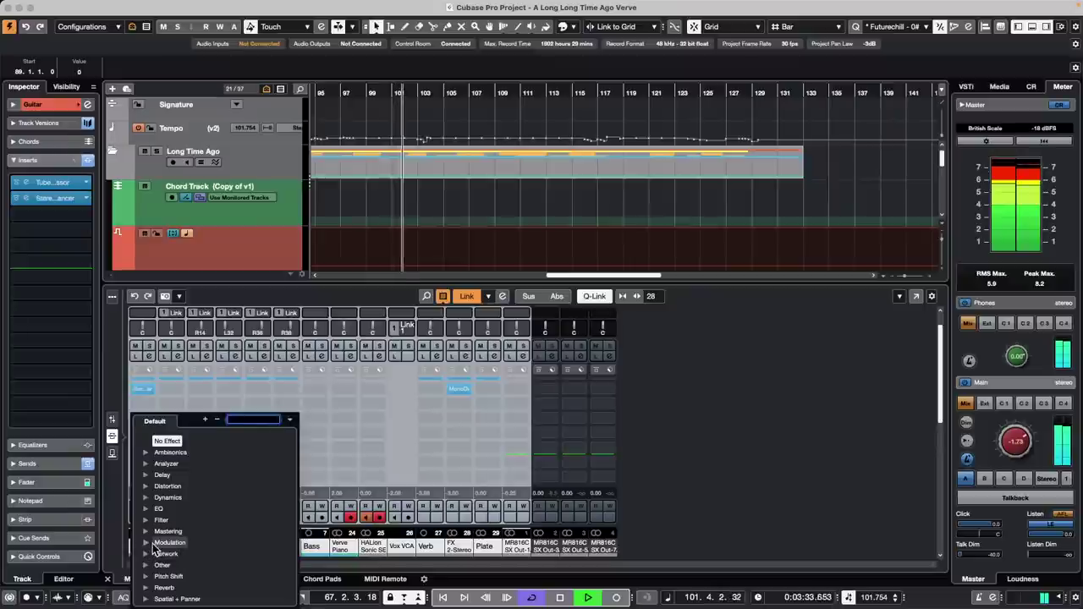
left_click(149, 486)
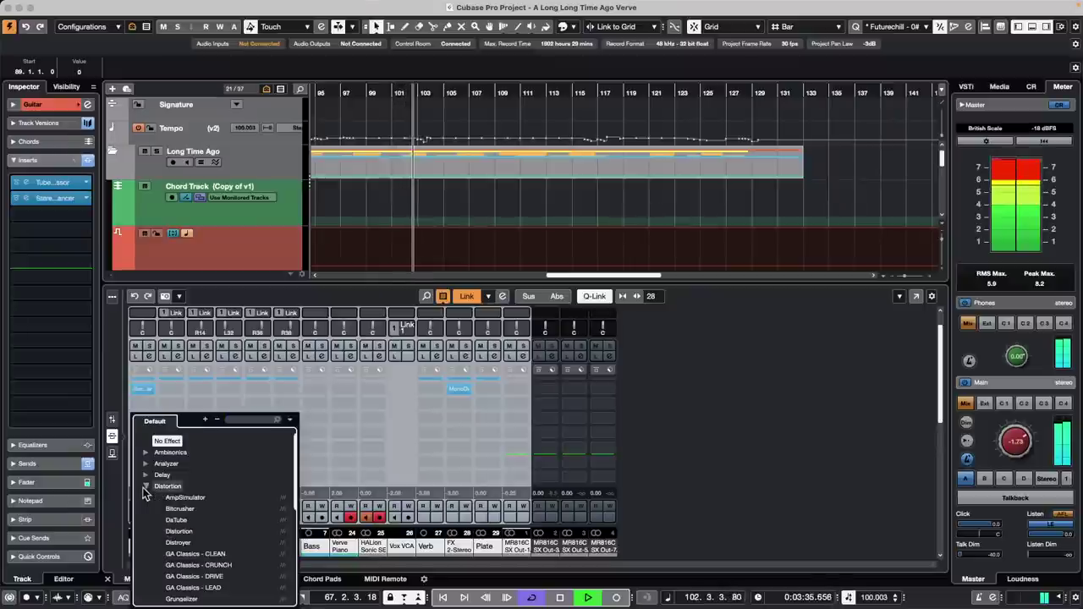
scroll(181, 525, "down", 3)
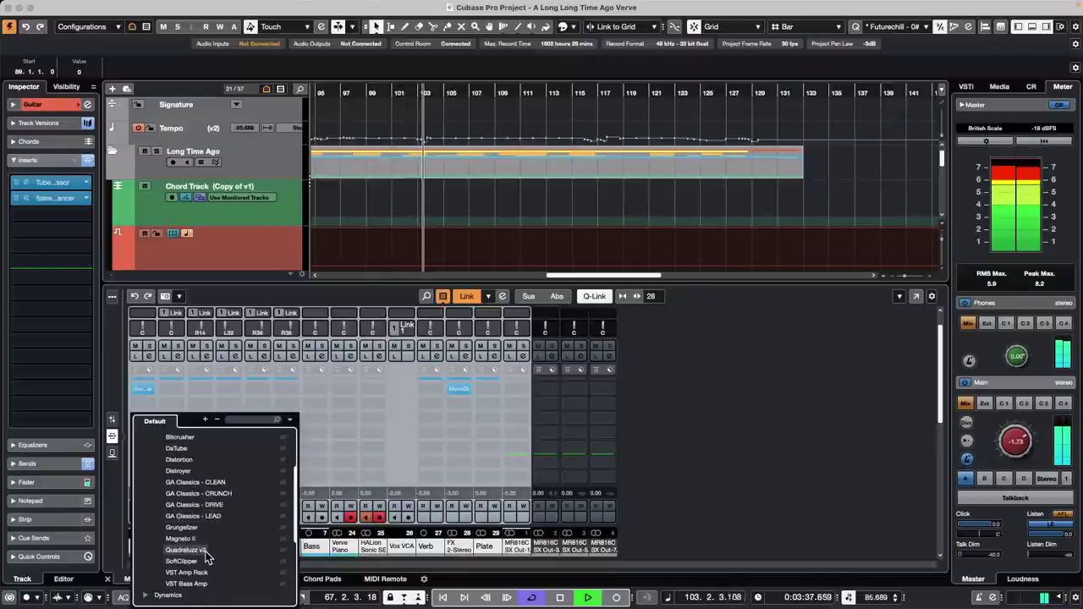
key("Return")
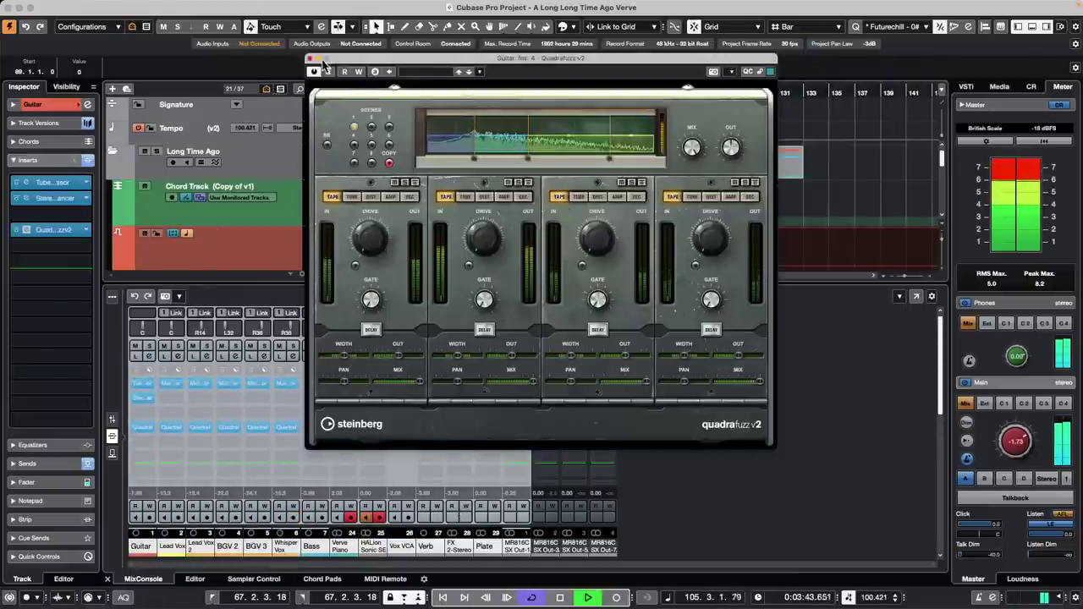
- Replace Quadrafuzz v2 with Magneto II in insert slot 4 of the linked channels, stopping playback and closing the plug-in window
left_click(146, 430)
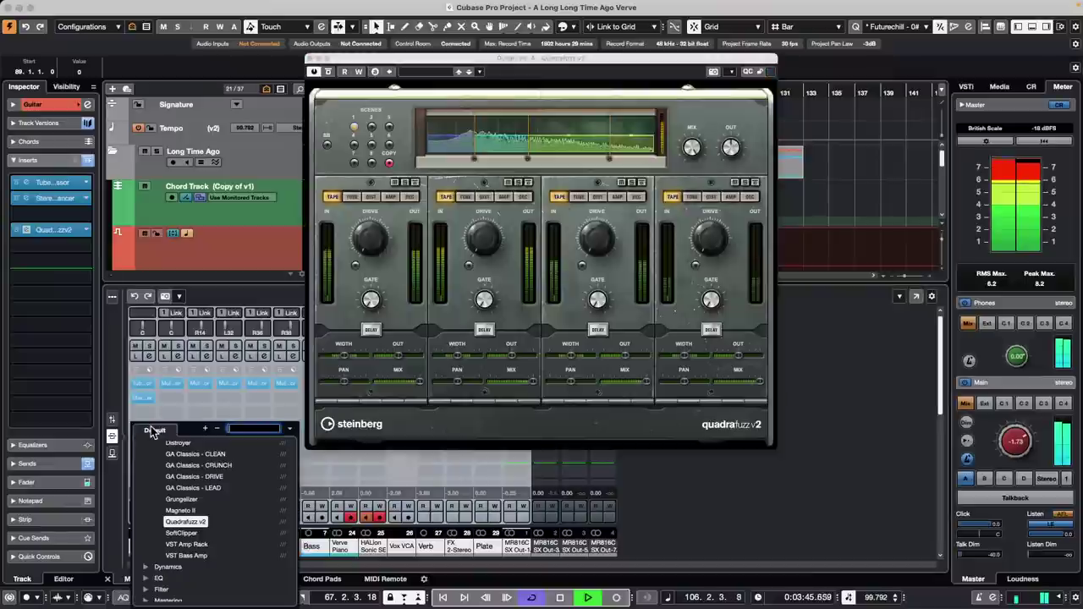
left_click(192, 510)
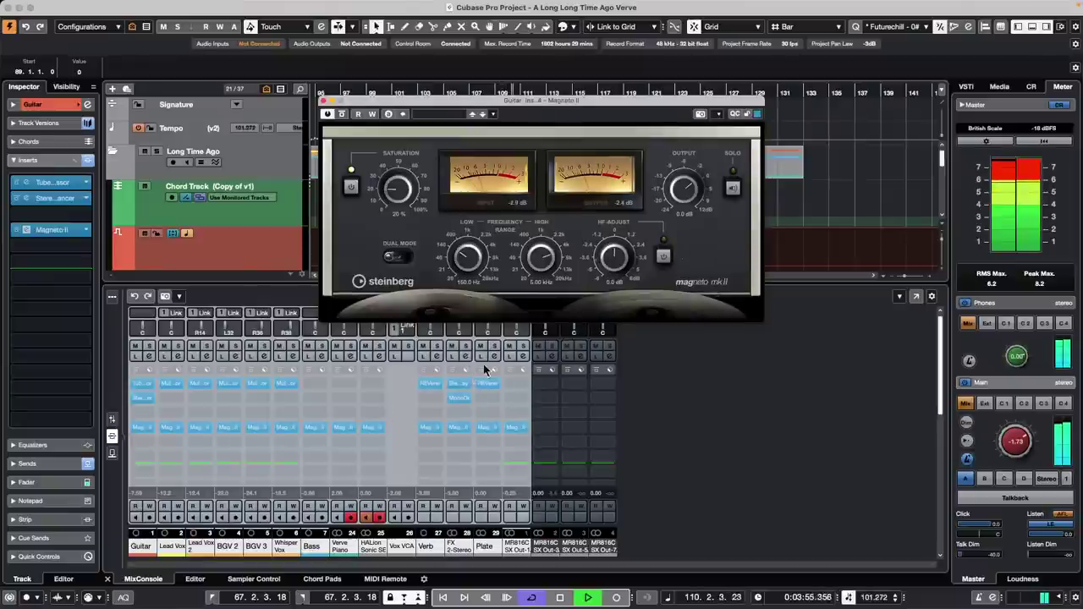
left_click(303, 241)
key("space")
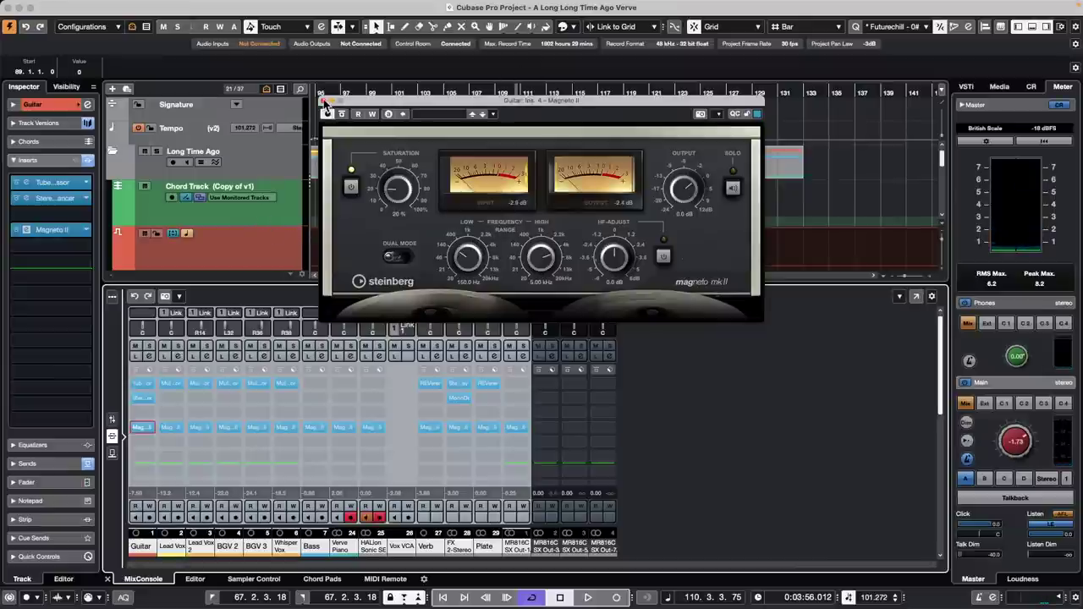
left_click(323, 101)
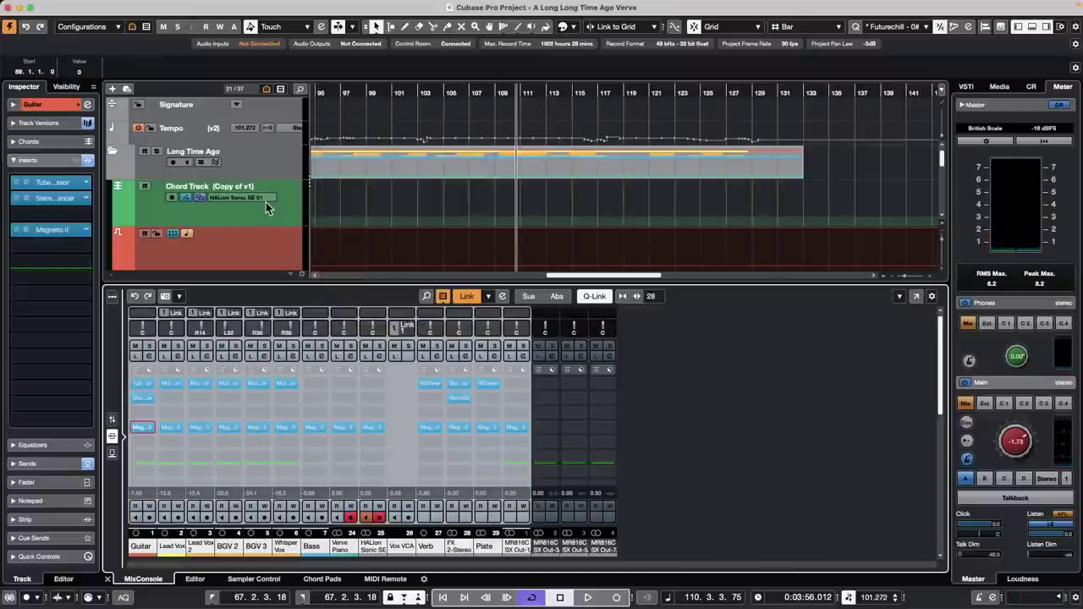
- Load Magneto II as the saturation module in the Guitar channel strip, review the alternative saturation types, and close the channel settings
scroll(343, 212, "down", 2)
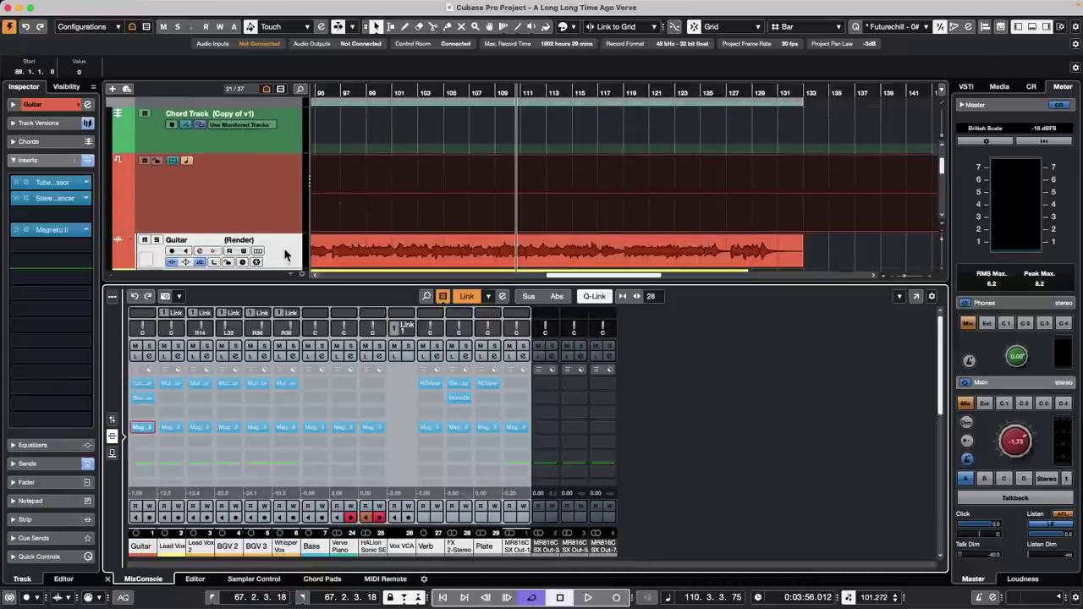
left_click(87, 104)
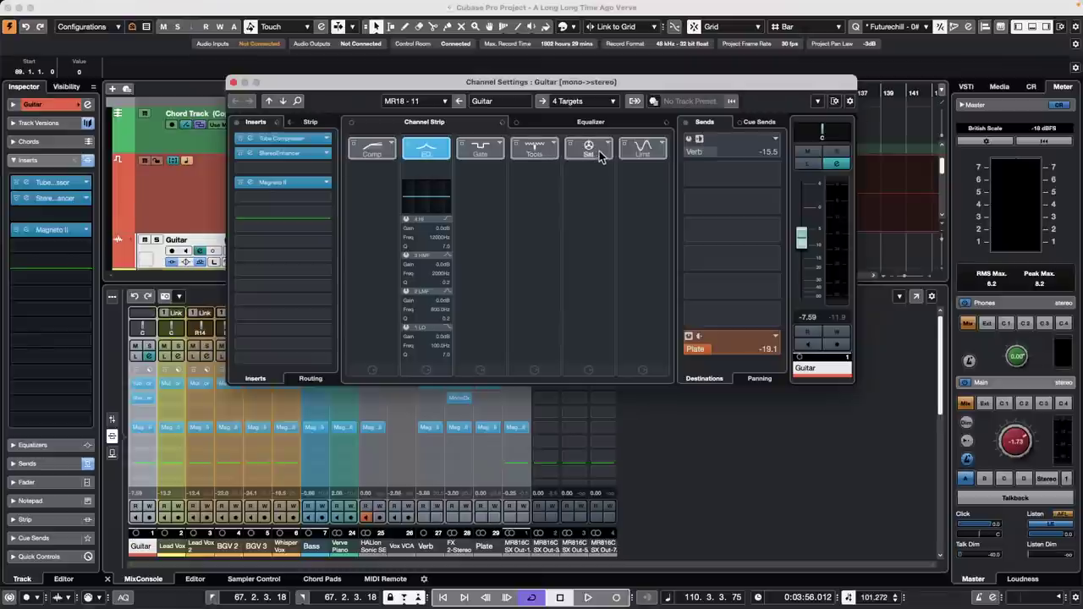
left_click(589, 148)
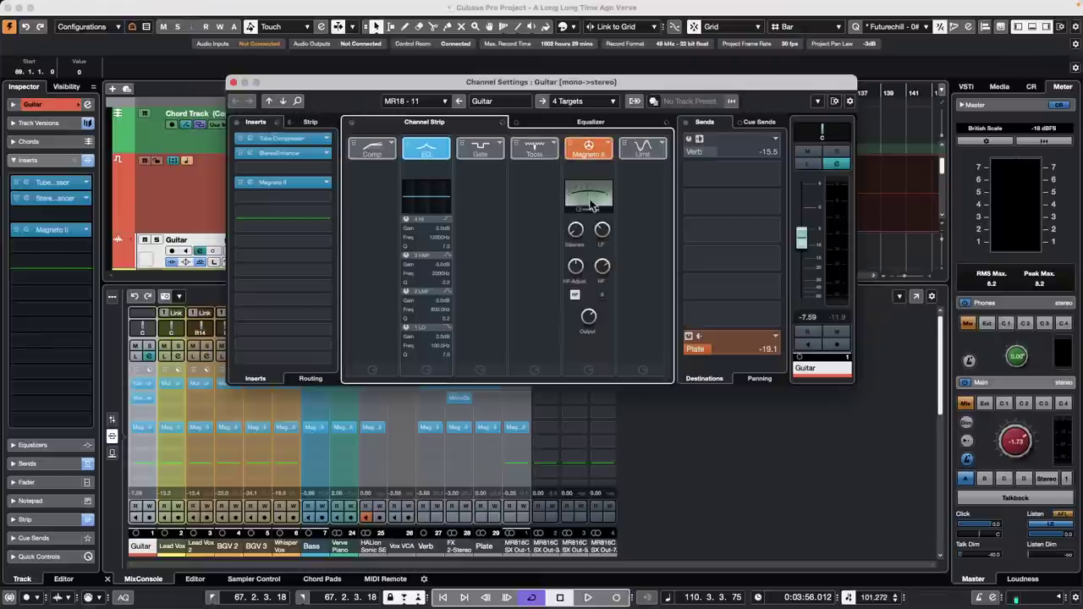
left_click(605, 145)
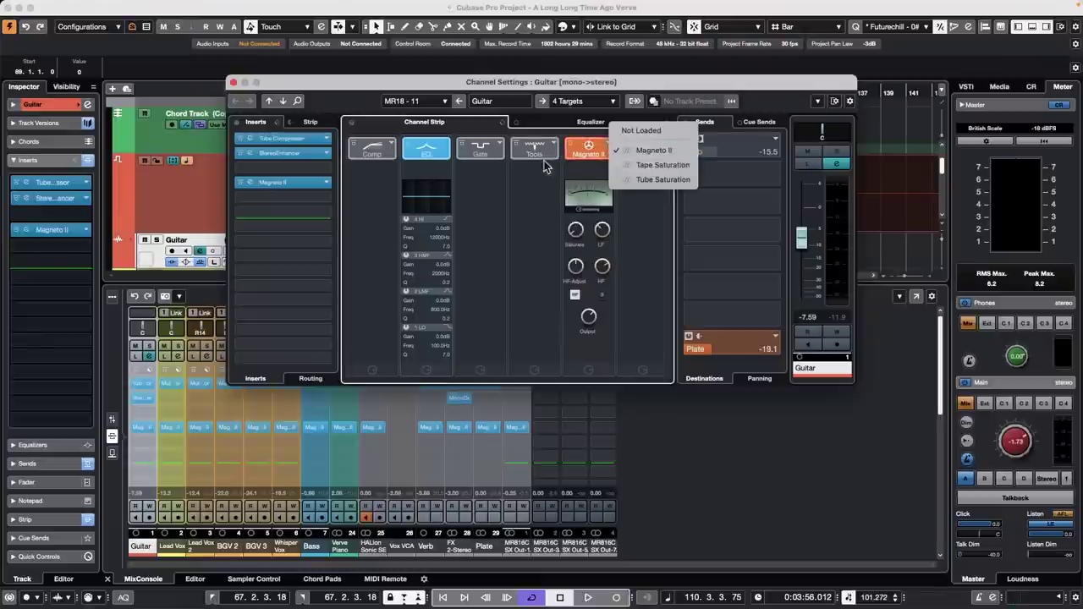
left_click(234, 82)
left_click(234, 83)
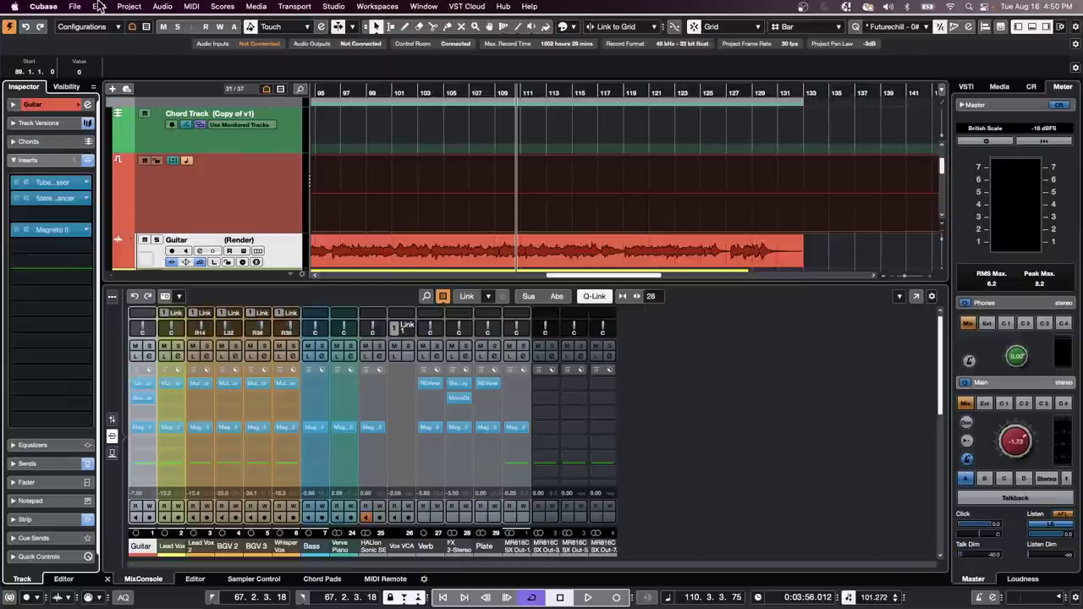
left_click(76, 7)
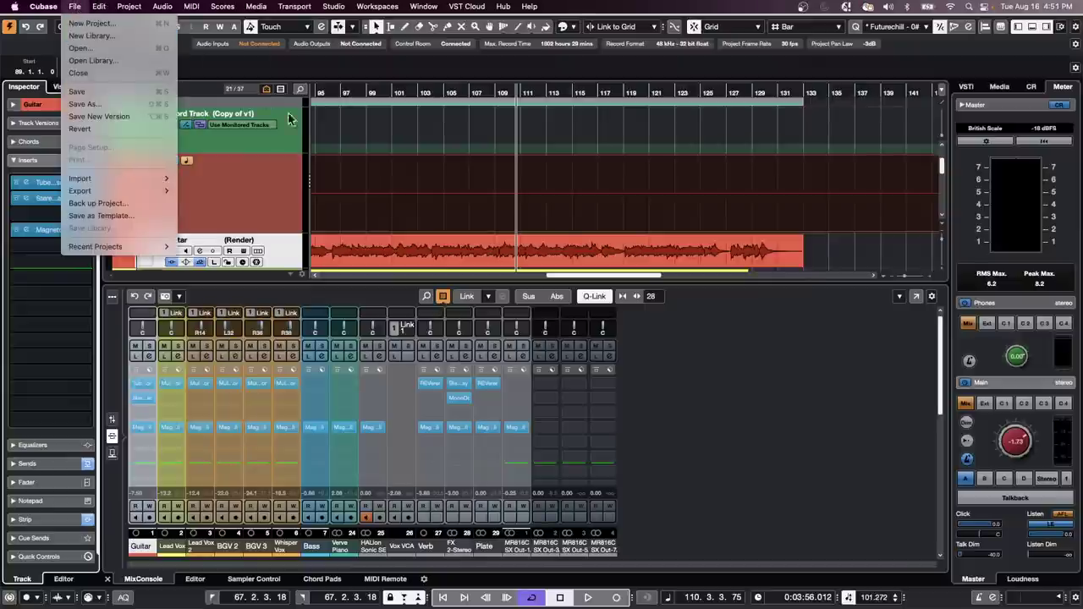
left_click(465, 167)
left_click(245, 211)
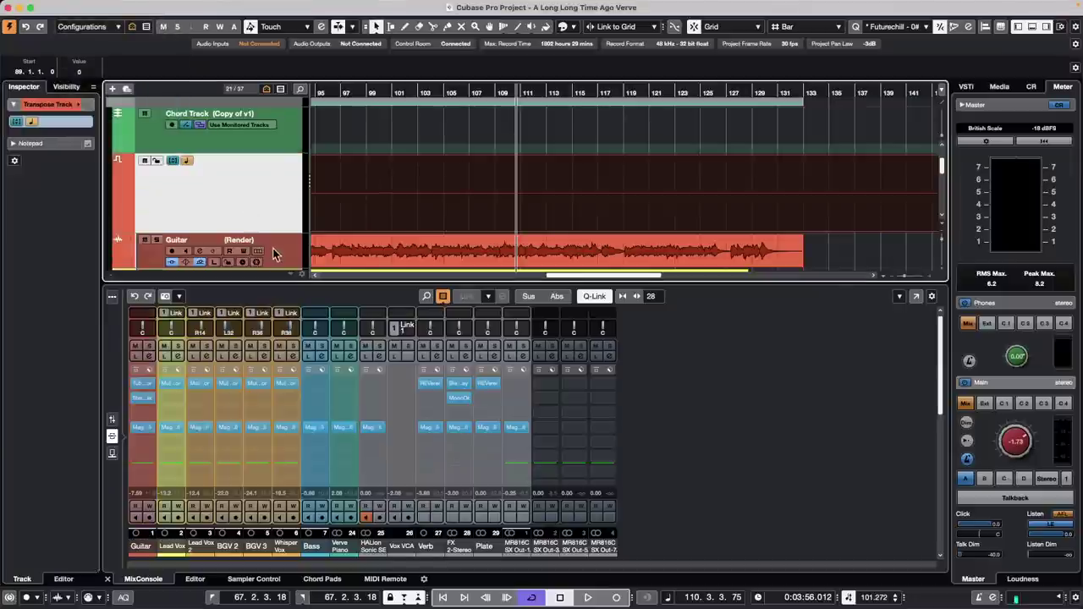
- Reveal the Volume automation lanes of the Guitar and Lead Vox tracks and enlarge the arrangement area above the mixer
left_click(273, 256)
scroll(169, 254, "down", 1)
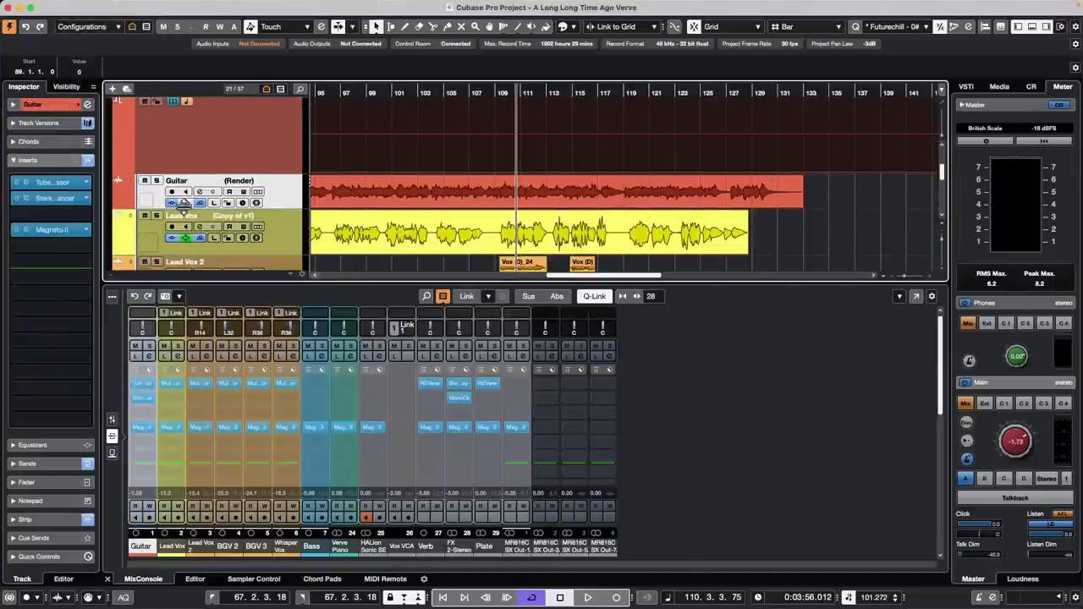
left_click(123, 210)
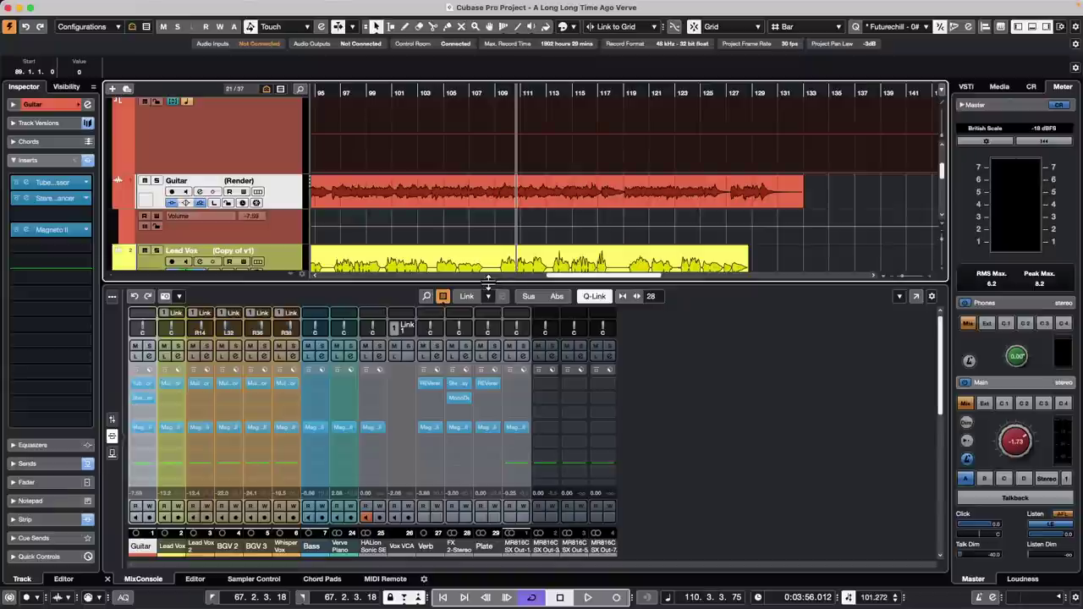
left_click_drag(490, 283, 490, 368)
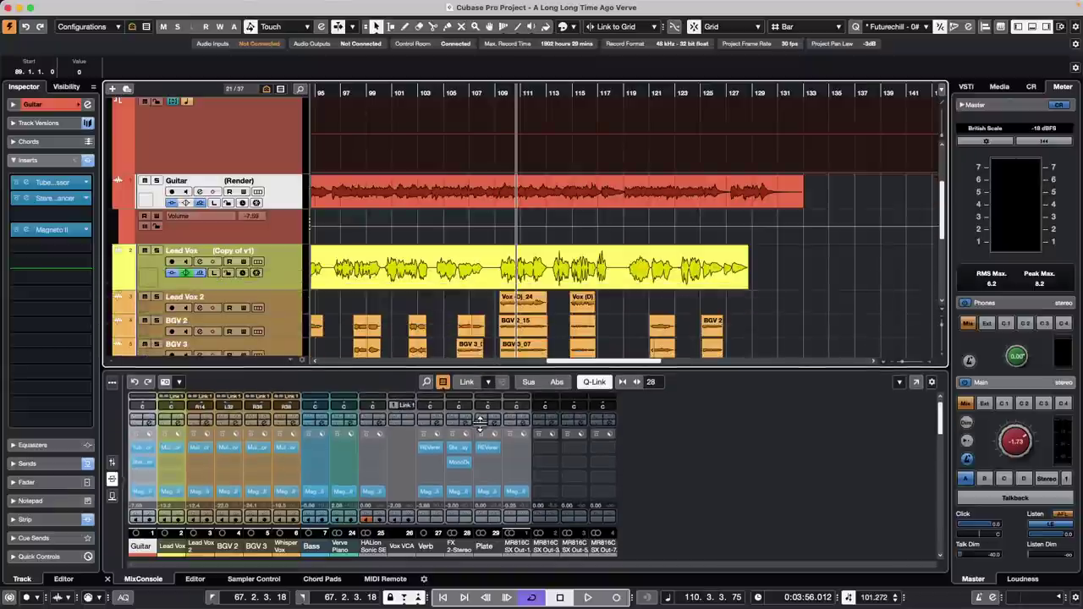
left_click(119, 281)
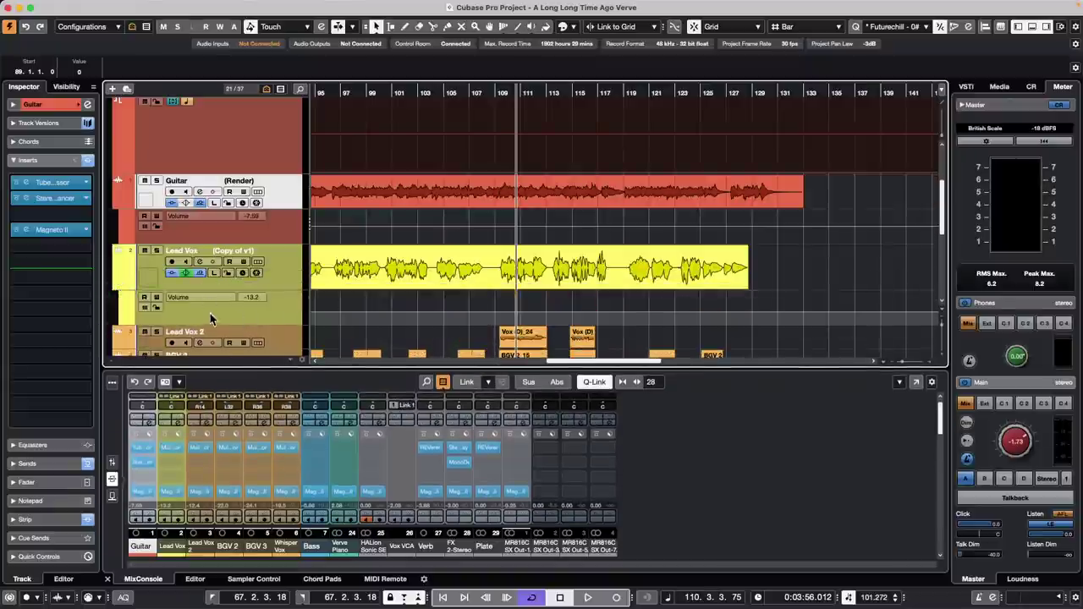
- Draw a freehand Volume automation curve on the Guitar track from about bar 100 to bar 115
right_click(363, 218)
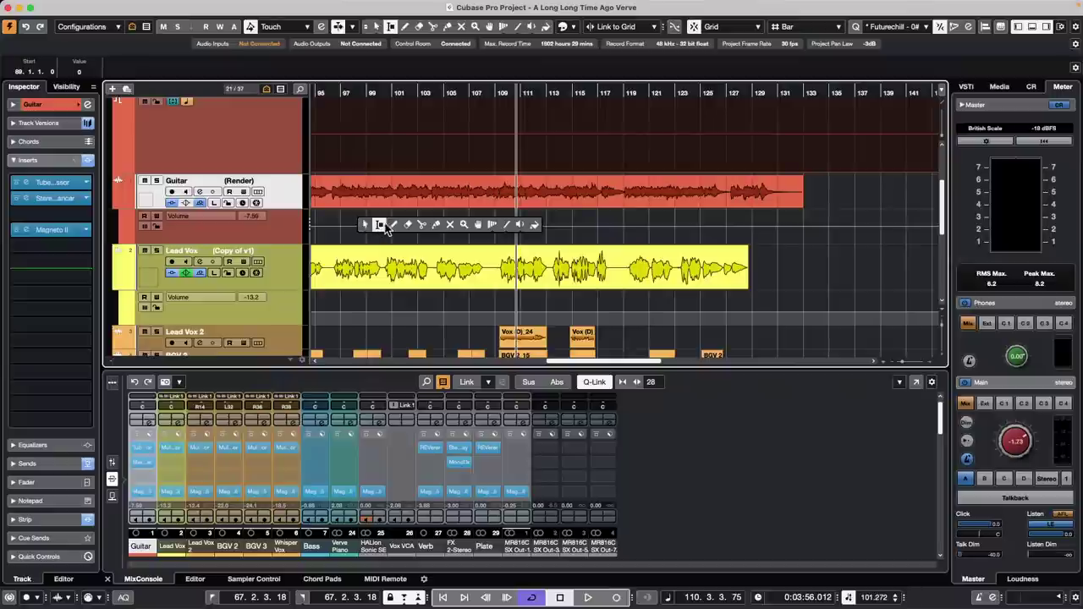
left_click(385, 224)
left_click(382, 225)
mouse_move(385, 224)
left_mouse_down()
mouse_move(536, 233)
mouse_move(576, 220)
left_mouse_up()
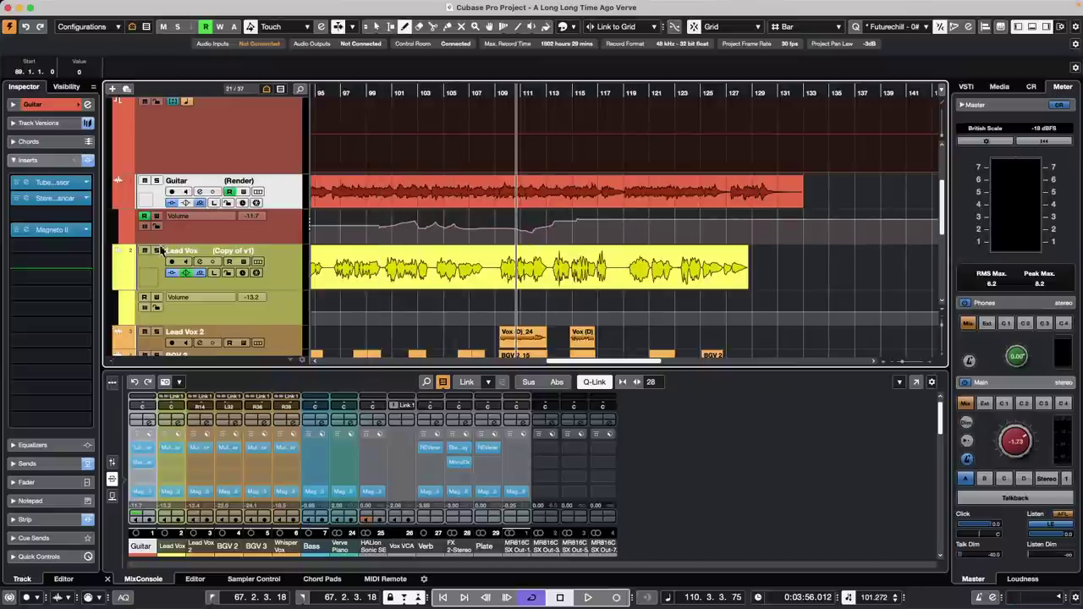
- Add a second automation lane to Guitar, assign it to Input Filter - LC-On, and draw short on segments near bars 103 and 107
left_click(122, 236)
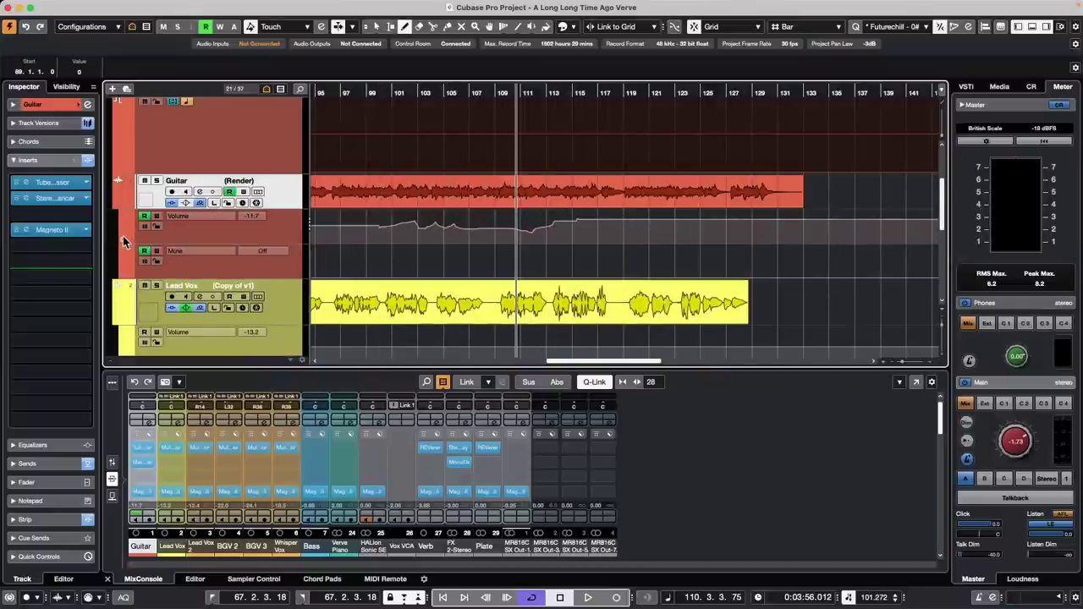
left_click(204, 252)
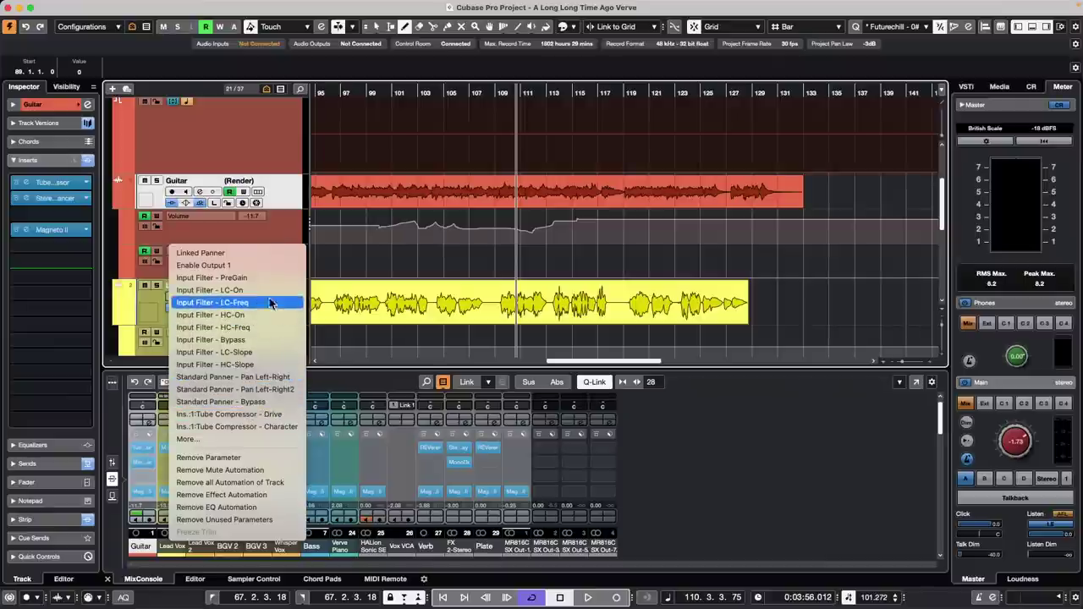
left_click(406, 257)
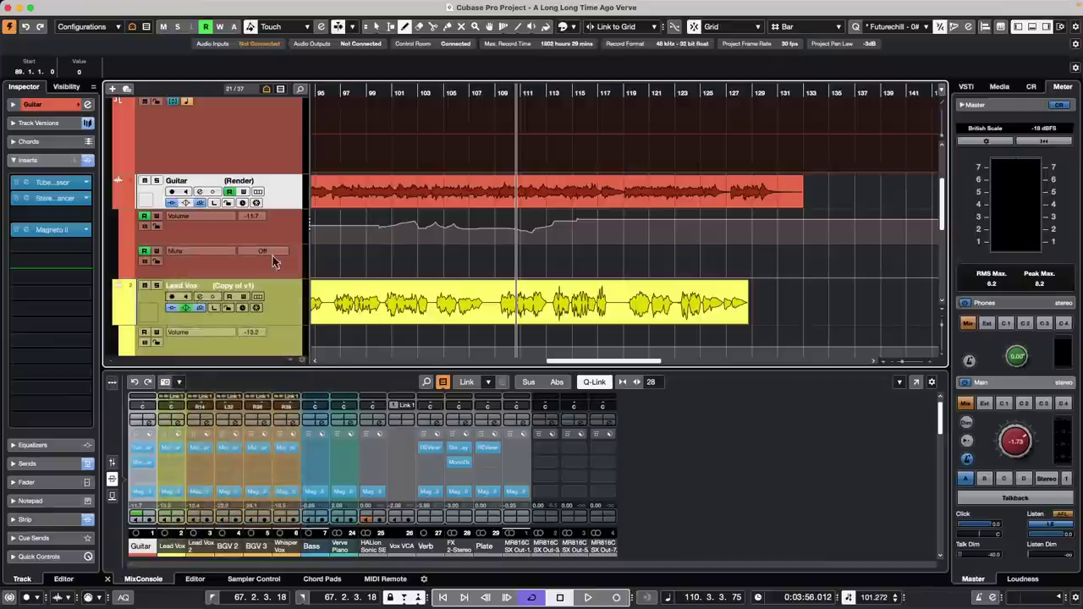
left_click(198, 254)
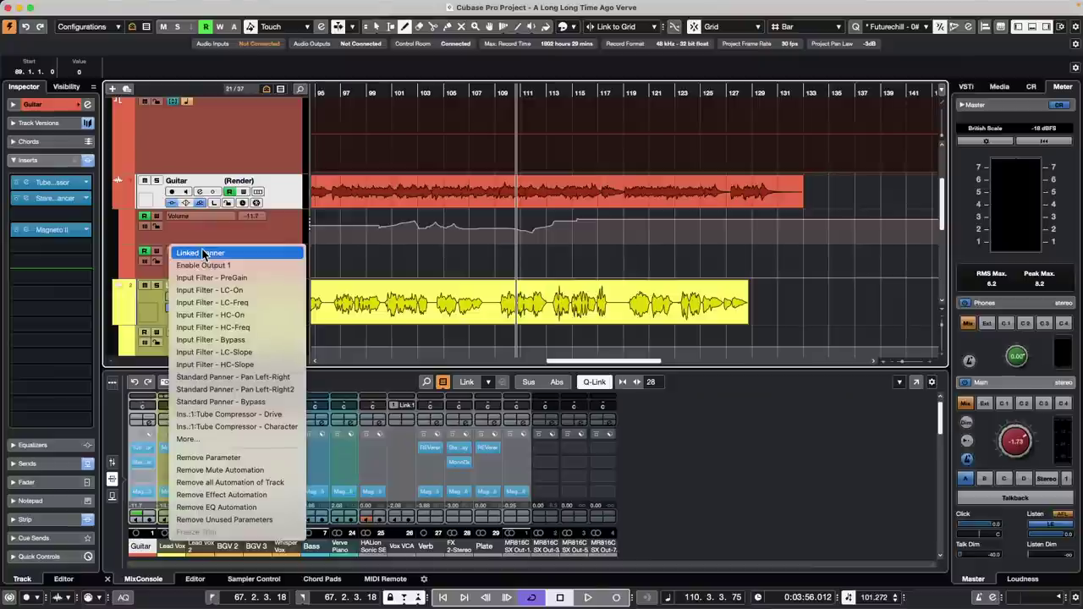
left_click(253, 289)
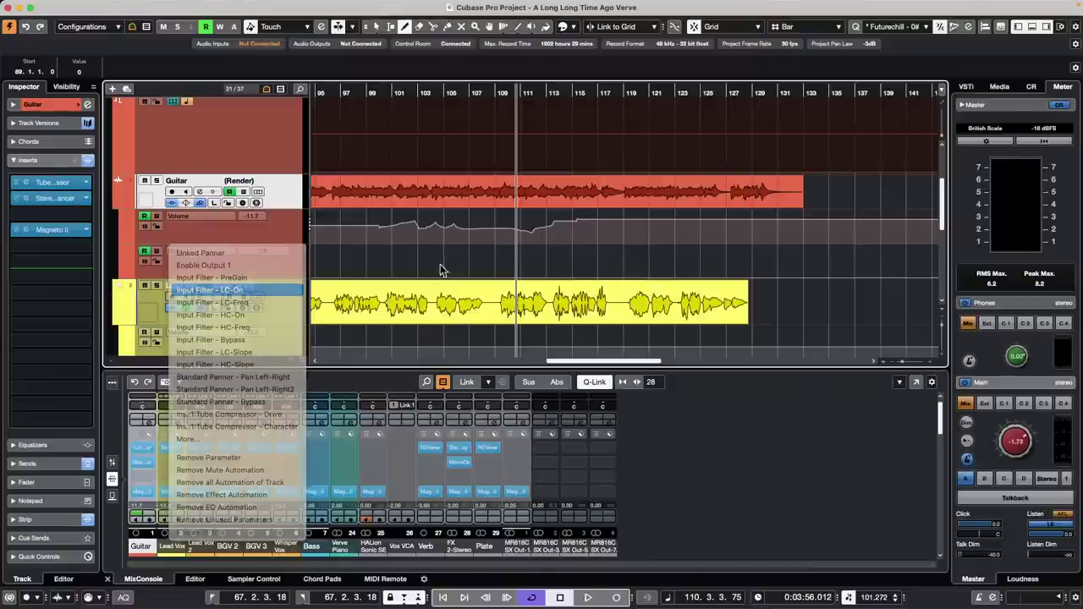
left_click(476, 253)
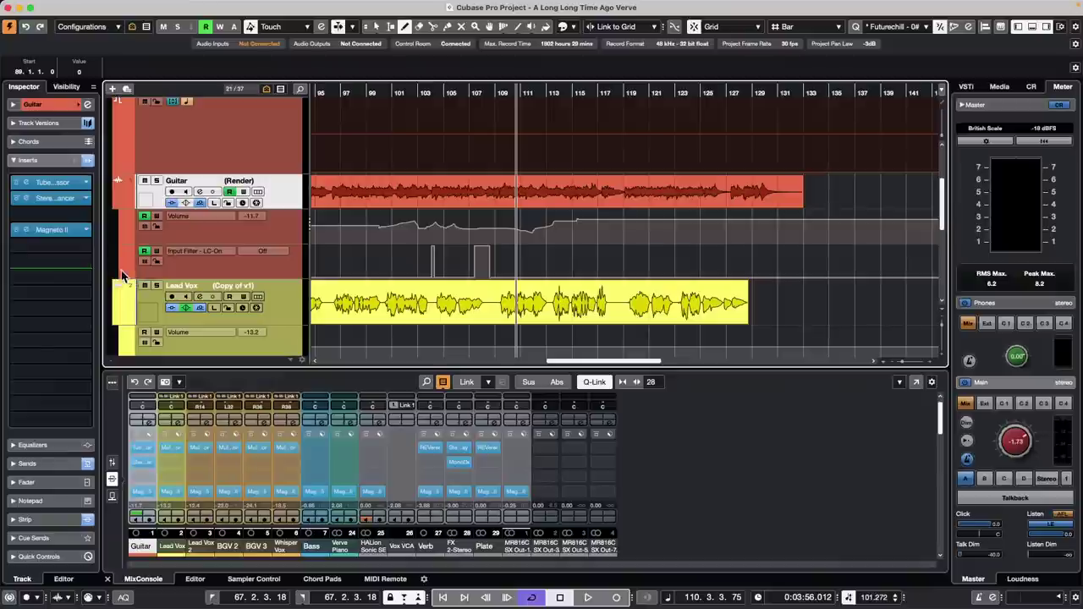
- Add a third Guitar automation lane for the Linked Panner parameter and draw on/off segments between about bars 103 and 115
left_click(156, 271)
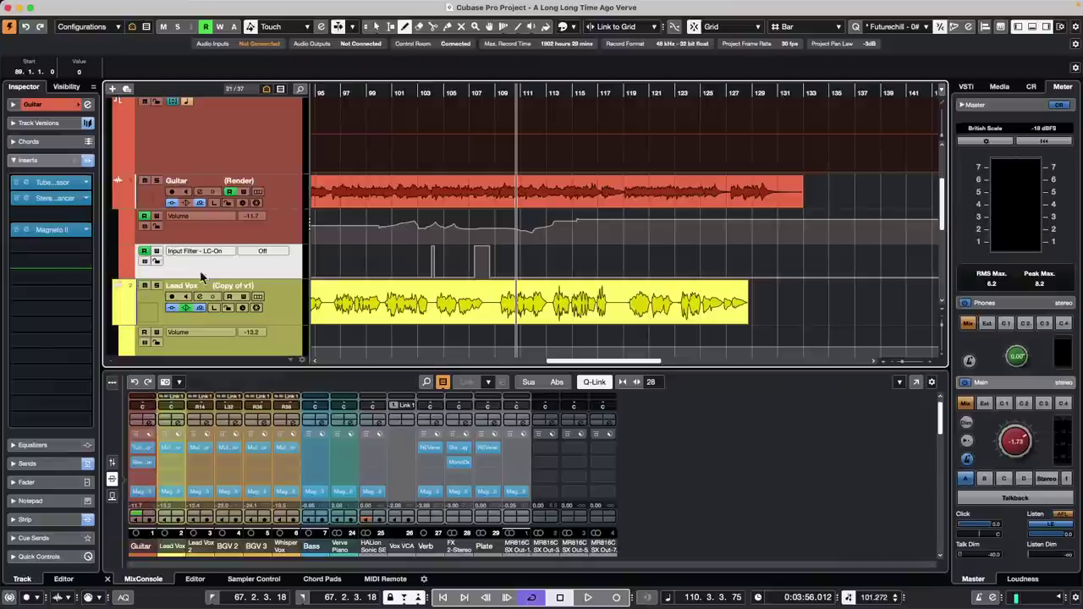
left_click(123, 276)
left_click(186, 289)
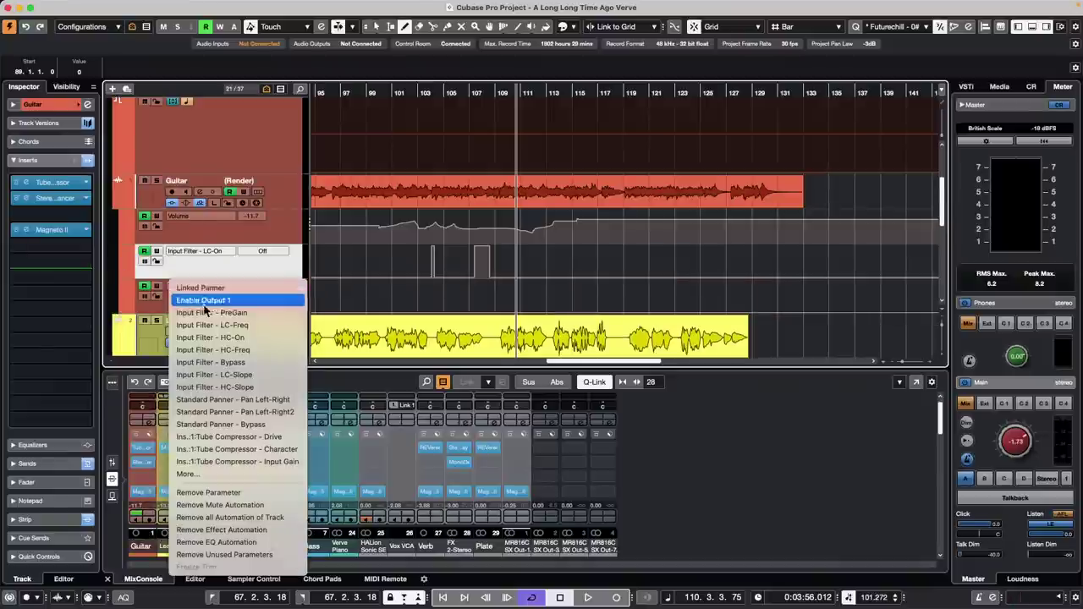
left_click(224, 473)
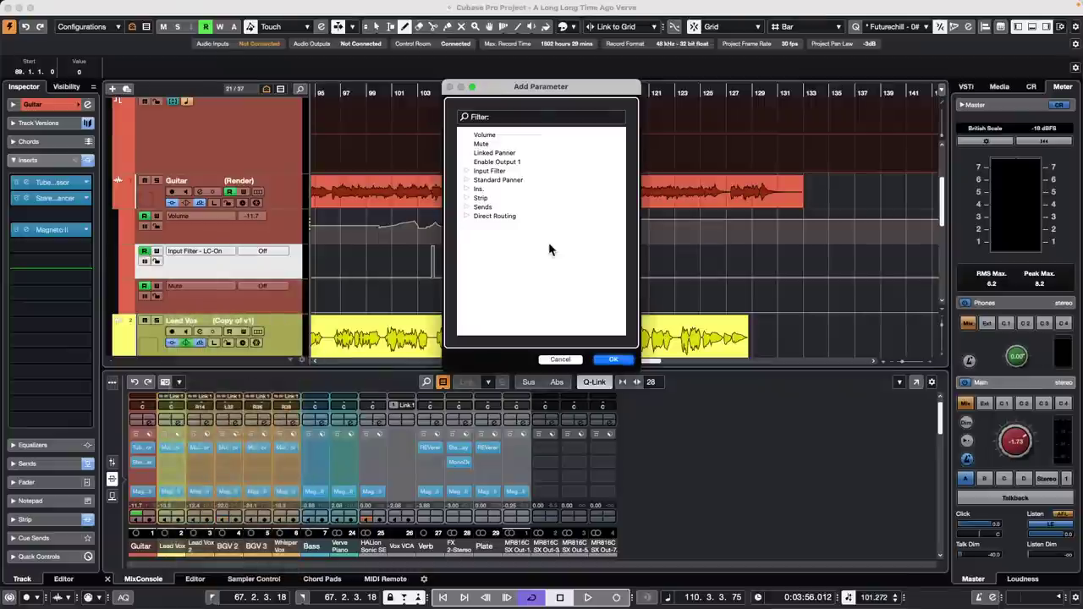
left_click(501, 152)
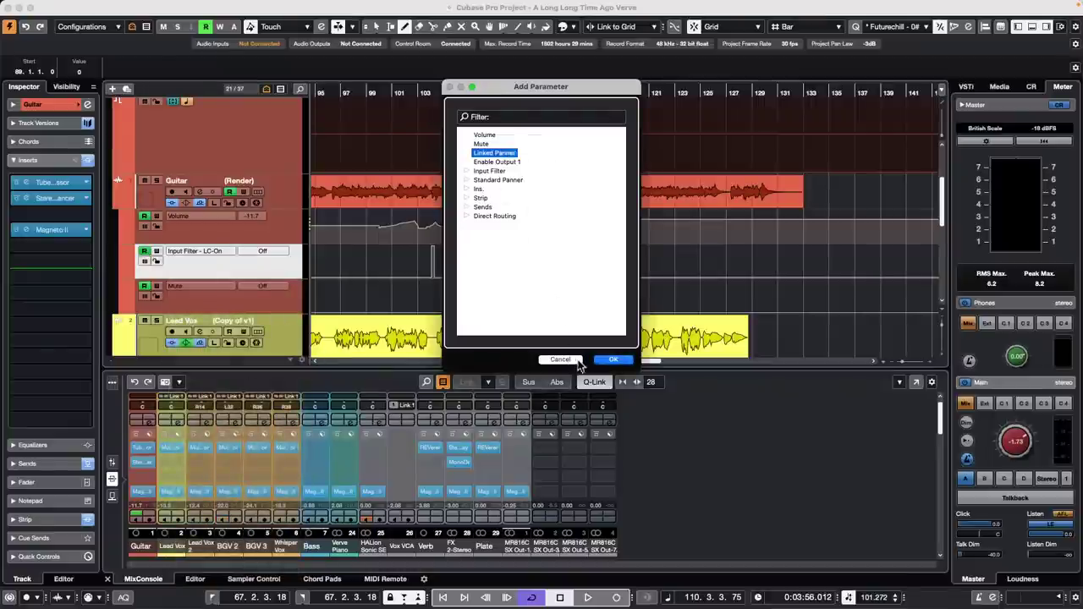
left_click(613, 360)
mouse_move(392, 285)
left_mouse_down()
mouse_move(544, 302)
mouse_move(576, 285)
left_mouse_up()
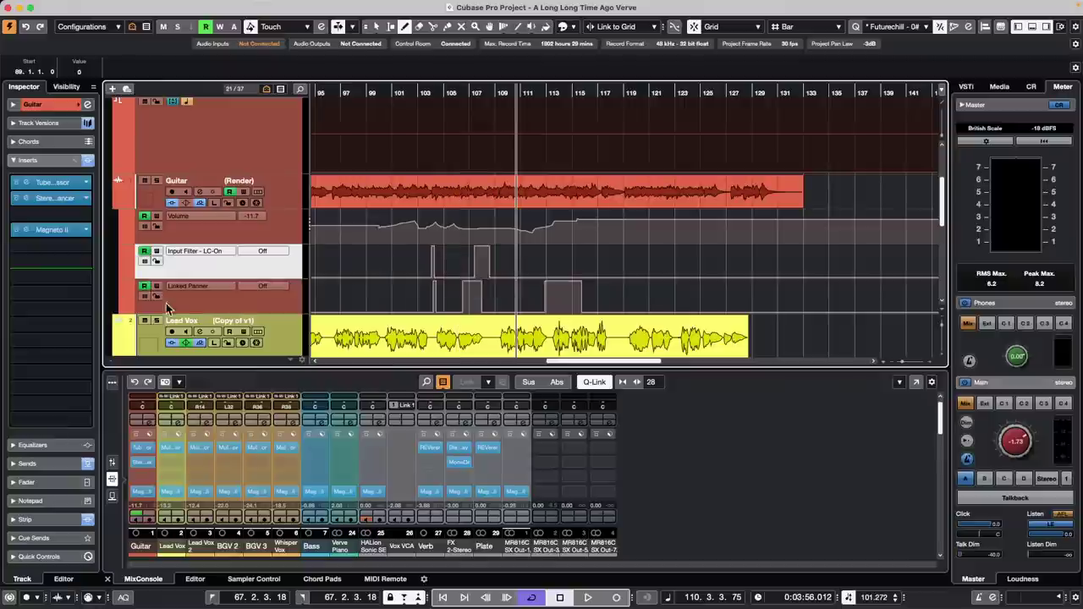
- Add a fourth Guitar automation lane for the level of send 1 (Verb) and draw a curve from about bar 107 to bar 128
left_click(121, 306)
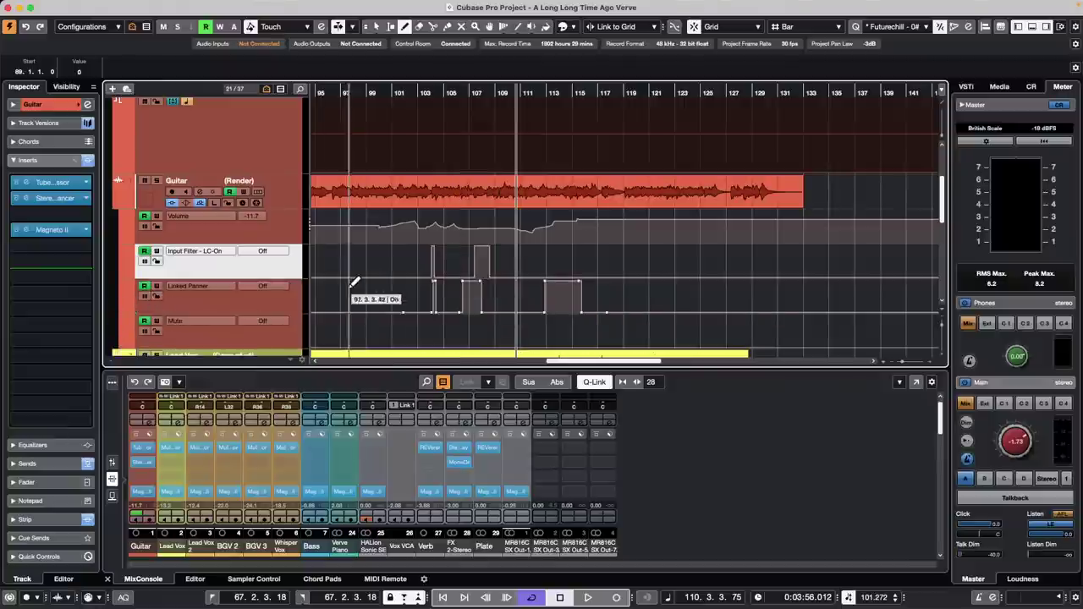
left_click(203, 322)
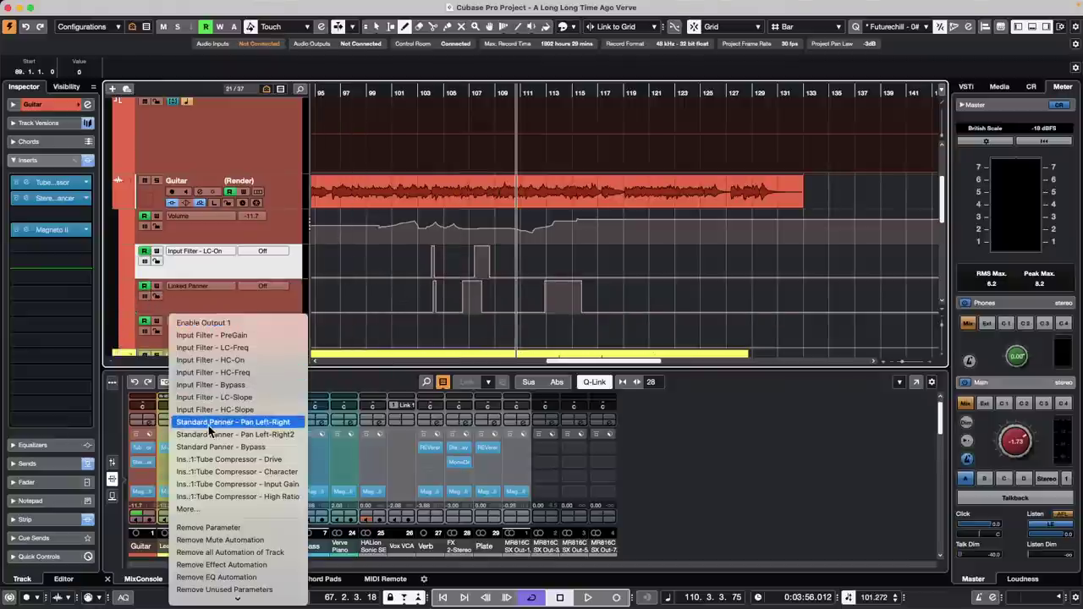
left_click(202, 510)
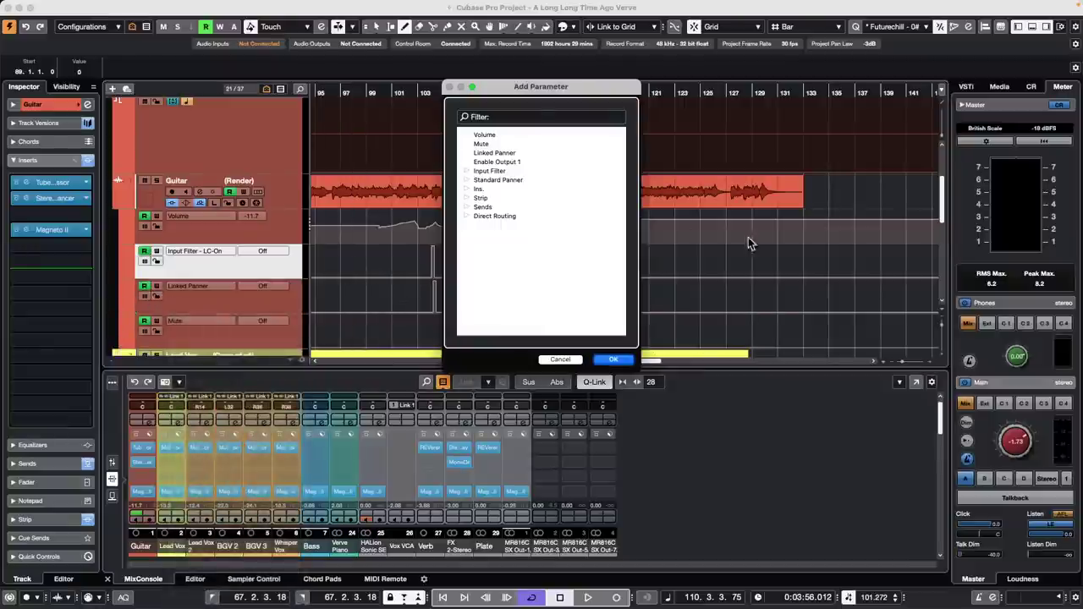
left_click(465, 207)
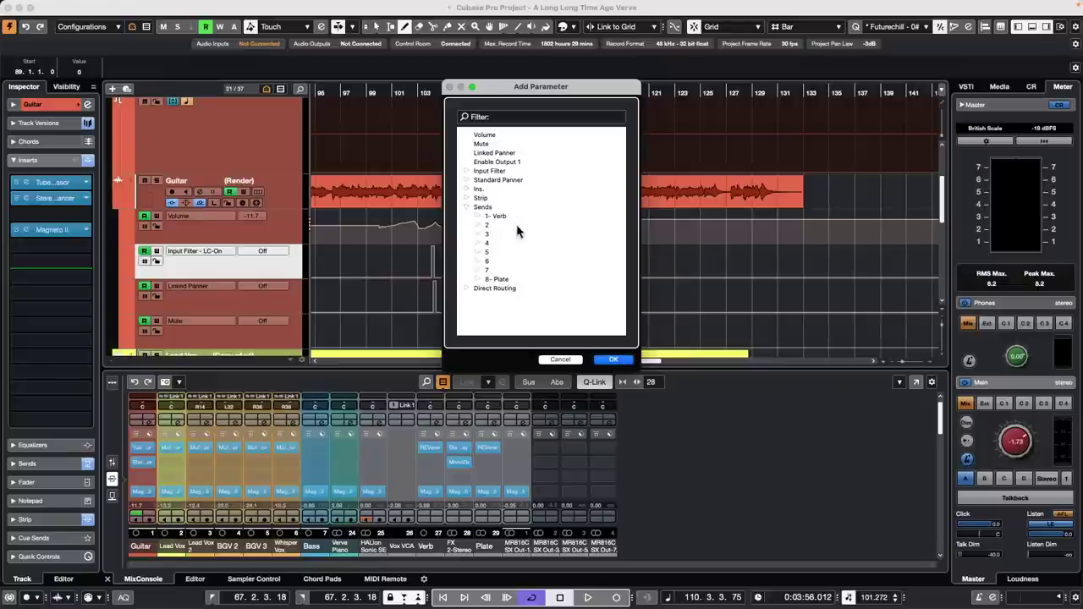
left_click(479, 217)
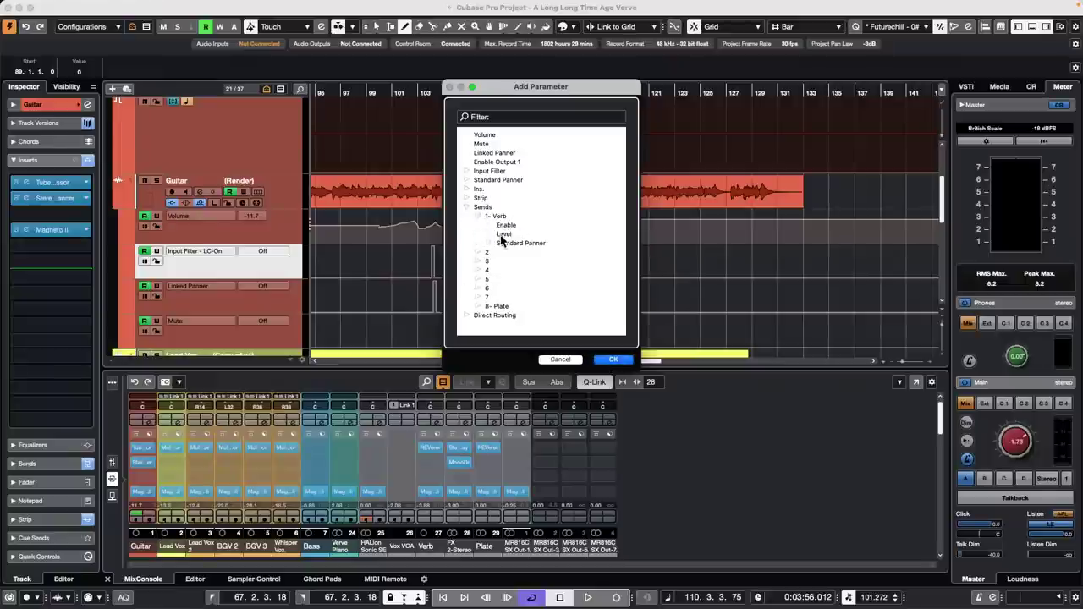
left_click(501, 236)
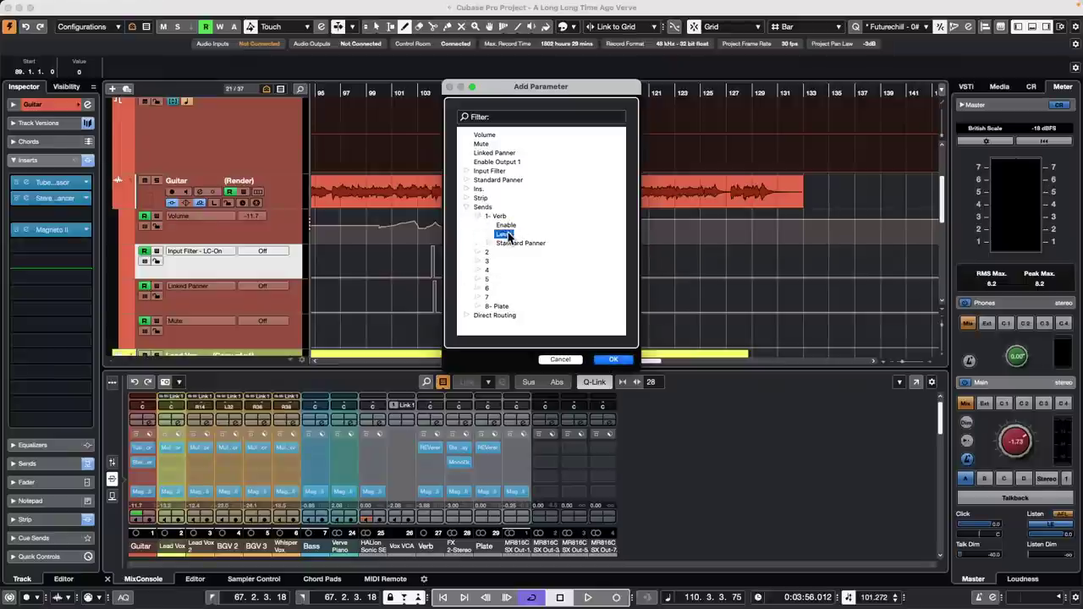
left_click(611, 360)
mouse_move(472, 334)
left_mouse_down()
mouse_move(653, 333)
mouse_move(749, 325)
left_mouse_up()
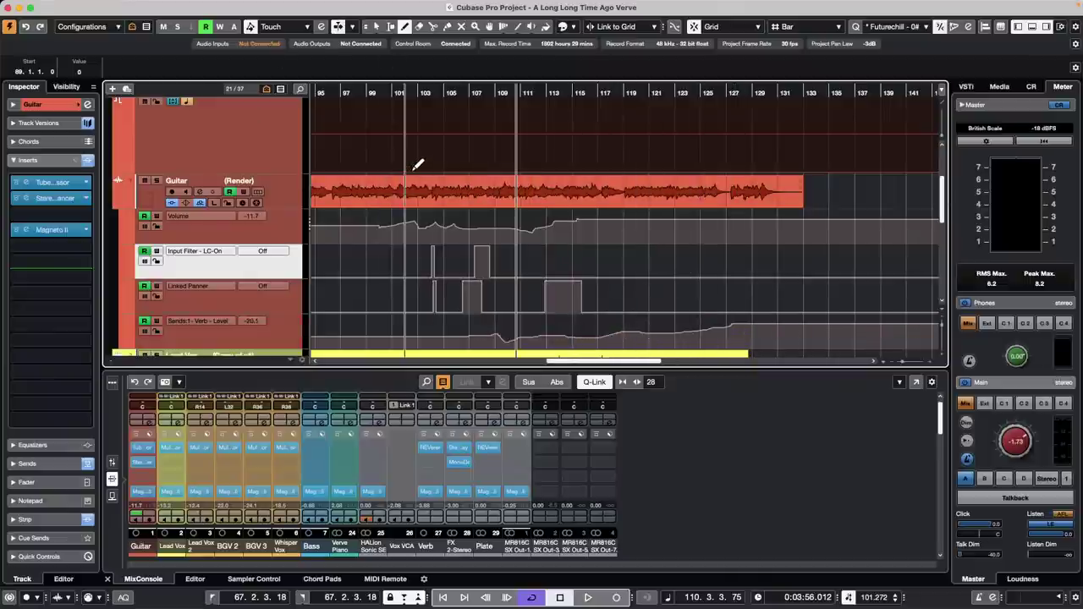
- Select the Guitar track and open the Project Logical Editor setup
left_click(143, 6)
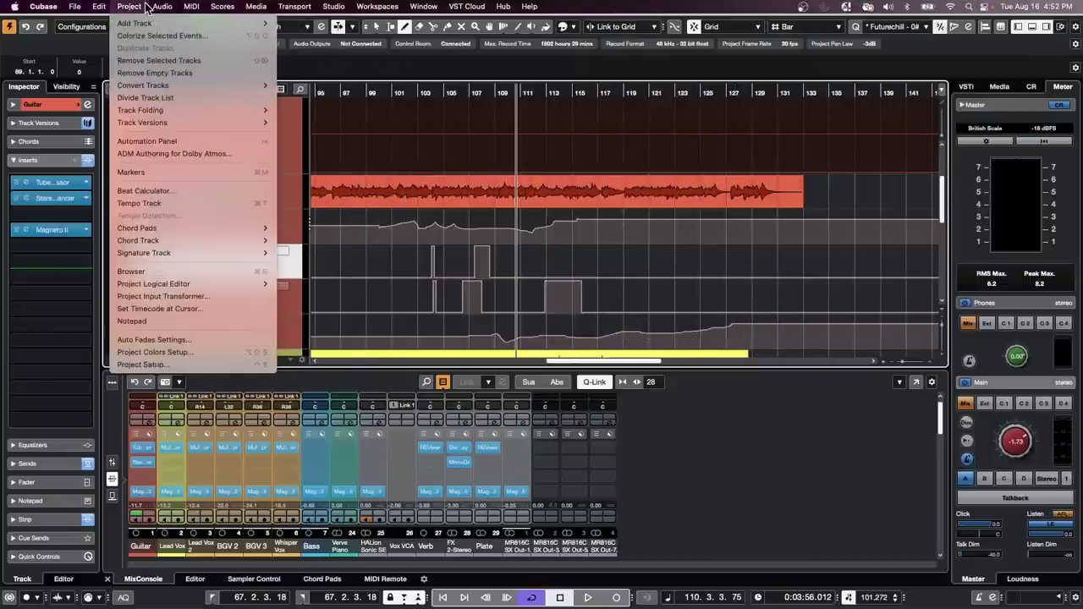
left_click(129, 5)
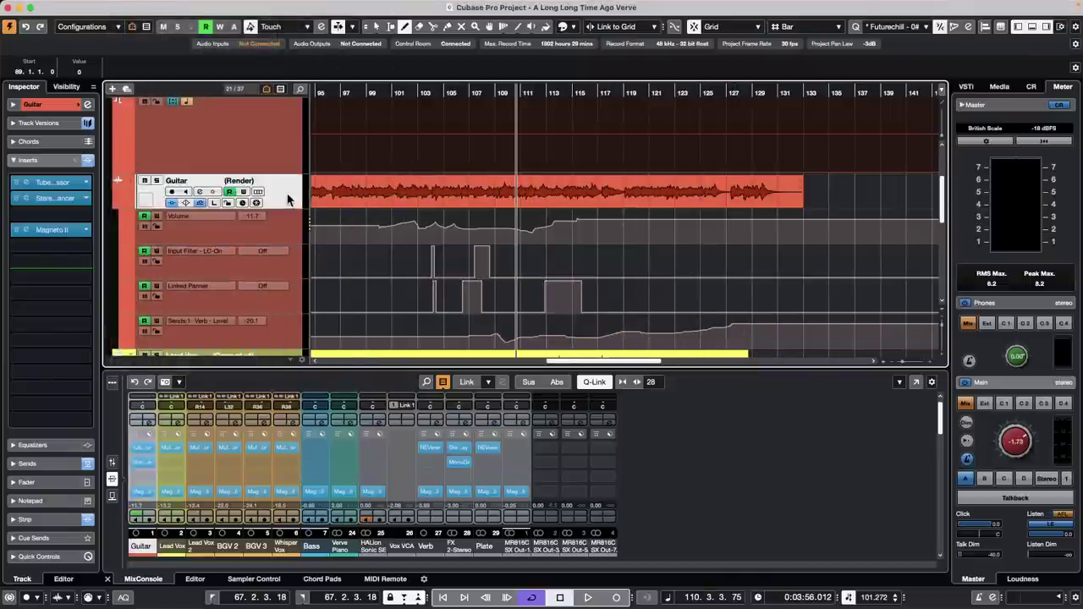
left_click(129, 6)
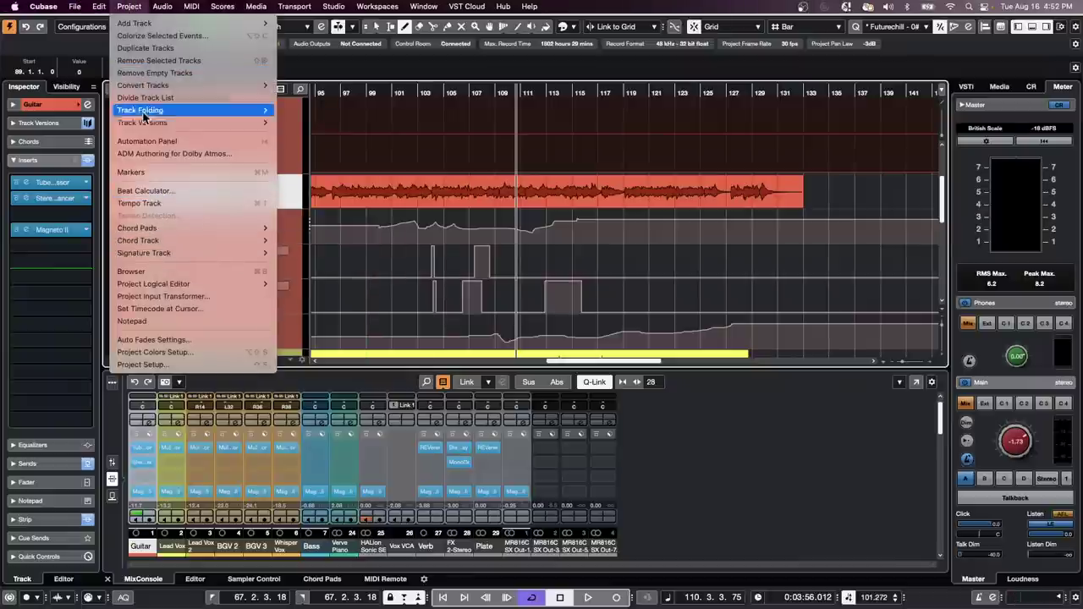
mouse_move(180, 284)
left_click(309, 285)
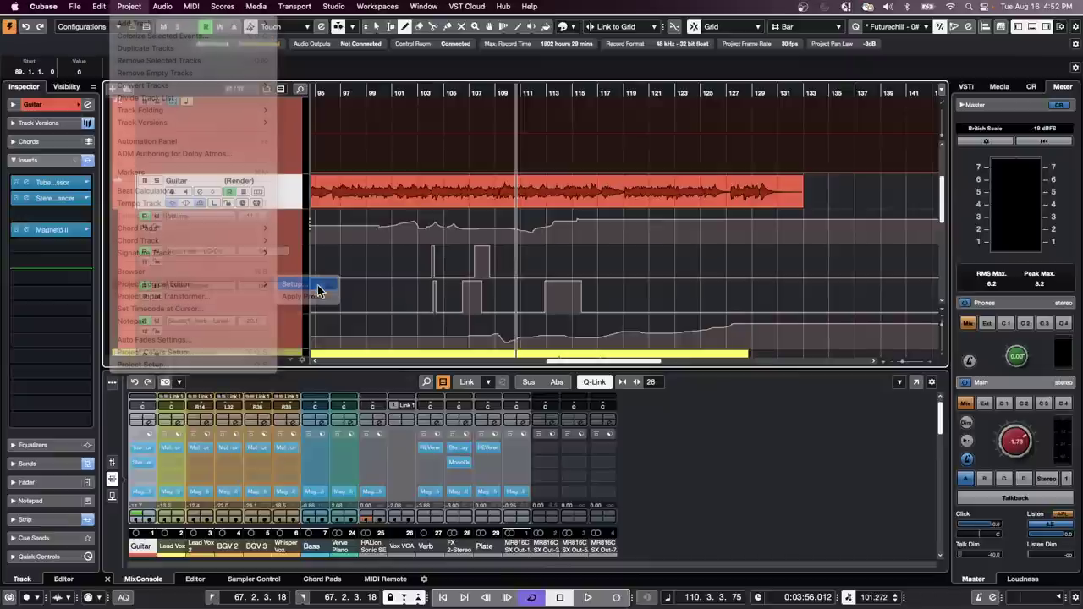
- Clear the Project Logical Editor by removing all pre- and post-process commands, the Name transform action and the Marker filter
left_click_drag(607, 116, 398, 92)
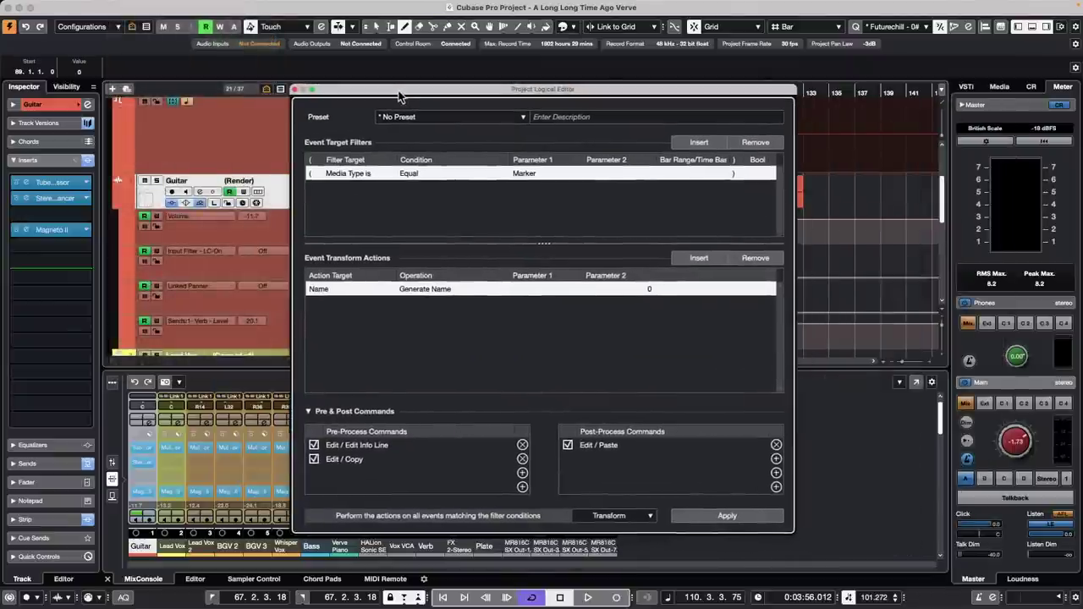
left_click(521, 458)
left_click(522, 444)
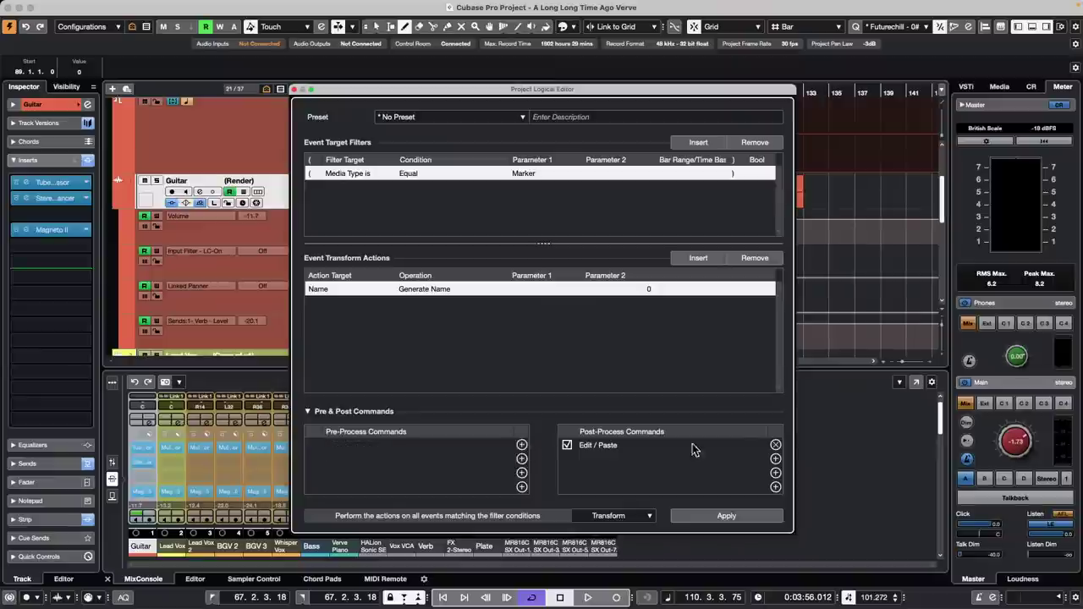
left_click(776, 446)
left_click(754, 258)
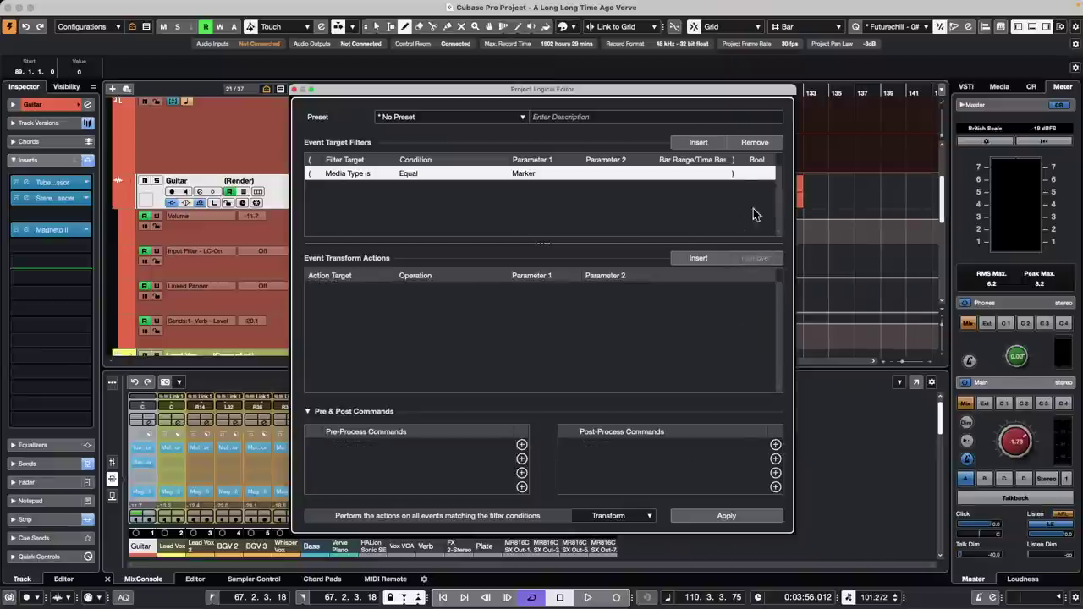
left_click(756, 143)
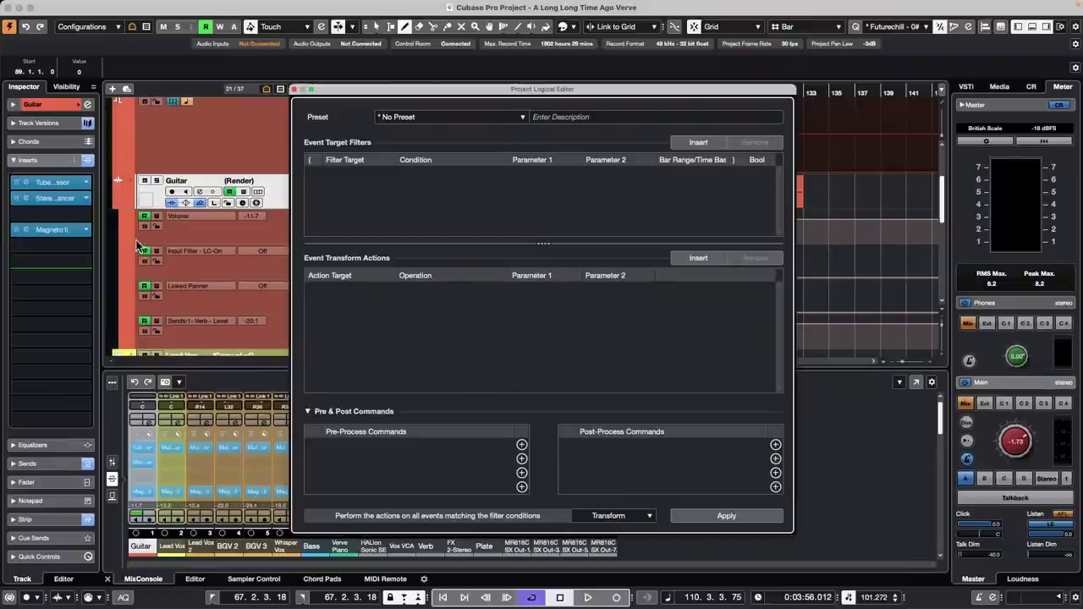
- Change the Project Logical Editor's function from Transform to Select
left_click(606, 516)
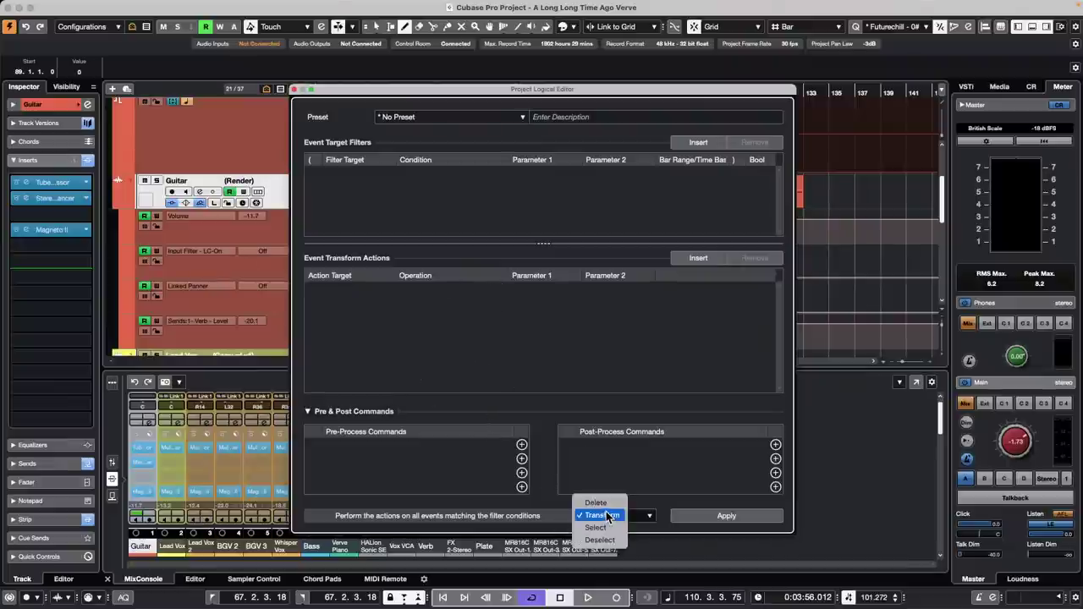
left_click(611, 526)
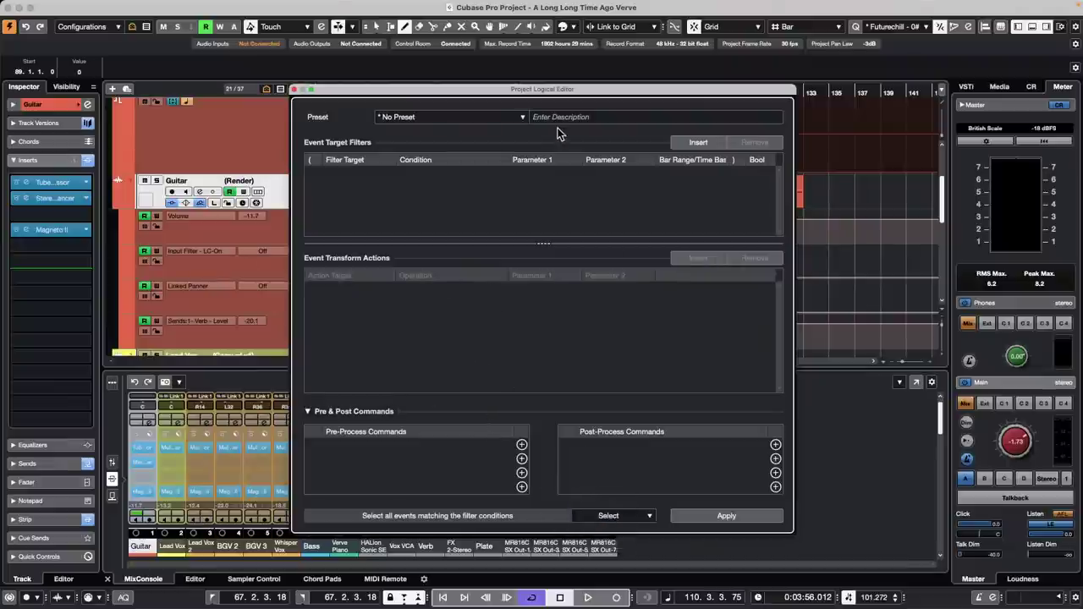
left_click(506, 119)
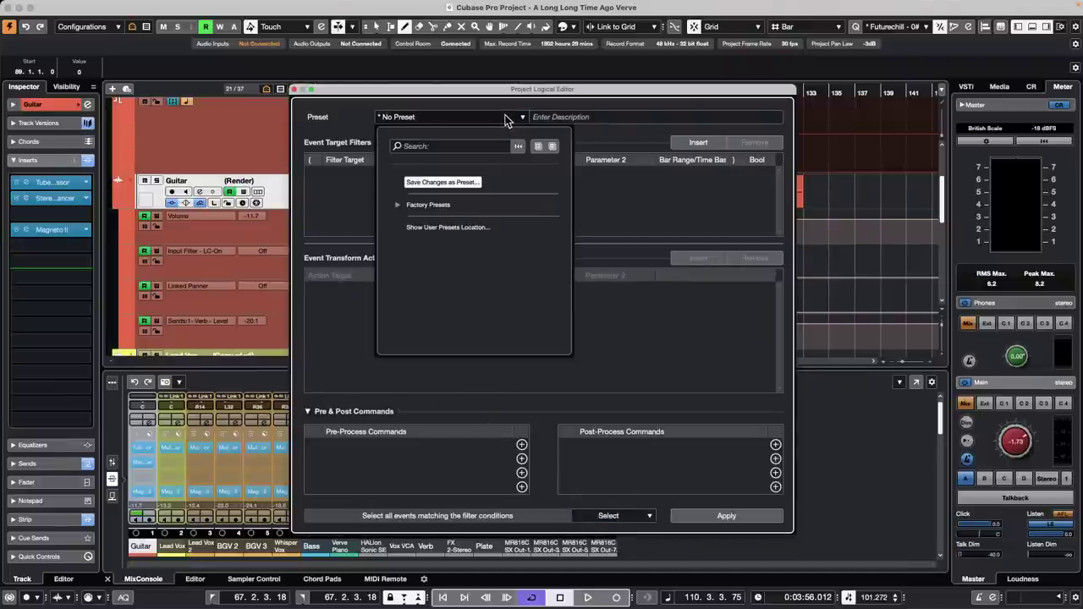
left_click(689, 296)
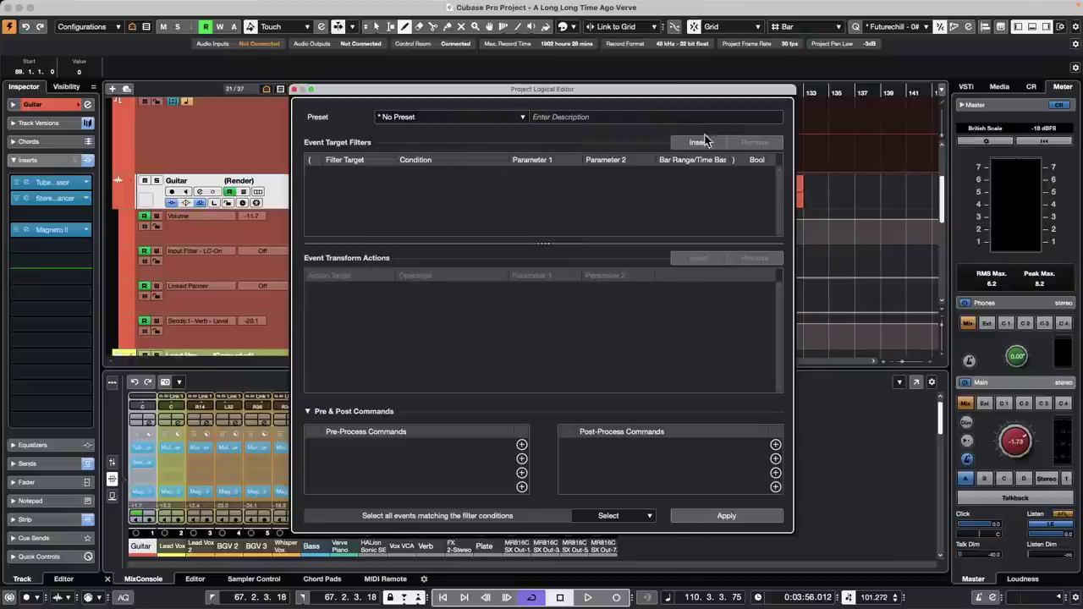
- Insert an event target filter with Media Type Equal Automation
left_click(698, 142)
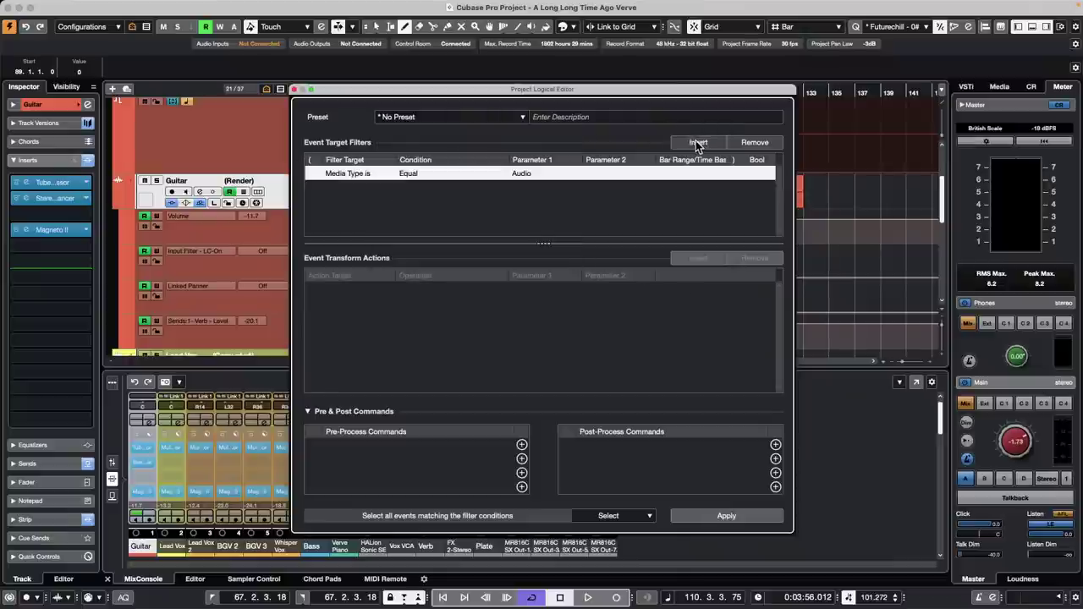
left_click(523, 175)
left_click(542, 211)
- Add a second target filter using Property, with the condition Property Is Set and parameter Is Selected
left_click(696, 144)
left_click(344, 188)
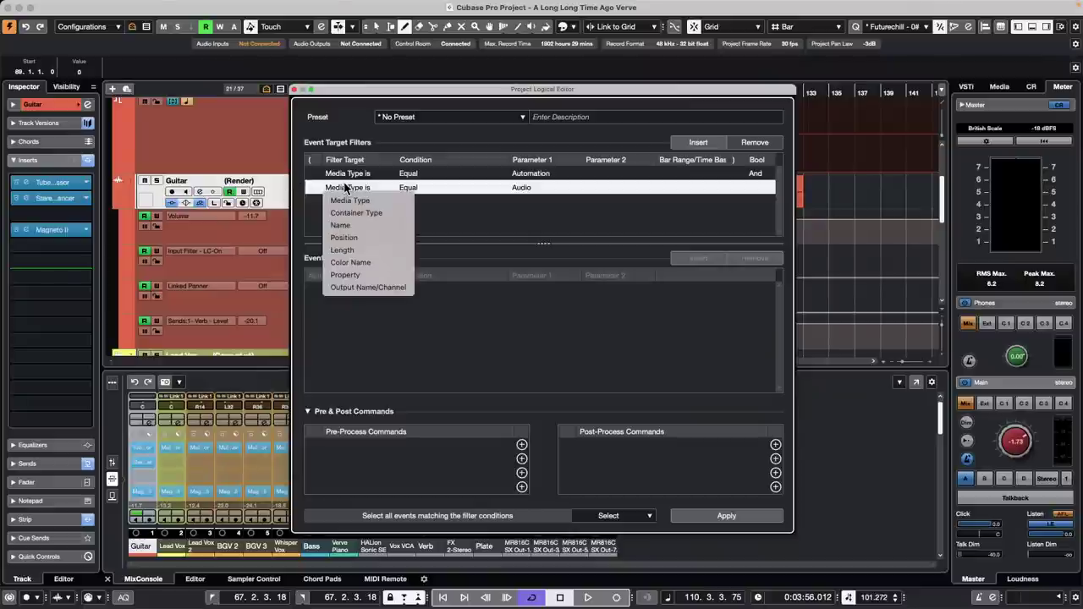
left_click(375, 276)
left_click(421, 187)
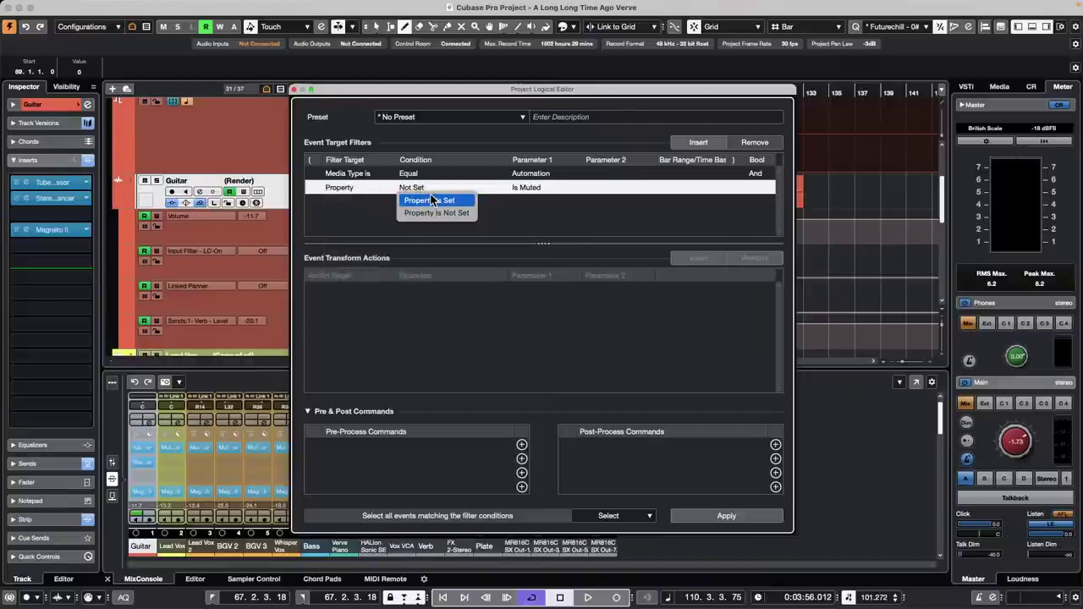
left_click(431, 200)
left_click(546, 188)
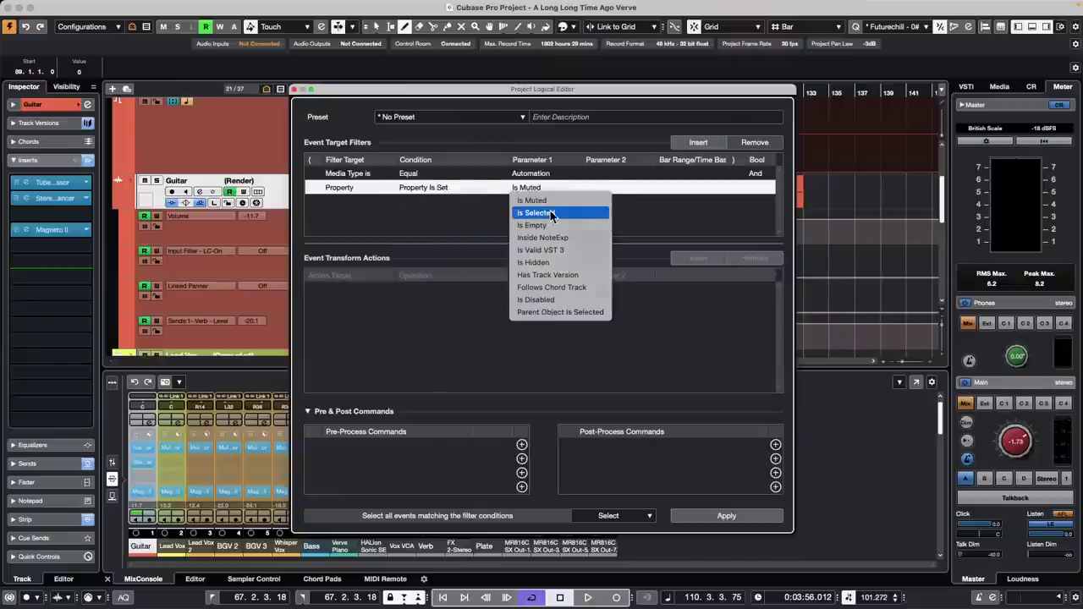
left_click(552, 213)
- Try applying the Is Selected filter to the project and remove that filter line from the target filters
left_click_drag(457, 95, 629, 89)
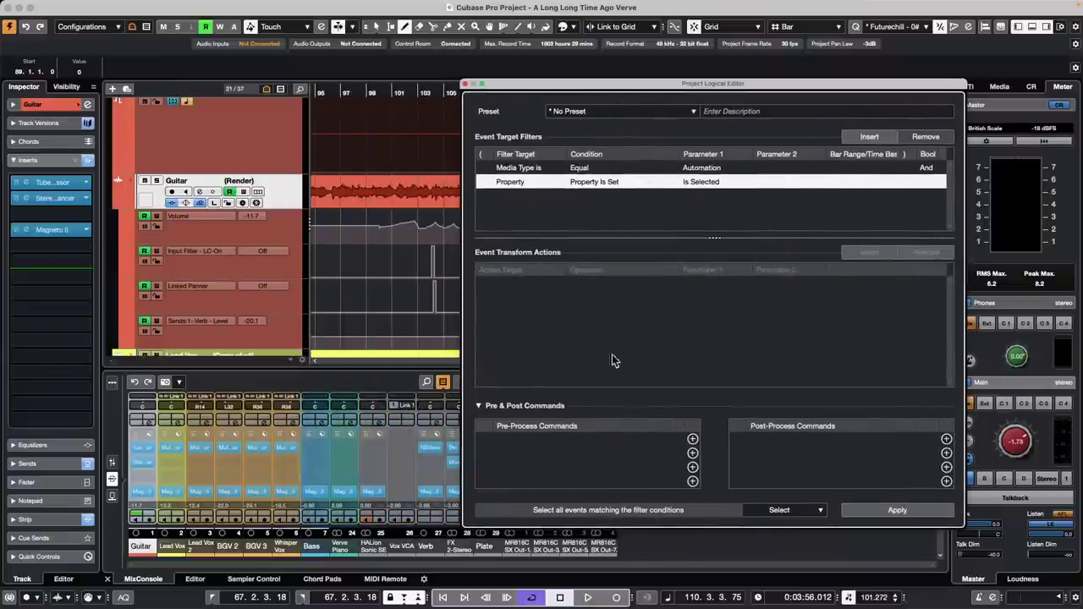
left_click(887, 512)
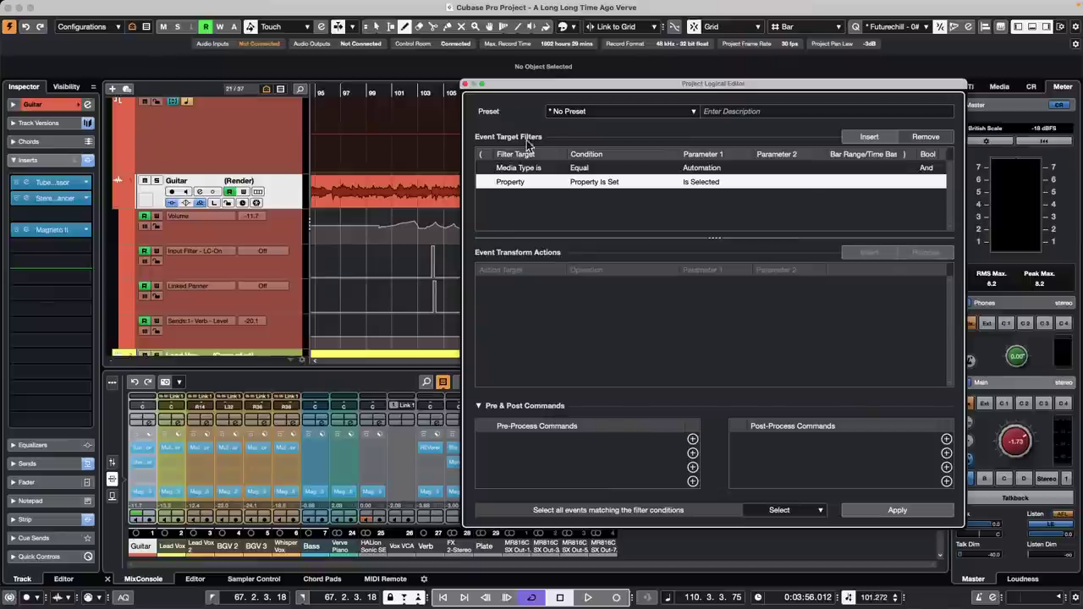
left_click(940, 140)
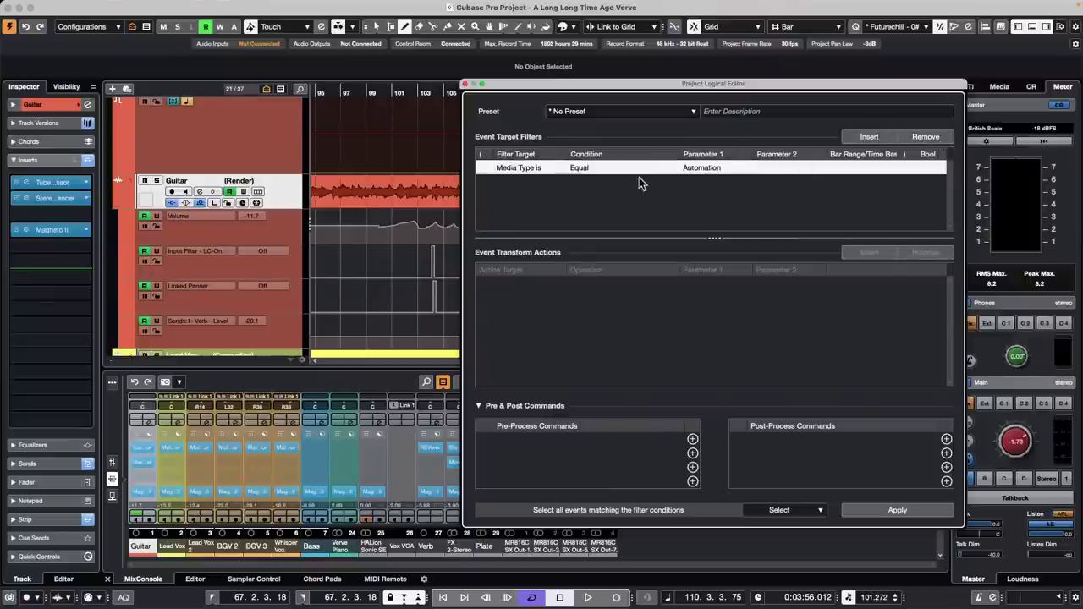
- Add a target filter Property, Property Is Set, Parent Object Is Selected, and apply it to select the Guitar automation
left_click(870, 137)
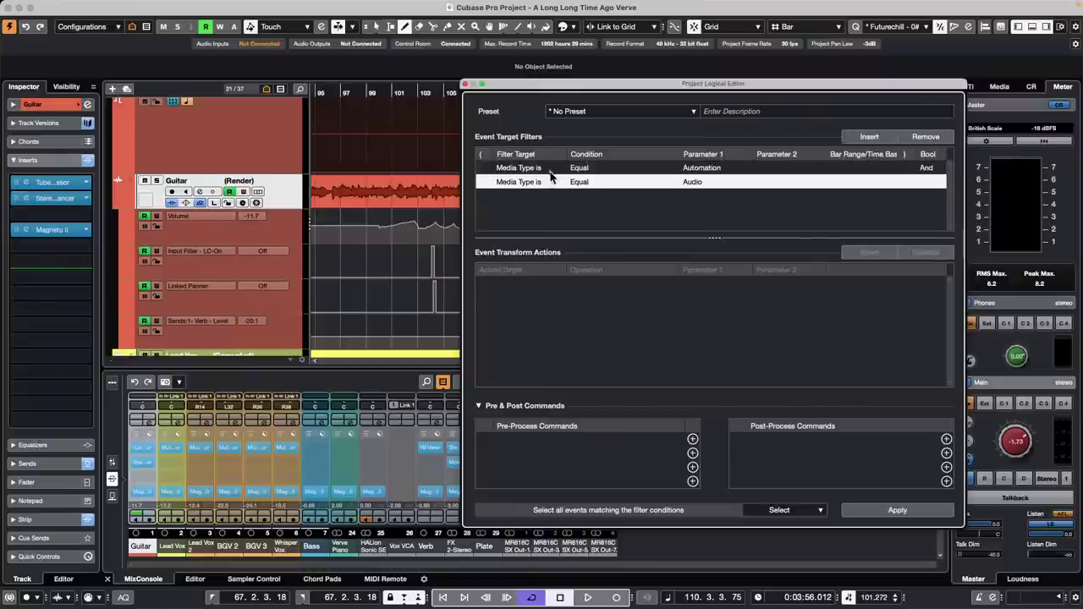
left_click(523, 183)
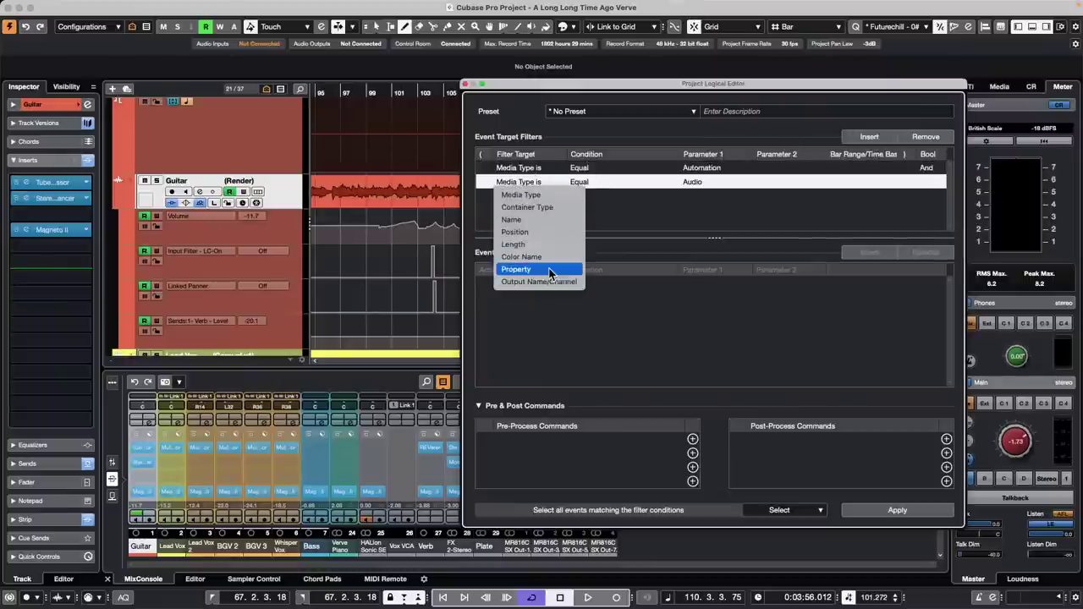
left_click(576, 268)
left_click(597, 183)
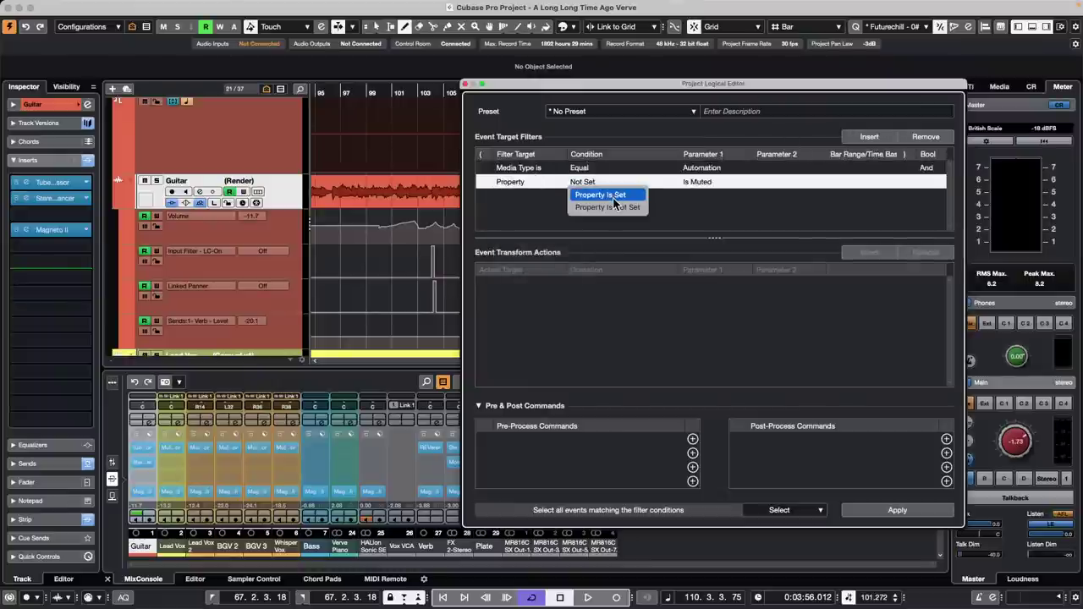
left_click(616, 197)
left_click(711, 182)
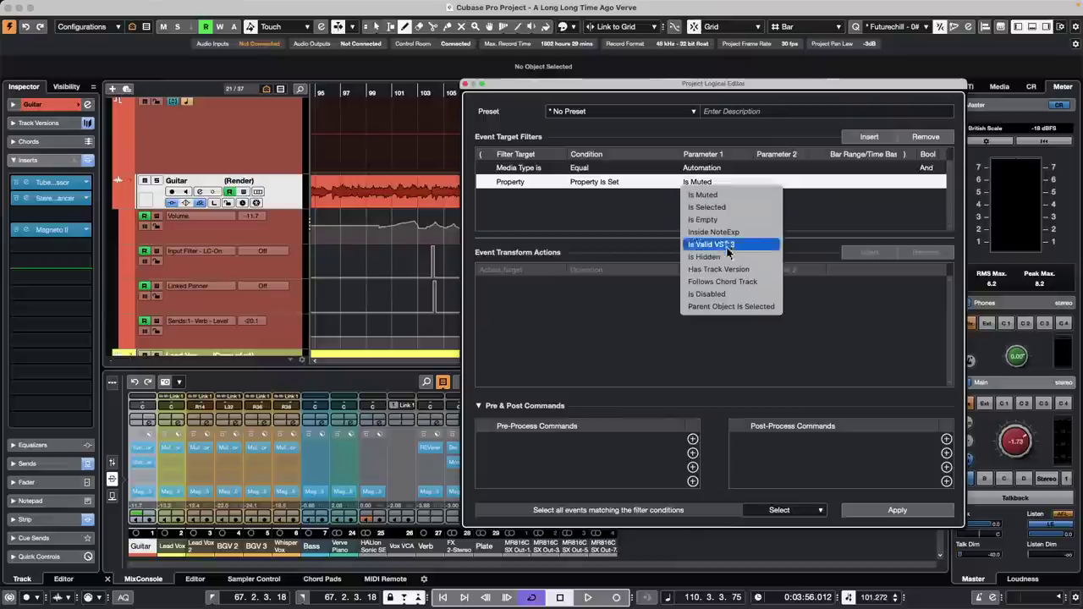
left_click(762, 307)
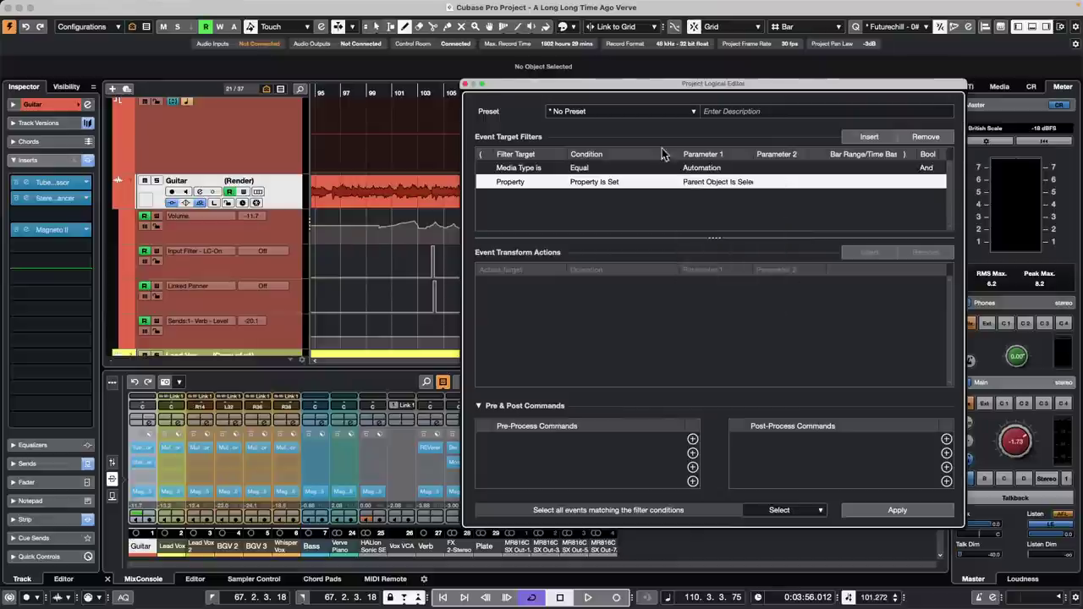
left_click(898, 510)
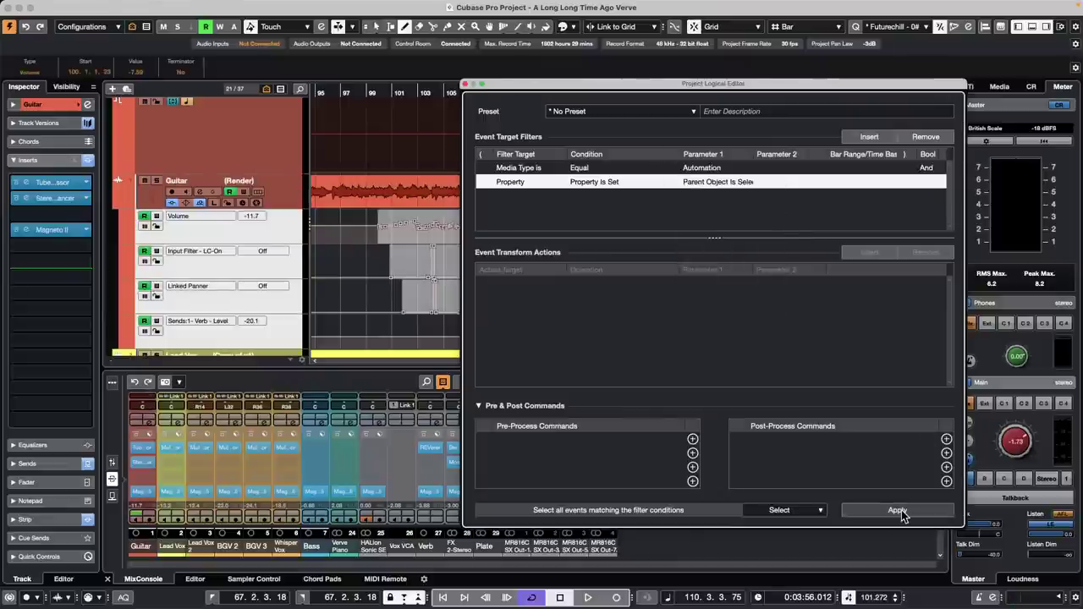
- Find the Navigate / Down command and add it as the first post-process command
left_click(948, 439)
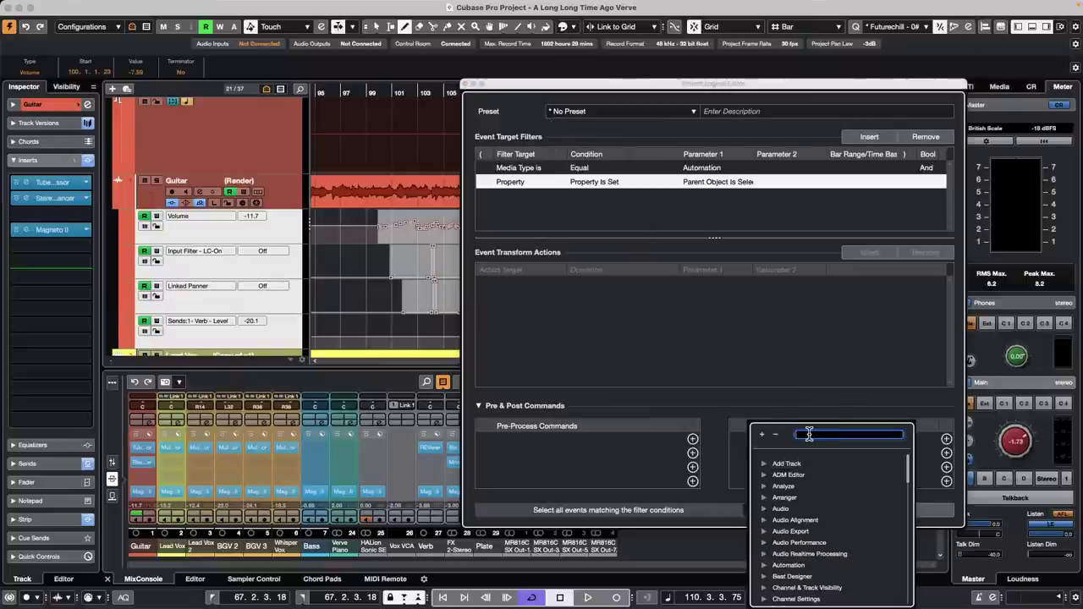
type("down")
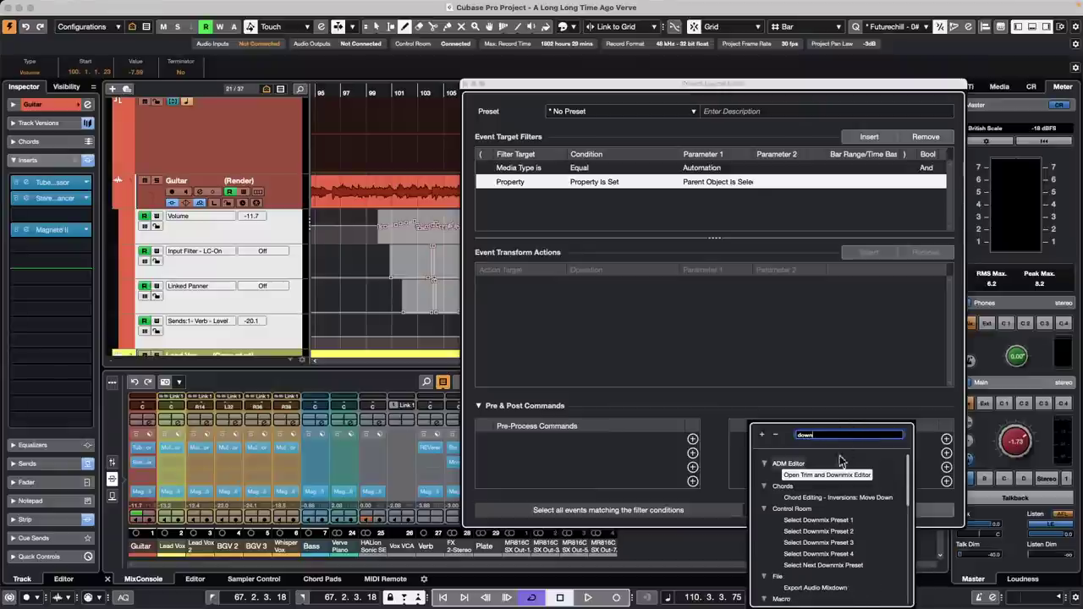
scroll(834, 499, "down", 2)
scroll(834, 500, "down", 3)
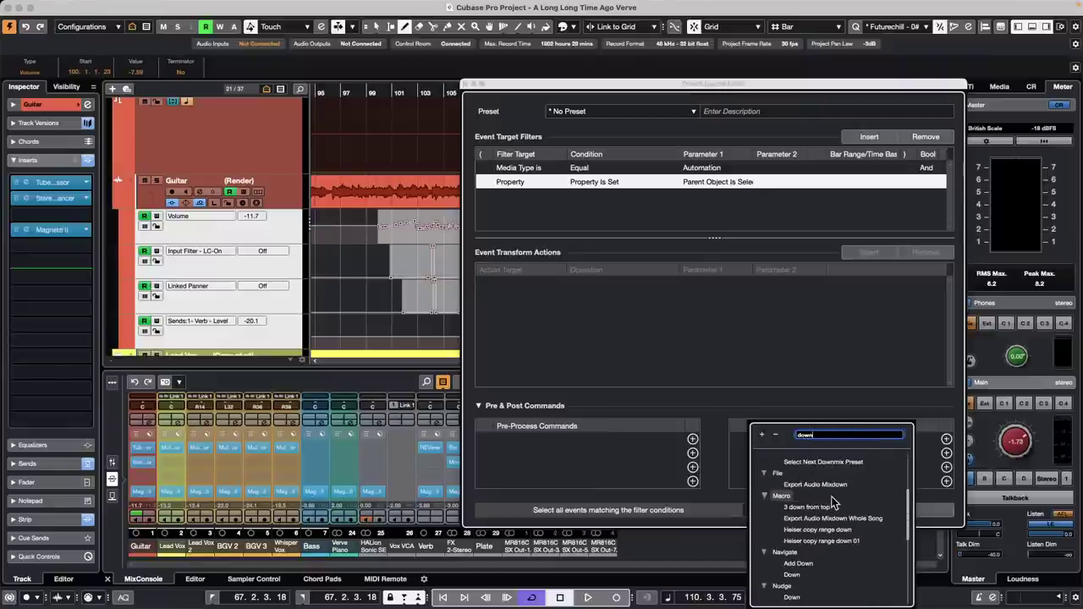
left_click(792, 556)
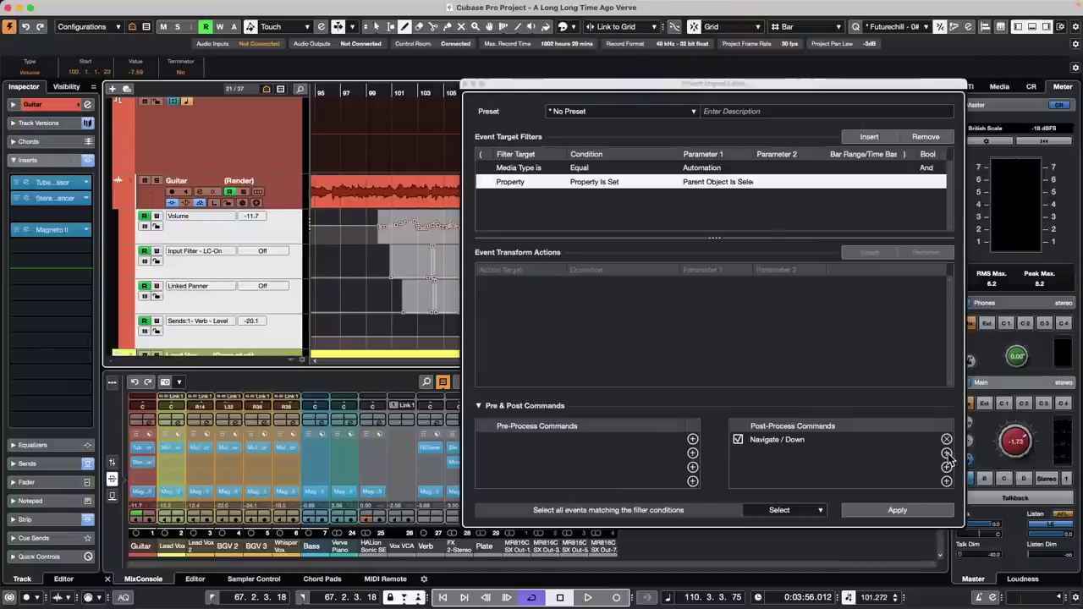
- Add Edit / Paste at Origin as the second post-process command
left_click(946, 453)
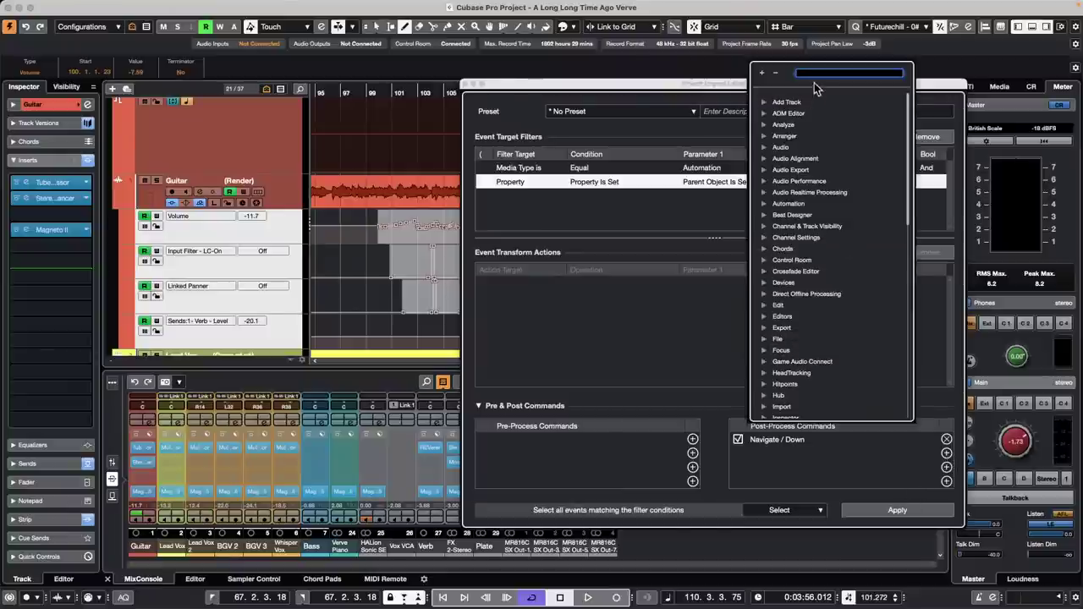
type("p")
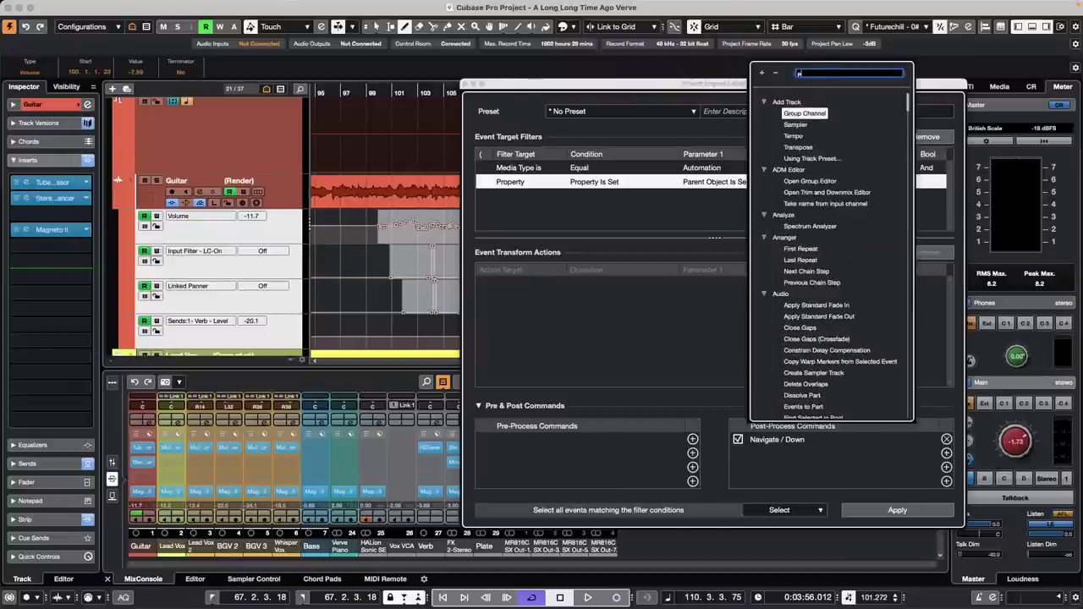
type("aste at origin")
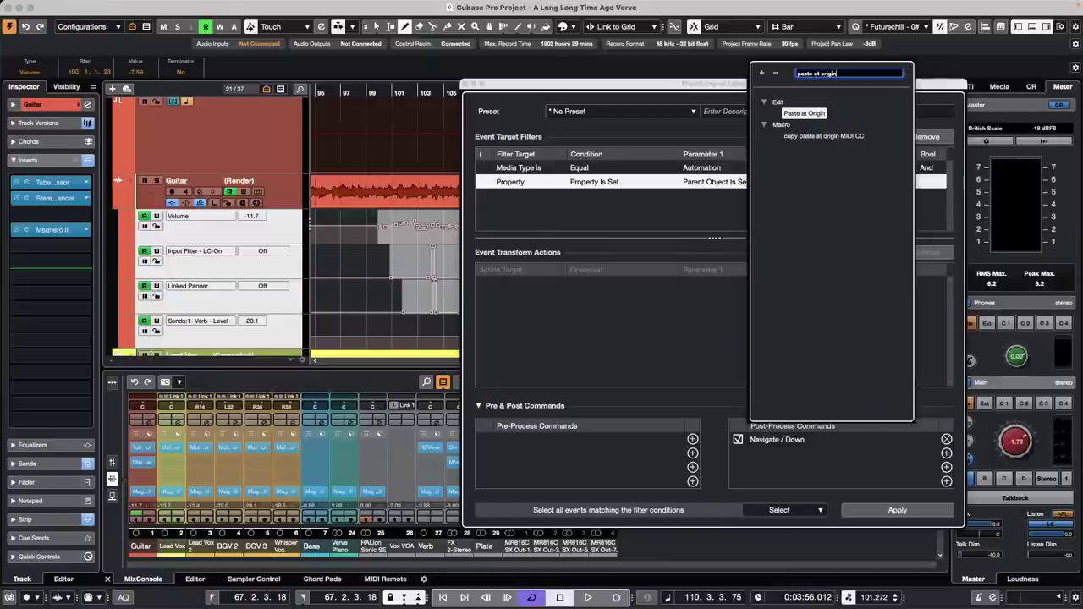
double_click(816, 116)
left_click(373, 161)
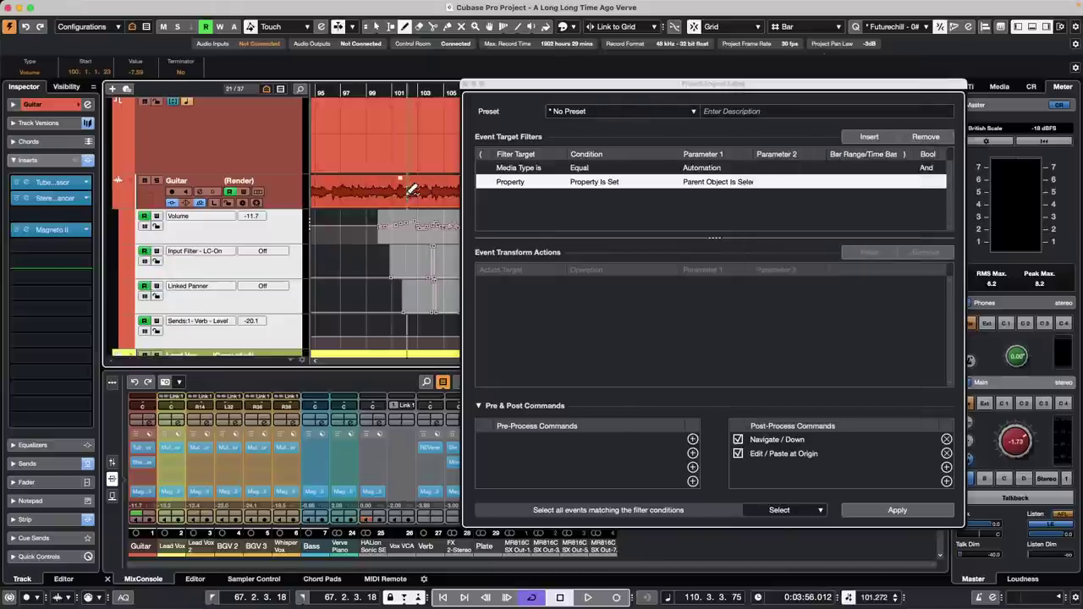
- Select the Guitar track, uncover the arrangement beside the Project Logical Editor and hide the lower zone
left_click(285, 206)
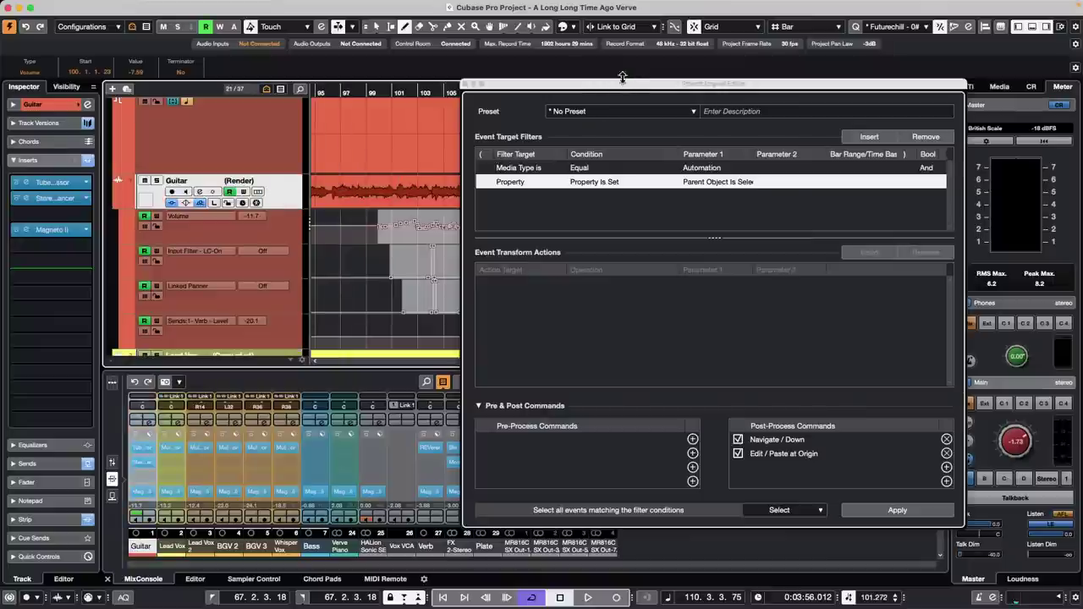
left_click_drag(624, 85, 734, 155)
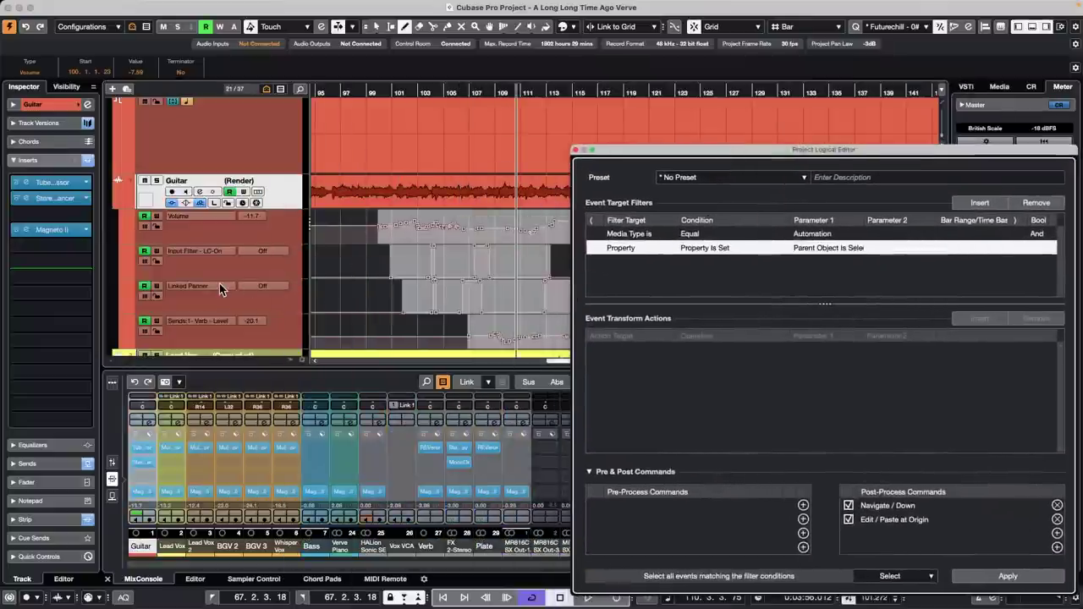
left_click(1032, 27)
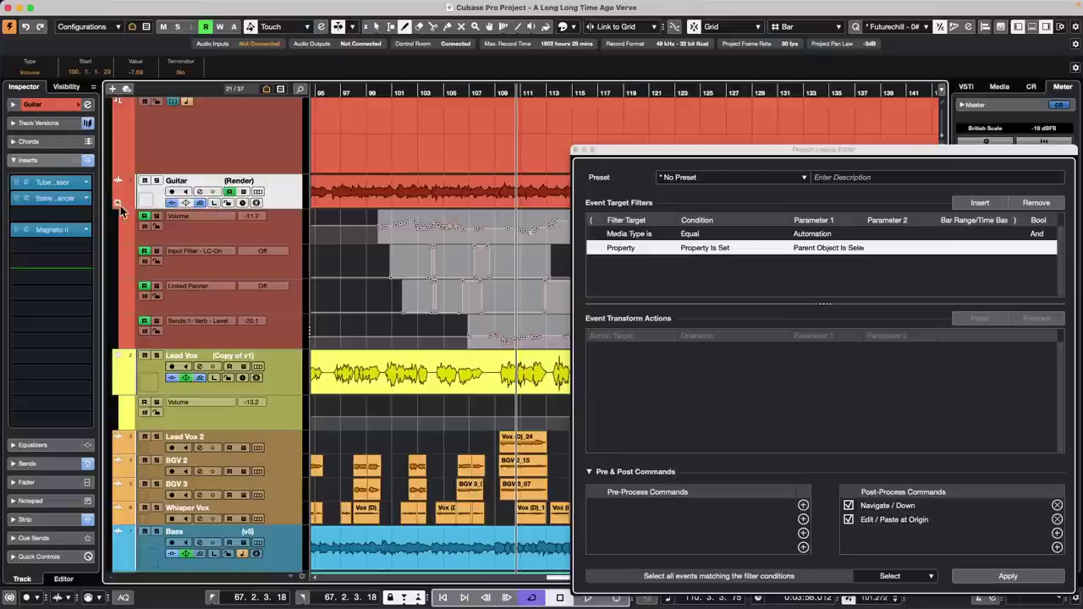
- Deselect the automation events with the Object Selection tool and collapse the Guitar track's automation lanes
key("1")
left_click(351, 255)
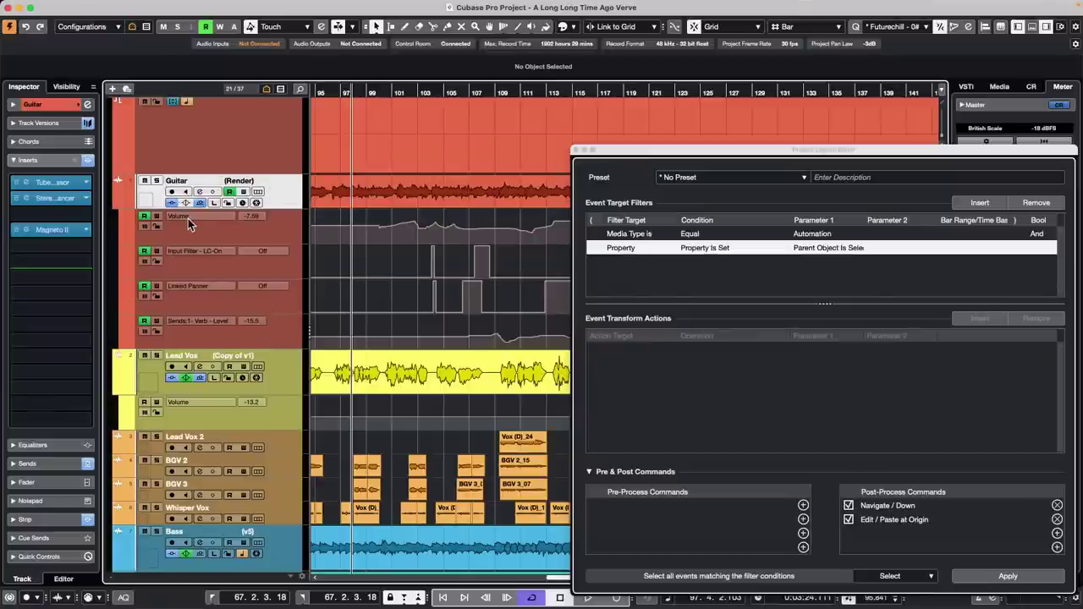
left_click(121, 206)
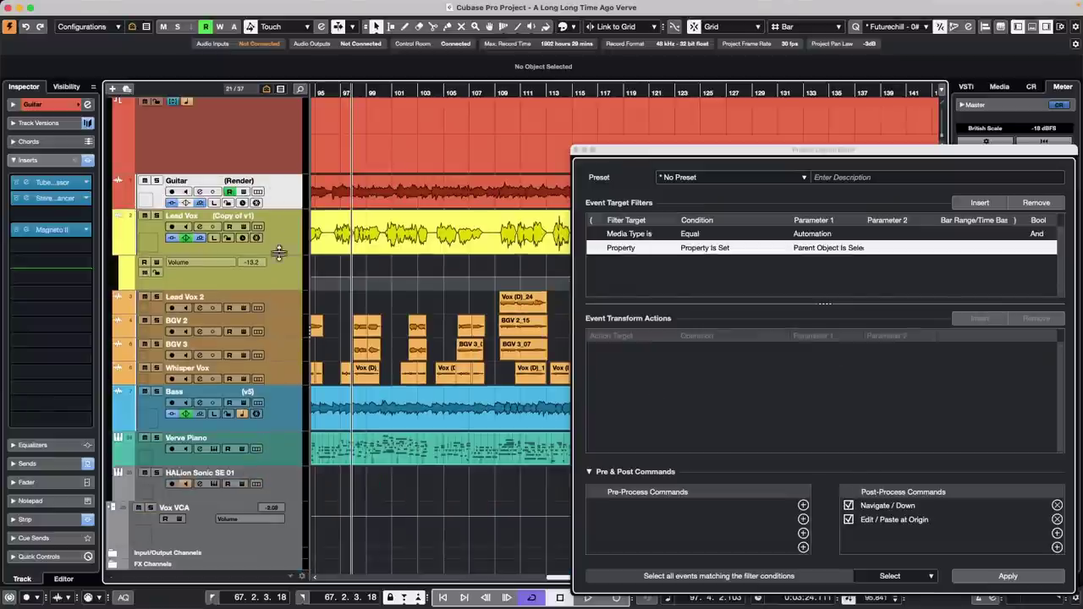
left_click_drag(741, 156, 682, 102)
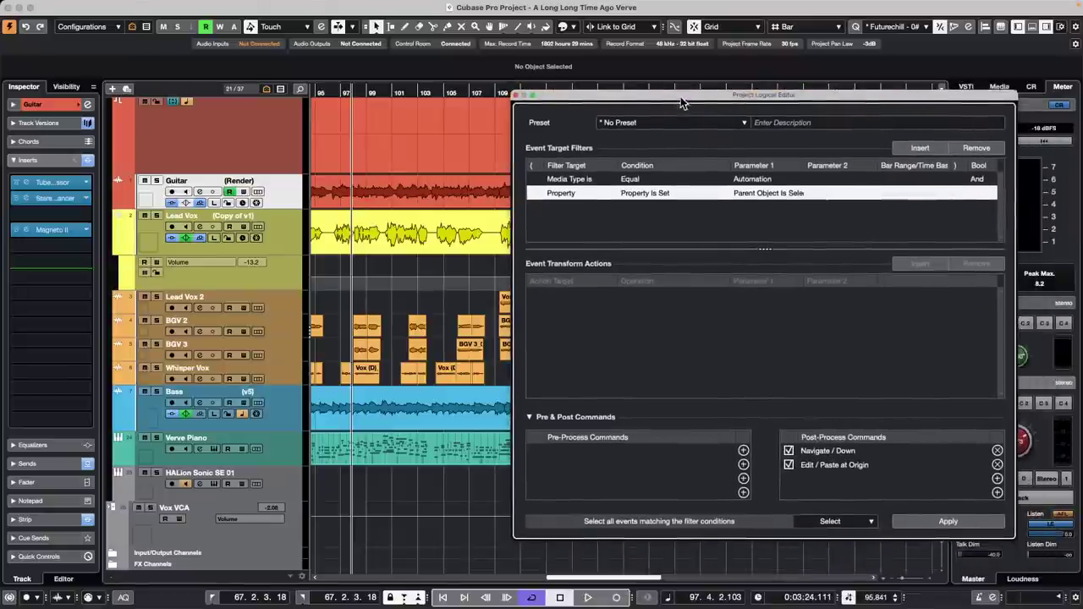
- Apply the logical edit to the Guitar track and turn on automation read for the Lead Vox Volume lane
left_click(948, 521)
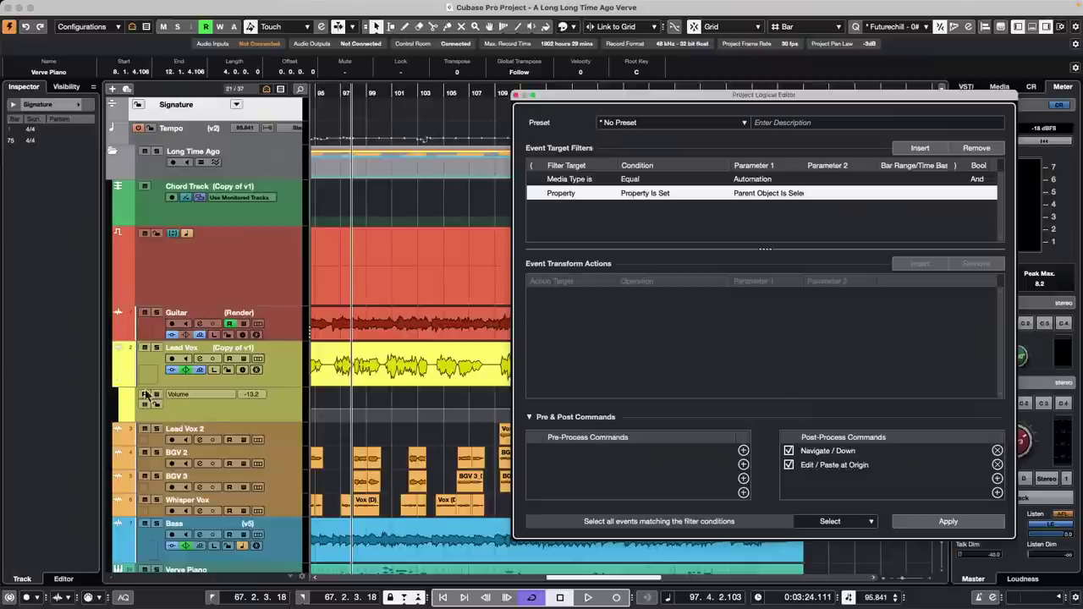
left_click(355, 88)
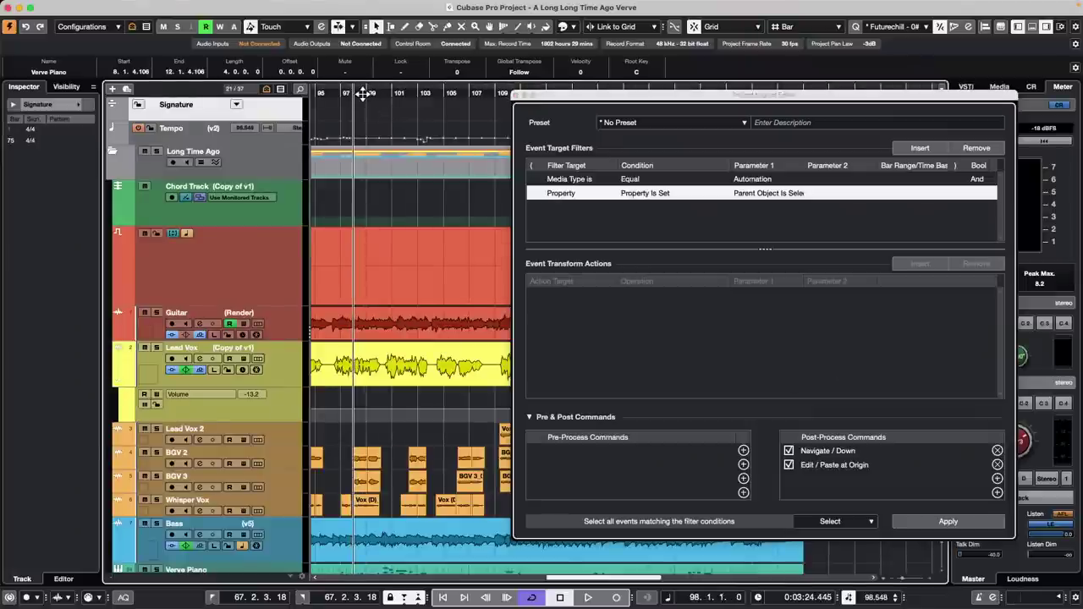
left_click_drag(355, 82, 362, 74)
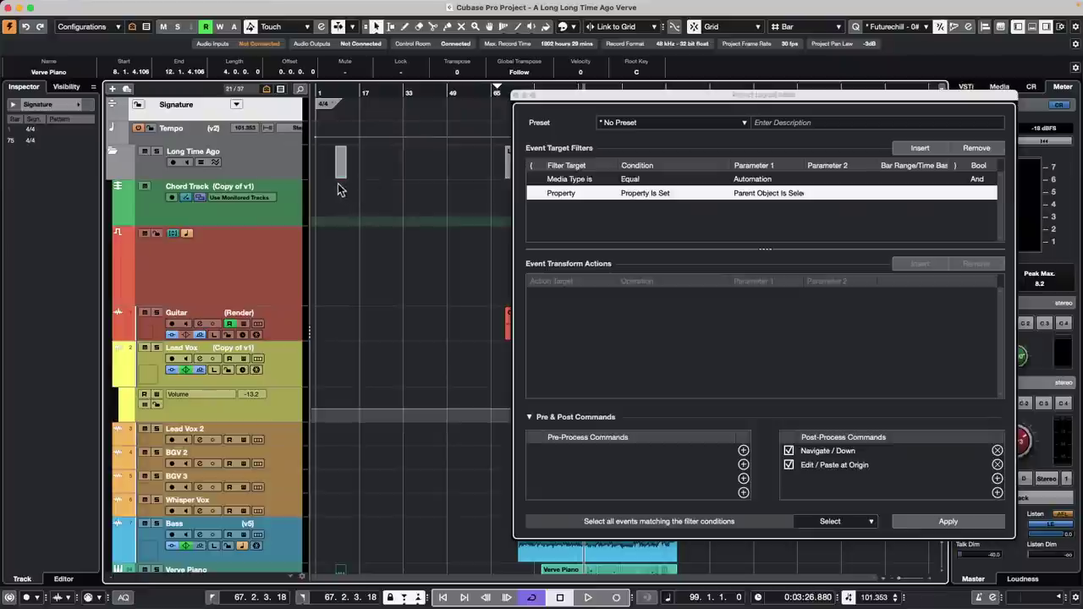
left_click(145, 395)
left_click_drag(405, 90, 390, 135)
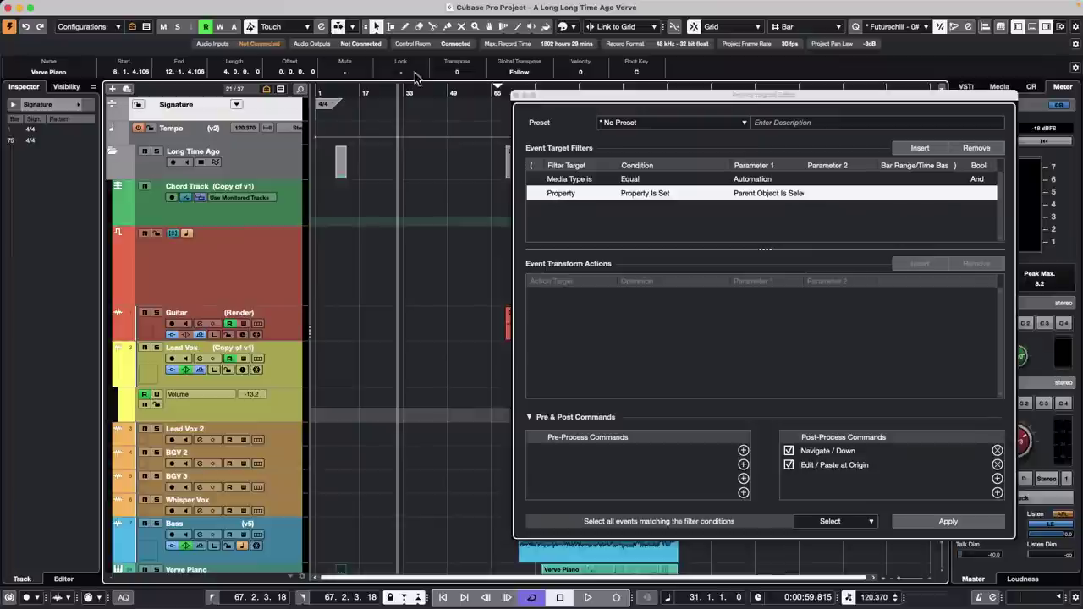
left_click(386, 90)
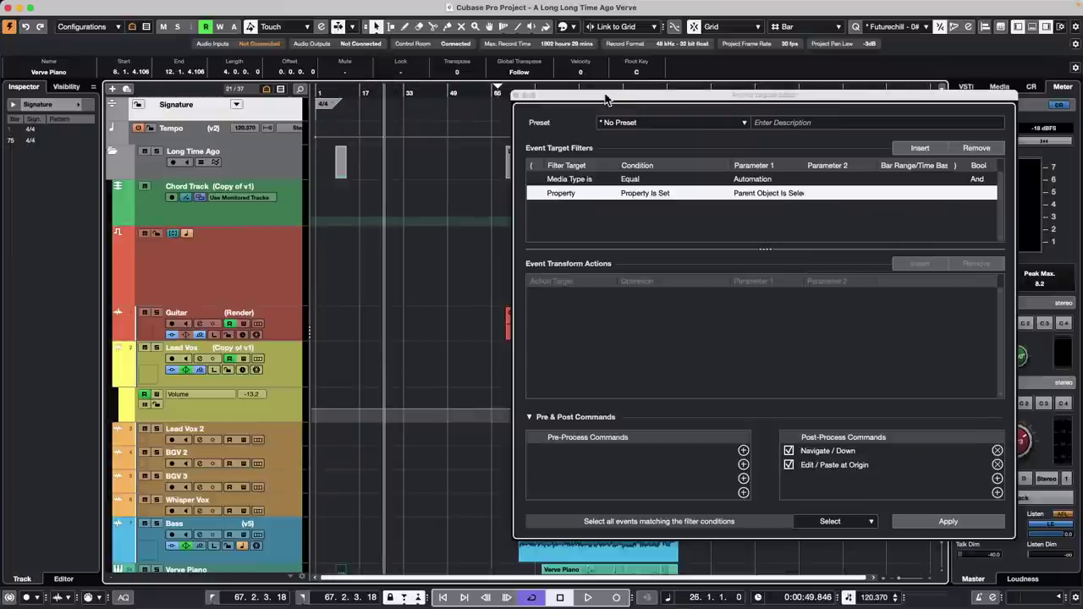
- Hide the Lead Vox automation, then select the Guitar track, show its automation lanes and deselect its automation events
left_click_drag(605, 100, 772, 103)
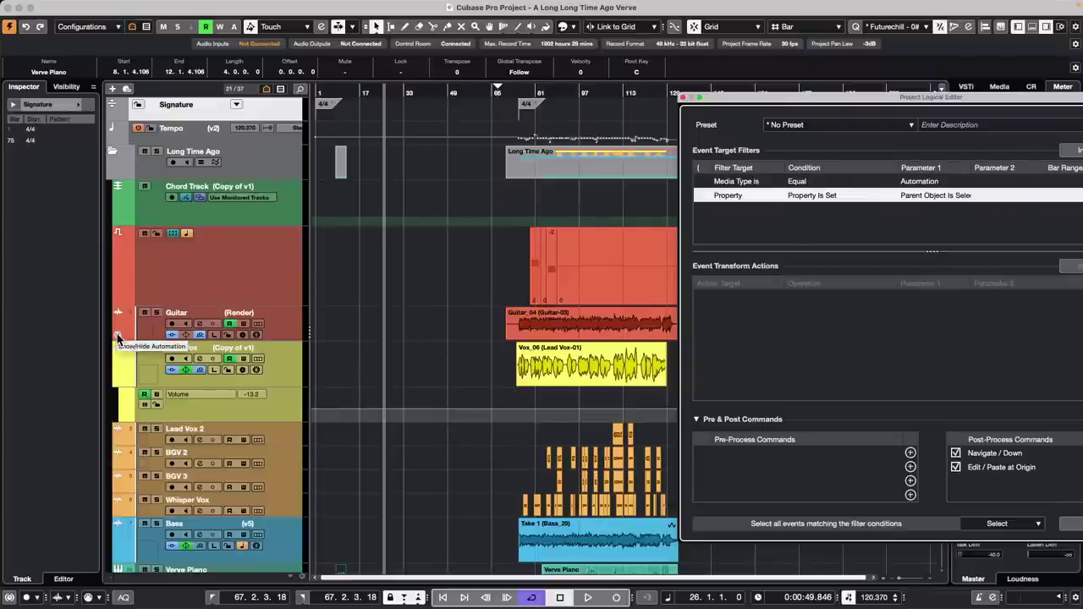
left_click(118, 337)
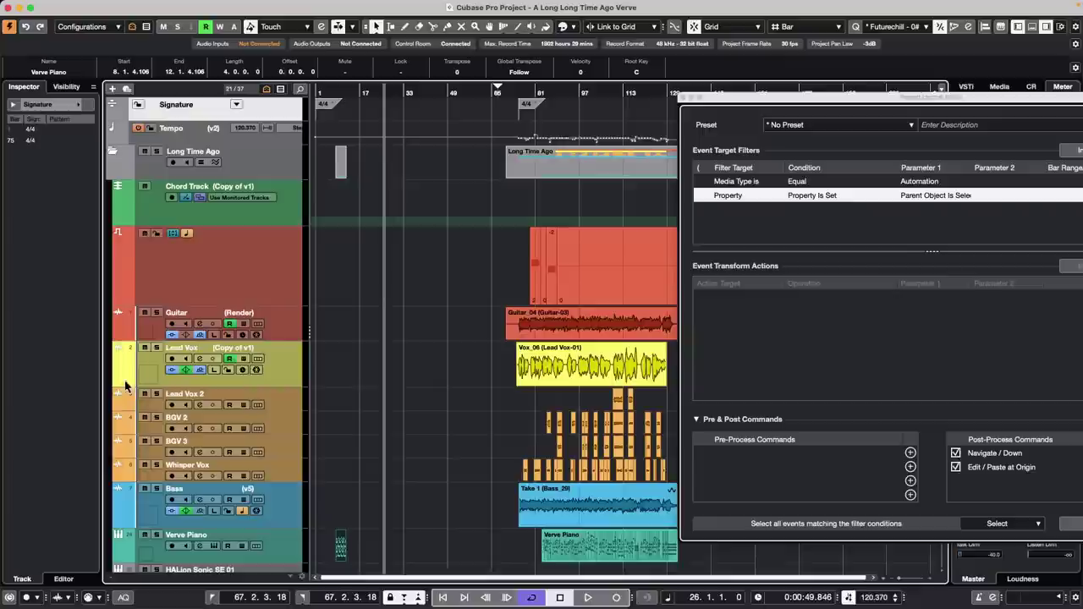
left_click(153, 335)
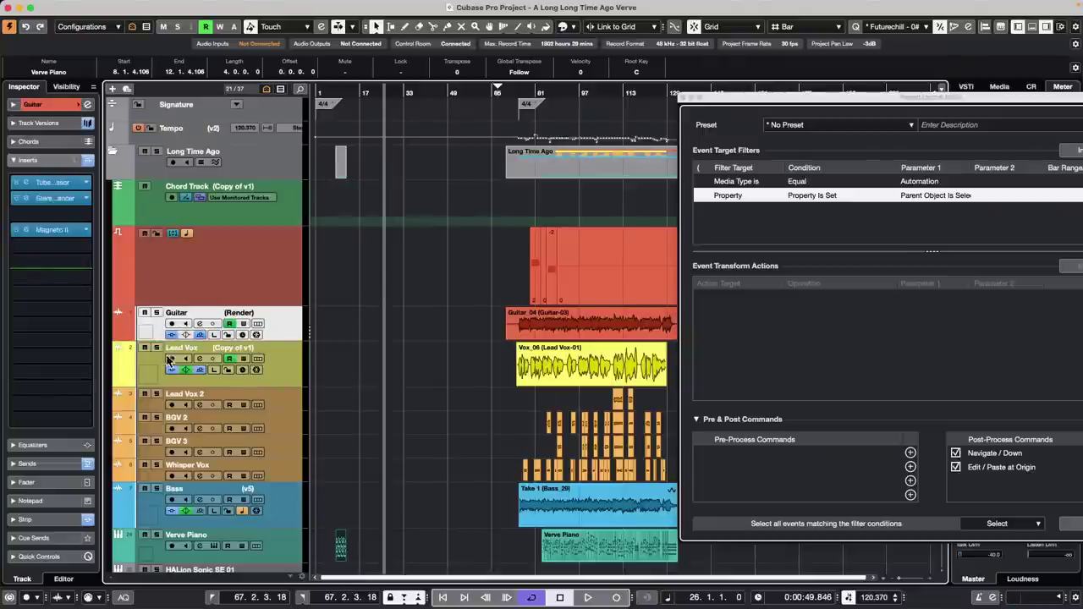
left_click(115, 331)
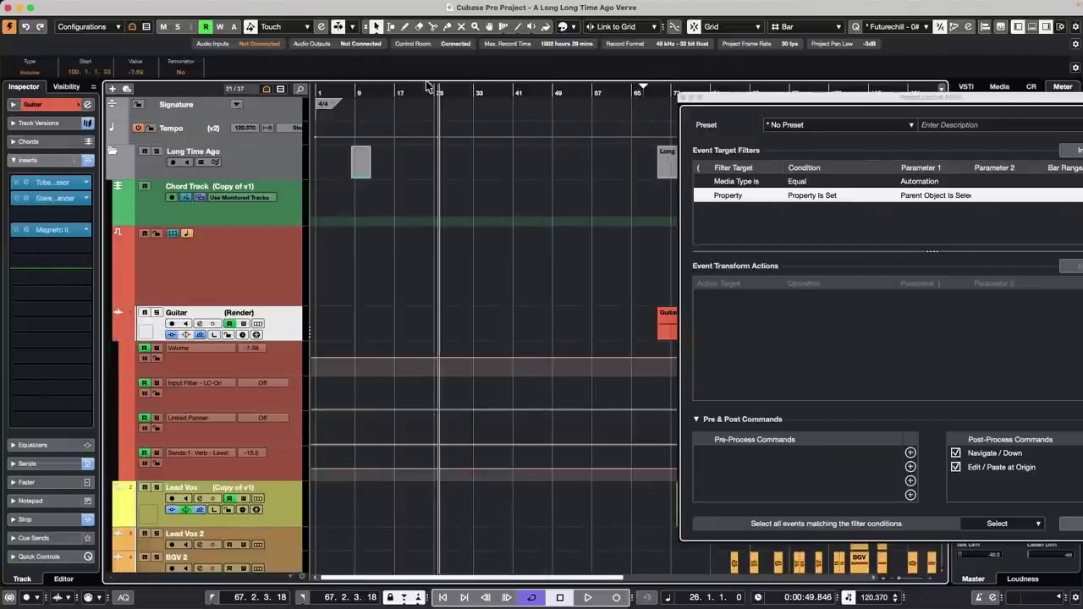
key("g")
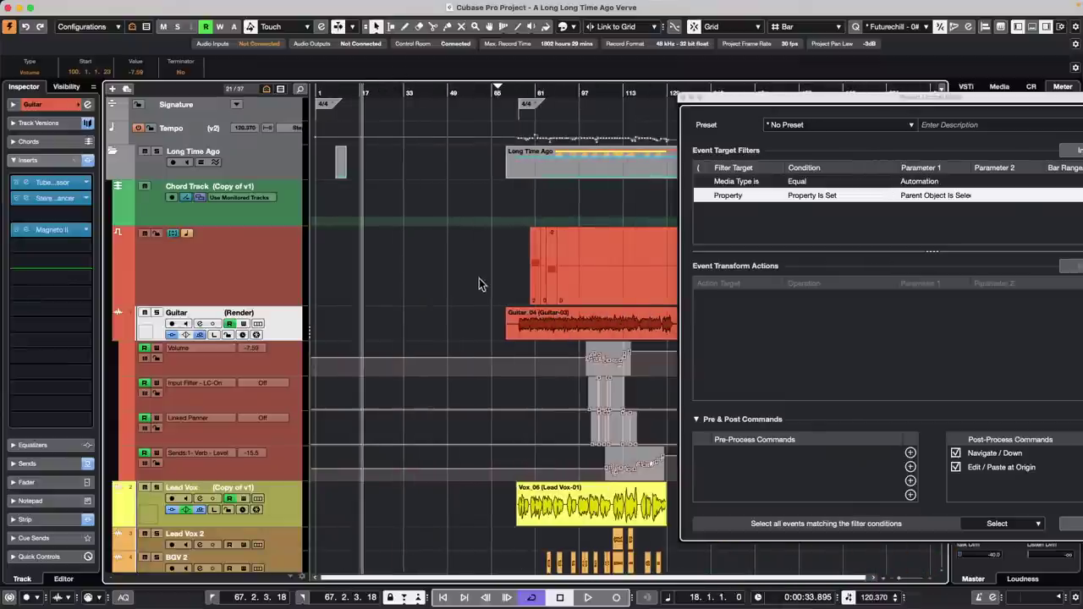
left_click(452, 310)
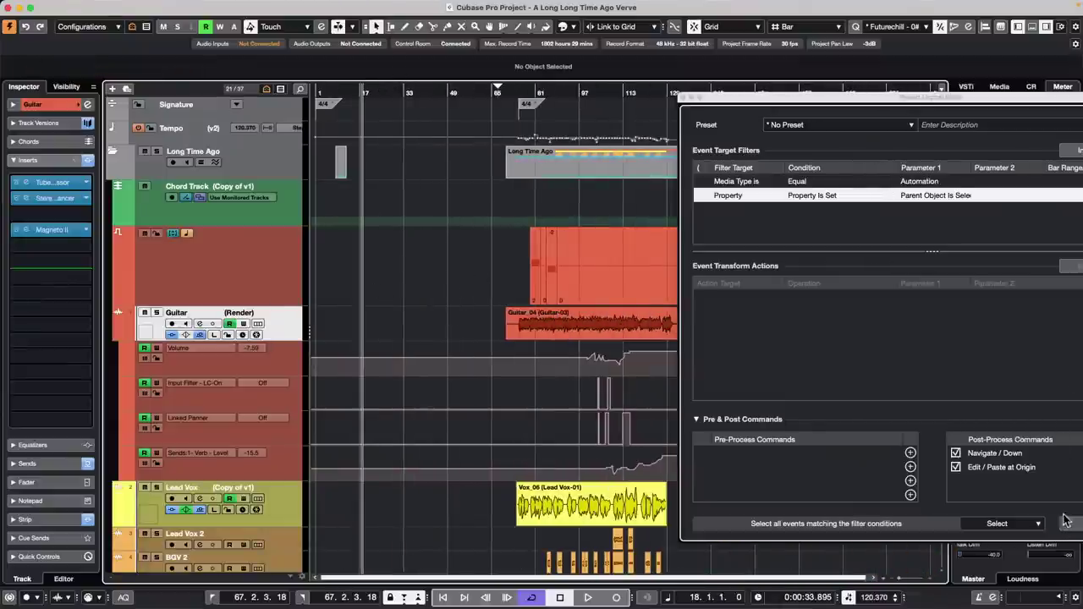
- Apply the logical edit to the Guitar track again and show the Lead Vox automation to check for pasted data
left_click_drag(933, 96, 859, 99)
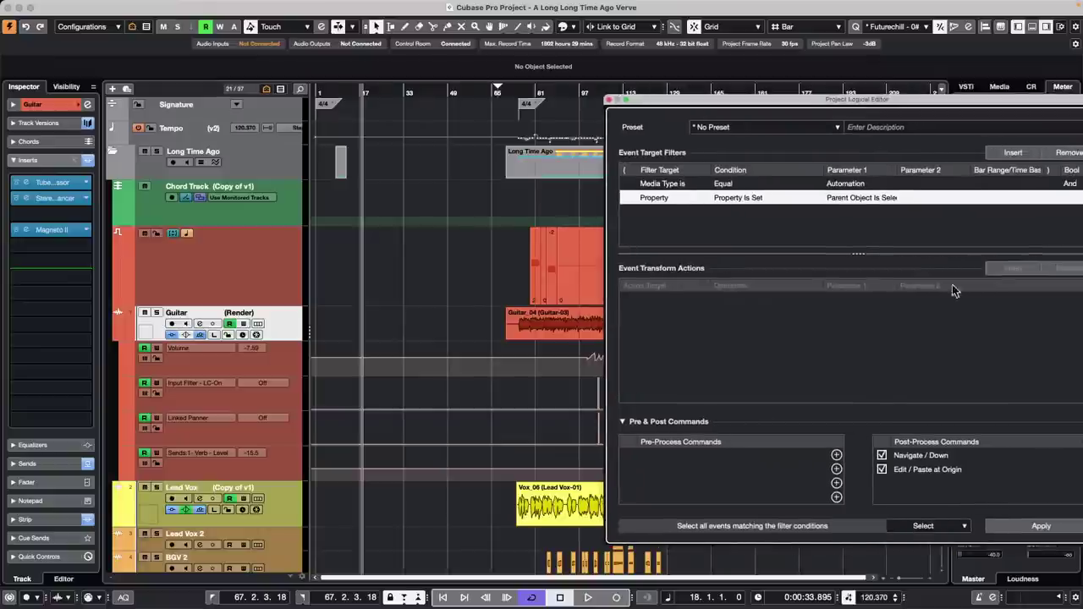
left_click(1041, 526)
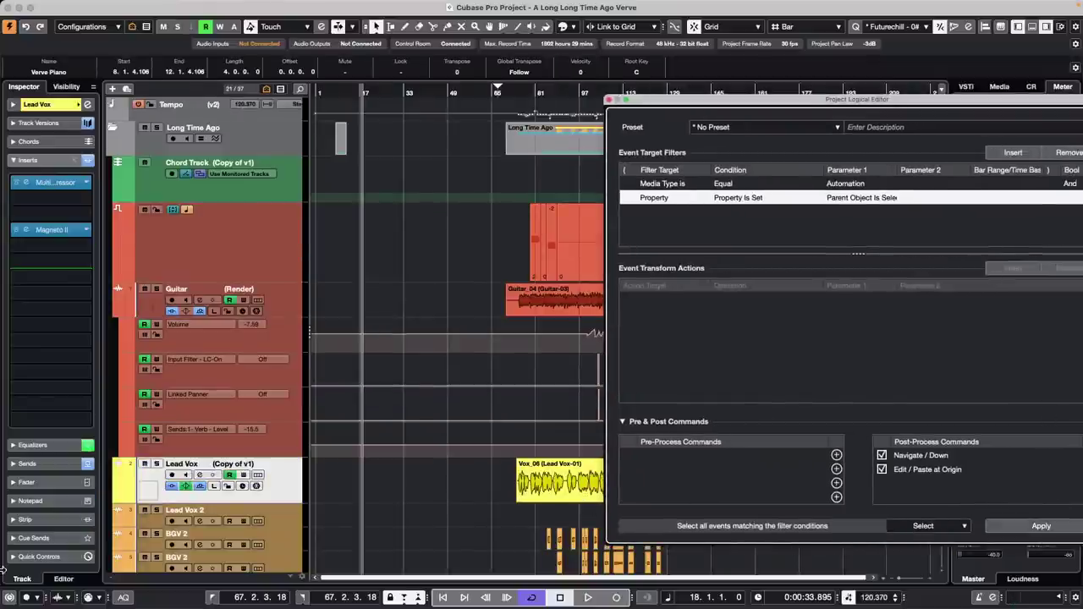
left_click(119, 499)
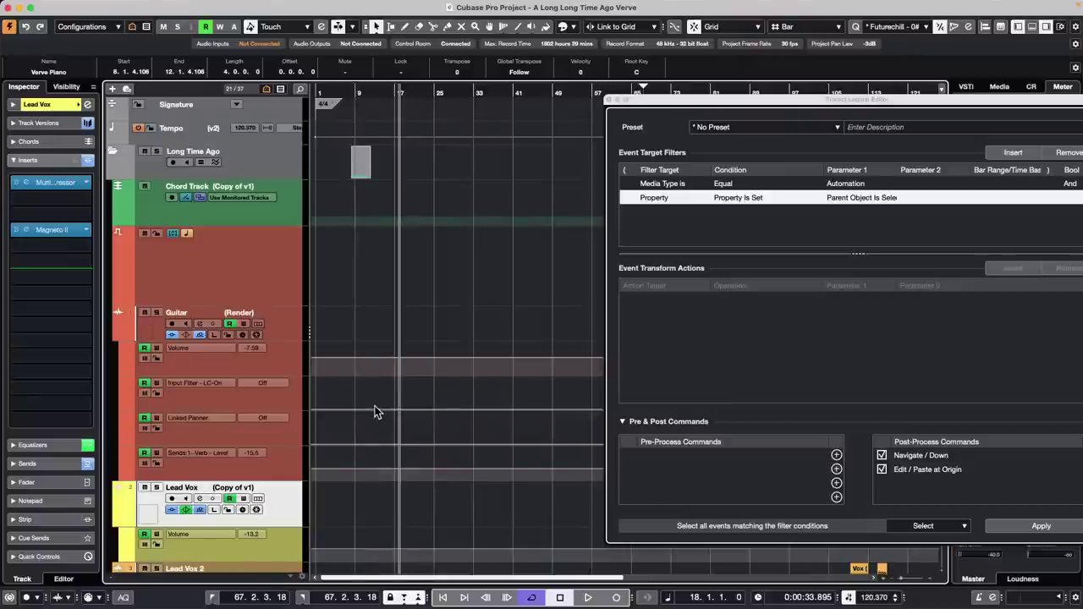
scroll(394, 338, "down", 4)
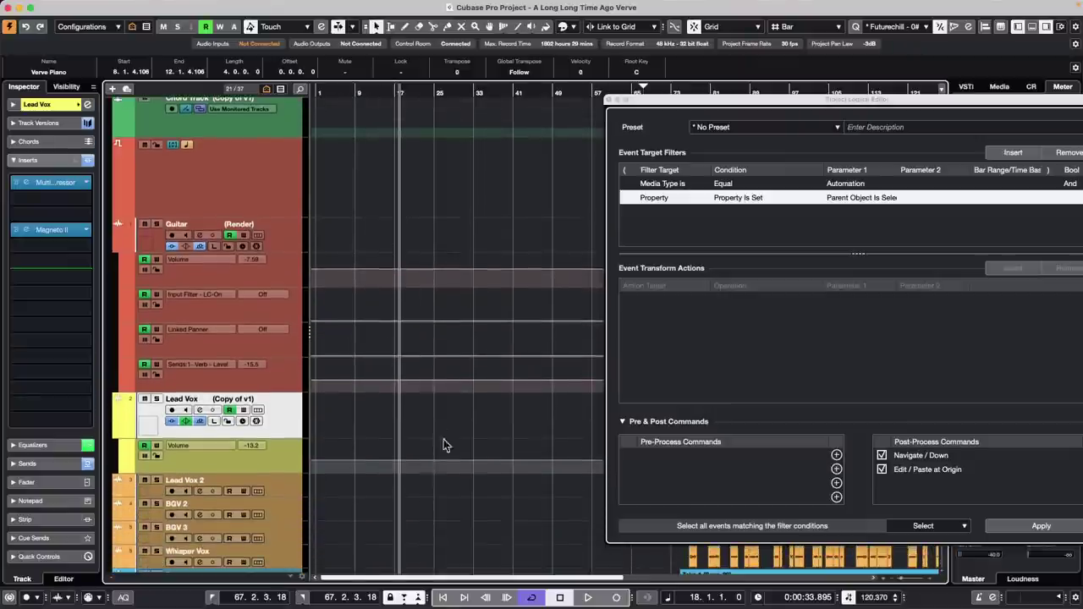
left_click_drag(398, 95, 392, 85)
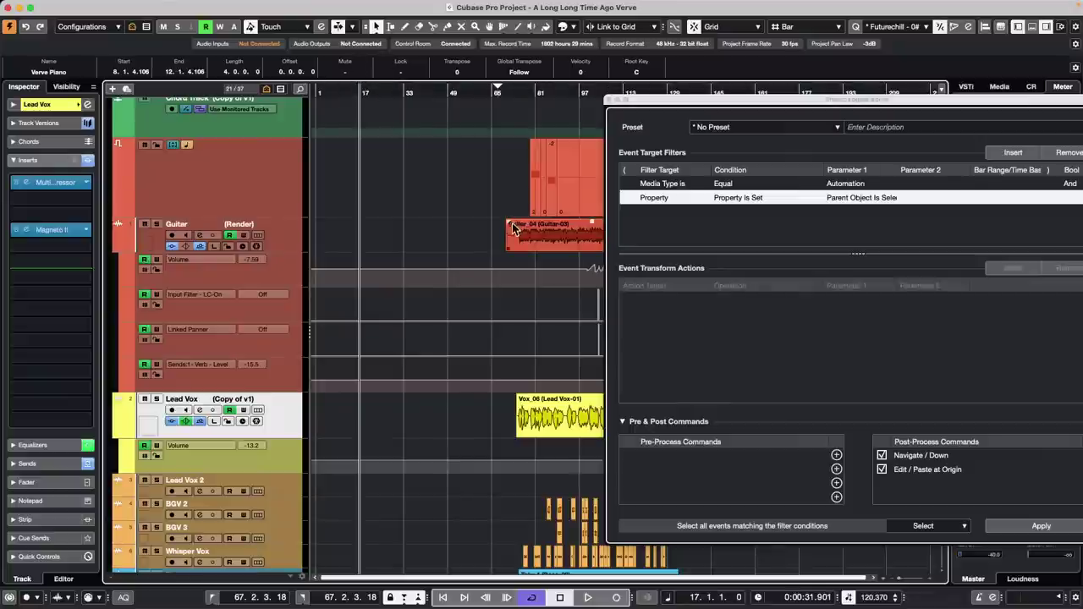
- Close the Project Logical Editor and select the Guitar track
left_click_drag(649, 105, 422, 58)
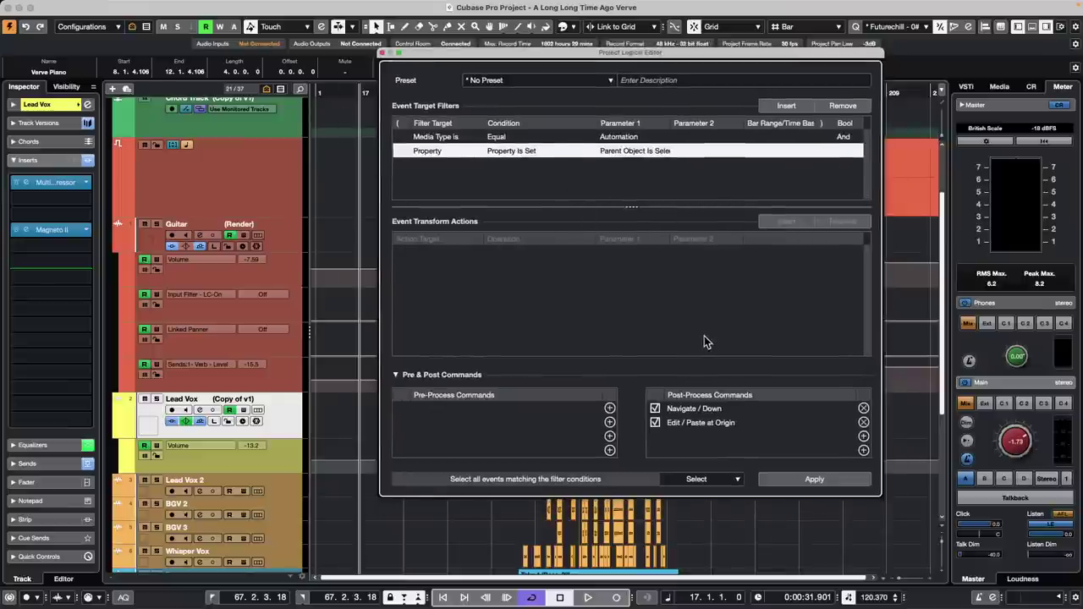
left_click(814, 479)
left_click(382, 53)
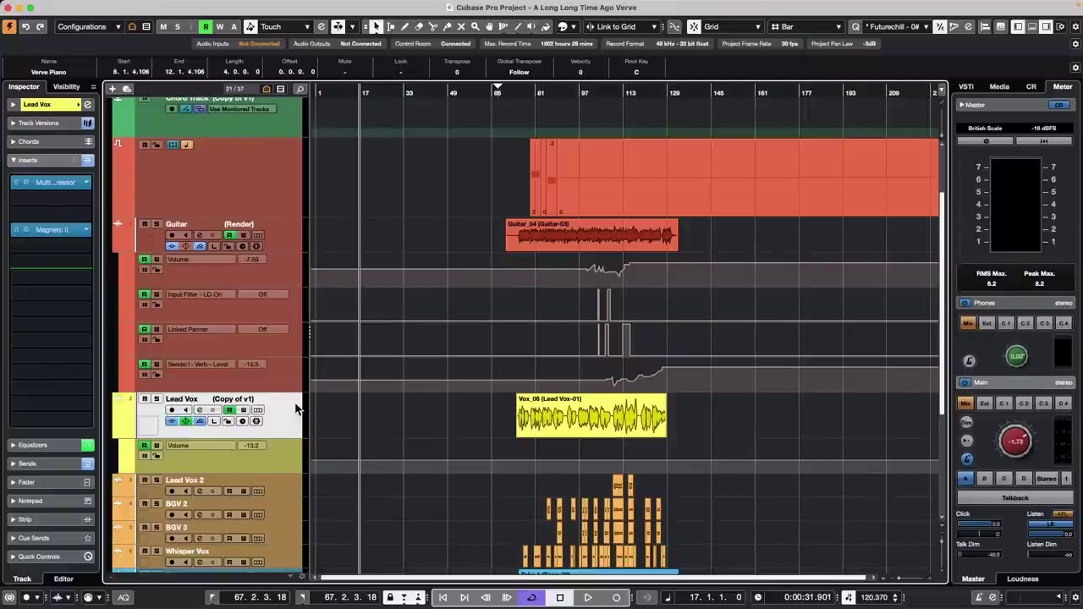
left_click(282, 238)
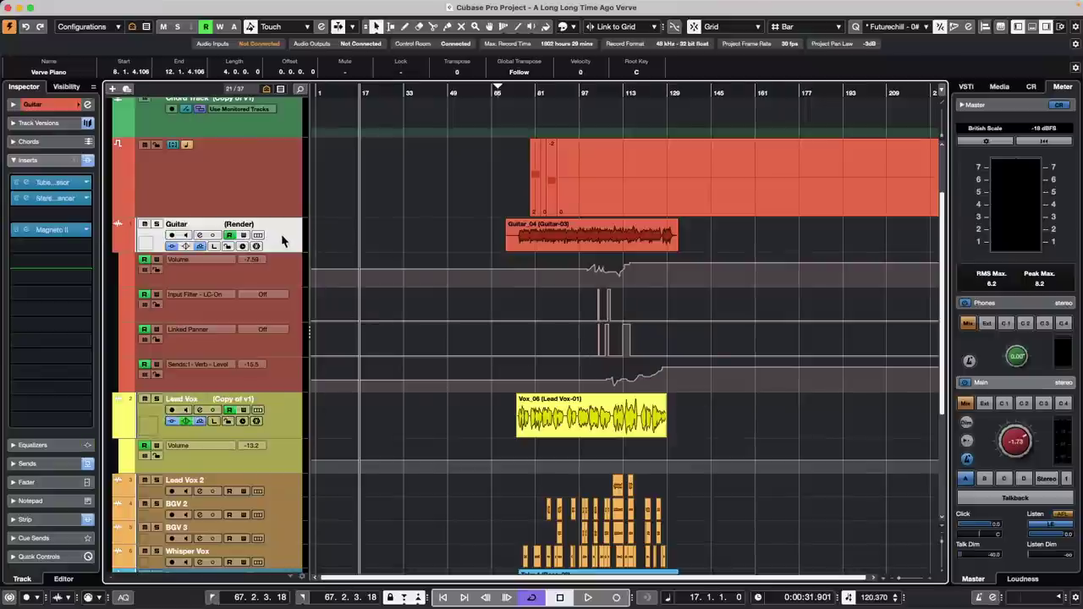
right_click(284, 238)
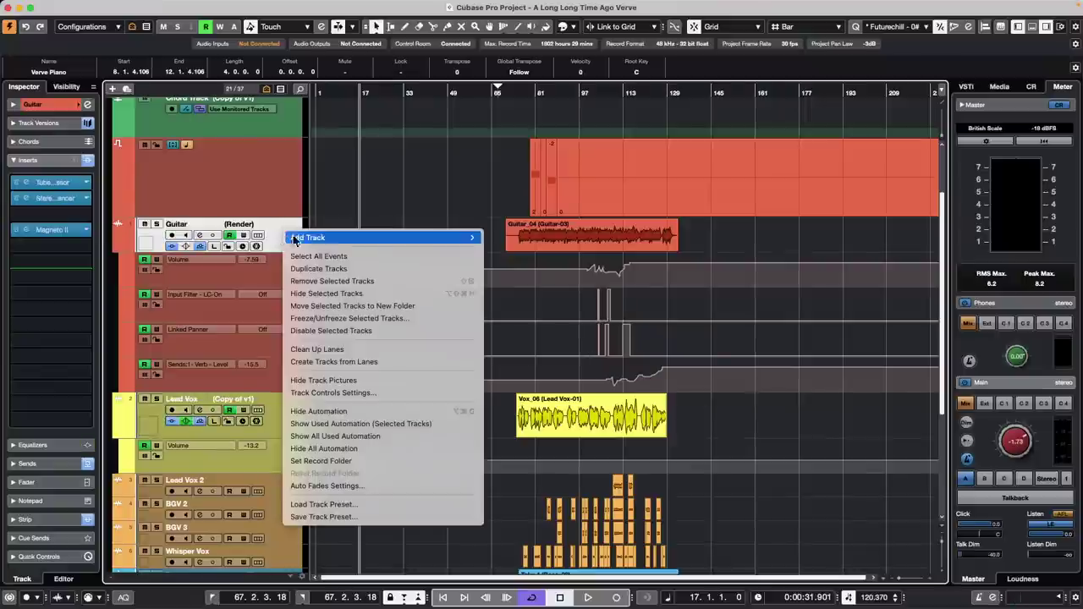
mouse_move(317, 239)
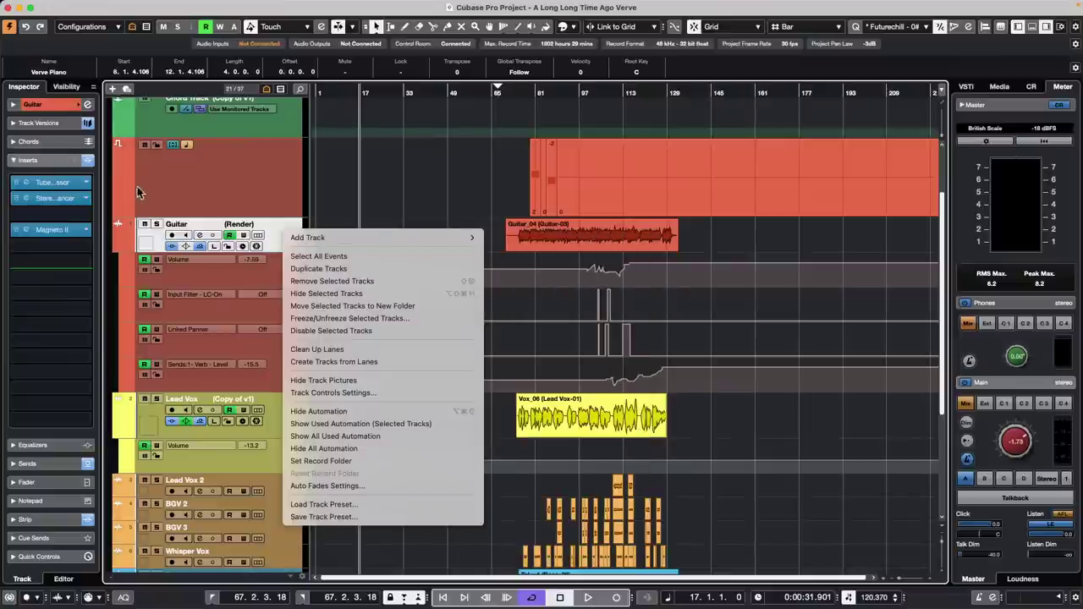
left_click(131, 17)
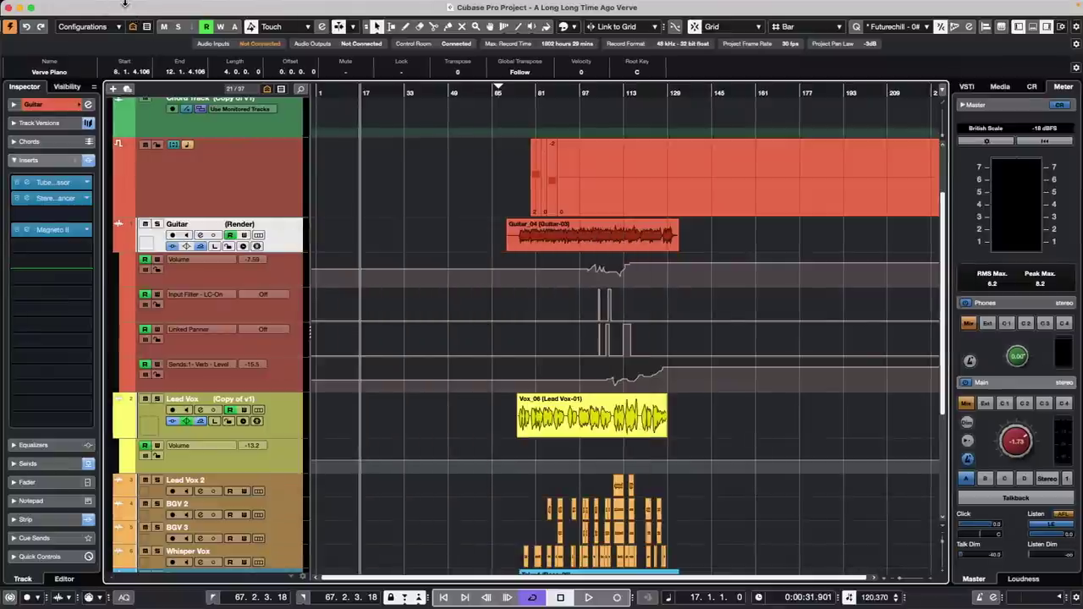
- Run the Duplicate Selected Tracks without Data macro on the Guitar track
left_click(129, 6)
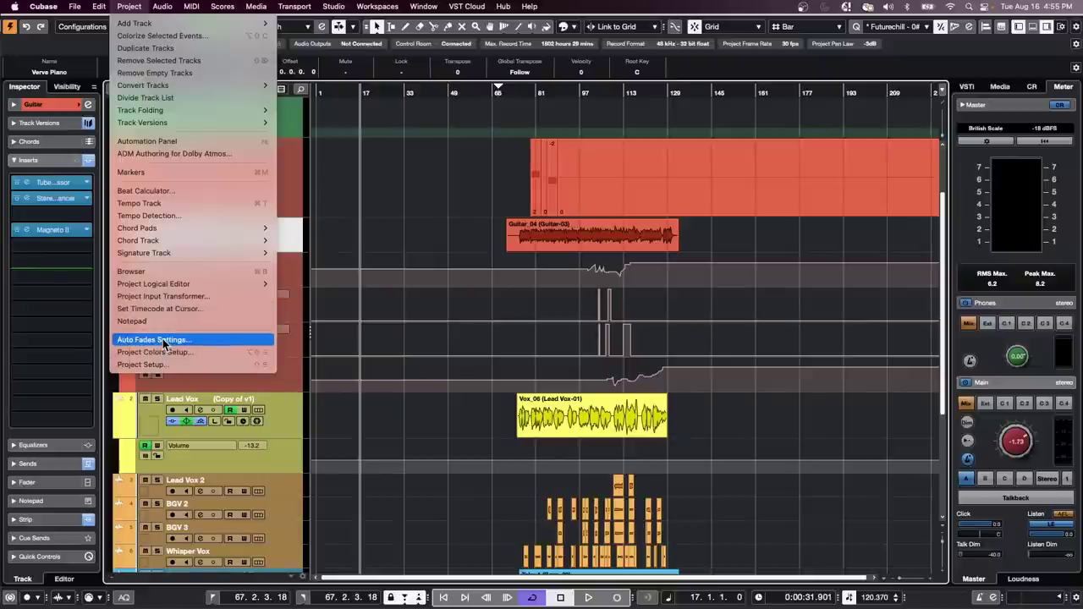
key("Down")
key("Down")
key("Down")
key("Down")
key("Left")
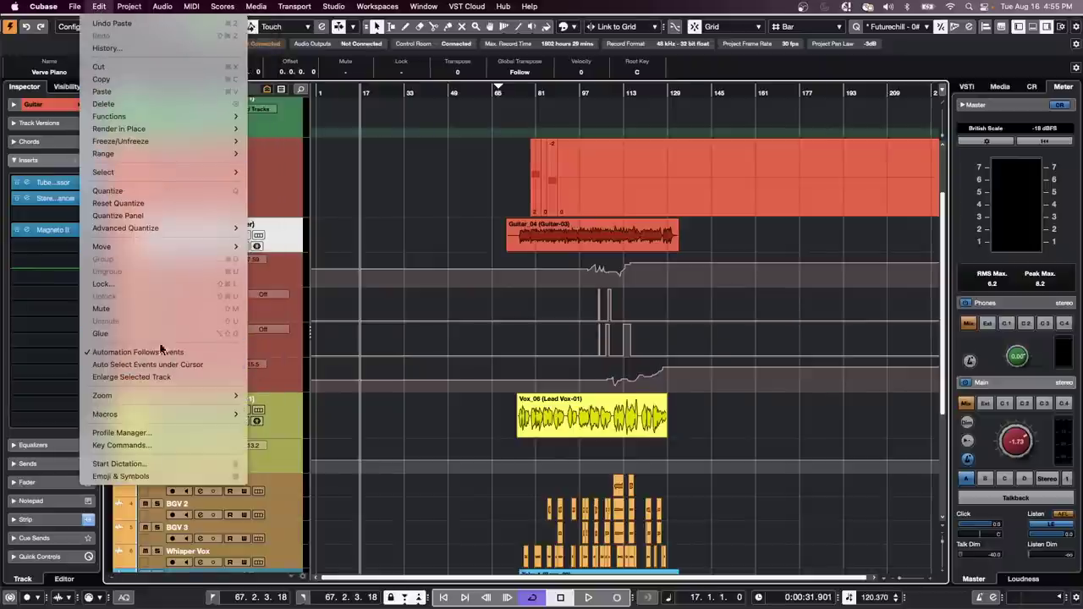
mouse_move(169, 415)
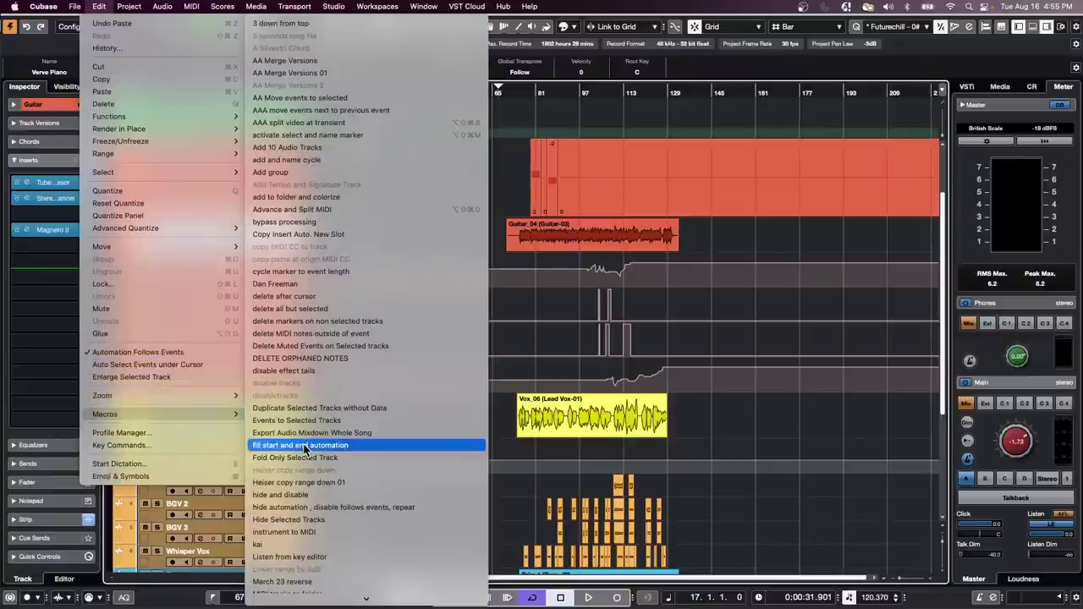
left_click(385, 410)
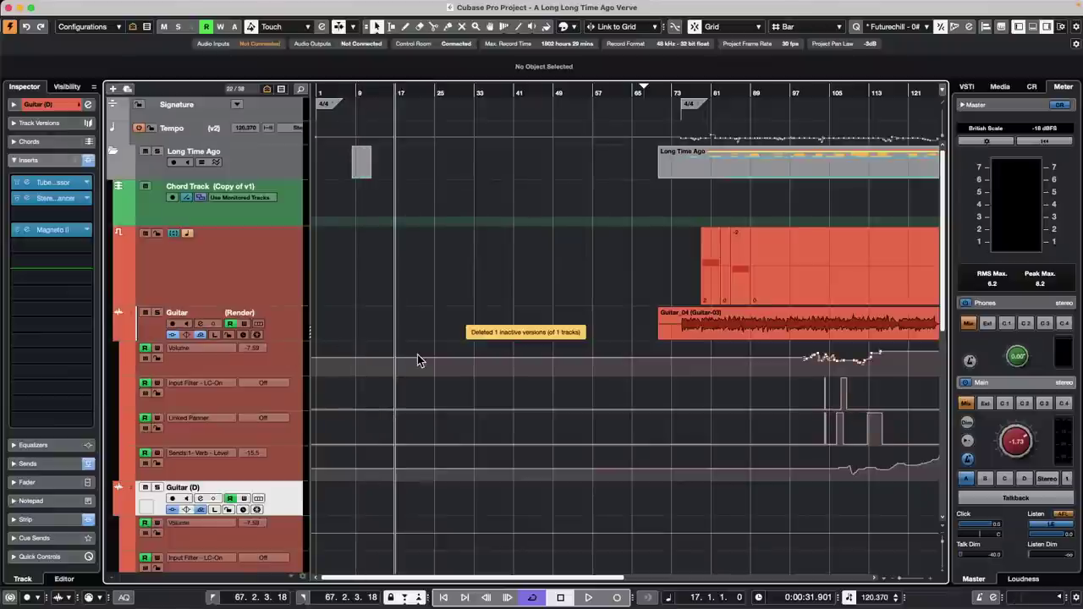
- Review the duplicated Guitar track's automation lanes, then collapse the automation of both Guitar tracks
scroll(386, 348, "down", 3)
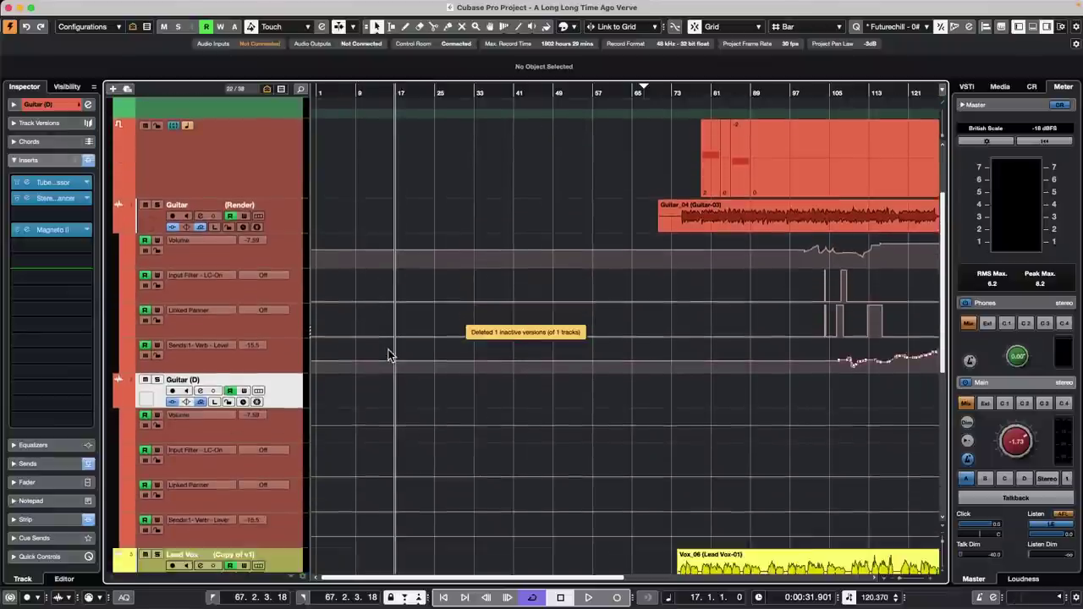
scroll(389, 352, "up", 3)
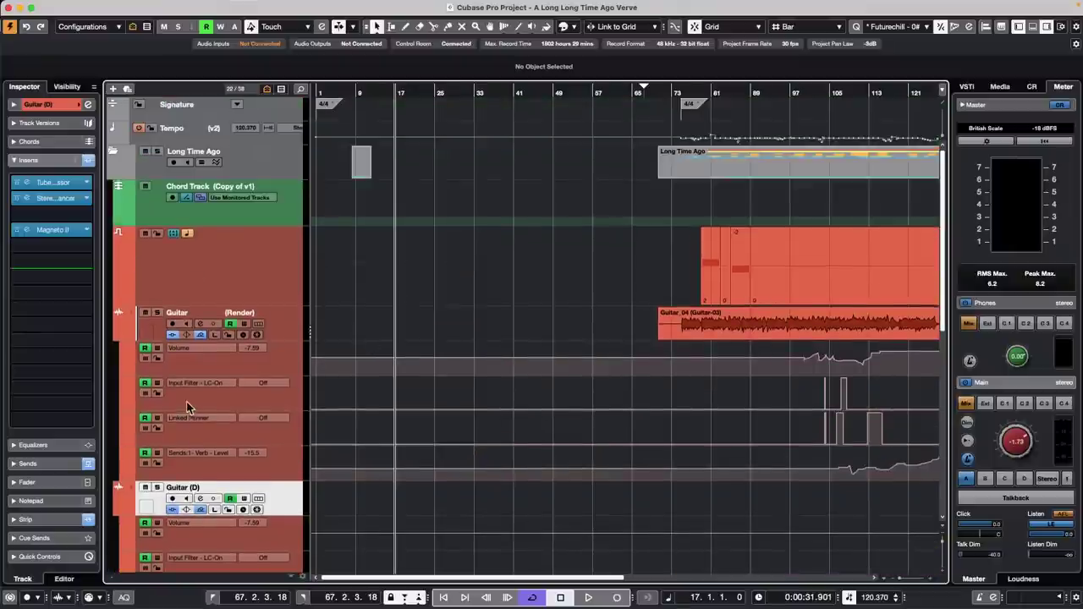
left_click(119, 335)
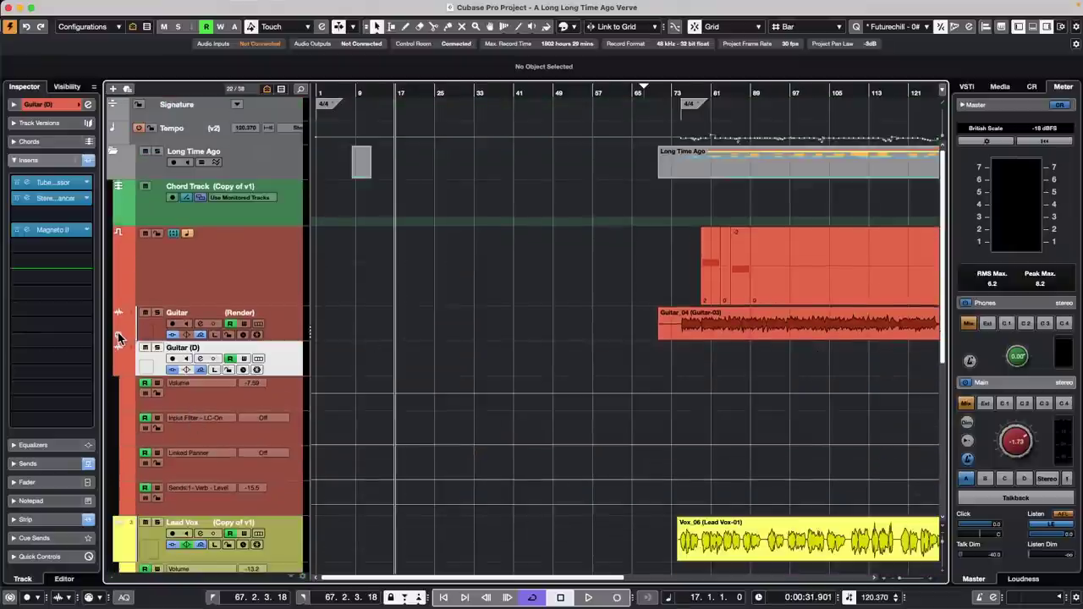
left_click(120, 372)
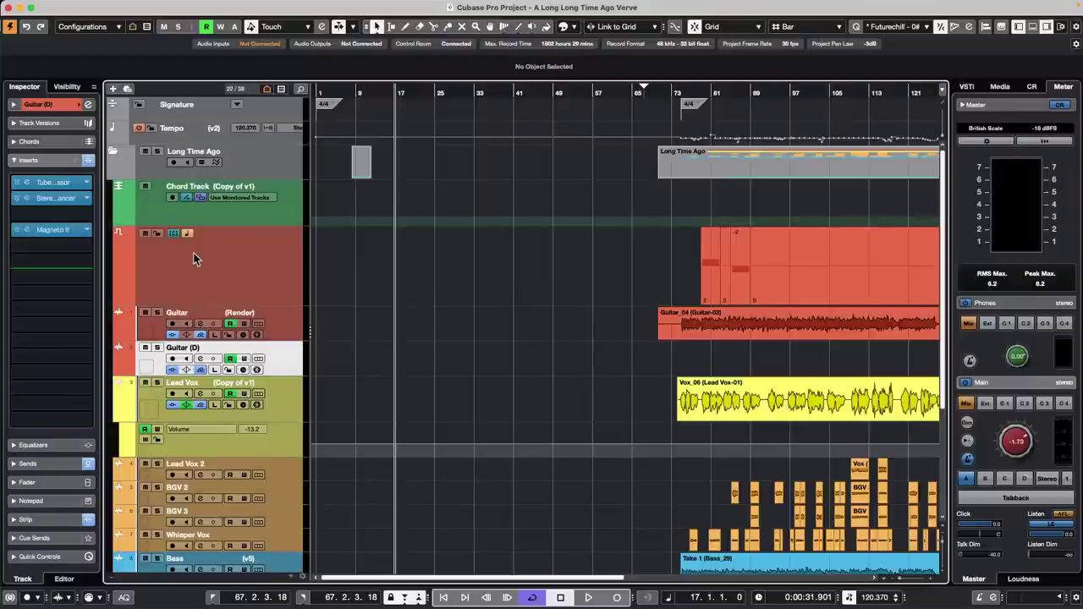
- Select the events on the BGV 2, BGV 3 and Whisper Vox tracks and open their Transpose value for editing
left_click_drag(627, 258, 749, 409)
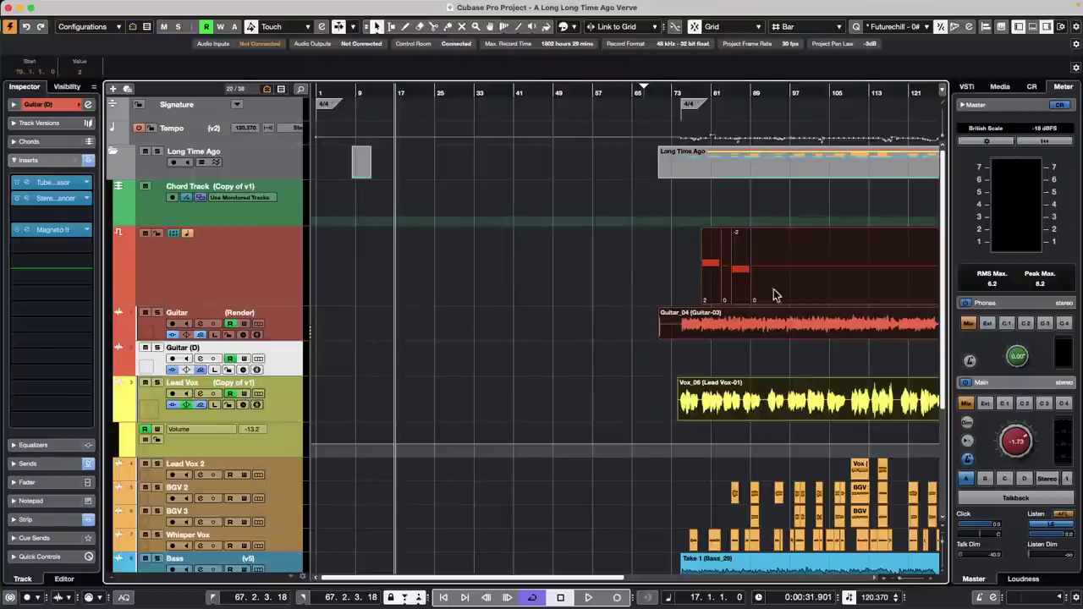
left_click(734, 324)
left_click(734, 325)
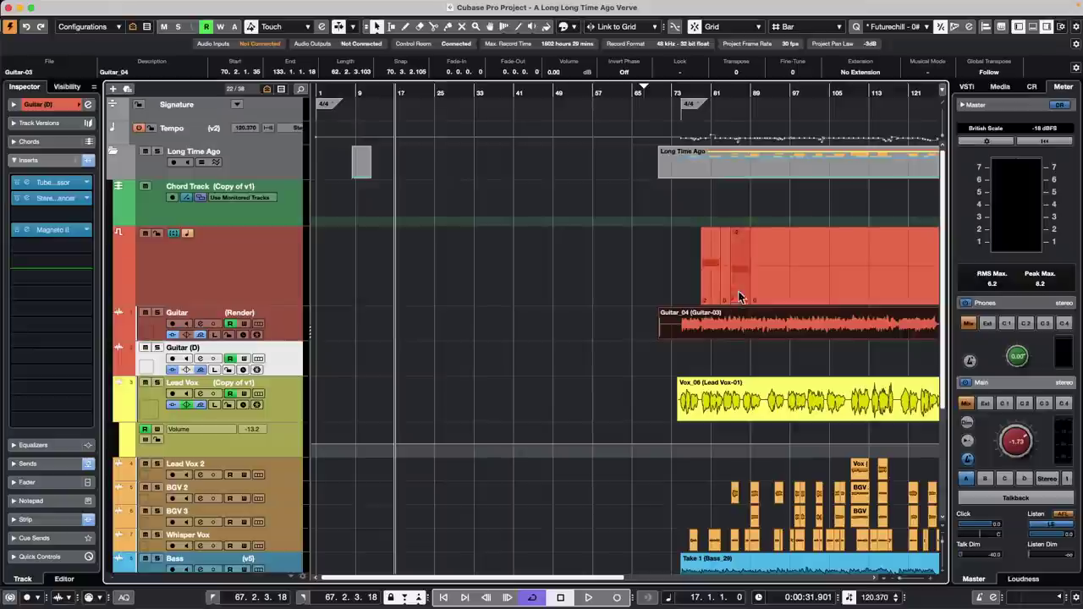
left_click_drag(689, 485, 899, 559)
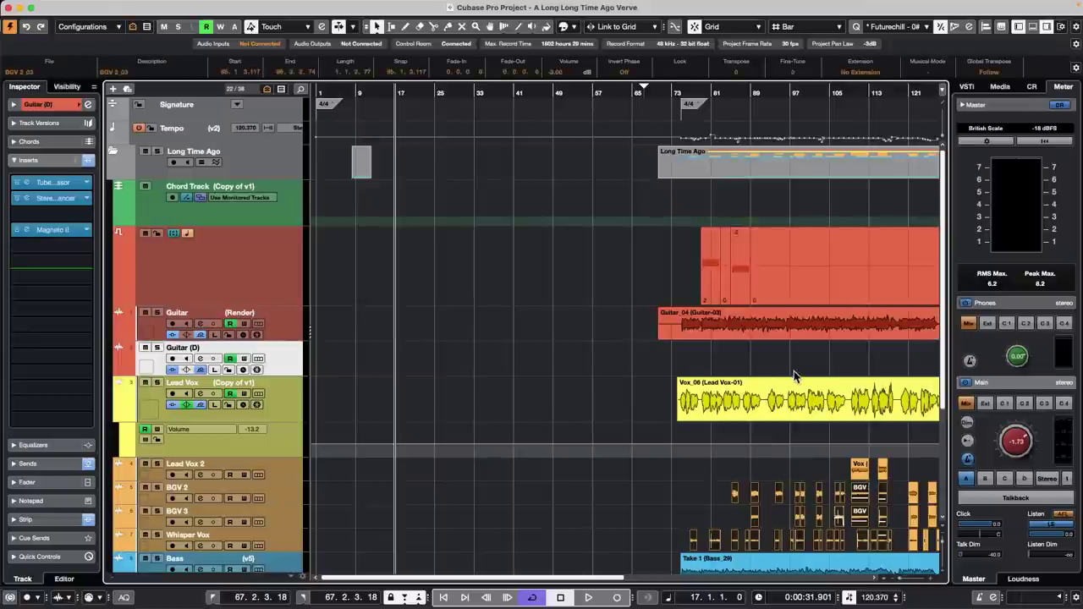
left_click(739, 73)
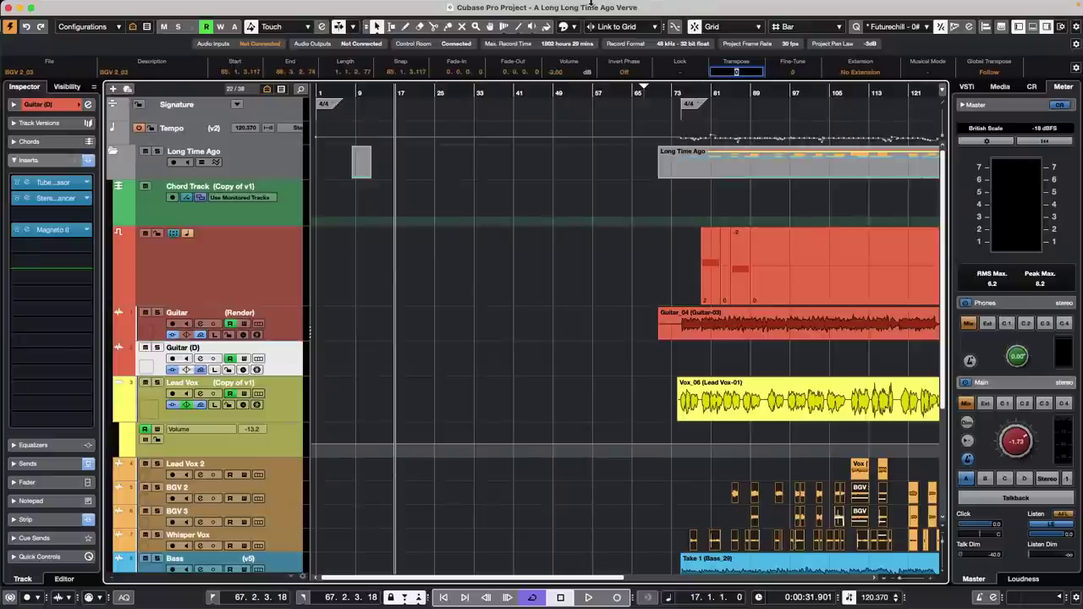
- Open the recent project Amos Moses - GO
left_click(75, 6)
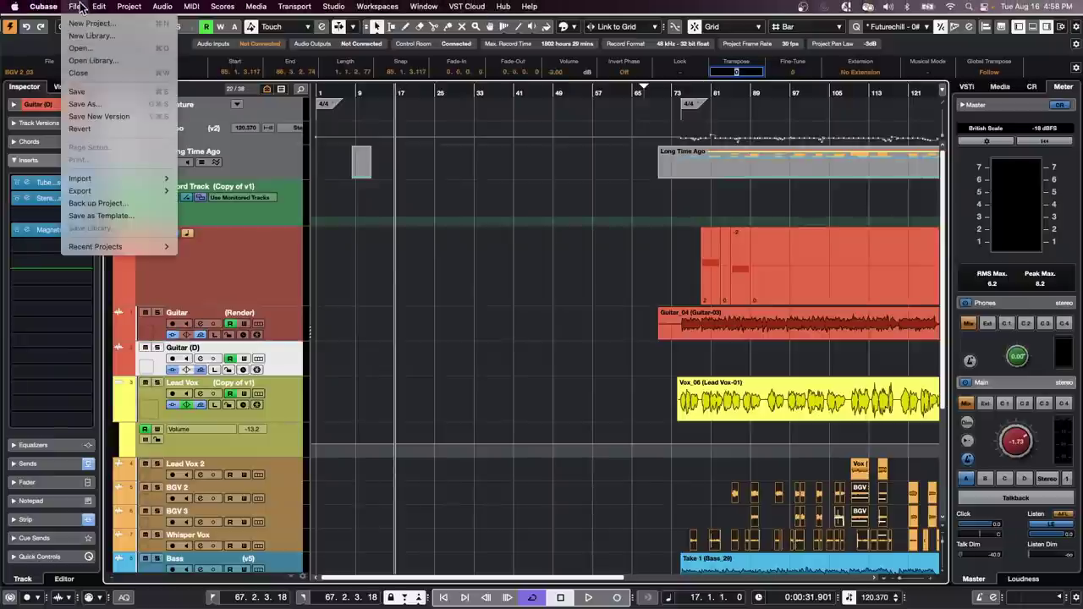
mouse_move(127, 246)
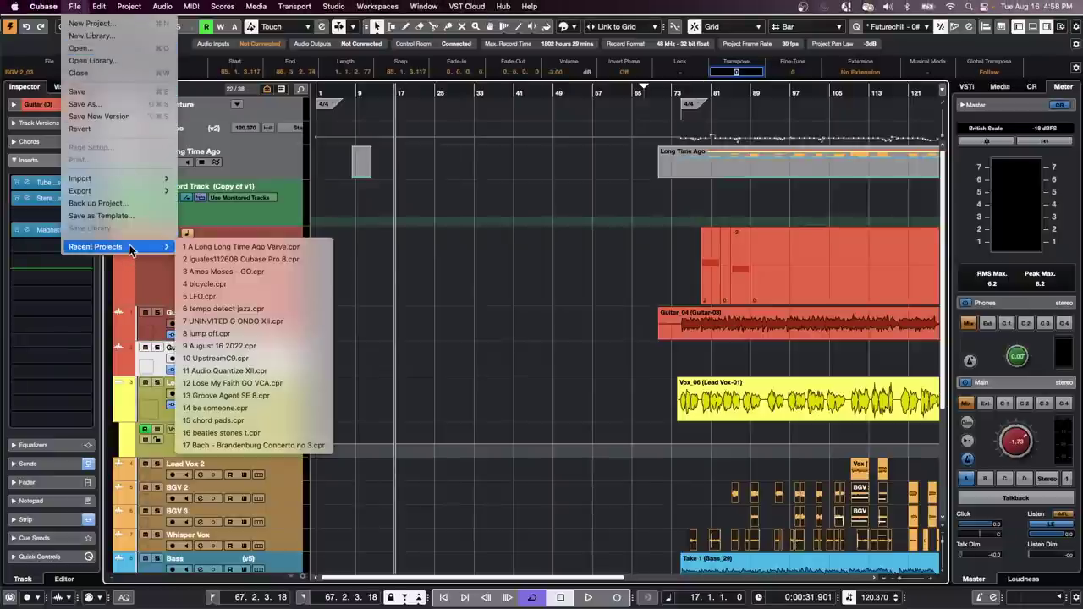
left_click(243, 272)
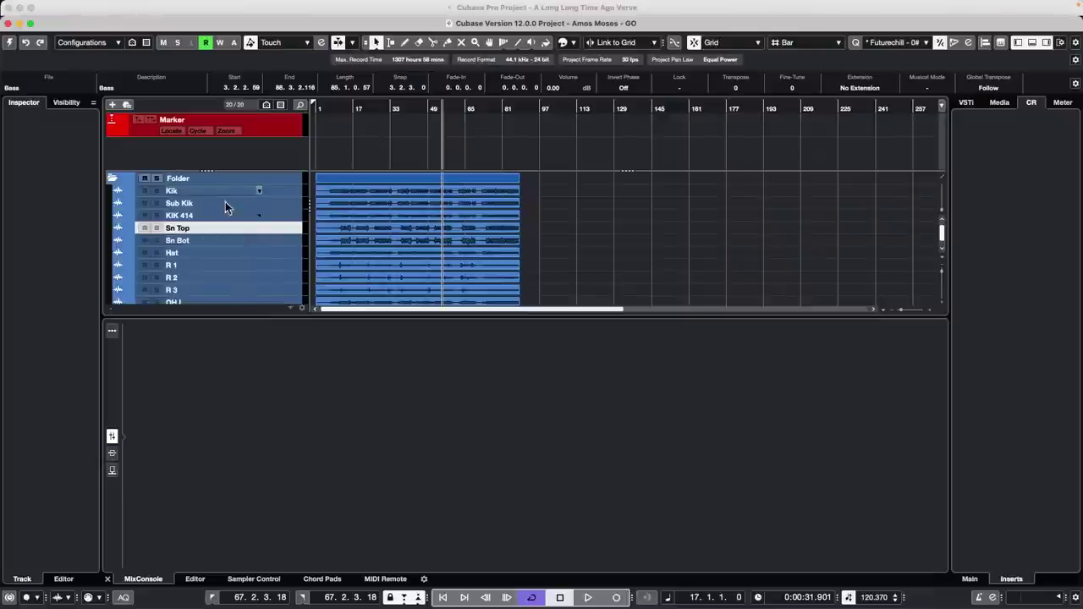
- Enlarge the track area above the mixer, select the Kik track and activate the Amos Moses - GO project
left_click_drag(225, 316, 242, 455)
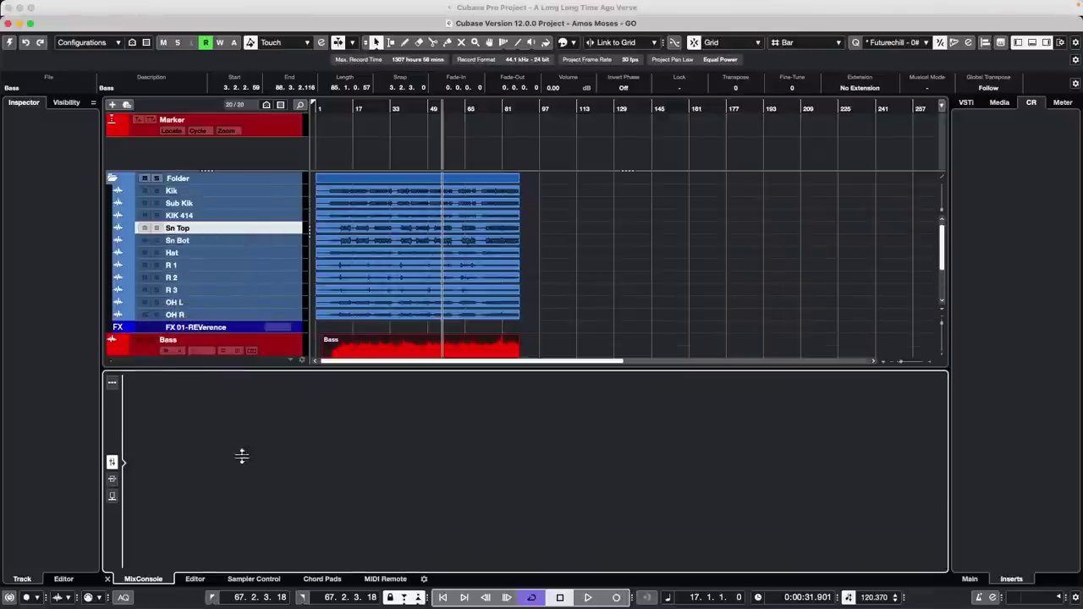
left_click(251, 193)
left_click(9, 42)
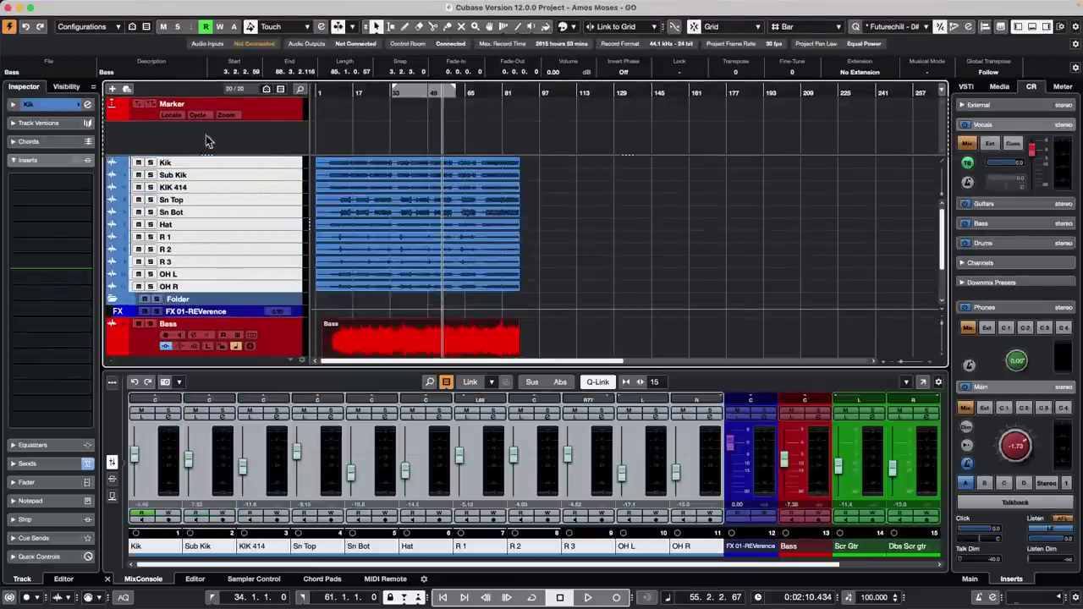
- Run the Selected Tracks to new Folder and Add Group Channel macro on the Kik to OH R tracks, naming the group drums
left_click(108, 7)
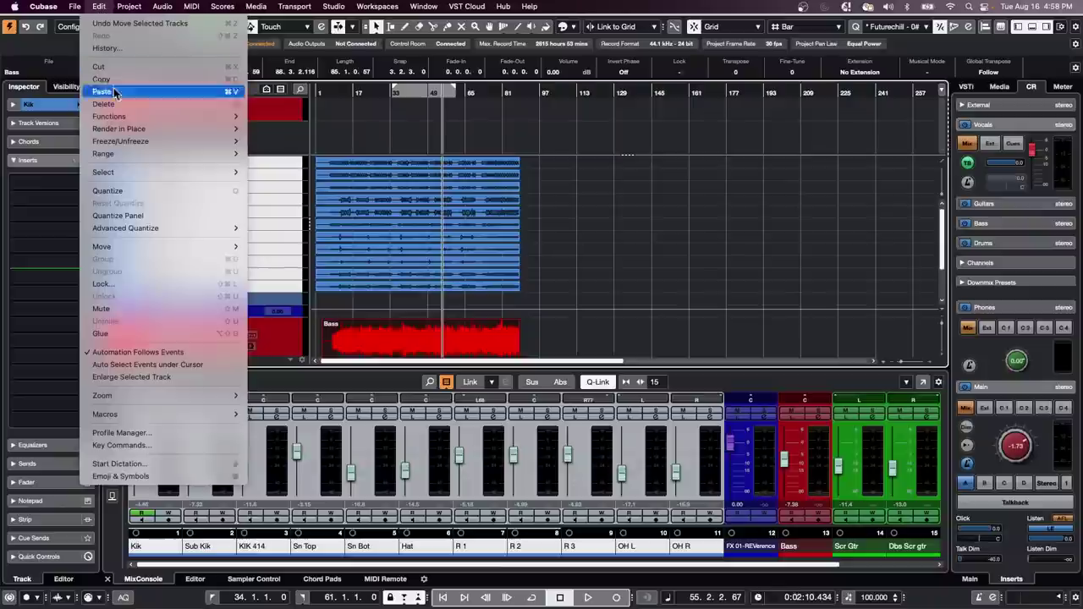
mouse_move(145, 415)
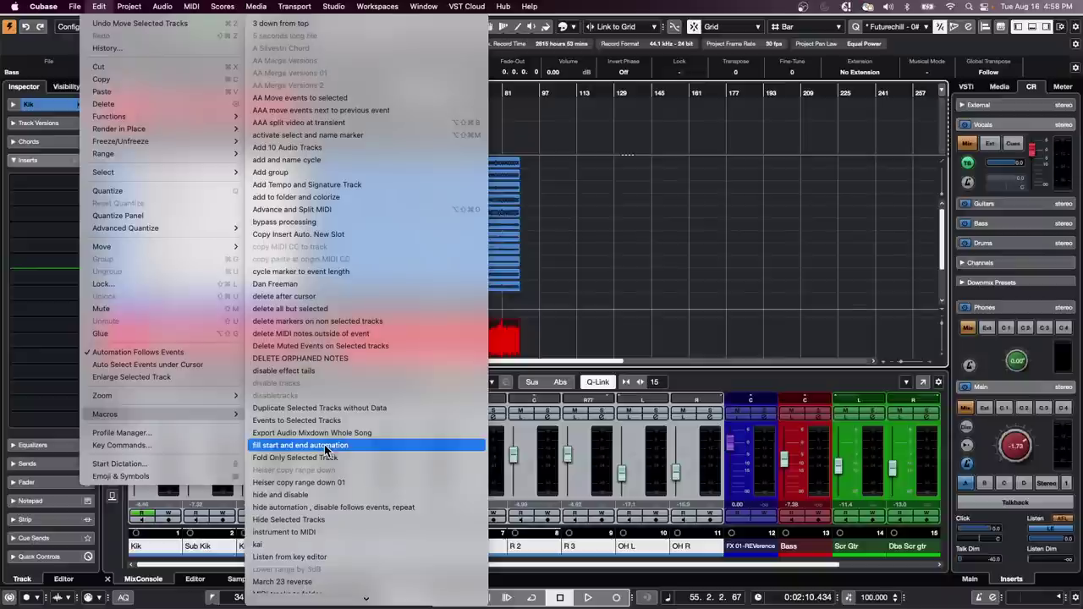
mouse_move(315, 603)
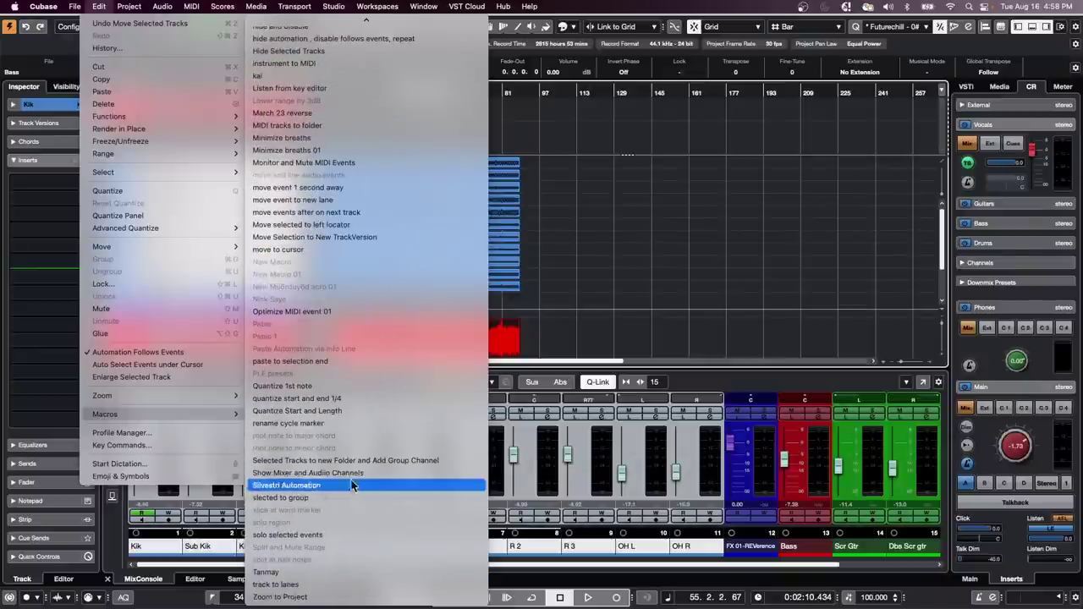
left_click(415, 461)
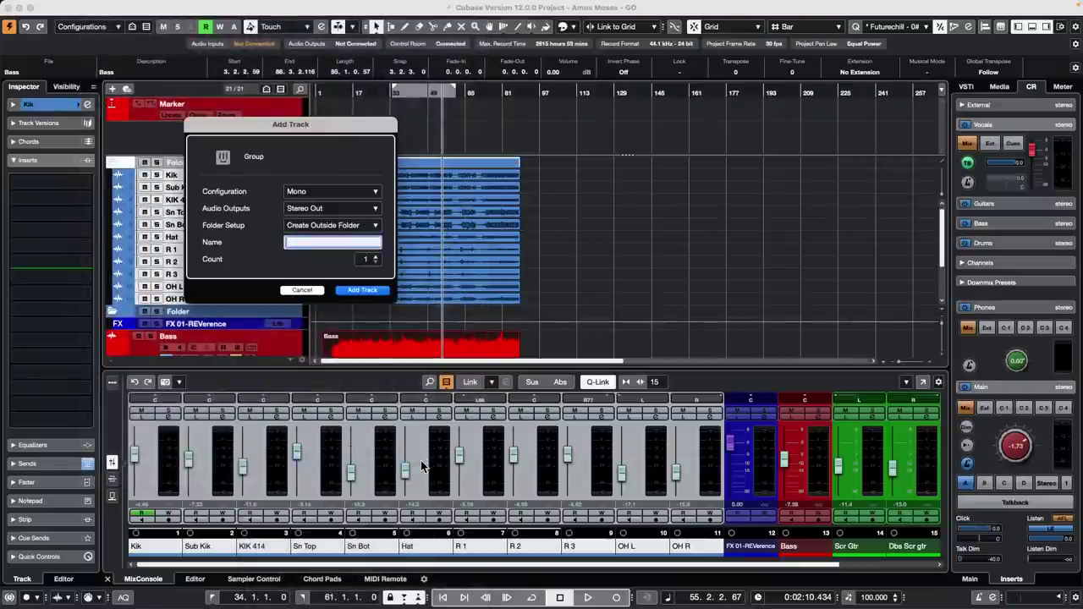
type("drums")
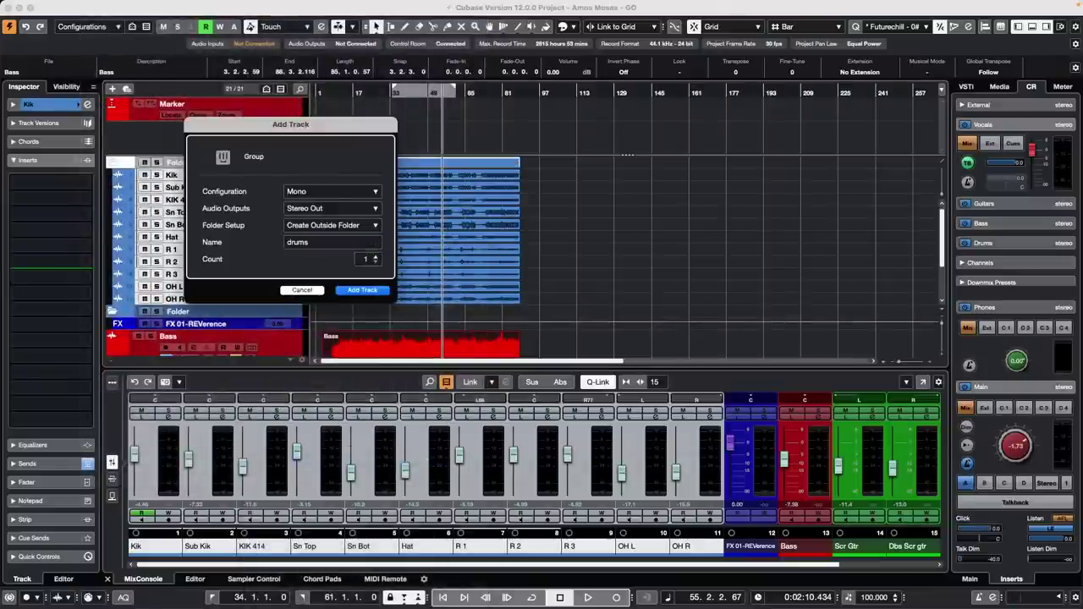
key("Return")
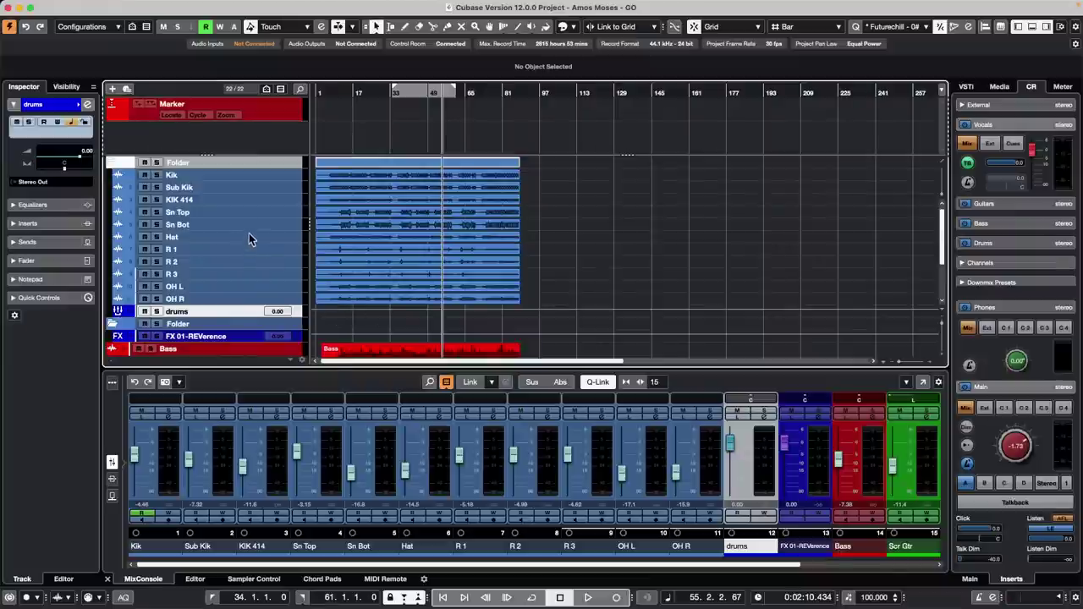